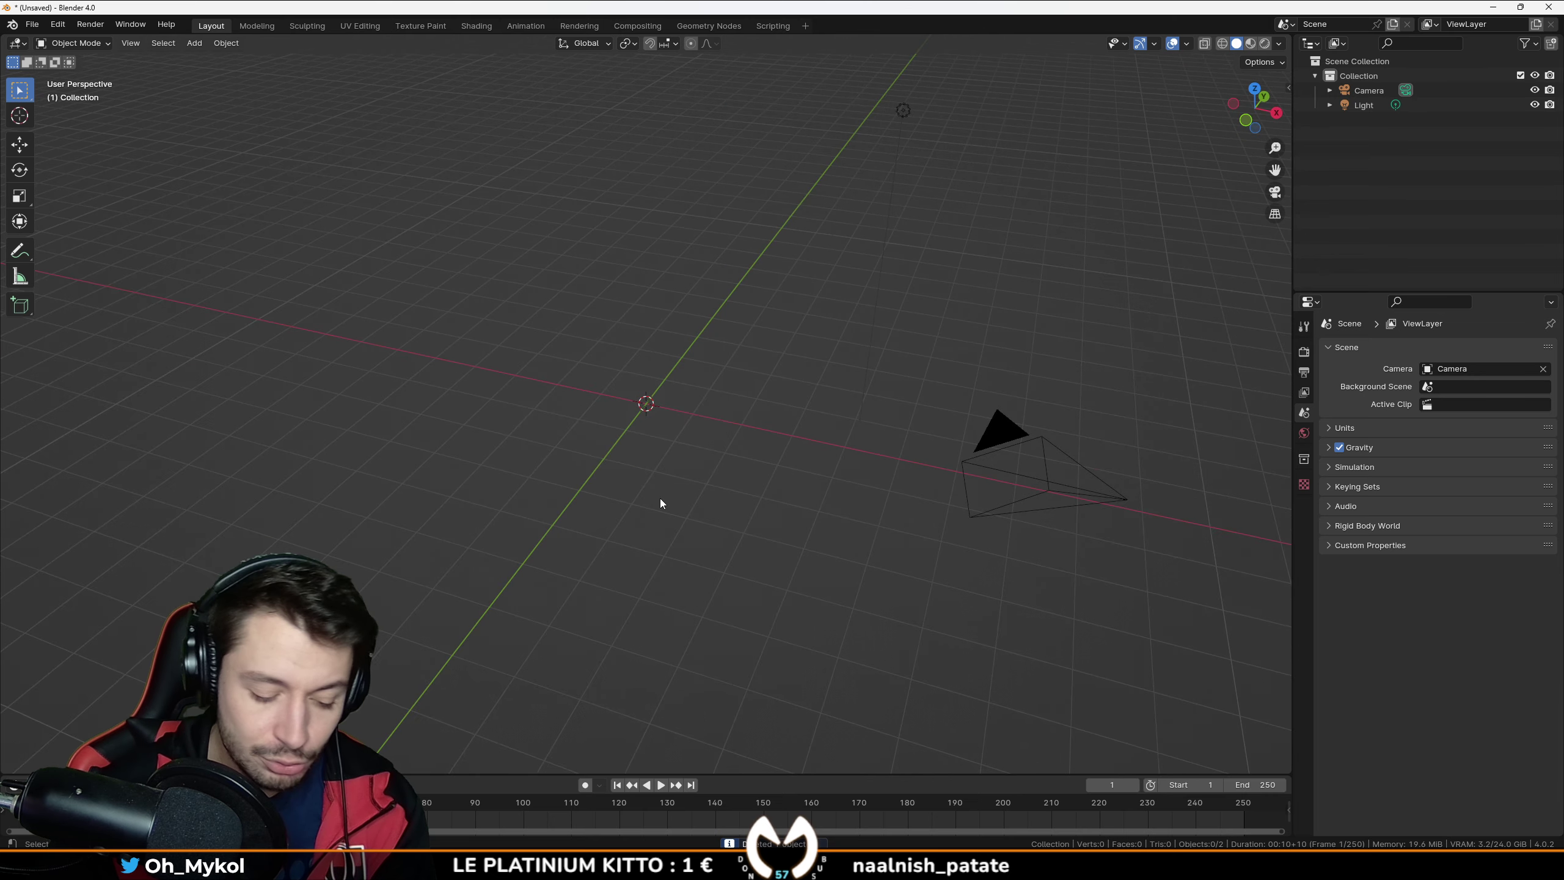
key("shift+a")
mouse_move(652, 516)
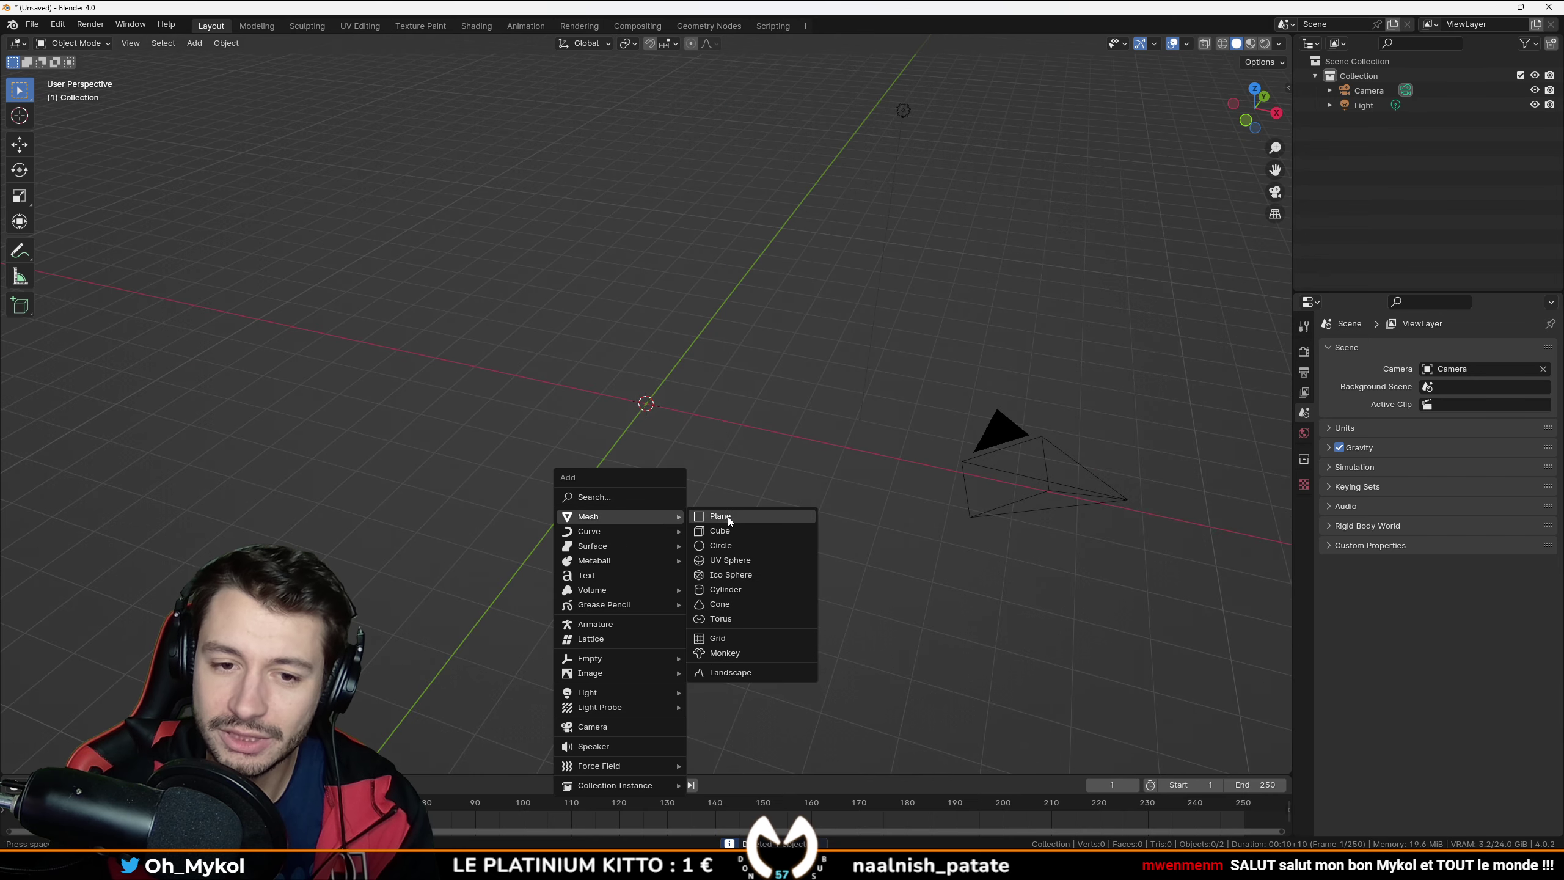
left_click(728, 516)
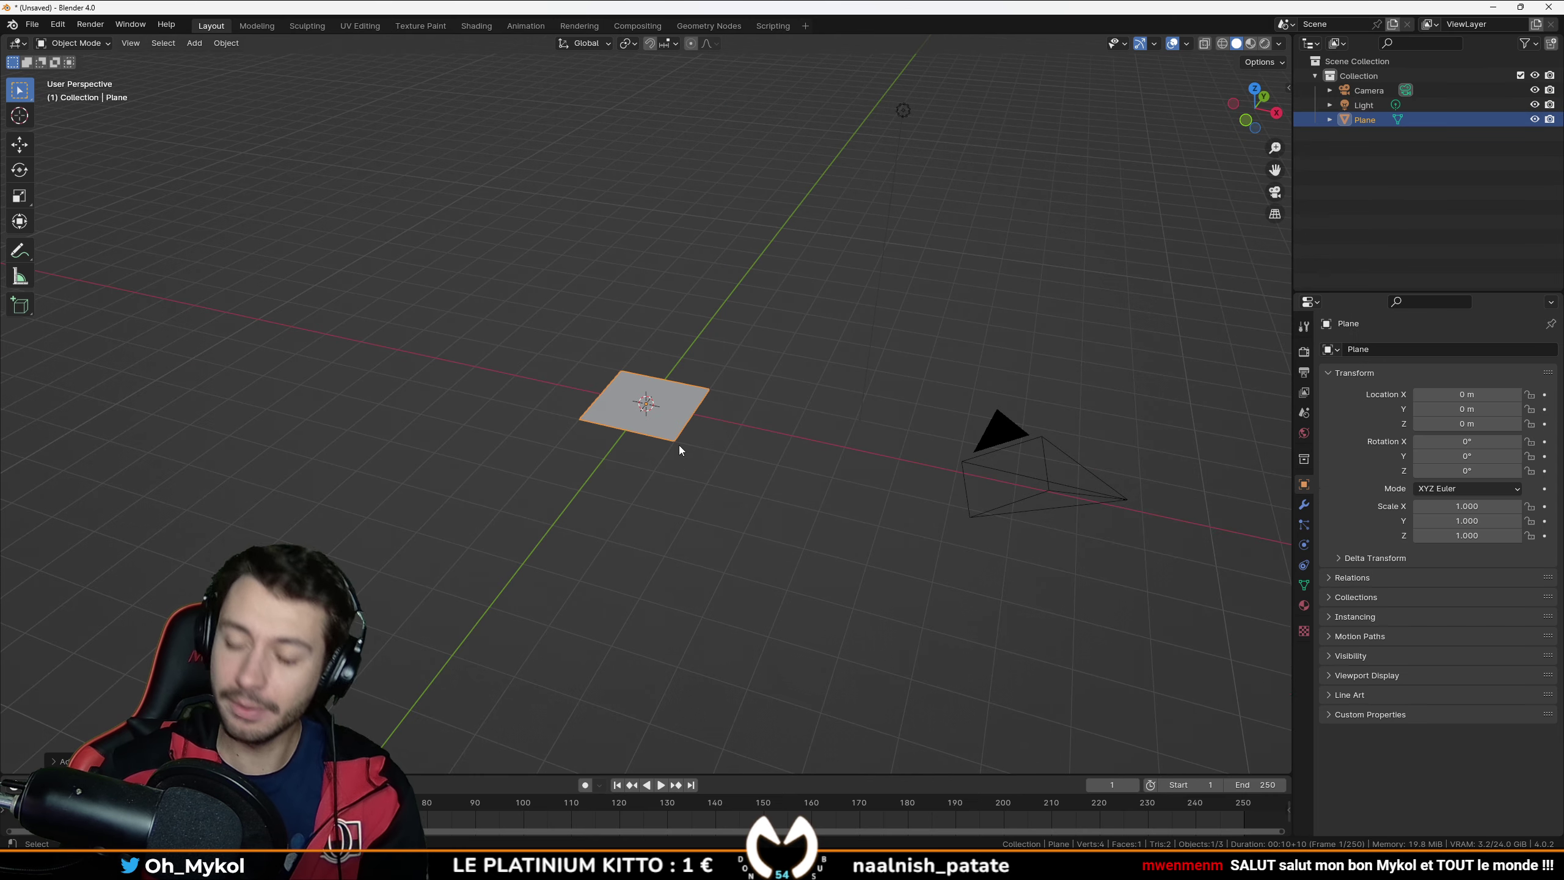
key("Delete")
Step: Add a torus mesh at the scene origin and give it a level 2 subdivision surface
key("shift+a")
mouse_move(680, 446)
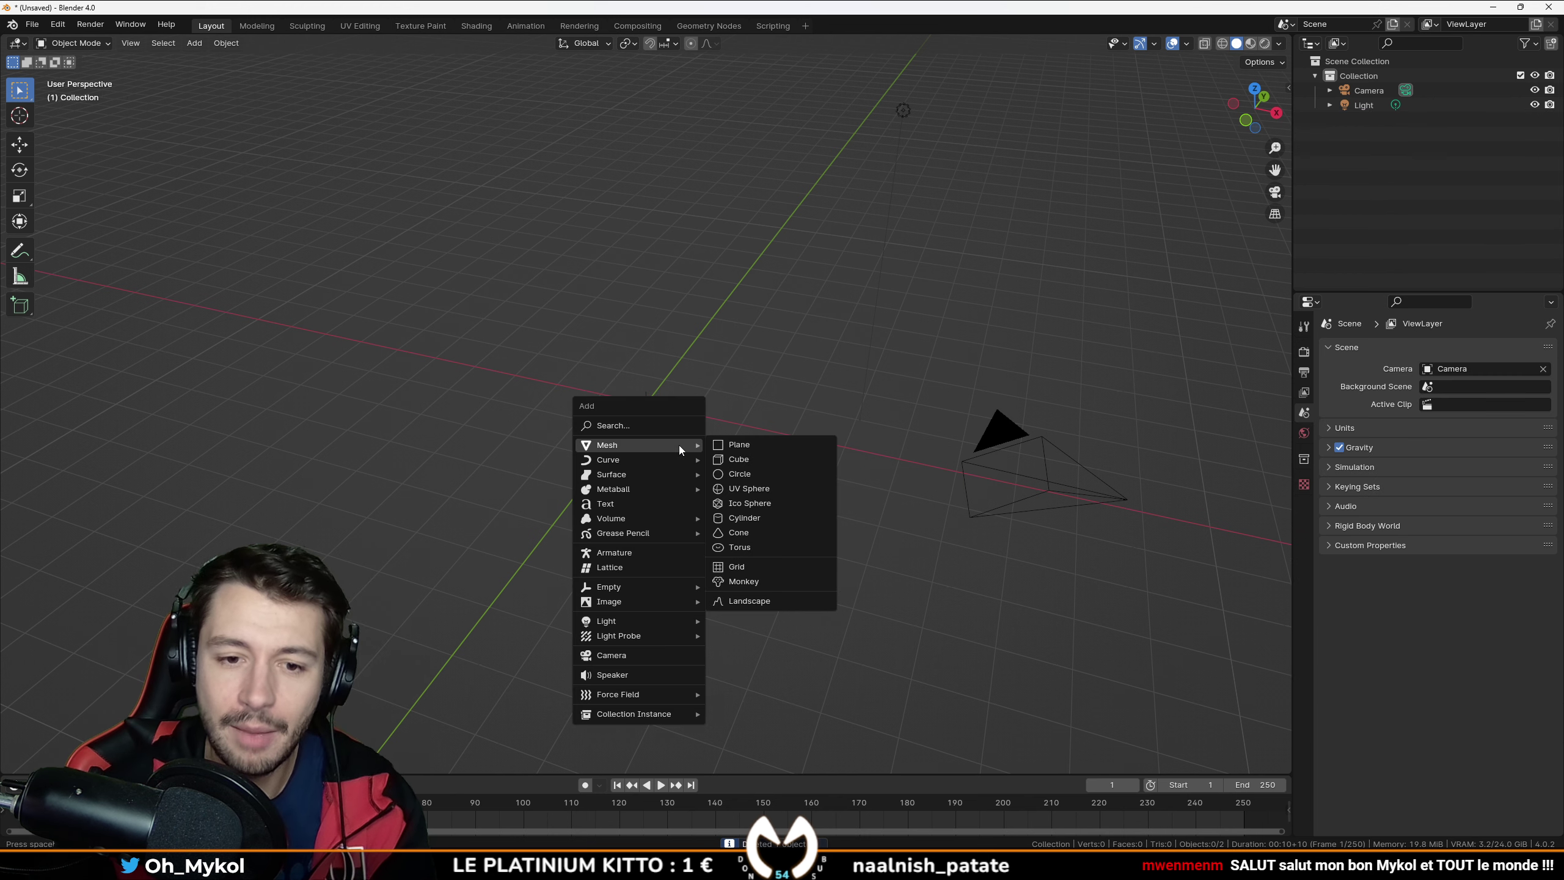
left_click(739, 547)
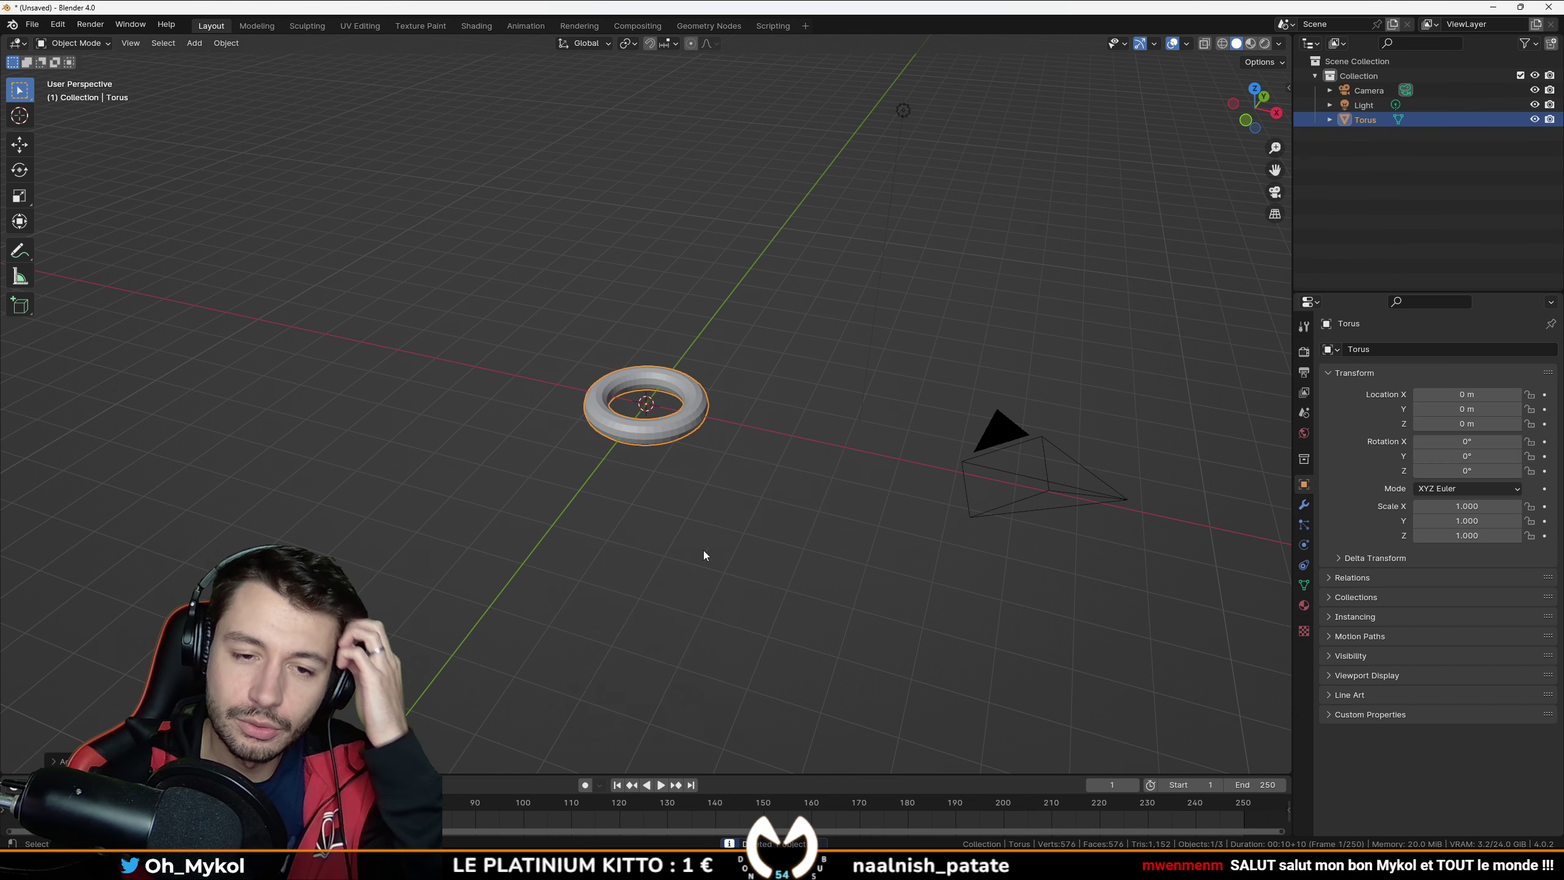
scroll(682, 518, "up", 5)
key("ctrl+2")
Step: Switch the viewport to rendered shading and make the render's film background transparent
left_click(1264, 44)
left_click(1304, 352)
left_click_drag(1292, 432, 1191, 431)
left_click(1247, 687)
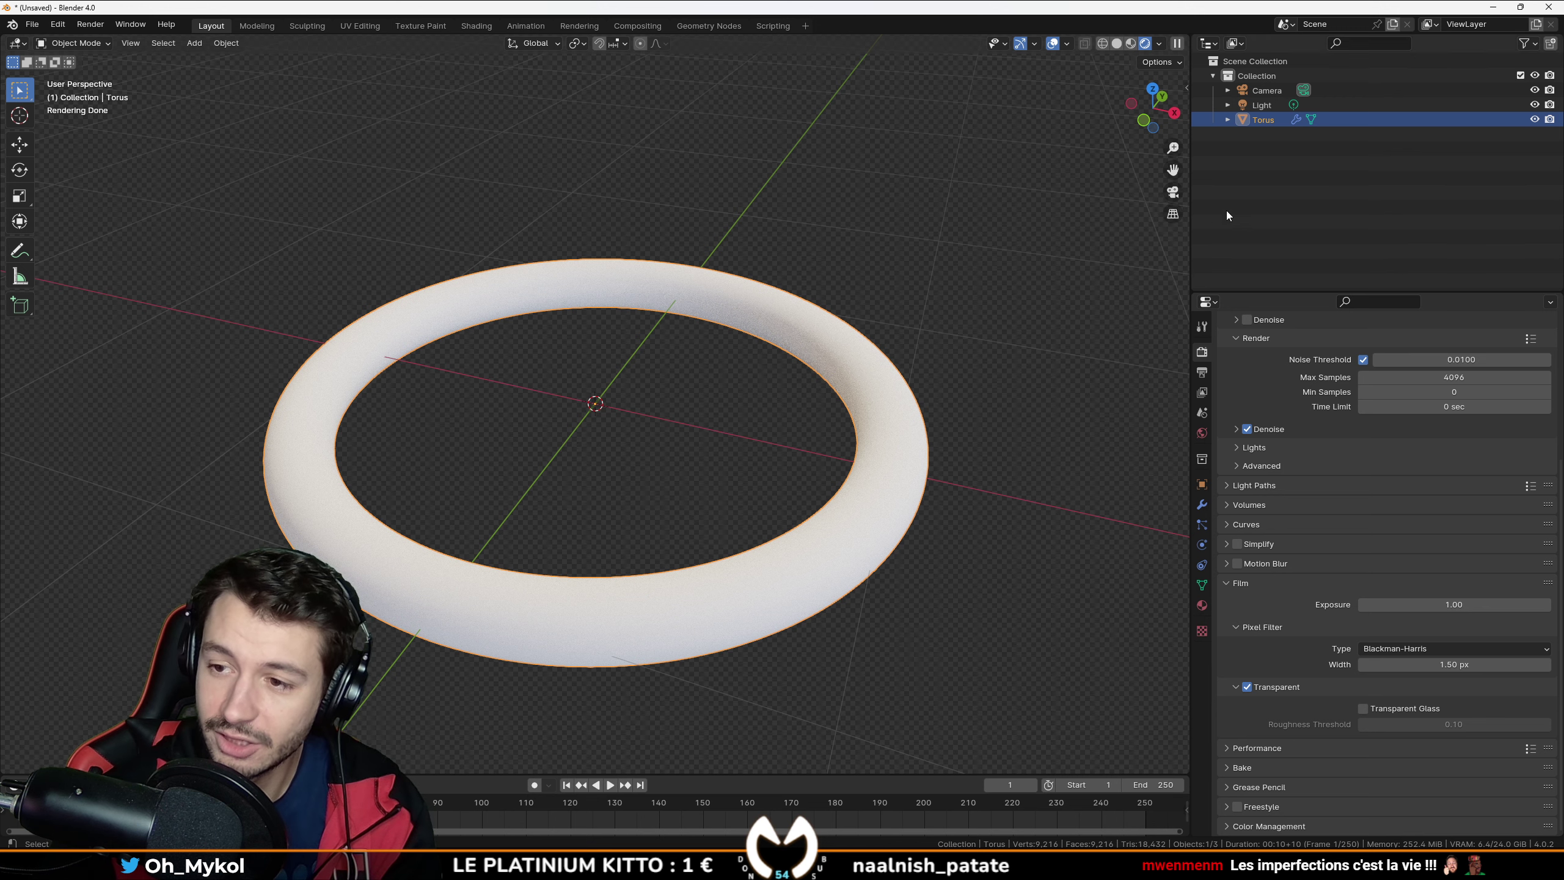
Step: Turn the outliner area into an enlarged Shader Editor and hide its sidebar
left_click_drag(1190, 259, 1042, 259)
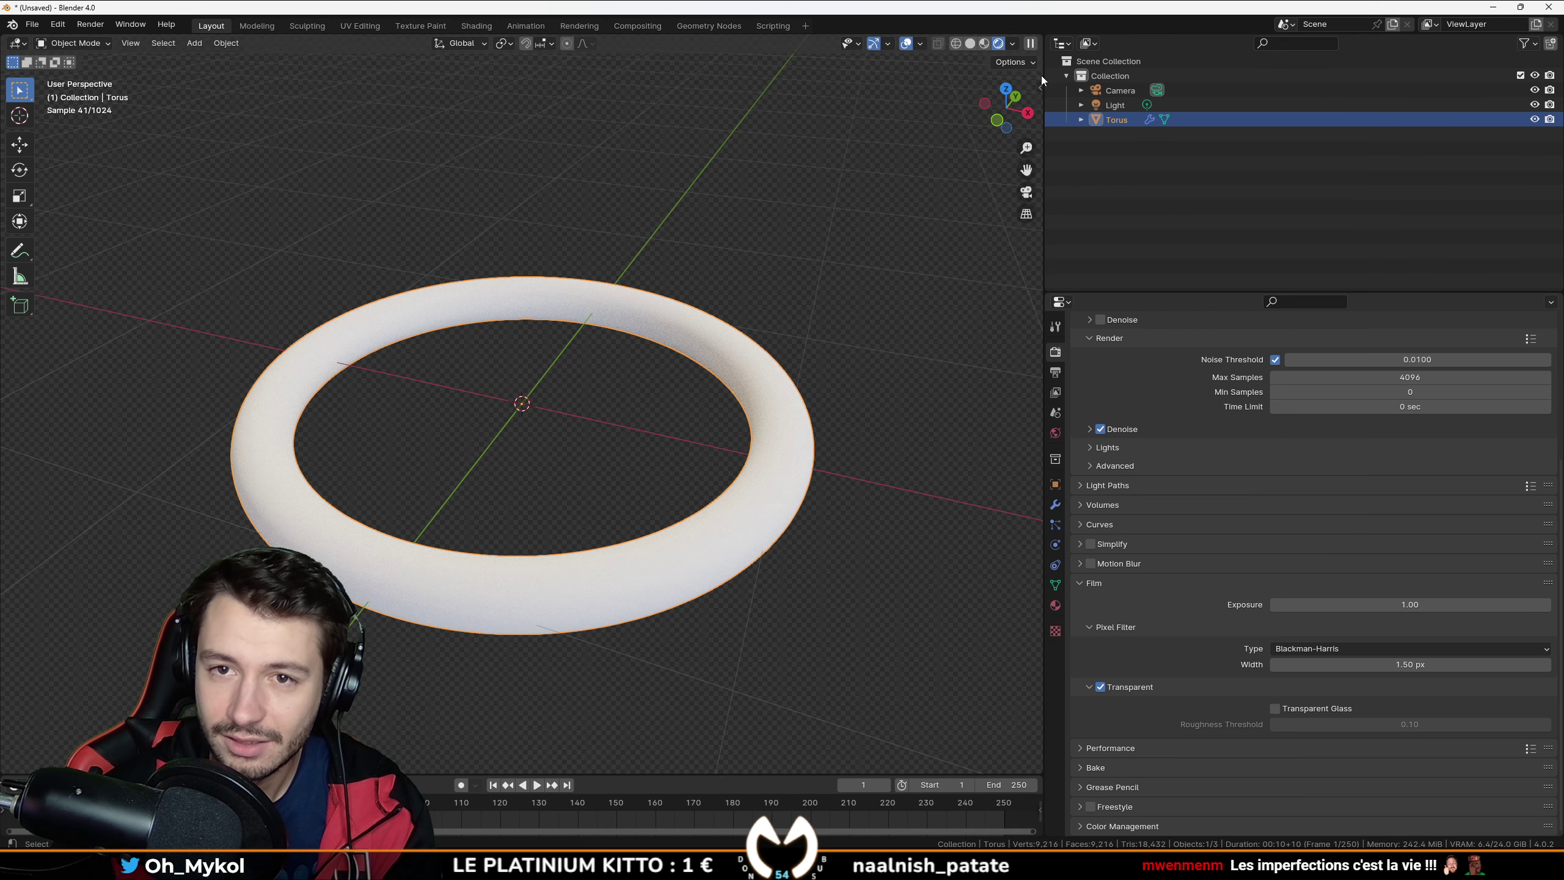
left_click(1061, 44)
left_click(557, 177)
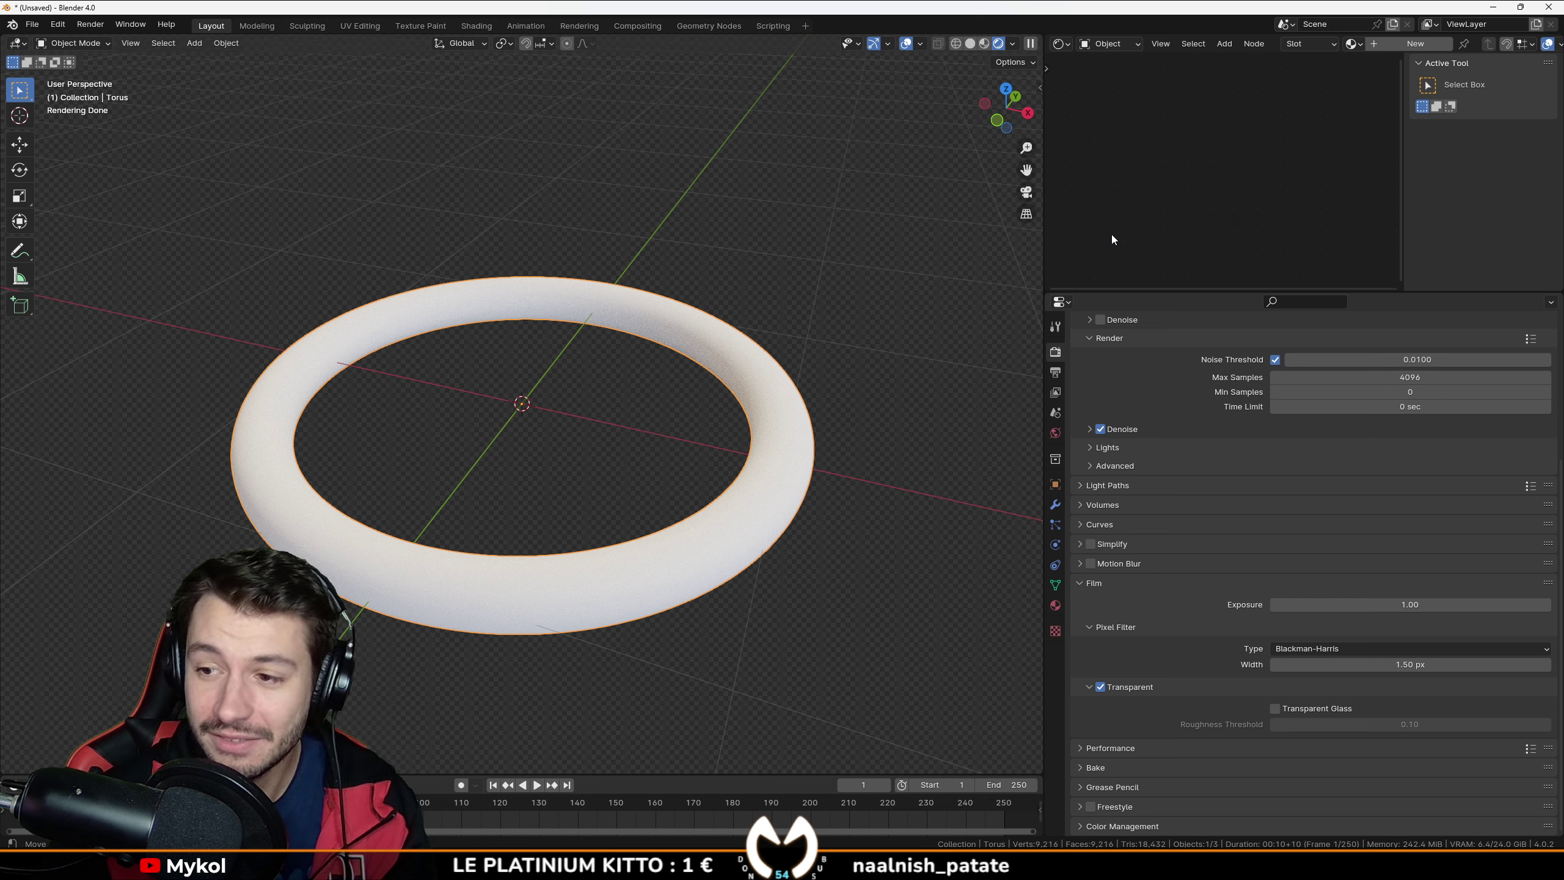
key("n")
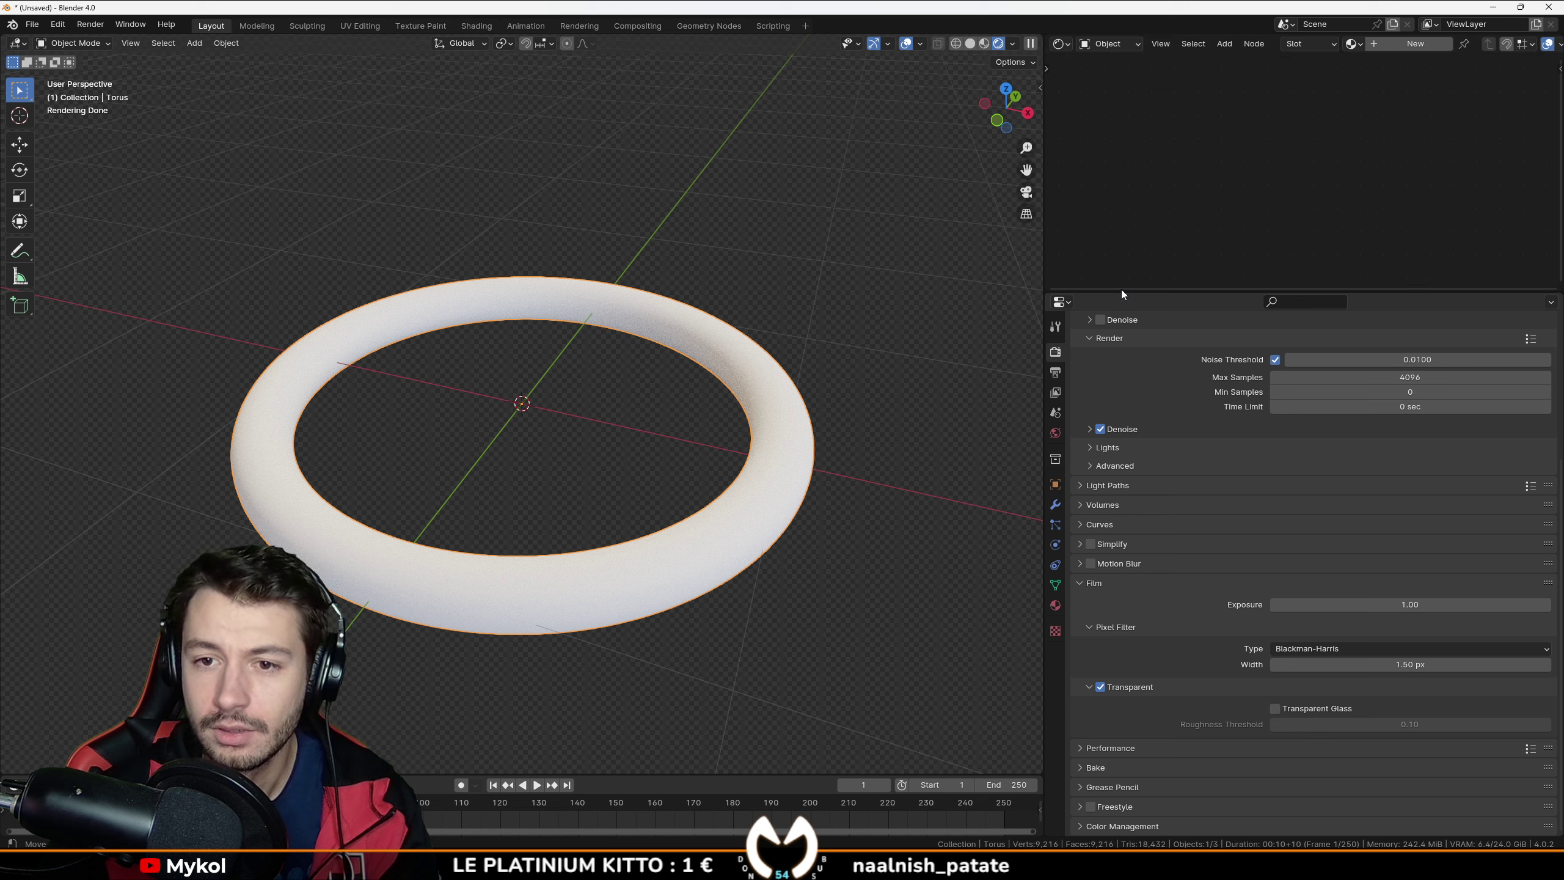
left_click_drag(1122, 288, 1121, 456)
Step: Create a new material on the torus and set its Principled BSDF Metallic value to 1
left_click(1417, 44)
scroll(1203, 254, "up", 4)
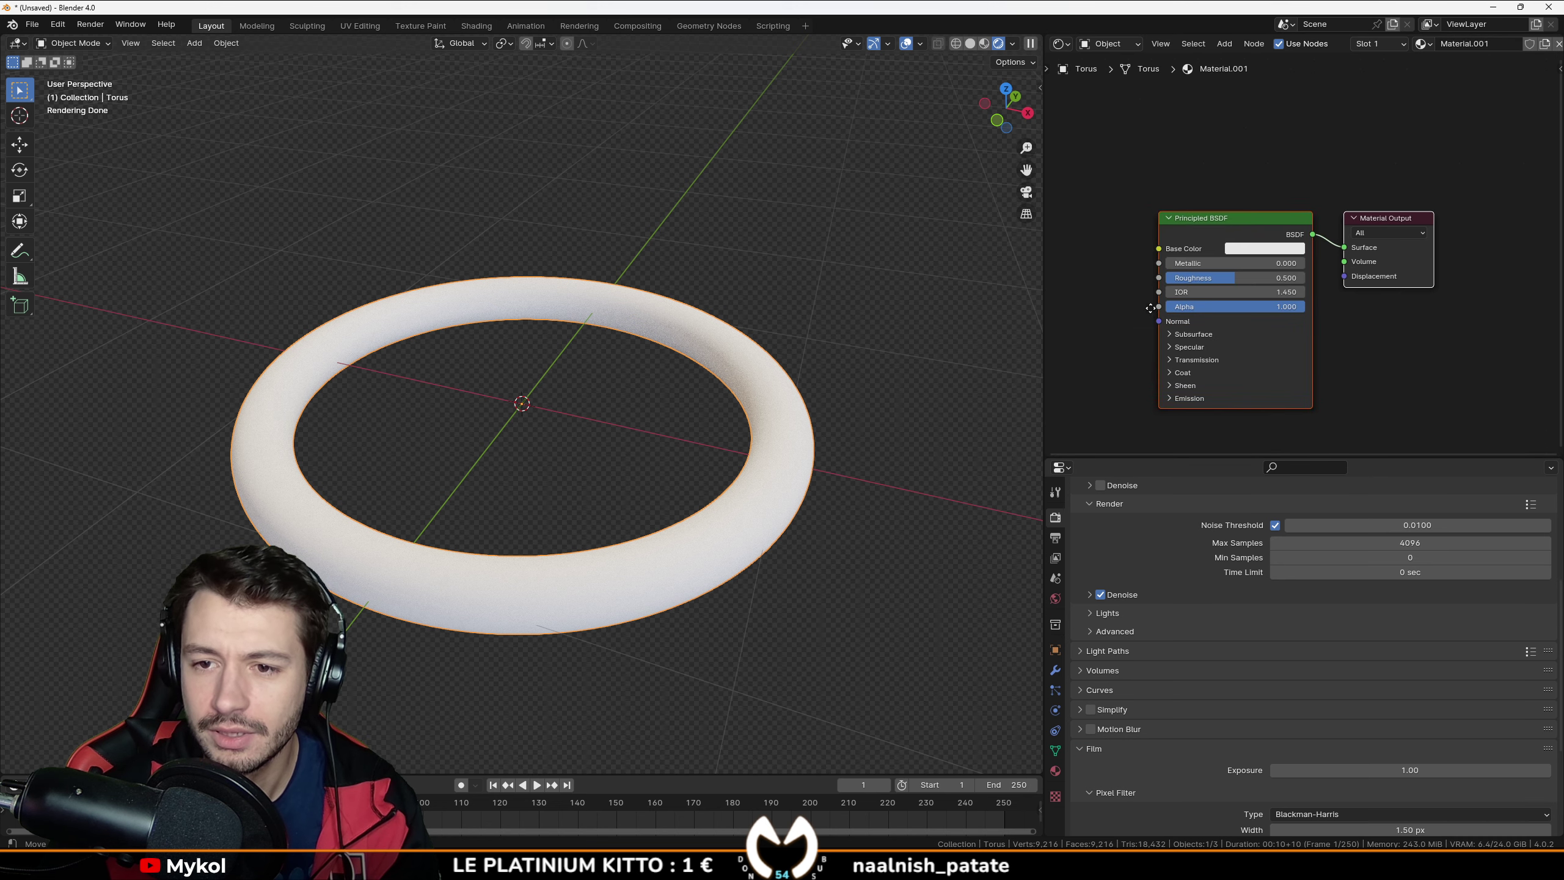
middle_click_drag(1214, 318, 1198, 262)
left_click_drag(1207, 279, 1046, 281)
middle_click_drag(1265, 127, 1267, 188)
left_click_drag(1222, 183, 1412, 182)
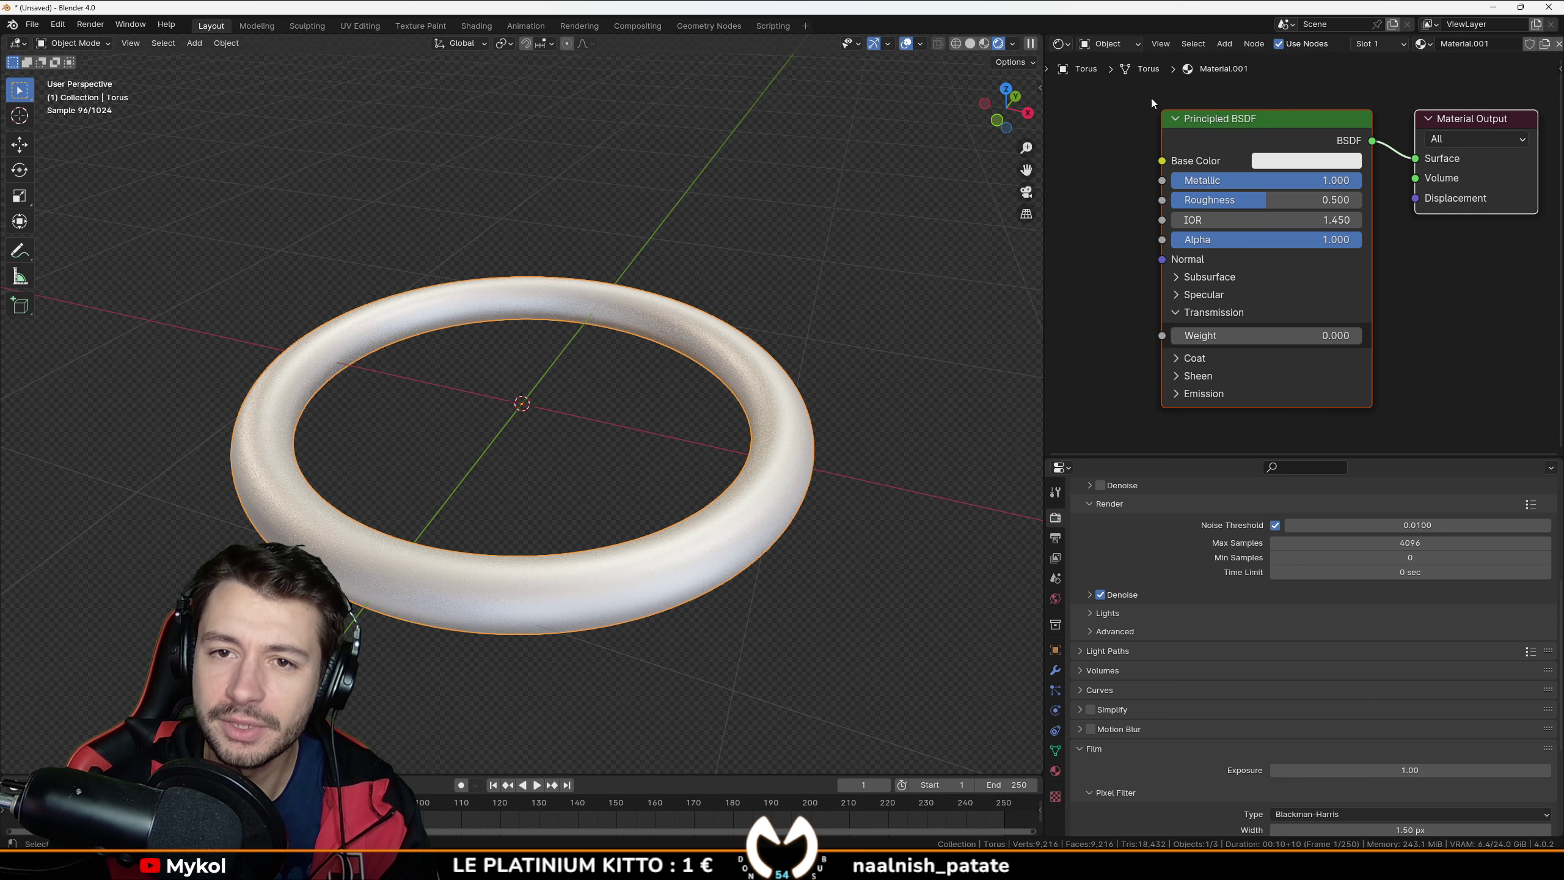
Step: Show the torus in Material Preview shading and set the material's Roughness to 0
left_click(985, 45)
middle_click_drag(711, 402, 722, 387)
left_click_drag(1277, 203, 1096, 207)
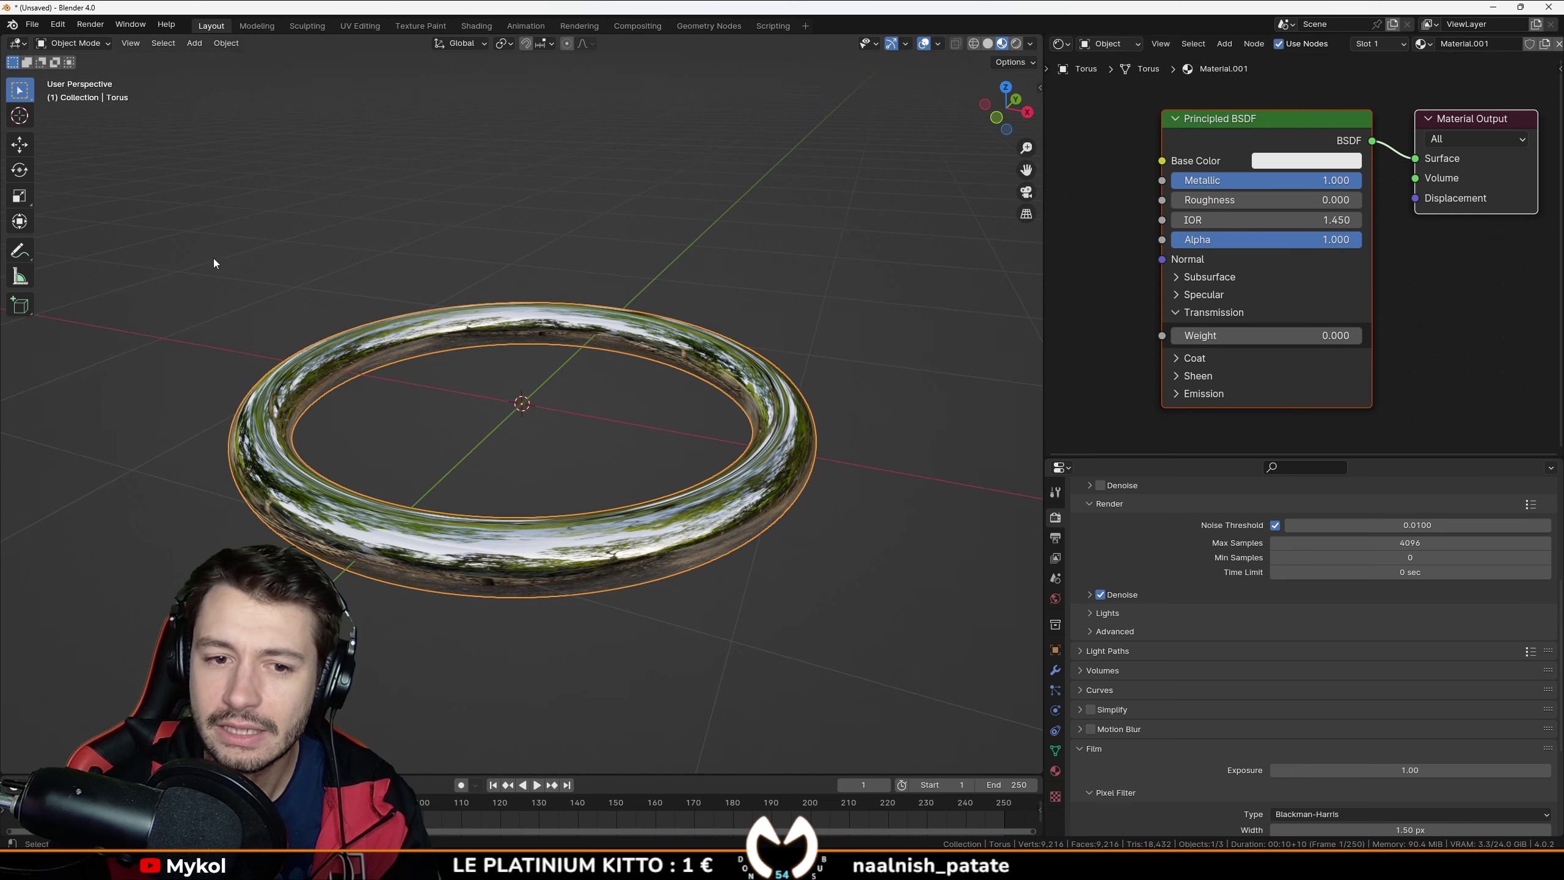
middle_click_drag(311, 564, 345, 561)
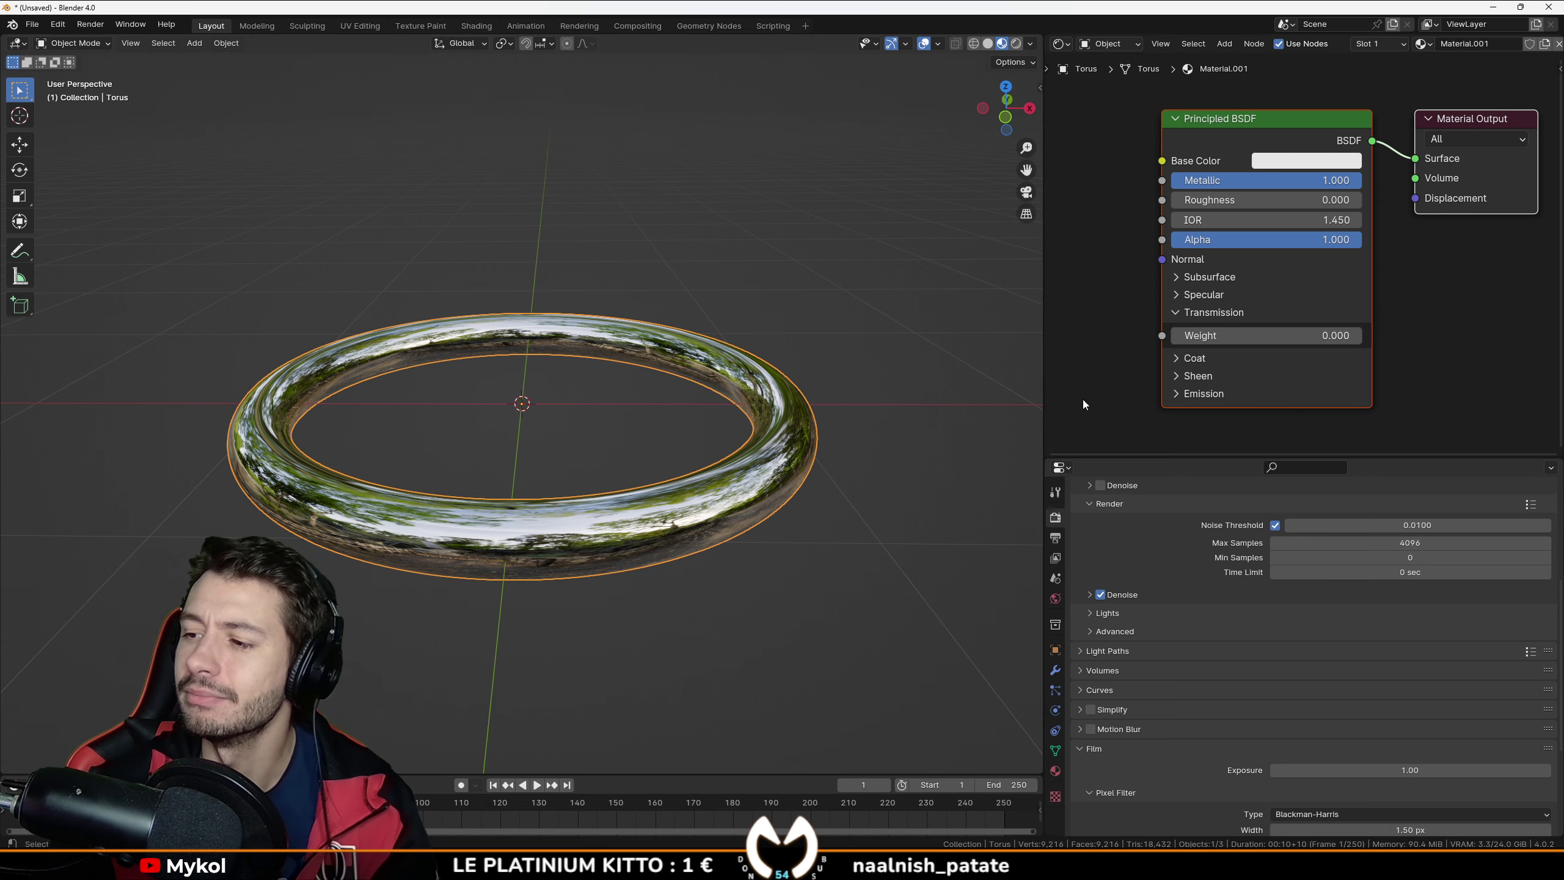
Step: Enlarge the Shader Editor further in both width and height
left_click_drag(1030, 364, 851, 363)
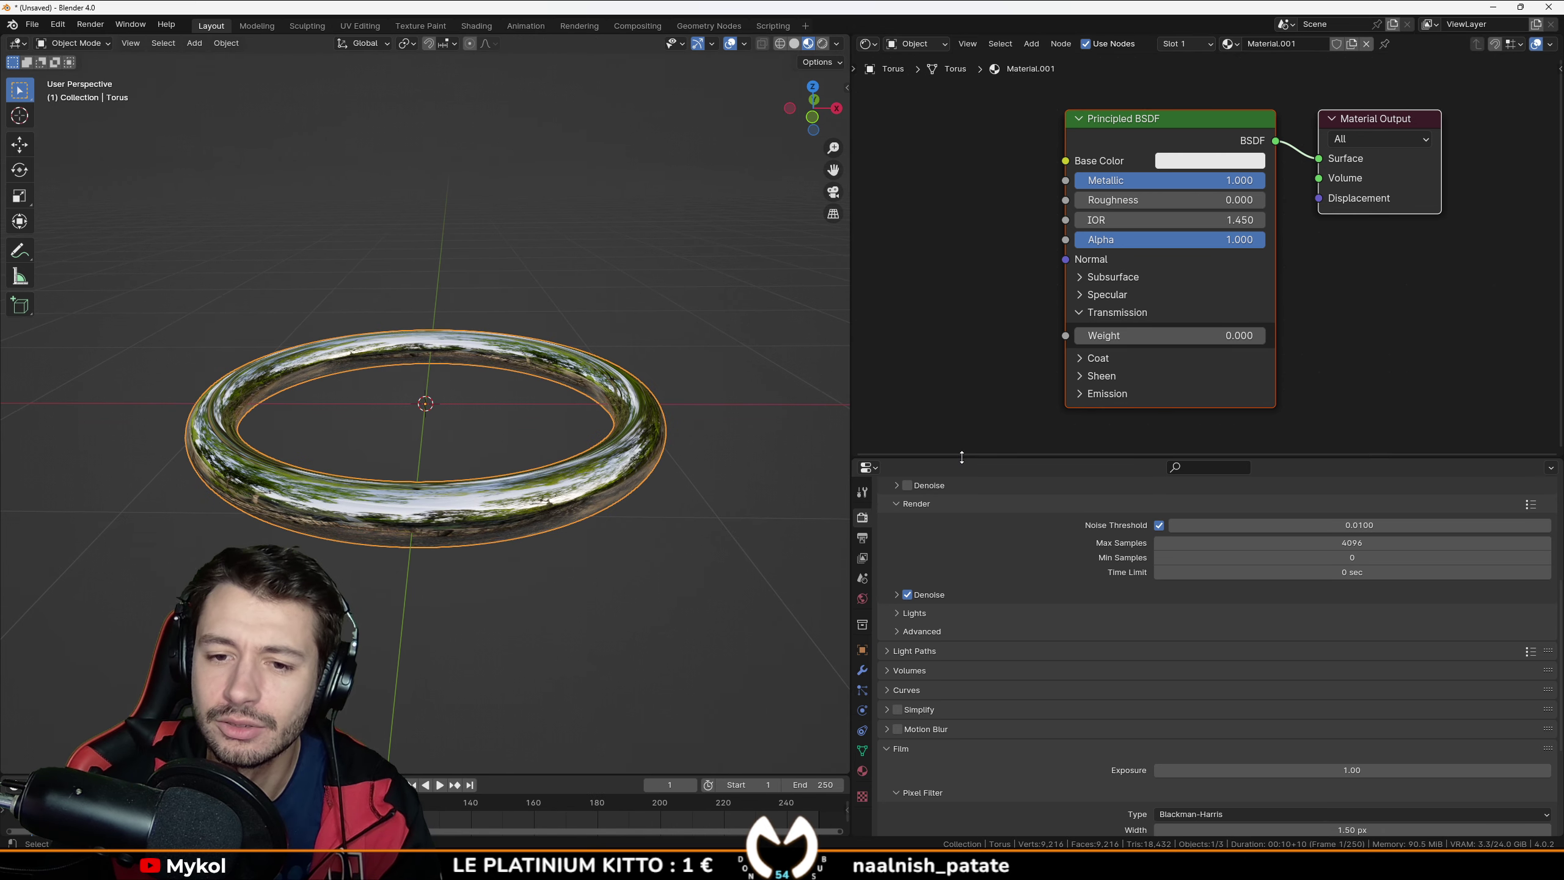
left_click_drag(957, 453, 934, 536)
middle_click_drag(647, 709, 540, 470)
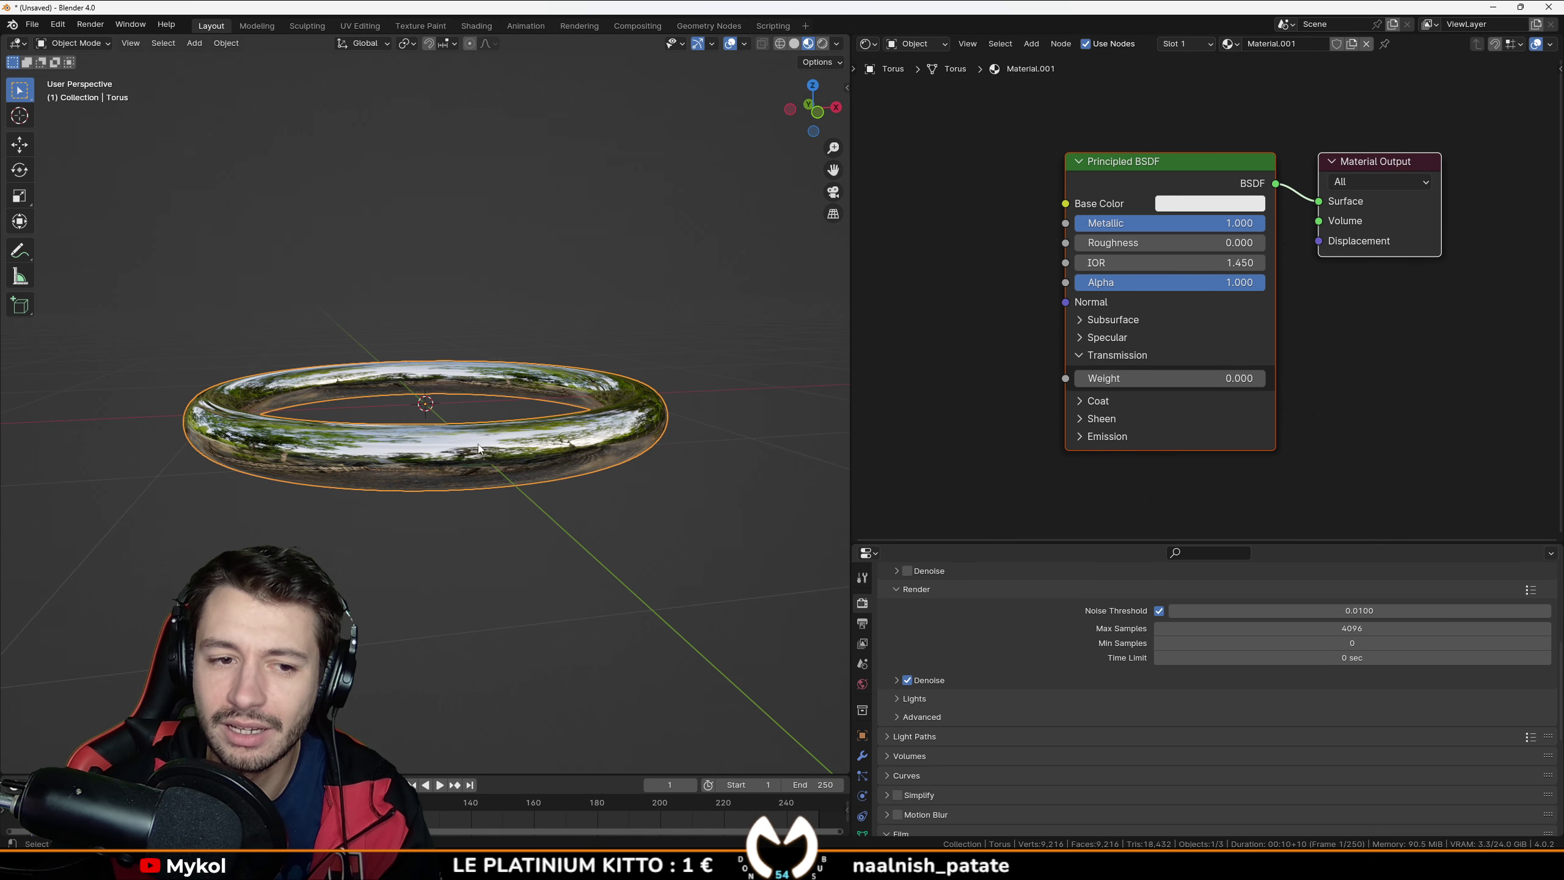
Step: Add a Musgrave Texture node before the Principled BSDF
middle_click_drag(895, 275, 1015, 312)
key("shift+a")
left_click(1021, 313)
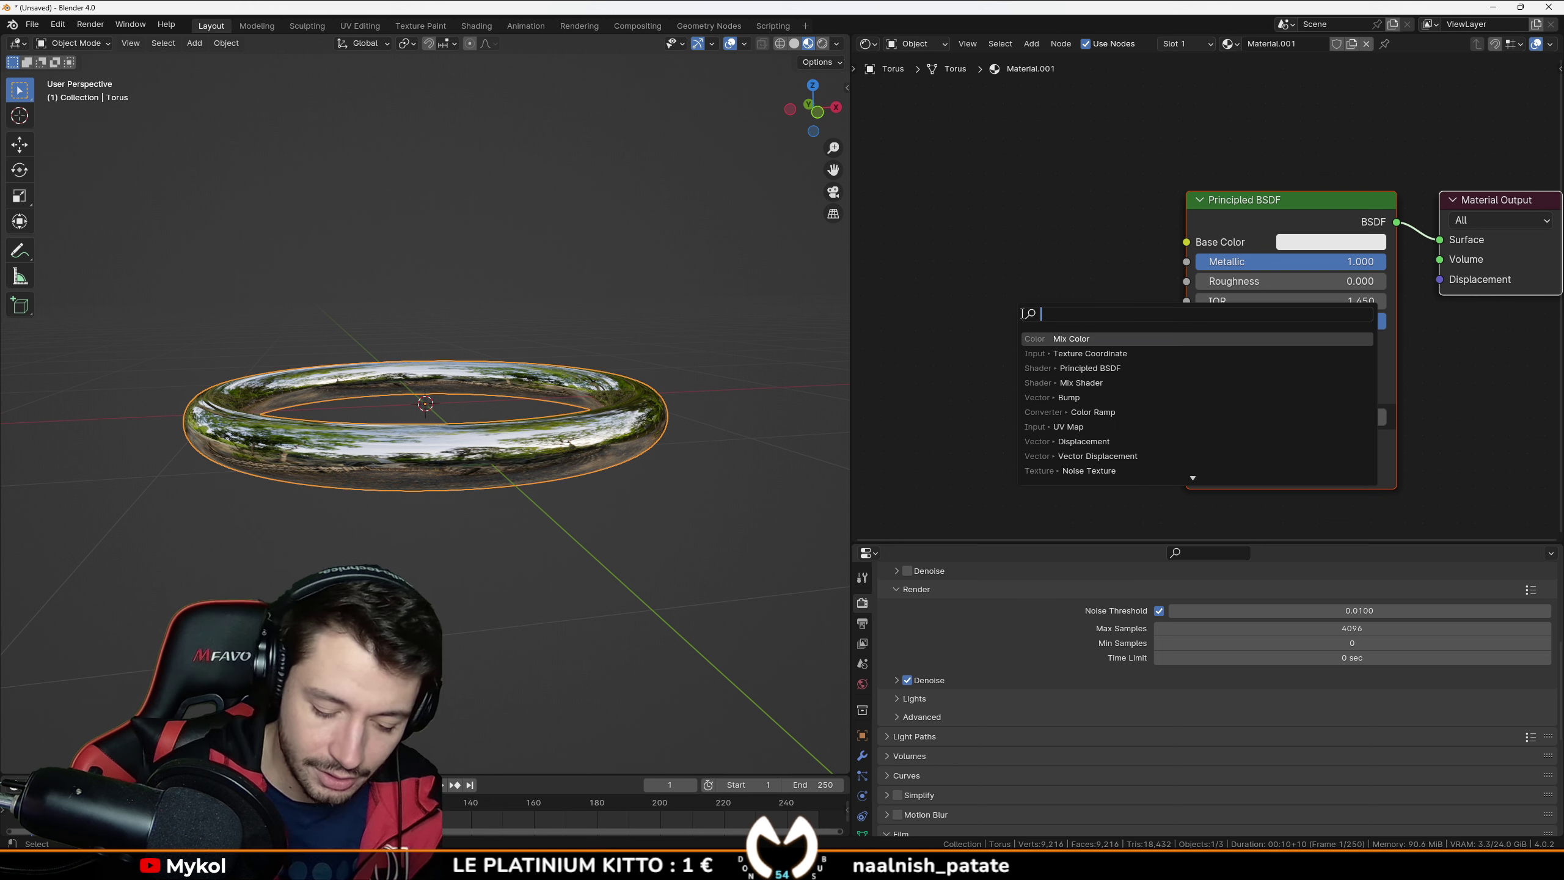
type("musgr")
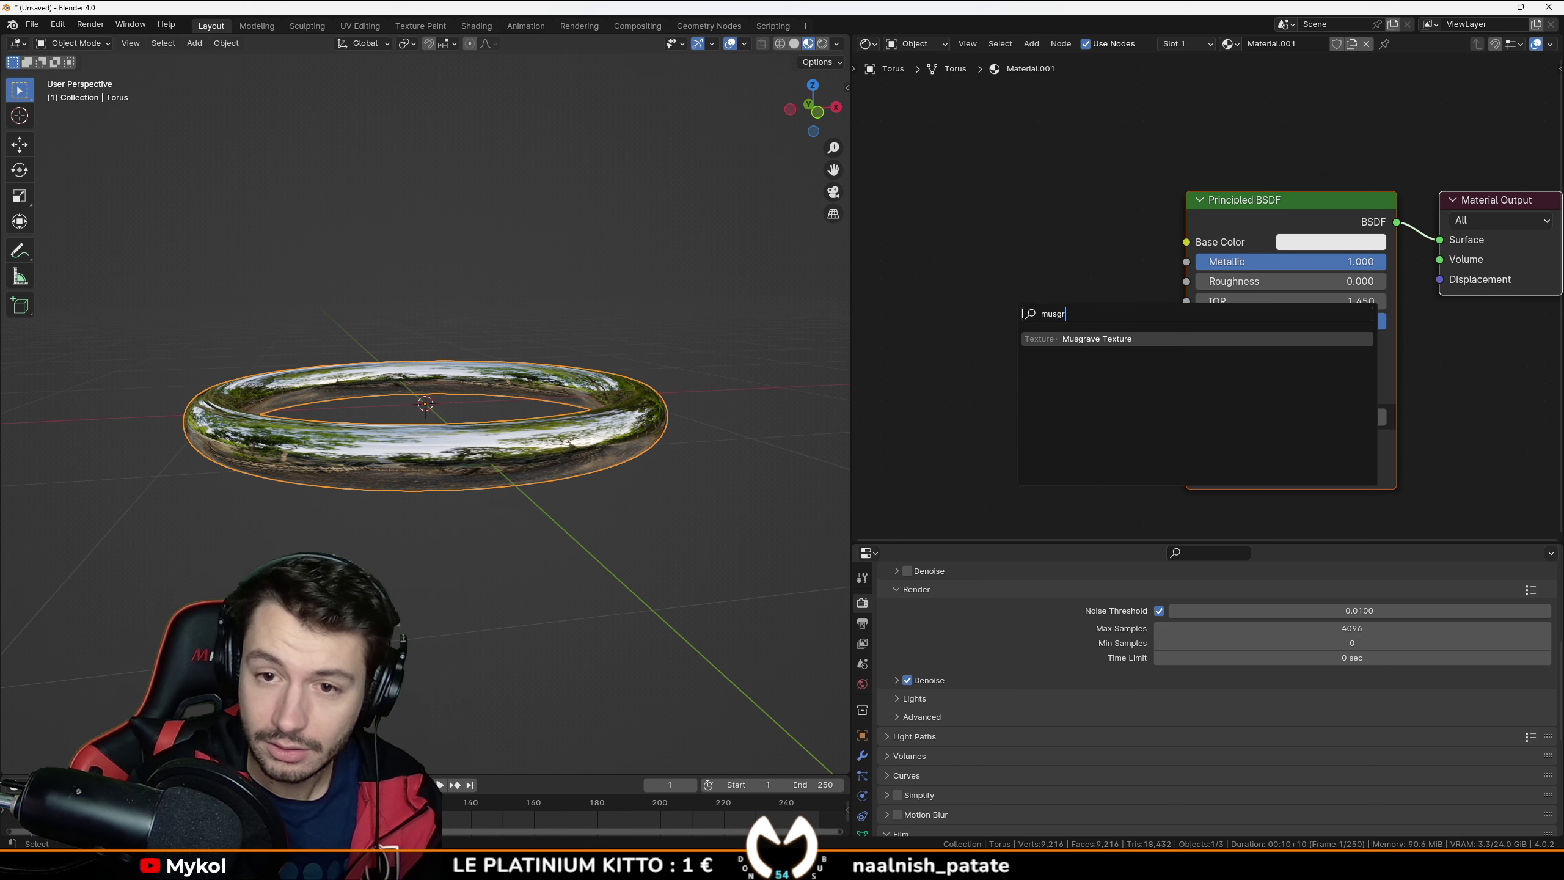
key("Return")
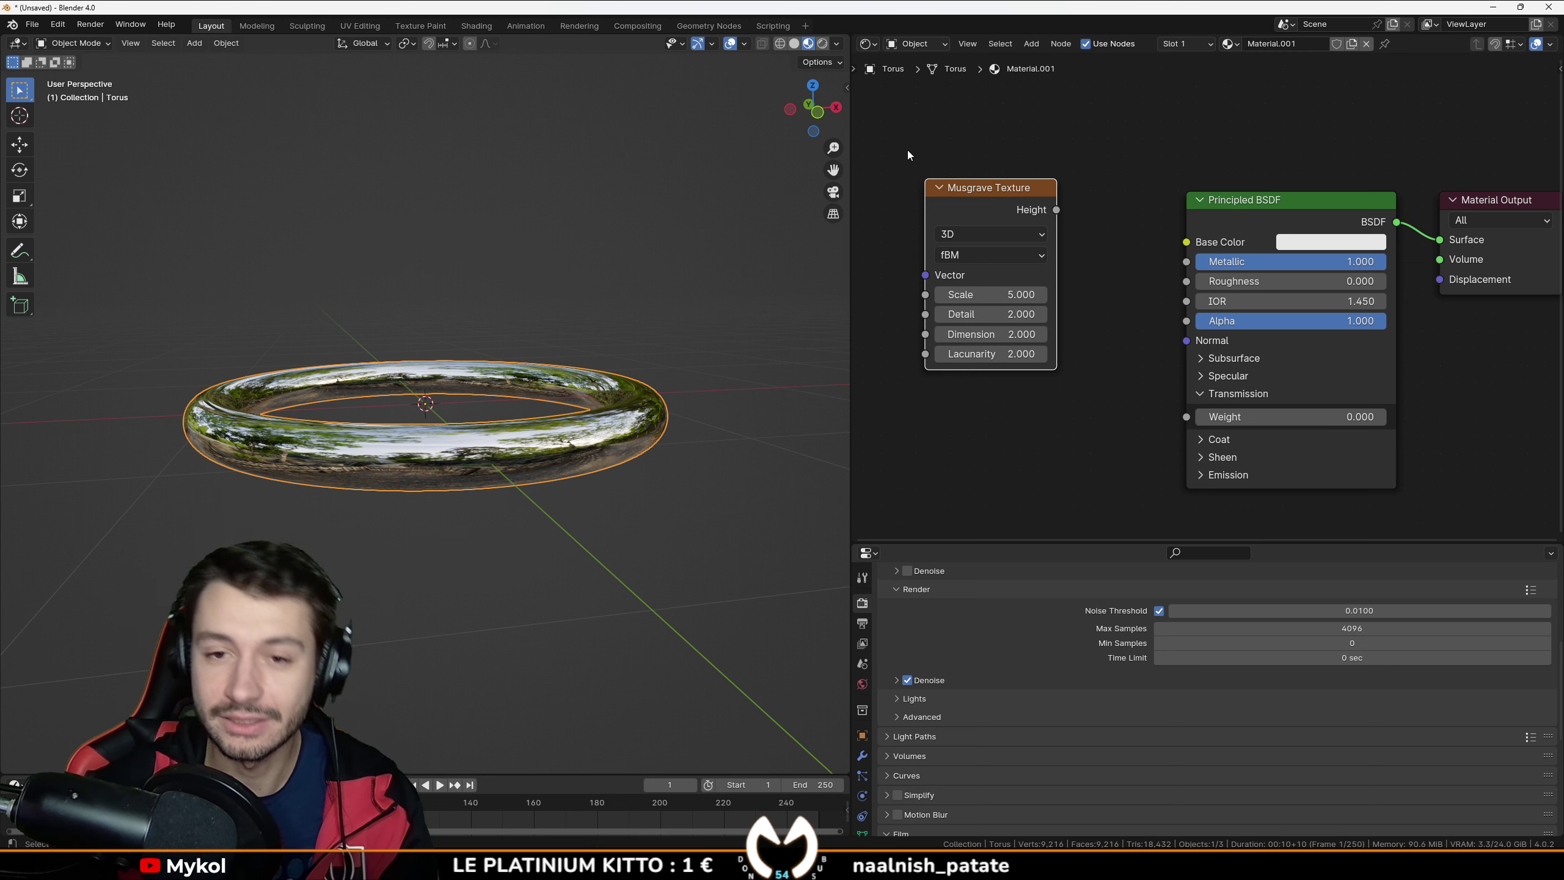
Step: Add a Texture Coordinate node and link its Object output to the Musgrave Texture's Vector input
middle_click_drag(926, 182, 957, 202)
key("shift+a")
type("coor")
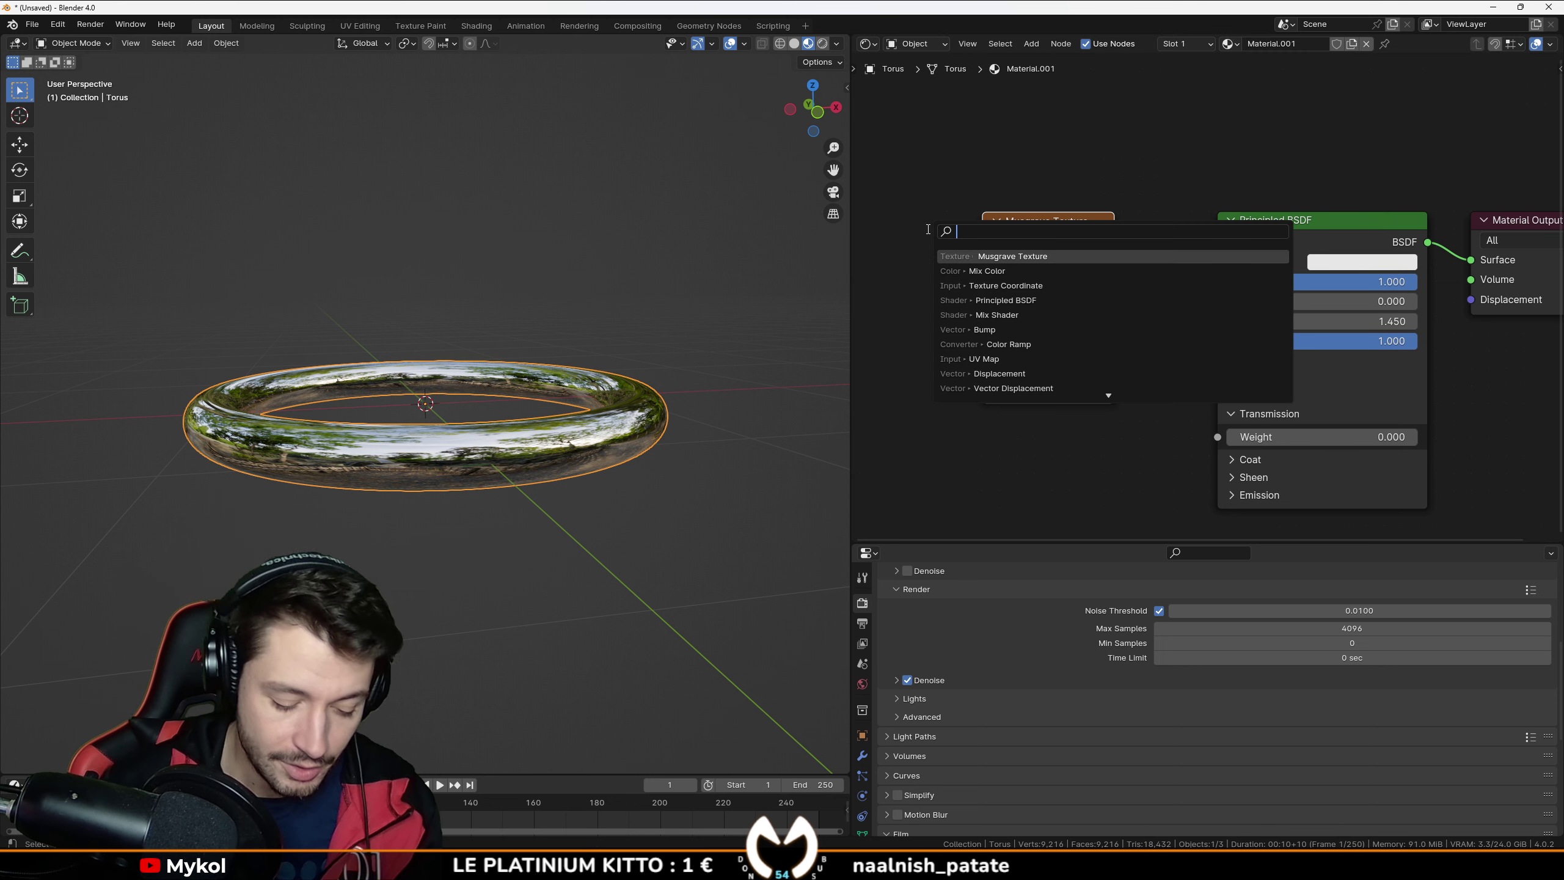
key("Return")
left_click(927, 228)
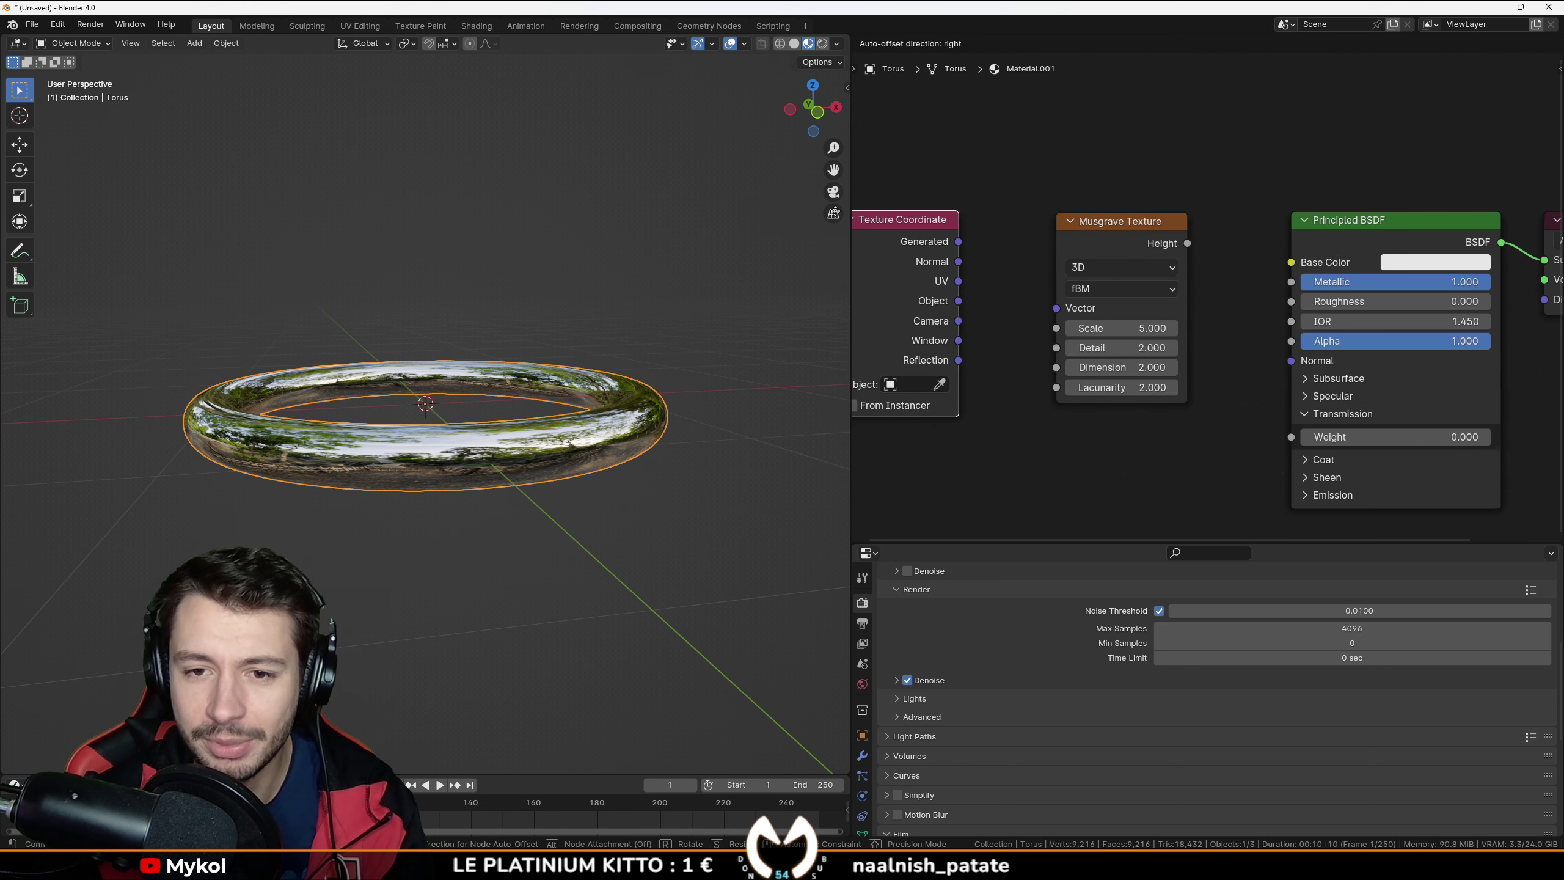
Step: Preview the Musgrave Texture on the torus and set its Scale to 5.9, Detail to 15 and Dimension to 0.6
left_click(1142, 235, "ctrl+shift")
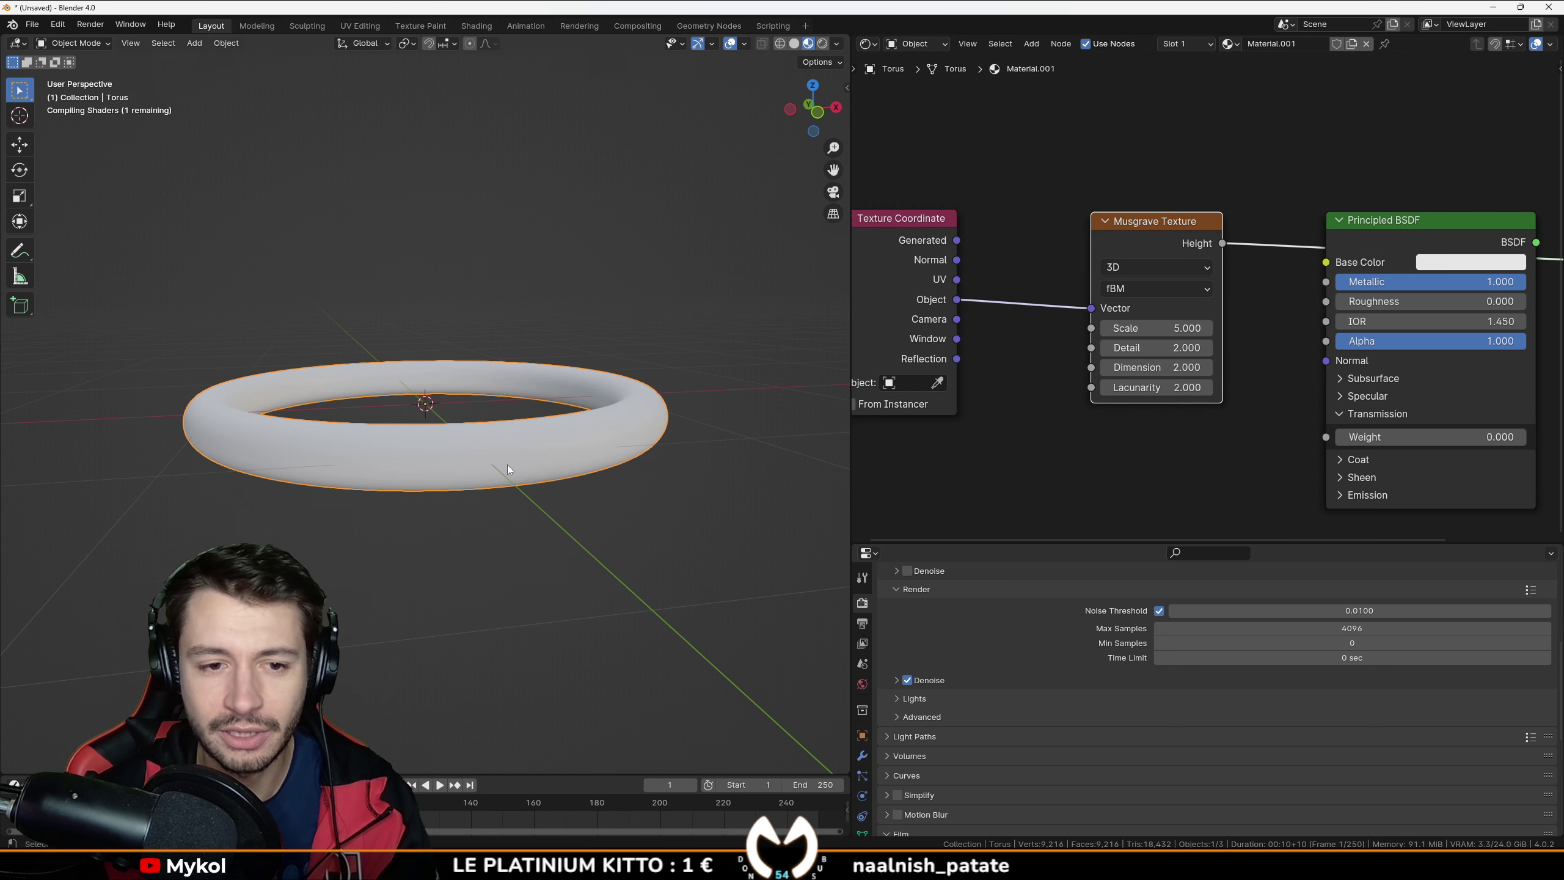
middle_click_drag(597, 439, 590, 470)
scroll(1123, 362, "up", 2)
left_click_drag(1120, 338, 1287, 362)
left_click_drag(1122, 387, 1060, 387)
scroll(1219, 336, "down", 6)
middle_click_drag(1232, 352, 1011, 380)
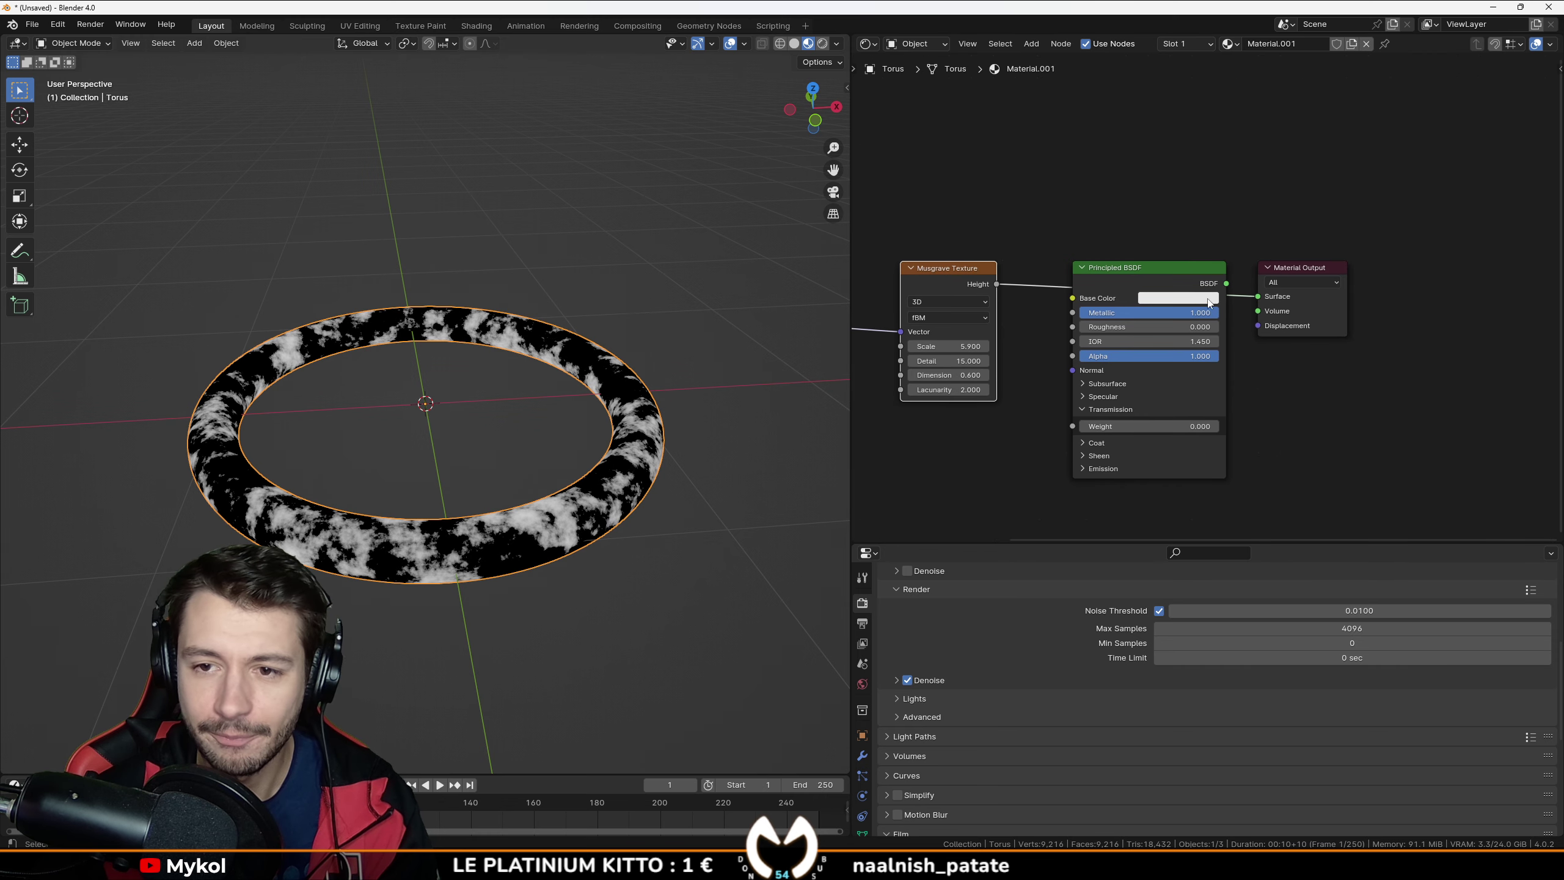
Step: Route the Principled BSDF back to the material output and link the Musgrave Texture's Height to its Roughness
left_click(1188, 271, "ctrl+shift")
middle_click_drag(1241, 305, 1506, 307)
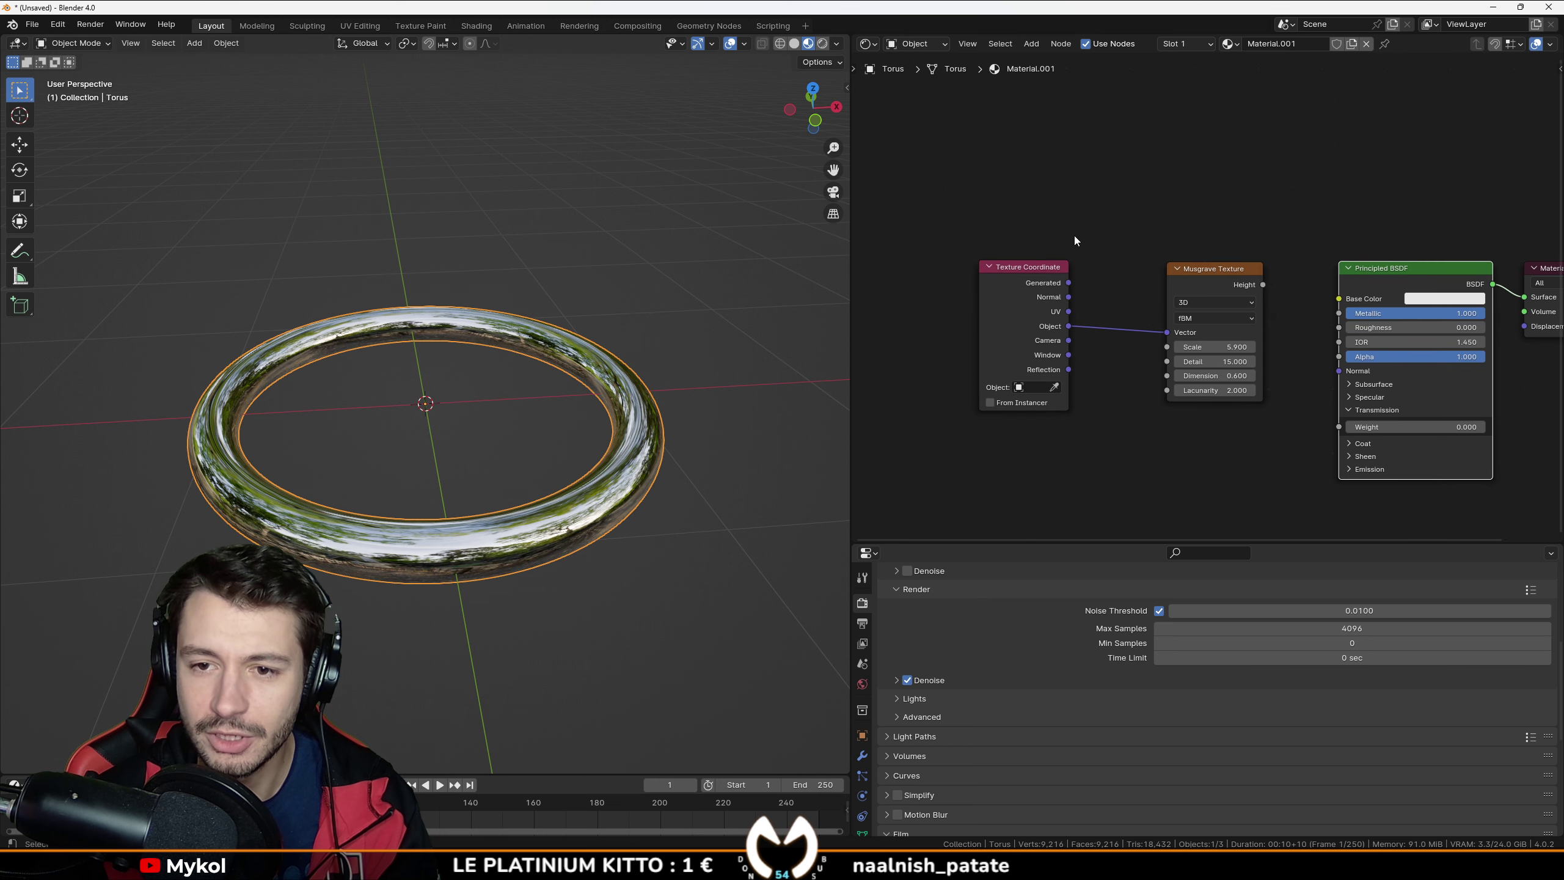
scroll(1074, 235, "down", 5)
left_click_drag(1074, 236, 1231, 371)
left_click_drag(1198, 283, 1105, 303)
scroll(1192, 359, "up", 8)
left_click(1195, 363)
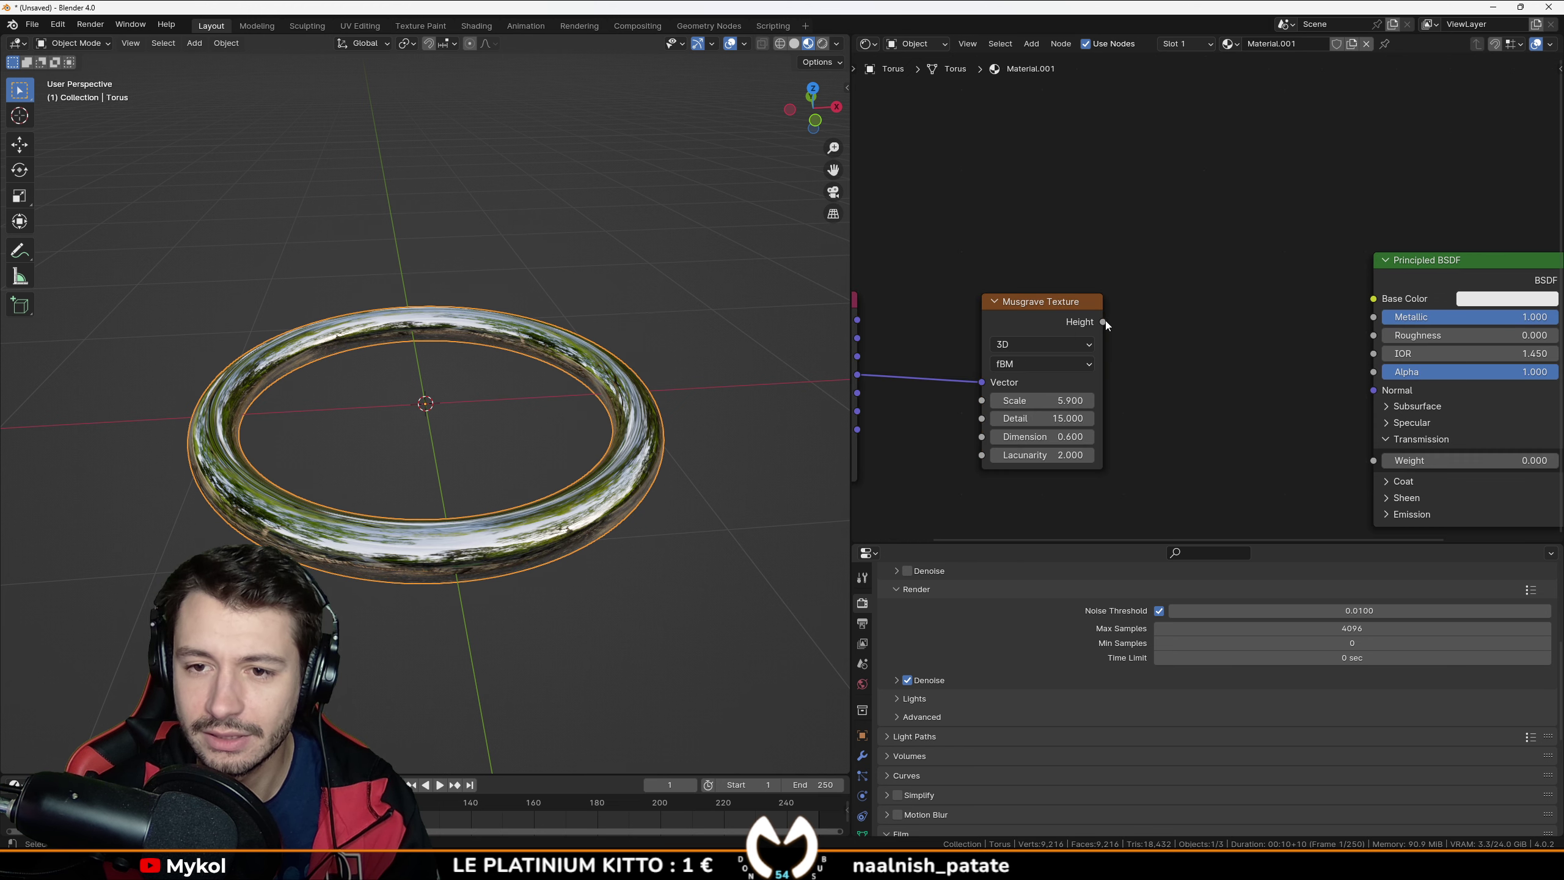
left_click_drag(1377, 336, 1373, 335)
middle_click_drag(468, 487, 525, 497)
scroll(525, 497, "up", 3)
middle_click_drag(525, 497, 549, 501)
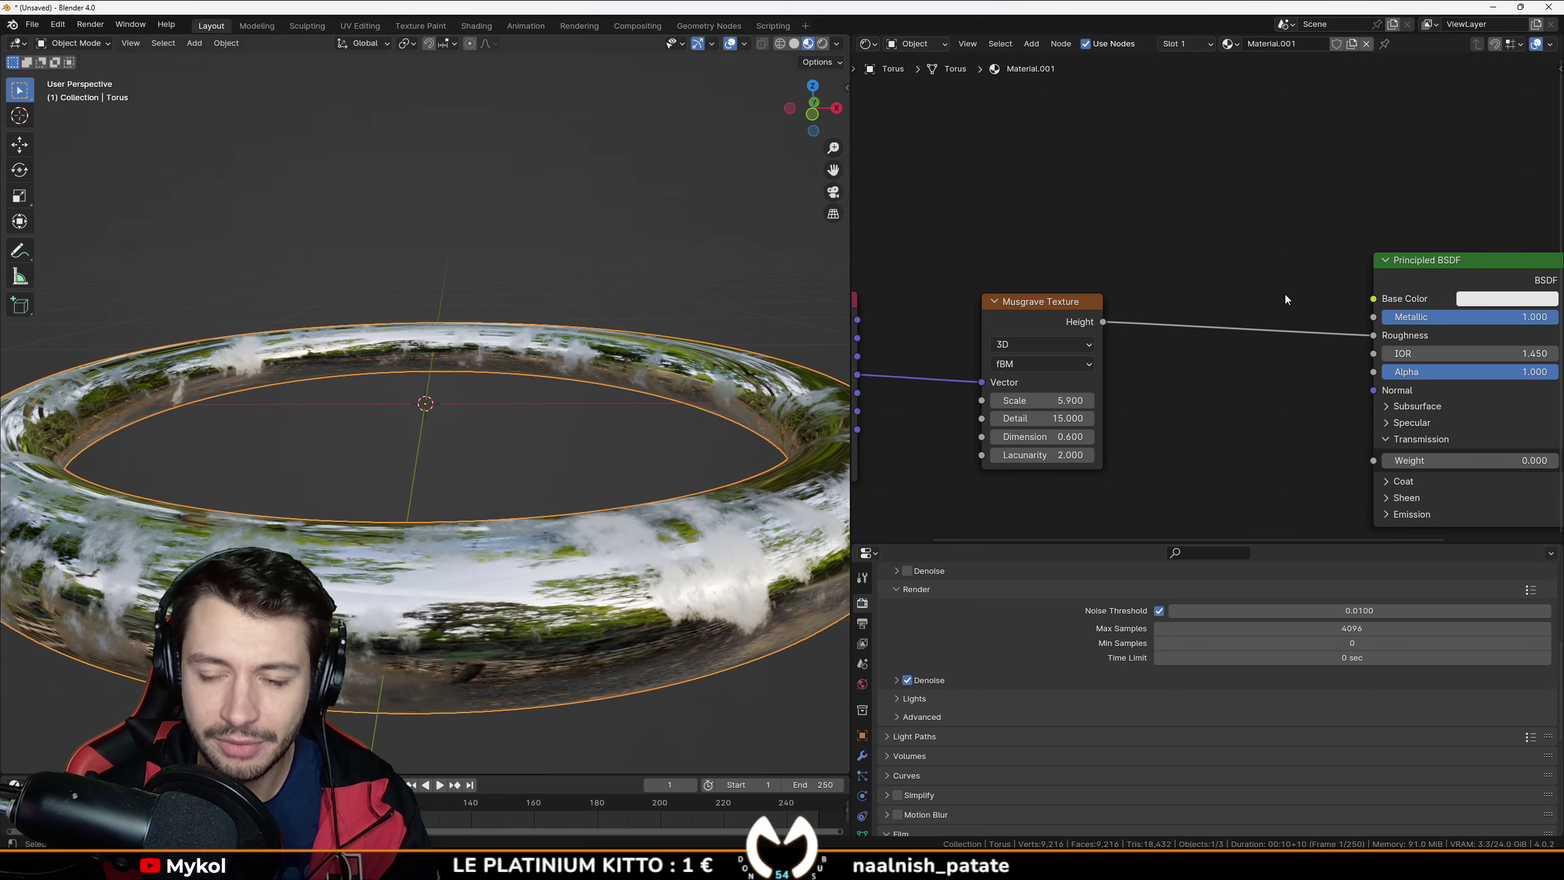
Step: Insert a Map Range node on the link between the Musgrave Texture's Height and the Roughness input
key("shift+a")
left_click(1292, 252)
type("map")
key("Down")
key("Down")
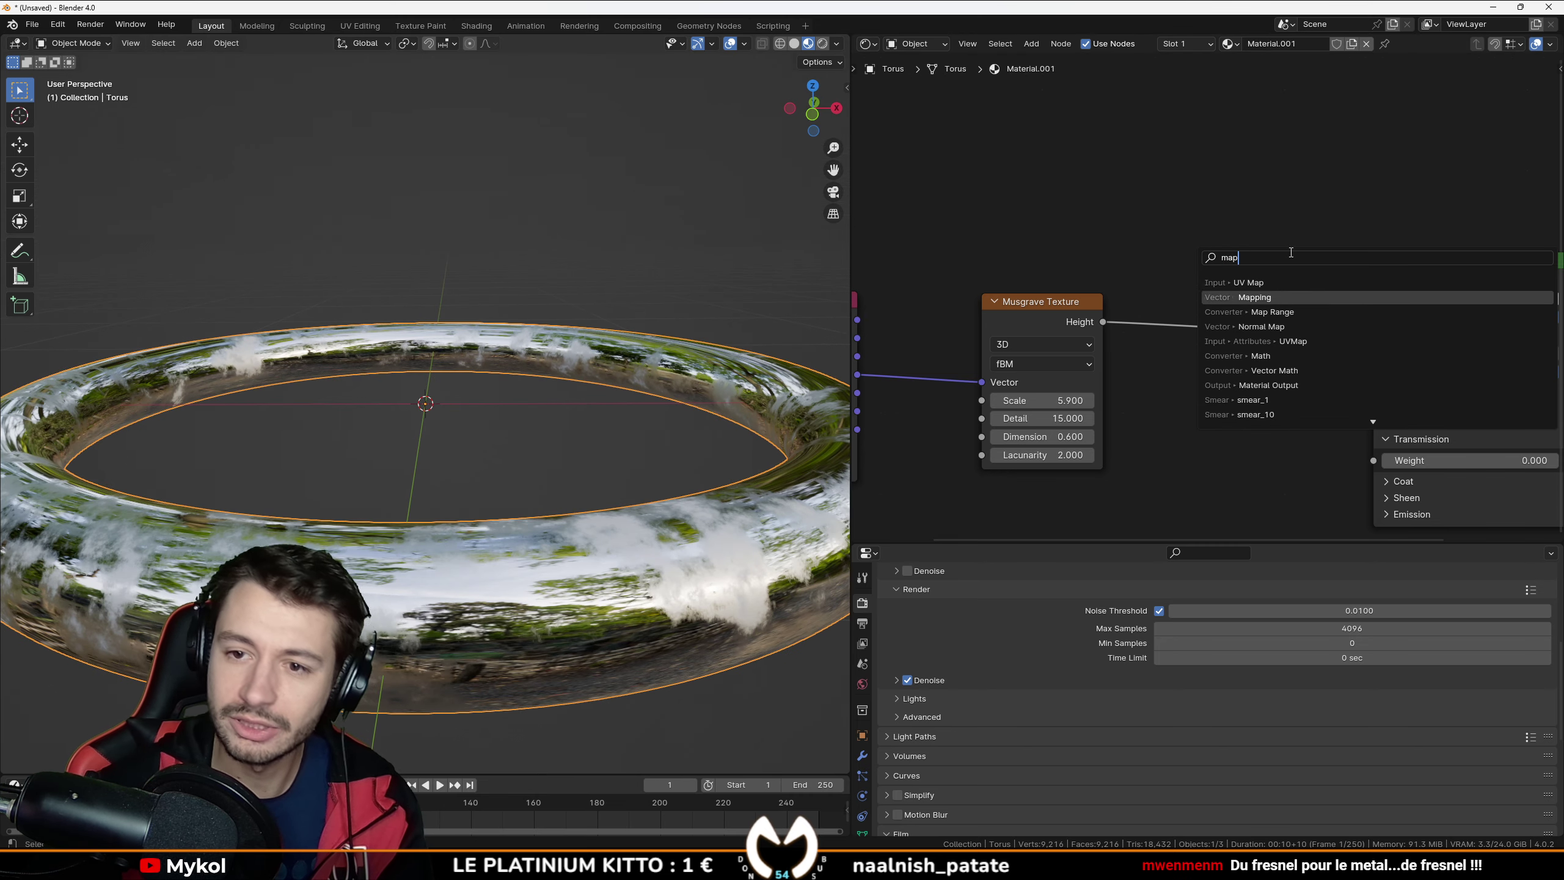
key("Return")
left_click(1195, 265)
scroll(1250, 445, "up", 1)
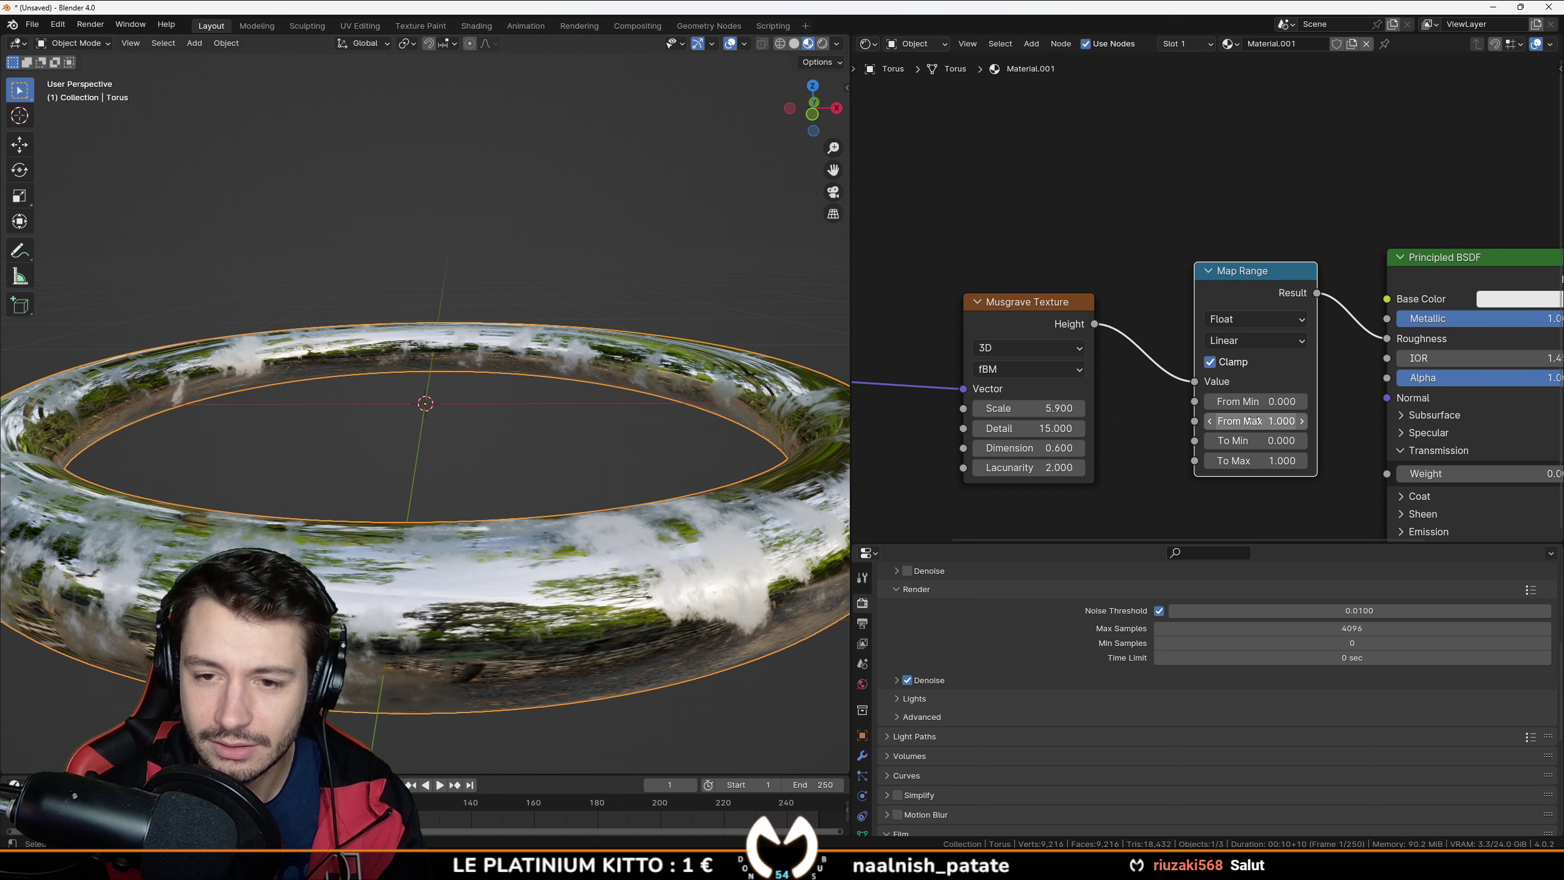
Step: Try a To Min of 0.1 and a To Max of -0.2 on the Map Range node
left_click_drag(1257, 442, 1186, 462)
scroll(498, 542, "down", 6)
middle_click_drag(499, 548, 572, 555)
scroll(566, 611, "up", 4)
left_click(1277, 440)
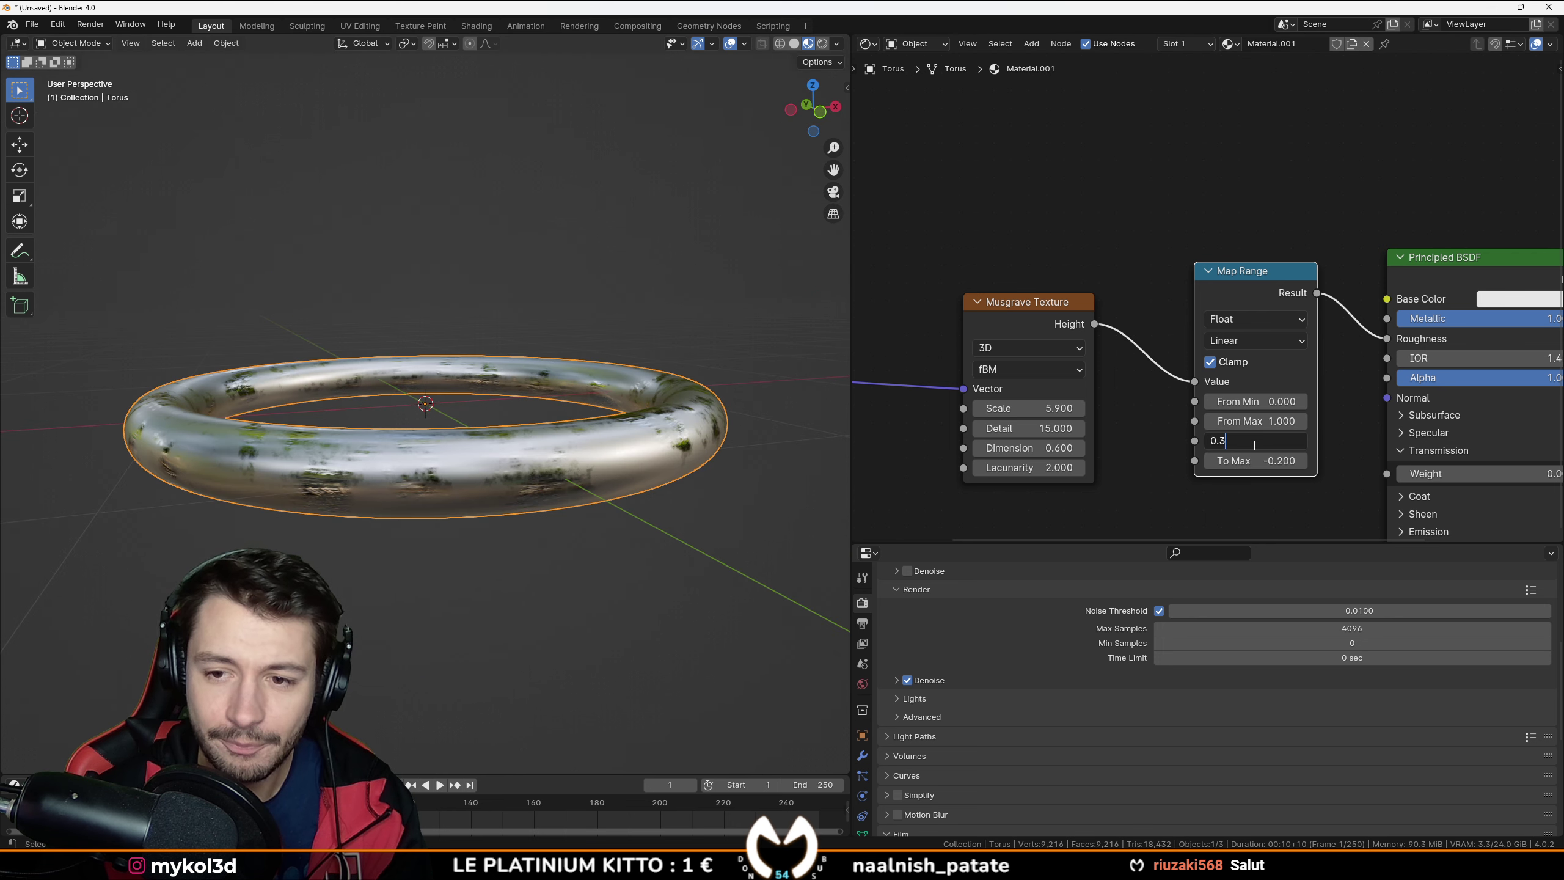
type("0.3")
key("BackSpace")
type("1")
key("Return")
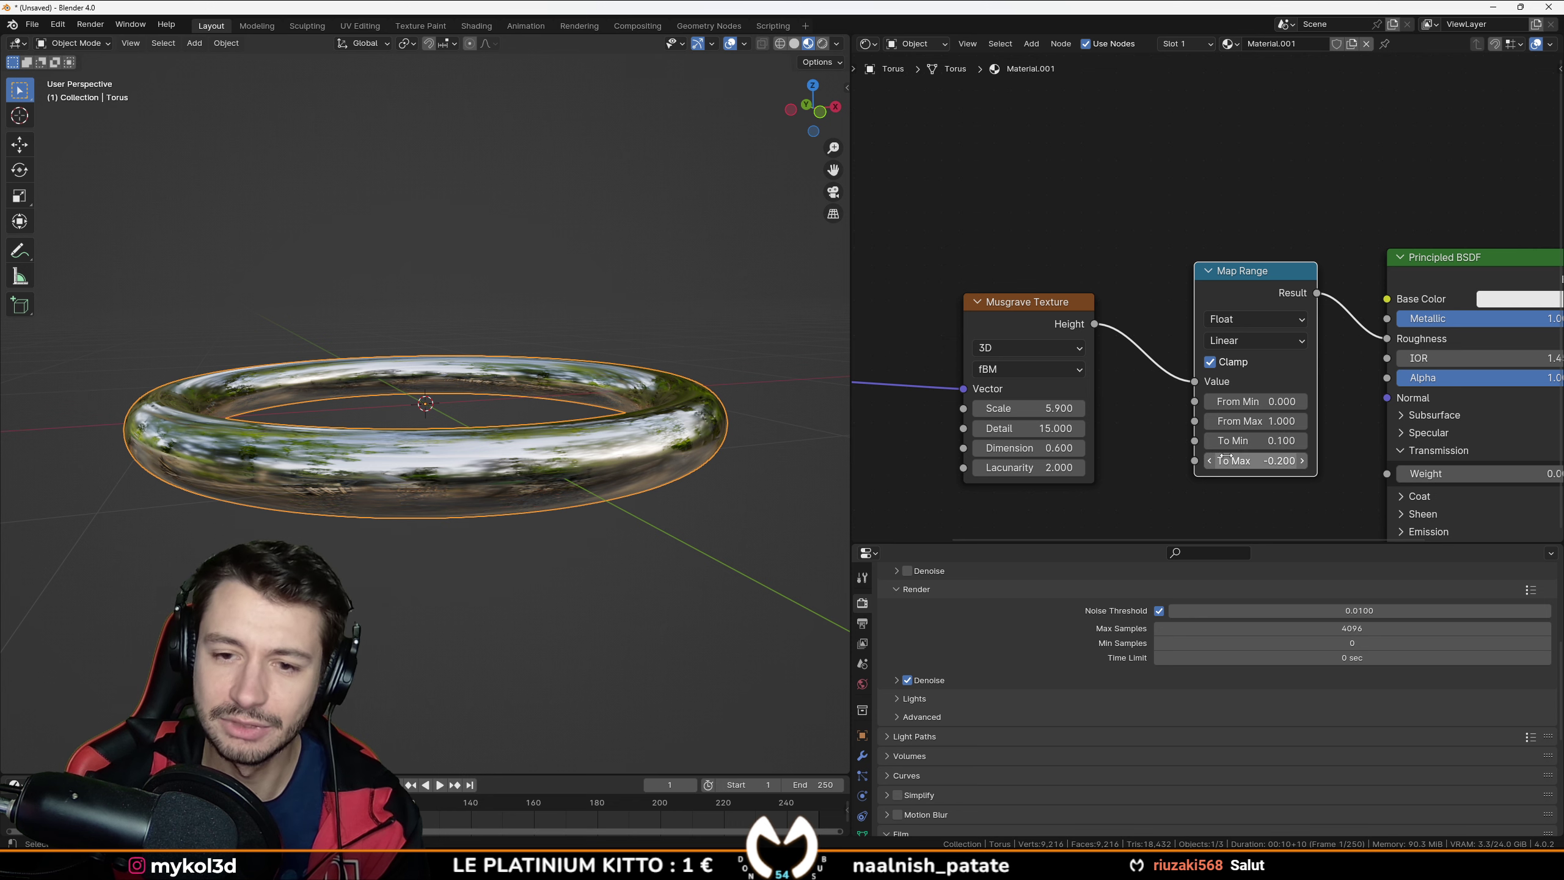
Step: Raise the Map Range node's To Max value to 0.4
left_click(1255, 460)
type("0.2")
key("Return")
mouse_move(480, 419)
middle_mouse_down()
mouse_move(580, 525)
mouse_move(574, 457)
middle_mouse_up()
mouse_move(1256, 461)
left_mouse_down()
mouse_move(1299, 460)
mouse_move(1271, 461)
left_mouse_up()
scroll(536, 524, "down", 4)
middle_click_drag(536, 530, 577, 559)
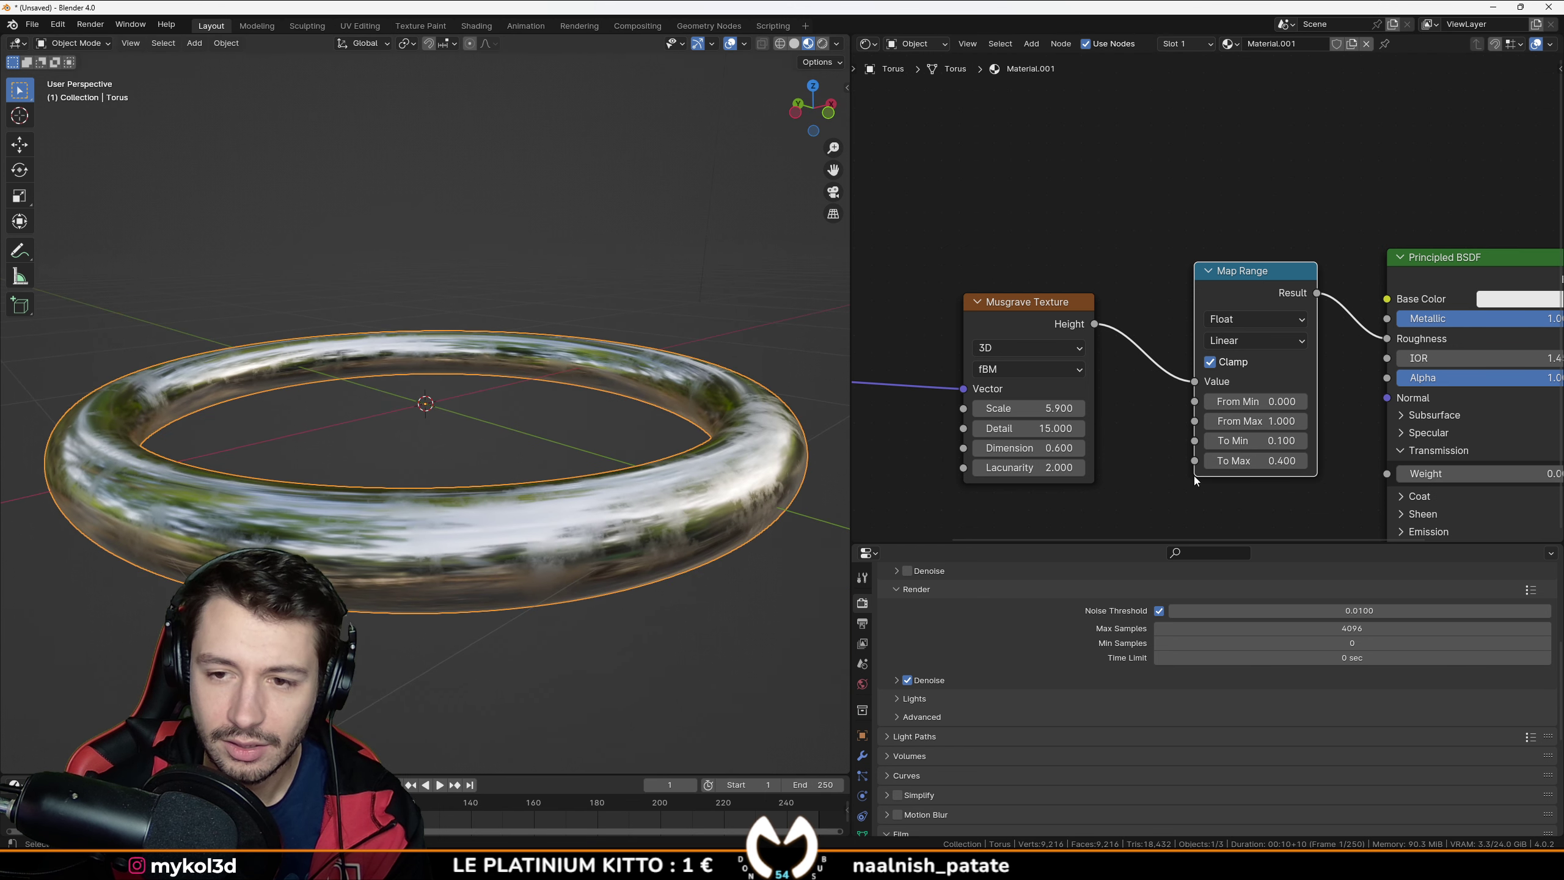
Step: Try several To Min values on the Map Range node, including 0.06 and 0.2, and settle on 0.22
left_click(1265, 443)
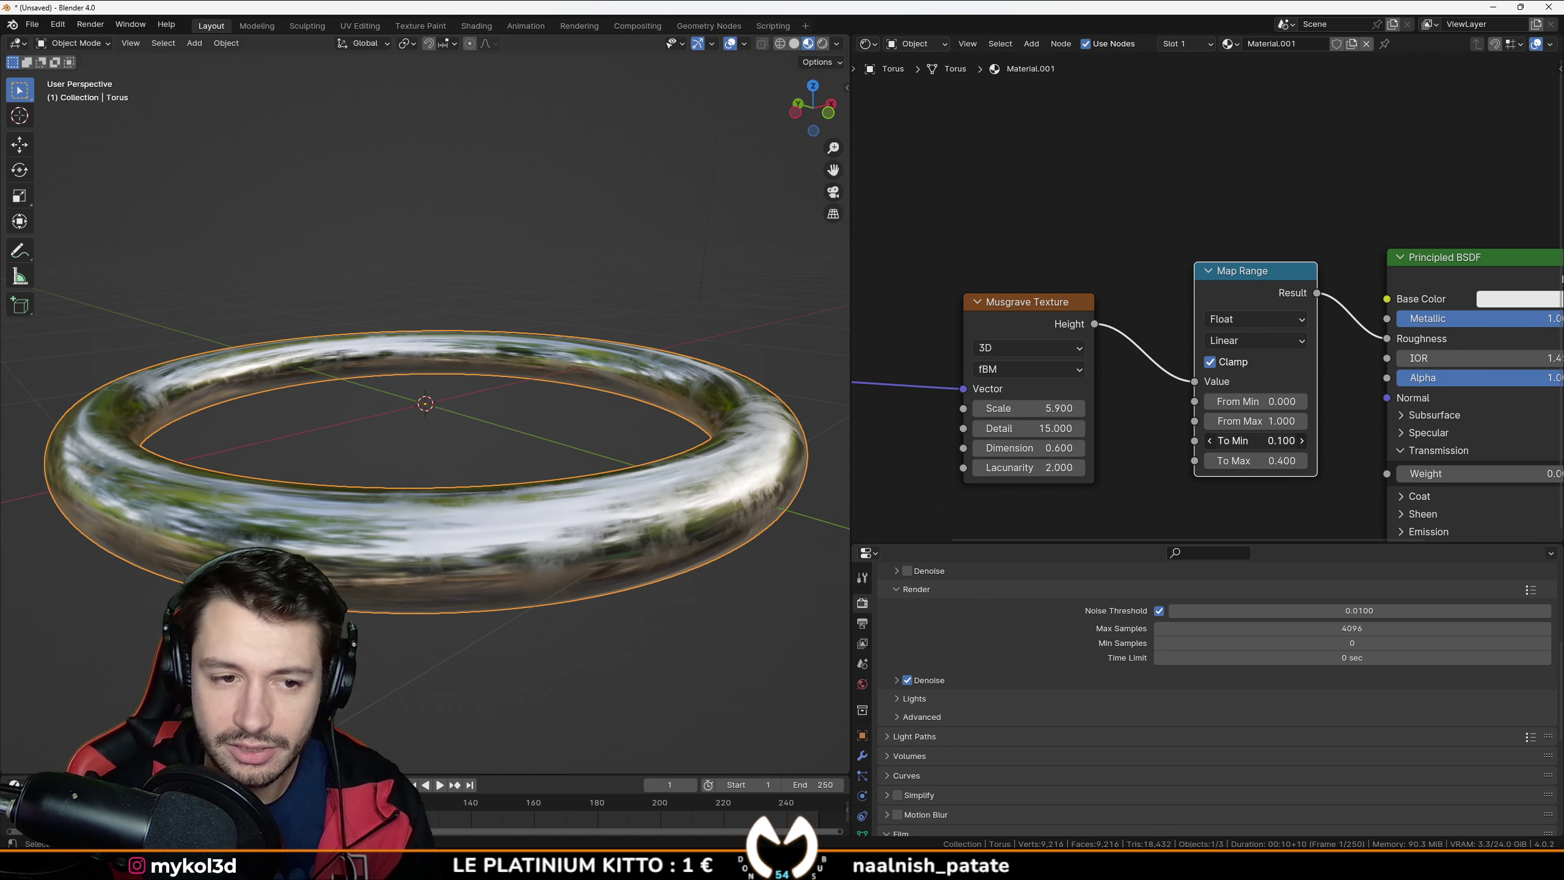
type("0.06")
key("Return")
left_click(1265, 440)
type("0.2")
key("Return")
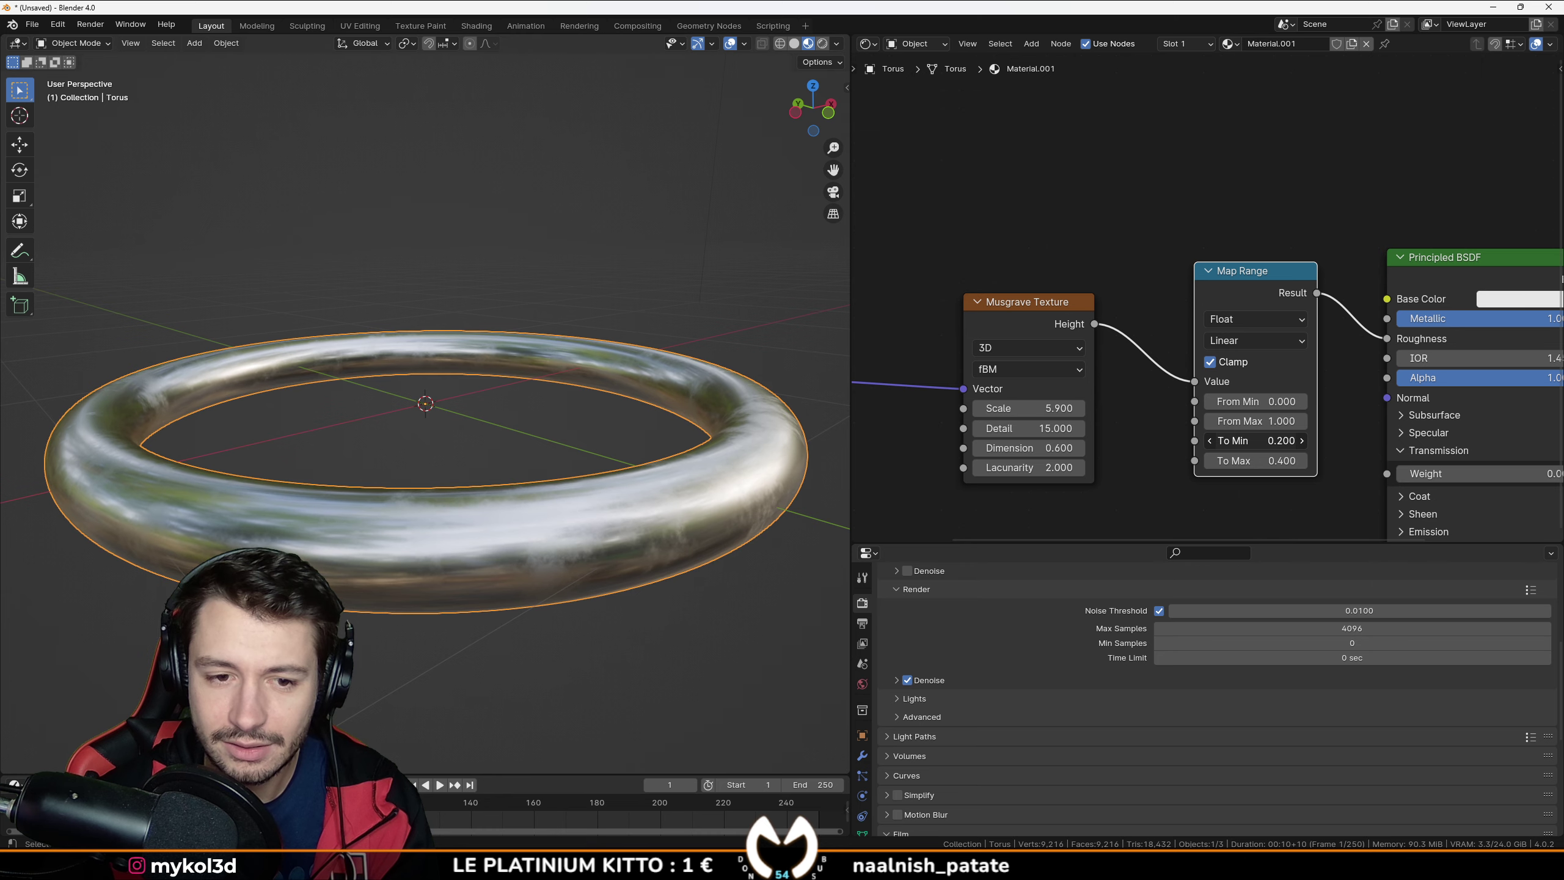
left_click_drag(1266, 440, 1271, 441)
Step: Examine the roughness variation on the torus from several angles and distances
middle_click_drag(536, 487, 600, 632)
middle_click_drag(690, 626, 518, 582, "shift")
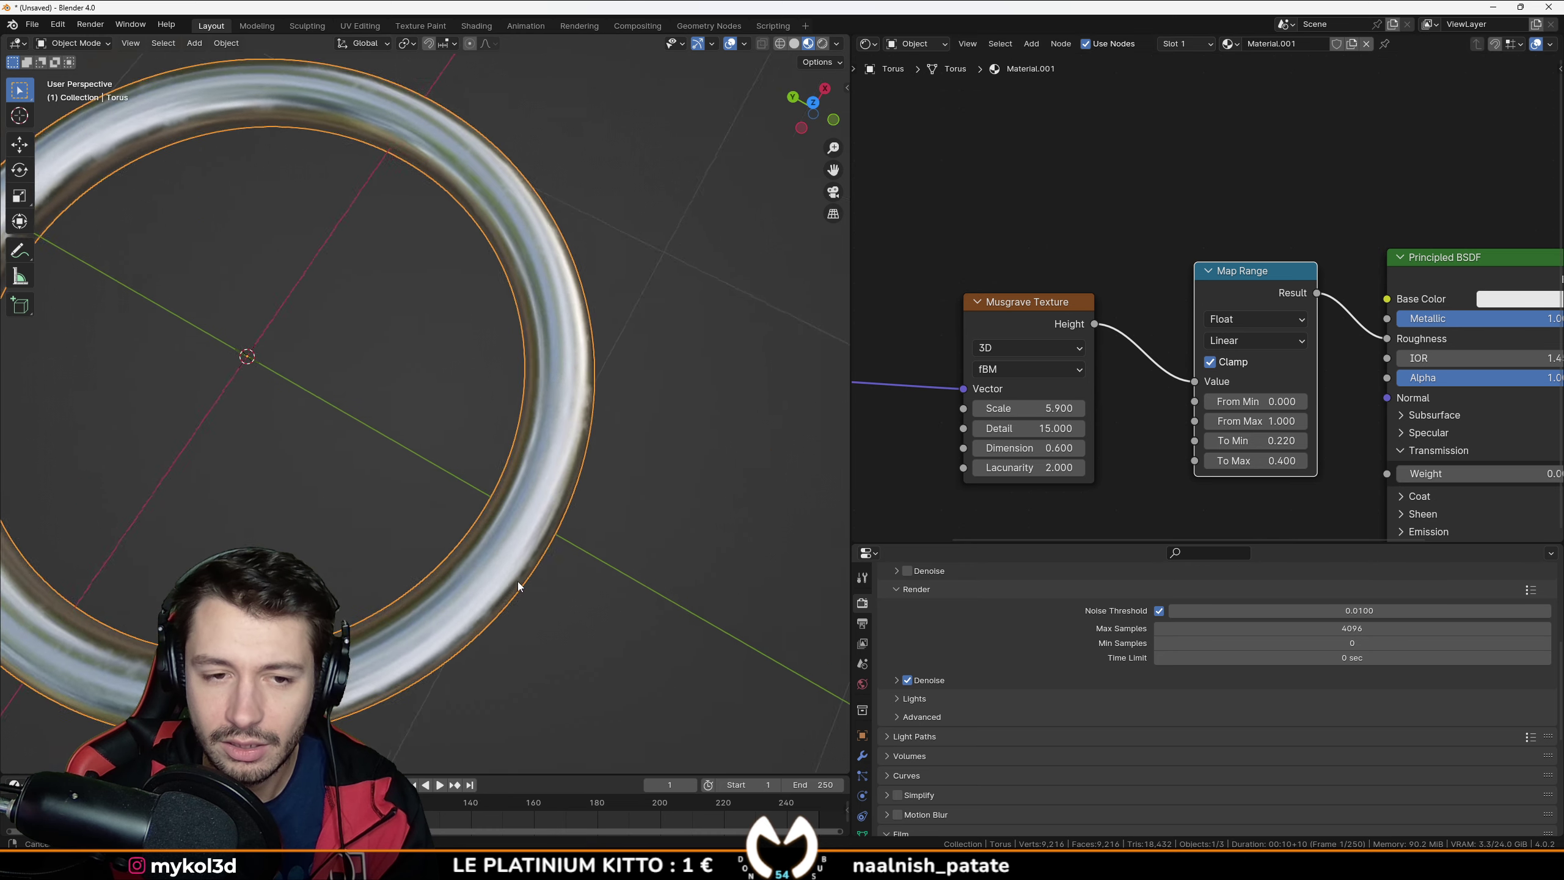
scroll(518, 582, "up", 3)
middle_click_drag(480, 438, 545, 430, "shift")
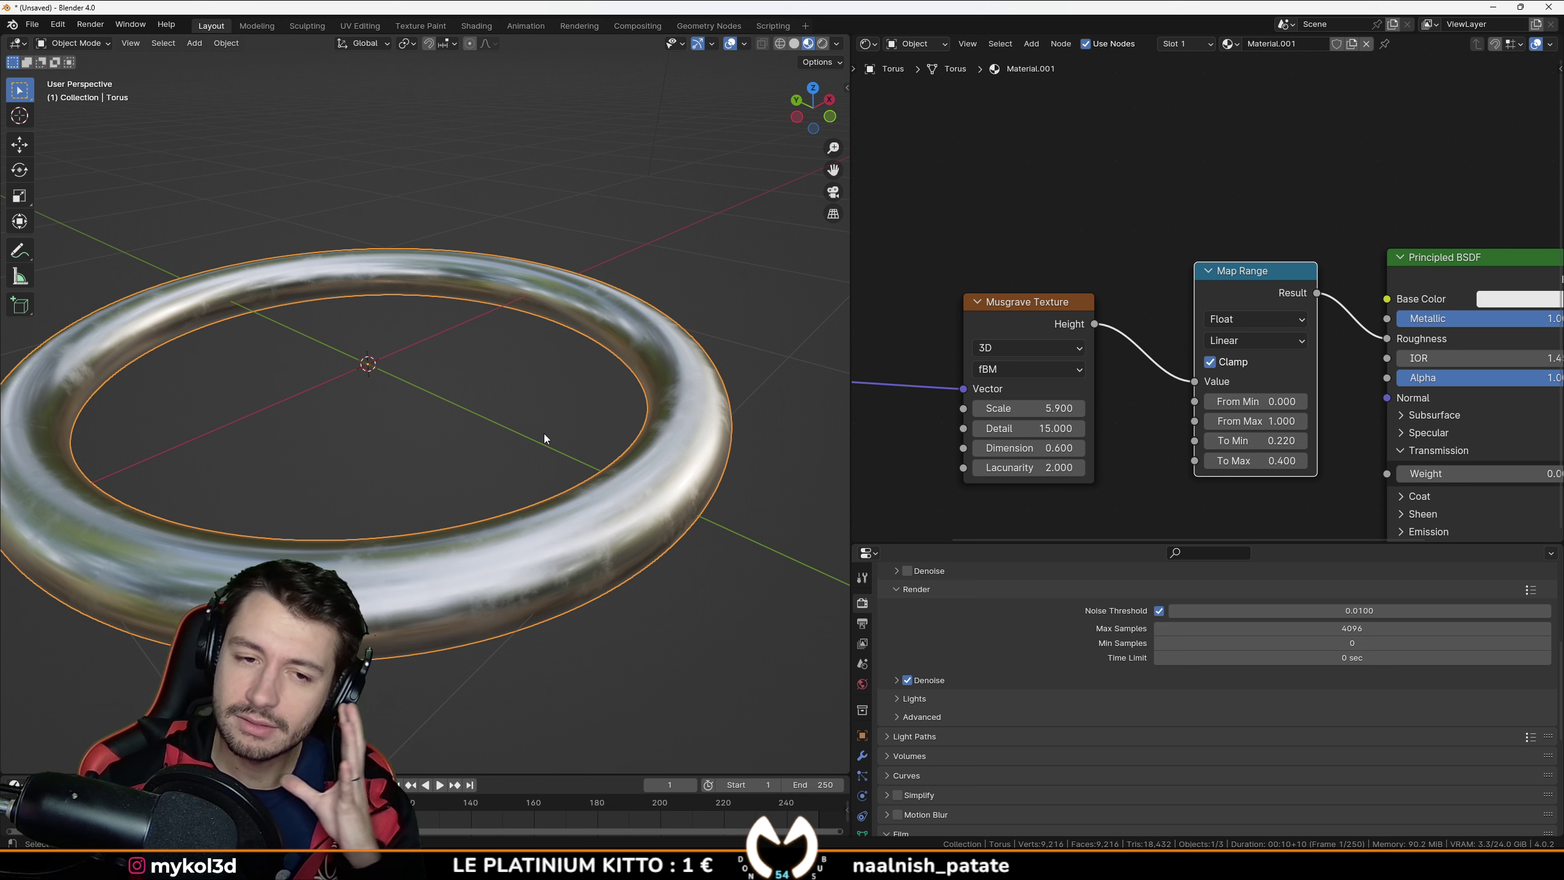
scroll(599, 470, "down", 2)
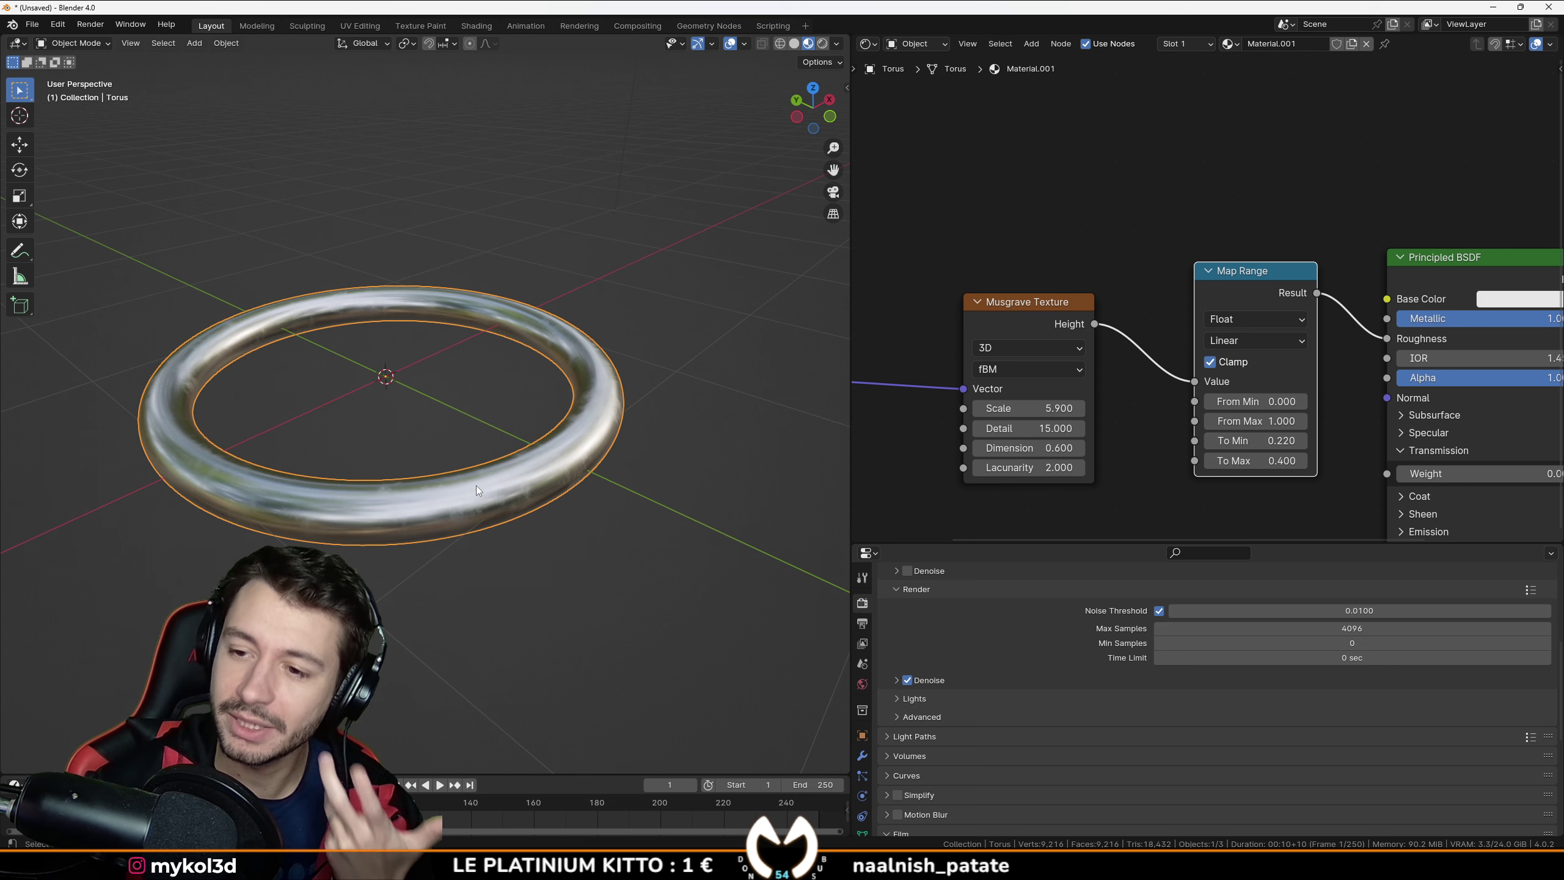
mouse_move(417, 457)
middle_mouse_down()
mouse_move(424, 486)
mouse_move(422, 436)
middle_mouse_up()
scroll(1108, 433, "down", 4)
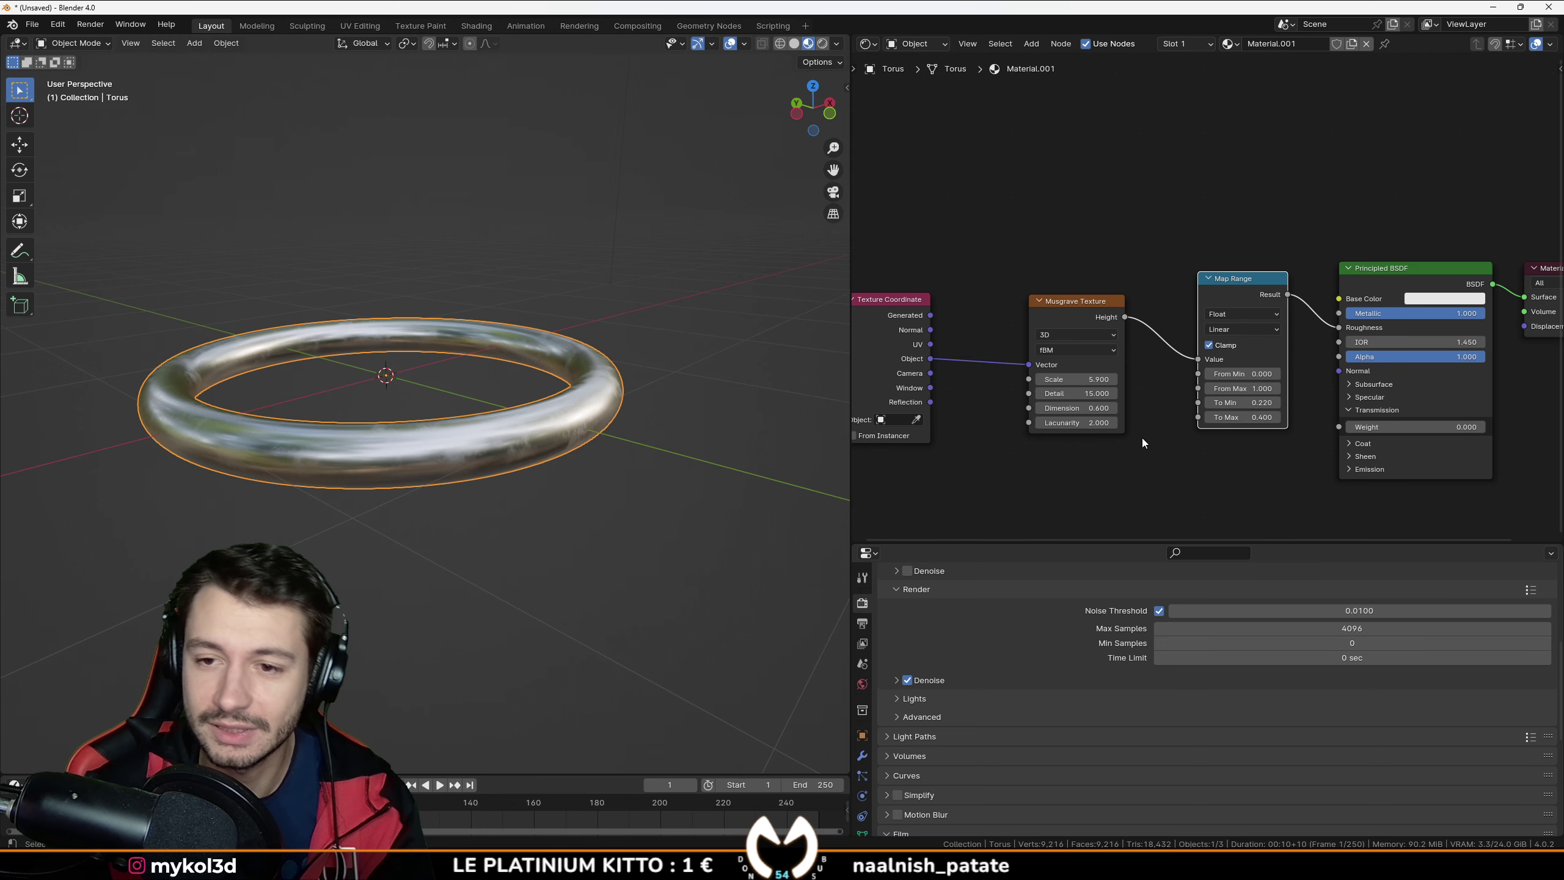
Step: Rearrange the nodes, lowering the Texture Coordinate and Musgrave Texture nodes and raising the Map Range node to free space beneath it
scroll(960, 314, "down", 2)
left_click_drag(881, 271, 1096, 380)
key("g")
left_click(1077, 455)
left_click_drag(1222, 293, 1224, 270)
left_click_drag(1087, 376, 1075, 393)
Step: Add a Bump node below Map Range, linking the Musgrave Height output to its Height and its Normal output to the Principled BSDF's Normal
key("shift+a")
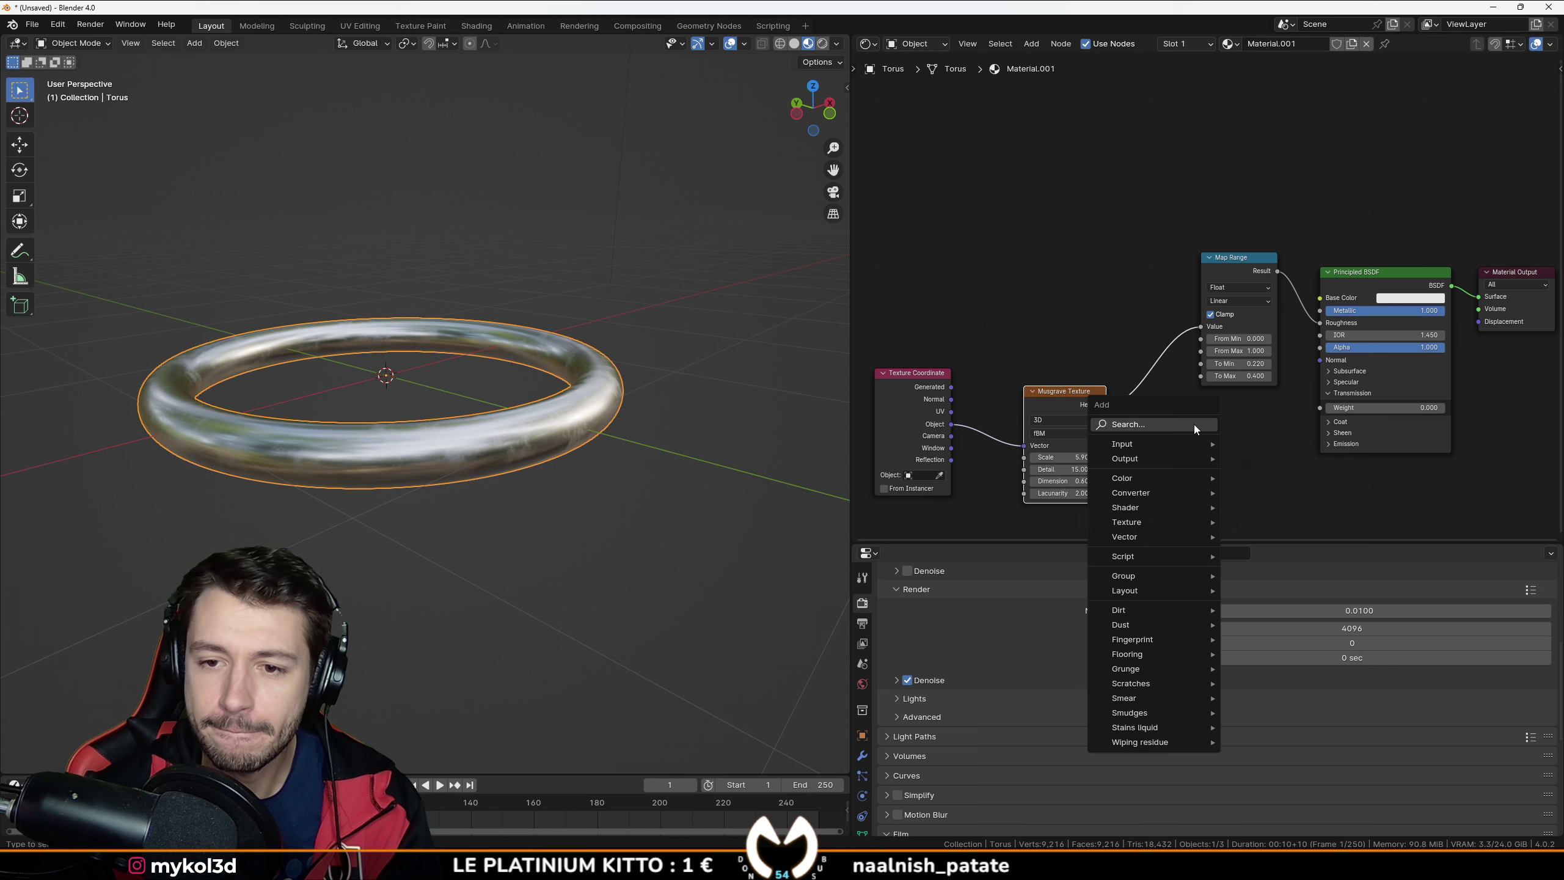
left_click(1194, 425)
type("bump")
key("Return")
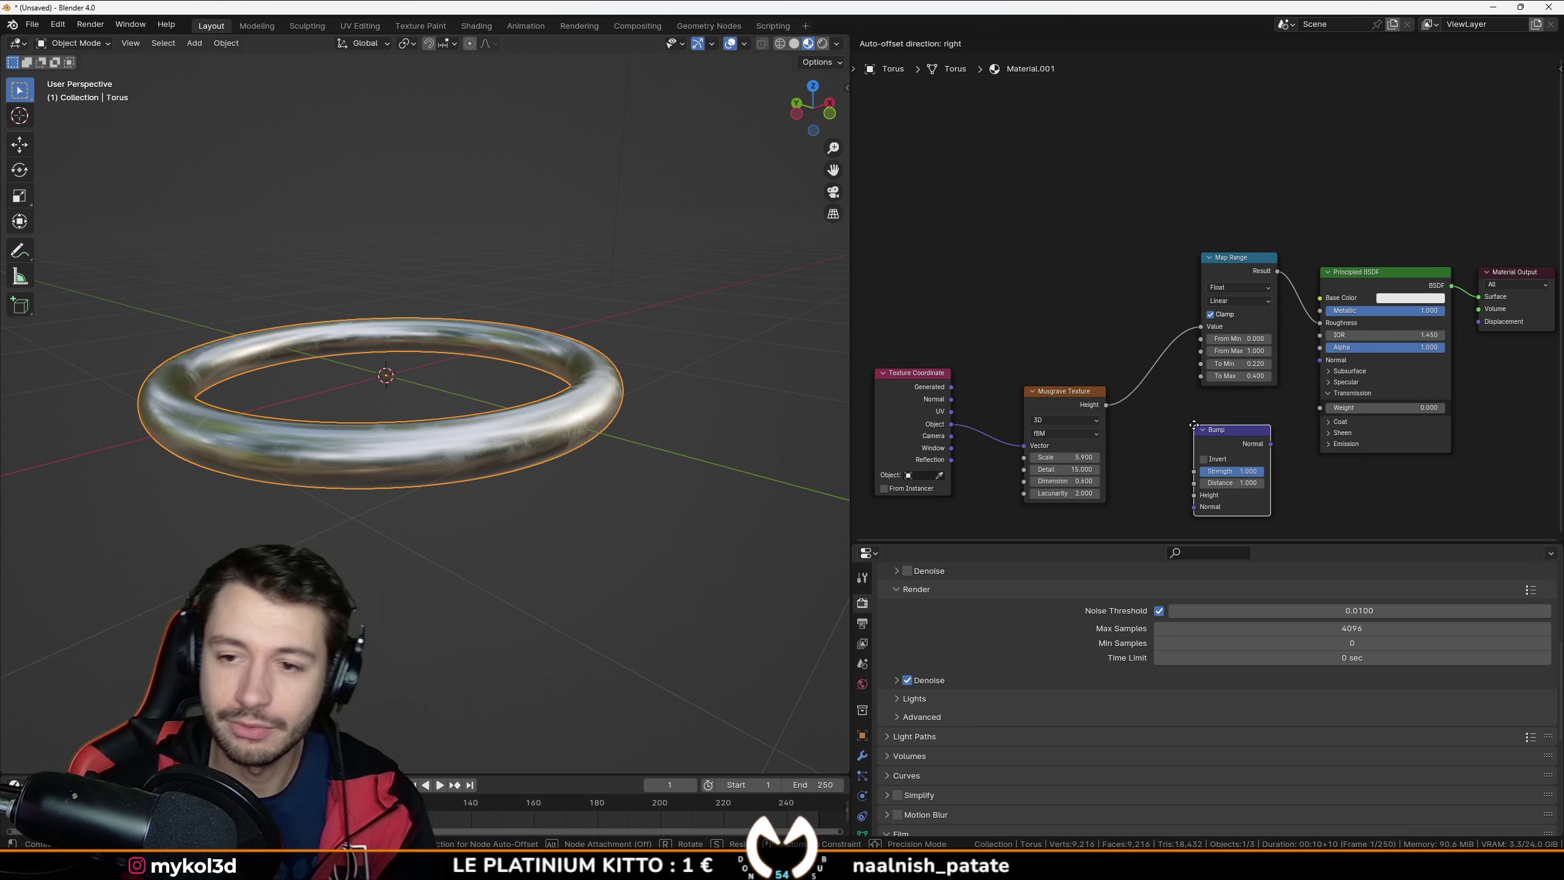
left_click(1143, 424)
left_click_drag(1106, 405, 1195, 495)
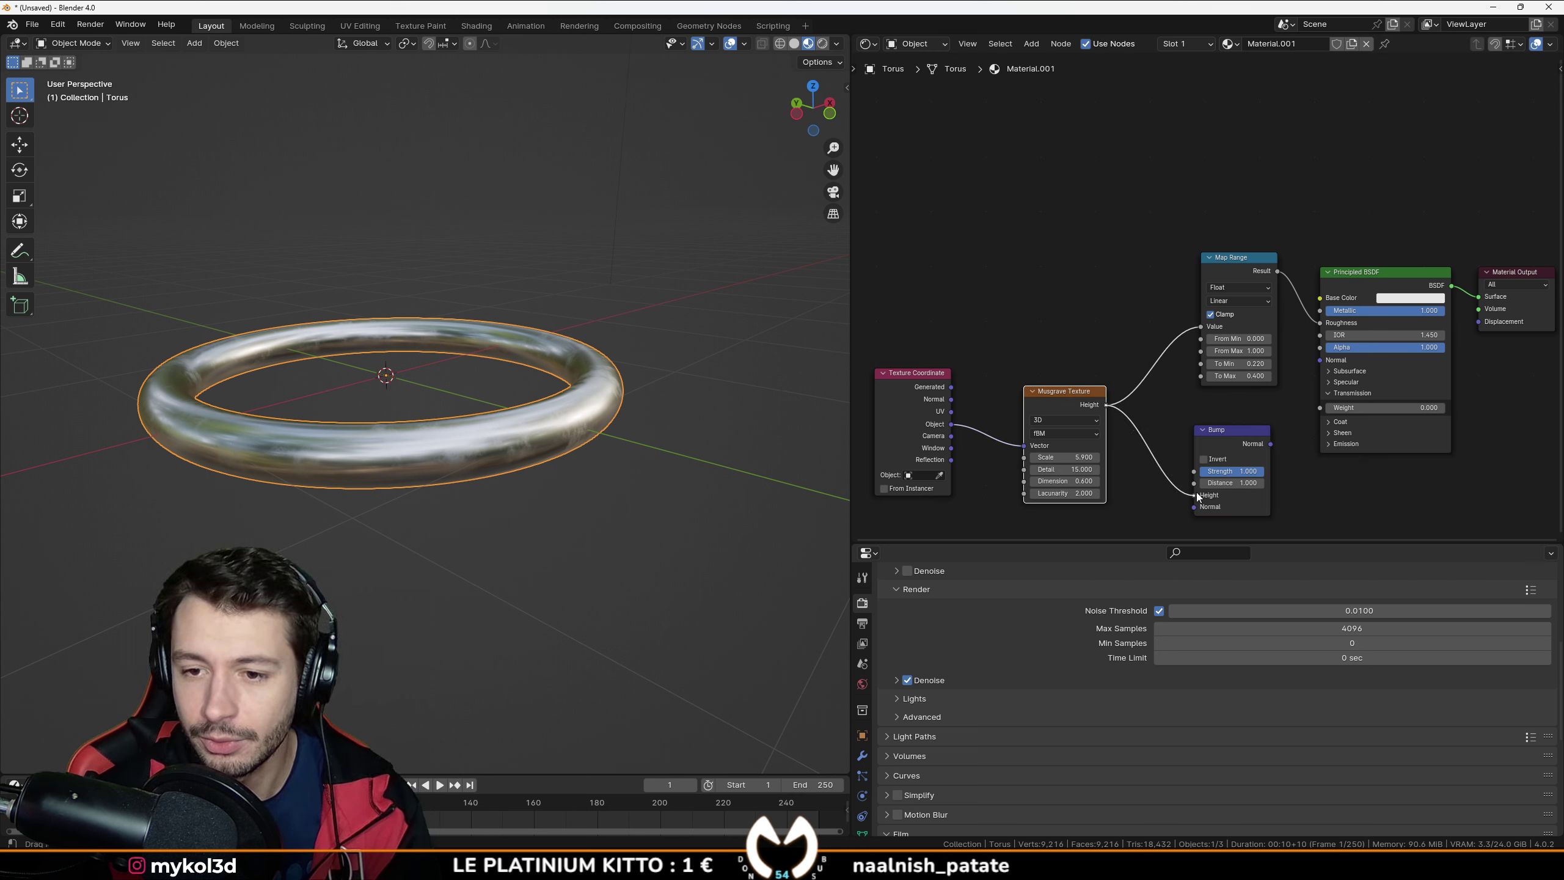
left_click_drag(1270, 444, 1321, 361)
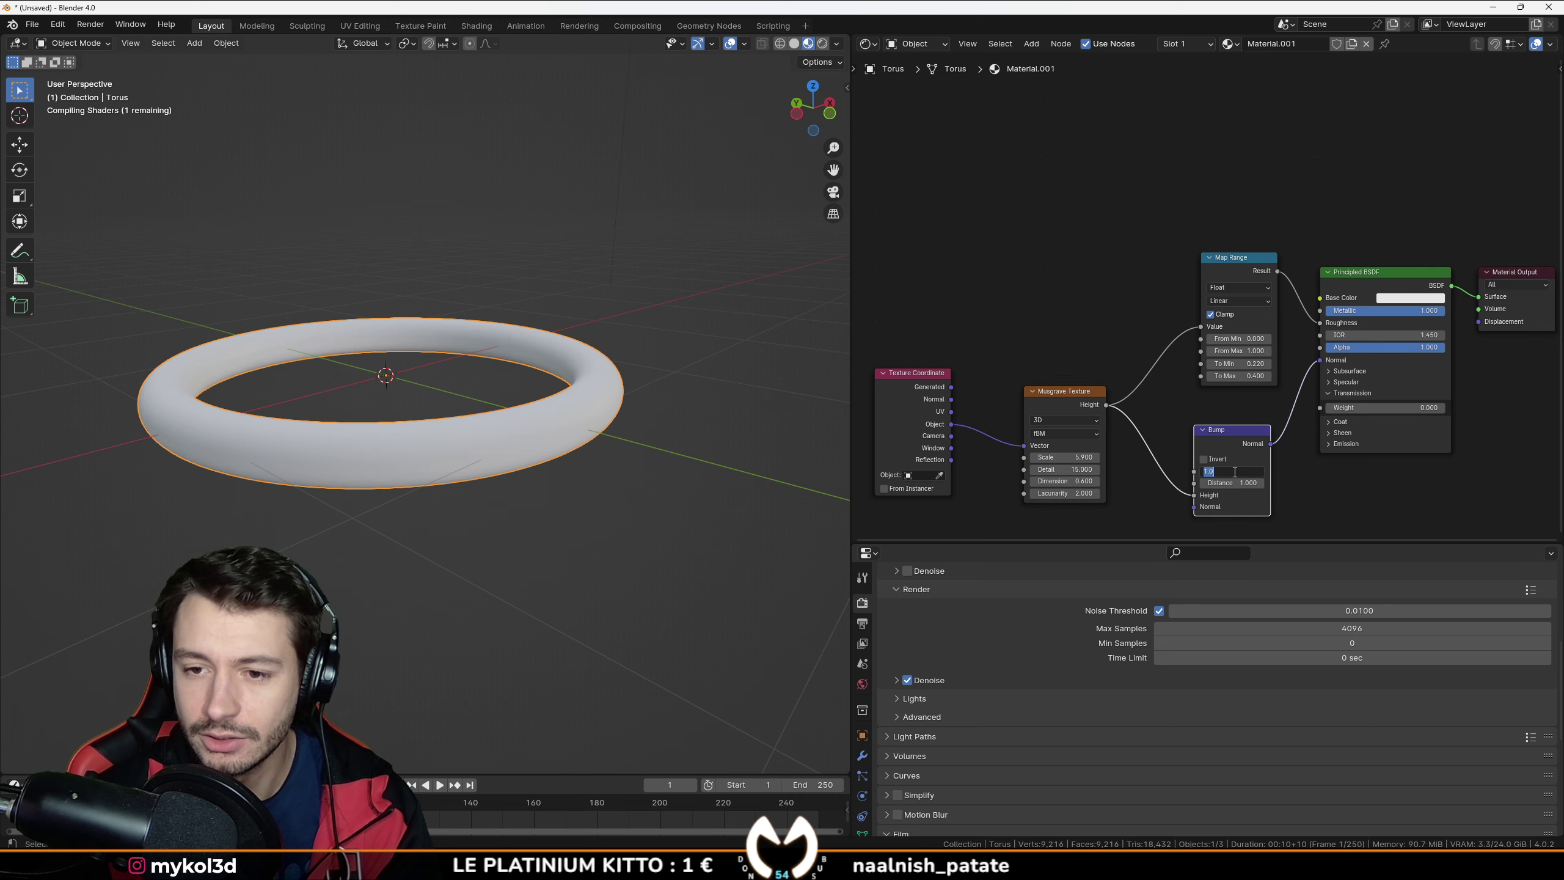
Step: Try a Bump Strength of 0.1, reduce it to 0.017, and check the torus surface up close
type("0.1")
key("Return")
scroll(642, 563, "up", 5)
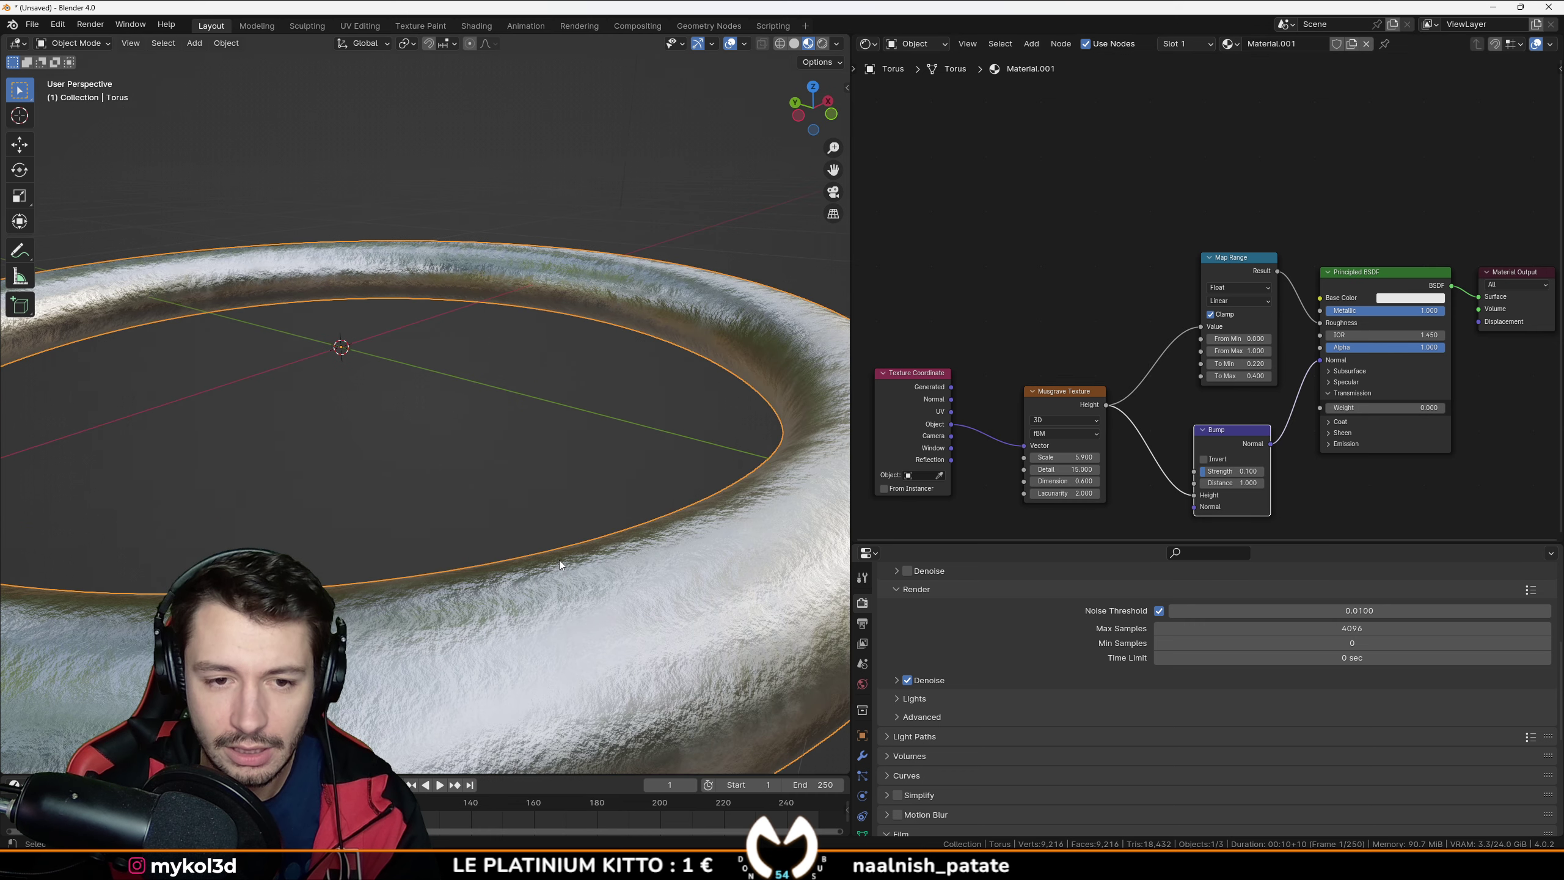
scroll(559, 564, "down", 4)
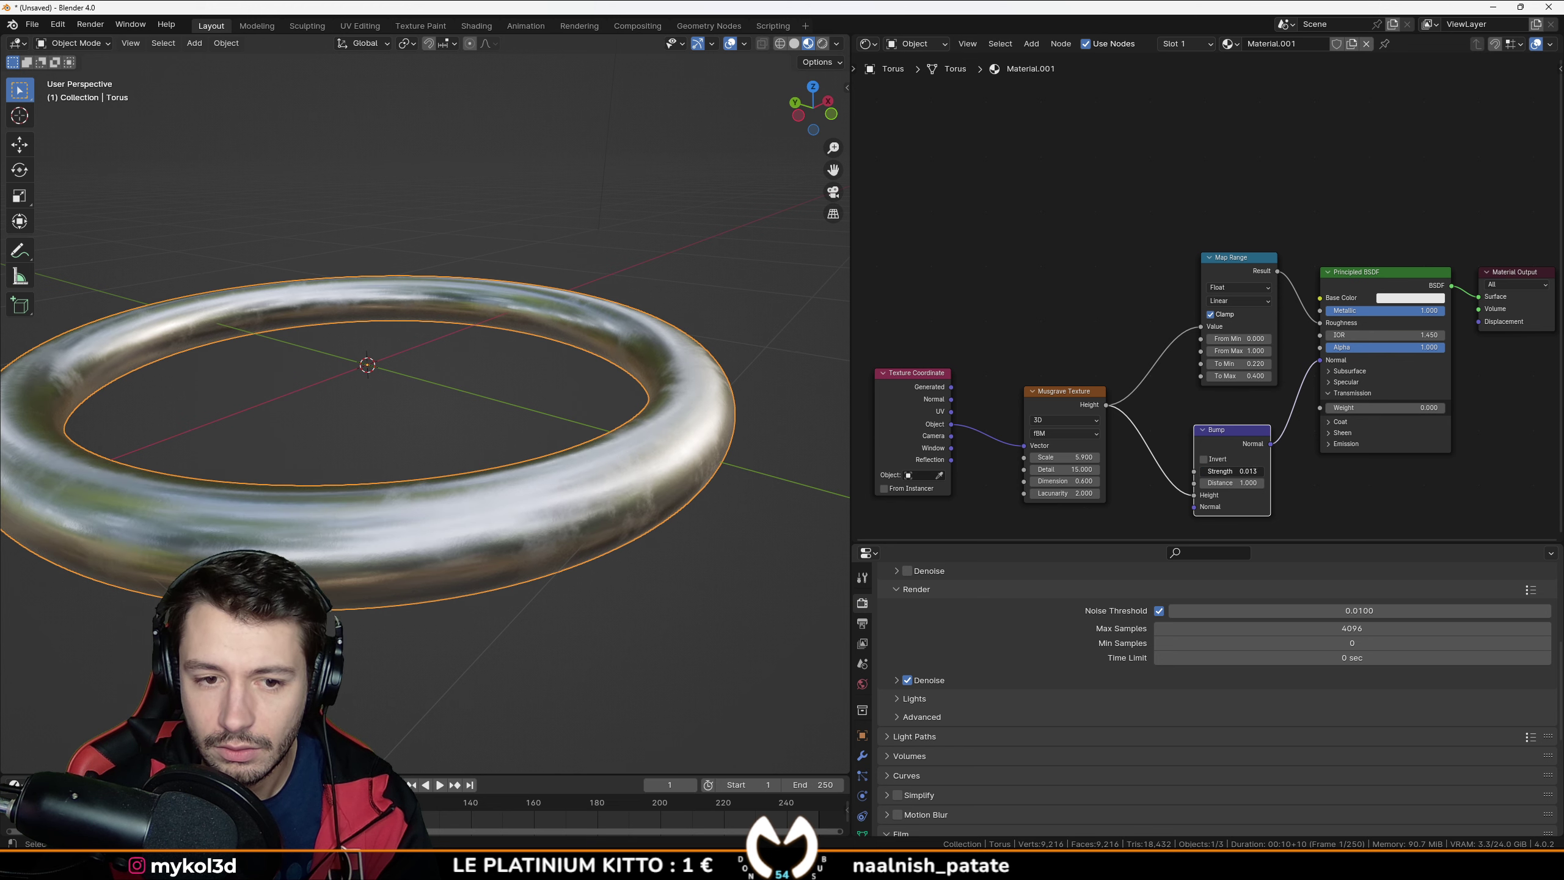
scroll(453, 686, "up", 3)
middle_click_drag(452, 687, 677, 484)
scroll(693, 400, "up", 2)
scroll(662, 359, "down", 3)
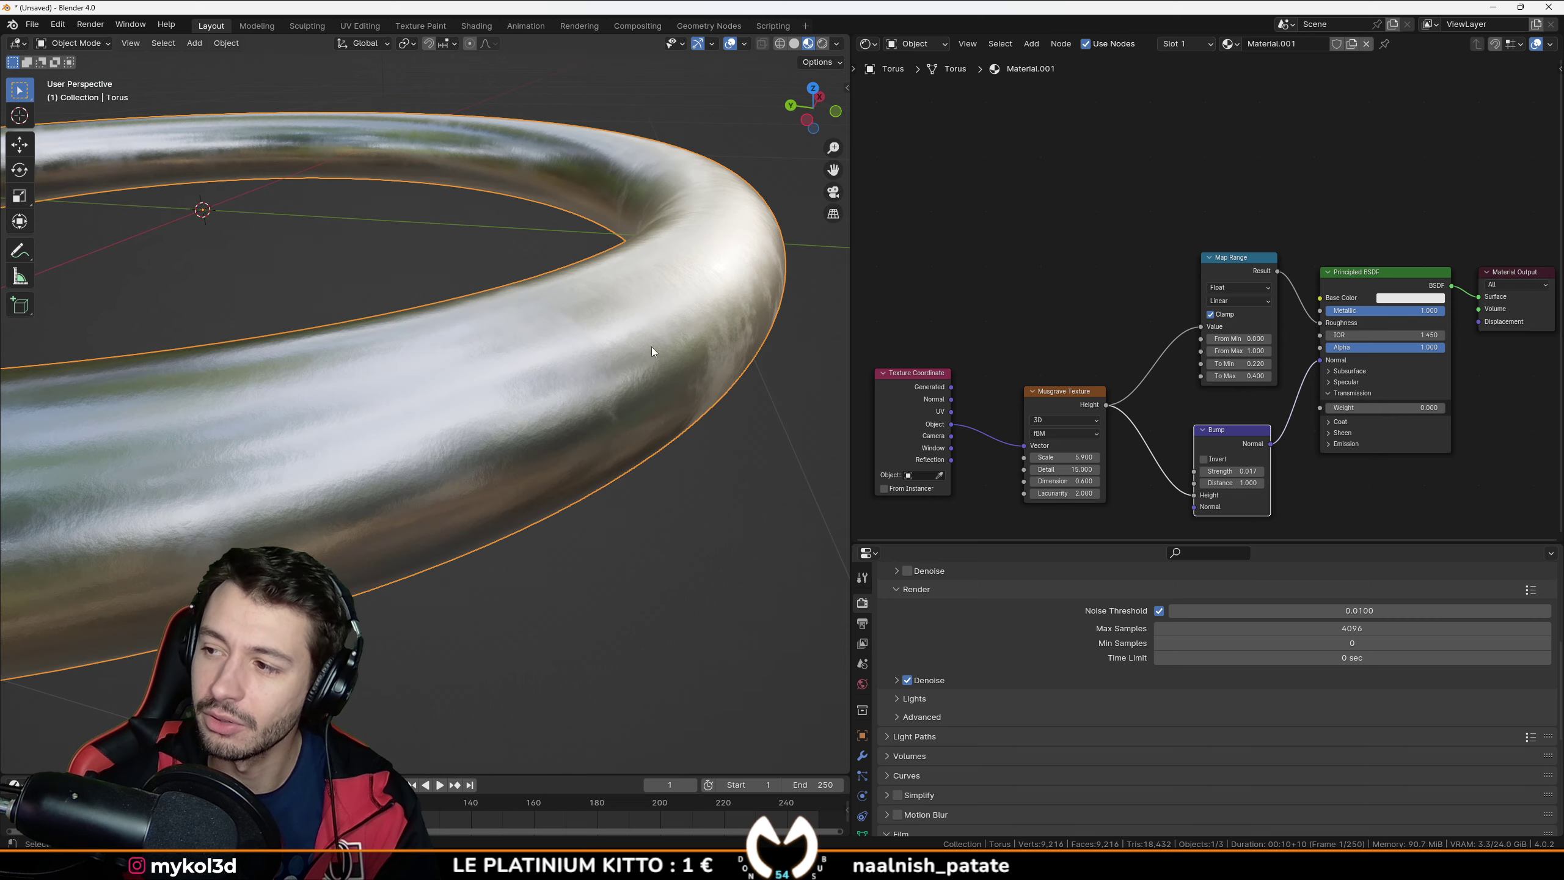
scroll(641, 376, "down", 4)
scroll(1024, 361, "down", 1)
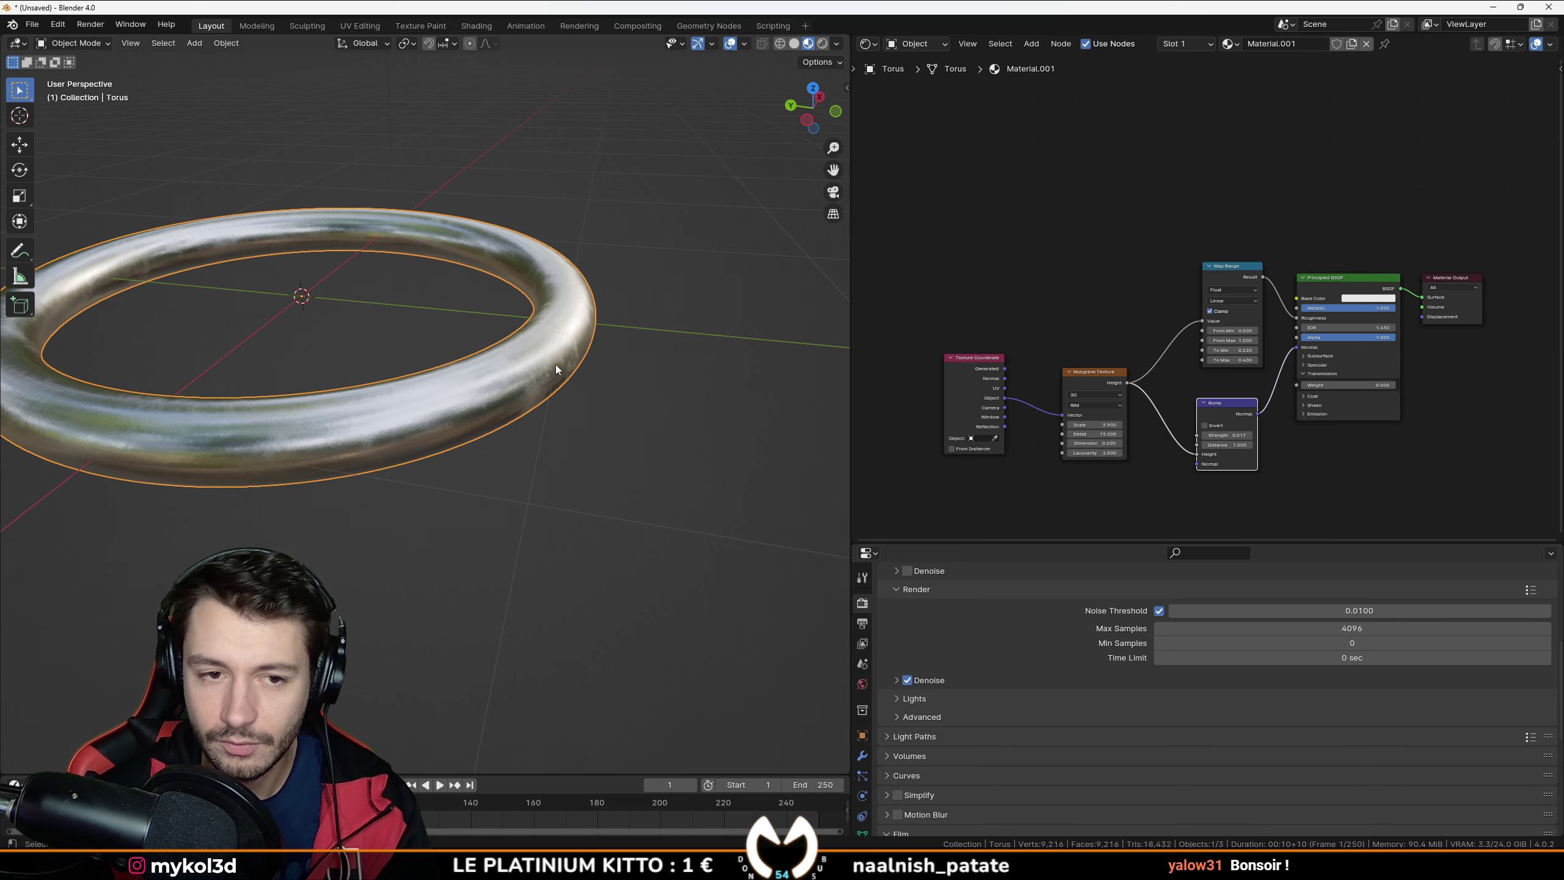
Step: Change the Principled BSDF's Base Color to a saturated orange for a copper look
middle_click_drag(555, 365, 645, 453)
scroll(1207, 299, "up", 2)
left_click(1426, 300)
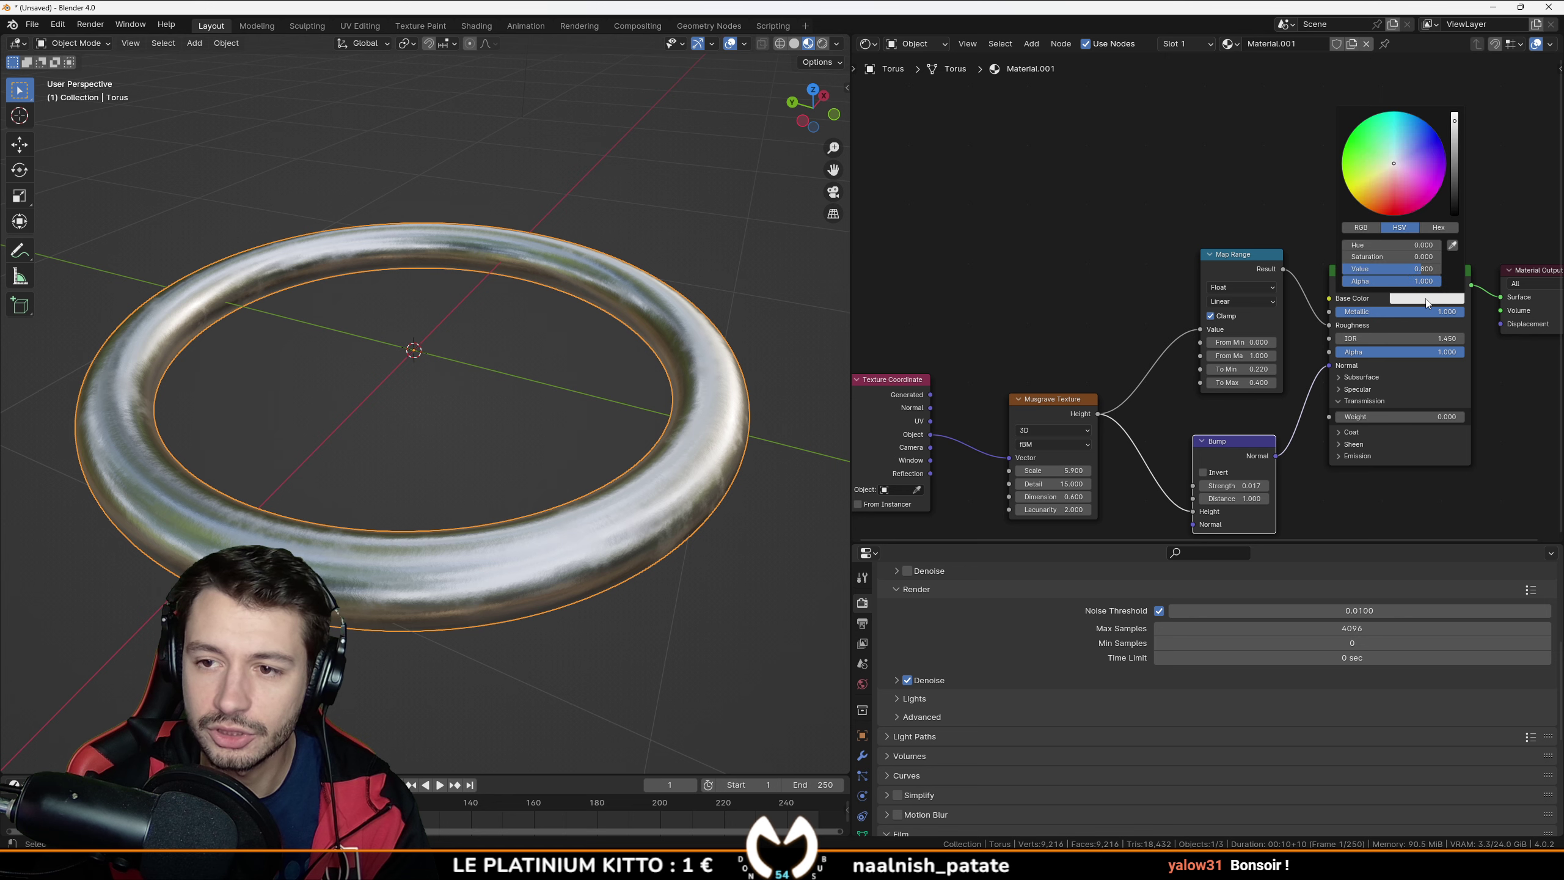
left_click(1377, 192)
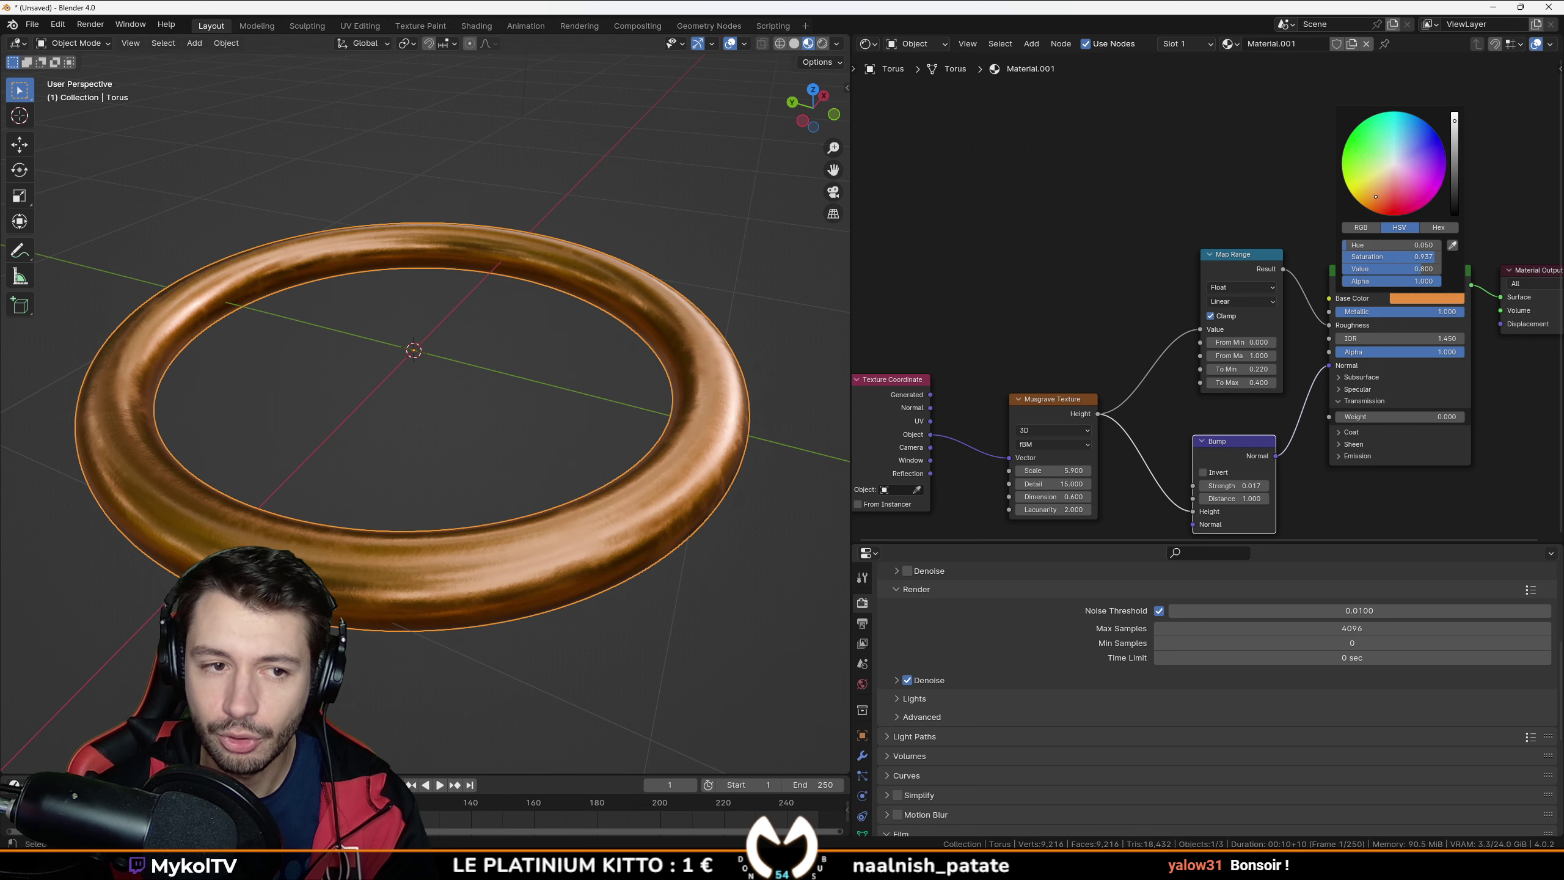
middle_click_drag(609, 473, 688, 468)
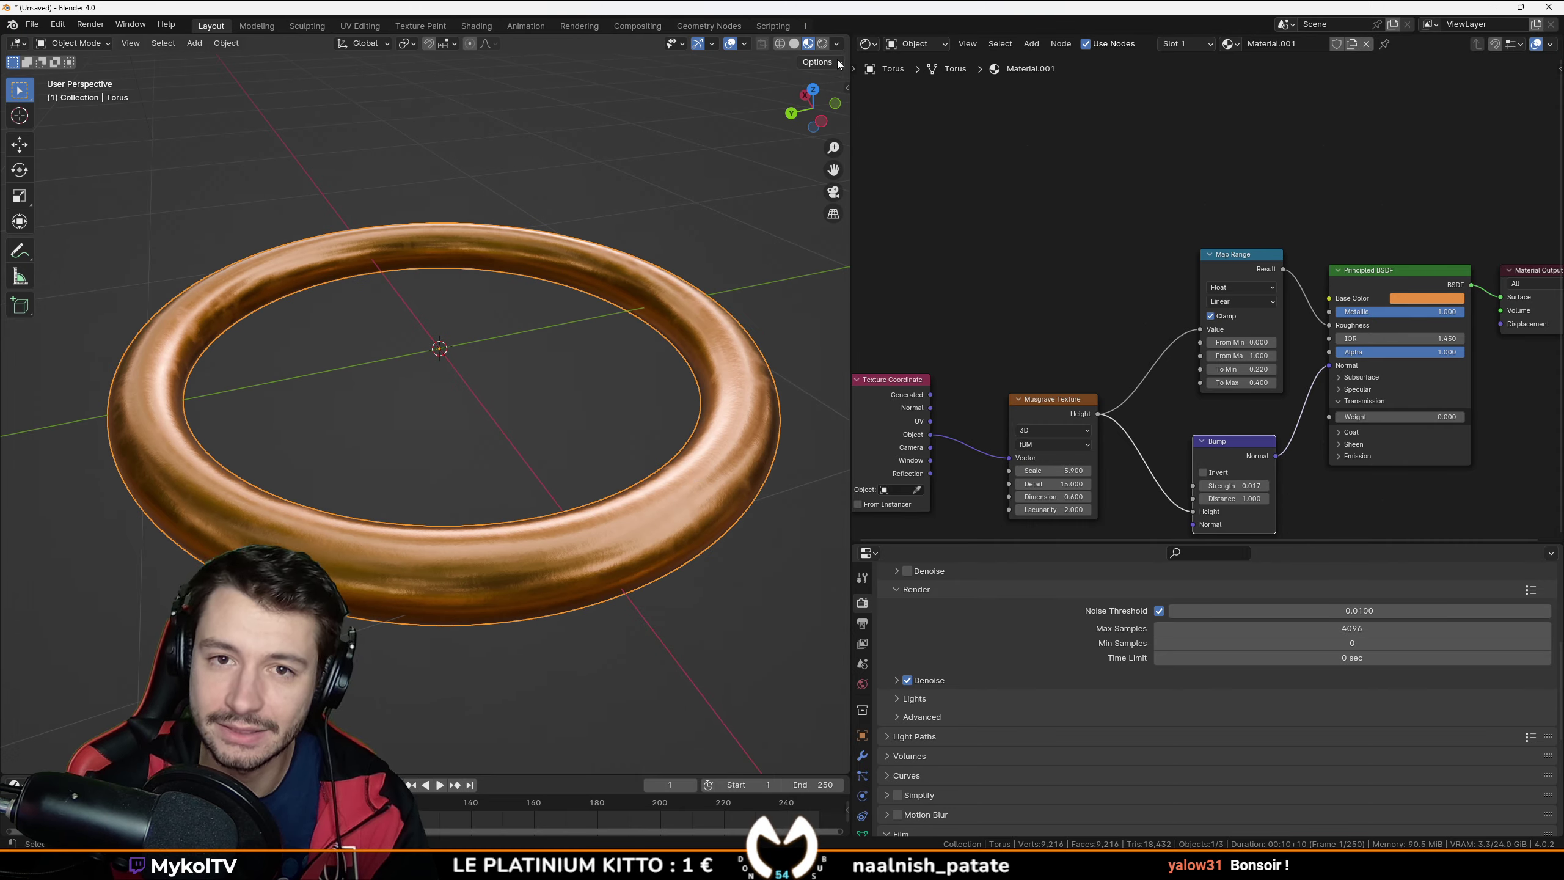
Step: View the torus in rendered shading and compare it with viewport denoising on and off
left_click(823, 44)
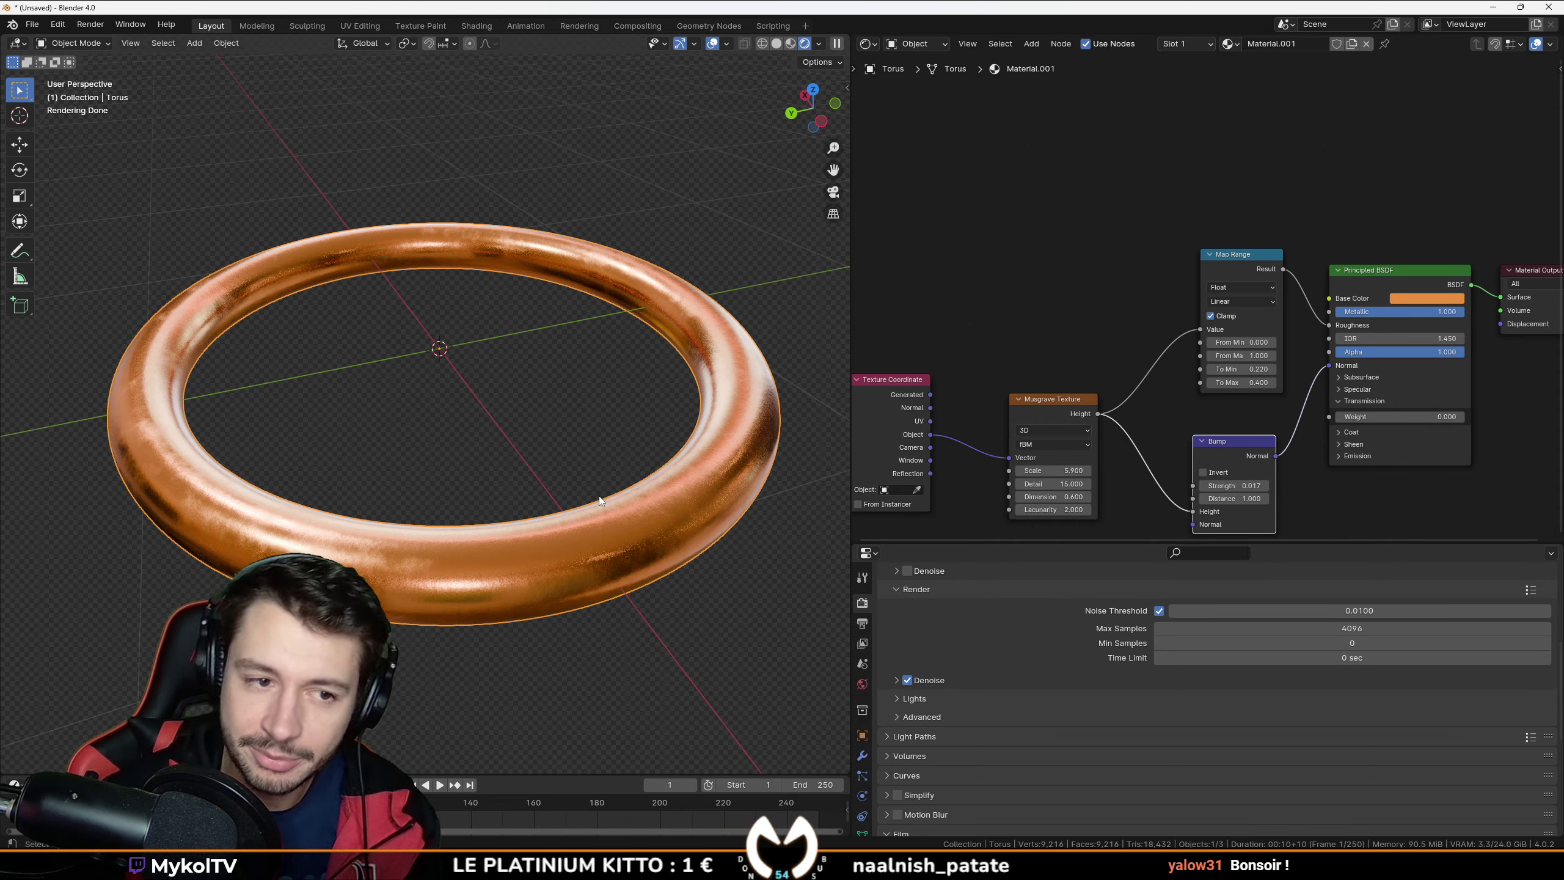
middle_click_drag(628, 505, 742, 504)
middle_click_drag(593, 398, 579, 435)
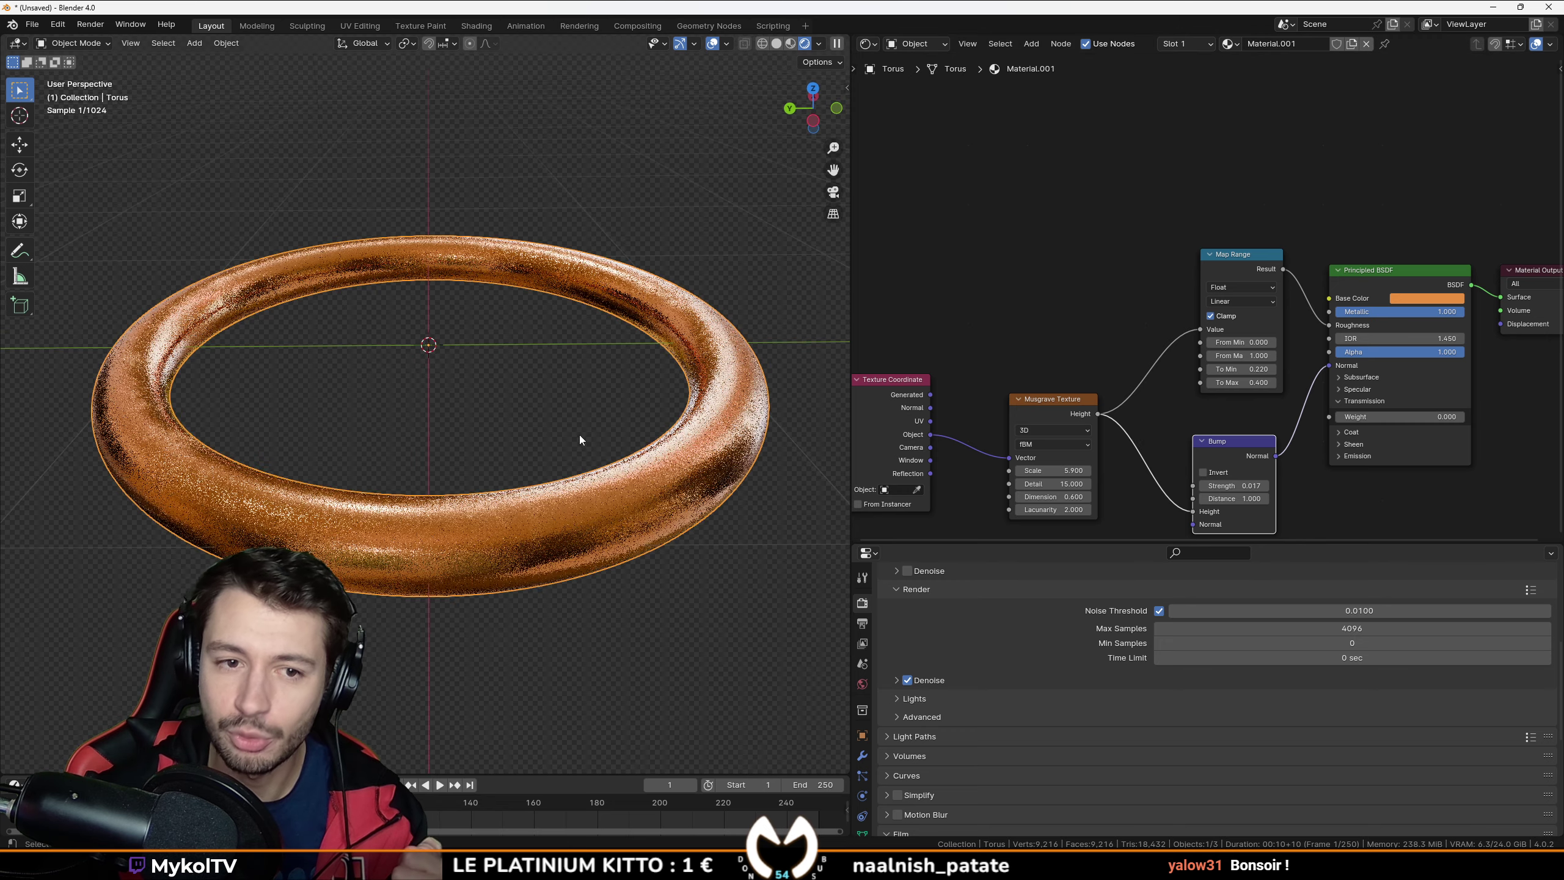
left_click(908, 573)
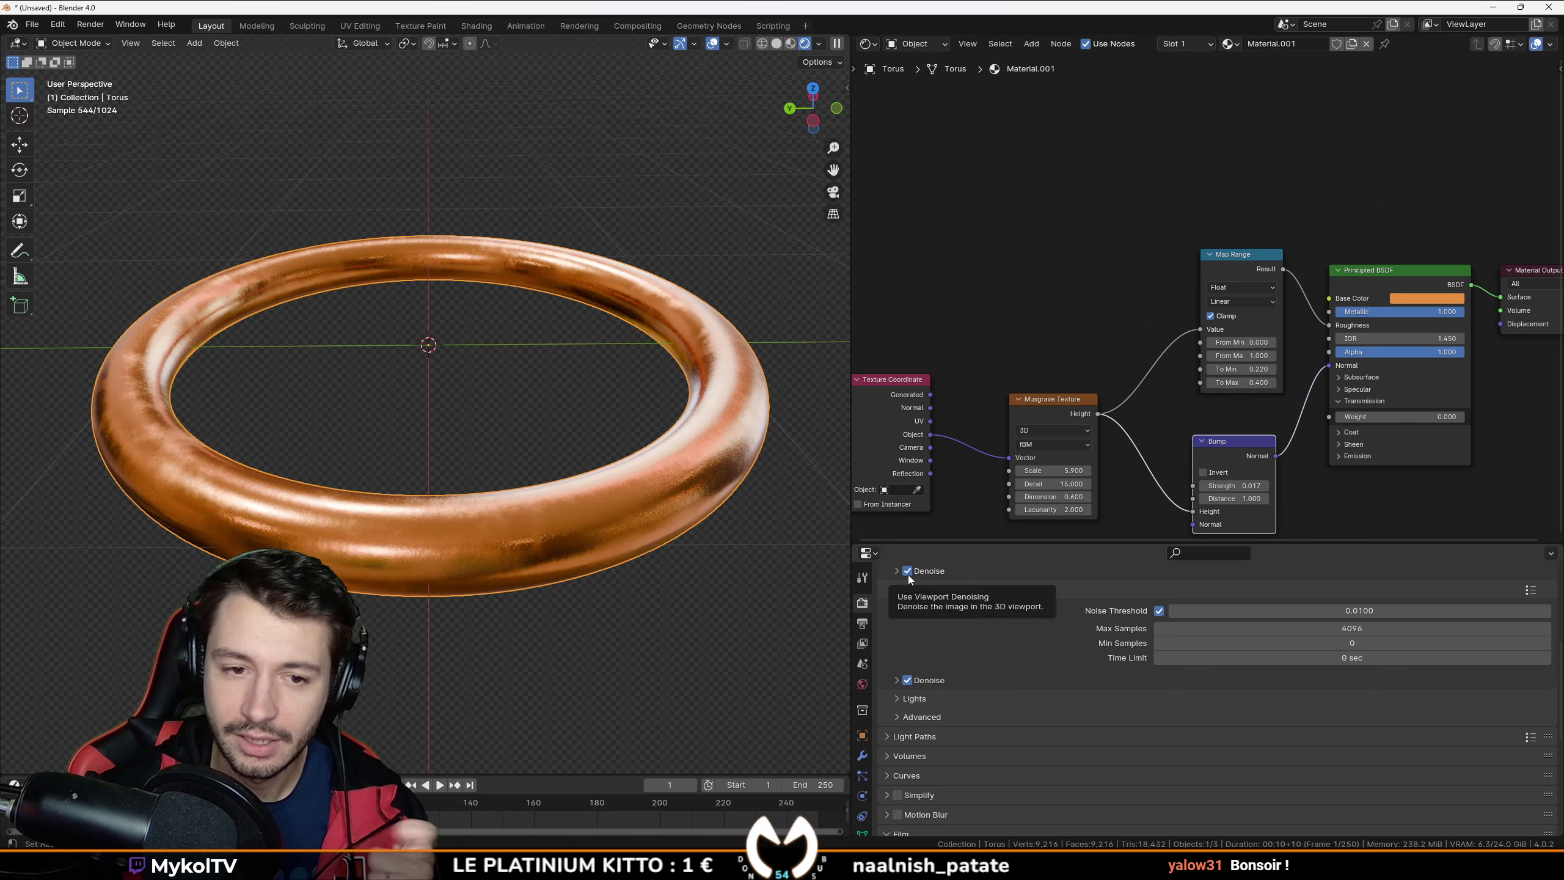
left_click(907, 573)
scroll(1105, 302, "down", 3)
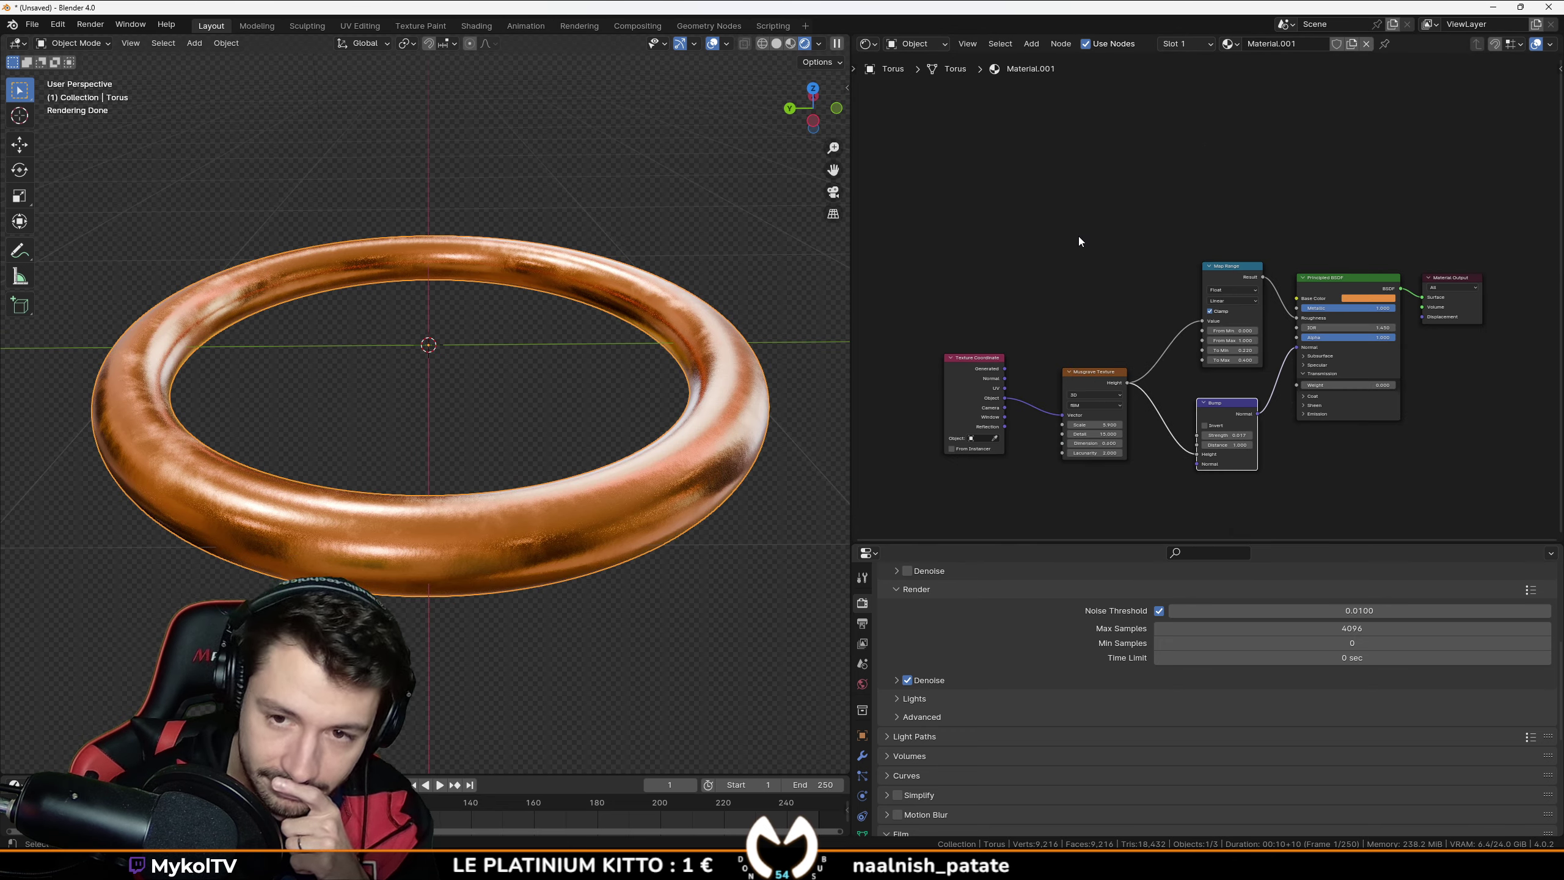
left_click_drag(922, 203, 1255, 489)
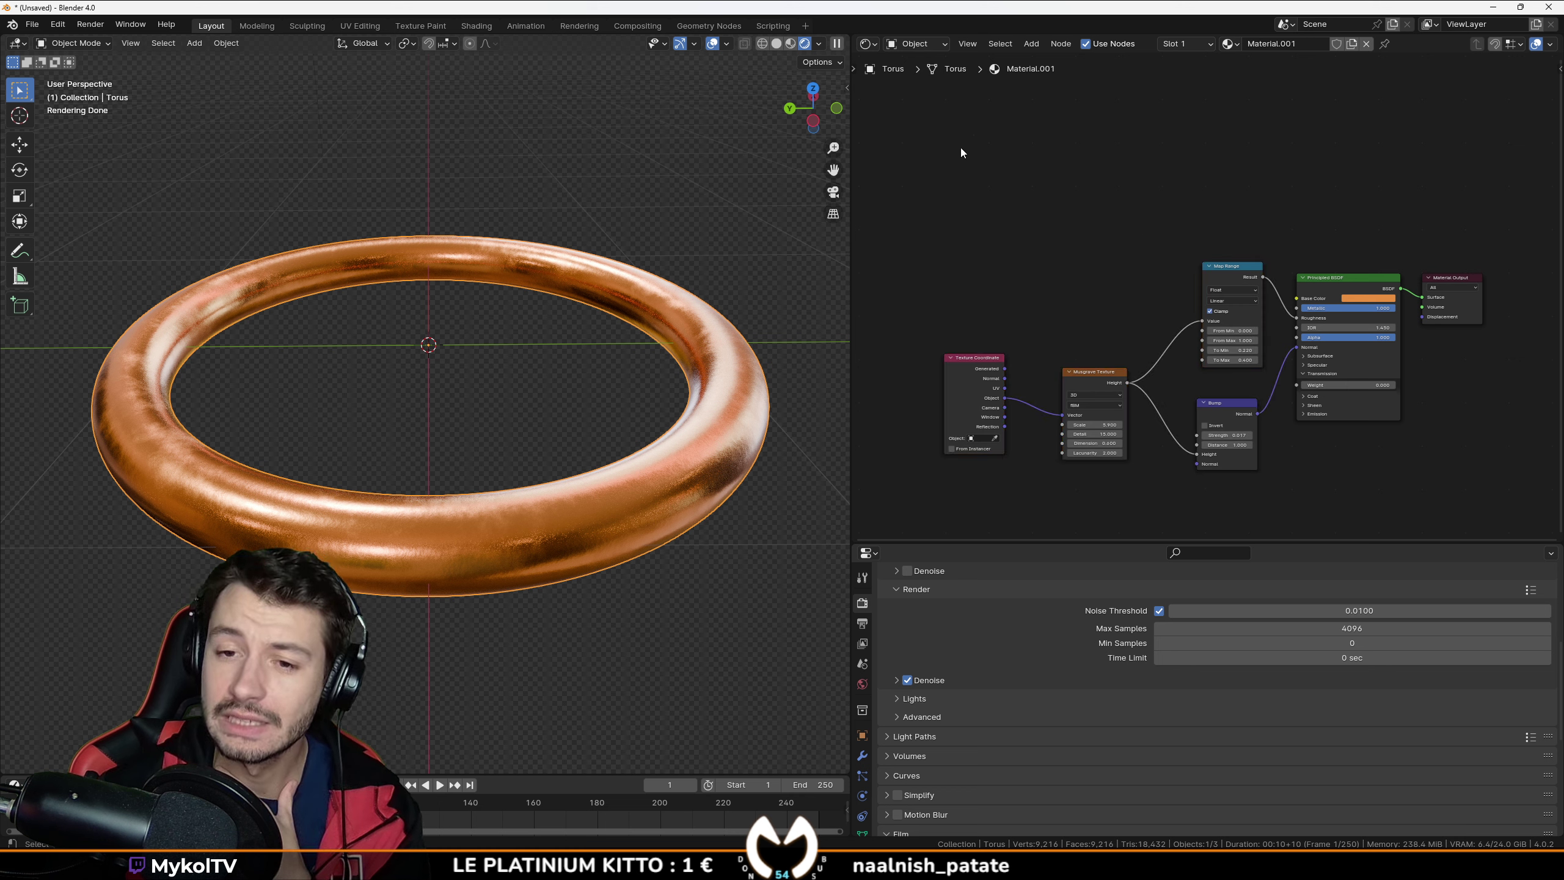
left_click_drag(917, 150, 1258, 497)
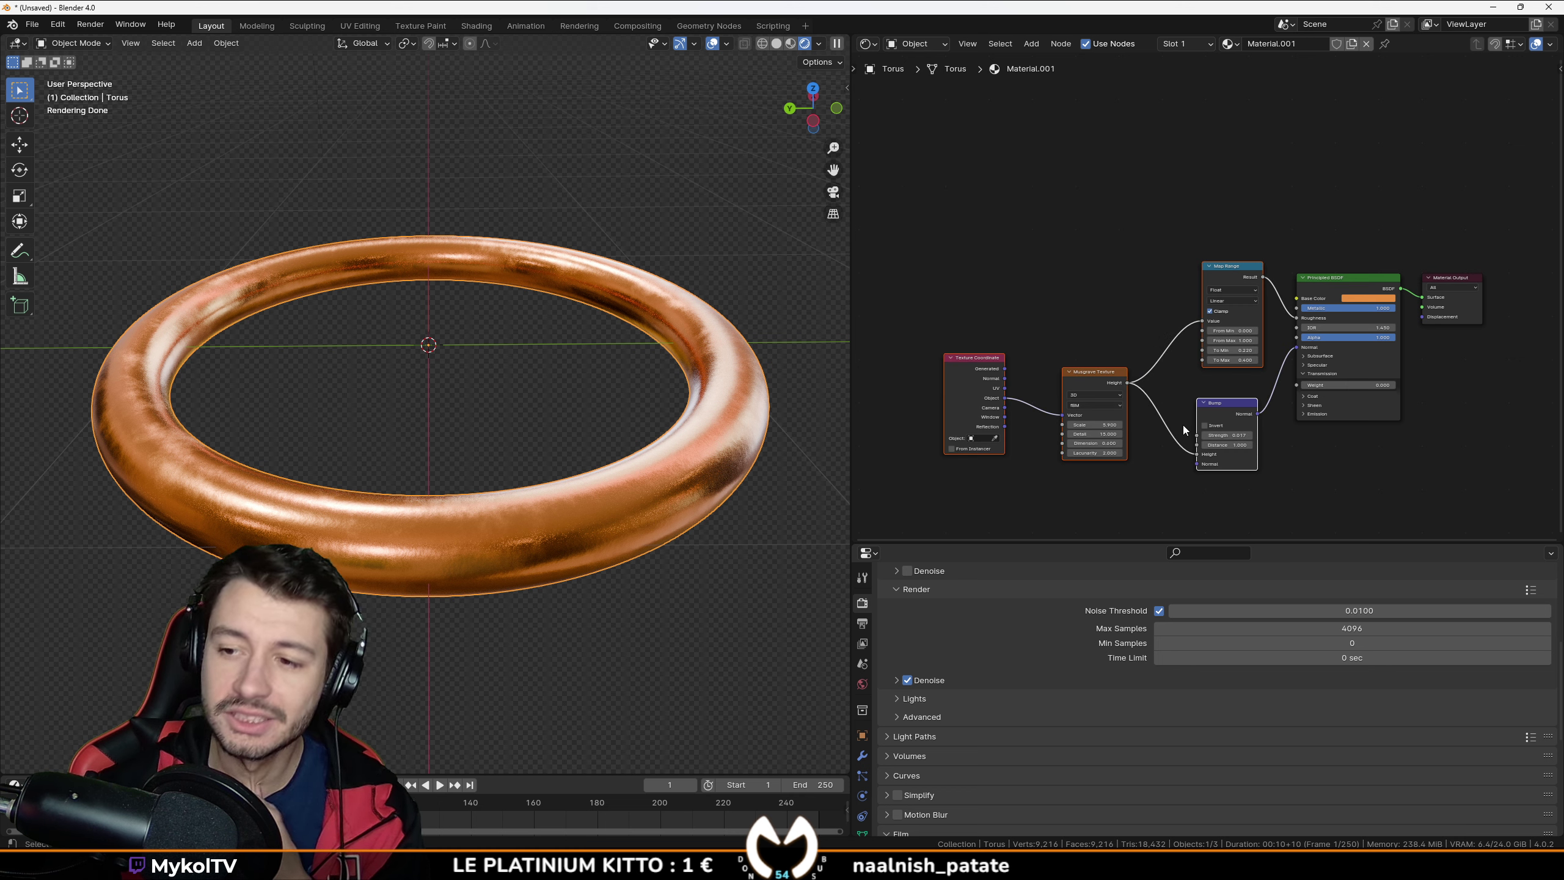
left_click(1104, 305)
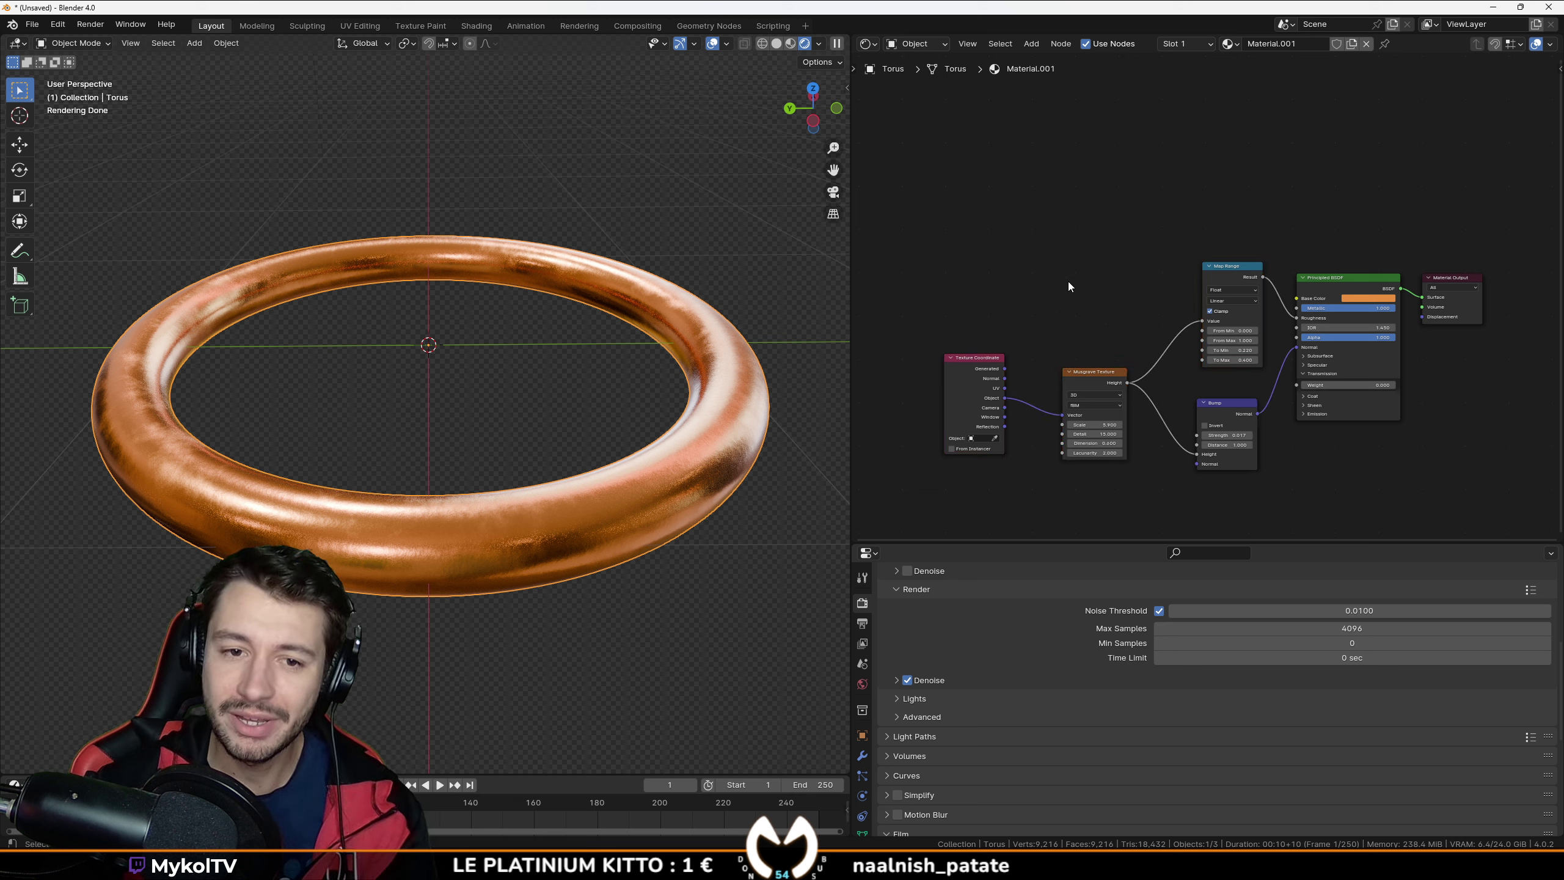
Step: Disconnect the Map Range and Bump nodes from the Principled BSDF to compare the material without them, and restore both links
mouse_move(1297, 319)
left_mouse_down()
mouse_move(1276, 308)
mouse_move(1283, 336)
left_mouse_up()
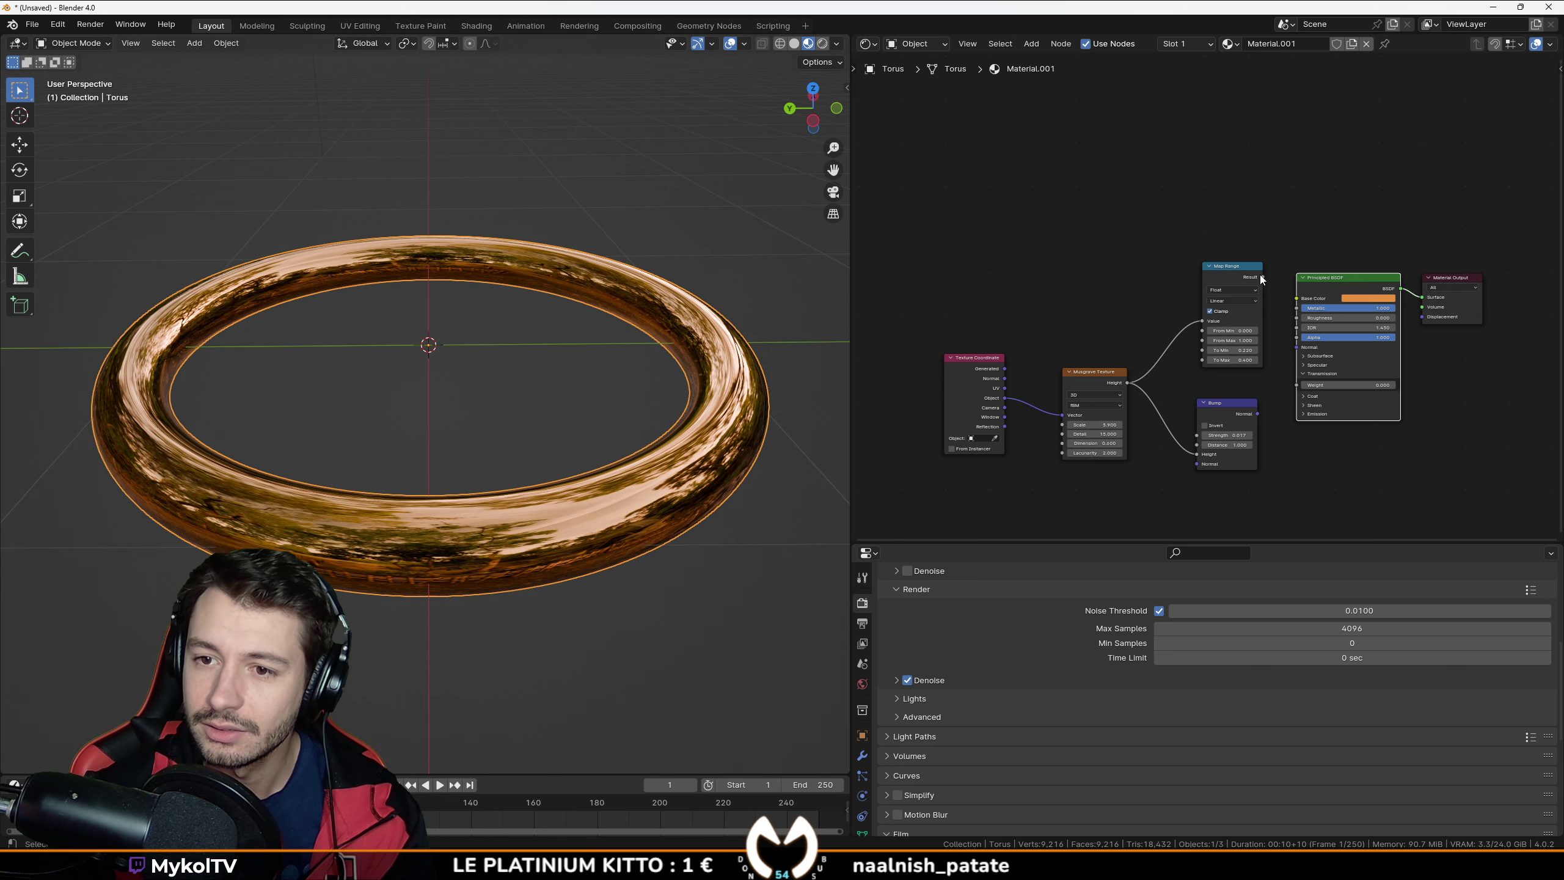
left_click_drag(1262, 277, 1297, 318)
left_click_drag(1279, 399, 1297, 347)
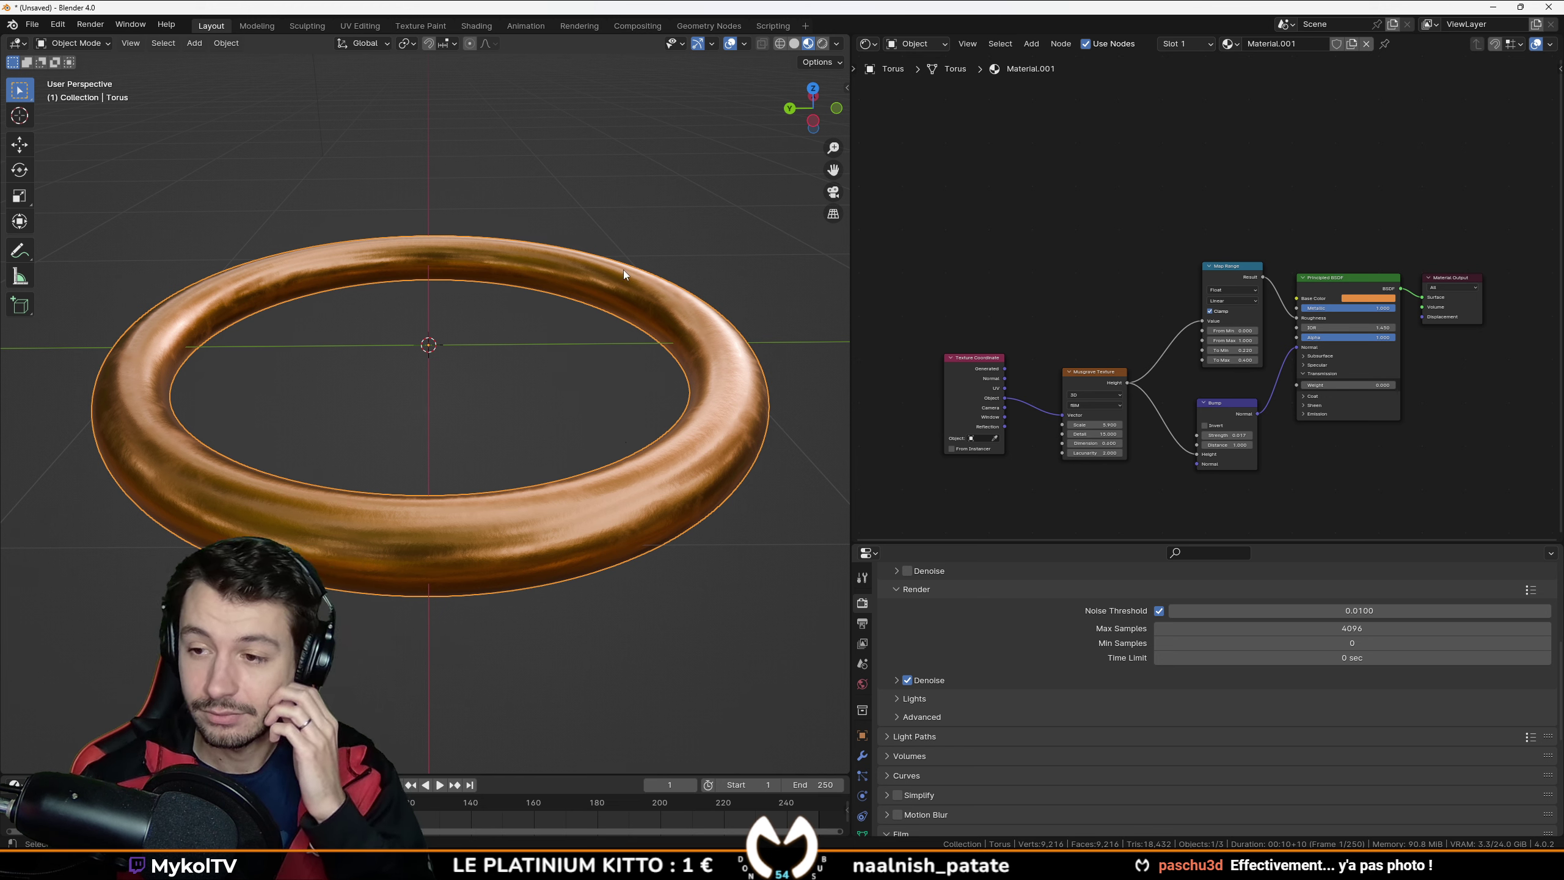
Step: Detach the Material Output node from the orange Principled BSDF and place it above the existing node setup
middle_click_drag(1141, 294, 1027, 254)
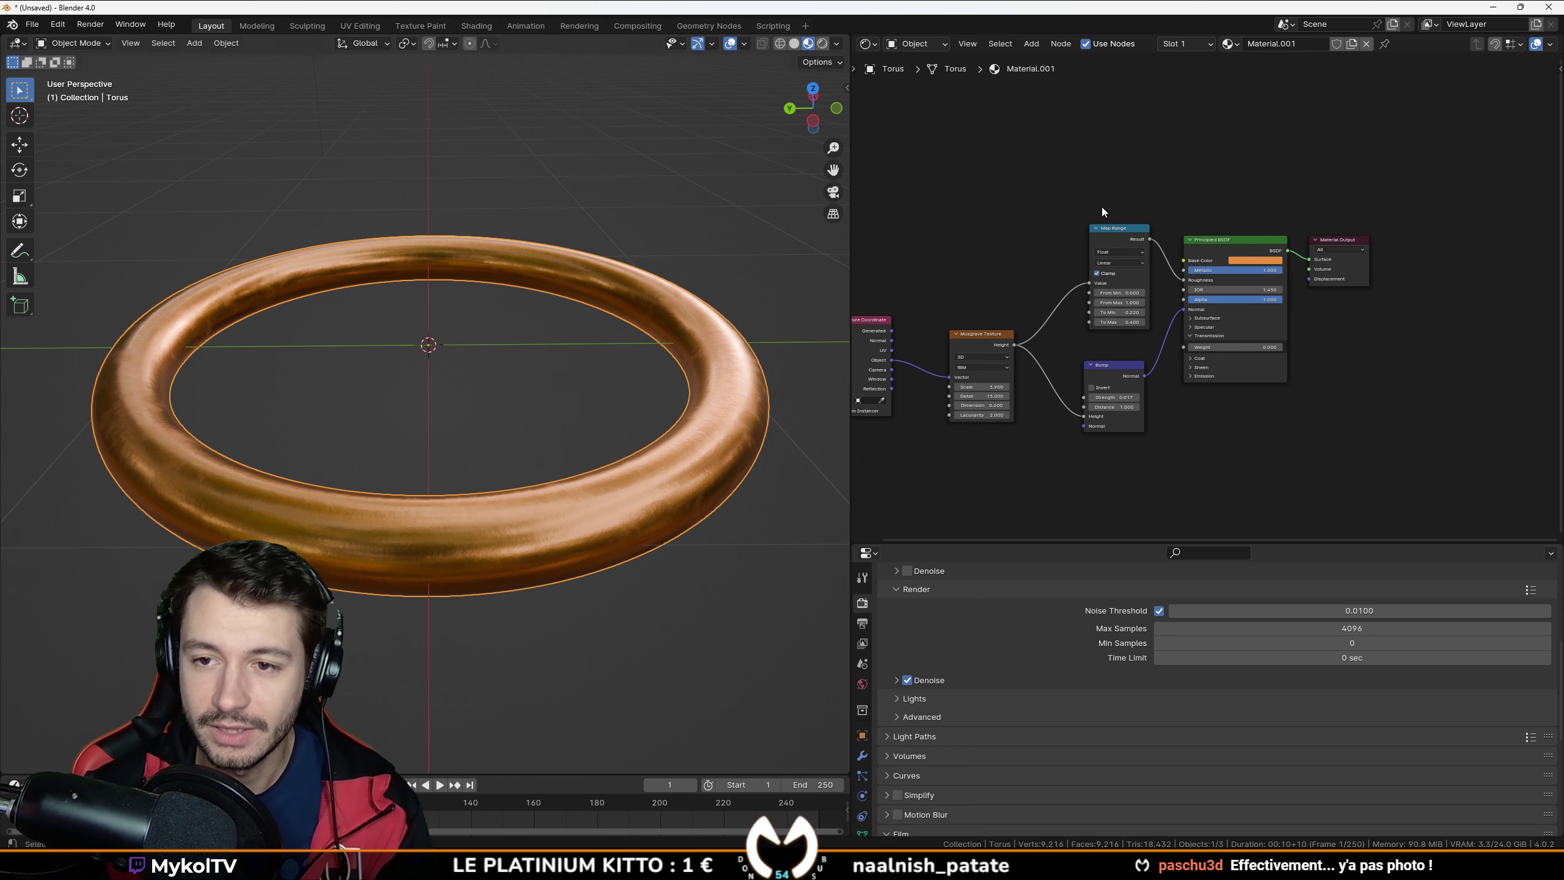
scroll(1173, 376, "down", 1)
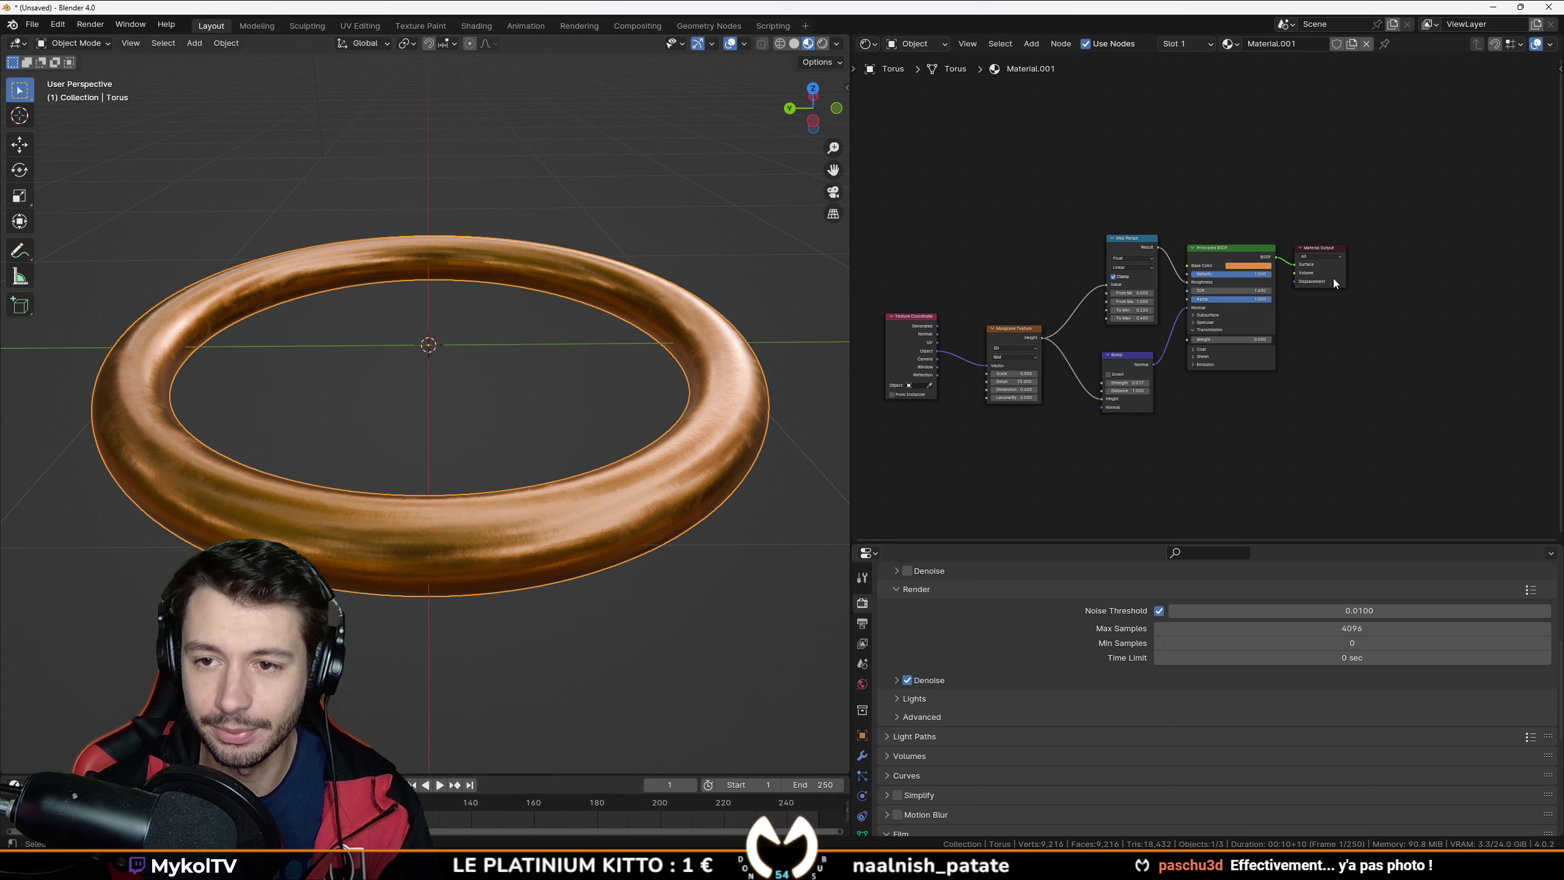
left_click_drag(1329, 250, 1380, 255)
left_click_drag(1239, 249, 1241, 250)
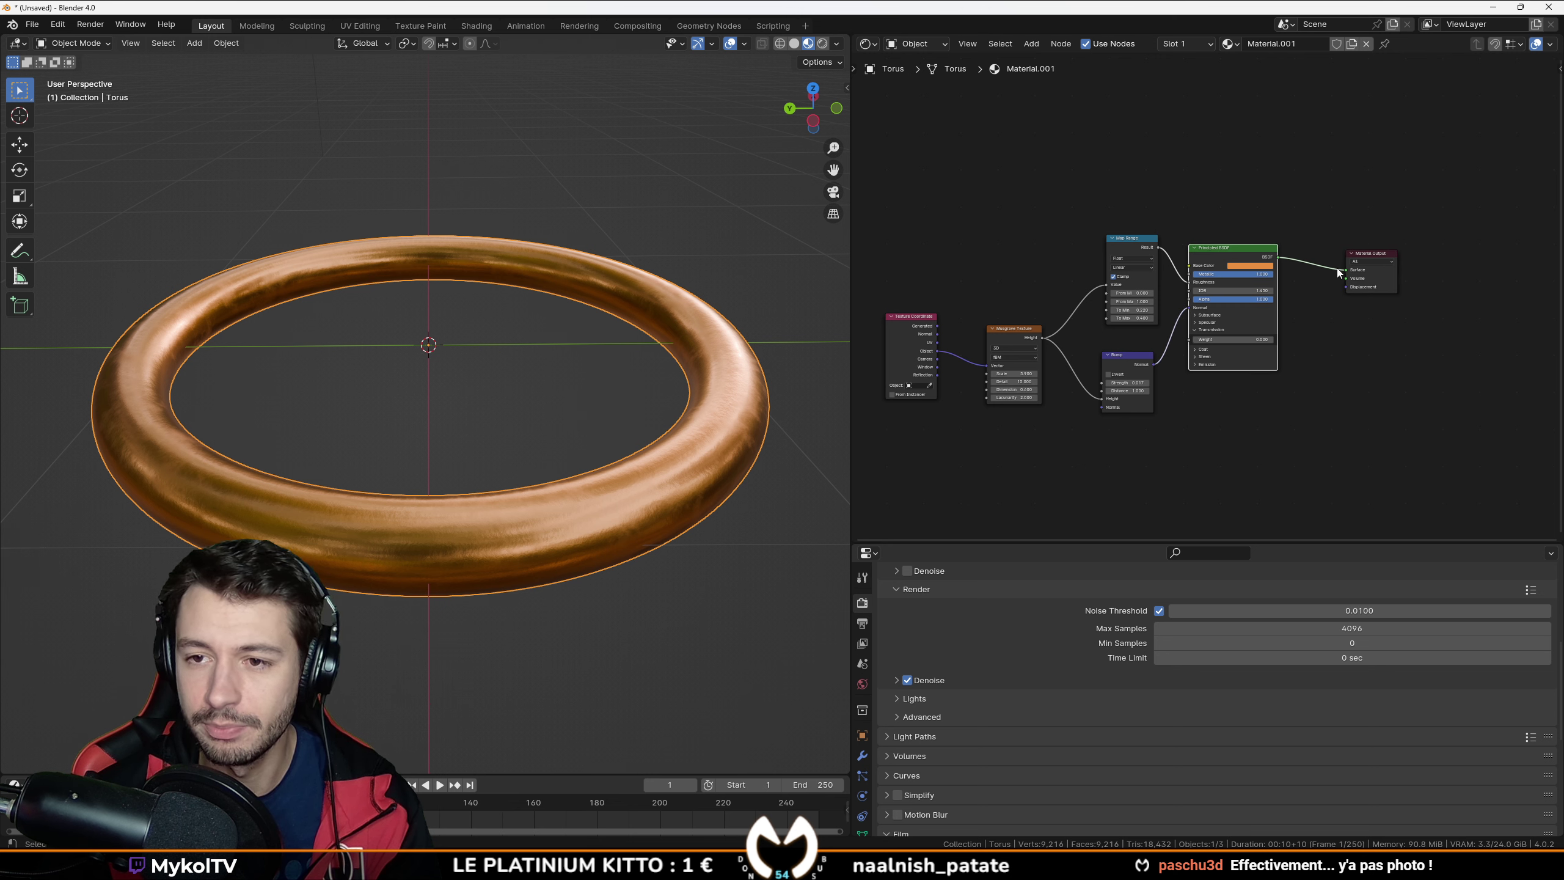
left_click_drag(1338, 270, 1349, 104)
middle_click_drag(1184, 171, 1301, 278)
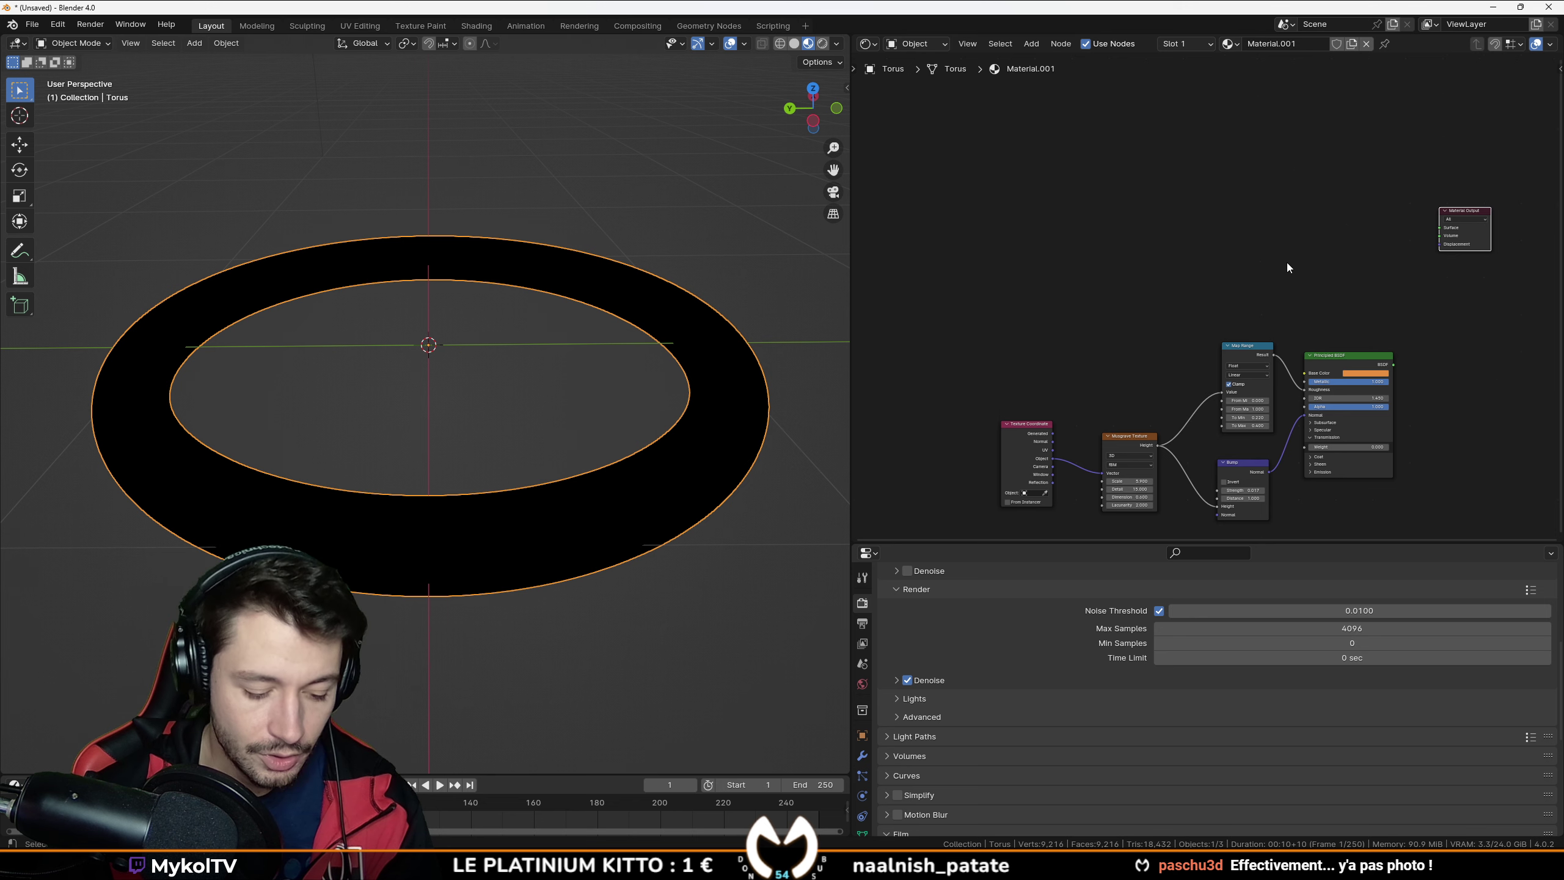
Step: Add a second Principled BSDF node above the metal setup and connect its BSDF output to the Material Output's Surface
key("shift+a")
type("prin")
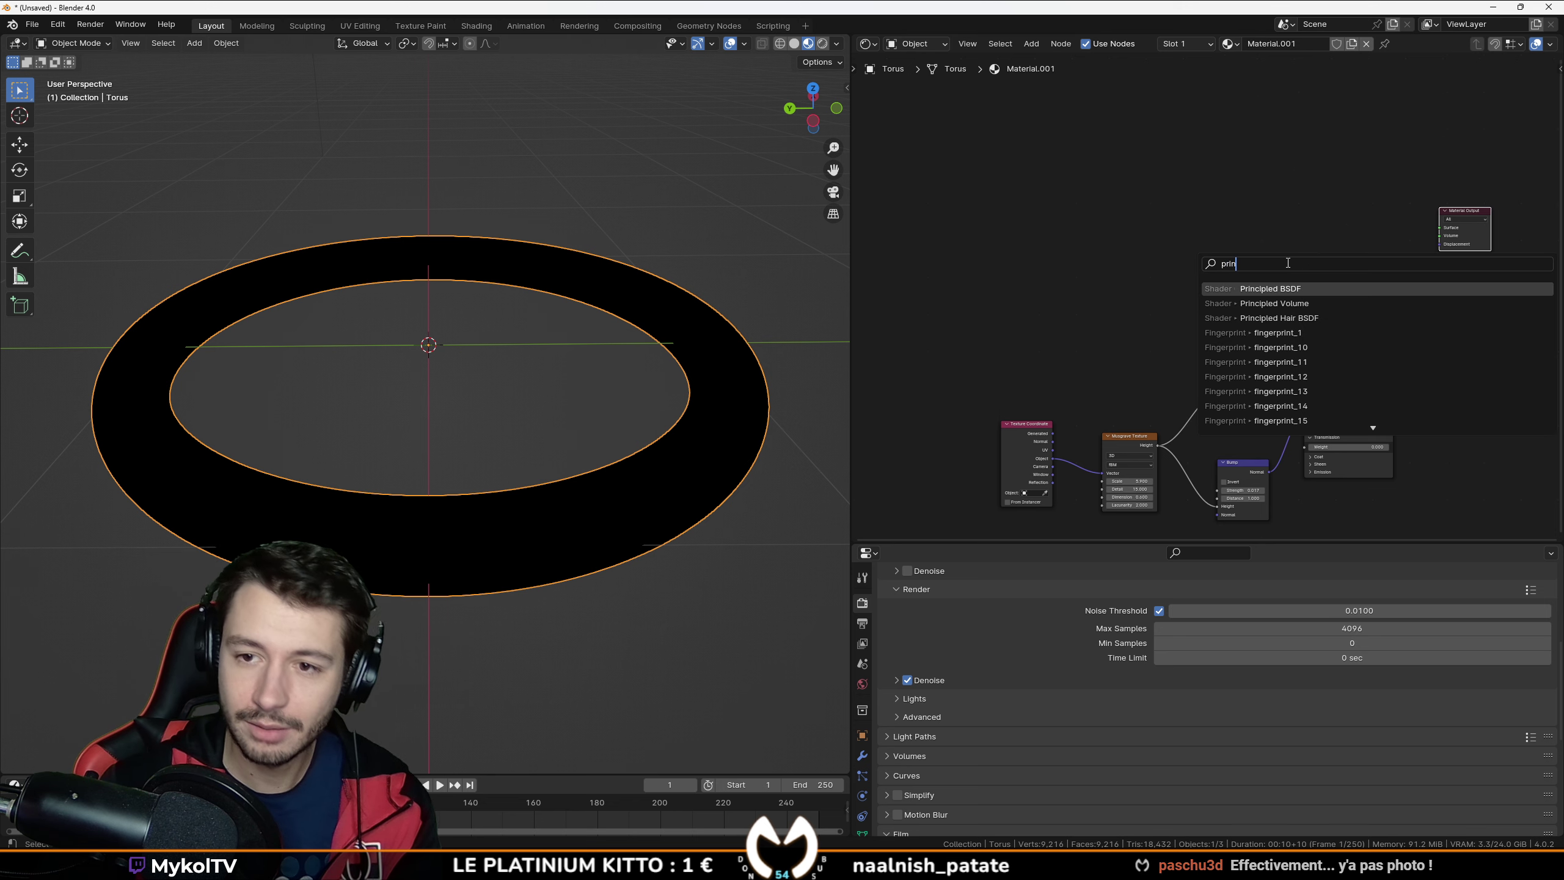
key("Down")
key("Down")
key("Up")
key("Up")
key("Return")
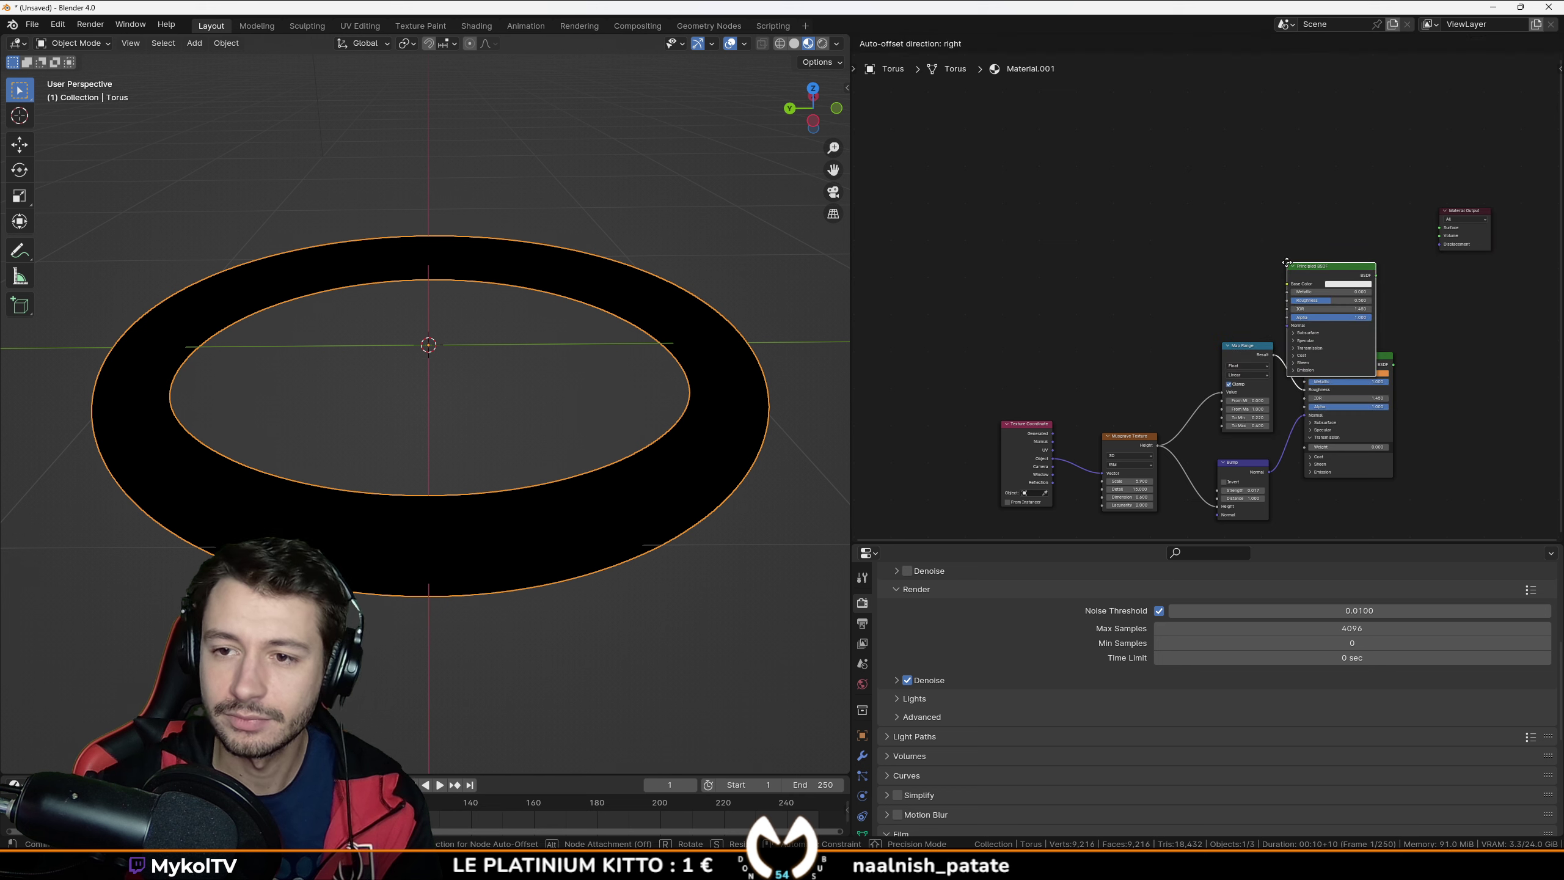
left_click(1284, 203)
left_click_drag(1328, 172, 1403, 165)
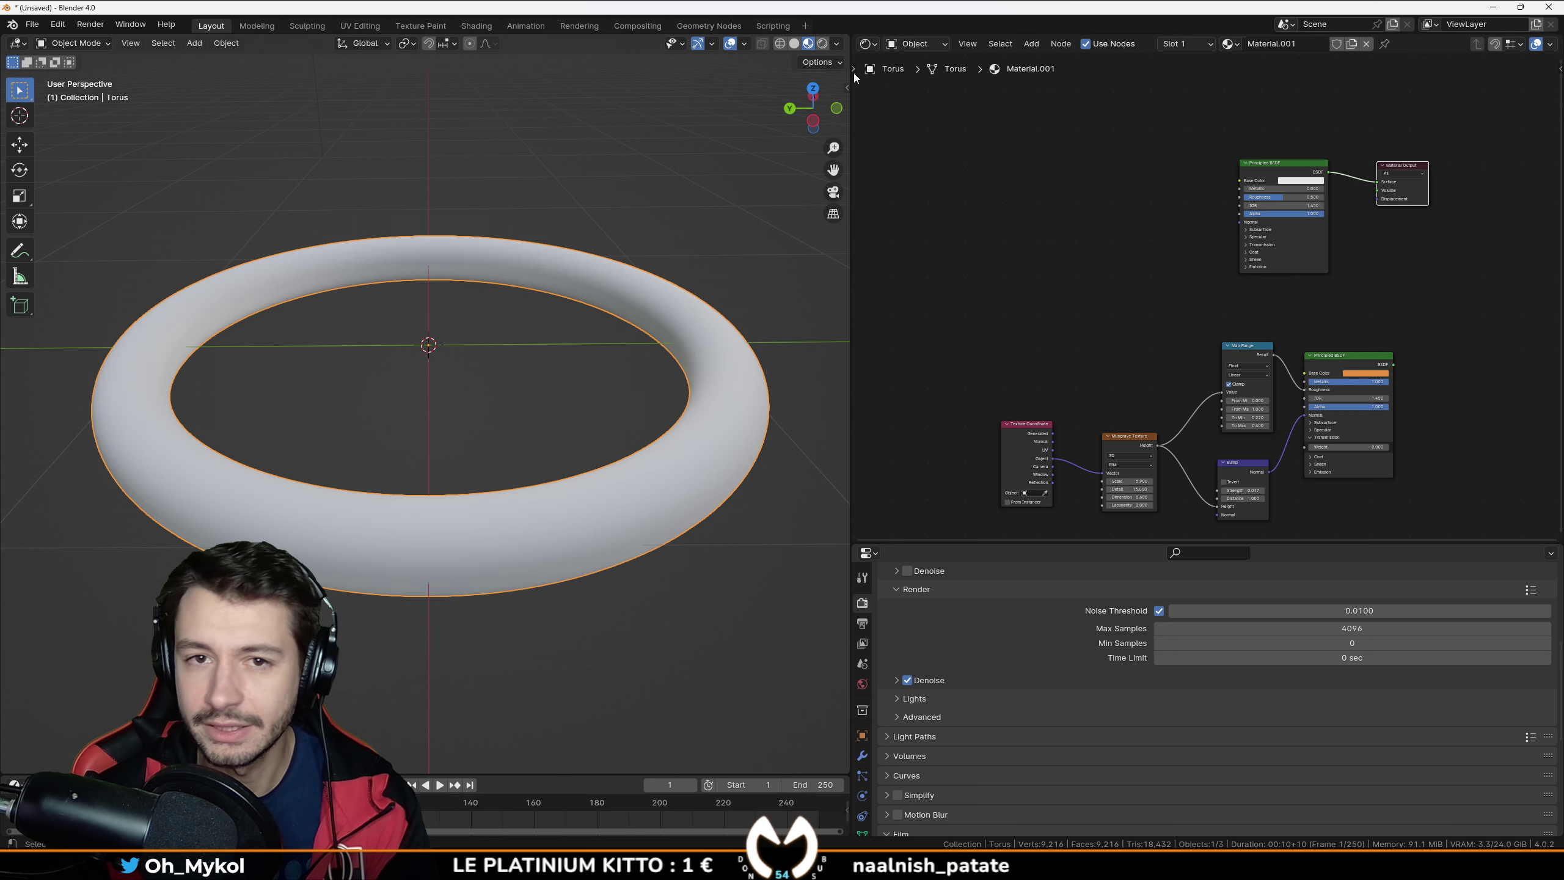
Step: Switch the viewport to rendered shading and make the new Principled BSDF glass with Transmission Weight 1.0 and Roughness 0
left_click(824, 44)
scroll(1264, 242, "up", 3)
left_click(1273, 213)
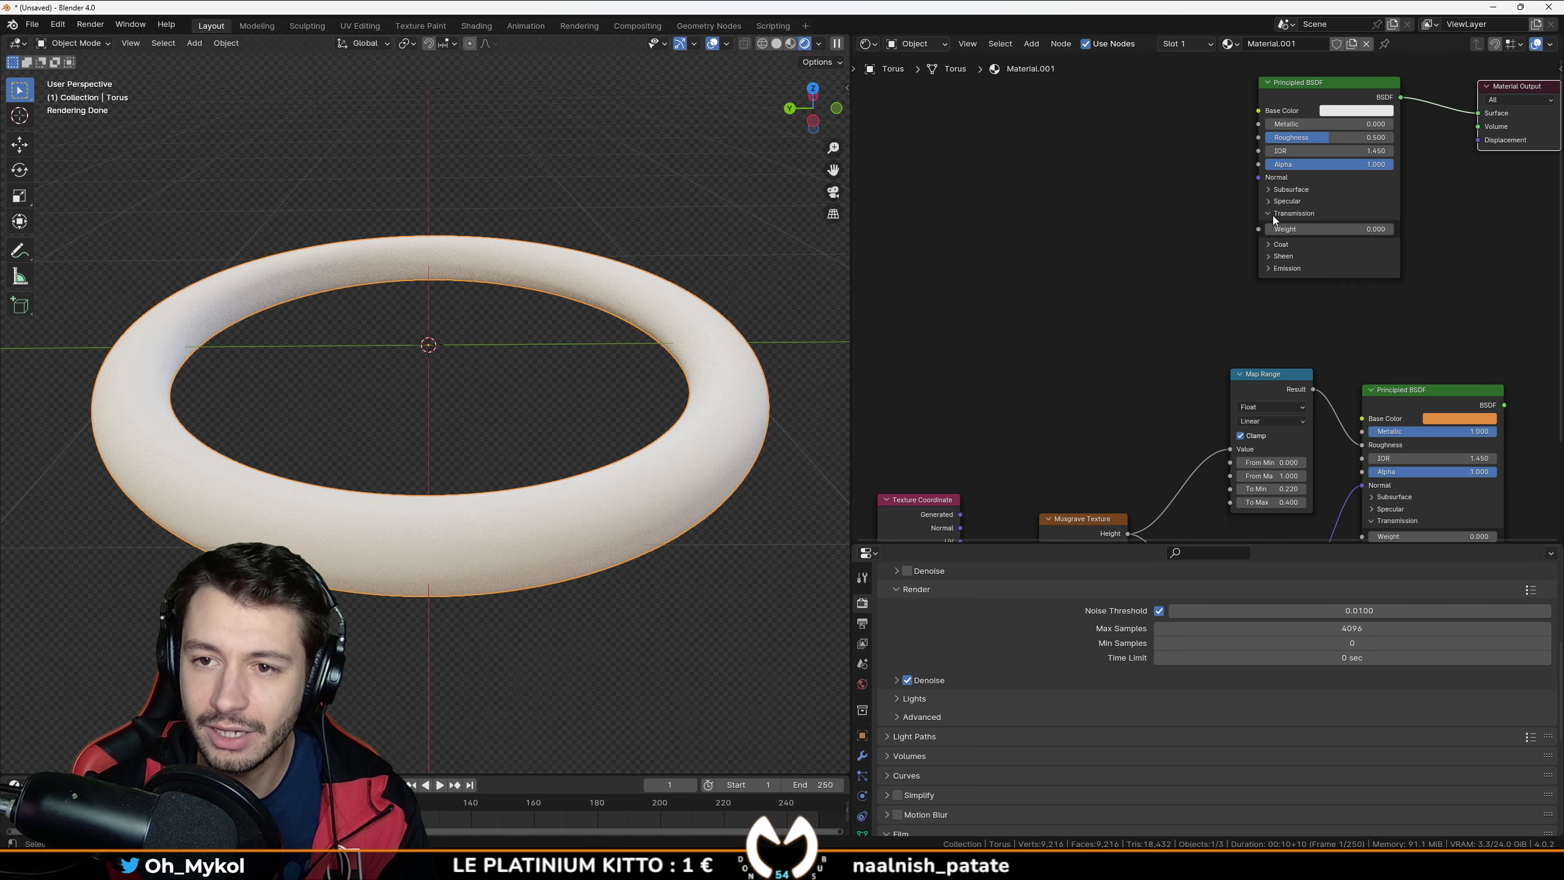
left_click_drag(1288, 229, 1404, 229)
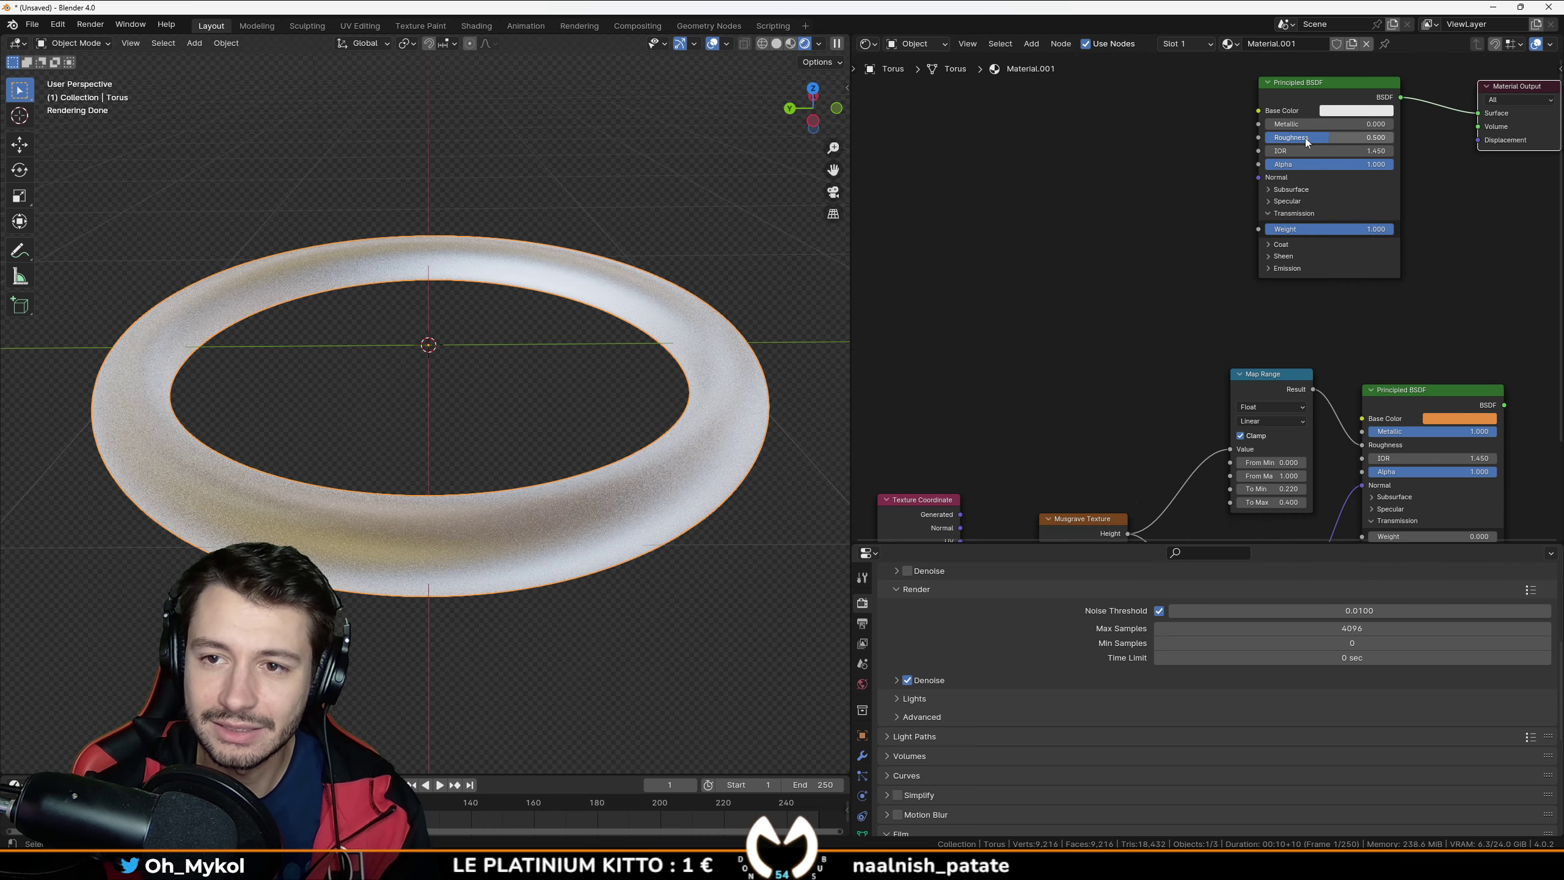
left_click_drag(1306, 139, 1226, 139)
mouse_move(534, 584)
middle_mouse_down()
mouse_move(490, 581)
mouse_move(501, 553)
mouse_move(549, 578)
middle_mouse_up()
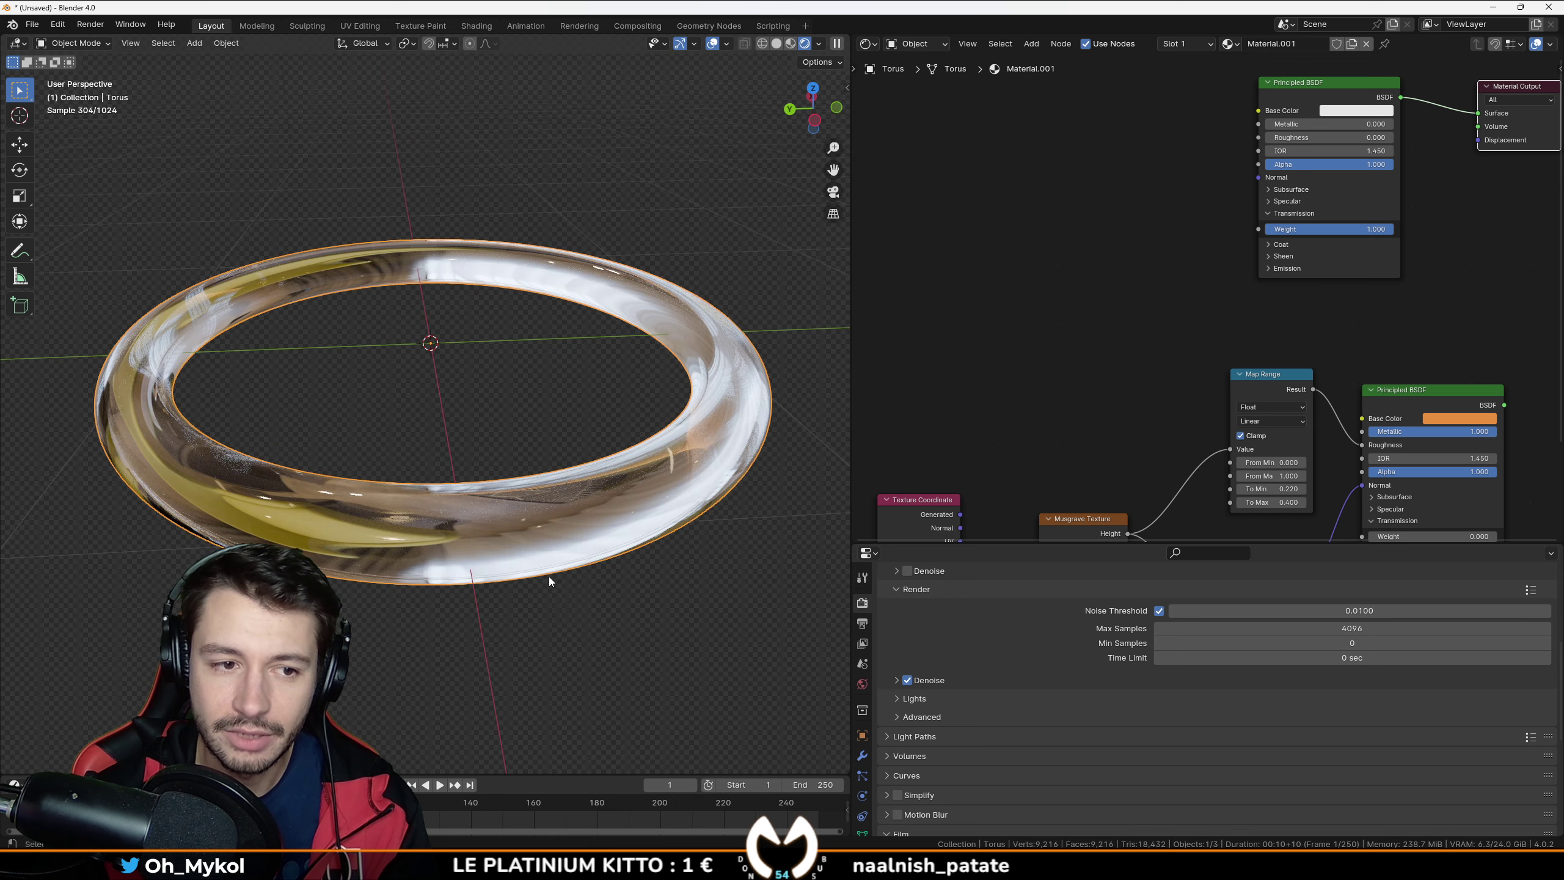
Step: Add a Solidify modifier to the torus to give the glass a wall thickness, and inspect it in front and perspective views
left_click(863, 754)
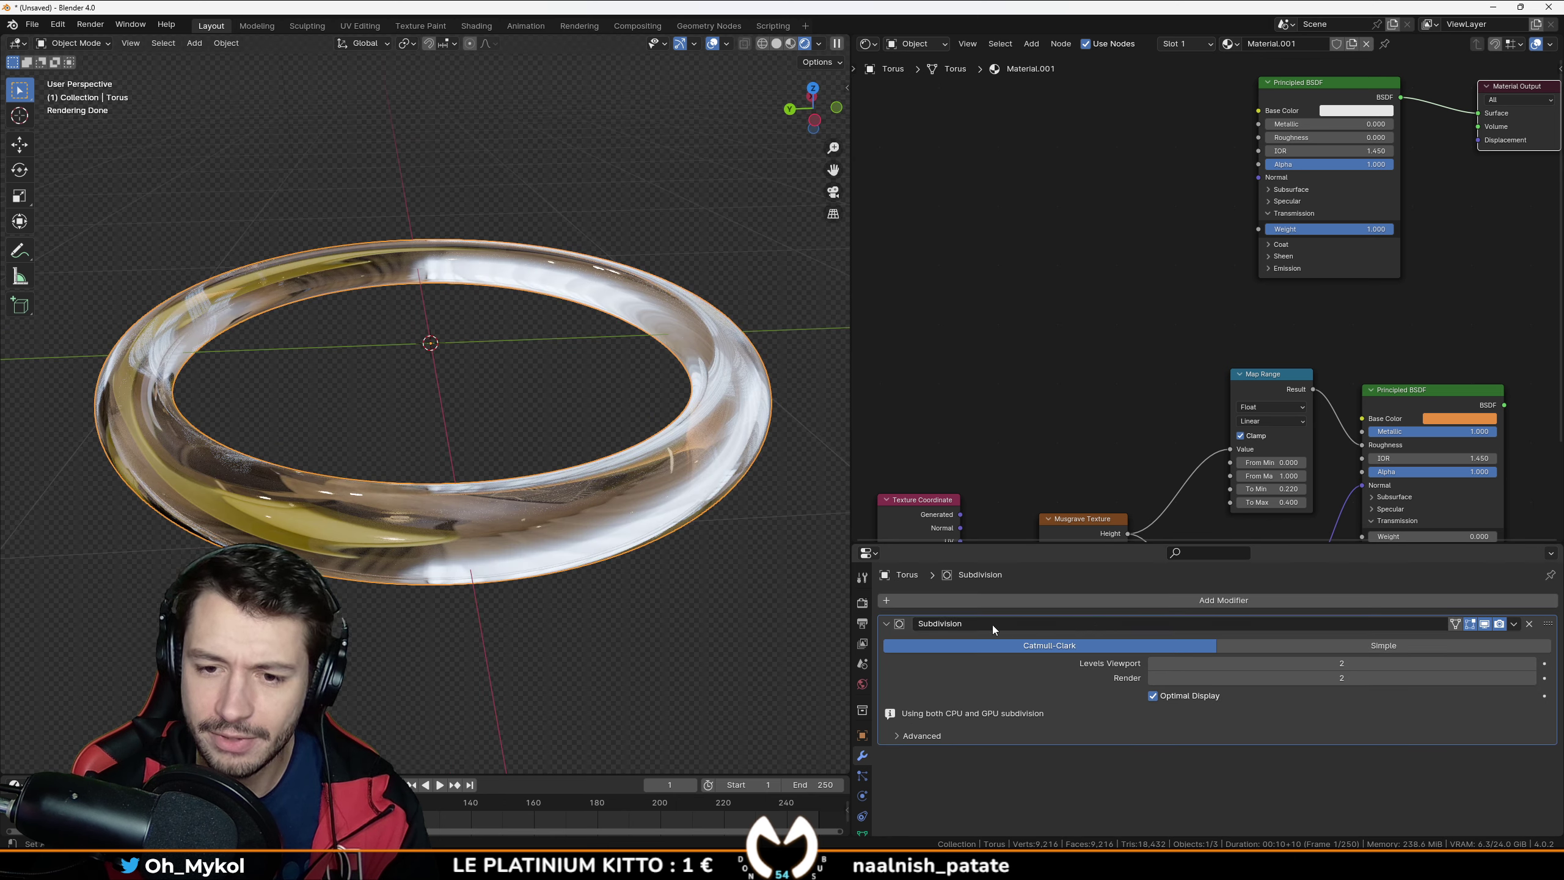
left_click(1057, 597)
type("so")
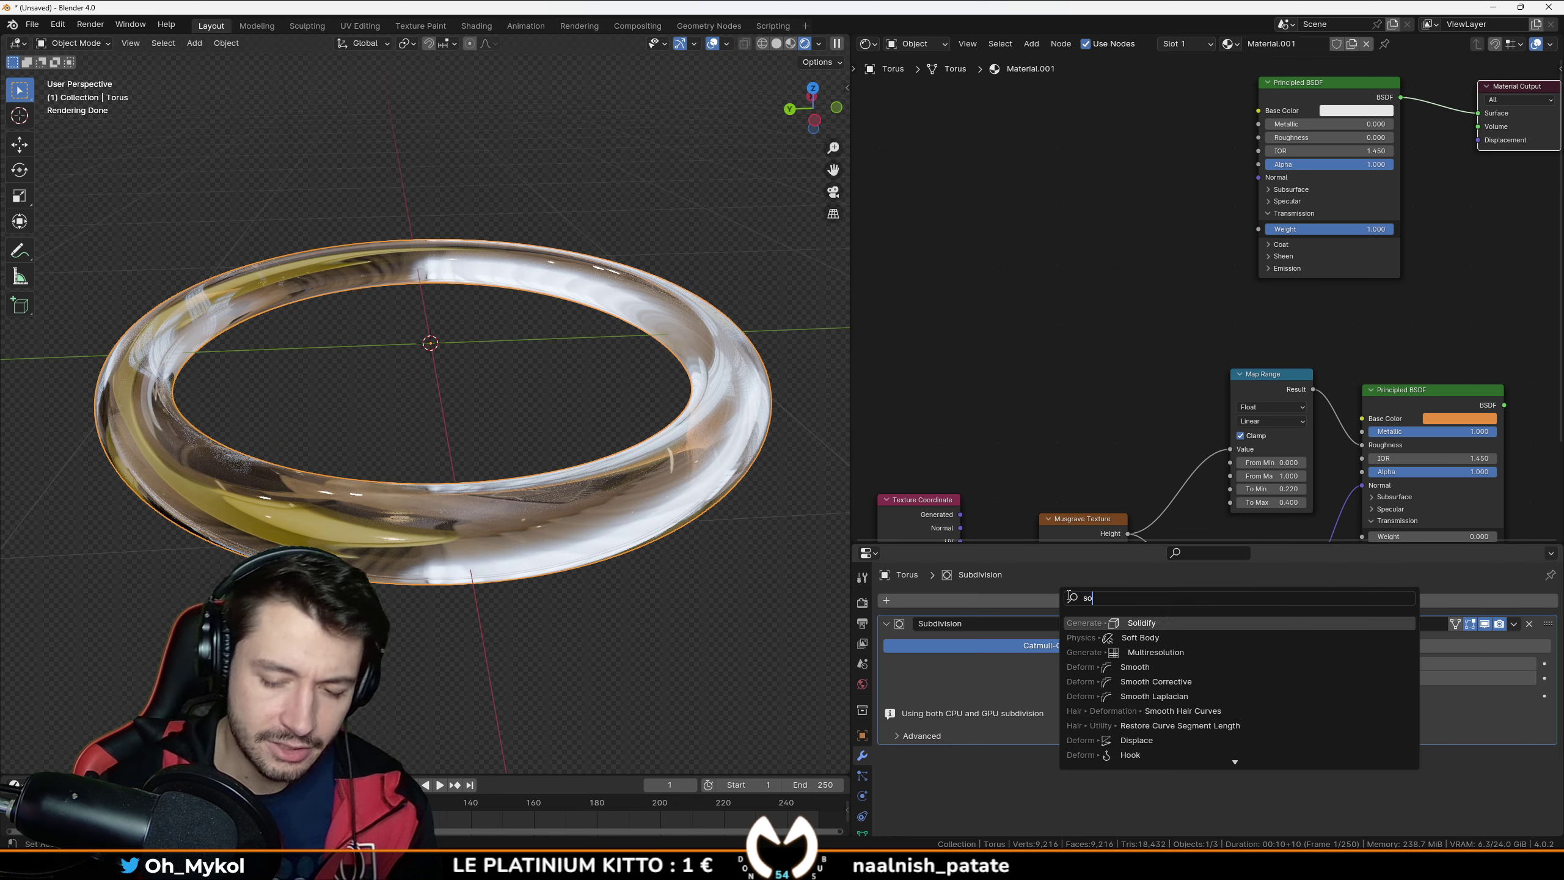
type("li")
key("Return")
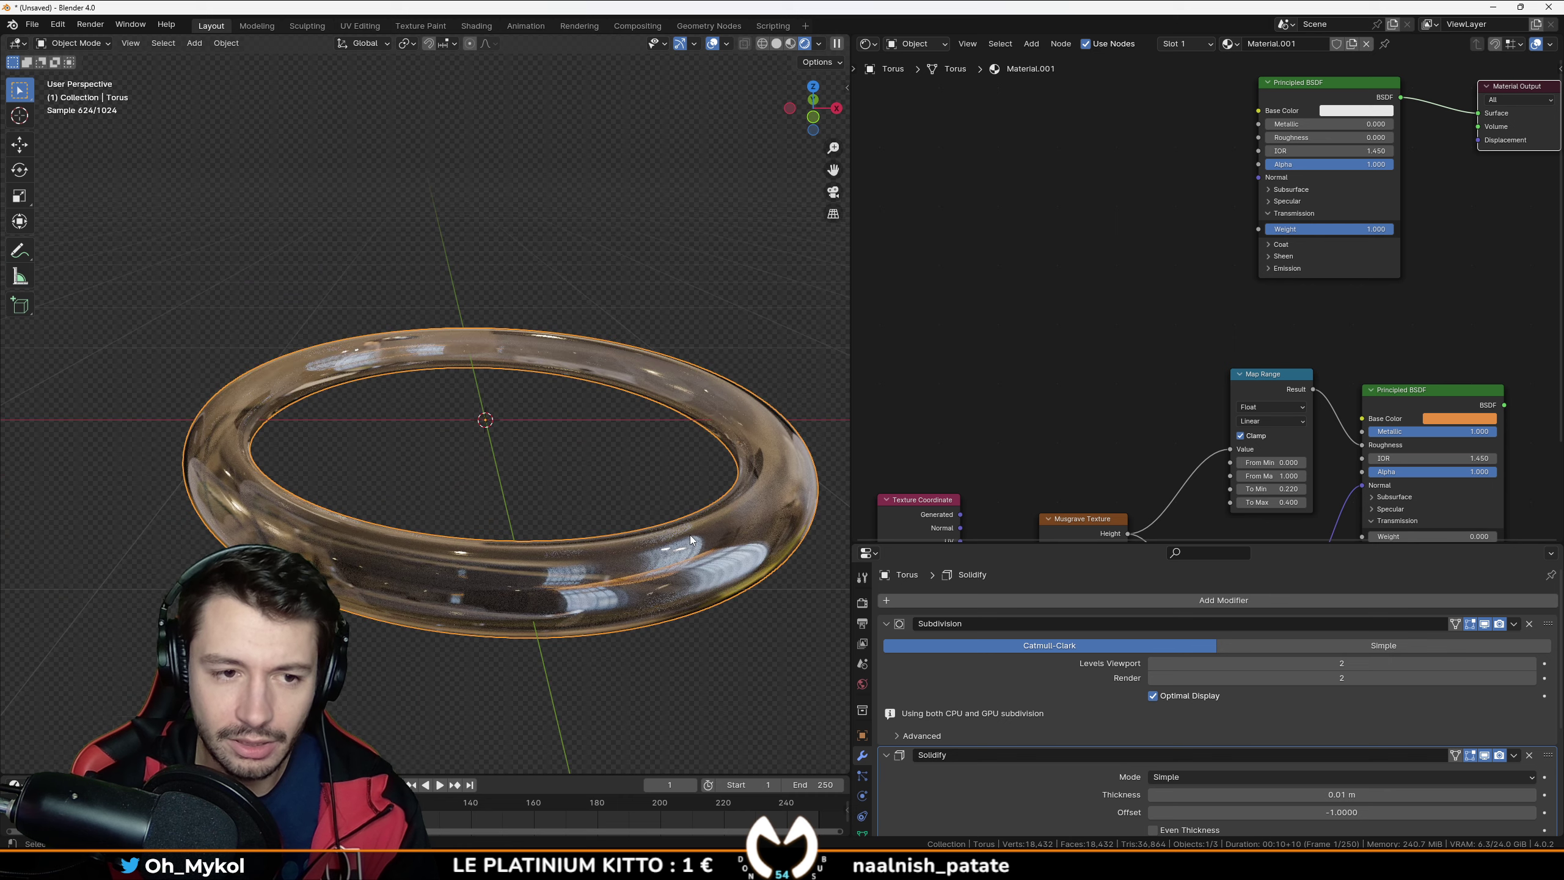
key("KP_1")
scroll(757, 523, "up", 2)
key("KP_Decimal")
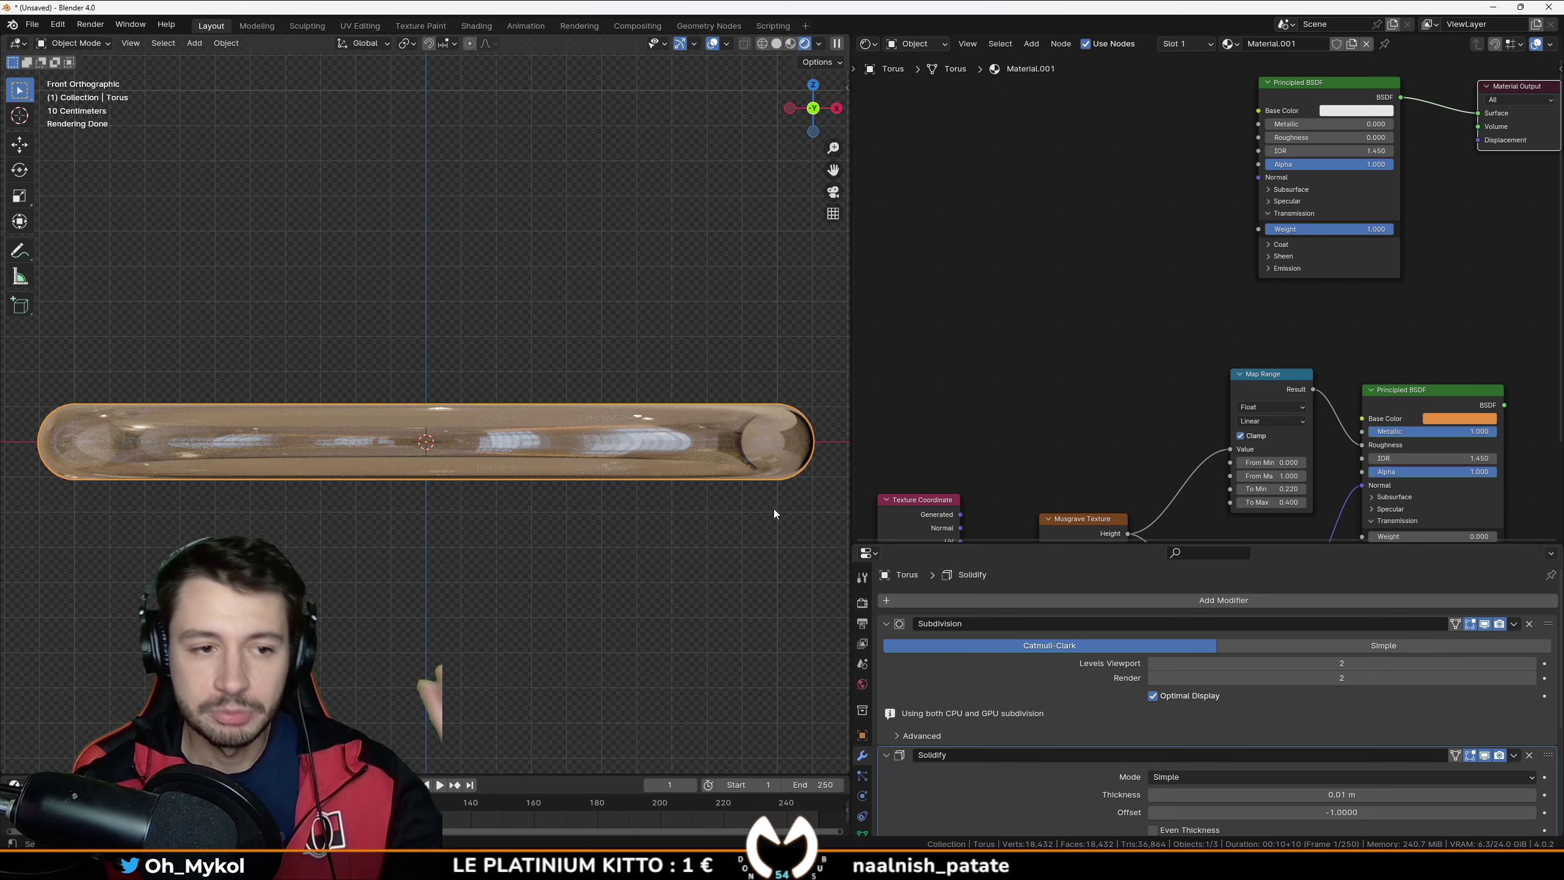
middle_click_drag(776, 513, 746, 565)
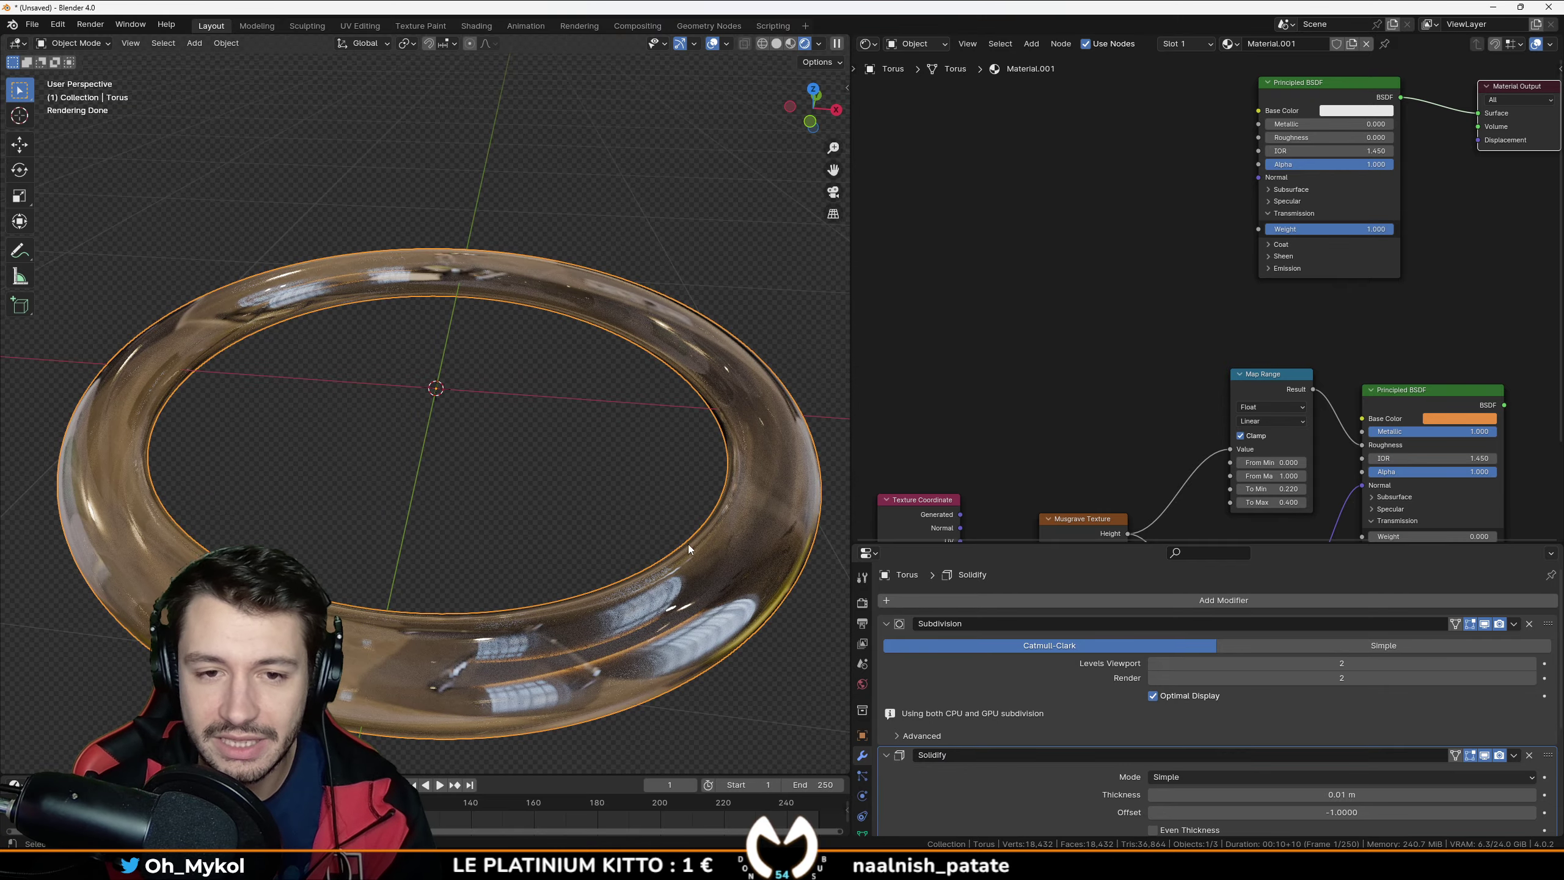
Step: Connect the Musgrave Texture's Height output to the glass Principled BSDF's Roughness and inspect the torus from several angles
middle_click_drag(705, 430, 601, 525)
scroll(608, 545, "up", 2)
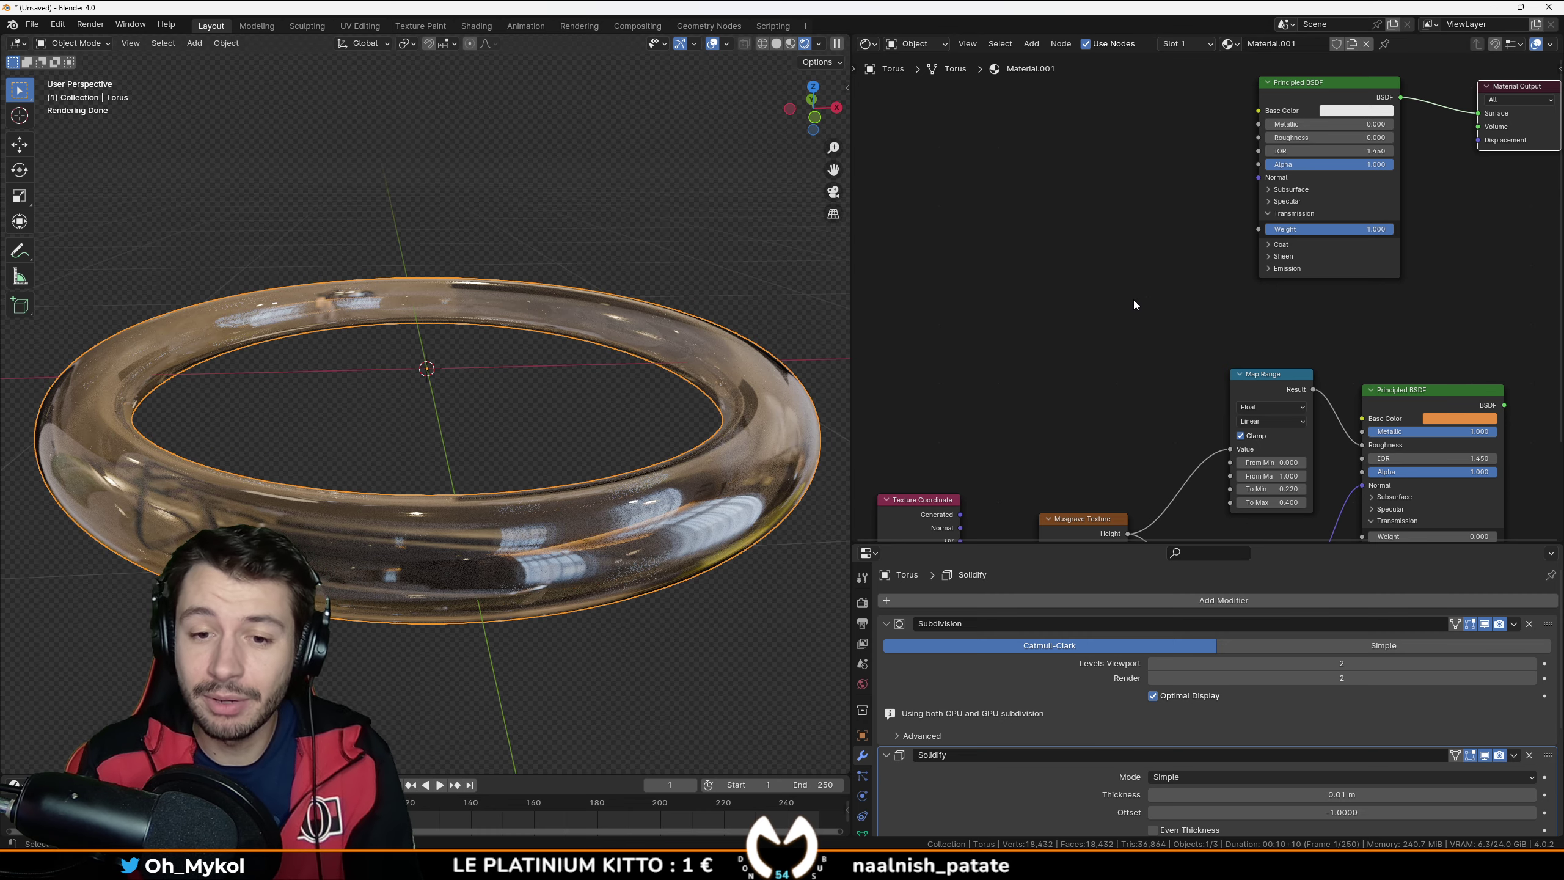
key("shift+a")
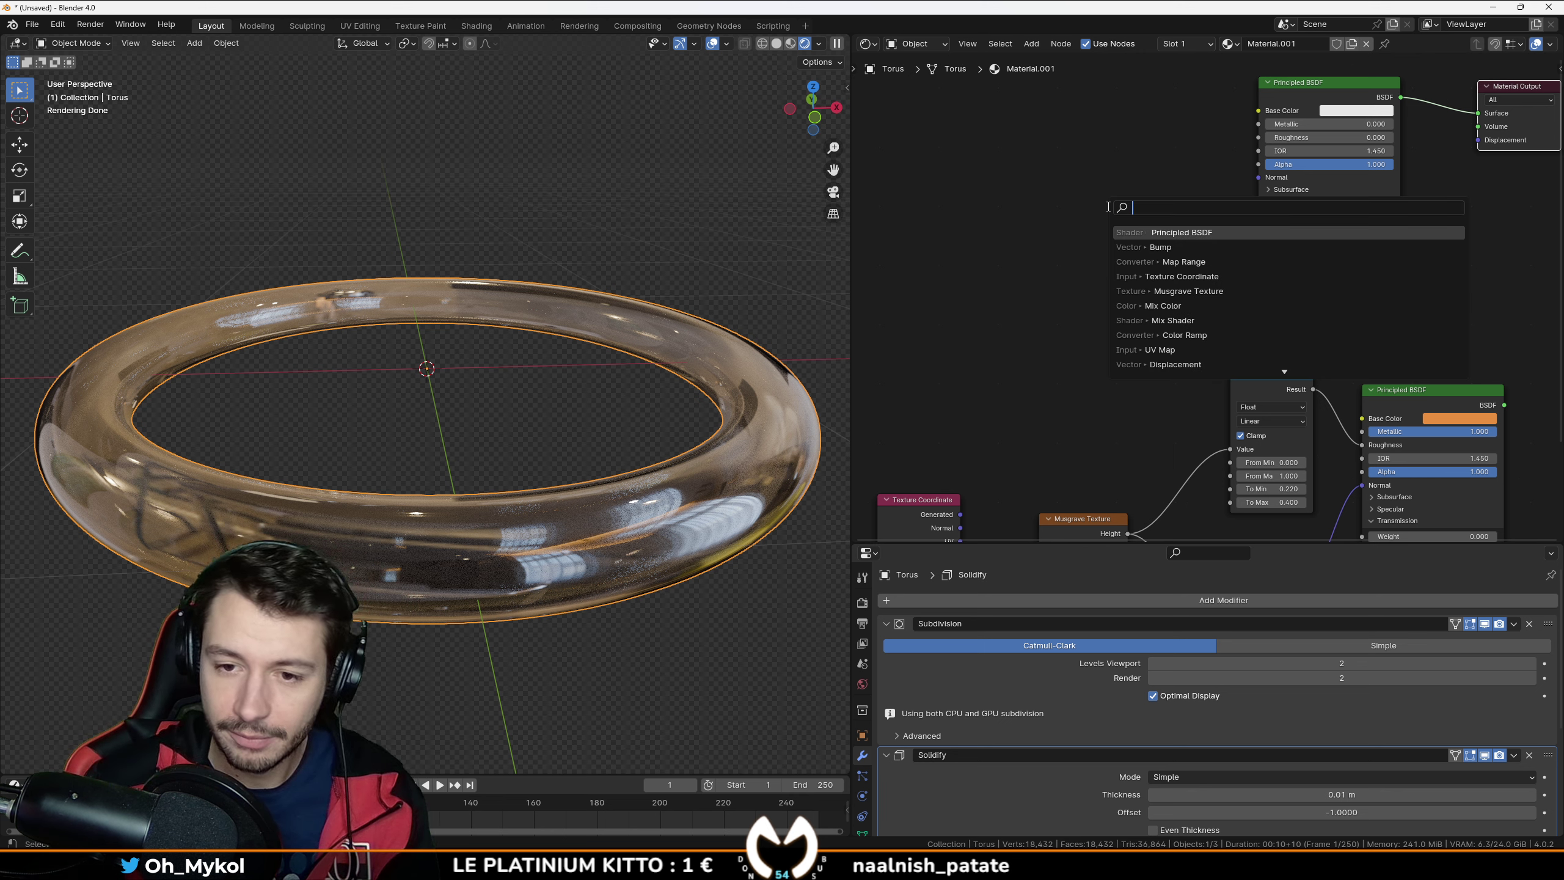
key("Escape")
scroll(980, 351, "down", 4)
left_click_drag(948, 372, 1105, 535)
left_click_drag(1126, 460, 1244, 180)
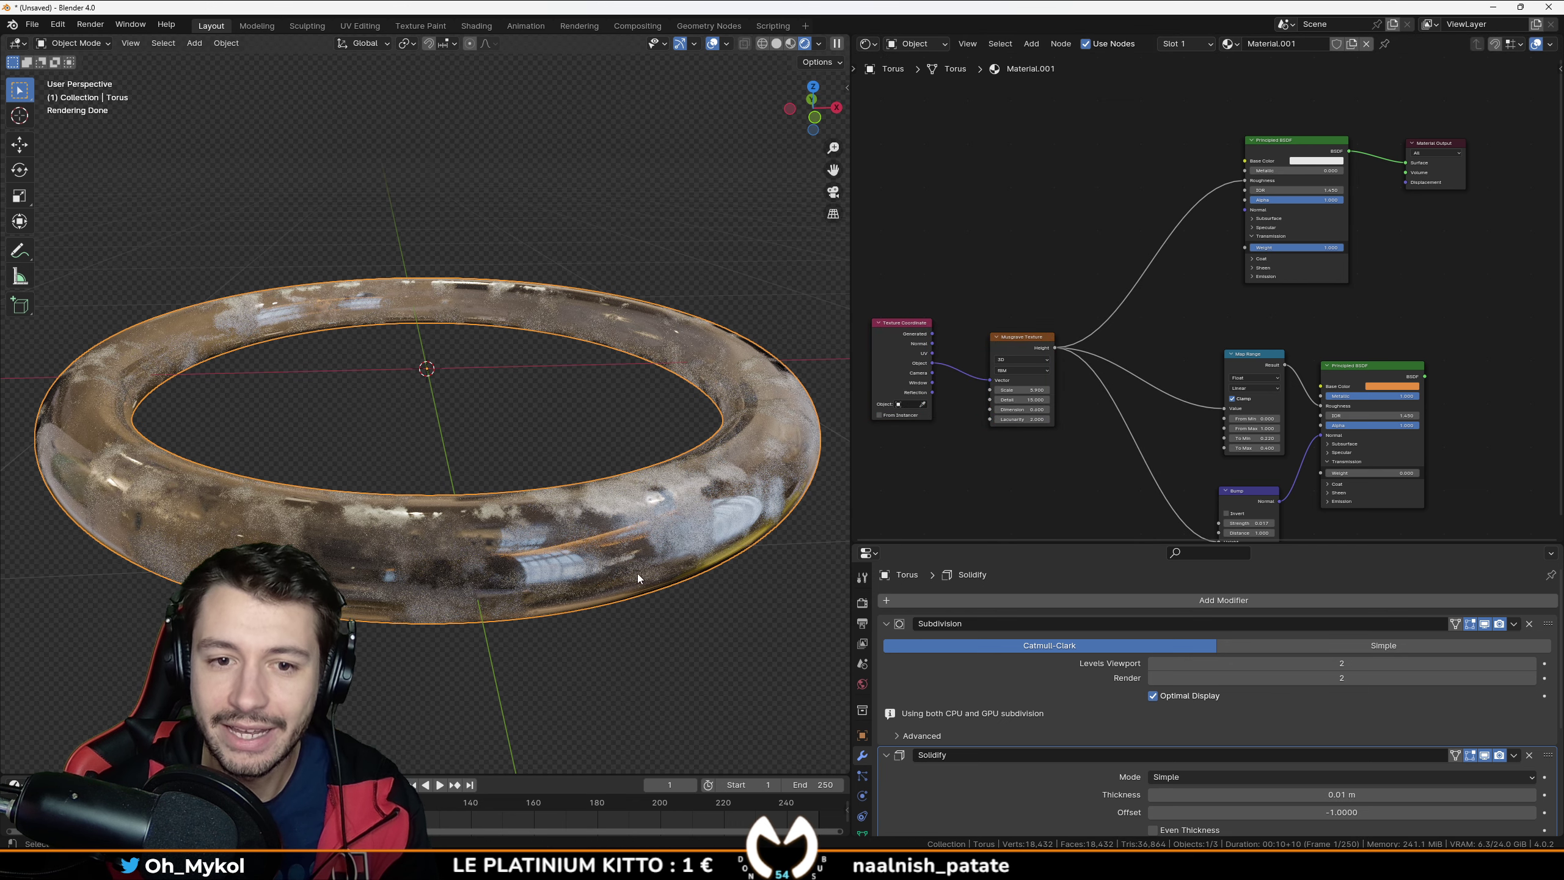
middle_click_drag(689, 572, 690, 424)
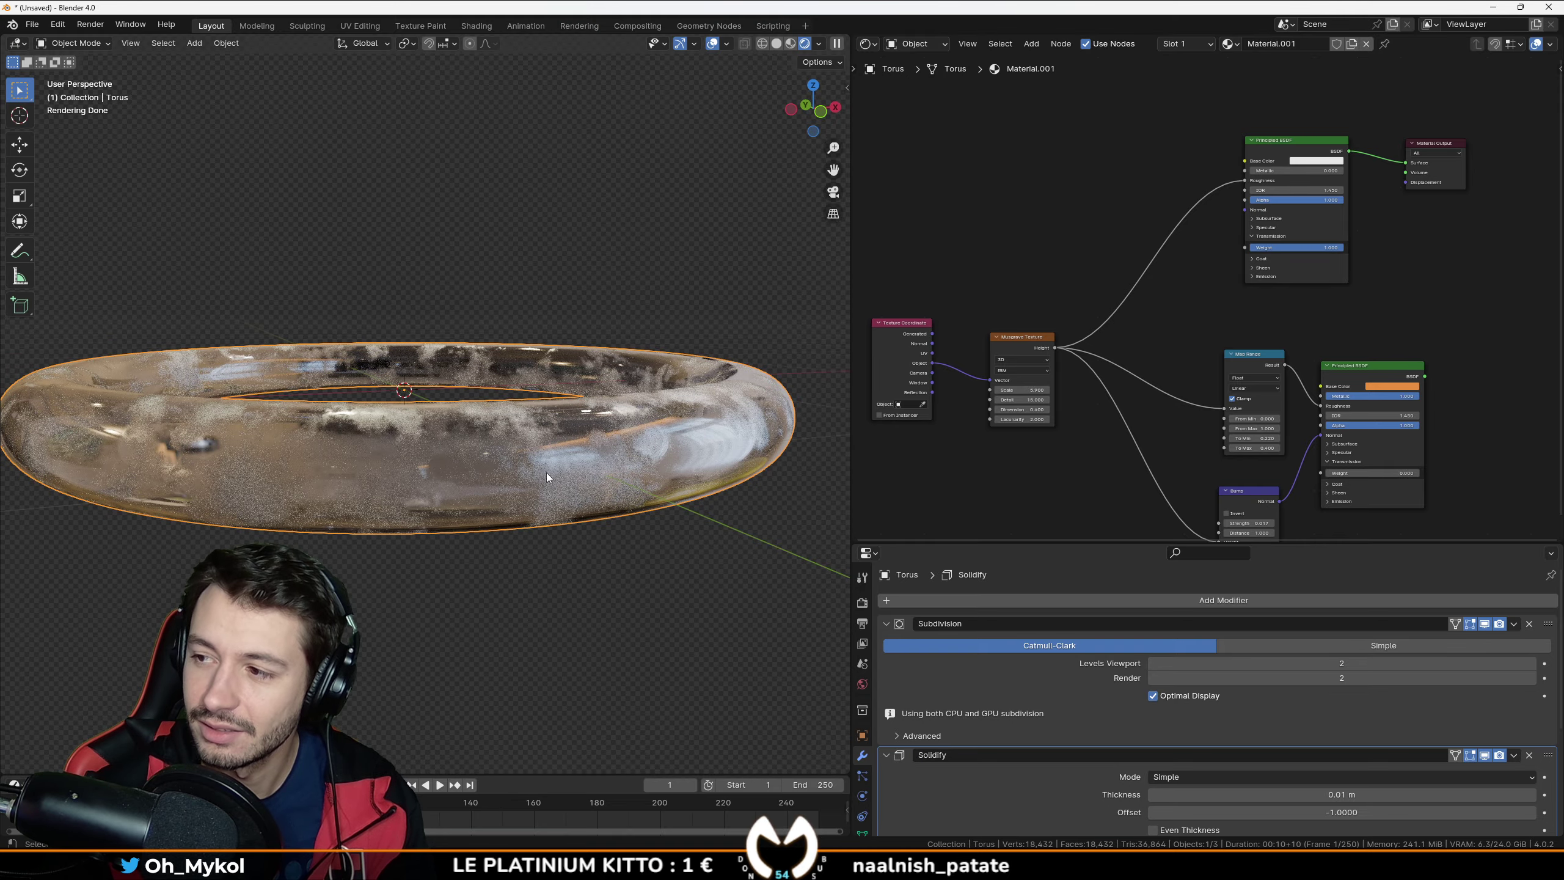
middle_click_drag(532, 486, 570, 431, "shift")
scroll(570, 393, "up", 1)
scroll(567, 413, "down", 1)
Step: Insert a Map Range node between the Musgrave Texture's Height and the glass Principled BSDF's Roughness
key("shift+a")
type("map")
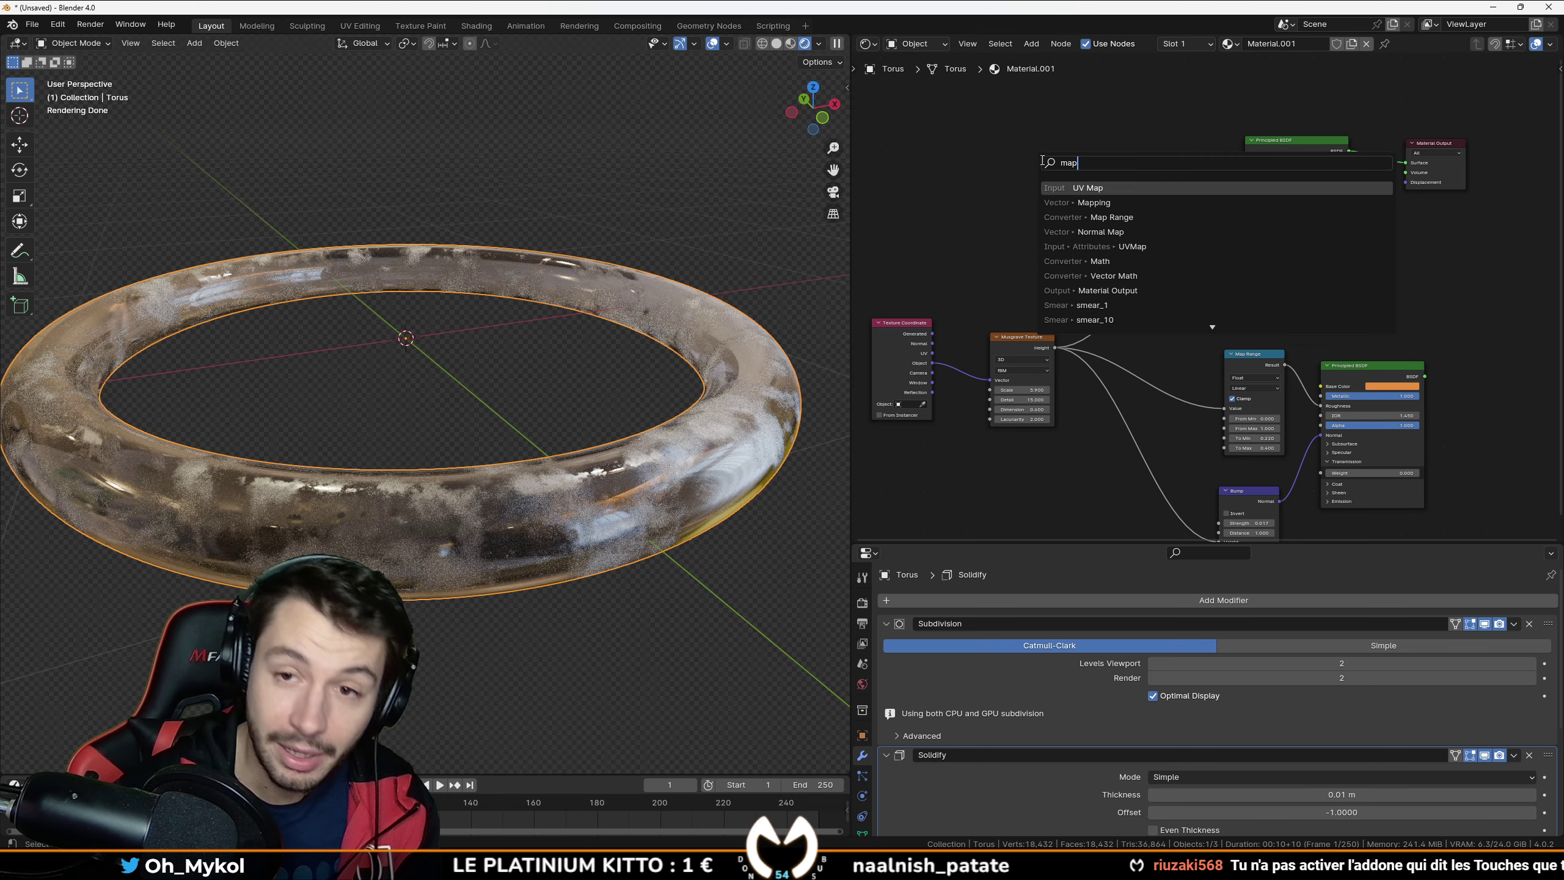
left_click(1102, 216)
left_click(1137, 210)
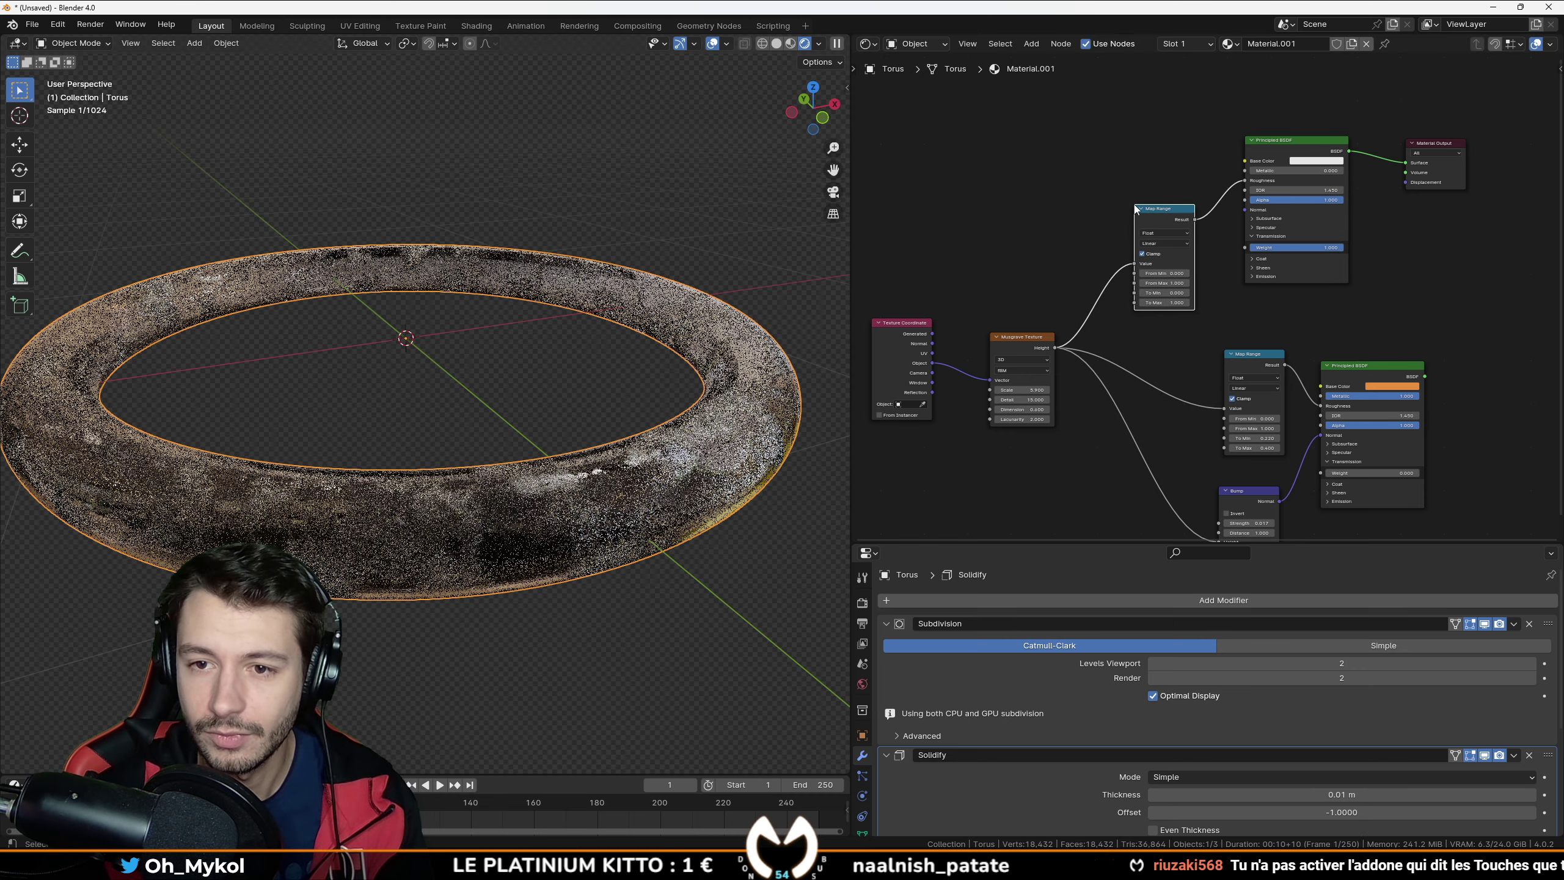
Step: Set the new Map Range node's To Min to 0.100 and To Max to 0.430 for the glass roughness
scroll(1177, 308, "up", 8)
left_click_drag(1127, 289, 1178, 289)
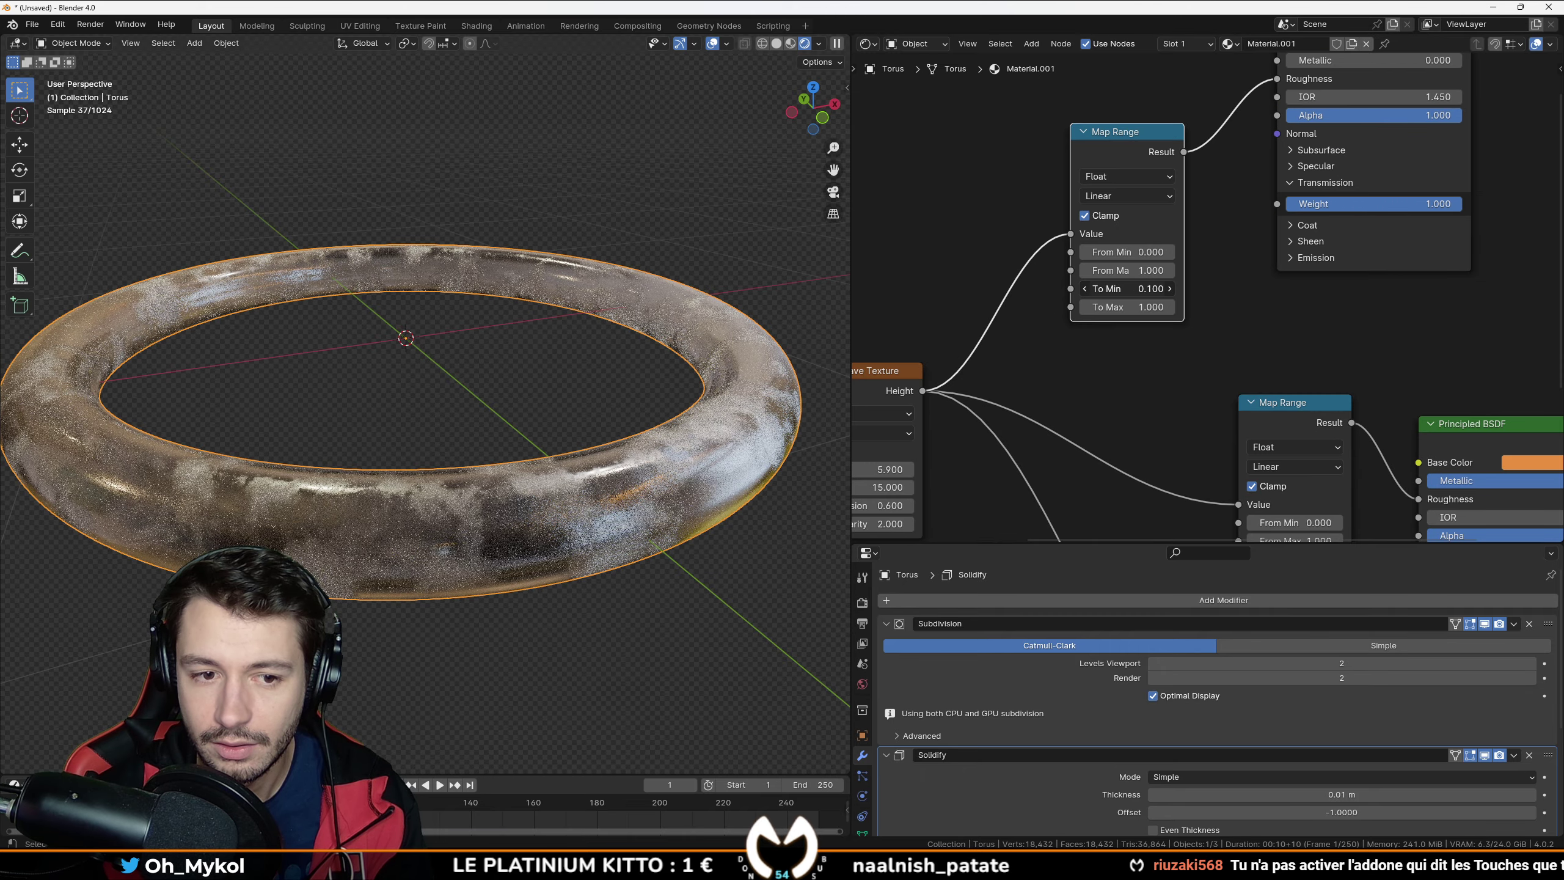
left_click(693, 575)
middle_click_drag(718, 347, 793, 421)
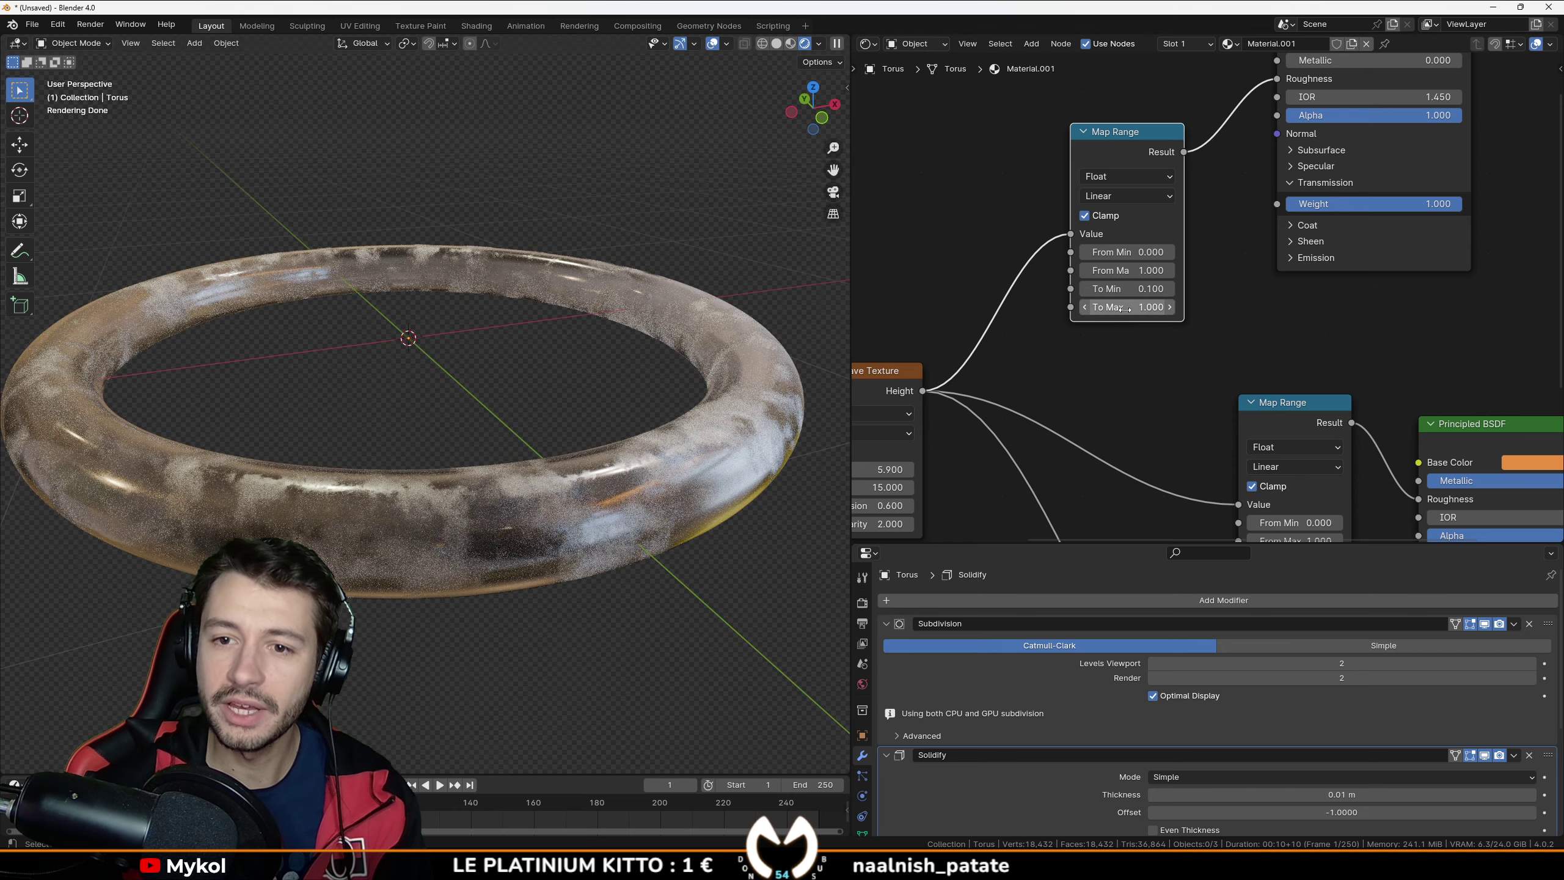
mouse_move(1128, 307)
left_mouse_down()
mouse_move(1073, 307)
mouse_move(1102, 307)
left_mouse_up()
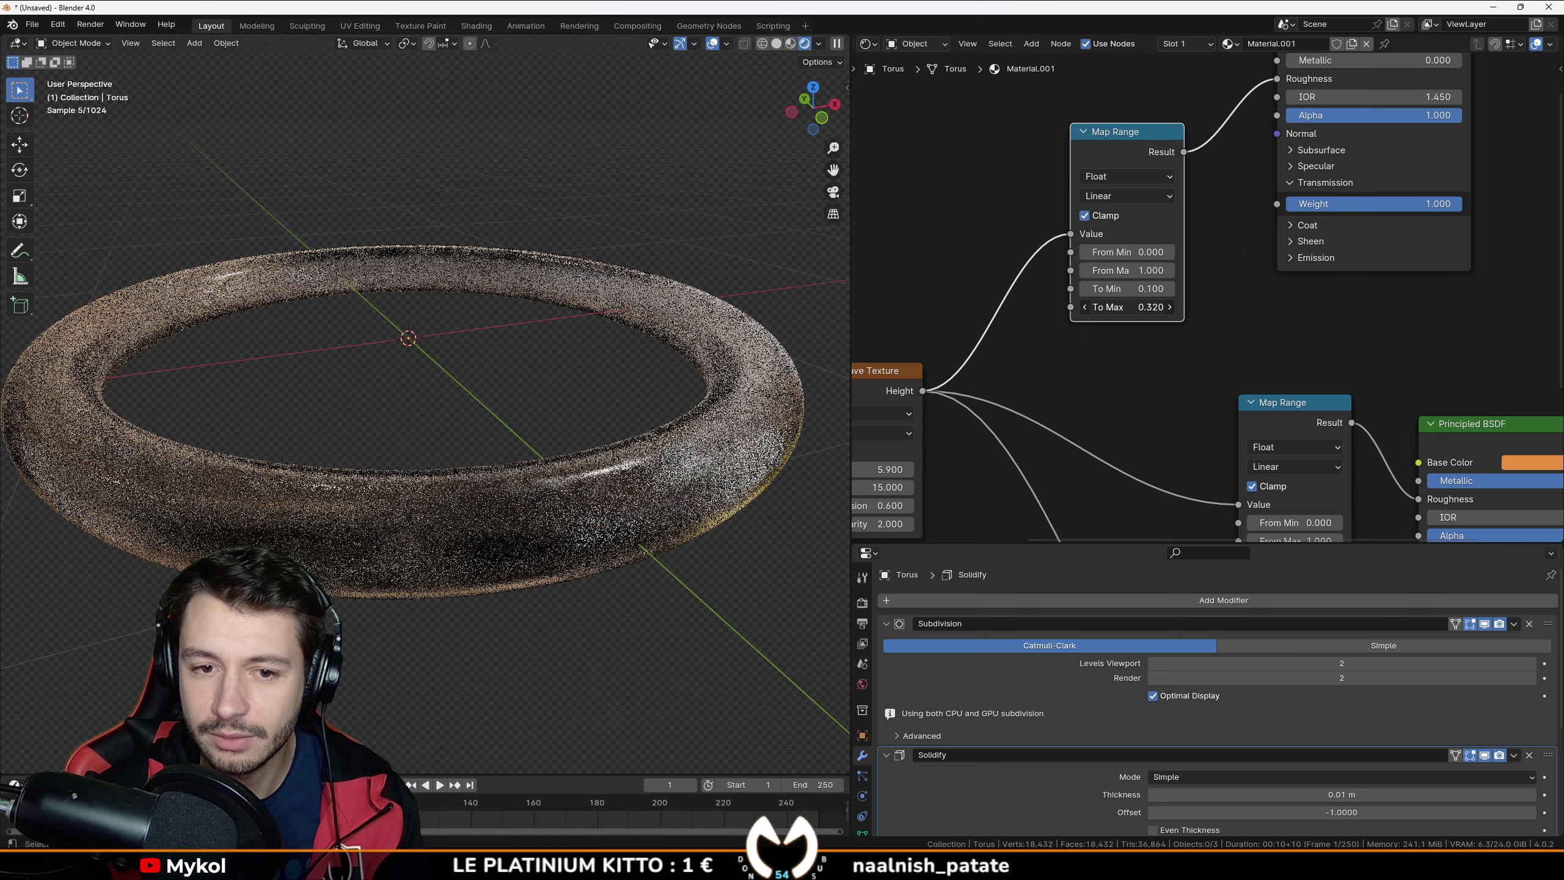
middle_click_drag(688, 557, 722, 569)
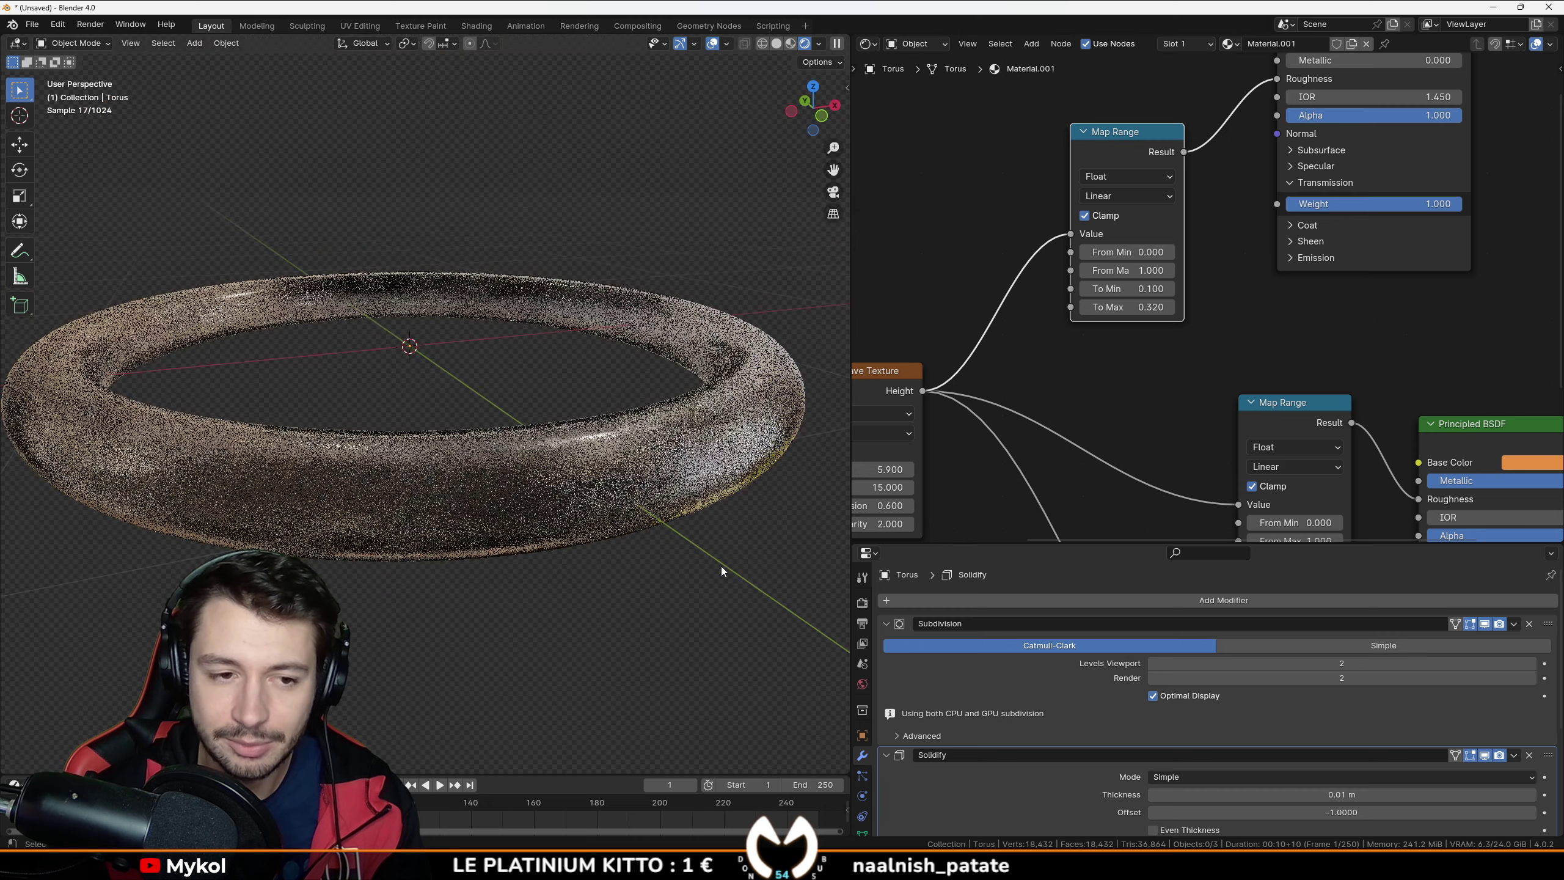
mouse_move(1149, 307)
left_mouse_down()
mouse_move(1164, 308)
mouse_move(1117, 306)
left_mouse_up()
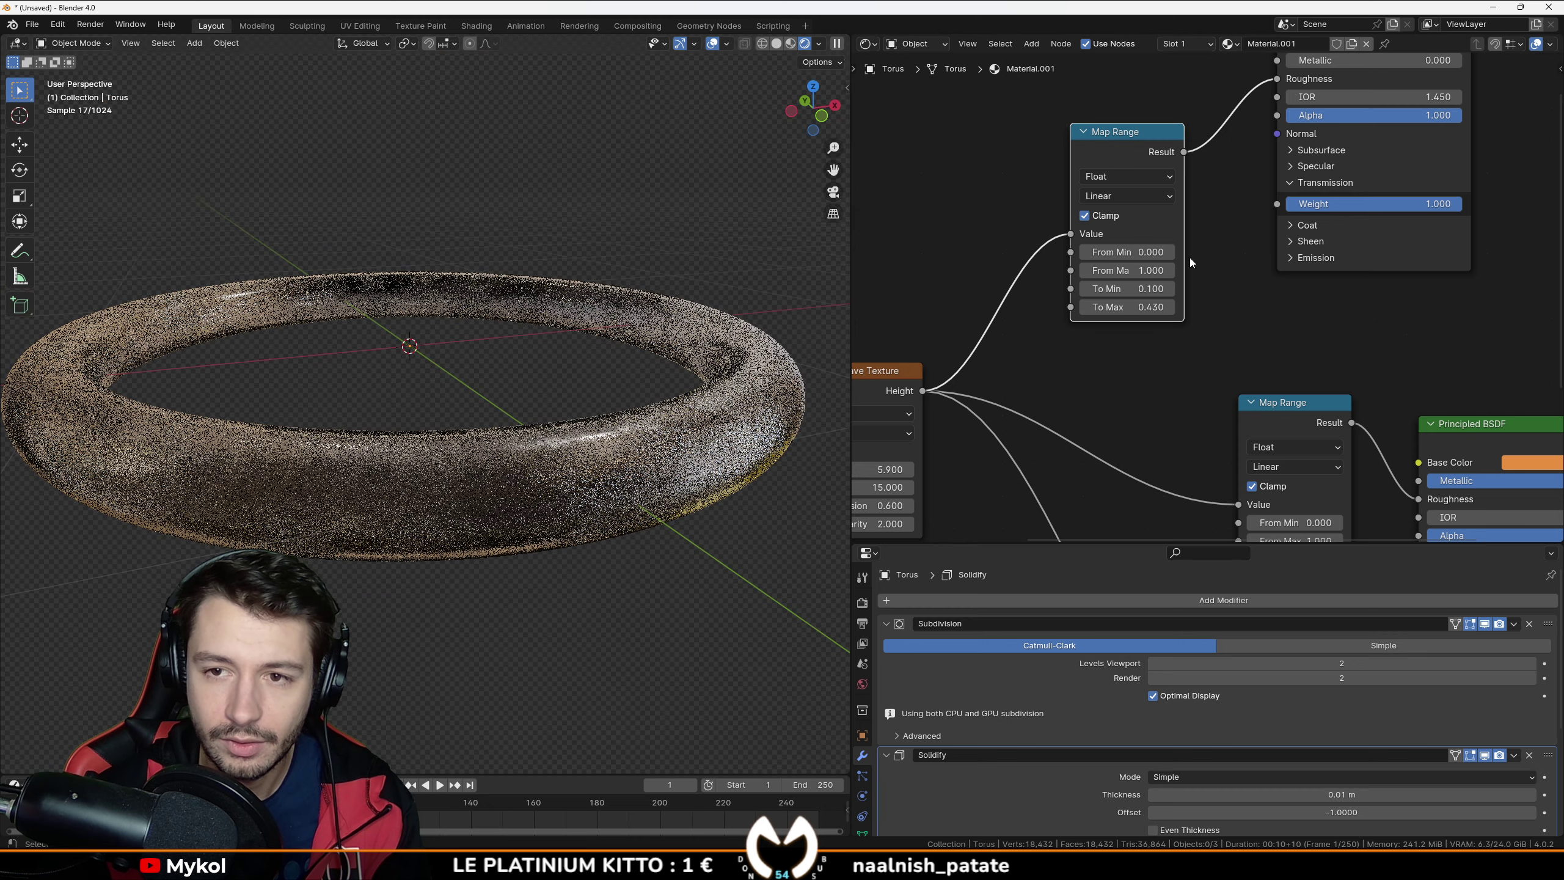
middle_click_drag(1278, 77, 1237, 149)
mouse_move(1236, 150)
left_mouse_down()
mouse_move(1159, 212)
mouse_move(1235, 151)
left_mouse_up()
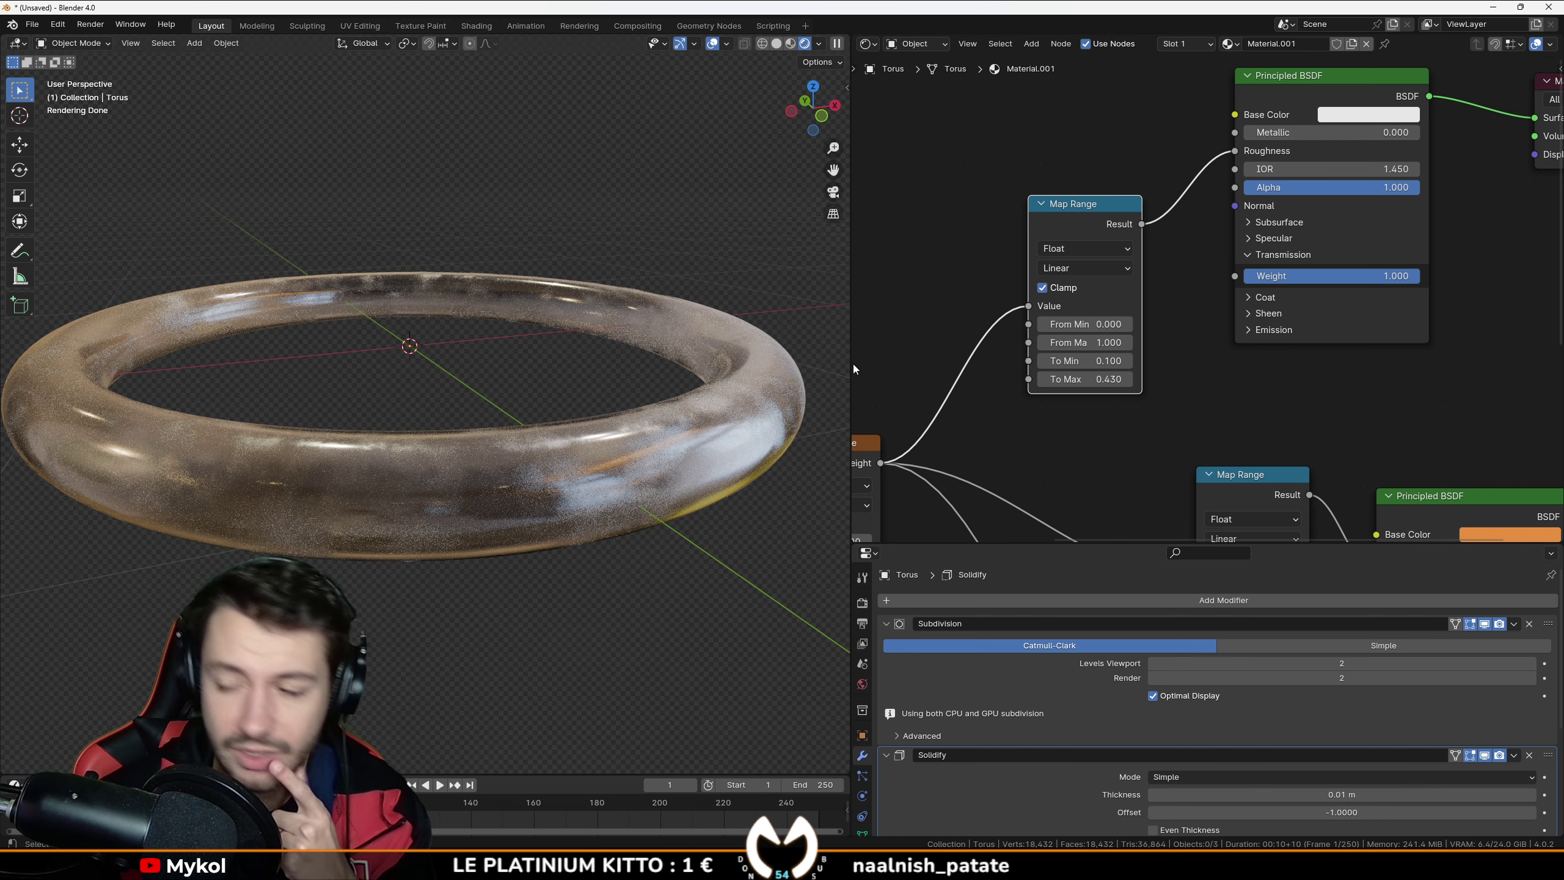
Step: Widen the 3D viewport and enable the Screencast Keys display
left_click_drag(854, 369, 902, 370)
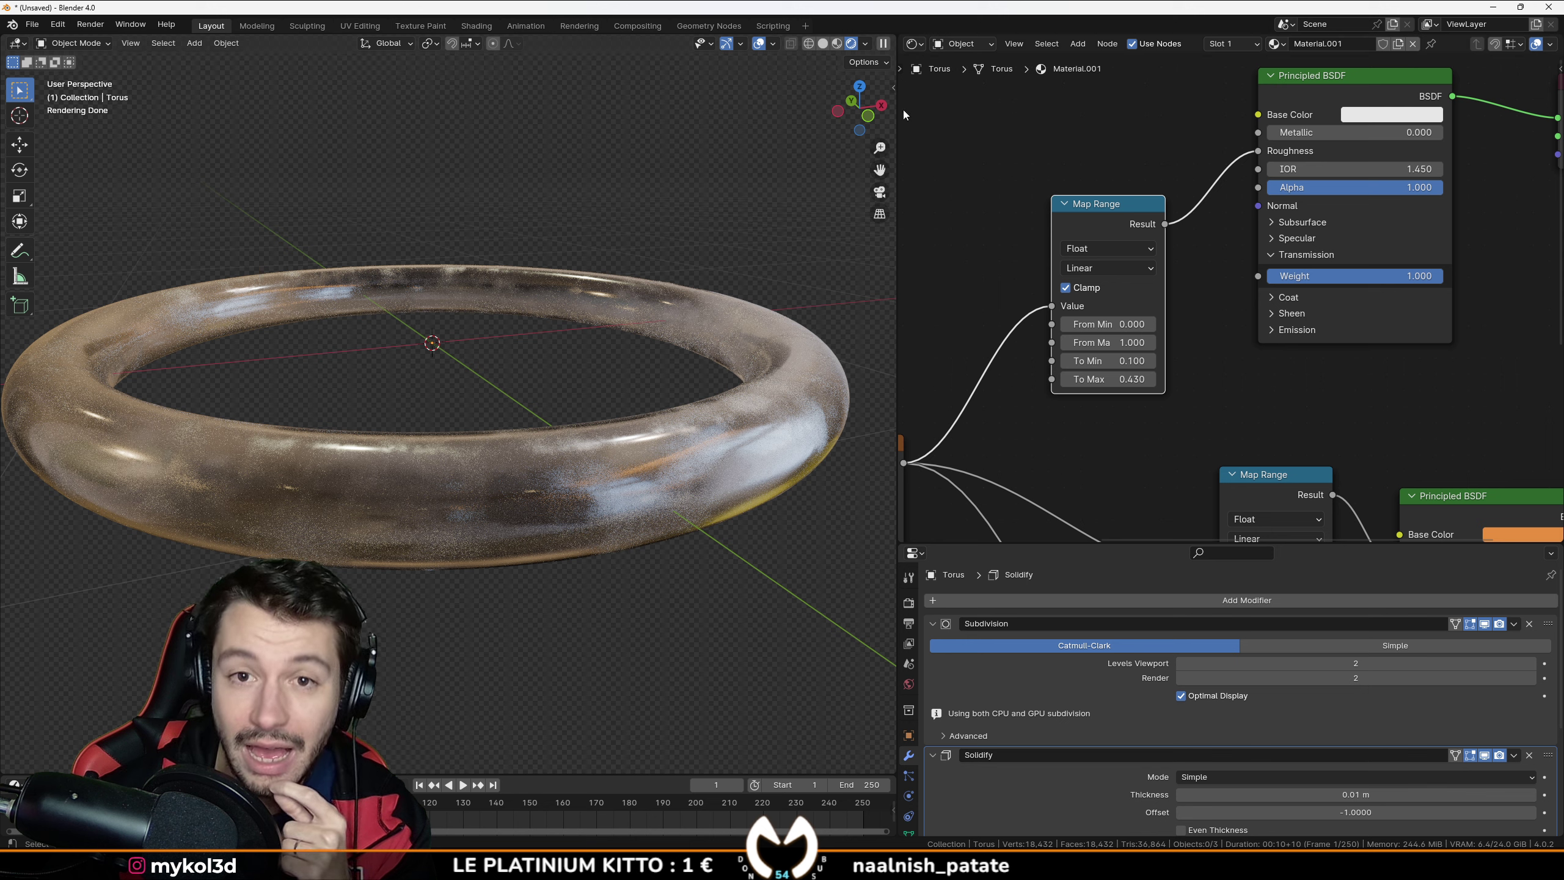
left_click(893, 89)
left_click(887, 208)
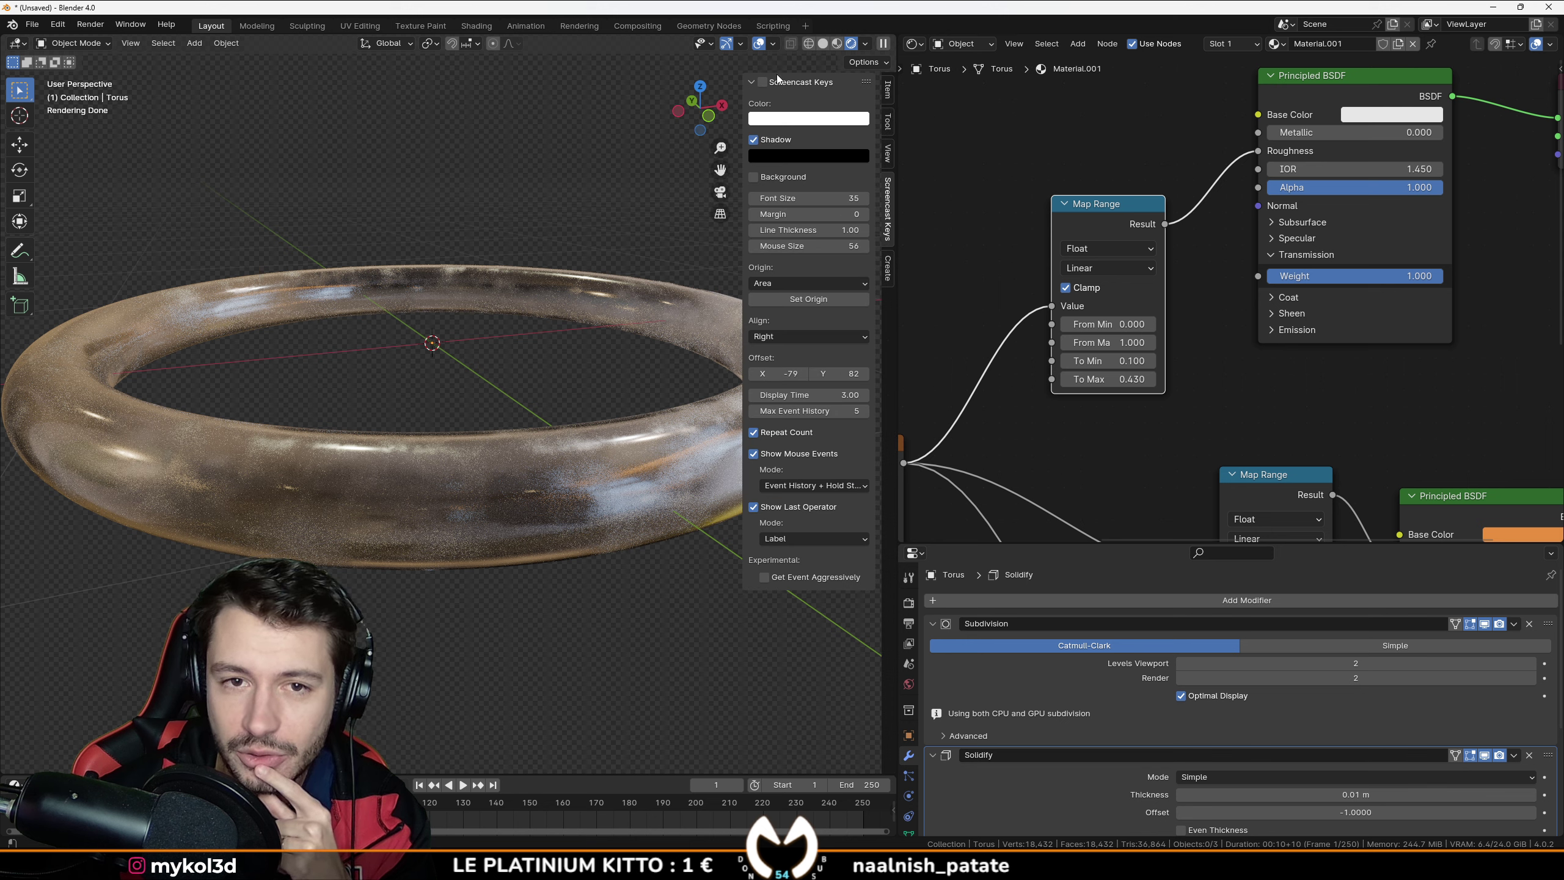
left_click(763, 82)
middle_click(599, 178)
key("n")
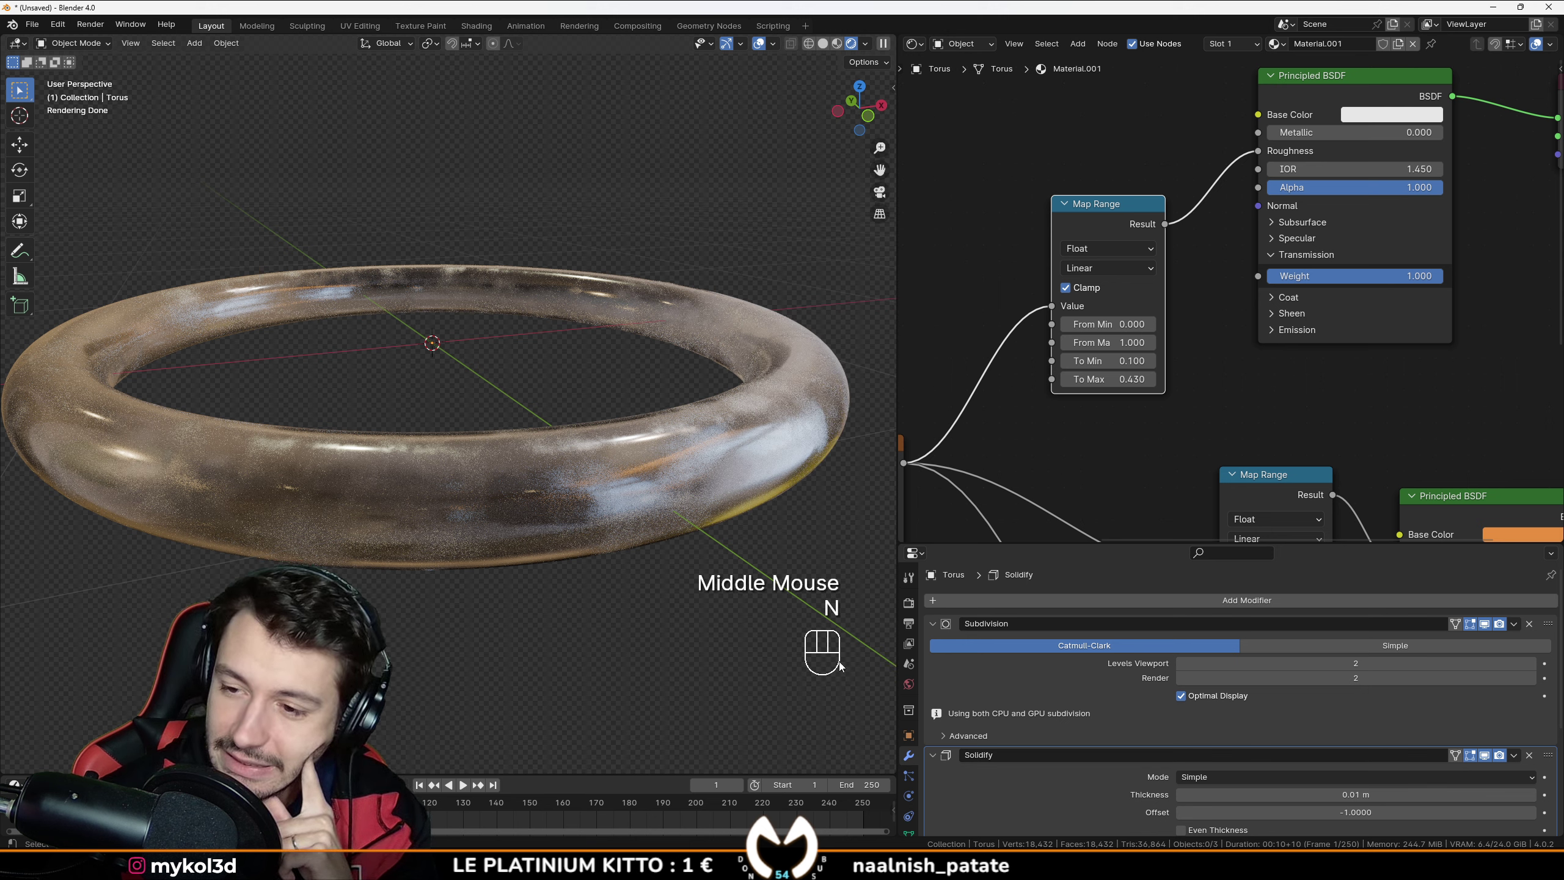
Step: Delete the torus and add a mesh plane in its place
scroll(633, 552, "down", 2)
left_click(563, 423)
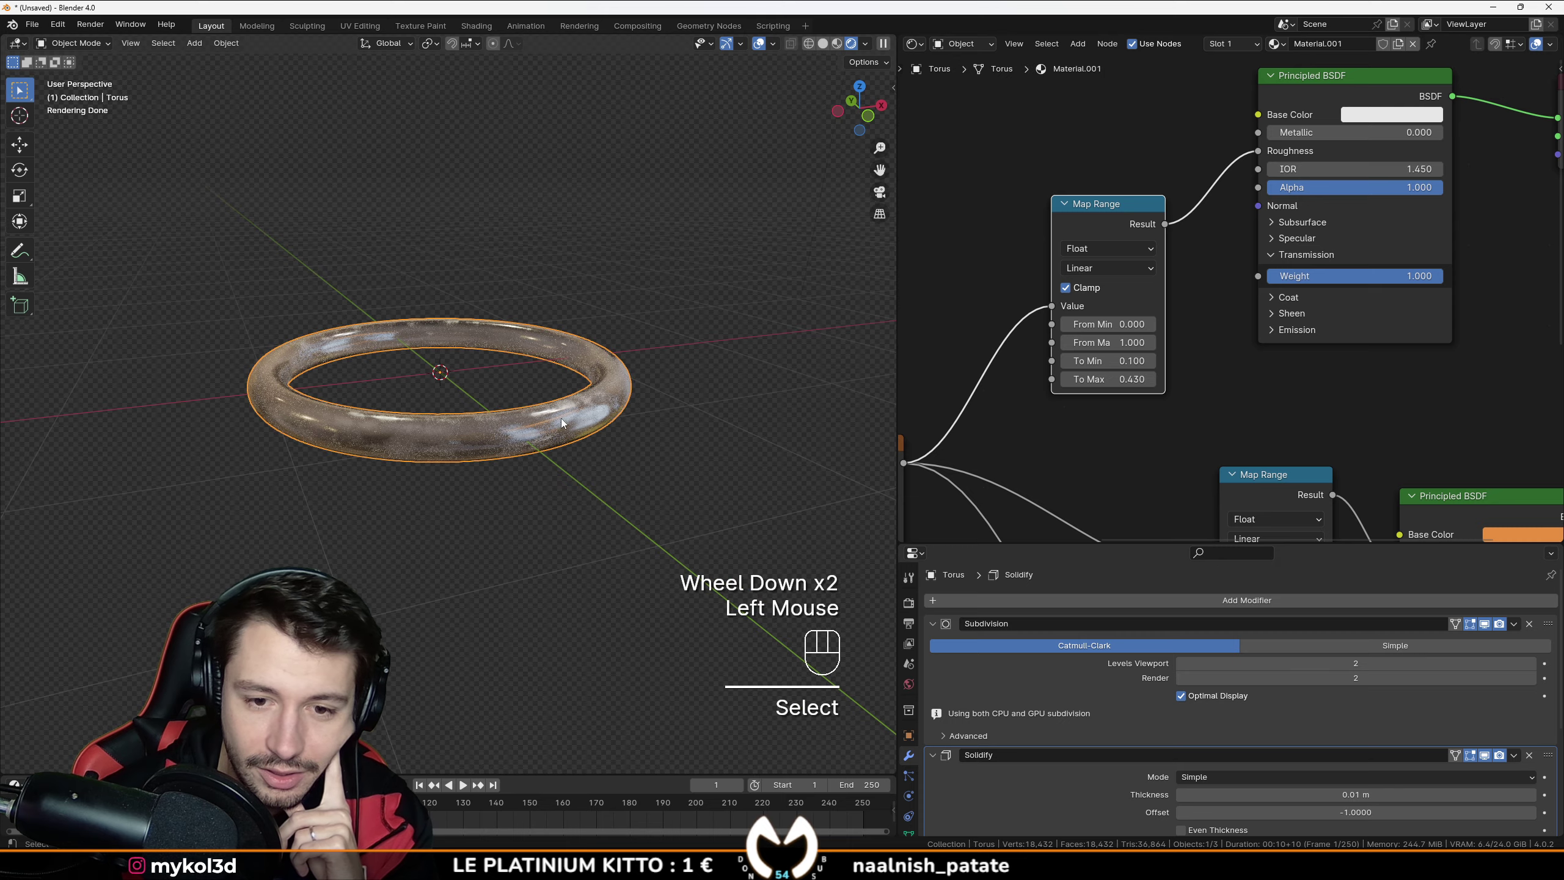
middle_click_drag(563, 423, 546, 434)
key("Delete")
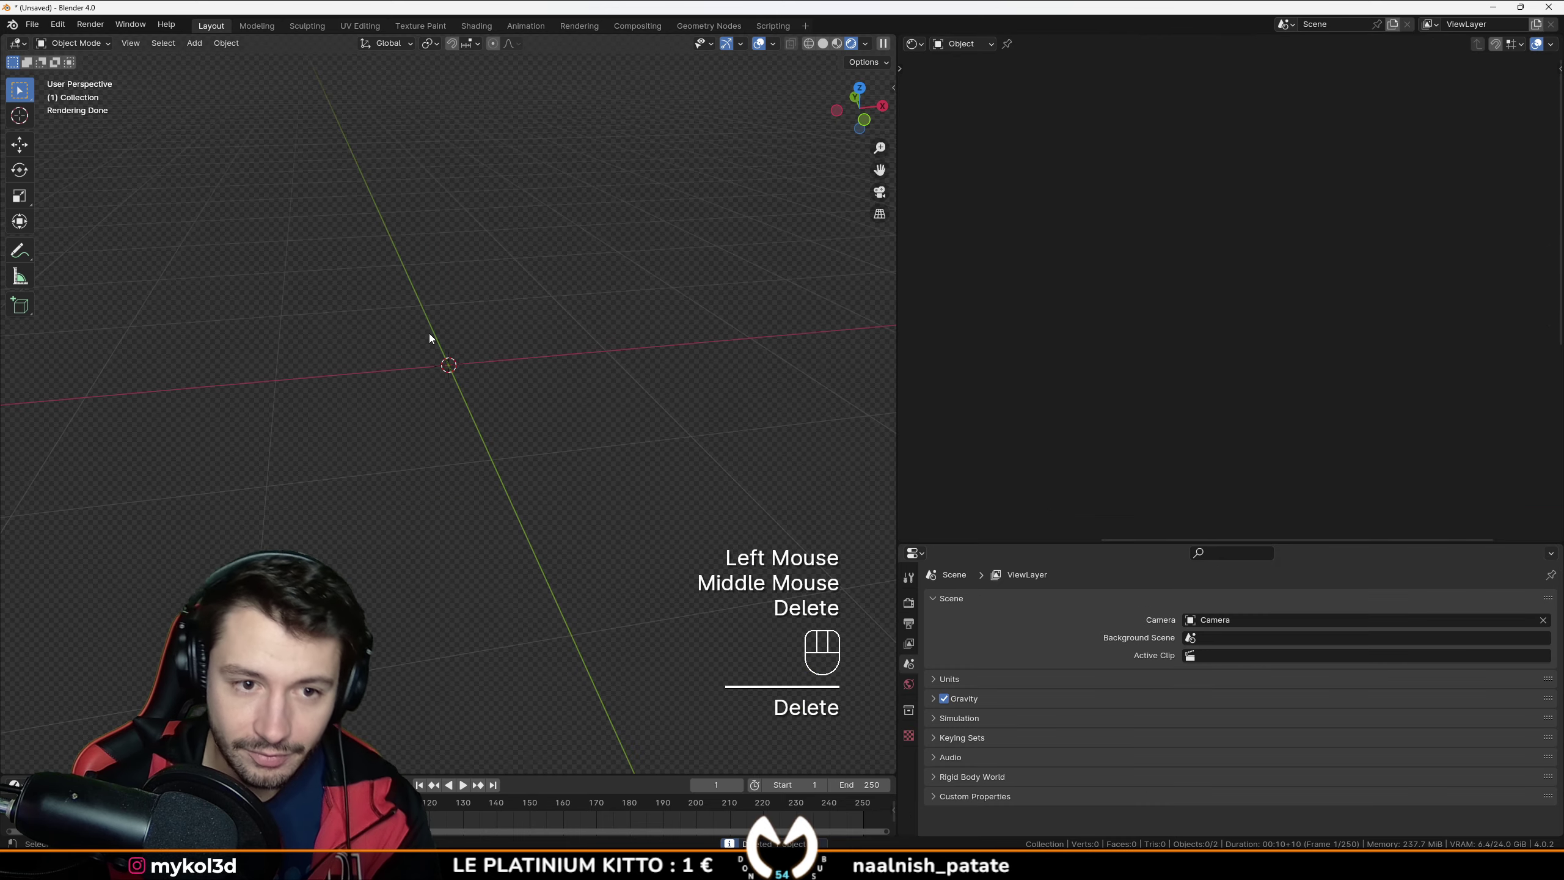
key("shift+a")
mouse_move(362, 356)
left_click(511, 351)
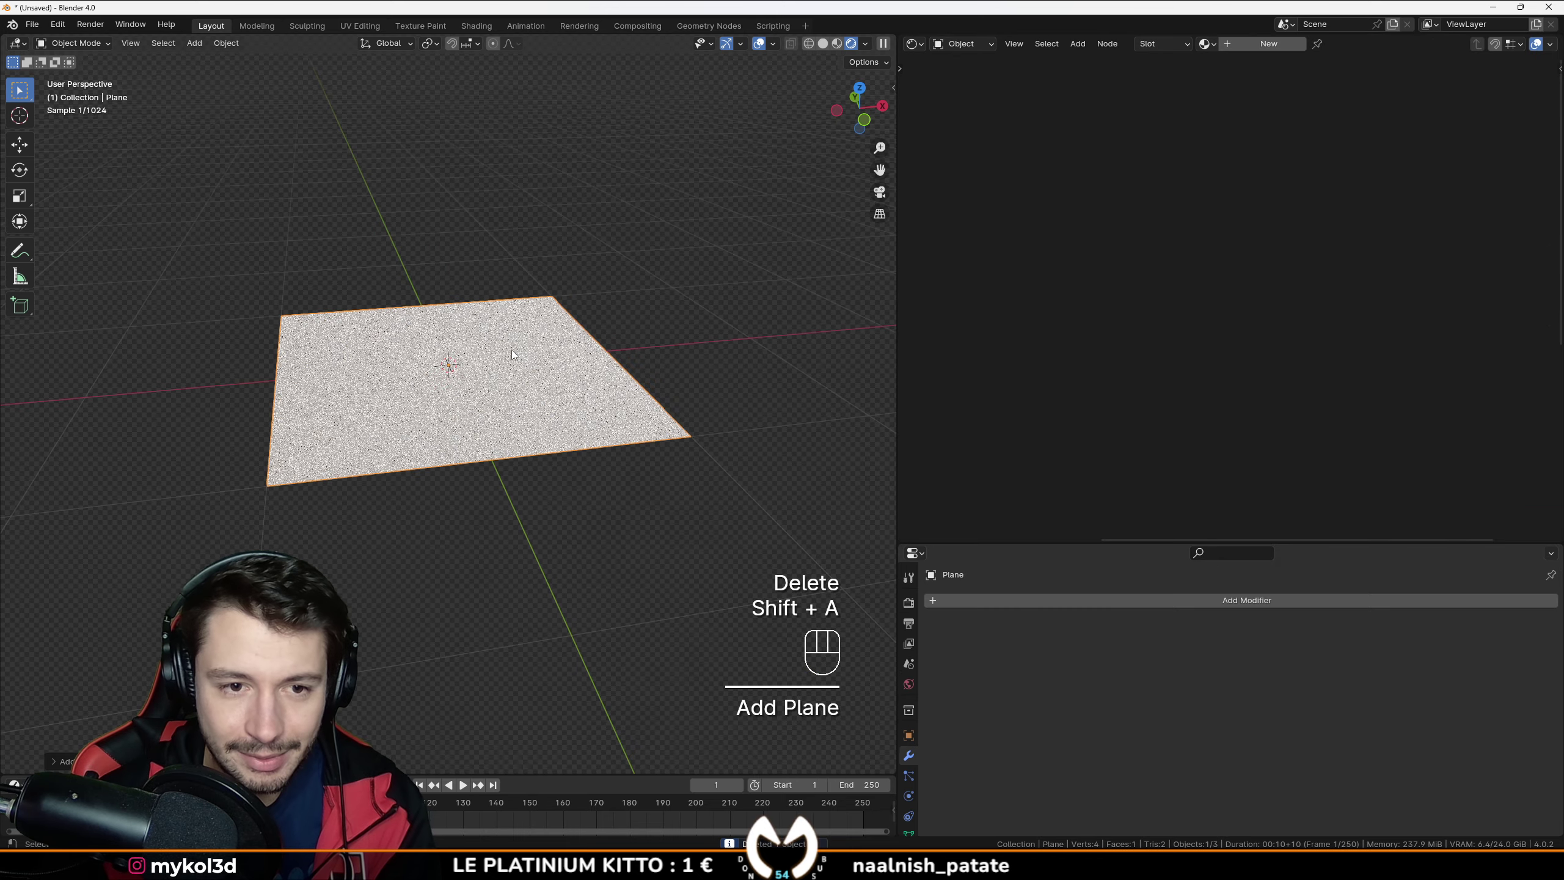
scroll(608, 370, "up", 2)
scroll(609, 371, "down", 1)
middle_click_drag(608, 370, 919, 49)
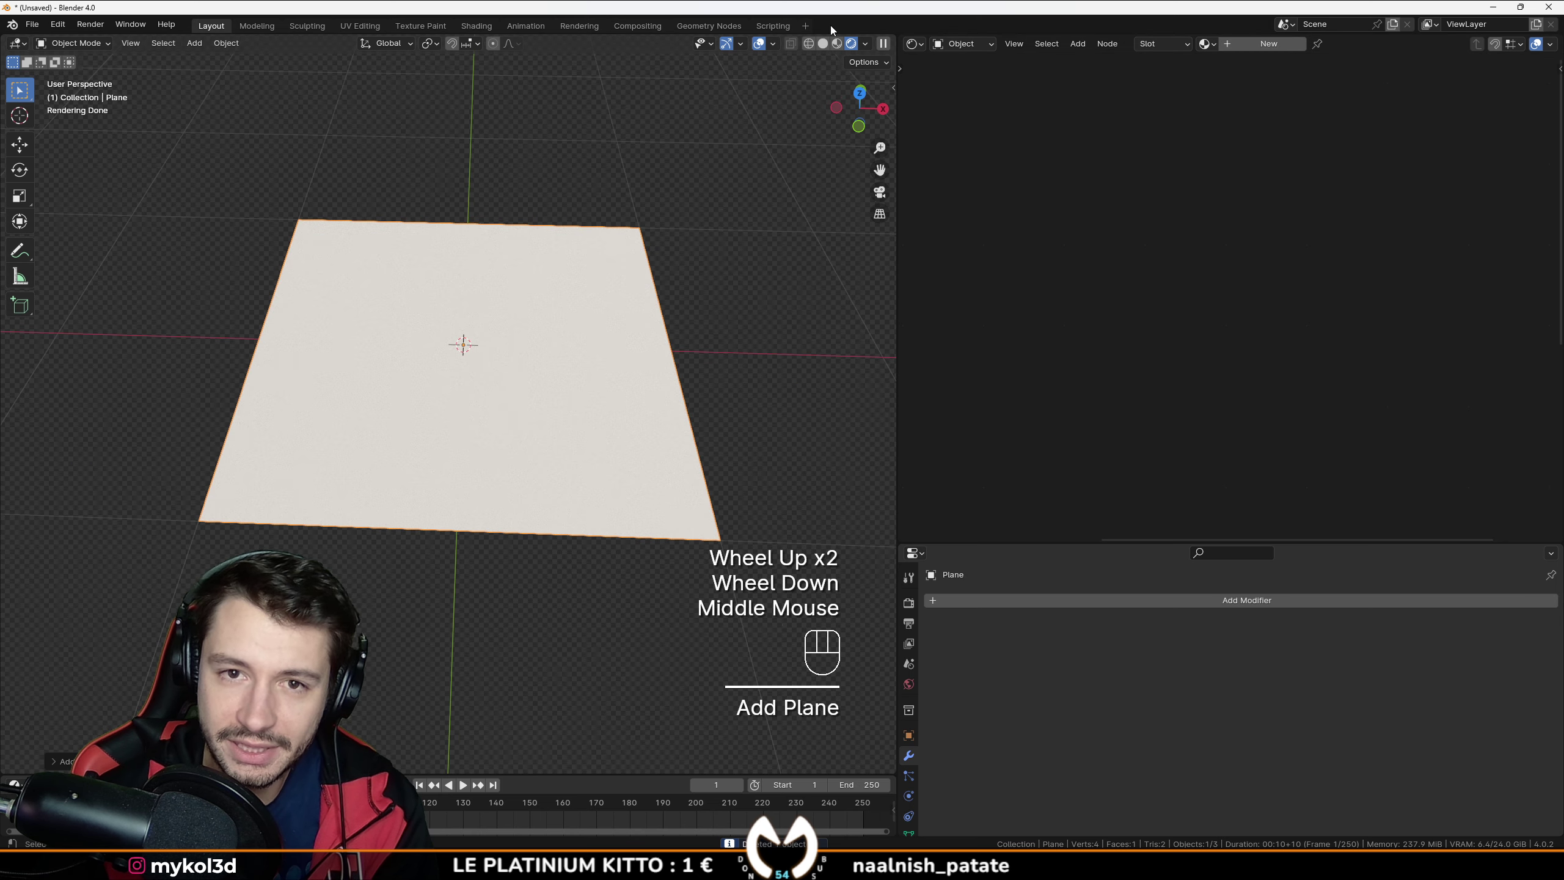
Step: Create a new material on the plane with Metallic 1.000 and Roughness 0.000
left_click(1259, 47)
middle_click_drag(1160, 304, 1095, 309)
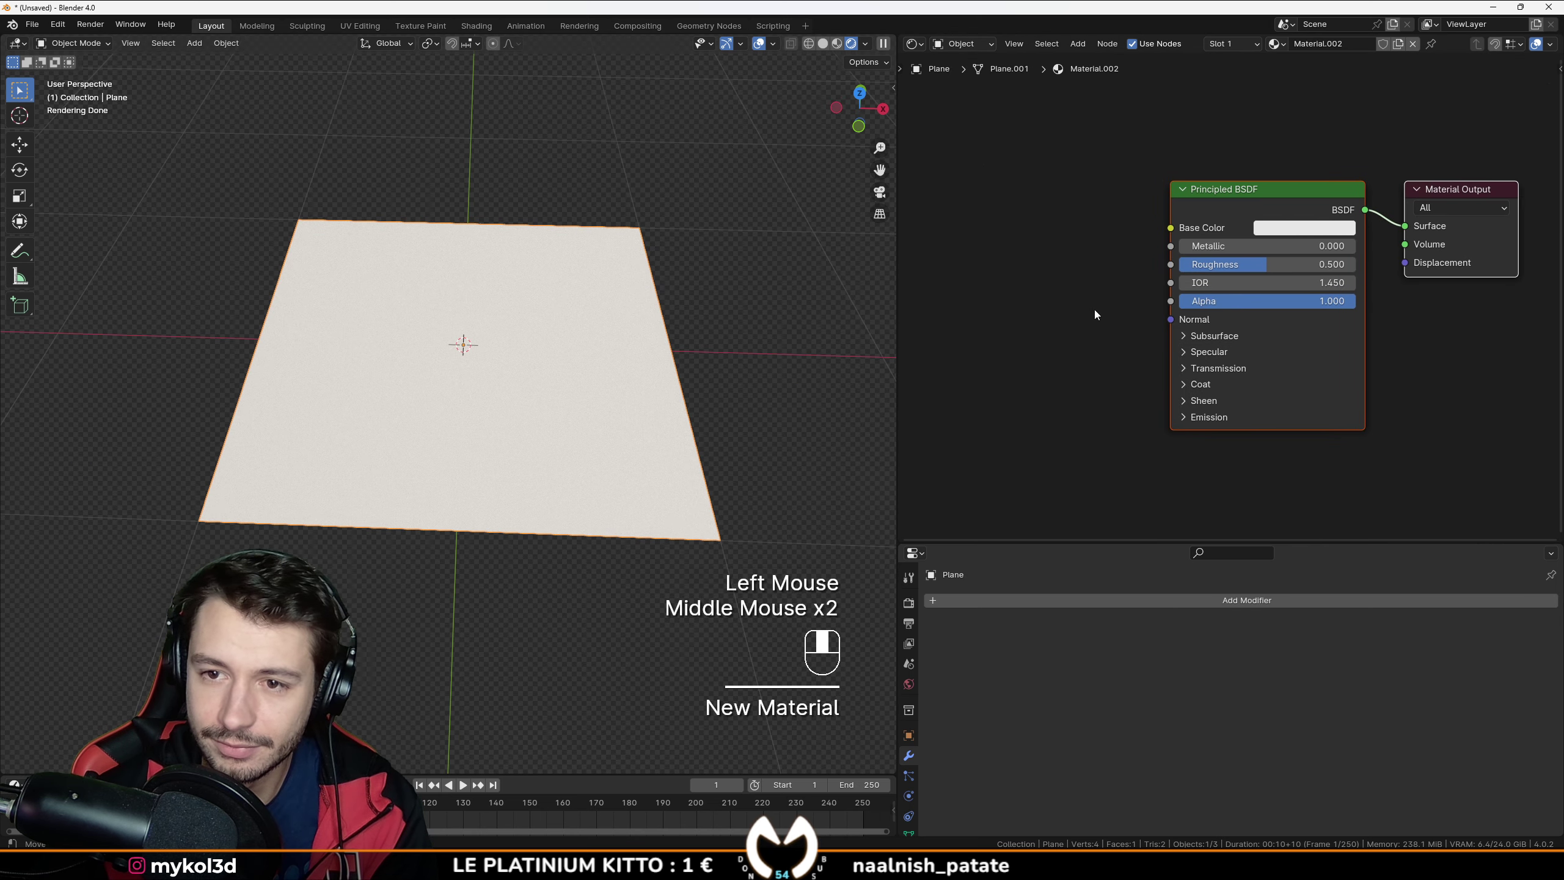
scroll(1204, 287, "up", 4)
left_click_drag(1207, 201, 1416, 202)
left_click_drag(1299, 235, 1139, 236)
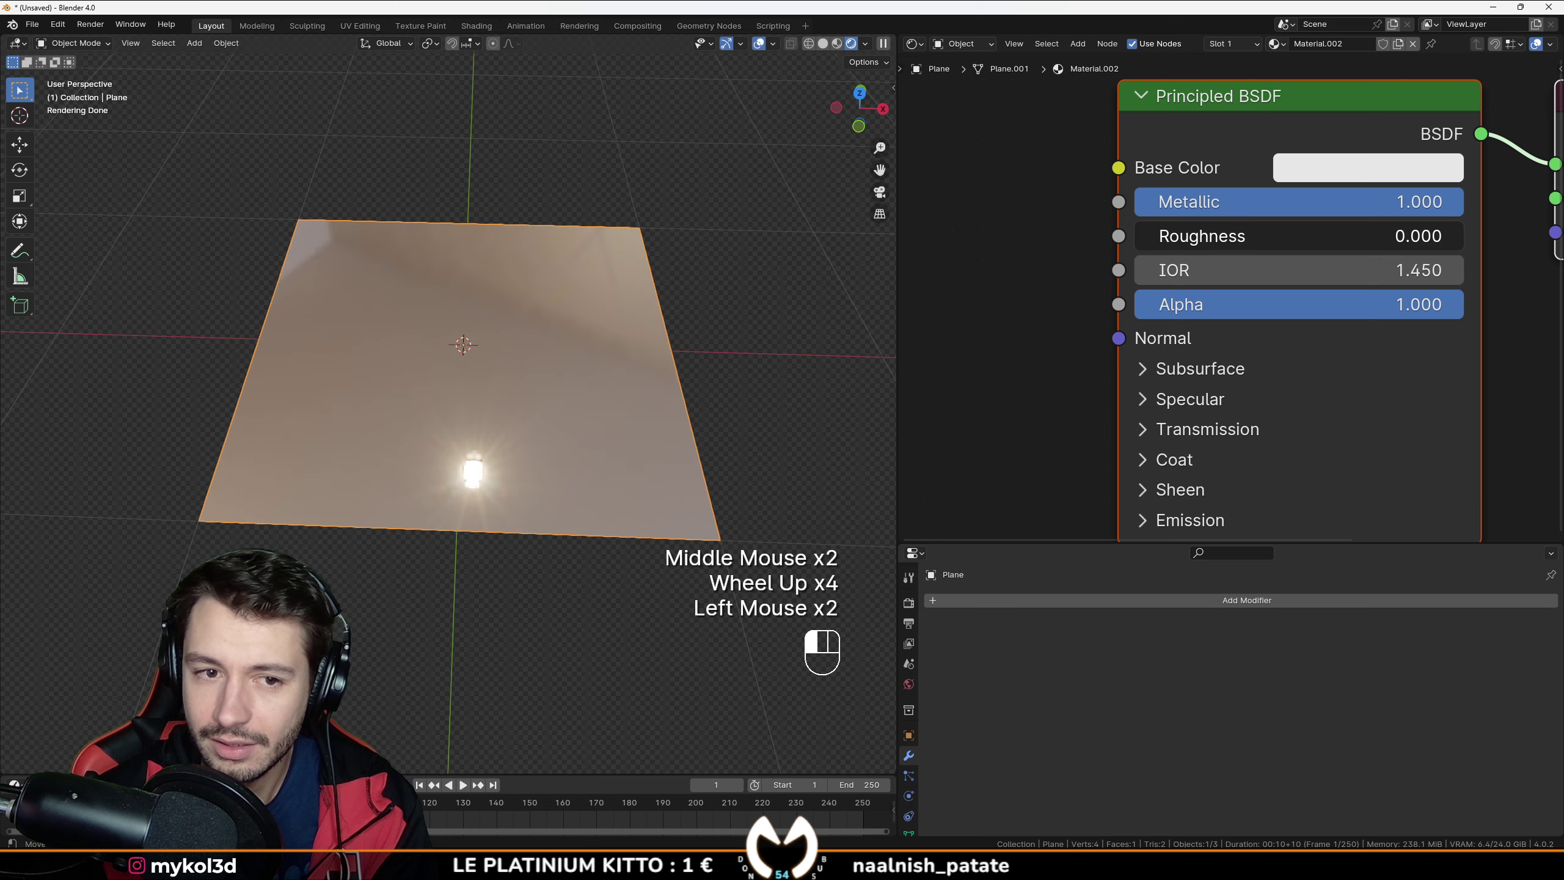
scroll(1187, 296, "down", 1)
middle_click_drag(925, 178, 1075, 251)
scroll(1075, 251, "down", 1)
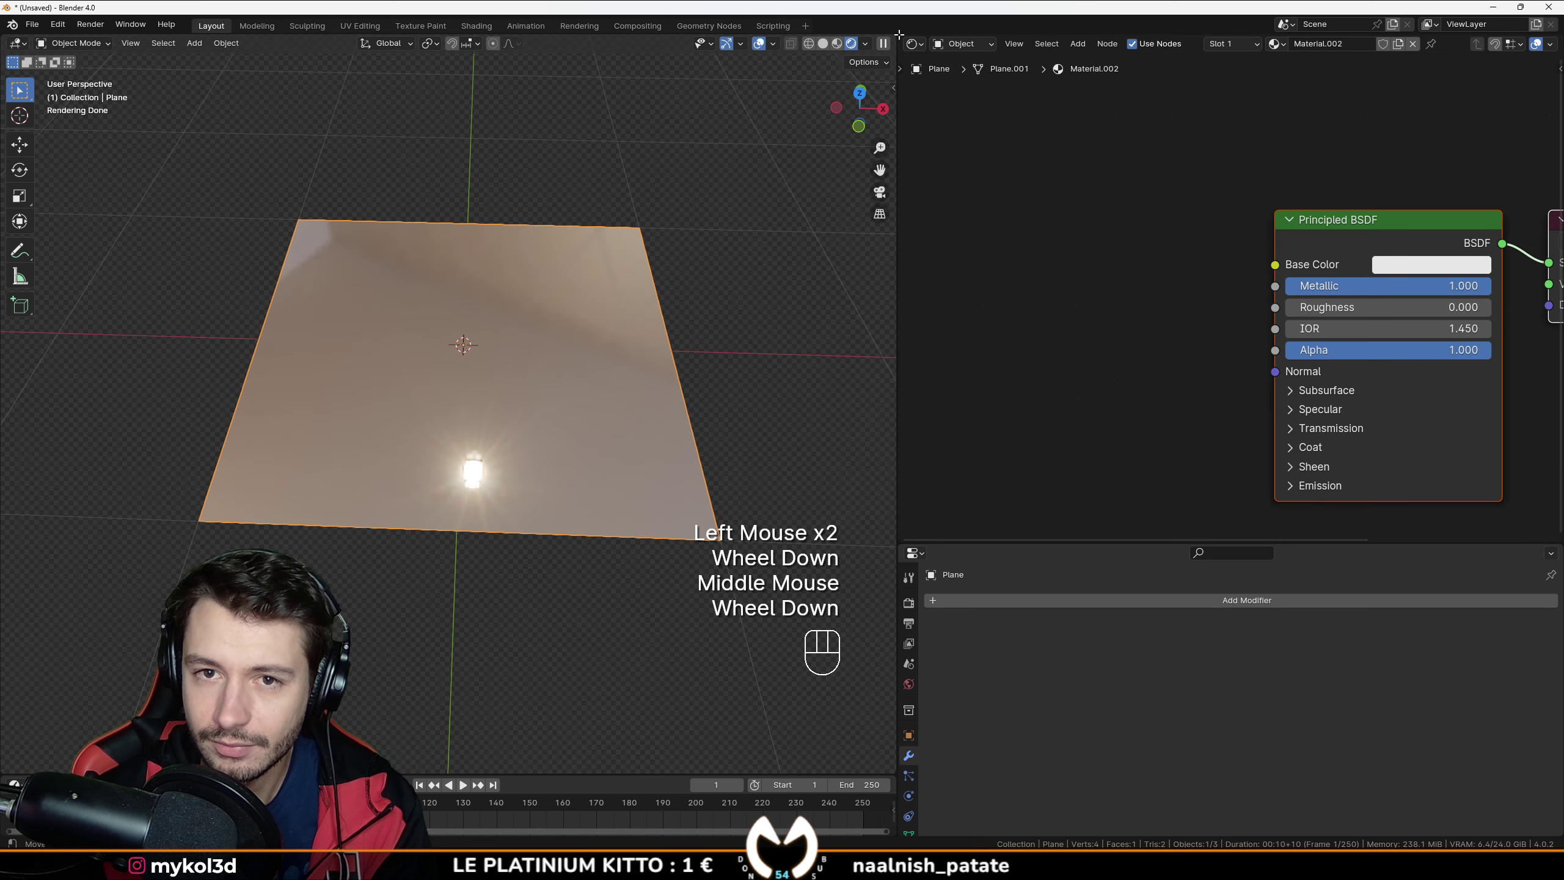
Step: Split the 3D viewport to make a wide Asset Browser area showing the 01_Realistic_Touch library
left_click_drag(899, 34, 691, 123)
left_click(708, 44)
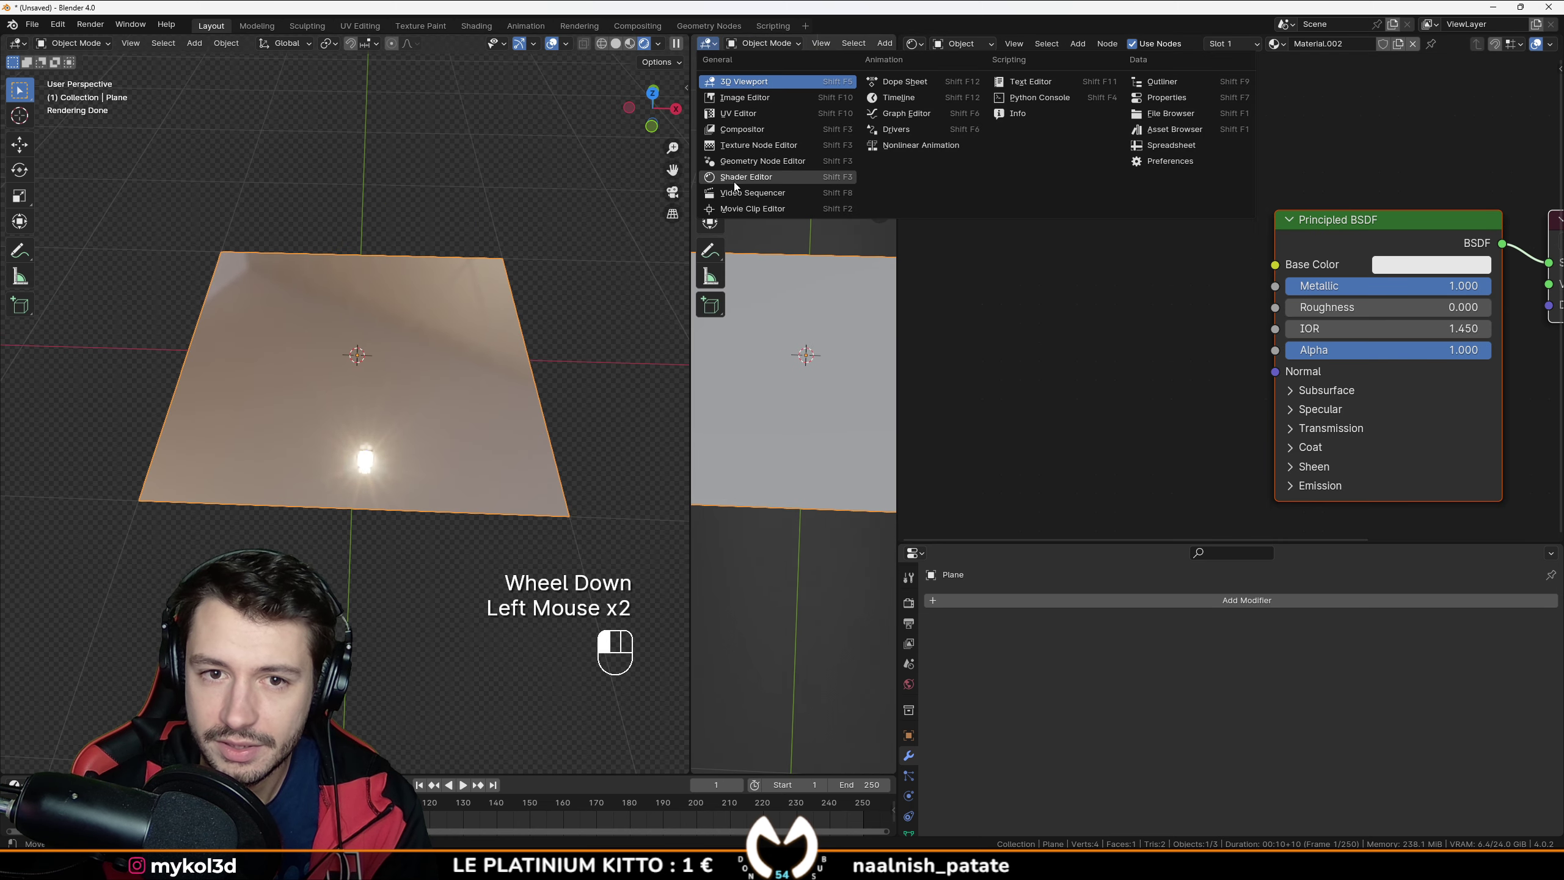
left_click(1184, 130)
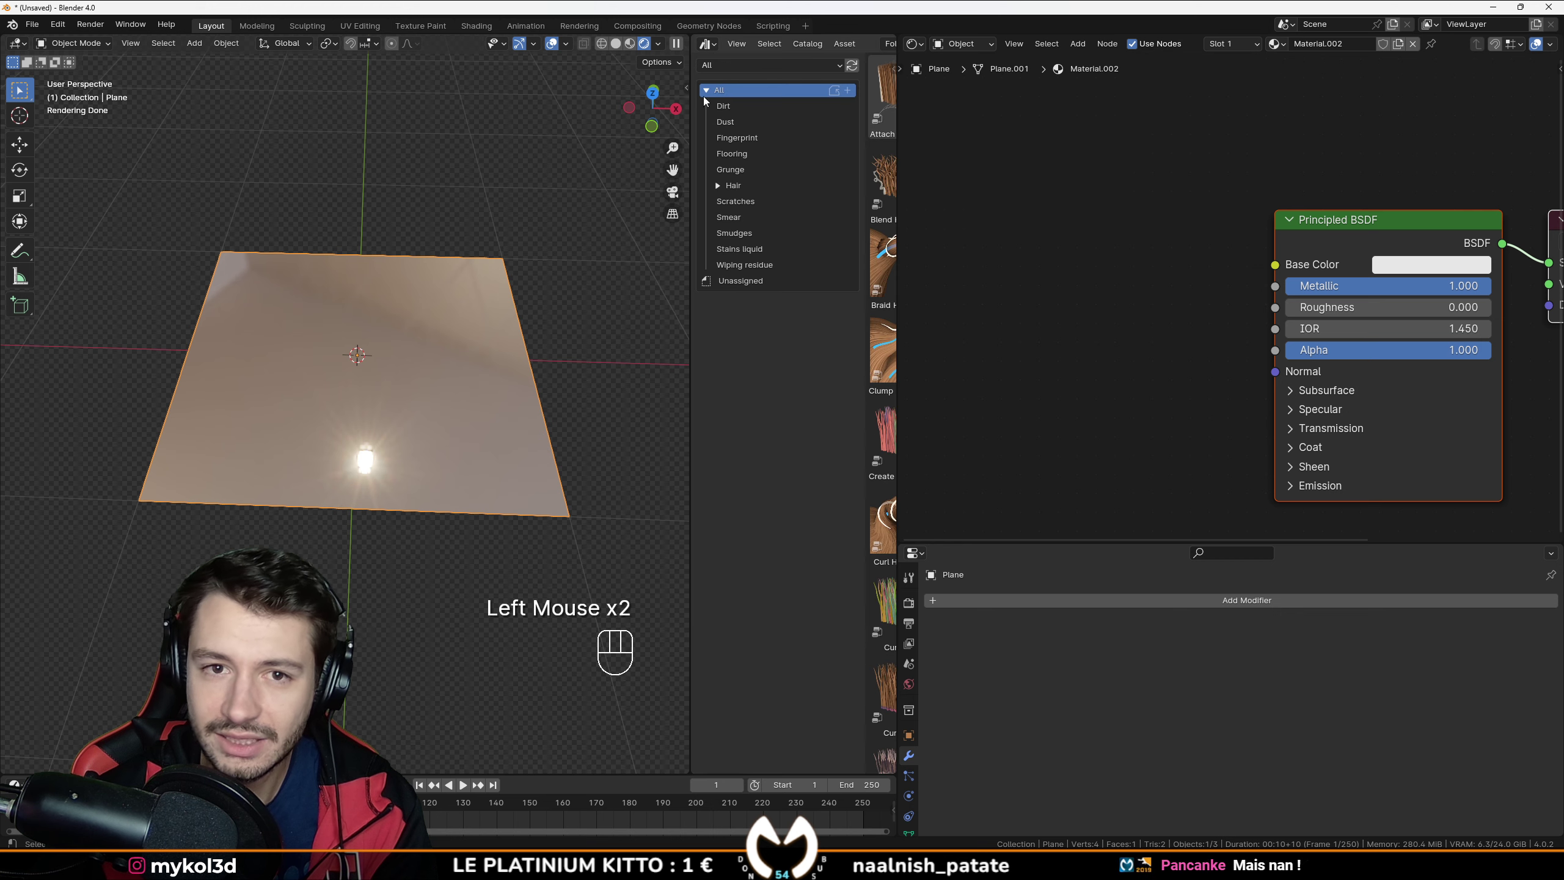
left_click(775, 66)
left_click(766, 173)
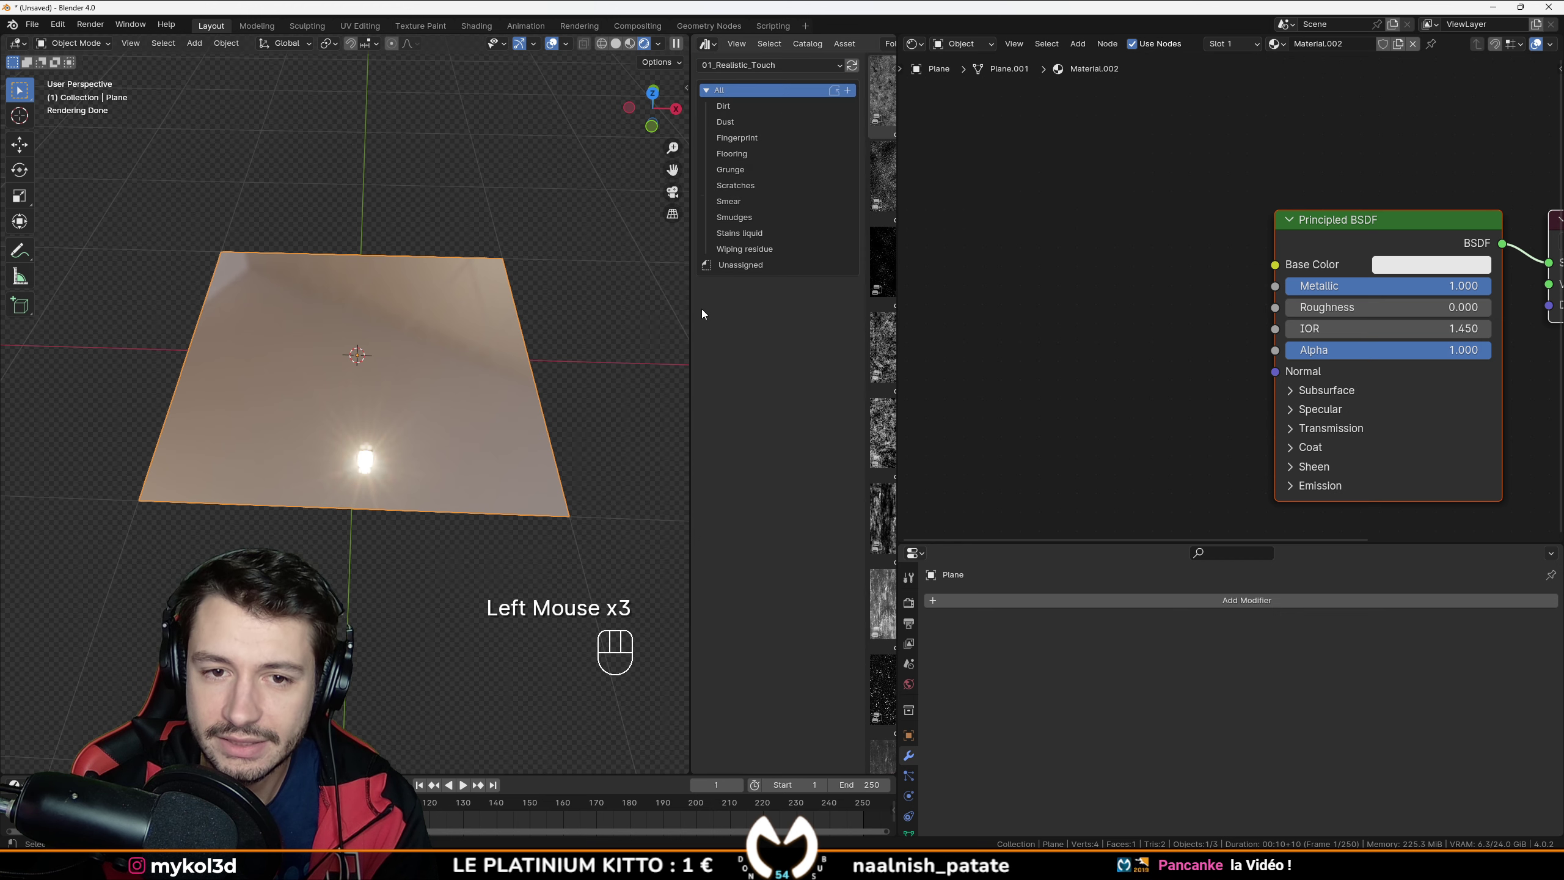
left_click_drag(688, 304, 426, 304)
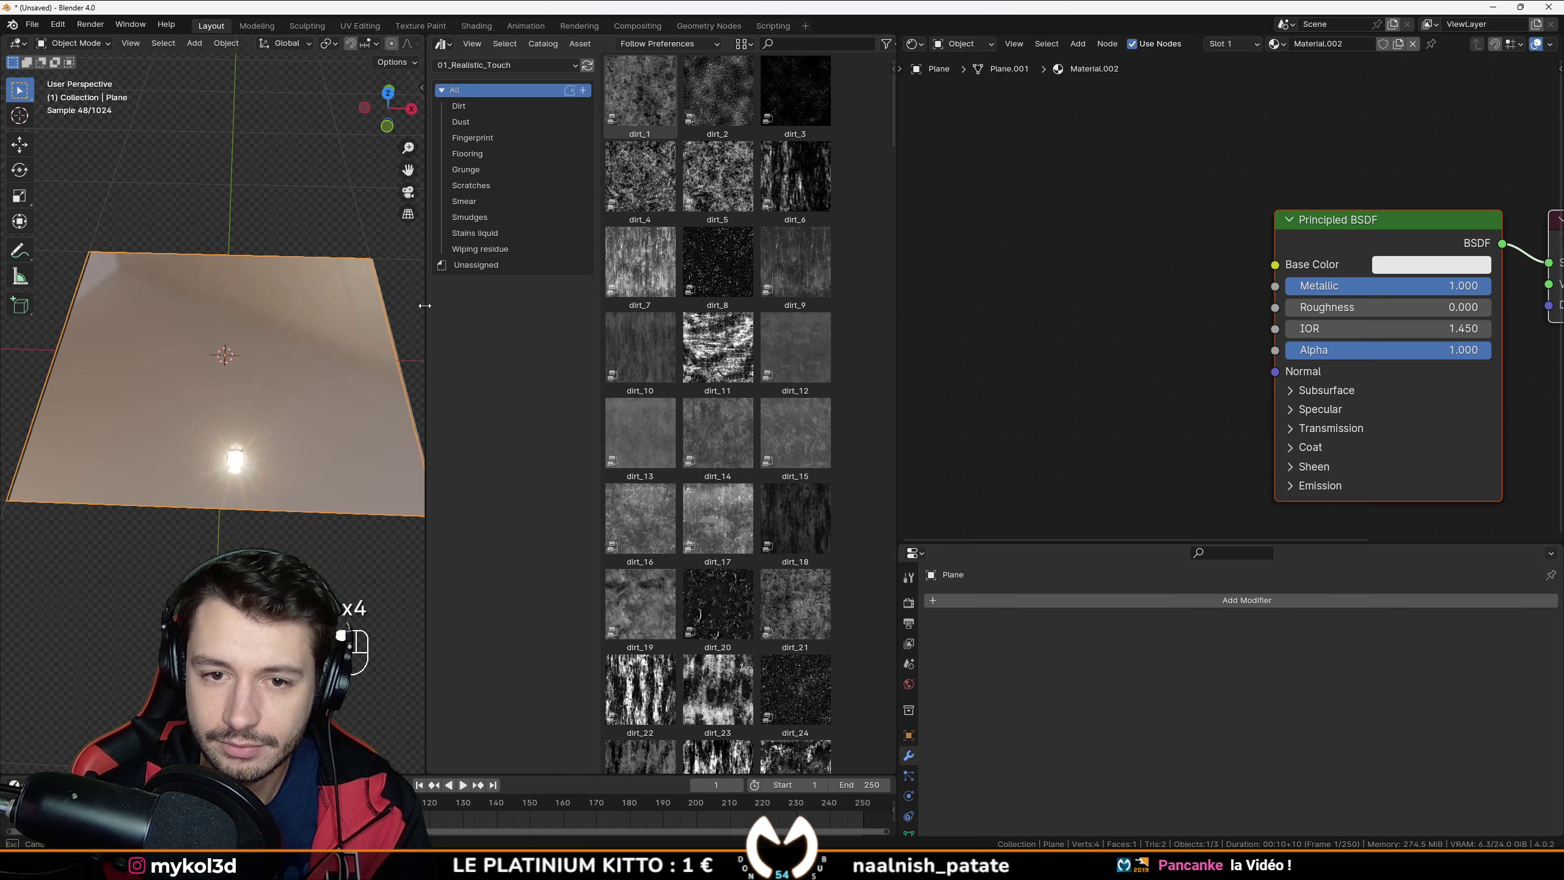
Step: Browse the Flooring and Fingerprint catalogs and add the fingerprint_6 asset to the plane's material nodes
left_click(477, 139)
left_click(473, 153)
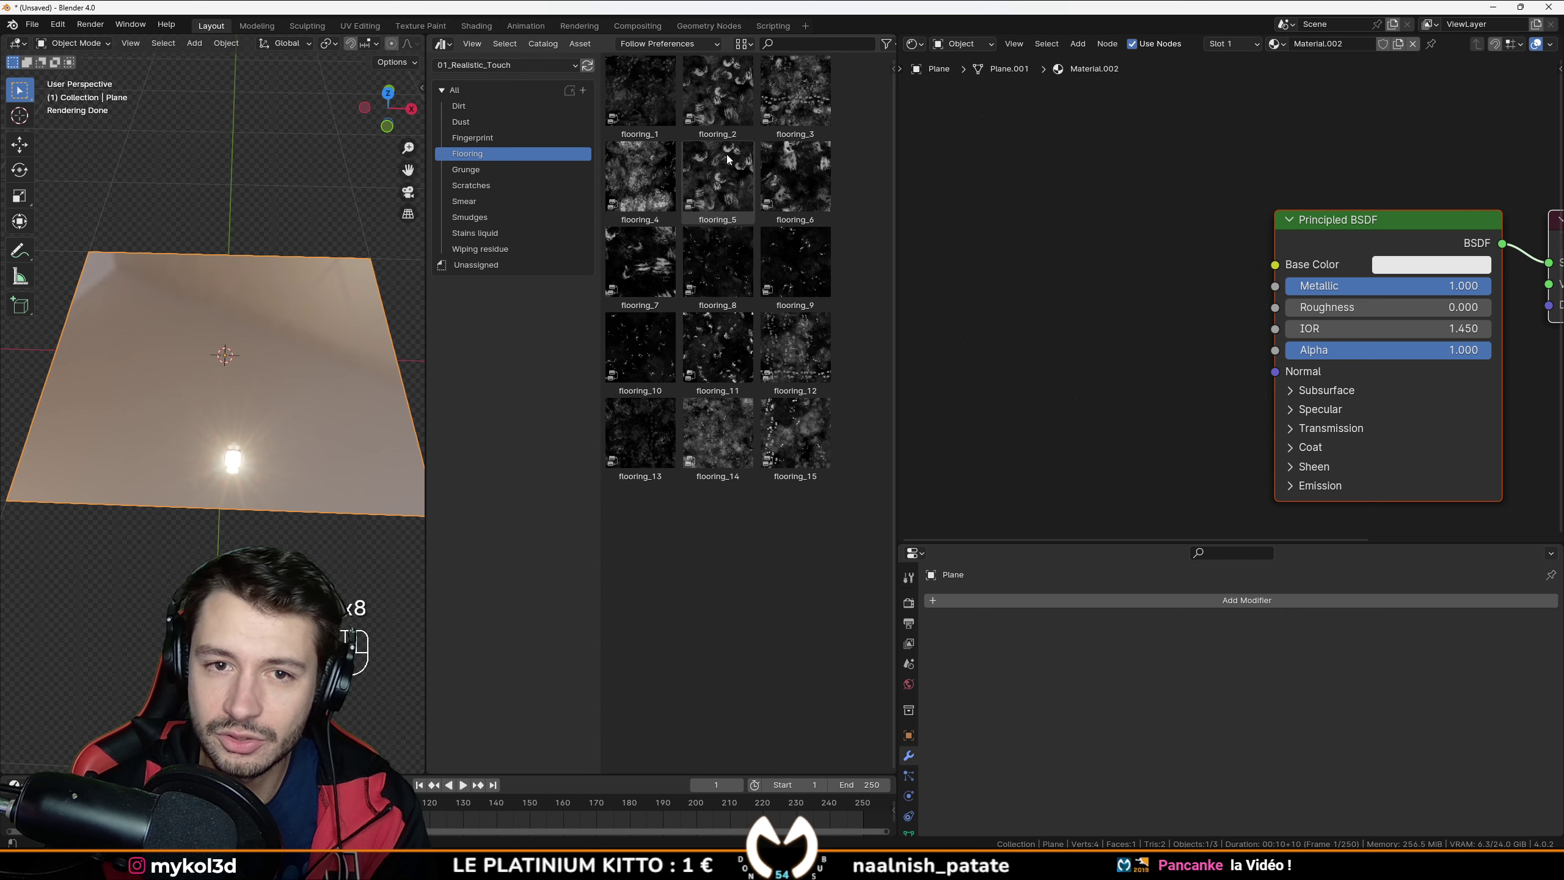
left_click(492, 138)
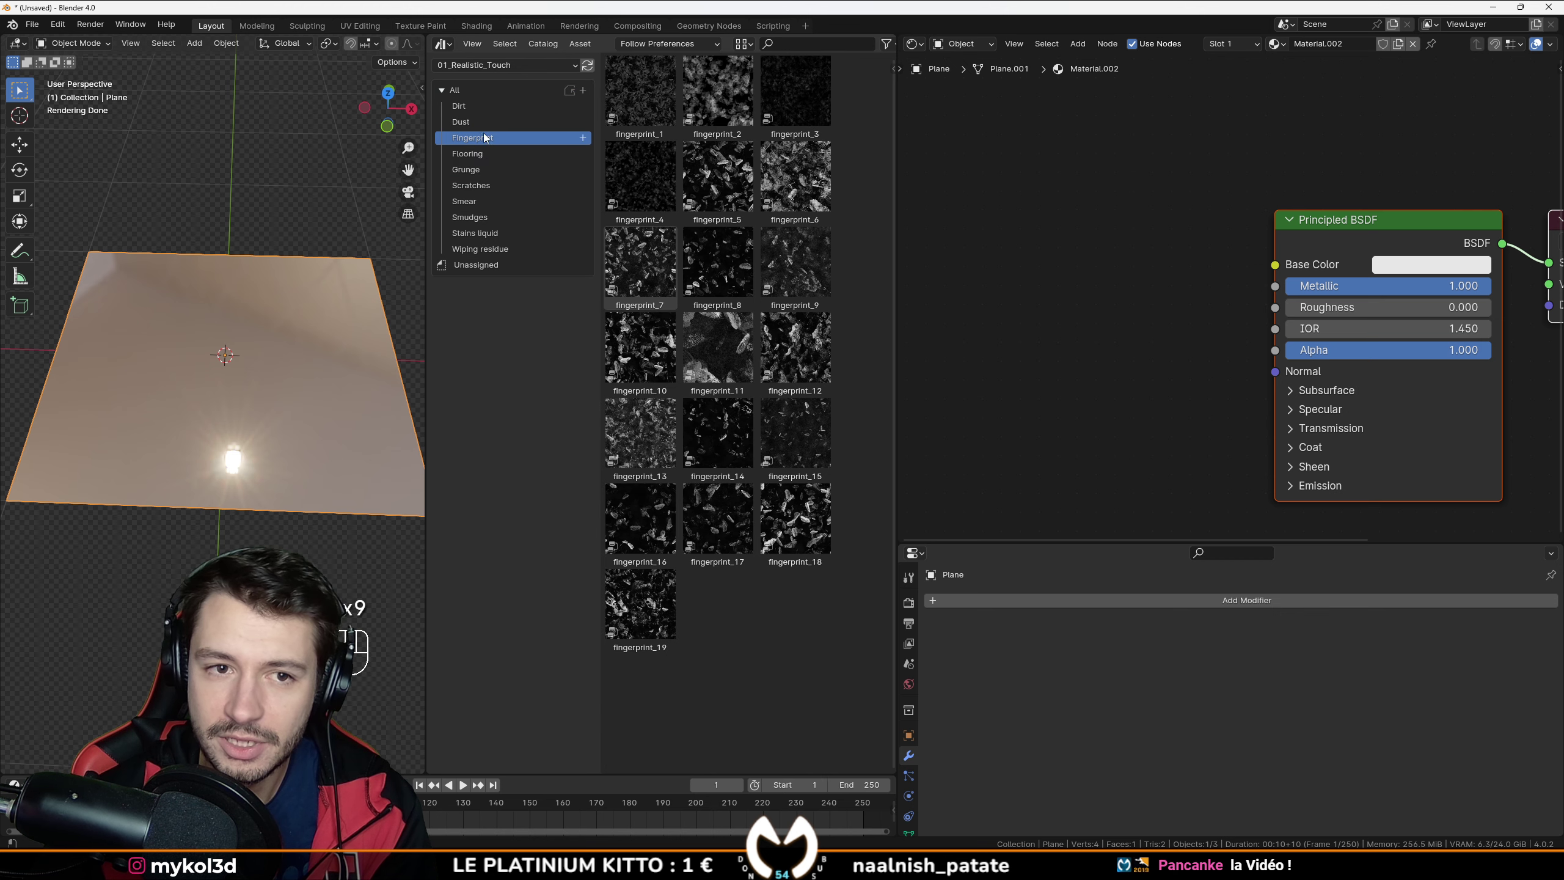
left_click_drag(794, 185, 1068, 263)
middle_click_drag(949, 209, 986, 216)
Step: Add a Texture Coordinate node, feed its UV into fingerprint_6's Vector, and connect fingerprint_6's Result to the Principled BSDF's Roughness
key("shift+a")
type("coo")
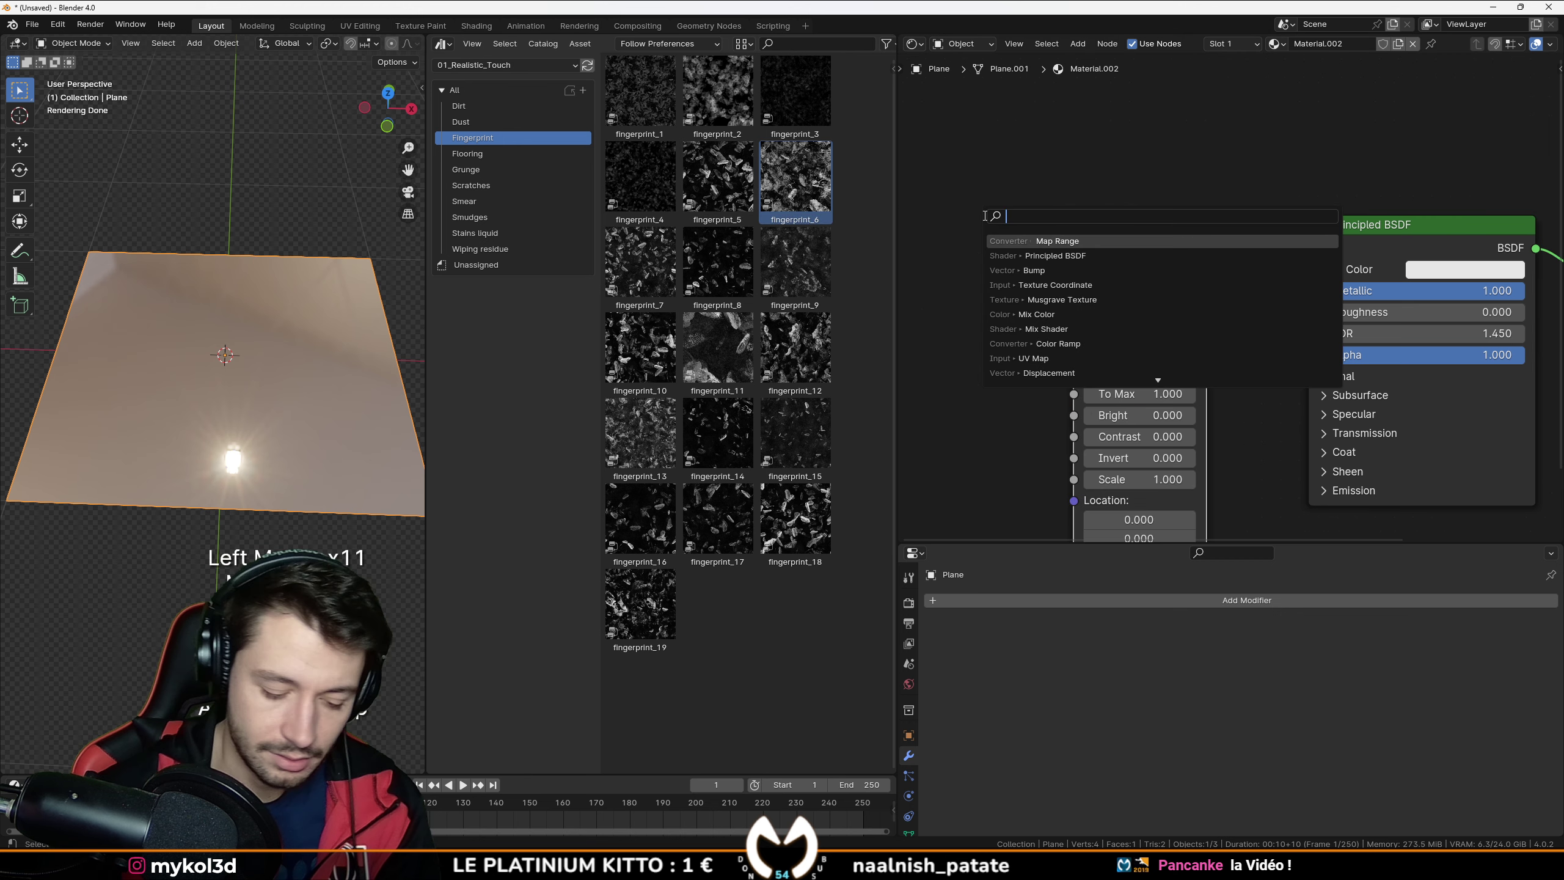
key("Return")
left_click(887, 243)
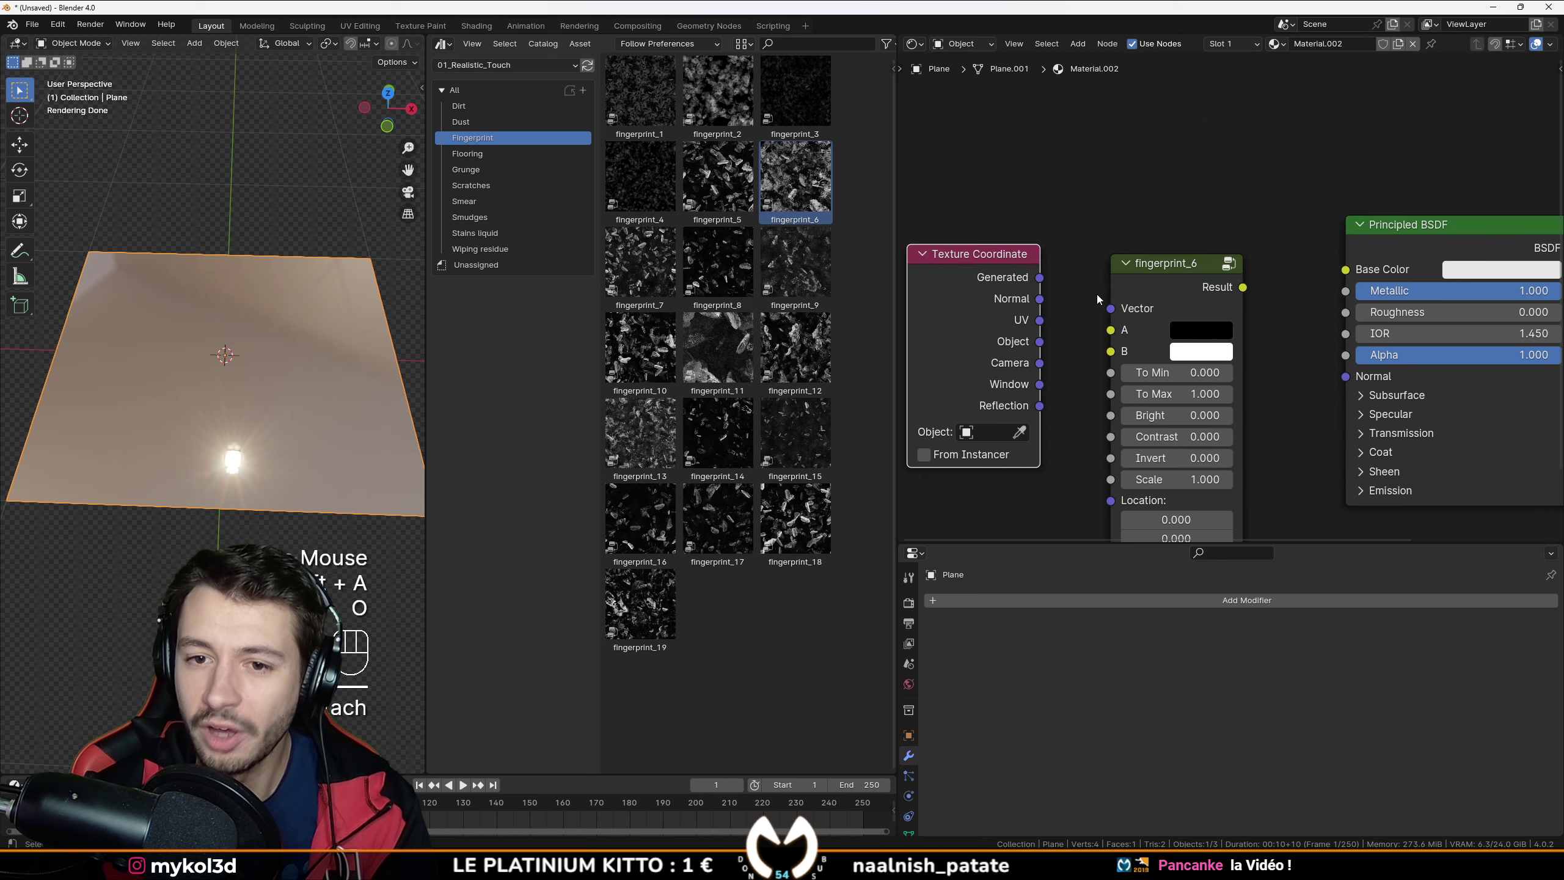
left_click_drag(1040, 319, 1345, 312)
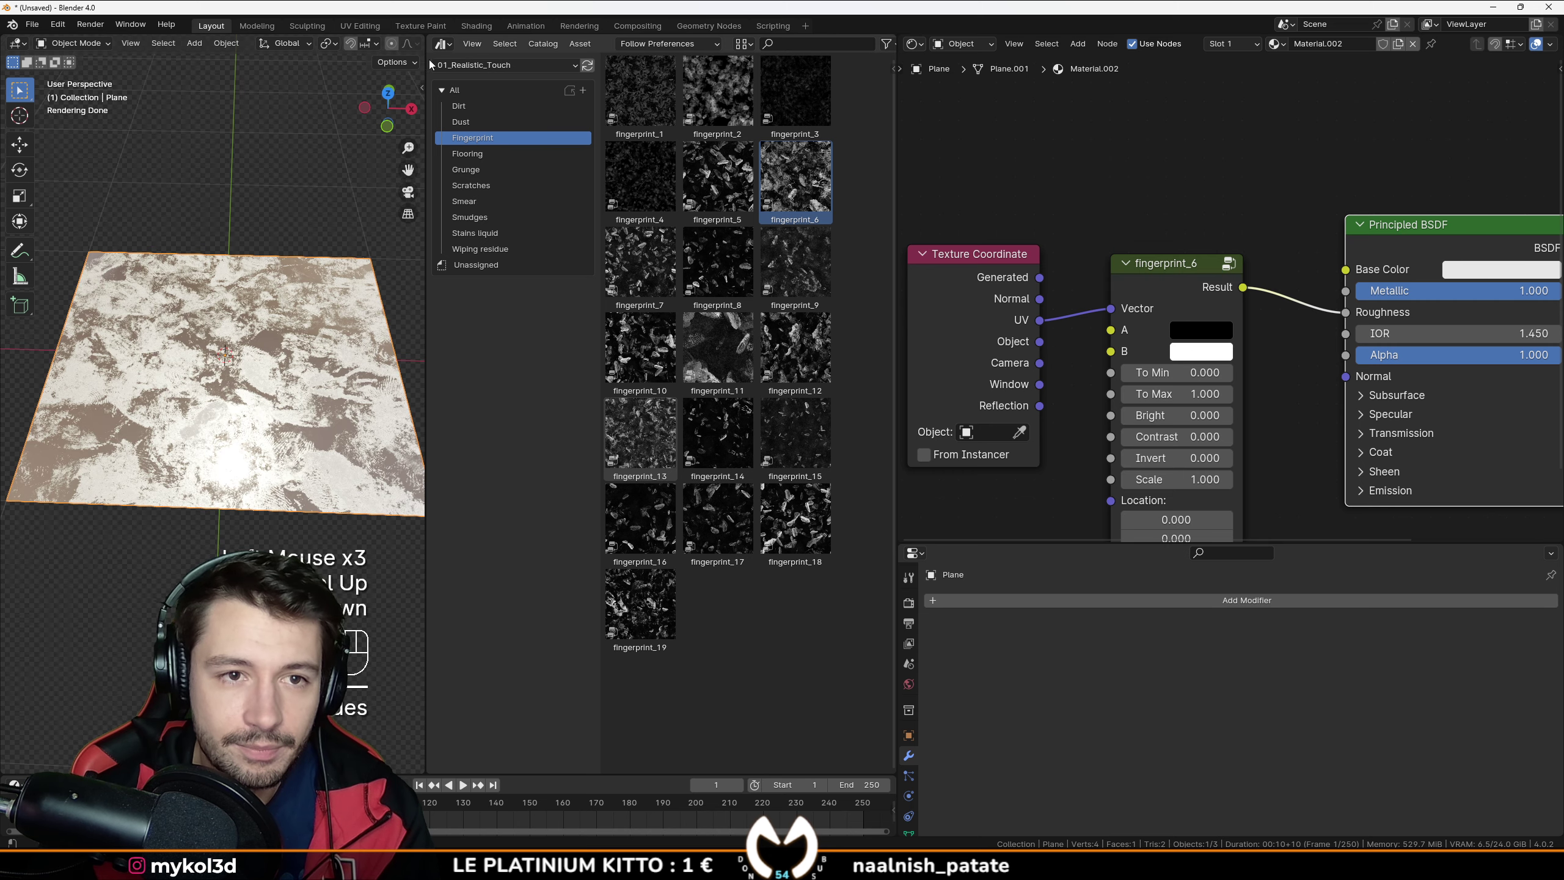
Step: Enlarge the 3D viewport, switch it to Material Preview shading, and view the plane's fingerprints up close
left_click_drag(428, 123, 704, 123)
left_click(641, 43)
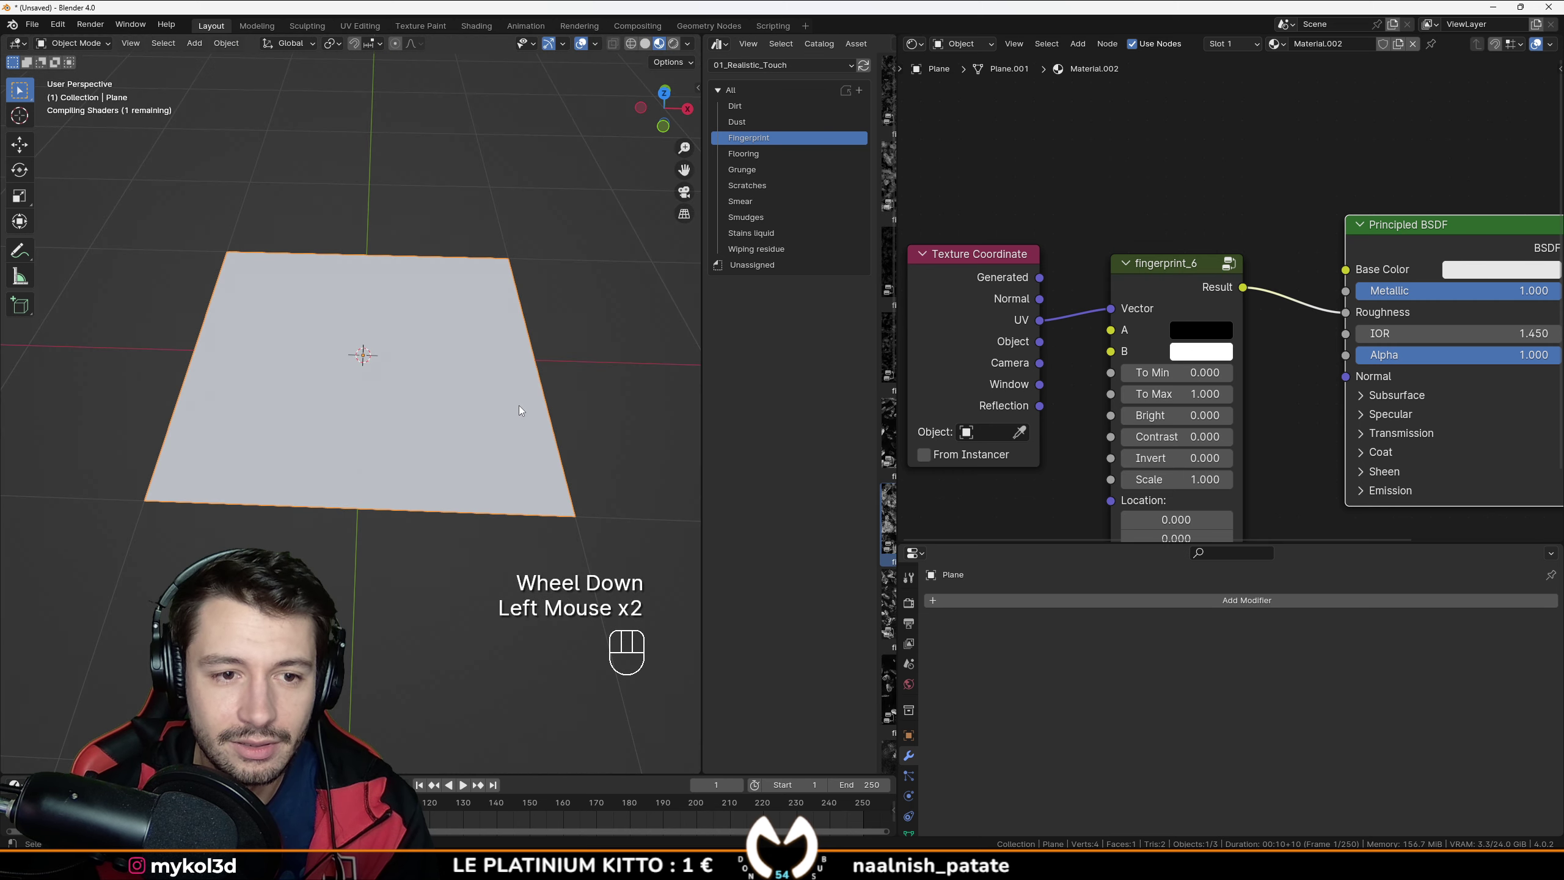
mouse_move(518, 407)
middle_mouse_down()
mouse_move(376, 401)
mouse_move(409, 500)
middle_mouse_up()
scroll(464, 396, "up", 2)
scroll(376, 401, "up", 2)
middle_click_drag(408, 500, 408, 471)
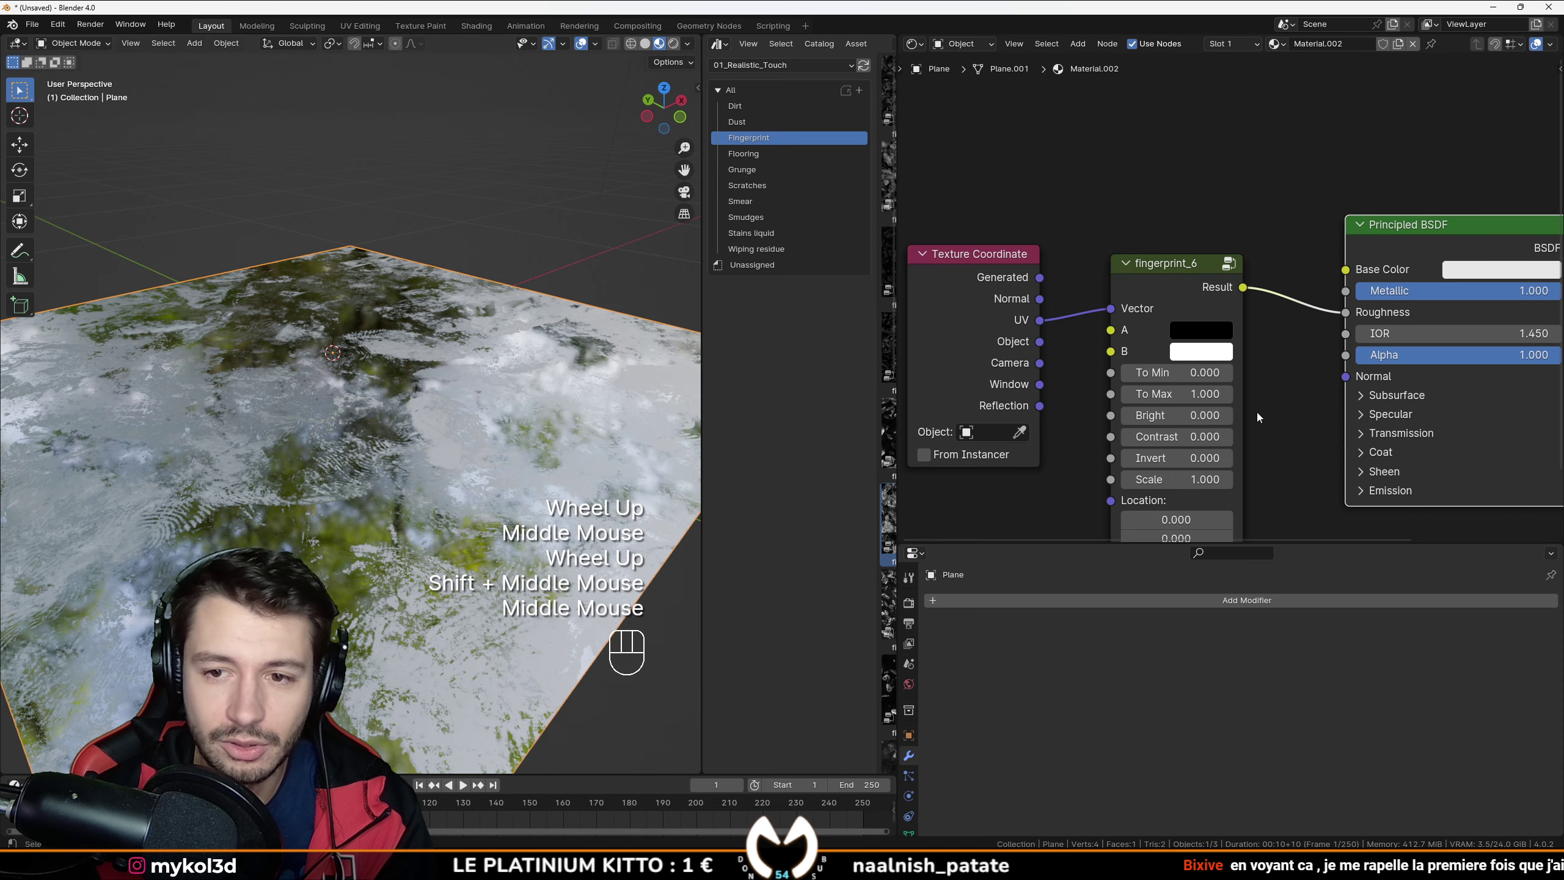
Step: Try a To Min of 0.200 on the fingerprint_6 node and inspect the plane's surface
scroll(1173, 383, "up", 1)
middle_click_drag(1173, 383, 1197, 314)
left_click_drag(1197, 305, 1210, 305)
middle_click_drag(265, 431, 310, 454)
scroll(310, 423, "down", 1)
scroll(576, 403, "up", 2)
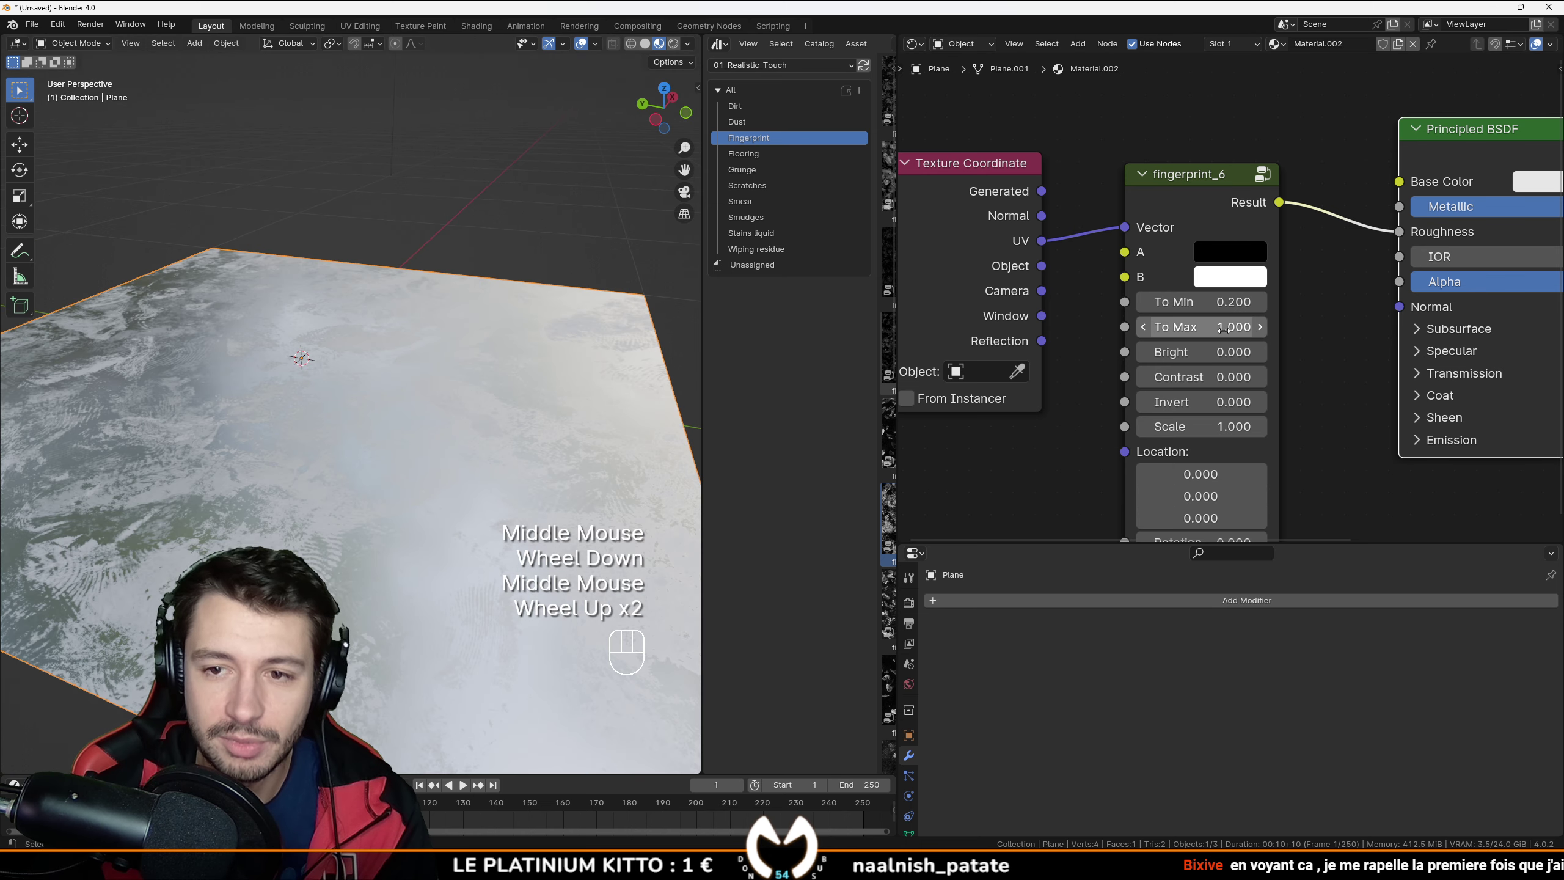
Step: Set the fingerprint_6 node's To Min to 0.000 and To Max to 0.200, and view the whole plane
mouse_move(1207, 301)
left_mouse_down()
mouse_move(1188, 302)
mouse_move(1202, 326)
left_mouse_up()
mouse_move(337, 481)
middle_mouse_down()
mouse_move(443, 550)
mouse_move(489, 464)
mouse_move(291, 457)
mouse_move(335, 470)
middle_mouse_up()
scroll(489, 470, "down", 2)
scroll(321, 459, "down", 2, "shift")
scroll(290, 442, "down", 1)
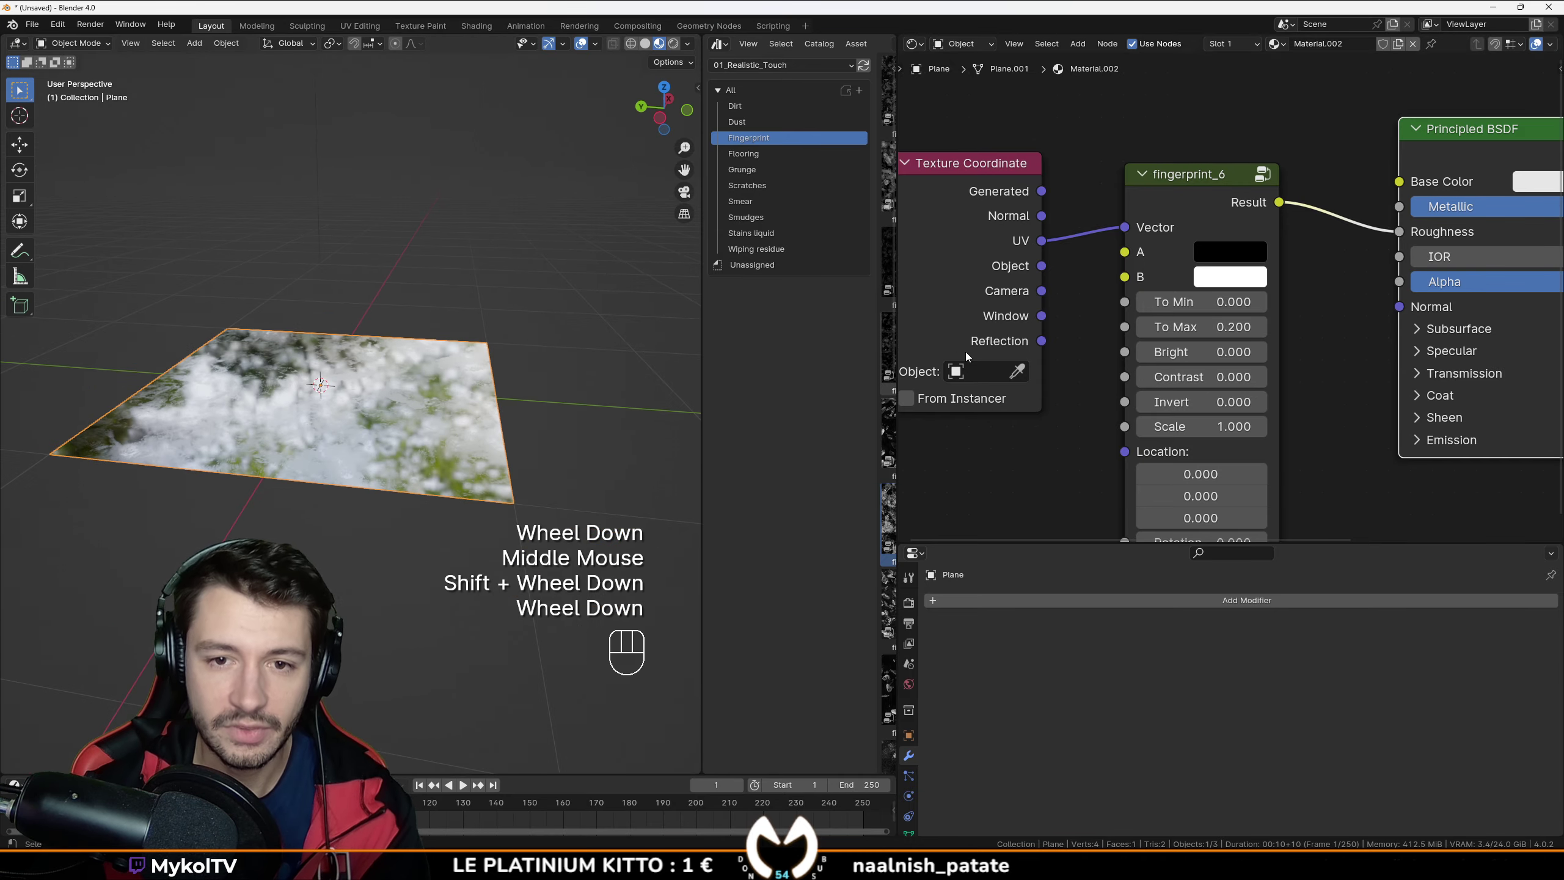
Step: Delete the plane and start a new scene from the default startup file, discarding the unsaved changes
left_click(381, 436)
key("Delete")
left_click(32, 24)
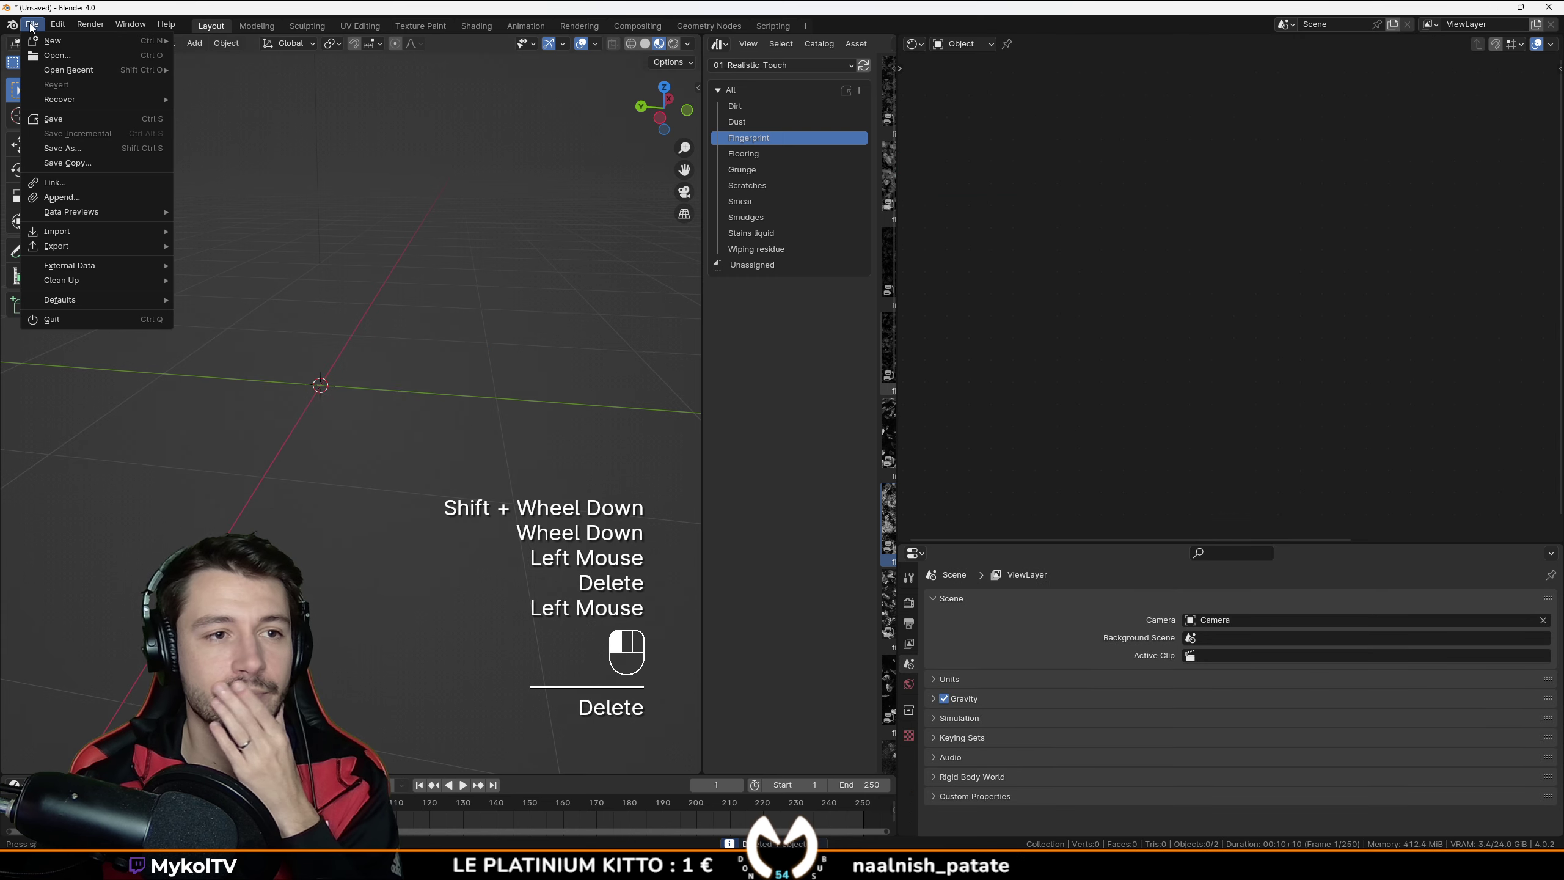
mouse_move(61, 40)
left_click(209, 39)
left_click(808, 458)
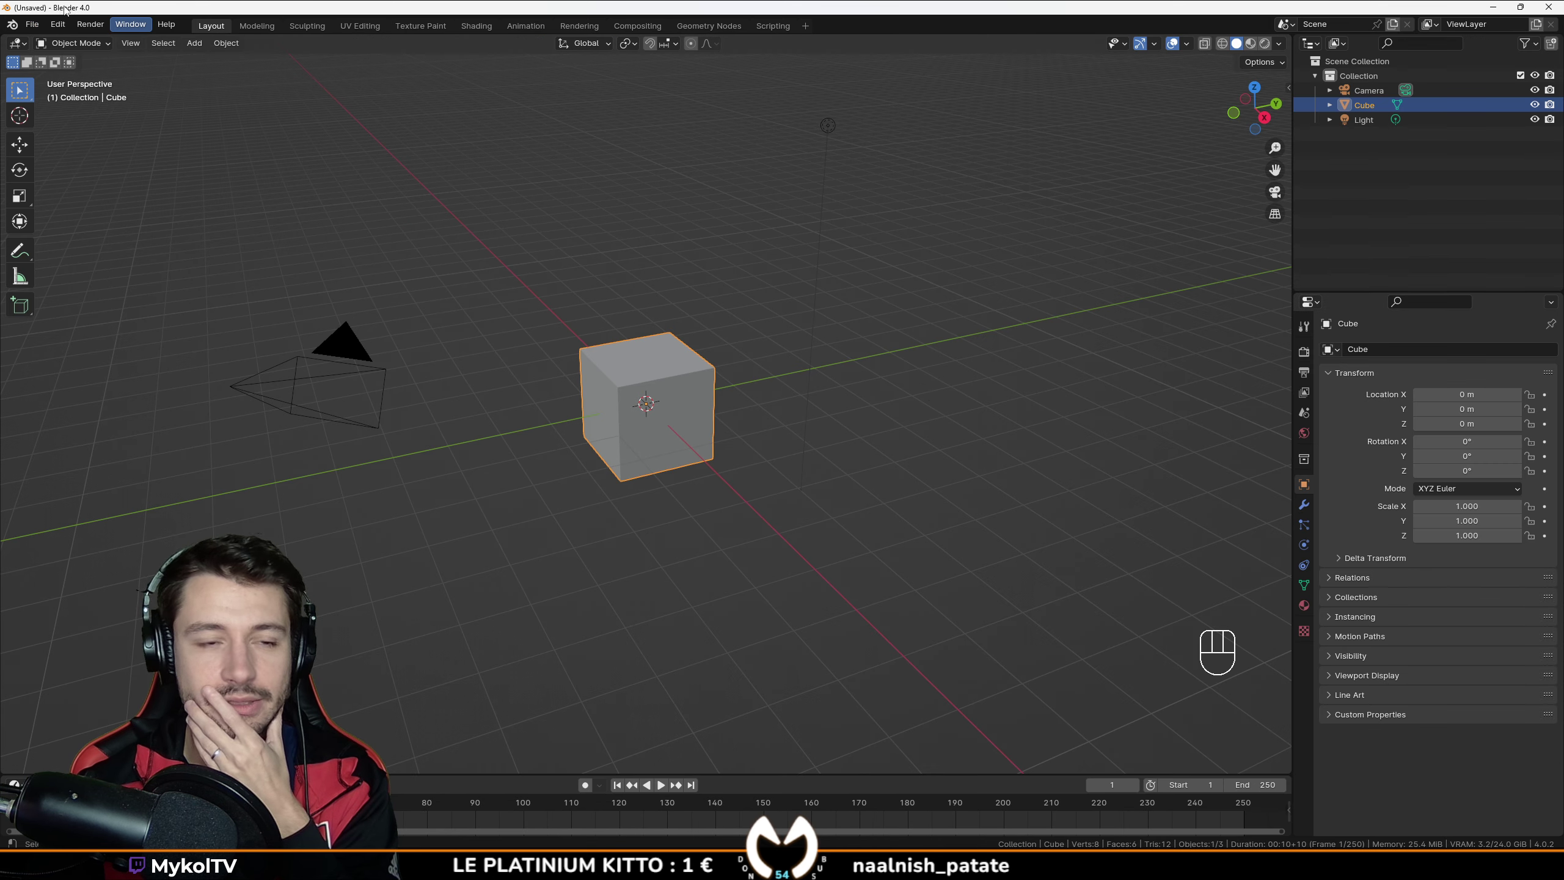
Step: Start saving the scene as a new file and browse to the XX_TRAVAUX folder inside Documents
left_click(32, 24)
left_click(72, 149)
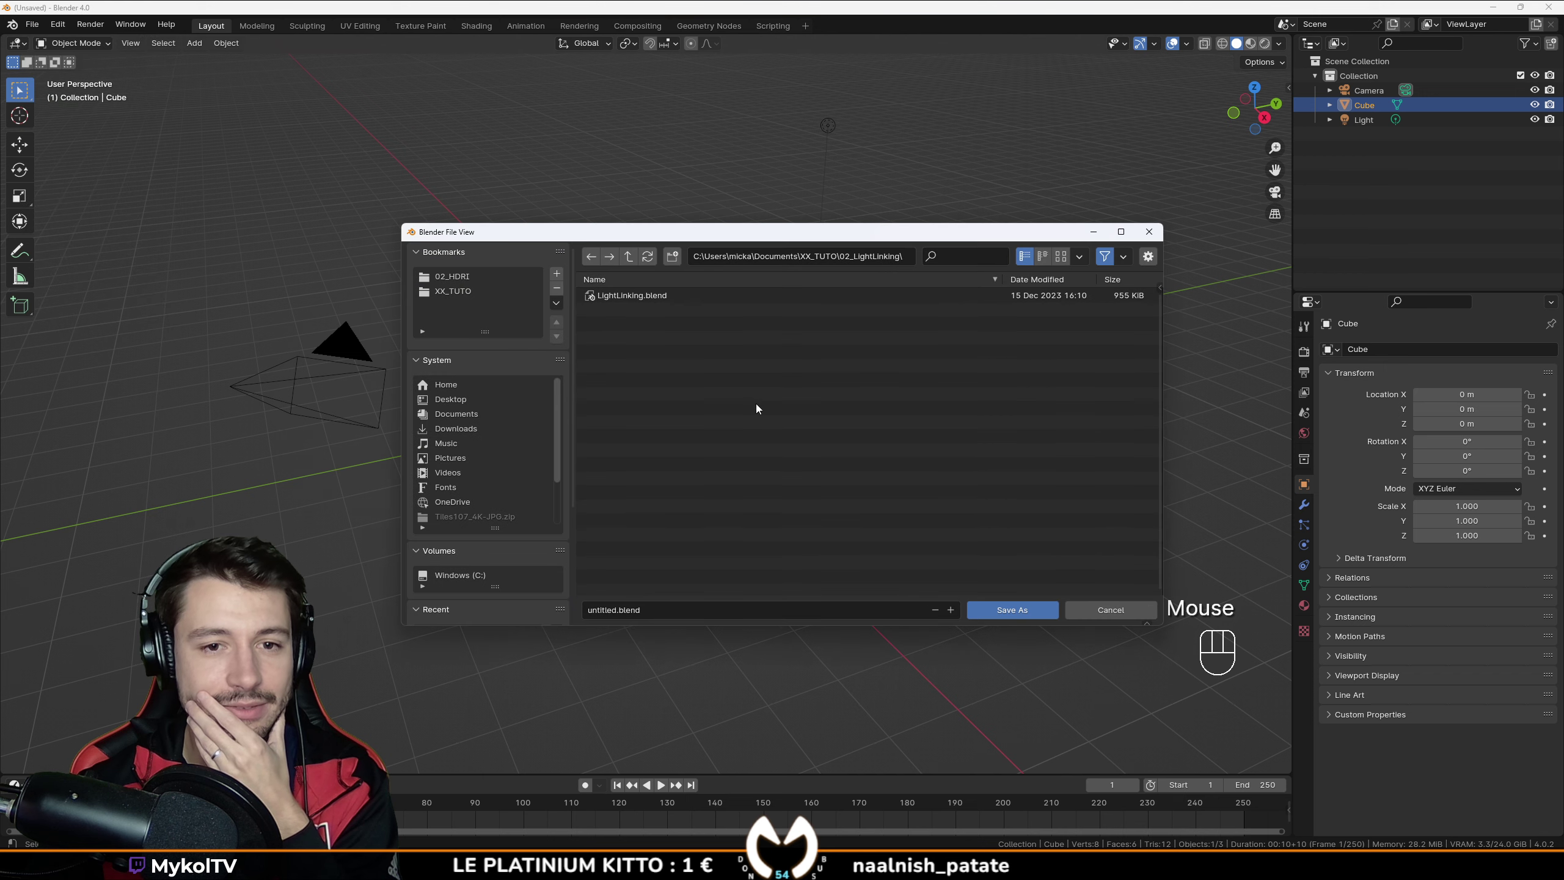
left_click(465, 291)
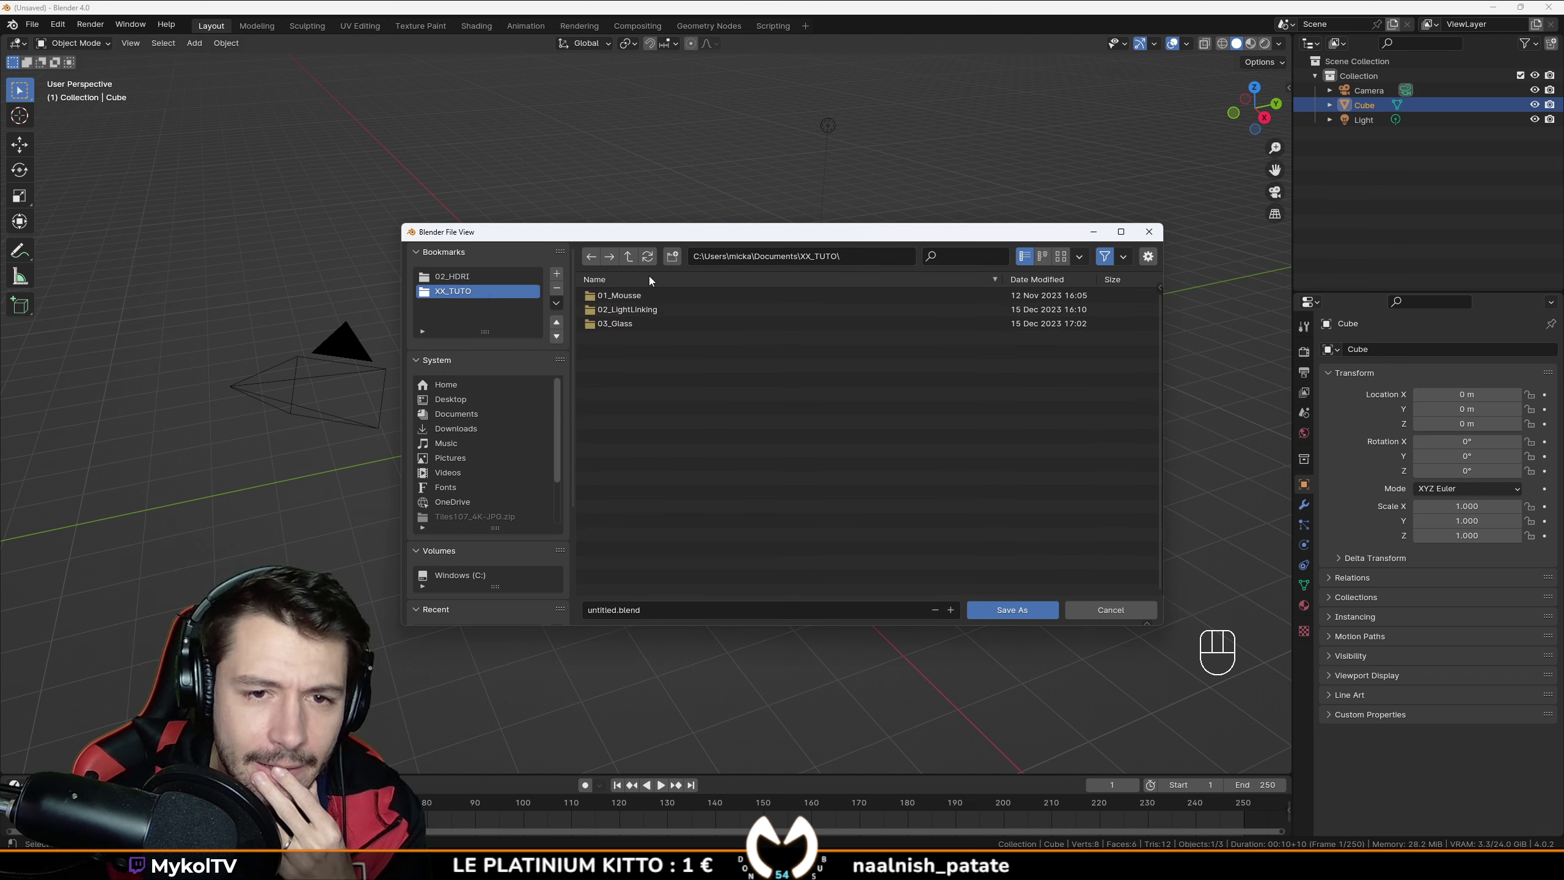
left_click(630, 262)
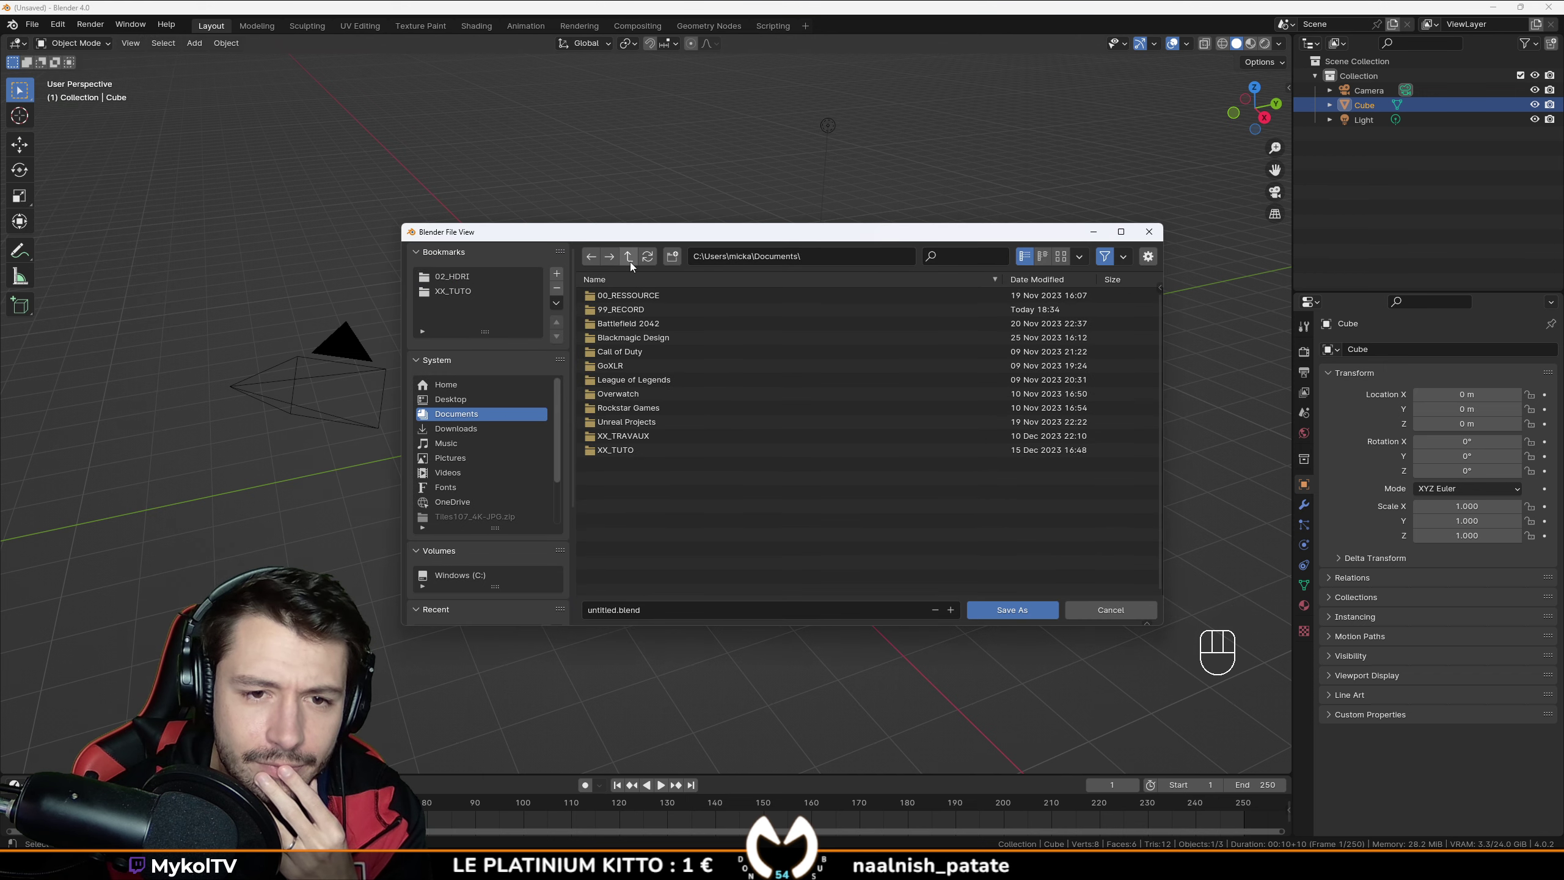
double_click(642, 435)
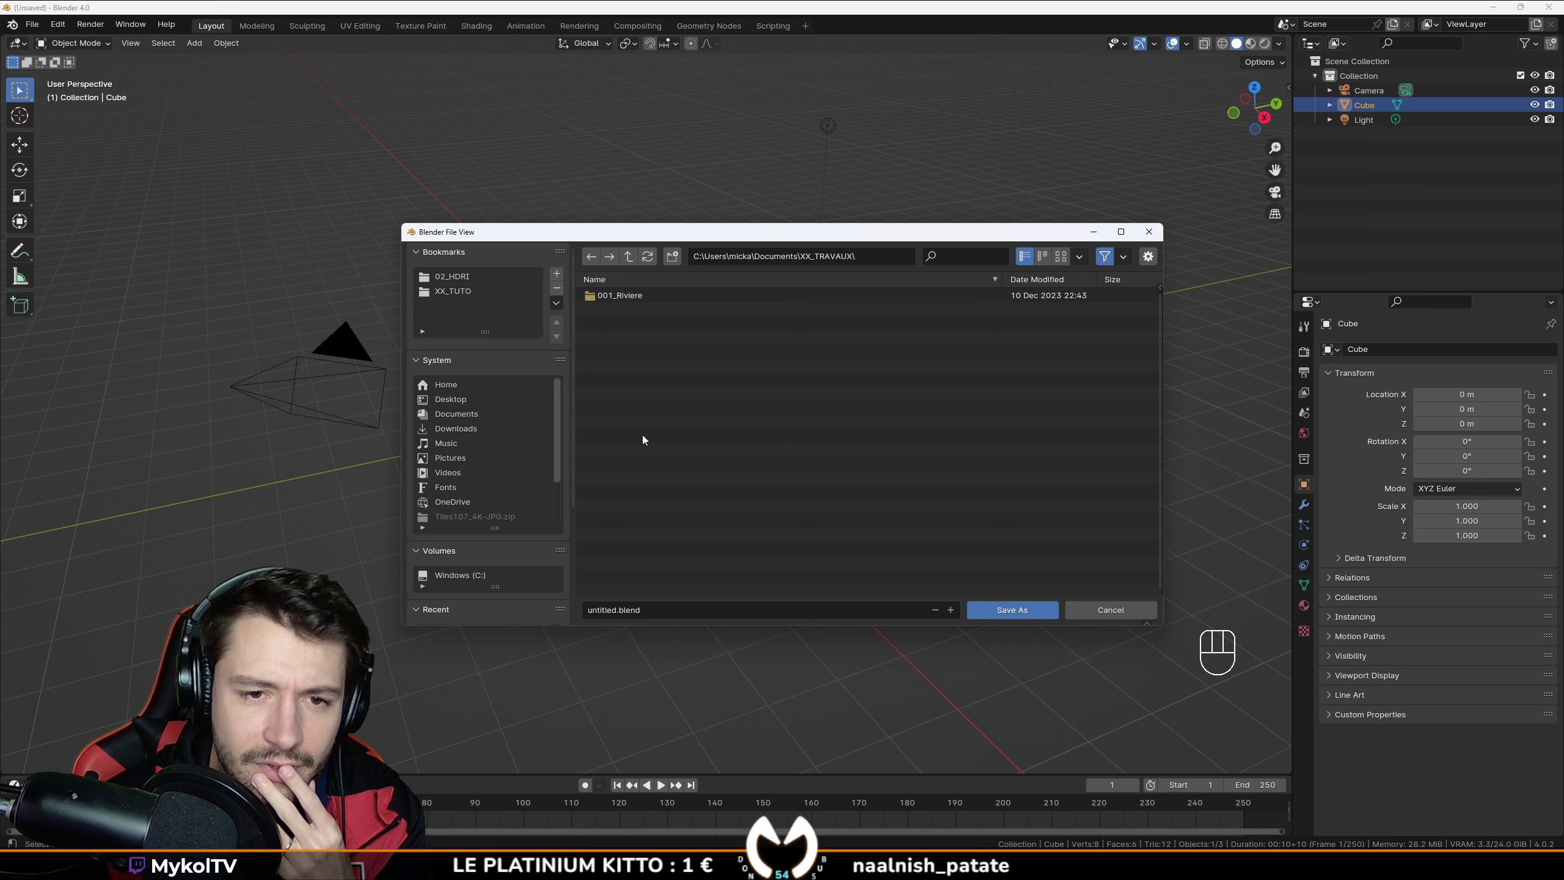
double_click(616, 295)
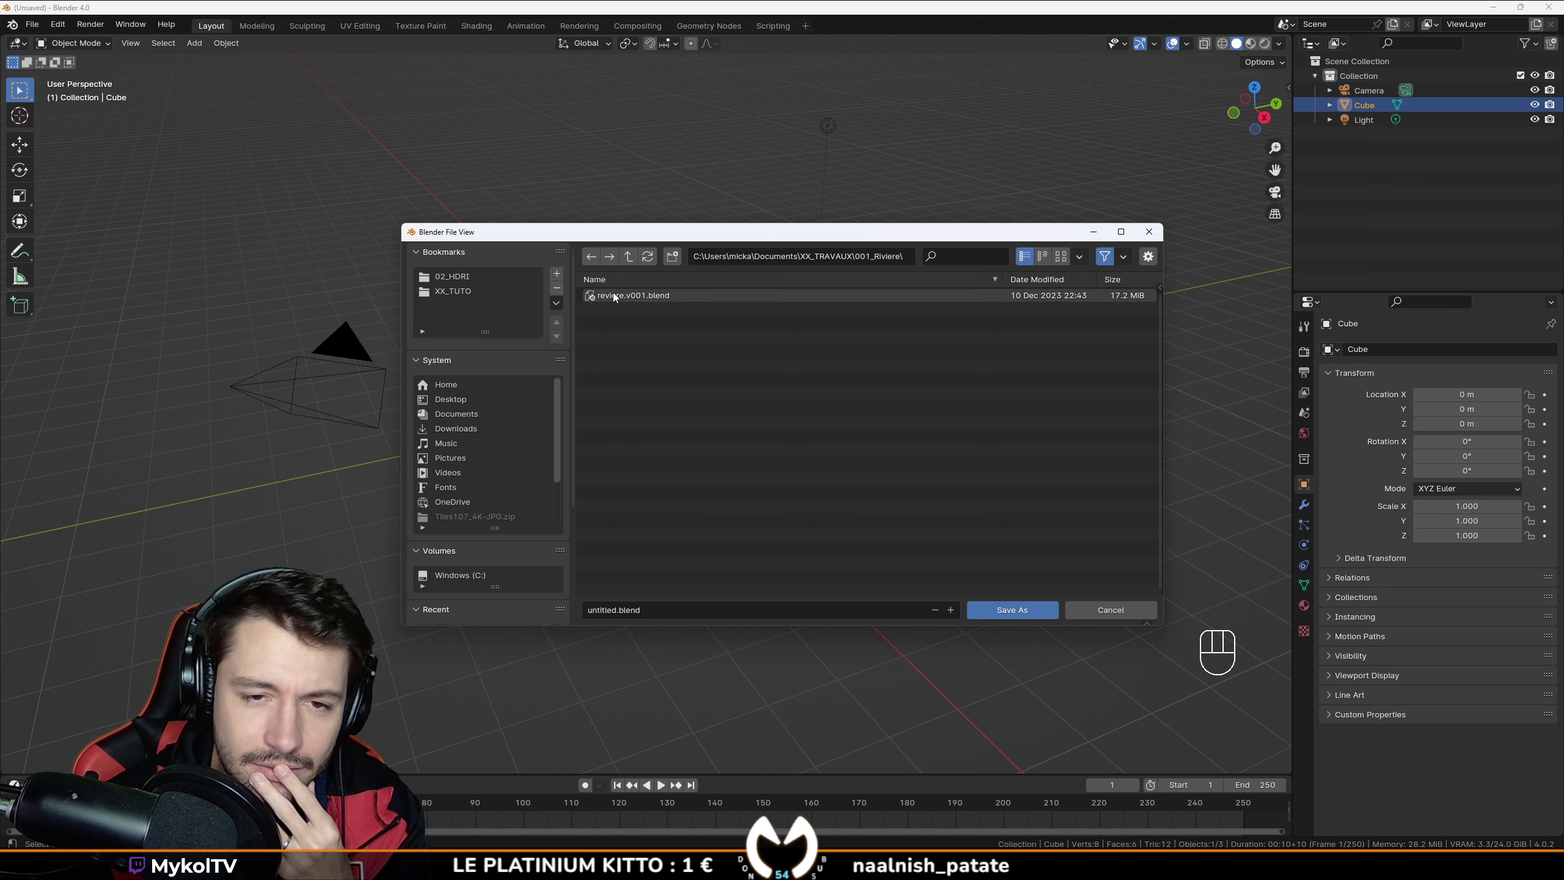
left_click(629, 258)
Step: Create a new folder named 002_Imperfection inside XX_TRAVAUX
left_click(672, 257)
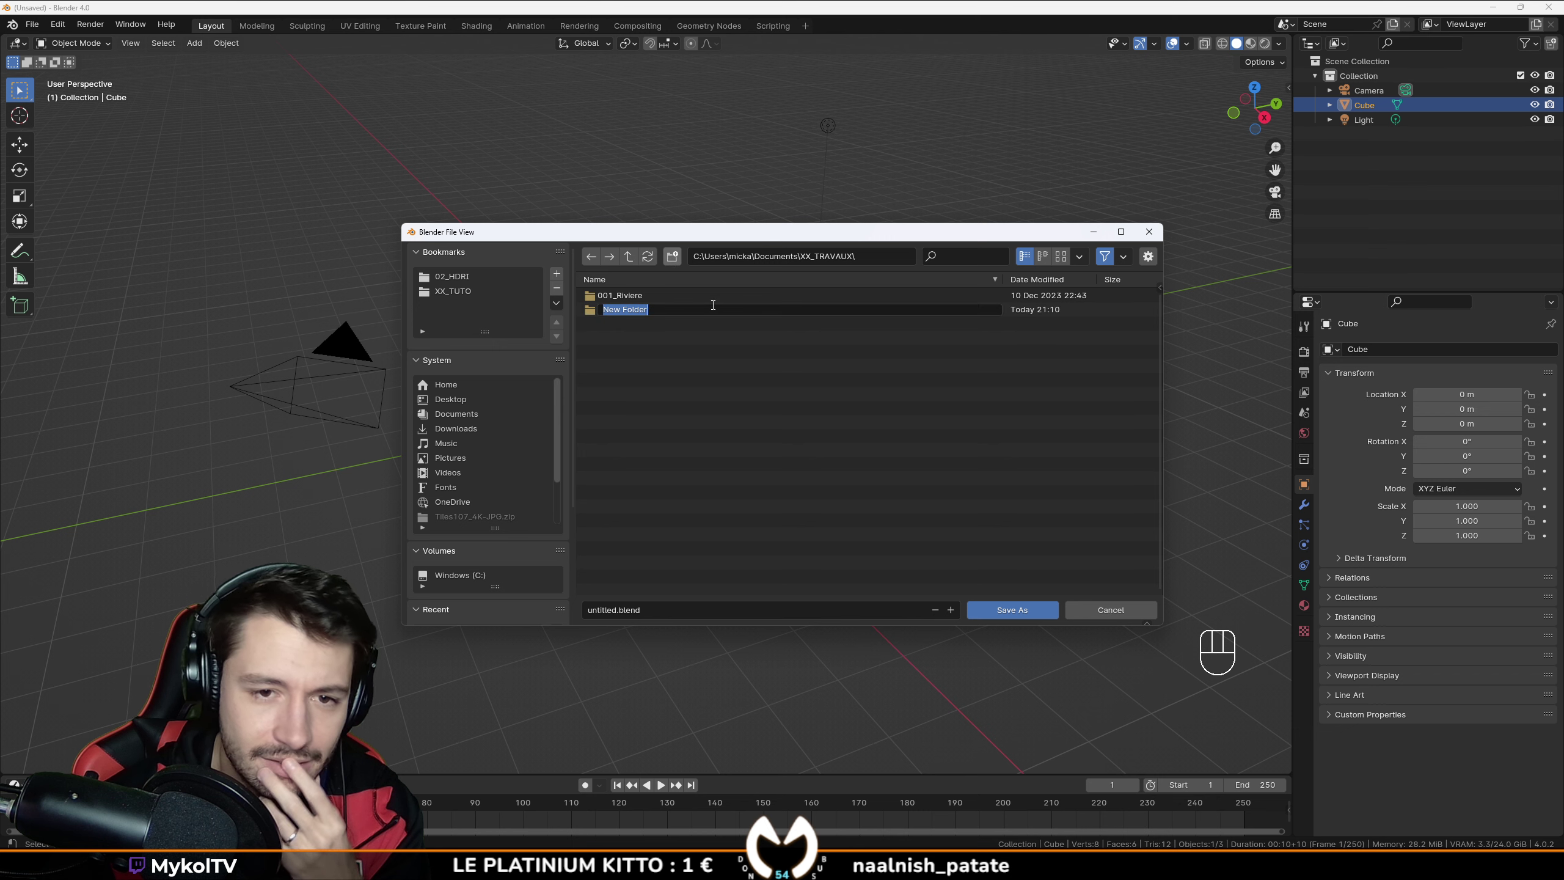
type("002")
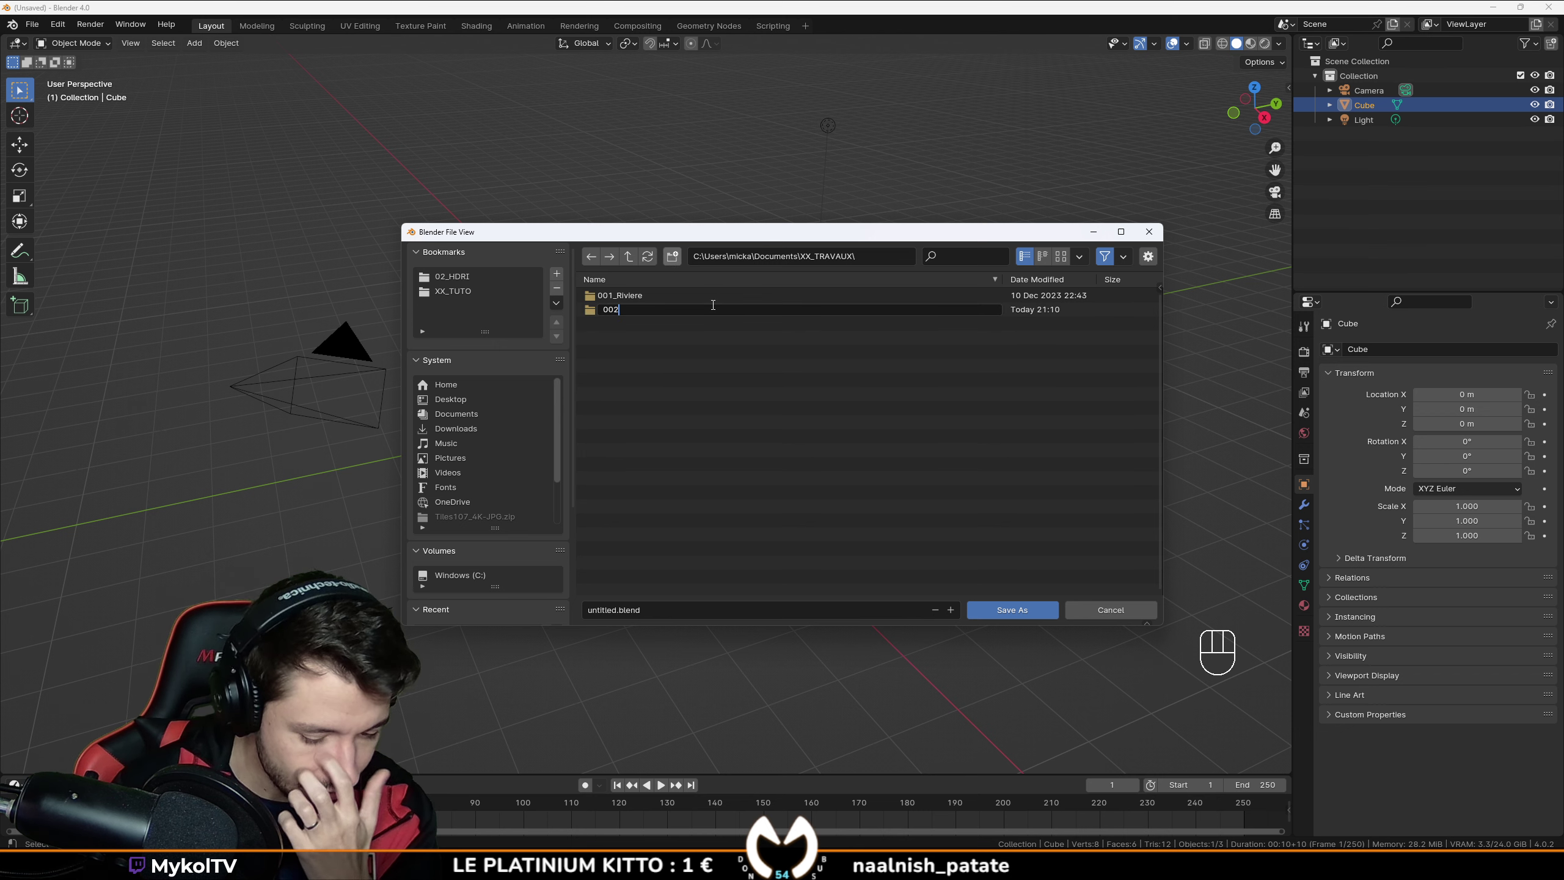
type("_")
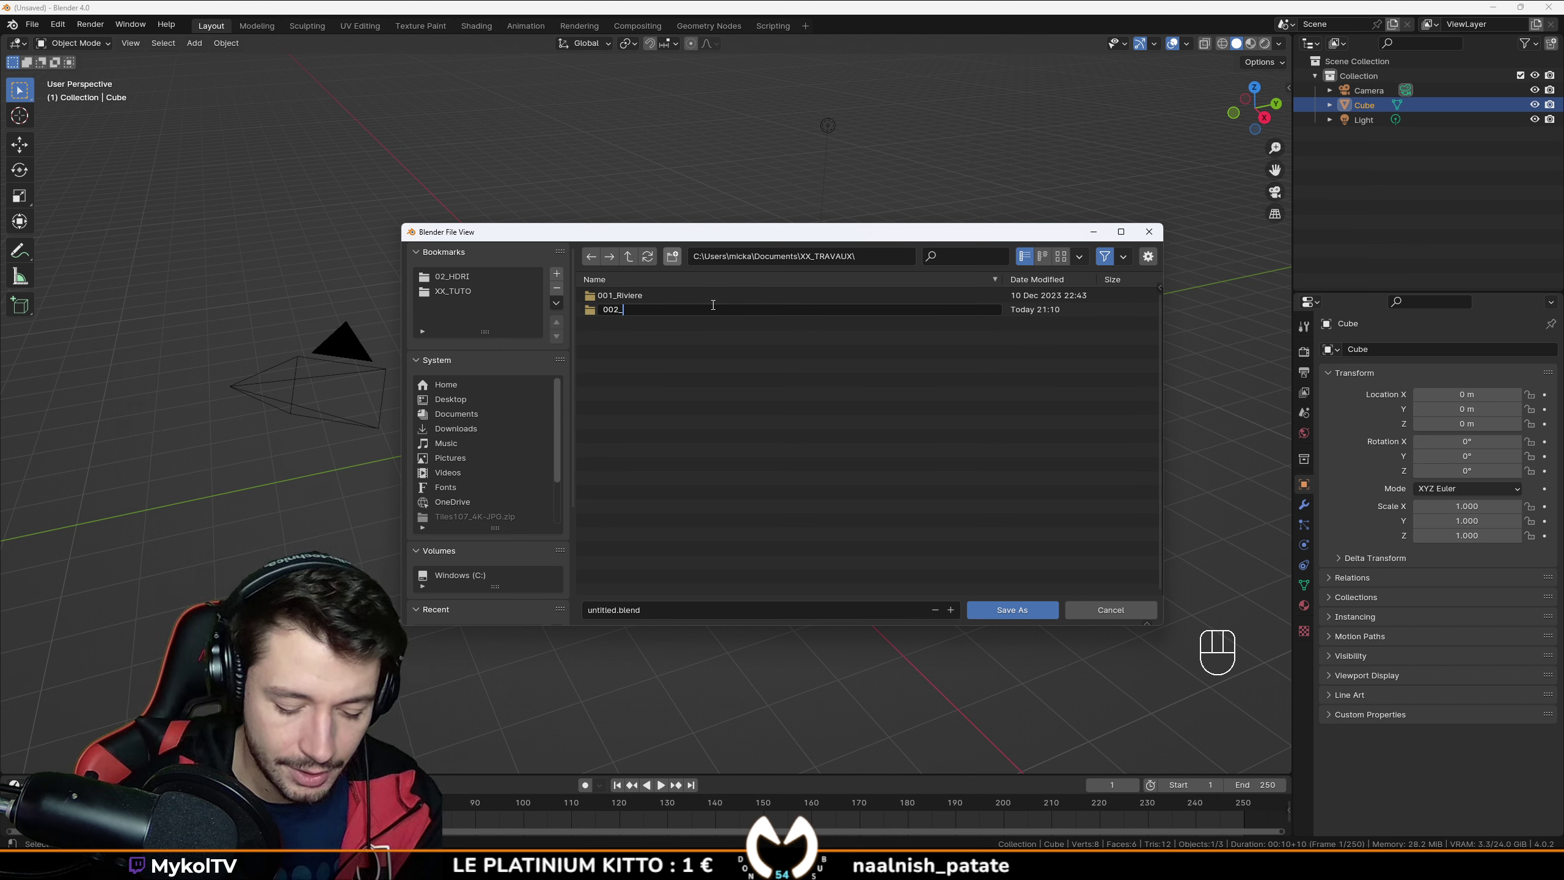
type("Imperfection")
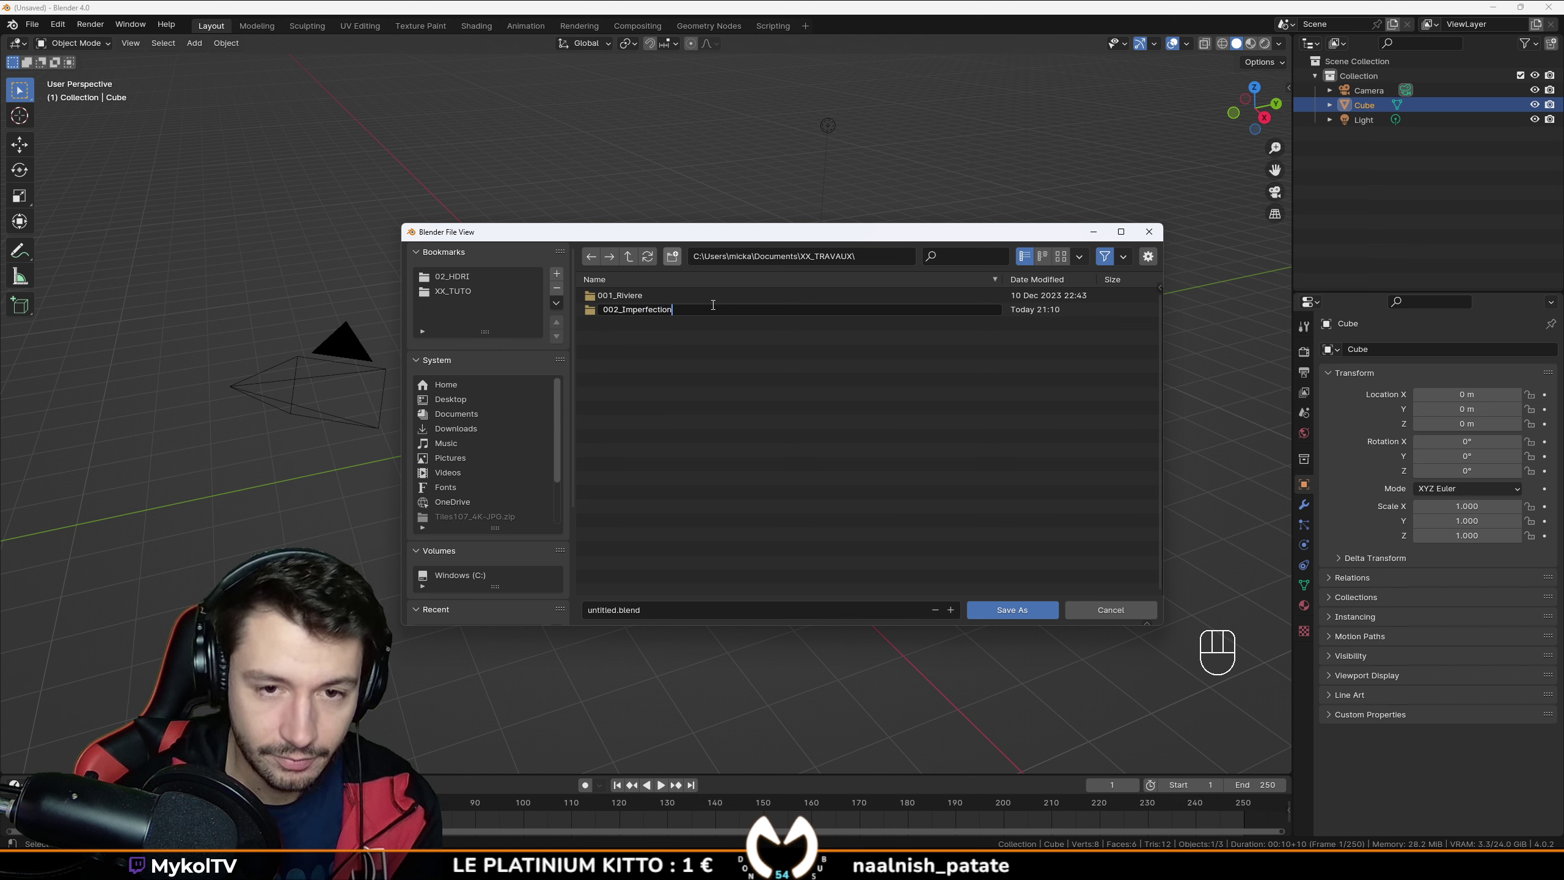
key("Return")
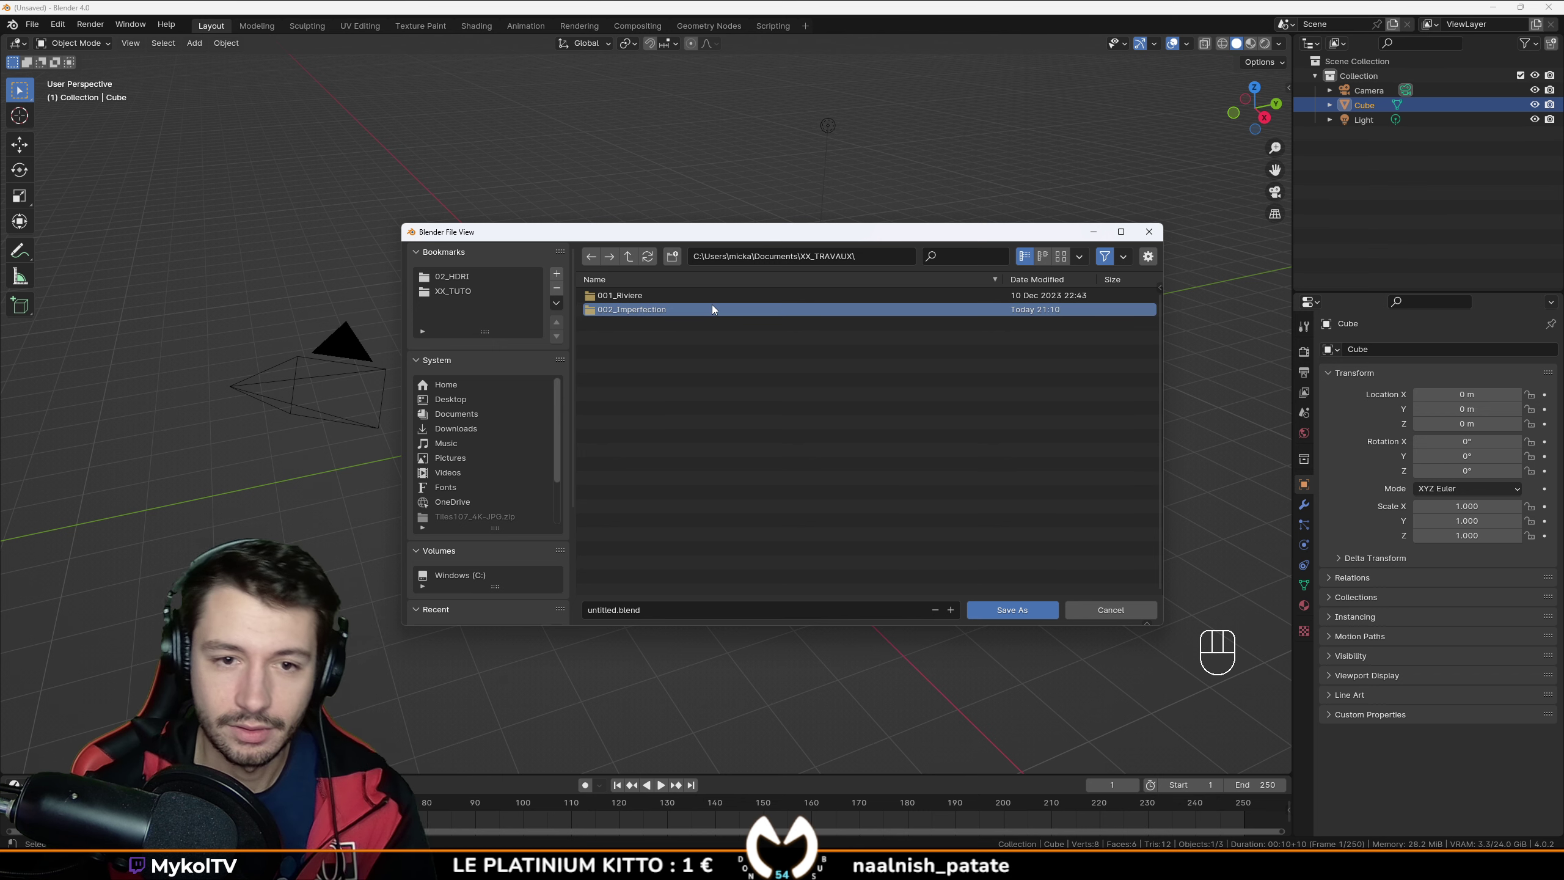
Step: Save the scene as Imperfection.blend in the 002_Imperfection folder
double_click(647, 309)
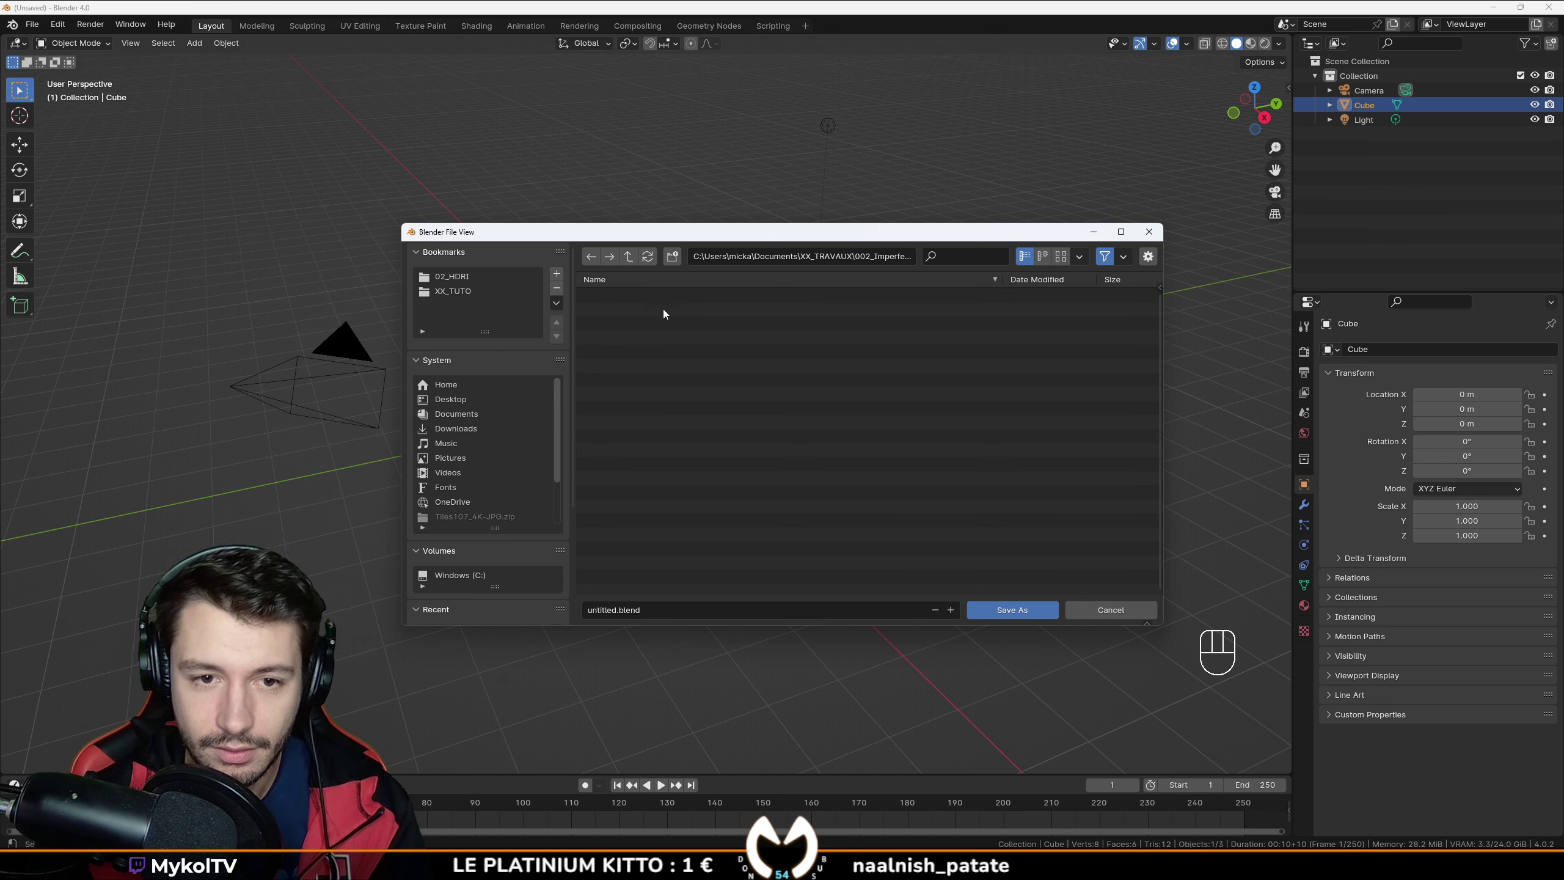
double_click(615, 612)
type("Imperf")
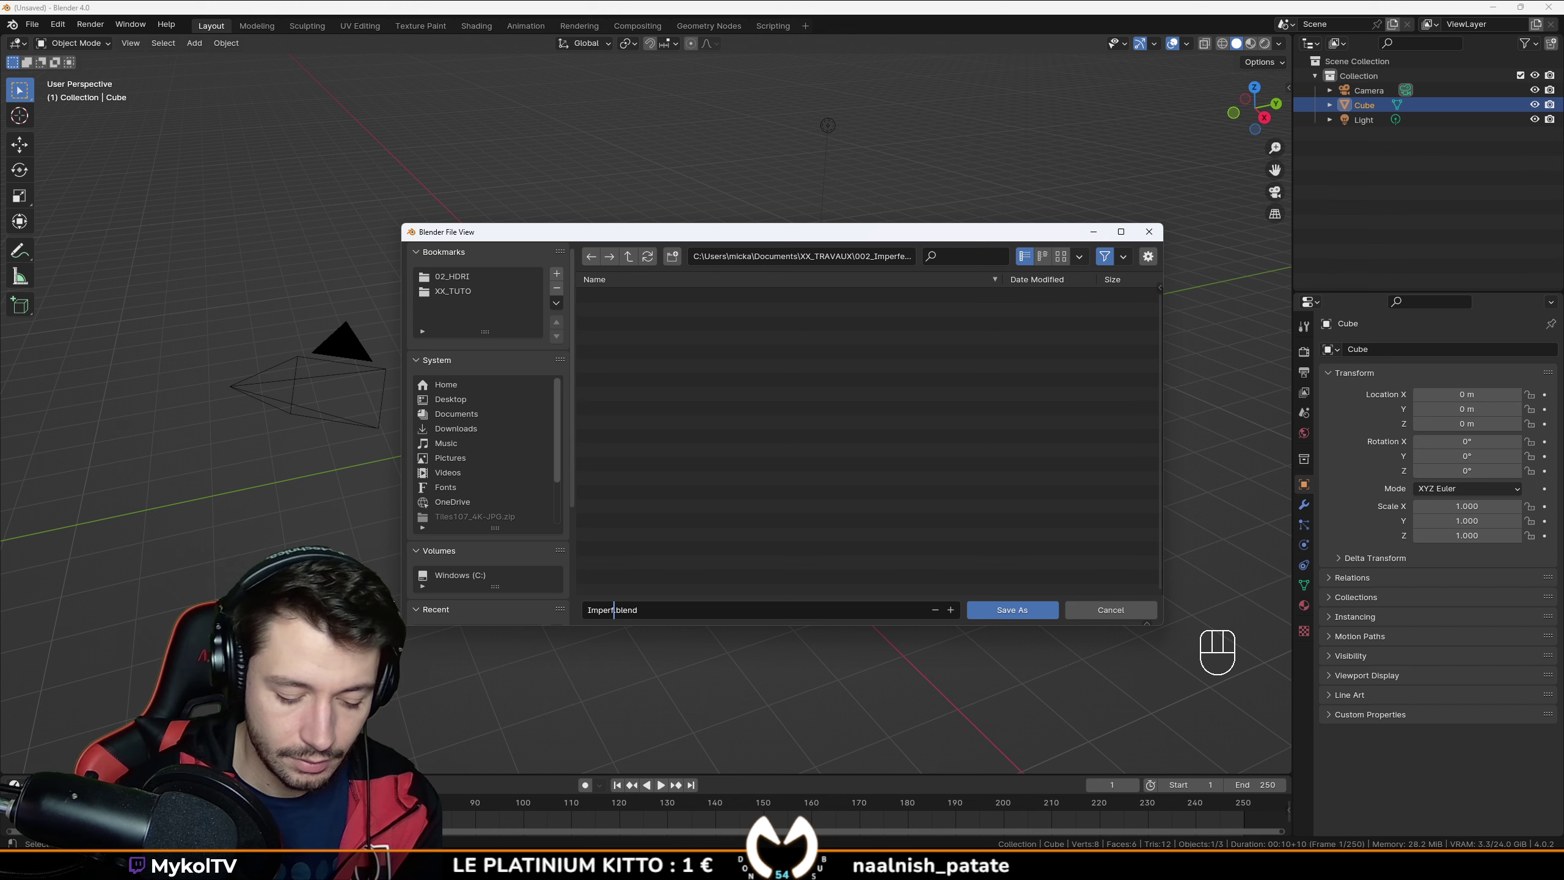
type("ection")
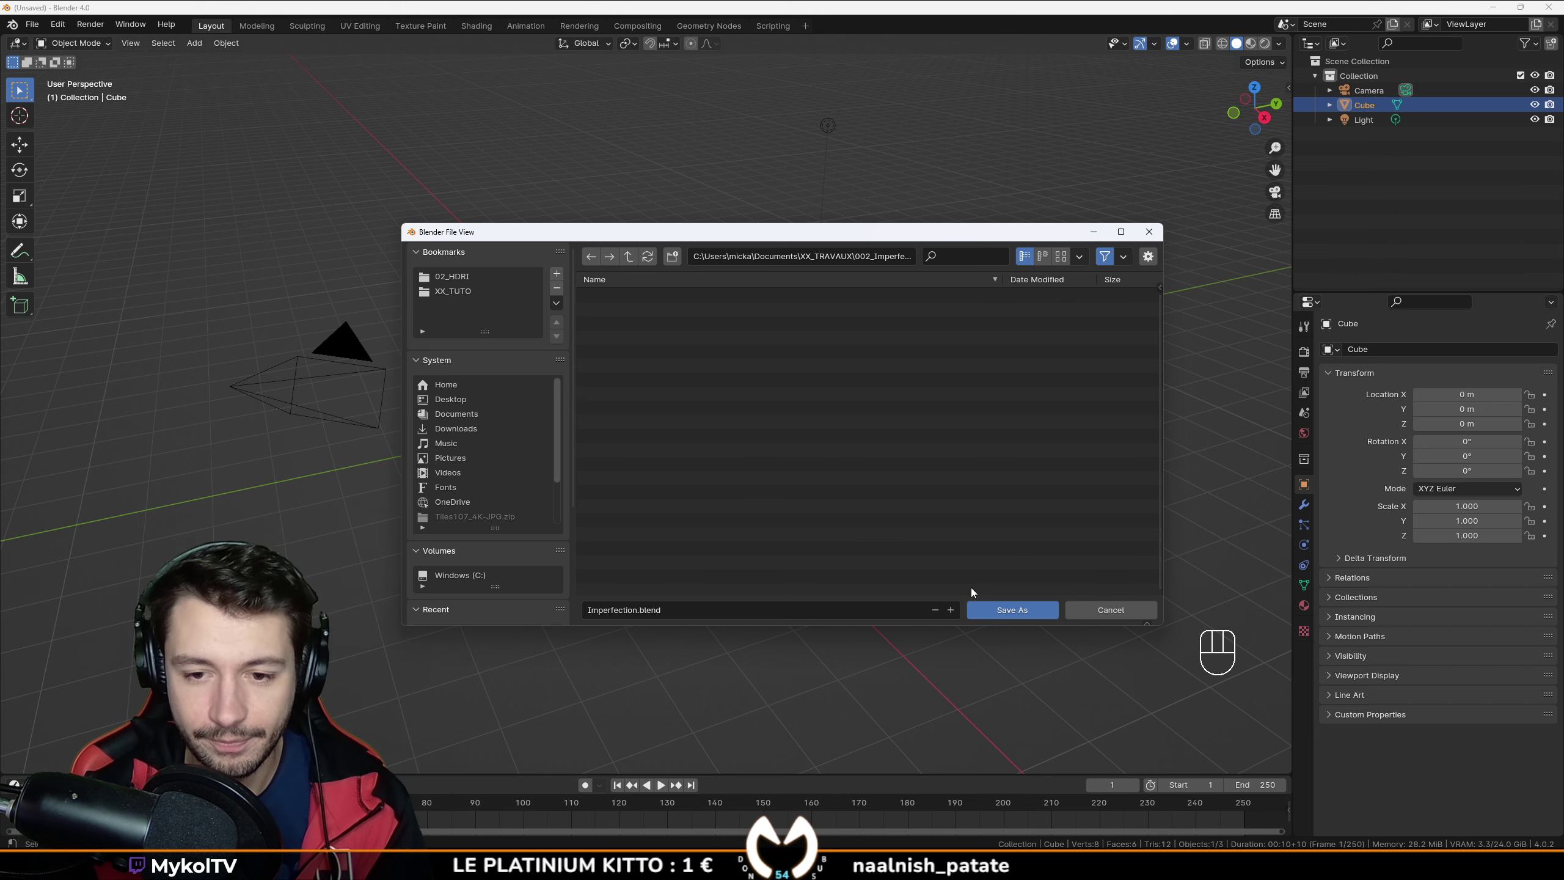
left_click(1000, 605)
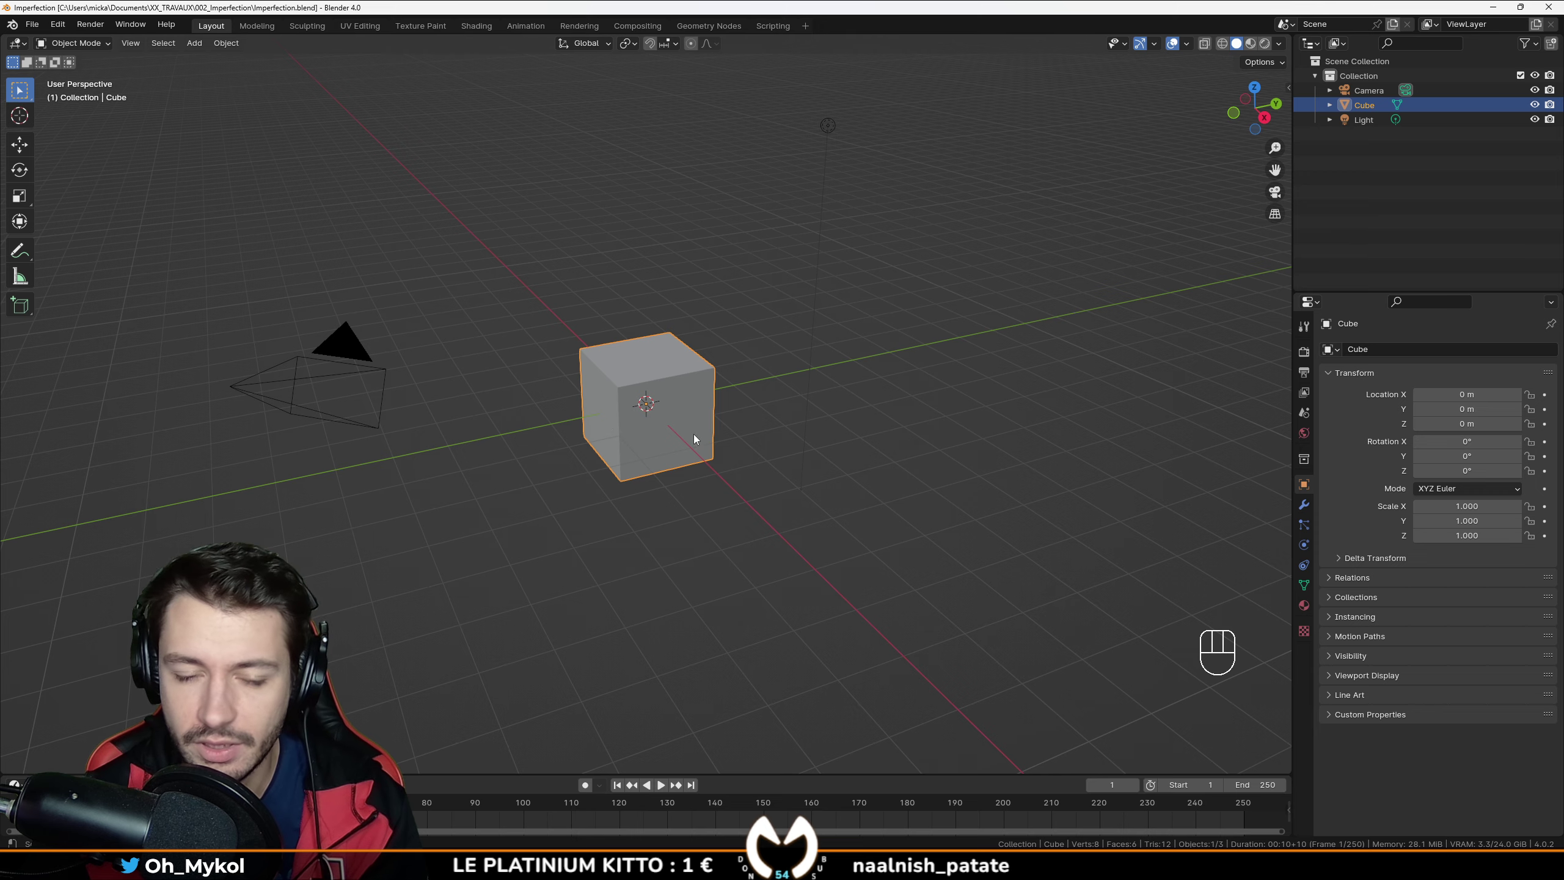
Step: Delete the default camera, light and cube to leave the scene empty
middle_click_drag(694, 434, 789, 562)
scroll(684, 474, "down", 2)
left_click_drag(790, 556, 721, 333)
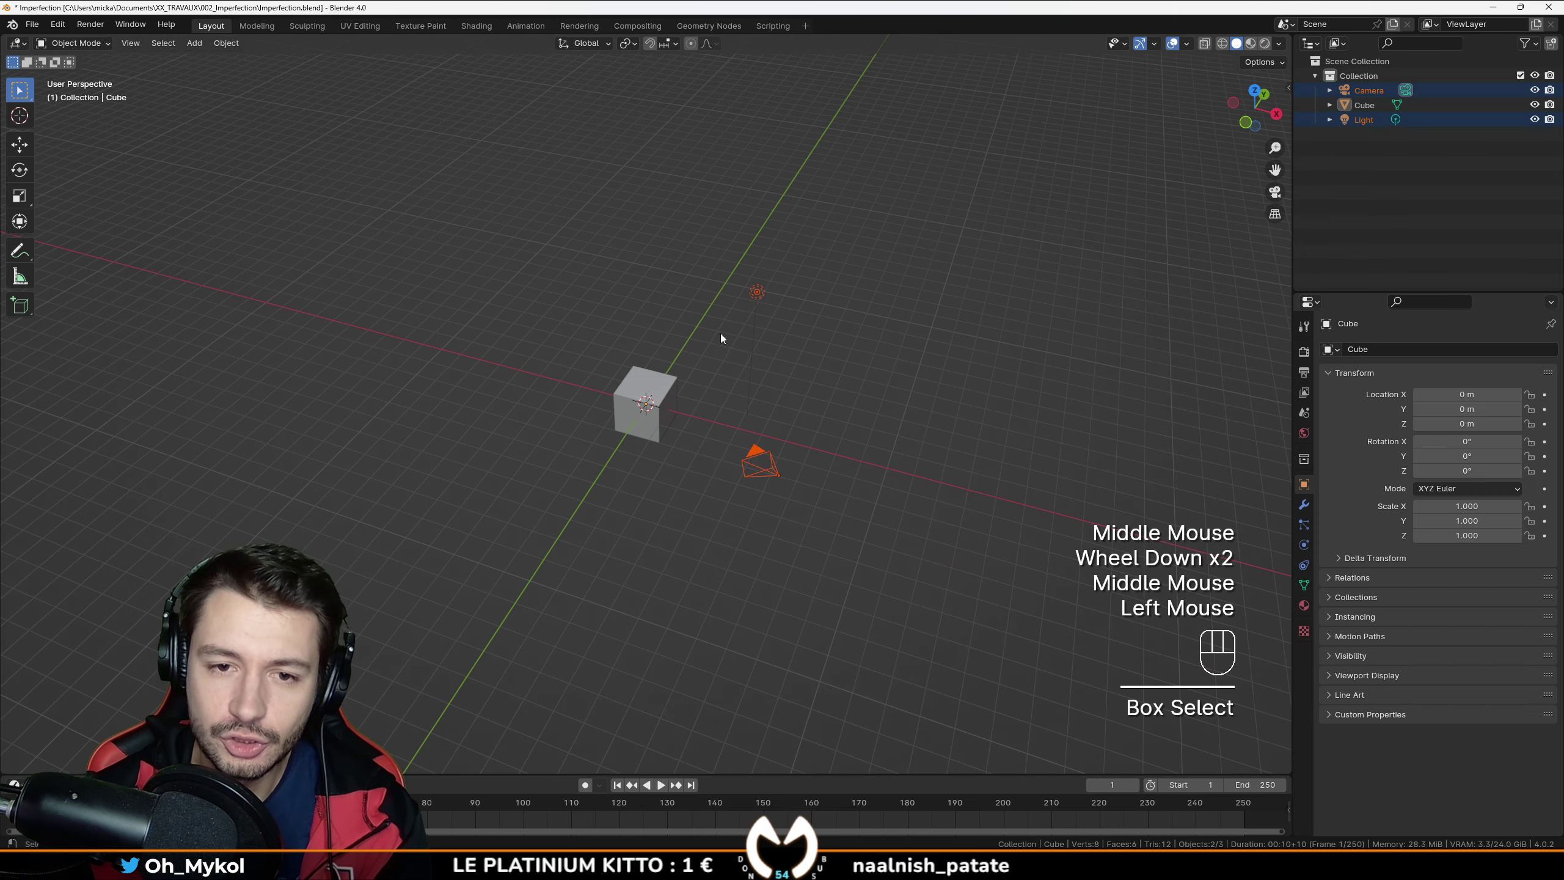
middle_click(641, 420)
key("Delete")
left_click(641, 421)
key("Delete")
Step: Add a cylinder mesh and, in front view, move it up 1 m along Z so its base sits at ground level
key("KP_1")
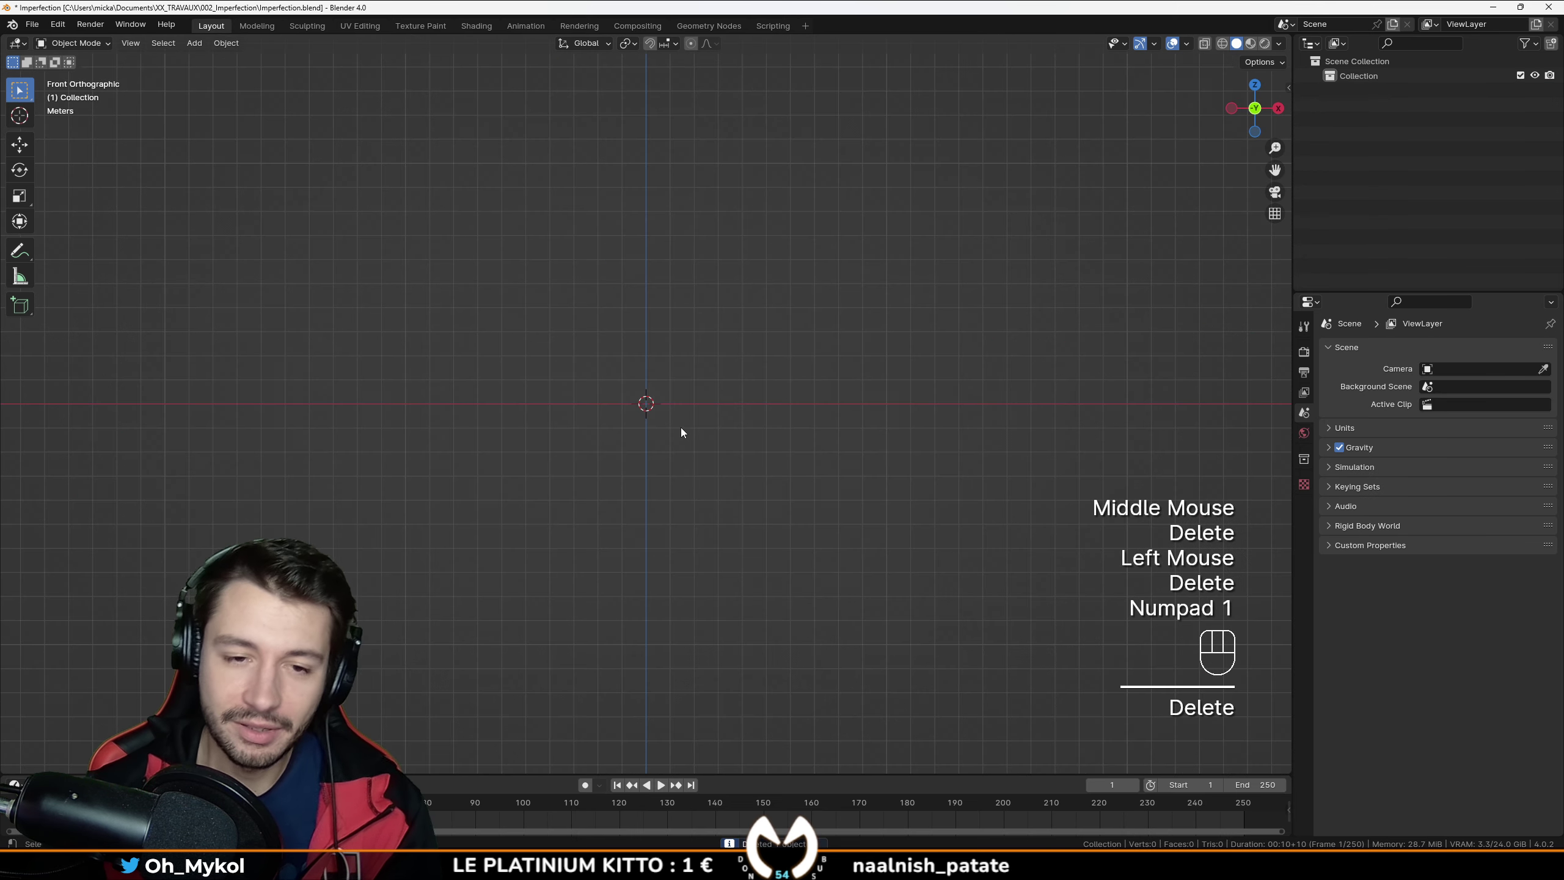
scroll(682, 419, "up", 2)
key("shift+a")
mouse_move(665, 432)
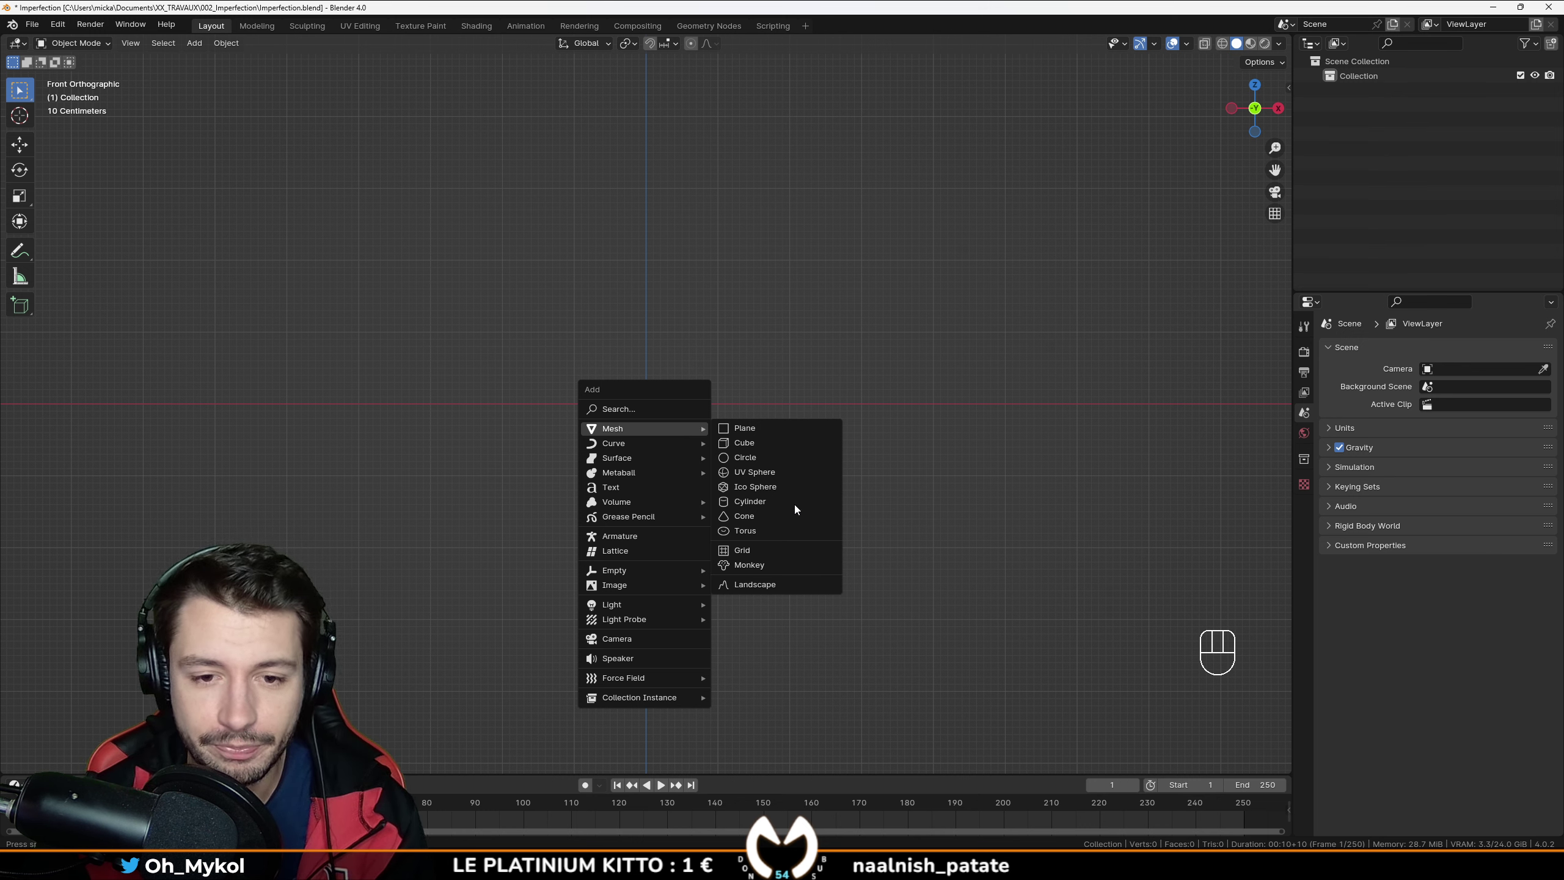
left_click(762, 505)
scroll(740, 485, "down", 1)
scroll(741, 484, "up", 1)
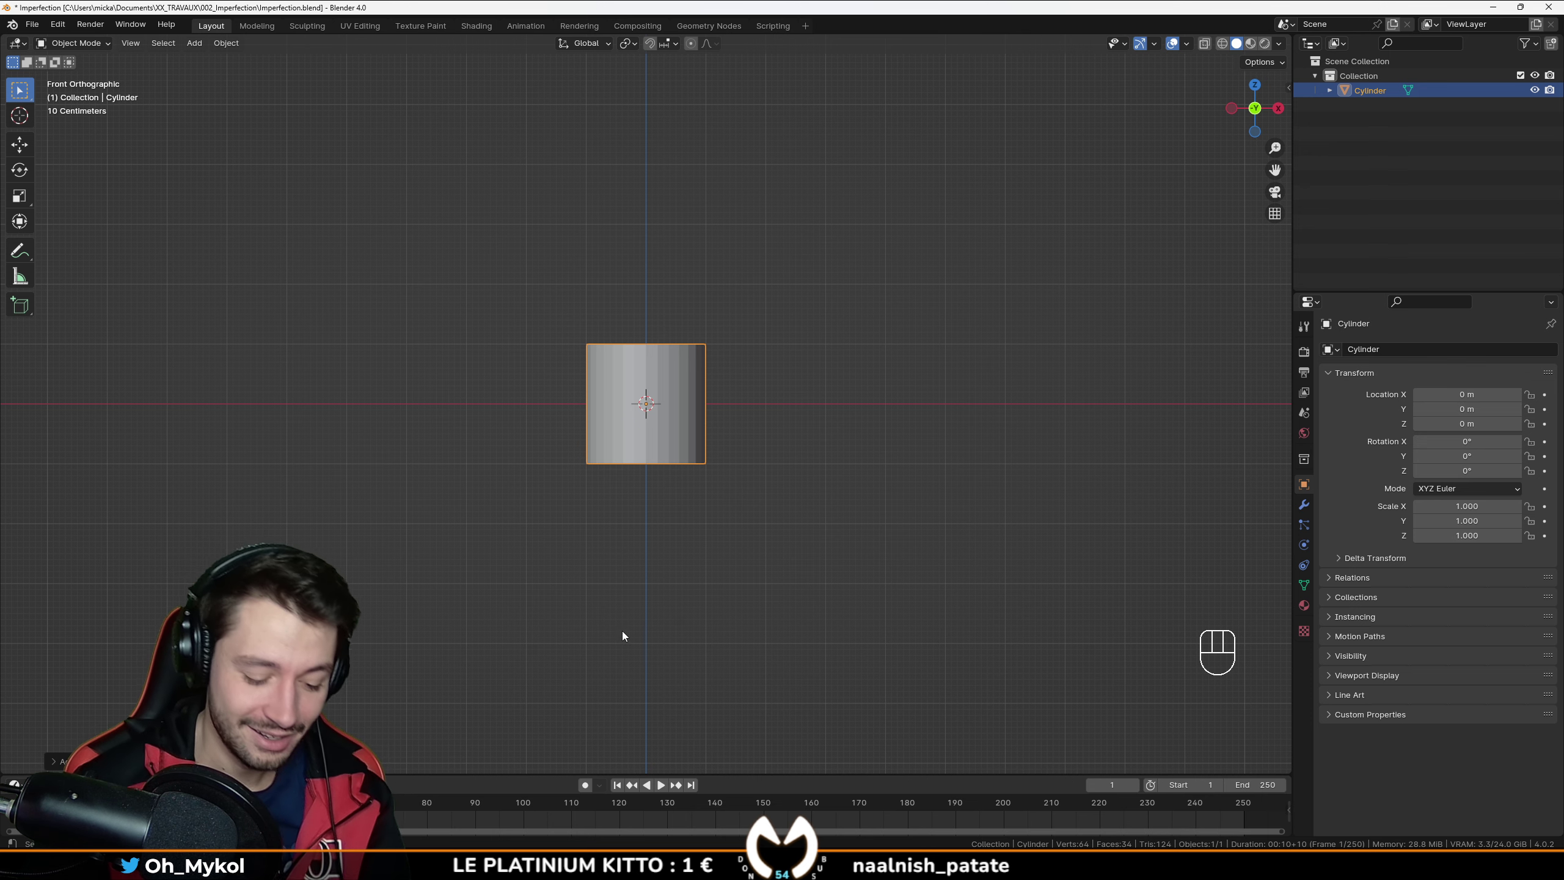
key("g")
left_click(662, 359)
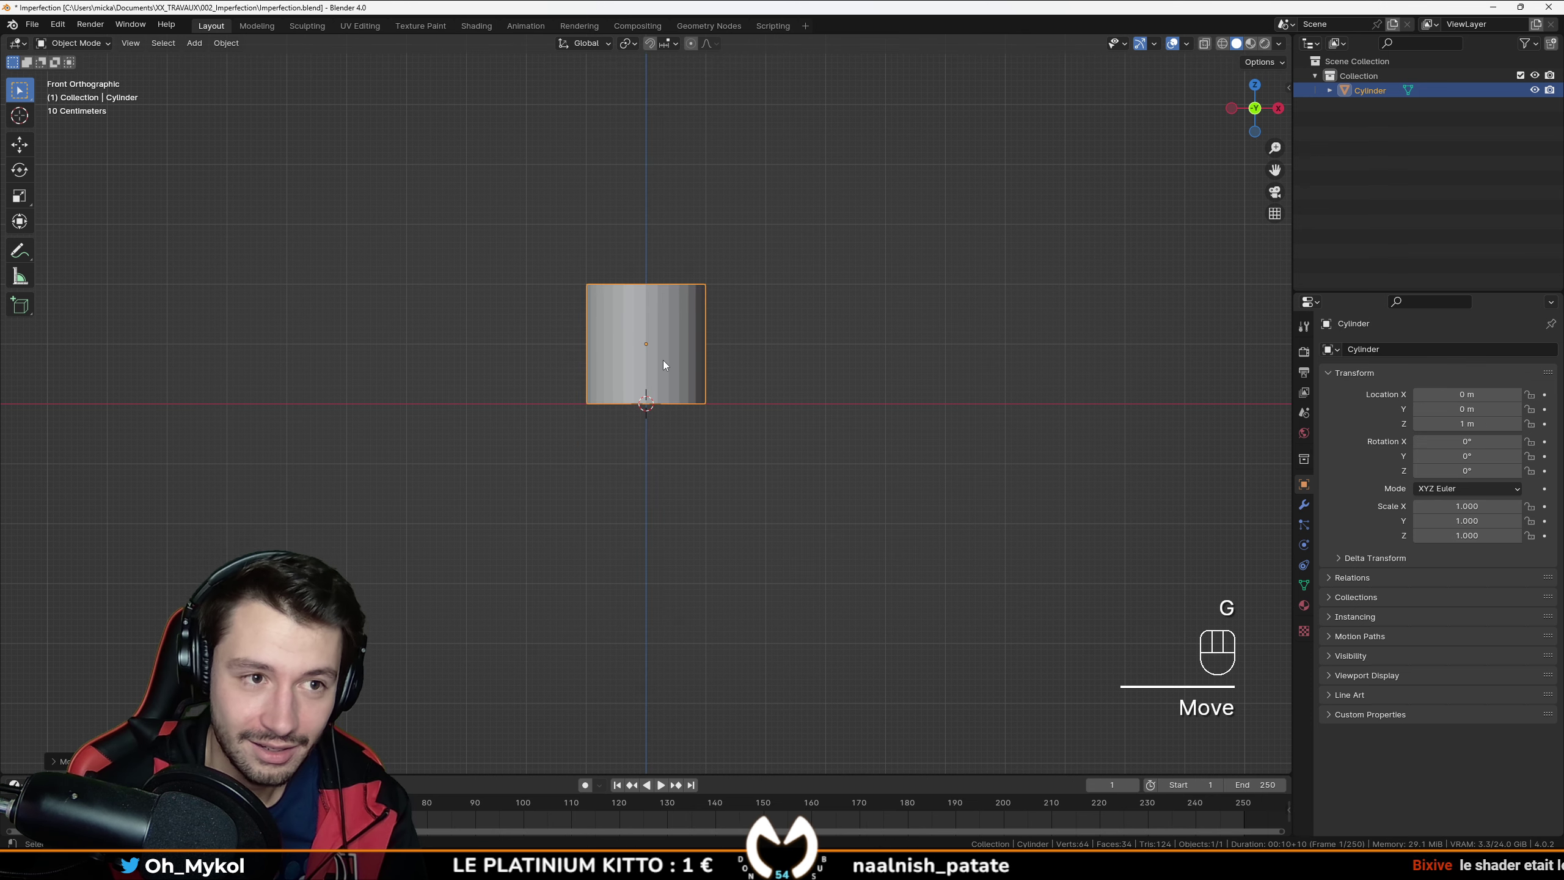
Step: Lower the cylinder's top face along Z in Edit Mode to make the cylinder about half as tall
scroll(625, 370, "down", 2)
middle_click_drag(623, 385, 616, 369, "shift")
middle_click_drag(616, 370, 604, 431)
key("Tab")
scroll(234, 120, "up", 2)
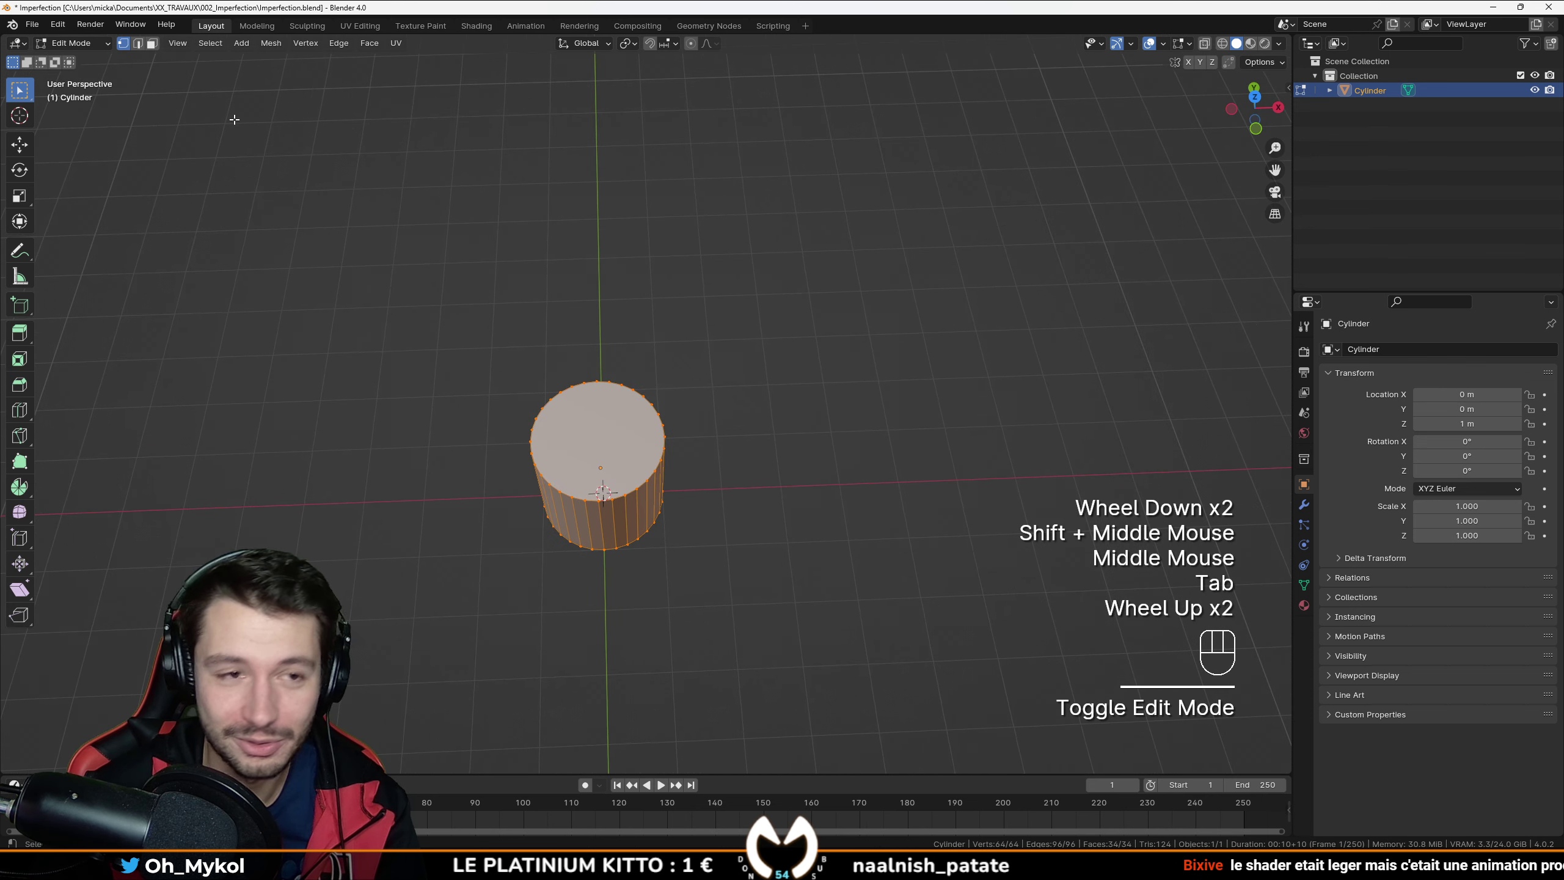
left_click(152, 43)
left_click(696, 440)
key("KP_1")
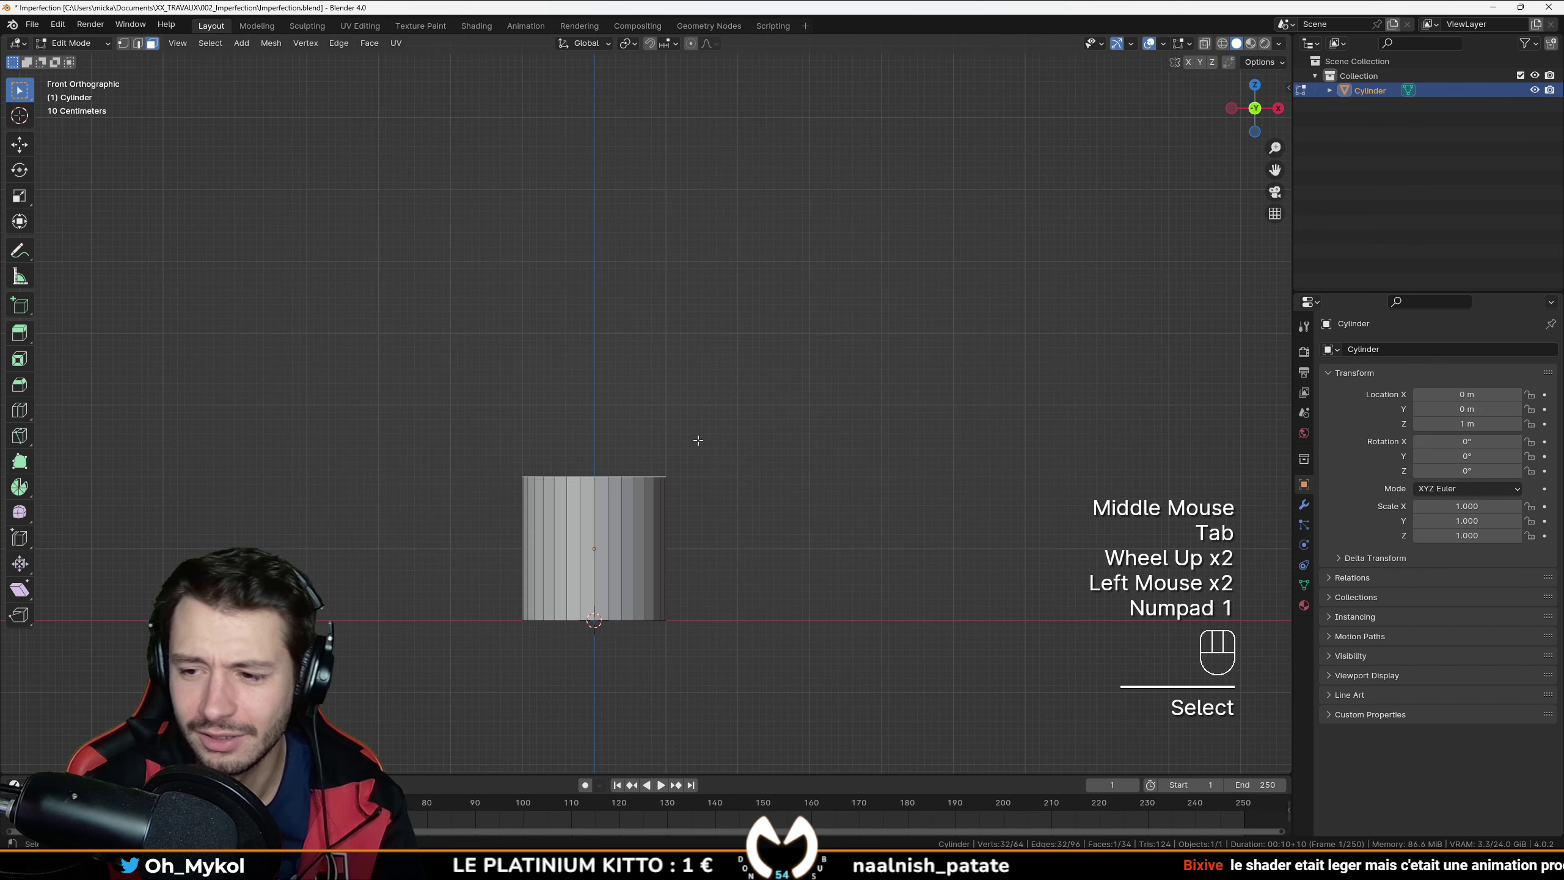
scroll(645, 588, "up", 2)
middle_click_drag(646, 588, 683, 323, "shift")
key("g")
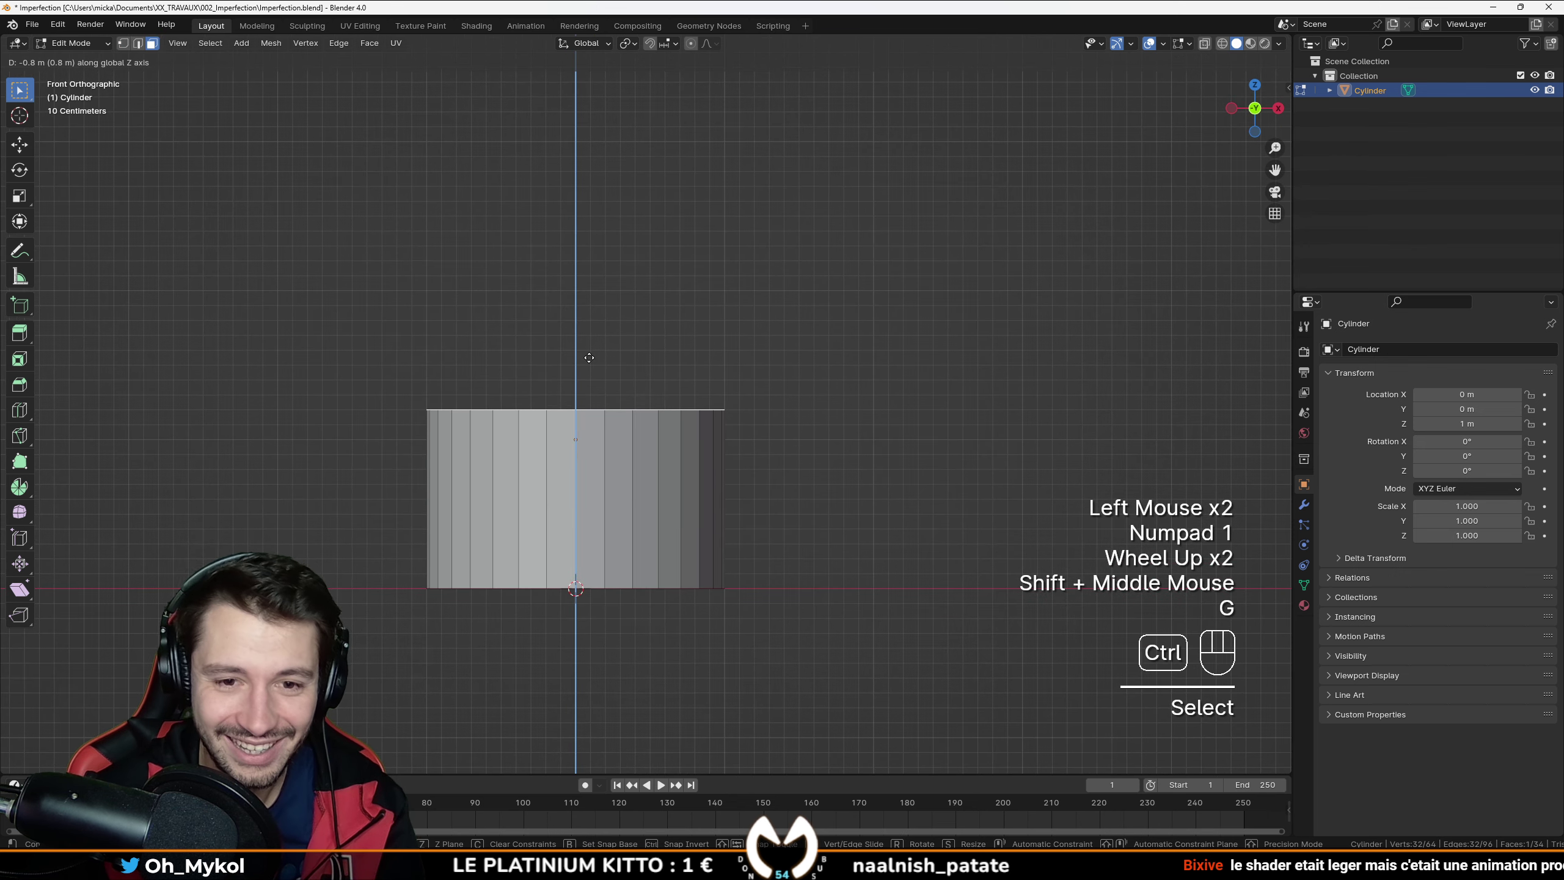
left_click(590, 391)
scroll(586, 387, "down", 1)
middle_click_drag(586, 387, 621, 441)
key("Tab")
scroll(688, 548, "up", 3)
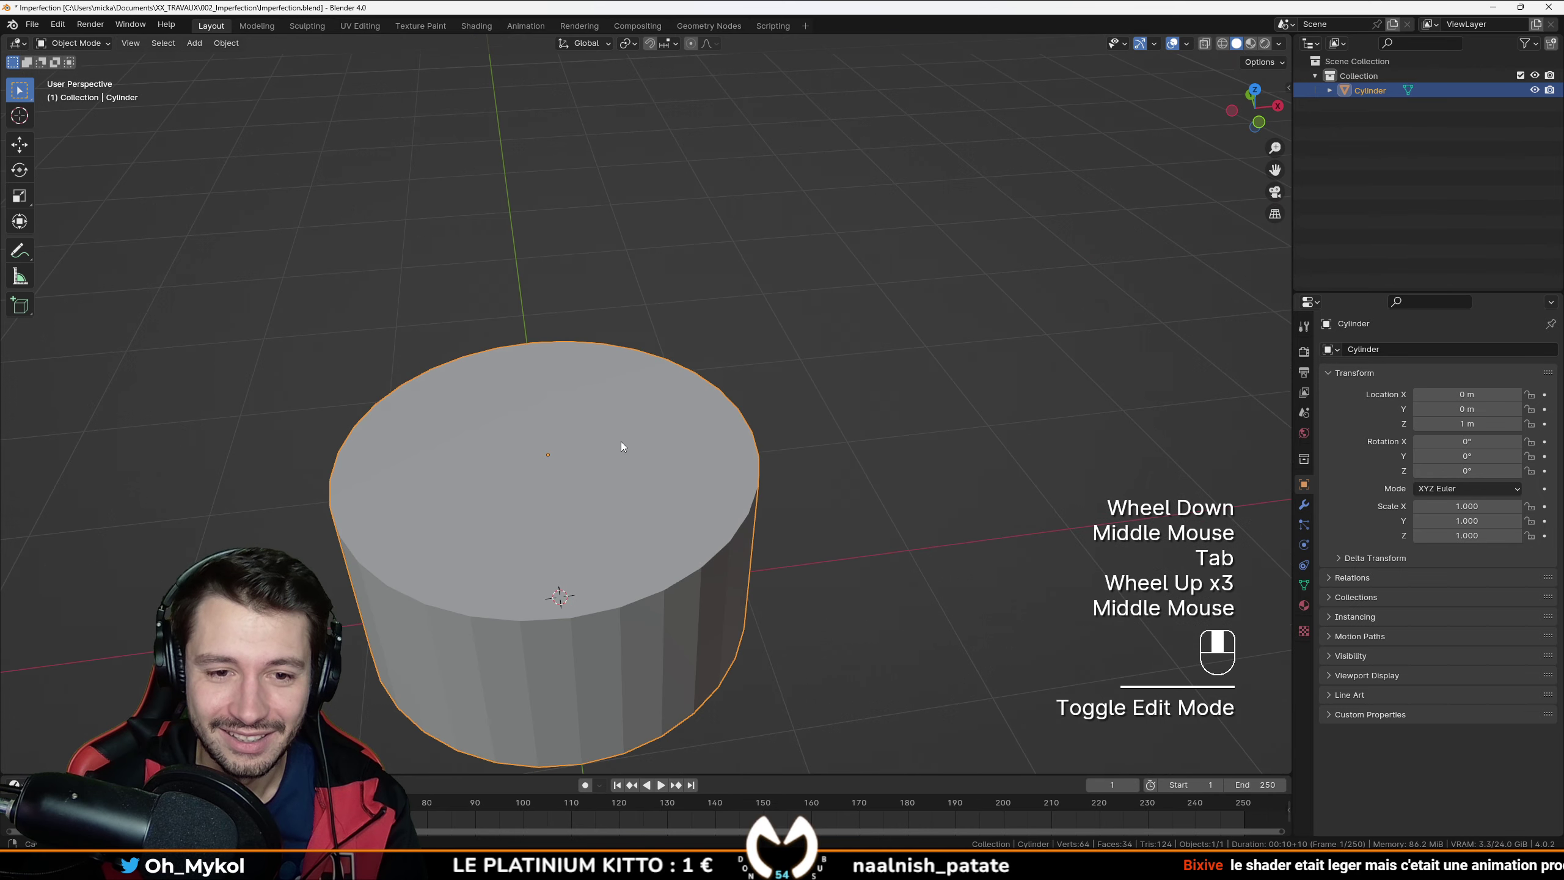
Step: Delete the cylinder's top face to leave an open container, and return to Object Mode
key("Tab")
scroll(550, 442, "down", 1)
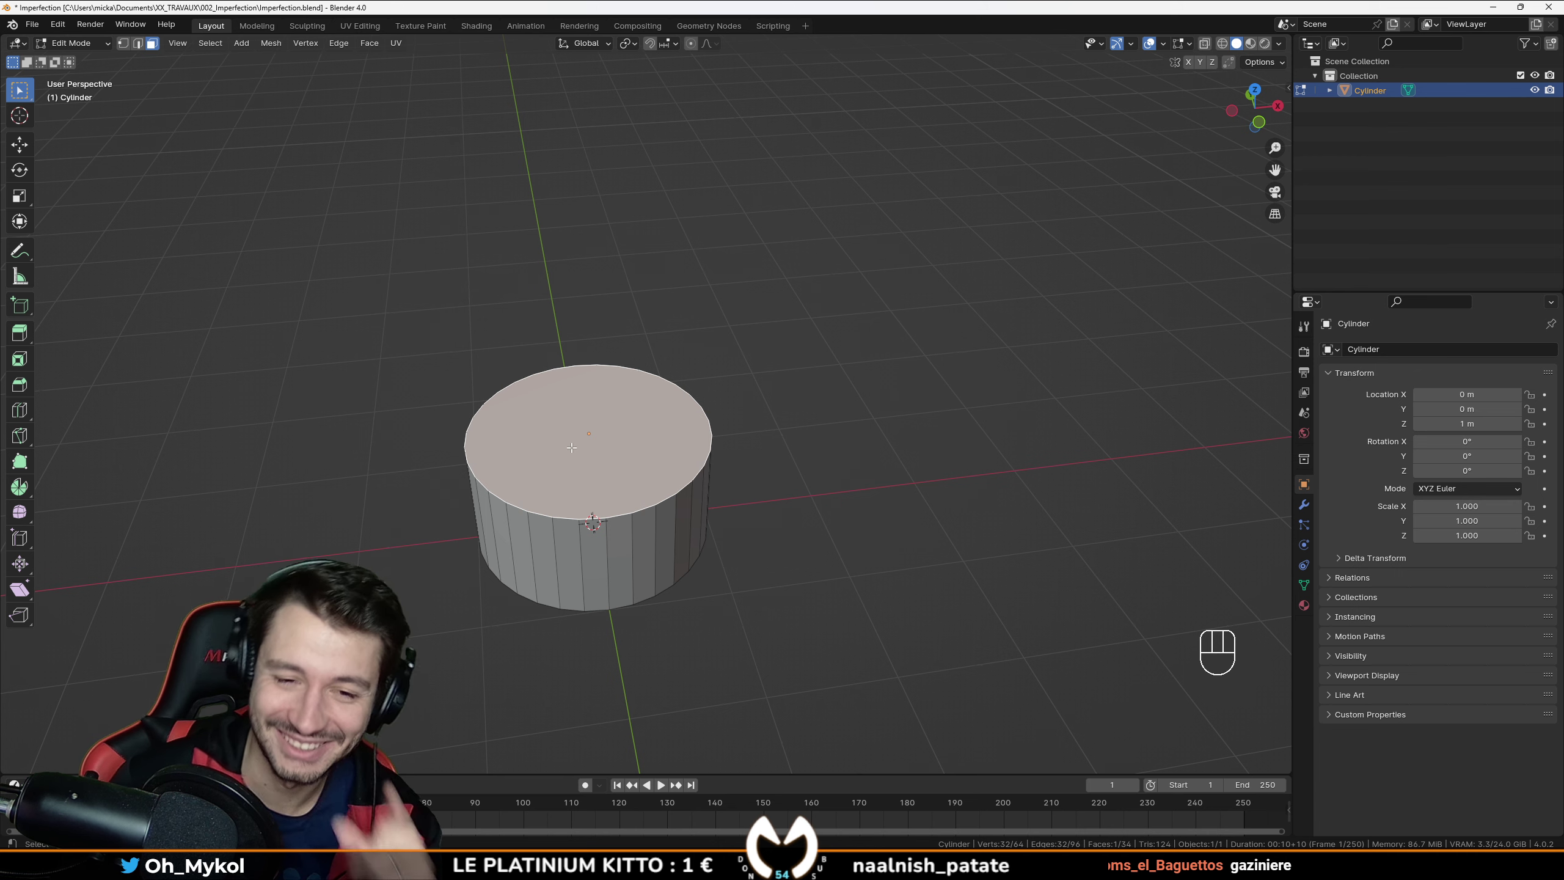
middle_click_drag(571, 448, 559, 438)
key("x")
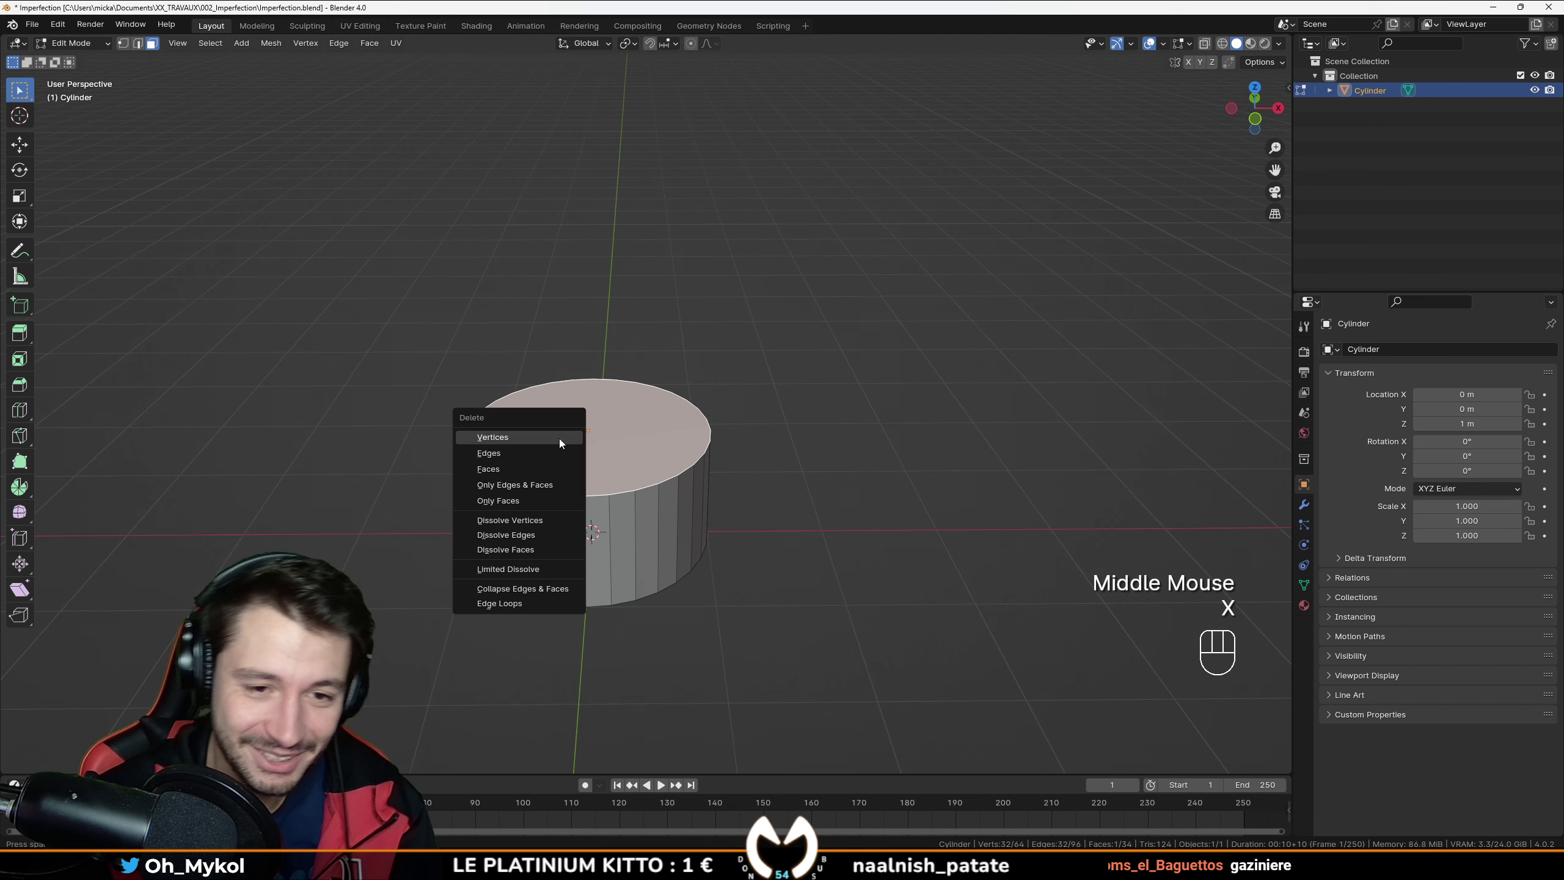
left_click(544, 466)
key("Tab")
scroll(635, 528, "up", 1)
middle_click_drag(635, 528, 689, 533, "shift")
scroll(673, 521, "down", 1)
scroll(673, 520, "up", 1)
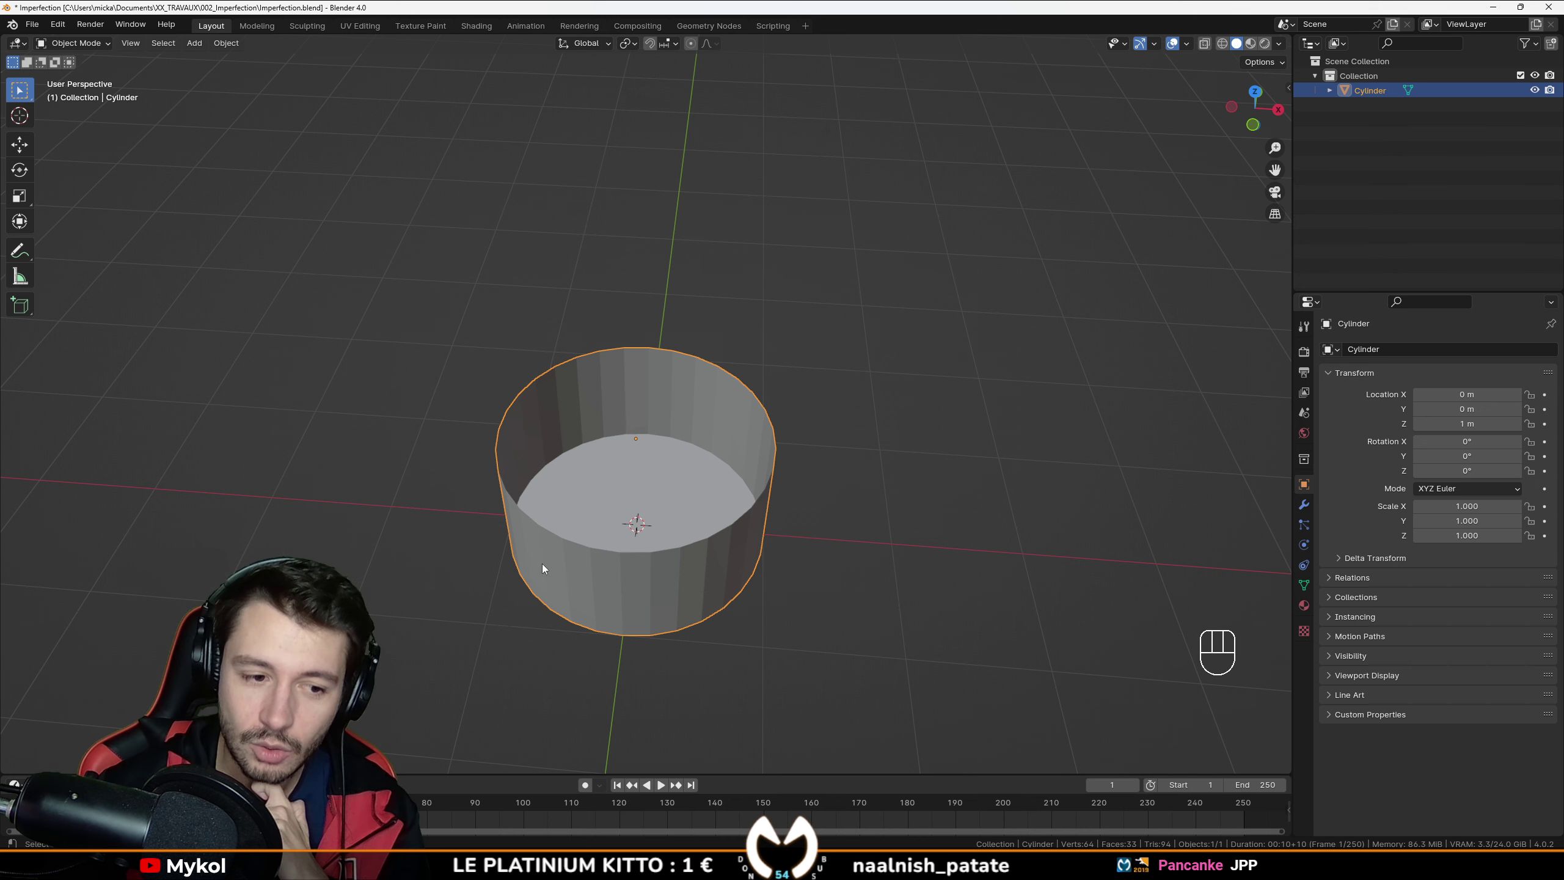
Step: Apply smooth shading to the open cylinder
middle_click_drag(624, 555, 635, 505)
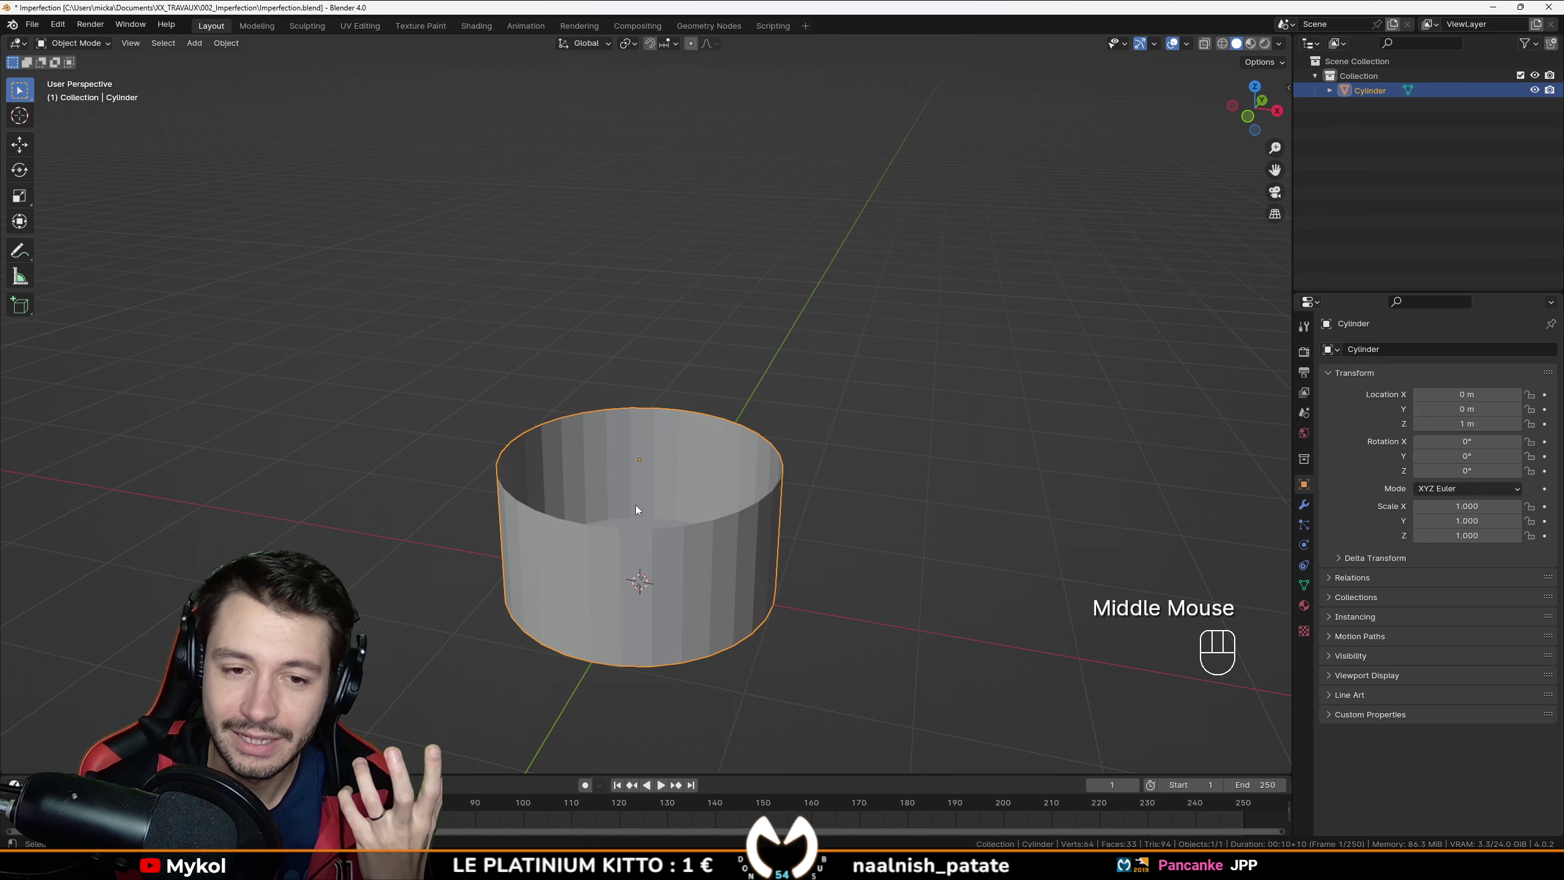
right_click(636, 505)
left_click(605, 522)
scroll(654, 562, "down", 2)
mouse_move(654, 562)
middle_mouse_down()
mouse_move(670, 456)
mouse_move(762, 254)
mouse_move(759, 362)
middle_mouse_up()
scroll(670, 455, "up", 1)
Step: Switch the viewport to Rendered shading and set the render engine to Cycles with GPU Compute as the device
left_click(1264, 44)
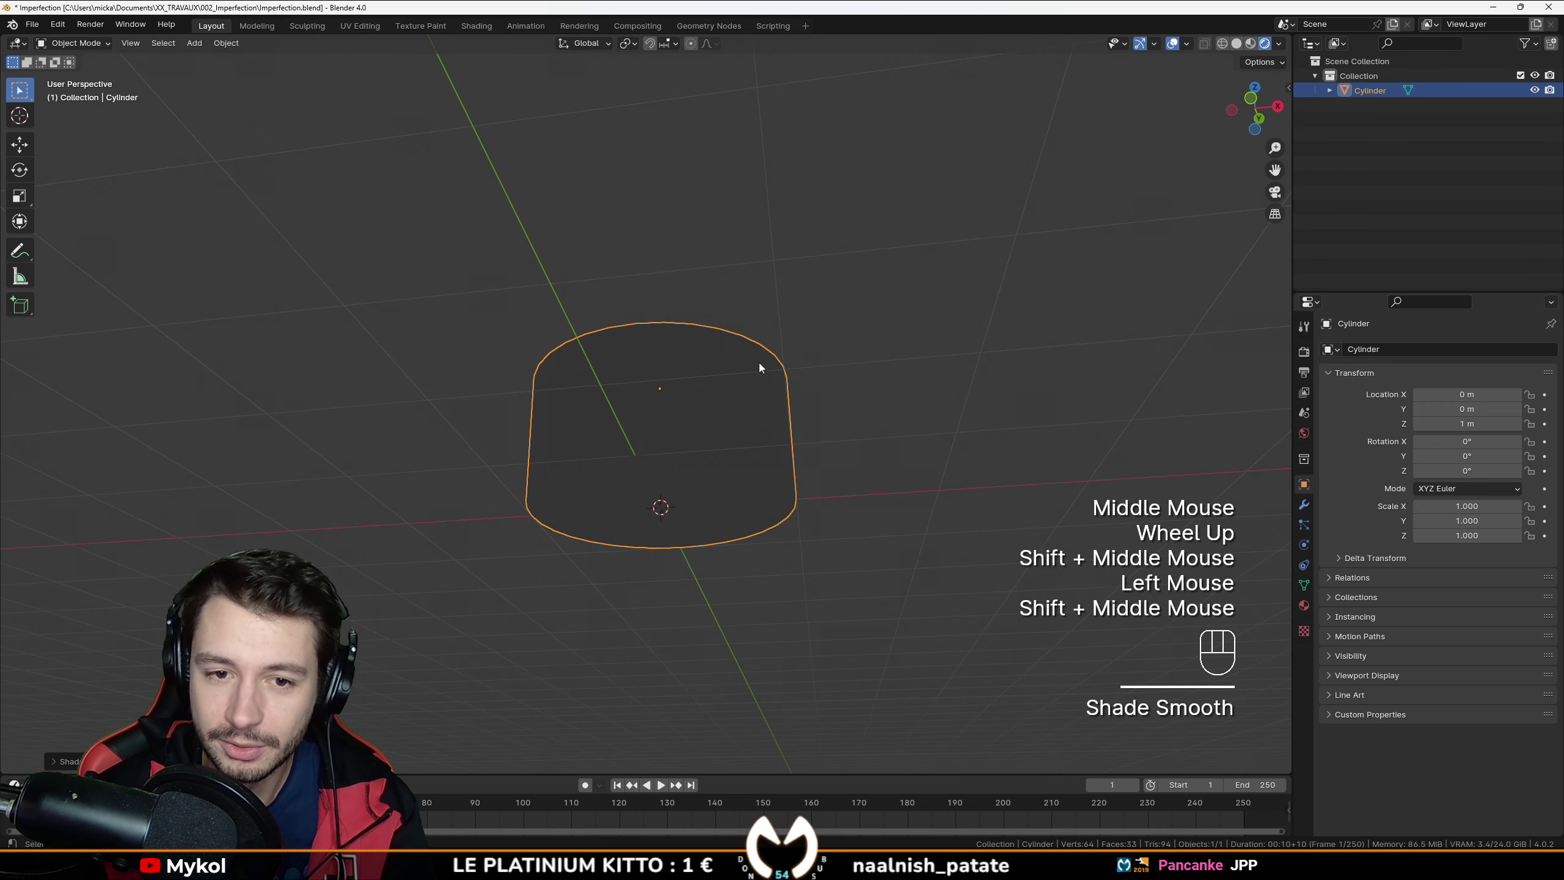
left_click(1304, 352)
left_click(1468, 349)
left_click(1463, 396)
left_click(1447, 384)
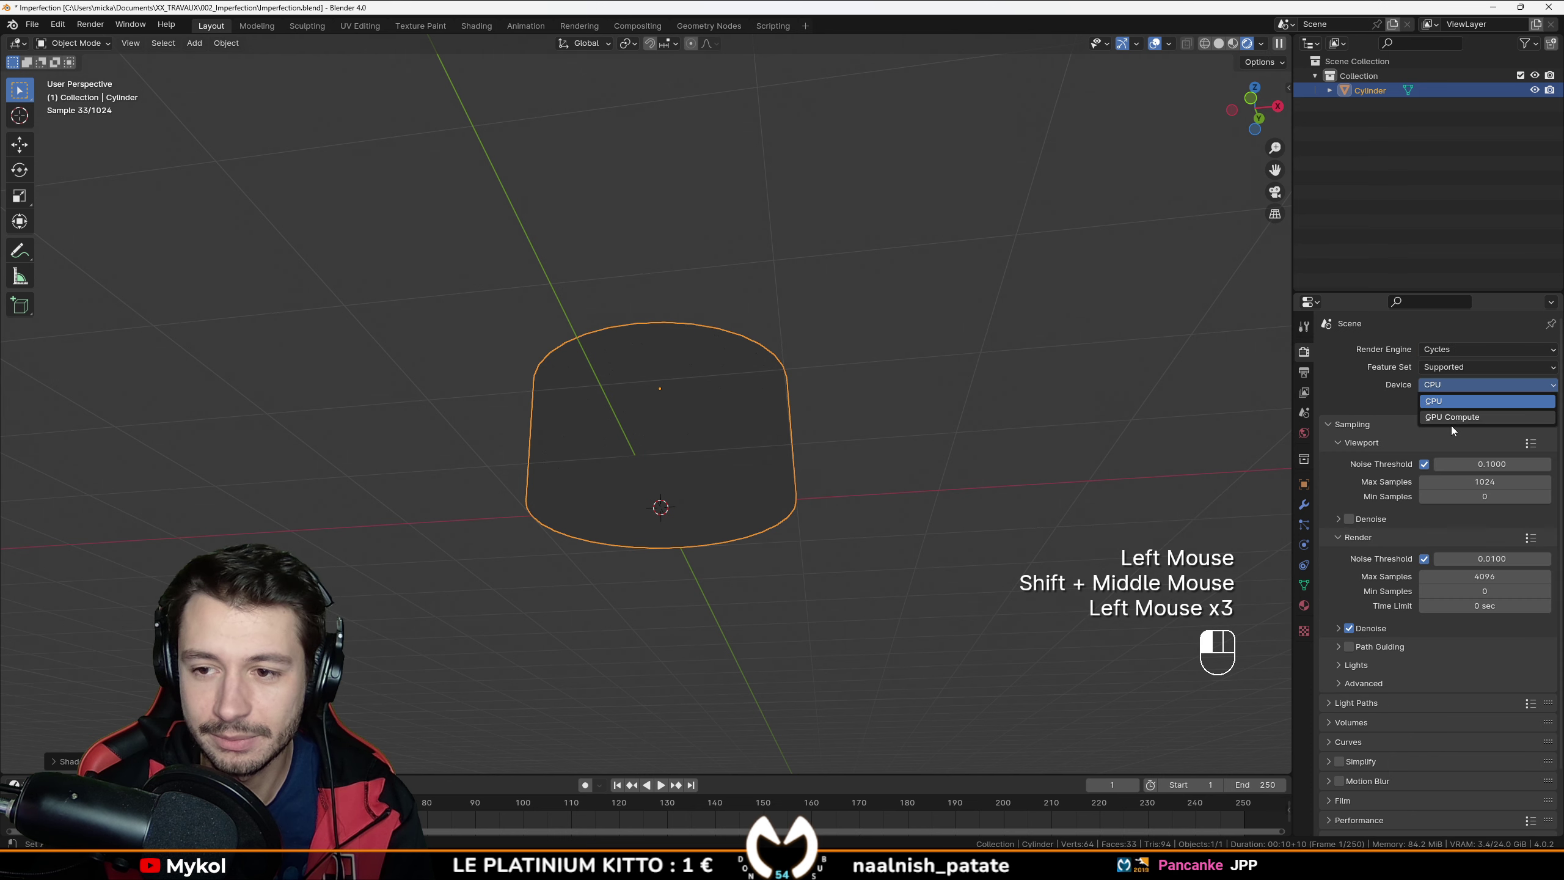
left_click(1451, 420)
Step: Give the World background color an Environment Texture and load interior.exr from the 02_HDRI folder
left_click(1304, 433)
left_click(1420, 439)
left_click(1136, 505)
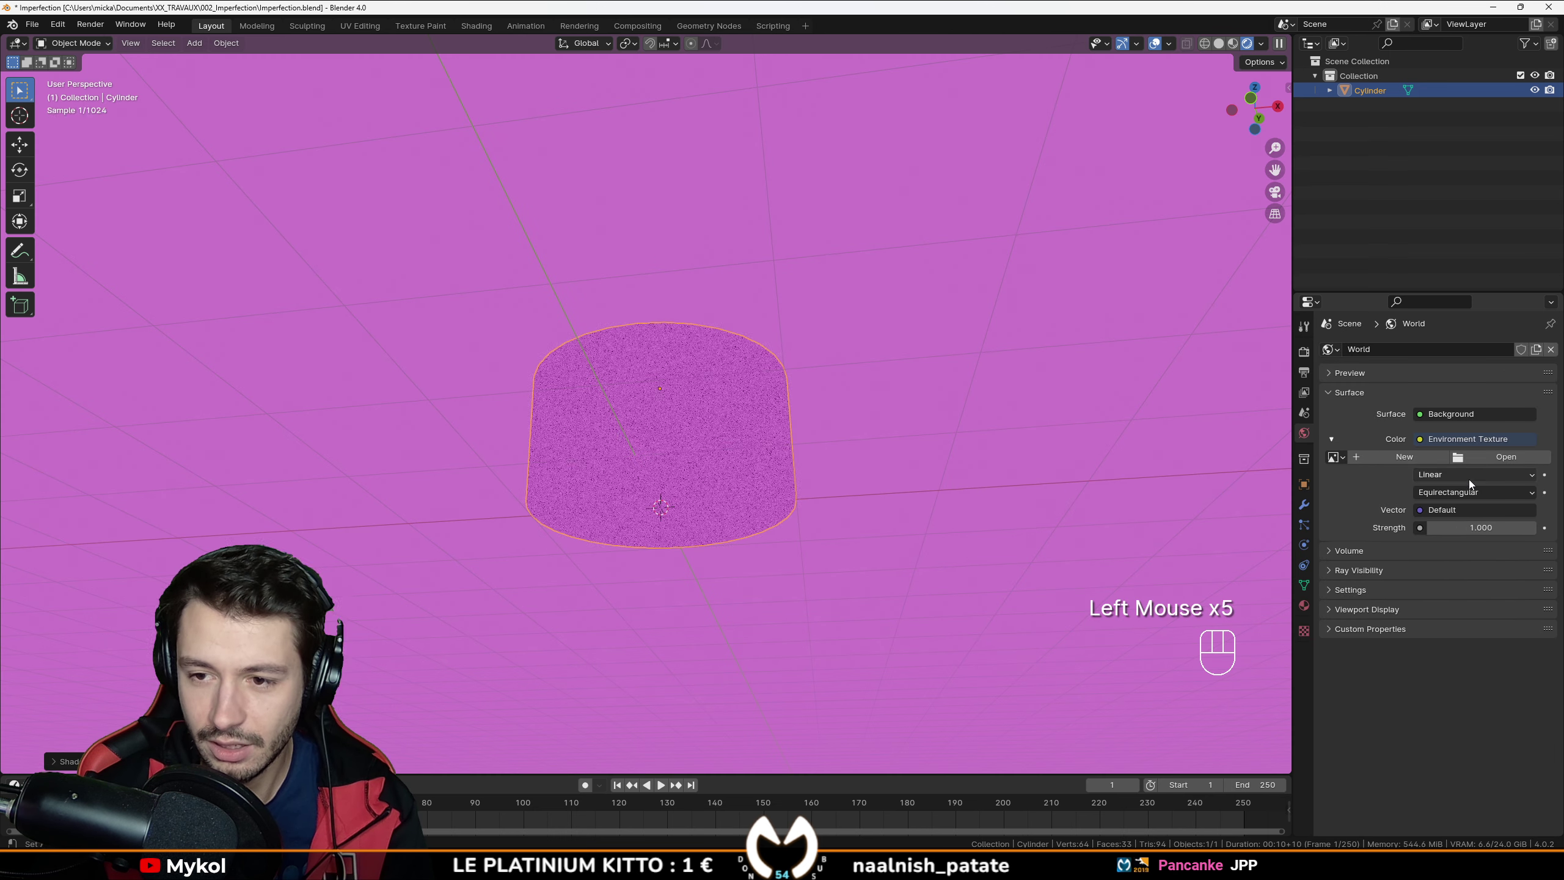
left_click(1502, 457)
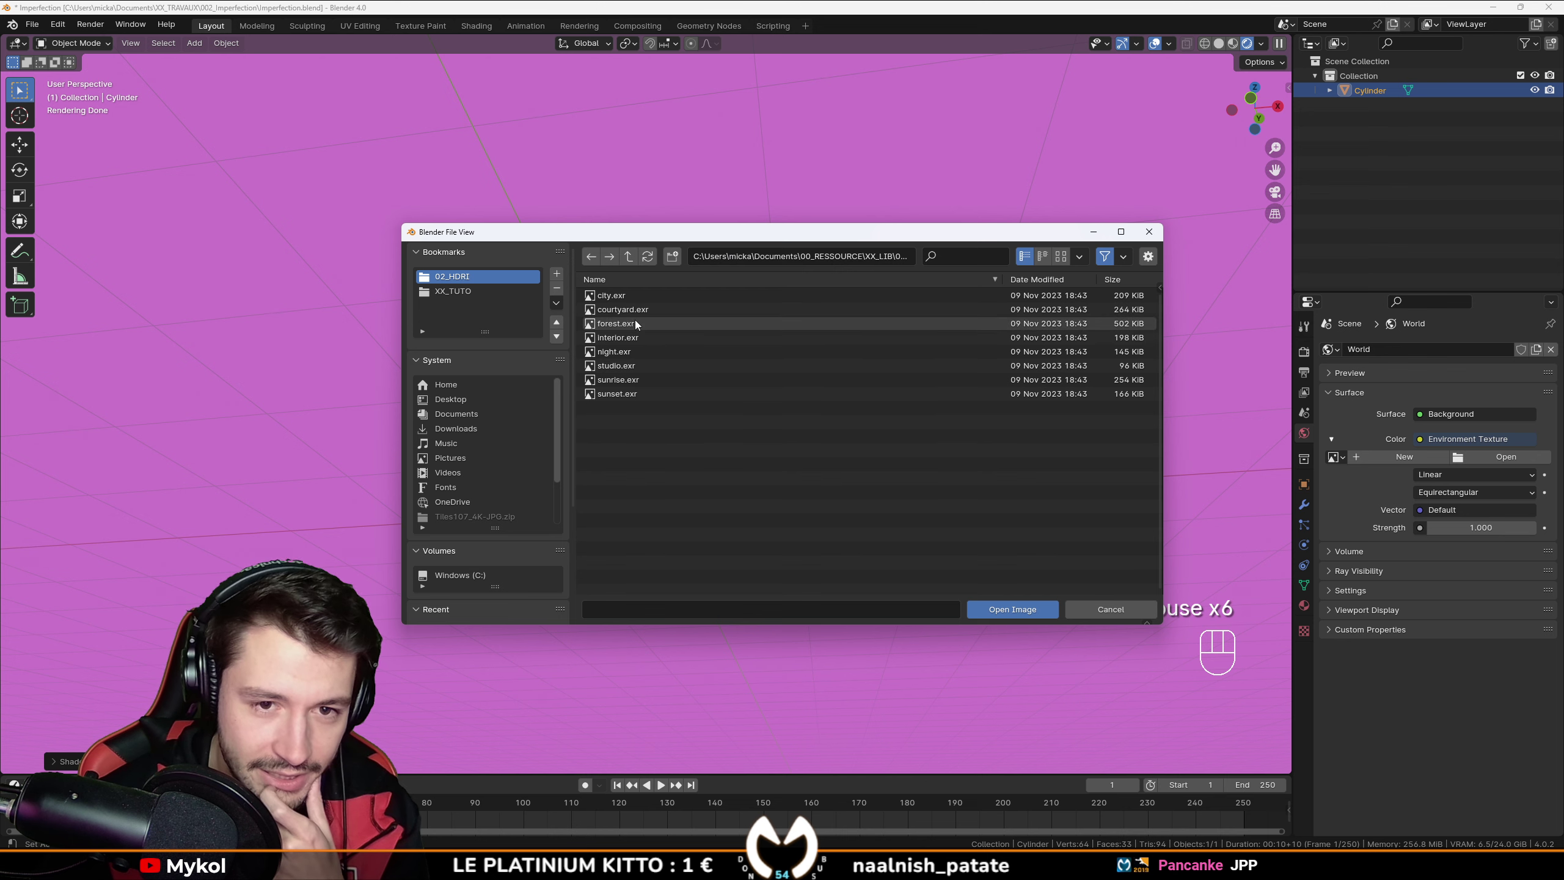
double_click(633, 343)
Step: Enable the Transparent film option in the render settings to hide the HDRI background
left_click(1304, 352)
scroll(1344, 720, "down", 3)
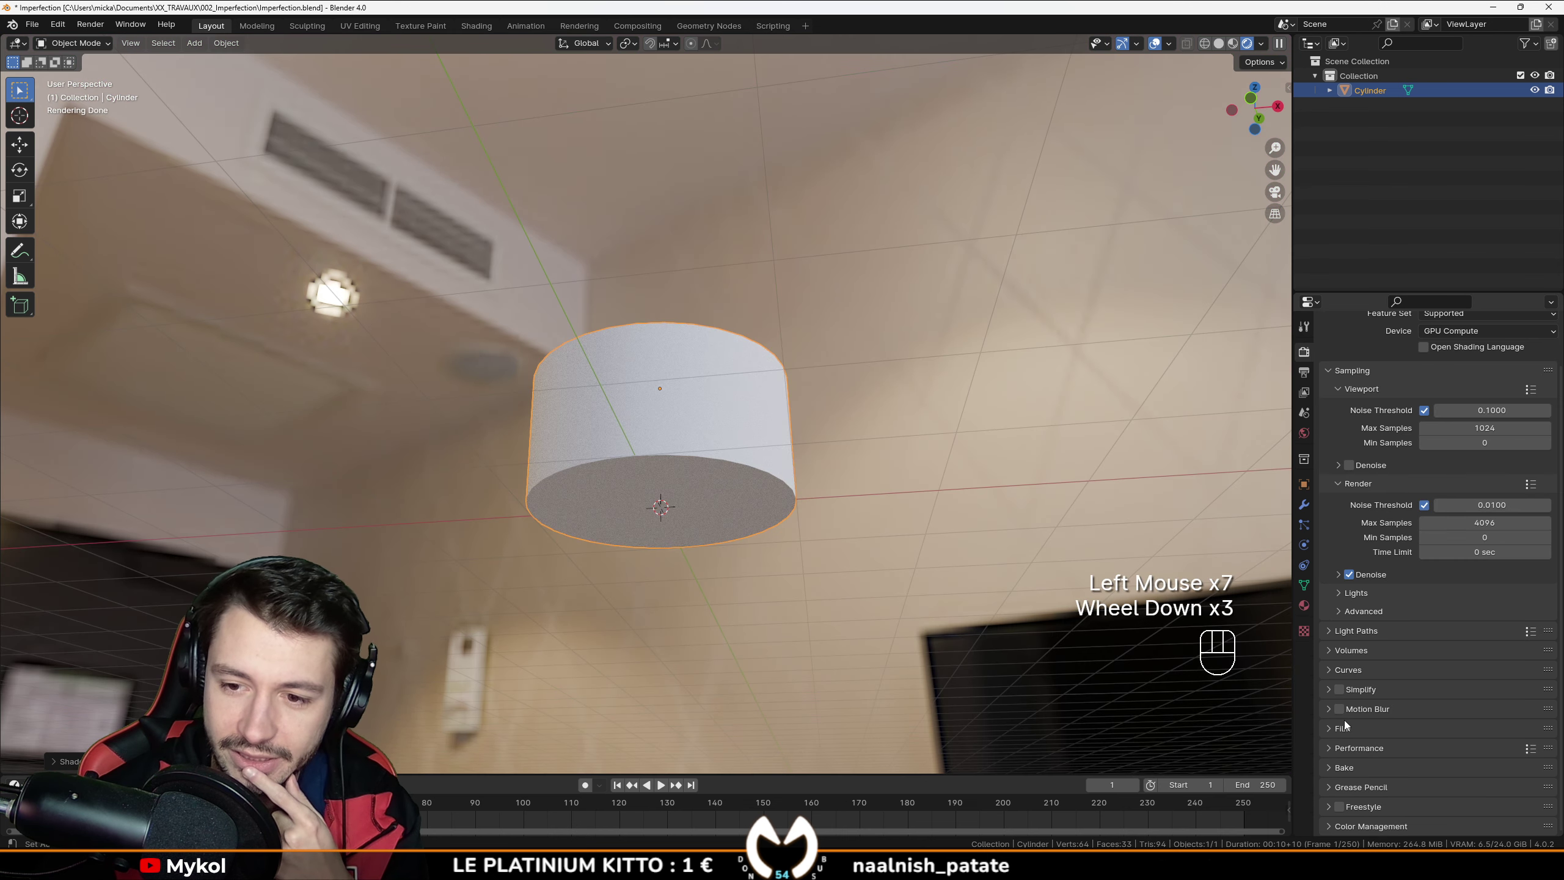
left_click(1334, 727)
scroll(1335, 726, "down", 1)
left_click(1349, 699)
left_click(1350, 690)
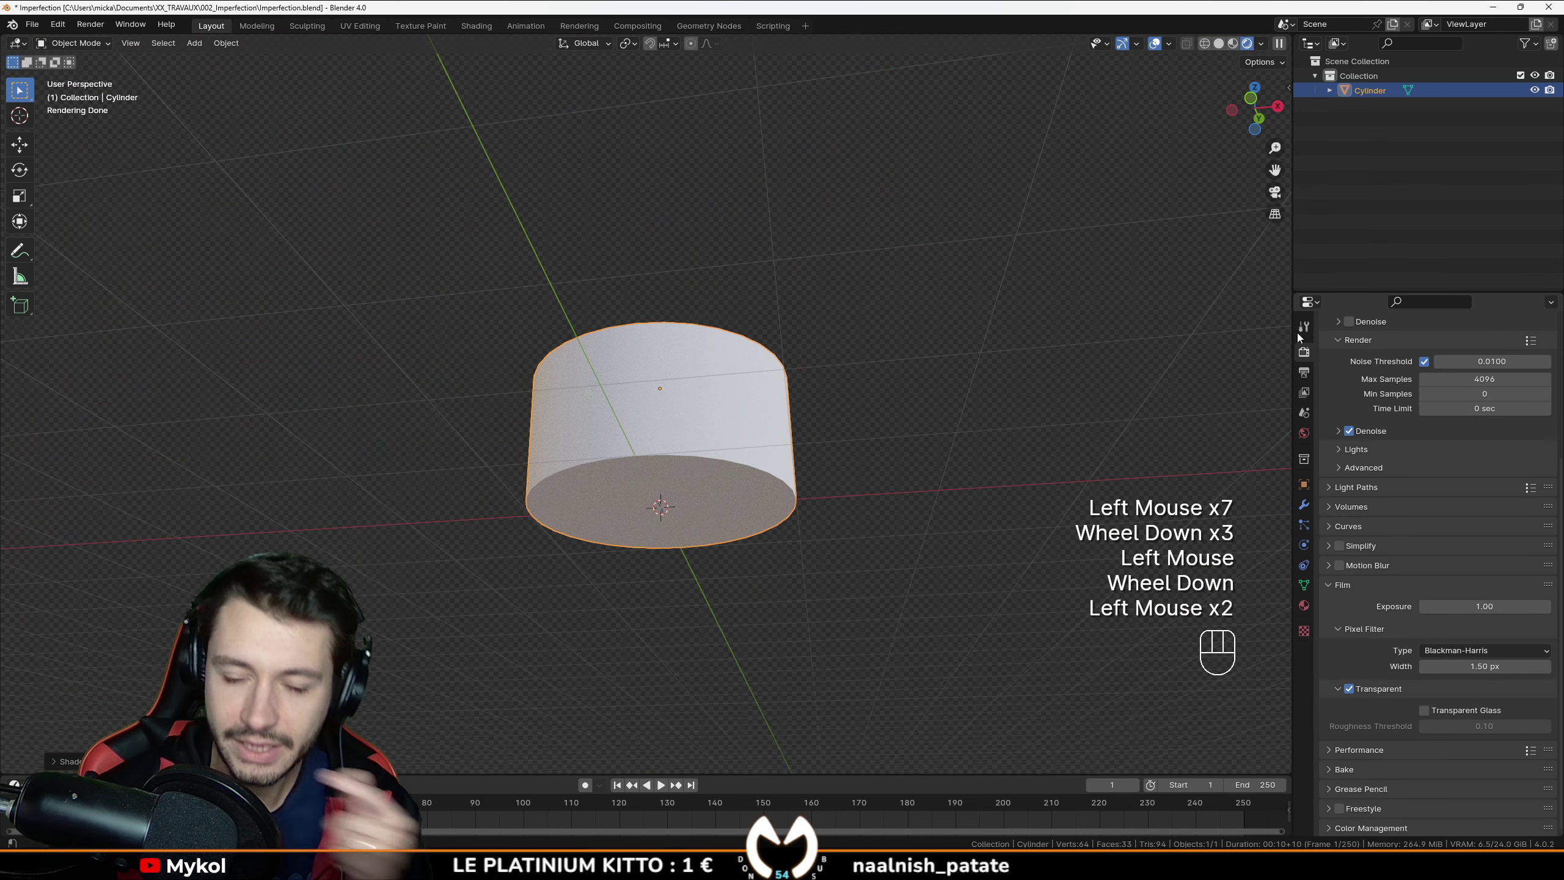
Step: Enlarge the side area, turn the Outliner into a Shader Editor, and create a new material for the cylinder
left_click_drag(1291, 272, 917, 426)
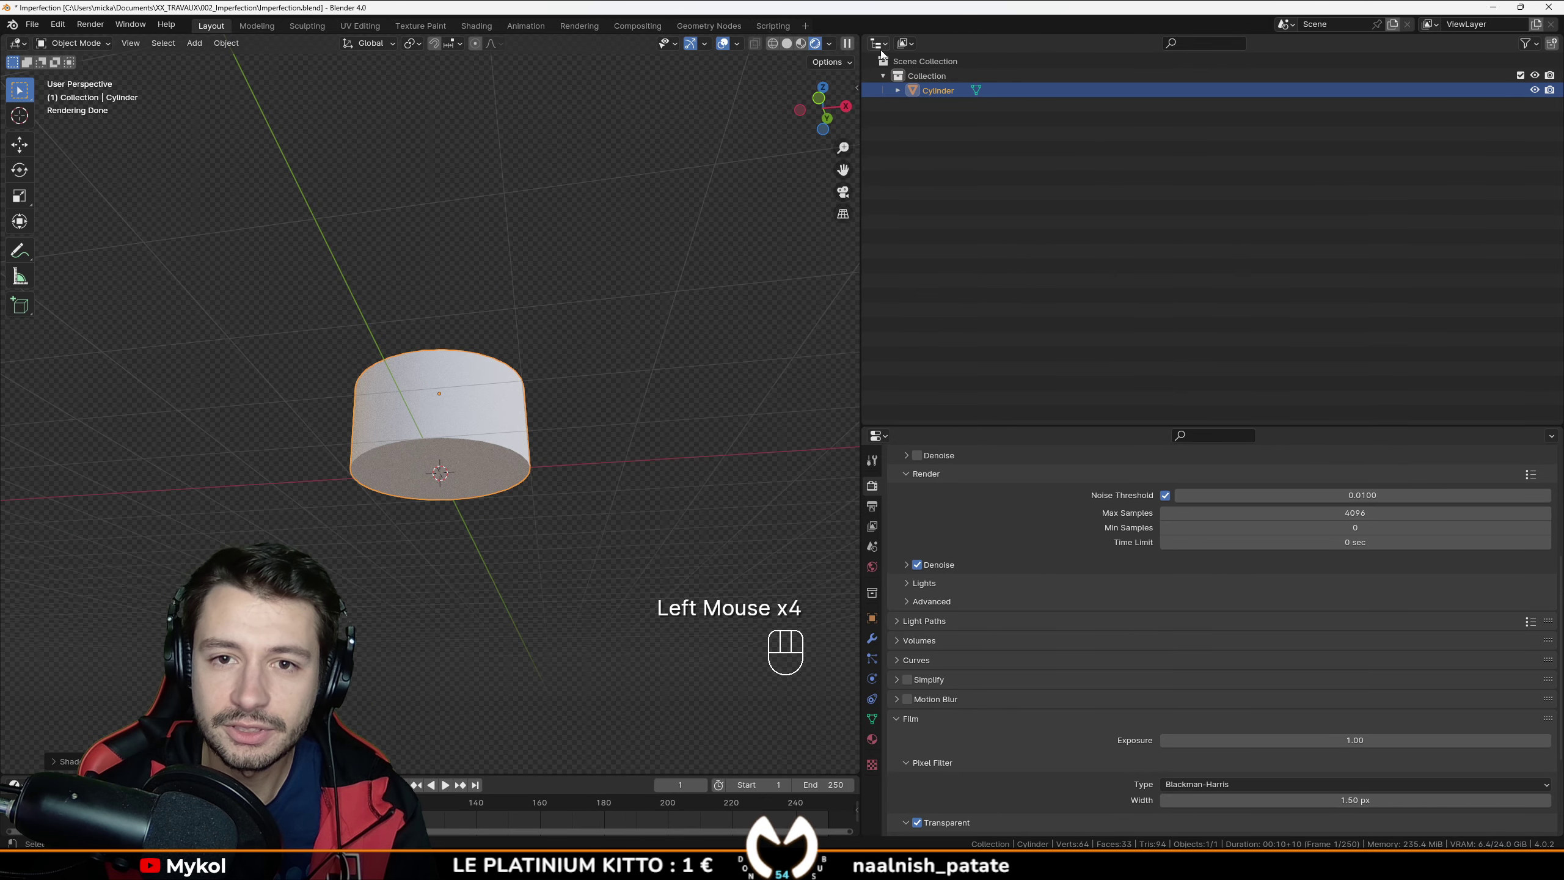
left_click_drag(880, 46, 896, 179)
left_click(1256, 46)
scroll(1041, 283, "up", 2)
middle_click_drag(994, 331, 1065, 270)
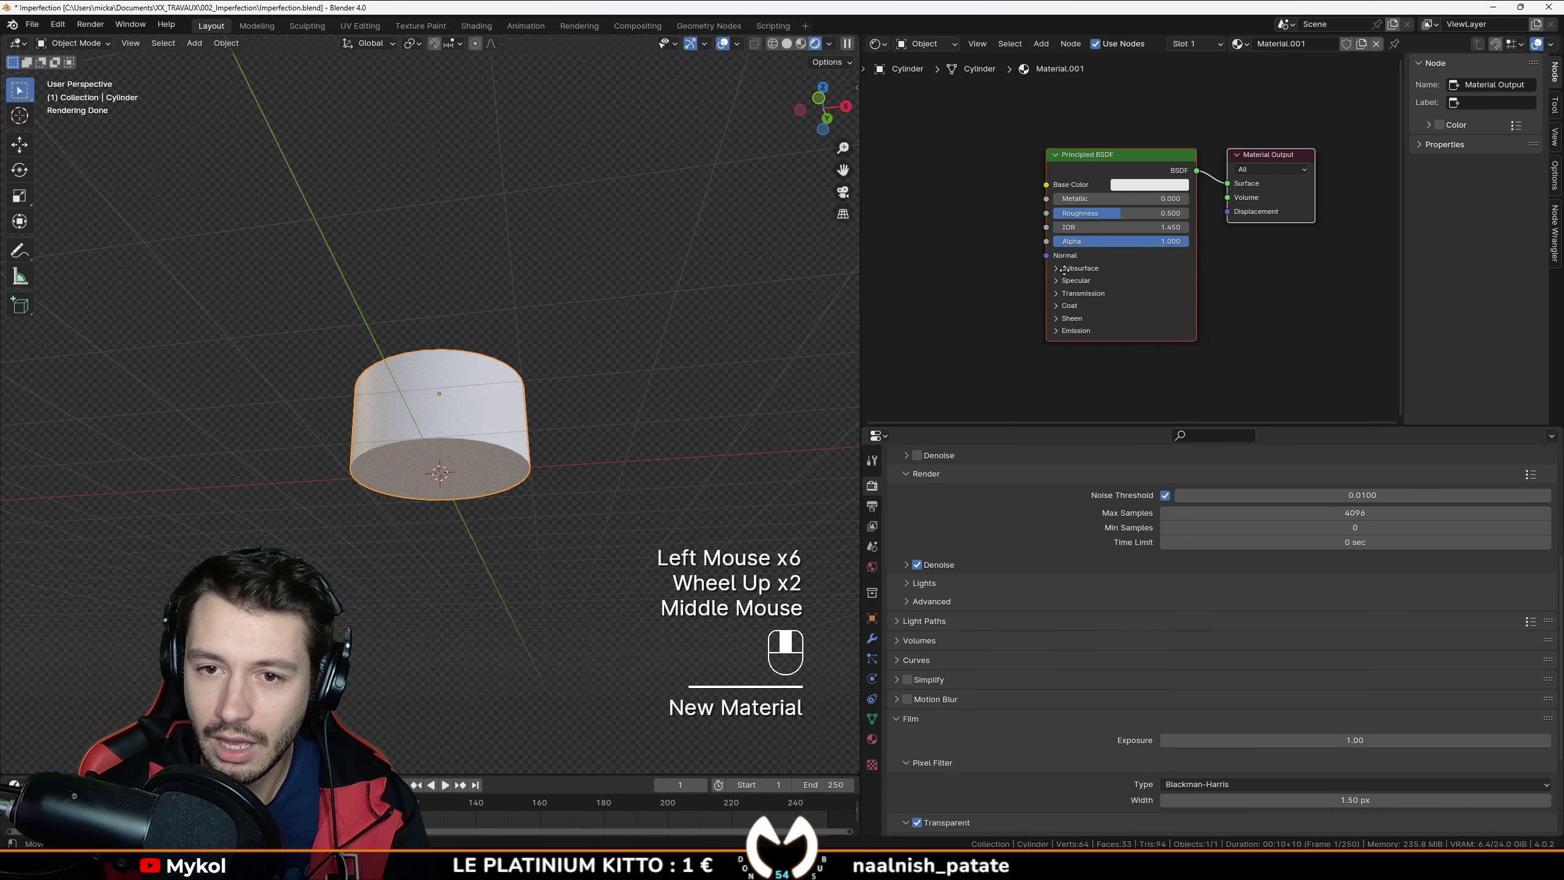
scroll(1126, 177, "up", 1)
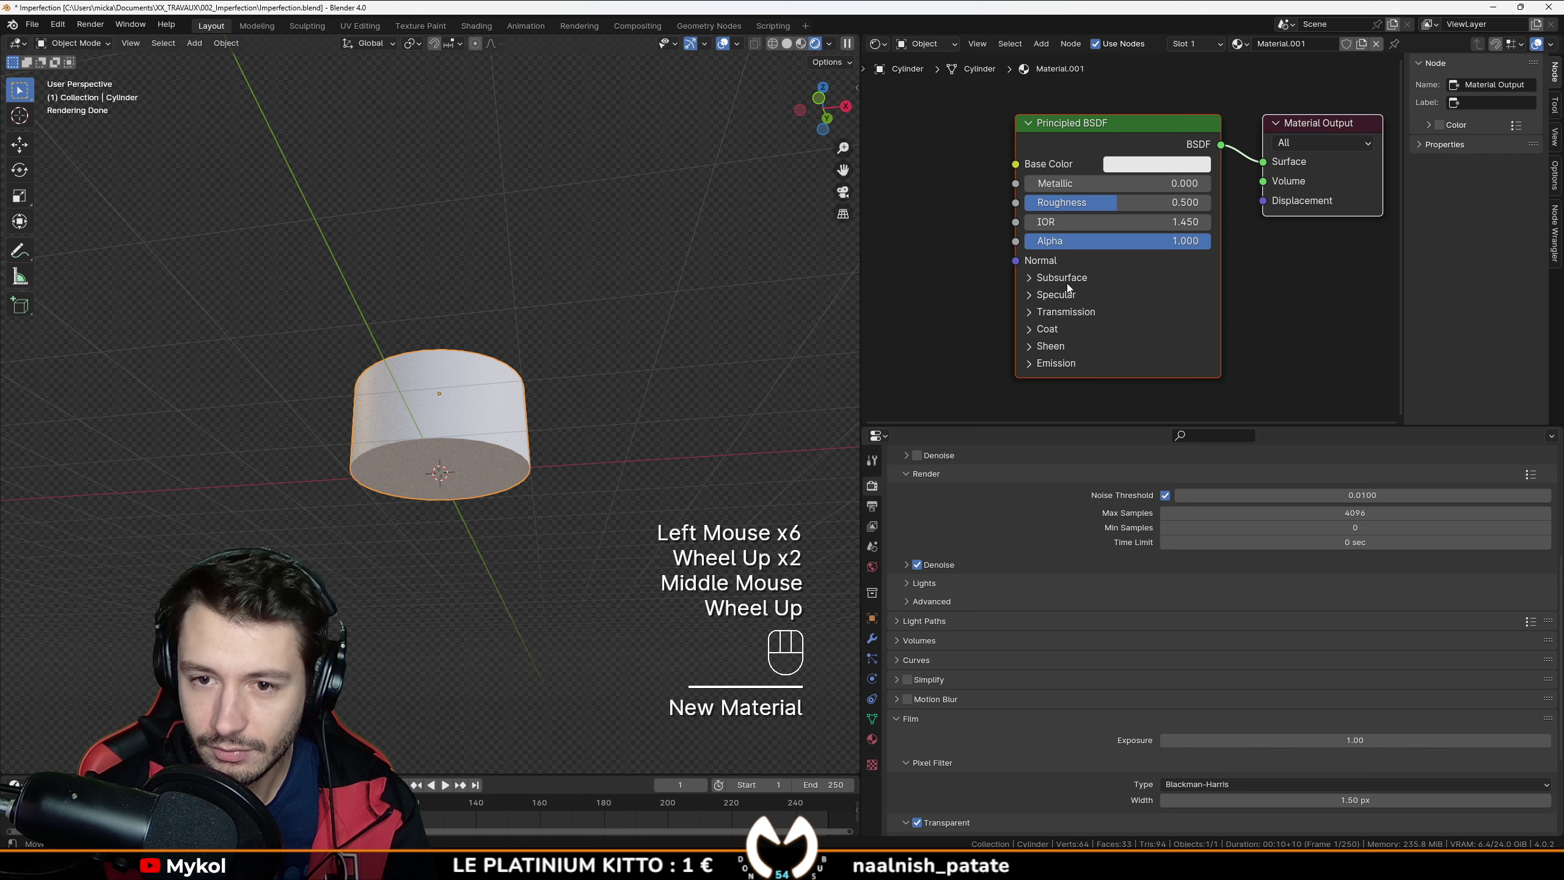
key("shift+a")
type("a")
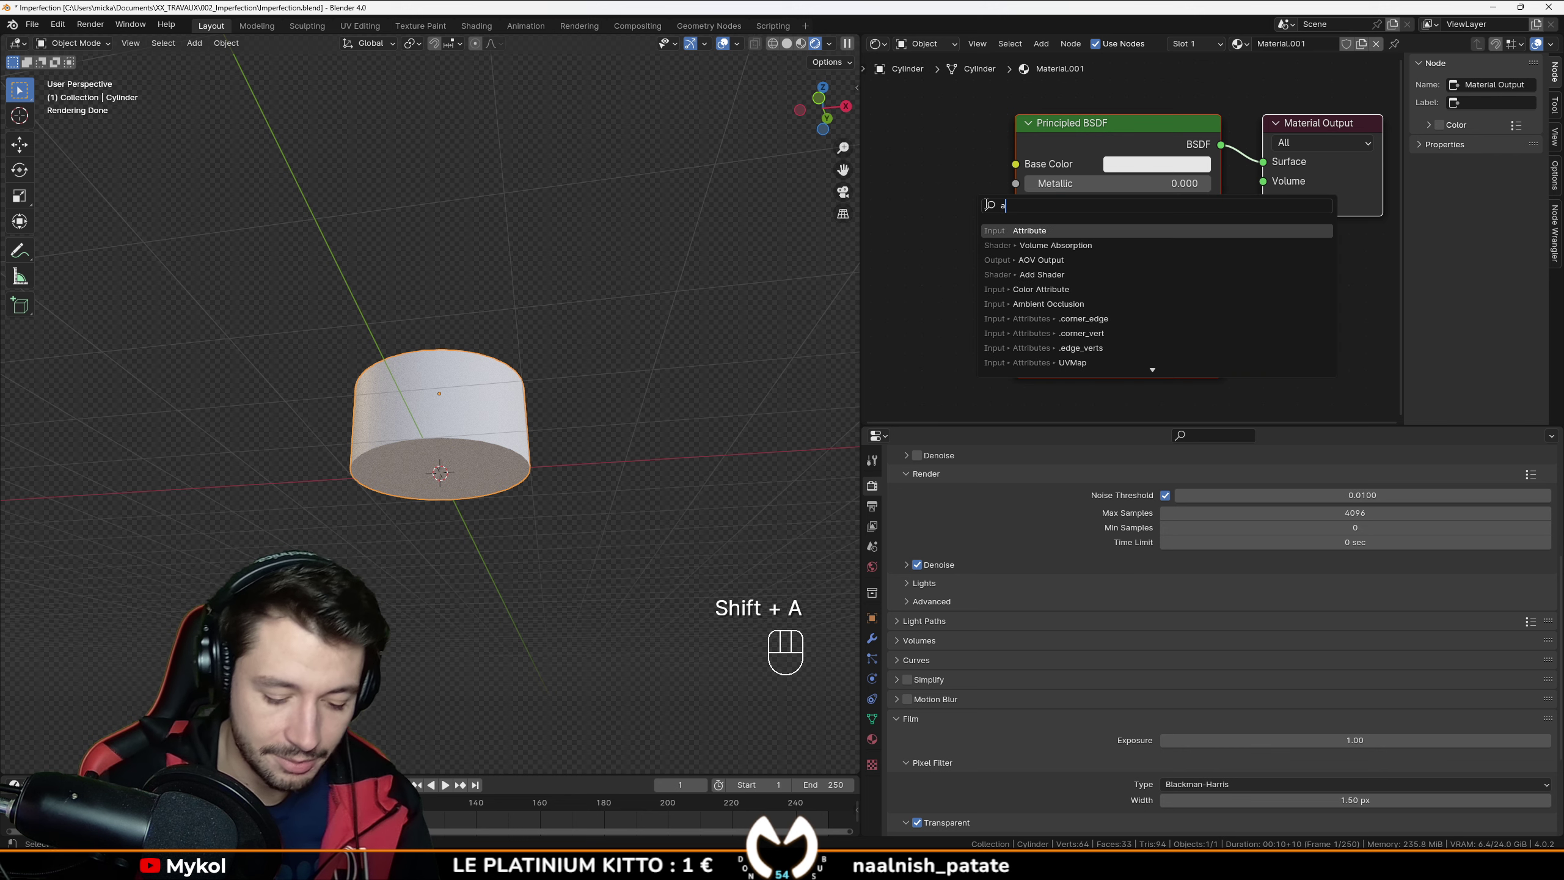
type("nis")
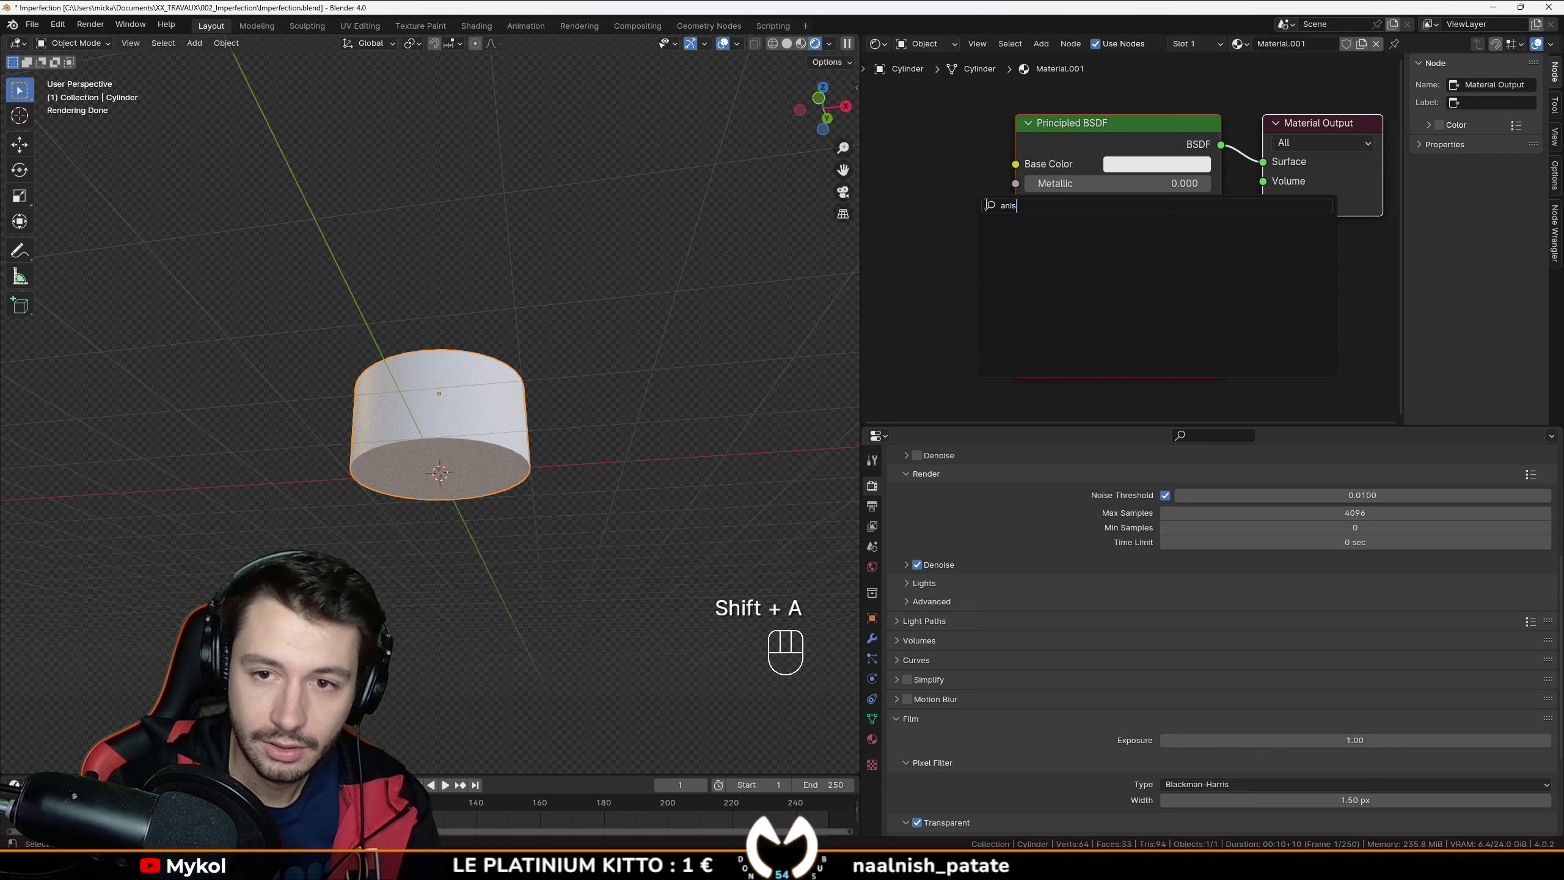
key("BackSpace")
key("BackSpace")
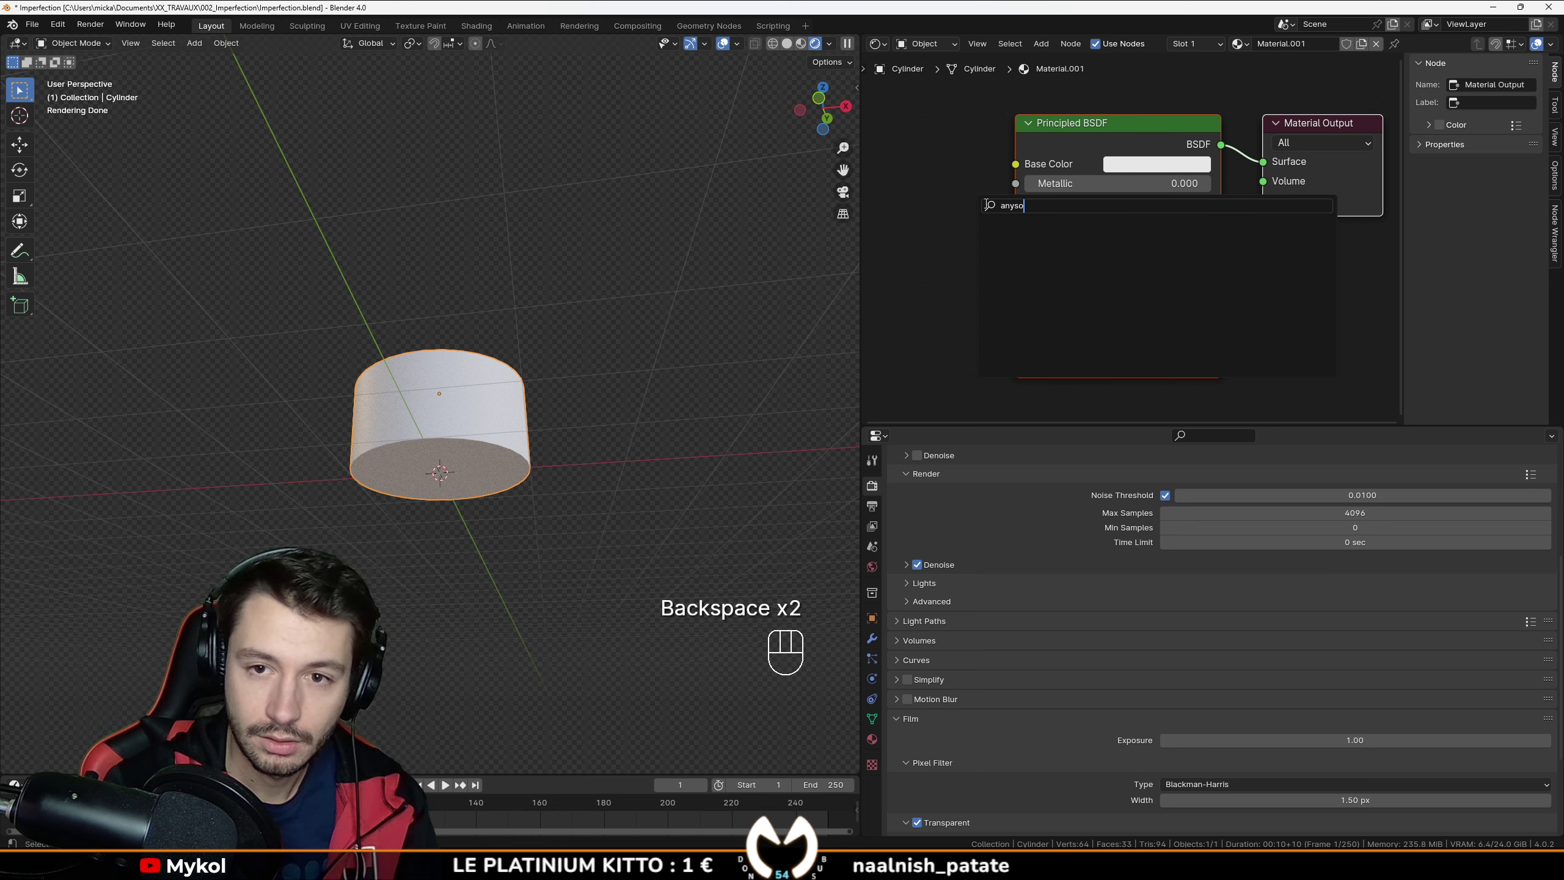
key("ctrl+BackSpace")
key("ctrl+BackSpace")
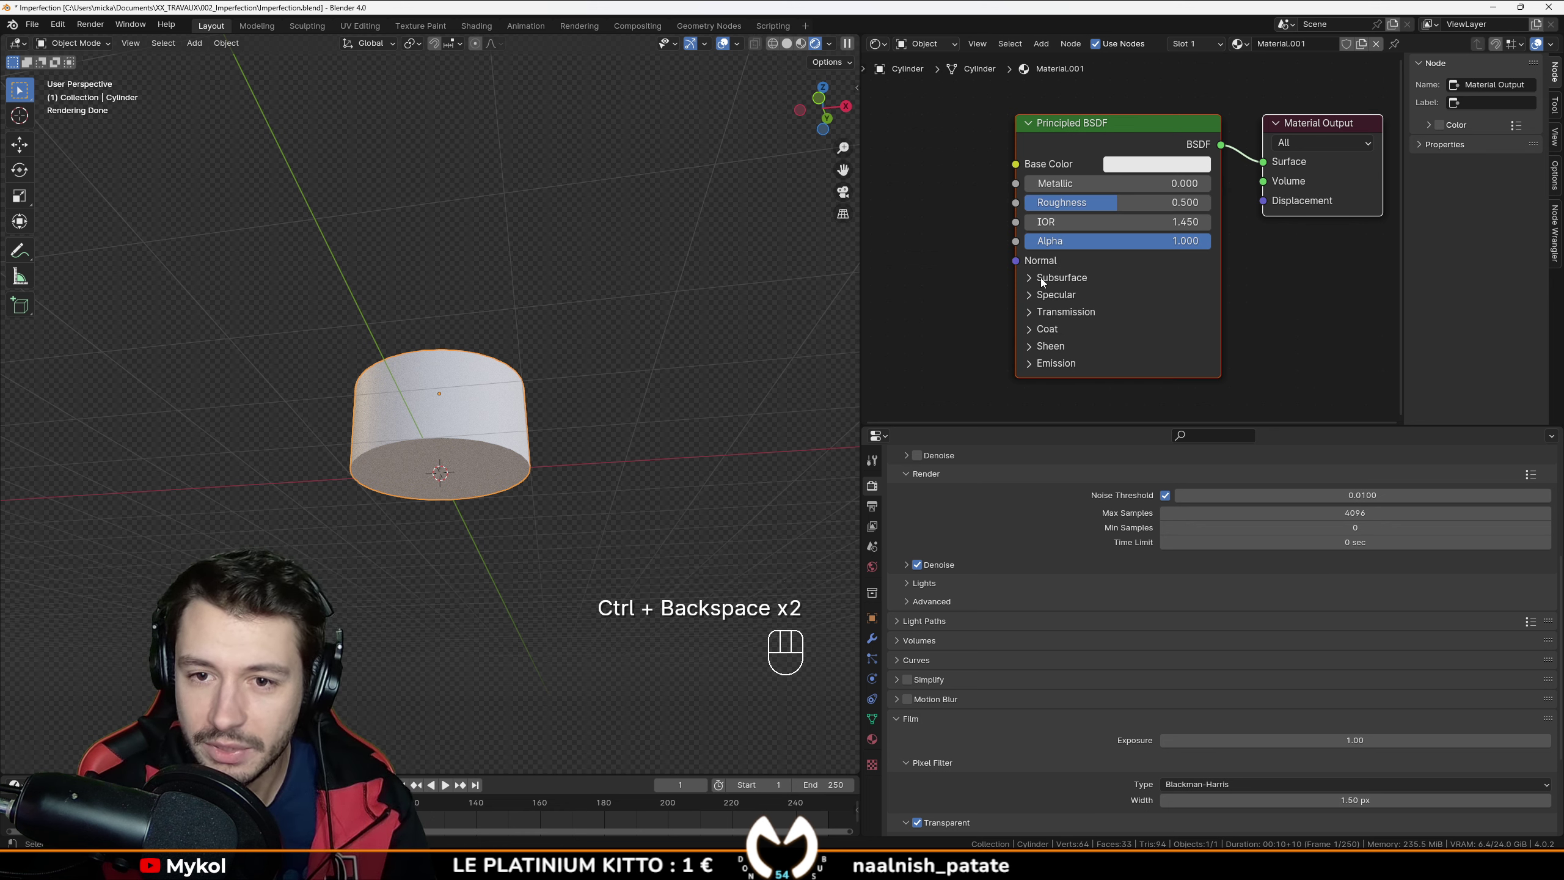
Step: Expand the Specular settings of the Principled BSDF node to expose its anisotropy parameters
left_click(1041, 278)
left_click(1049, 280)
left_click(1057, 294)
scroll(1039, 369, "down", 1)
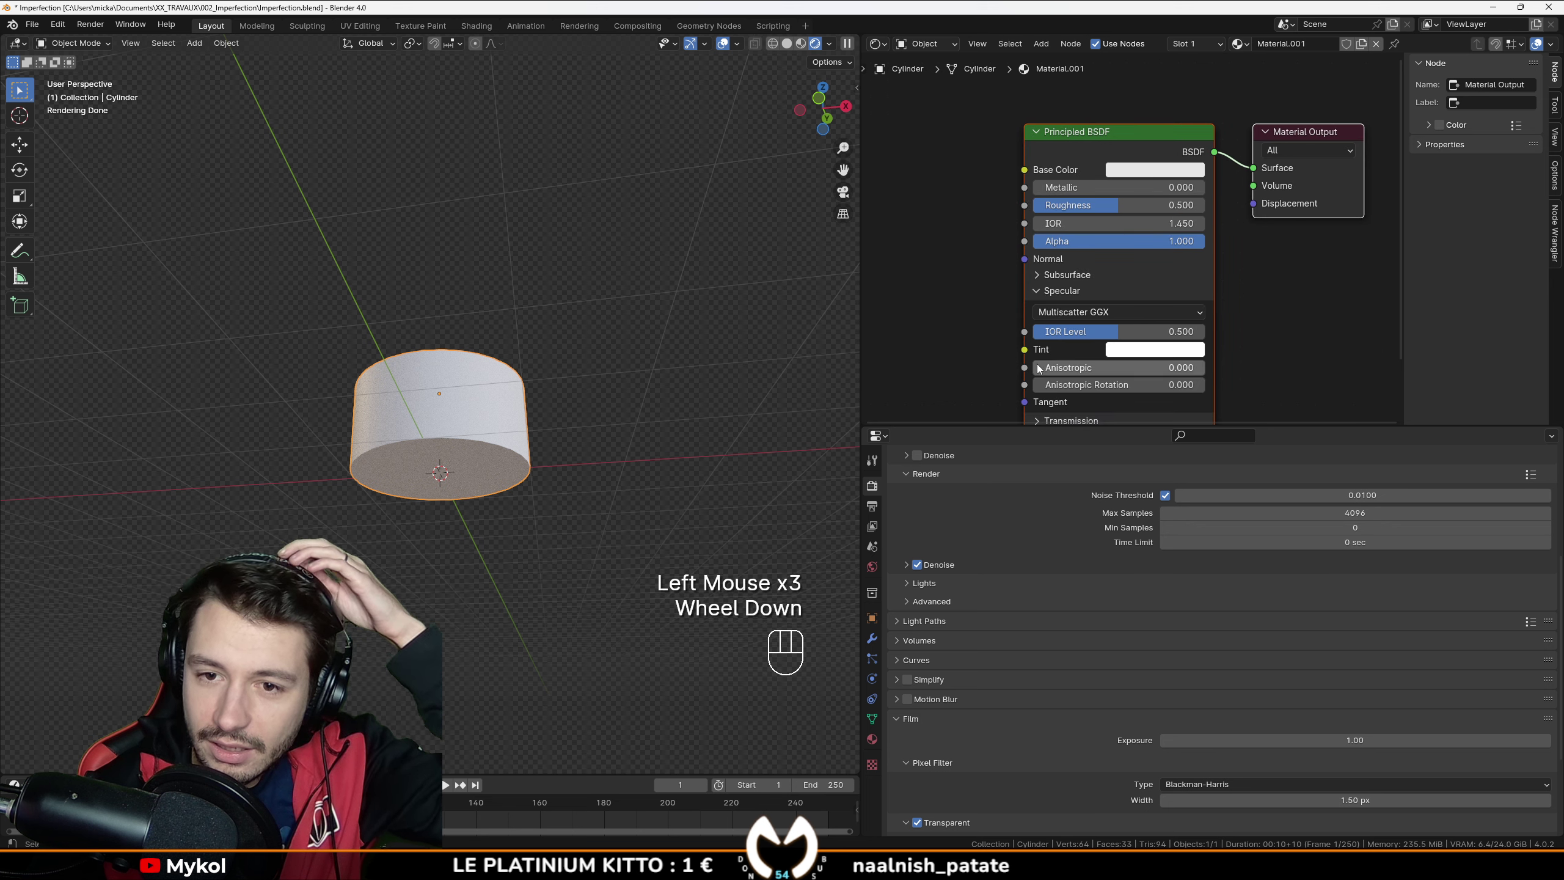
middle_click_drag(1038, 369, 1102, 195)
scroll(1015, 239, "down", 1)
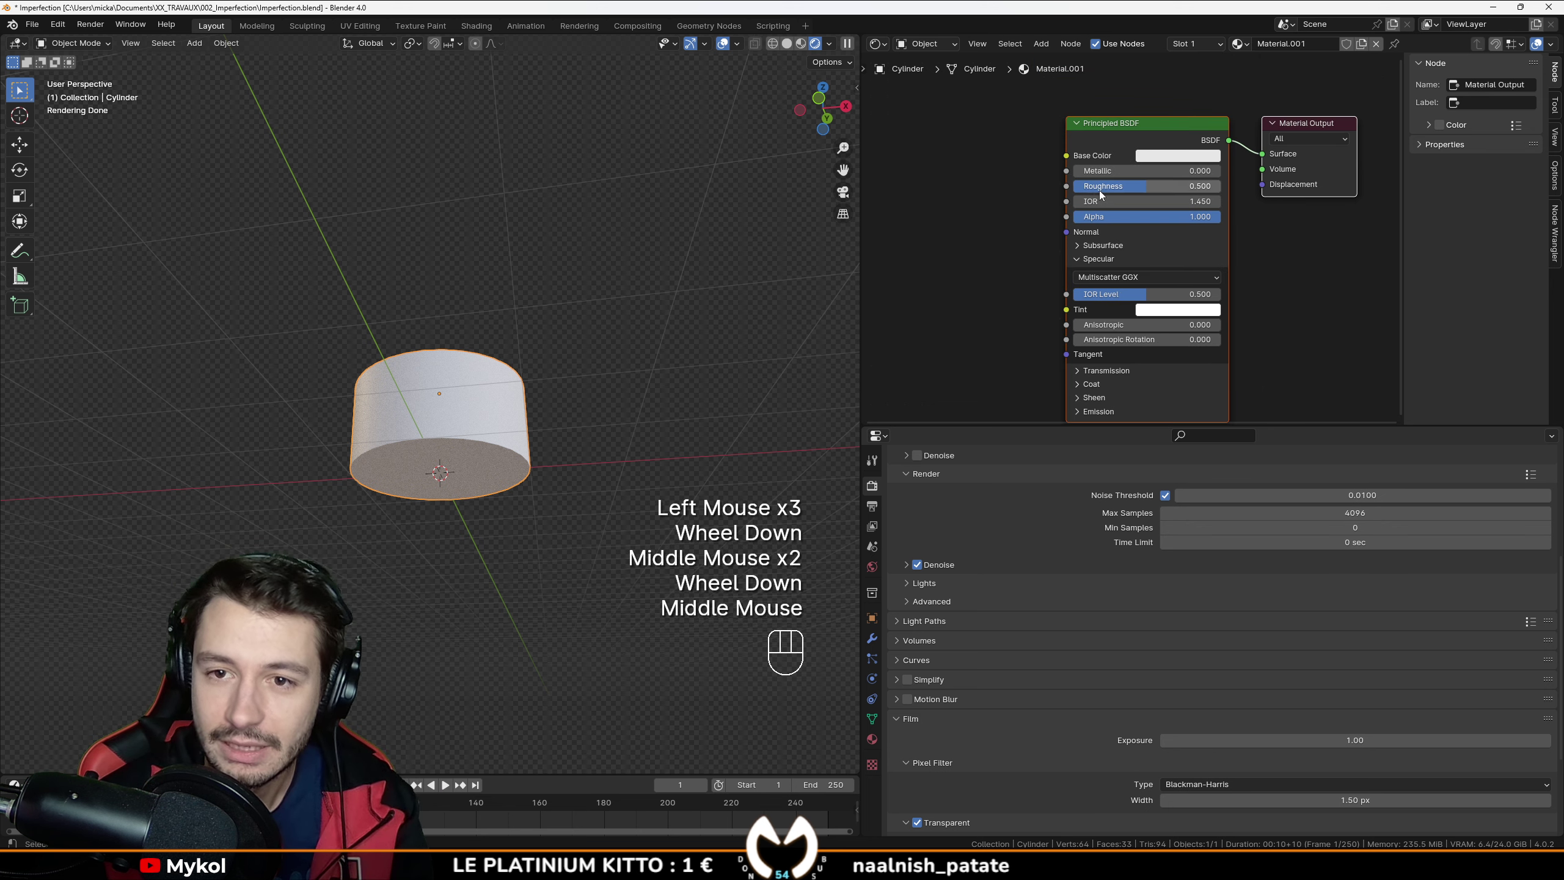
Step: Set the Principled BSDF's Metallic to 1.000 and its Roughness to 0.1
mouse_move(1102, 171)
left_mouse_down()
mouse_move(1207, 171)
mouse_move(1087, 187)
left_mouse_up()
left_click(1170, 185)
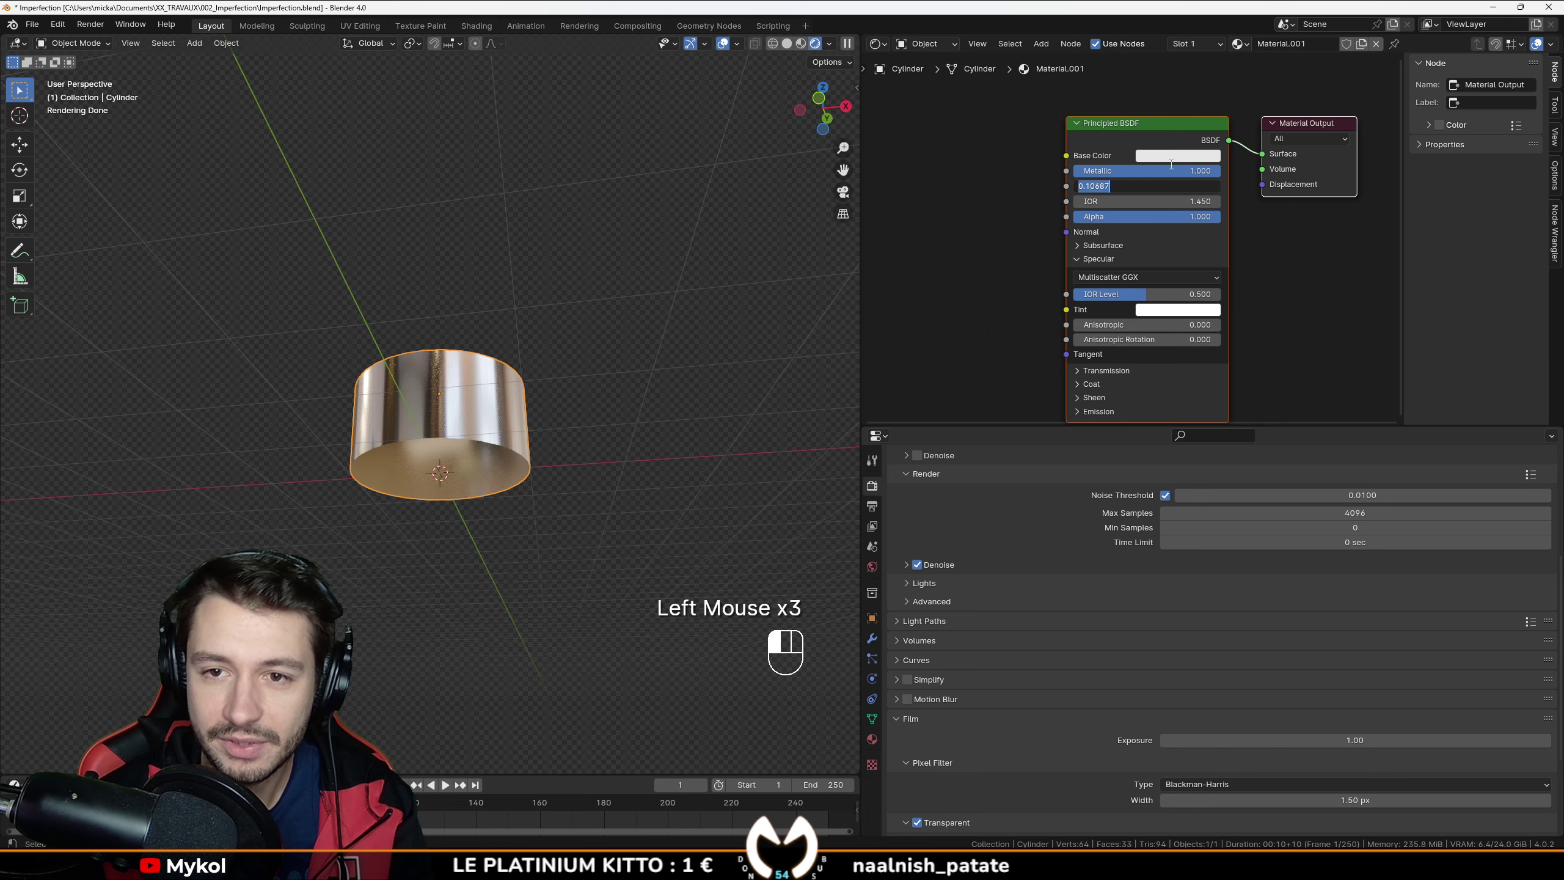
type("0.1")
key("Return")
Step: Set the Principled BSDF's Anisotropic value to 1.000 and check the reflections inside the cylinder
middle_click_drag(401, 477, 427, 414)
scroll(426, 414, "up", 3)
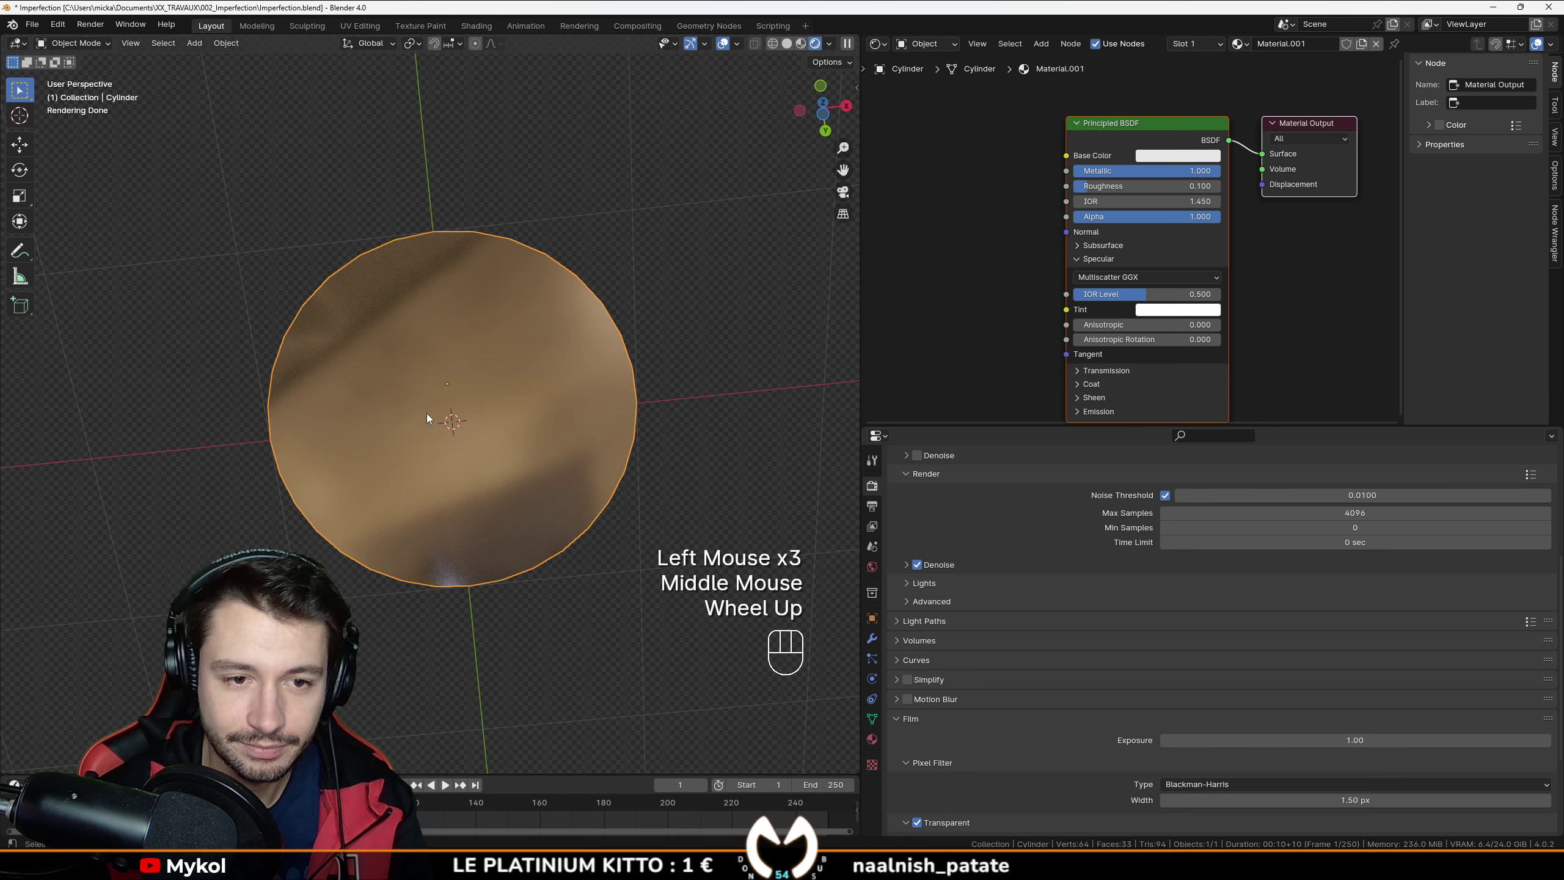
left_click_drag(1136, 324, 1225, 324)
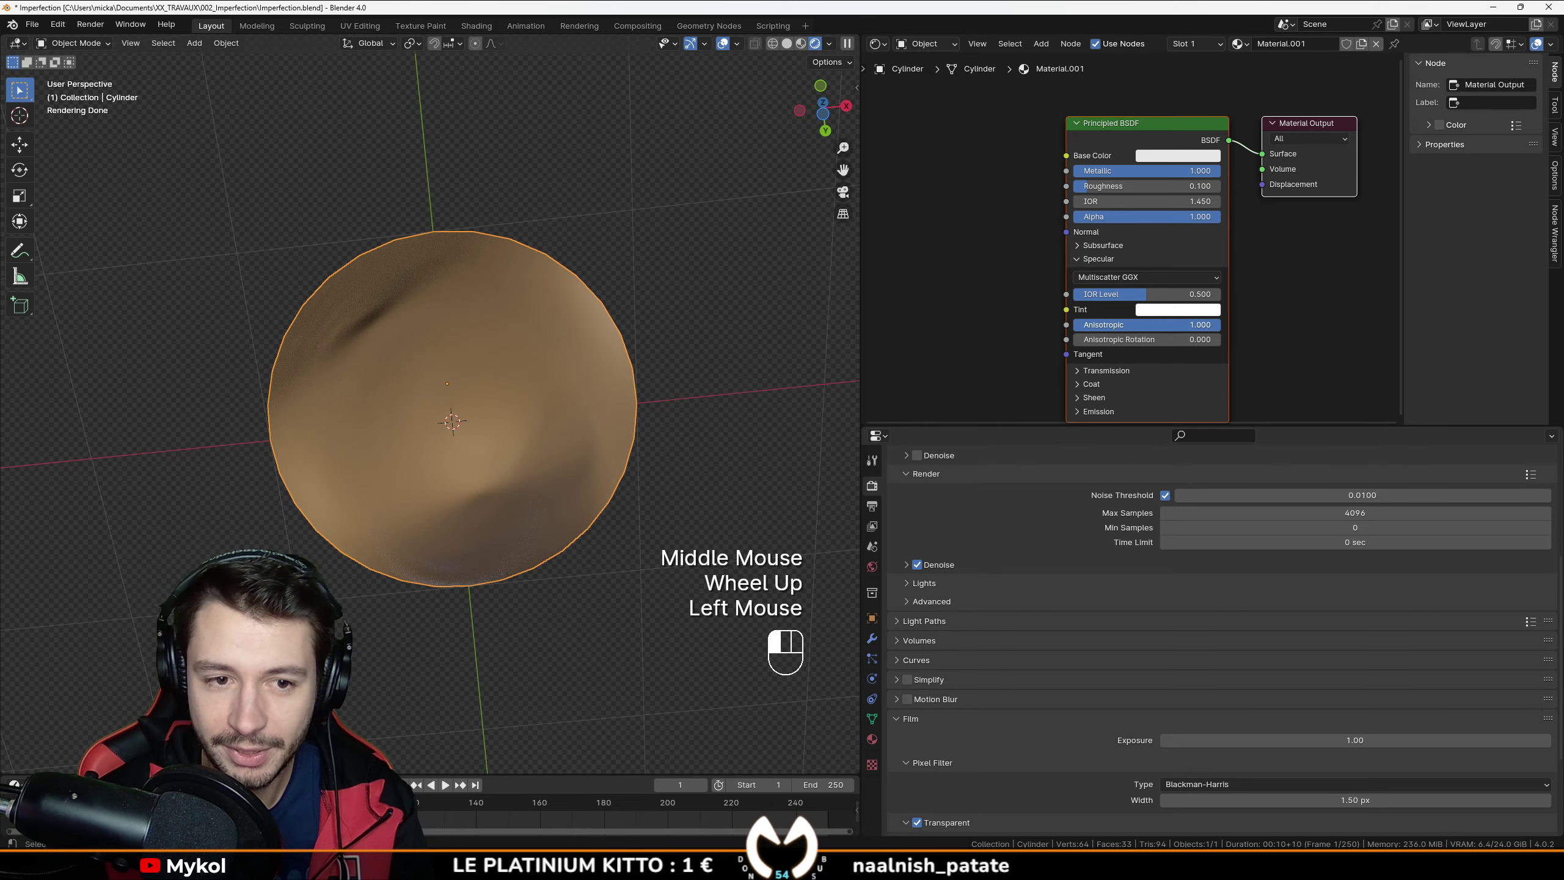
middle_click_drag(468, 431, 521, 600)
scroll(484, 475, "up", 4)
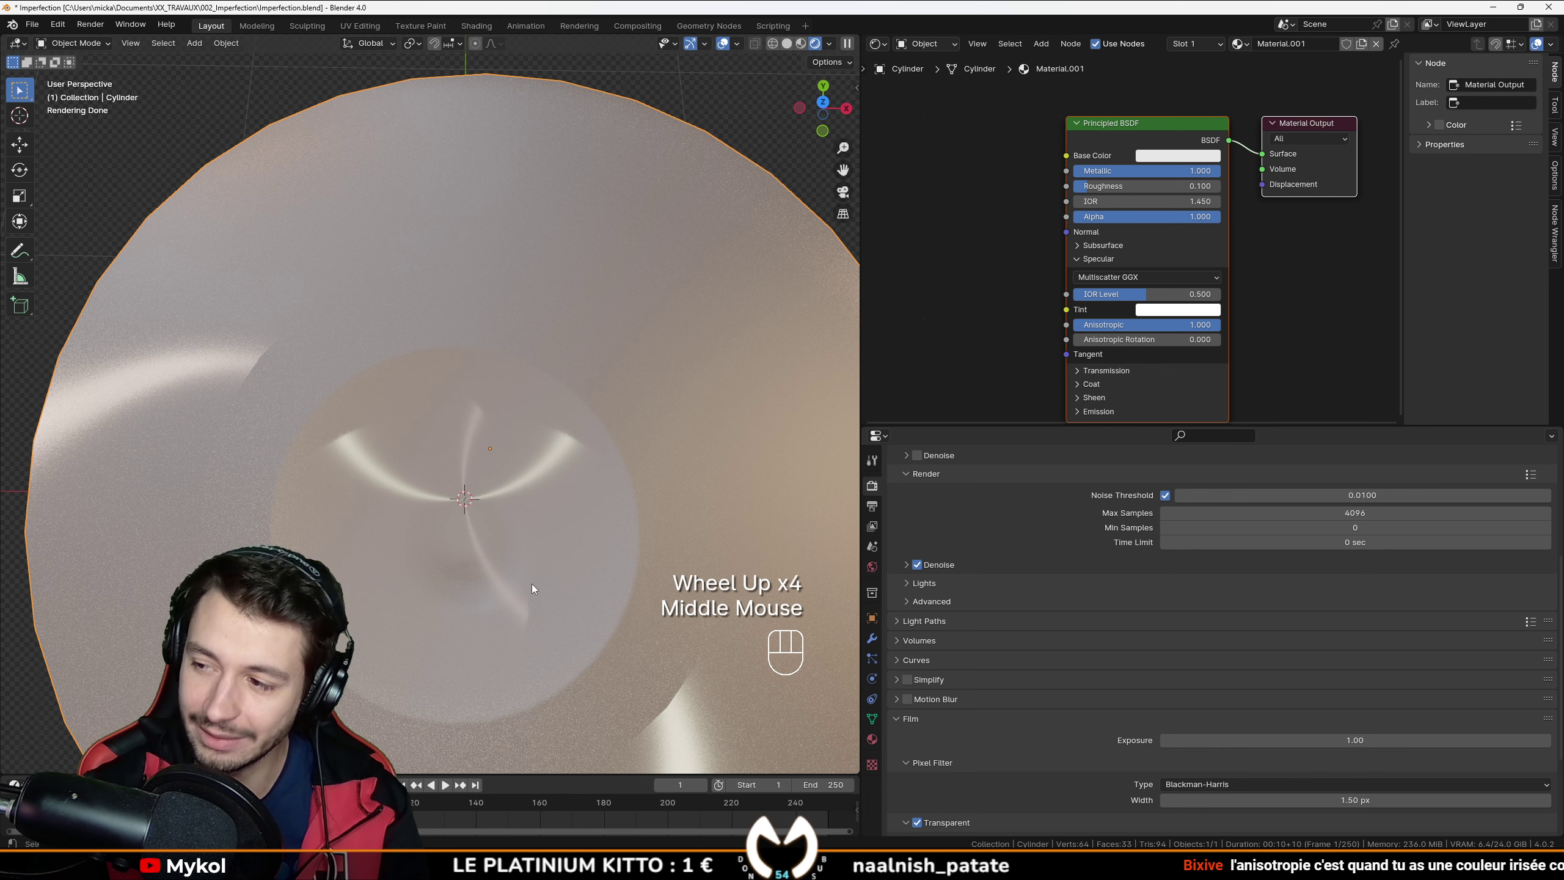
Step: Set the Anisotropic Rotation to 0.45 and check the reflections on the cylinder's base
left_click_drag(1127, 342, 1165, 342)
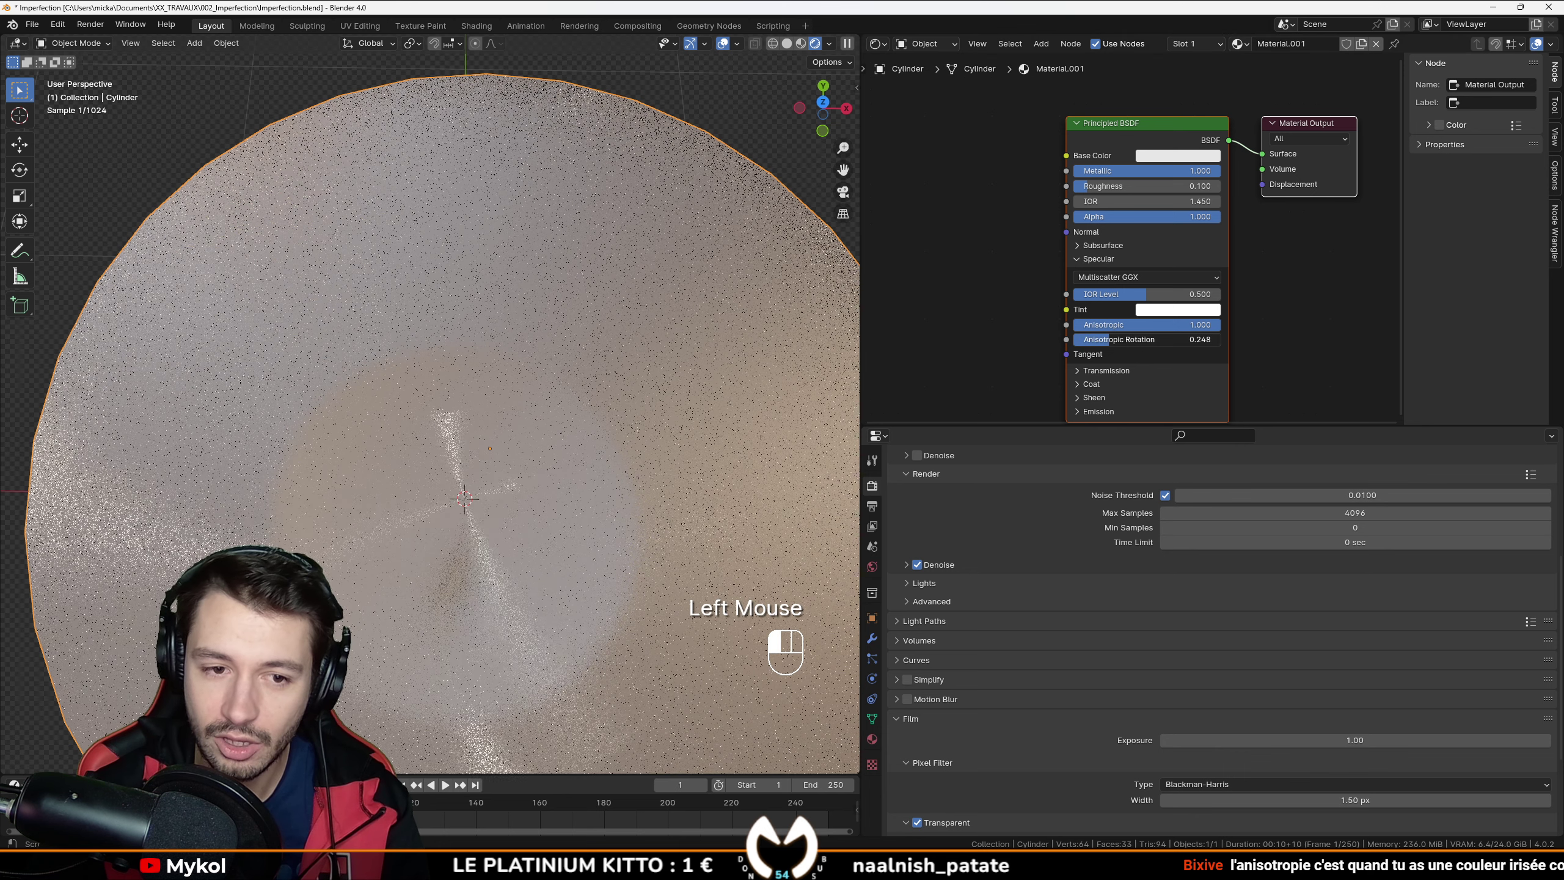
left_click(1111, 340)
type("45")
key("Return")
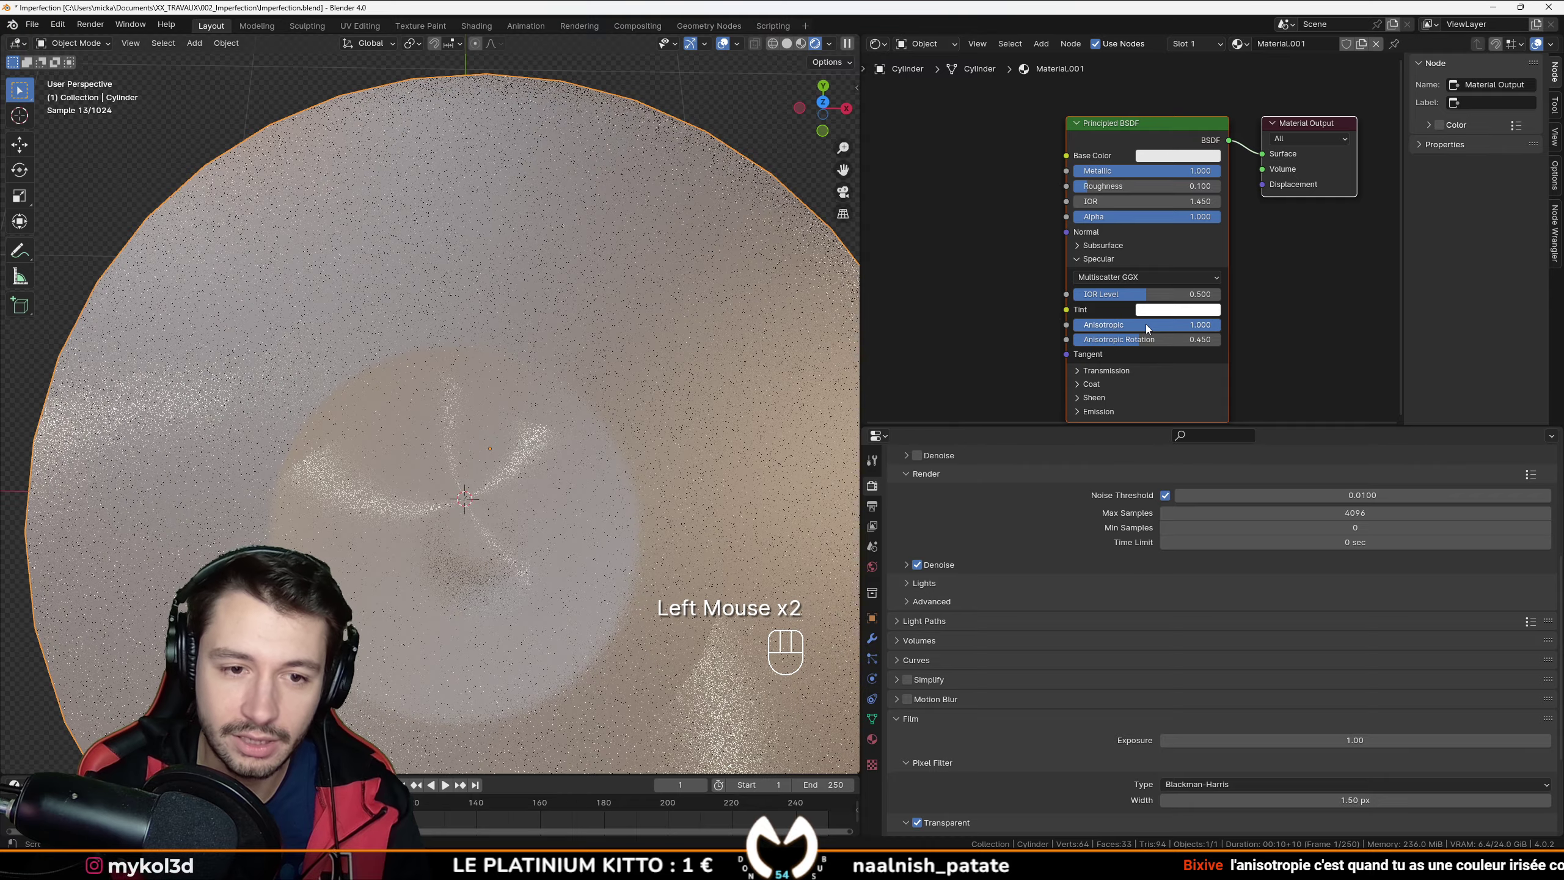
middle_click_drag(461, 559, 484, 530)
scroll(474, 499, "down", 1)
scroll(501, 402, "down", 1)
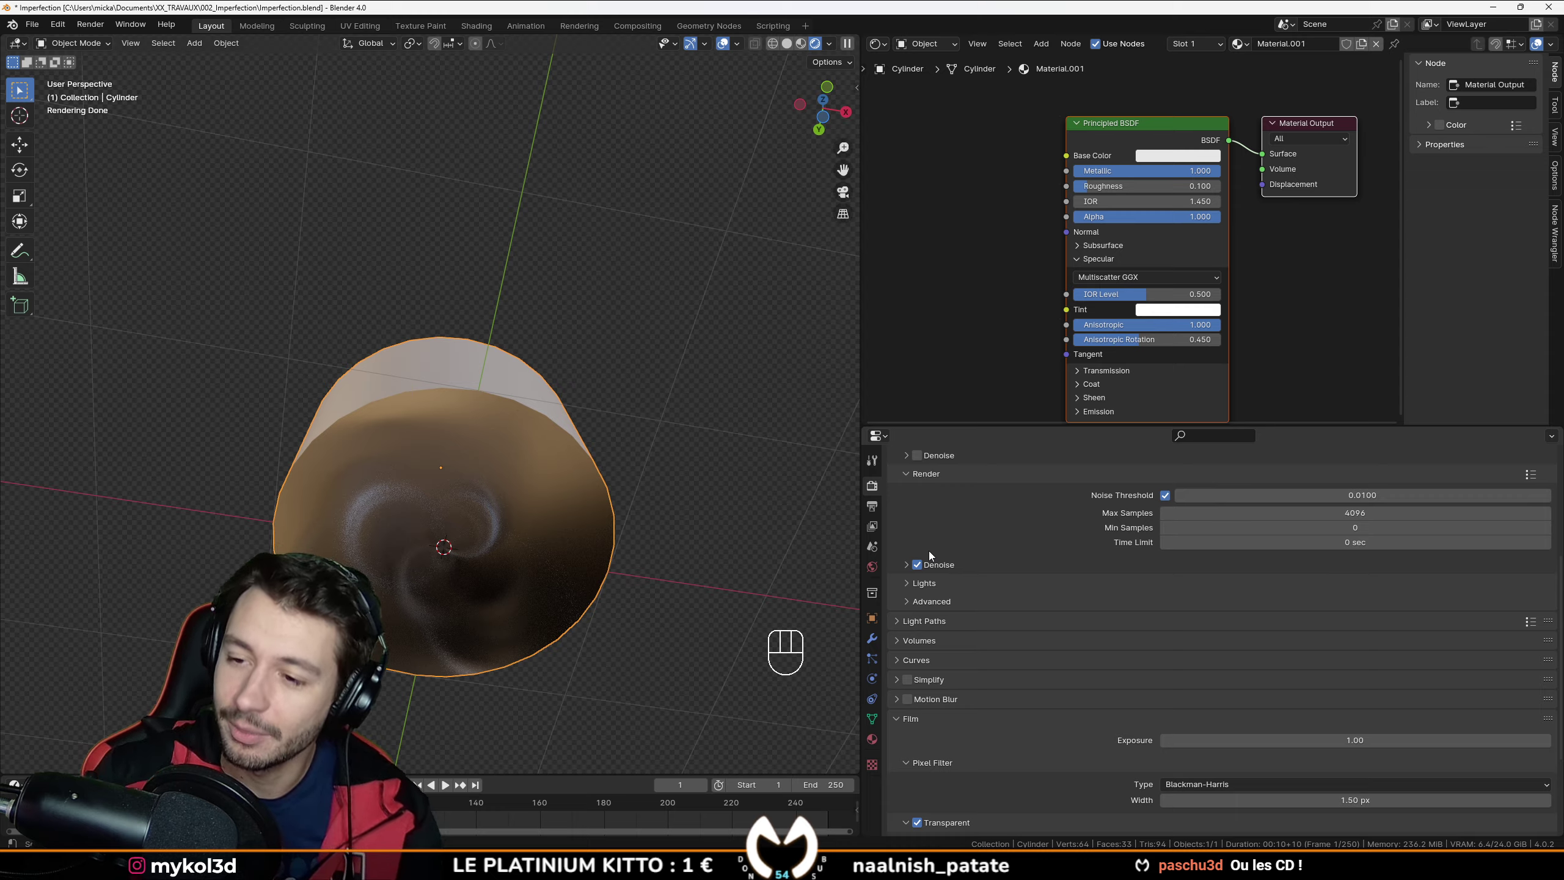
Step: Raise the Anisotropic Rotation to about 0.78 and check the reflections on the cylinder's walls
middle_click_drag(736, 520, 528, 544)
scroll(457, 360, "up", 1)
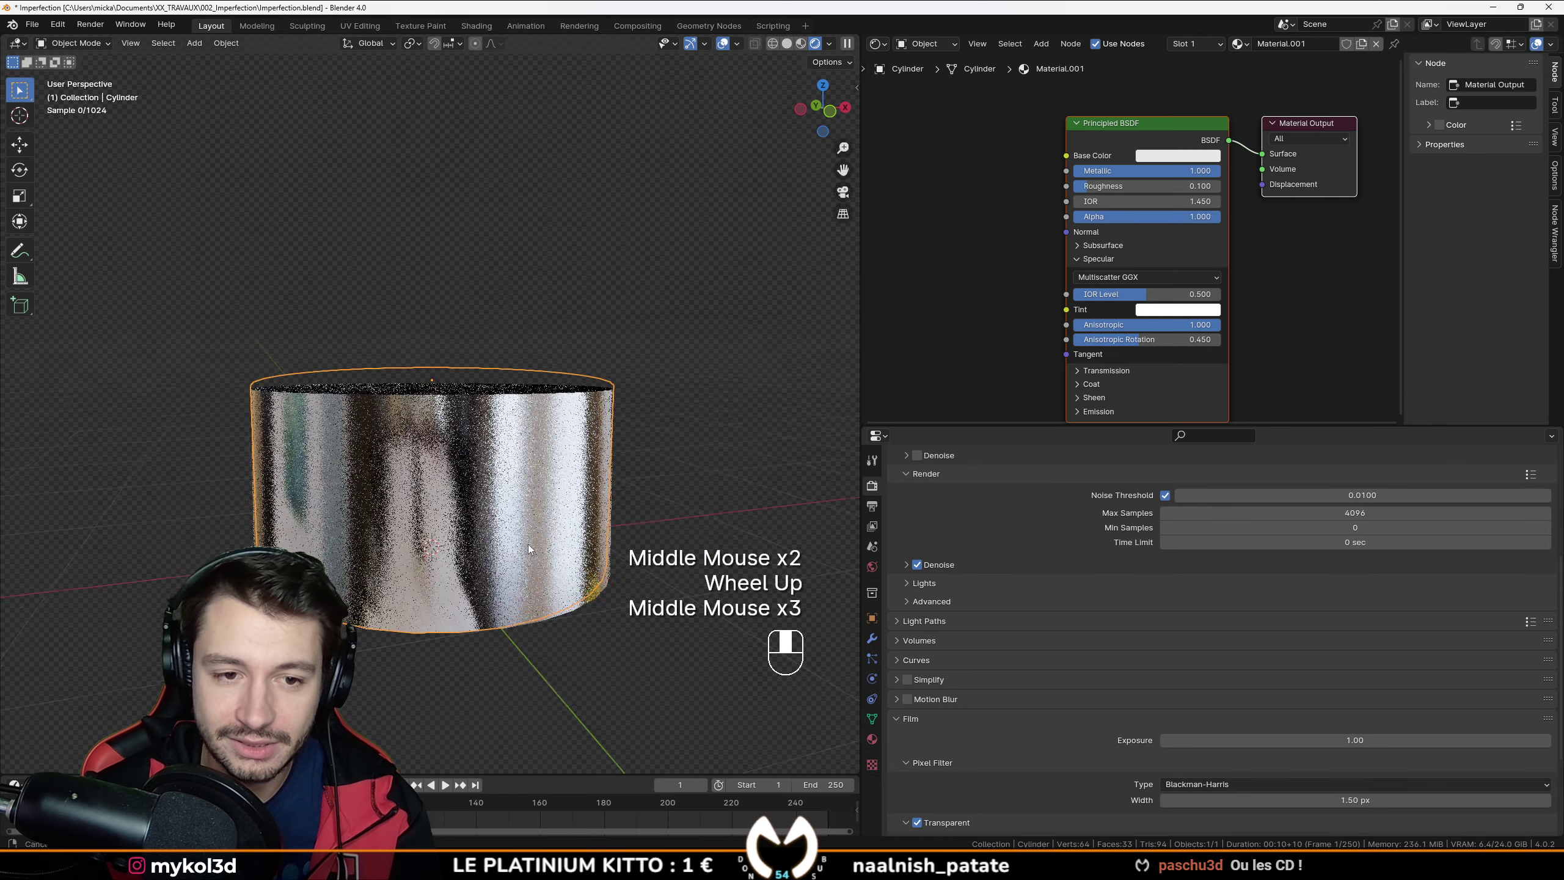
left_click_drag(1154, 343, 1189, 341)
scroll(509, 489, "up", 1)
middle_click_drag(480, 400, 534, 472)
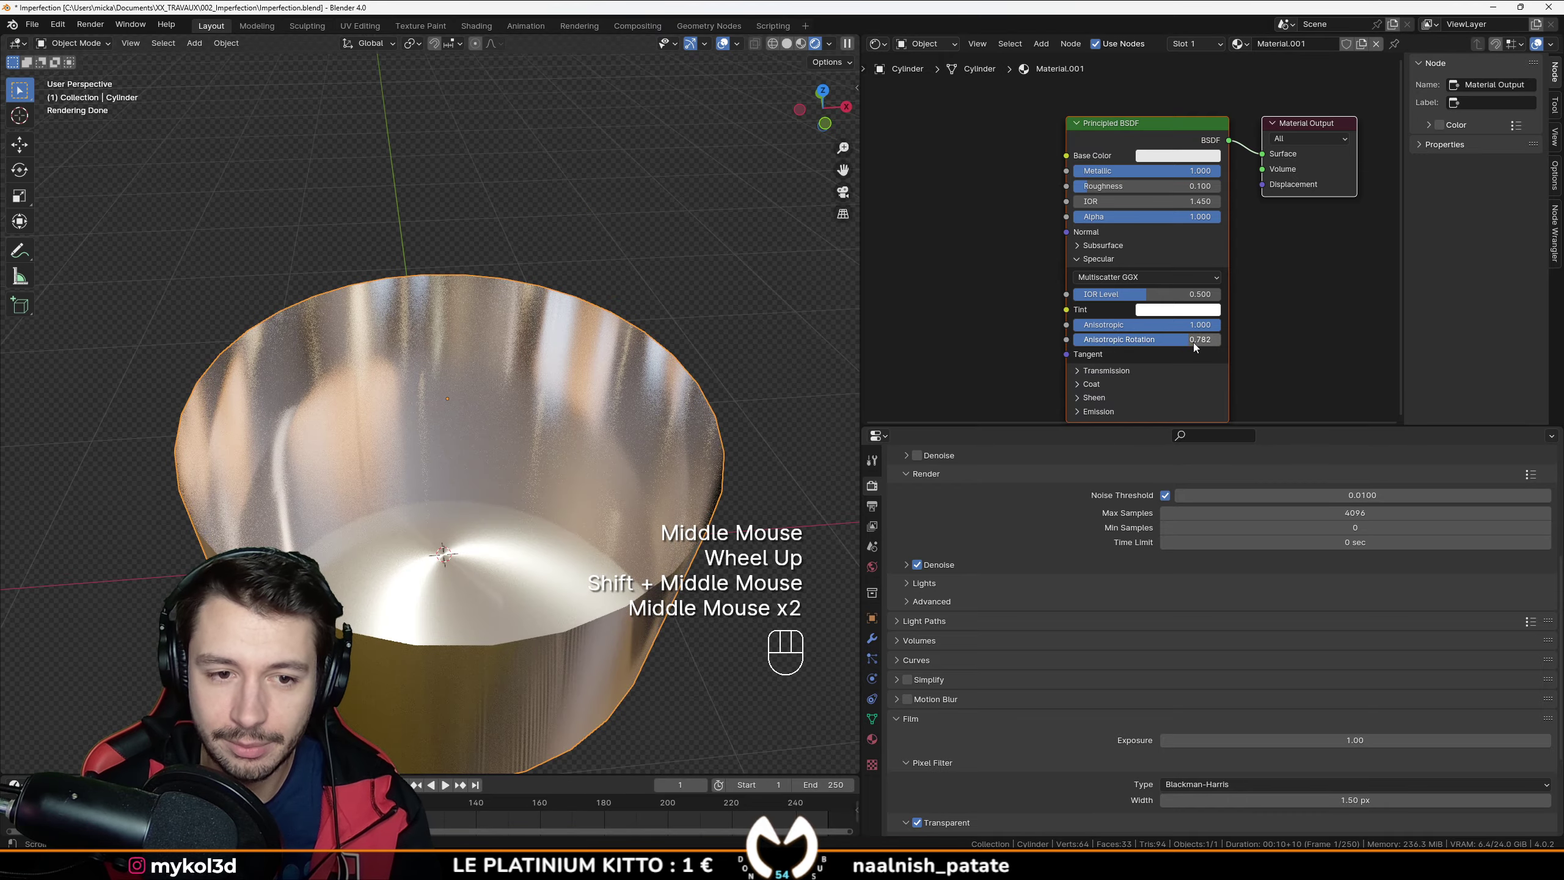
Step: Set the Anisotropic Rotation back to 0.000 and view the inside of the cylinder
left_click_drag(1192, 342, 1075, 342)
middle_click_drag(441, 555, 436, 630)
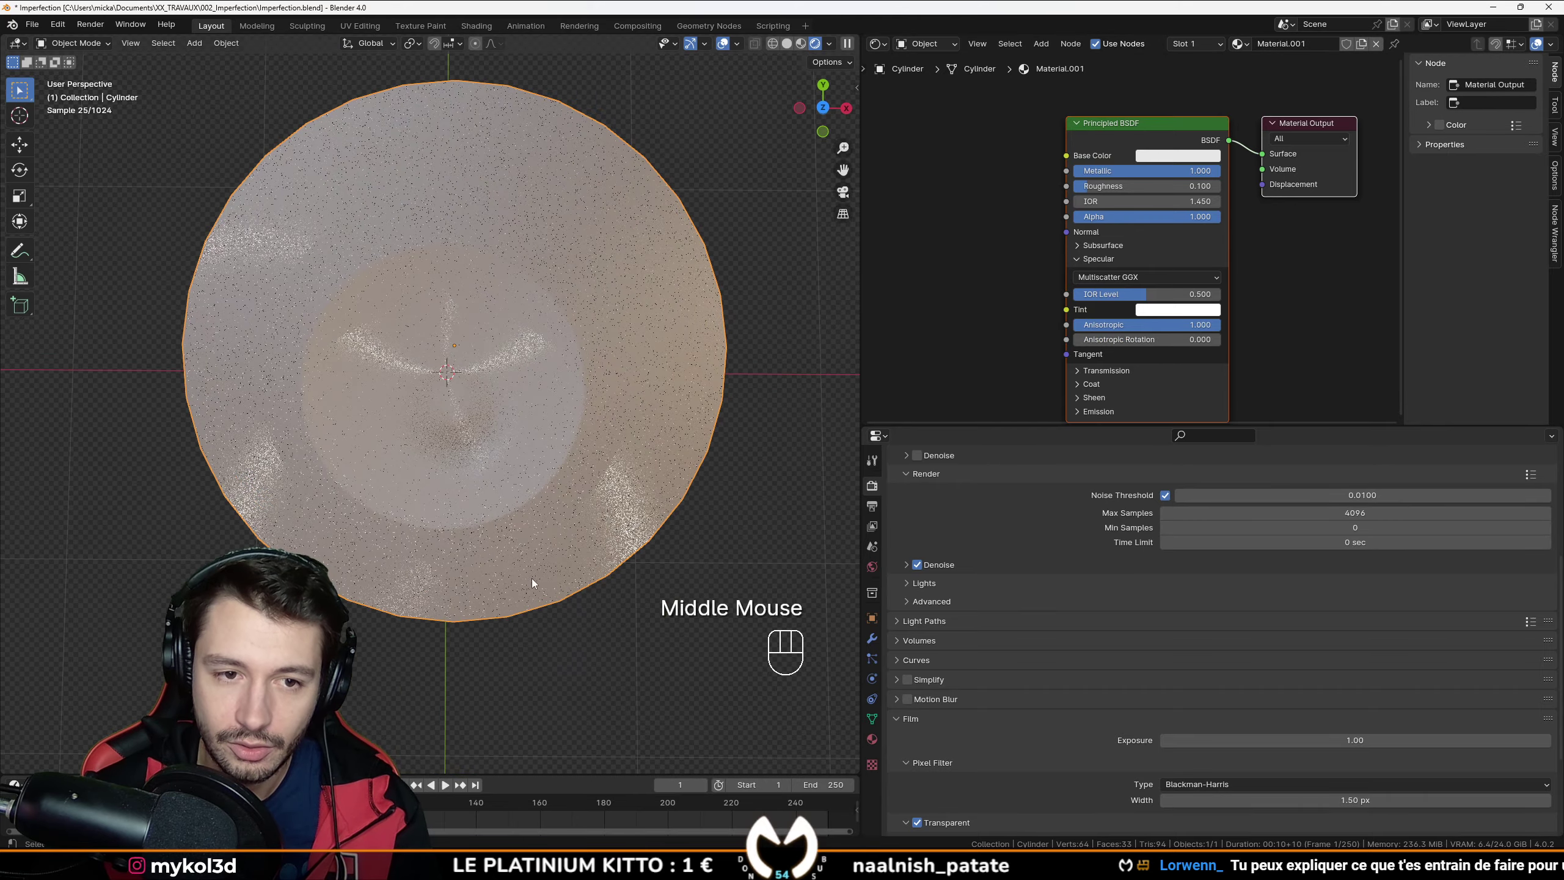
middle_click_drag(578, 493, 572, 366)
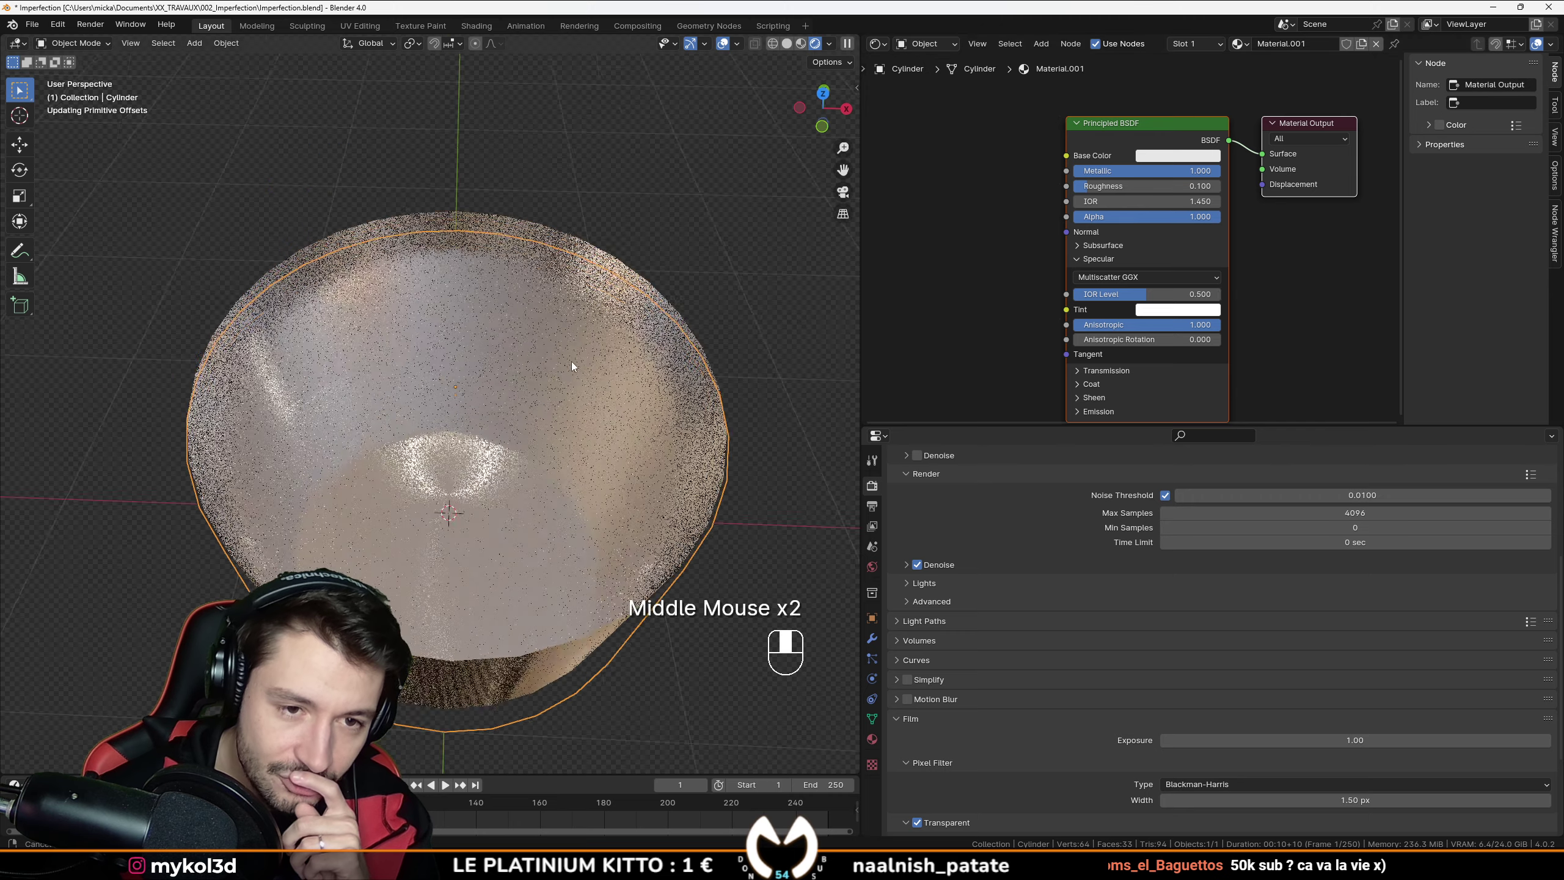
Step: Examine the cylinder's mesh from several angles in Solid shading, using Edit Mode with edge selection, and return to Object Mode
scroll(572, 366, "down", 5)
left_click(787, 44)
key("KP_1")
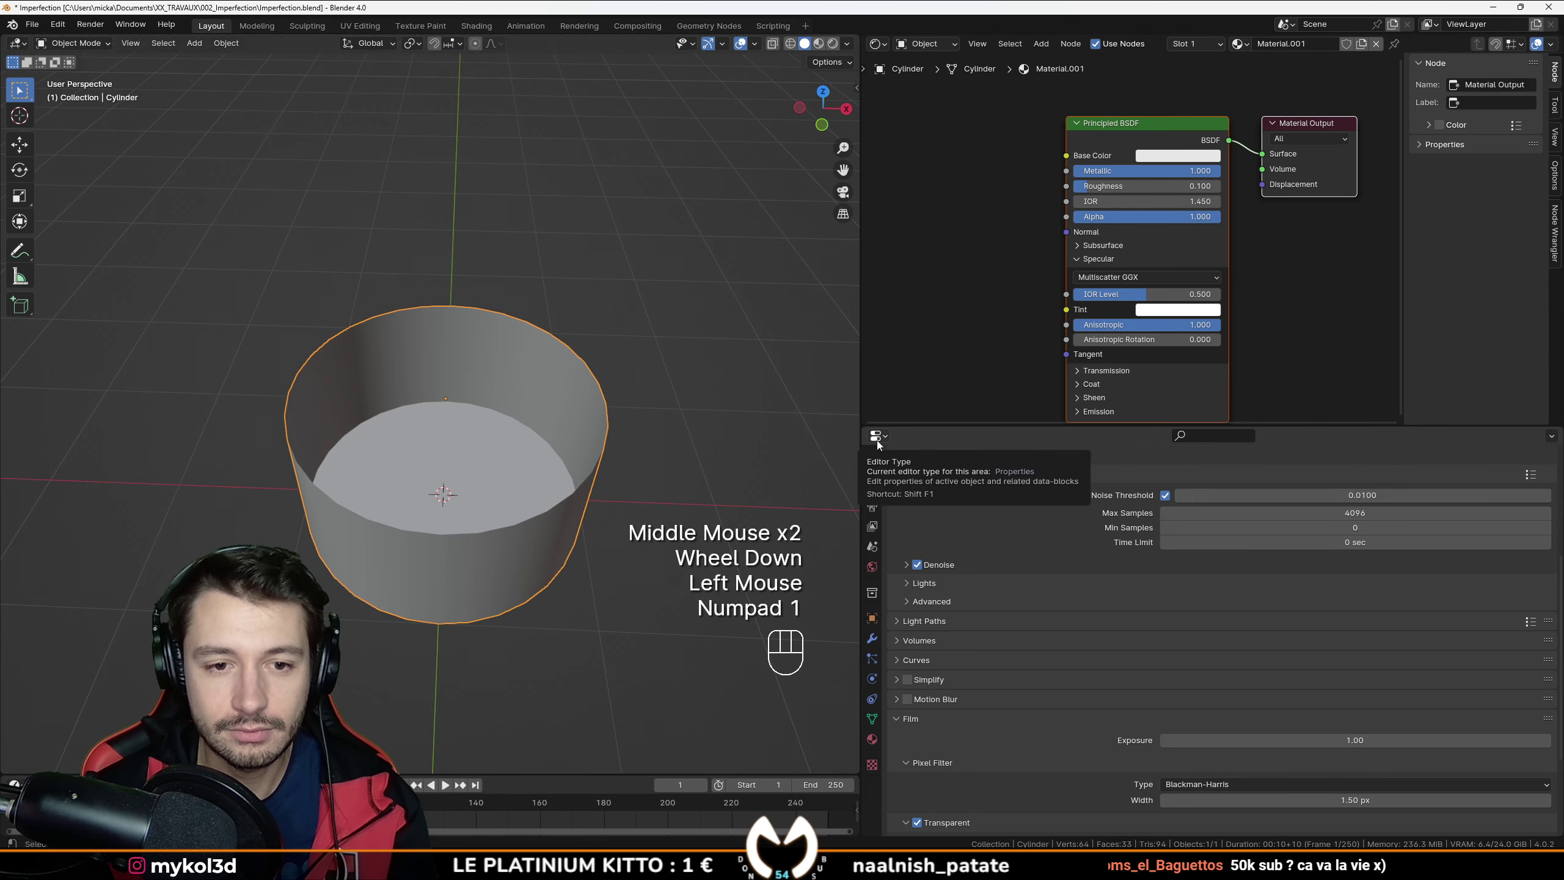
key("KP_1")
scroll(655, 338, "up", 3)
middle_click_drag(655, 338, 554, 382, "shift")
middle_click_drag(555, 382, 524, 530)
key("Tab")
middle_click_drag(211, 76, 195, 107, "shift")
left_click(137, 44)
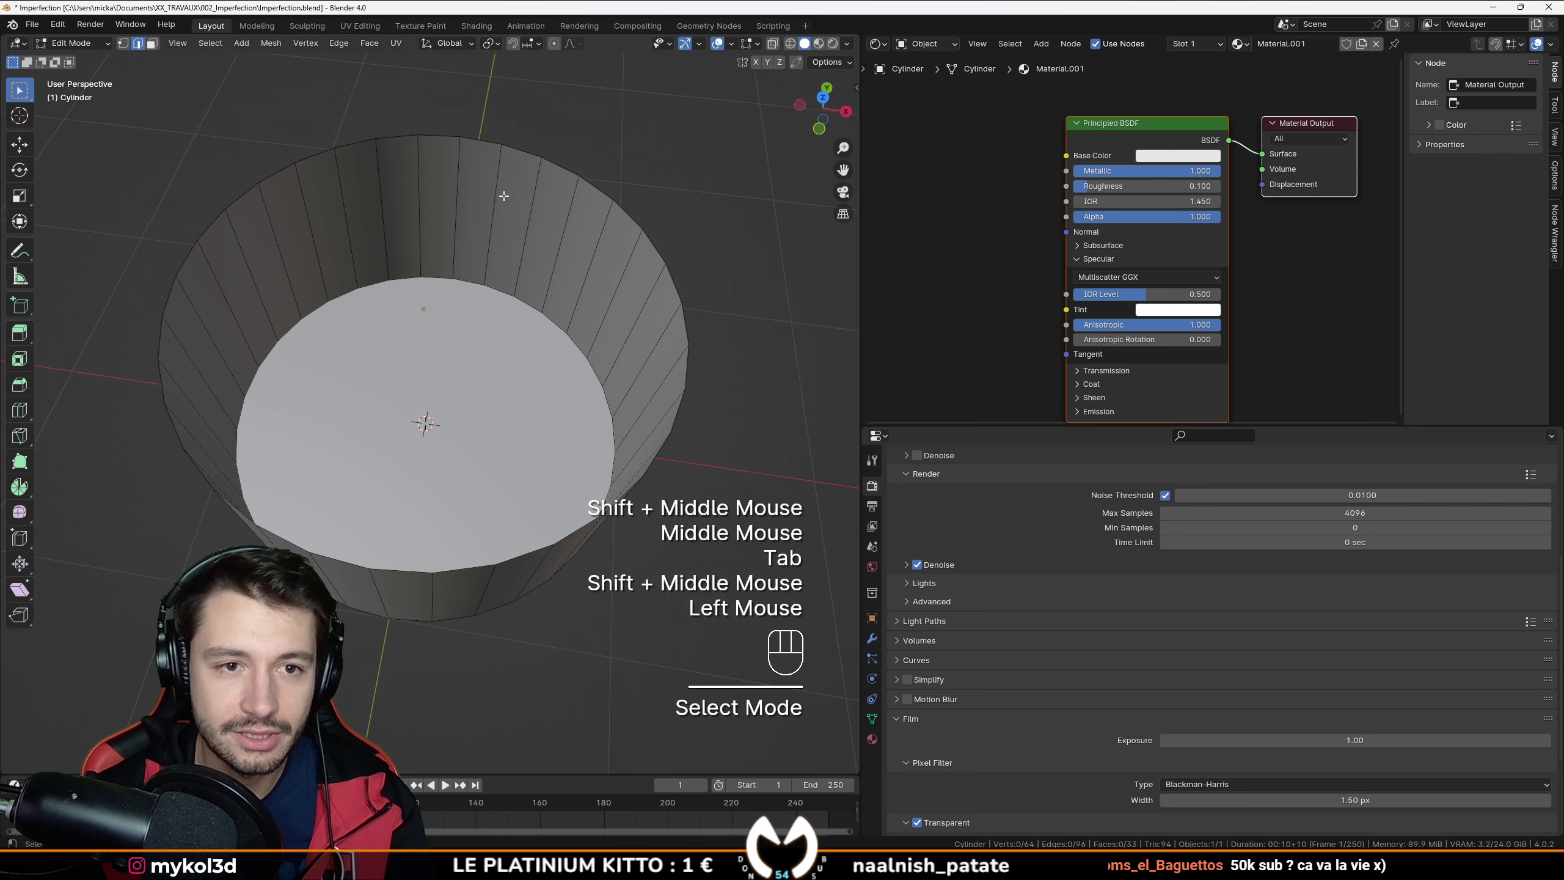
middle_click_drag(598, 435, 656, 385)
scroll(532, 449, "down", 3)
mouse_move(533, 437)
middle_mouse_down()
mouse_move(539, 345)
mouse_move(537, 426)
middle_mouse_up()
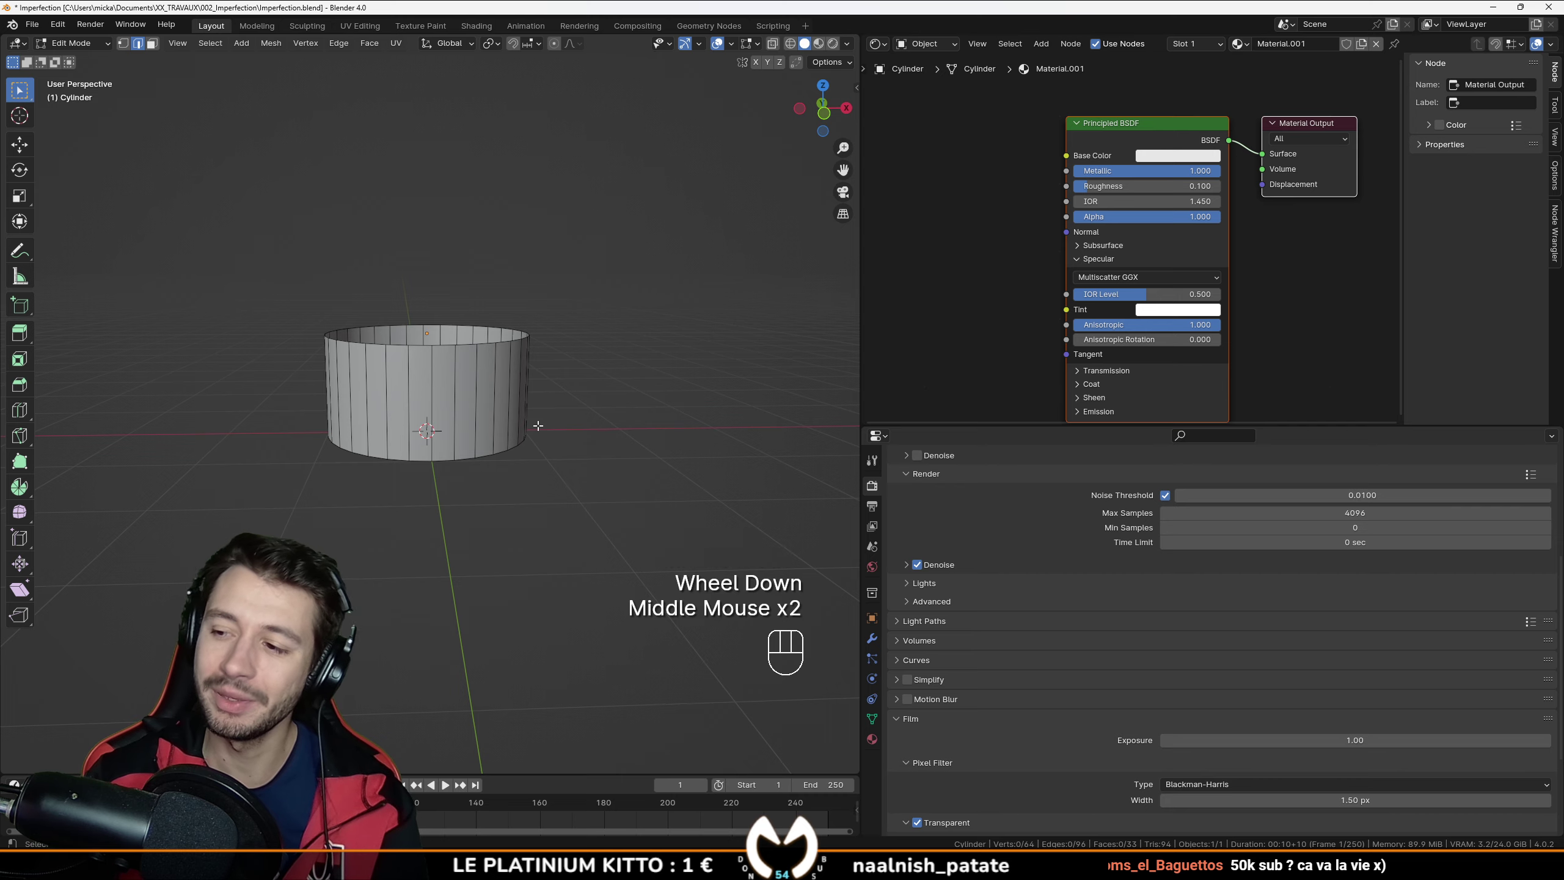
key("Tab")
middle_click_drag(538, 425, 818, 31)
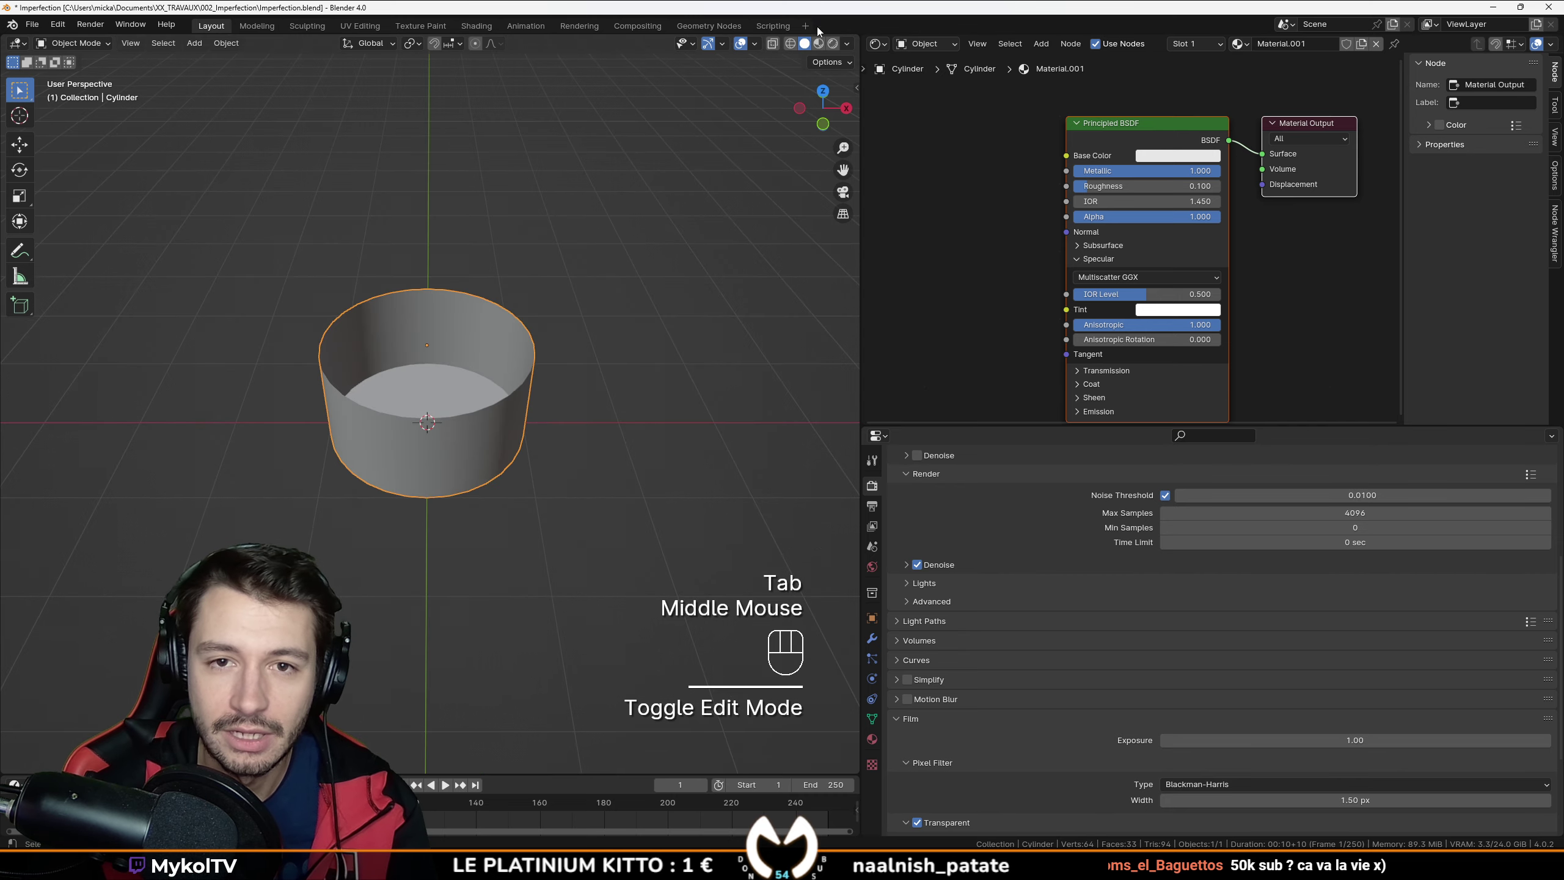
Step: Switch the viewport back to Rendered shading and lower the material's Roughness to 0.000
left_click(833, 44)
scroll(462, 457, "up", 2)
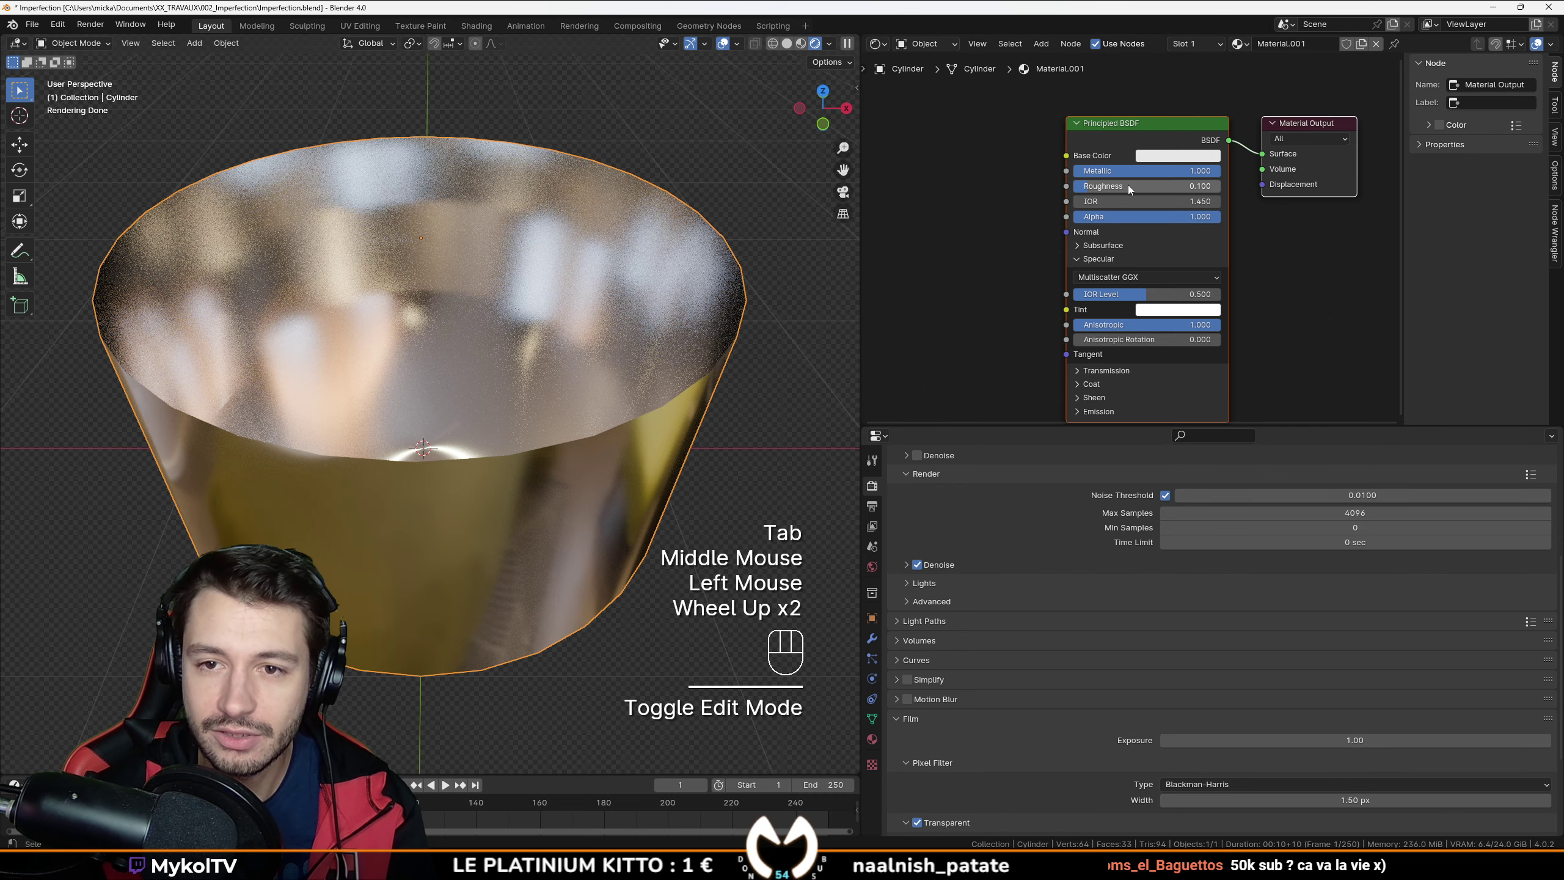
left_click_drag(1127, 185, 1108, 185)
middle_click_drag(747, 558, 543, 468)
right_click(482, 291)
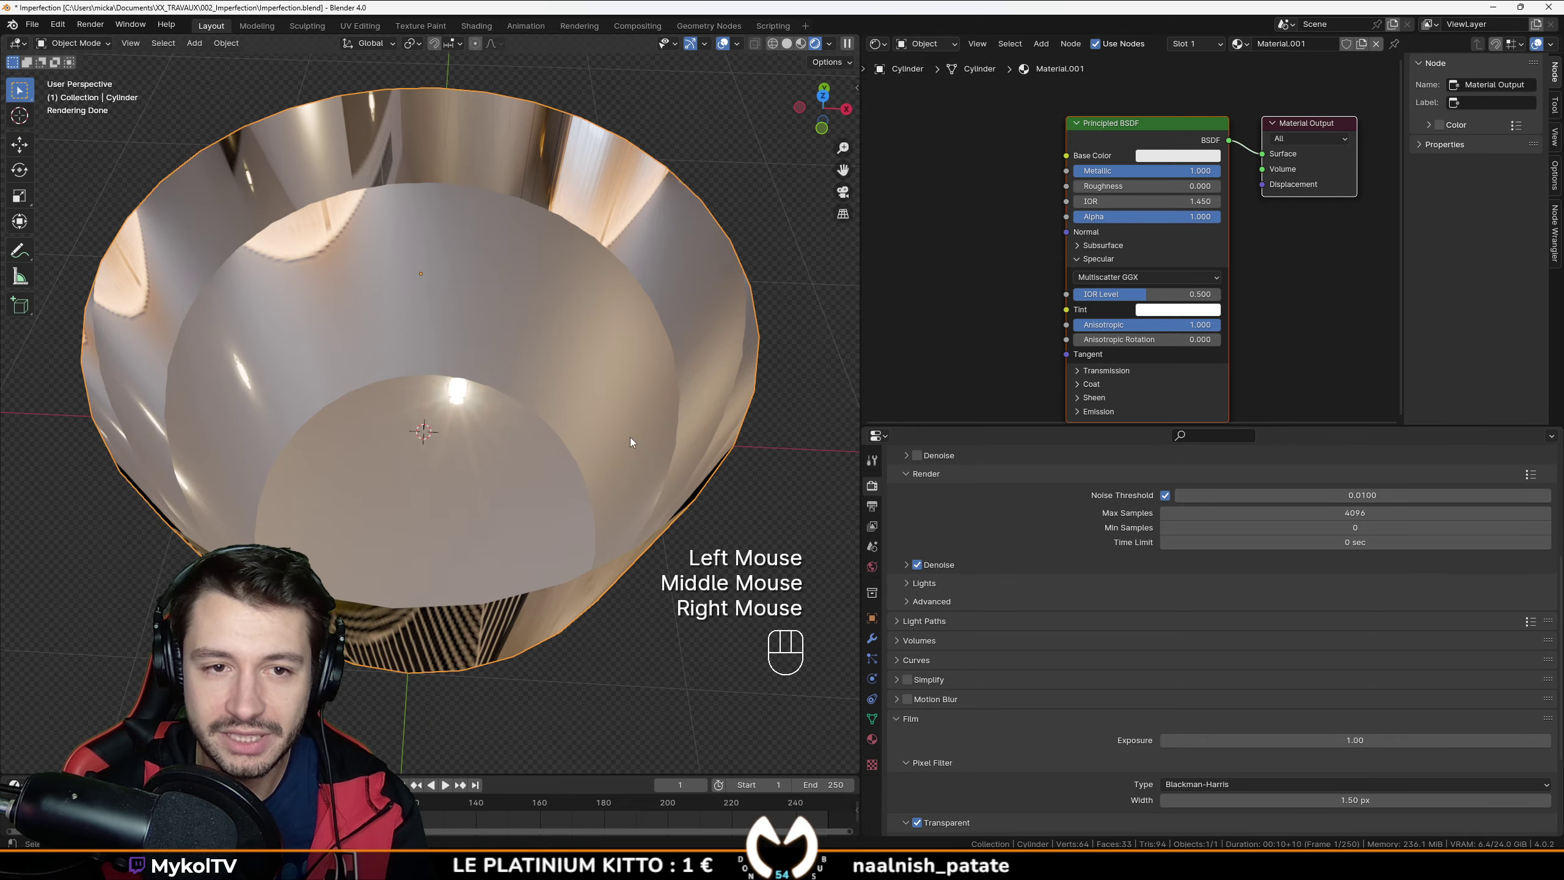
Step: Try a lower Anisotropic value on the Principled BSDF and undo the change
middle_click_drag(631, 438, 557, 398)
left_click_drag(1132, 324, 1105, 320)
middle_click_drag(638, 363, 644, 431)
key("ctrl+z")
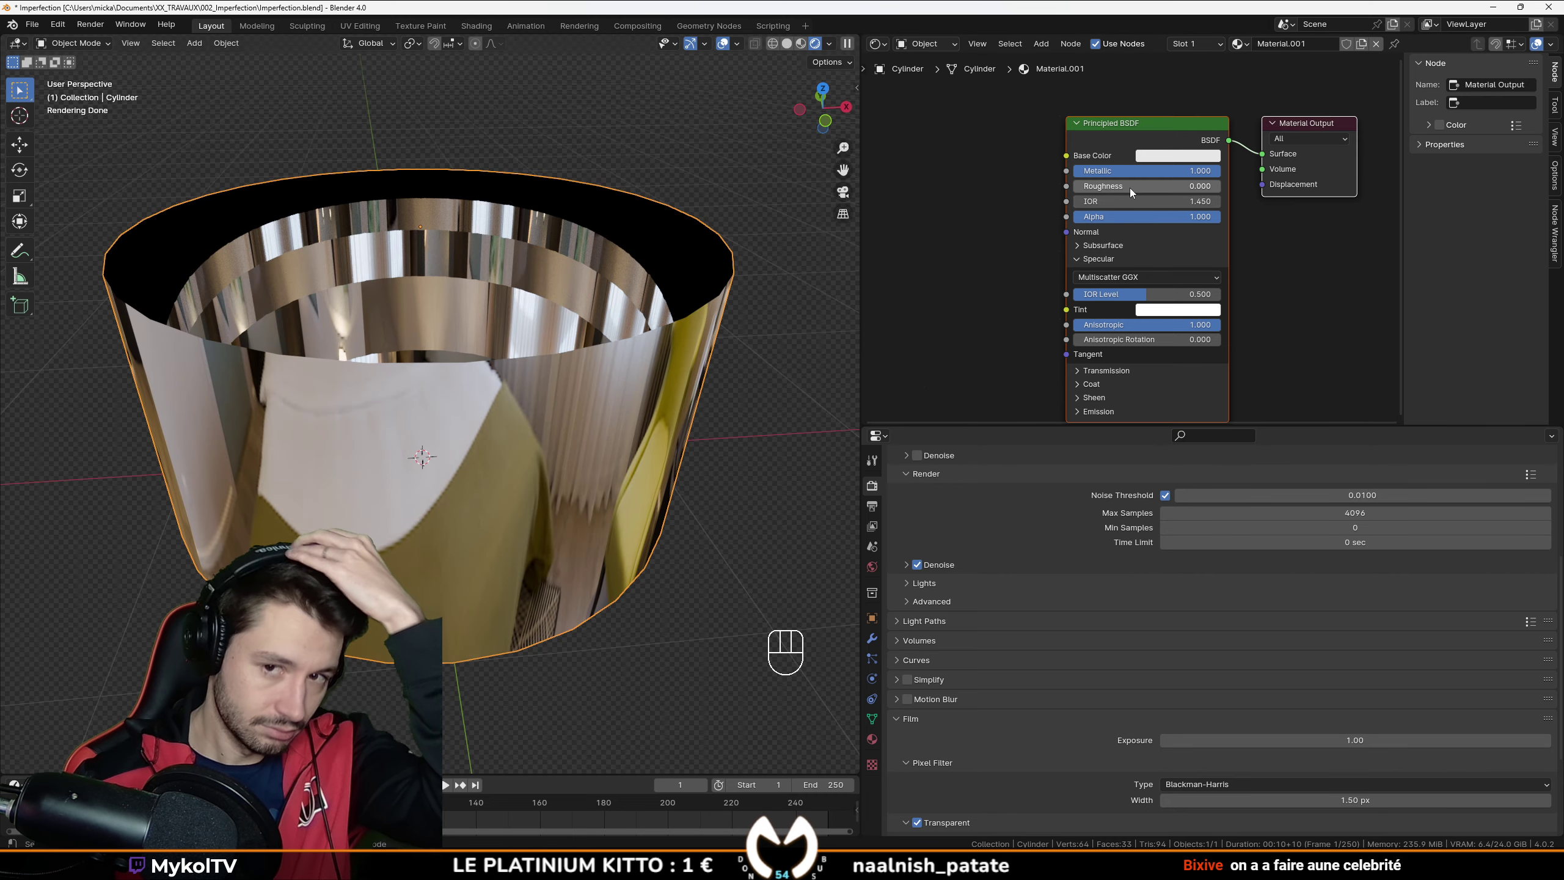
Step: Raise the material's Roughness to about 0.145 and check the blurred reflections on the cylinder
left_click_drag(1107, 187, 1128, 186)
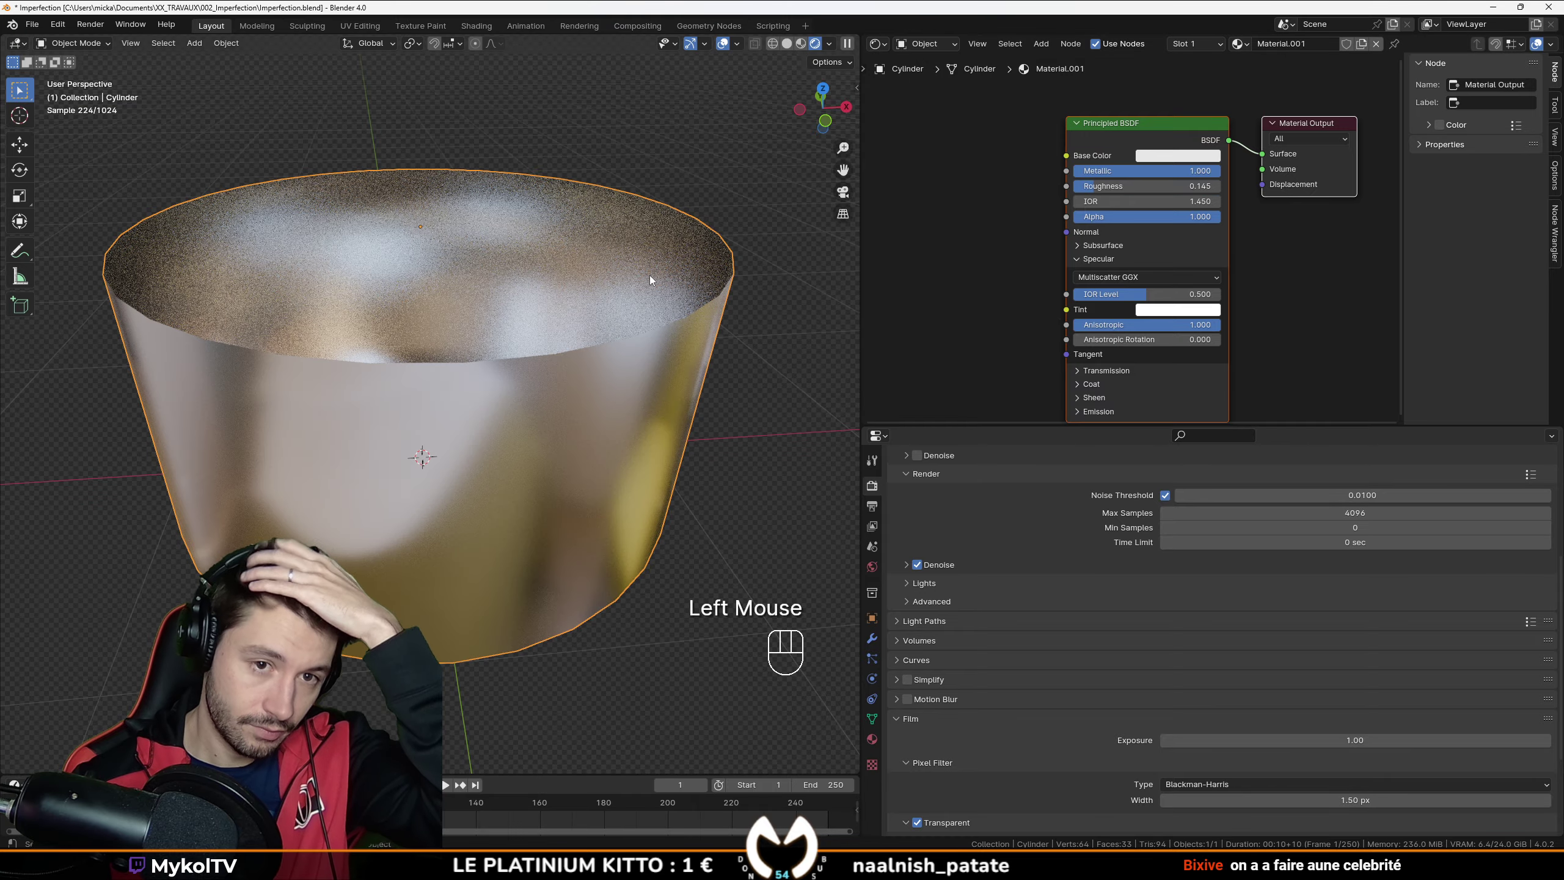
middle_click_drag(650, 275, 648, 301)
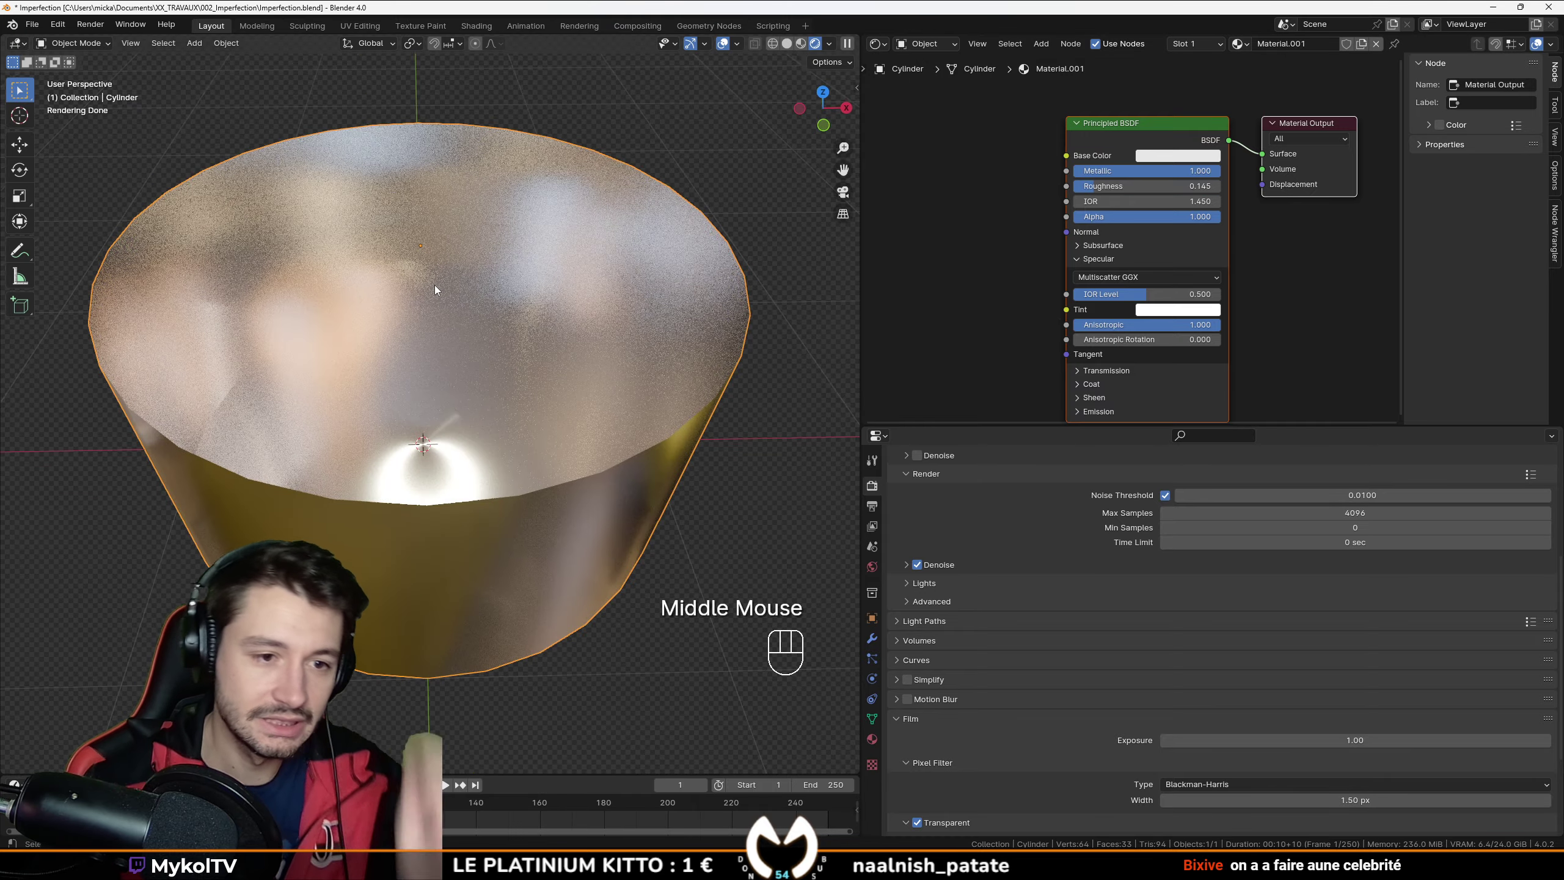
mouse_move(435, 285)
middle_mouse_down()
mouse_move(388, 371)
mouse_move(454, 389)
mouse_move(464, 367)
mouse_move(579, 399)
middle_mouse_up()
Step: In Edit Mode with Solid shading, fill the cylinder's open upper edge loop with a face and inset it about 0.024 m
key("KP_1")
key("z")
scroll(511, 394, "down", 2)
key("Tab")
scroll(537, 353, "up", 3)
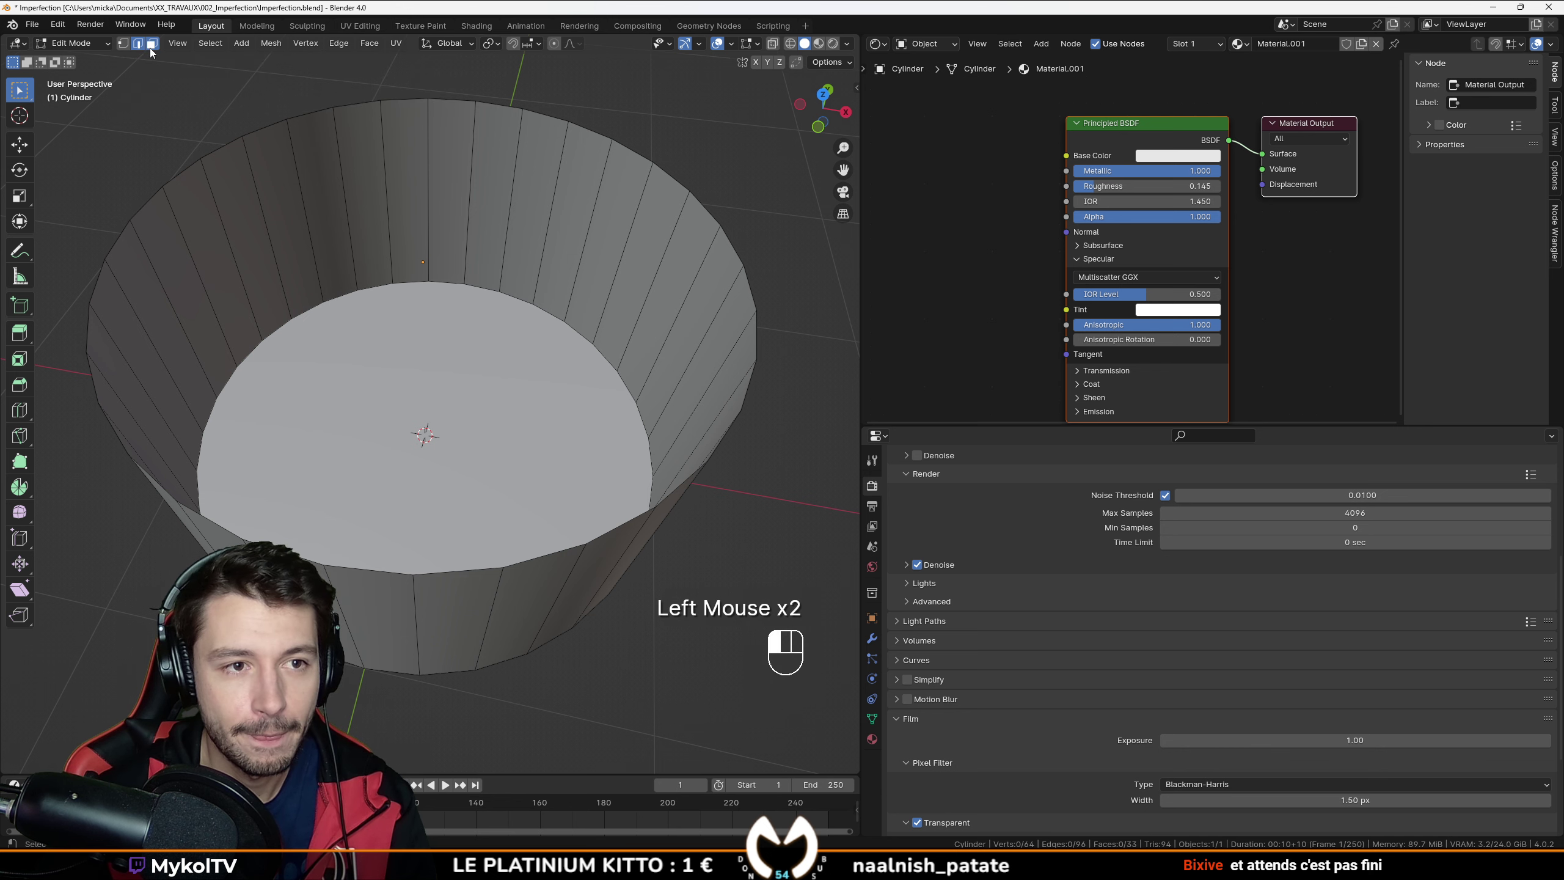
left_click(292, 115, "alt")
middle_click_drag(292, 114, 559, 278)
key("KP_1")
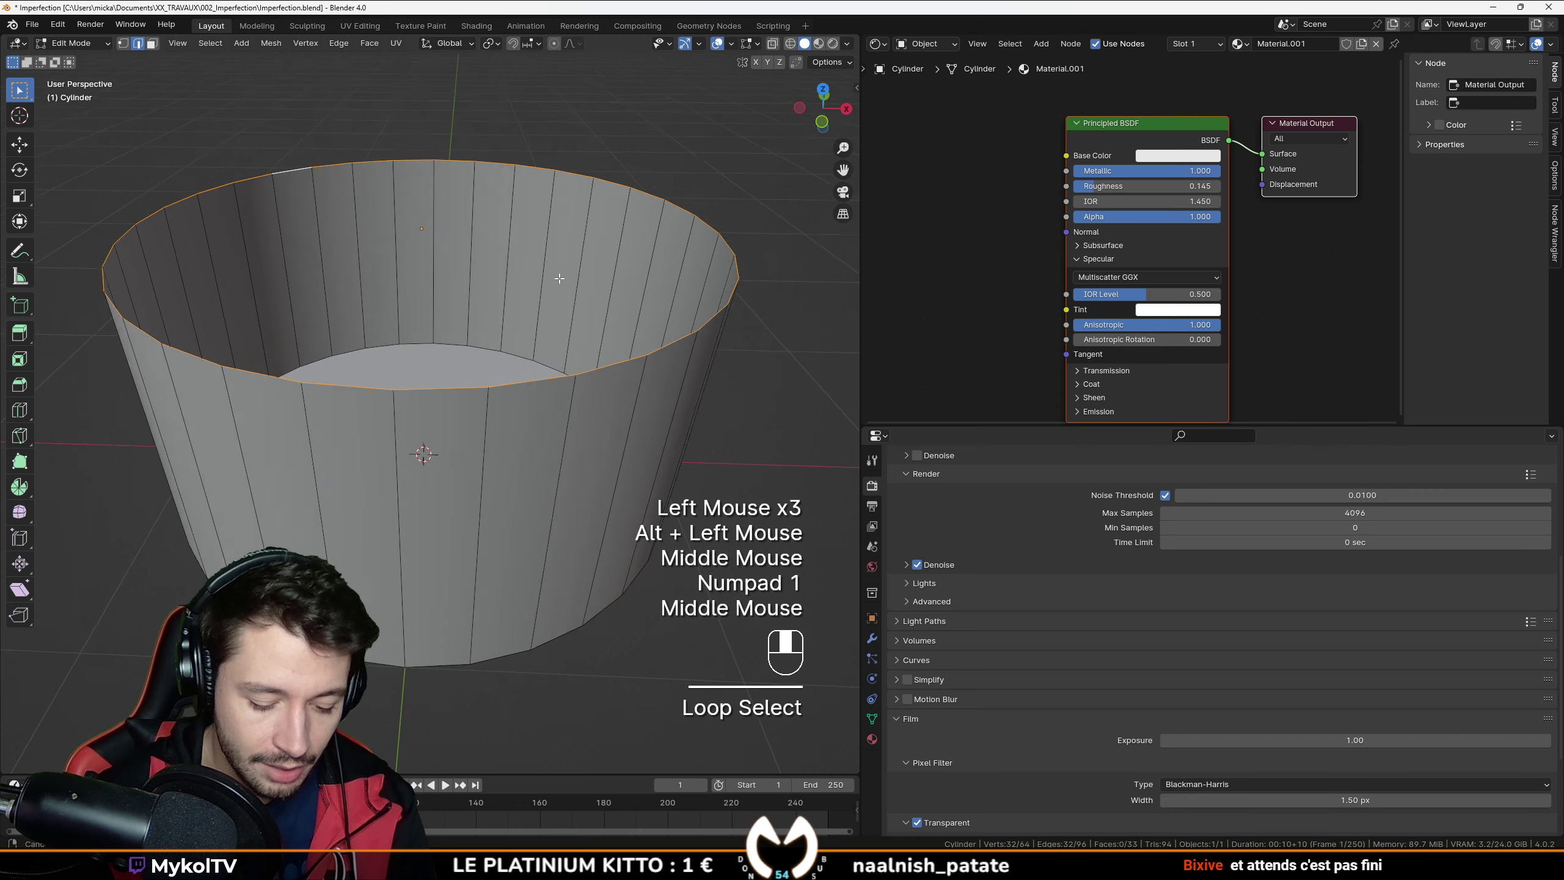
key("f")
key("i")
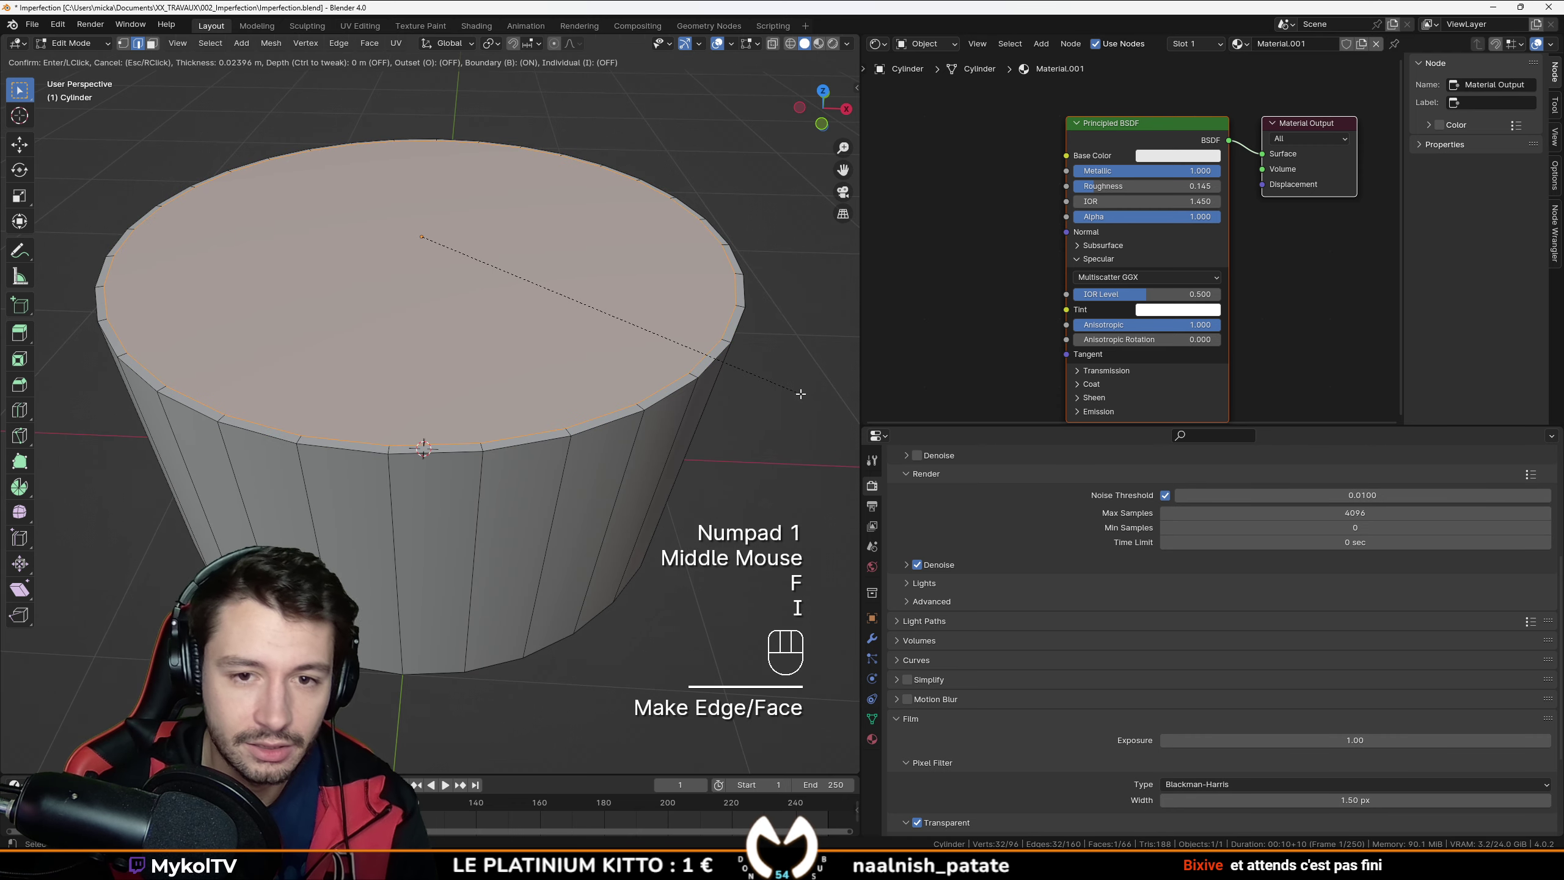
left_click(800, 392)
Step: In front wireframe view, extrude the inset face down to just above the cylinder's base, and return to Object Mode
key("KP_1")
key("z")
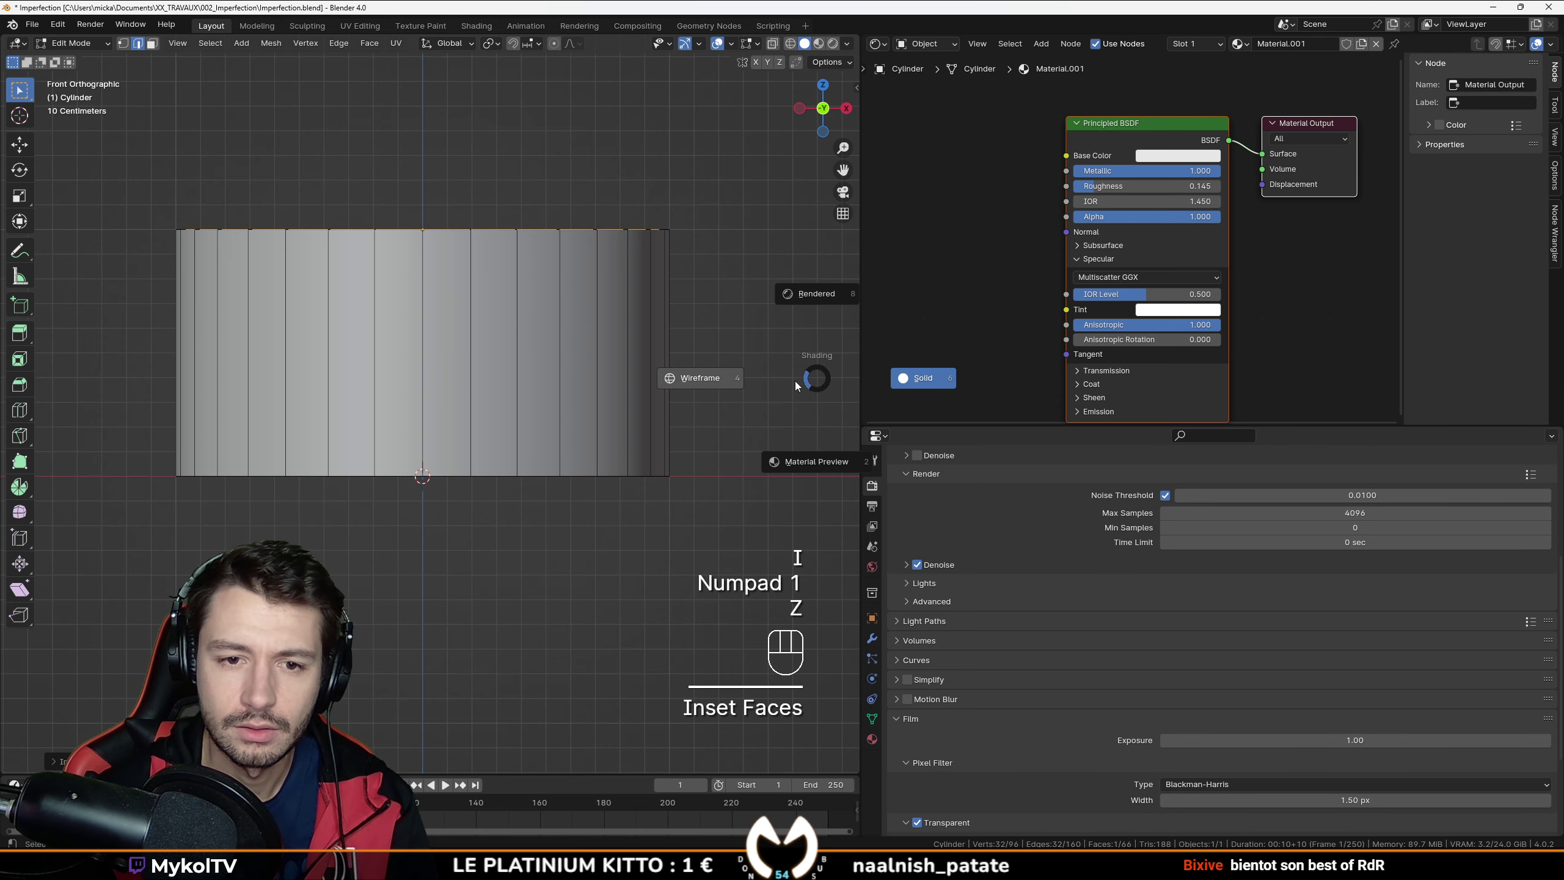
left_click(682, 380)
key("e")
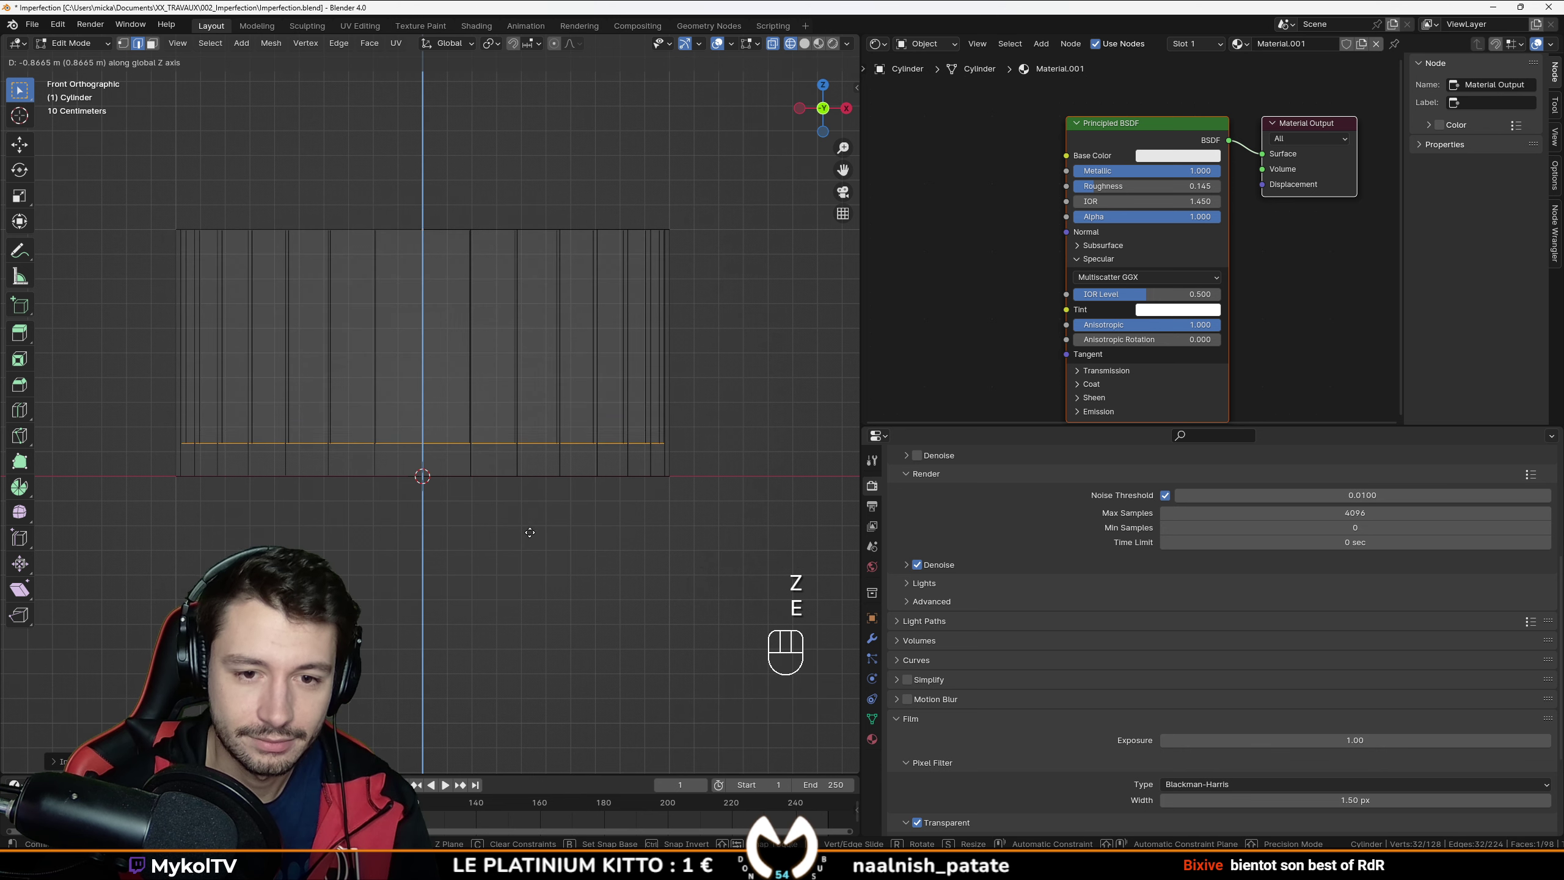
left_click(533, 556)
key("Tab")
scroll(533, 558, "down", 2)
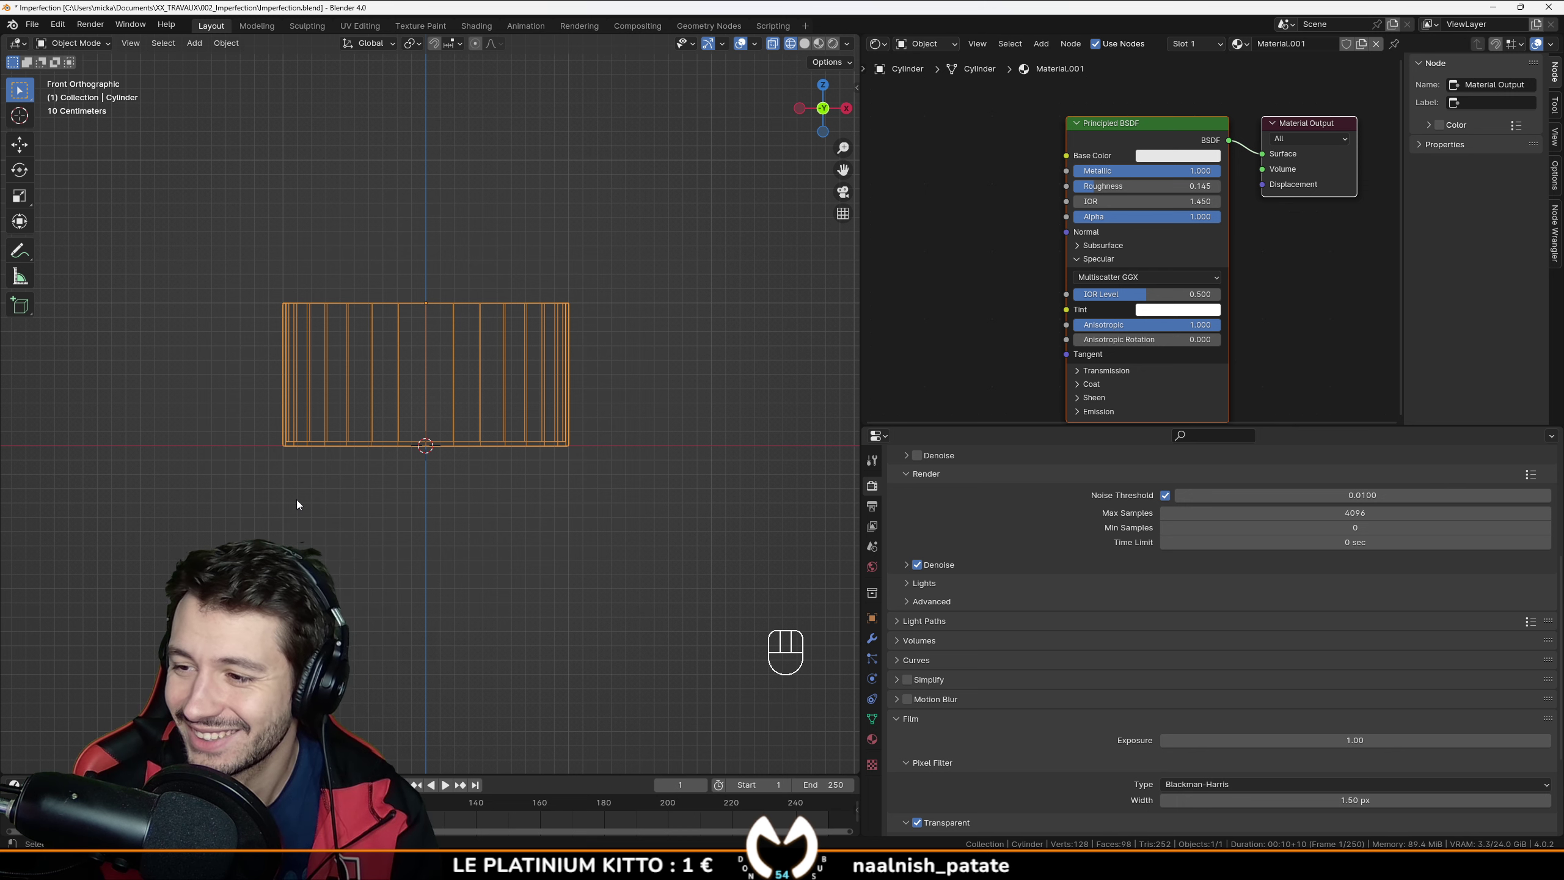
Step: Check the cylinder's outer wall reflections in the front view with Rendered shading
scroll(292, 439, "down", 2)
scroll(295, 435, "up", 2)
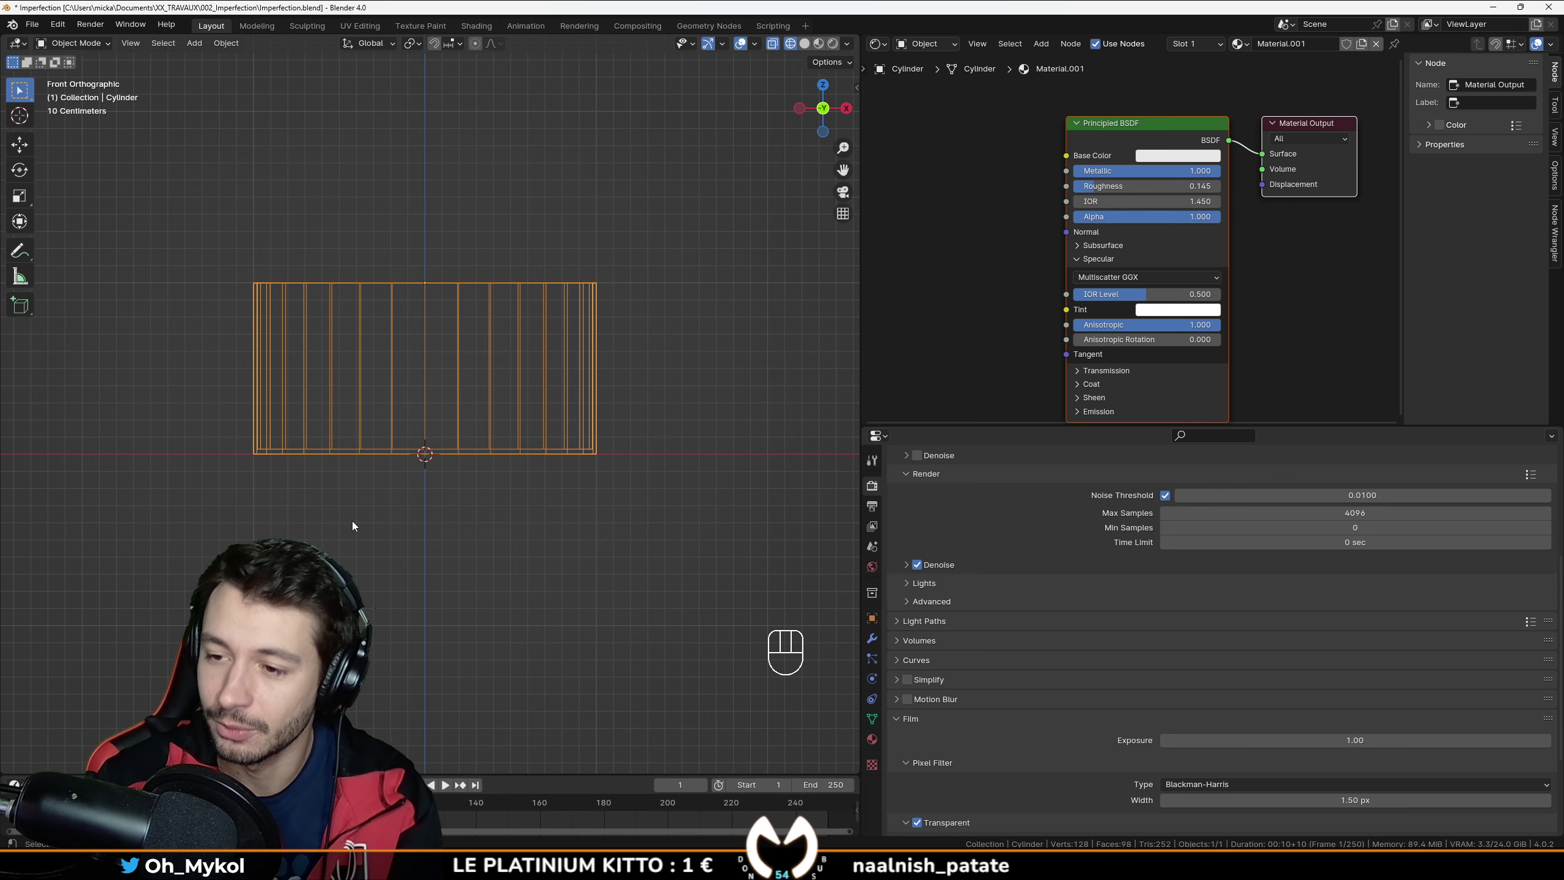
left_click(834, 44)
scroll(521, 388, "up", 2)
scroll(506, 395, "down", 1)
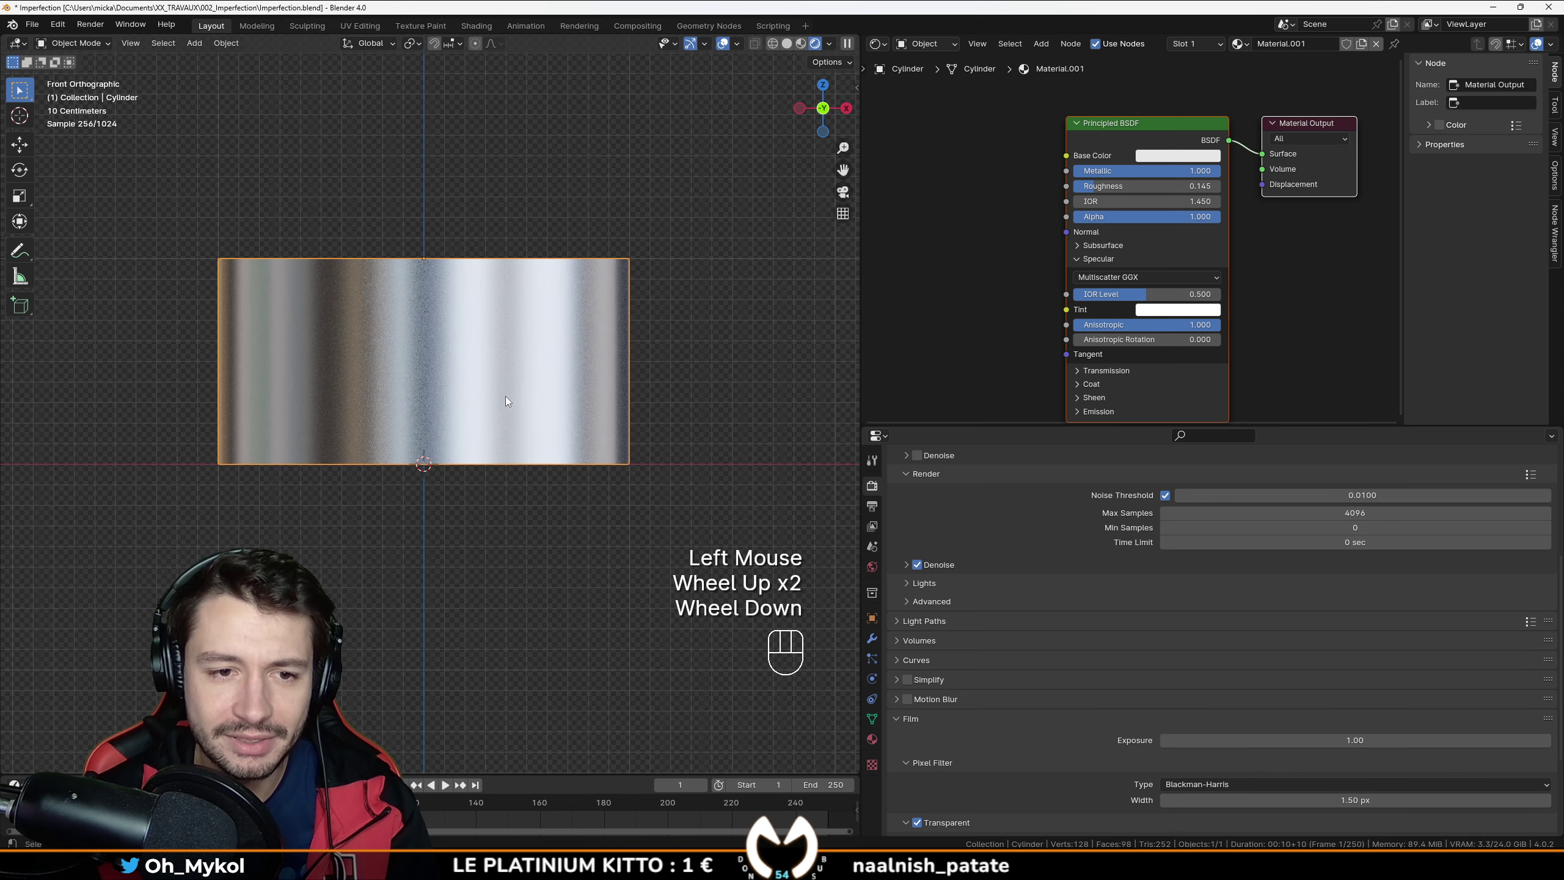
Step: In Solid shading, add a level 2 Subdivision Surface to the cylinder and apply Shade Auto Smooth
left_click(787, 46)
mouse_move(599, 351)
middle_mouse_down()
mouse_move(594, 454)
mouse_move(616, 583)
middle_mouse_up()
middle_click_drag(615, 582, 618, 524)
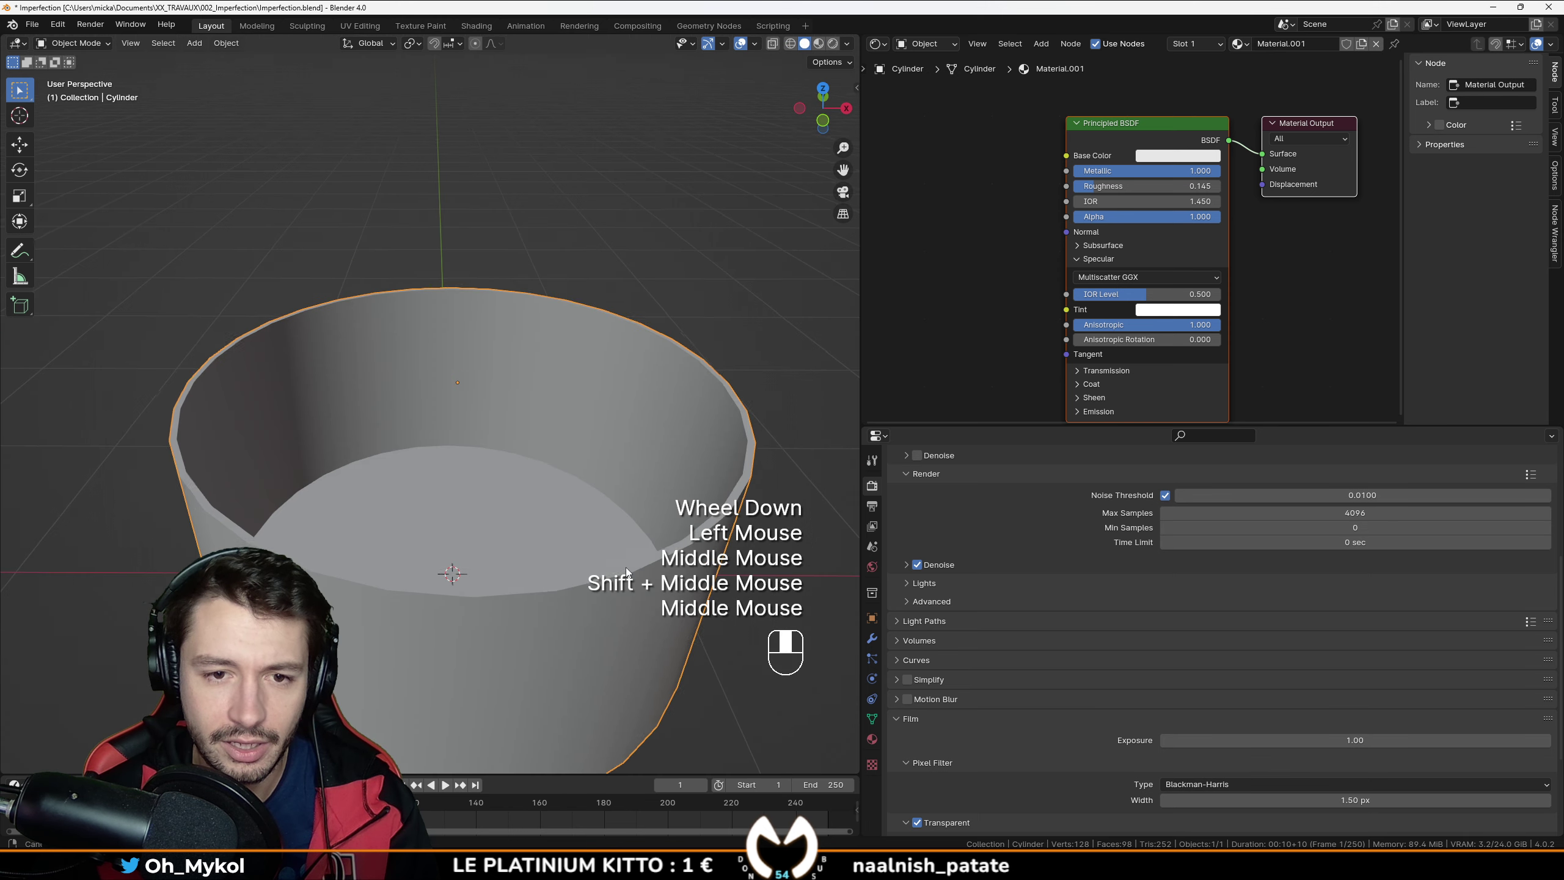
scroll(618, 523, "down", 1)
key("ctrl+2")
right_click(518, 506)
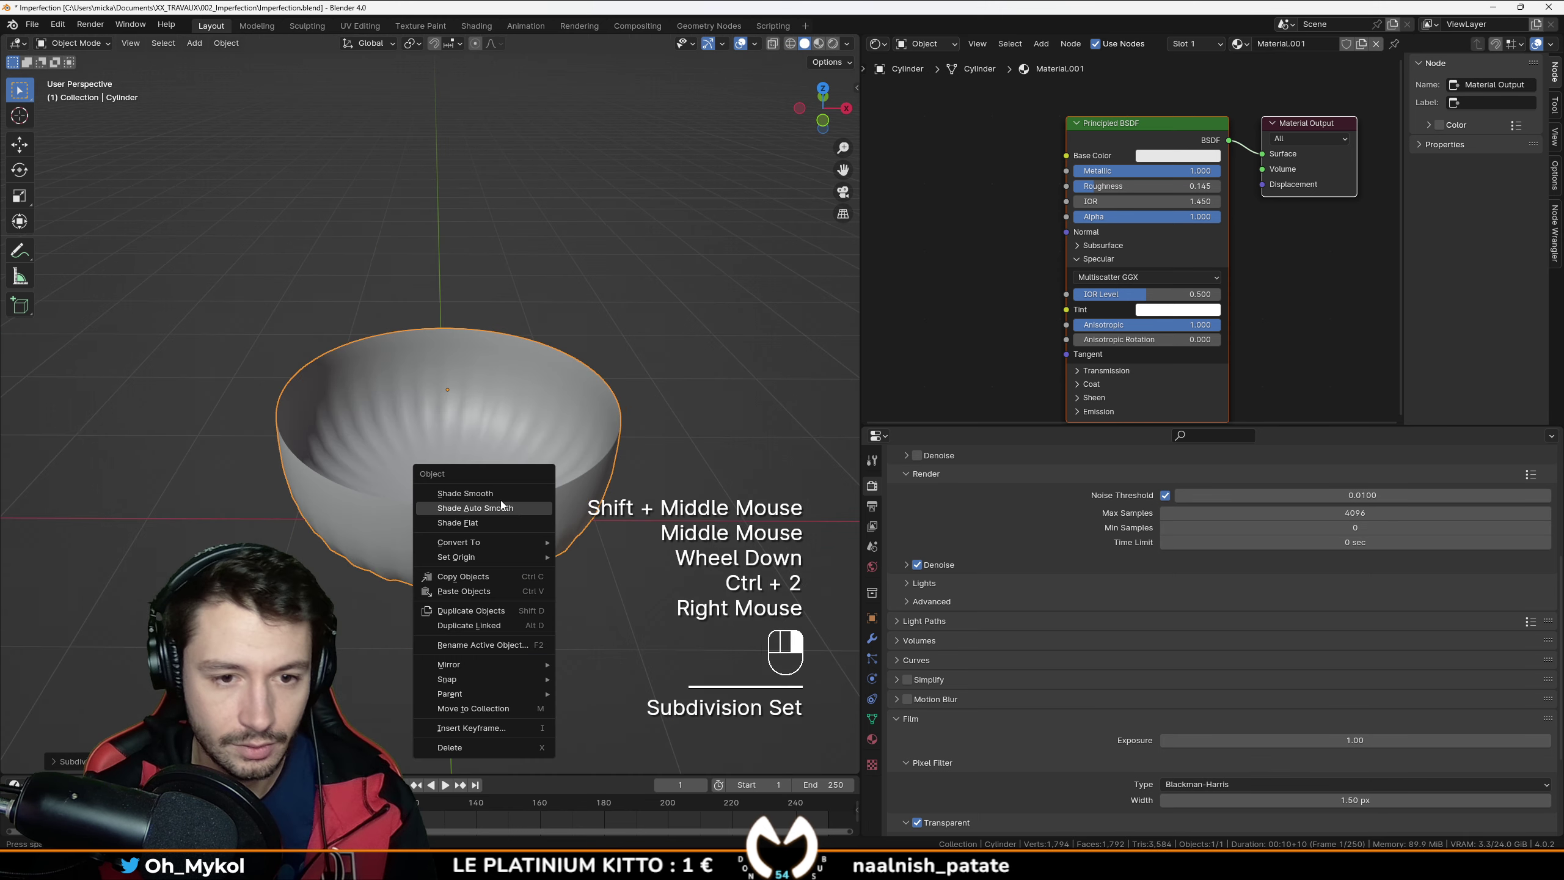
left_click(501, 501)
Step: In Edit Mode, add a loop cut around the cylinder's outer wall and slide it close to the base
key("KP_1")
key("Tab")
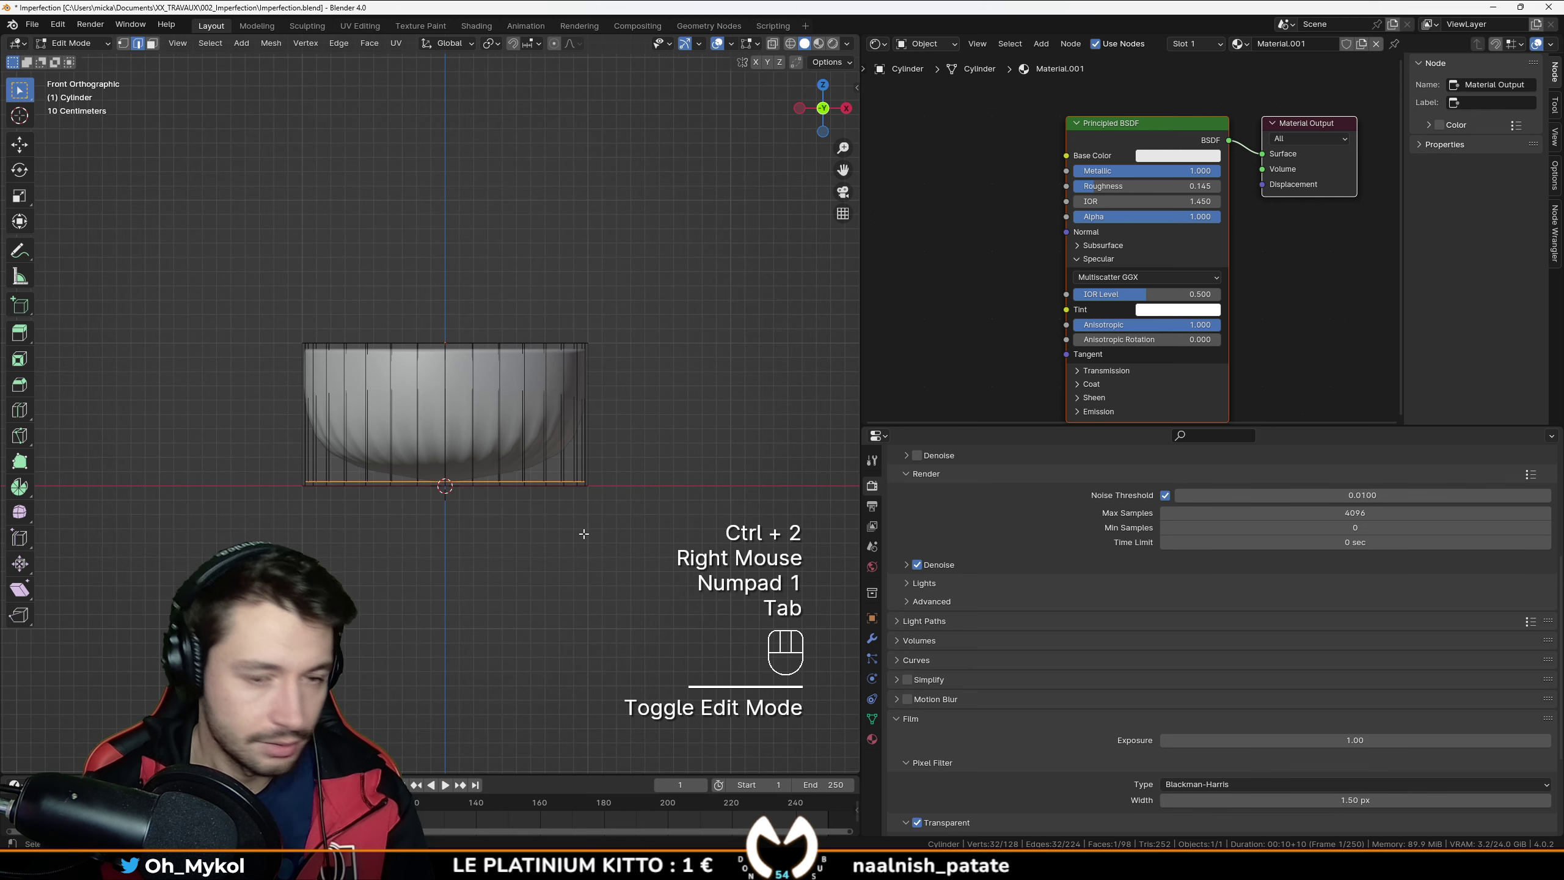
key("ctrl+r")
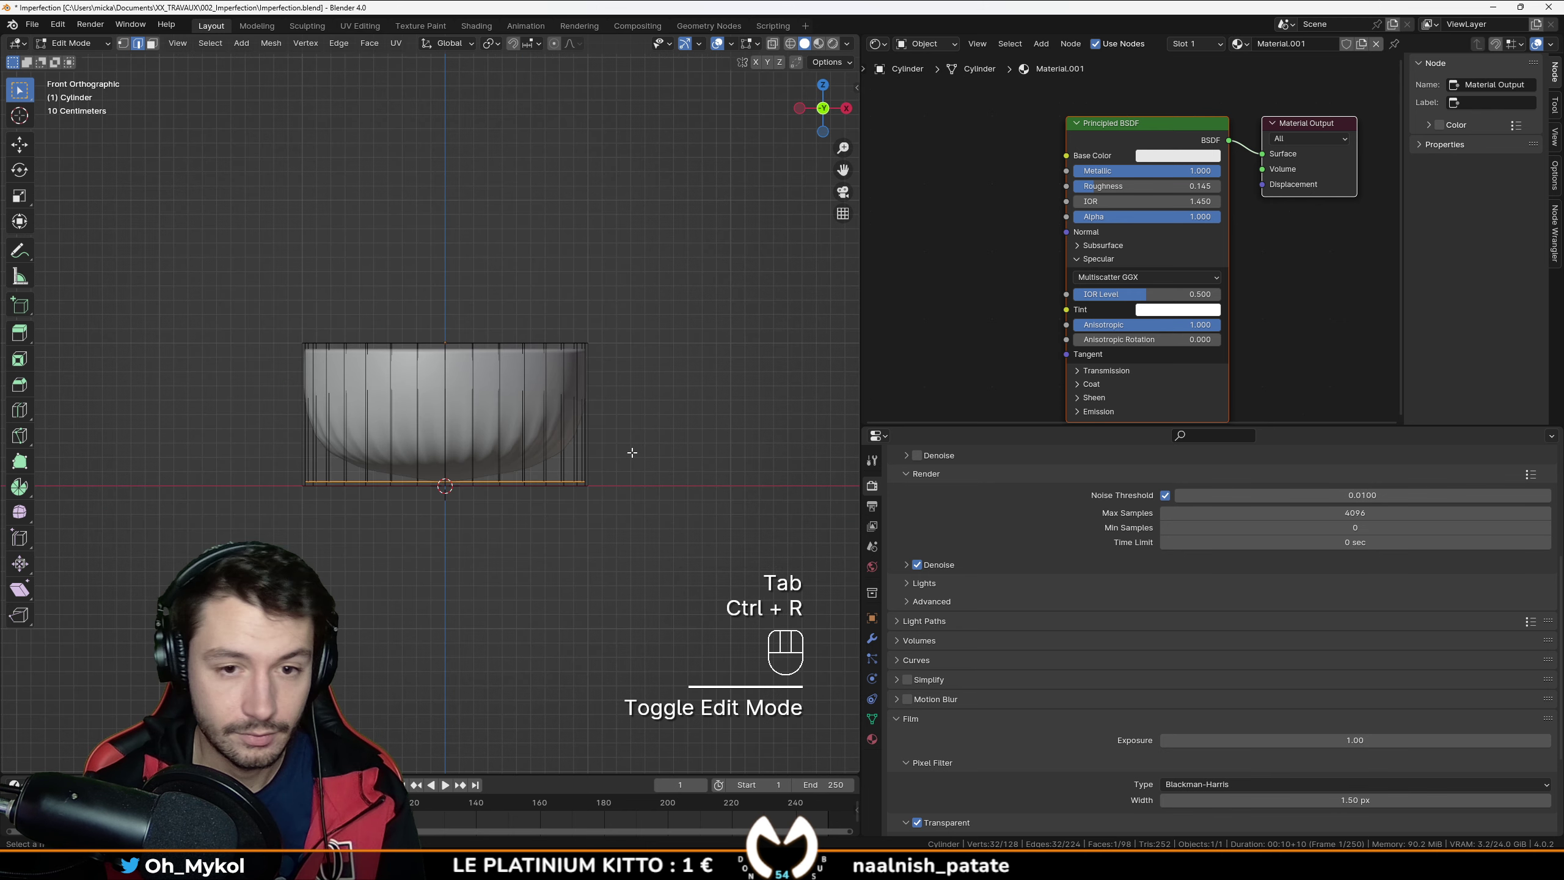
left_click(588, 472)
left_click(597, 512)
scroll(597, 512, "up", 2)
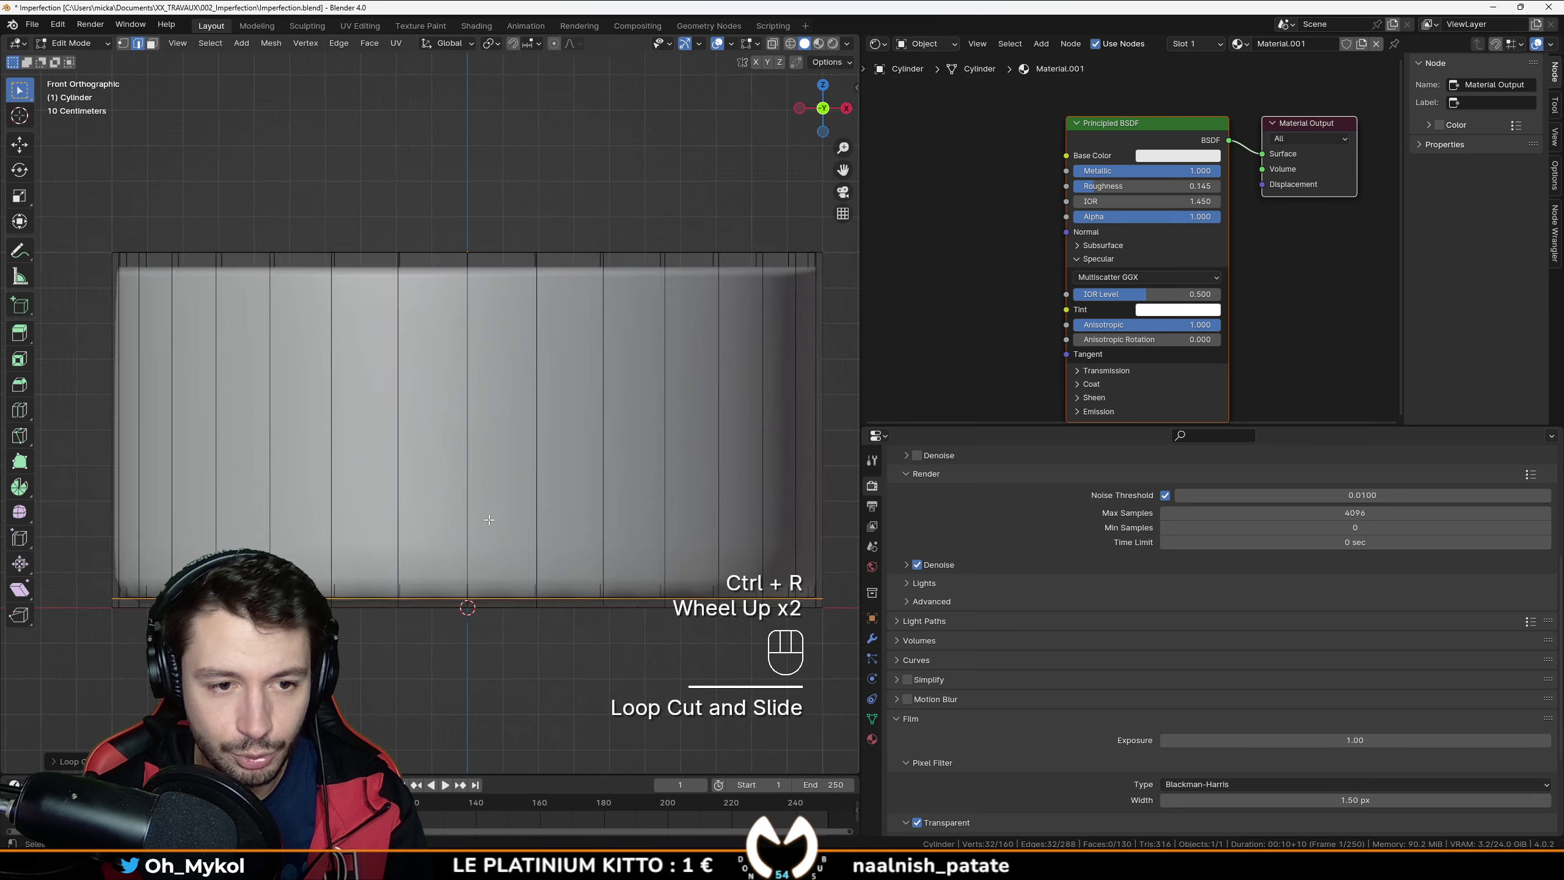
scroll(597, 512, "down", 2)
middle_click_drag(597, 512, 157, 152)
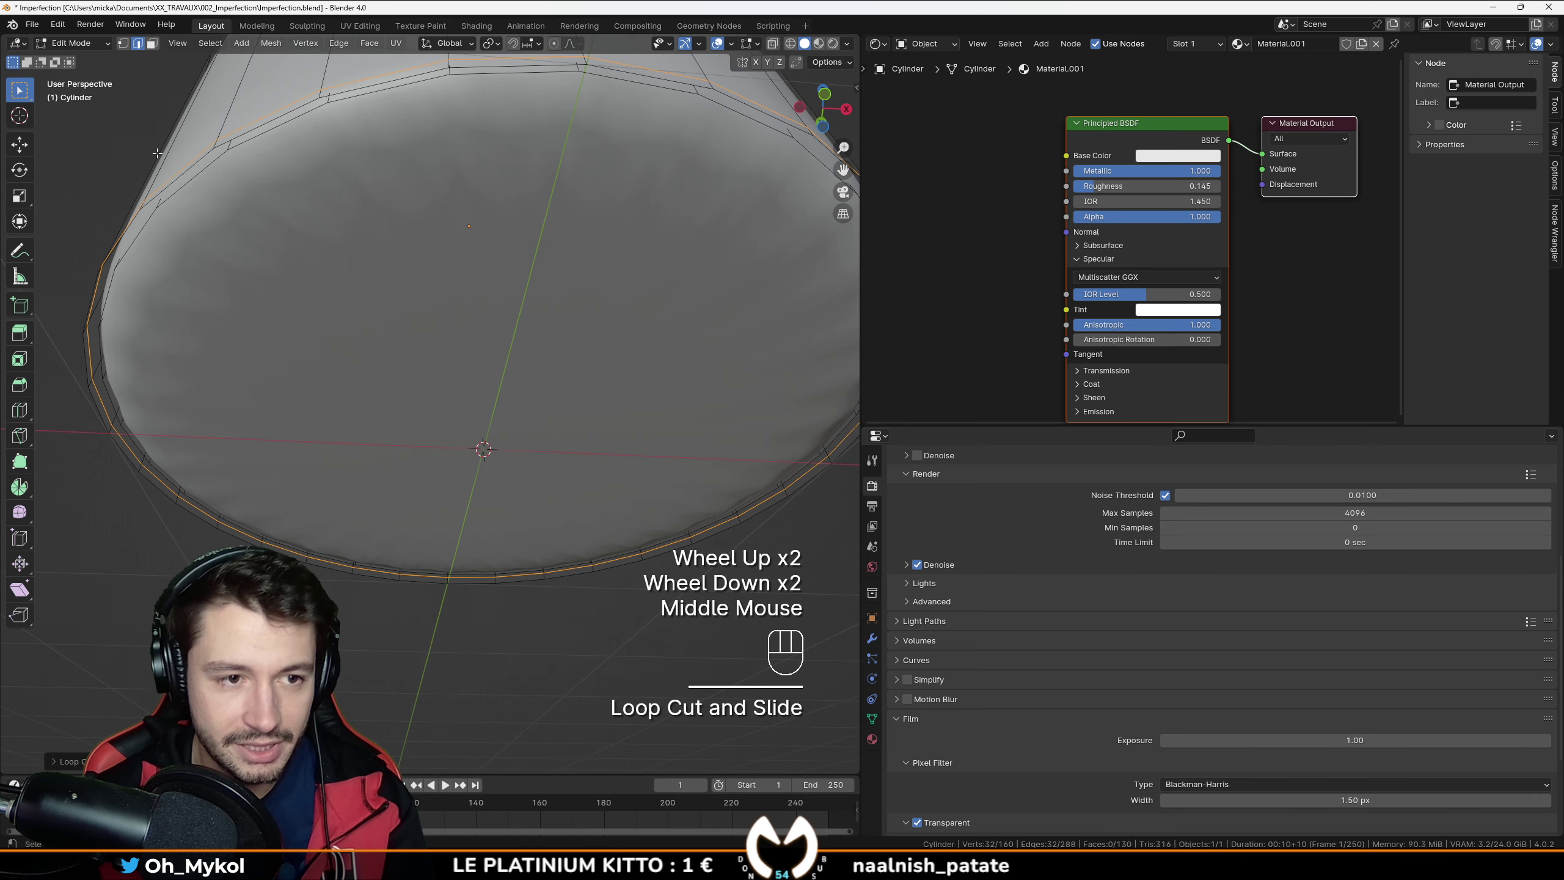
Step: In face select mode, select the cylinder's underside face and inset it slightly
left_click(152, 44)
left_click(524, 395)
scroll(524, 395, "down", 1)
middle_click_drag(526, 400, 513, 488)
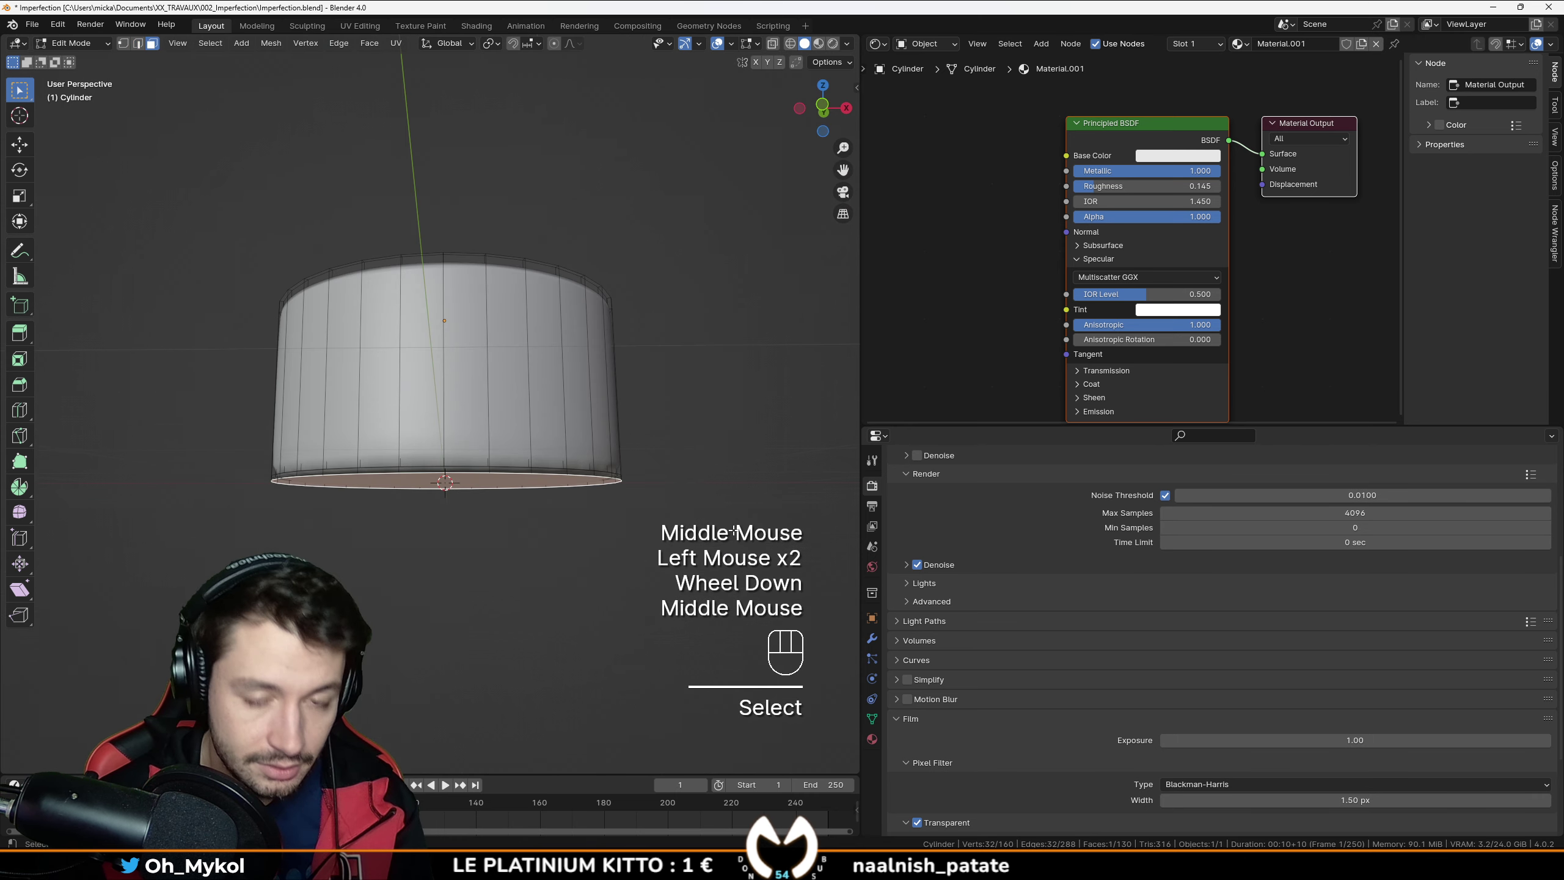
key("i")
Step: Add a loop cut around the cylinder's inner wall and slide it down near the inner floor
key("Tab")
middle_click_drag(734, 530, 364, 370)
key("Tab")
key("ctrl+r")
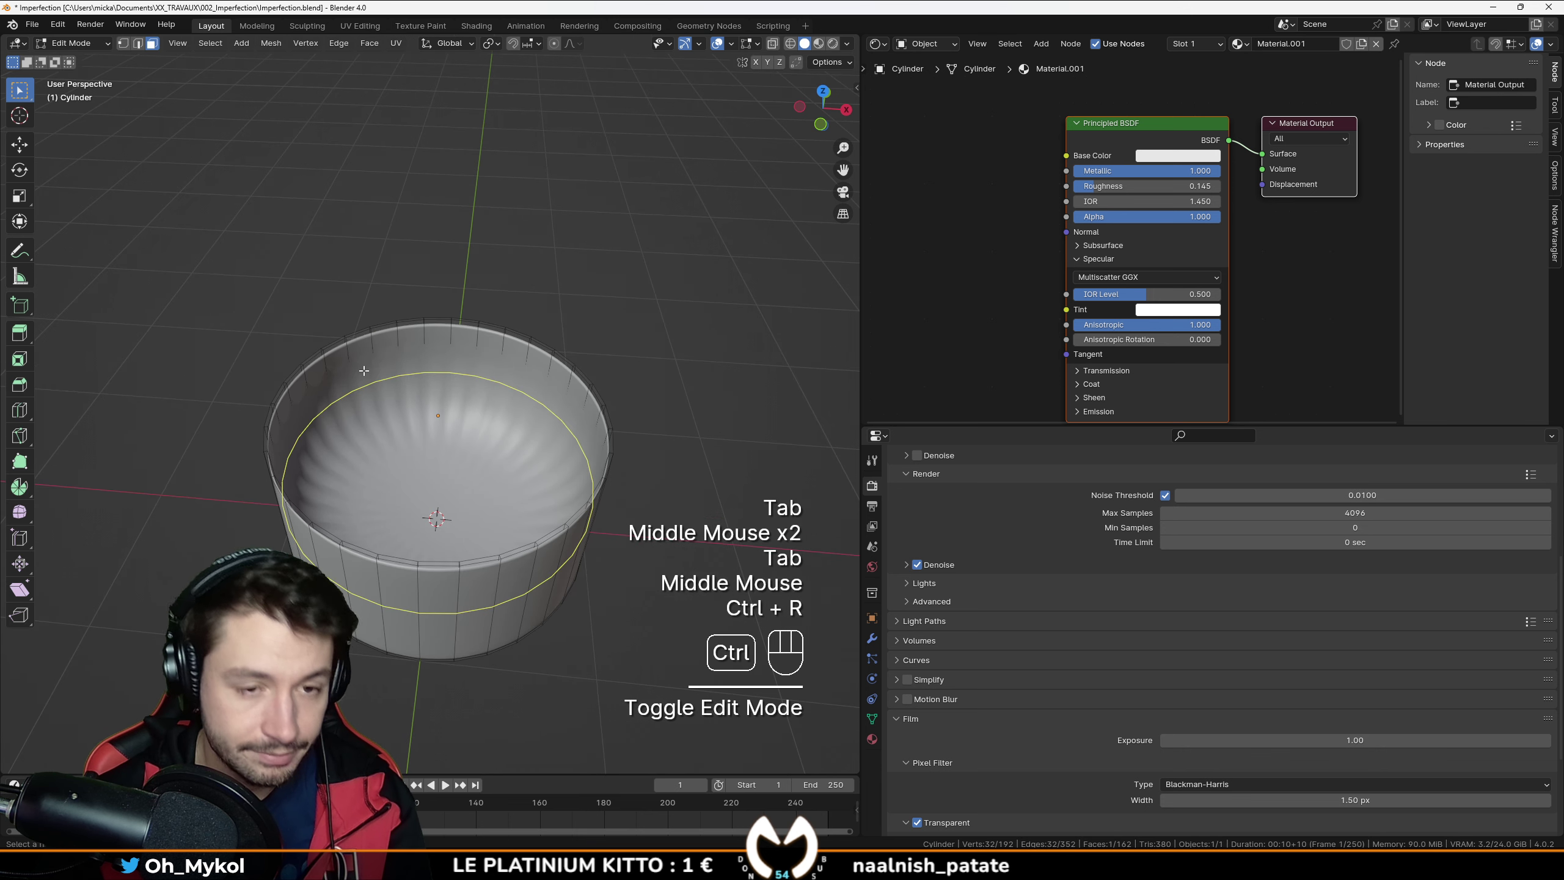
left_click(365, 370)
left_click(374, 407)
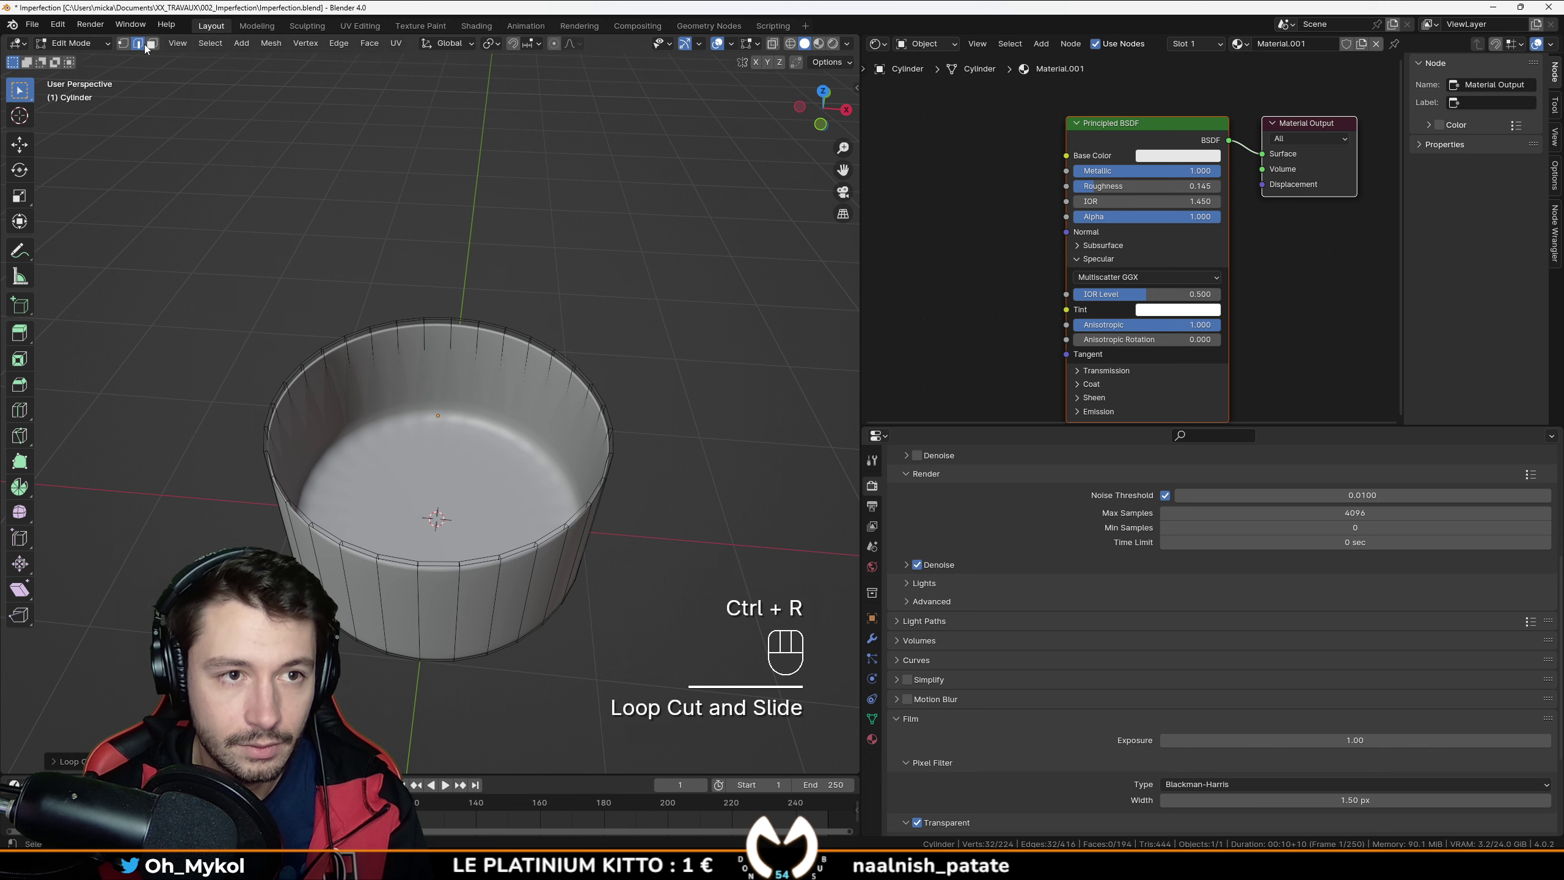
Step: Select the cylinder's inner floor face and inset it about 0.04 m
left_click(152, 44)
middle_click_drag(504, 463, 517, 530)
key("i")
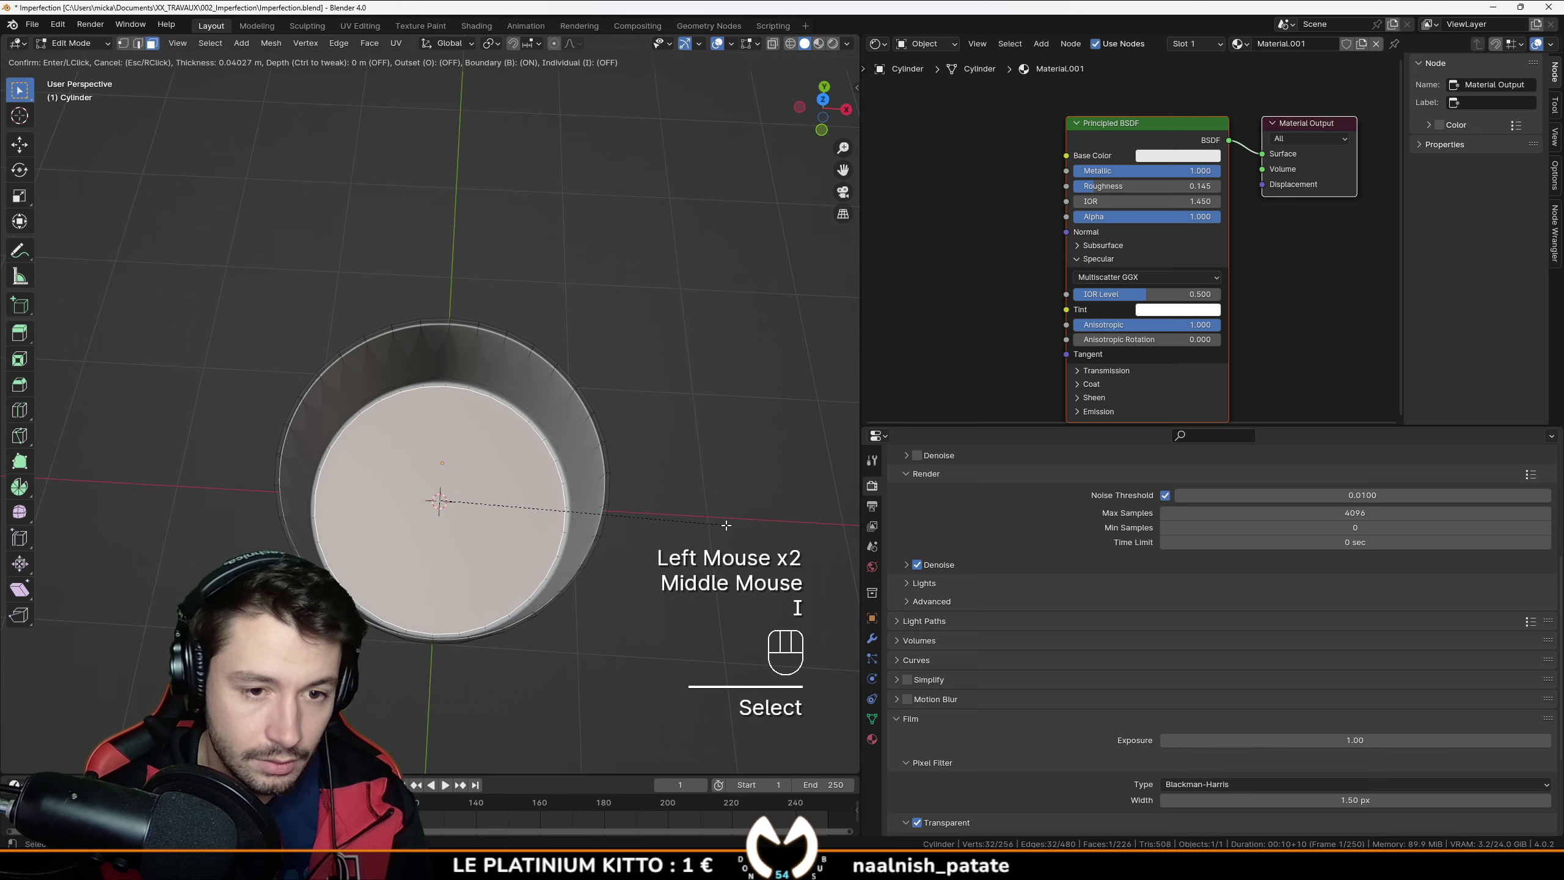
left_click(725, 526)
scroll(297, 401, "up", 3)
middle_click_drag(327, 471, 458, 501)
scroll(458, 501, "up", 2)
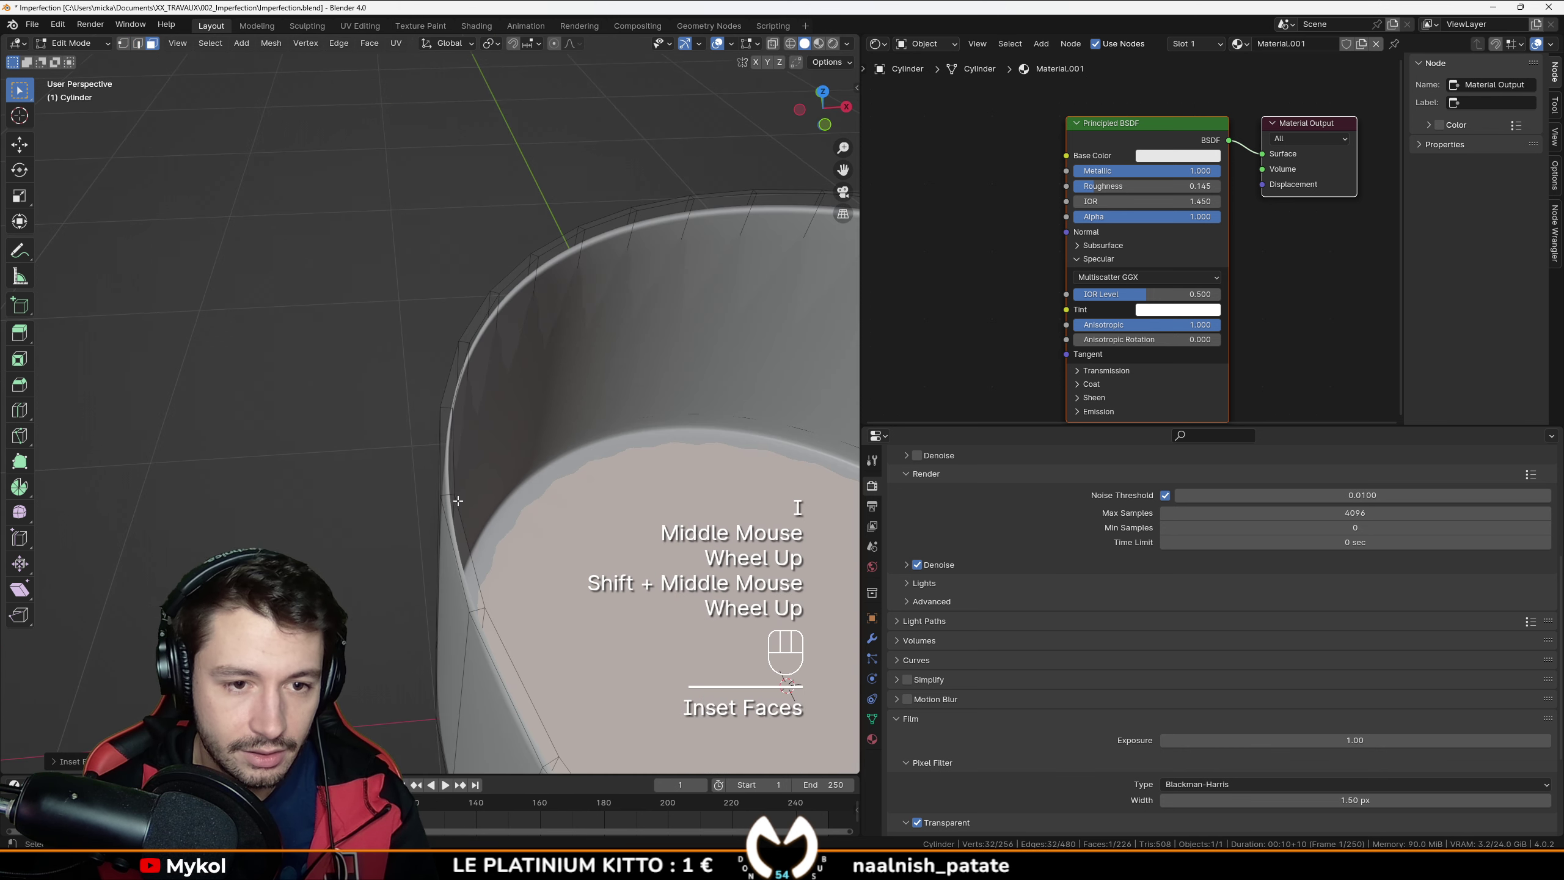
Step: Add a centred loop cut around the cylinder's upper rim, return to Object Mode and save the file
key("ctrl+r")
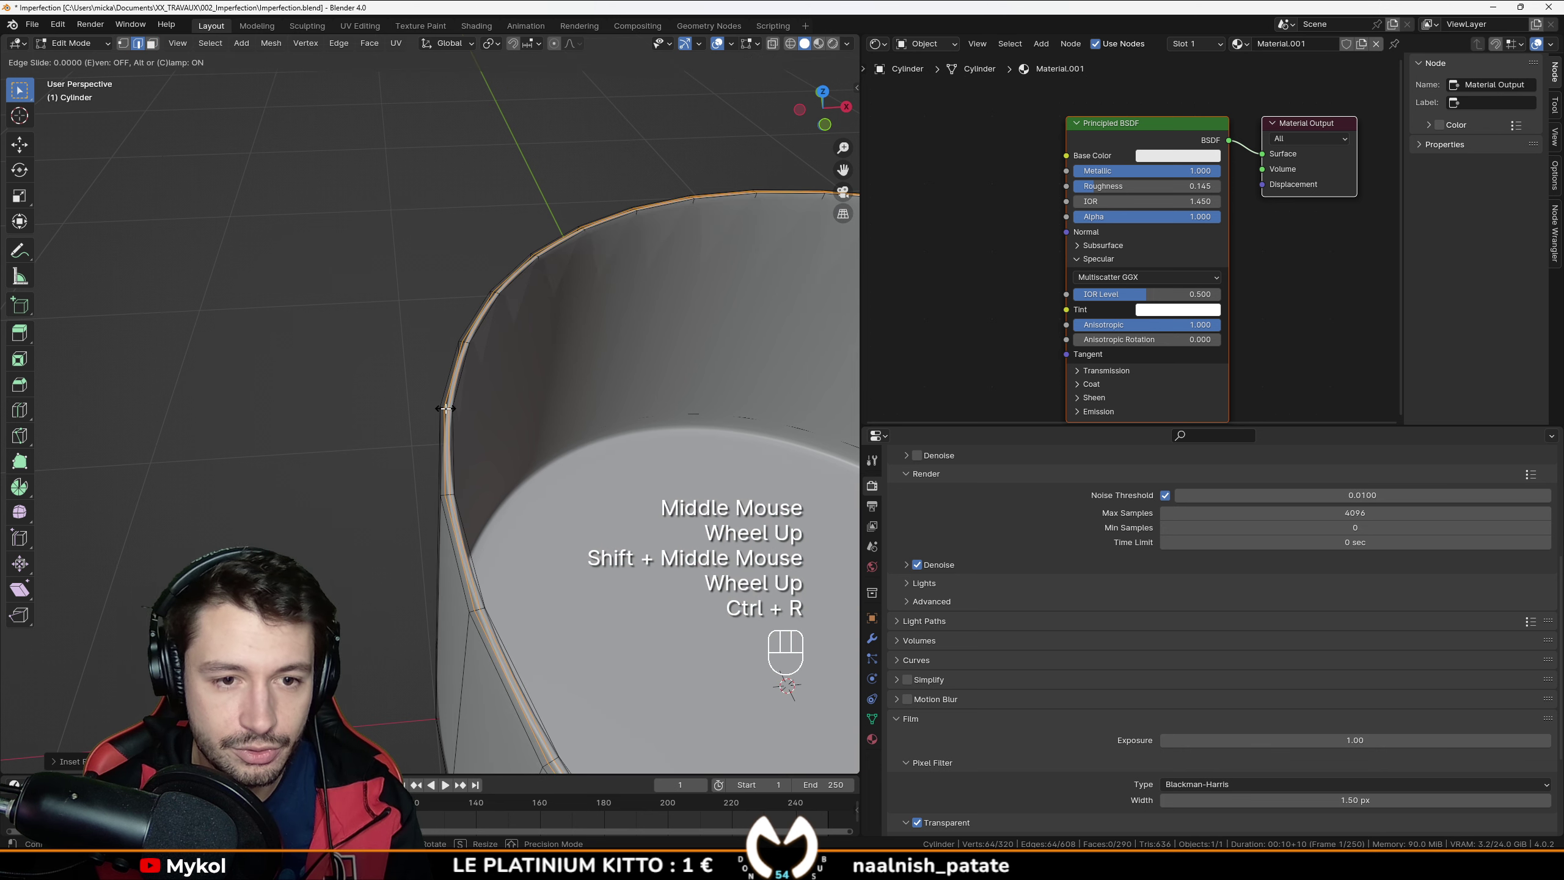
key("Tab")
scroll(345, 472, "down", 2)
middle_click_drag(344, 471, 551, 530)
scroll(417, 459, "down", 2)
scroll(459, 384, "down", 2)
key("ctrl+s")
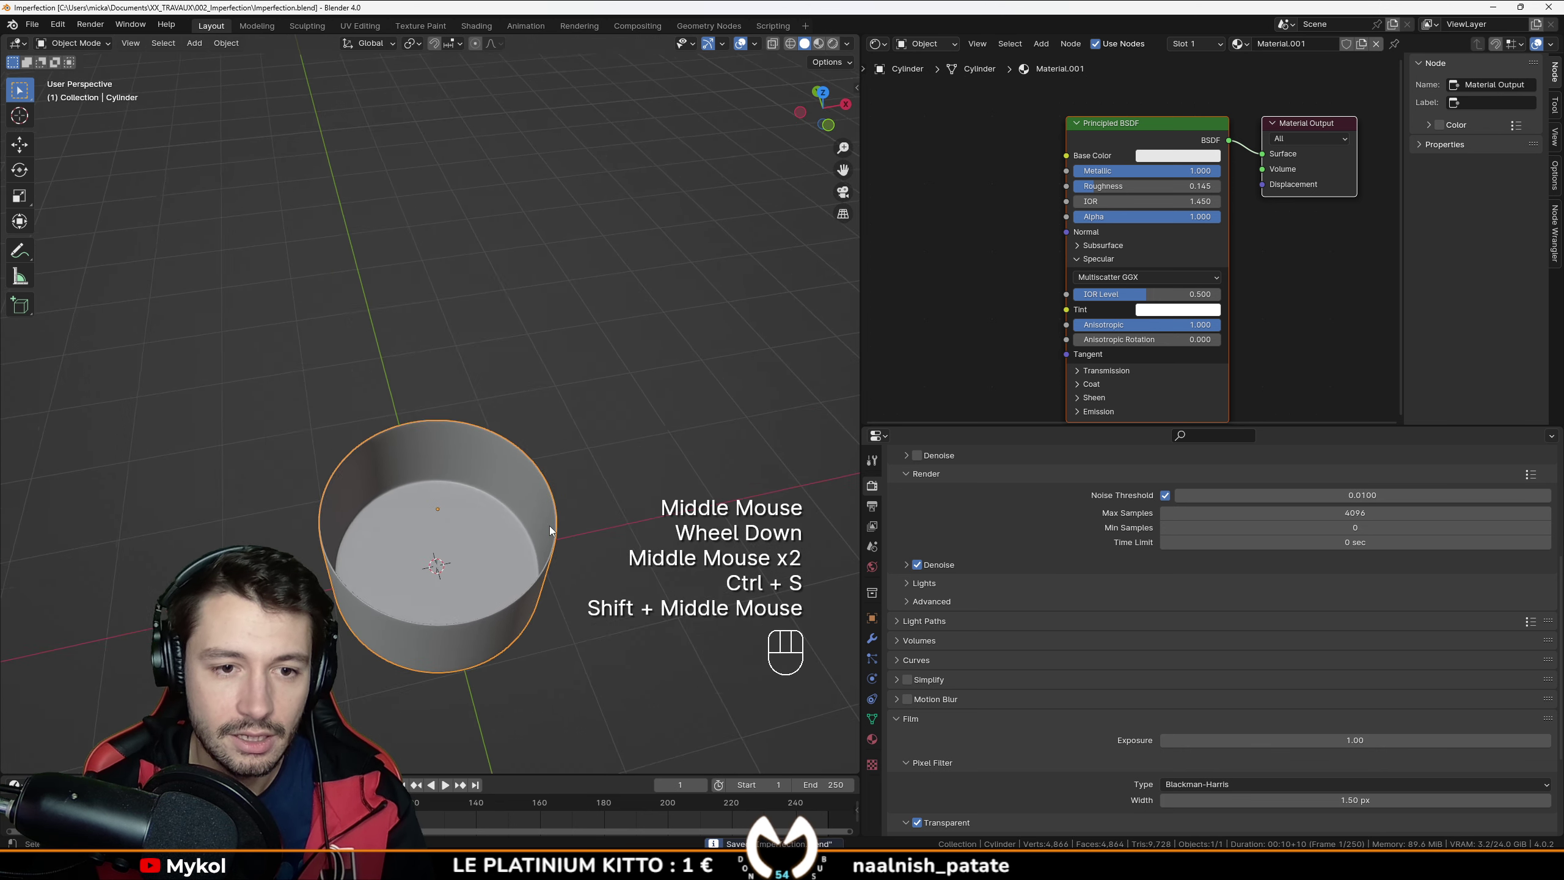
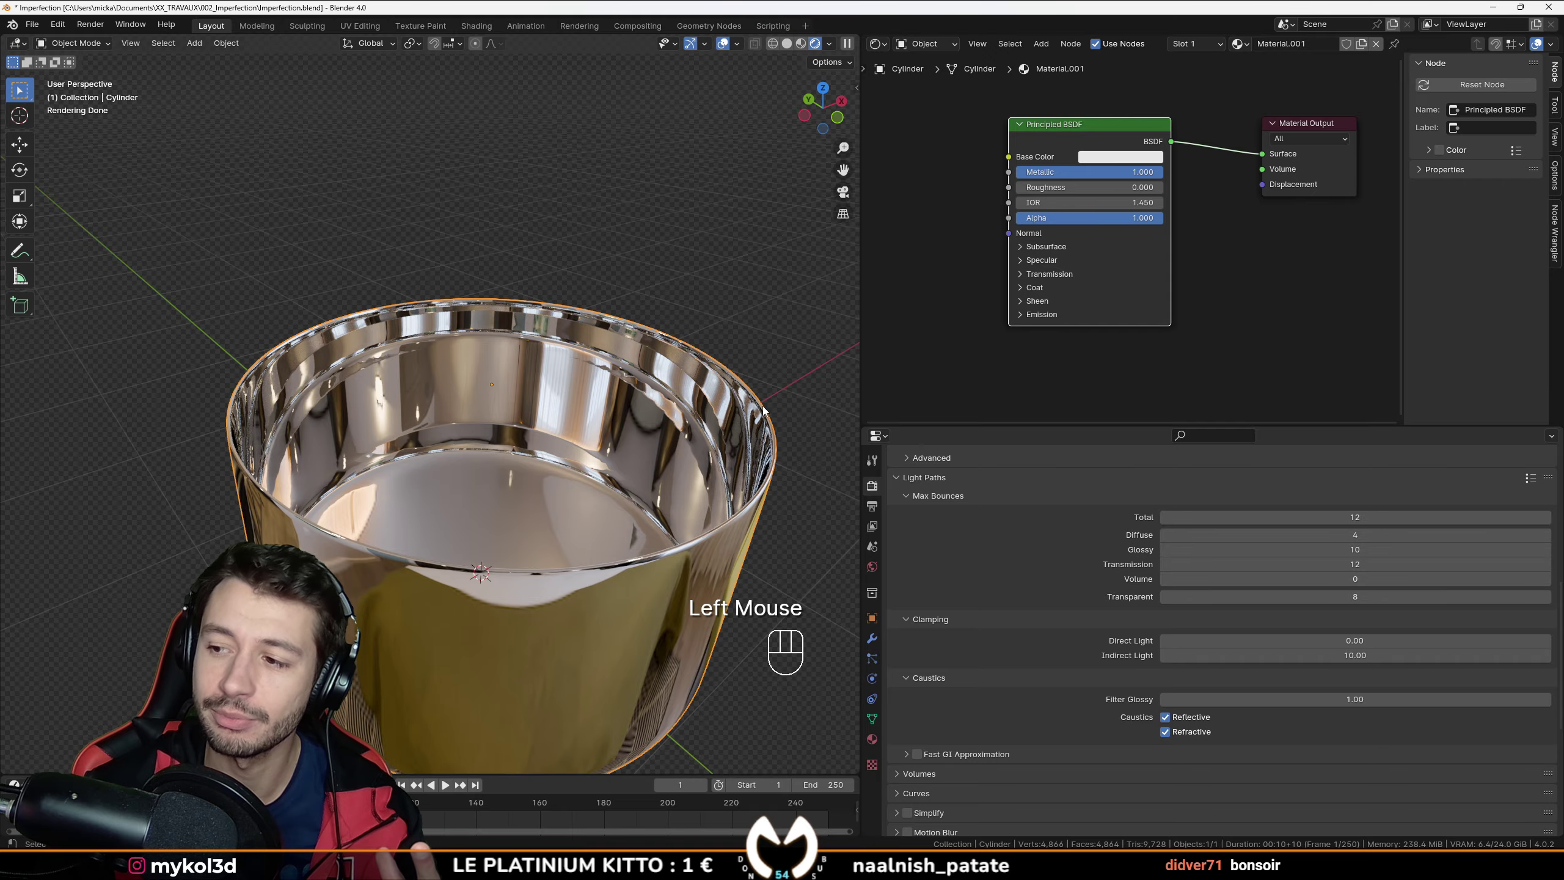
Step: Examine the mirror-like metal cylinder from several angles, switching to Solid shading and back to Rendered
middle_click_drag(763, 410, 625, 424)
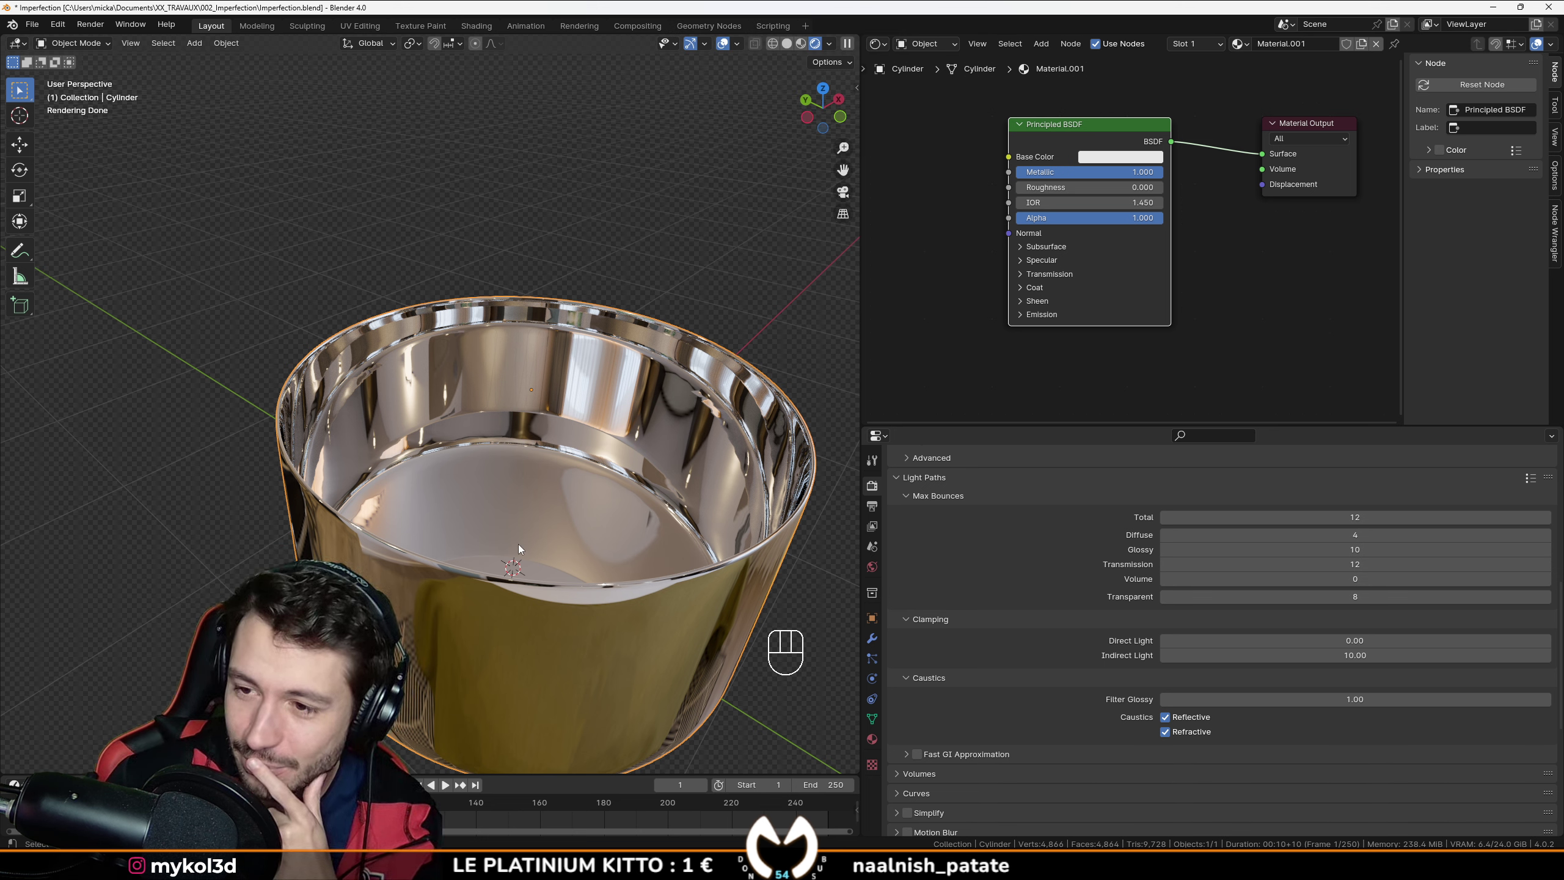
middle_click_drag(523, 531, 542, 457)
scroll(540, 428, "down", 1)
key("z")
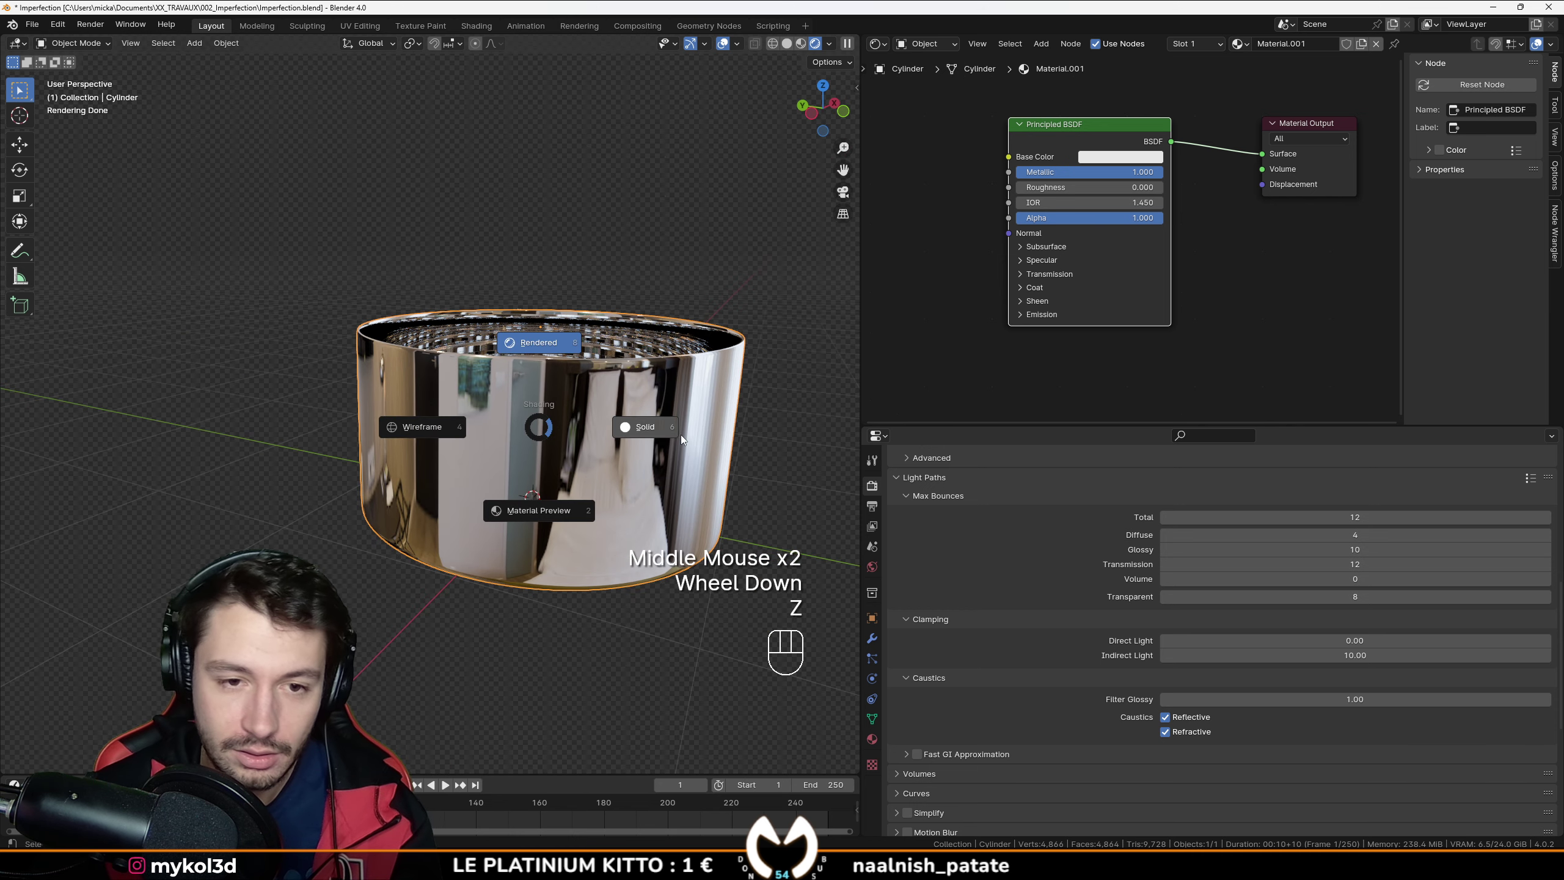
left_click(681, 435)
scroll(680, 435, "down", 1)
mouse_move(681, 435)
middle_mouse_down("shift")
mouse_move(498, 440)
mouse_move(539, 507)
mouse_move(524, 515)
mouse_move(508, 342)
middle_mouse_up("shift")
scroll(539, 507, "up", 1)
scroll(532, 510, "up", 1)
left_click(833, 44)
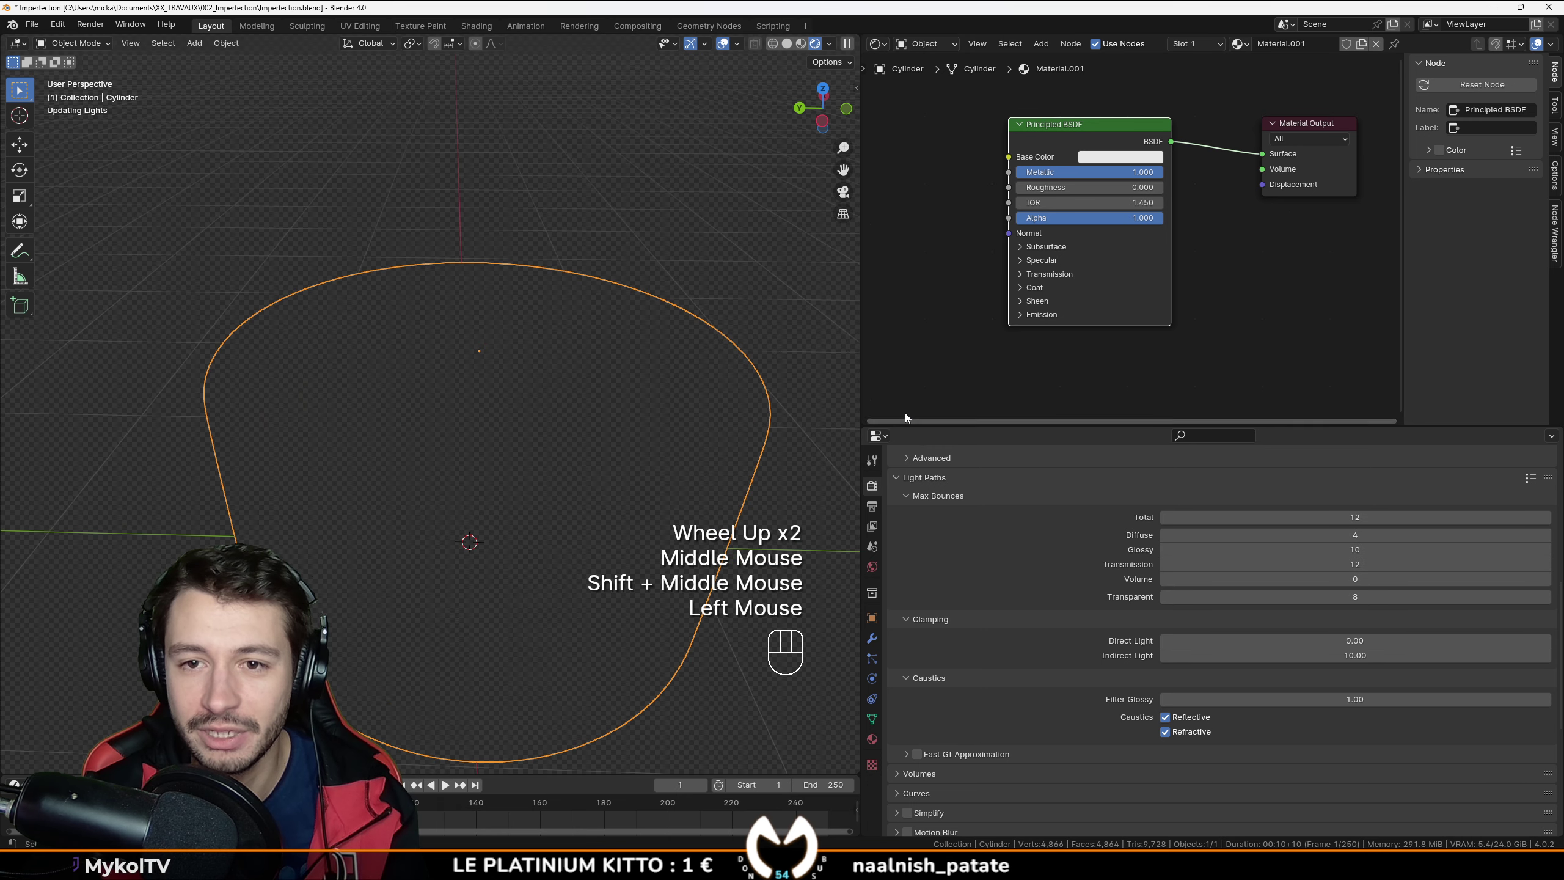
Step: In the Principled BSDF's Specular settings, set Anisotropic to 1.0 and Anisotropic Rotation to 0.5
left_click(1019, 247)
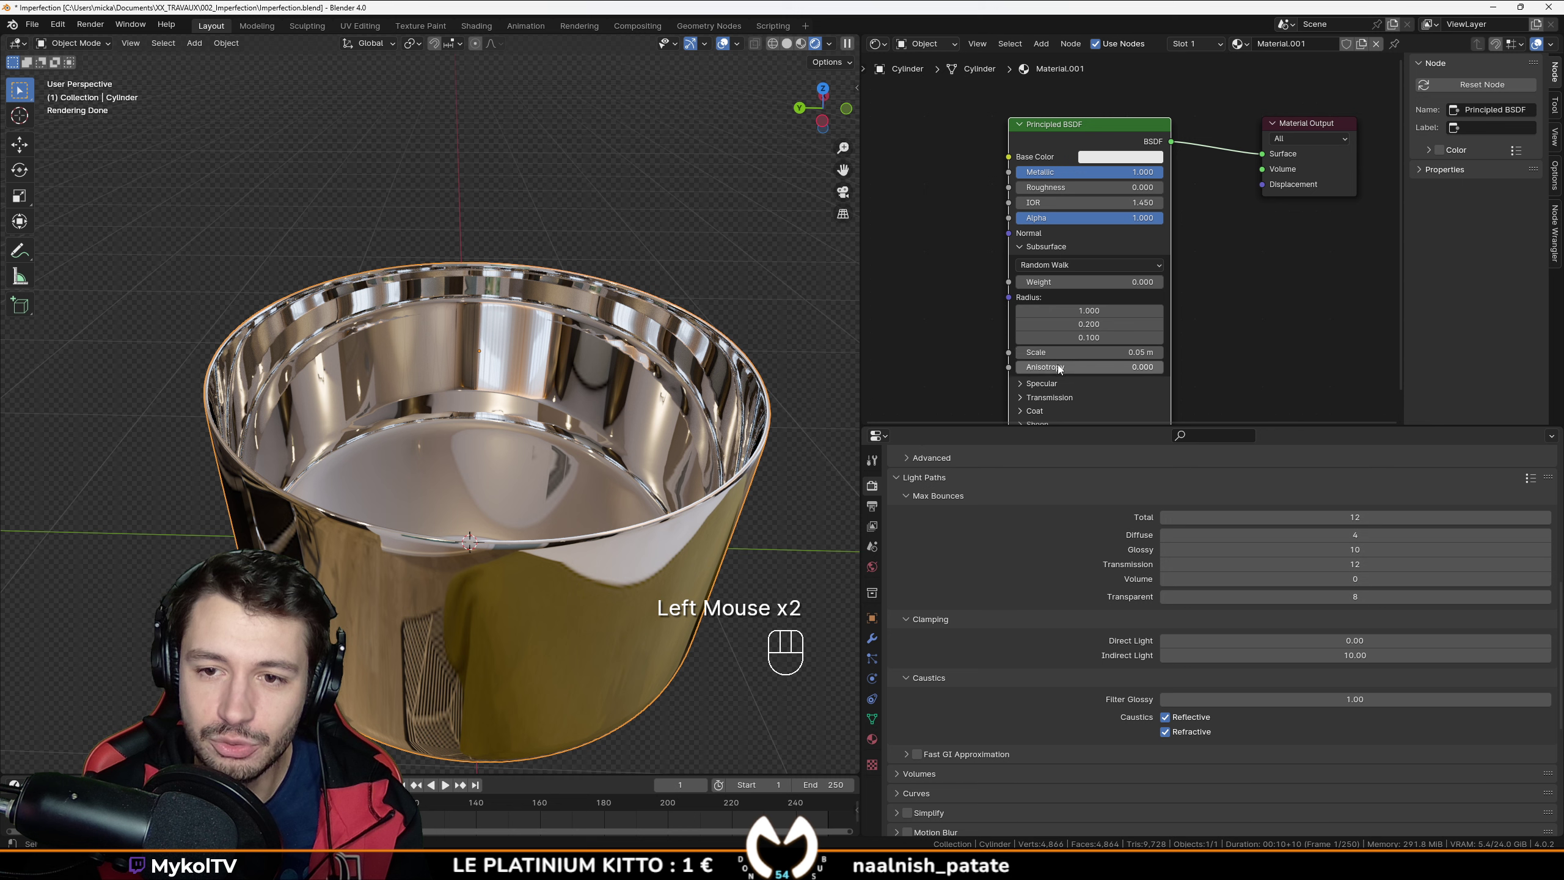
left_click(1023, 388)
scroll(944, 348, "down", 1)
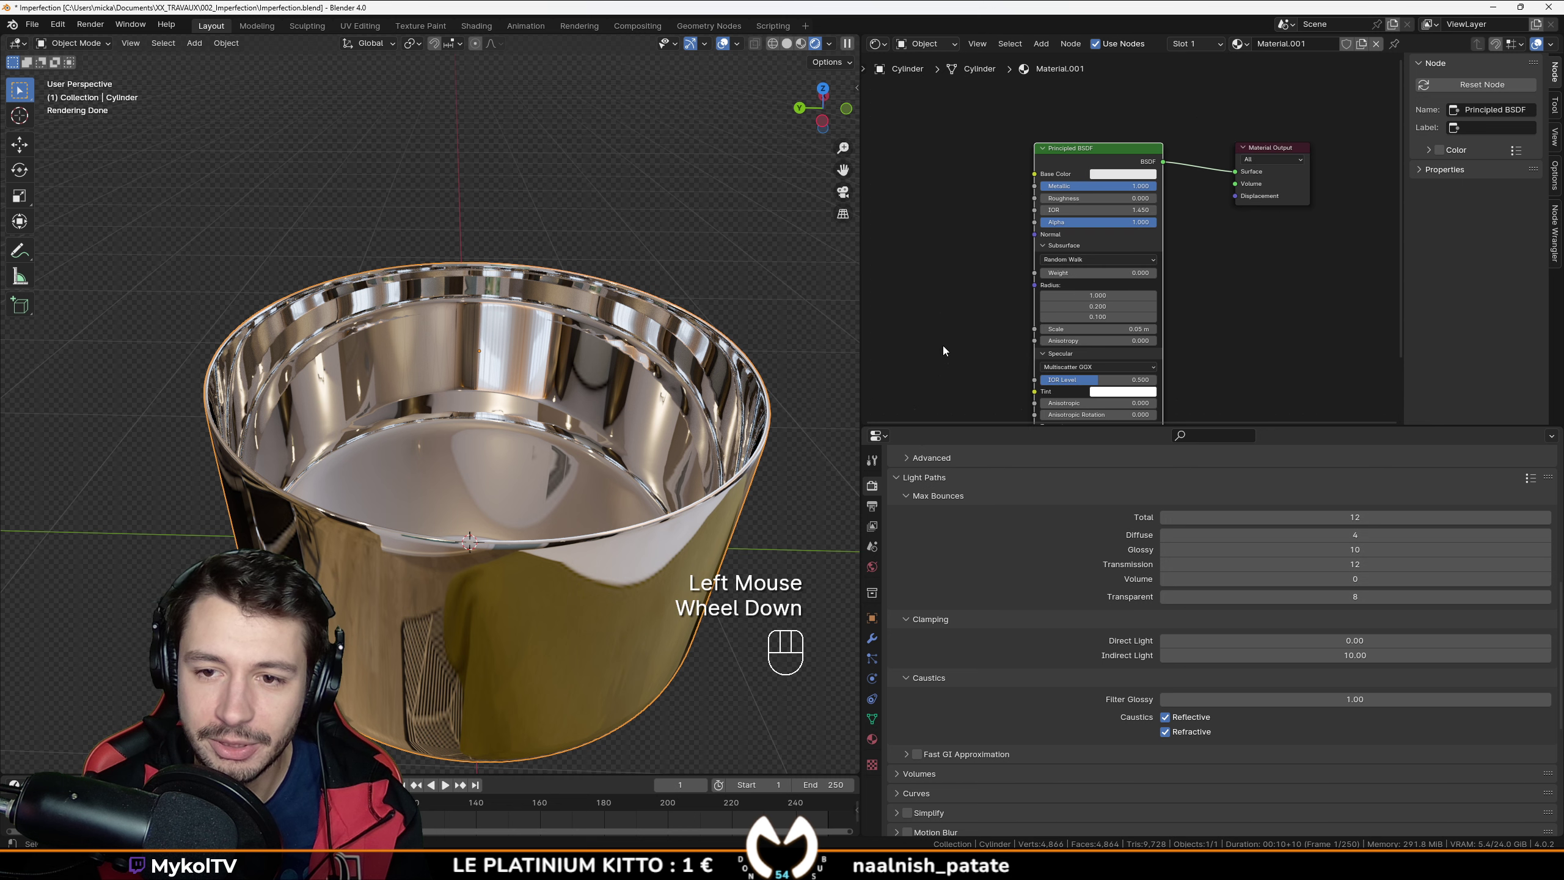
middle_click_drag(946, 350, 980, 320)
scroll(948, 289, "up", 1)
scroll(984, 325, "up", 1)
scroll(985, 320, "up", 2)
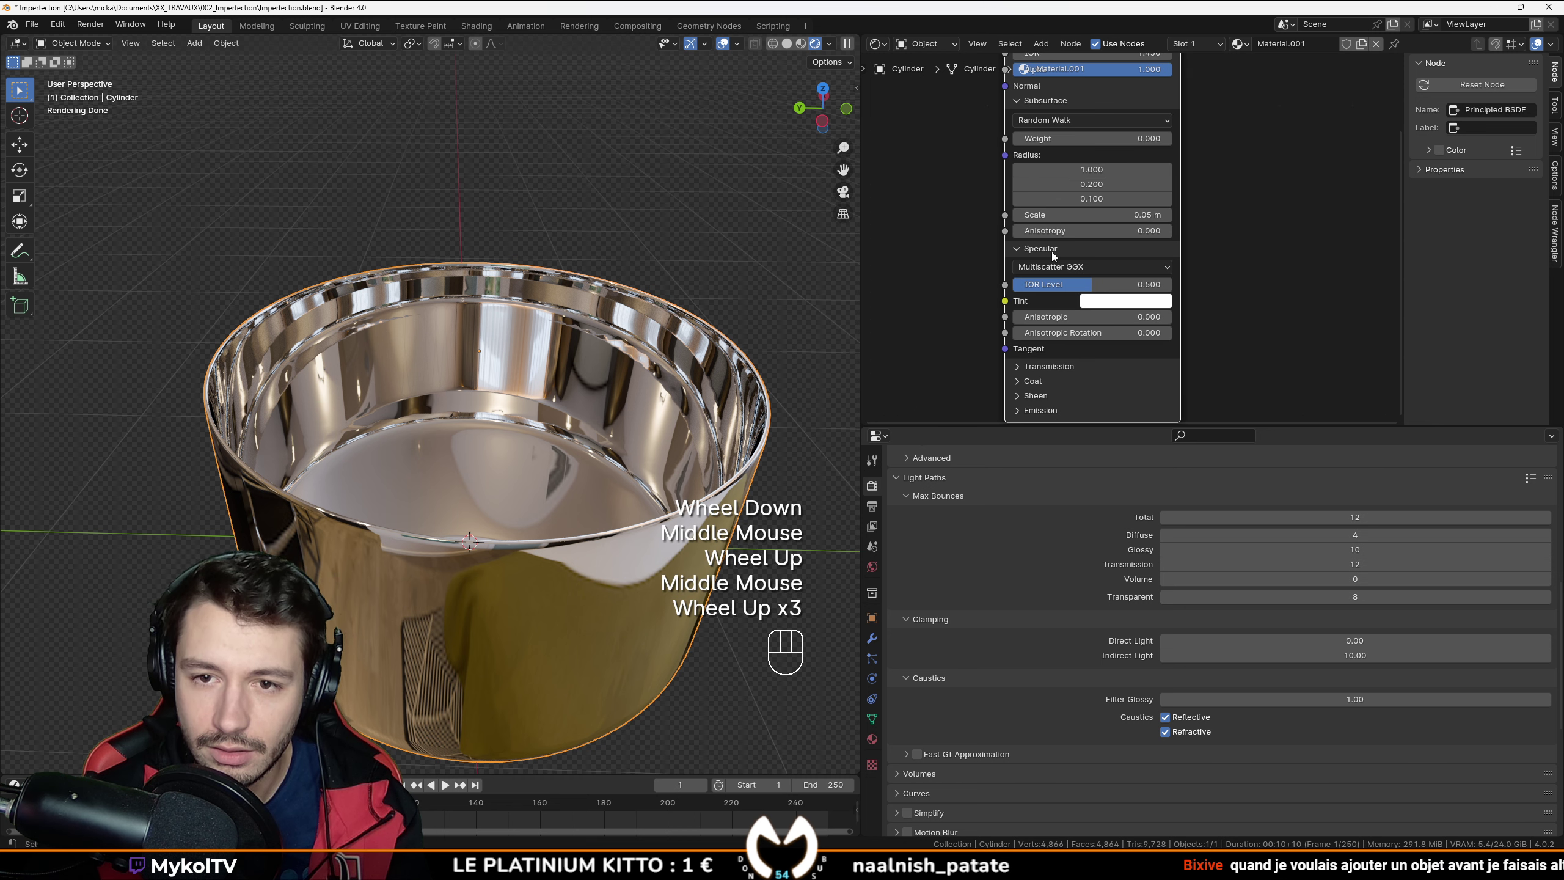
left_click(1034, 232)
key("ctrl+z")
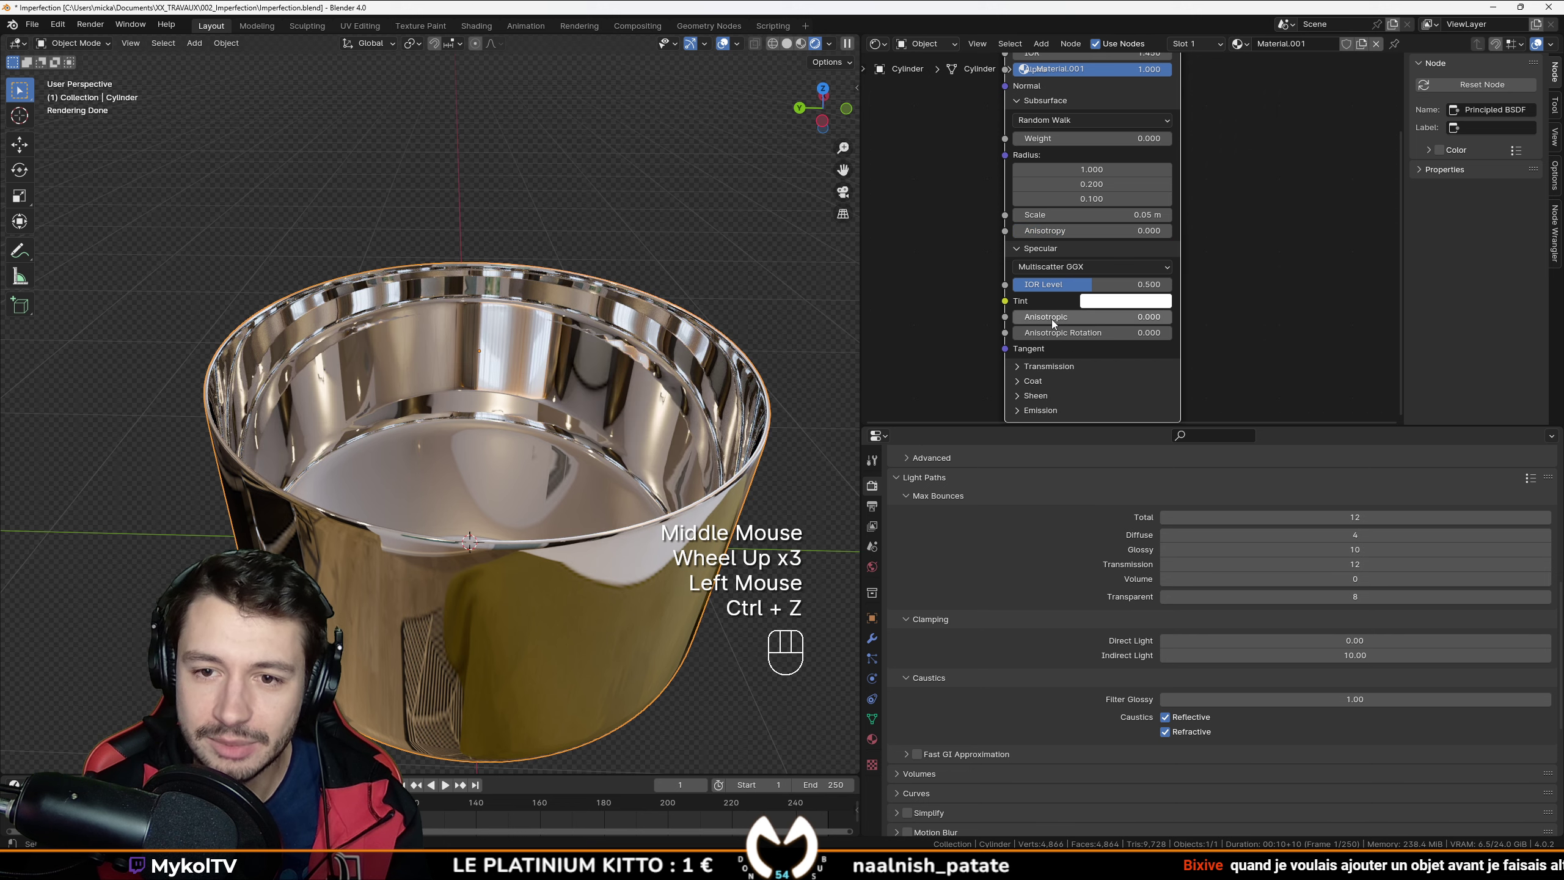
left_click_drag(1052, 321, 1175, 321)
left_click_drag(1058, 335, 1173, 335)
Step: Try a material Roughness of about 0.218 and examine the reflections inside the cylinder
middle_click_drag(1073, 137, 1064, 274)
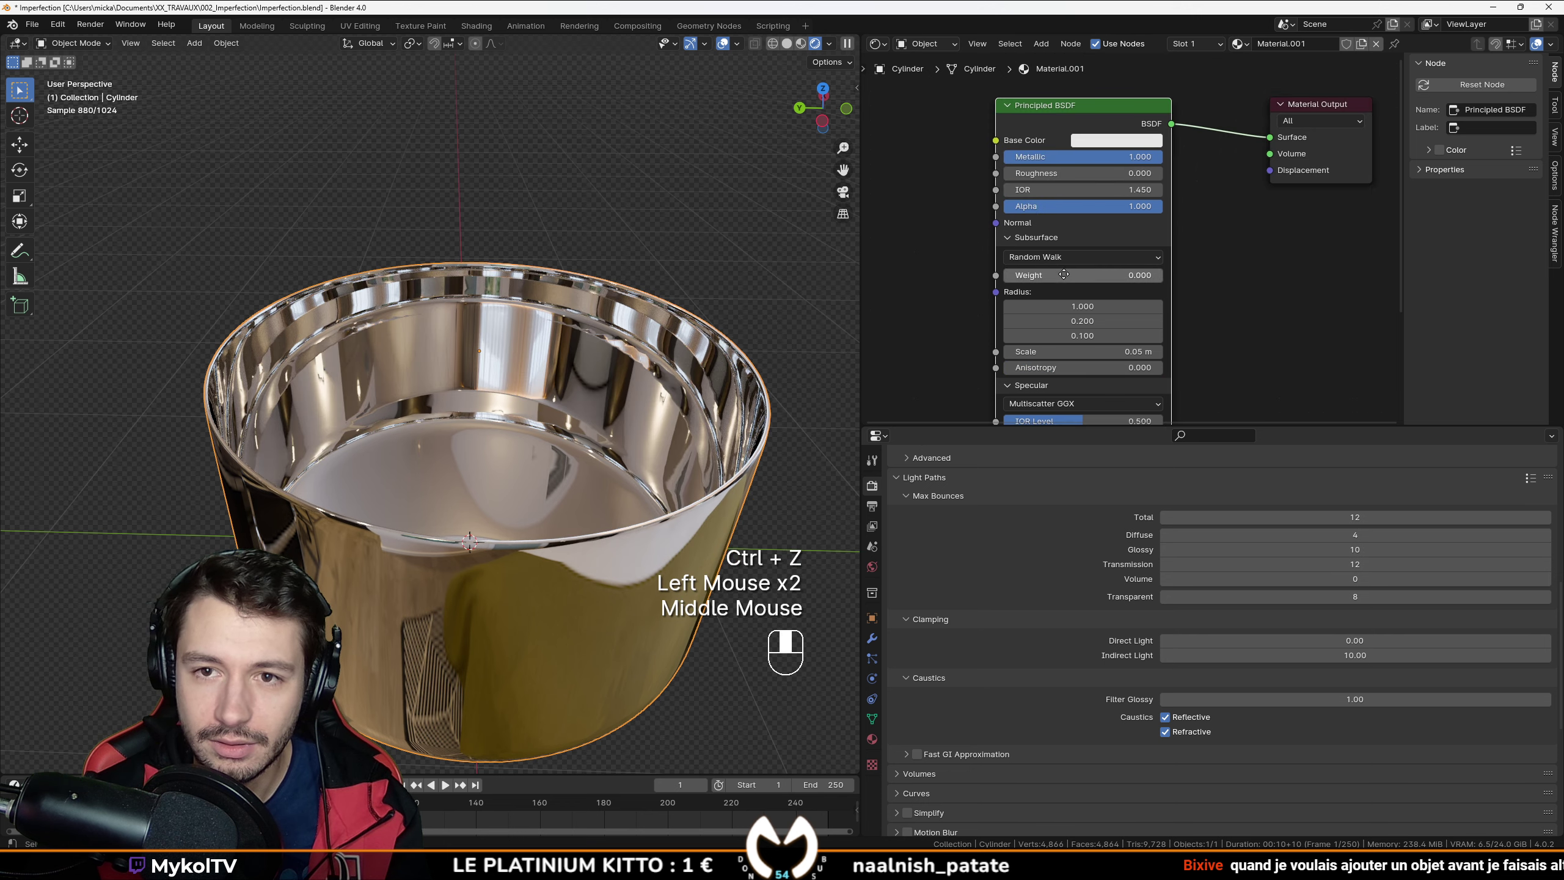
left_click_drag(1046, 173, 1082, 173)
middle_click_drag(615, 394, 569, 566)
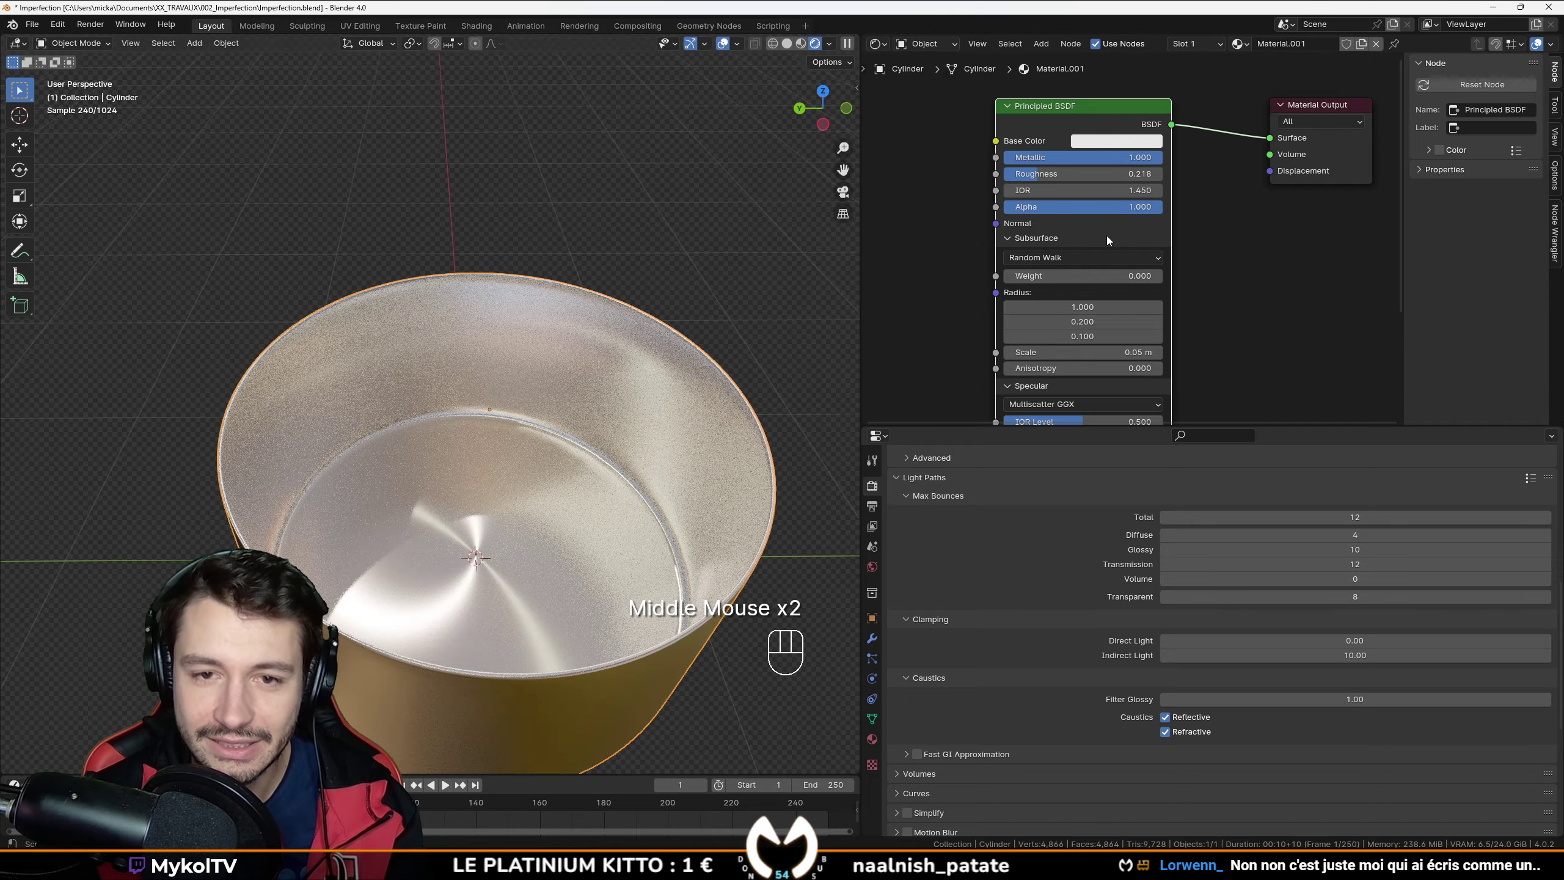
Step: Try a material Roughness of about 0.099 and examine the outer wall's stretched reflections from the front
left_click_drag(1083, 173, 1066, 173)
middle_click_drag(591, 443, 694, 435)
key("KP_1")
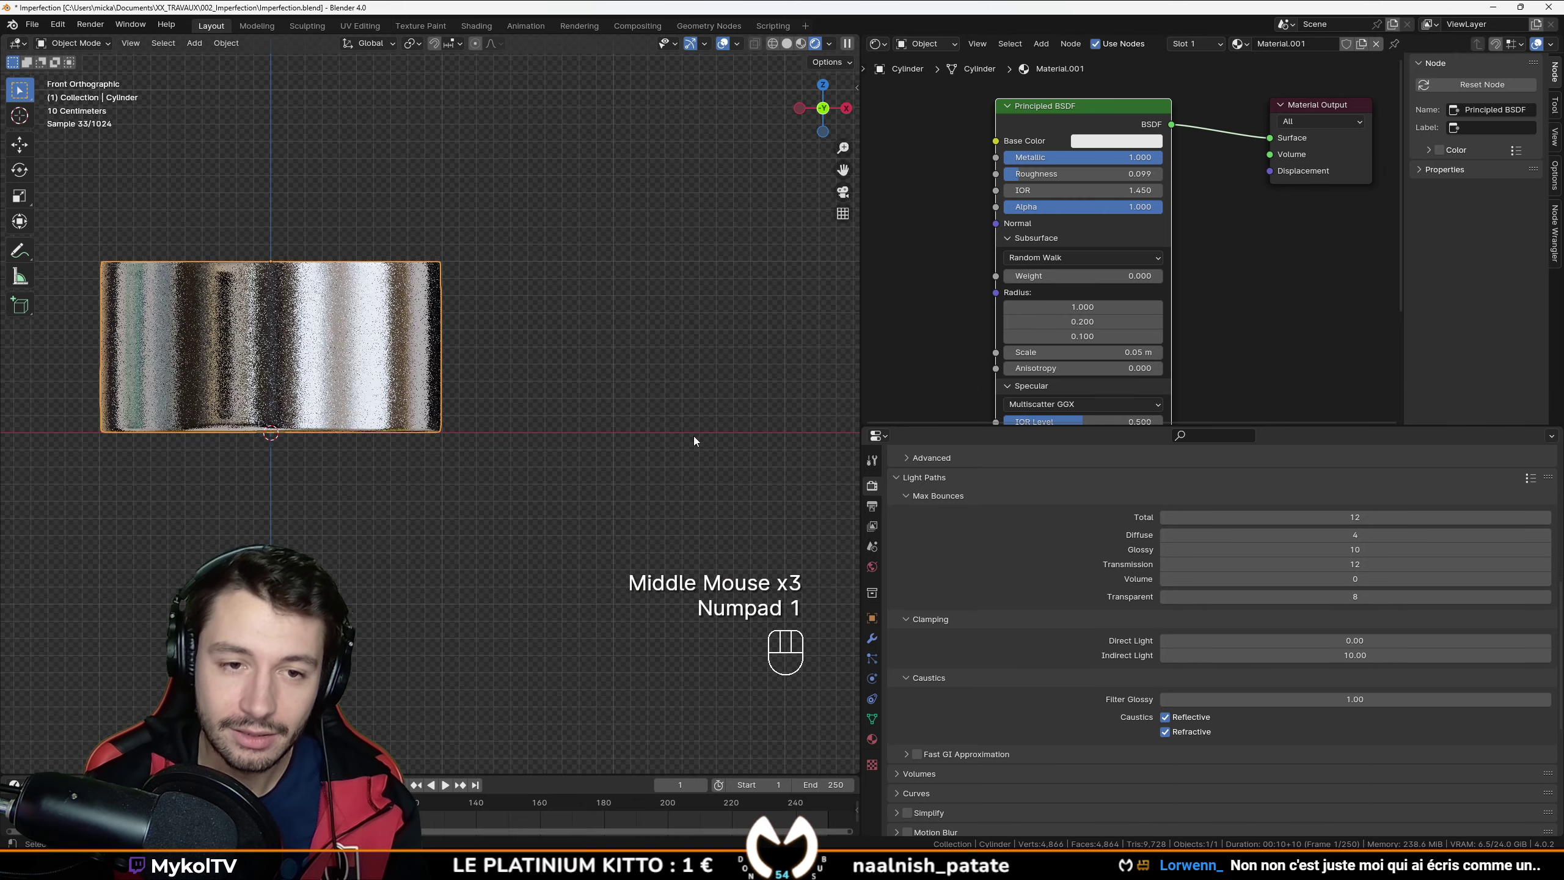
scroll(695, 435, "up", 1)
scroll(554, 431, "up", 1, "shift")
middle_click_drag(554, 431, 521, 423, "shift")
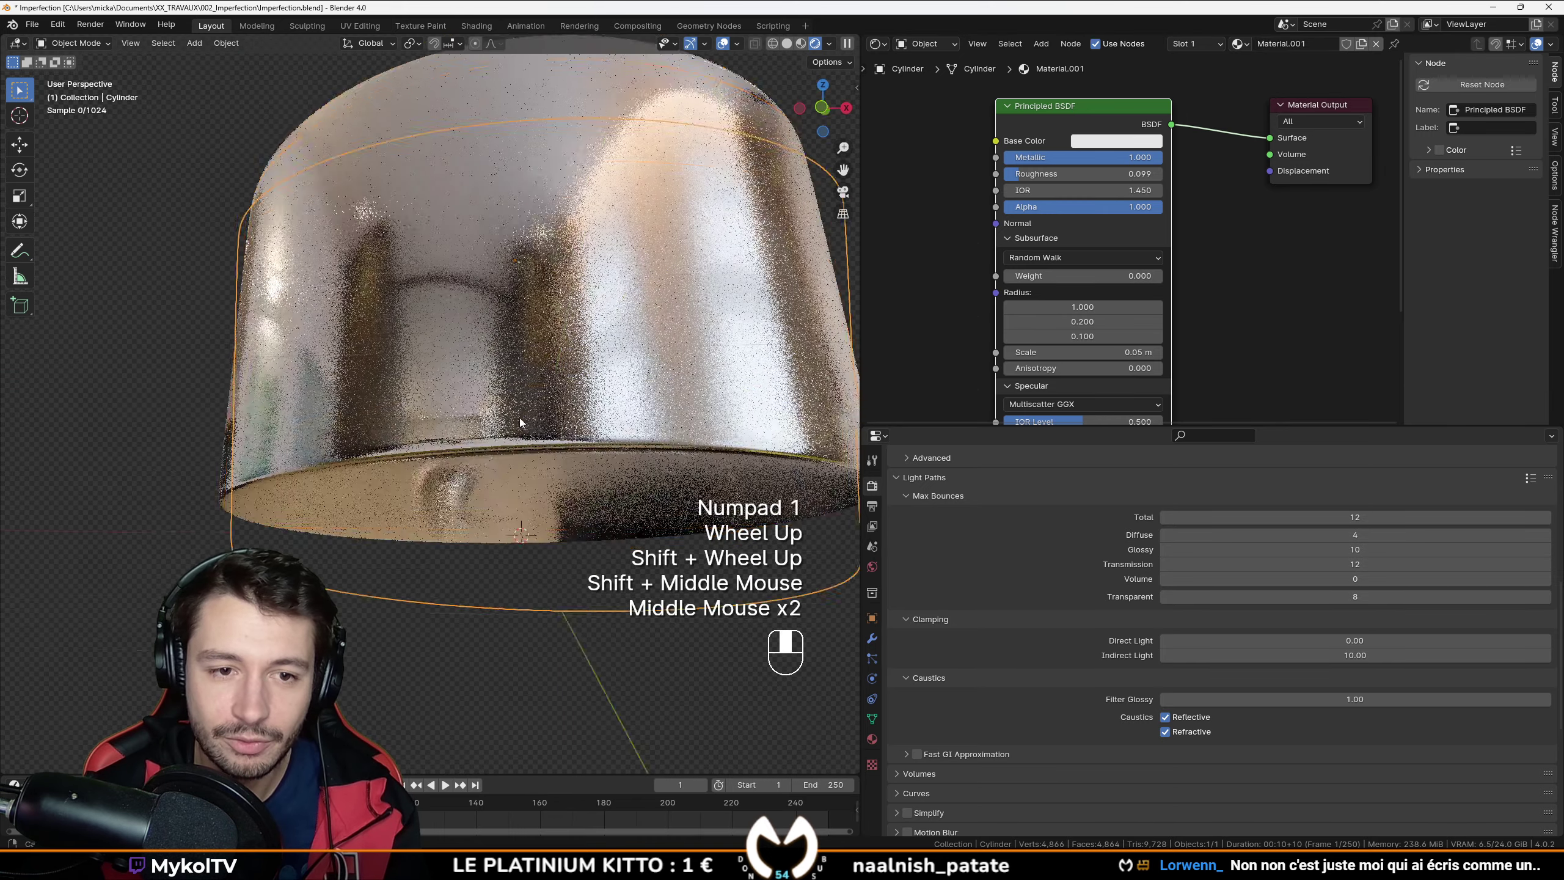
key("KP_1")
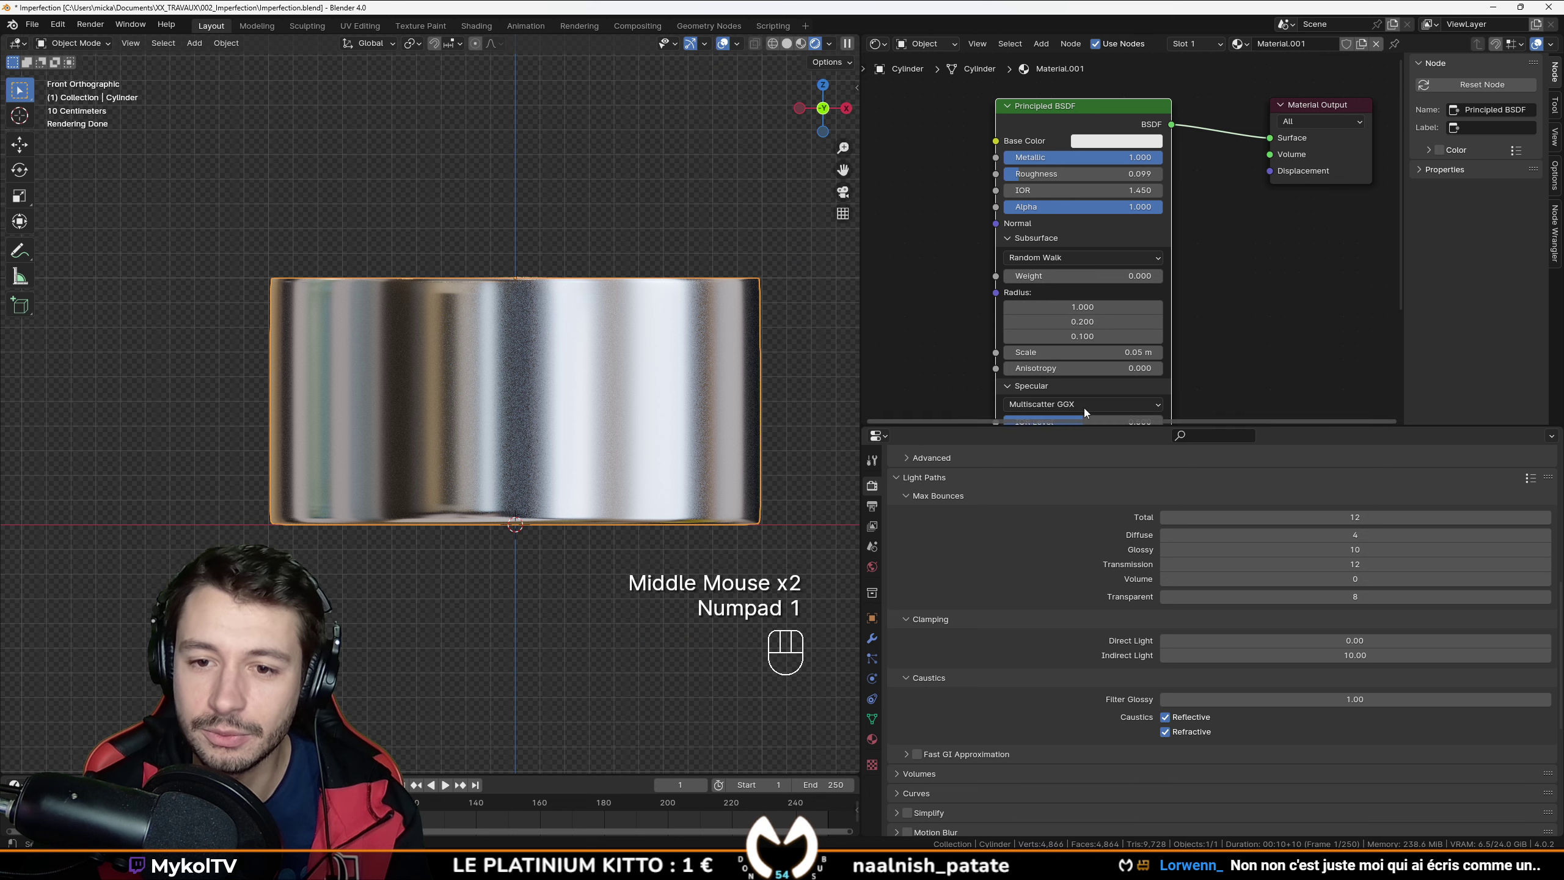
Step: Lower the Anisotropic value, set Roughness to 0, and view the cylinder's reflections from above
middle_click_drag(1084, 409, 1080, 240)
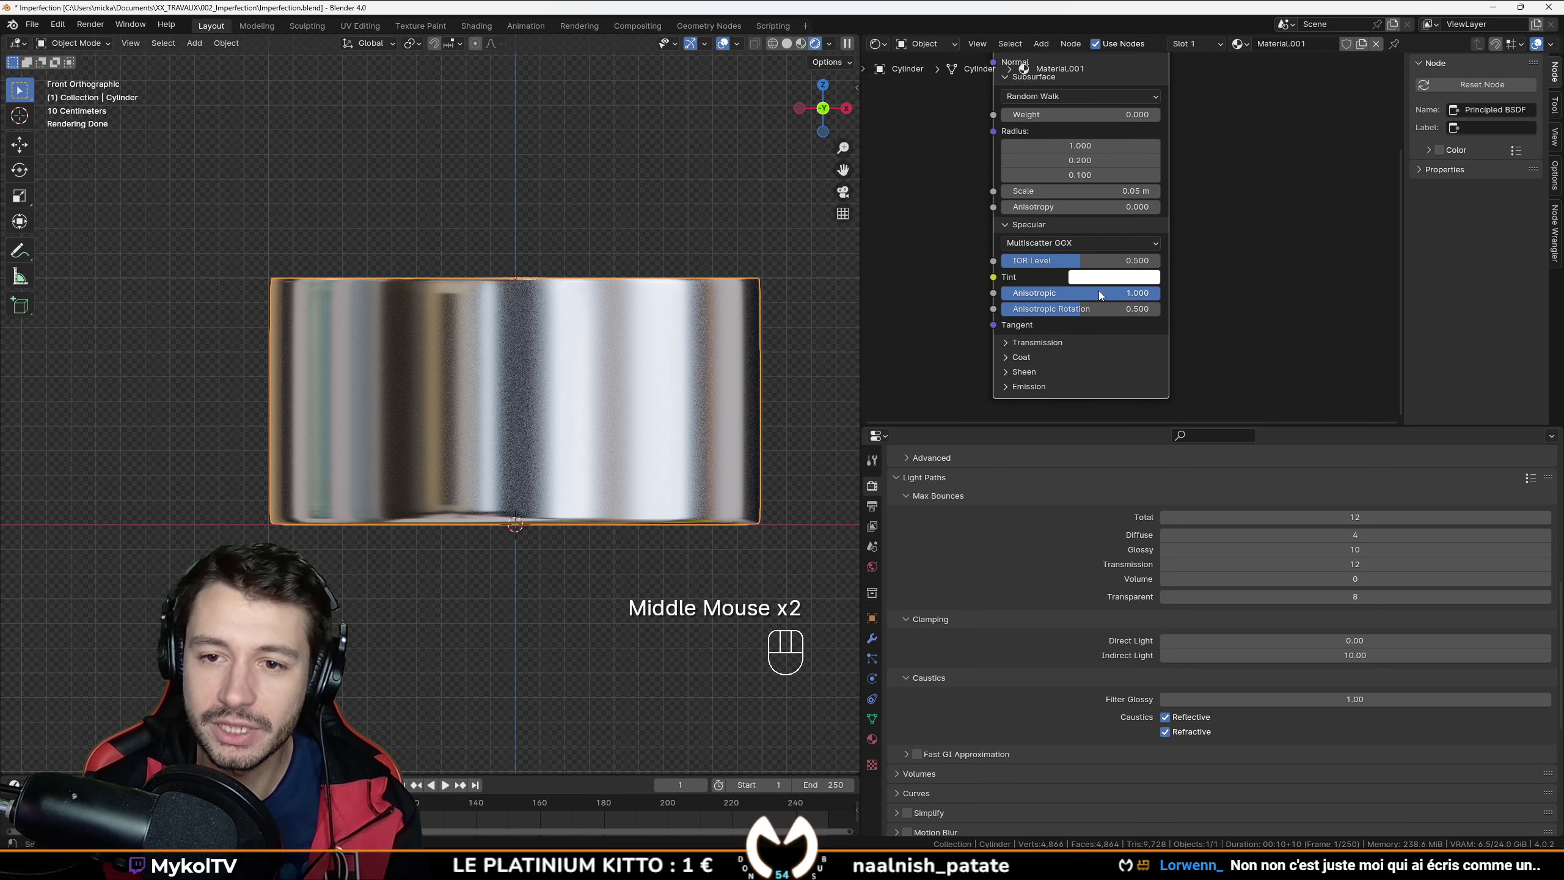
left_click_drag(1100, 294, 1003, 293)
middle_click_drag(1020, 173, 1010, 344)
left_click_drag(1068, 185, 993, 185)
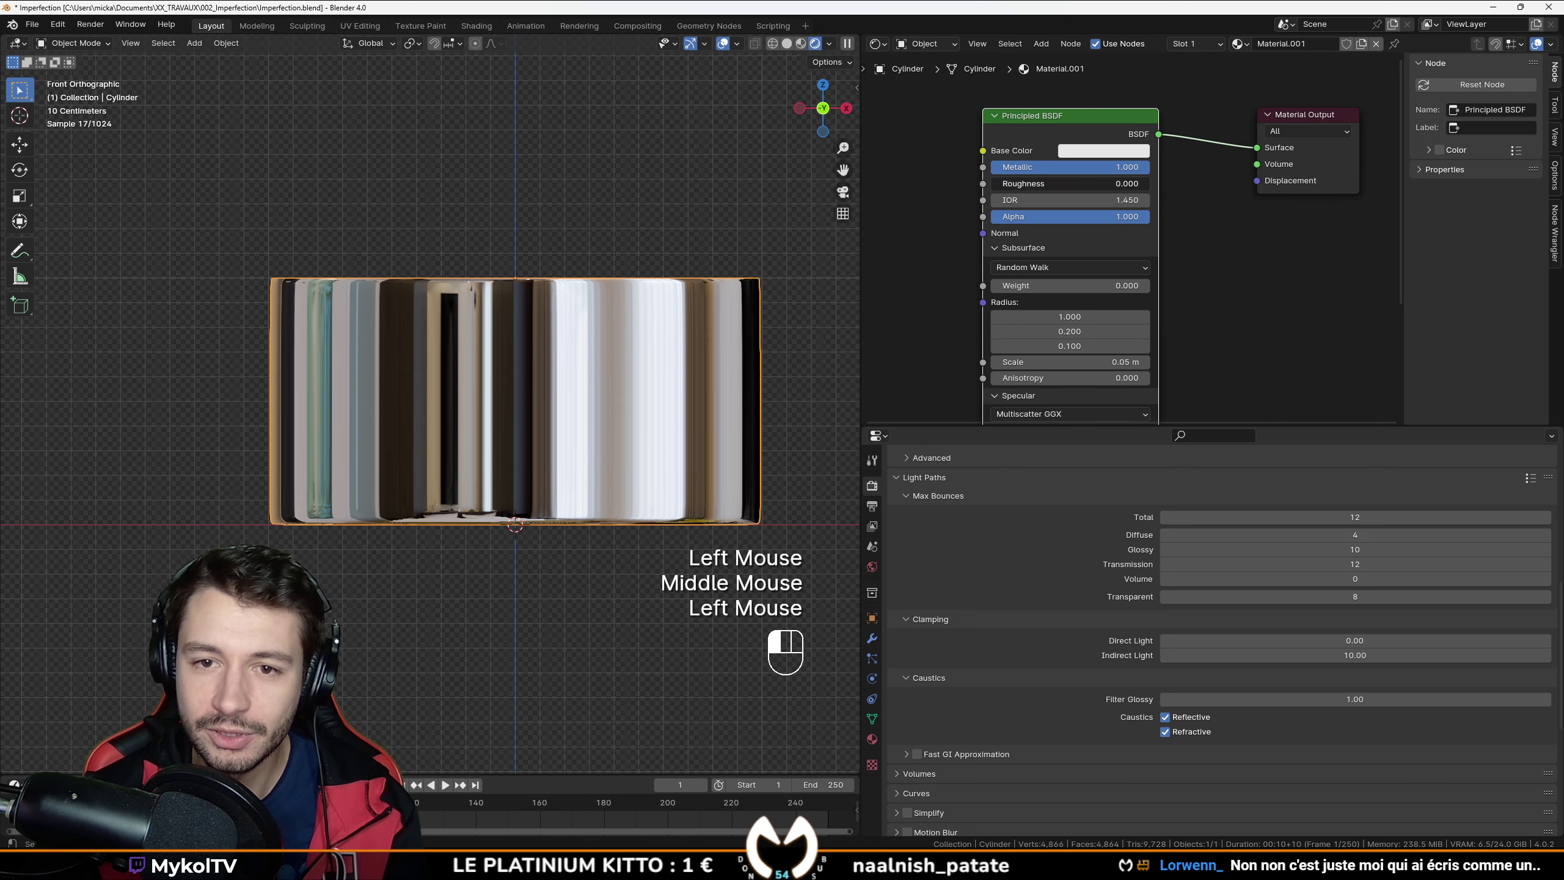
middle_click_drag(592, 431, 520, 321)
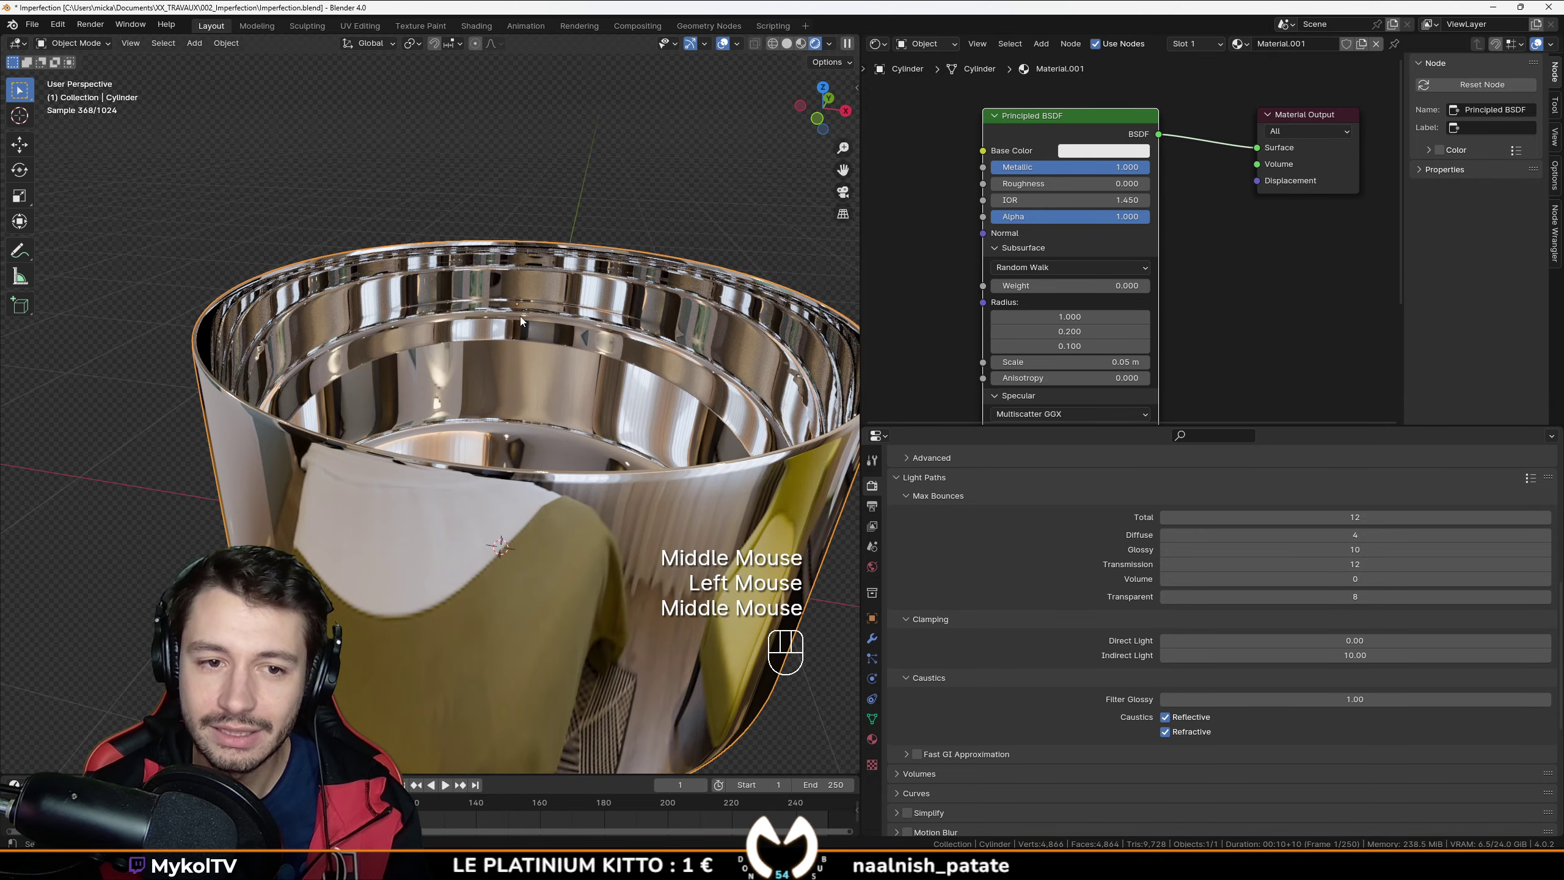
Step: Add a Noise Texture node and place it in the free space before the Principled BSDF
scroll(1096, 277, "down", 1)
middle_click_drag(924, 326, 1117, 336)
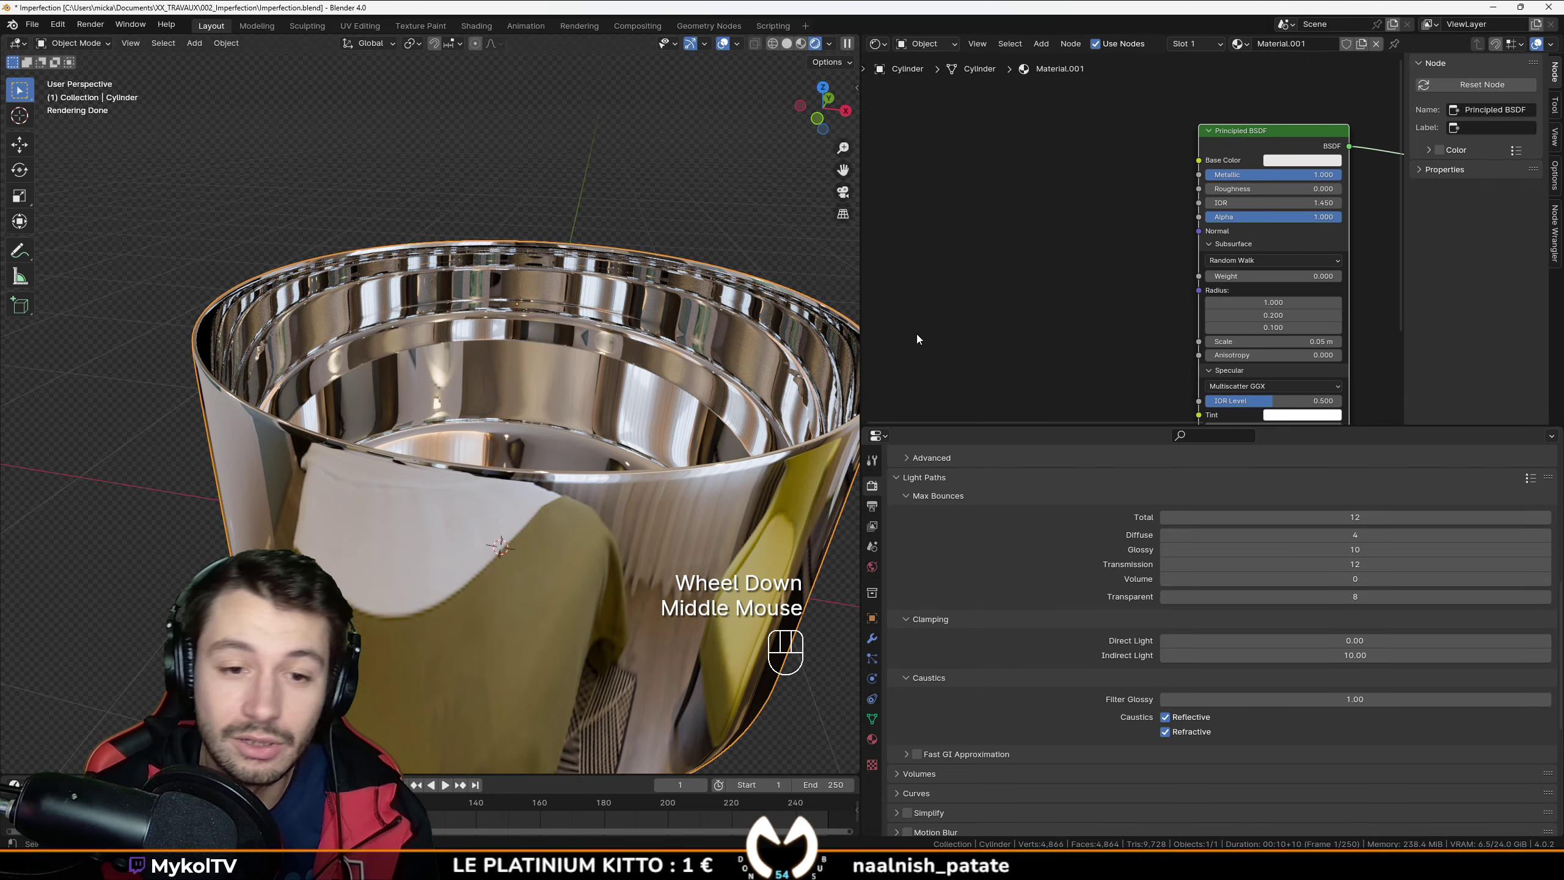
key("shift+a")
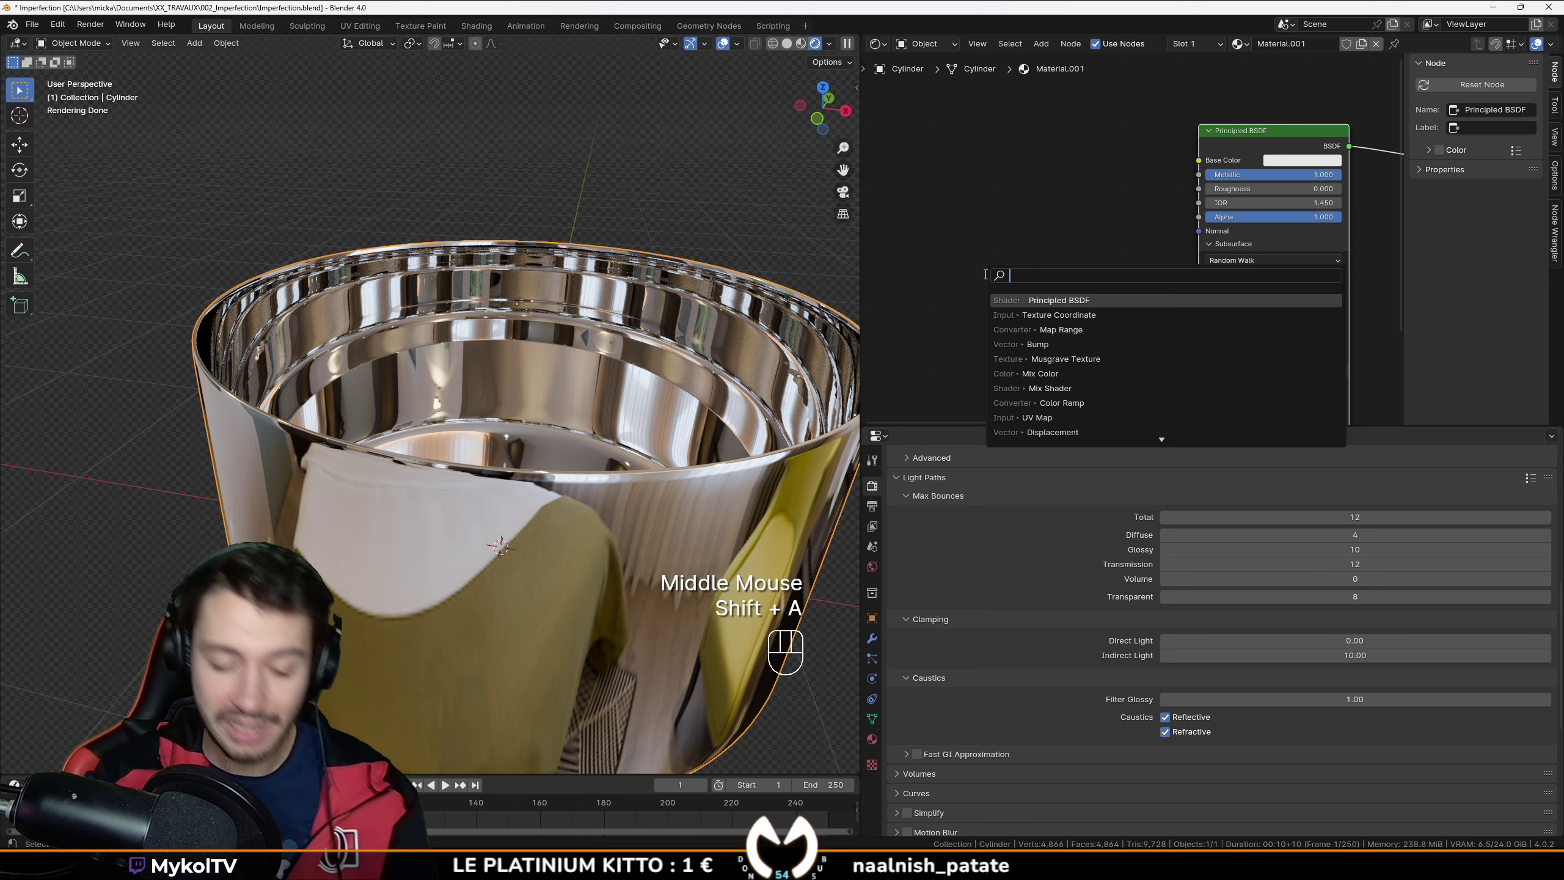
type("noise")
key("Return")
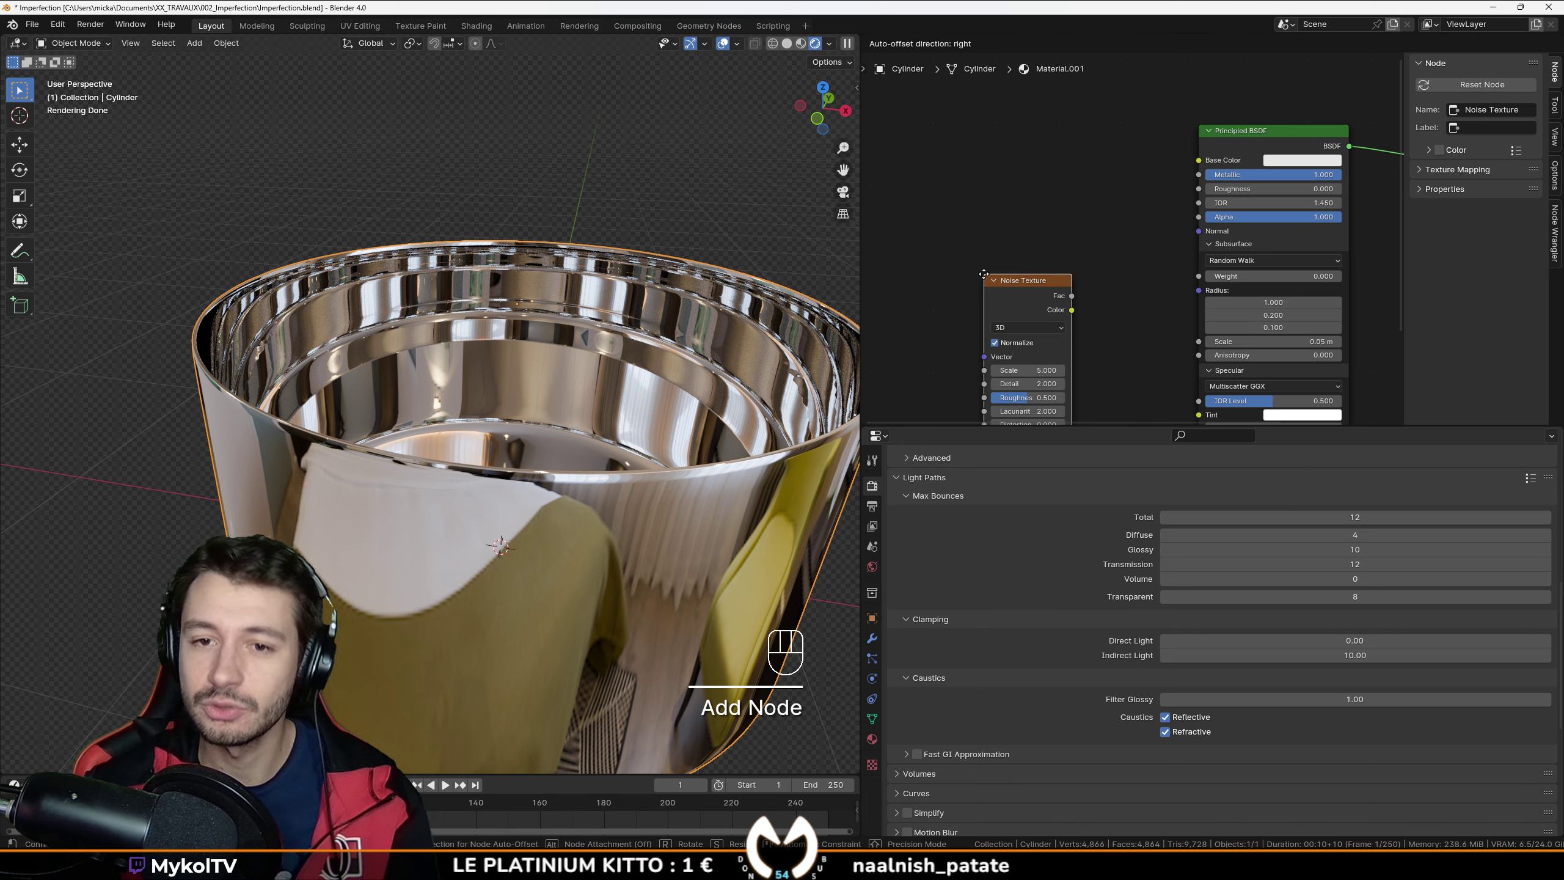
left_click(1031, 159)
Step: Add a Texture Coordinate node, connect its Object output to the Noise Texture's Vector input, and preview the noise on the cylinder
key("shift+a")
type("co")
key("Return")
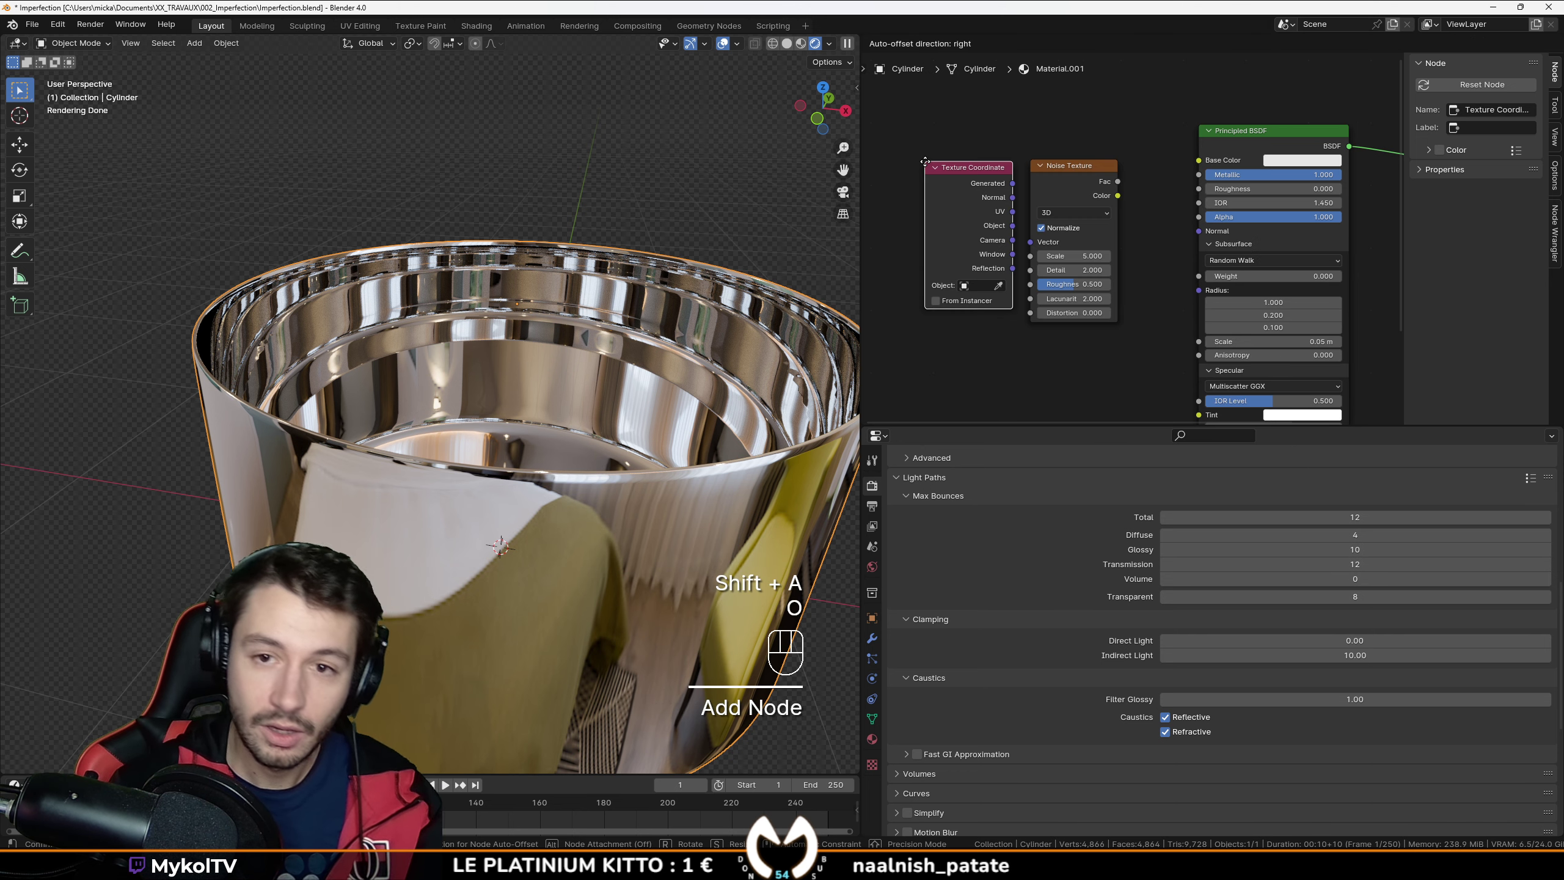
left_click(889, 159)
left_click_drag(978, 224, 1030, 242)
left_click(1077, 171, "ctrl+shift")
Step: Set the Noise Texture's Roughness to 0.864 and Detail to 5.5, and view the pattern from the side
scroll(1130, 234, "up", 2)
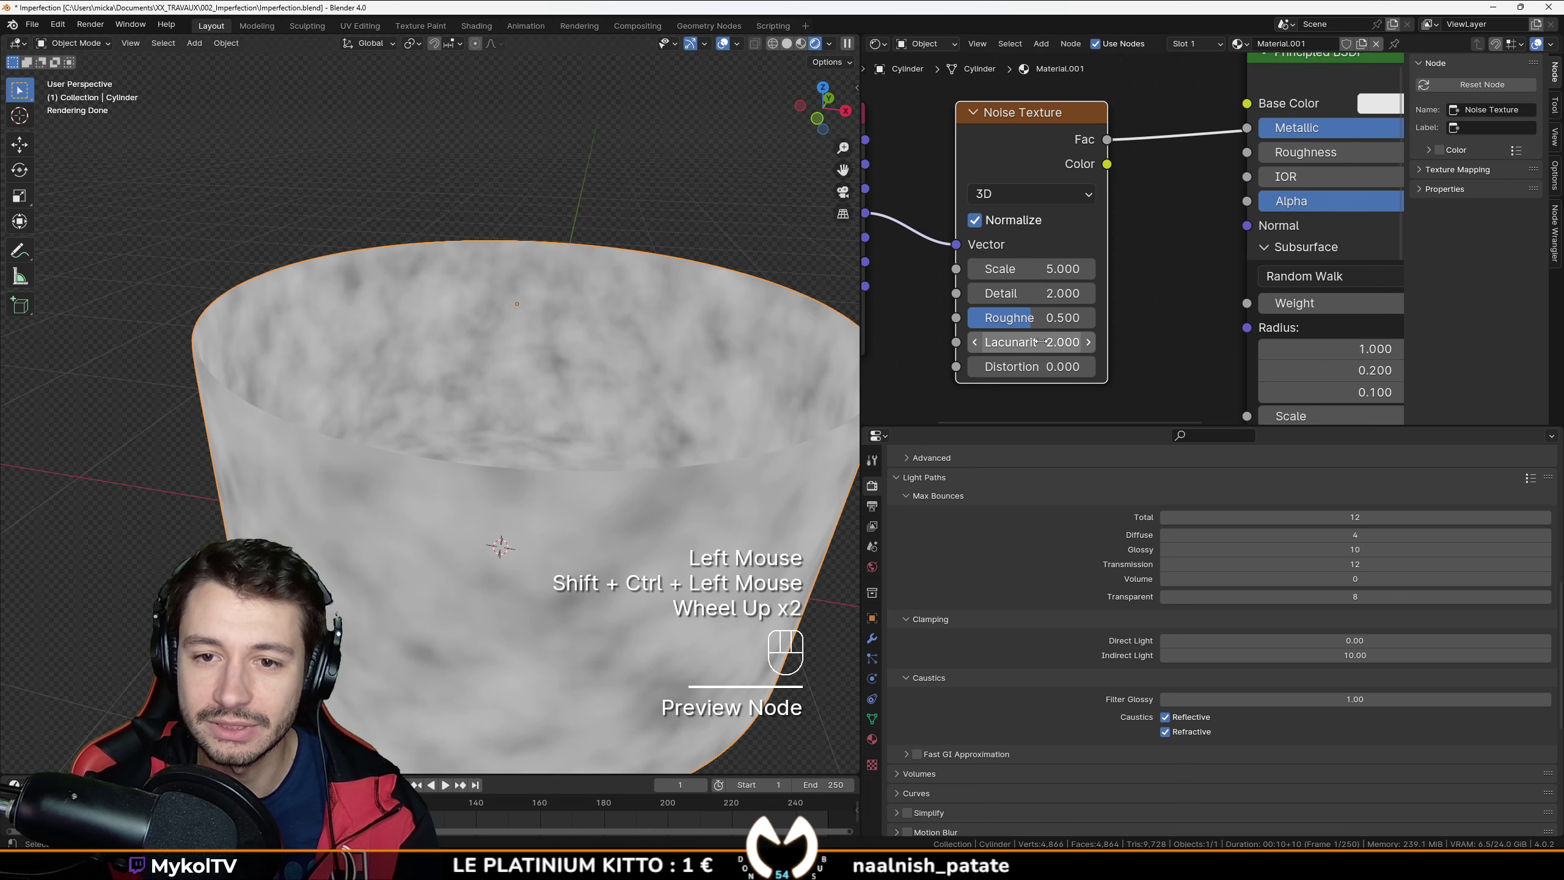
left_click(1041, 330)
left_click_drag(1035, 320, 1060, 295)
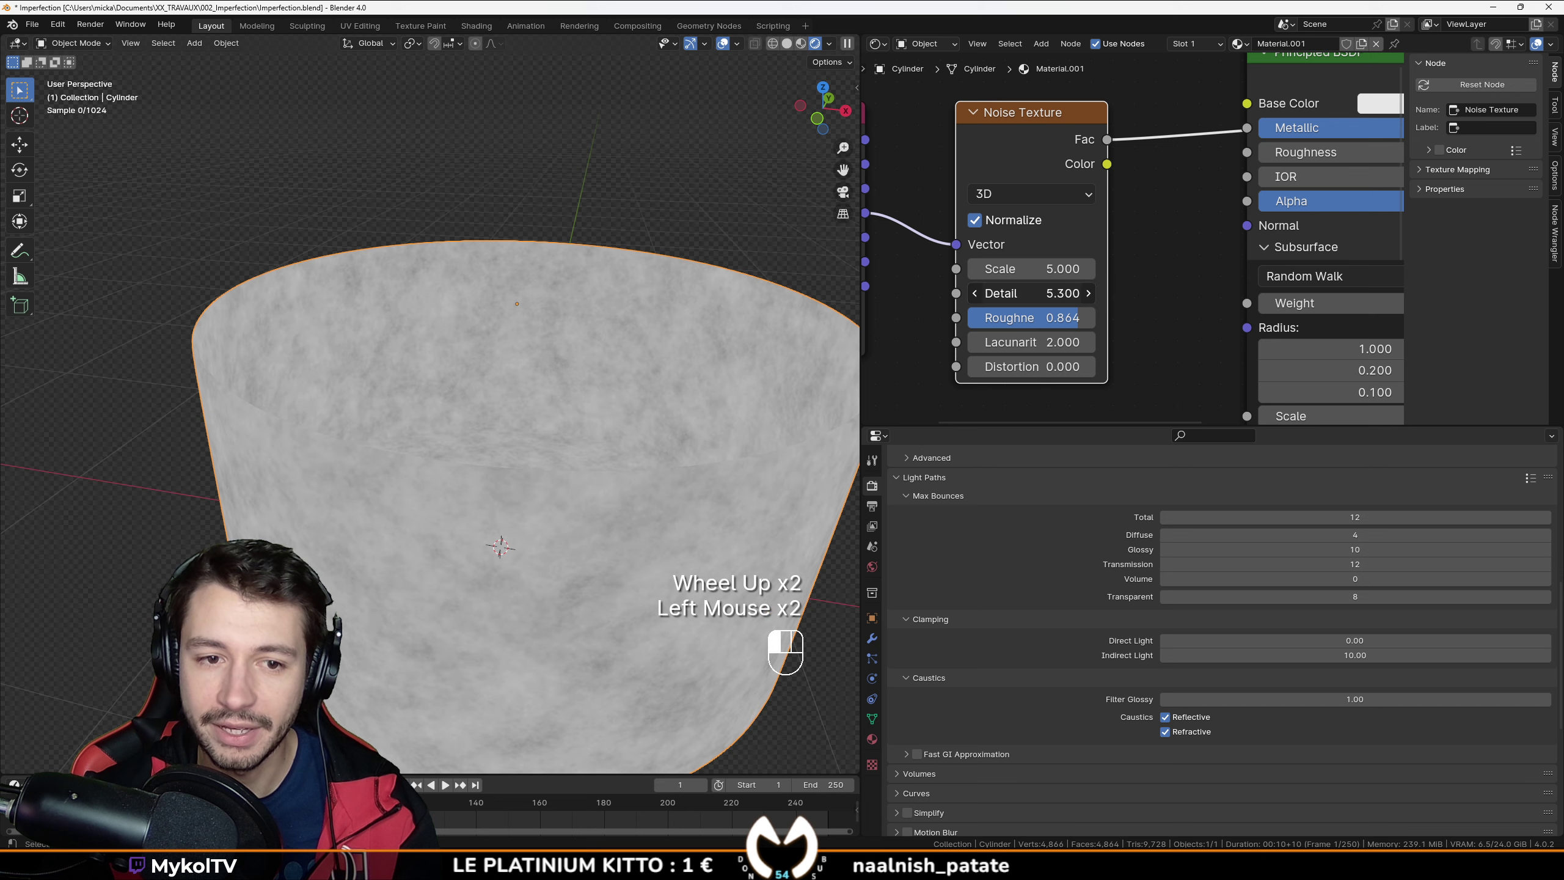
scroll(618, 440, "down", 1)
middle_click_drag(618, 440, 628, 404)
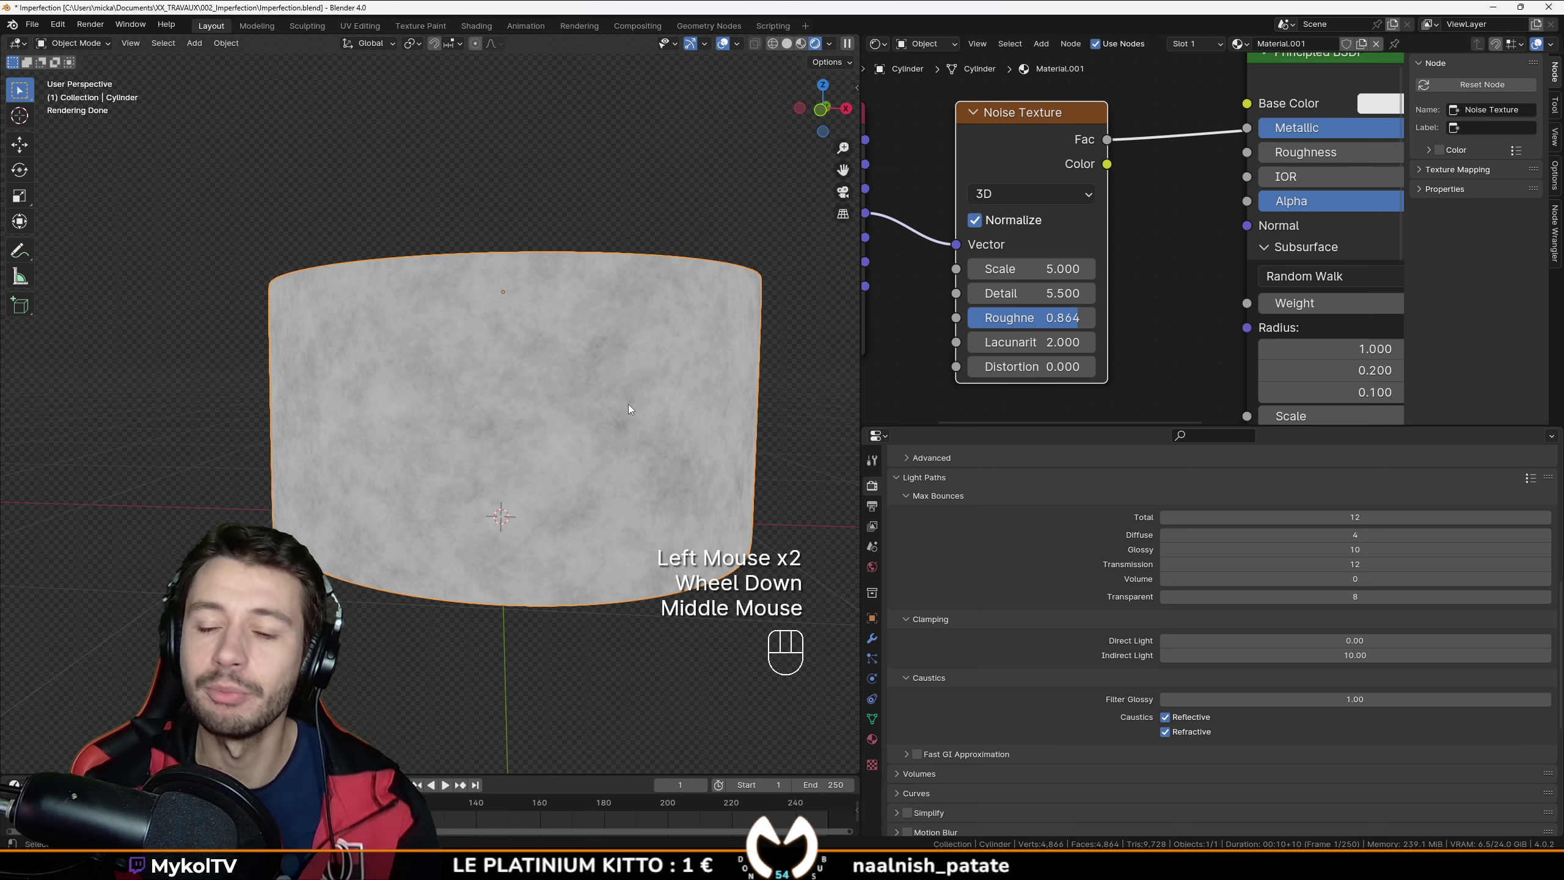
Step: Connect the noise Fac output to the Principled BSDF's Roughness, restore the shader to the Material Output, and space the nodes apart
scroll(1268, 173, "down", 2)
middle_click_drag(1268, 172, 1101, 248)
scroll(1101, 247, "down", 1)
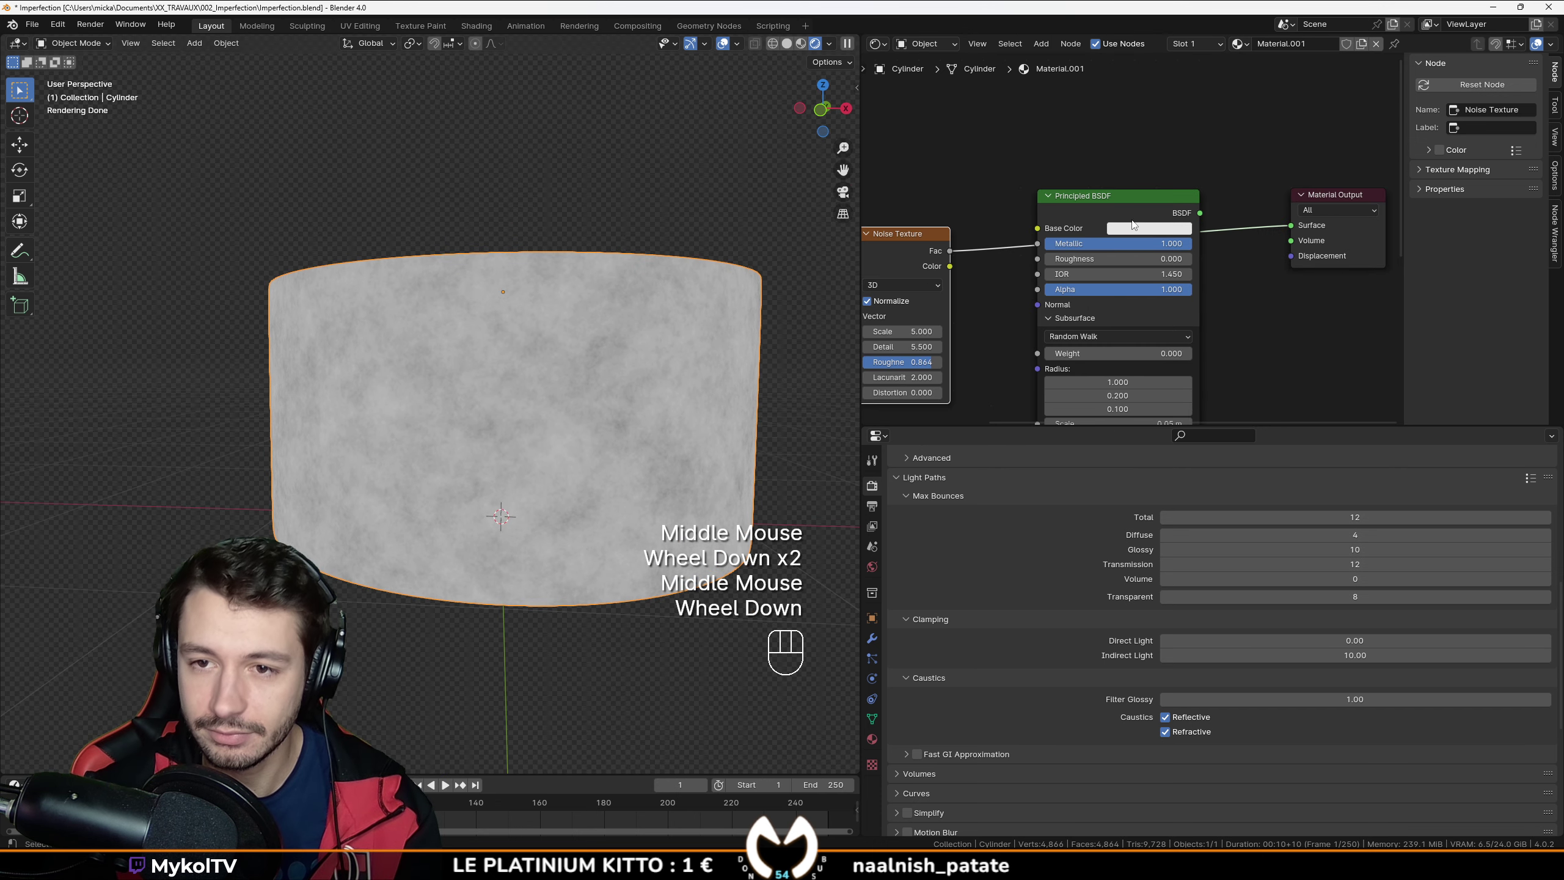
left_click_drag(950, 250, 1038, 259)
left_click(1102, 197, "ctrl+shift")
left_click_drag(1335, 194, 1370, 189)
left_click_drag(1102, 196, 1191, 202)
middle_click_drag(554, 381, 561, 407)
scroll(561, 407, "up", 1)
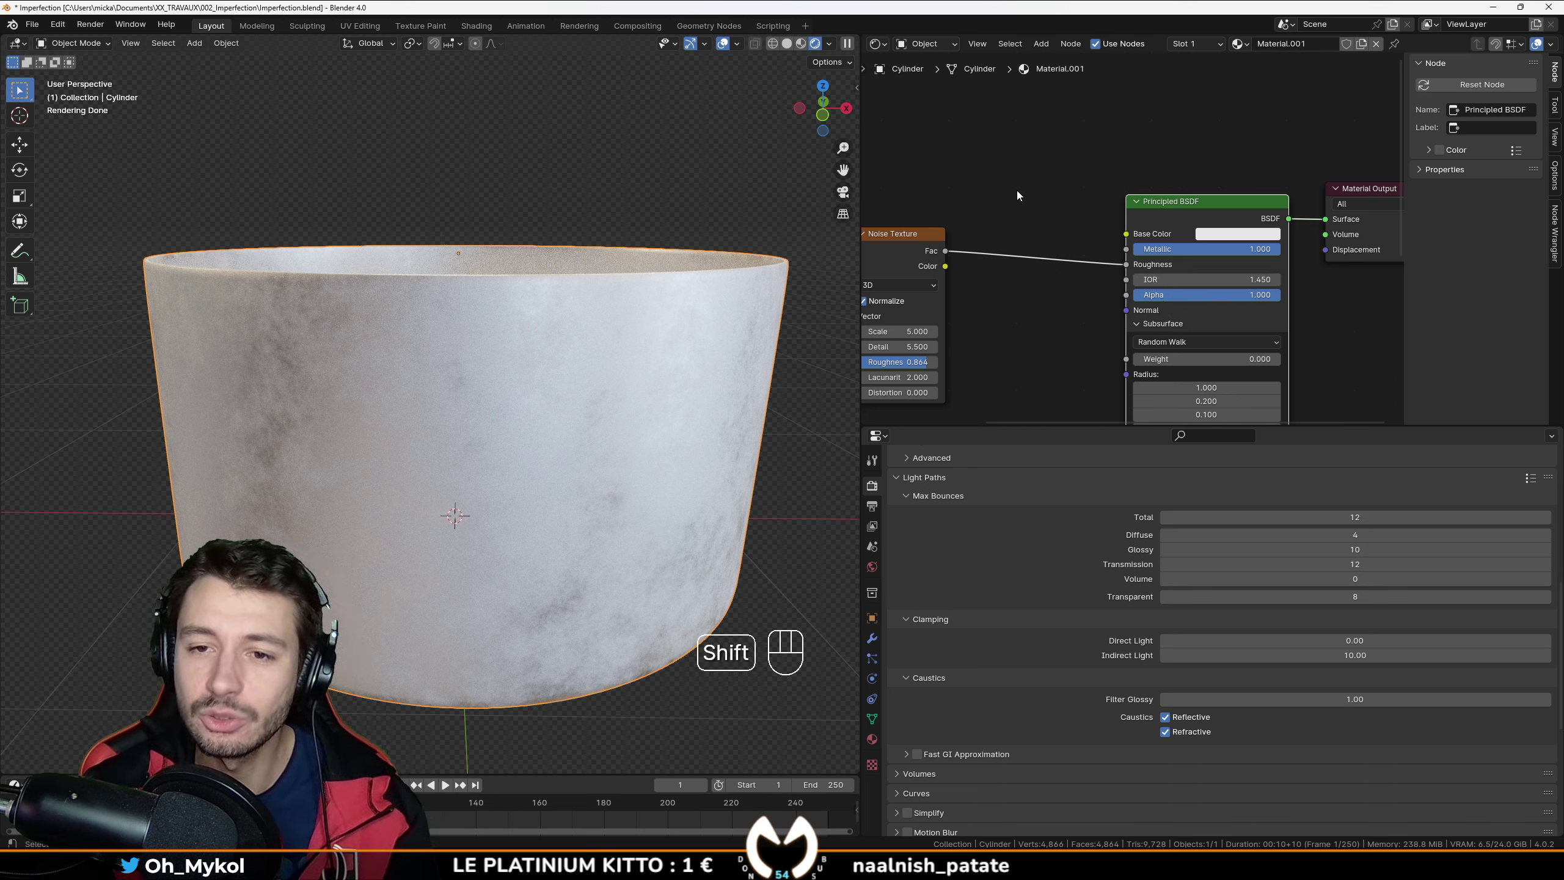
Step: Insert a Map Range node on the link between the Noise Texture and the Principled BSDF's Roughness
key("shift+a")
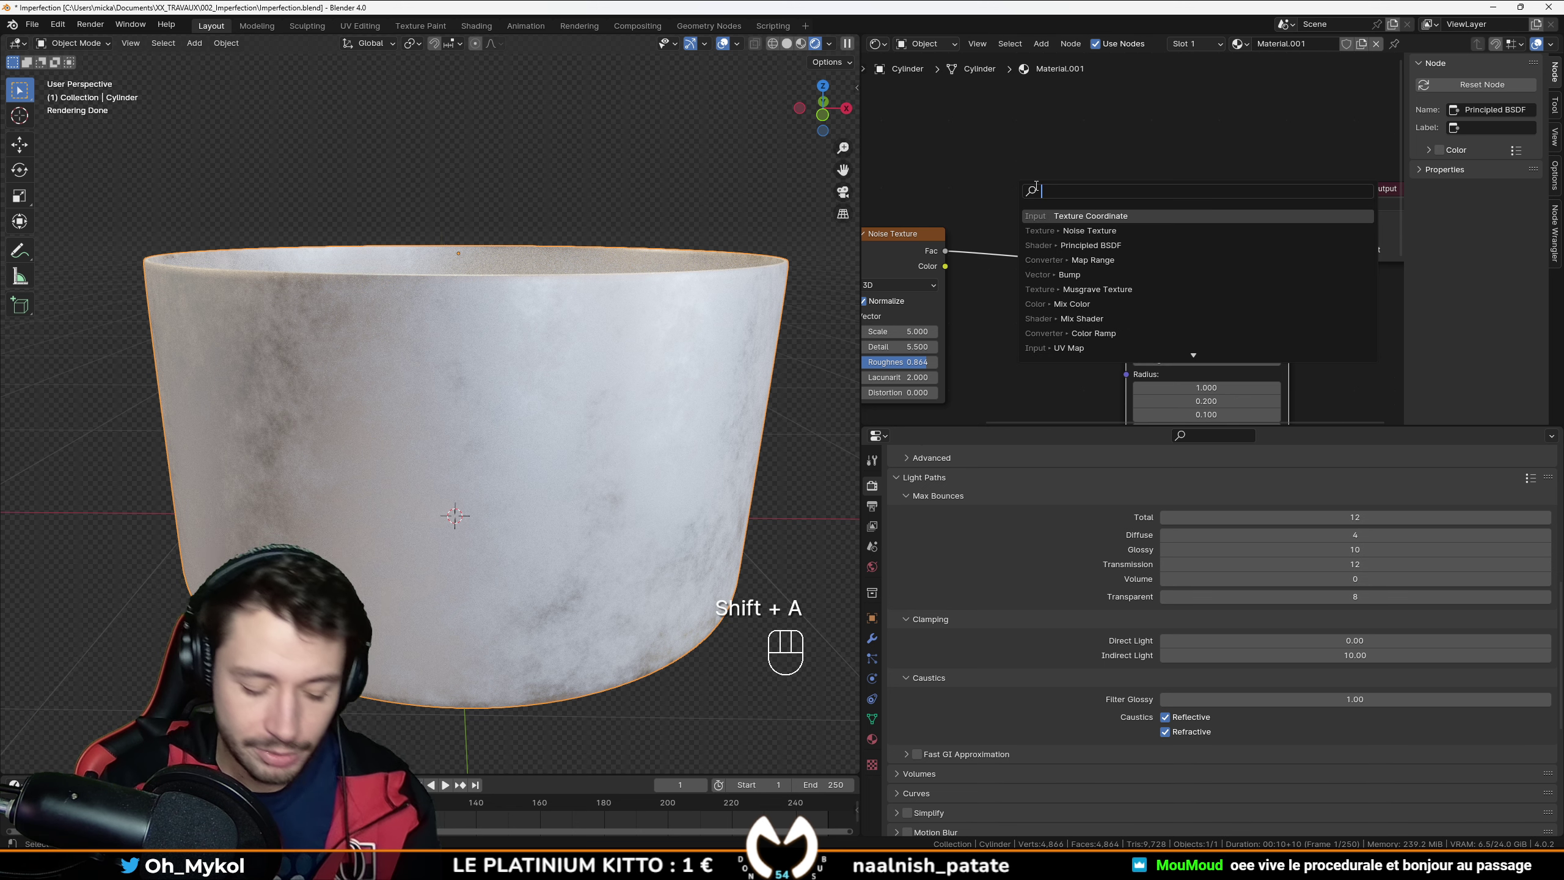
key("Down")
key("Down")
key("Down")
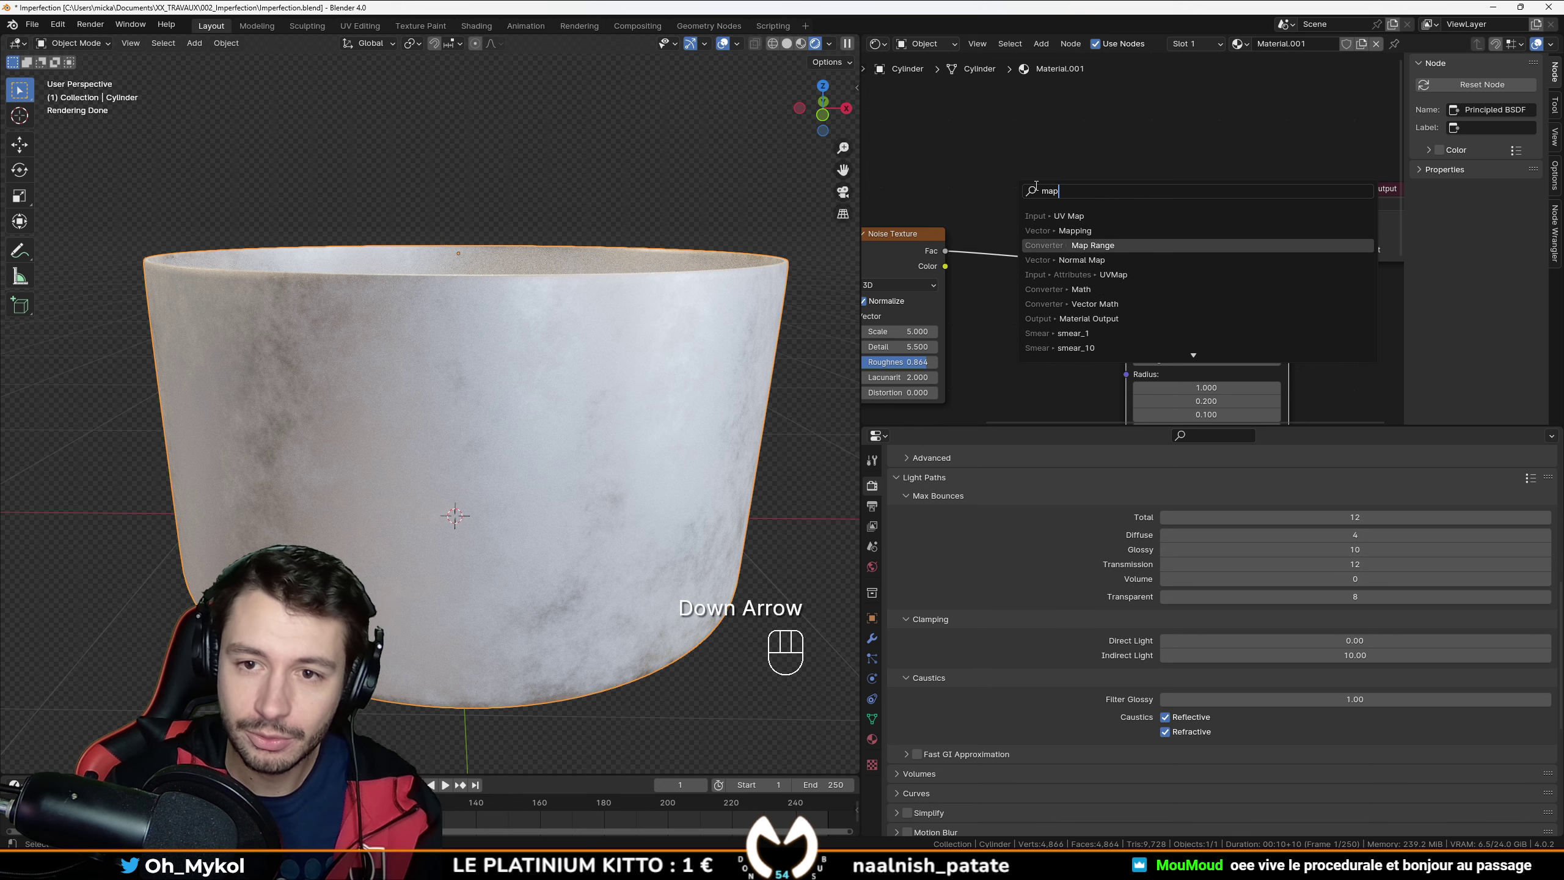
key("Return")
left_click(1000, 200)
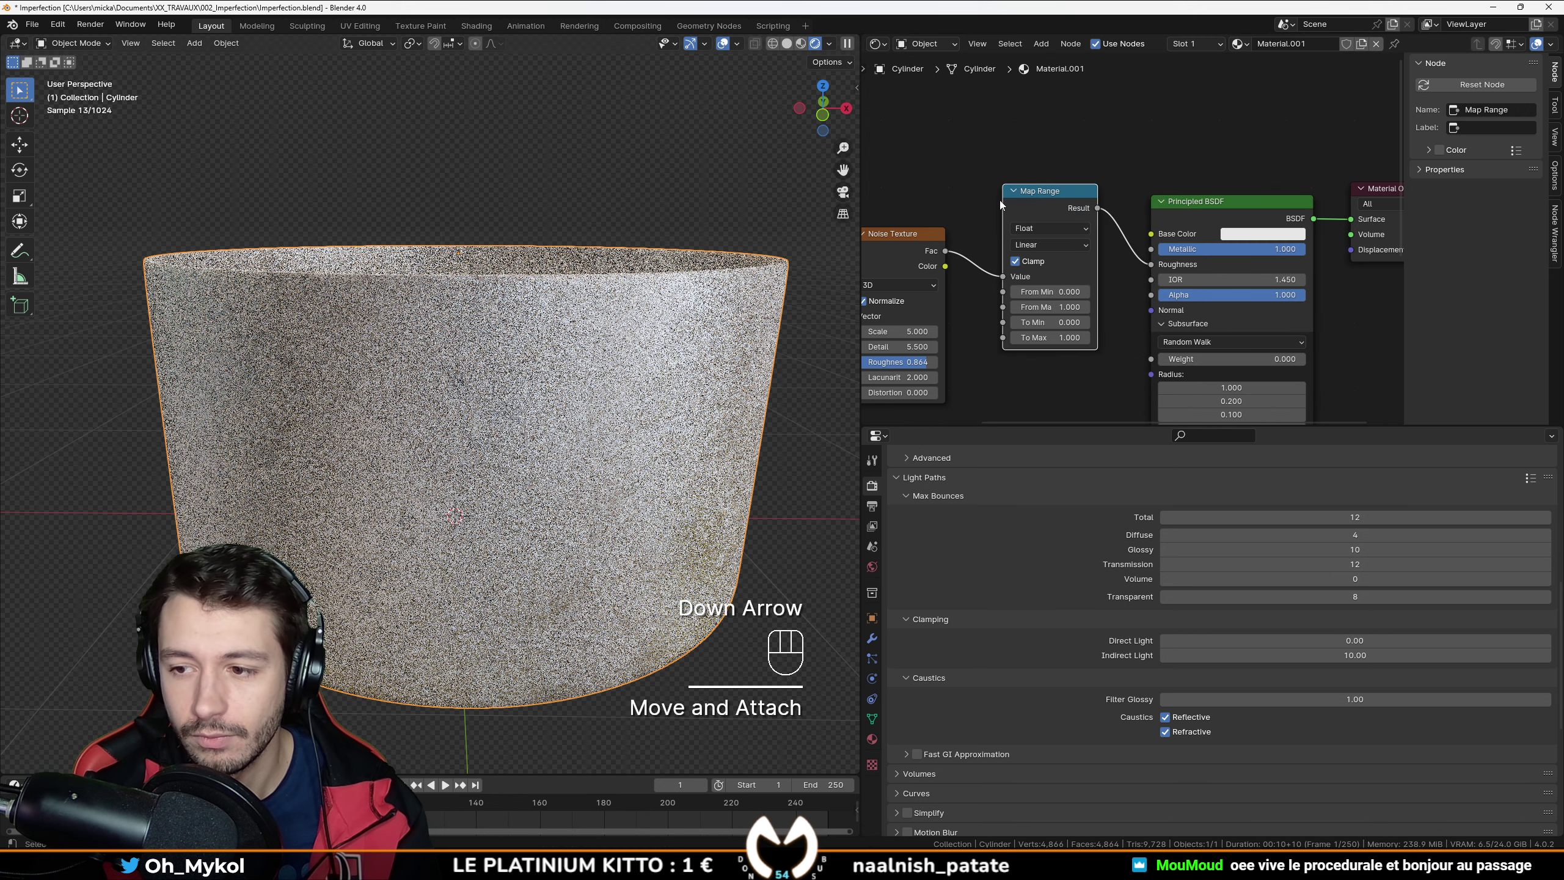
scroll(972, 328, "up", 3)
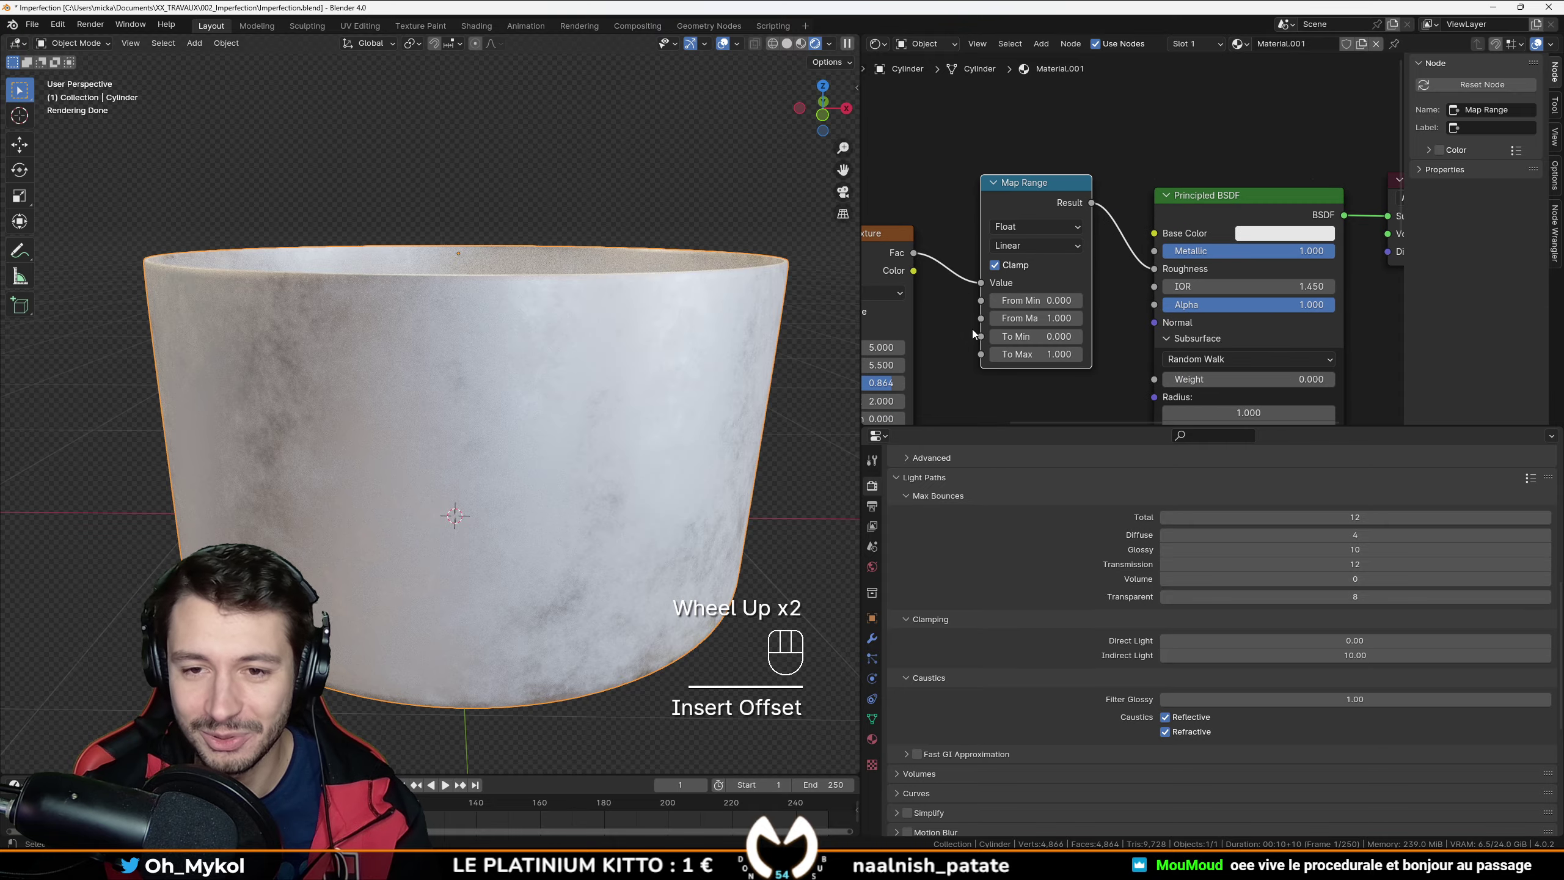
Step: Set the Map Range's To Max to 0.210 and examine the outer wall's reflections up close
middle_click_drag(973, 329, 986, 272)
scroll(986, 271, "up", 1)
mouse_move(1115, 306)
left_mouse_down()
mouse_move(1113, 328)
mouse_move(1074, 328)
mouse_move(1135, 326)
mouse_move(1111, 327)
left_mouse_up()
key("ctrl+z")
middle_click_drag(722, 497, 552, 462)
scroll(515, 354, "up", 3)
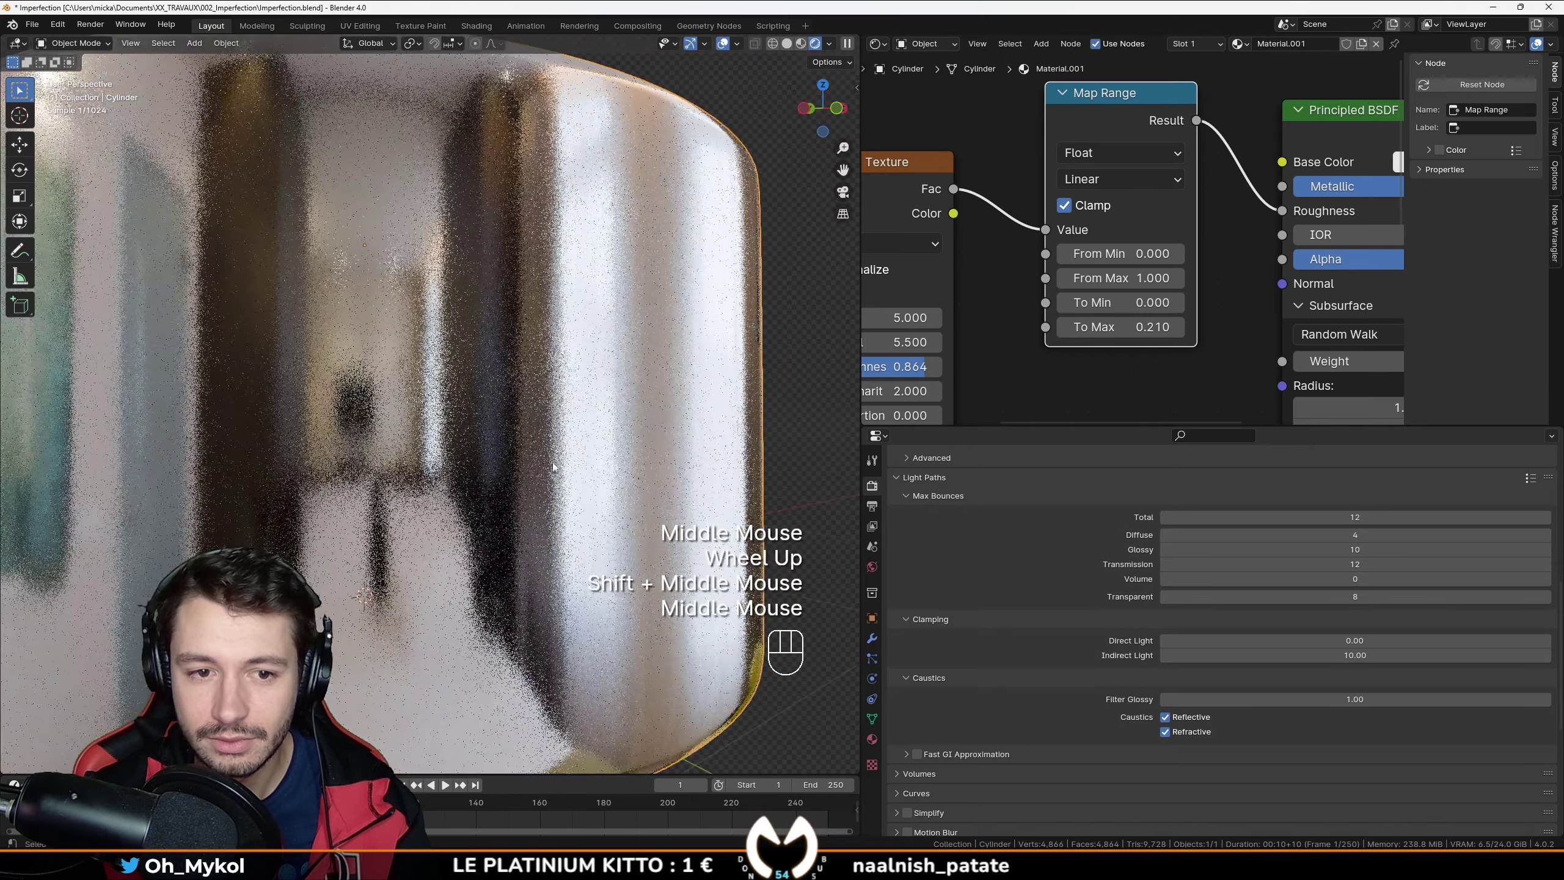
Step: Set the Map Range's From Min to -0.170, From Max to 1.030 and To Min to -0.030, and view the whole cylinder
left_click_drag(1115, 302, 1136, 278, "shift")
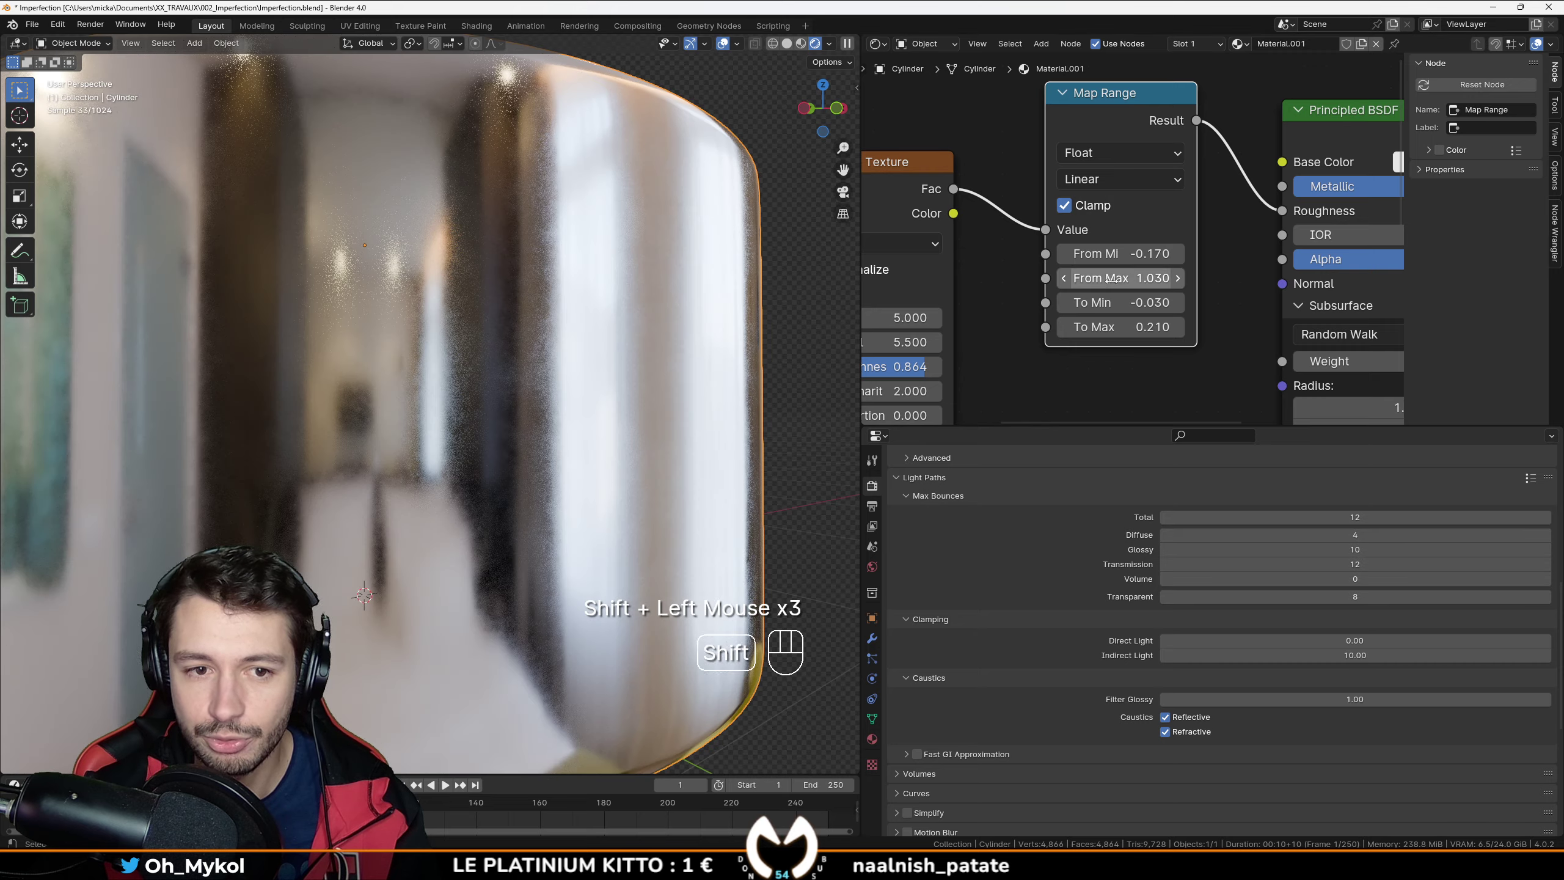
scroll(575, 366, "down", 3)
middle_click_drag(519, 371, 526, 434)
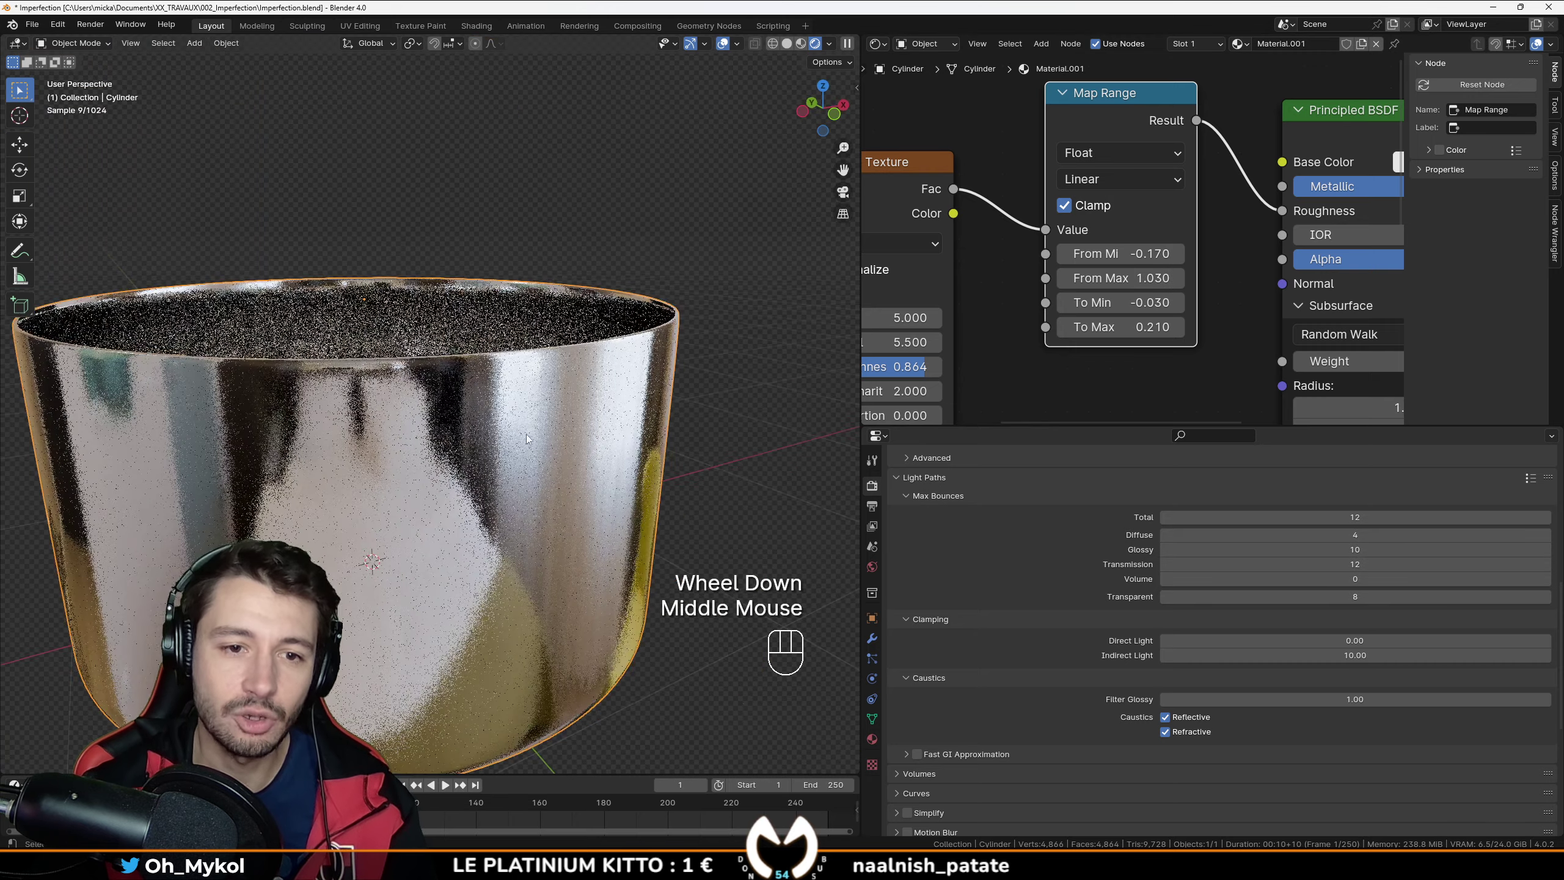
middle_click_drag(530, 523, 521, 558)
middle_click_drag(548, 383, 536, 419)
Step: Switch the viewport to Material Preview shading and examine the roughness variation on the outer wall up close
mouse_move(382, 493)
middle_mouse_down()
mouse_move(369, 580)
mouse_move(489, 533)
mouse_move(481, 582)
mouse_move(538, 581)
mouse_move(665, 374)
mouse_move(506, 457)
mouse_move(660, 333)
mouse_move(706, 379)
mouse_move(650, 272)
middle_mouse_up()
scroll(488, 533, "up", 2)
scroll(538, 577, "down", 2)
left_click(799, 49)
scroll(706, 379, "up", 2)
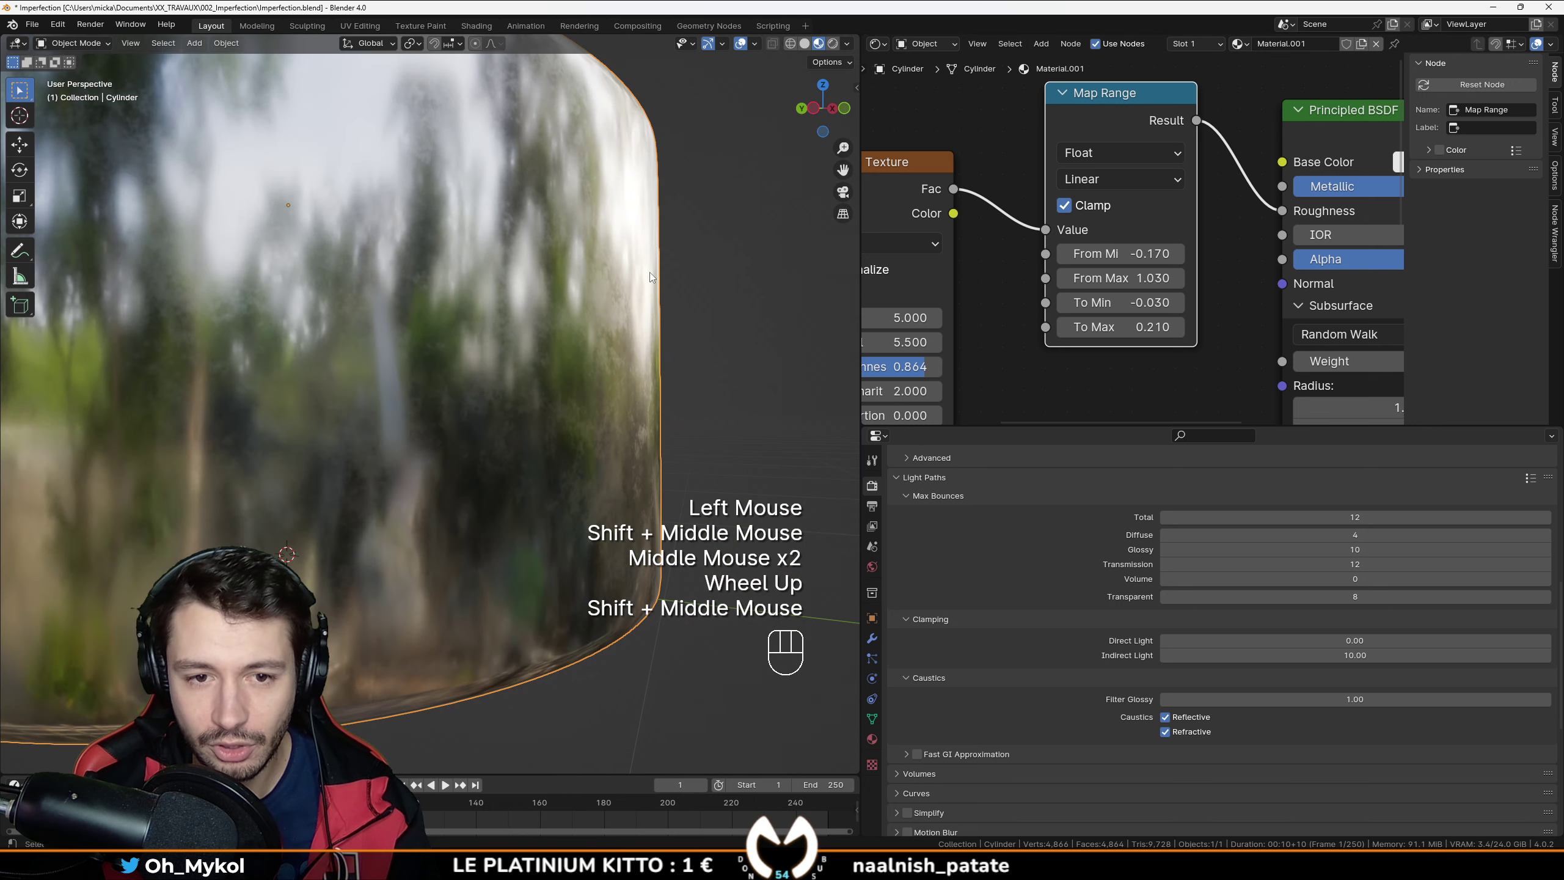
middle_click_drag(650, 415, 1059, 485)
Step: Try disconnecting the Map Range from the Roughness input to compare the reflections, and undo the link change
left_click_drag(1282, 211, 1248, 320)
key("ctrl+z")
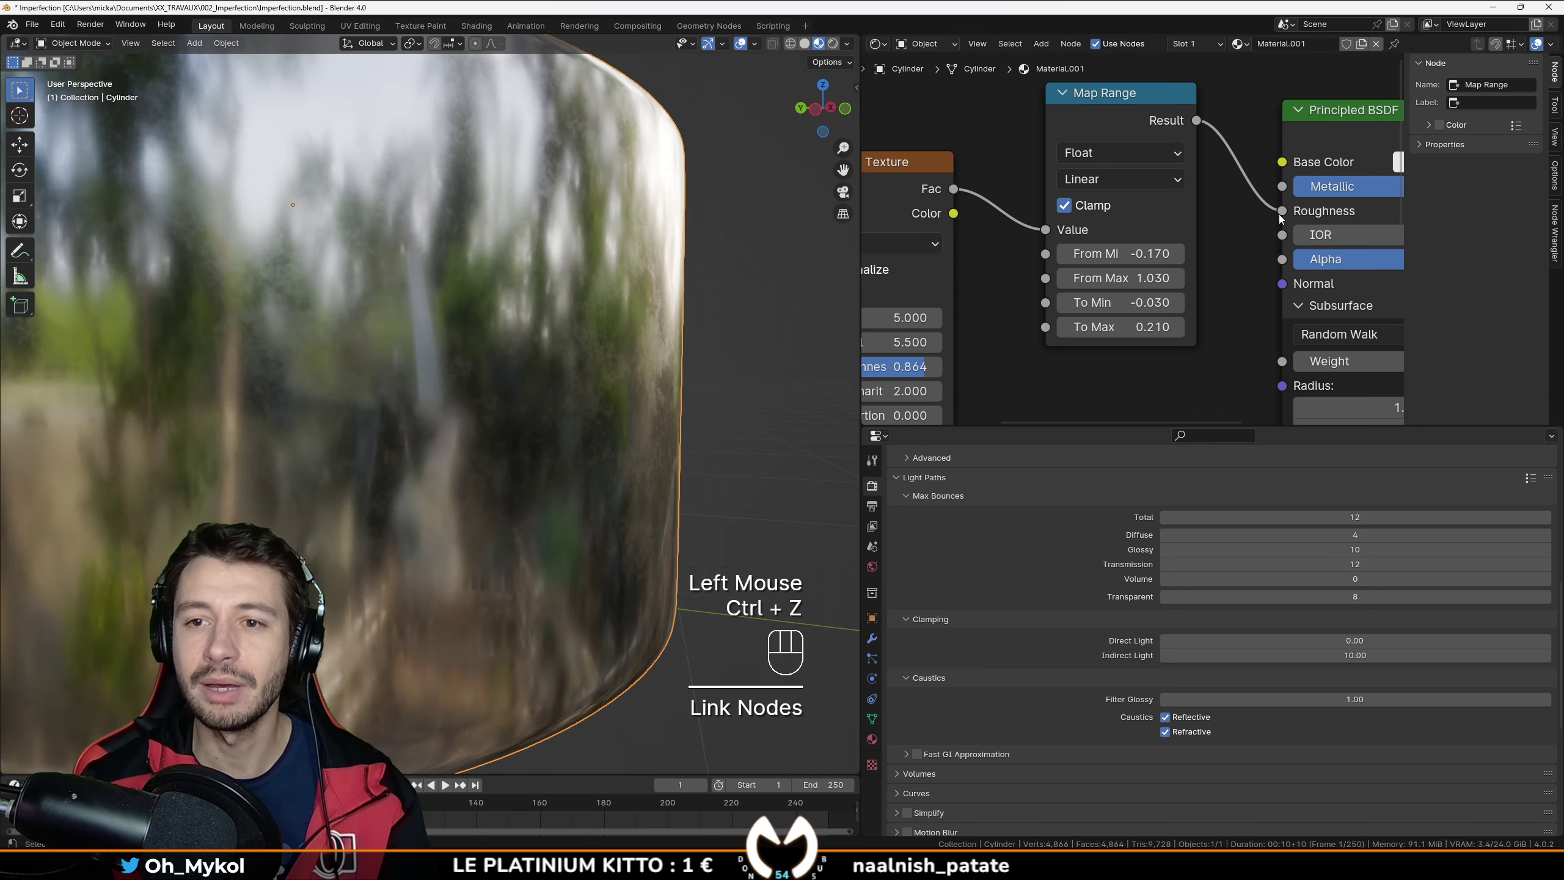
left_click(589, 305)
key("ctrl+z")
scroll(568, 386, "down", 2)
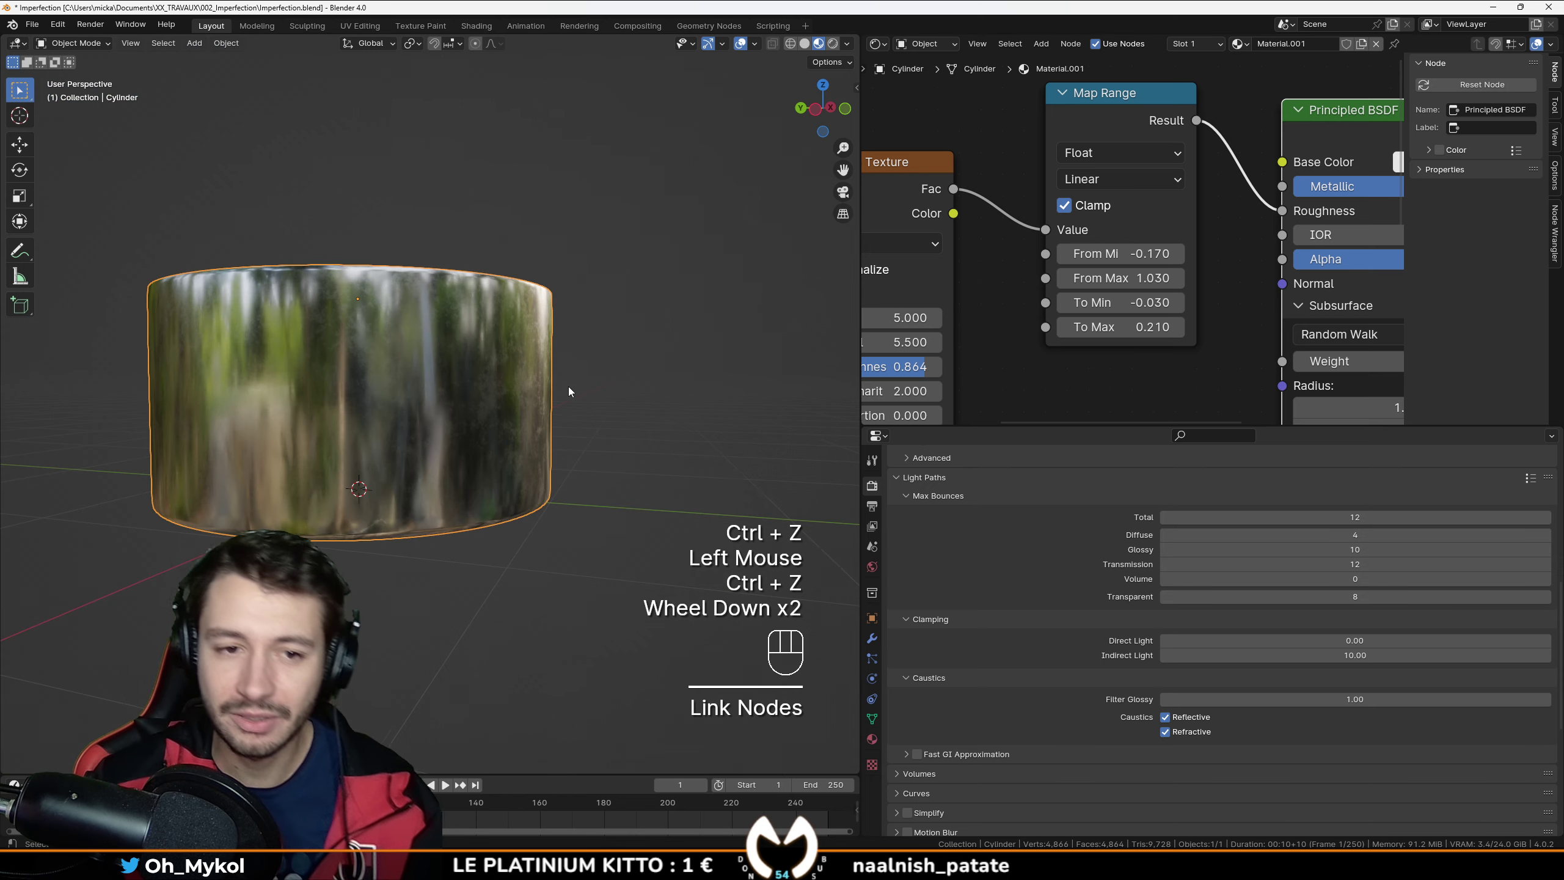
Step: Split the 3D viewport vertically and turn the new area beside the node editor into an Asset Browser
middle_click_drag(569, 386, 551, 449)
scroll(440, 506, "up", 1)
middle_click_drag(440, 507, 538, 450)
scroll(542, 499, "down", 1)
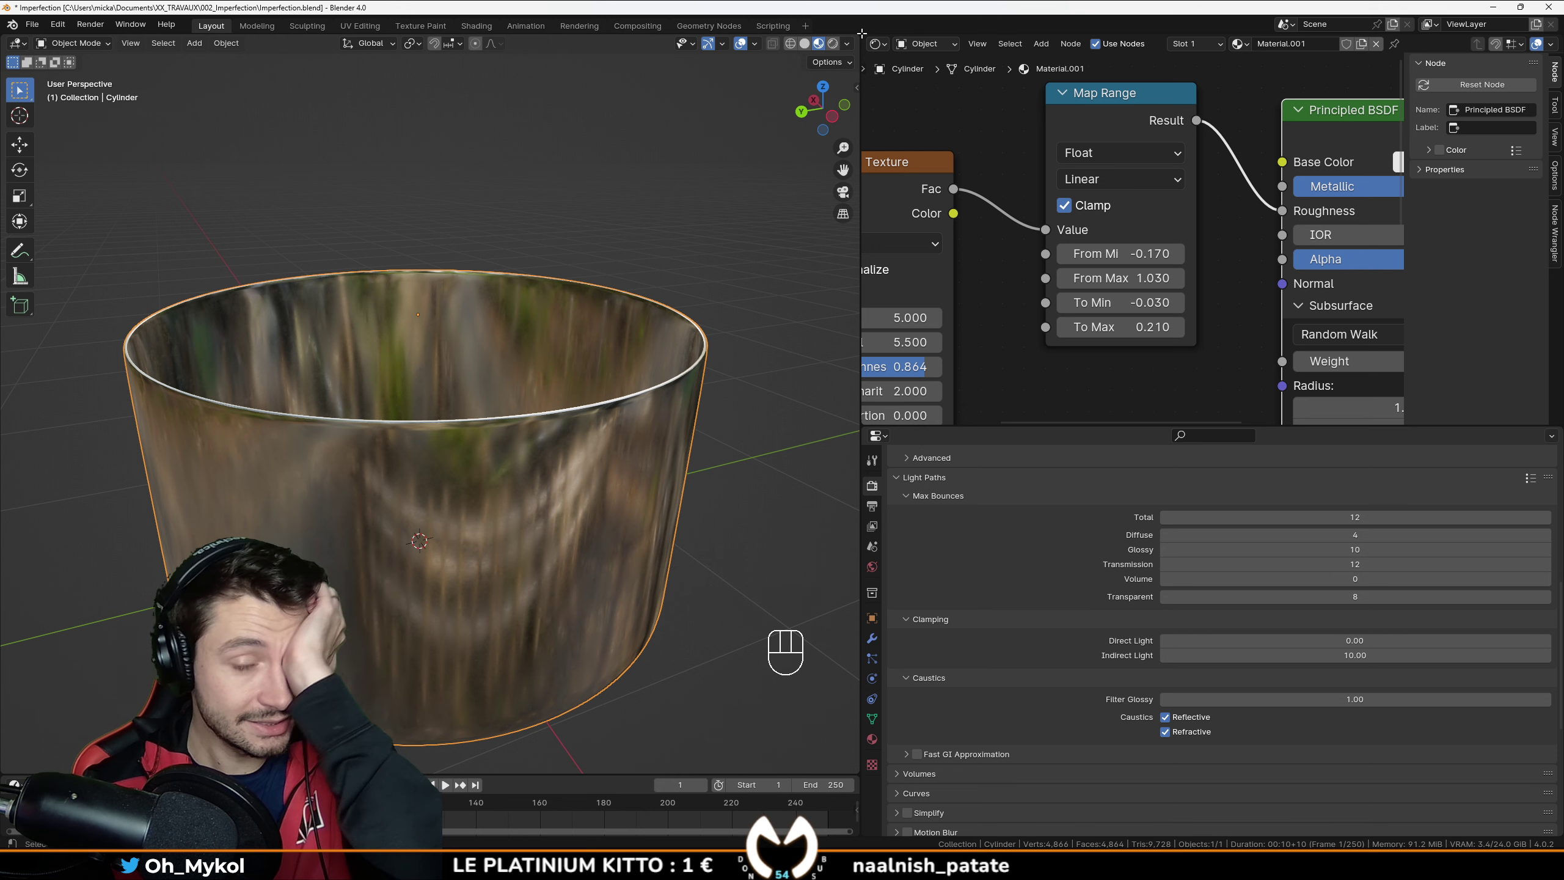
scroll(981, 244, "down", 4)
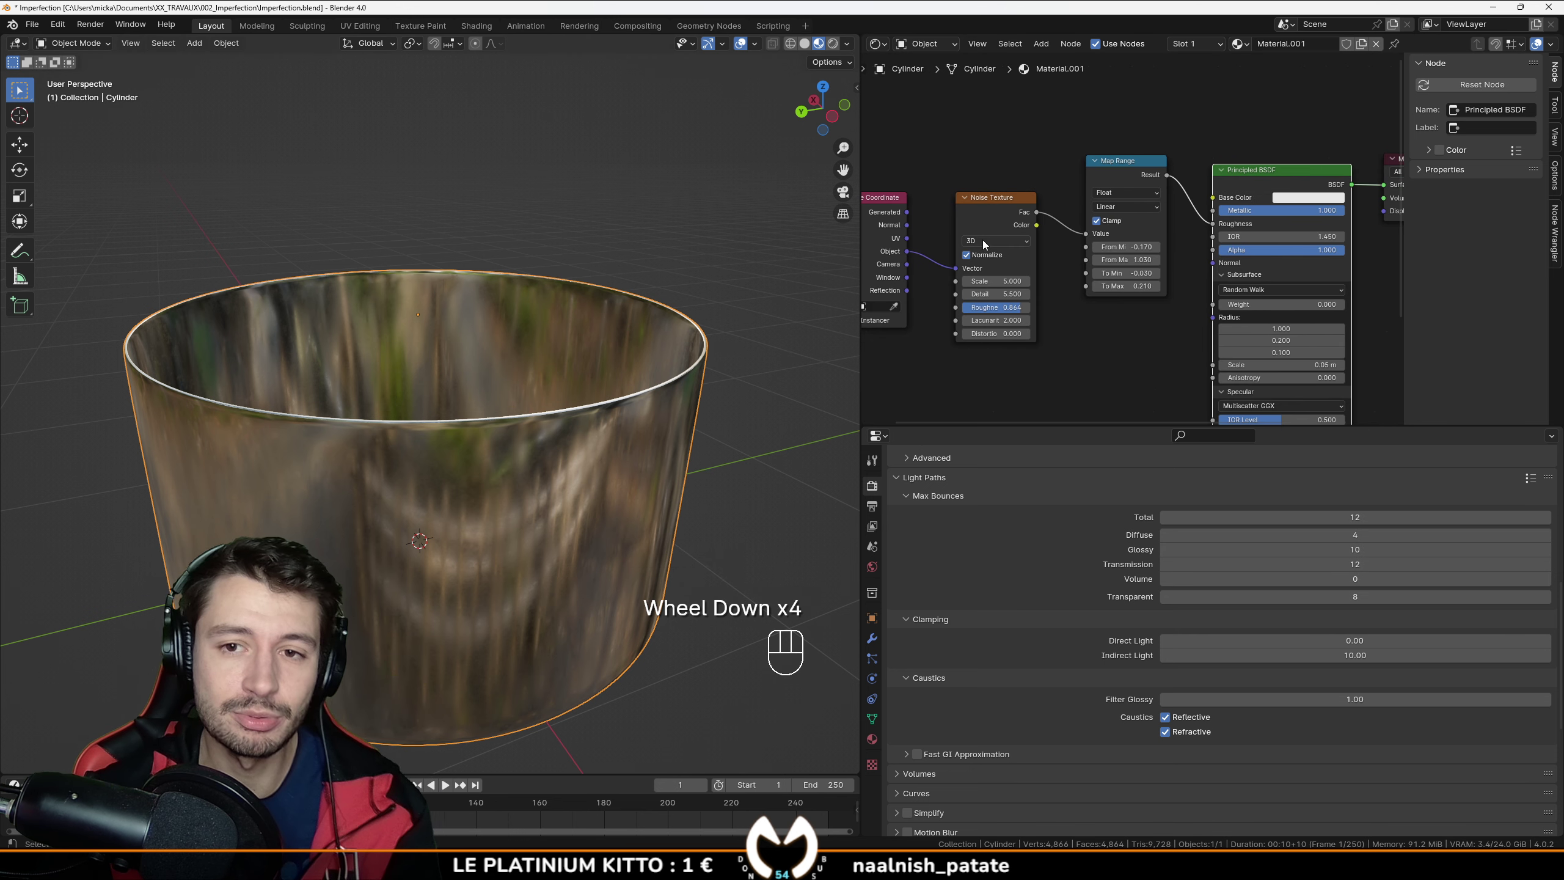
middle_click_drag(981, 245, 1137, 249)
left_click_drag(859, 37, 543, 49)
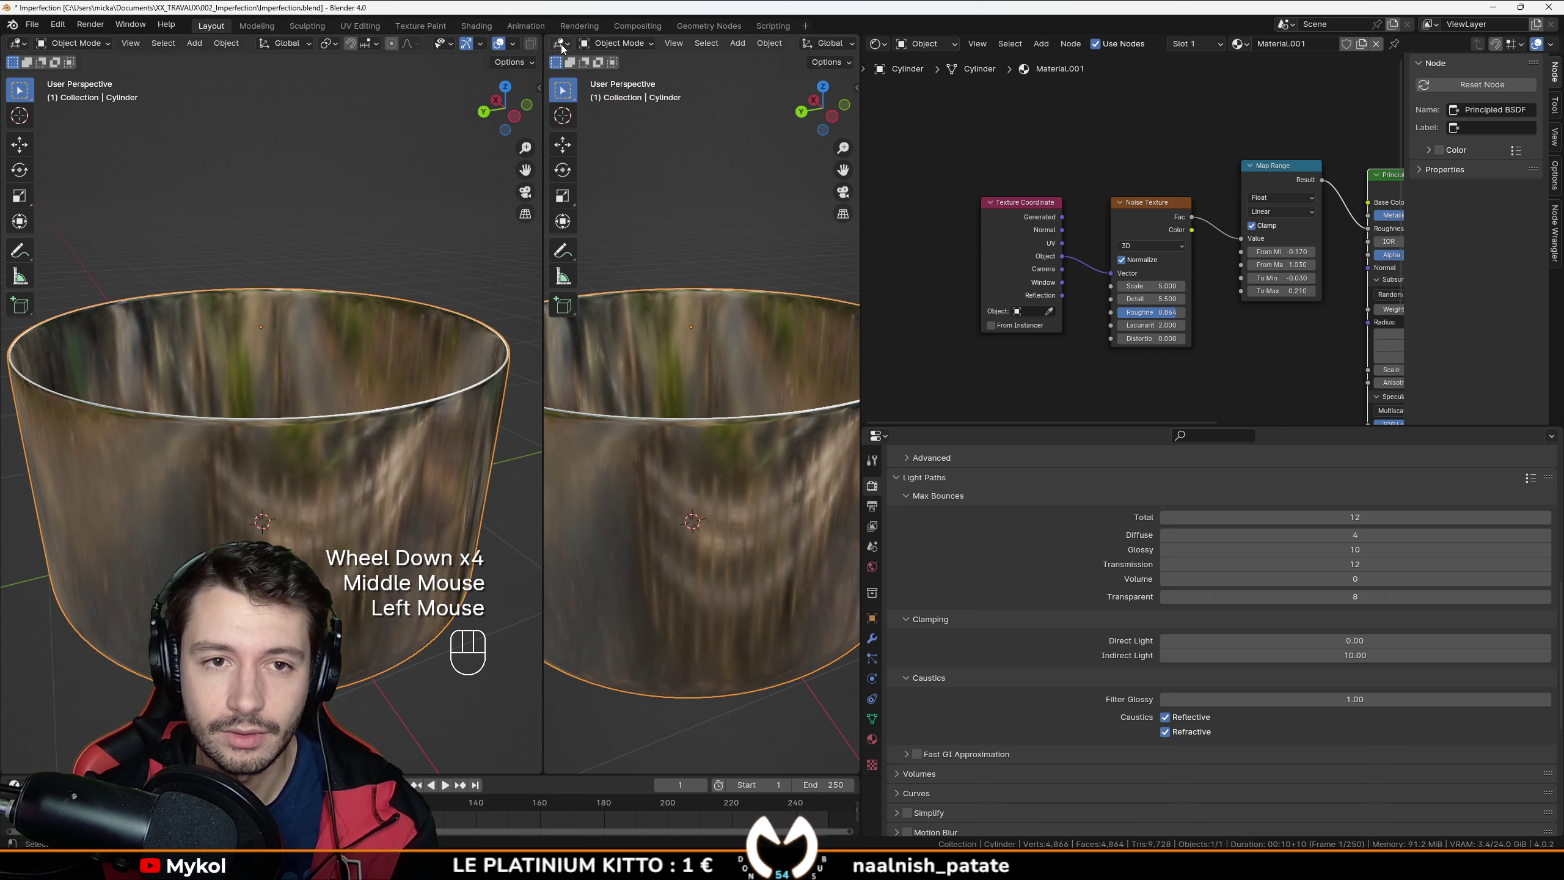
left_click(560, 43)
left_click(1027, 129)
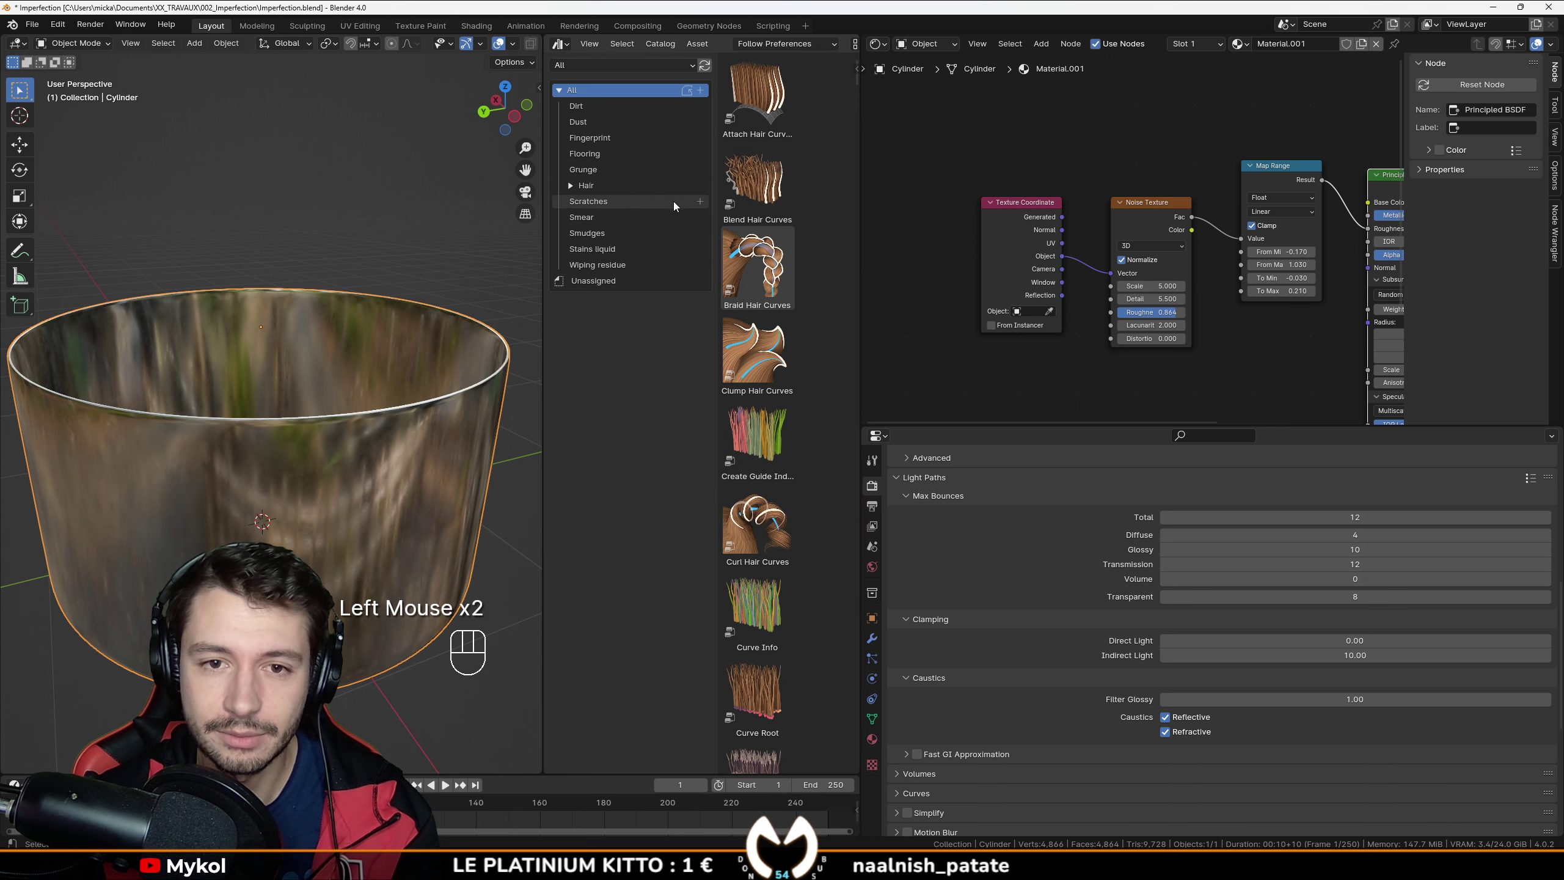
Step: Switch the asset library to 01_Realistic_Touch and browse its Scratches category
left_click(591, 65)
left_click(609, 177)
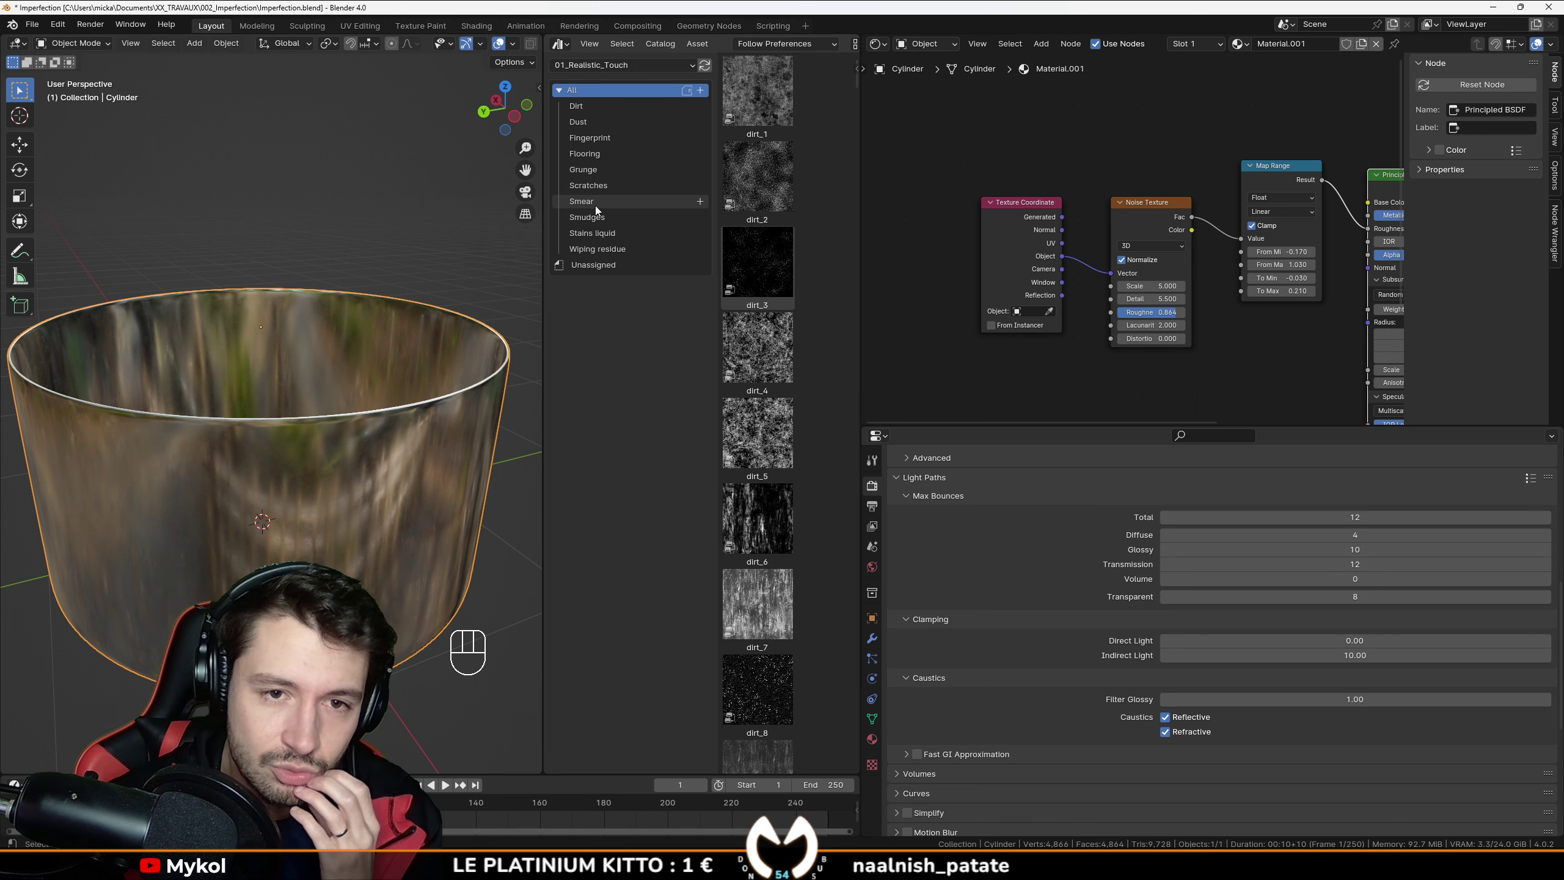
left_click(593, 187)
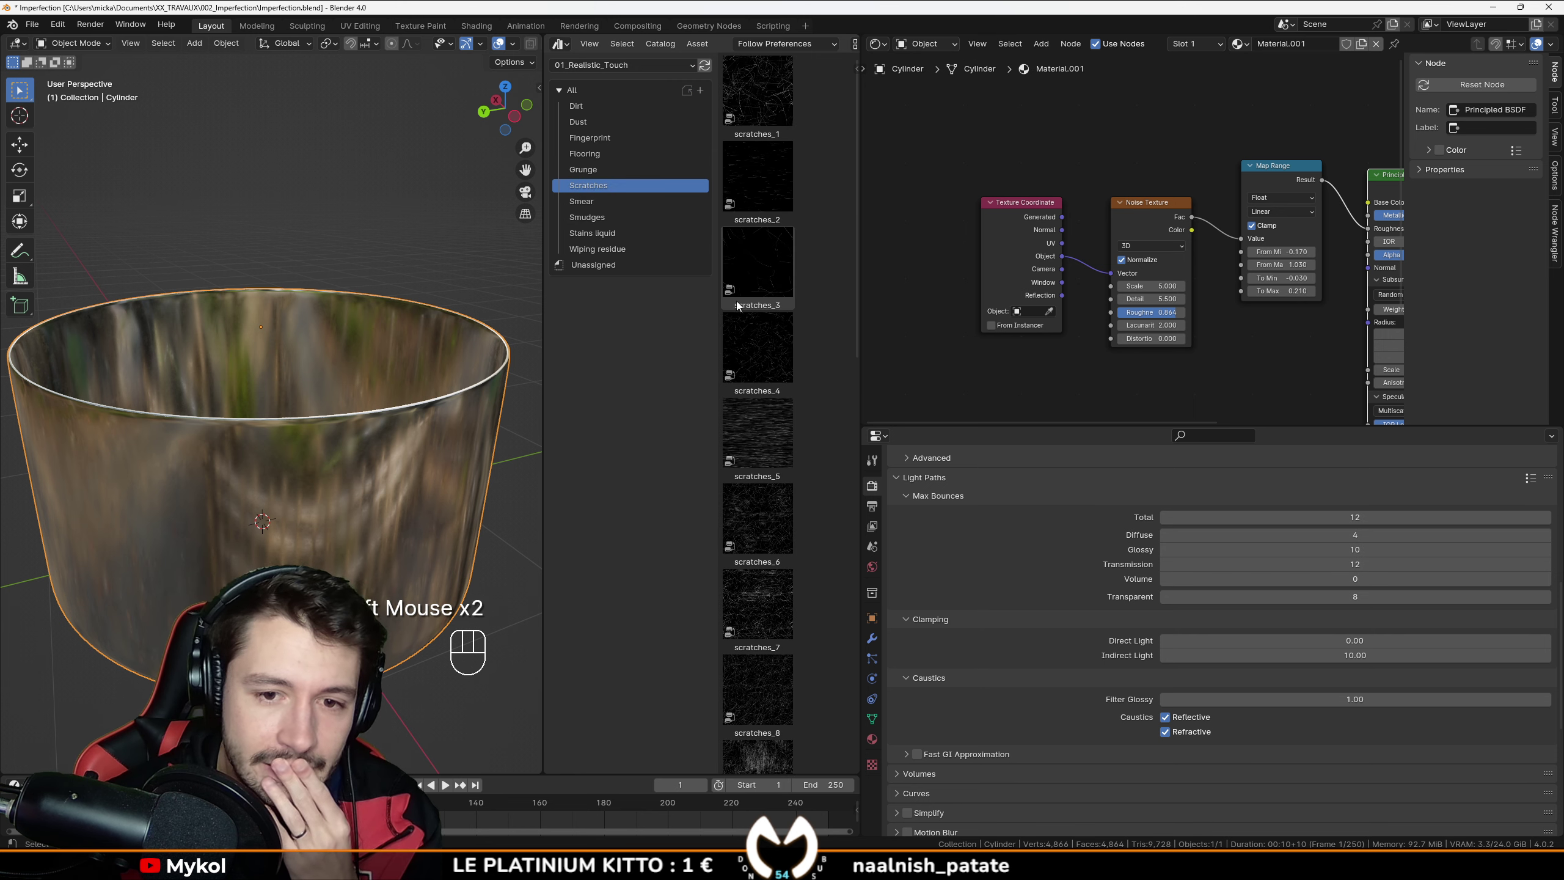
scroll(768, 526, "down", 8)
scroll(770, 530, "down", 2)
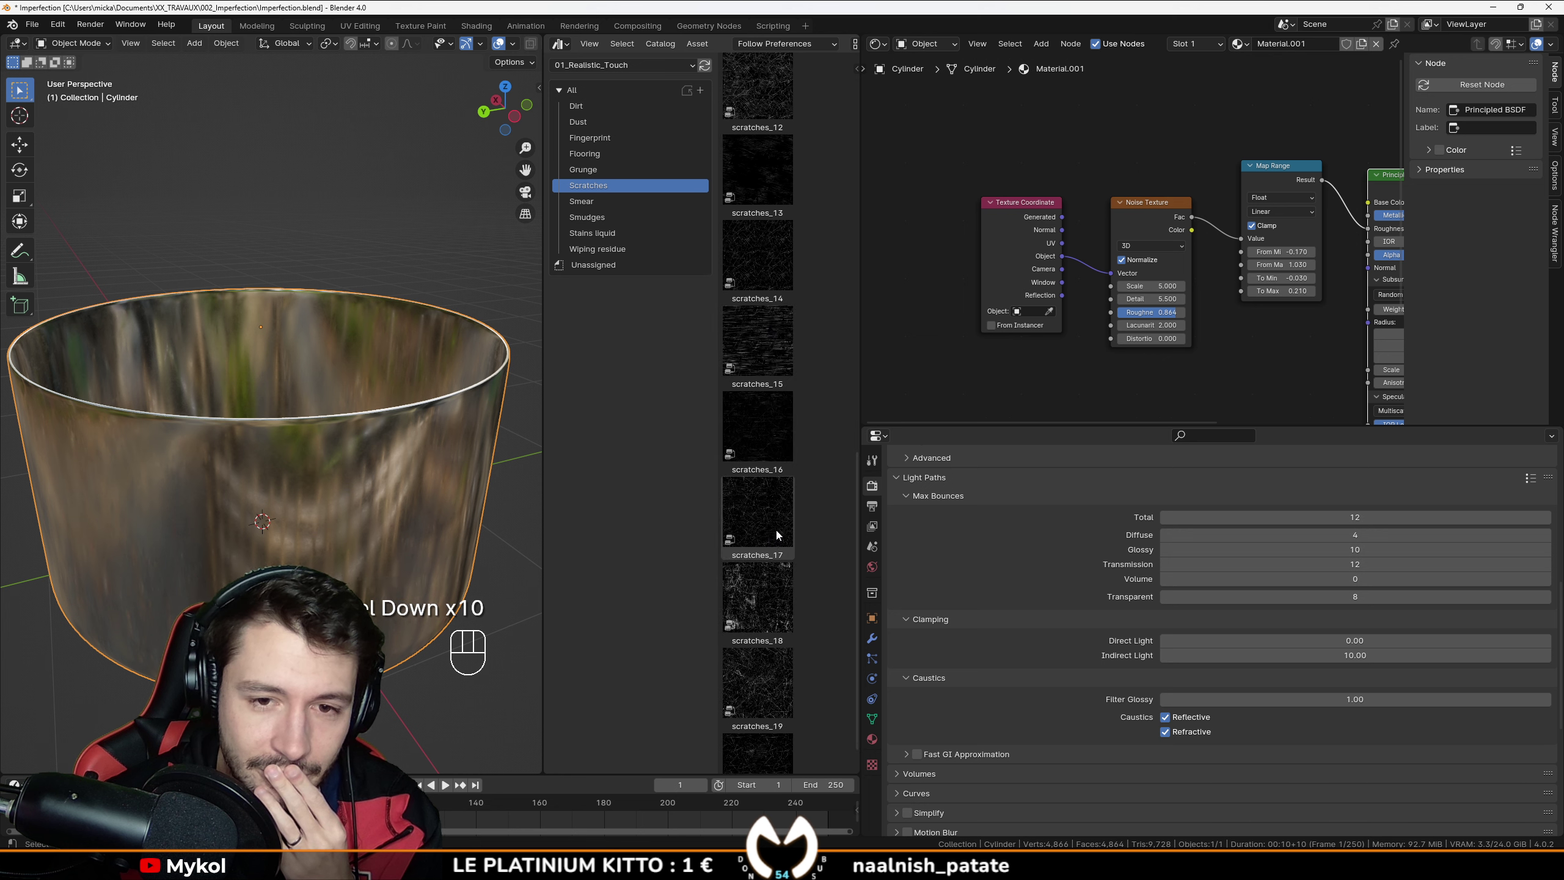
Step: Add the scratches_15 asset to the material's node tree and shrink the Asset Browser to enlarge the 3D viewport
left_click(775, 528)
scroll(782, 420, "down", 2)
scroll(790, 424, "up", 1)
left_click_drag(790, 424, 1108, 394)
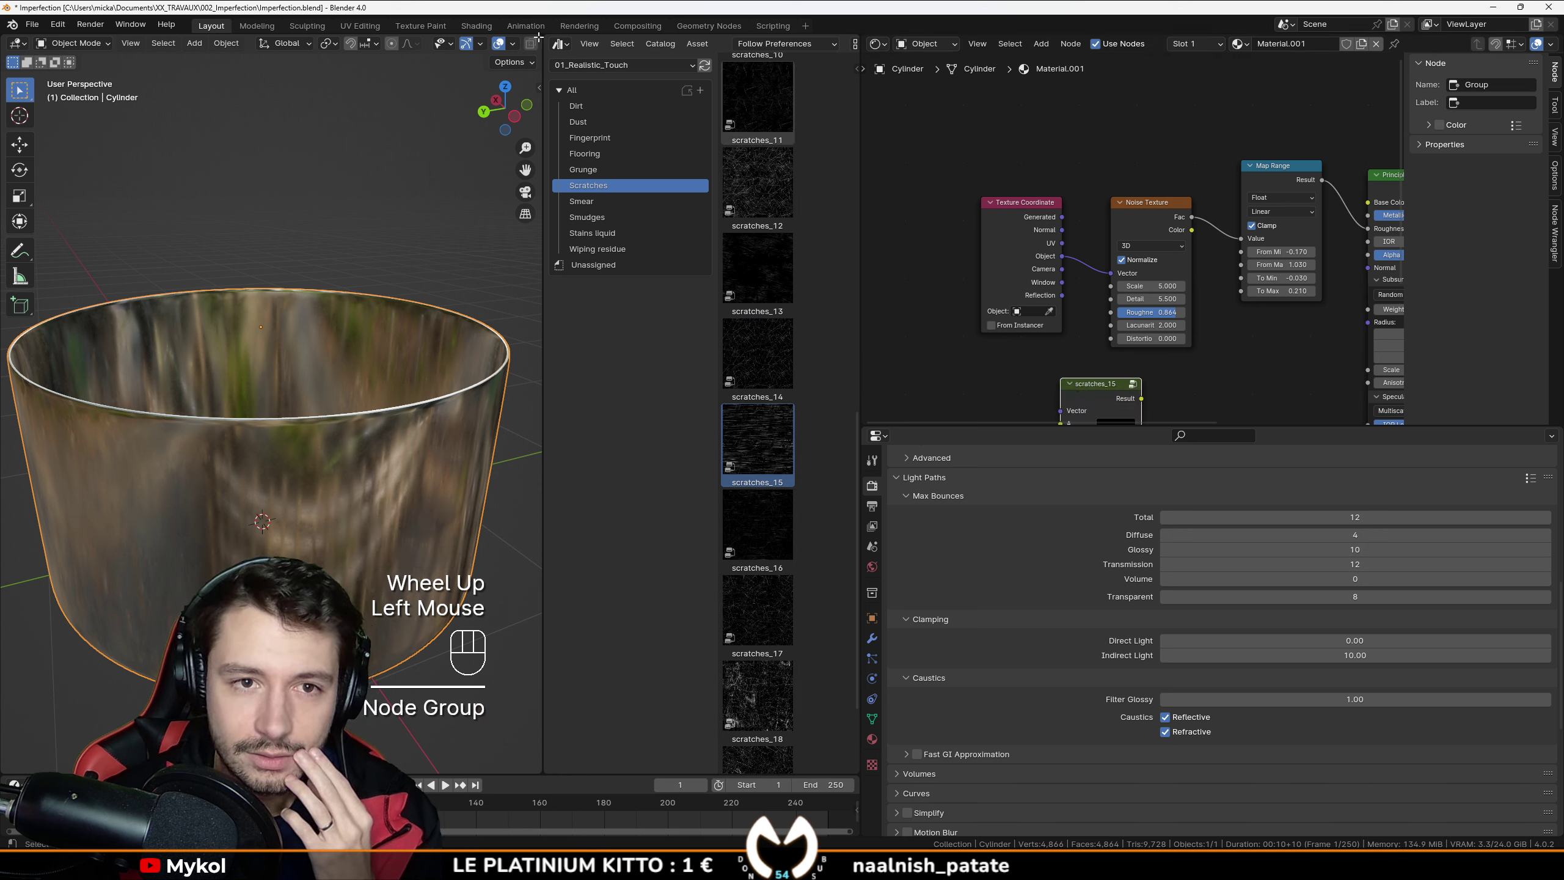
left_click_drag(548, 58, 850, 60)
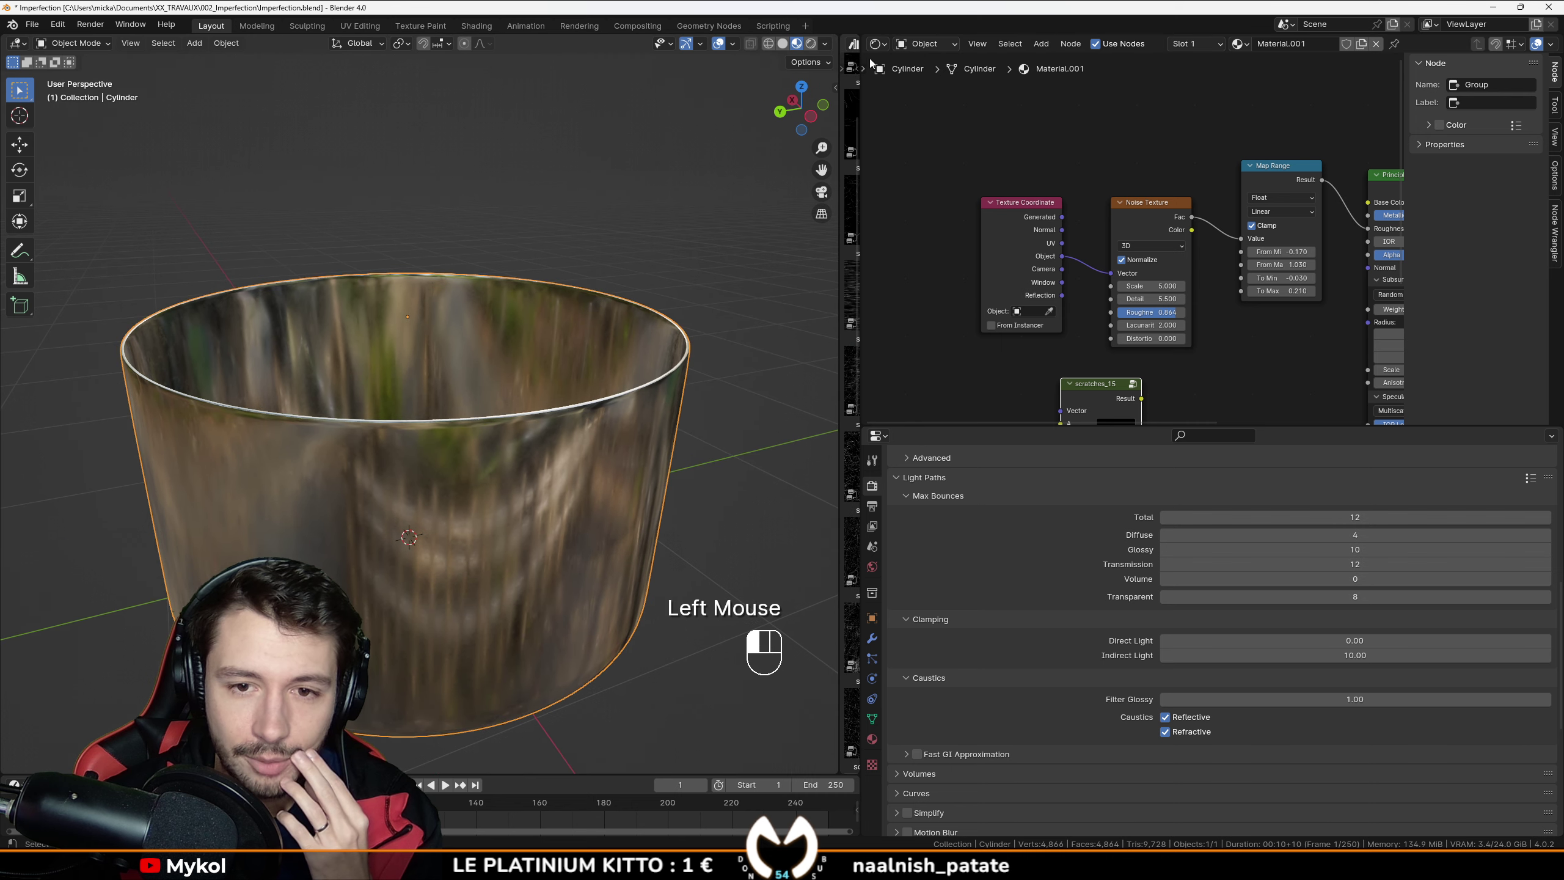
Step: Delete the Noise Texture and Map Range nodes, and place scratches_15 between the Texture Coordinate and Principled BSDF nodes
scroll(1079, 210, "down", 2)
middle_click_drag(1078, 211, 1034, 158)
left_click_drag(1005, 169, 935, 205)
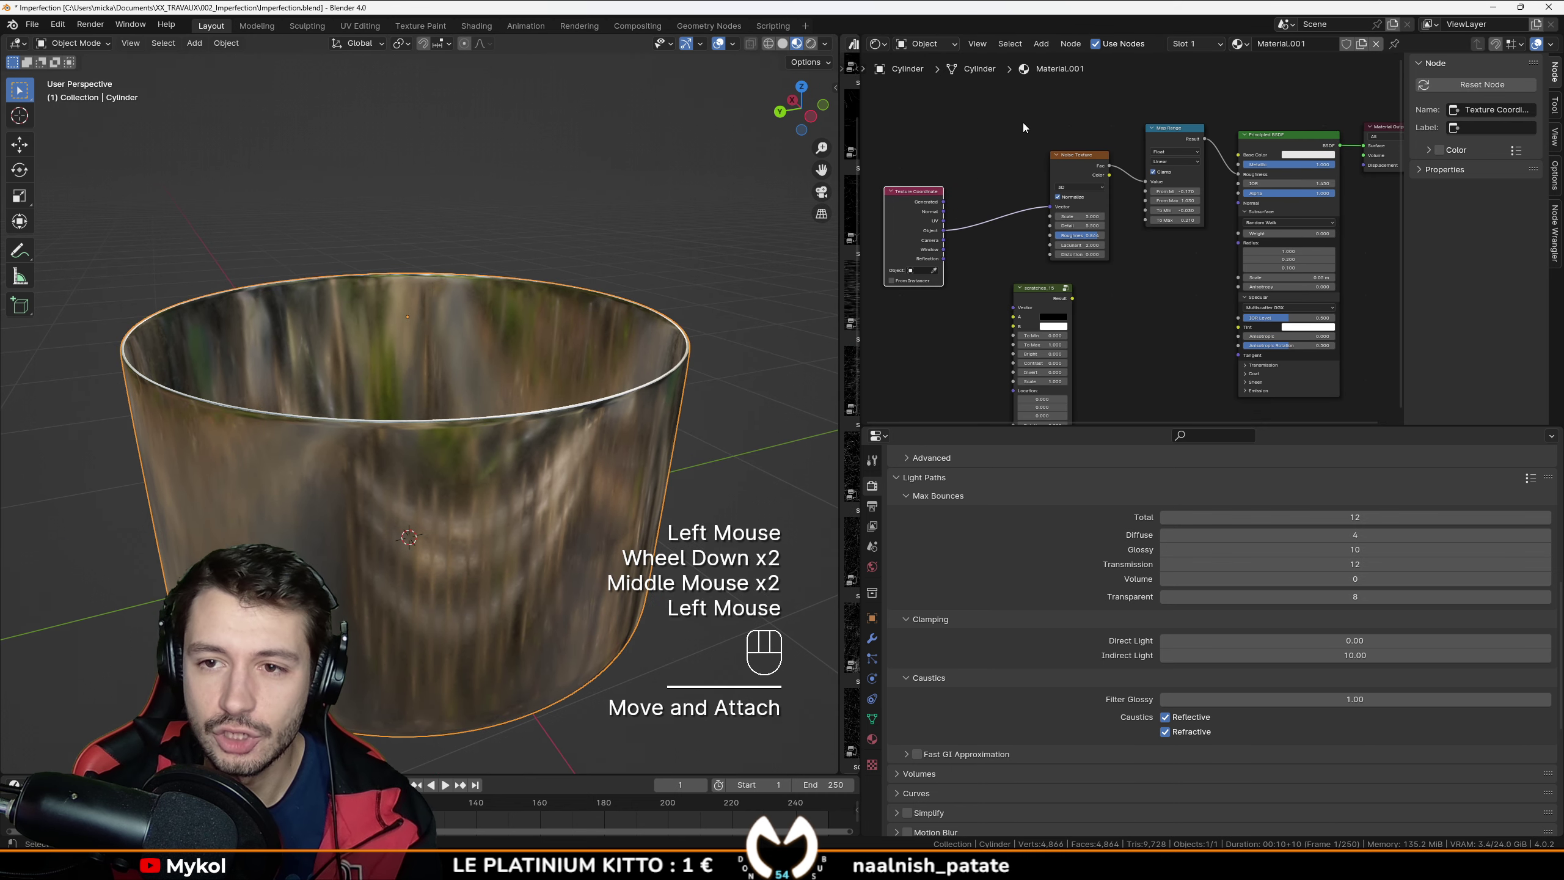
left_click_drag(1024, 112, 1185, 223)
key("Delete")
left_click_drag(1041, 290, 1096, 188)
scroll(1047, 246, "up", 1)
middle_click_drag(1047, 246, 1023, 247)
scroll(1022, 246, "up", 1)
middle_click_drag(1022, 246, 1005, 250)
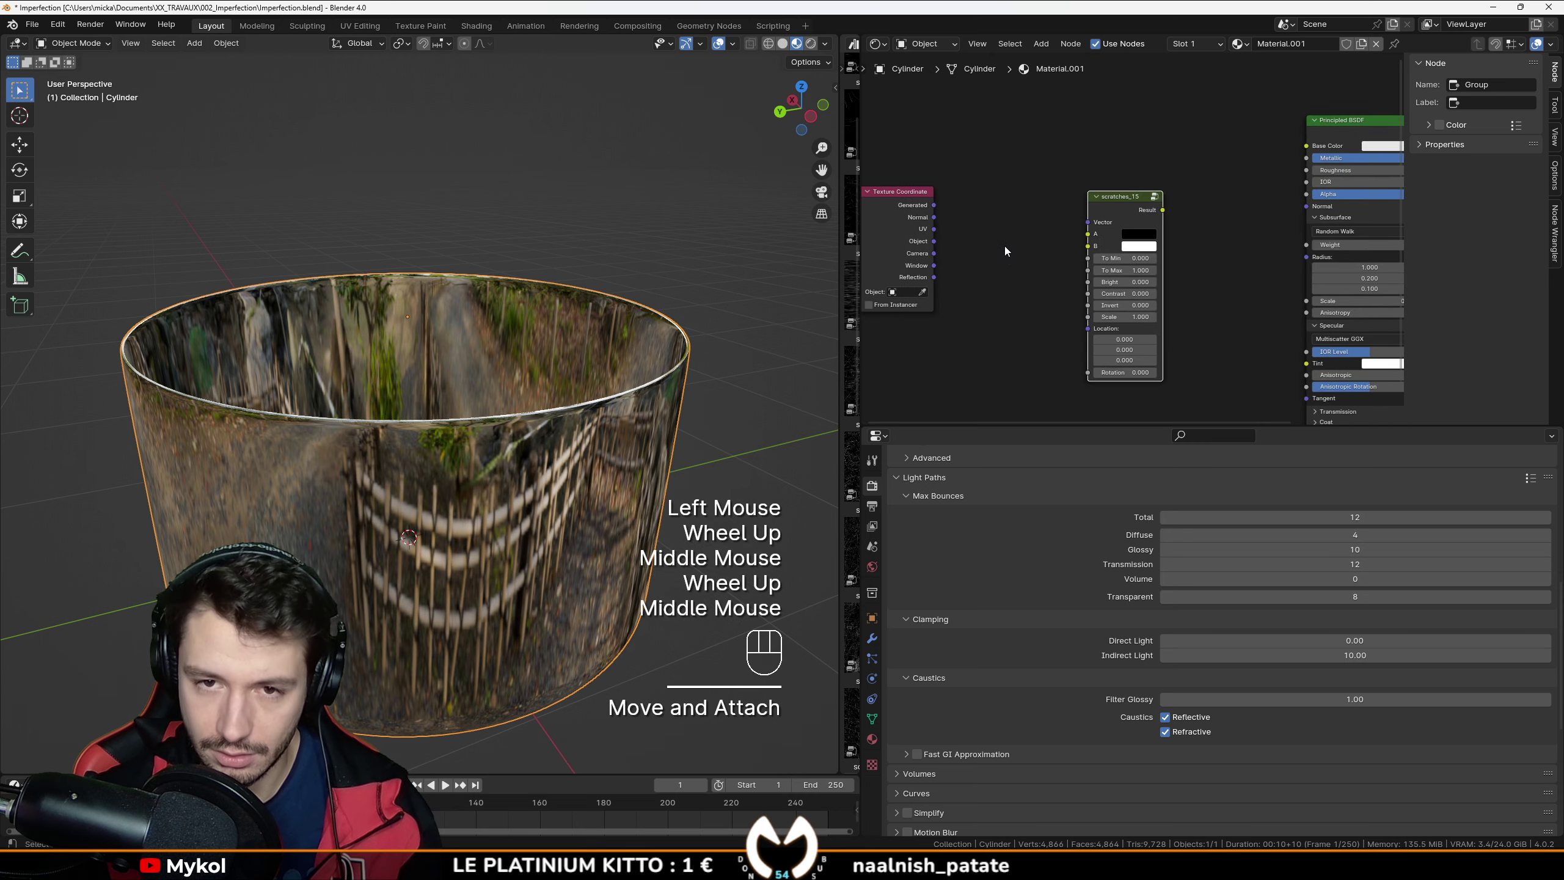
Step: Connect the Texture Coordinate's UV output to the scratches_15 Vector input and preview the scratches on the cylinder
left_click_drag(894, 231, 1087, 222)
left_click(1129, 207, "ctrl+shift")
middle_click_drag(474, 504, 580, 375)
key("KP_1")
Step: Enter Edit Mode and mark the edge loop around the cylinder's top rim as a seam
key("Tab")
scroll(525, 452, "up", 2)
scroll(525, 451, "up", 2)
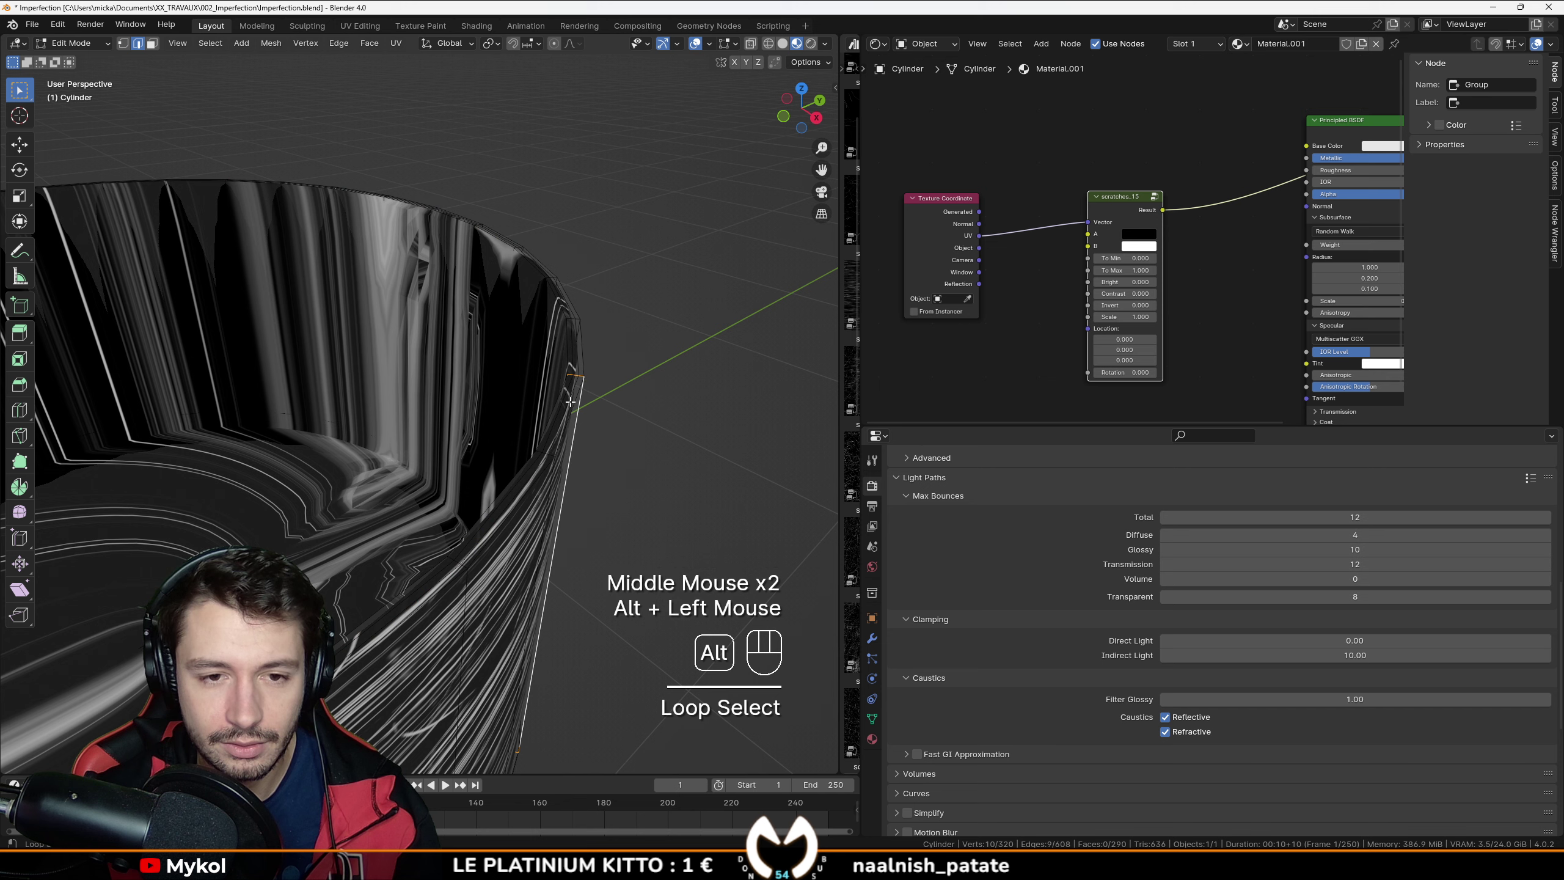
left_click(569, 402, "alt")
left_click(573, 405, "alt")
middle_click_drag(574, 405, 592, 419)
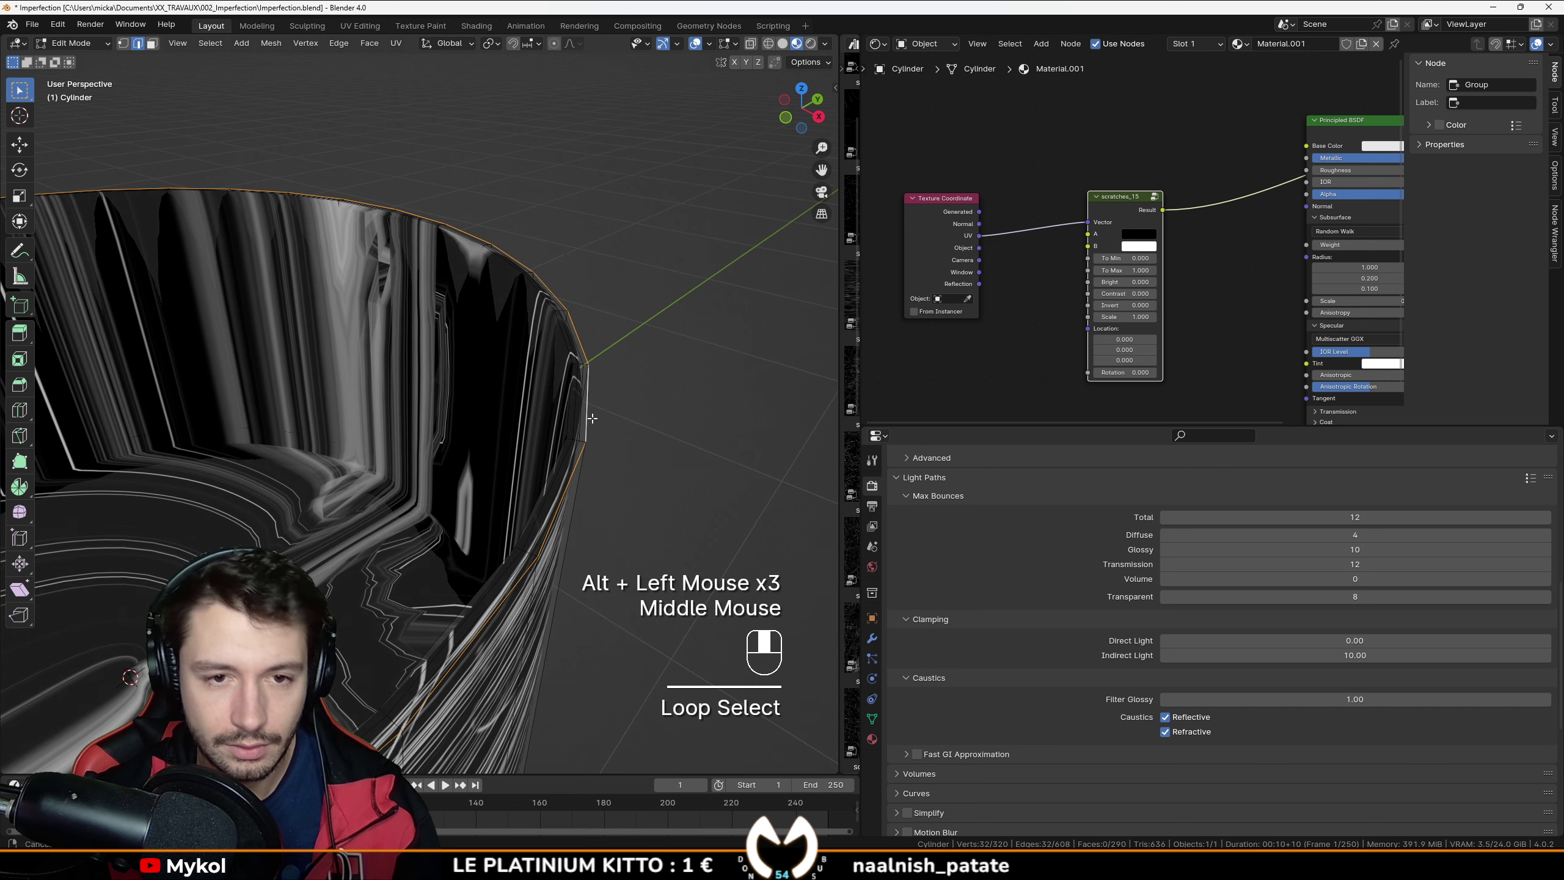
key("ctrl+e")
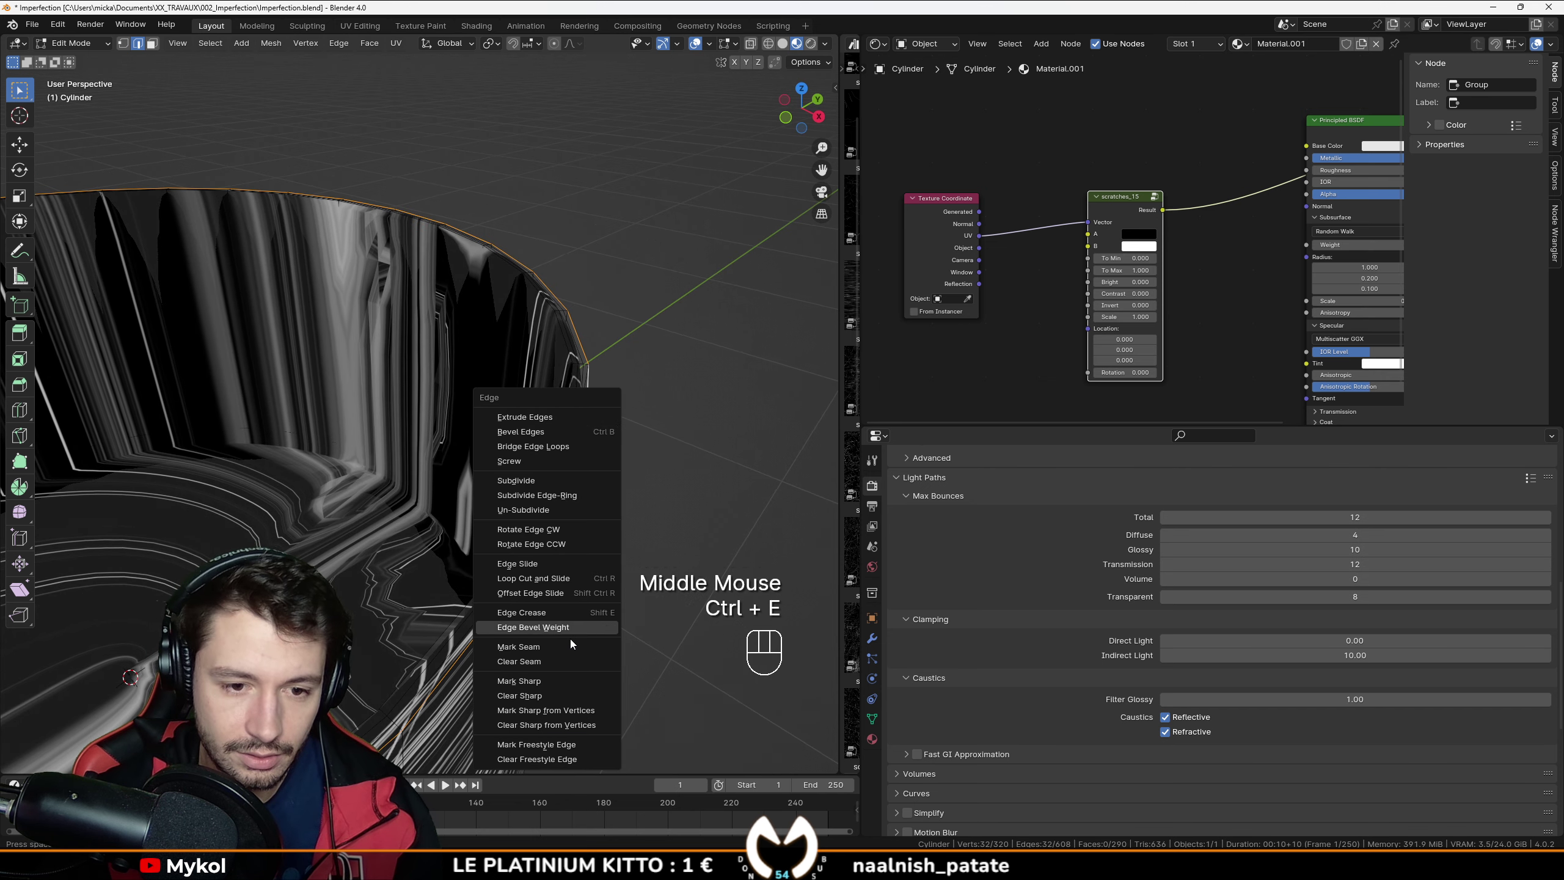
left_click(554, 647)
Step: Mark the vertical edge run down the cylinder's outer wall as a seam
middle_click_drag(553, 647, 532, 434)
left_click(507, 370, "alt")
scroll(507, 370, "down", 2)
key("ctrl+e")
left_click(531, 431)
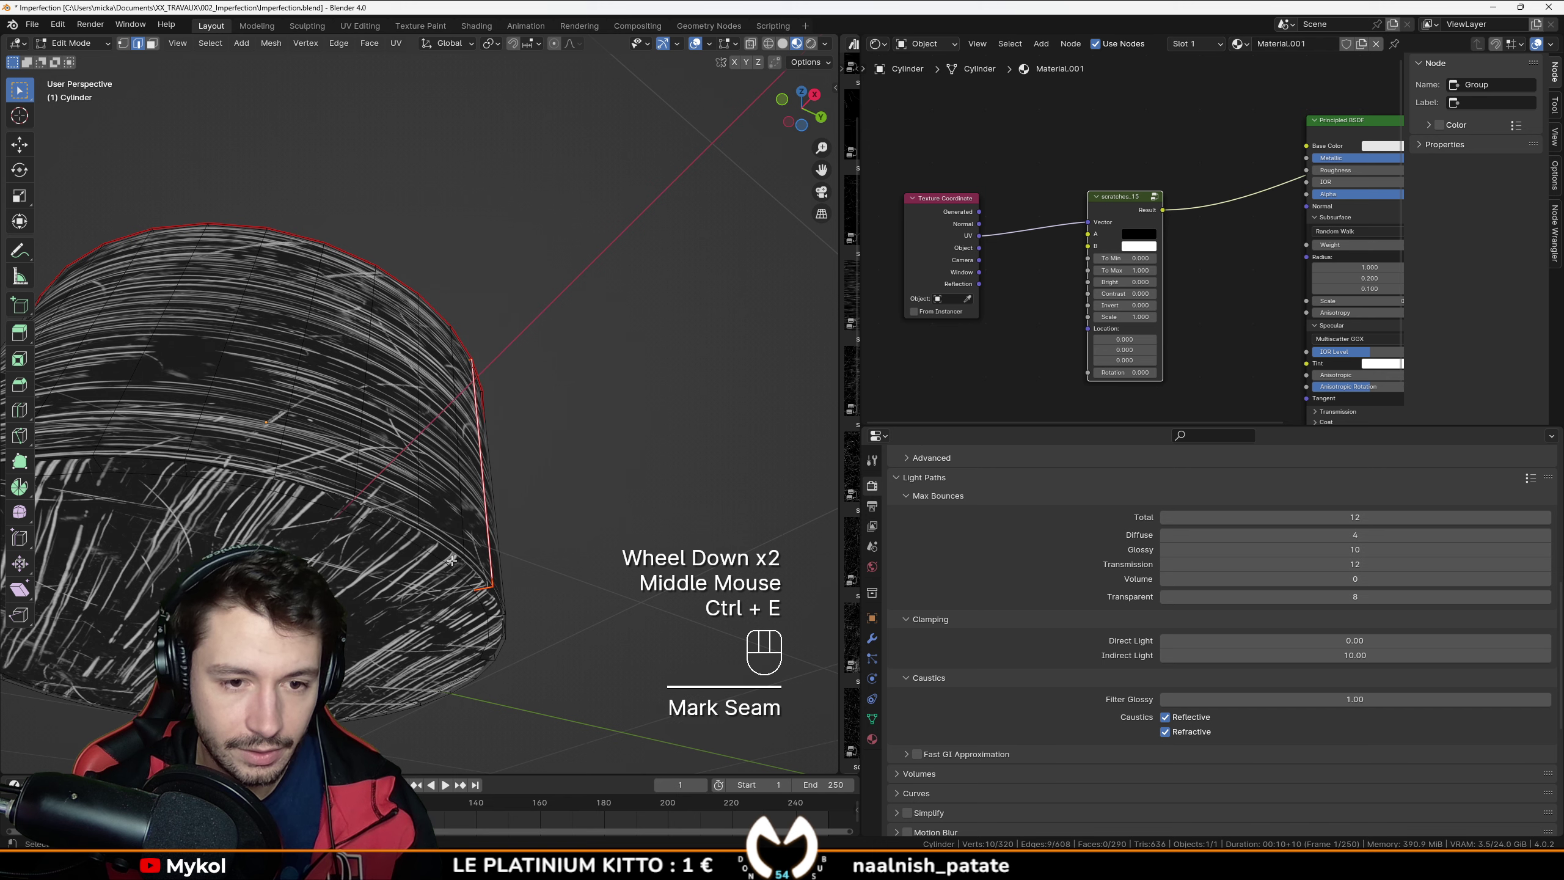
Step: Mark the edge loop around the cylinder's underside as a seam, and leave Edit Mode
left_click(463, 580, "alt")
key("ctrl+e")
left_click(461, 580)
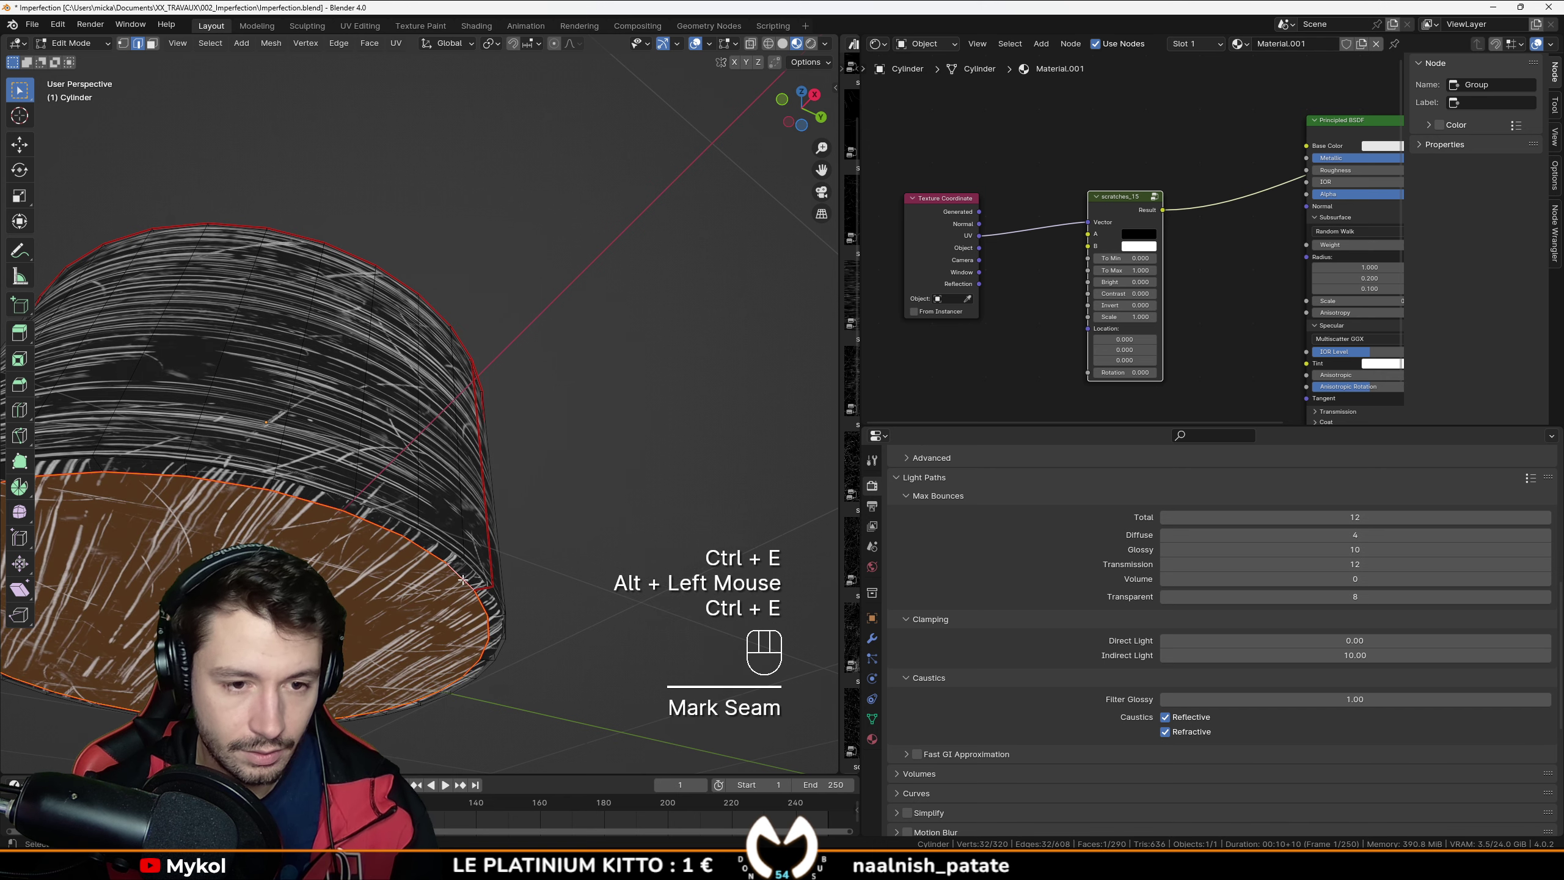
scroll(401, 443, "down", 2)
key("Tab")
middle_click_drag(401, 442, 490, 490)
Step: Unwrap the whole cylinder mesh in Edit Mode and view the scratches from the front
key("Tab")
key("a")
key("u")
left_click(486, 540)
key("KP_1")
middle_click_drag(374, 514, 482, 557, "shift")
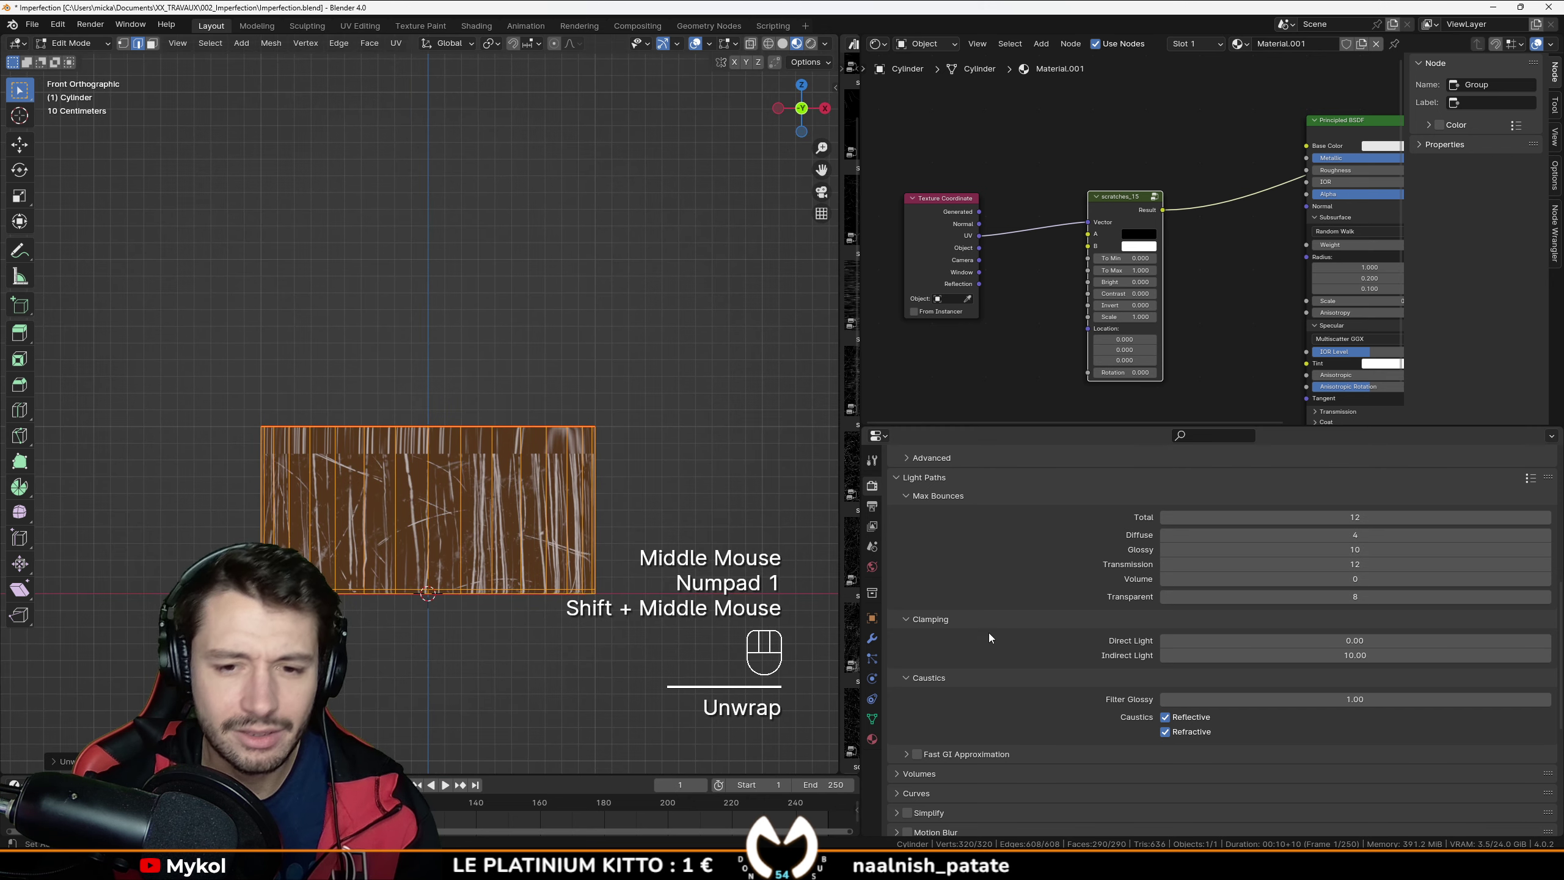
Step: Set the UV Smooth option in the cylinder's Subdivision modifier to Keep Corners
left_click(872, 638)
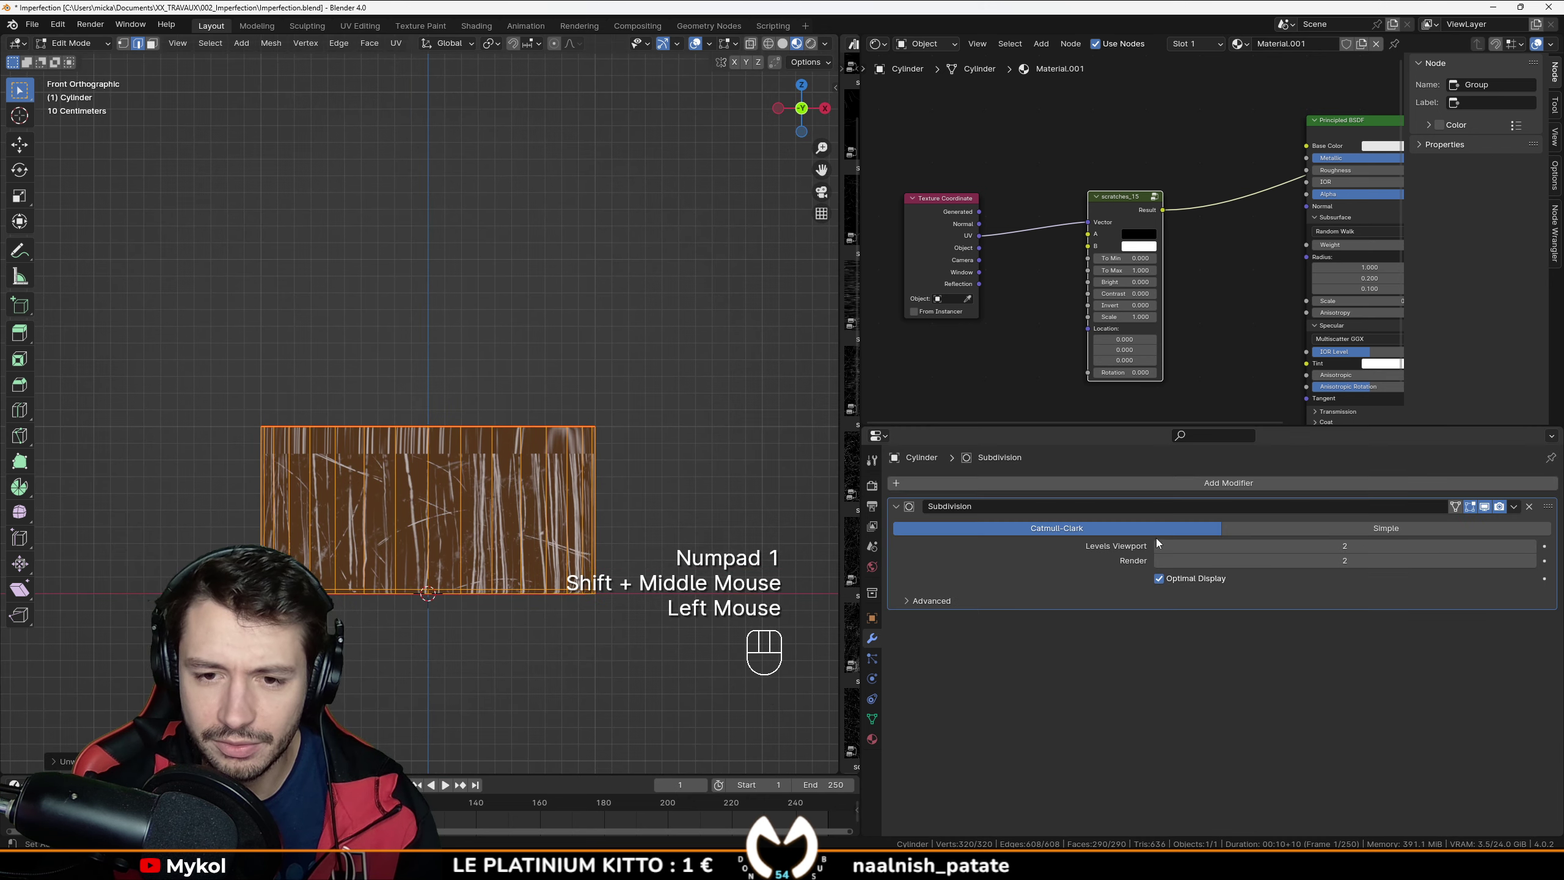
left_click(913, 604)
left_click(1222, 658)
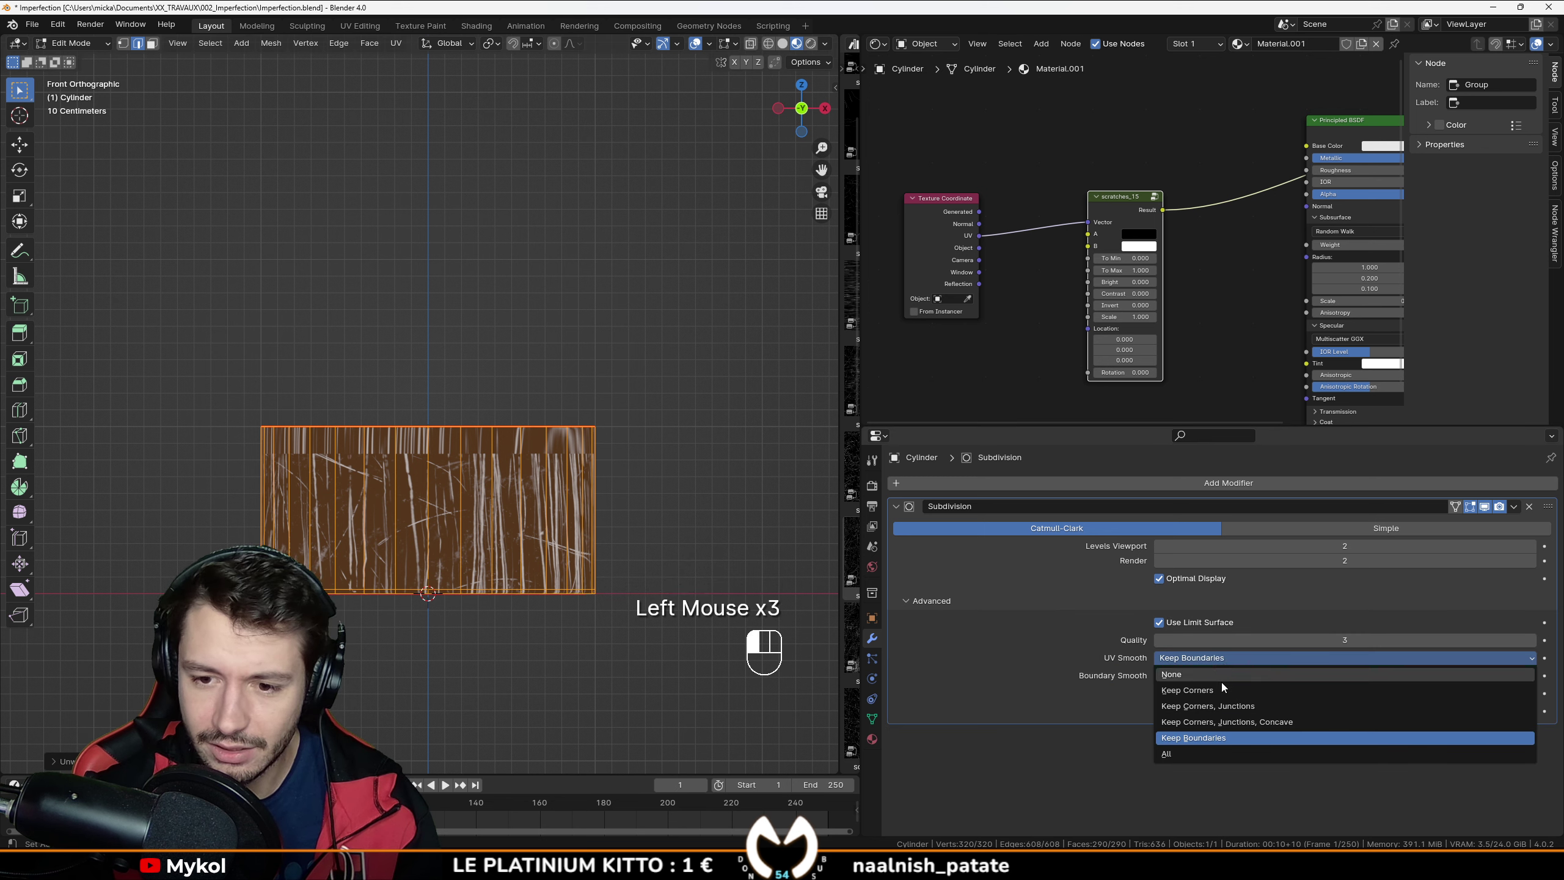
left_click(1222, 685)
left_click_drag(1217, 664, 1217, 706)
left_click(1218, 659)
left_click(1217, 722)
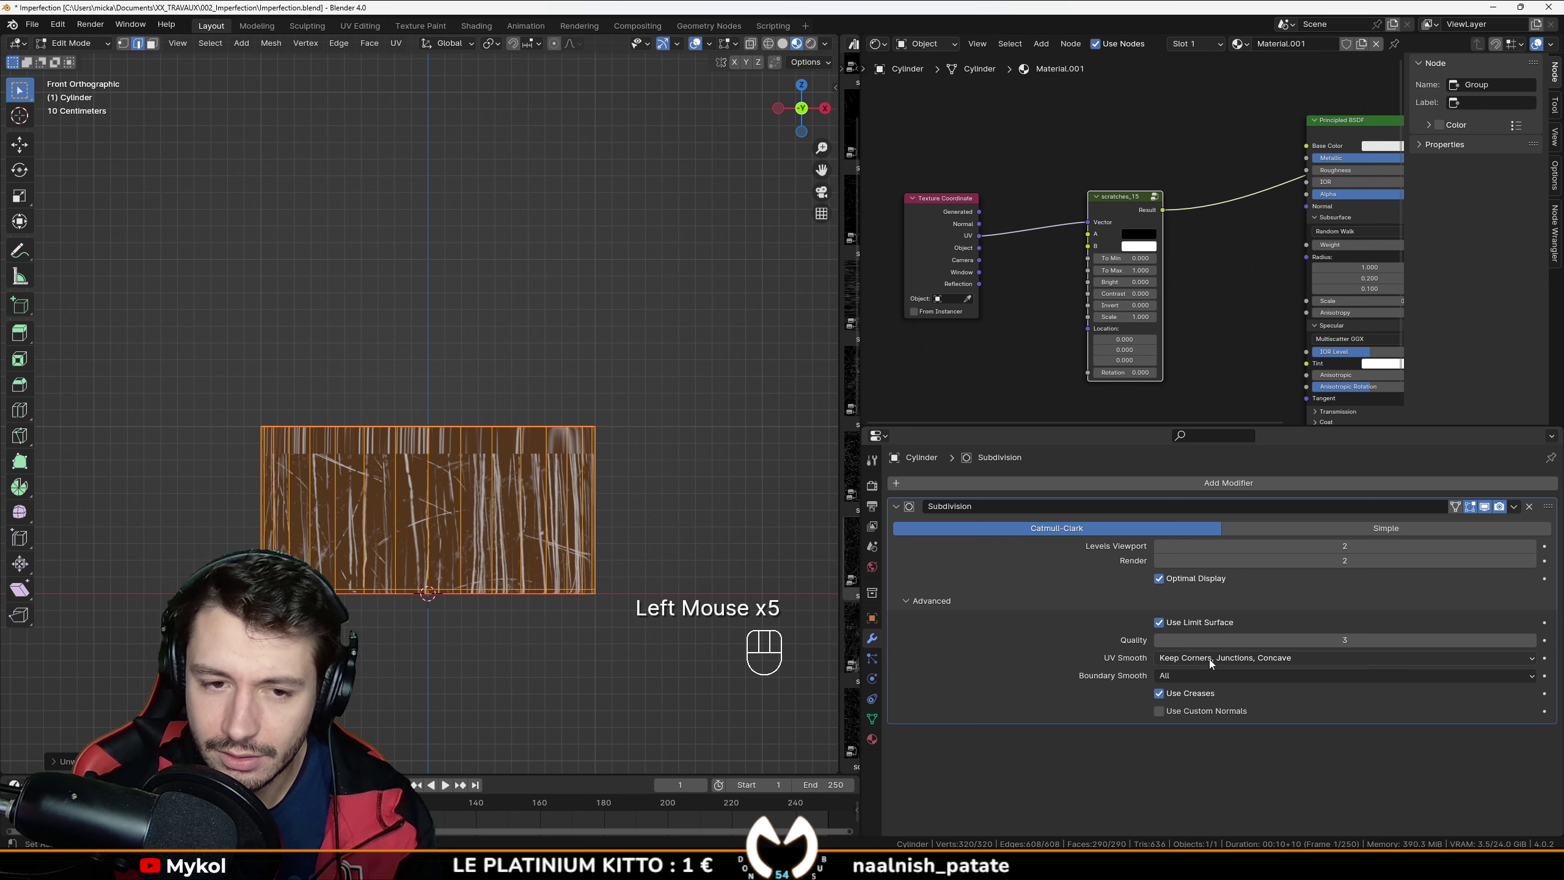
left_click_drag(1227, 661, 1180, 694)
left_click(1219, 657)
left_click(1215, 691)
left_click_drag(1183, 679, 1181, 708)
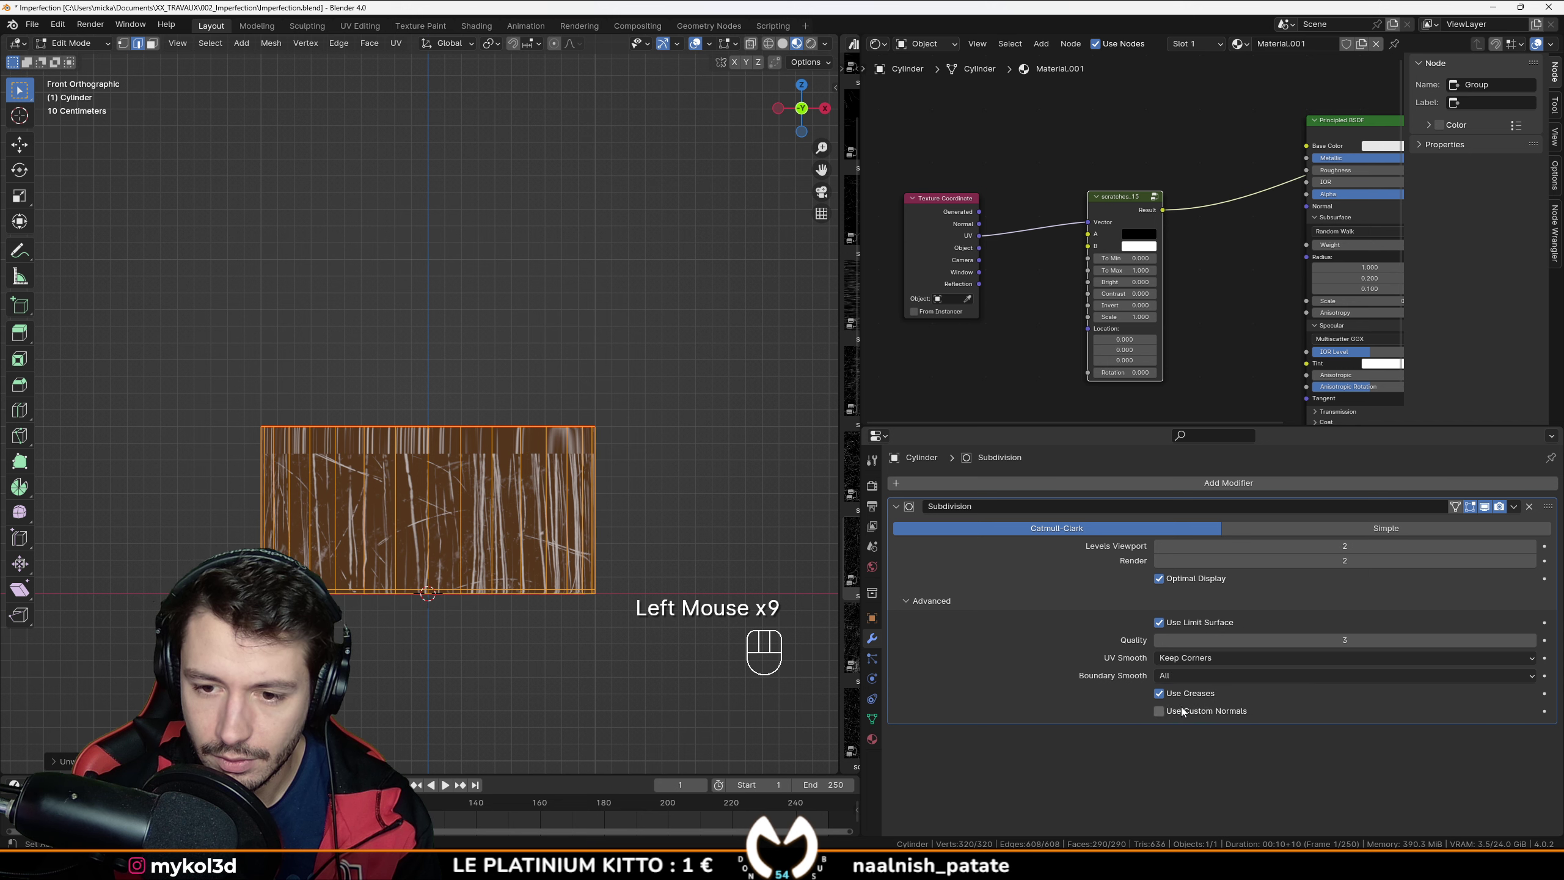
Step: Add a horizontal edge loop around the cylinder's outer wall and slide it up tight against the top rim
scroll(511, 580, "up", 1)
middle_click_drag(518, 555, 520, 605)
key("KP_1")
scroll(414, 537, "up", 1)
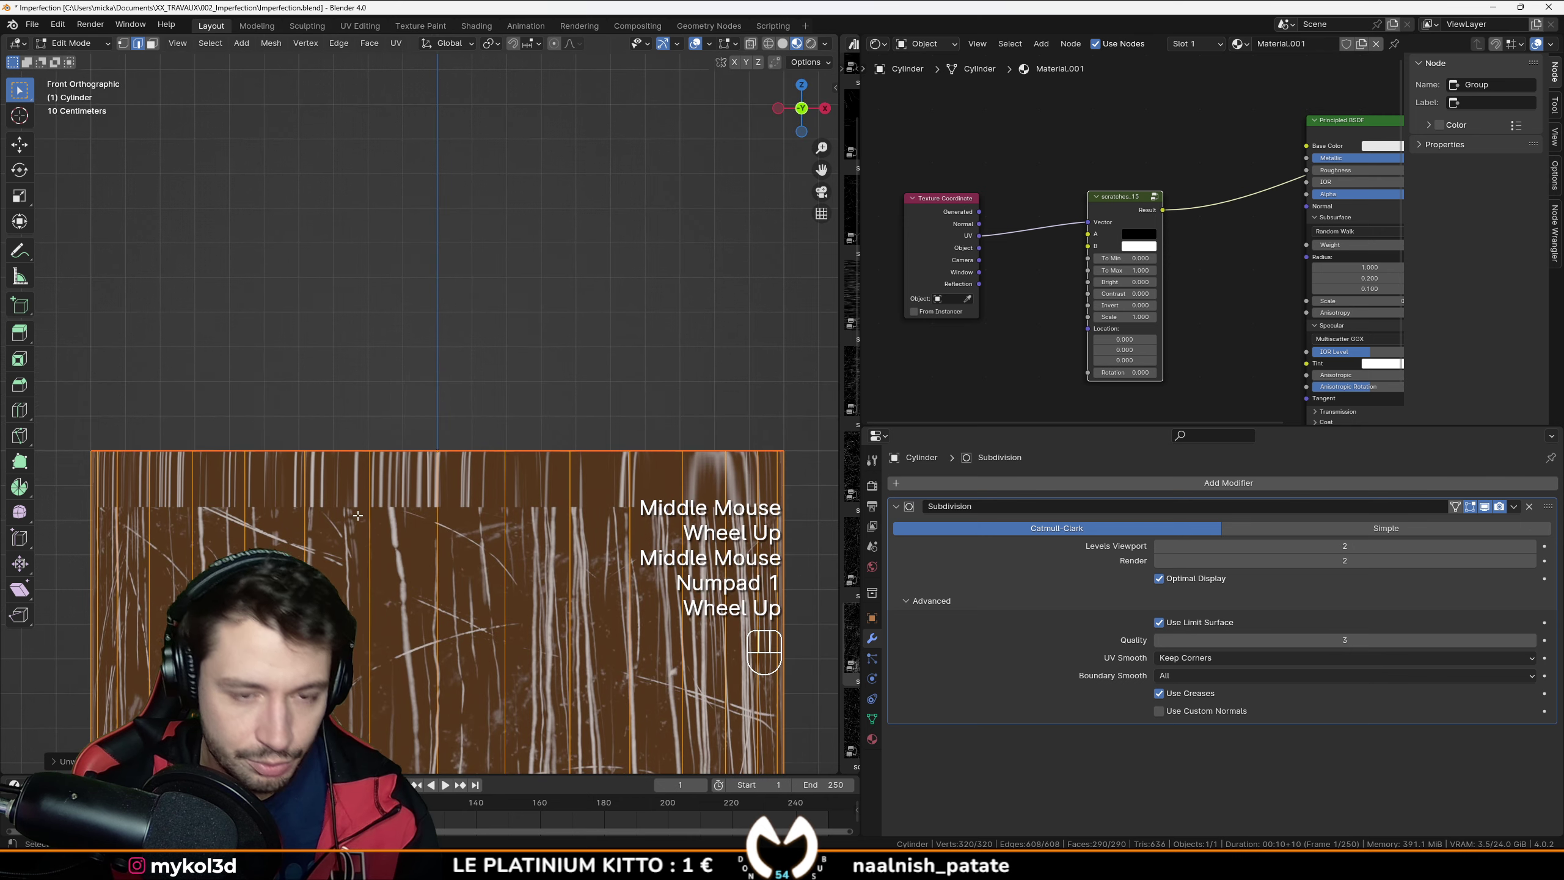
key("ctrl+r")
left_click(354, 481)
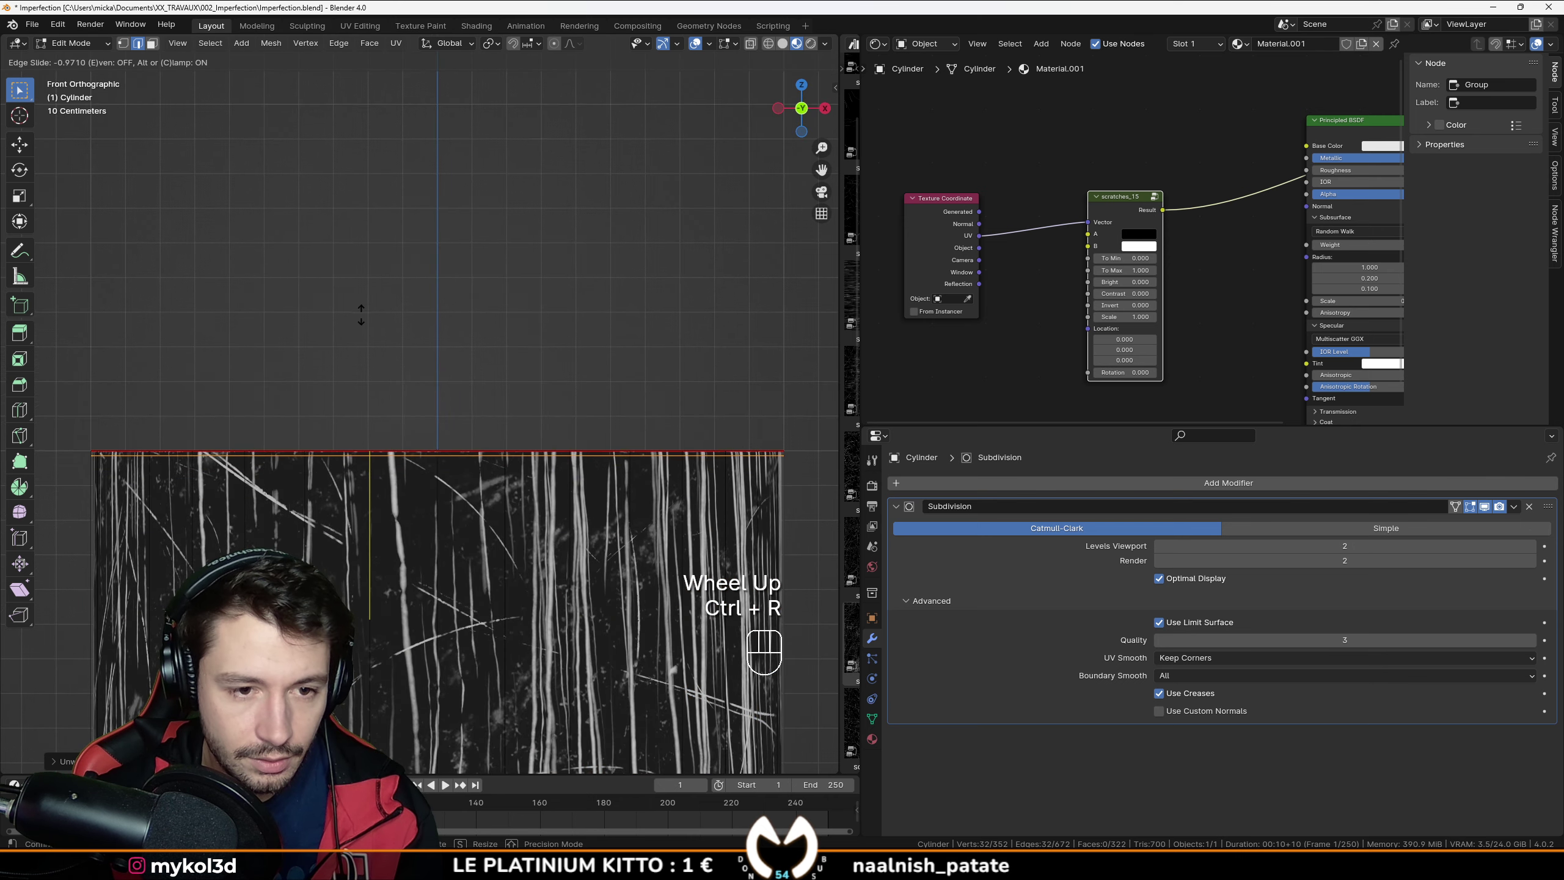
left_click(351, 335)
Step: Leave Edit Mode, examine the cylinder's shape in solid shading, and return to Material Preview shading
scroll(474, 511, "down", 1)
key("Tab")
middle_click_drag(468, 505, 491, 456)
scroll(486, 484, "down", 1)
key("Tab")
key("Tab")
mouse_move(491, 456)
middle_mouse_down()
mouse_move(499, 539)
mouse_move(526, 460)
middle_mouse_up()
scroll(498, 539, "up", 1)
key("z")
scroll(525, 460, "down", 1)
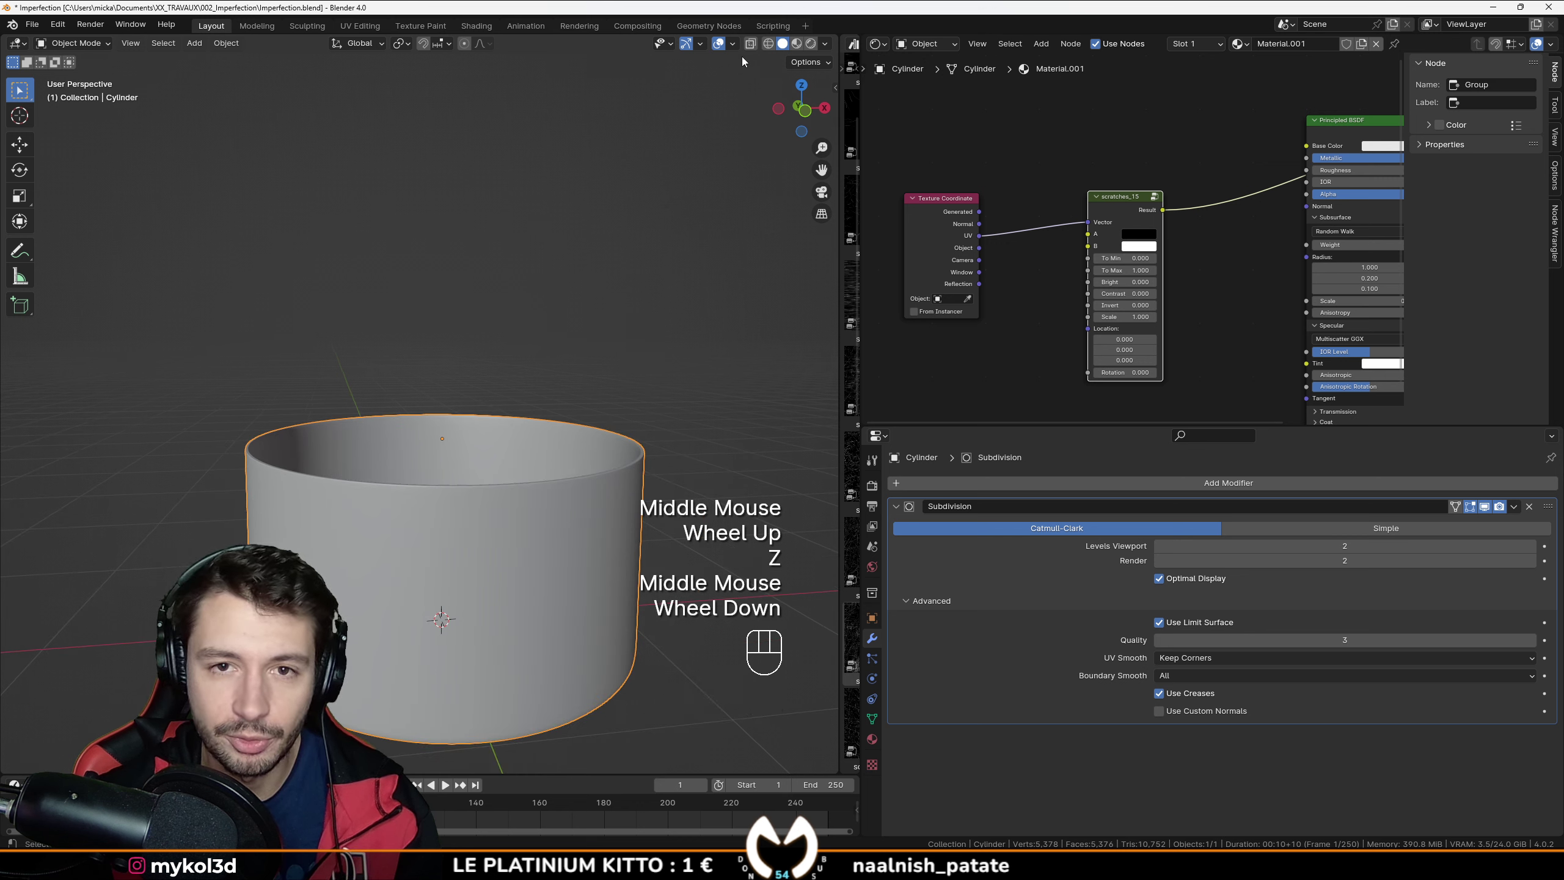
left_click(797, 44)
left_click(796, 44)
middle_click_drag(498, 606, 491, 545, "shift")
Step: Open the UV Editor with the whole cylinder mesh selected and rotate all its UV islands by 90 degrees
key("Tab")
key("a")
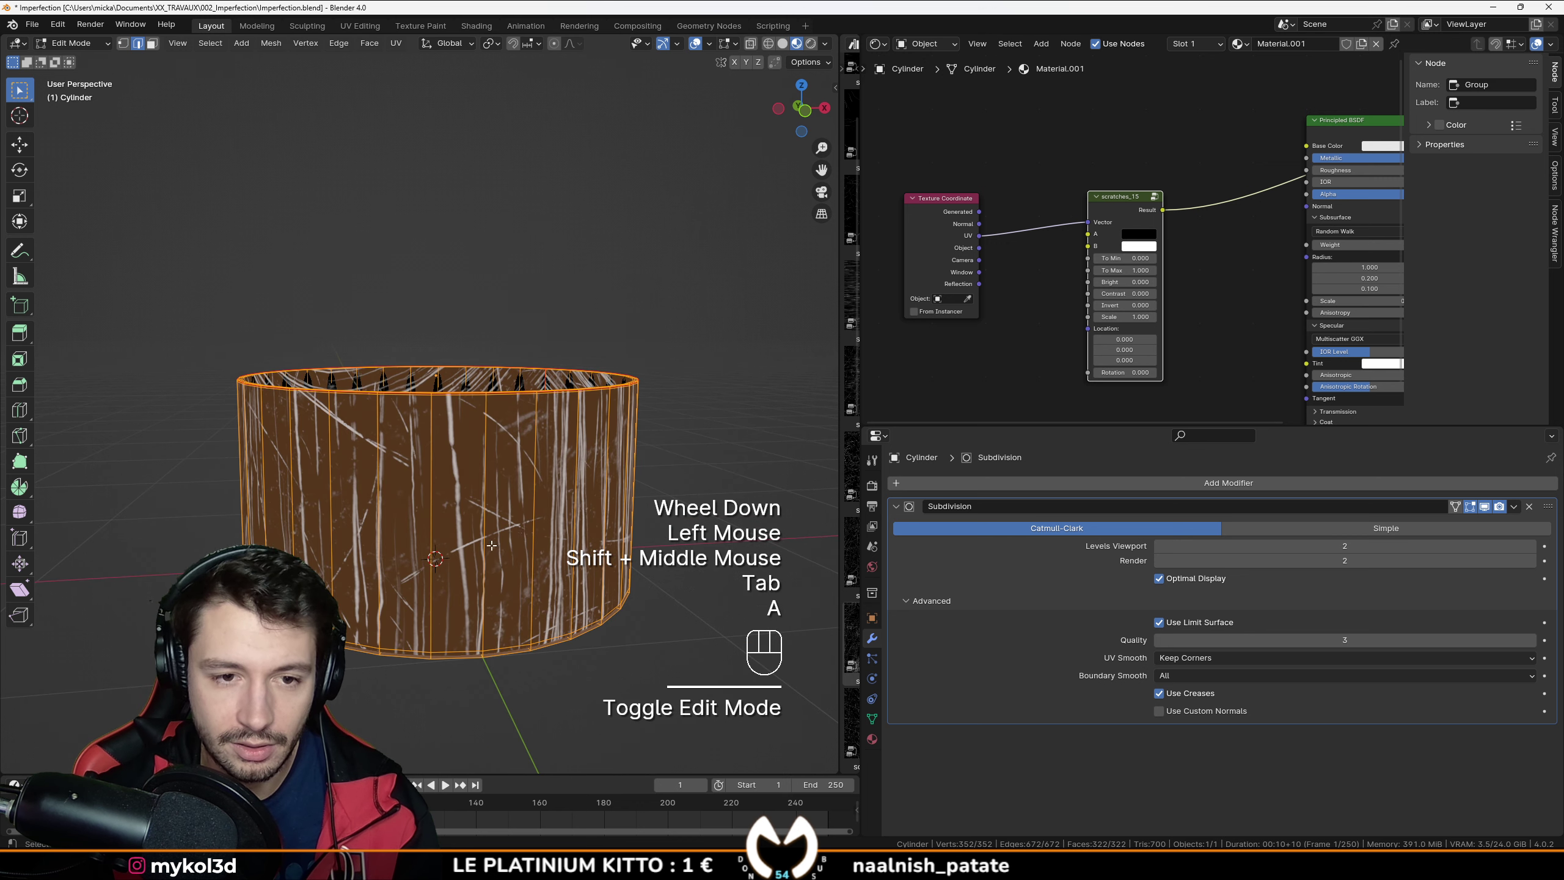
left_click(877, 43)
left_click(908, 114)
scroll(1192, 264, "down", 5)
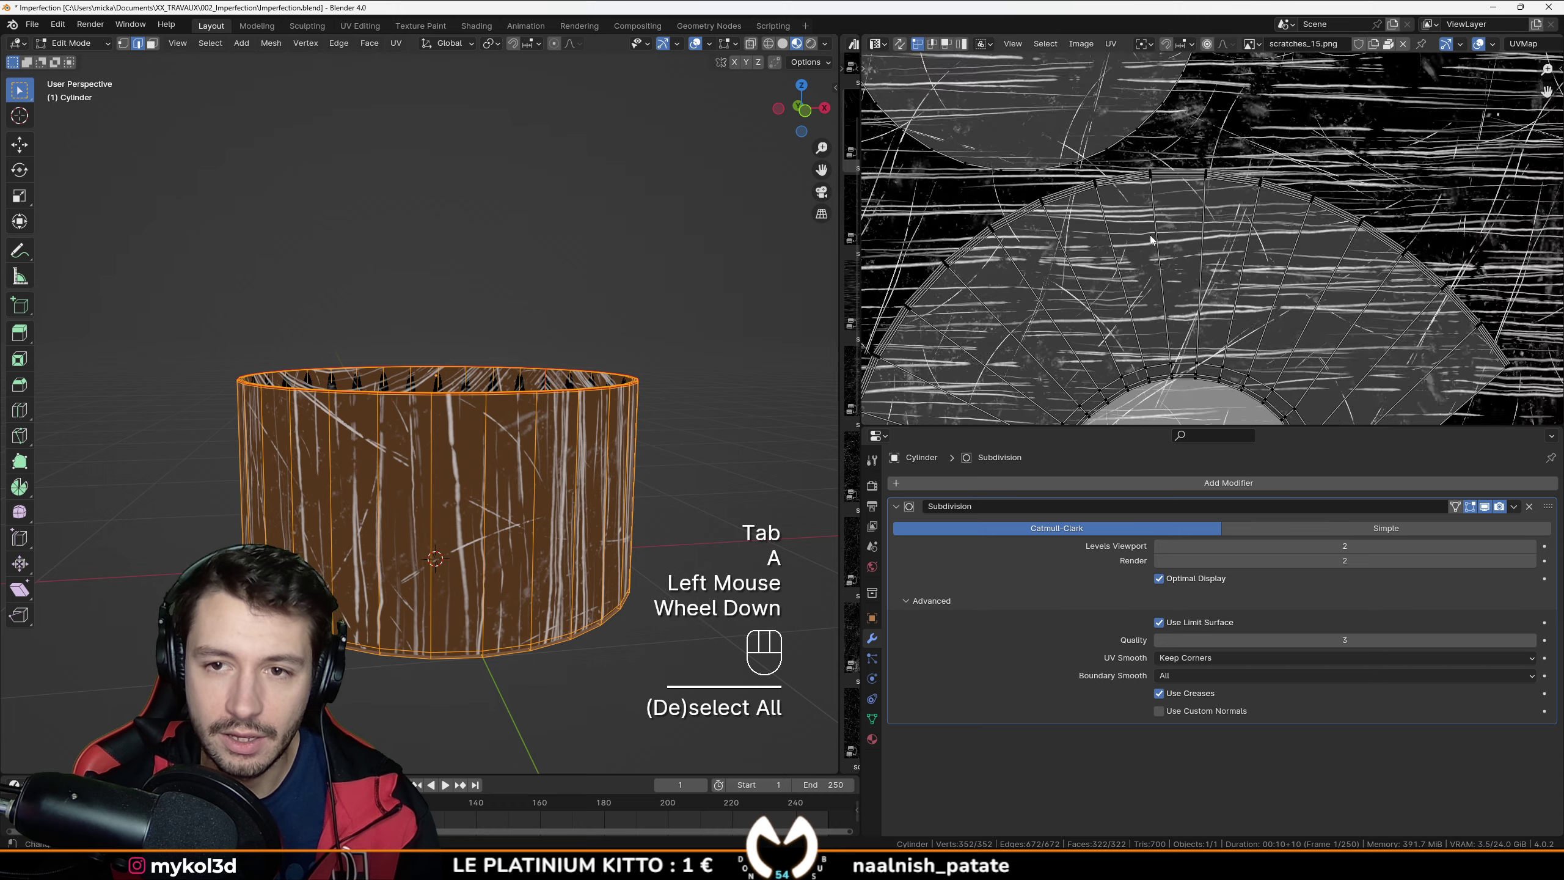
key("a")
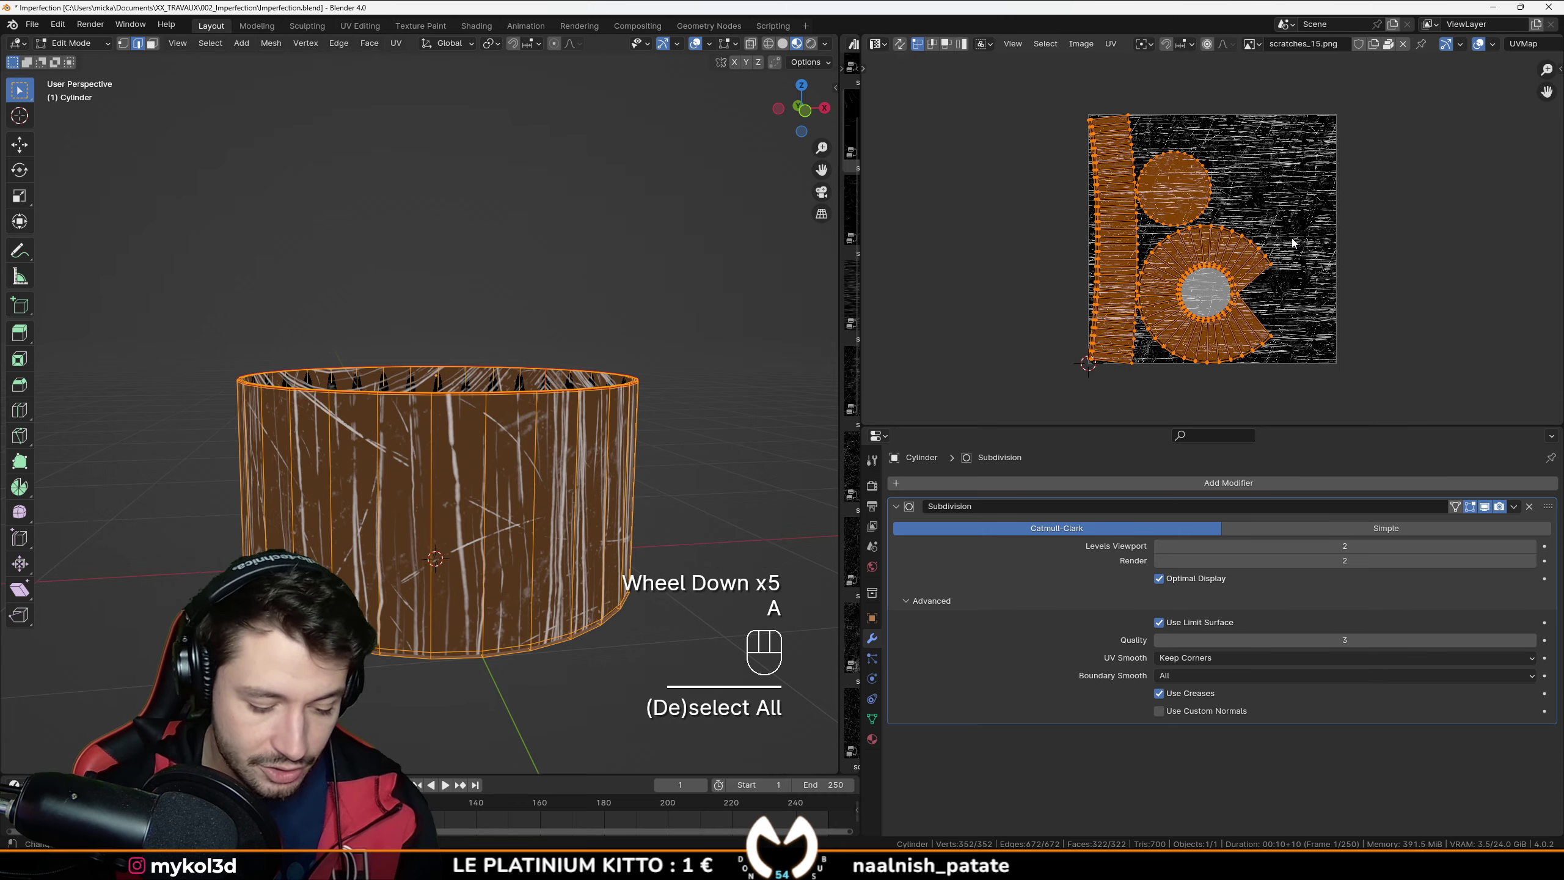
type("r90")
key("Return")
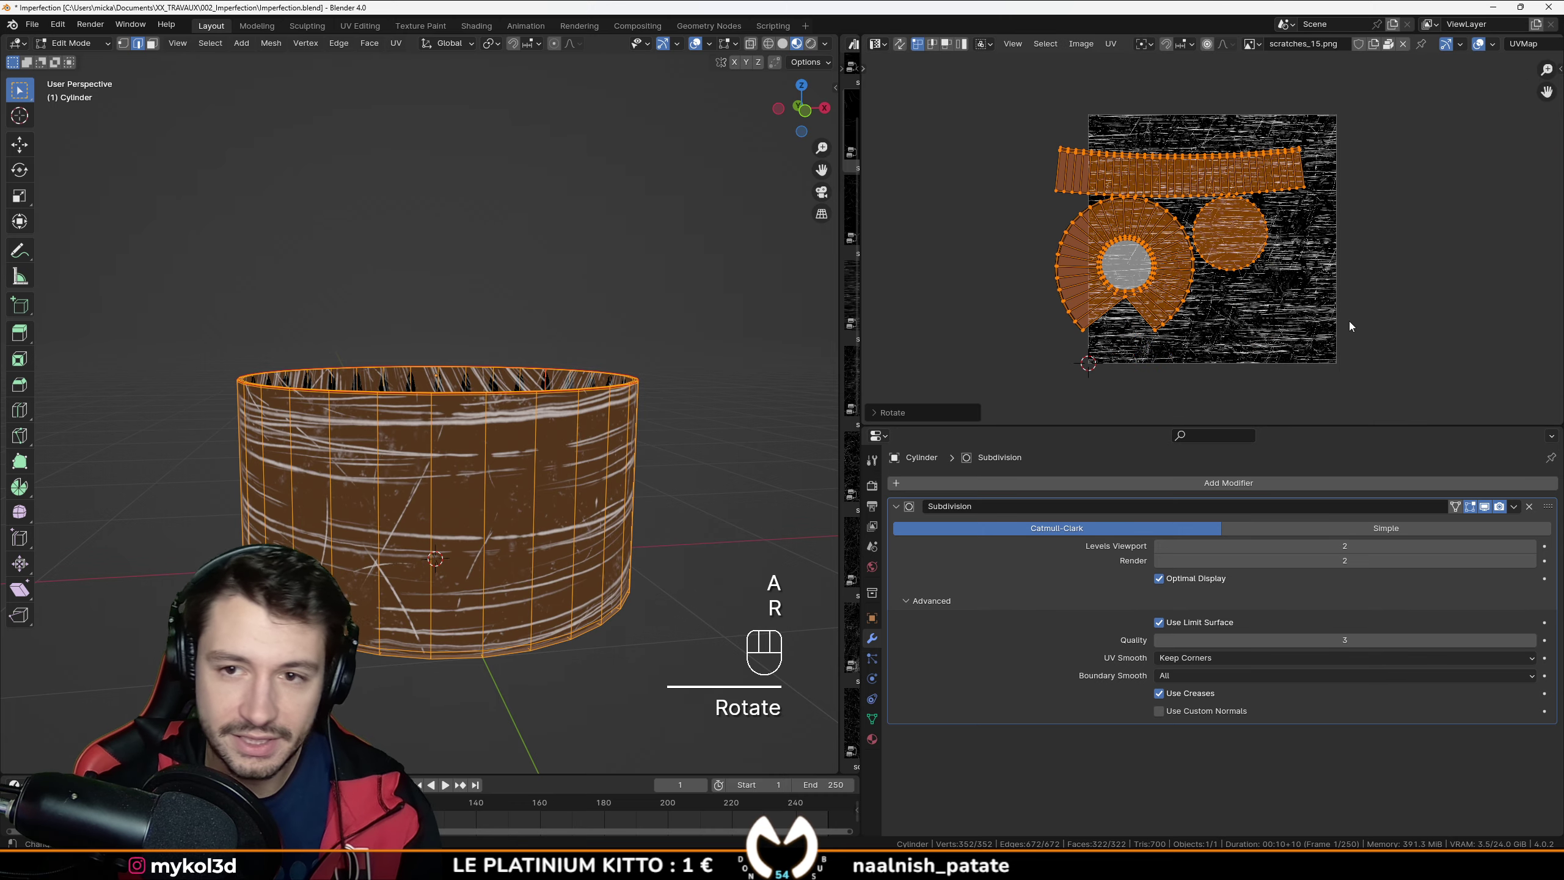
Step: Scale the UV islands up well beyond the image bounds for finer scratches, and return to Object Mode
key("s")
left_click(1411, 348)
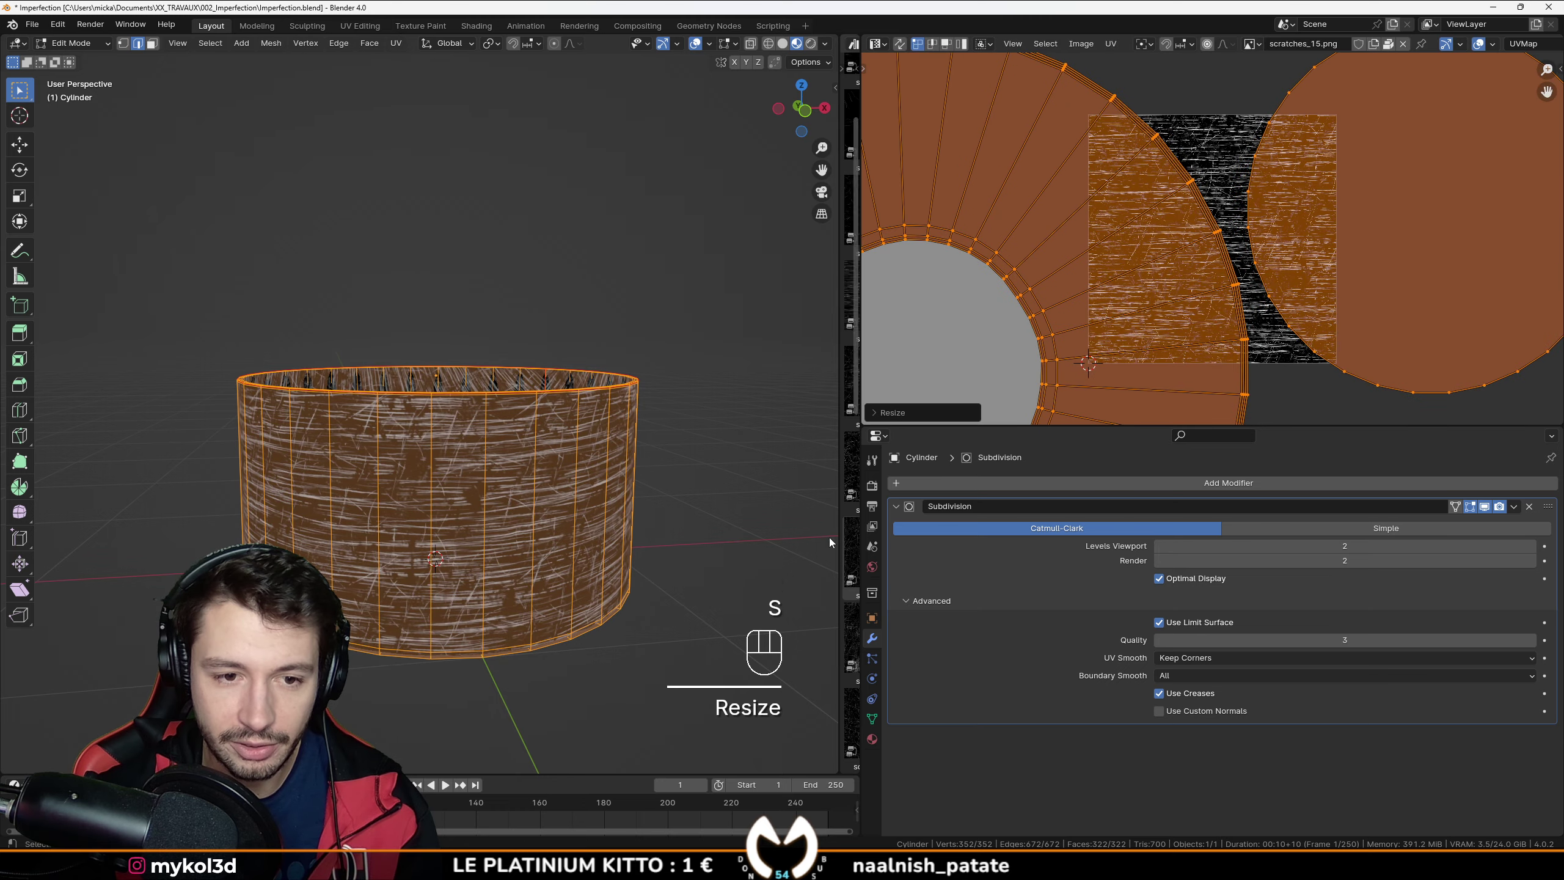
key("Tab")
middle_click_drag(646, 511, 582, 437)
scroll(591, 505, "up", 2)
scroll(571, 511, "down", 2)
middle_click_drag(562, 529, 570, 487)
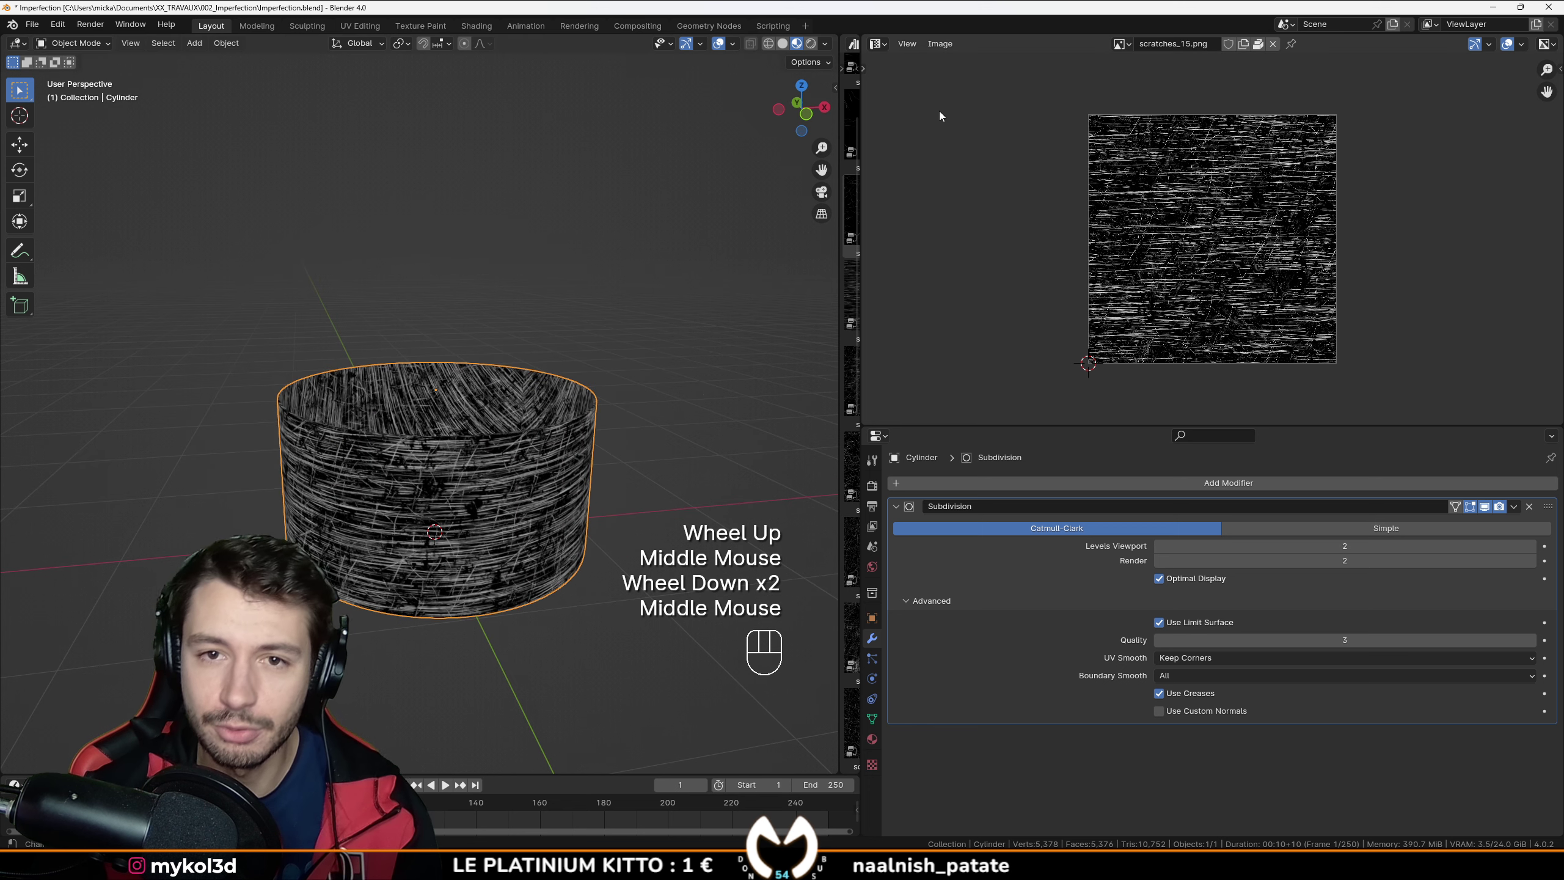
Step: Return to the Shader Editor and connect the scratches_15 result to the Principled BSDF's Roughness
left_click(876, 44)
left_click(914, 178)
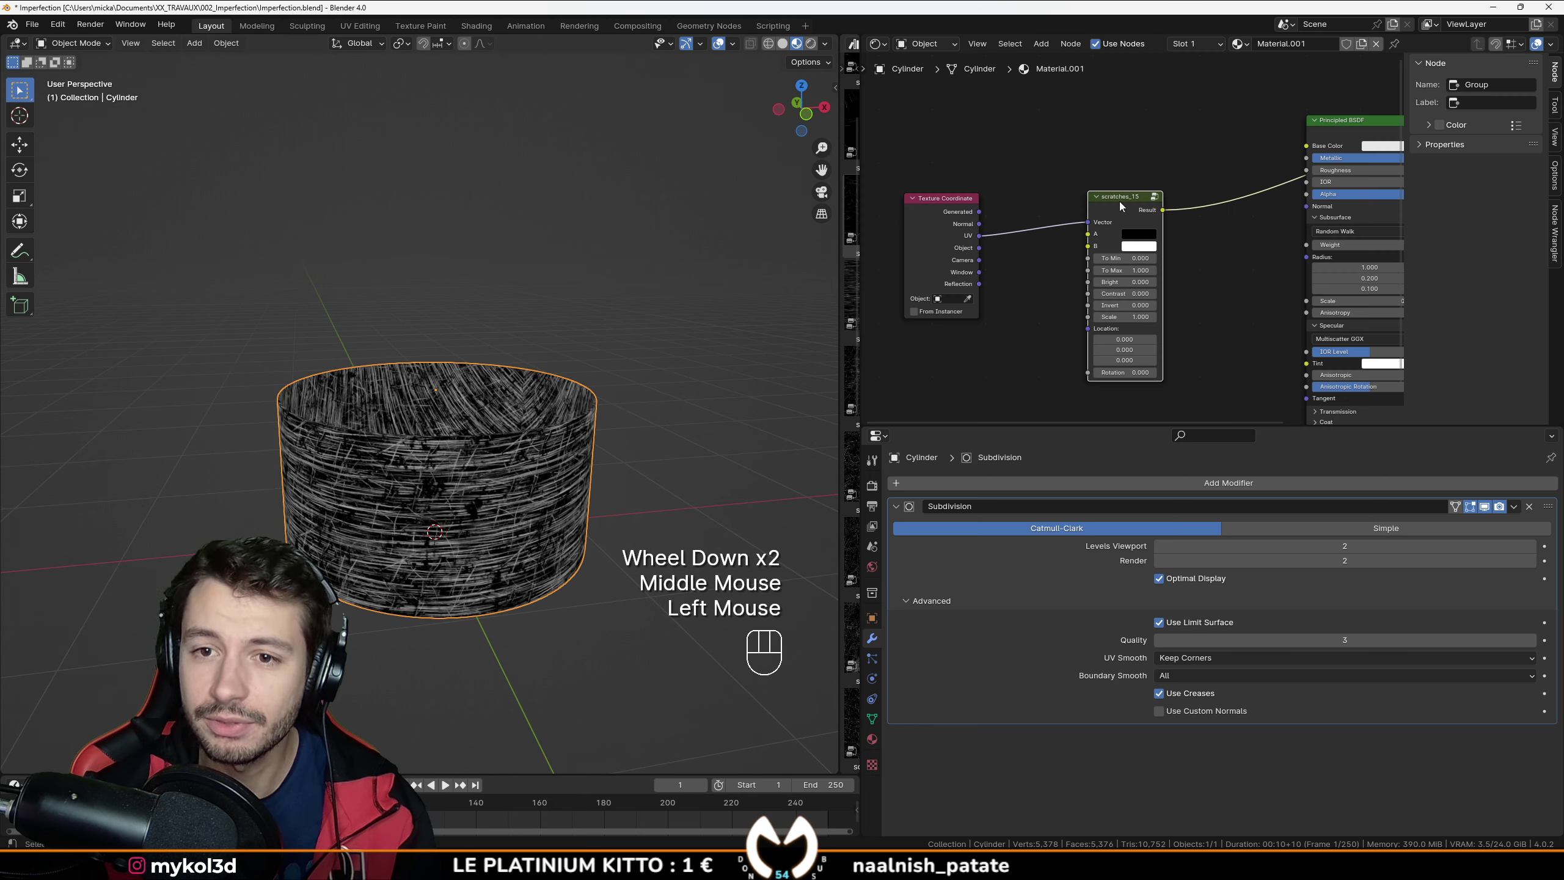
middle_click_drag(1173, 190, 1073, 182)
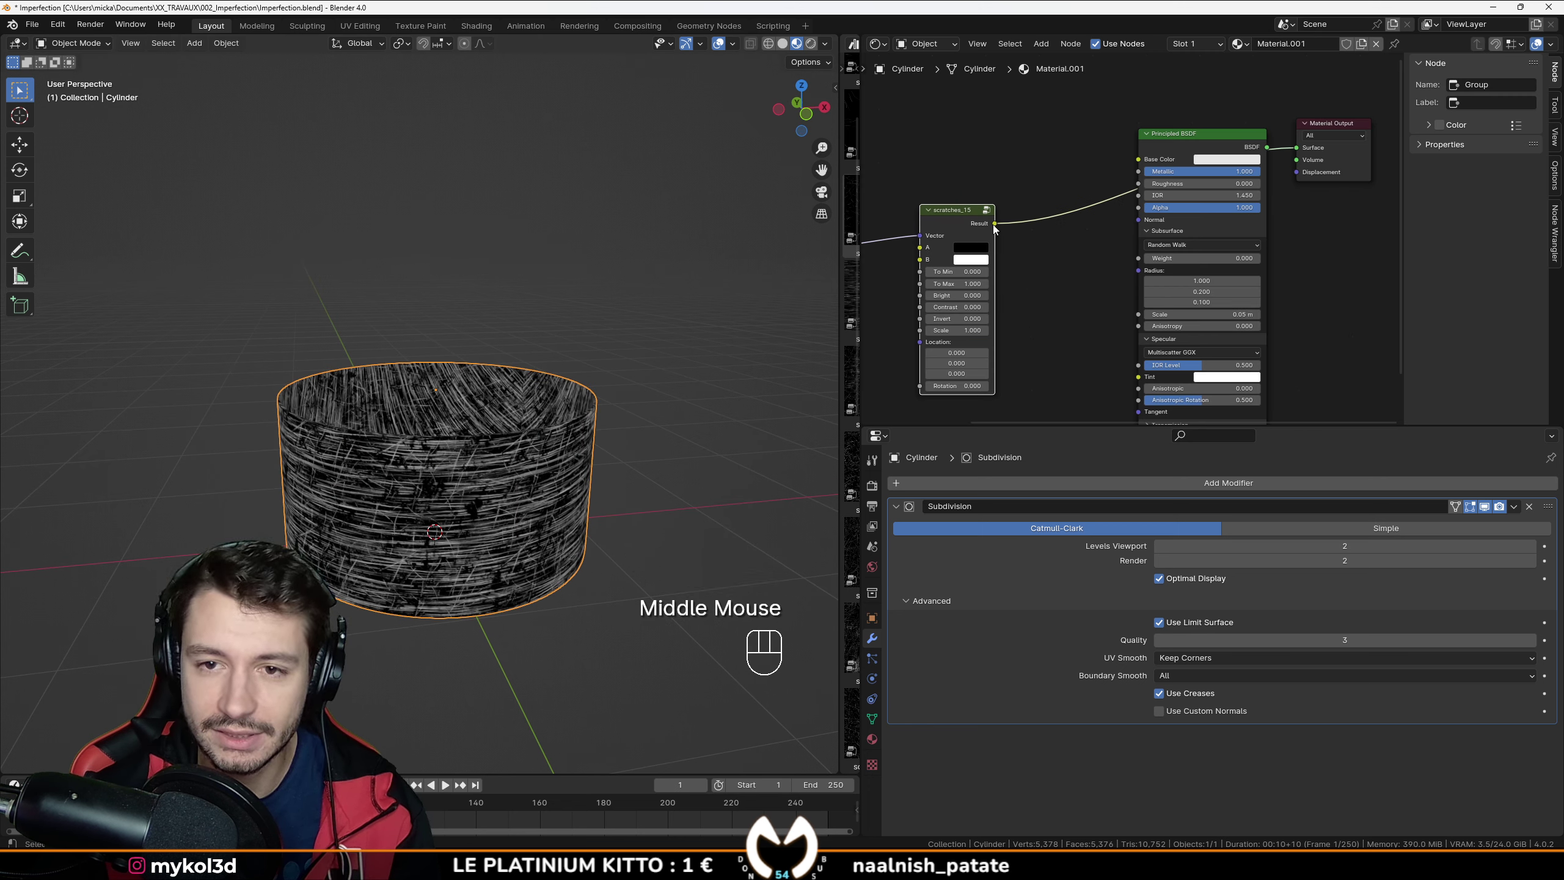
left_click_drag(994, 224, 1138, 184)
left_click(1226, 157)
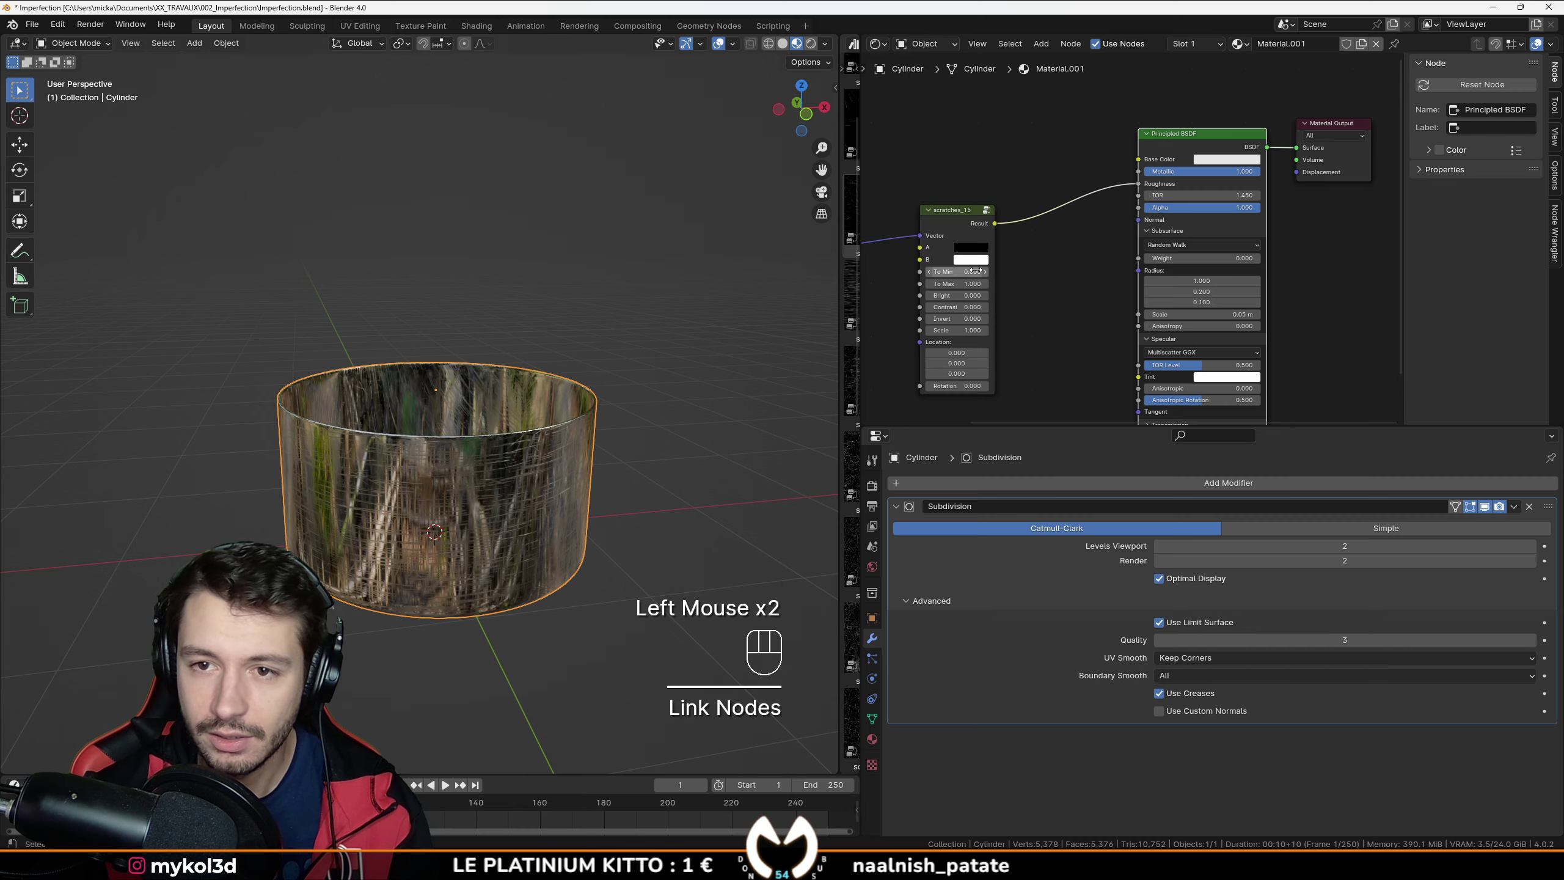
Step: Set the scratches_15 node's To Max to 0.220 to soften the scratches
middle_click_drag(530, 468, 658, 425)
scroll(550, 471, "up", 2)
scroll(1005, 251, "up", 2)
scroll(1099, 291, "up", 3)
middle_click_drag(963, 296, 1045, 195)
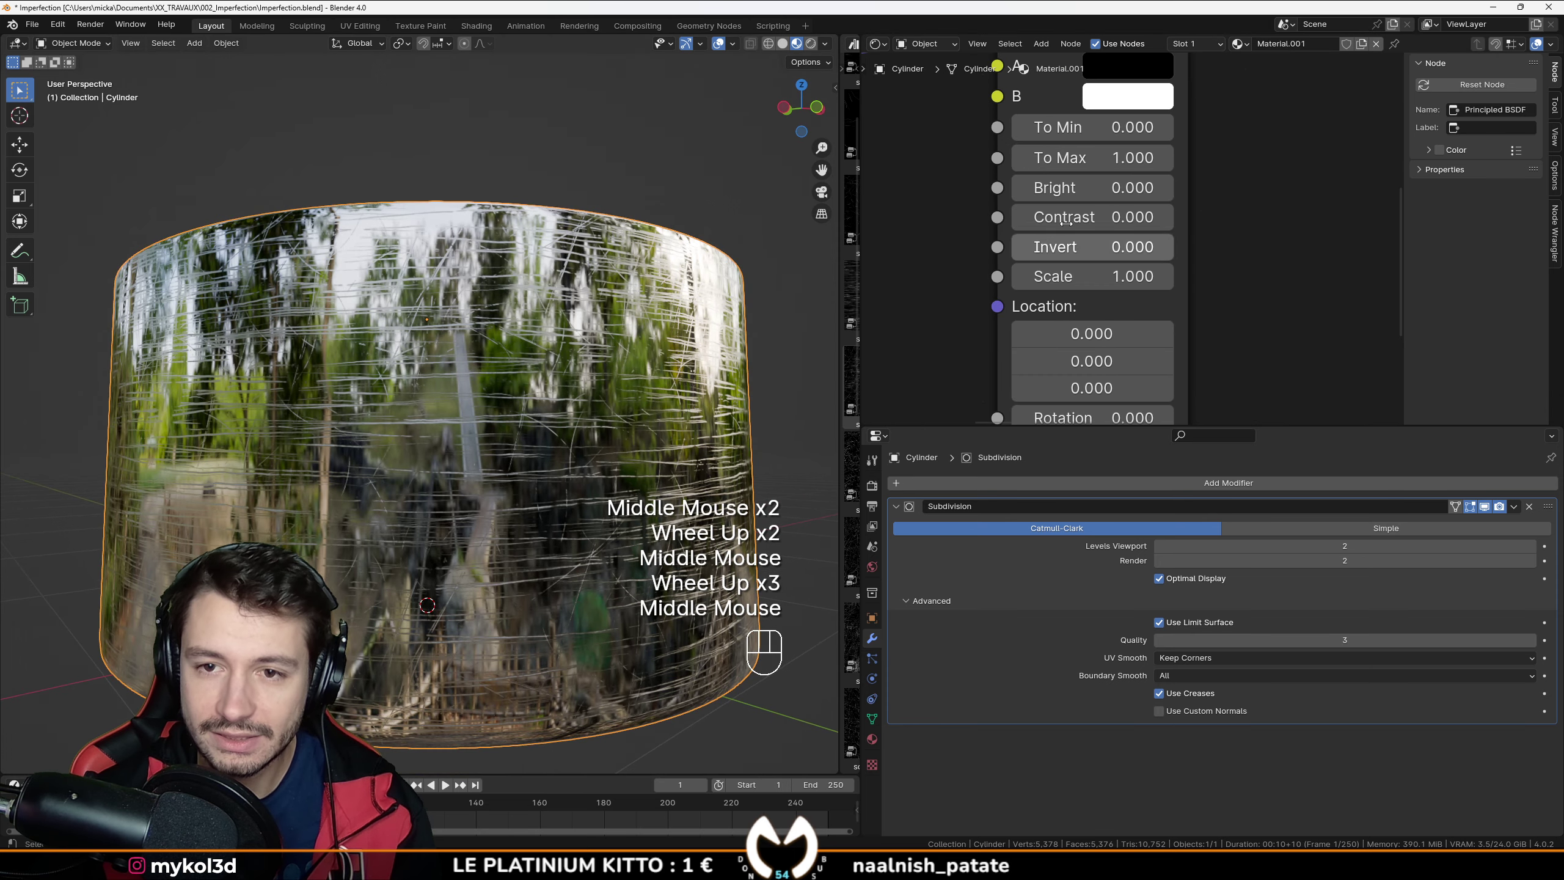
left_click_drag(1090, 158, 1034, 157)
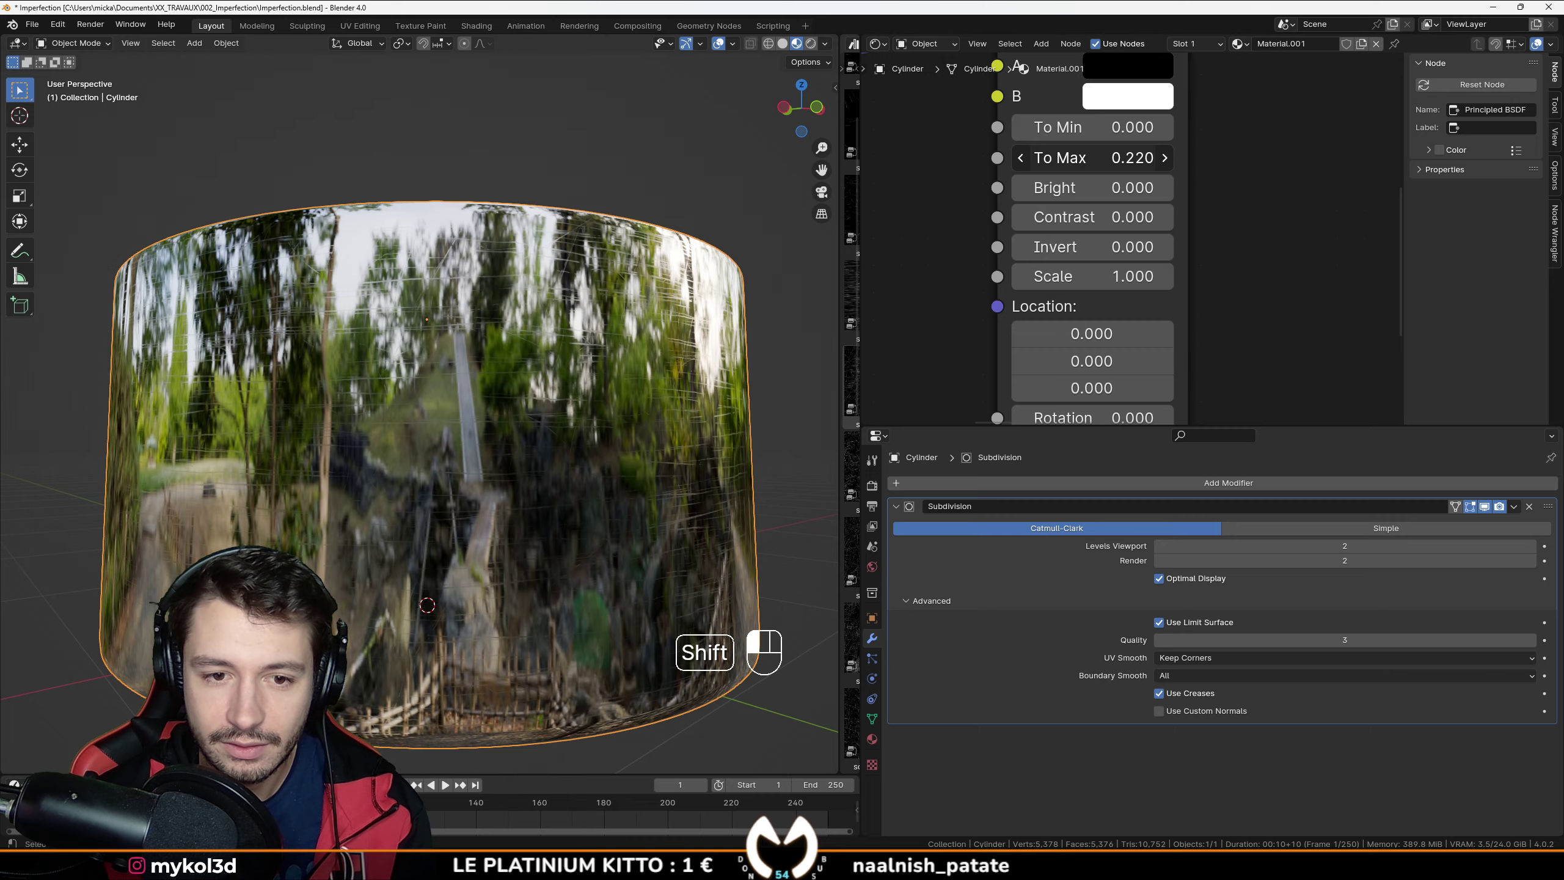
Step: Set the scratches_15 node's To Min to 0.050 and check the reflections on the cylinder
mouse_move(557, 505)
middle_mouse_down()
mouse_move(562, 540)
mouse_move(613, 529)
mouse_move(562, 474)
middle_mouse_up()
scroll(1048, 282, "down", 4)
middle_click_drag(1108, 223, 1110, 262)
scroll(1110, 261, "up", 1)
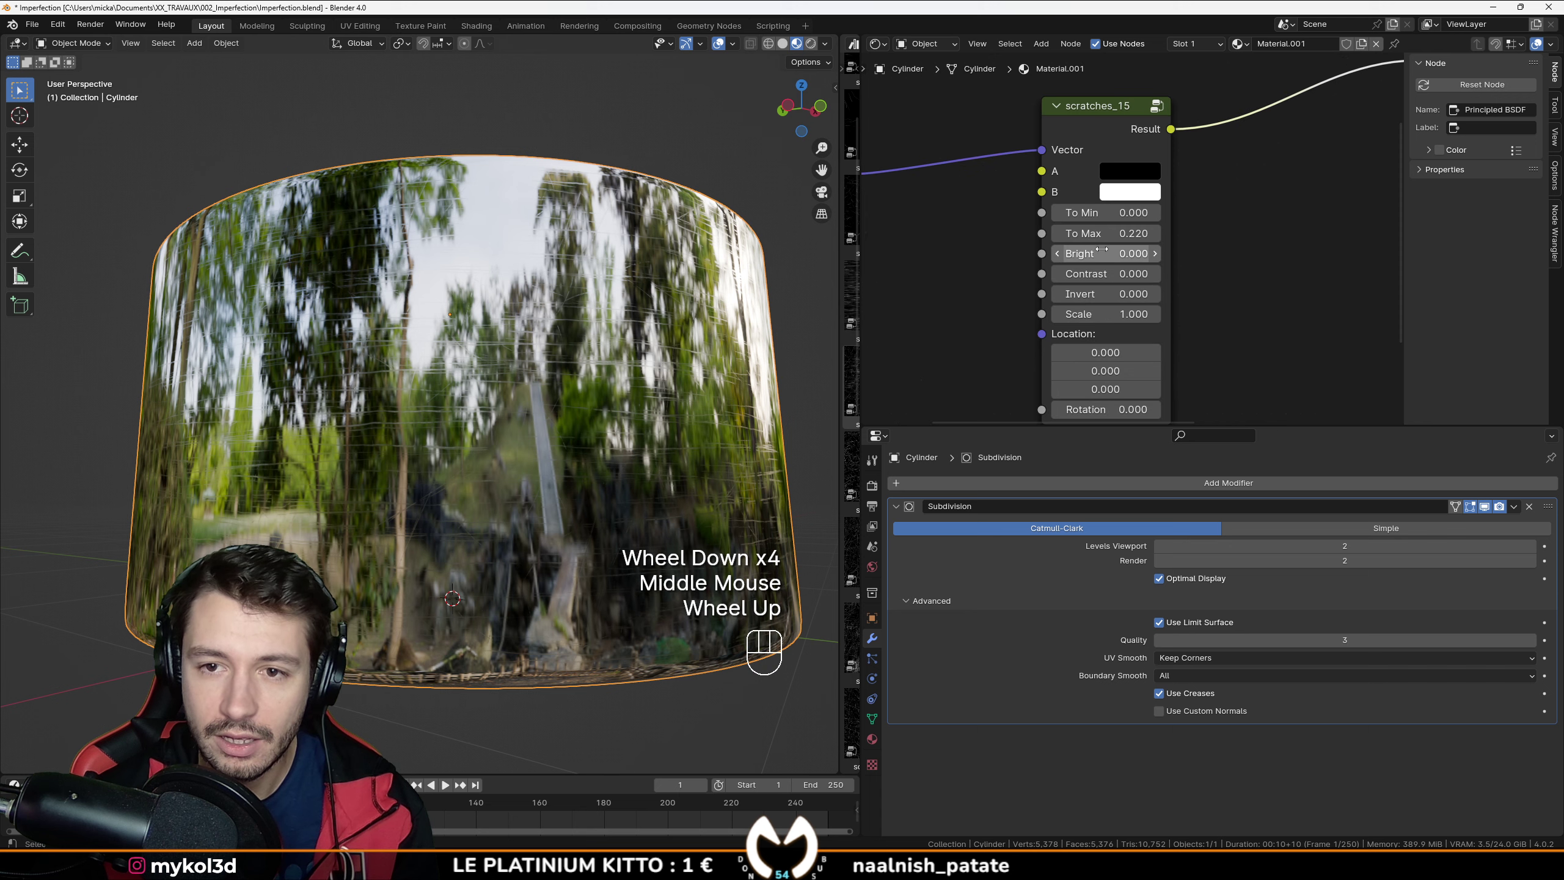
left_click_drag(1107, 213, 1115, 213, "shift")
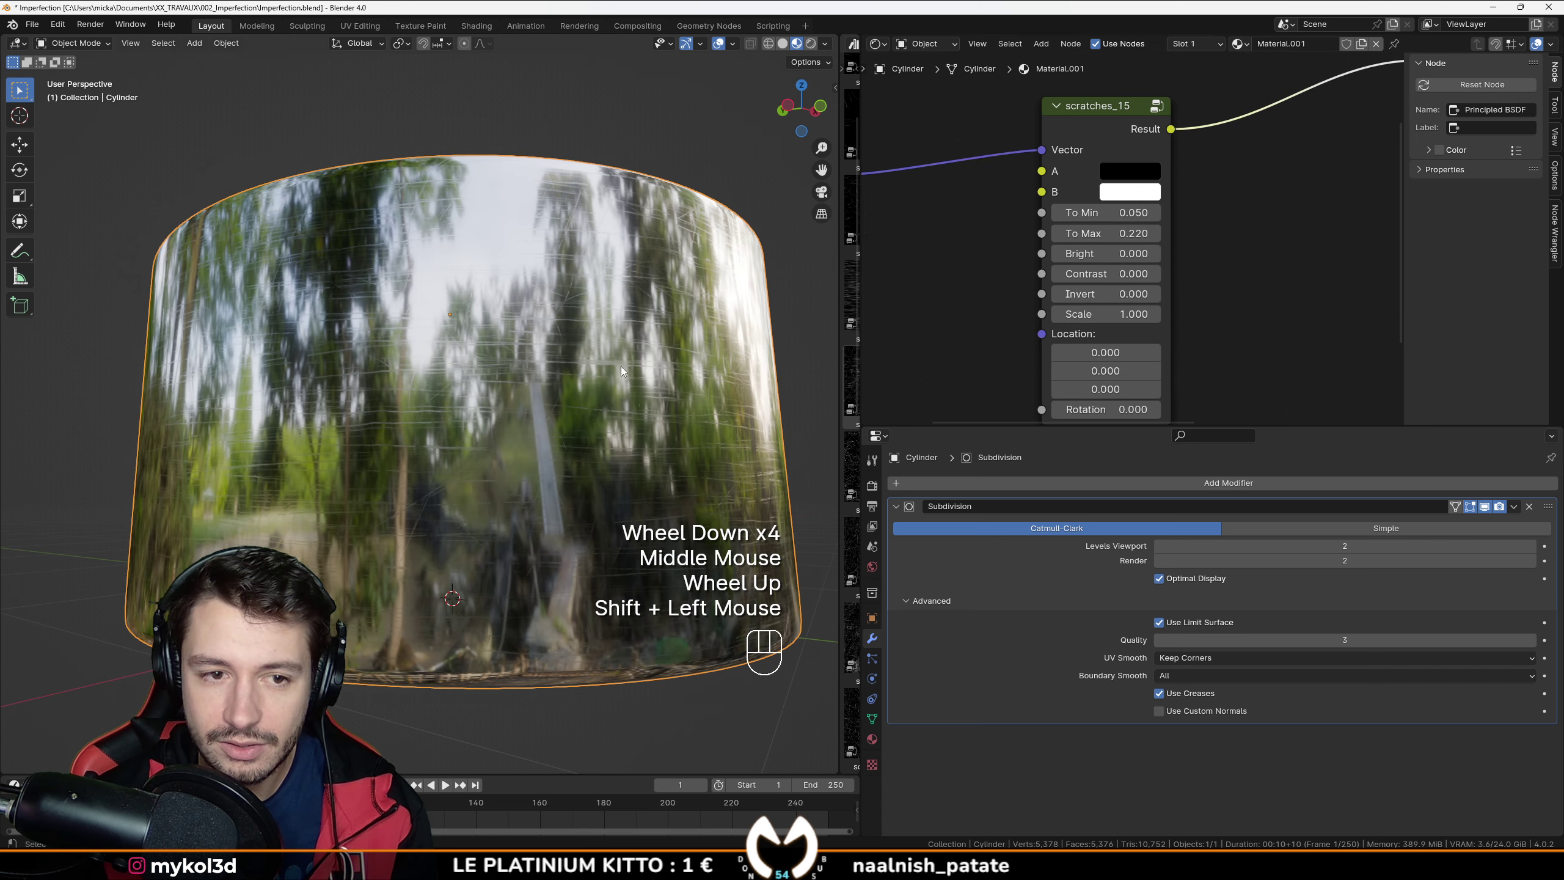
mouse_move(543, 400)
middle_mouse_down()
mouse_move(542, 450)
mouse_move(541, 394)
middle_mouse_up()
scroll(543, 391, "up", 2)
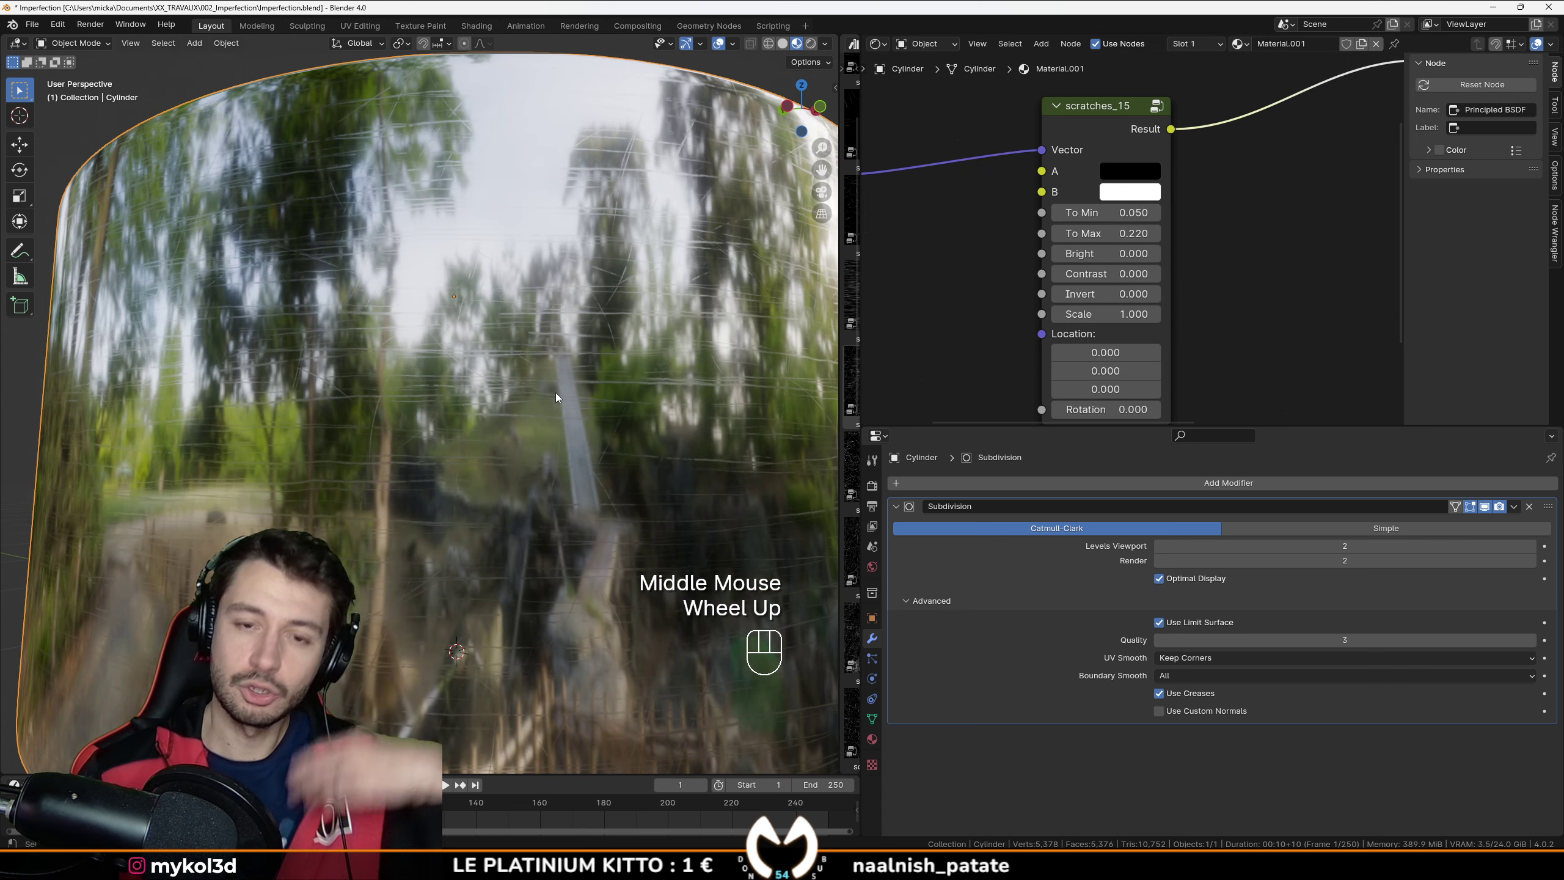
scroll(555, 394, "down", 6)
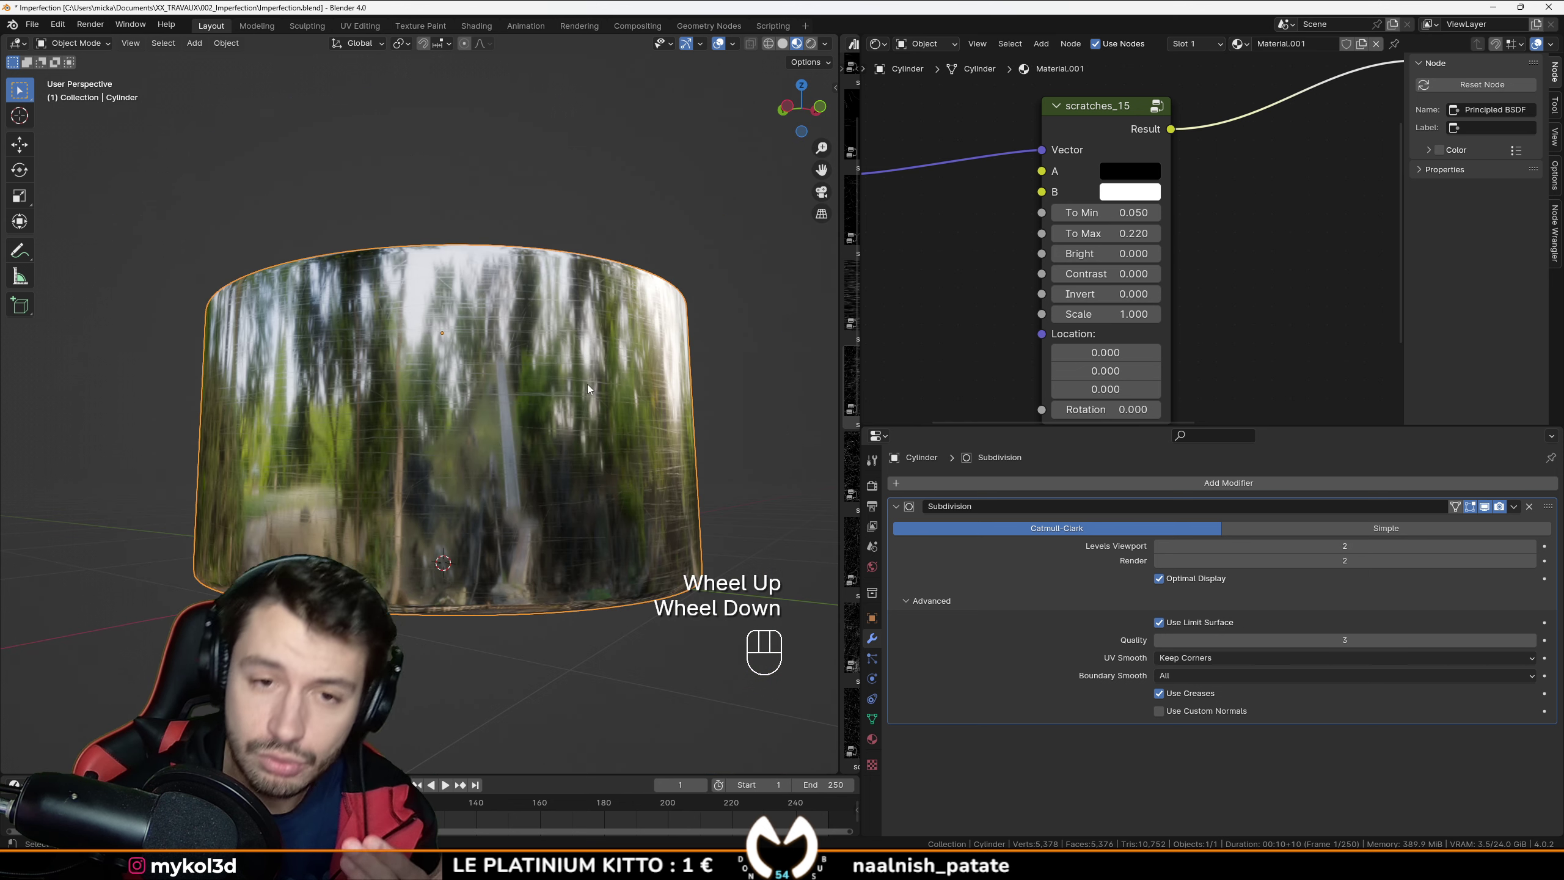
middle_click_drag(586, 384, 596, 419)
scroll(1099, 253, "down", 2)
Step: Enlarge the Asset Browser, look through the smear, smudges and stains categories, and open Wiping residue
middle_click_drag(1099, 253, 1234, 155)
scroll(1157, 220, "down", 1)
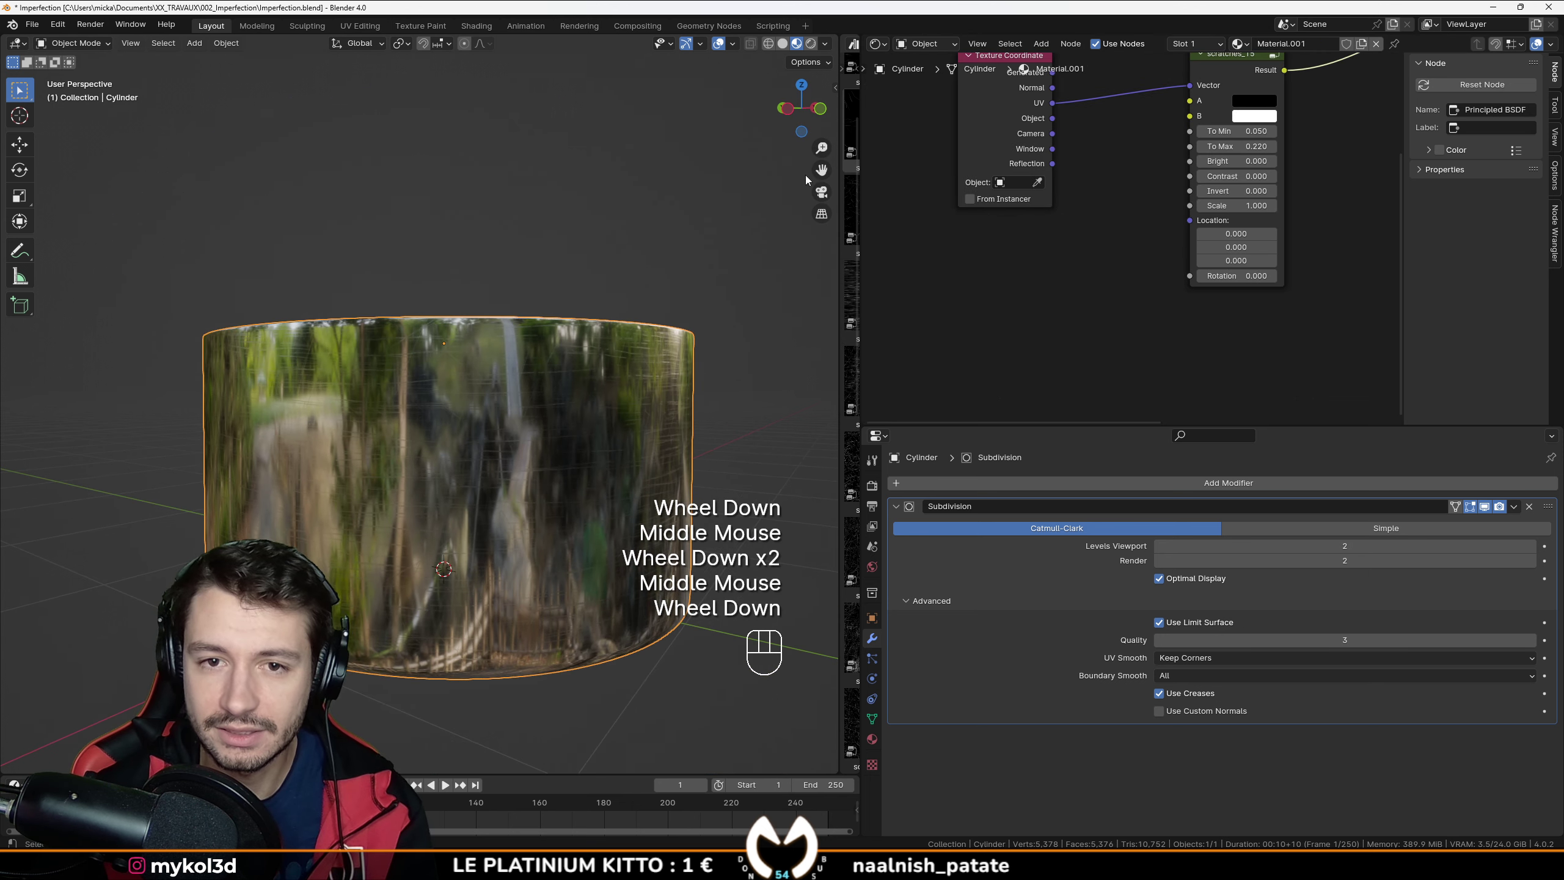
left_click_drag(840, 184, 479, 184)
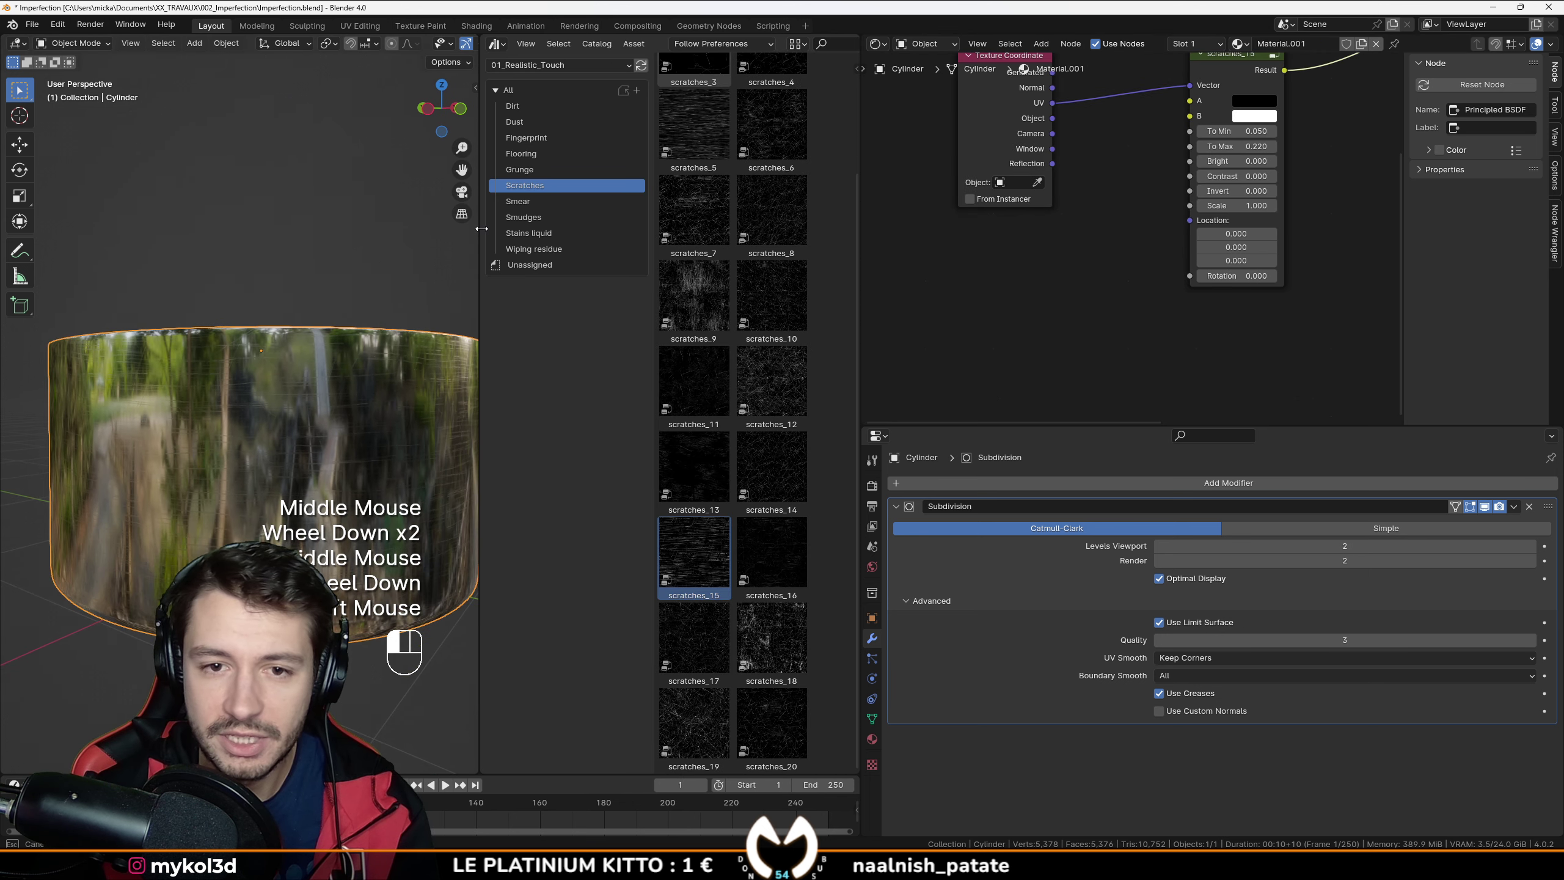
left_click(533, 201)
left_click(534, 218)
left_click(535, 247)
left_click(532, 232)
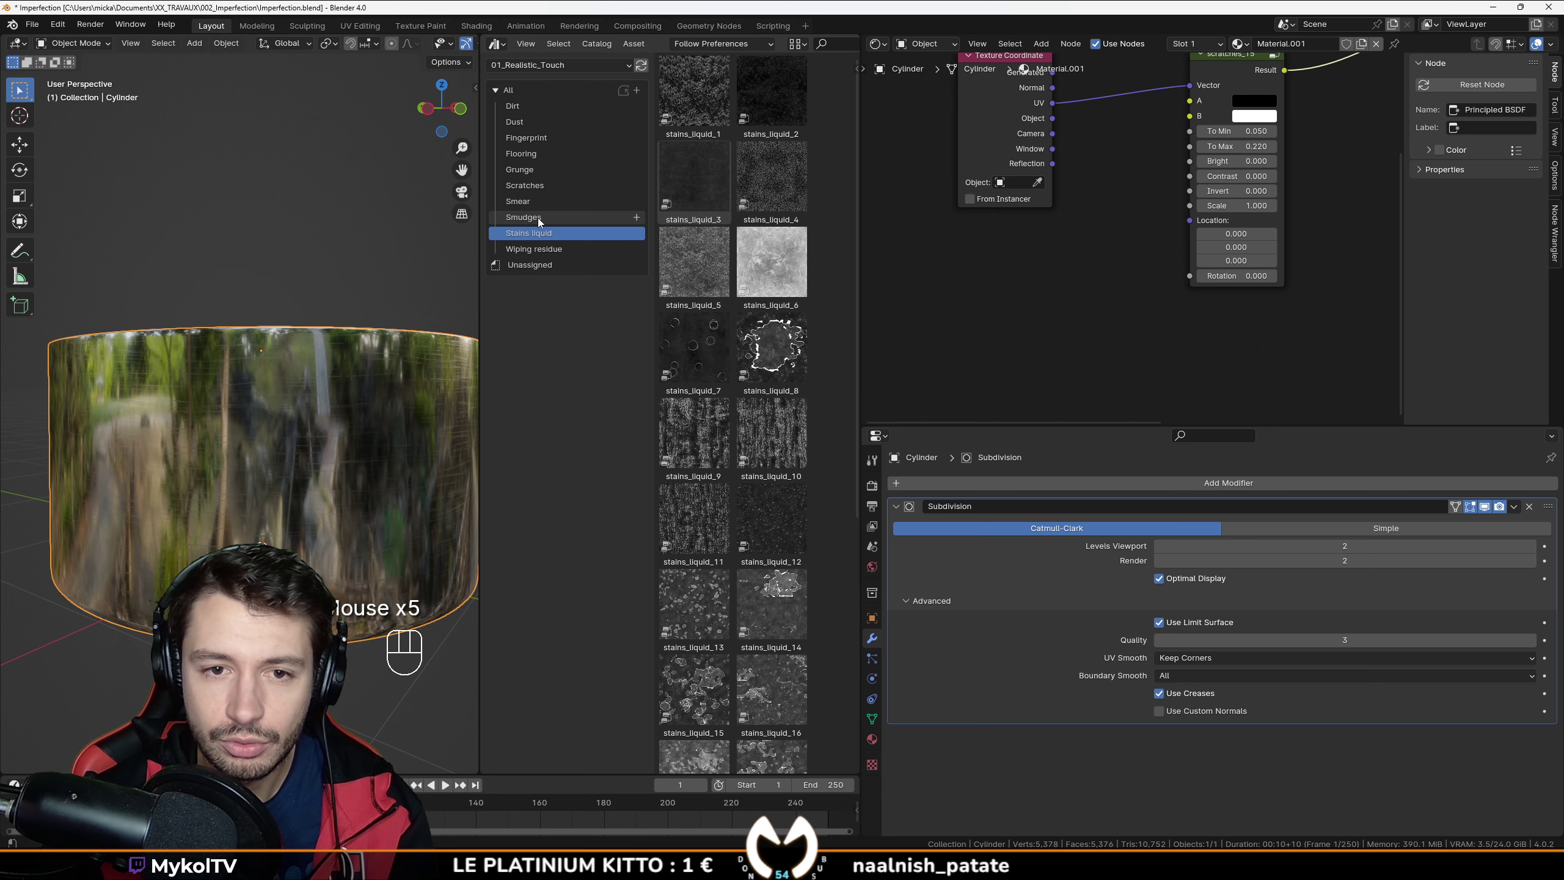
left_click(538, 218)
left_click(540, 234)
left_click(533, 247)
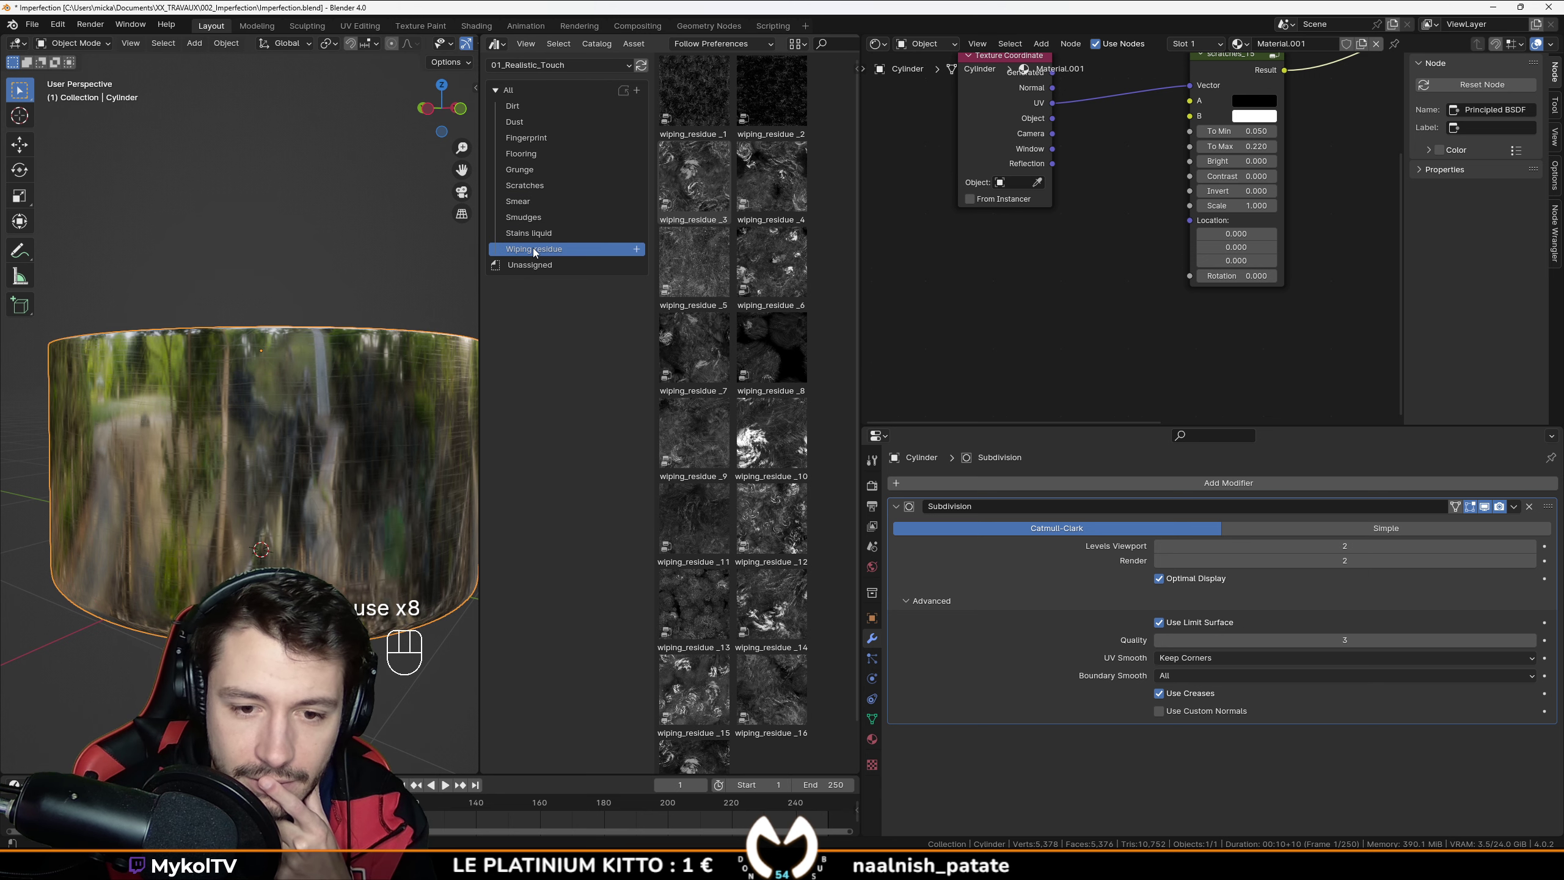
Step: Add the wiping_residue_5 asset below the scratches_15 node and feed its Vector from the Texture Coordinate's UV output
scroll(718, 270, "down", 2)
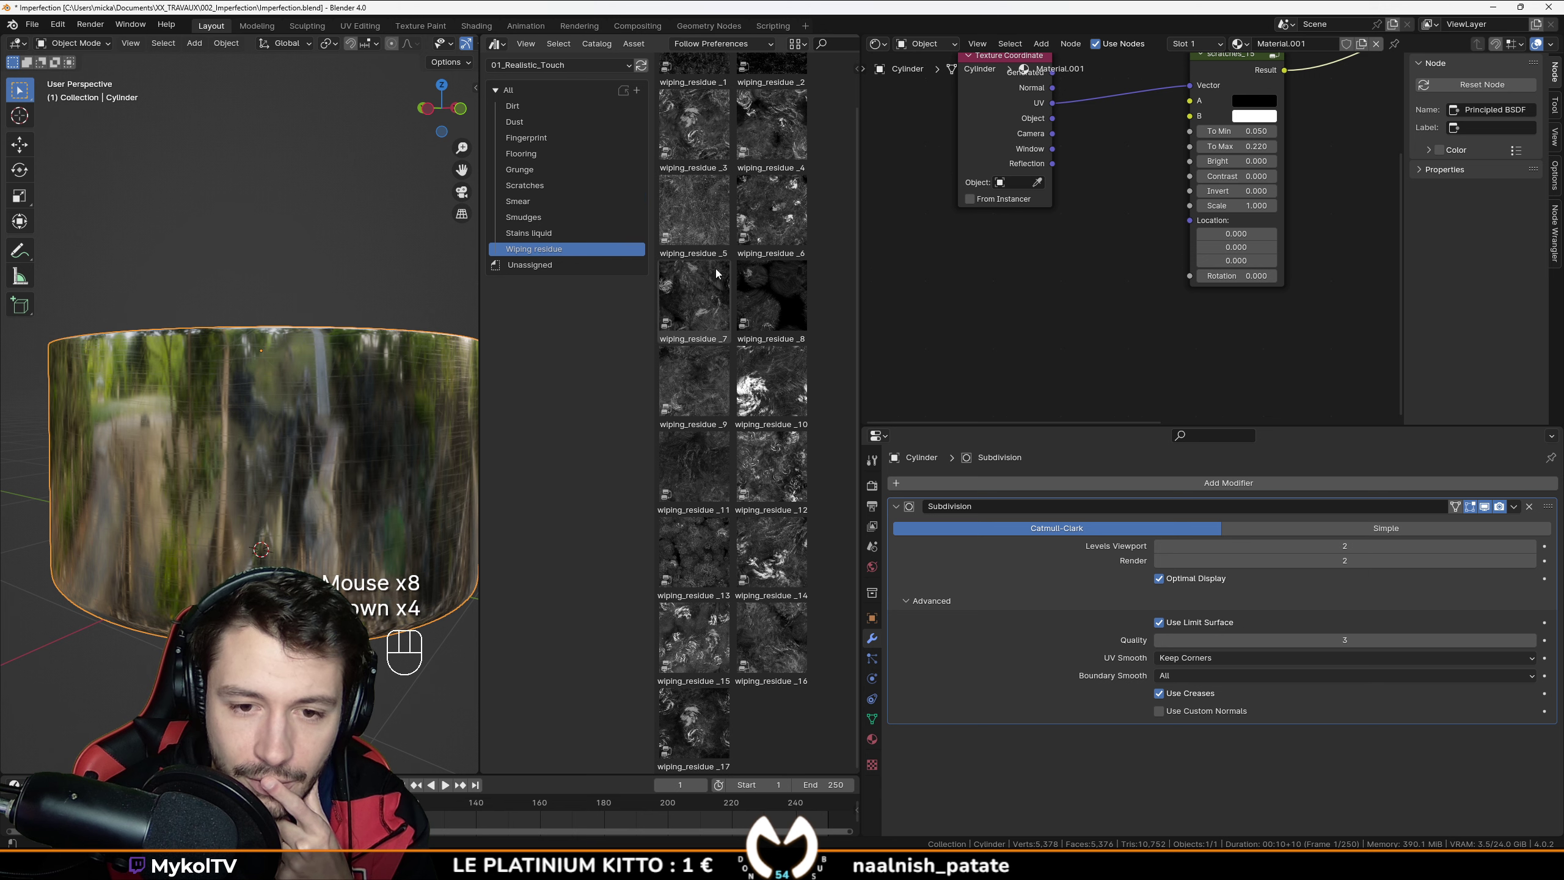
scroll(723, 568, "up", 2)
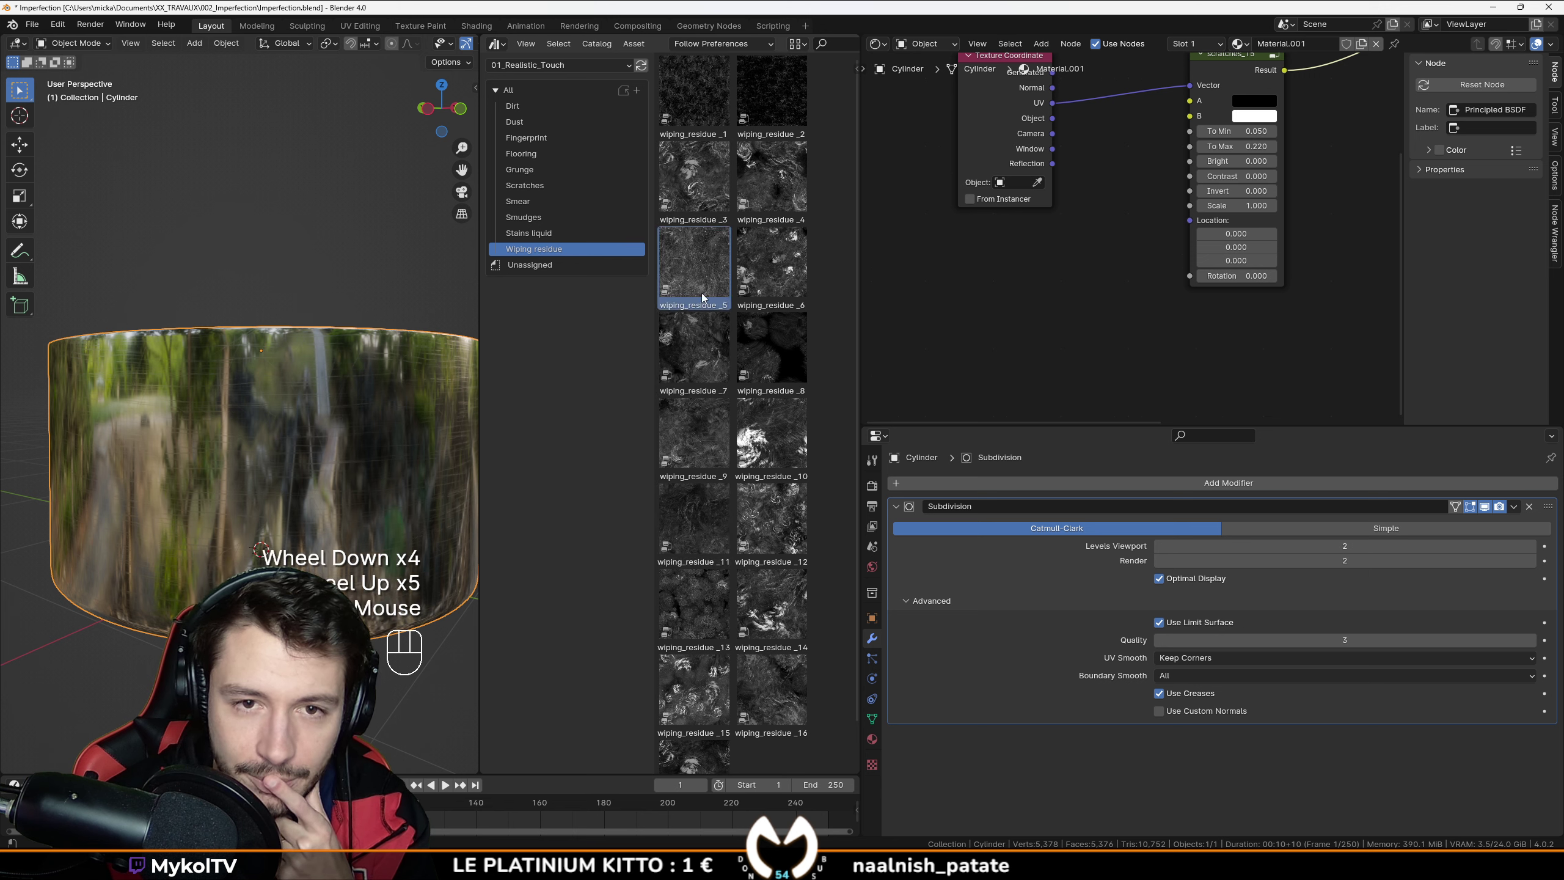
left_click_drag(699, 290, 1062, 285)
scroll(1059, 279, "down", 1)
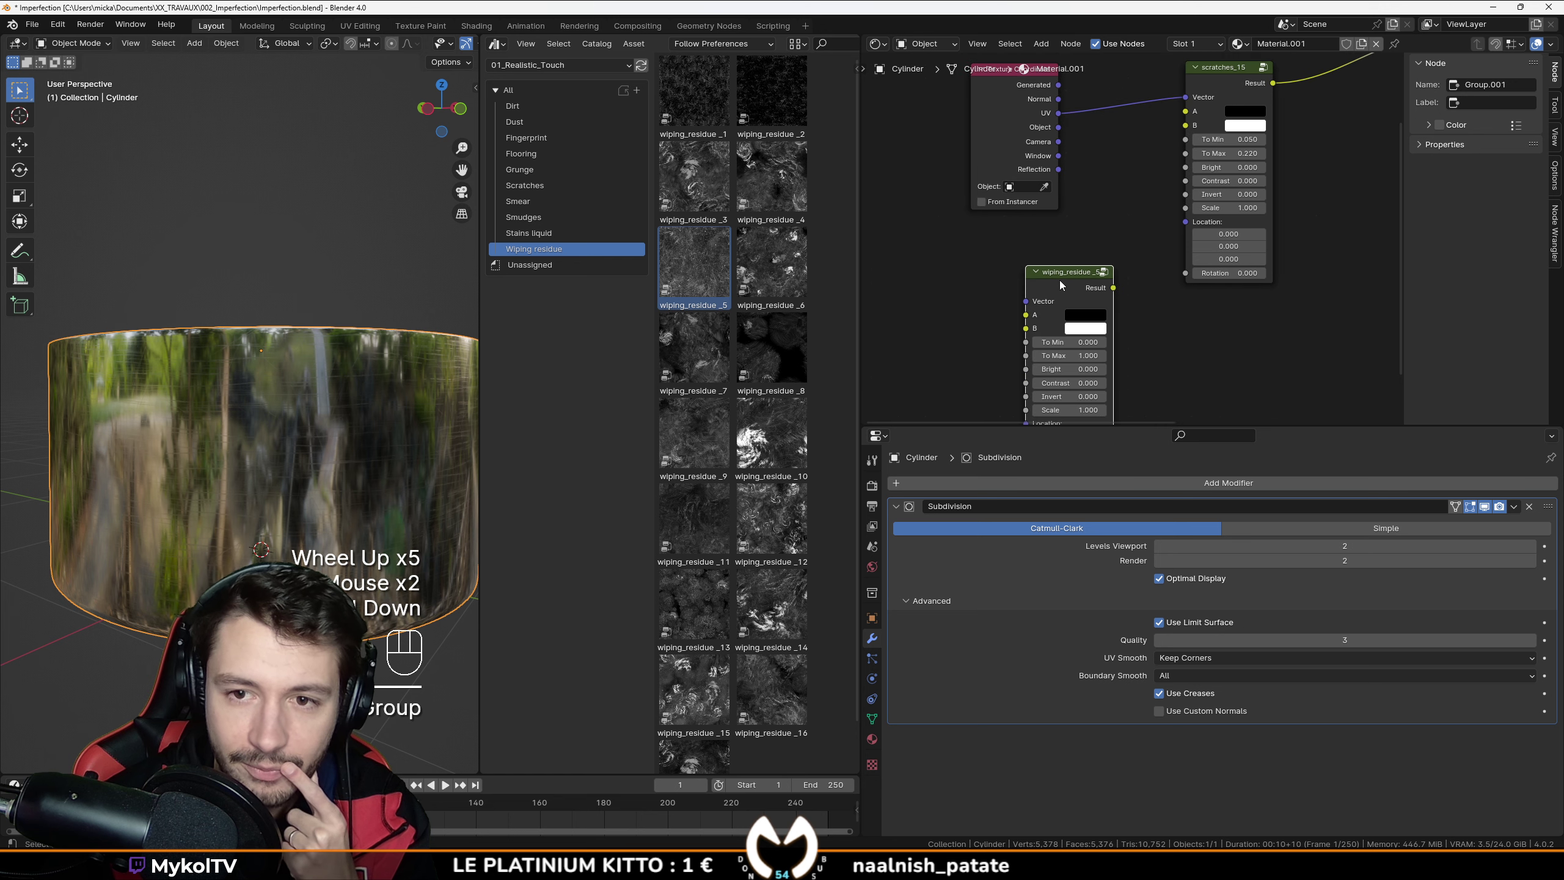
left_click(1225, 317)
scroll(1226, 316, "down", 3)
scroll(1225, 317, "up", 1)
middle_click_drag(1226, 317, 1161, 276)
left_click_drag(1017, 102, 1135, 292)
Step: Add a Mix Color node beside the scratches_15 node and set its blending mode to Add
middle_click_drag(1239, 194, 1131, 312)
key("shift+a")
type("mix")
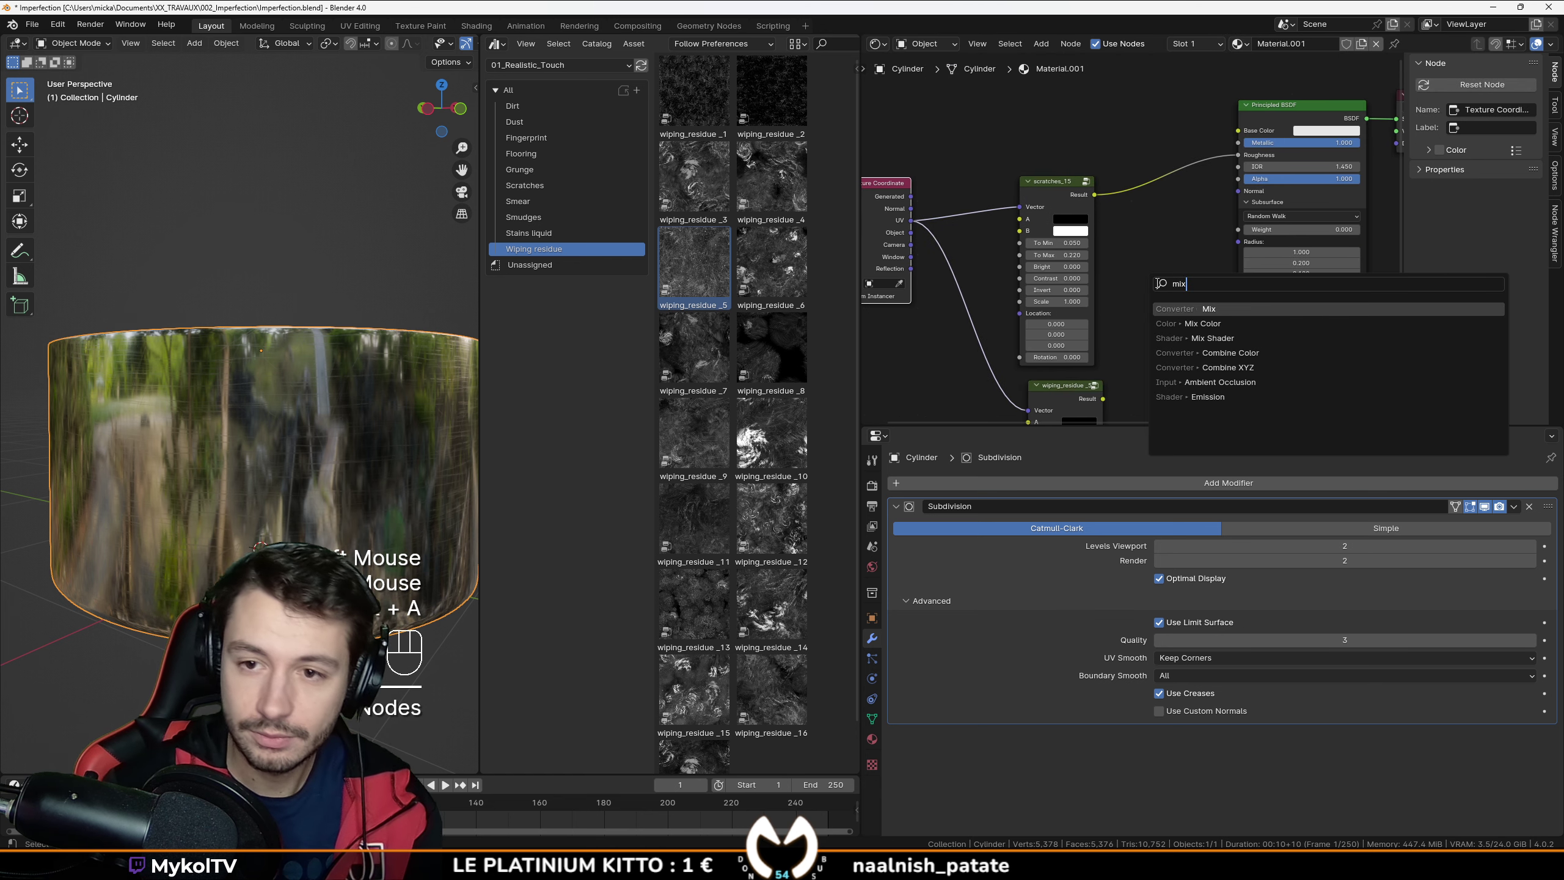
left_click(1202, 321)
left_click(1117, 313)
scroll(1118, 315, "up", 2)
middle_click_drag(1117, 315, 1136, 209)
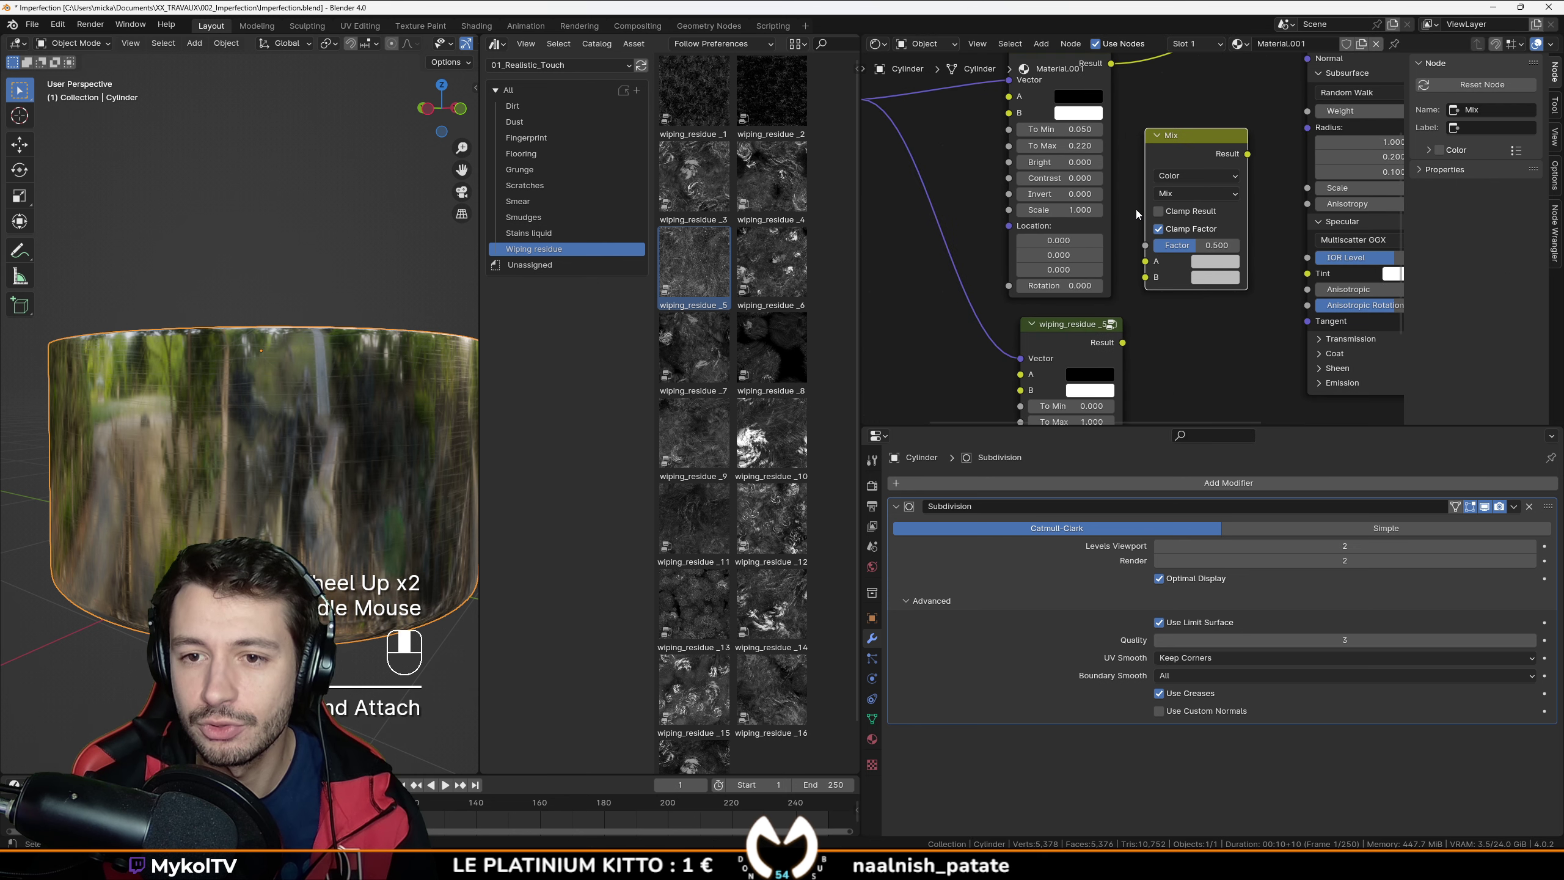
left_click(1178, 195)
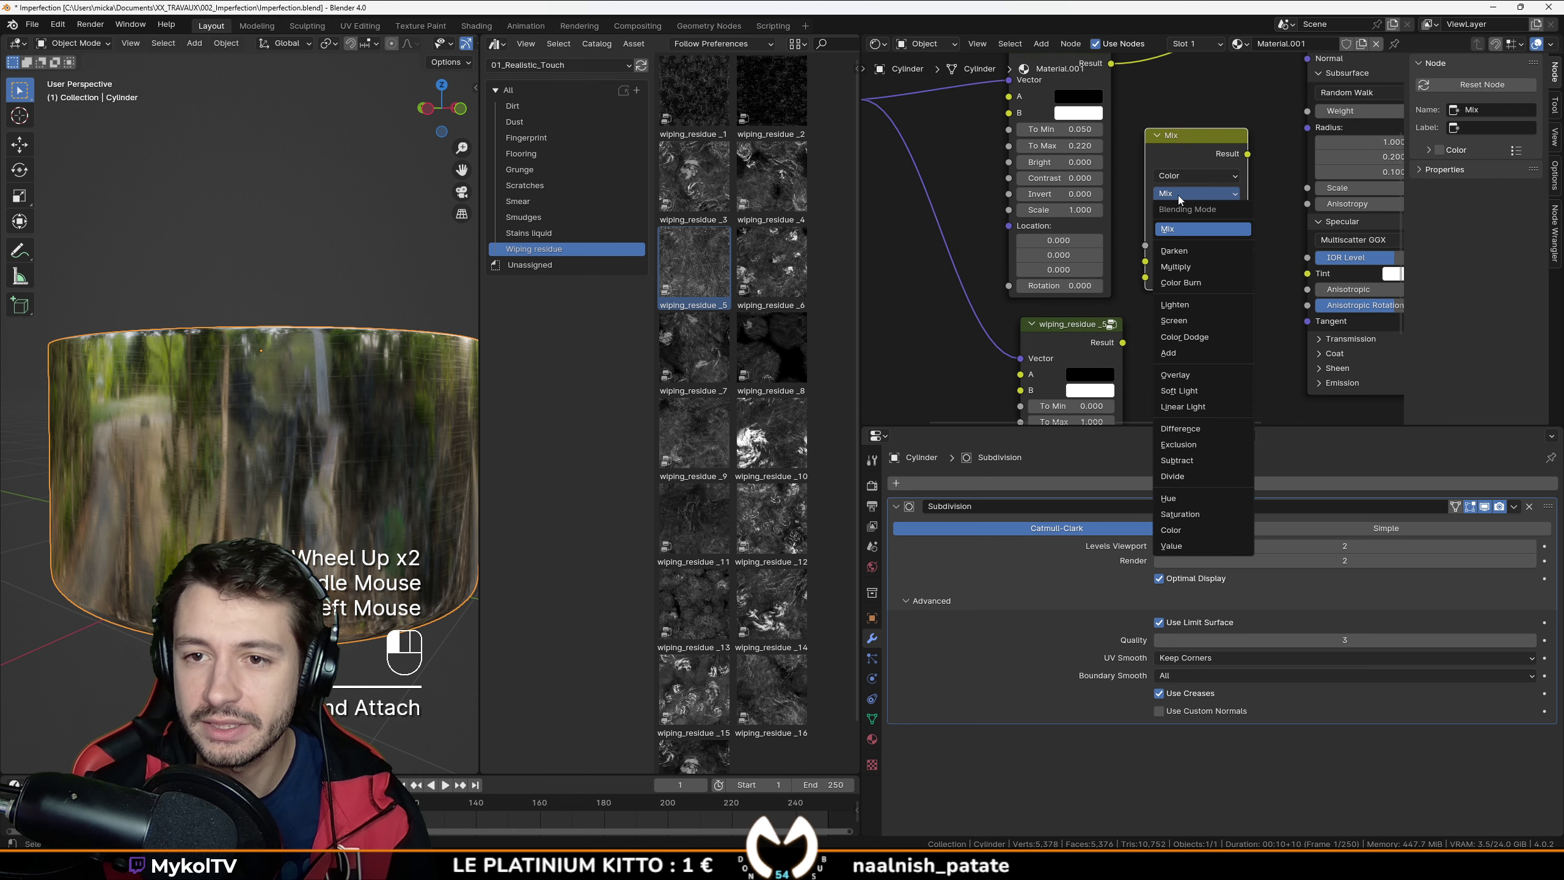
left_click(1190, 359)
Step: Connect scratches_15 to input A and wiping_residue_5 to input B of the Add node, and its result to Roughness
left_click_drag(1123, 343, 1148, 275)
middle_click_drag(1178, 154, 1159, 254)
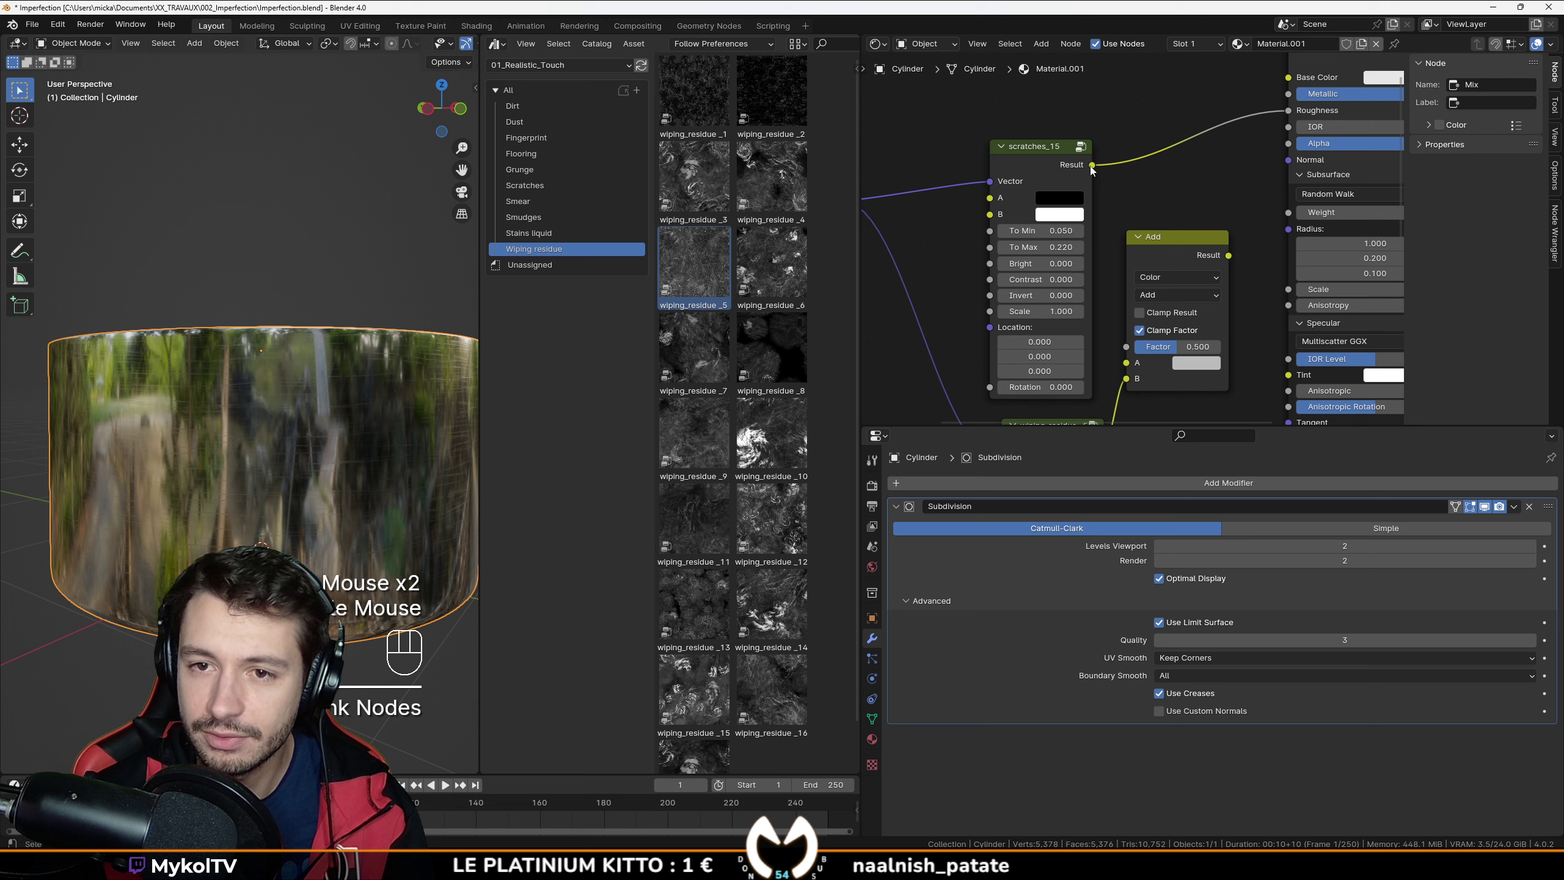
left_click_drag(1092, 165, 1126, 362)
left_click_drag(1228, 255, 1286, 115)
Step: Set the wiping_residue_5 node's To Max to 0.430, and narrow the Asset Browser to enlarge the 3D viewport
middle_click_drag(272, 508, 304, 485)
scroll(330, 523, "up", 1)
scroll(242, 486, "down", 1)
scroll(1046, 369, "up", 1)
middle_click_drag(1046, 370, 1070, 139)
scroll(1071, 139, "up", 1)
middle_click_drag(1020, 393, 1075, 197)
scroll(1075, 197, "up", 2)
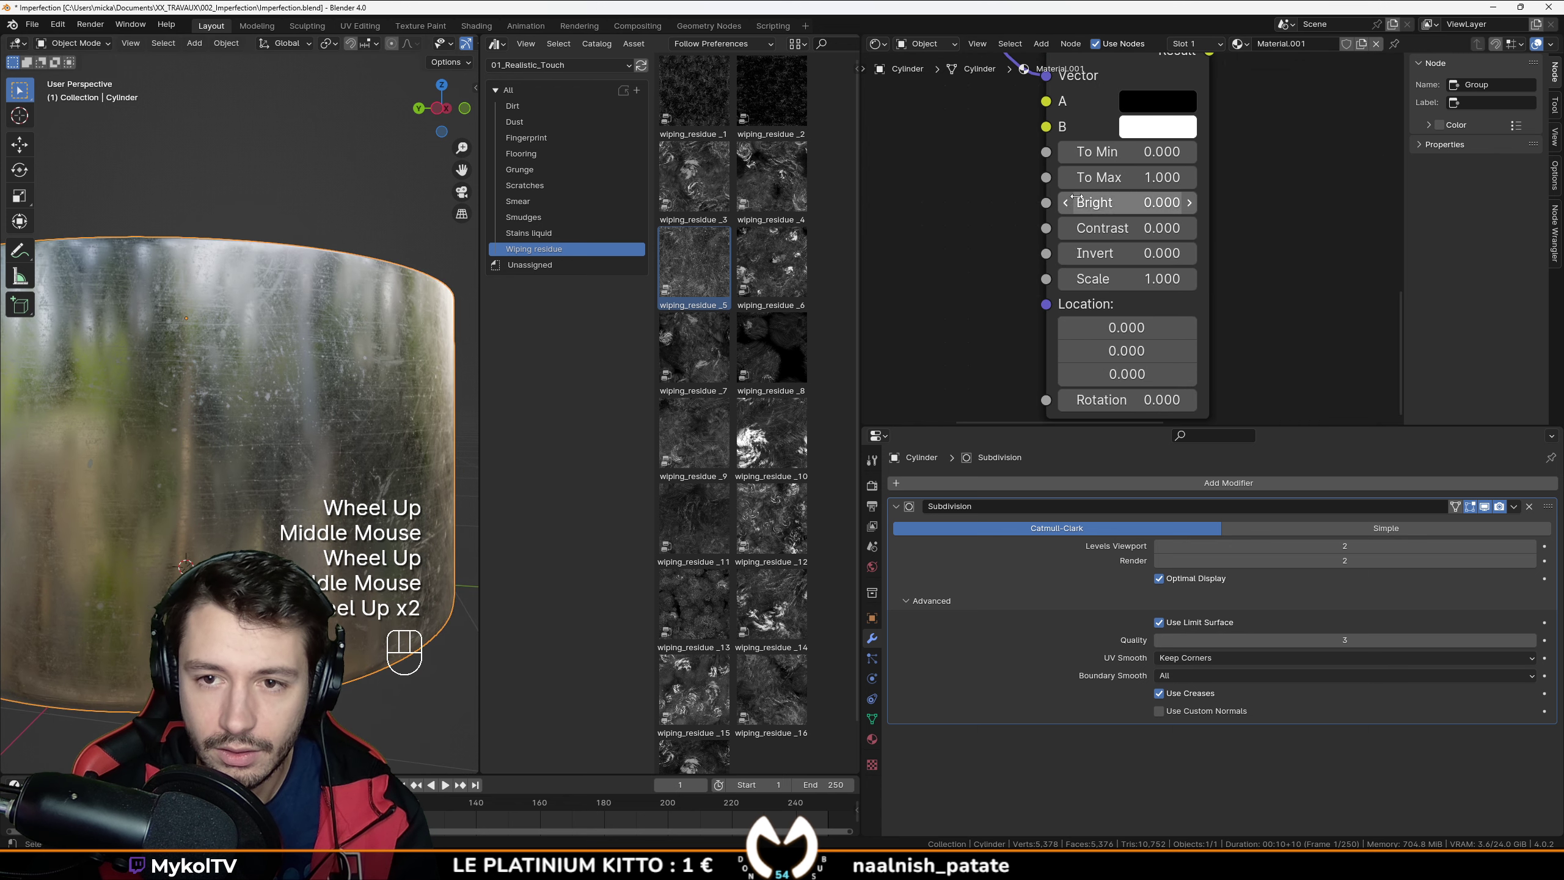
left_click_drag(1108, 177, 1098, 177, "shift")
middle_click_drag(246, 493, 340, 474)
left_click_drag(480, 115, 779, 117)
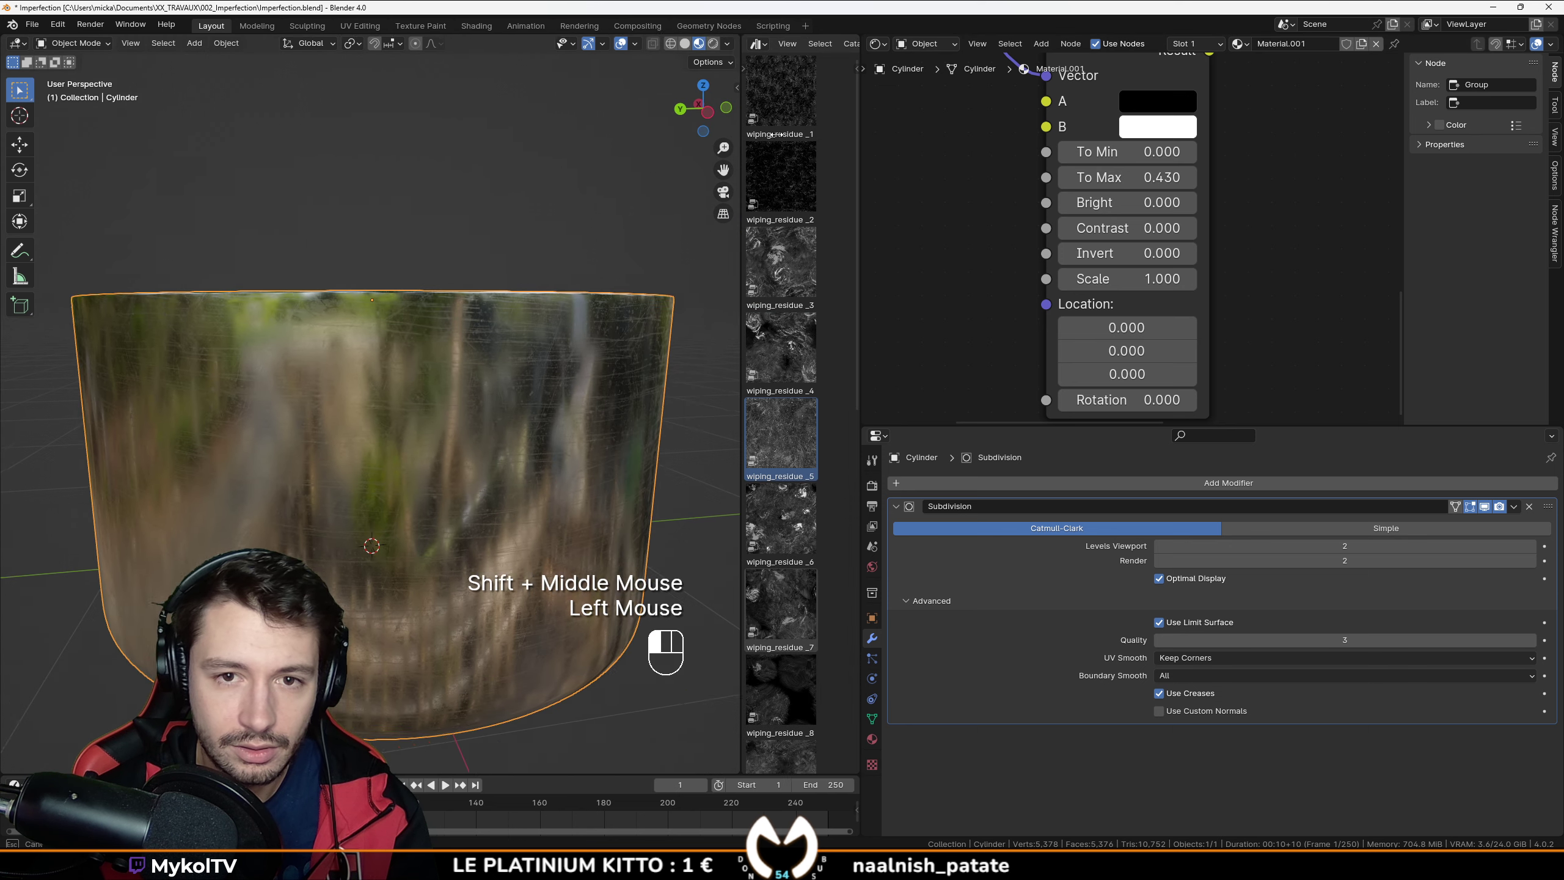
Step: Examine the scratches and wiping residue in the reflections on the cylinder's wall and rim from several angles
scroll(449, 498, "down", 2)
middle_click_drag(443, 493, 607, 306)
scroll(501, 504, "up", 1)
scroll(496, 447, "up", 1)
scroll(521, 407, "down", 2)
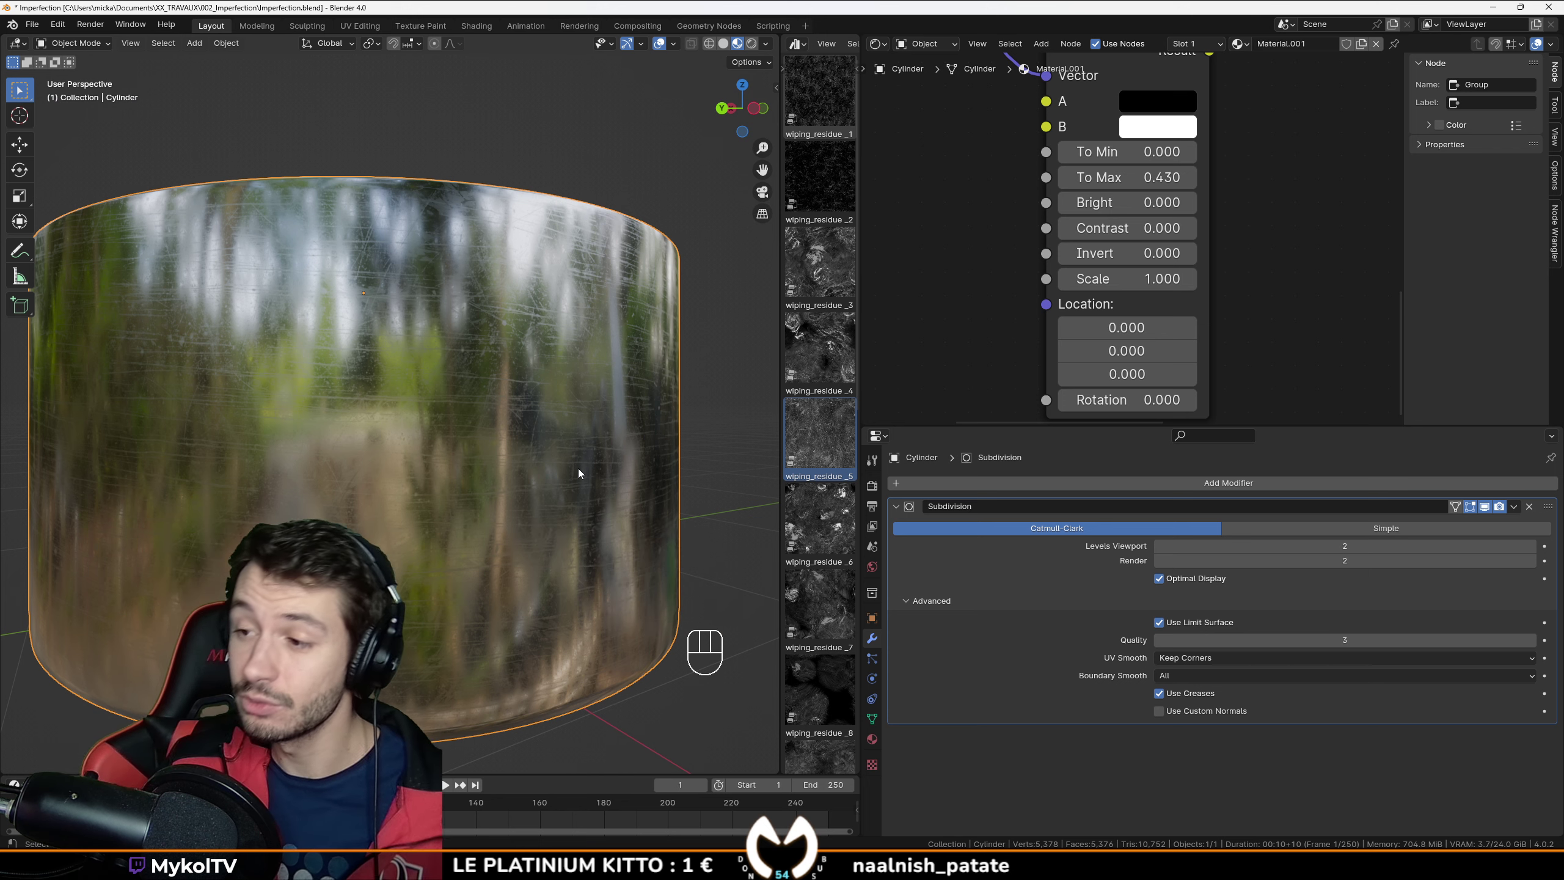
scroll(459, 491, "down", 3)
middle_click_drag(458, 491, 451, 438)
scroll(467, 531, "up", 3)
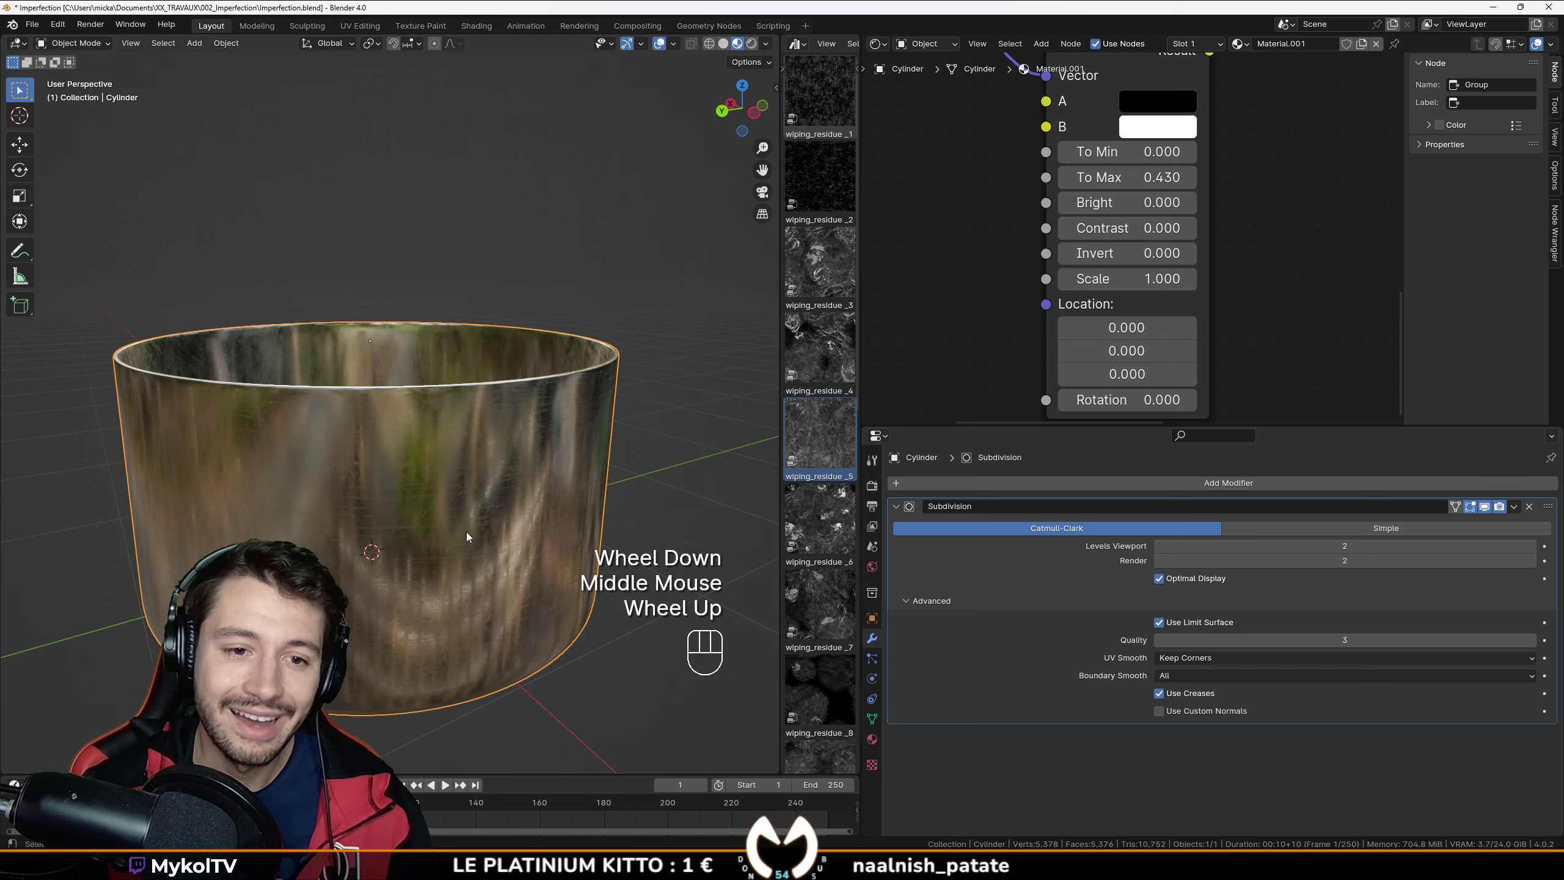
scroll(468, 460, "up", 2)
middle_click_drag(466, 532, 647, 503, "shift")
scroll(474, 456, "down", 2)
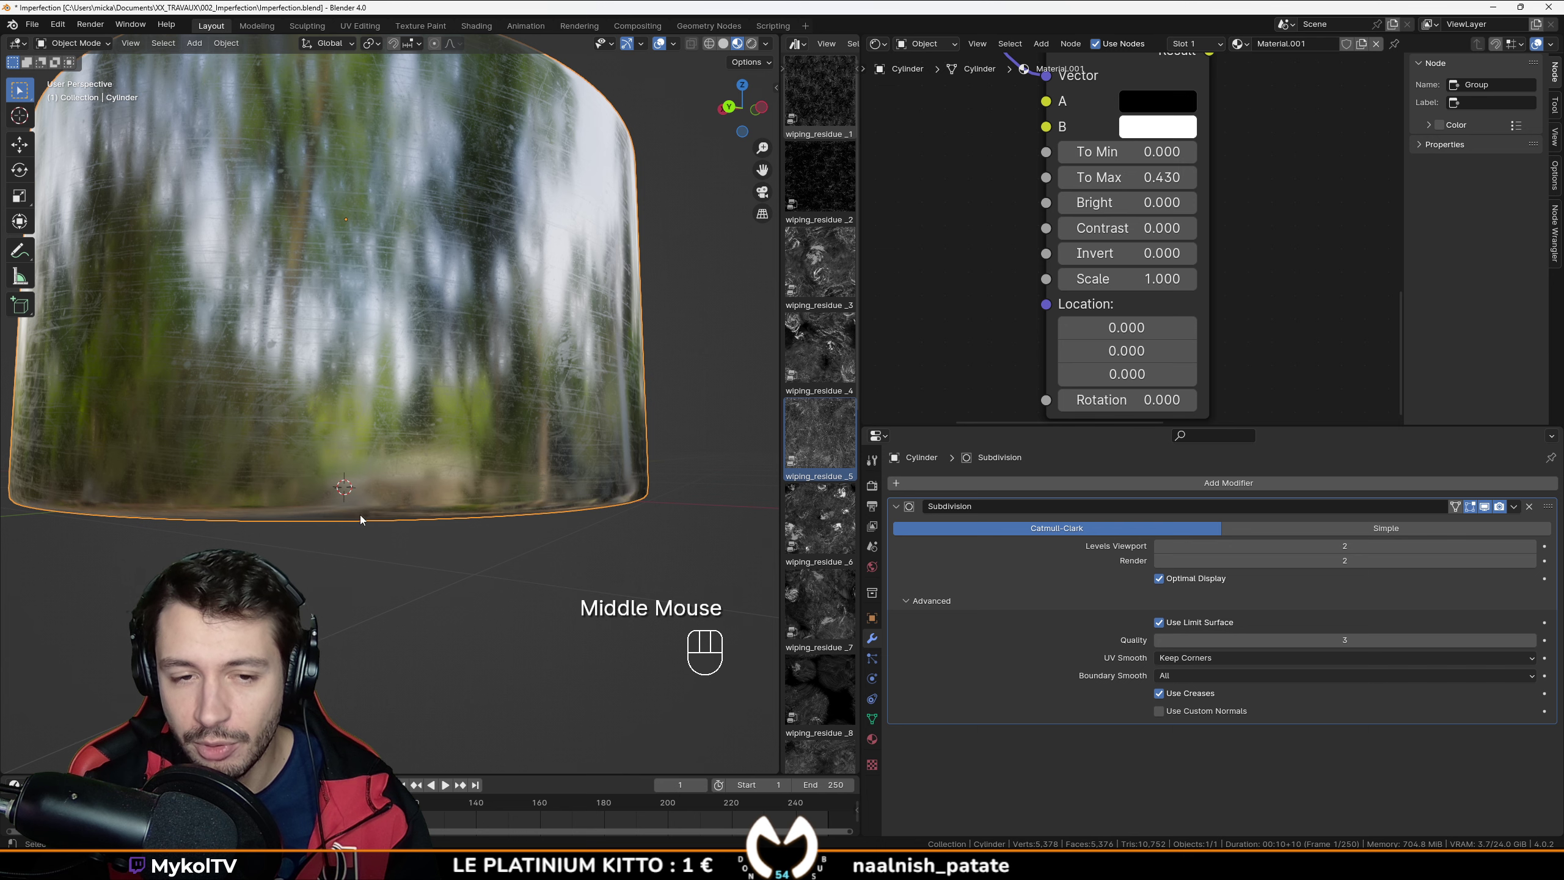
middle_click_drag(618, 472, 618, 525)
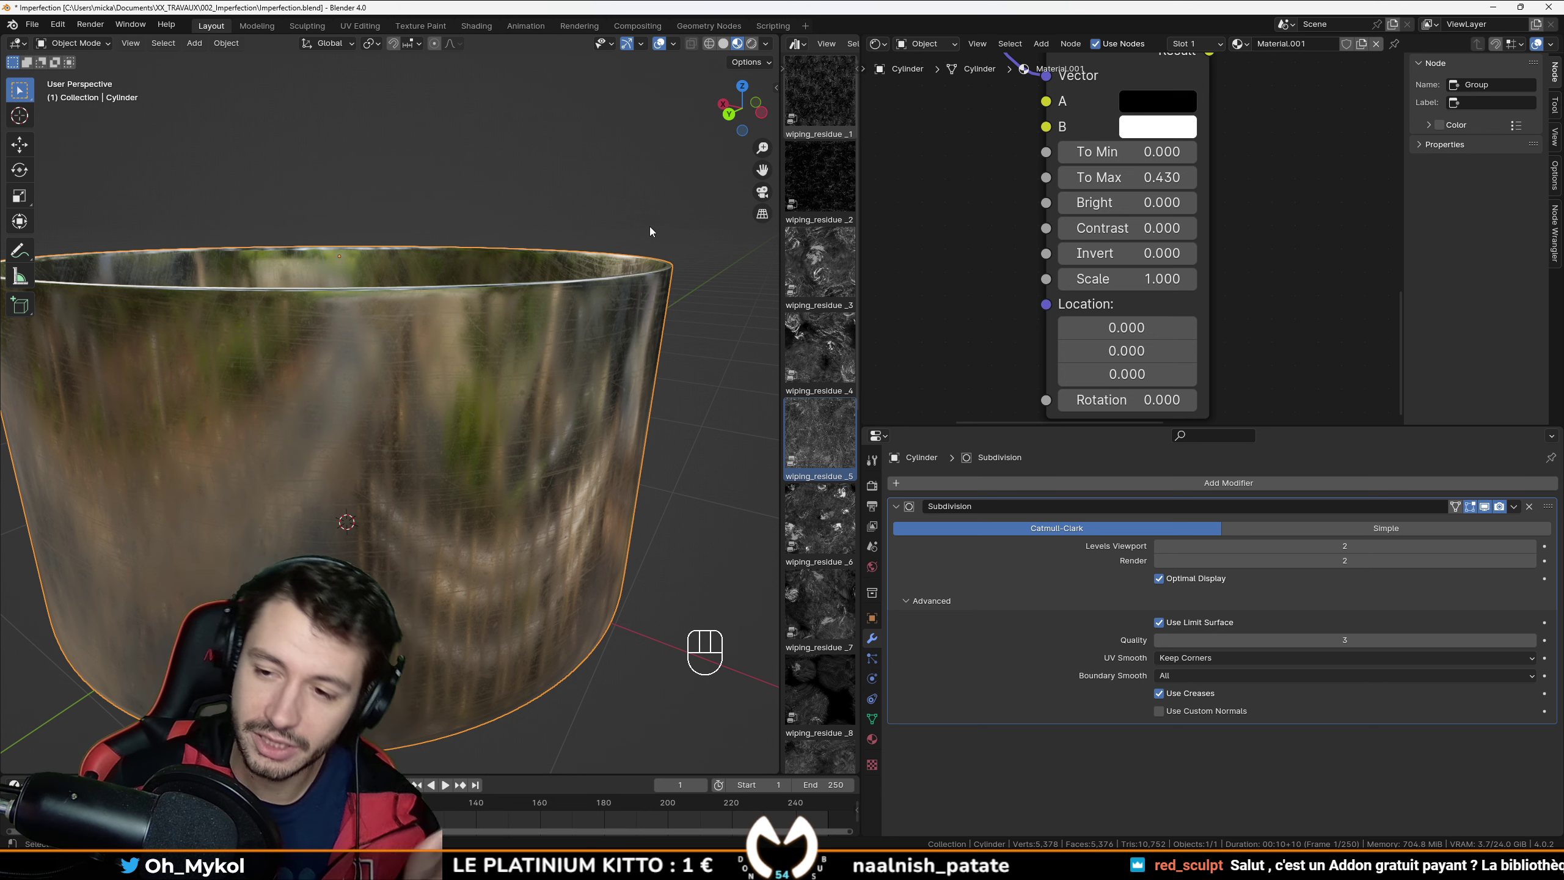
Step: Widen the Asset Browser to show its catalog list and save the Blender file
left_click_drag(780, 40, 680, 39)
left_click_drag(859, 93, 932, 92)
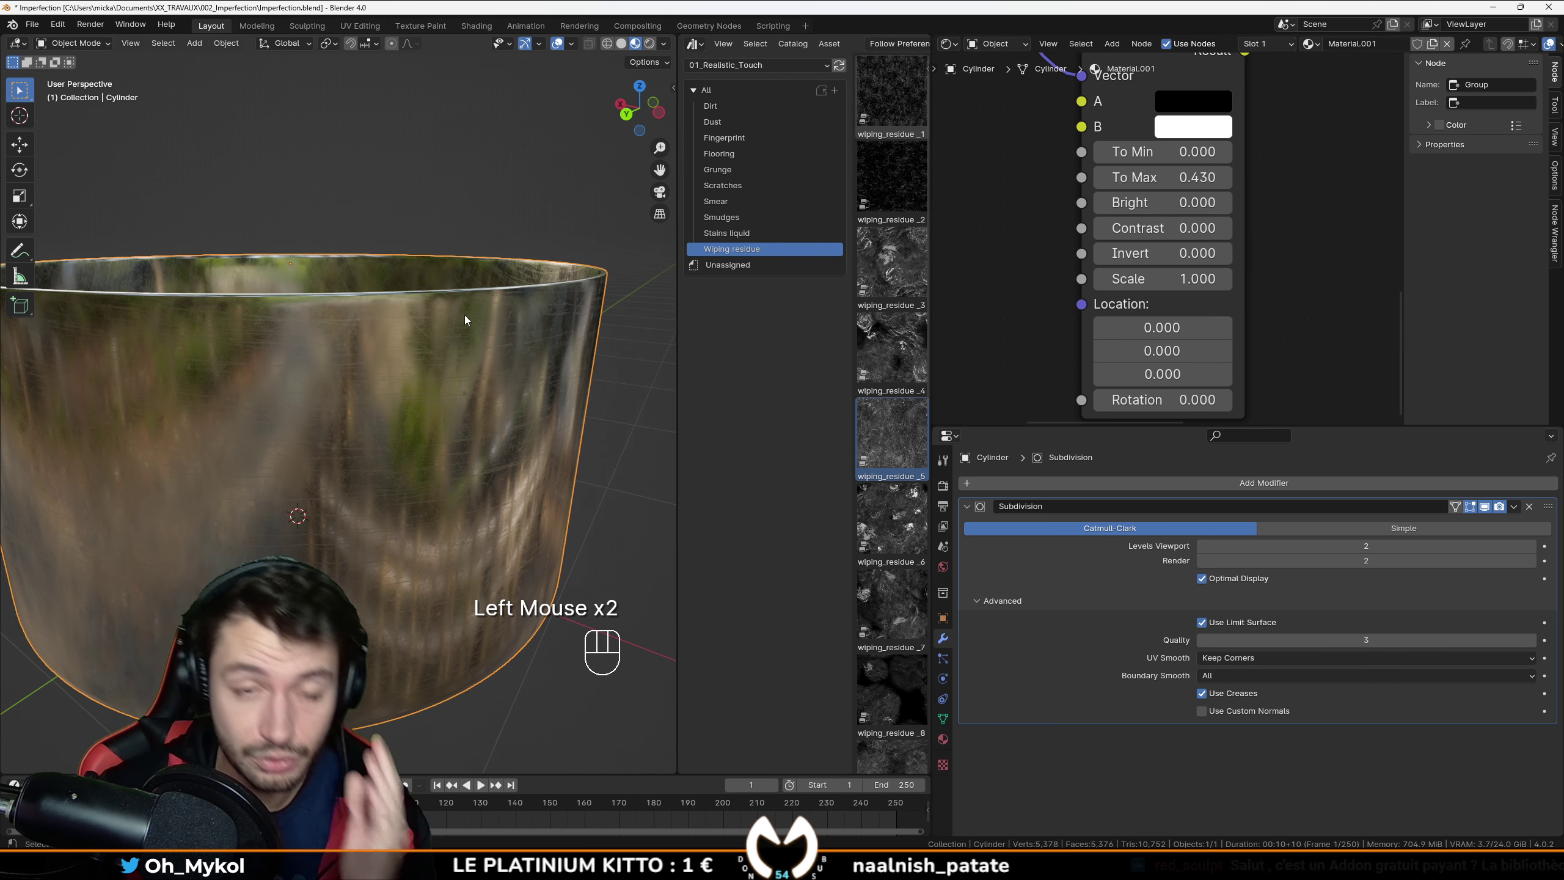
scroll(432, 476, "down", 2)
scroll(432, 474, "up", 2)
middle_click_drag(431, 473, 630, 482, "shift")
scroll(426, 404, "down", 1)
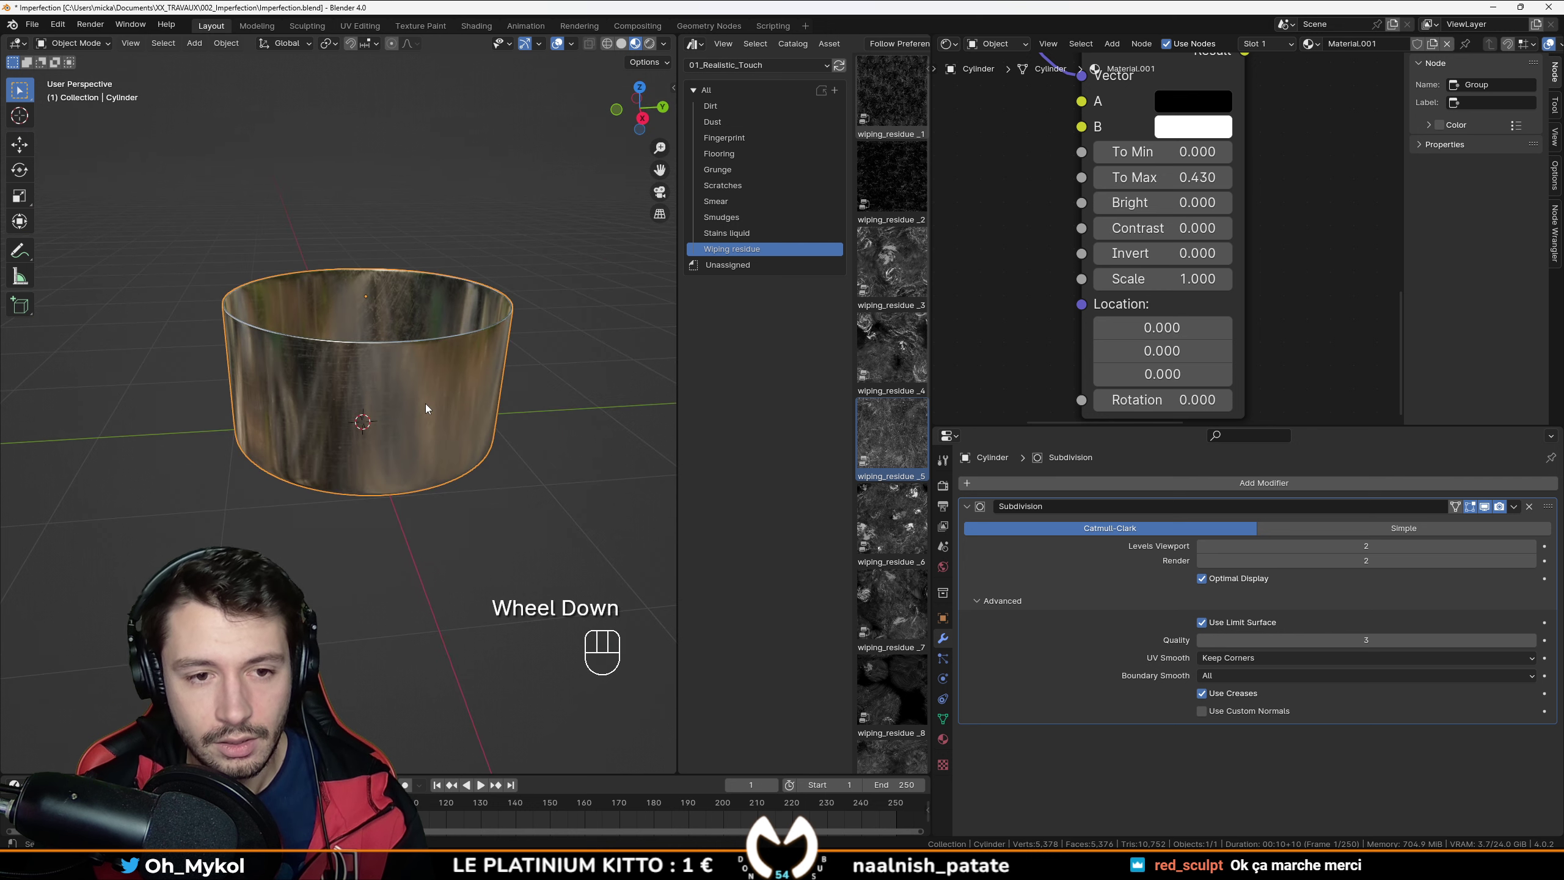
key("ctrl+s")
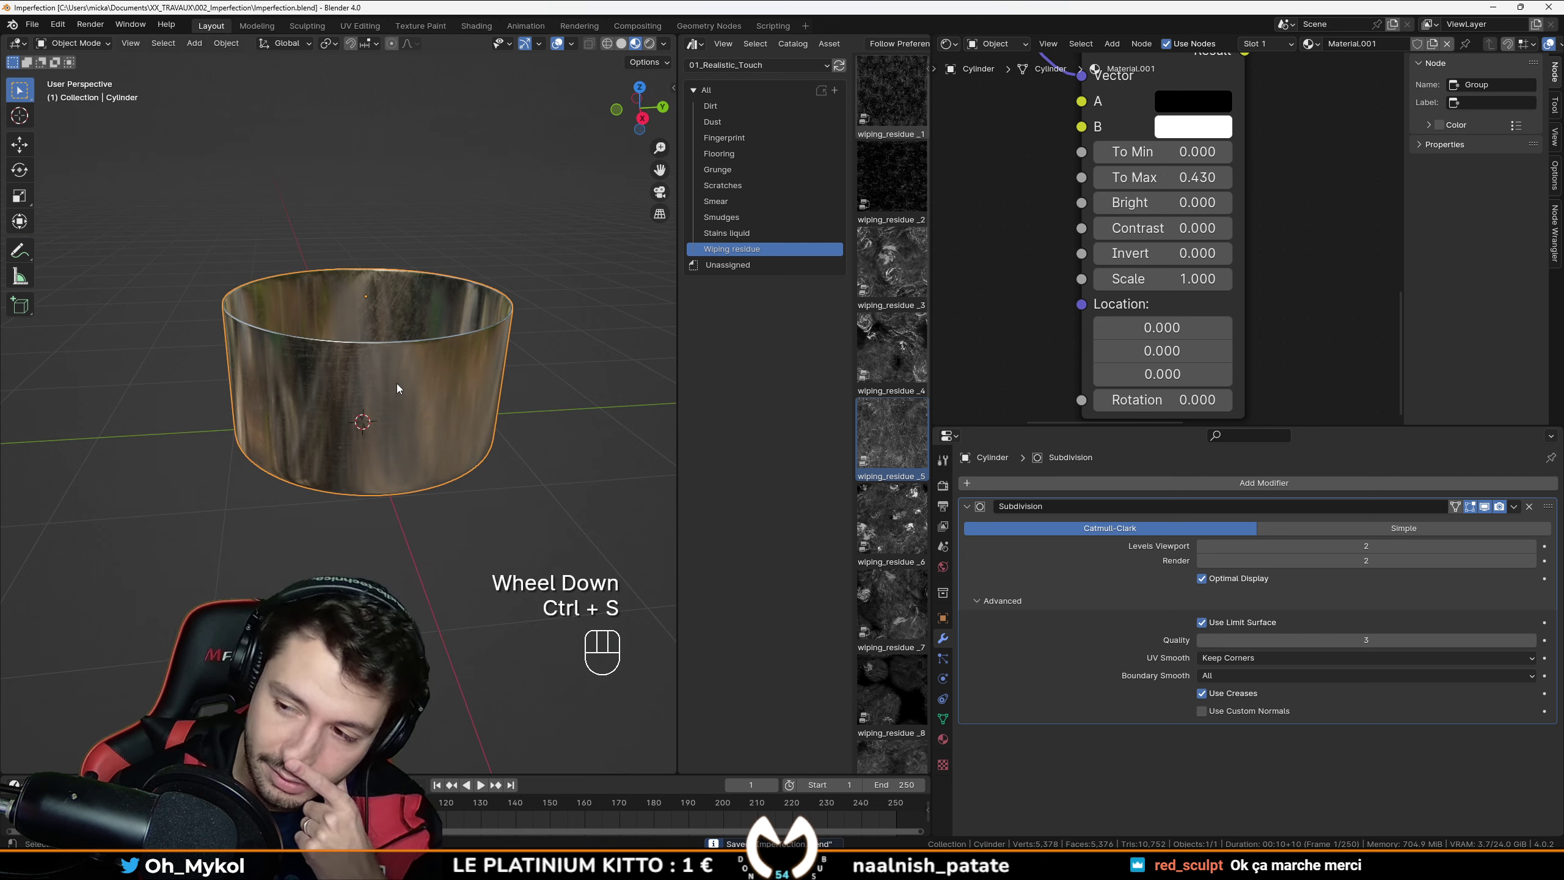
Step: Inspect the roughness imperfections on the cylinder's inner floor and outer wall
middle_click_drag(406, 371, 379, 339, "shift")
scroll(379, 340, "up", 2)
middle_click_drag(435, 507, 438, 600)
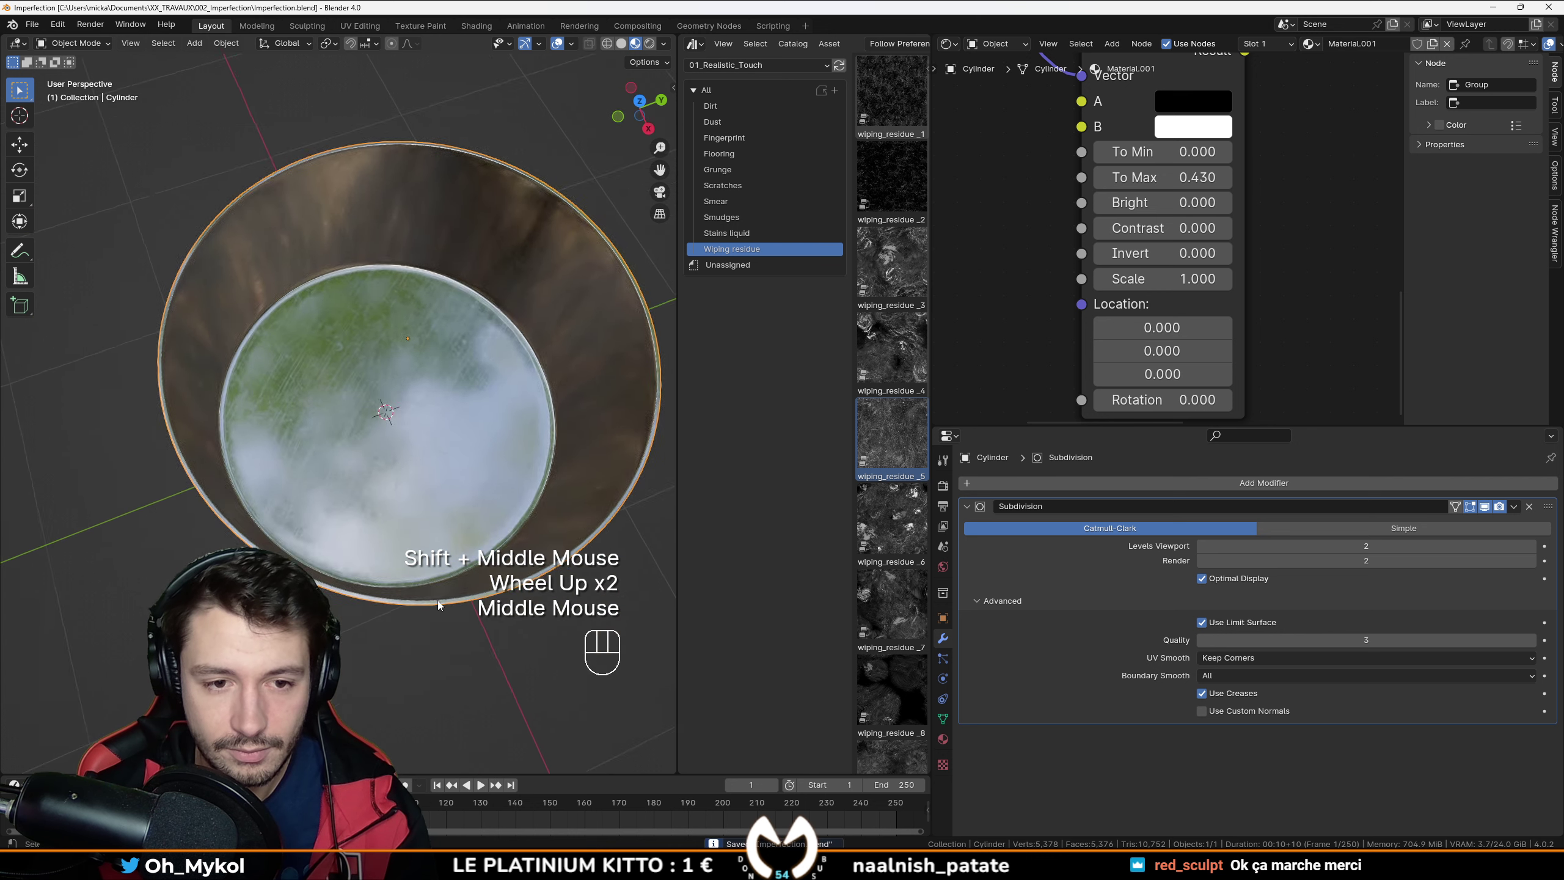
scroll(438, 600, "up", 2)
scroll(432, 522, "down", 1)
scroll(433, 522, "down", 2)
middle_click_drag(432, 521, 746, 404)
scroll(466, 430, "up", 1)
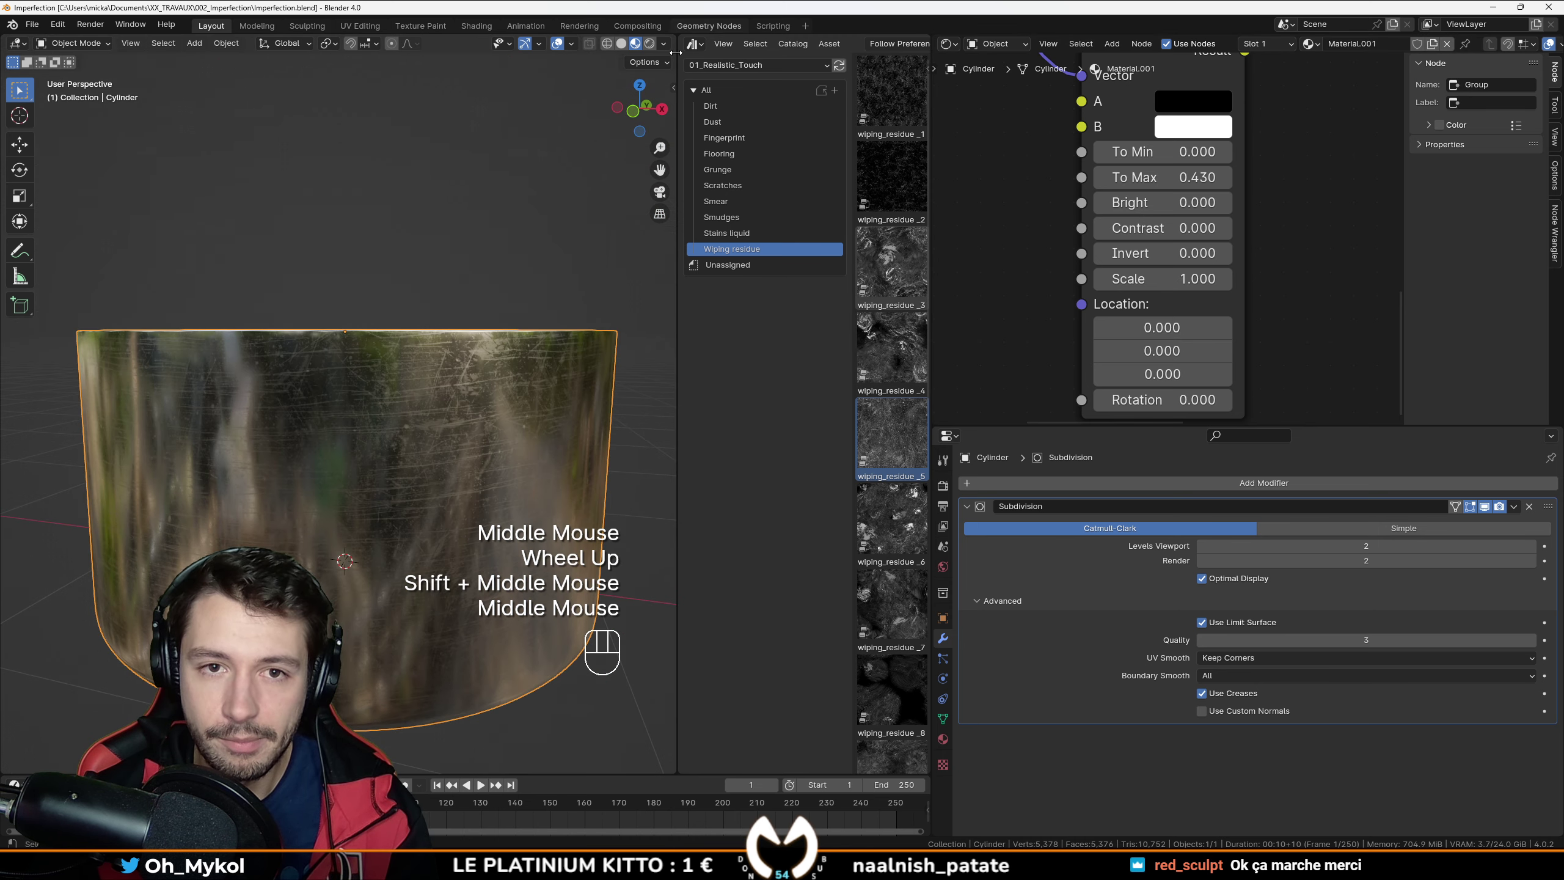
Step: Enlarge the 3D viewport over the Asset Browser and show the cylinder in Rendered shading
left_click_drag(677, 68, 1058, 69)
scroll(585, 445, "down", 1)
mouse_move(584, 445)
middle_mouse_down()
mouse_move(546, 474)
mouse_move(657, 469)
middle_mouse_up()
scroll(547, 474, "up", 1)
left_click(882, 43)
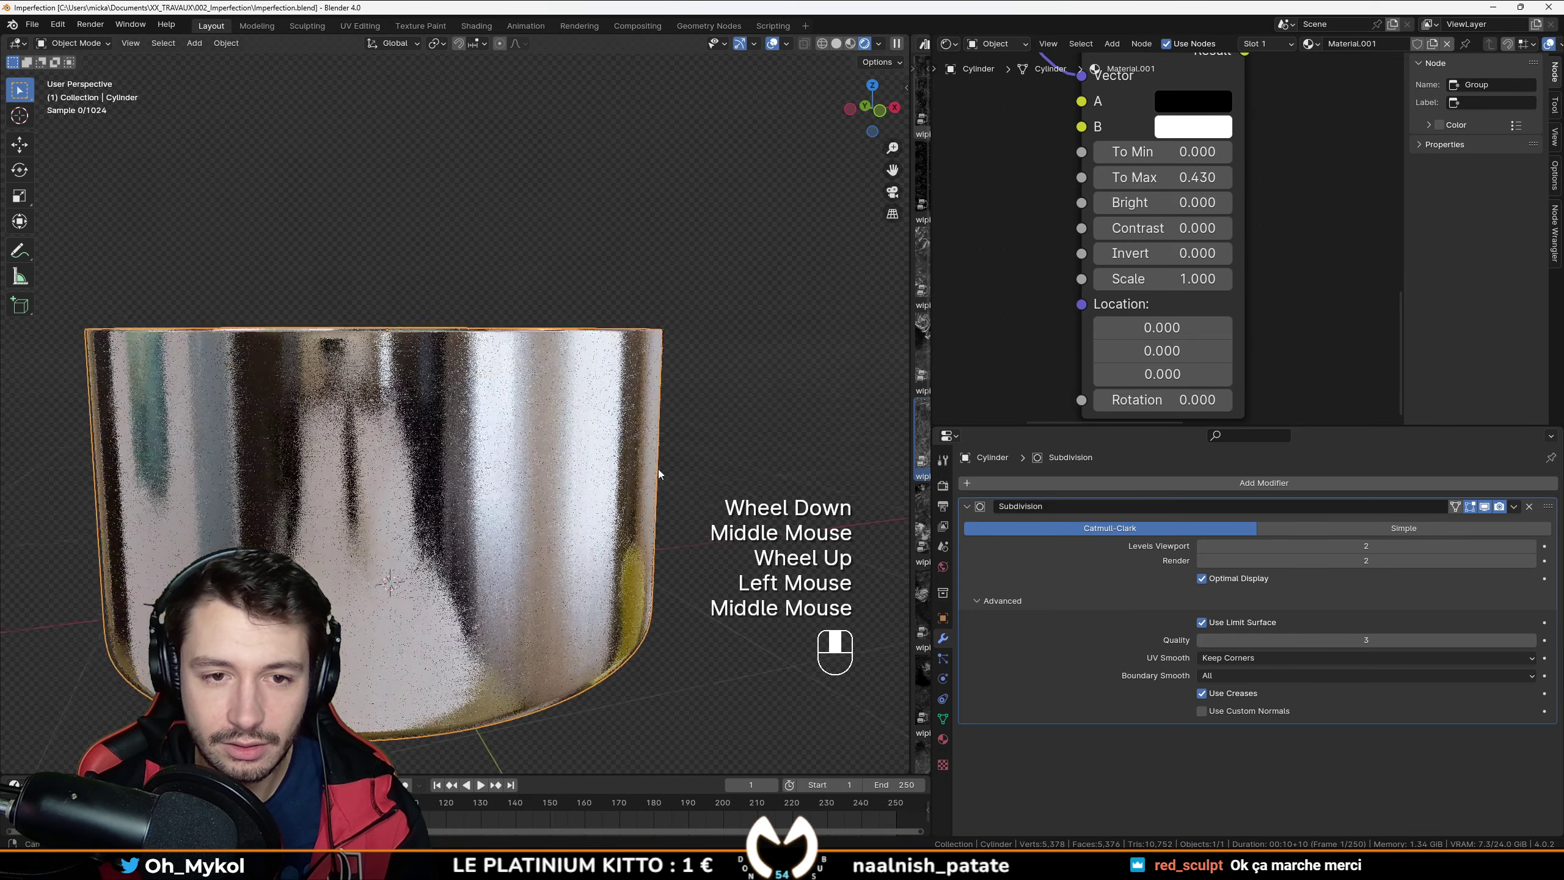
mouse_move(631, 525)
middle_mouse_down()
mouse_move(584, 396)
mouse_move(603, 369)
middle_mouse_up()
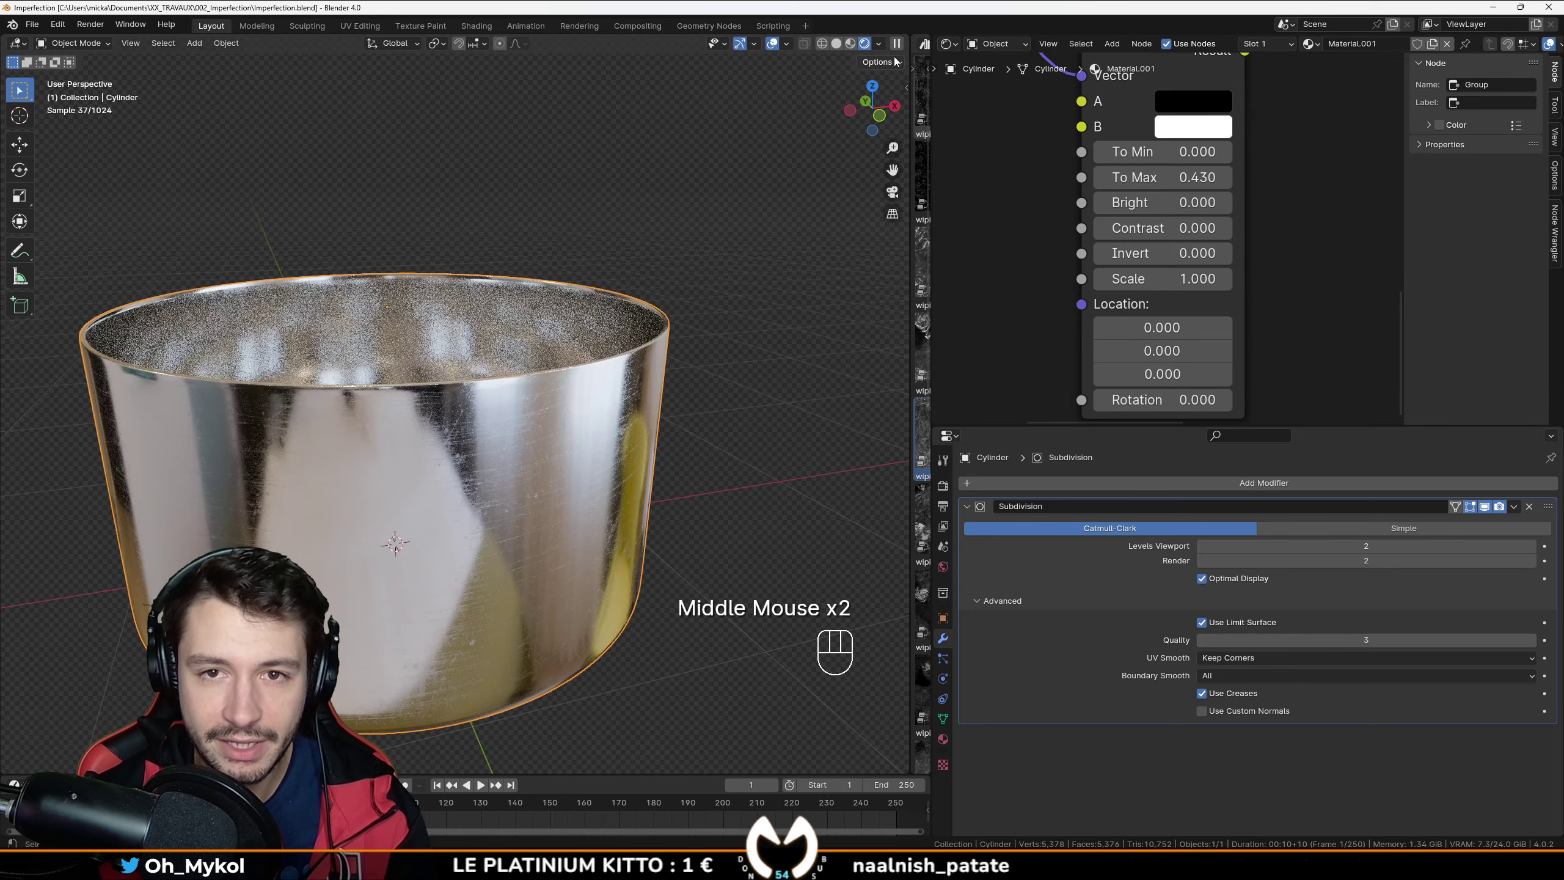
Step: Compare the cylinder in Material Preview and Rendered shading, ending with Solid shading in the front view
left_click(850, 44)
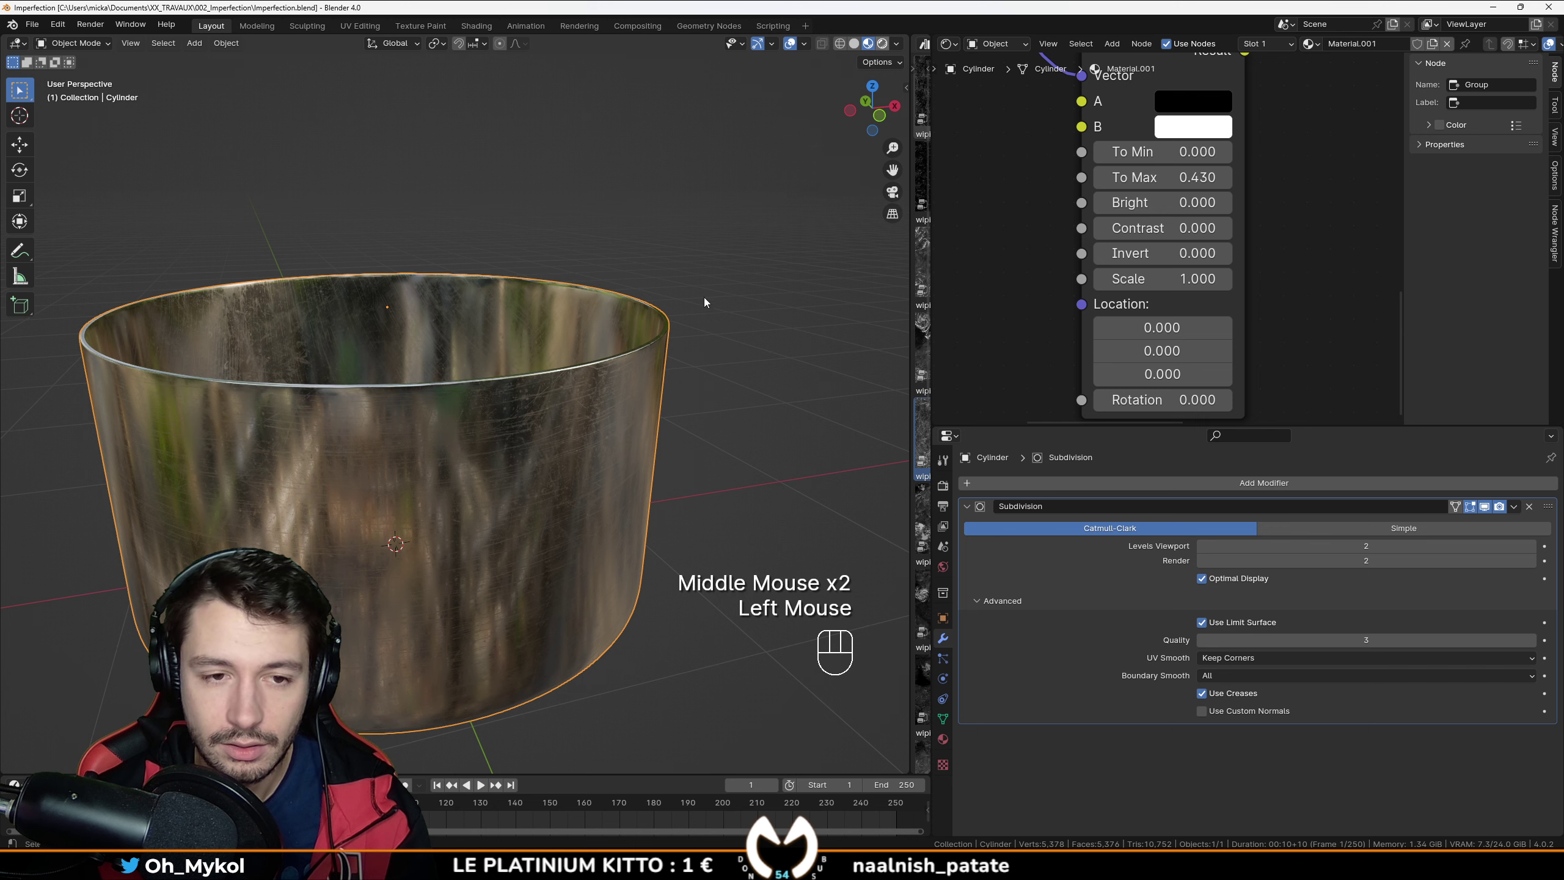
left_click(881, 43)
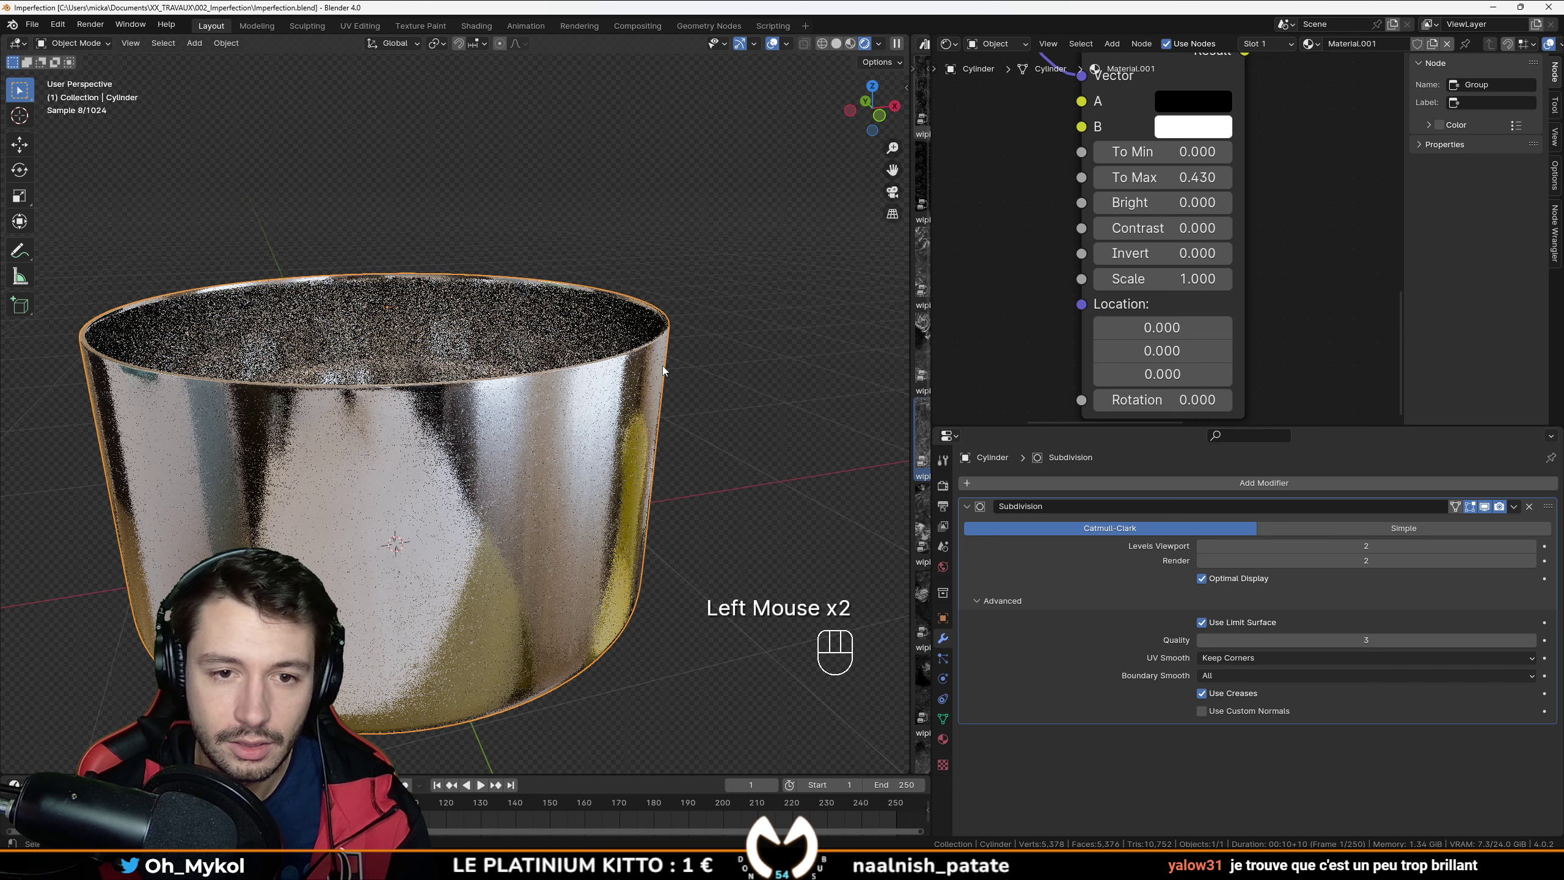
left_click(822, 43)
left_click(854, 44)
key("KP_1")
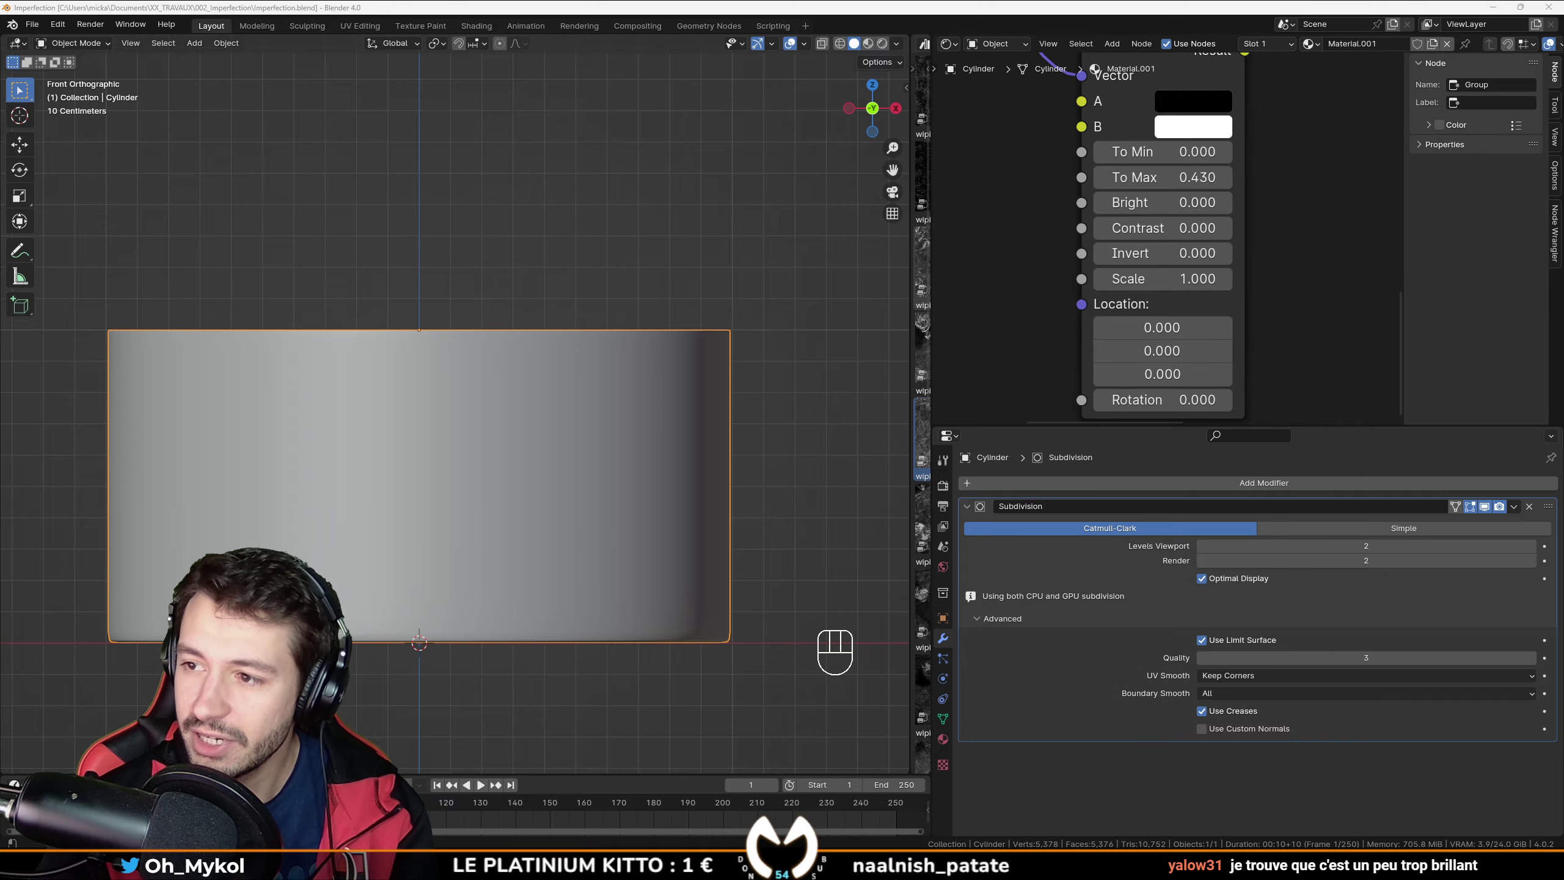
Step: Switch to the browser, examine the metal finish of several casserole photos in Google Images, and return to Blender
key("alt+Tab")
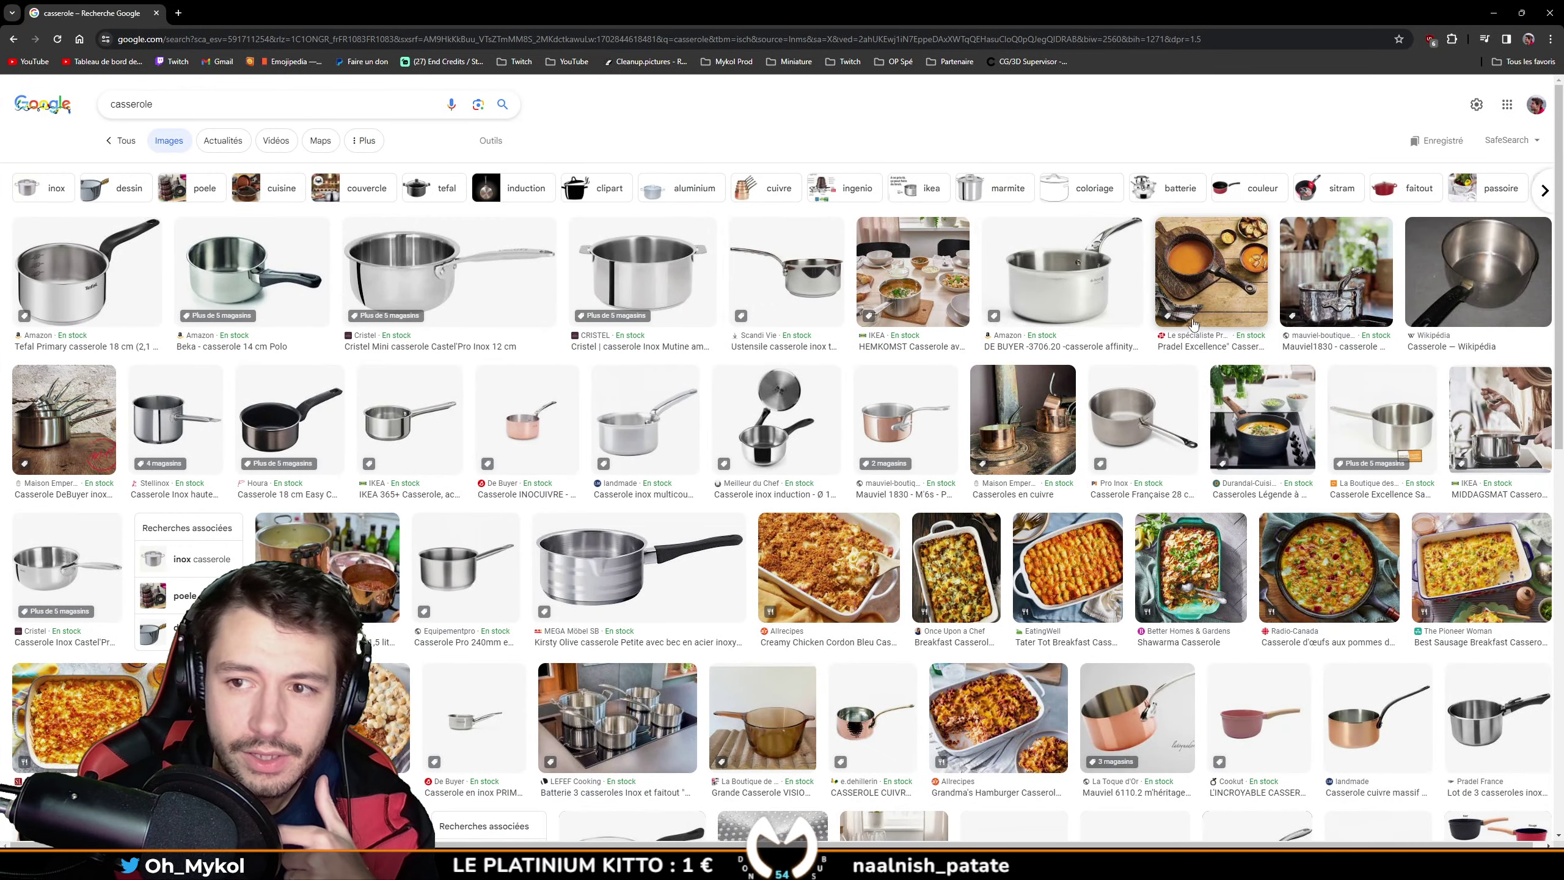
left_click(1477, 283)
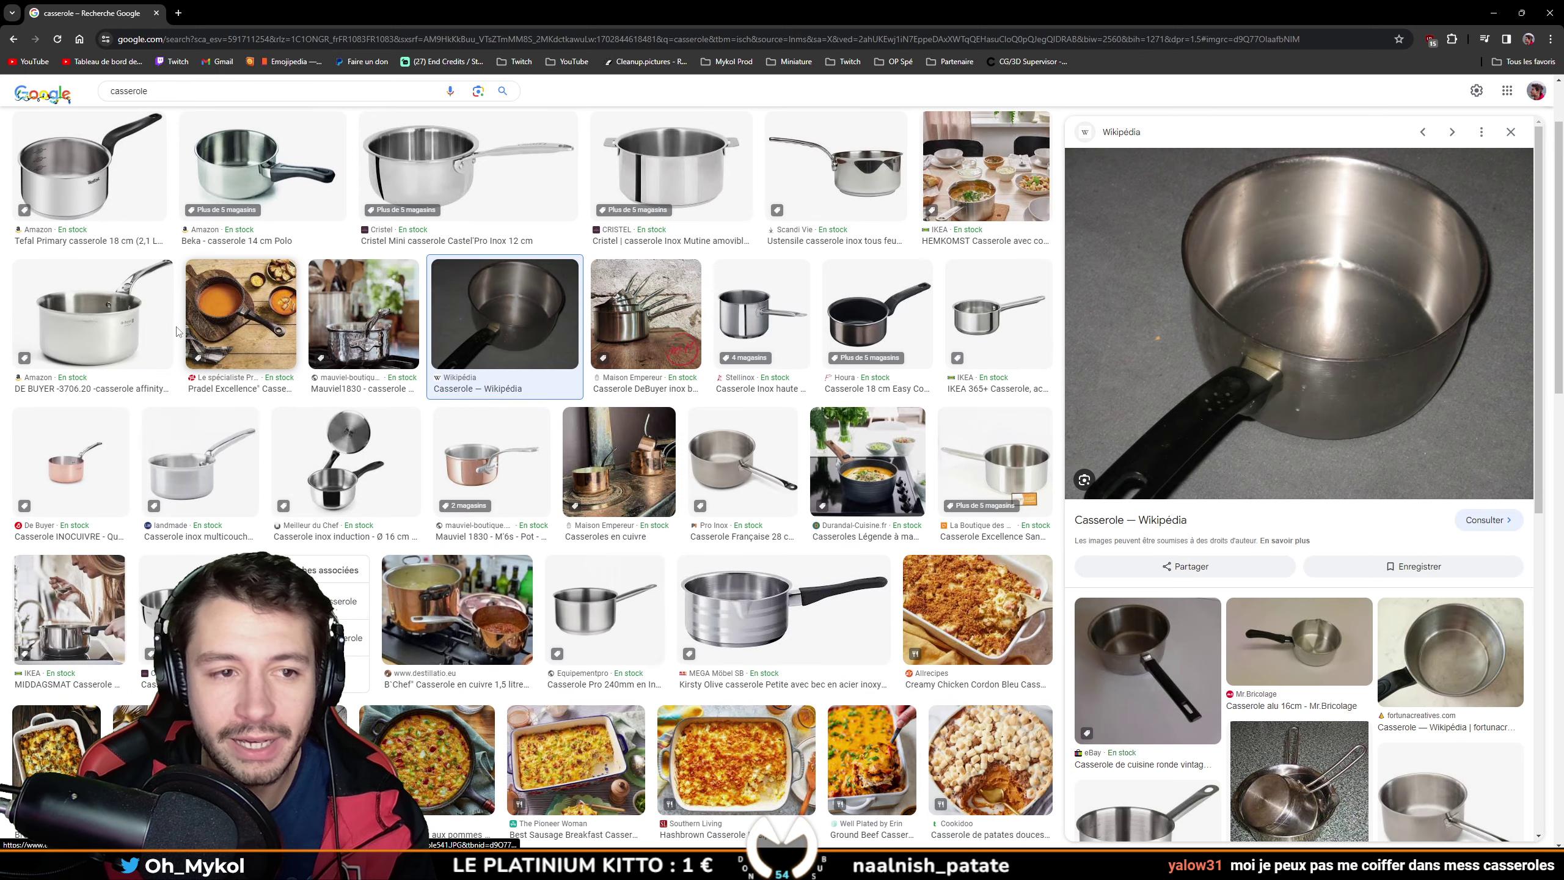
left_click(98, 176)
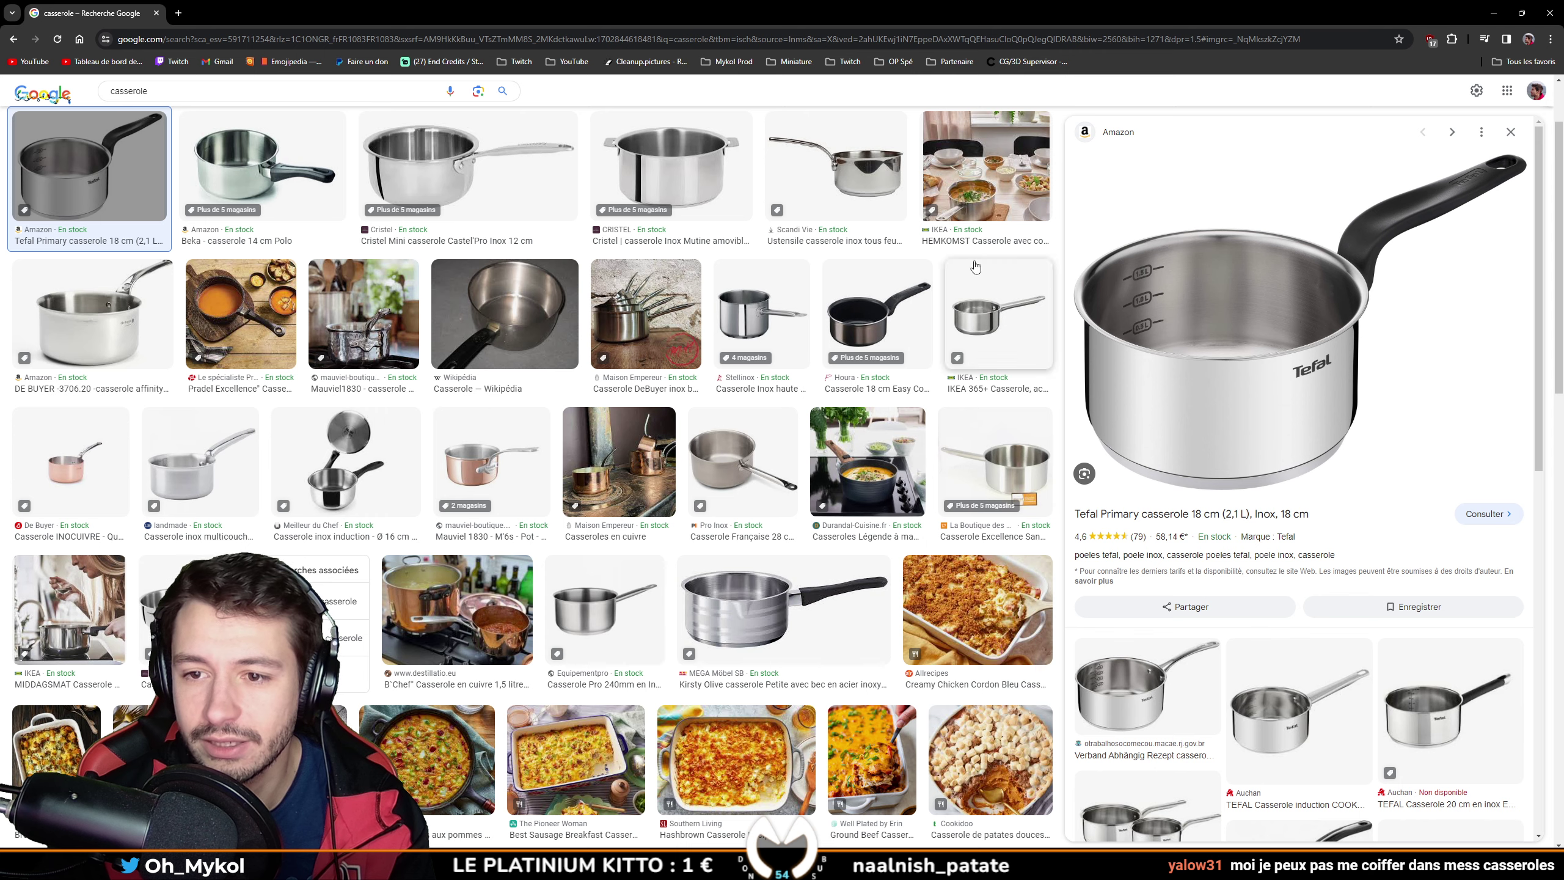
left_click(754, 179)
left_click(769, 180)
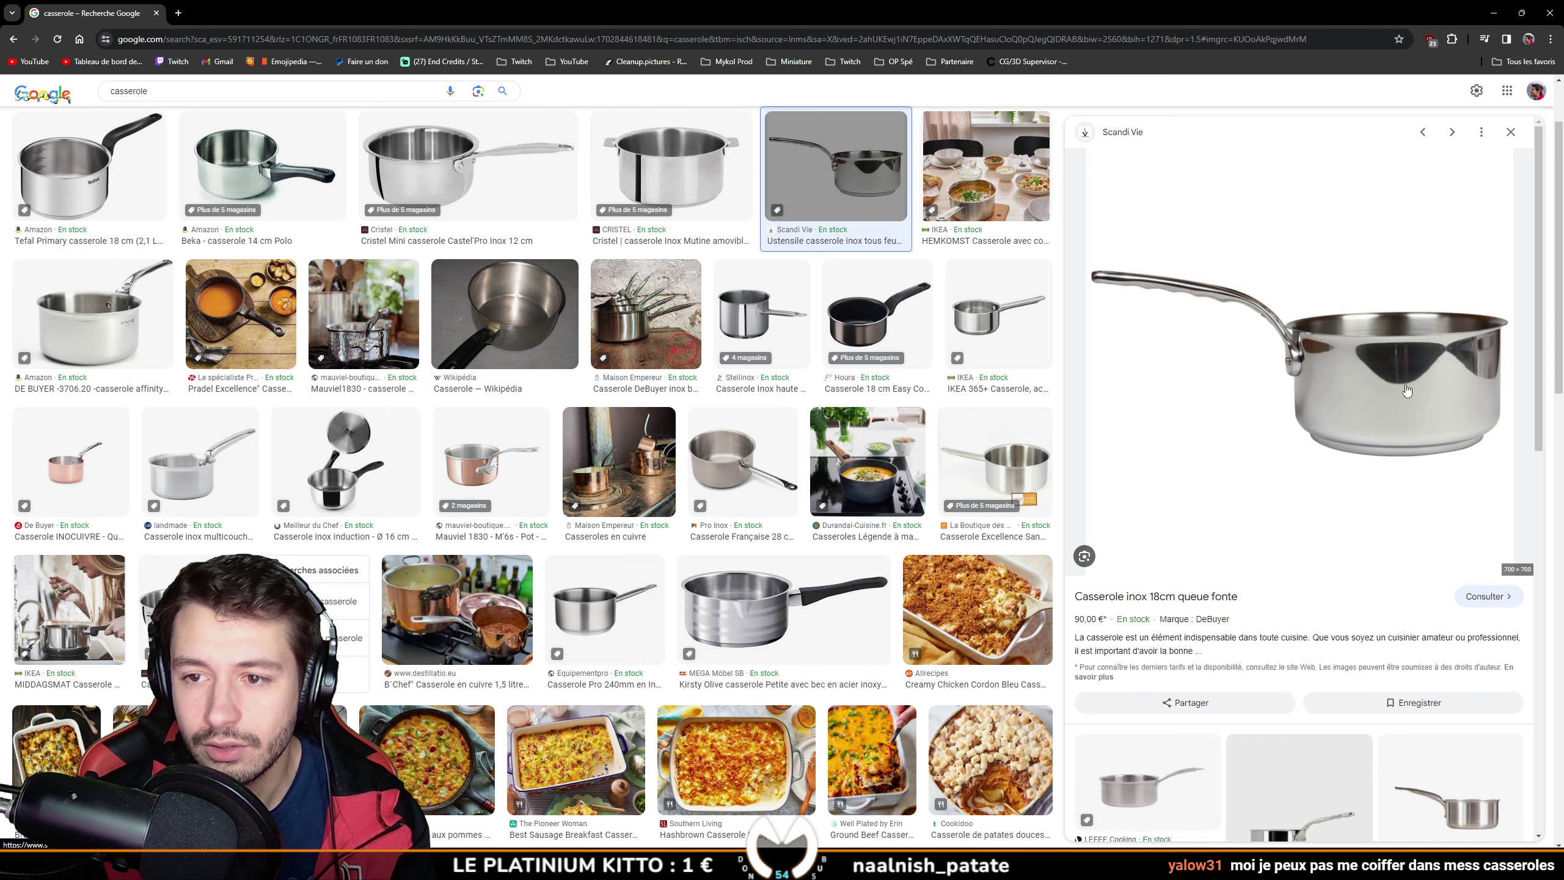
left_click(783, 607)
left_click(749, 457)
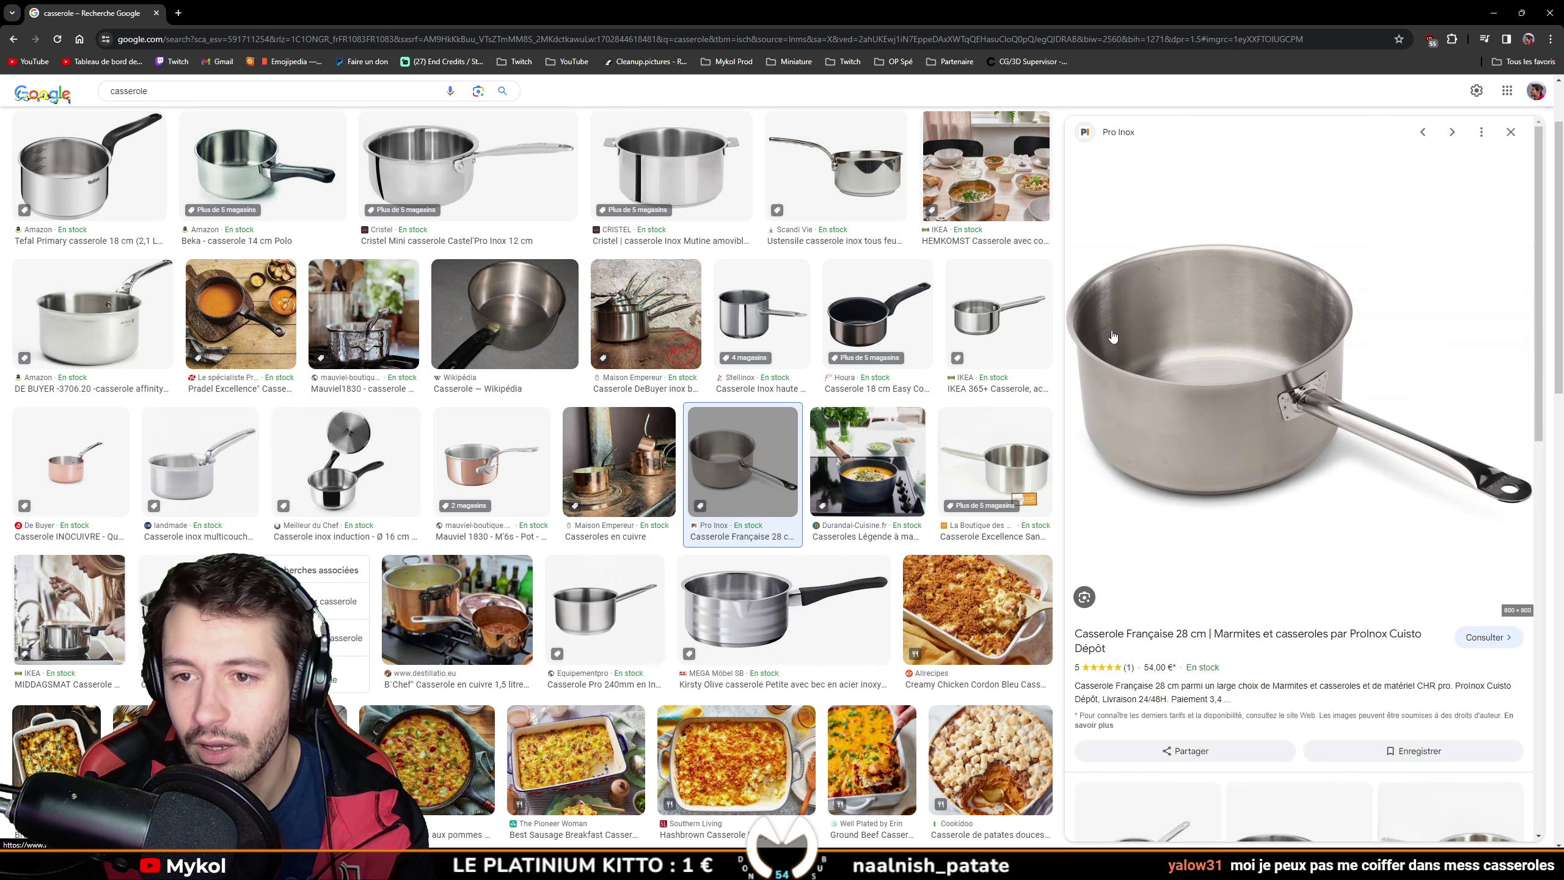
key("Left")
key("Left")
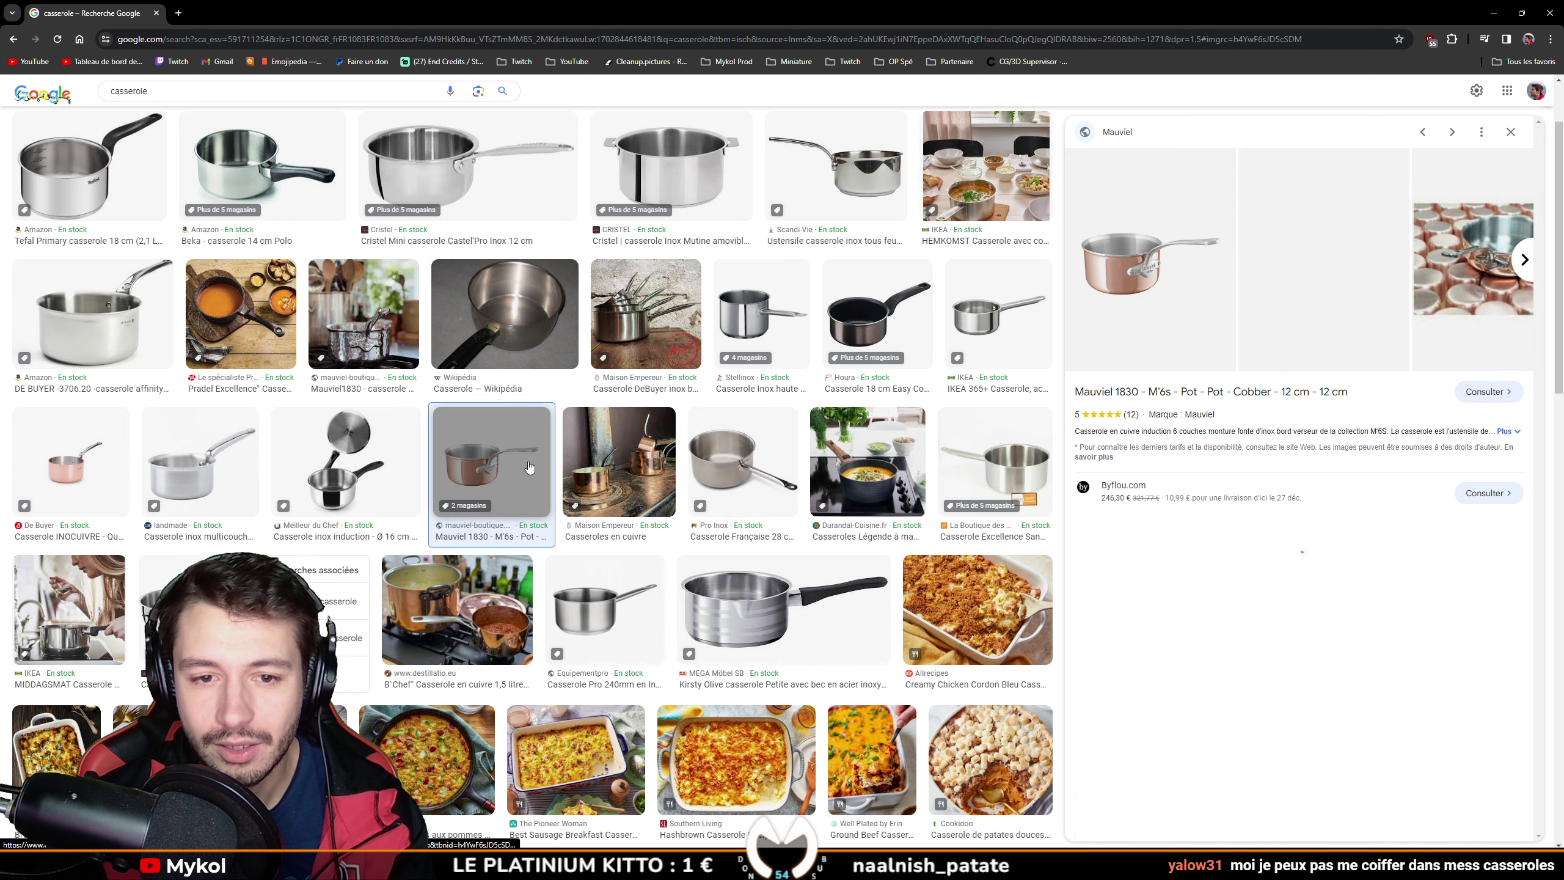
key("Right")
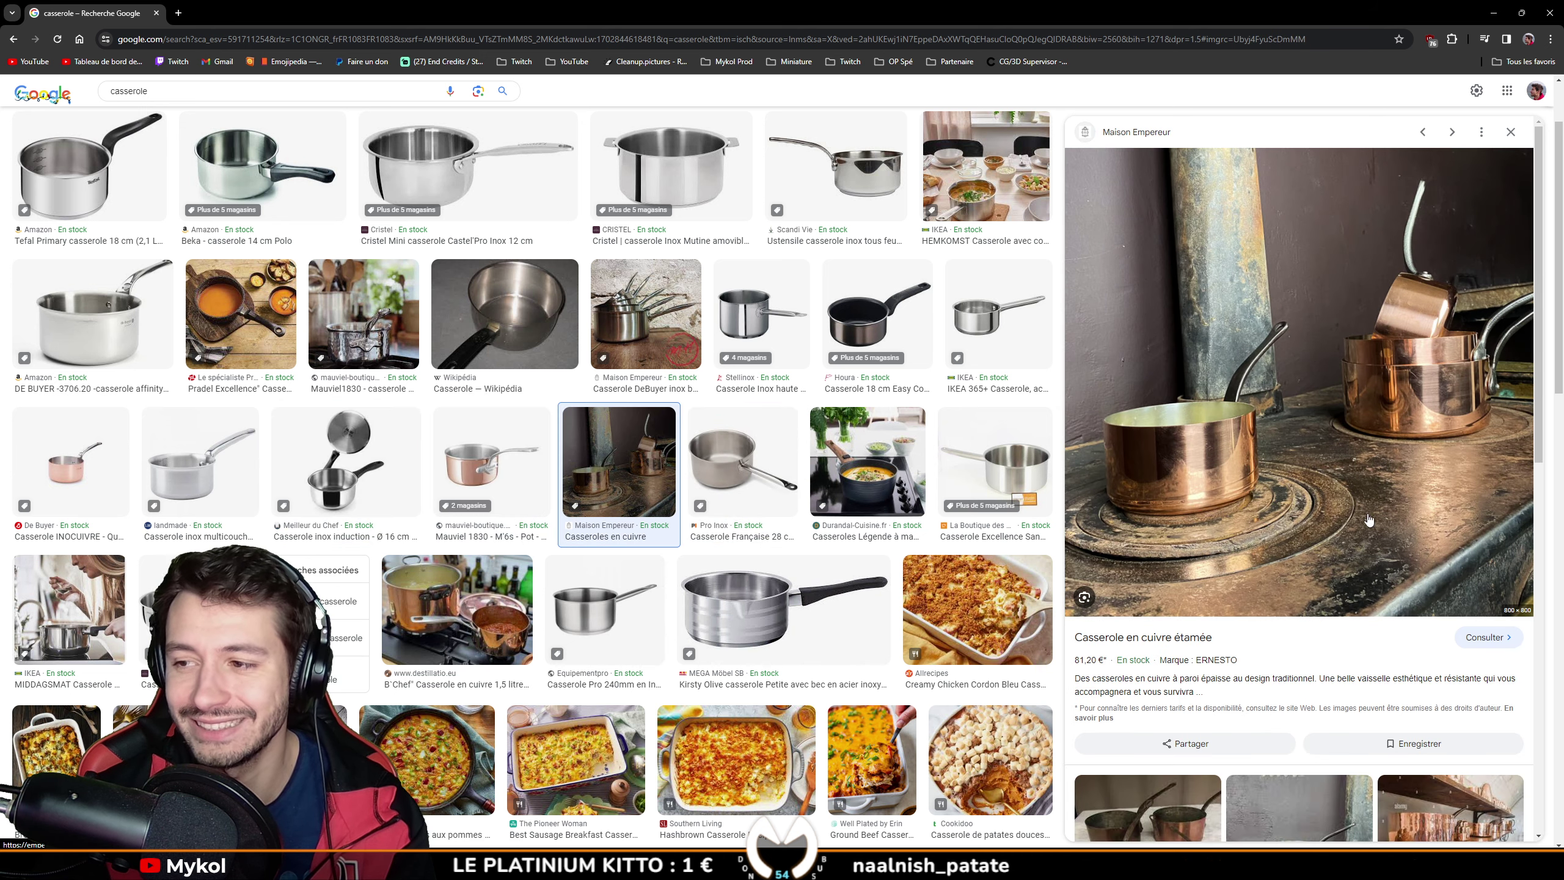
left_click(1494, 12)
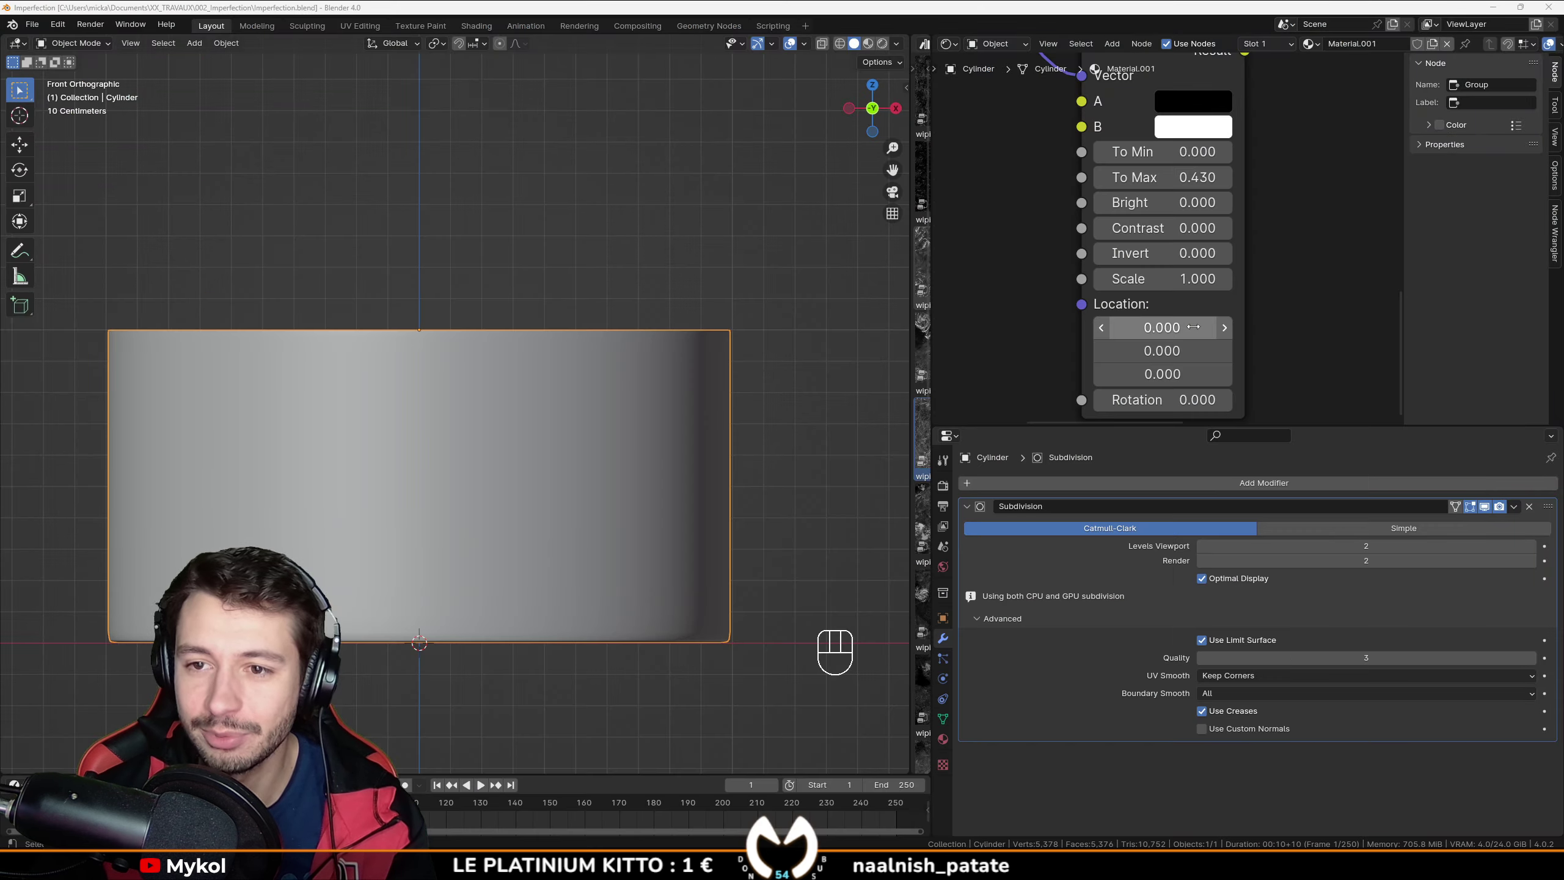
Step: Show the cylinder in Rendered shading, set the Principled BSDF's Anisotropic to 1.000, and check the reflections
middle_click_drag(682, 423, 748, 253)
left_click(883, 43)
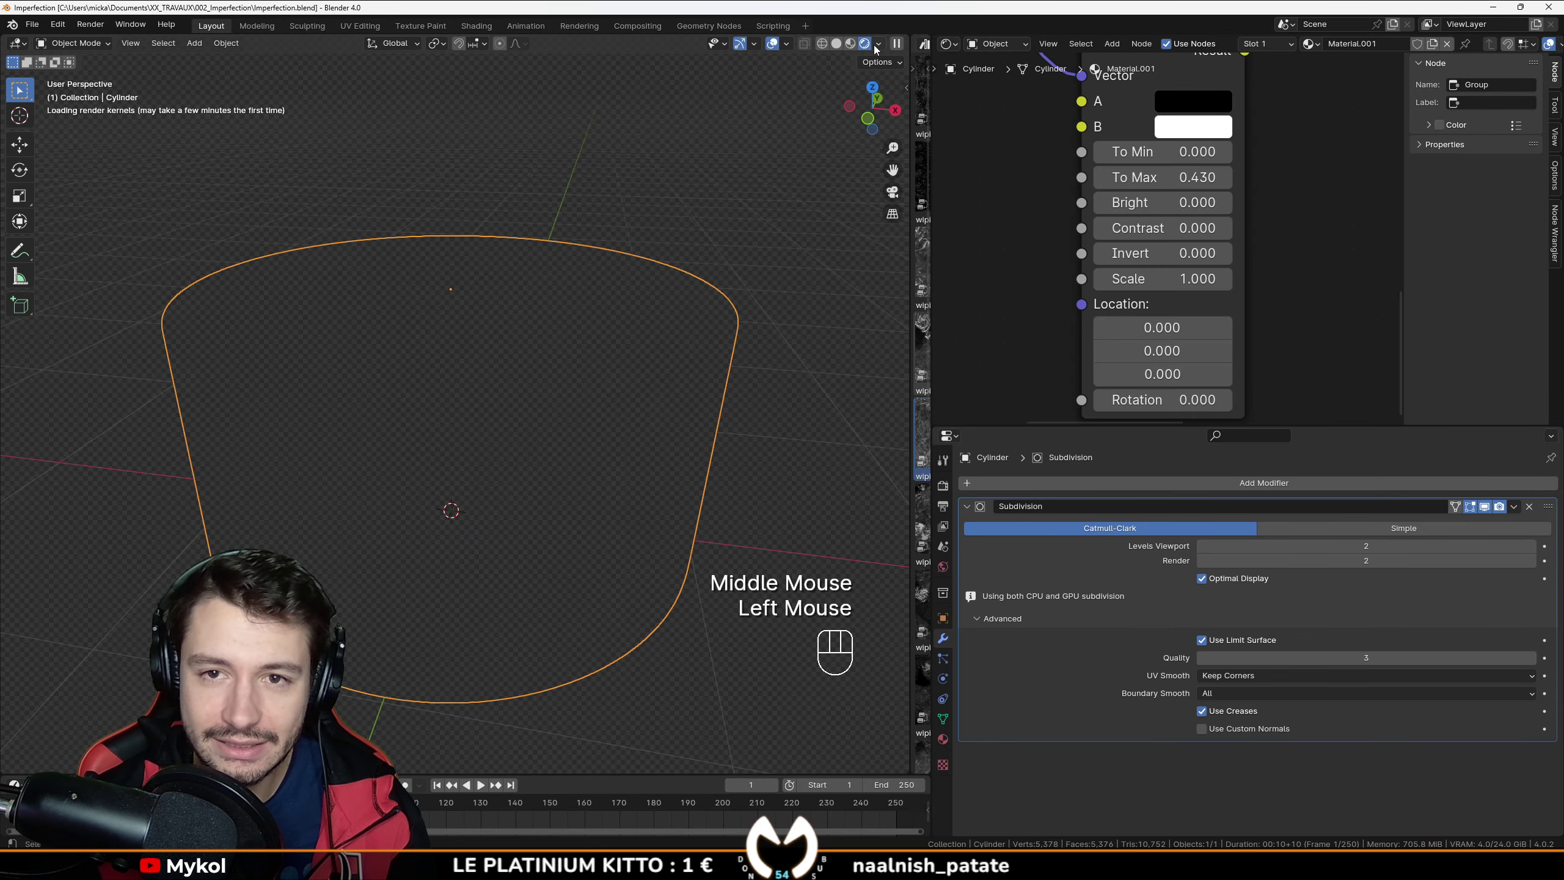
scroll(1158, 246, "down", 5)
mouse_move(1140, 234)
middle_mouse_down()
mouse_move(1170, 254)
mouse_move(1173, 292)
middle_mouse_up()
scroll(1170, 254, "up", 2)
scroll(1171, 271, "up", 2)
left_click_drag(1173, 324, 1278, 324)
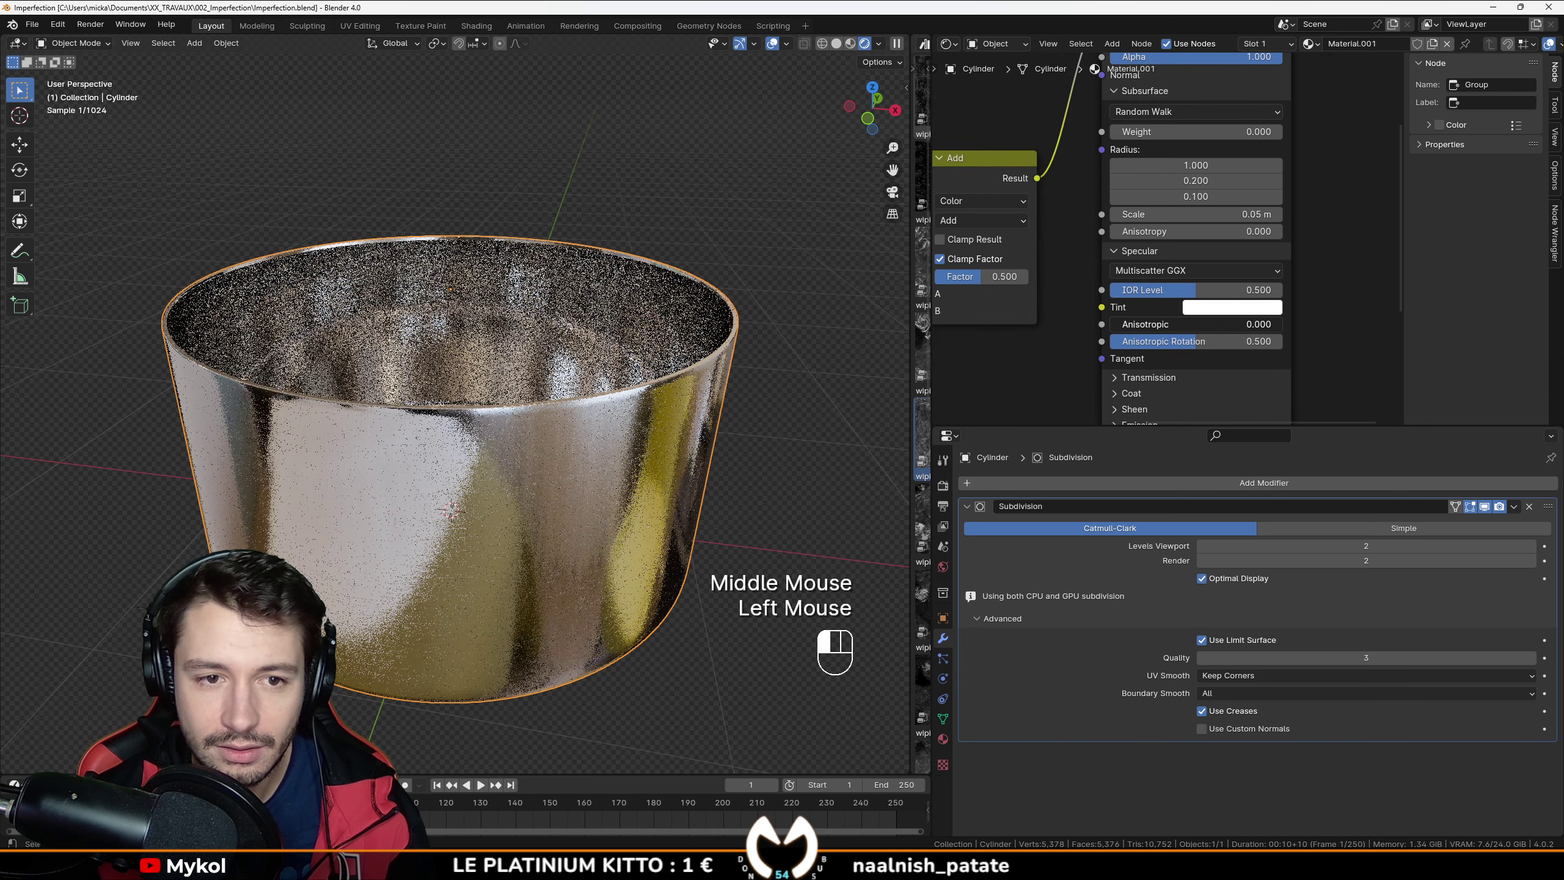
middle_click_drag(604, 542, 607, 450)
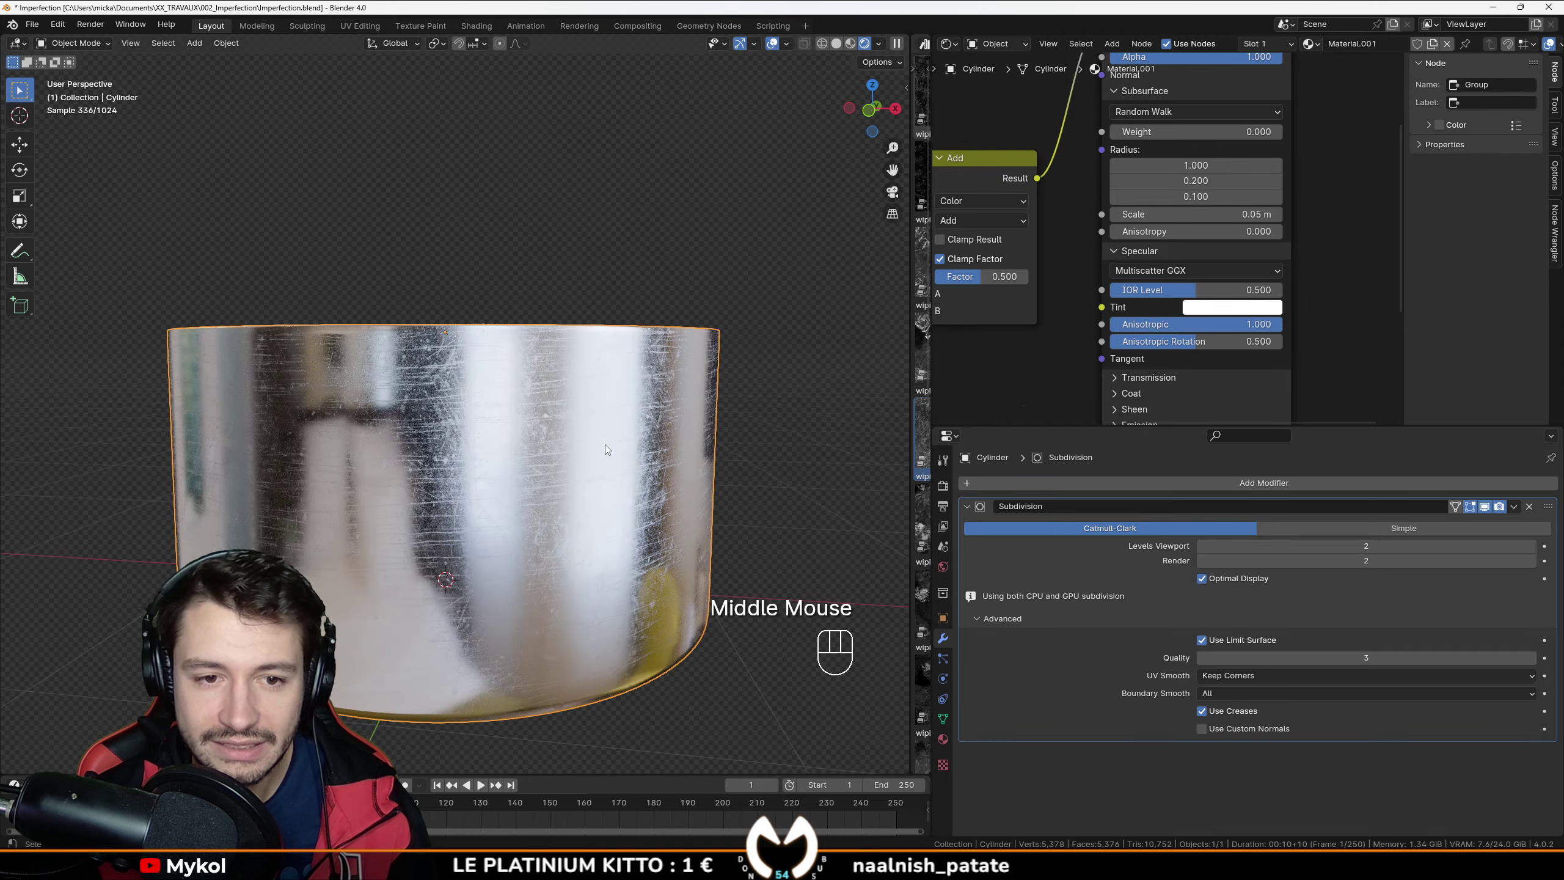
mouse_move(1199, 324)
left_mouse_down()
mouse_move(1028, 323)
mouse_move(1206, 324)
left_mouse_up()
middle_click_drag(357, 463, 552, 420)
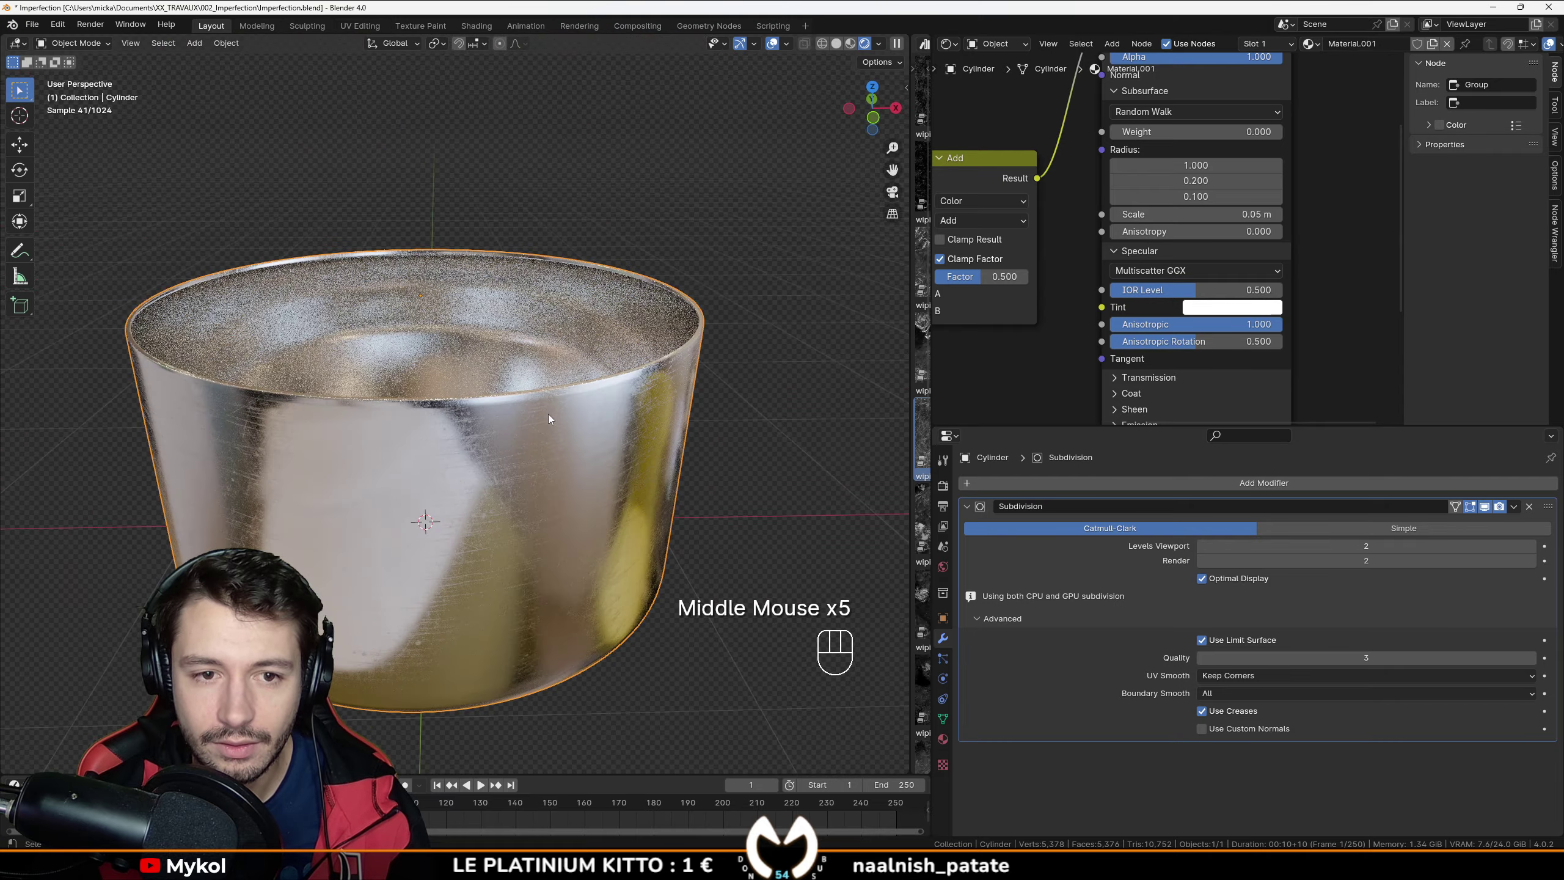
scroll(557, 448, "down", 2)
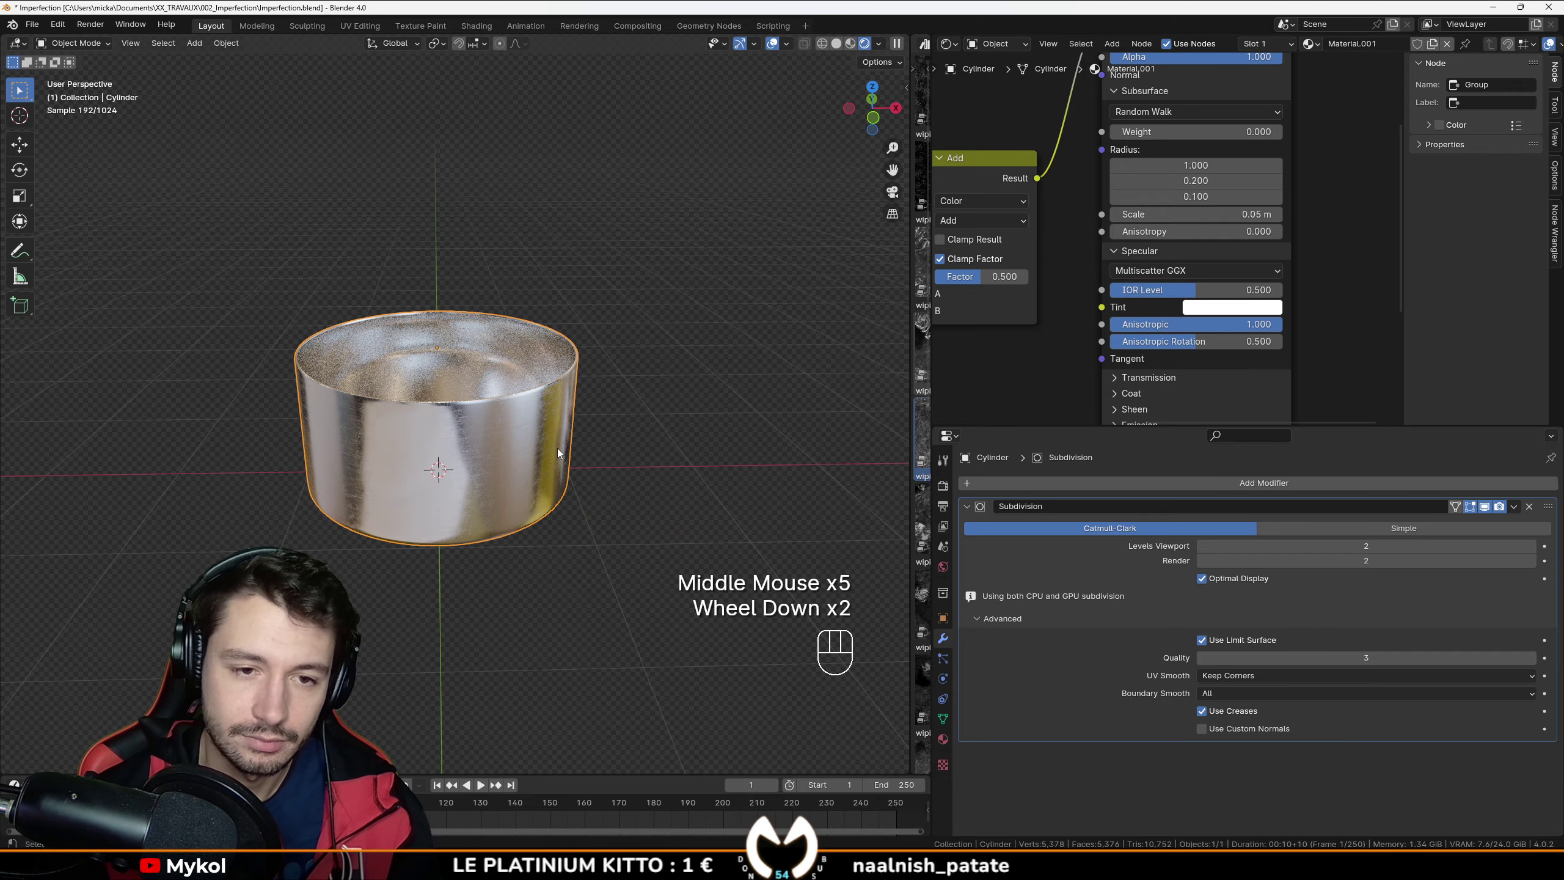
mouse_move(557, 447)
middle_mouse_down()
mouse_move(557, 322)
mouse_move(559, 424)
mouse_move(543, 442)
middle_mouse_up()
scroll(542, 443, "up", 1)
left_click(542, 442)
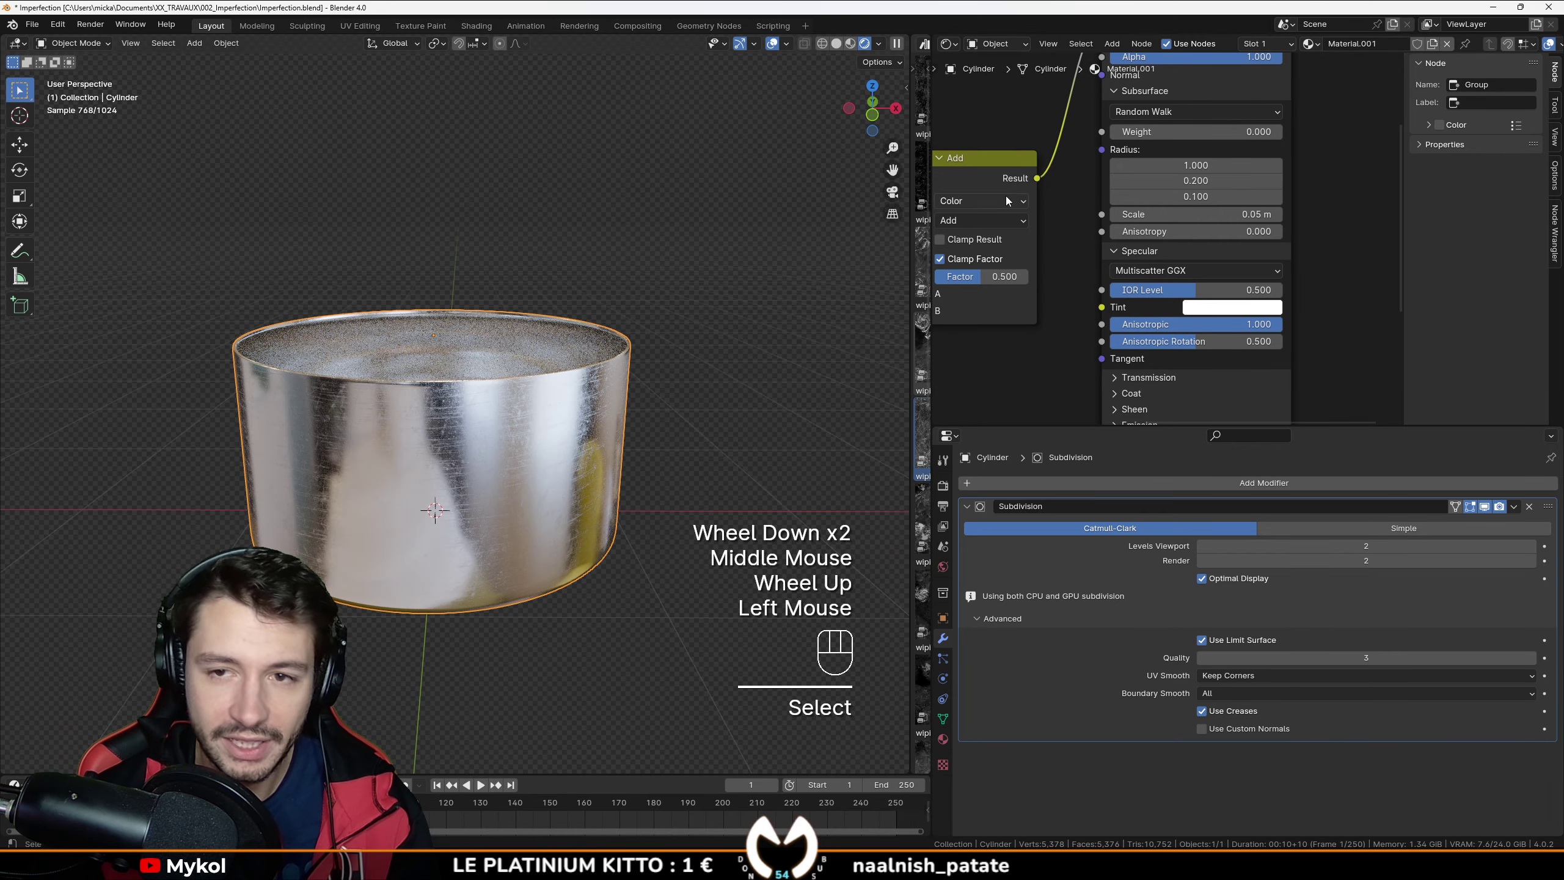
Step: Try a copper-orange Base Color on the Principled BSDF and undo it after checking the rendered cylinder
middle_click_drag(1164, 234, 1152, 367)
middle_click_drag(1162, 243, 1146, 373)
left_click(1198, 253)
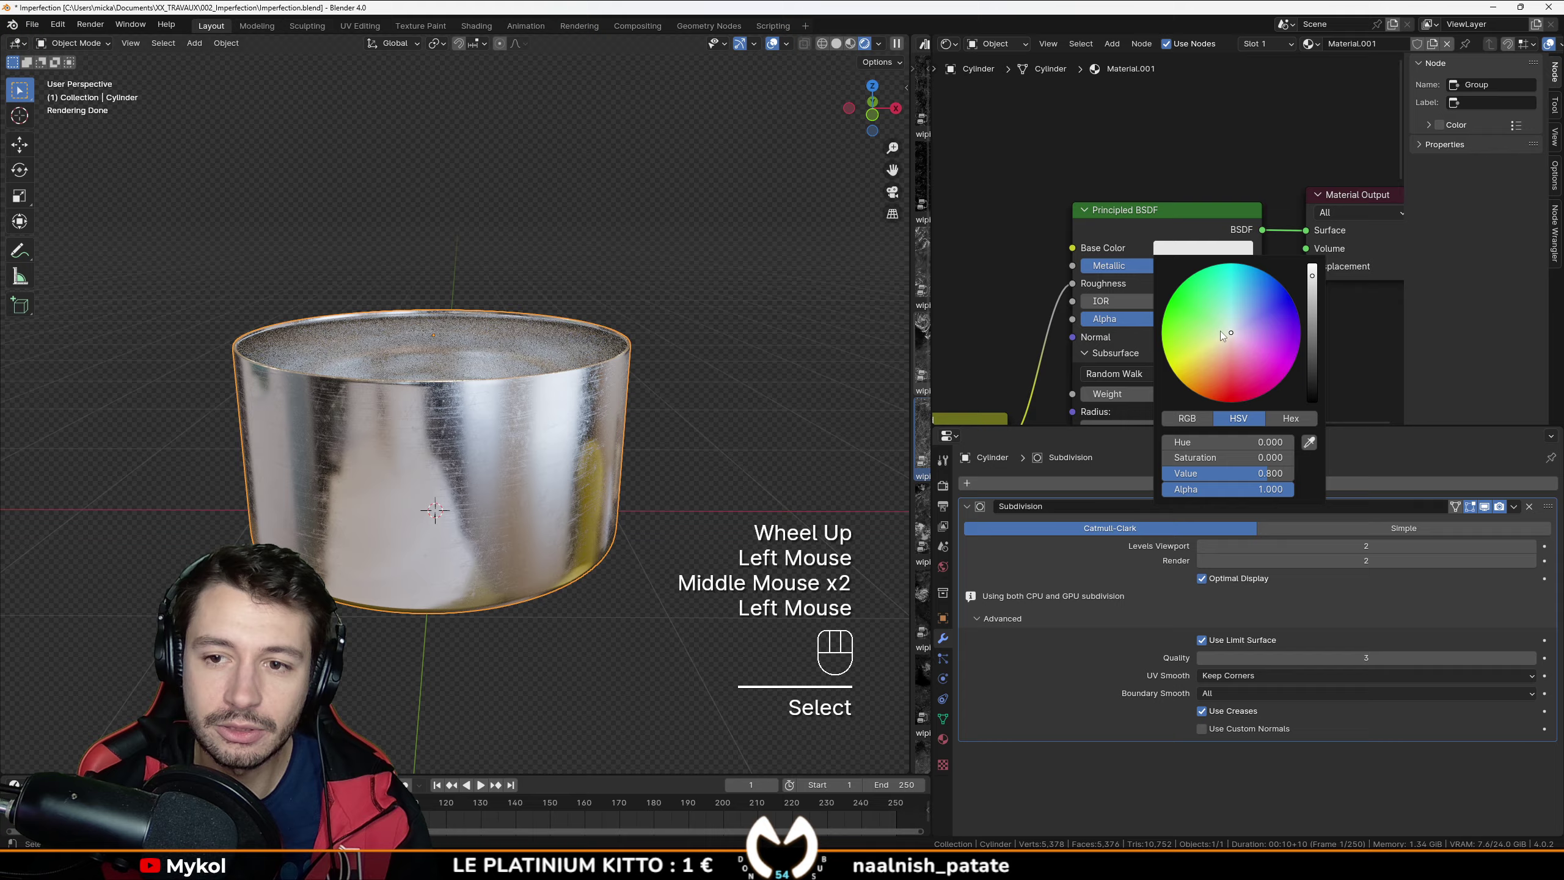
left_click(1211, 369)
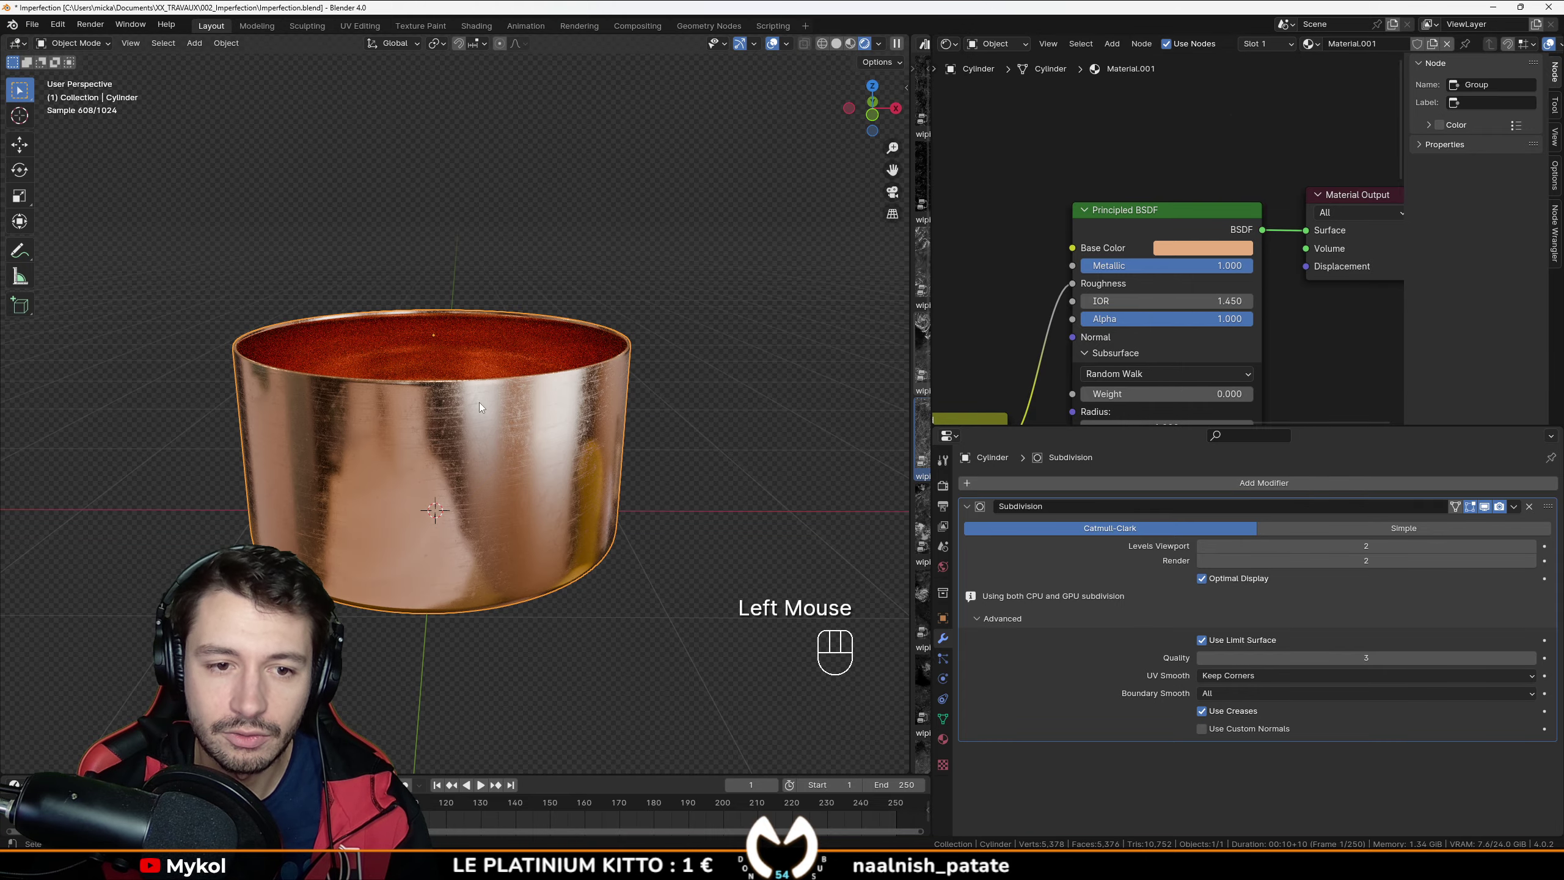
middle_click_drag(481, 407, 523, 345)
scroll(527, 480, "up", 1)
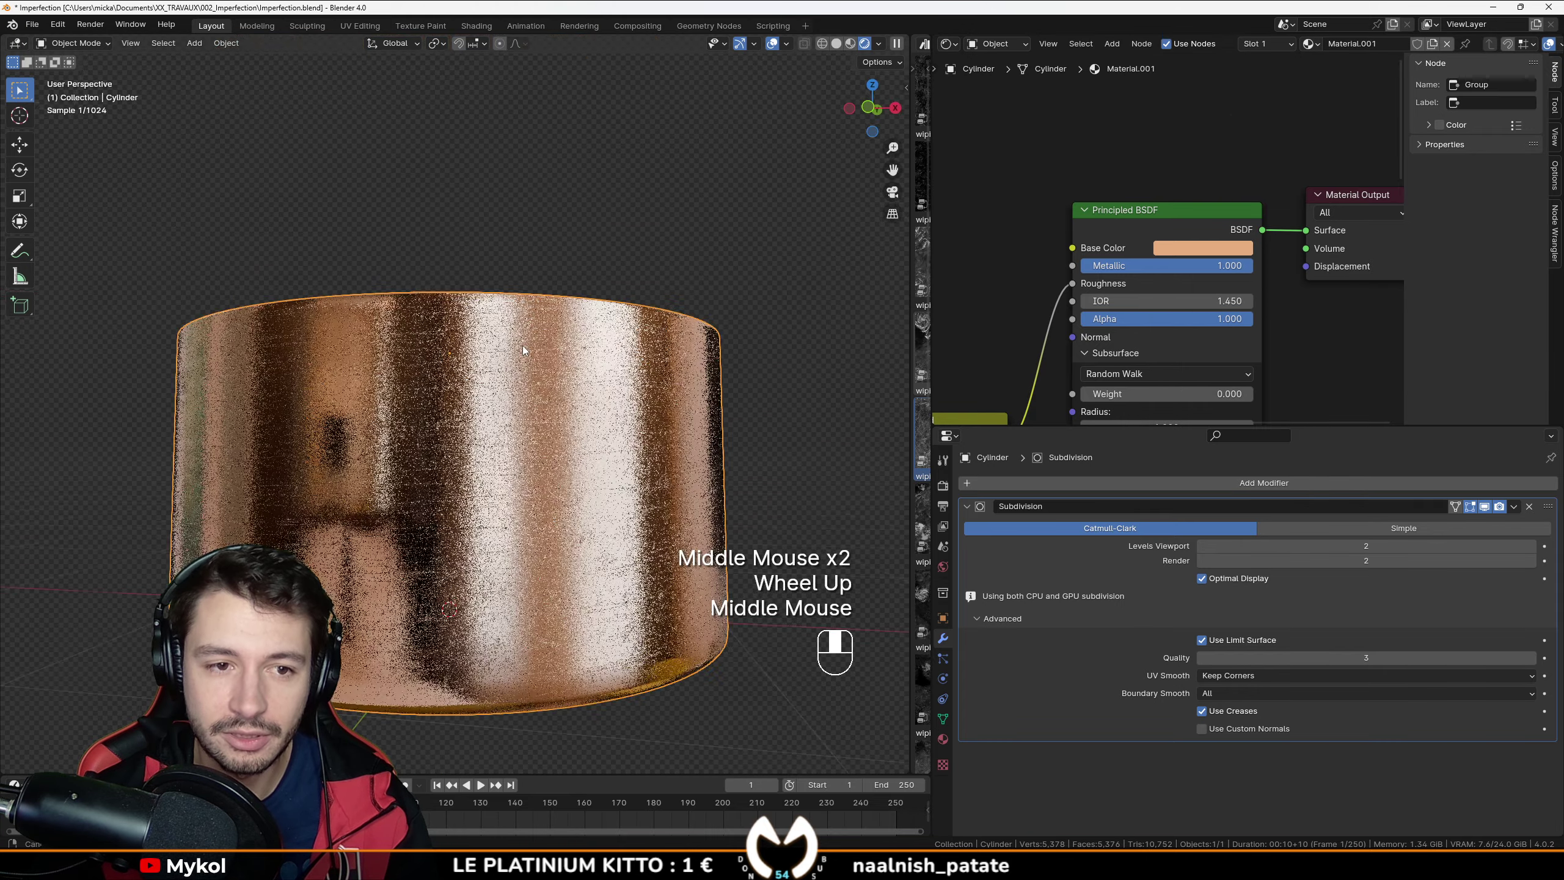
mouse_move(598, 510)
middle_mouse_down()
mouse_move(625, 411)
mouse_move(562, 396)
middle_mouse_up()
key("ctrl+z")
Step: Switch the viewport to Solid shading and the front orthographic view
scroll(628, 394, "down", 1)
key("z")
scroll(679, 390, "down", 1)
key("KP_1")
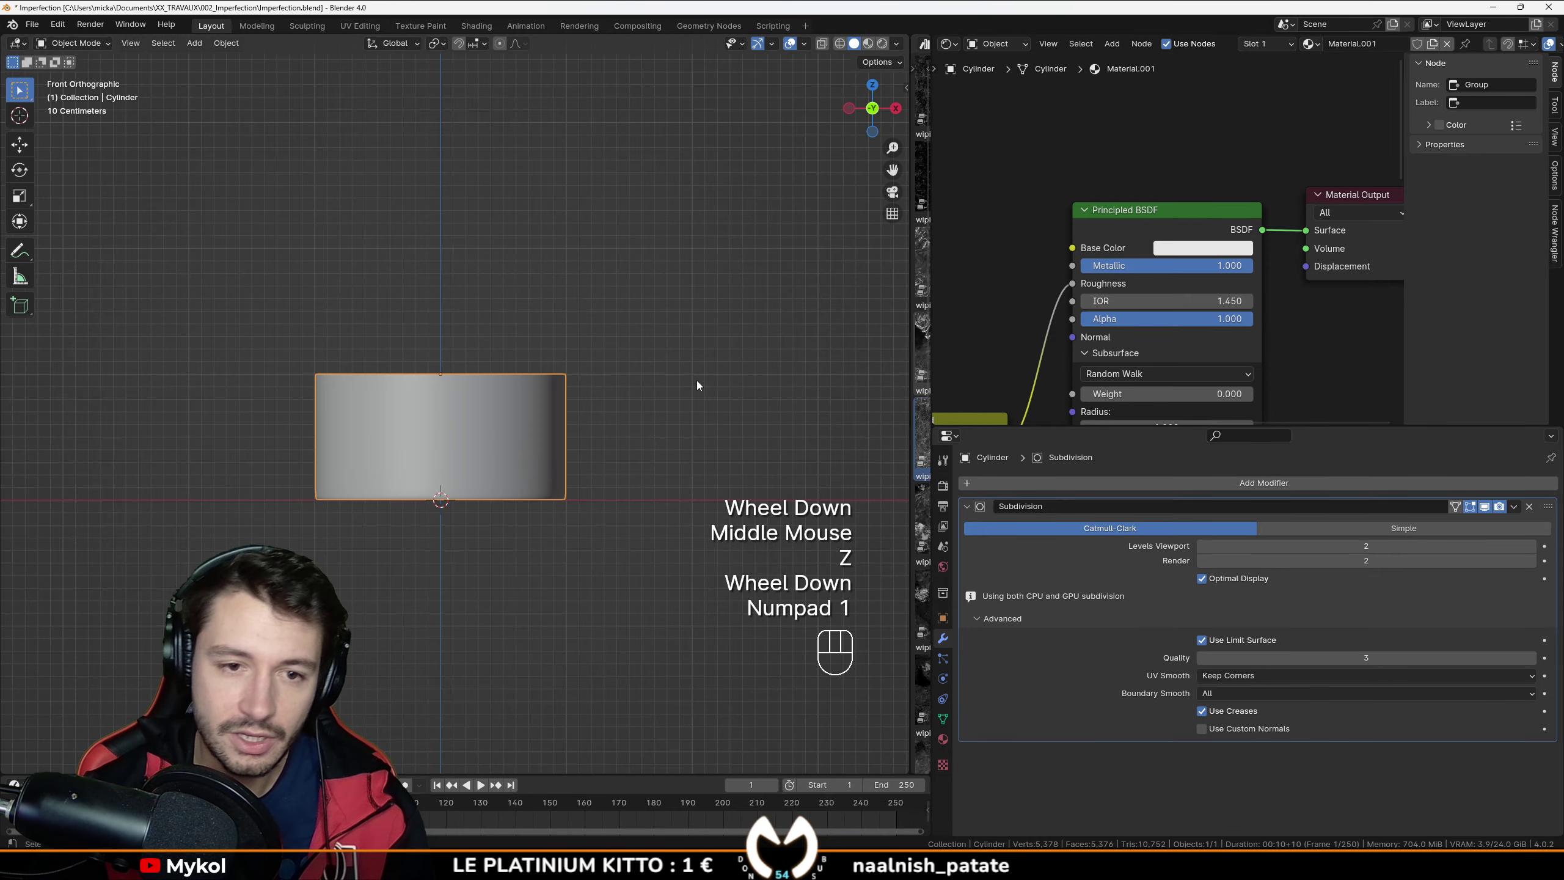
Step: Switch to the browser and look at the Kirsty Olive and DE BUYER casserole photos
key("alt+Tab")
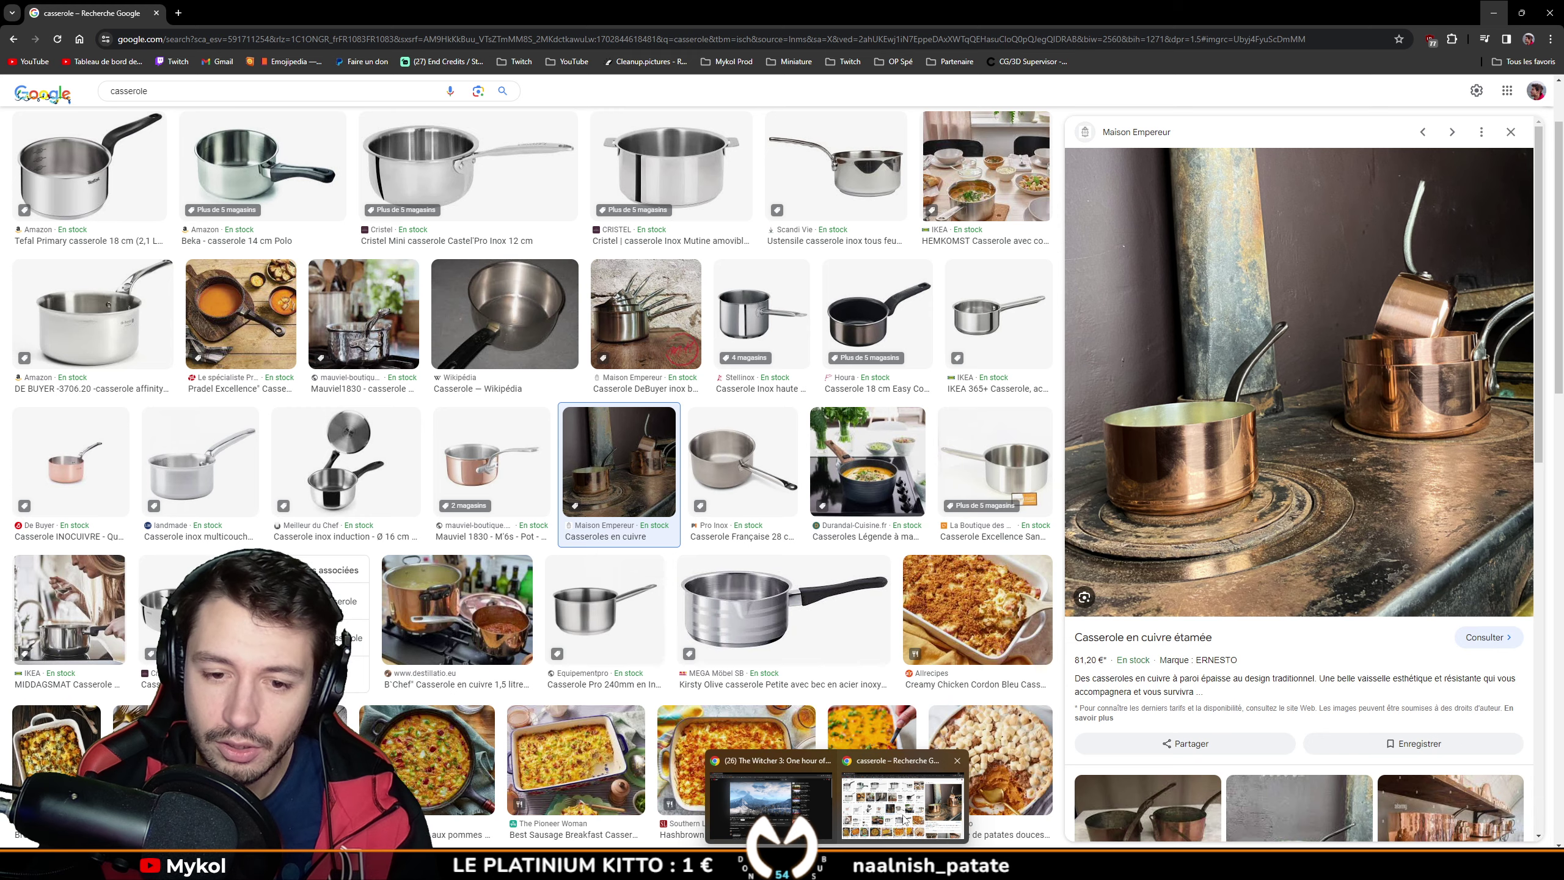
left_click(785, 607)
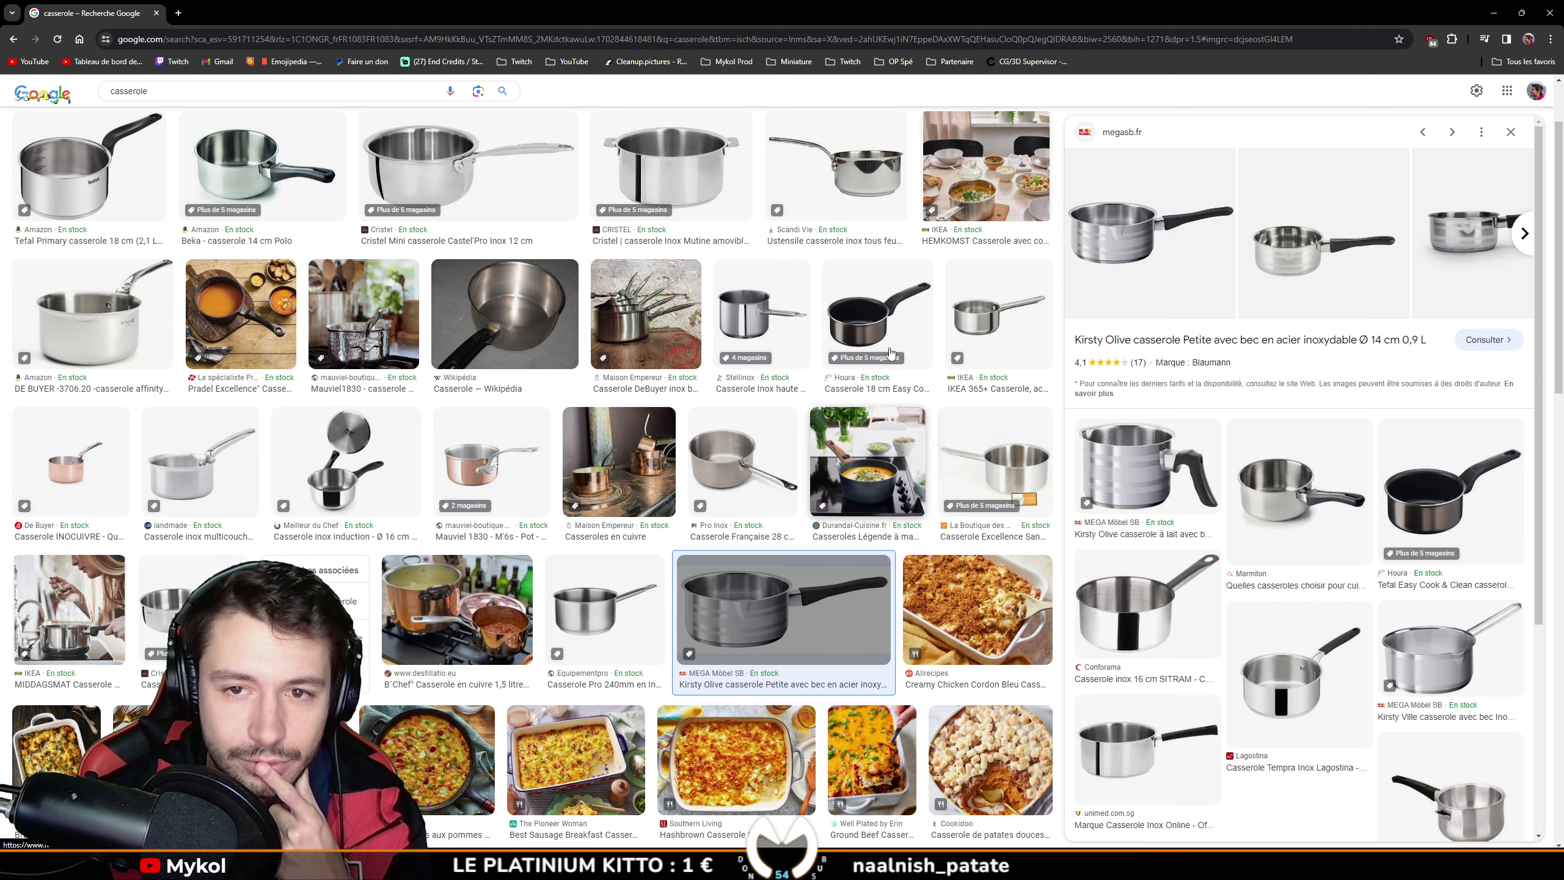
left_click(95, 315)
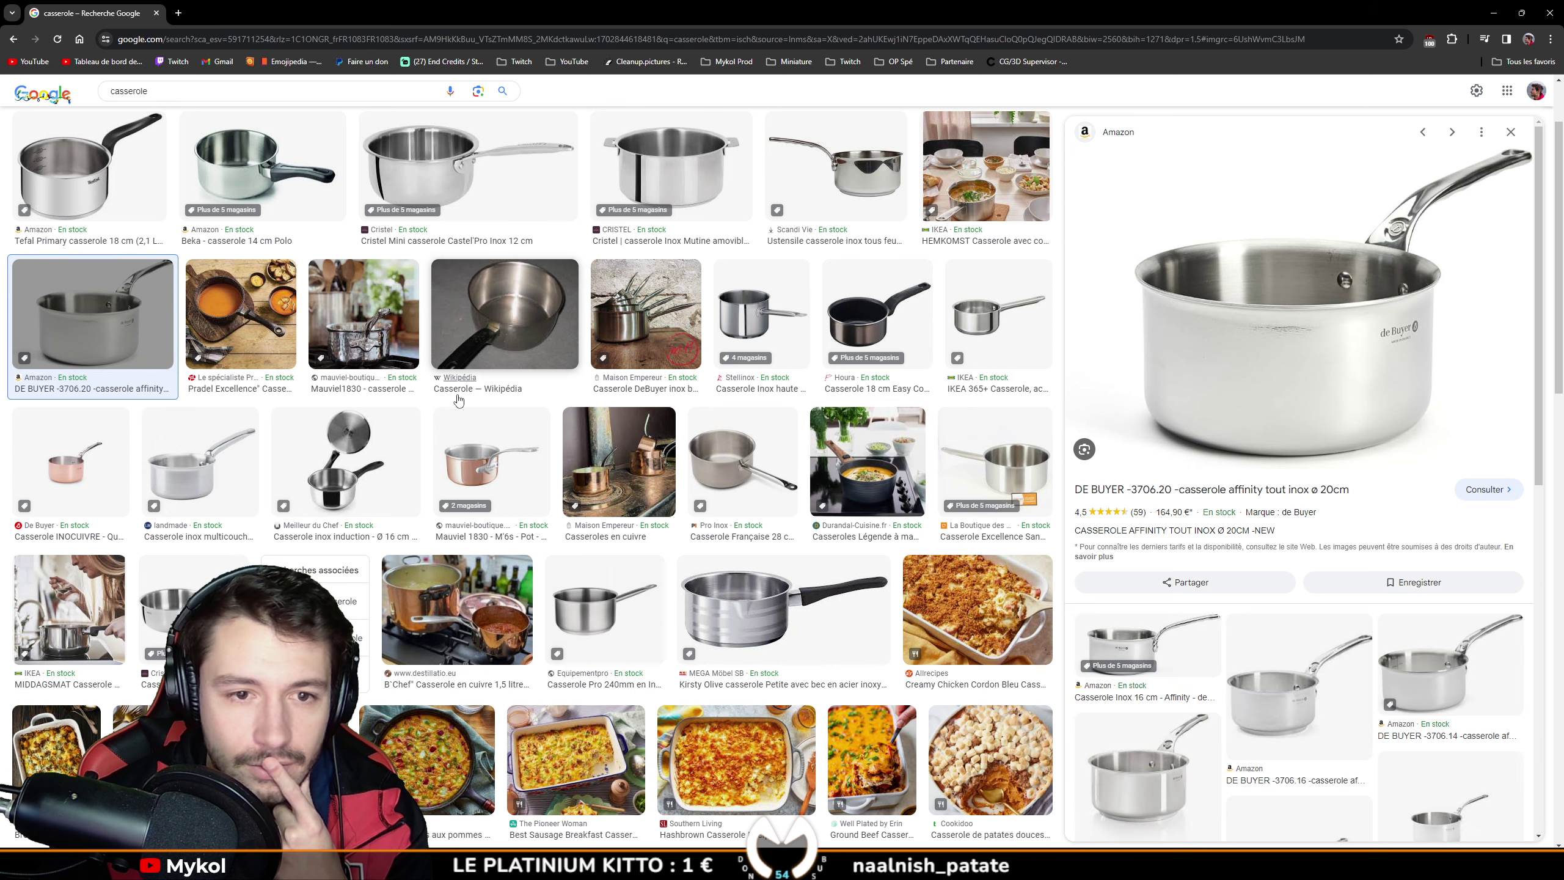
Step: Examine the Cristel Mutine stainless-steel casserole photos and switch back to Blender
left_click(672, 166)
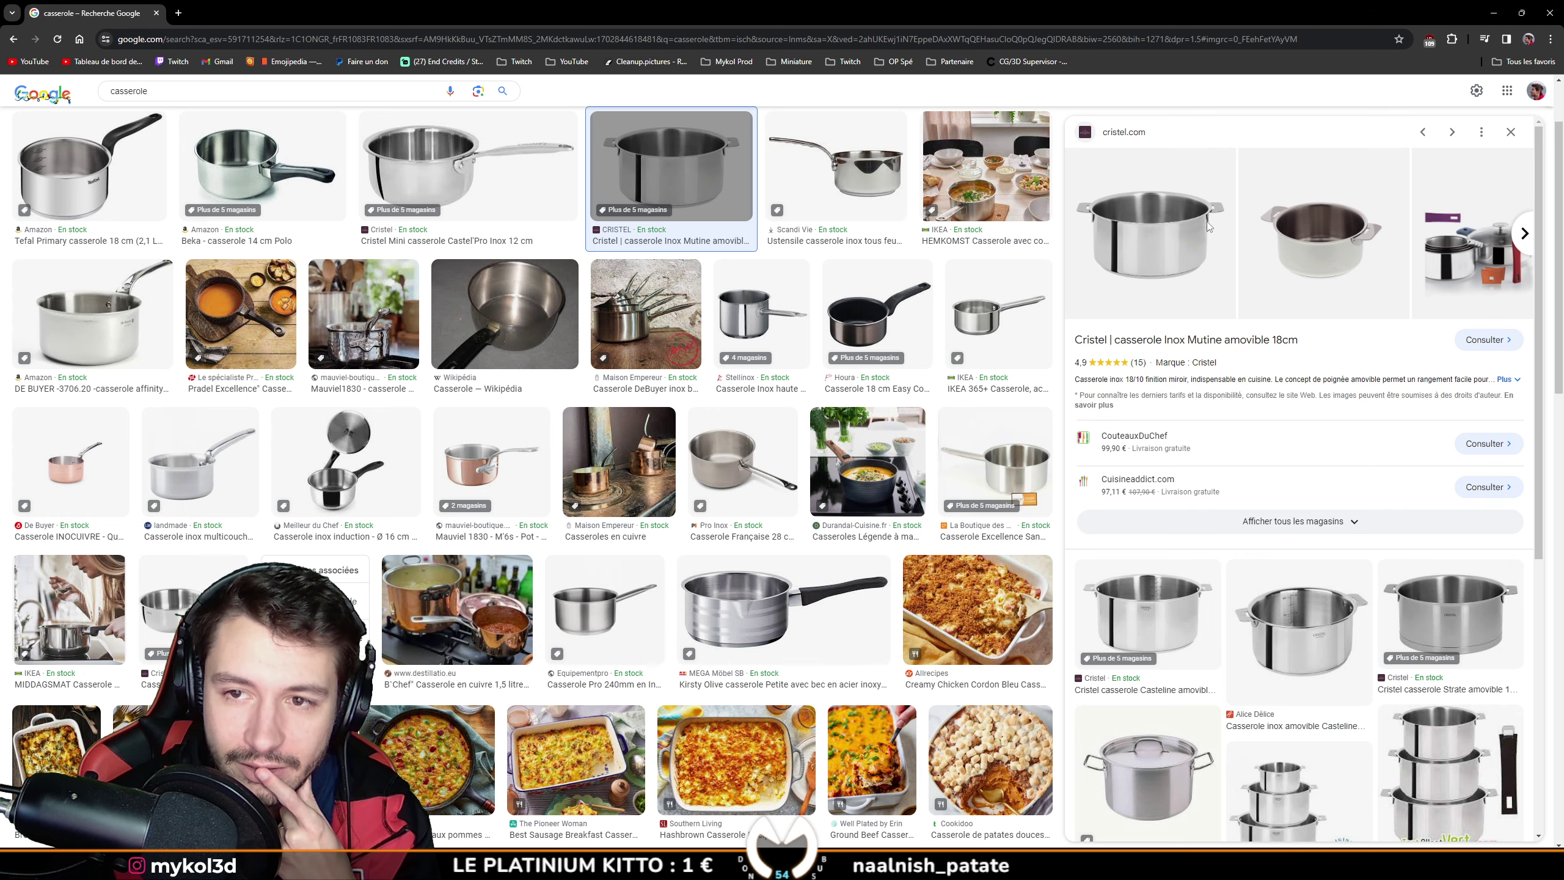
left_click_drag(1299, 20, 1563, 25)
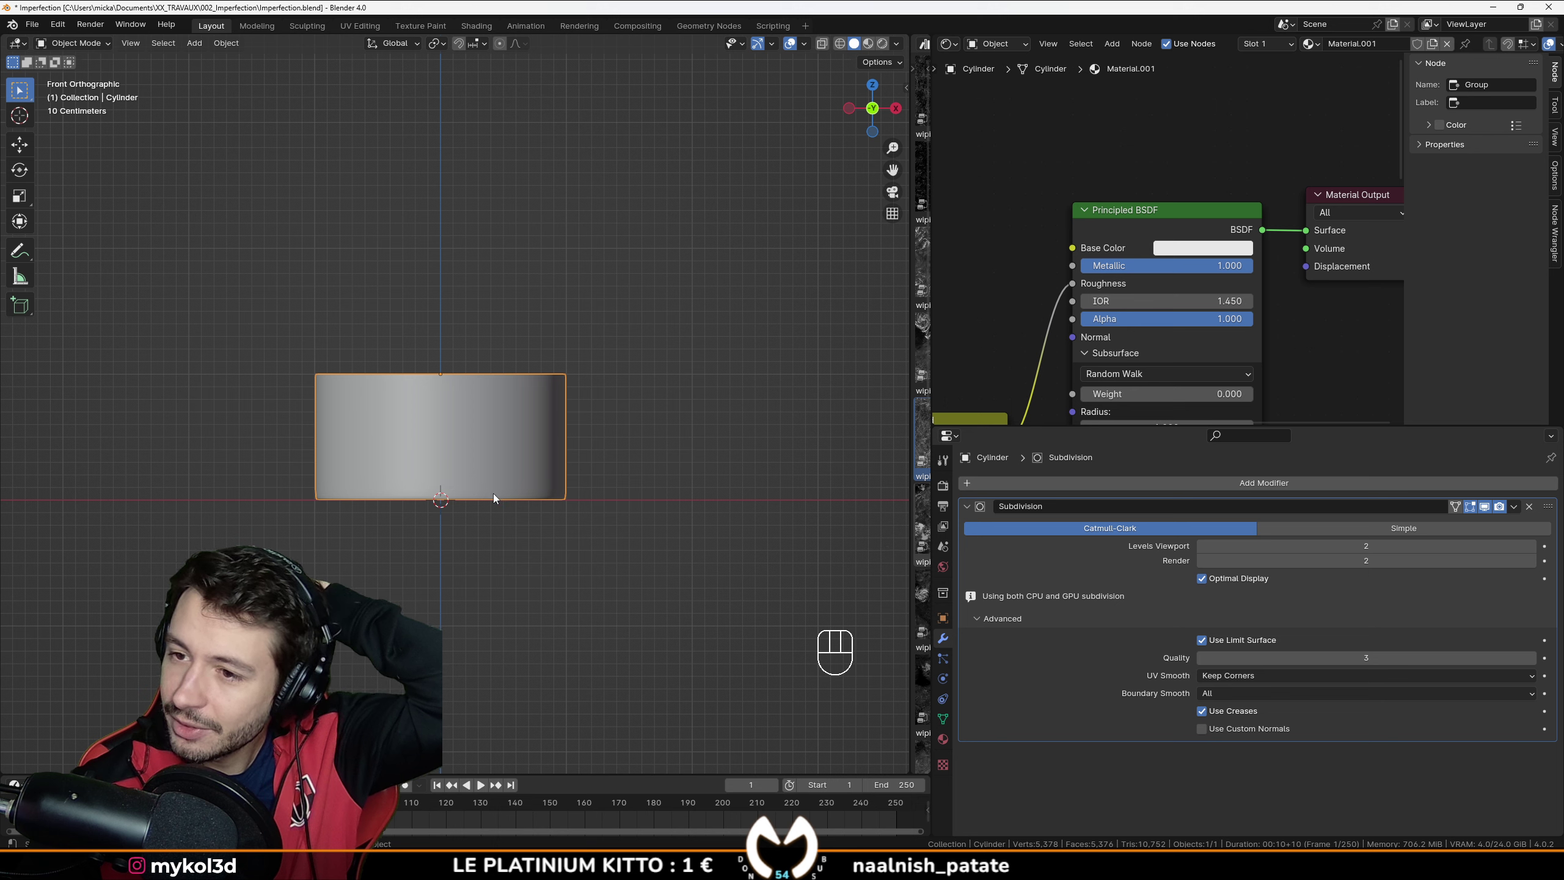
left_click(643, 394)
key("shift+a")
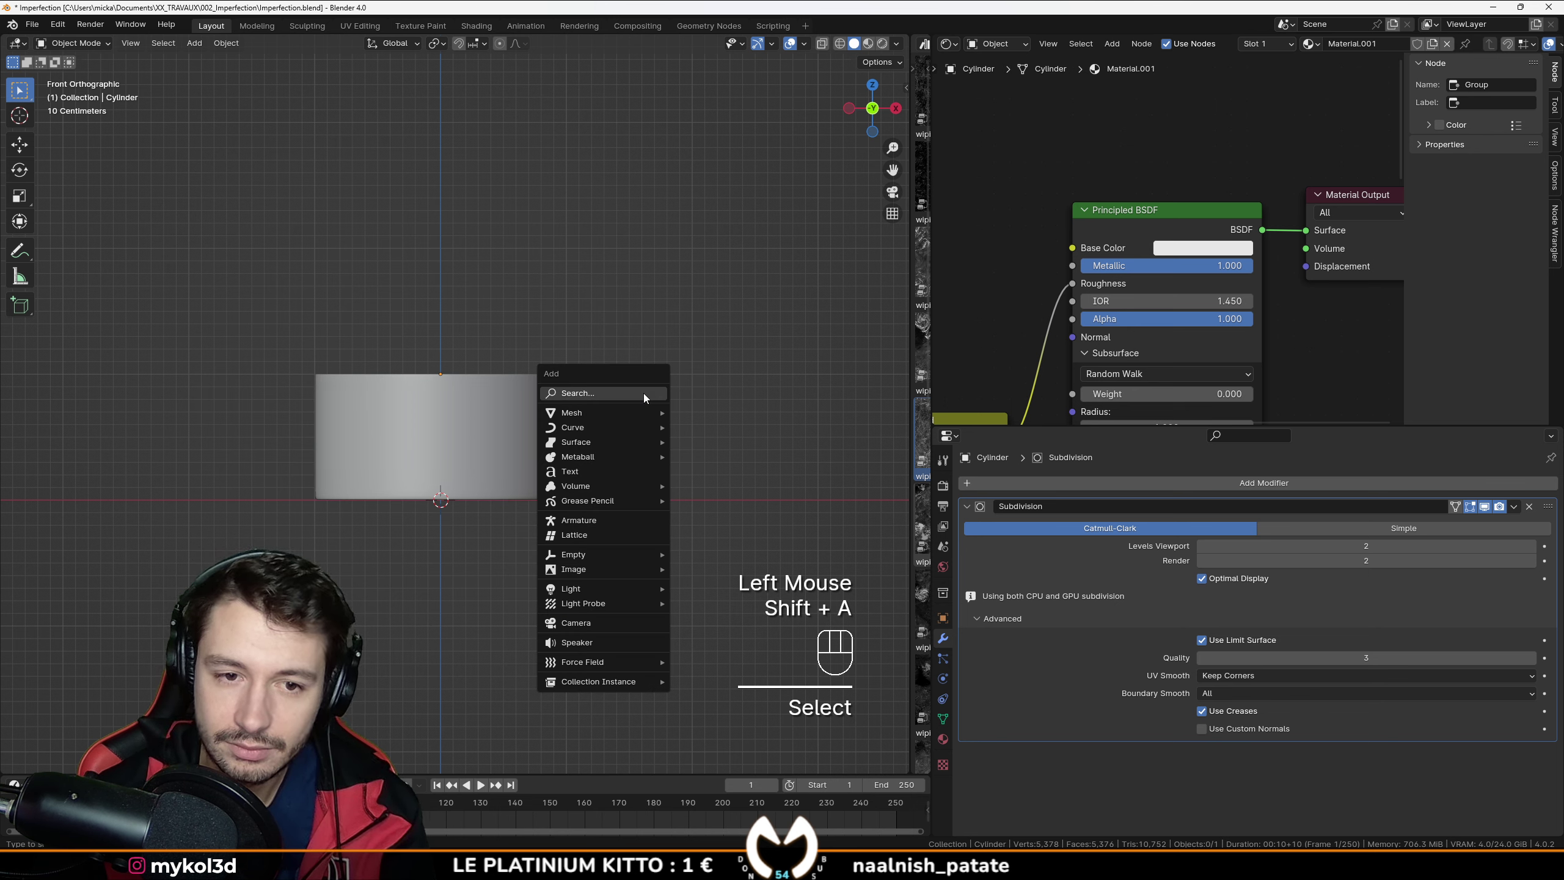
key("alt+a")
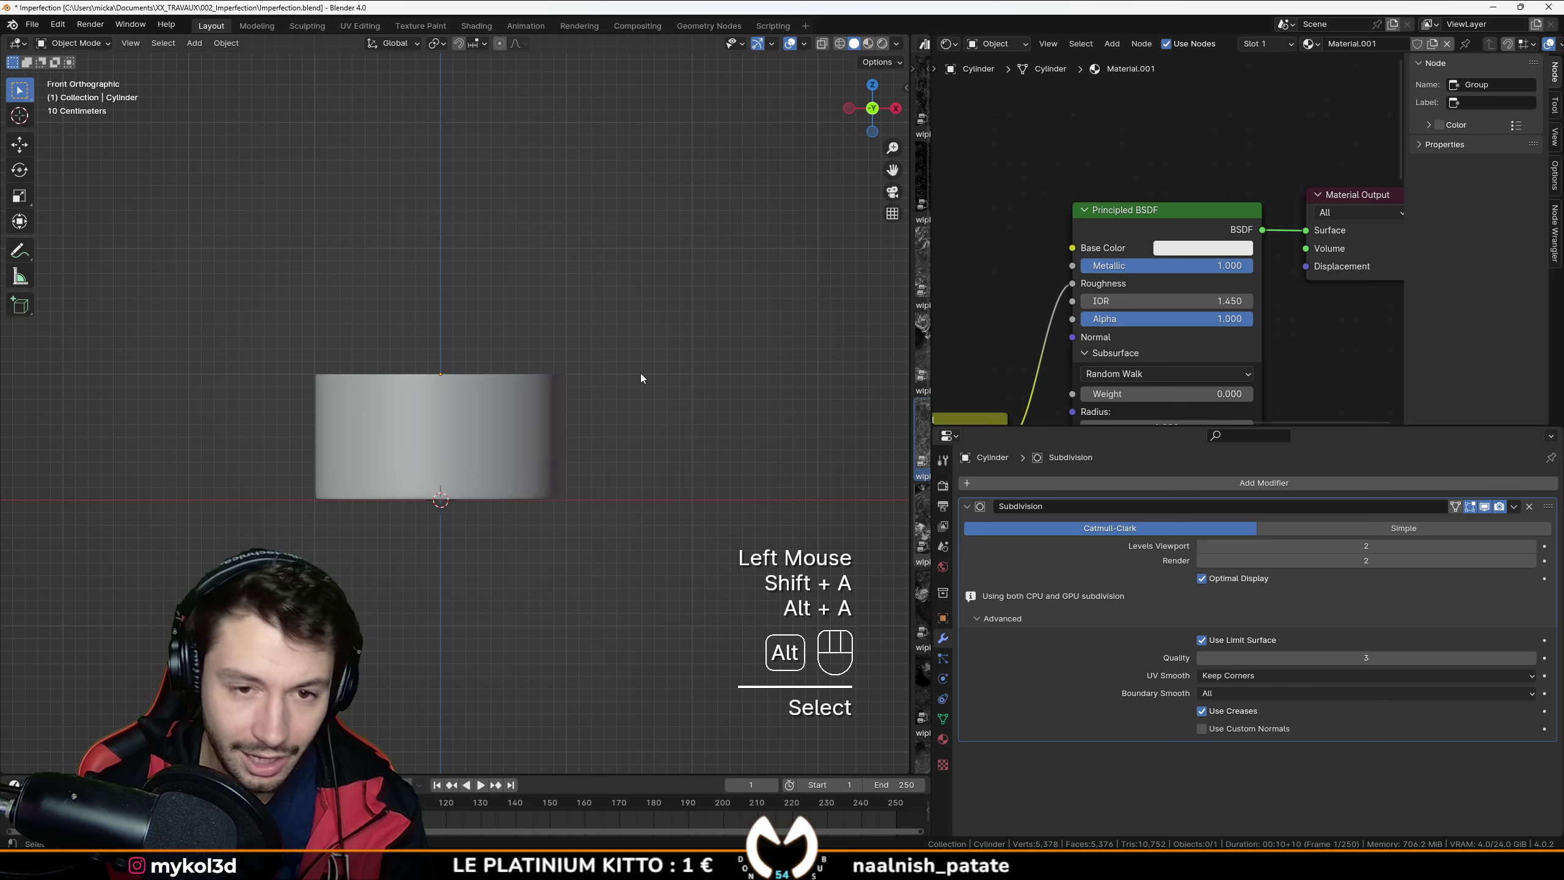
key("shift+a")
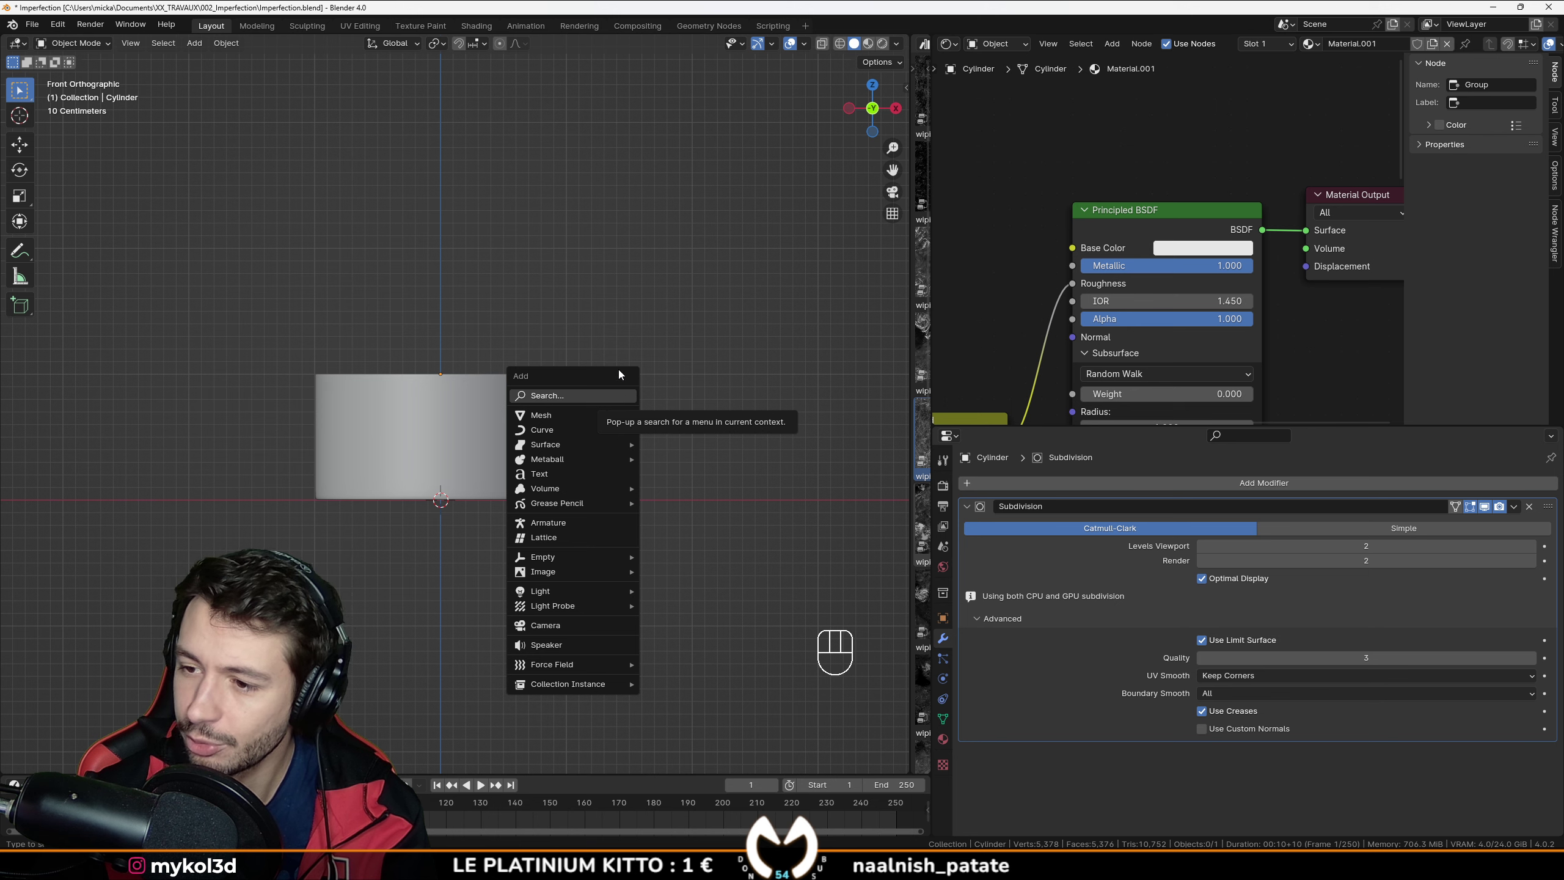
Step: Switch the viewport to Material Preview shading and compare the scratched metal cylinder with its Solid view
left_click(868, 43)
mouse_move(505, 431)
middle_mouse_down()
mouse_move(507, 531)
mouse_move(577, 482)
mouse_move(563, 436)
mouse_move(481, 411)
mouse_move(558, 469)
mouse_move(543, 458)
middle_mouse_up()
scroll(509, 531, "up", 2)
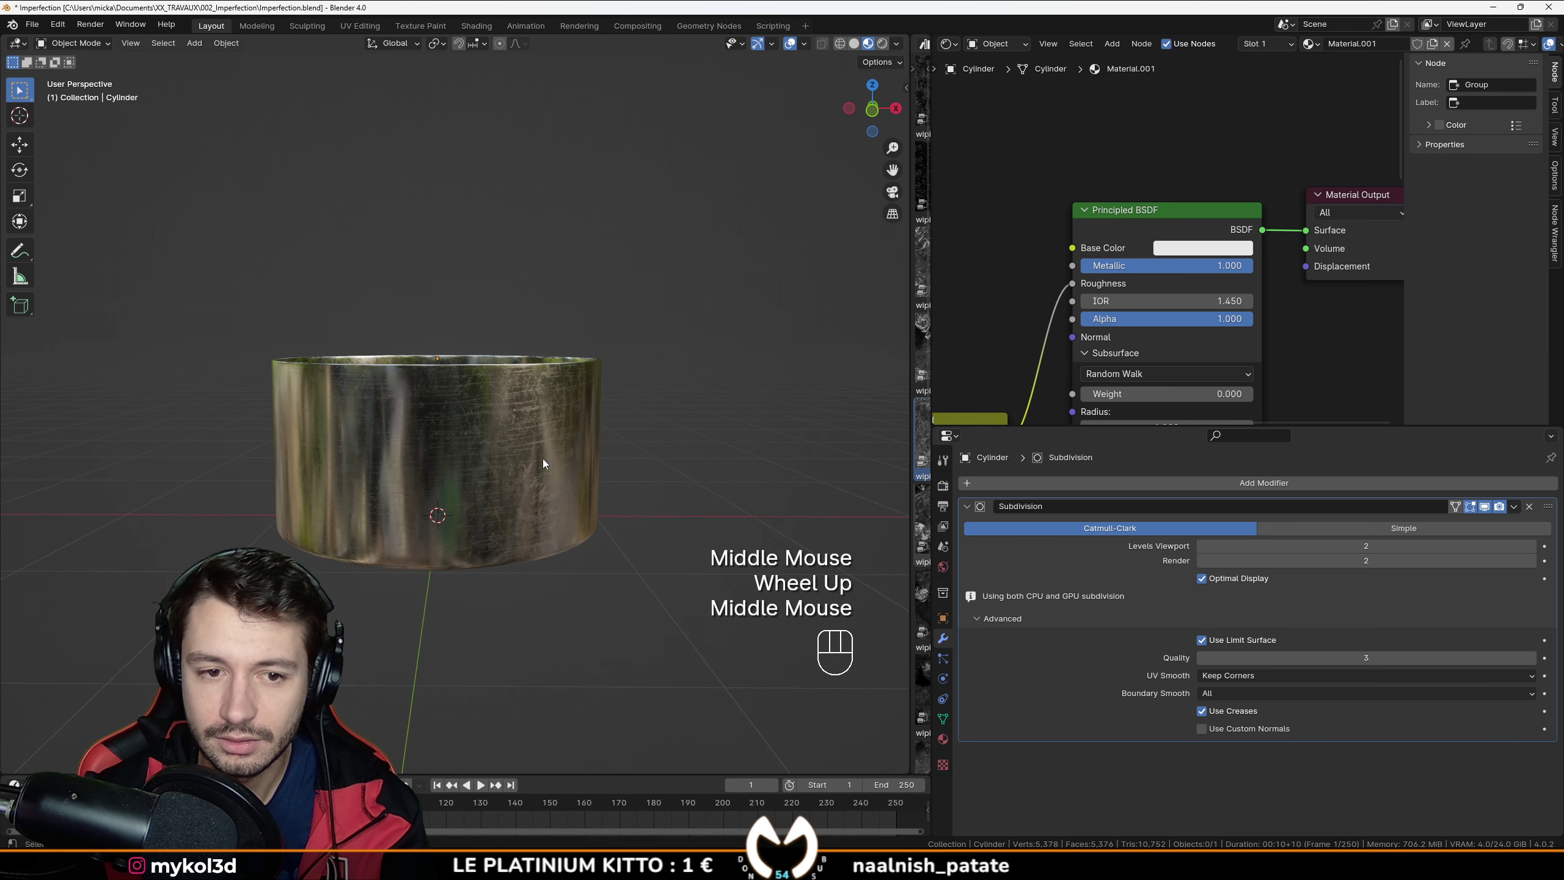
left_click(854, 44)
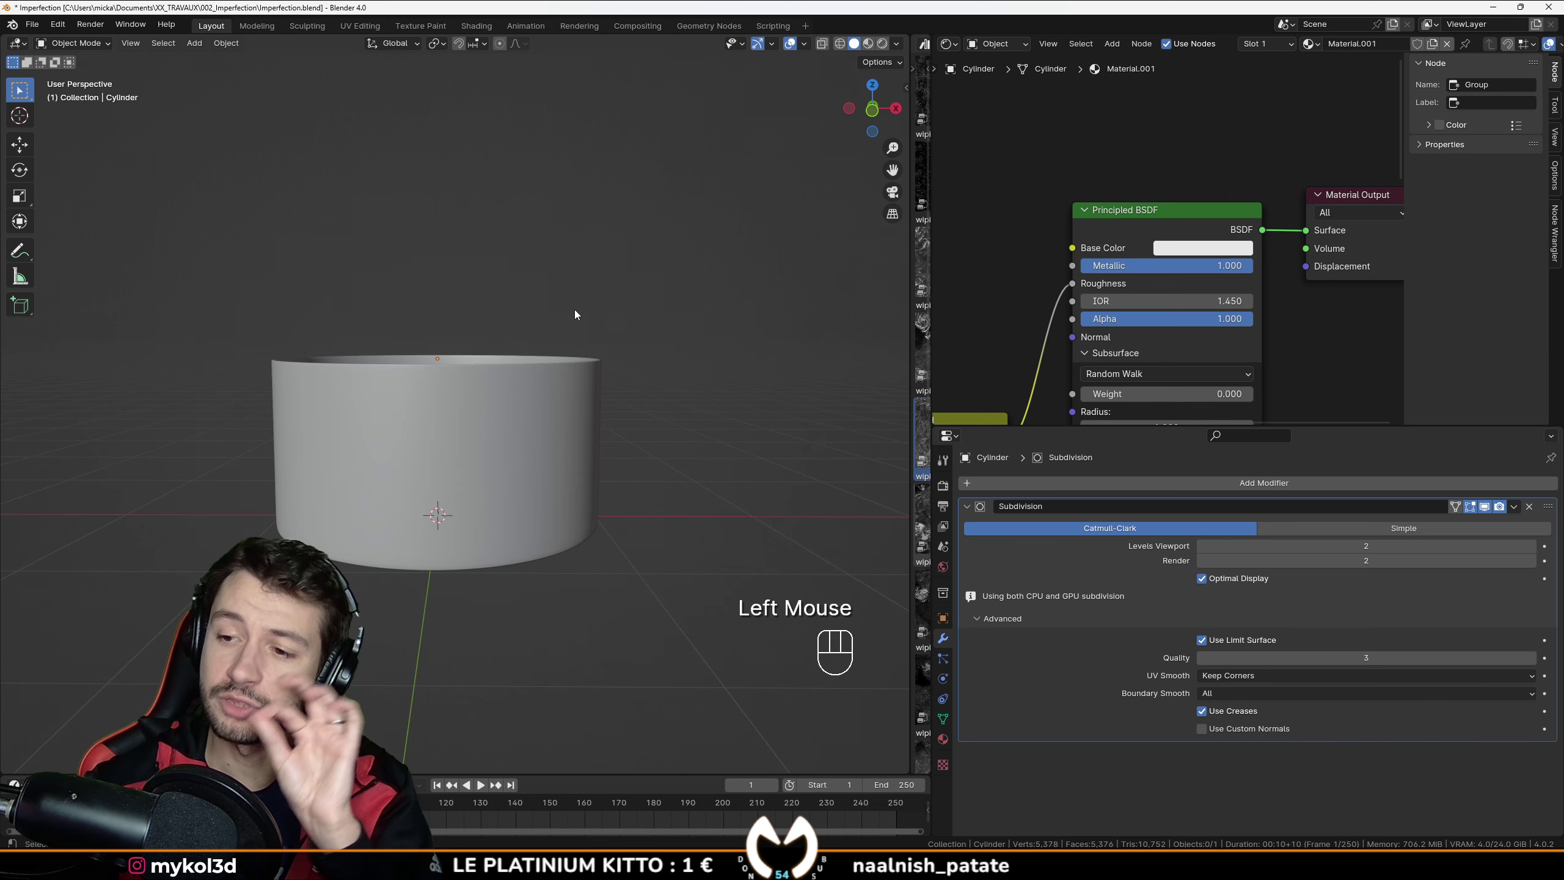
left_click(869, 44)
scroll(479, 487, "down", 1)
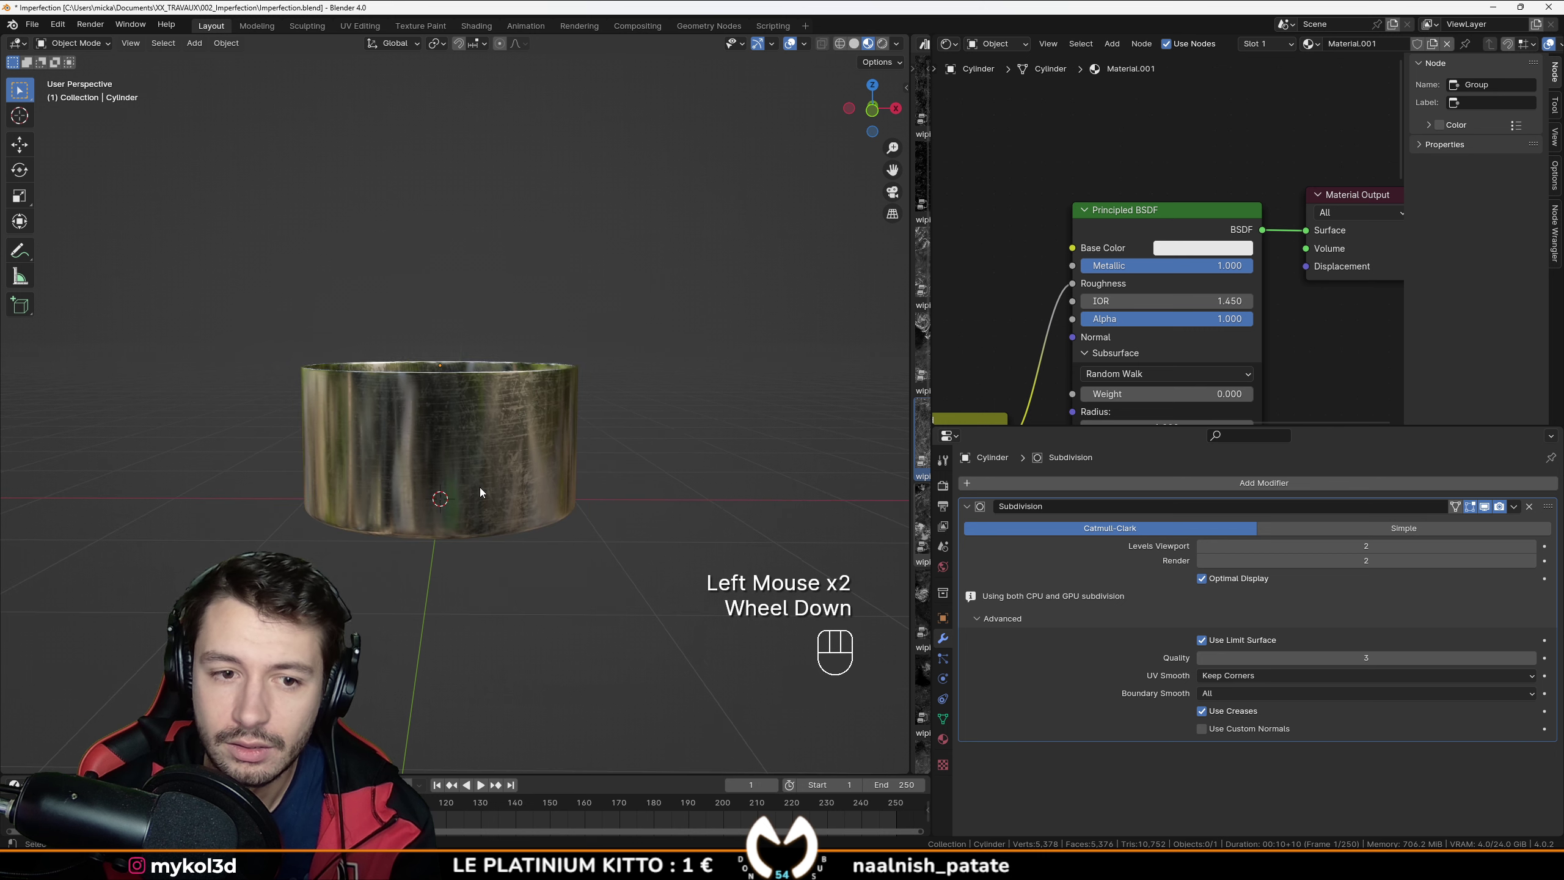
Step: Spread out the shader nodes, shifting the Principled BSDF and Material Output away from the Mix node and moving the Mix node up beside them
middle_click(1020, 384)
scroll(1162, 301, "down", 3)
mouse_move(1020, 384)
middle_mouse_down()
mouse_move(1163, 301)
mouse_move(1150, 221)
mouse_move(1068, 322)
middle_mouse_up()
scroll(1181, 227, "up", 3)
scroll(1033, 151, "down", 2)
middle_click_drag(1033, 152, 1125, 95)
left_click_drag(1126, 94, 1385, 329)
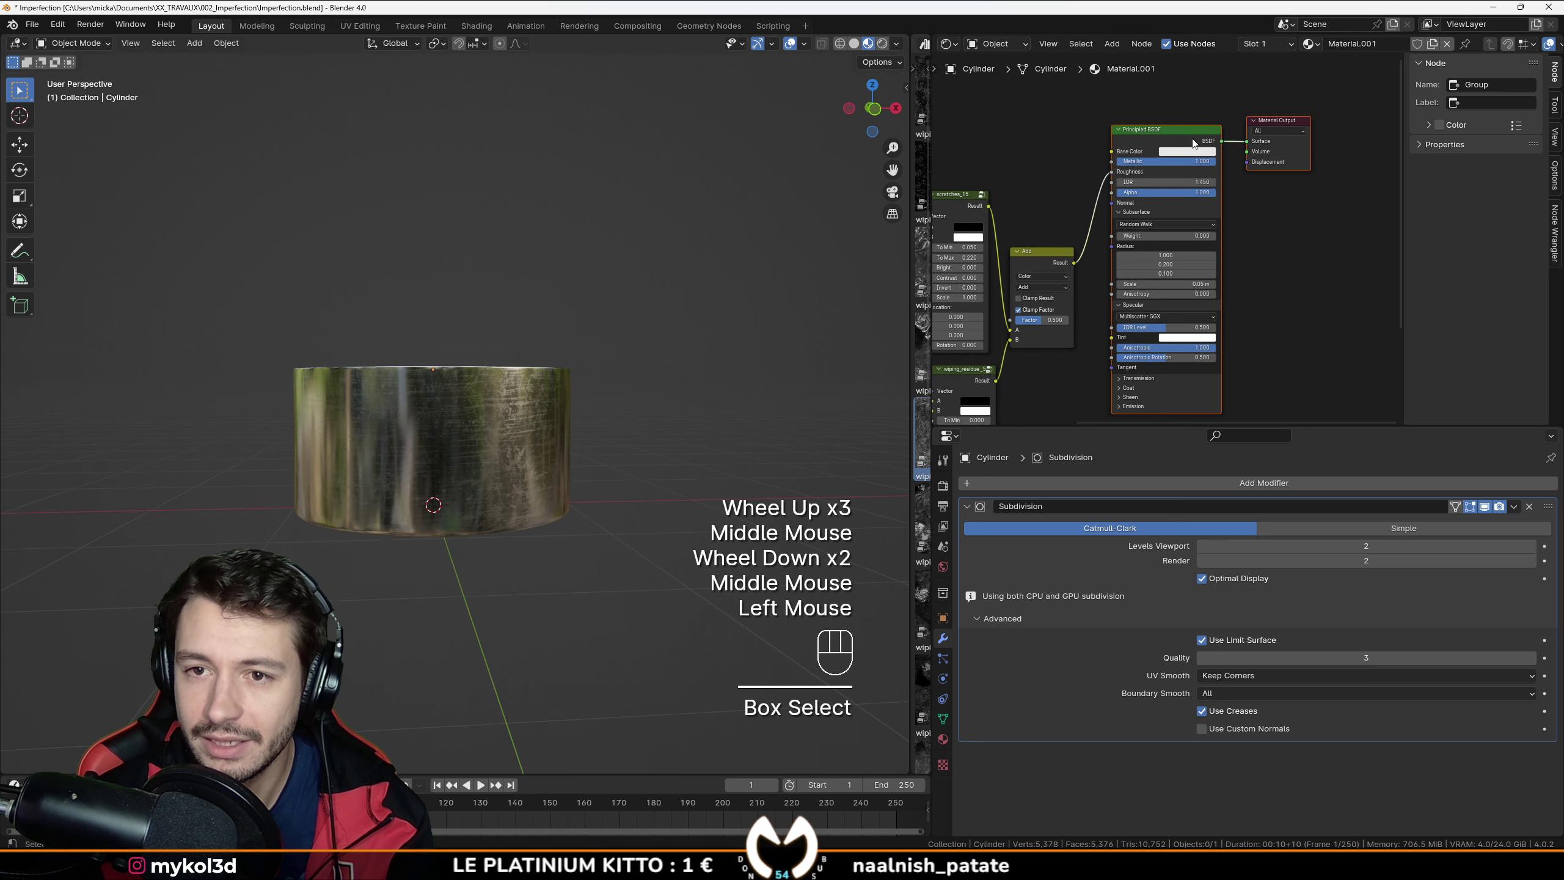
left_click_drag(1158, 129, 1266, 144)
left_click_drag(1040, 251, 1104, 194)
Step: Add a Bump node to the cylinder's material below the Mix node
key("shift+a")
type("bump")
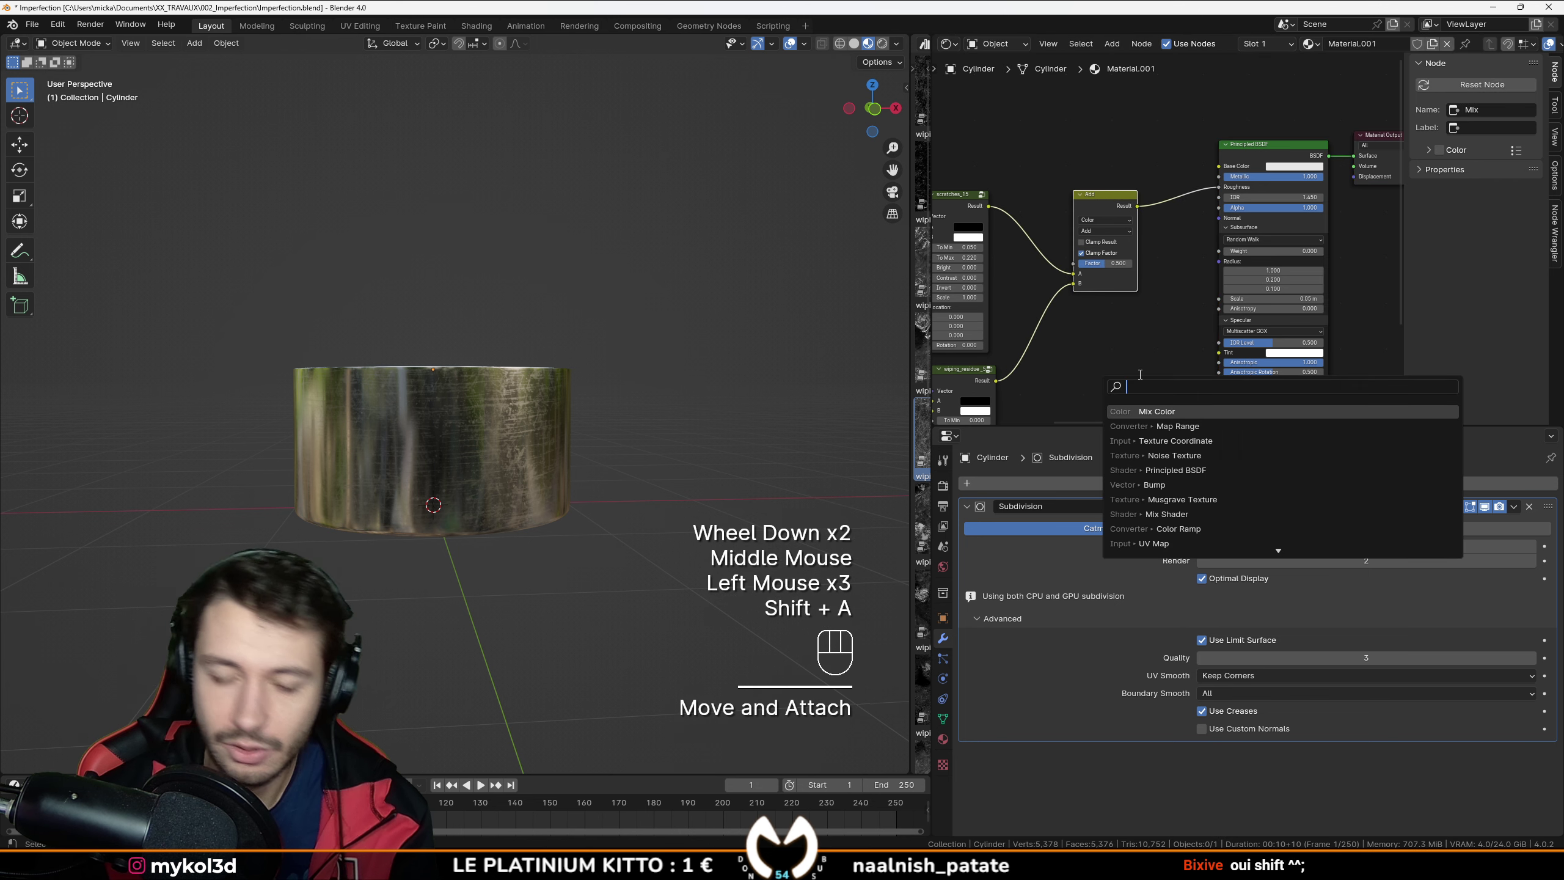
Step: Add a Bump node, feeding the scratches texture's Result into its Height and its Normal output into the Principled BSDF's Normal
key("Return")
left_click(1078, 369)
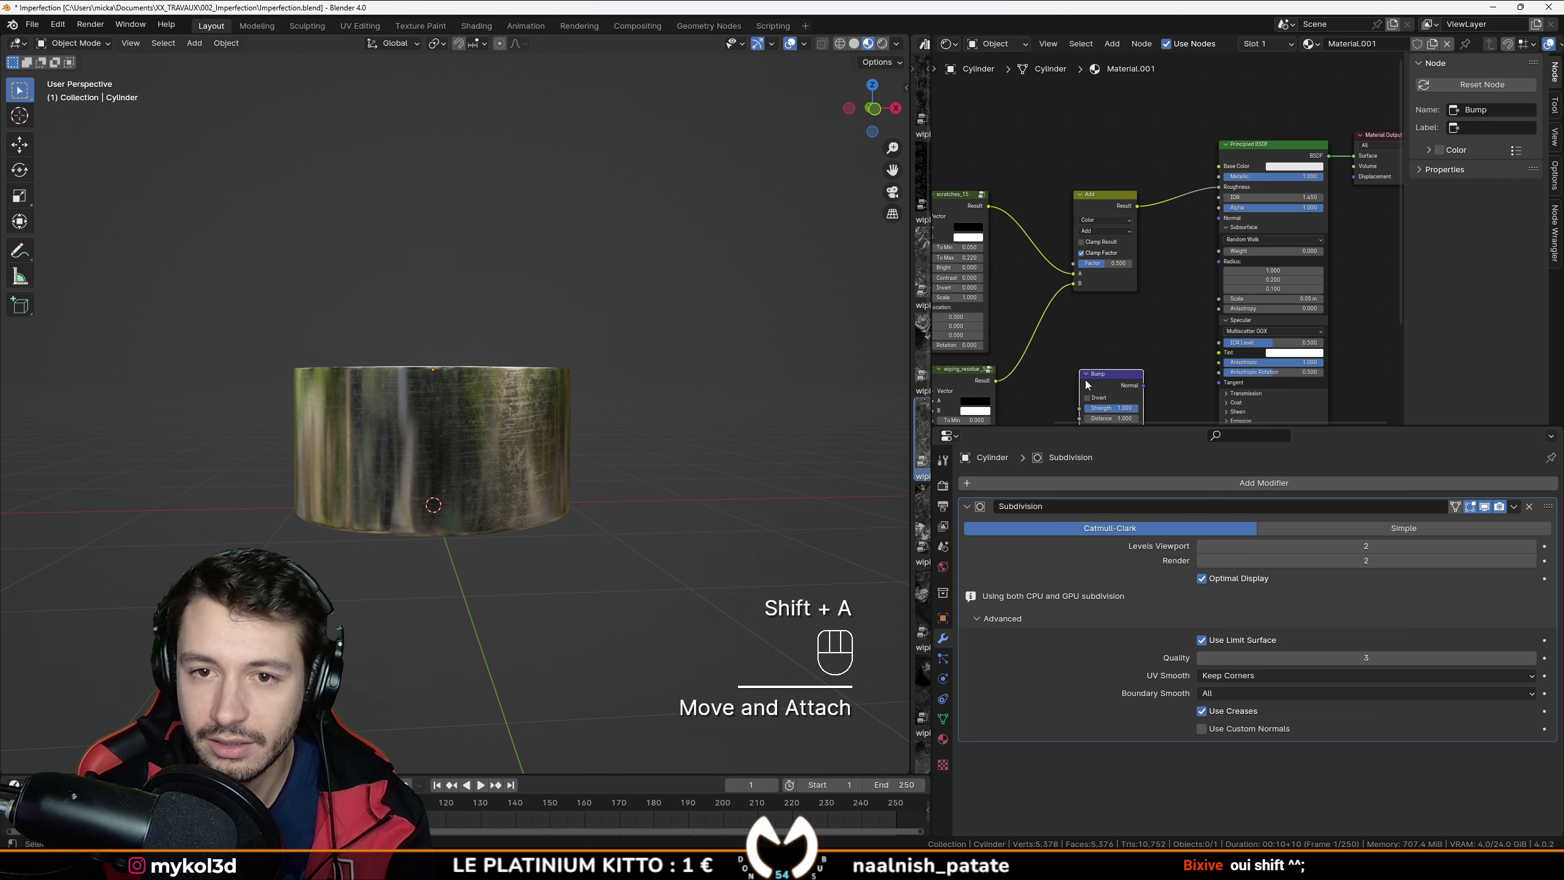
middle_click_drag(1013, 236, 1019, 152)
left_click_drag(995, 122, 1087, 344)
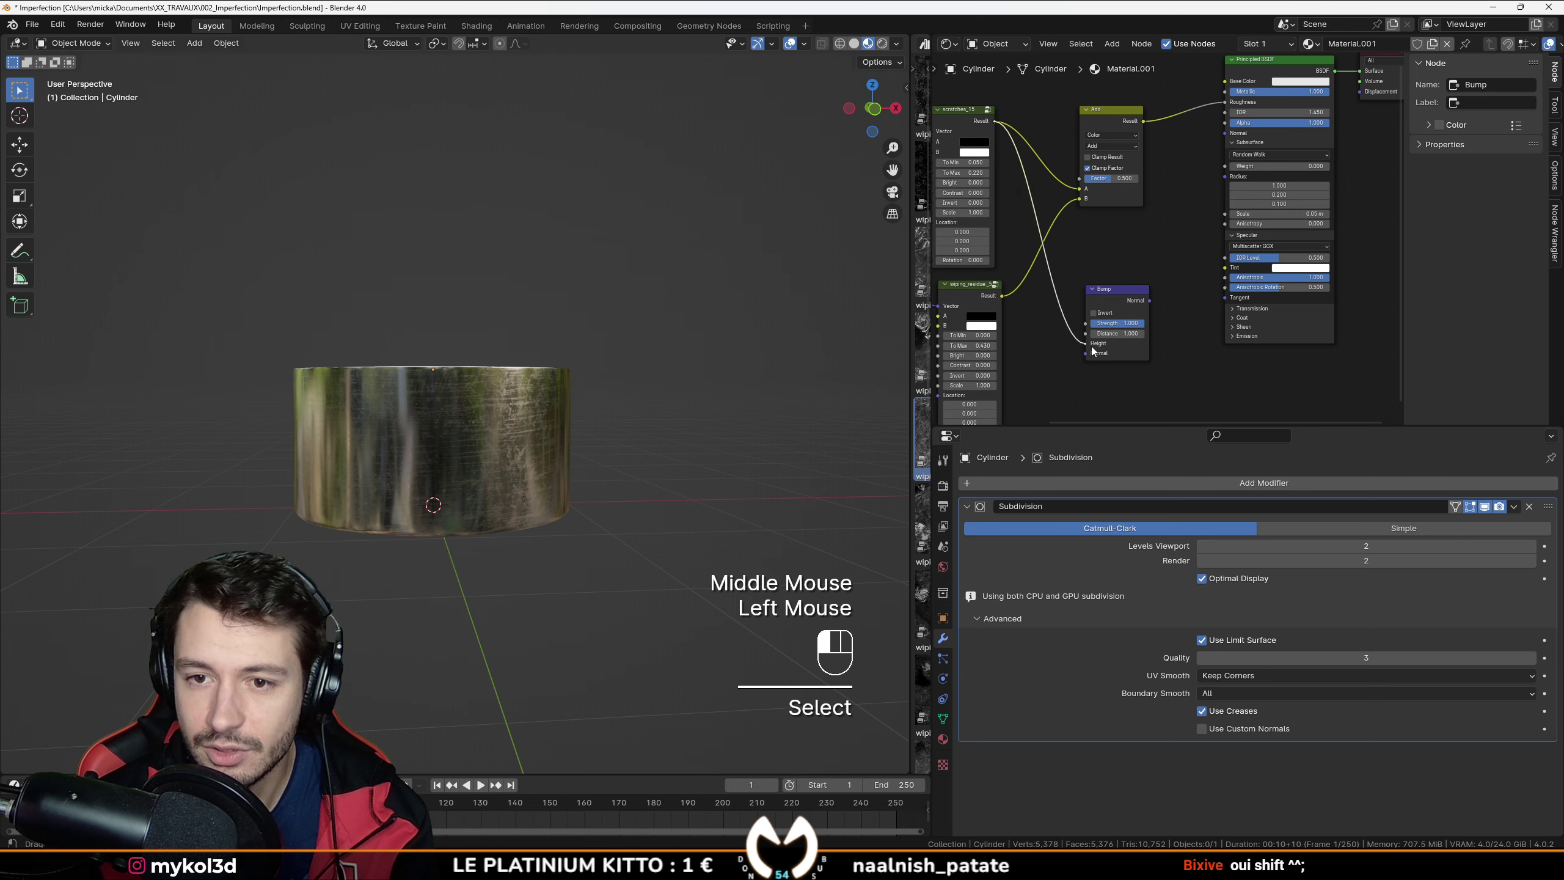
middle_click_drag(1086, 344, 1042, 371)
left_click_drag(1104, 326, 1185, 331)
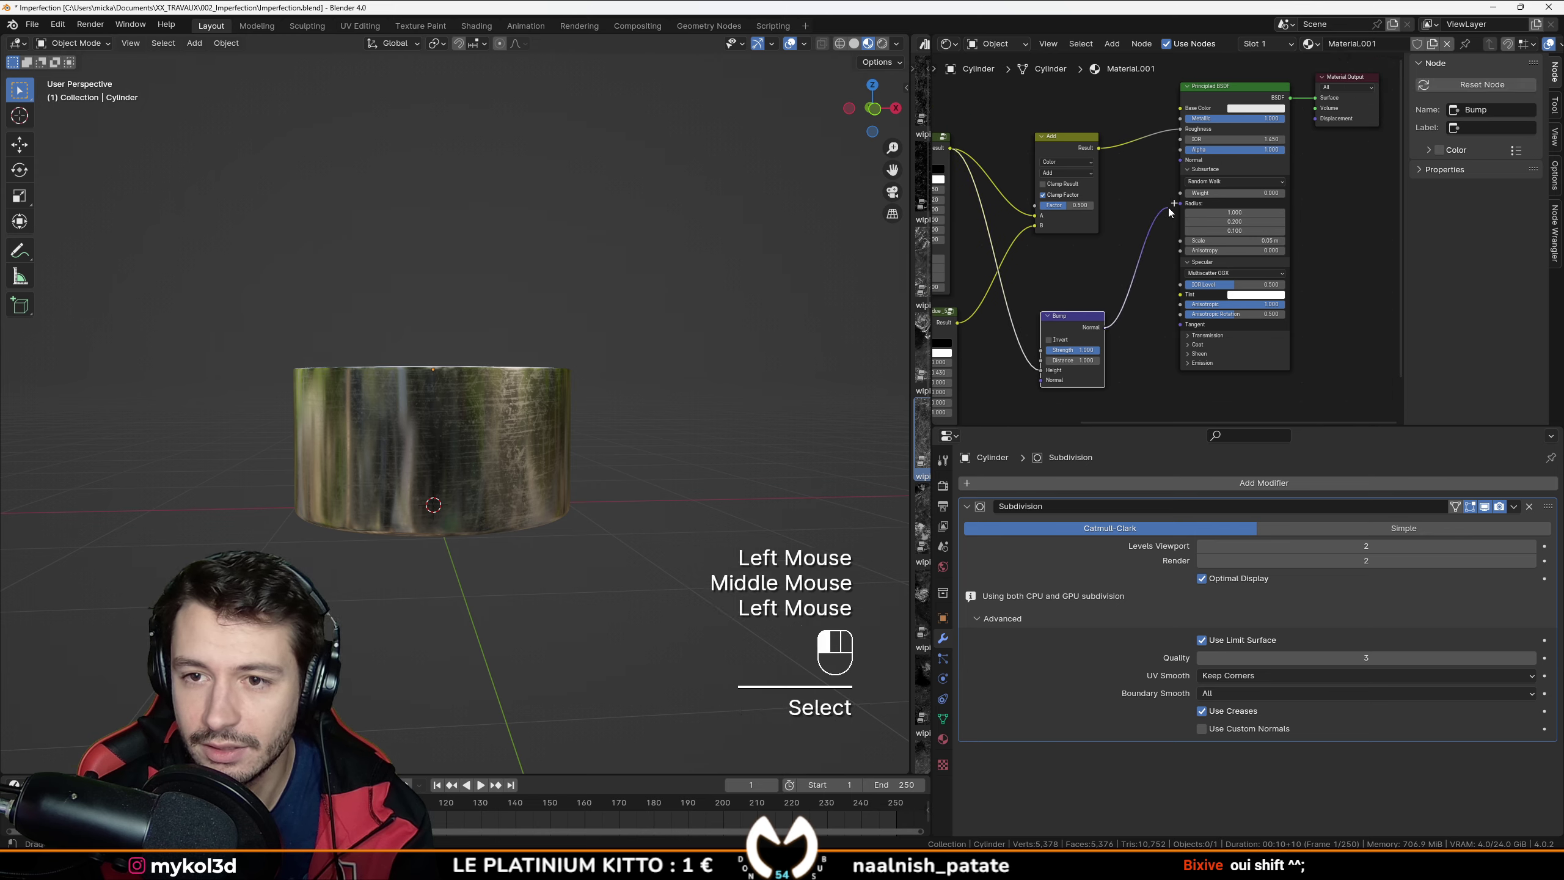
left_click_drag(1170, 212, 1178, 160)
Step: Lower the Bump node's Strength to 0.021, checking the scratches up close on the cylinder
scroll(401, 460, "up", 3)
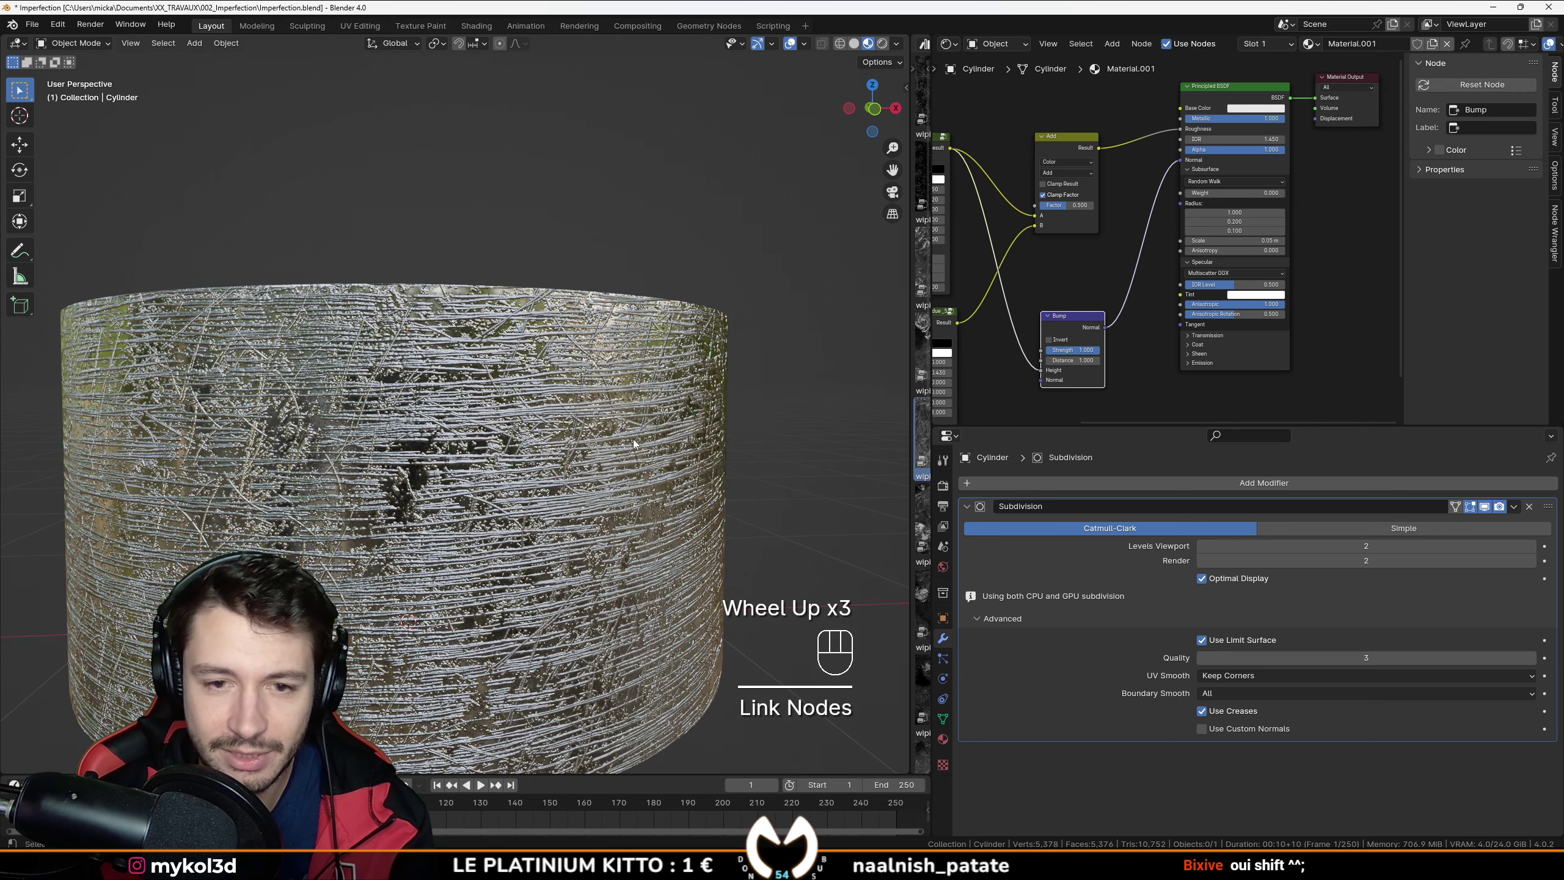
middle_click_drag(1078, 364, 1116, 329)
scroll(1117, 328, "up", 4)
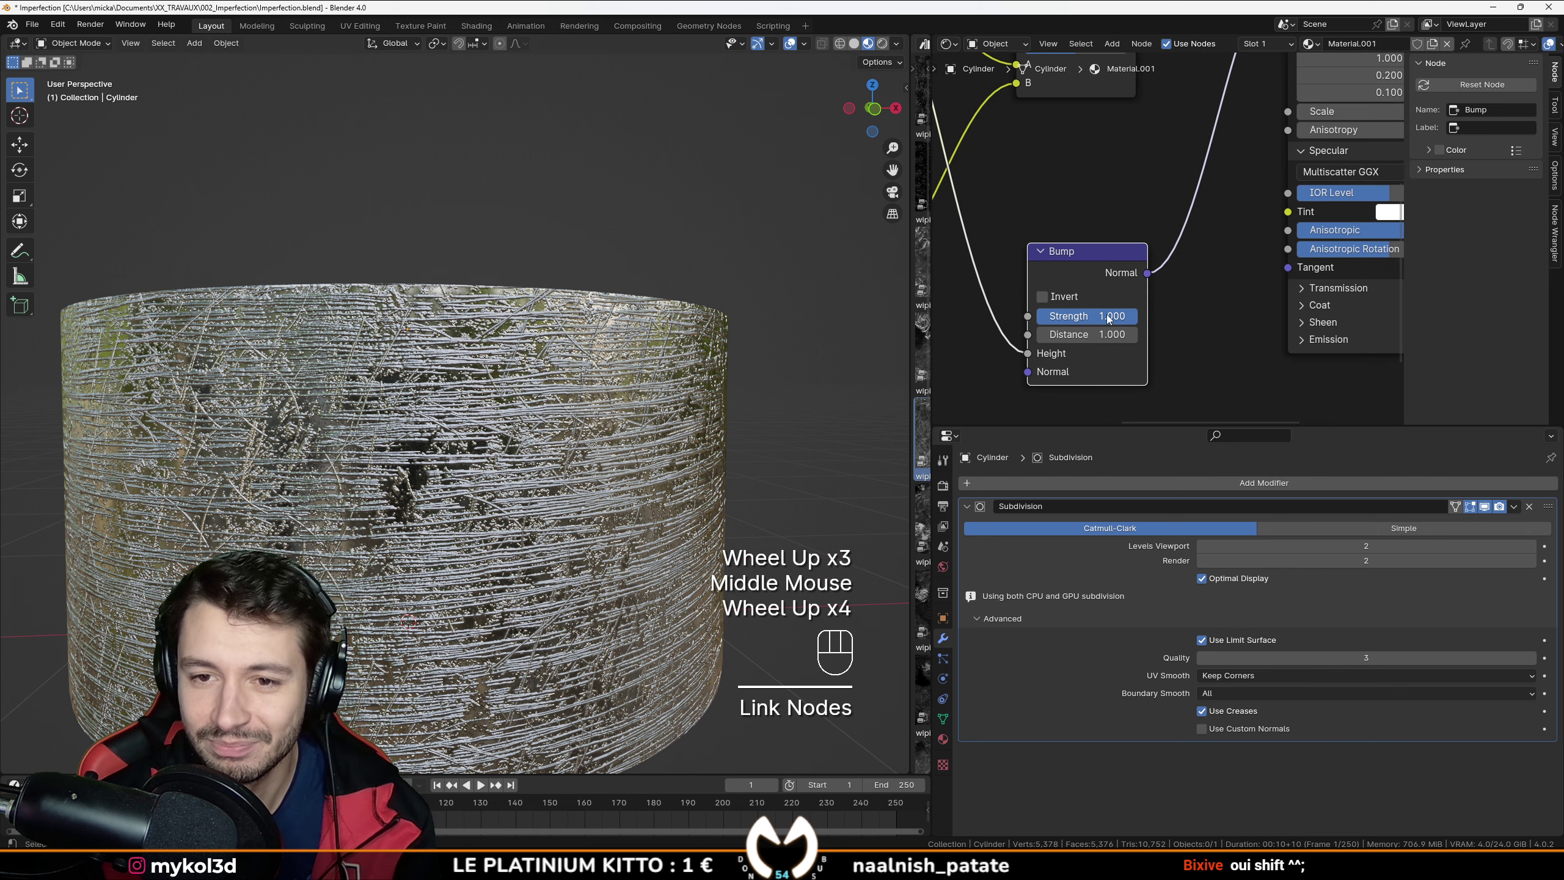
left_click_drag(1109, 315, 1044, 315)
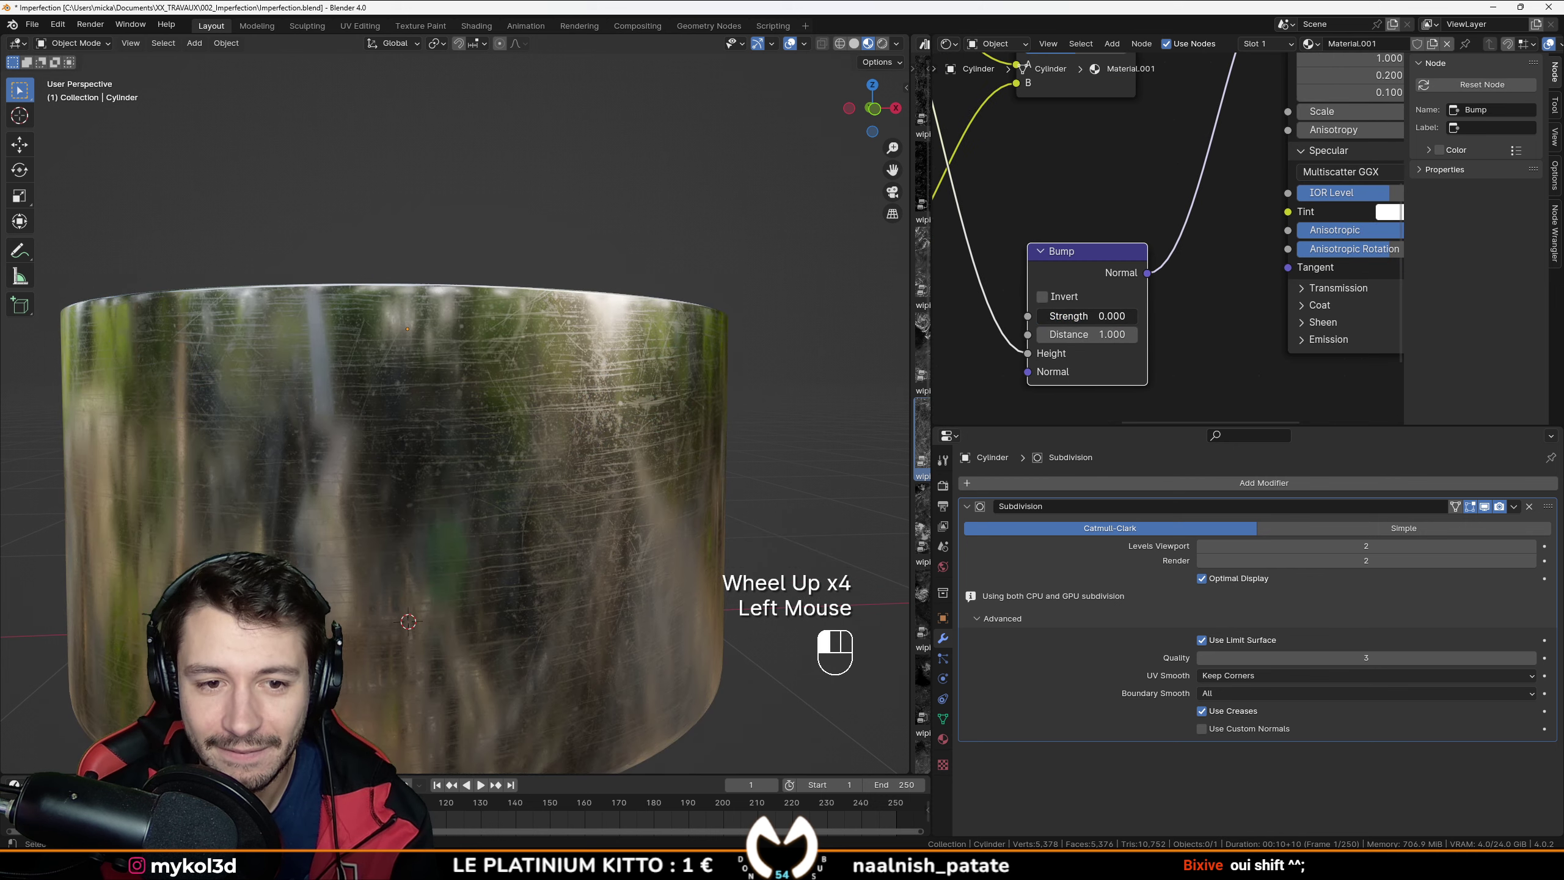
middle_click_drag(652, 455, 828, 418)
scroll(719, 462, "up", 1)
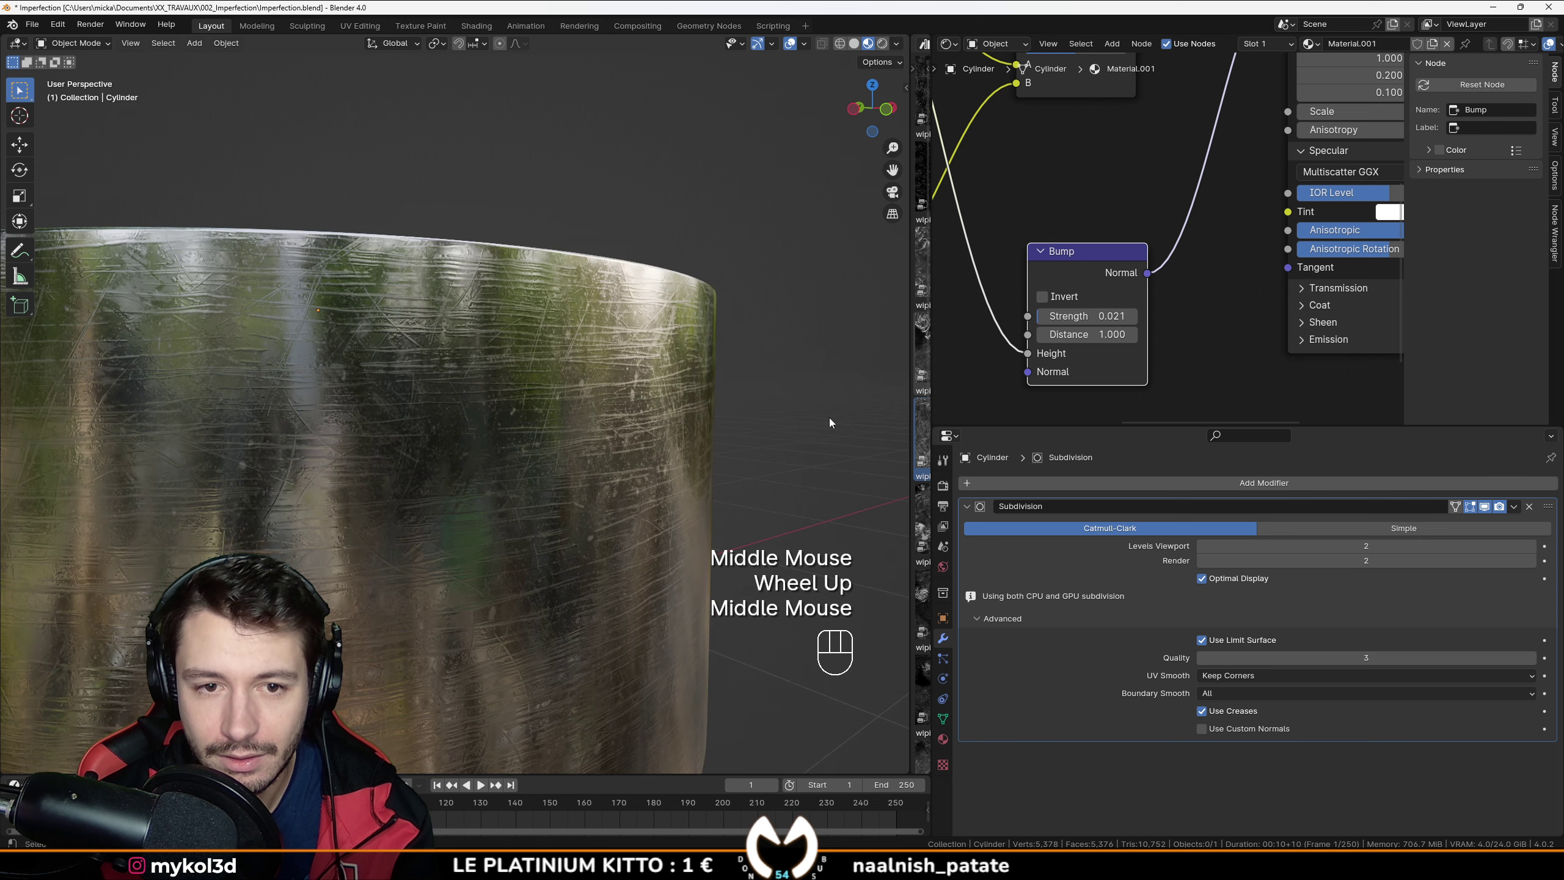
Step: Invert the Bump node's effect and lower its Strength to 0
left_click(1042, 296)
middle_click_drag(684, 421, 695, 404)
scroll(520, 350, "up", 1)
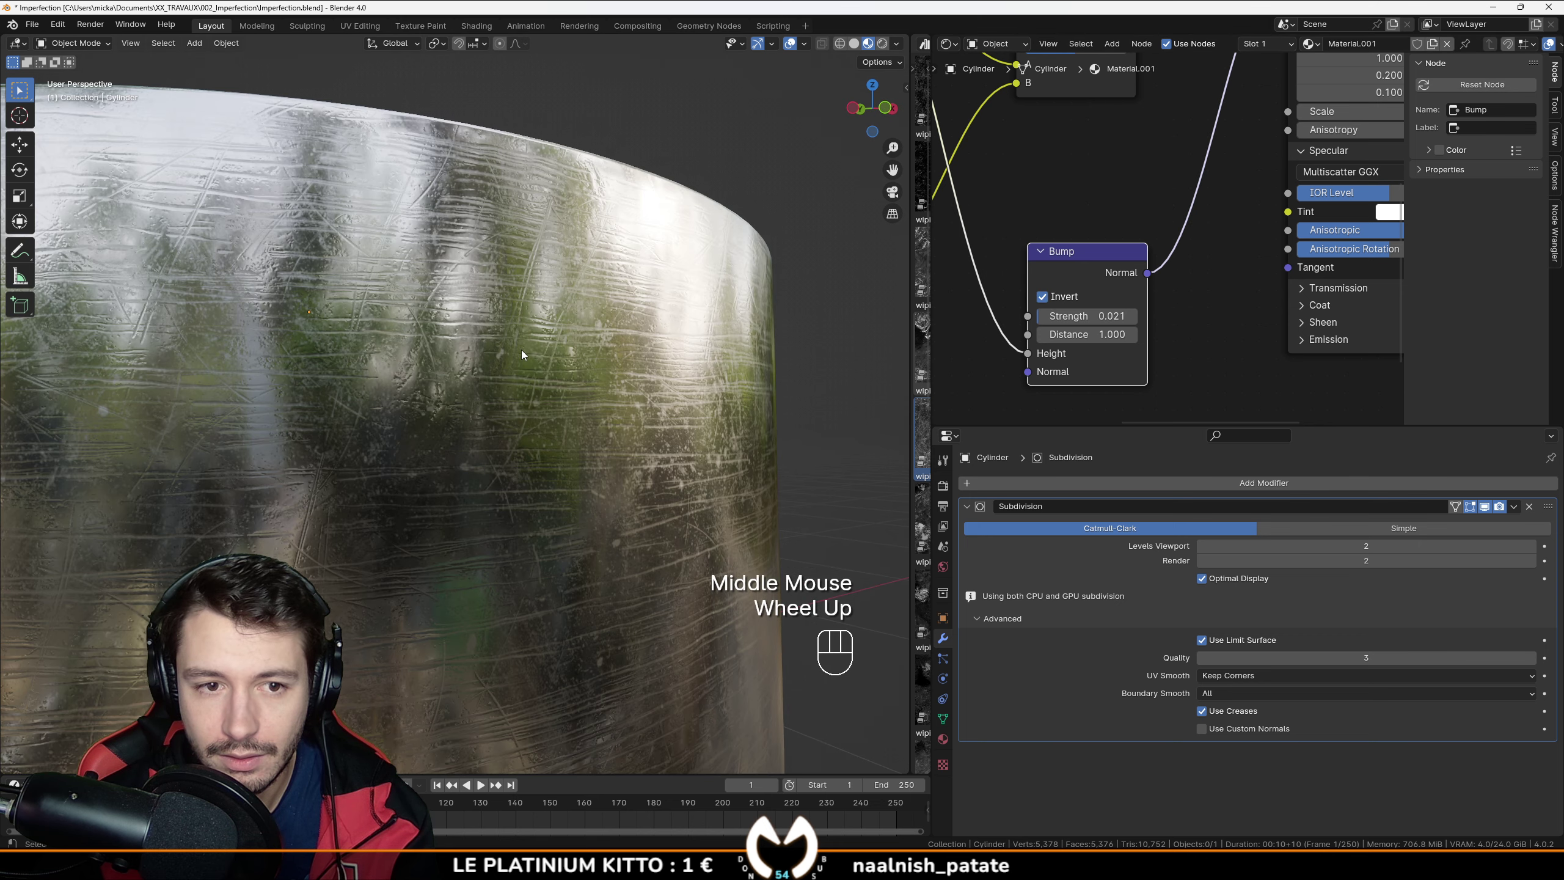
middle_click_drag(520, 351, 526, 350)
scroll(1092, 325, "up", 1)
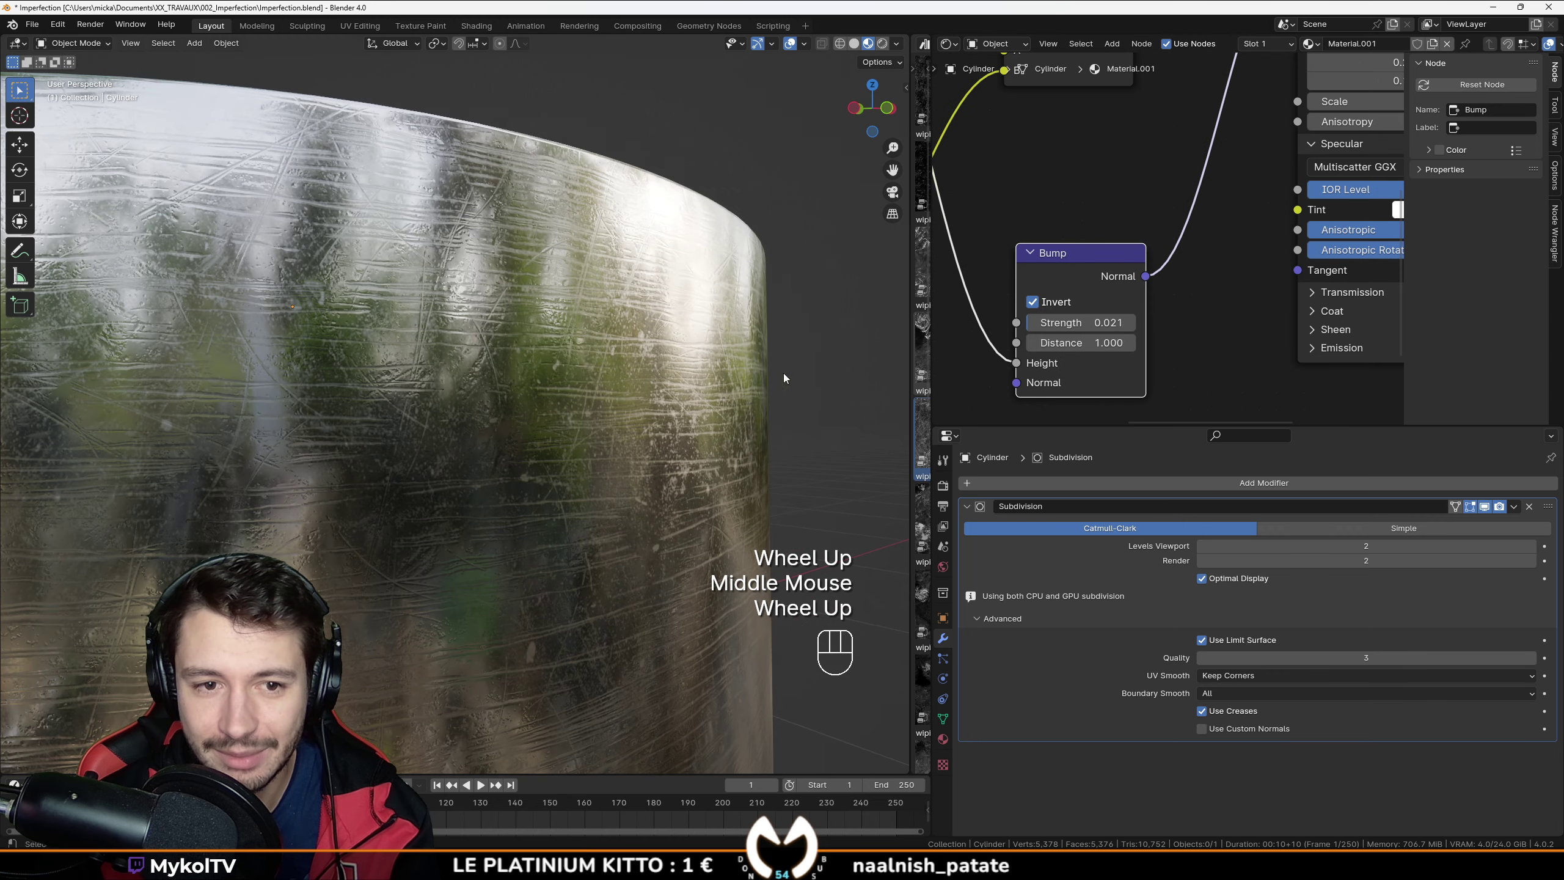
left_click_drag(1092, 325, 1065, 325)
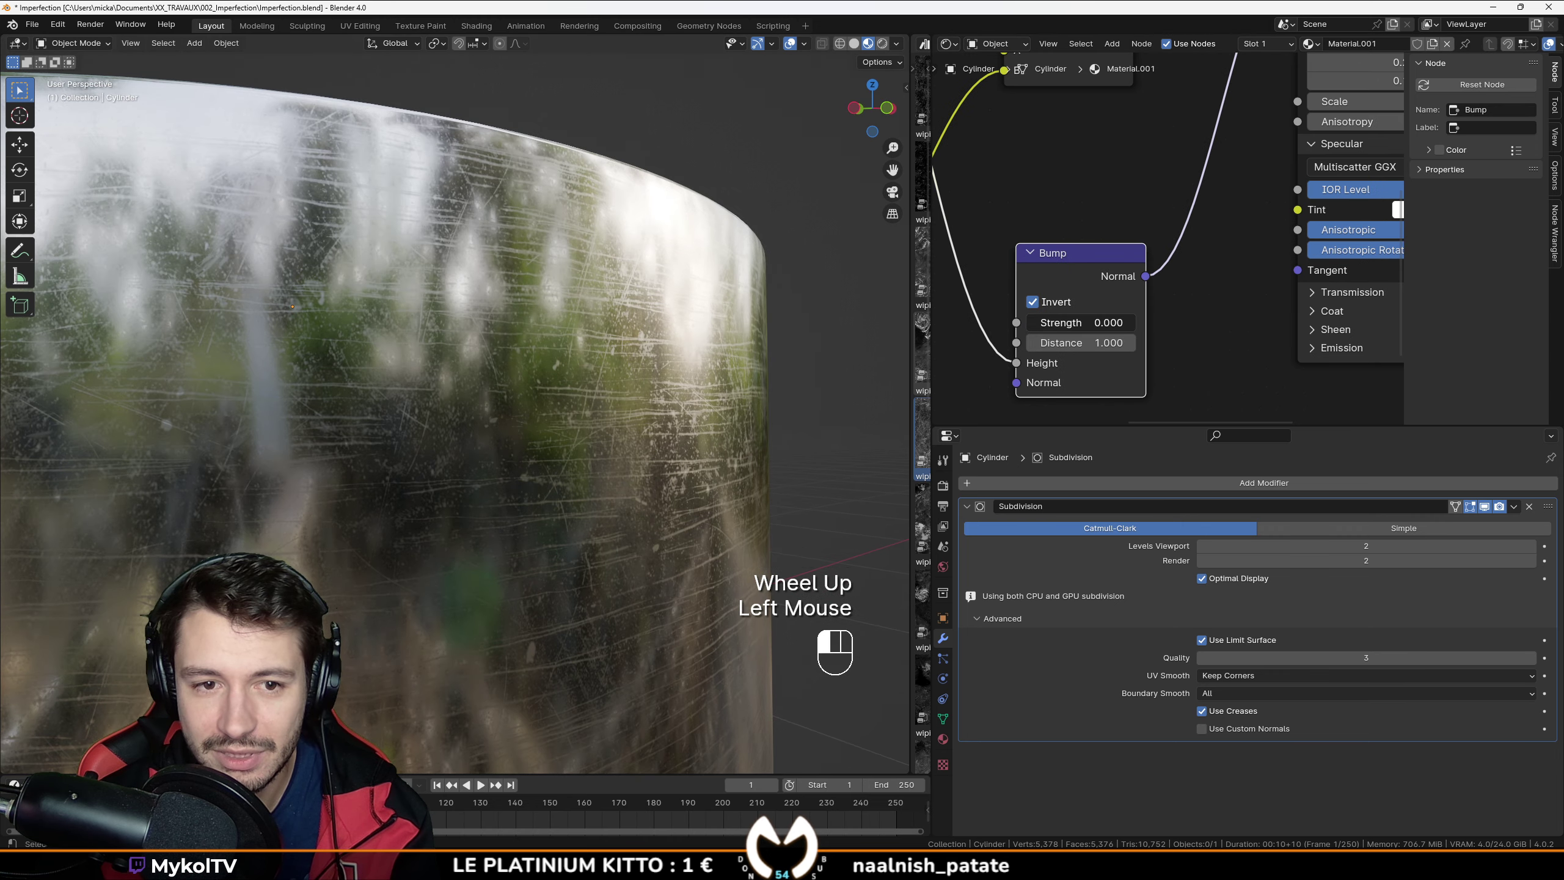
Step: Delete the Bump node from the cylinder's material
left_click(1055, 259)
scroll(1061, 298, "down", 1)
key("Delete")
scroll(572, 404, "down", 2)
middle_click_drag(542, 400, 630, 432)
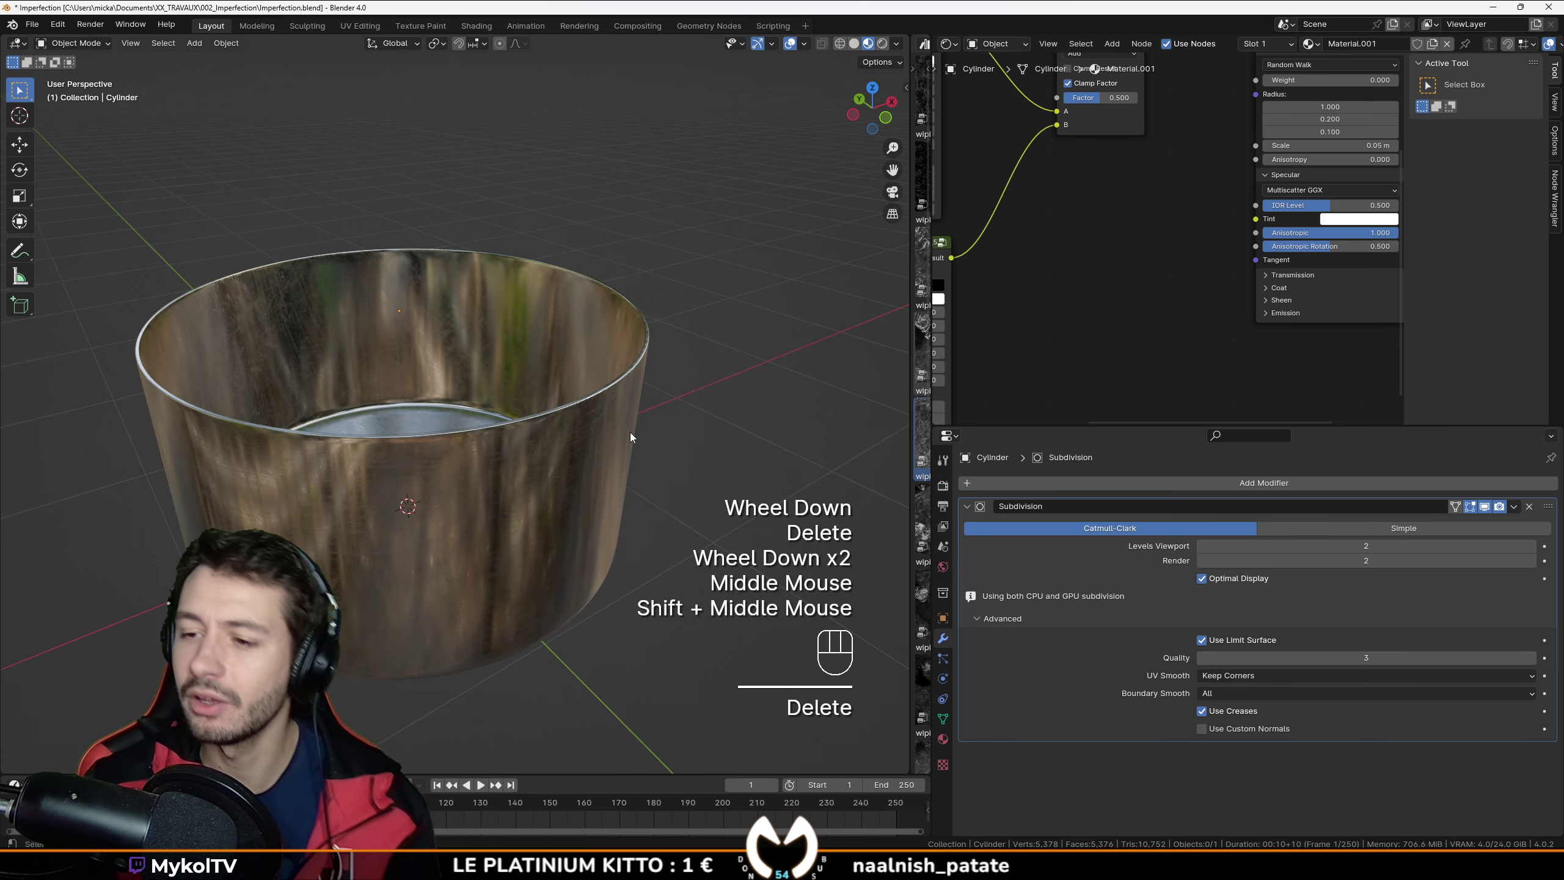
Step: Extrude the cylinder's top rim upward by about 0.03 m along Z, working in the front wireframe view
key("KP_1")
scroll(582, 357, "up", 2)
scroll(564, 367, "down", 2)
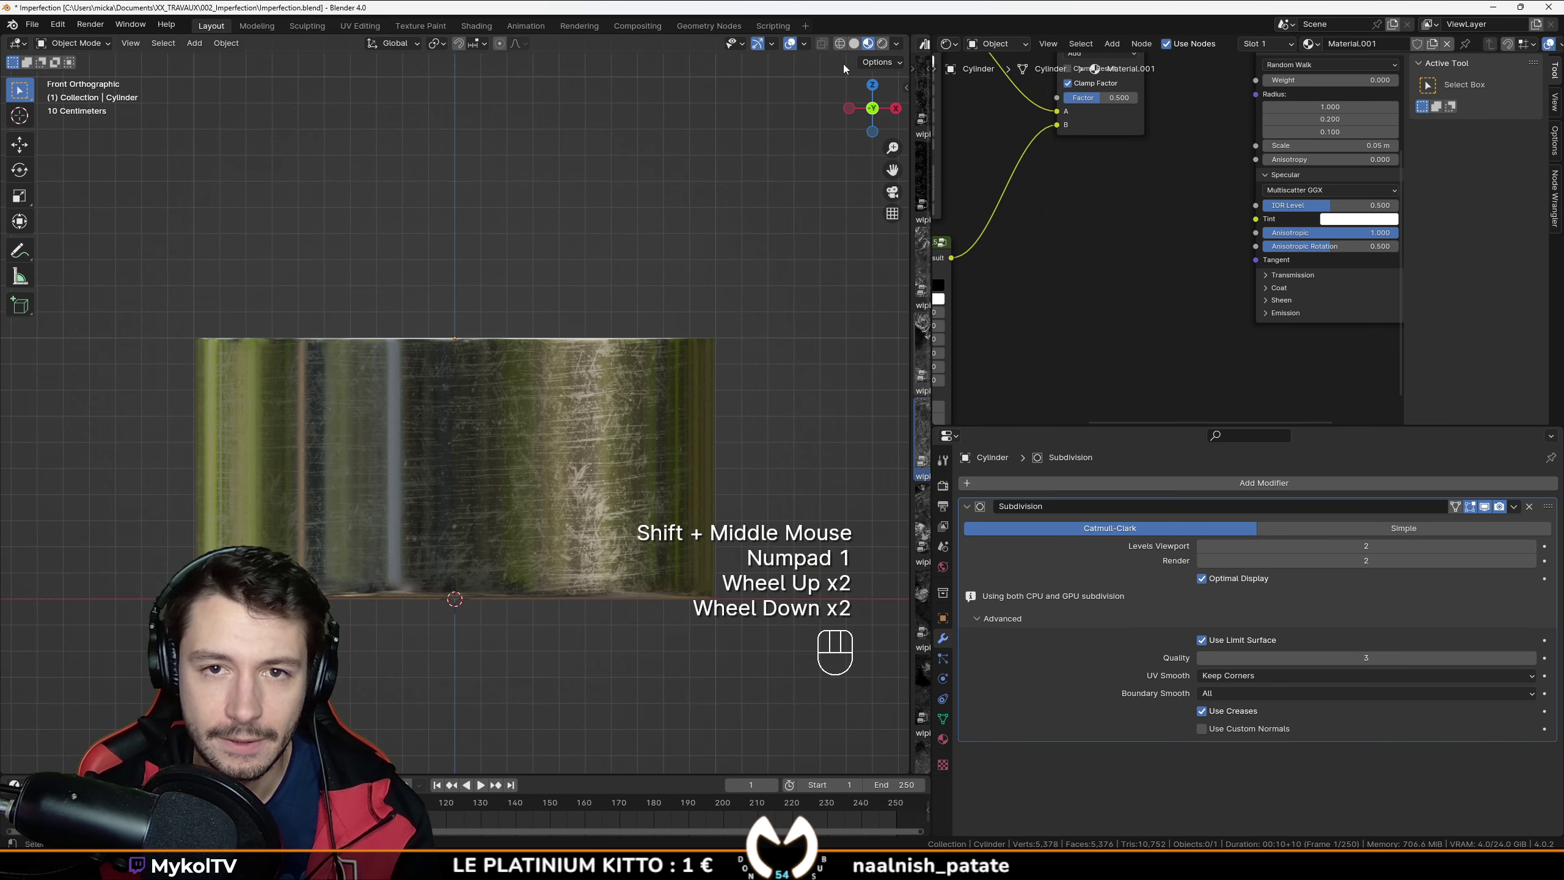
left_click(840, 44)
key("Tab")
left_click_drag(757, 308, 169, 352)
scroll(278, 333, "up", 1)
middle_click_drag(265, 301, 326, 324, "shift")
scroll(314, 320, "down", 1)
key("e")
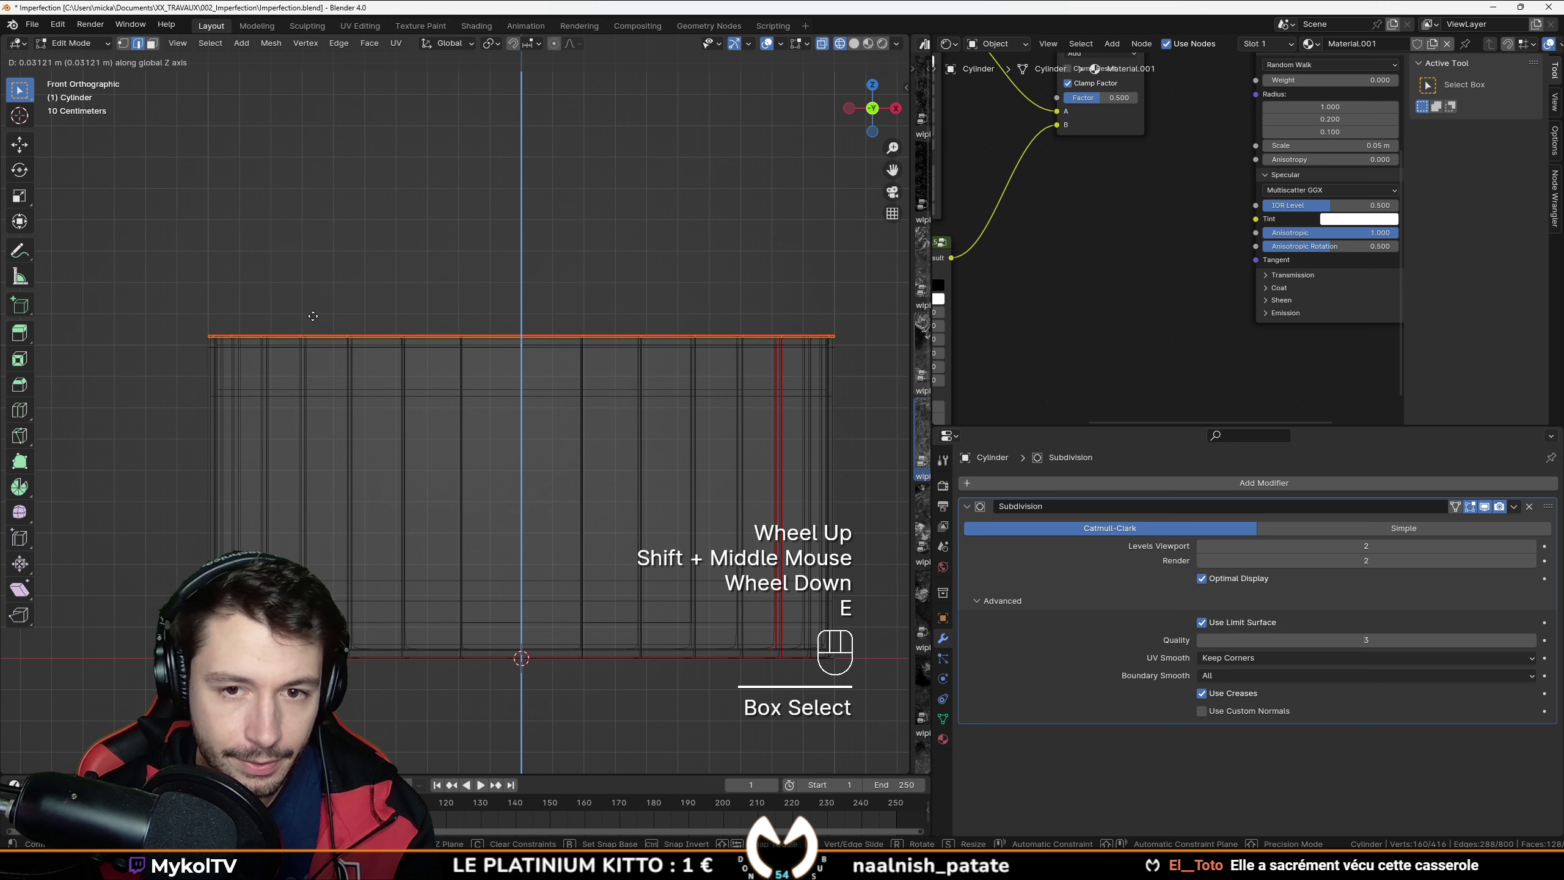
left_click(316, 316)
Step: Scale the extruded rim outward to about 1.03, then leave Edit Mode and check the flared edge in Material Preview
key("s")
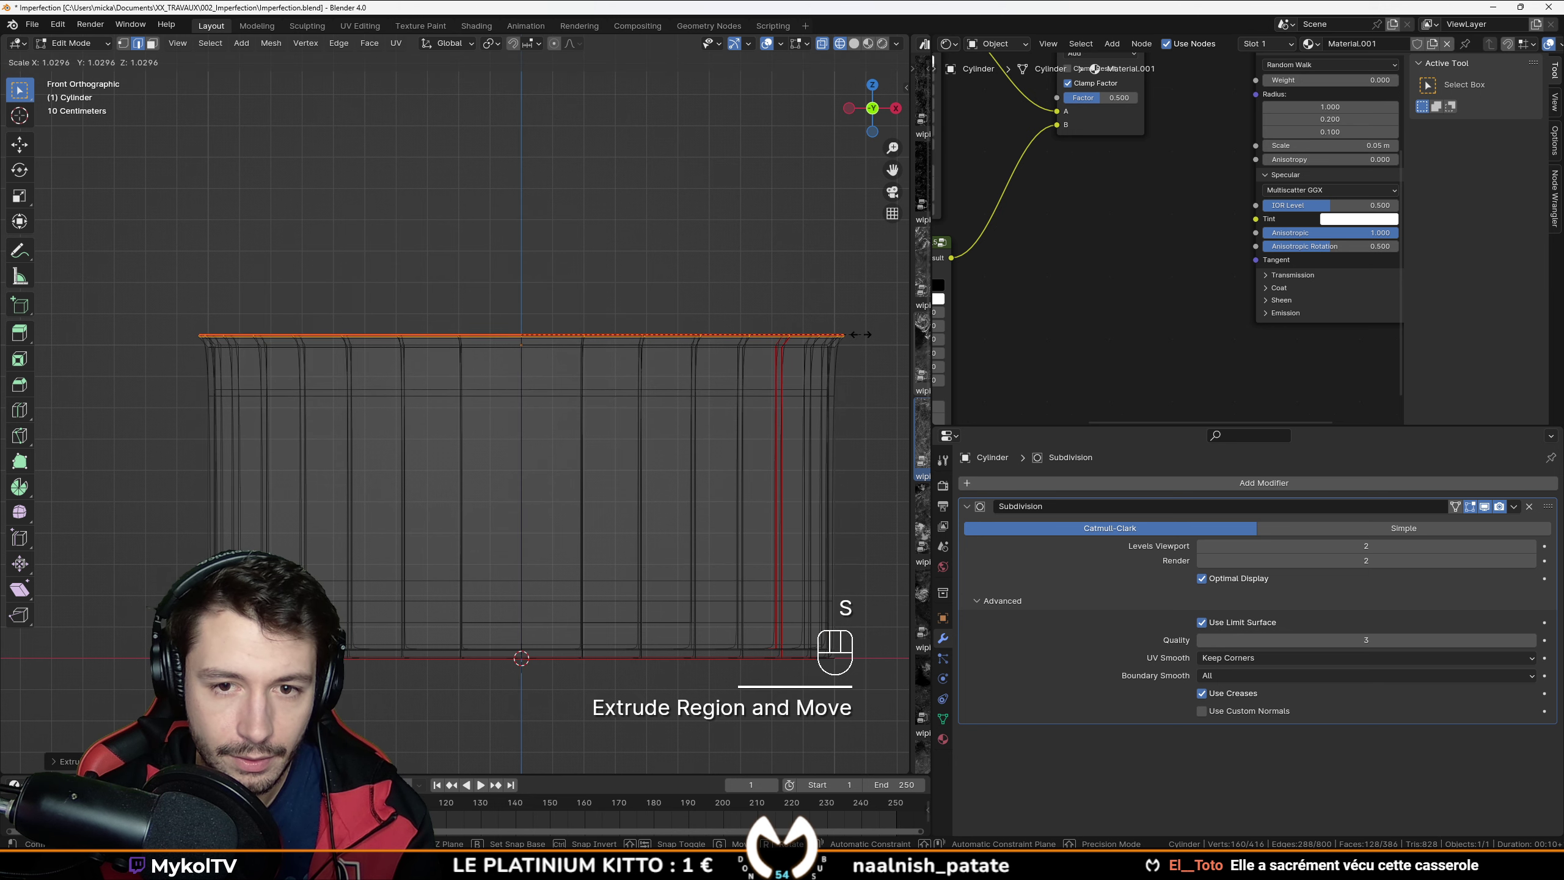
left_click(853, 358)
key("Tab")
key("z")
middle_click_drag(854, 376, 839, 447)
key("z")
middle_click_drag(726, 523, 696, 430)
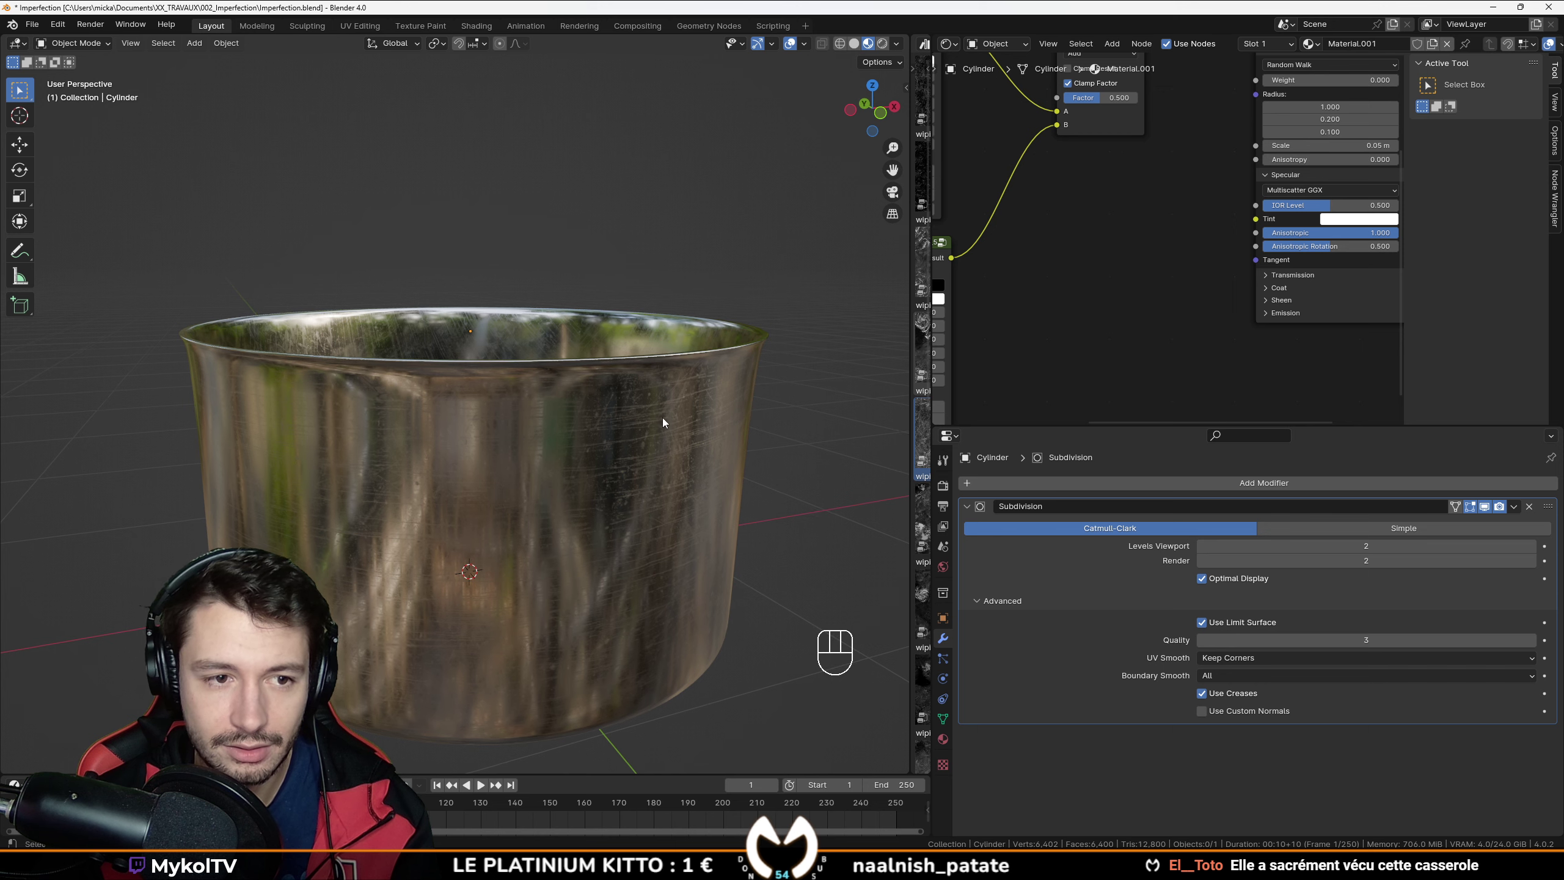
middle_click_drag(637, 360, 497, 362)
scroll(612, 406, "down", 1)
key("KP_1")
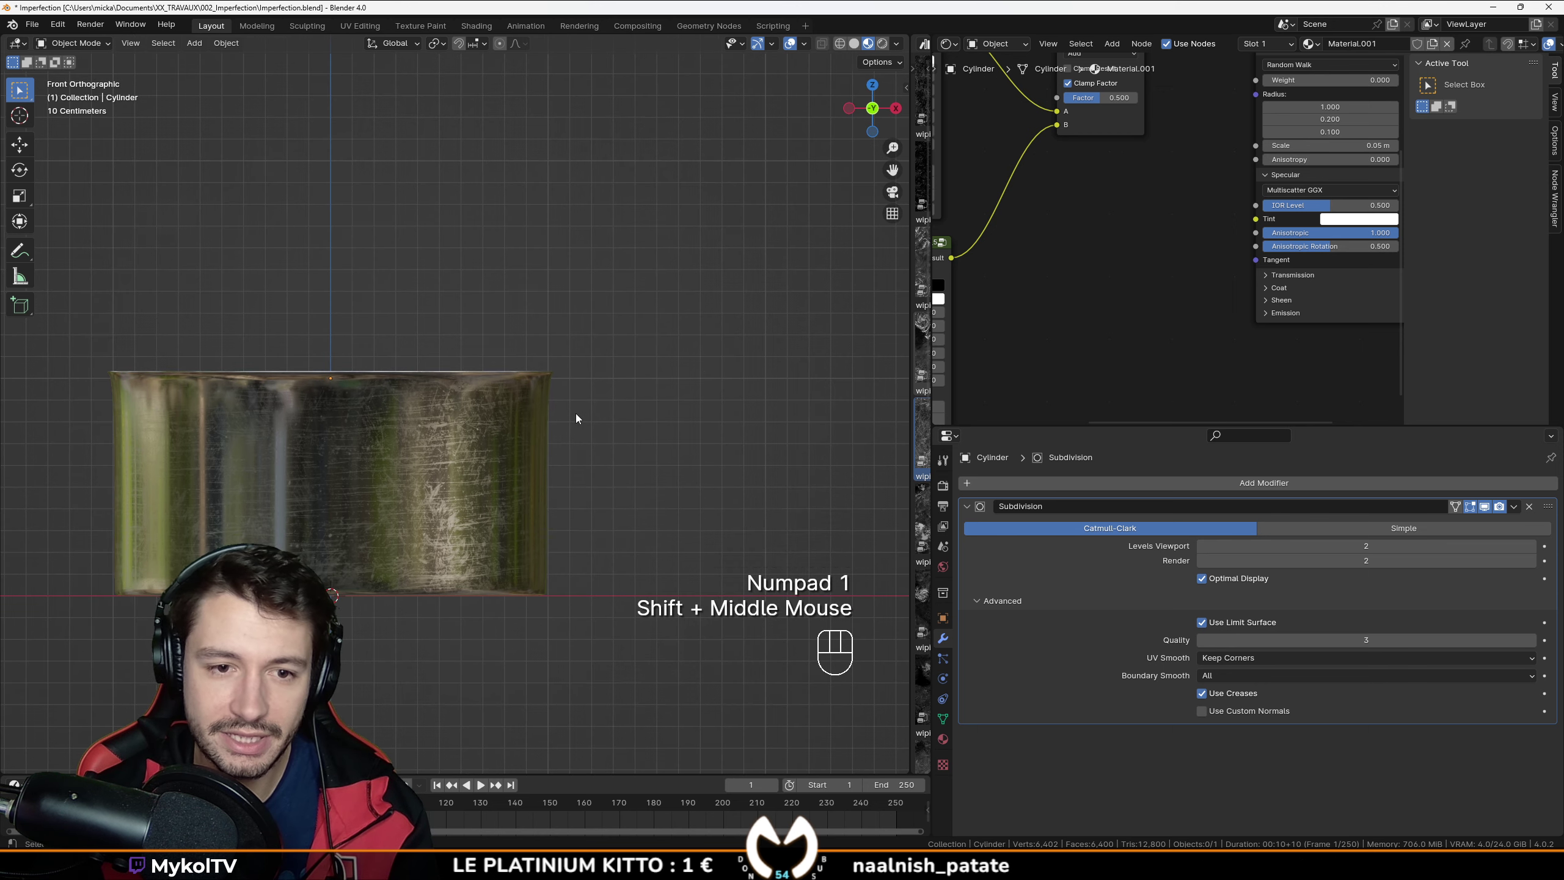
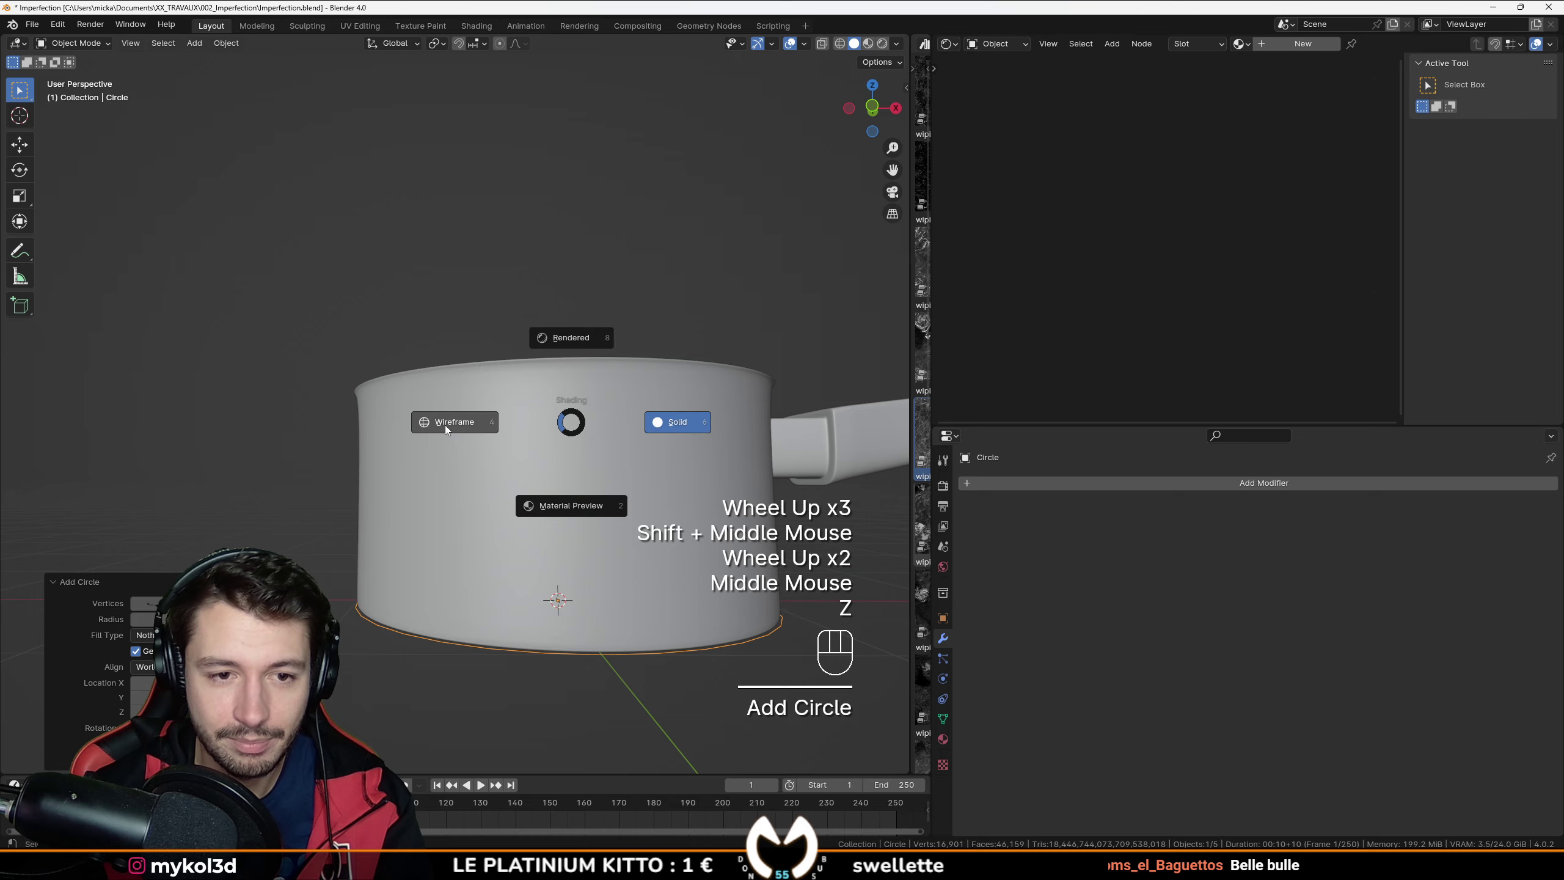
Step: Try to switch the viewport to wireframe shading
left_click(449, 426)
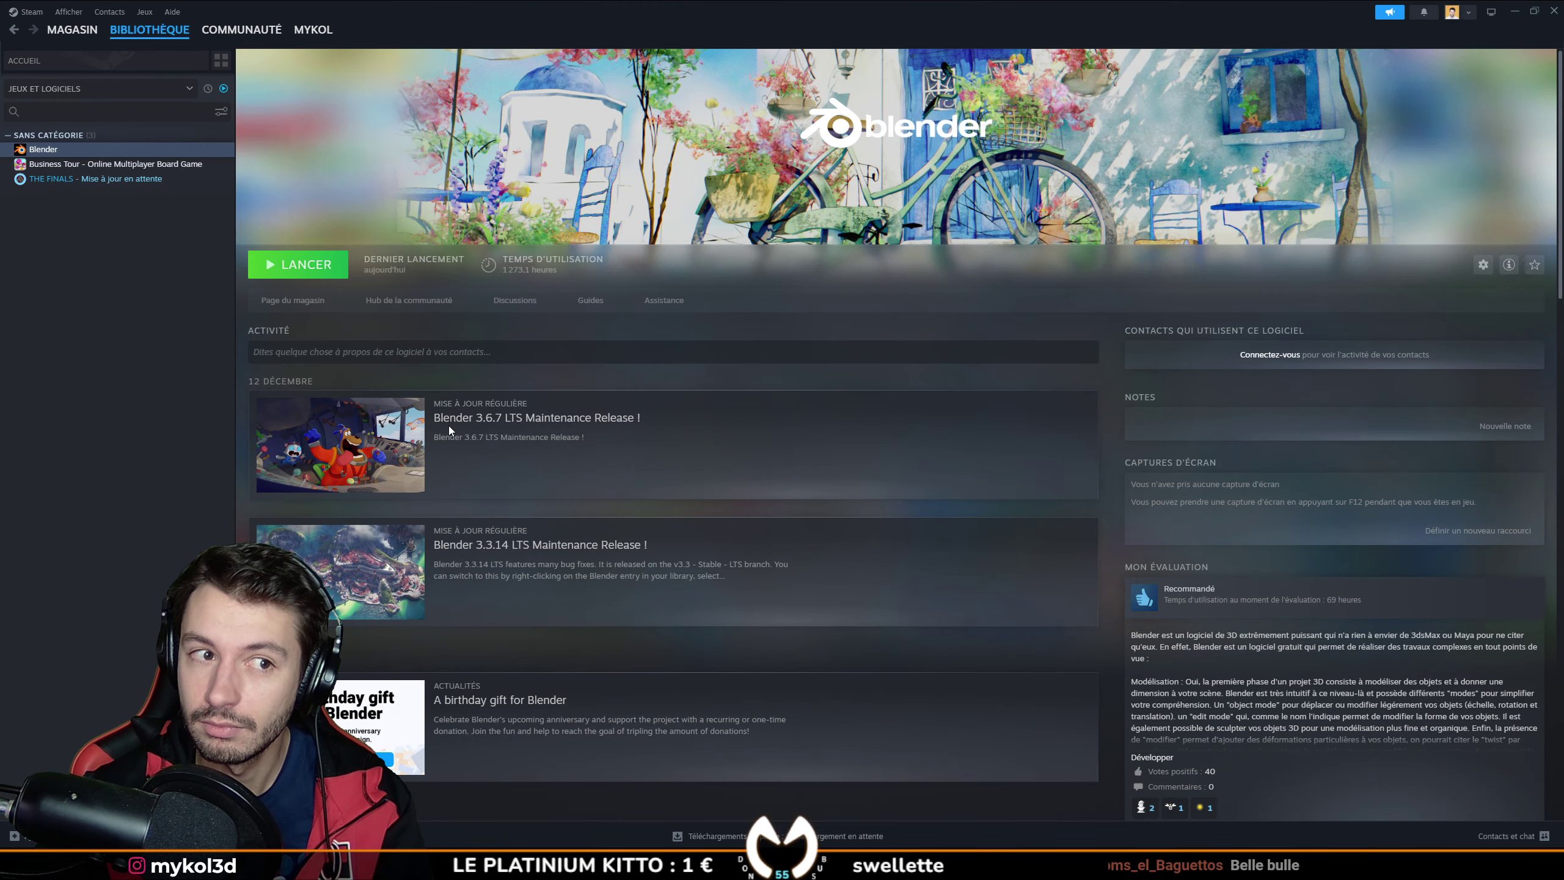
Step: Relaunch Blender from the Steam library and dismiss the splash screen
left_click(303, 267)
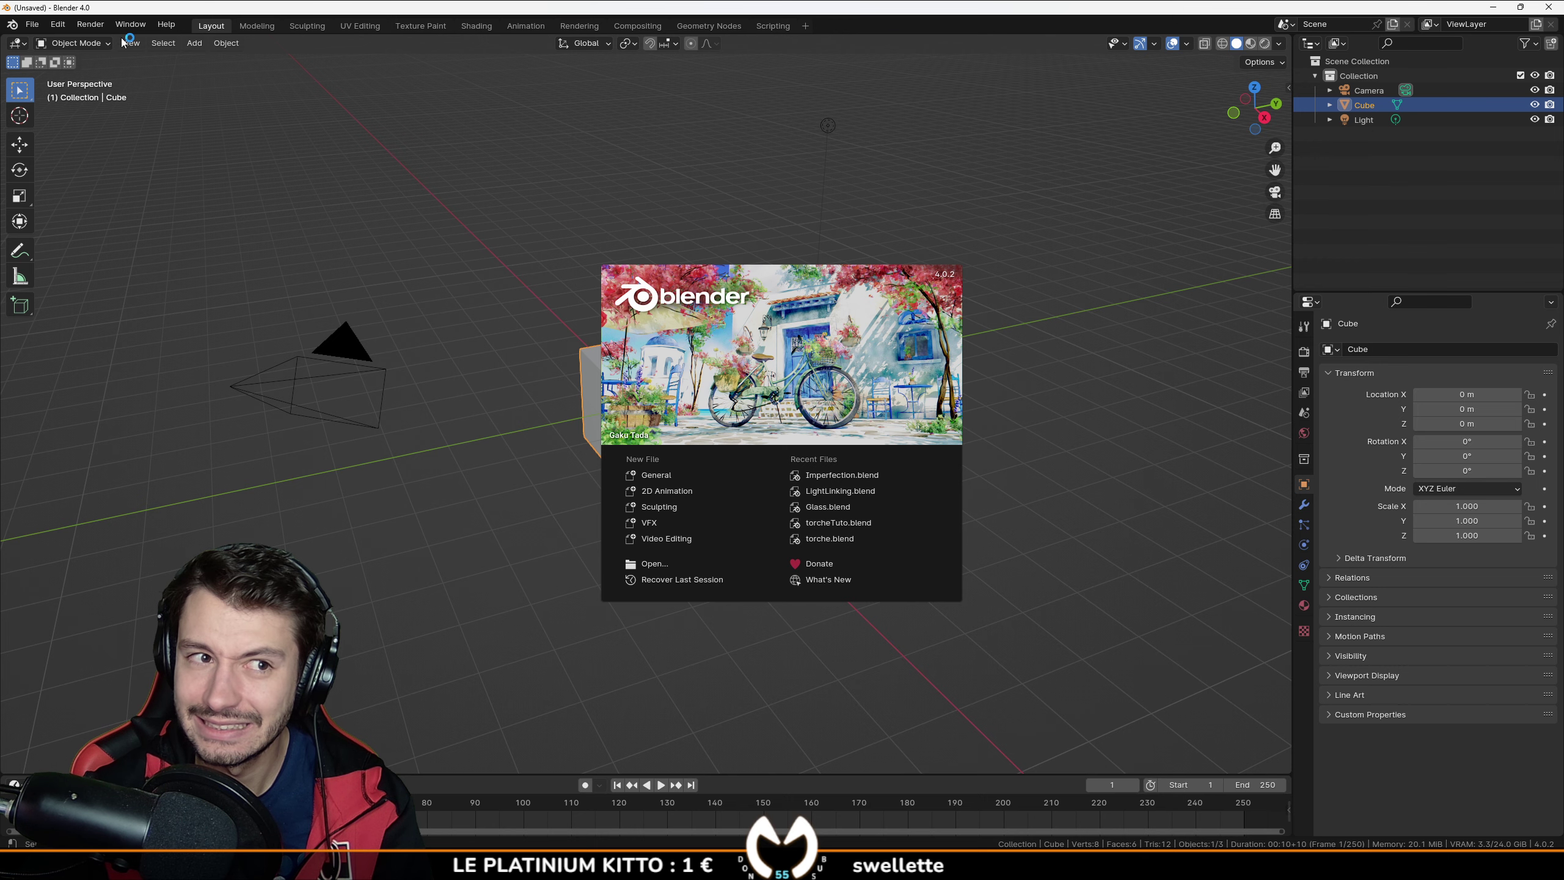
left_click(123, 42)
Step: Try to recover the auto-saved file 3396_autosave.blend
left_click(32, 24)
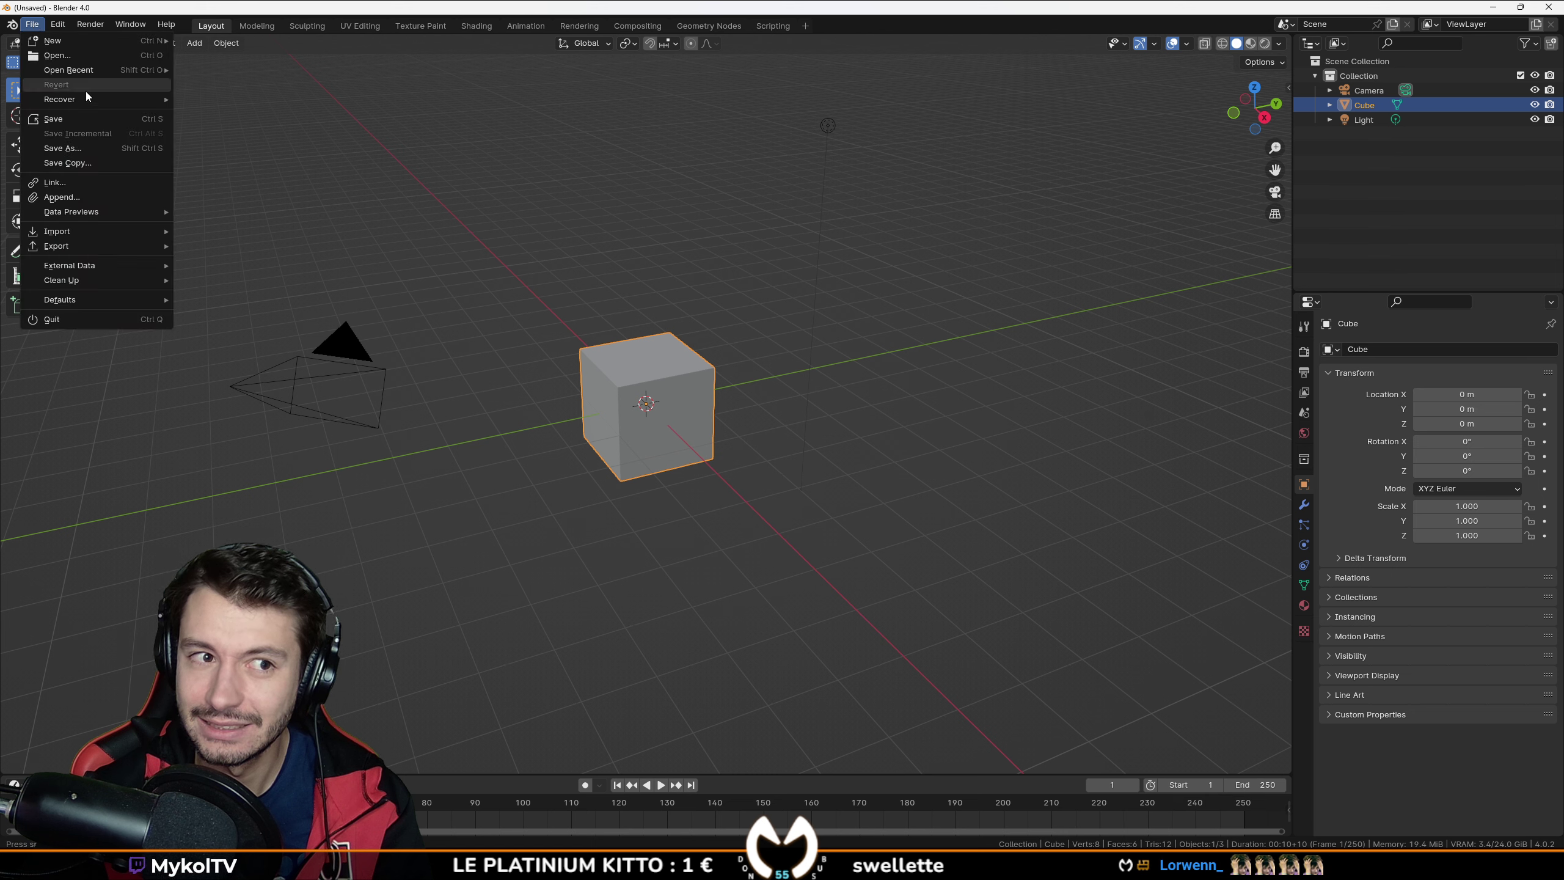
mouse_move(80, 101)
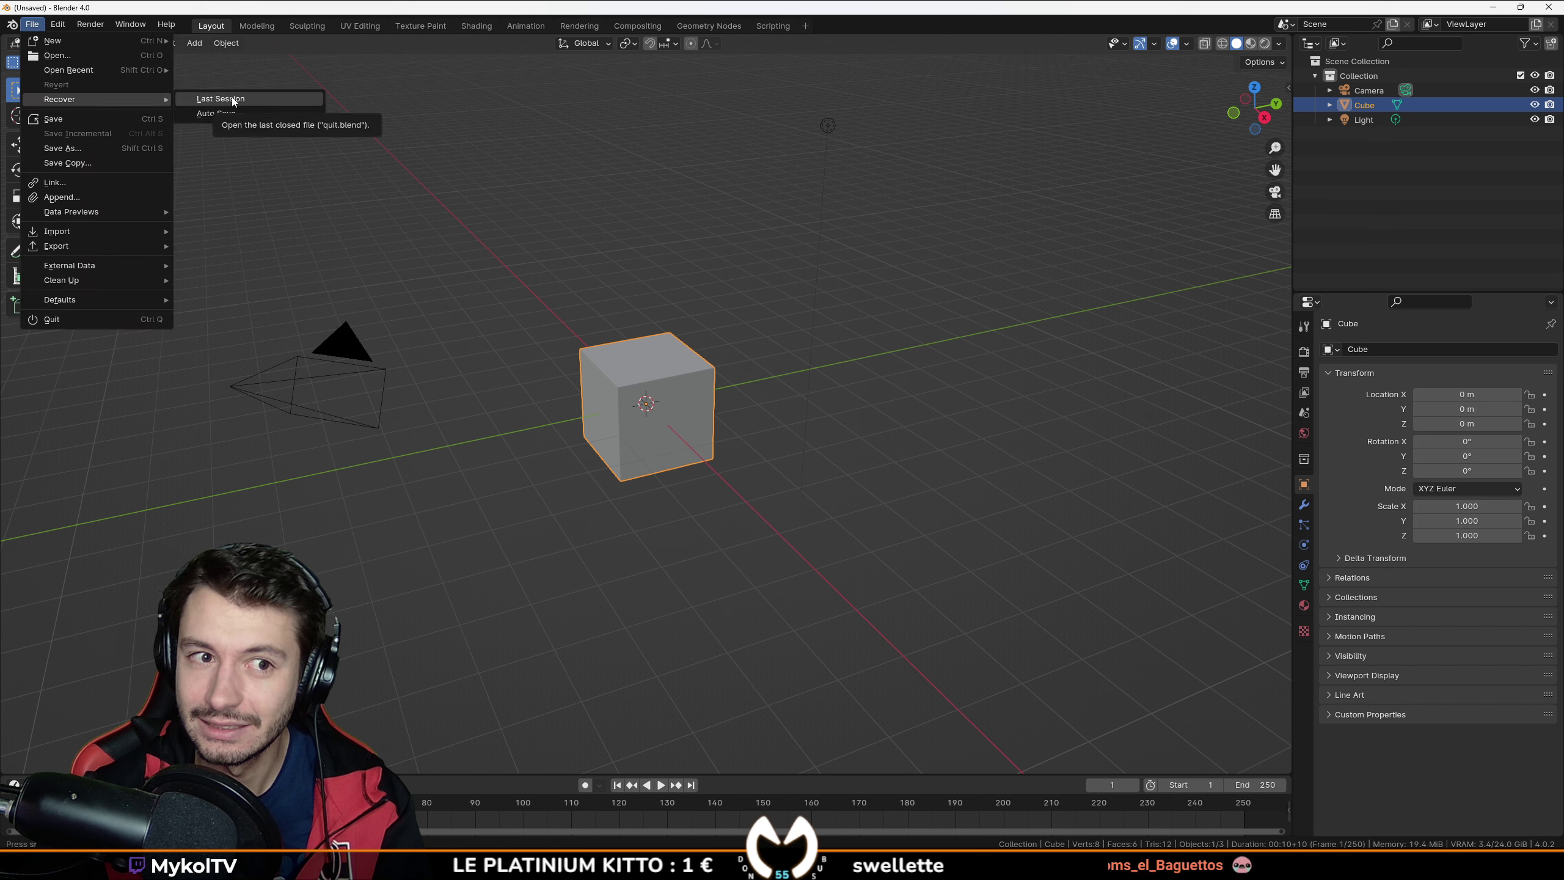
left_click(237, 114)
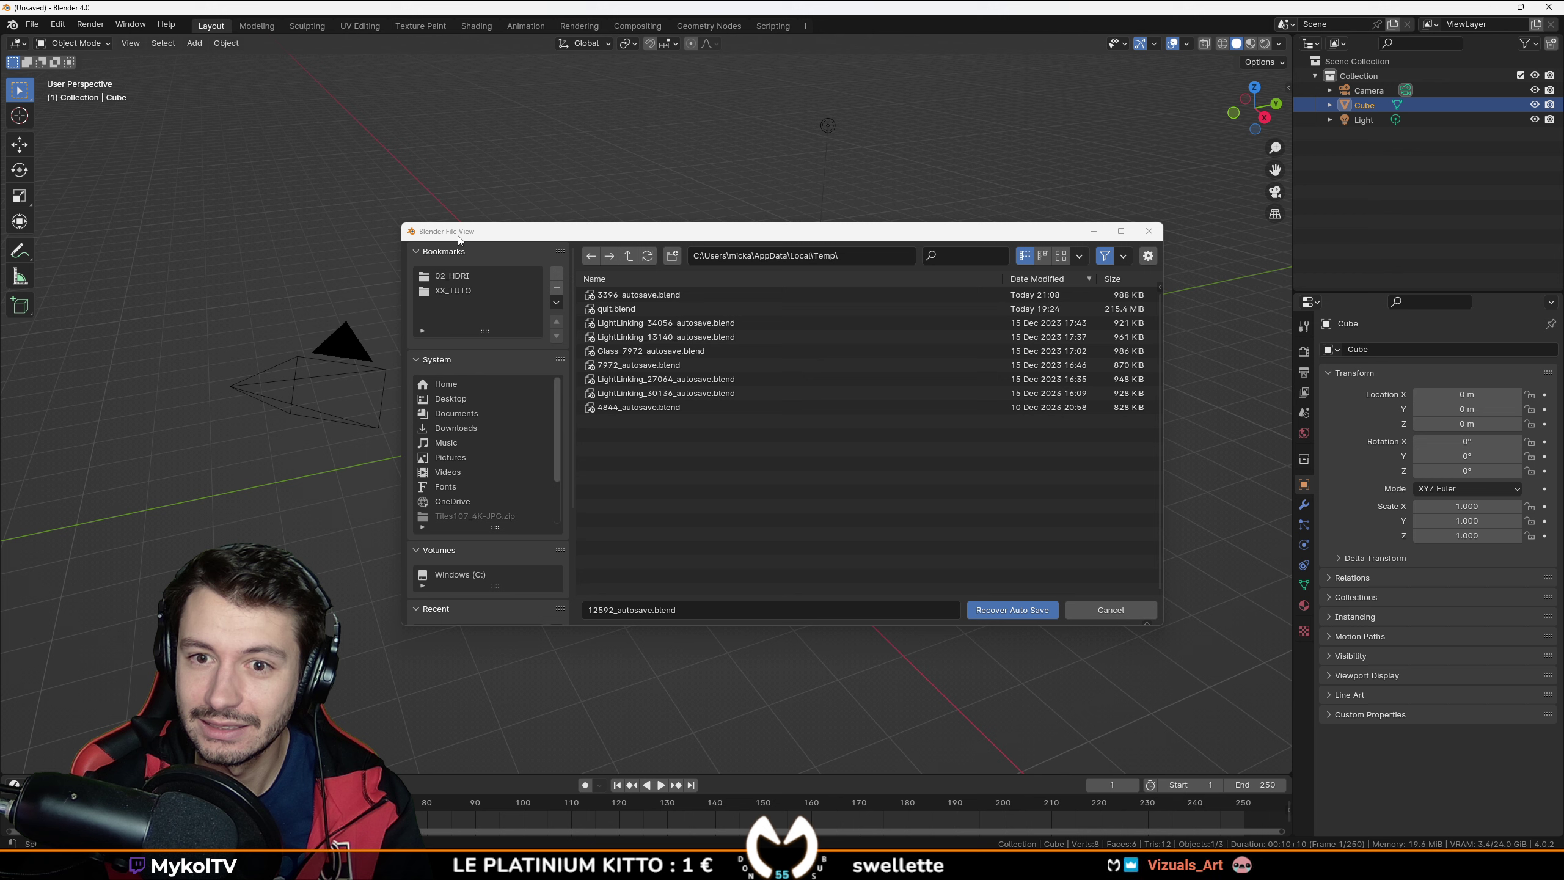
double_click(862, 294)
Step: Open the recent file Imperfection.blend
left_click(32, 24)
mouse_move(70, 73)
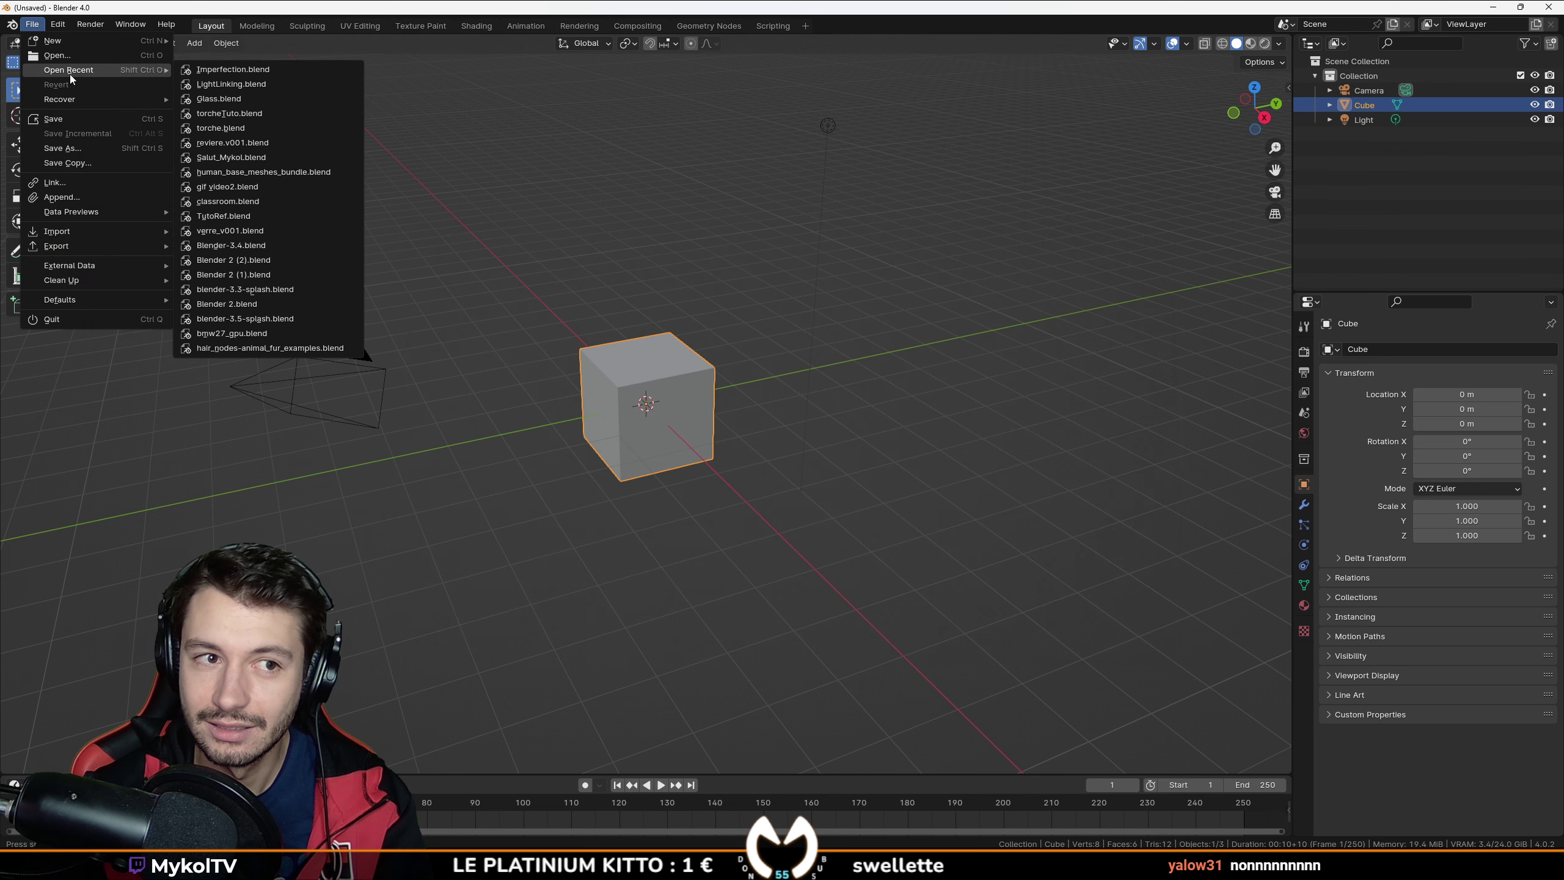
left_click(234, 71)
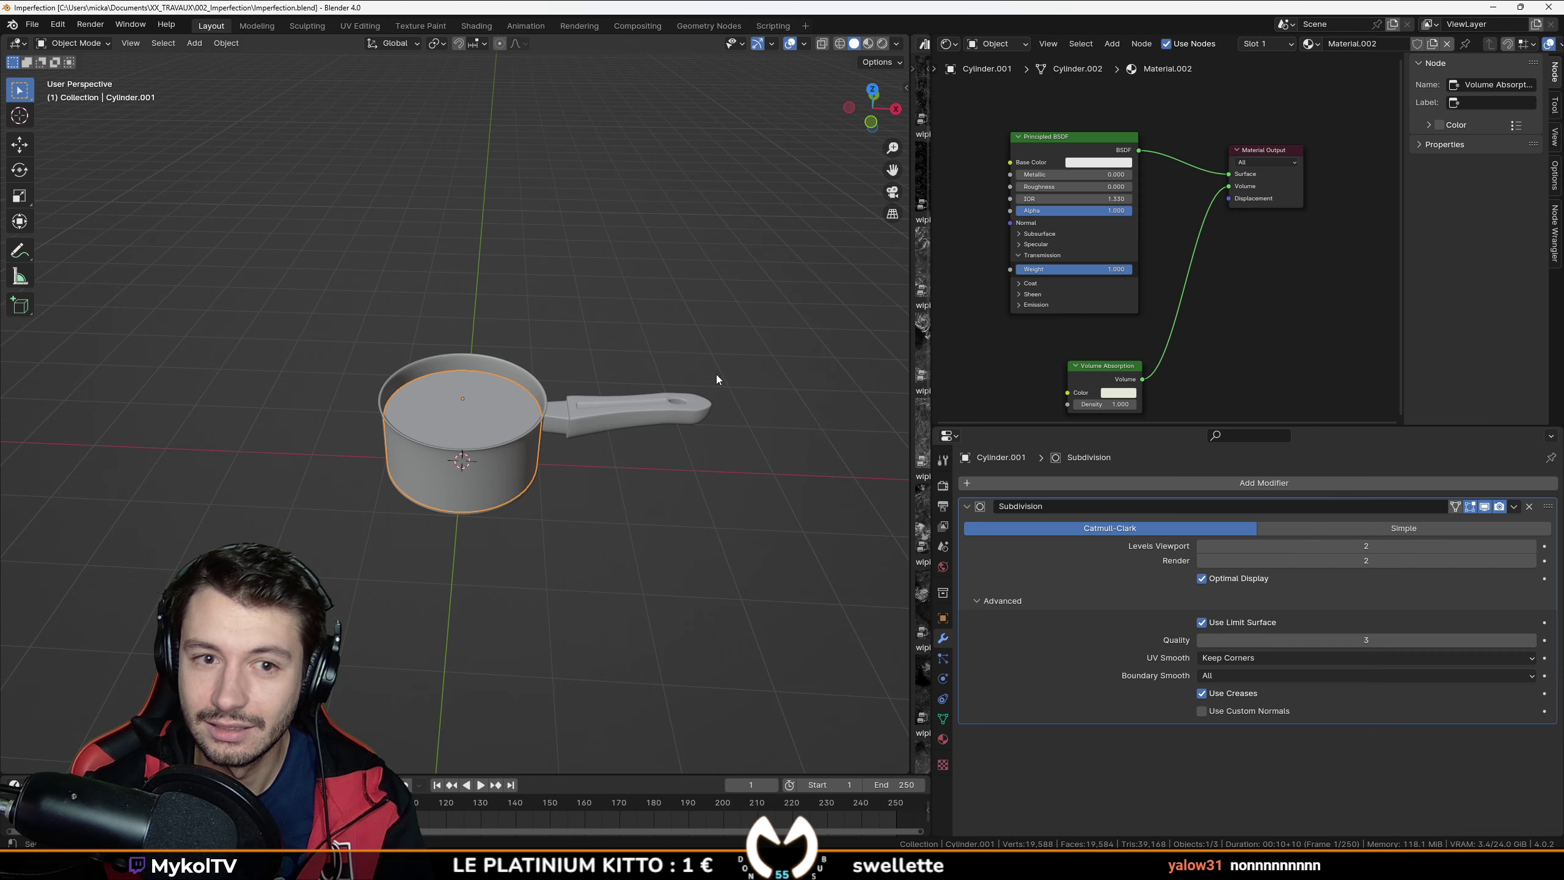
Step: Deselect everything and inspect the saucepan and its contents in rendered shading, then return to solid shading
left_click(586, 350)
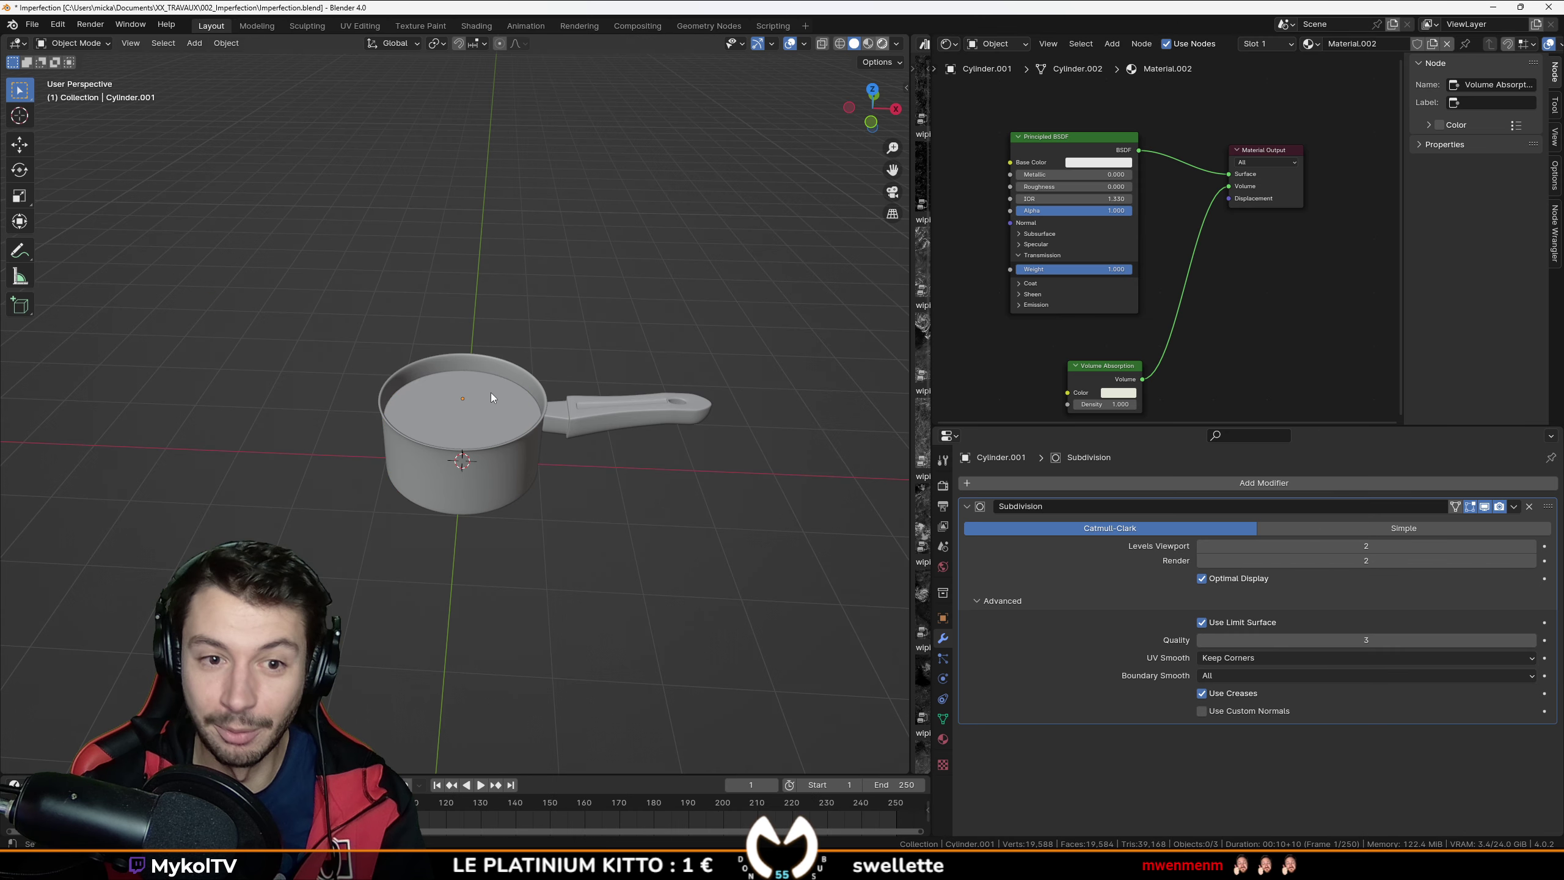
key("z")
scroll(536, 424, "up", 2)
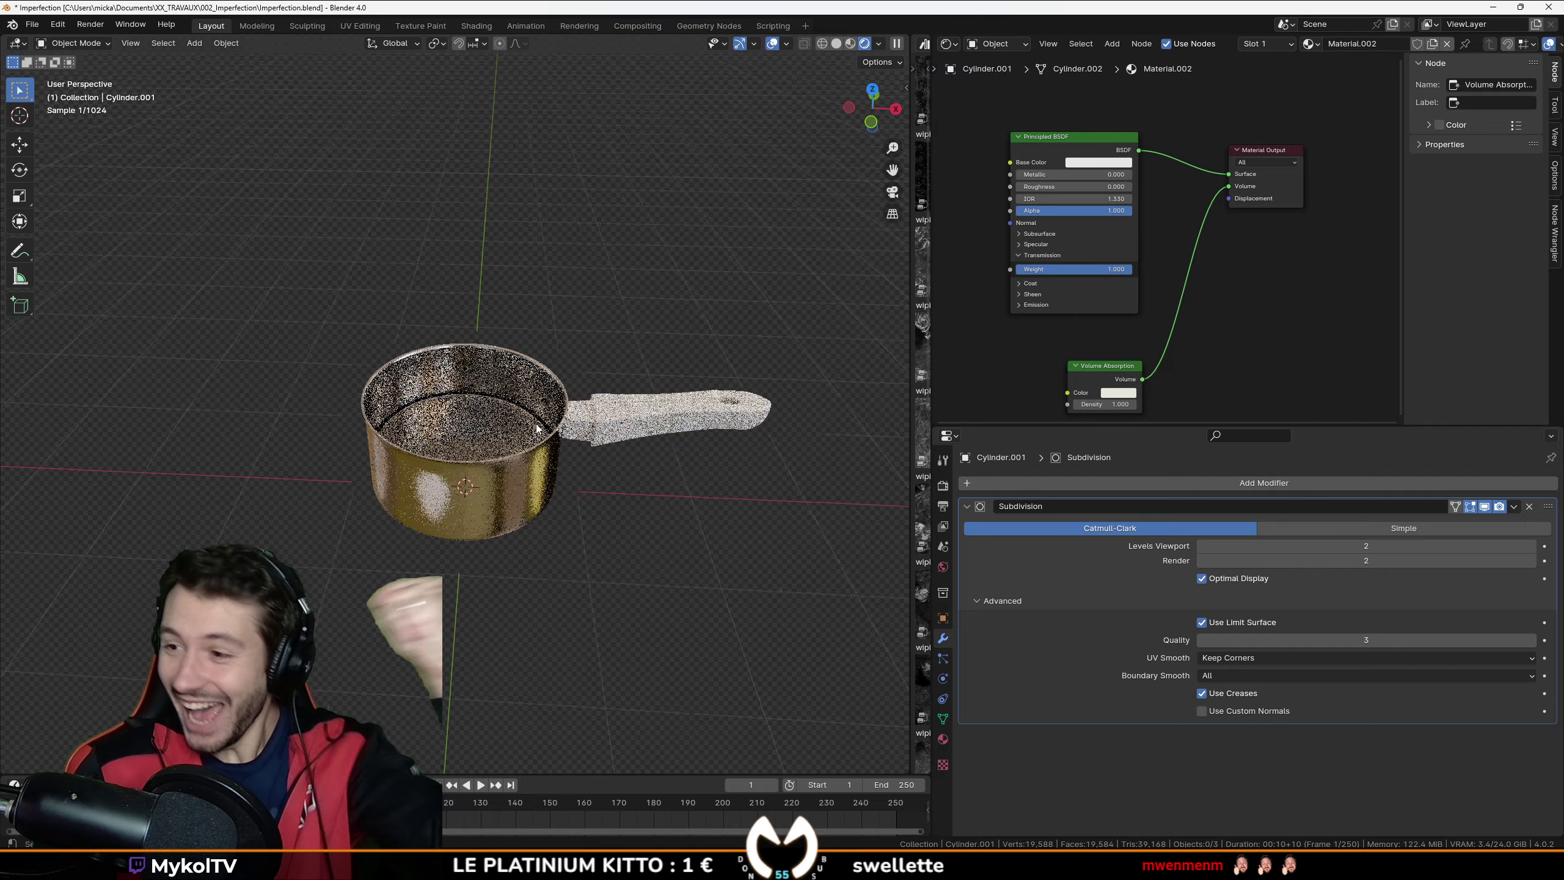
scroll(533, 431, "up", 2)
mouse_move(528, 444)
middle_mouse_down()
mouse_move(609, 425)
mouse_move(572, 446)
mouse_move(592, 397)
mouse_move(592, 466)
mouse_move(593, 396)
mouse_move(587, 445)
middle_mouse_up()
scroll(591, 466, "up", 2)
key("z")
left_click(655, 394)
Step: Add a mesh circle at the base of the saucepan from the front view
scroll(655, 389, "down", 6)
key("KP_1")
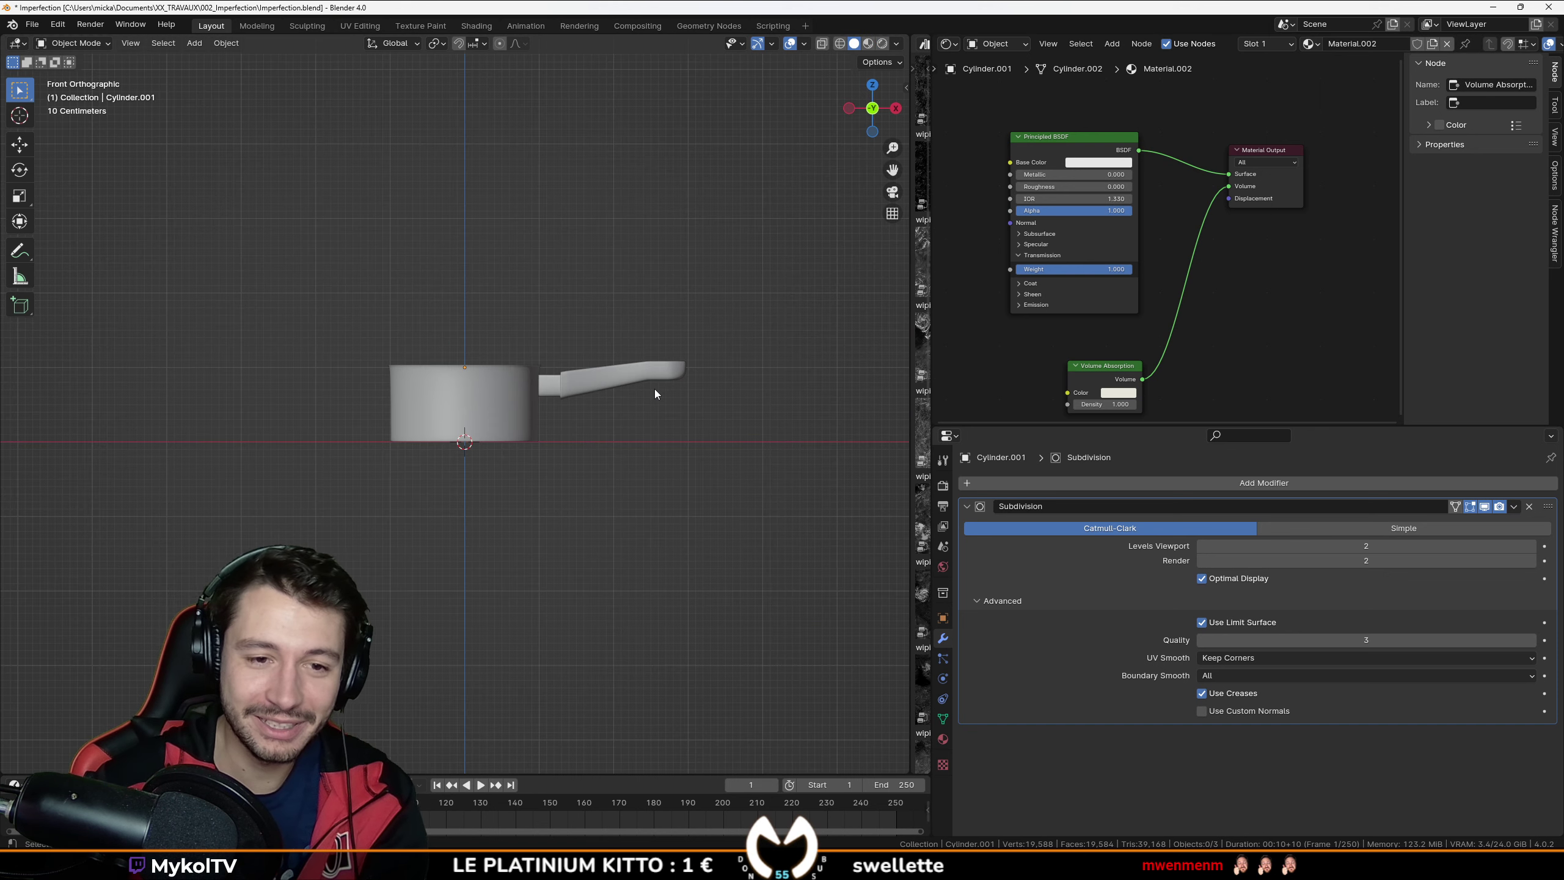
key("shift+a")
mouse_move(644, 406)
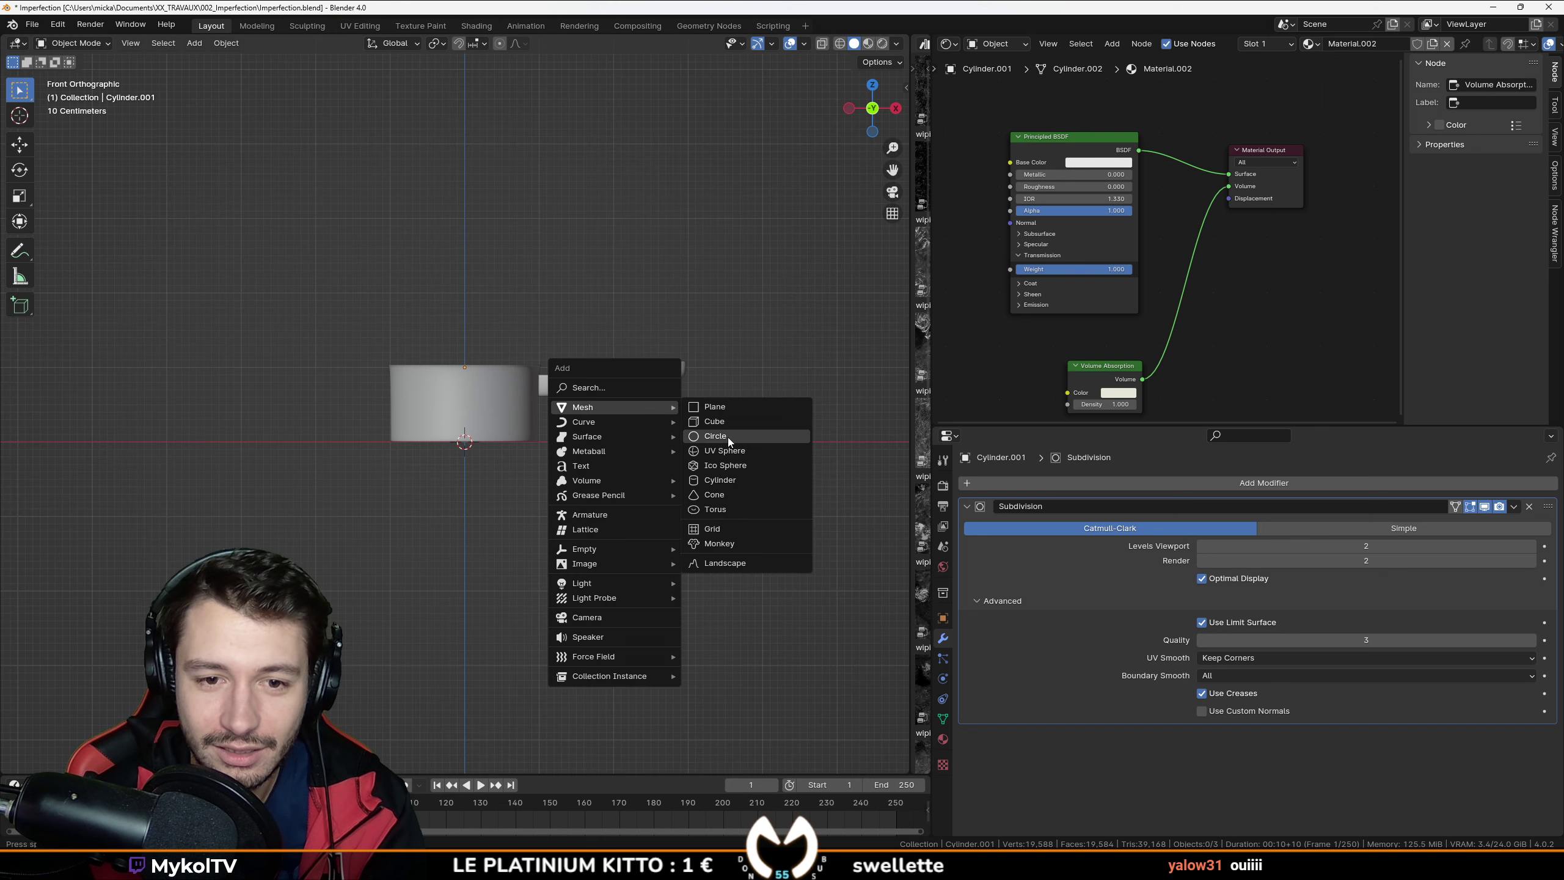
left_click(728, 438)
Step: Scale the circle down to about 0.86 within the saucepan's base, using the front wireframe view
scroll(555, 507, "up", 4)
middle_click_drag(555, 507, 633, 497)
key("KP_1")
key("z")
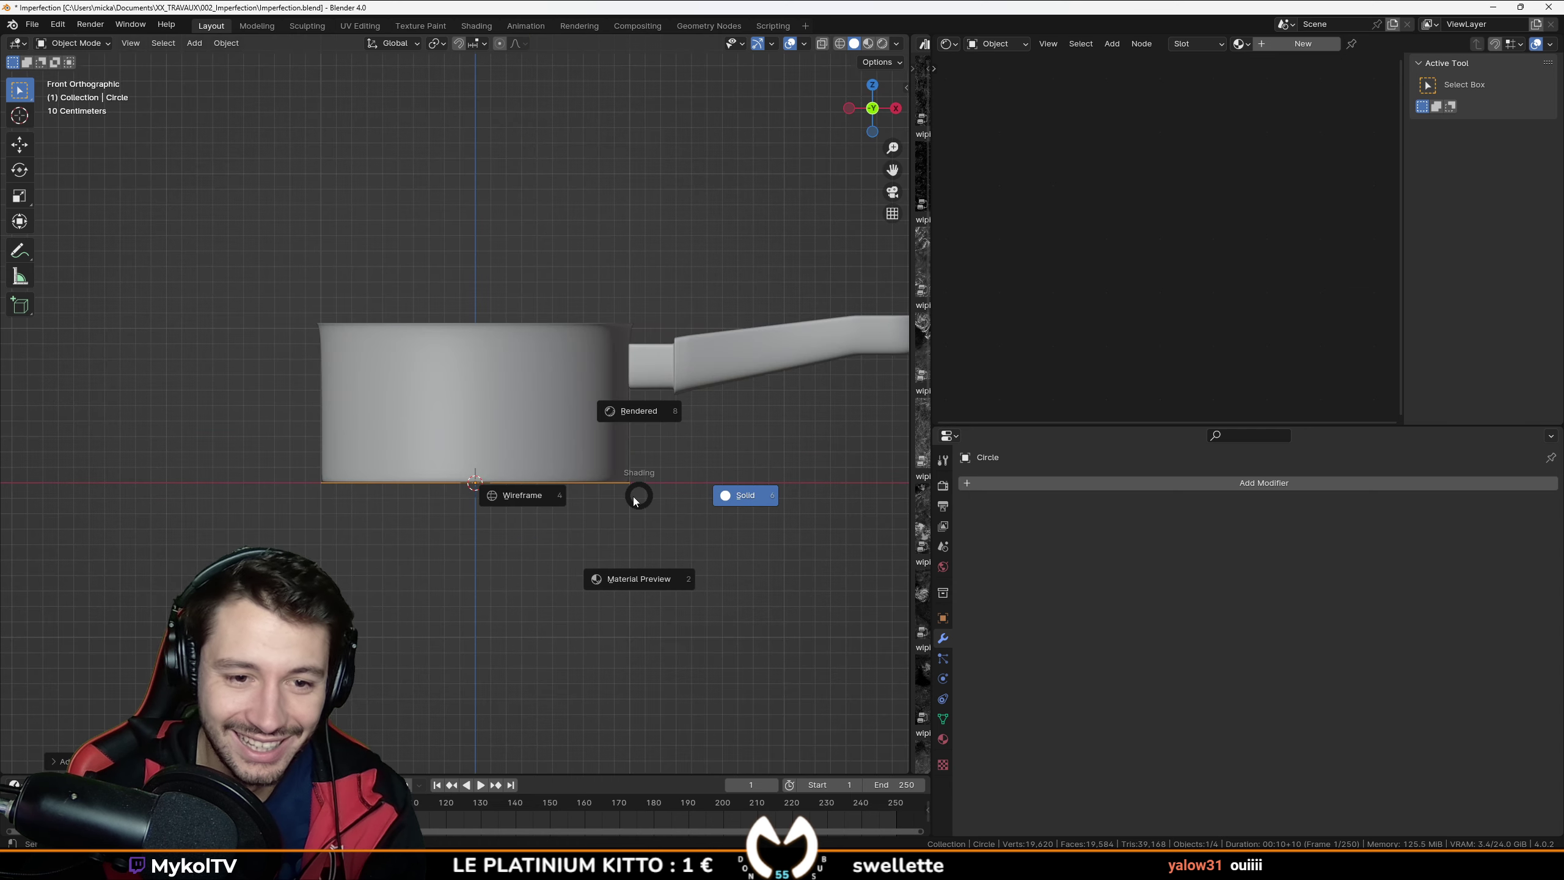
key("4")
scroll(636, 524, "up", 2)
key("s")
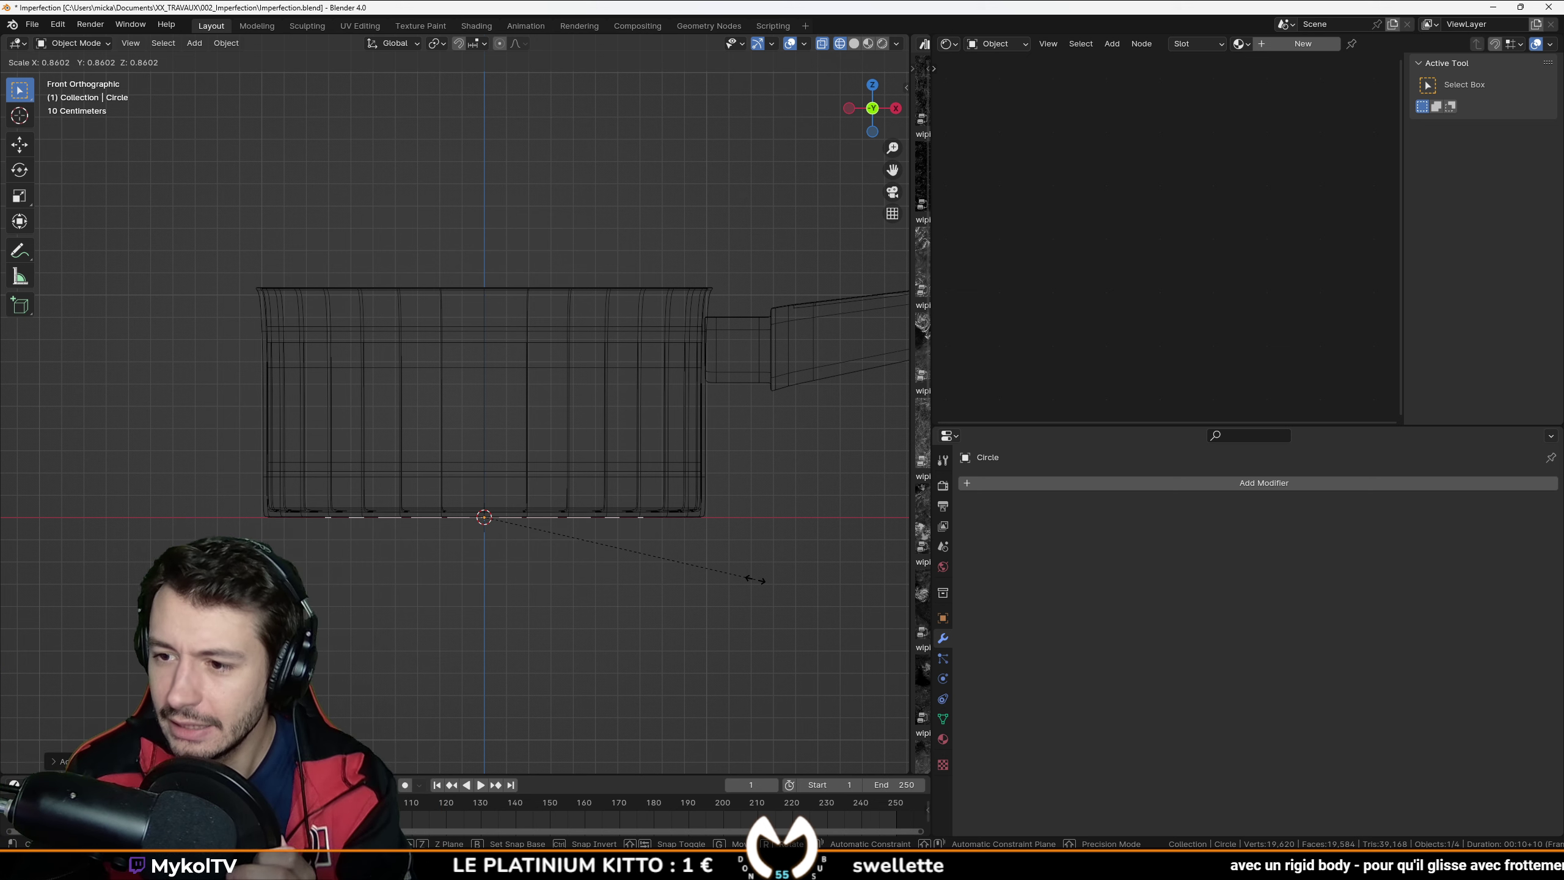
left_click(749, 584)
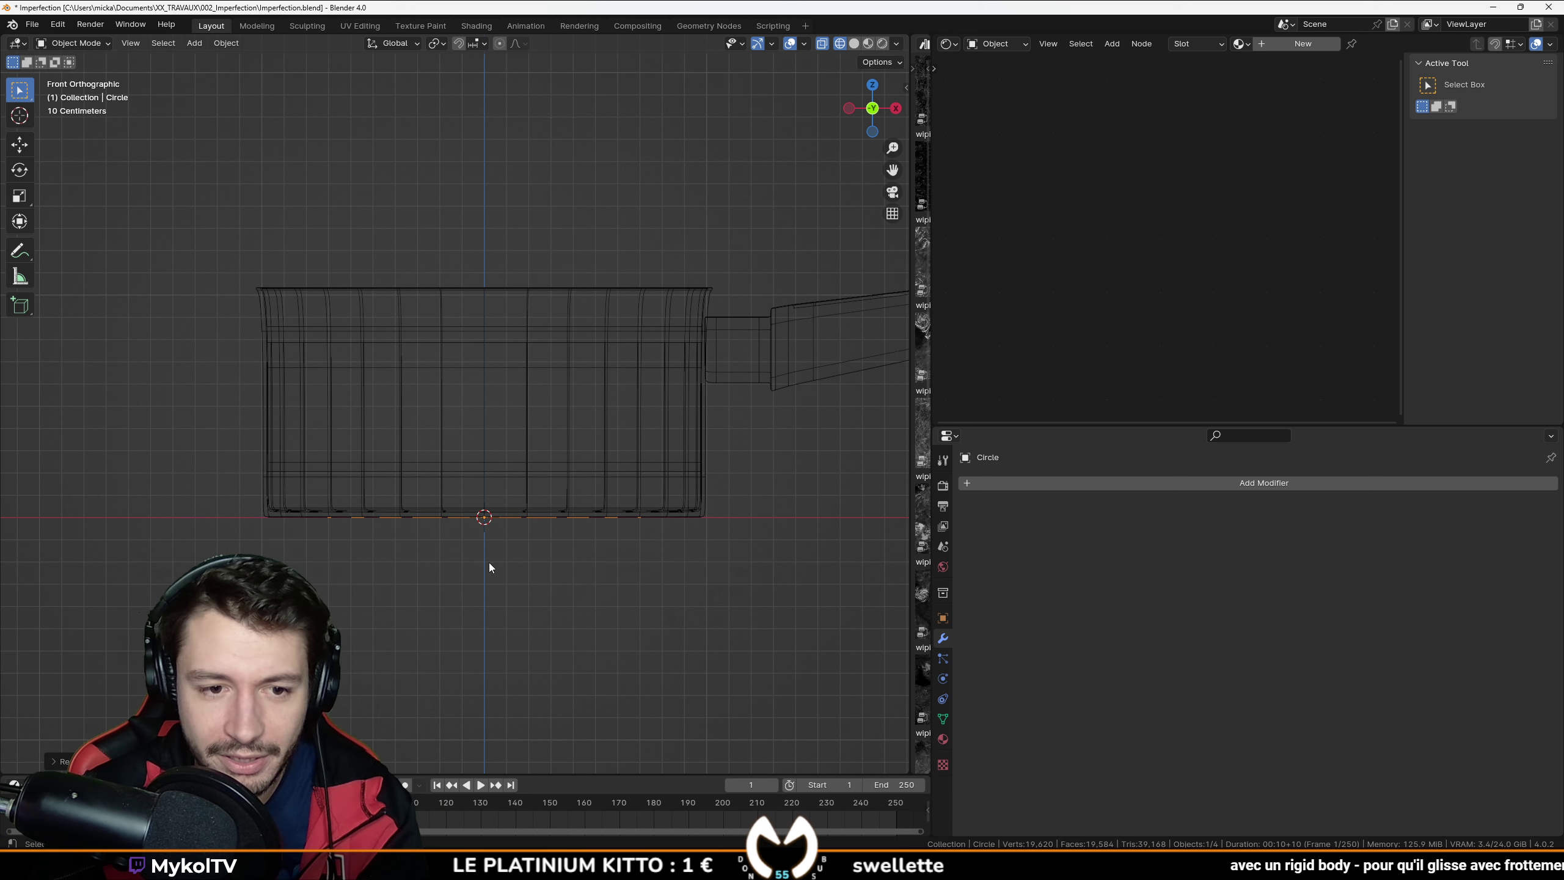
Step: Add a mesh cube with a level 1 Subdivision modifier and return the viewport to solid shading
scroll(502, 381, "down", 4)
middle_click_drag(503, 373, 482, 438)
scroll(481, 439, "down", 3)
key("shift+a")
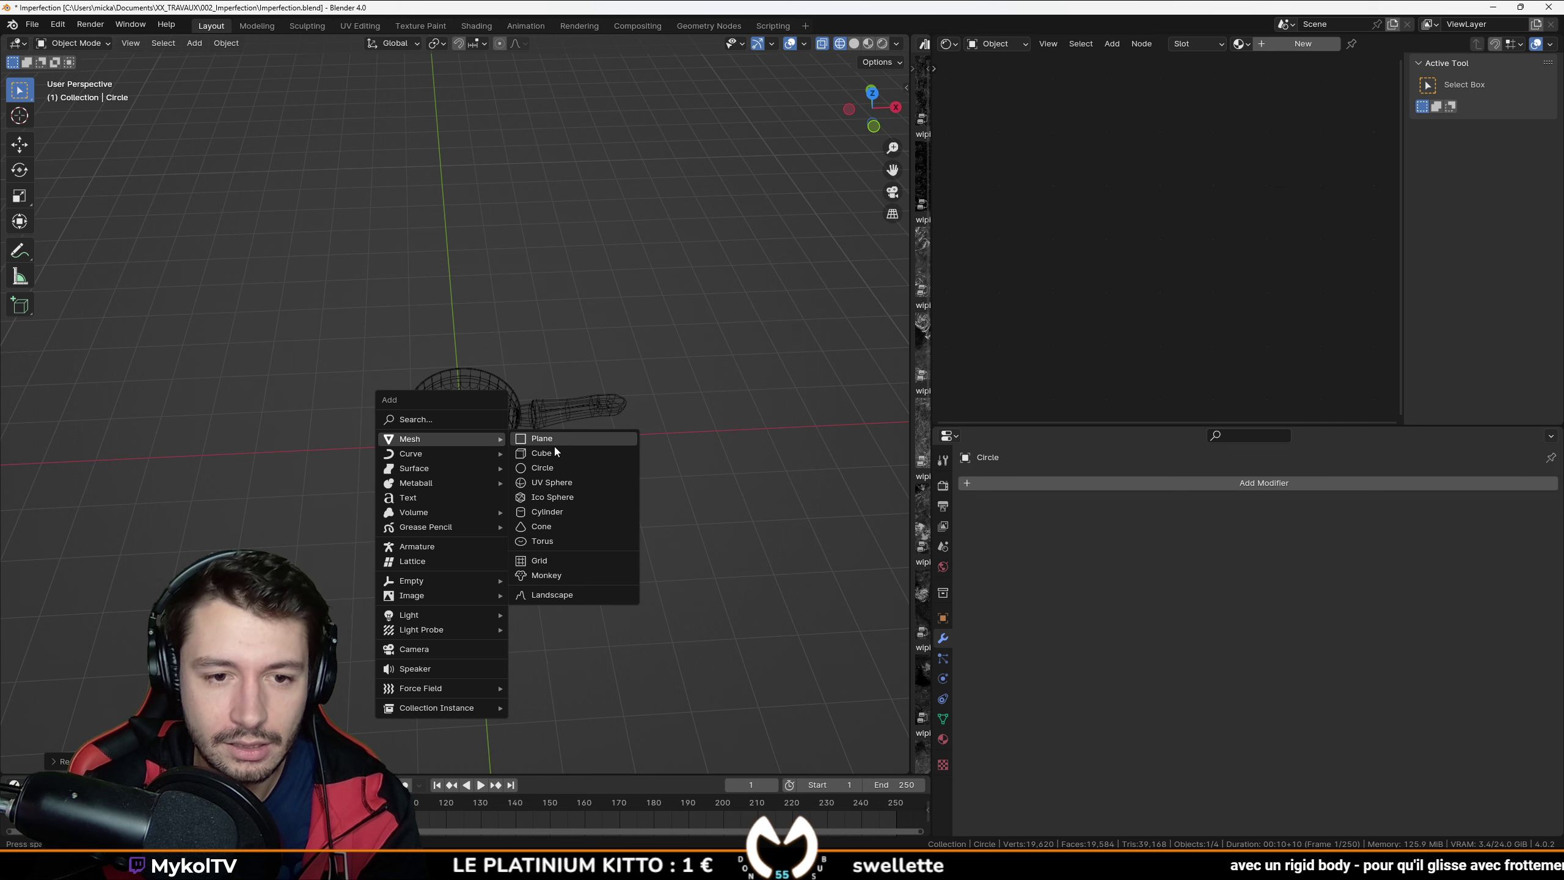
left_click(572, 459)
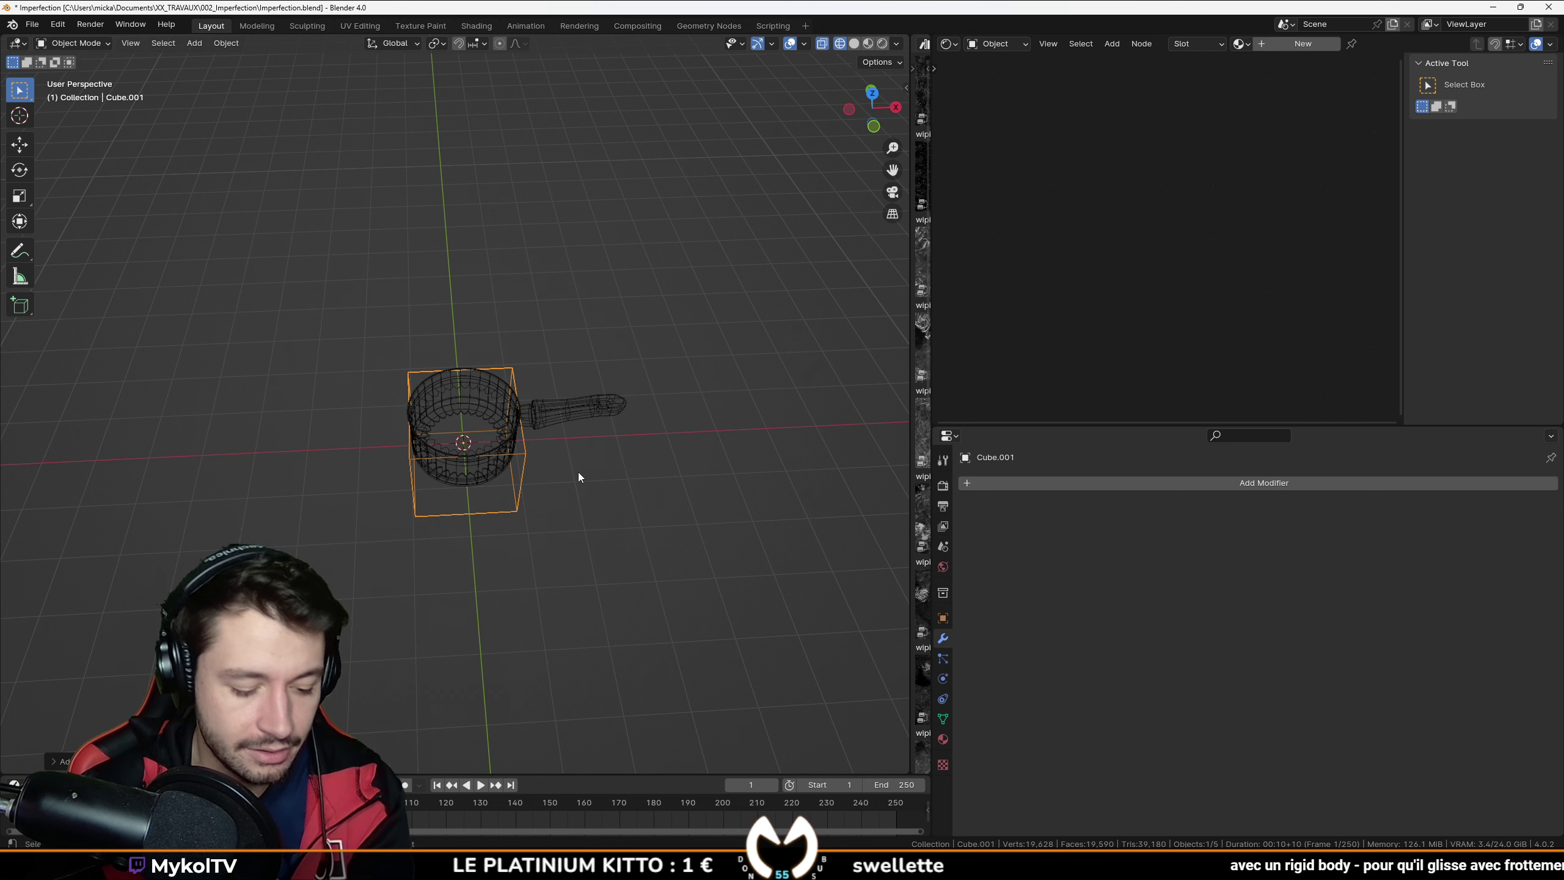
key("ctrl+1")
key("shift+z")
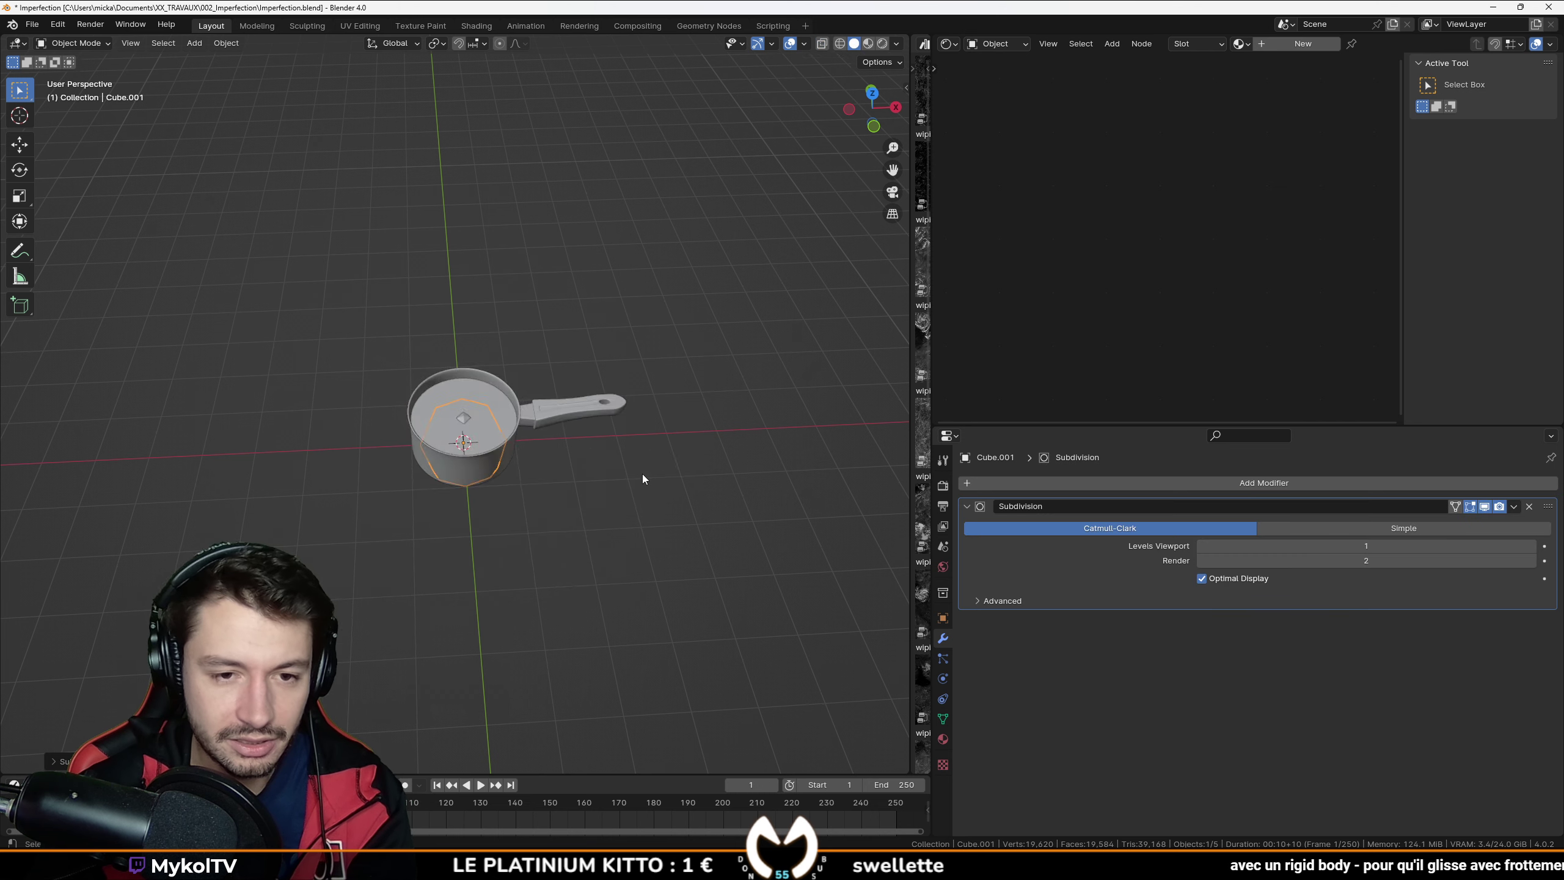
Step: Move the subdivided cube along the X axis, well clear of the saucepan on the side opposite the handle
middle_click_drag(643, 474, 633, 406)
key("g")
key("x")
left_click(266, 479)
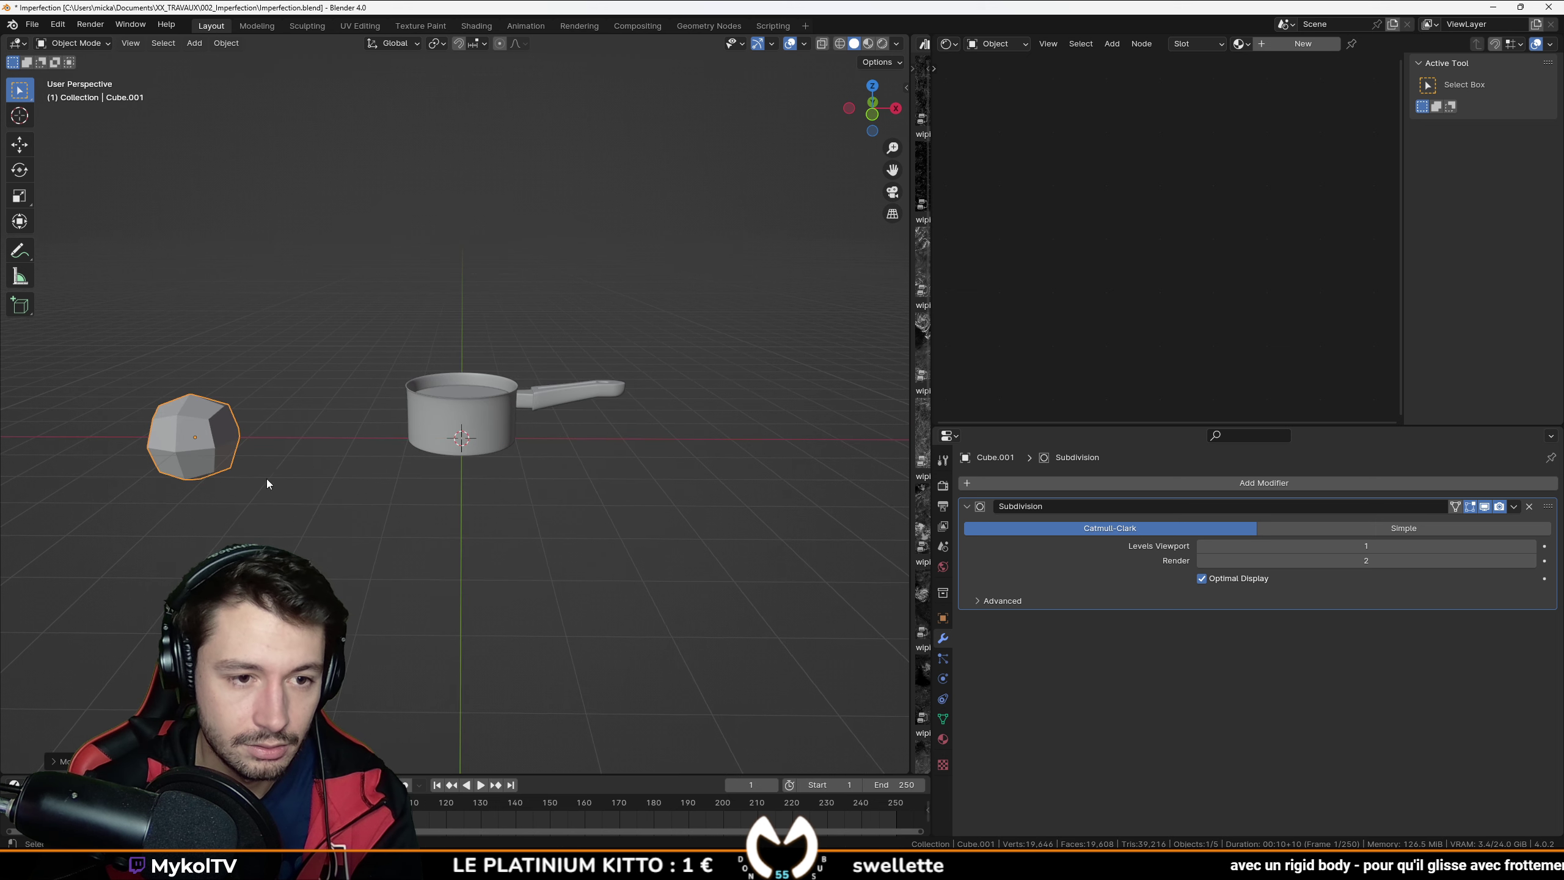
Step: Raise the cube's Subdivision viewport level to 2 and apply the modifier to its mesh
middle_click_drag(266, 479, 331, 467)
left_click(1532, 545)
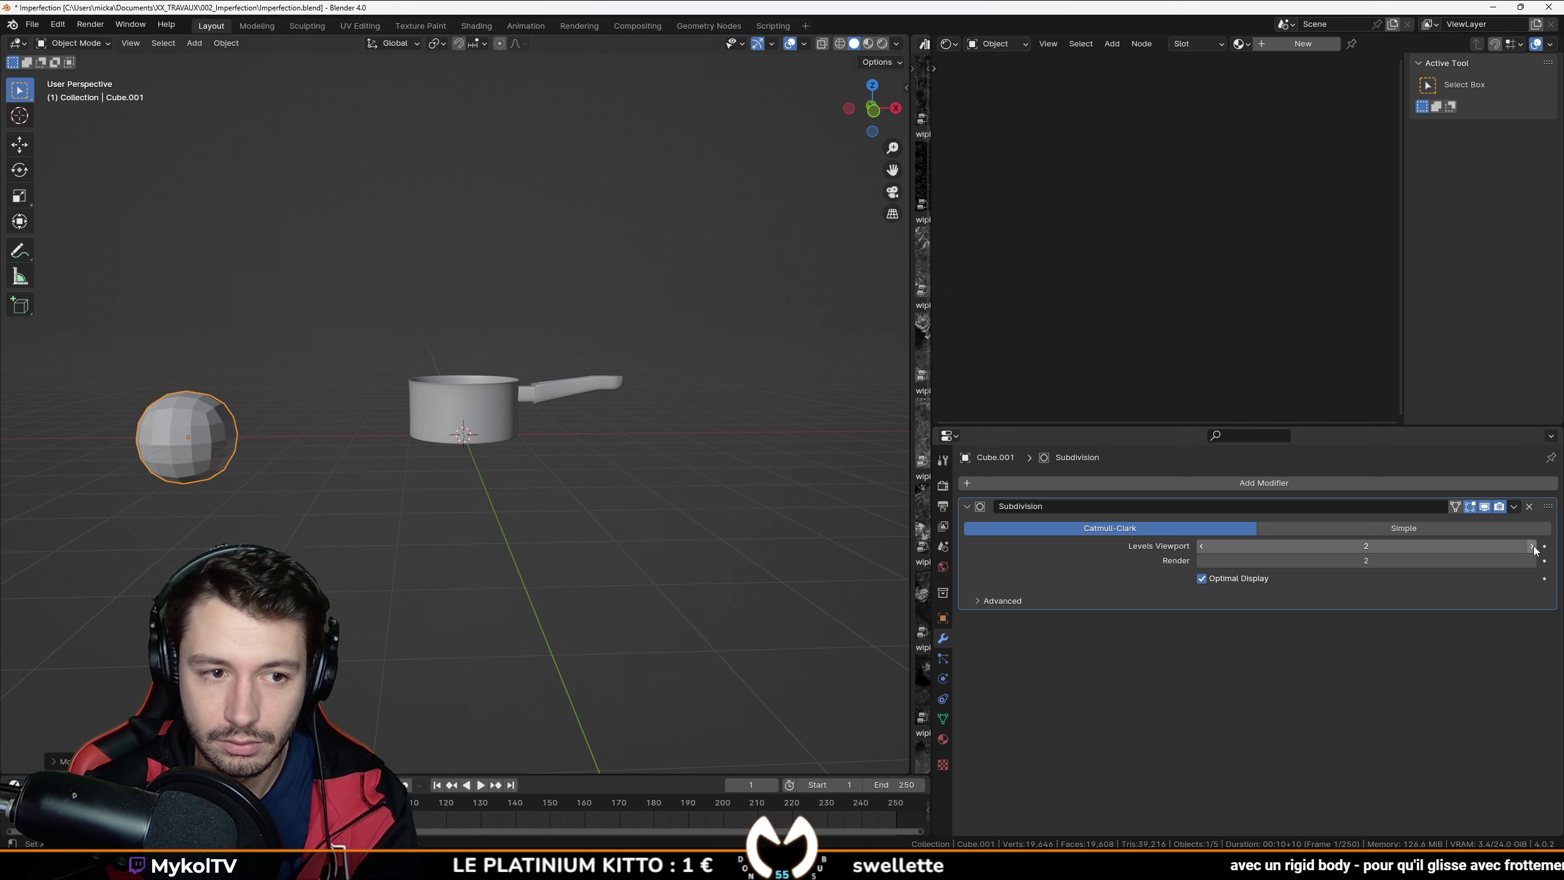
key("ctrl+a")
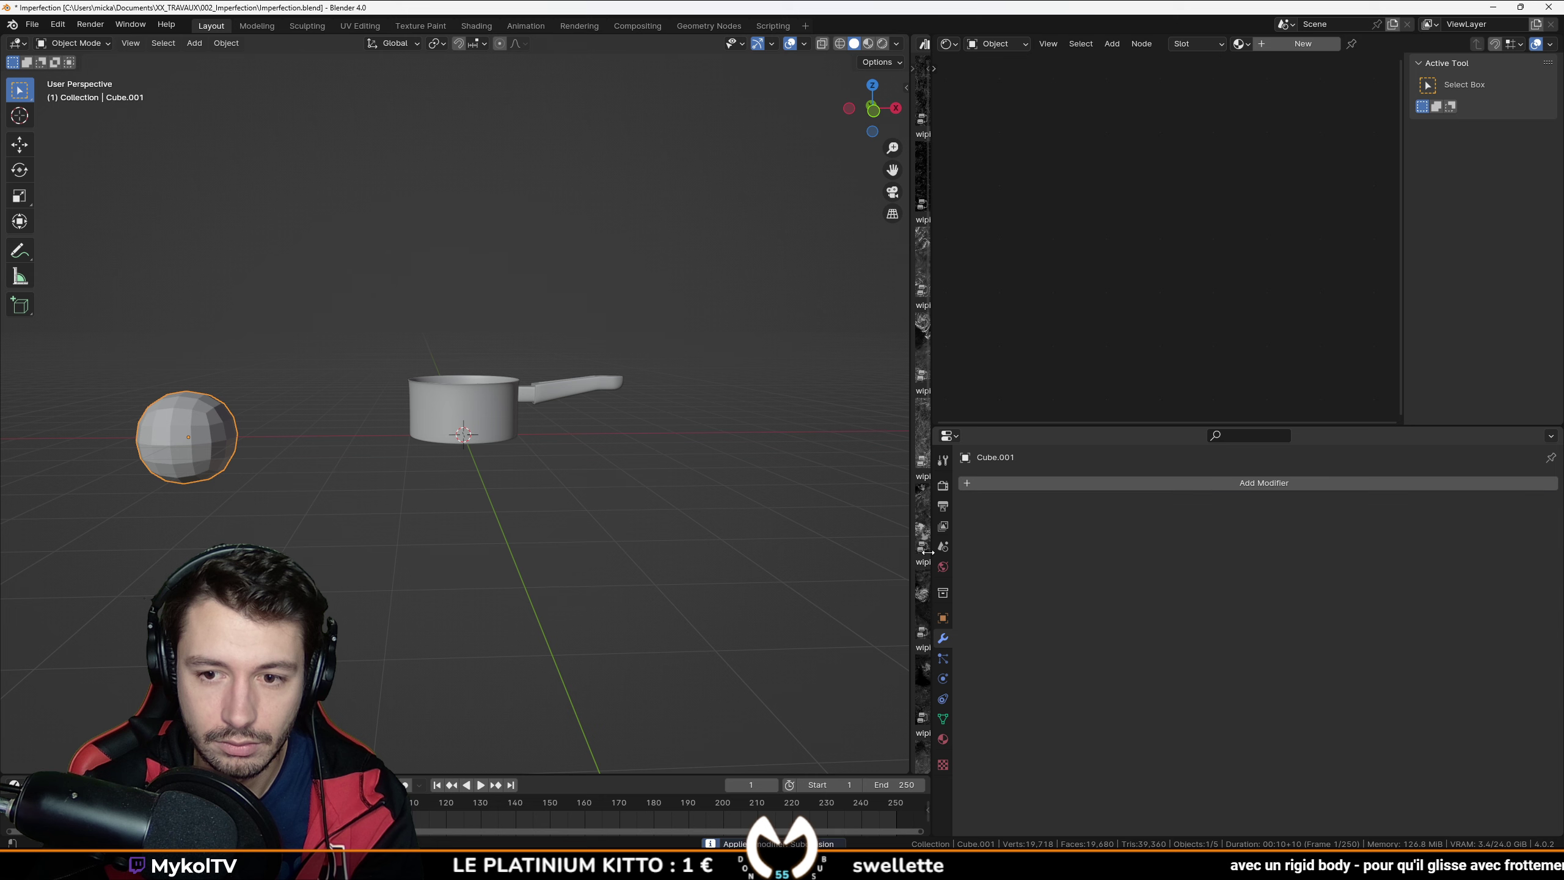
Step: Try to round the subdivided cube with the To Sphere transform, on the object and on its mesh
key("F3")
type("to sp")
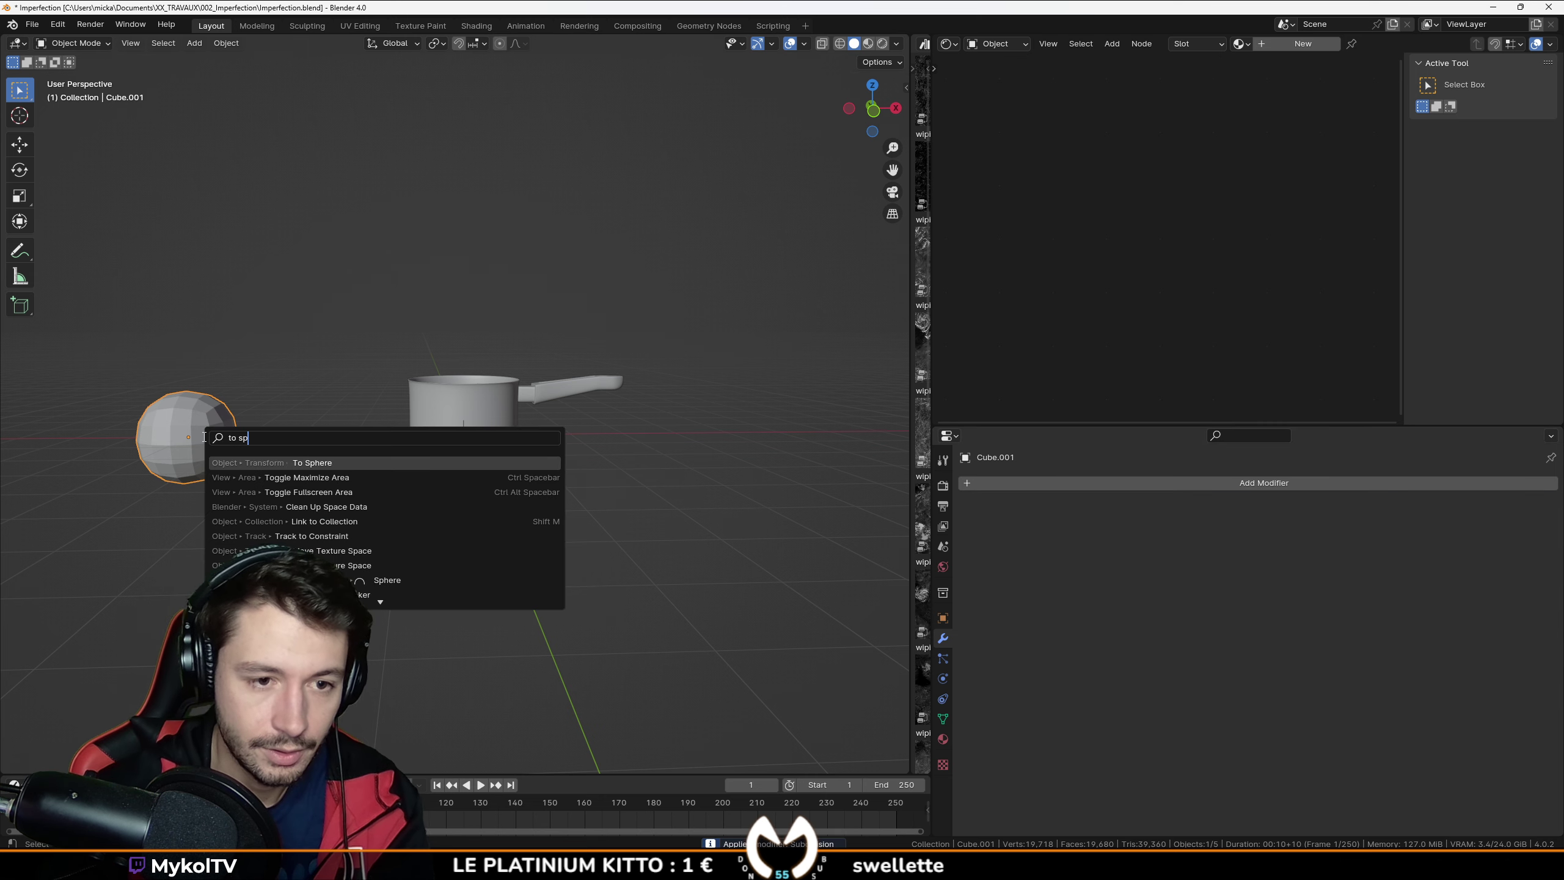
key("Return")
left_click(641, 614)
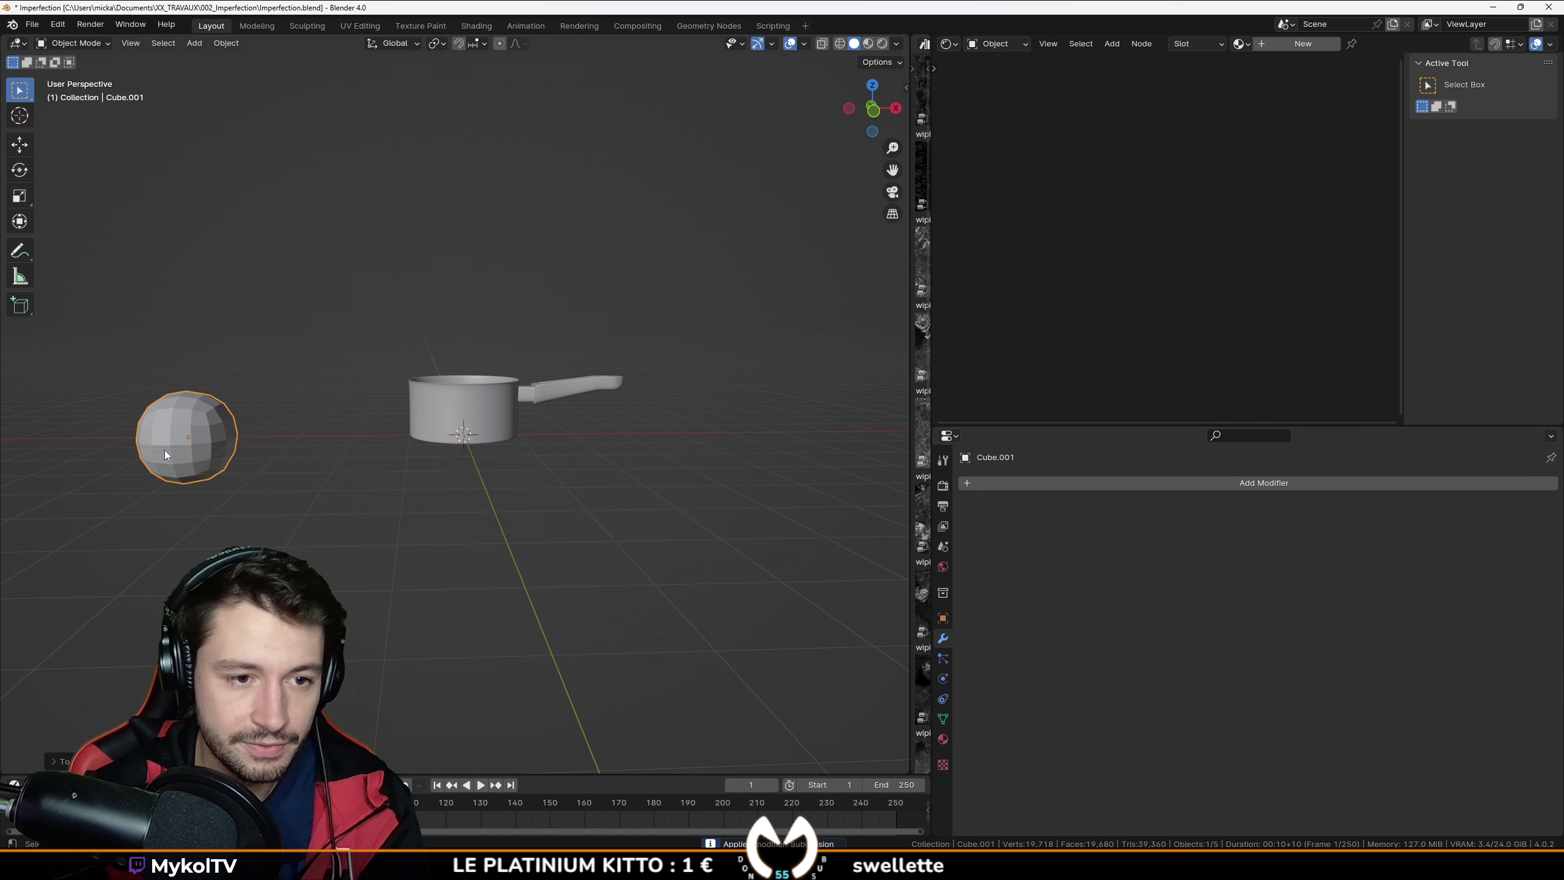
key("Tab")
key("F3")
type("to")
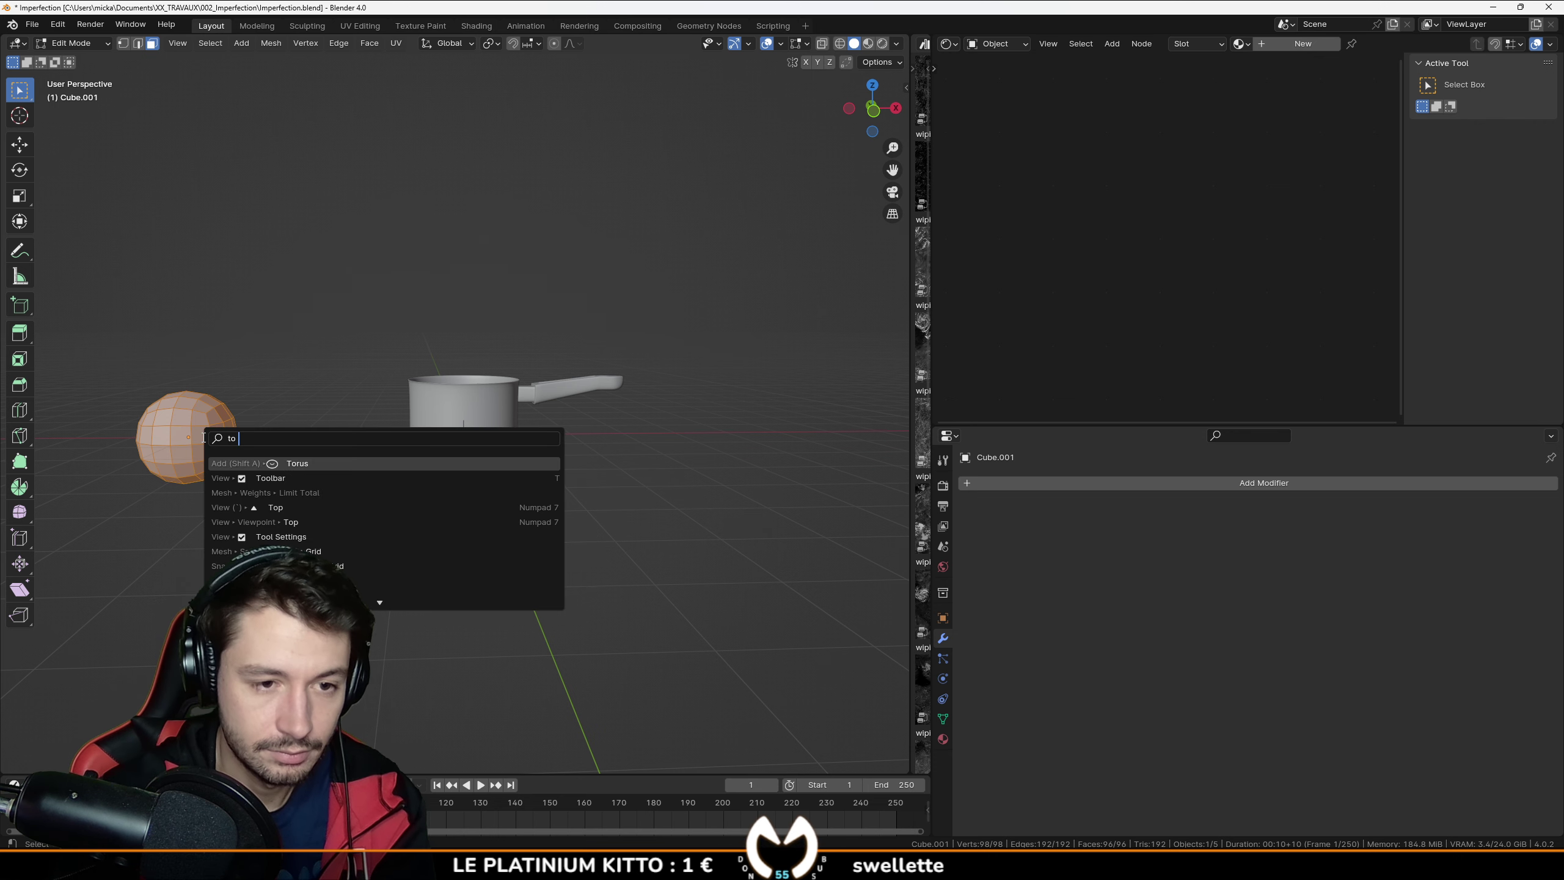
type(" sp")
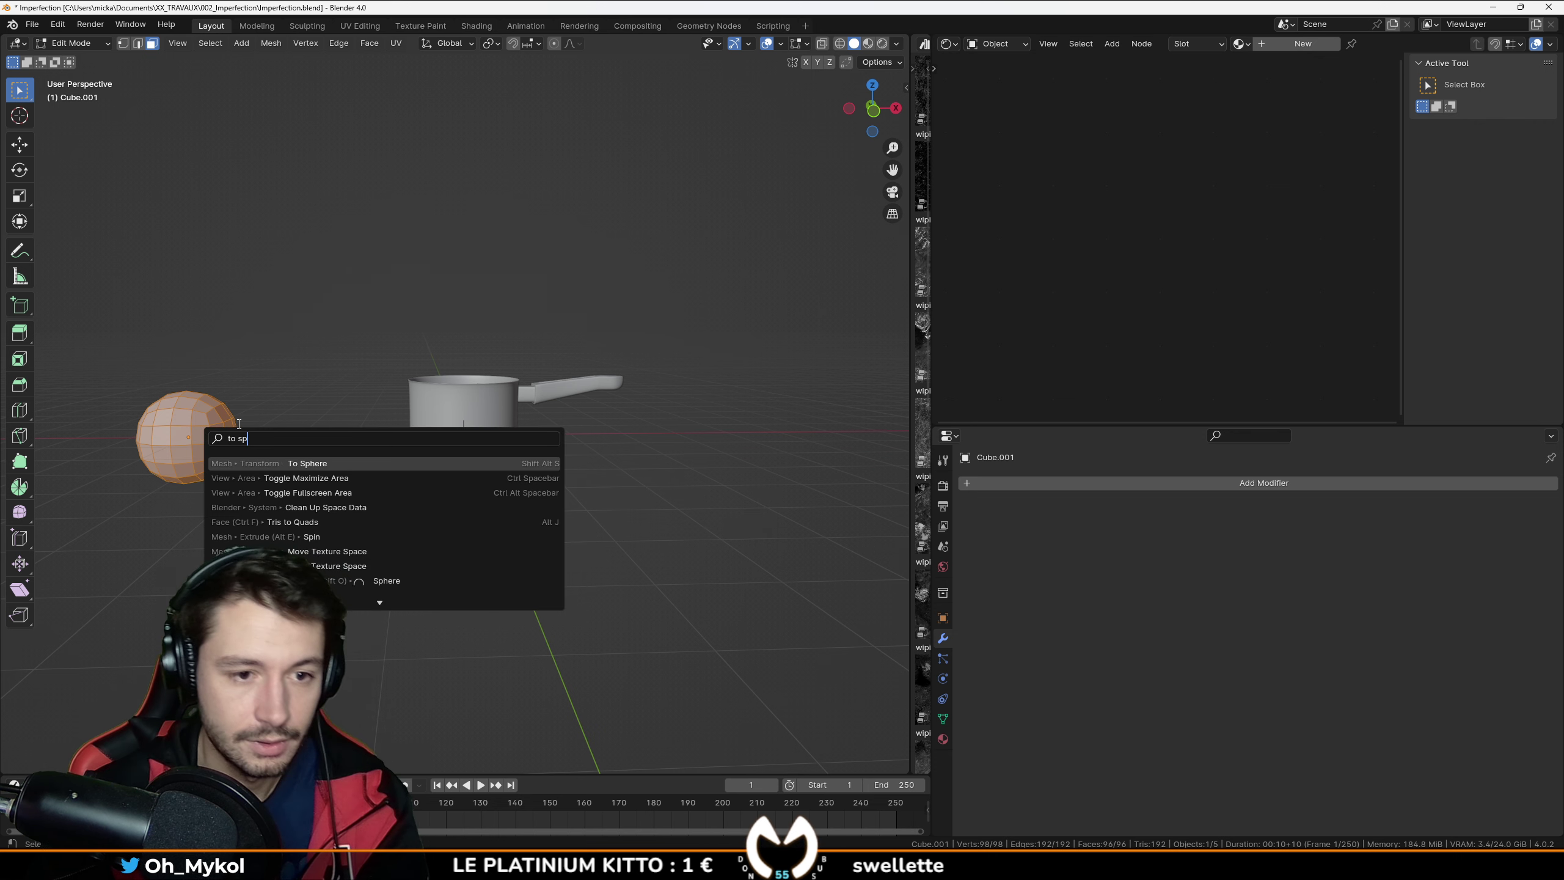
key("Escape")
key("Tab")
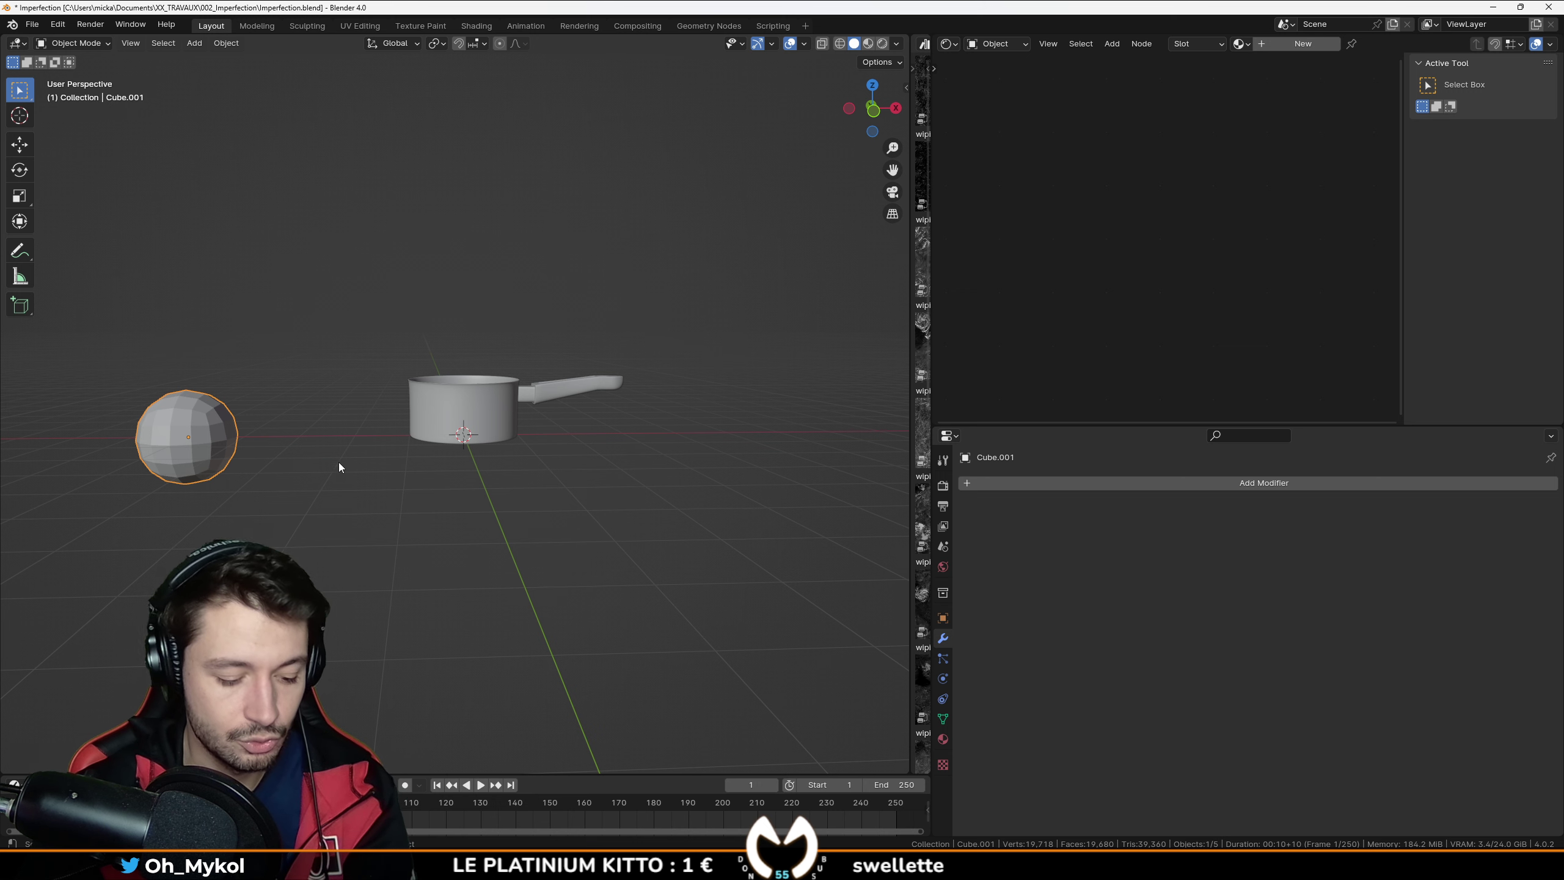
Step: Shade the rounded cube smooth and save the file
right_click(214, 427)
left_click(214, 426)
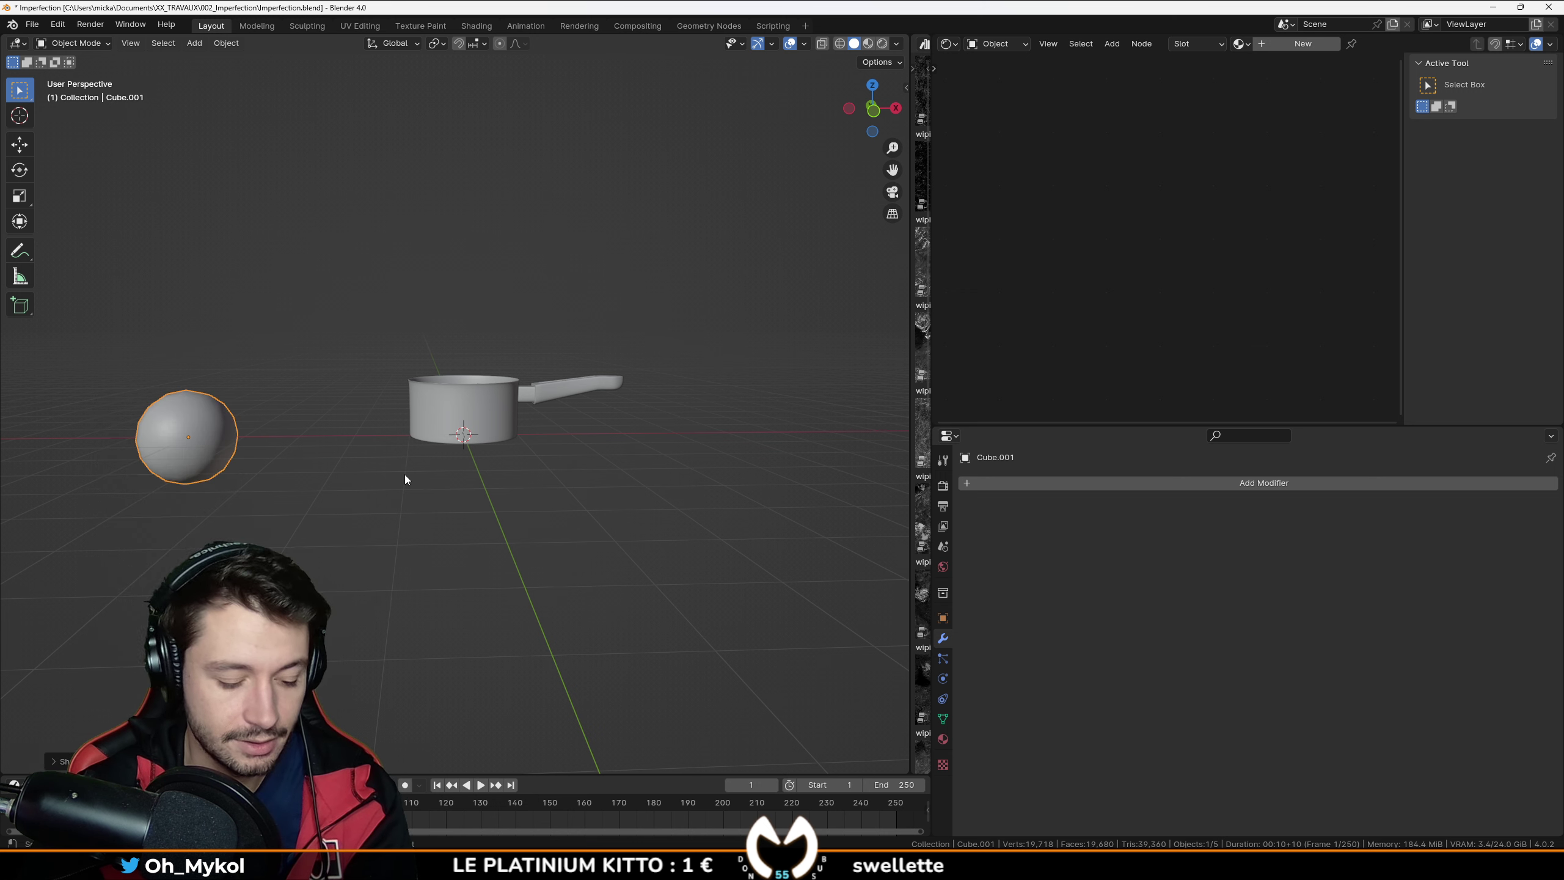
key("ctrl+s")
Step: Select the circle at the saucepan's base, replace the shader editor with the Outliner, and rename the circle Emitter
middle_click_drag(484, 470, 468, 422)
left_click(466, 413)
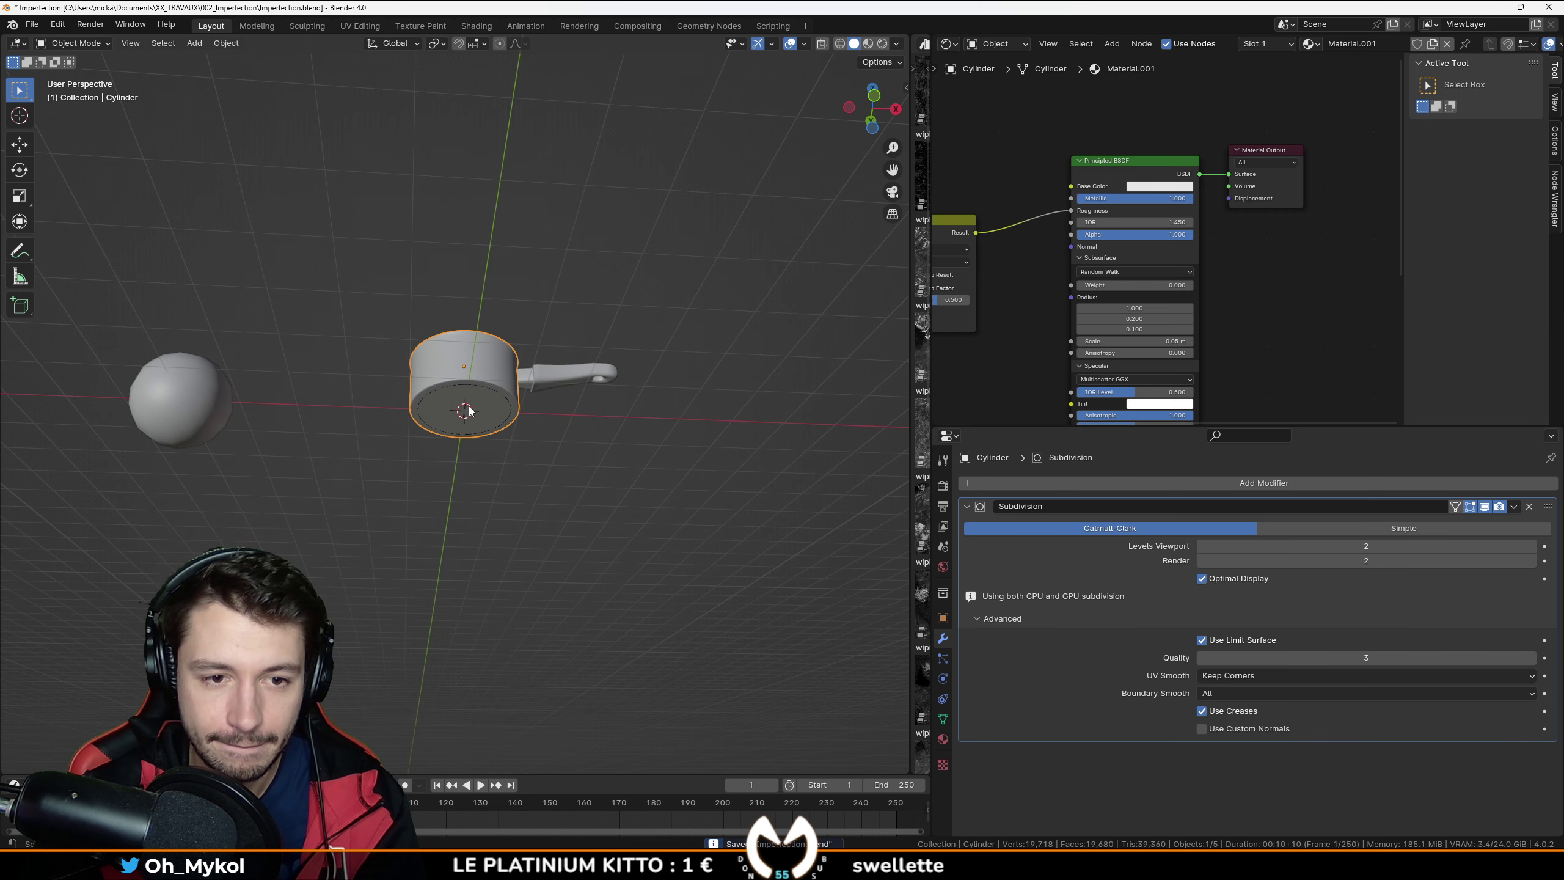
left_click(495, 396)
middle_click_drag(495, 395, 492, 502)
left_click(952, 48)
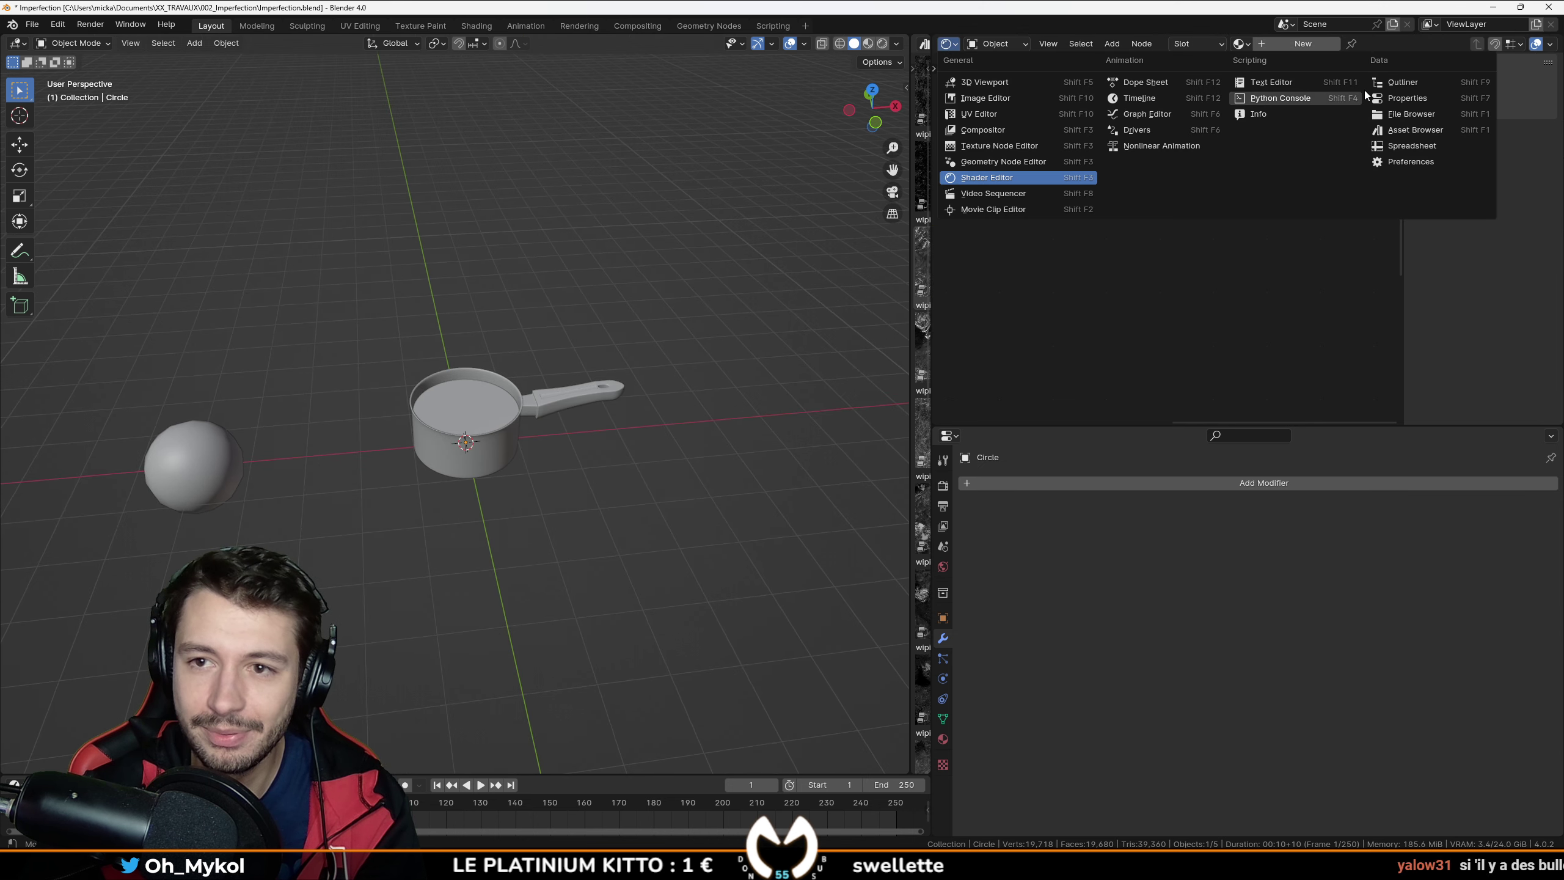
left_click(1453, 83)
double_click(1002, 90)
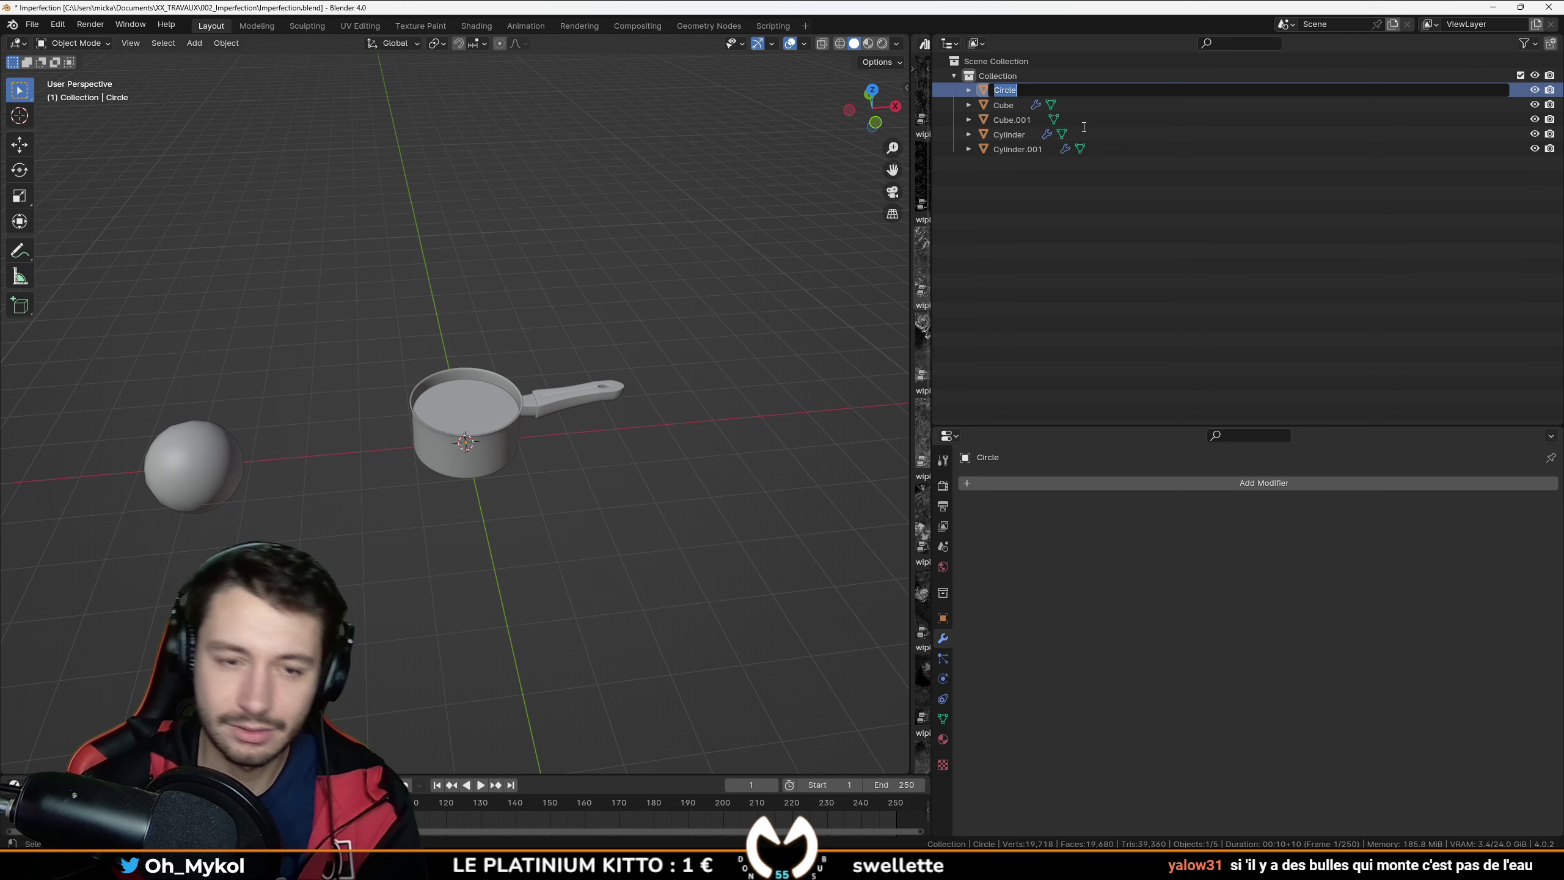
key("Return")
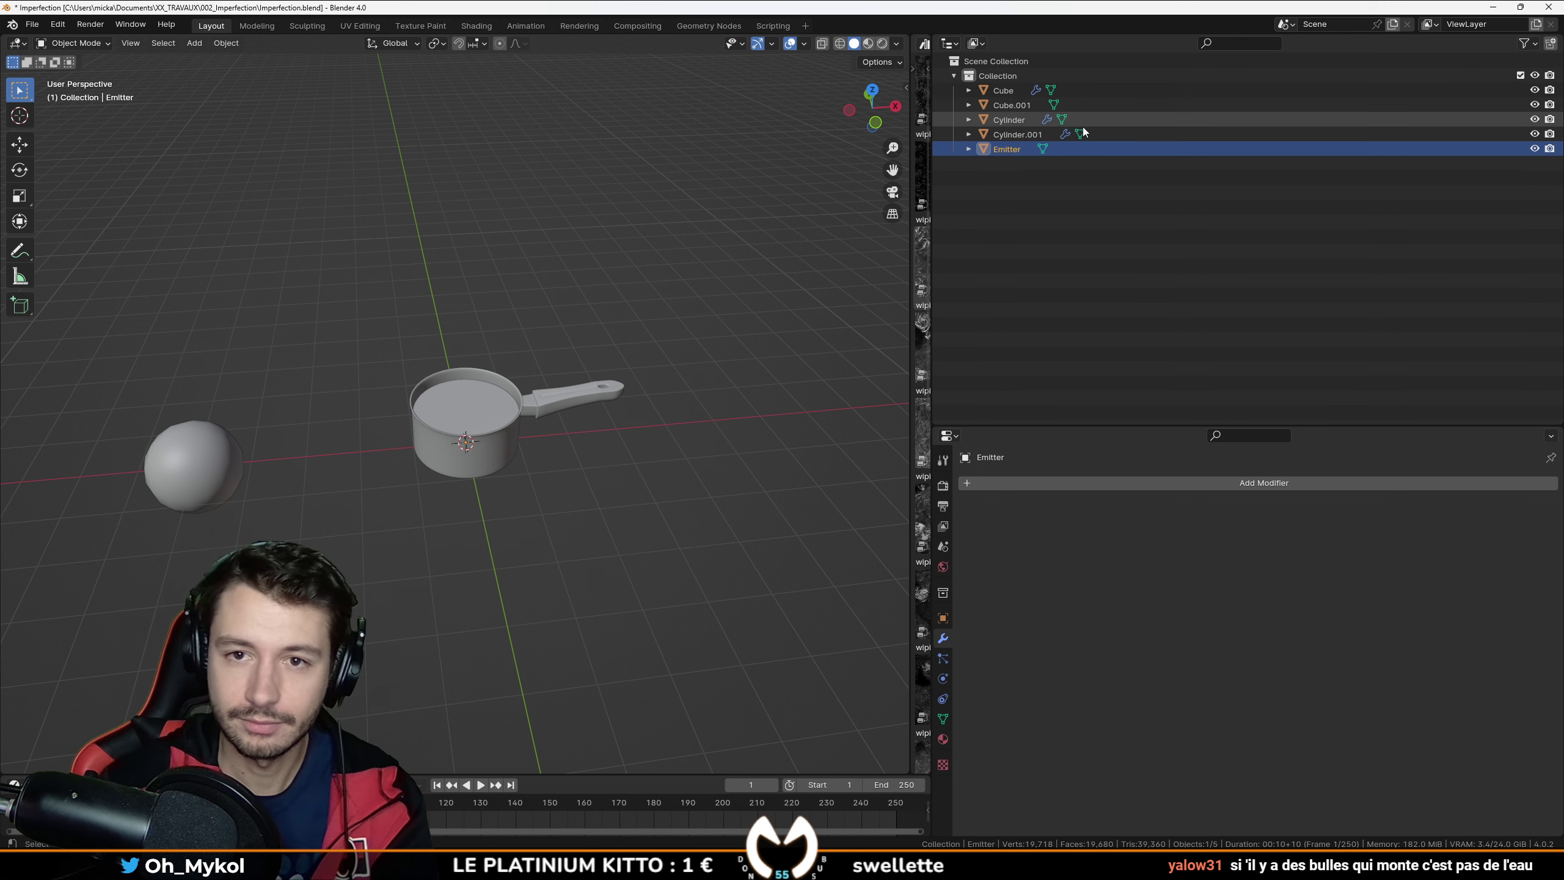
Step: Add a particle system to the Emitter circle and play the animation in the front view
key("KP_1")
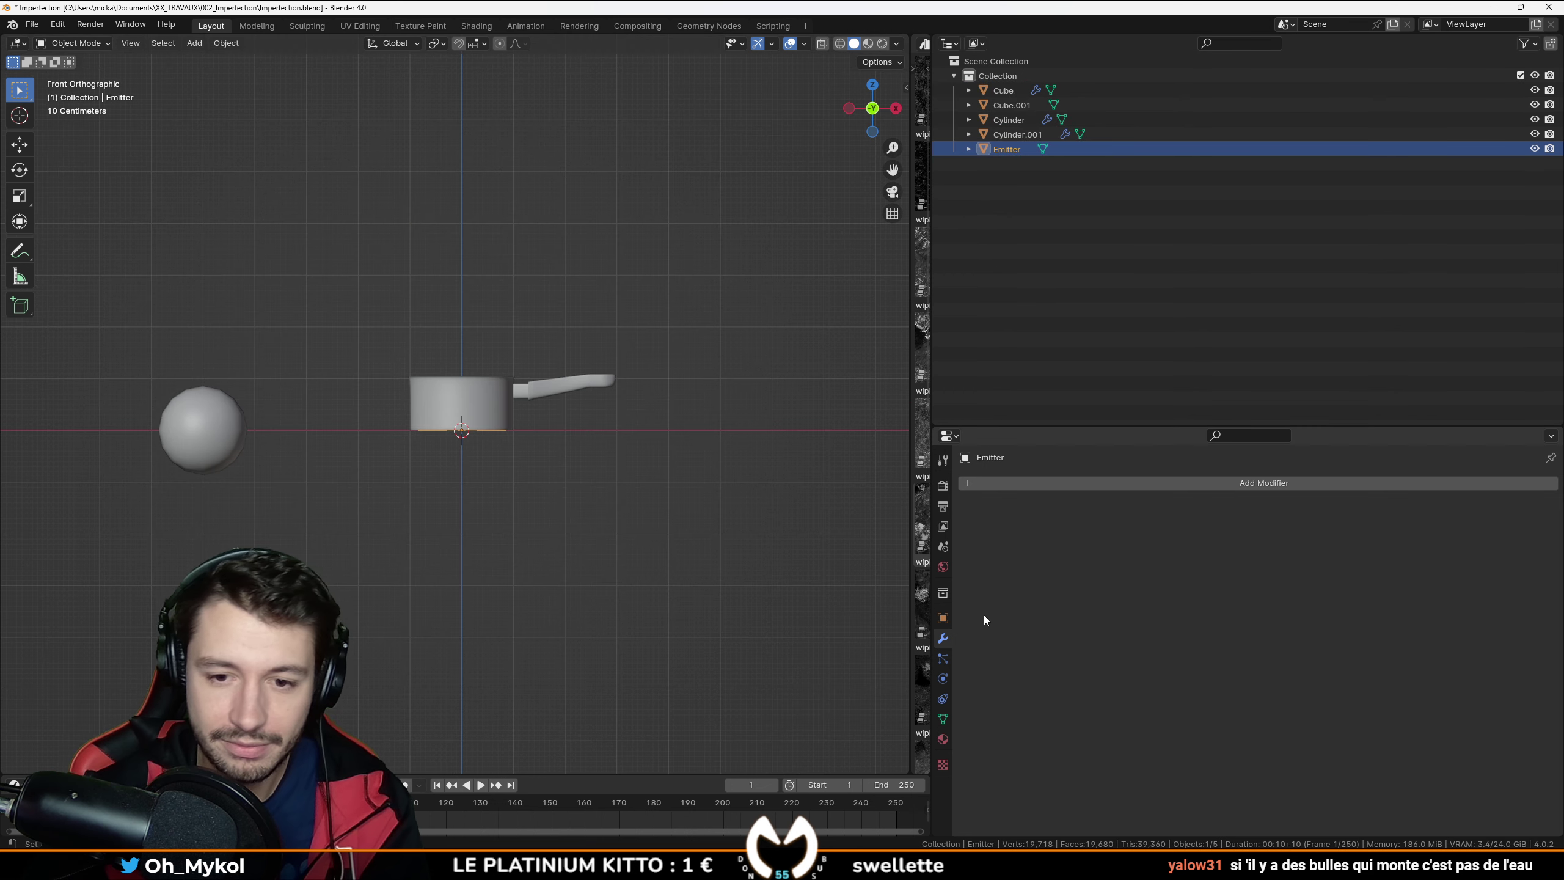
left_click(944, 658)
left_click(1551, 486)
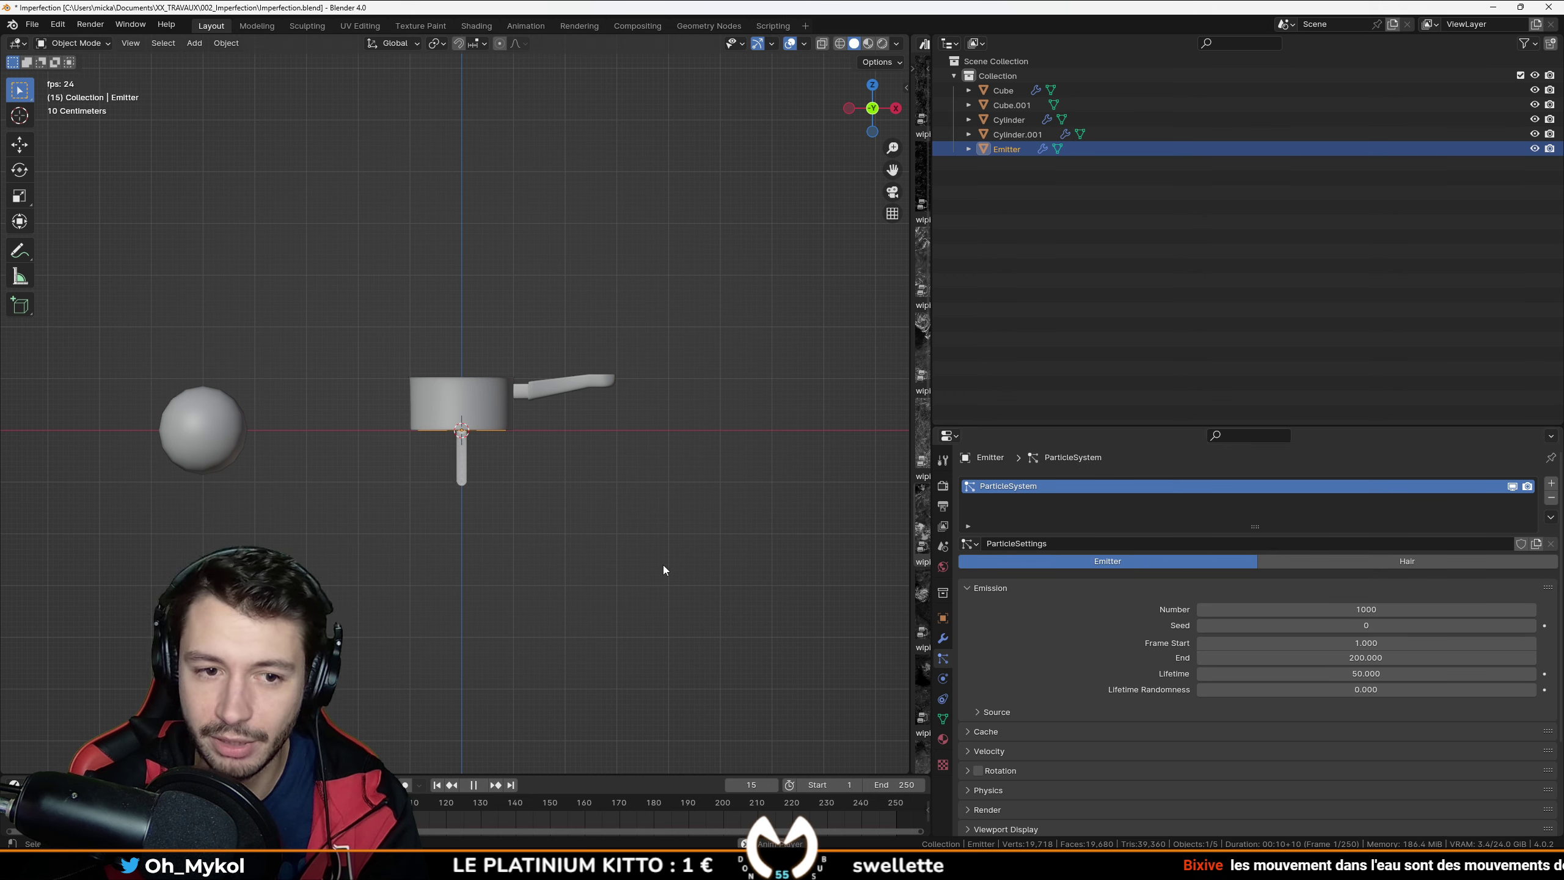
key("space")
Step: Fill the Emitter circle with a face and replay the particle animation from the first frame
key("Tab")
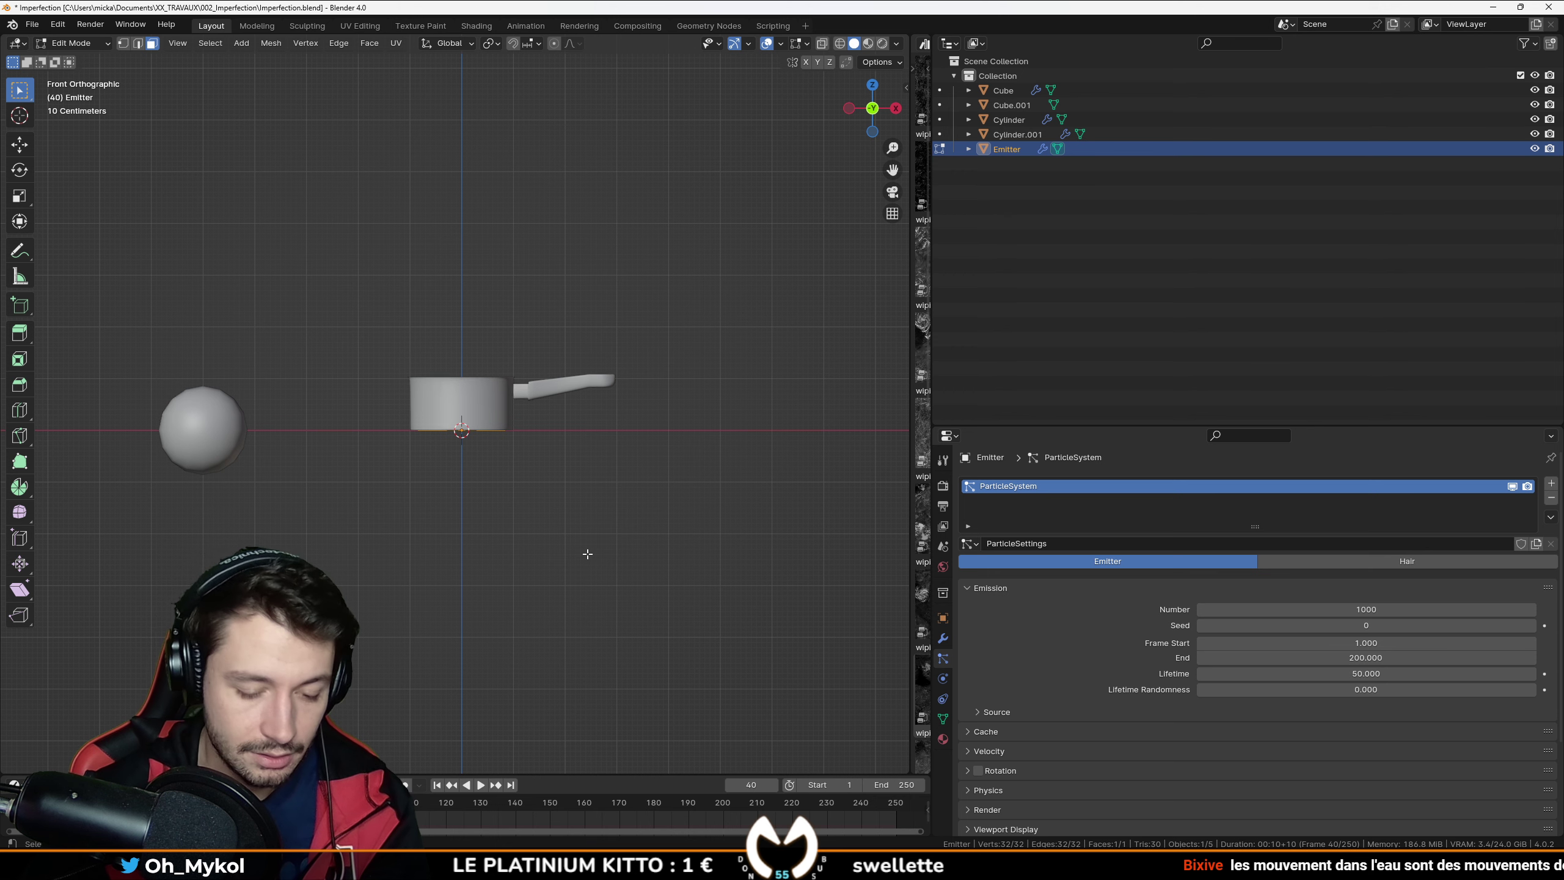
key("Tab")
key("shift+Left")
key("space")
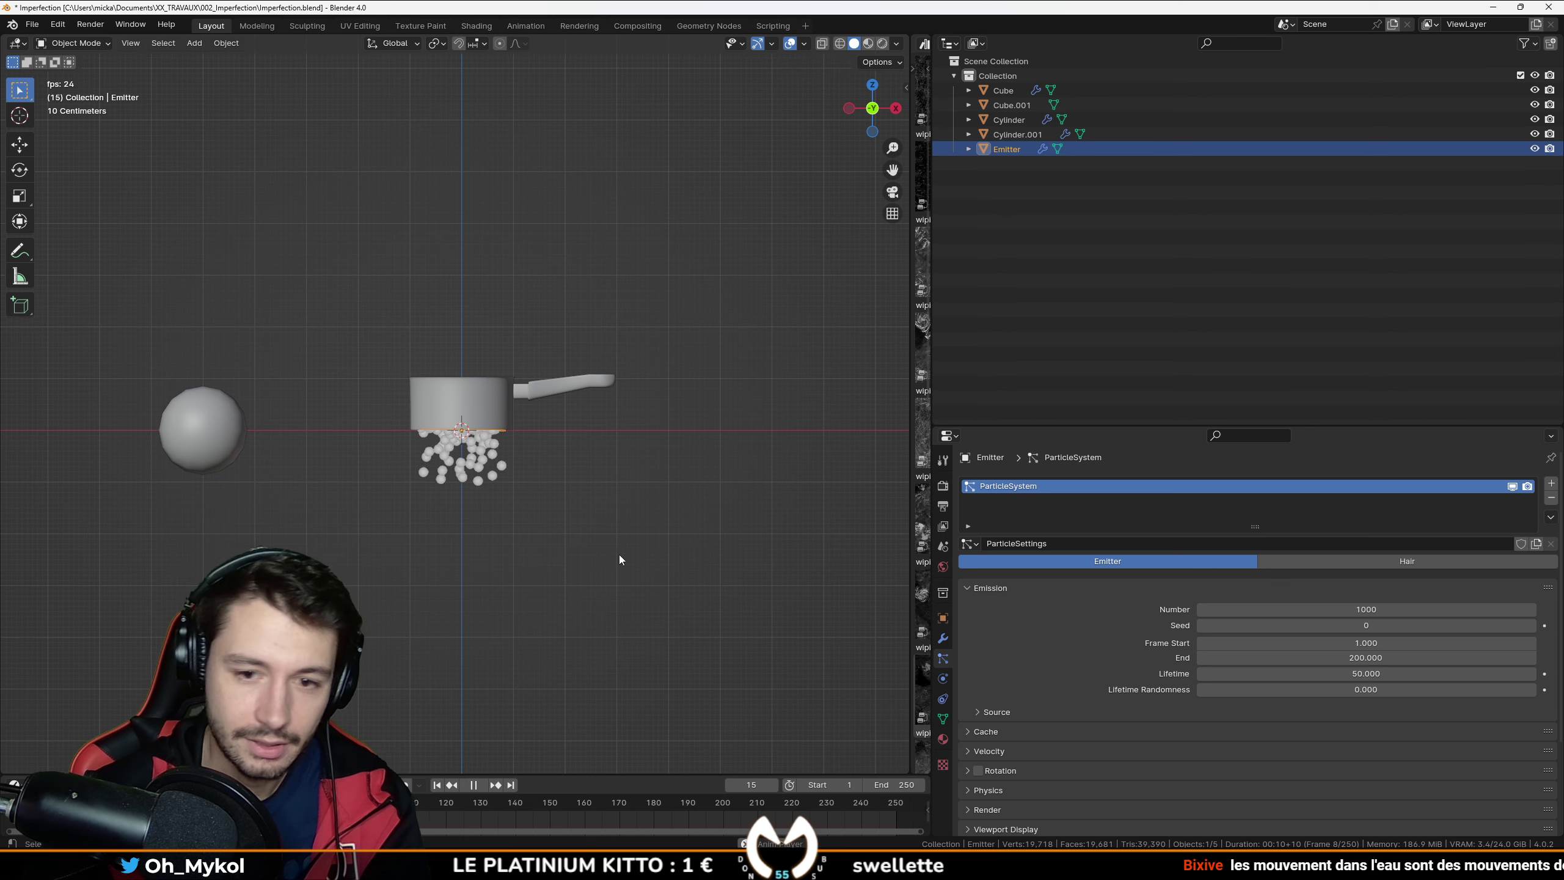
Step: Look through the particle physics, output and view layer settings for a way to control gravity
scroll(1047, 666, "down", 5)
left_click(969, 670)
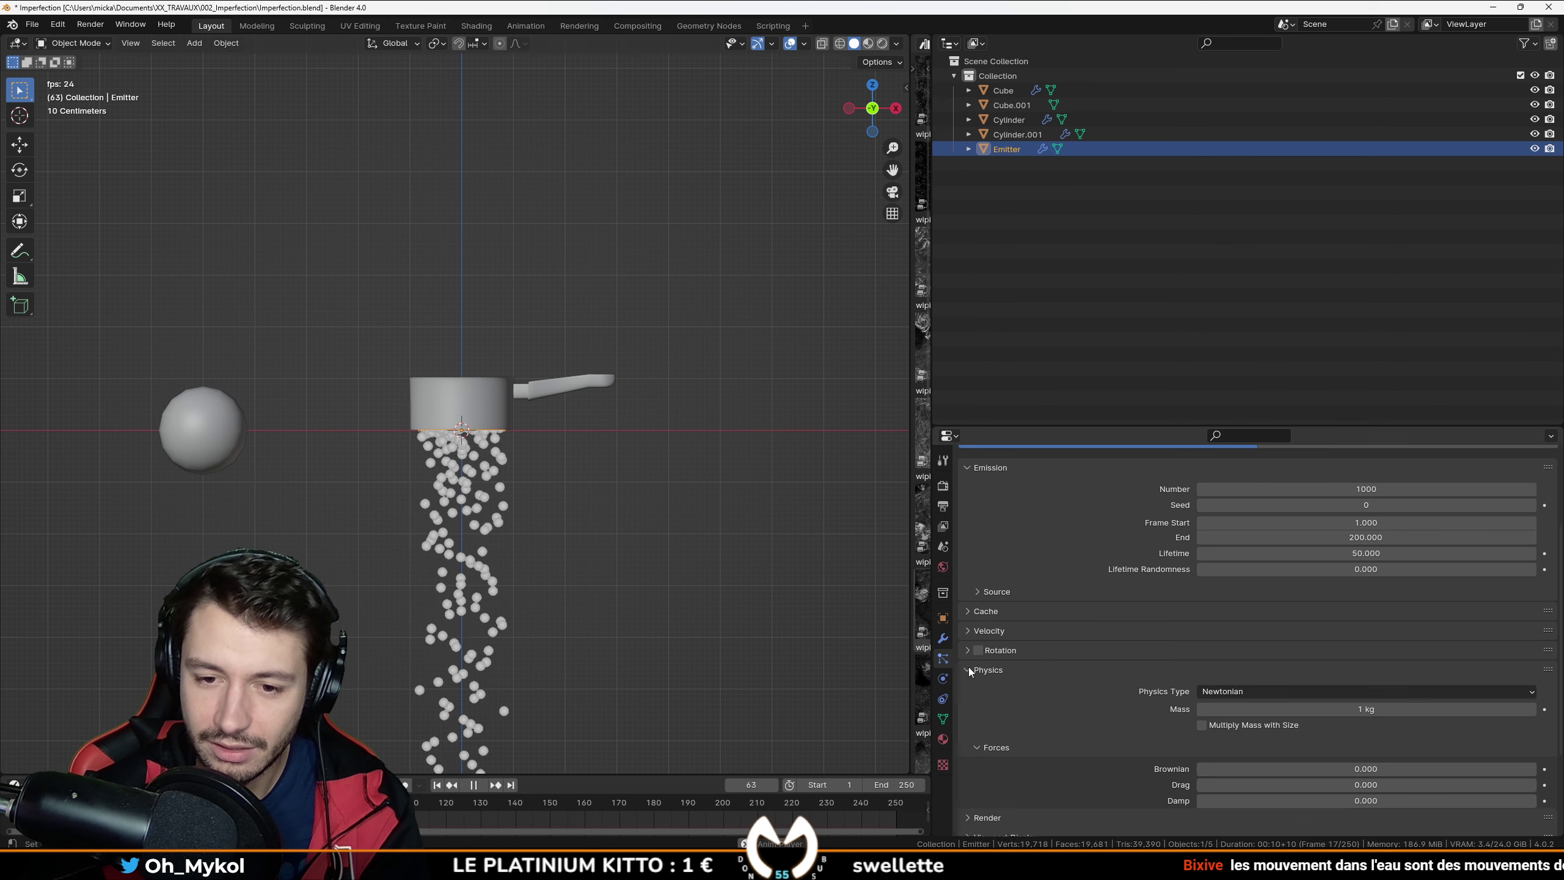
scroll(985, 665, "down", 5)
left_click(1244, 577)
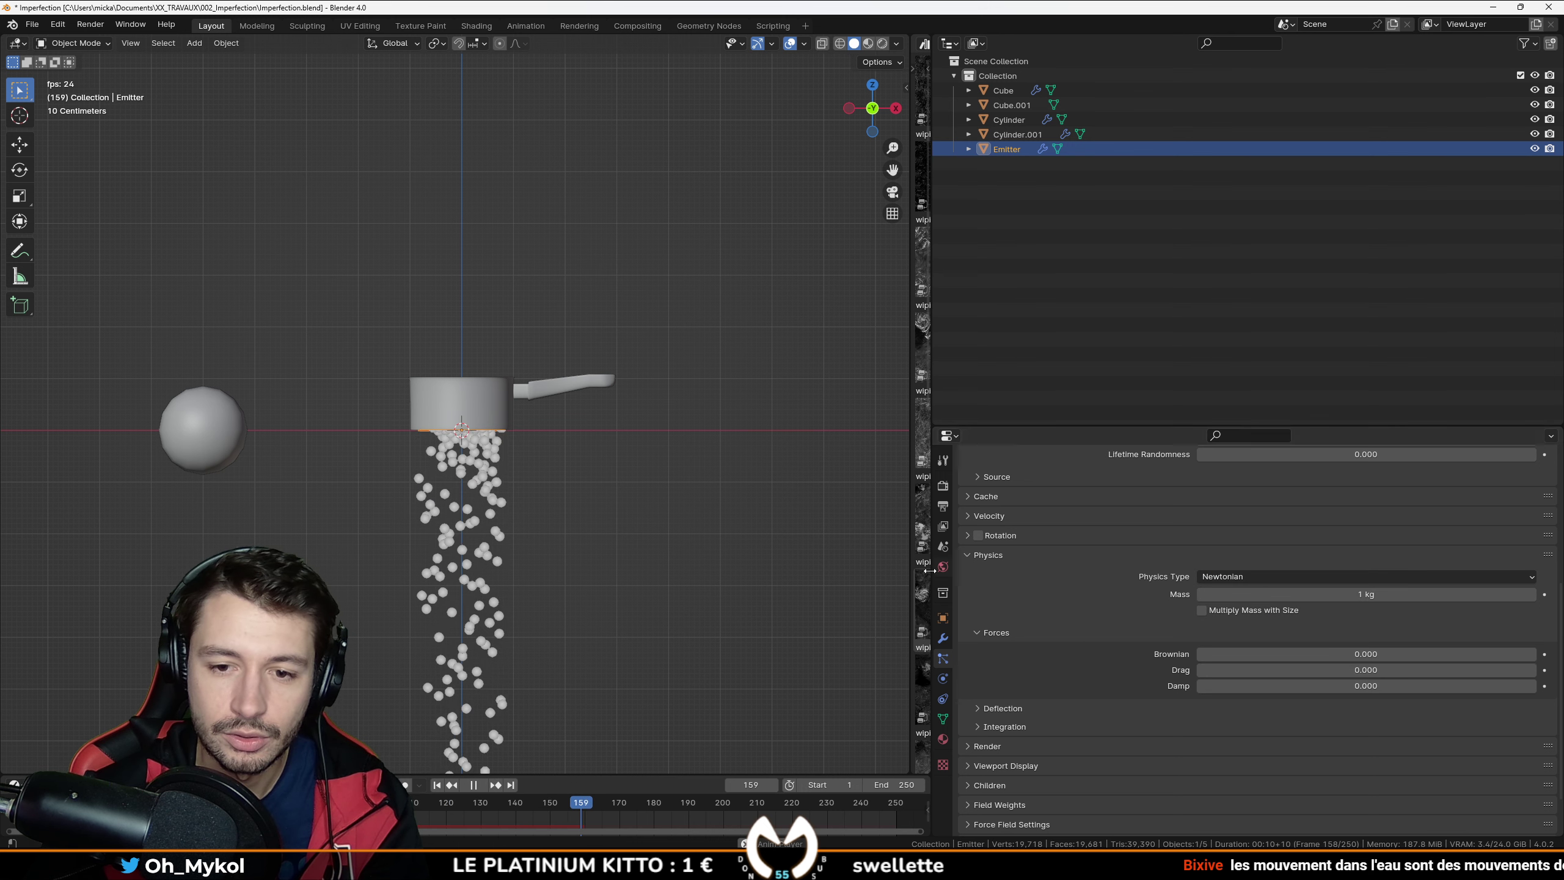
left_click(943, 526)
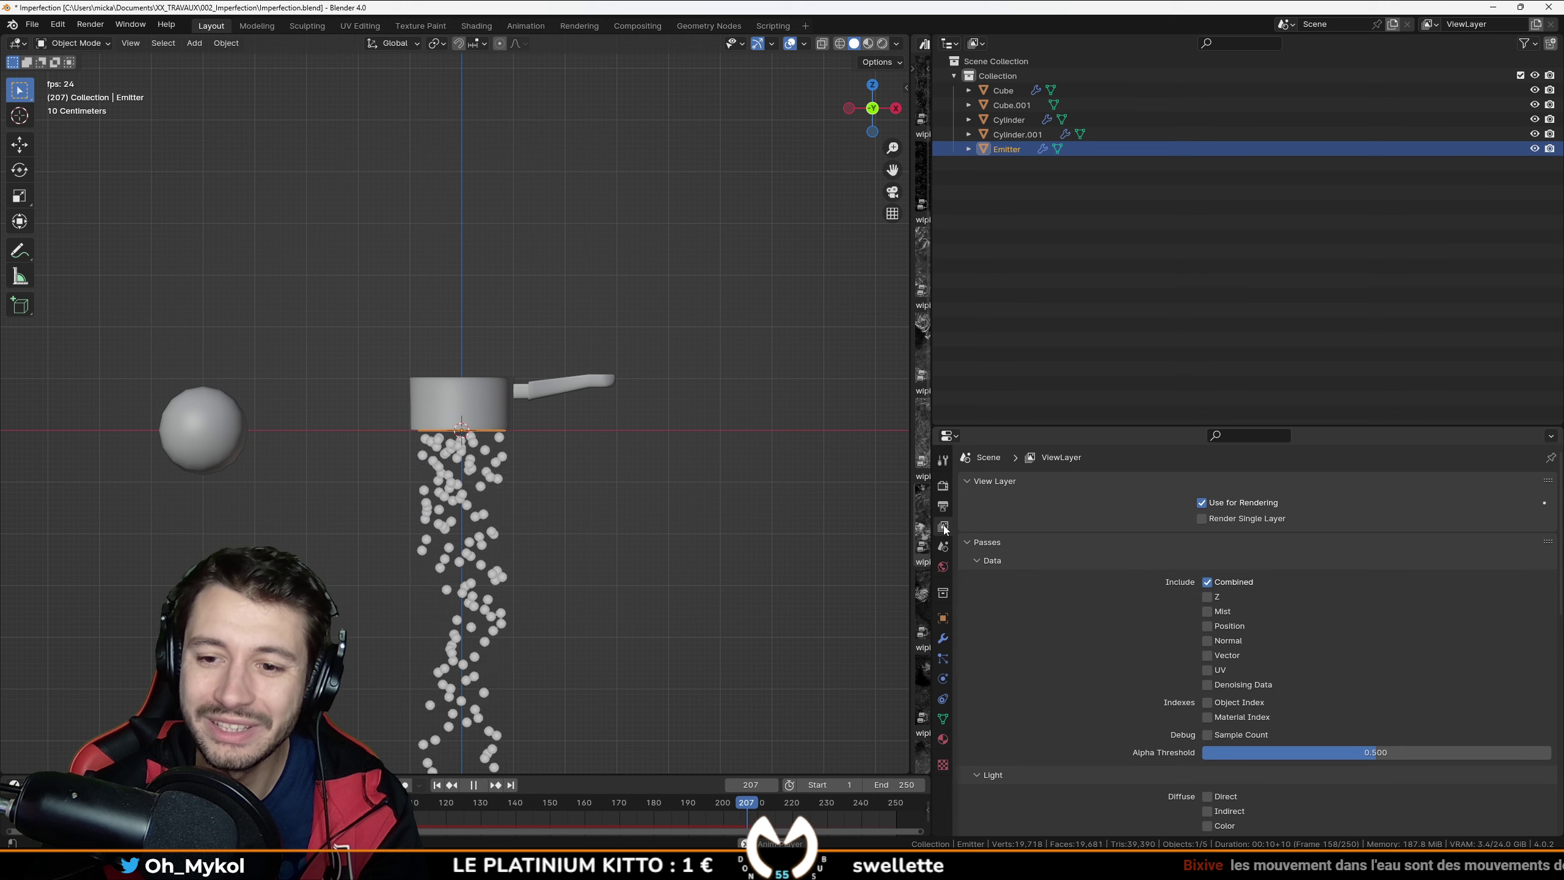
left_click(946, 512)
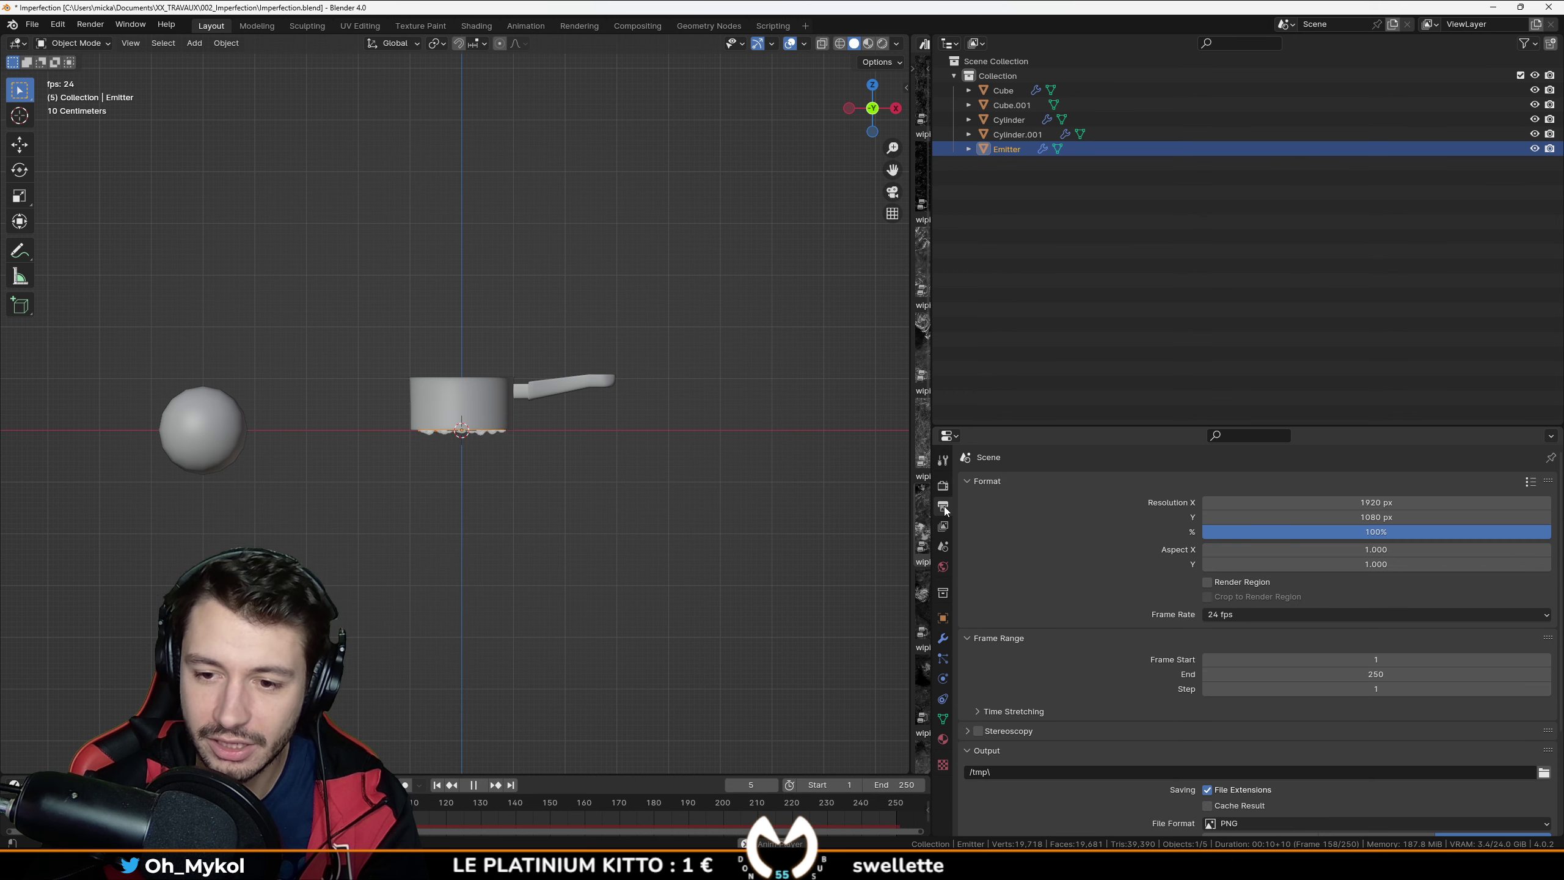
scroll(1090, 701, "down", 5)
left_click(944, 525)
scroll(1047, 707, "down", 8)
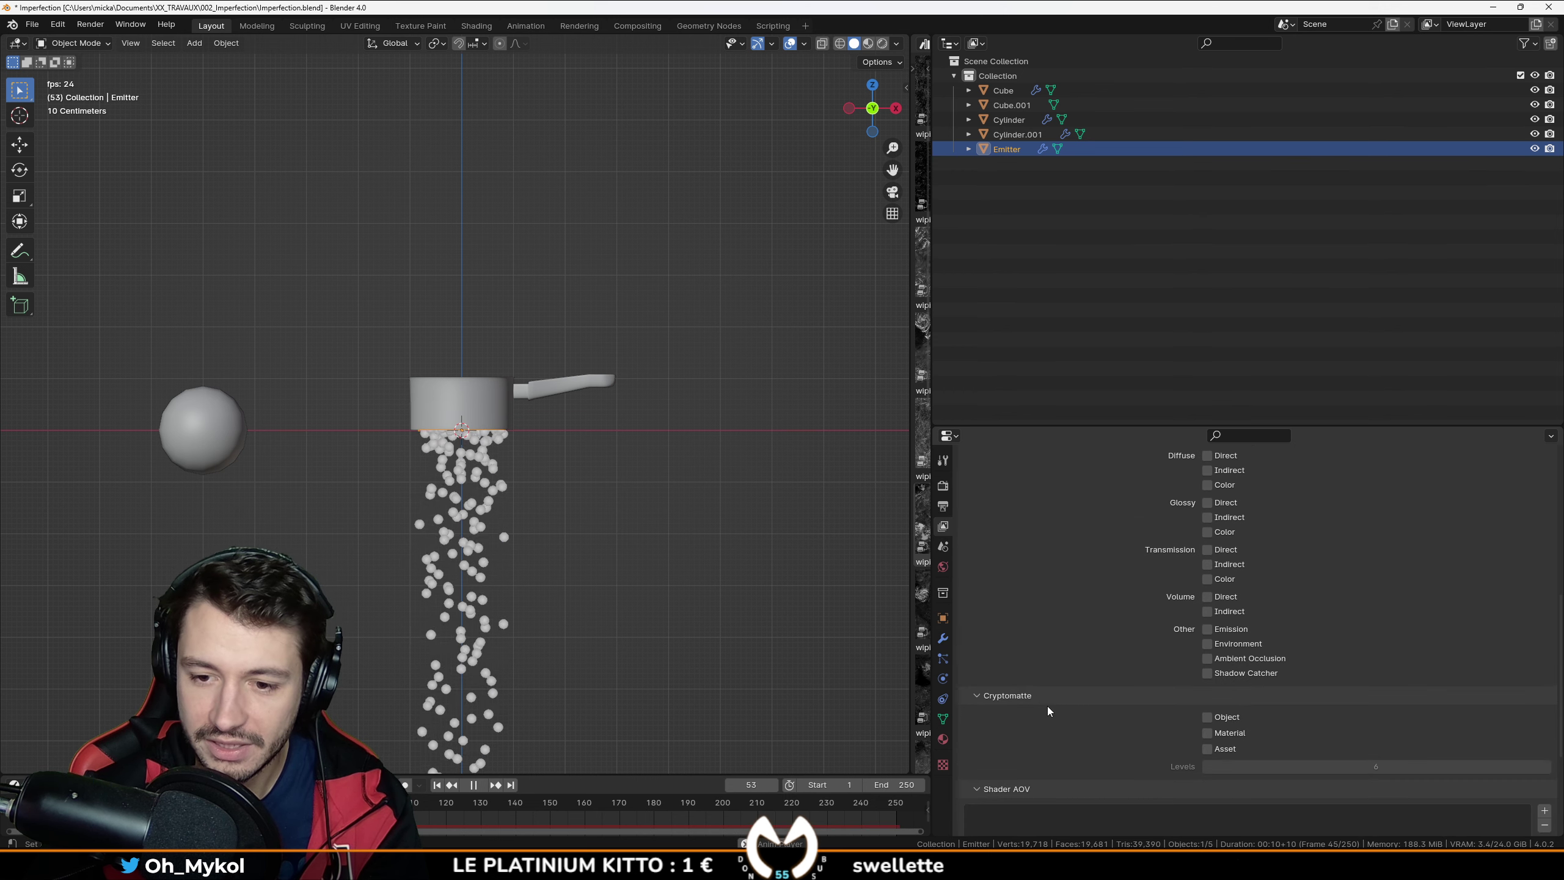
Step: Disable gravity for the scene
left_click(944, 546)
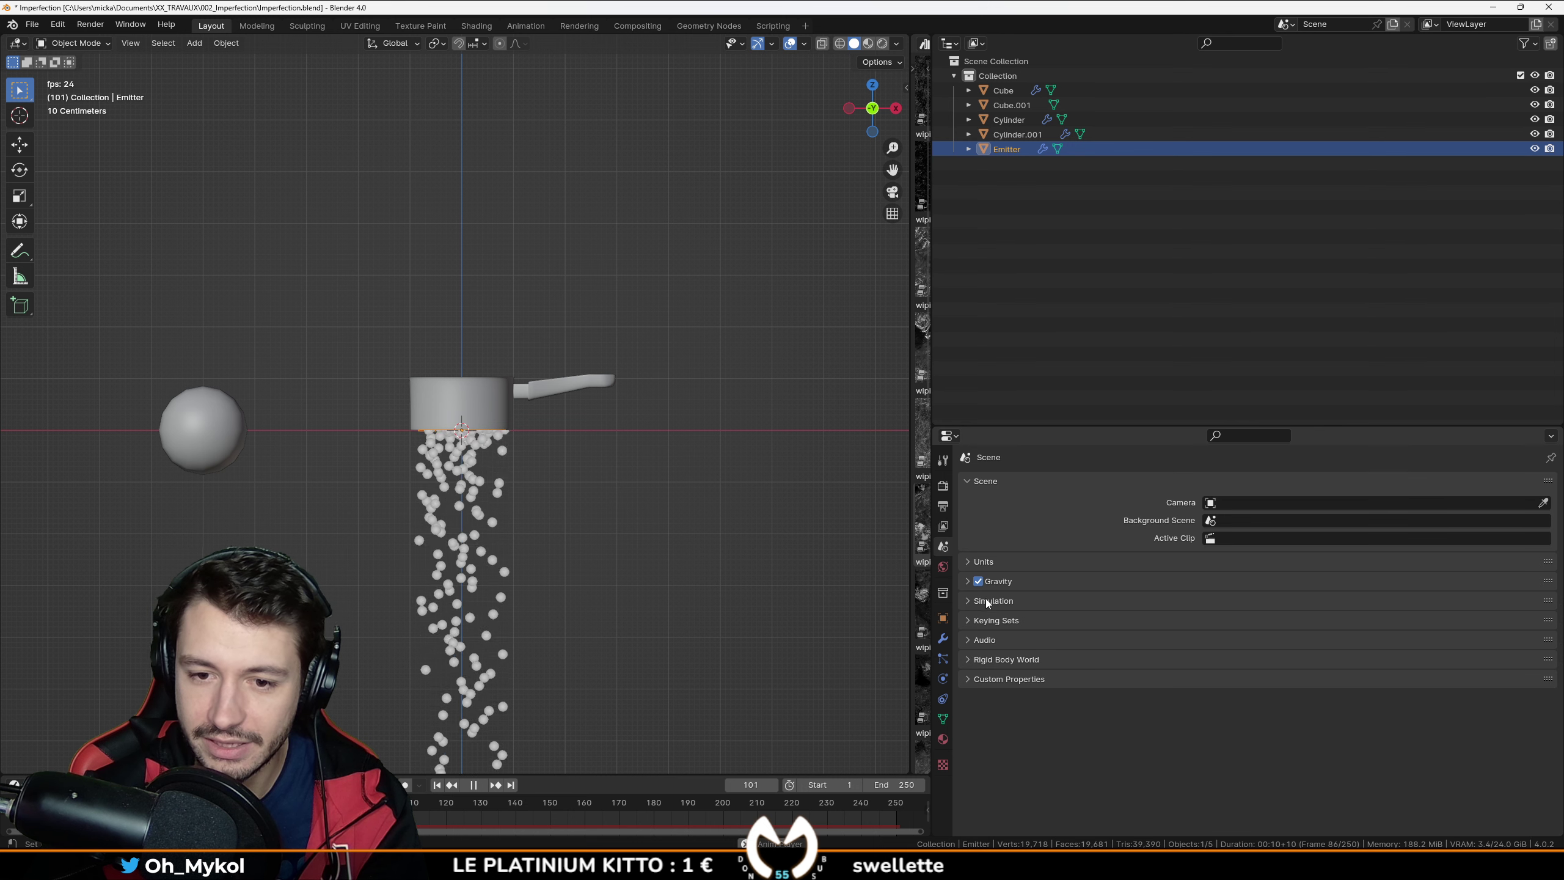
left_click(970, 581)
left_click(977, 582)
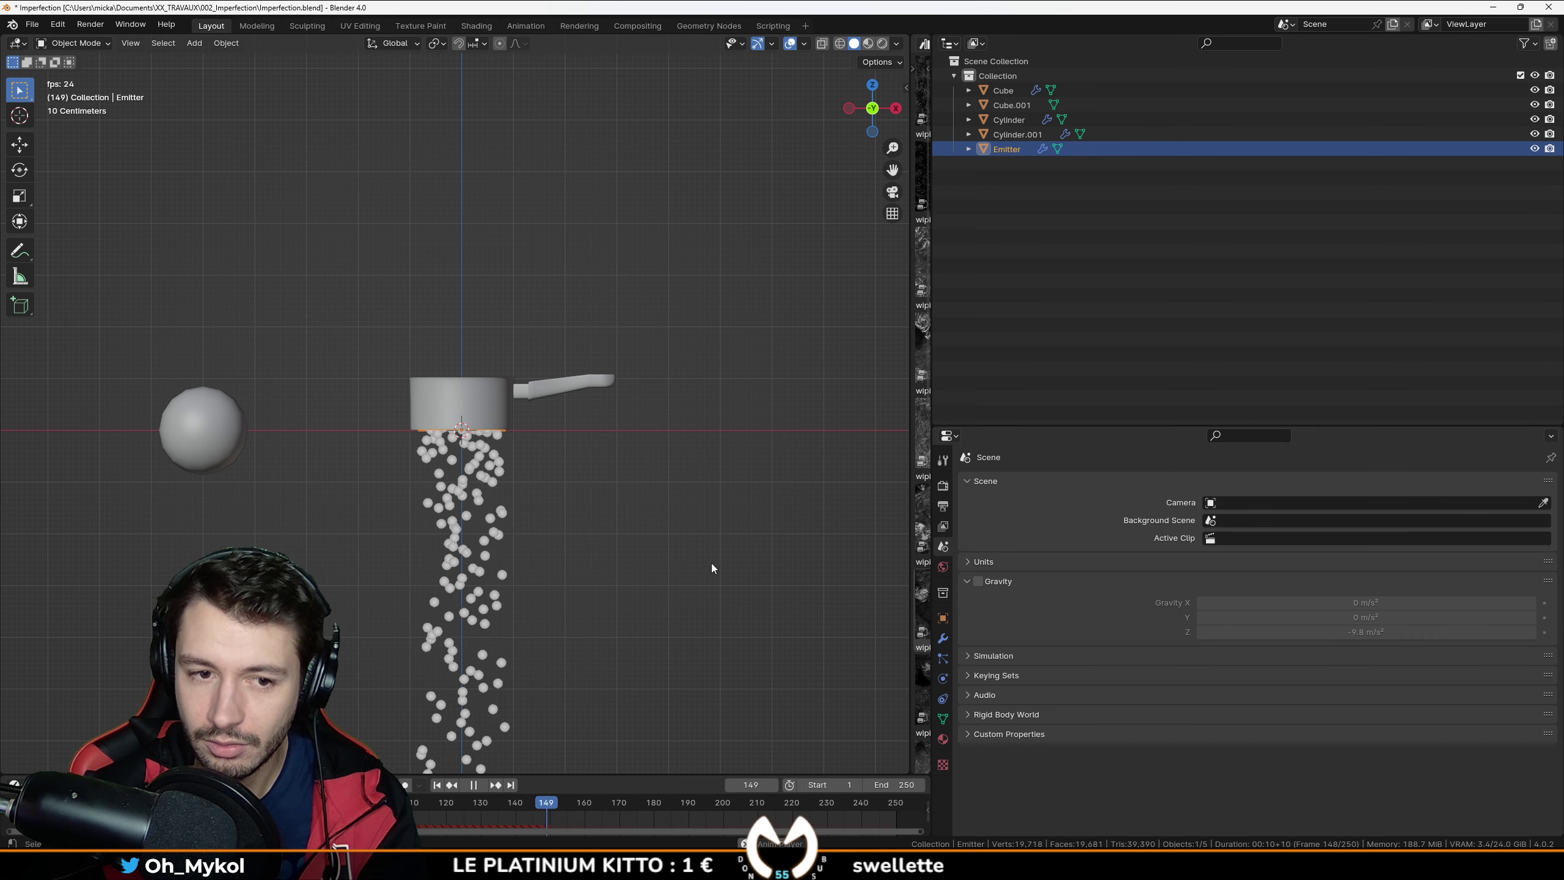
Step: Show the scene in wireframe and watch the particles' motion inside the saucepan up close before stopping playback
key("z")
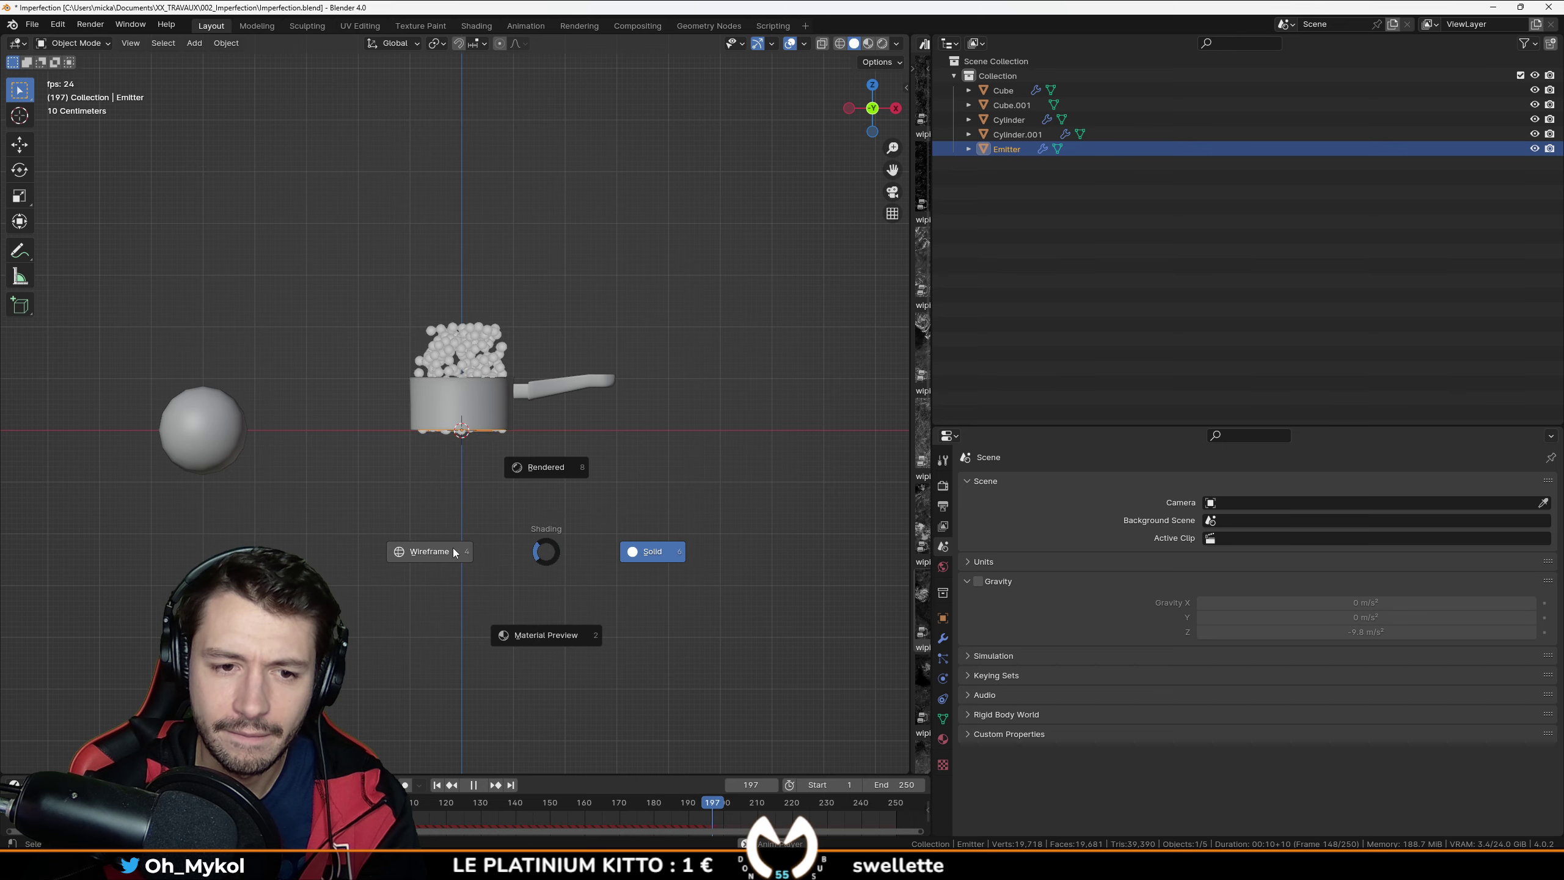
left_click(437, 549)
scroll(437, 549, "up", 5)
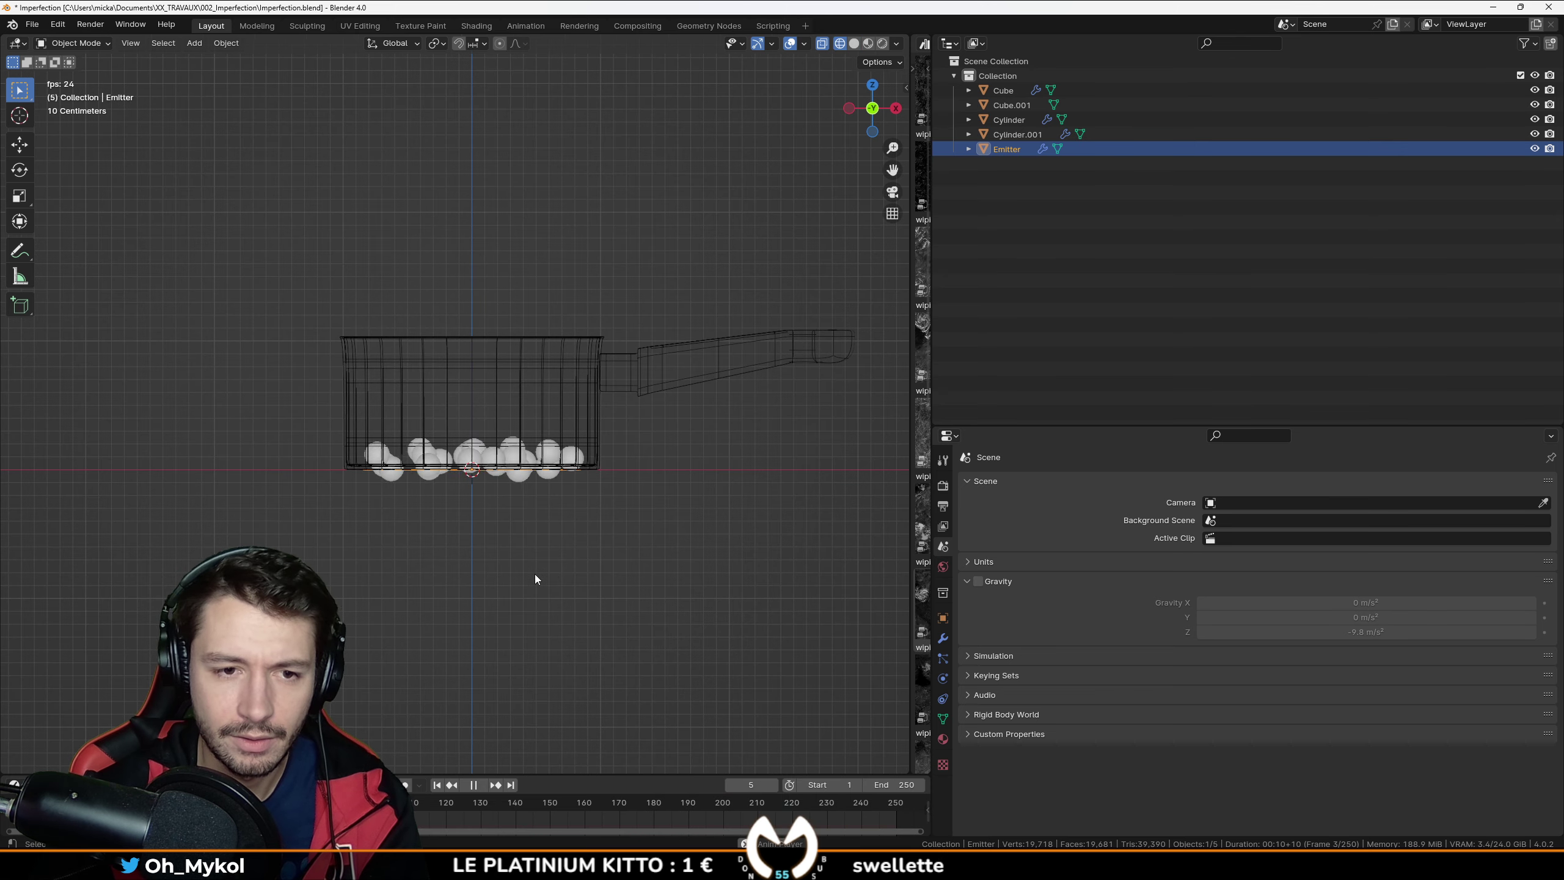
key("space")
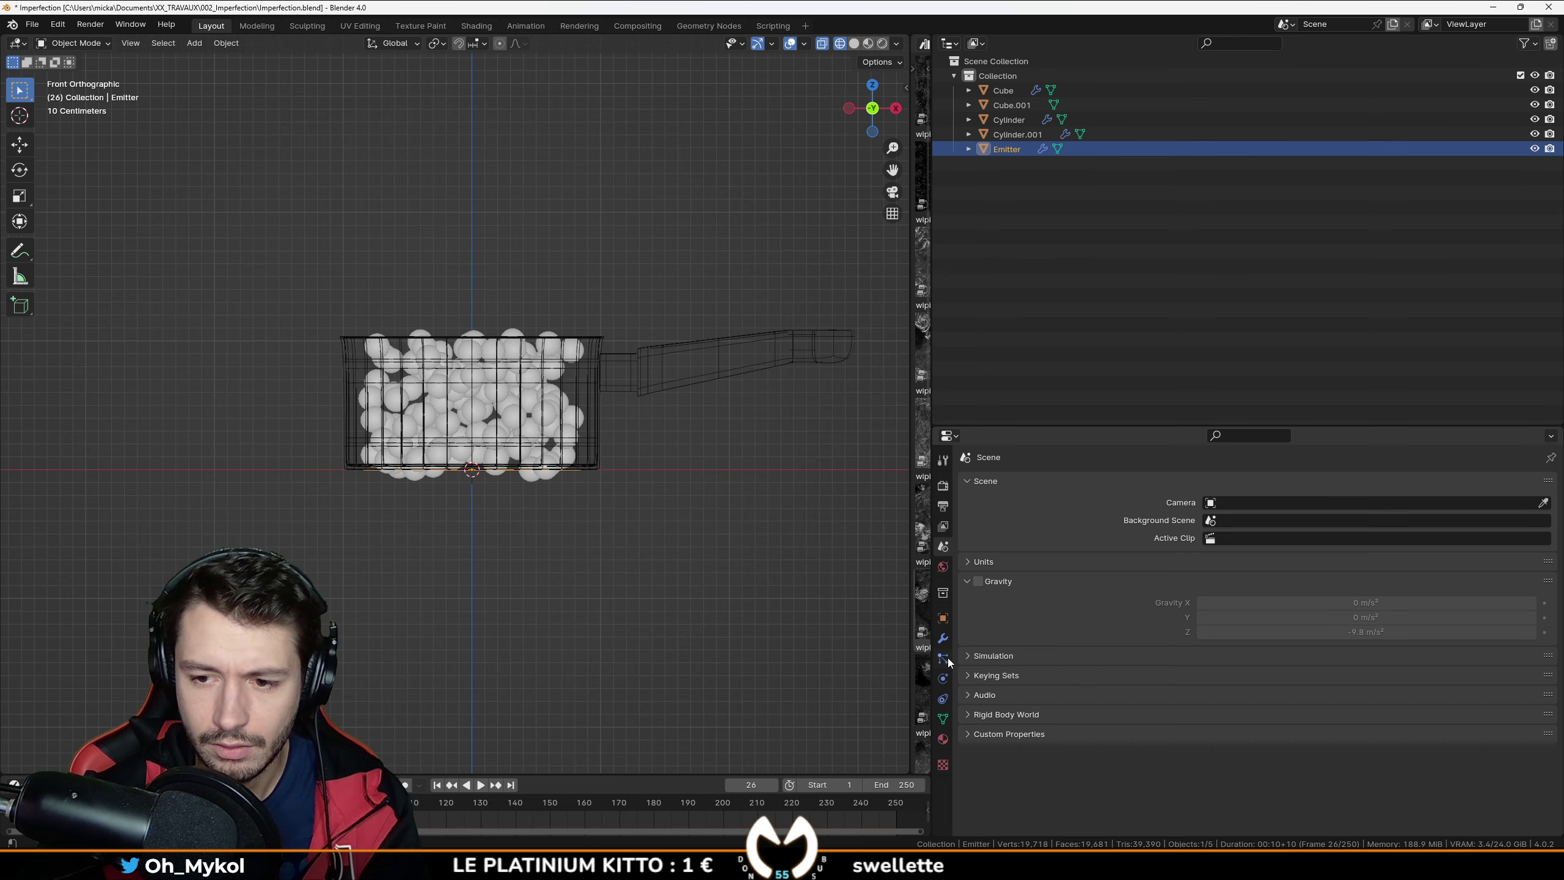
Step: Review the Emitter's particle physics settings and replay the animation from the first frame with the sphere in view
left_click(947, 660)
scroll(1090, 677, "down", 10)
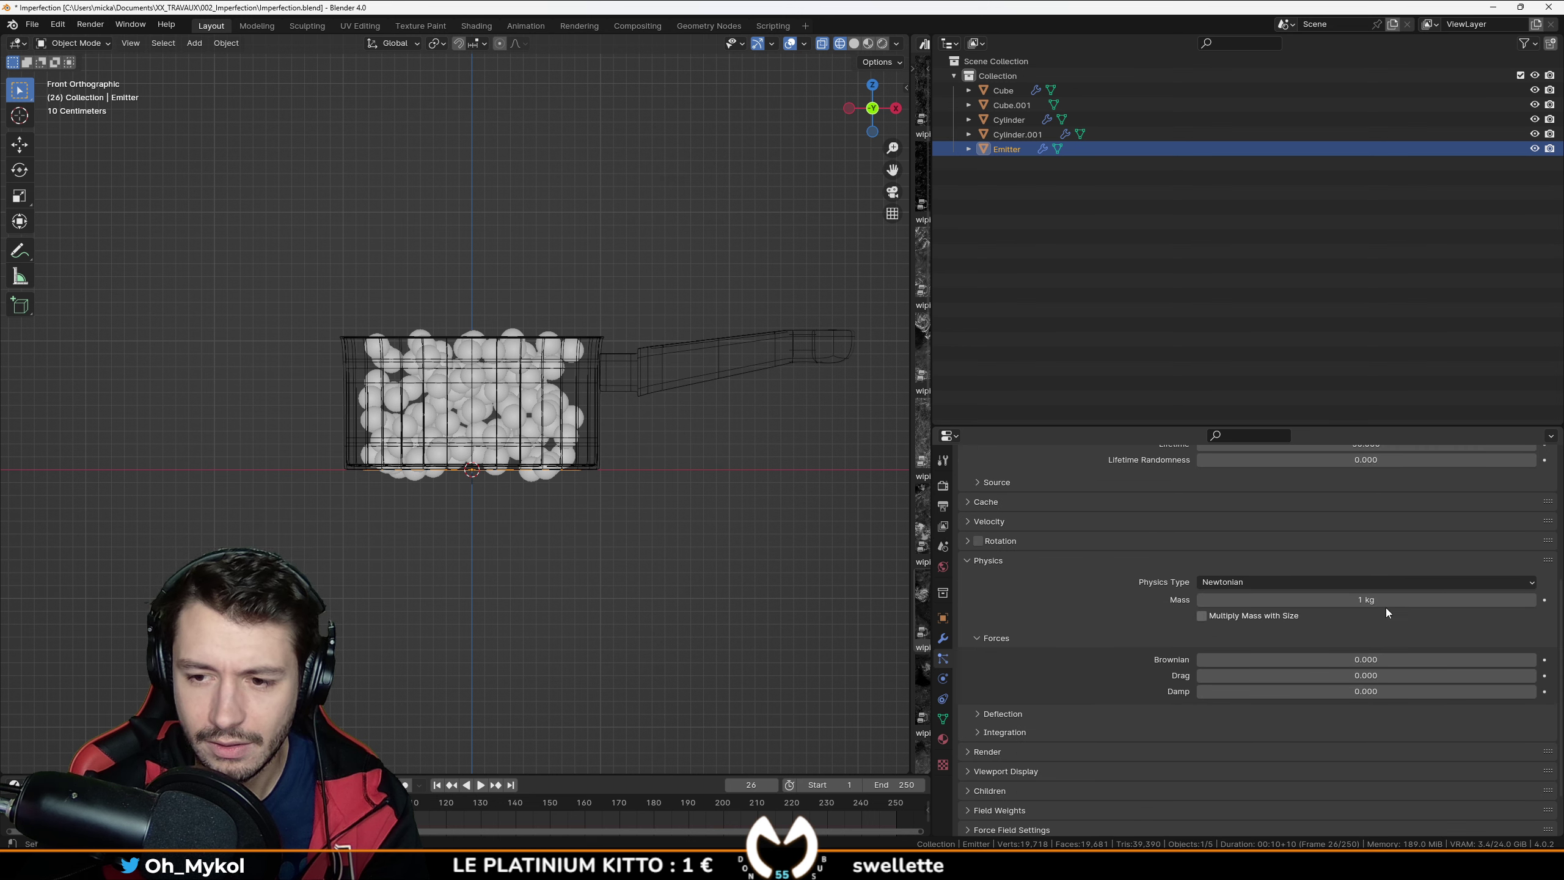
key("shift+Left")
key("space")
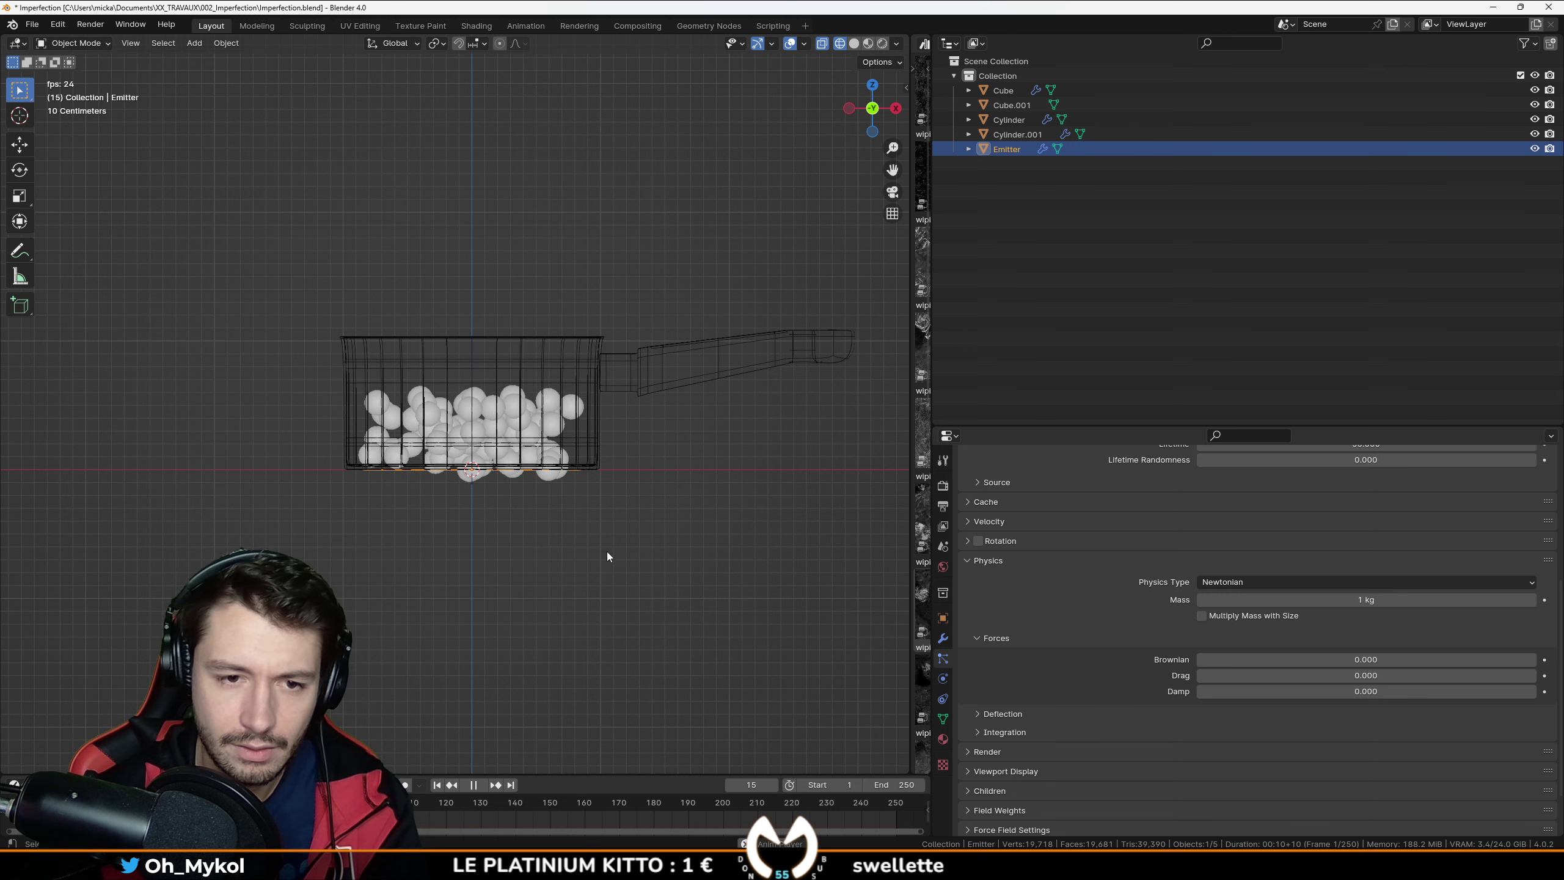
scroll(327, 546, "down", 2)
middle_click_drag(329, 547, 476, 581, "shift")
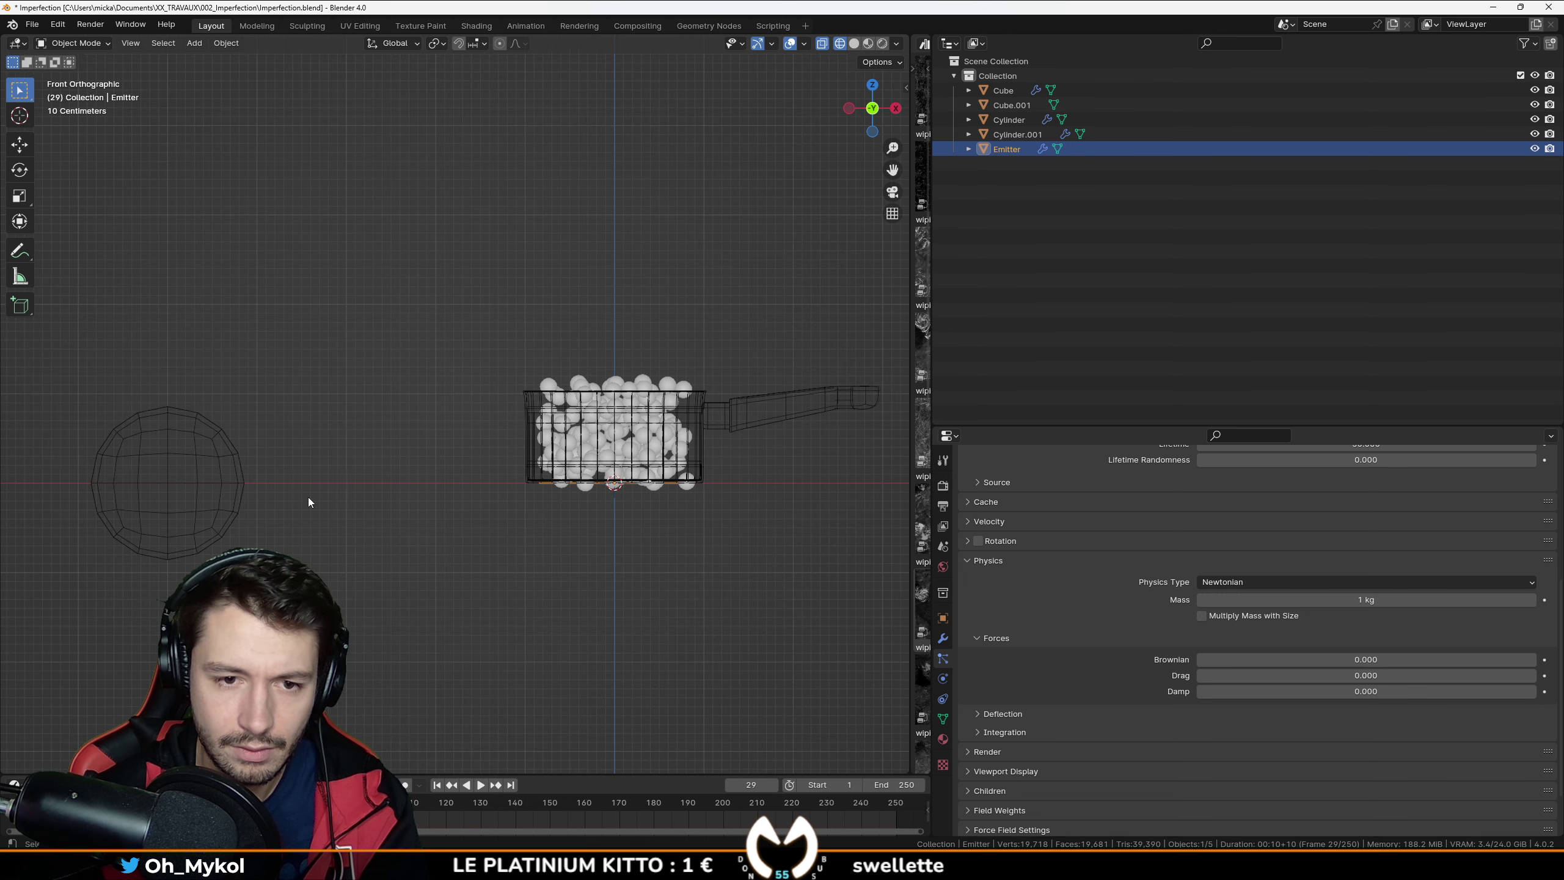
Step: Set the Emitter's particles to render as Object
left_click(670, 485)
left_click(670, 487)
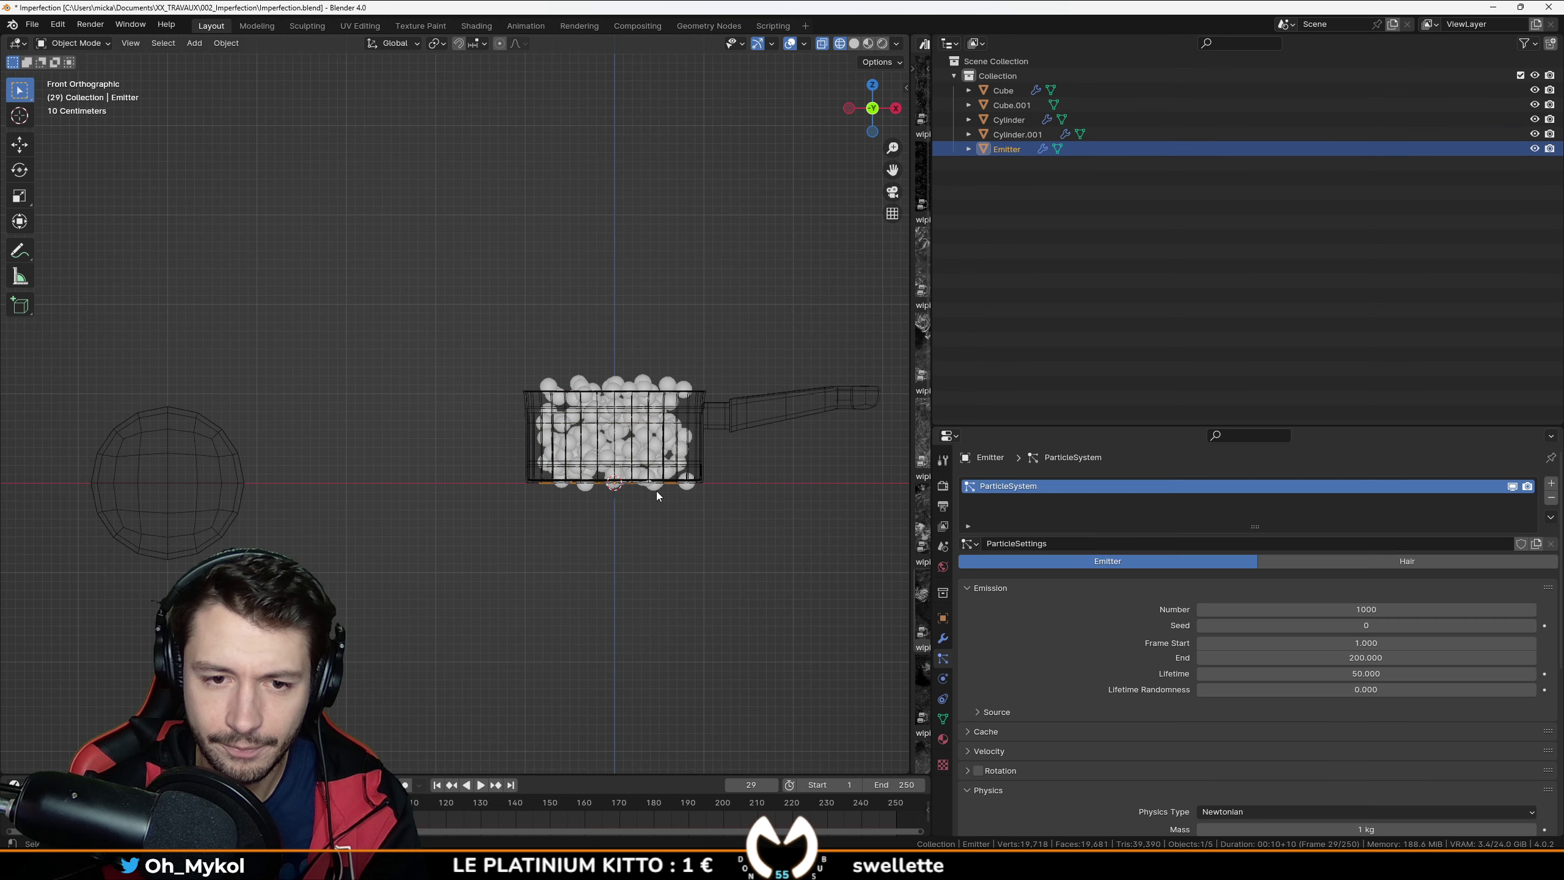
scroll(1031, 707, "down", 8)
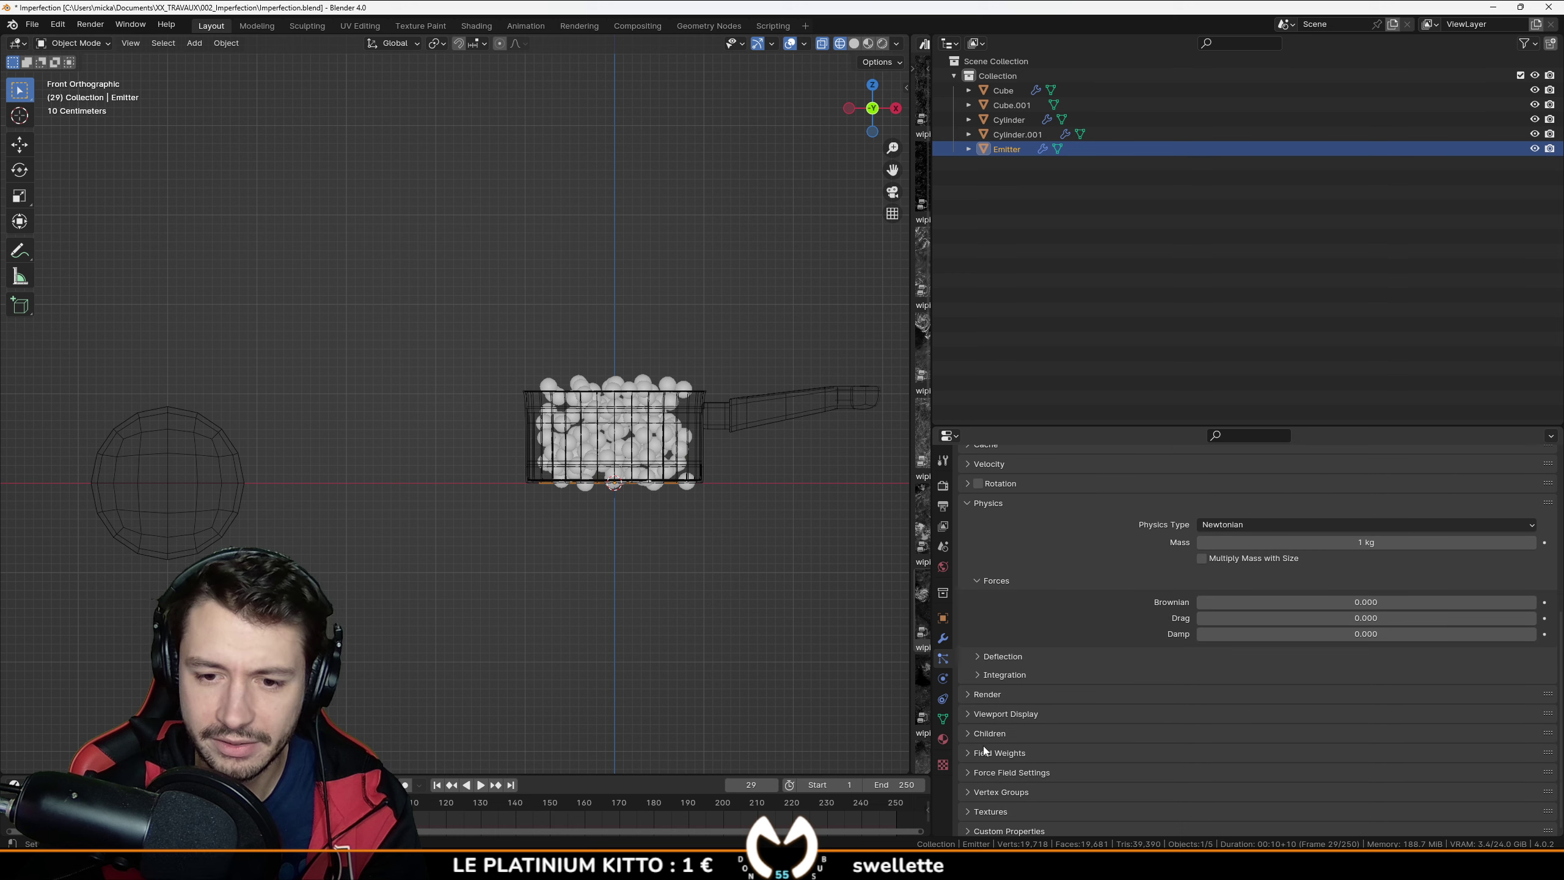
left_click(1125, 691)
scroll(1170, 635, "down", 4)
left_click(1231, 576)
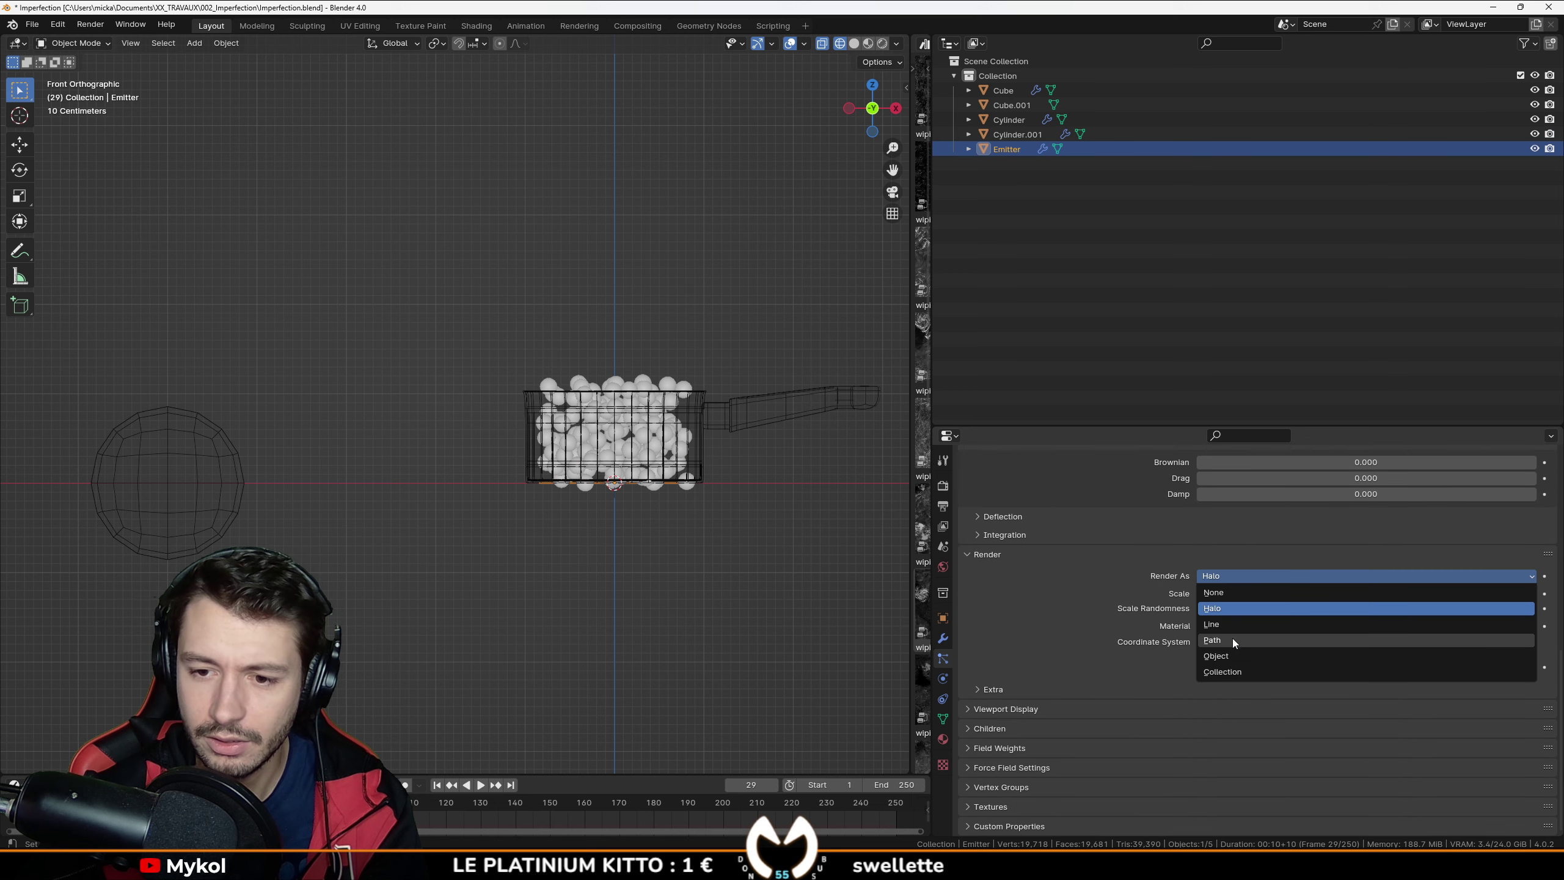
left_click(1237, 655)
Step: Pick the smooth sphere Cube.001 as the particles' instance object
left_click(1257, 681)
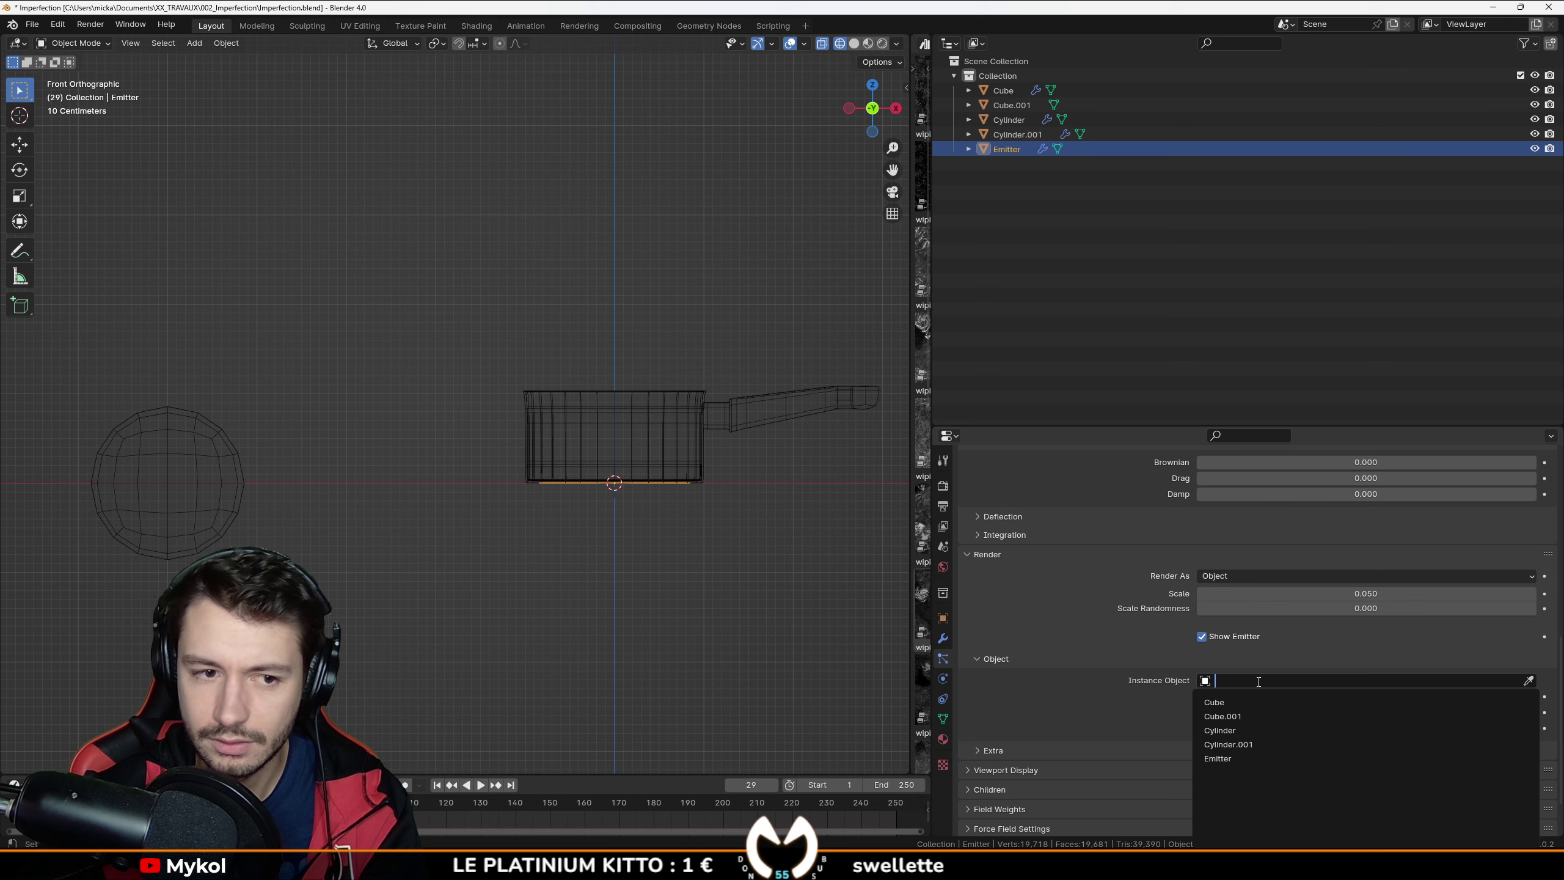
left_click(1538, 670)
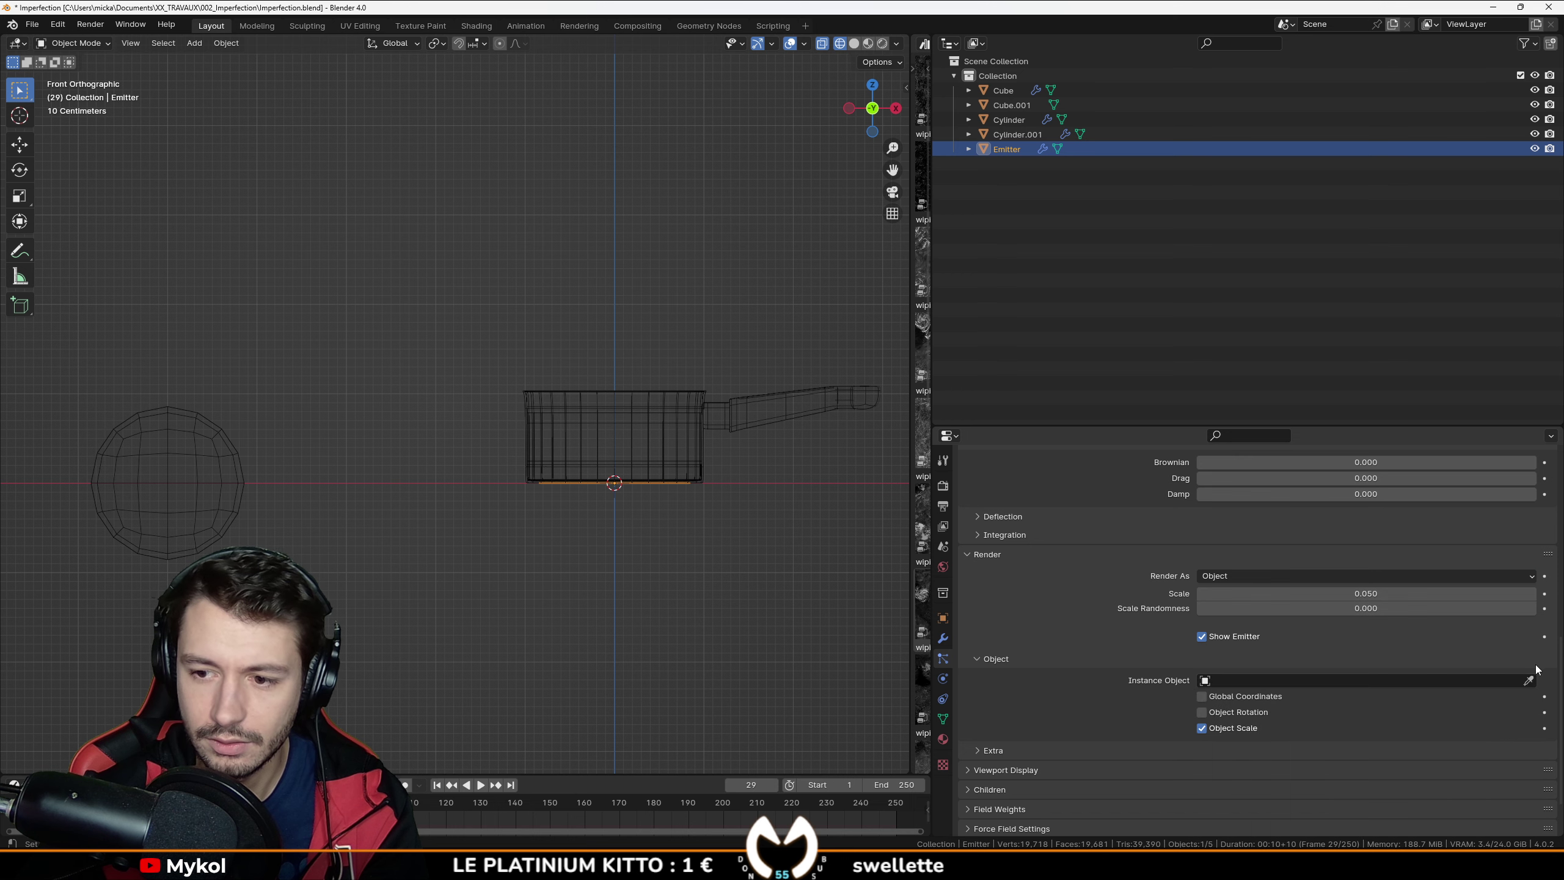
left_click(182, 440)
scroll(643, 435, "up", 4)
scroll(1119, 685, "down", 1)
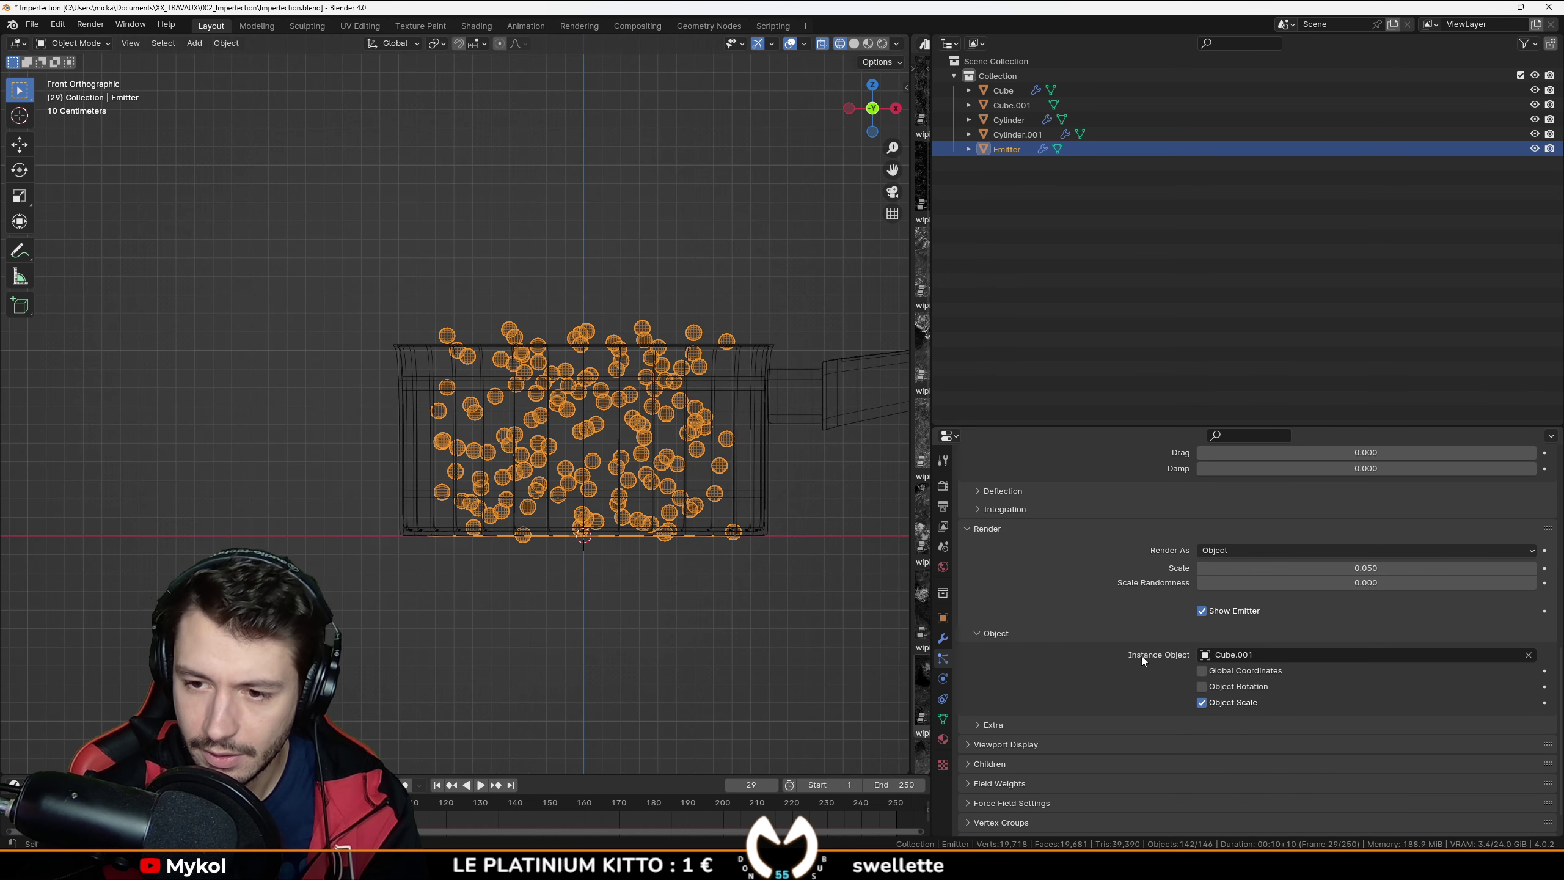
Step: Set the particles' render scale to 0.010 with a scale randomness of 1.000, checking the result around the saucepan
scroll(1142, 656, "up", 2)
left_click_drag(1312, 626, 1537, 643)
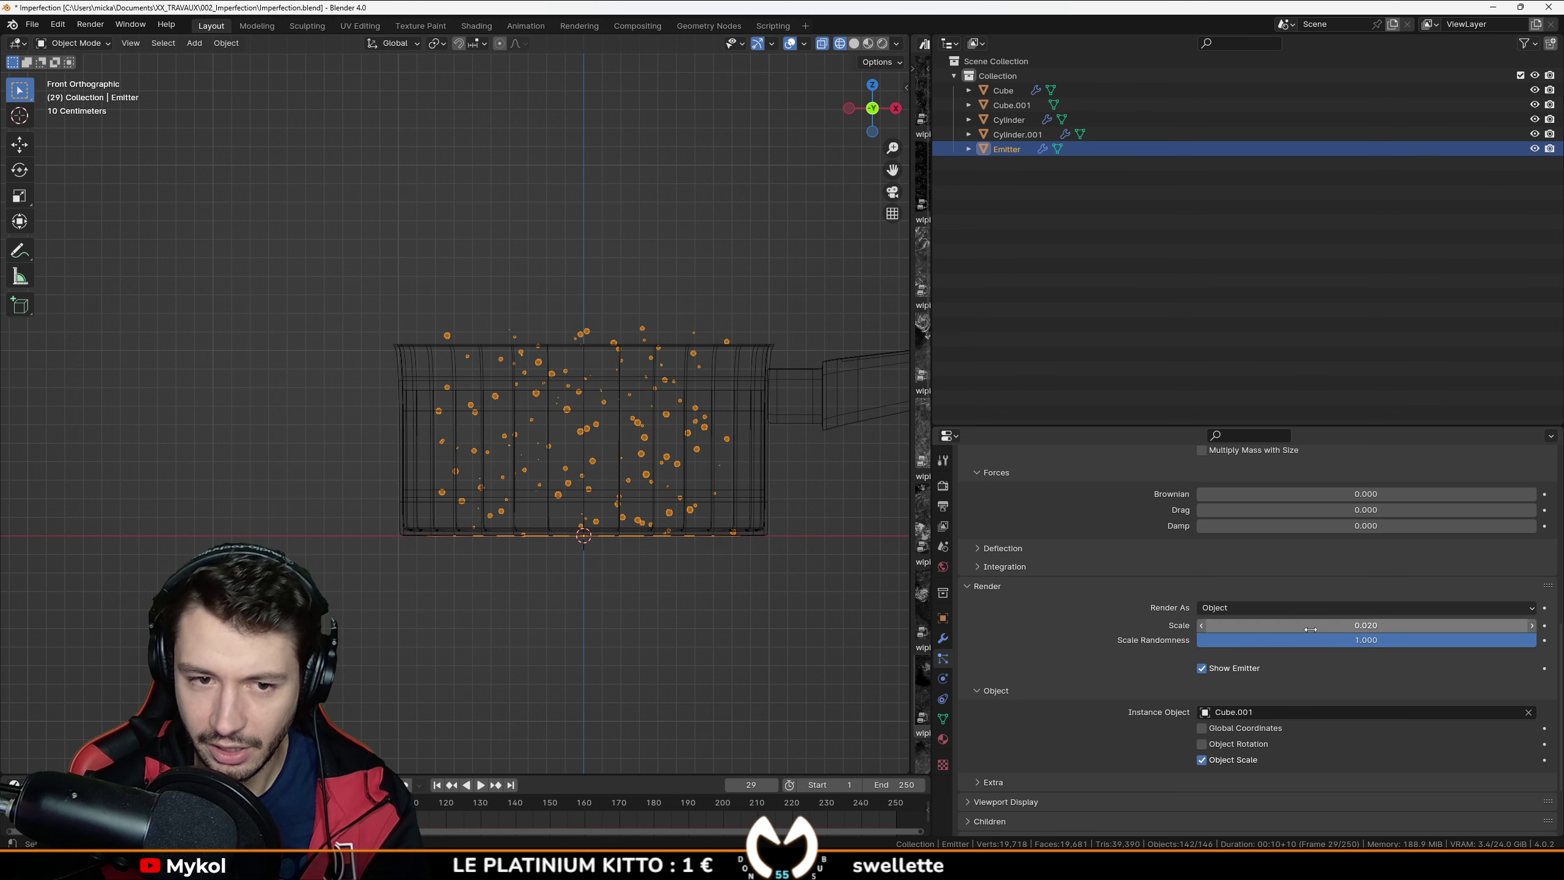
scroll(618, 526, "up", 4)
middle_click_drag(617, 525, 458, 489, "shift")
left_click_drag(1349, 627, 1341, 627)
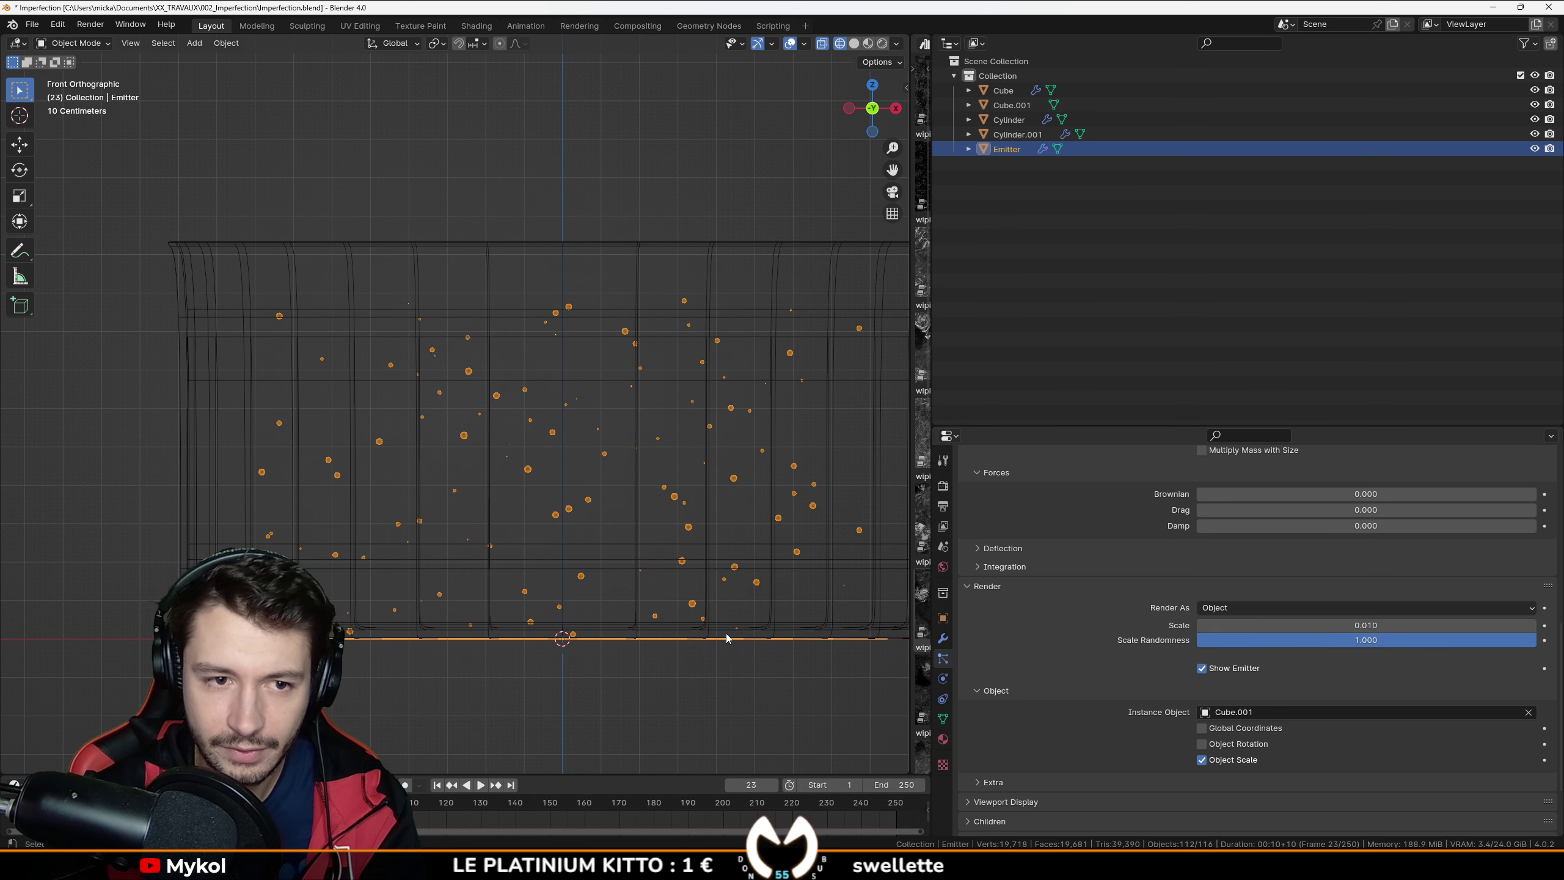
mouse_move(716, 504)
middle_mouse_down()
mouse_move(625, 574)
mouse_move(690, 557)
mouse_move(687, 512)
mouse_move(693, 585)
middle_mouse_up()
key("shift+z")
key("shift+z")
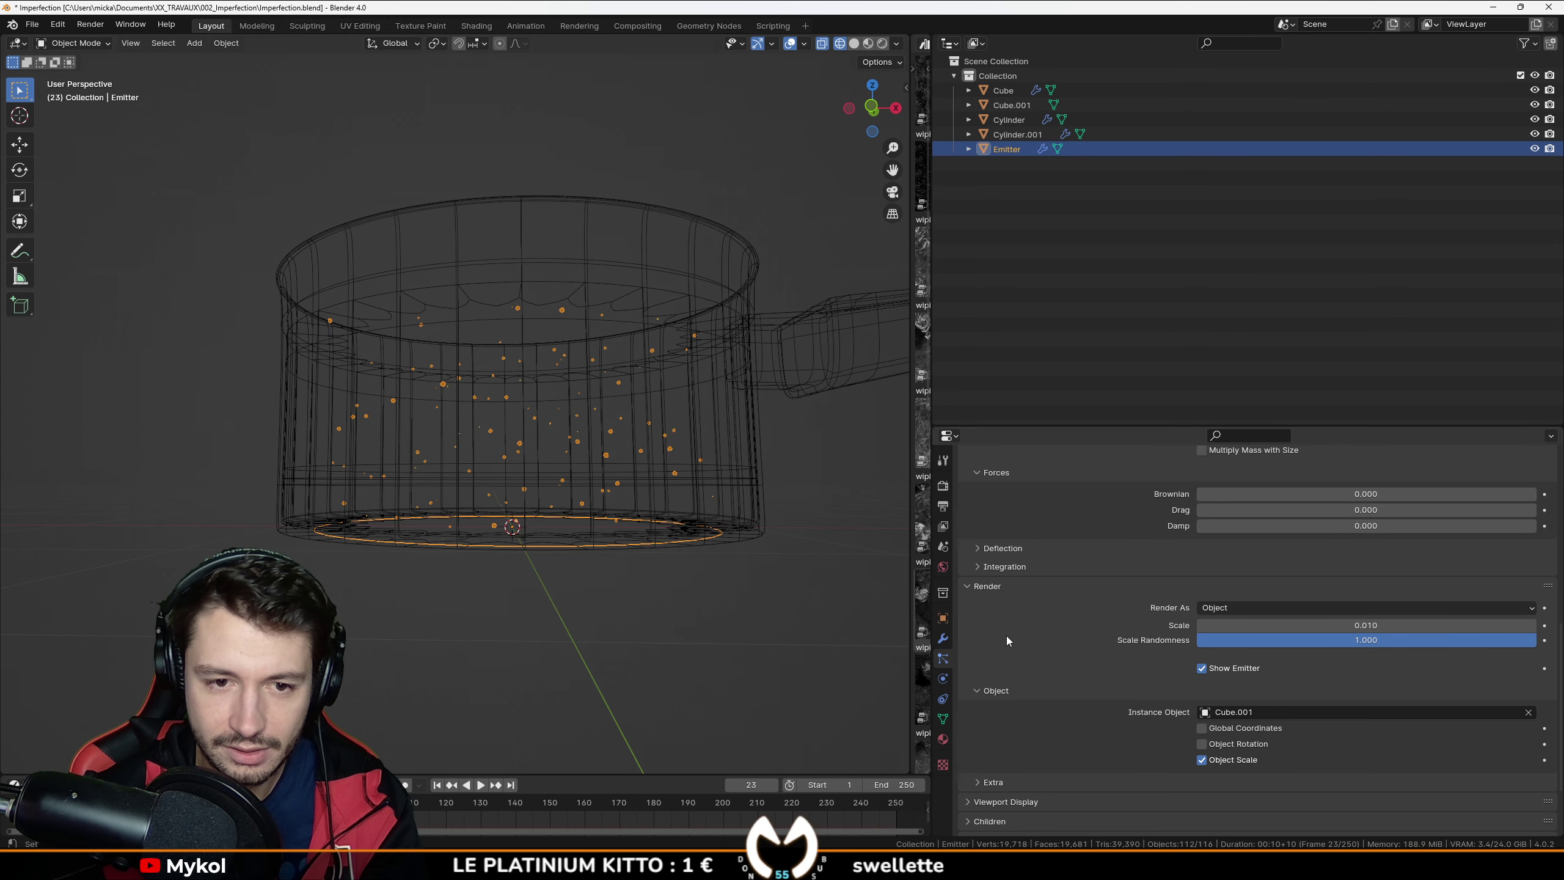
Step: Set the particle emission's end frame to 5
scroll(1109, 670, "up", 5)
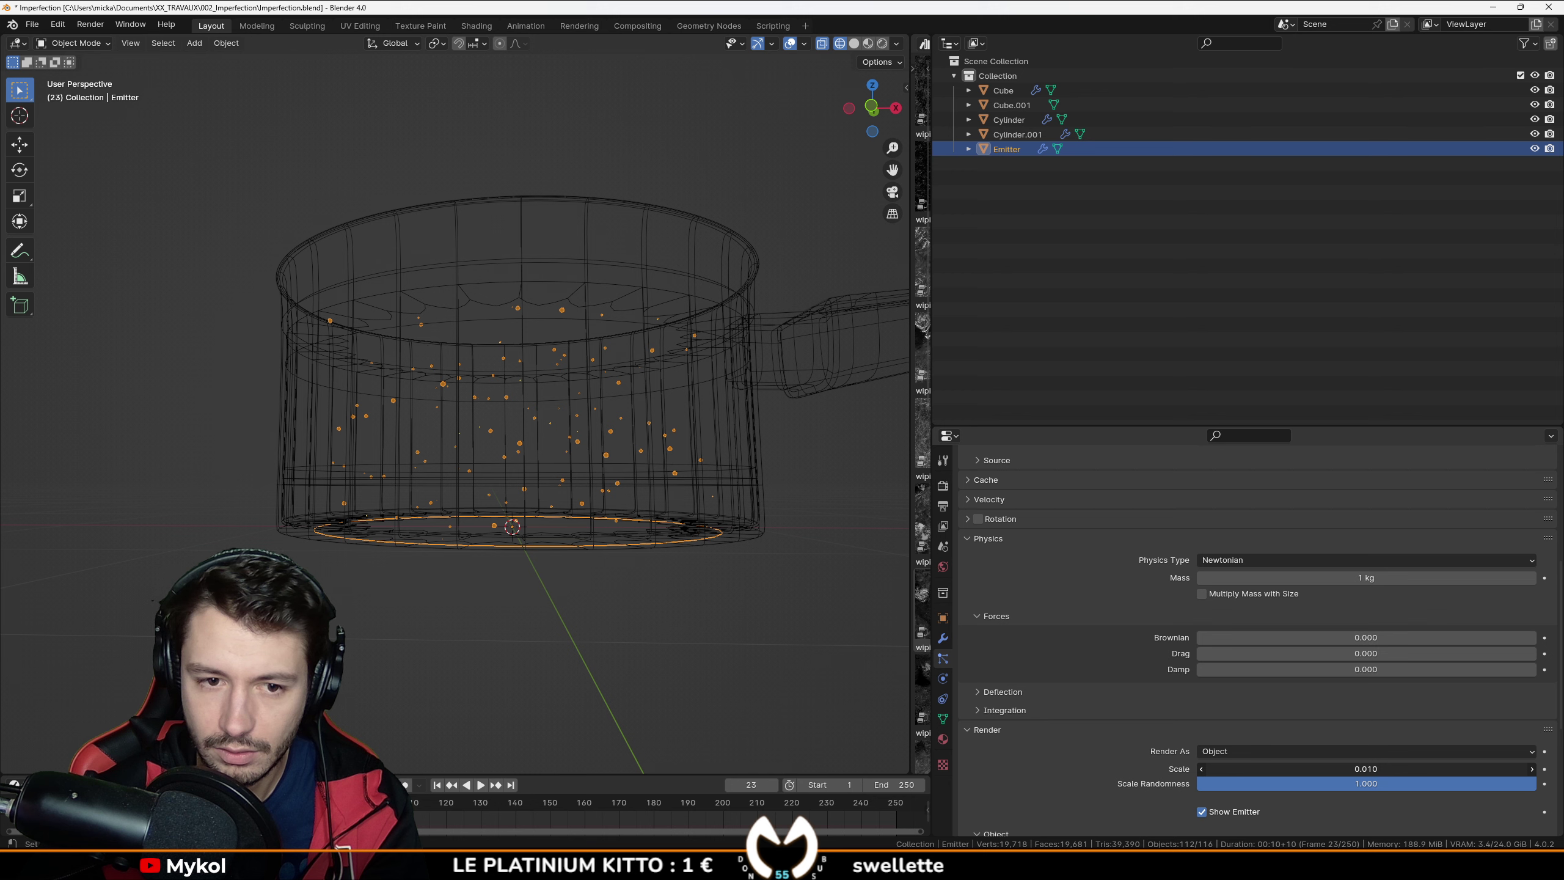
key("Escape")
scroll(1087, 729, "up", 8)
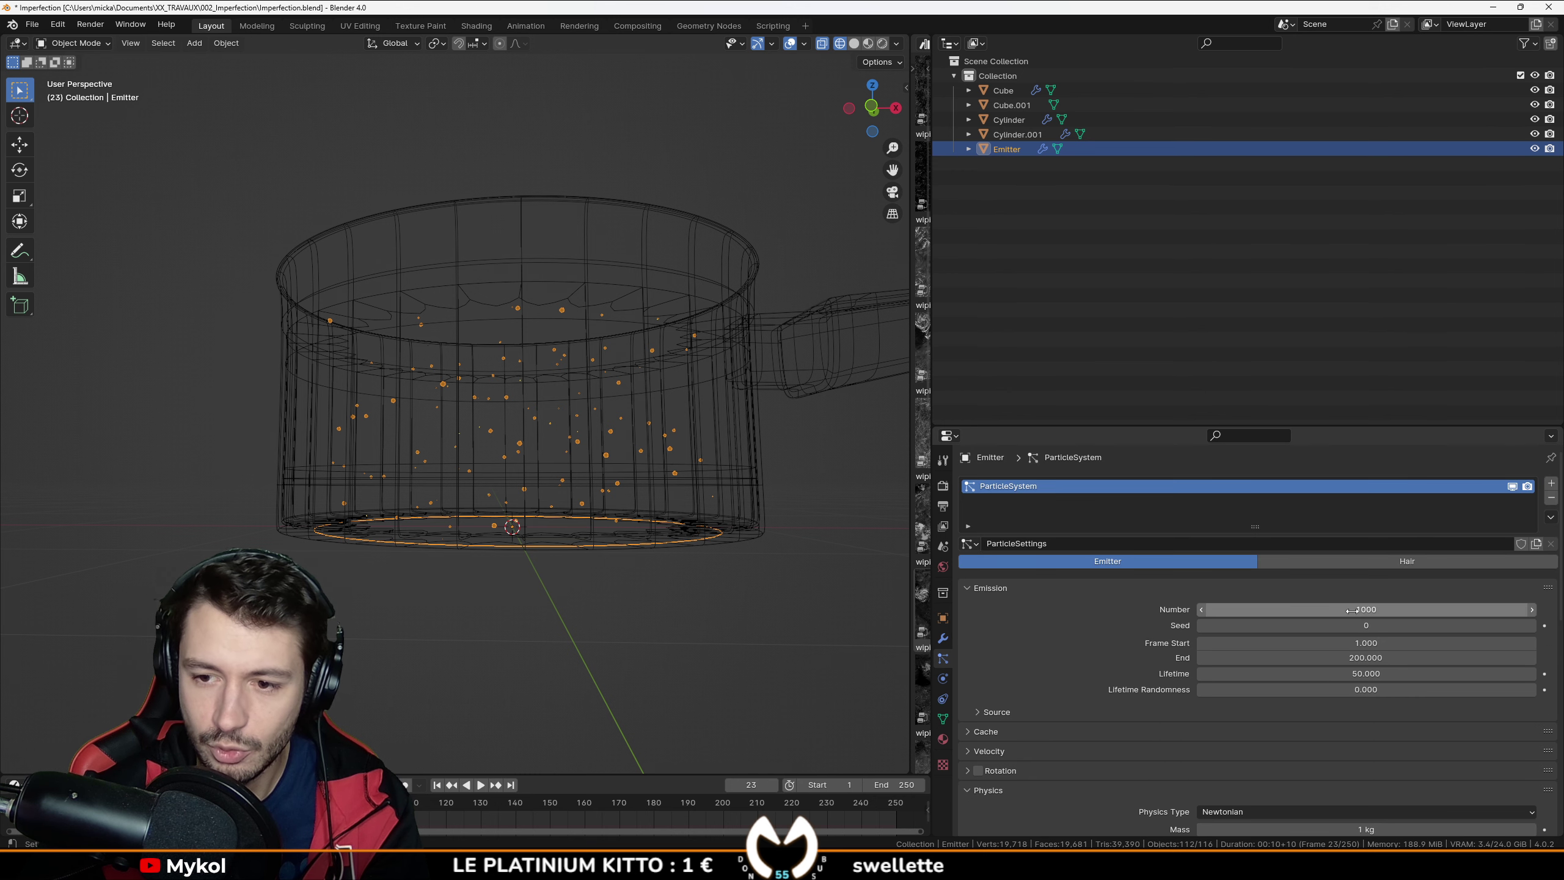
double_click(1212, 609)
left_click(1305, 681)
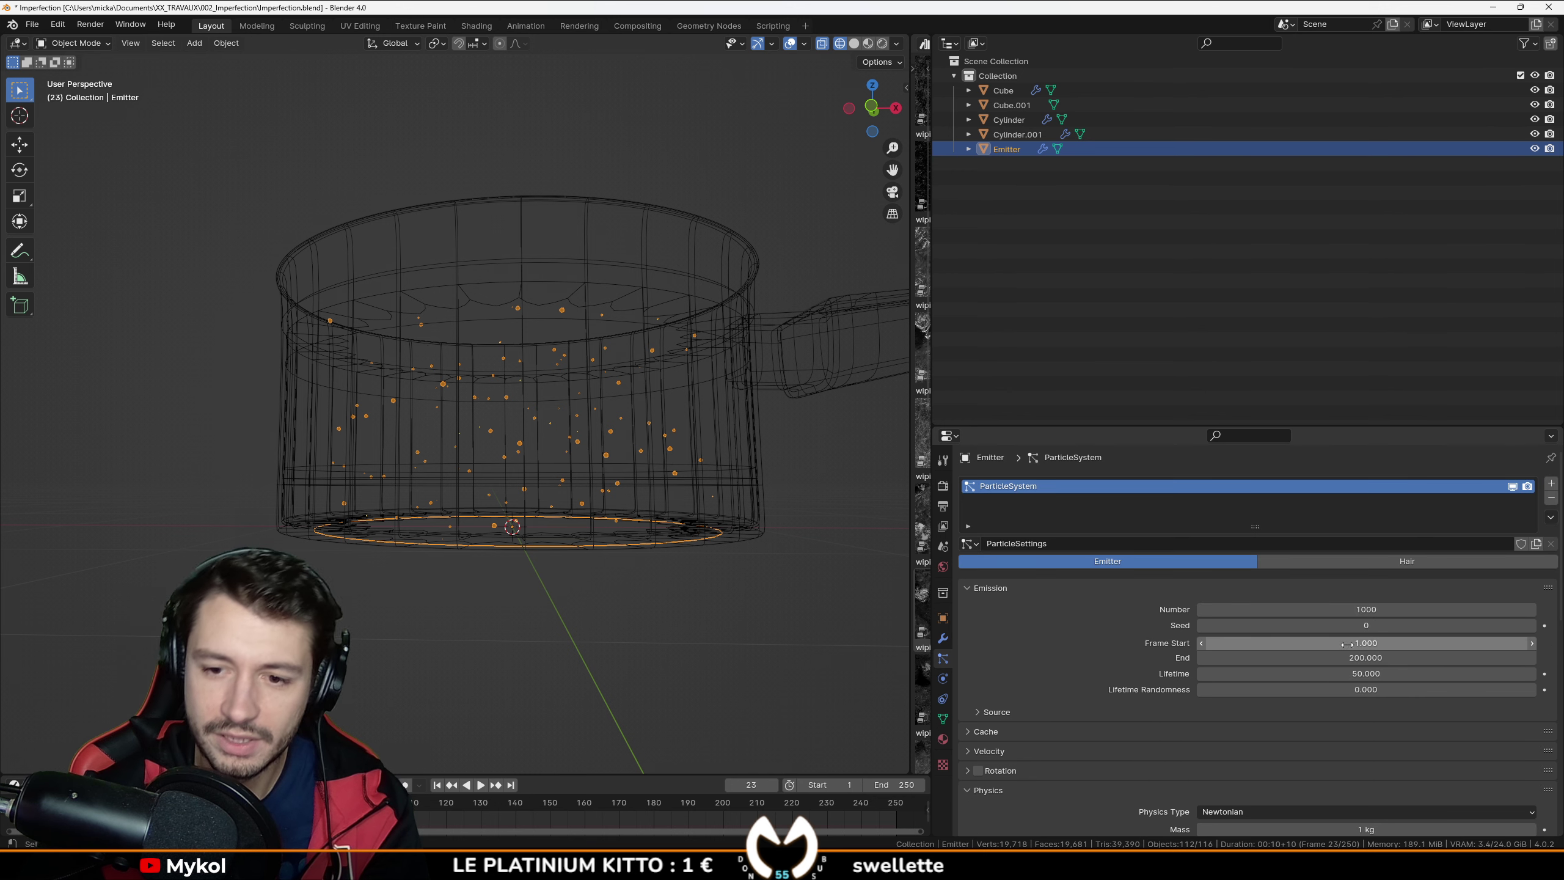
left_click(1352, 657)
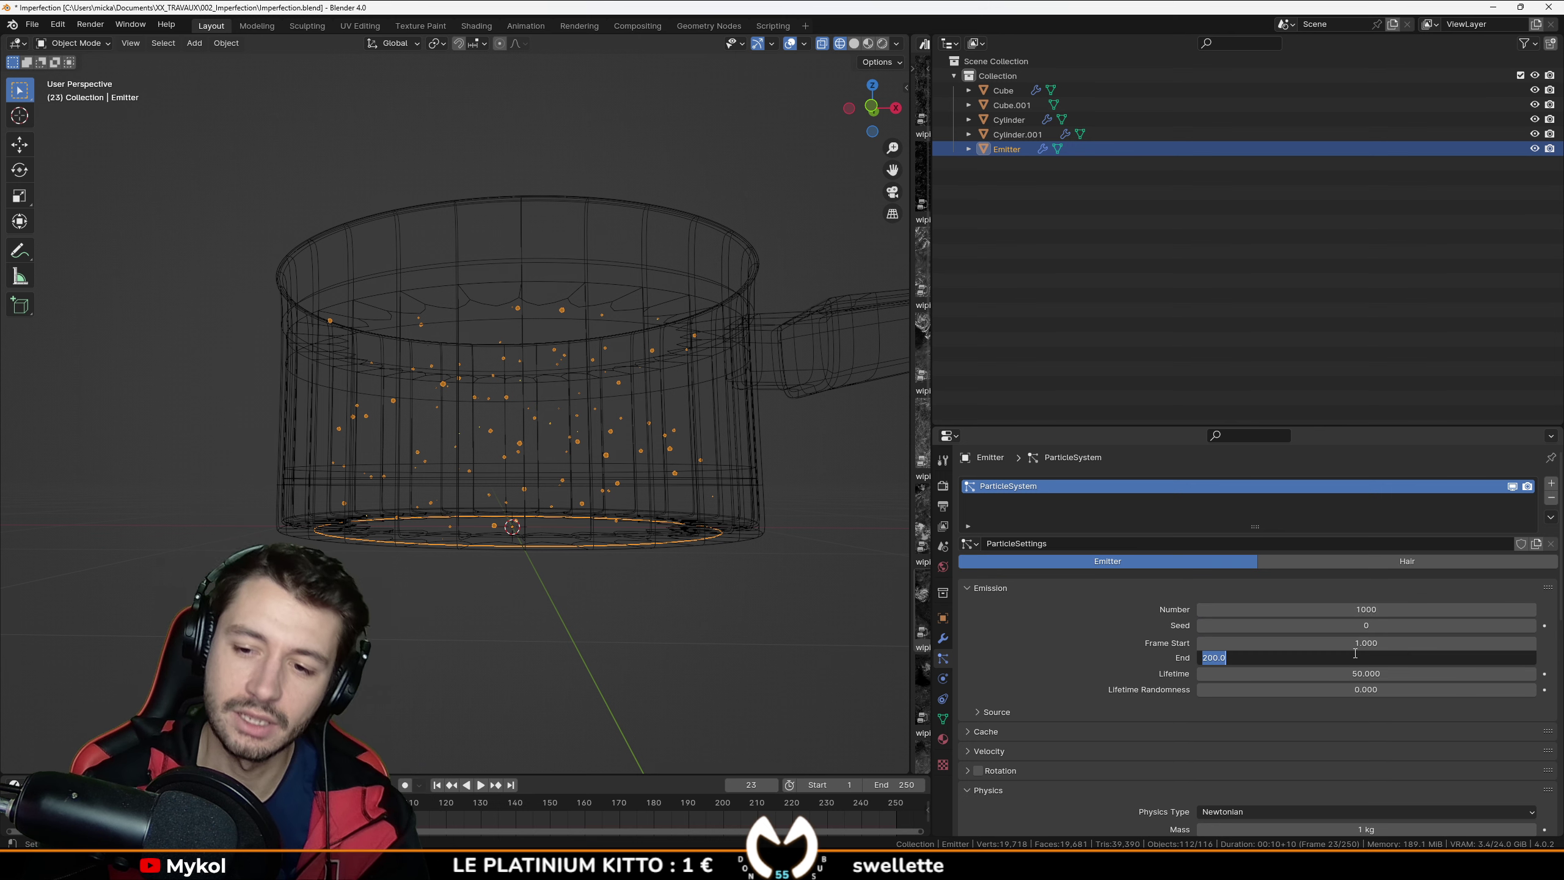
key("Return")
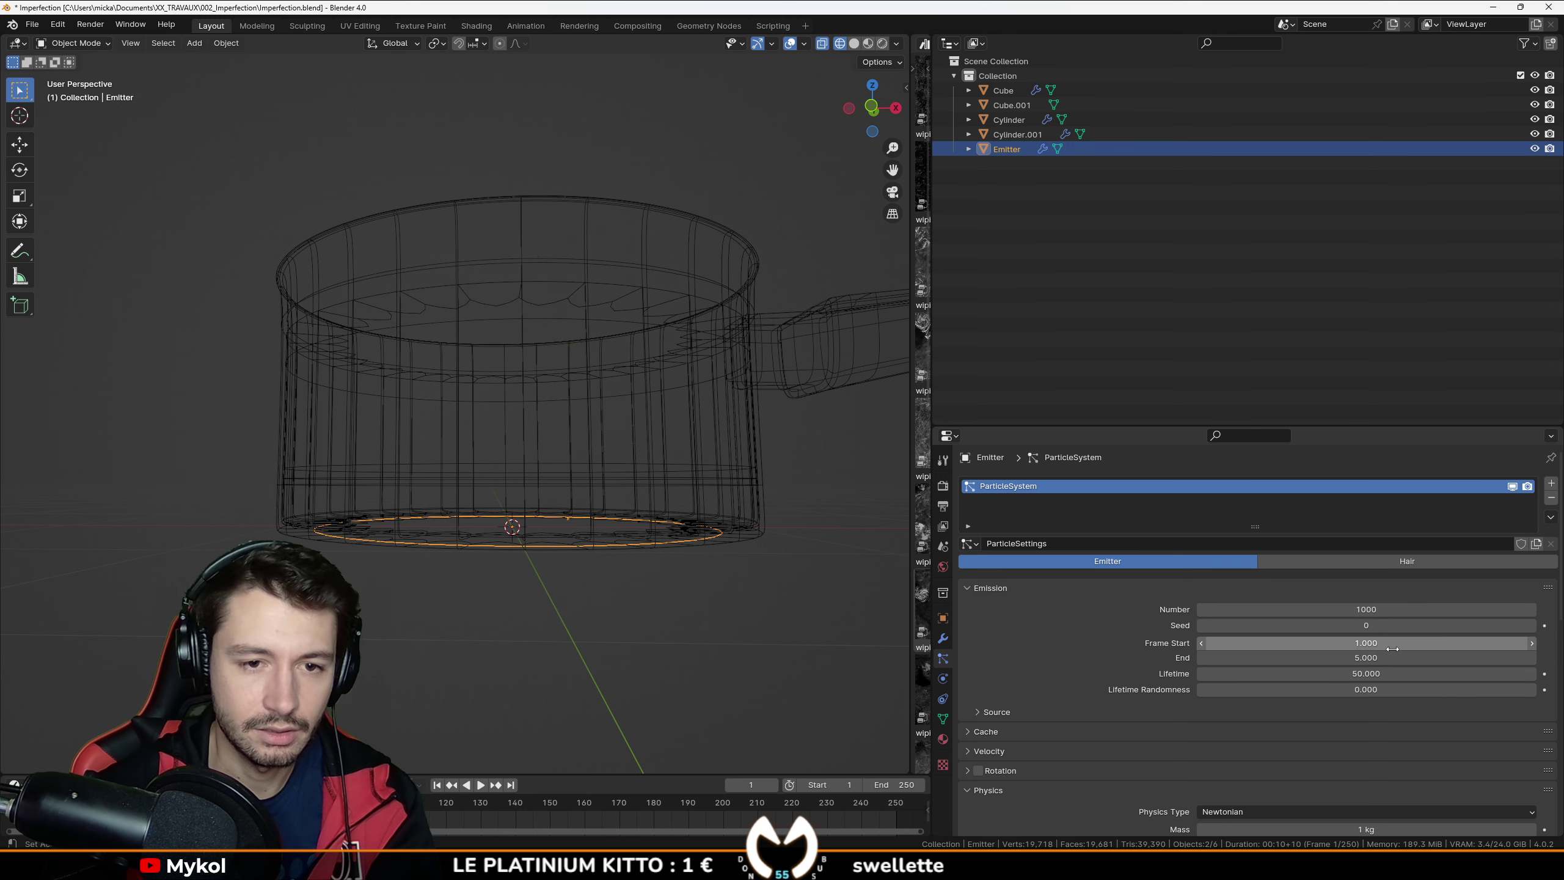
Step: Set the particle emission's end frame to 50 and replay the animation from the start, stopping at frame 19
left_click(1351, 663)
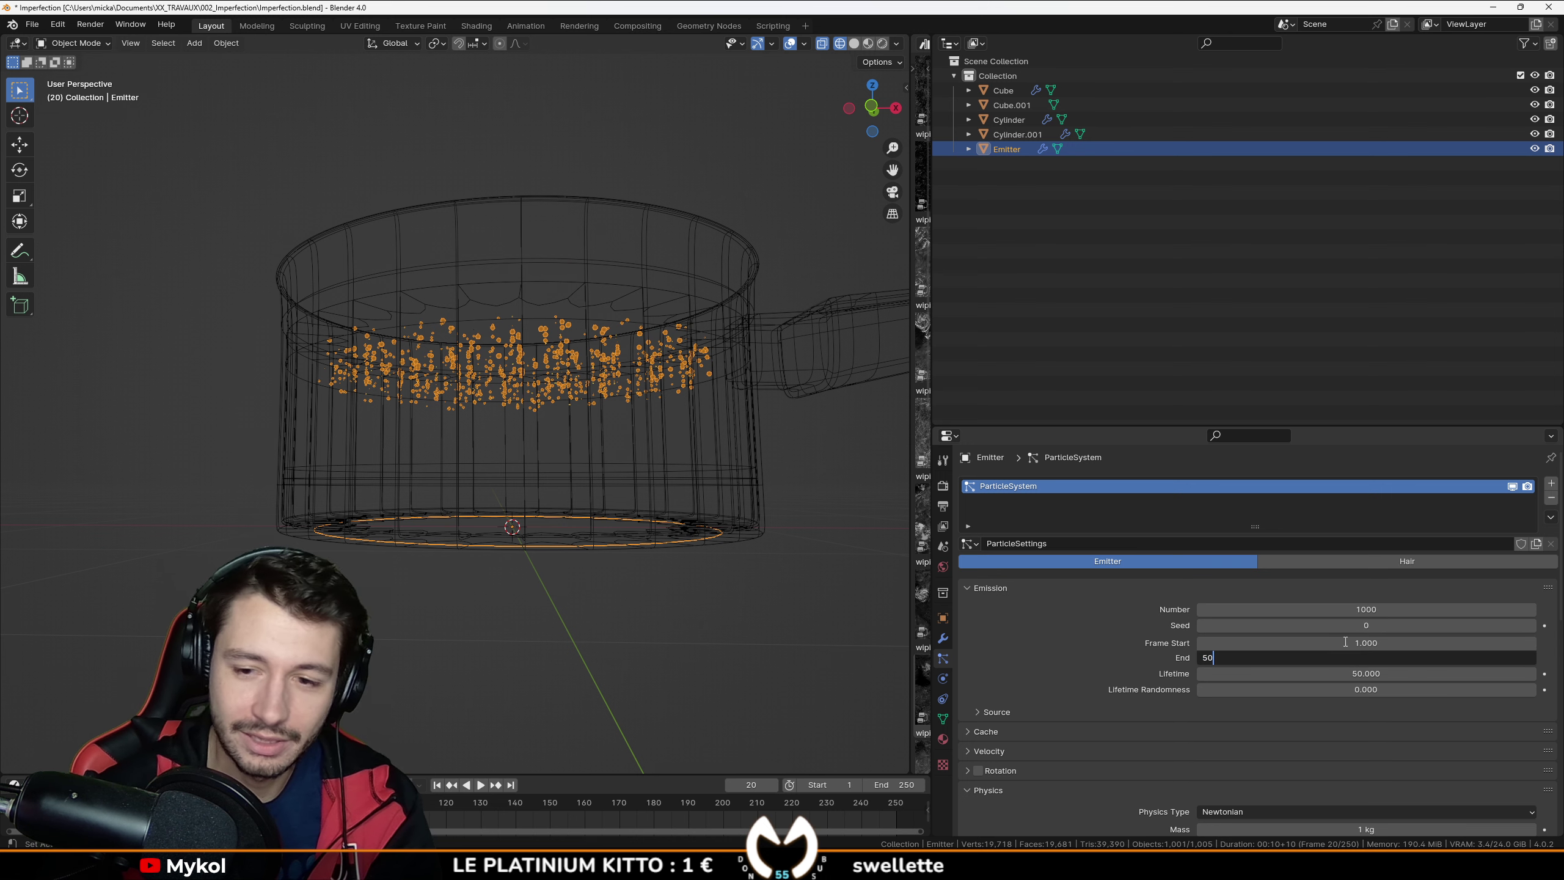
key("Return")
key("shift+Left")
key("space")
key("space")
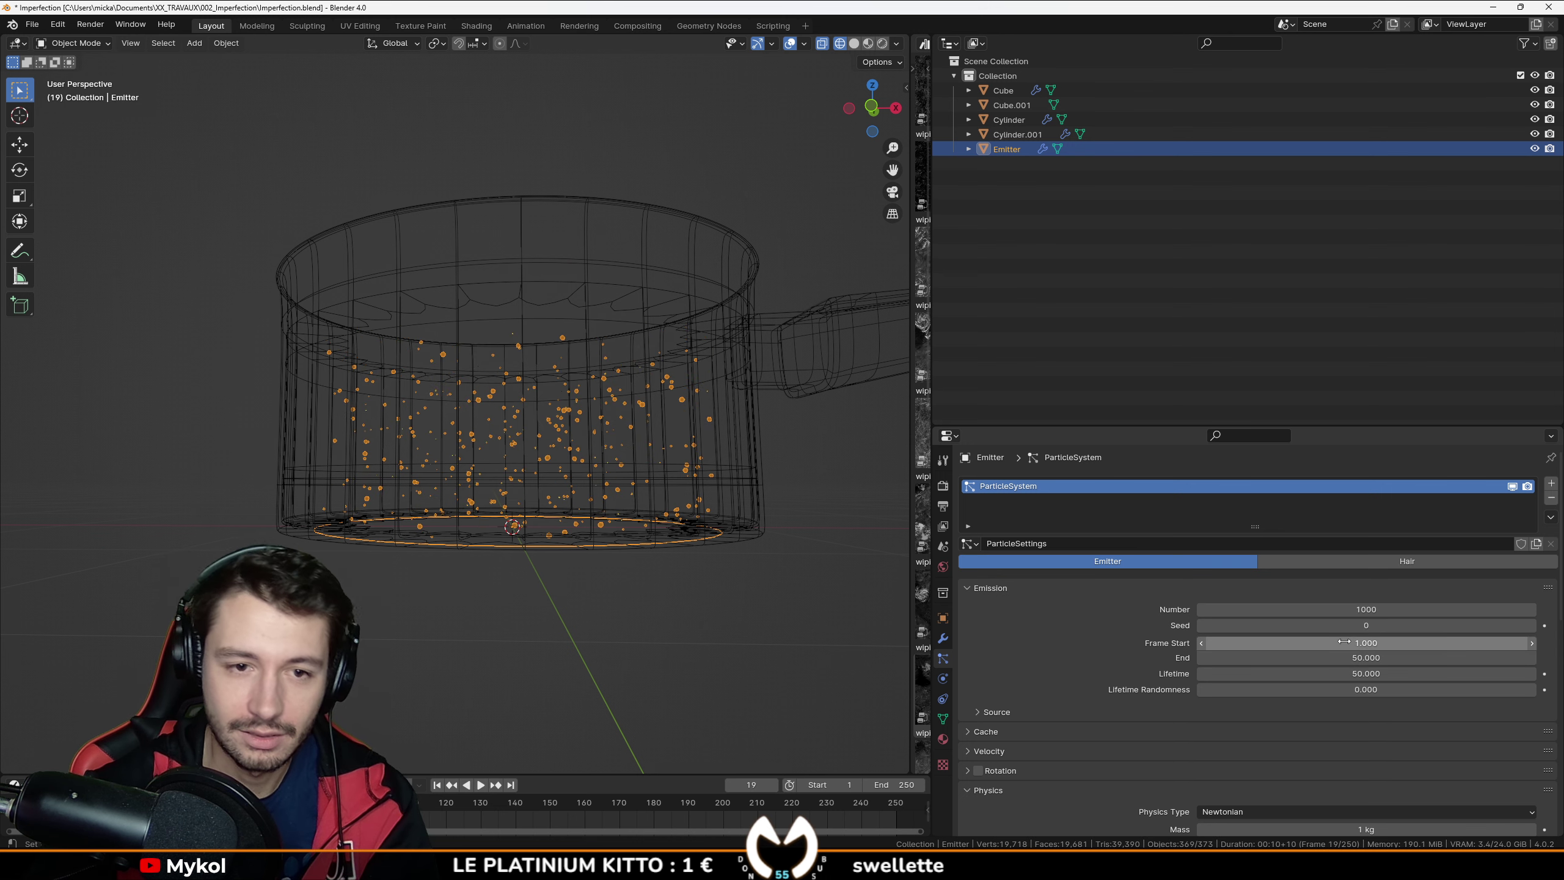
middle_click_drag(573, 610, 449, 570)
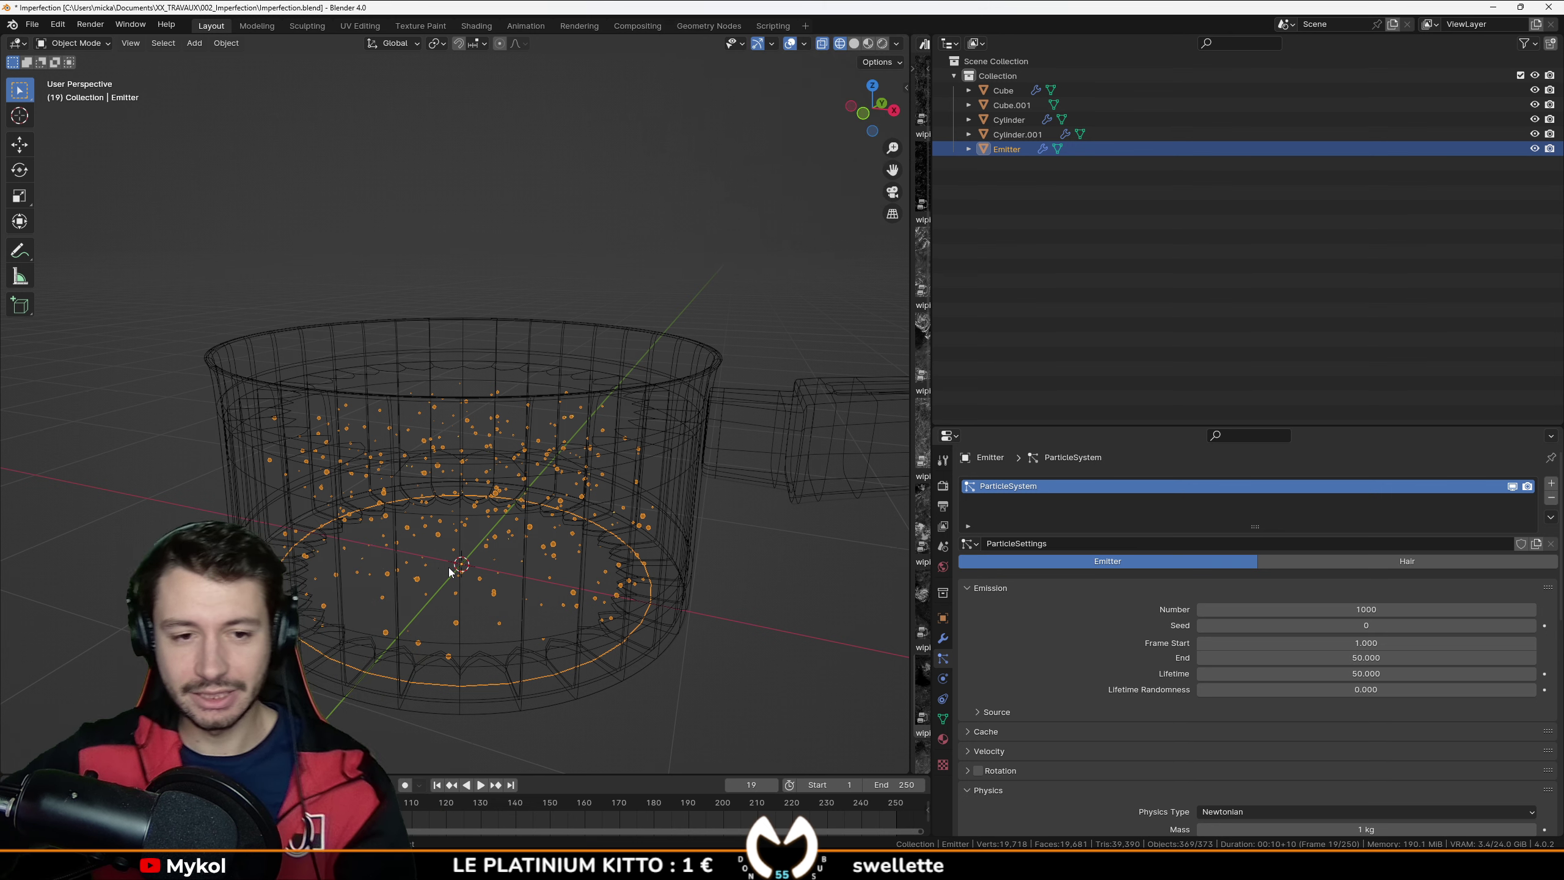
Step: Switch the Outliner area to the Shader Editor and assign the existing Material.002 to the sphere Cube.001
scroll(442, 535, "down", 5)
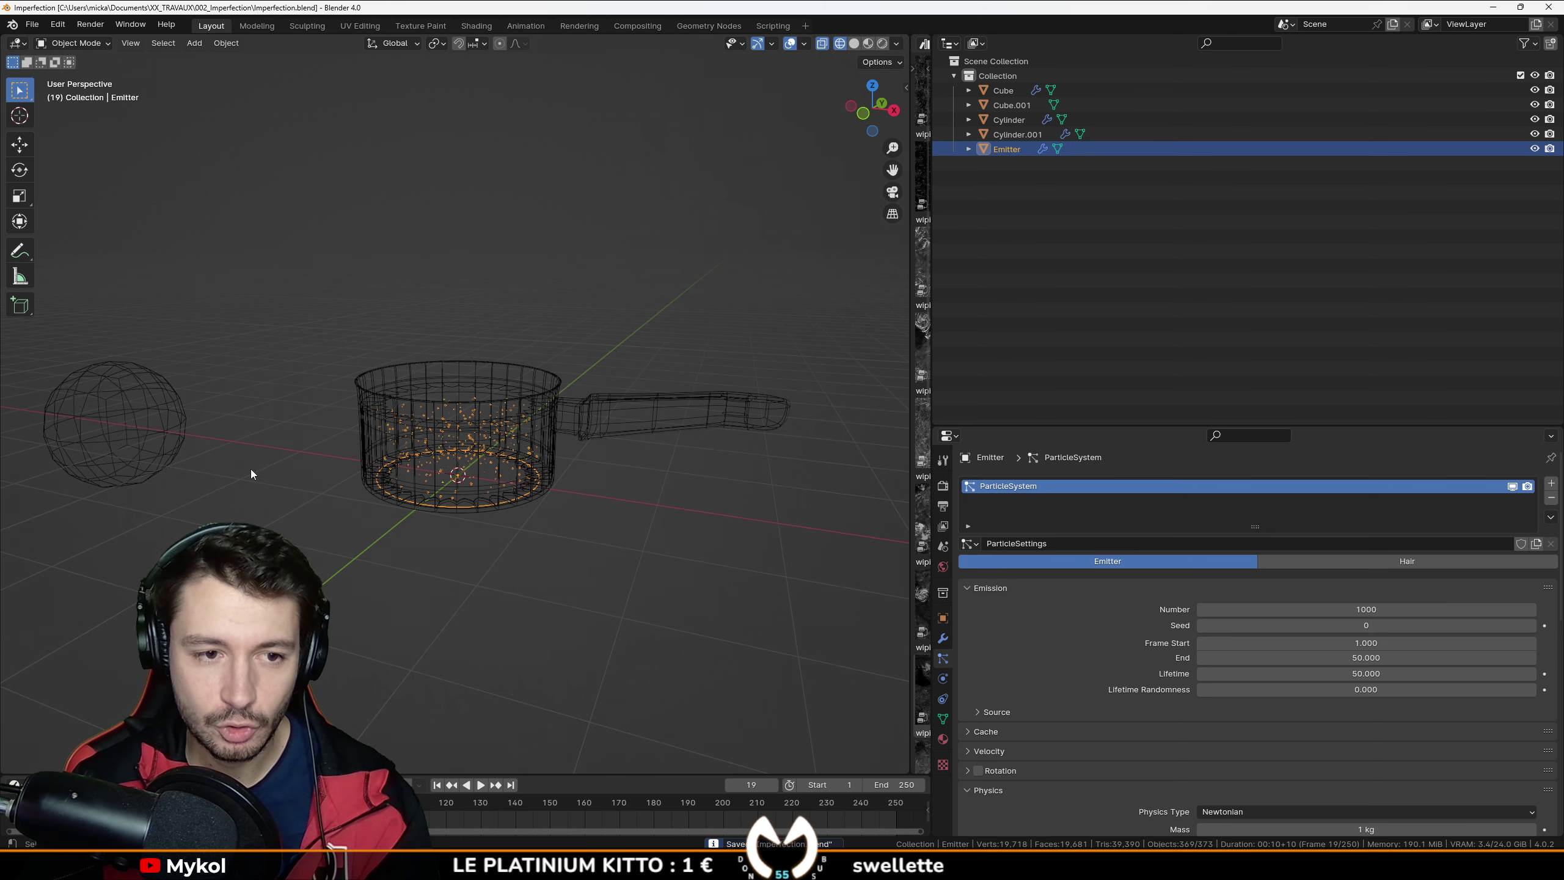
left_click(159, 441)
left_click(949, 43)
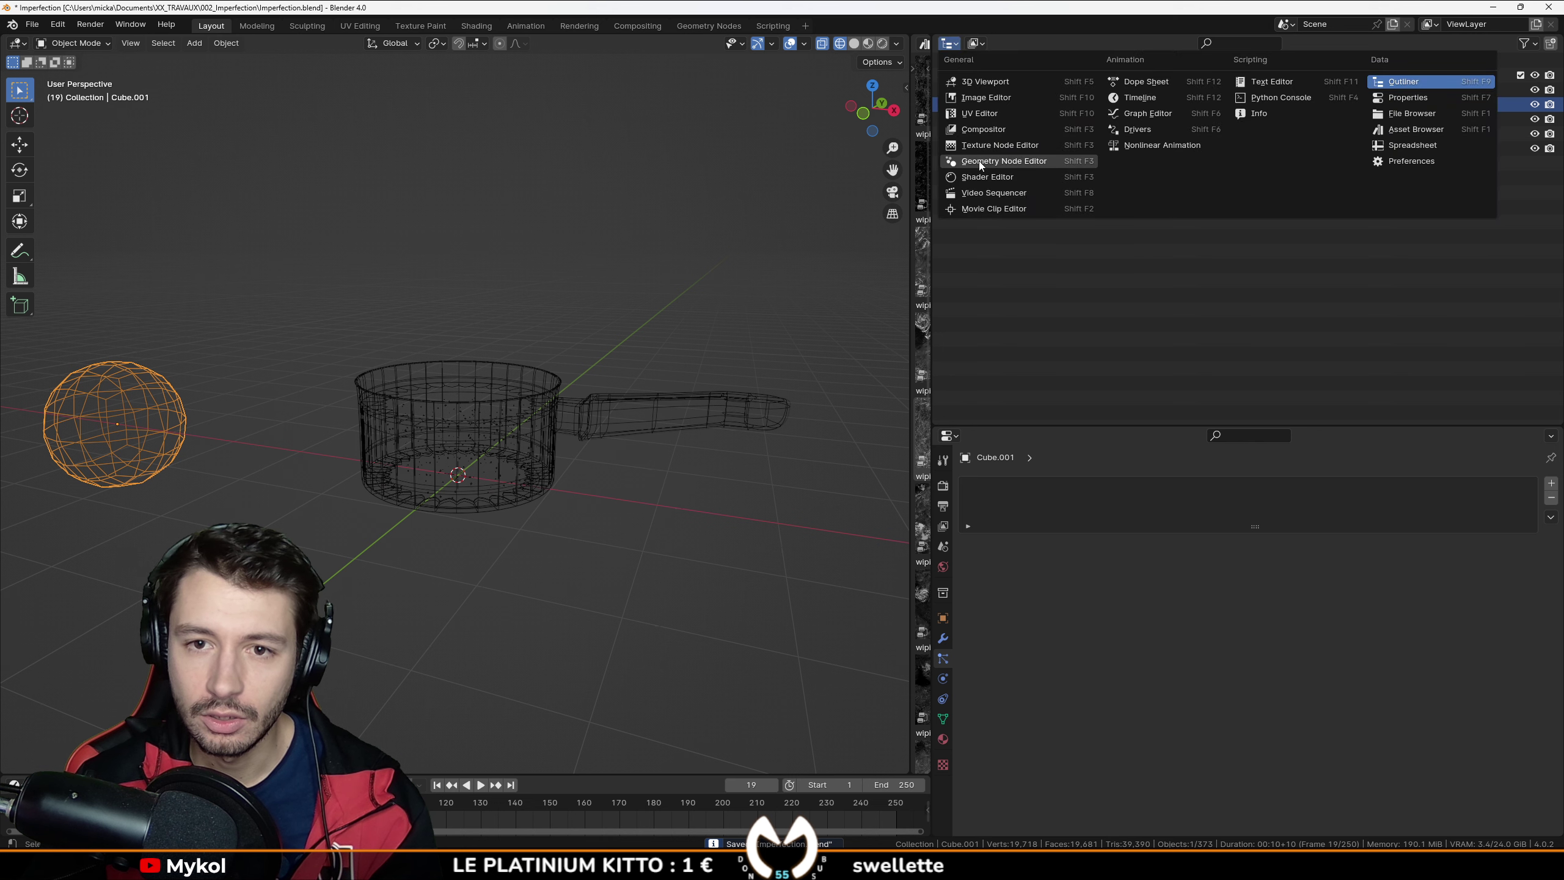
left_click(1016, 179)
left_click(1239, 44)
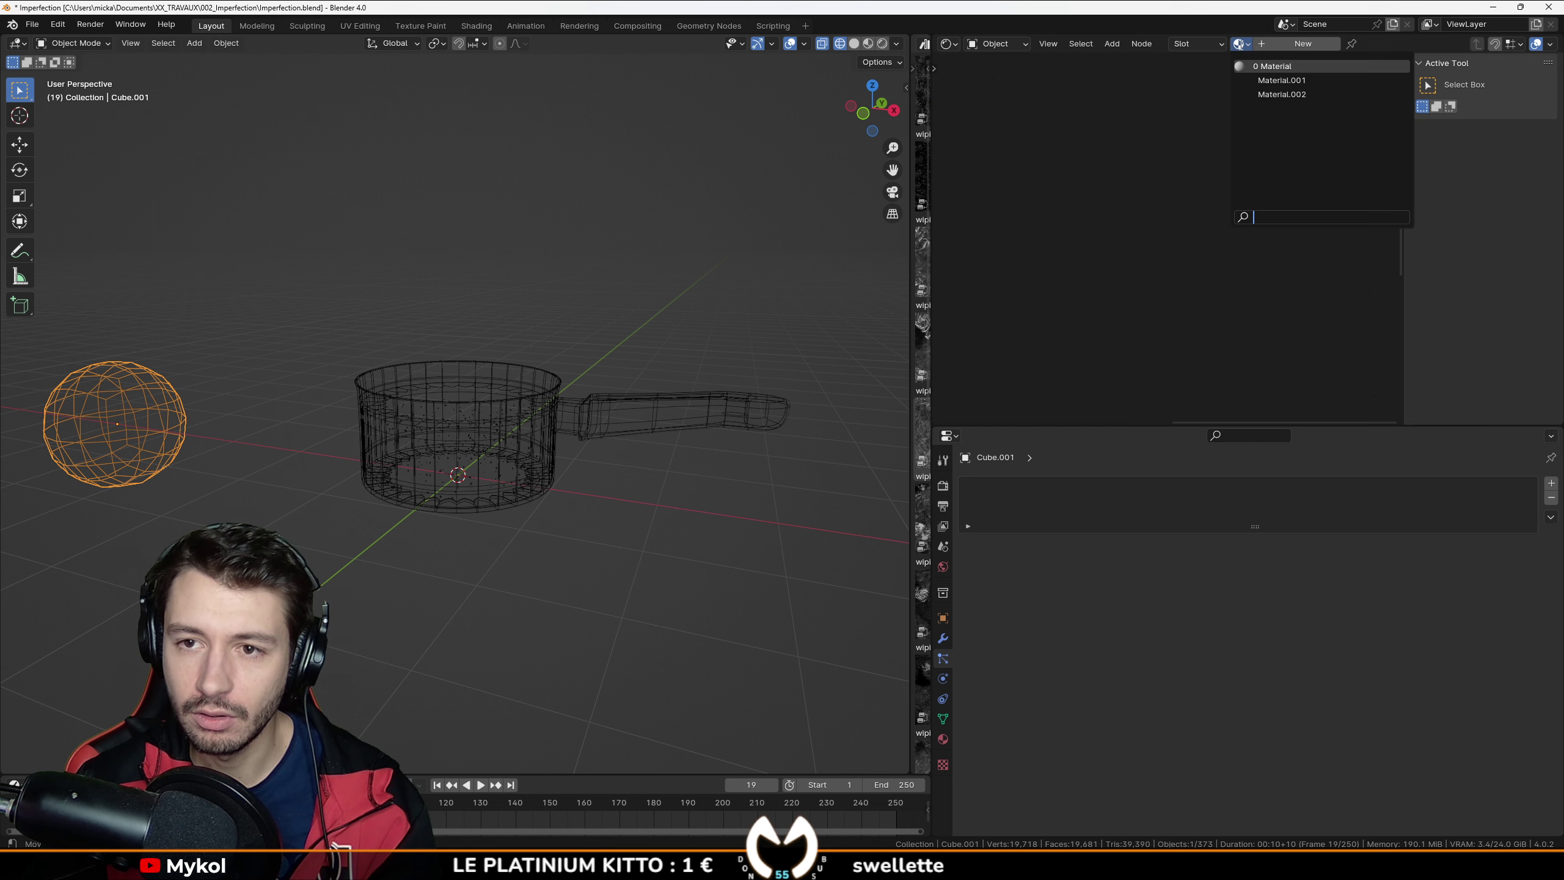
left_click(1281, 95)
Step: Preview the saucepan in rendered shading and examine the bubbles in the liquid up close and from farther away
middle_click_drag(475, 395, 533, 453)
scroll(533, 453, "up", 5)
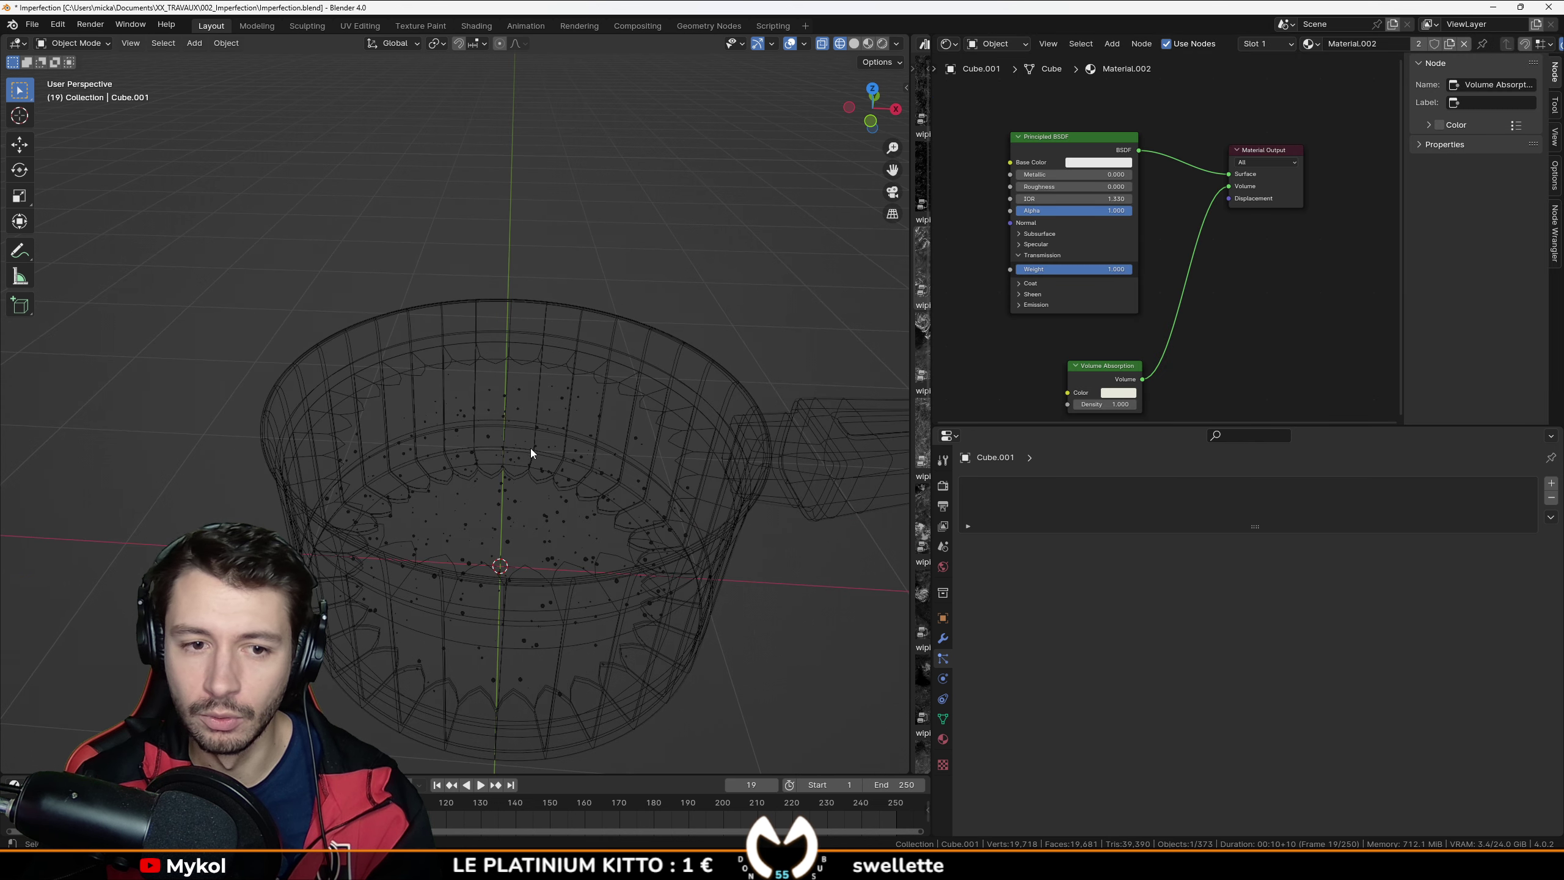
left_click(883, 43)
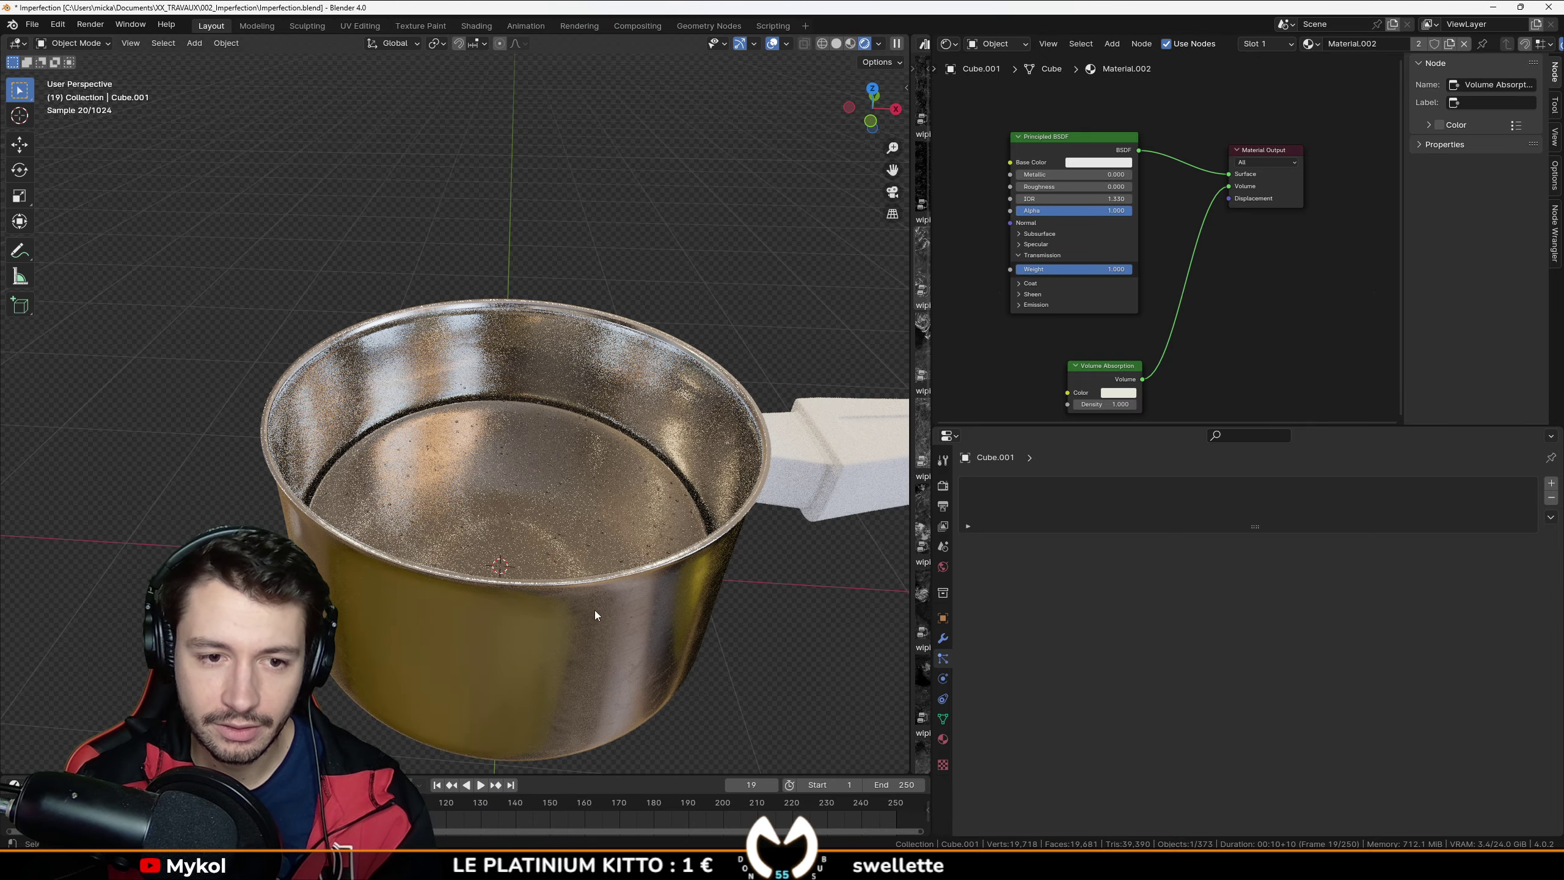
scroll(610, 610, "up", 5)
middle_click_drag(608, 620, 665, 666)
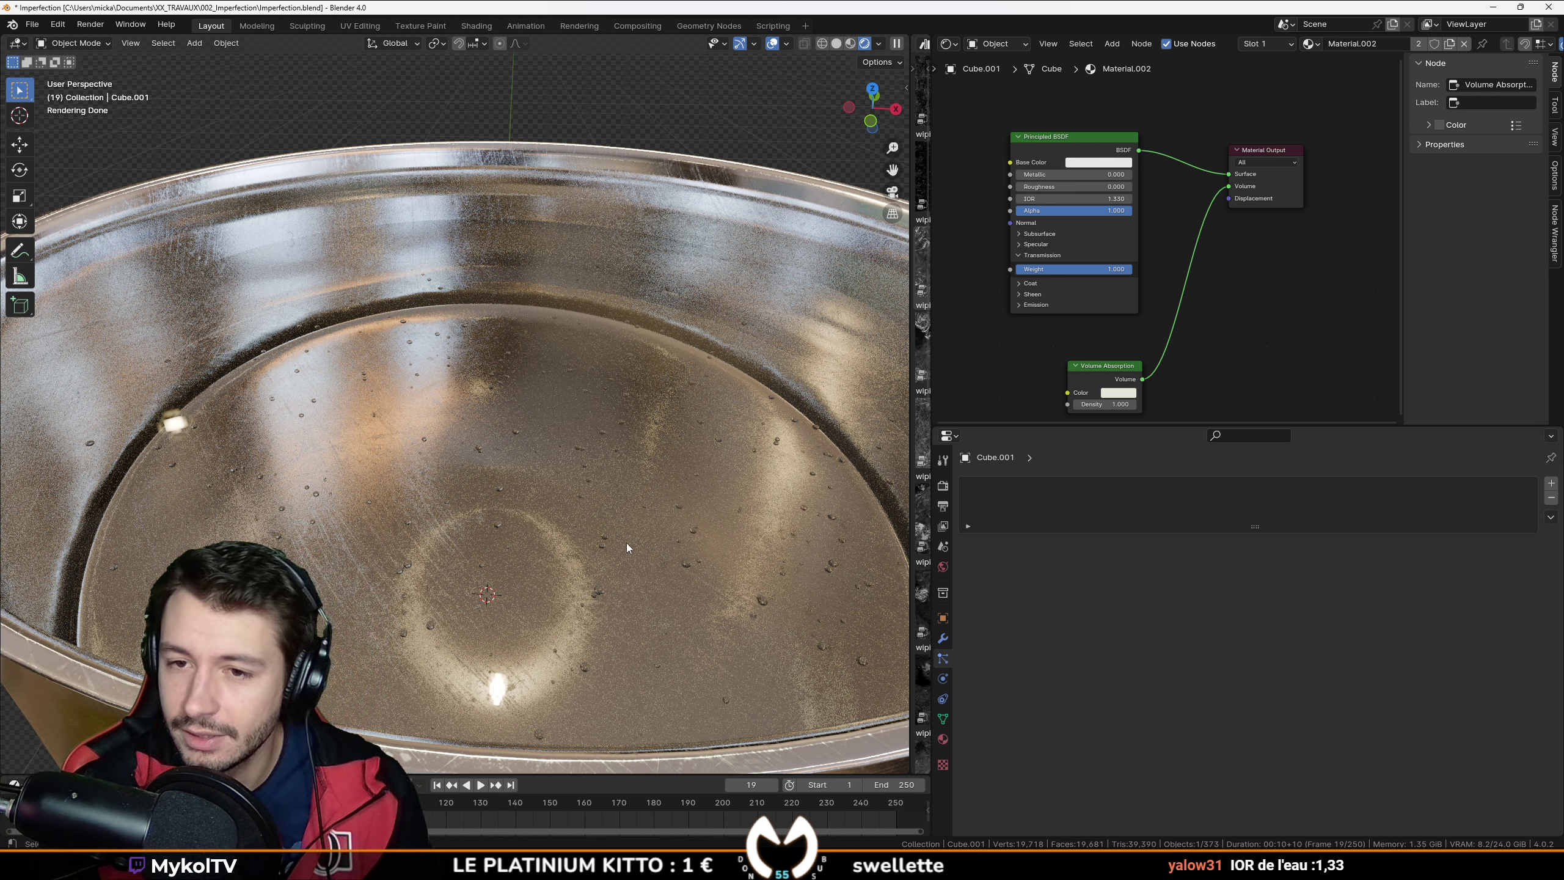
scroll(1189, 237, "up", 1)
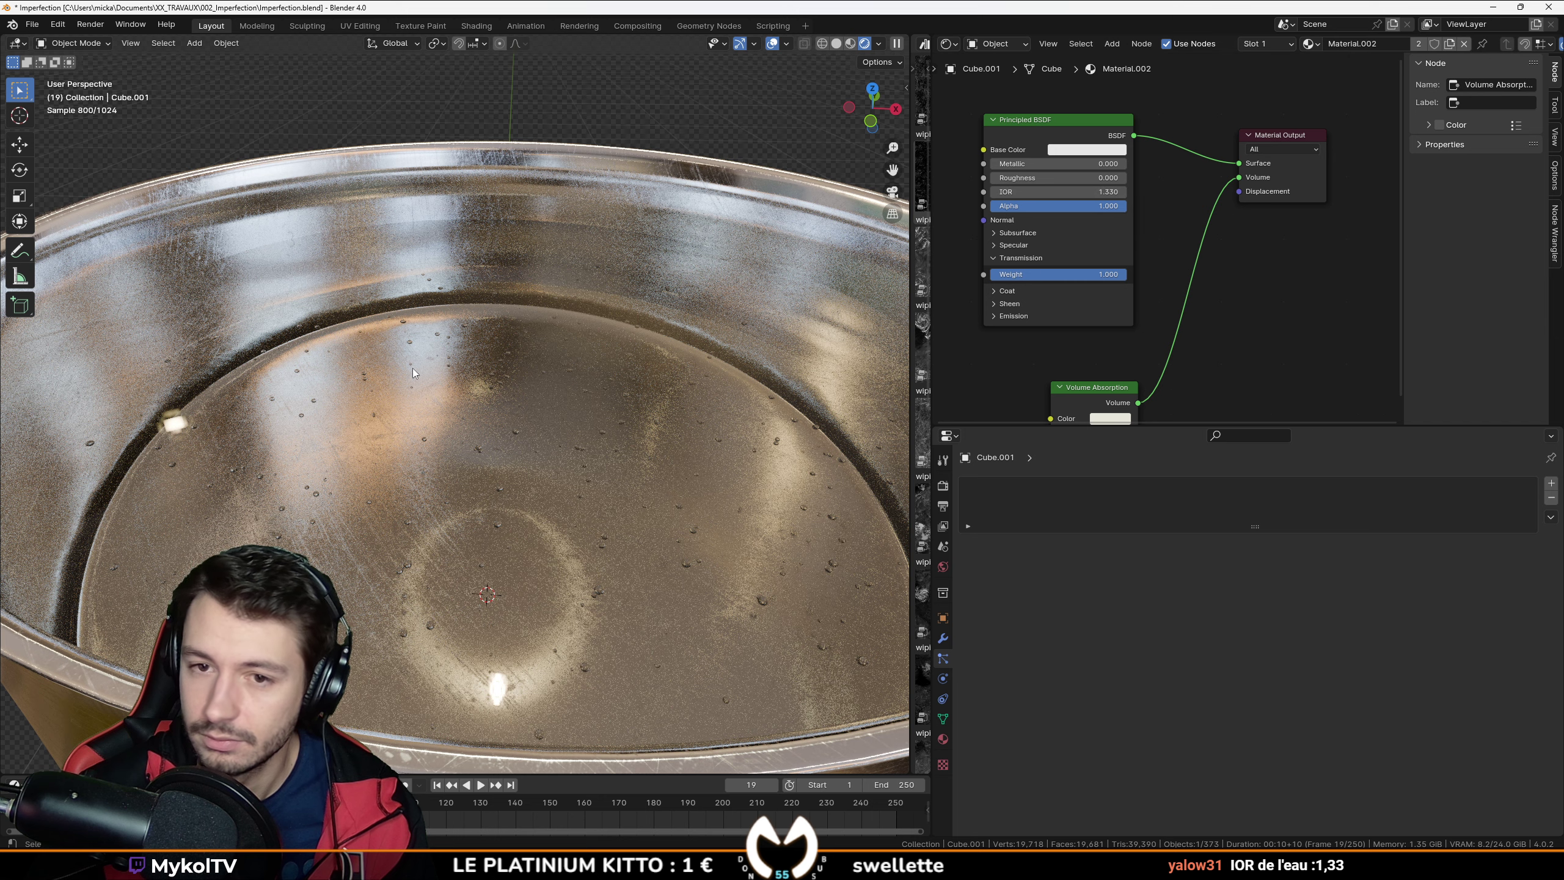
scroll(464, 449, "down", 5)
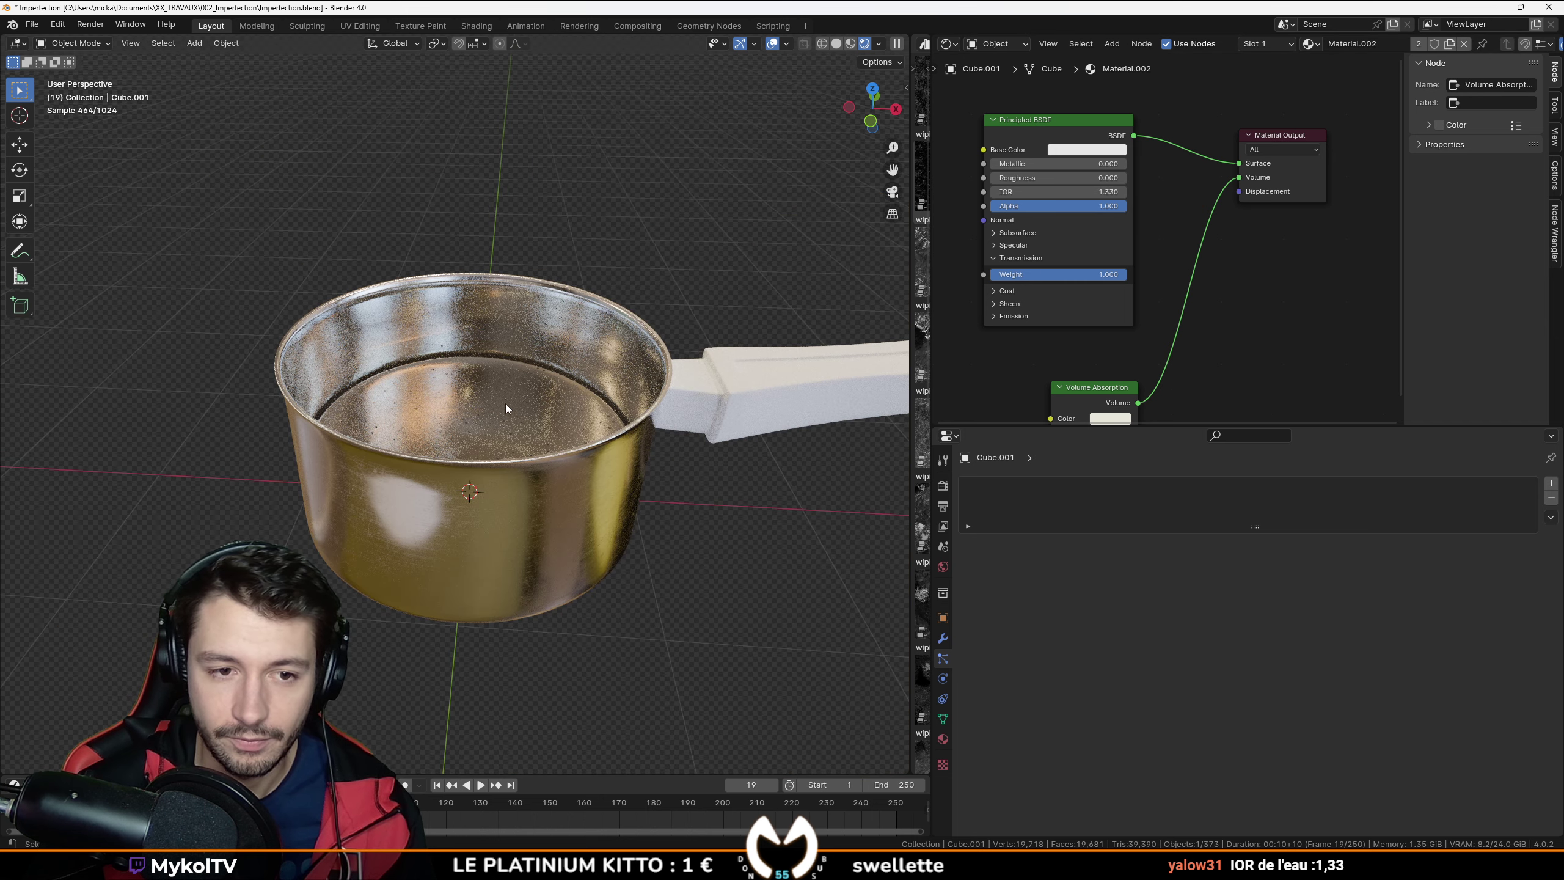
Step: Return to wireframe display and select the Emitter disc at the base of the saucepan
key("shift+z")
middle_click_drag(388, 405, 515, 386)
key("KP_1")
left_click(524, 388)
left_click(526, 334)
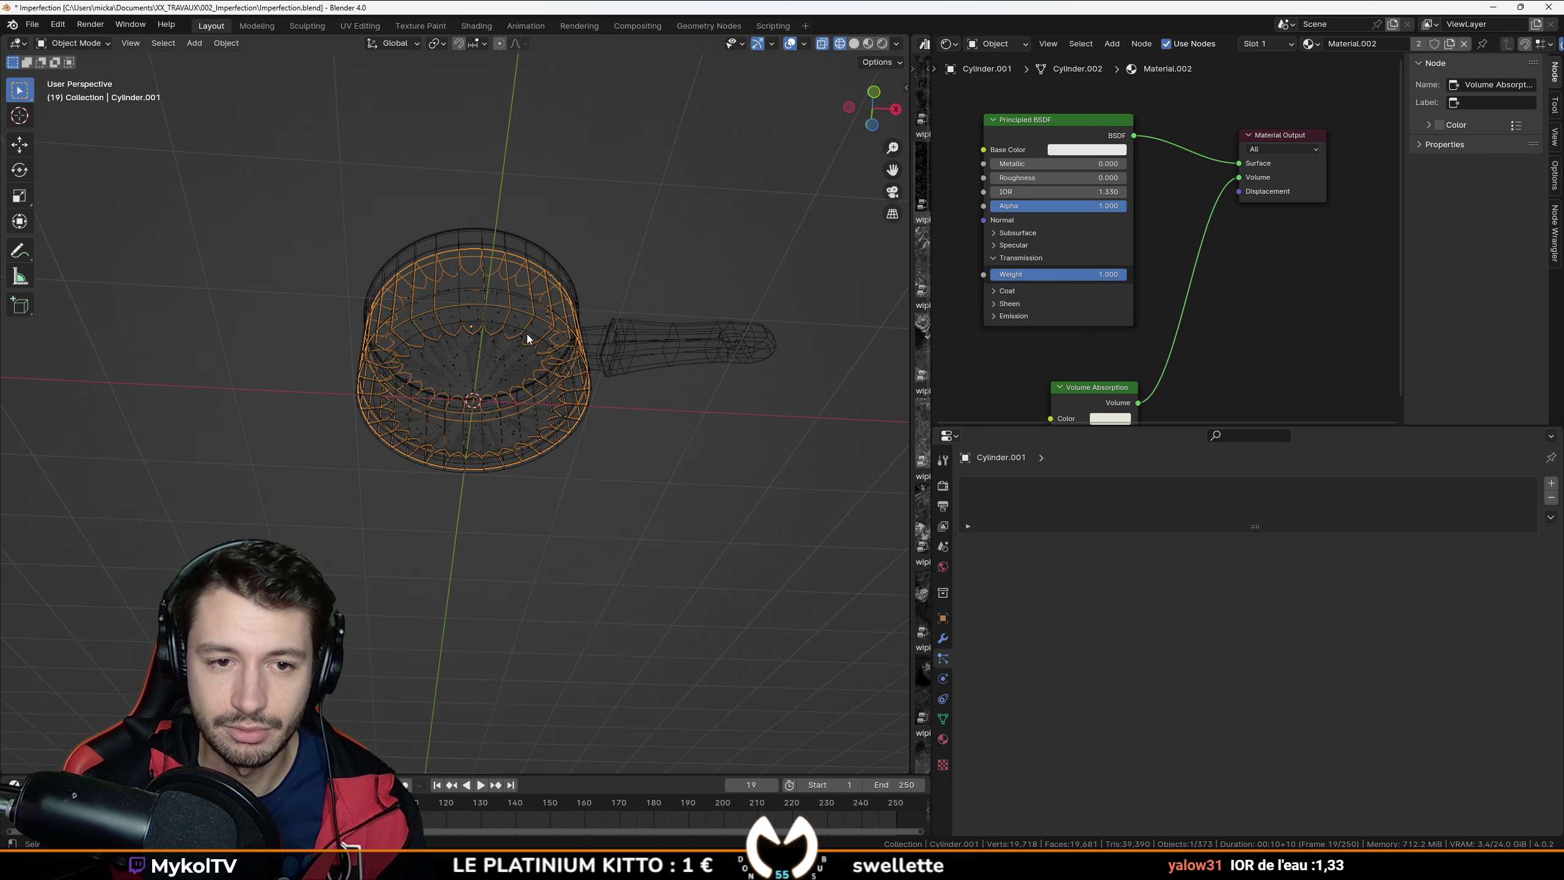
left_click(527, 336)
left_click(528, 339)
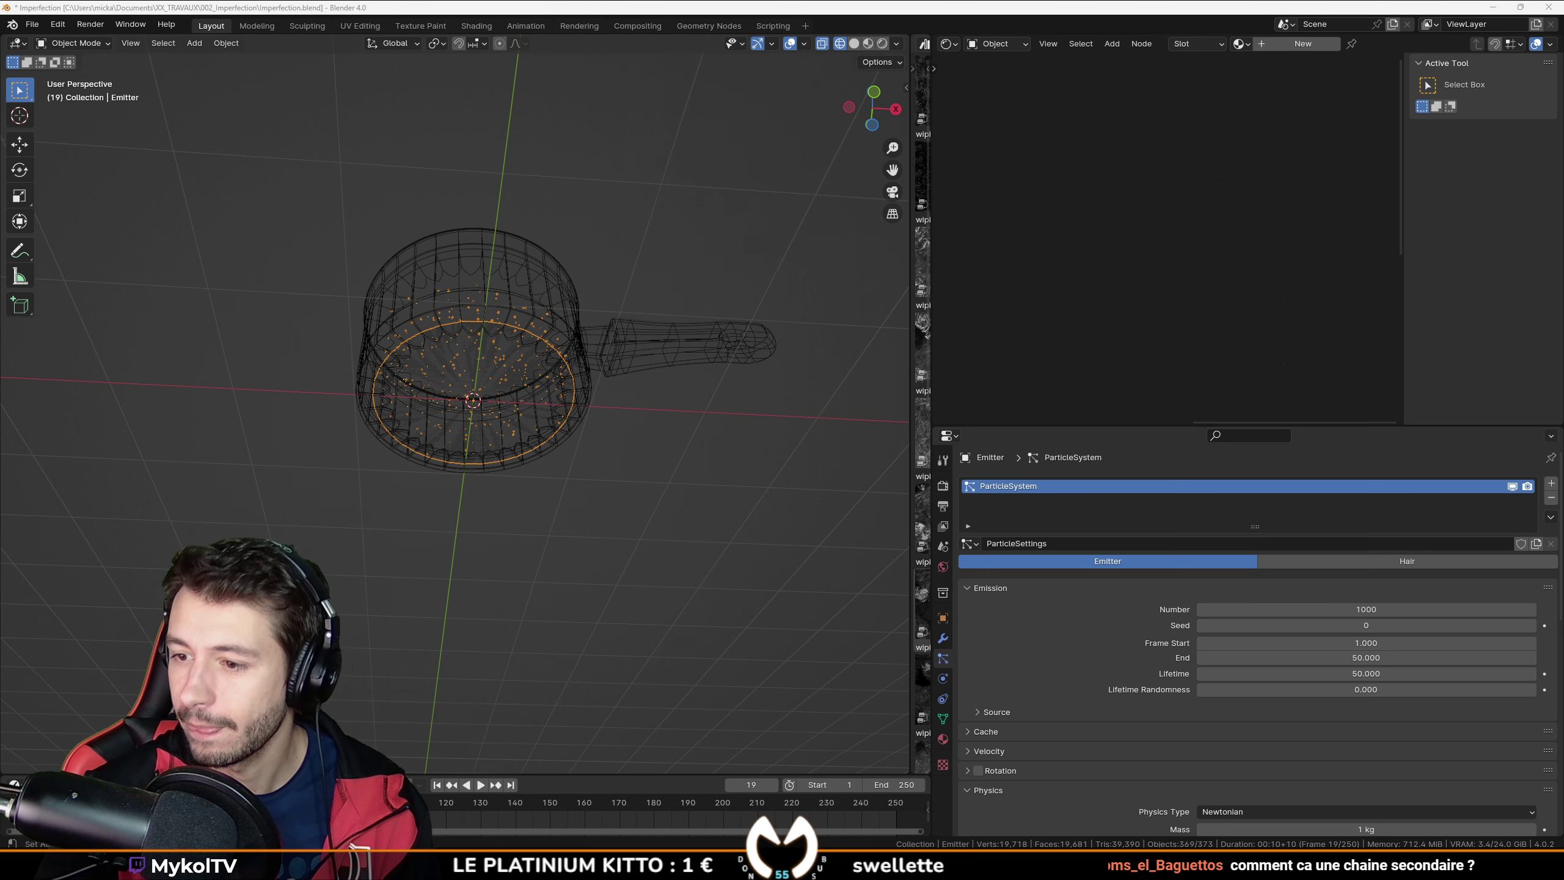
Step: Switch to the browser's boiled water image results and examine the overhead pan and glass pot references before returning to Blender
left_click_drag(1232, 875, 1232, 1)
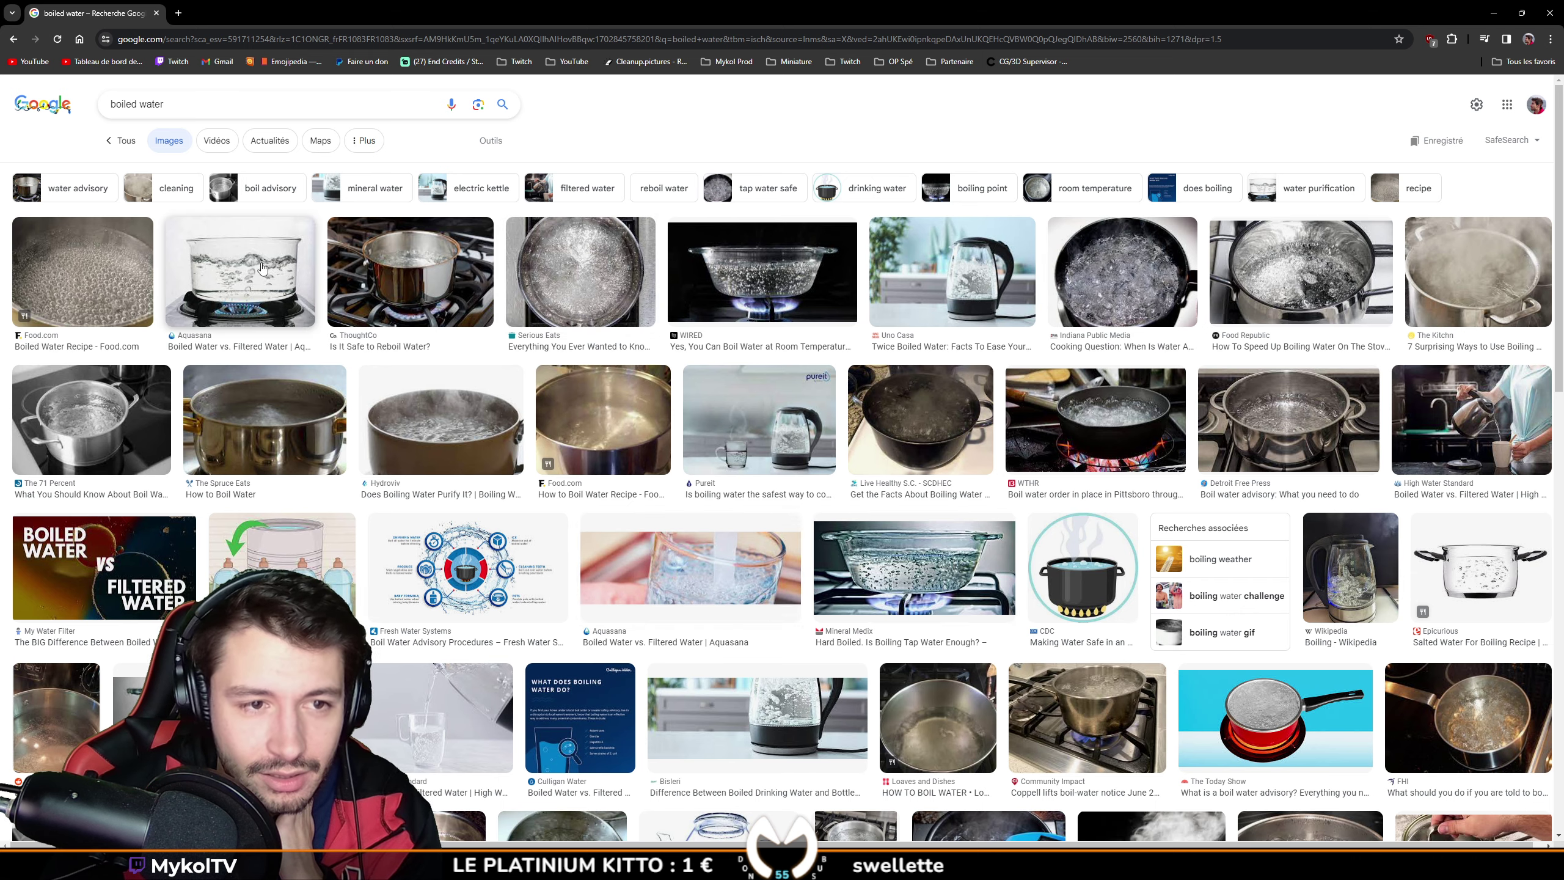
left_click(580, 259)
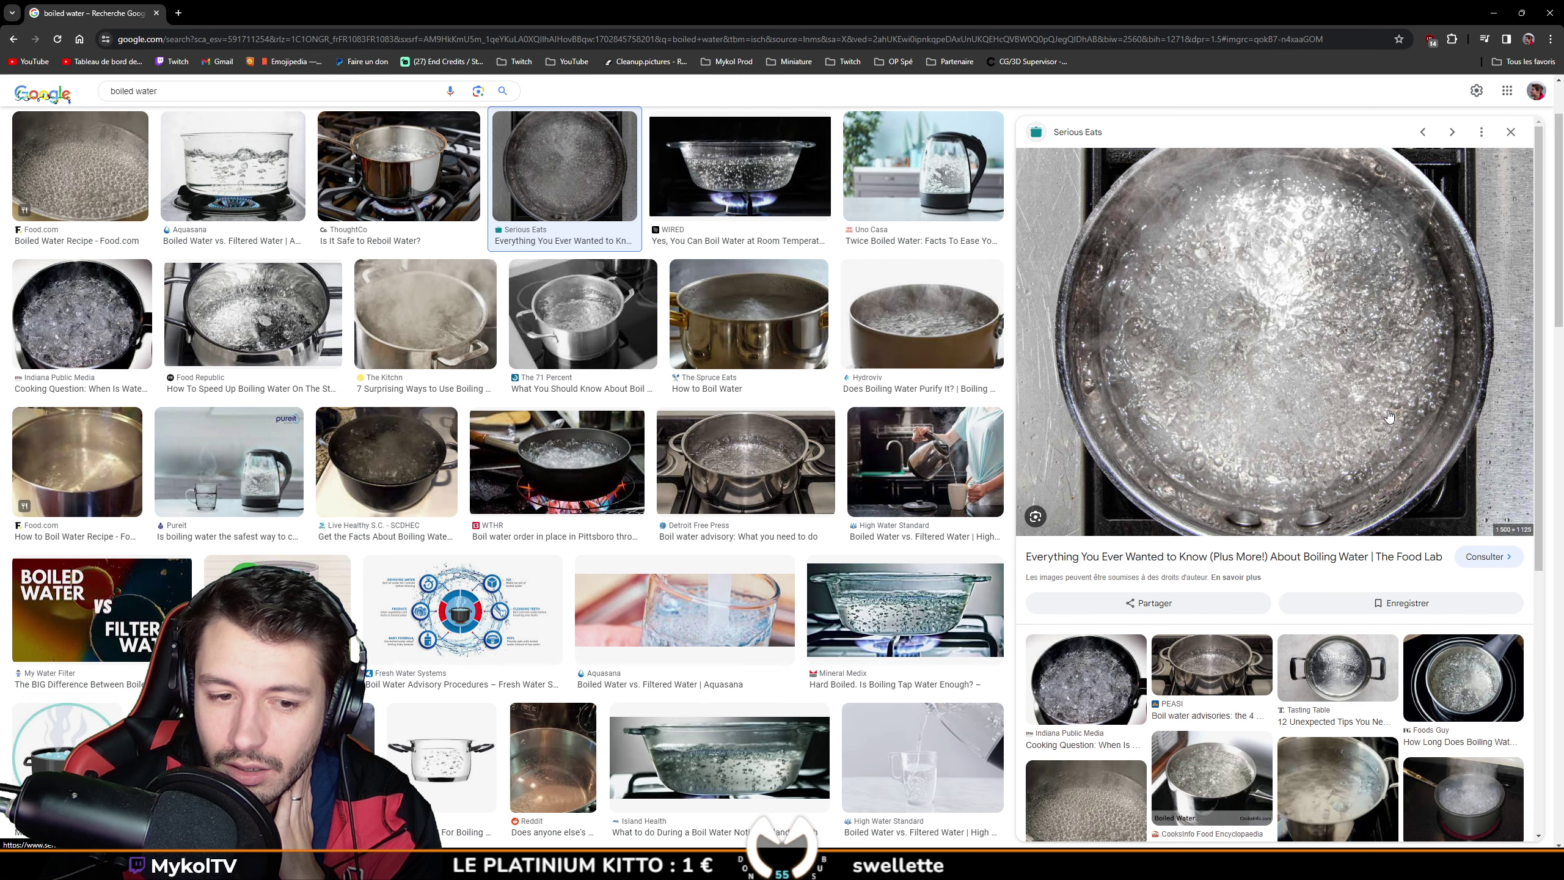
left_click(103, 204)
left_click(254, 184)
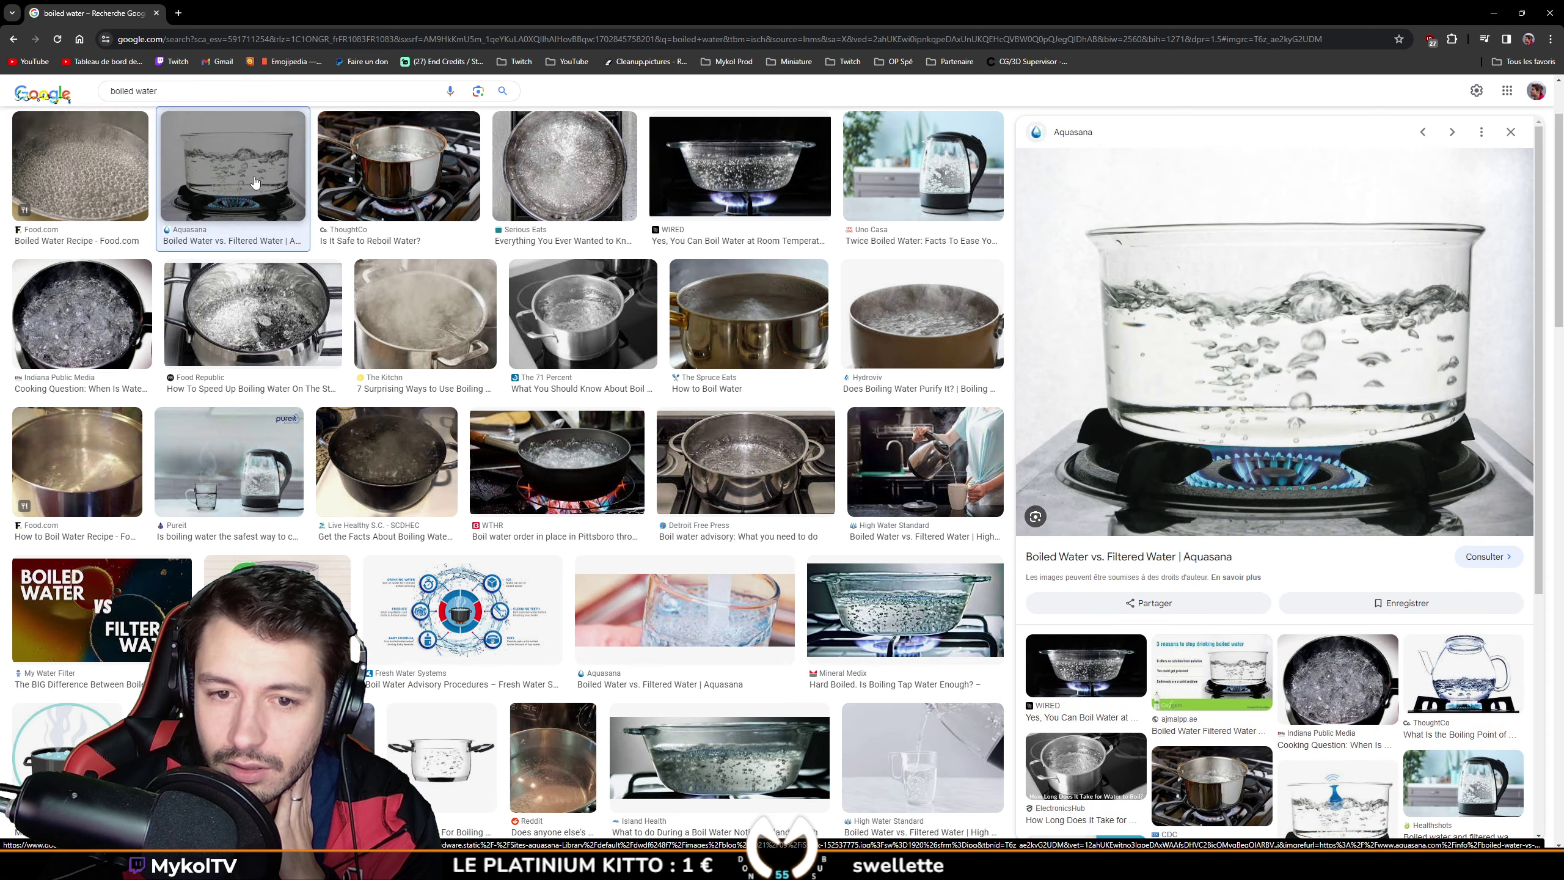
key("alt+Tab")
Step: Set the Emitter particles' render scale to 0.020
middle_click_drag(529, 490, 341, 552)
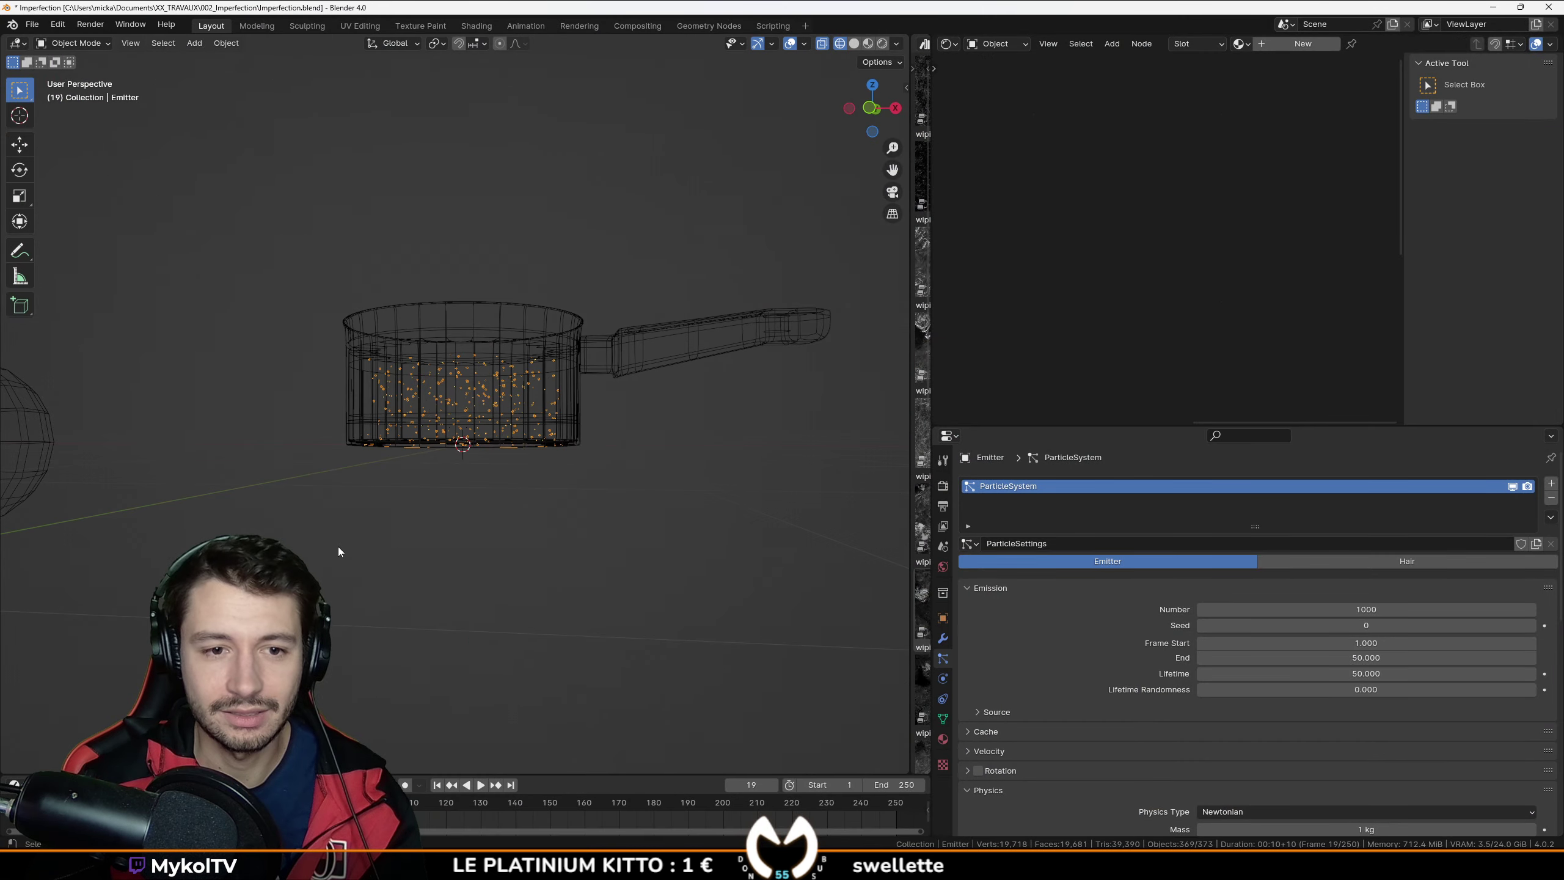
scroll(339, 552, "down", 1)
scroll(1132, 619, "down", 7)
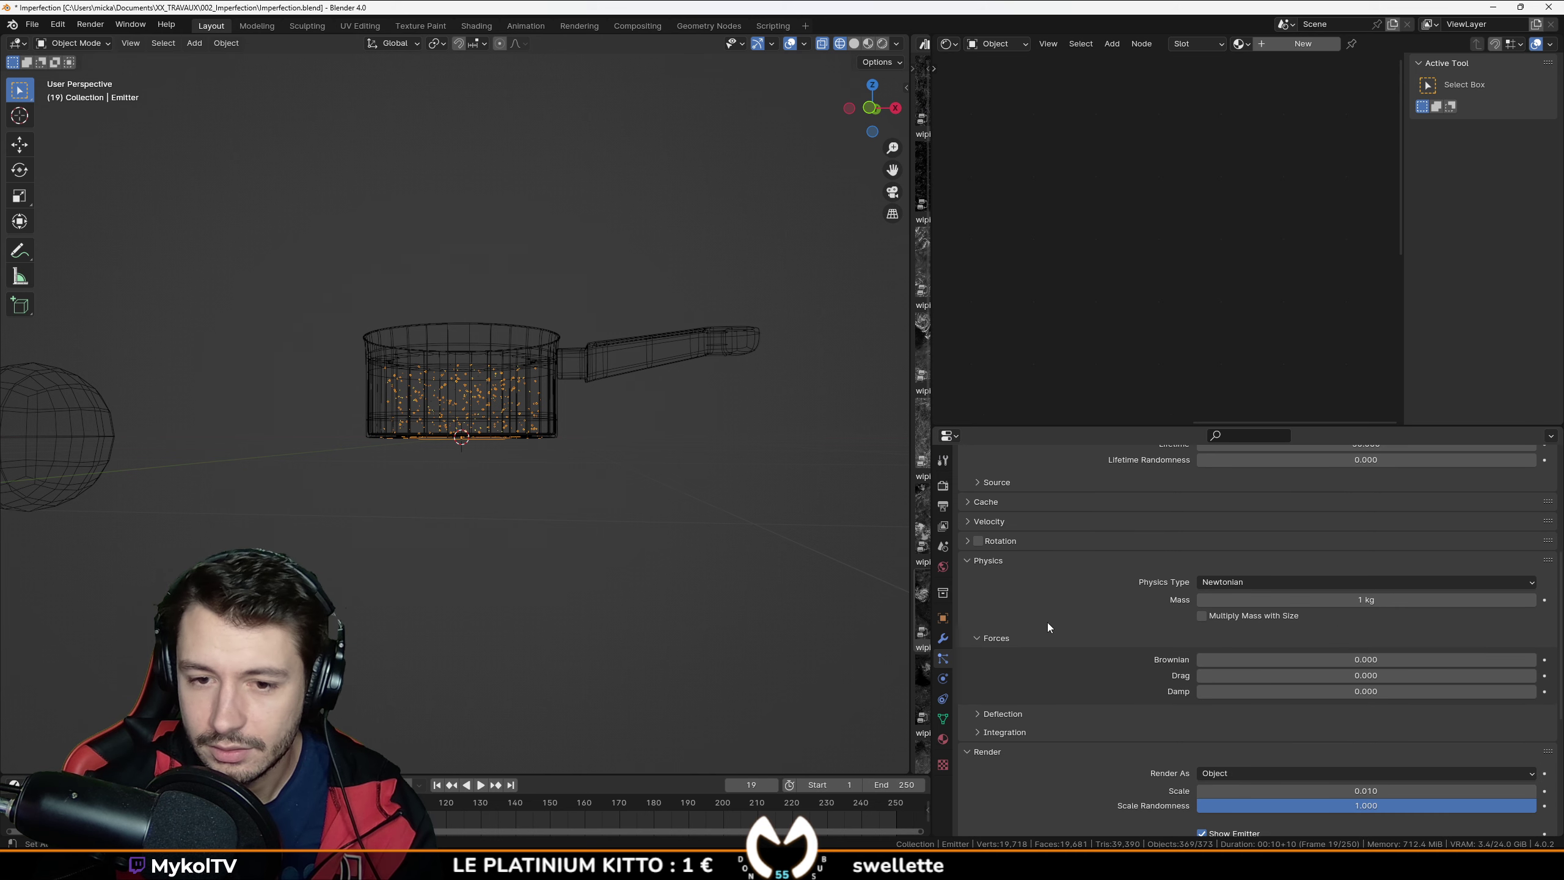
scroll(1047, 627, "down", 6)
left_click_drag(1348, 591, 1313, 589)
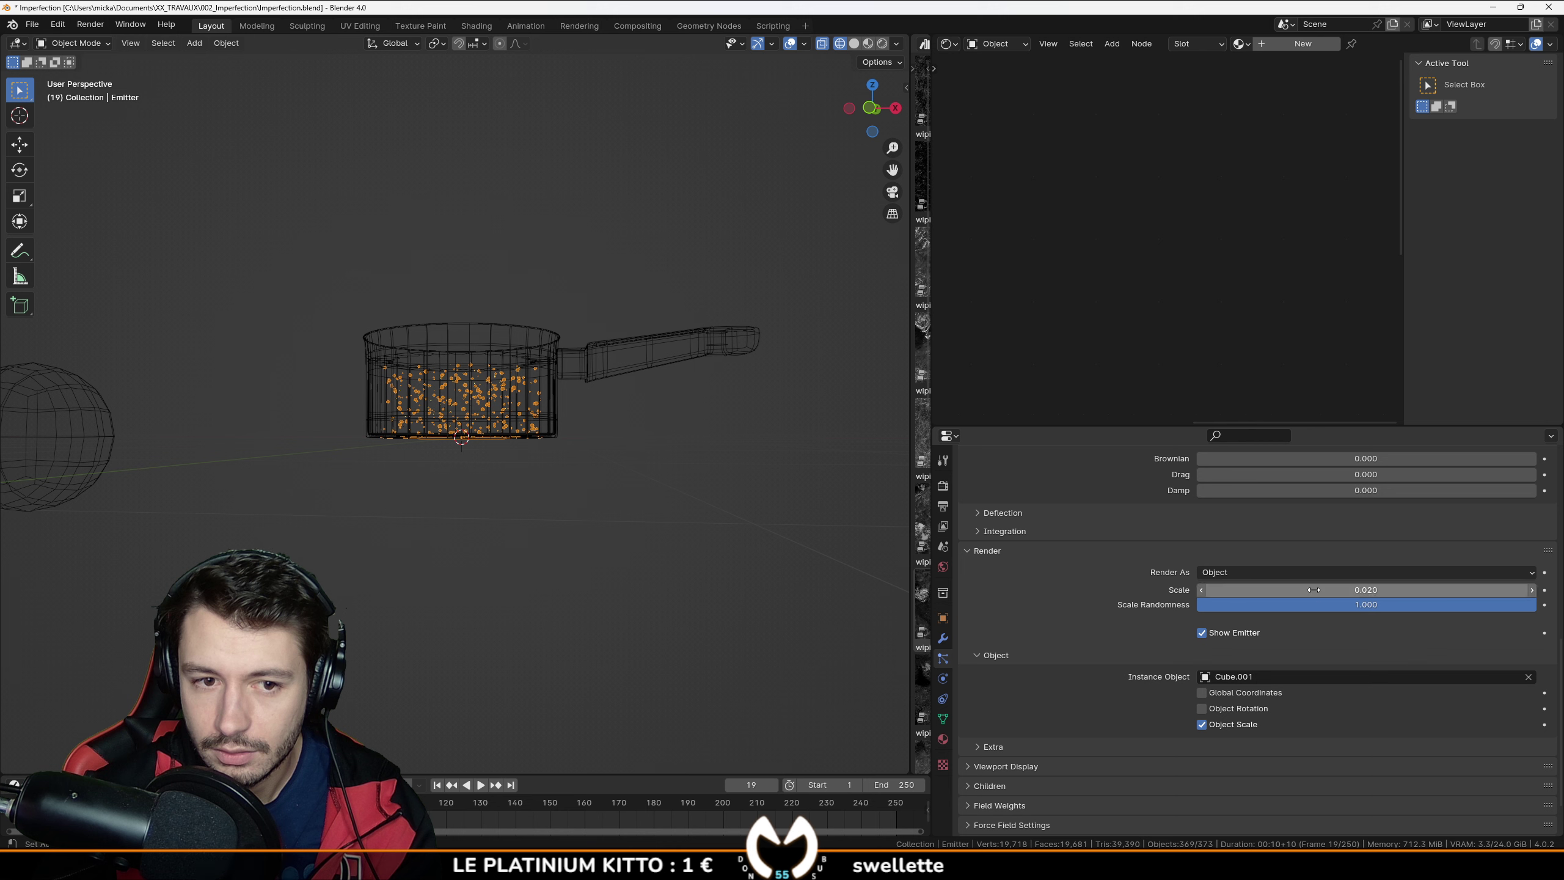
Step: Set the particle emission number to 2000 and view the resulting bubbles inside the saucepan
scroll(1112, 614, "up", 15)
double_click(1355, 609)
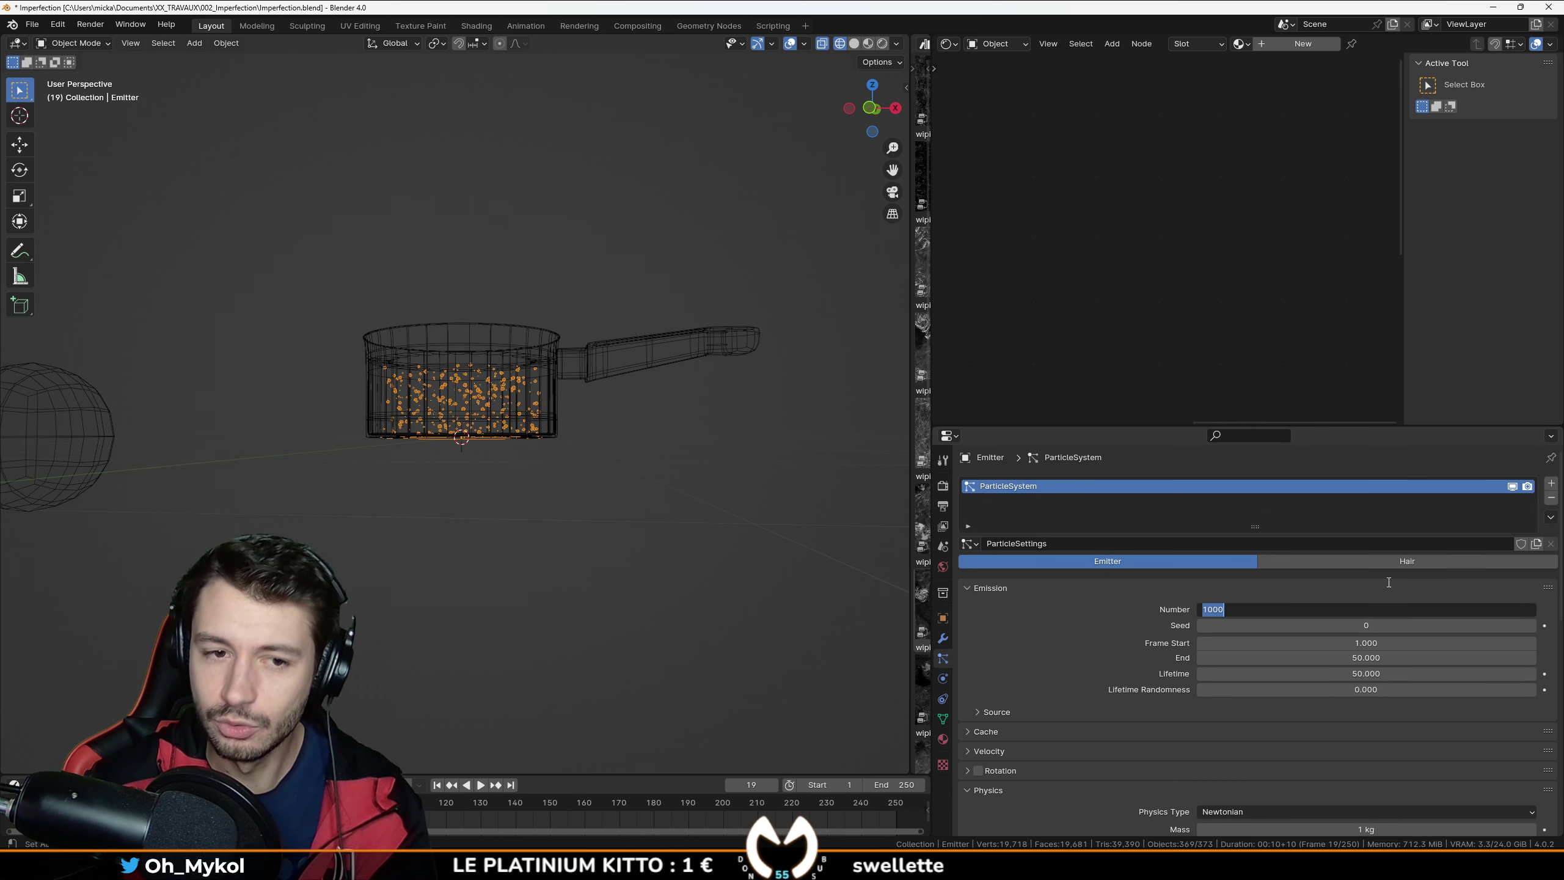
type("2000")
key("Return")
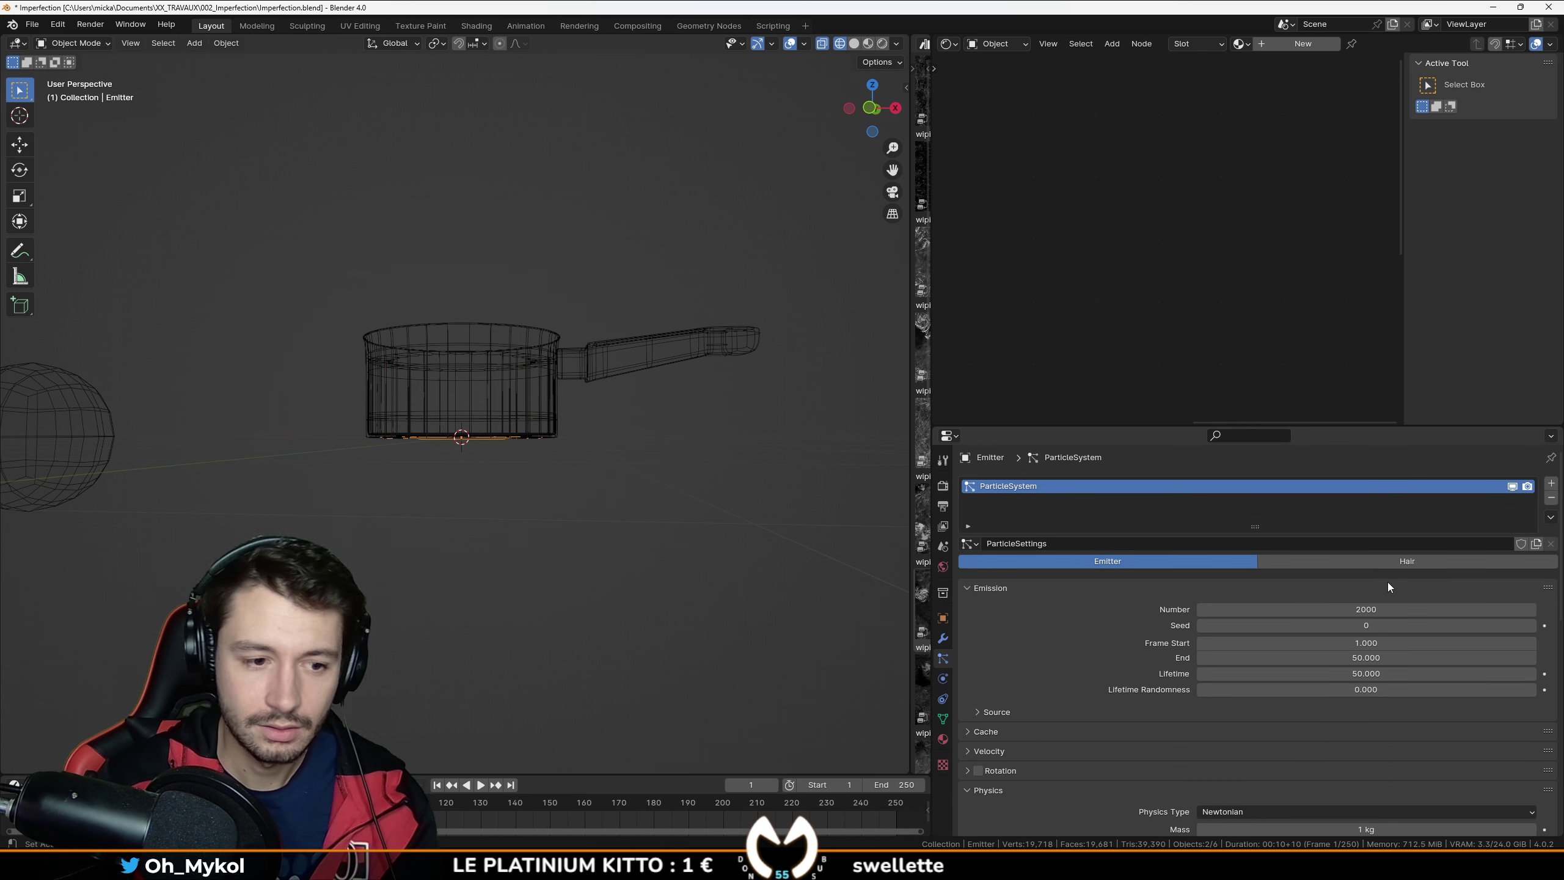
scroll(512, 548, "up", 5)
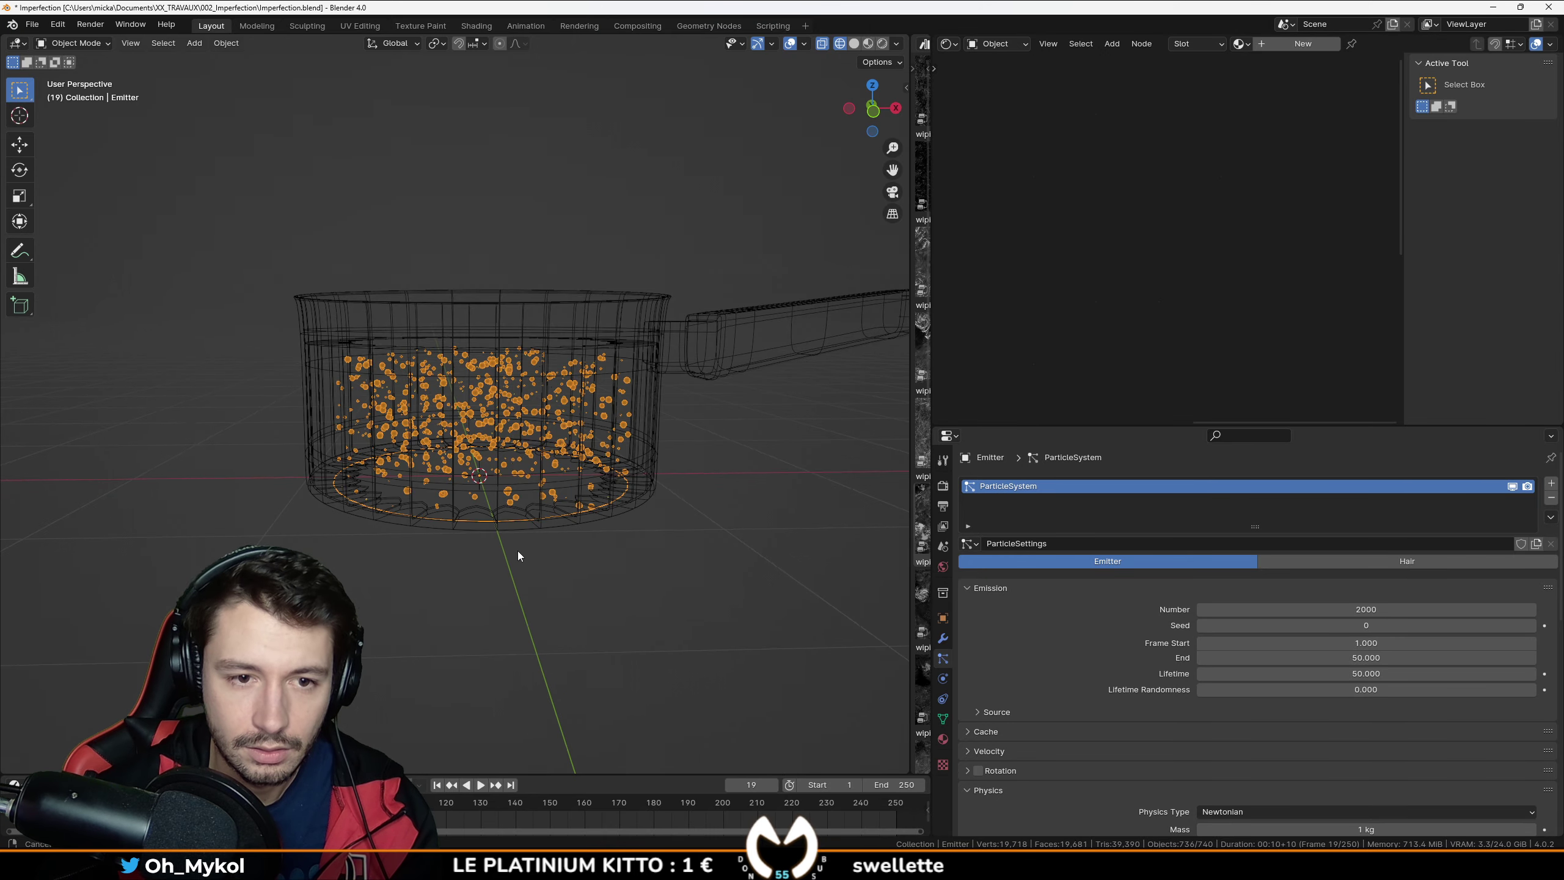
mouse_move(518, 549)
middle_mouse_down()
mouse_move(586, 508)
mouse_move(613, 572)
mouse_move(550, 497)
middle_mouse_up()
Step: Show the scene in solid shading and make the Emitter's particle instances real at frame 21
key("z")
left_click(675, 510)
middle_click_drag(675, 511, 699, 409)
scroll(682, 579, "up", 4)
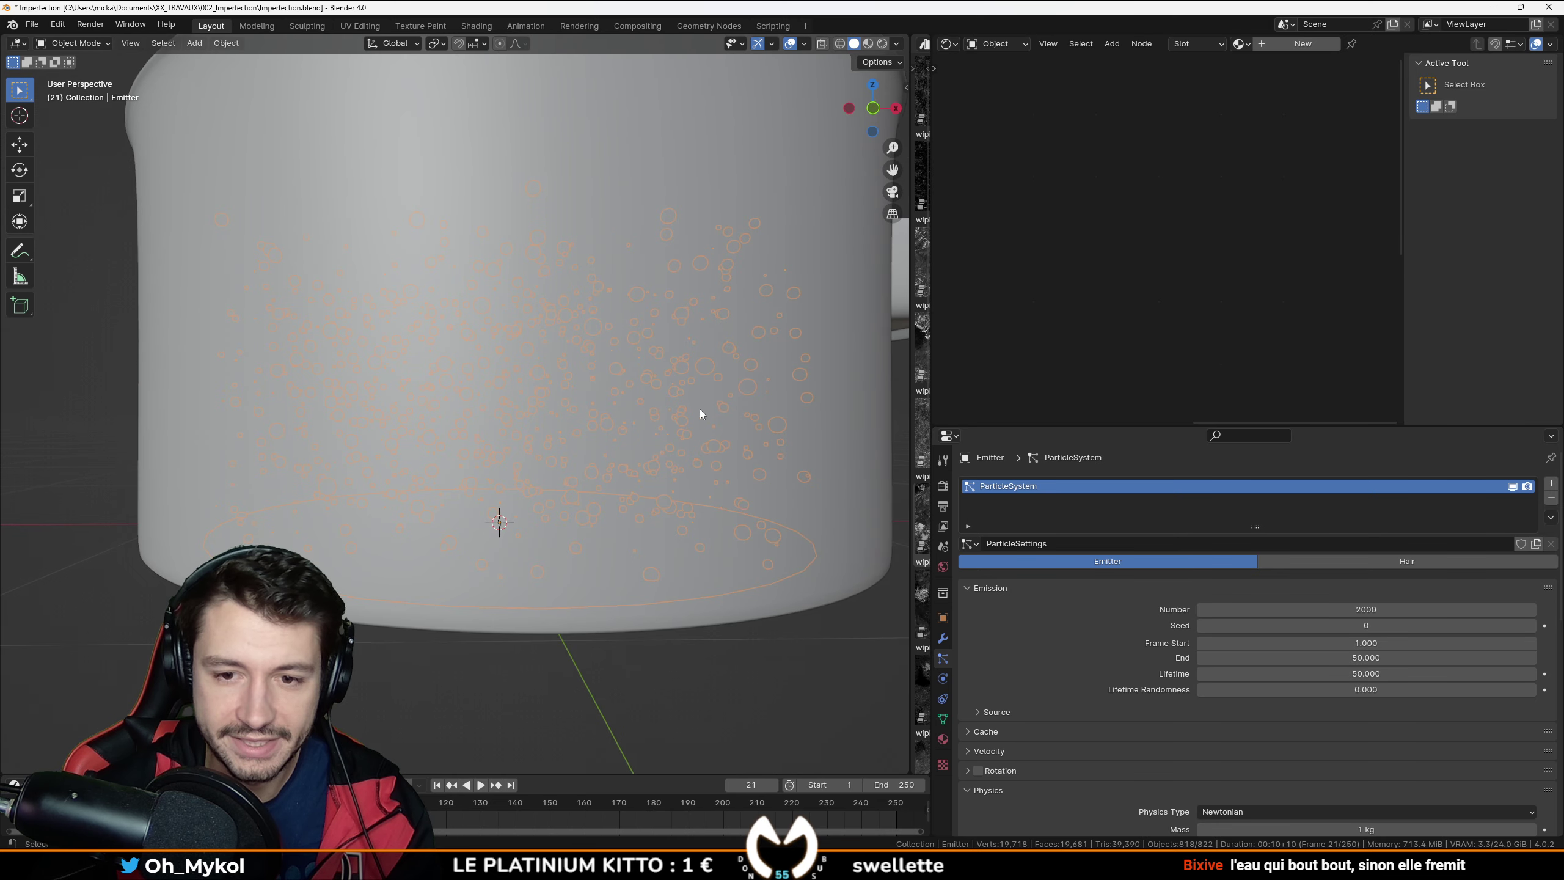
left_click(942, 638)
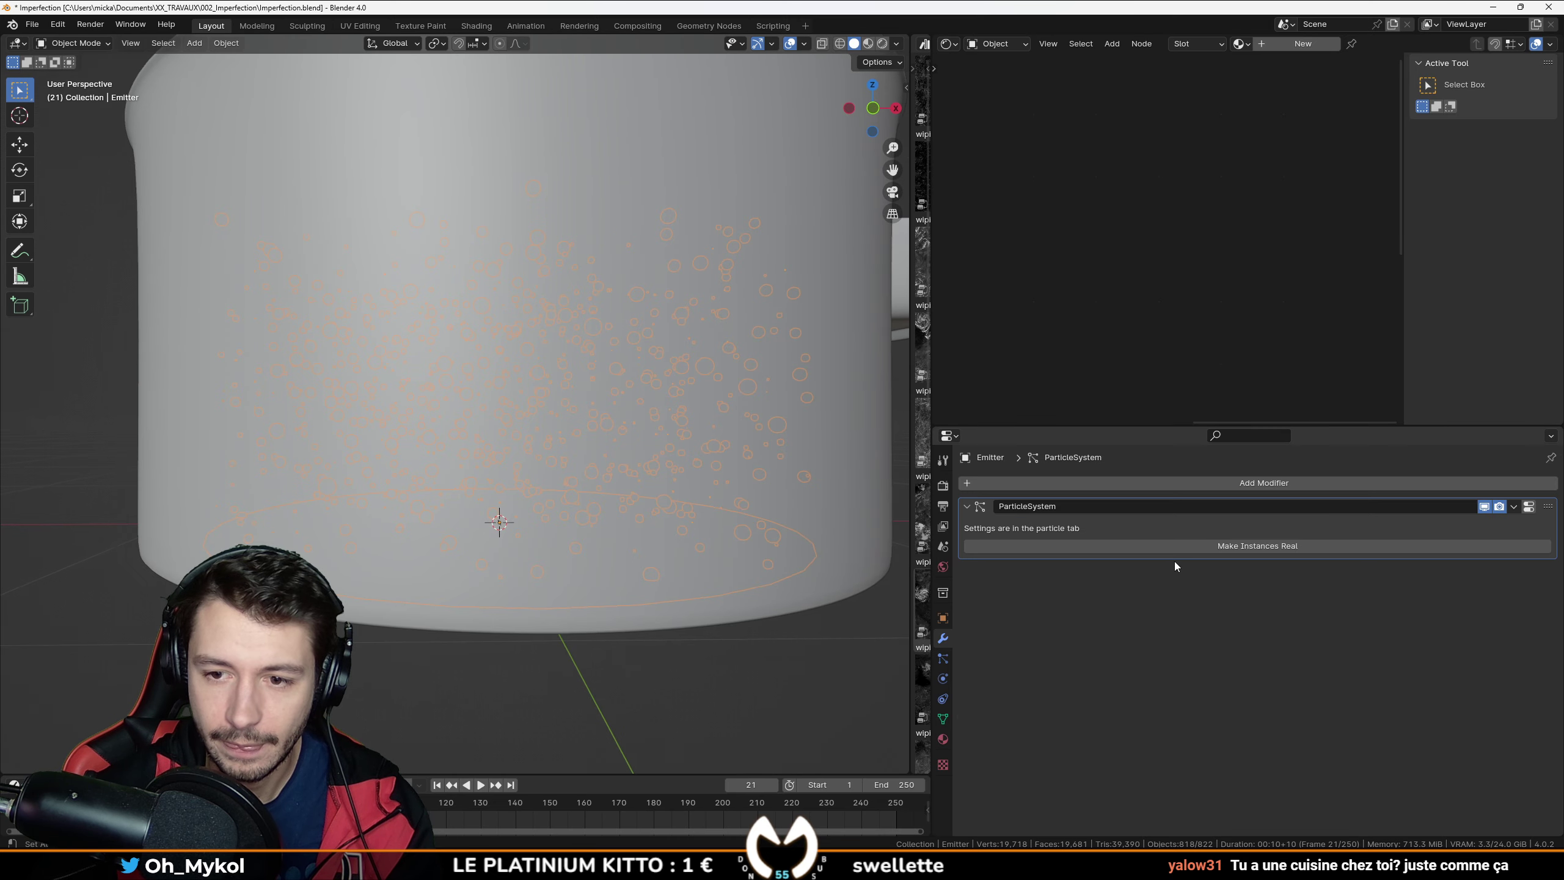
left_click(1265, 545)
scroll(745, 355, "down", 5)
middle_click_drag(684, 387, 681, 432)
Step: Restore the Outliner and create a new collection from the selected sphere instances, starting at Cube.002
left_click(946, 43)
left_click(1423, 90)
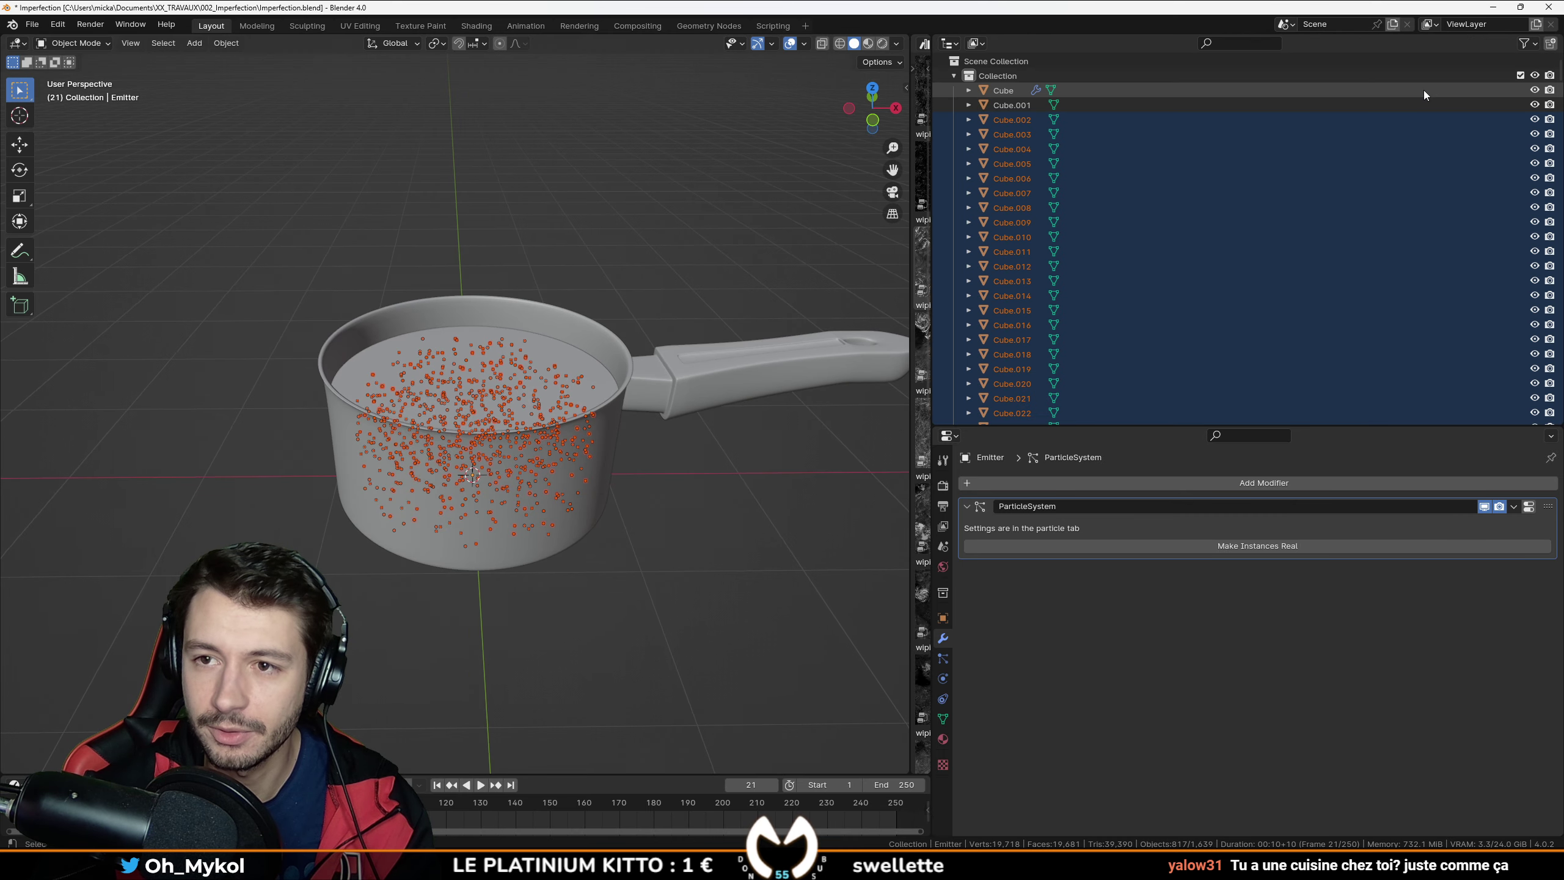
right_click(1014, 118)
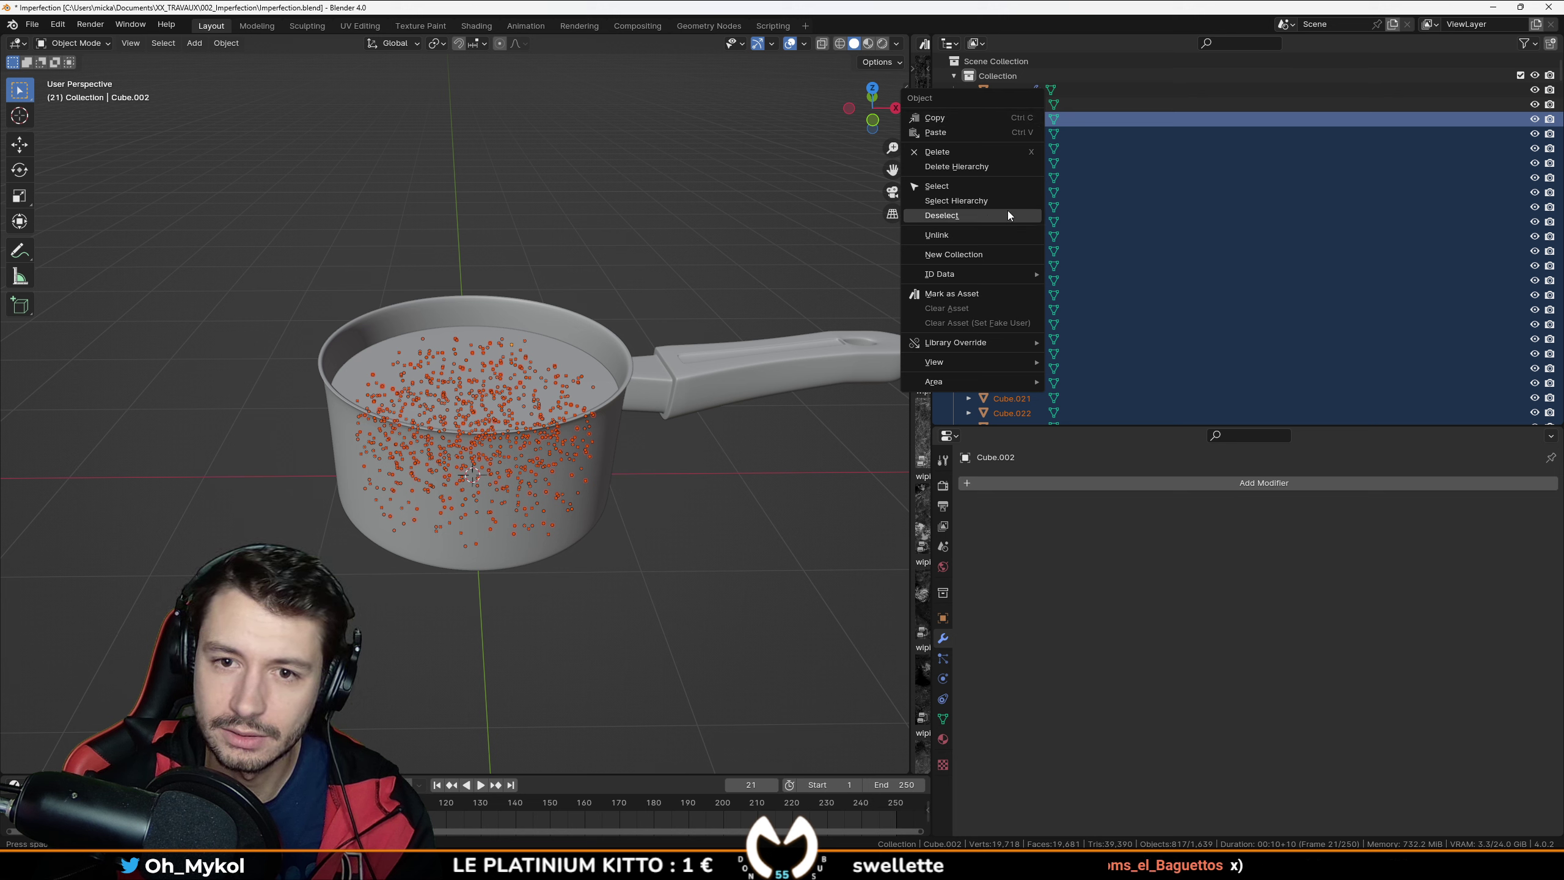
left_click(1000, 252)
scroll(1107, 259, "down", 5)
scroll(1107, 257, "down", 20)
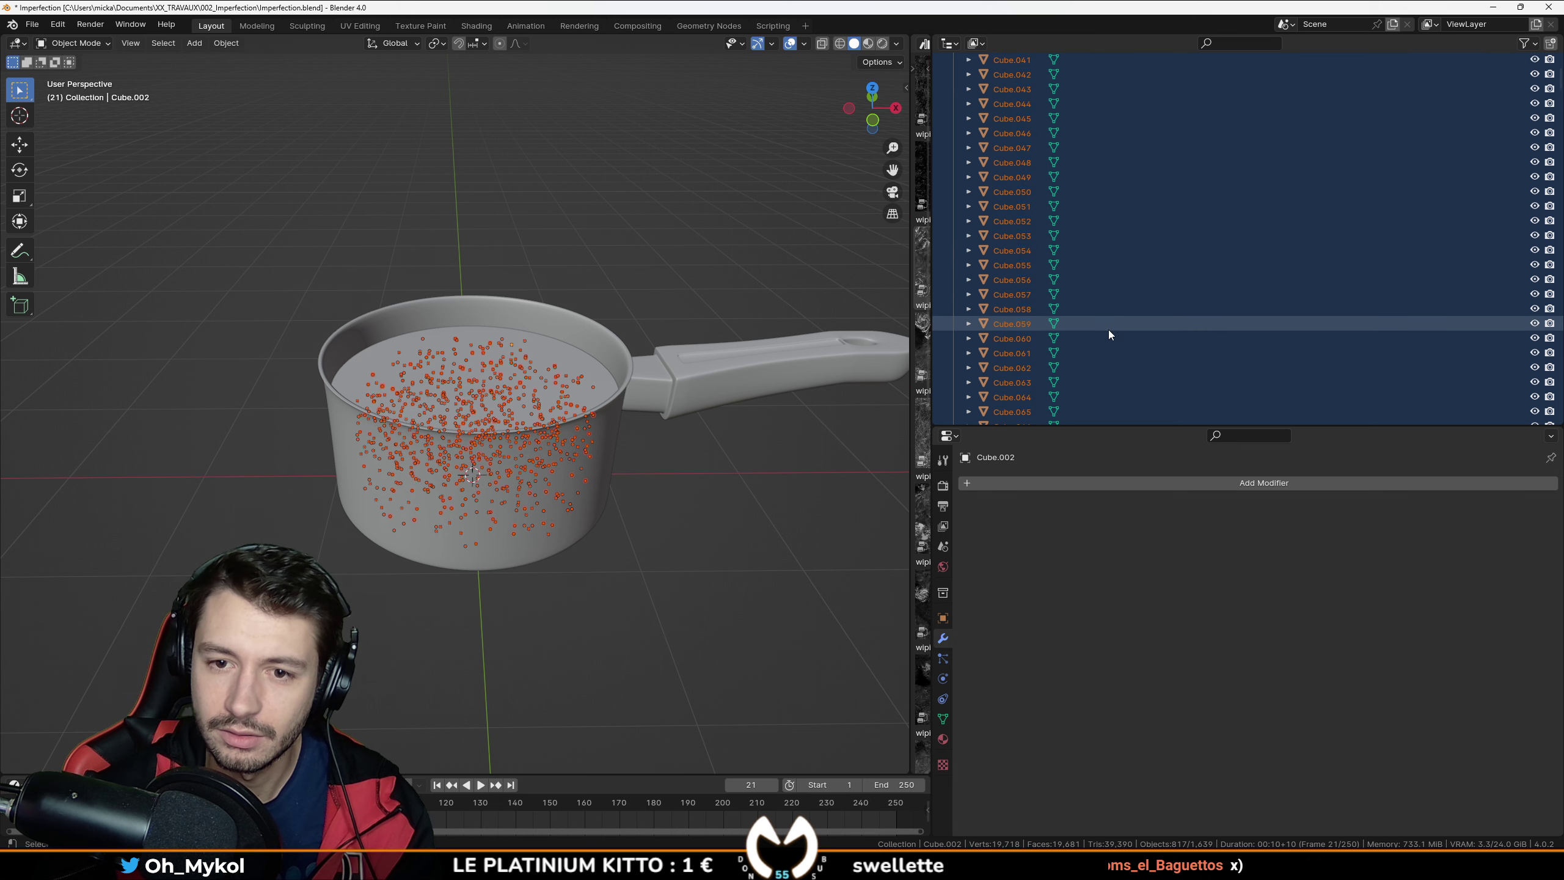
Step: Rename the new collection holding the sphere instances as Bulles and save the file
scroll(1047, 278, "down", 20)
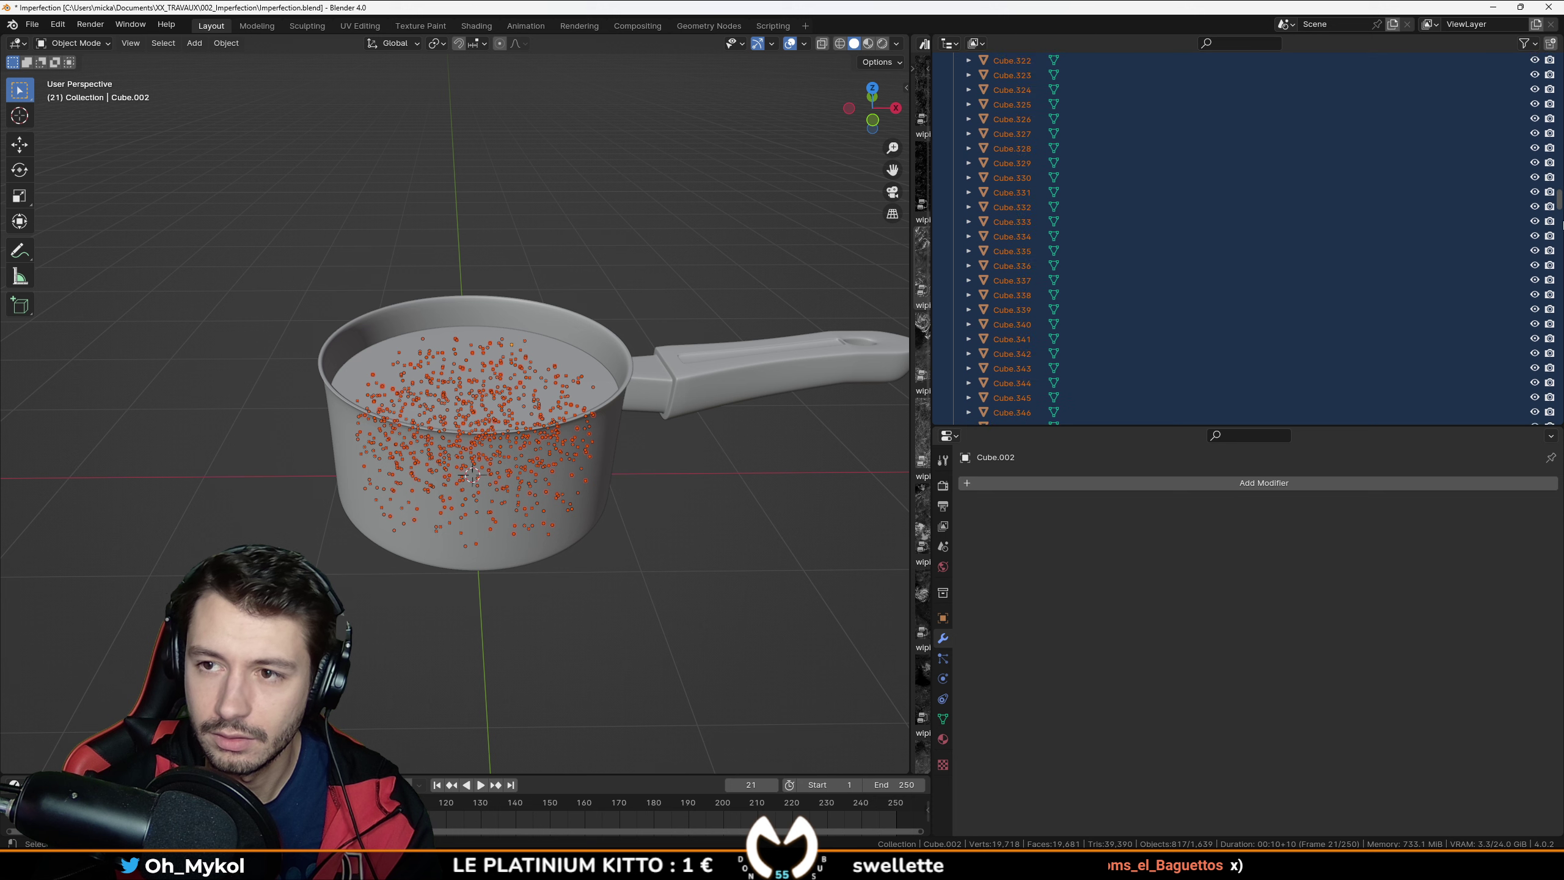
left_click_drag(1029, 362, 1001, 413)
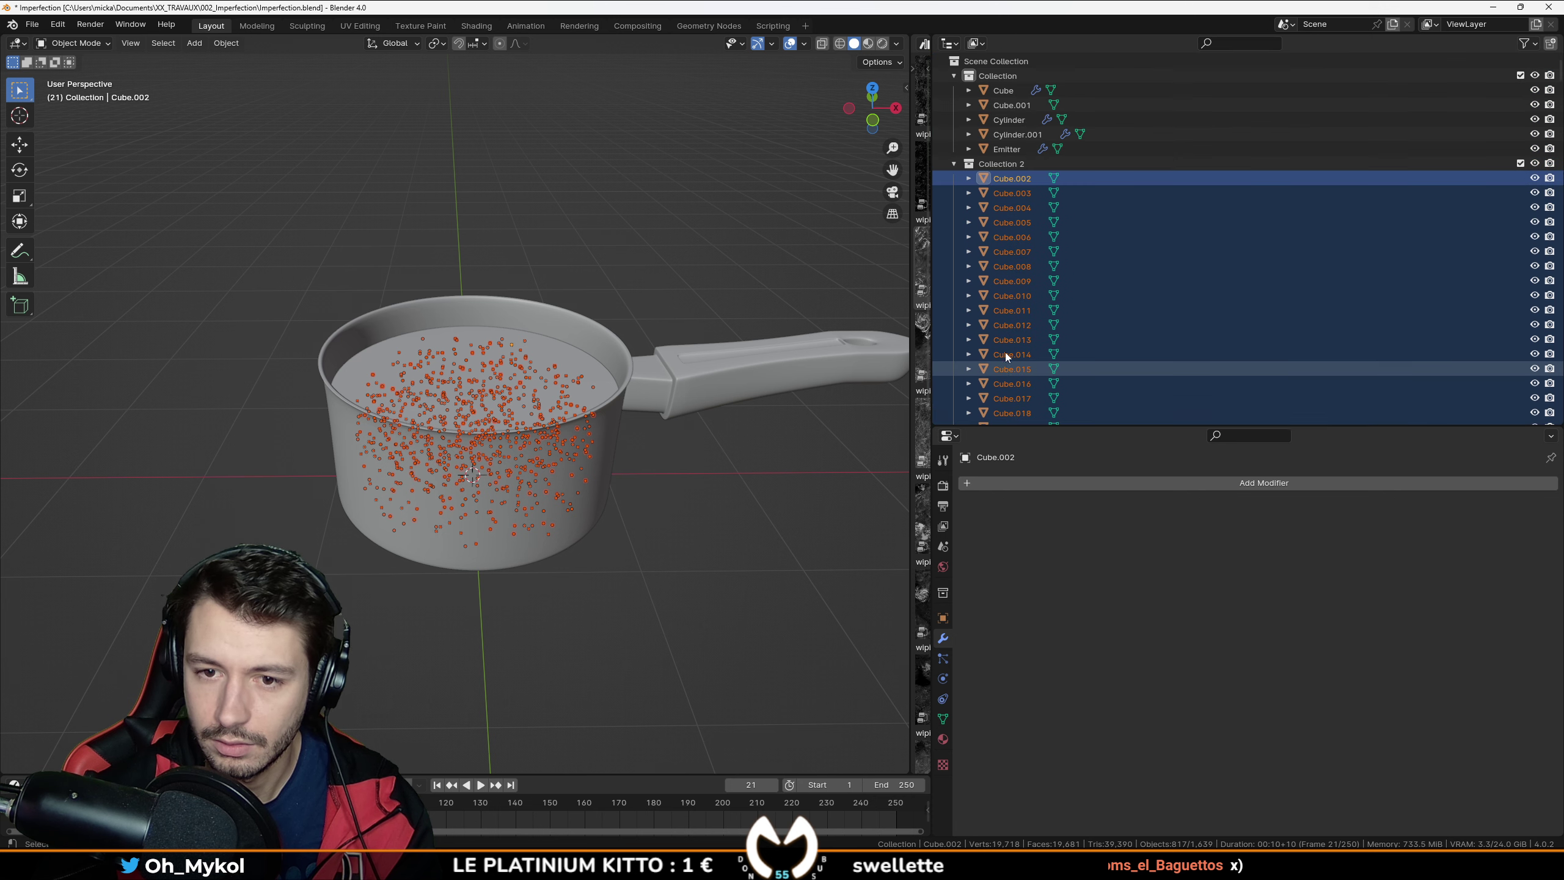
left_click(999, 165)
double_click(1001, 164)
type("Bulles")
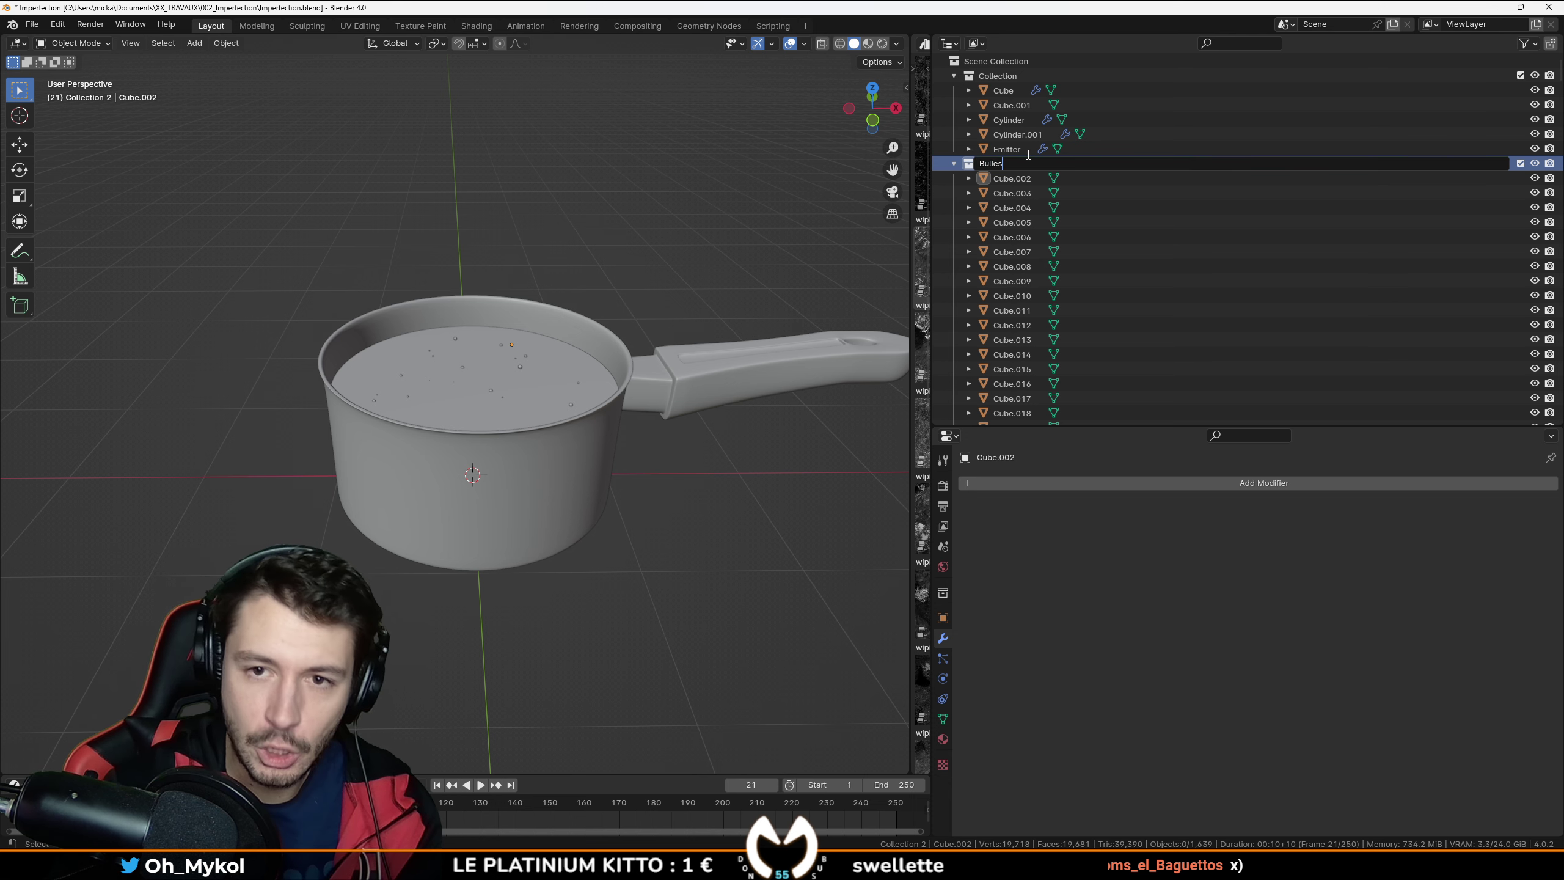
key("Return")
key("ctrl+s")
Step: Select the old Emitter object from beneath the saucepan and delete it
middle_click_drag(657, 291, 567, 347)
scroll(643, 394, "up", 5)
scroll(616, 326, "down", 4)
left_click(567, 348)
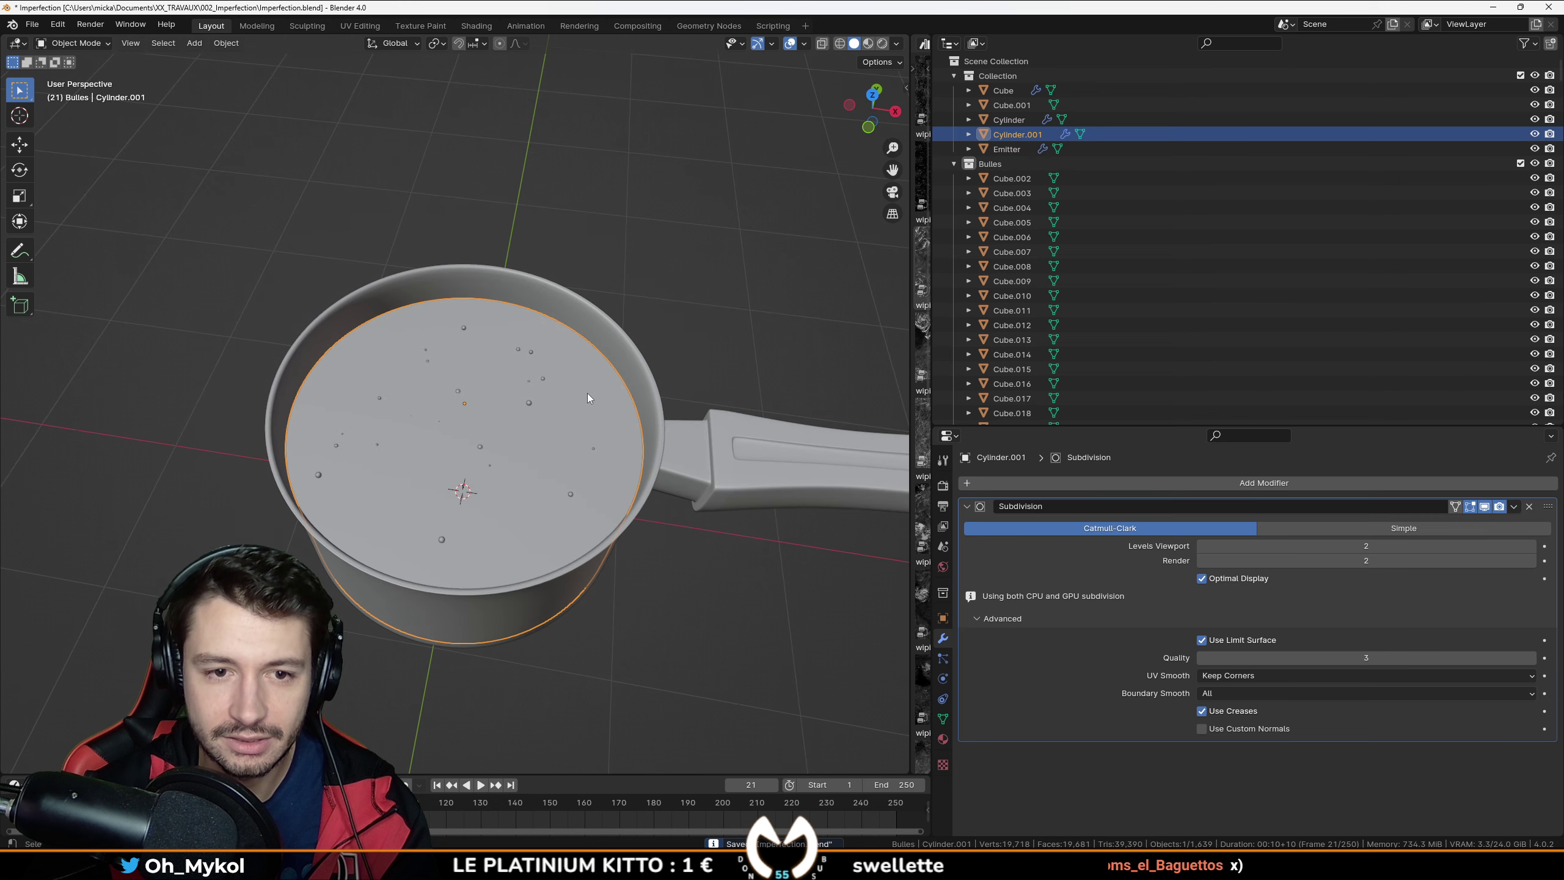
scroll(596, 379, "down", 3)
key("Tab")
key("Tab")
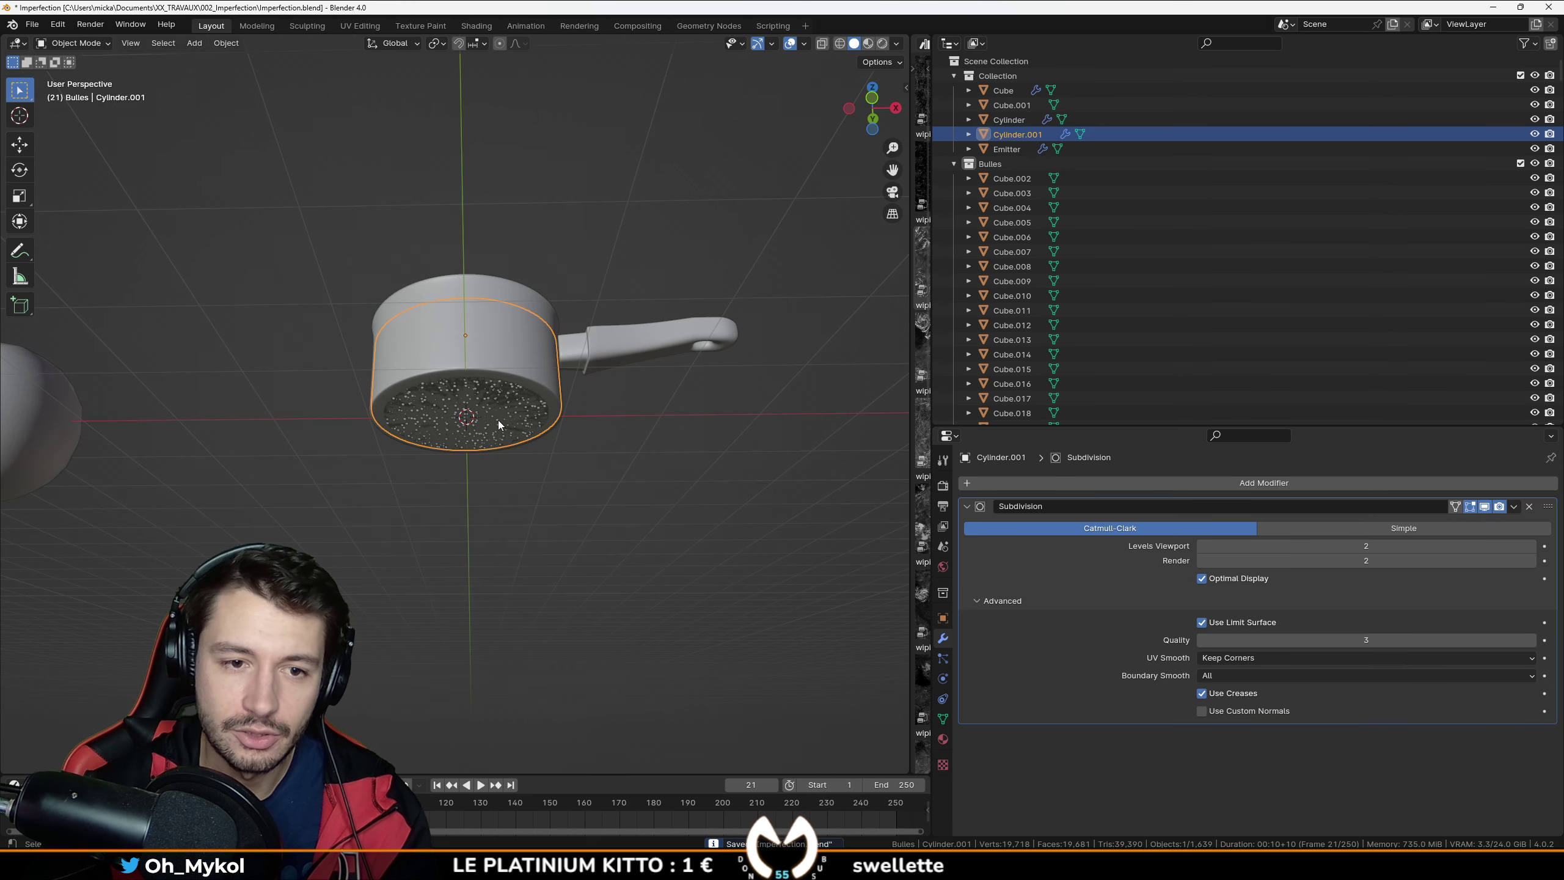
left_click(496, 413)
middle_click_drag(496, 413, 531, 452)
Step: Duplicate the top face of the liquid in place and separate it into its own object
left_click(526, 493)
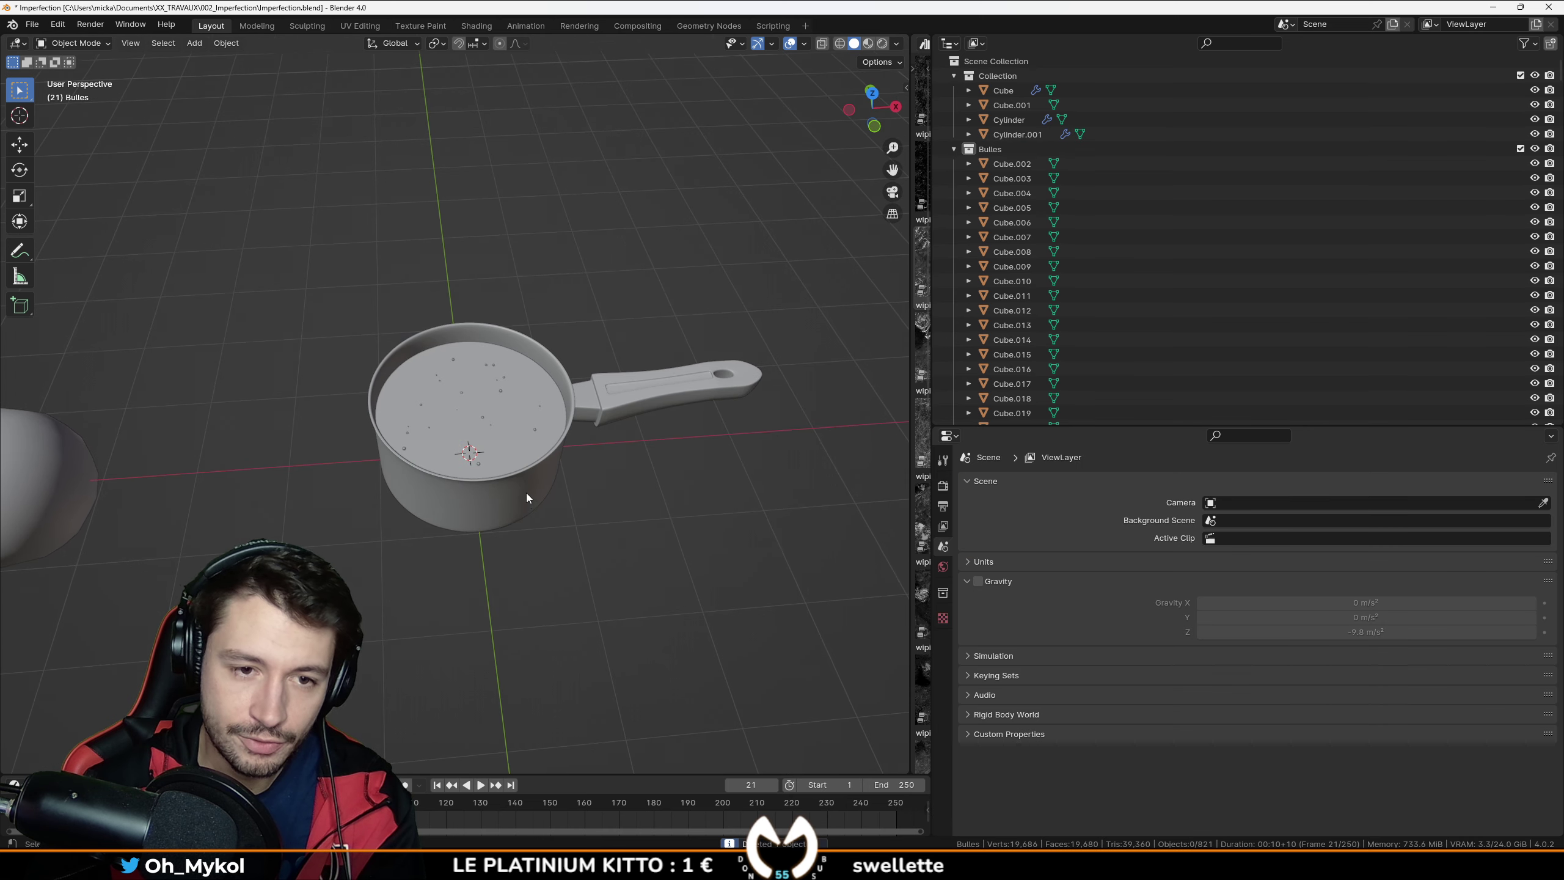
scroll(599, 359, "up", 3)
key("Tab")
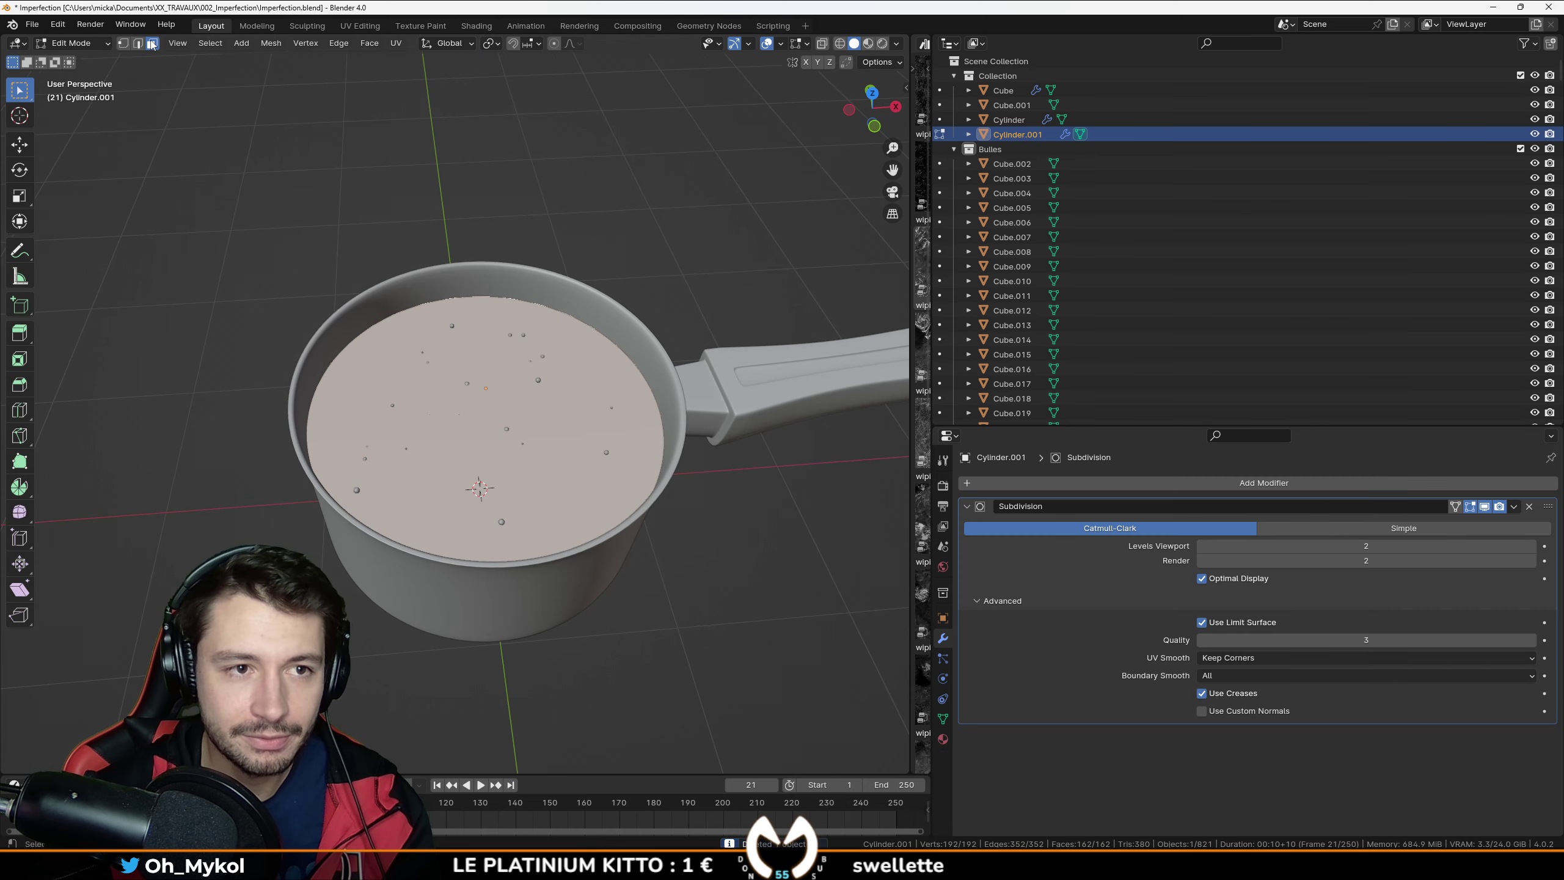
left_click(421, 371)
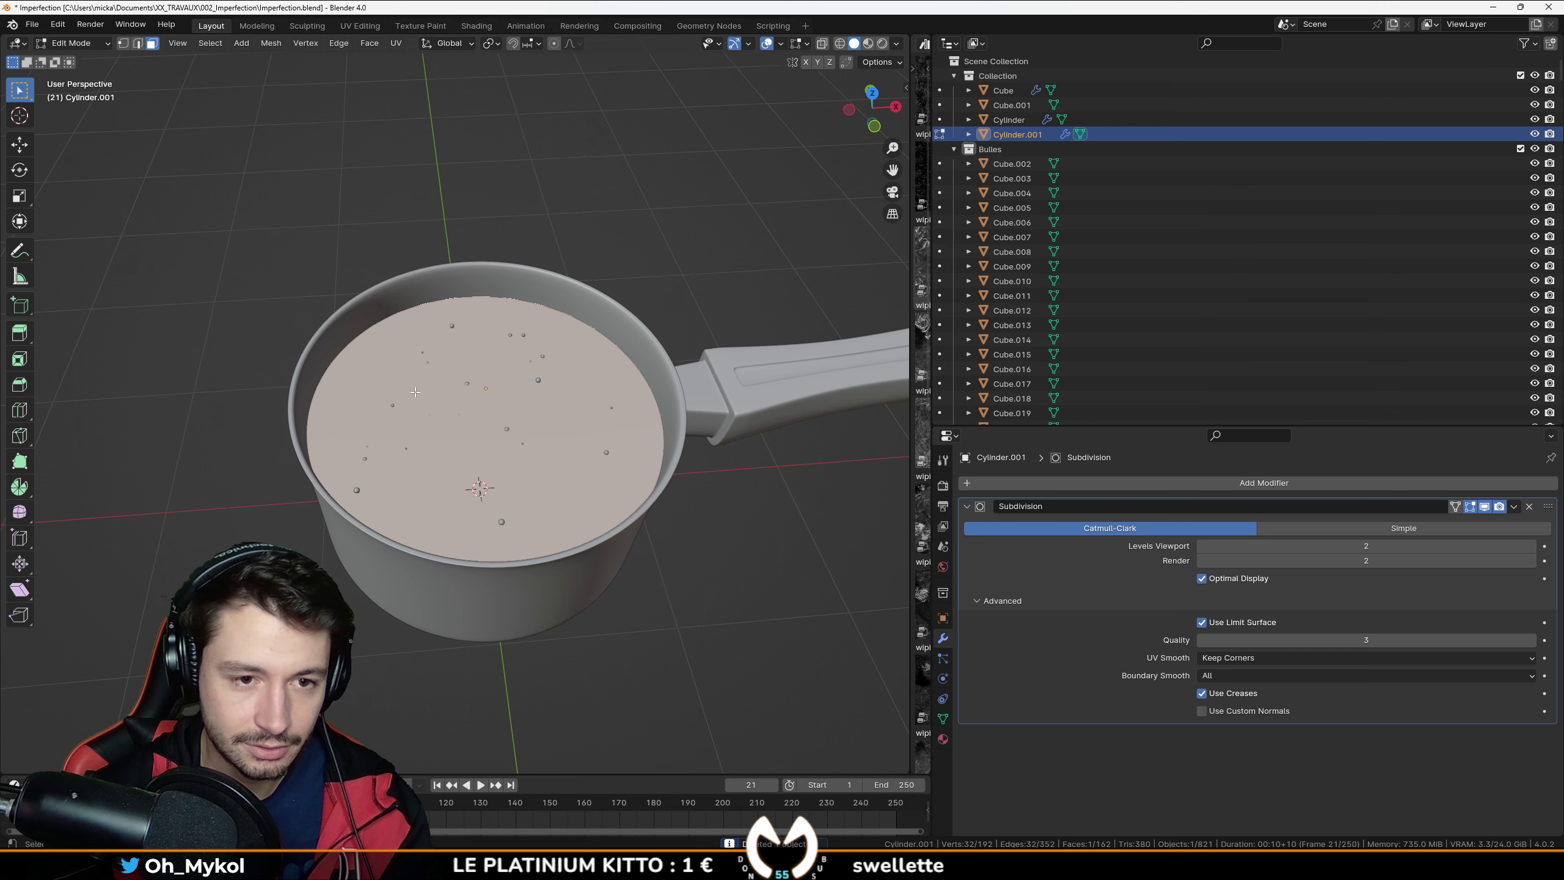
key("shift+d")
middle_click_drag(441, 408, 420, 342)
right_click(418, 335)
key("p")
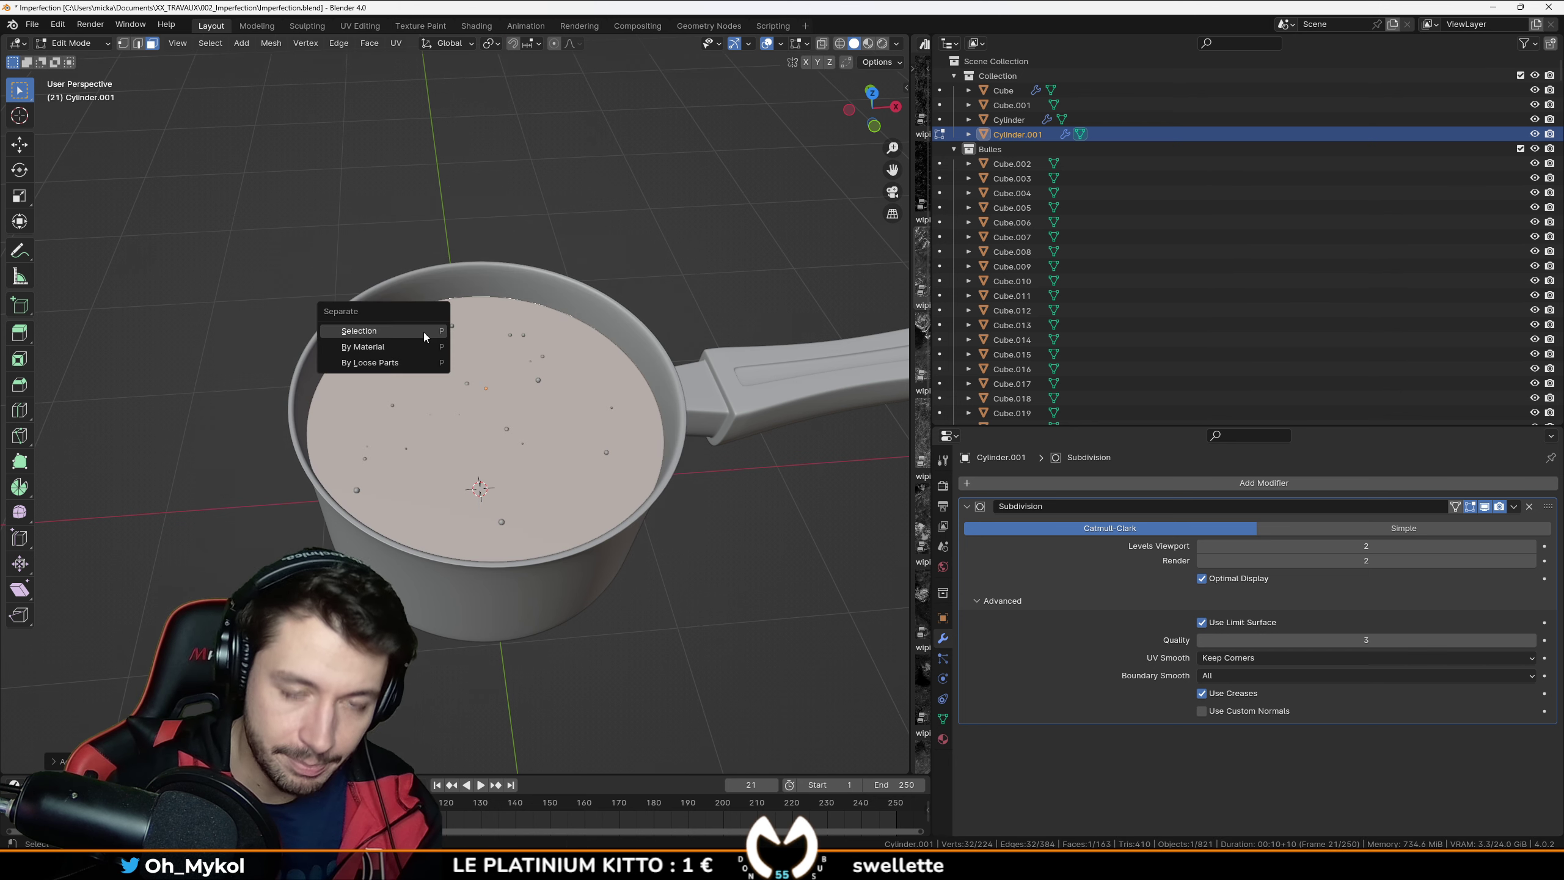
left_click(423, 333)
key("Tab")
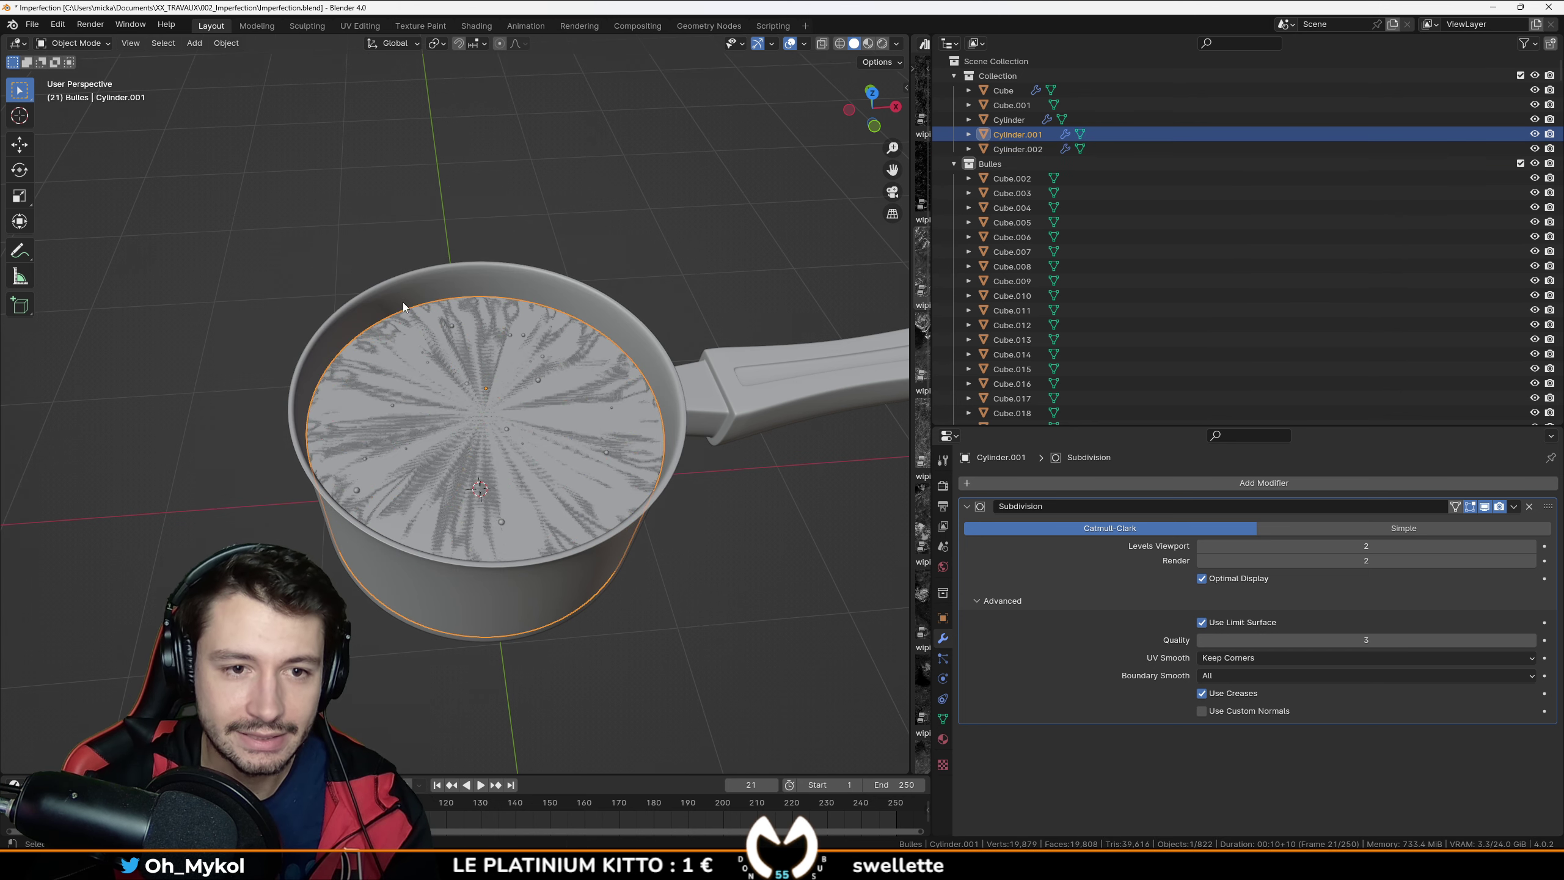
Step: Rename Cylinder.001 as Emitter, remove its Subdivision modifier and show its particle settings
middle_click_drag(403, 306, 444, 345)
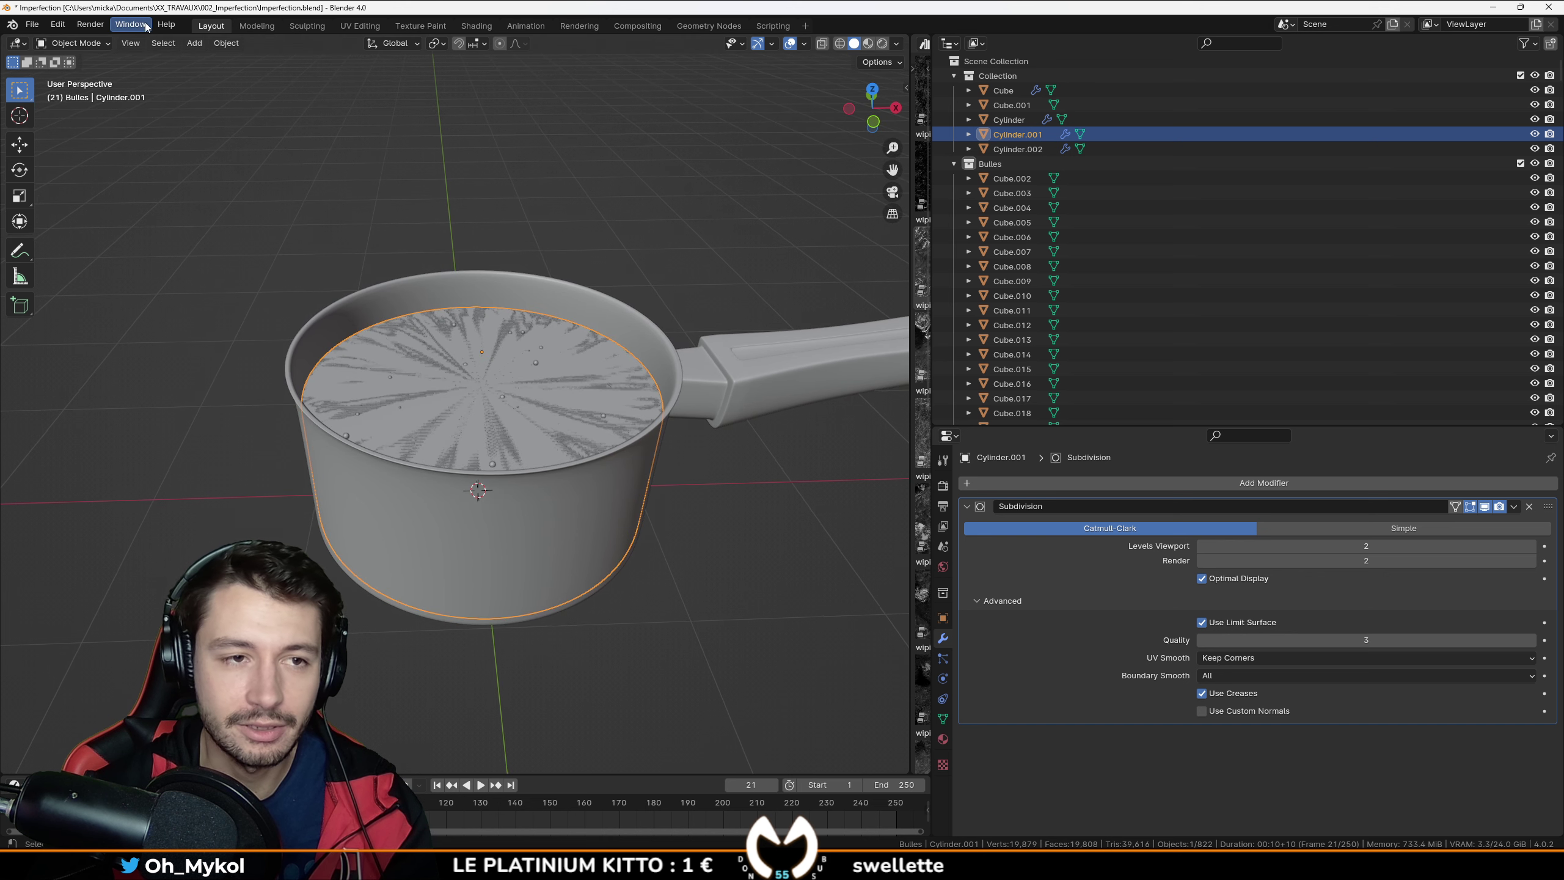
double_click(1016, 133)
type("Emitter")
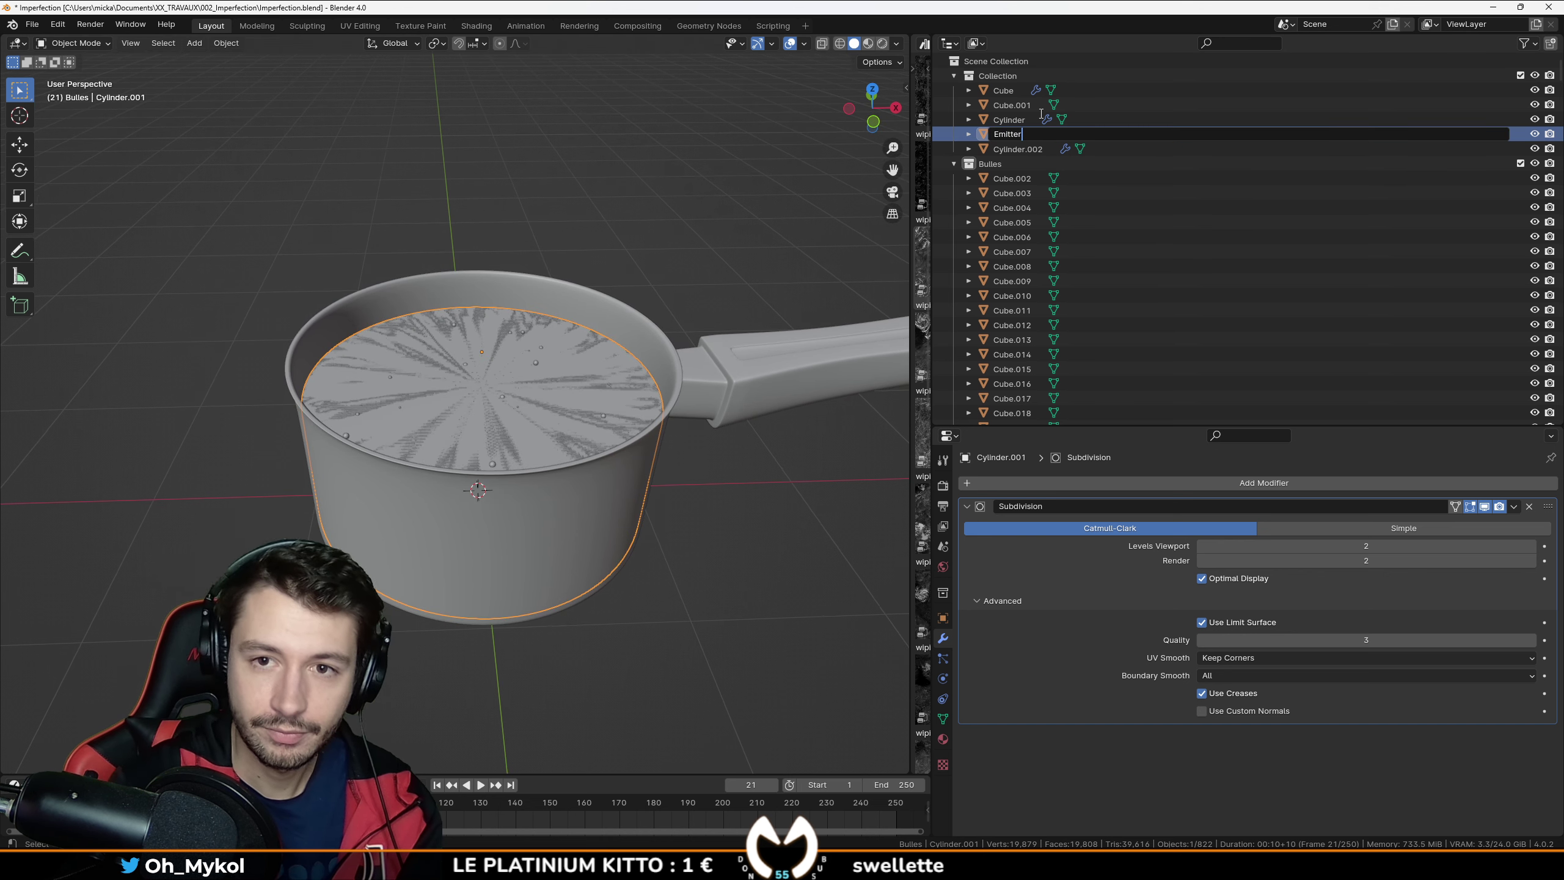
key("Return")
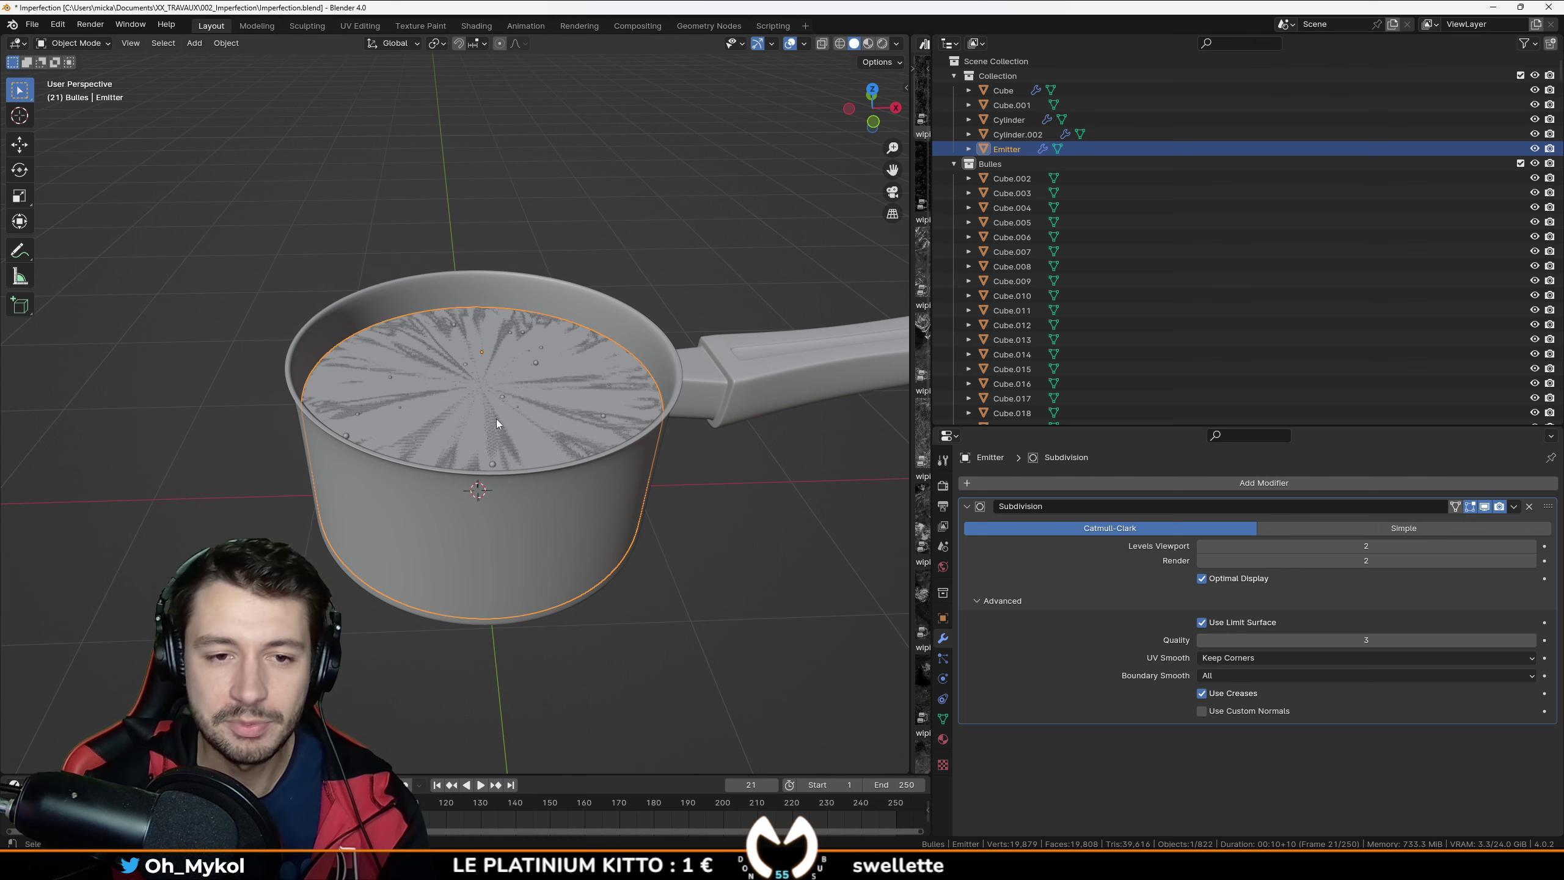
middle_click_drag(552, 411, 549, 421)
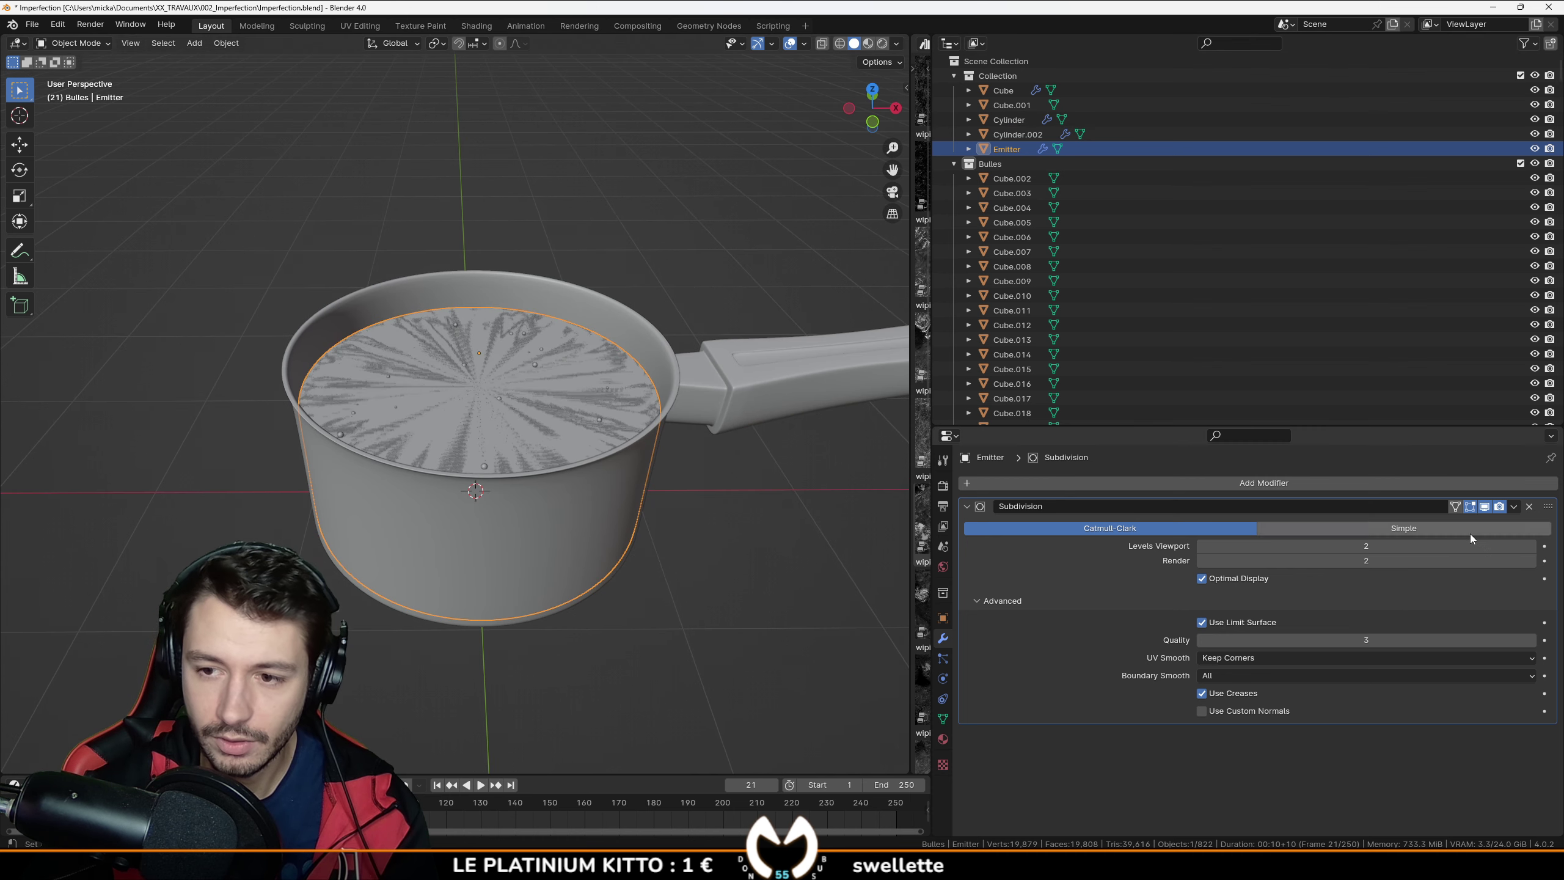
left_click(1530, 505)
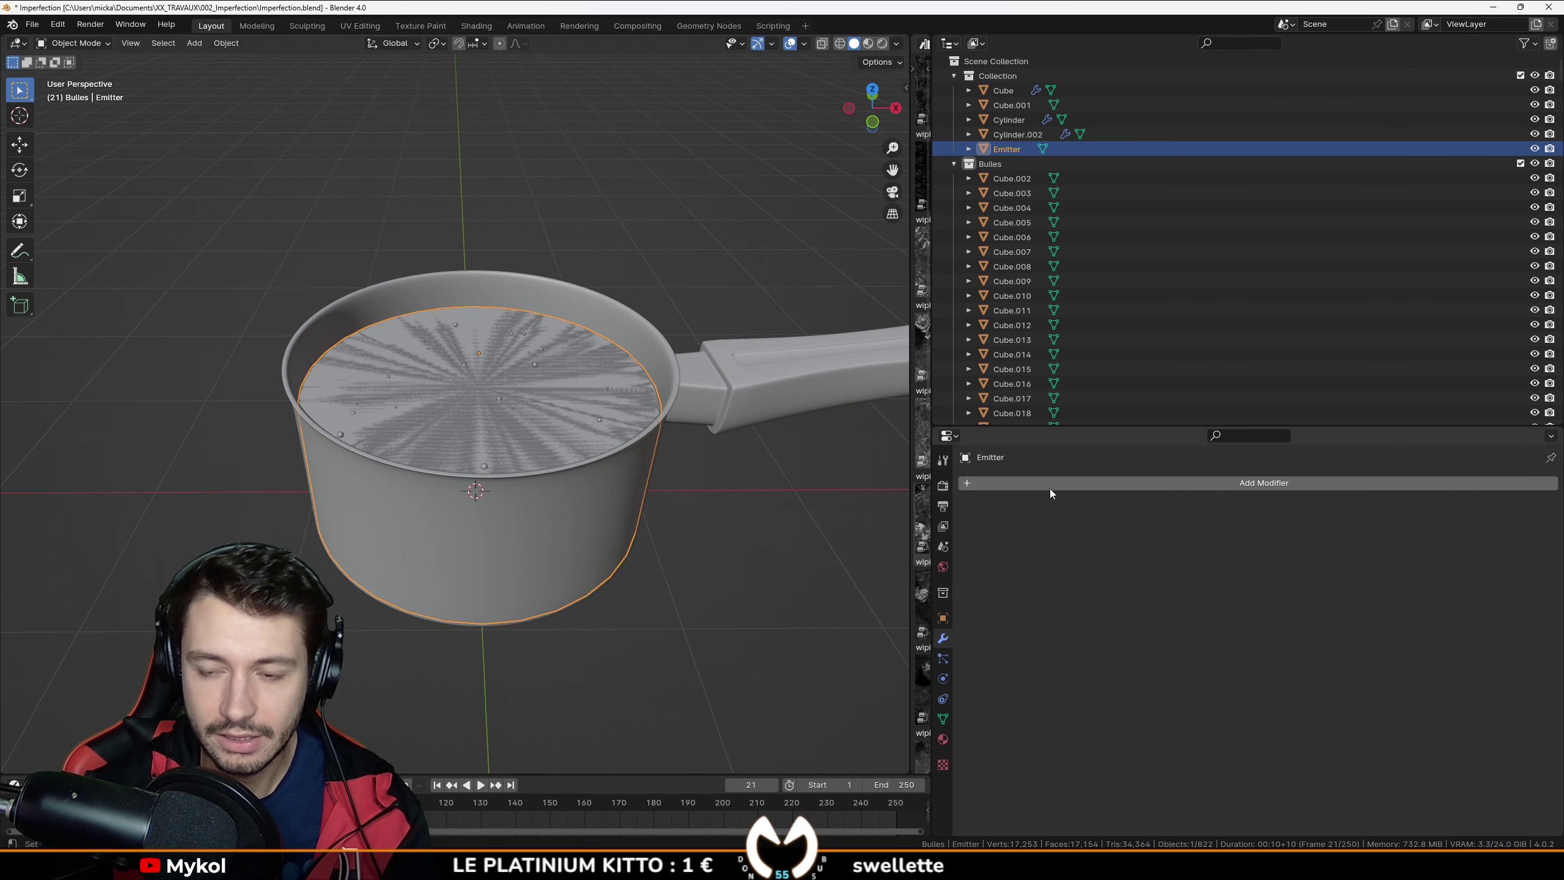
left_click(942, 658)
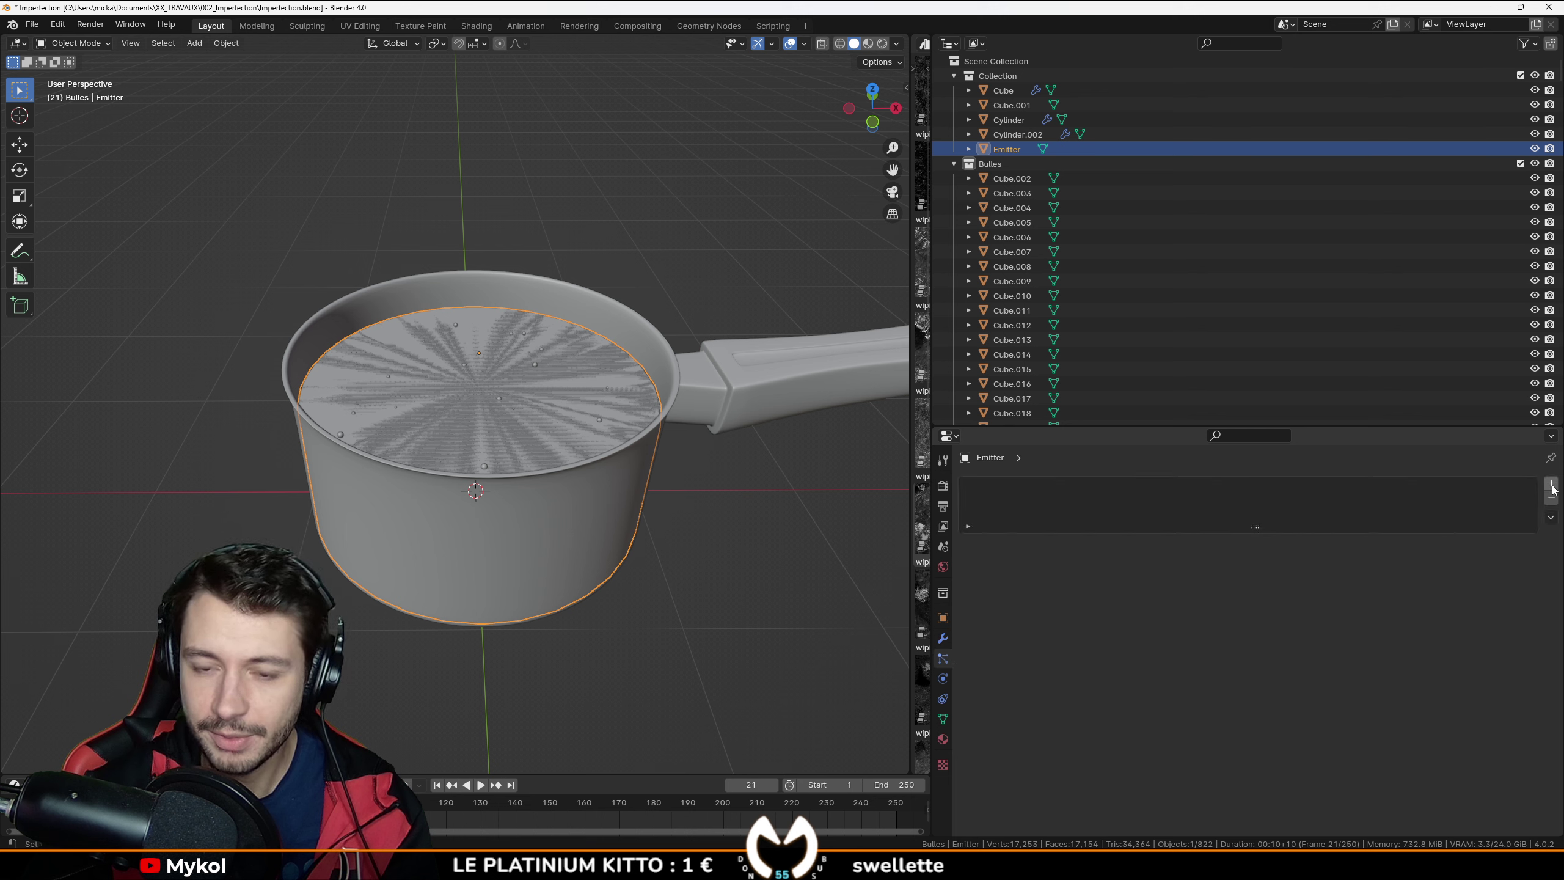
Step: Raise the wrongly named liquid body above the saucepan along Z, and undo back to before its renaming
key("g")
key("z")
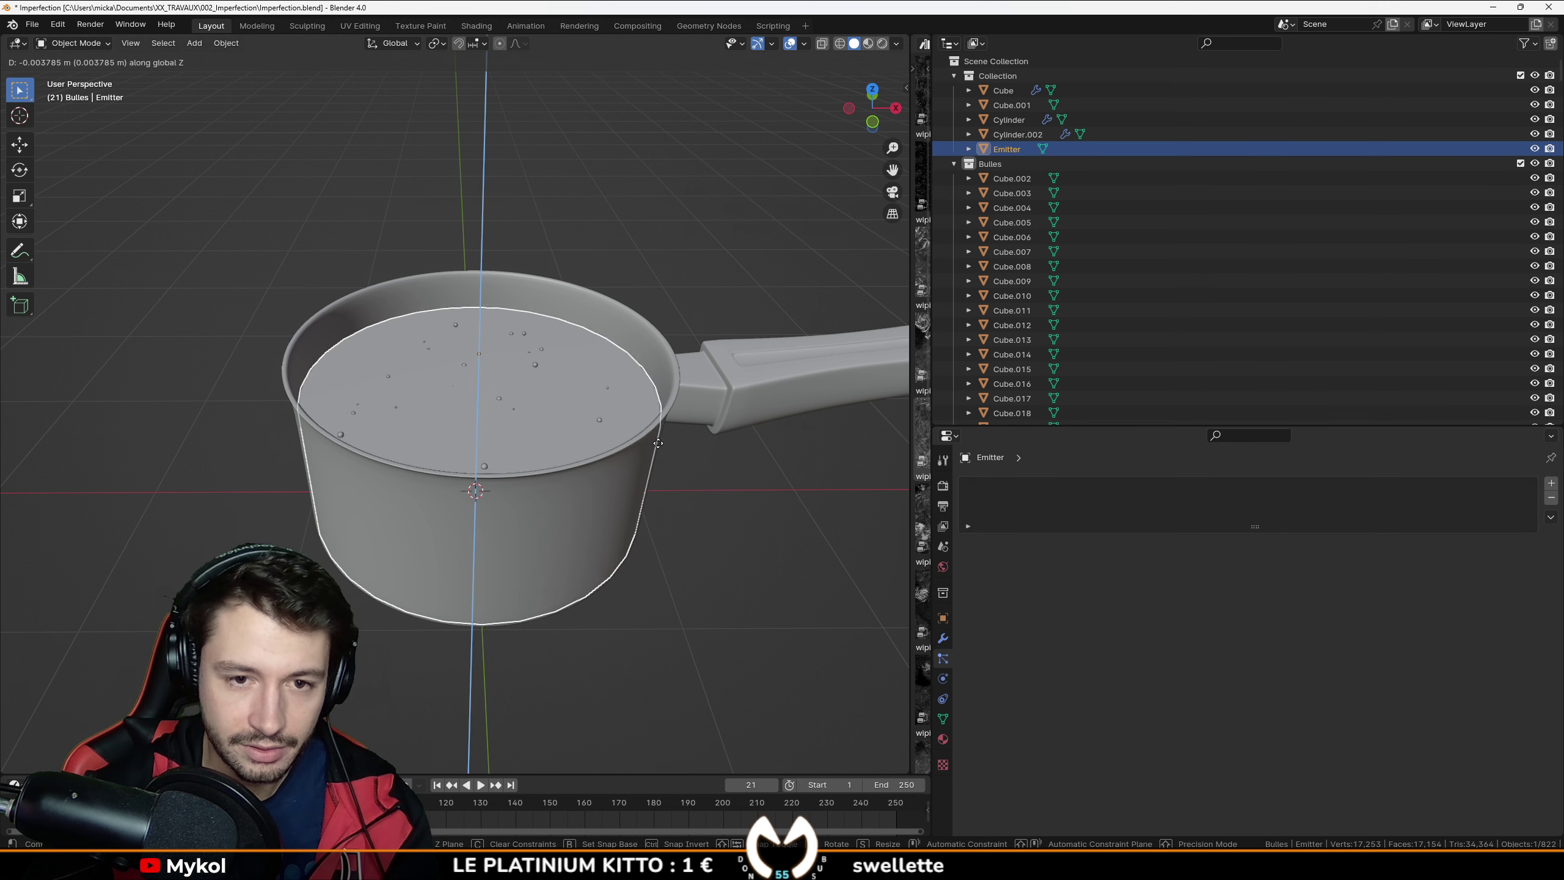
left_click(595, 281)
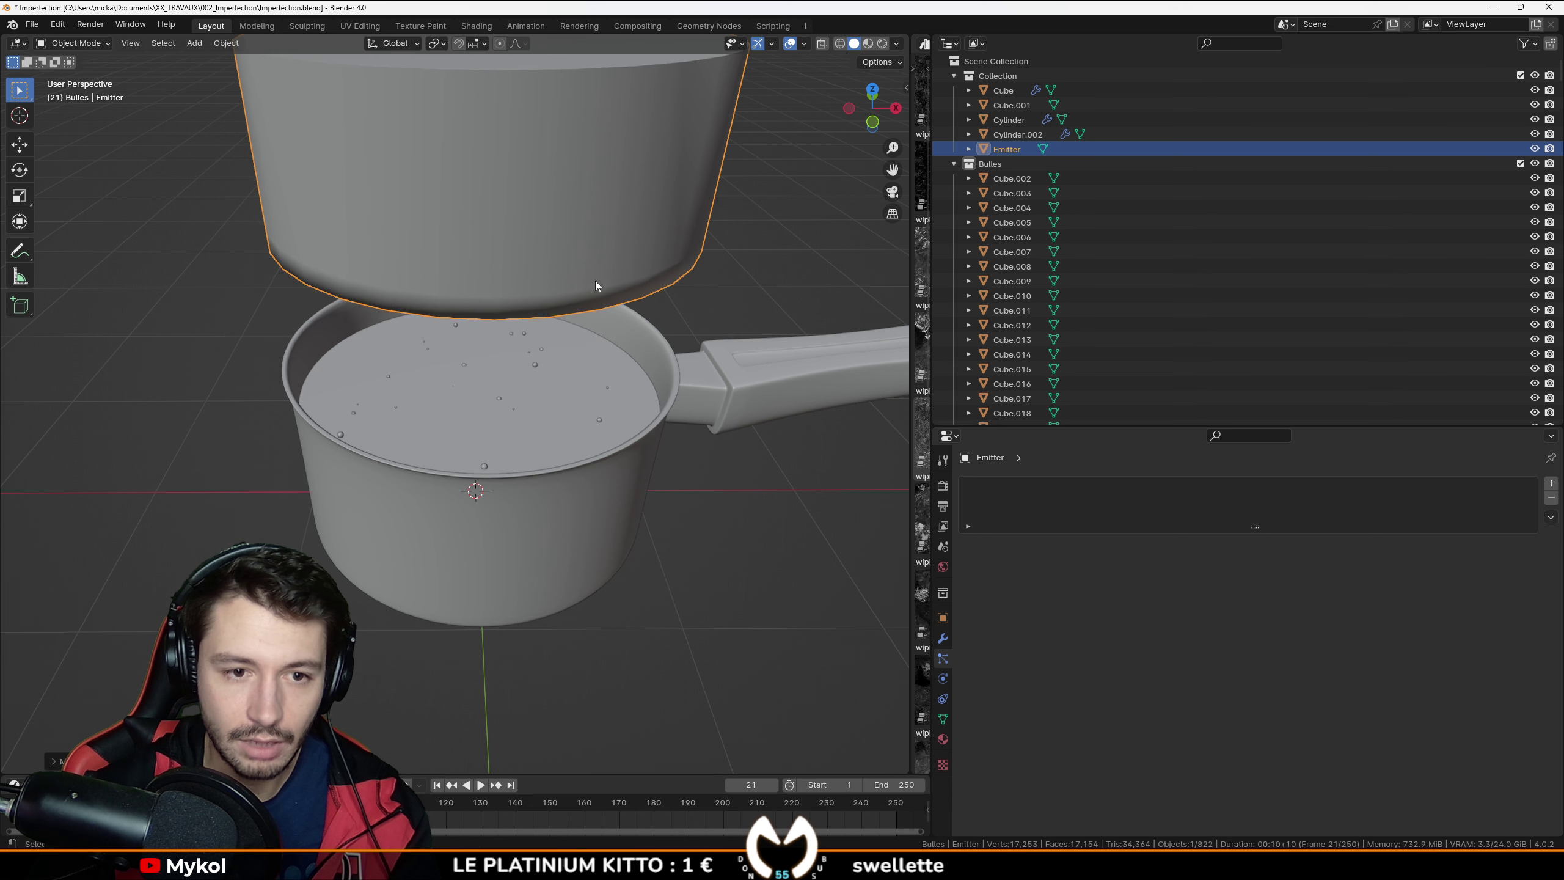
mouse_move(542, 449)
middle_mouse_down()
mouse_move(541, 362)
mouse_move(559, 426)
middle_mouse_up()
key("ctrl+z")
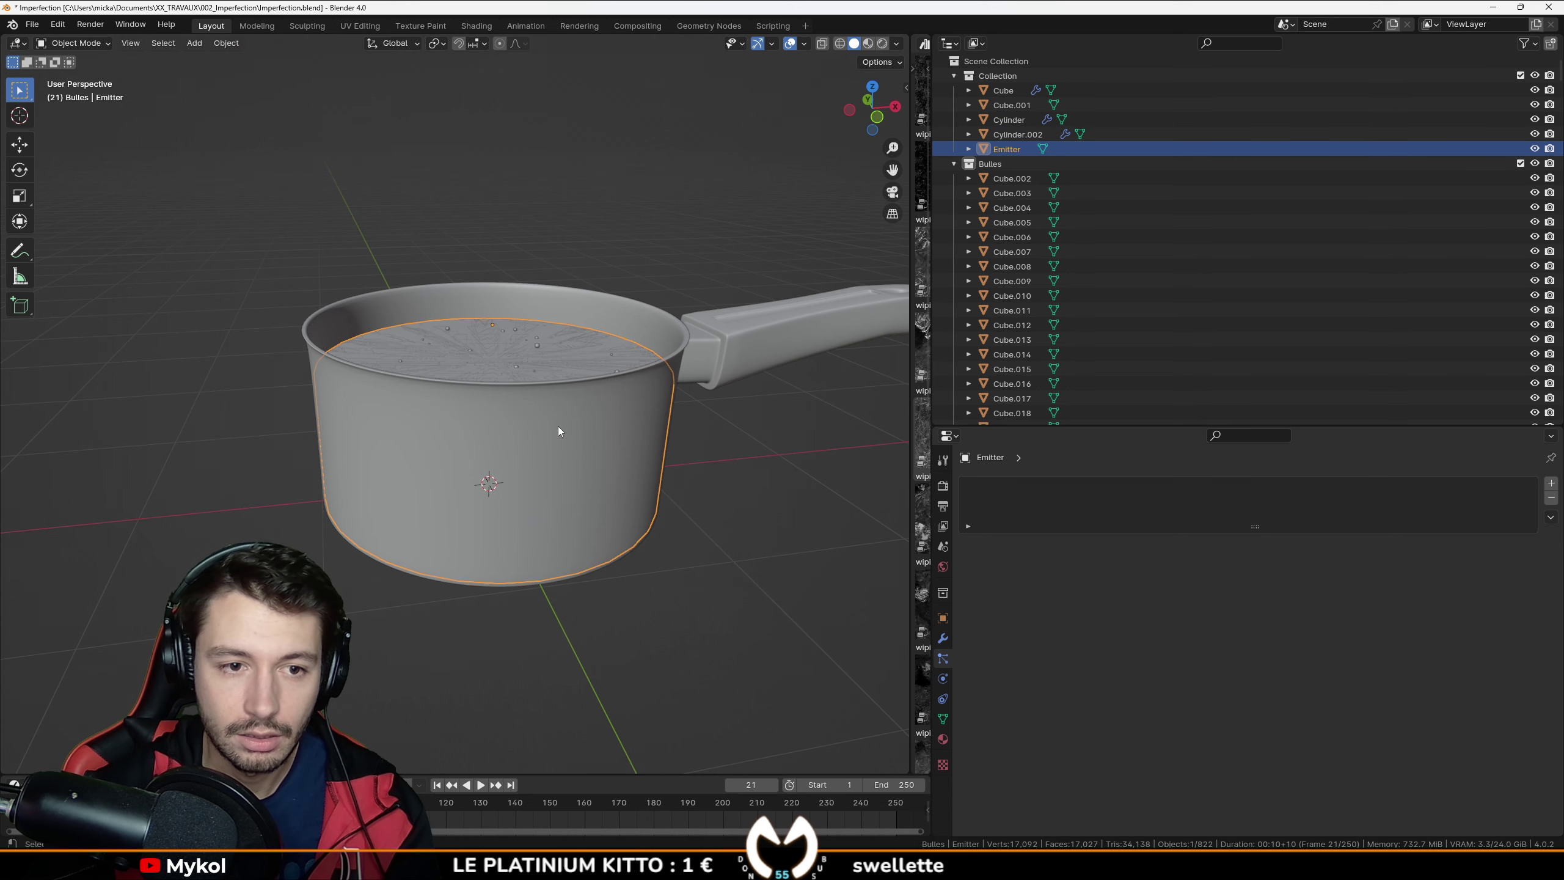
key("ctrl+z")
key("ctrl+z")
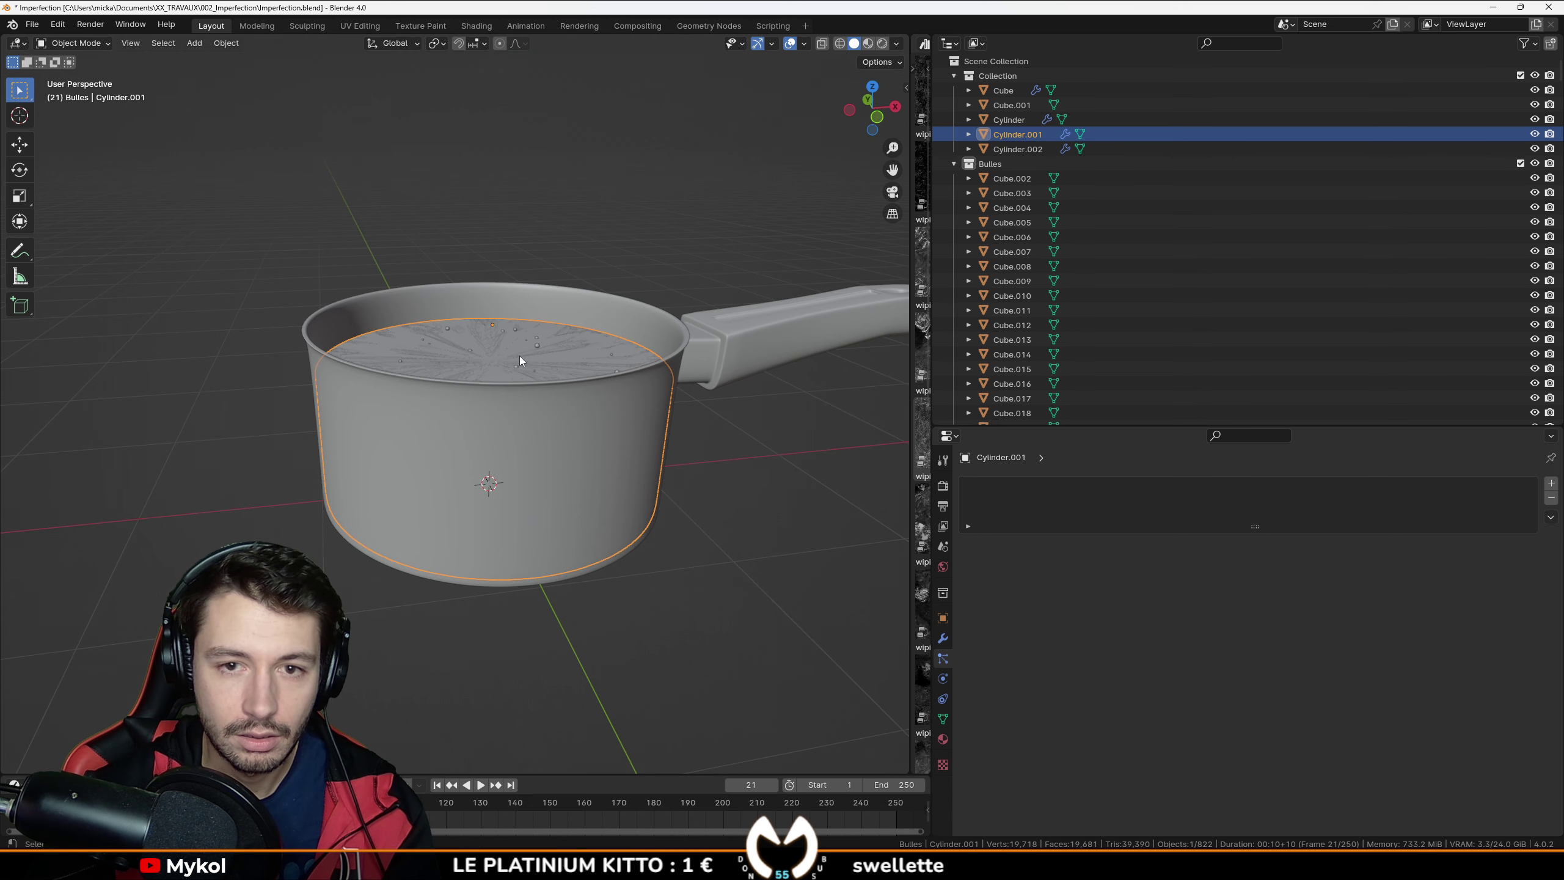
Step: Select the separated liquid surface, Cylinder.002, and set its origin to its geometry
left_click(519, 355)
key("g")
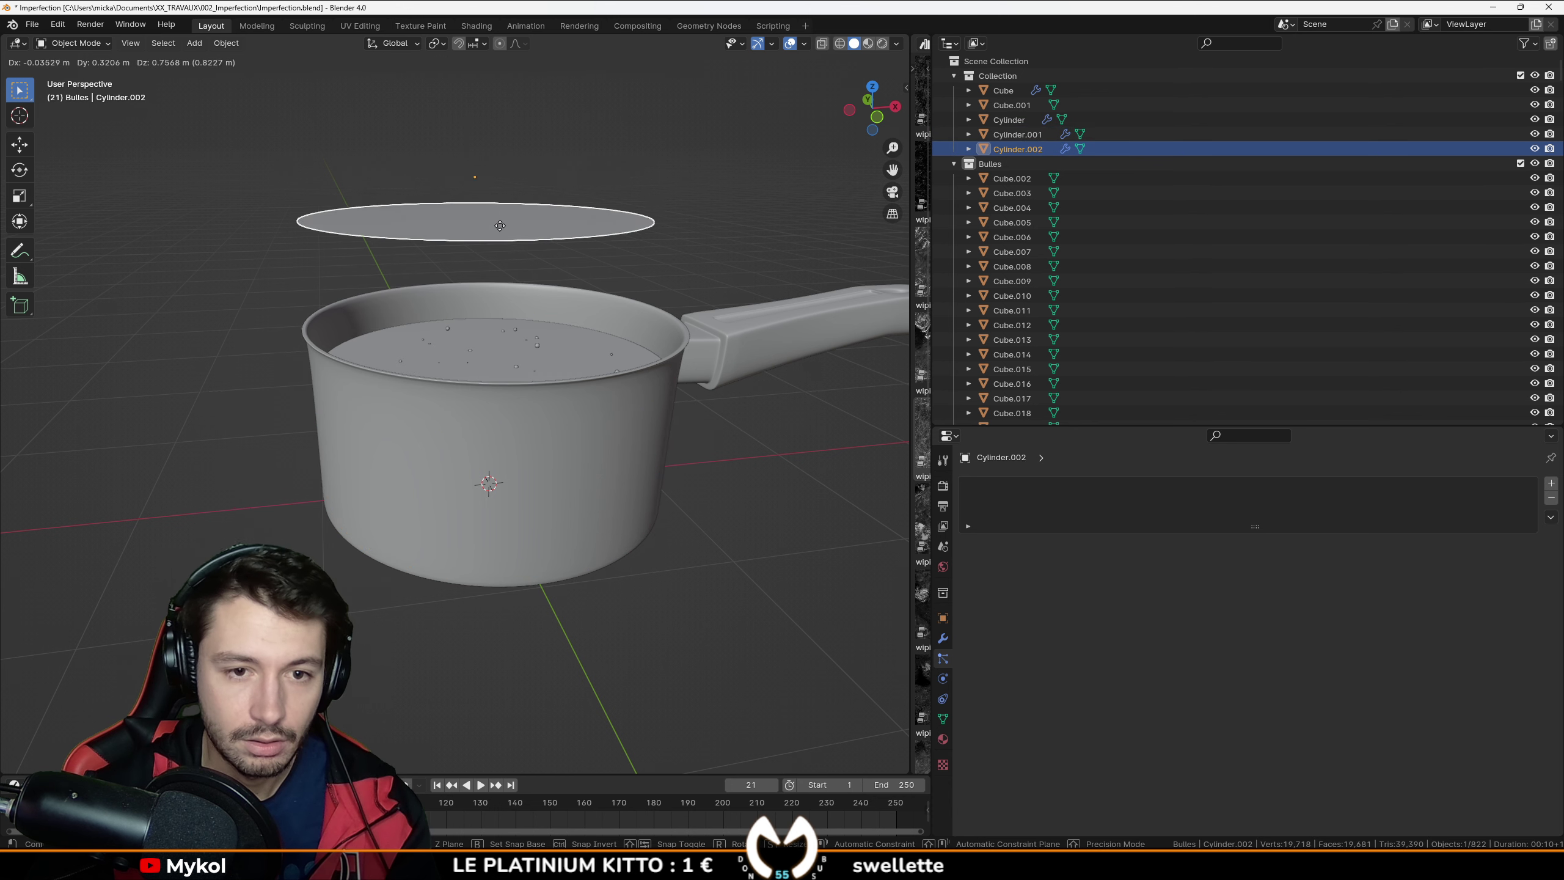
key("Escape")
left_click(225, 43)
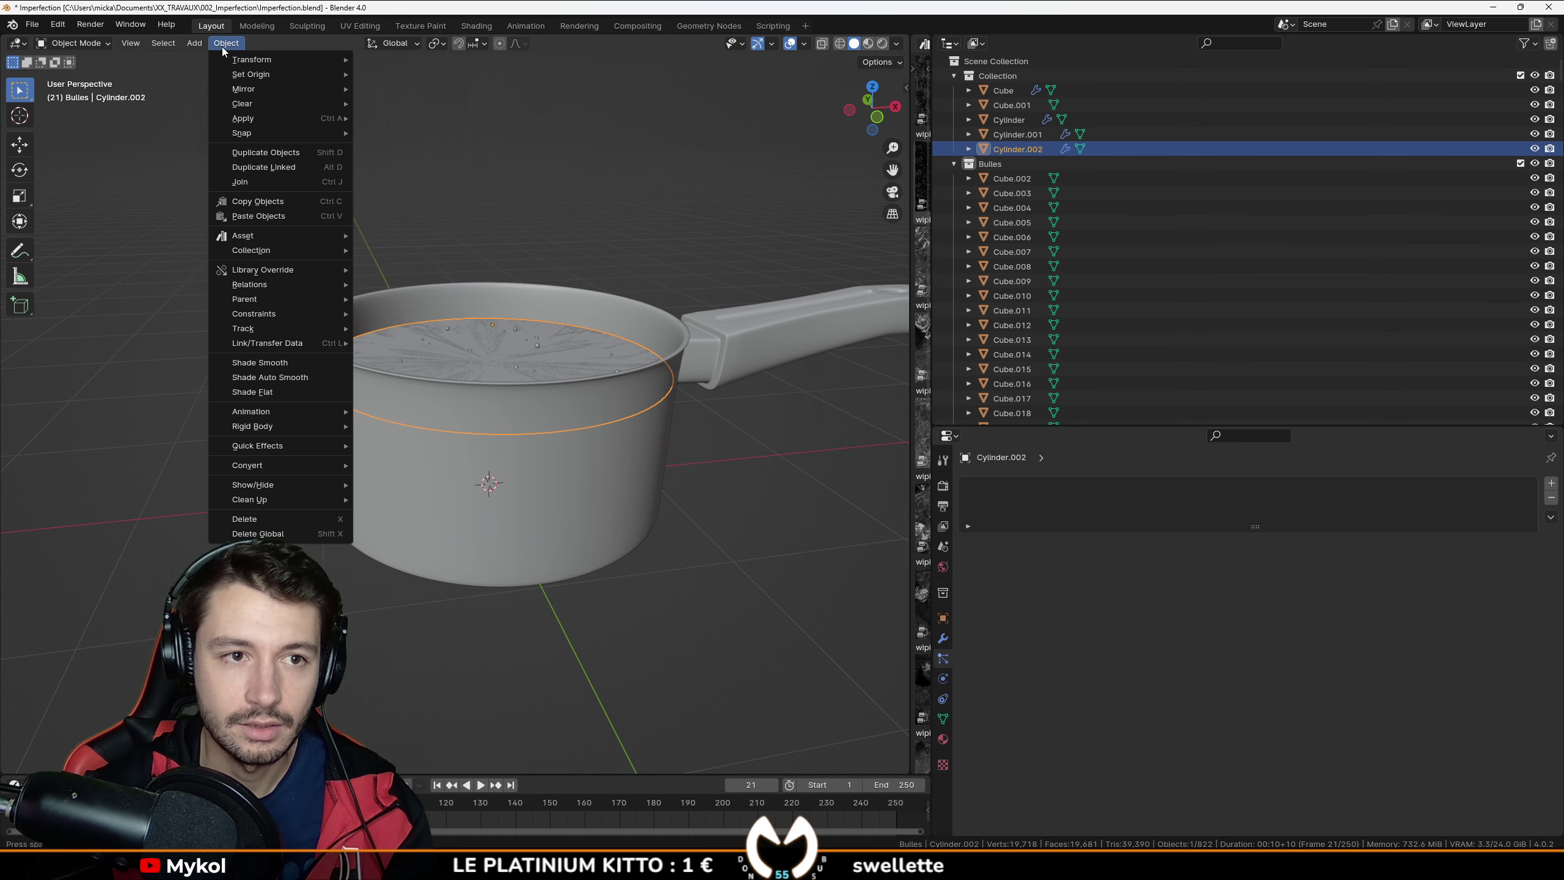
mouse_move(262, 76)
left_click(492, 90)
Step: Rename Cylinder.002 as Emitter and save the file
double_click(1016, 149)
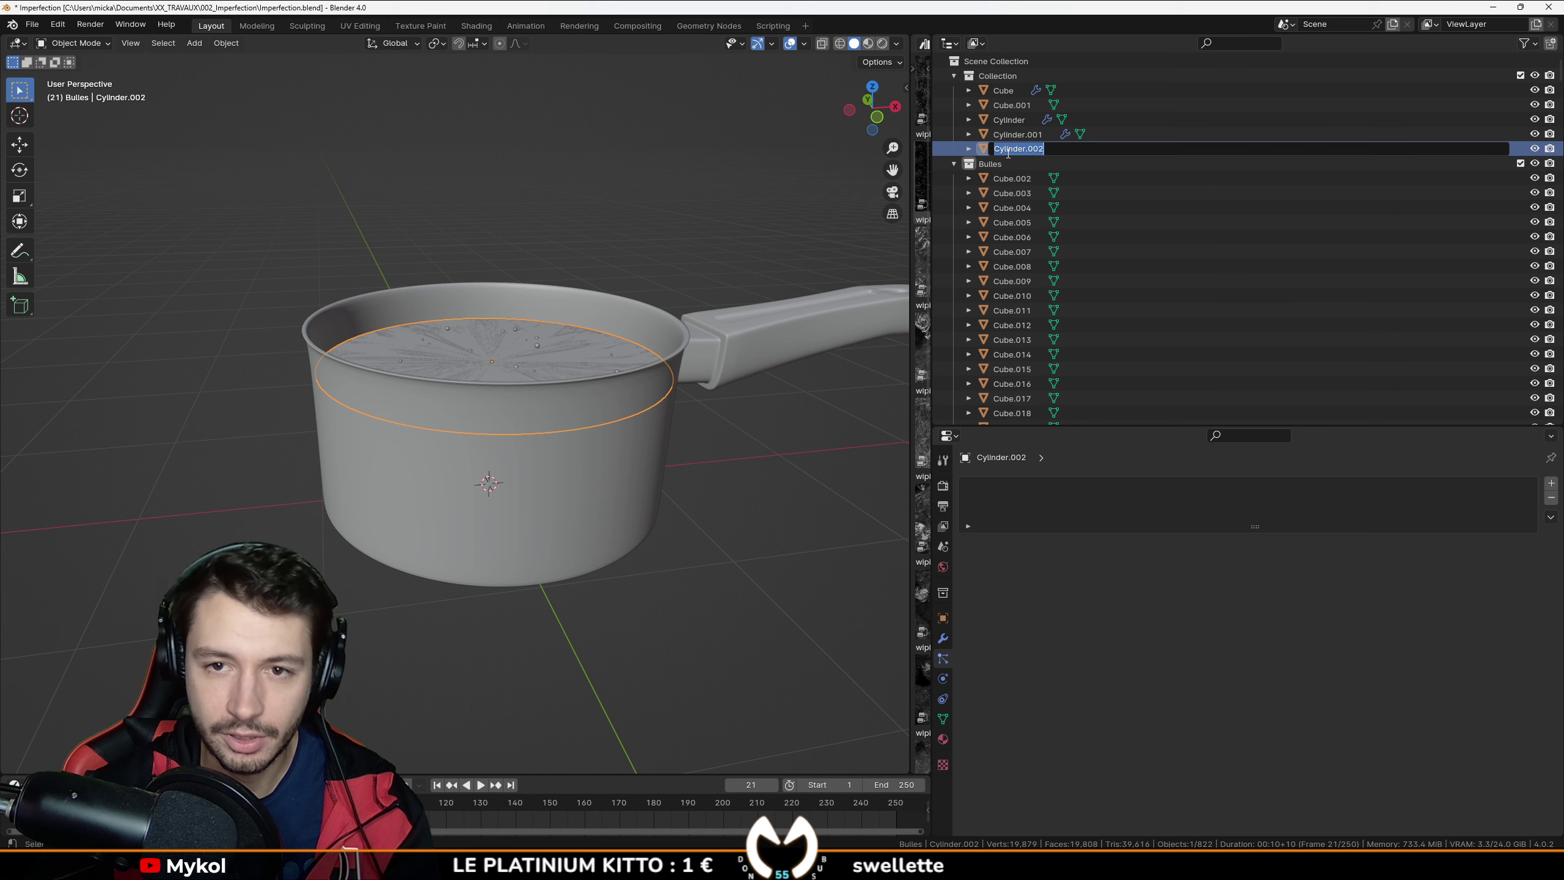
type("Emitter")
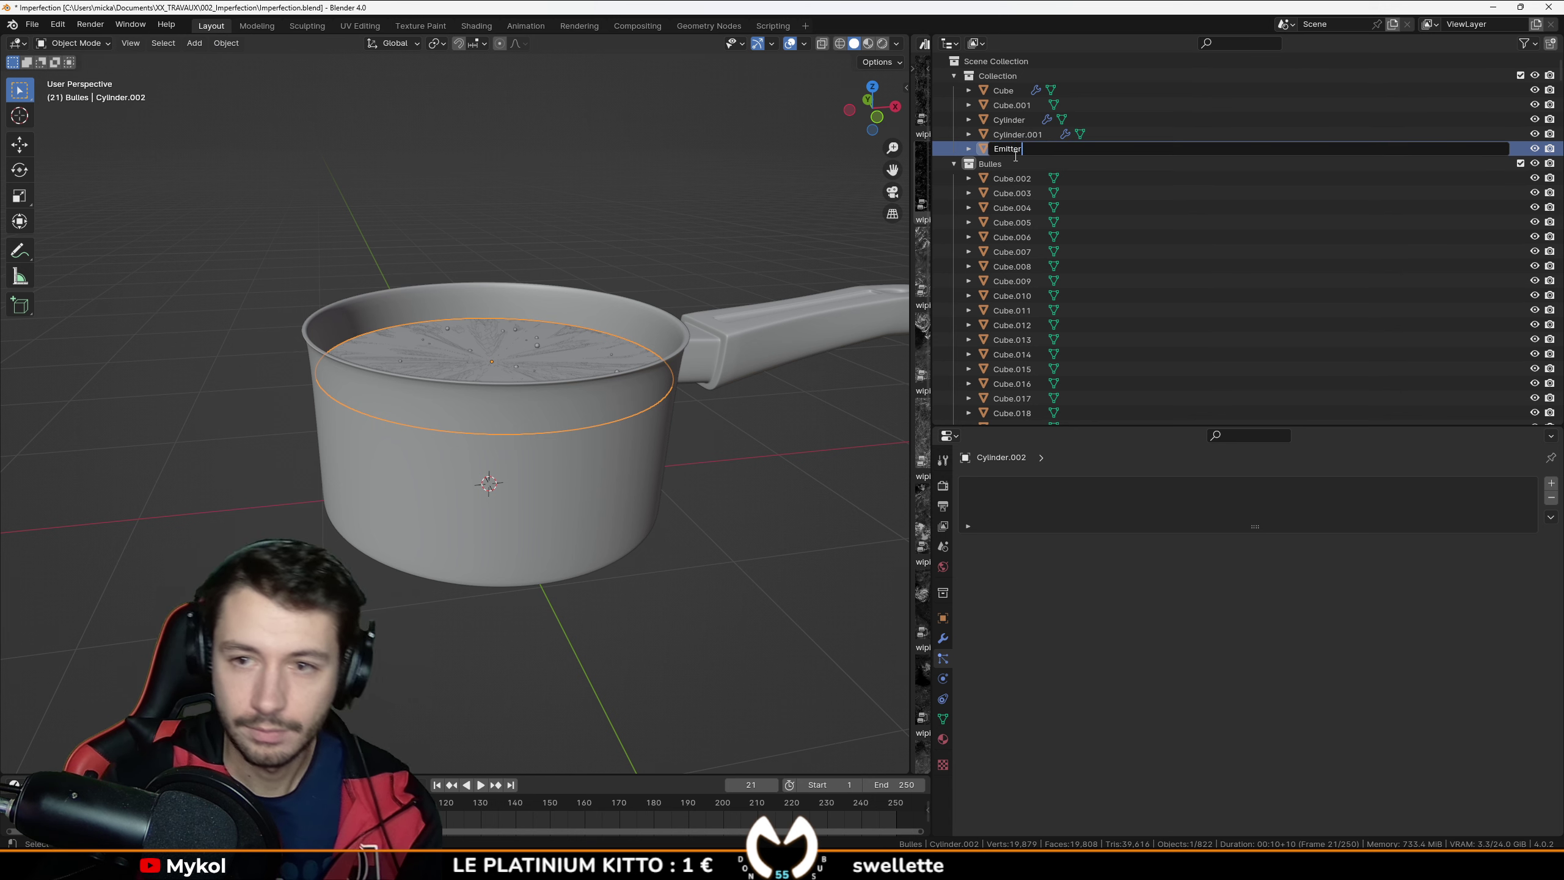
key("Return")
key("ctrl+s")
Step: Examine the bubbles and the overlapping liquid surface up close from several angles
middle_click_drag(268, 296, 300, 370, "shift")
scroll(299, 376, "up", 1)
middle_click_drag(285, 535, 315, 462, "shift")
scroll(388, 454, "up", 3)
scroll(528, 317, "up", 2)
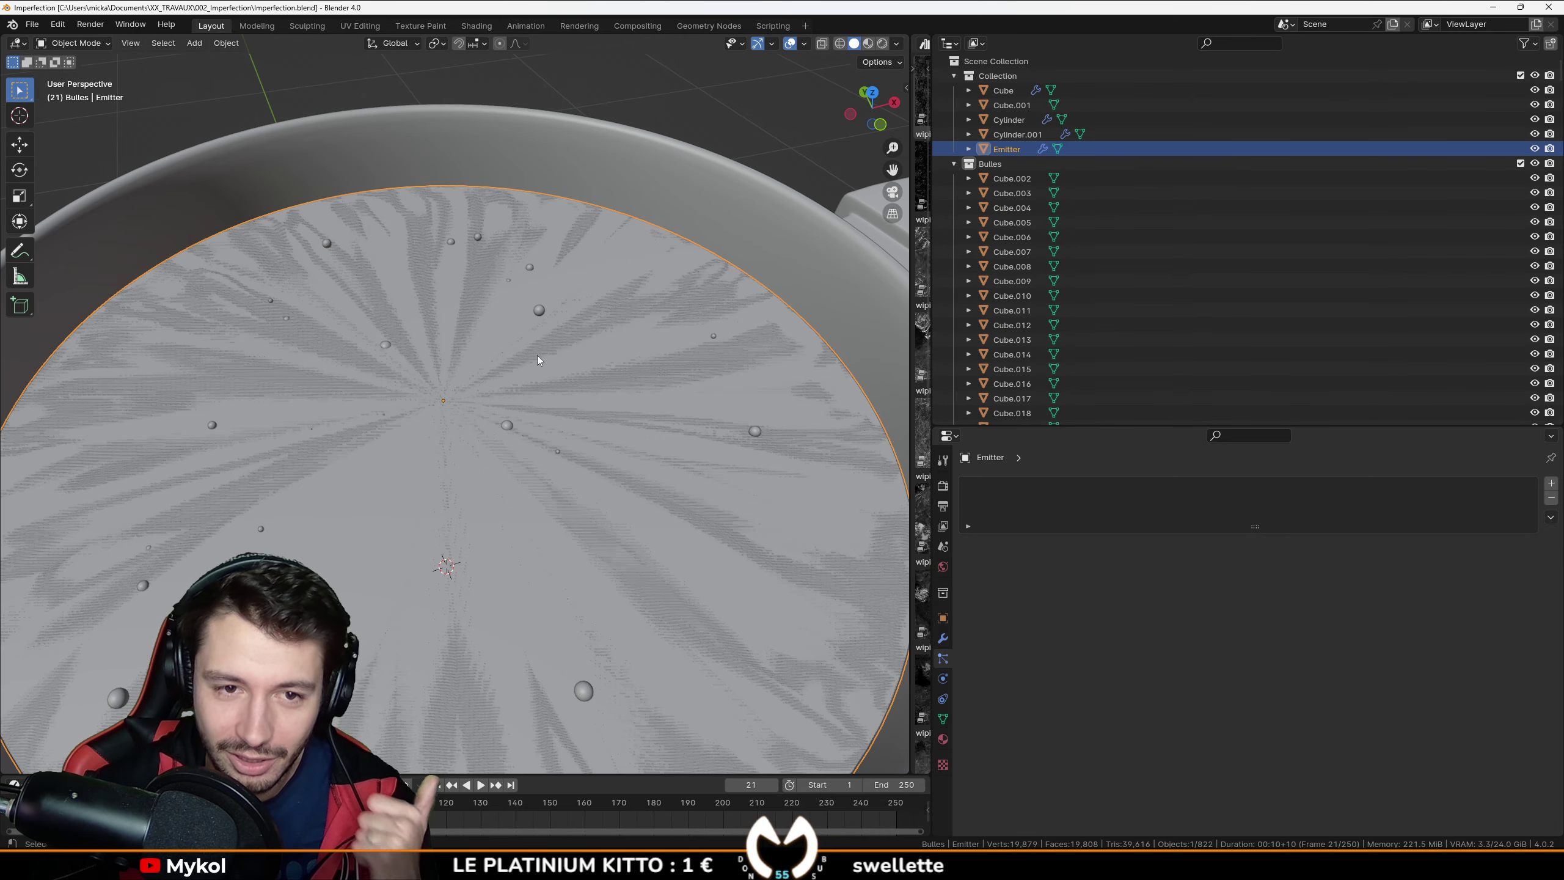
middle_click_drag(538, 354, 567, 317)
scroll(567, 317, "up", 4)
middle_click_drag(611, 166, 401, 369)
scroll(457, 329, "down", 5)
key("KP_1")
key("z")
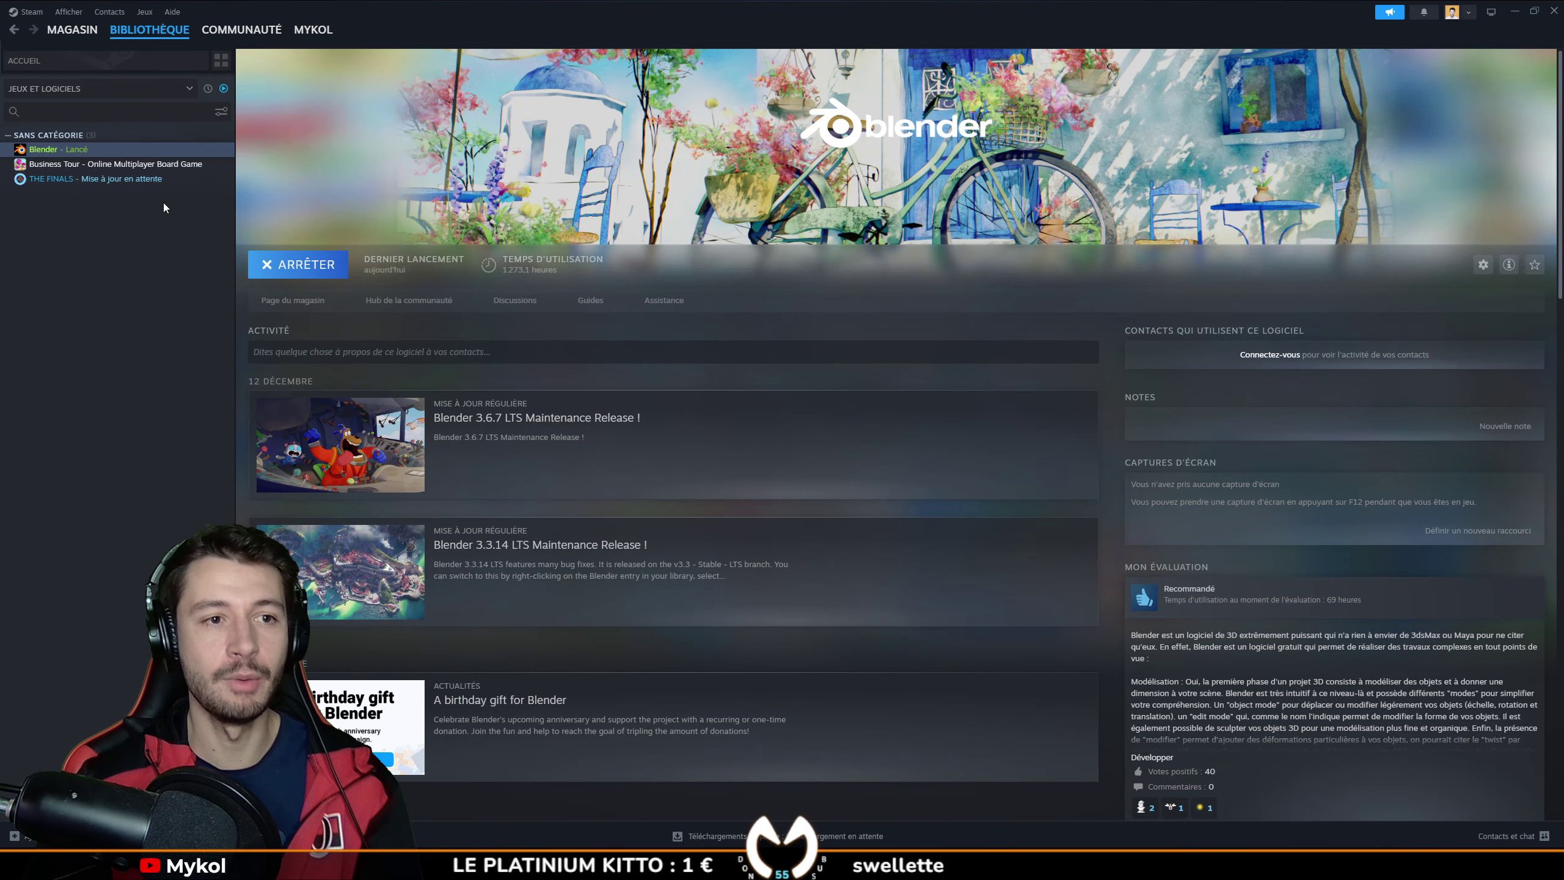
Step: Relaunch Blender from Steam and reopen the recent file Imperfection.blend
left_click(271, 266)
left_click(270, 266)
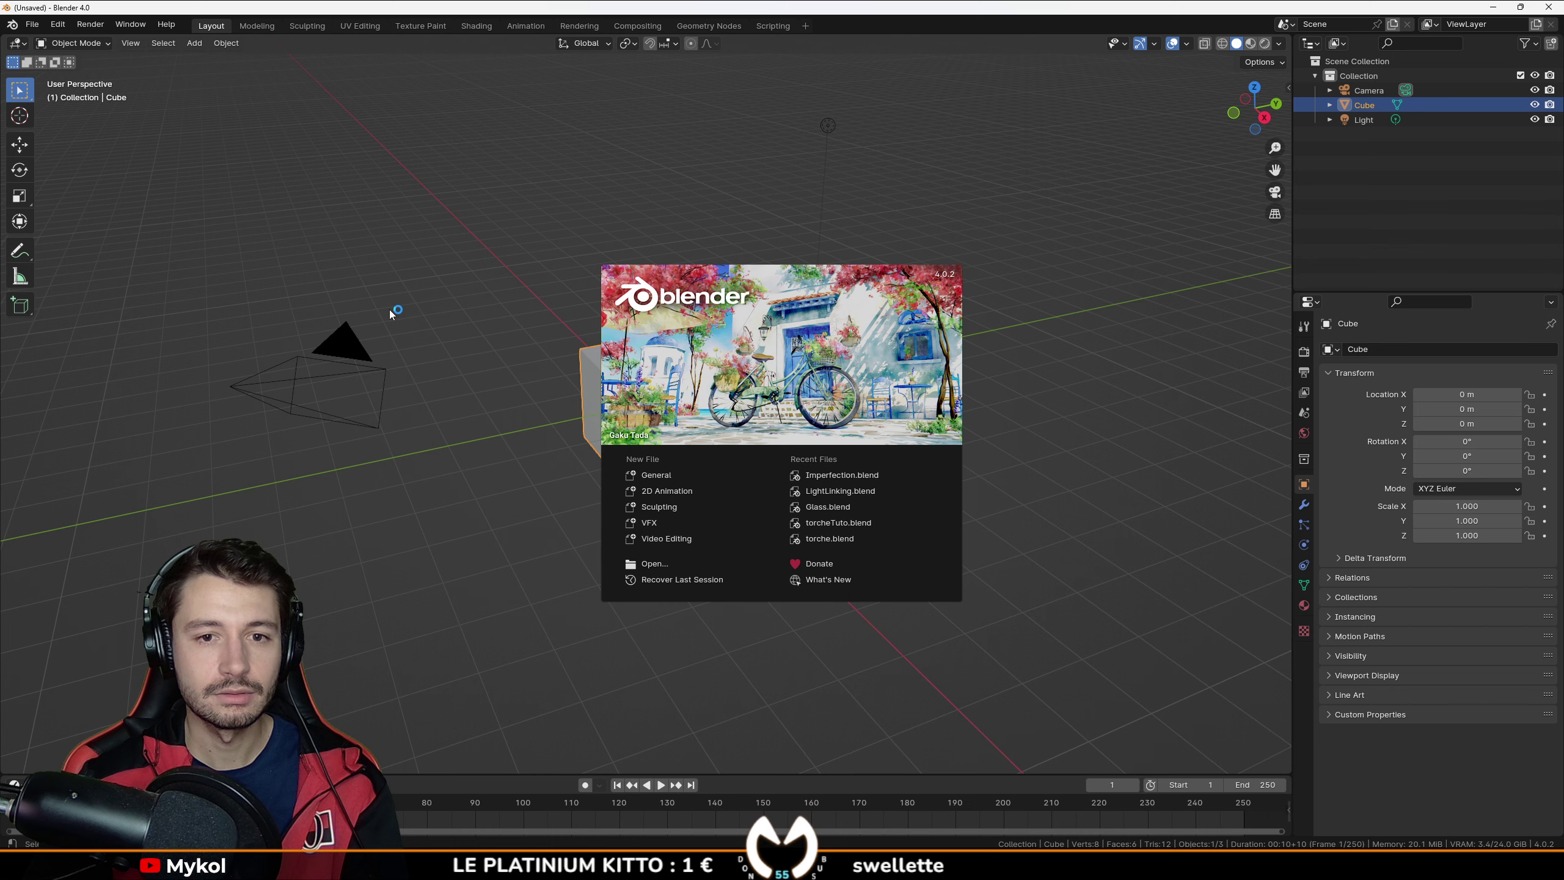
left_click(837, 480)
Step: Move the Emitter surface slightly along Z to separate it from the liquid's top, and save the file
scroll(572, 381, "up", 5)
middle_click_drag(572, 381, 619, 364)
scroll(618, 364, "down", 6)
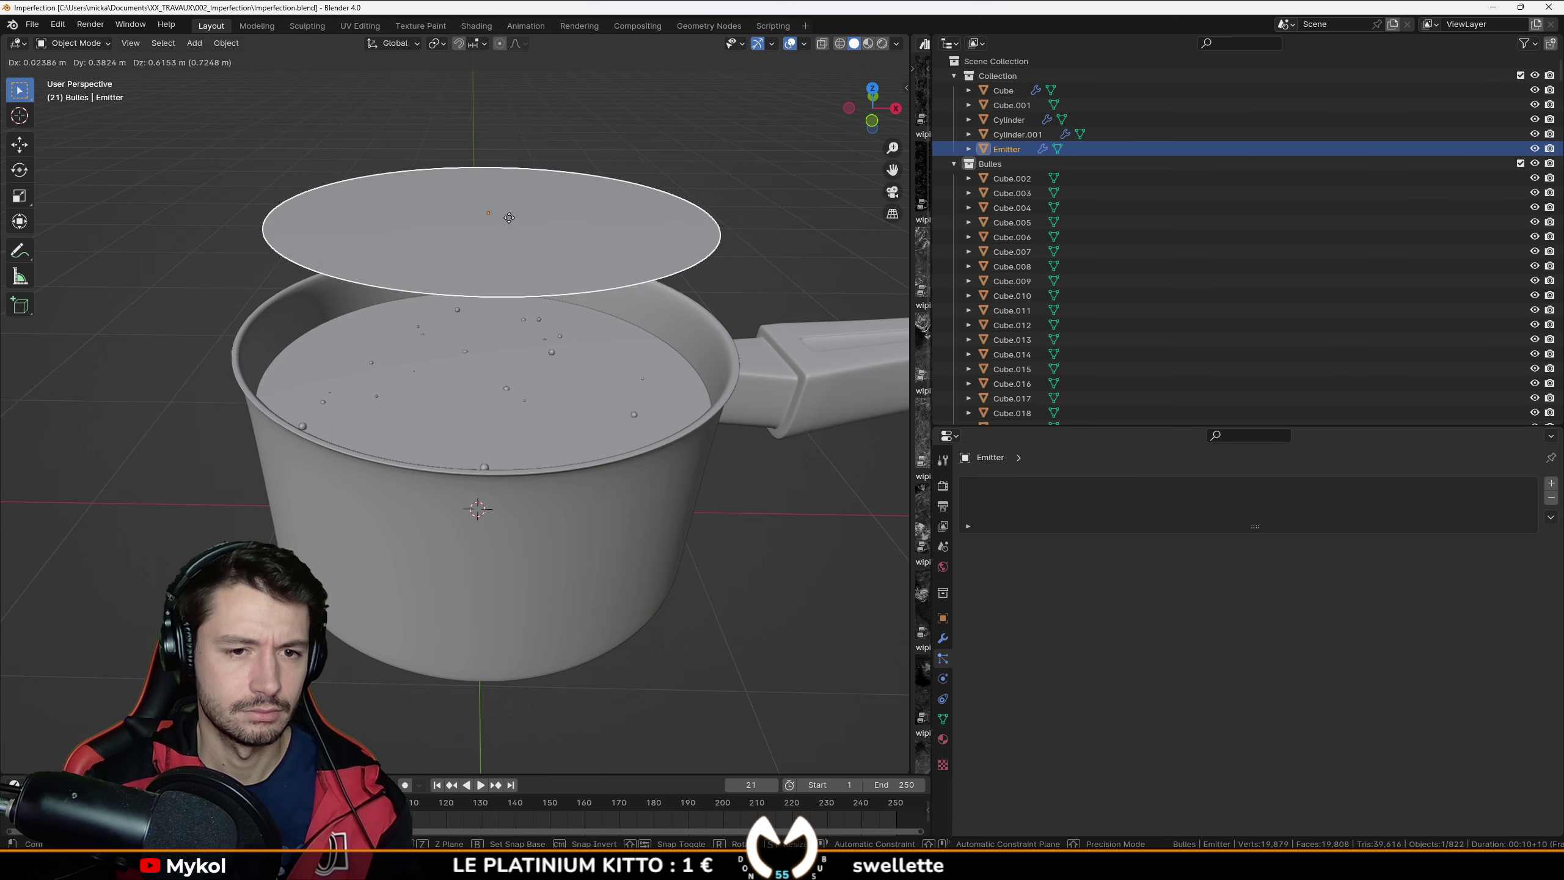
key("g")
key("z")
left_click(490, 339)
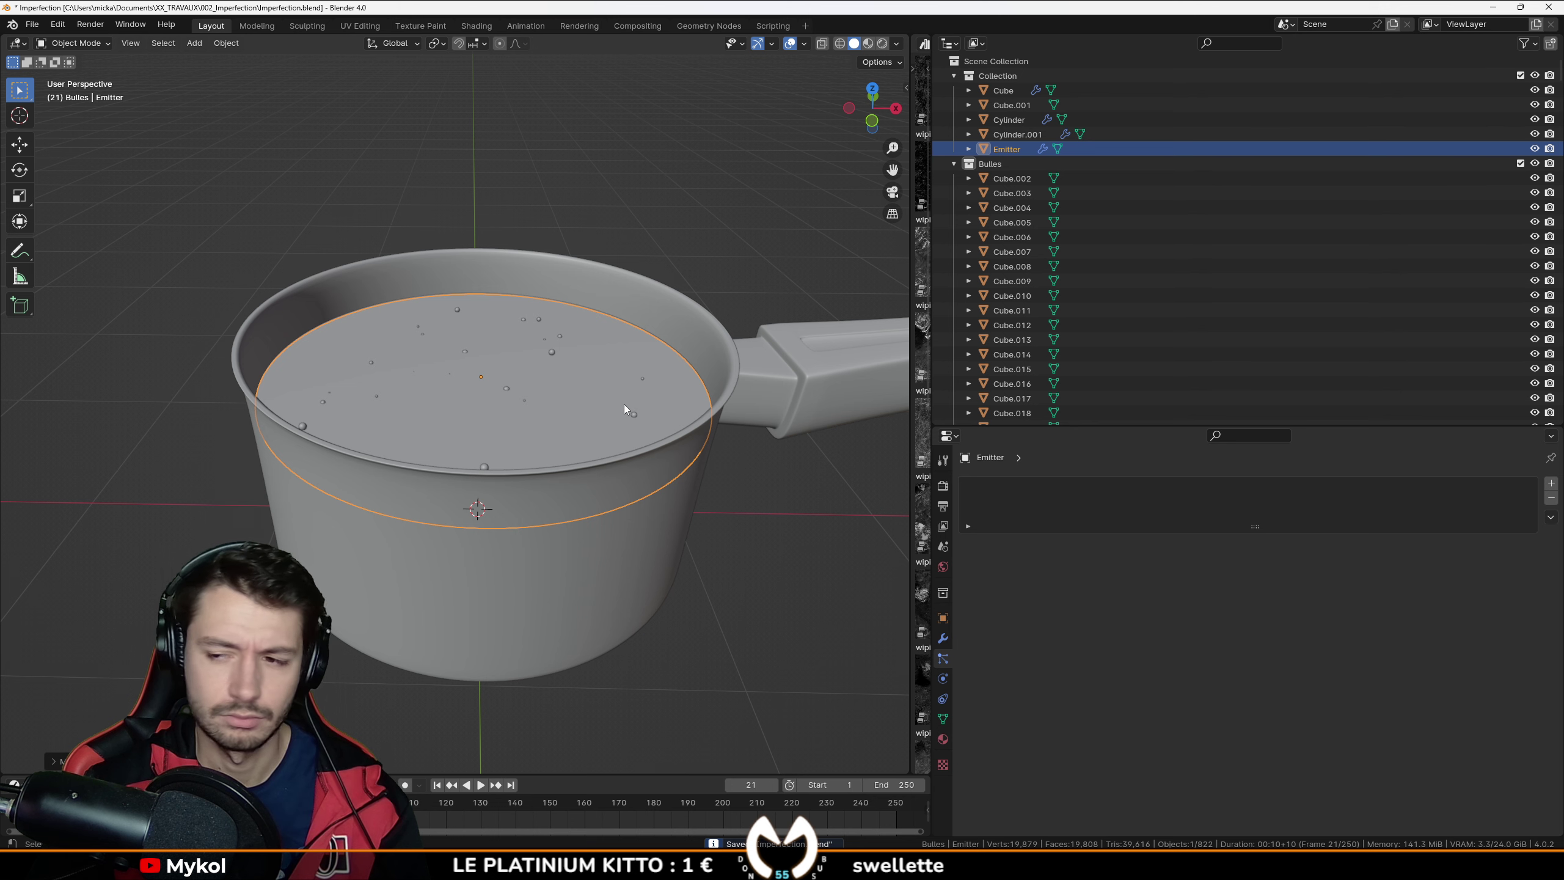
scroll(555, 397, "up", 5)
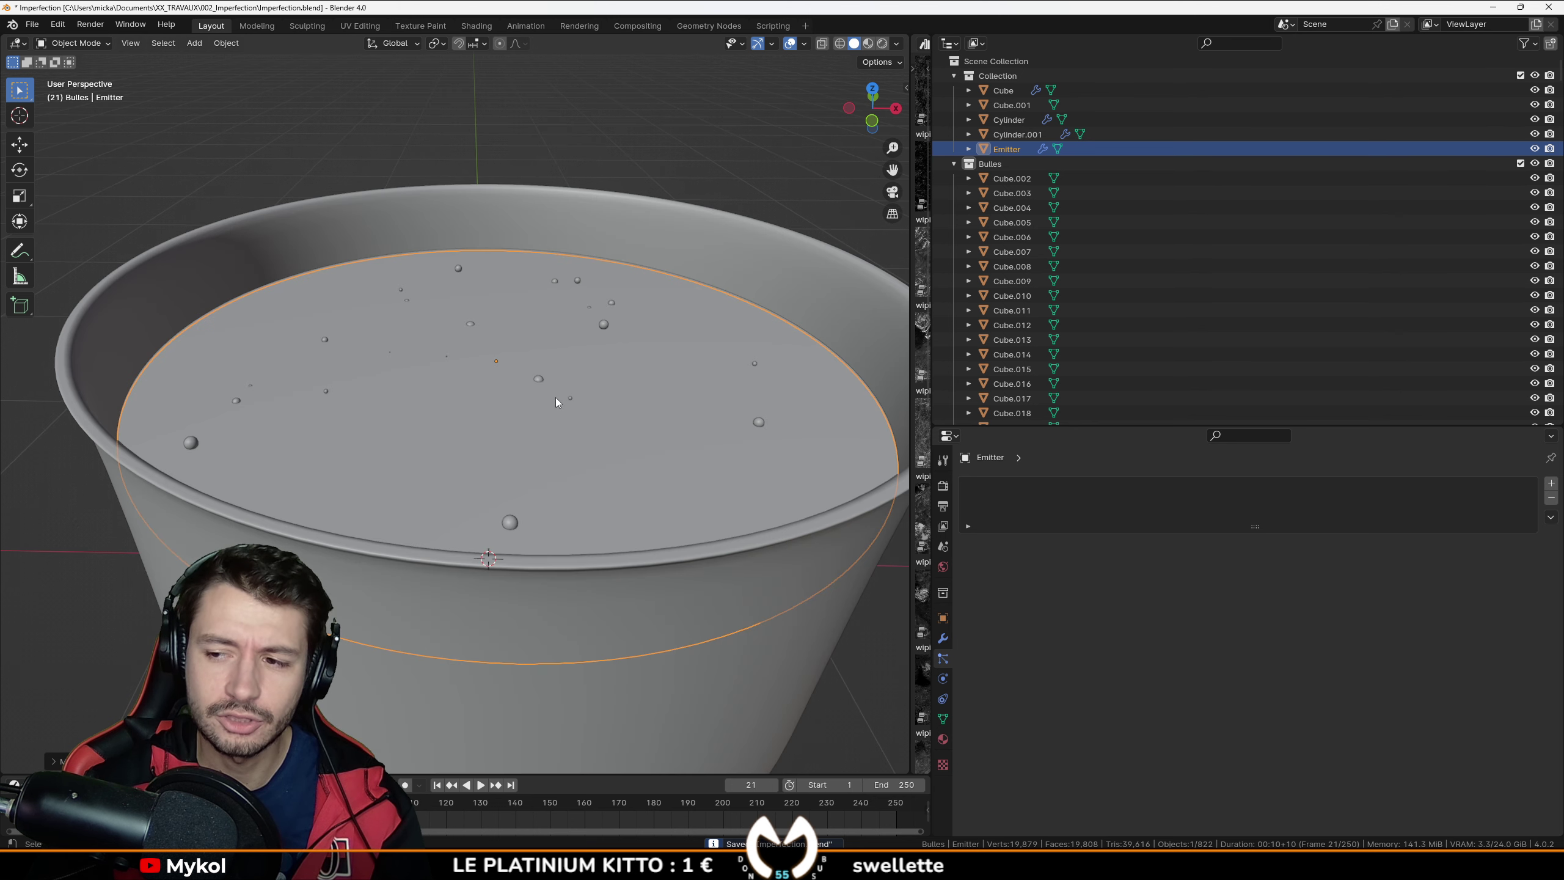
scroll(507, 435, "down", 5)
key("ctrl+s")
Step: Switch between solid and wireframe shading to examine how the bubbles are distributed inside the saucepan
scroll(480, 448, "up", 3)
key("z")
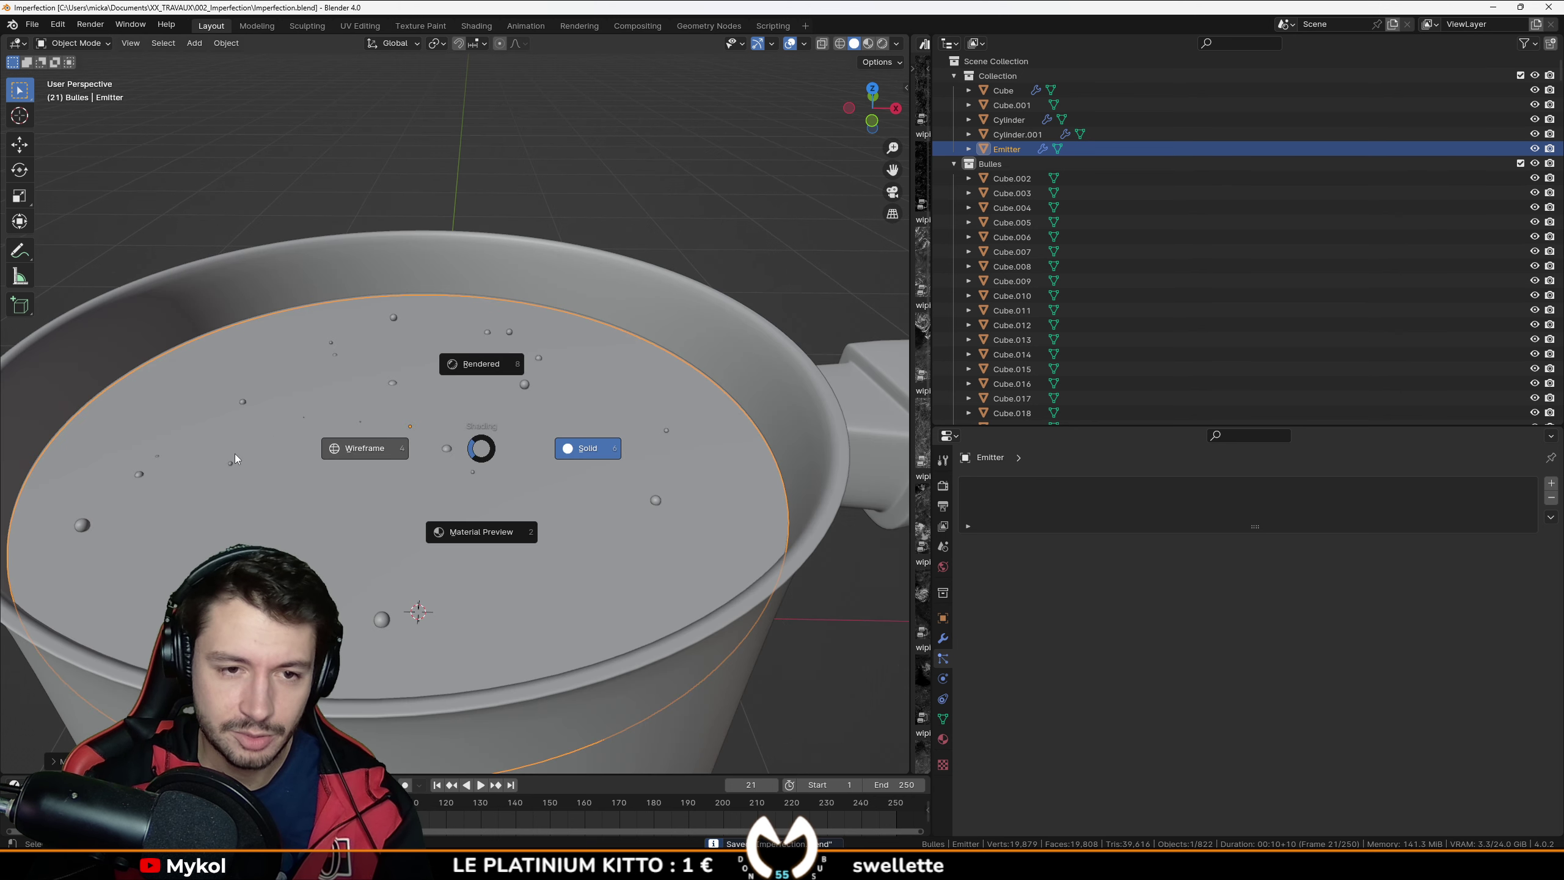
left_click(234, 455)
key("z")
left_click(500, 450)
key("z")
left_click(116, 457)
key("z")
left_click(610, 452)
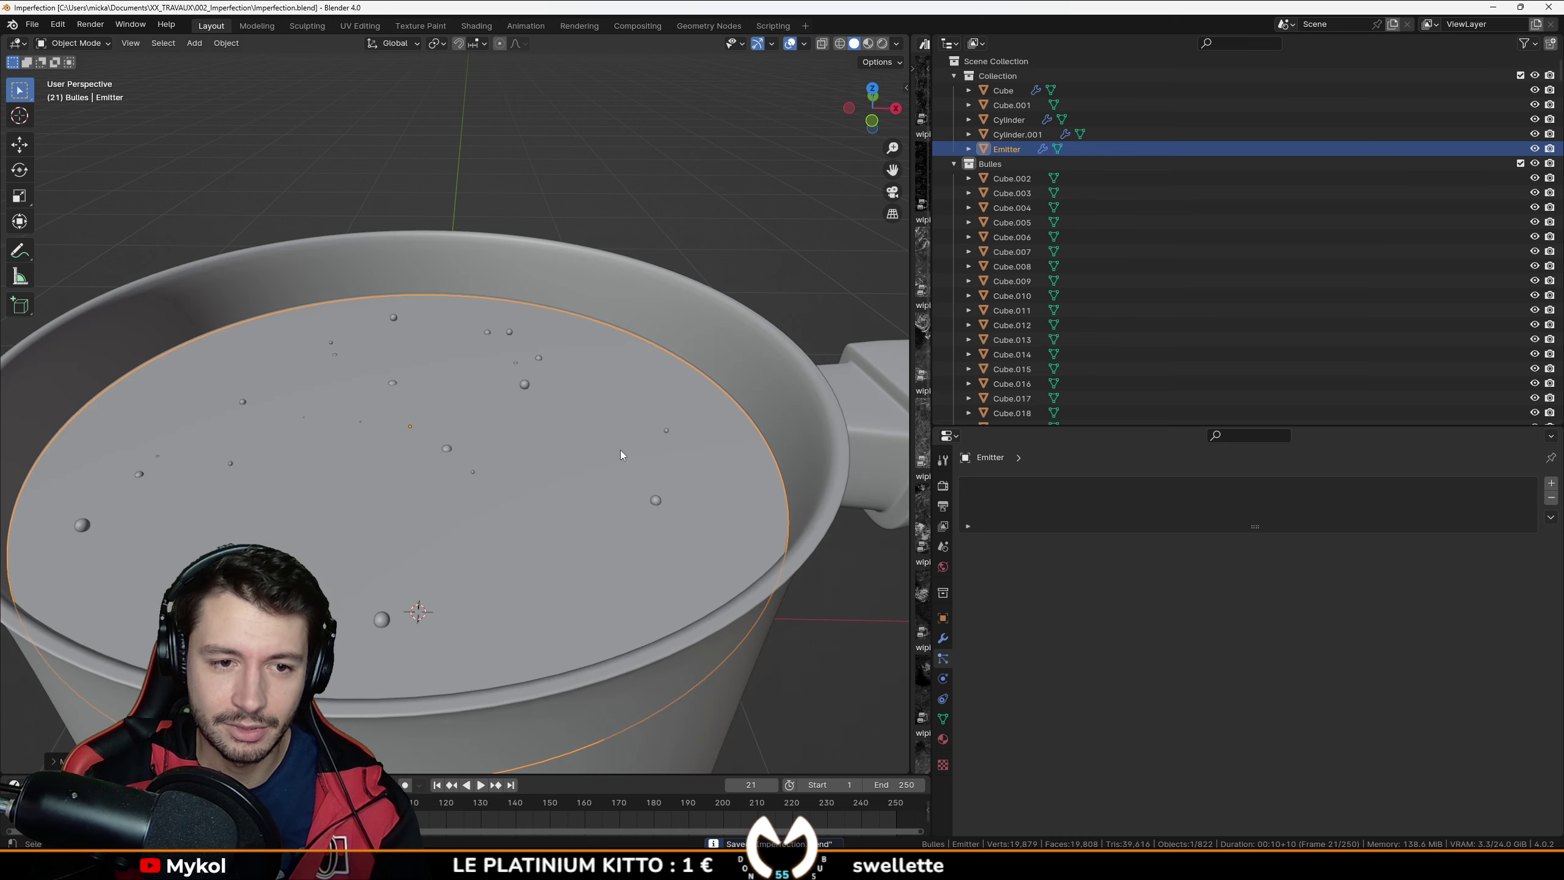
key("z")
left_click(232, 470)
middle_click_drag(233, 470, 367, 423)
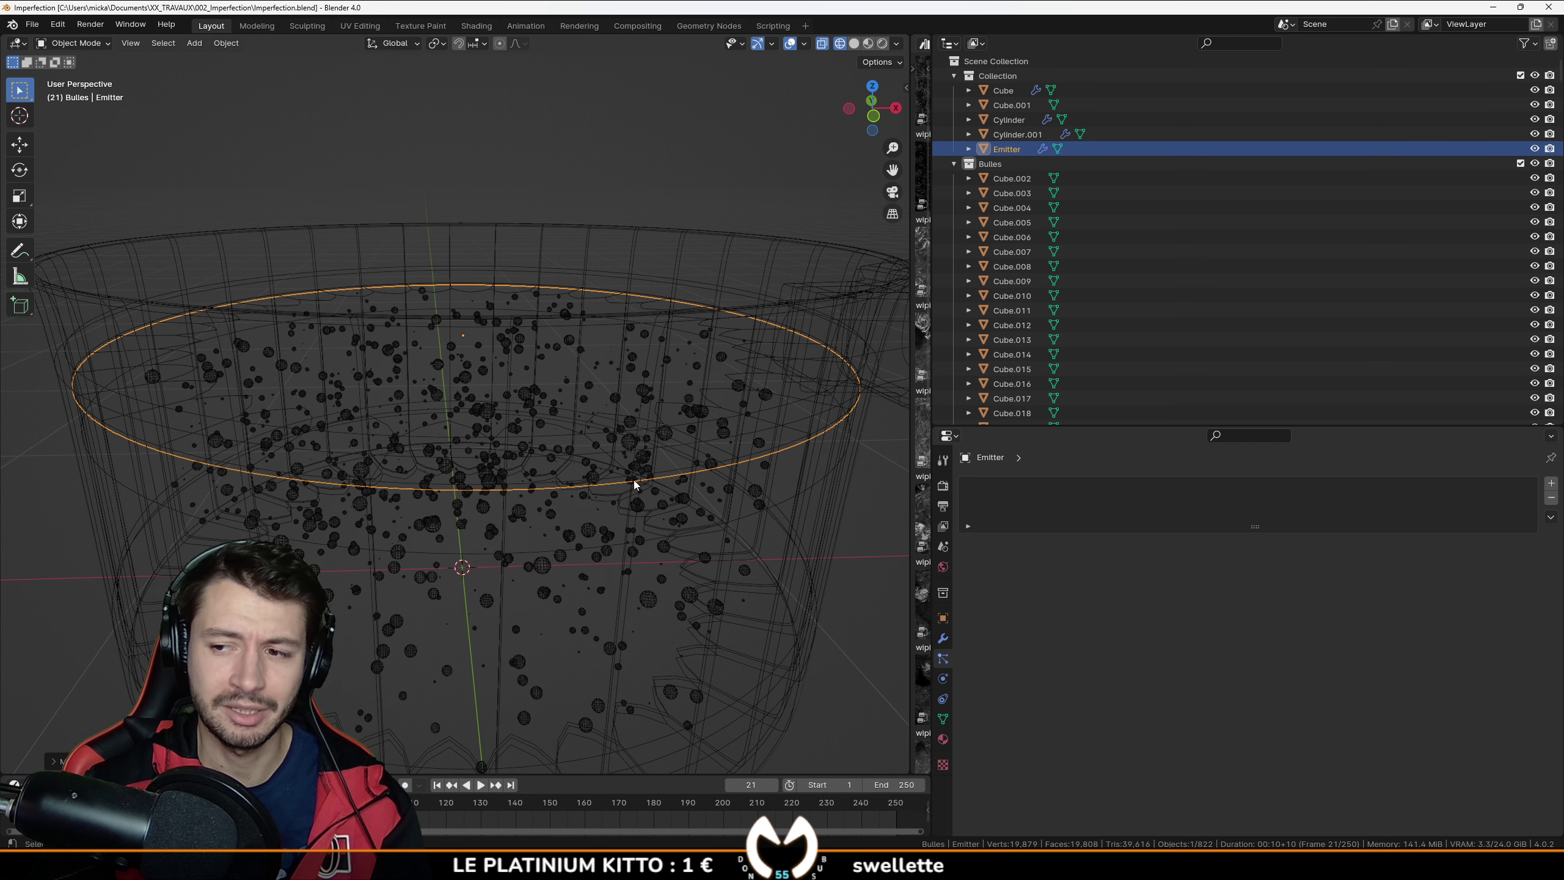
Step: Return to solid shading and view the liquid surface from above
key("z")
left_click(690, 459)
mouse_move(582, 421)
middle_mouse_down()
mouse_move(557, 421)
mouse_move(585, 518)
mouse_move(566, 443)
middle_mouse_up()
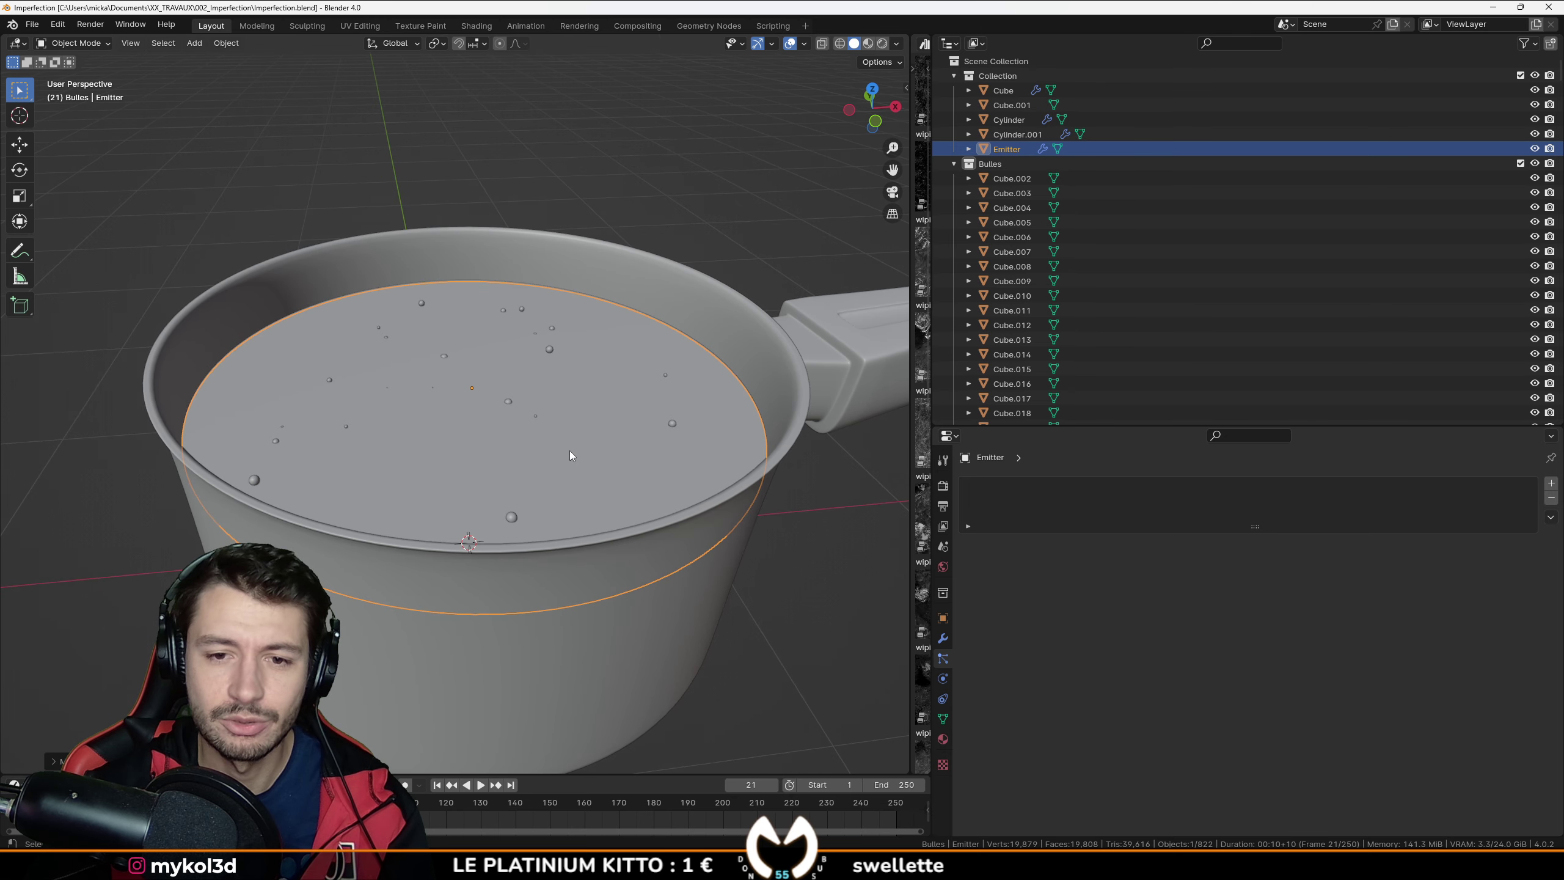
scroll(573, 450, "up", 1)
scroll(627, 468, "down", 1)
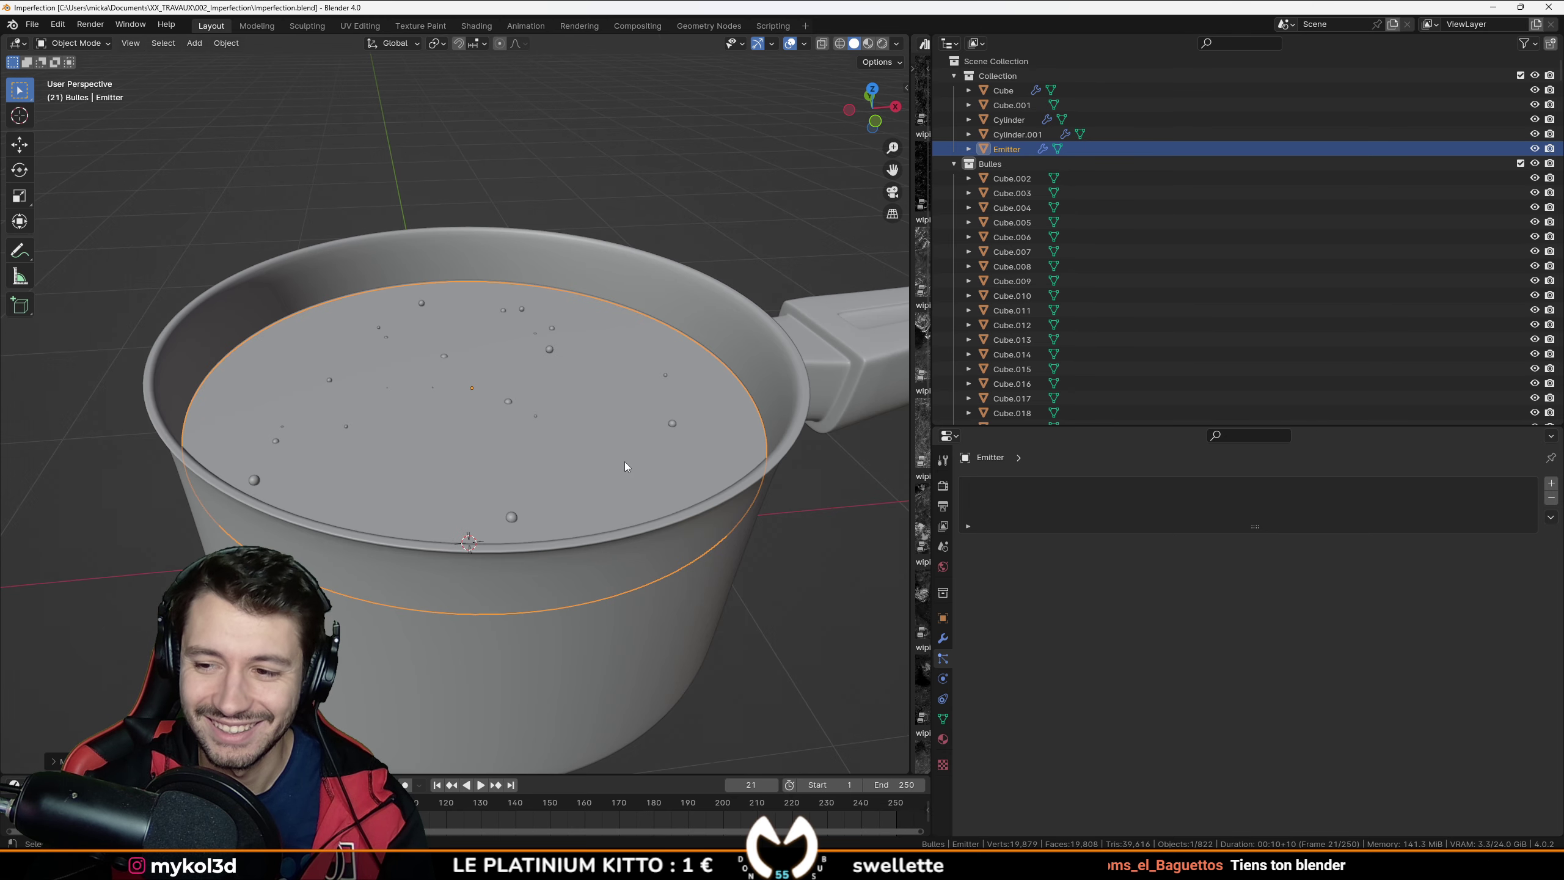
Step: Add a particle system to the Emitter surface, switch it to Hair and set the particle number to 426
scroll(524, 430, "up", 2)
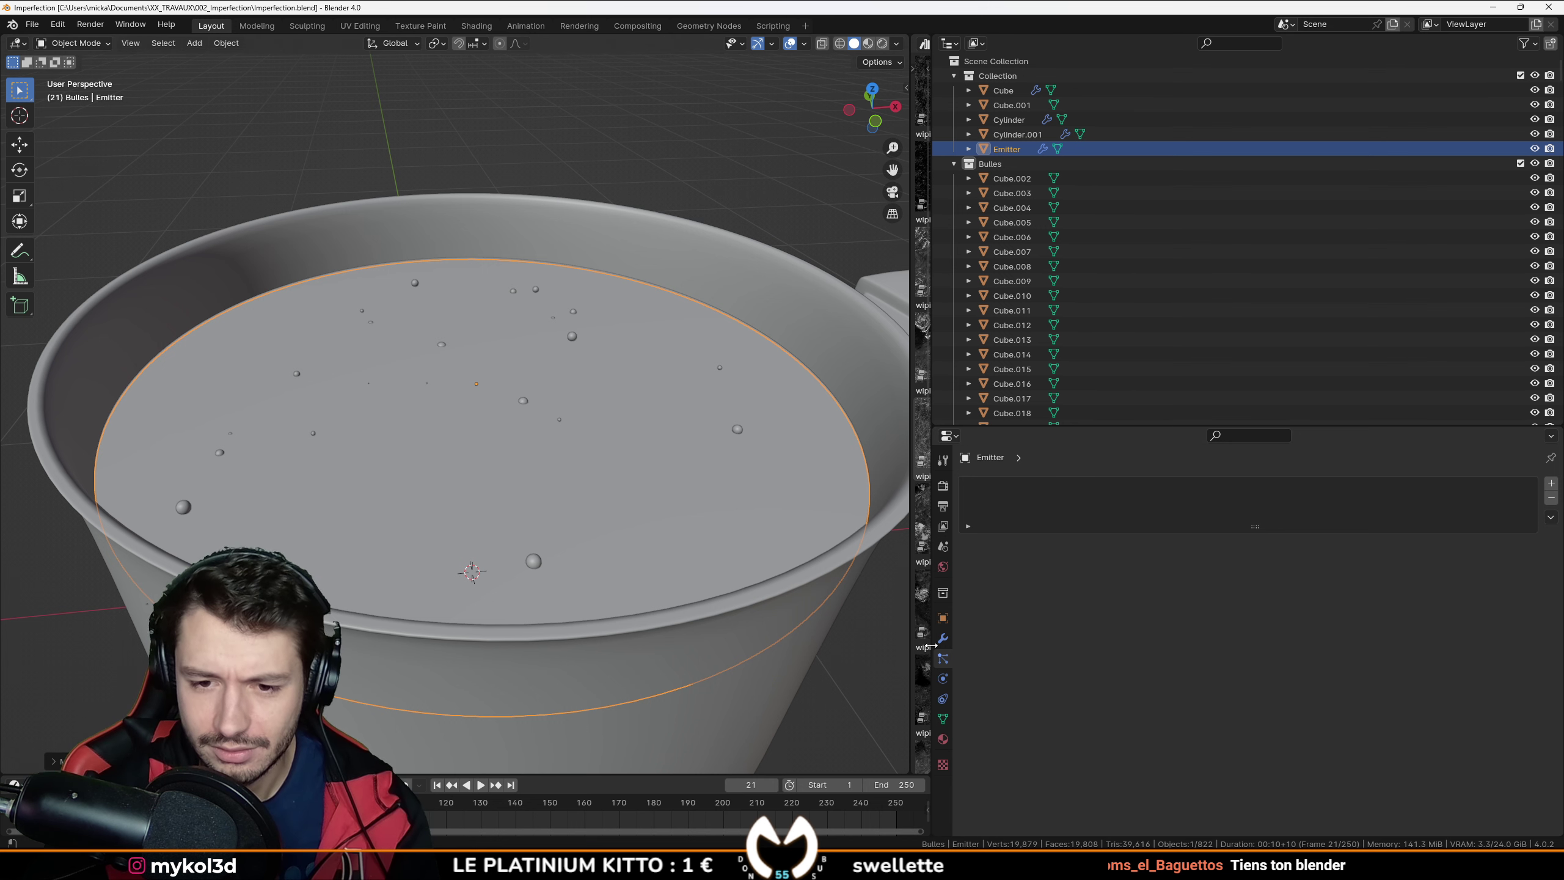
left_click(1552, 483)
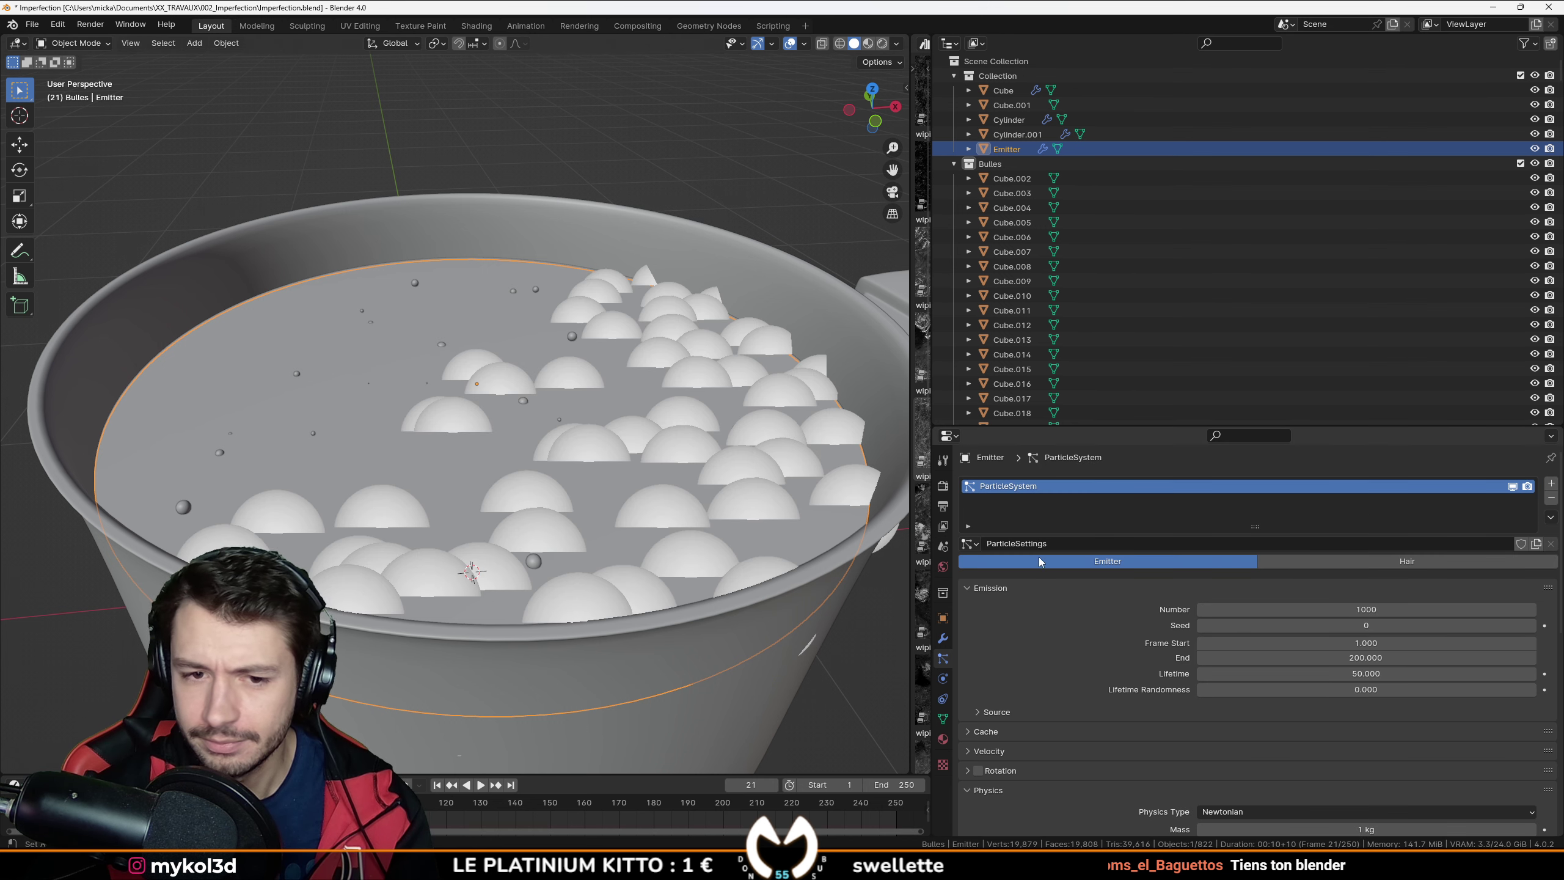
left_click(1407, 561)
scroll(533, 509, "down", 5)
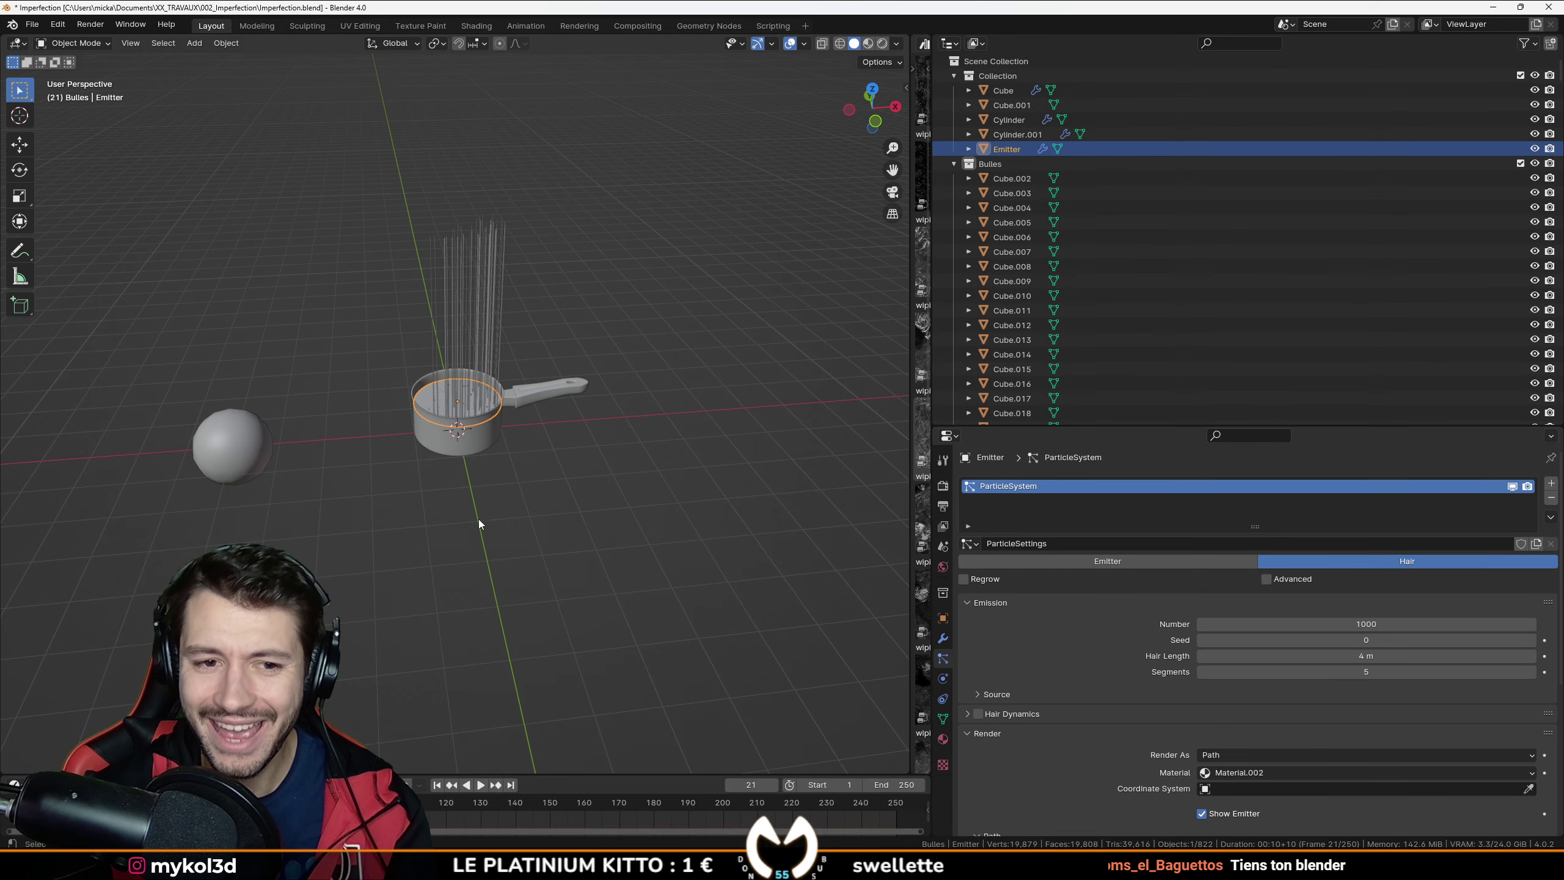
middle_click_drag(479, 518, 469, 411)
left_click_drag(1316, 621, 1253, 623)
middle_click_drag(584, 438, 628, 506)
scroll(527, 440, "up", 3)
scroll(526, 441, "down", 2)
middle_click_drag(530, 445, 521, 375)
Step: Remove the Subdivision modifier from the Emitter, keeping its particle system at the liquid's surface
key("Tab")
scroll(521, 391, "up", 4)
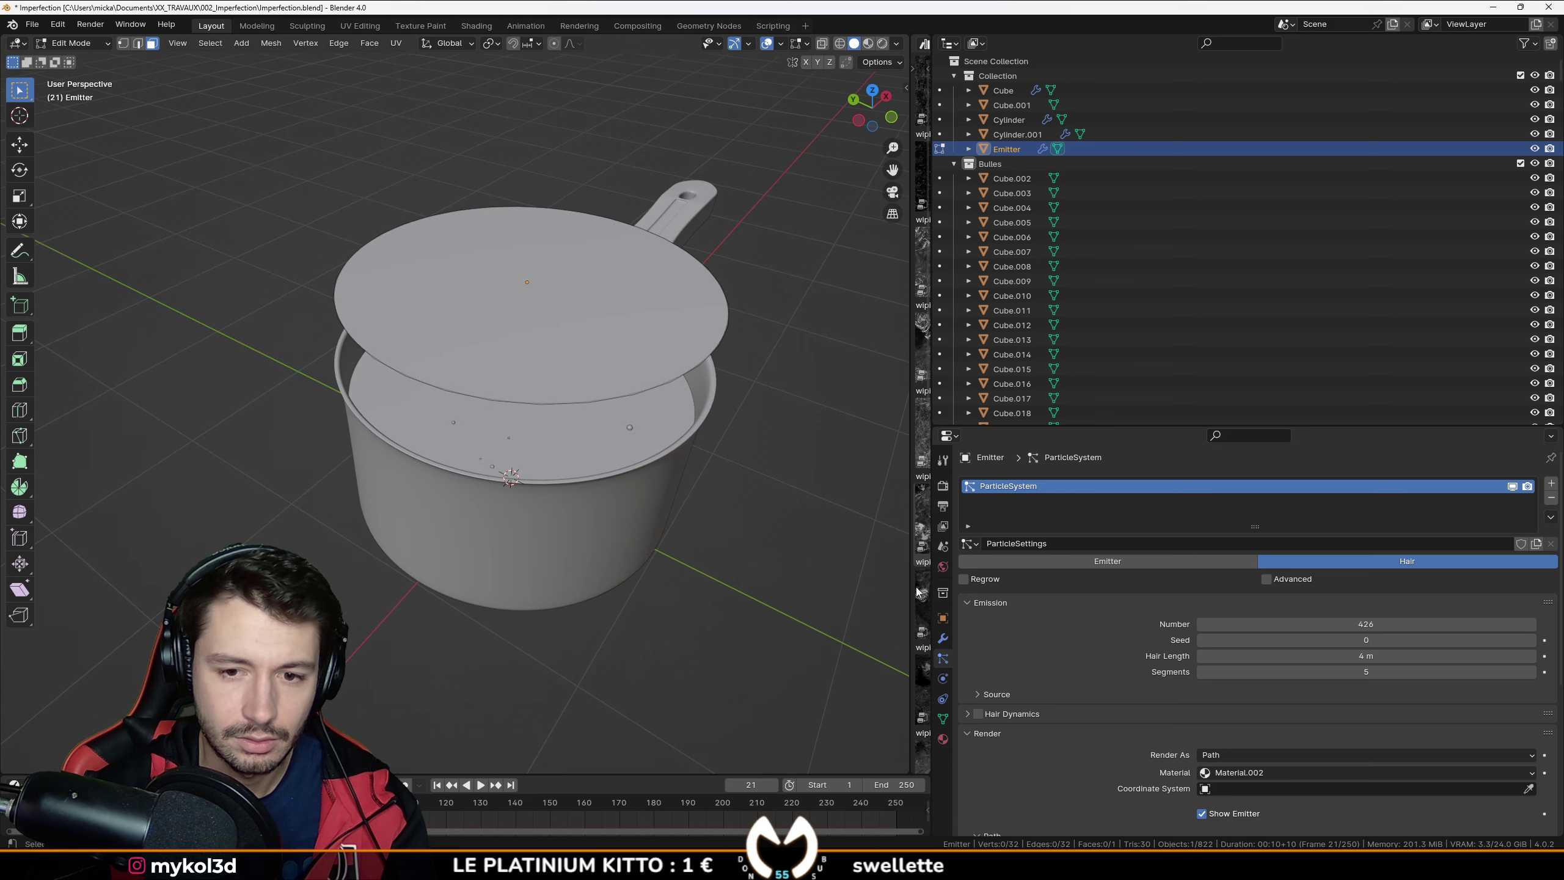
left_click(942, 639)
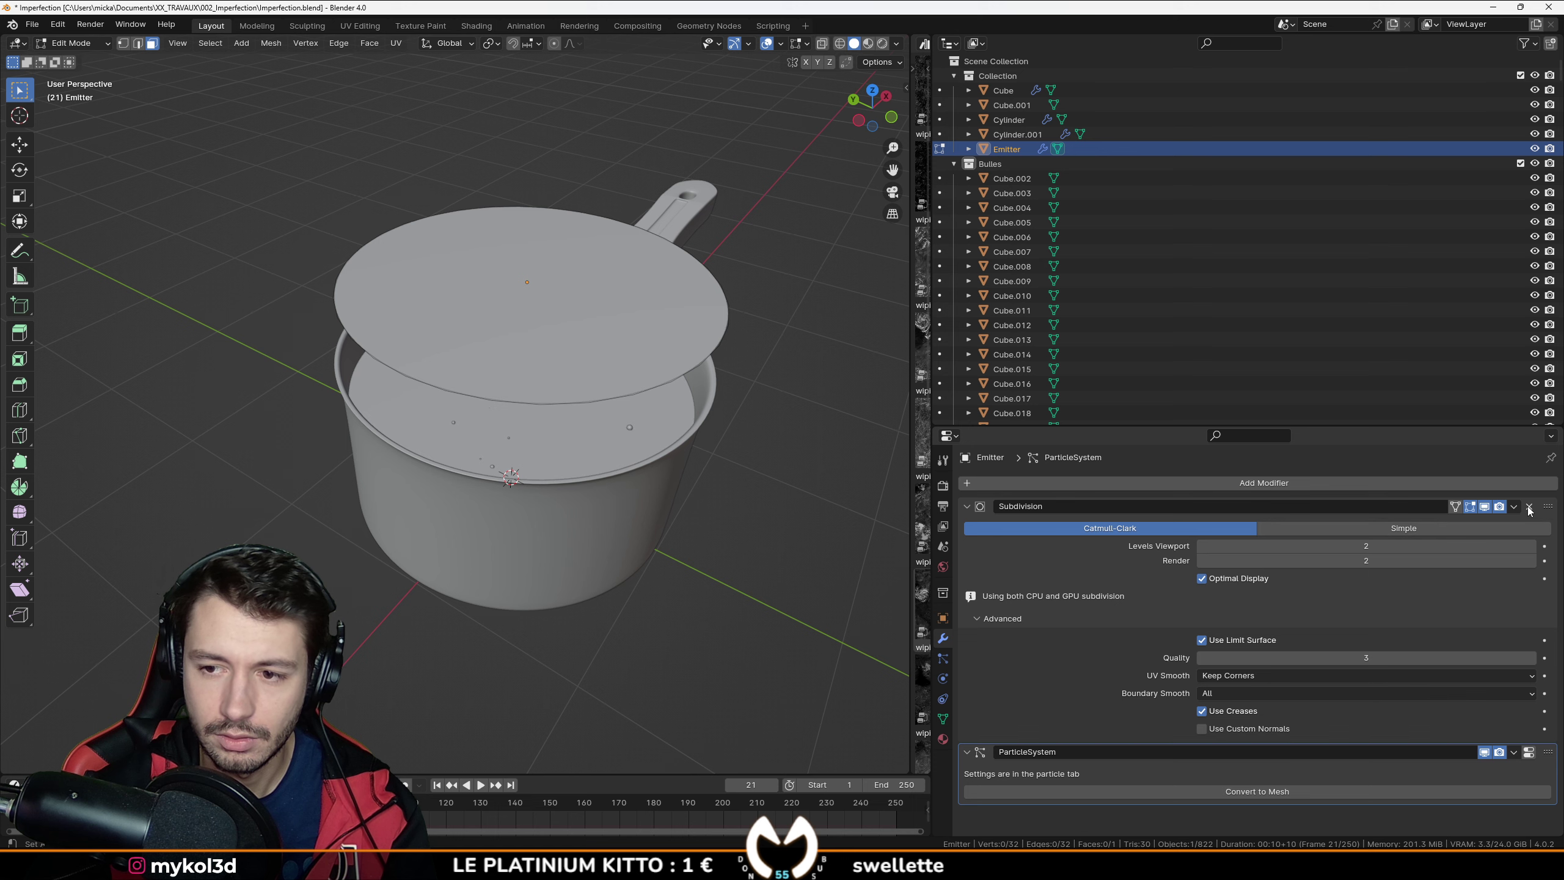
middle_click_drag(669, 428, 623, 404)
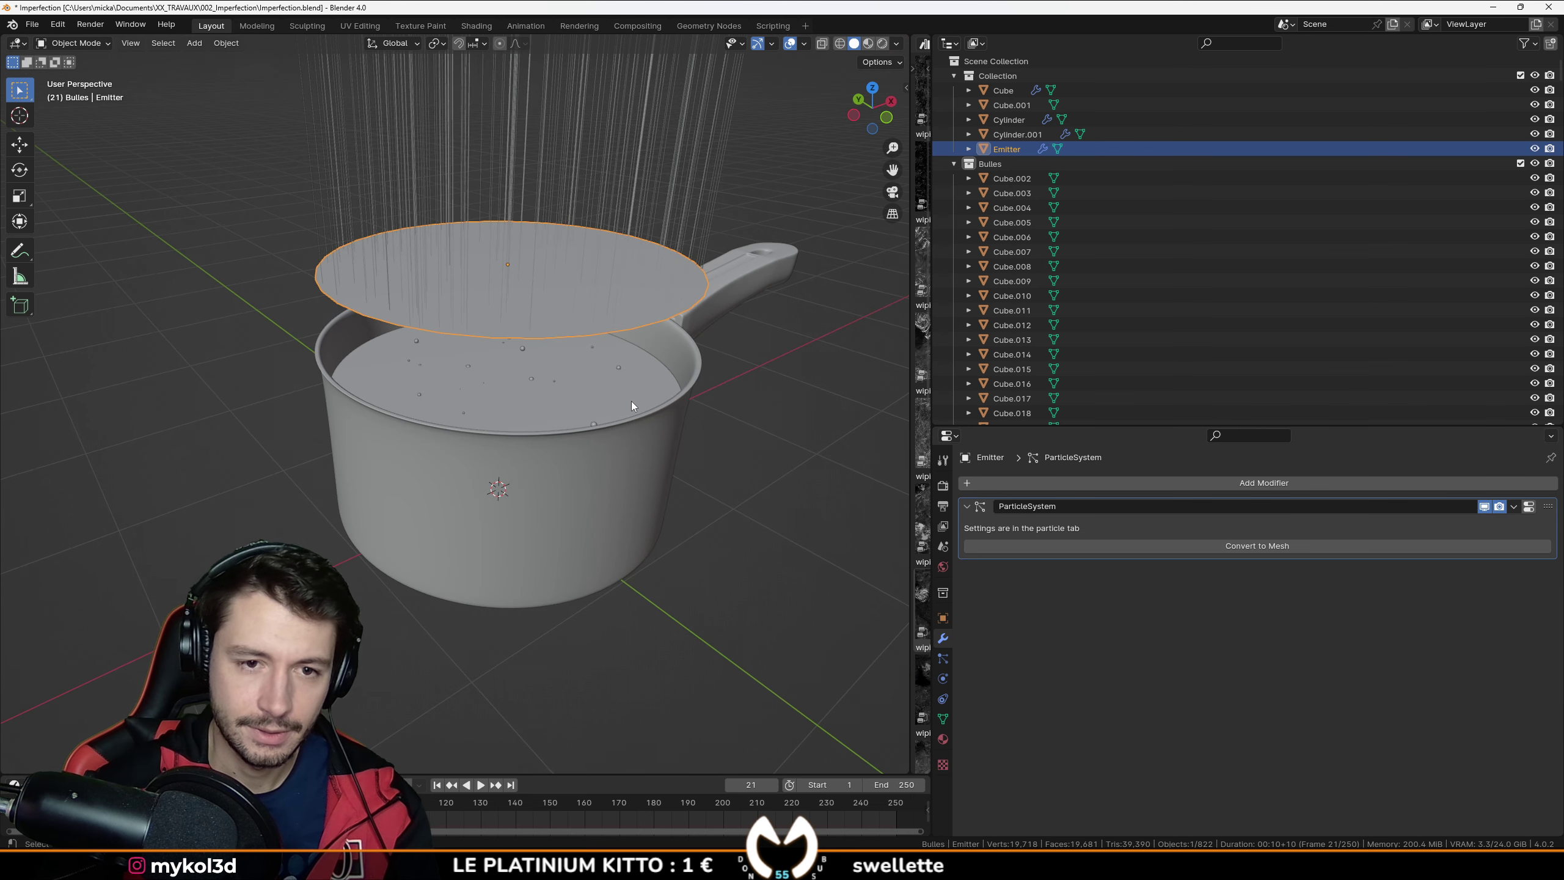
key("ctrl+2")
key("Tab")
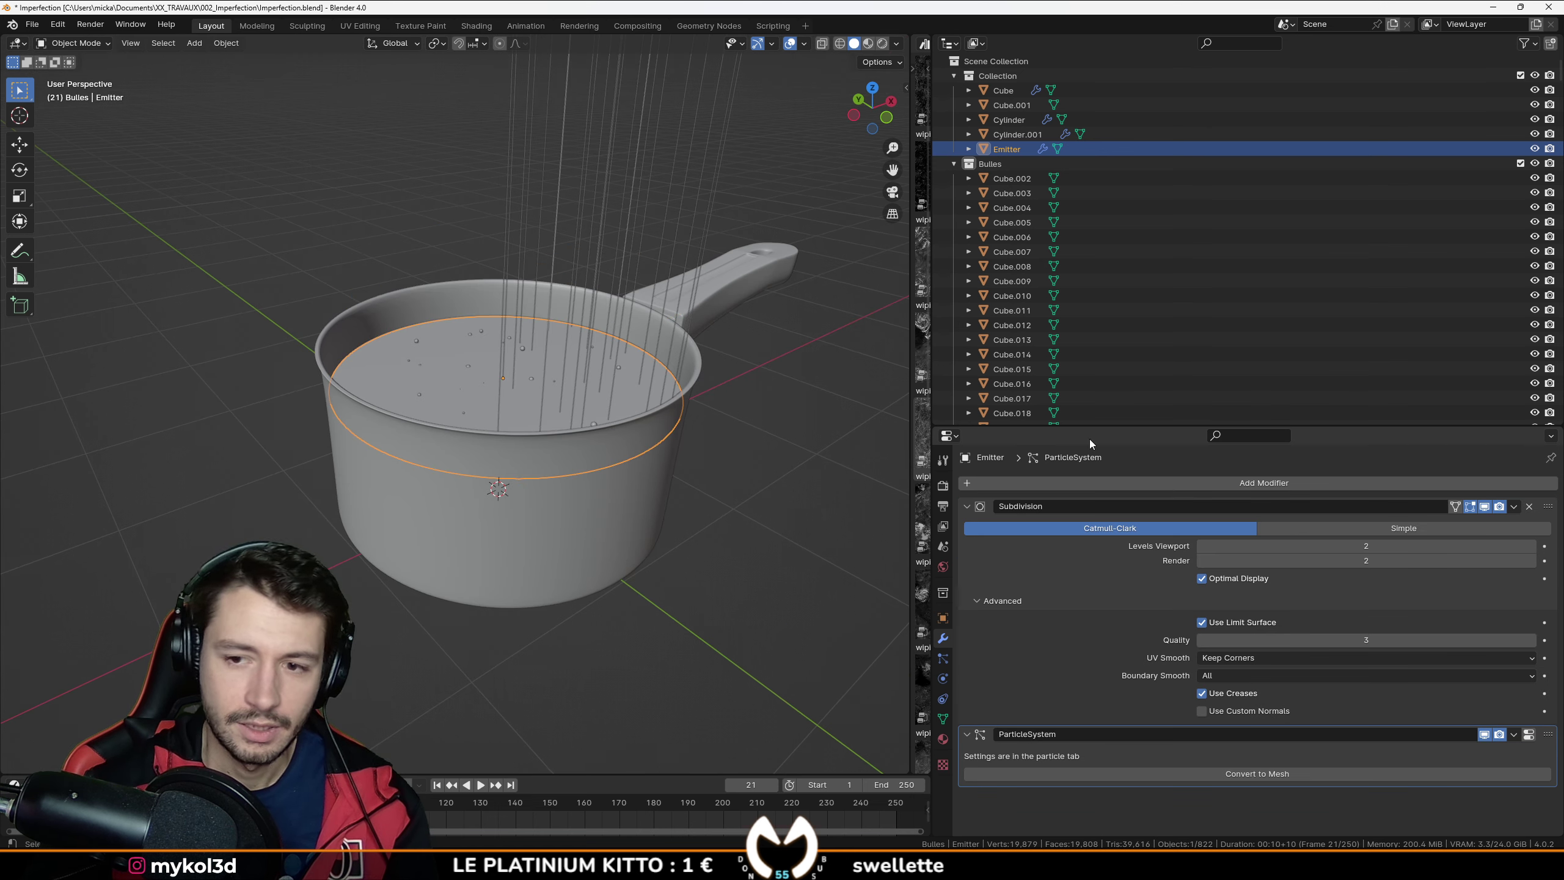
left_click(1529, 507)
middle_click_drag(658, 388, 619, 399)
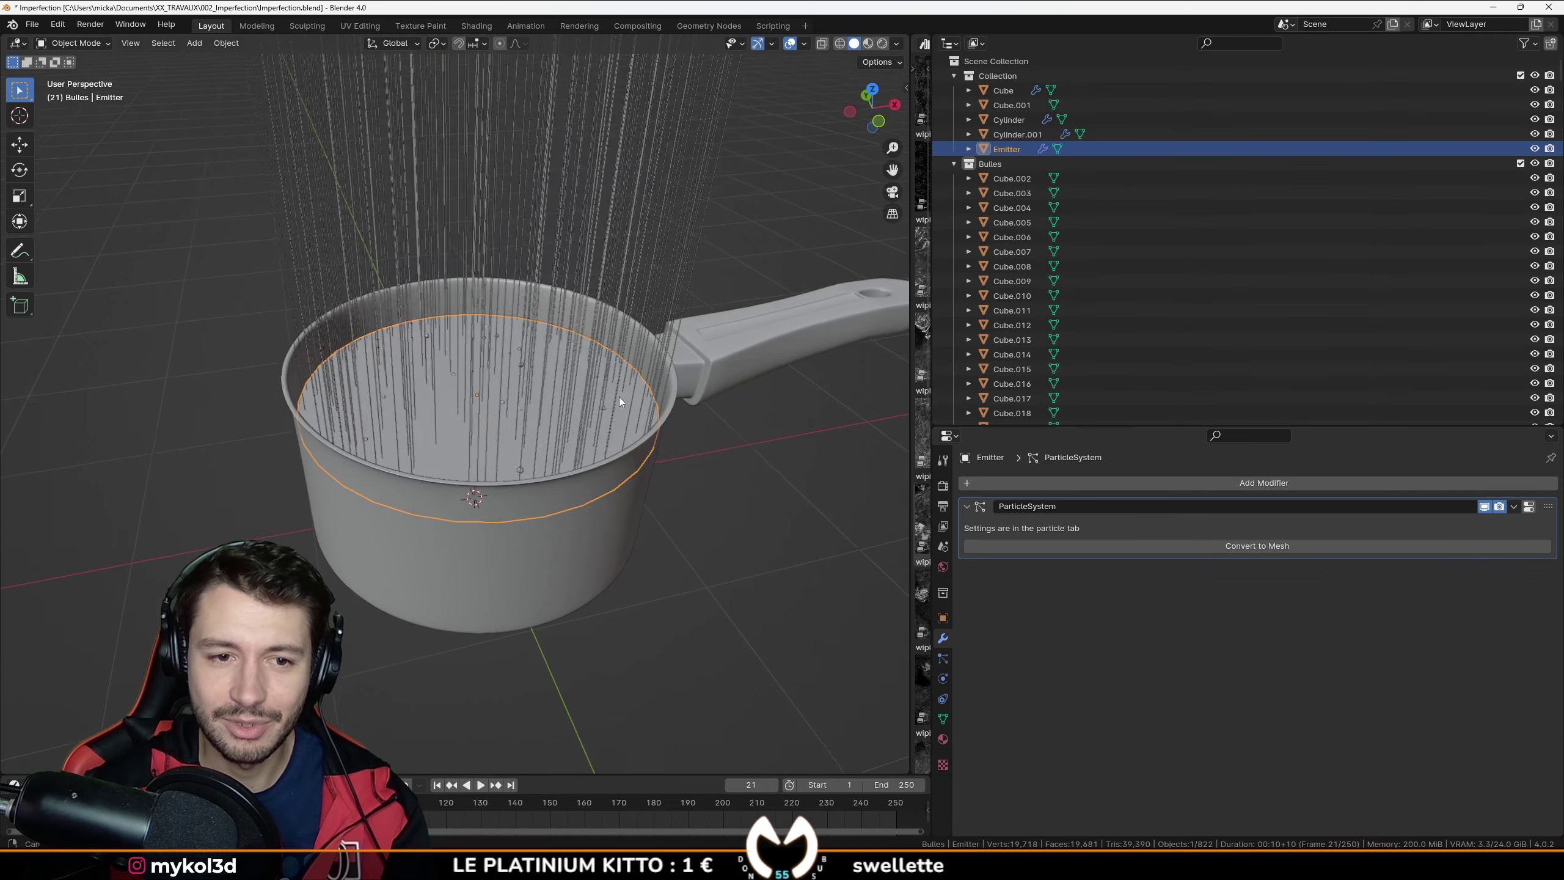
Step: Render the Emitter's hair particles as Object, with the sphere Cube.001 beside the saucepan as the instance object
scroll(634, 400, "down", 5)
left_click(942, 658)
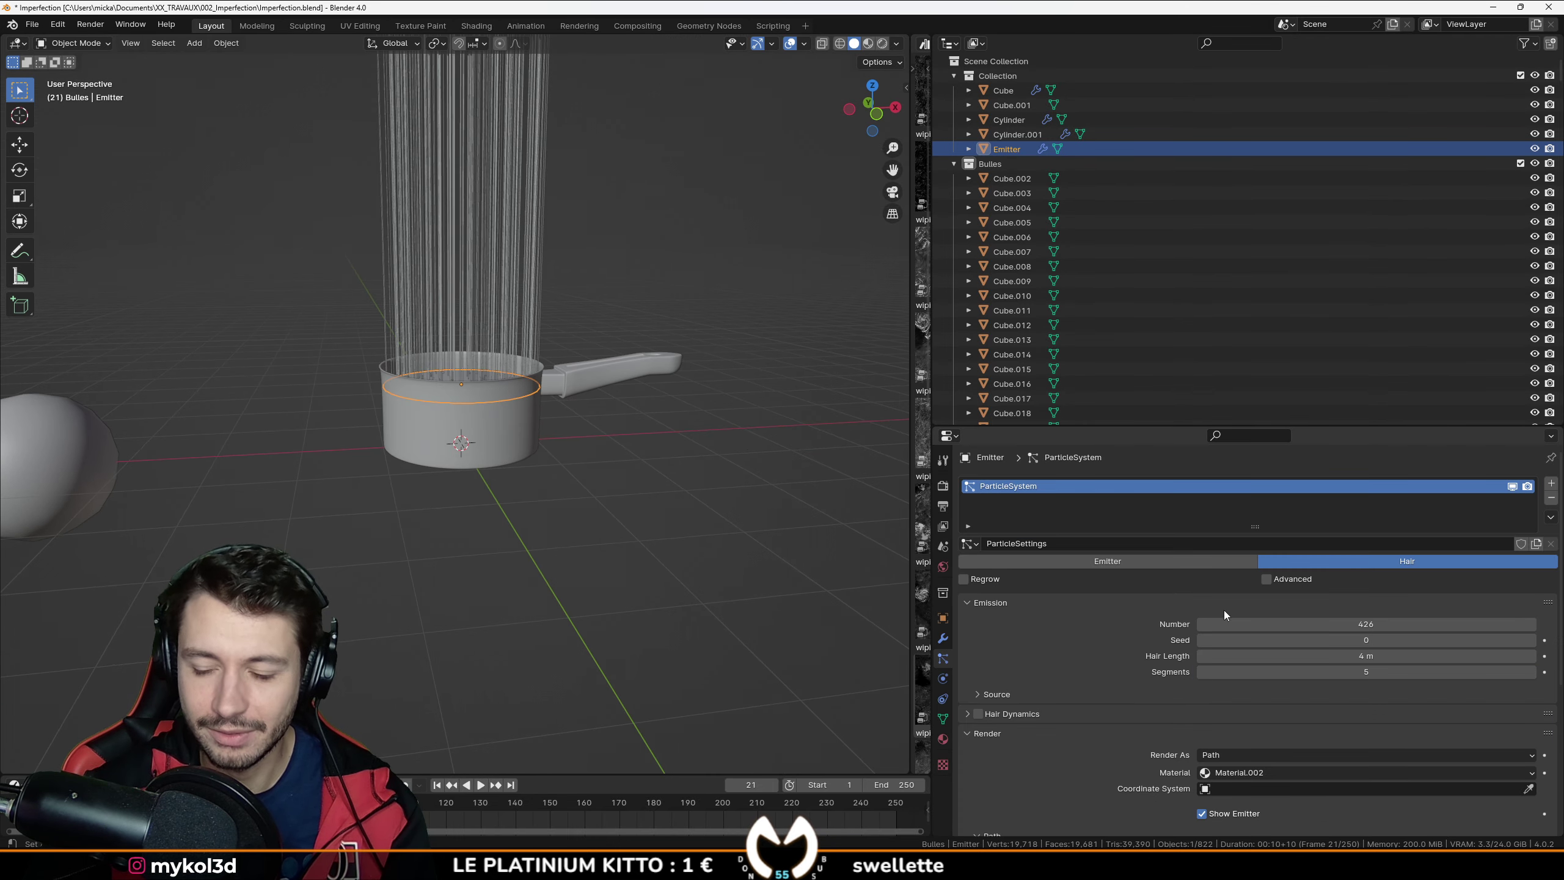
scroll(1142, 633, "down", 2)
scroll(1146, 638, "up", 2)
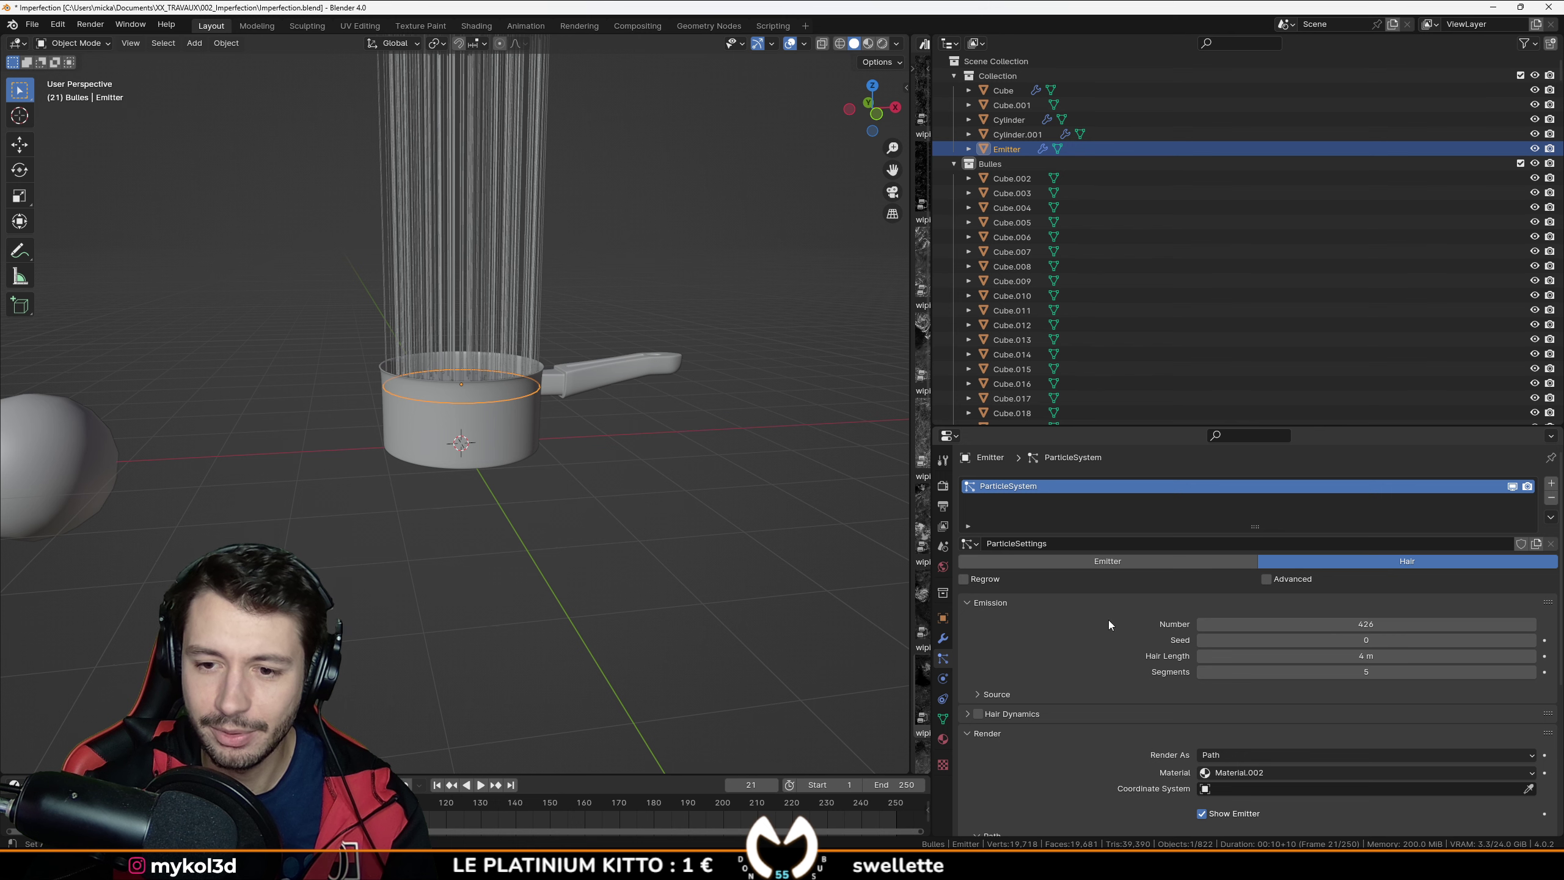
scroll(1102, 618, "down", 3)
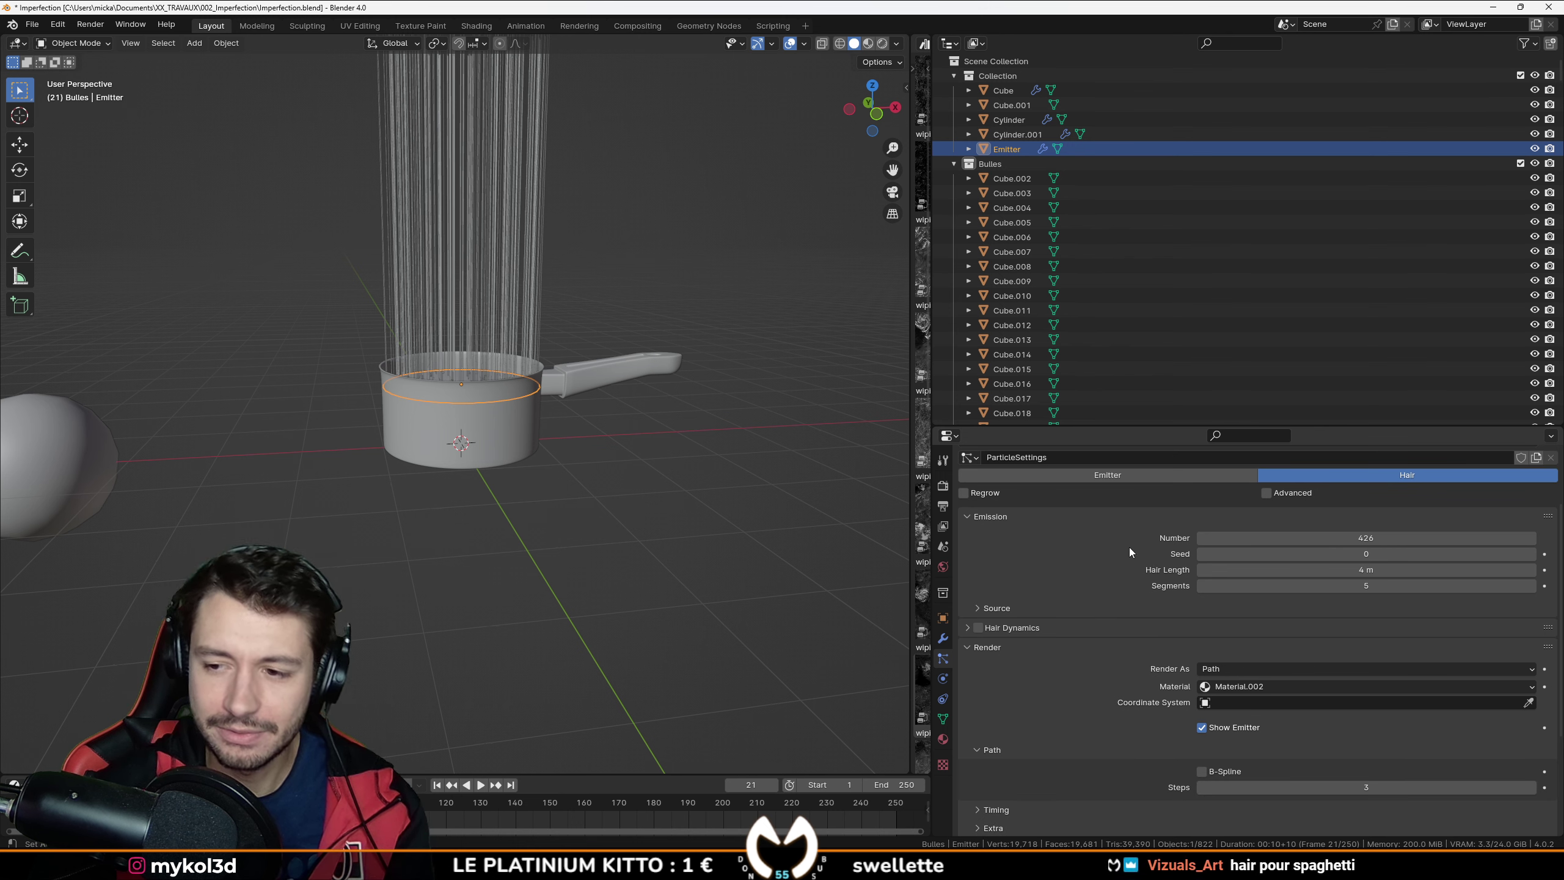
scroll(1125, 540, "down", 2)
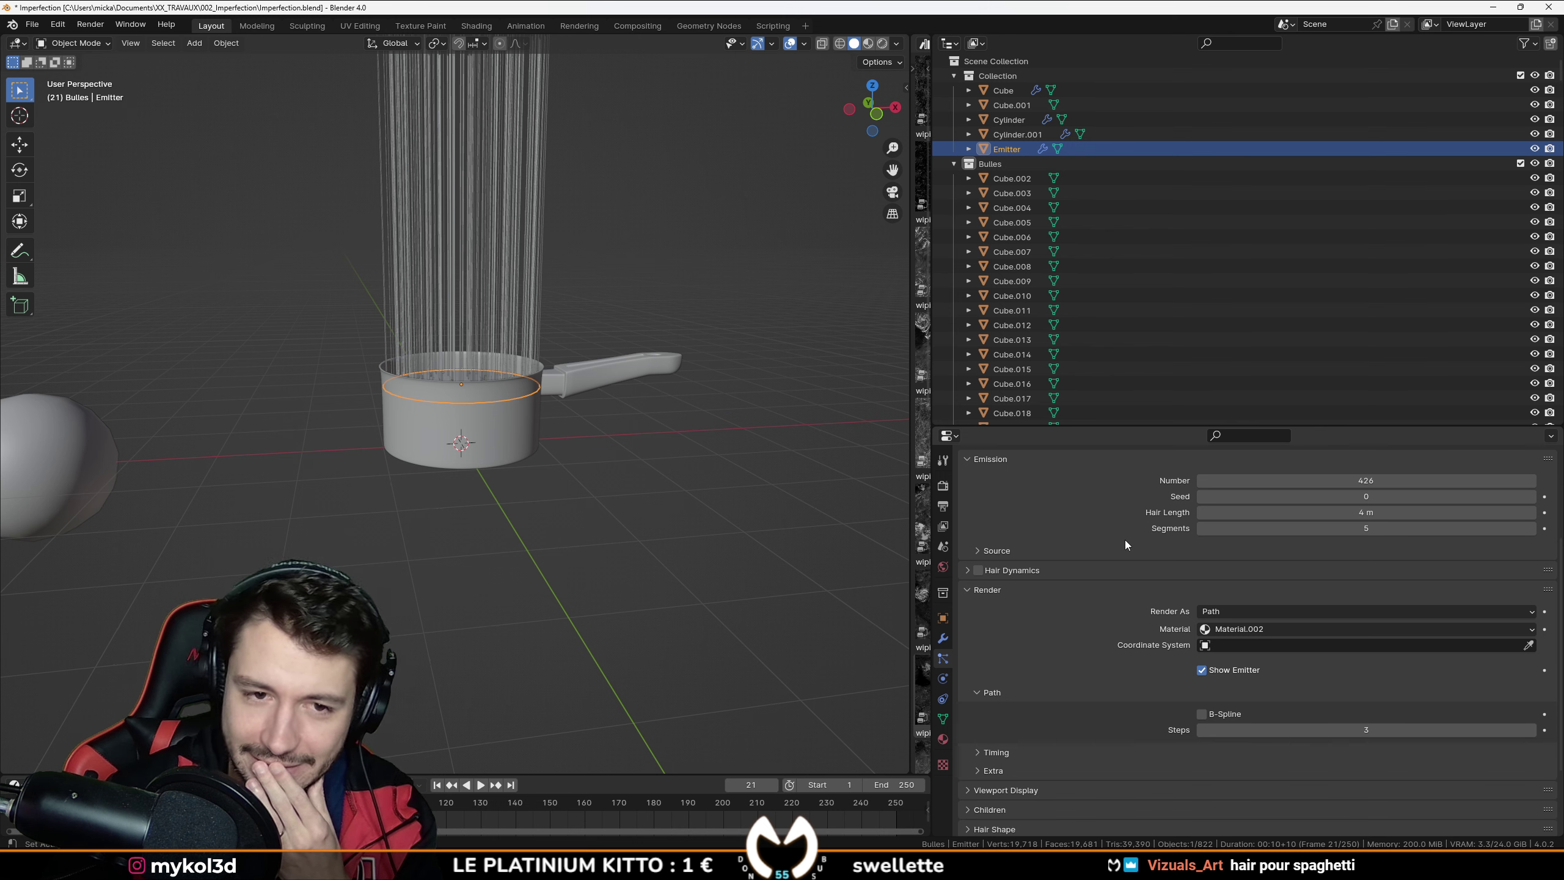
scroll(1128, 538, "down", 3)
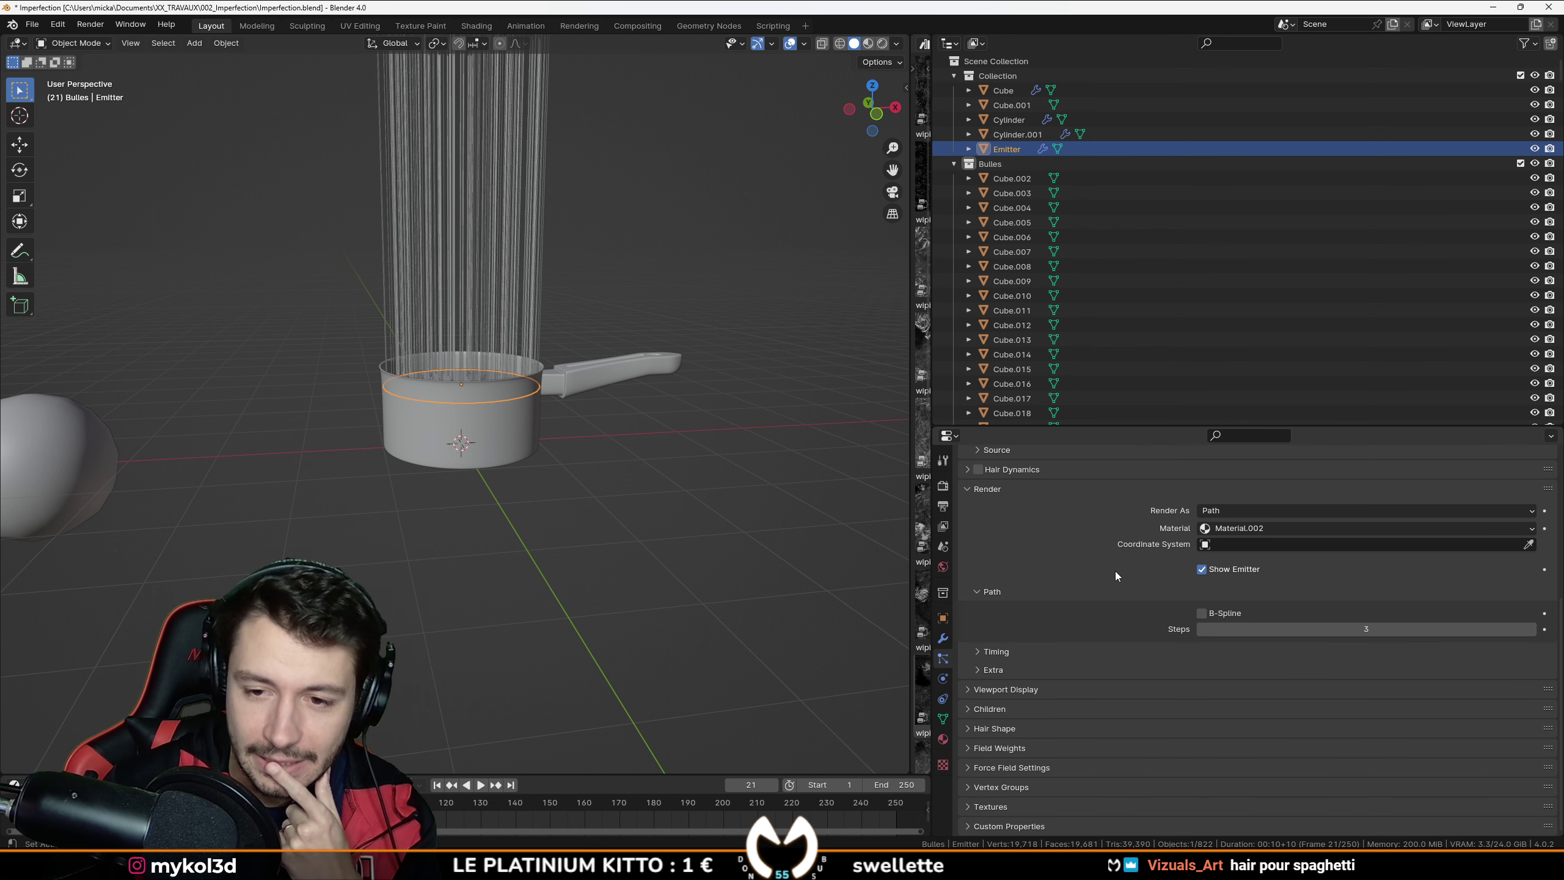
left_click(1244, 510)
left_click(1518, 558)
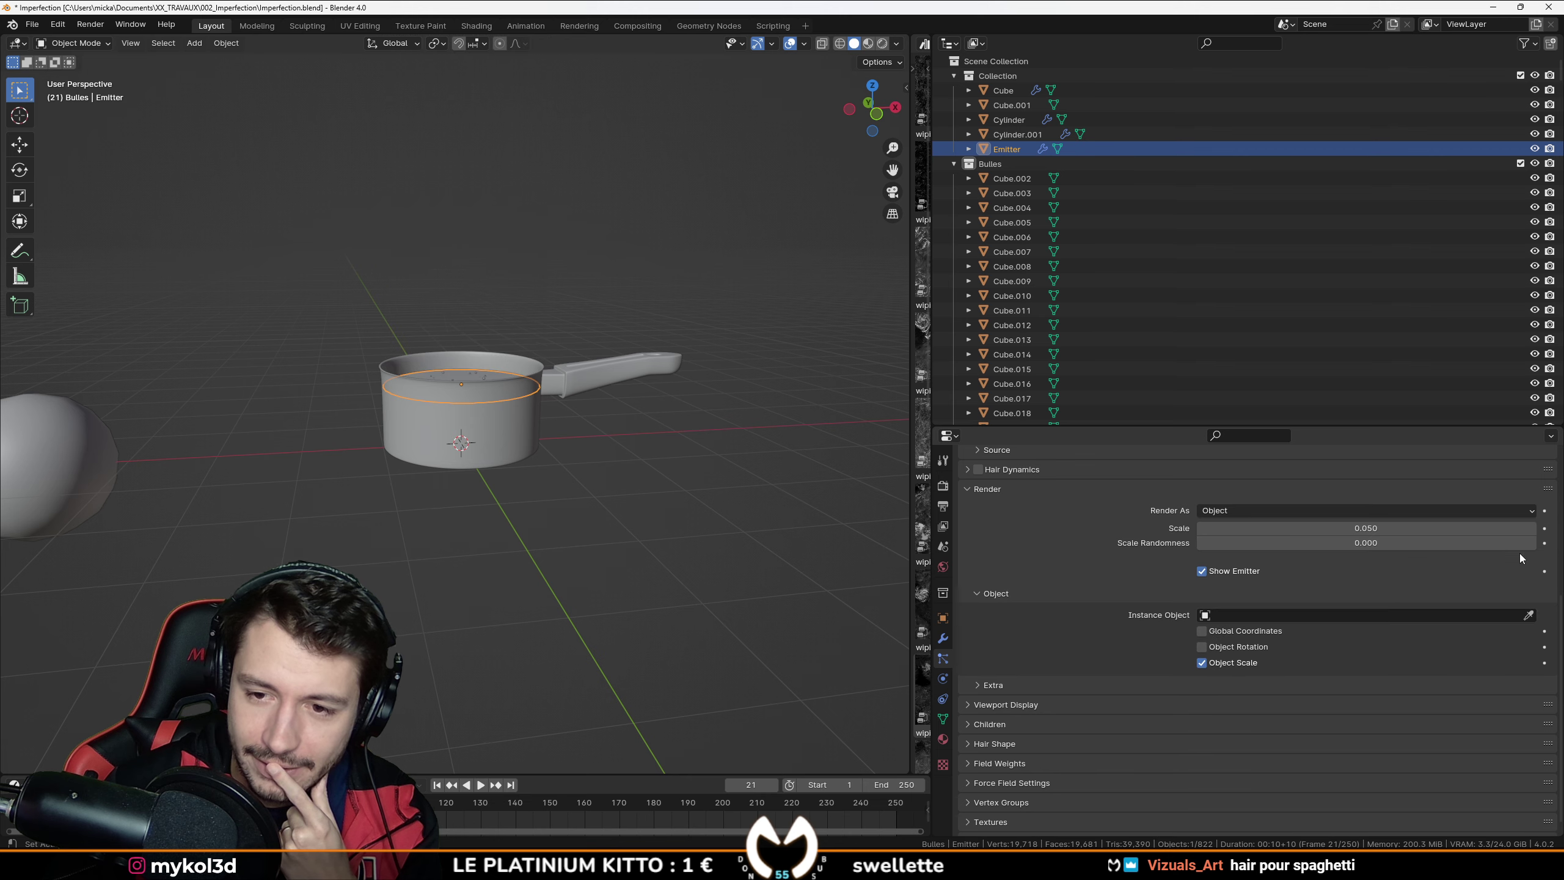
left_click(52, 475)
Step: Set the particles' scale randomness to 1.000 and their scale to 0.030
scroll(474, 496, "up", 5)
middle_click_drag(441, 459, 955, 523)
scroll(573, 567, "up", 4)
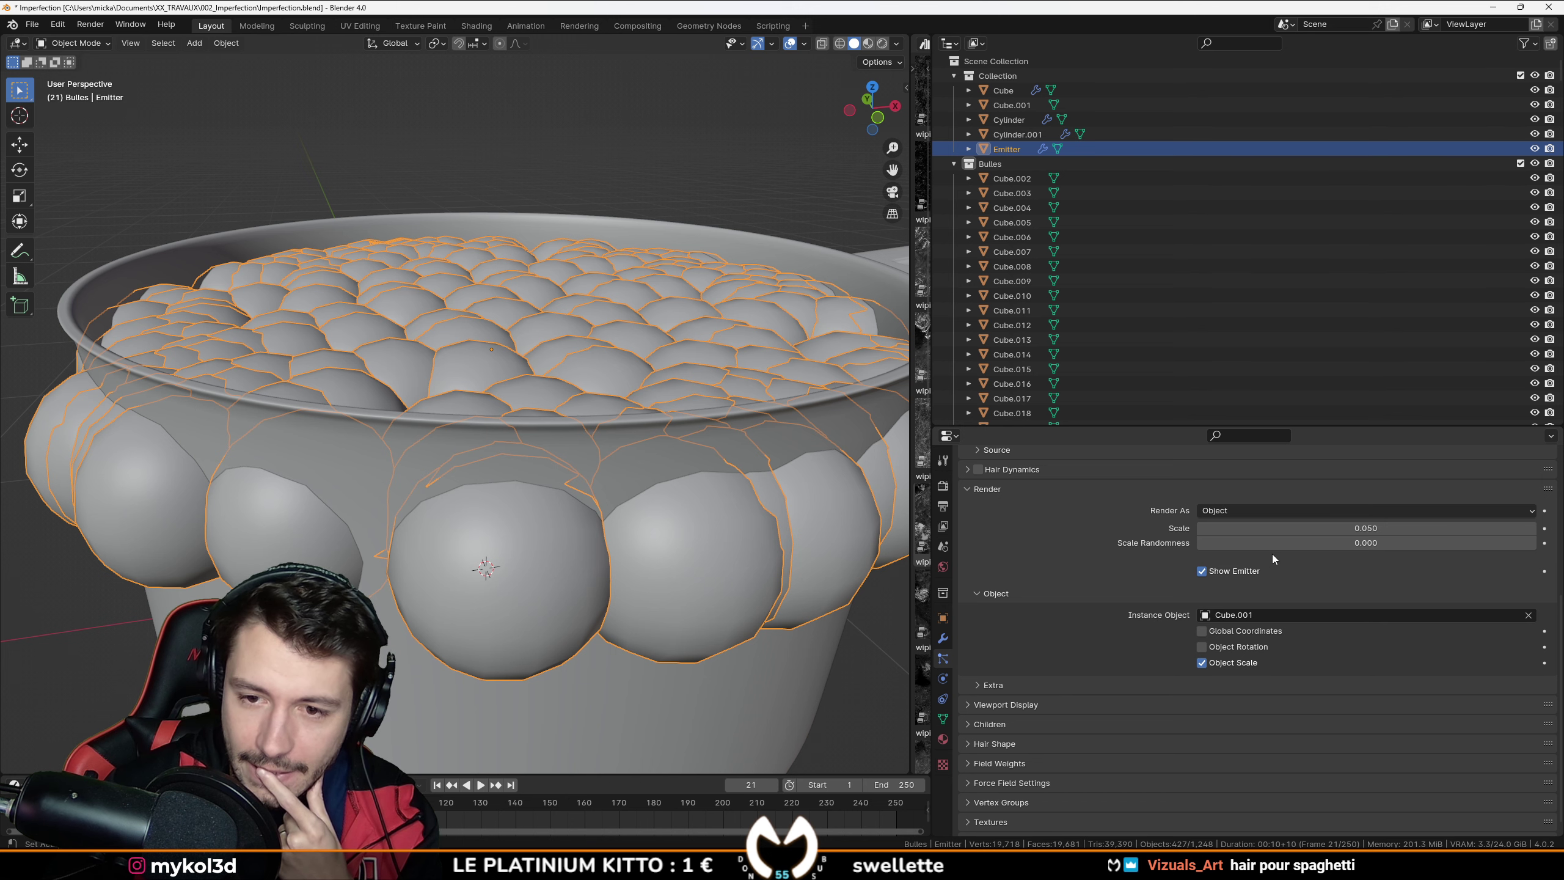
left_click_drag(1272, 542, 1435, 528)
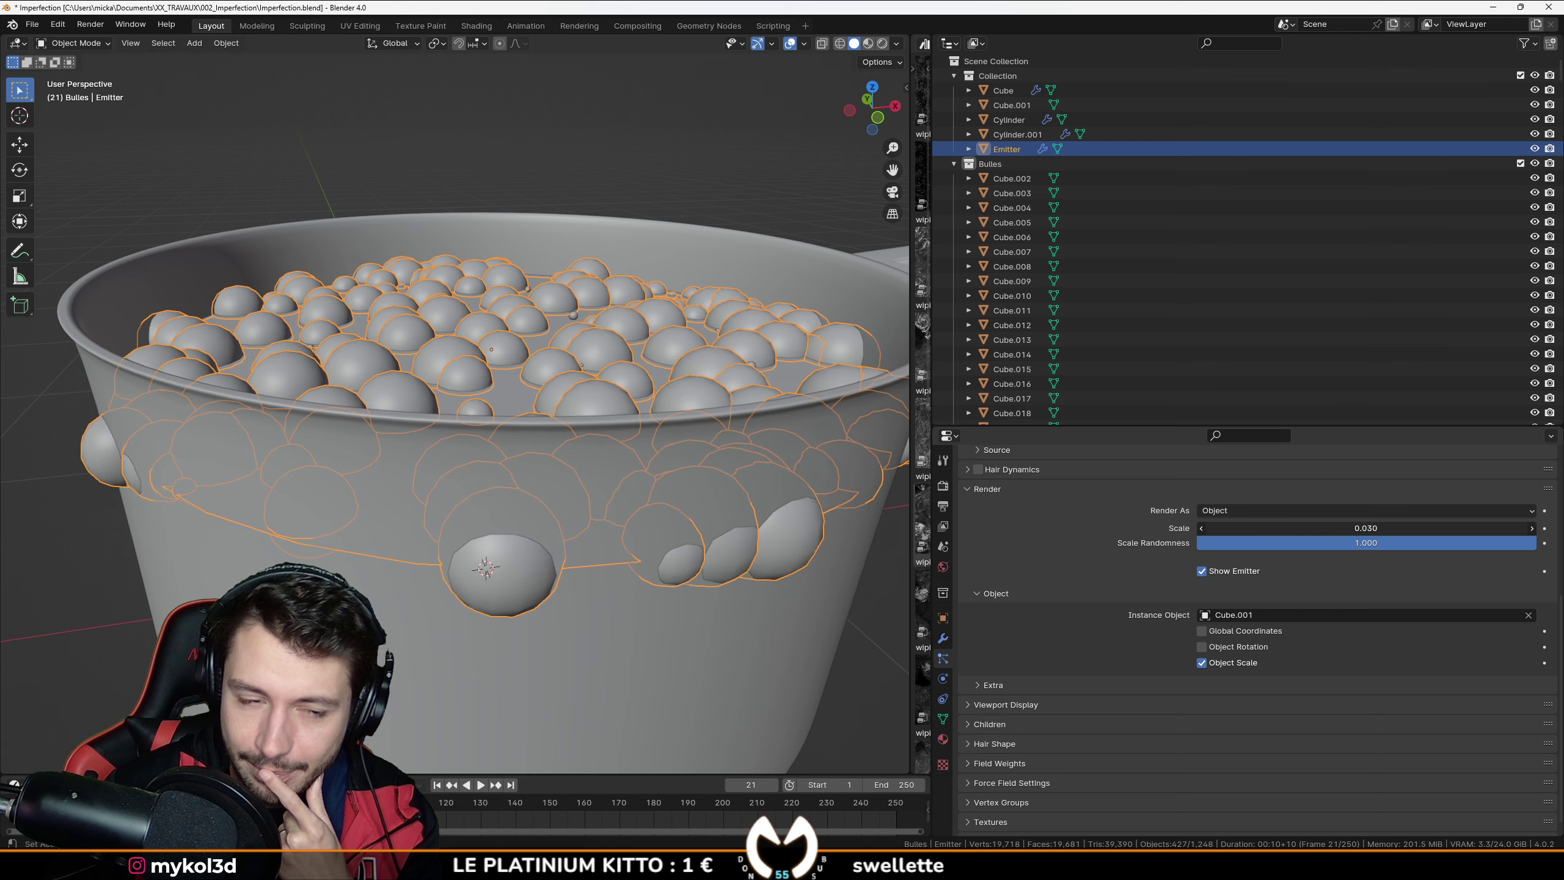
Step: Try to subdivide the Emitter's single face, undo the attempt and return to Object Mode
middle_click_drag(616, 320, 608, 447)
scroll(619, 483, "down", 3)
scroll(618, 468, "up", 4)
key("Tab")
key("a")
right_click(607, 447)
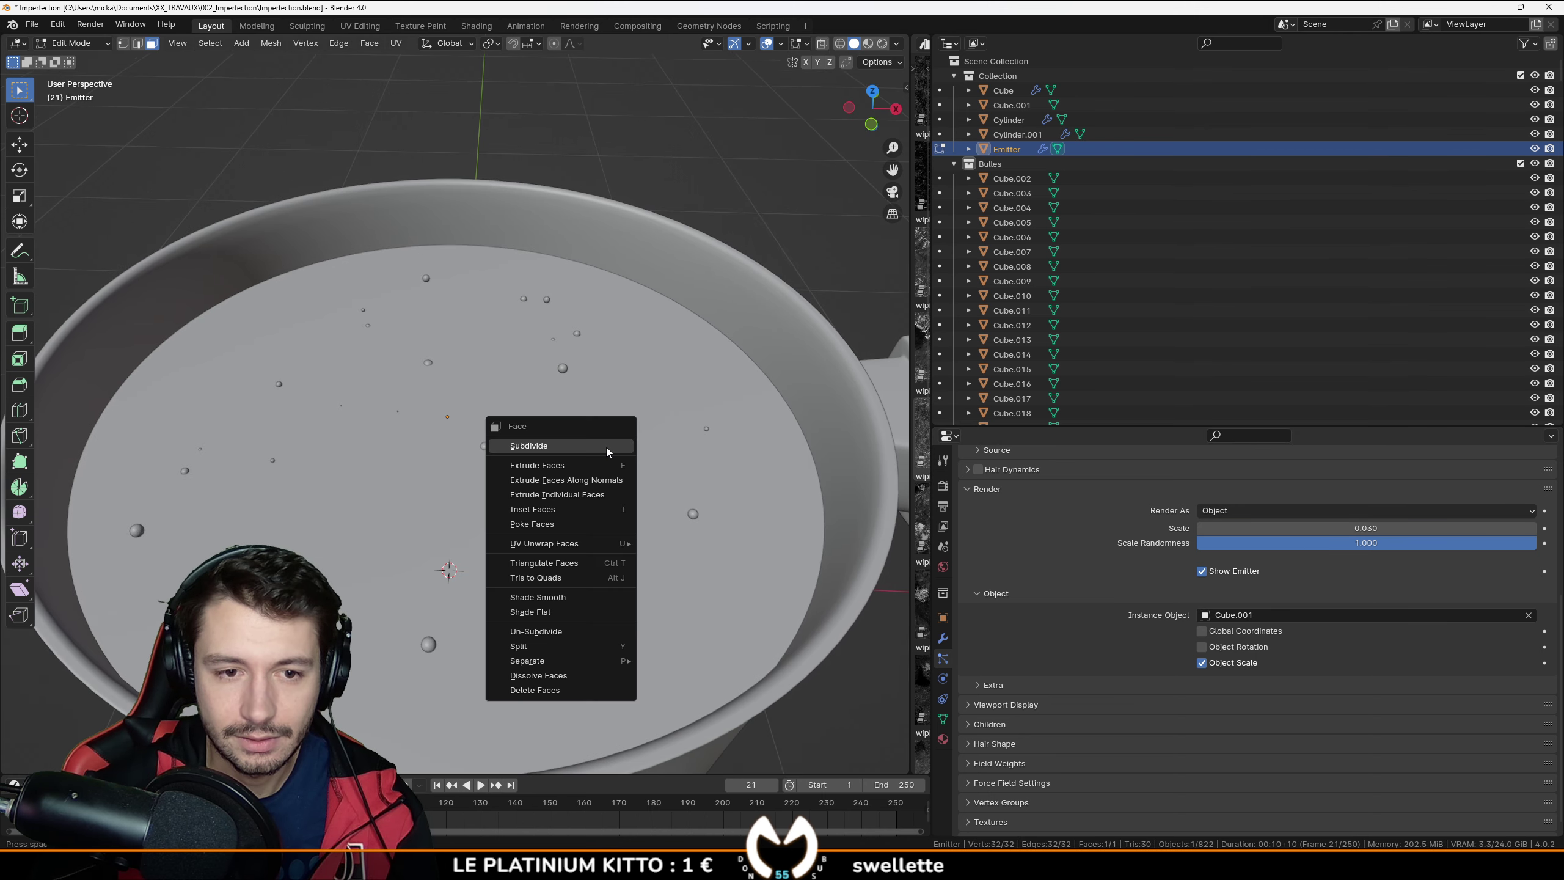
left_click(608, 446)
key("ctrl+z")
scroll(583, 482, "down", 3)
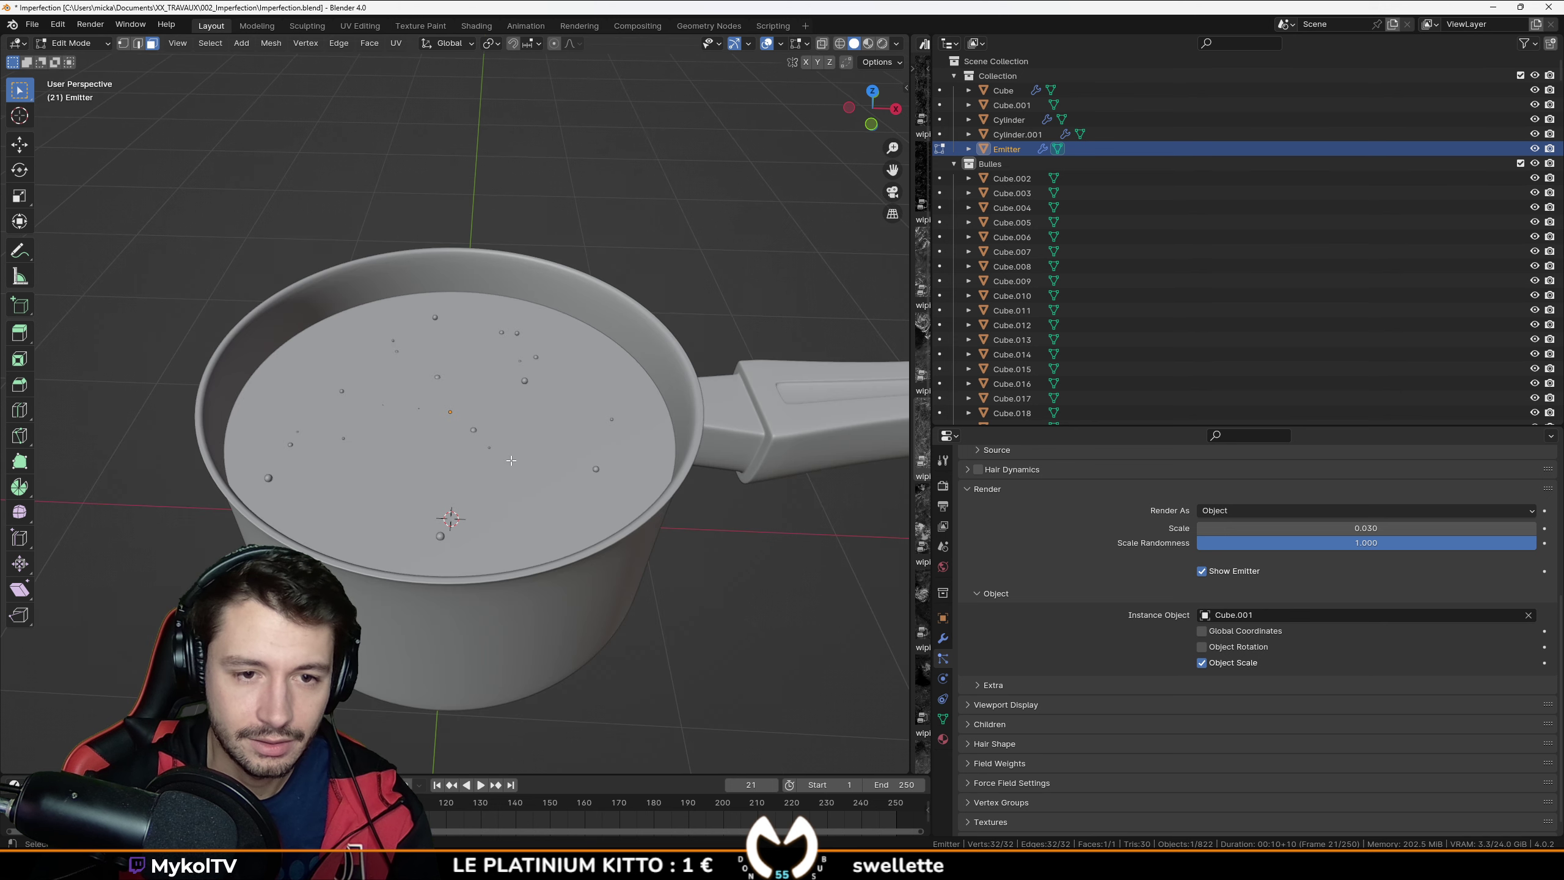
key("Tab")
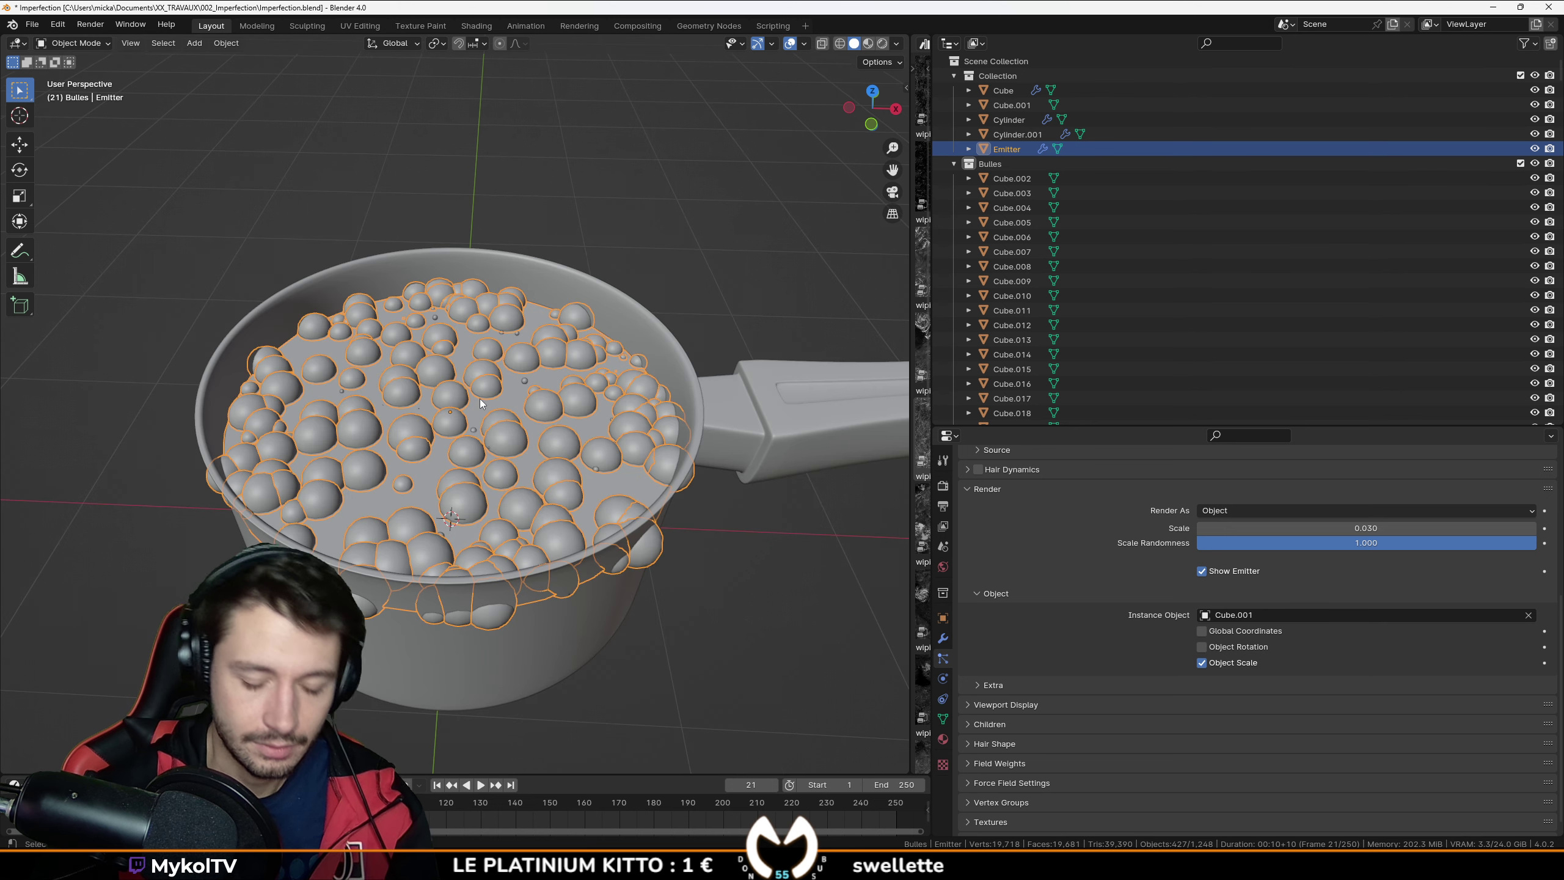
Step: Isolate the Emitter in local view and inset its face repeatedly towards the centre, forming dense concentric rings
key("KP_Divide")
key("Tab")
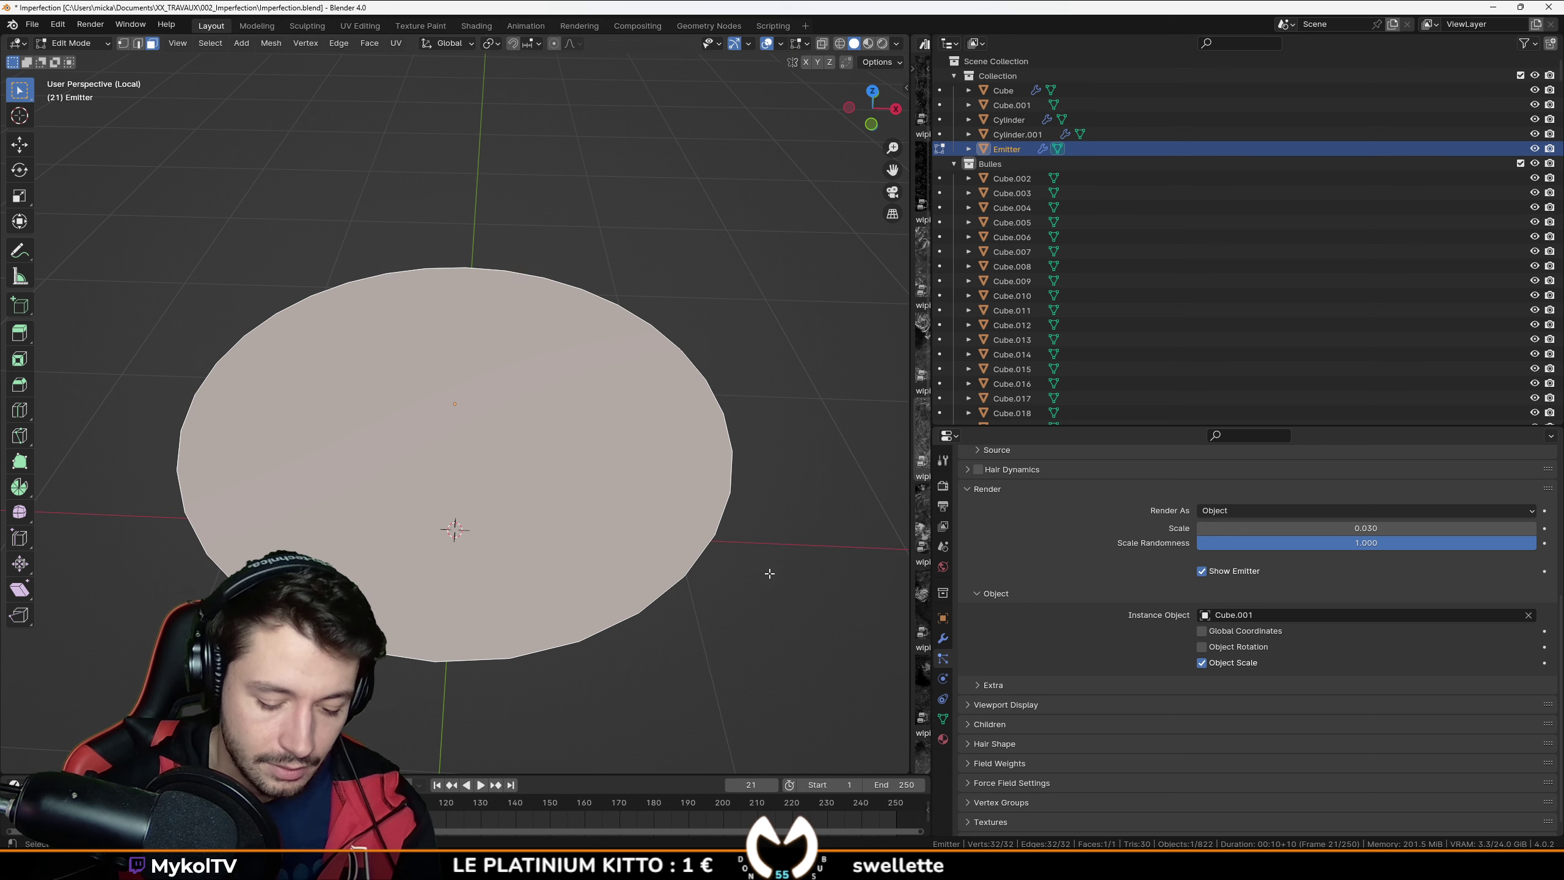
key("i")
left_click(818, 576)
key("shift+r")
key("shift+r")
key("shift+r")
key("shift+r")
key("shift+r")
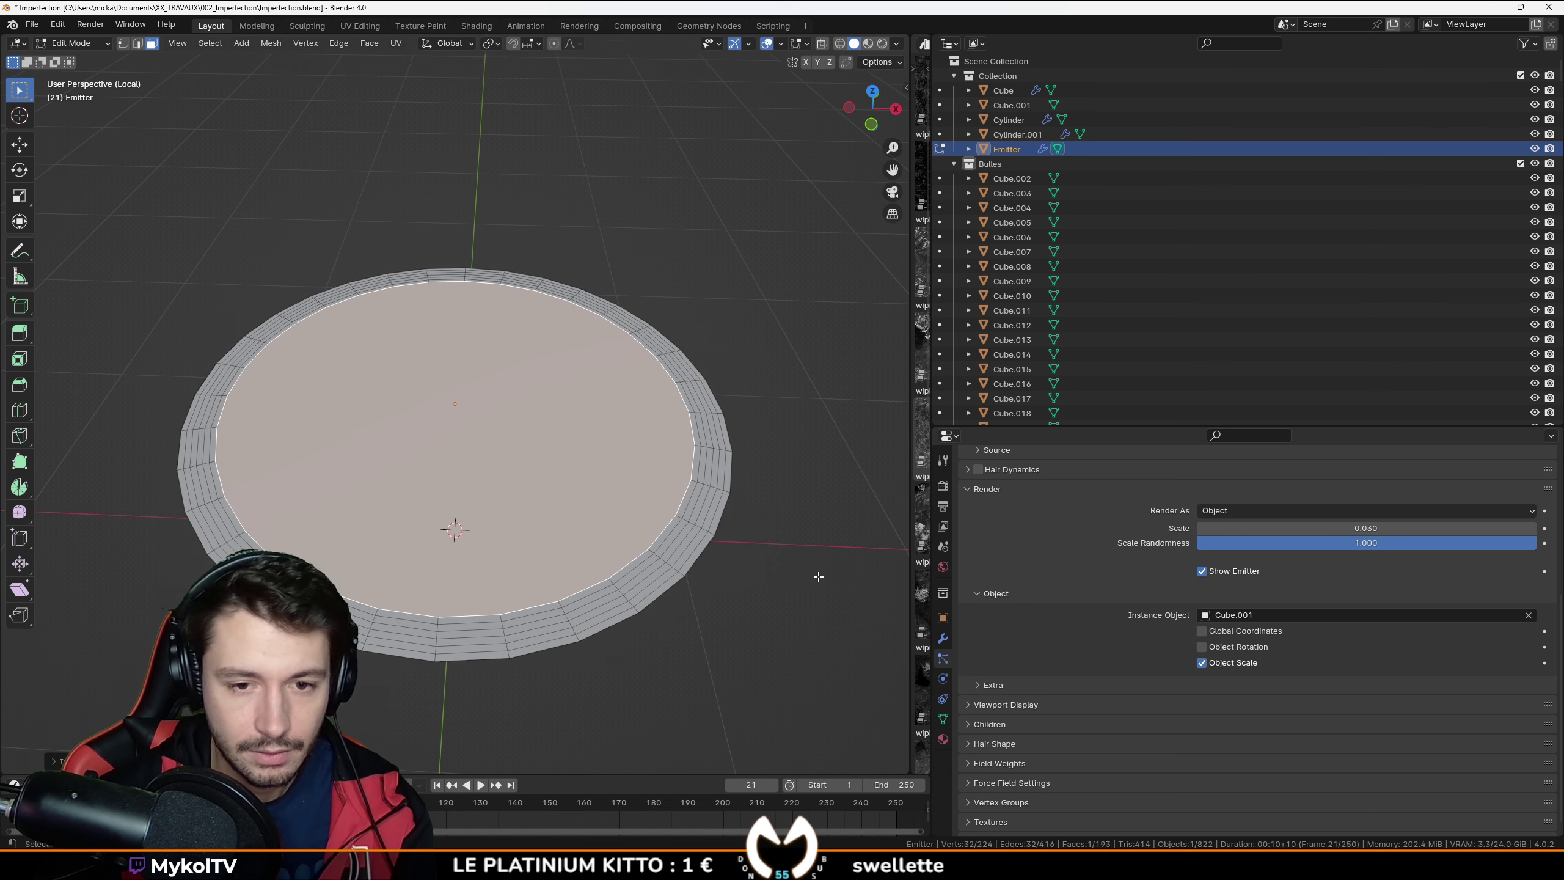
key("ctrl+z")
key("ctrl+z")
key("ctrl+z")
key("ctrl+z")
key("ctrl+z")
key("ctrl+z")
key("ctrl+z")
key("ctrl+z")
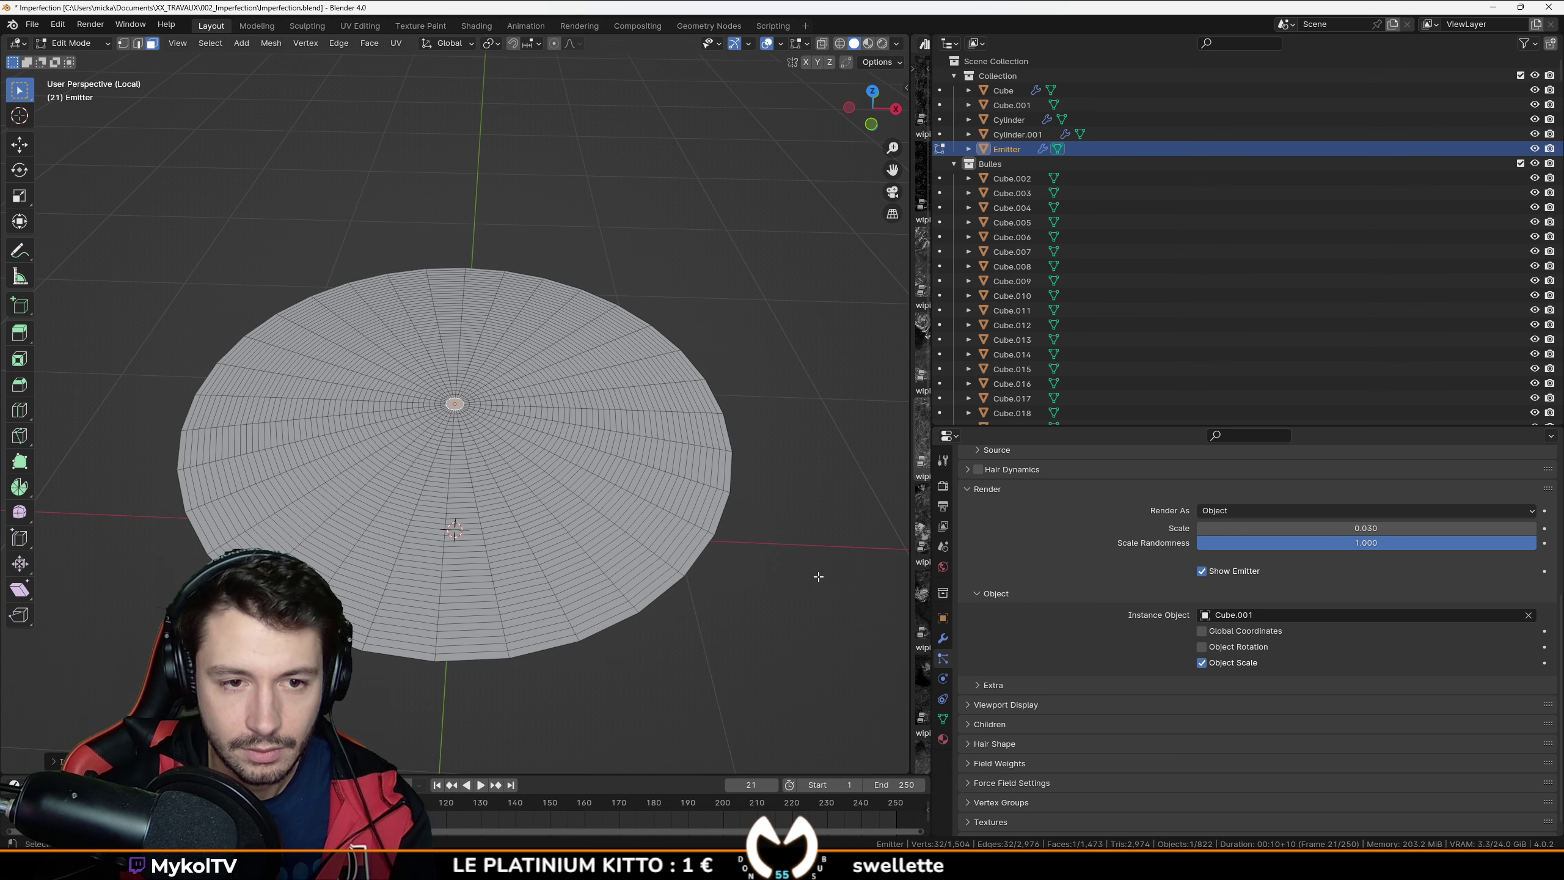
Step: Weight-paint the Emitter's outer rim from the top view with weight 1.000 and a 149 px brush radius
key("Tab")
middle_click_drag(816, 580, 557, 551)
key("KP_7")
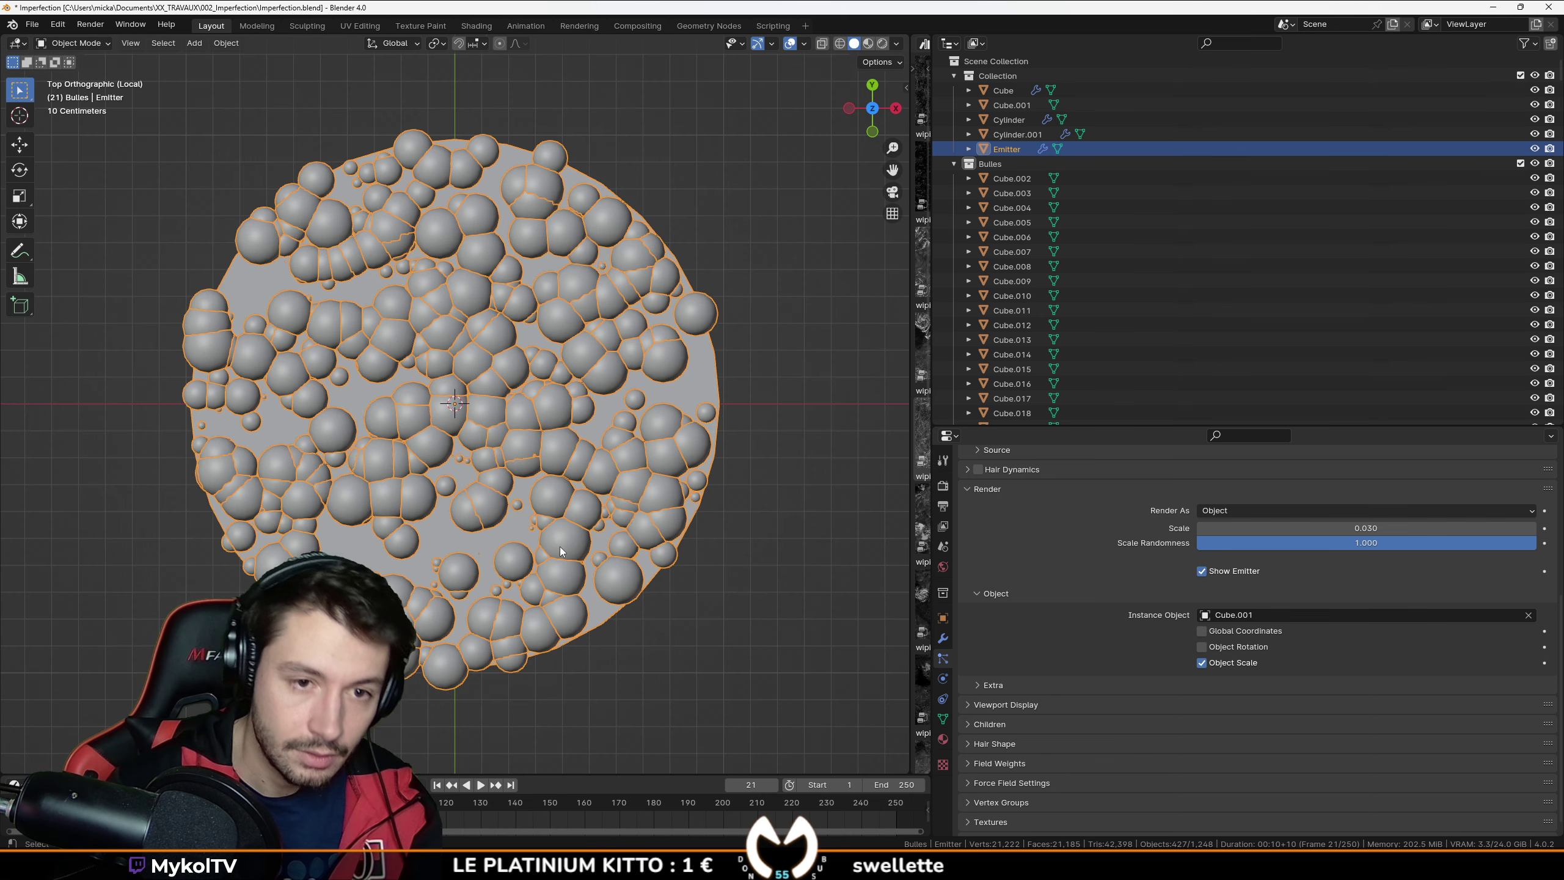
left_click(60, 42)
left_click(80, 123)
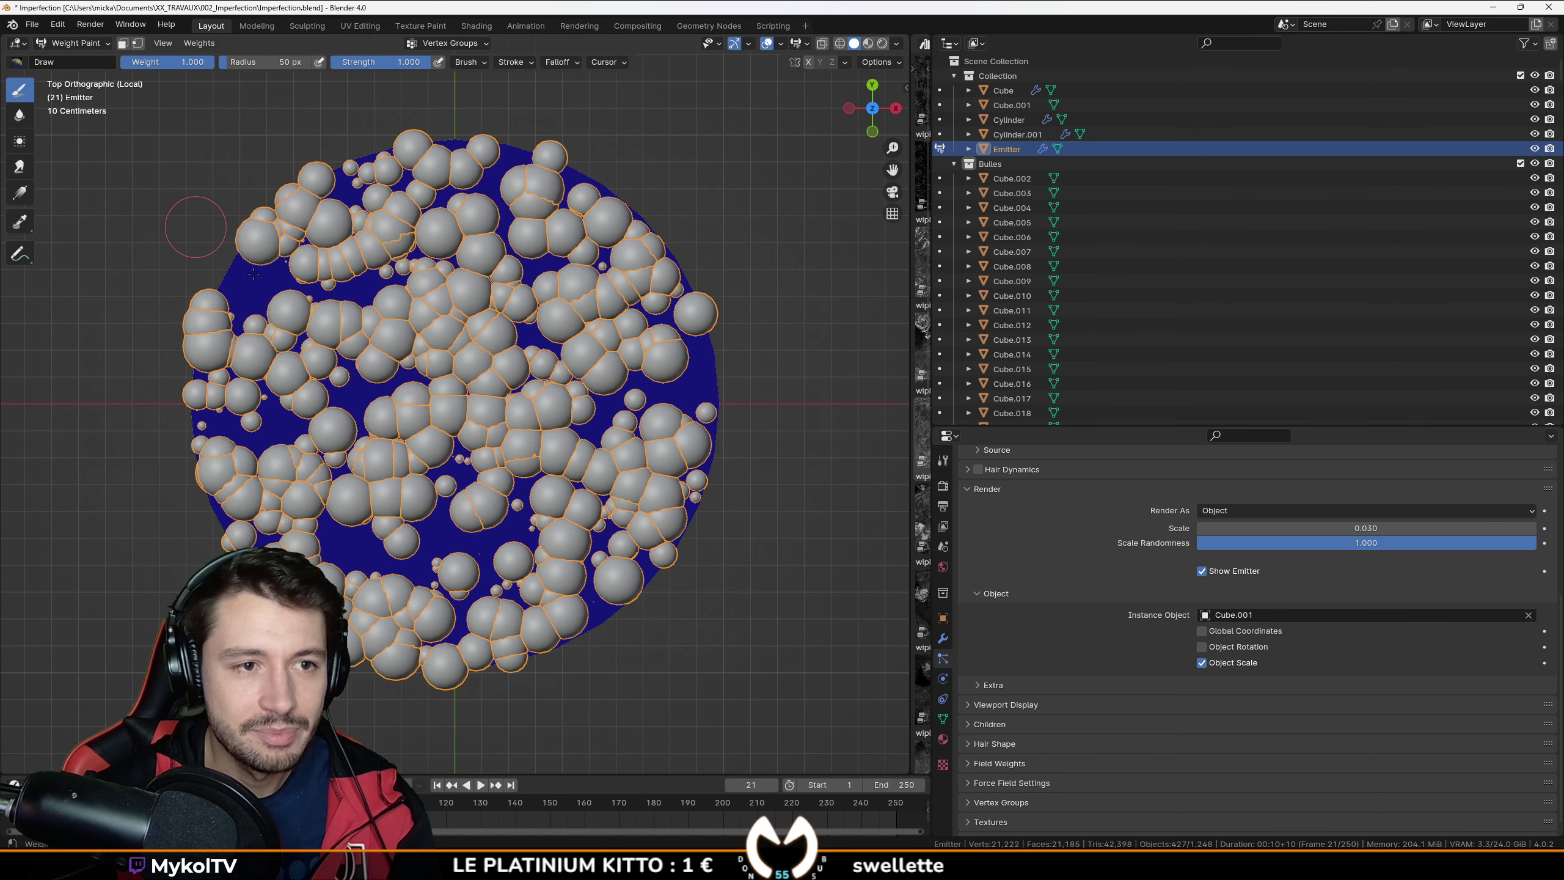
key("f")
left_click(416, 399)
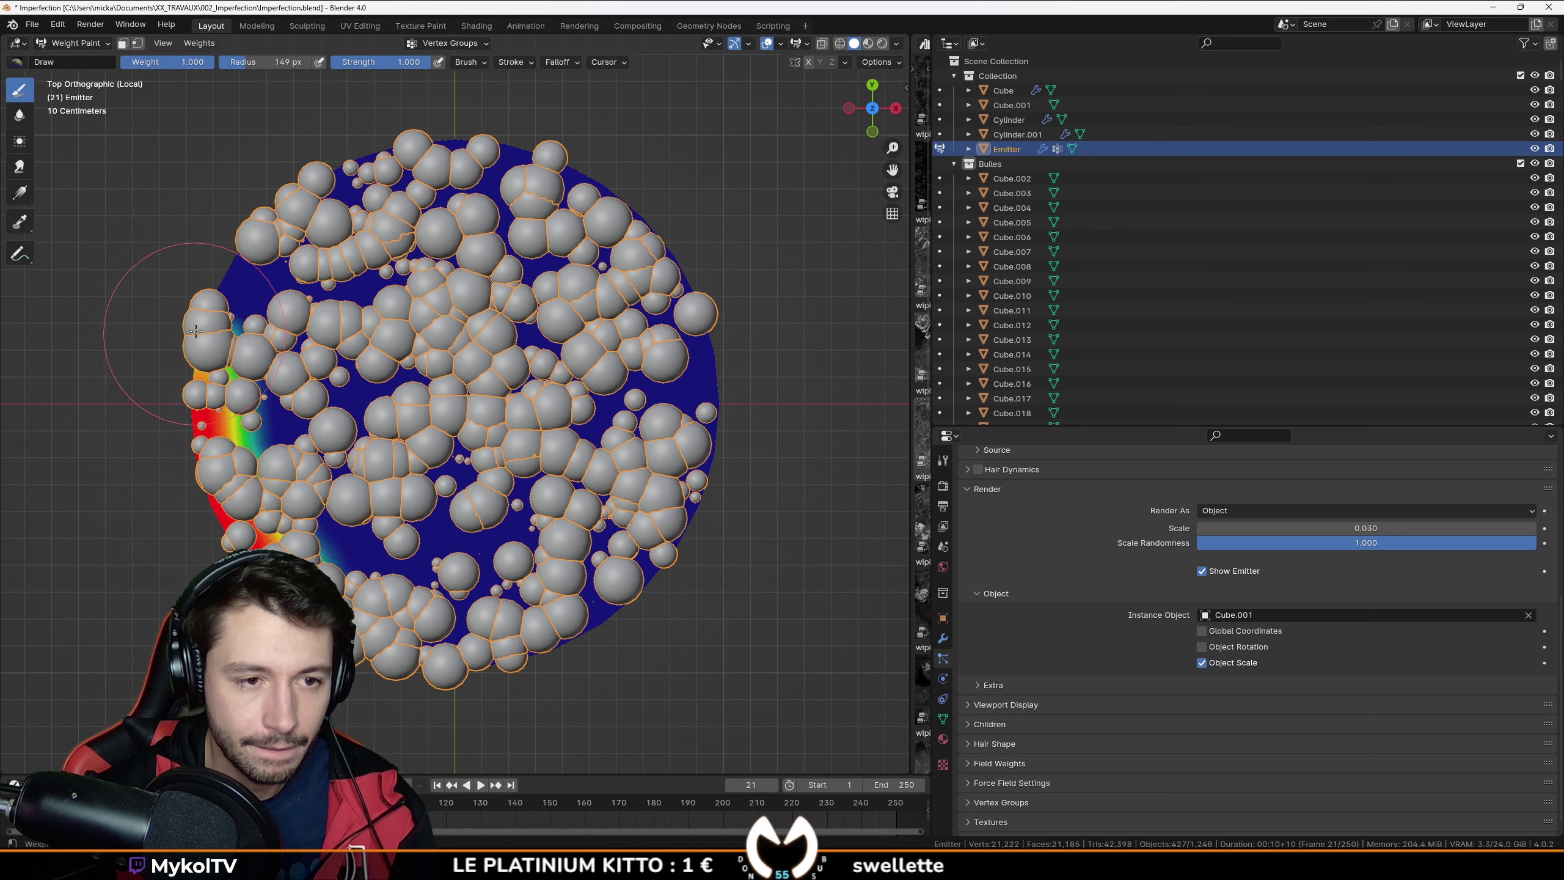
left_click_drag(196, 331, 244, 246)
mouse_move(397, 152)
left_mouse_down()
mouse_move(622, 198)
mouse_move(708, 425)
mouse_move(614, 611)
left_mouse_up()
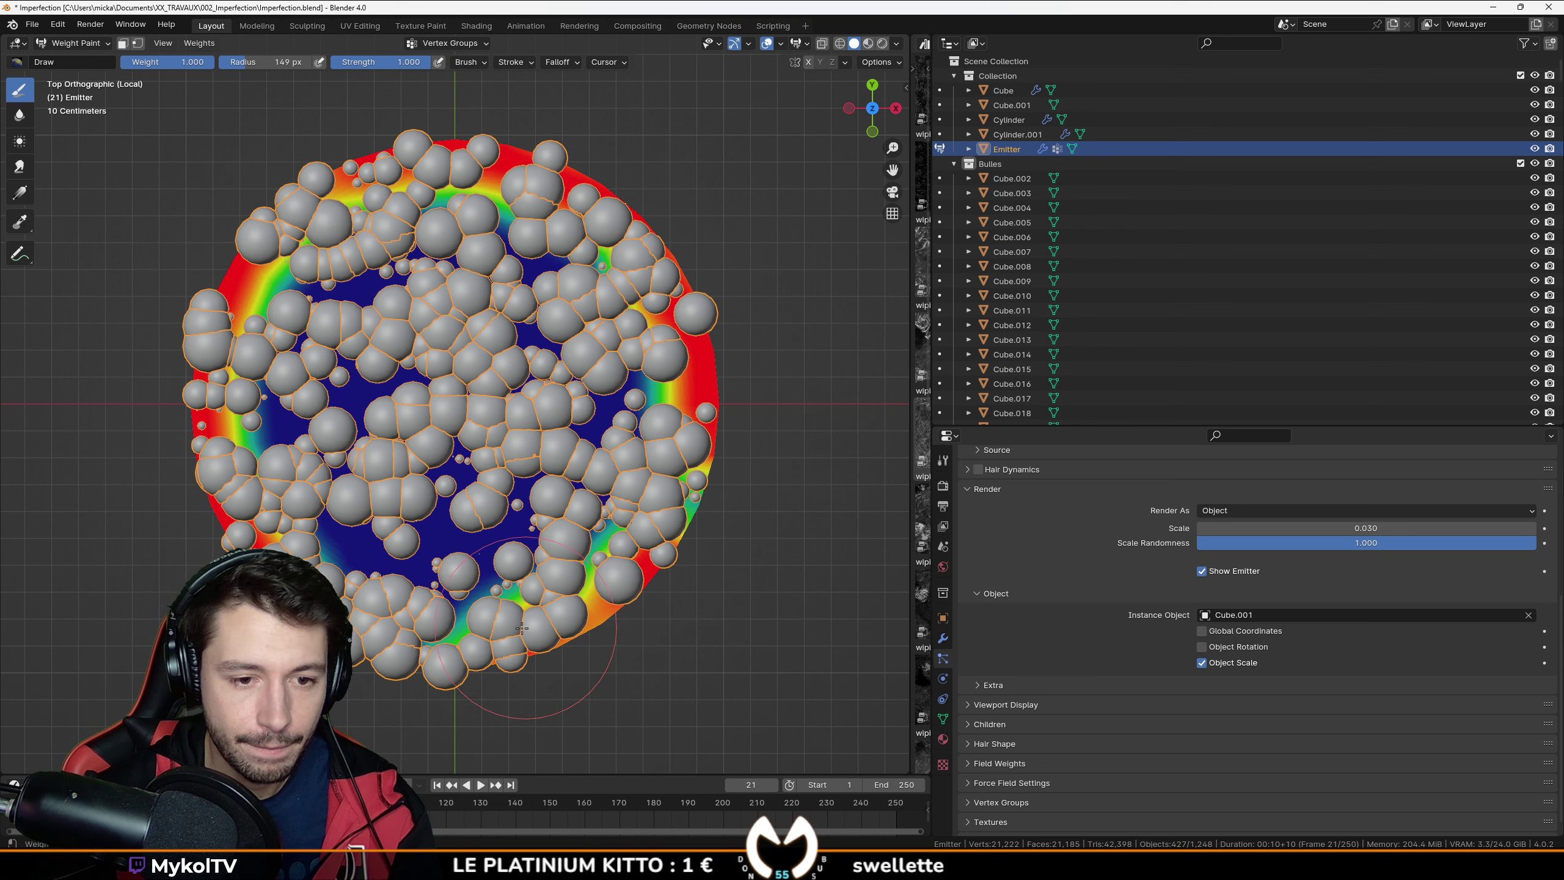
Step: Return to Object Mode and assign the vertex group Group to the particle system's Density and Length
left_click(69, 44)
left_click(69, 61)
middle_click_drag(796, 659, 791, 597)
scroll(1051, 728, "down", 2)
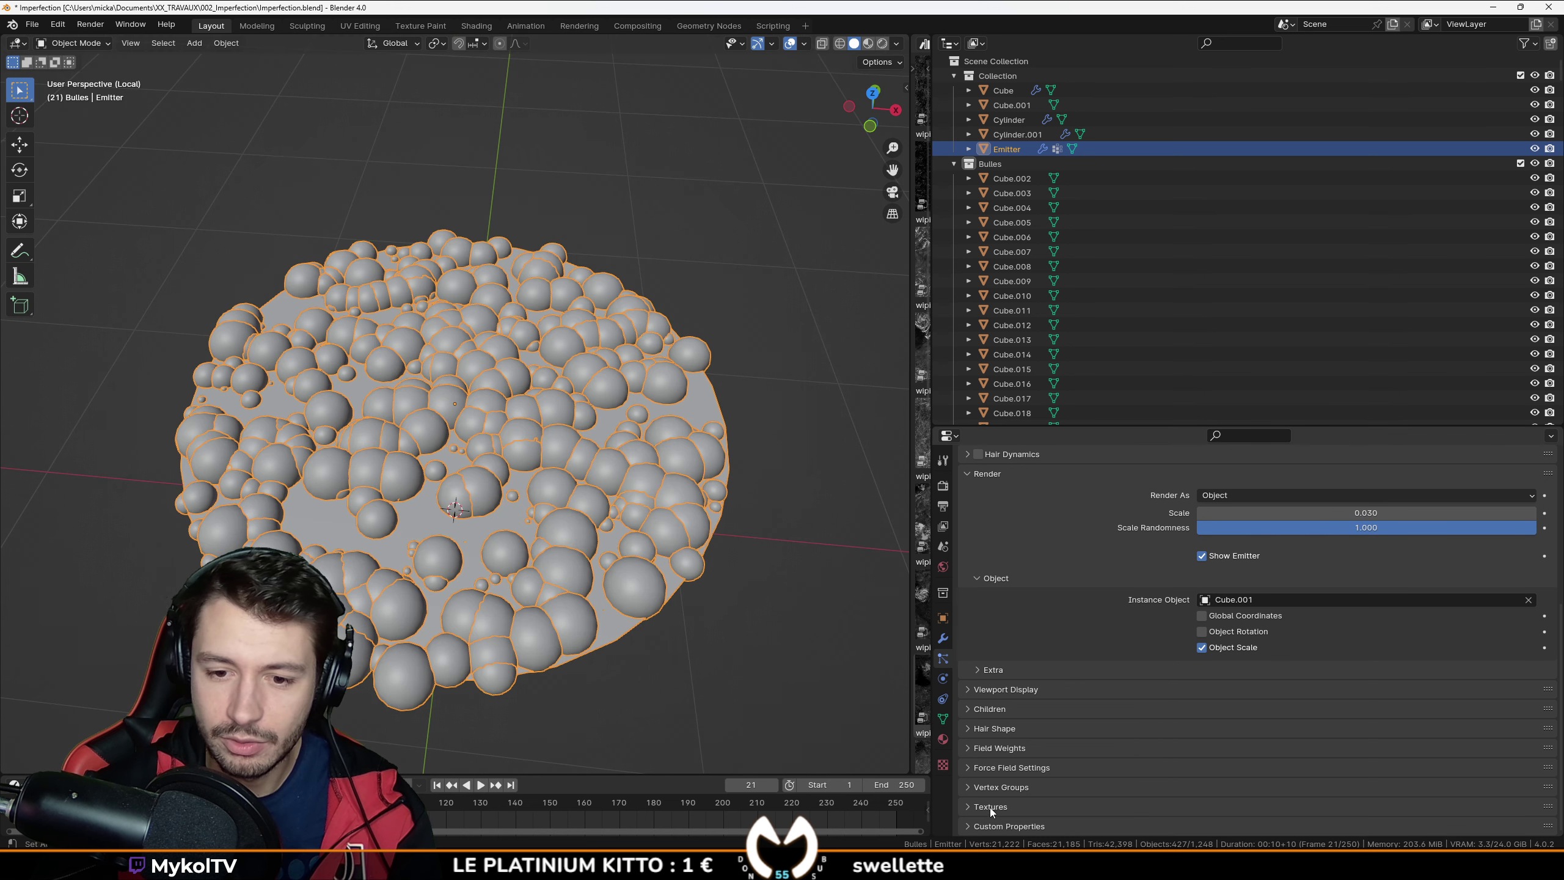
left_click(993, 788)
scroll(1087, 734, "down", 5)
left_click(1228, 674)
left_click(1224, 693)
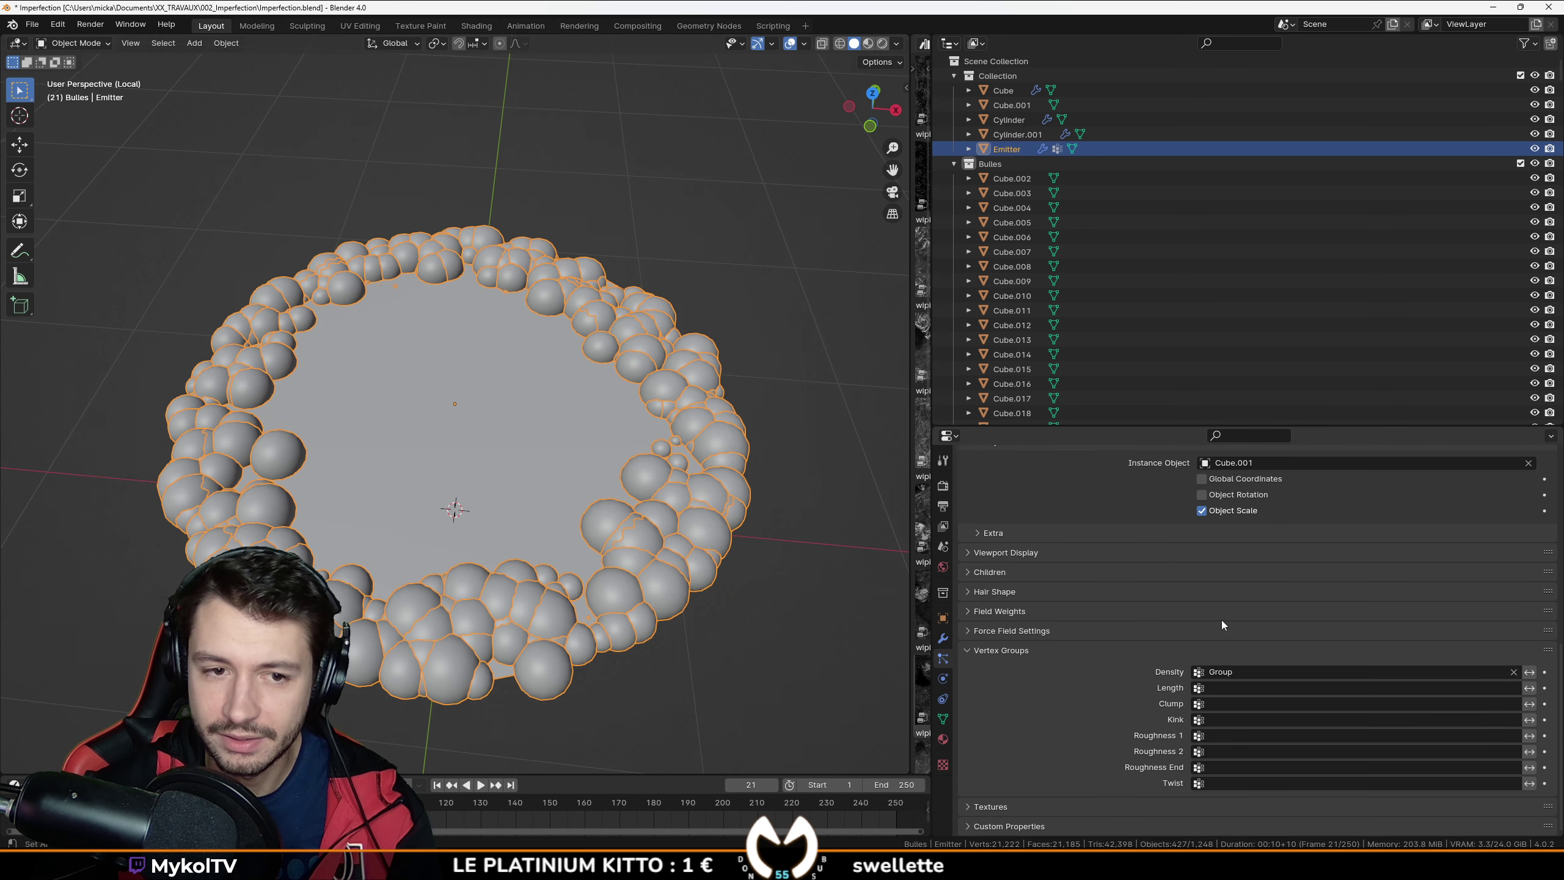
left_click(1222, 687)
left_click(1294, 540)
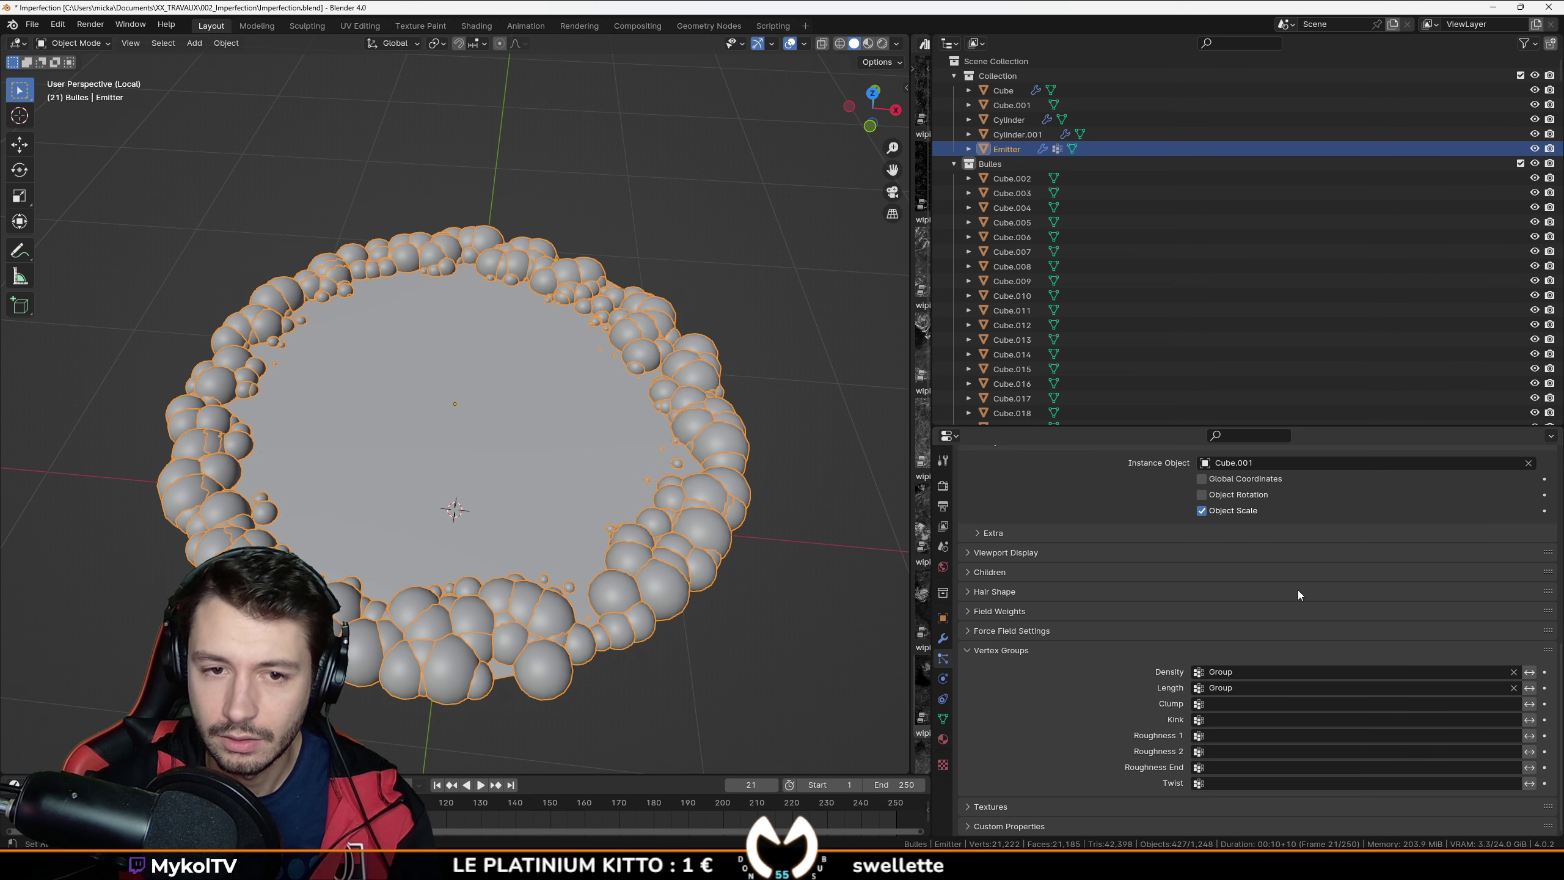
Step: Invert the Density and Length vertex group influence so the particles concentrate in the middle of the Emitter
left_click(1530, 672)
left_click(1530, 687)
middle_click_drag(727, 487, 728, 594)
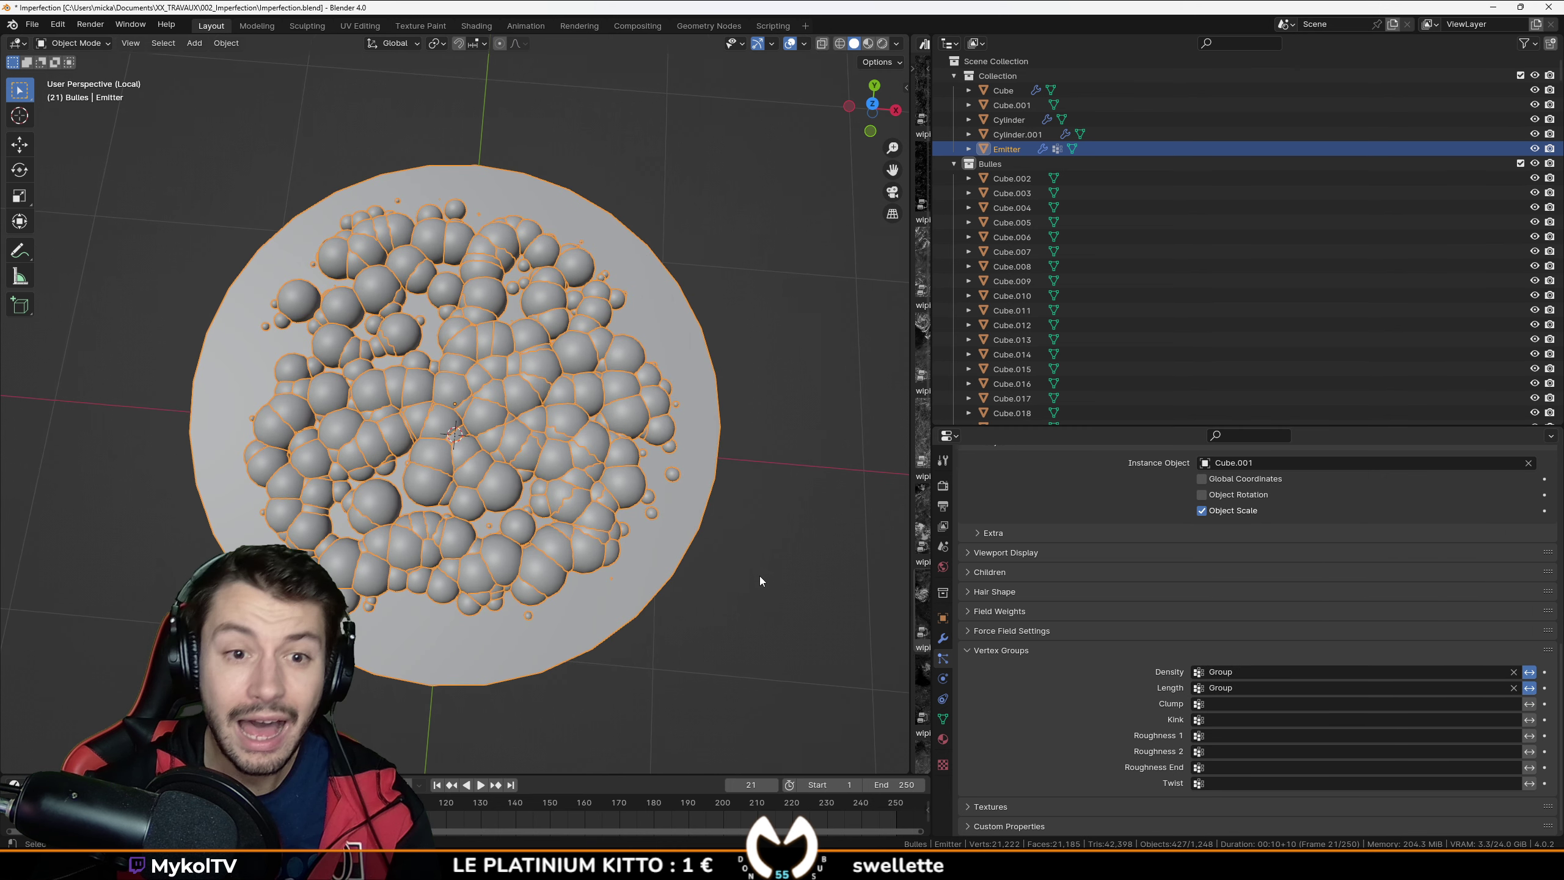
scroll(492, 308, "up", 2)
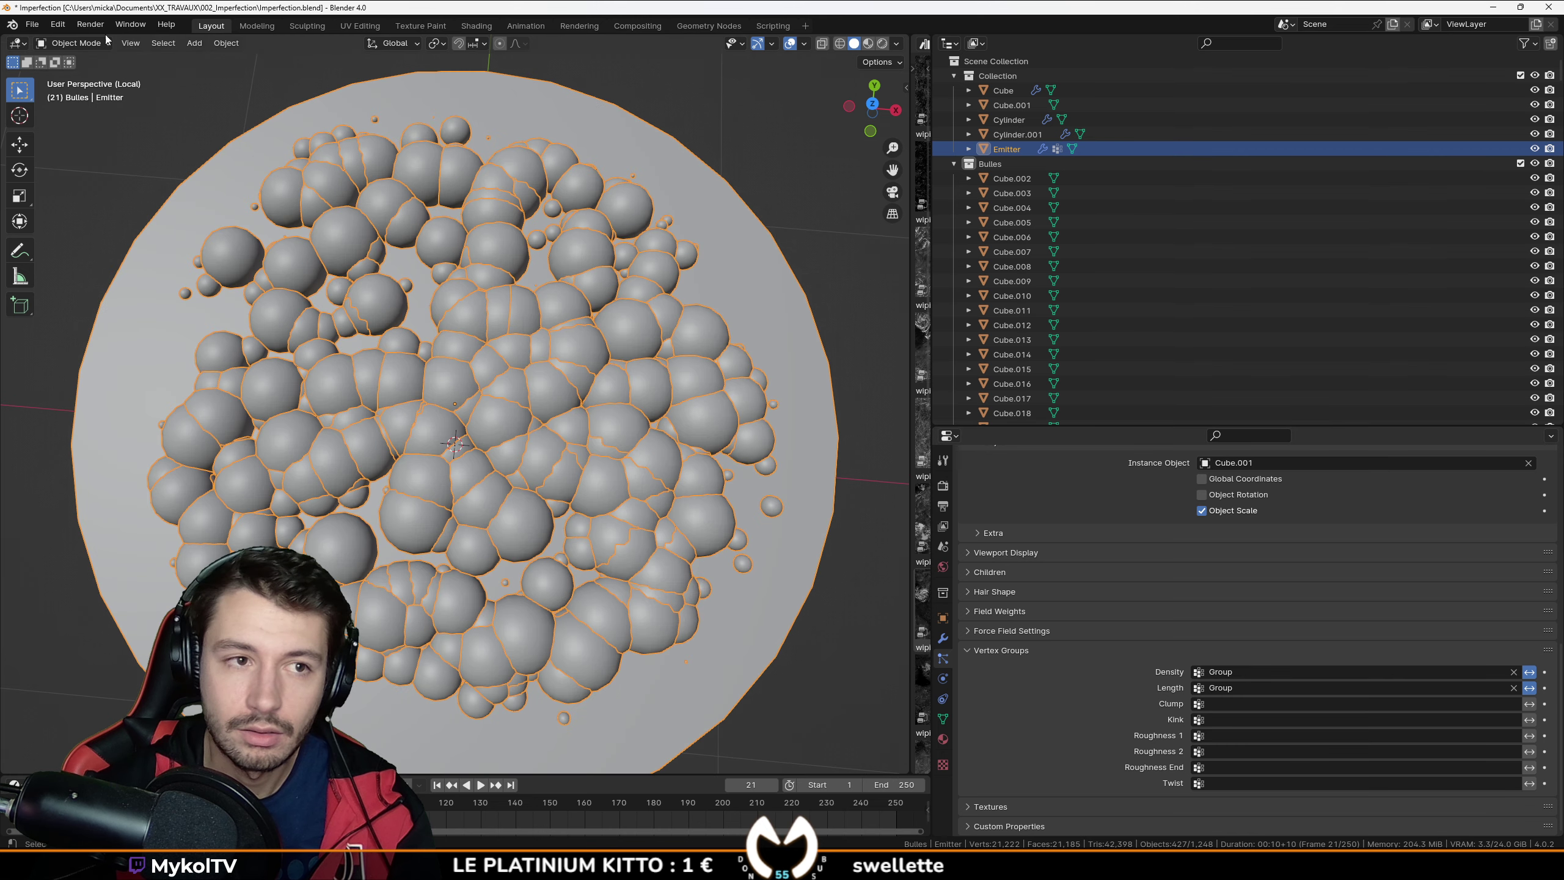
Step: Weight-paint the inner edge of the Emitter's rim band with weight 0.000, narrowing the painted ring all around
left_click(83, 43)
left_click(84, 125)
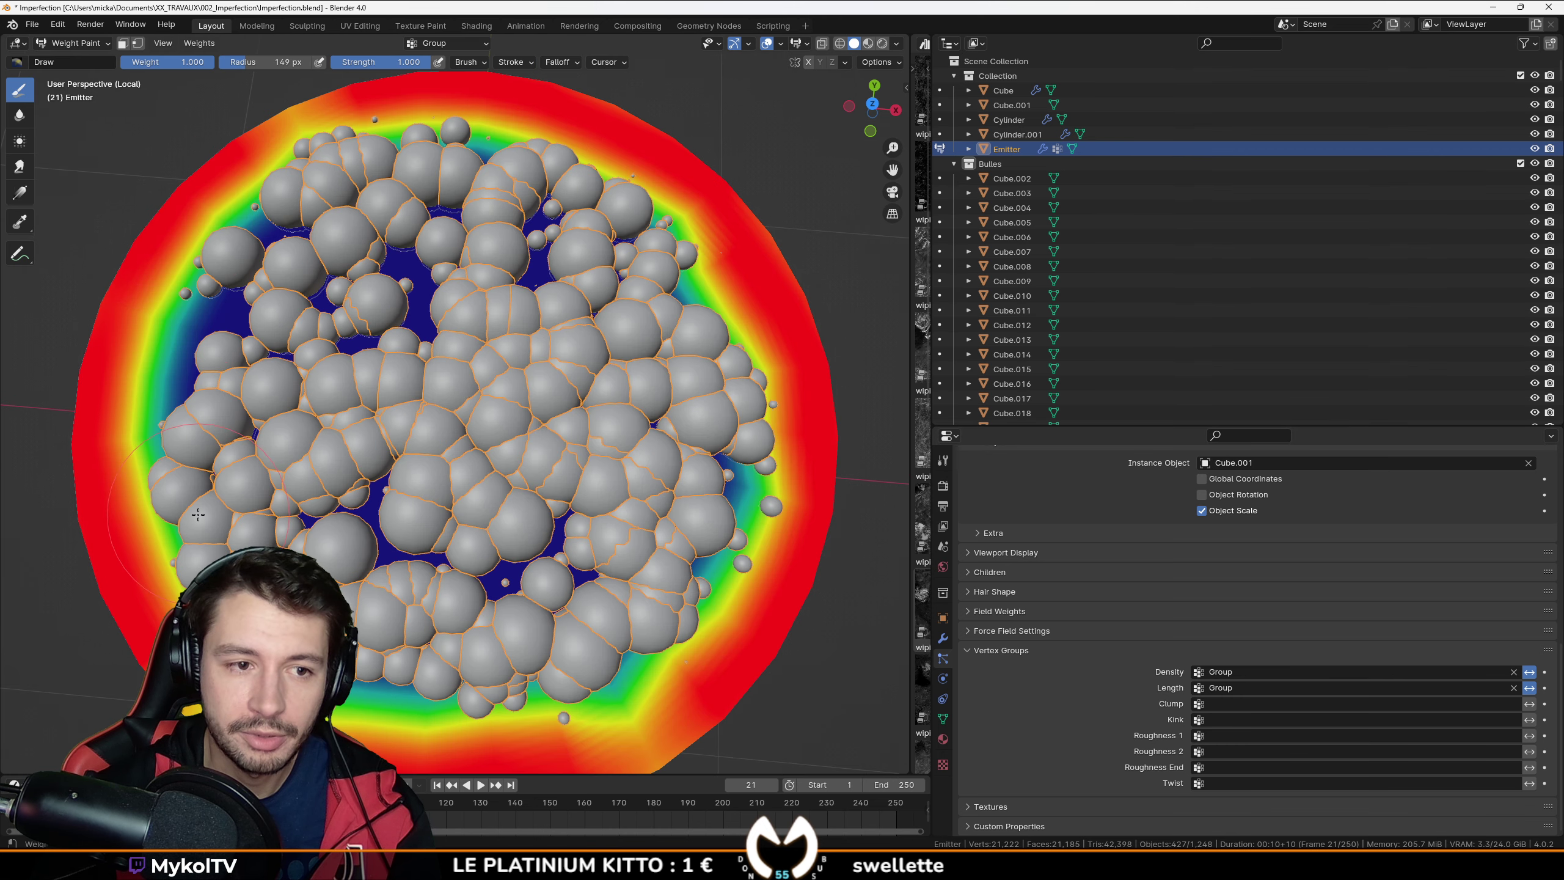
middle_click_drag(220, 598, 260, 424, "shift")
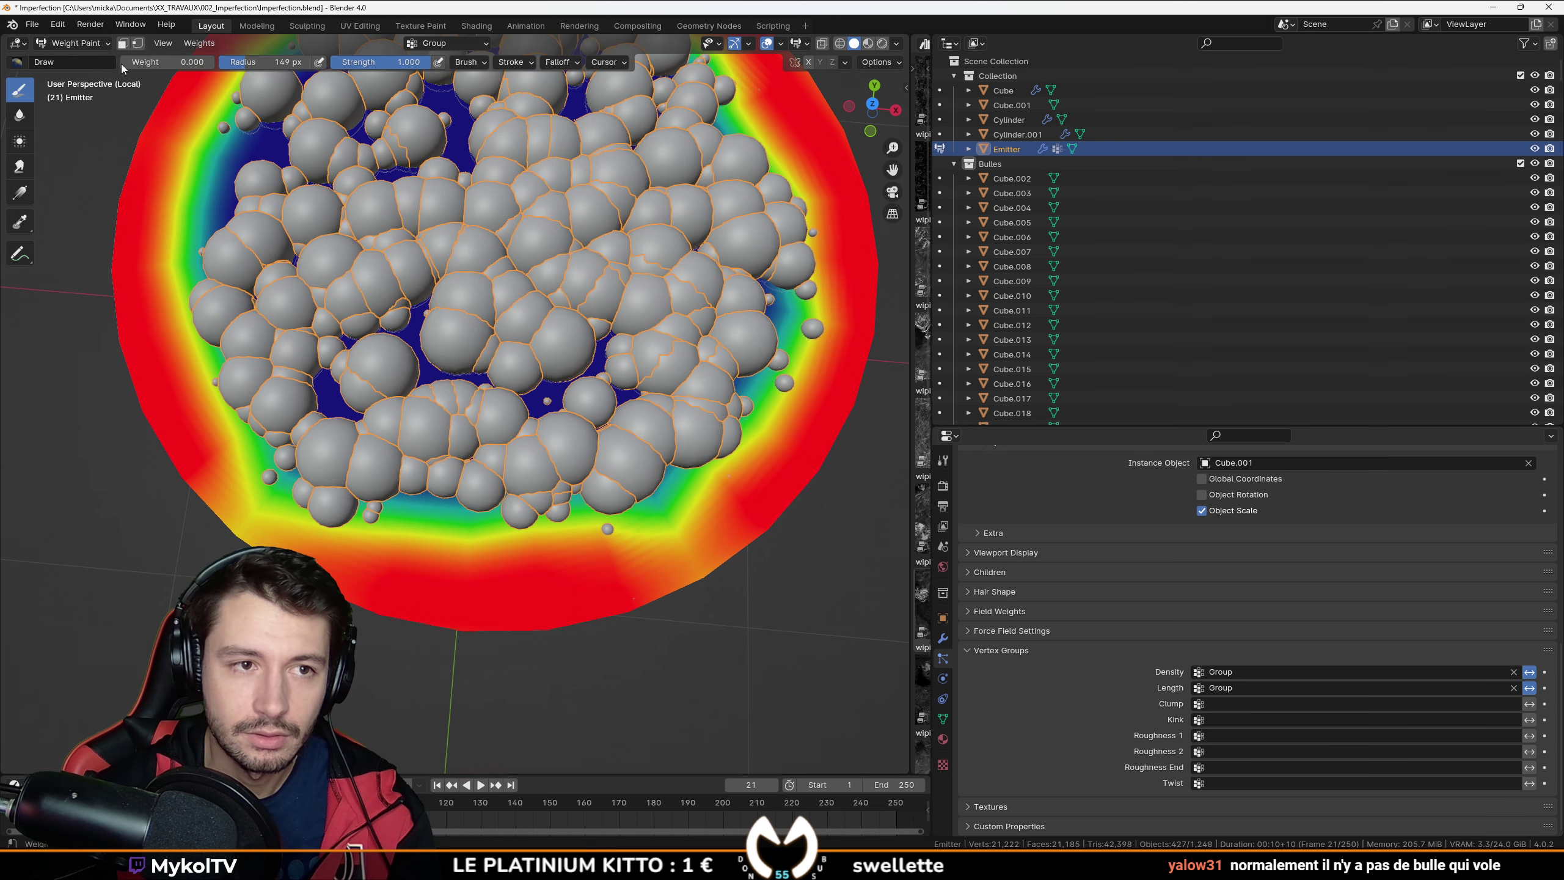
mouse_move(289, 407)
left_mouse_down()
mouse_move(245, 427)
mouse_move(210, 363)
mouse_move(191, 296)
mouse_move(201, 174)
left_mouse_up()
middle_click_drag(202, 174, 270, 372, "shift")
mouse_move(274, 369)
left_mouse_down()
mouse_move(333, 247)
mouse_move(431, 213)
mouse_move(609, 207)
mouse_move(745, 292)
left_mouse_up()
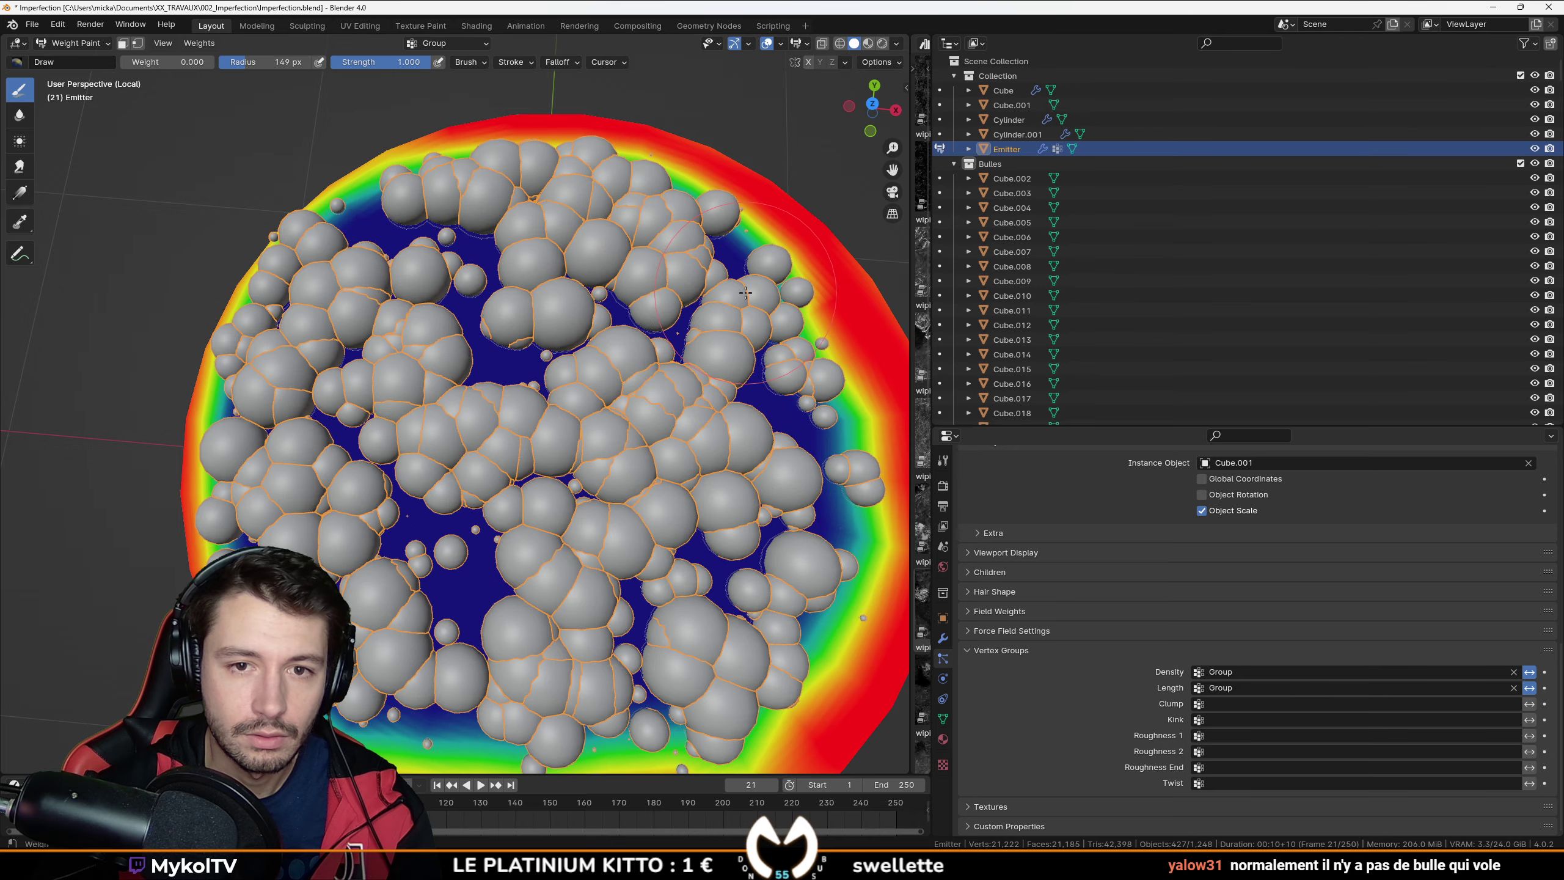
middle_click_drag(745, 293, 576, 300, "shift")
mouse_move(579, 295)
left_mouse_down()
mouse_move(613, 308)
mouse_move(679, 431)
mouse_move(668, 542)
mouse_move(594, 640)
left_mouse_up()
middle_click_drag(594, 641, 622, 447, "shift")
mouse_move(616, 456)
left_mouse_down()
mouse_move(585, 487)
mouse_move(642, 499)
mouse_move(592, 579)
mouse_move(504, 622)
mouse_move(387, 595)
left_mouse_up()
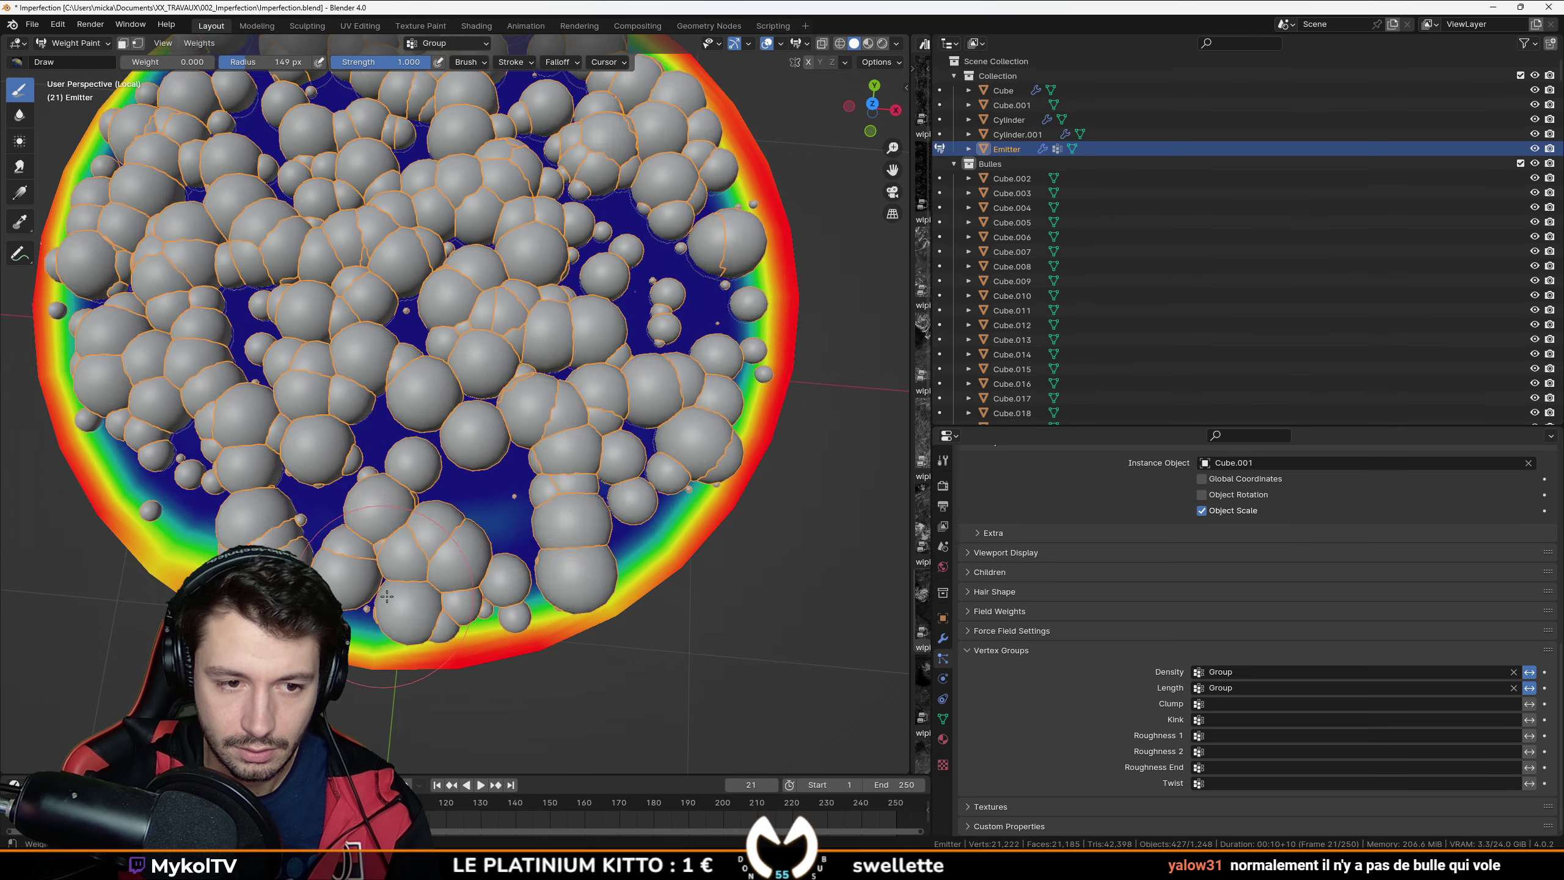
Step: Return the Emitter from Weight Paint to Object Mode and review the bubble distribution from a low angle
middle_click_drag(387, 595, 264, 188)
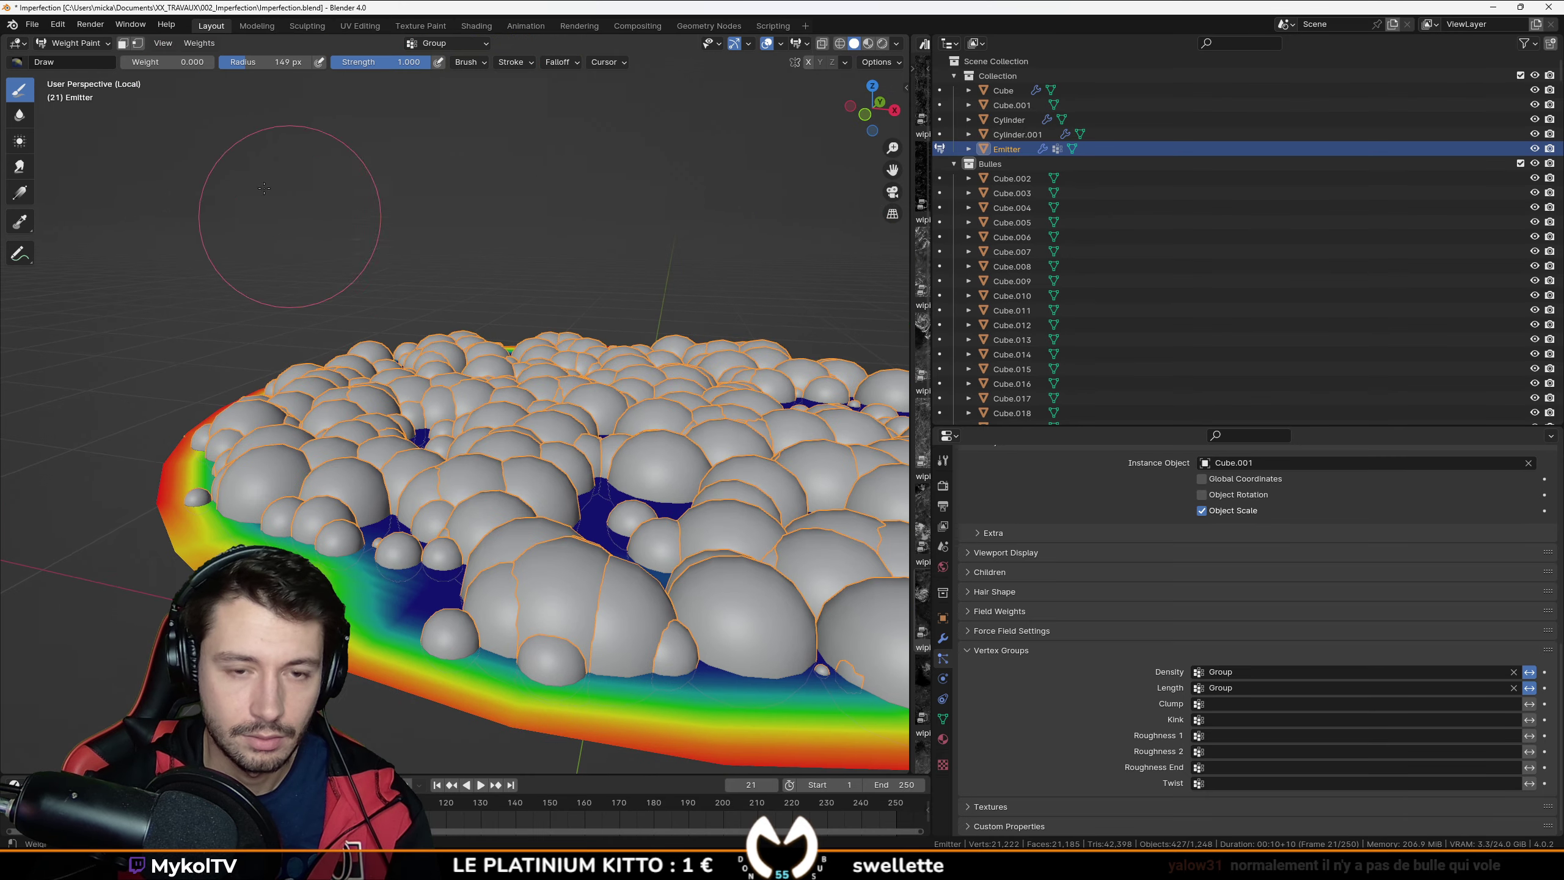
left_click(81, 44)
left_click(83, 60)
scroll(271, 358, "down", 5)
mouse_move(288, 388)
middle_mouse_down()
mouse_move(376, 535)
mouse_move(384, 478)
middle_mouse_up()
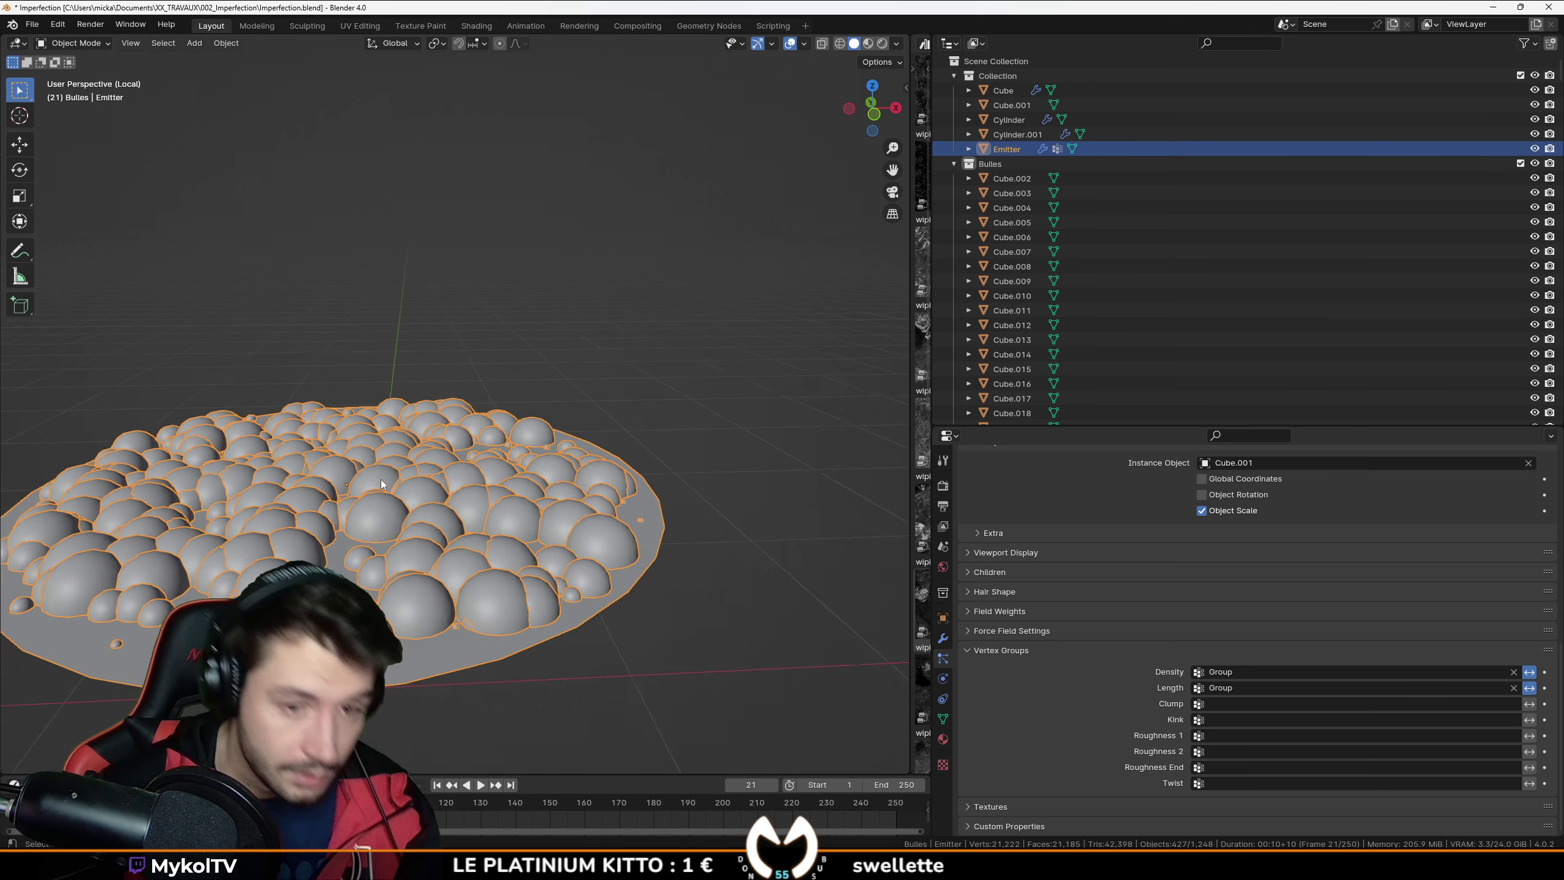
scroll(382, 484, "down", 2)
scroll(687, 531, "down", 2)
scroll(800, 382, "up", 2)
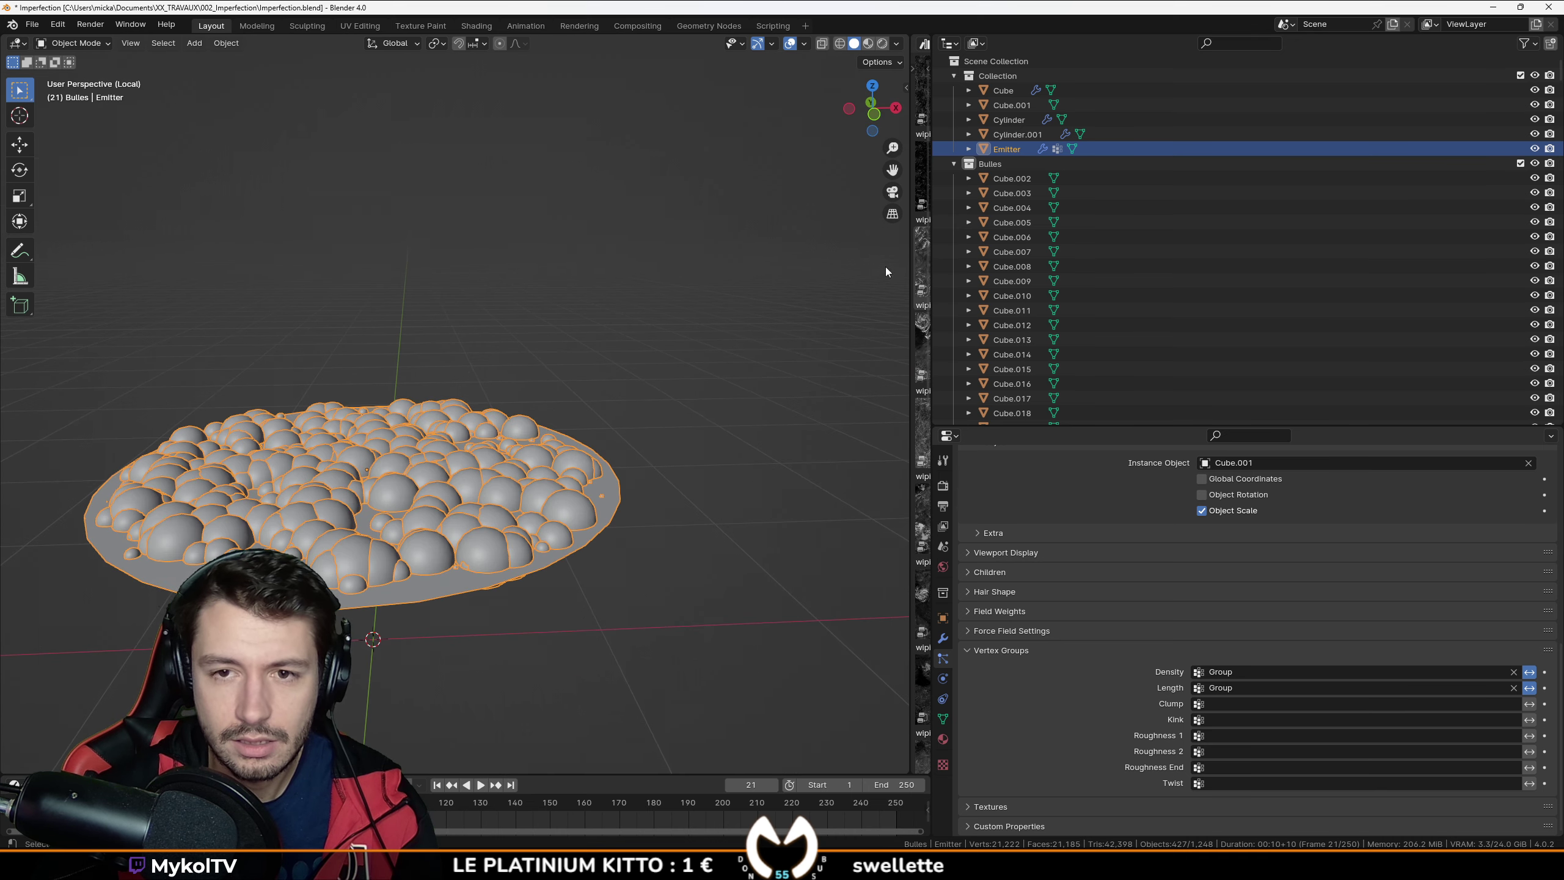
scroll(268, 409, "down", 4)
scroll(392, 393, "up", 6)
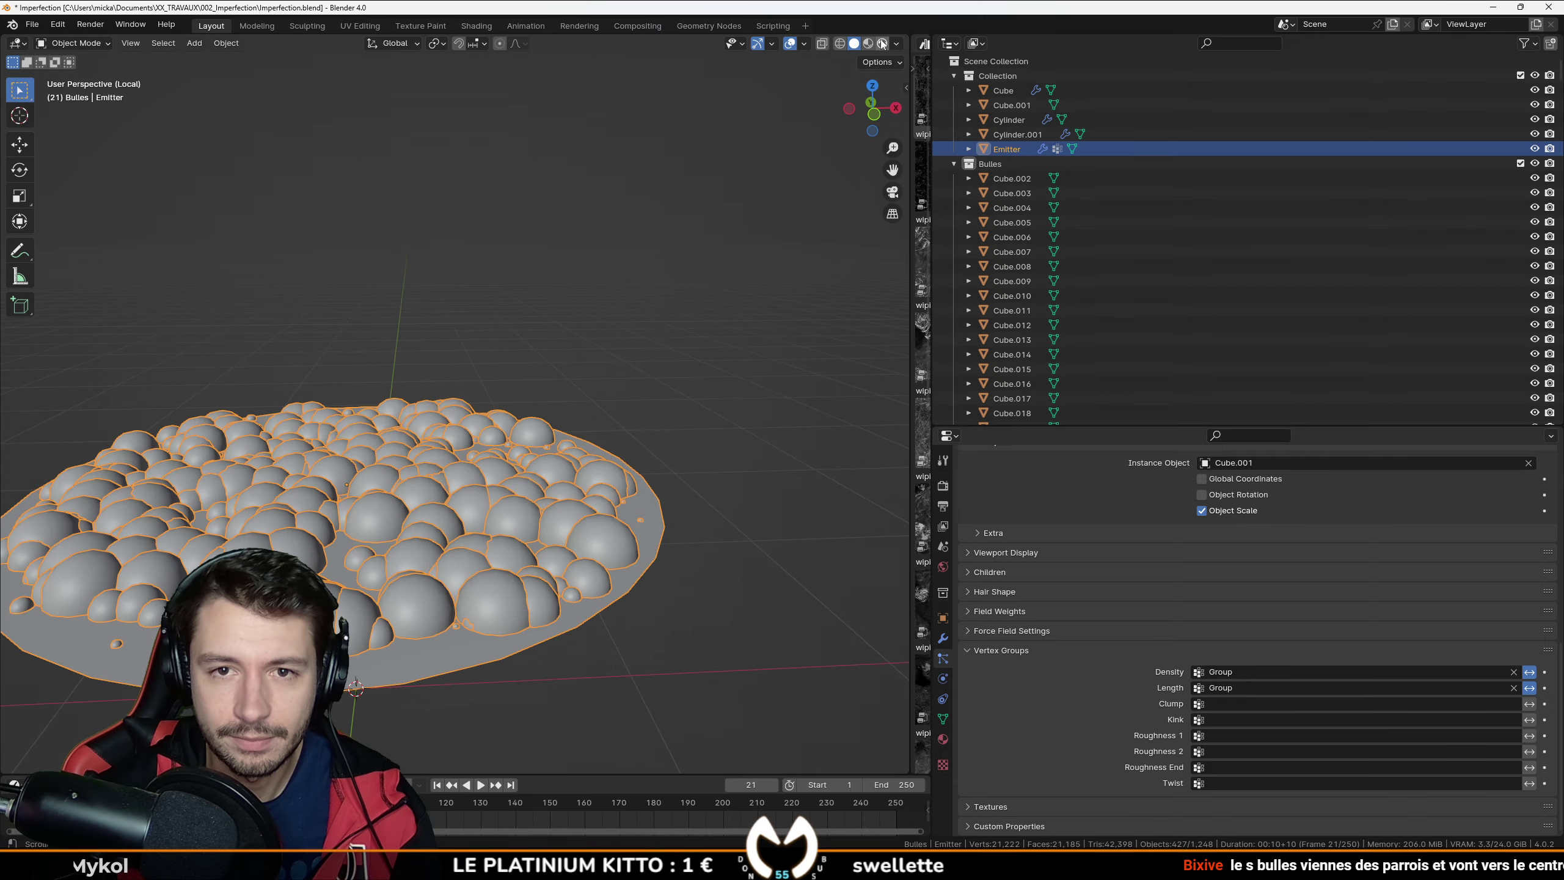
Step: Preview the bubbles in Rendered shading and disable Show Emitter in the Emitter's particle render settings
left_click(646, 404)
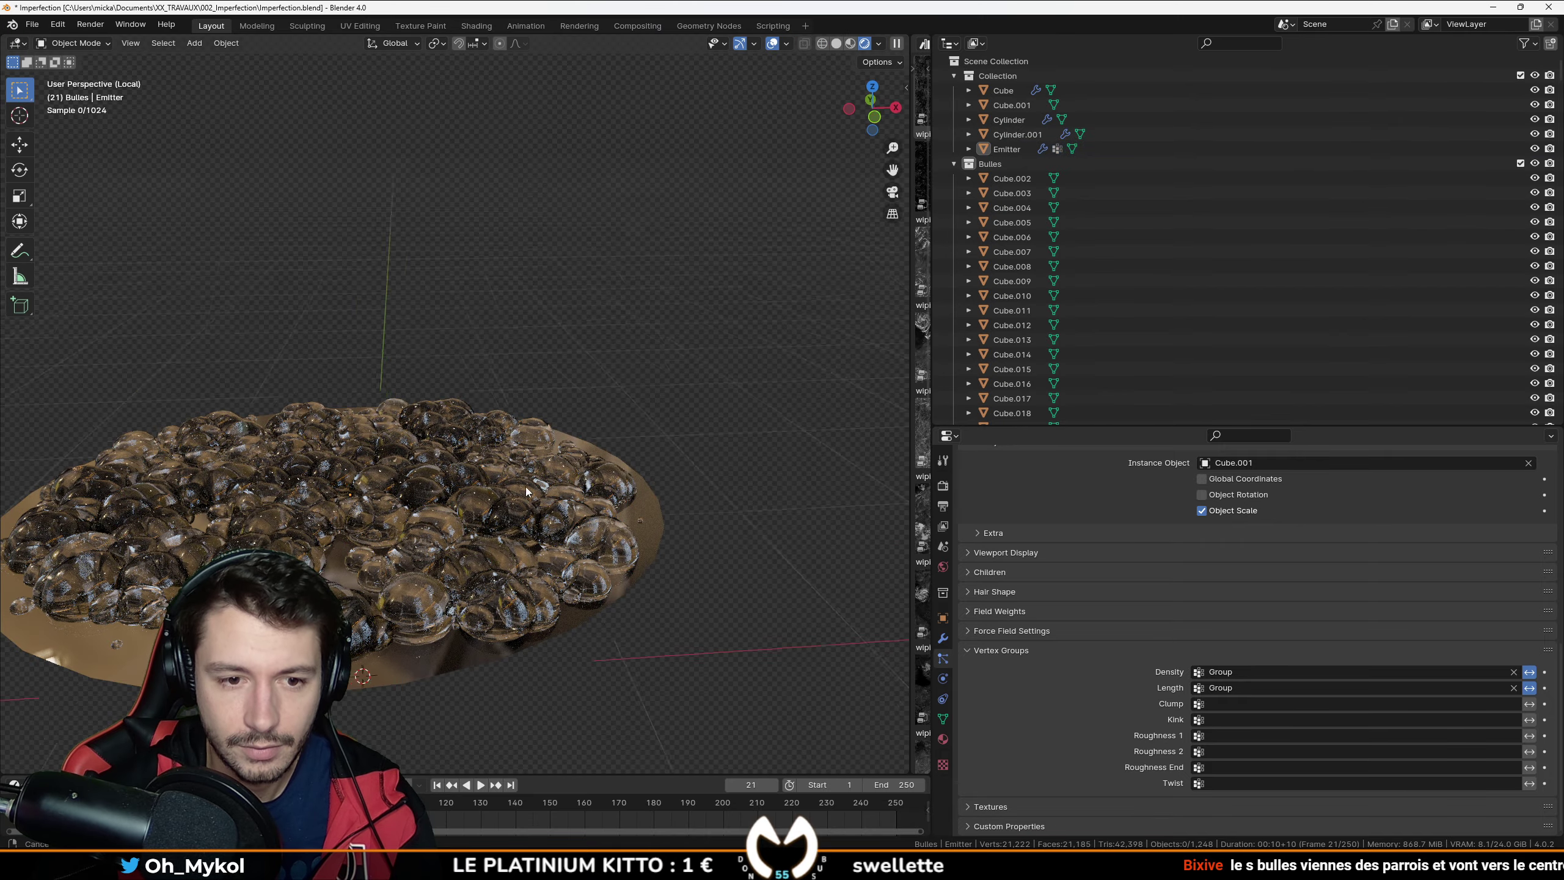
scroll(467, 577, "up", 2)
middle_click_drag(456, 521, 522, 399)
left_click(542, 426)
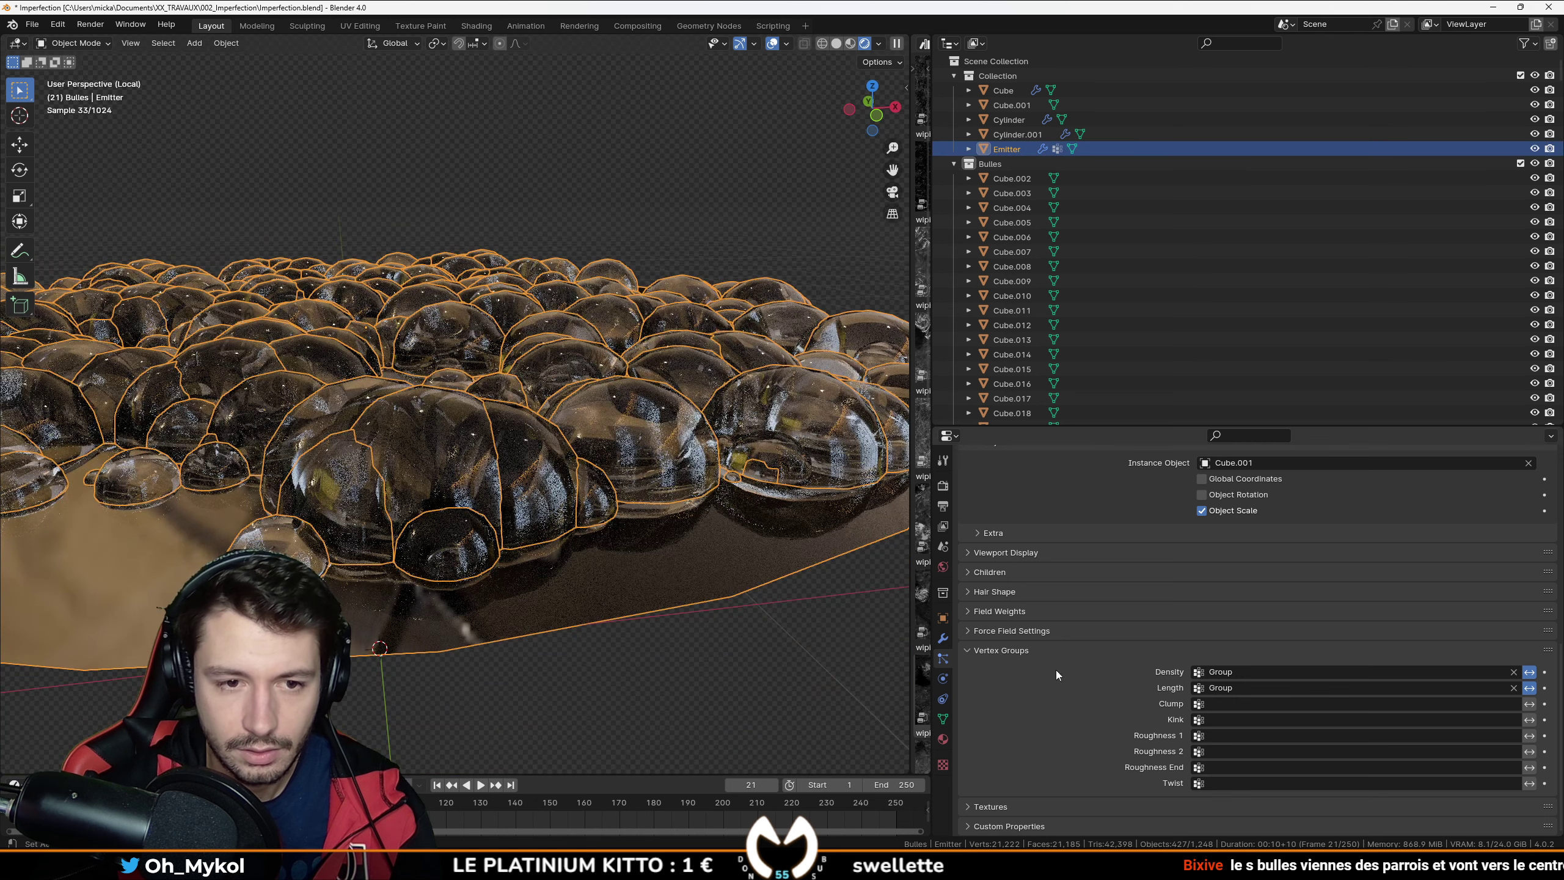
scroll(1074, 733, "up", 6)
scroll(1076, 714, "down", 3)
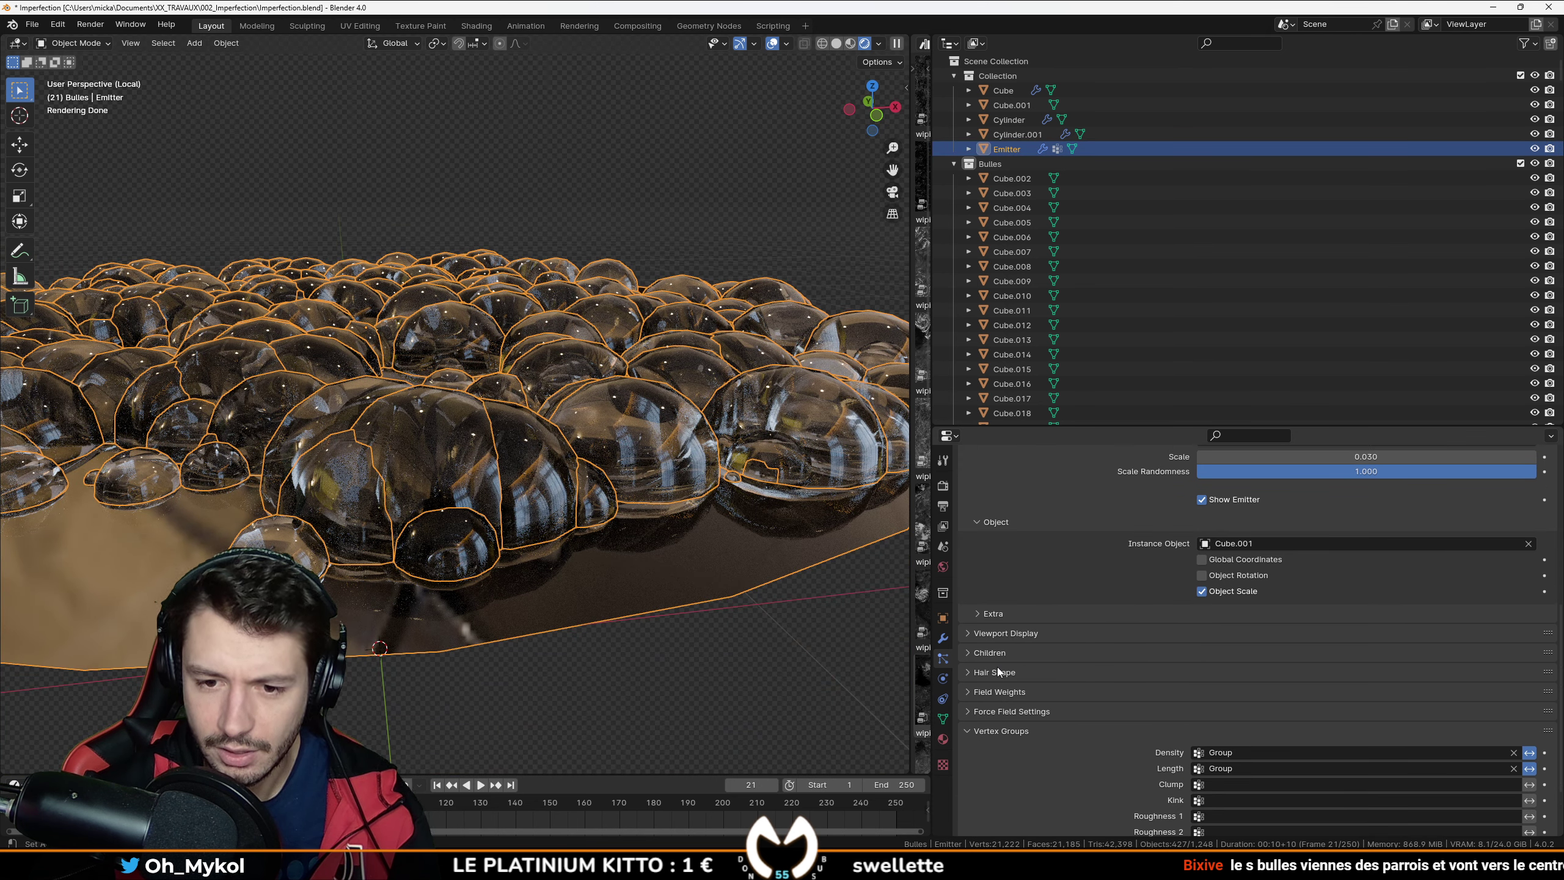
scroll(1007, 702, "up", 5)
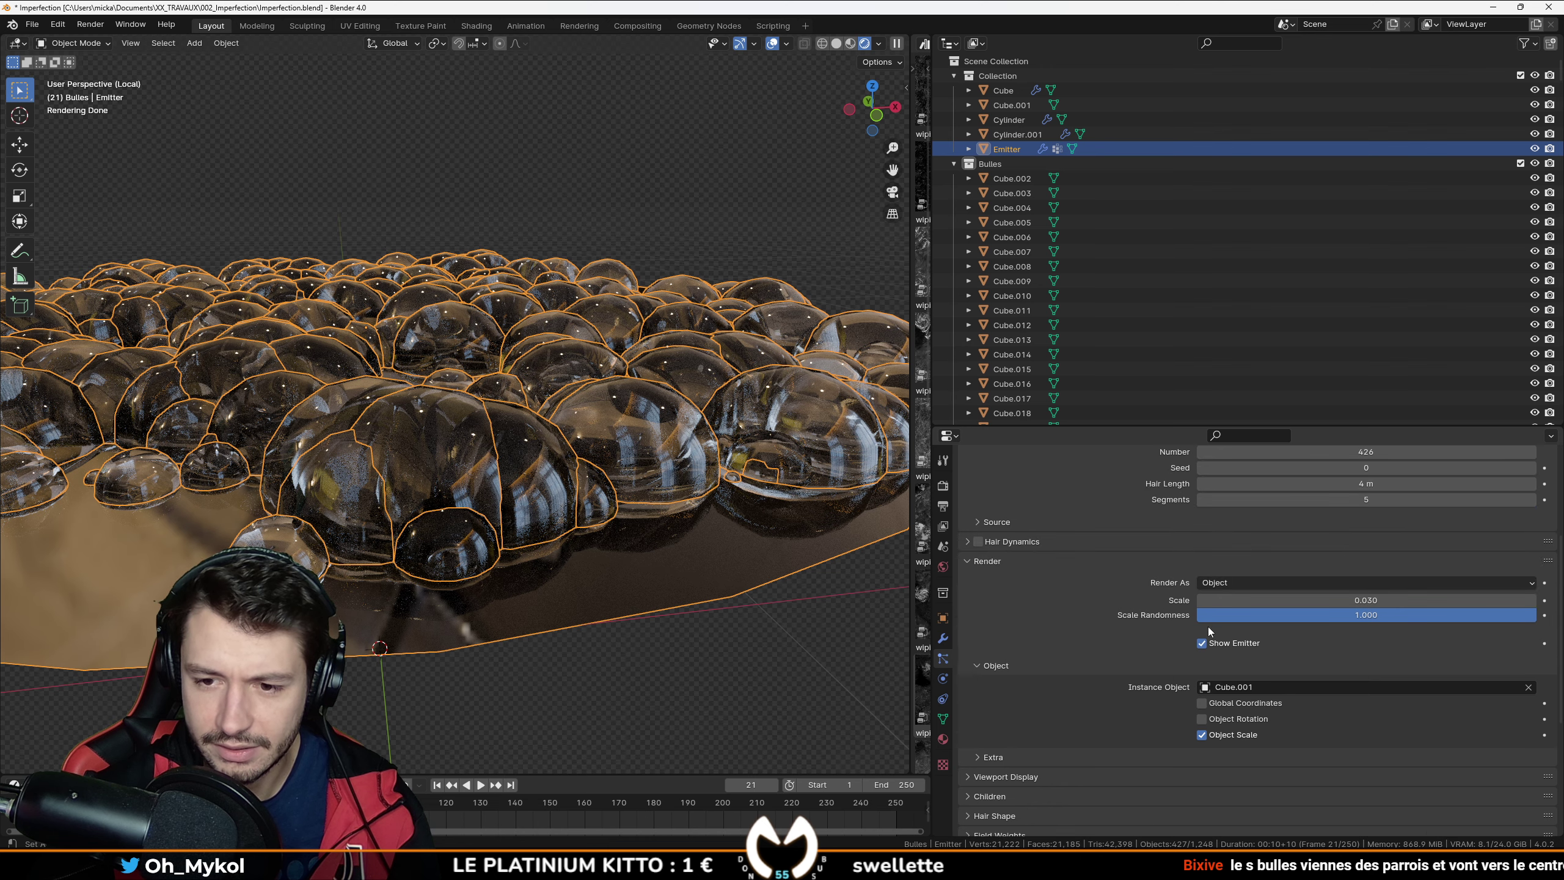
left_click(1202, 644)
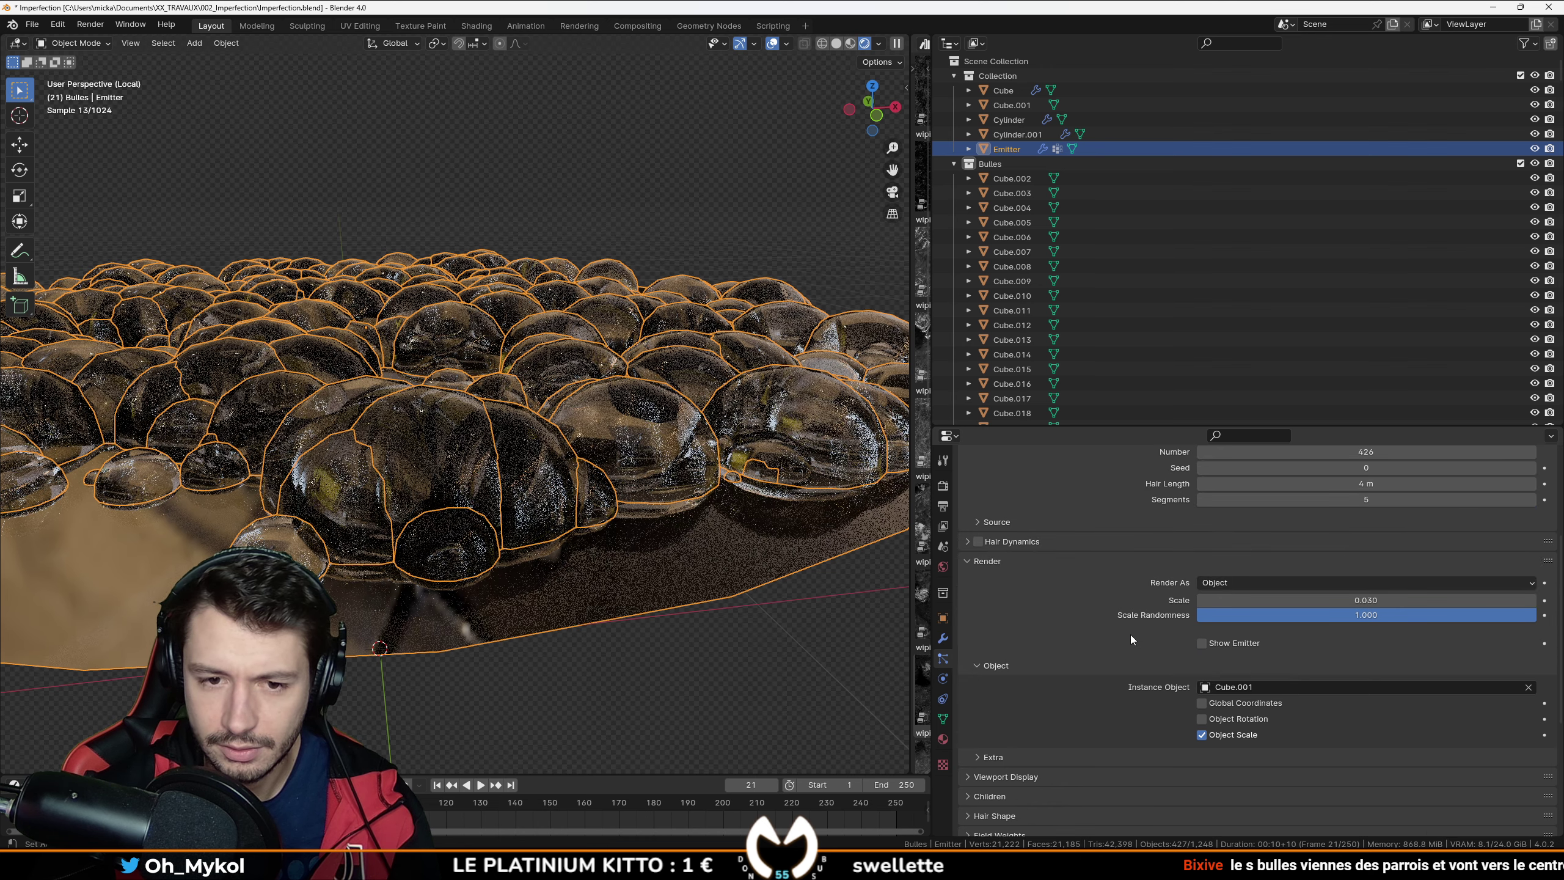
left_click(673, 585)
Step: Hide the Emitter in the viewport and show it again to test its effect on the bubbles
scroll(674, 585, "down", 5)
middle_click_drag(572, 479, 569, 533)
scroll(570, 457, "up", 2)
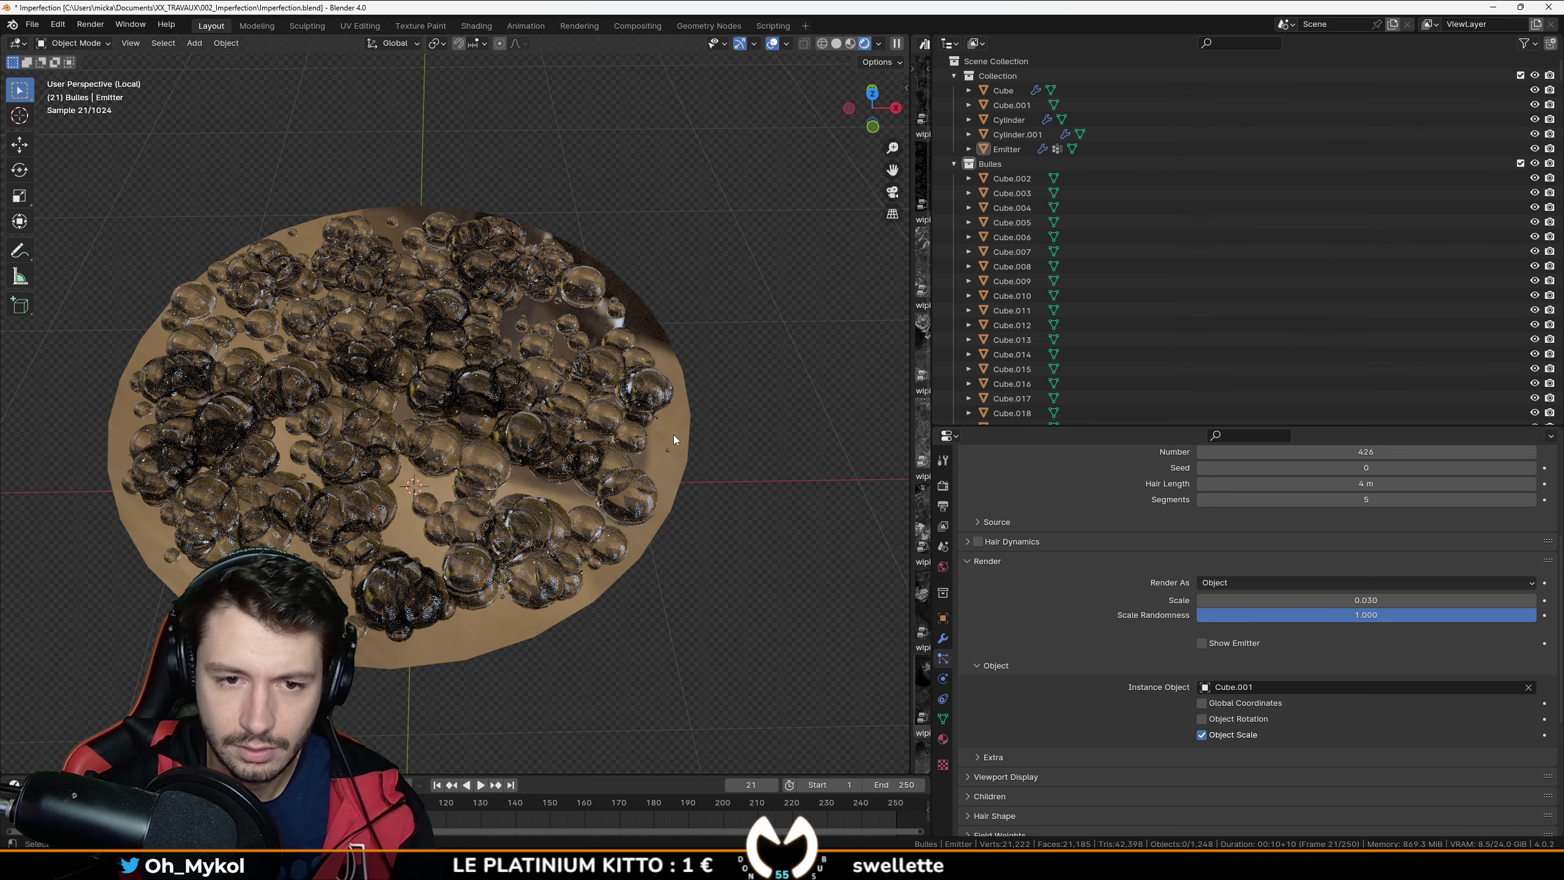
left_click(675, 435)
left_click(1535, 149)
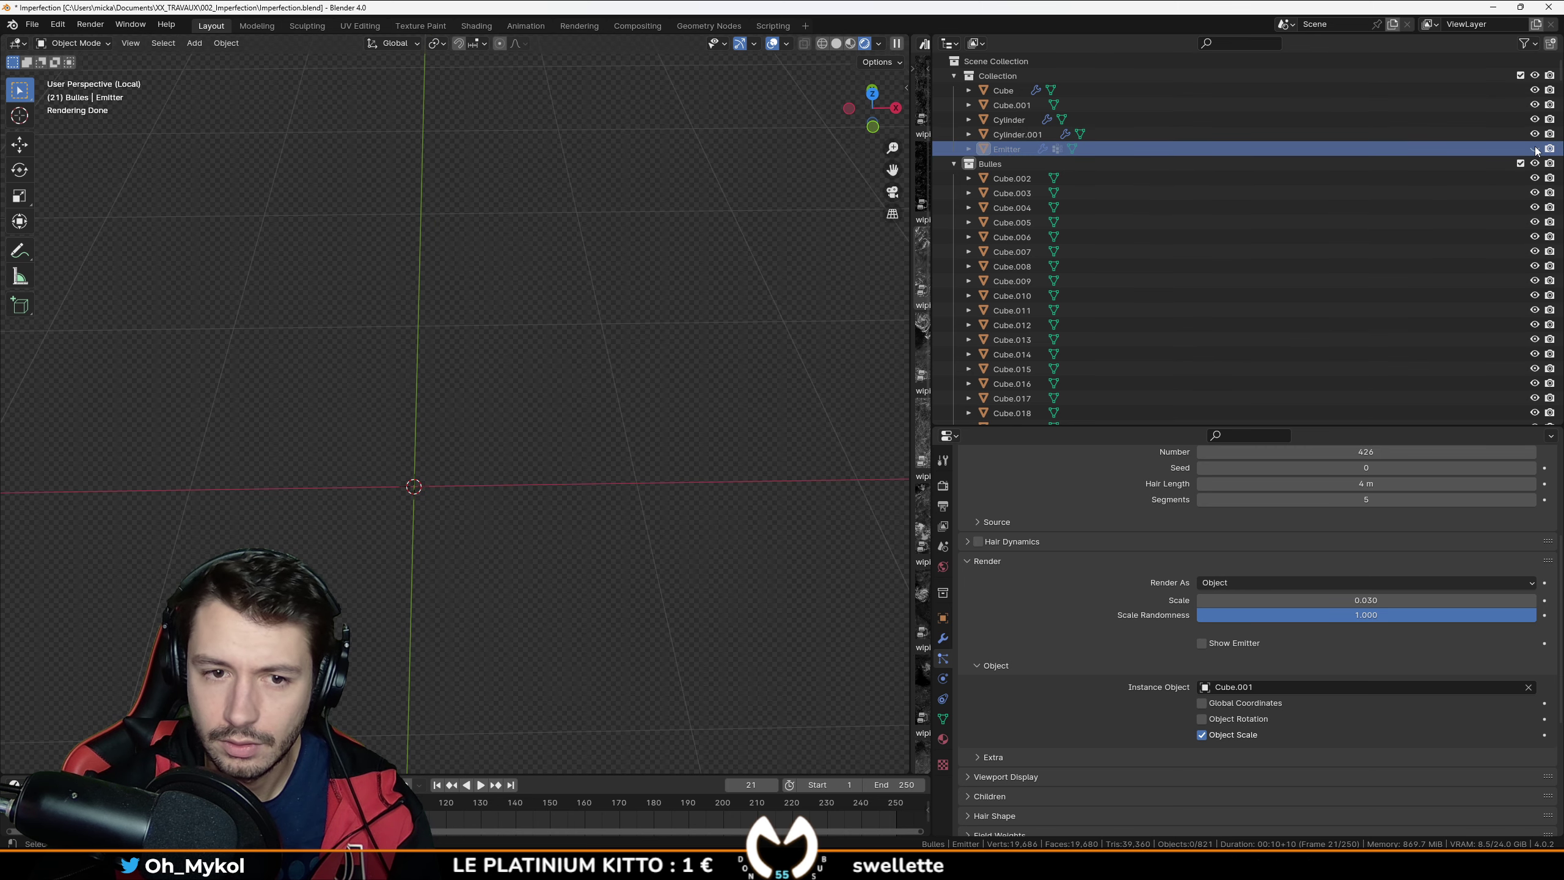
left_click(1535, 149)
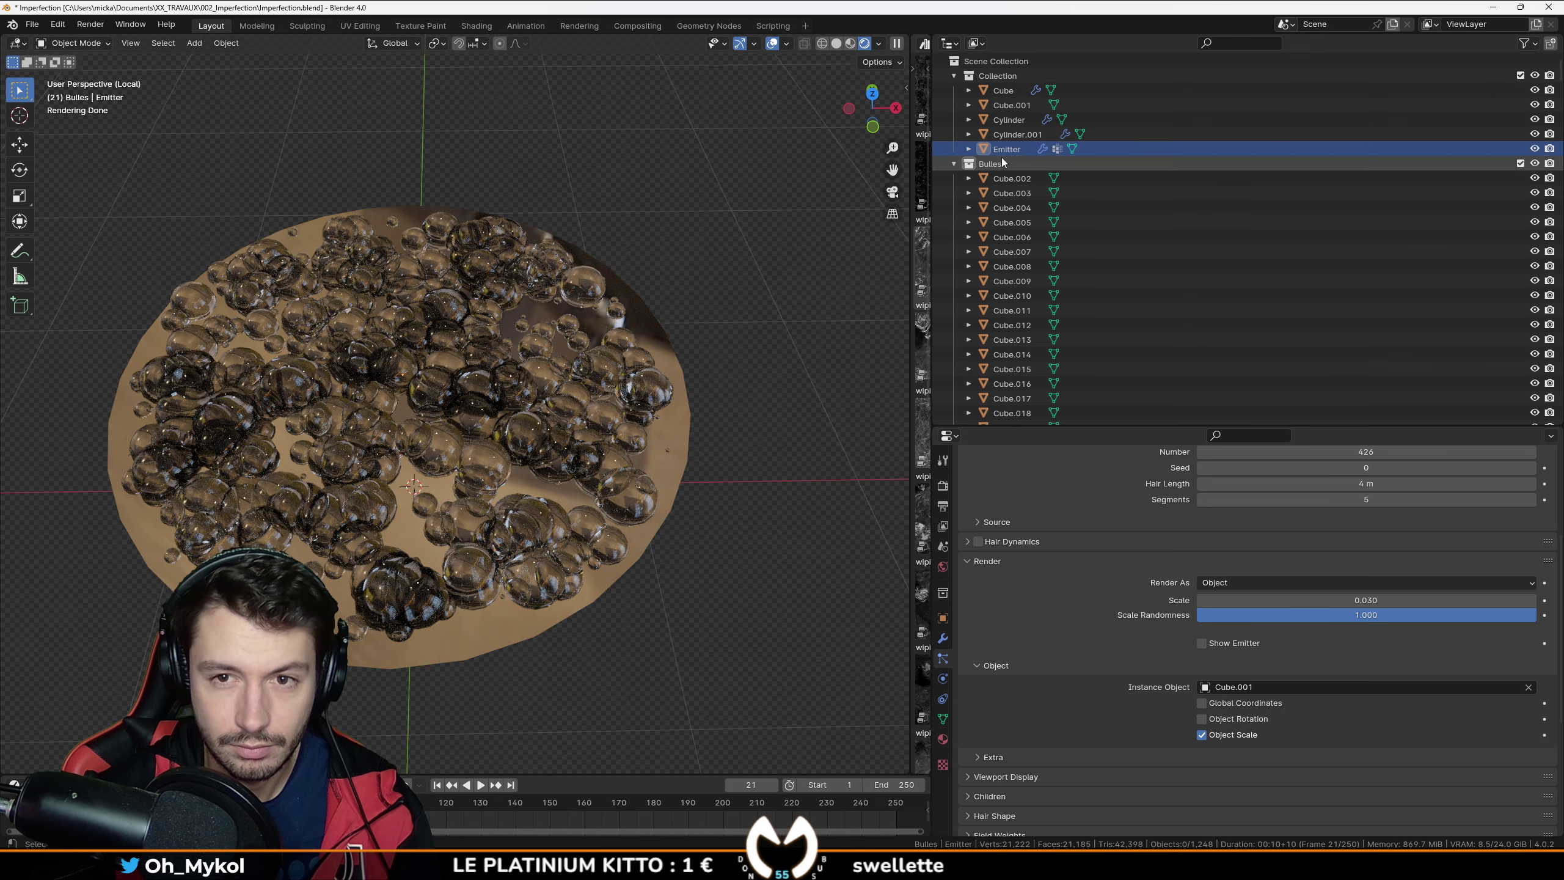
left_click(969, 149)
left_click(969, 150)
Step: Compare the Emitter and its bubbles in Solid and Rendered shading, ending in Solid shading
key("z")
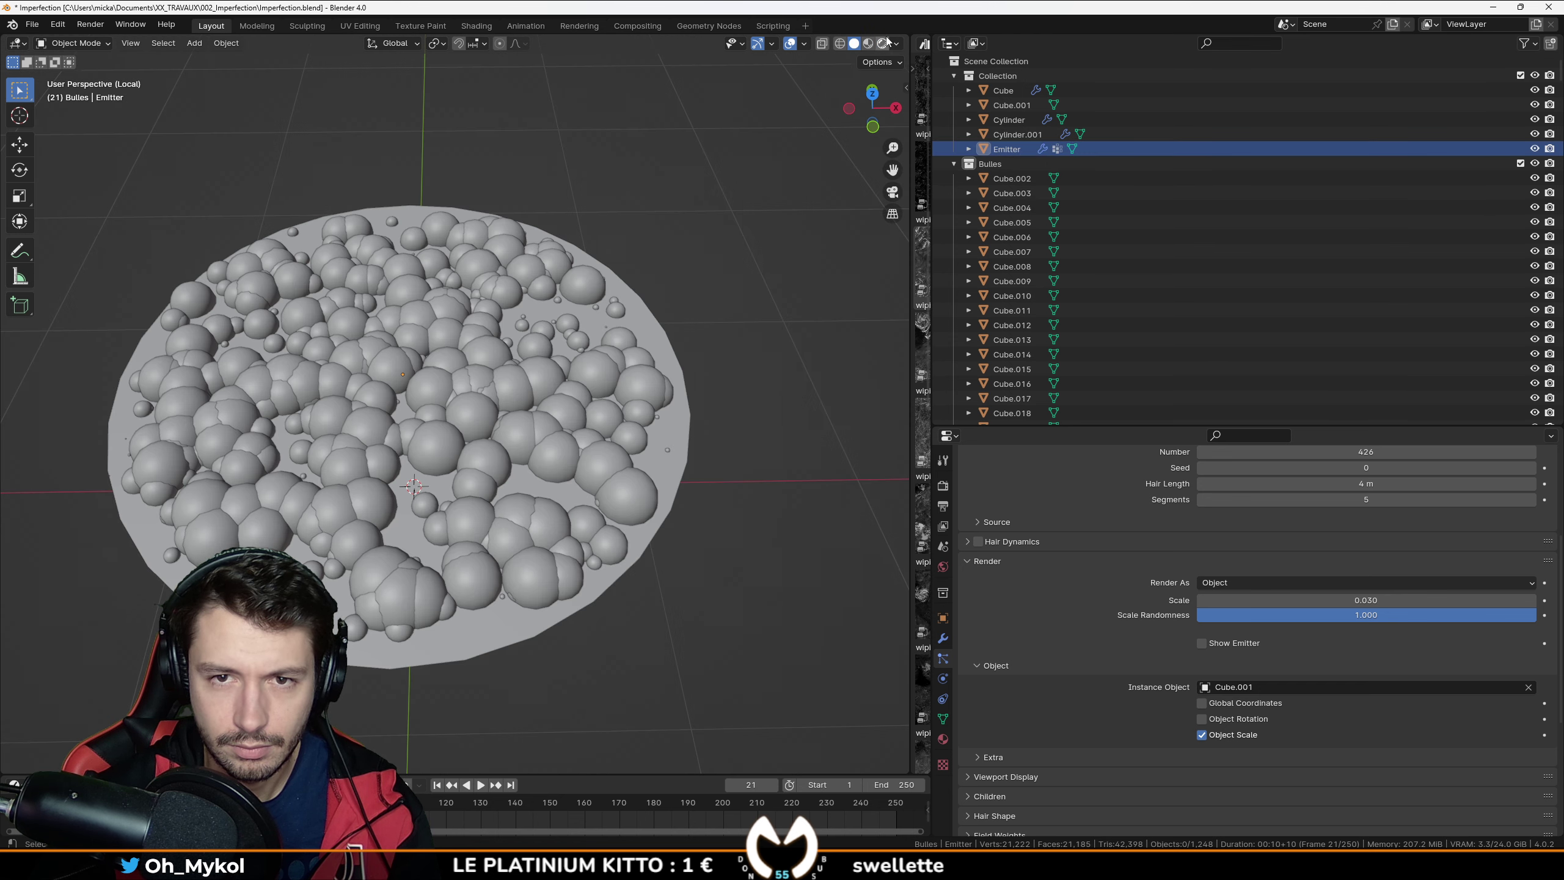
key("z")
left_click(678, 457)
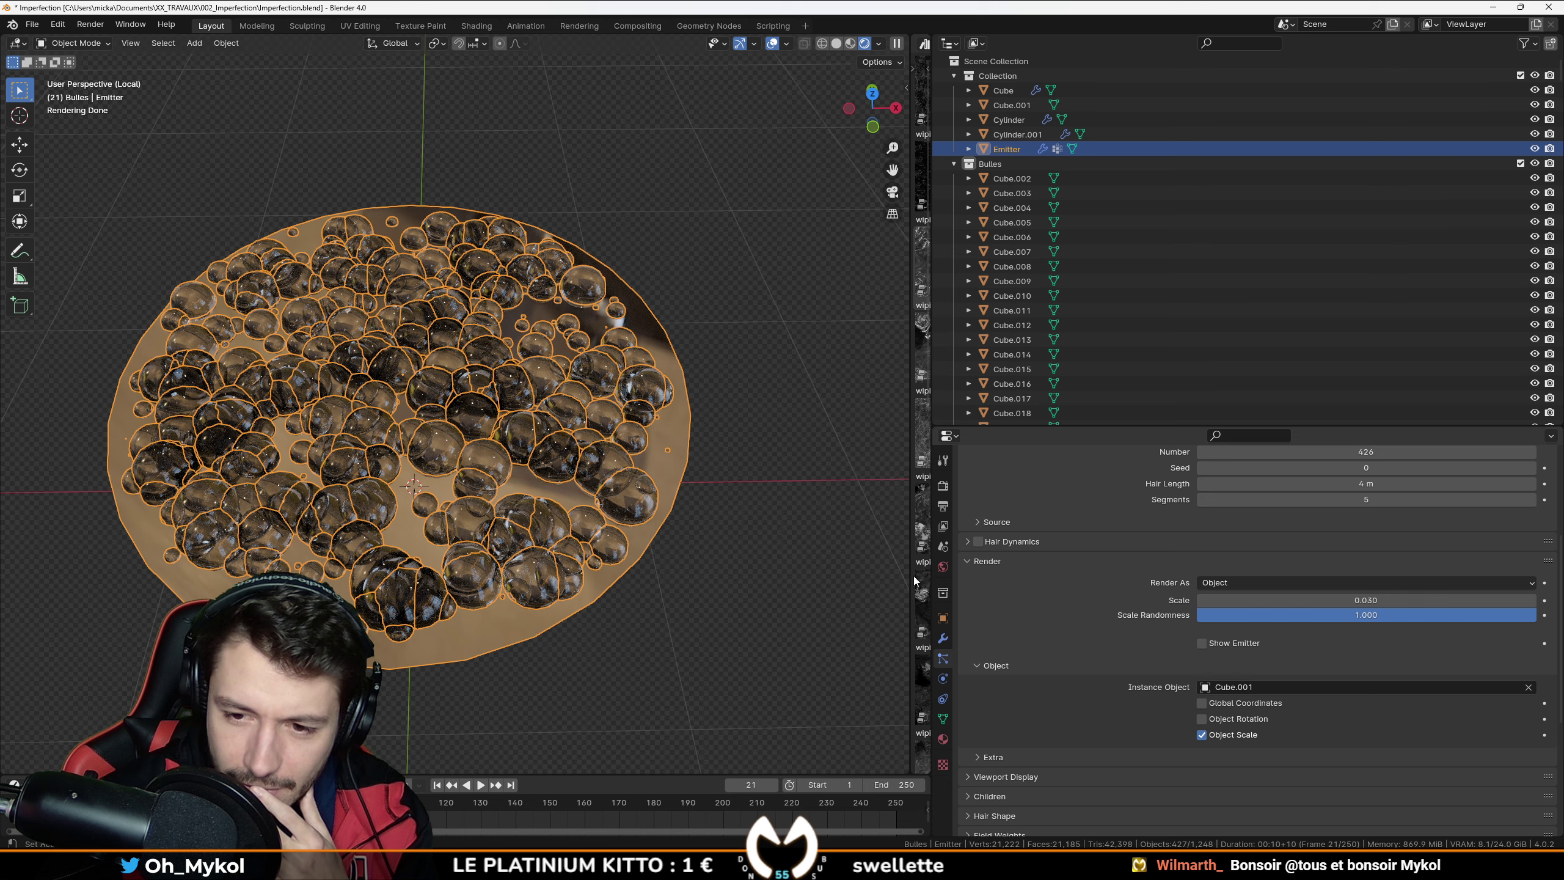
key("z")
left_click(676, 473)
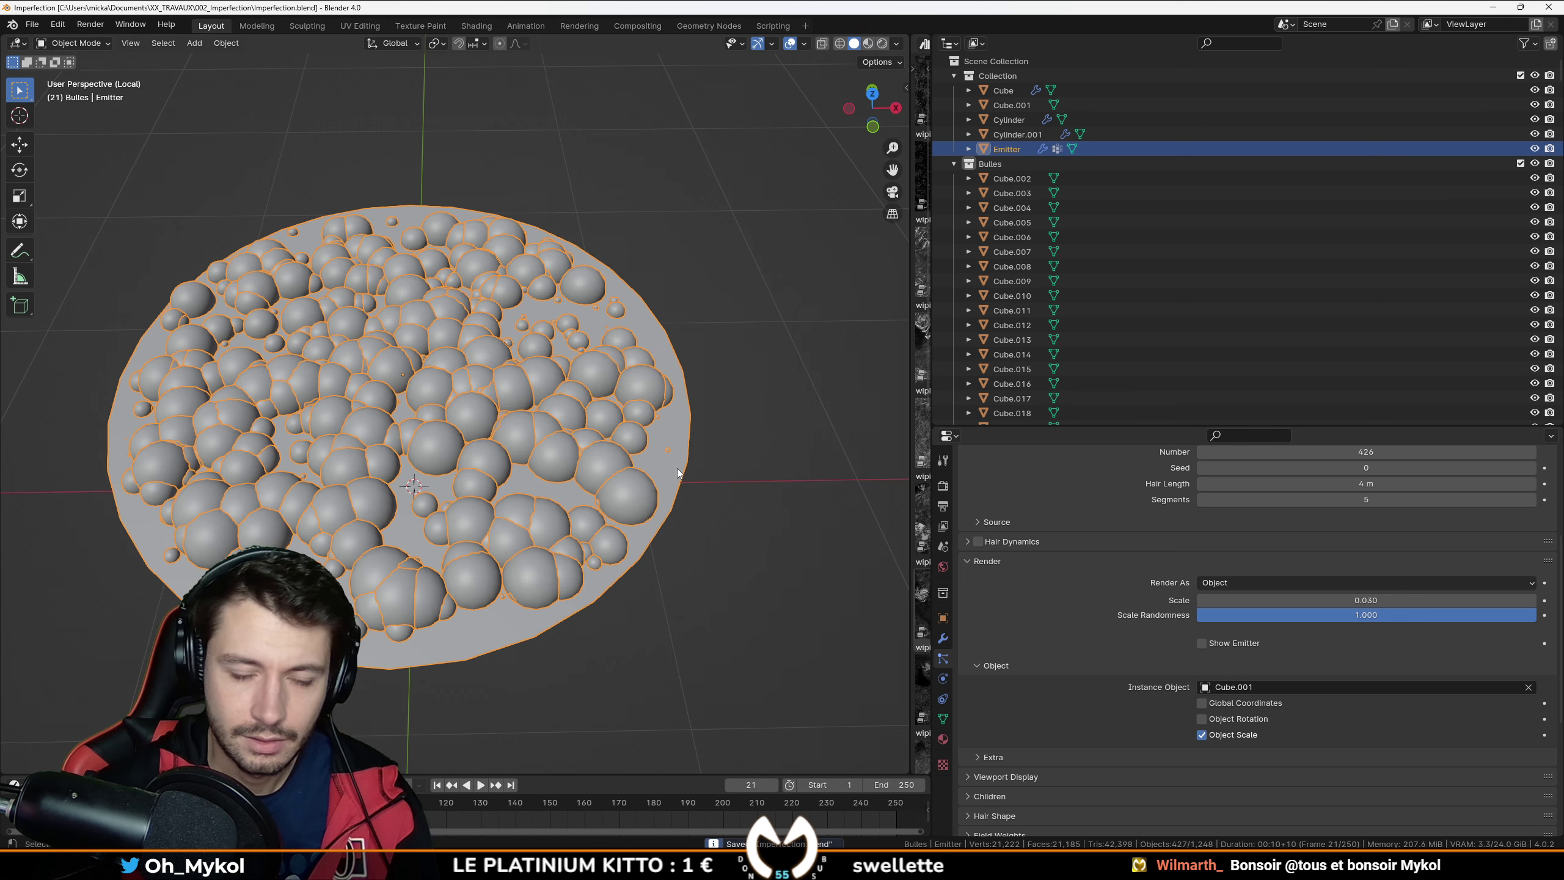
Step: Add a camera to the scene and look through it
middle_click_drag(676, 469, 558, 426)
scroll(537, 431, "down", 6)
key("shift+a")
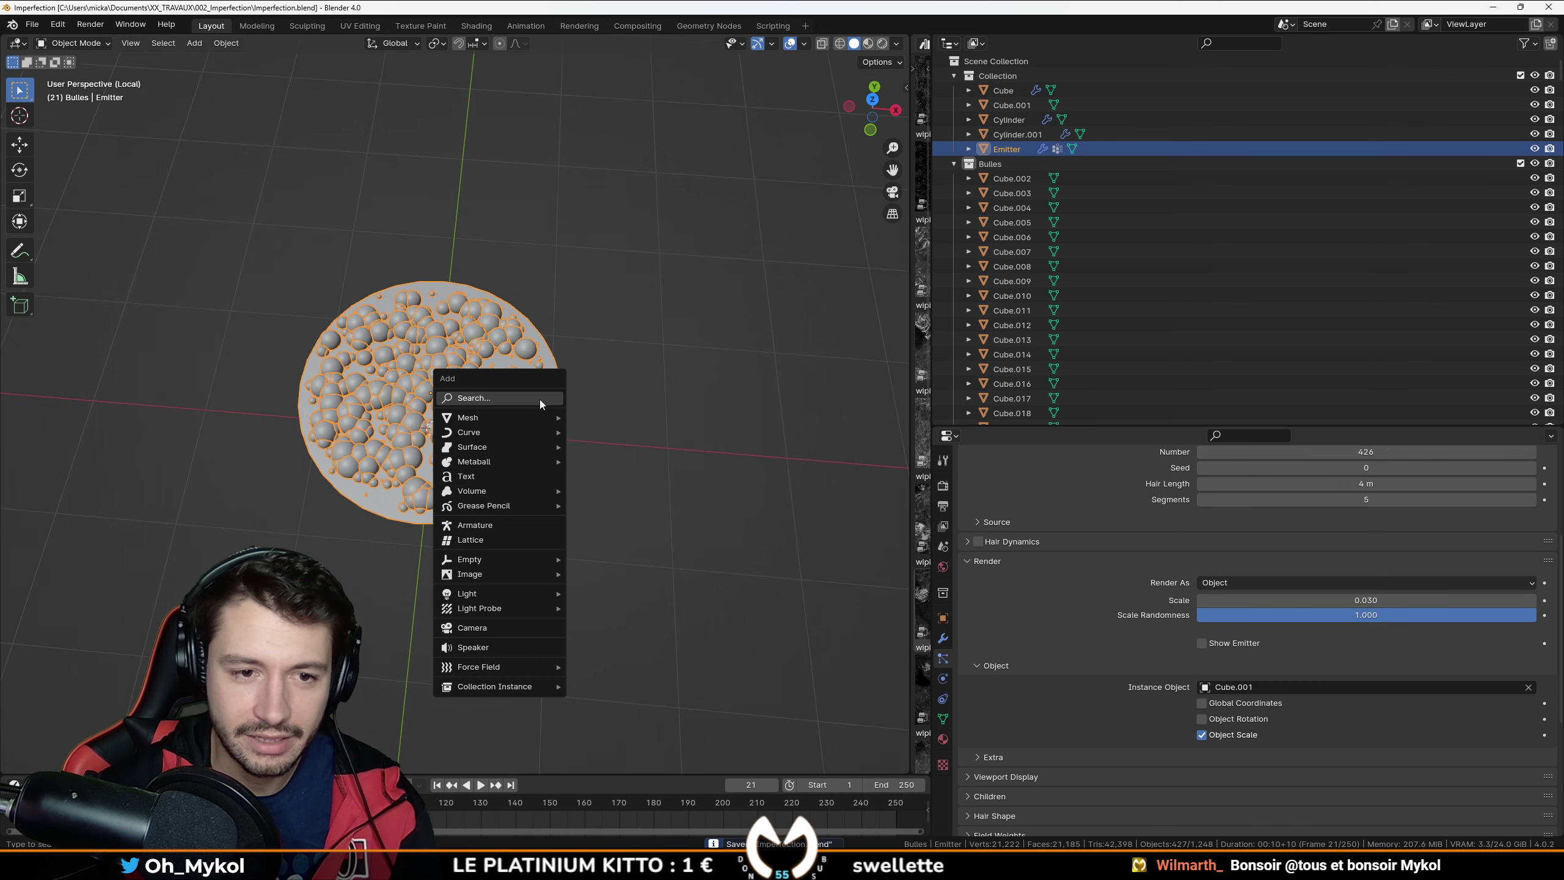
mouse_move(496, 563)
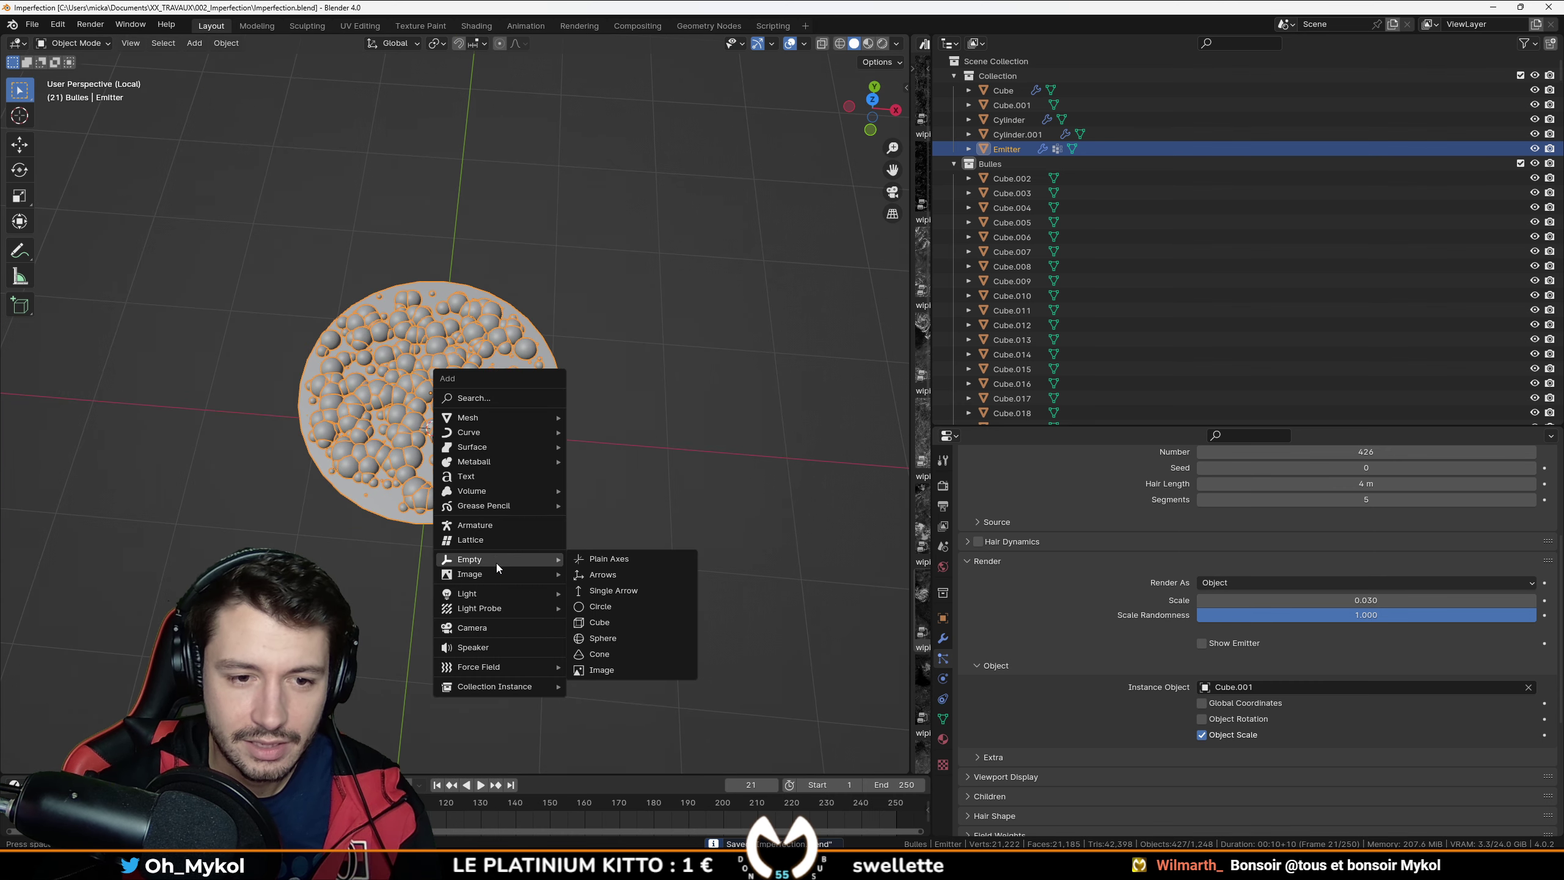
left_click(479, 629)
key("KP_0")
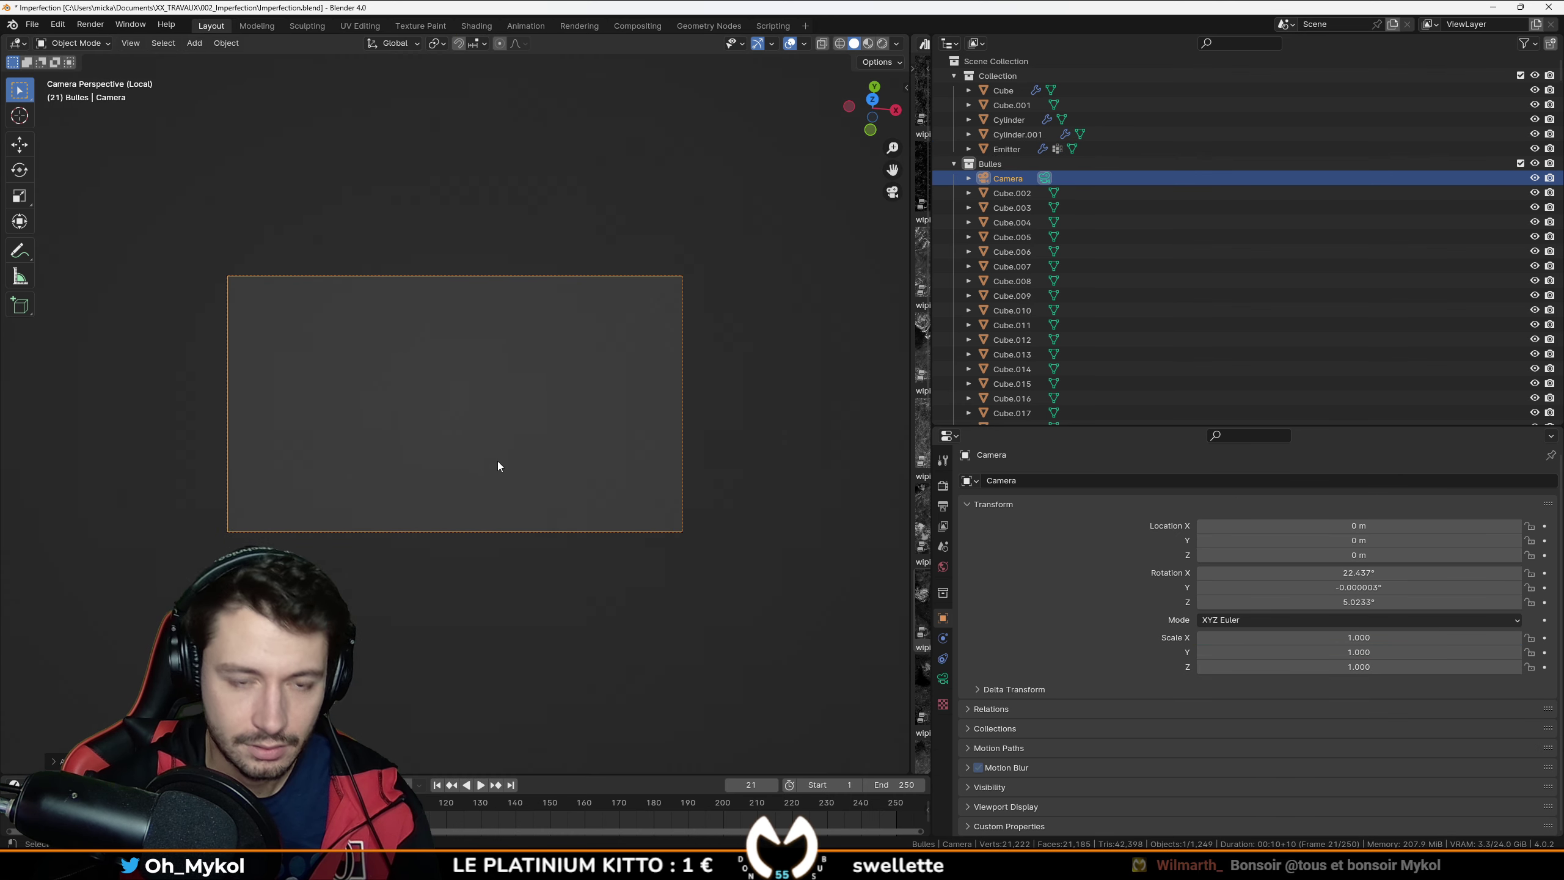
Step: Pull the camera back along its local Z axis to a height of about 4.88 m, bringing the bubble disc into frame
key("g")
key("z")
key("z")
left_click(519, 582)
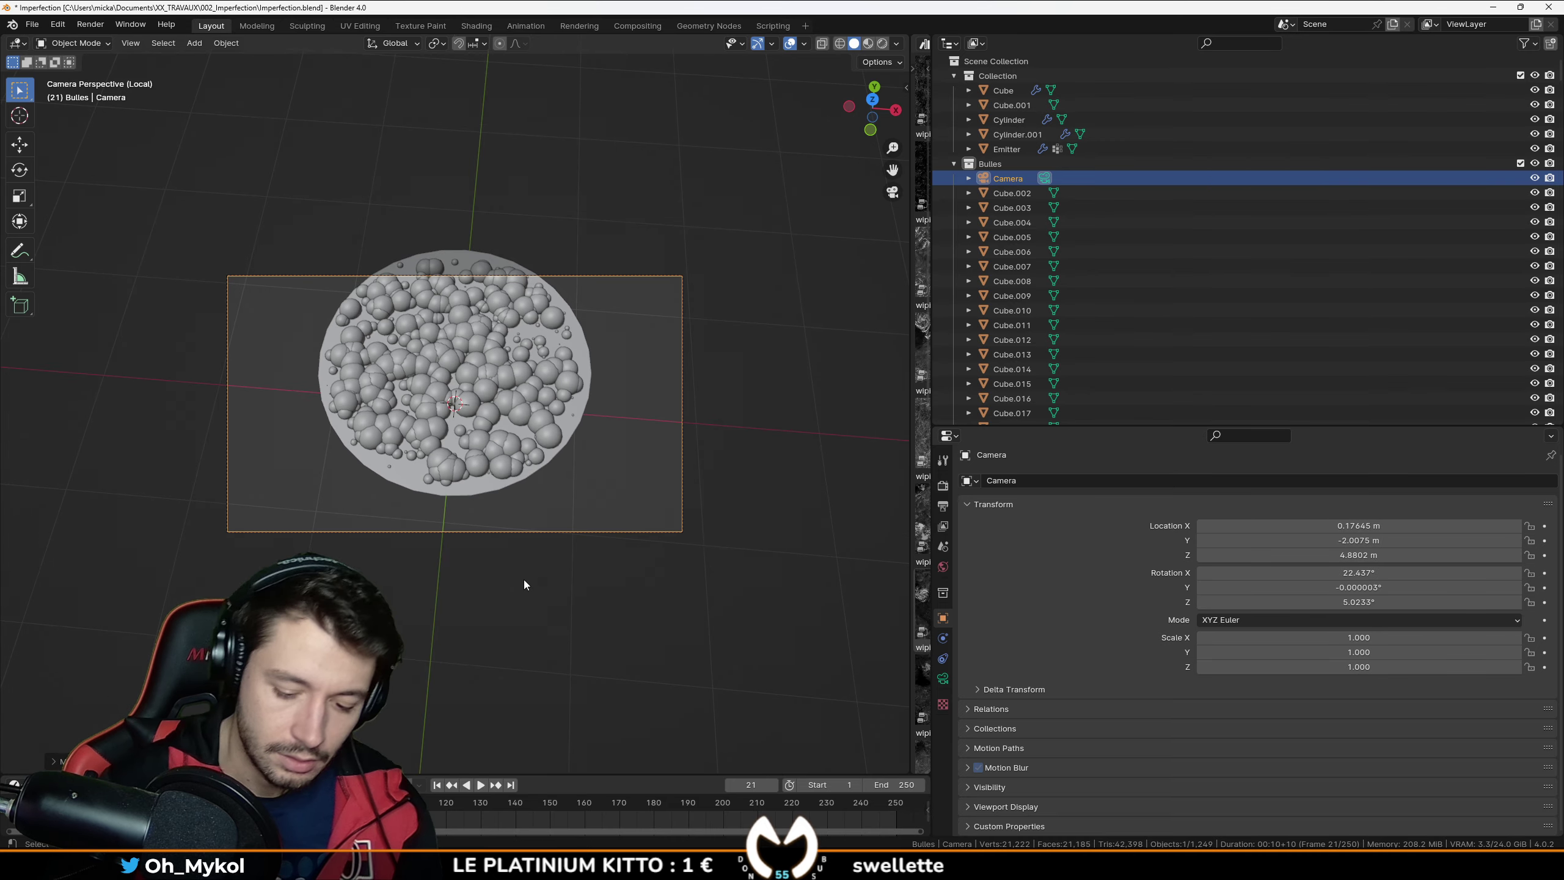
Step: Render a test image through the camera to check the saucepan and bubbles, and close the render
key("F12")
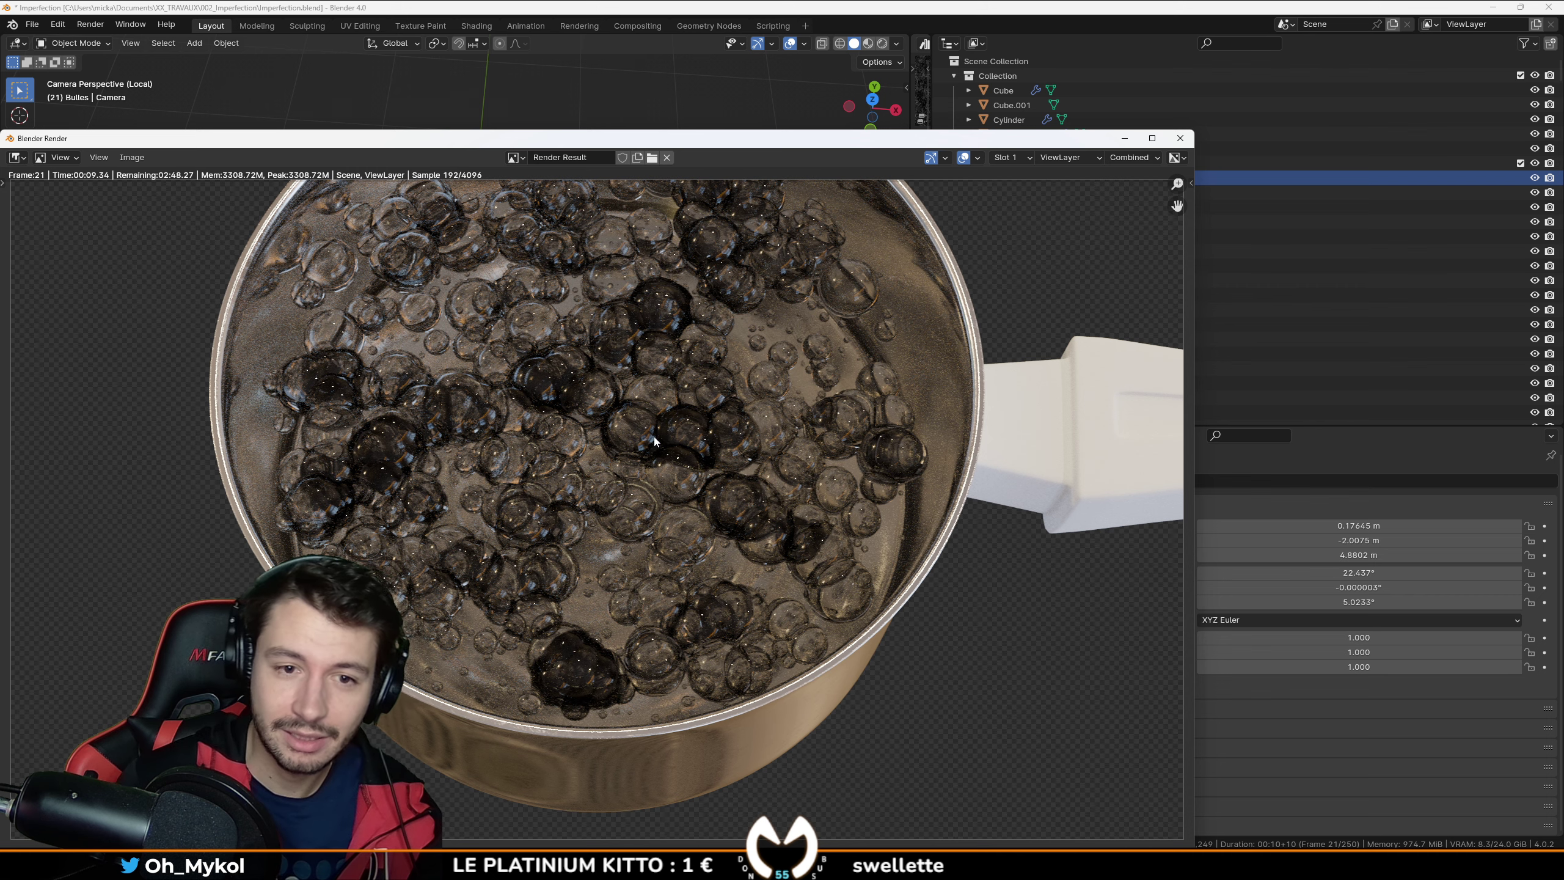
key("Escape")
key("Escape")
Step: Leave Local View and inspect the whole saucepan with its bubbles in Wireframe and Solid shading
middle_click_drag(545, 419, 493, 416)
key("z")
left_click(364, 437)
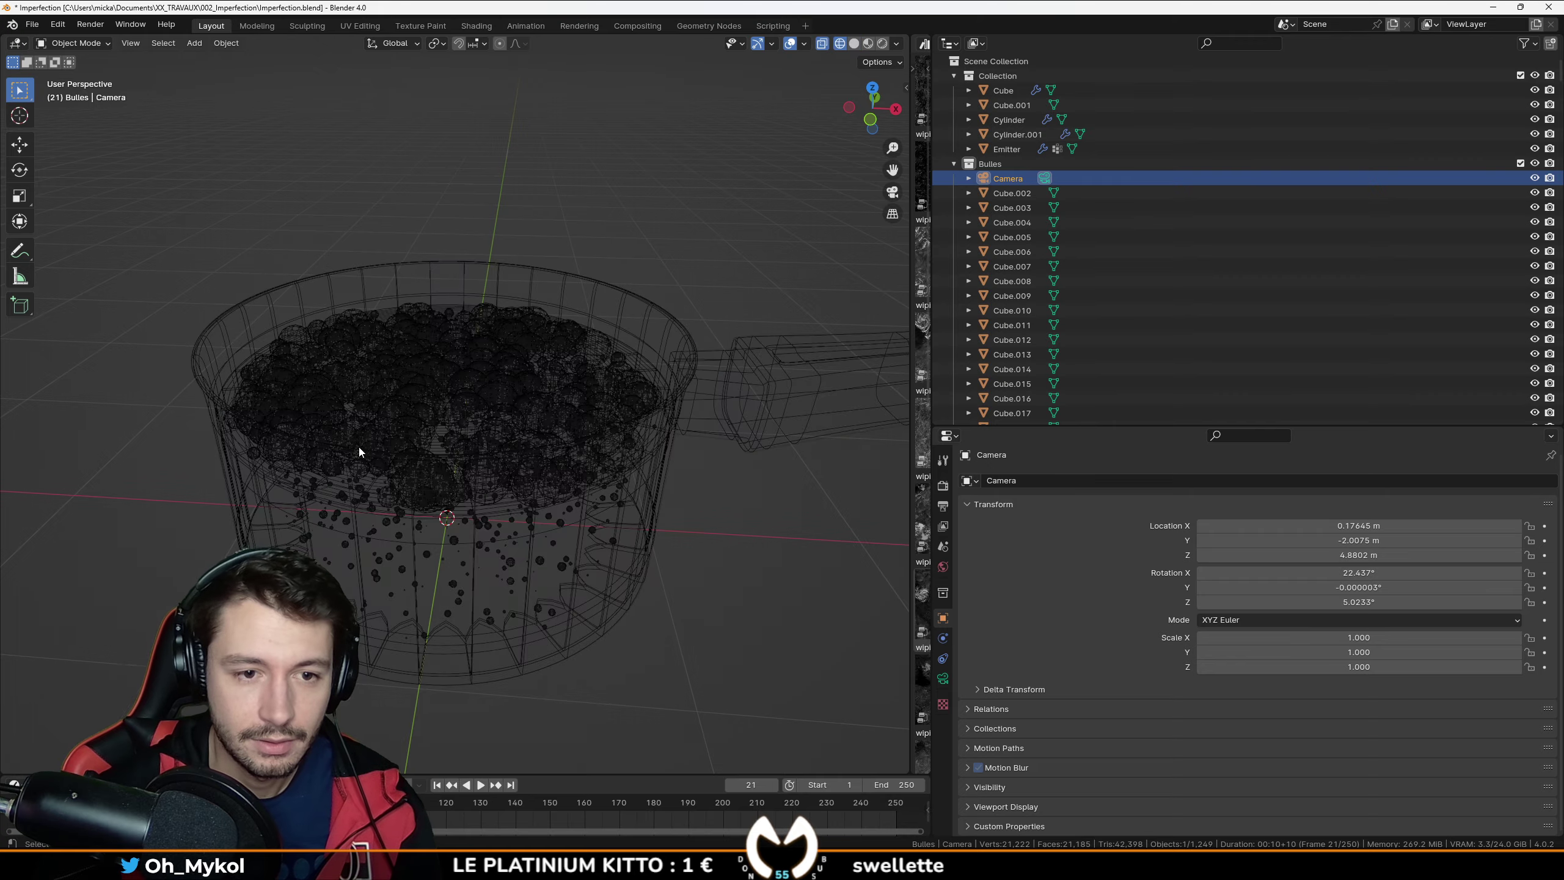
middle_click_drag(359, 449, 364, 423)
scroll(456, 440, "up", 4)
key("z")
left_click(640, 449)
middle_click_drag(640, 449, 623, 482)
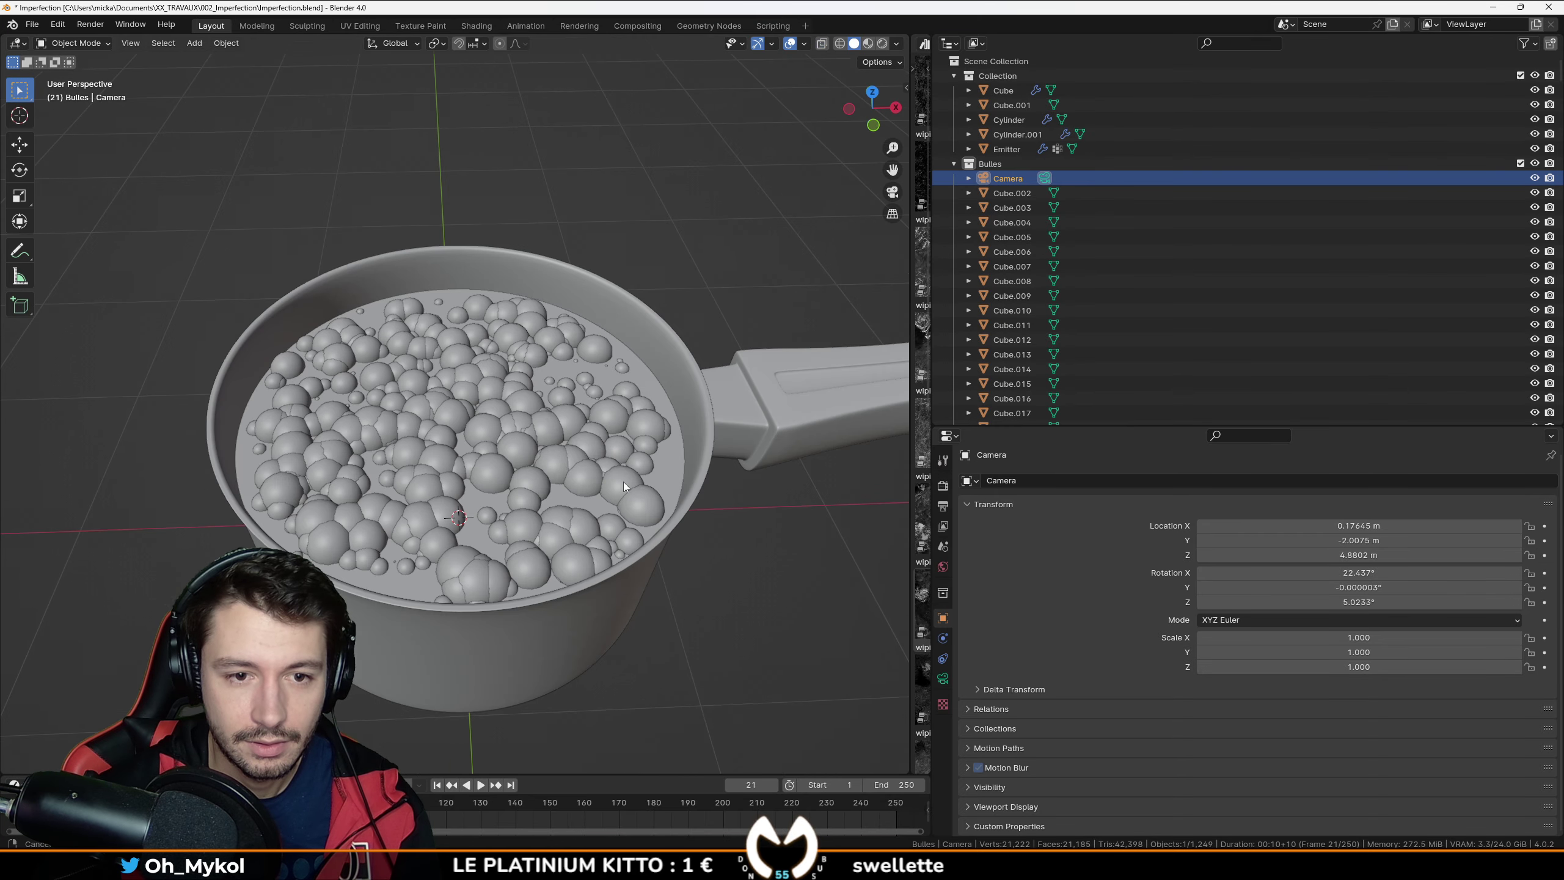
Step: Preview the saucepan and its dark bubbles in Rendered shading from above
key("z")
left_click(563, 363)
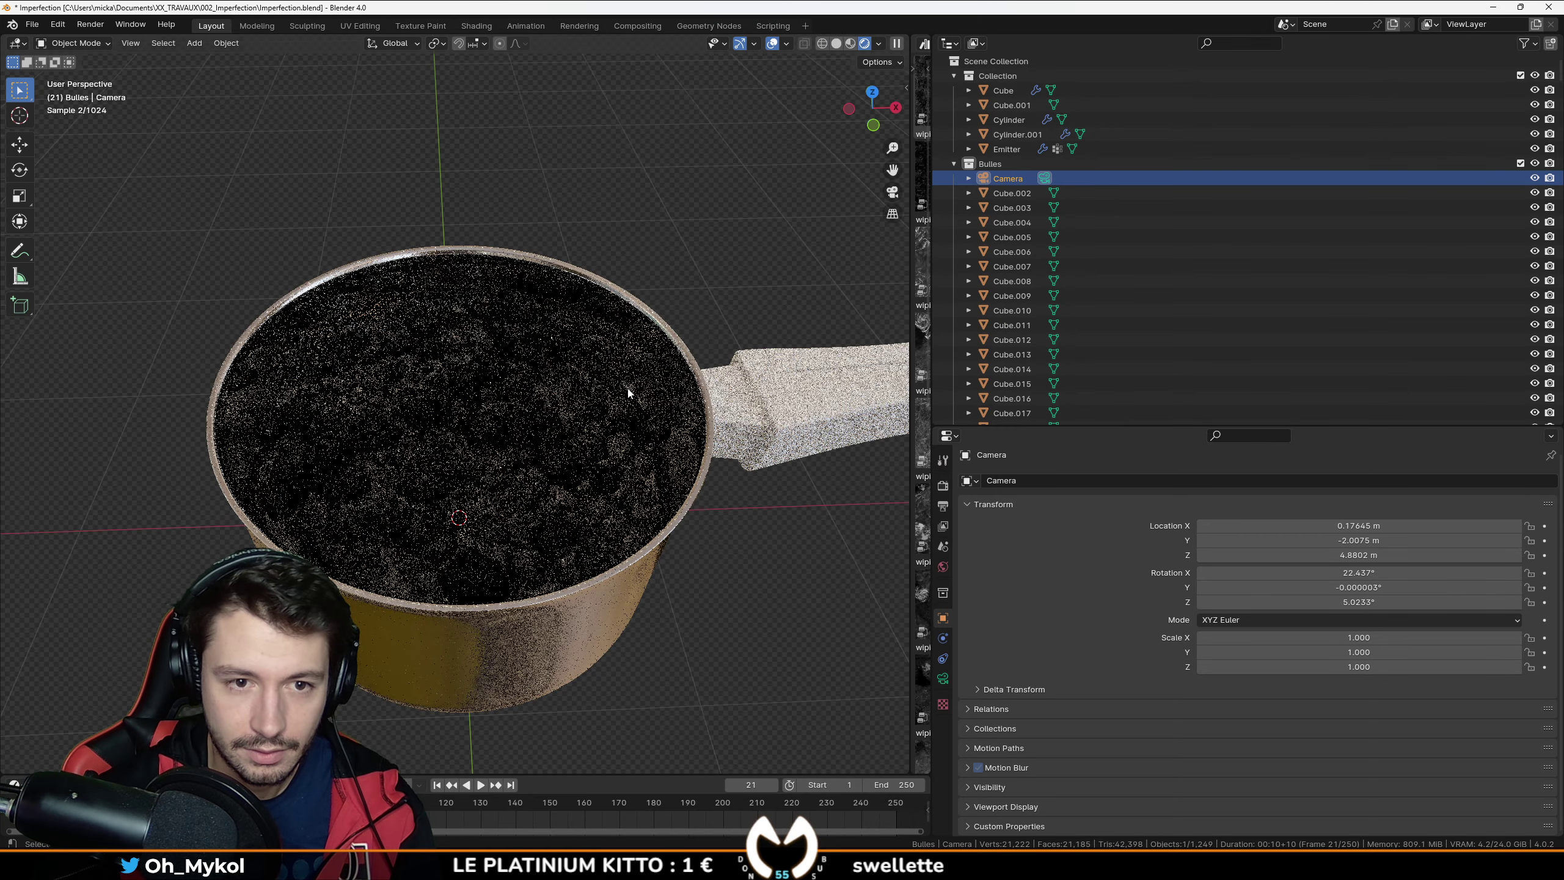
middle_click_drag(696, 314, 705, 336)
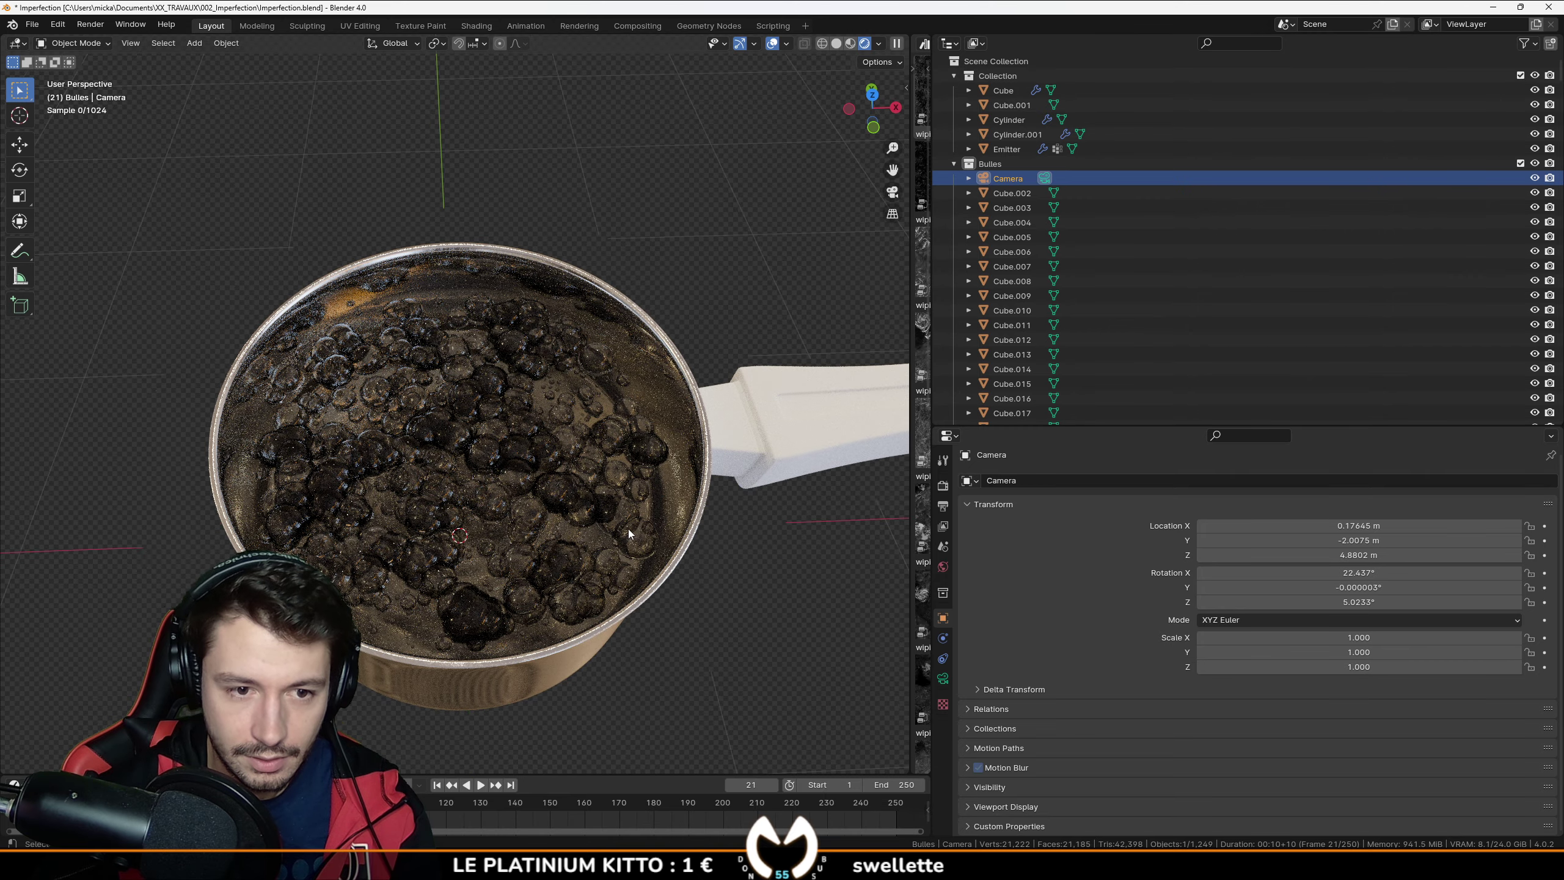
scroll(629, 527, "up", 1)
middle_click_drag(628, 528, 635, 457, "shift")
Step: Raise the Transmission max bounces in the render's light path settings, trying 60 before settling on 100
left_click(942, 485)
scroll(1080, 631, "down", 5)
scroll(1080, 631, "down", 5)
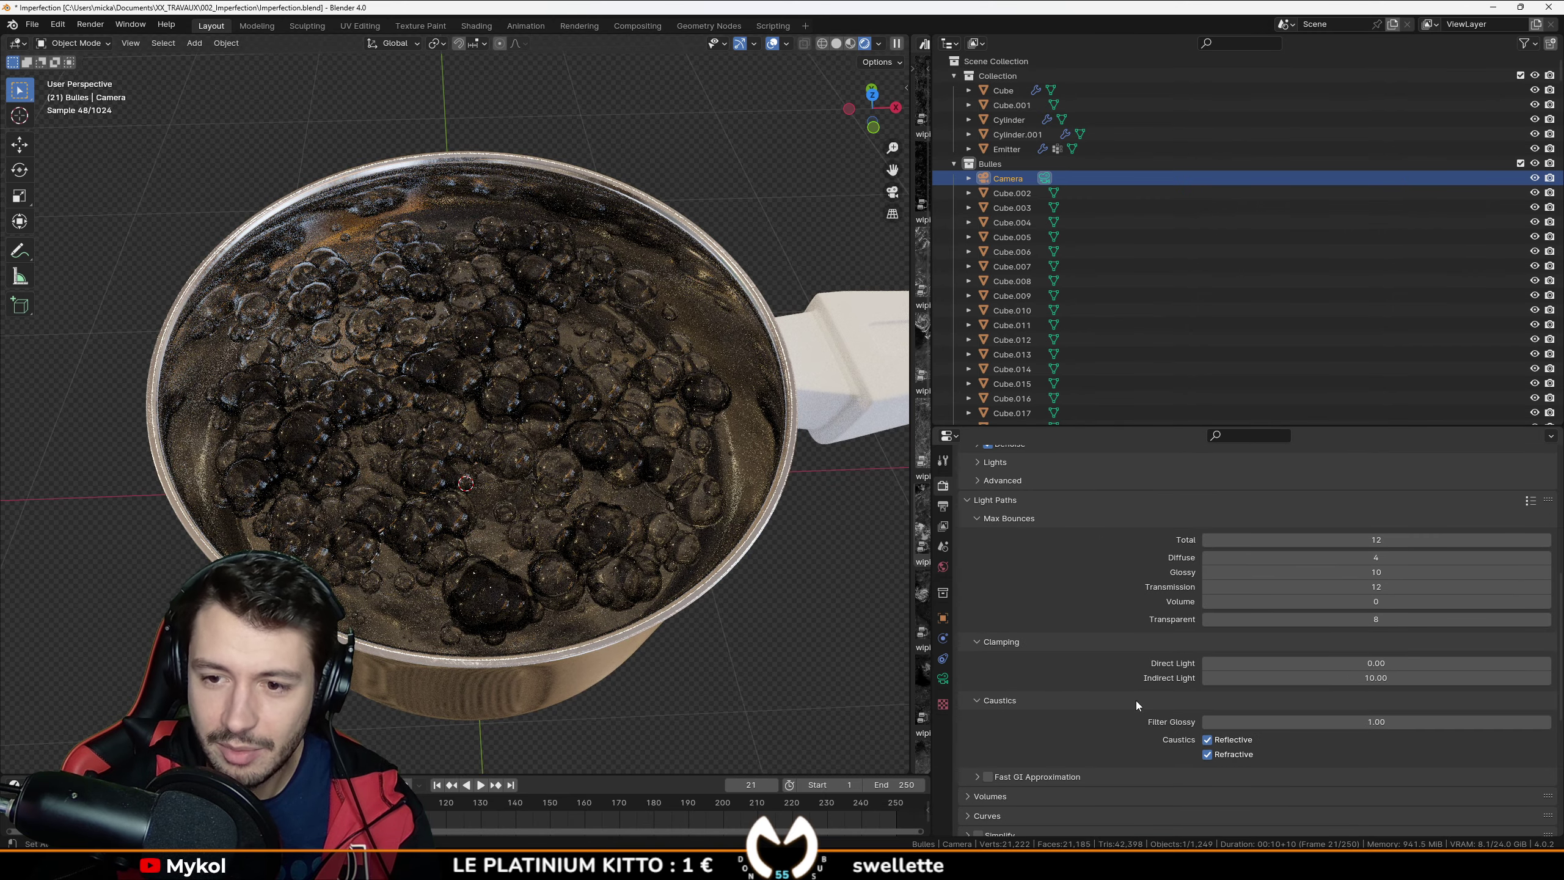
left_click(1363, 589)
type("60")
key("Return")
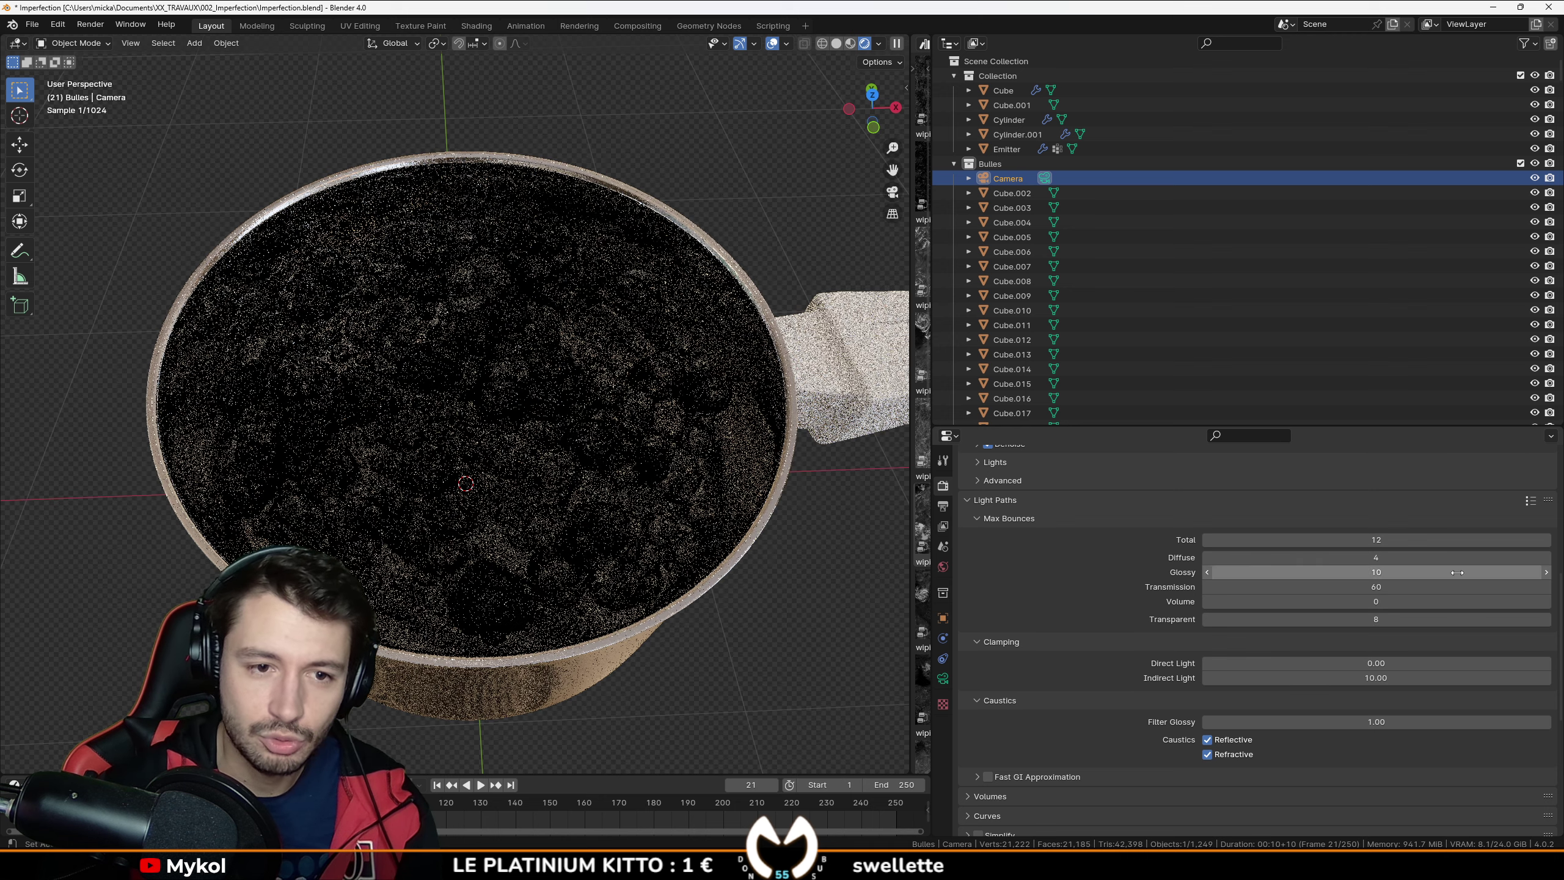
left_click(1347, 584)
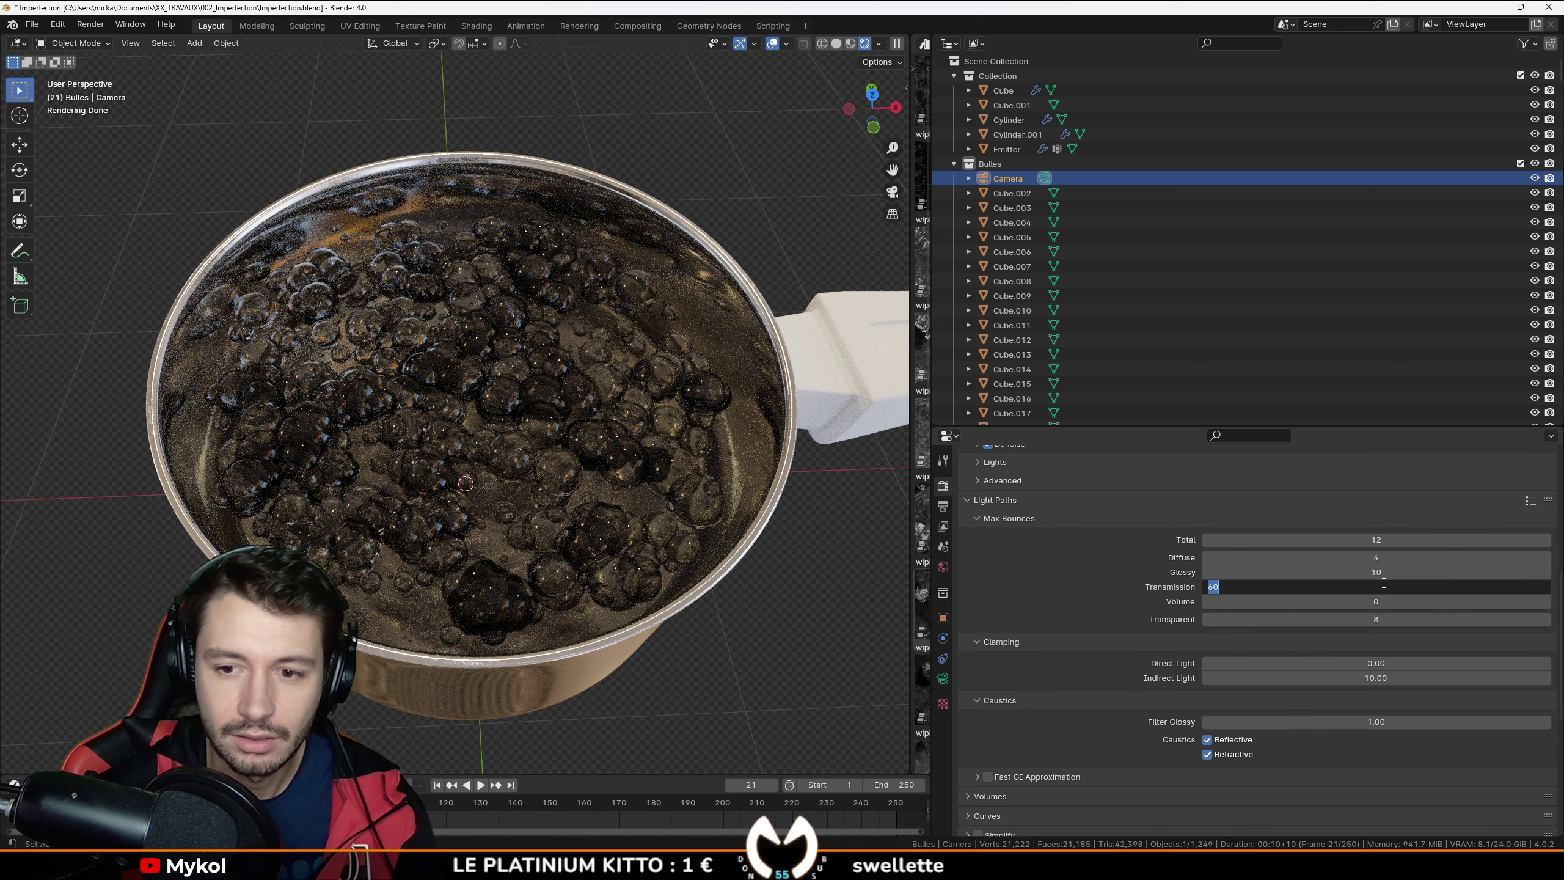
type("100")
key("Return")
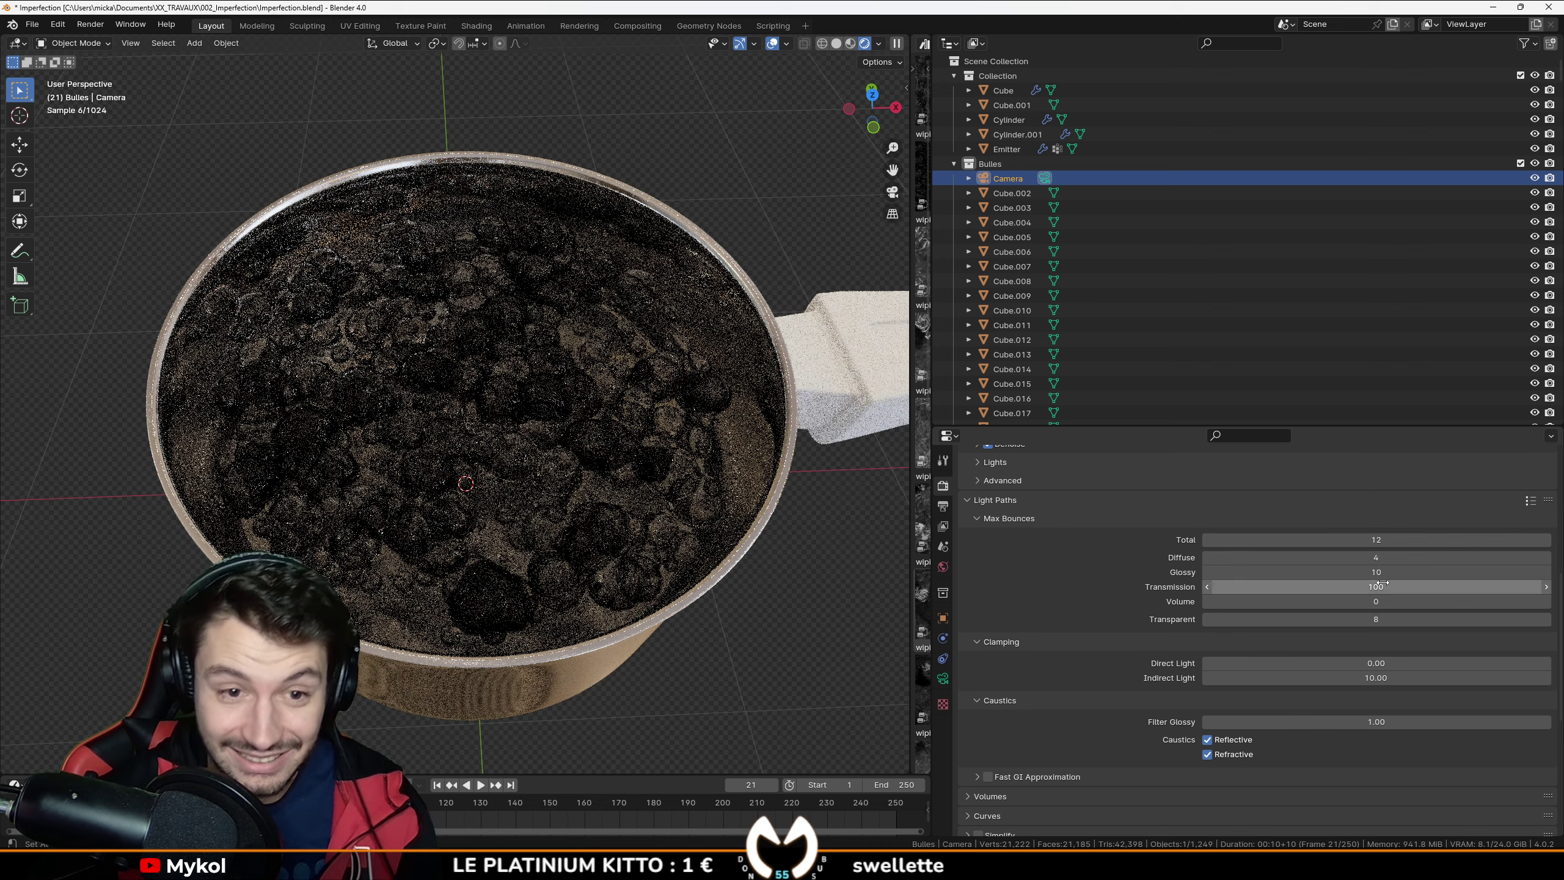
Step: Set the Glossy and Transparent max bounces to 100
left_click(1386, 573)
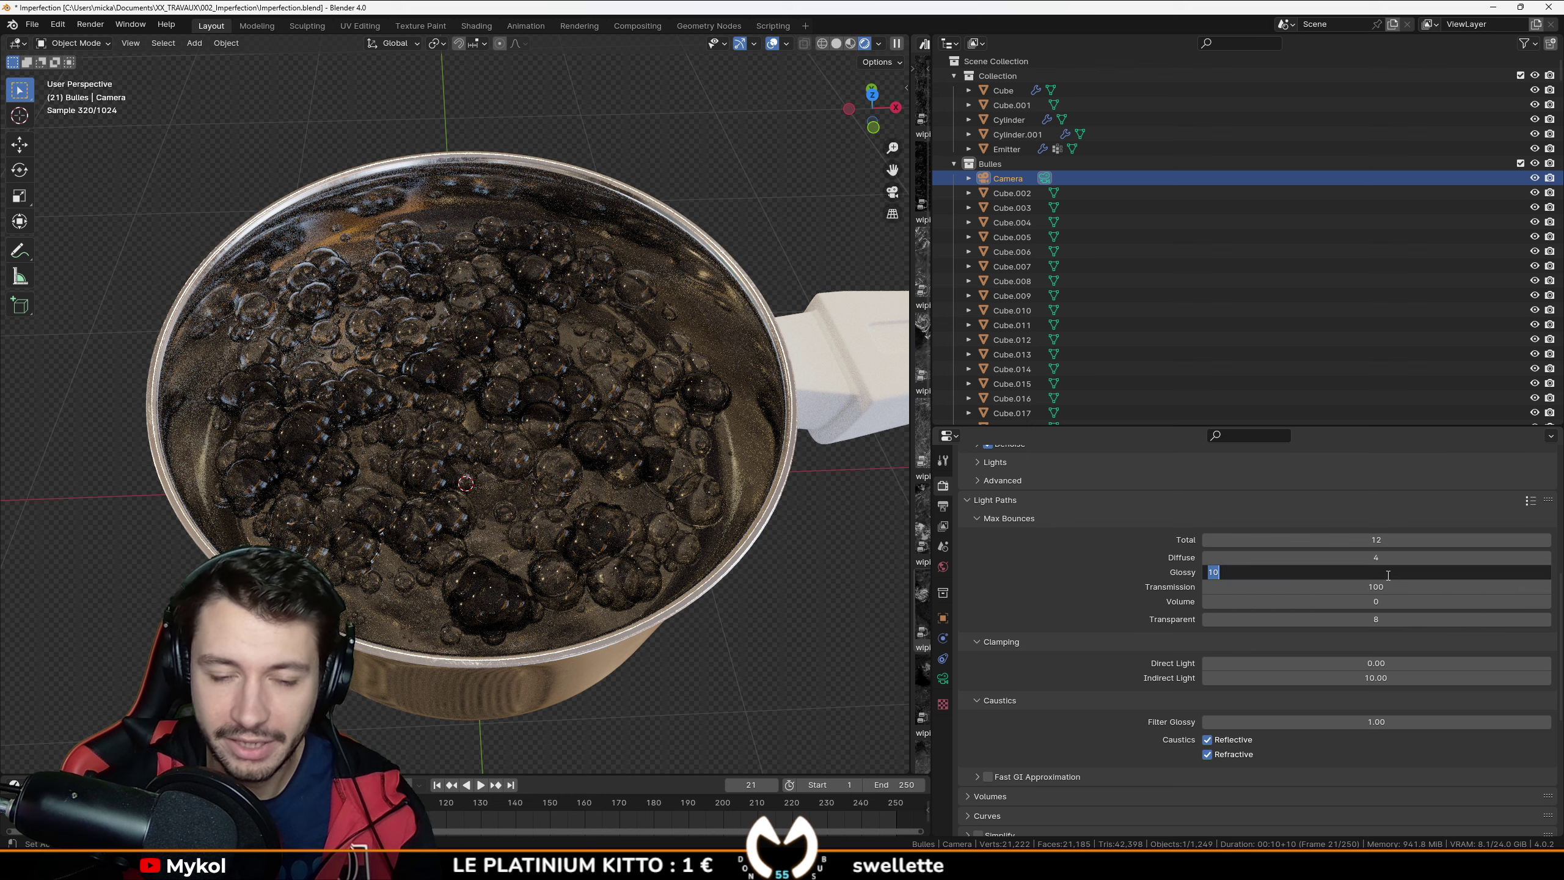
key("Return")
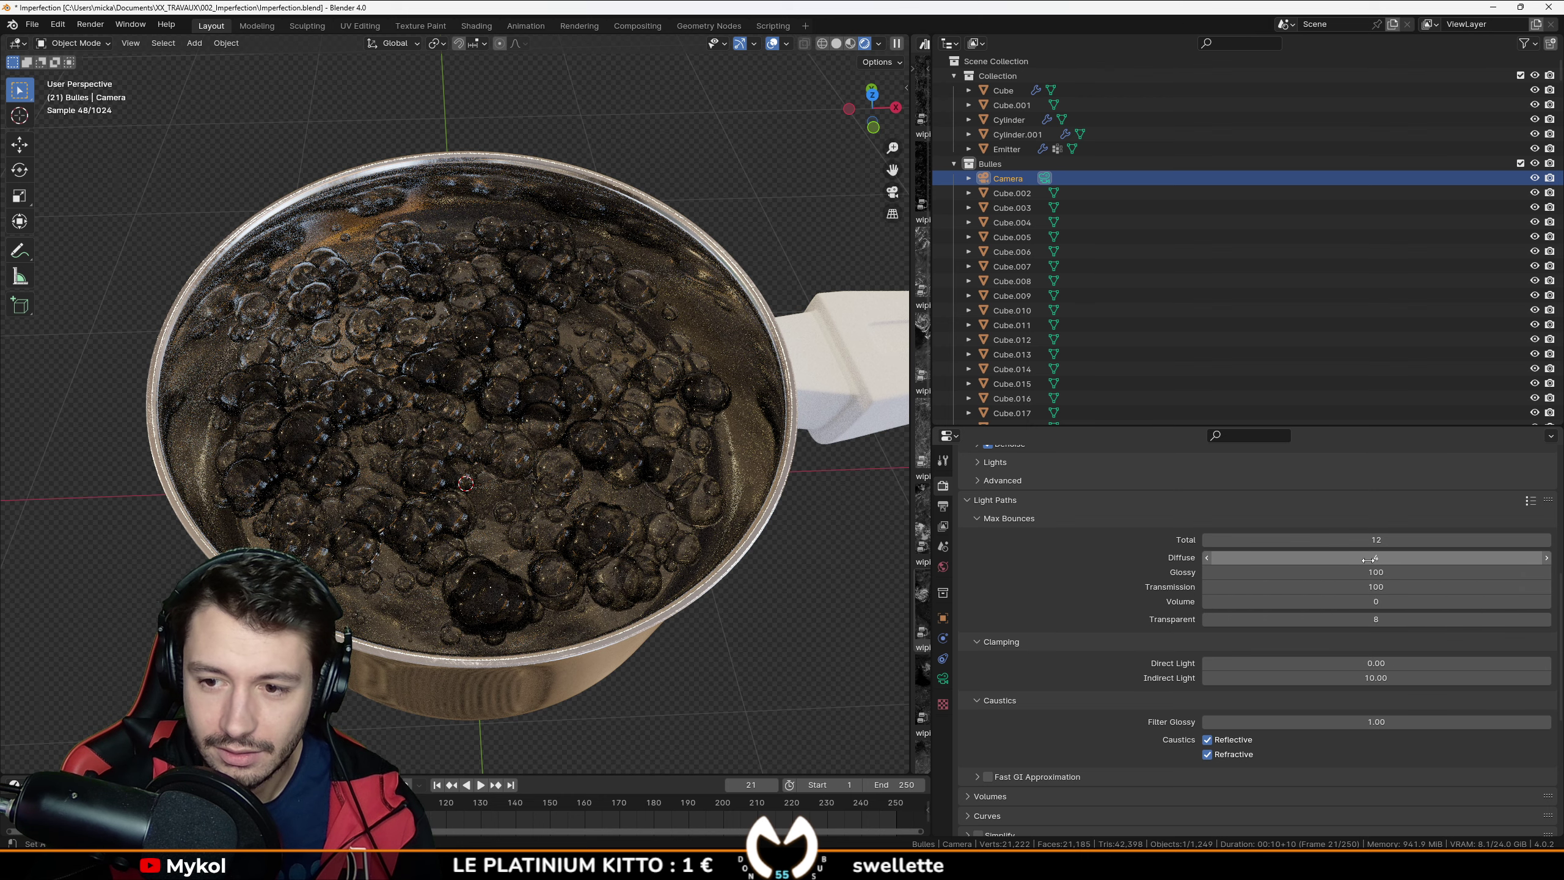
left_click(1364, 617)
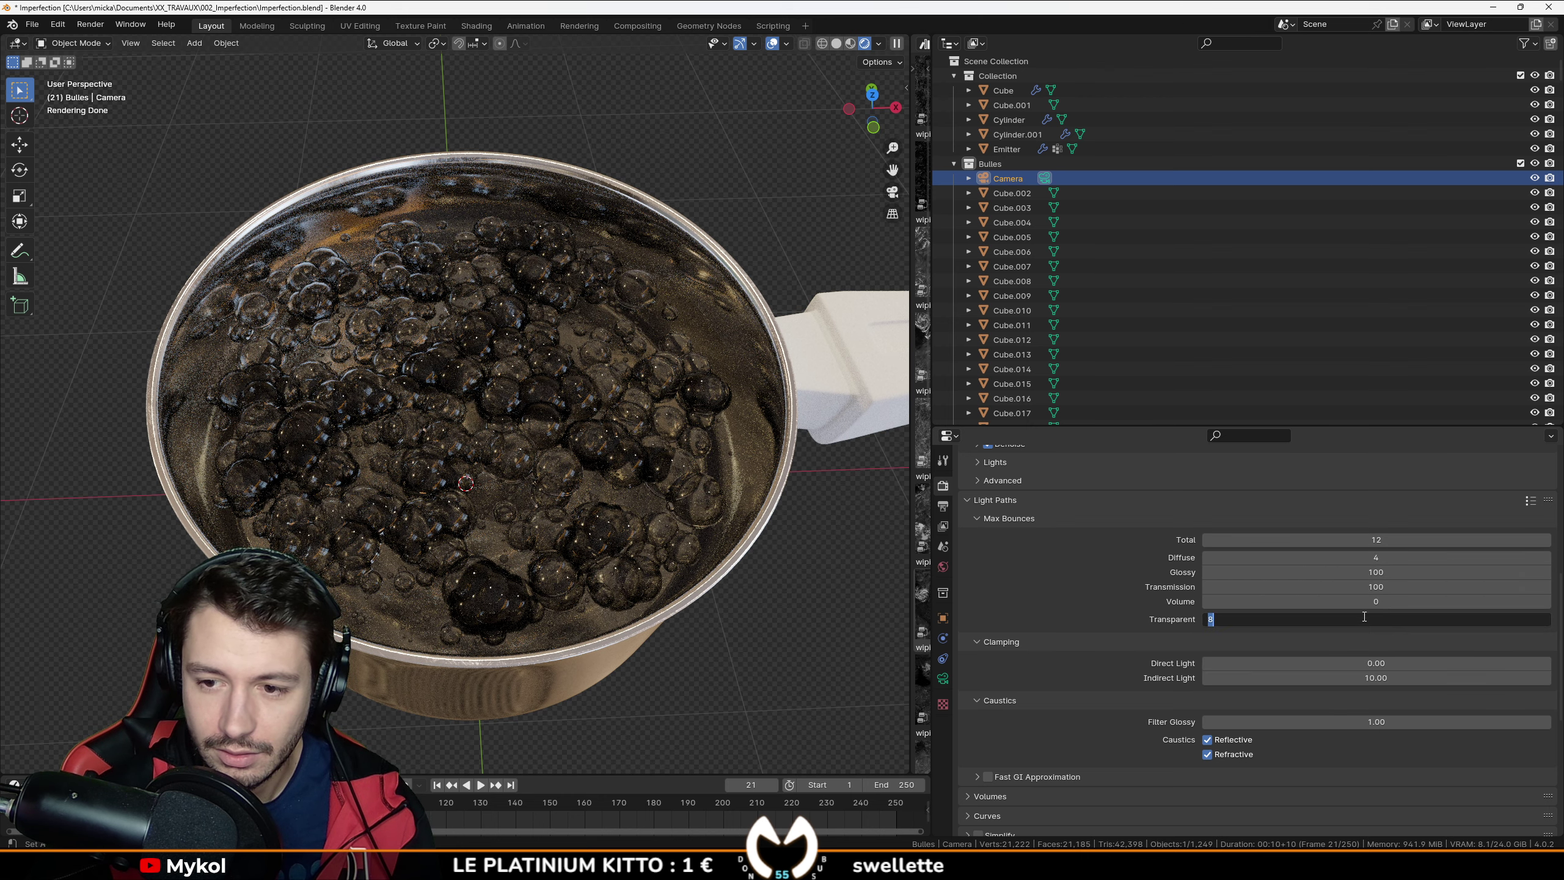
type("100")
key("Return")
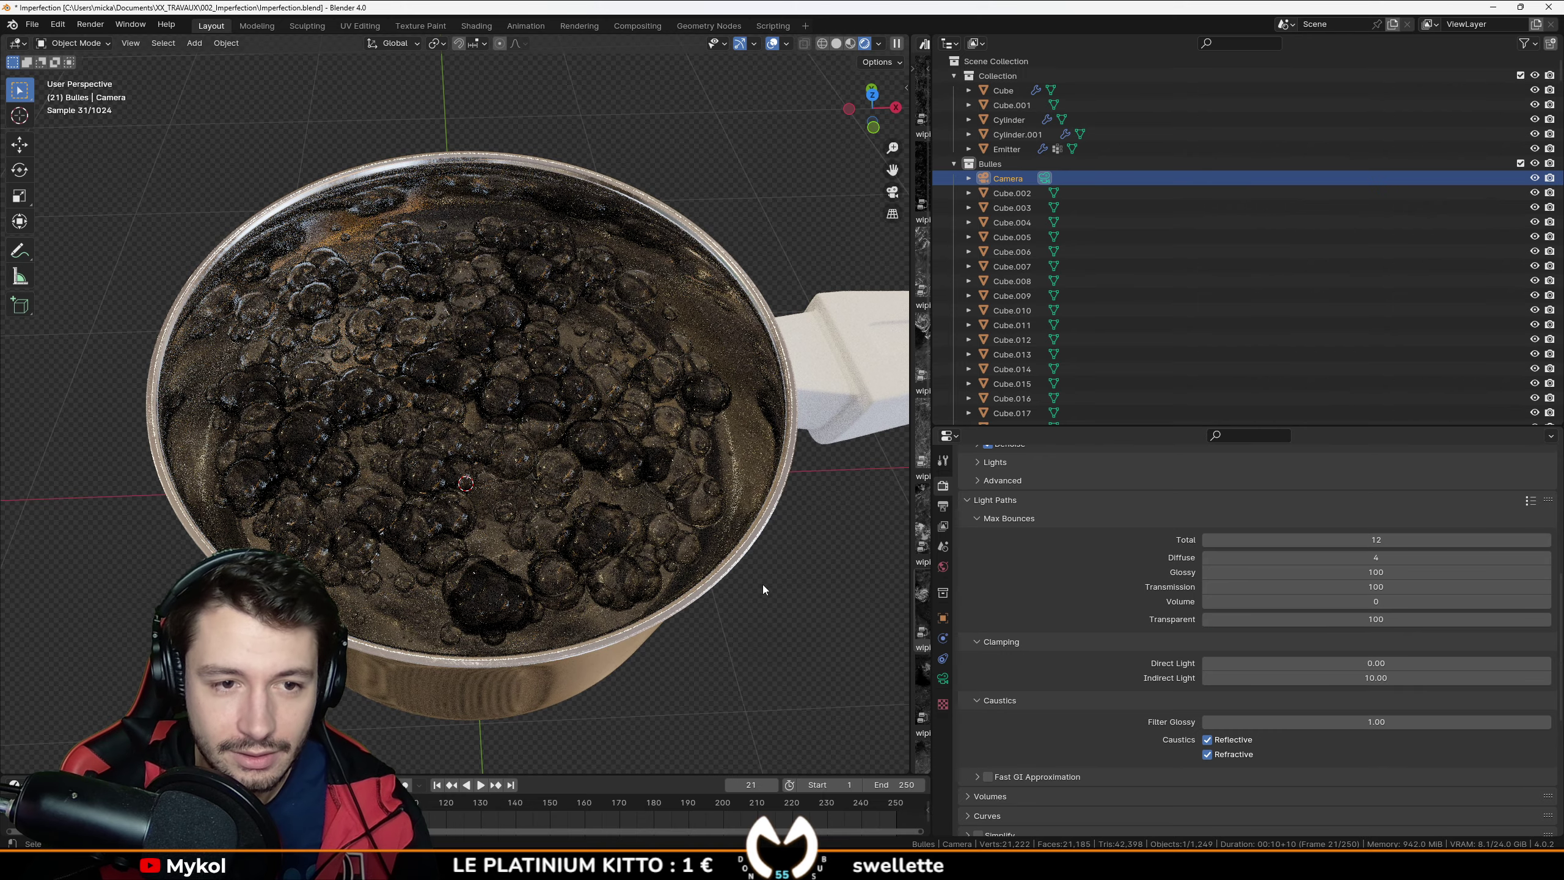
Step: Move the camera out of the Bulles collection into the main Collection
middle_click_drag(719, 540, 687, 565)
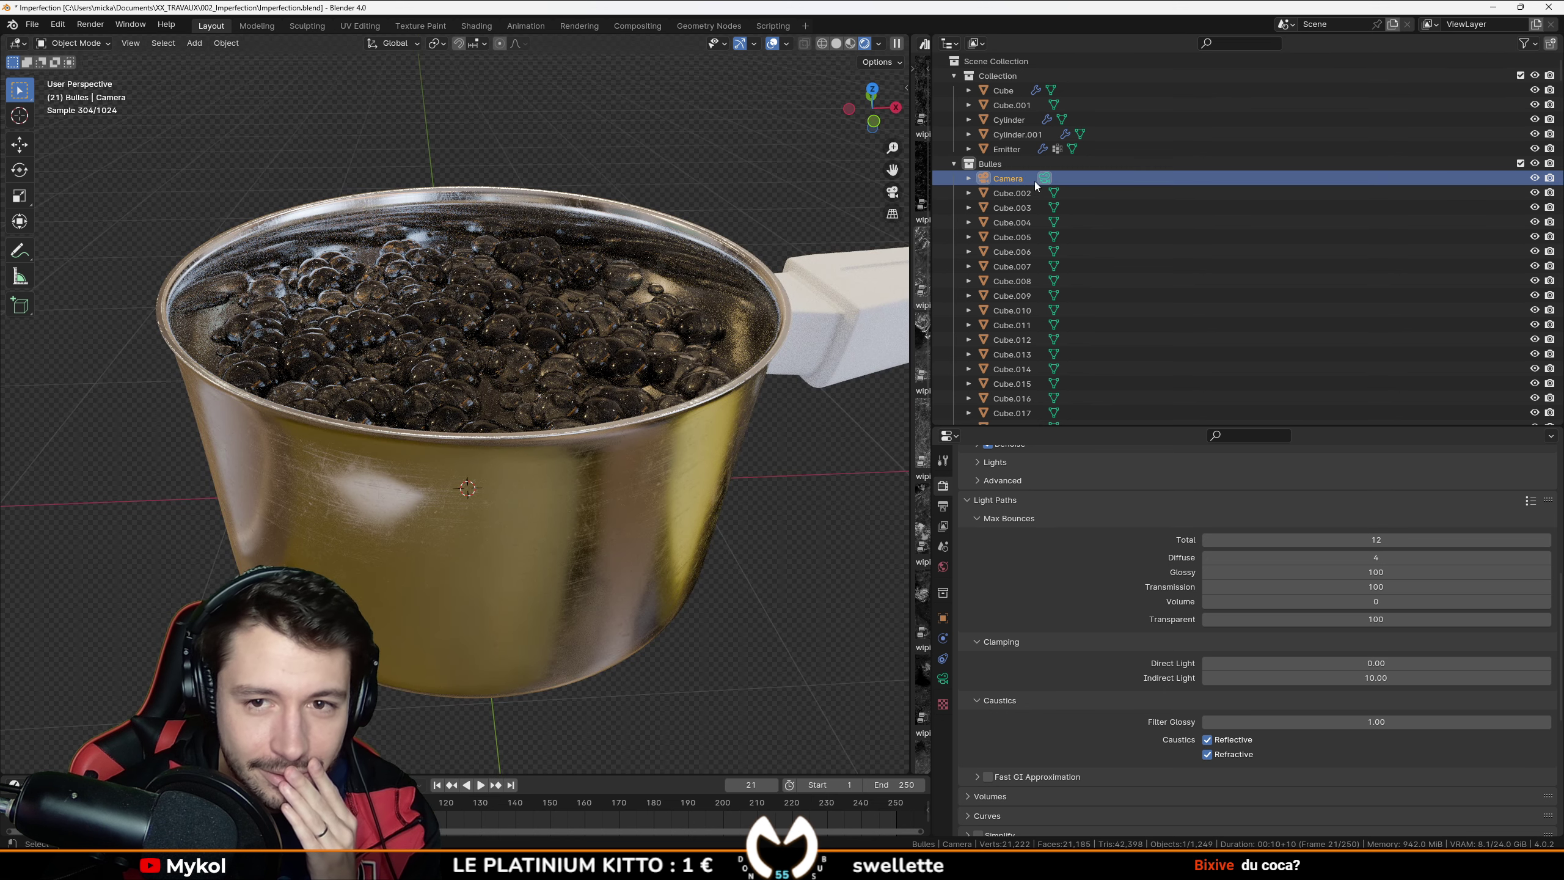
left_click(1008, 149)
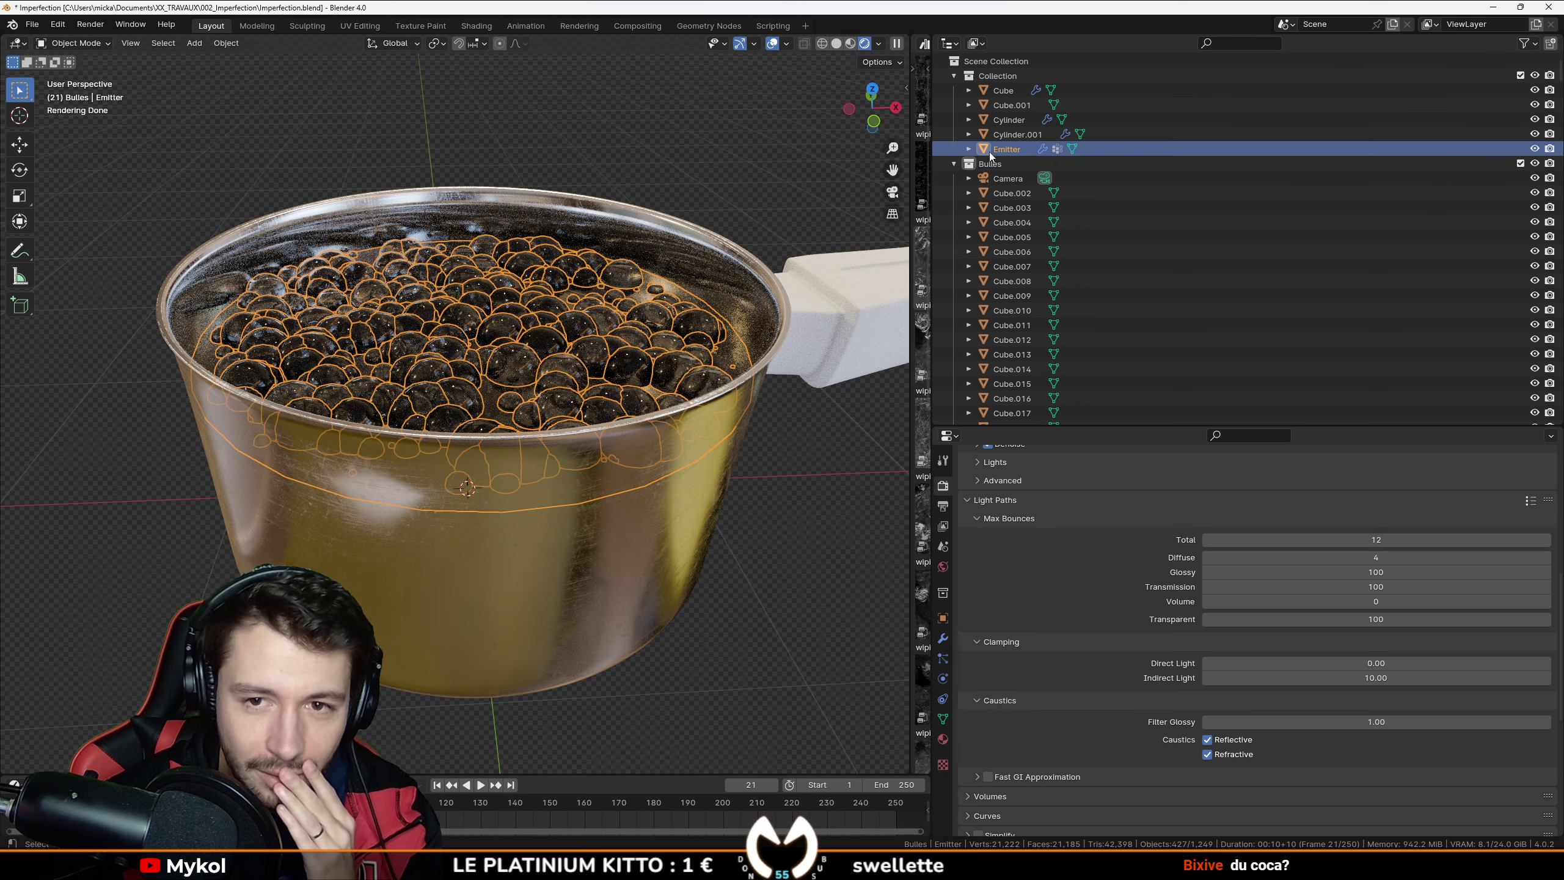
left_click_drag(1008, 178, 998, 76)
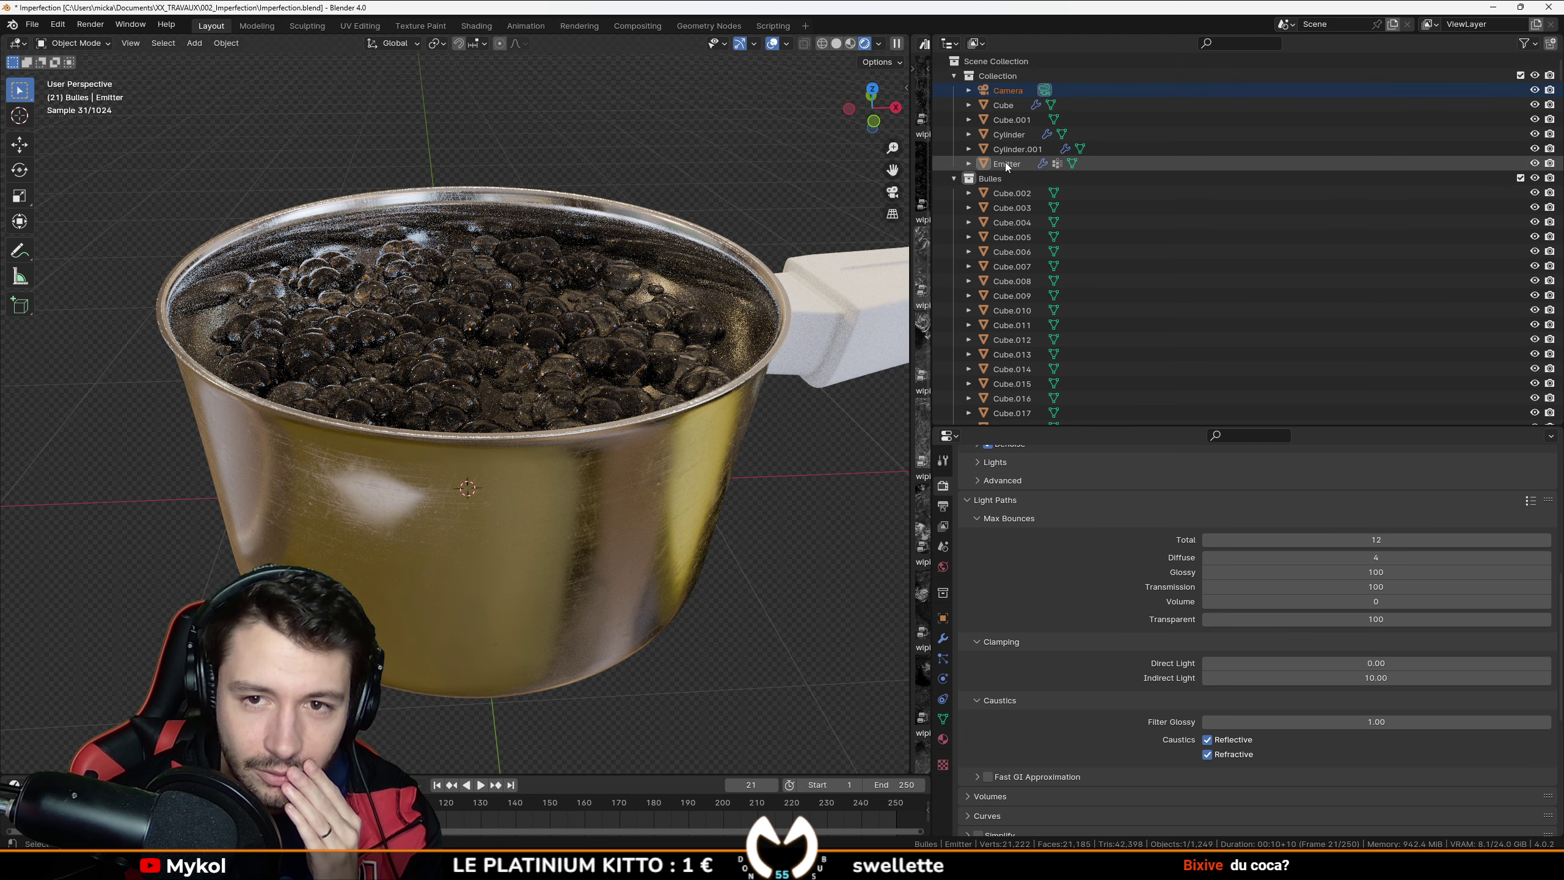
Step: Give the Emitter liquid surface its own separate copy of the bubble material, using the Shader Editor
mouse_move(1005, 161)
left_mouse_down()
mouse_move(1018, 132)
mouse_move(1012, 161)
left_mouse_up()
left_click(940, 47)
left_click(986, 178)
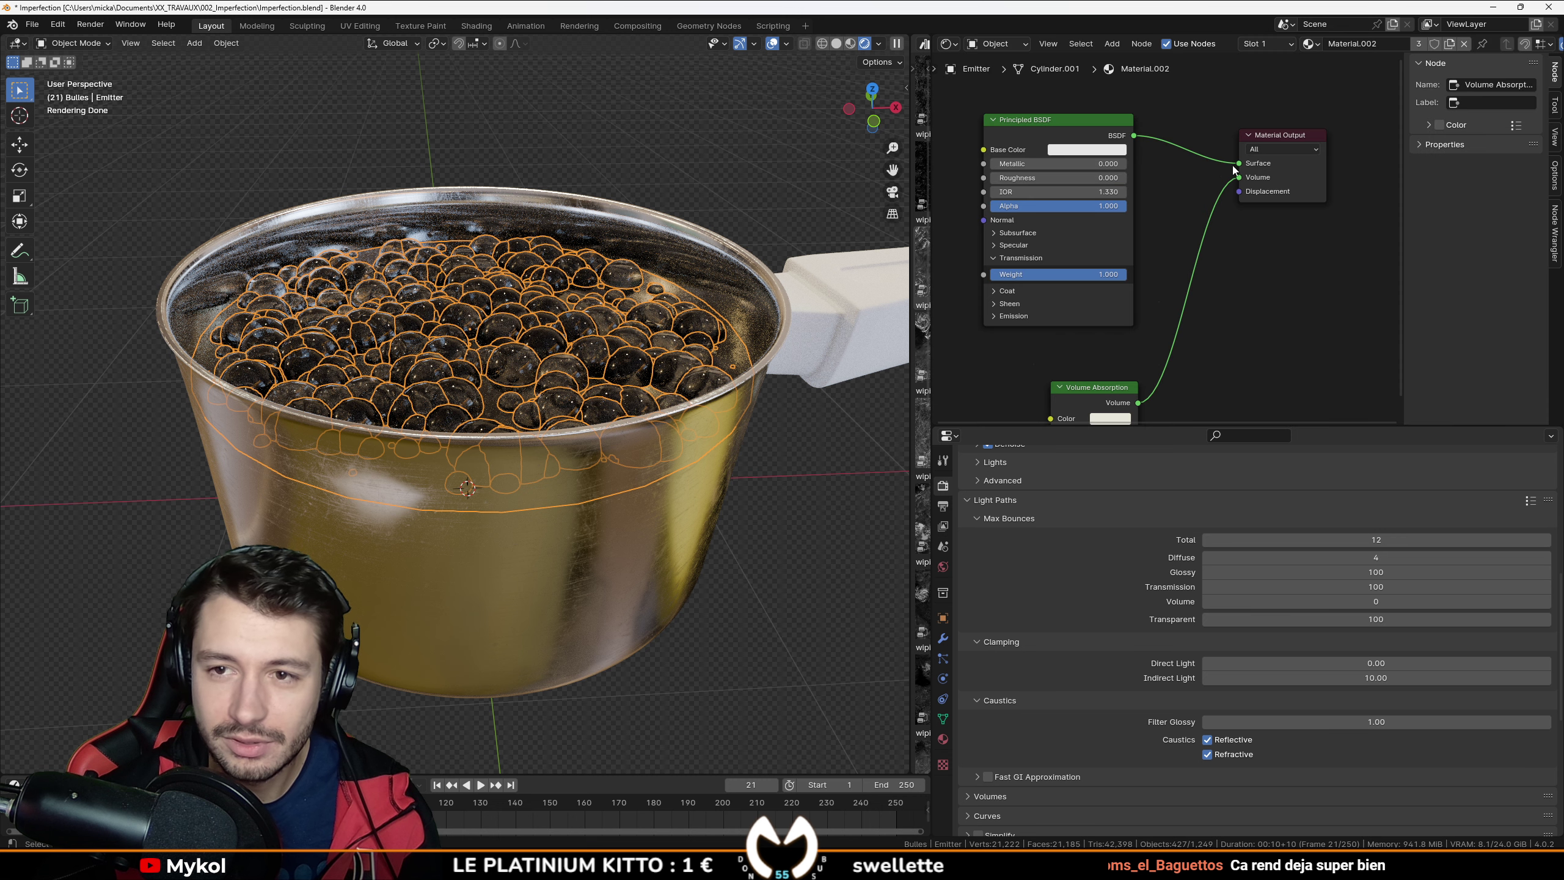
middle_click_drag(1155, 290, 1172, 236)
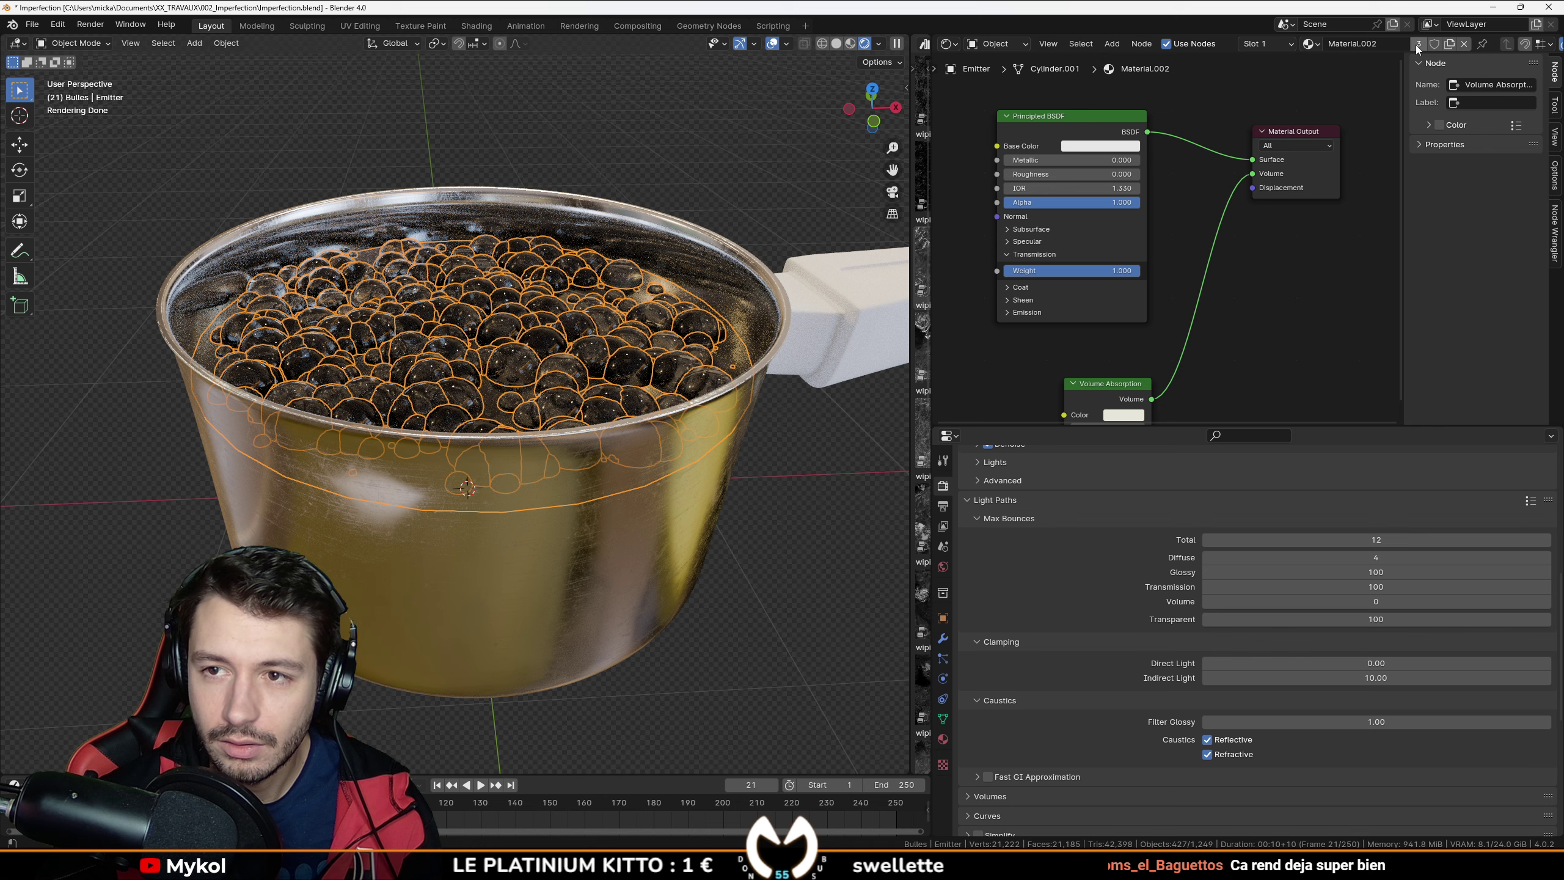
left_click(1450, 44)
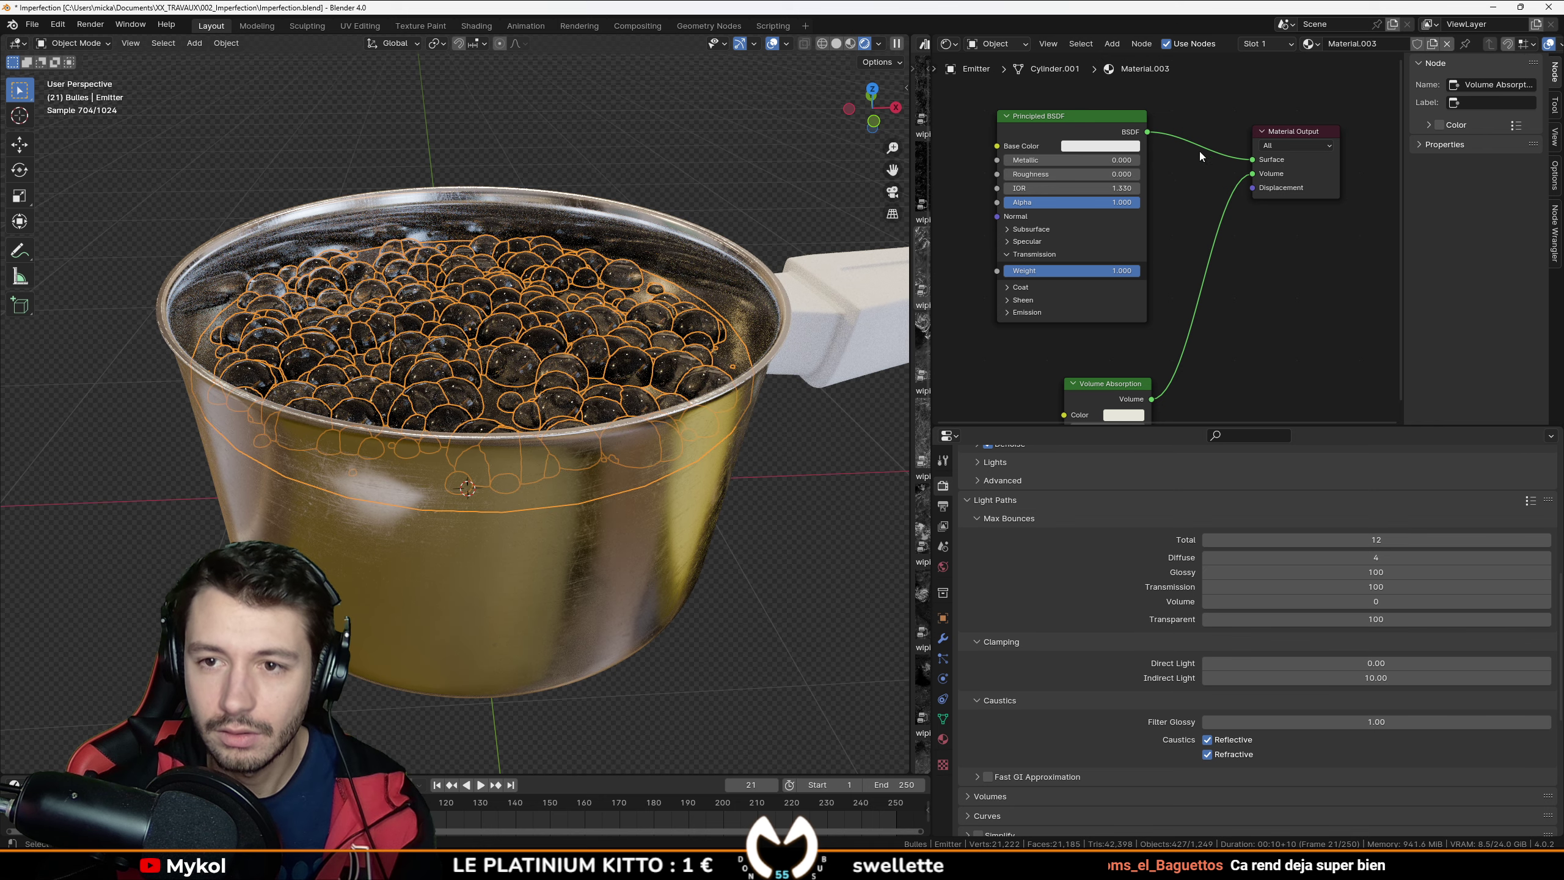
Step: Delete the Volume Absorption node from the Emitter's material and set the Principled BSDF's Alpha and Transmission Weight to 0
key("x")
left_click_drag(1096, 263, 1145, 294)
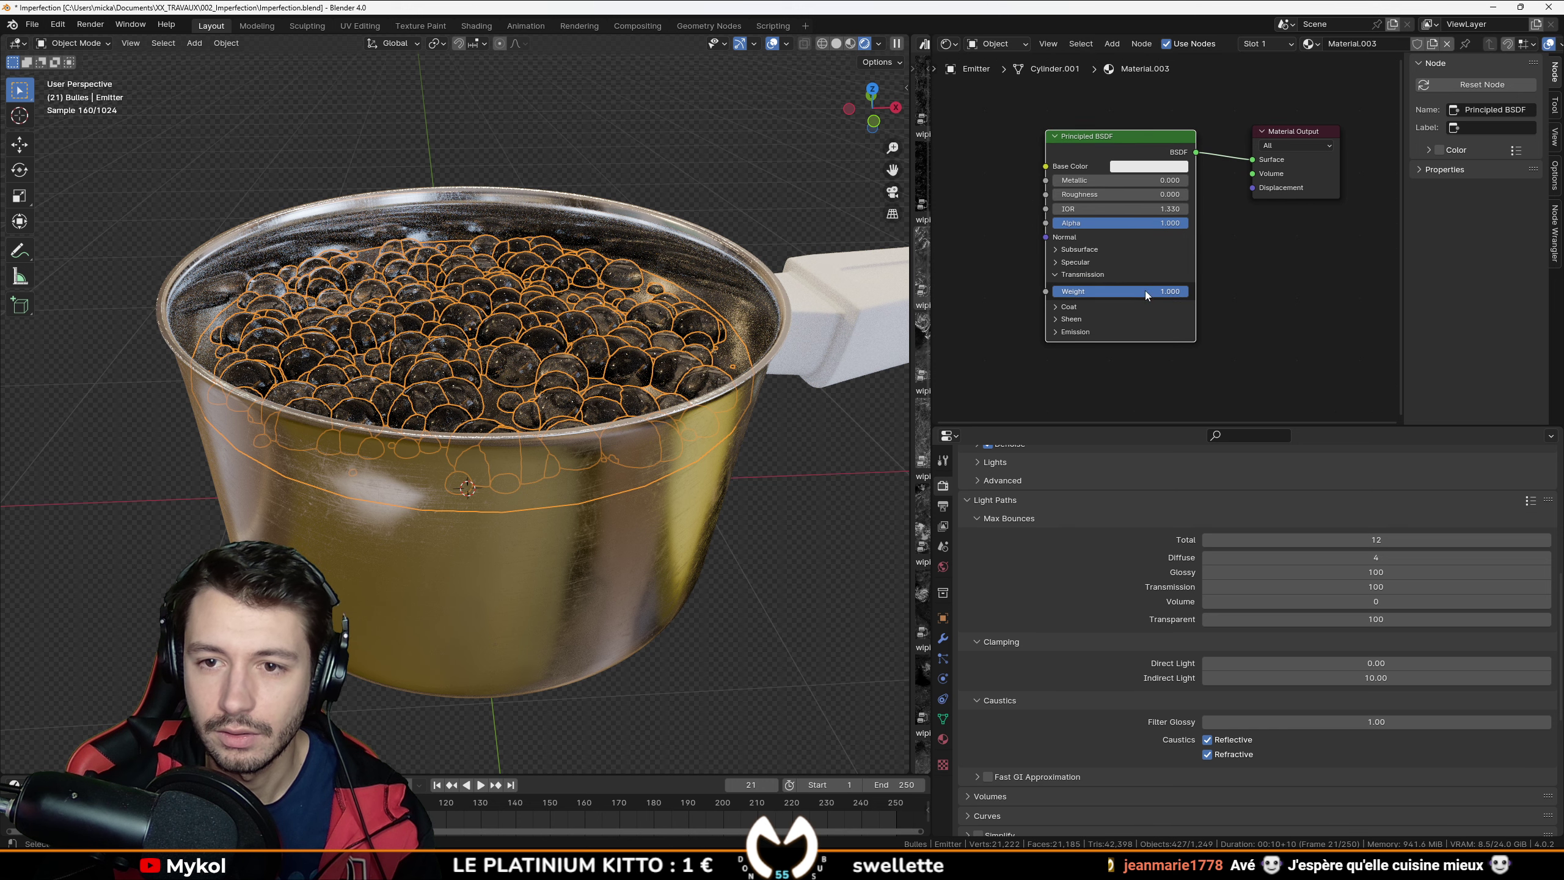
left_click_drag(1092, 222, 960, 234)
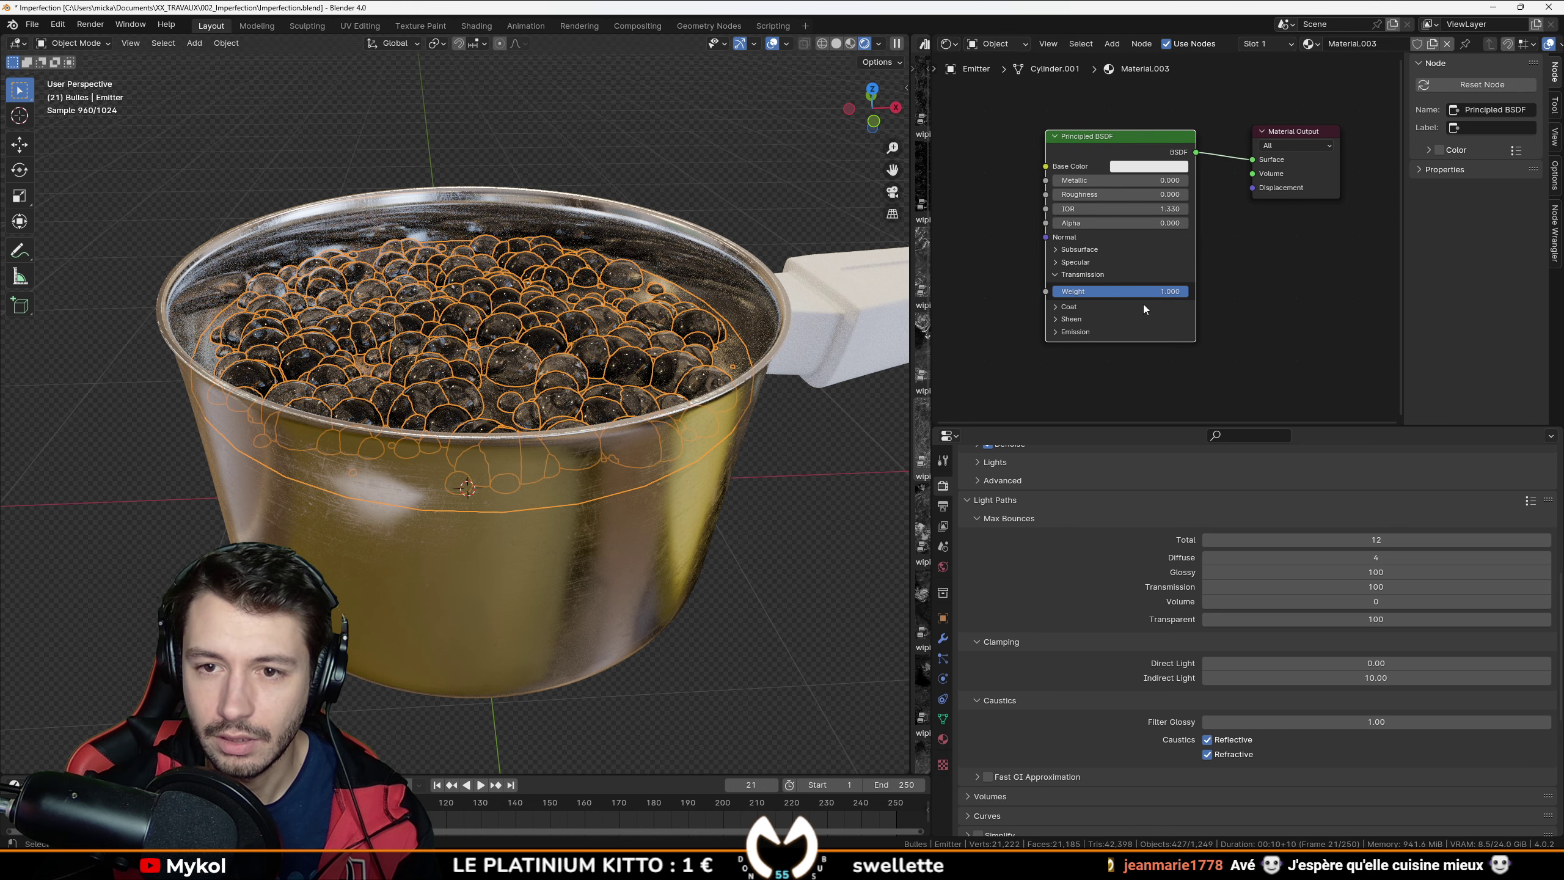
left_click_drag(1143, 292, 1001, 297)
left_click(834, 485)
middle_click_drag(820, 425, 774, 463)
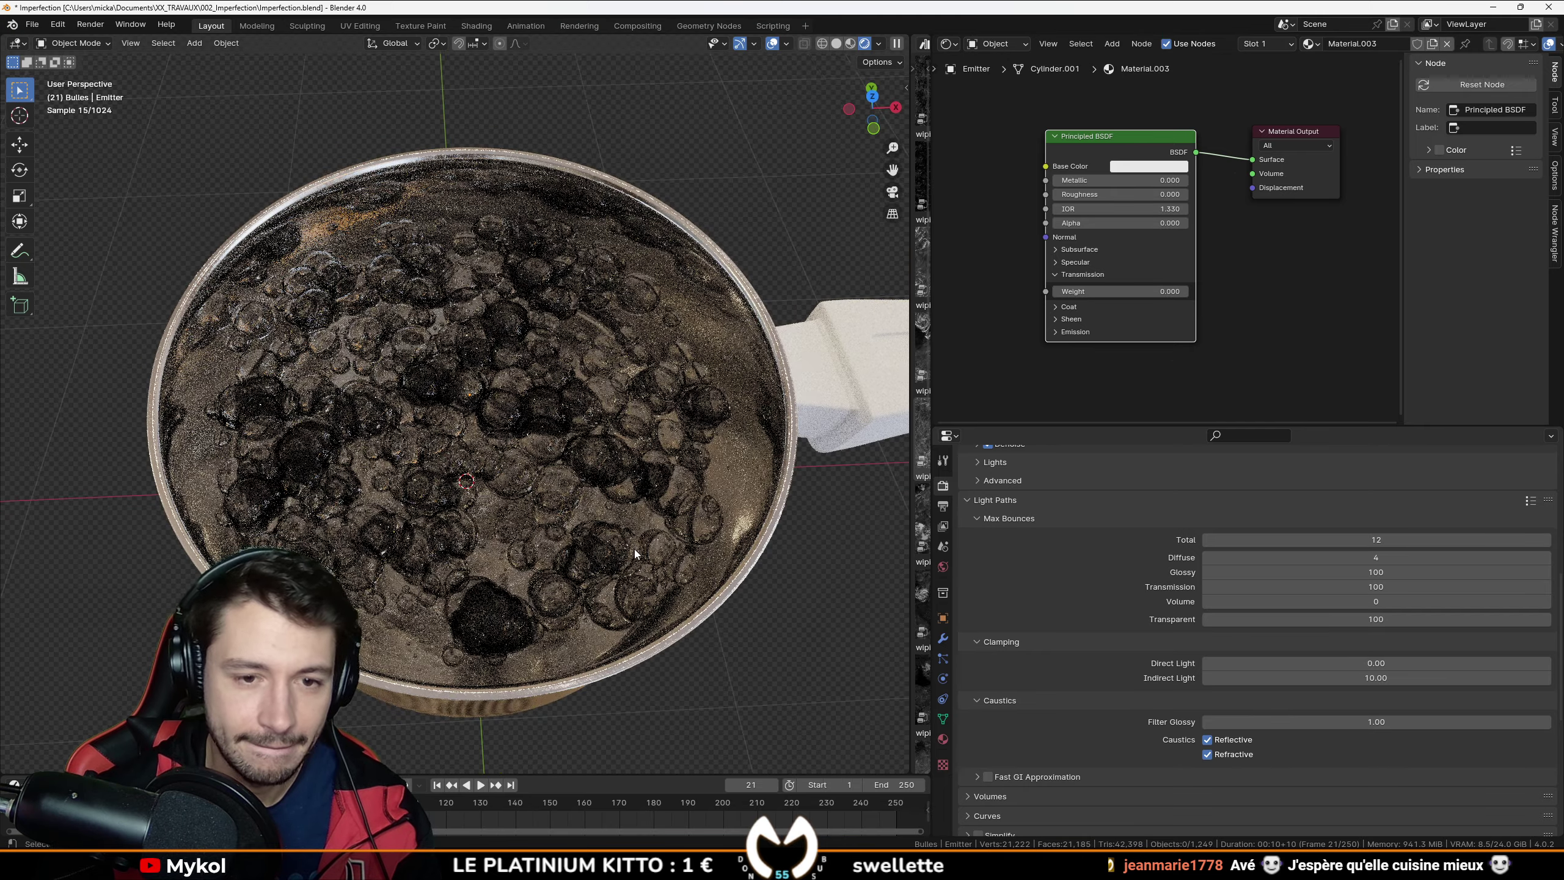
middle_click_drag(631, 552, 641, 523)
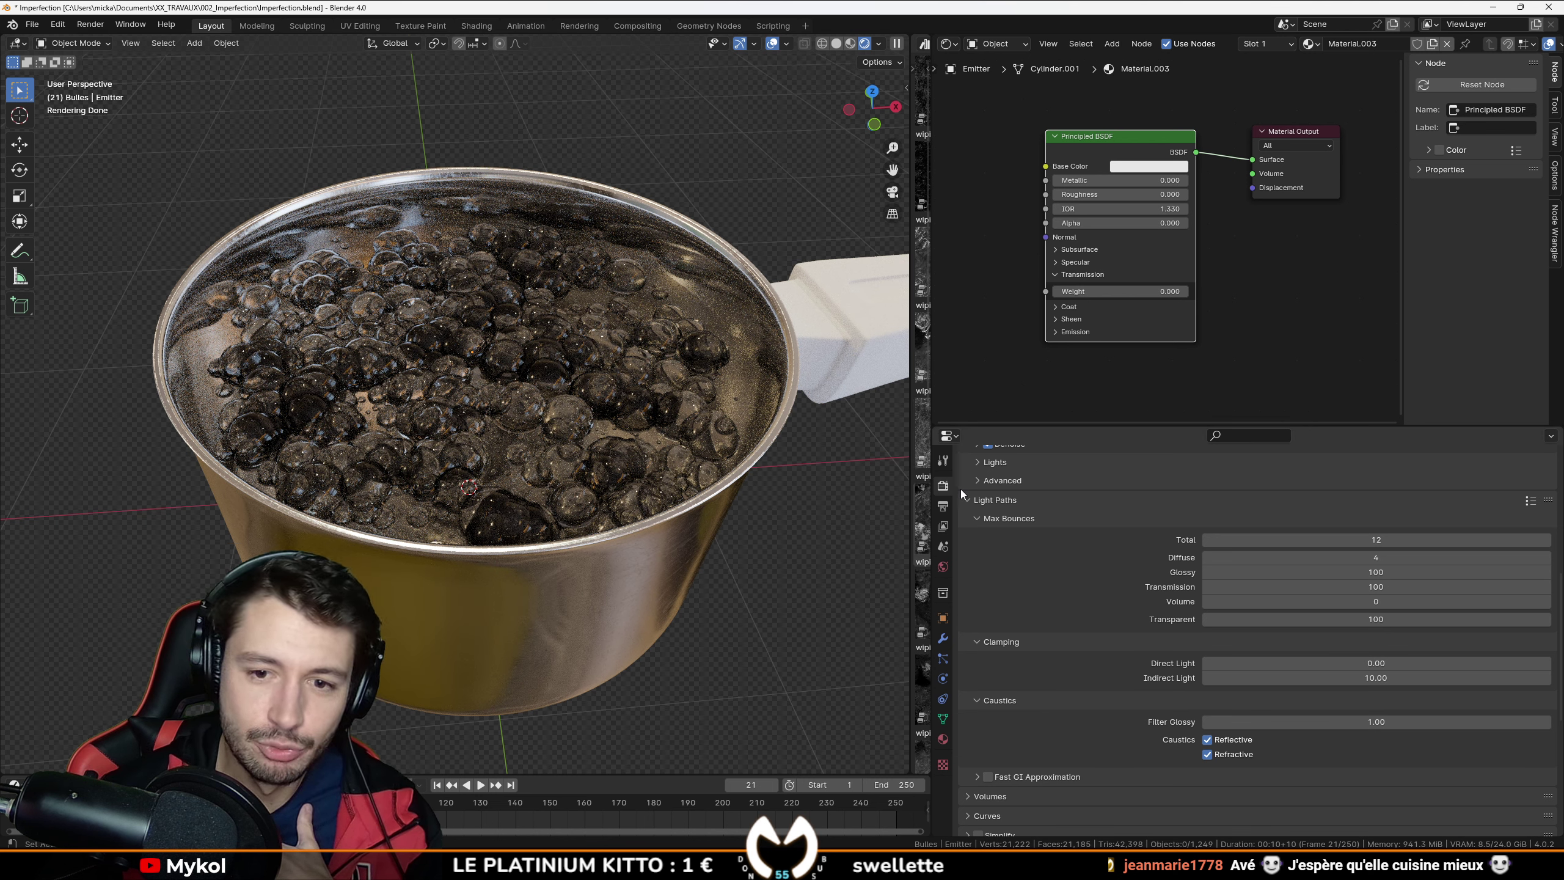
Step: Enable viewport denoising and apply the Light Paths preset that sets every max bounce value to 32
scroll(997, 555, "up", 6)
left_click(987, 536)
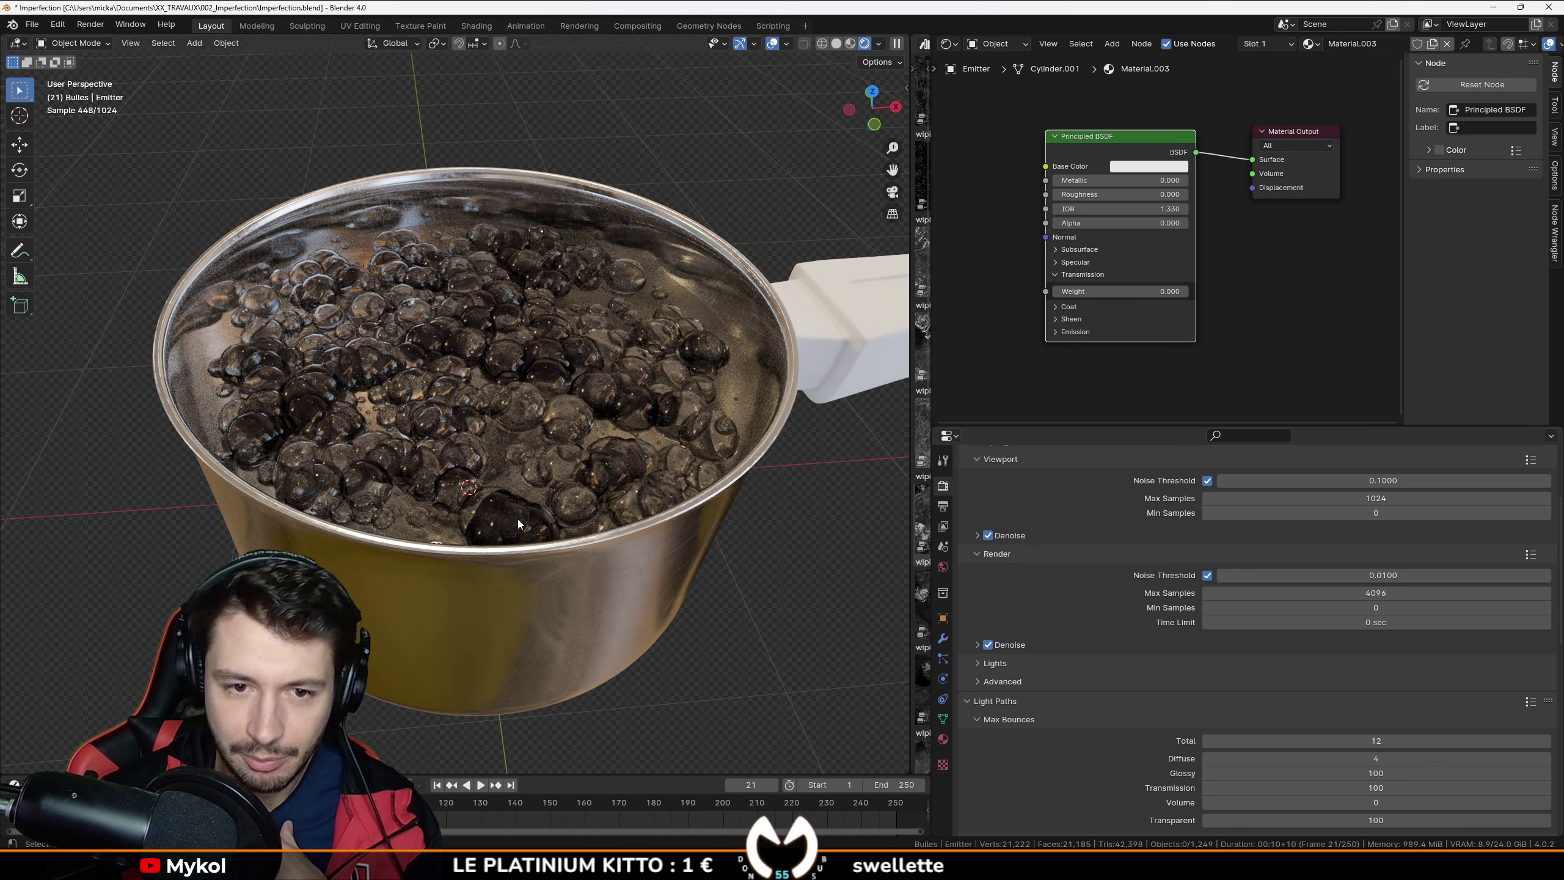
scroll(1120, 640, "down", 2)
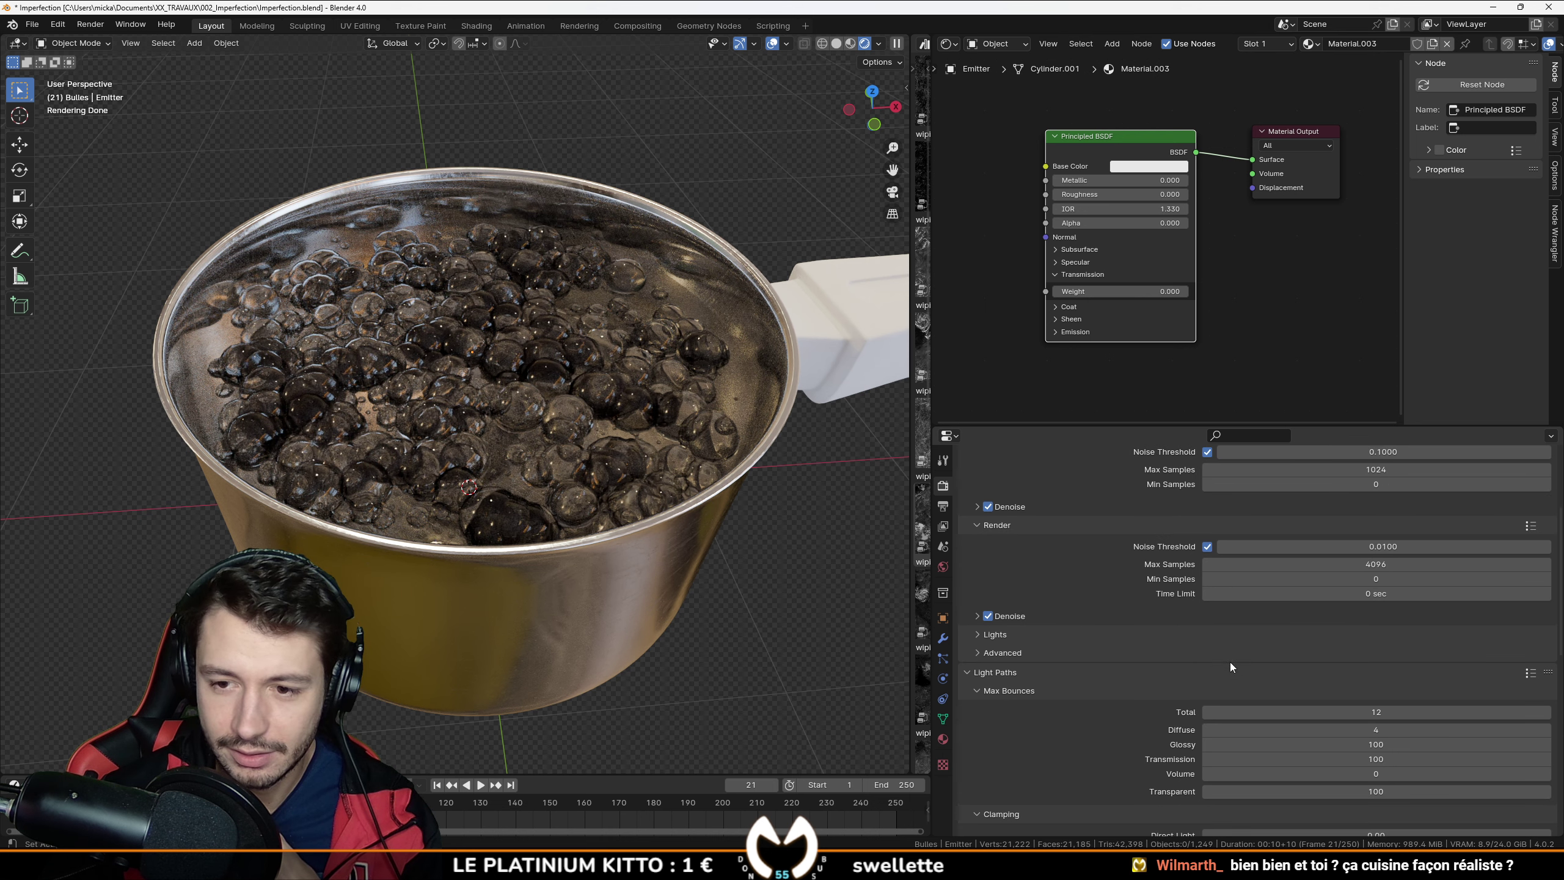
left_click(1530, 673)
left_click(1471, 605)
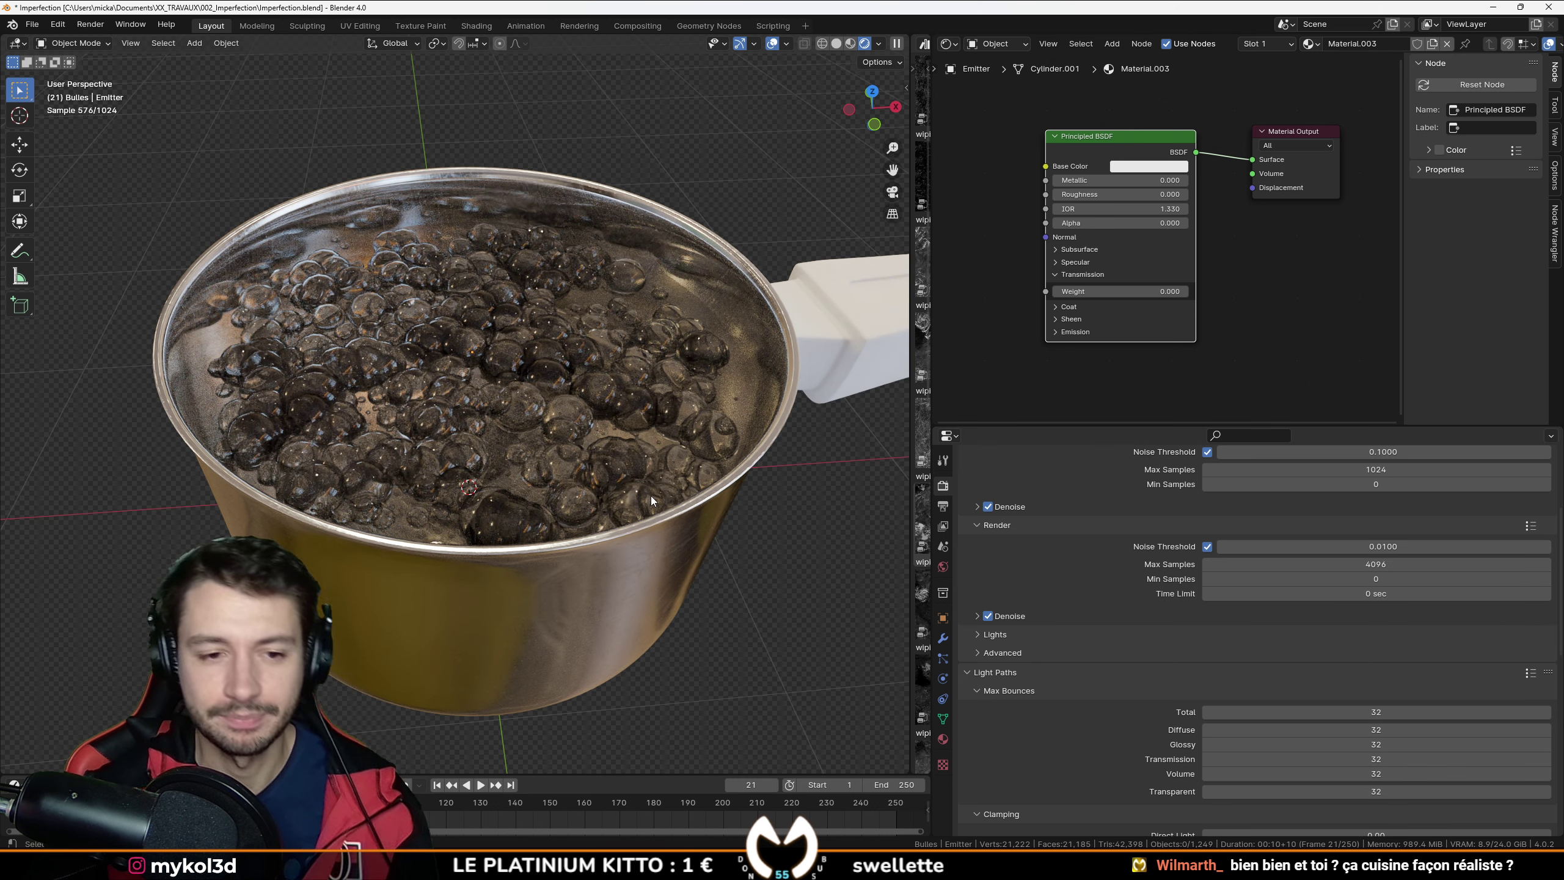
middle_click_drag(694, 472, 691, 421)
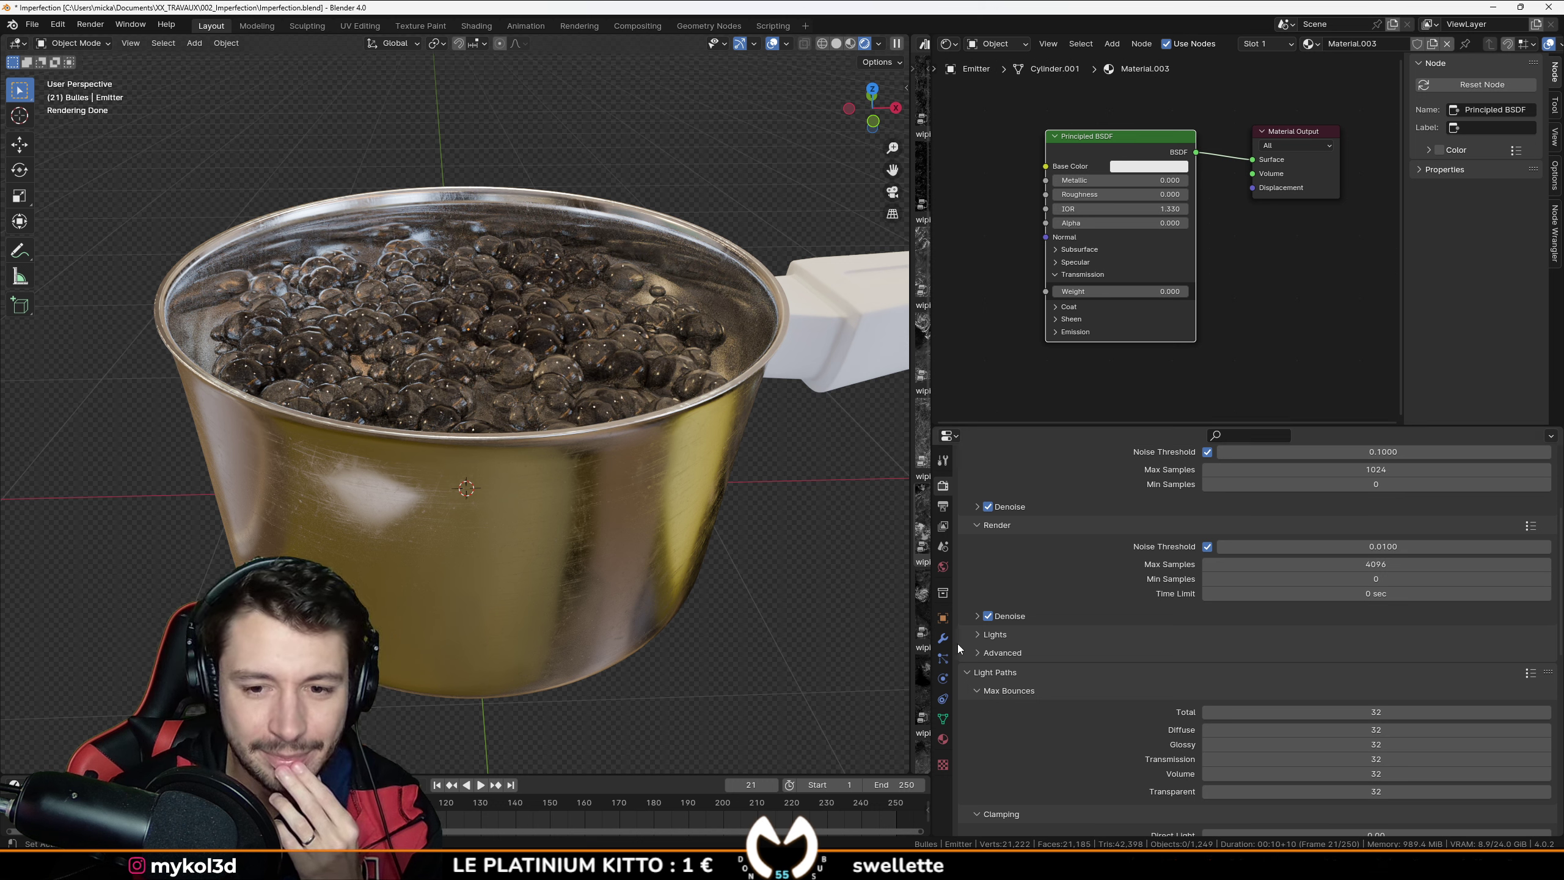
Step: Reduce the bubble particle system's Number, trying 12 and 45 before raising it again for a moderately dense spread
left_click(944, 660)
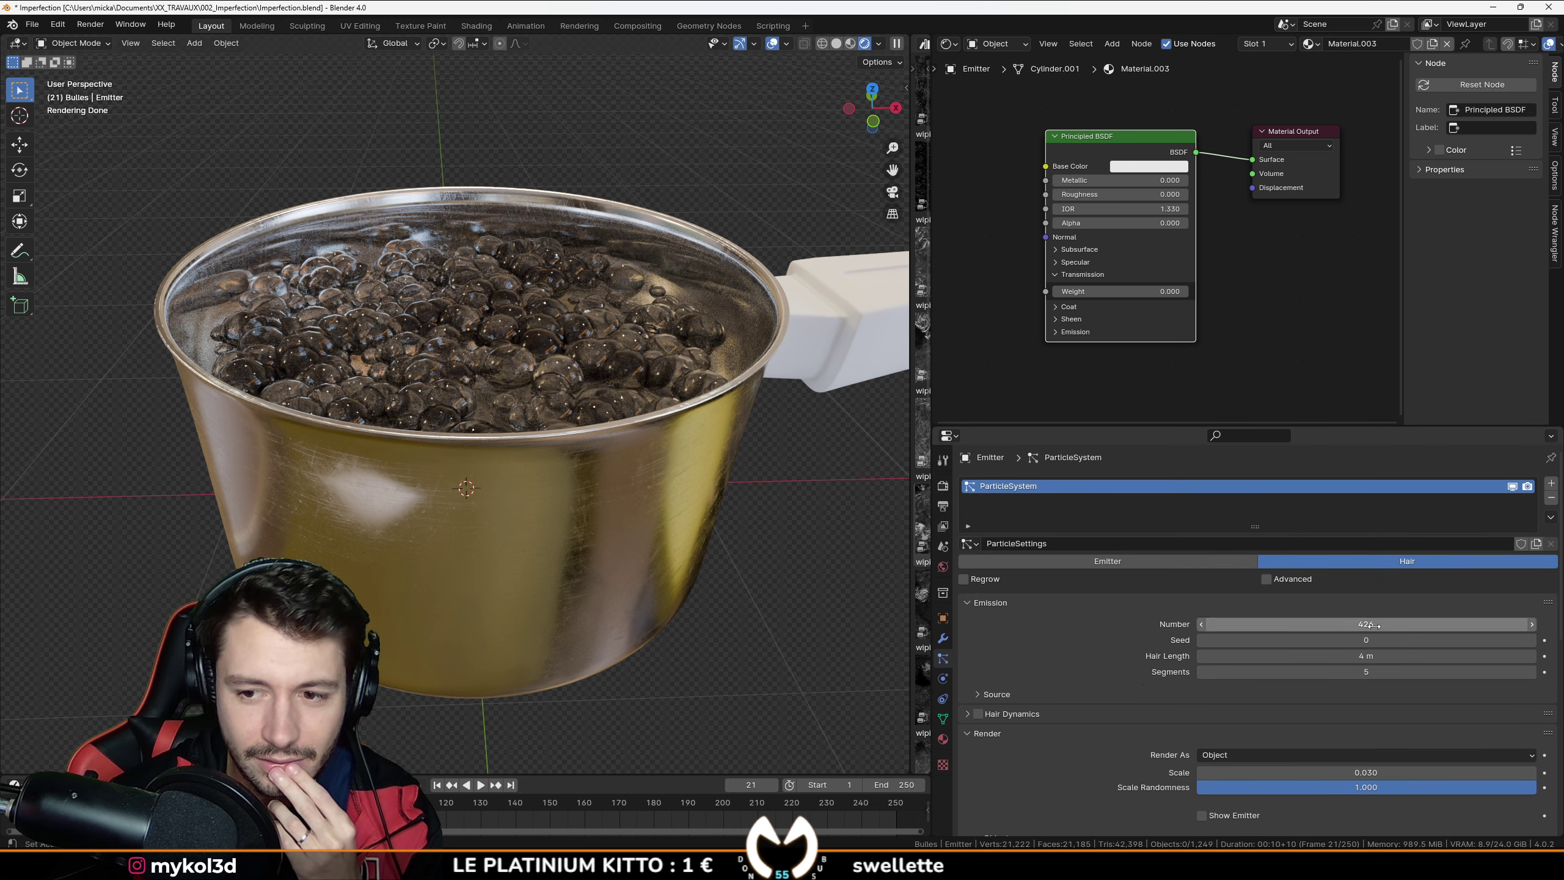
left_click_drag(1374, 626, 1320, 627)
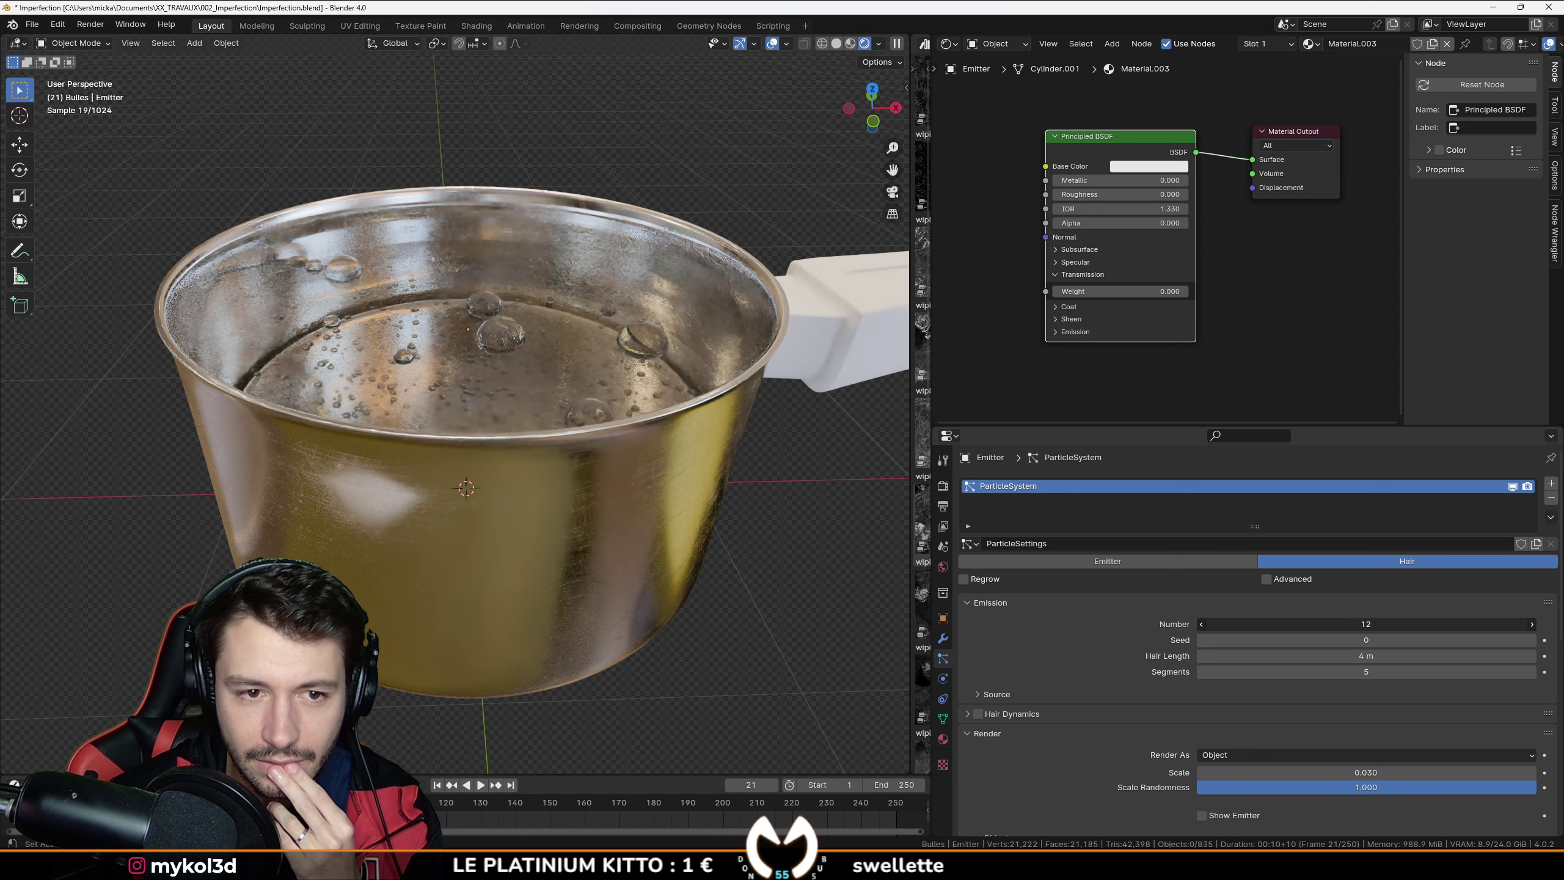
left_click_drag(1170, 624, 1188, 624)
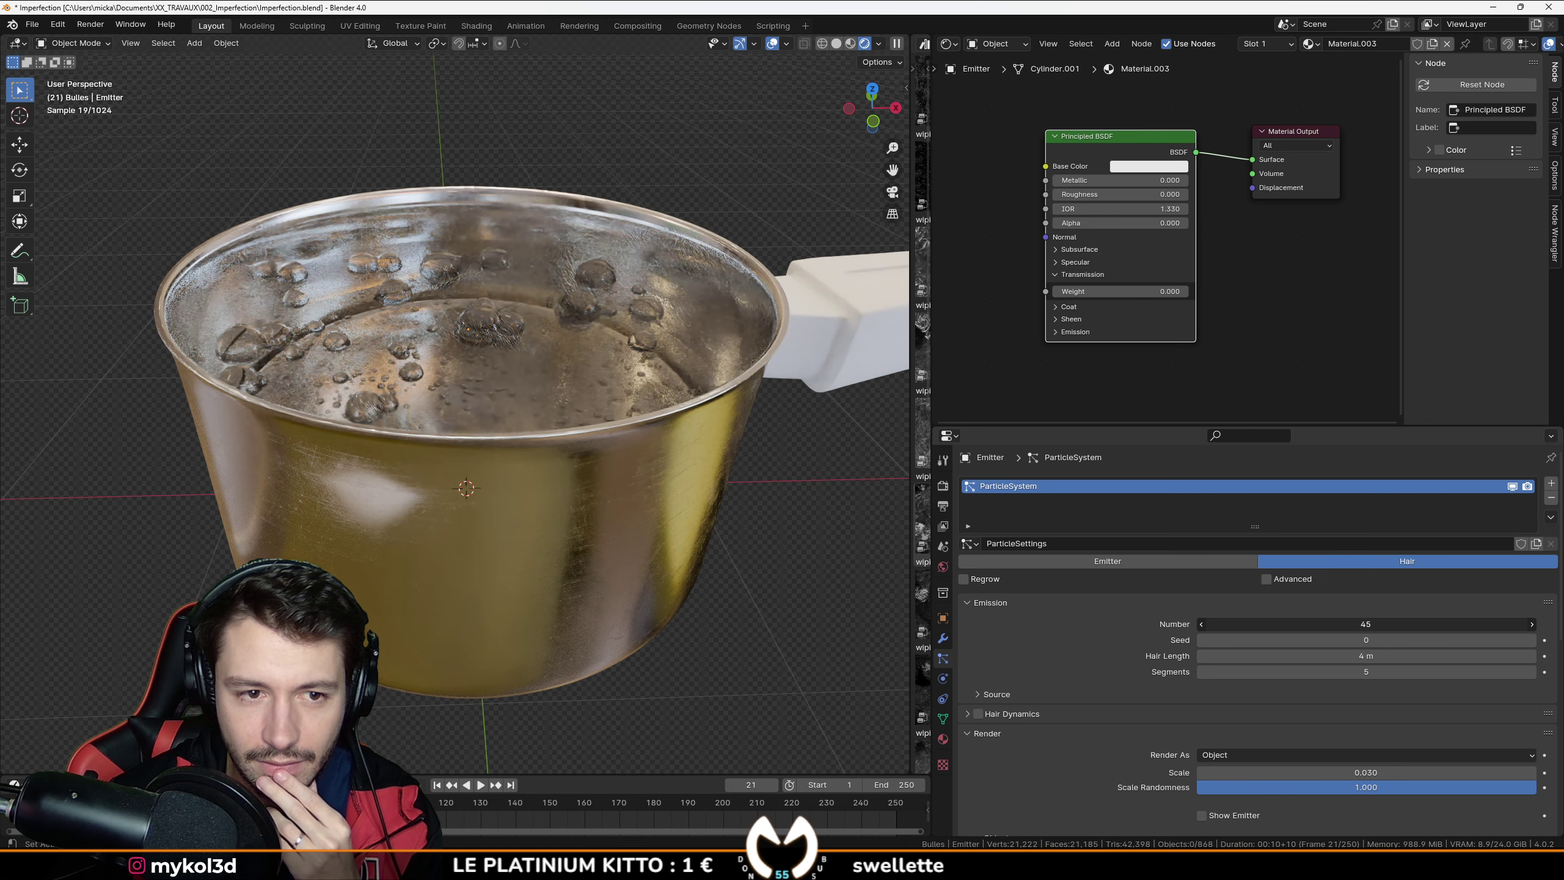
middle_click_drag(672, 432, 693, 610)
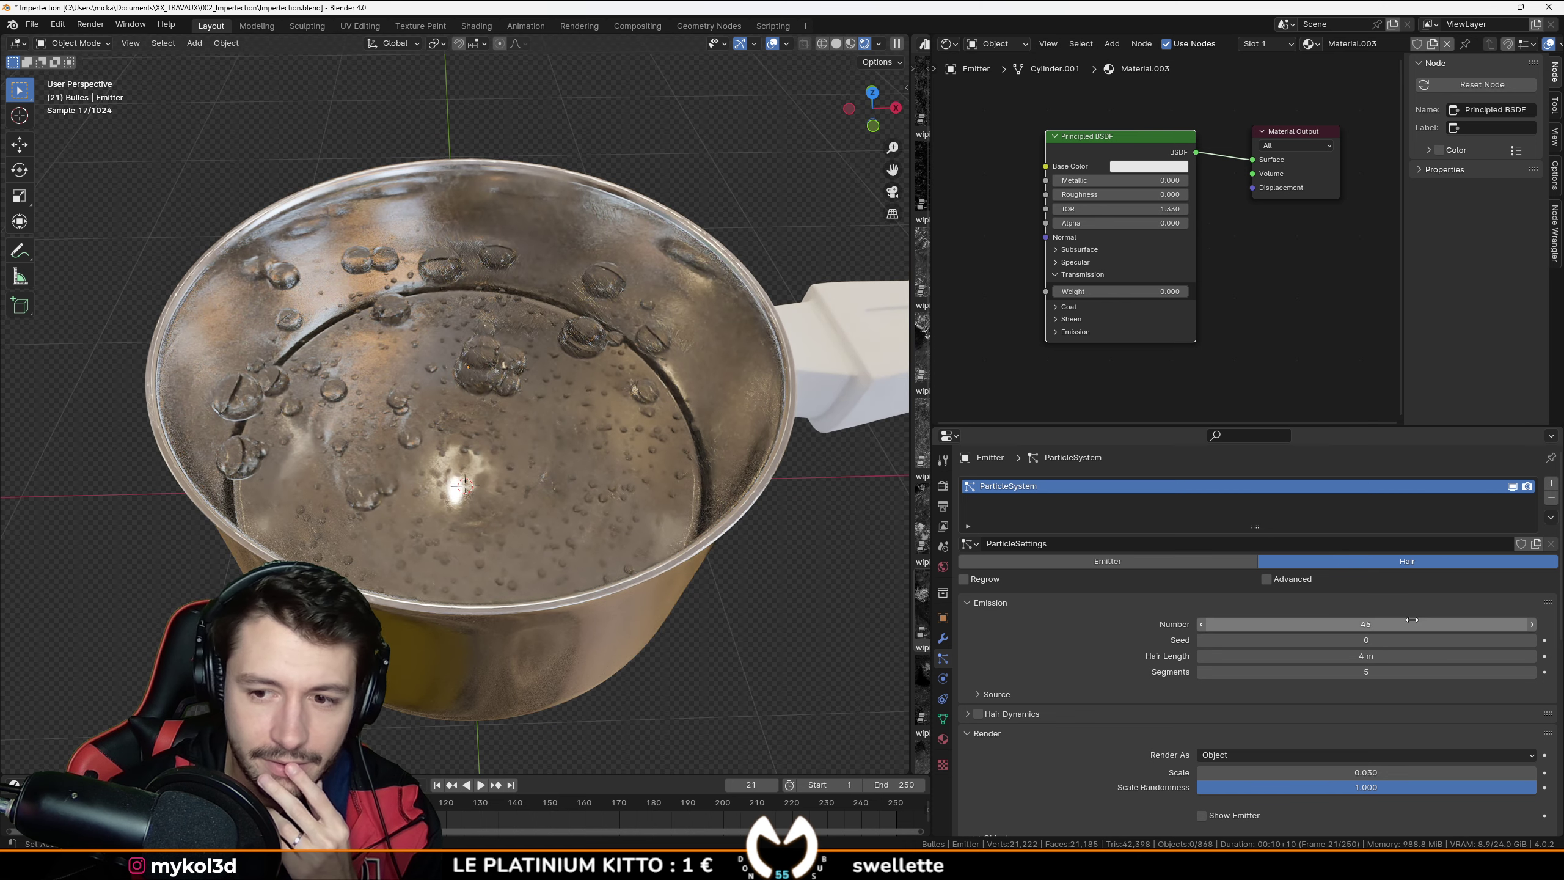
left_click_drag(1412, 619, 1453, 618)
Step: Try a particle render Scale of 0.040 for larger bubbles and undo it
scroll(1149, 640, "down", 5)
scroll(1148, 641, "down", 4)
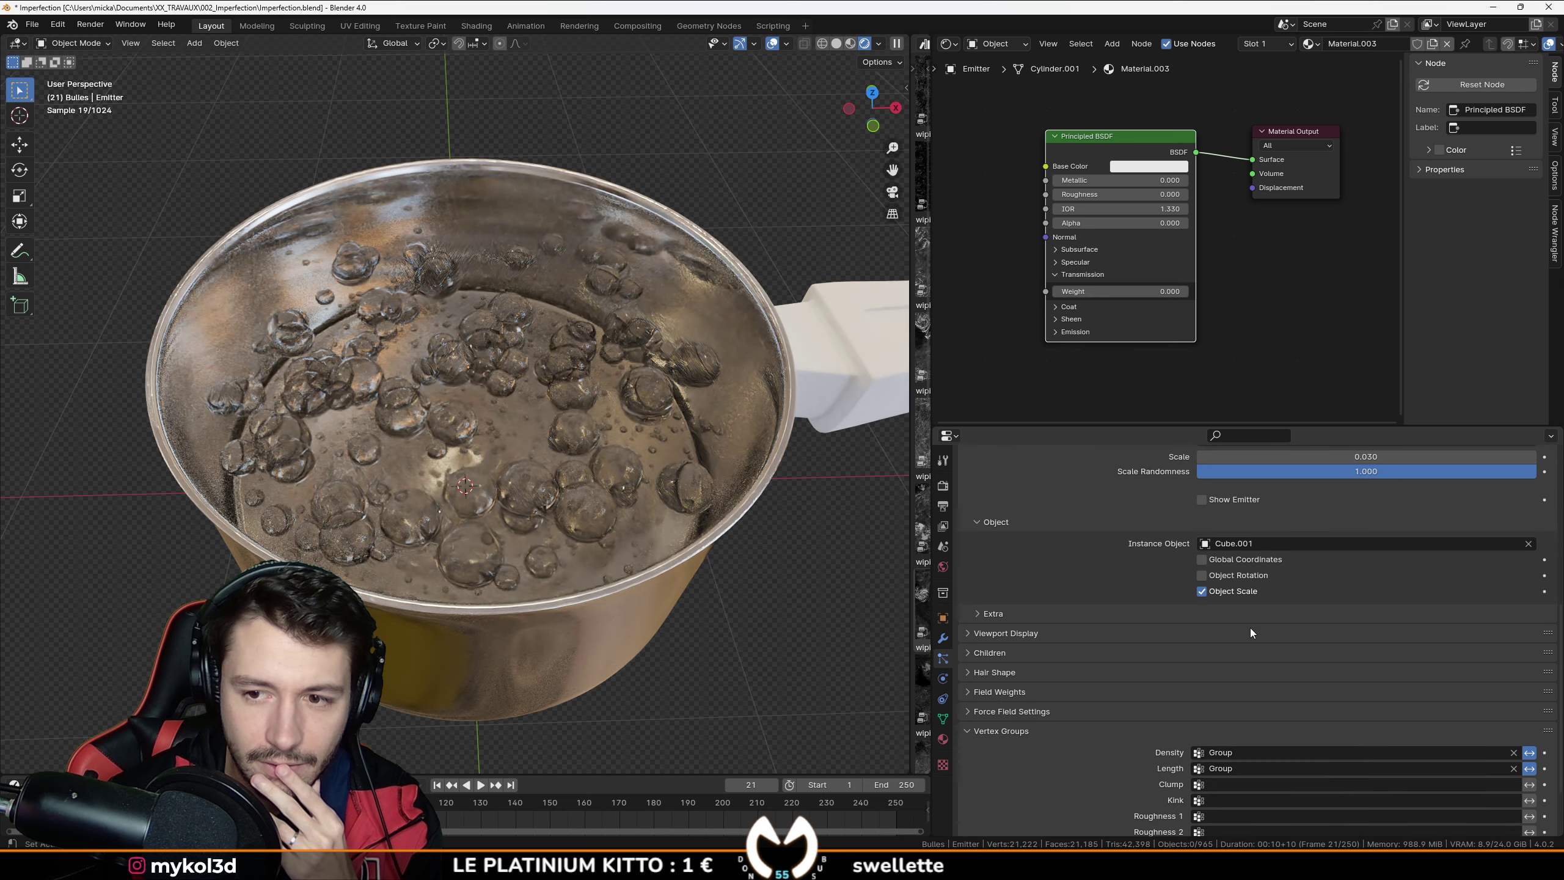
left_click_drag(1328, 514, 1330, 514)
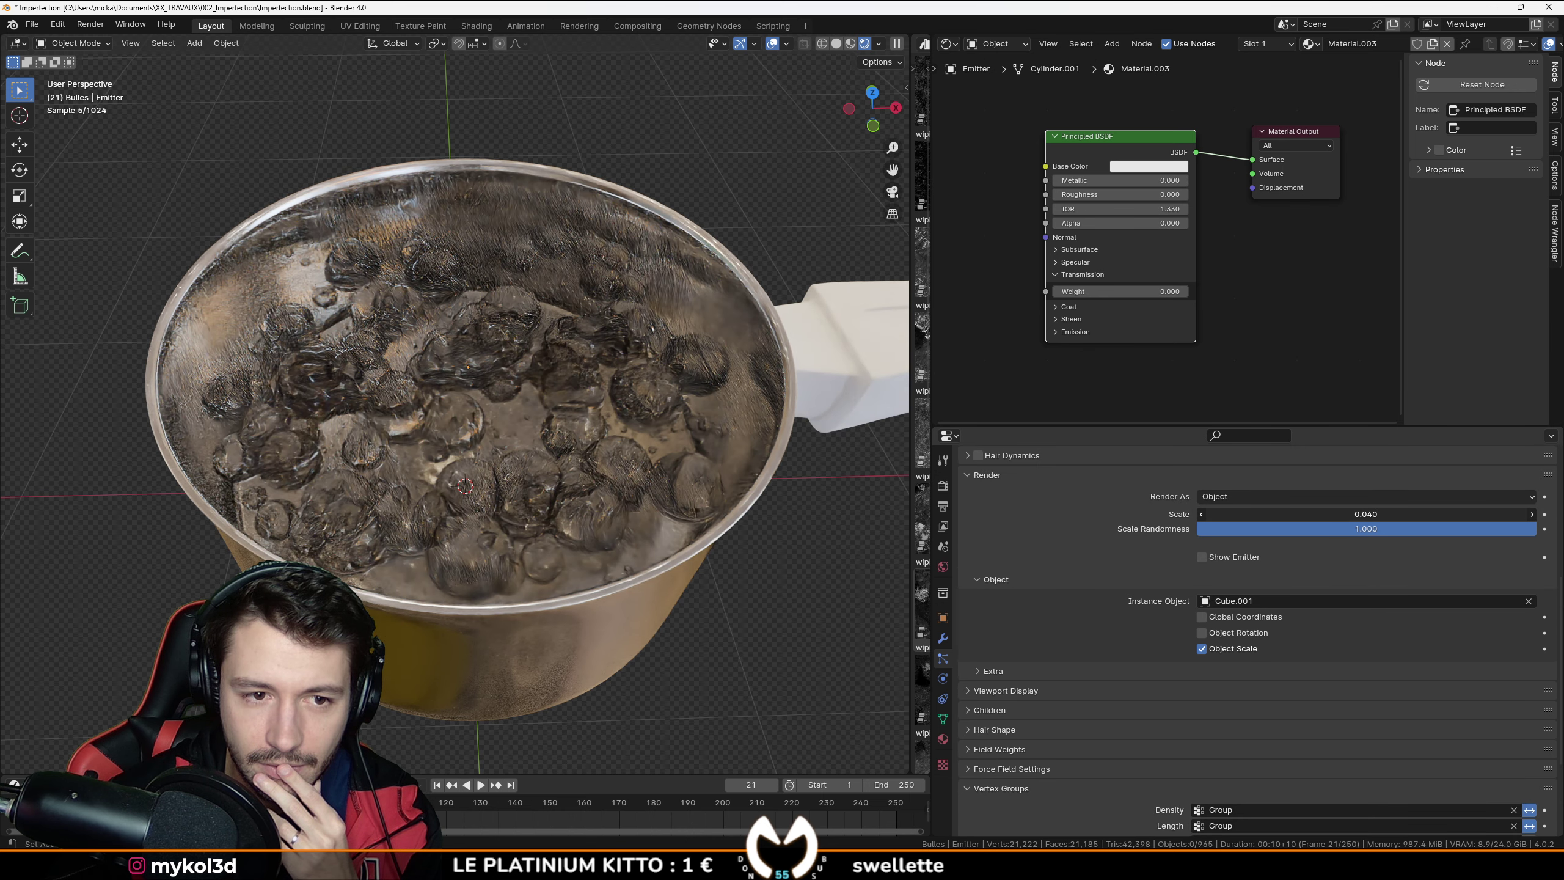
middle_click_drag(742, 580, 751, 555)
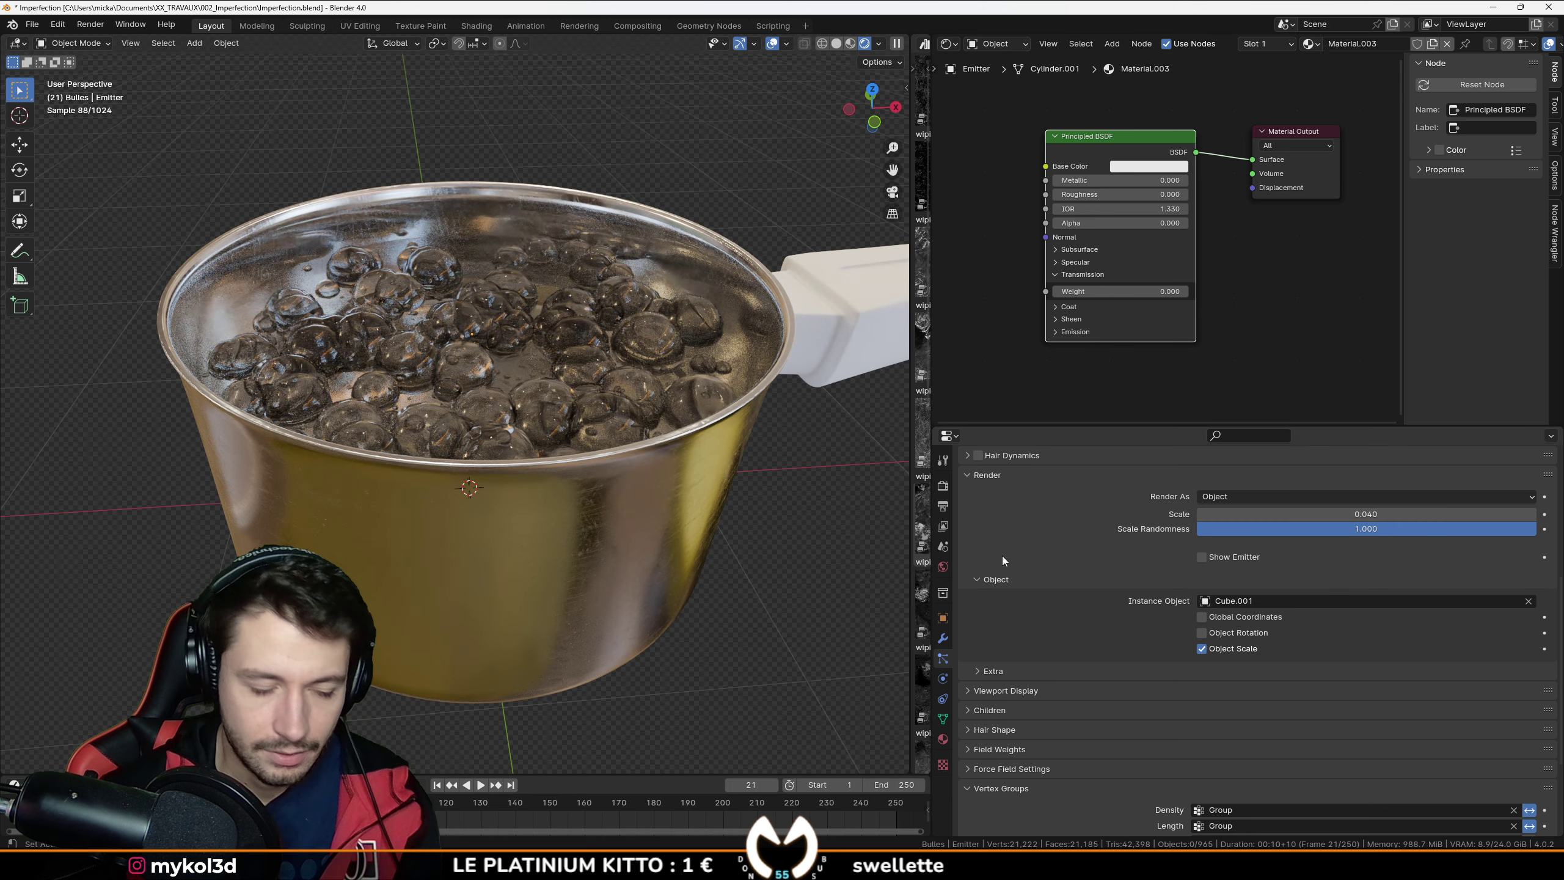
key("ctrl+z")
middle_click_drag(841, 494, 819, 525)
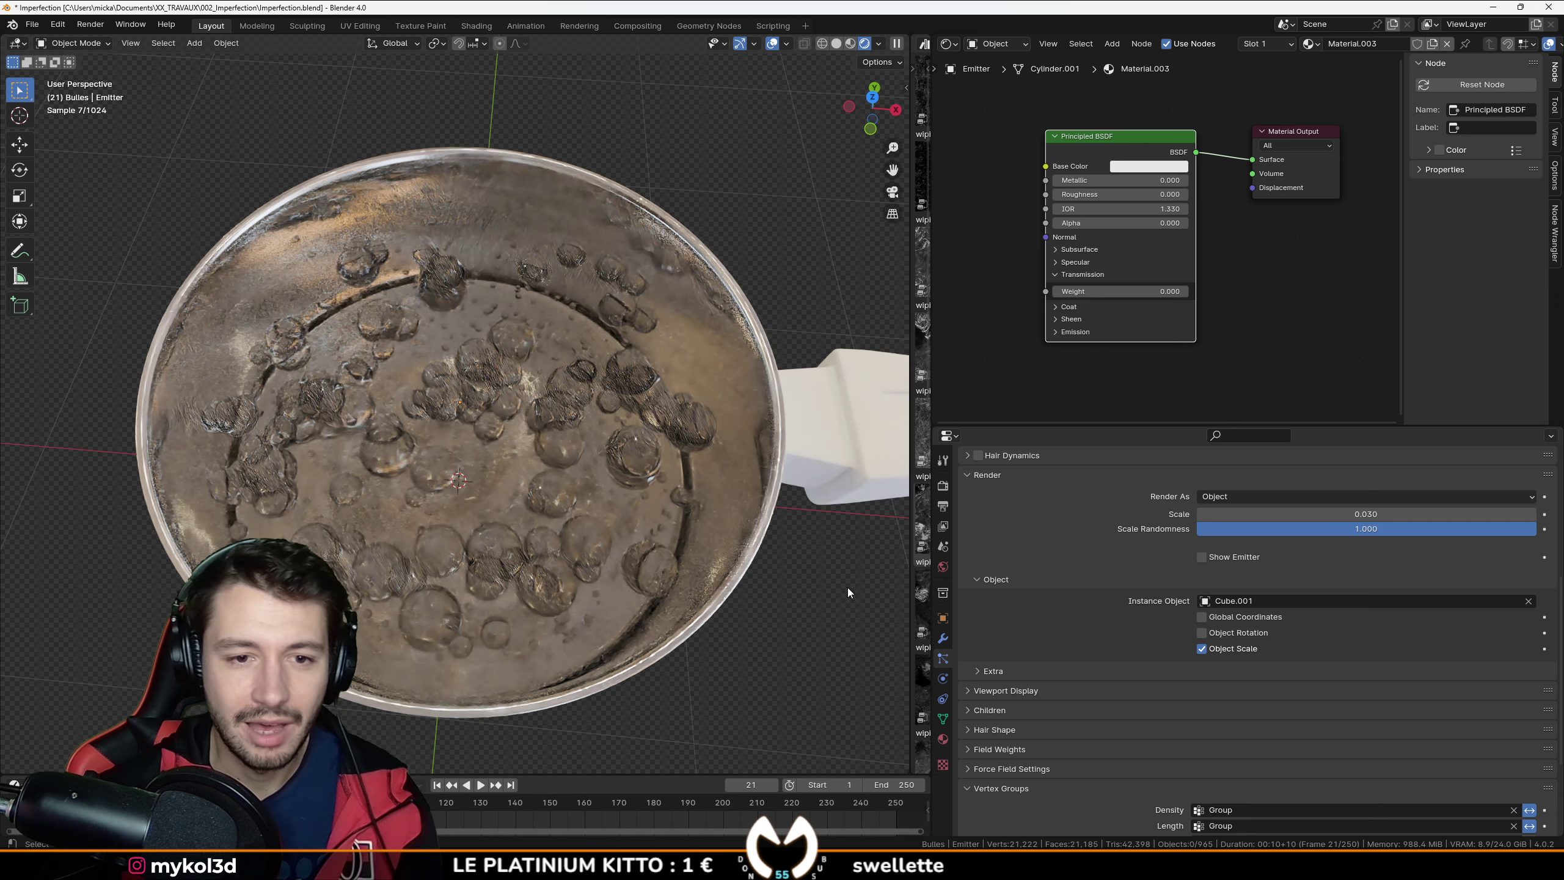
Step: Inspect the saucepan's scratched metal sides and the bubbles in Rendered shading, and return to Solid shading
key("z")
left_click(655, 468)
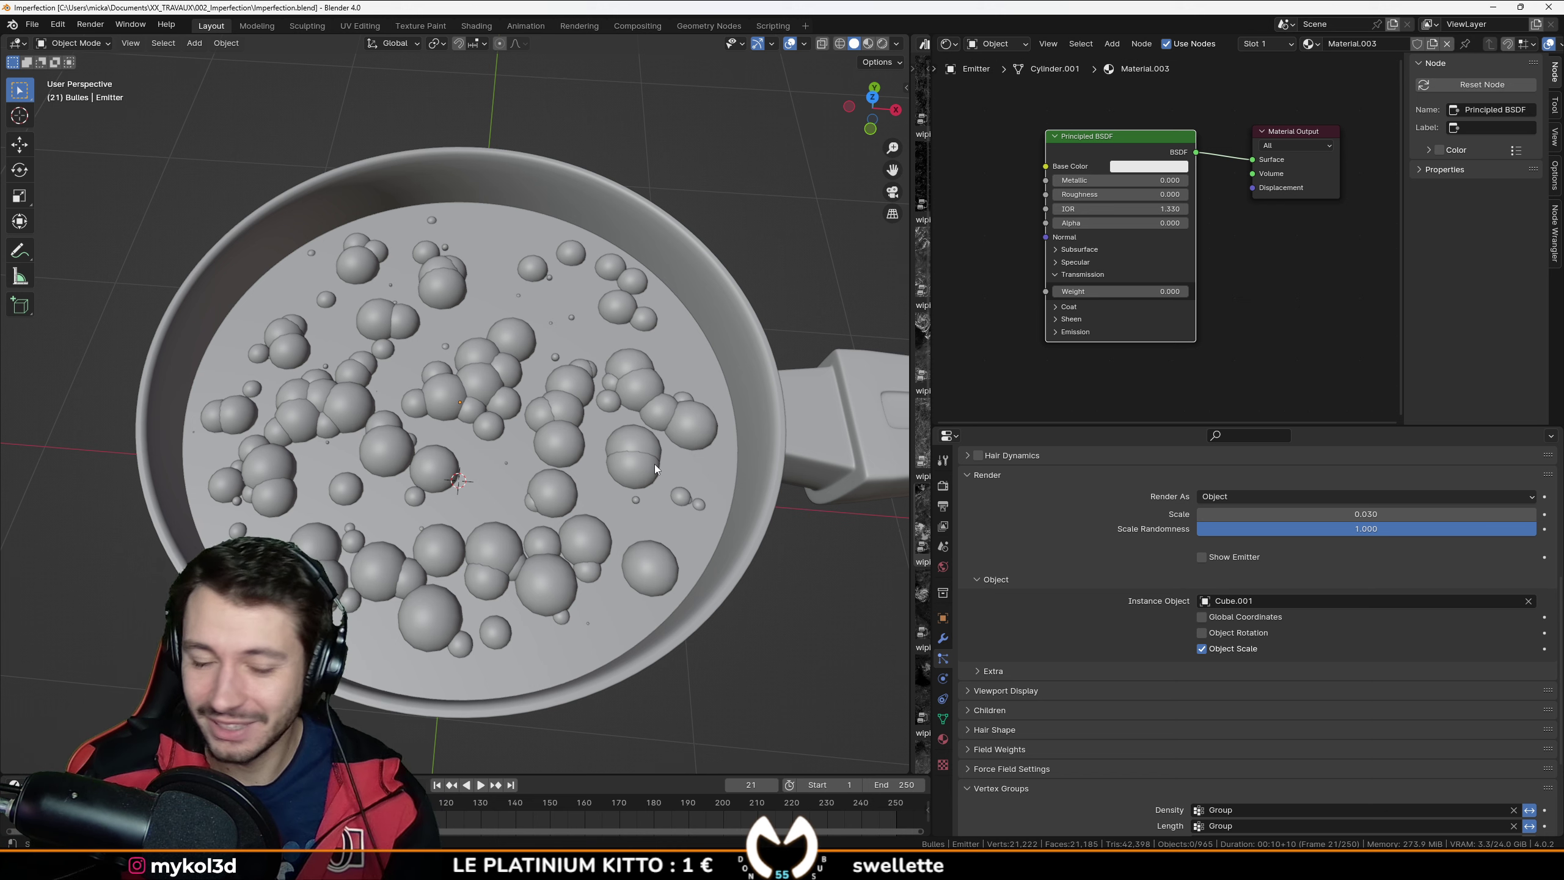
middle_click_drag(611, 511, 616, 441)
left_click(882, 44)
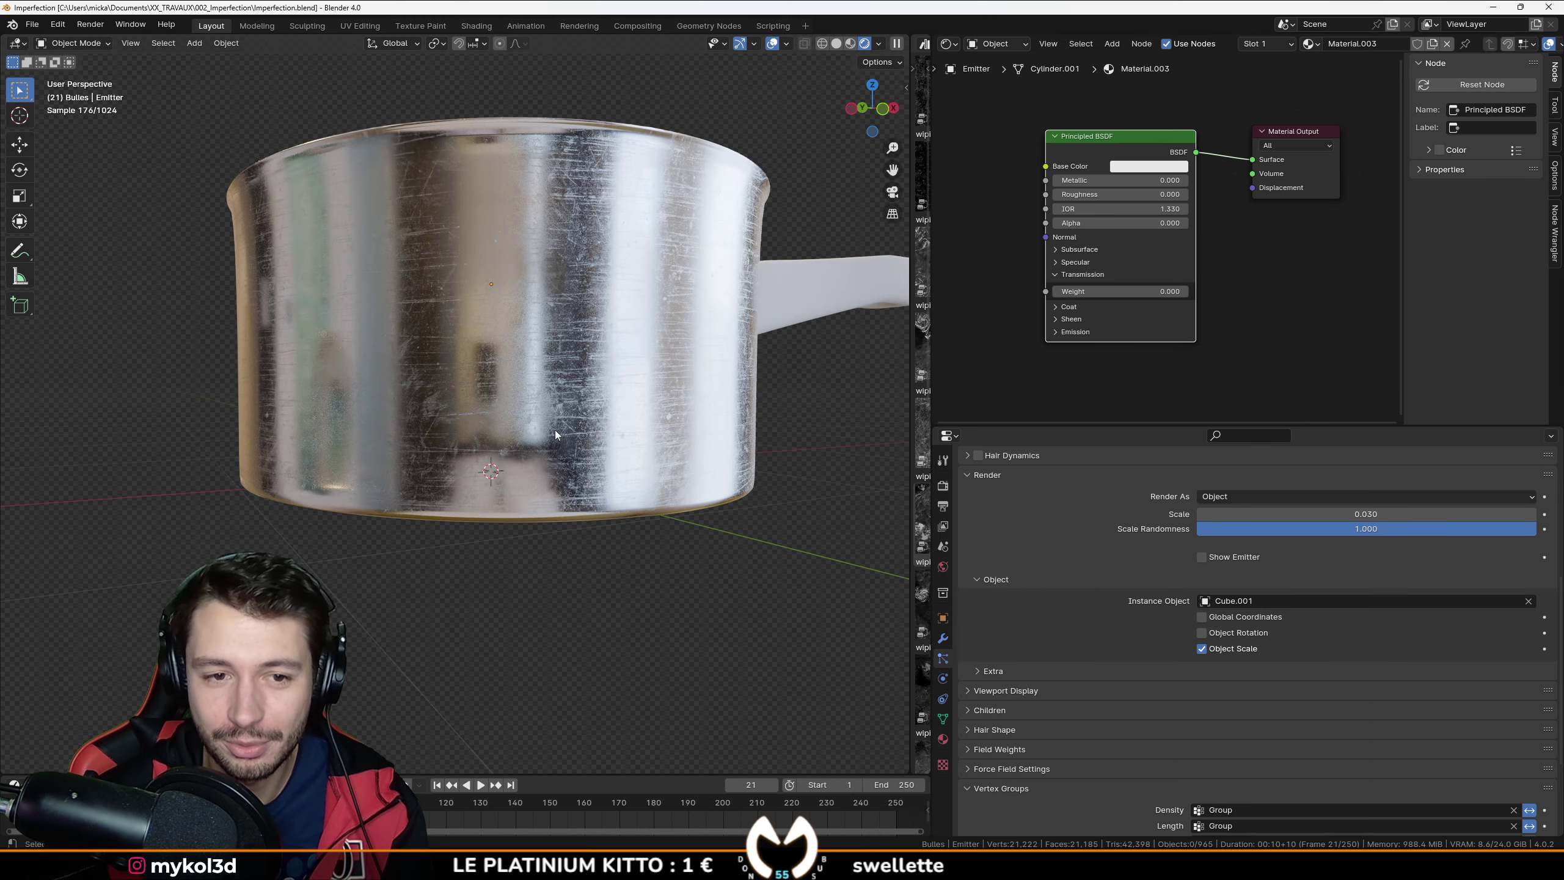
middle_click_drag(555, 288, 474, 225)
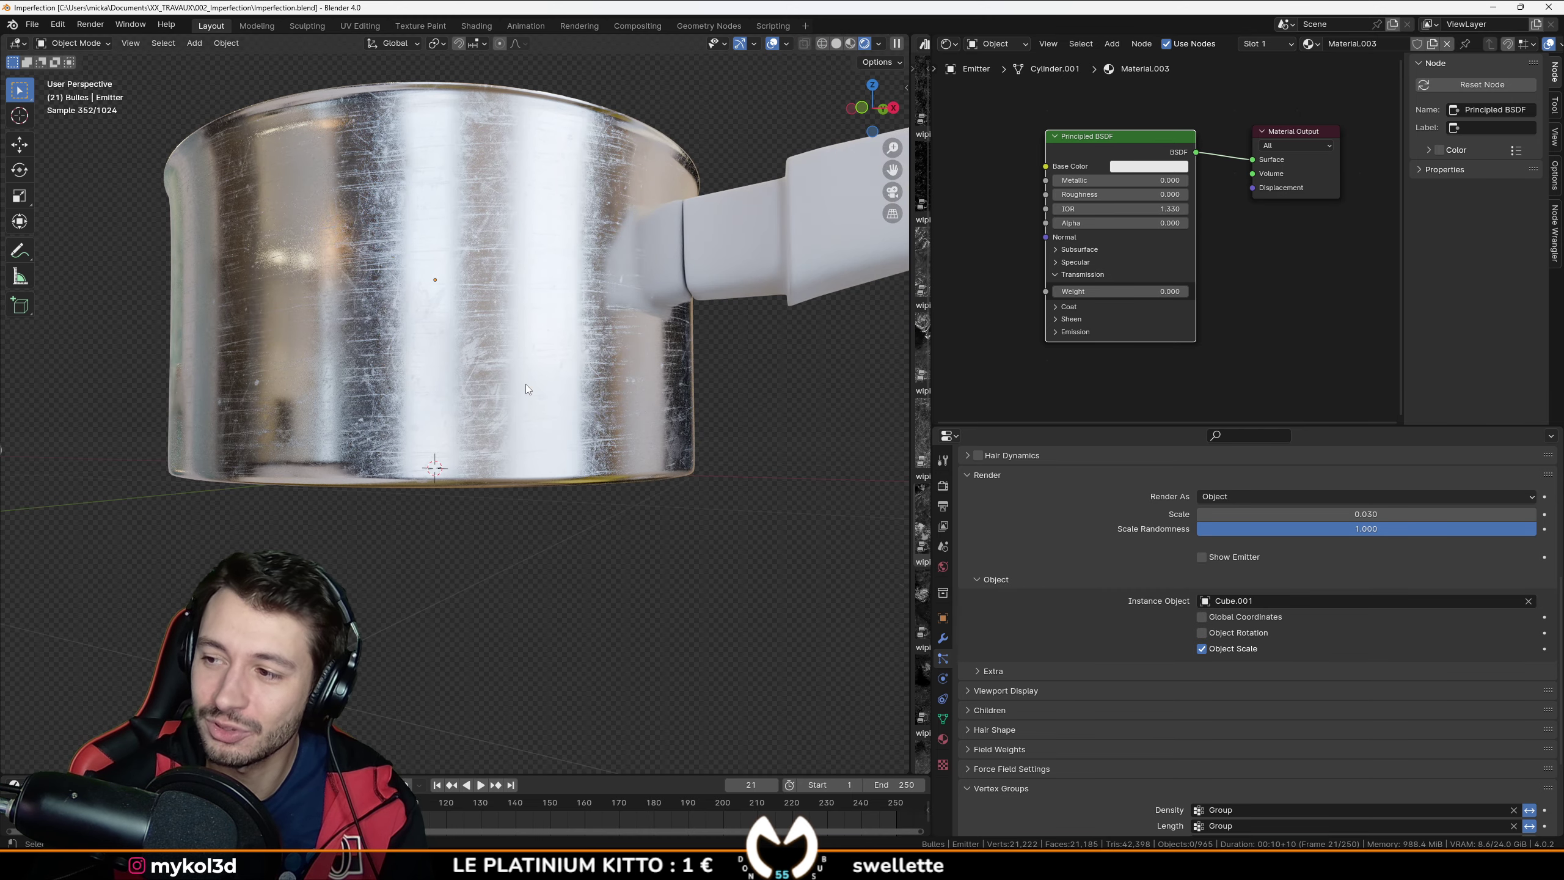
middle_click_drag(525, 384, 509, 491)
scroll(509, 426, "down", 5)
scroll(500, 443, "up", 5)
key("z")
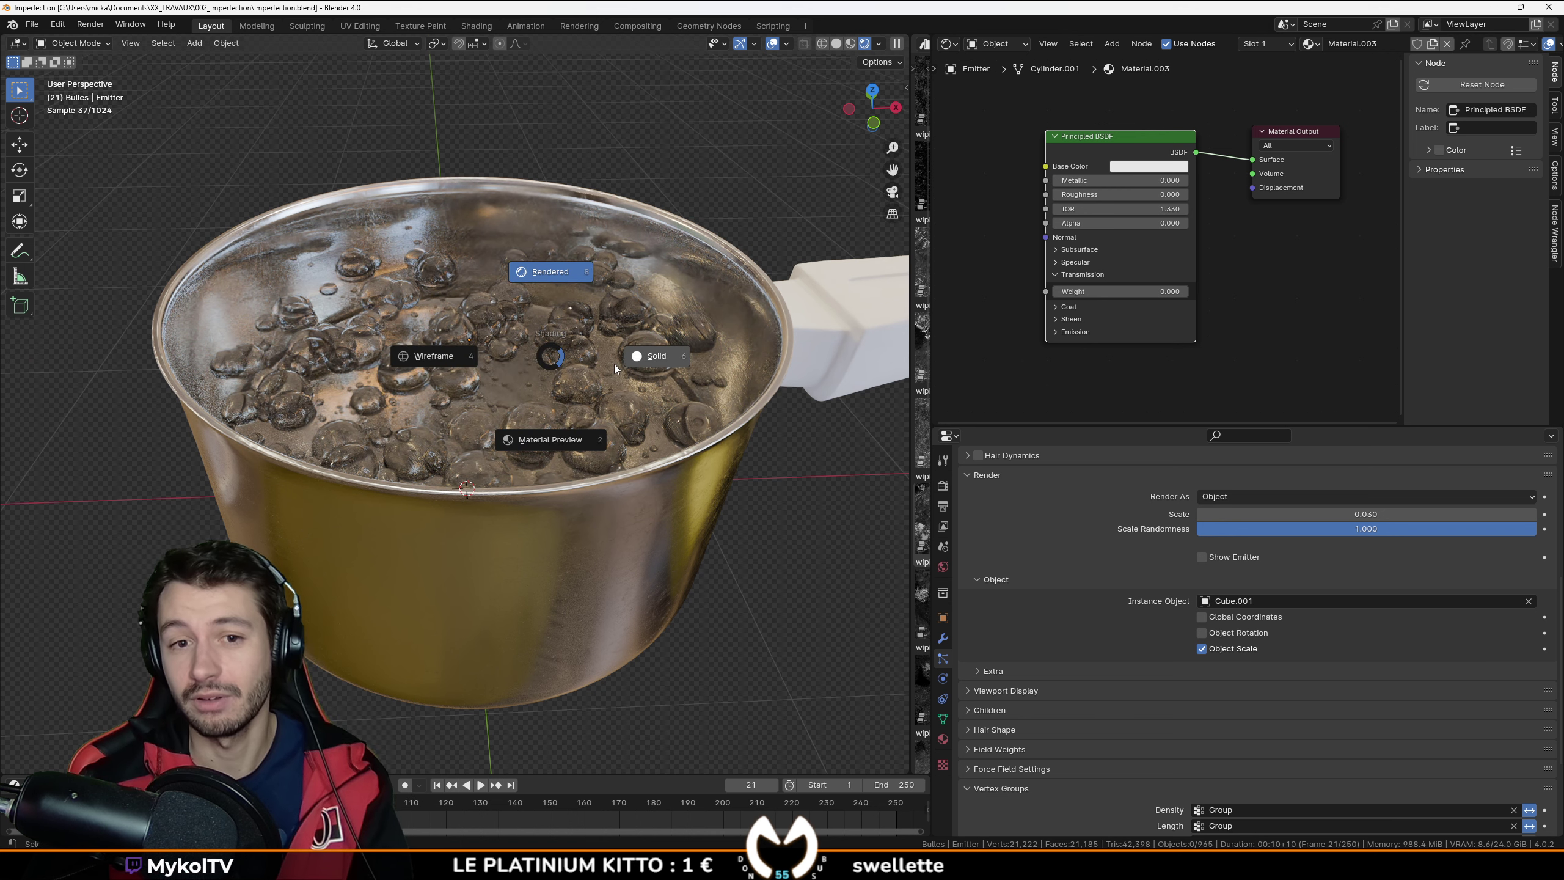
left_click(728, 354)
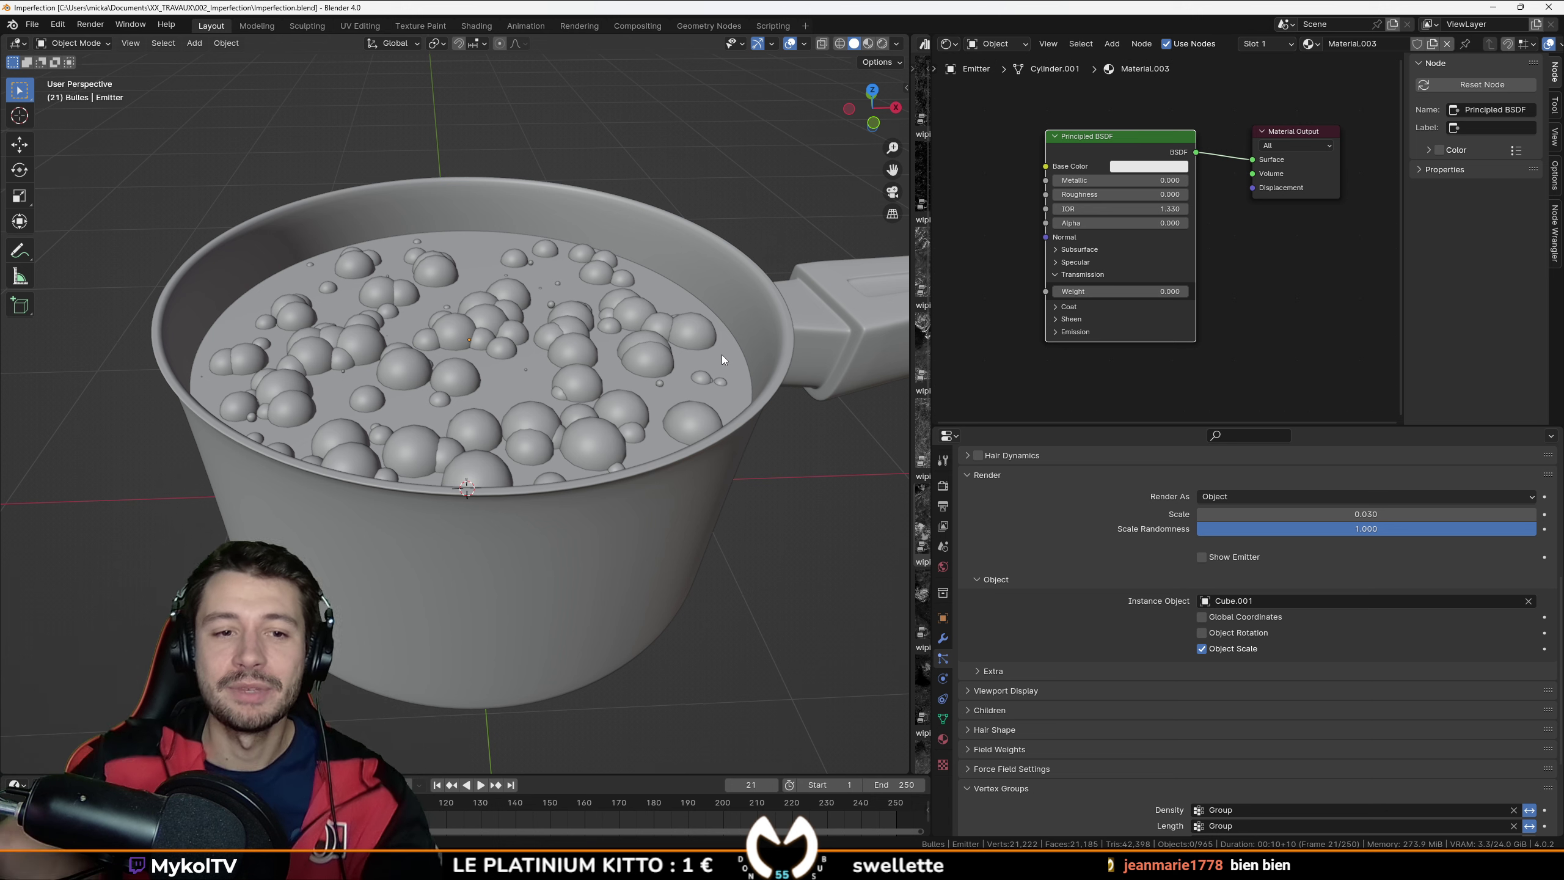
Step: Delete a single bubble from among those on the liquid's surface
middle_click_drag(689, 293, 628, 240)
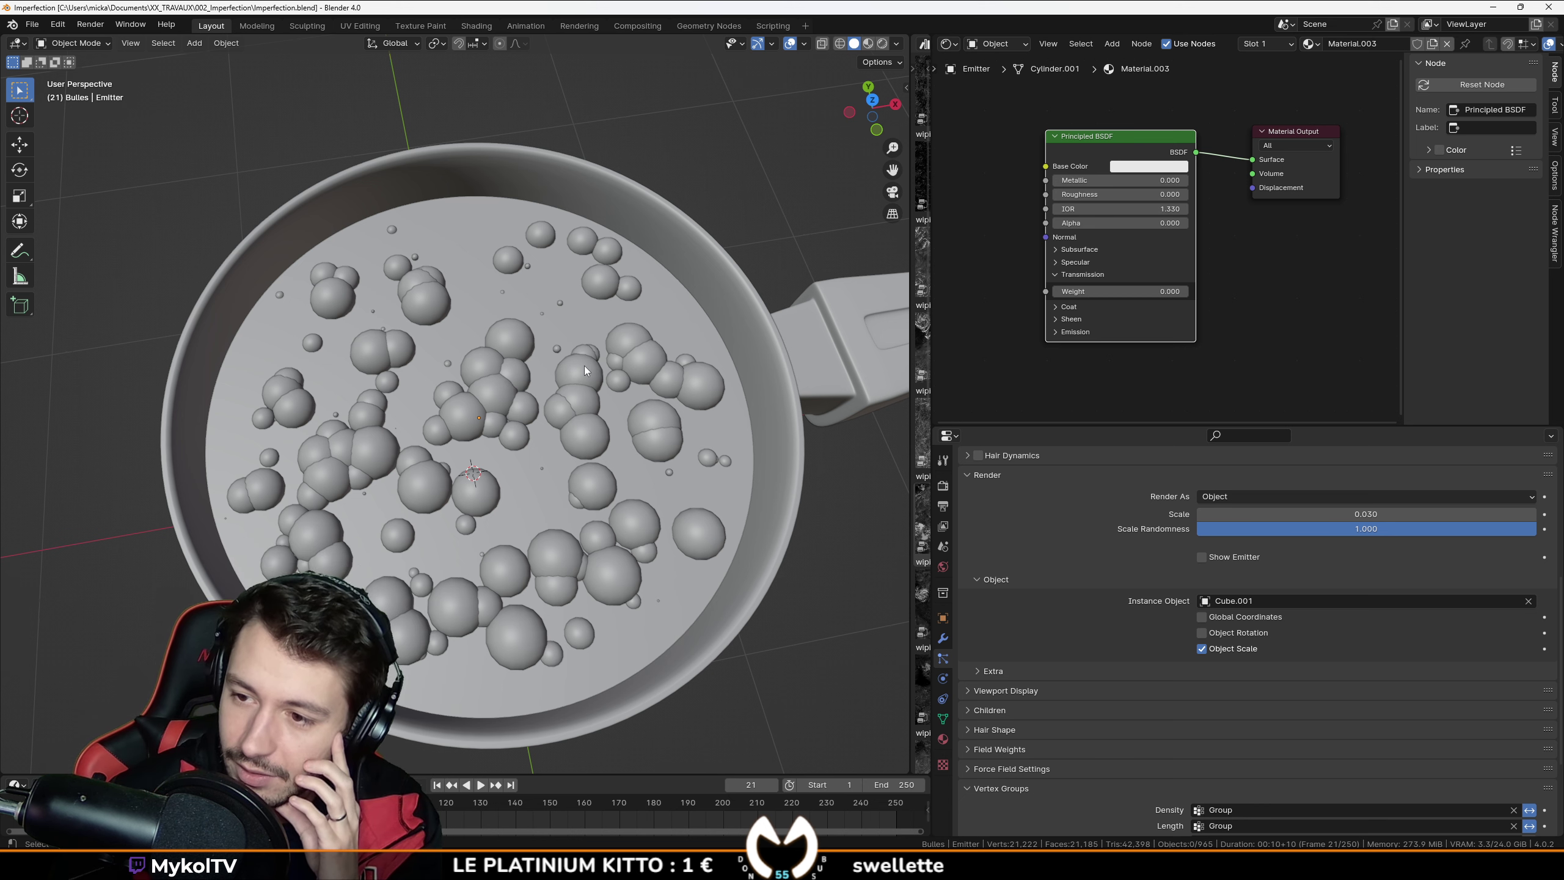
middle_click_drag(584, 365, 596, 217)
left_click(588, 228)
key("Delete")
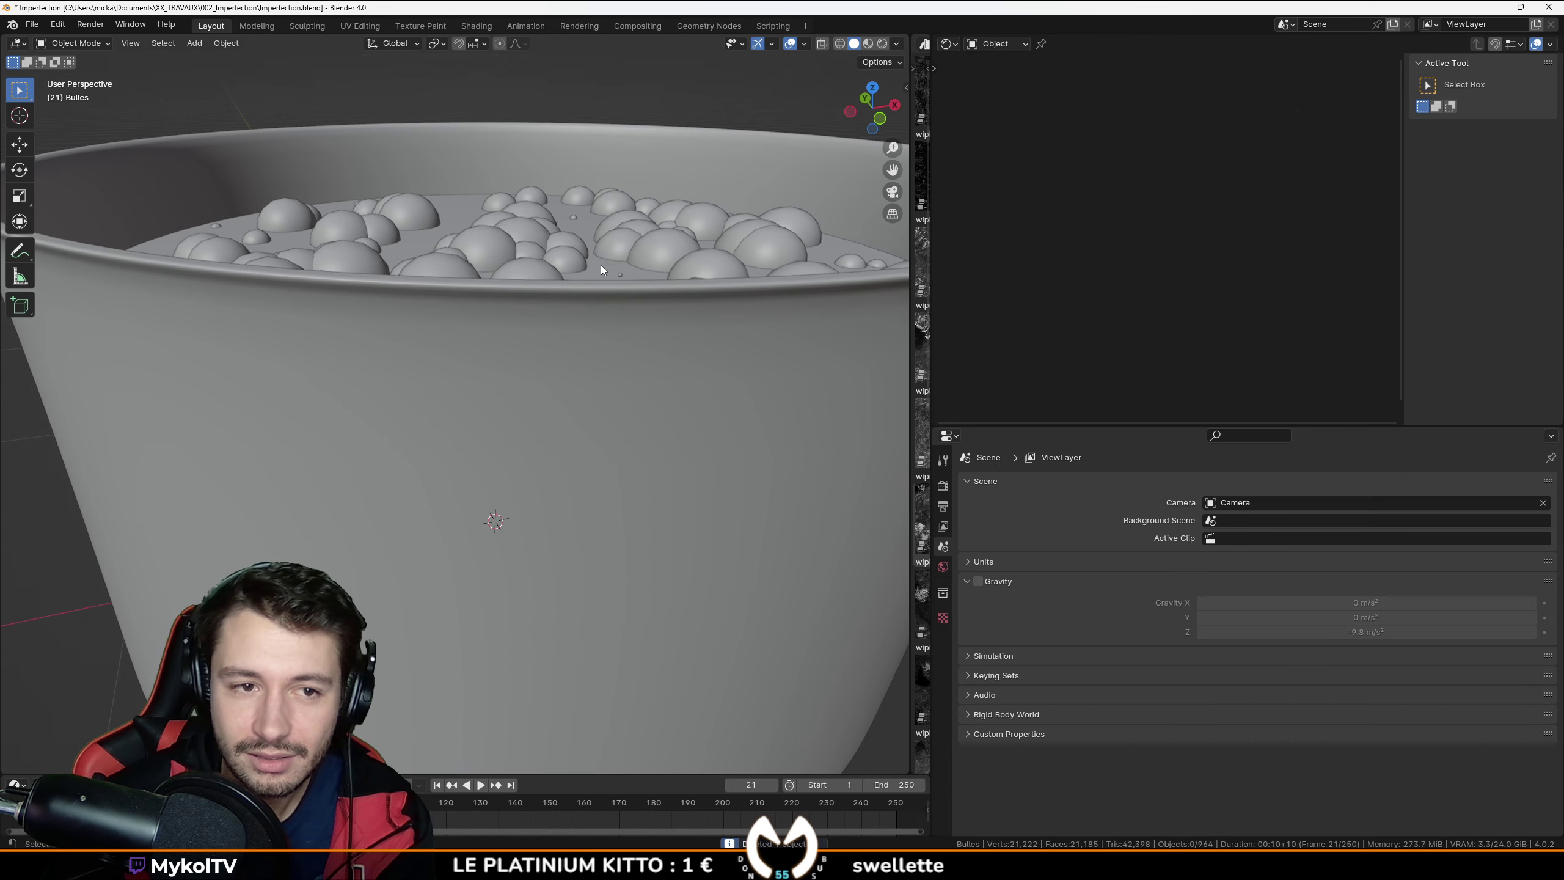
middle_click_drag(602, 270, 481, 385)
scroll(484, 305, "down", 5)
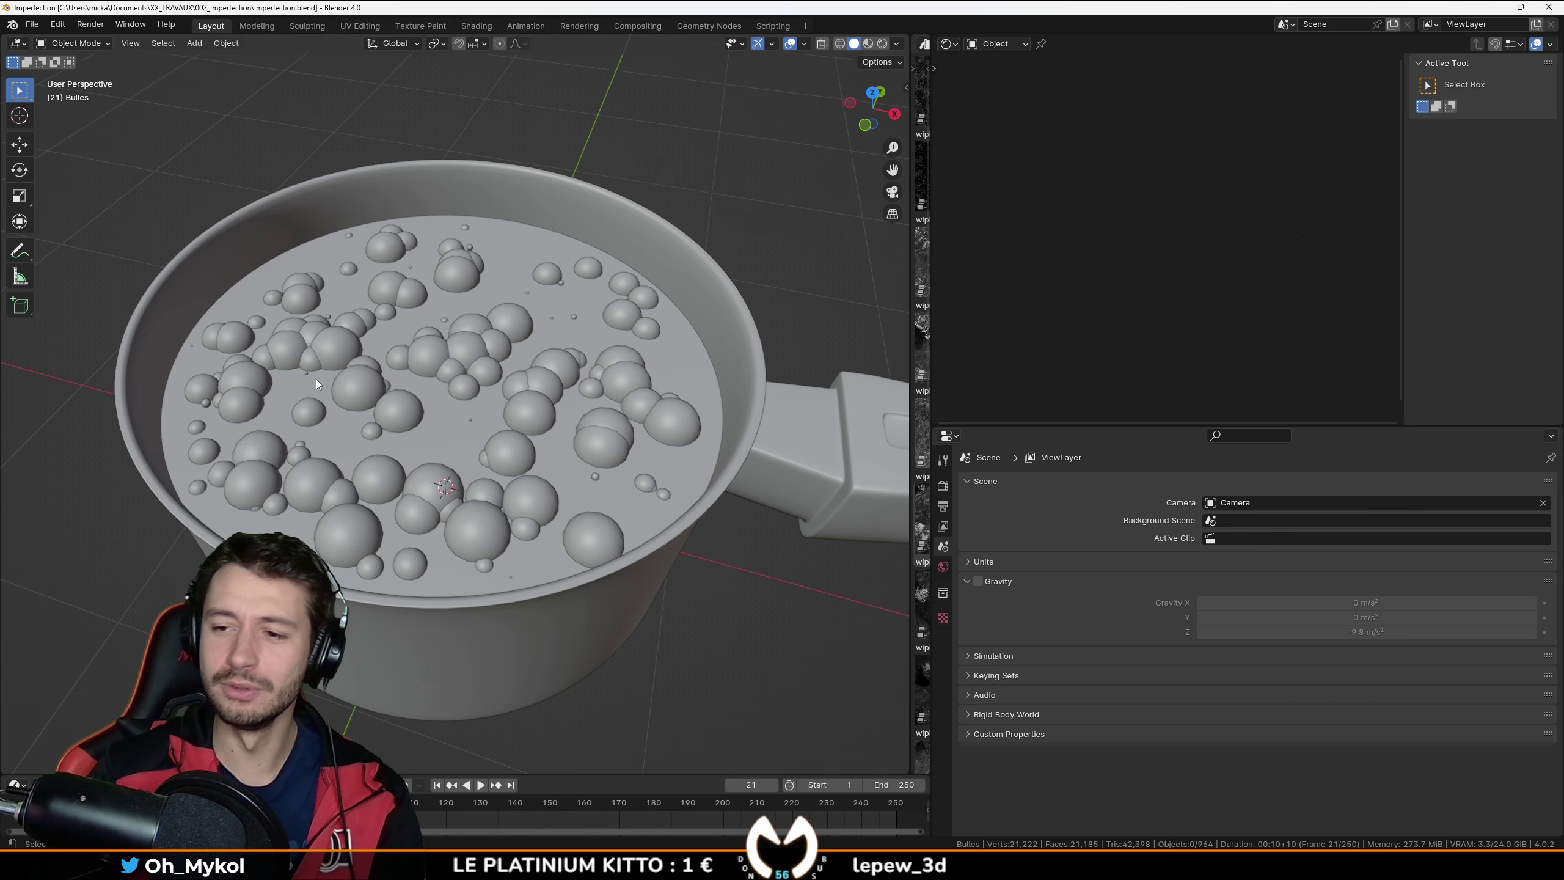
Step: Save the file and check the bubbles in Rendered shading before returning to Solid shading
mouse_move(498, 463)
middle_mouse_down()
mouse_move(513, 414)
mouse_move(518, 487)
mouse_move(511, 464)
middle_mouse_up()
key("ctrl+s")
scroll(506, 459, "down", 3)
scroll(511, 464, "up", 4)
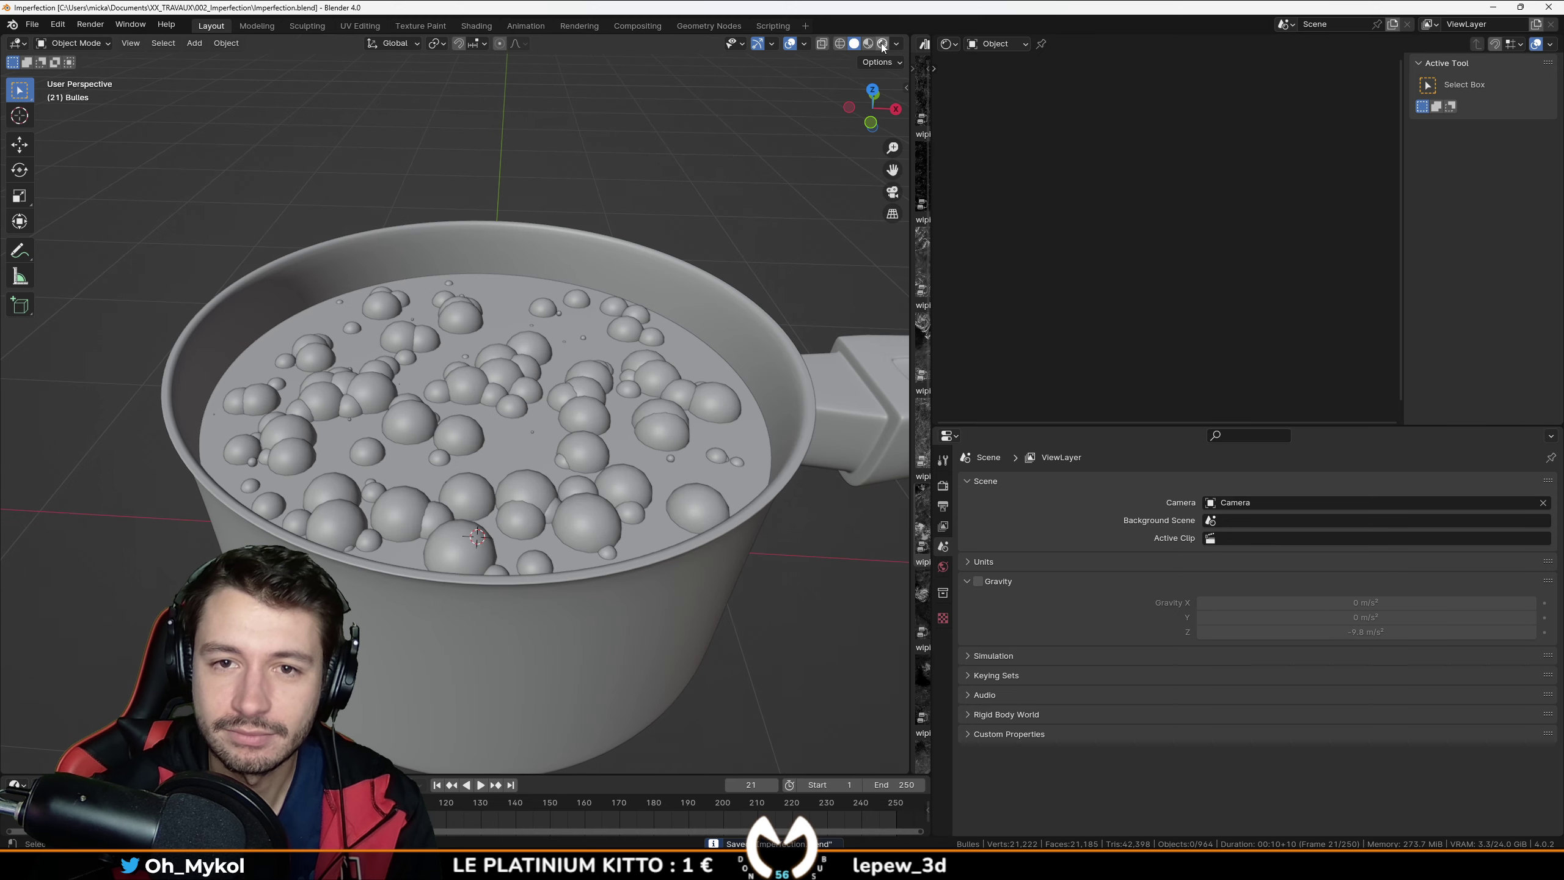
key("z")
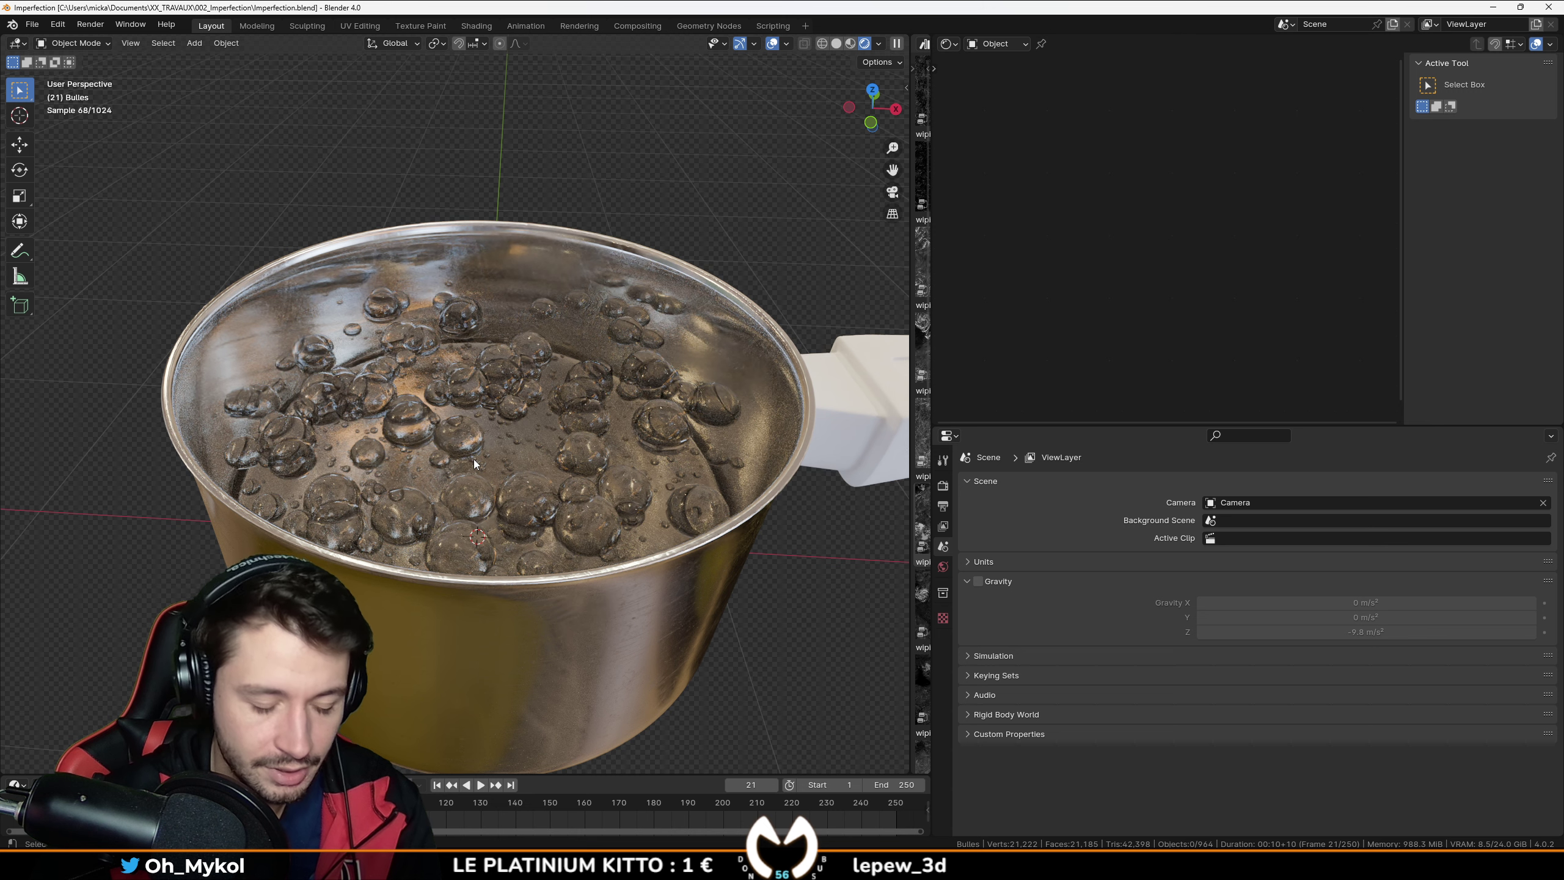
key("z")
left_click(559, 461)
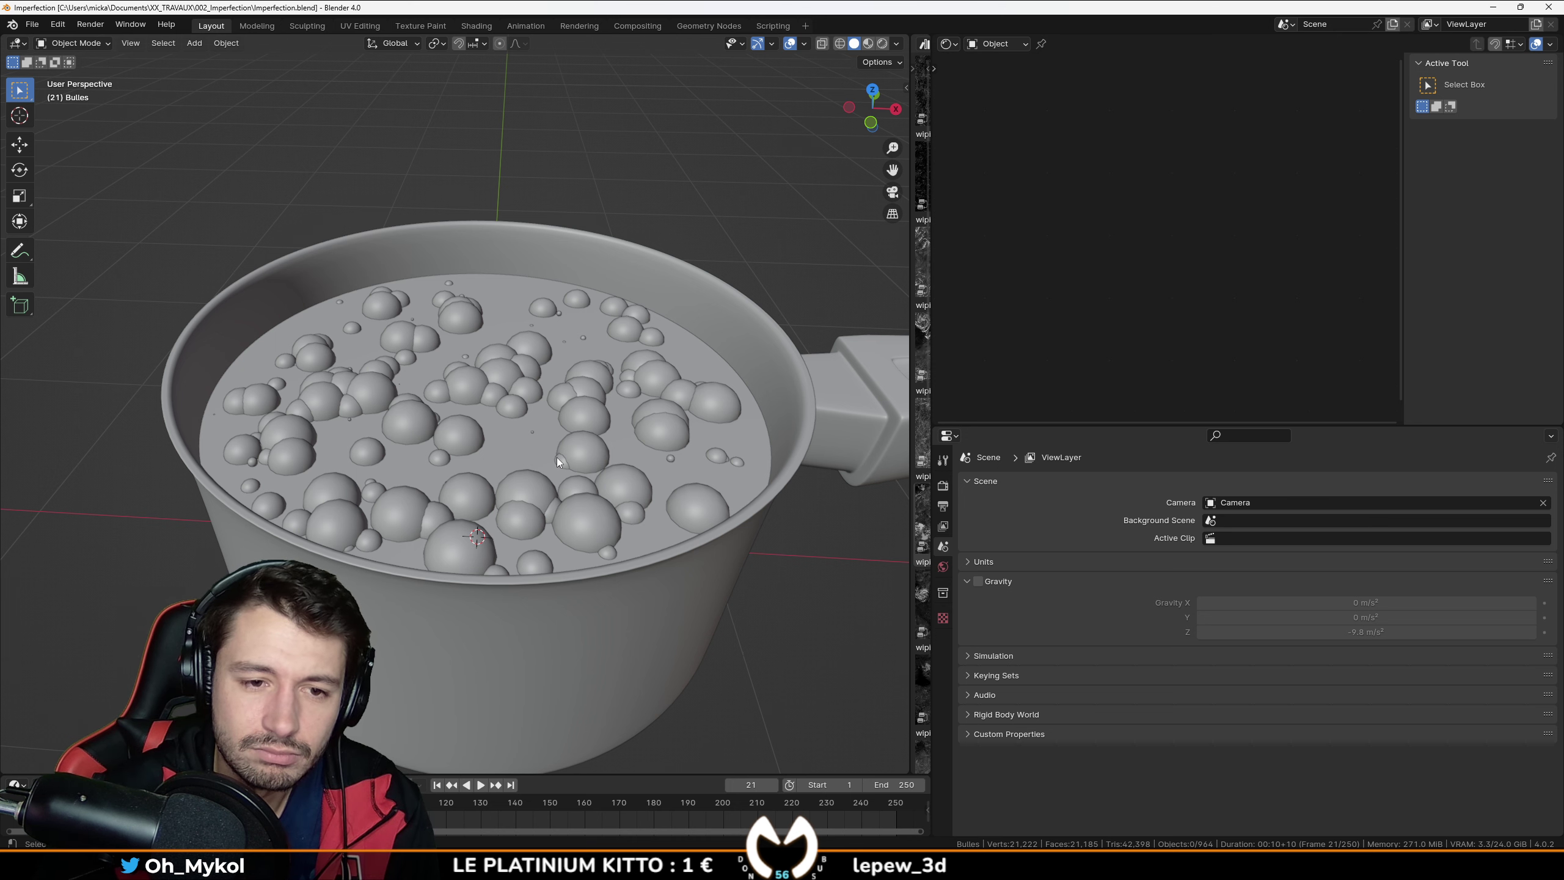
Step: Add a Bezier curve and move it straight up to Z 6 m, above the saucepan and camera
scroll(557, 457, "down", 8)
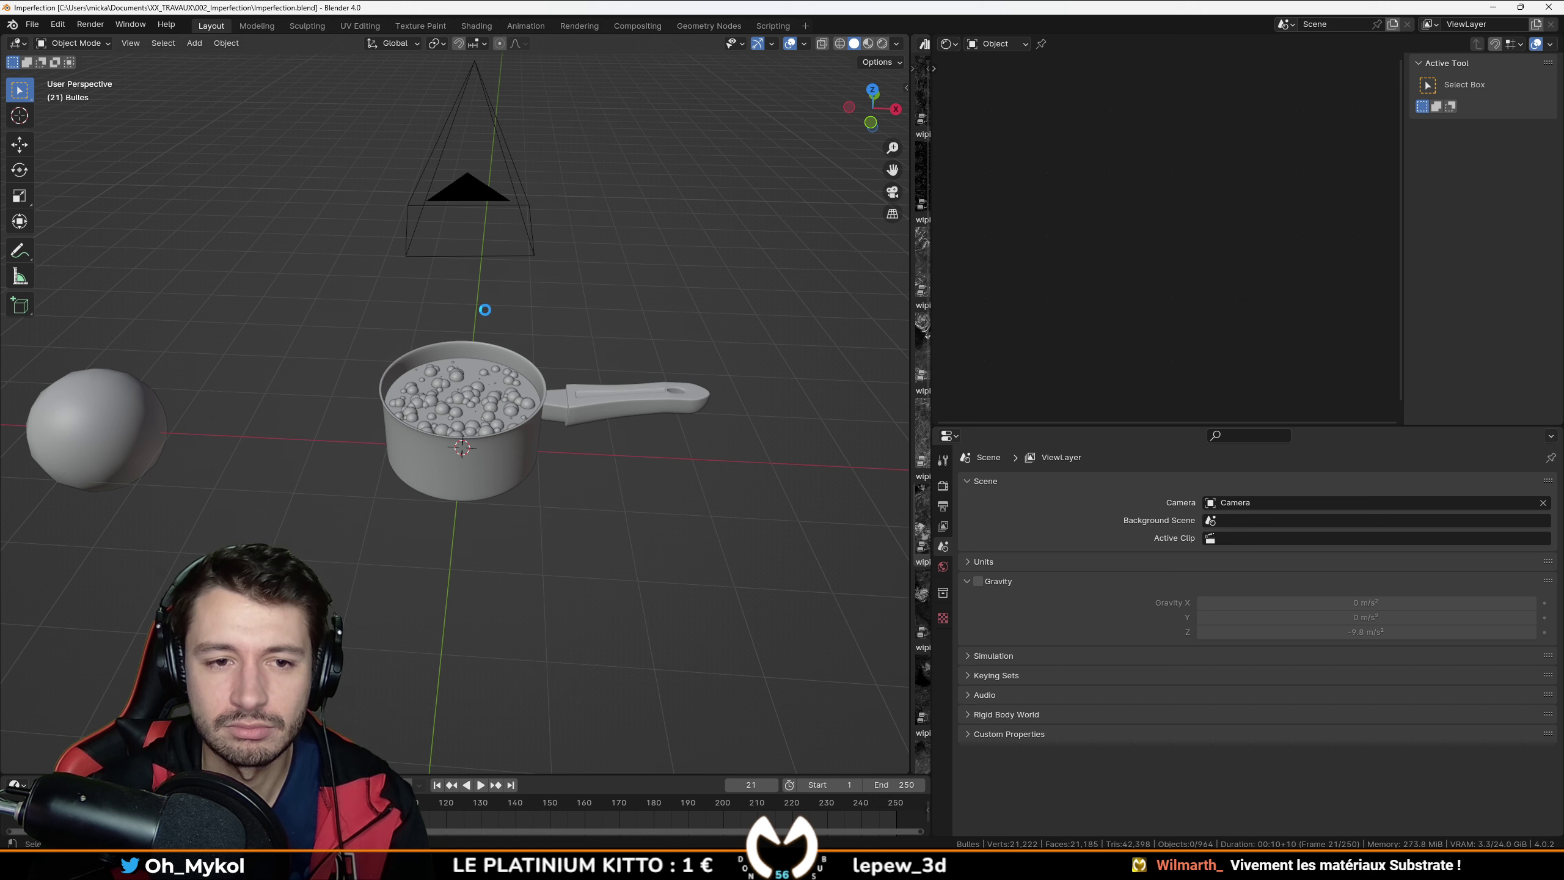
key("KP_1")
key("shift+a")
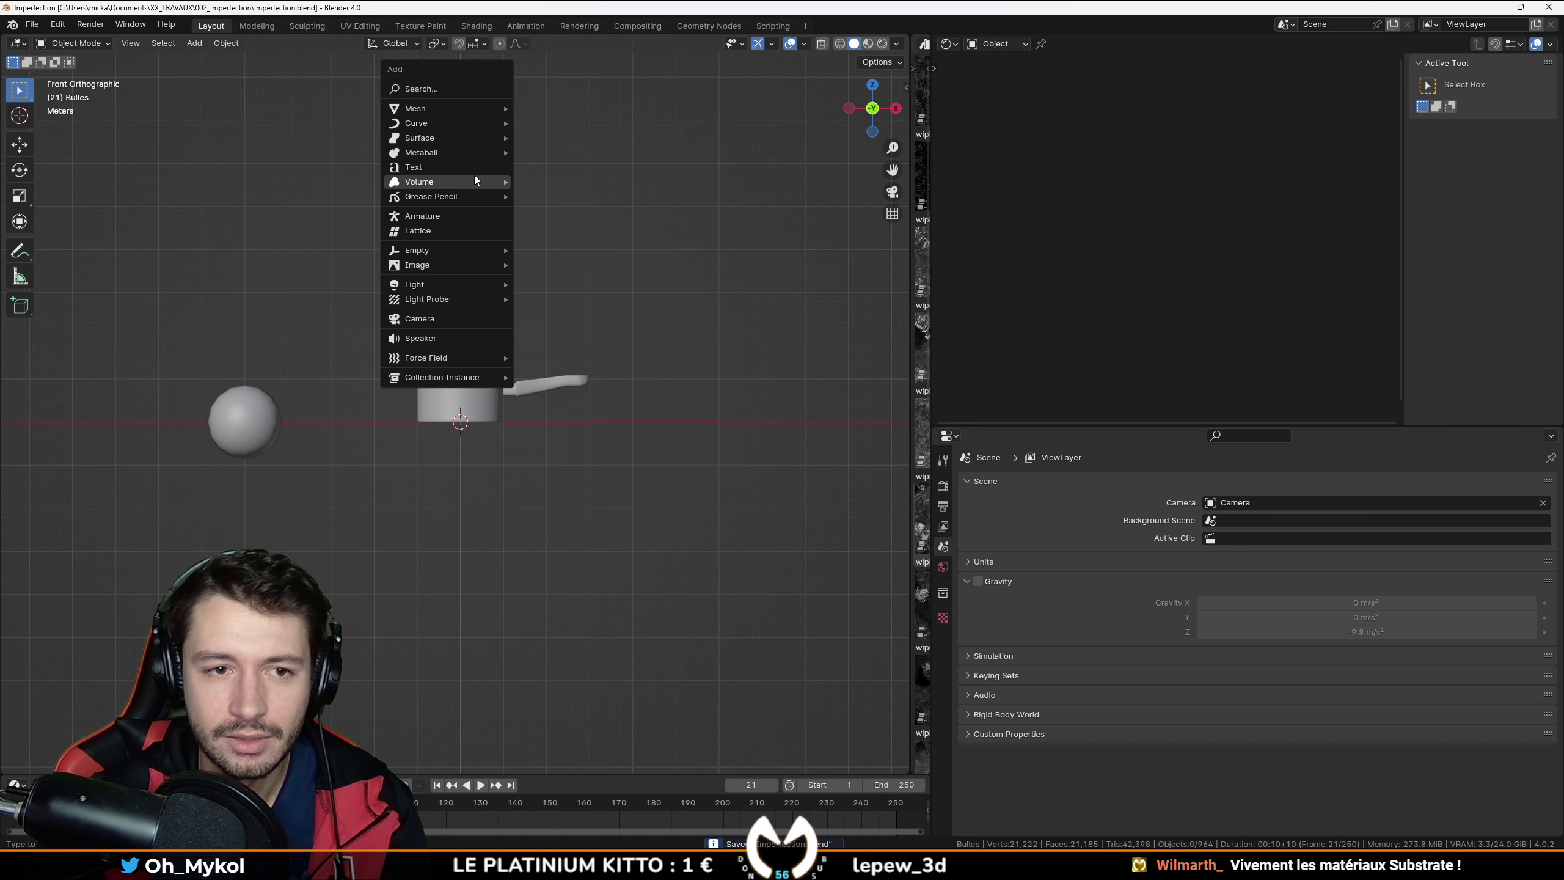
mouse_move(432, 128)
left_click(628, 121)
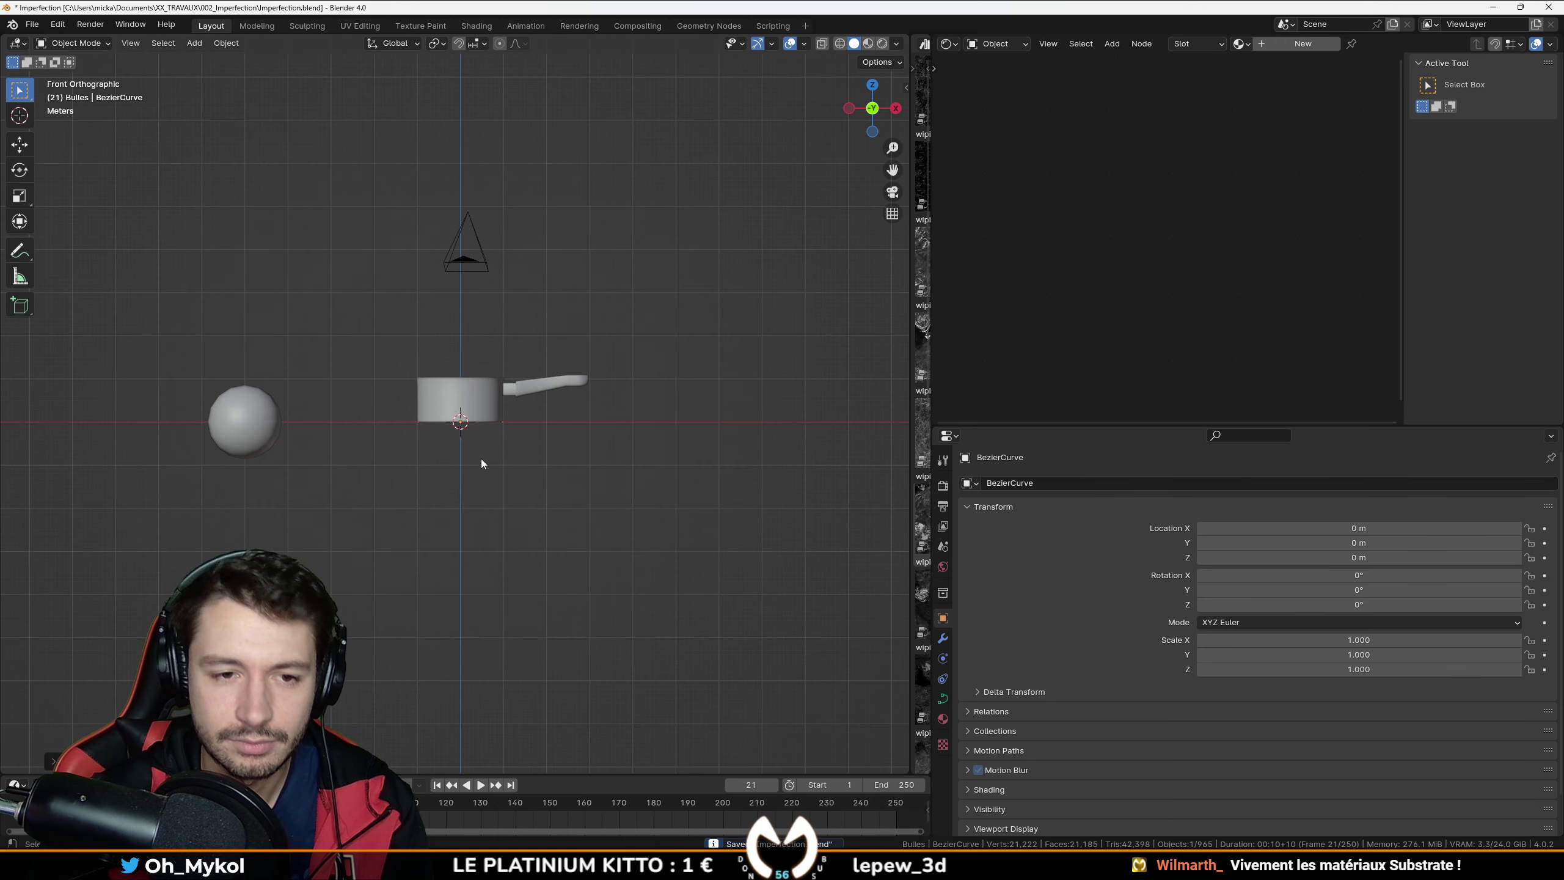
key("g")
key("z")
left_click(435, 208, "ctrl")
key("KP_Decimal")
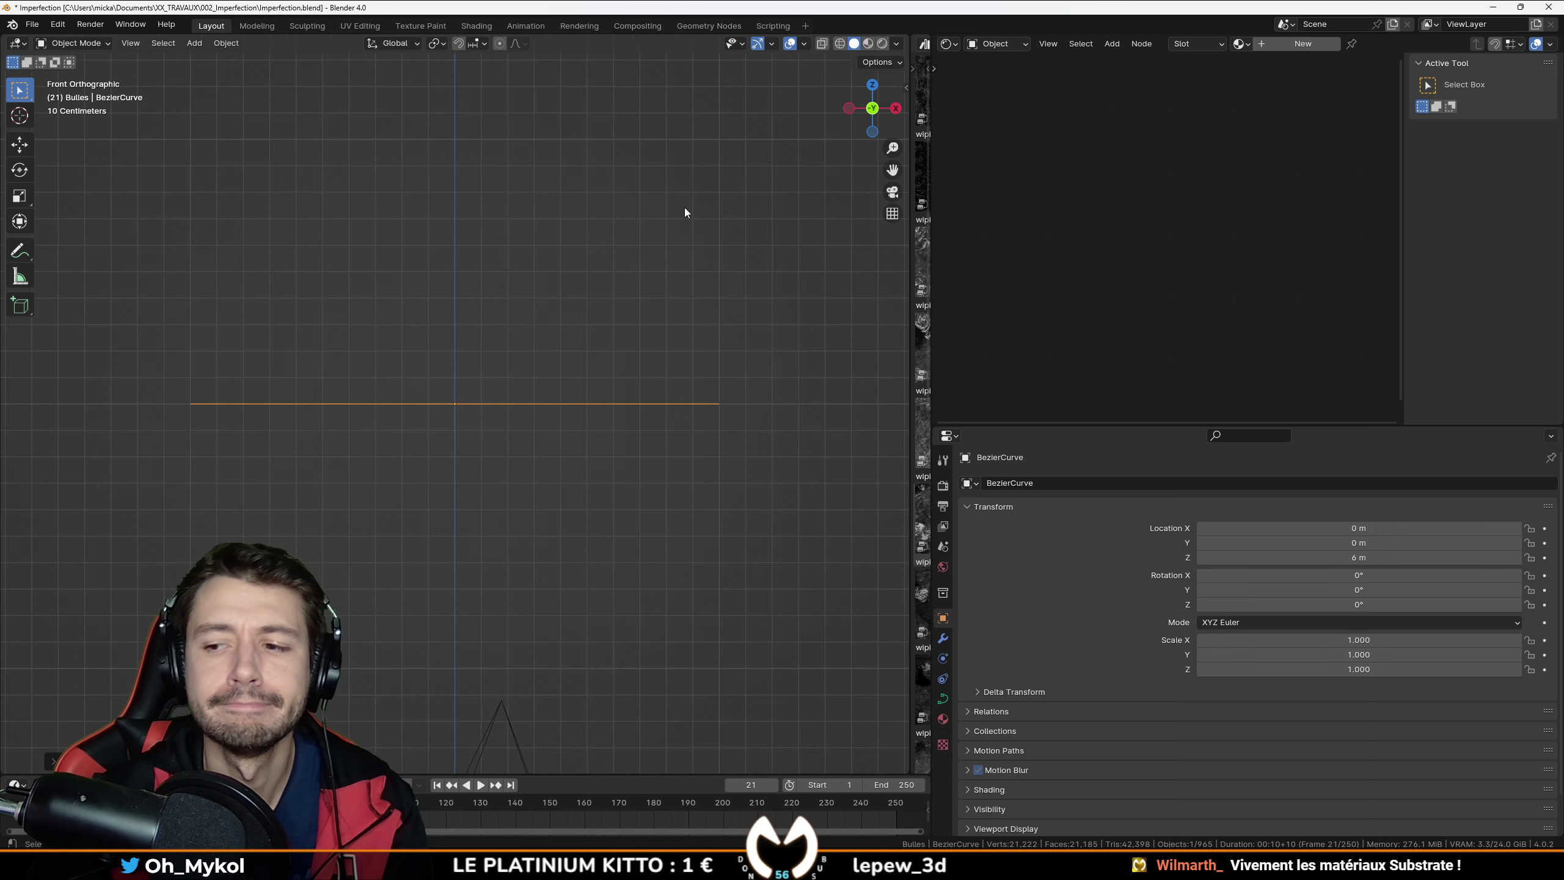
scroll(685, 208, "down", 4)
middle_click_drag(685, 320, 694, 404)
key("KP_7")
scroll(692, 404, "up", 3)
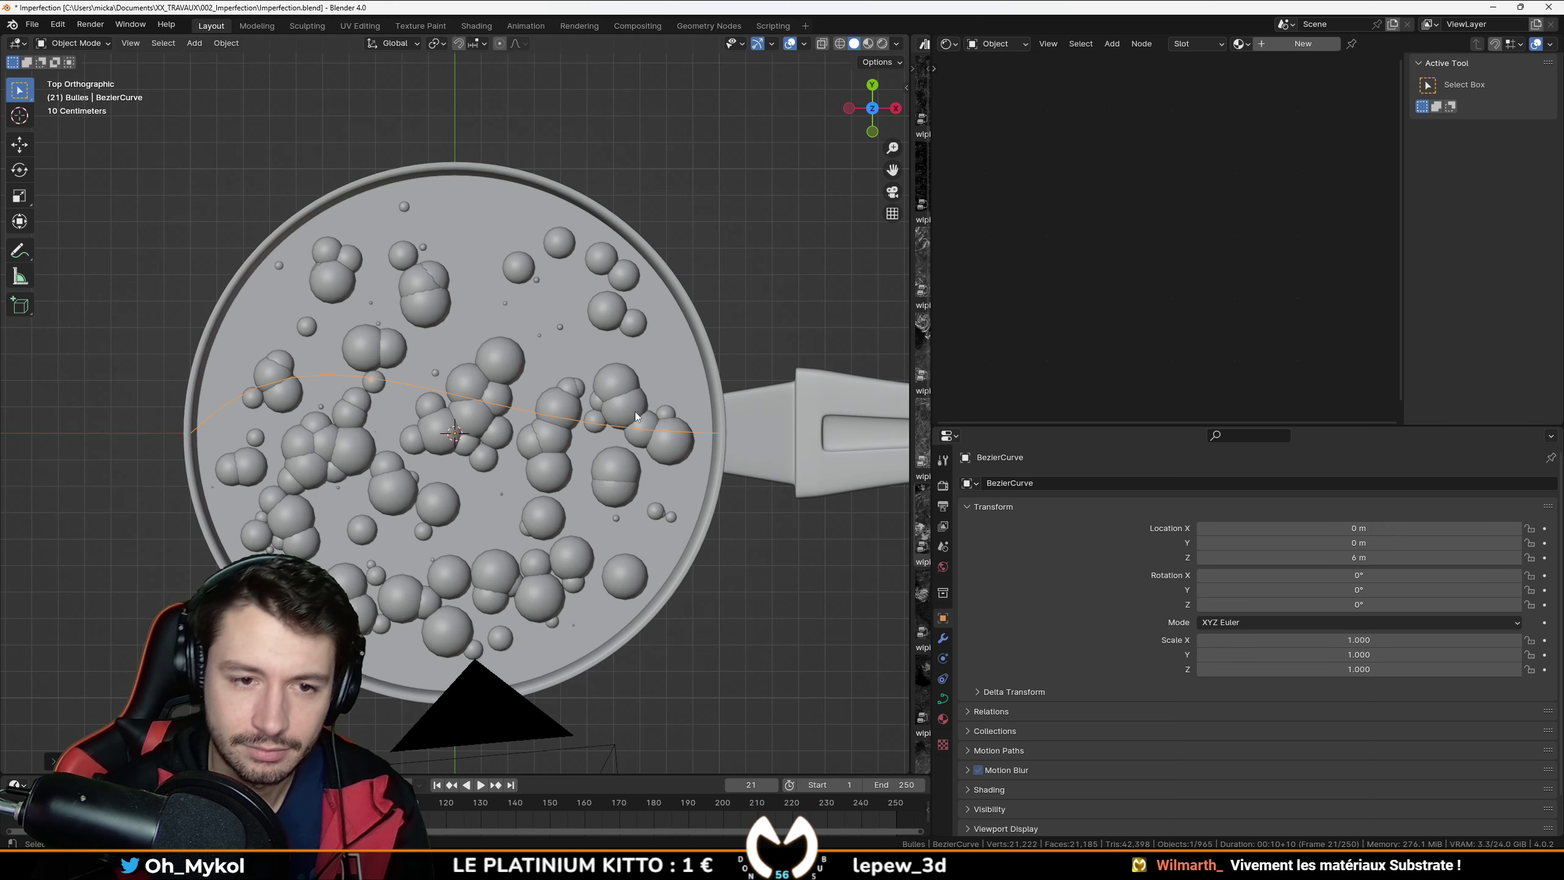
Step: Straighten the Bezier curve along X by flattening its points and handles to zero in Y
key("Tab")
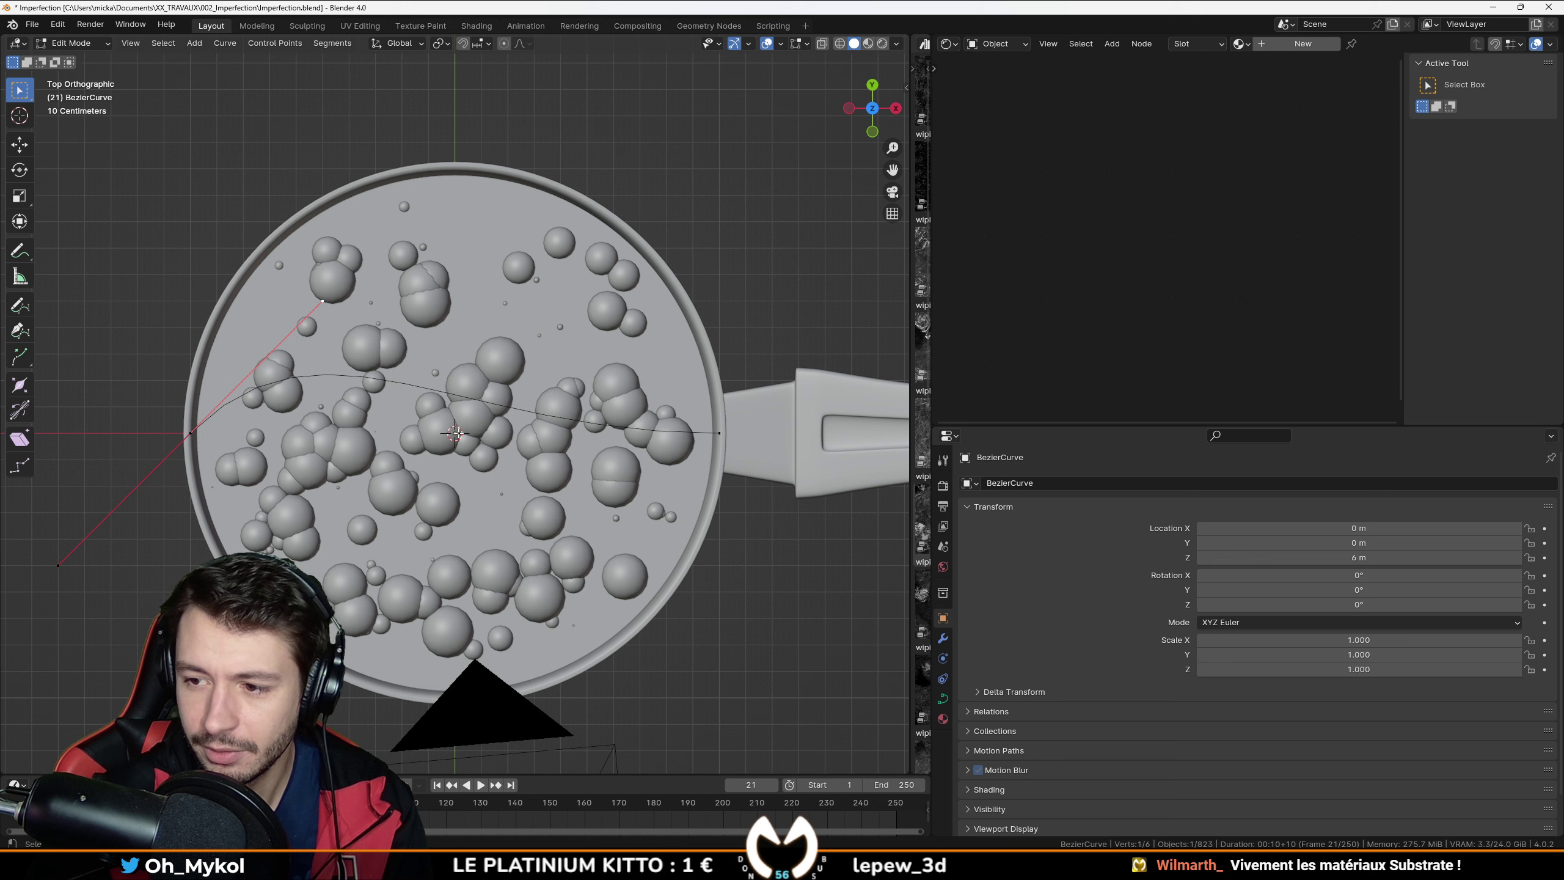
key("s")
key("y")
key("0")
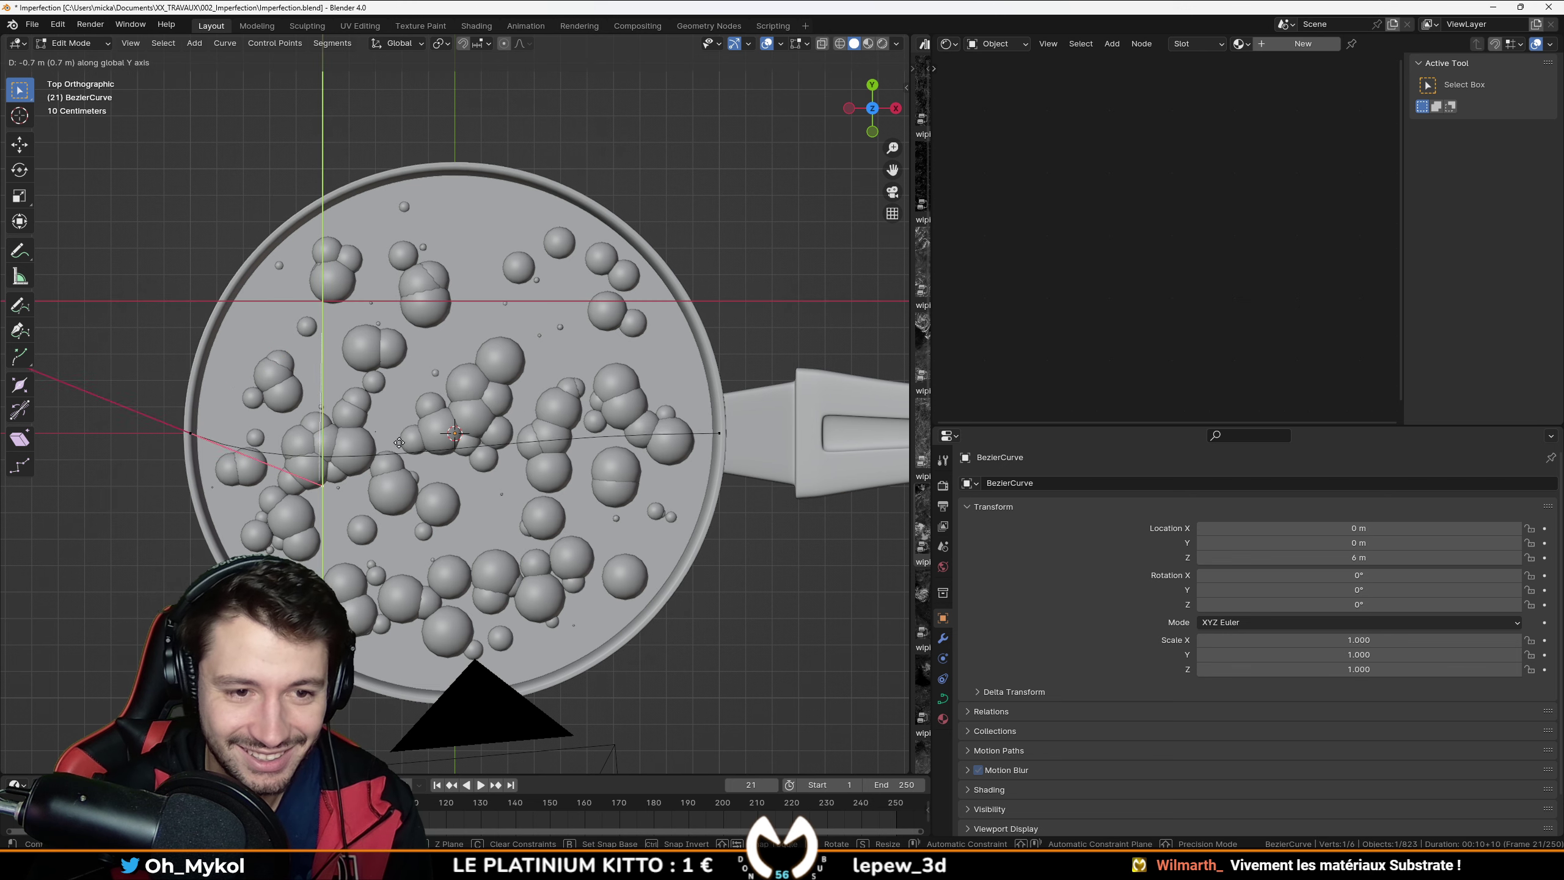
key("Return")
key("Tab")
middle_click_drag(437, 412, 444, 341)
scroll(445, 341, "down", 3)
scroll(453, 394, "up", 3)
key("Tab")
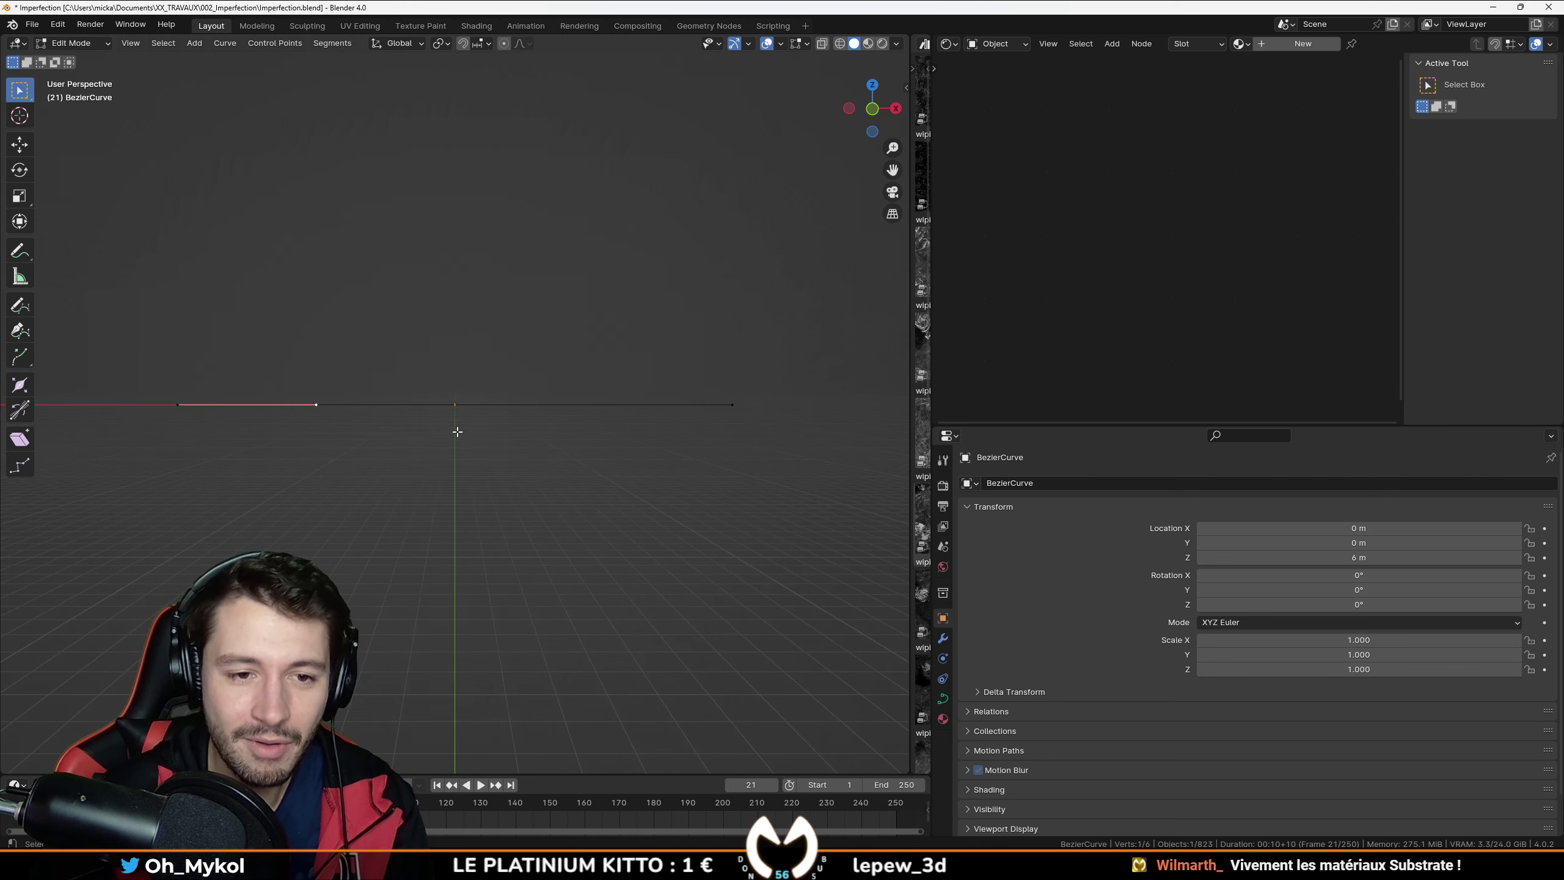
key("Tab")
scroll(462, 429, "down", 1)
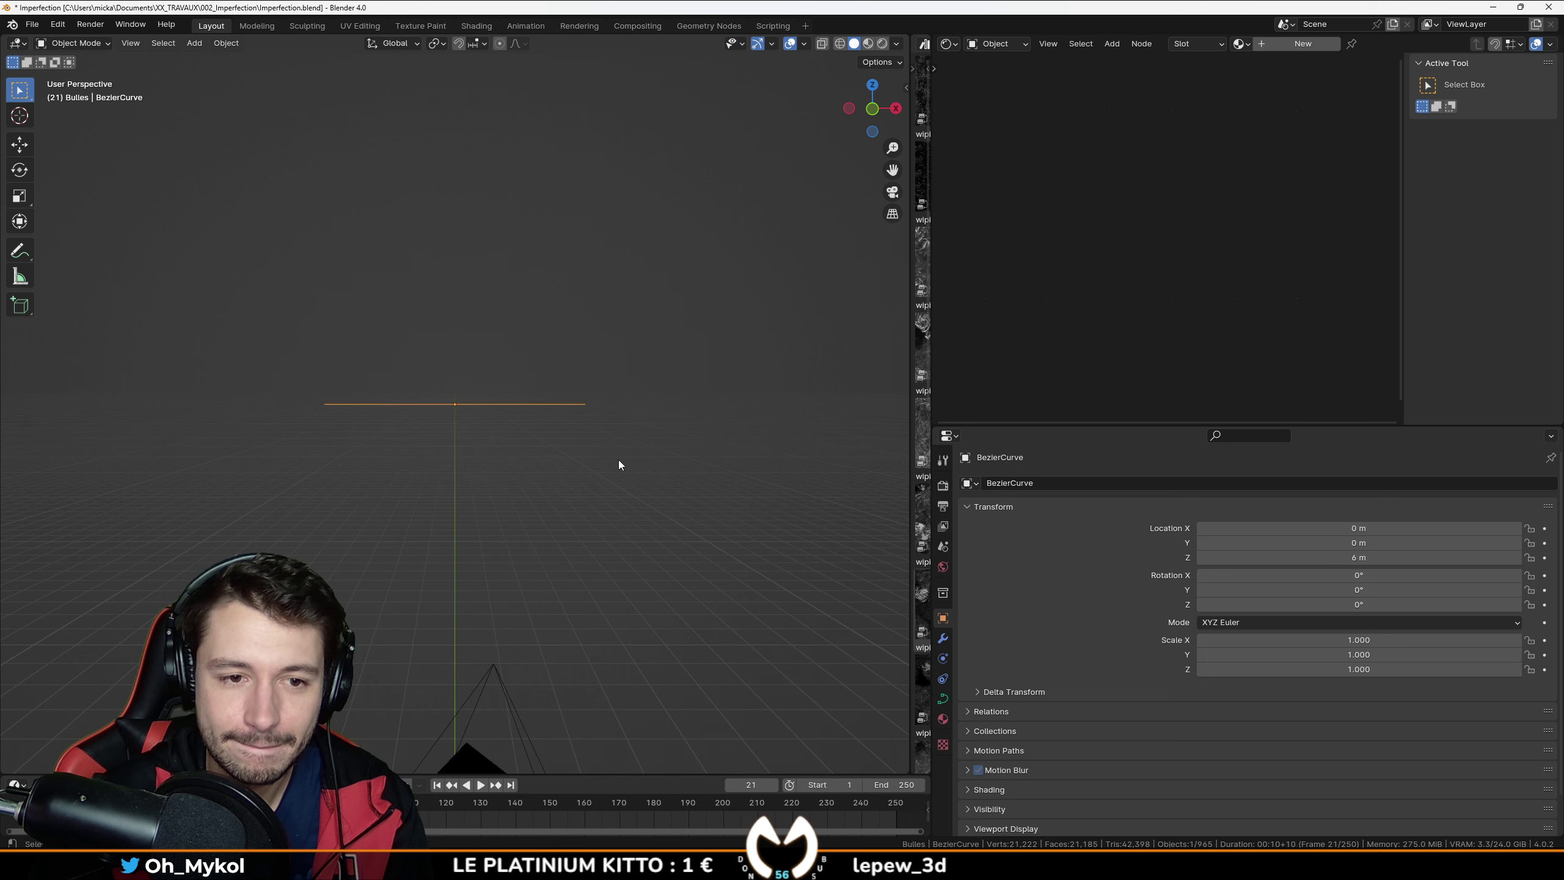
scroll(601, 447, "down", 4)
Step: Isolate the curve in local view, add a Bezier circle and move it straight up above the curve
key("KP_Divide")
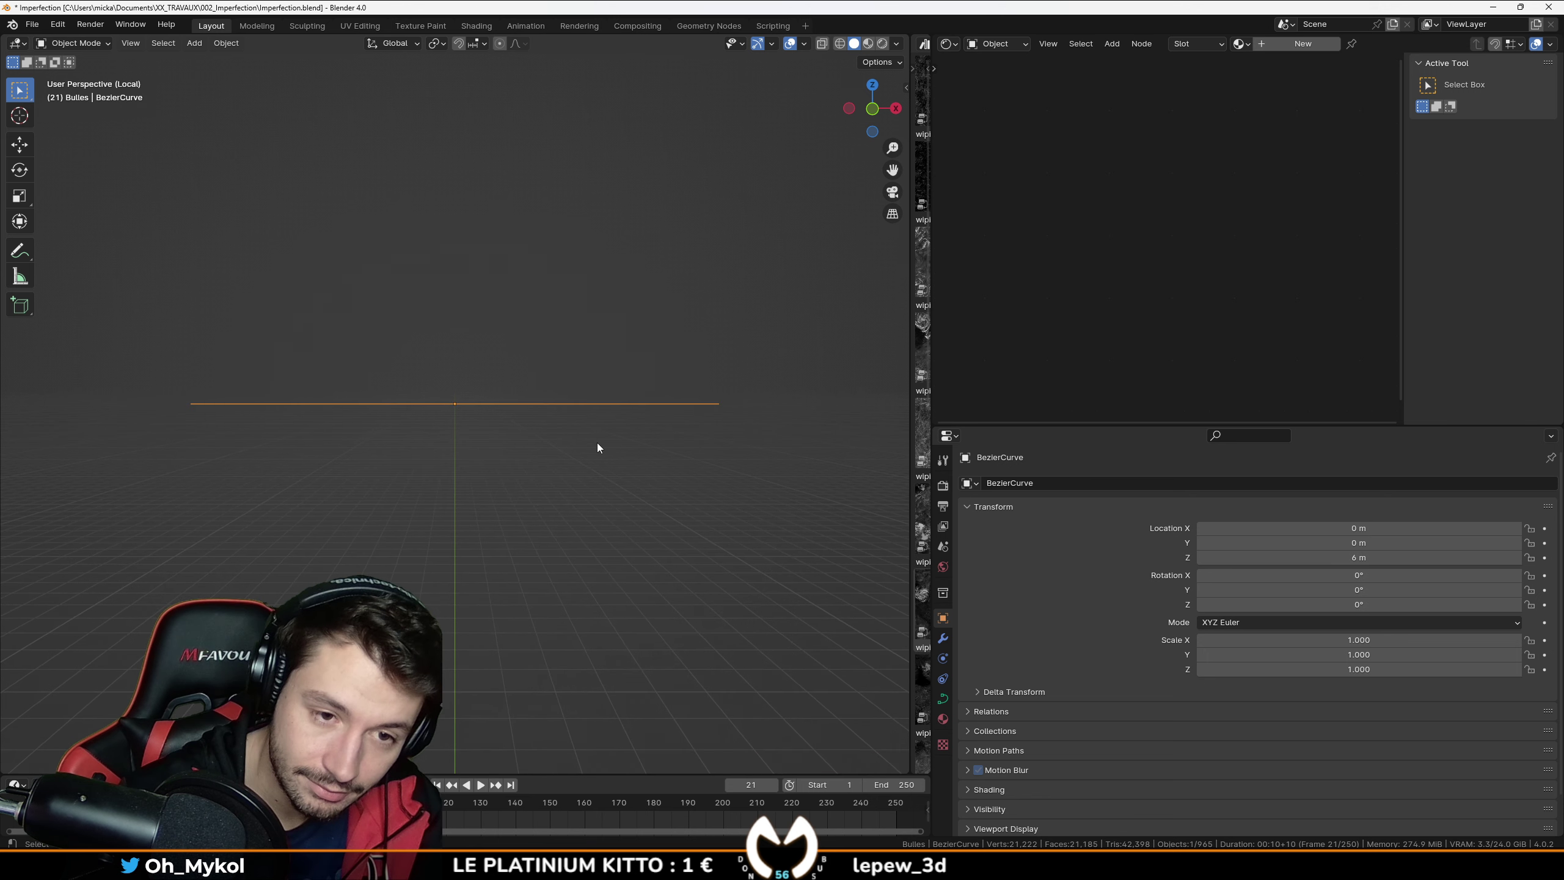
key("KP_1")
key("shift+a")
mouse_move(598, 443)
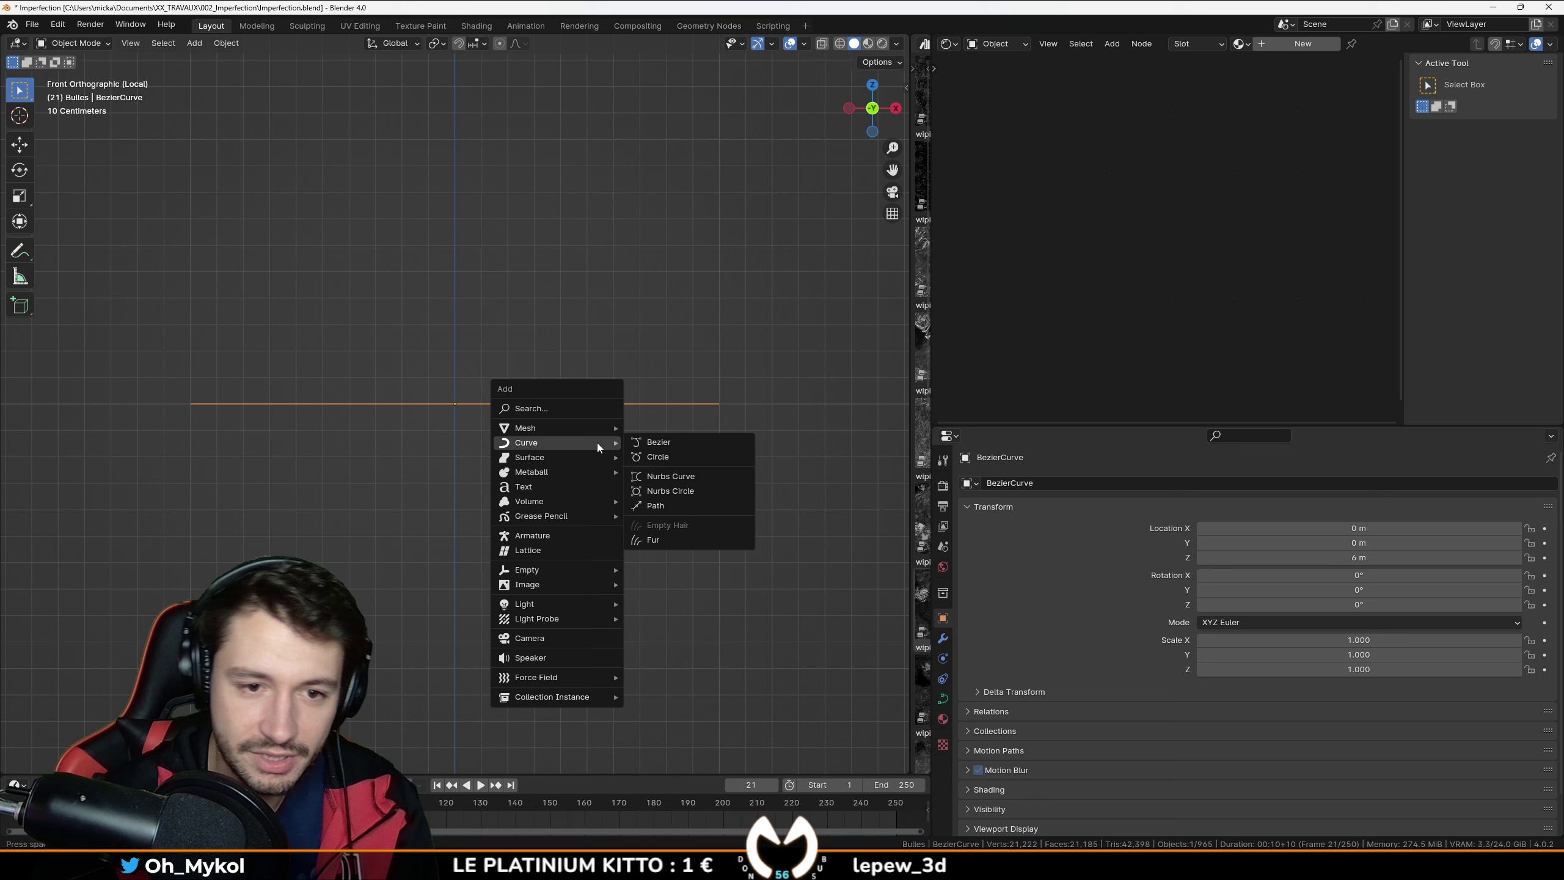
left_click(657, 456)
scroll(458, 640, "up", 6)
key("g")
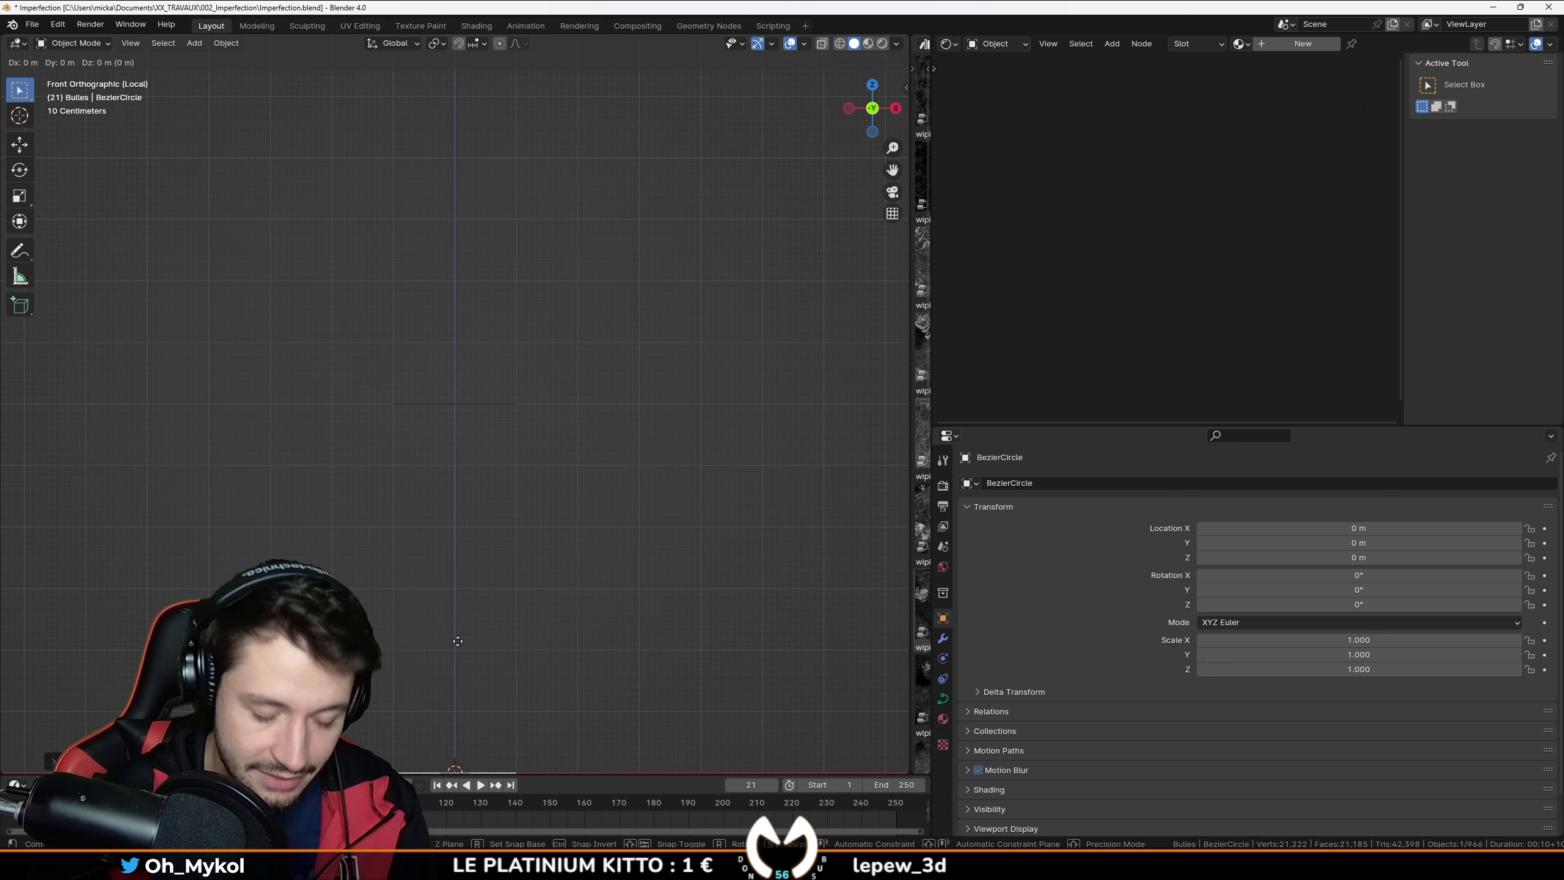
key("z")
left_click(452, 147, "ctrl")
Step: Subdivide the Bezier circle and scale its four alternate points inward to about 0.33 to form a four-lobed profile
middle_click_drag(452, 157, 454, 317)
key("Tab")
right_click(509, 348)
left_click(509, 348)
left_click(454, 317)
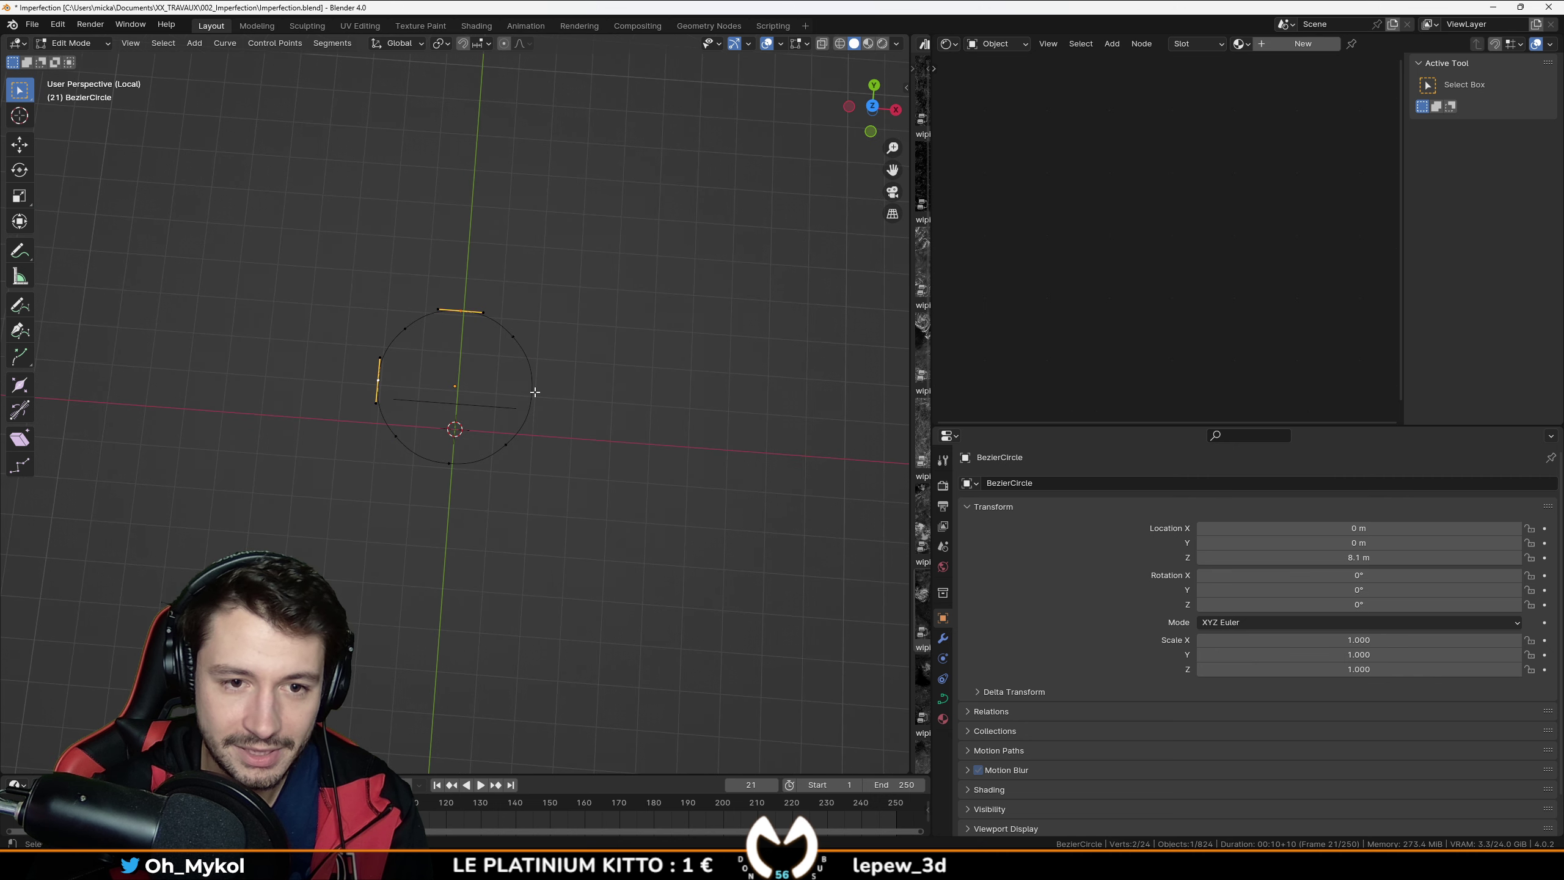
left_click(452, 472, "shift")
key("s")
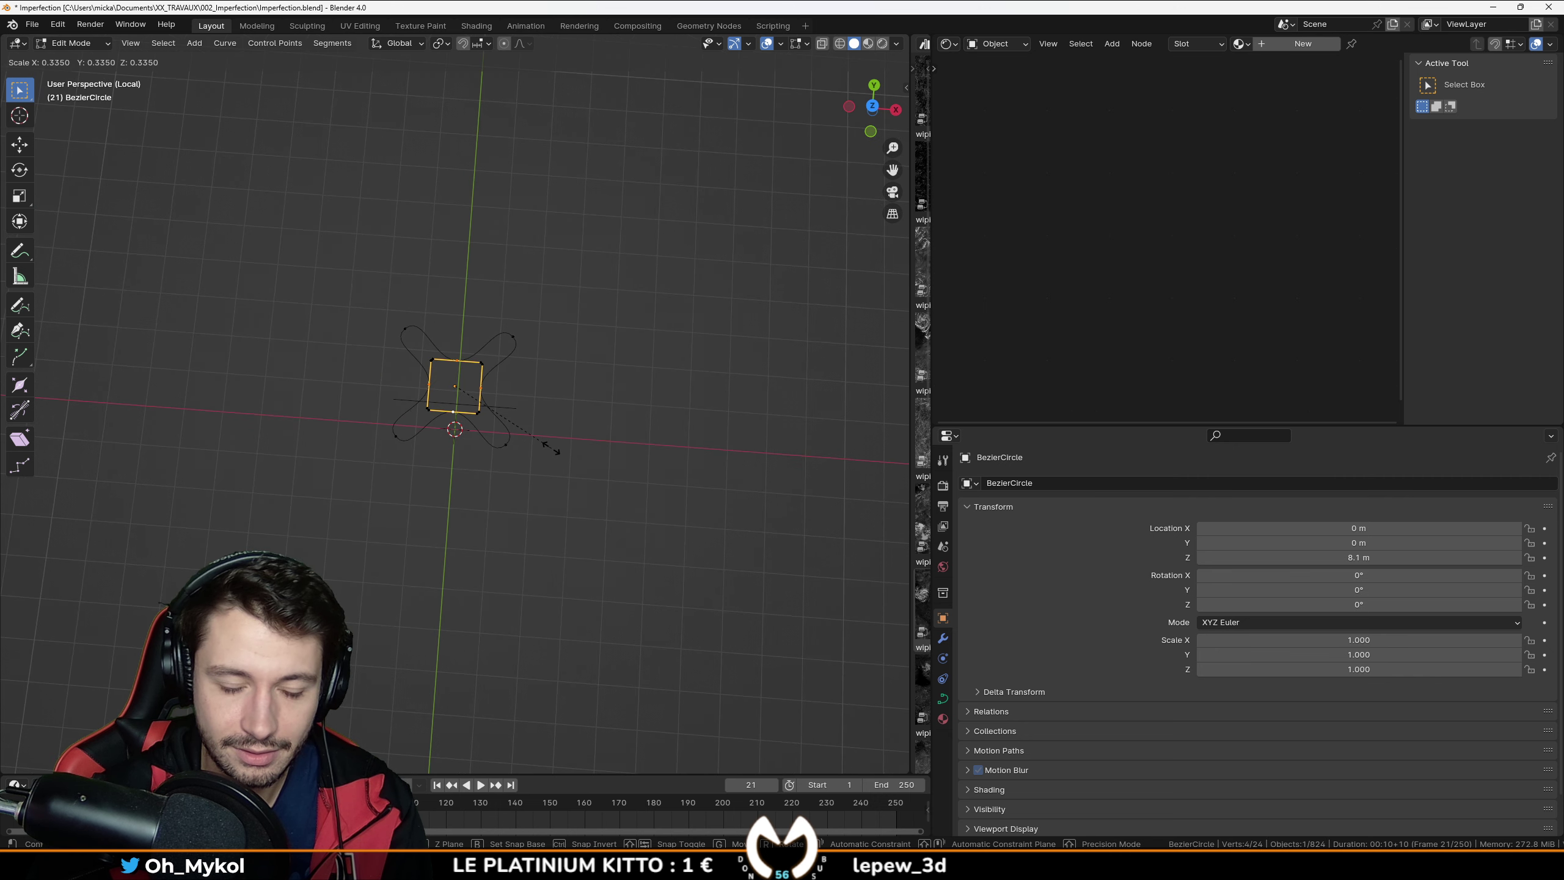
left_click(549, 450)
key("Tab")
Step: Set the straight curve's bevel to Object mode and pick the four-lobed circle as its profile
middle_click_drag(516, 462, 493, 381)
left_click(494, 407)
scroll(496, 431, "up", 4)
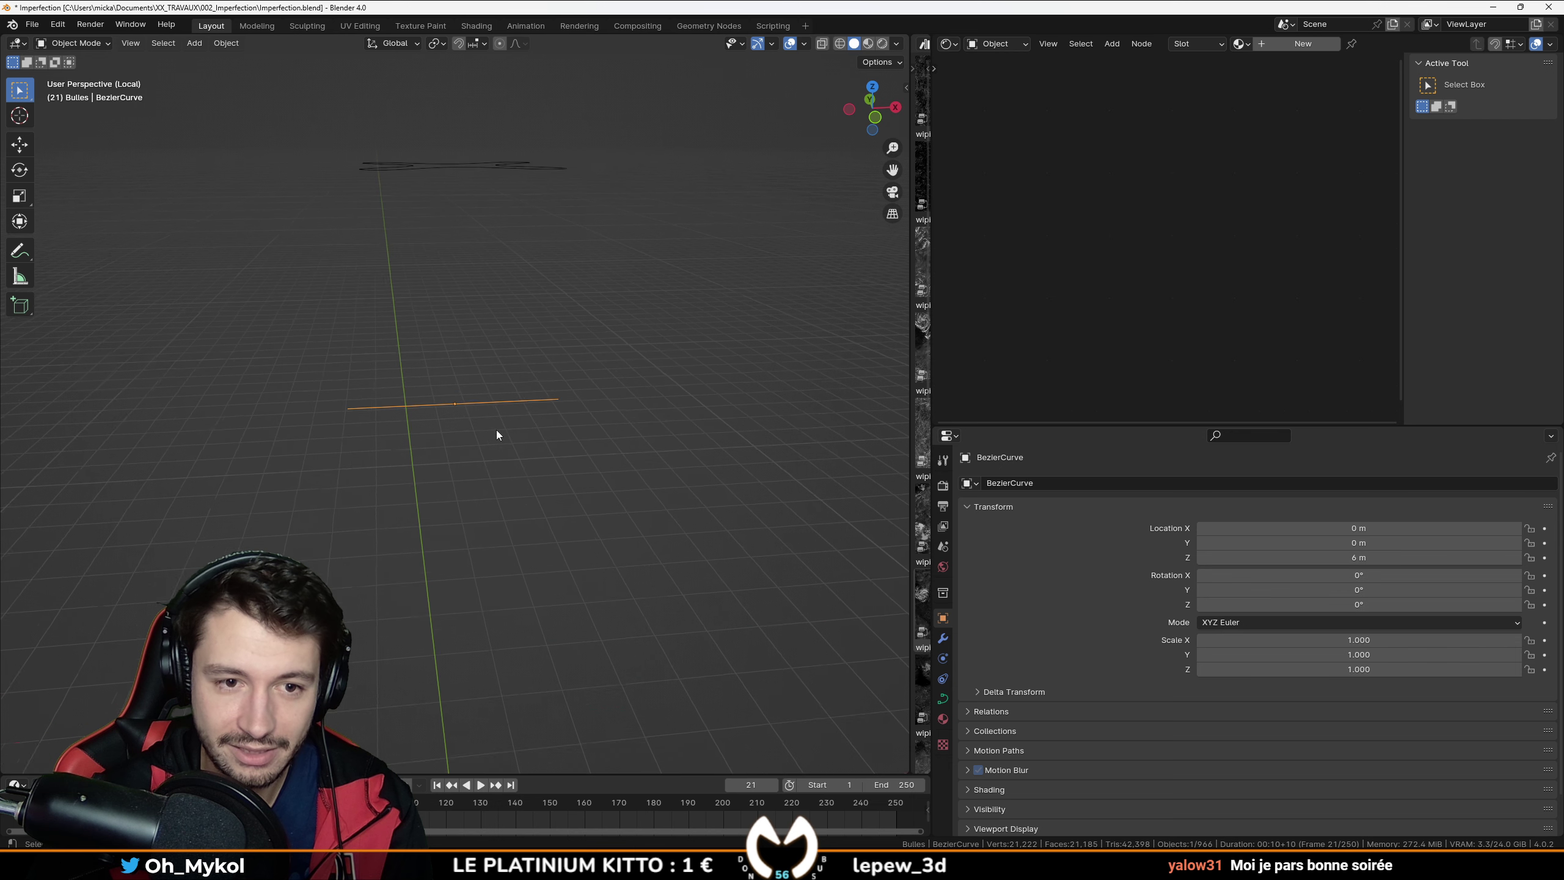
left_click(943, 697)
left_click(968, 719)
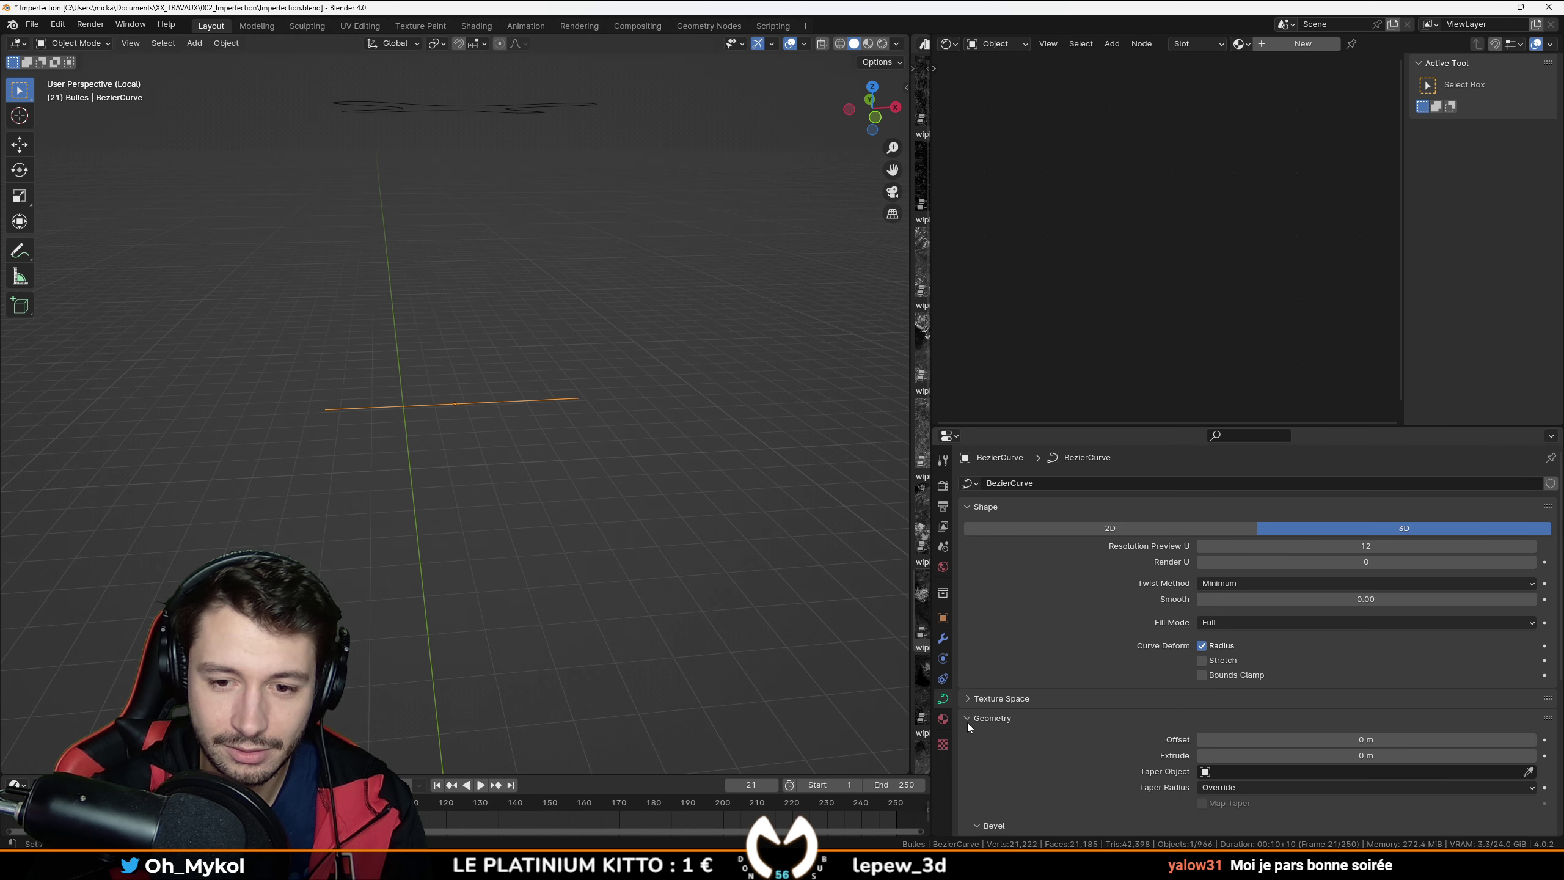
scroll(968, 723, "down", 5)
left_click(1306, 673)
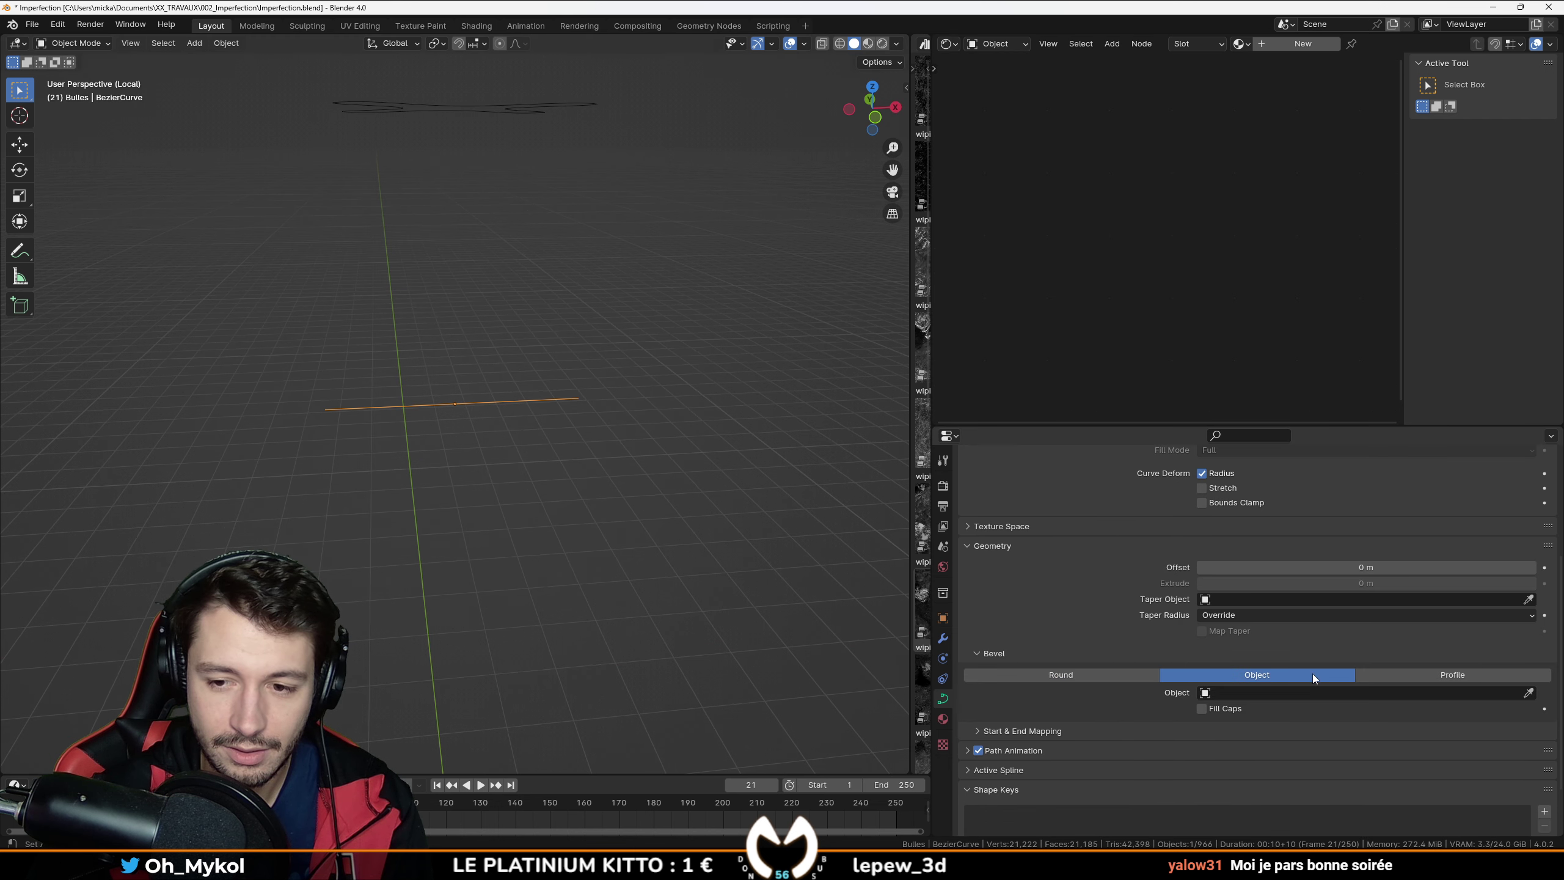
left_click(1407, 678)
left_click(1292, 676)
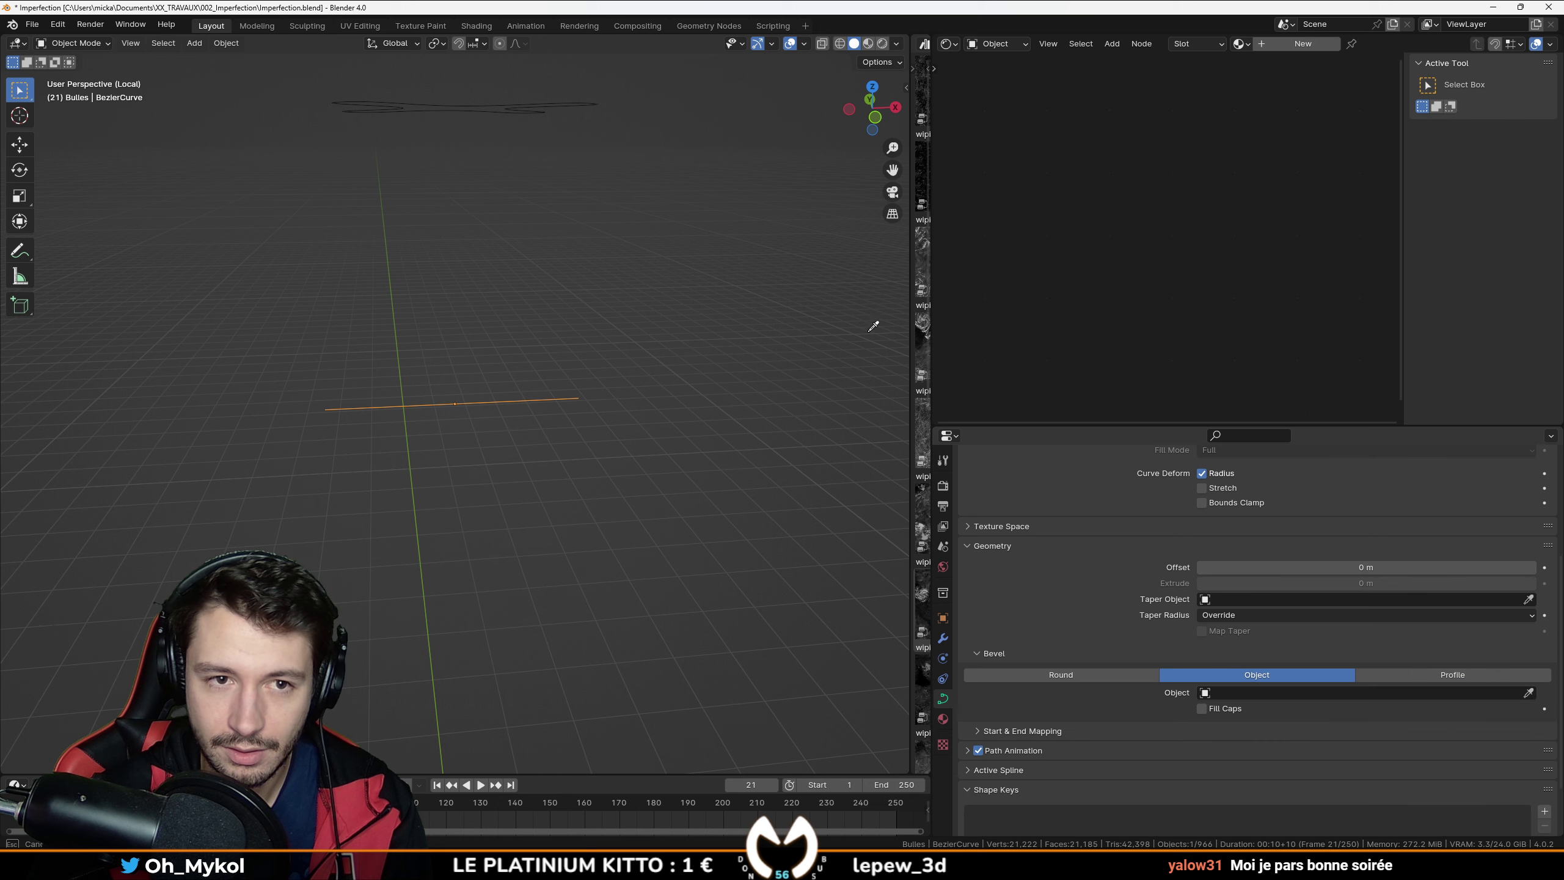
left_click(527, 104)
Step: Scale down all points of the profile circle so the swept shape becomes a thin grooved rod
middle_click_drag(560, 410, 523, 404)
left_click(494, 121)
key("Tab")
key("s")
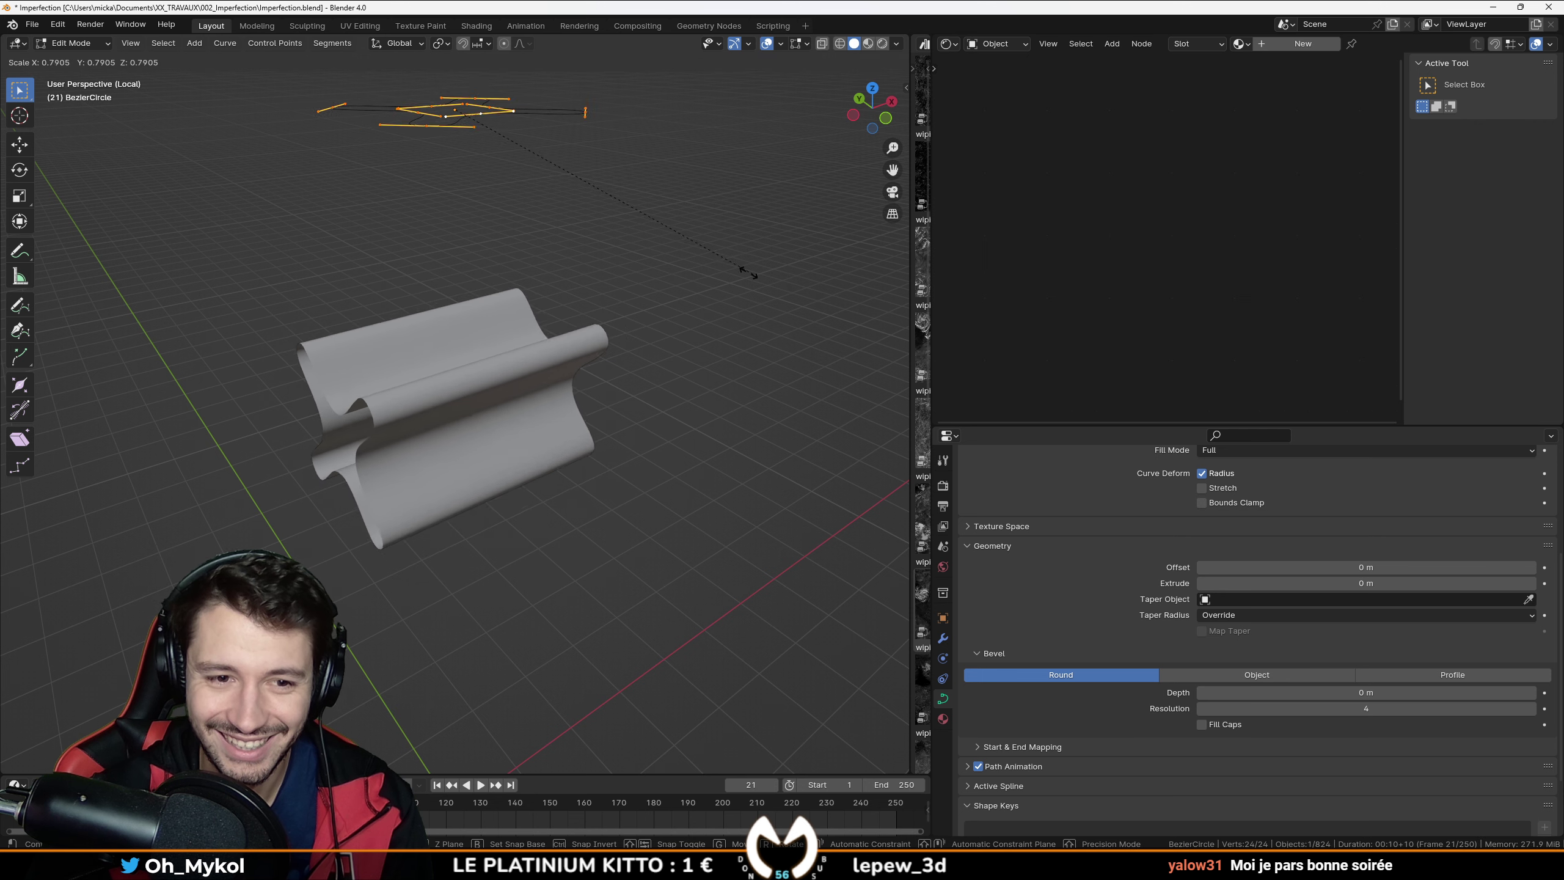
left_click(525, 125)
scroll(447, 435, "up", 3)
middle_click_drag(397, 449, 479, 408)
key("Tab")
Step: Try extruding the rod curve's end point about 1.8 m along X and fattening the middle point
left_click(425, 406)
key("Tab")
right_click(602, 395)
left_click(601, 395)
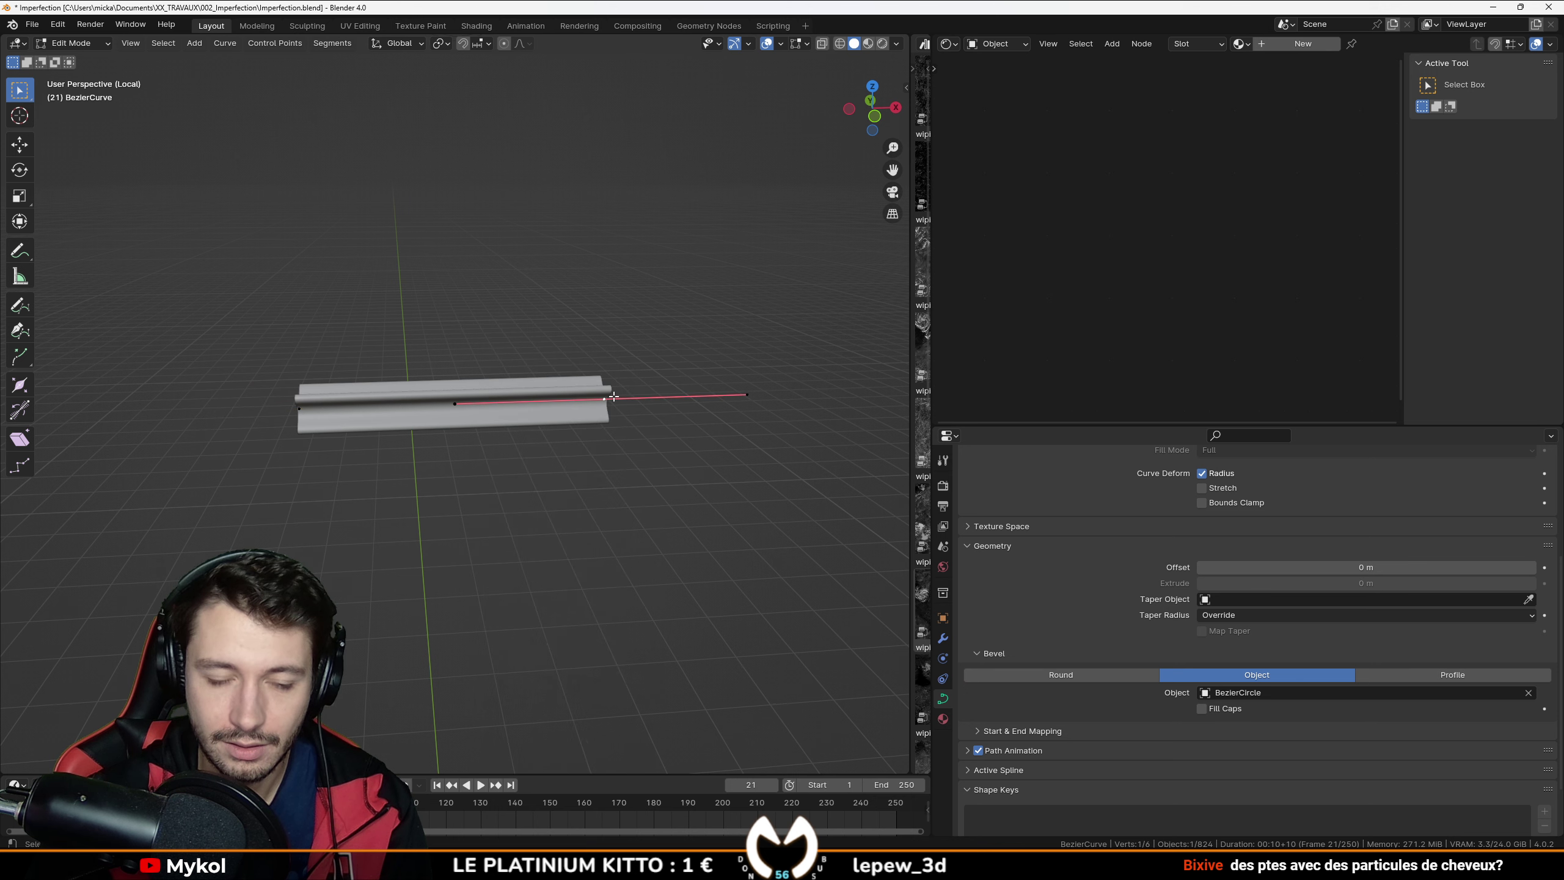
key("KP_1")
key("e")
middle_click_drag(622, 408, 659, 409)
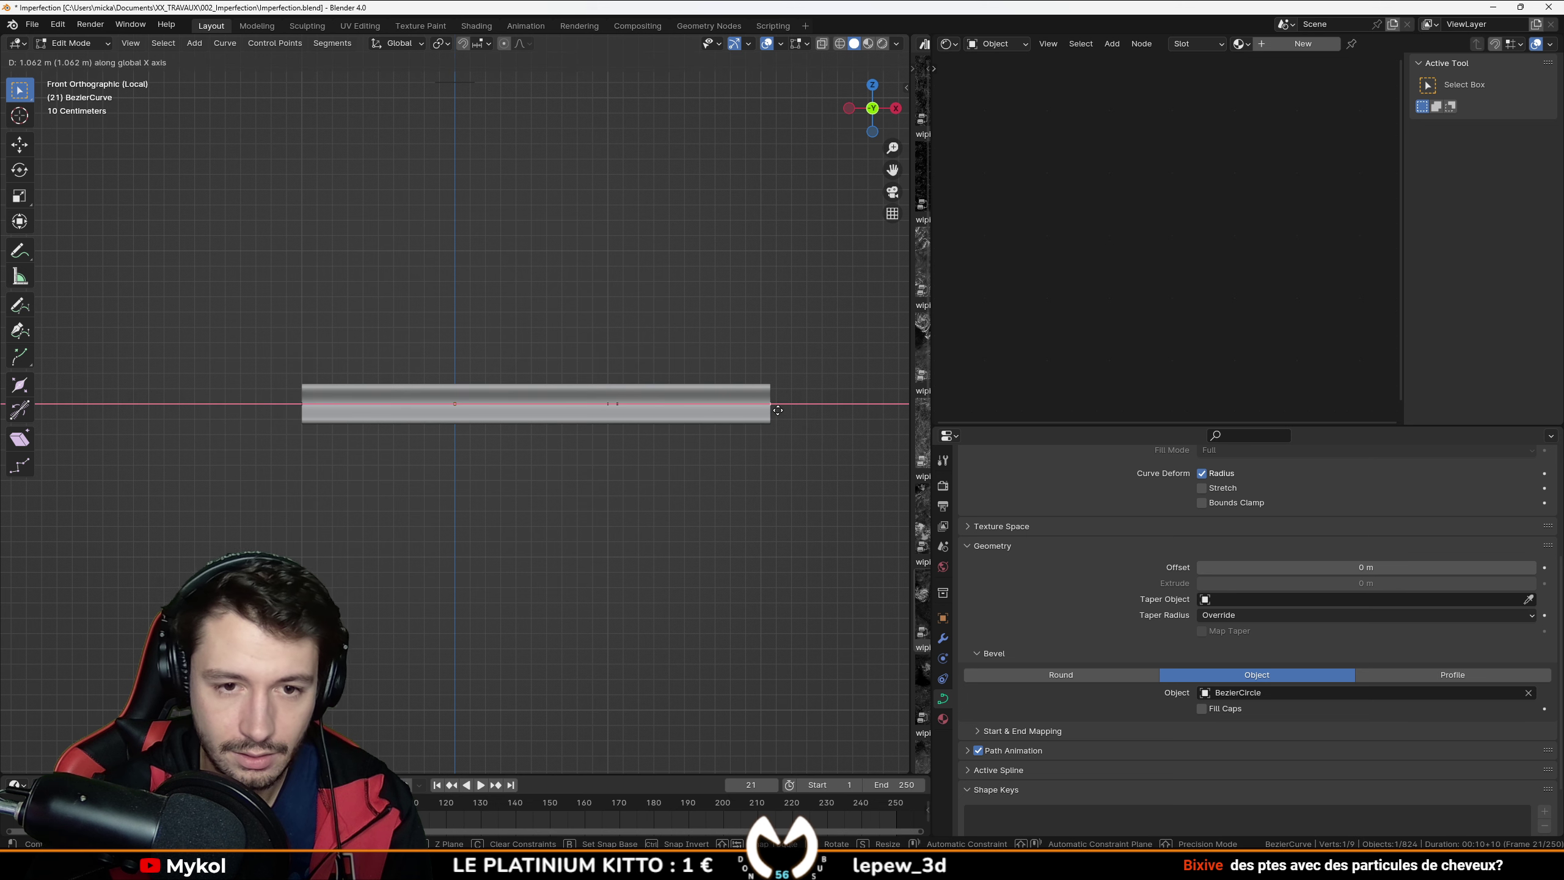
left_click(883, 412)
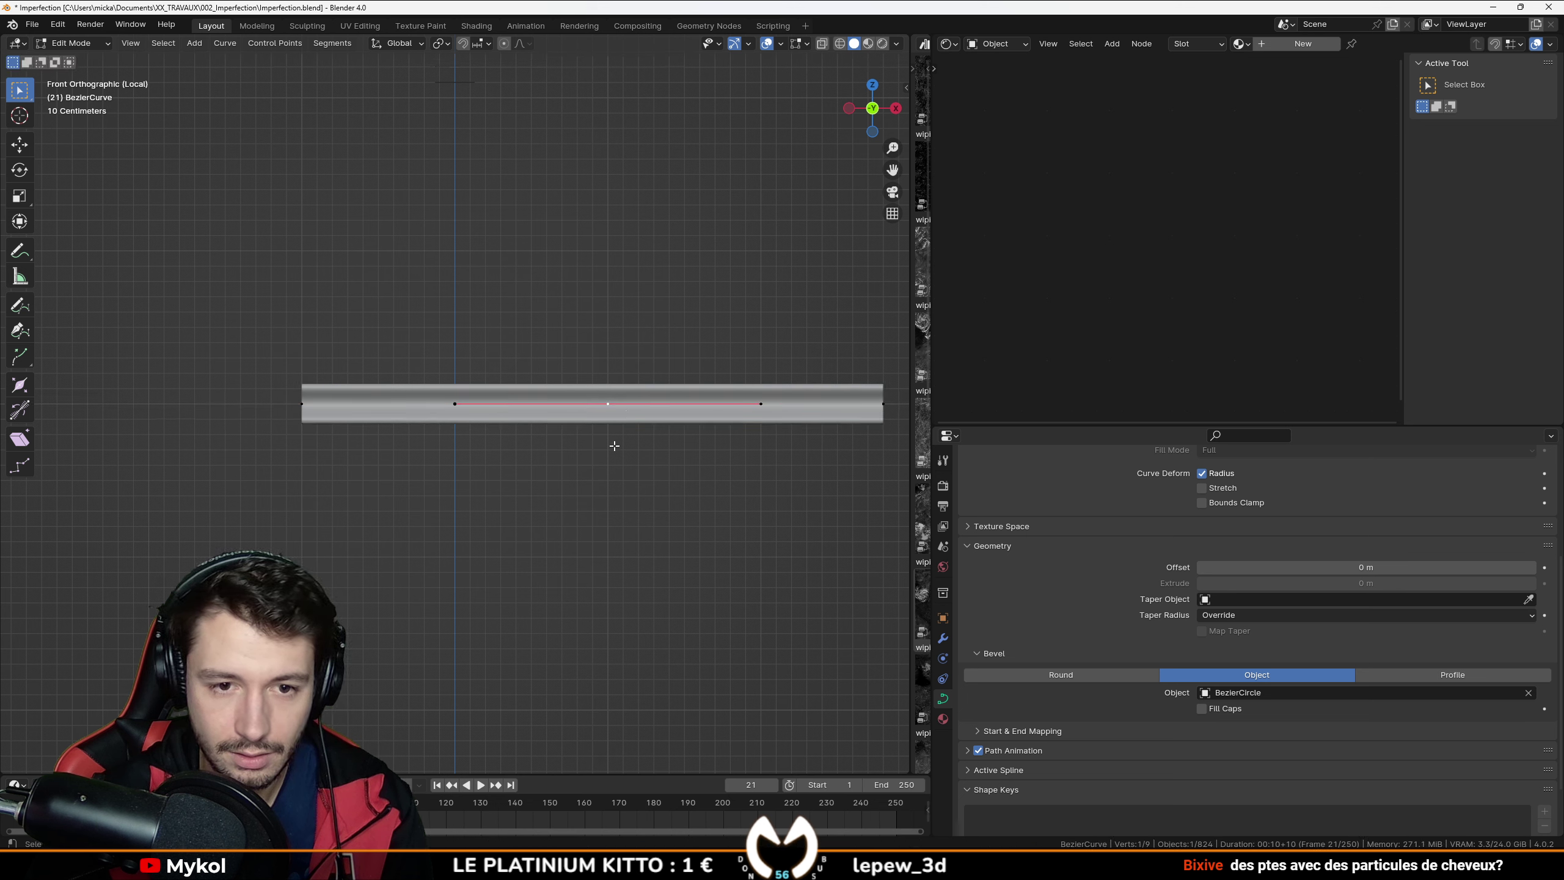
key("alt+s")
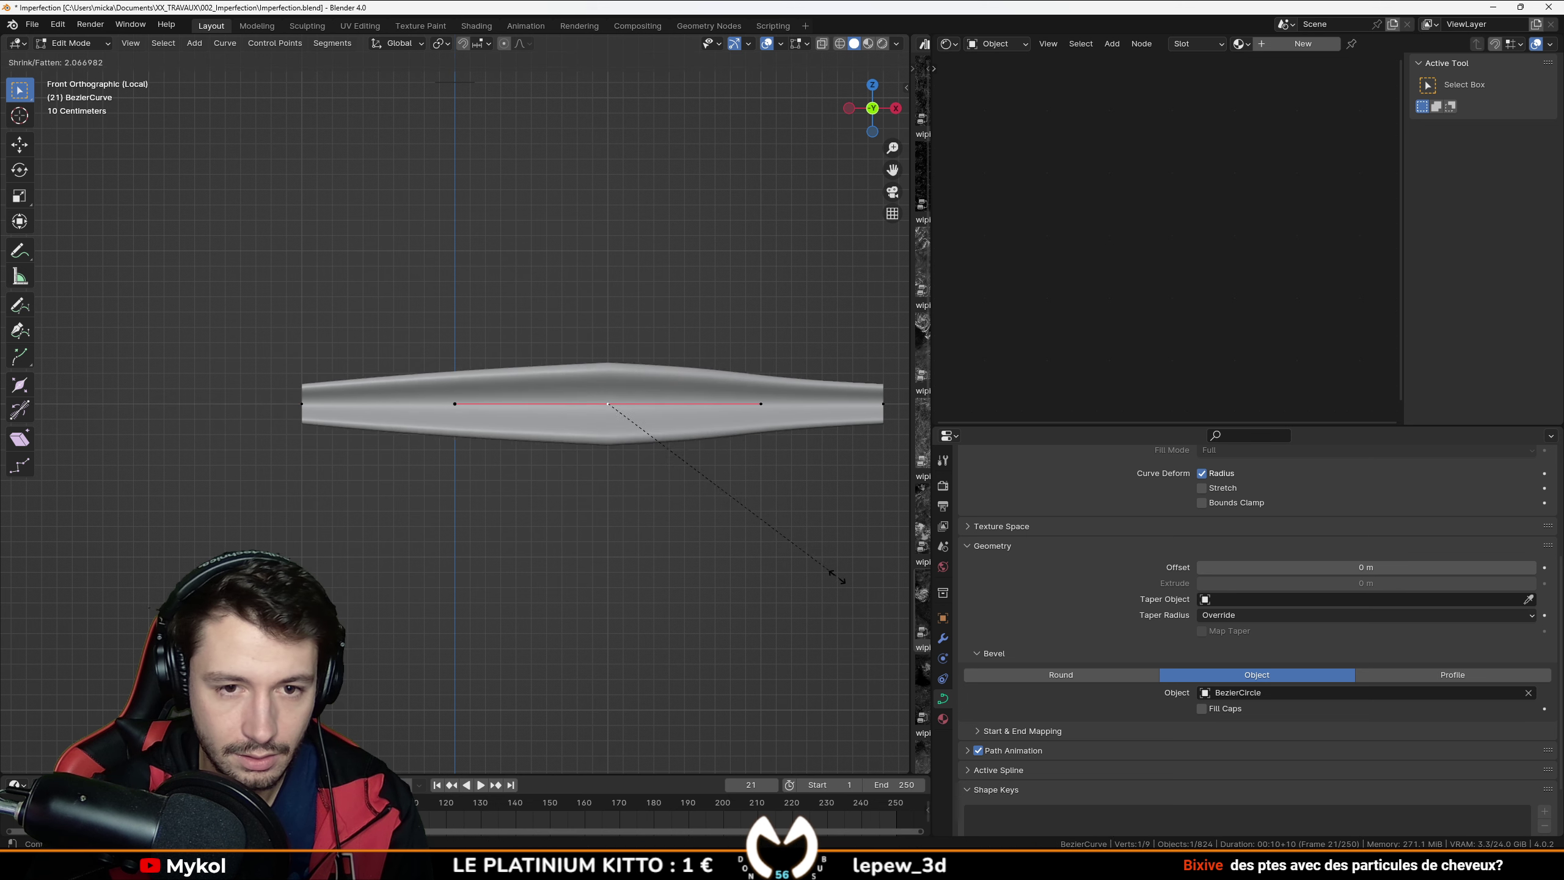
left_click(857, 611)
Step: Set the rod curve's preview resolution U to 46
scroll(1234, 644, "up", 5)
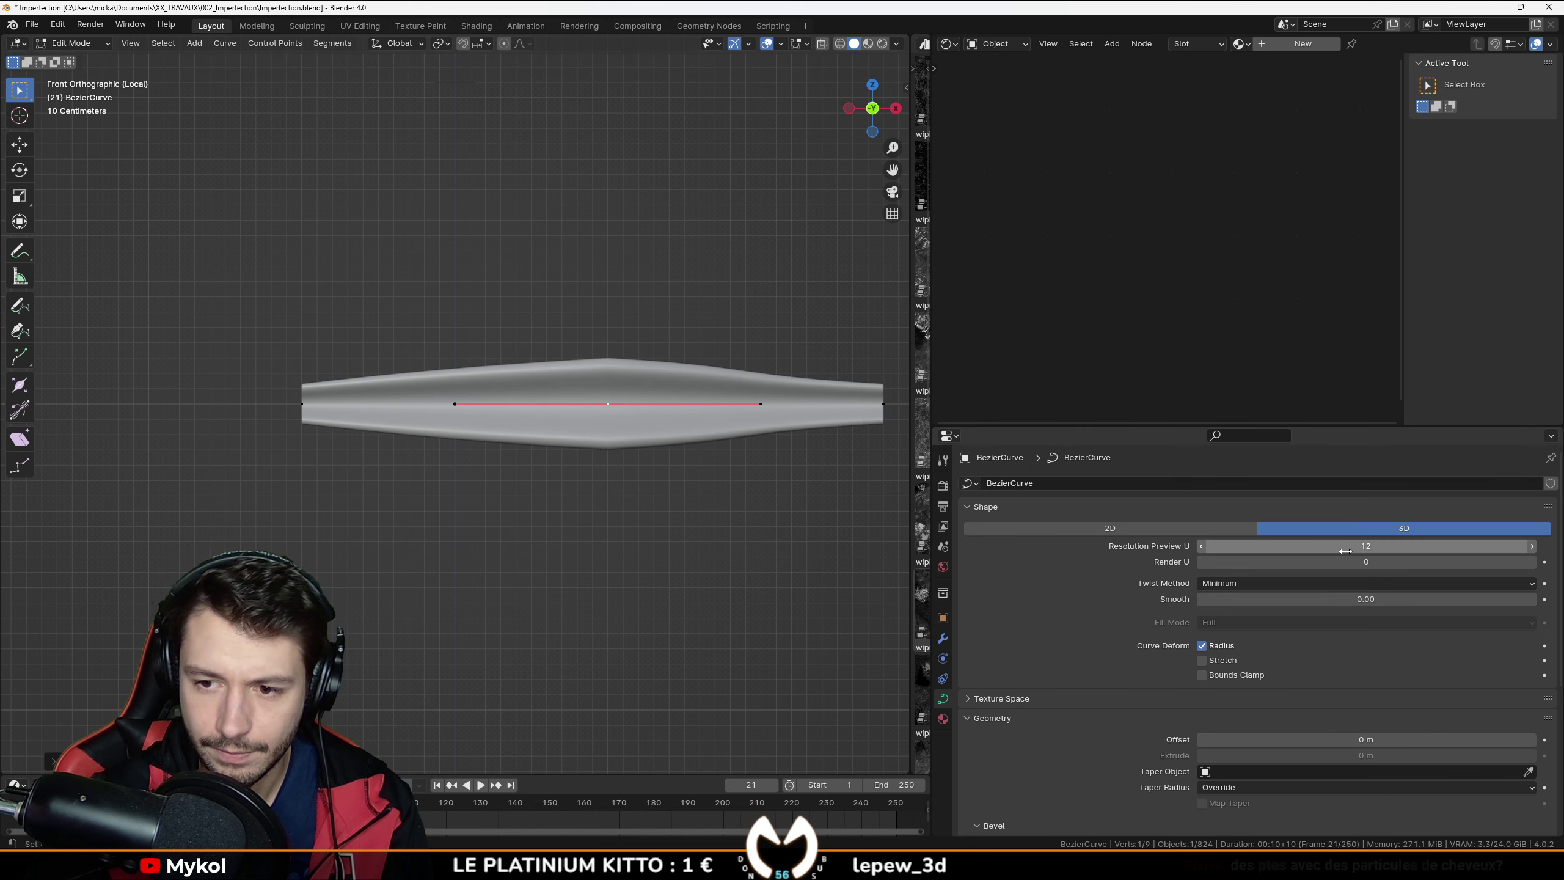
left_click_drag(1324, 546, 1268, 546)
mouse_move(698, 492)
middle_mouse_down()
mouse_move(712, 608)
mouse_move(629, 531)
mouse_move(685, 465)
mouse_move(725, 477)
middle_mouse_up()
Step: Undo the fattening and the extrusion of the rod curve
key("ctrl+z")
key("ctrl+z")
key("ctrl+z")
Step: Twist the rod by tilting the curve's two end points 180° in opposite directions
key("ctrl+t")
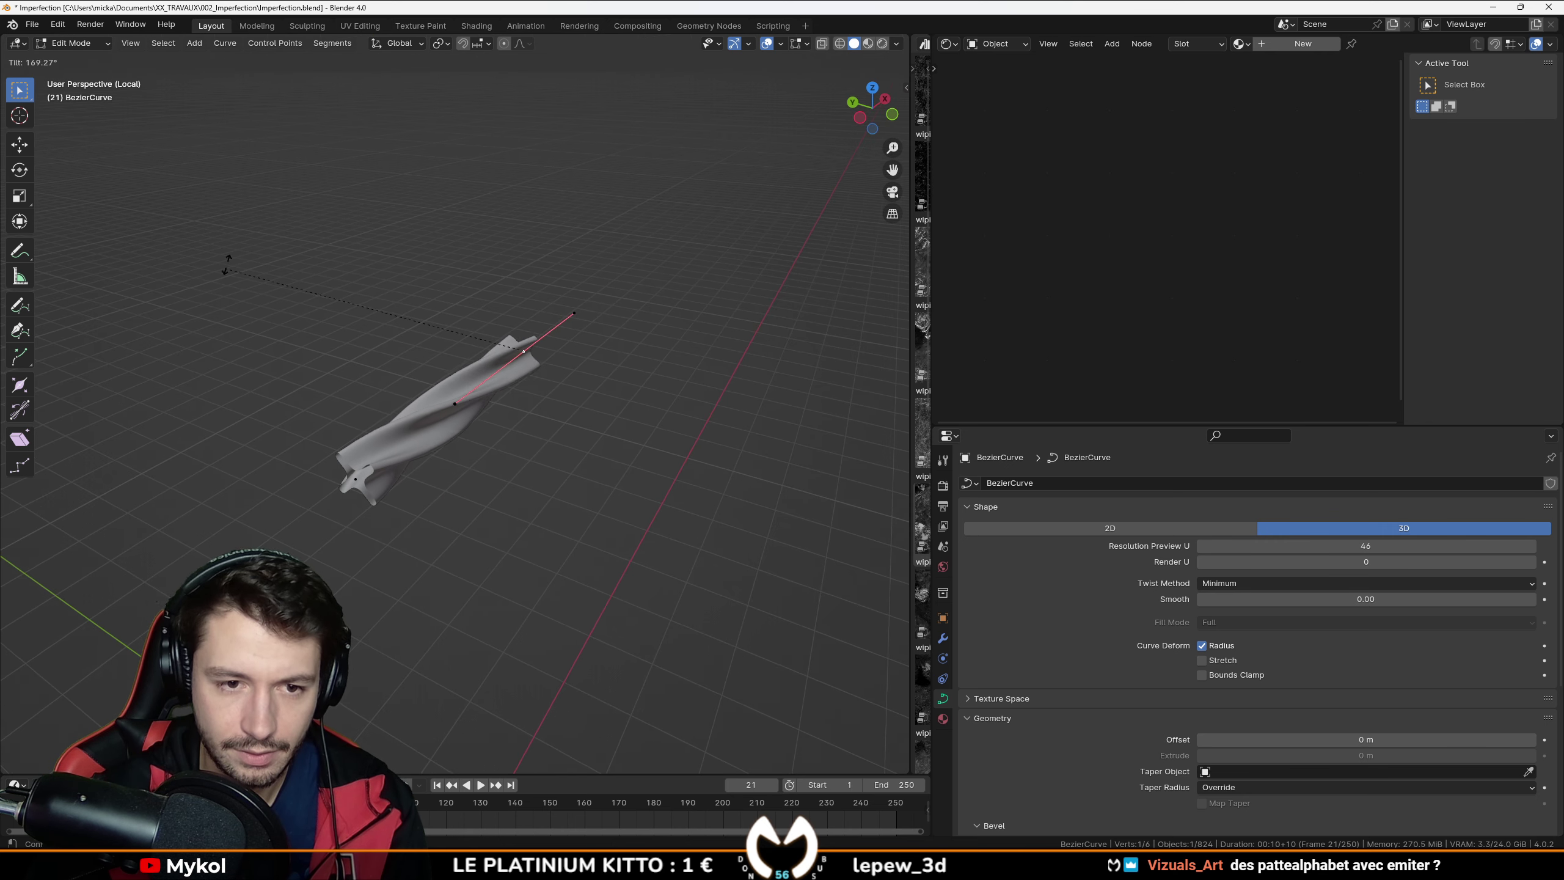
key("Escape")
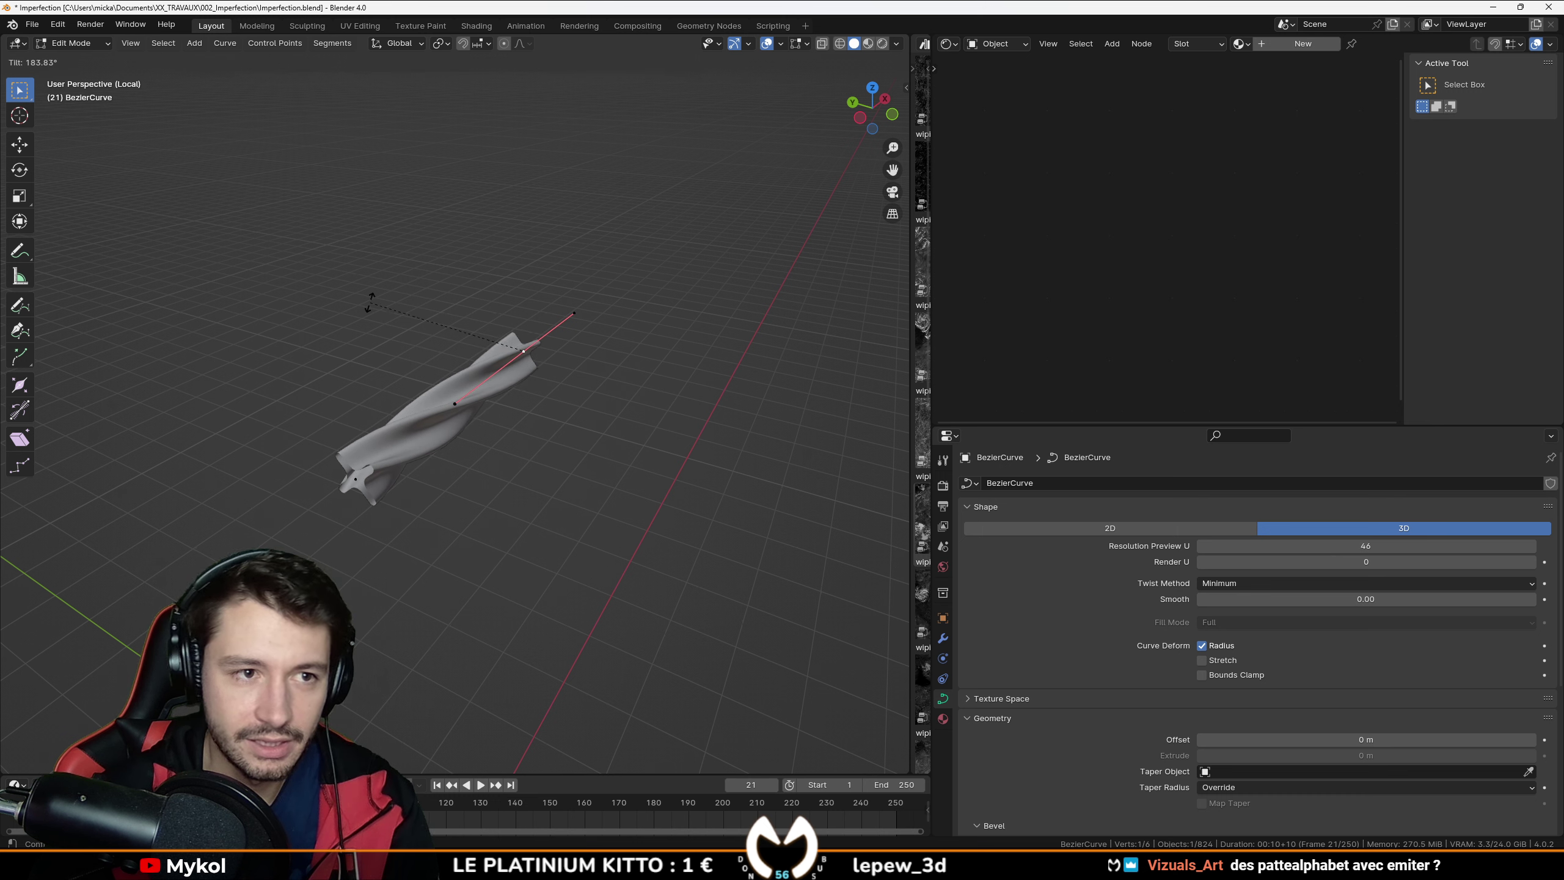
type("180")
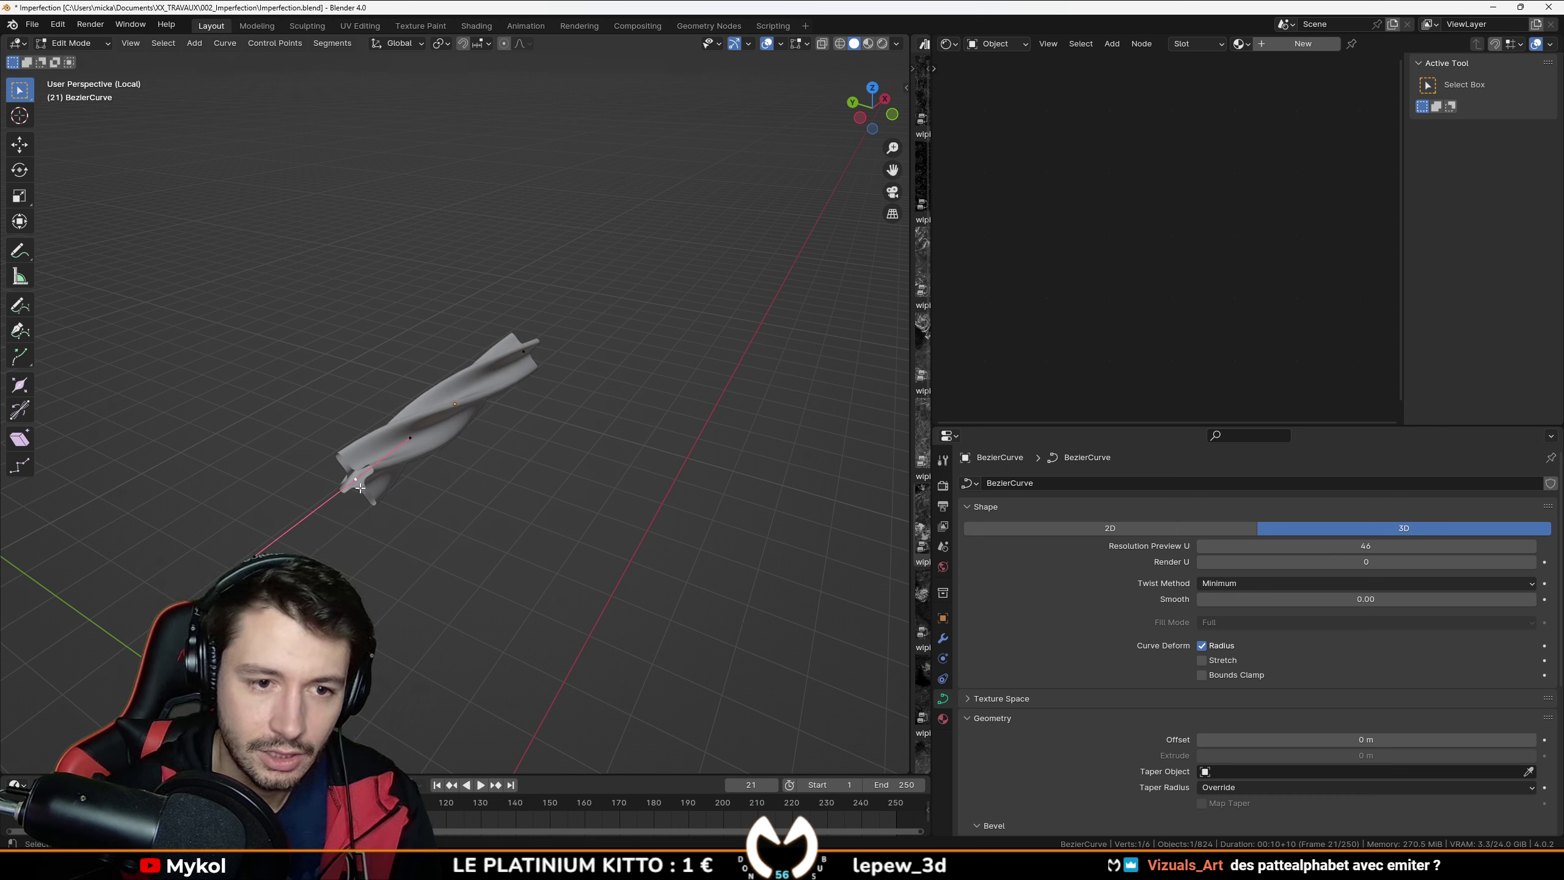
key("ctrl+t")
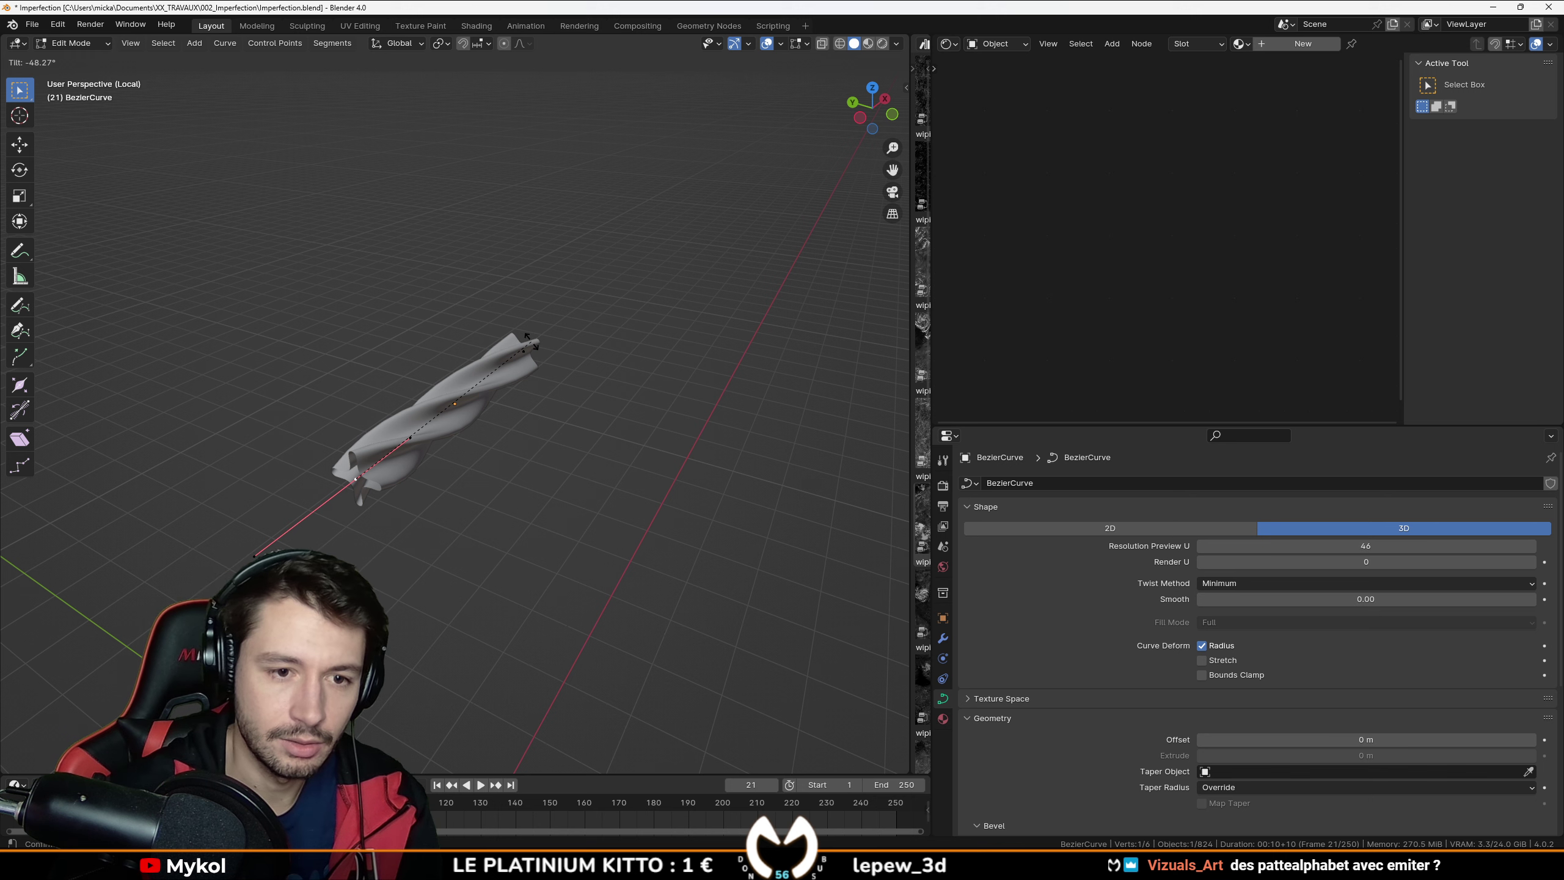
type("180")
key("Return")
middle_click_drag(513, 465, 437, 469)
middle_click_drag(705, 498, 849, 648)
key("Tab")
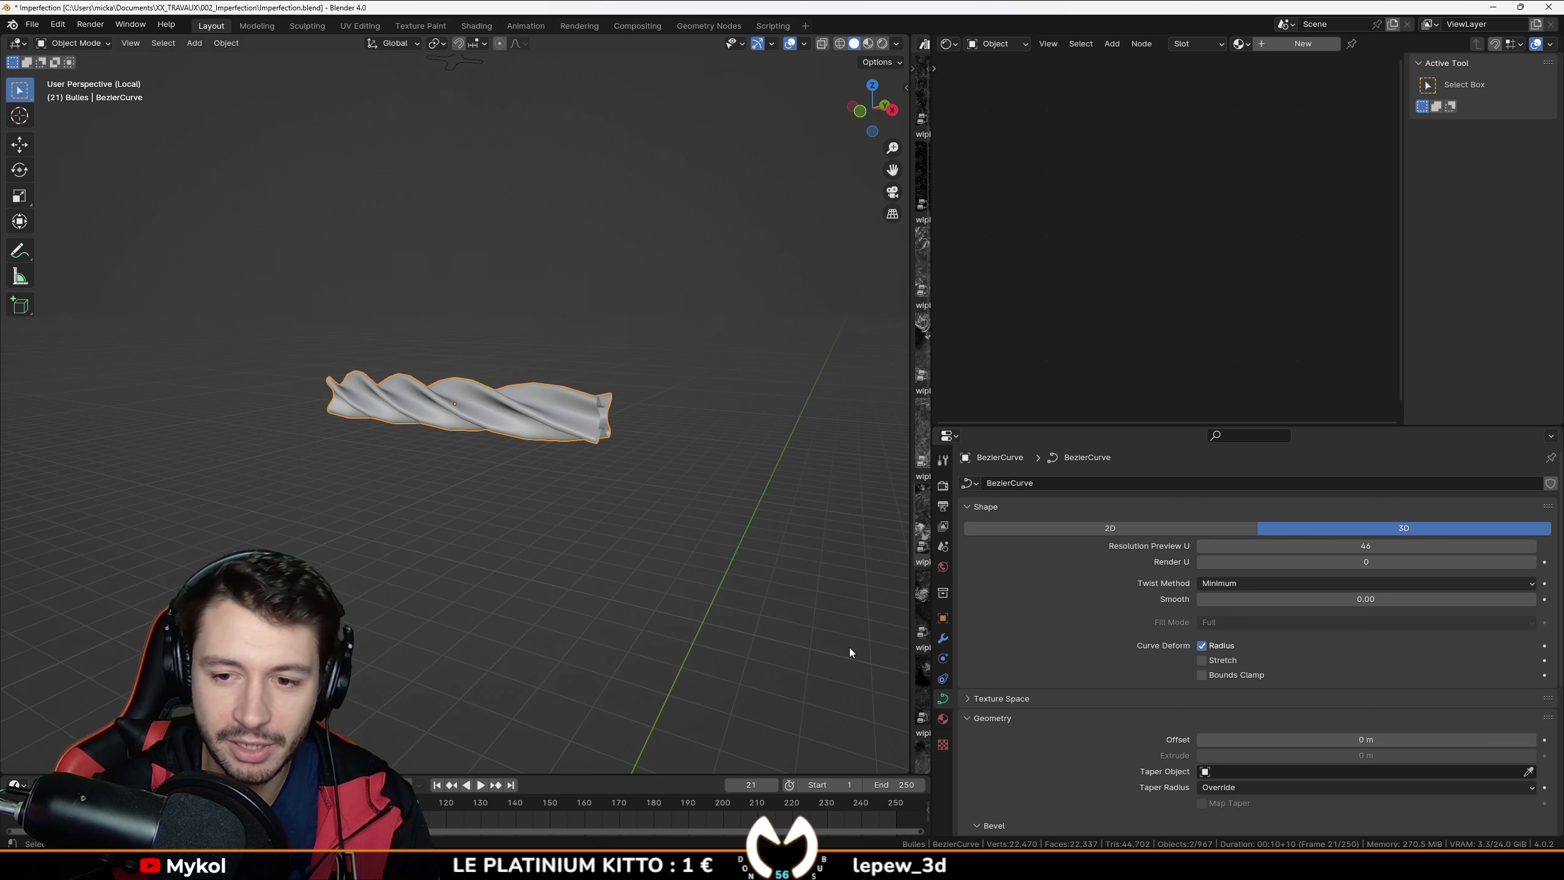
Step: Enable Fill Caps on the twisted rod and adjust its length by scaling it along X
scroll(1211, 732, "down", 5)
left_click(1201, 737)
middle_click_drag(647, 628, 389, 493)
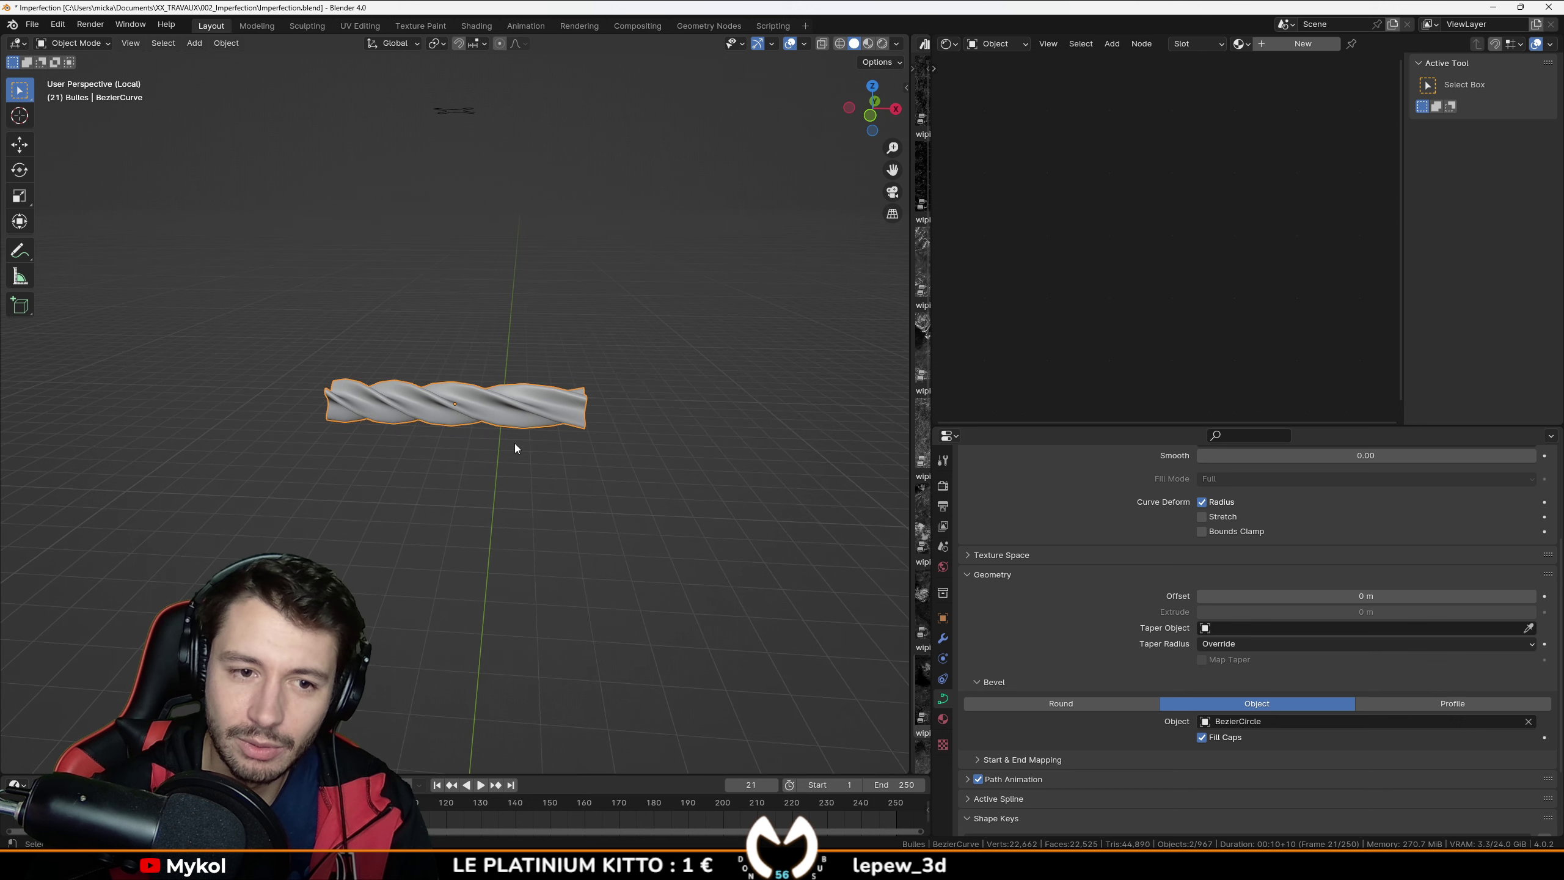
key("s")
key("x")
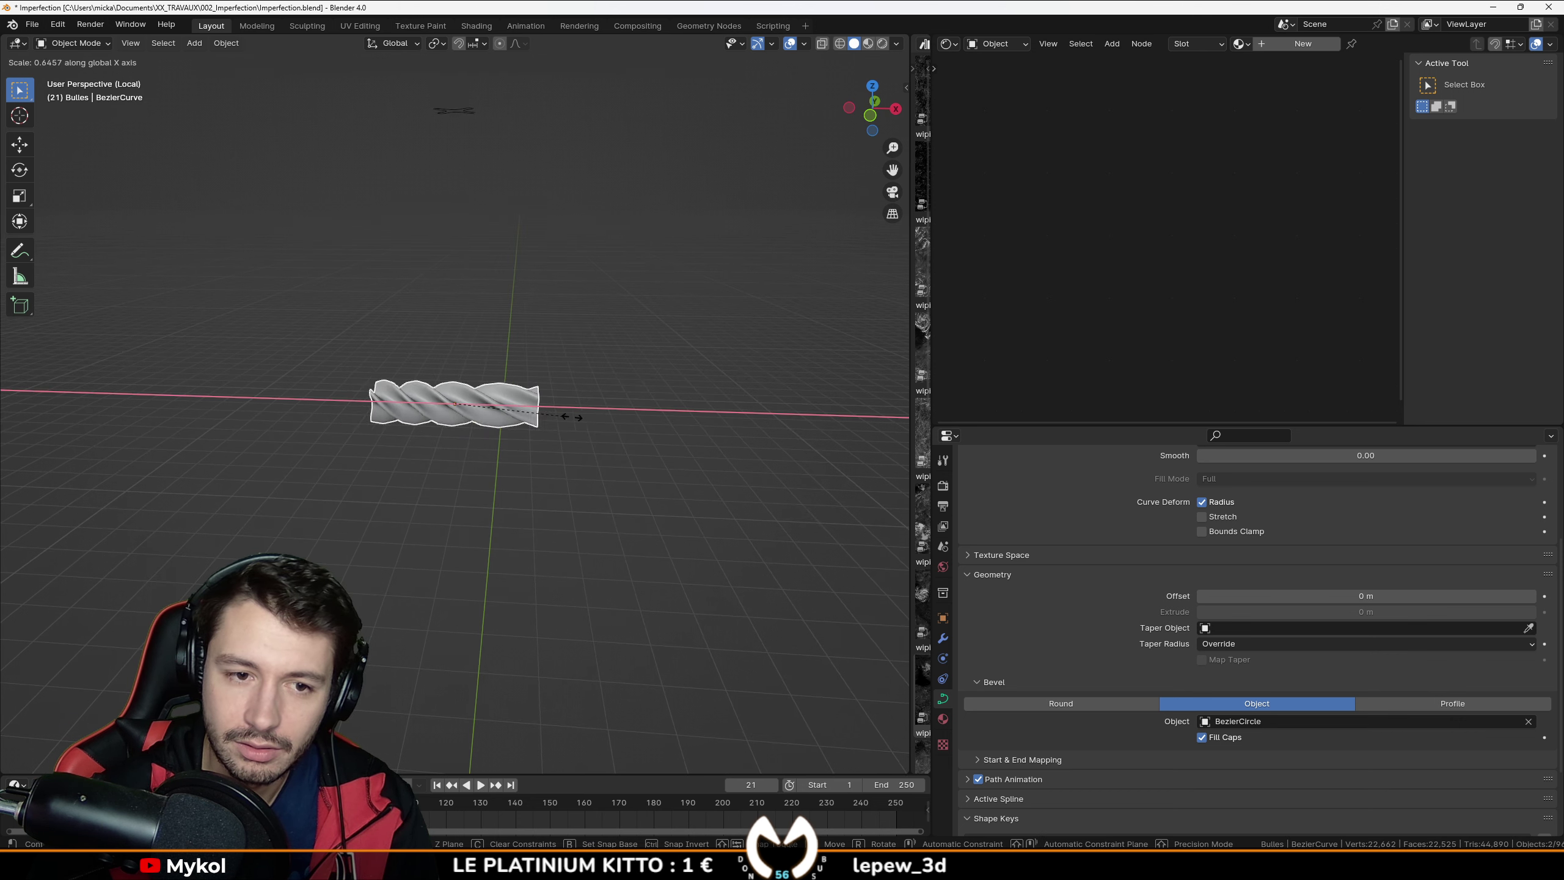
left_click(595, 411)
middle_click_drag(594, 411, 505, 422)
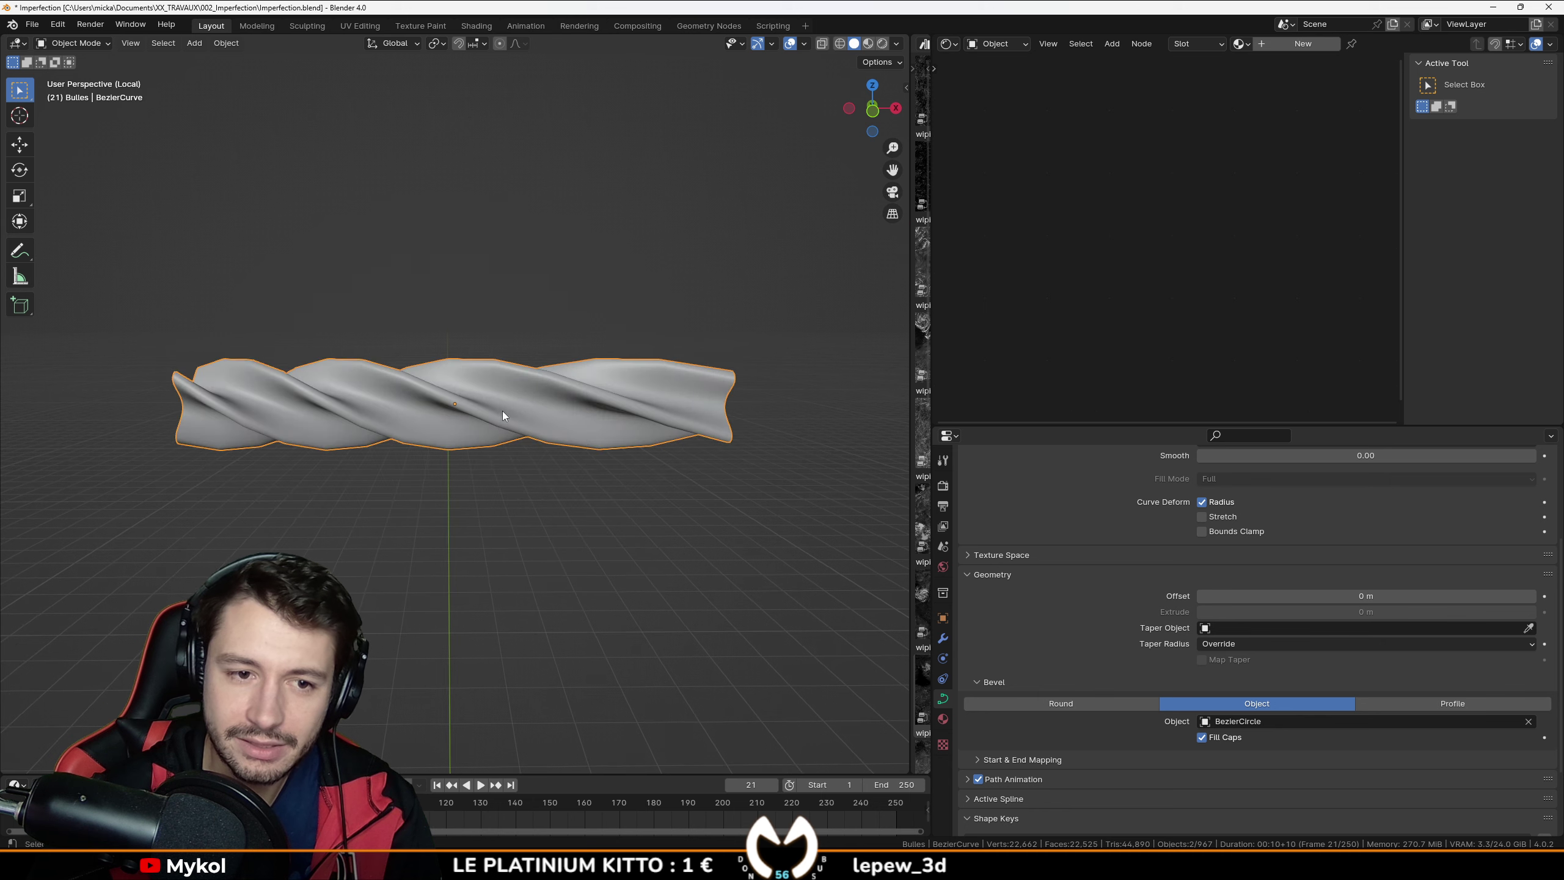
Step: Convert the twisted rod to a mesh and delete the profile circle above it
middle_click_drag(384, 443, 452, 391)
left_click(220, 52)
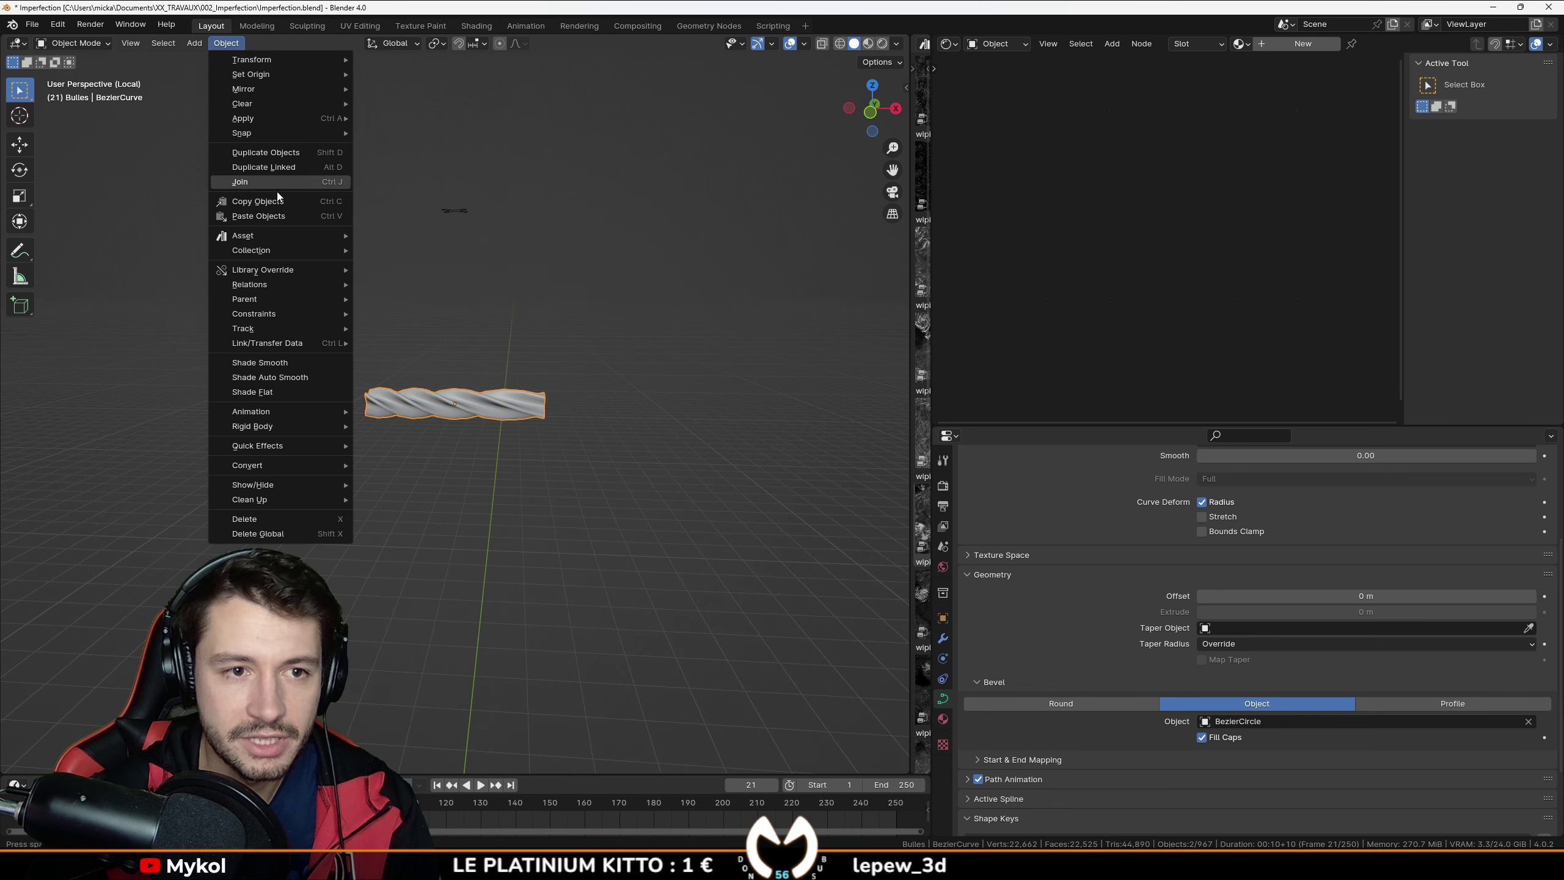
mouse_move(288, 244)
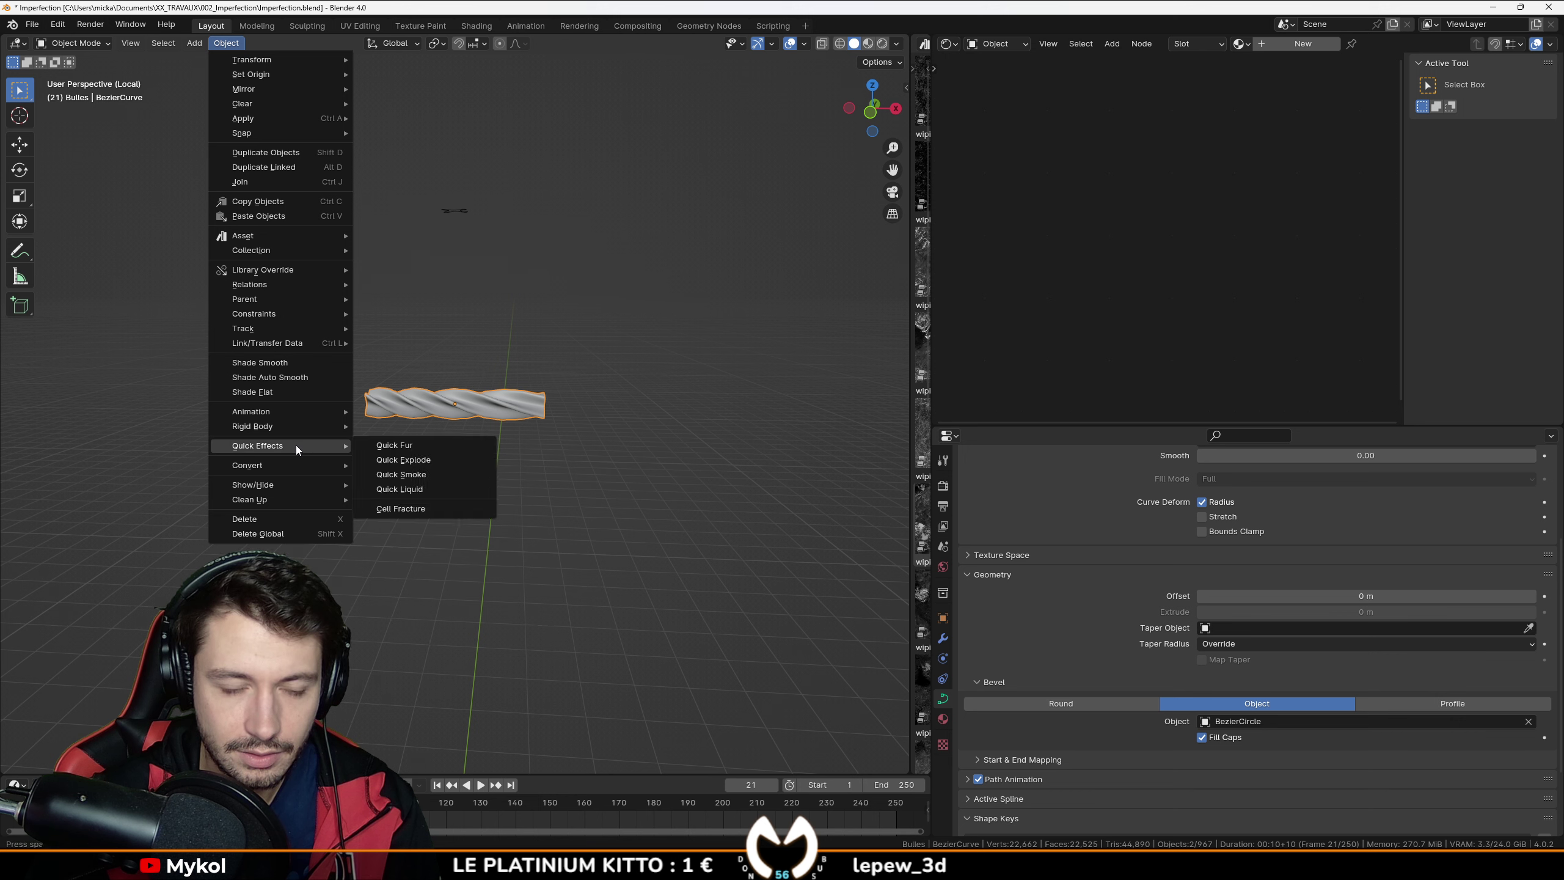
mouse_move(294, 463)
left_click(407, 481)
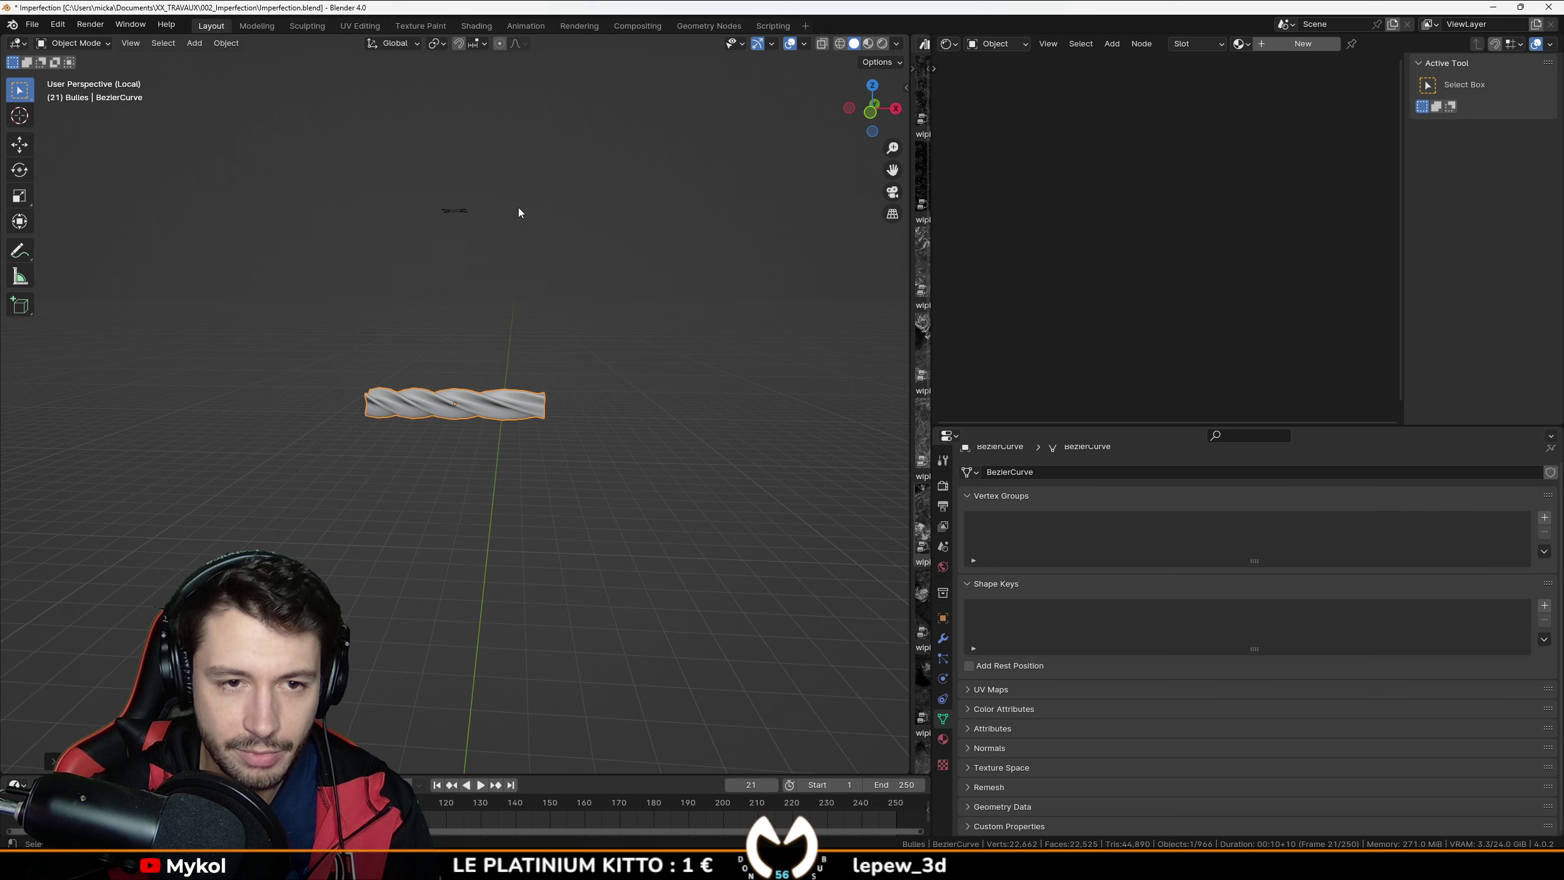
left_click(465, 212)
key("Delete")
Step: Move the twisted mesh down and far out toward negative X in Front view, and leave local view
left_click(456, 407)
scroll(524, 432, "down", 6)
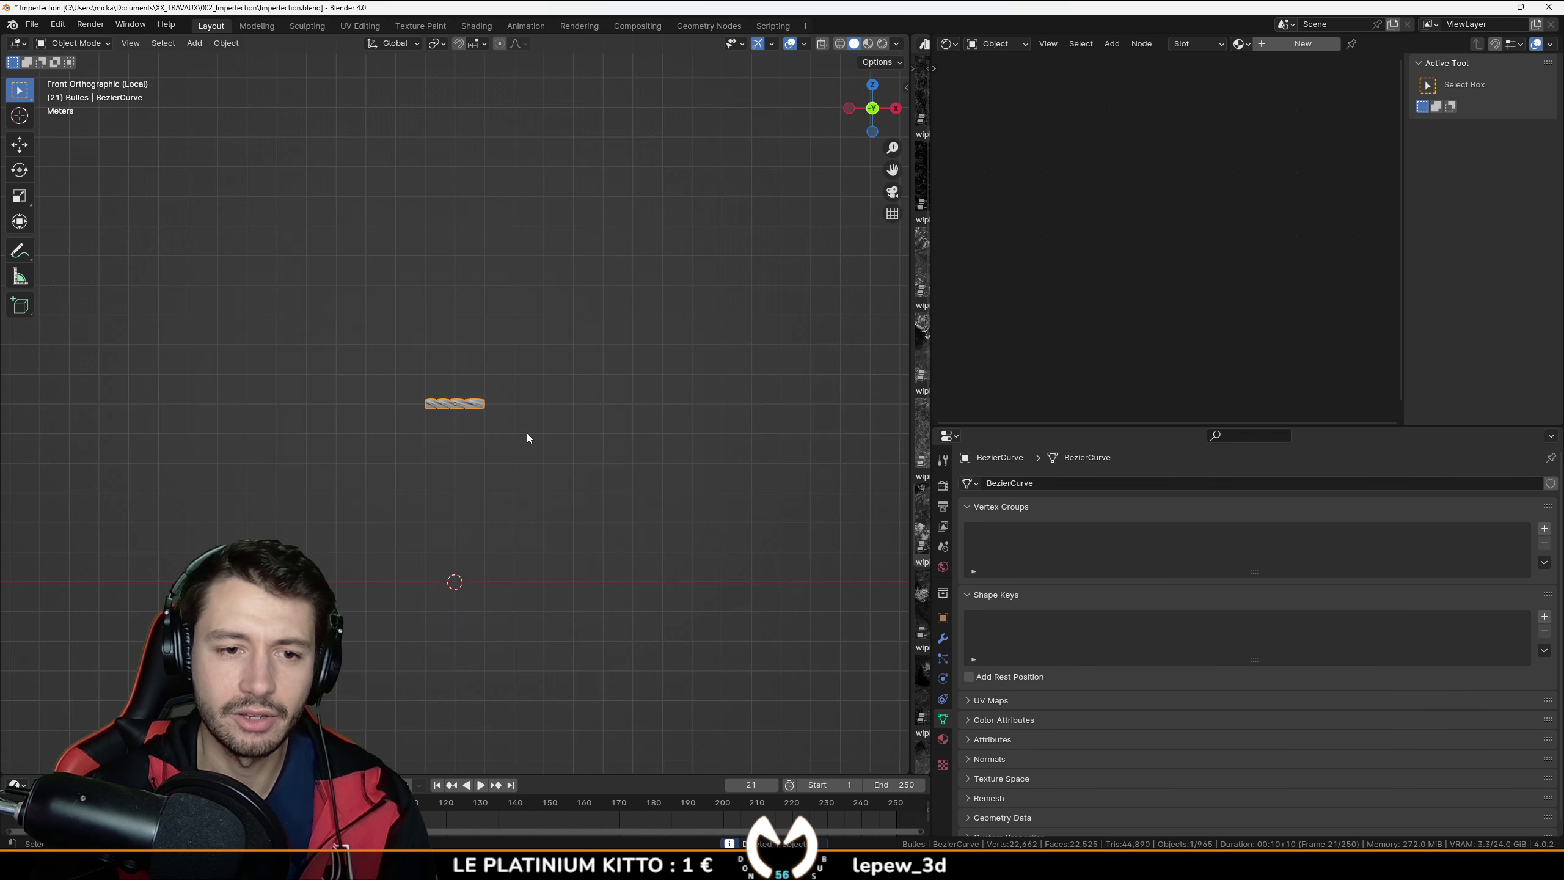
key("KP_1")
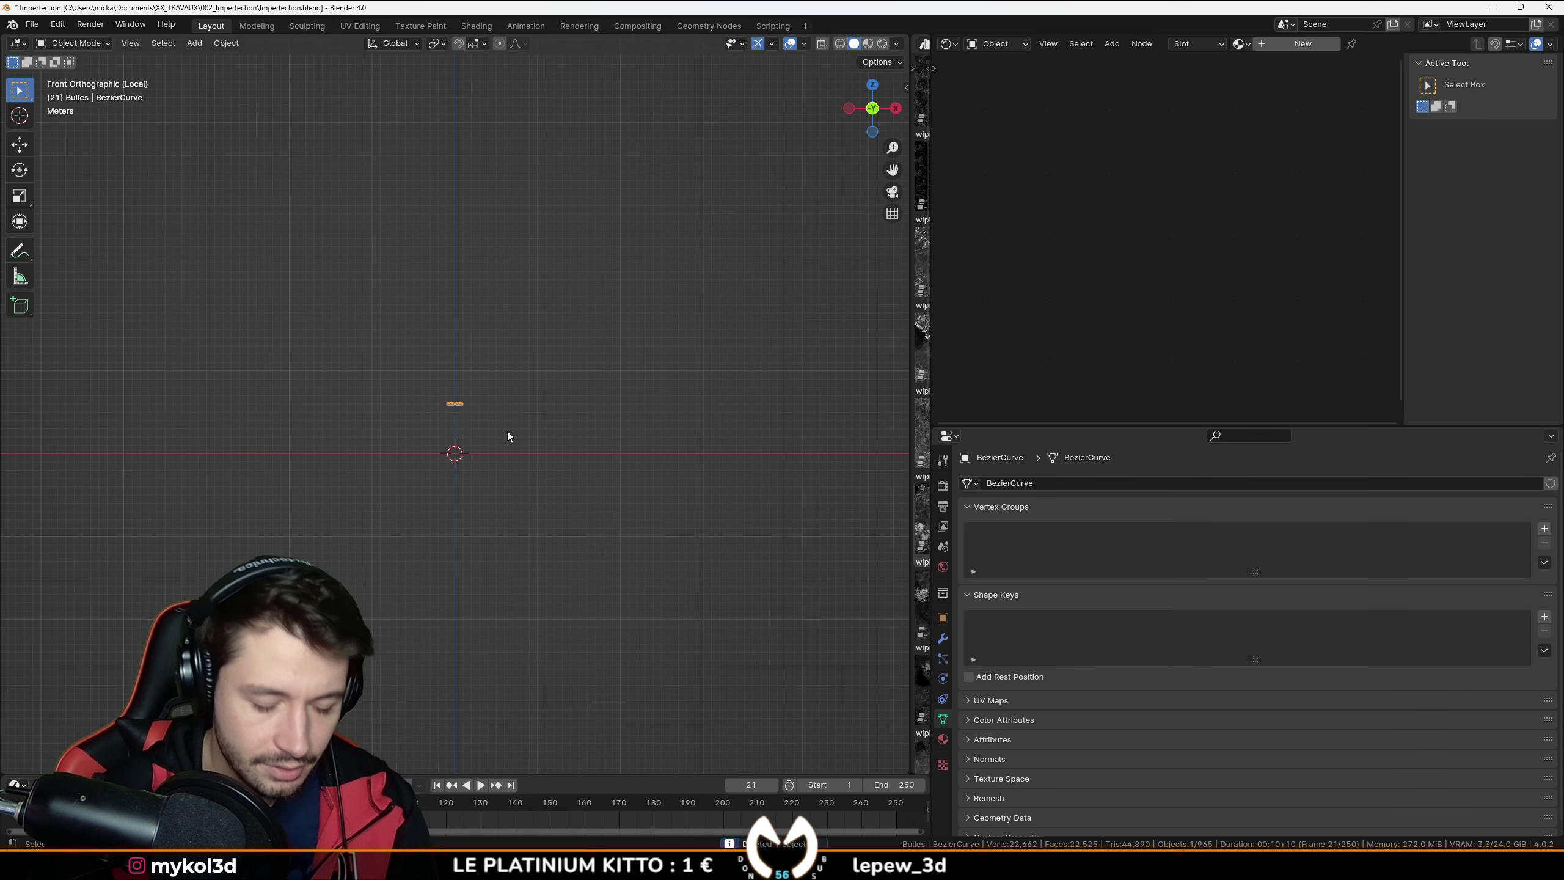
key("g")
left_click(199, 485)
key("KP_Divide")
scroll(199, 484, "down", 7)
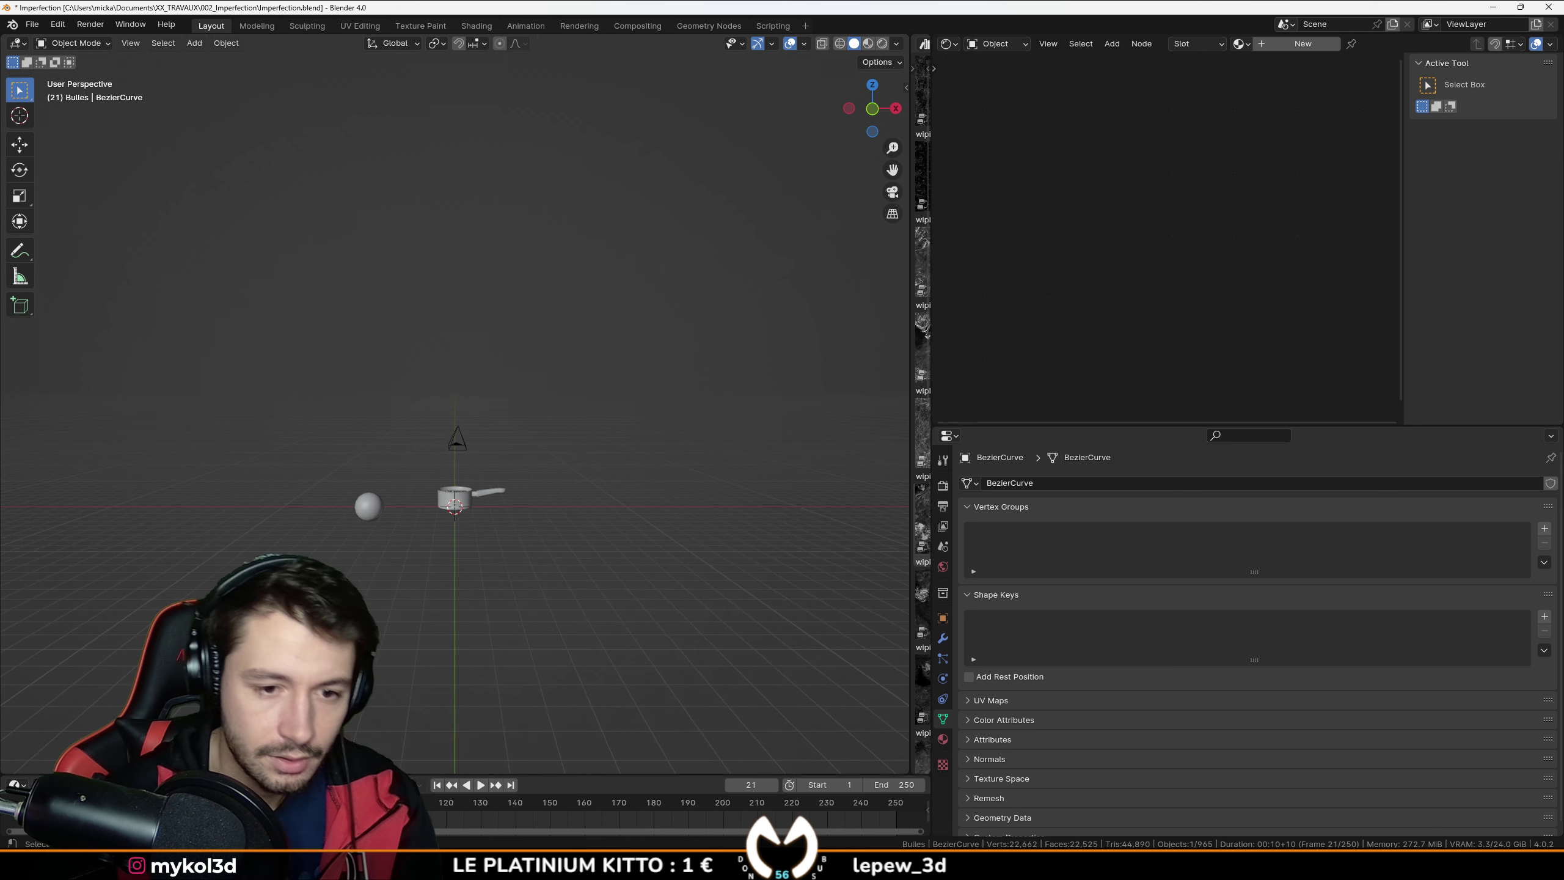
Step: Bring the twisted mesh closer to the saucepan in Front view, on the negative X side at ground level
middle_click_drag(198, 484, 211, 521)
scroll(211, 521, "down", 2)
key("KP_1")
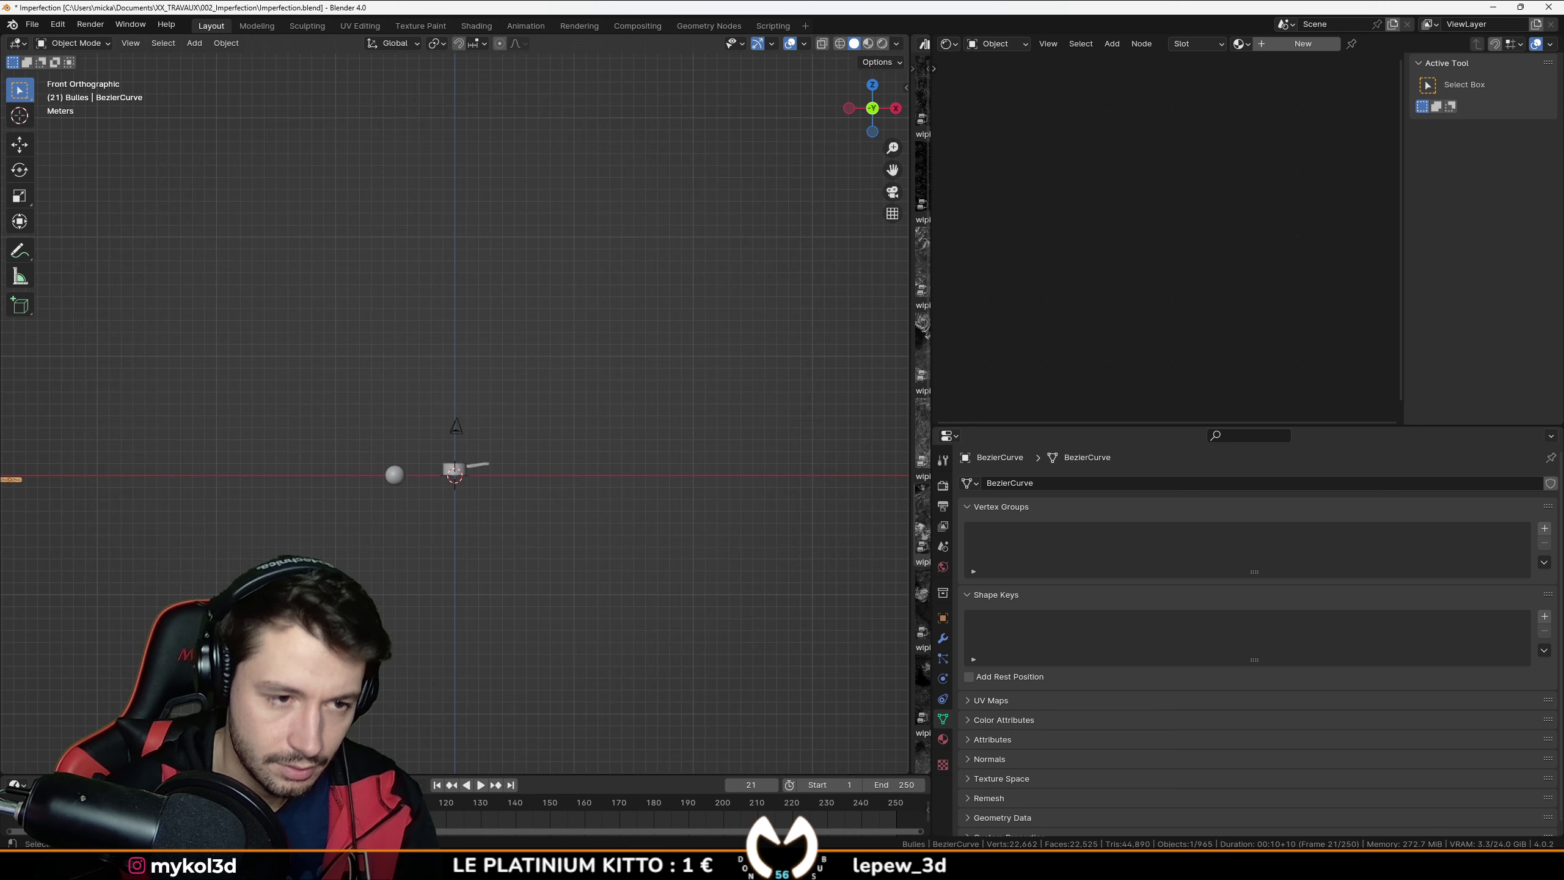
key("g")
left_click(540, 552)
scroll(400, 448, "up", 15)
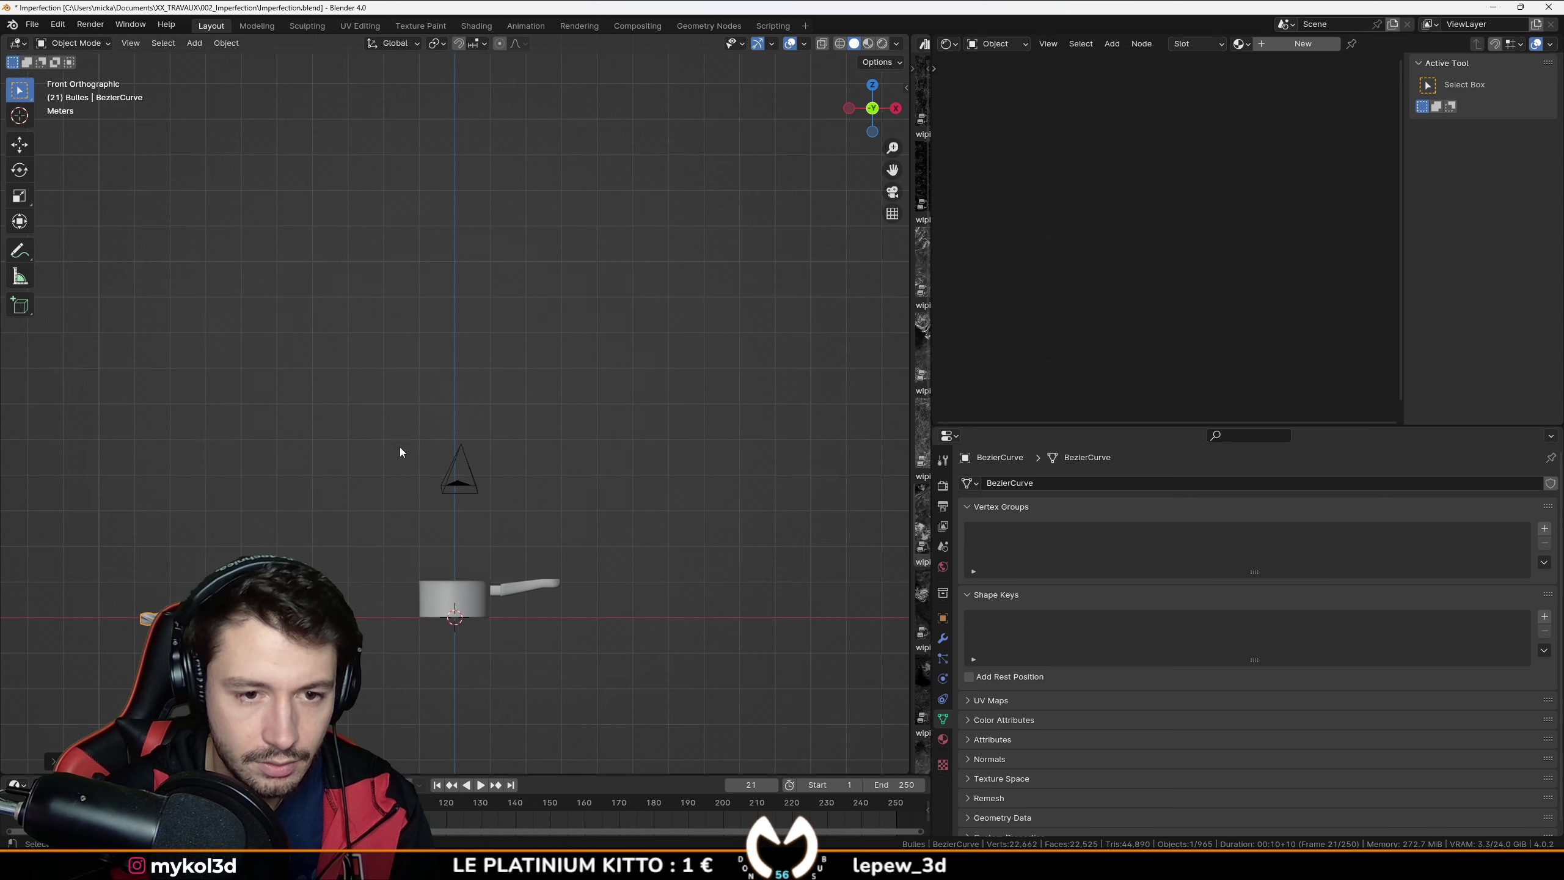
Step: Add a mesh circle at the saucepan's base in Front view and scale it to about 0.93, roughly the pan's bottom width
key("shift+a")
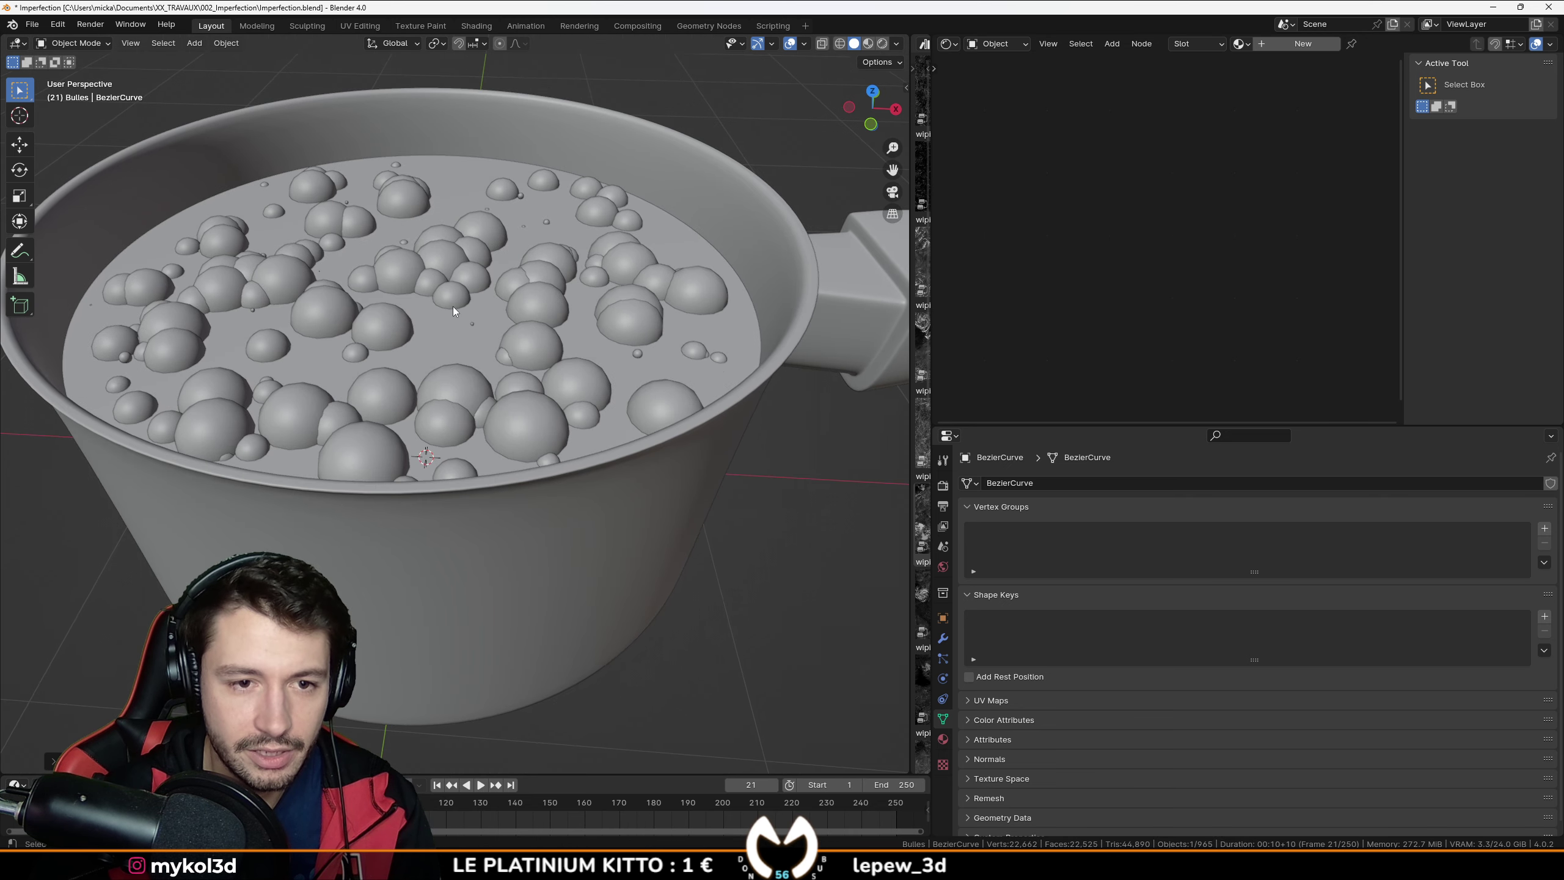
left_click(452, 306)
scroll(459, 347, "down", 5)
key("KP_1")
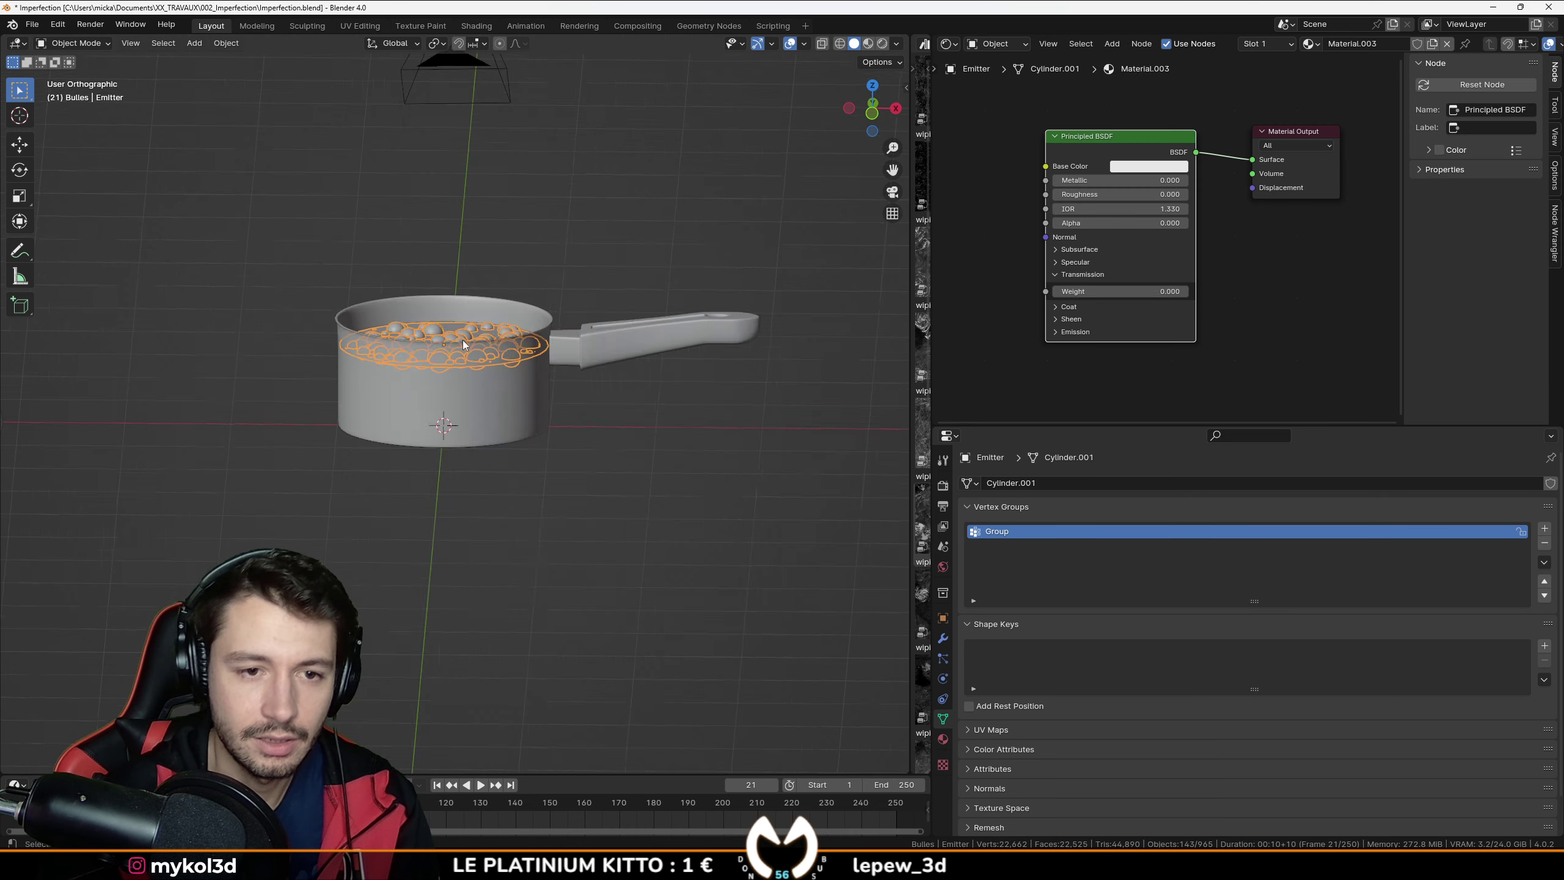
scroll(462, 340, "up", 8)
key("shift+a")
mouse_move(462, 333)
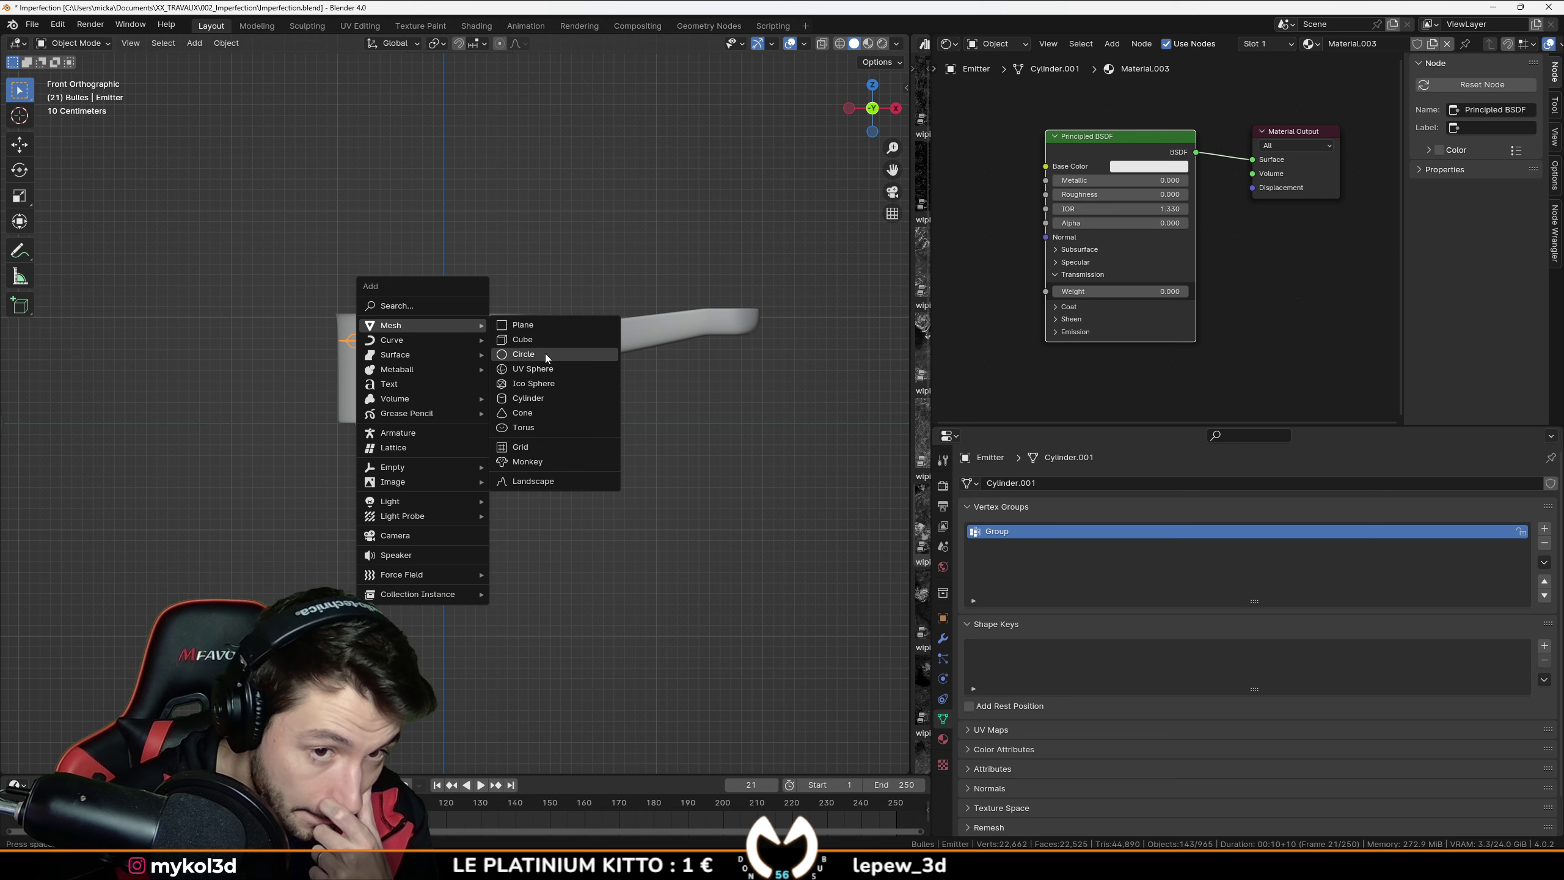
left_click(543, 354)
key("s")
left_click(645, 486)
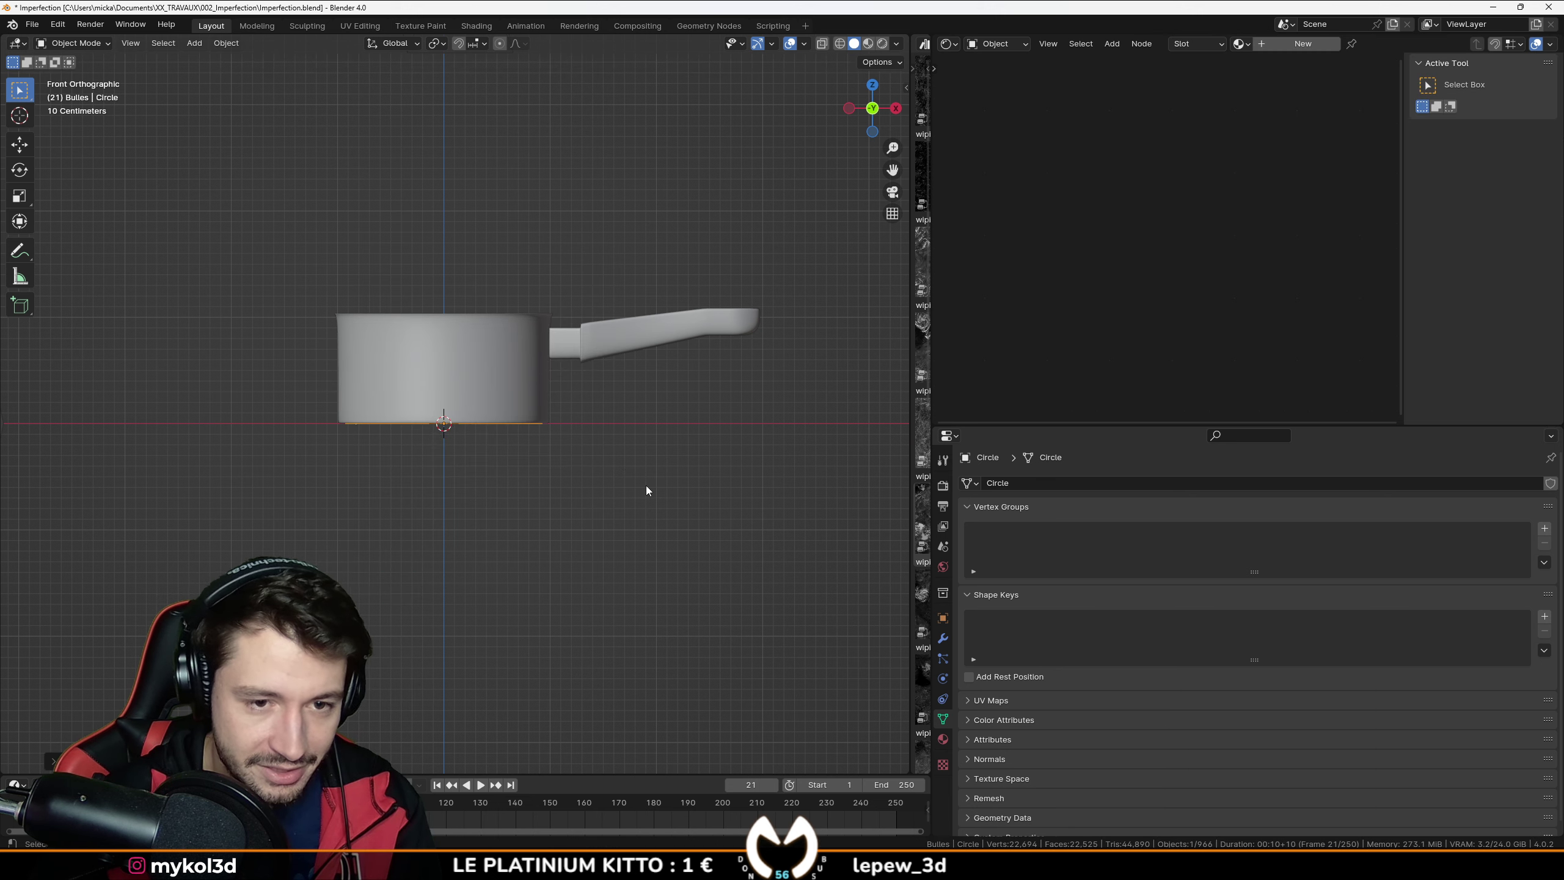
Step: Delete the small stray object beneath the saucepan's base, reselect the circle and show its particle settings
scroll(474, 520, "up", 4)
scroll(470, 563, "up", 3)
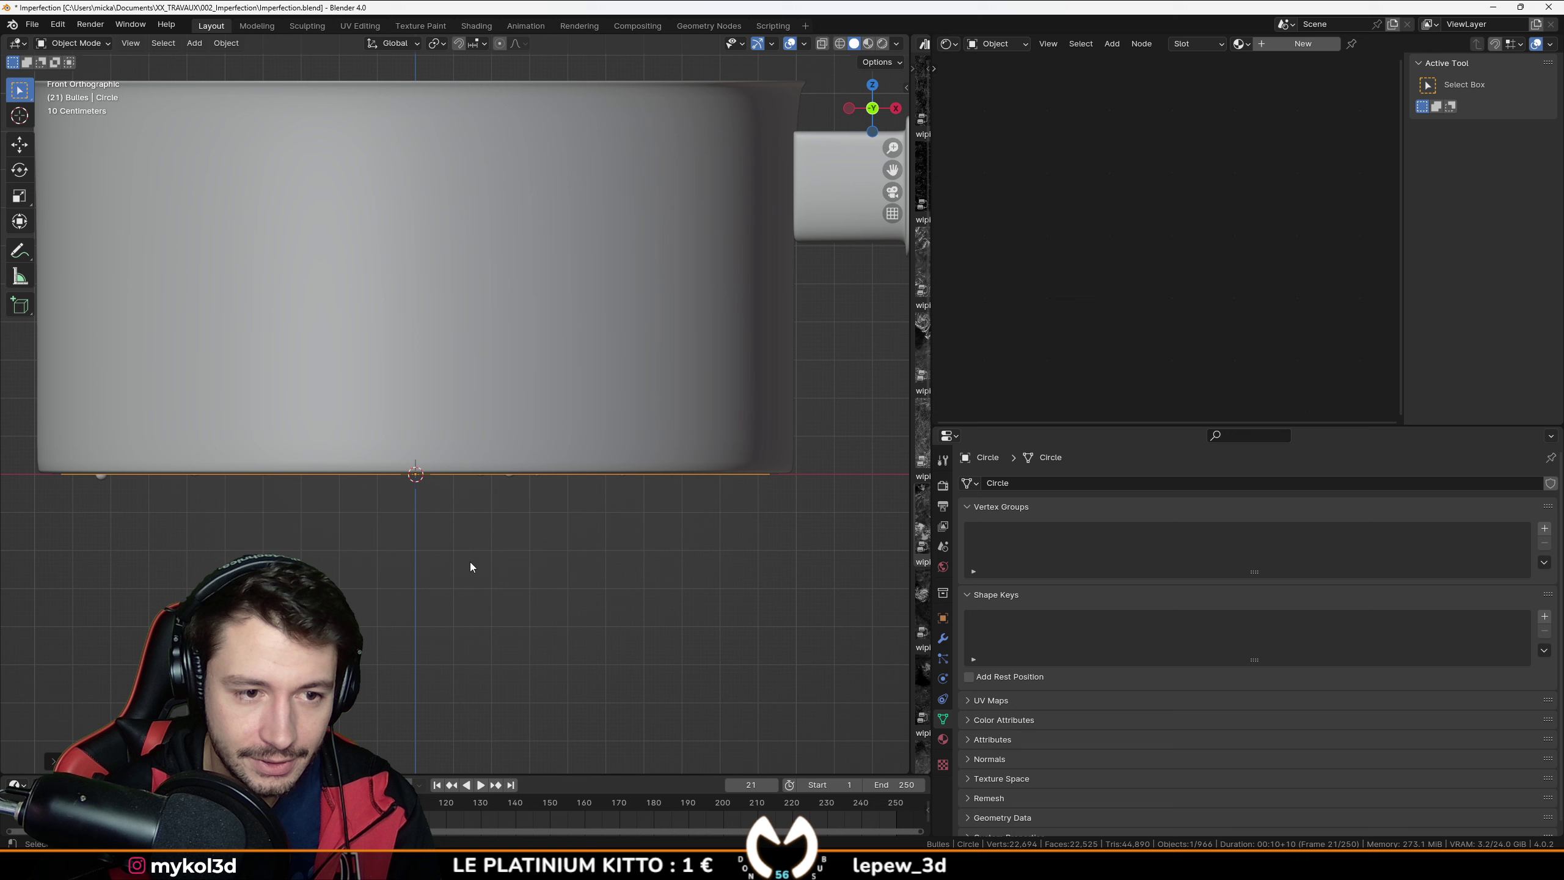
left_click(101, 481)
key("Delete")
left_click(118, 477)
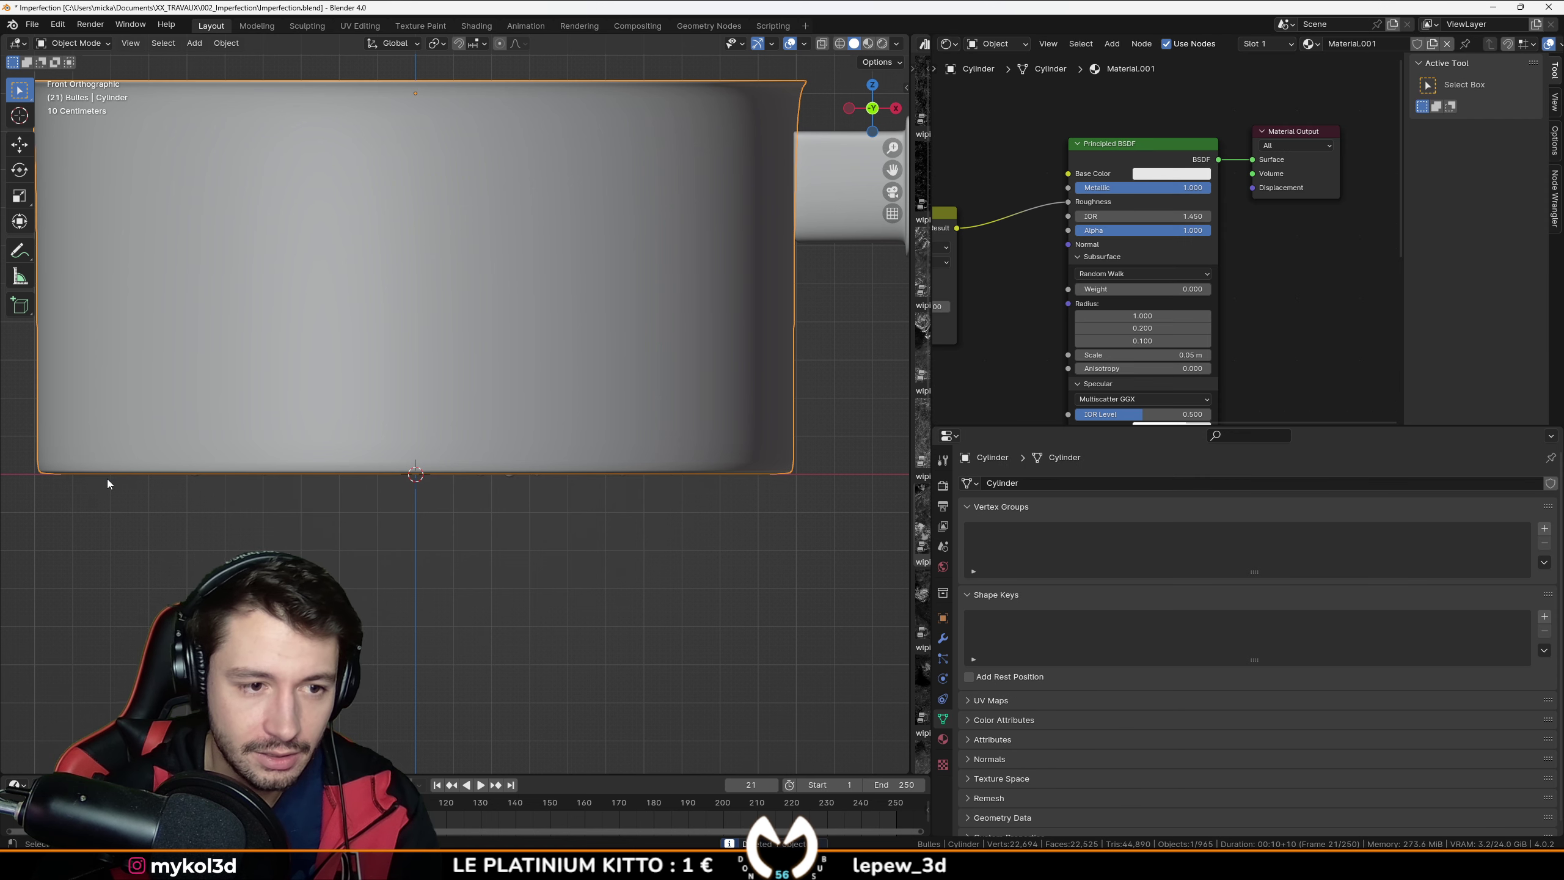
left_click(61, 474)
middle_click_drag(61, 474, 110, 447)
scroll(178, 432, "down", 3)
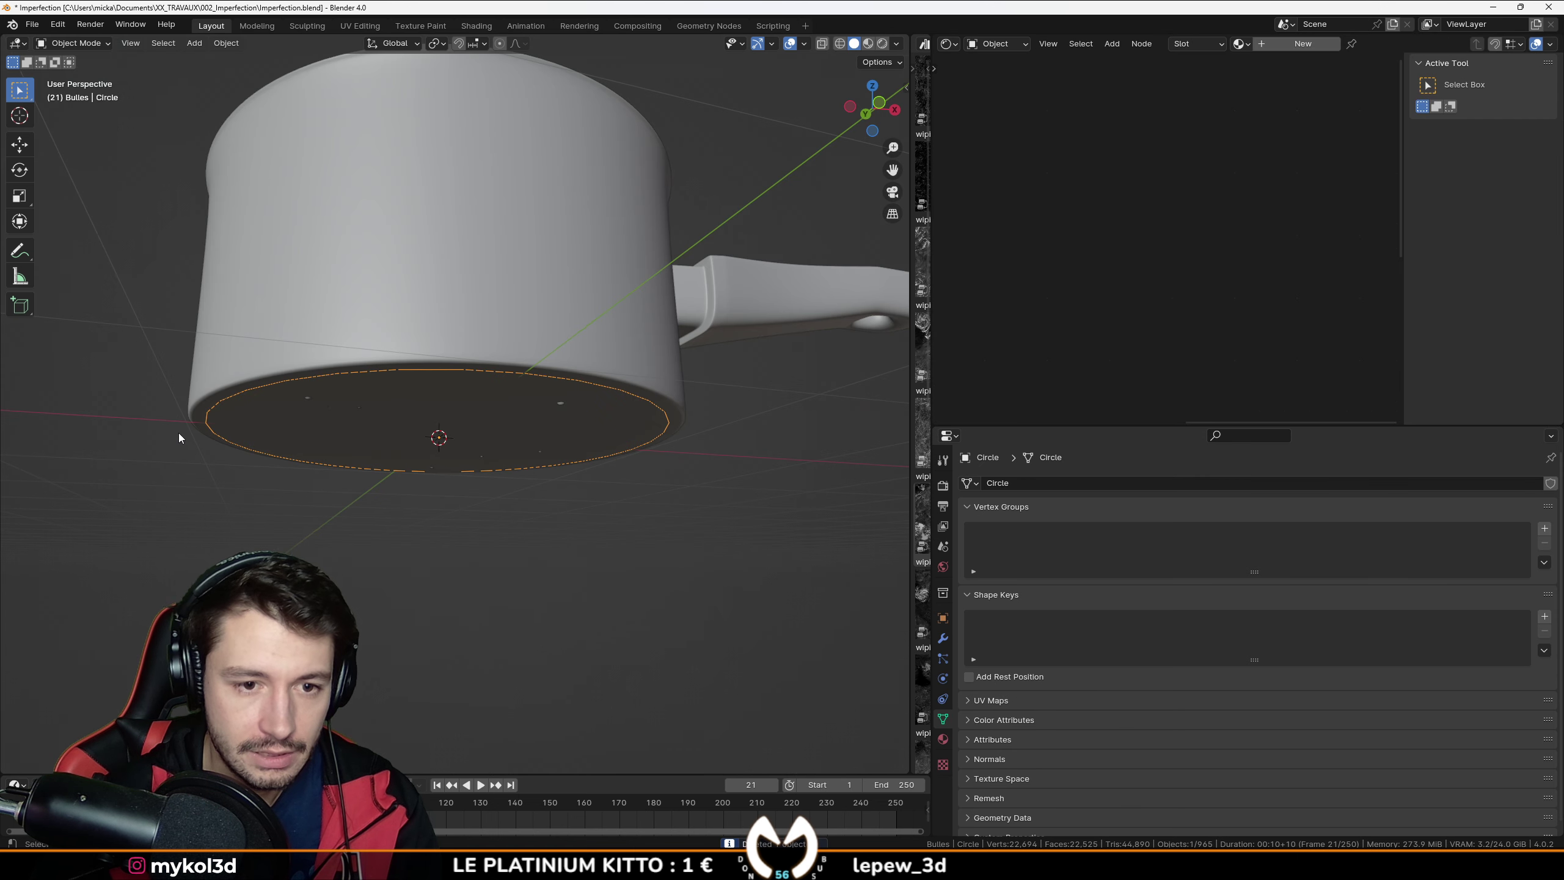
key("KP_1")
left_click(943, 659)
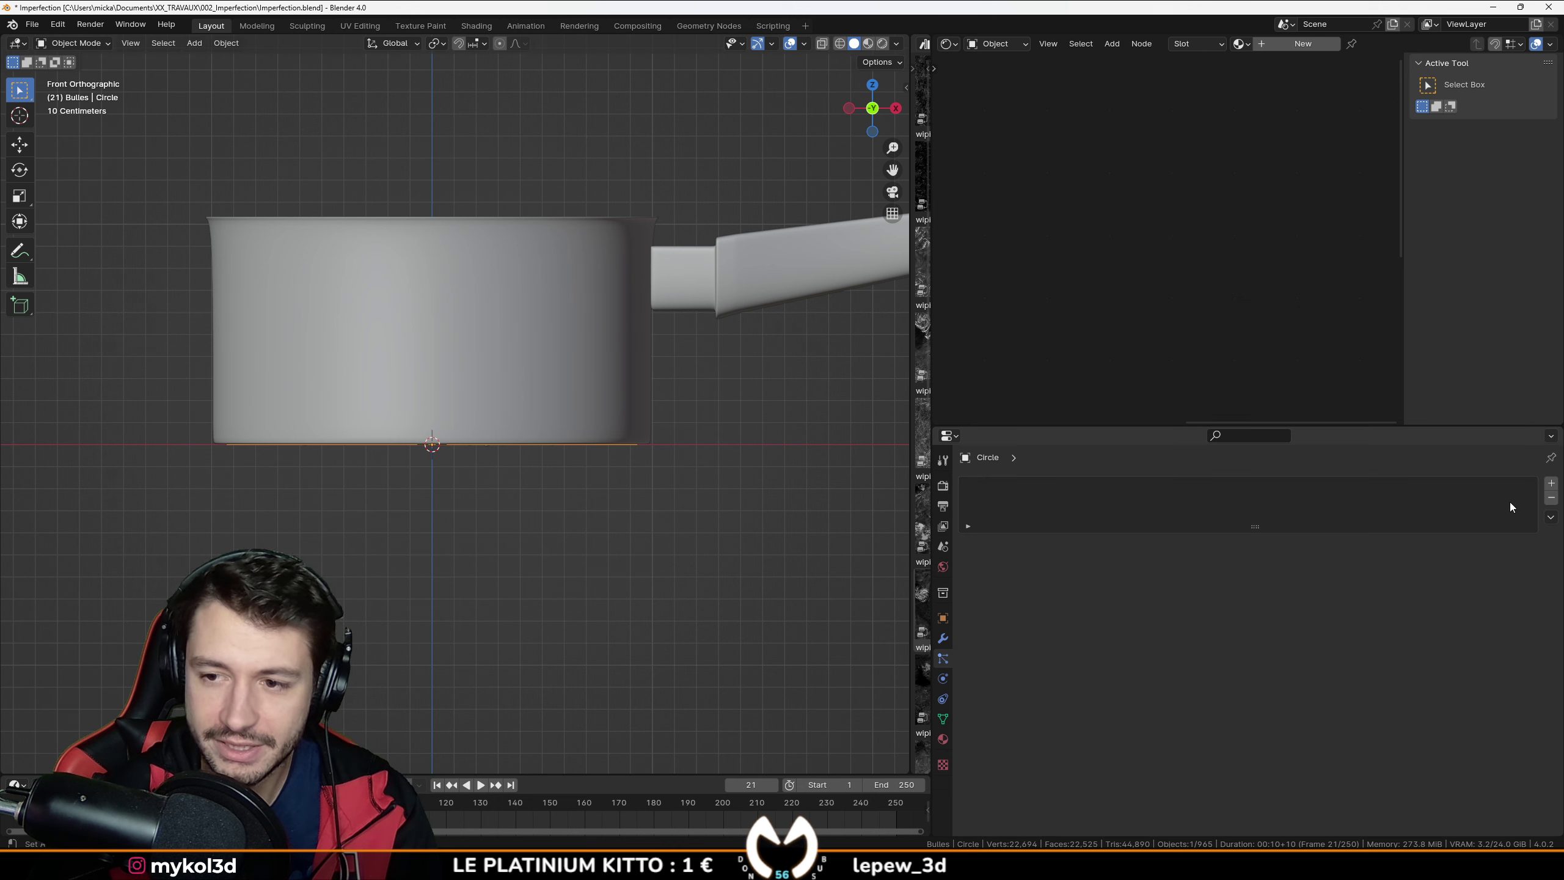
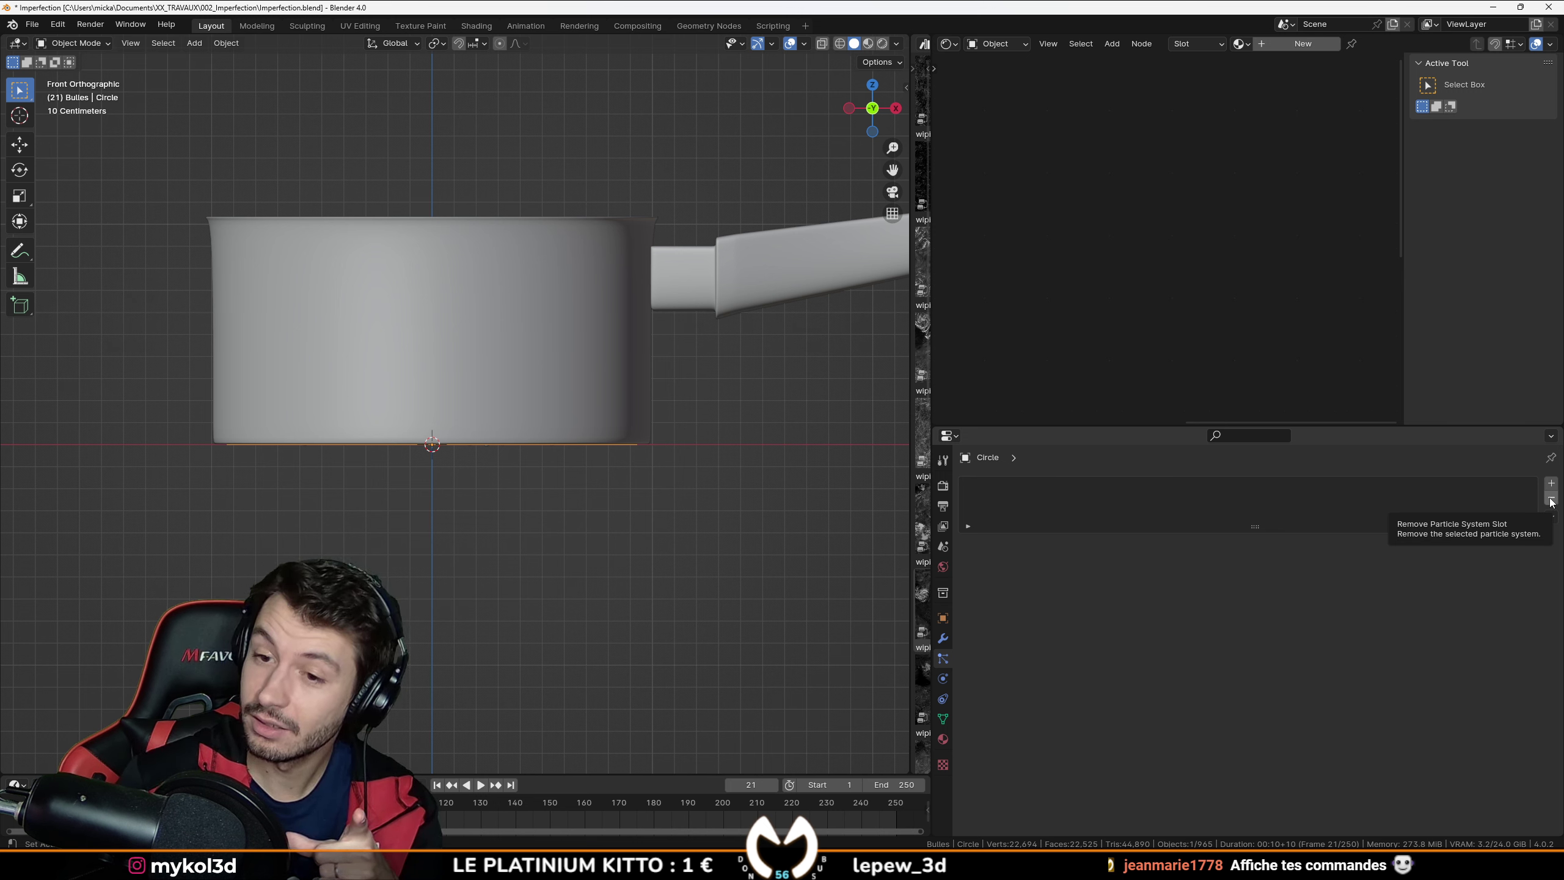
Step: Enable the Screencast Keys overlay in the 3D viewport
left_click(907, 85)
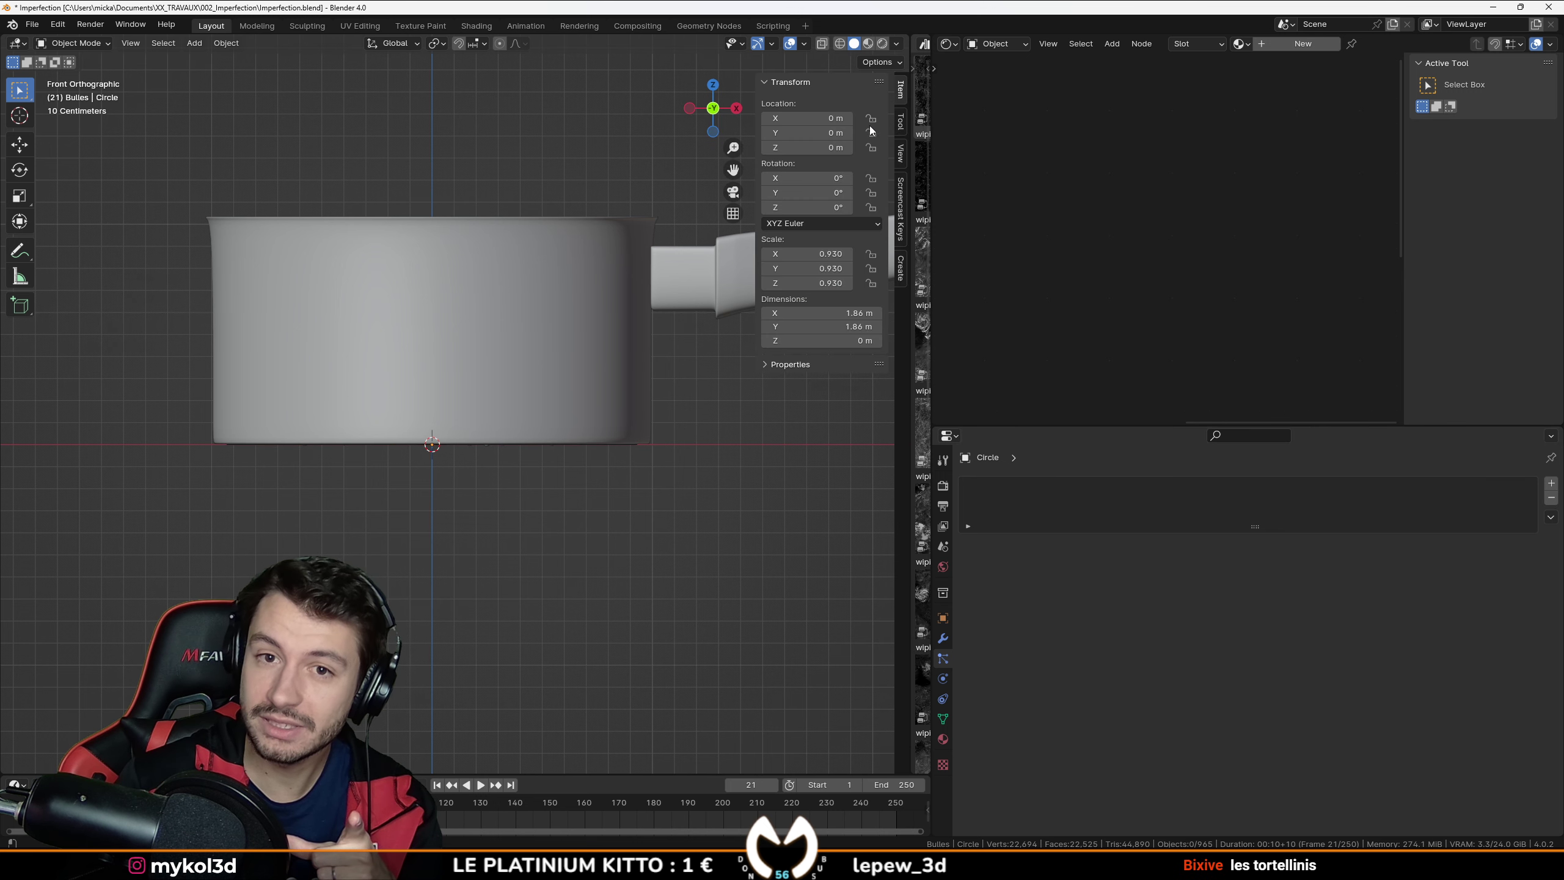
left_click(903, 204)
left_click(789, 81)
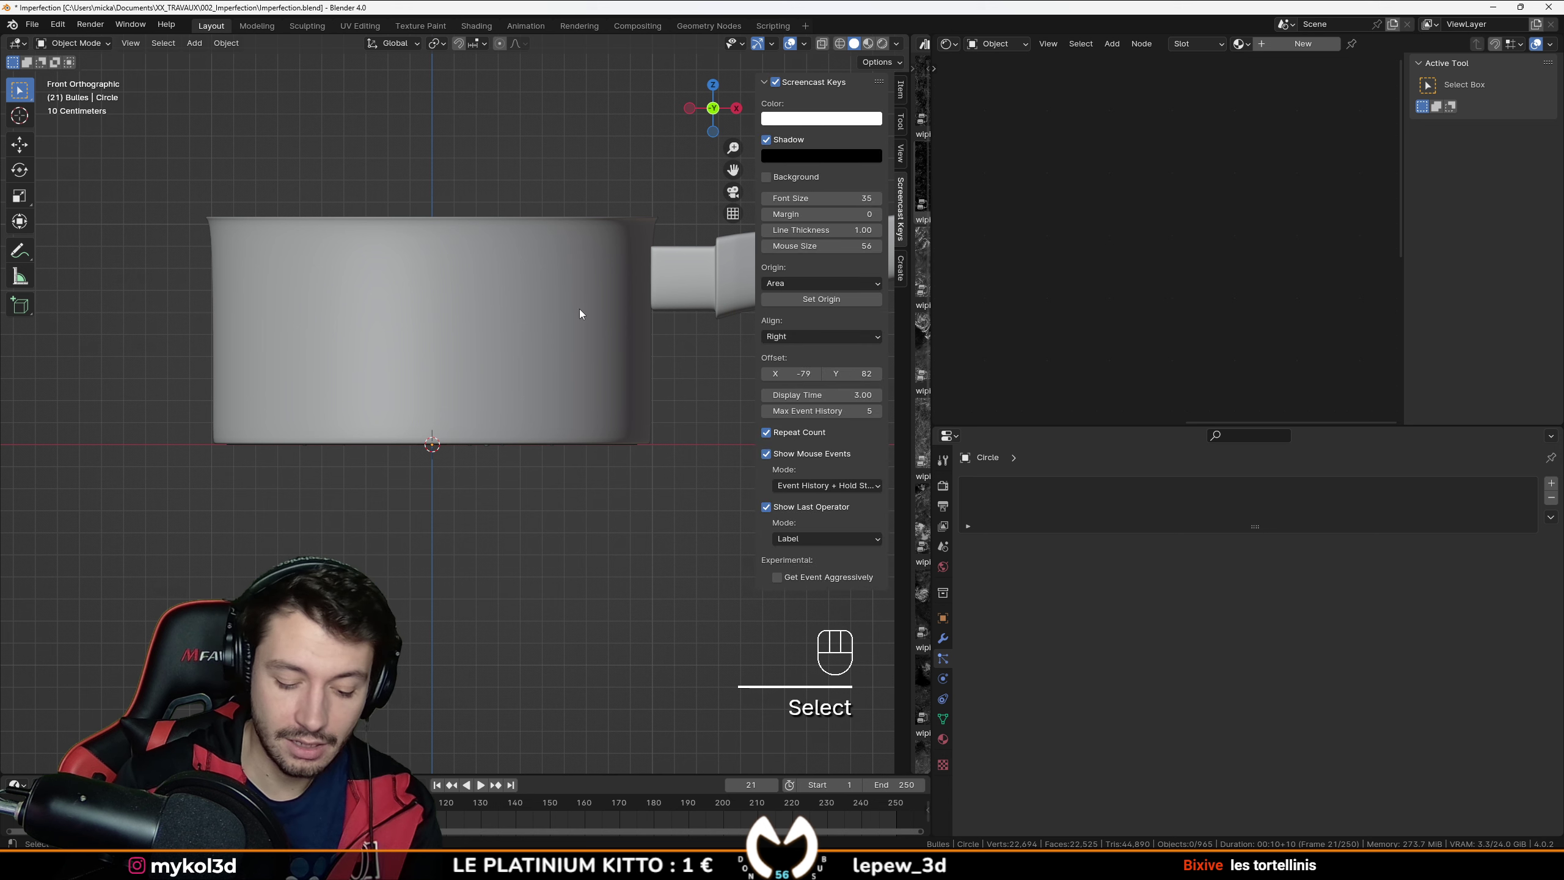
key("n")
Step: Reselect the circle under the saucepan, add a particle system to it and briefly play the animation
middle_click_drag(579, 308, 460, 314)
double_click(469, 247)
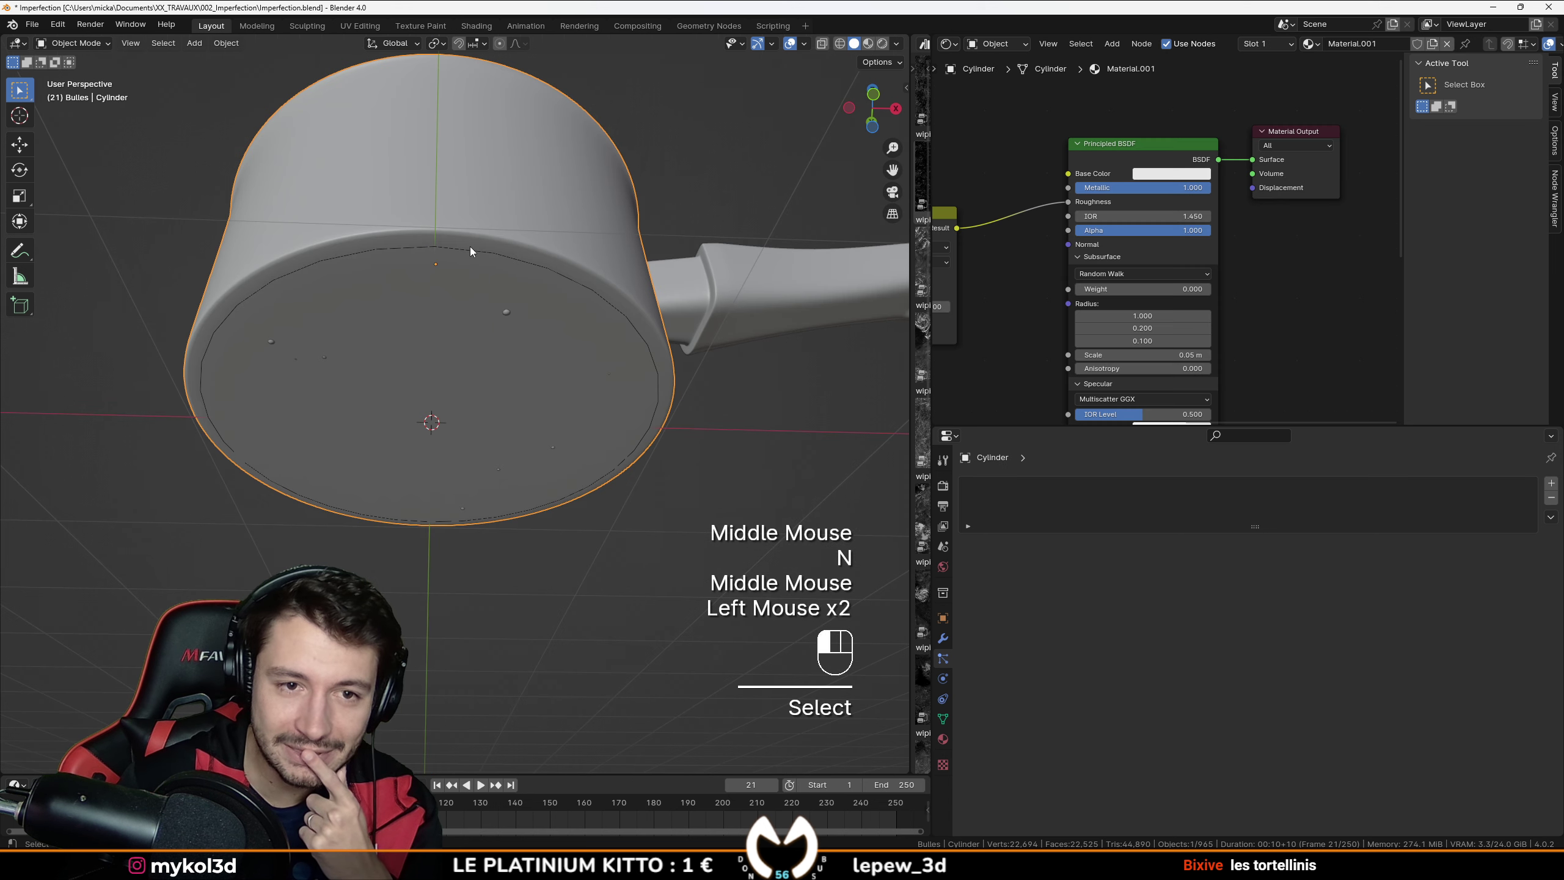
left_click(469, 251)
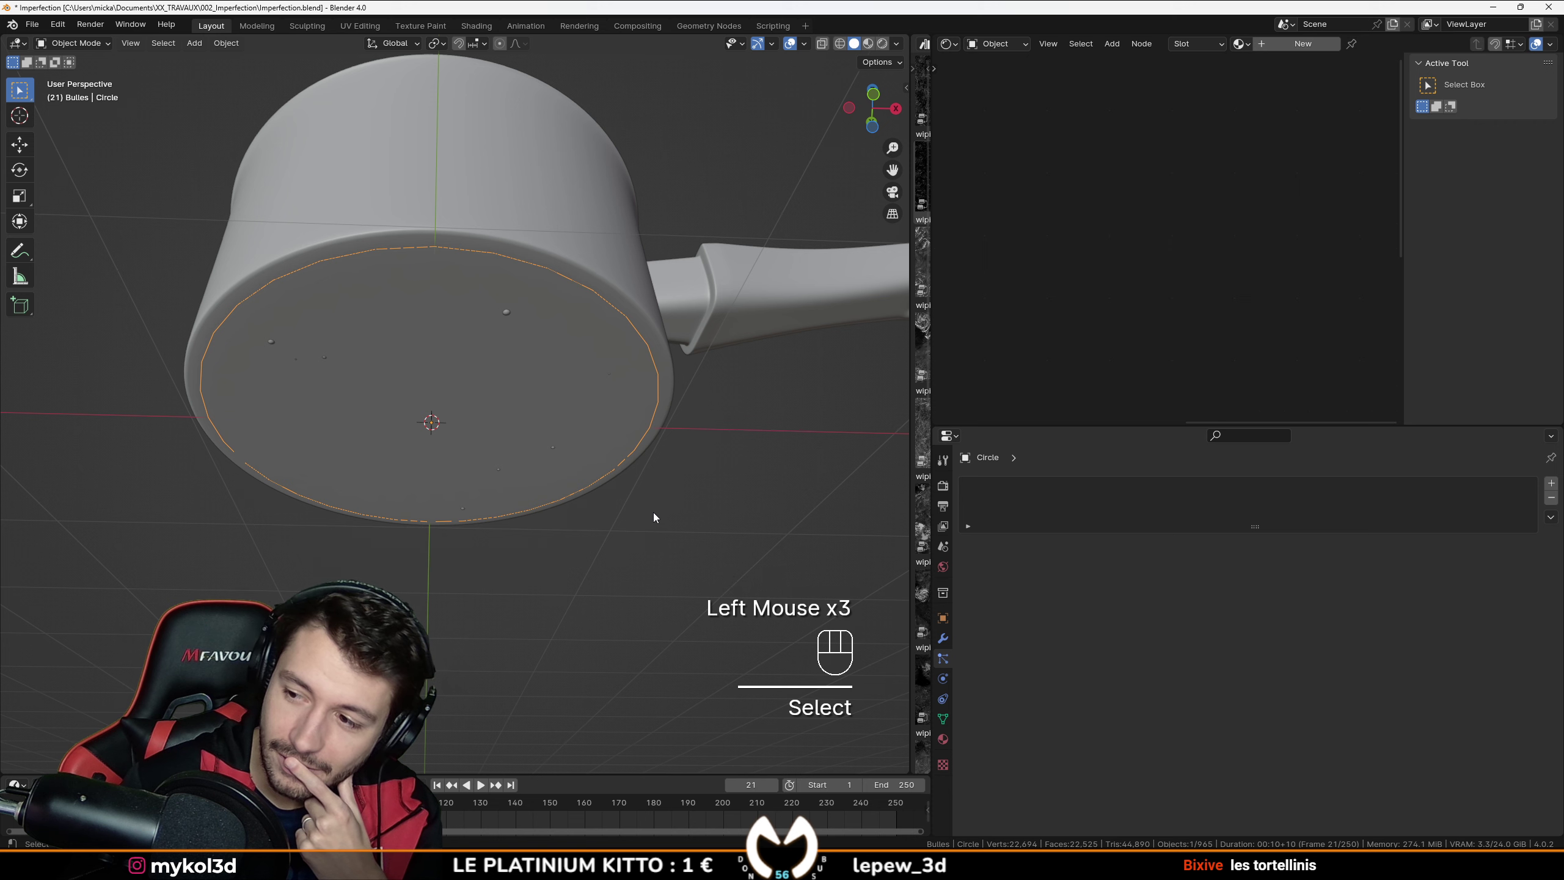
middle_click_drag(653, 511, 663, 533)
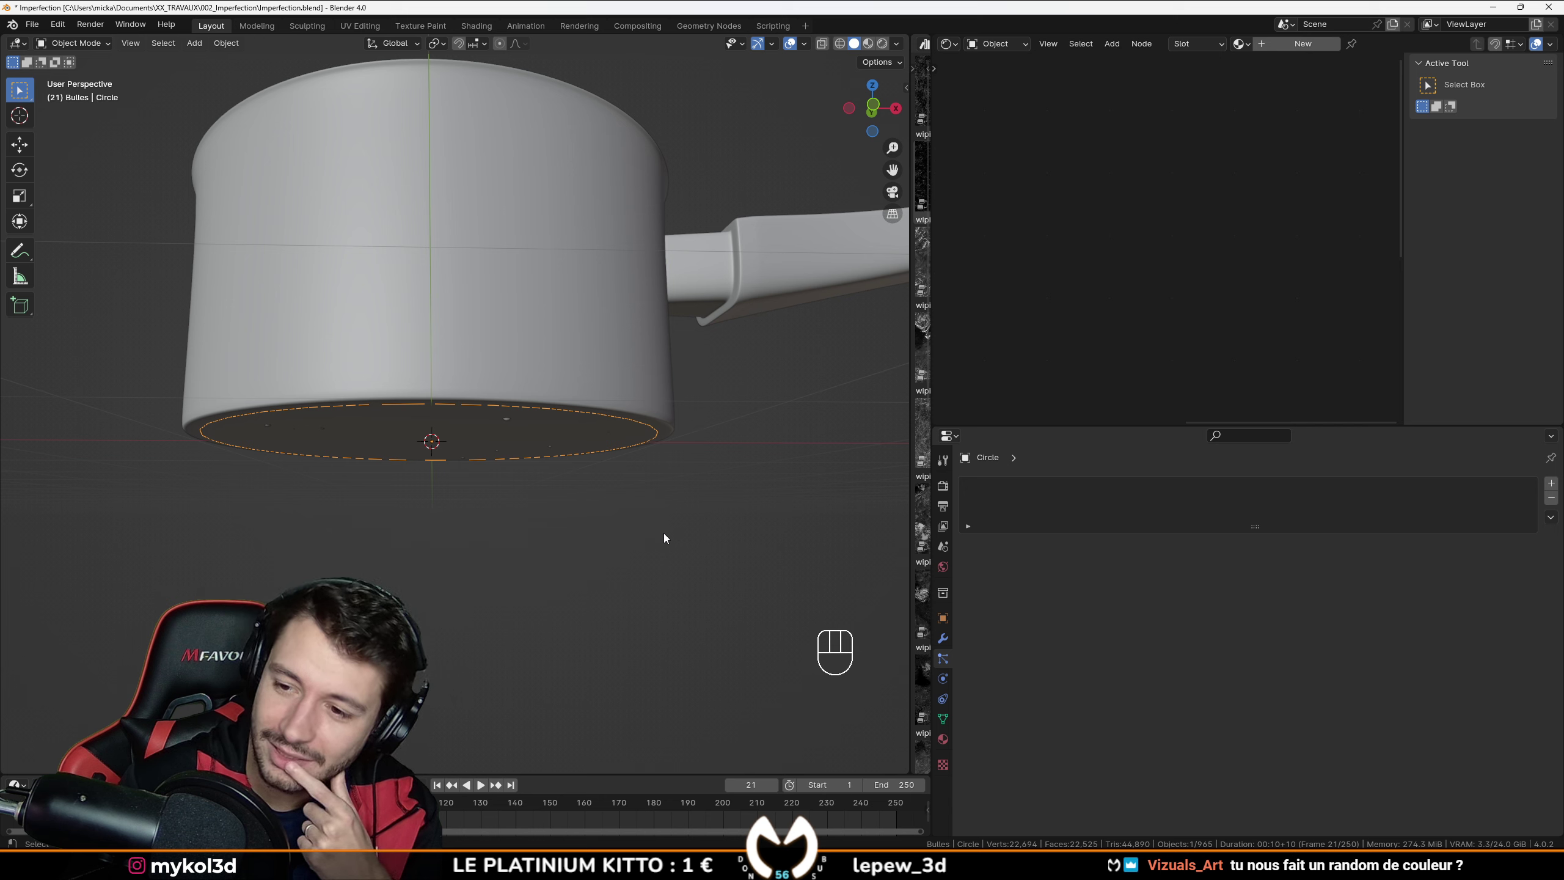
middle_click_drag(655, 530, 653, 487)
key("KP_1")
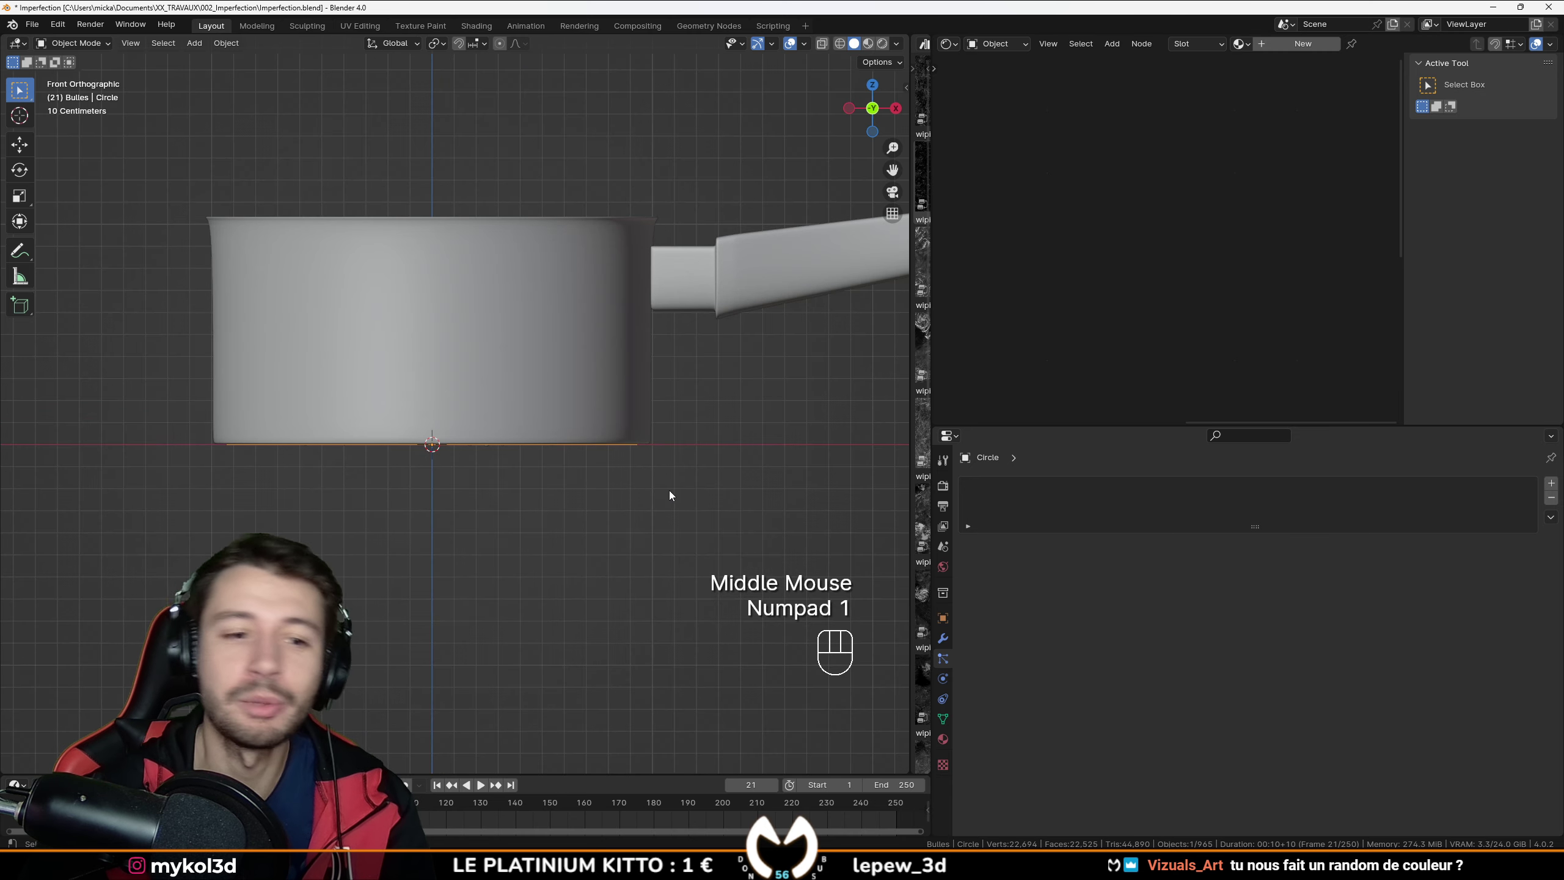
scroll(382, 449, "down", 2)
scroll(394, 468, "up", 2)
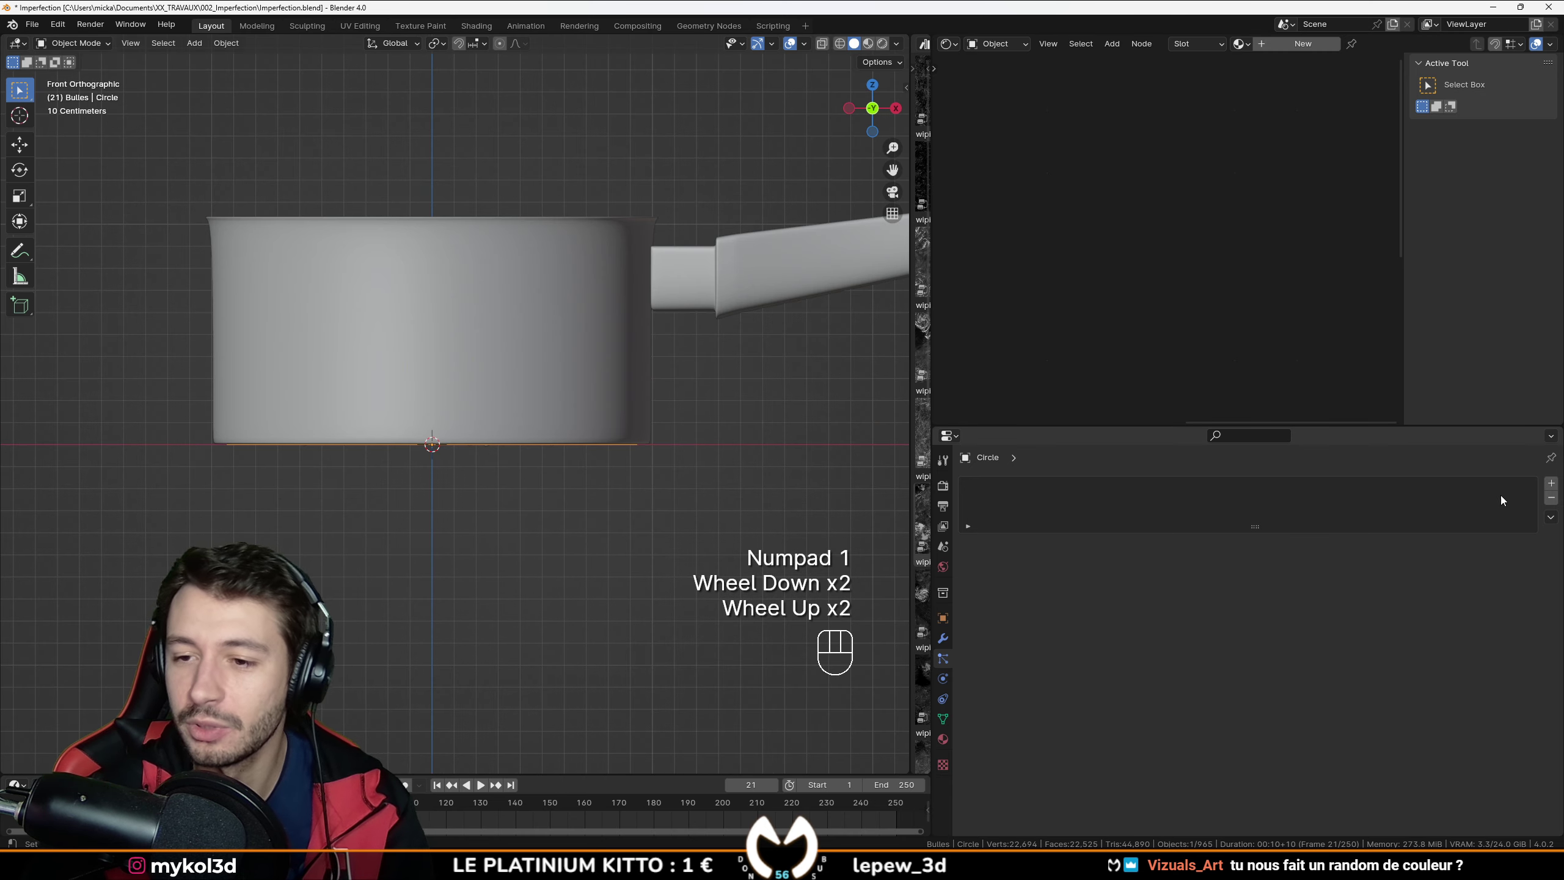
left_click(1550, 486)
key("space")
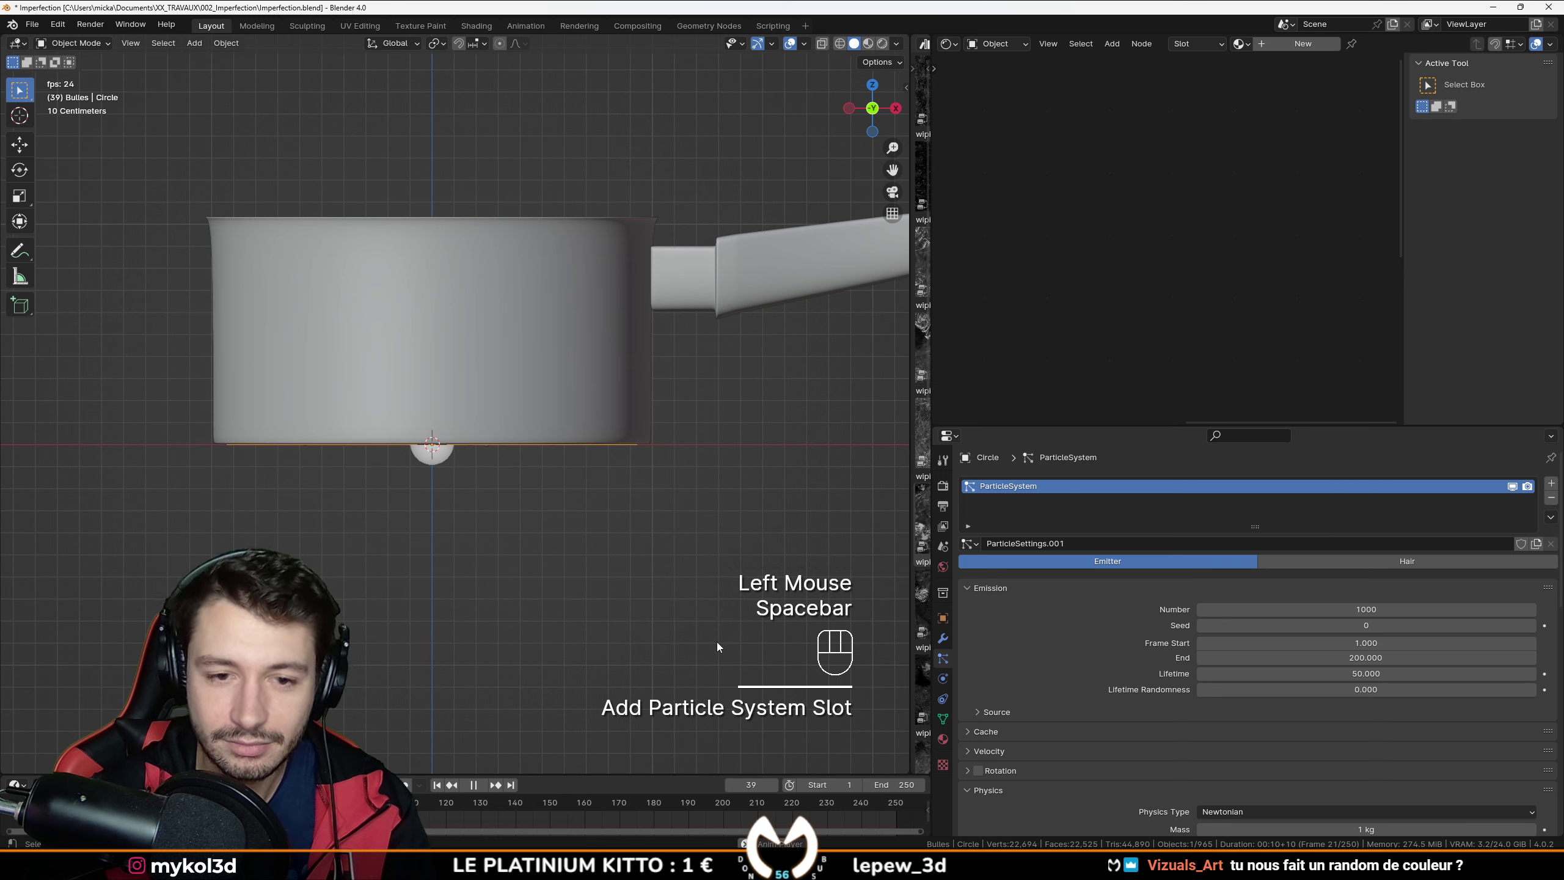
key("space")
Step: Fill the circle with a face and replay the particle animation from the start in wireframe display
key("Tab")
key("f")
key("Tab")
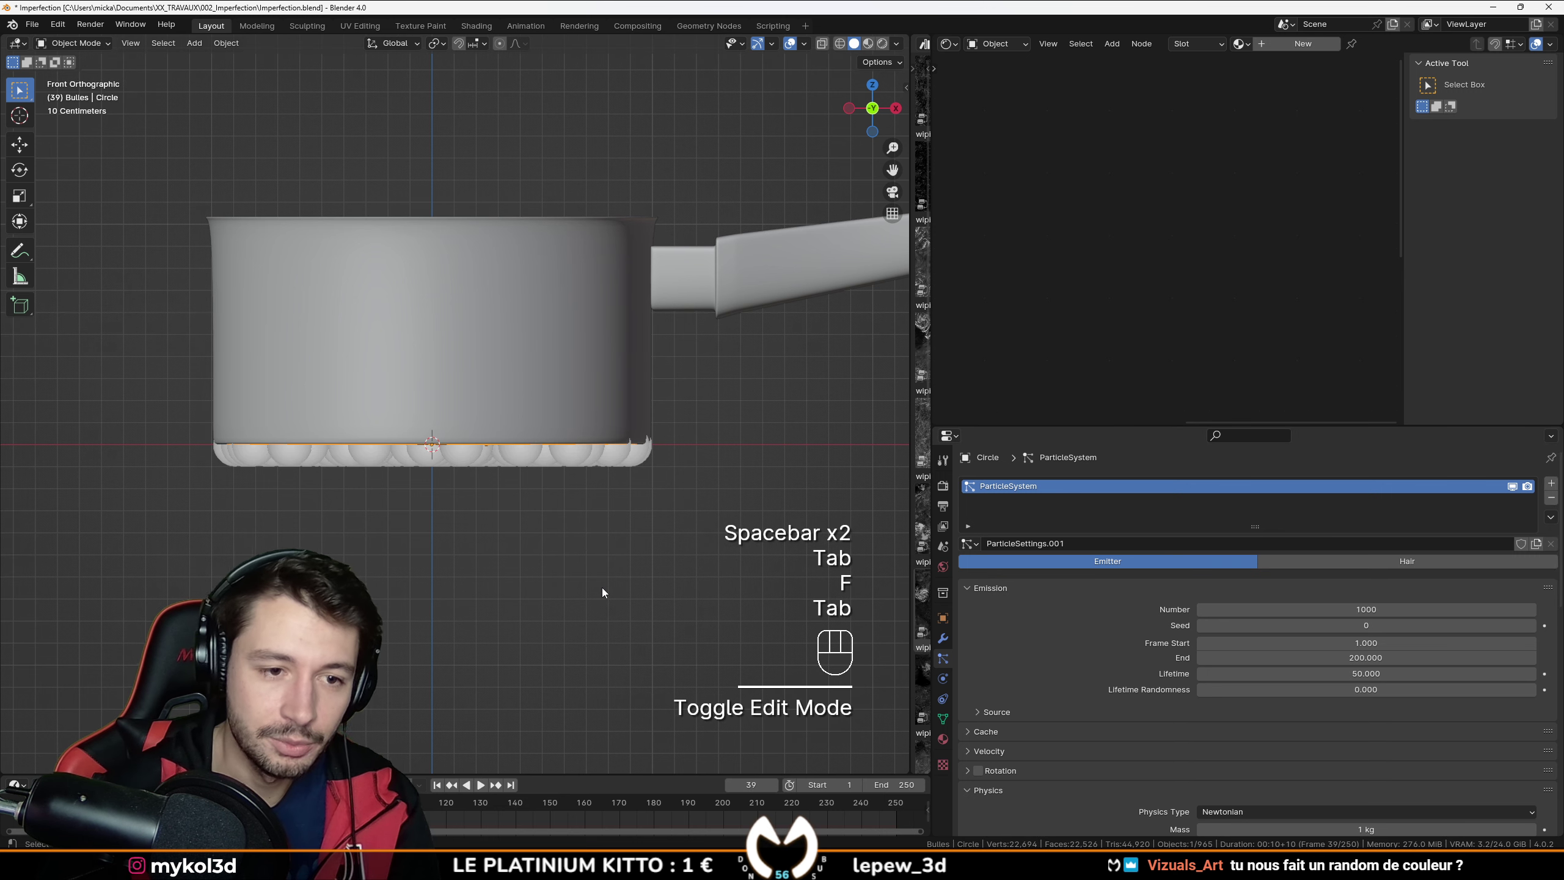
key("shift+Left")
key("space")
key("space")
key("z")
left_click(447, 585)
key("space")
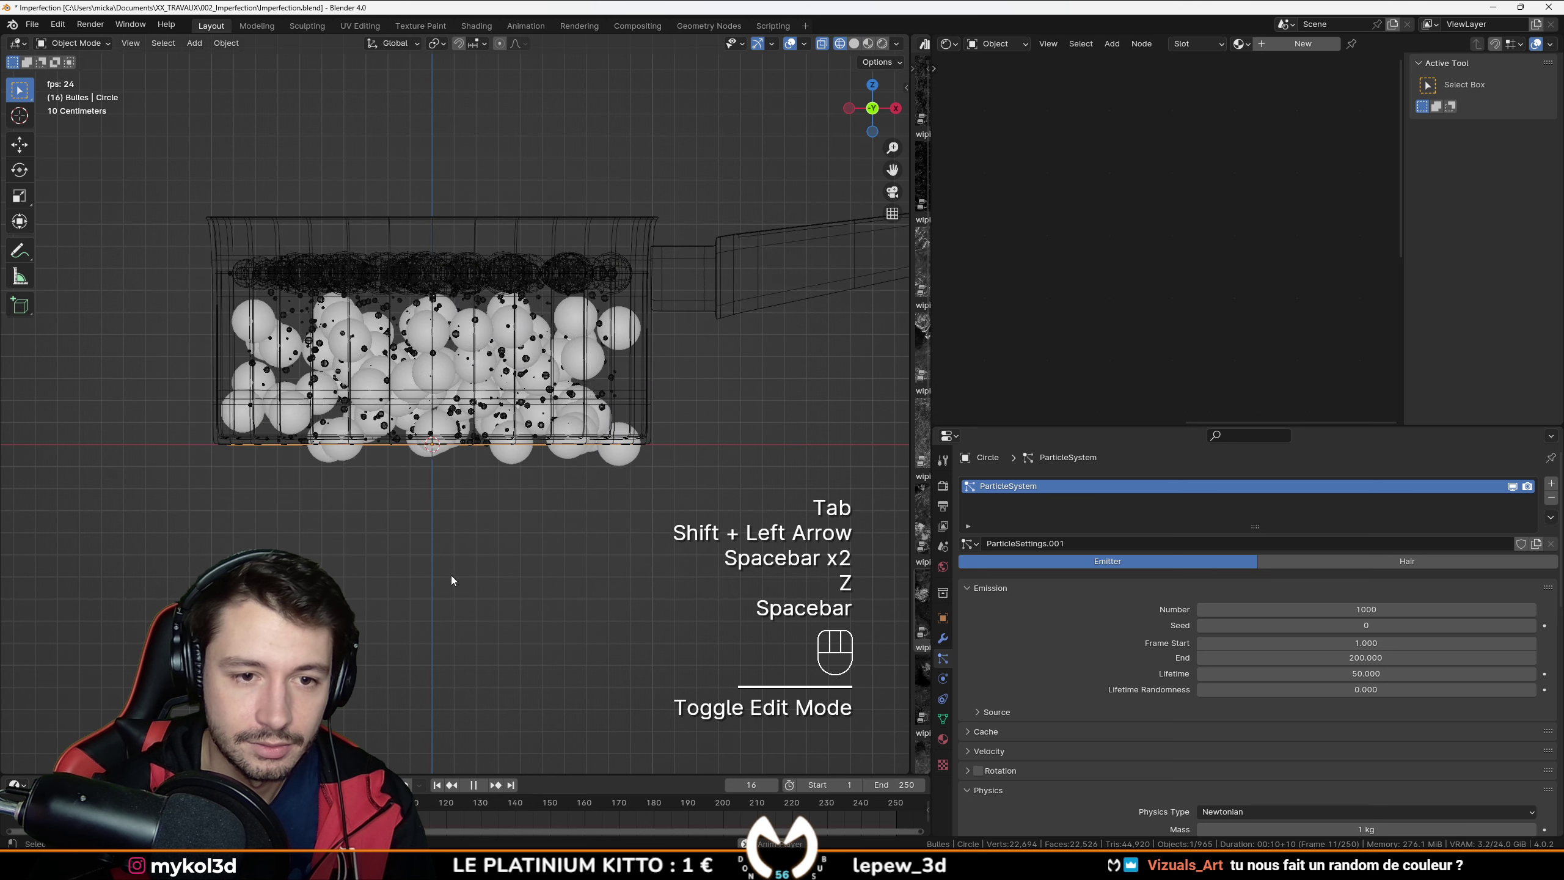
key("space")
Step: Review the circle's particle settings and save the file
scroll(1075, 722, "down", 6)
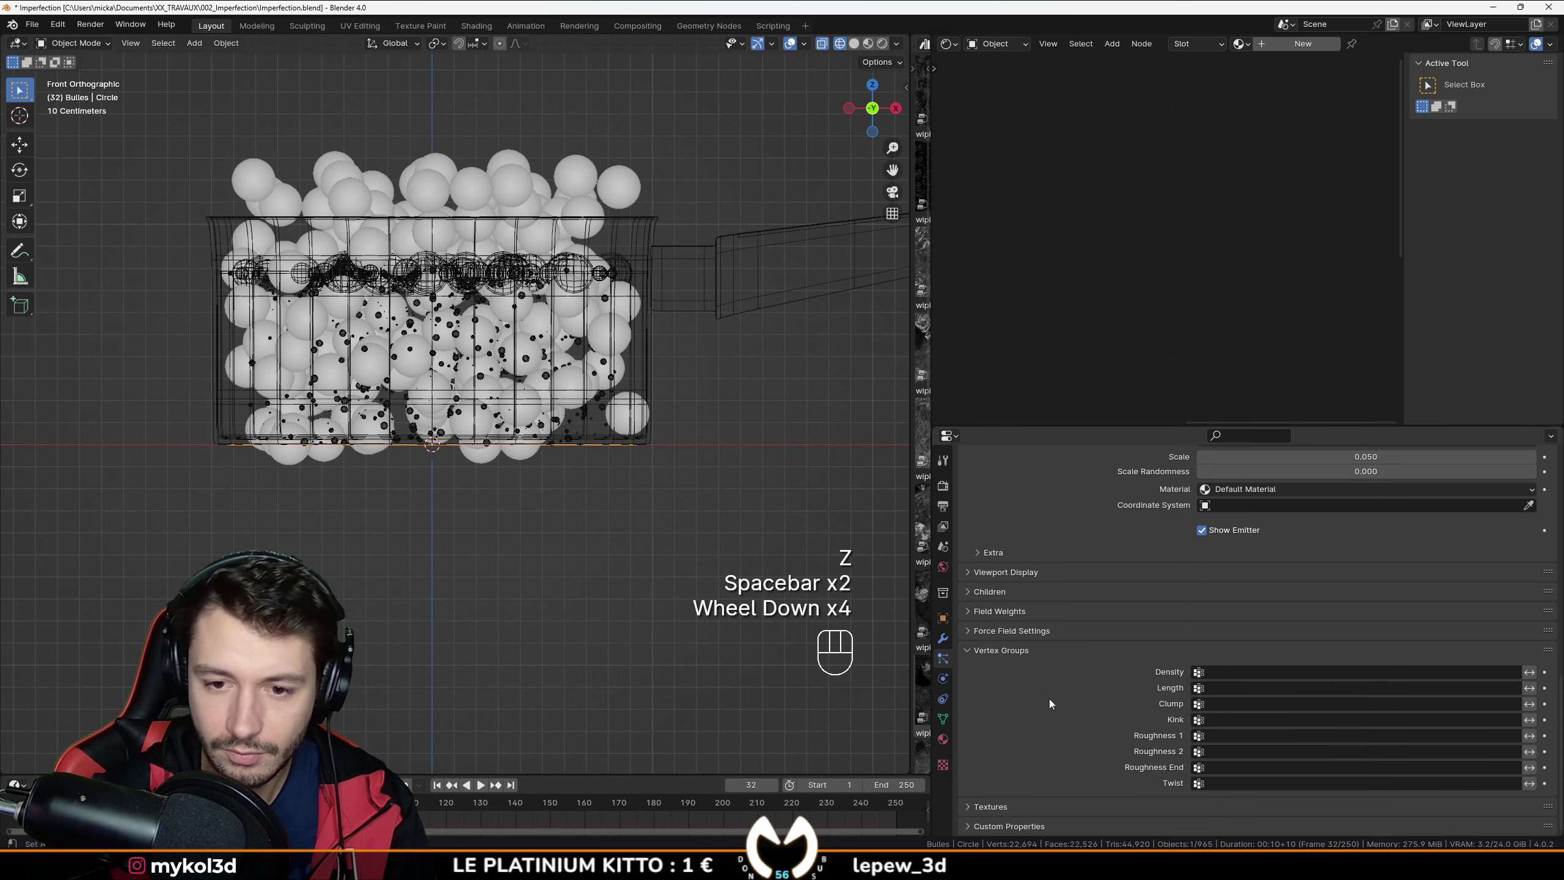
scroll(1013, 619, "down", 2)
scroll(1025, 665, "up", 7)
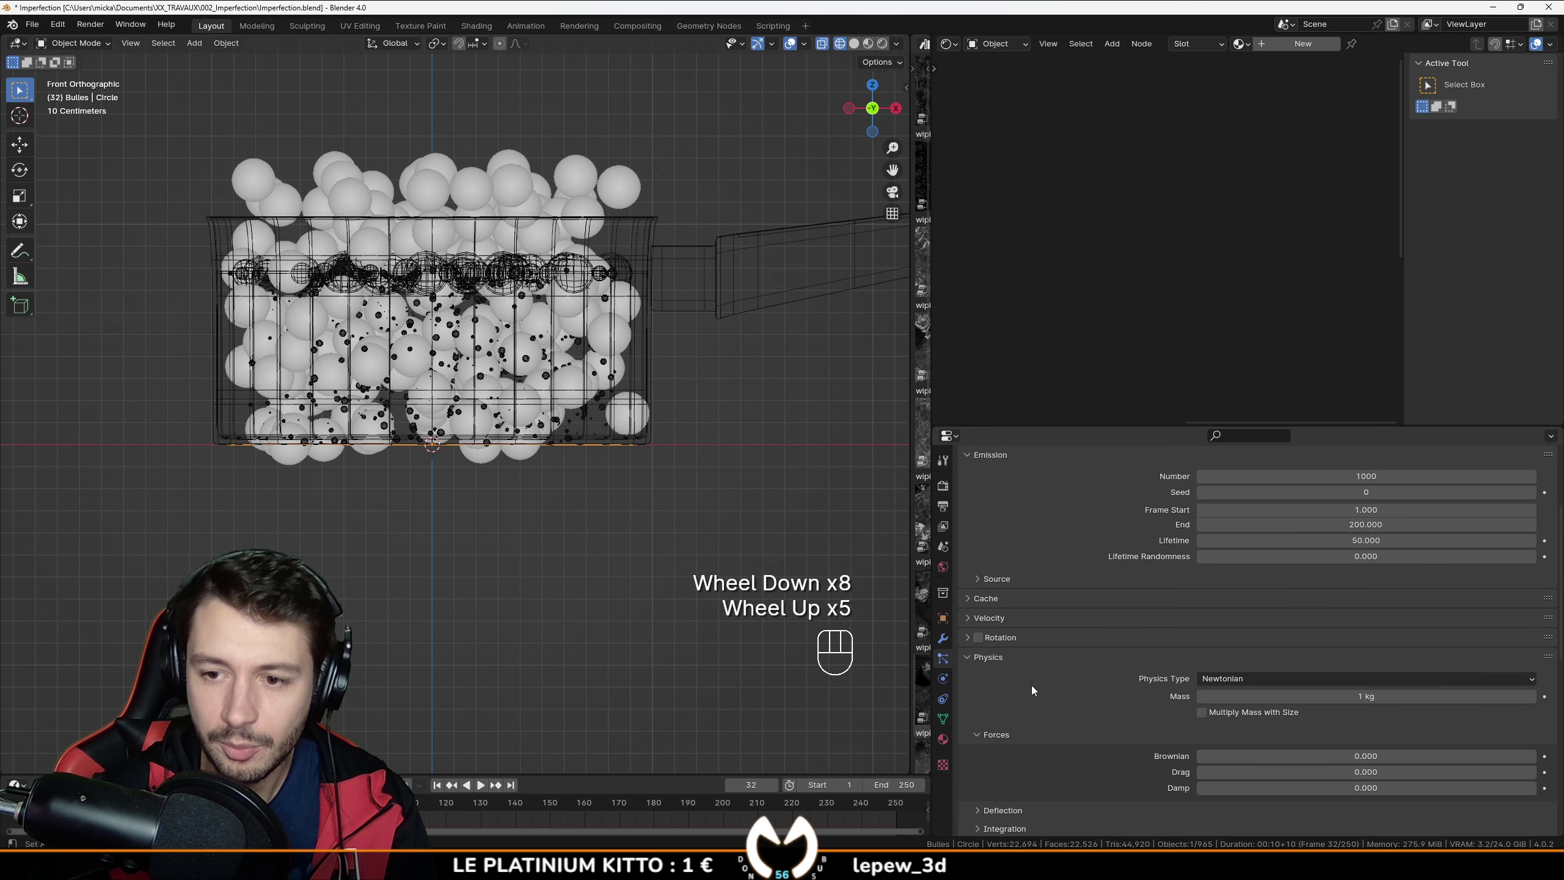
scroll(1039, 698, "down", 3)
scroll(1022, 703, "down", 4)
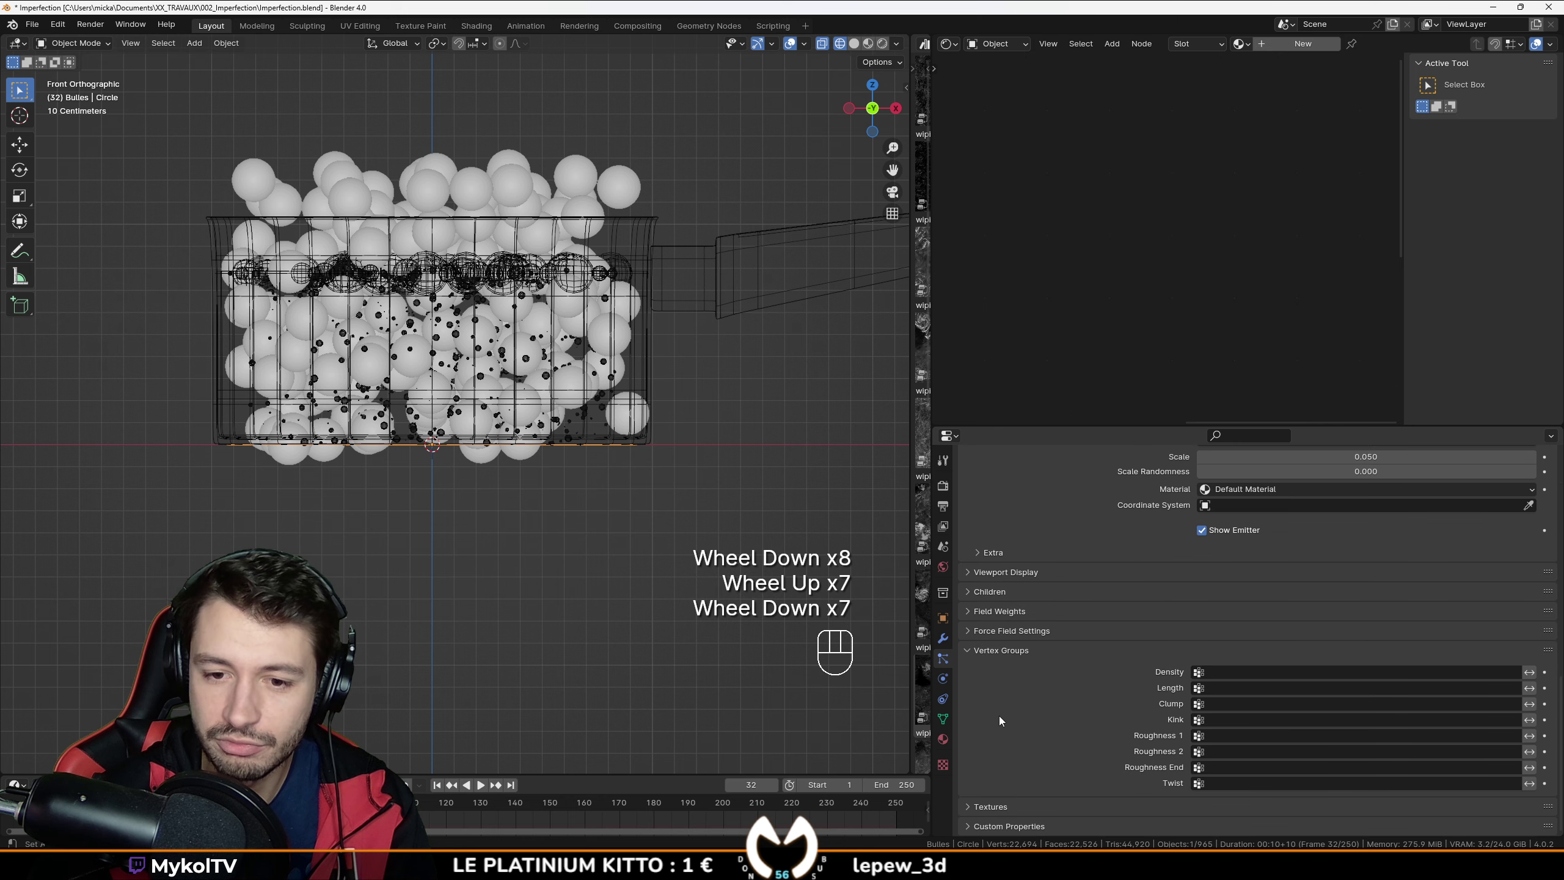
key("ctrl+s")
Step: Render the circle's particles as Object, using the twisted BezierCurve mesh as the instance object
scroll(1025, 701, "up", 4)
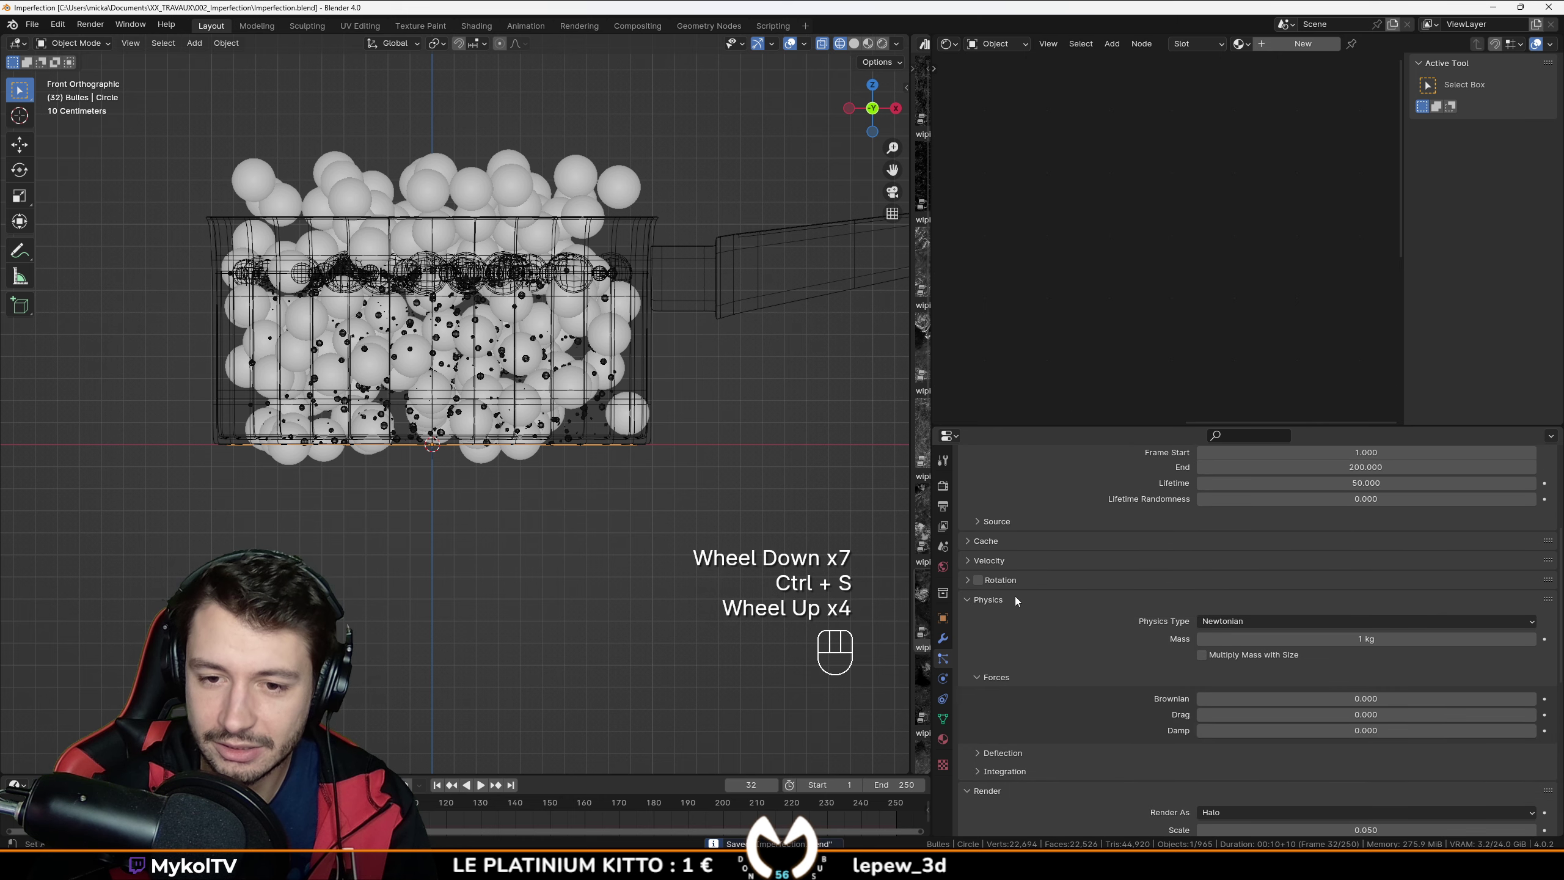
scroll(1022, 573, "down", 3)
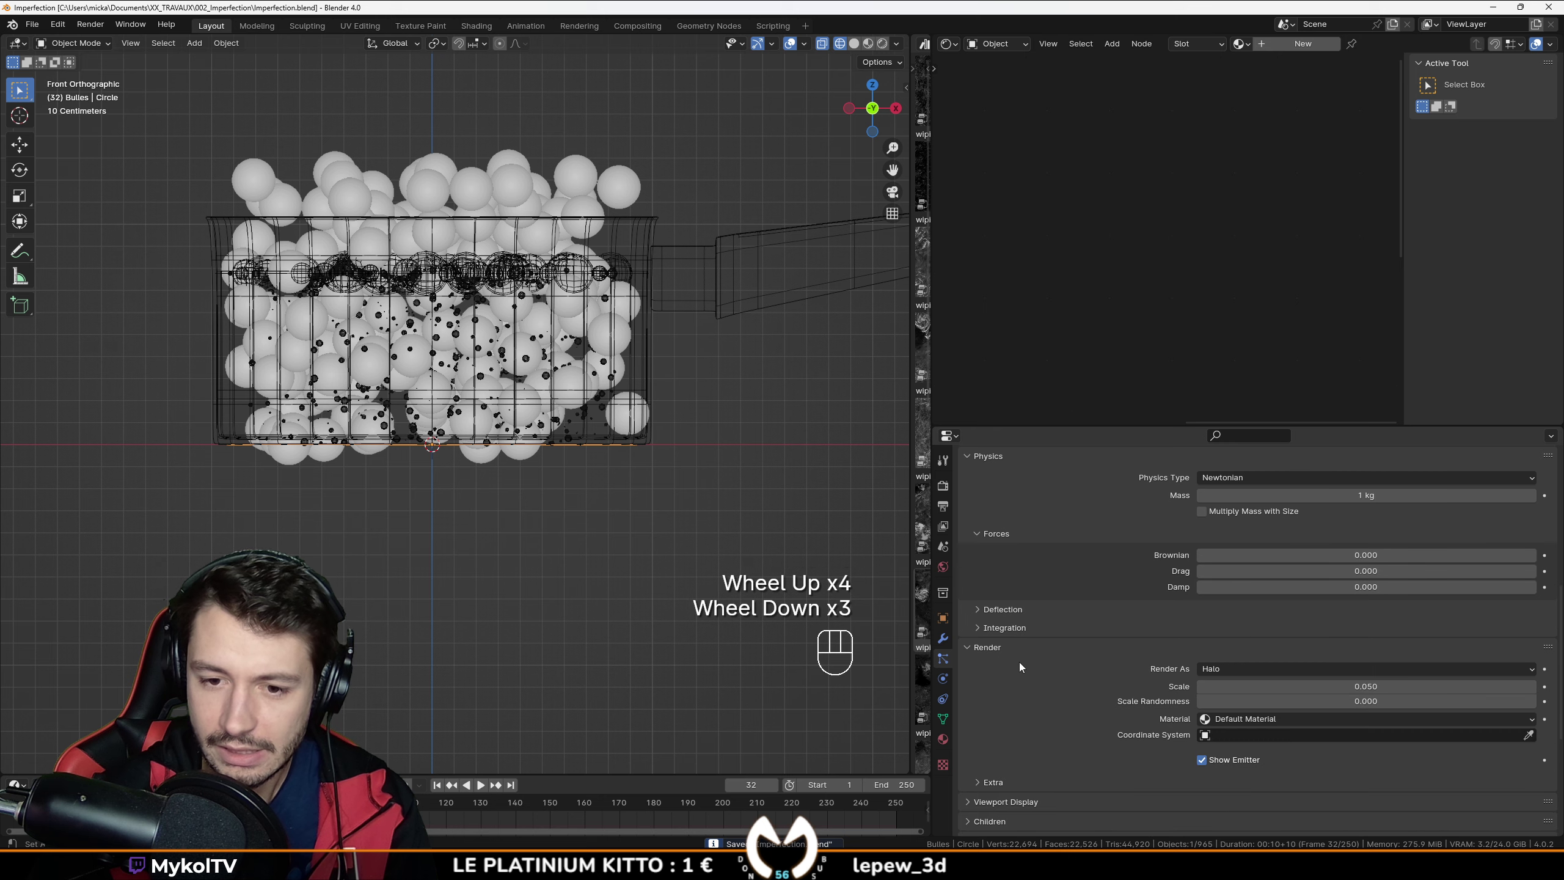
left_click(1229, 667)
left_click(1310, 726)
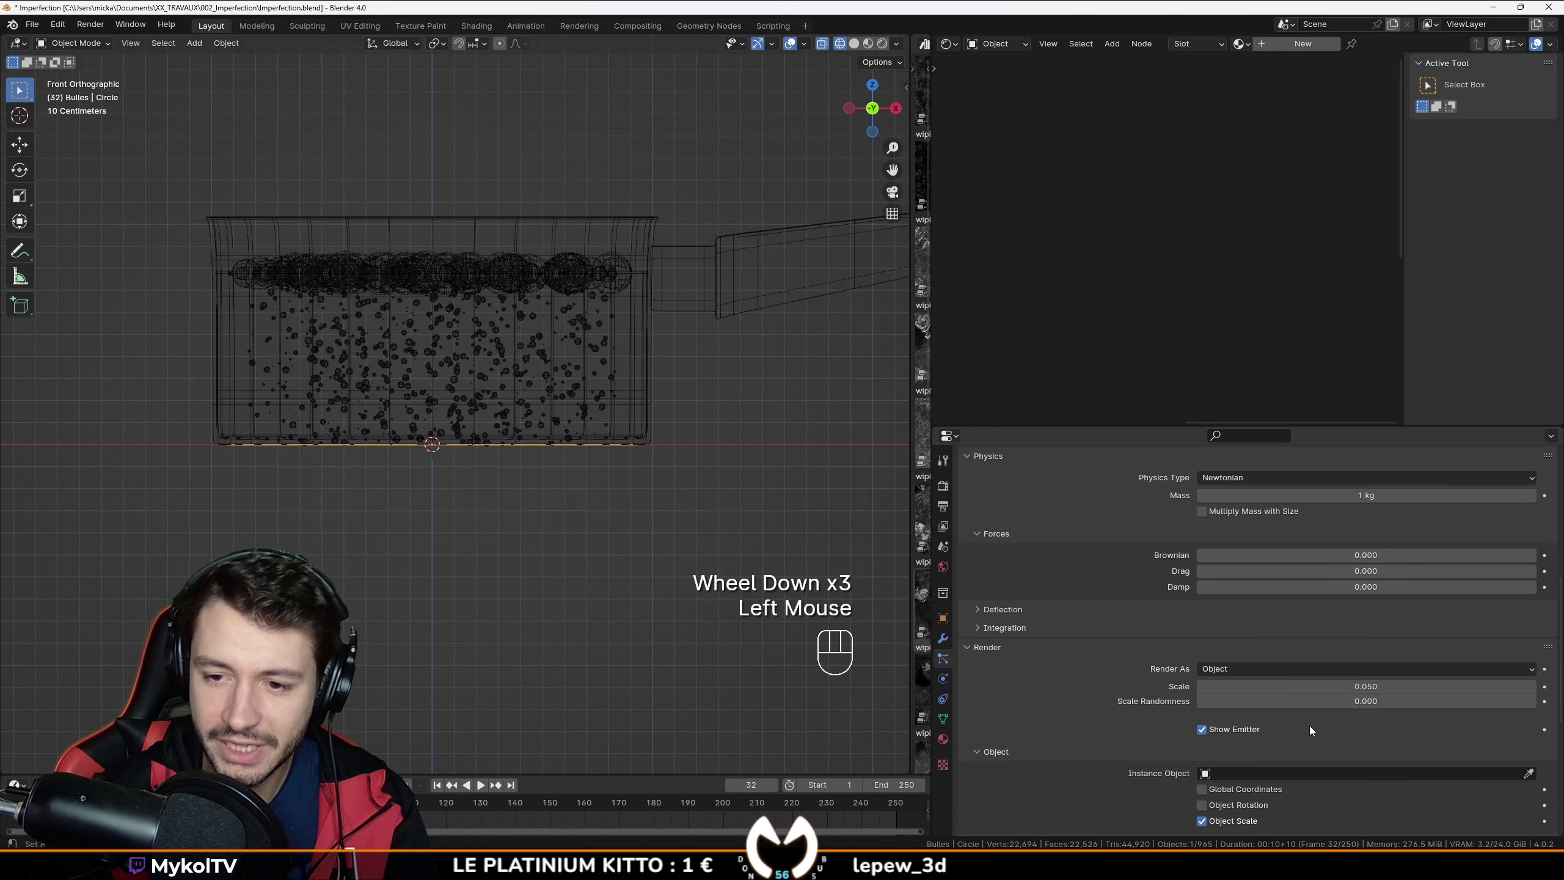
left_click(1246, 774)
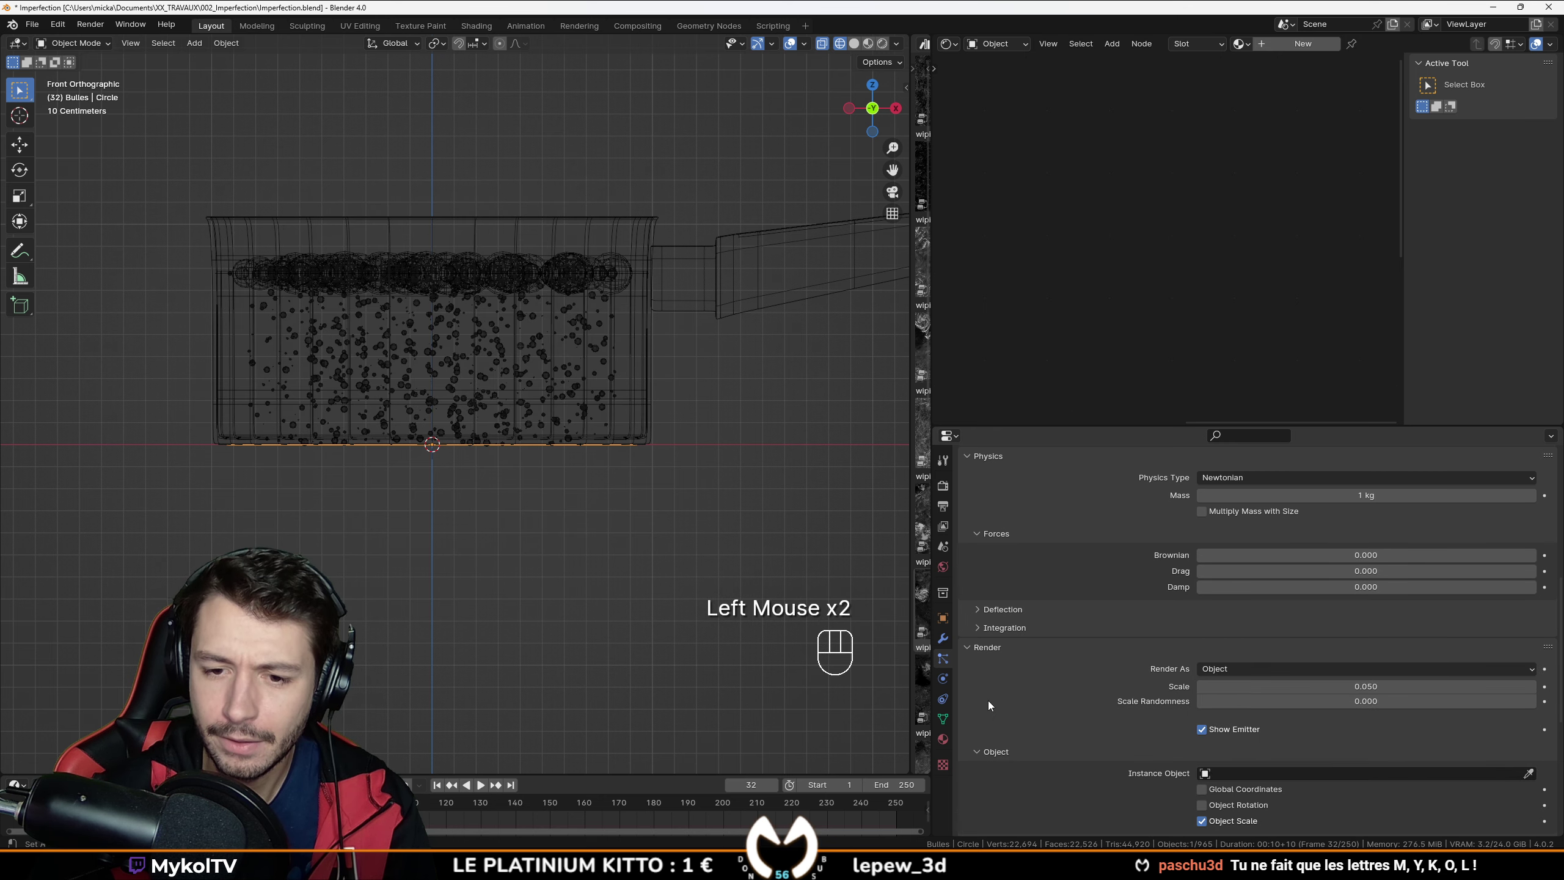
scroll(435, 613, "down", 4)
scroll(435, 613, "up", 1)
left_click(1528, 773)
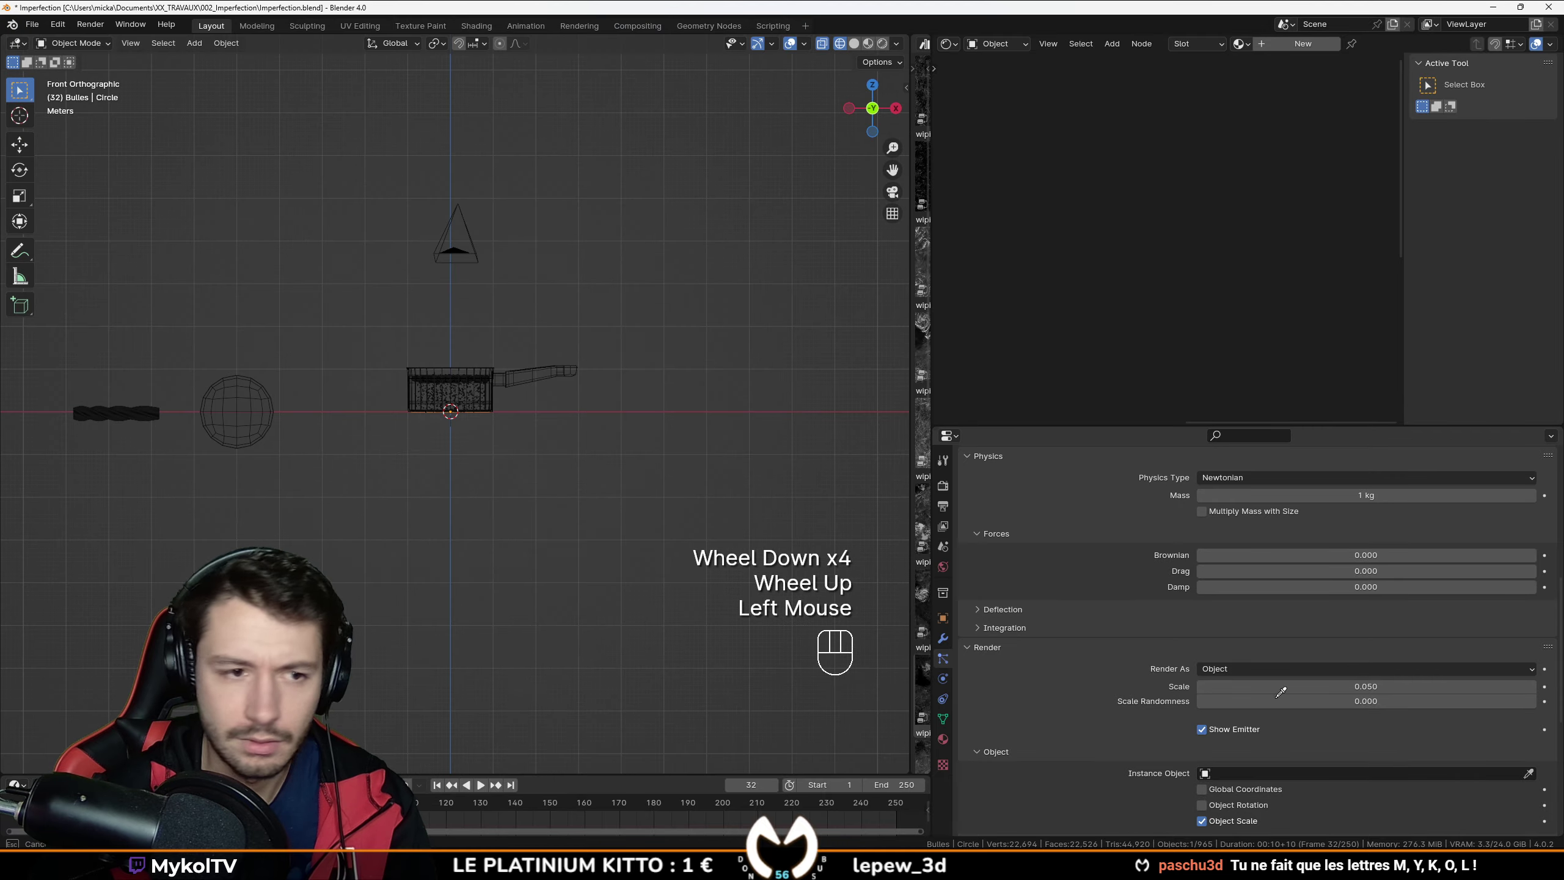
scroll(352, 528, "up", 4)
middle_click_drag(389, 500, 419, 520, "shift")
middle_click_drag(419, 520, 509, 555)
scroll(462, 504, "down", 1)
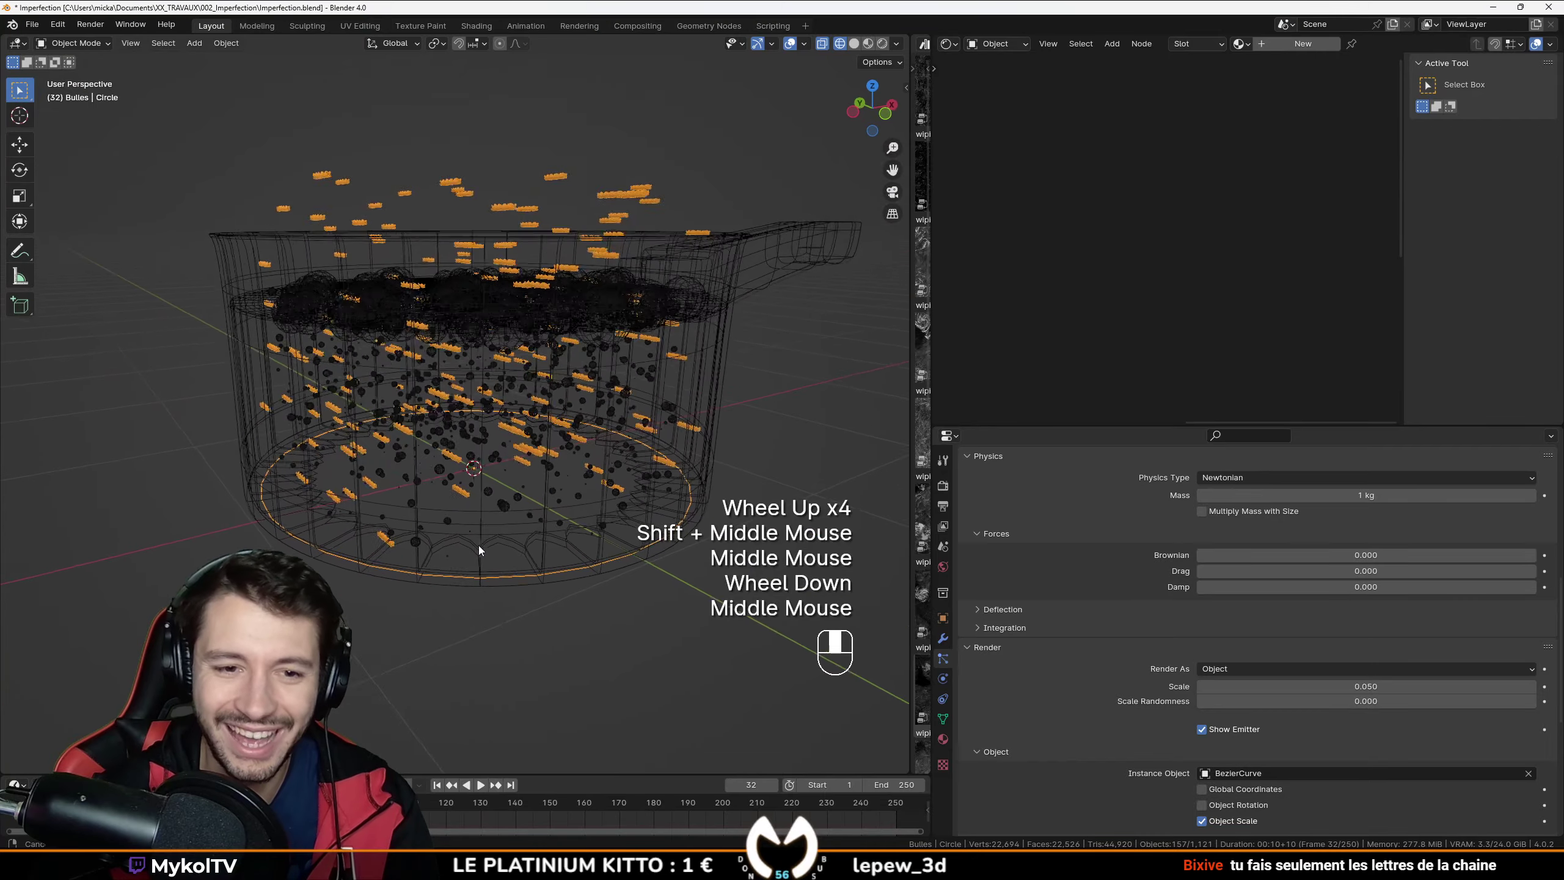
Step: Isolate the circle in local view, enable particle Rotation and set its orientation axis to Normal-Tangent
key("KP_Divide")
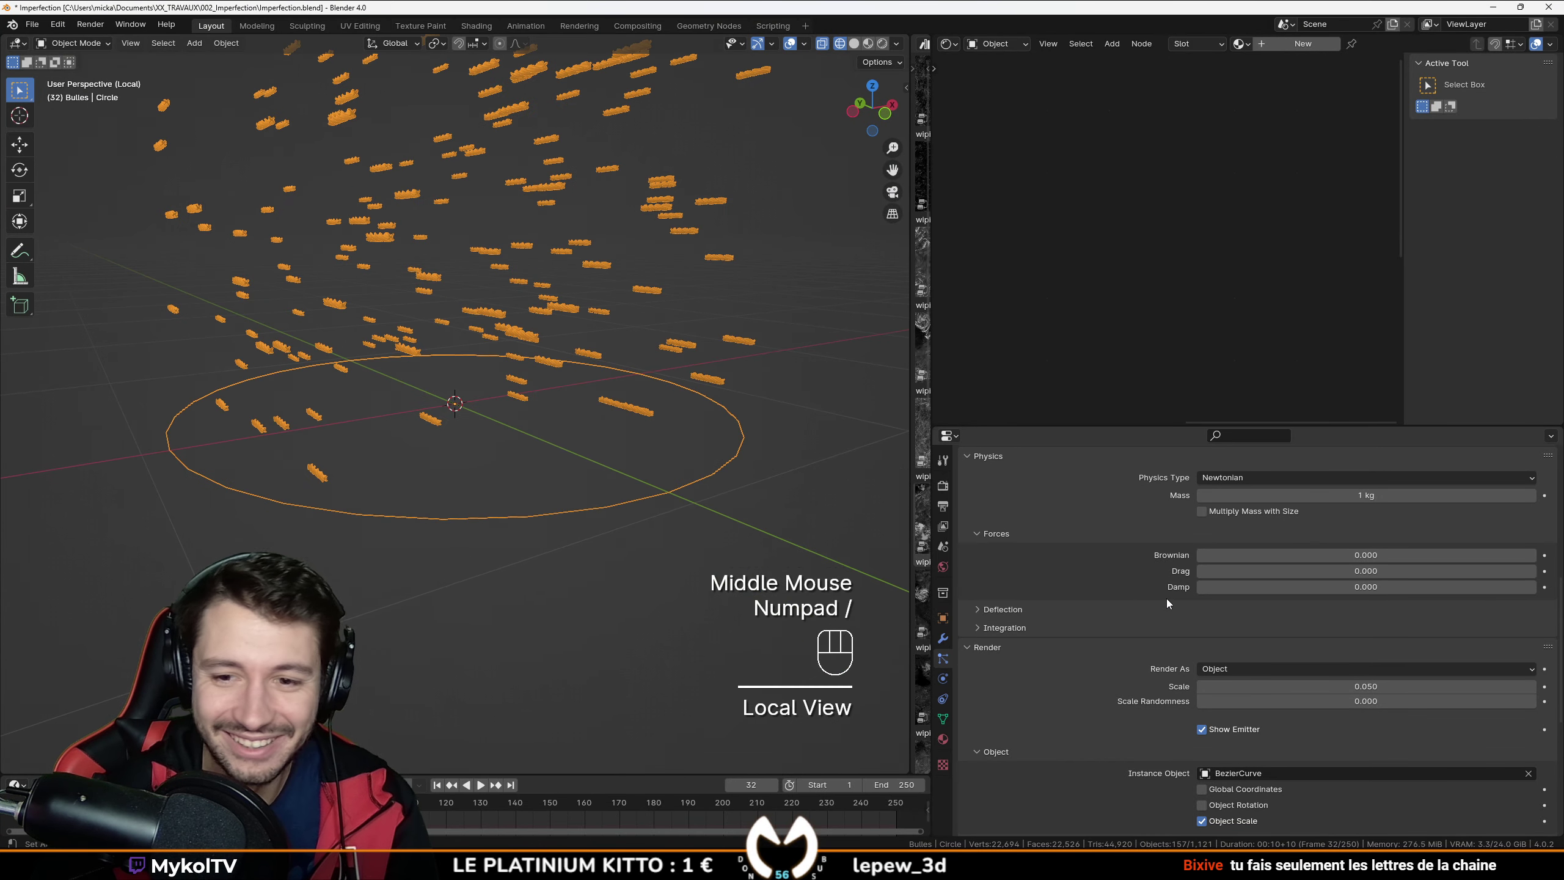
scroll(1126, 629, "up", 3)
scroll(1276, 568, "down", 2)
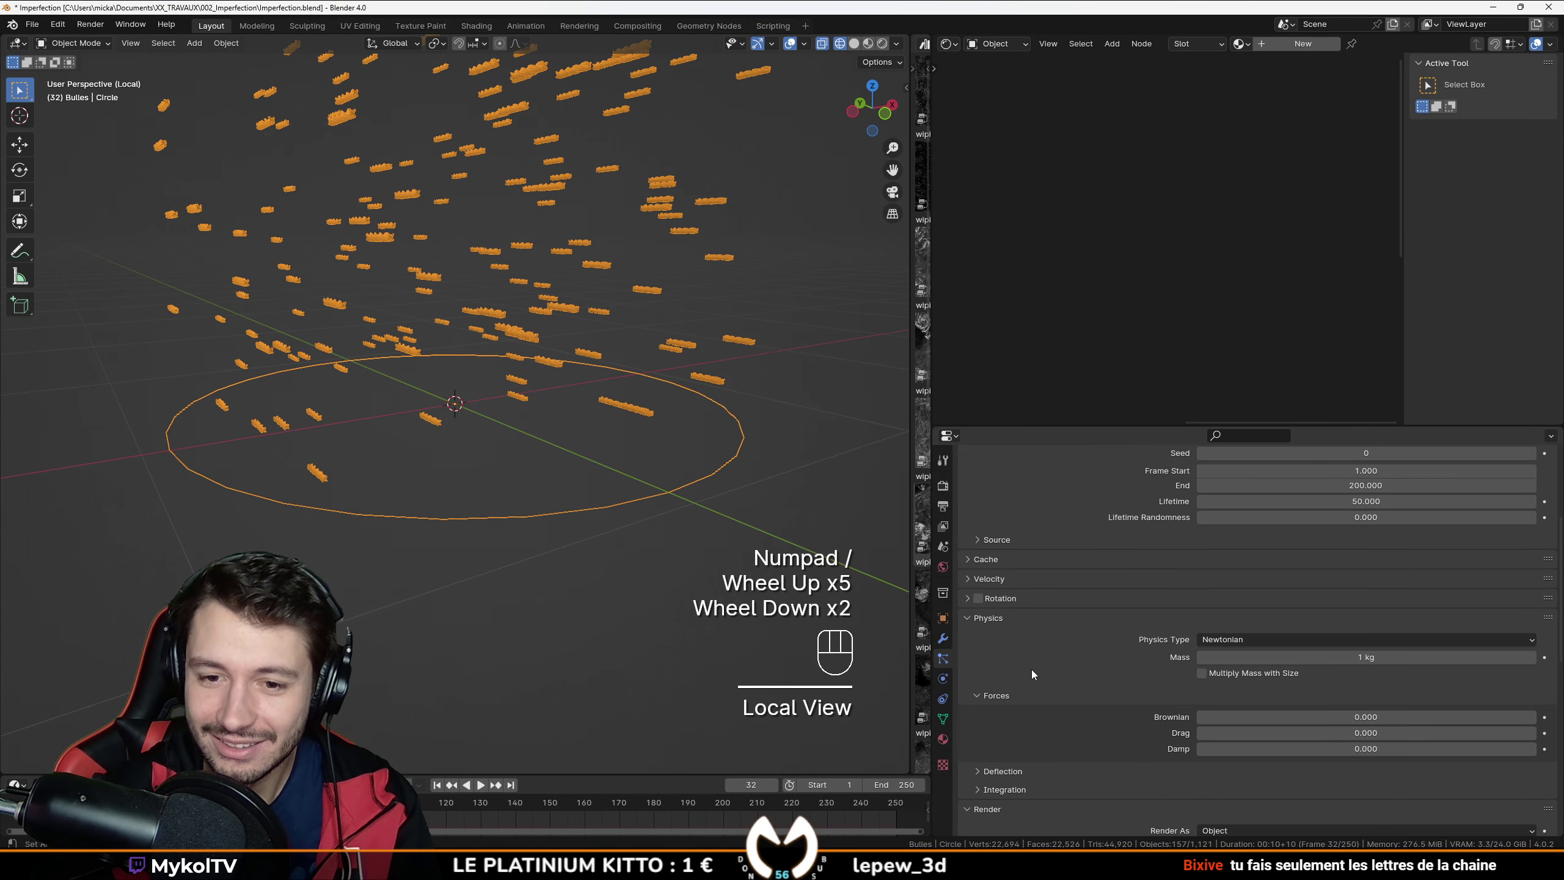
left_click(978, 598)
left_click(967, 597)
left_click(1291, 620)
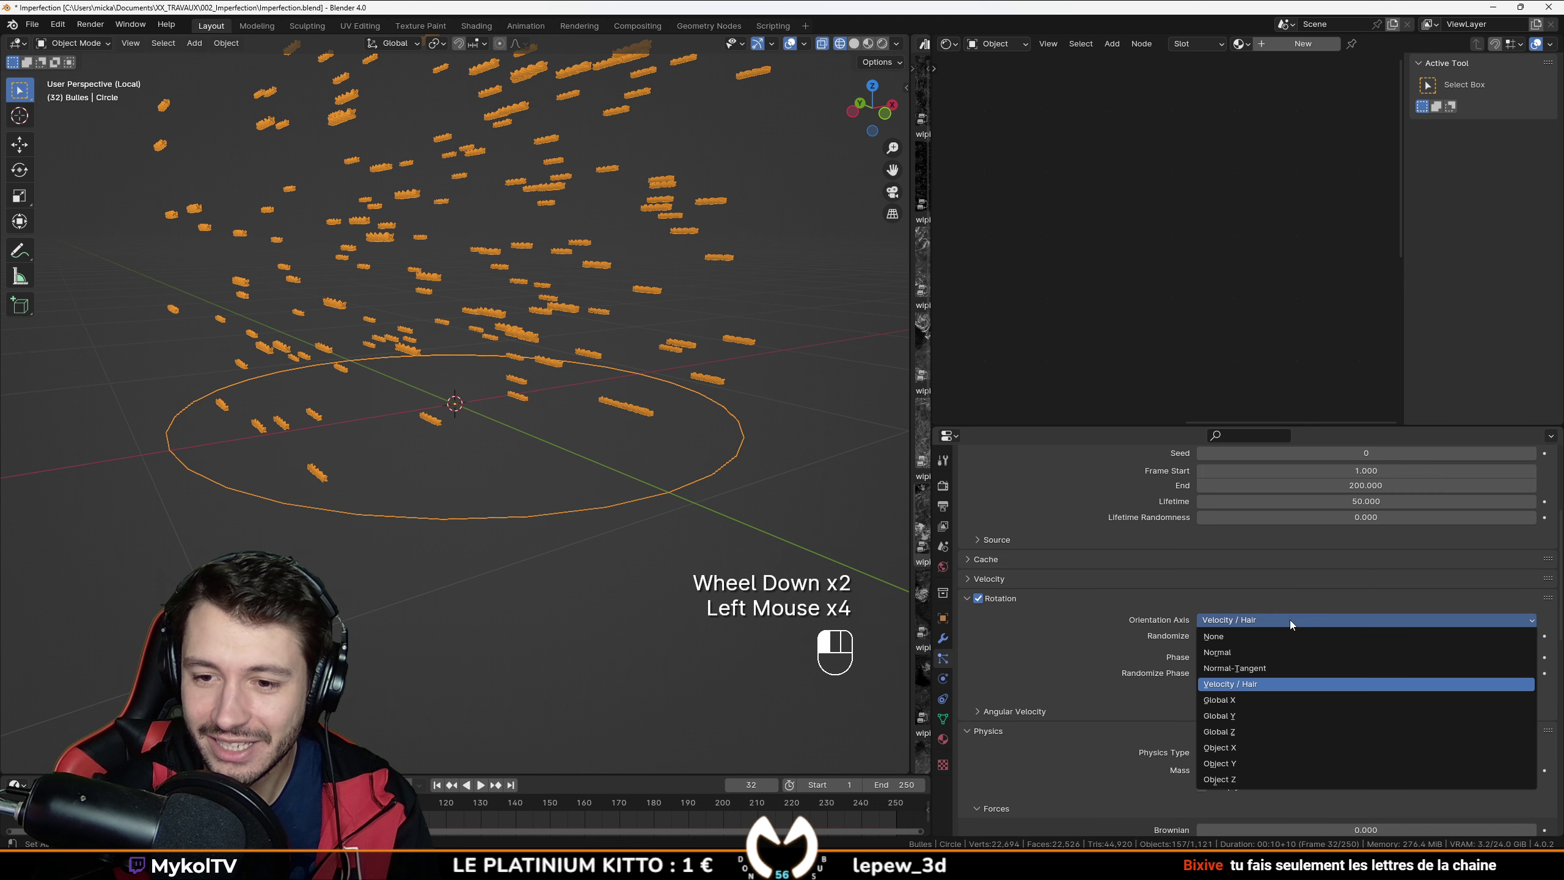
left_click(1254, 669)
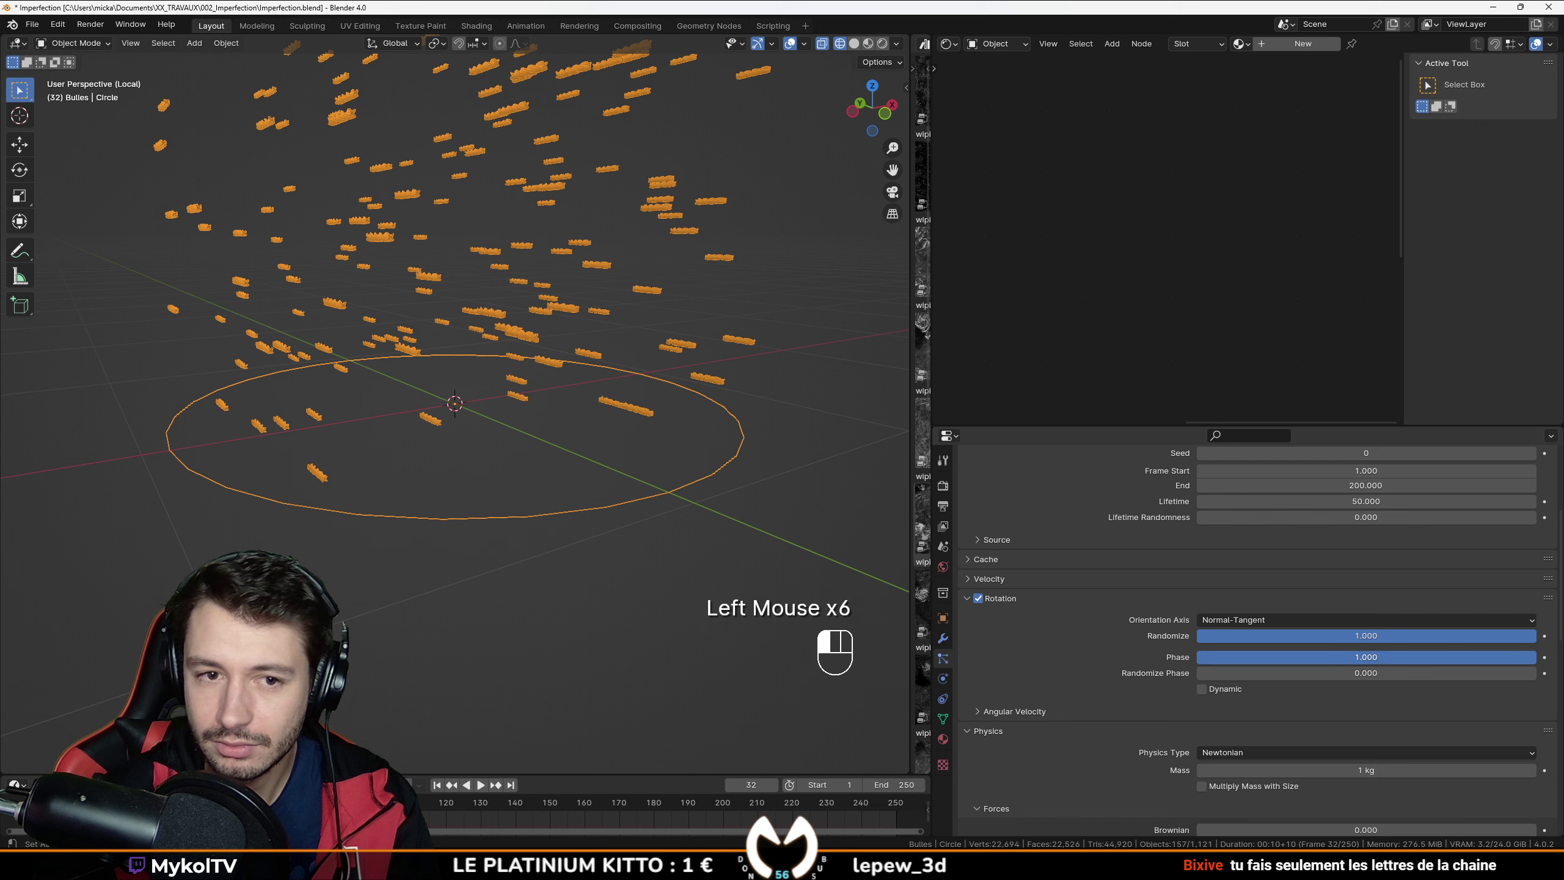
Step: Undo the rotation Phase and Randomize changes and play the animation to check the particles' orientation
scroll(1059, 603, "down", 2)
scroll(1088, 564, "up", 5)
key("ctrl+z")
key("ctrl+z")
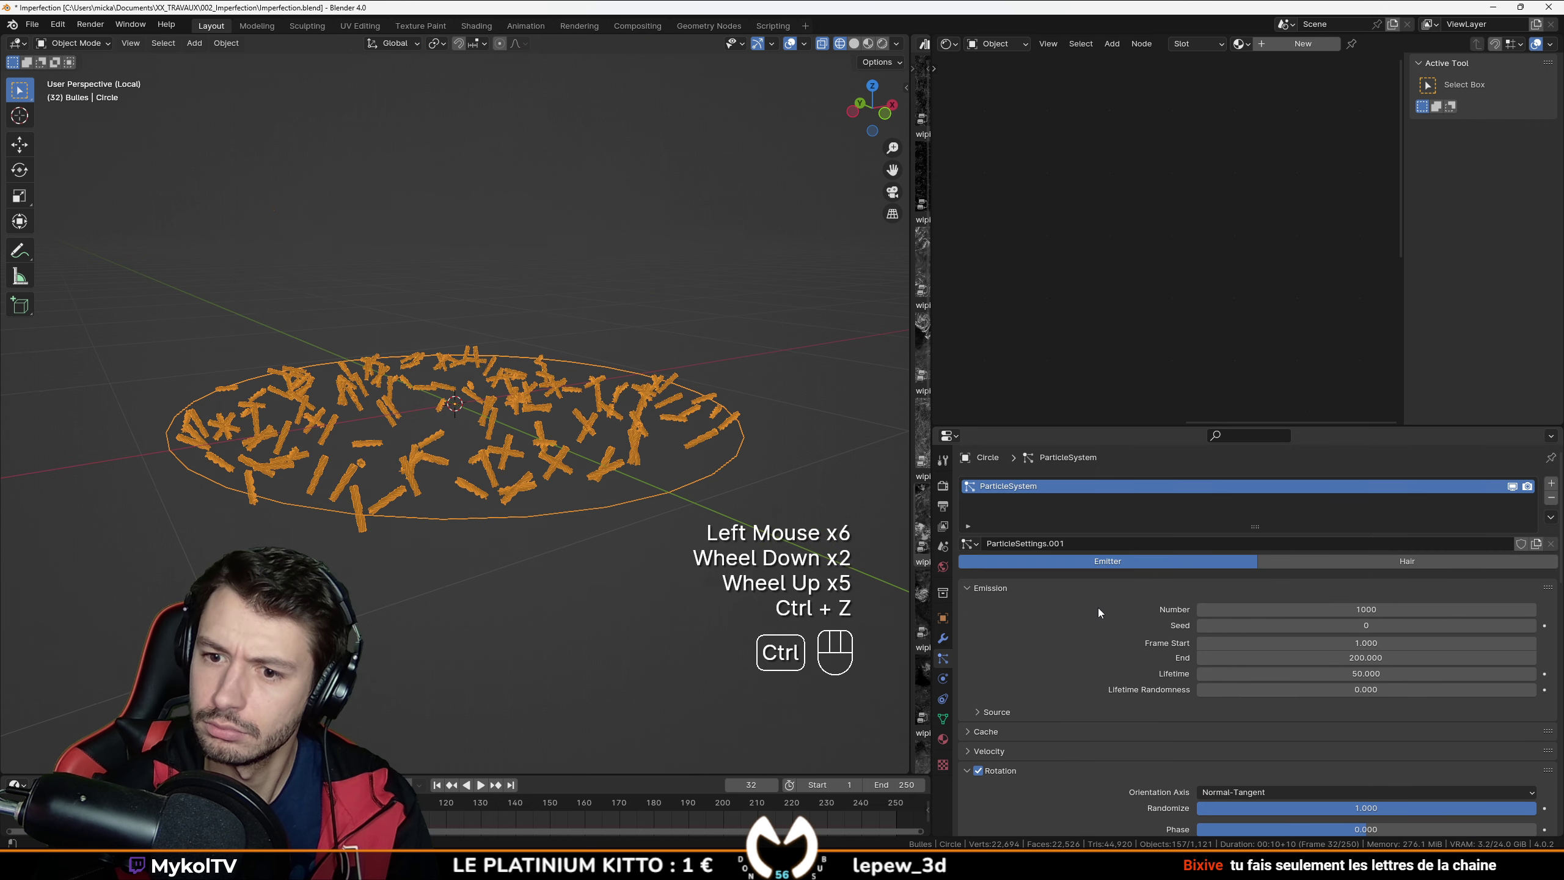
key("space")
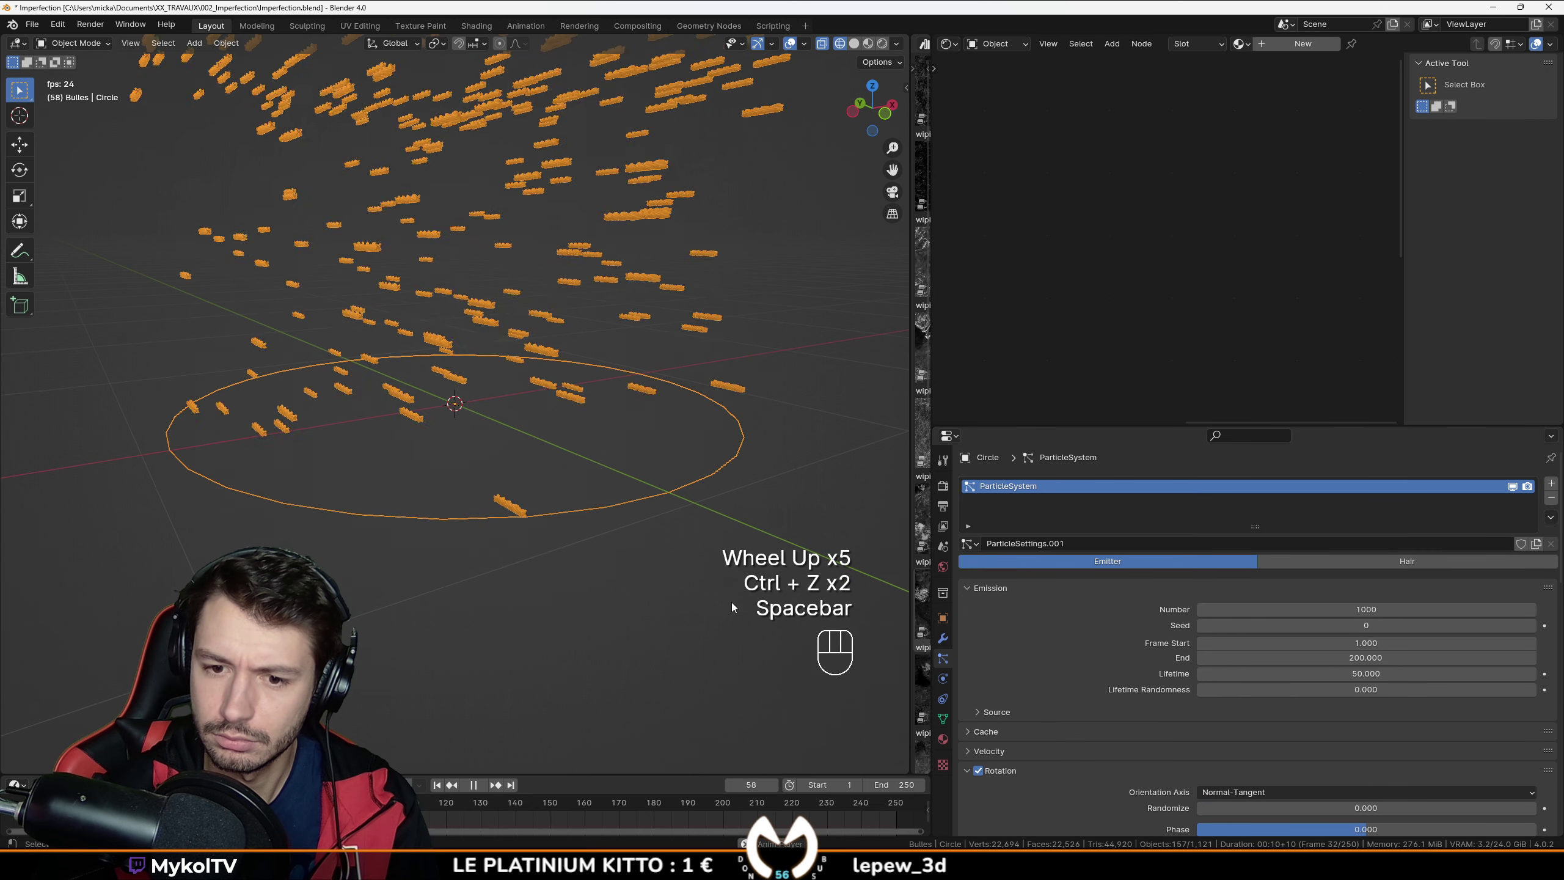
key("space")
Step: Try orienting the circle's particles along Global X with rotation Randomize at 0.776 and Phase at 0.616
scroll(1031, 629, "down", 2)
left_click(1255, 678)
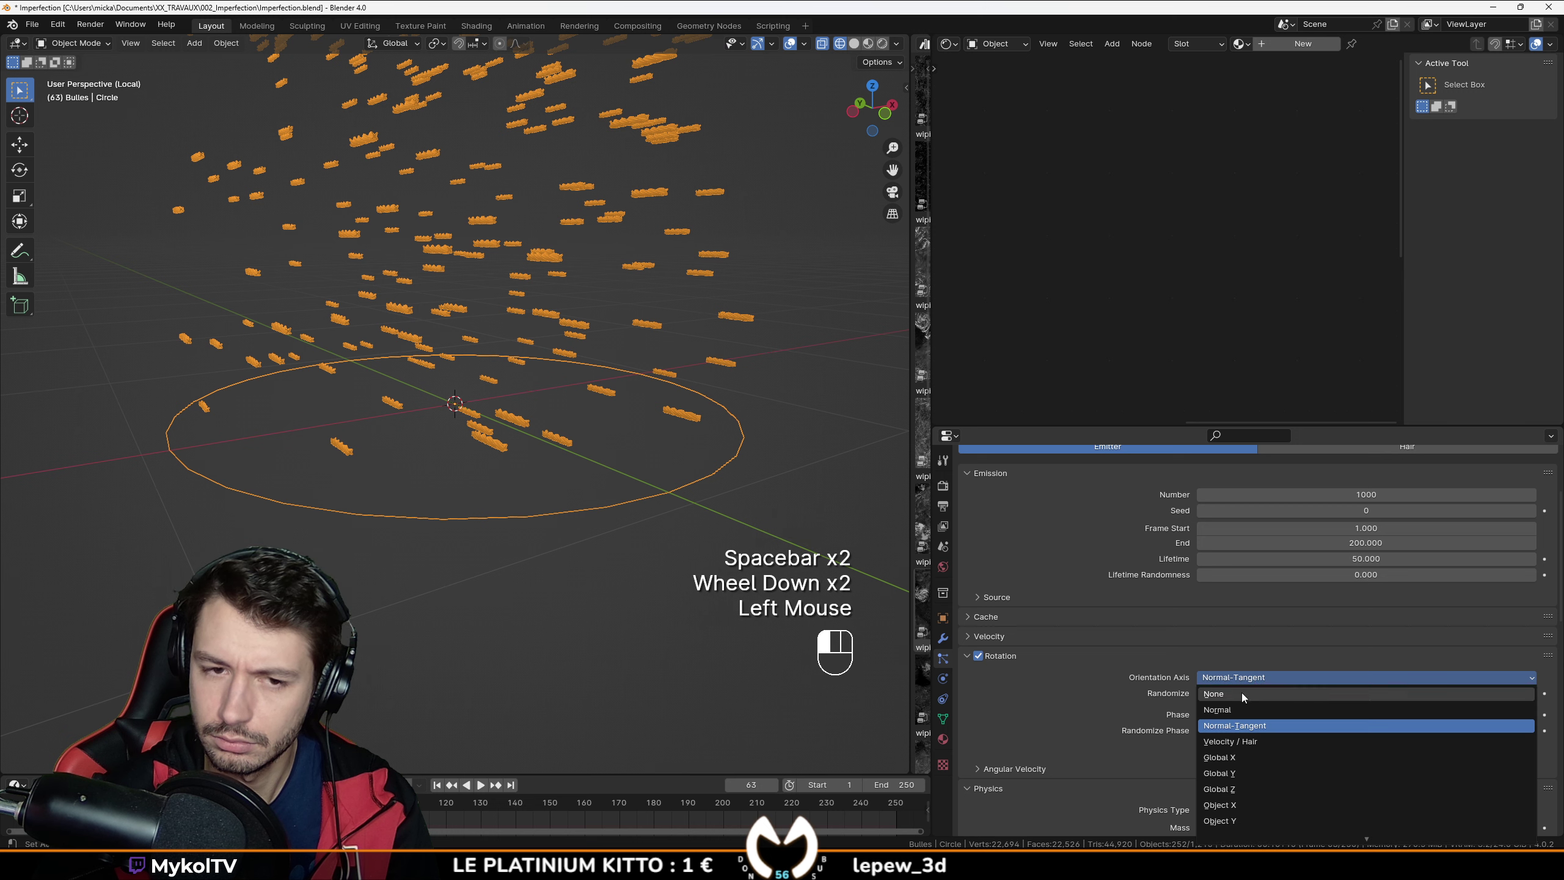
left_click(1242, 693)
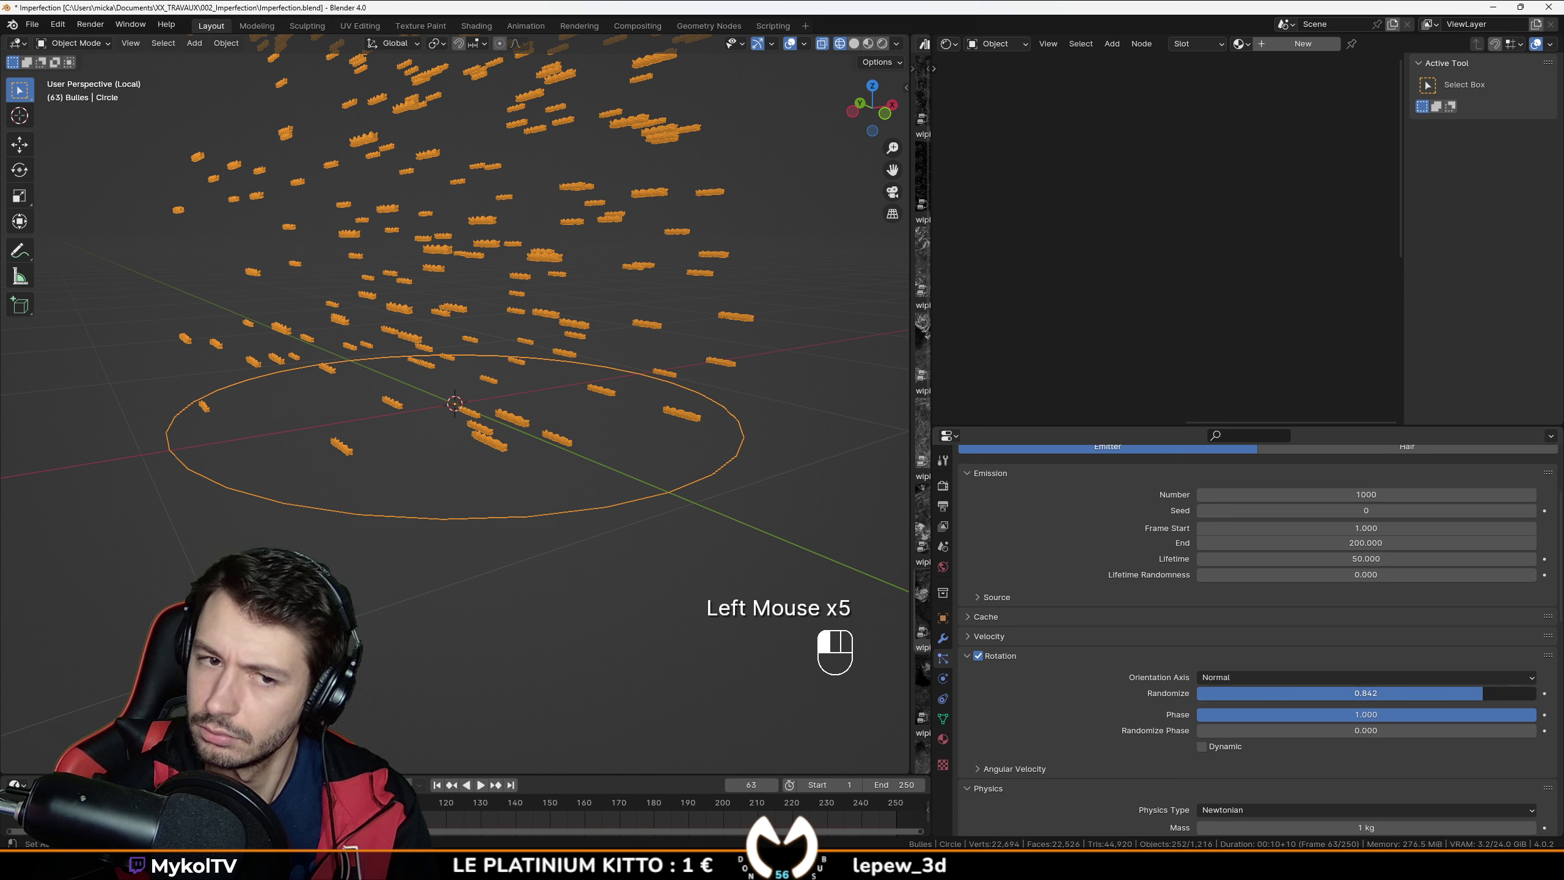
left_click_drag(1246, 676, 1238, 757)
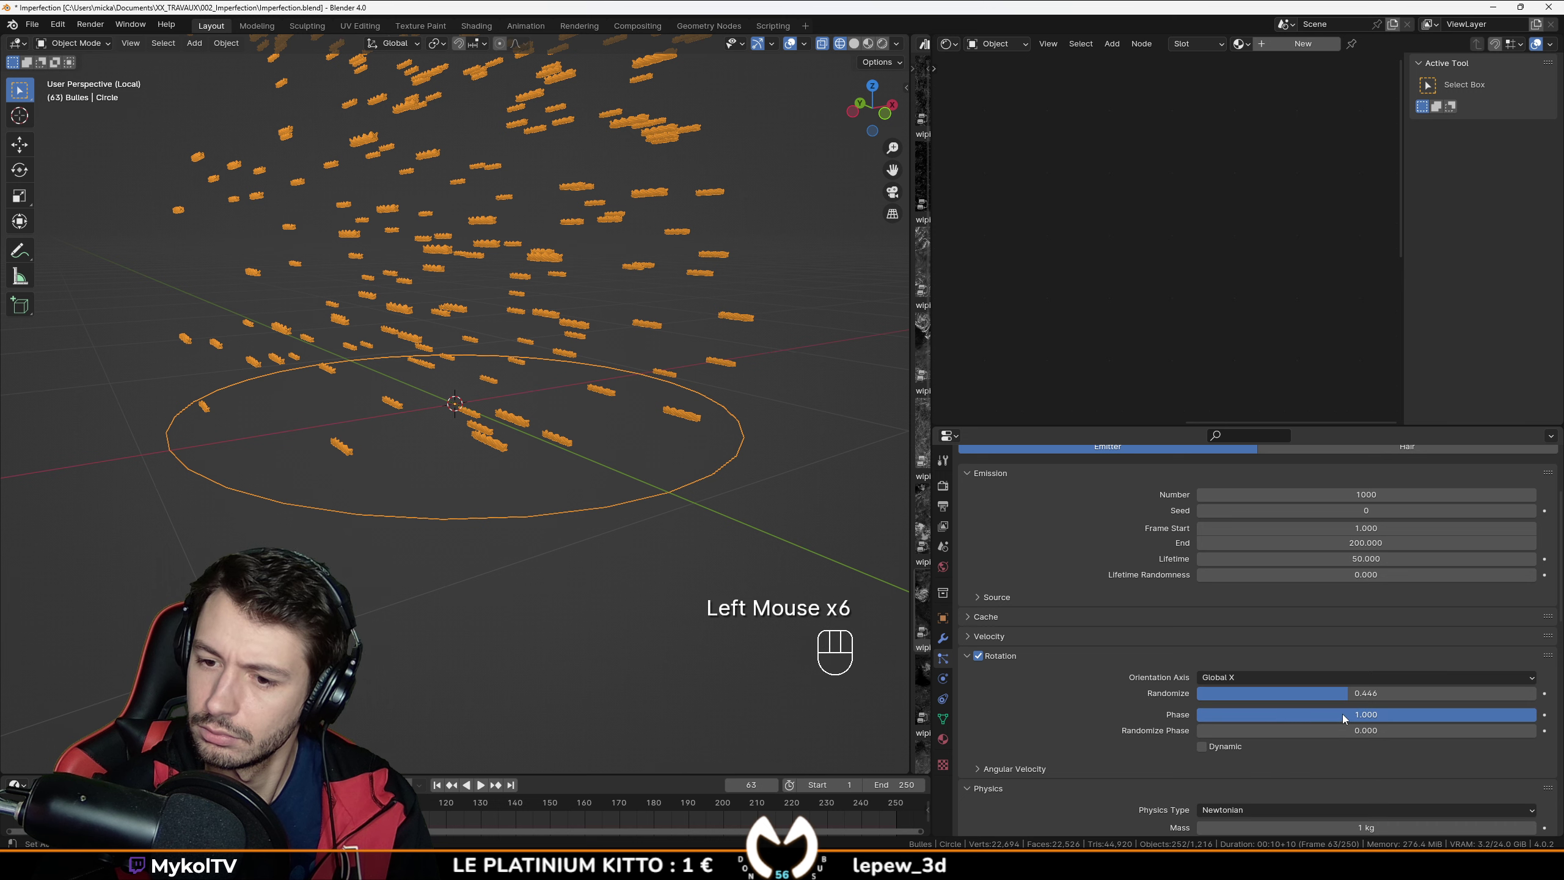
scroll(1294, 639, "down", 2)
scroll(1215, 639, "up", 3)
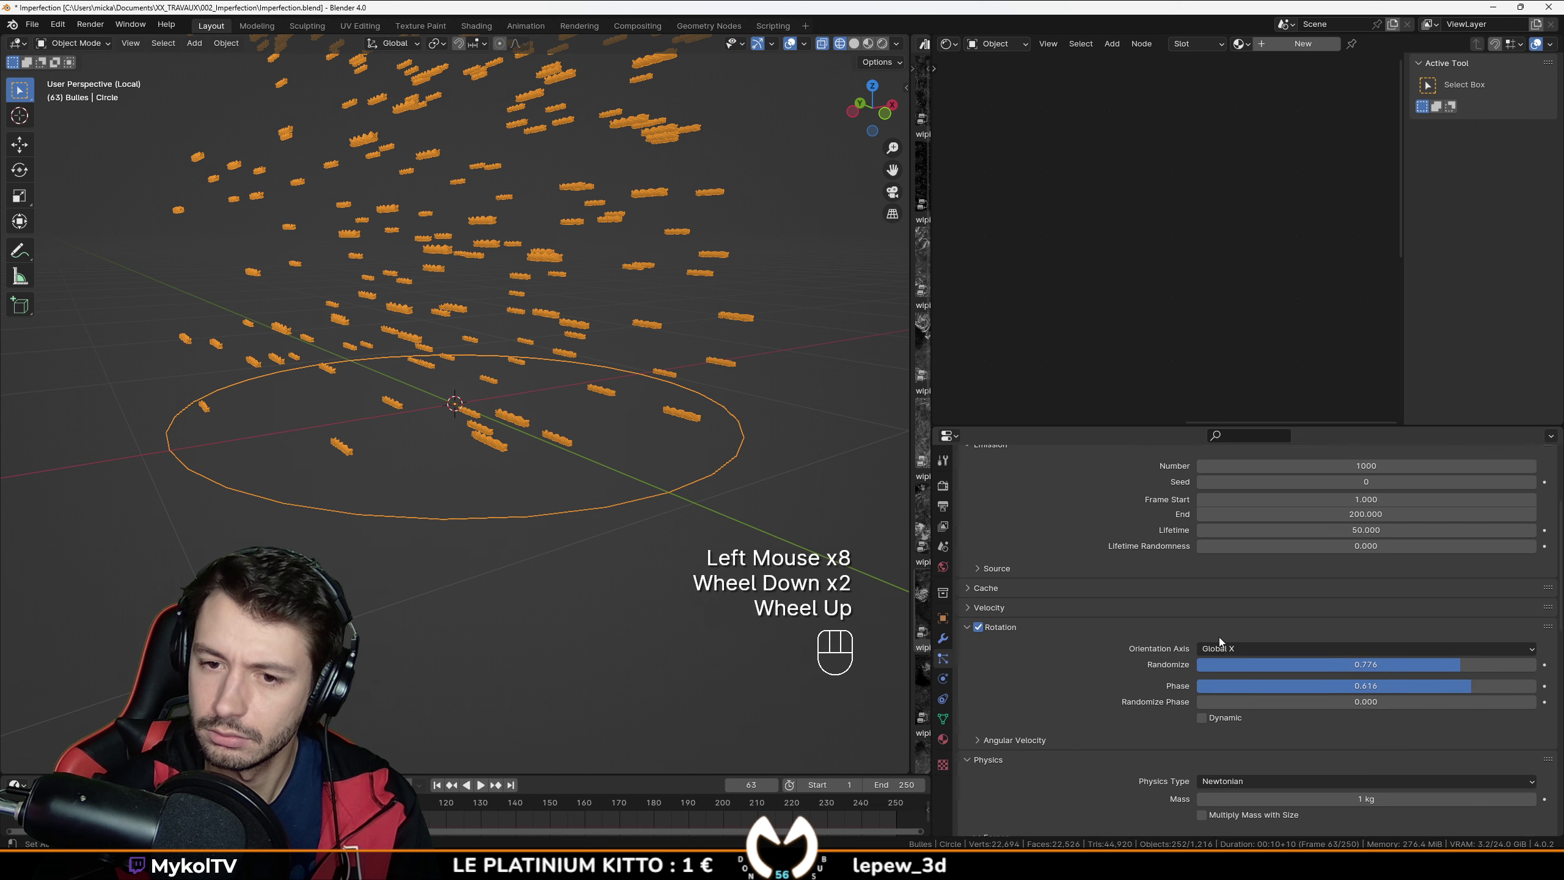
Step: Try Dynamic particle rotation with Randomize Phase at 0.832 and the orientation axis set to Global Z
scroll(1151, 692, "down", 2)
mouse_move(558, 530)
middle_mouse_down()
mouse_move(565, 551)
mouse_move(546, 537)
middle_mouse_up()
left_click(1205, 719)
left_click_drag(1226, 702, 1281, 703)
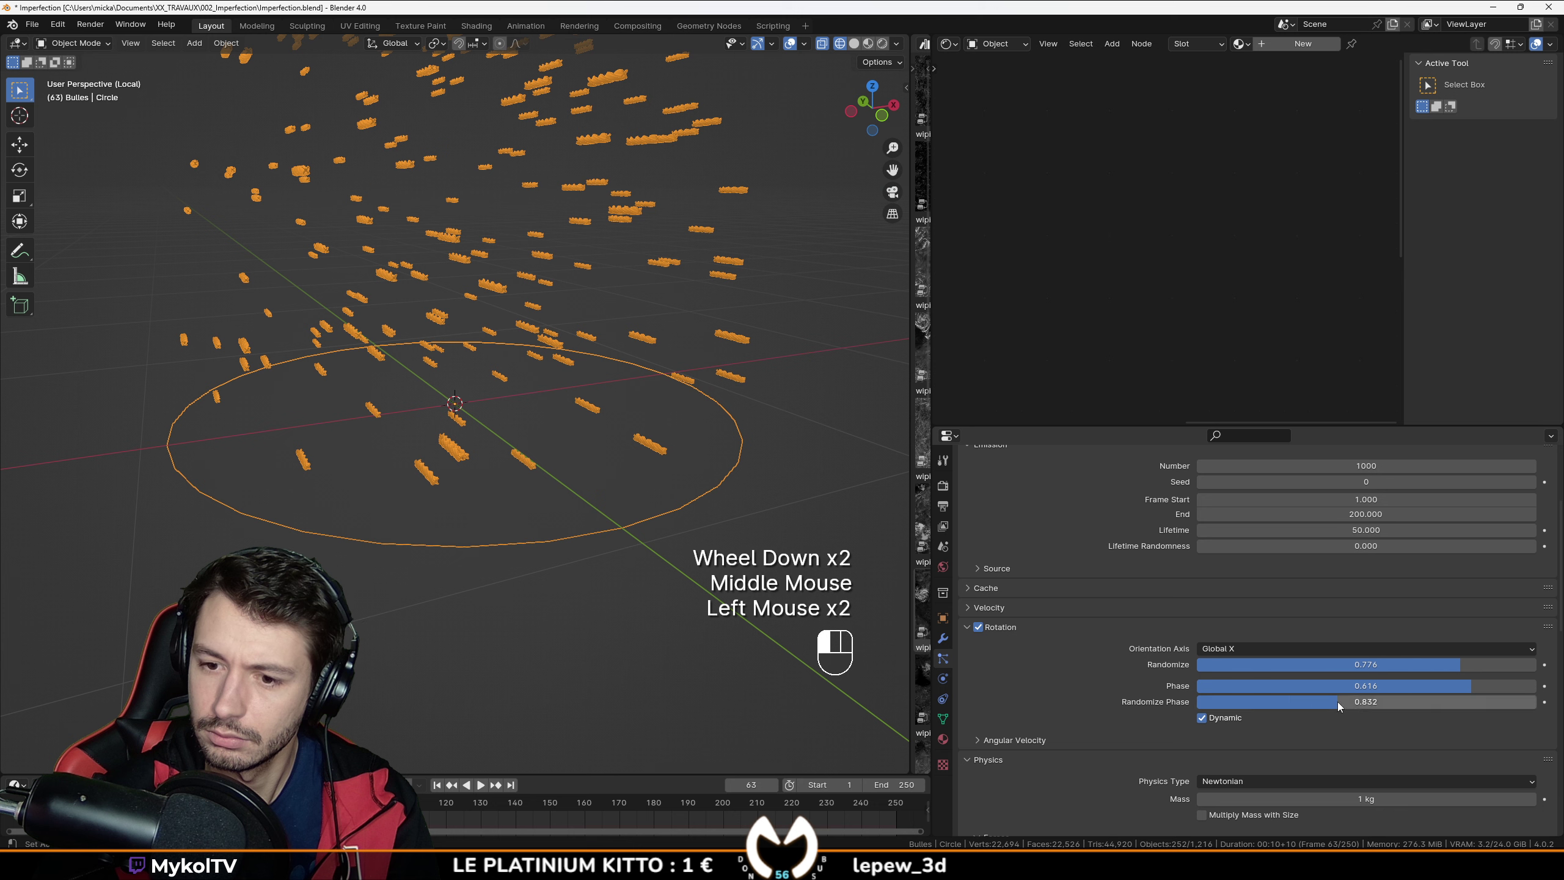
left_click_drag(1274, 647, 1235, 763)
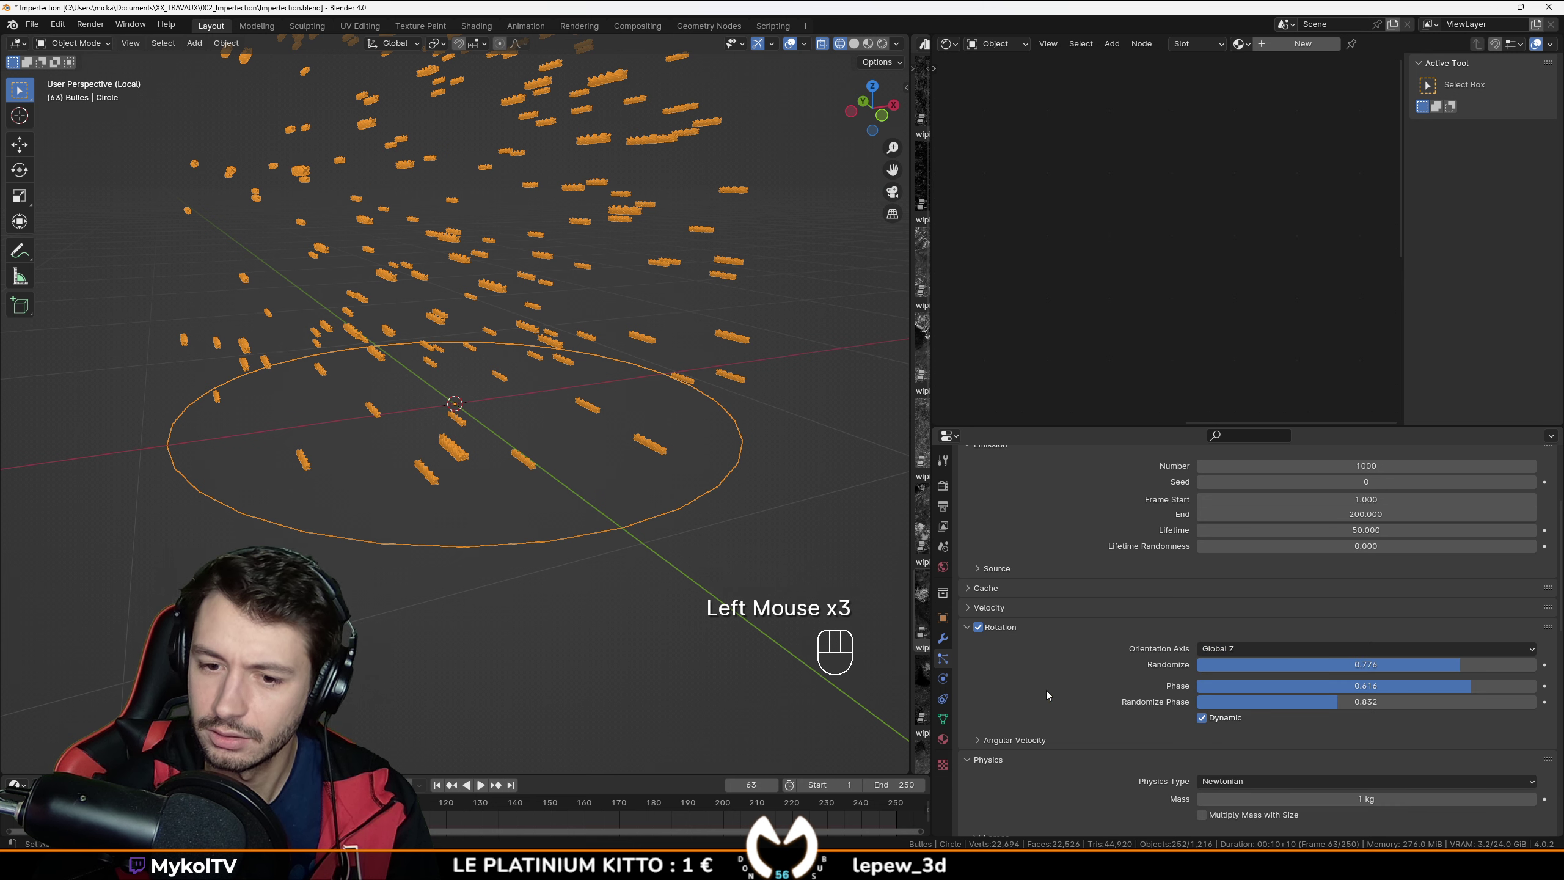
Step: Remove the particle system from the circle
left_click(994, 741)
left_click(994, 741)
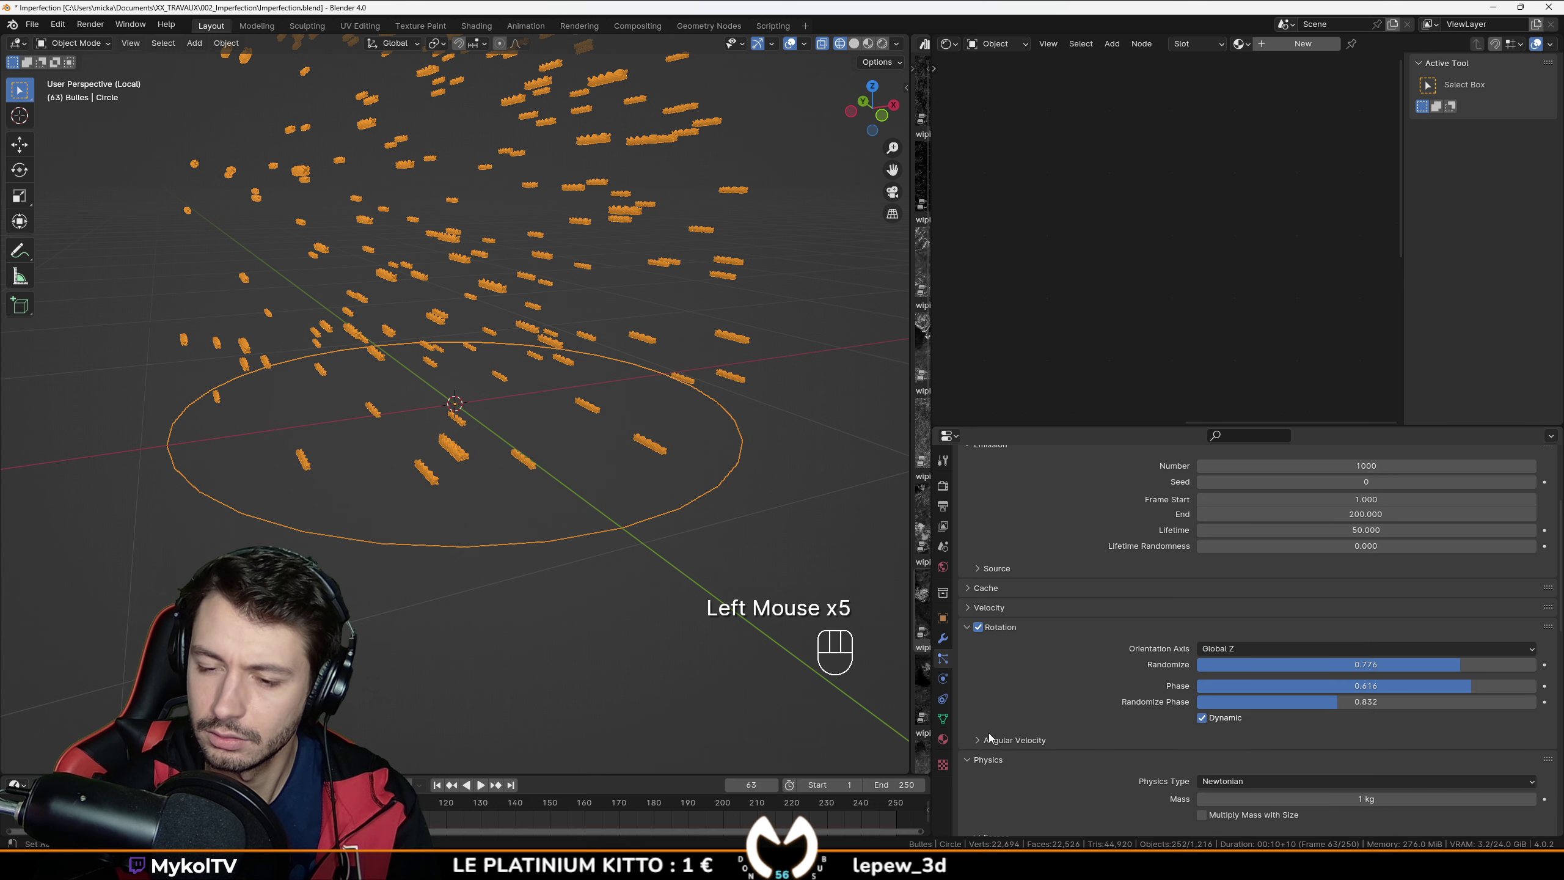
scroll(1088, 687, "up", 2)
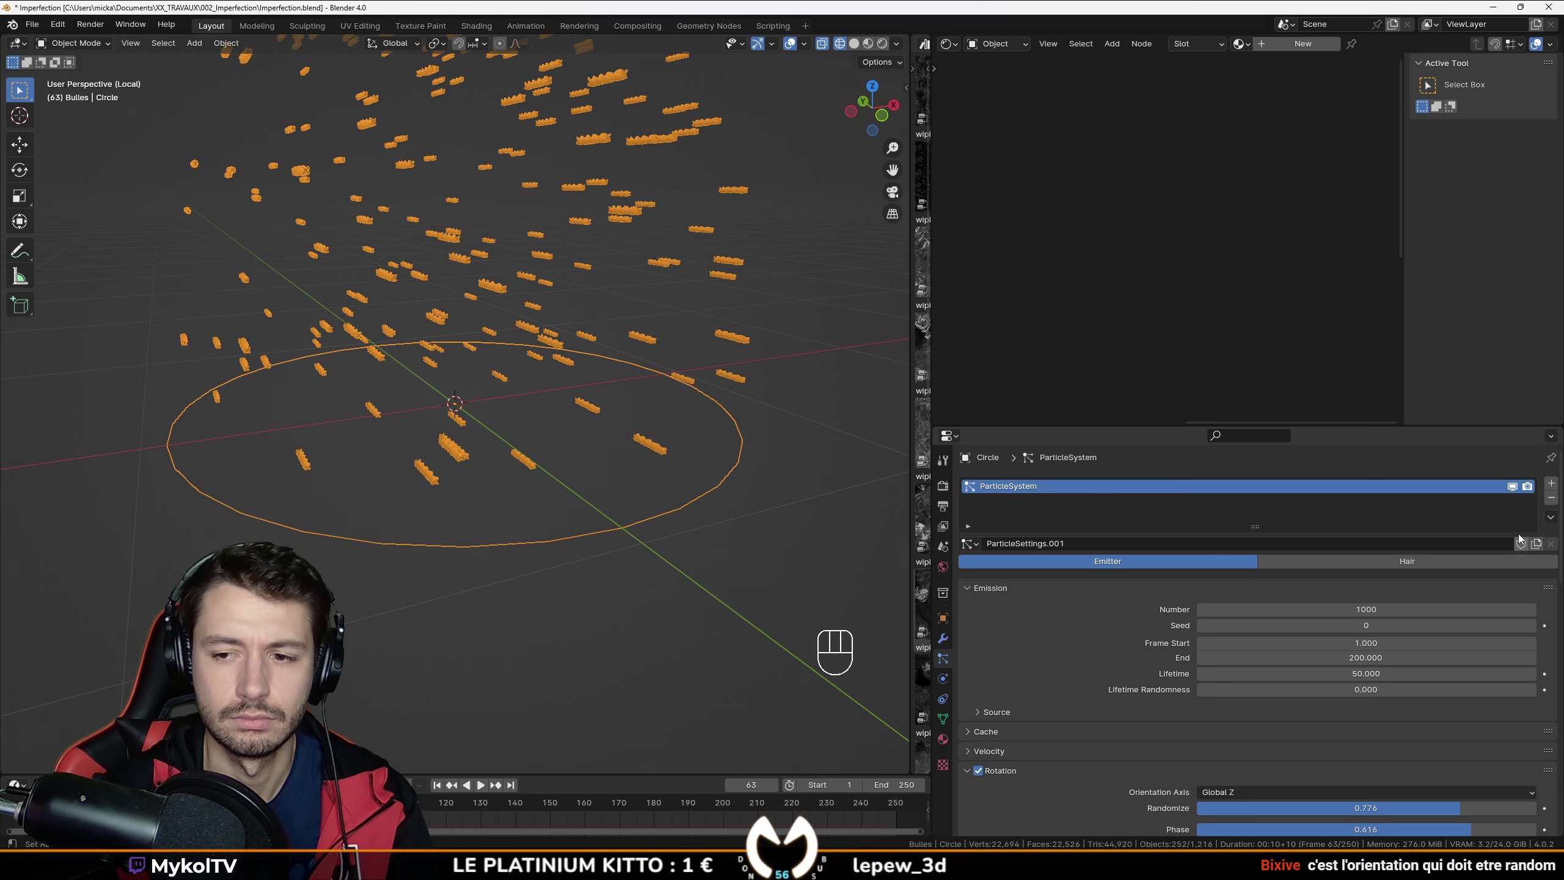
left_click(1551, 498)
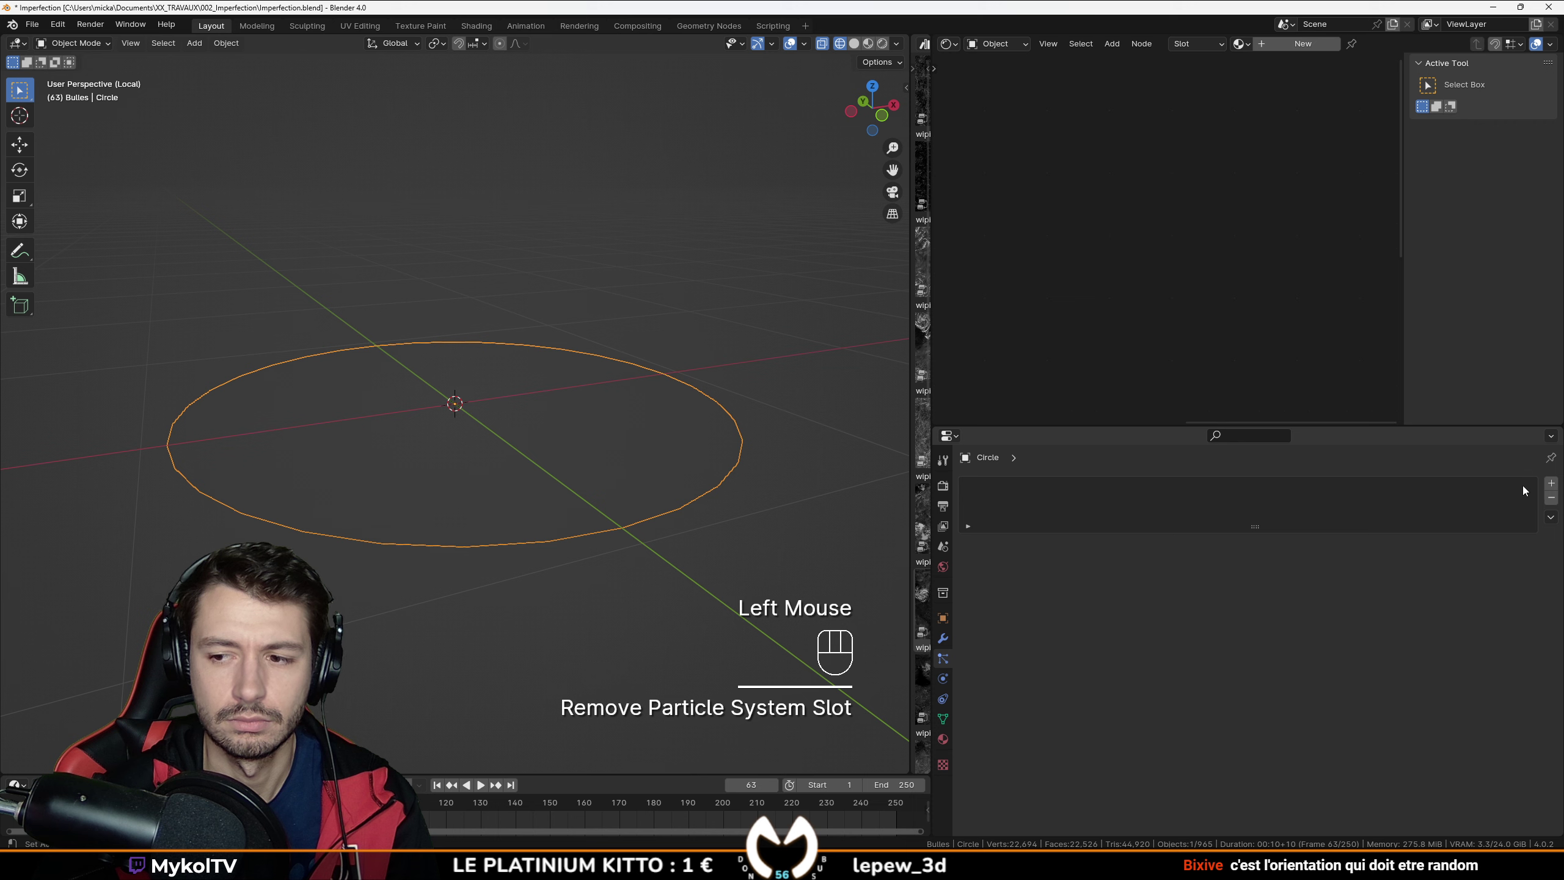
Step: Add a new particle system to the circle
left_click(1551, 484)
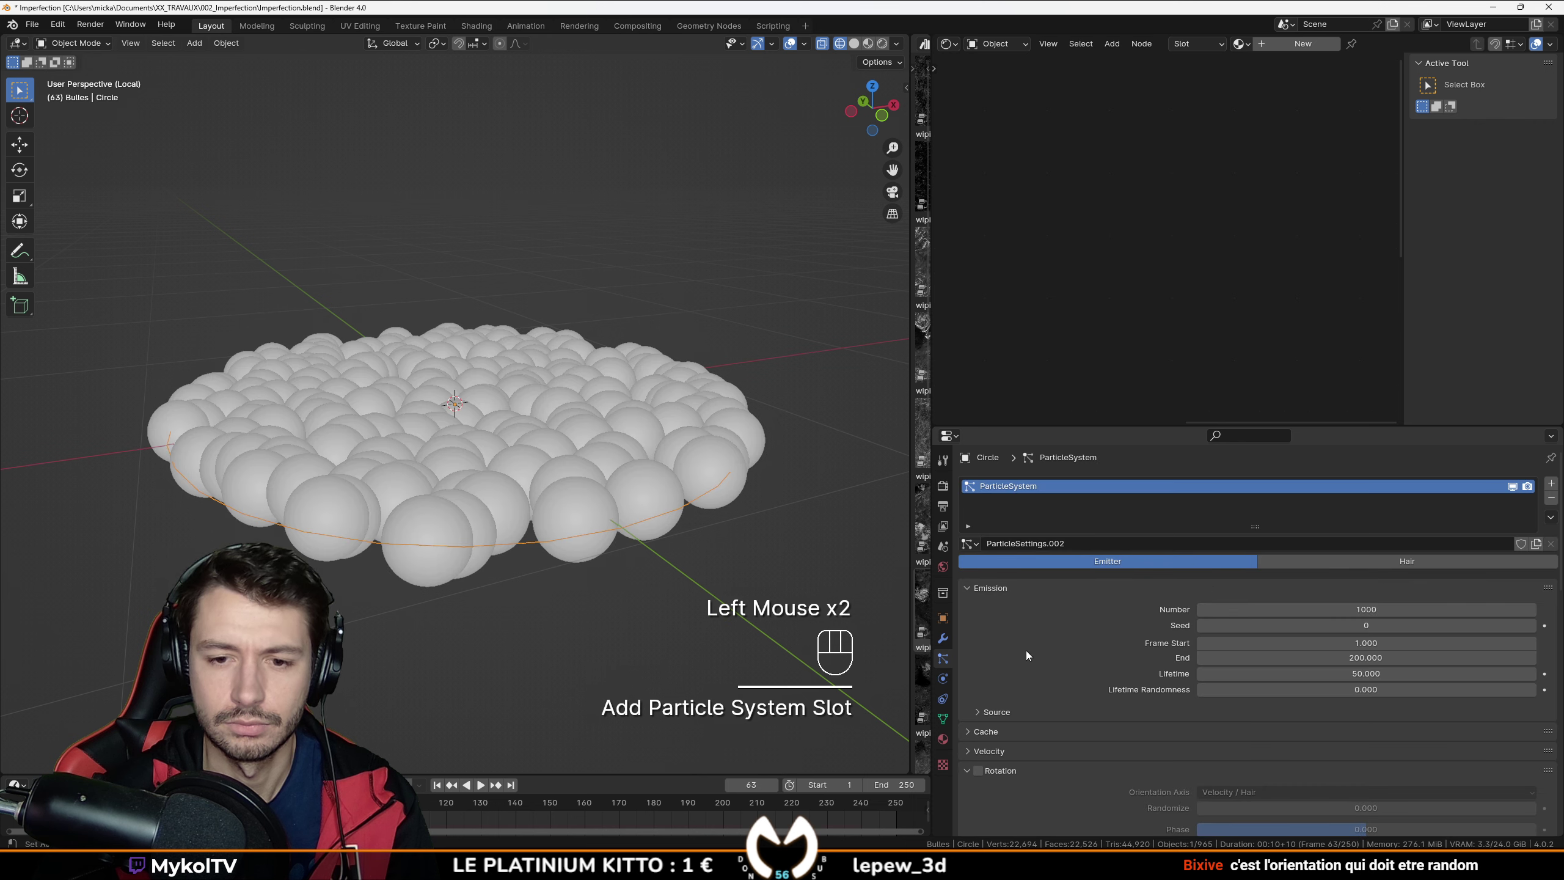
scroll(1027, 650, "down", 2)
scroll(344, 585, "down", 4)
middle_click_drag(370, 596, 438, 575, "shift")
scroll(437, 575, "up", 1)
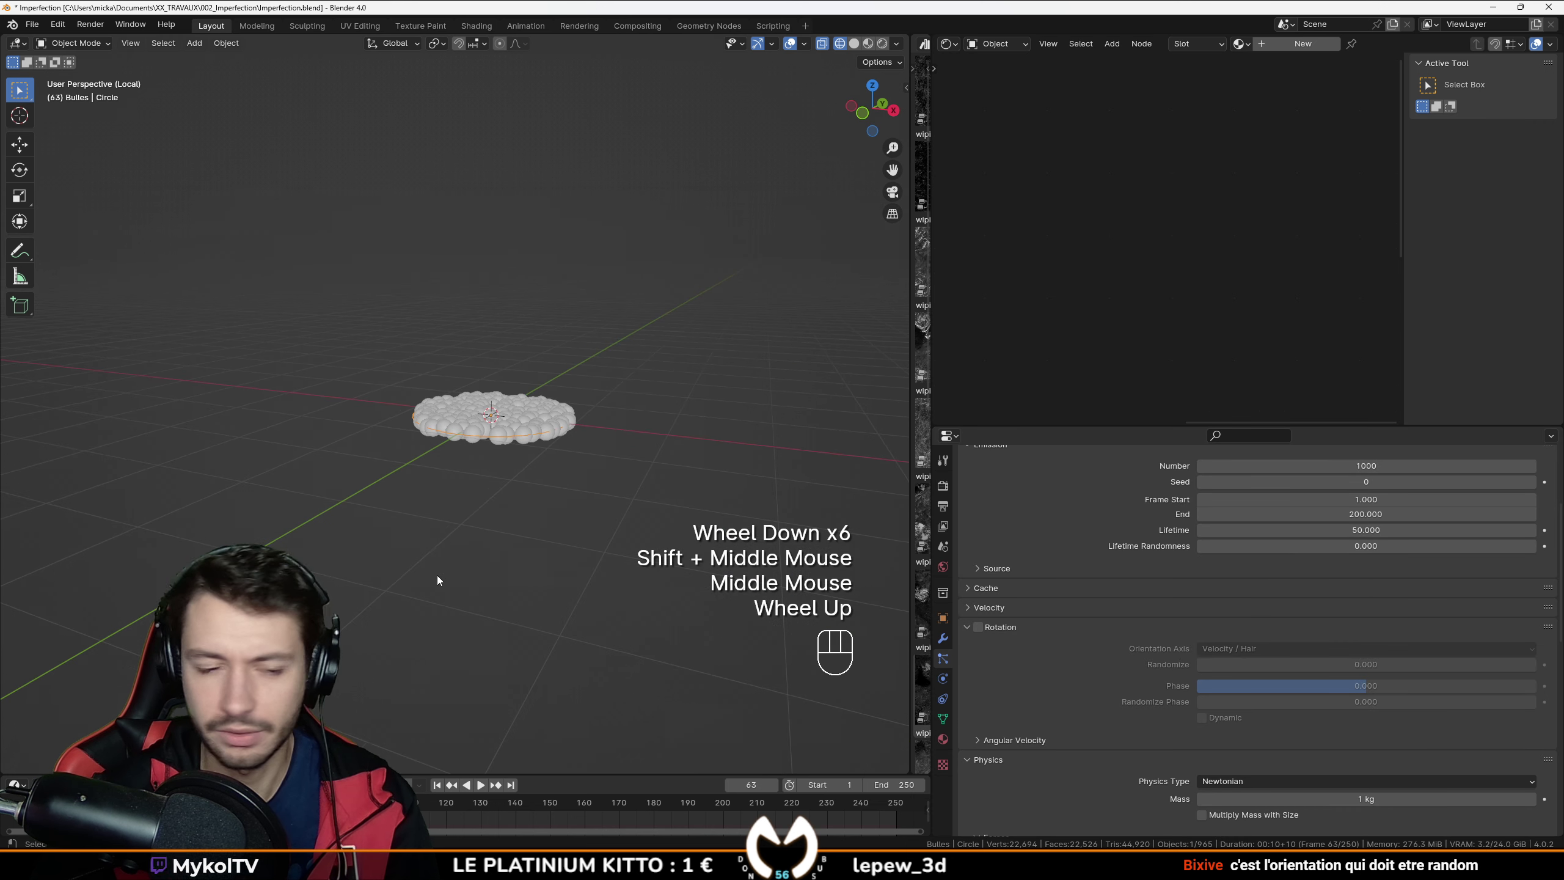
scroll(418, 564, "down", 2)
scroll(506, 550, "up", 1)
scroll(493, 407, "down", 2)
scroll(474, 272, "up", 2)
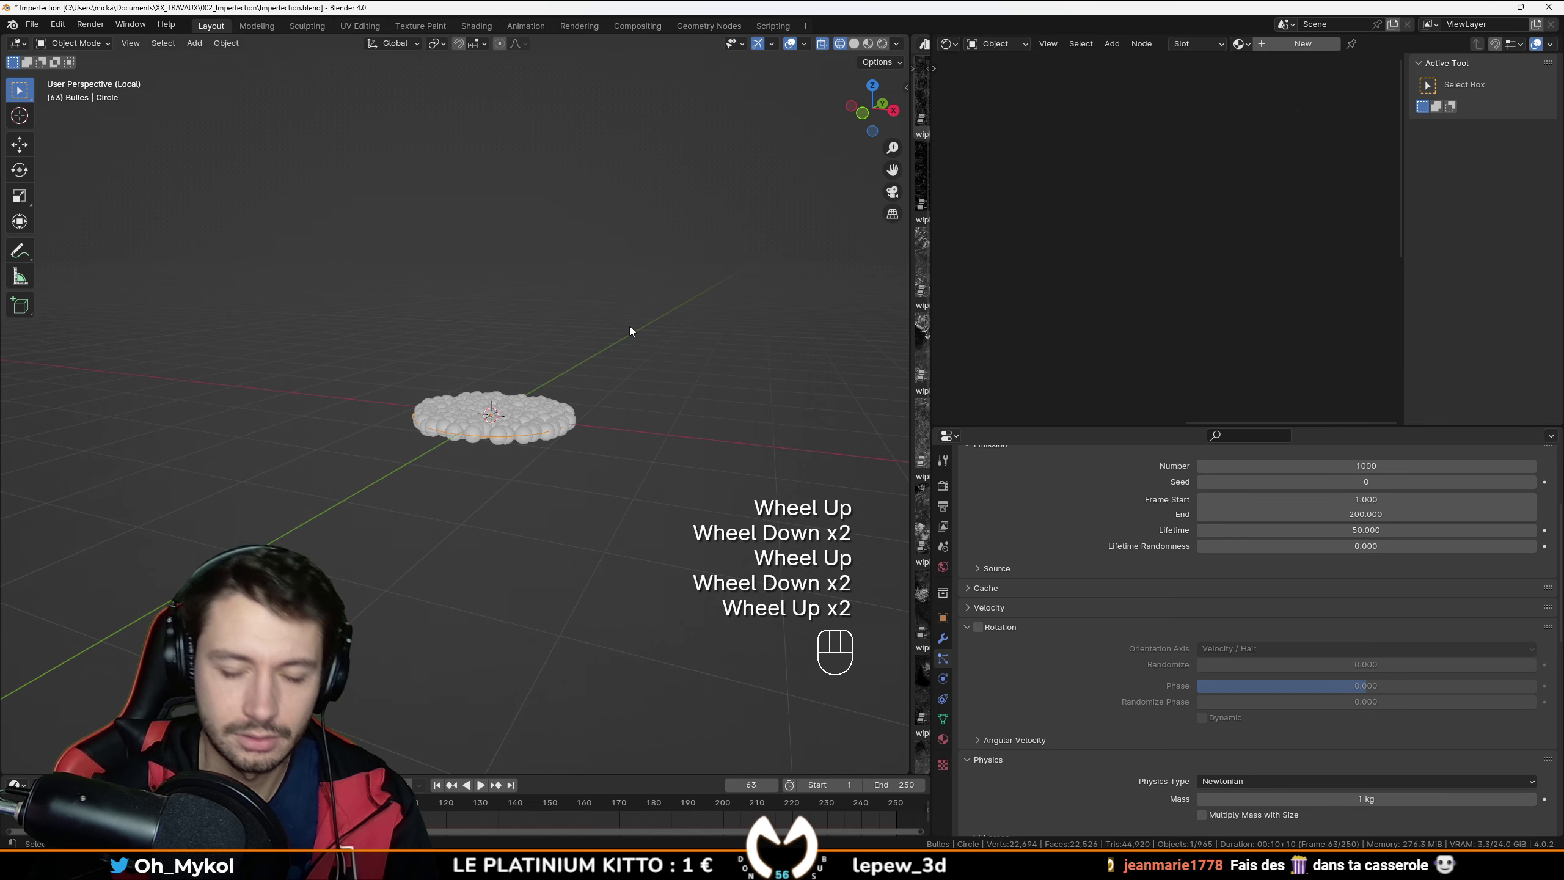
Step: Leave local view and set the circle's particles to render as Object
key("KP_Divide")
scroll(523, 308, "down", 3)
middle_click_drag(395, 345, 643, 526)
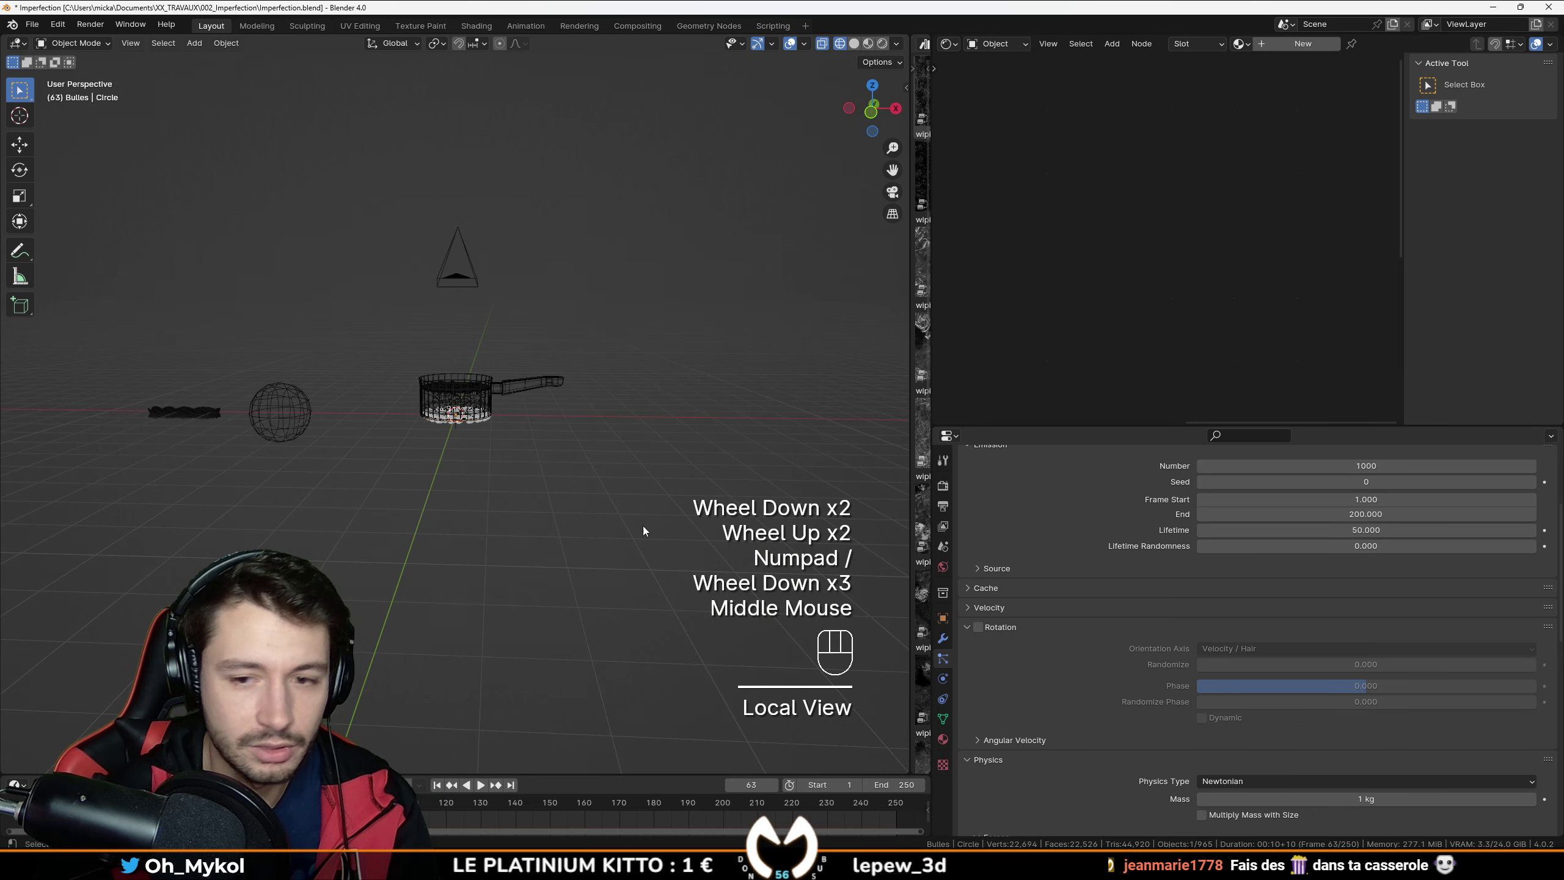
scroll(1152, 663, "up", 2)
scroll(1085, 688, "down", 5)
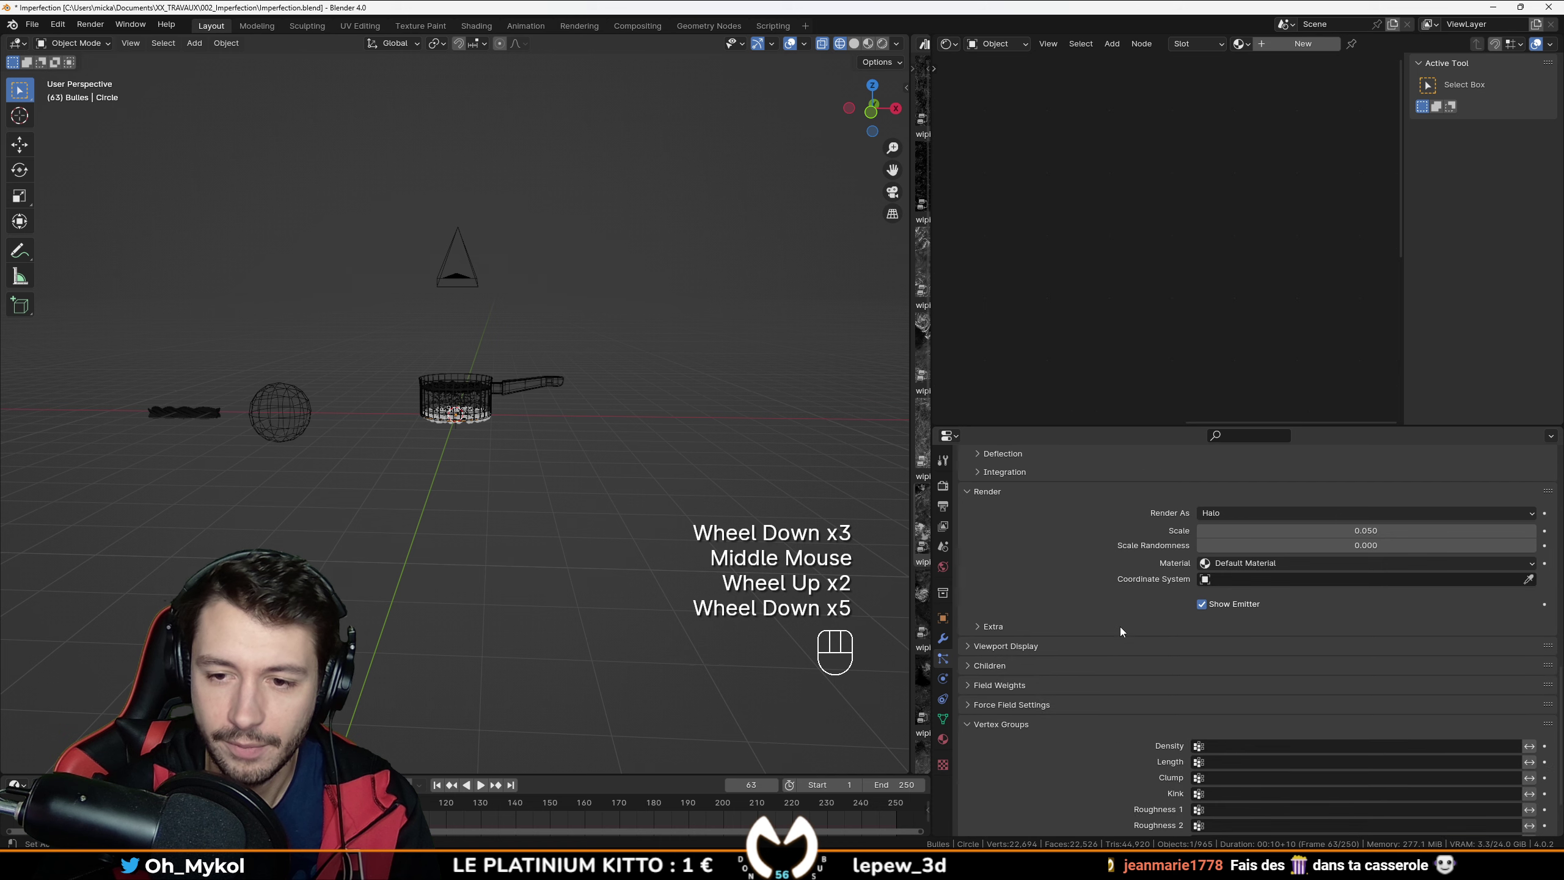
scroll(1293, 591, "up", 2)
left_click(1359, 570)
left_click(1324, 647)
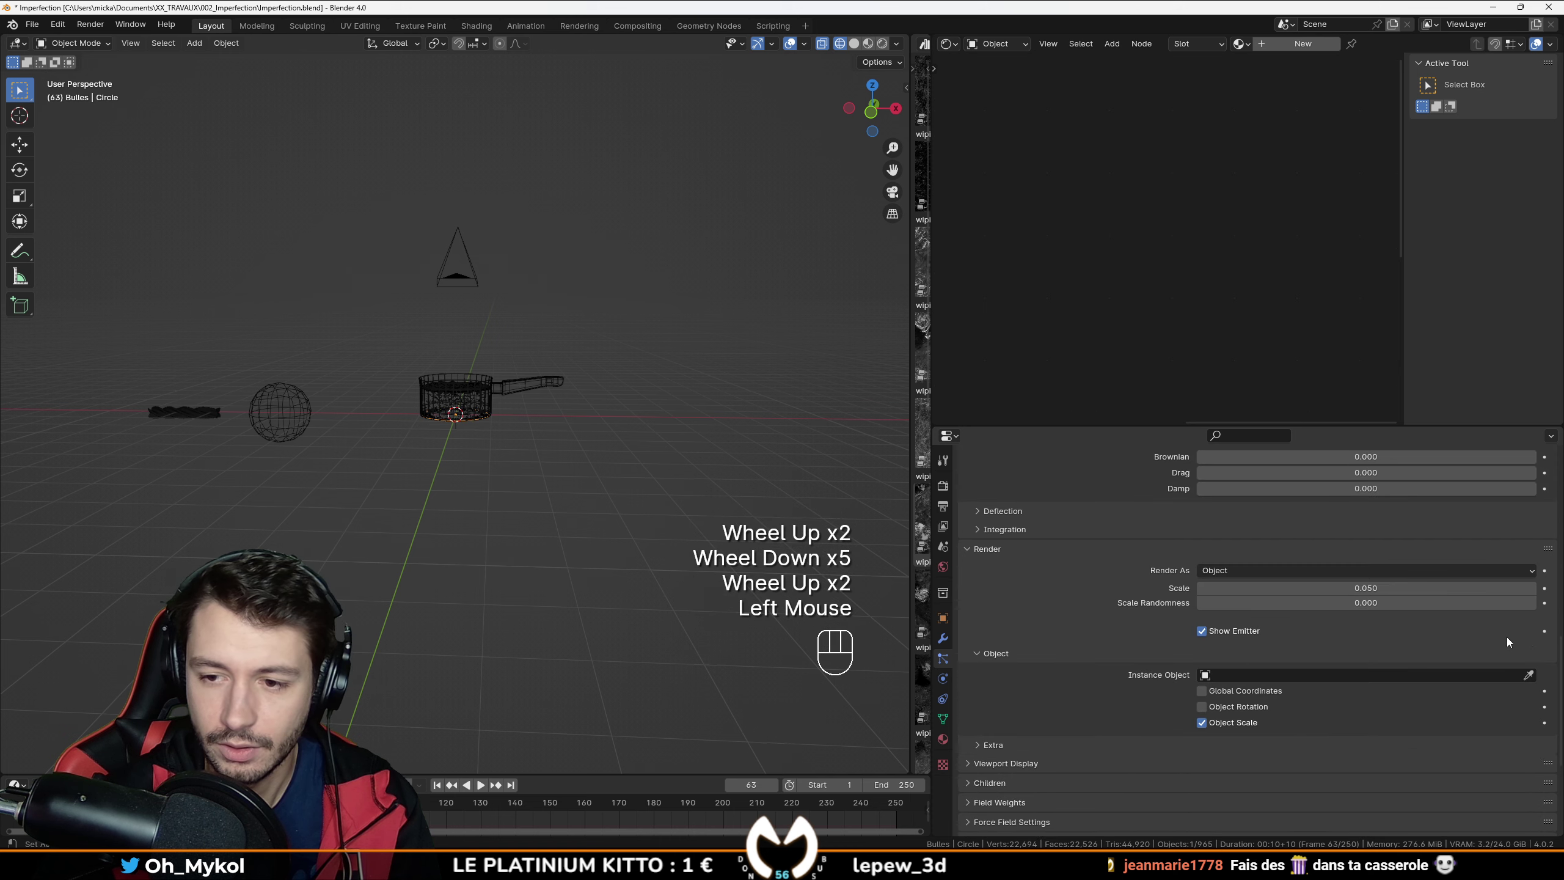
Step: Pick the twisted BezierCurve as the particles' instance object and isolate the circle in local view
left_click(1530, 674)
left_click(181, 415)
scroll(358, 515, "up", 3)
key("KP_Divide")
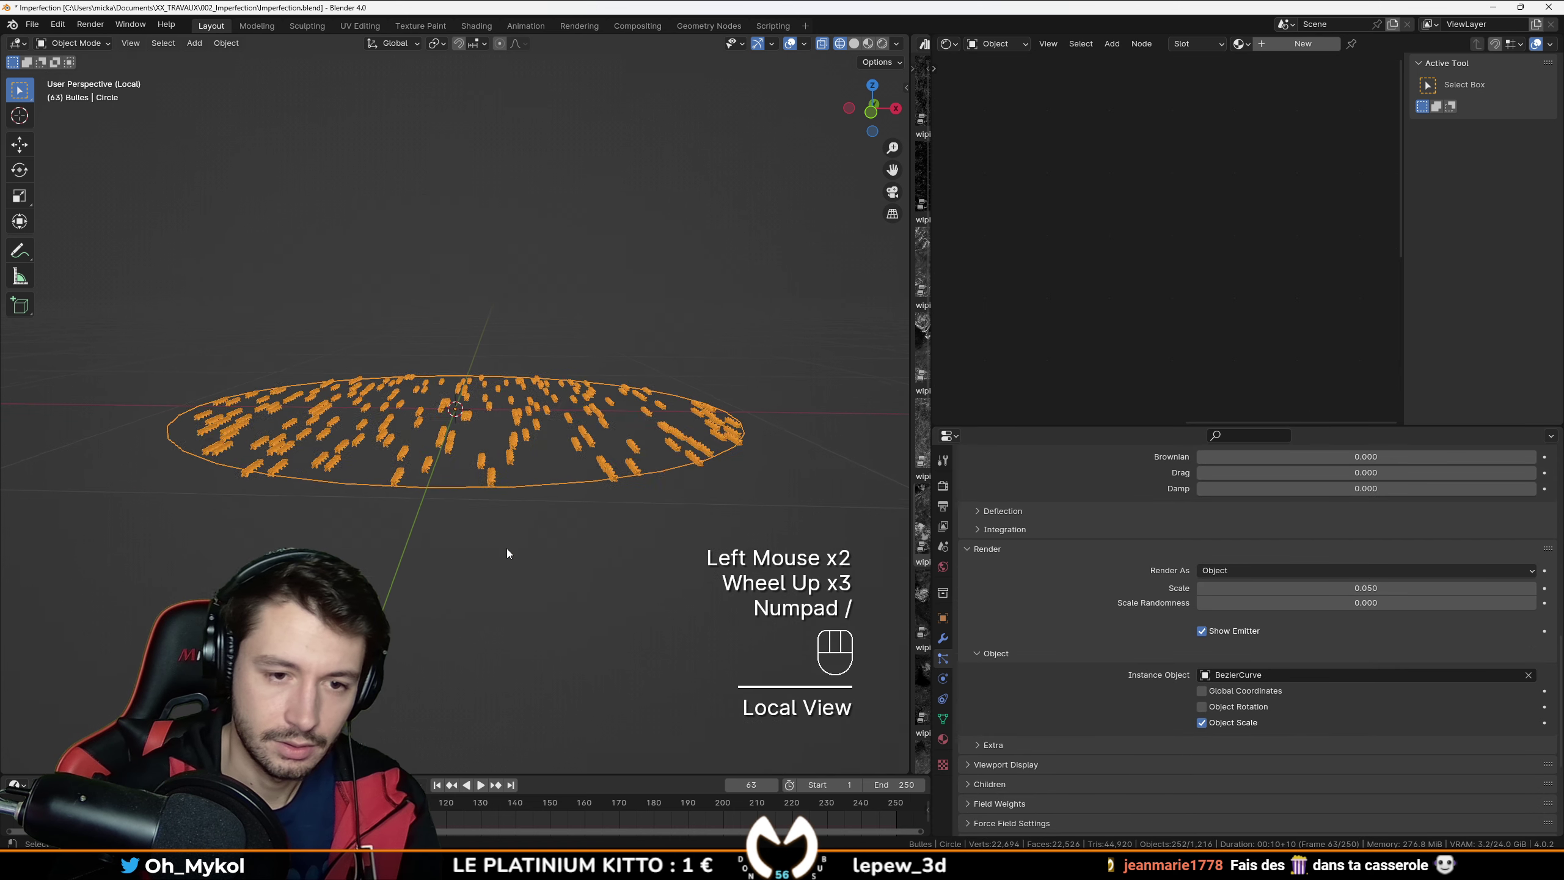
Step: Try the Object Rotation option on the particle instances, switching it on and off again
scroll(1068, 635, "up", 5)
scroll(1016, 627, "down", 2)
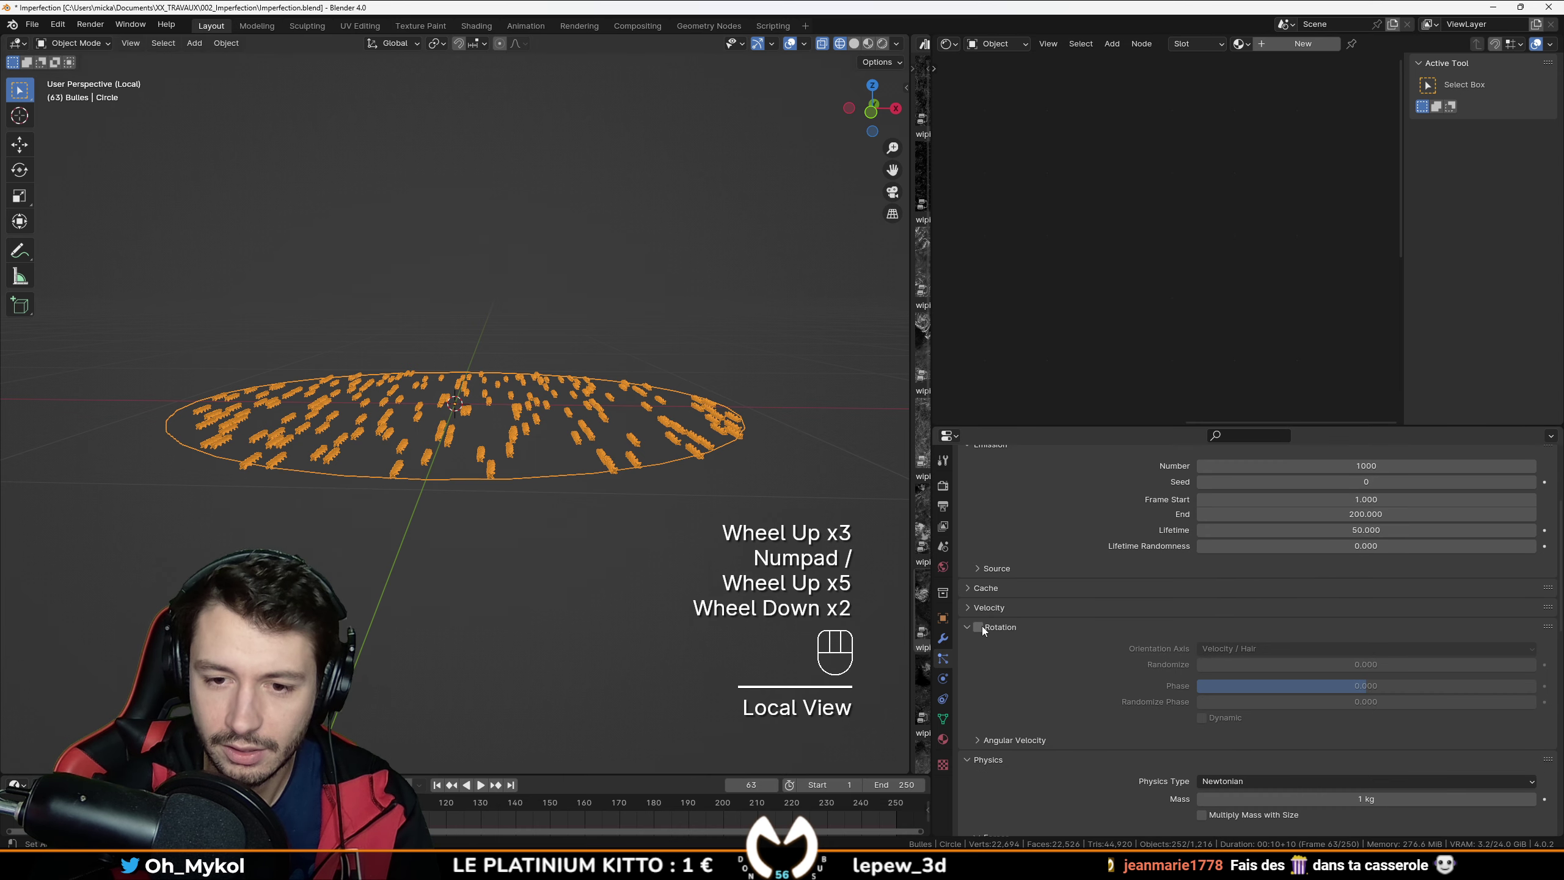
scroll(985, 627, "up", 2)
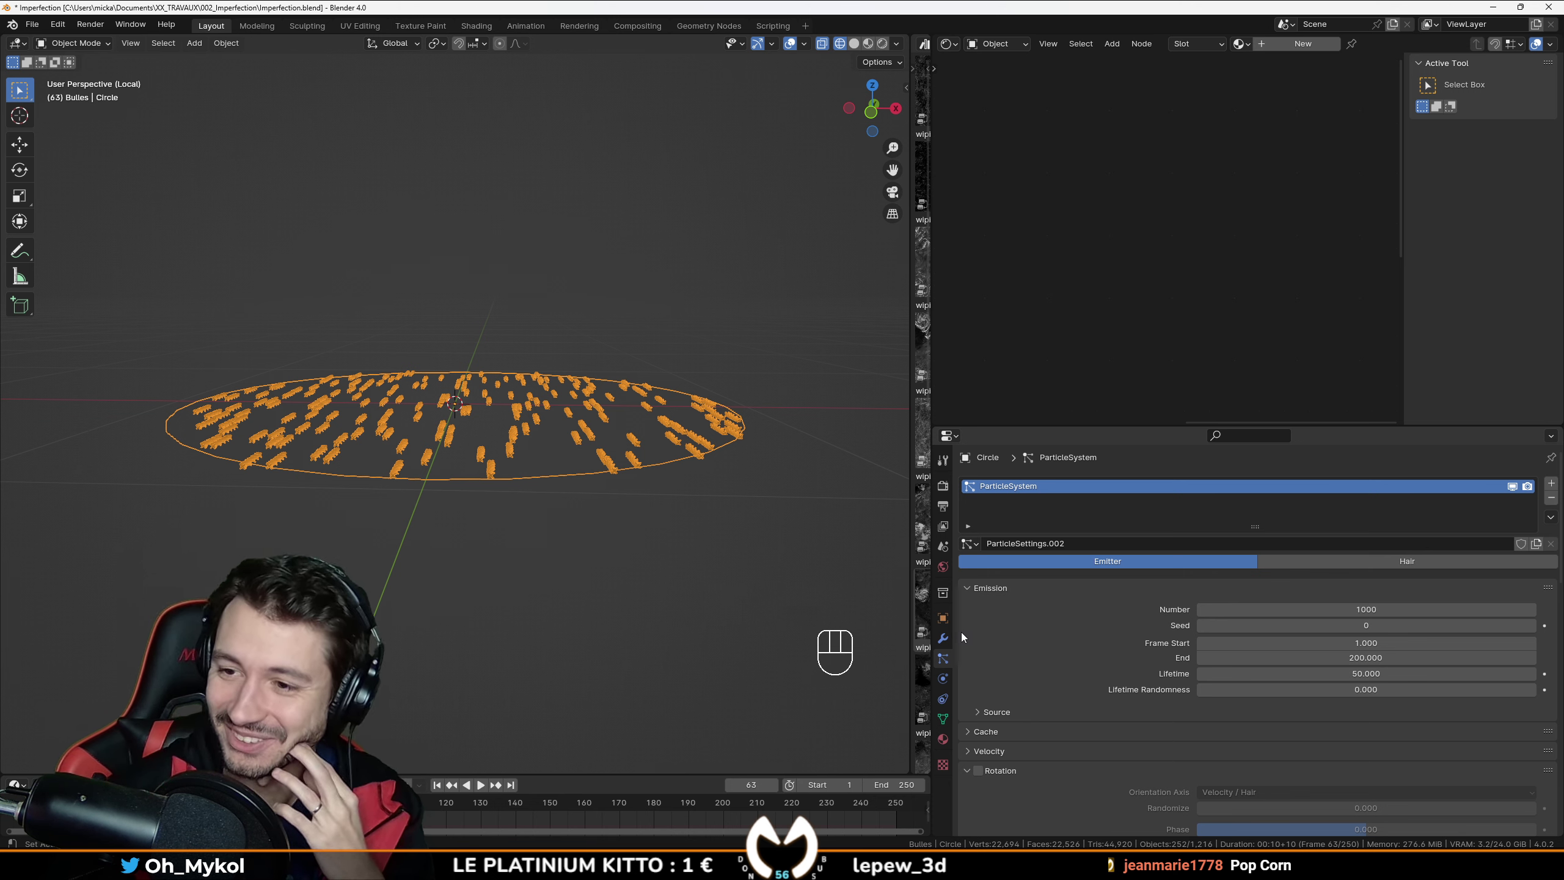
scroll(986, 686, "down", 2)
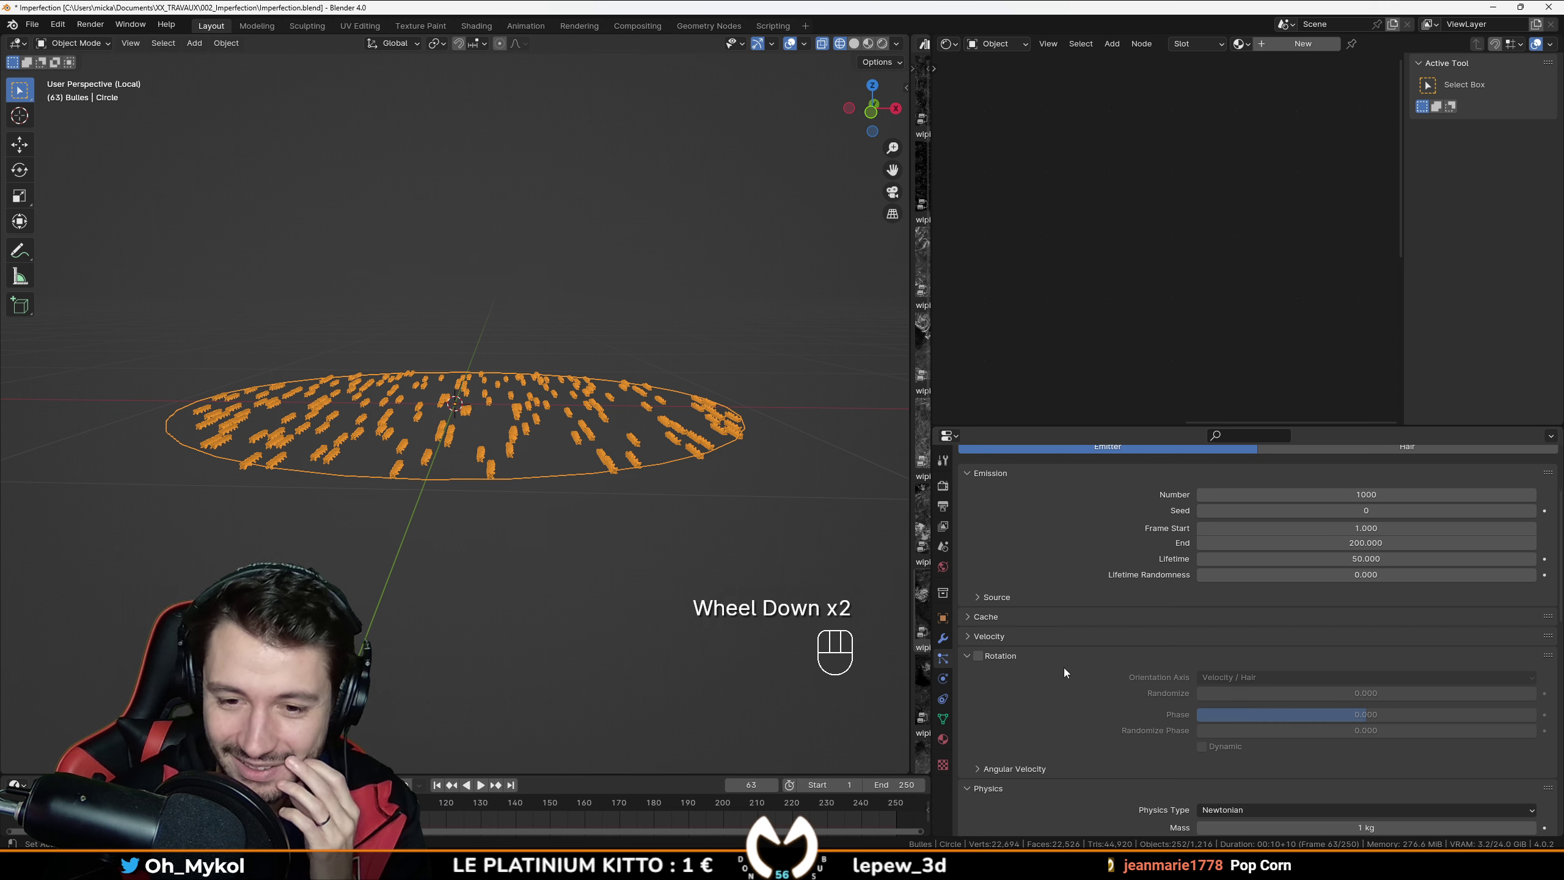
scroll(1052, 664, "up", 1)
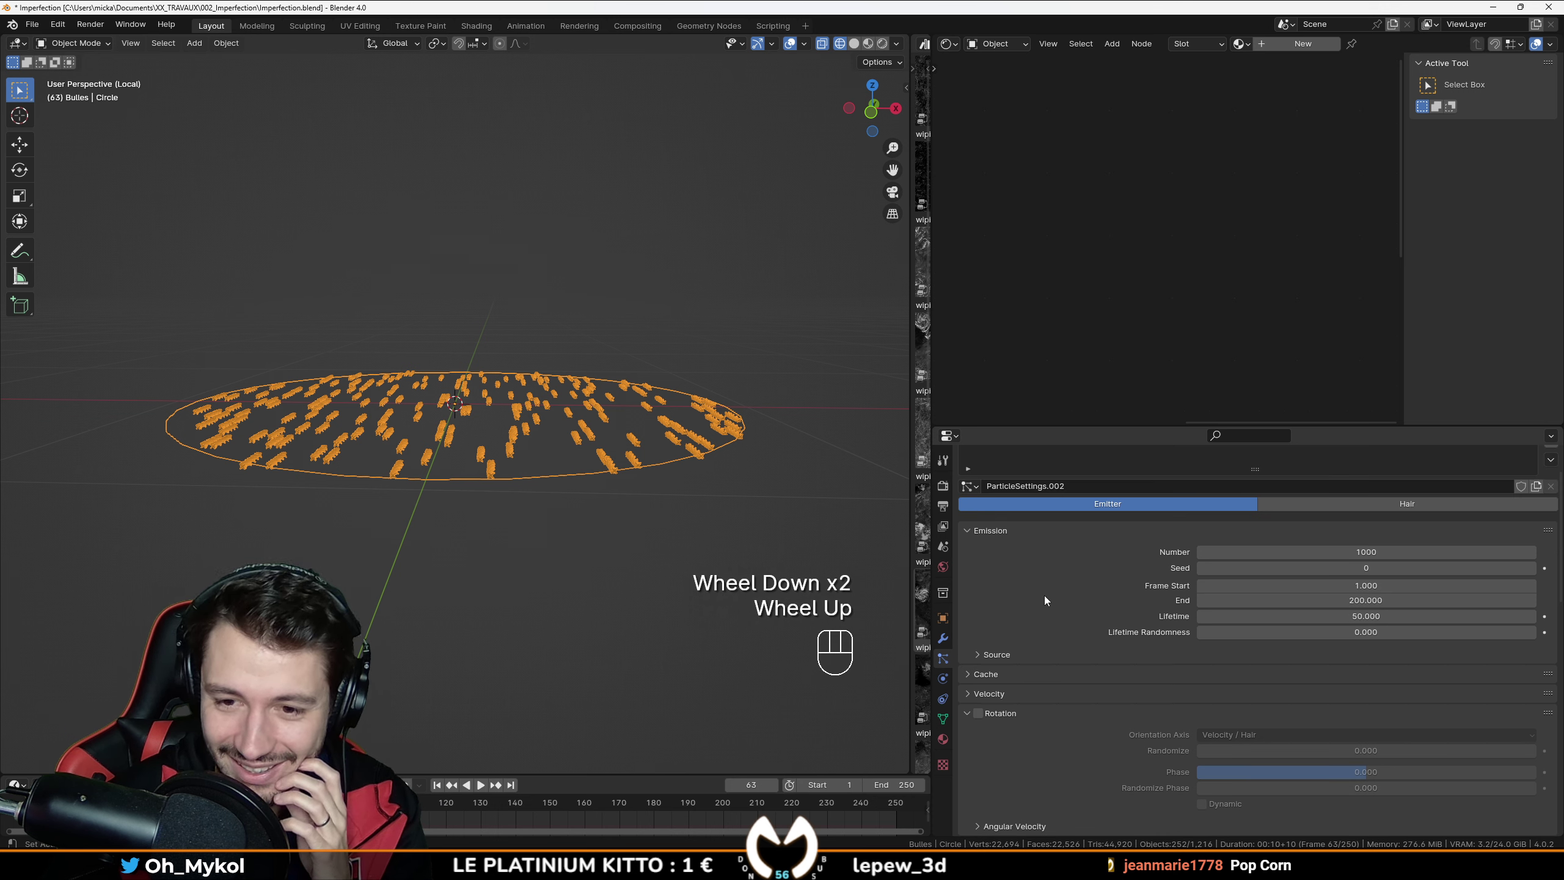
scroll(1059, 617, "down", 9)
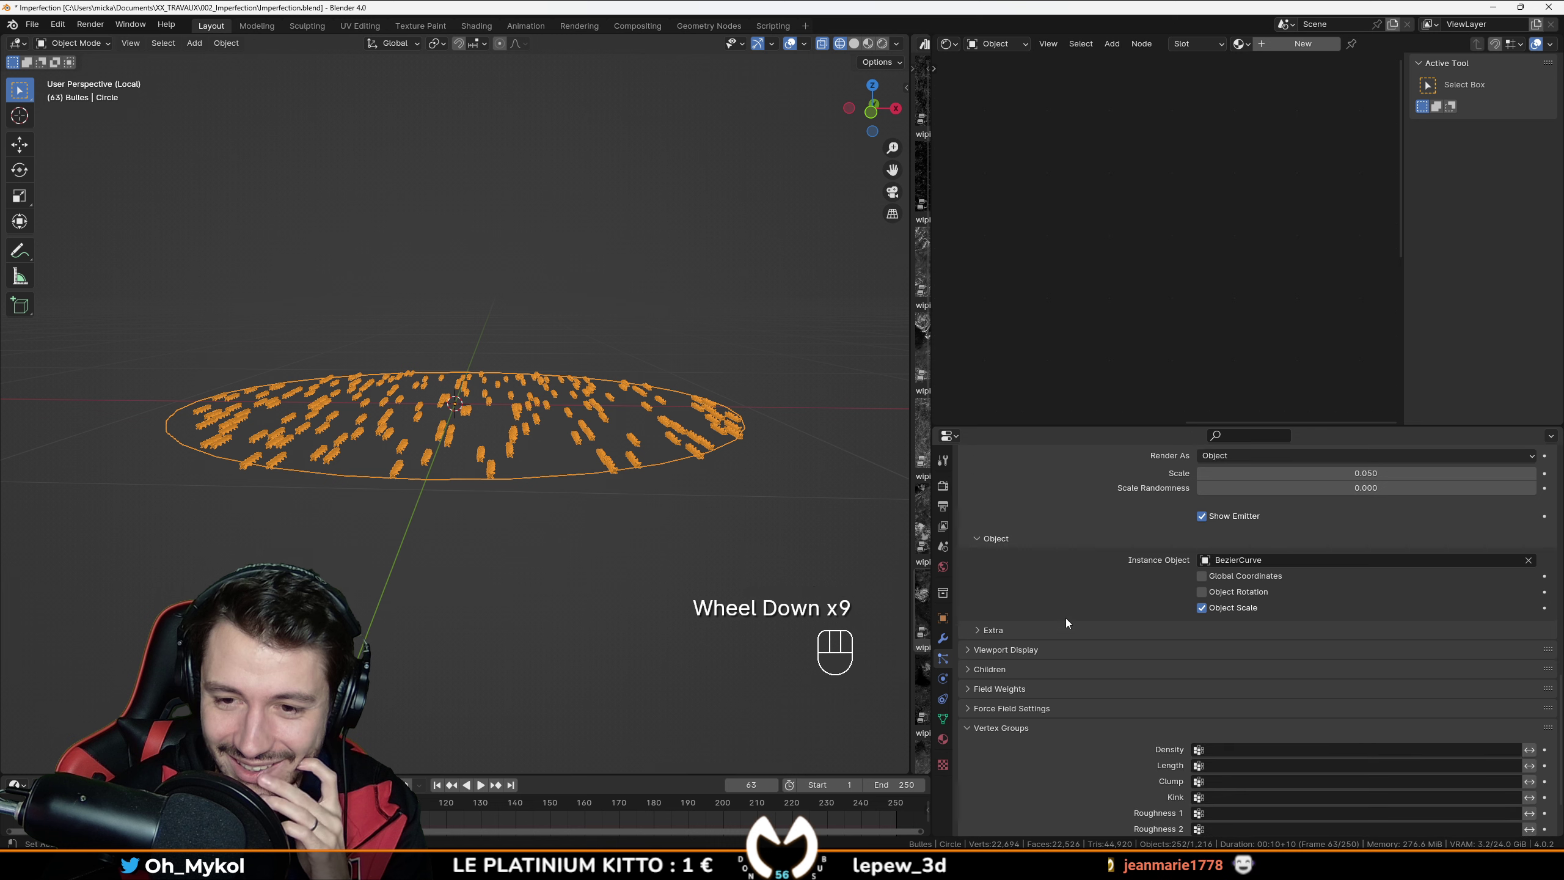
left_click(1201, 593)
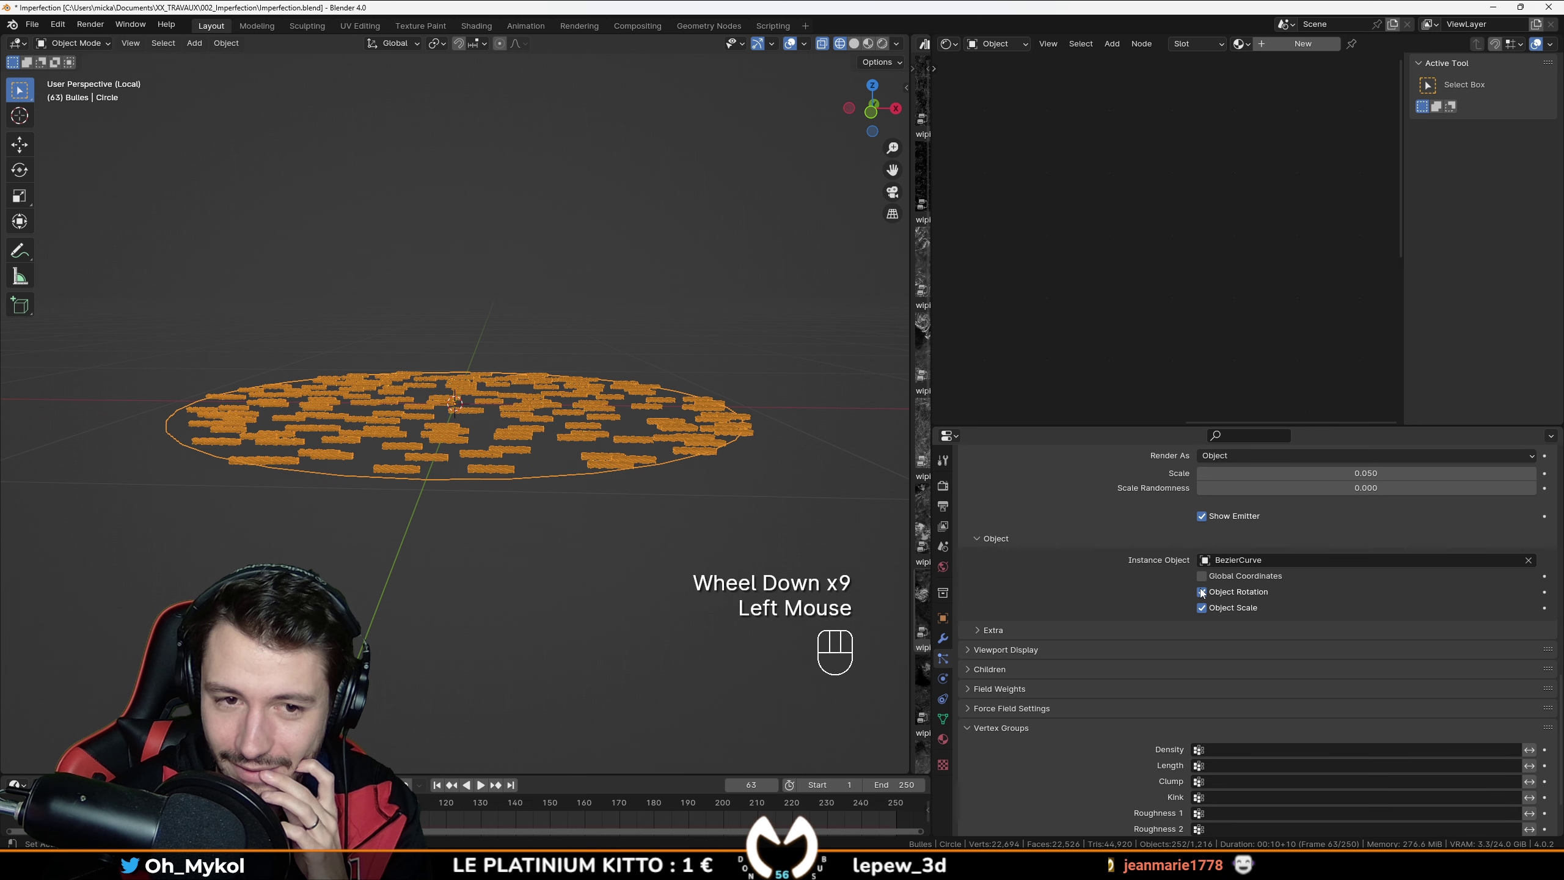
left_click(1200, 592)
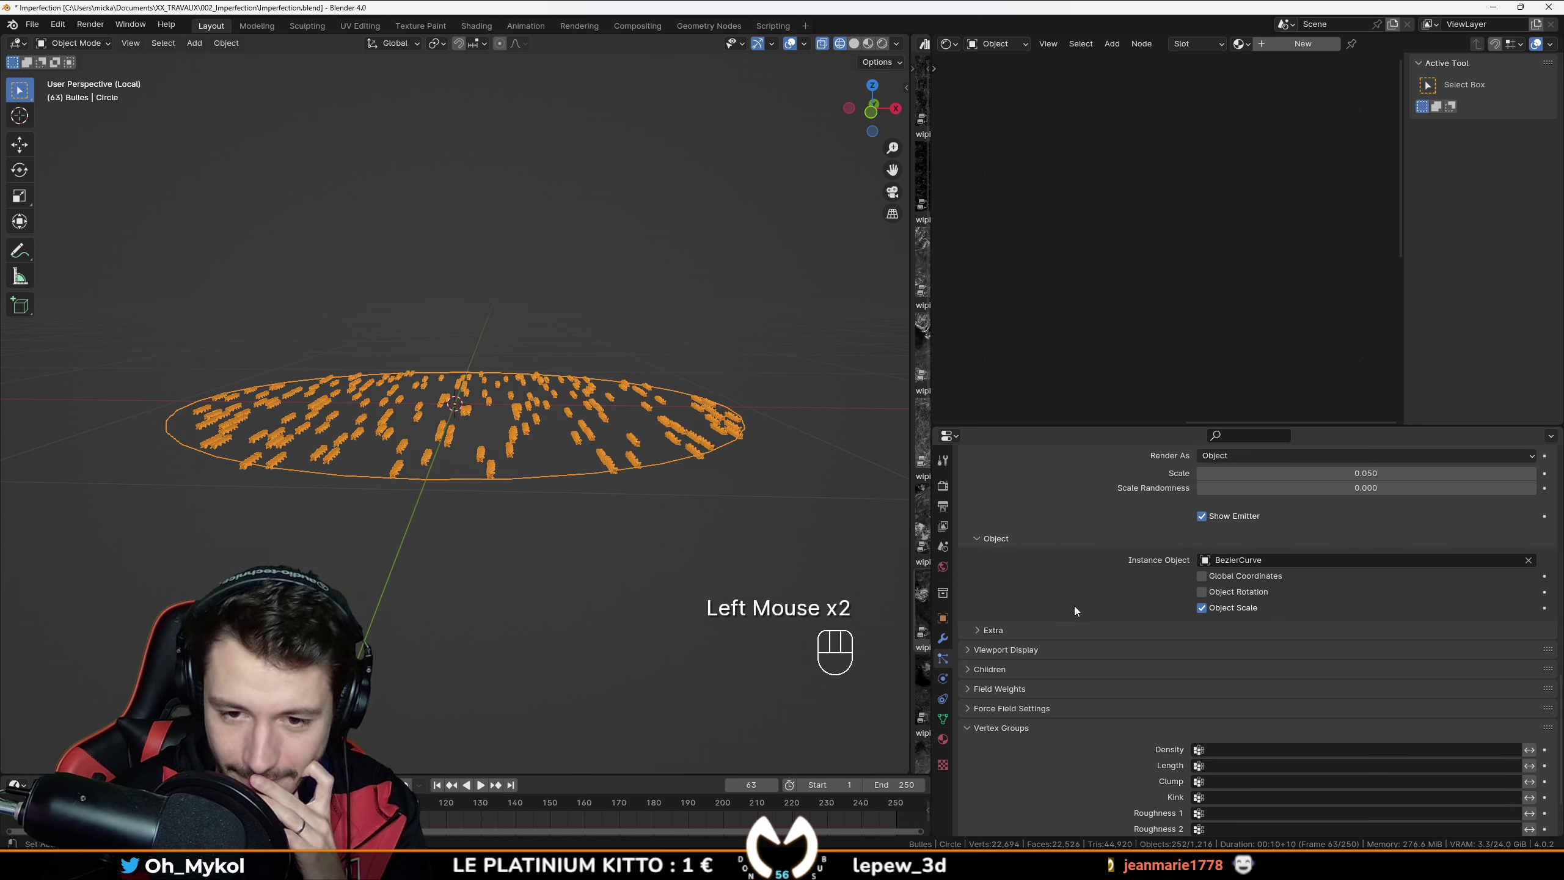
Step: Raise the particles' Scale Randomness to about 0.5
scroll(1078, 618, "up", 3)
left_click_drag(1274, 631, 1417, 631)
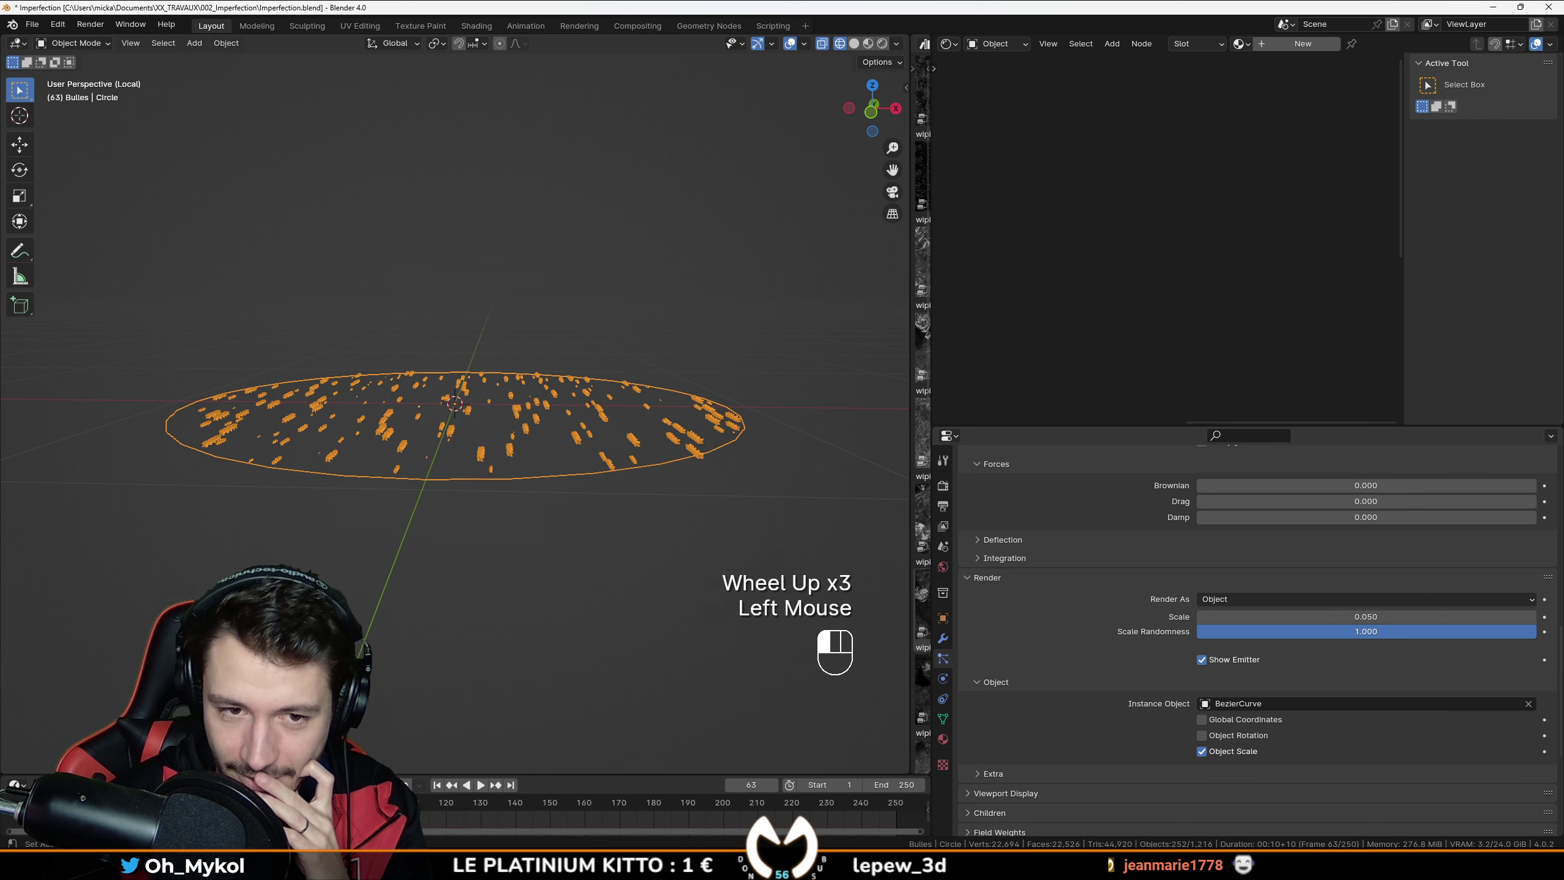
scroll(846, 610, "up", 1)
middle_click_drag(844, 591, 850, 618)
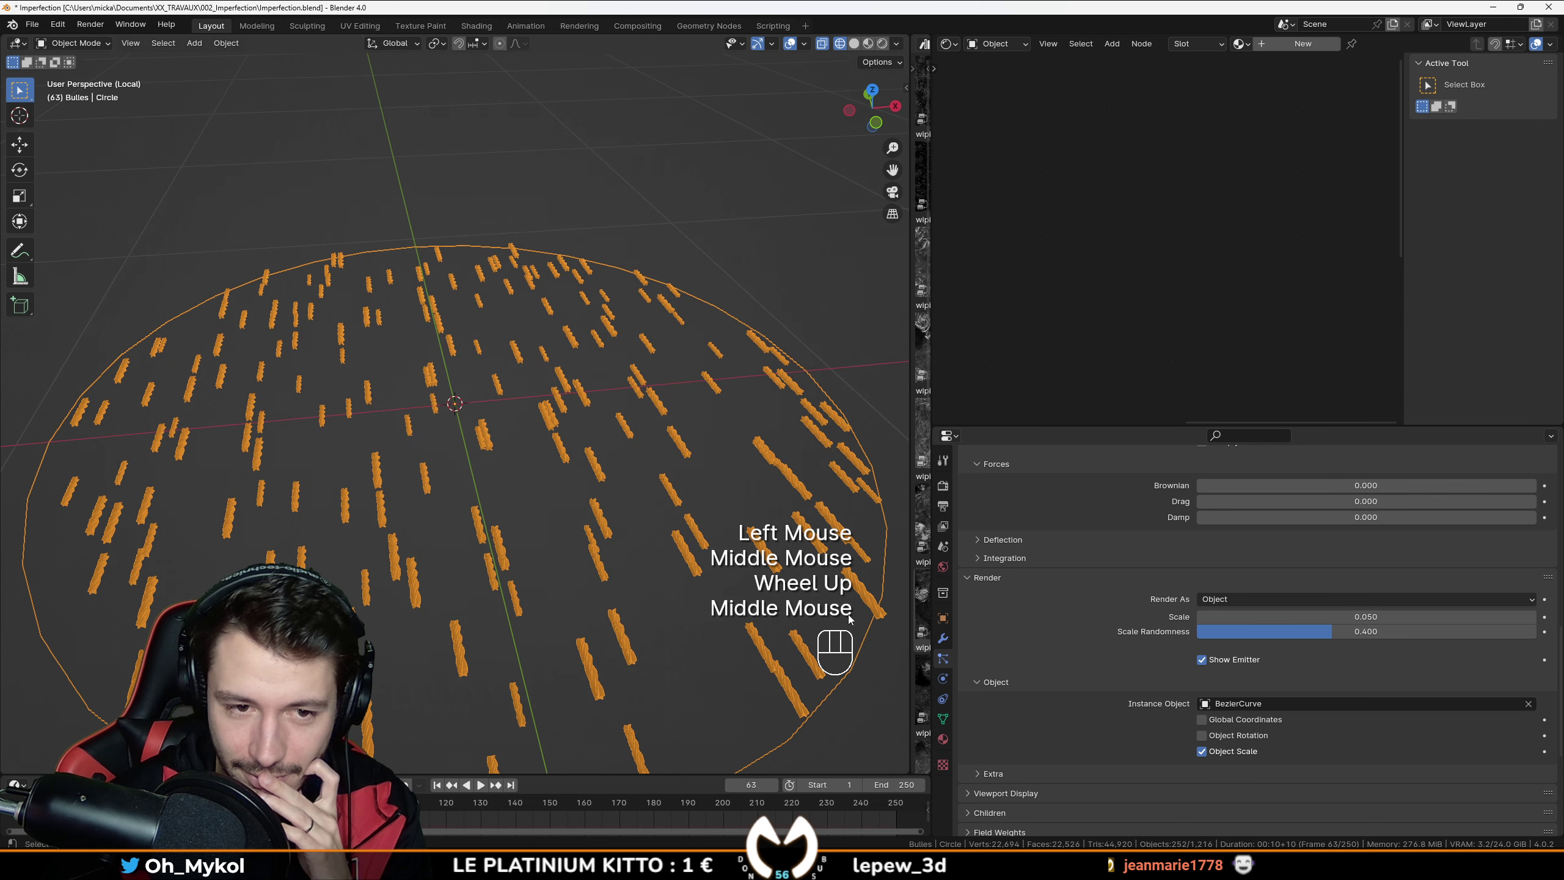
left_click_drag(1333, 632, 1366, 632)
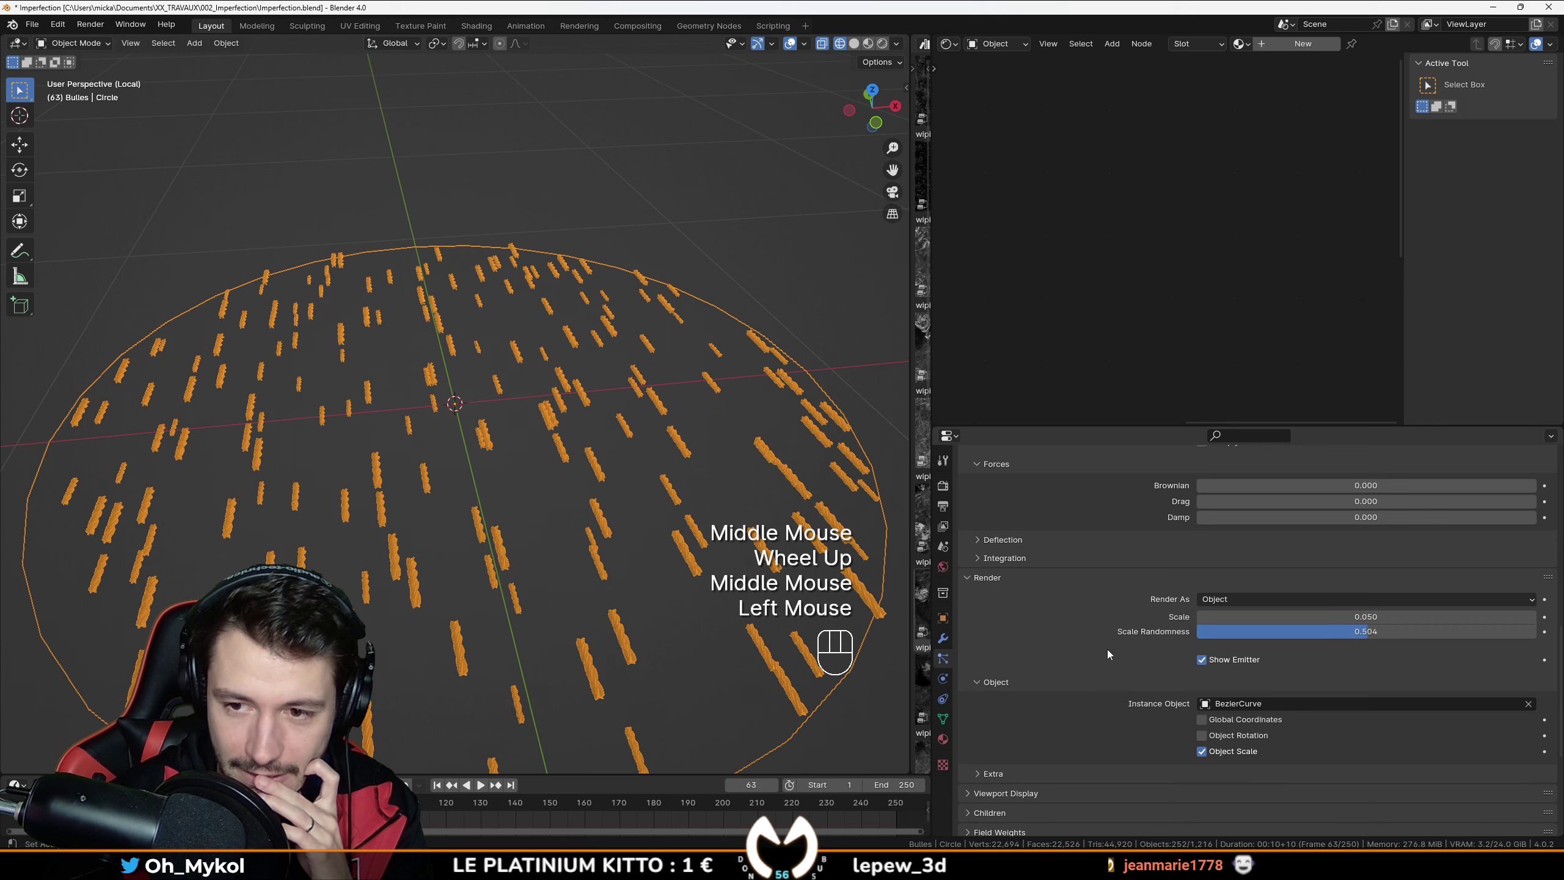
Step: Enable particle rotation and play the simulation from the first frame
scroll(1108, 649, "up", 2)
scroll(1012, 604, "up", 3)
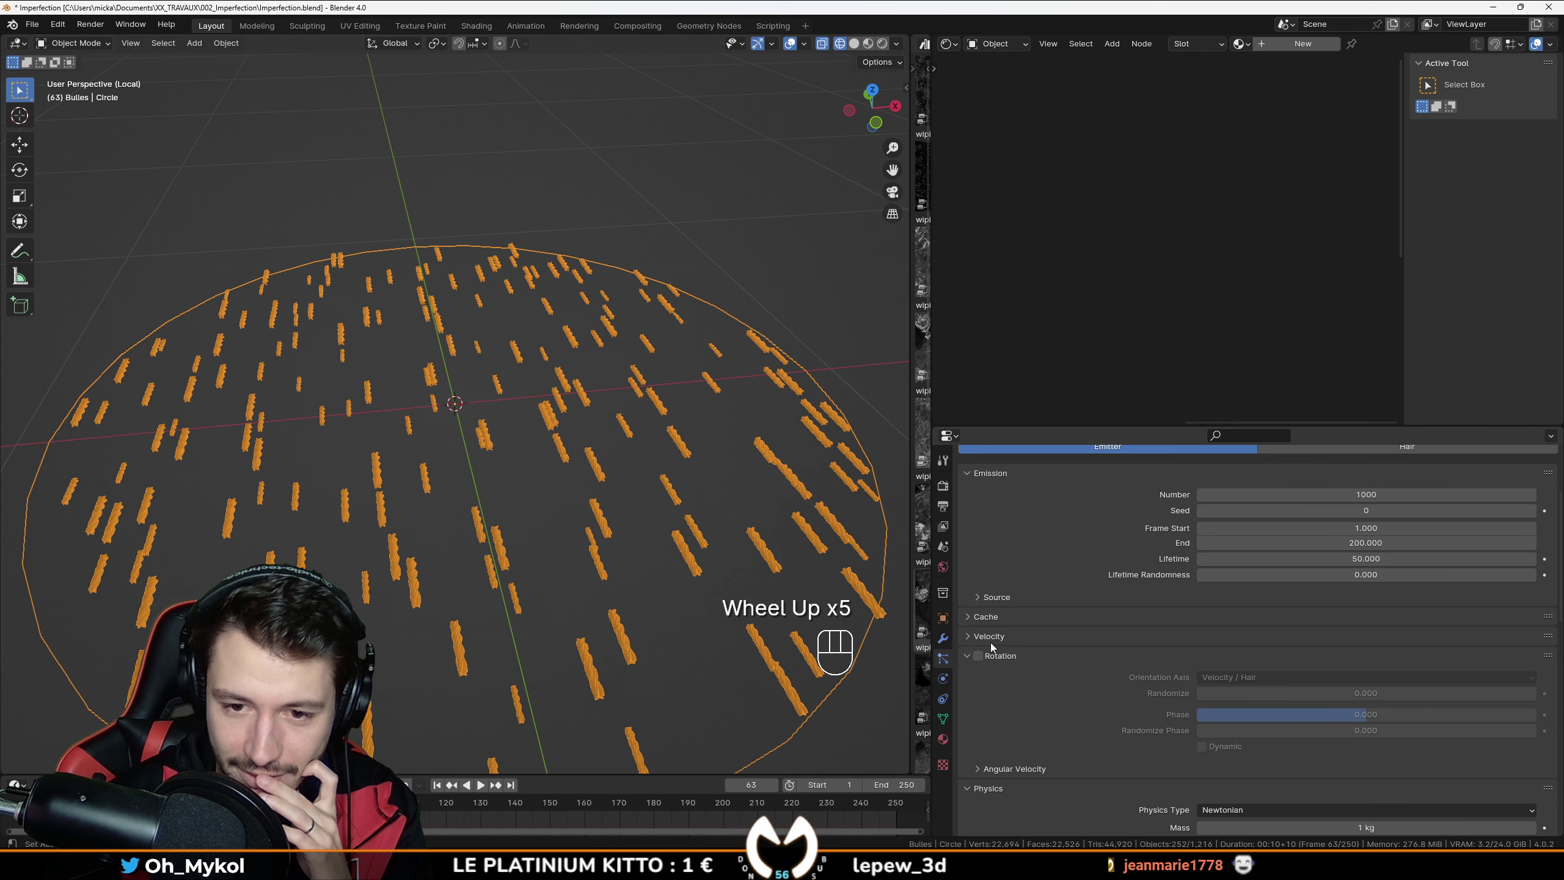
left_click(979, 656)
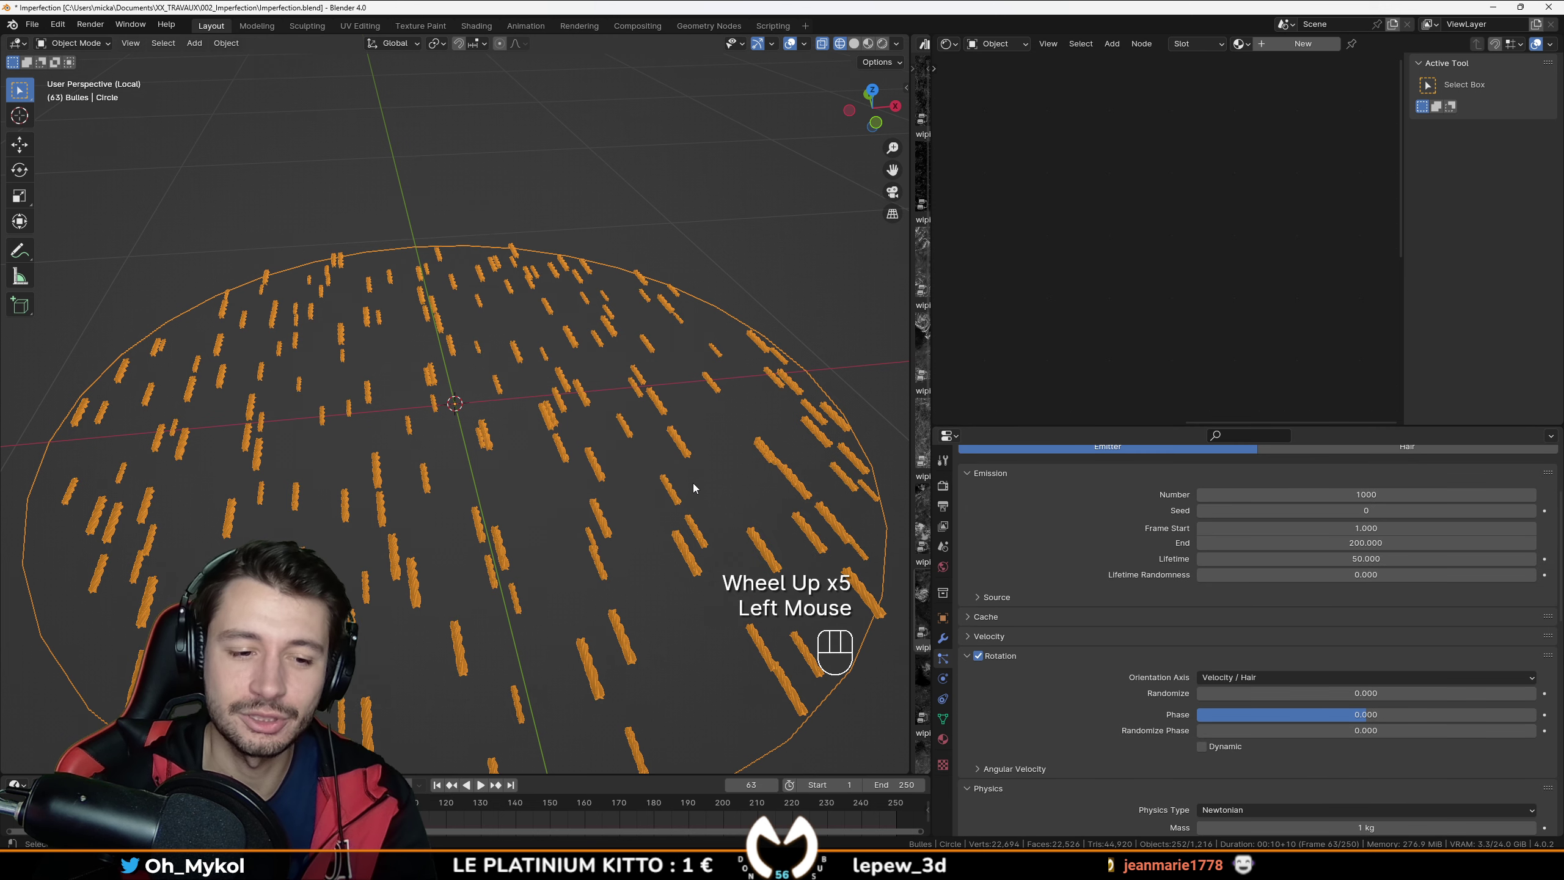
key("shift+Left")
key("space")
key("space")
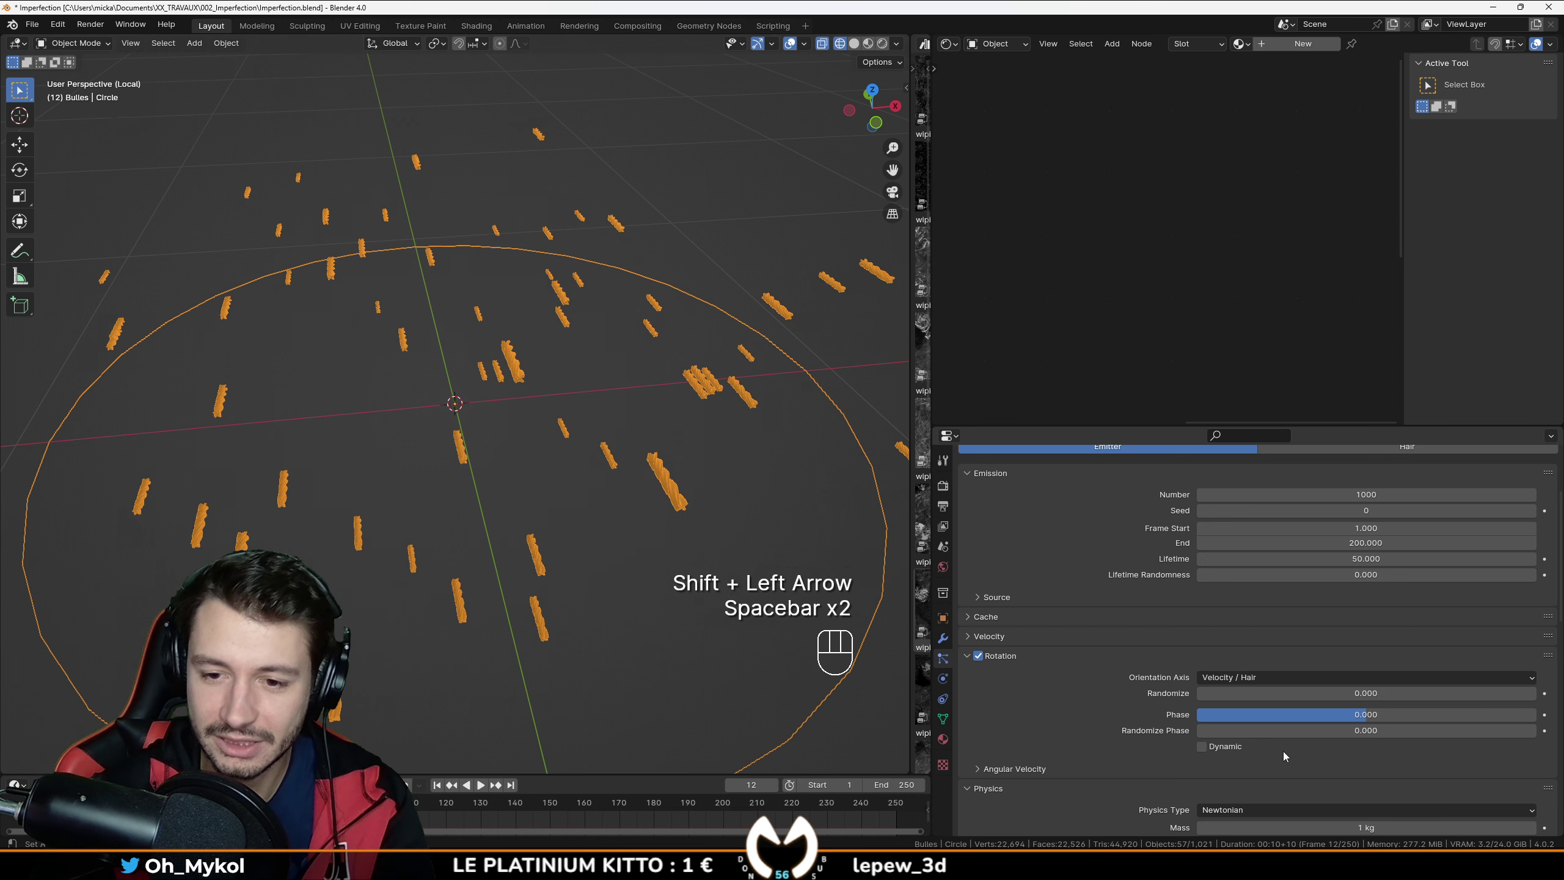
Step: Set the particle rotation's Randomize to 1.000, replay the simulation from the start and scrub to frame 10
left_click_drag(1281, 697, 1478, 697)
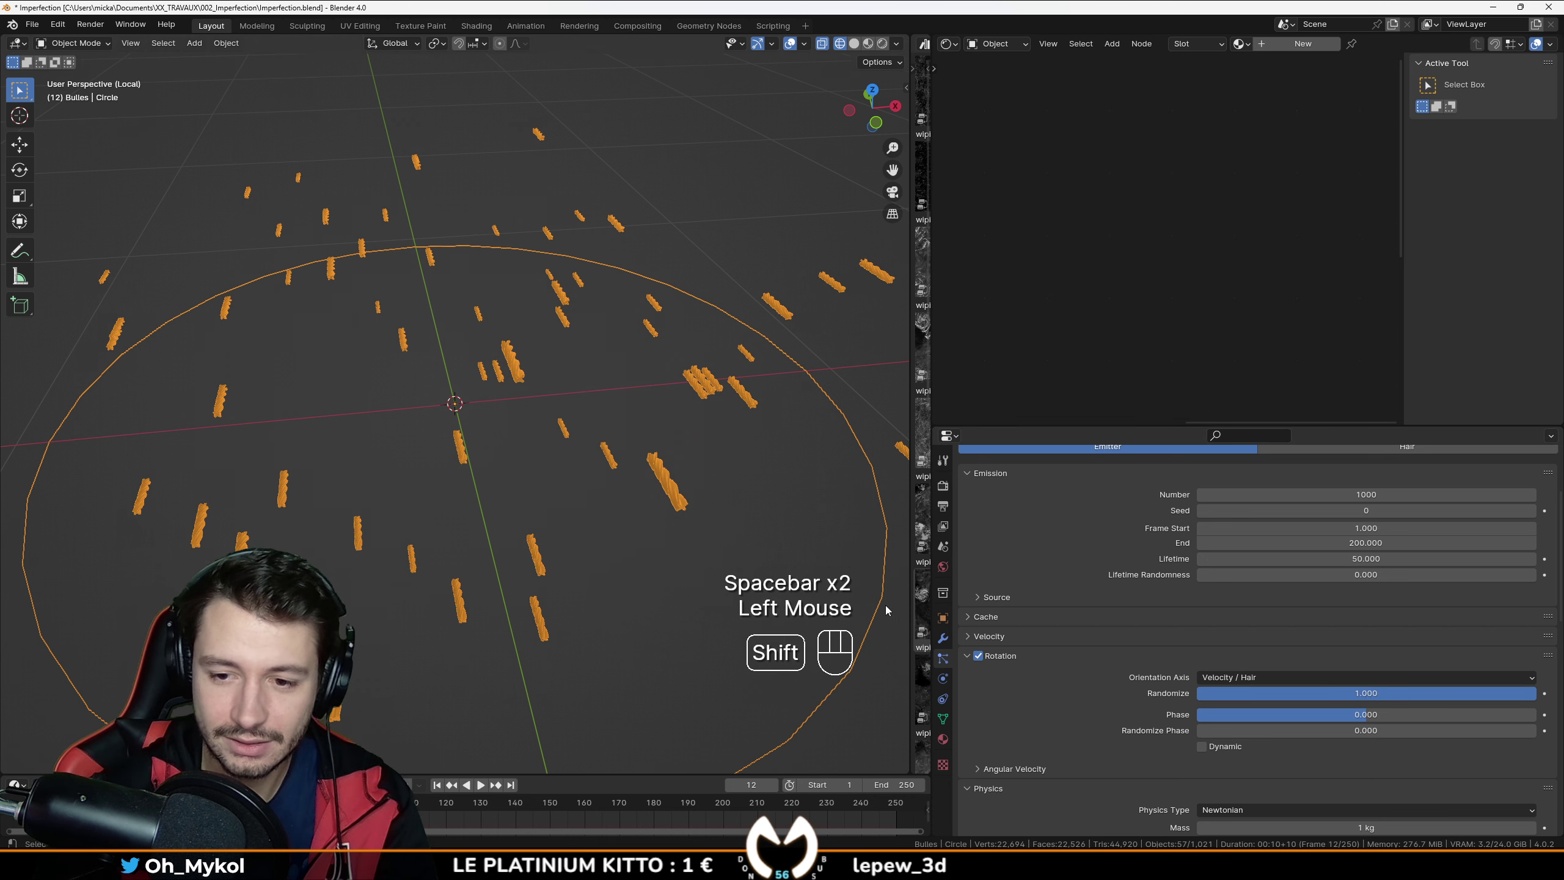
key("shift+Left")
key("space")
key("space")
middle_click_drag(467, 609, 481, 561)
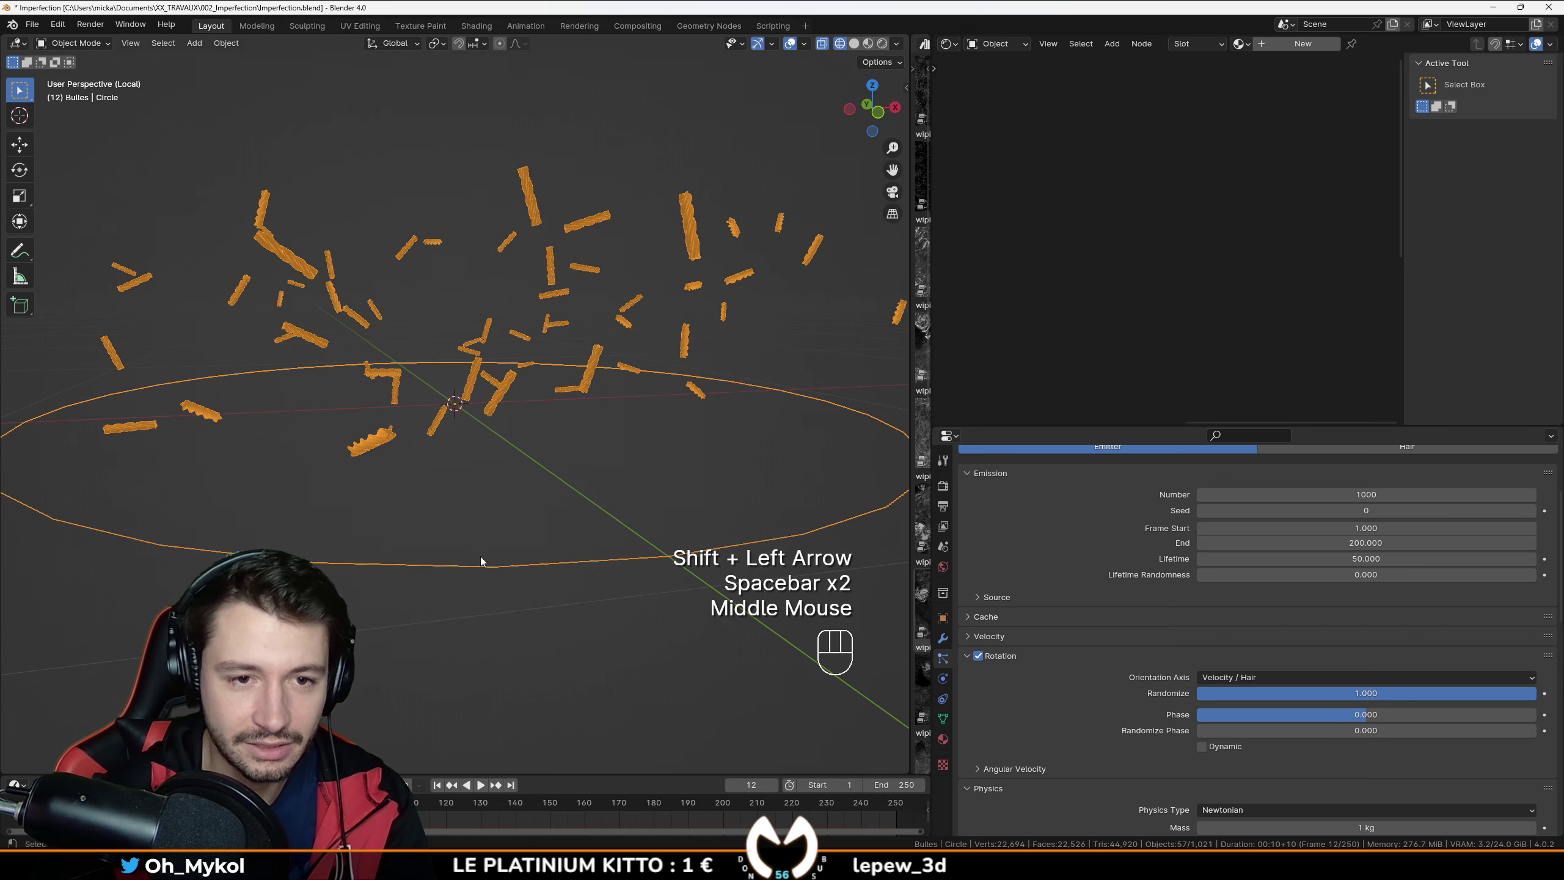
key("space")
scroll(534, 496, "down", 2)
key("space")
middle_click_drag(534, 496, 538, 491)
left_click_drag(110, 803, 65, 803)
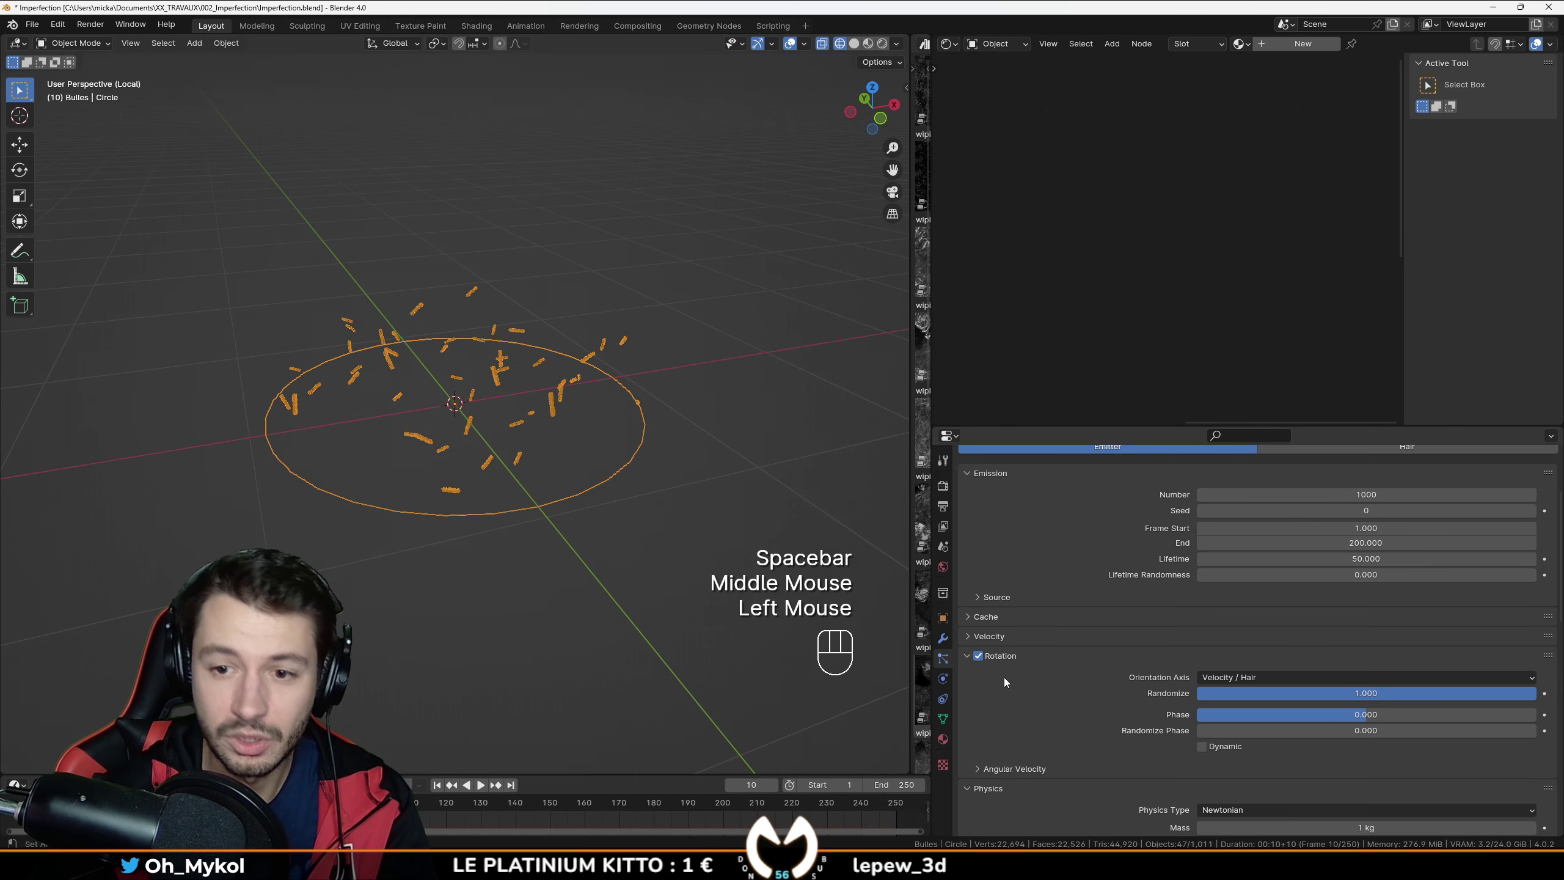
Step: Set the number of emitted particles to 10000 and replay the simulation from the start
scroll(1005, 677, "up", 2)
left_click(1262, 610)
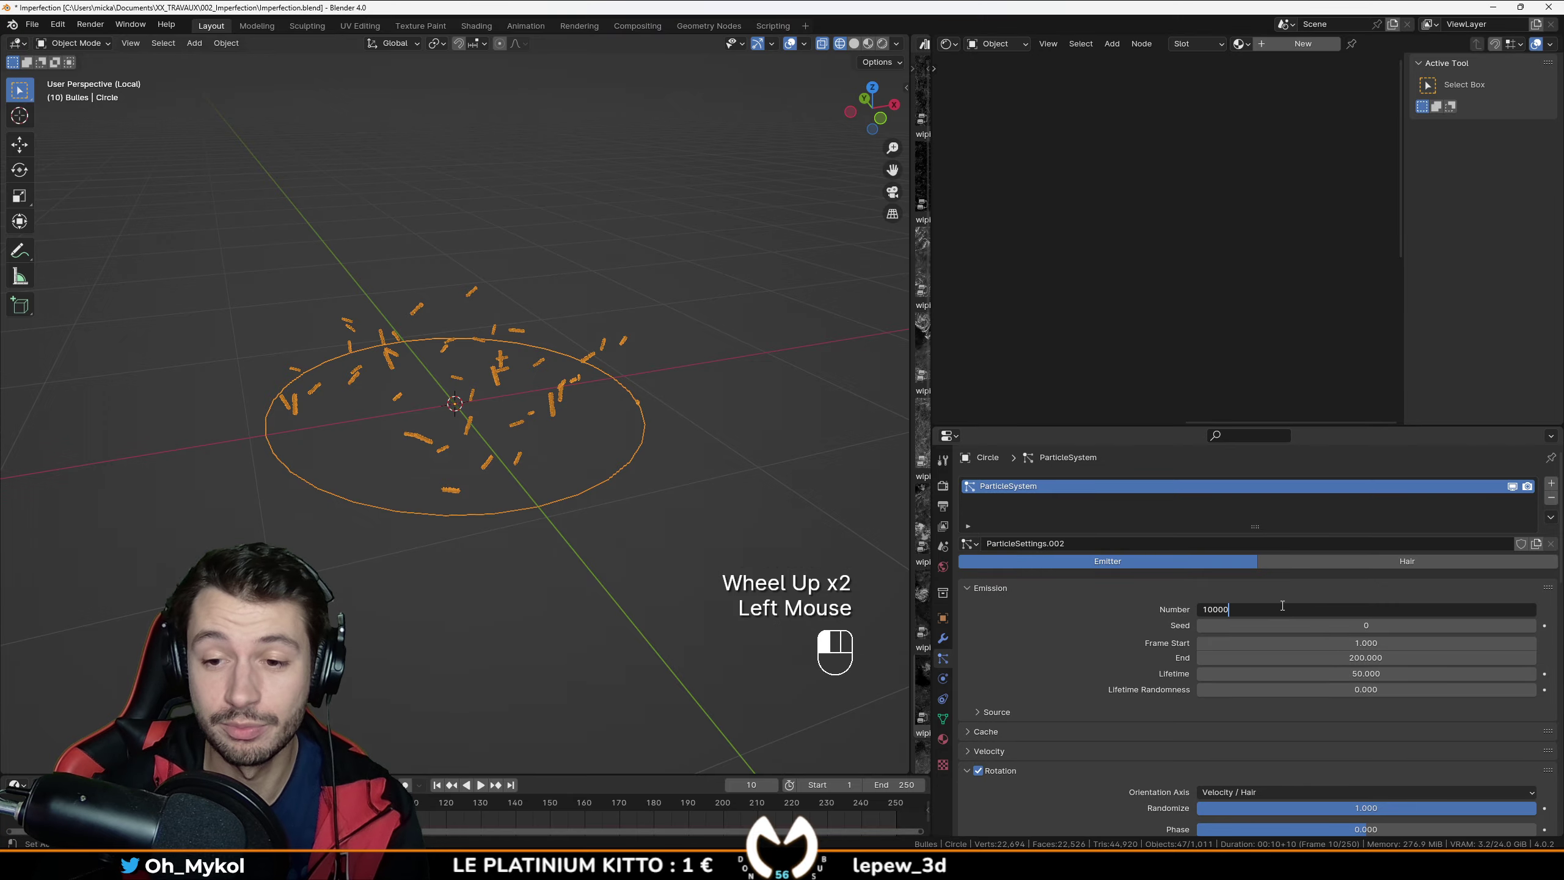
type("0")
key("Return")
key("shift+Left")
key("space")
key("space")
middle_click_drag(383, 564, 545, 616)
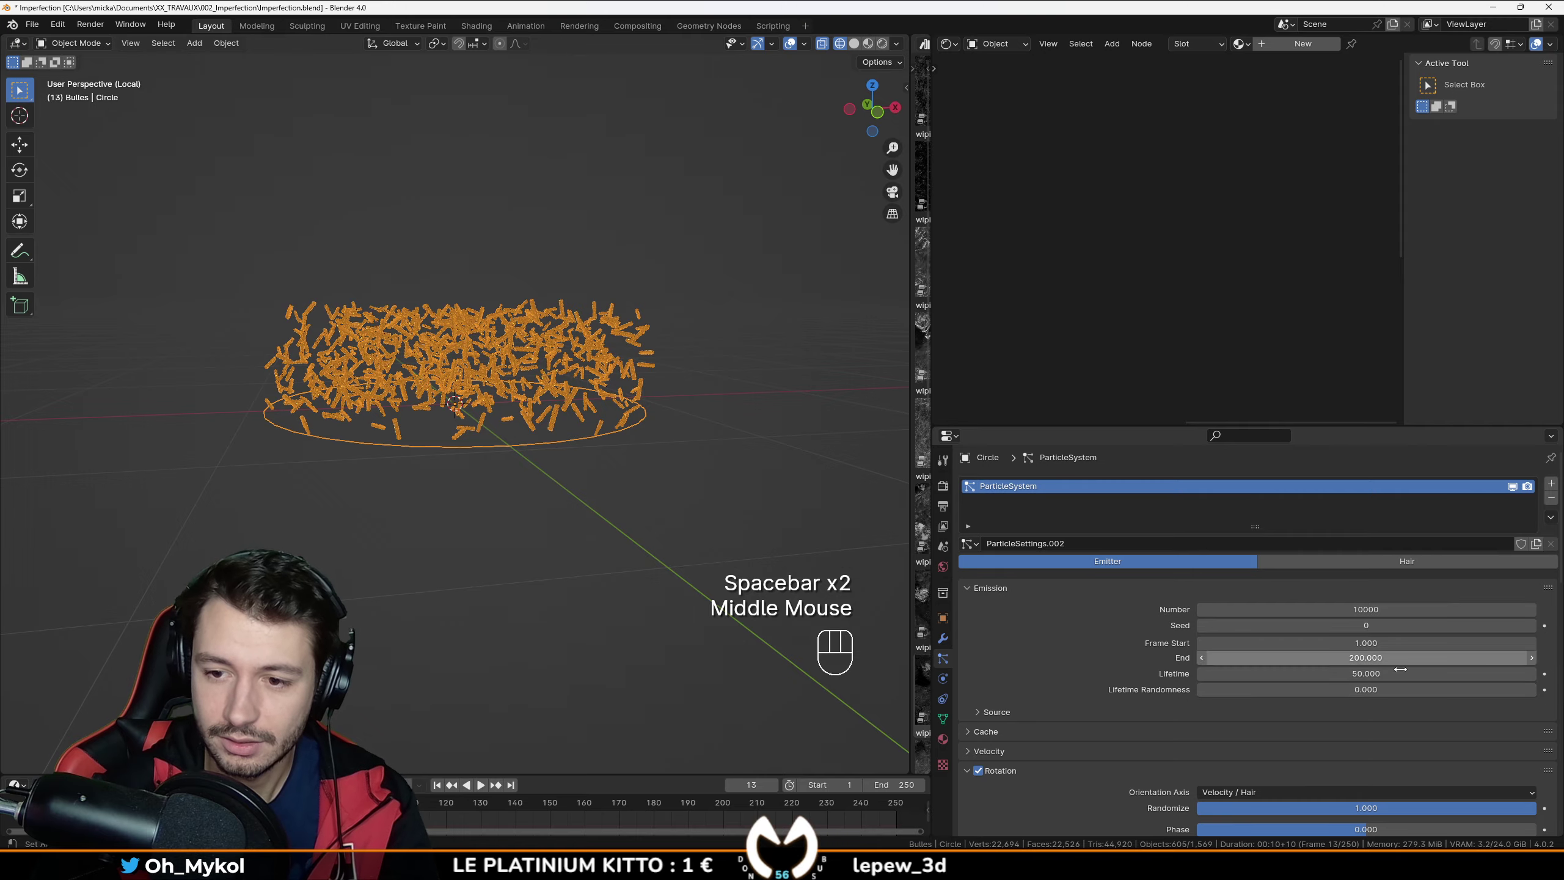
Step: Set the emission's end frame to 50 and replay the simulation from the start
left_click(1340, 657)
type("50")
key("Return")
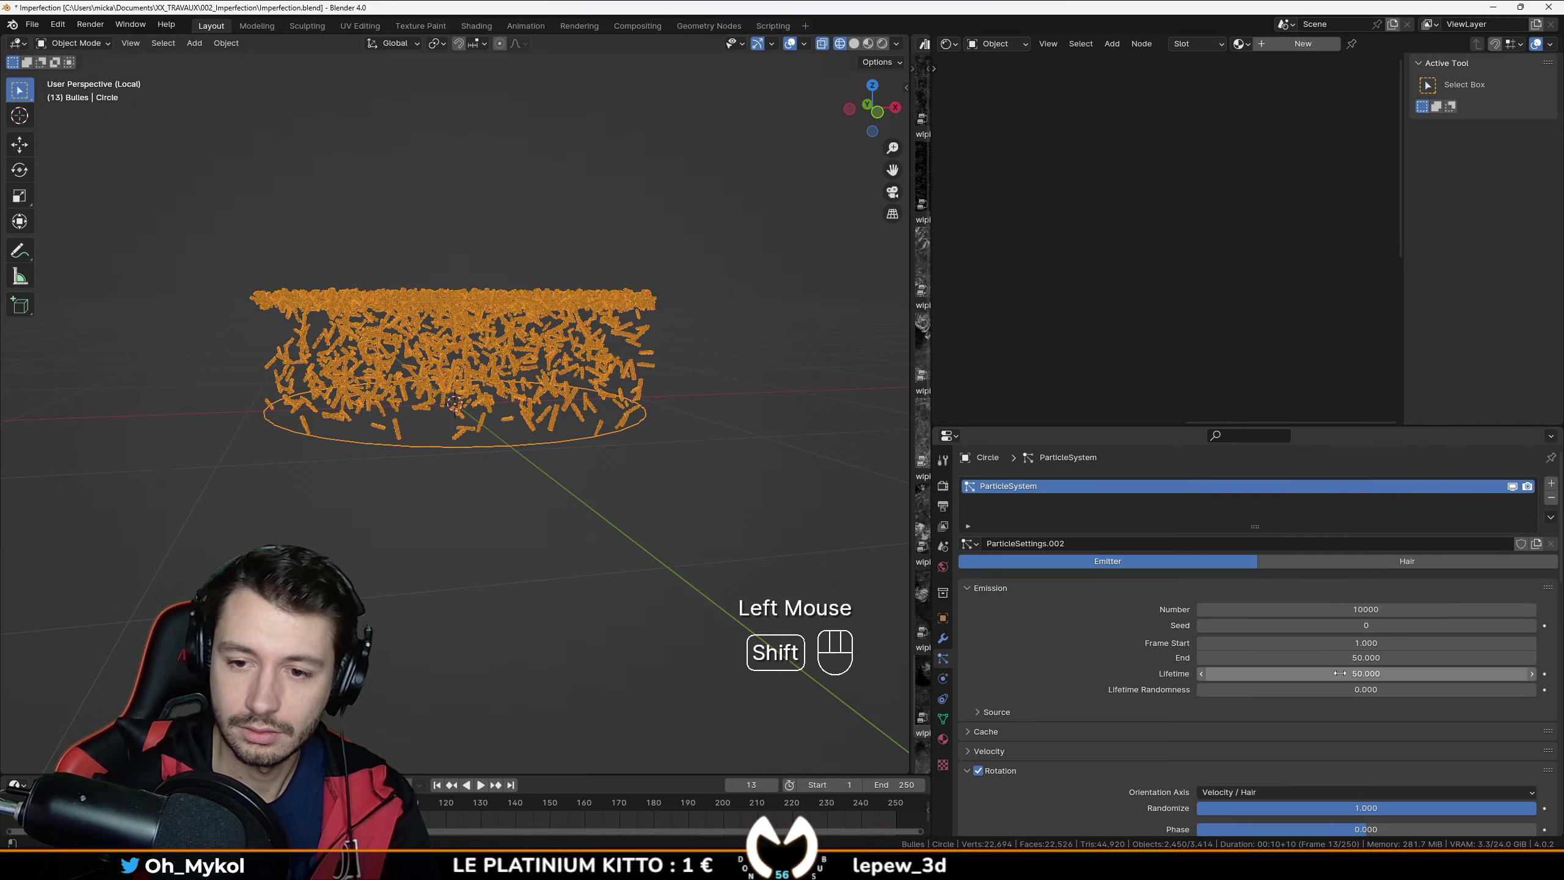
key("shift+Left")
key("space")
key("space")
mouse_move(408, 606)
middle_mouse_down()
mouse_move(493, 582)
mouse_move(389, 580)
mouse_move(400, 631)
middle_mouse_up()
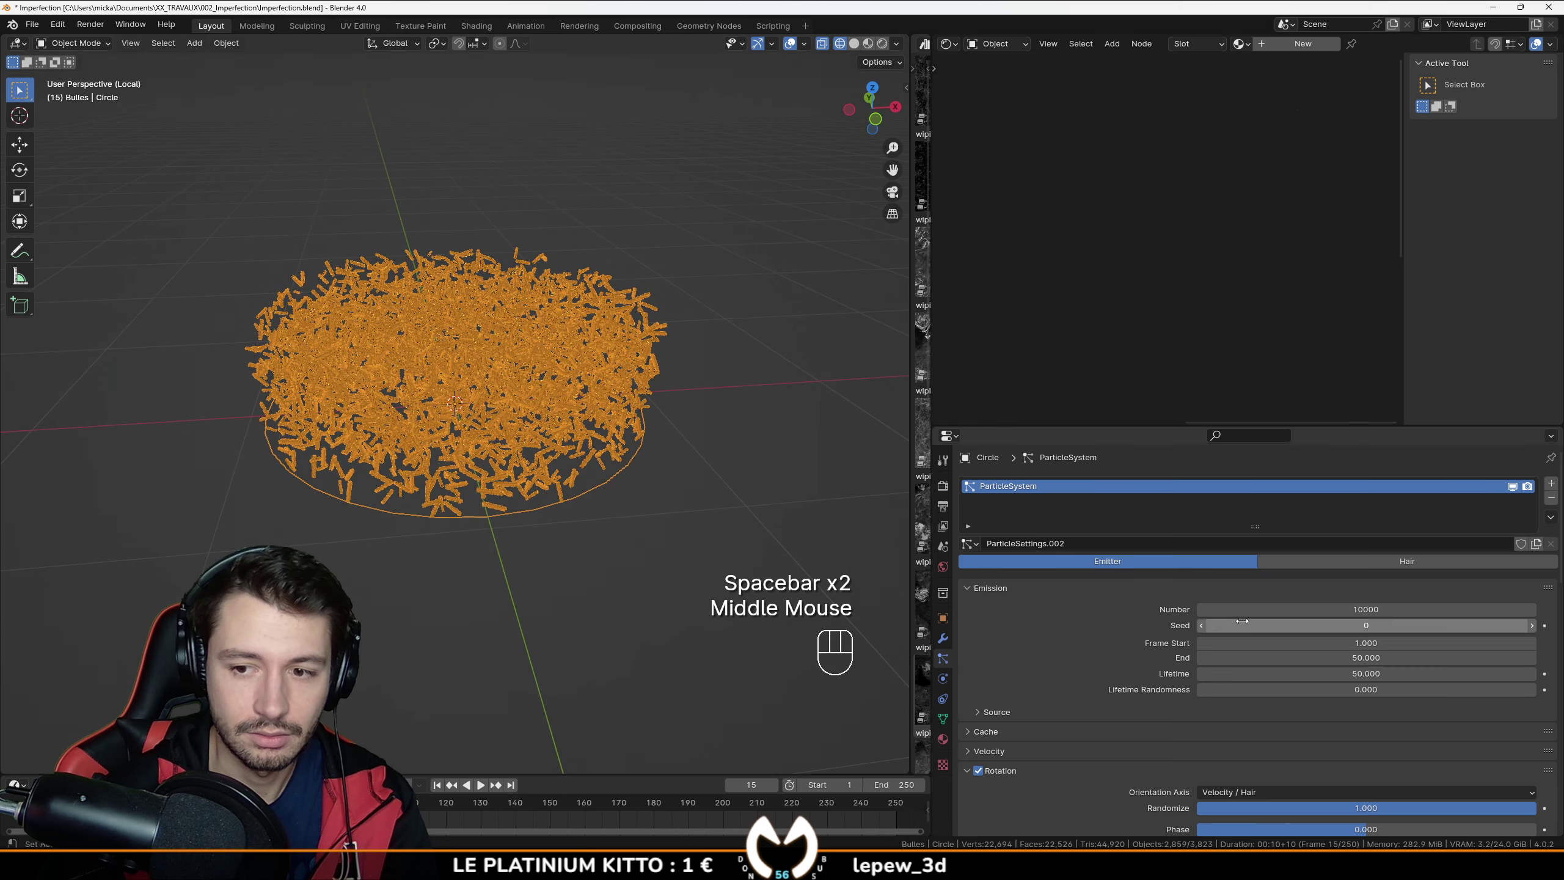
Step: Set the number of emitted particles to 5000 and replay the simulation up to about frame 17
left_click(1263, 609)
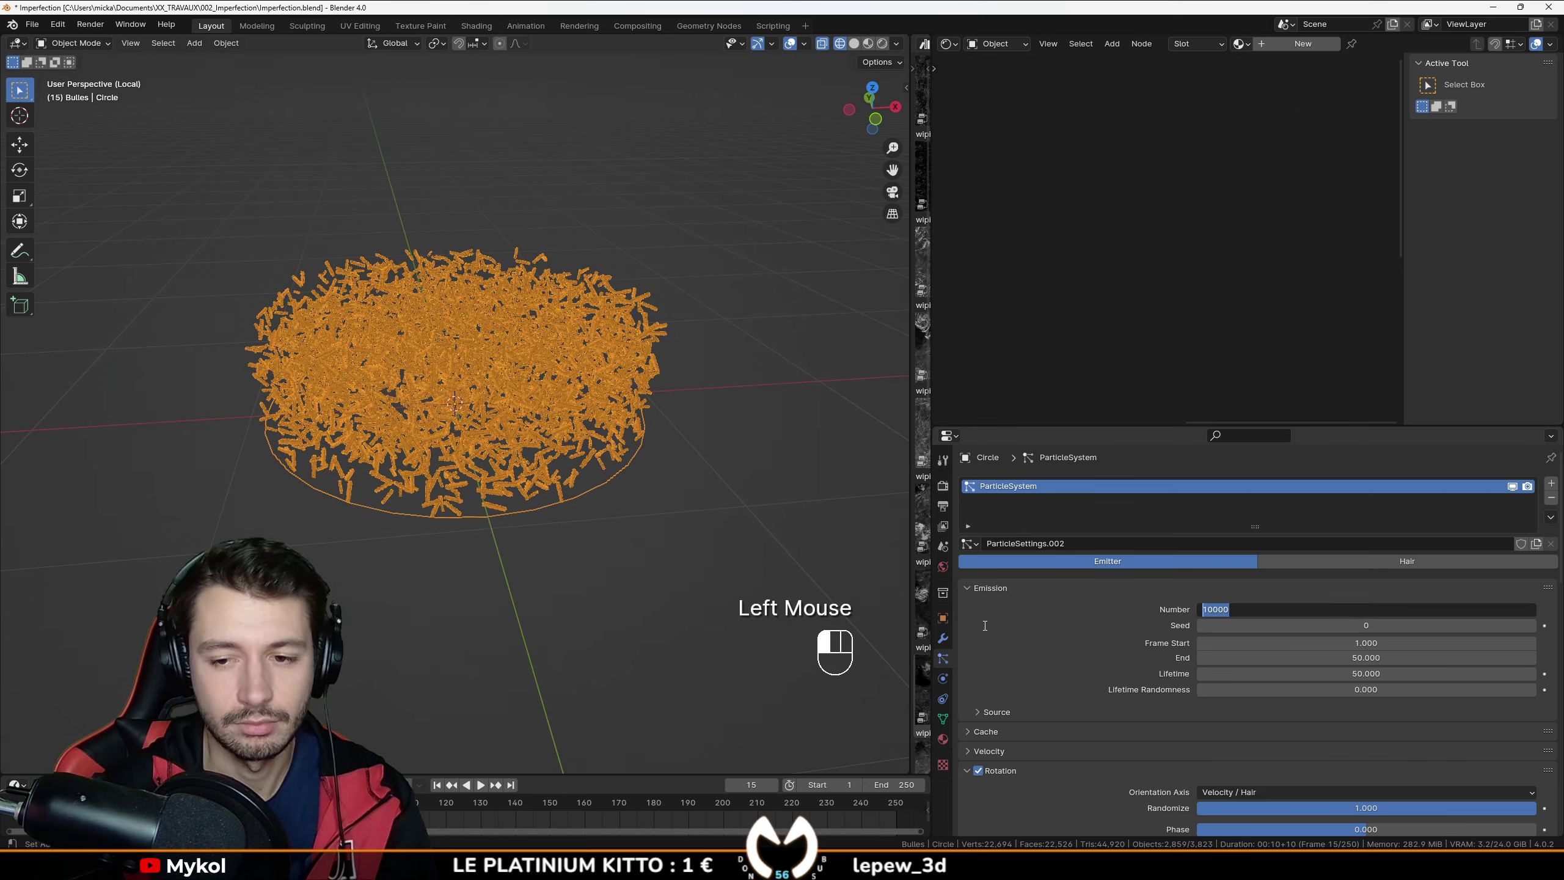
type("5000")
key("Return")
key("shift+Left")
key("space")
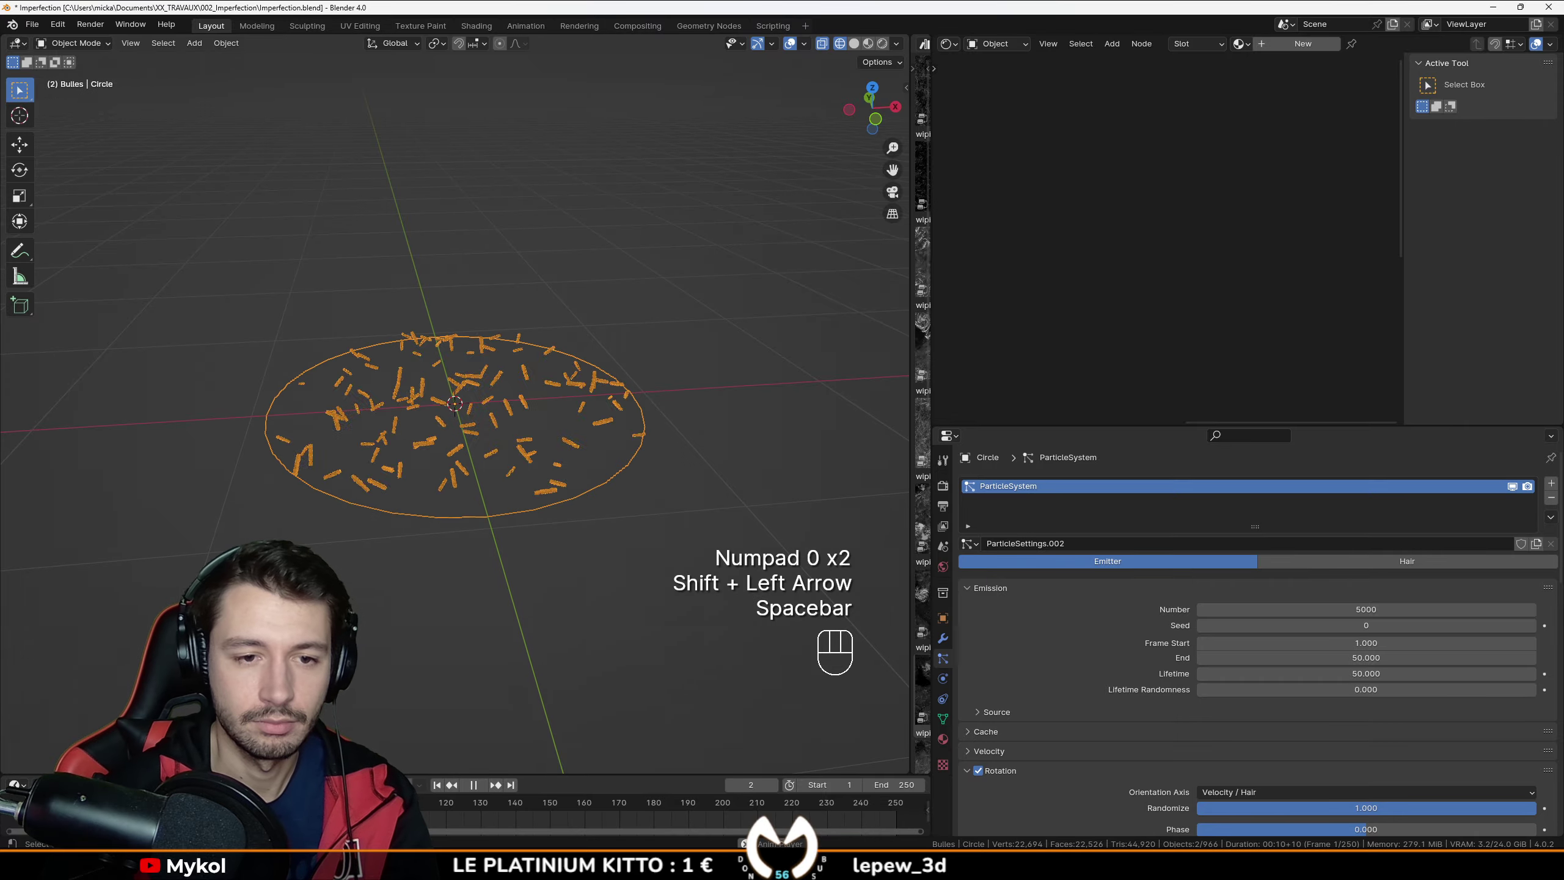
key("space")
middle_click_drag(394, 468, 342, 538)
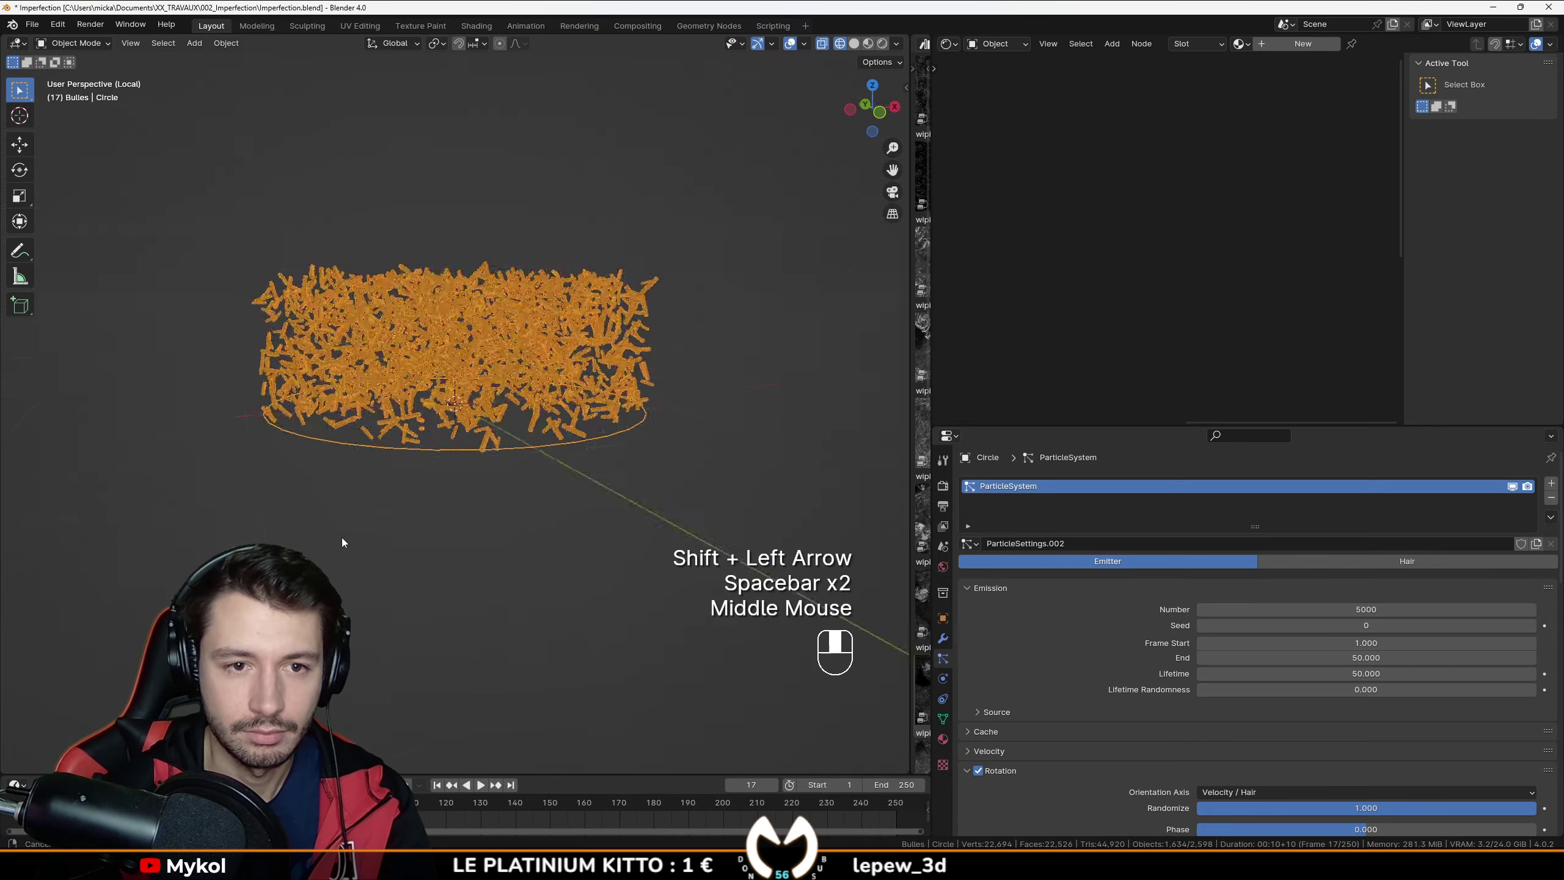
Step: Switch the viewport to solid shading and inspect the emitted twisted pieces
scroll(476, 465, "up", 2)
mouse_move(475, 465)
middle_mouse_down()
mouse_move(440, 430)
mouse_move(478, 440)
mouse_move(555, 416)
mouse_move(579, 386)
mouse_move(563, 409)
mouse_move(387, 399)
mouse_move(330, 378)
mouse_move(253, 434)
mouse_move(601, 388)
middle_mouse_up()
key("z")
scroll(579, 386, "up", 2)
scroll(602, 431, "down", 2)
scroll(468, 400, "down", 2)
scroll(237, 445, "down", 3)
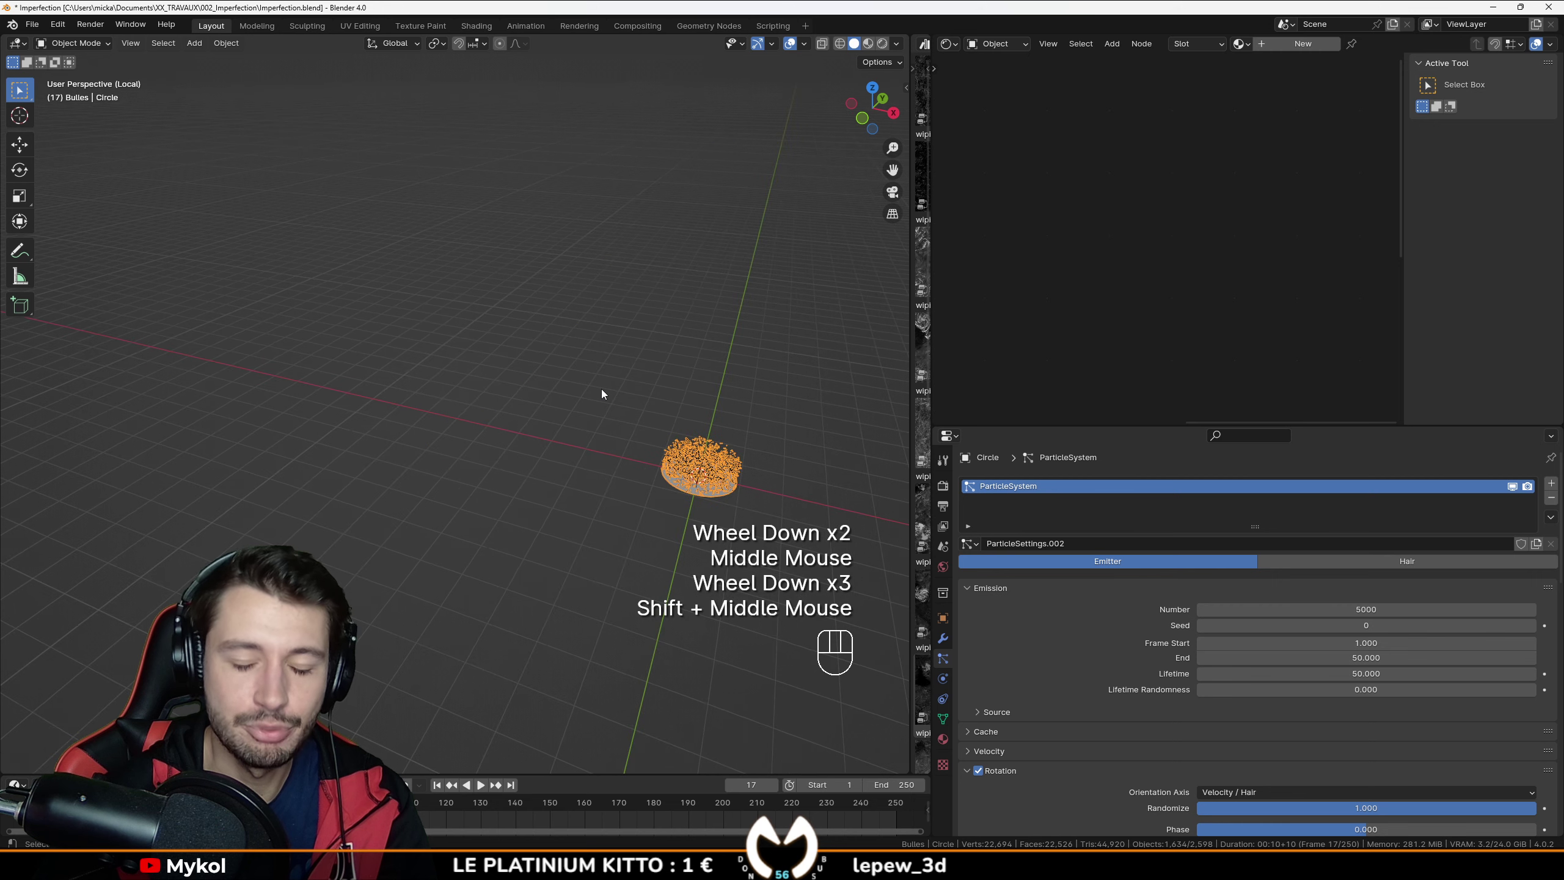
Step: Leave local view and thicken the twisted curve by scaling it up on Y and Z only, excluding X
key("KP_Divide")
scroll(317, 418, "down", 3)
left_click(248, 409)
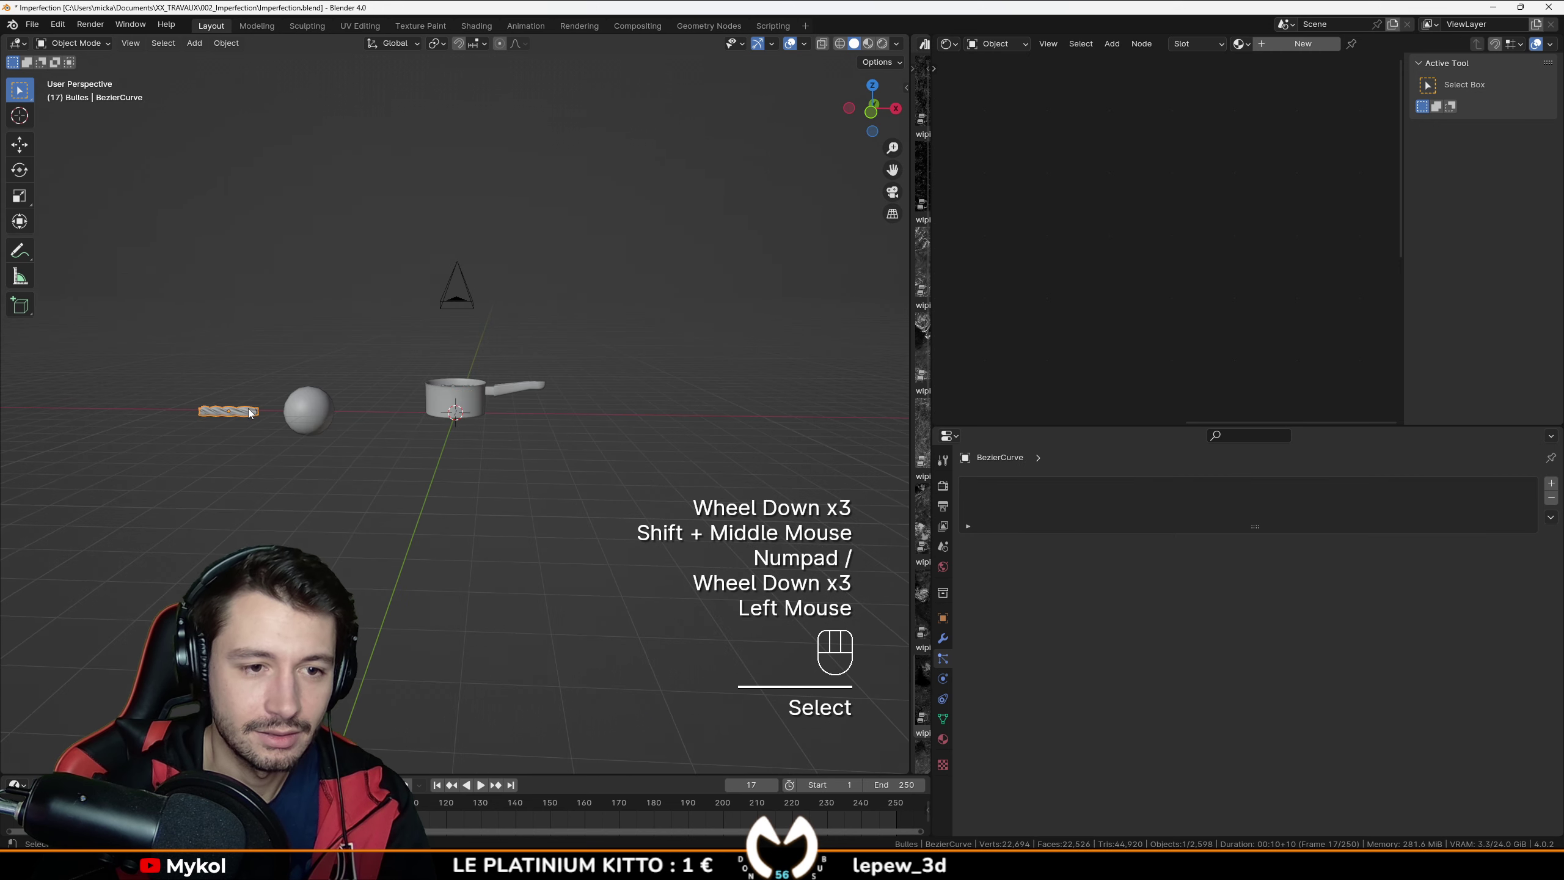
key("KP_Decimal")
scroll(248, 409, "down", 2)
middle_click_drag(248, 408, 534, 482)
key("s")
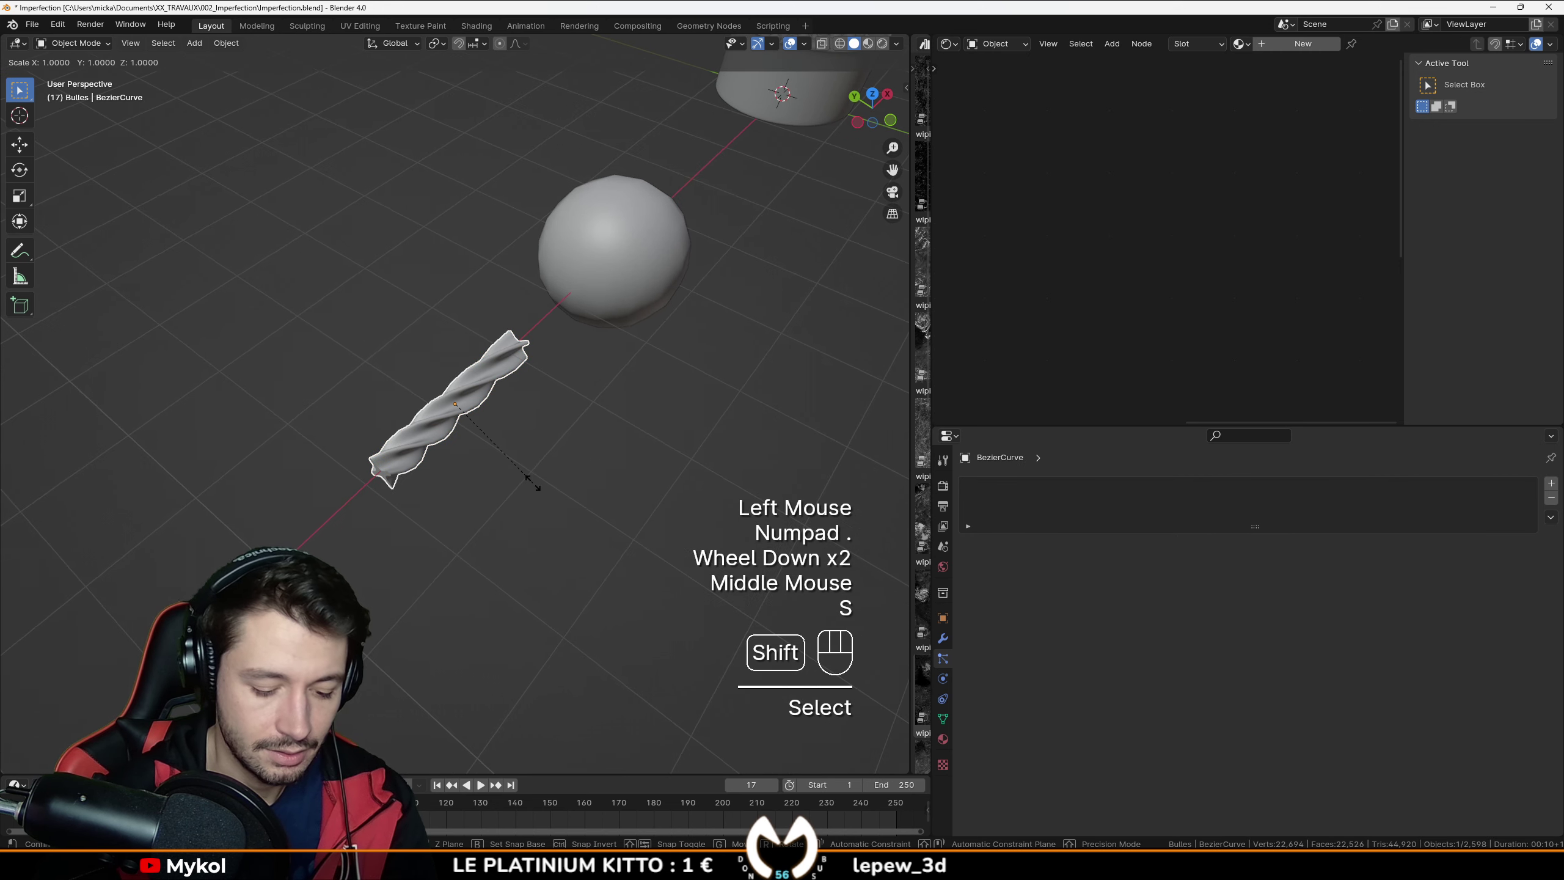
key("shift+x")
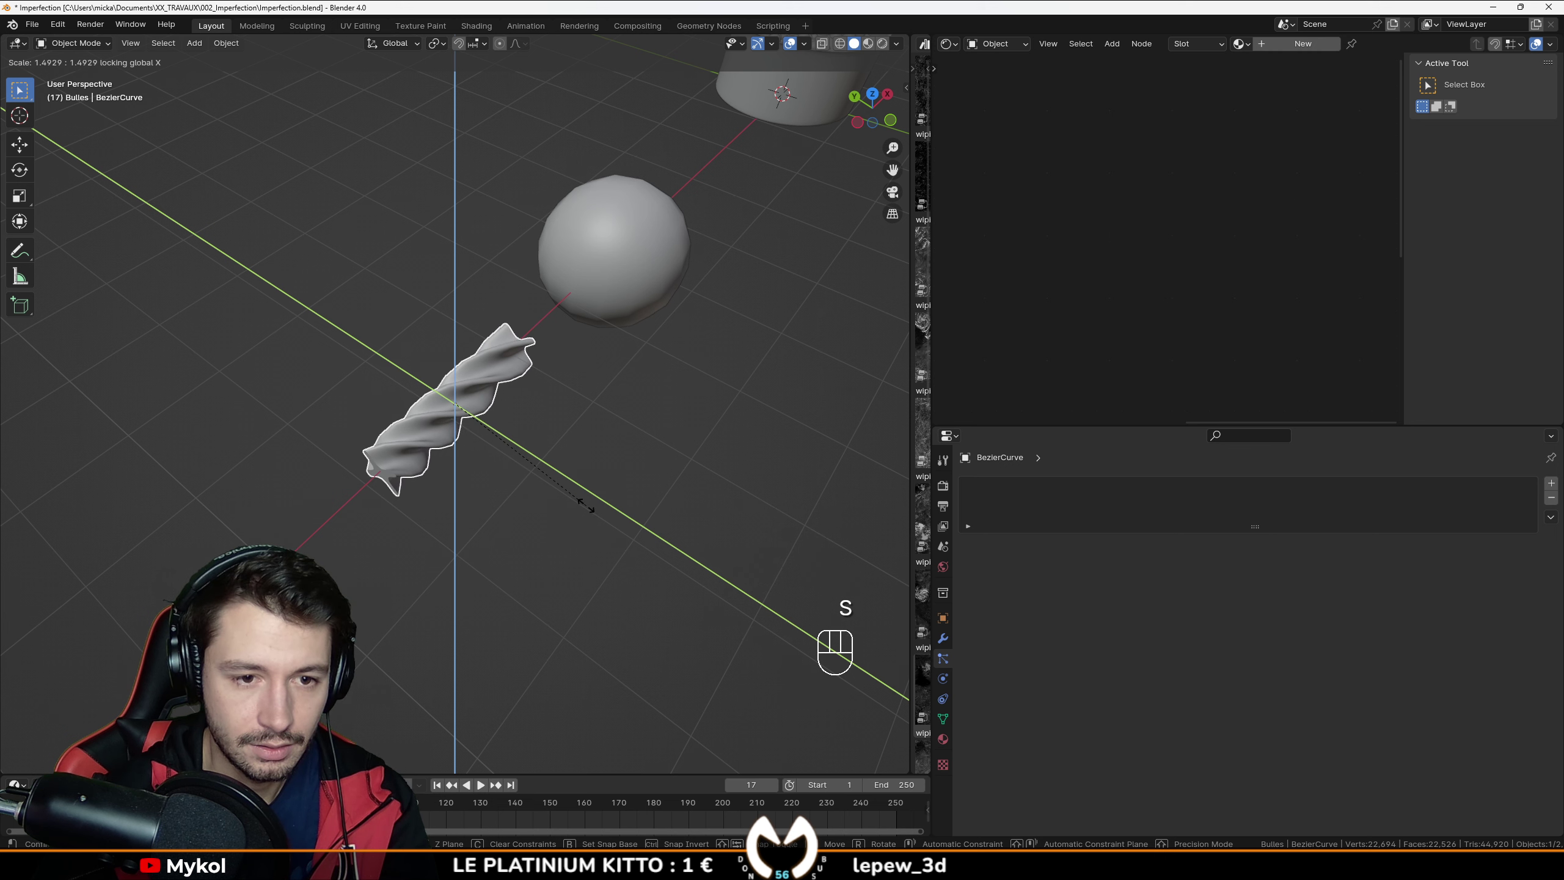
left_click(605, 516)
Step: Apply the object transform to the thickened twisted curve
scroll(578, 438, "down", 3)
key("ctrl+a")
left_click(570, 463)
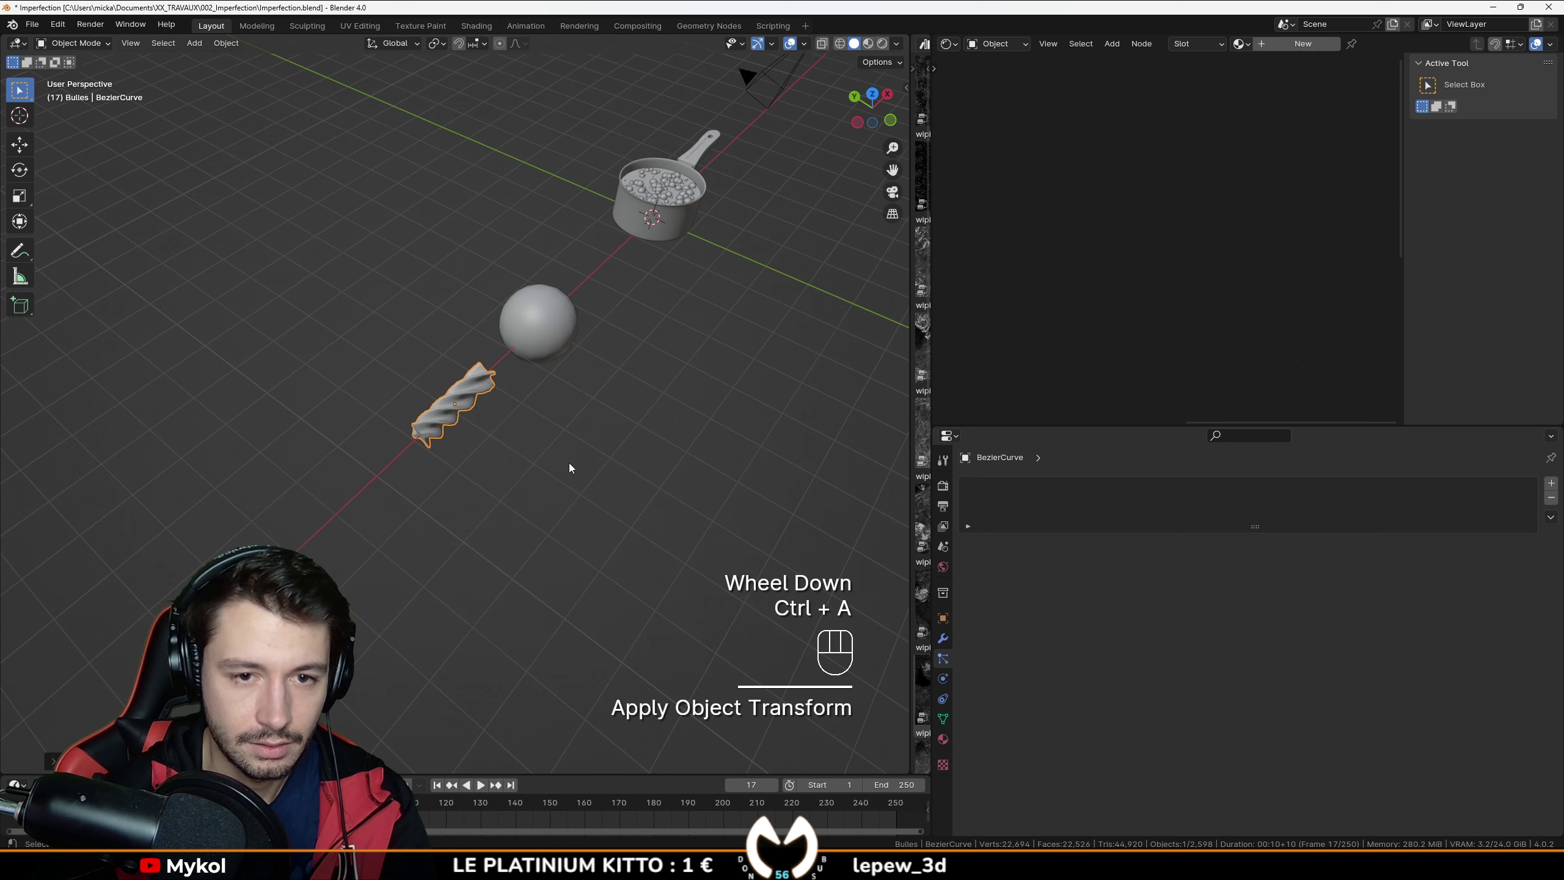
Step: Switch the viewport to wireframe shading and select the particle-emitting circle inside the saucepan
mouse_move(569, 462)
middle_mouse_down("shift")
mouse_move(345, 482)
mouse_move(409, 401)
middle_mouse_up("shift")
scroll(345, 482, "up", 1)
middle_click_drag(409, 400, 475, 316)
key("z")
key("KP_Decimal")
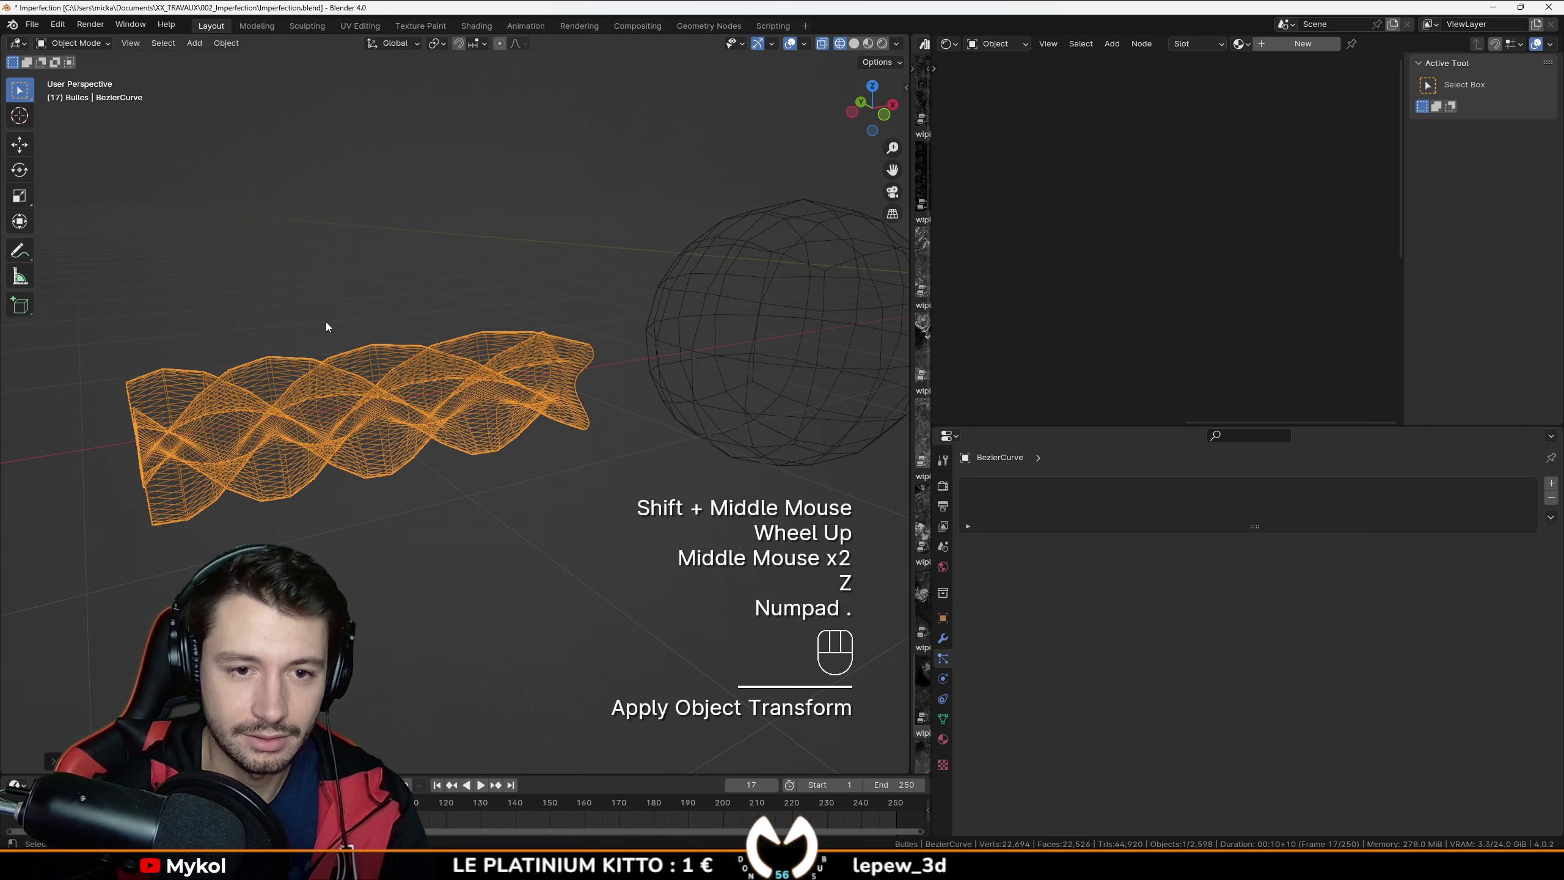
scroll(479, 364, "down", 4)
middle_click_drag(561, 367, 240, 477, "shift")
scroll(240, 478, "up", 3)
middle_click_drag(449, 370, 594, 231, "shift")
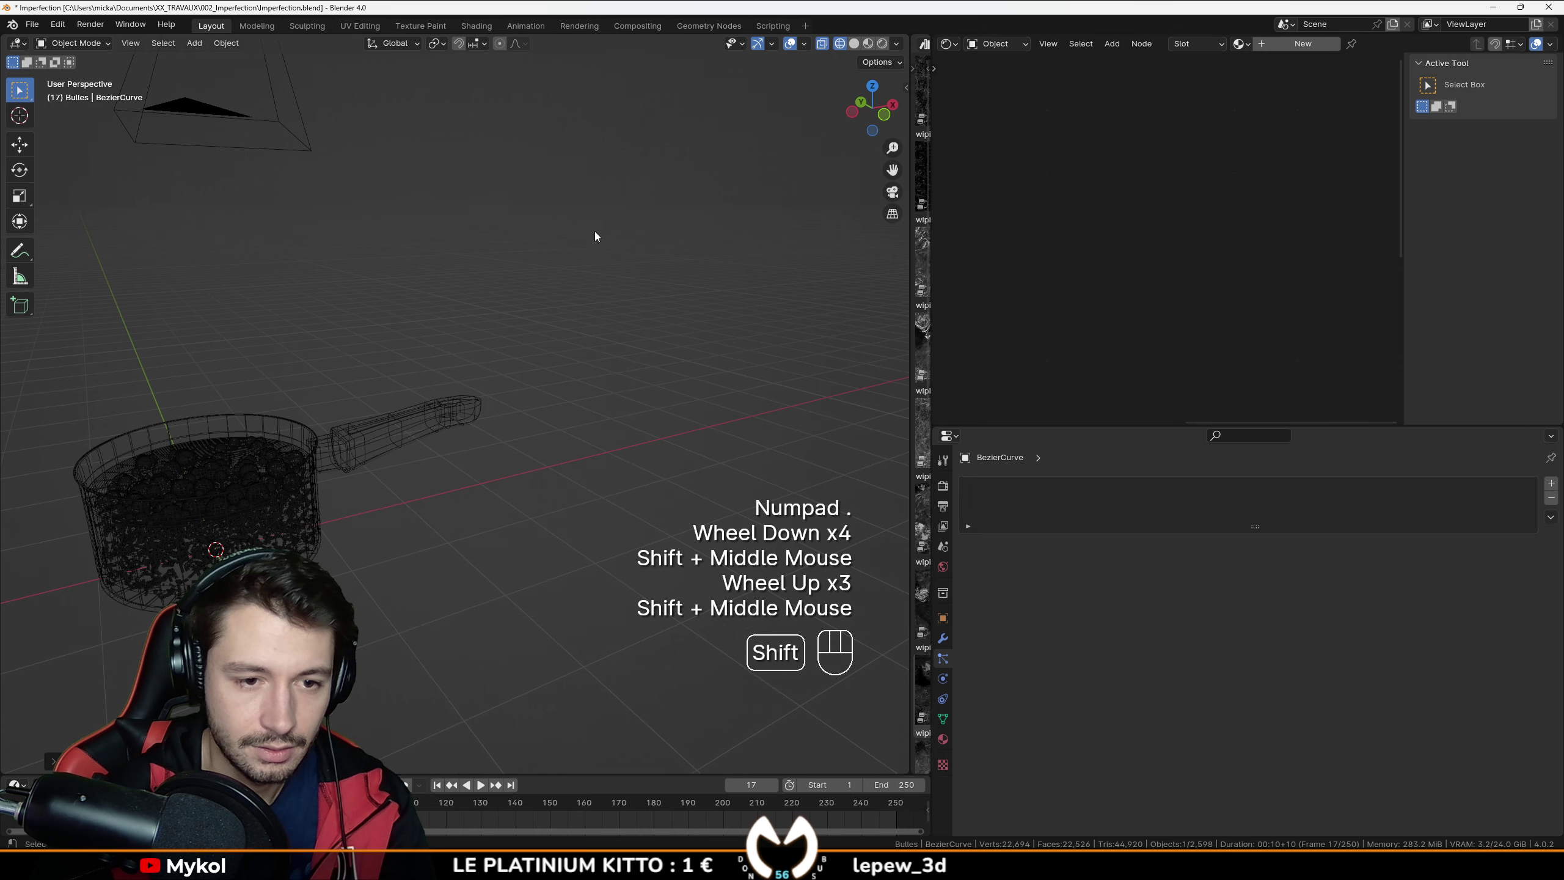
left_click(312, 490)
left_click(218, 549)
left_click(219, 549)
left_click(219, 549)
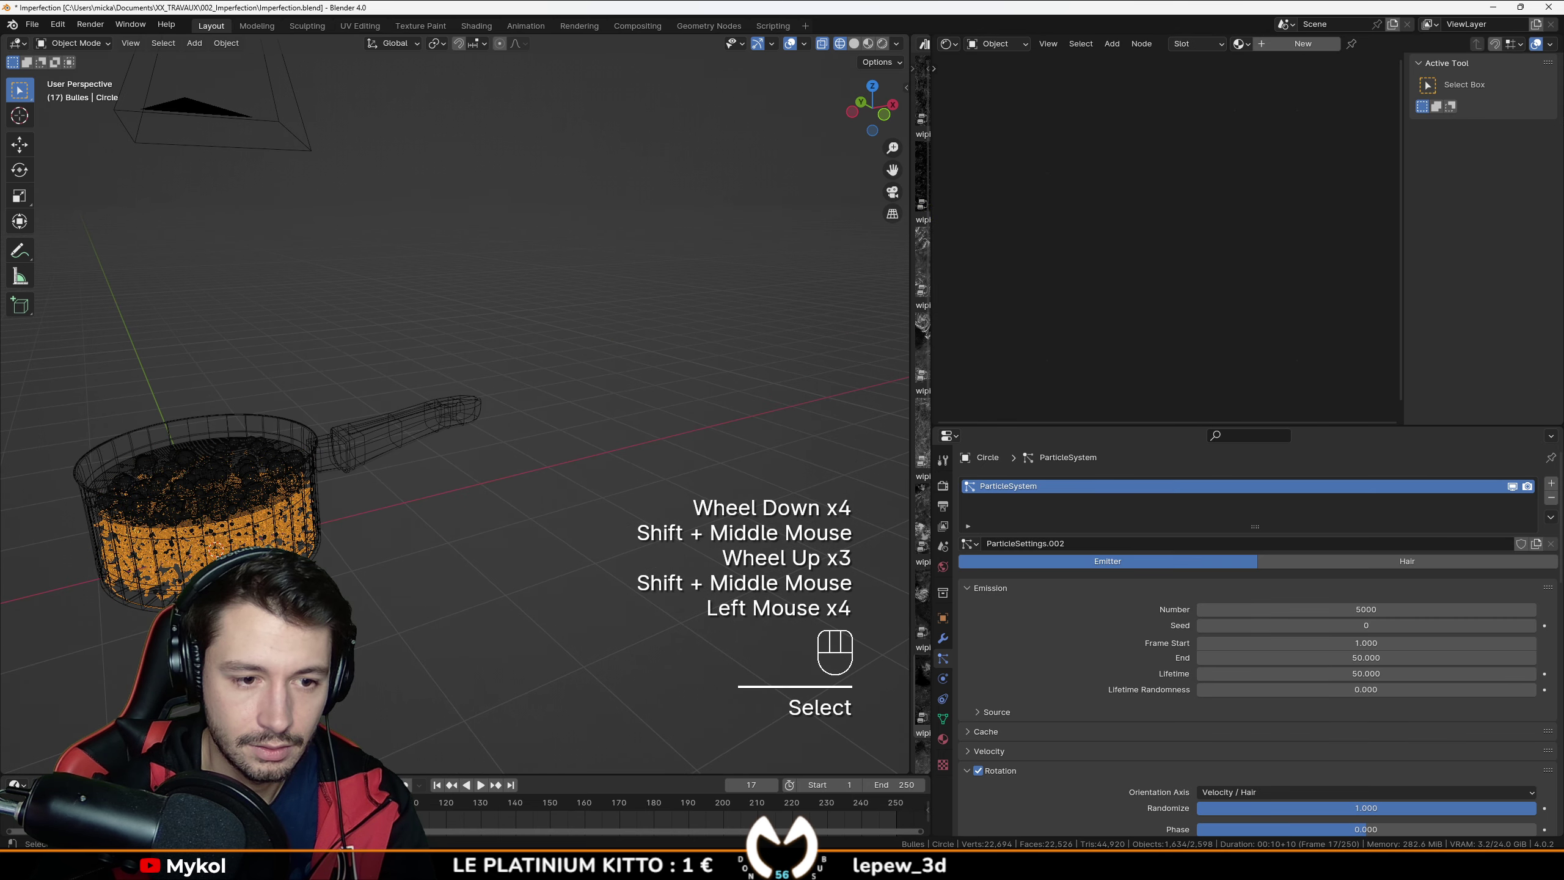
Step: Save the file and switch the viewport to rendered shading to view the saucepan's contents from above with nothing selected
key("KP_Decimal")
middle_click_drag(554, 247, 615, 185)
key("ctrl+s")
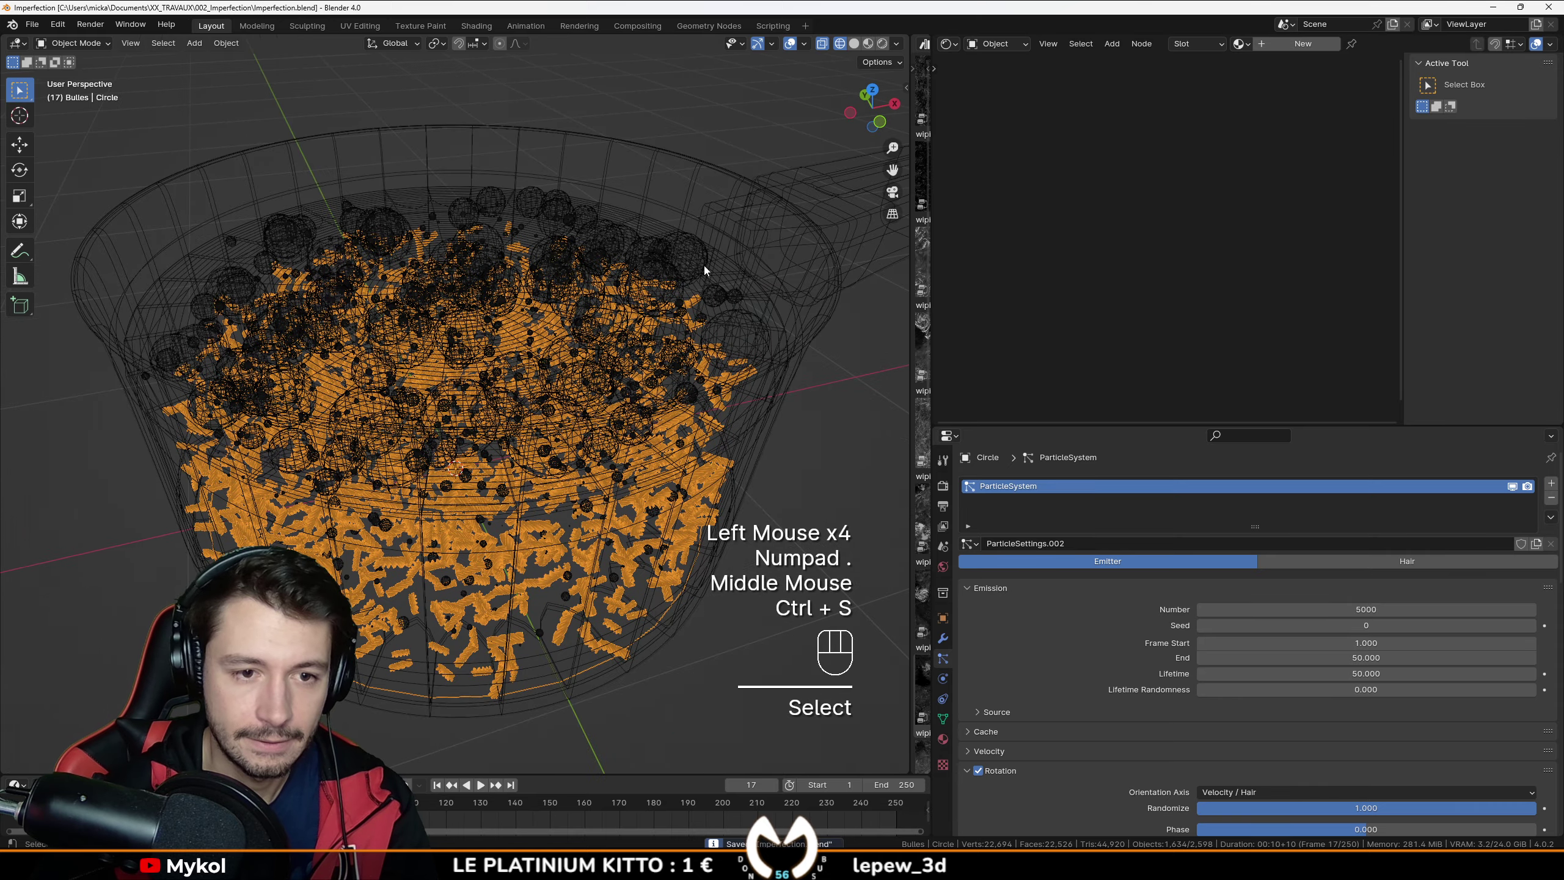
left_click(882, 43)
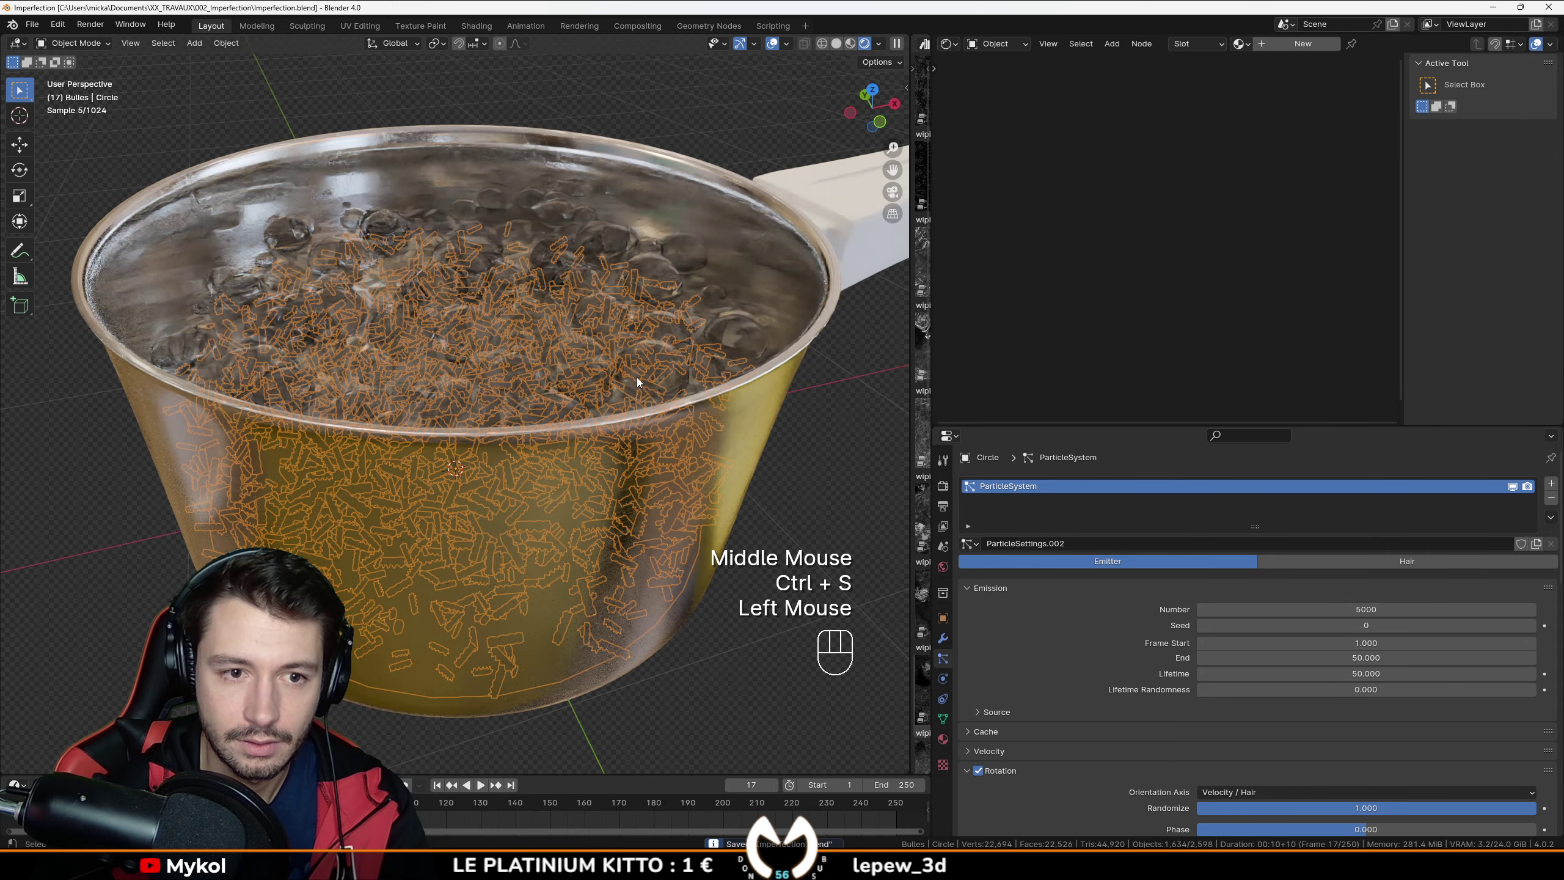
middle_click_drag(646, 373, 675, 450)
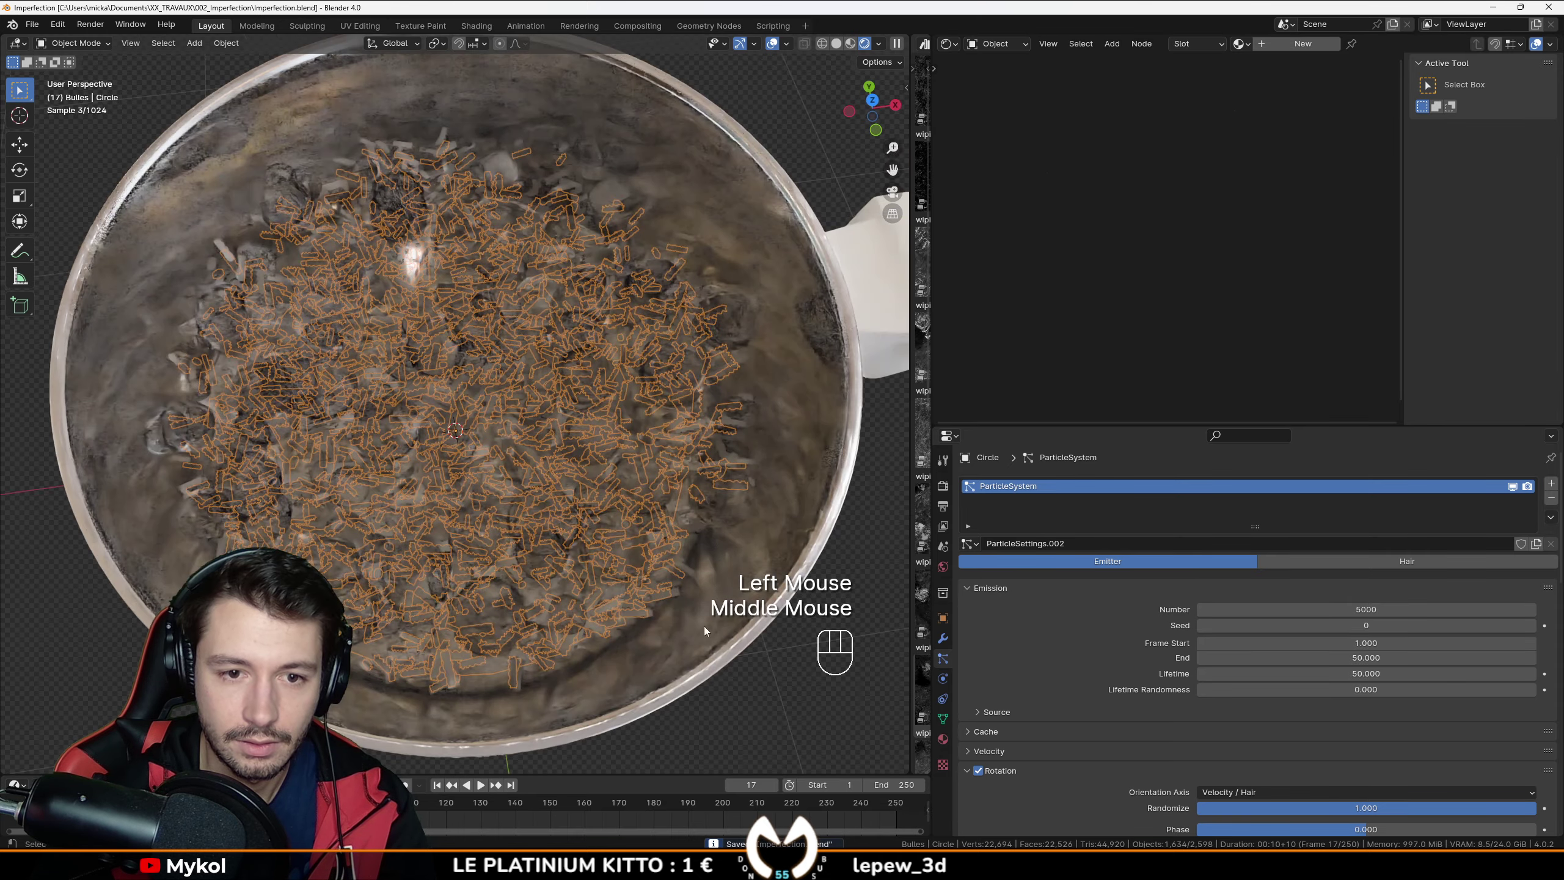
left_click(787, 705)
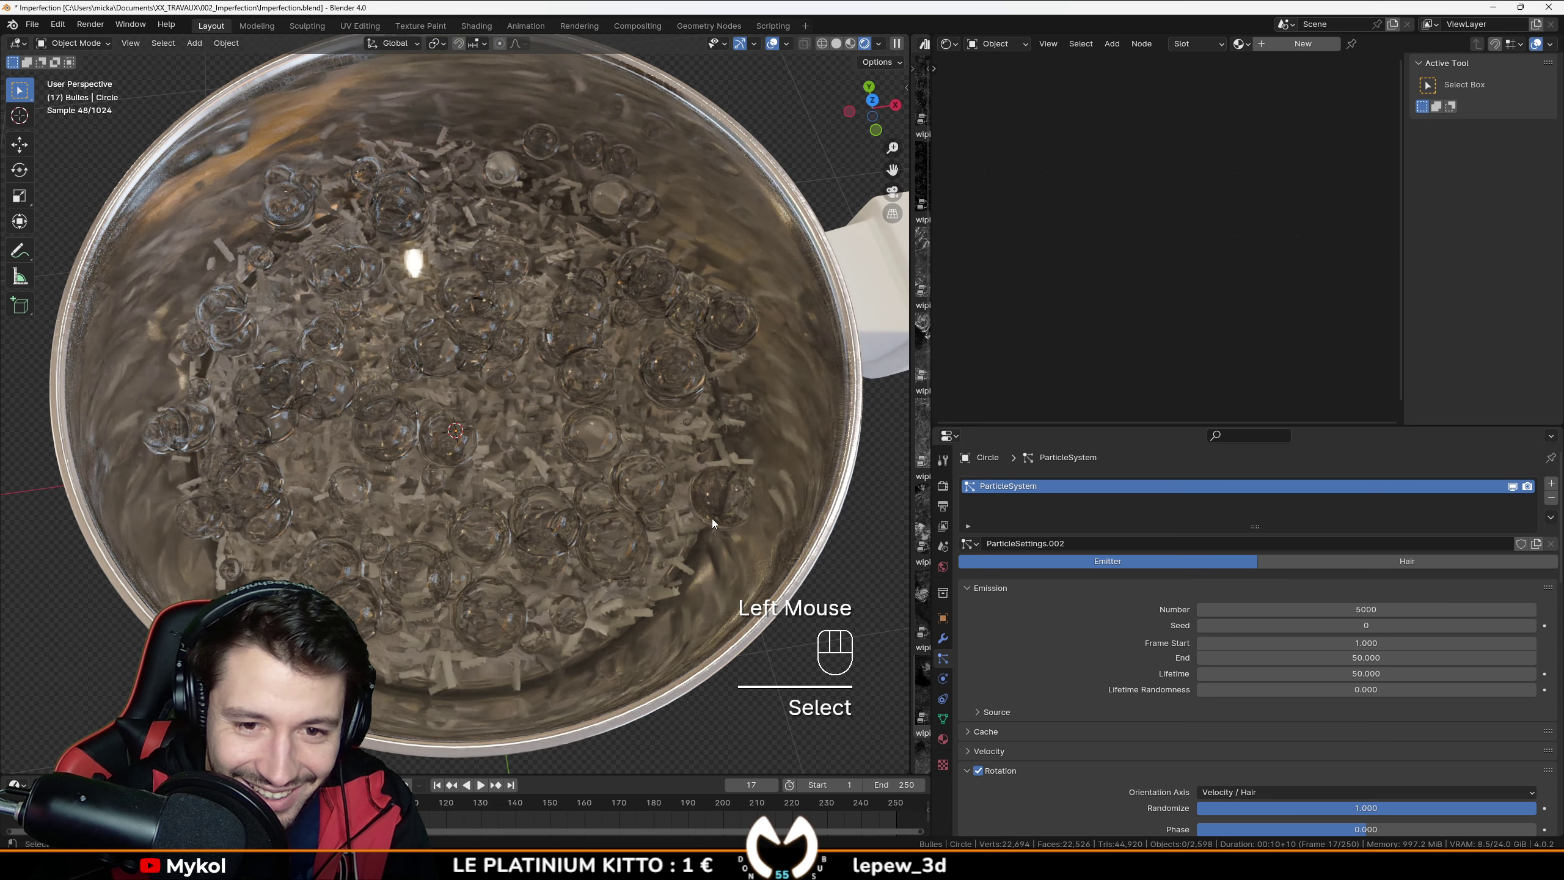
Step: Play the simulation on to about frame 25 and inspect the rendered twisted pieces up close
middle_click_drag(670, 487, 525, 527)
key("space")
key("space")
scroll(518, 419, "up", 2)
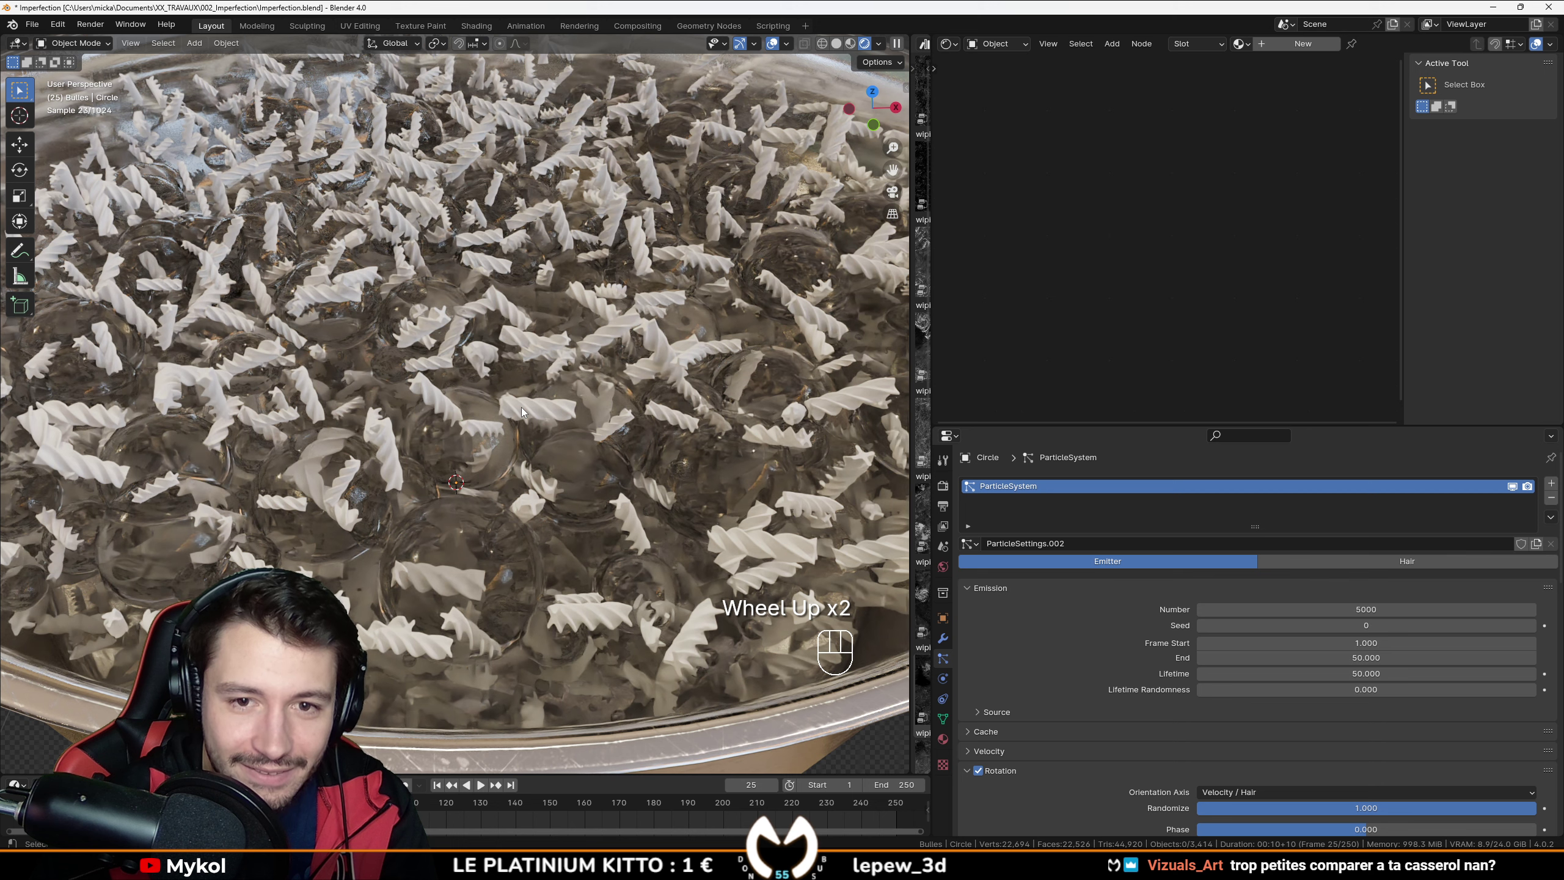
Step: Select the twisted curve beside the sphere and scale it by about 1.74 on Y and Z only, excluding X
scroll(520, 407, "down", 3)
middle_click_drag(516, 415, 542, 468, "shift")
left_click(419, 455)
middle_click_drag(418, 455, 511, 497)
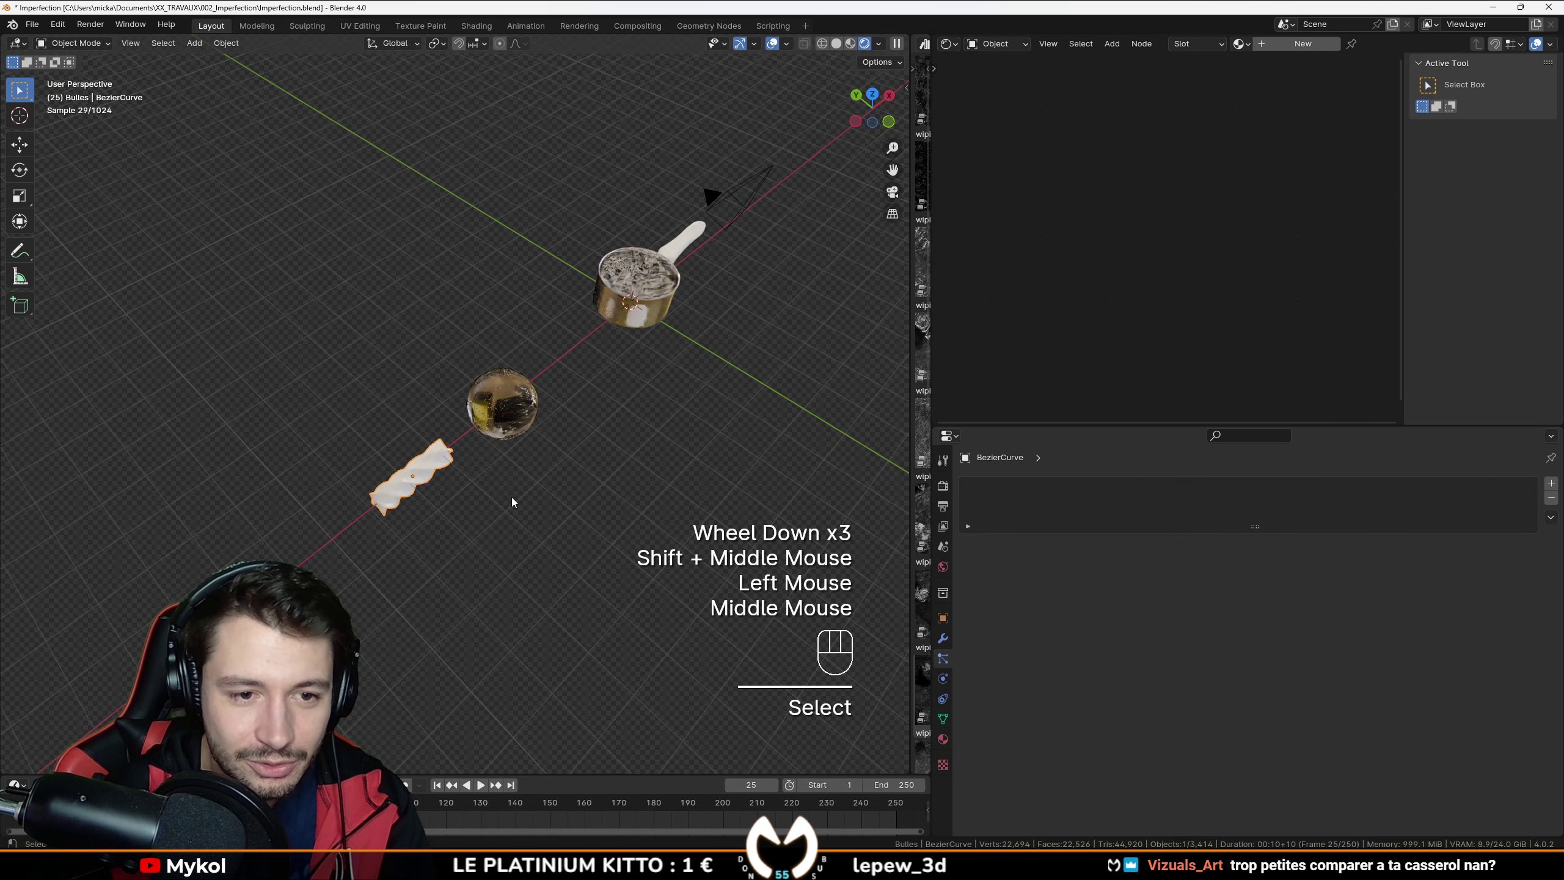
key("s")
key("shift+x")
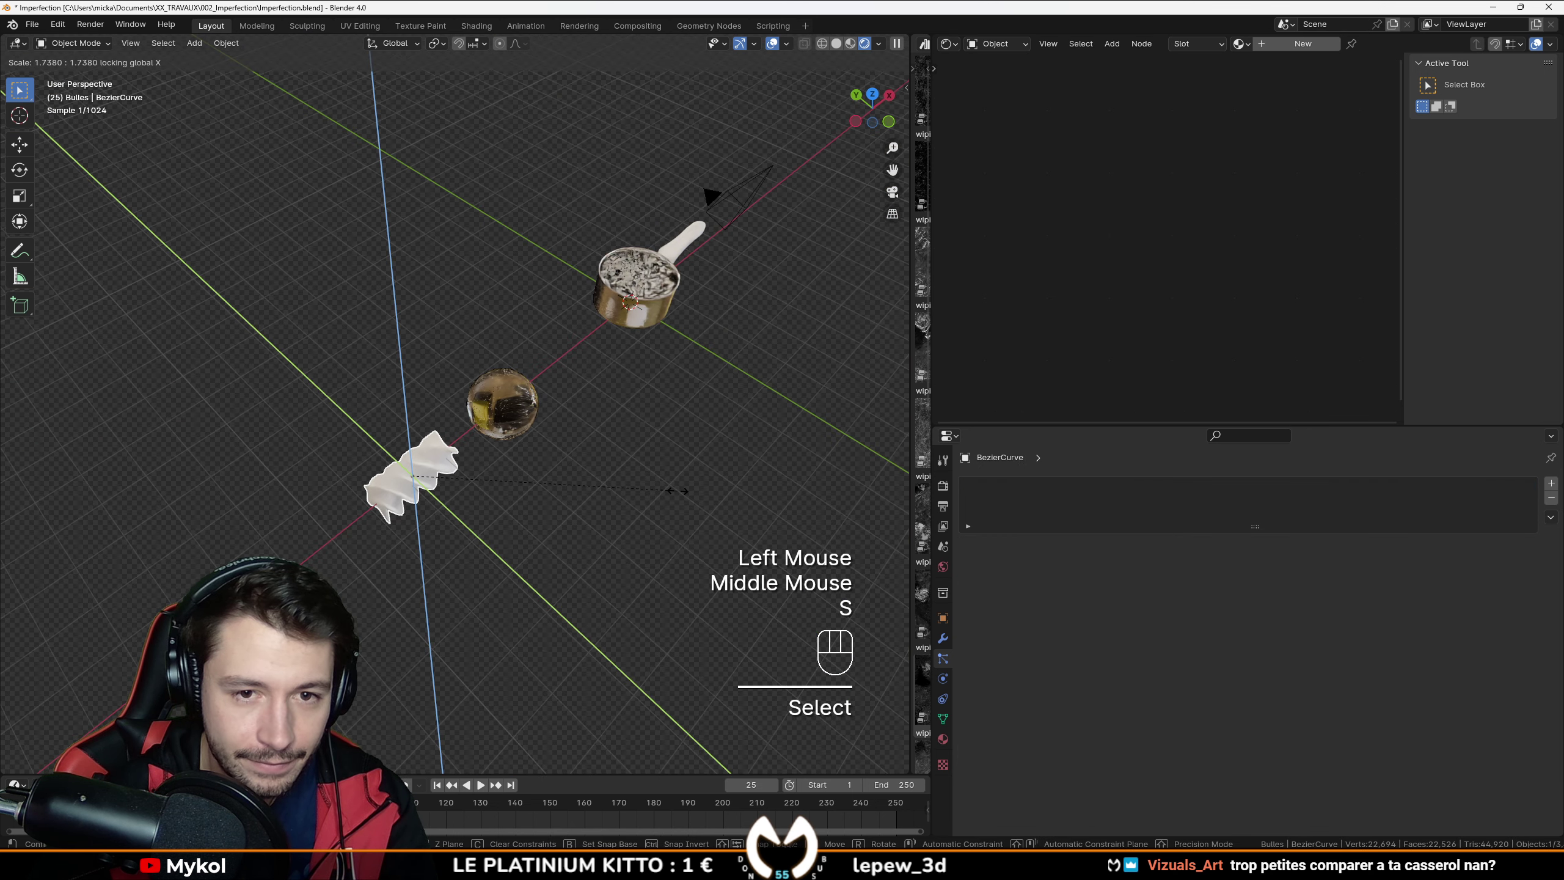
left_click(677, 491)
Step: Inspect the thickened pieces in the saucepan and save the file
middle_click_drag(703, 432, 438, 470, "shift")
scroll(438, 471, "up", 6)
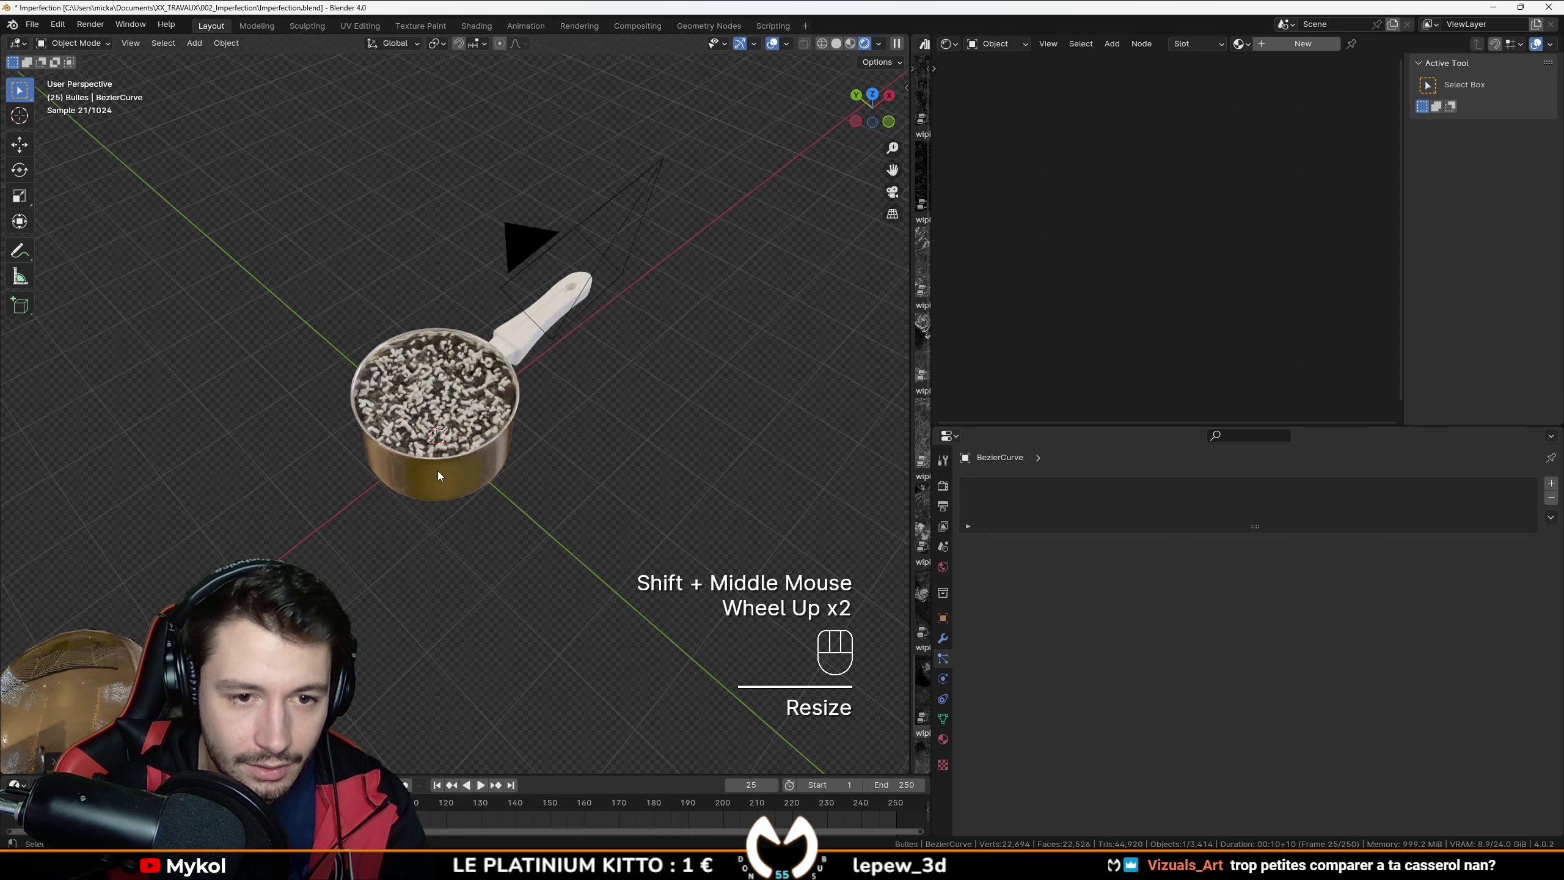
scroll(518, 550, "up", 3)
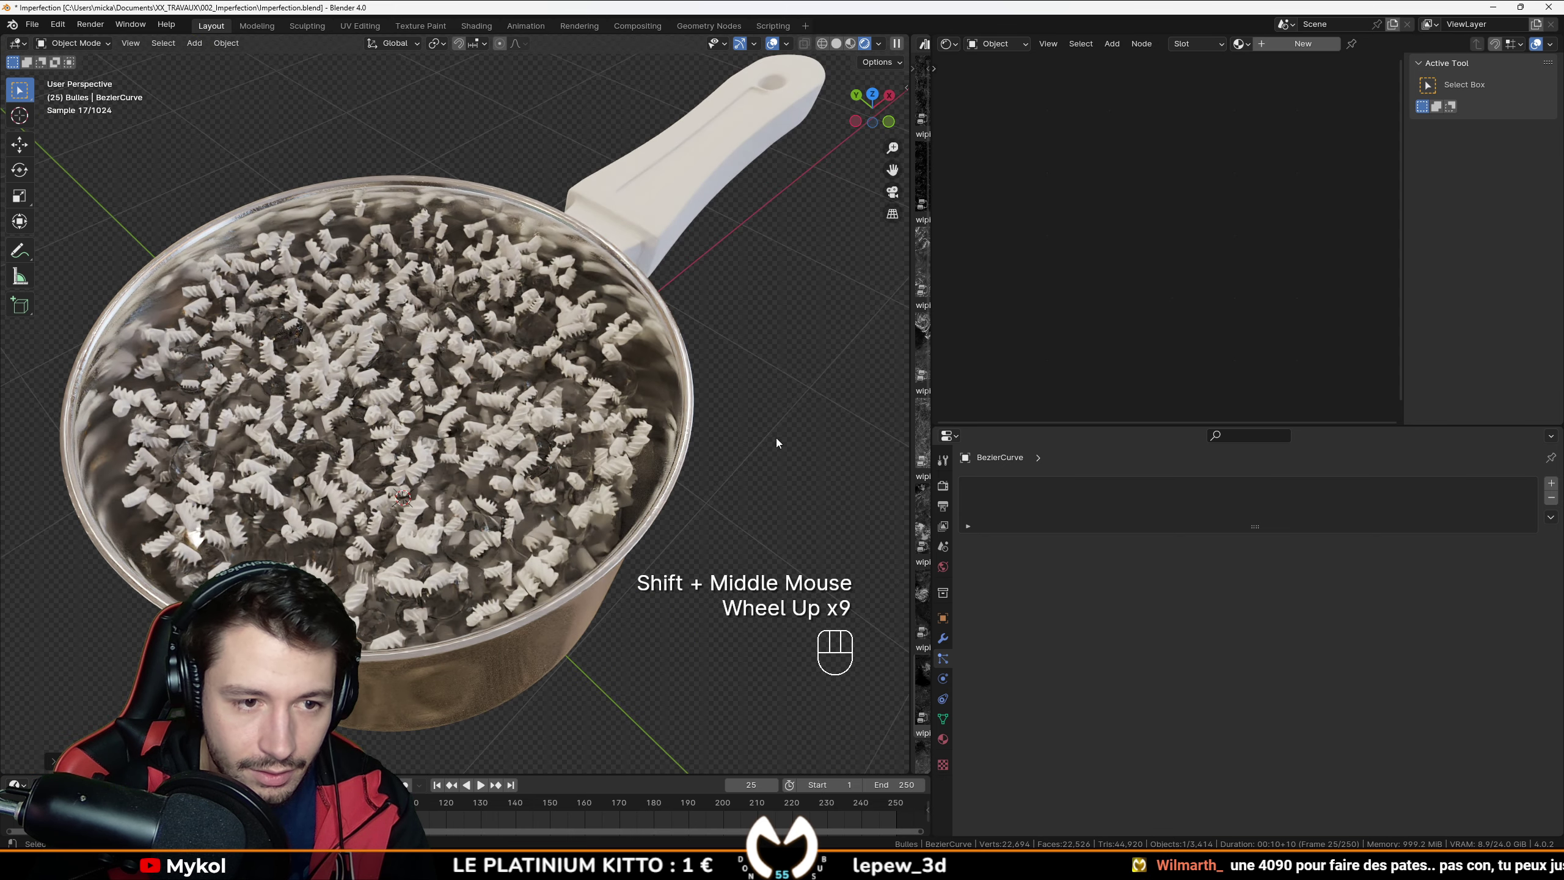
middle_click_drag(770, 438, 410, 469)
scroll(488, 548, "up", 1)
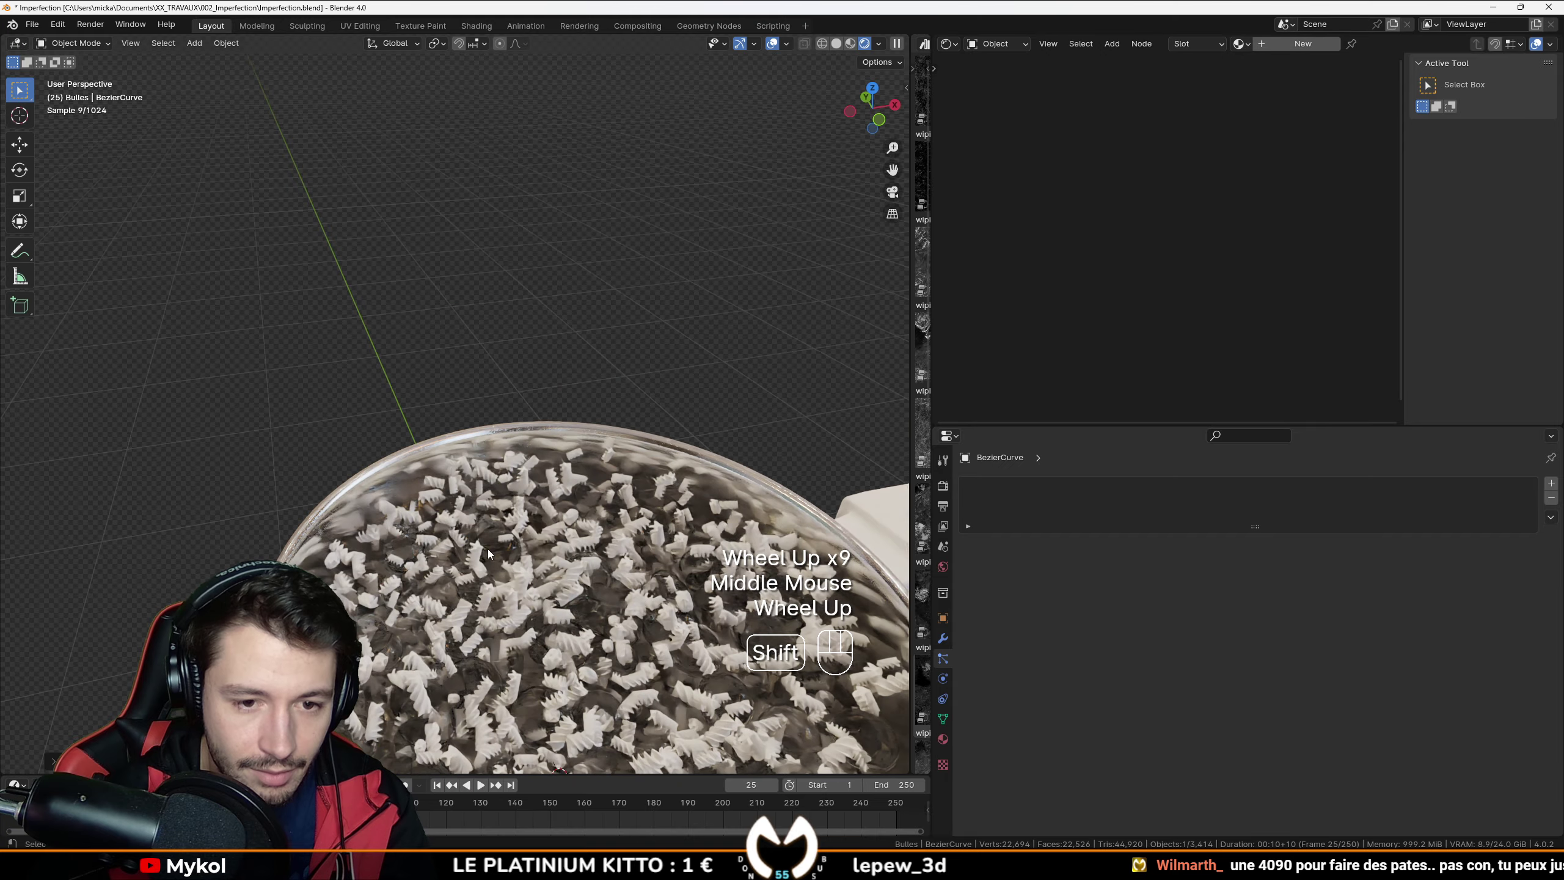
middle_click_drag(488, 549, 518, 542, "shift")
key("ctrl+s")
Step: Select the emitter circle in the saucepan and create a new material for it
left_click(515, 554)
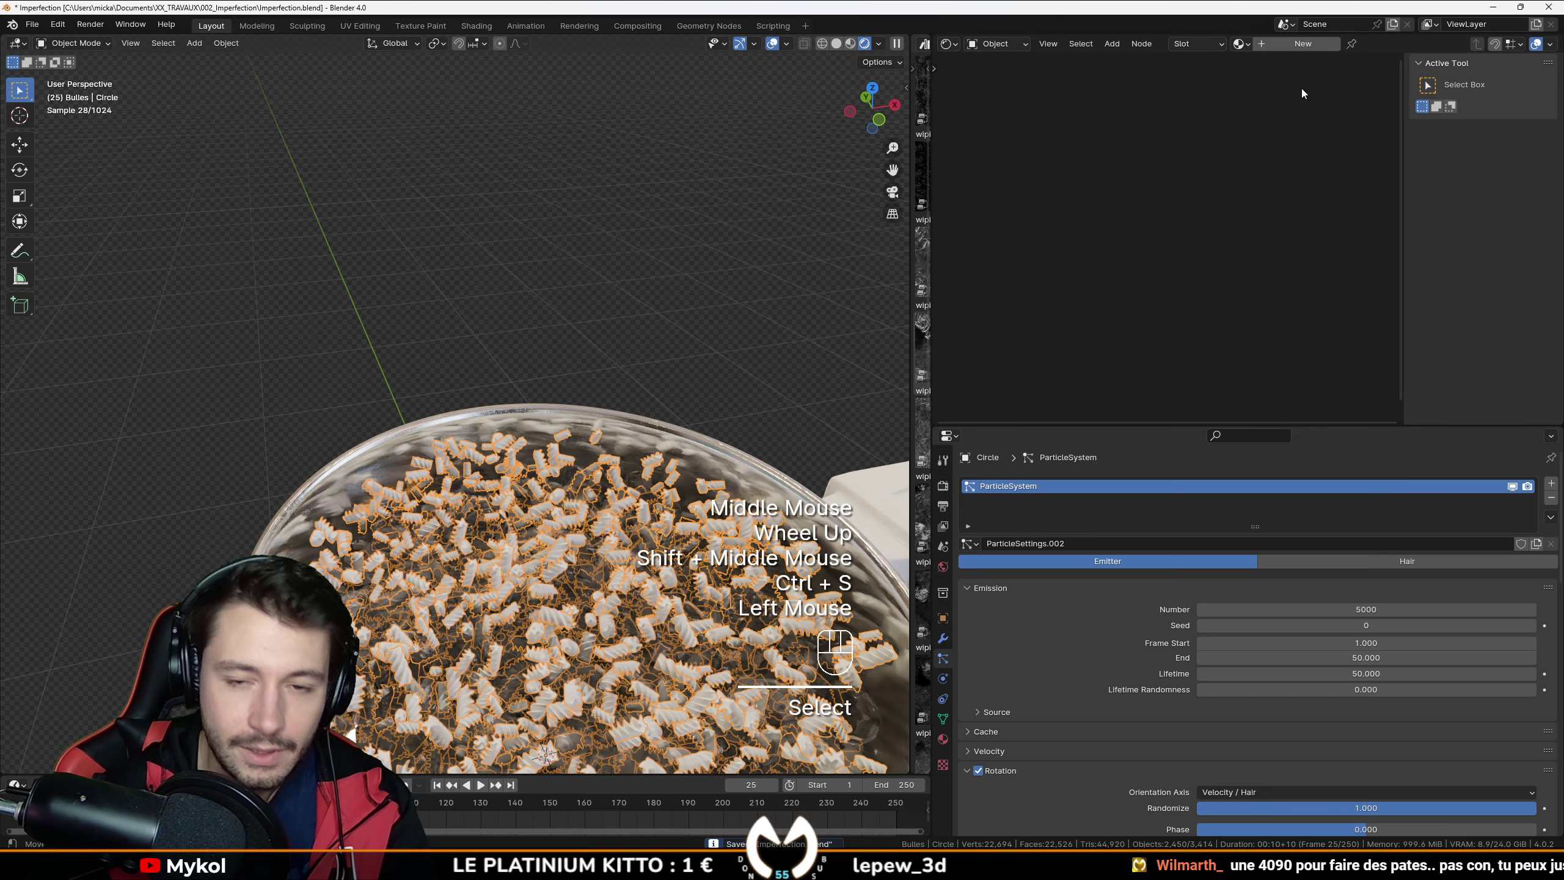
middle_click_drag(371, 211, 349, 184, "shift")
middle_click_drag(337, 353, 485, 341, "shift")
key("KP_Decimal")
left_click(1301, 44)
middle_click_drag(960, 185, 1040, 221)
Step: Replay the particle simulation from the first frame to about frame 27
key("shift+Left")
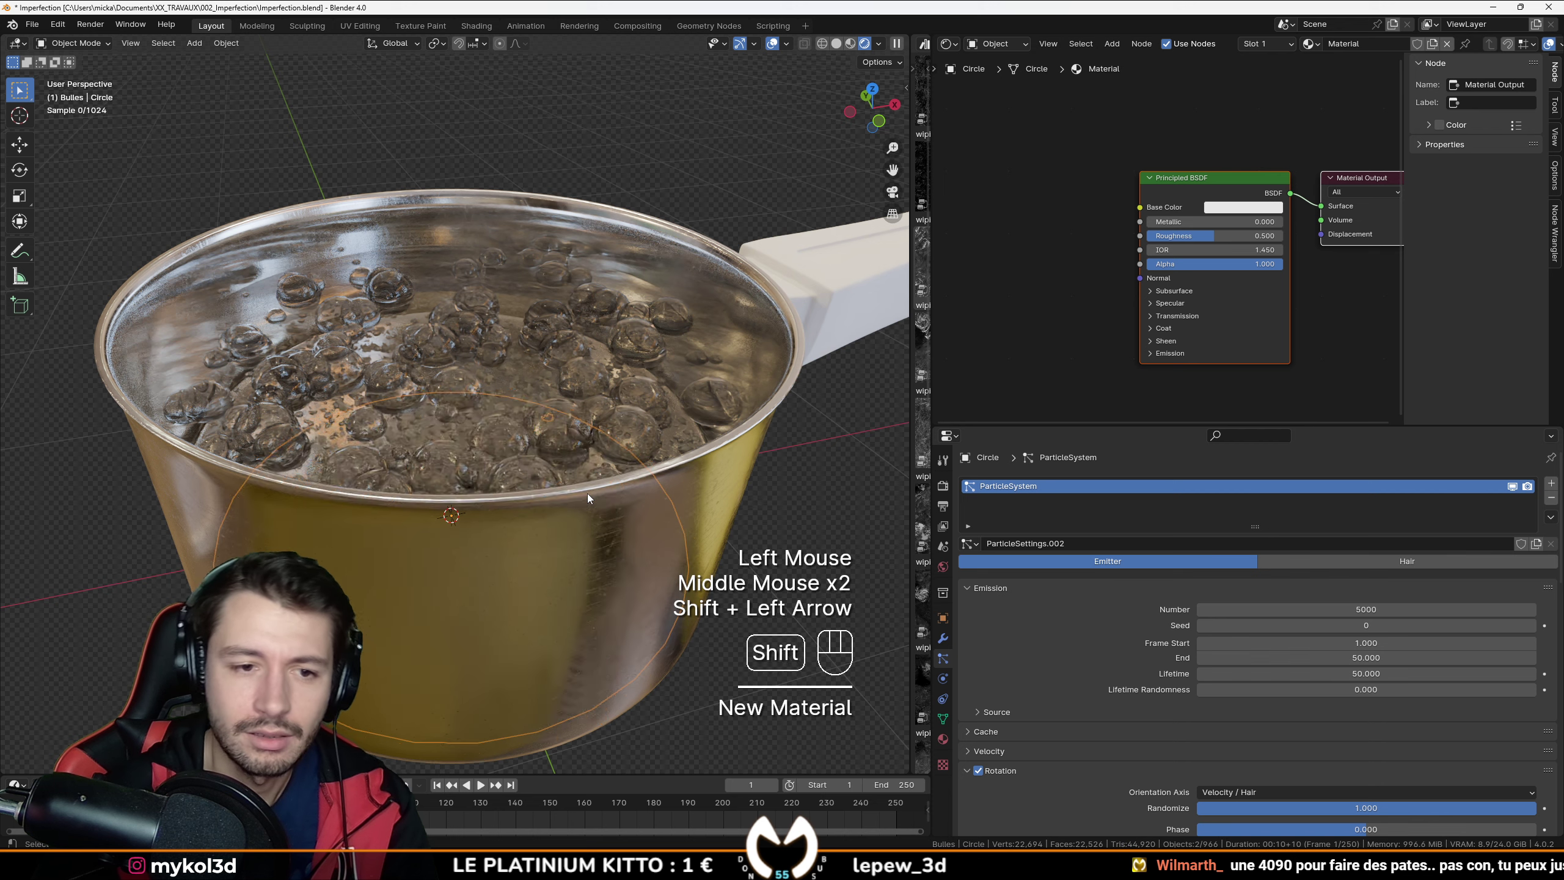
key("space")
key("space")
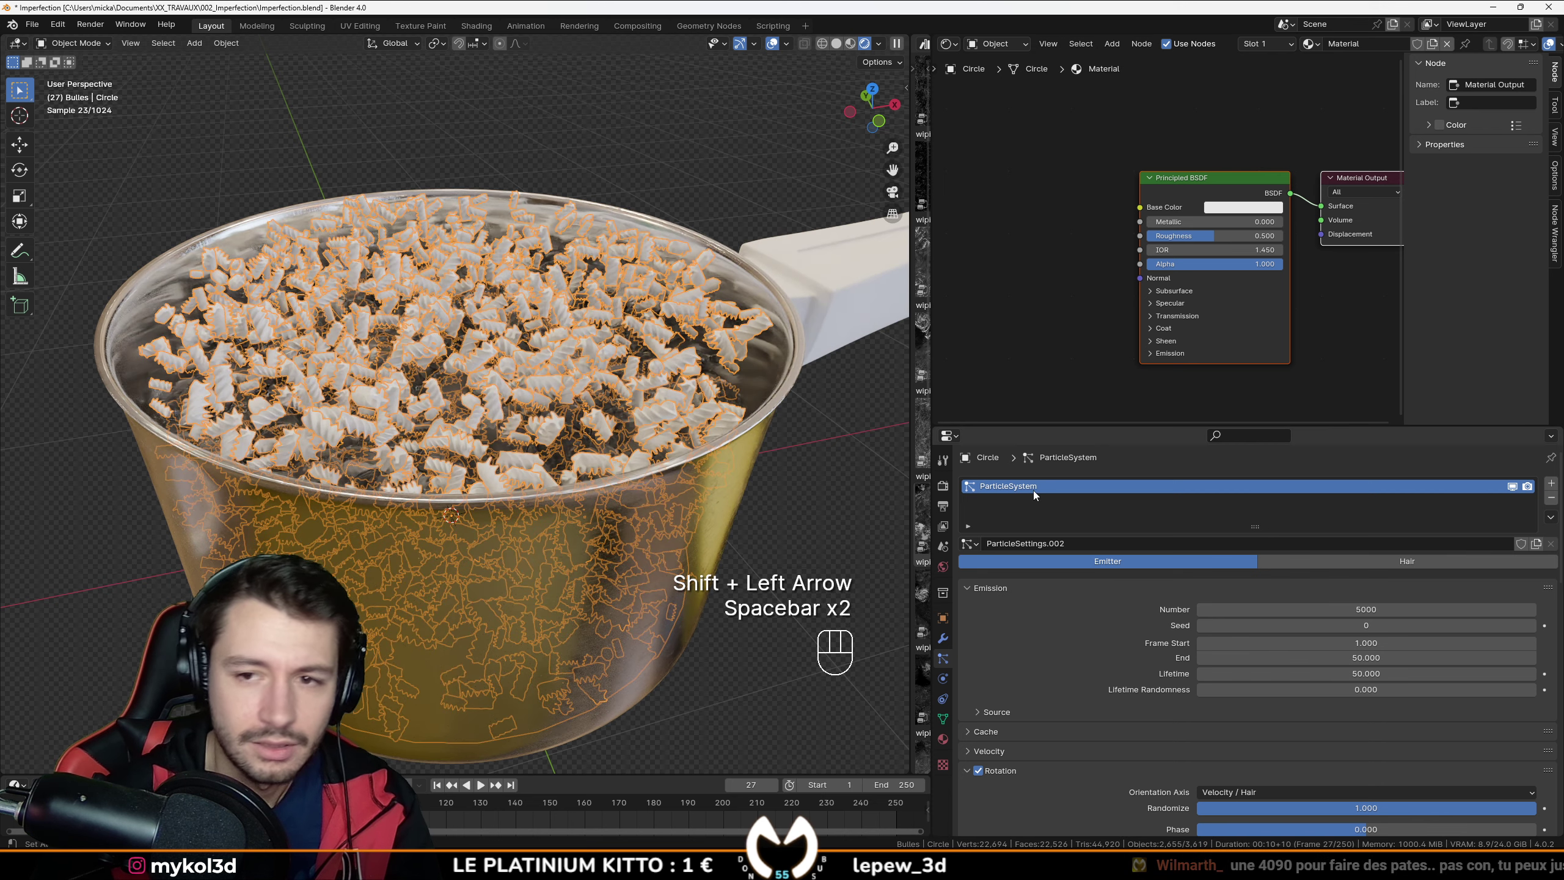
Step: Add a Particle Info node and link its Random output to the Principled BSDF's Base Color
left_click(982, 261)
middle_click_drag(982, 261, 1048, 216)
key("shift+a")
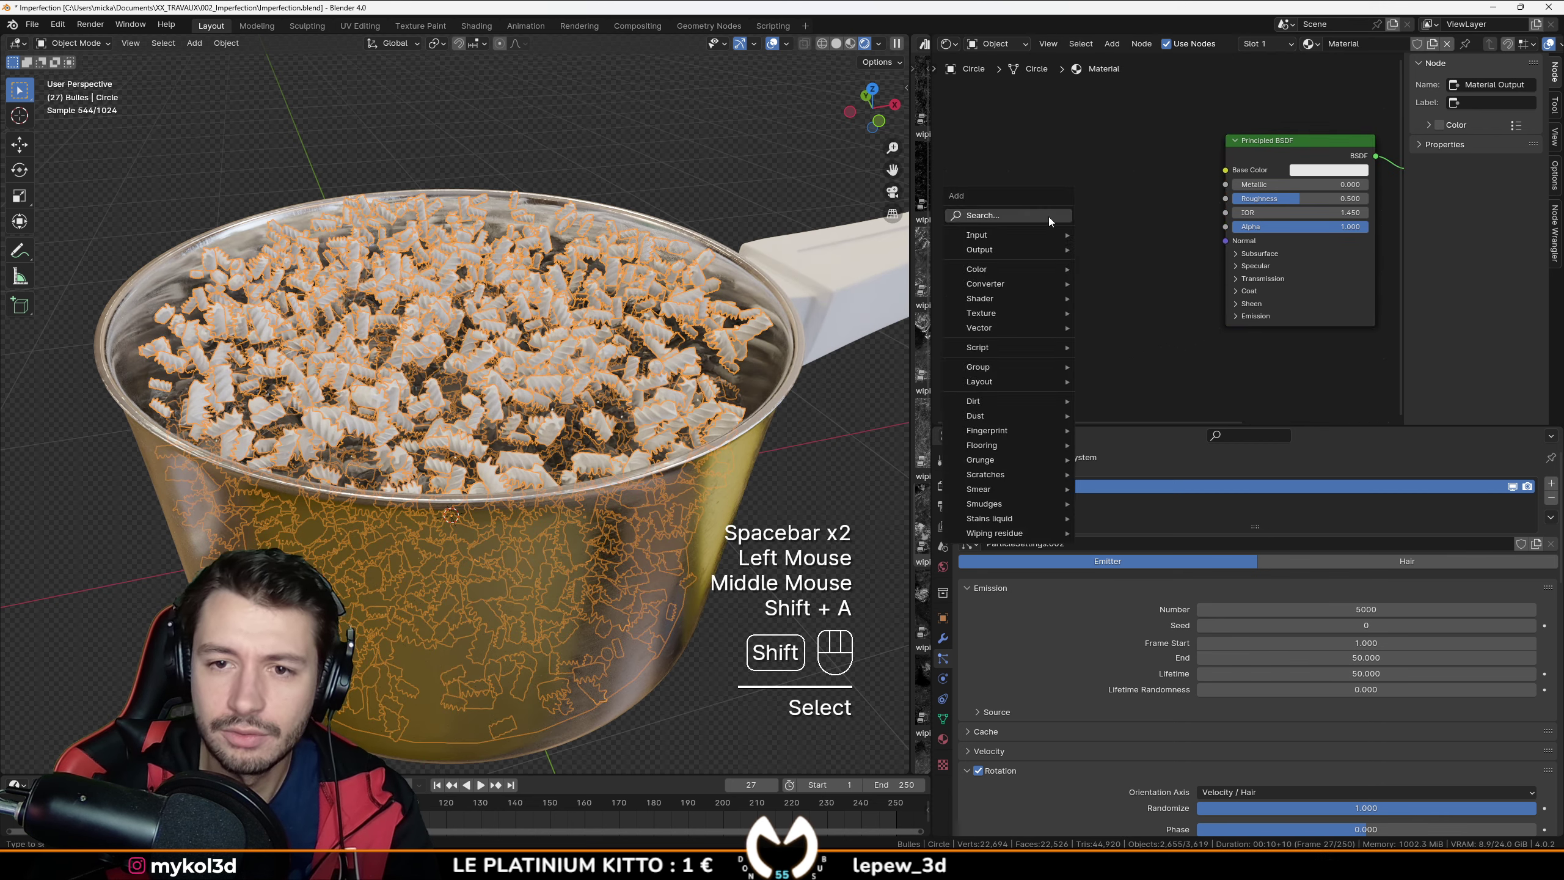
mouse_move(1049, 216)
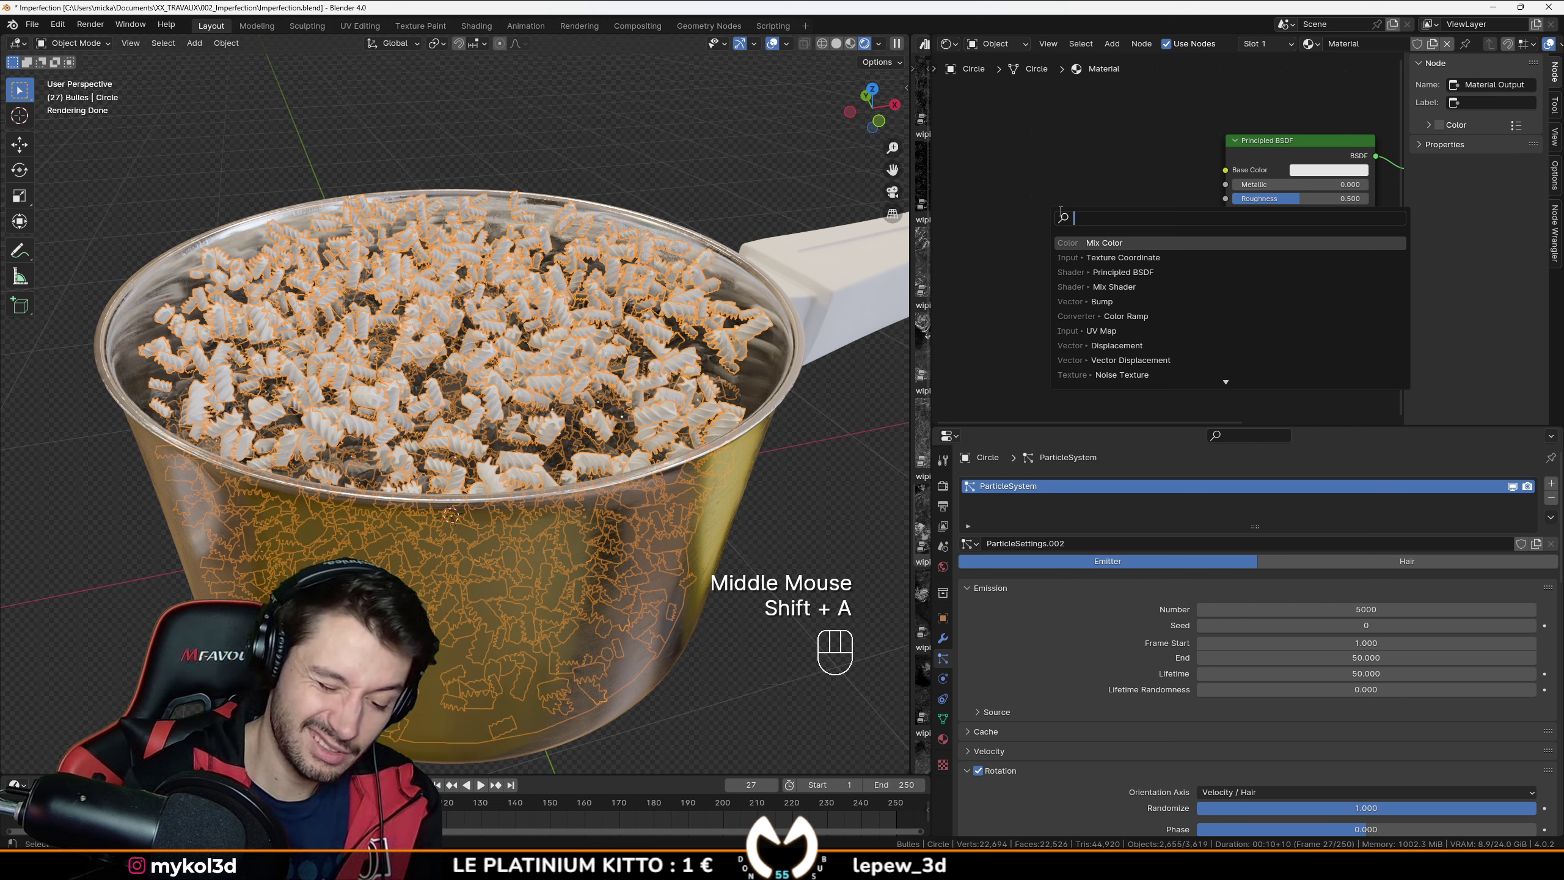
type("part")
key("Return")
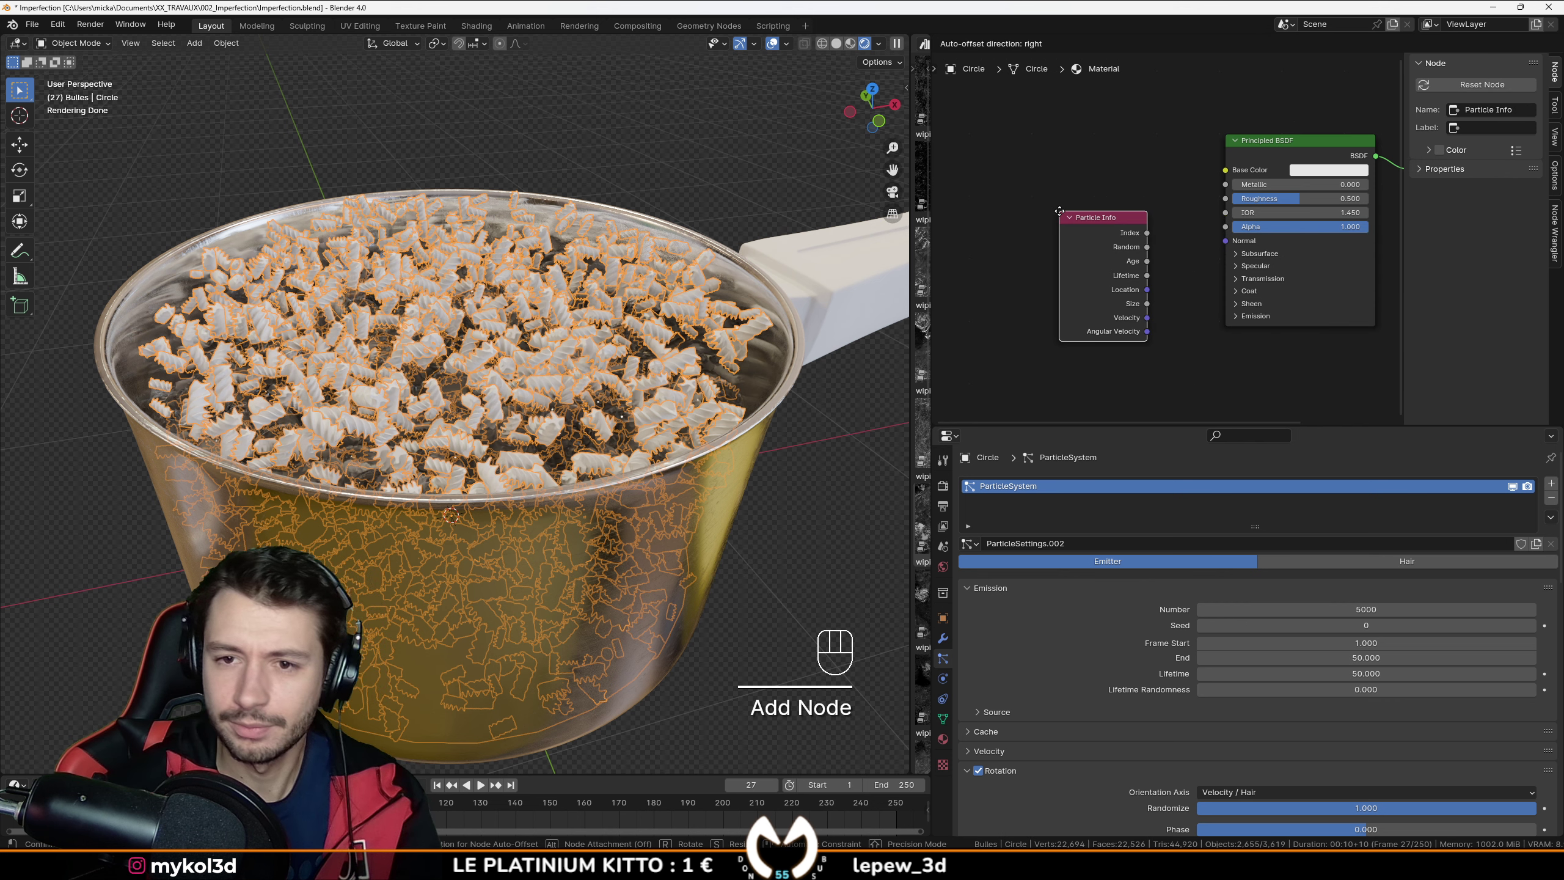
left_click(1003, 177)
middle_click_drag(1035, 150, 1132, 154)
left_click_drag(1132, 190, 999, 191)
left_click_drag(1317, 177, 1320, 176)
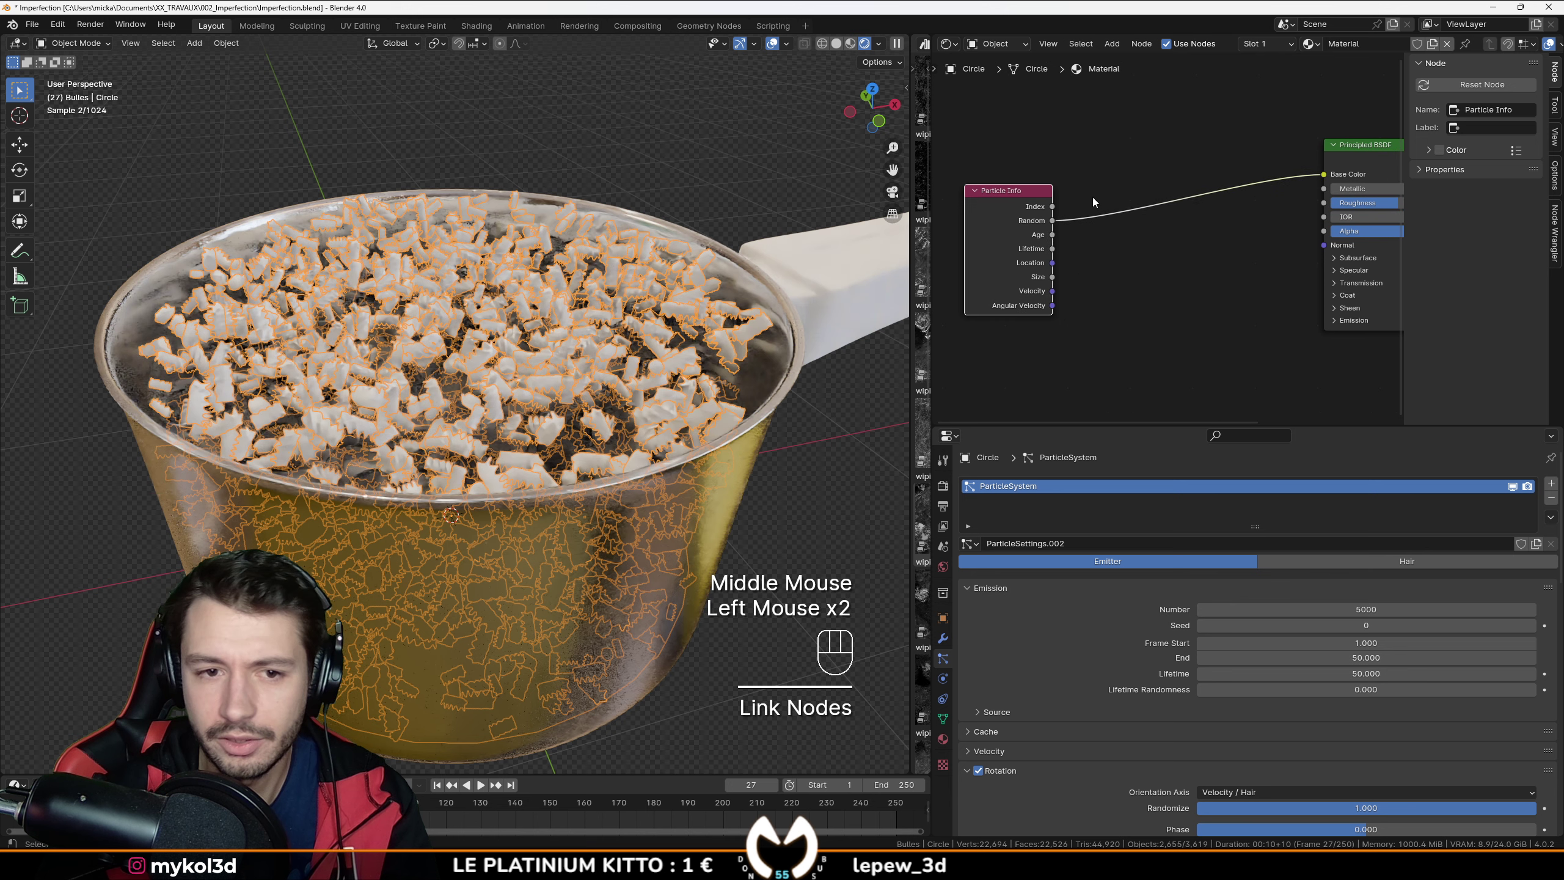
Step: Insert a Color Ramp between the Particle Info node and the Principled BSDF, and reposition the shader node
key("shift+a")
left_click(1107, 155)
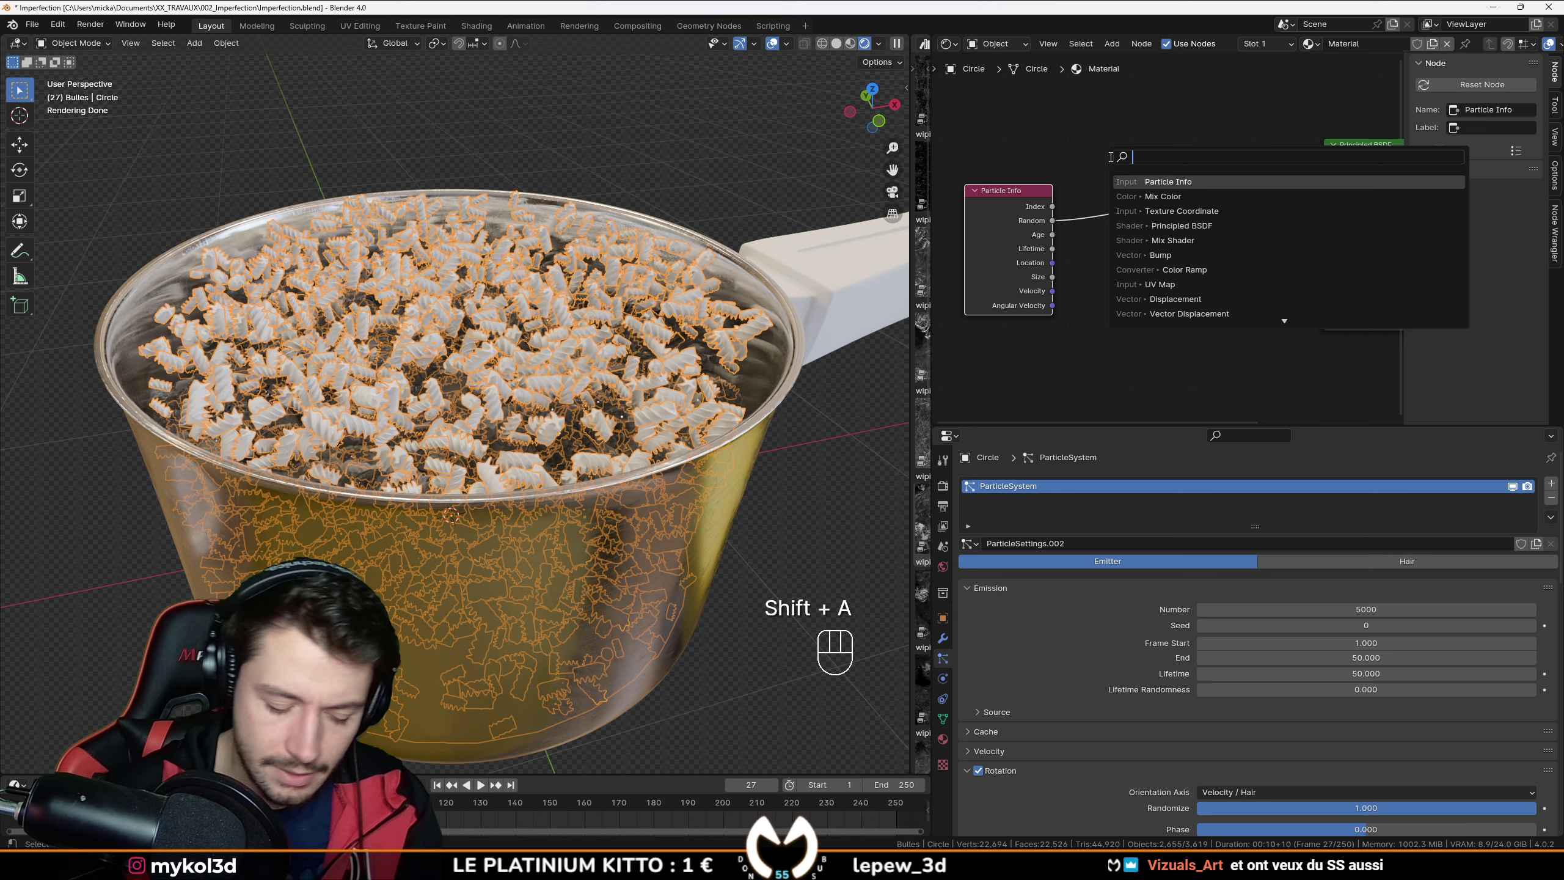
type("color")
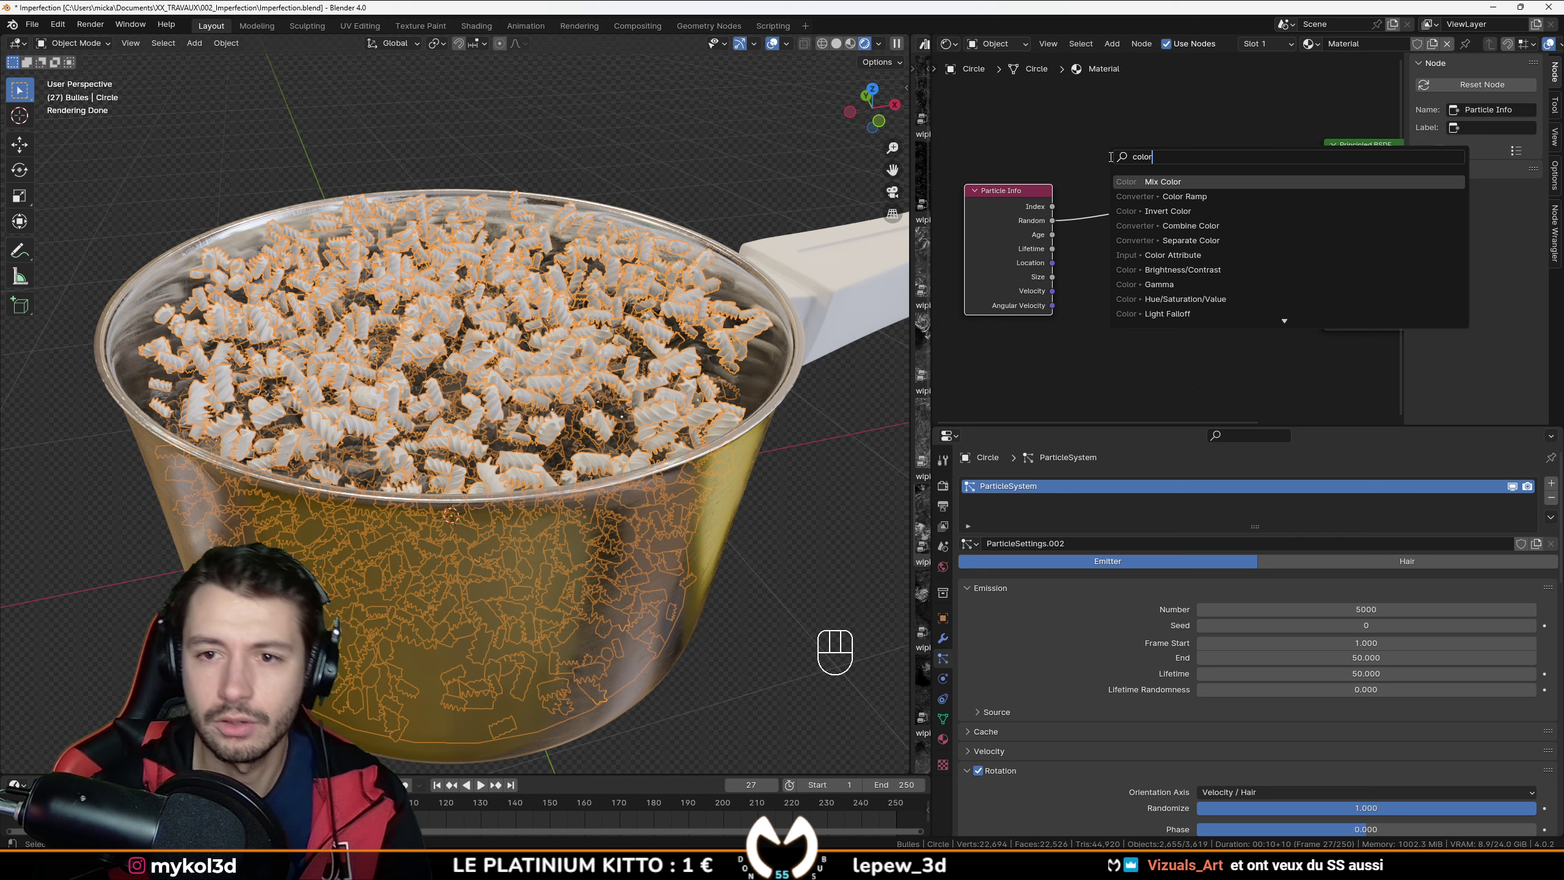
left_click(1126, 196)
left_click(1102, 156)
middle_click_drag(1062, 222, 992, 234)
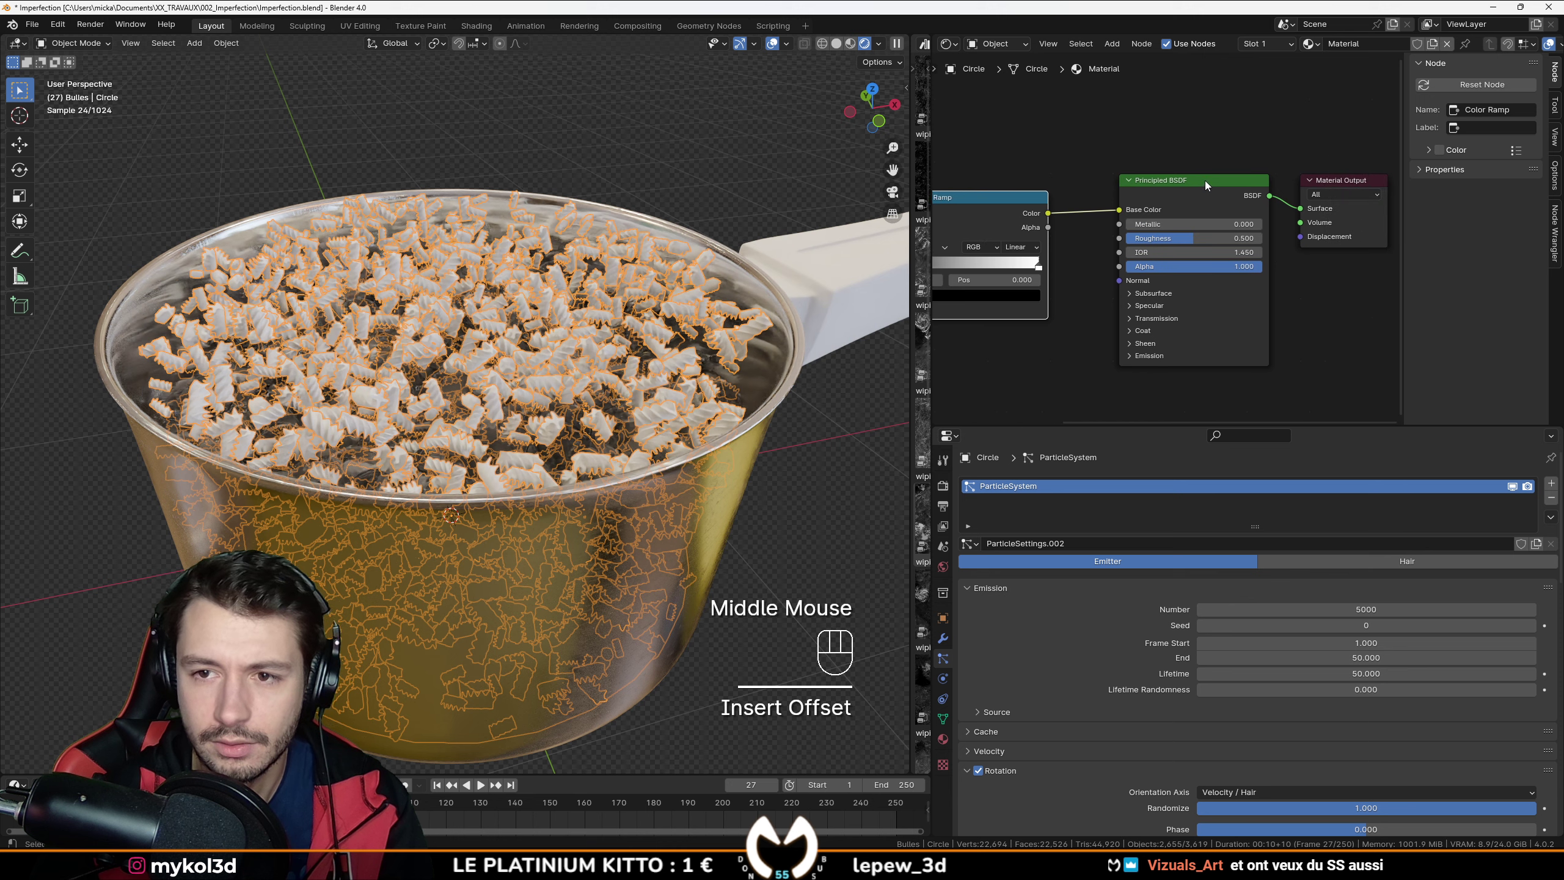
left_click_drag(1205, 181, 1191, 192)
Step: Set the Color Ramp's first stop at position 0 to a bright green with full value
scroll(1016, 231, "up", 3)
middle_click_drag(1002, 237, 1232, 258)
scroll(1170, 250, "up", 4)
left_click(1096, 316)
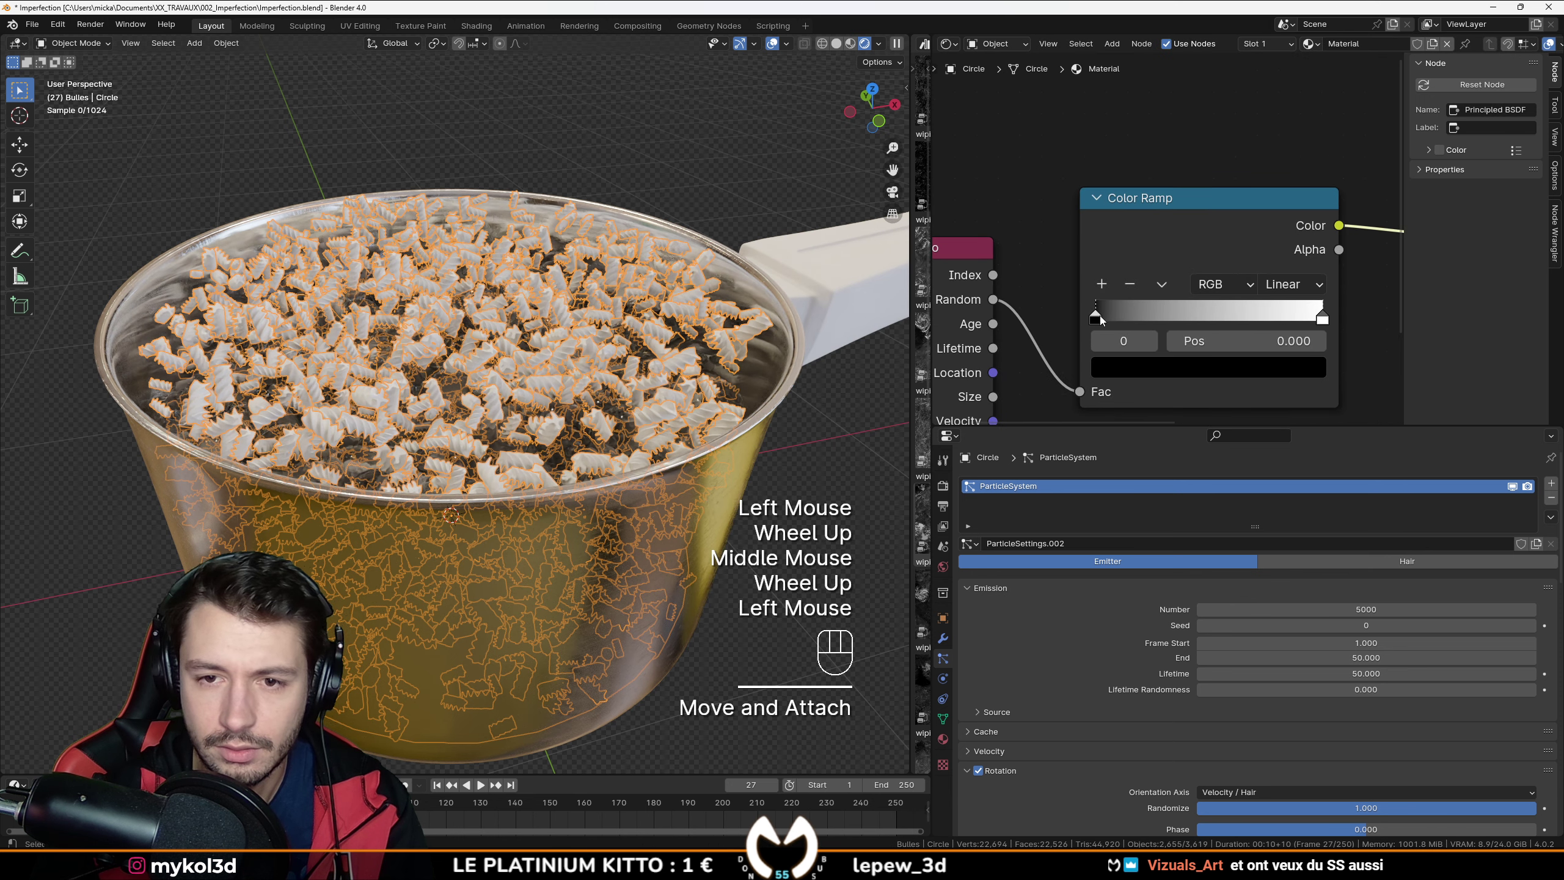
left_click(1180, 363)
left_click(1225, 366)
left_click_drag(1309, 436, 1309, 389)
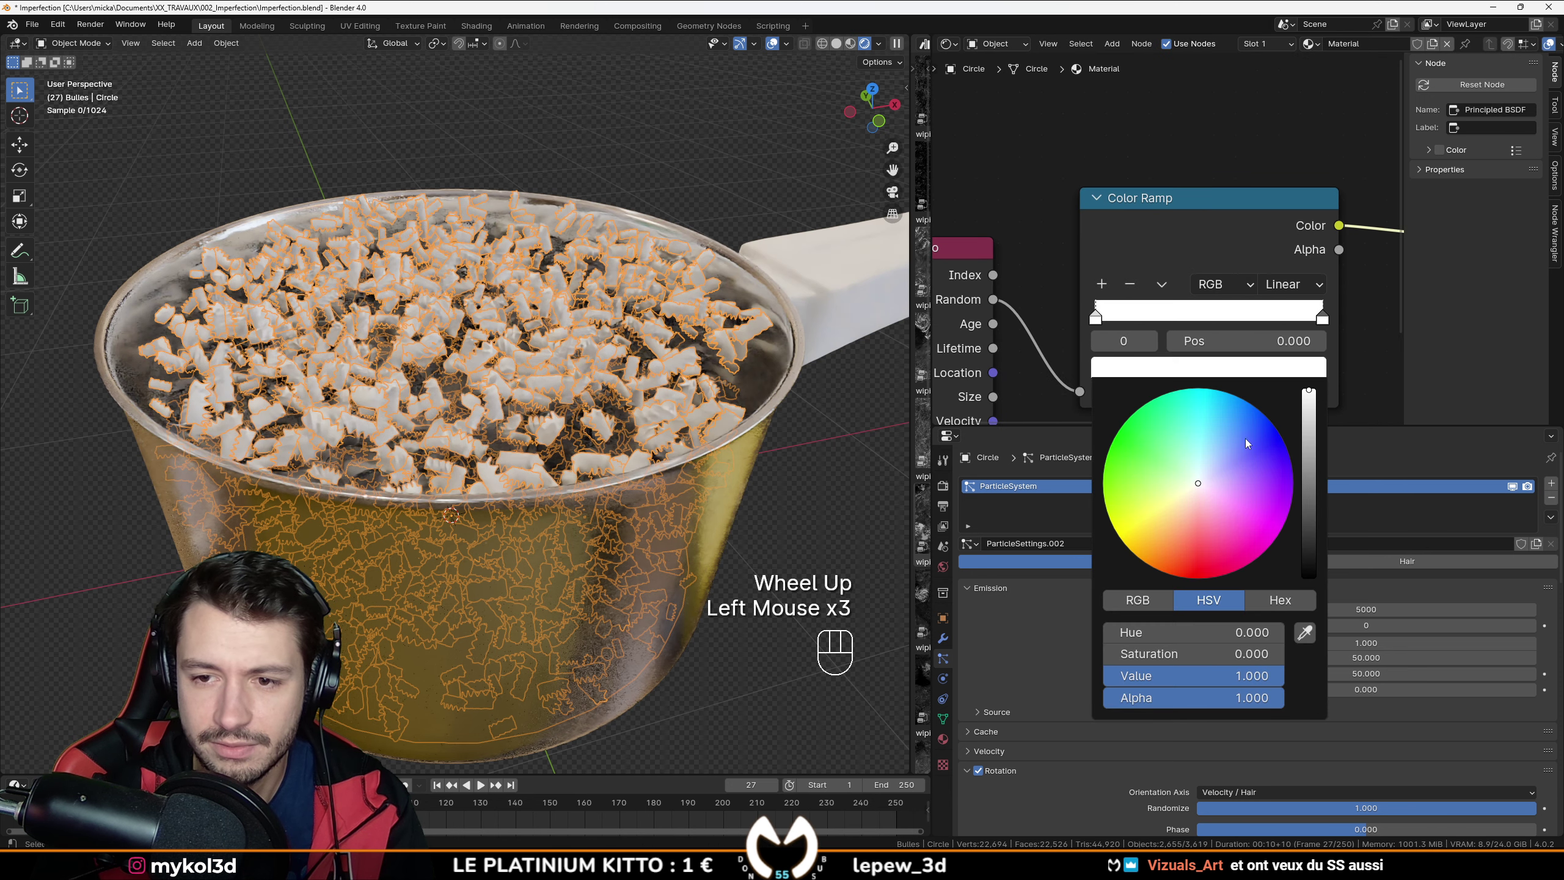
left_click_drag(1250, 444, 1120, 425)
scroll(1016, 346, "down", 2)
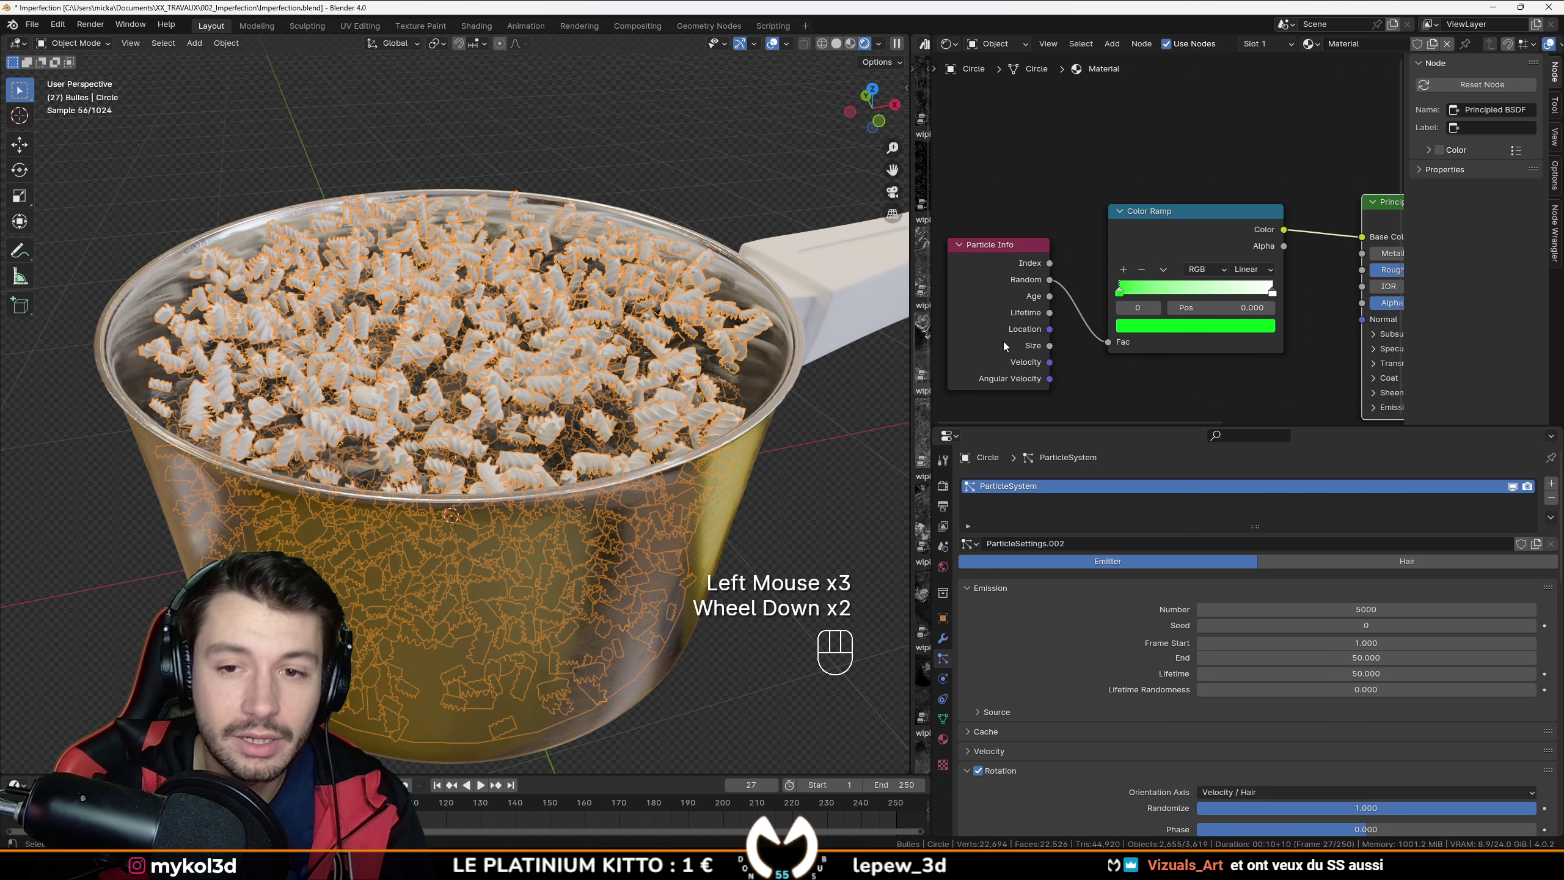
Step: Replace the Particle Info node with an Object Info node and link its Random output to the Color Ramp's Fac
middle_click_drag(1003, 341, 1074, 336)
left_click(1071, 221)
key("Delete")
key("shift+a")
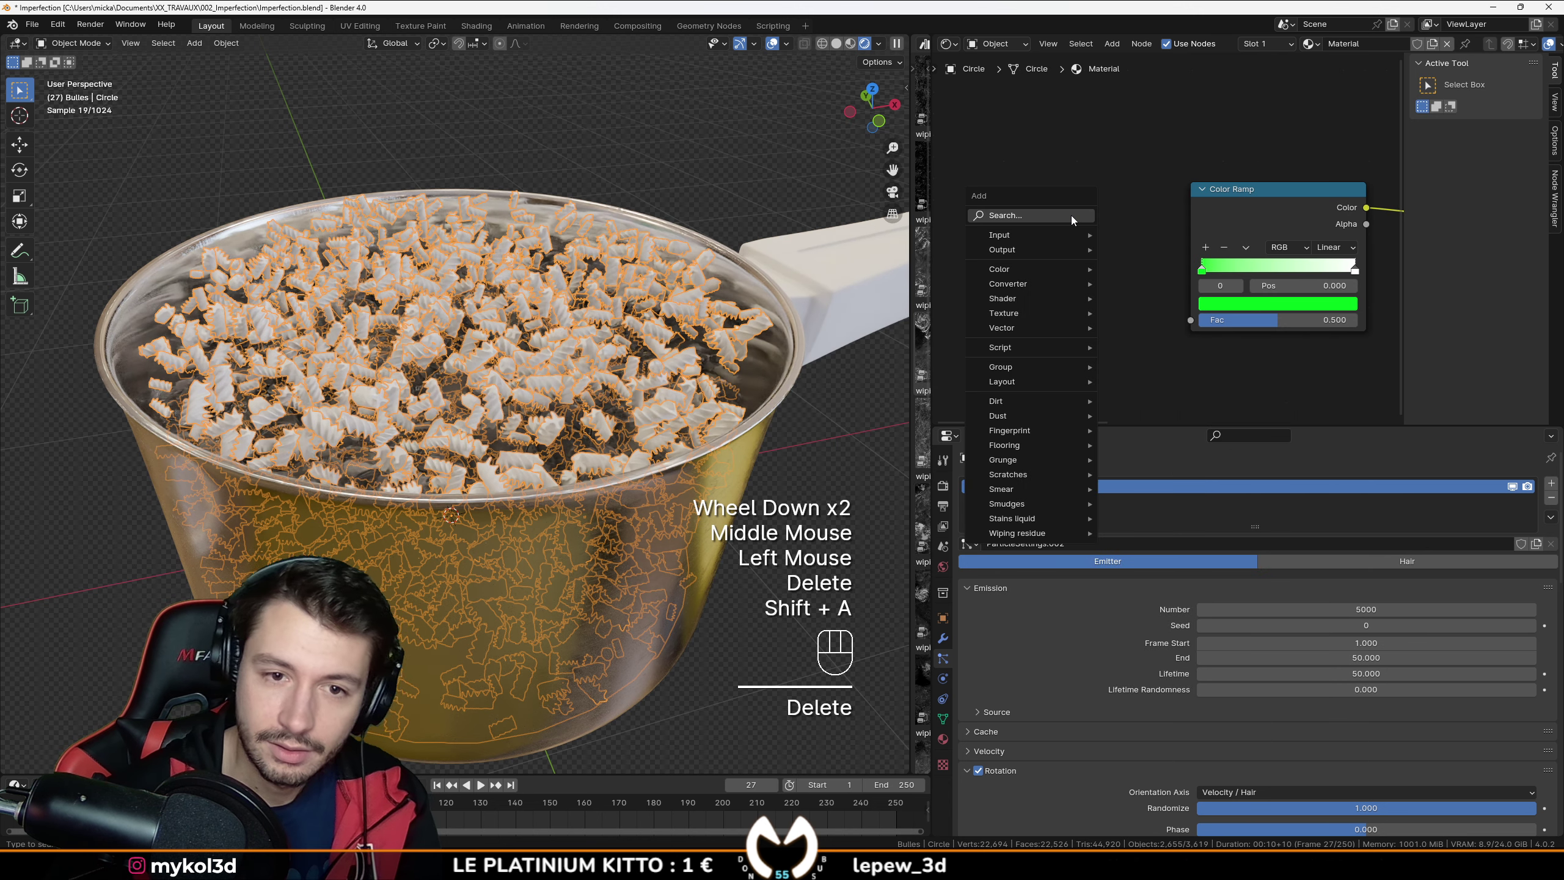
type("ob")
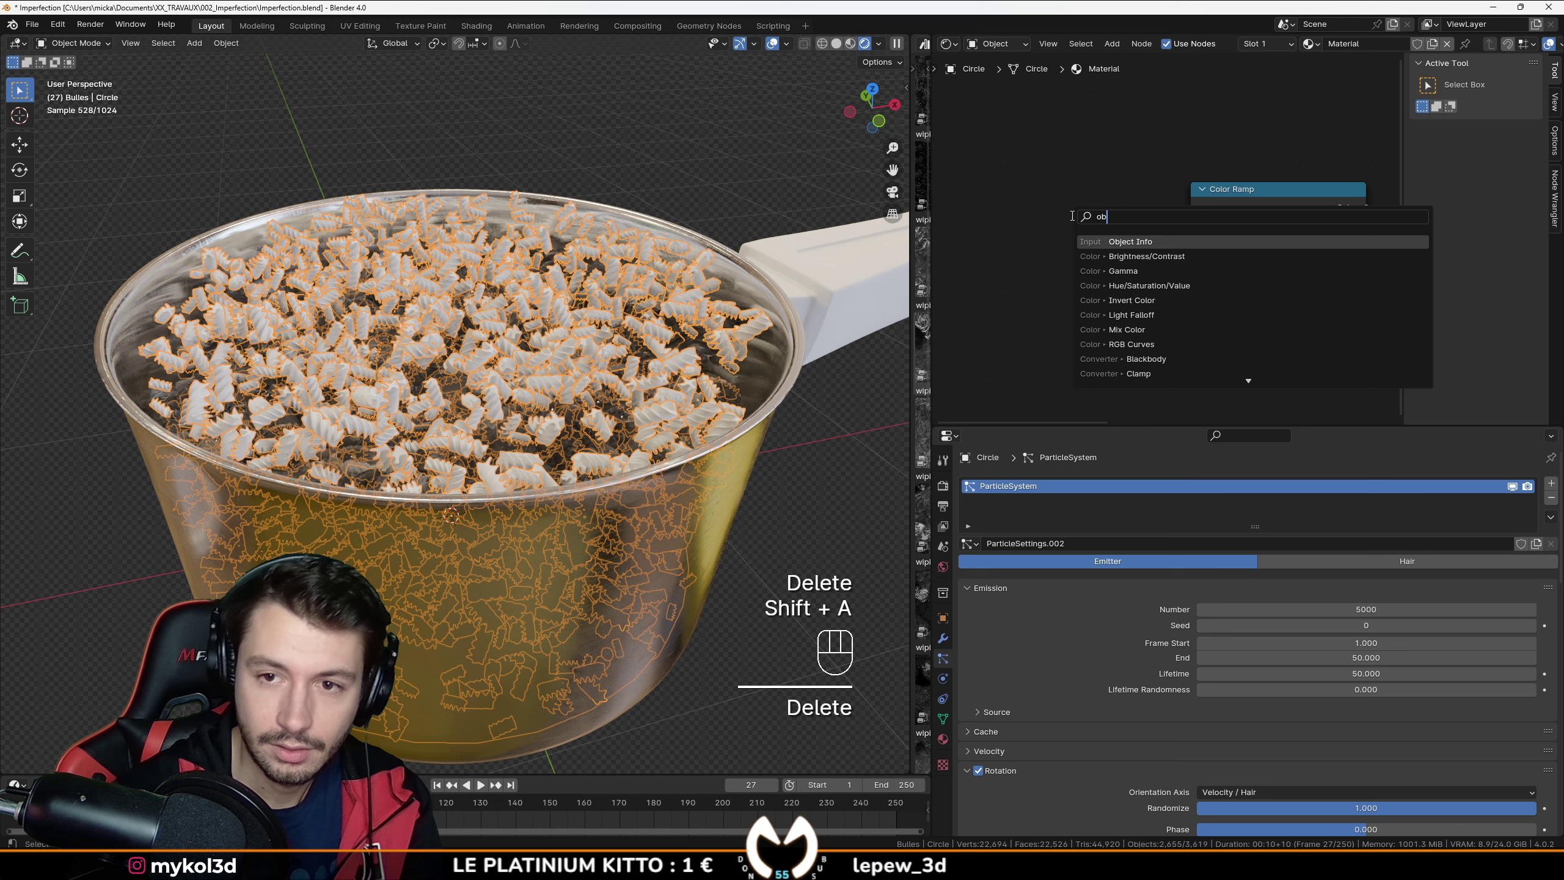
key("Return")
left_click(1102, 321)
left_click_drag(1091, 314, 1190, 320)
Step: Unlink the material from the emitter circle
scroll(498, 442, "down", 2)
scroll(498, 442, "down", 4)
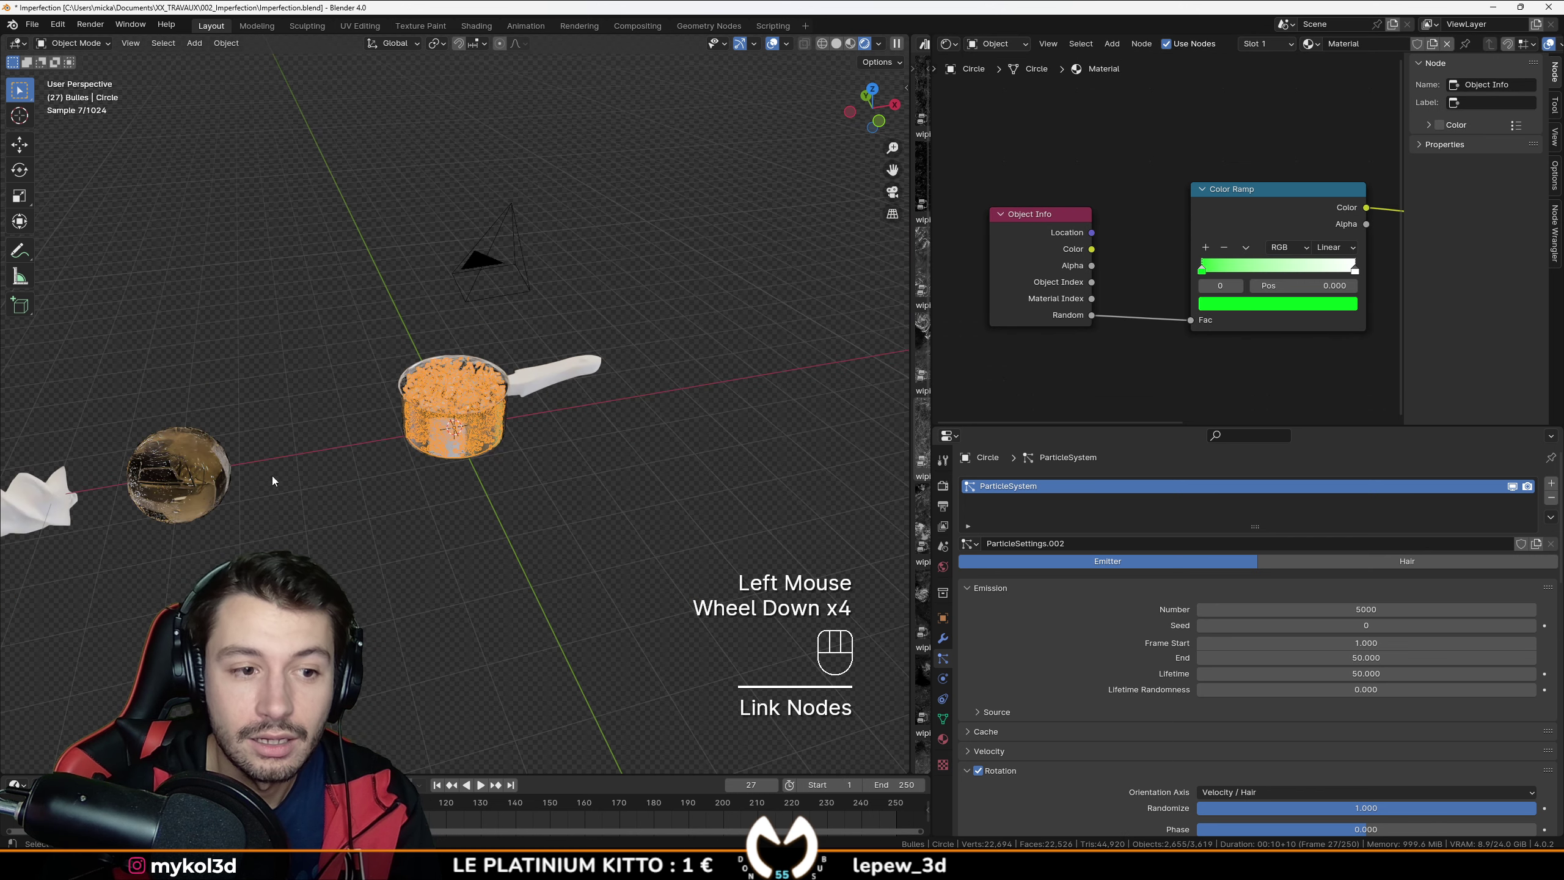
scroll(590, 366, "up", 2)
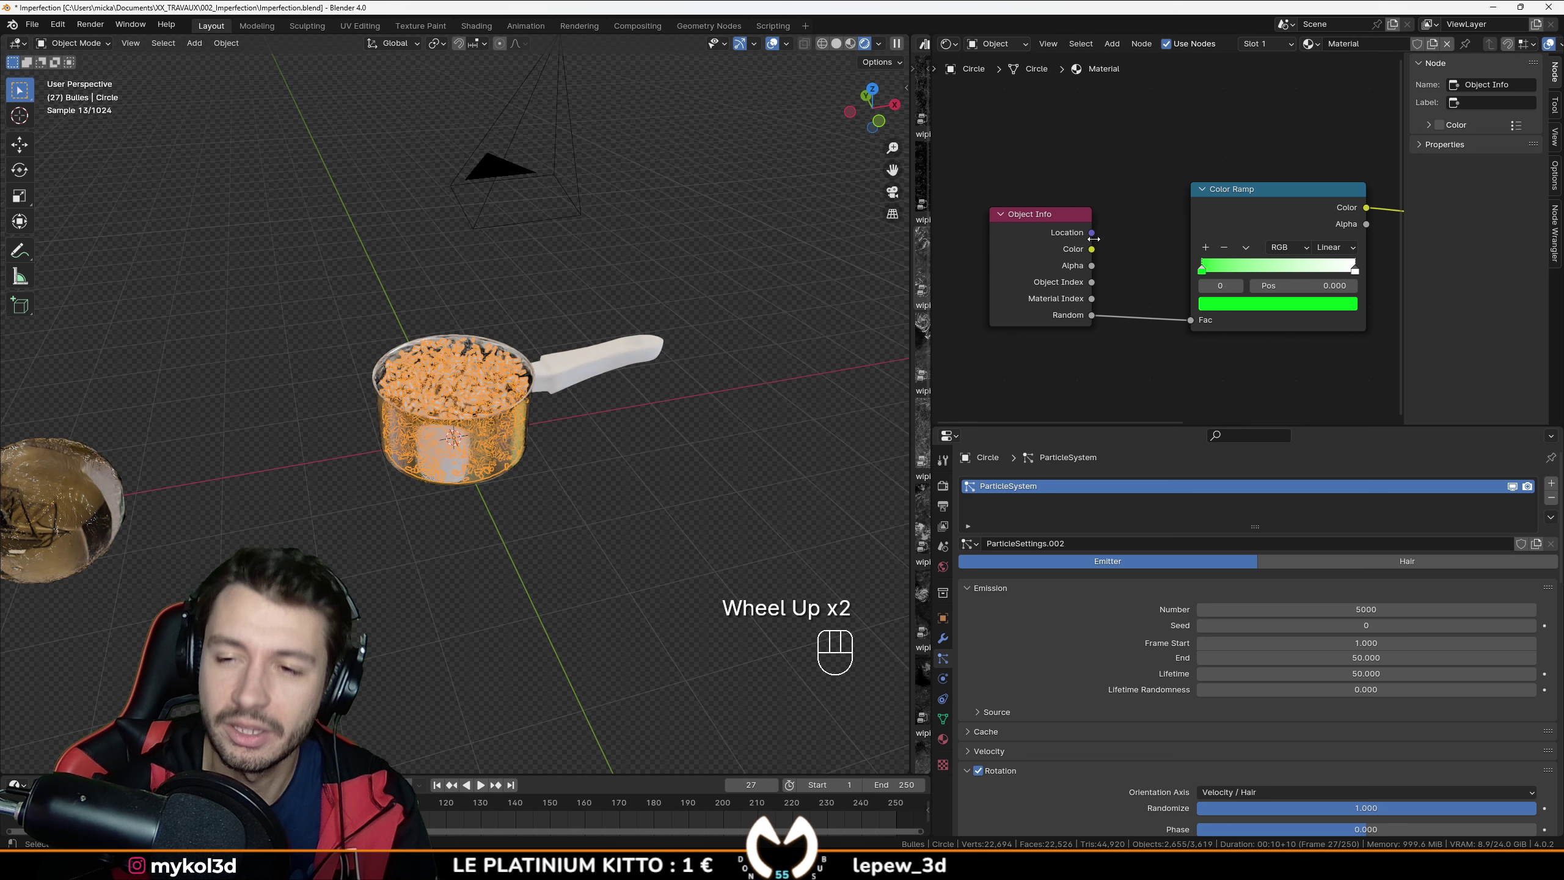
middle_click_drag(1127, 240, 925, 236)
middle_click_drag(1119, 142, 1177, 141)
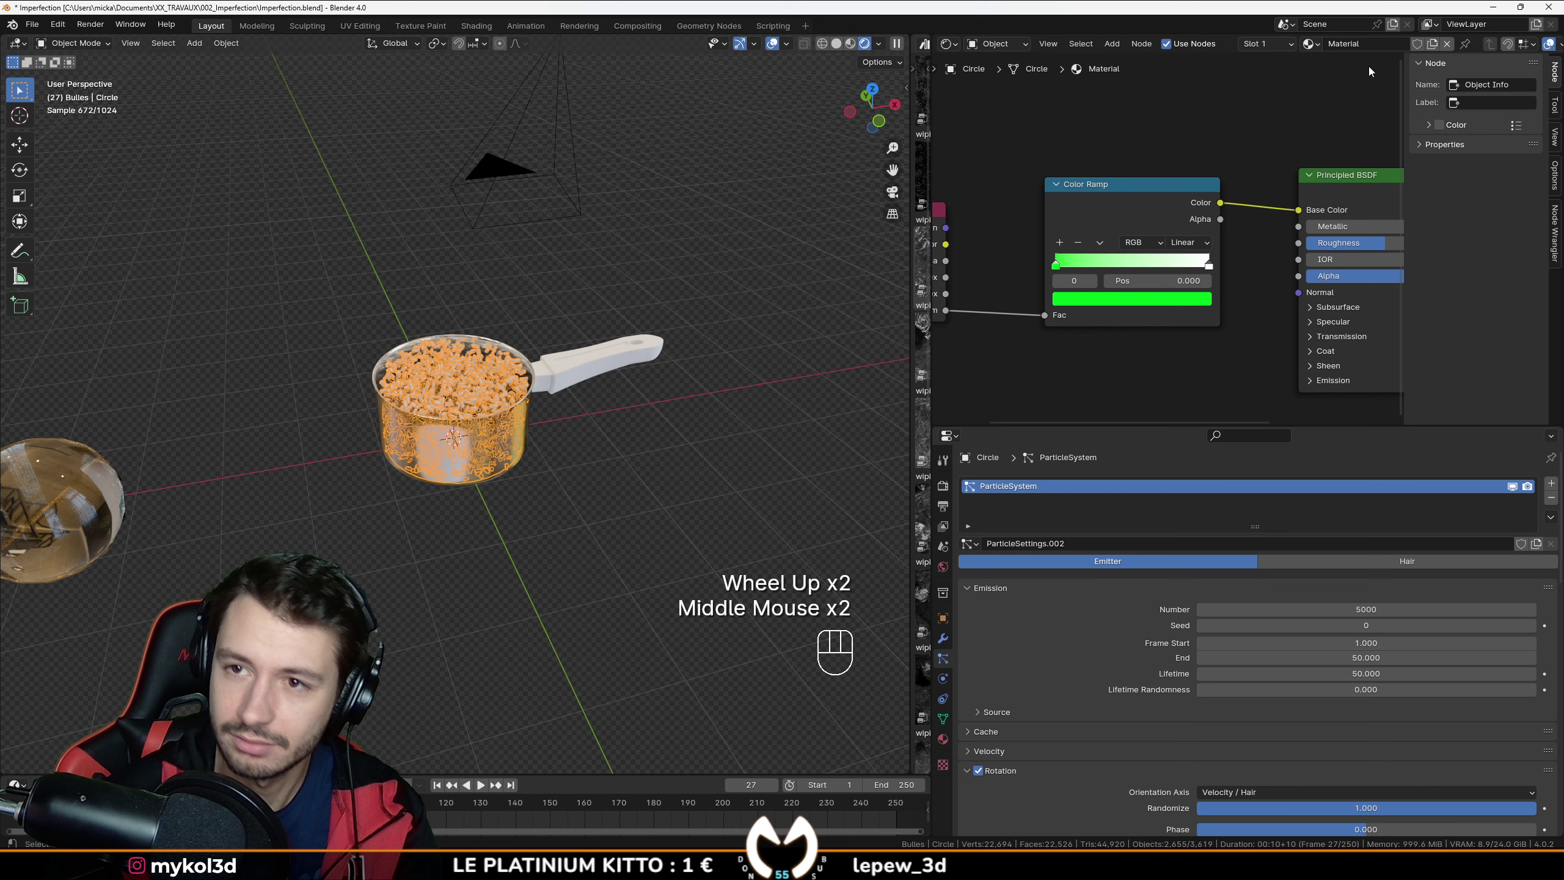
left_click(1448, 44)
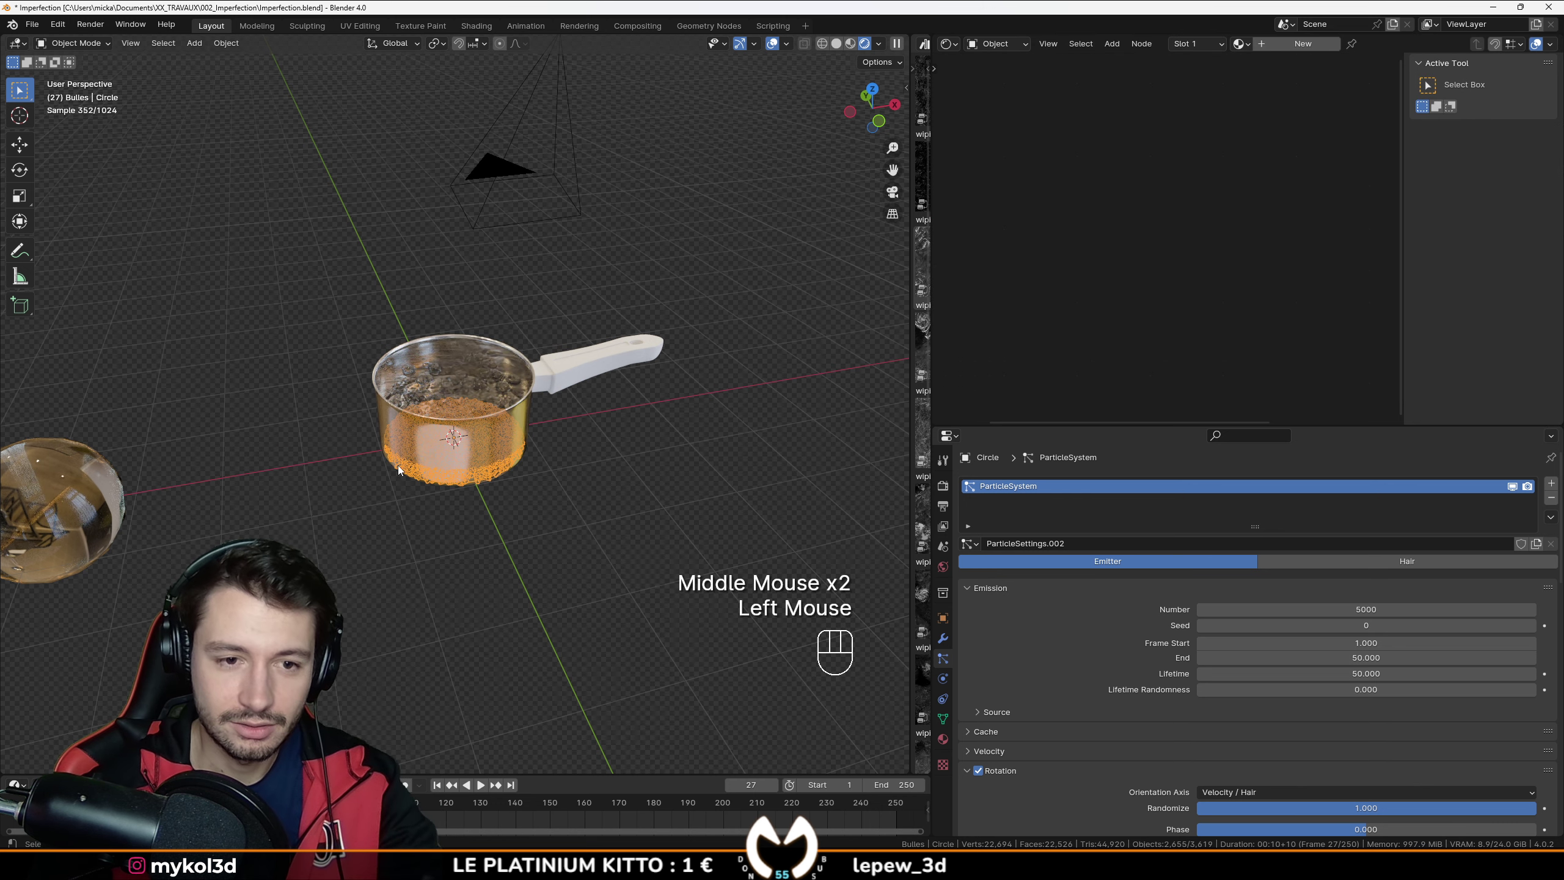
Step: Replay the simulation from the first frame to about frame 24 and select the twisted curve beside the sphere
scroll(153, 523, "down", 4)
scroll(292, 504, "up", 3)
key("shift+Left")
key("space")
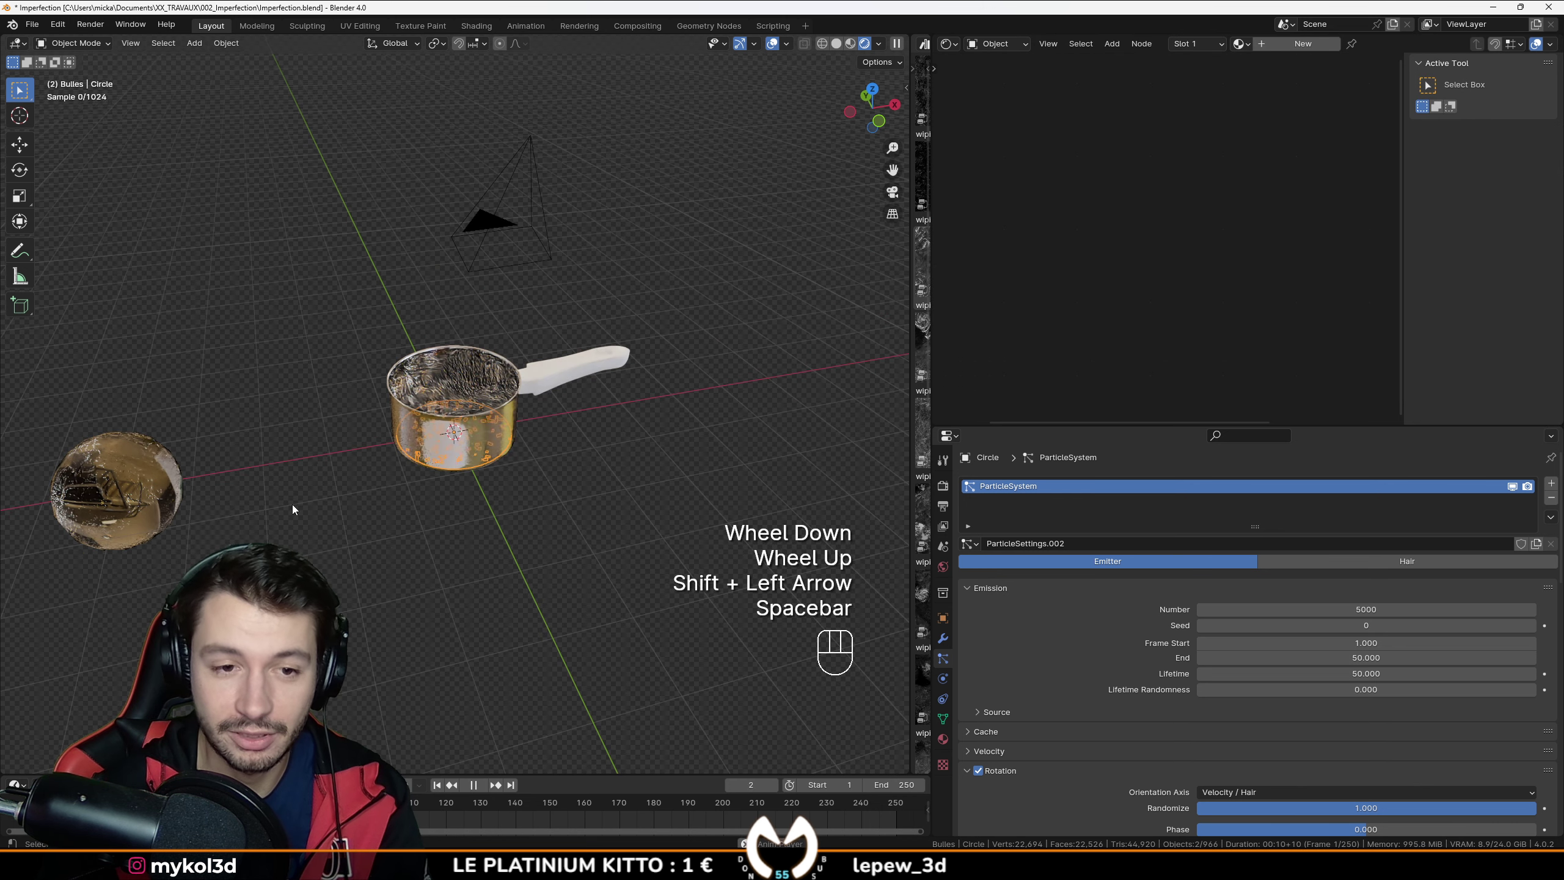
key("space")
scroll(254, 483, "up", 1)
scroll(255, 482, "up", 1)
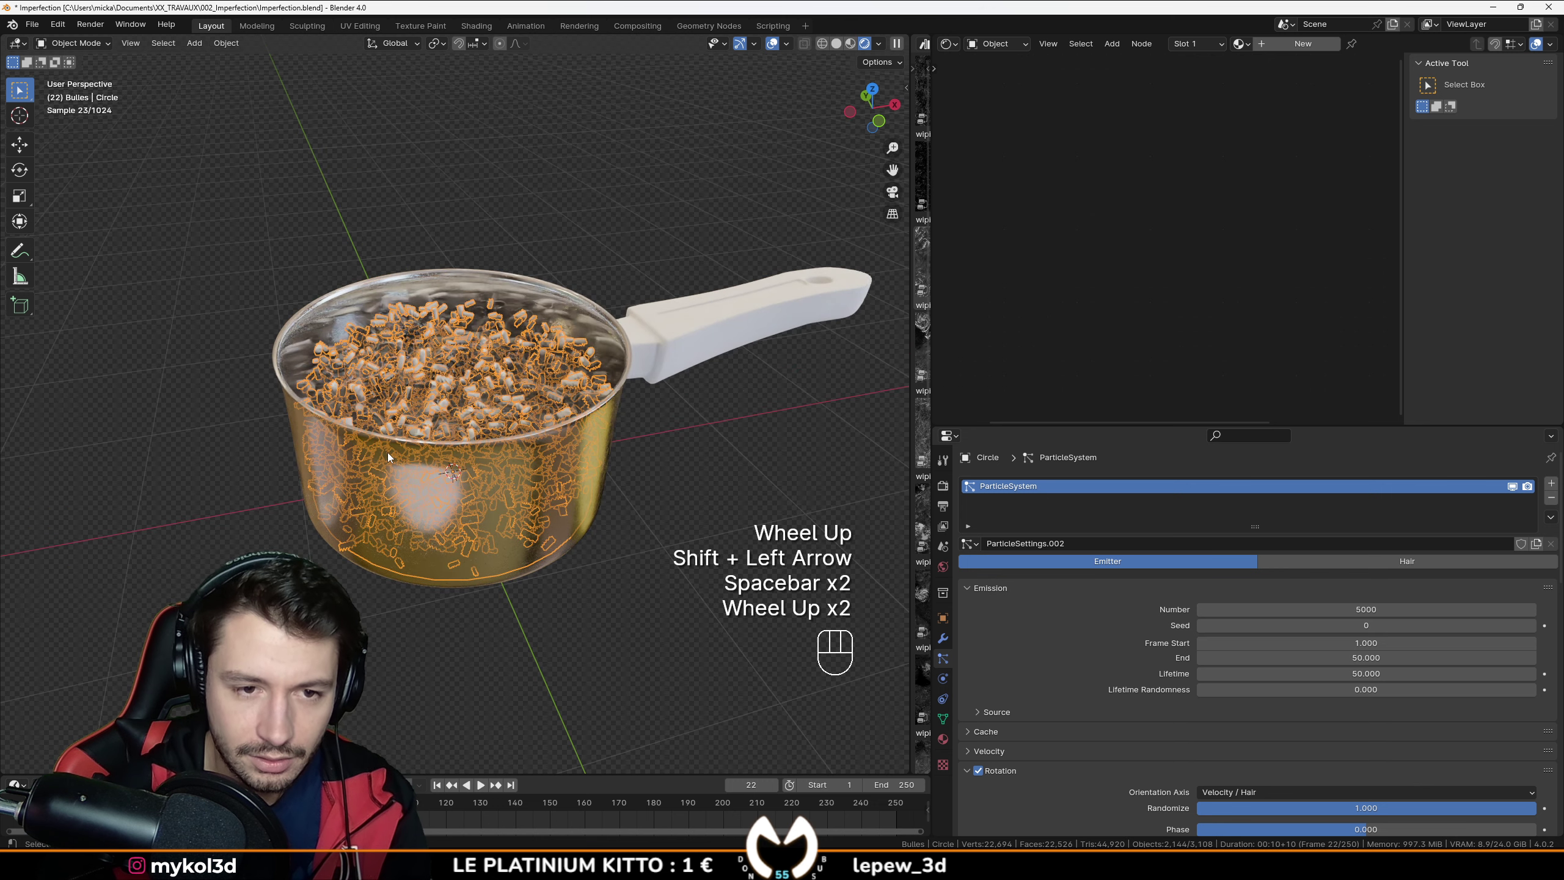
key("space")
key("space")
scroll(357, 456, "down", 3)
left_click(117, 494)
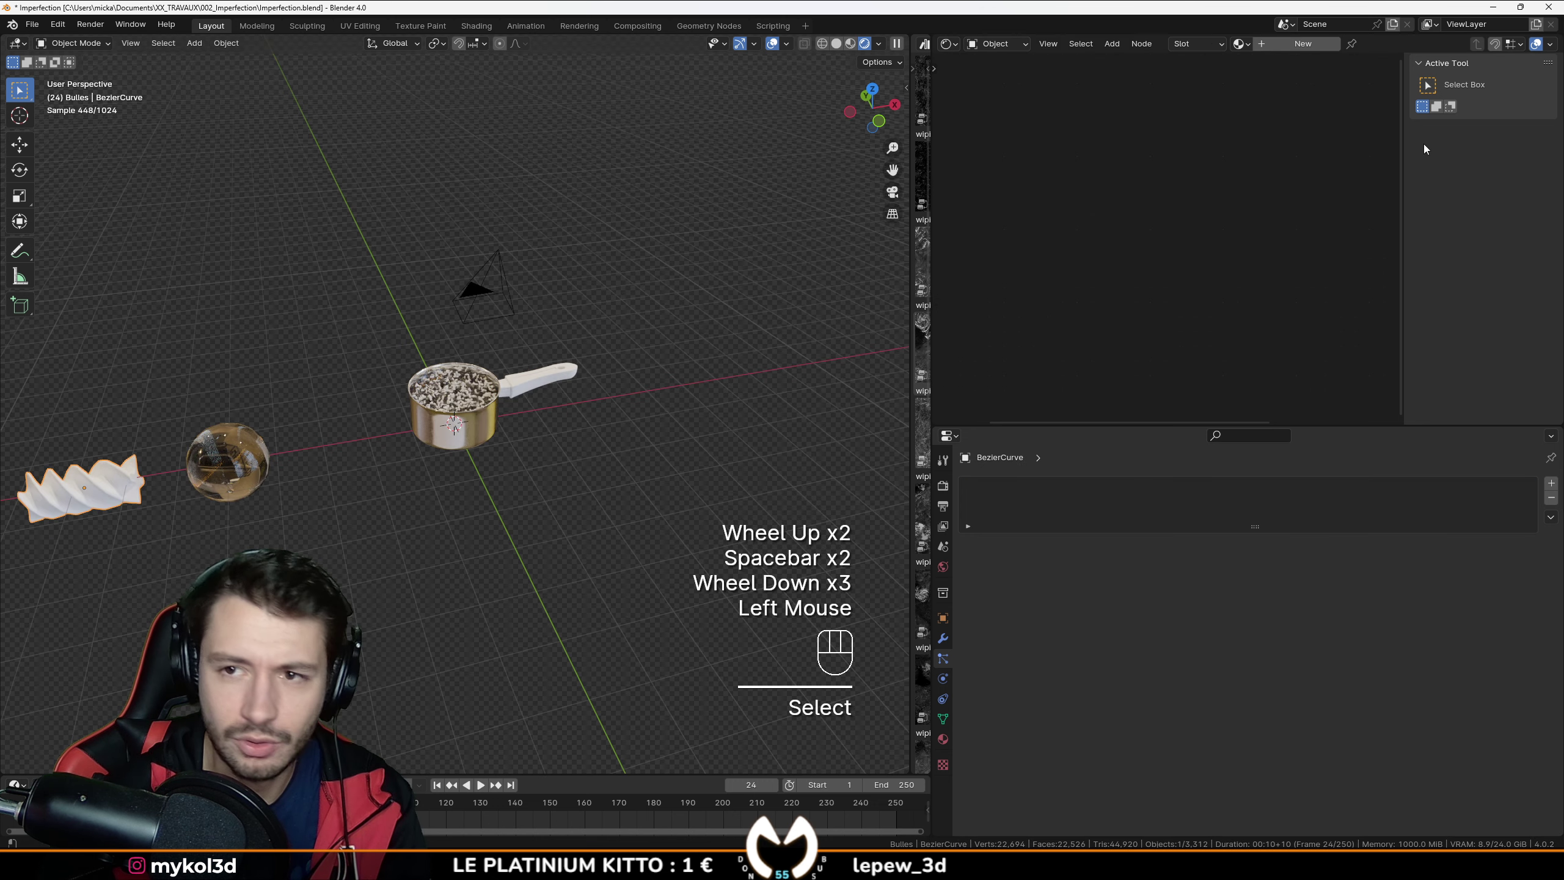
Step: Create a new material on the twisted curve and add an Object Info node to it
left_click(1303, 44)
scroll(1274, 242, "up", 1)
middle_click_drag(1273, 242, 1027, 228)
scroll(1026, 227, "down", 1)
scroll(1027, 229, "down", 1)
key("shift+a")
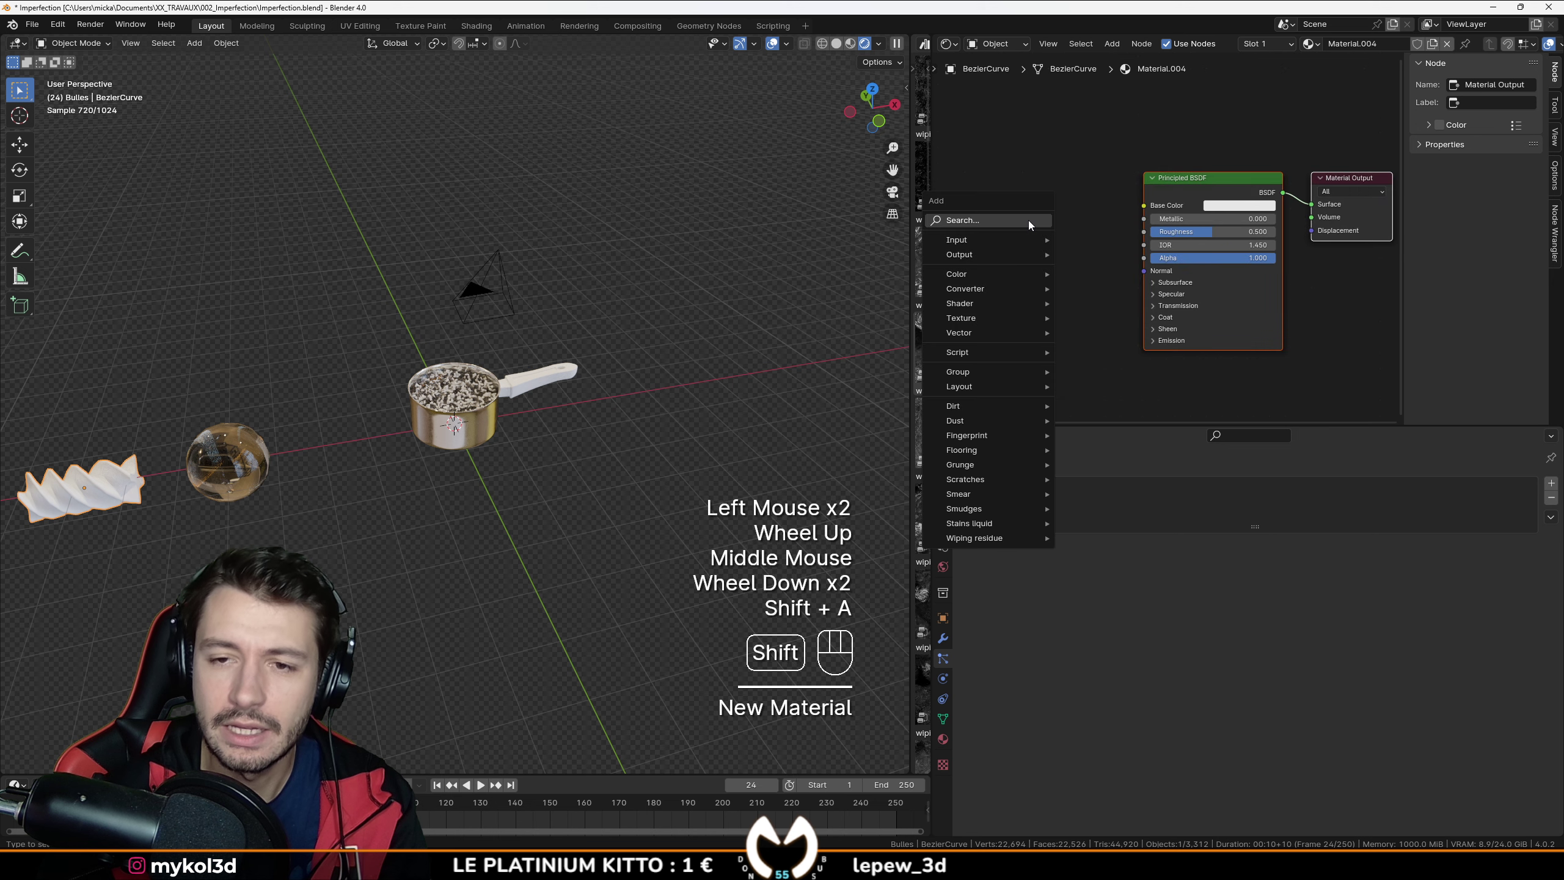
type("obe")
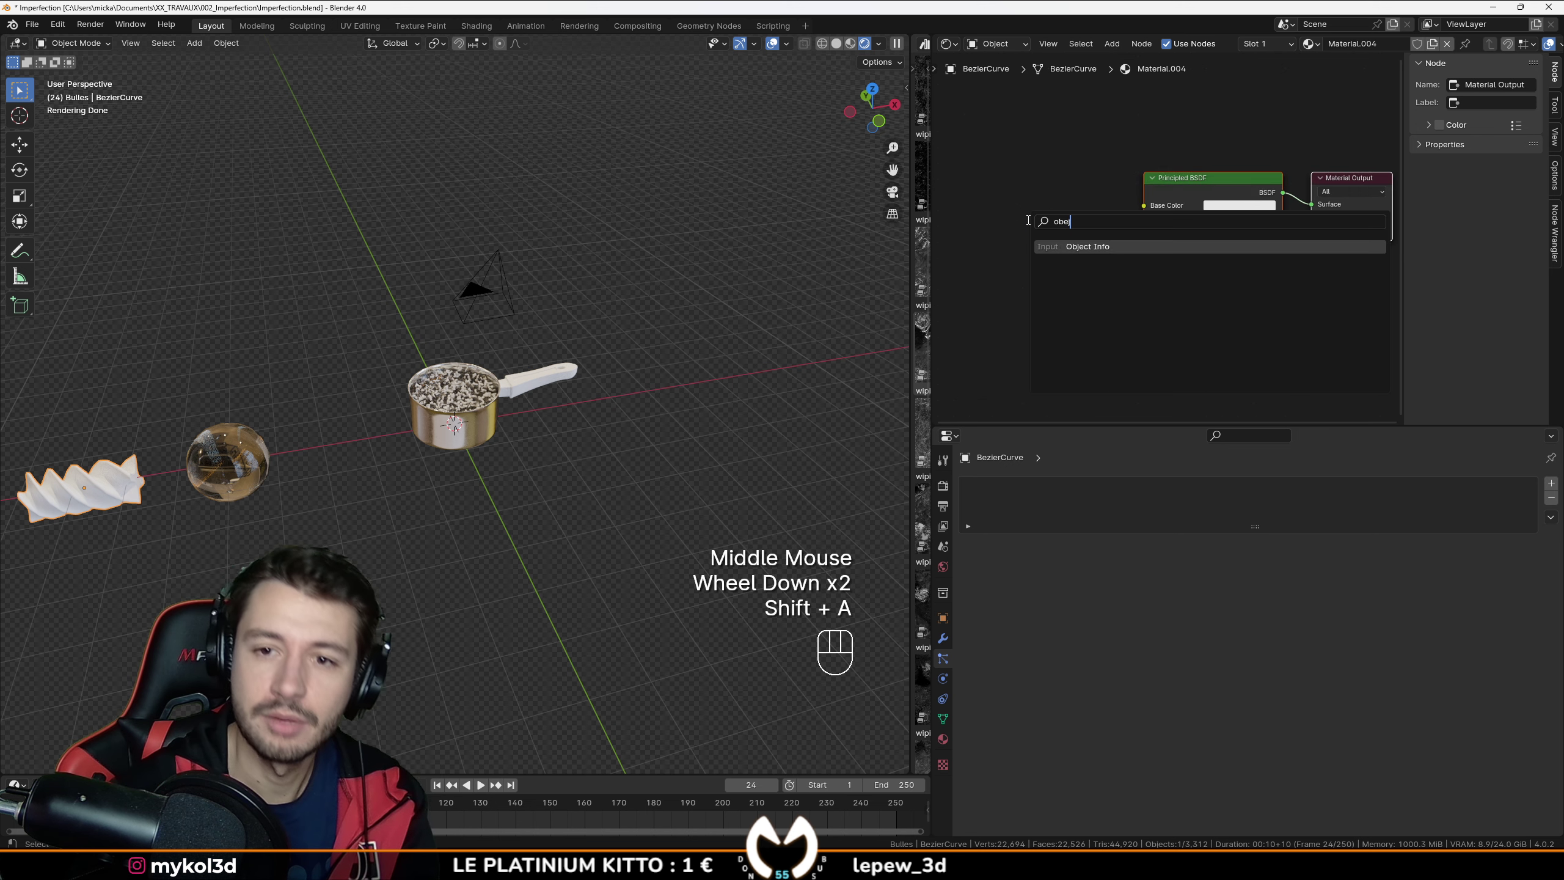
key("Return")
Step: Preview the Object Info outputs one after another up to Random and examine the pasta in the saucepan
left_click(976, 203)
left_click(977, 203, "ctrl+shift")
left_click(976, 203, "ctrl+shift")
left_click(977, 203, "ctrl+shift")
left_click(976, 203, "ctrl+shift")
left_click(977, 203, "ctrl+shift")
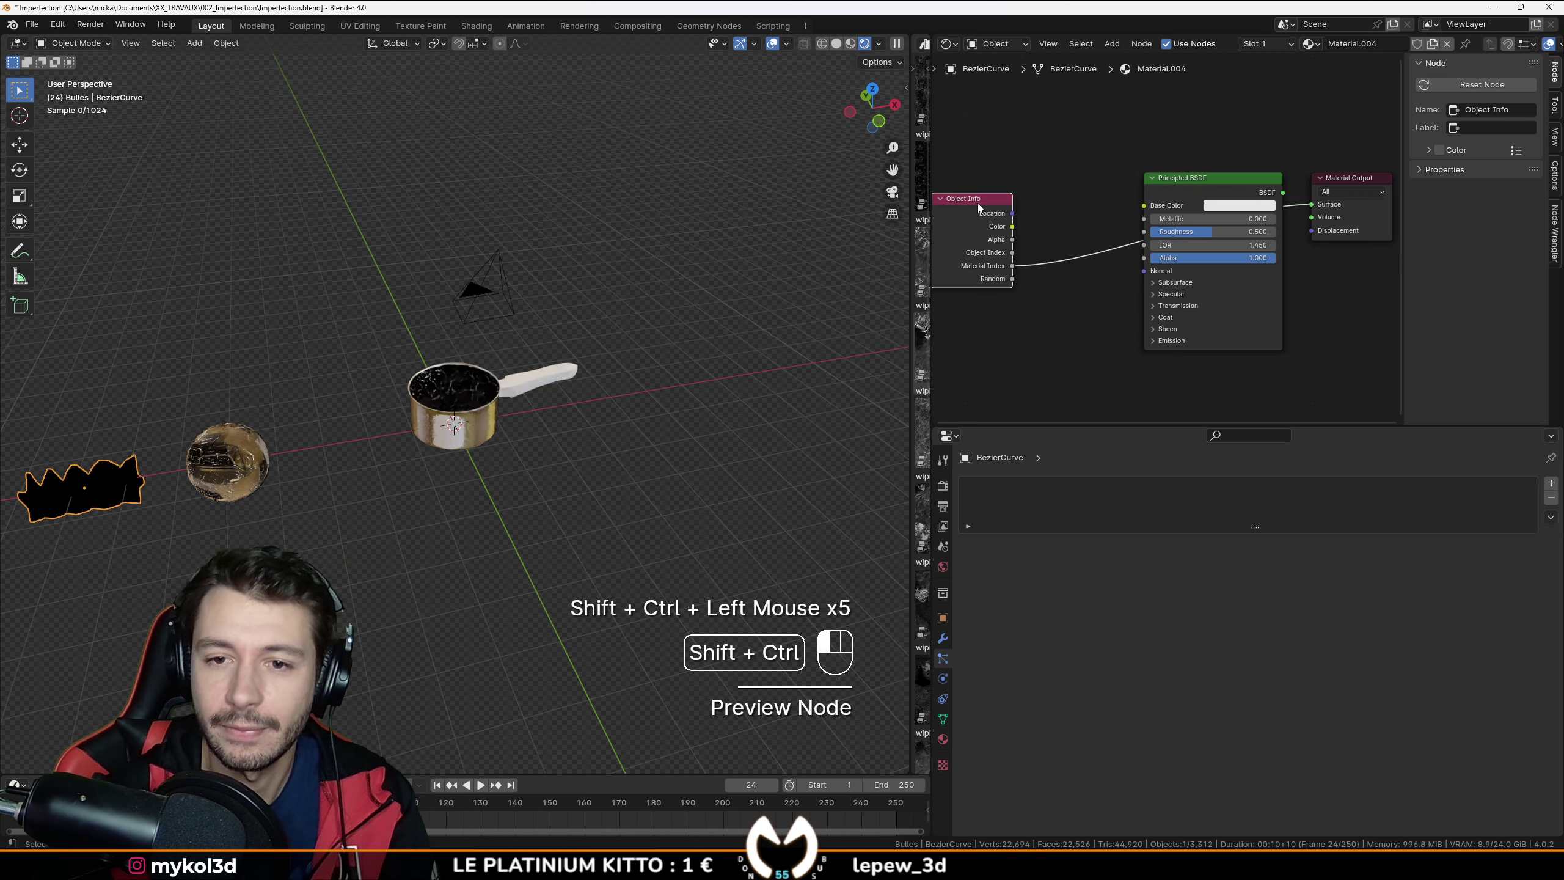
left_click(978, 203, "ctrl+shift")
scroll(540, 455, "up", 4)
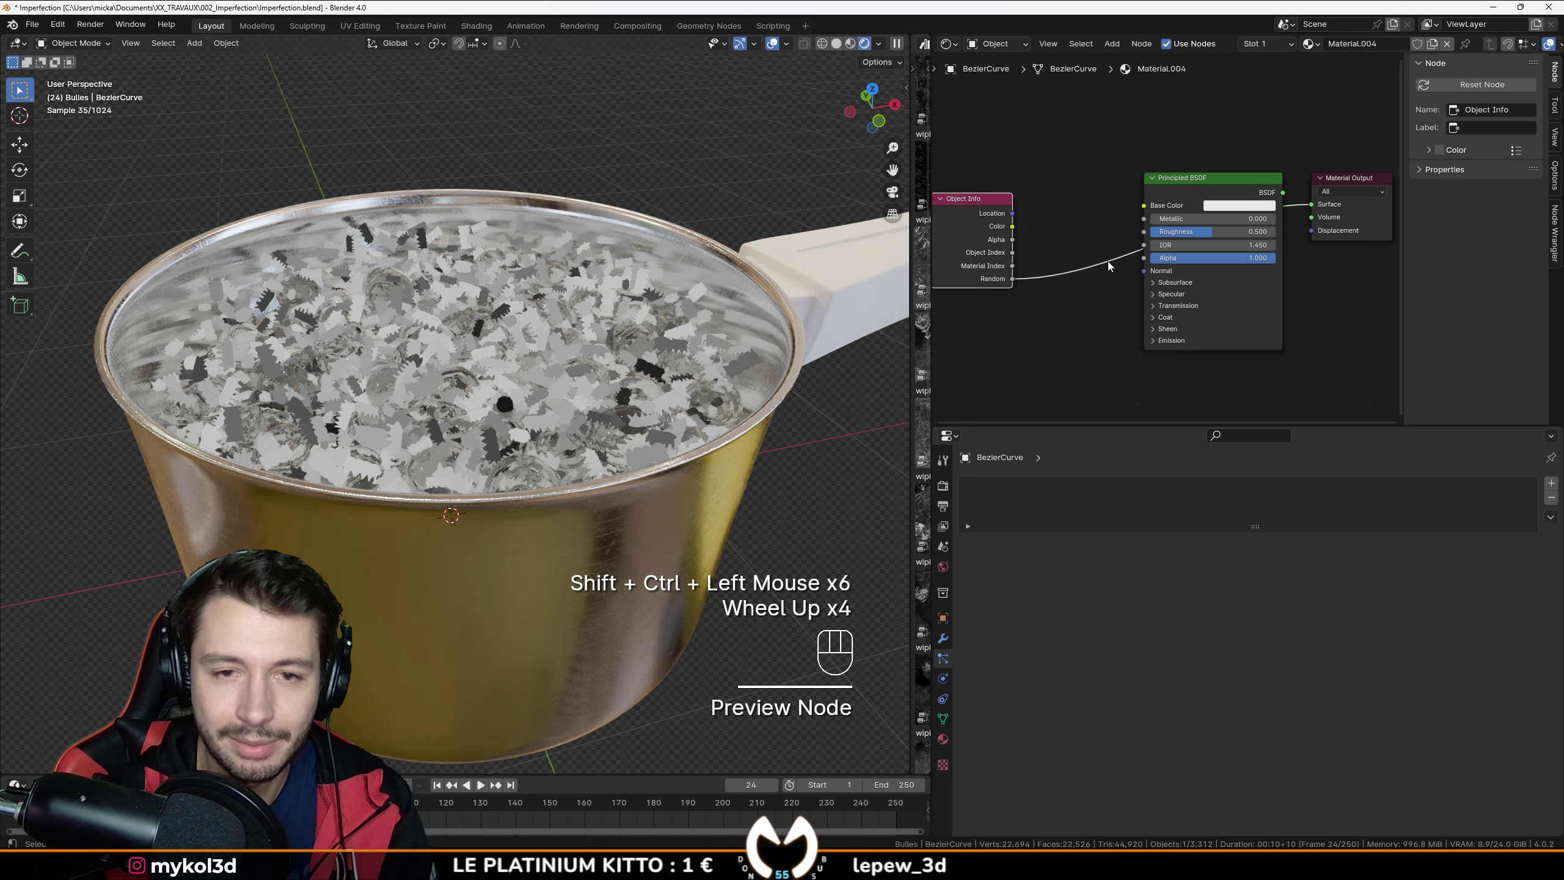
Step: Move the Object Info node away from the shader and reconnect the Principled BSDF to the Material Output's Surface
middle_click_drag(1107, 262, 1228, 320)
scroll(1228, 320, "down", 2)
left_click_drag(1095, 286, 991, 292)
middle_click_drag(1146, 289, 1070, 297)
left_click_drag(1295, 283, 1313, 282)
Step: Add a Color Ramp node between the Object Info and Principled BSDF nodes
middle_click_drag(1056, 267, 1174, 284)
key("shift+a")
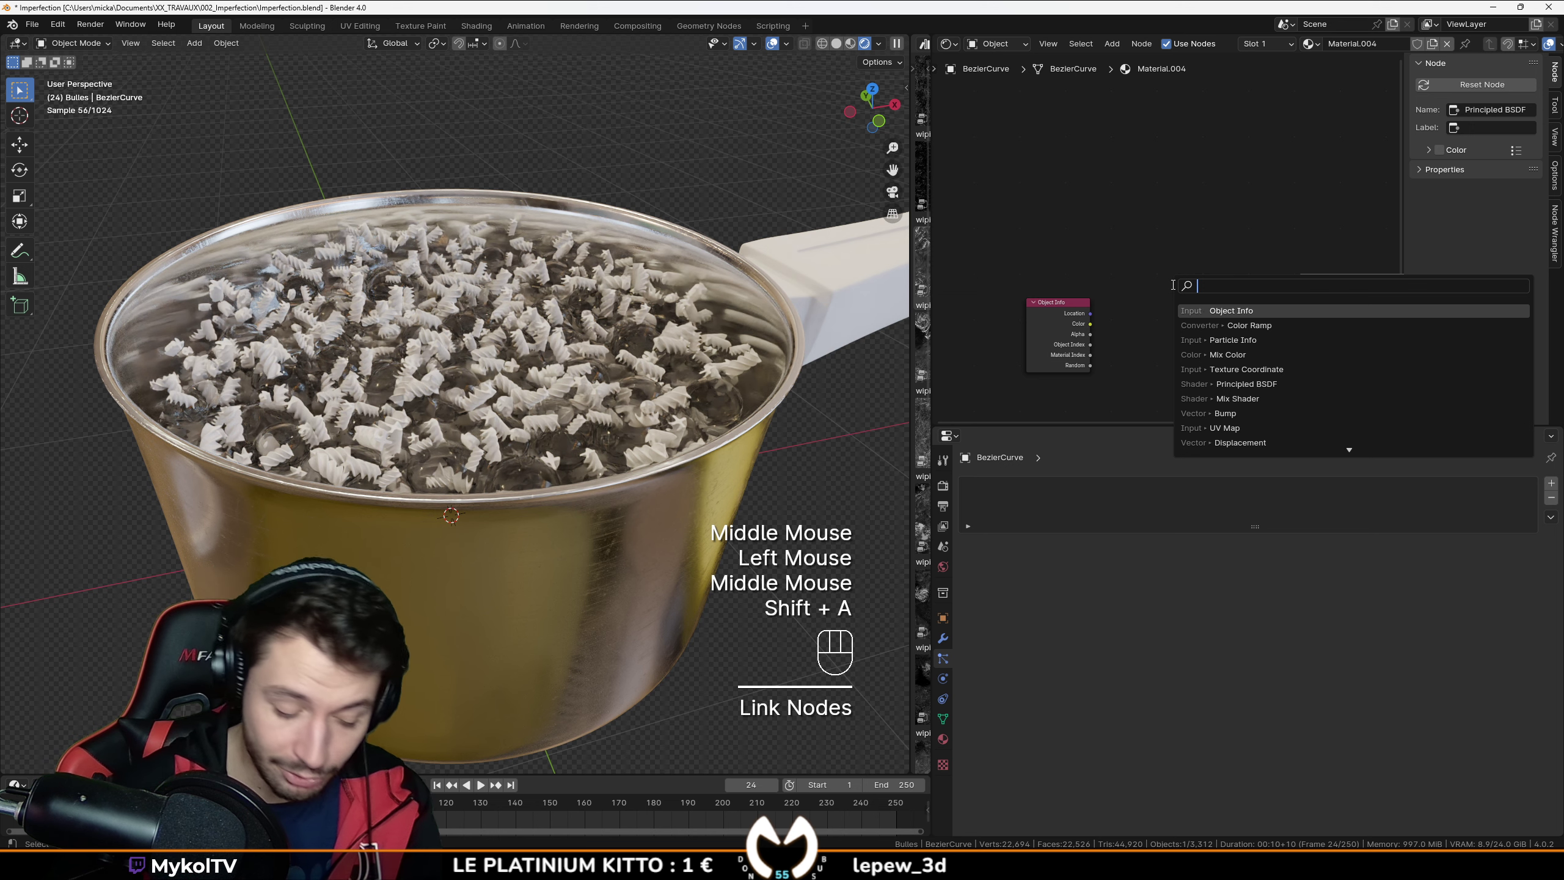
type("color")
left_click(1226, 325)
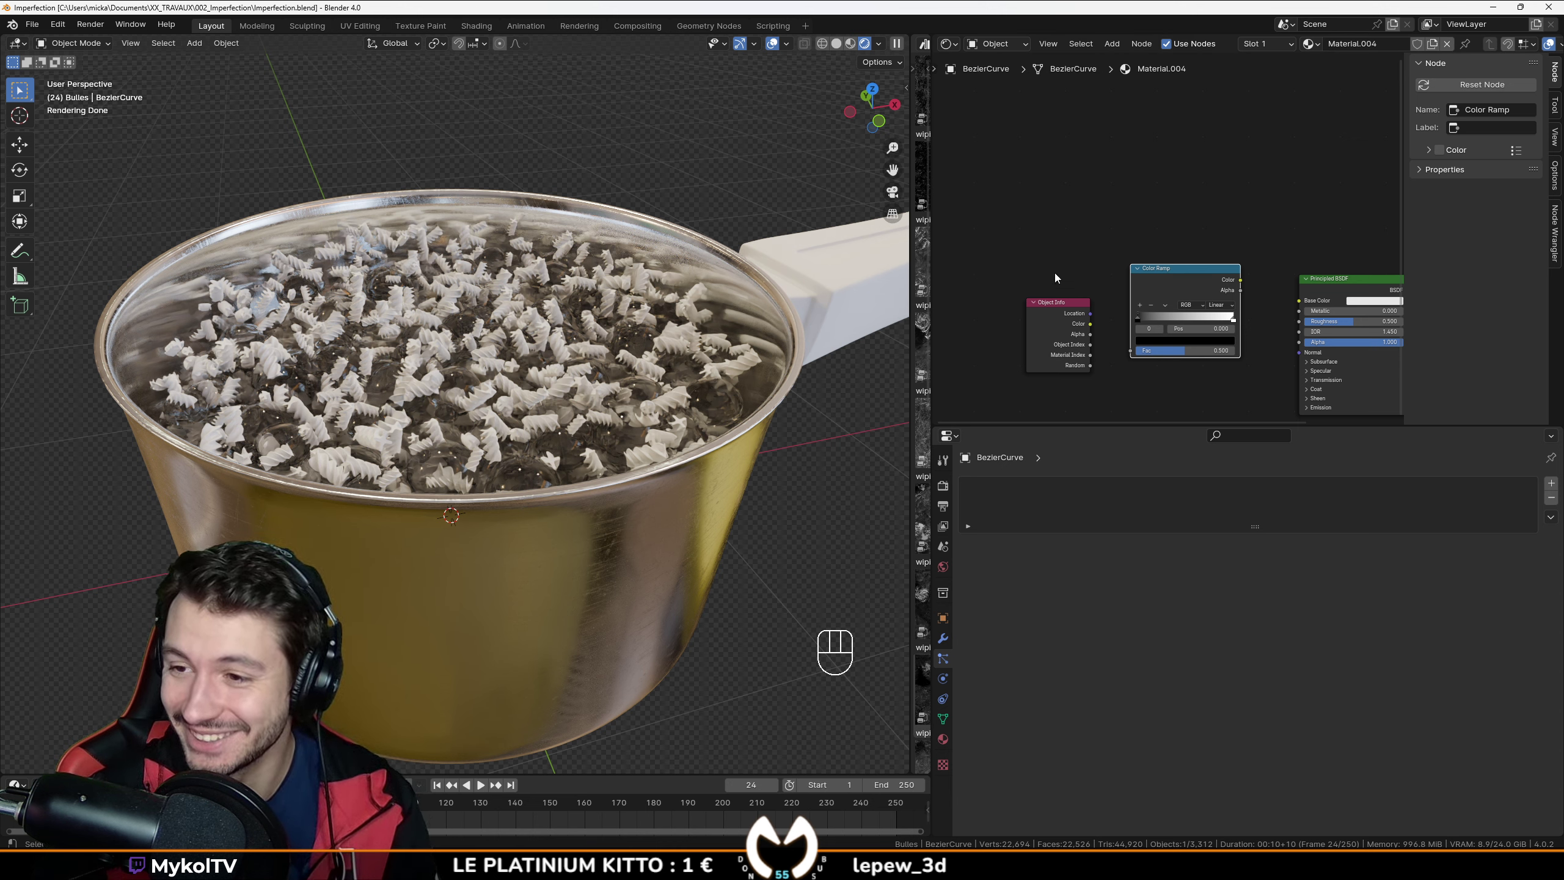
Step: Link Object Info's Random output to the Color Ramp's Fac and the ramp's Color to the Principled BSDF's Base Color
scroll(1054, 278, "up", 1)
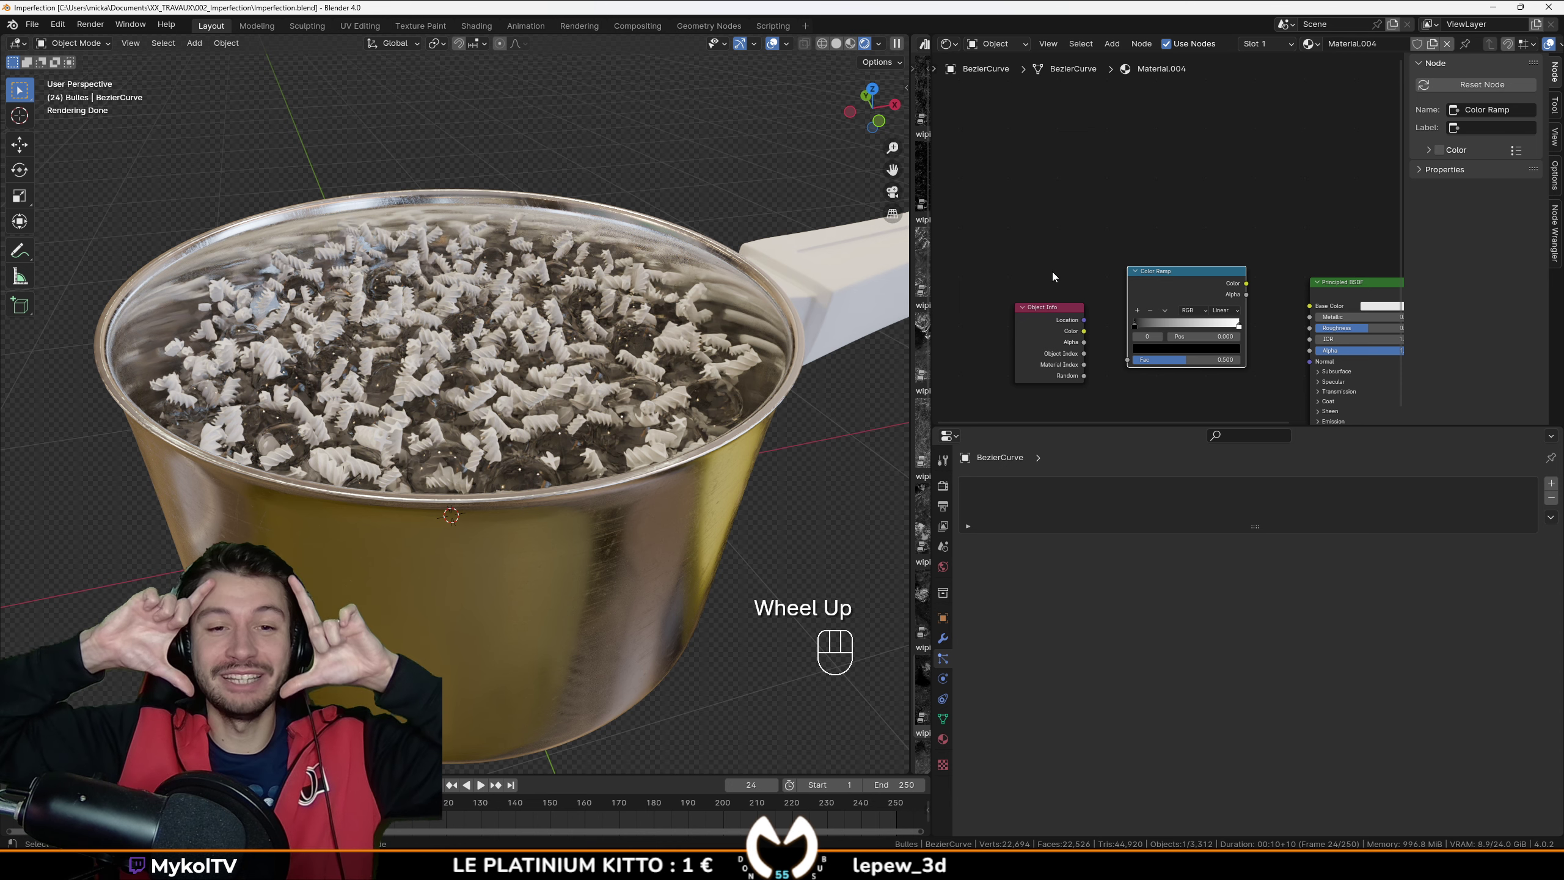
scroll(1108, 315, "up", 2)
middle_click_drag(1108, 315, 986, 271)
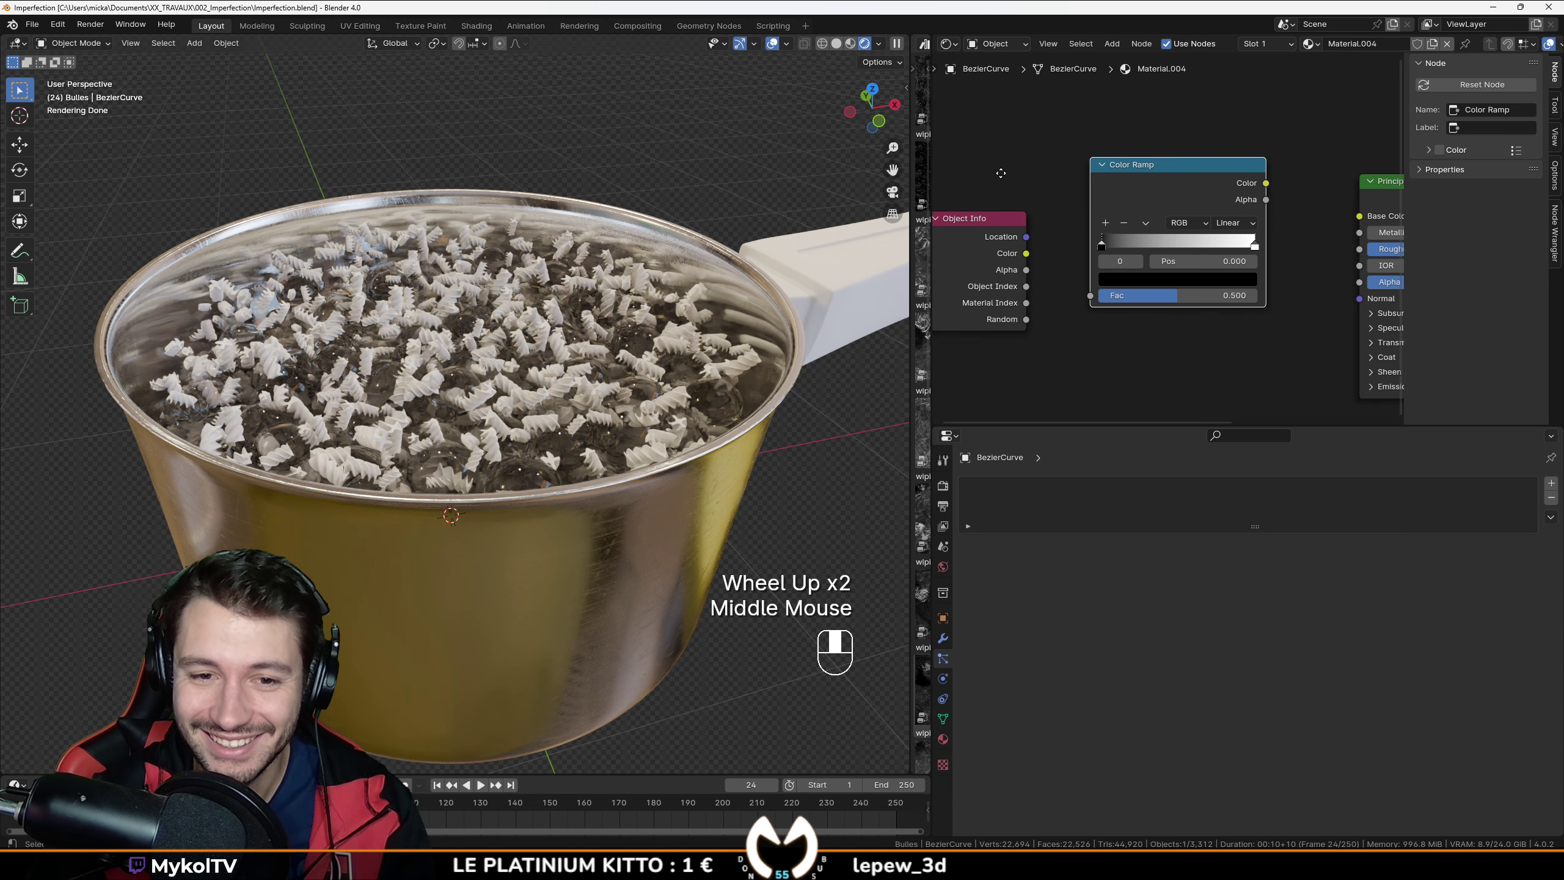
scroll(960, 257, "up", 2)
scroll(604, 445, "up", 2)
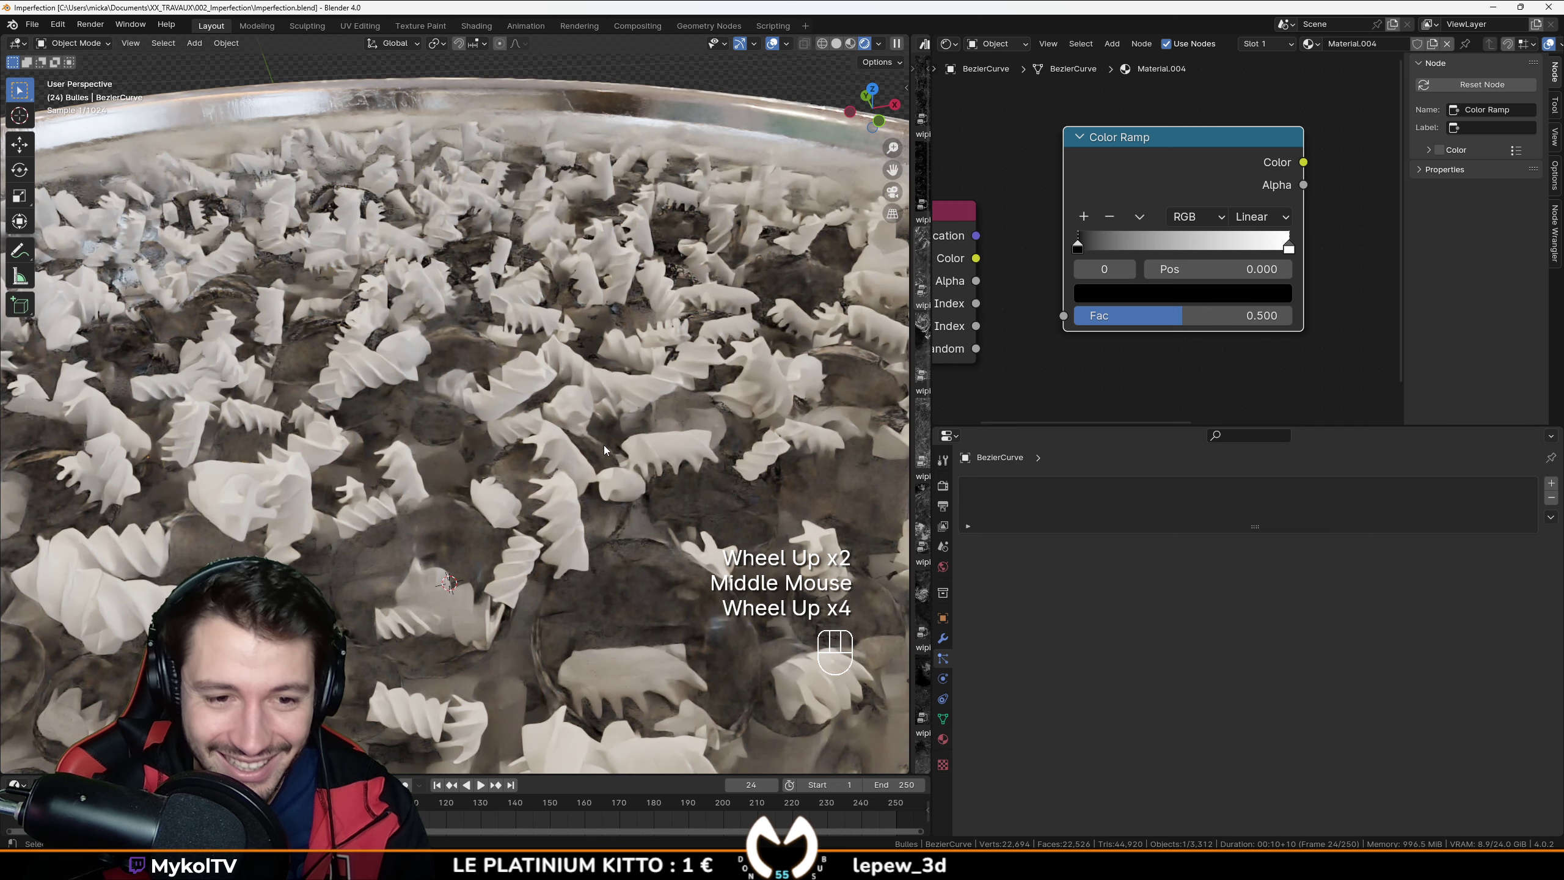
scroll(625, 555, "down", 1)
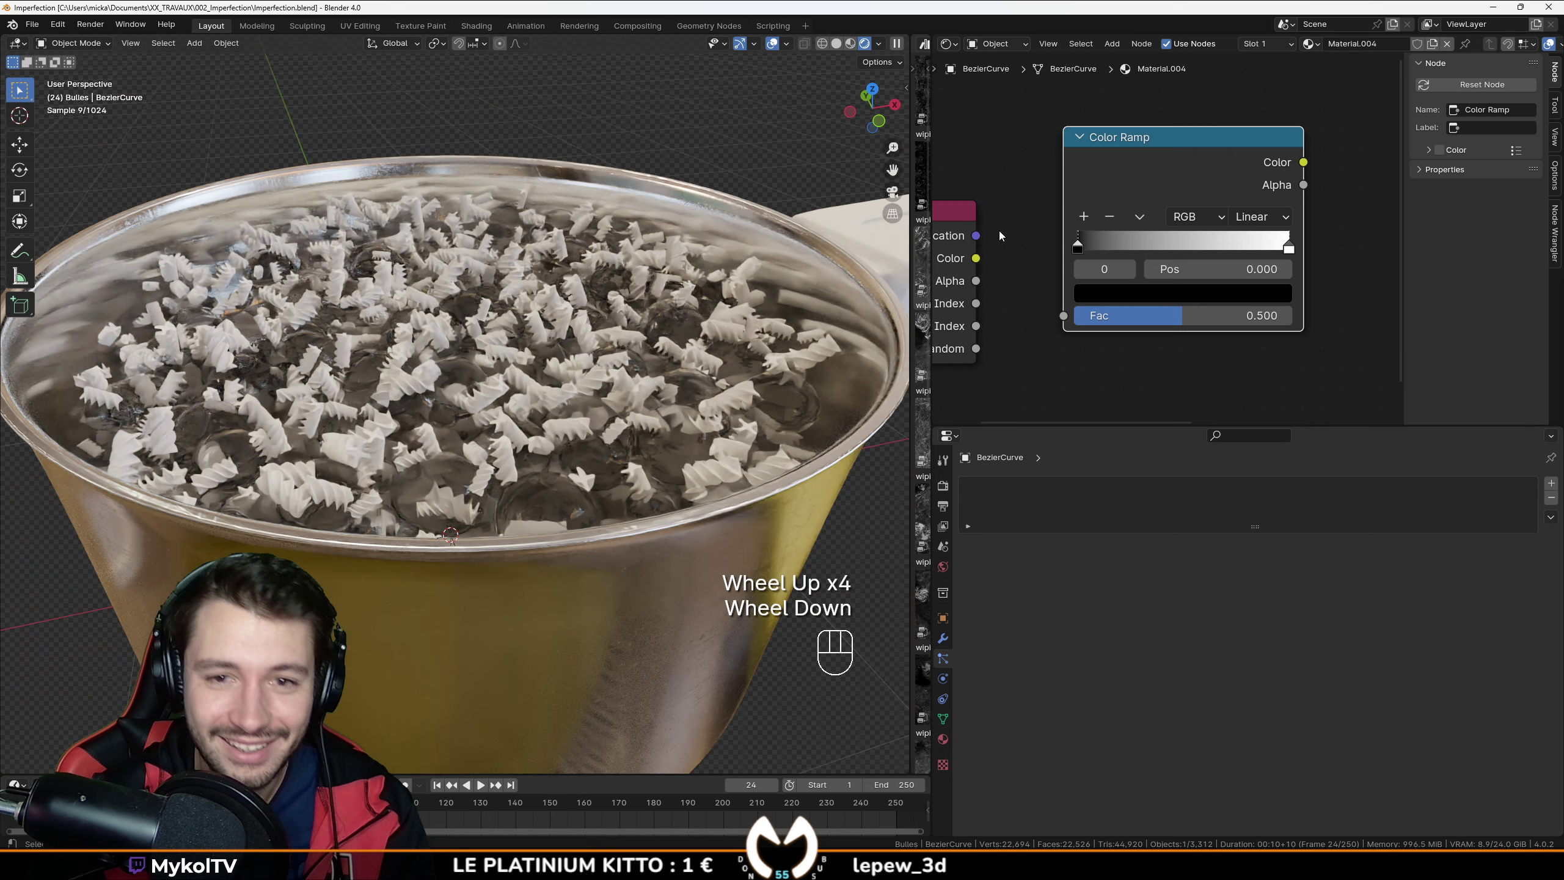
middle_click_drag(969, 255, 1124, 266)
scroll(1125, 267, "down", 2)
left_click_drag(1133, 344, 1199, 314)
middle_click_drag(1199, 315, 1008, 331)
left_click_drag(1198, 210, 1299, 244)
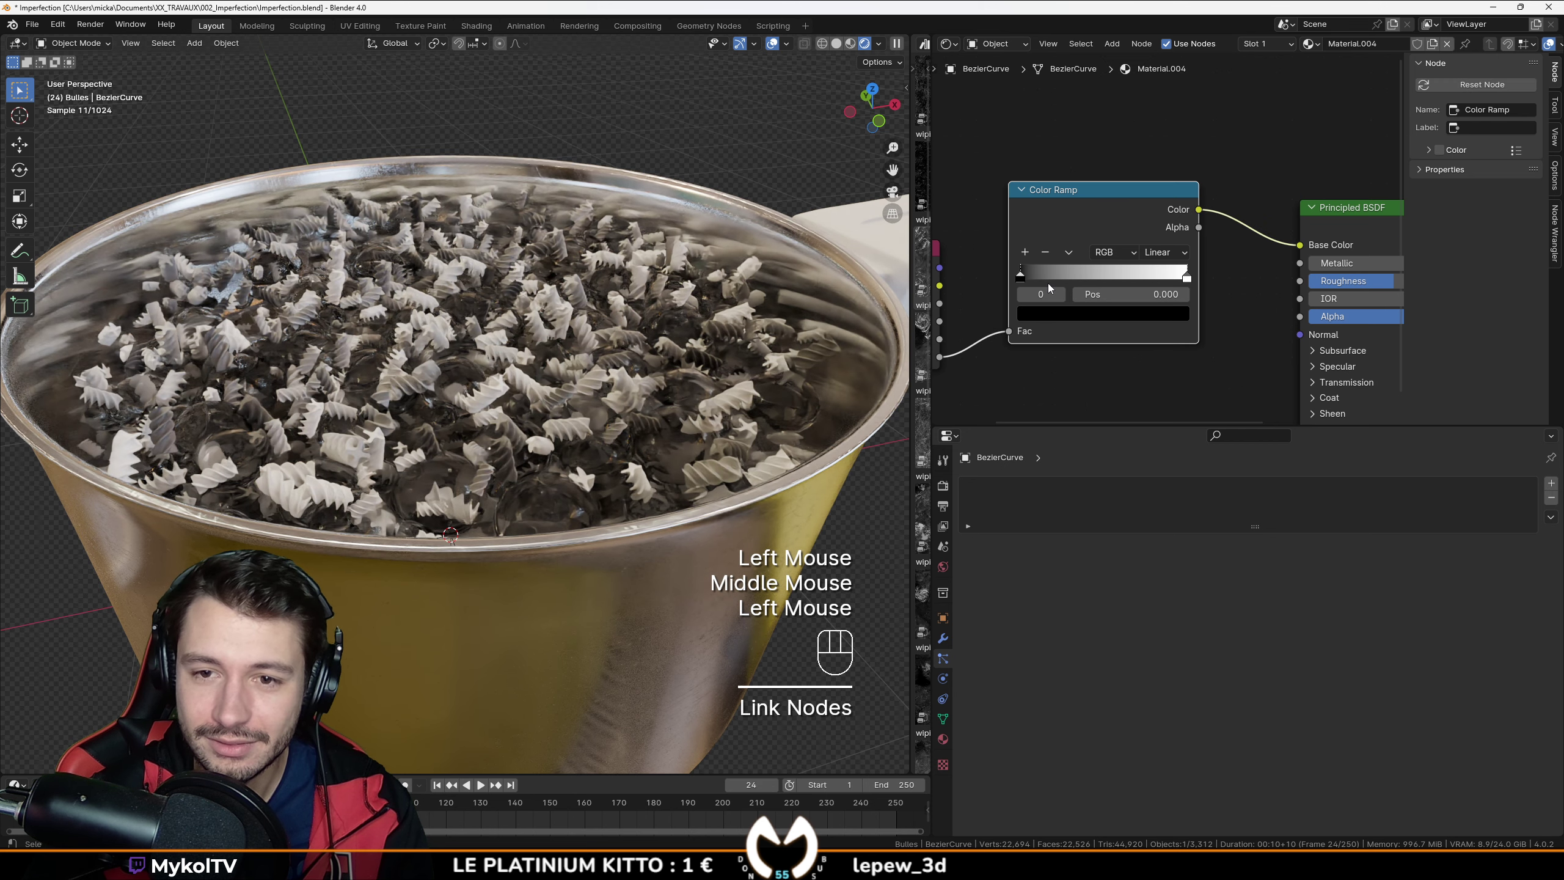
Step: Set the Color Ramp's first stop to golden yellow with hue 0.101, saturation 1 and value 0.75
left_click(1020, 281)
left_click(1102, 312)
scroll(1098, 103, "up", 15)
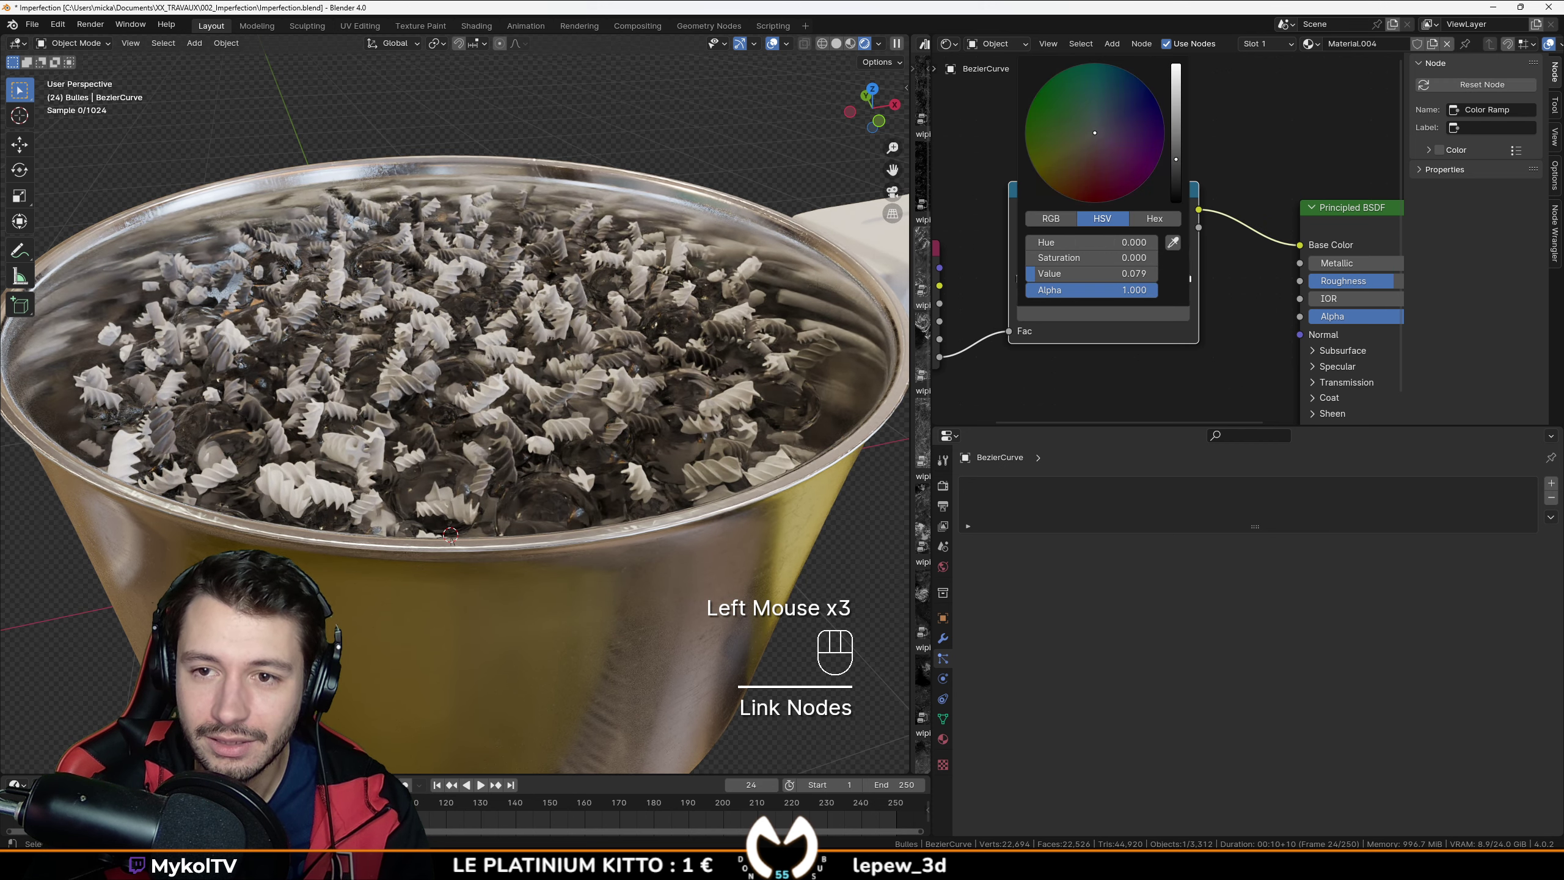
left_click_drag(1098, 103, 1043, 178)
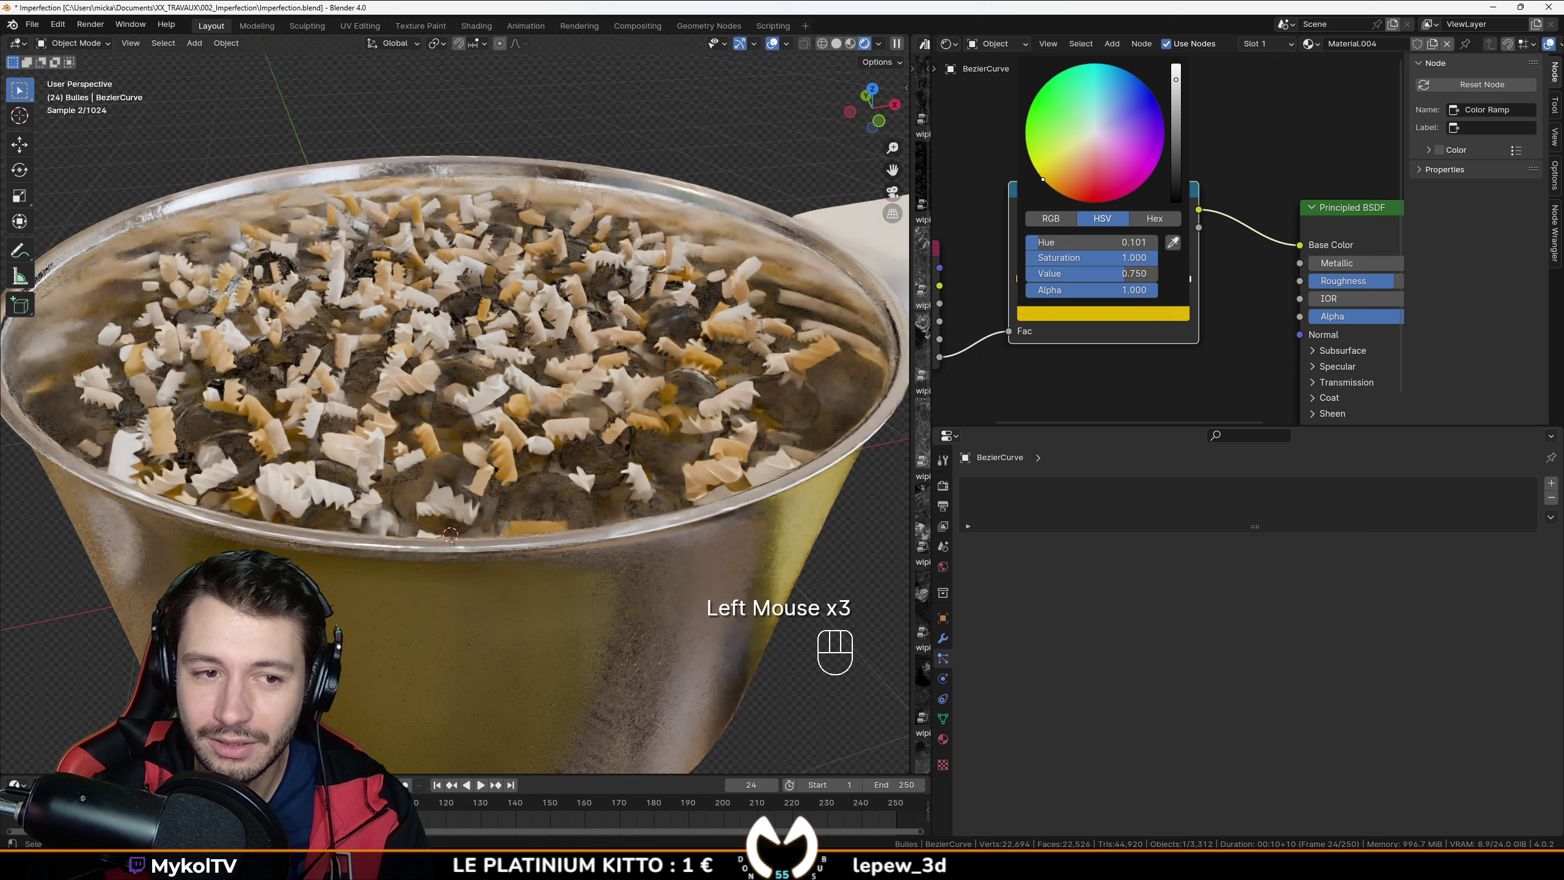
Step: Set the Color Ramp's last stop to bright green and add a red middle stop at position 0.5
left_click(1188, 279)
left_click(1174, 314)
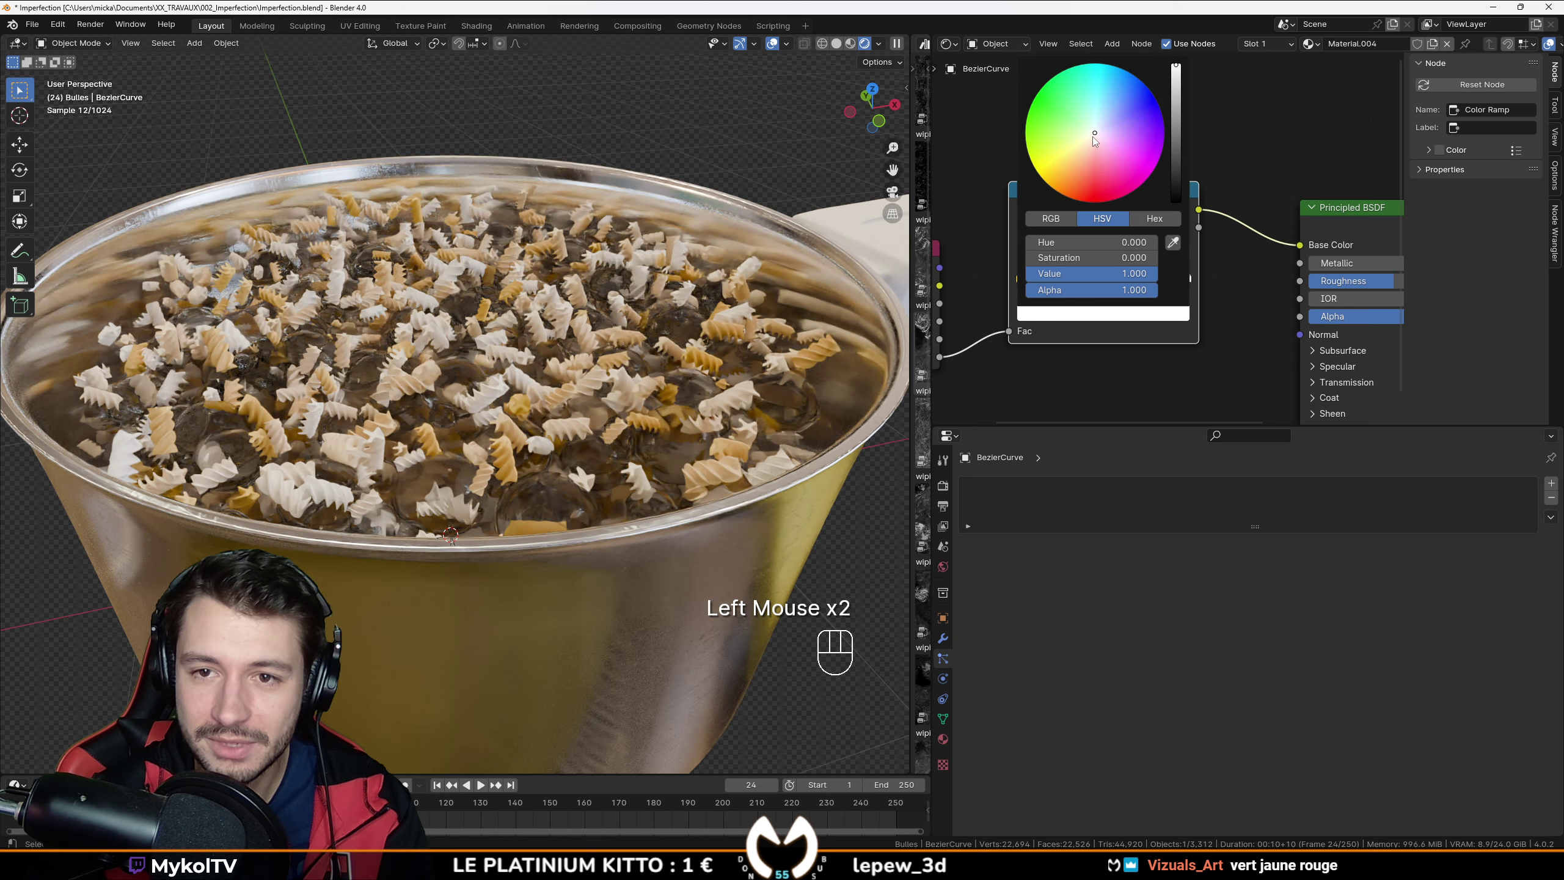
mouse_move(1063, 174)
left_mouse_down()
mouse_move(1032, 162)
mouse_move(1036, 143)
mouse_move(1087, 190)
left_mouse_up()
left_click(1063, 313)
scroll(621, 424, "up", 5)
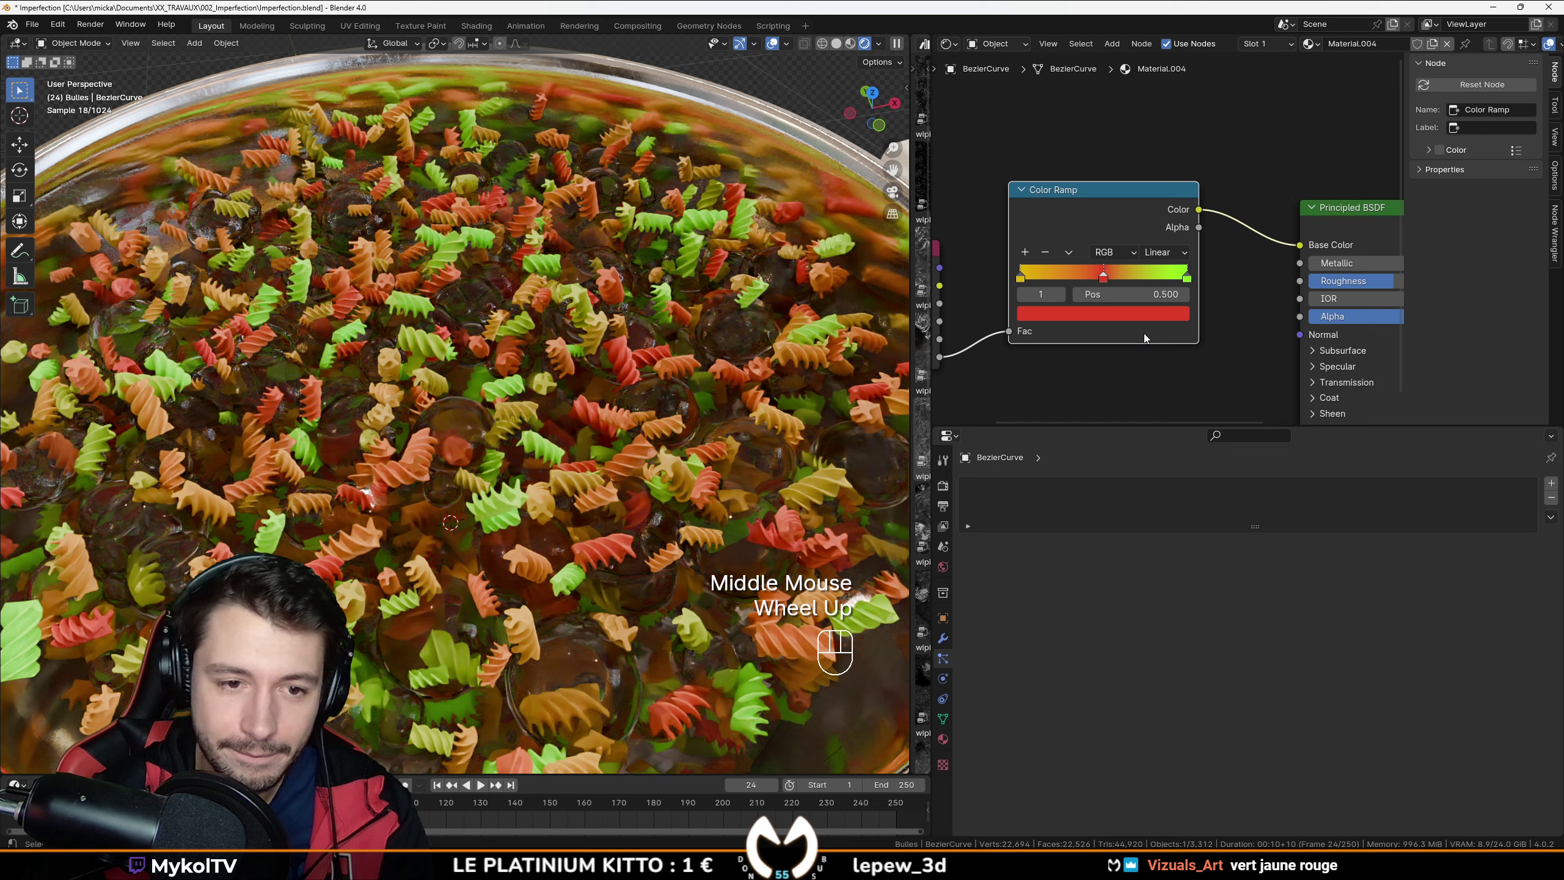
Step: Expand the Principled BSDF's Subsurface settings and set the Weight to 1
scroll(1142, 333, "down", 2)
scroll(1140, 322, "up", 2)
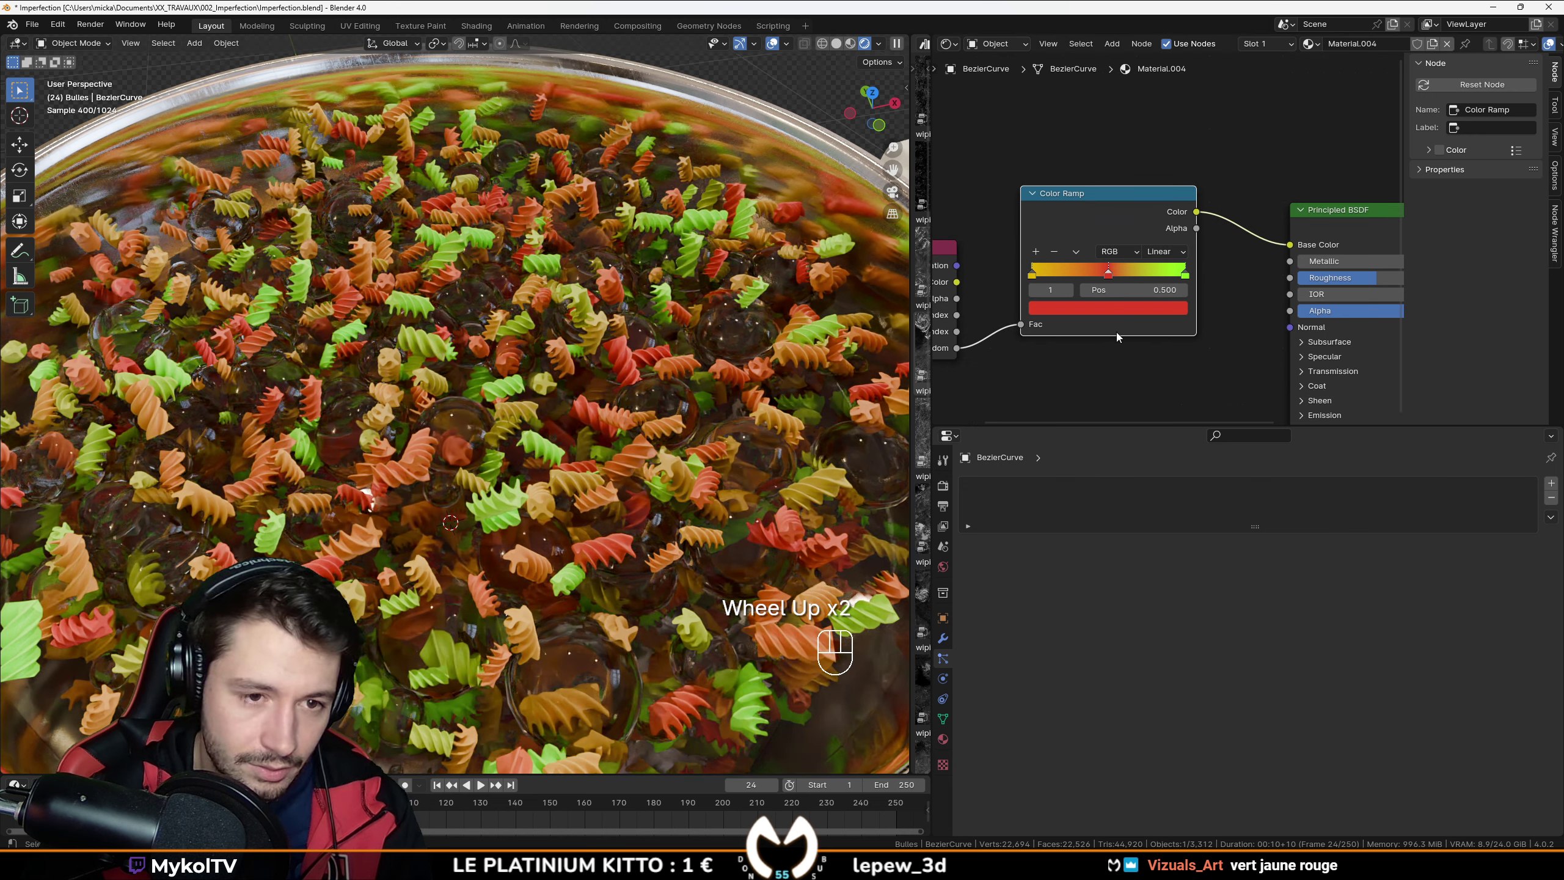
middle_click_drag(1117, 333, 1181, 223)
scroll(1093, 305, "down", 2)
scroll(1115, 301, "up", 3)
scroll(1115, 300, "up", 1)
left_click(1128, 256)
scroll(1065, 259, "down", 1)
scroll(1180, 223, "up", 1)
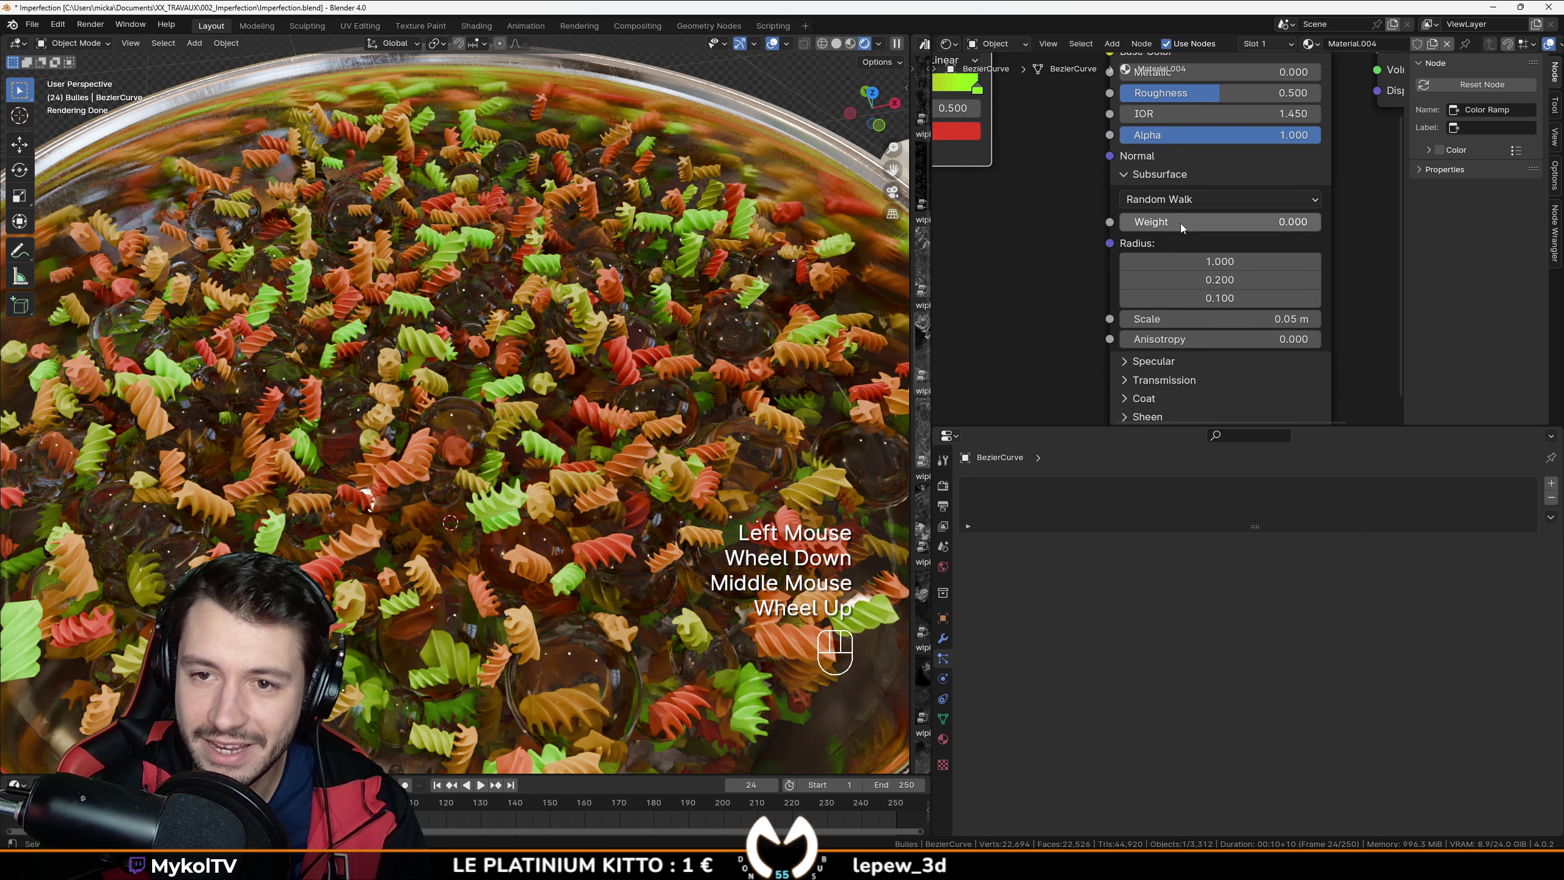
left_click_drag(1181, 222, 1392, 222)
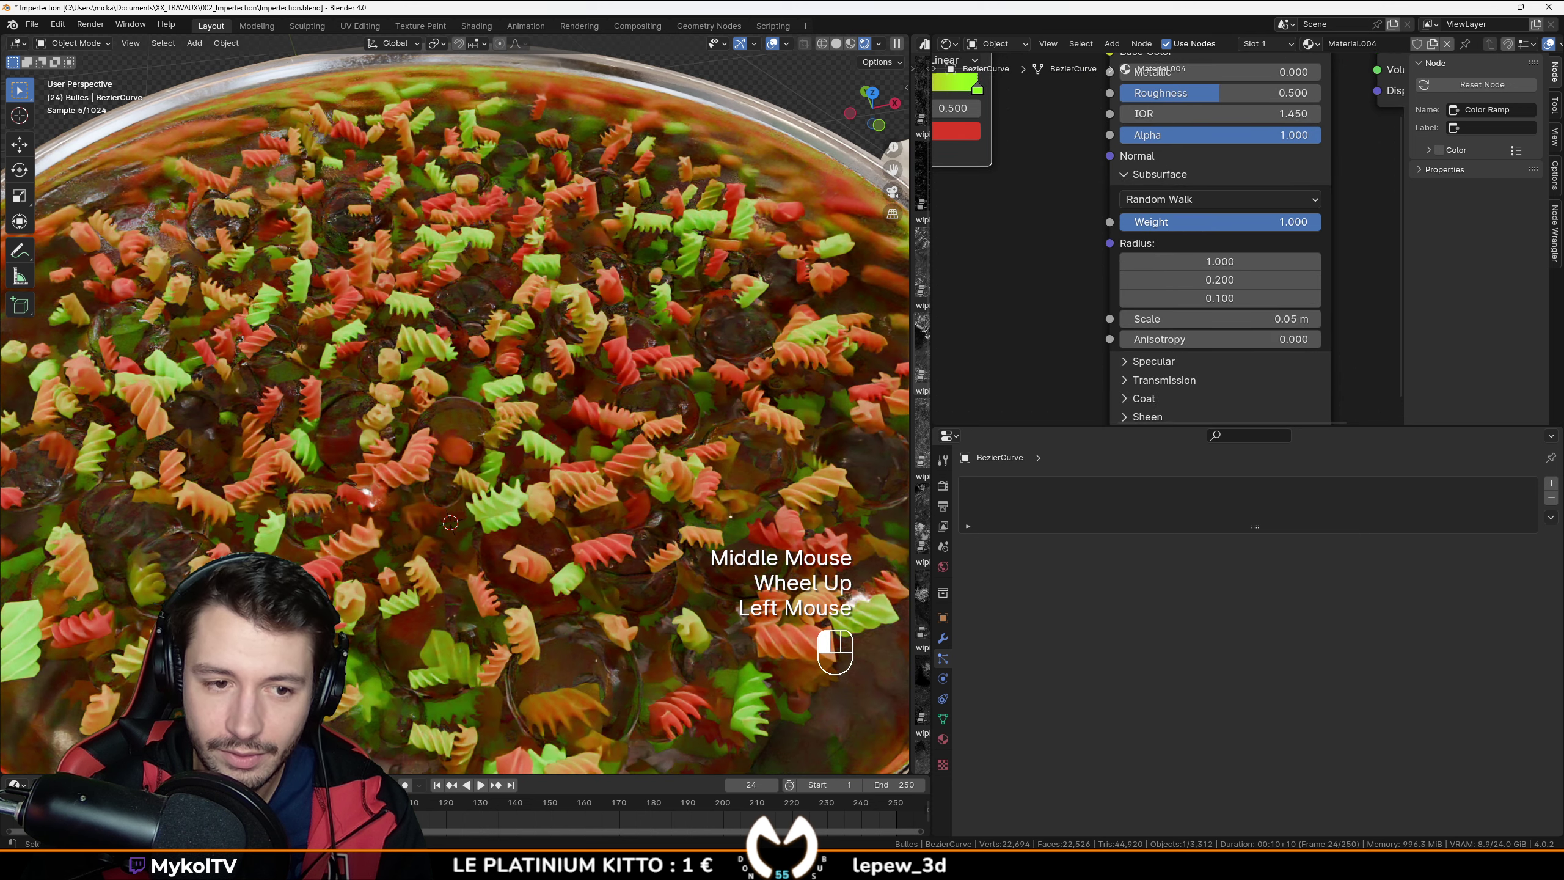
Step: Examine the subsurface scattering on individual pasta pieces up close
middle_click_drag(649, 398, 570, 362)
scroll(444, 326, "up", 2)
middle_click_drag(445, 326, 548, 462, "shift")
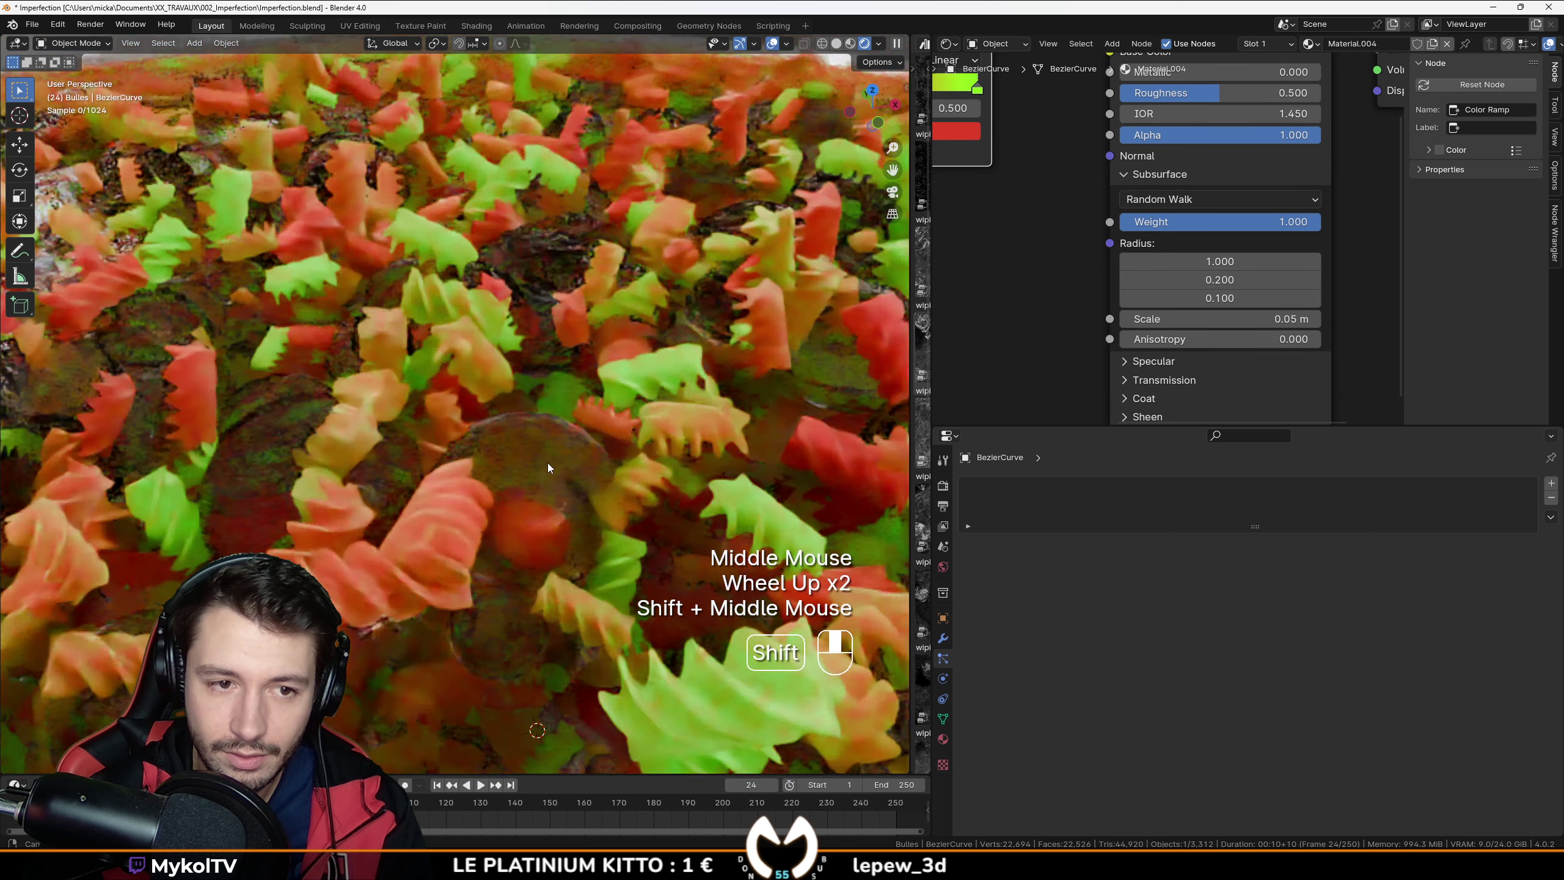
scroll(572, 404, "up", 2)
middle_click_drag(572, 404, 616, 440, "shift")
scroll(615, 440, "up", 1)
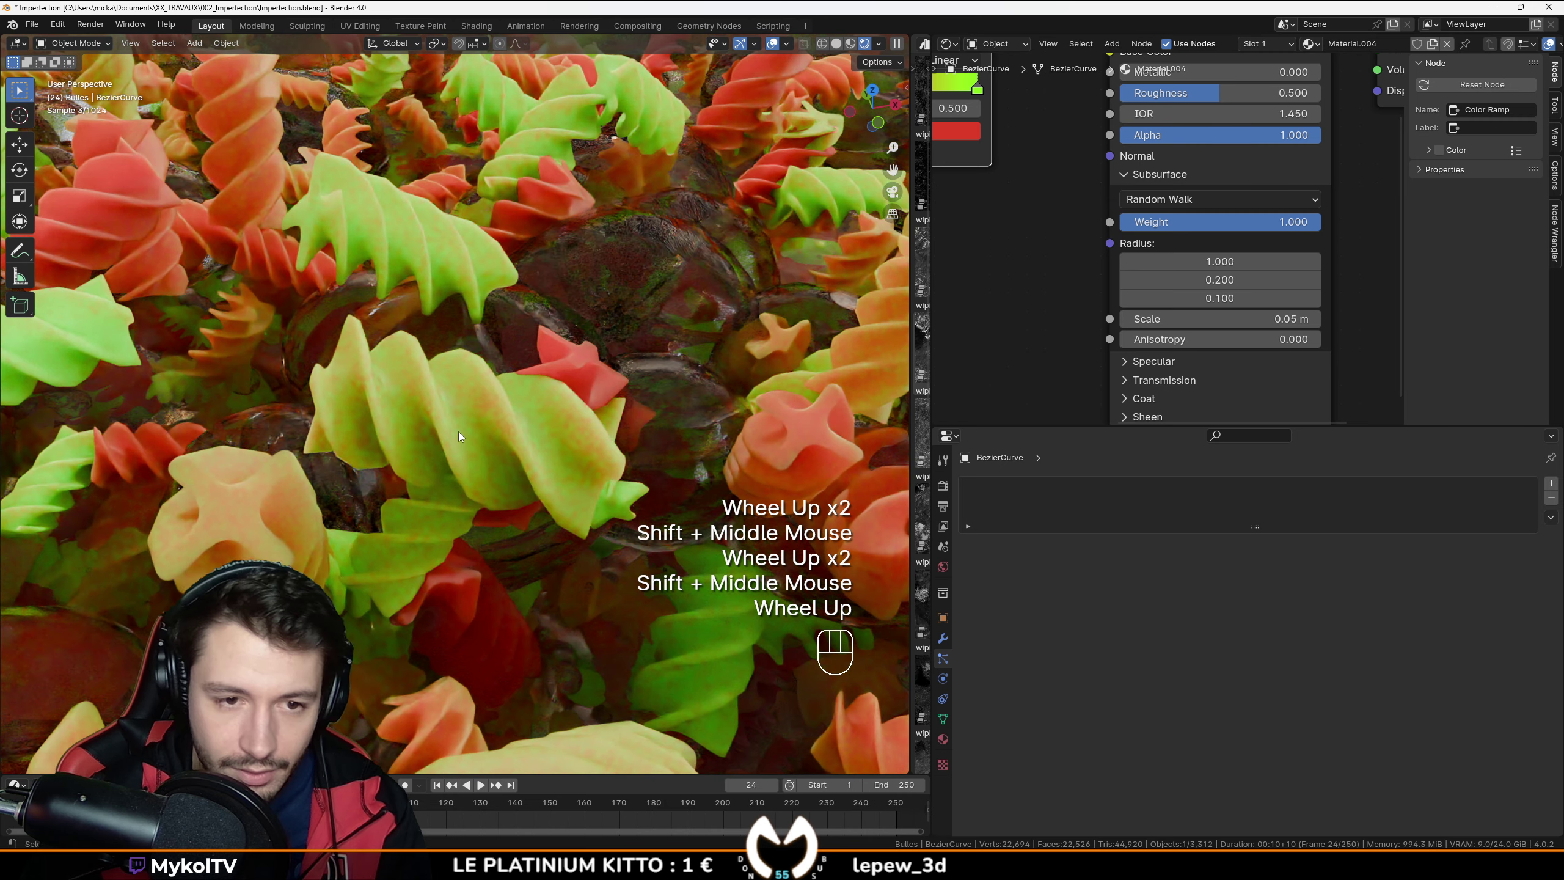
scroll(1051, 276, "down", 1)
scroll(1084, 312, "up", 1)
Step: Set all three subsurface Radius values to 0.3 and the Scale to 0.01 m
middle_click_drag(1051, 276, 1087, 253)
left_click(1235, 246)
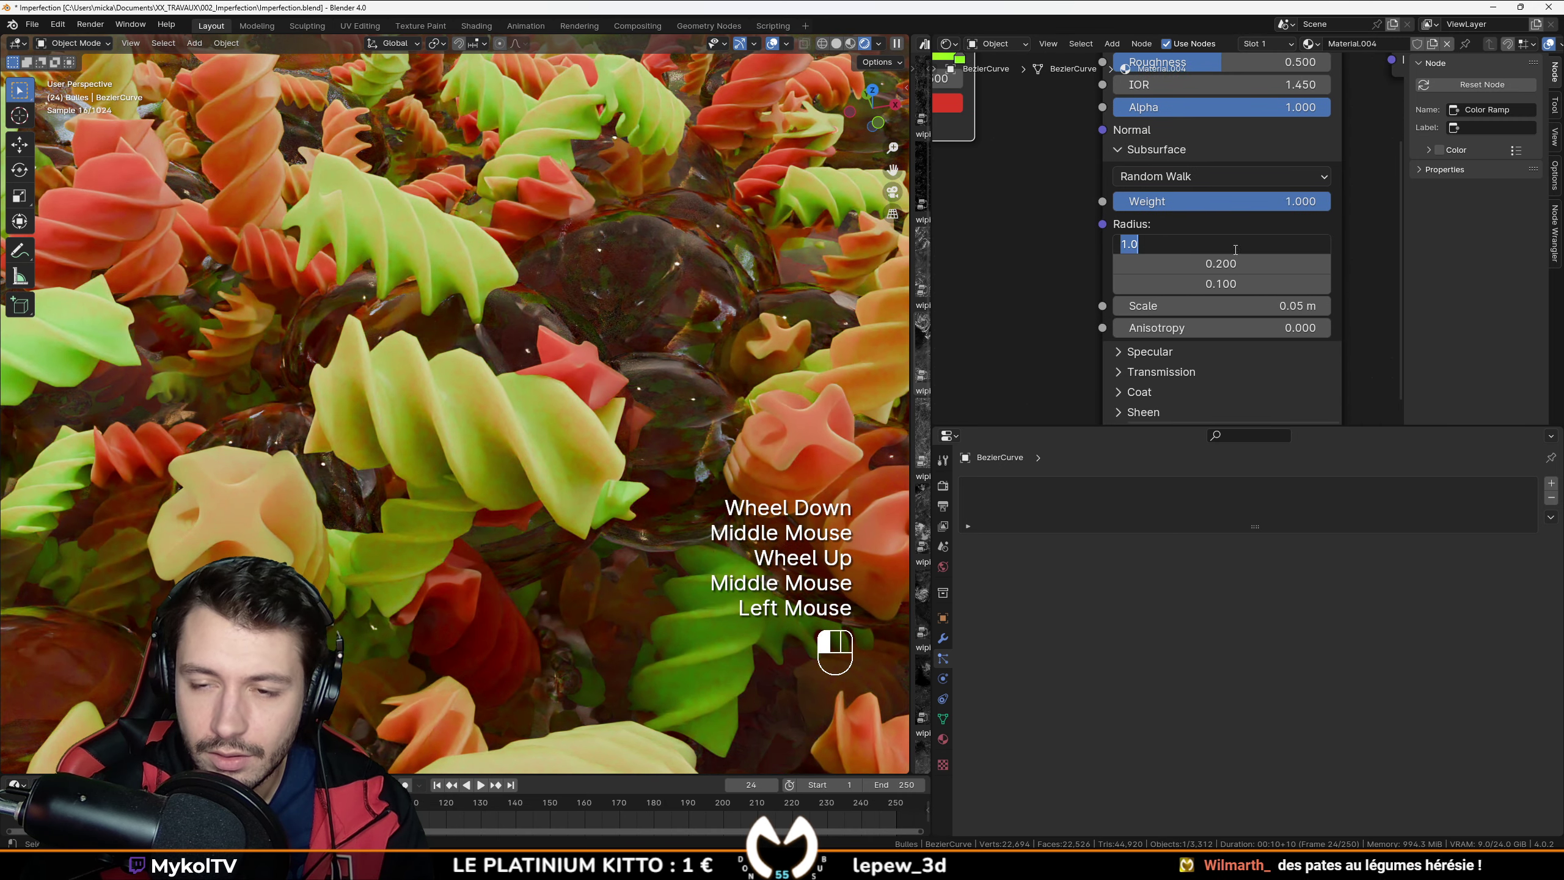
type("0.3")
key("Tab")
type("0.3")
key("Tab")
type("0.3")
key("Return")
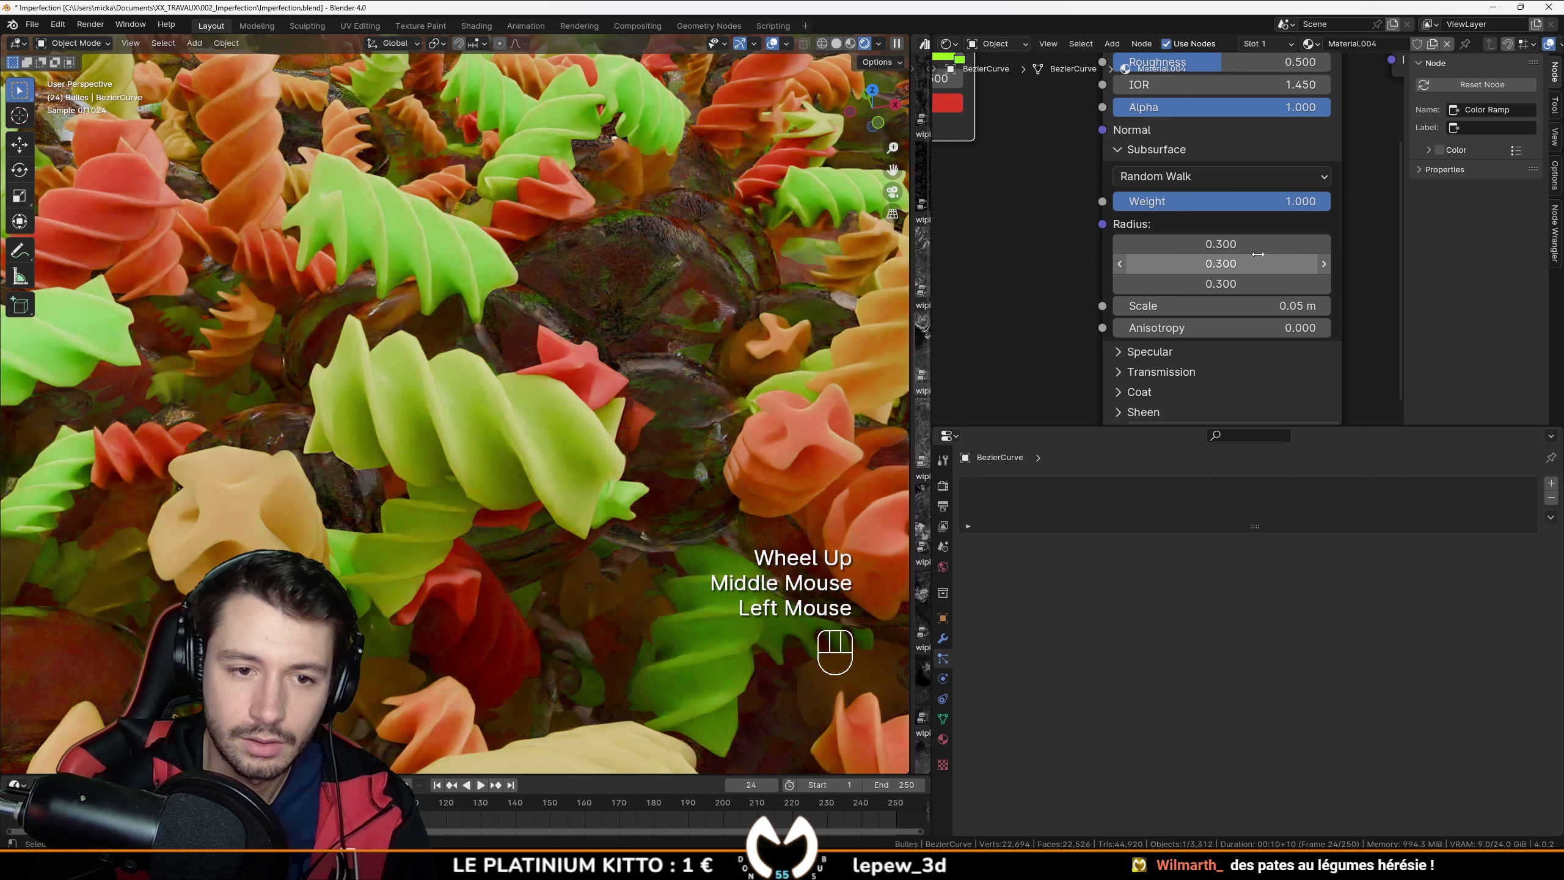
left_click_drag(1199, 301, 1127, 305, "shift")
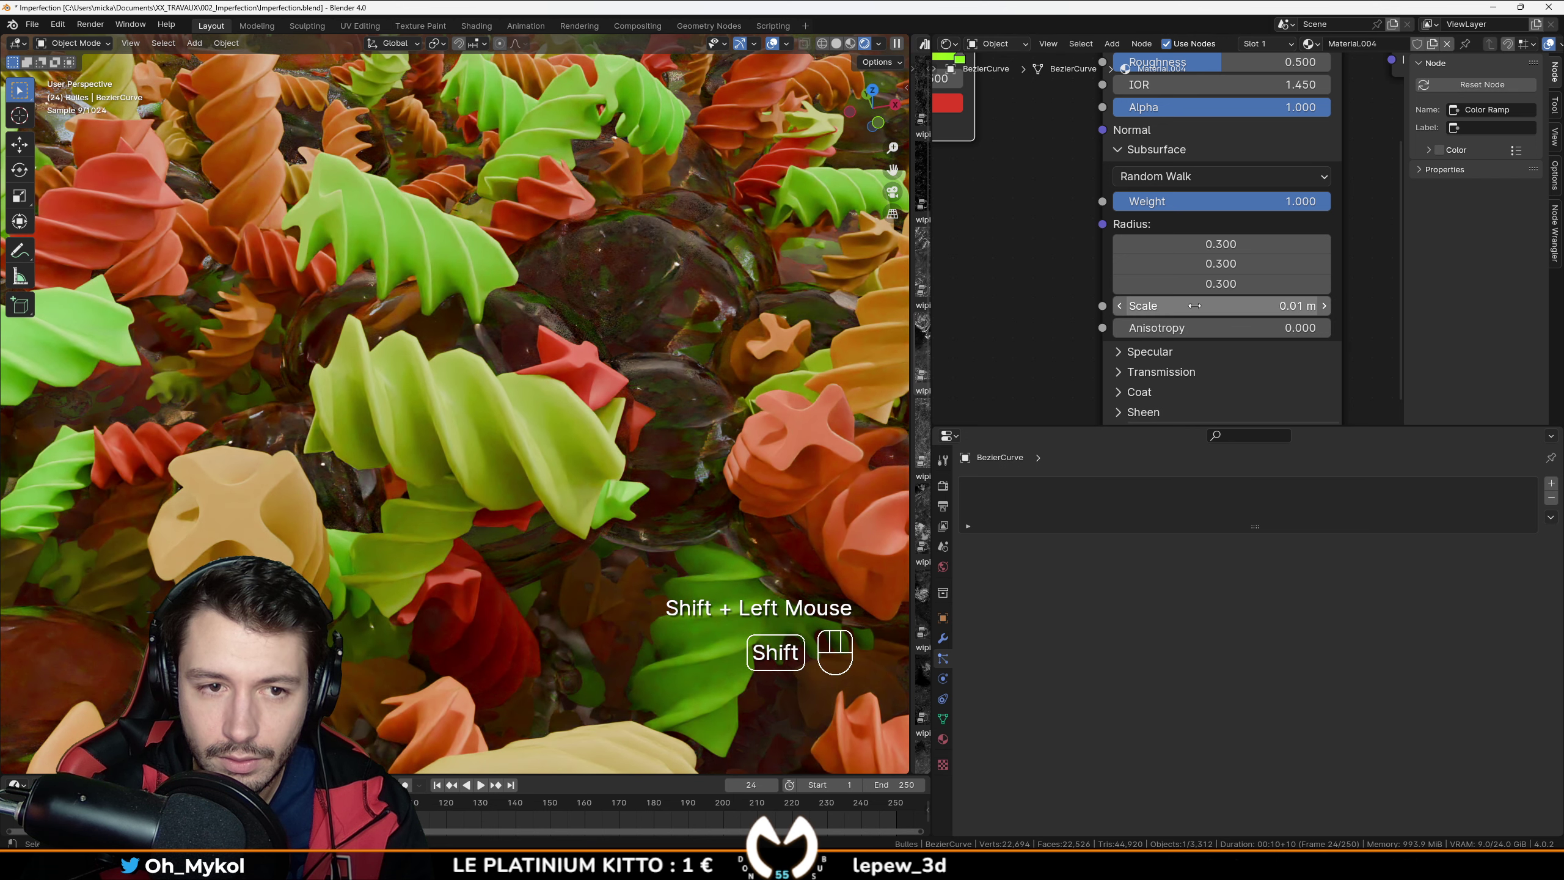
Step: Examine the coloured pasta in the whole saucepan and compare it with the Color Ramp
scroll(439, 443, "down", 7)
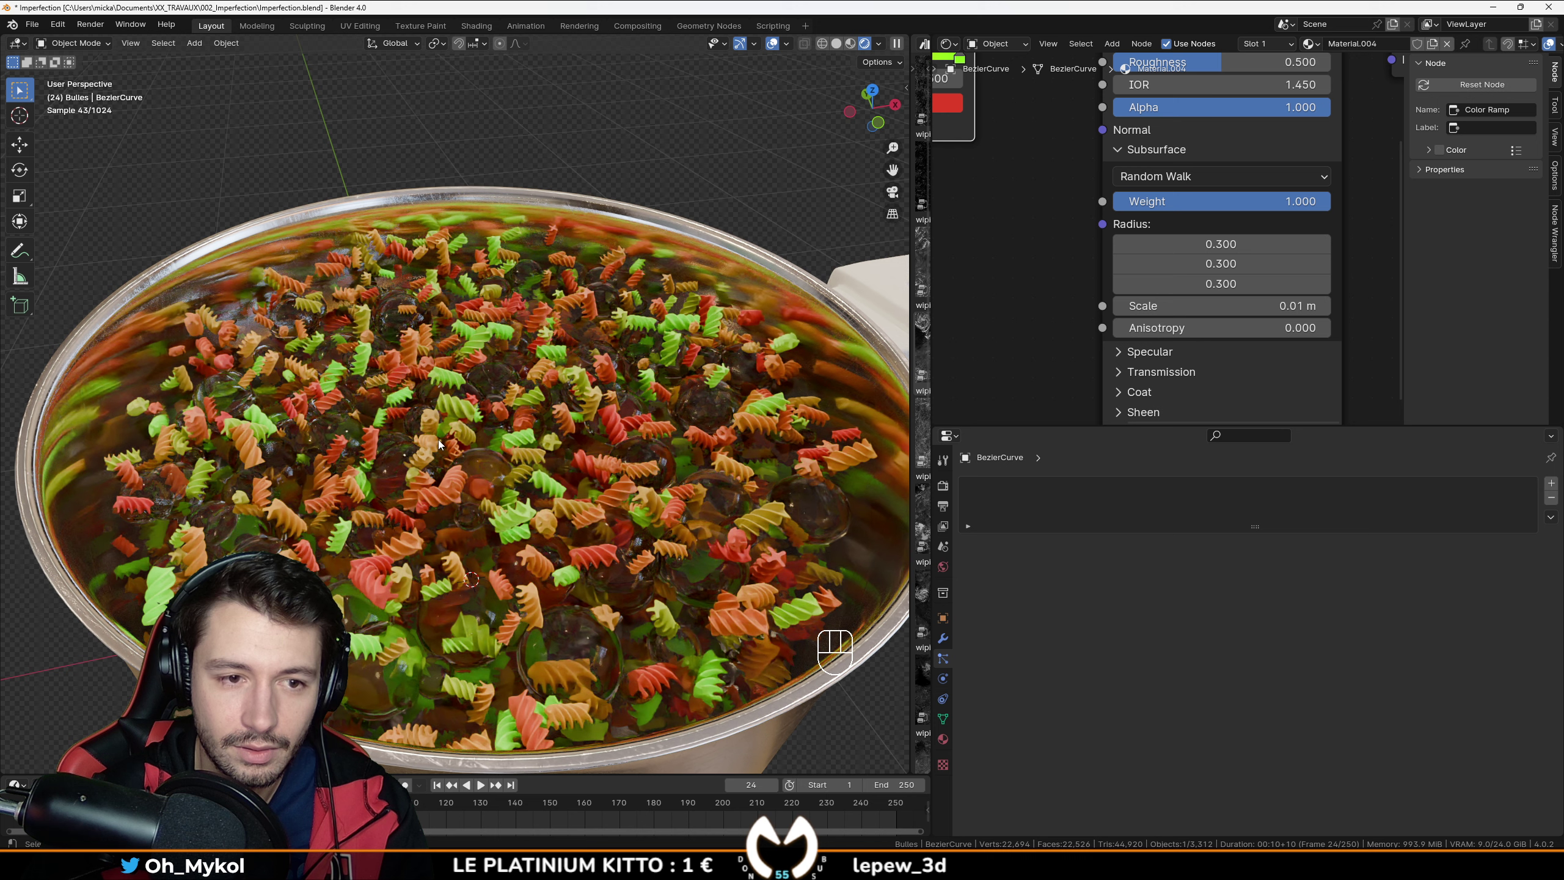
middle_click_drag(439, 444, 482, 548)
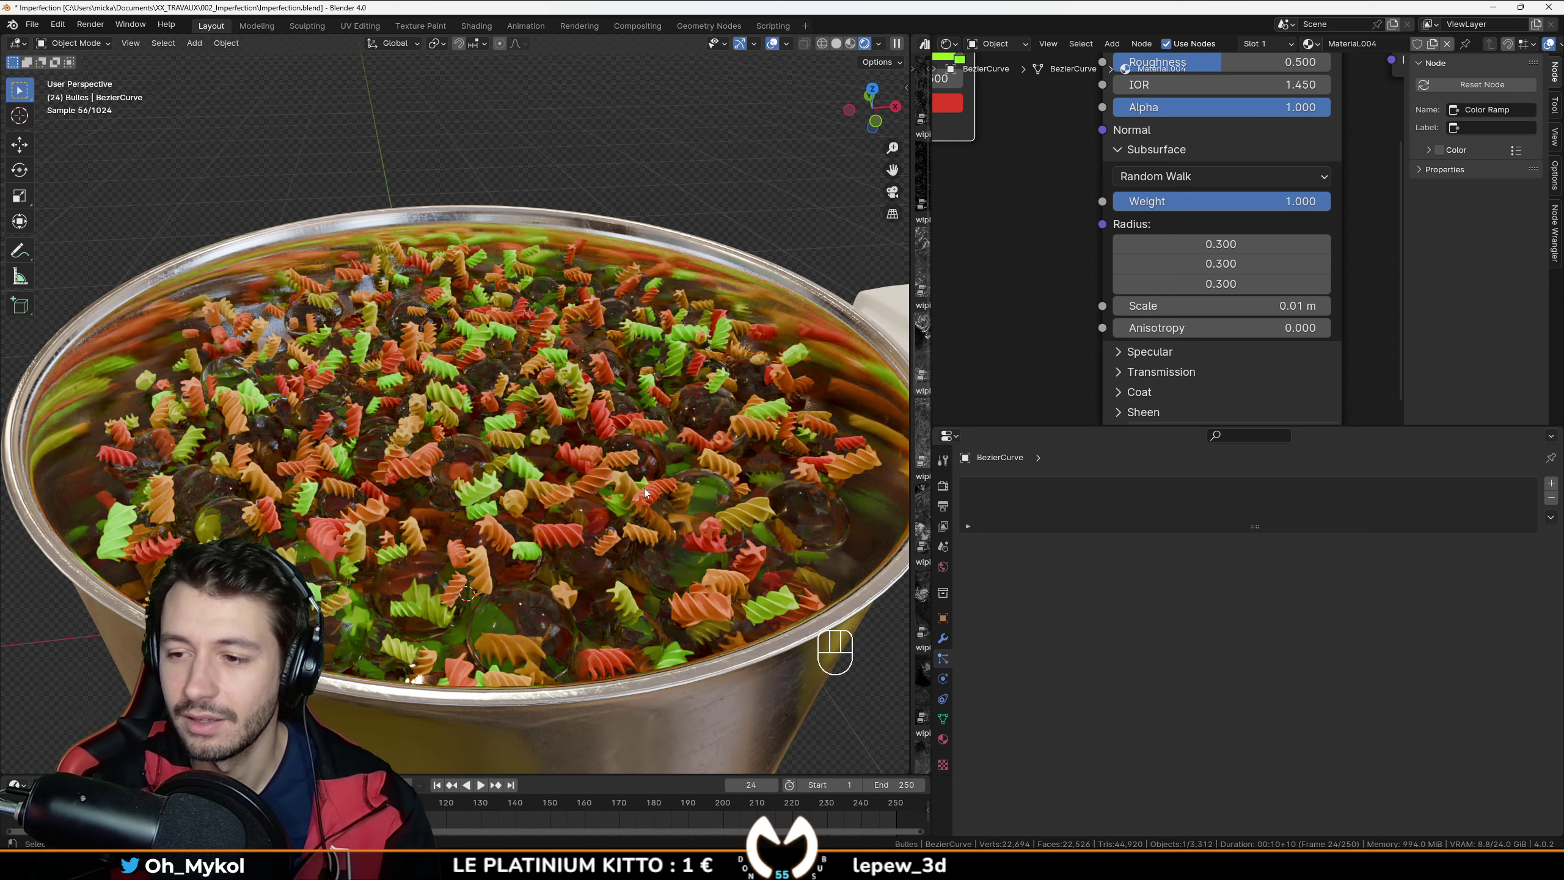
scroll(1036, 303, "down", 2)
scroll(1116, 224, "up", 2)
middle_click_drag(1036, 303, 1145, 296)
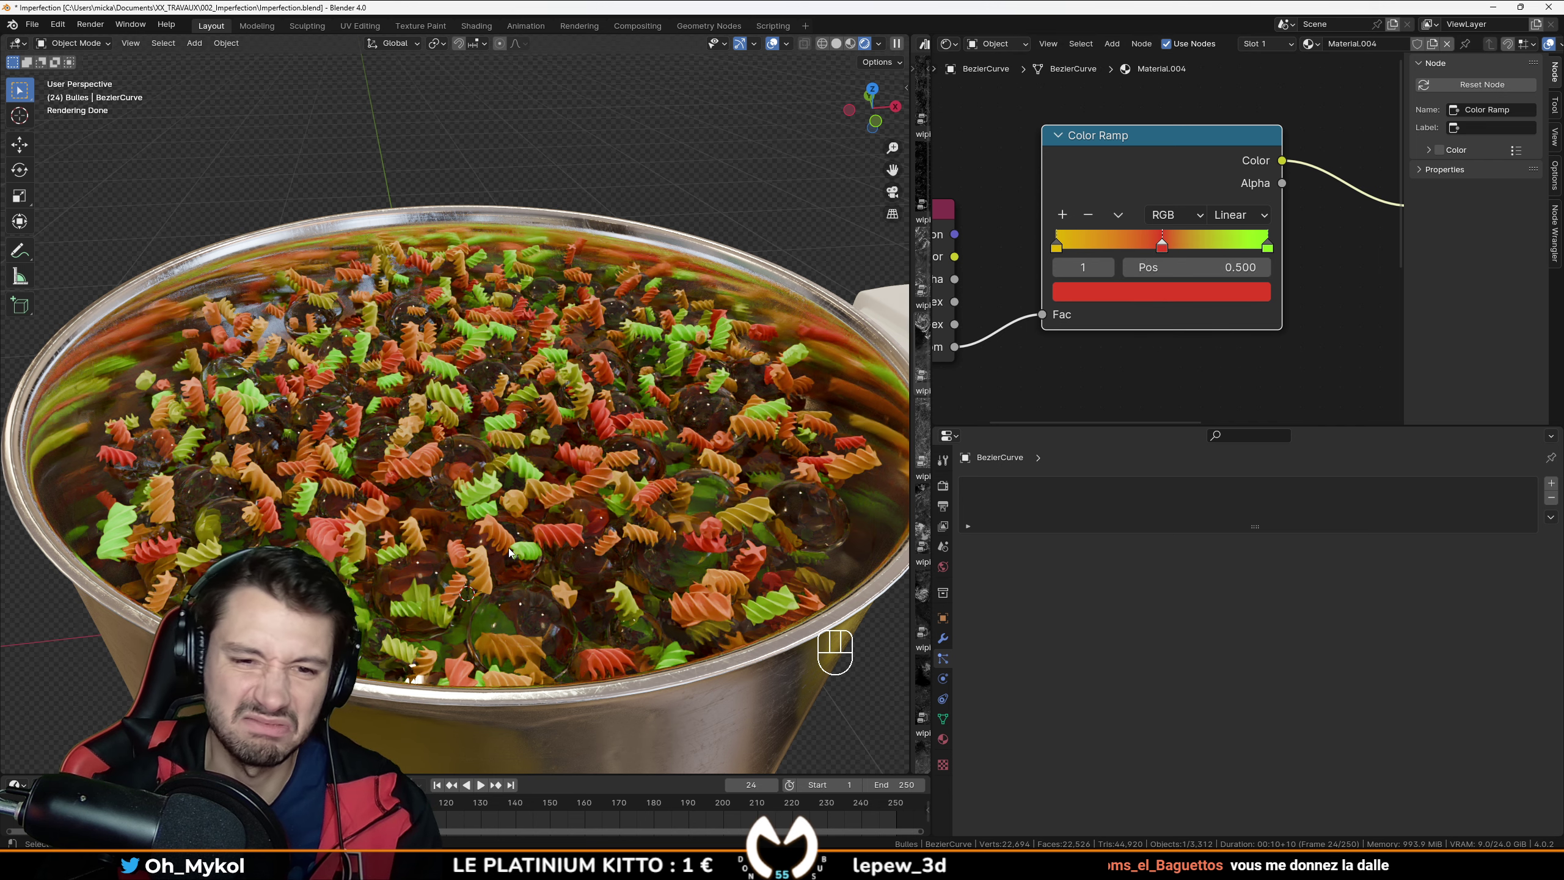
mouse_move(530, 493)
middle_mouse_down()
mouse_move(521, 482)
mouse_move(528, 530)
mouse_move(536, 506)
middle_mouse_up()
scroll(529, 530, "up", 2)
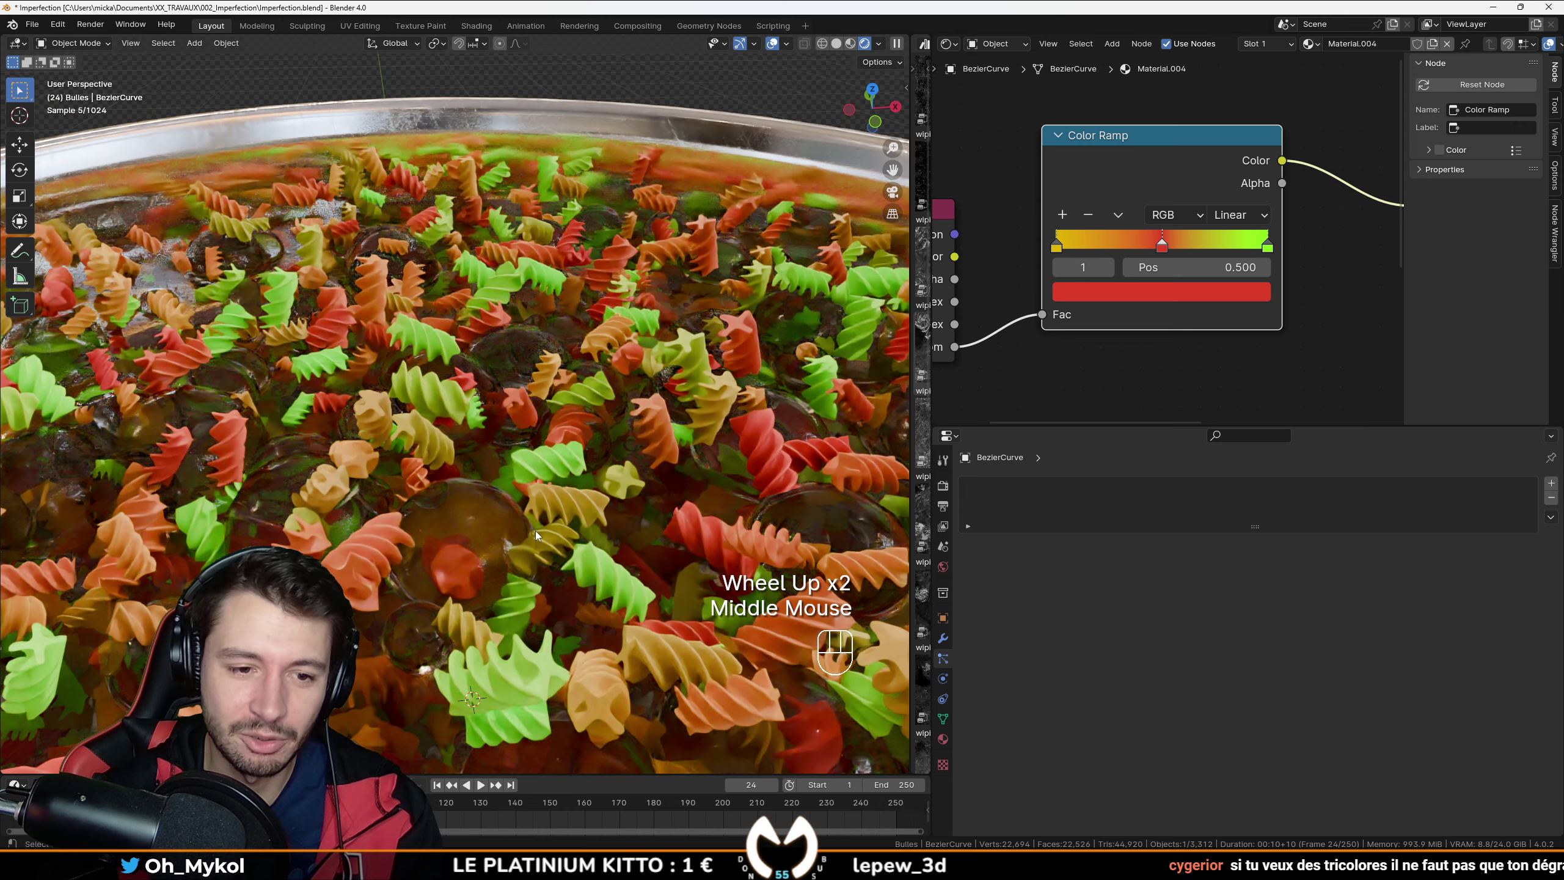
scroll(534, 531, "down", 2)
Step: Play the simulation backwards to frame 18 and examine the bubbles over the pasta
left_click(466, 784)
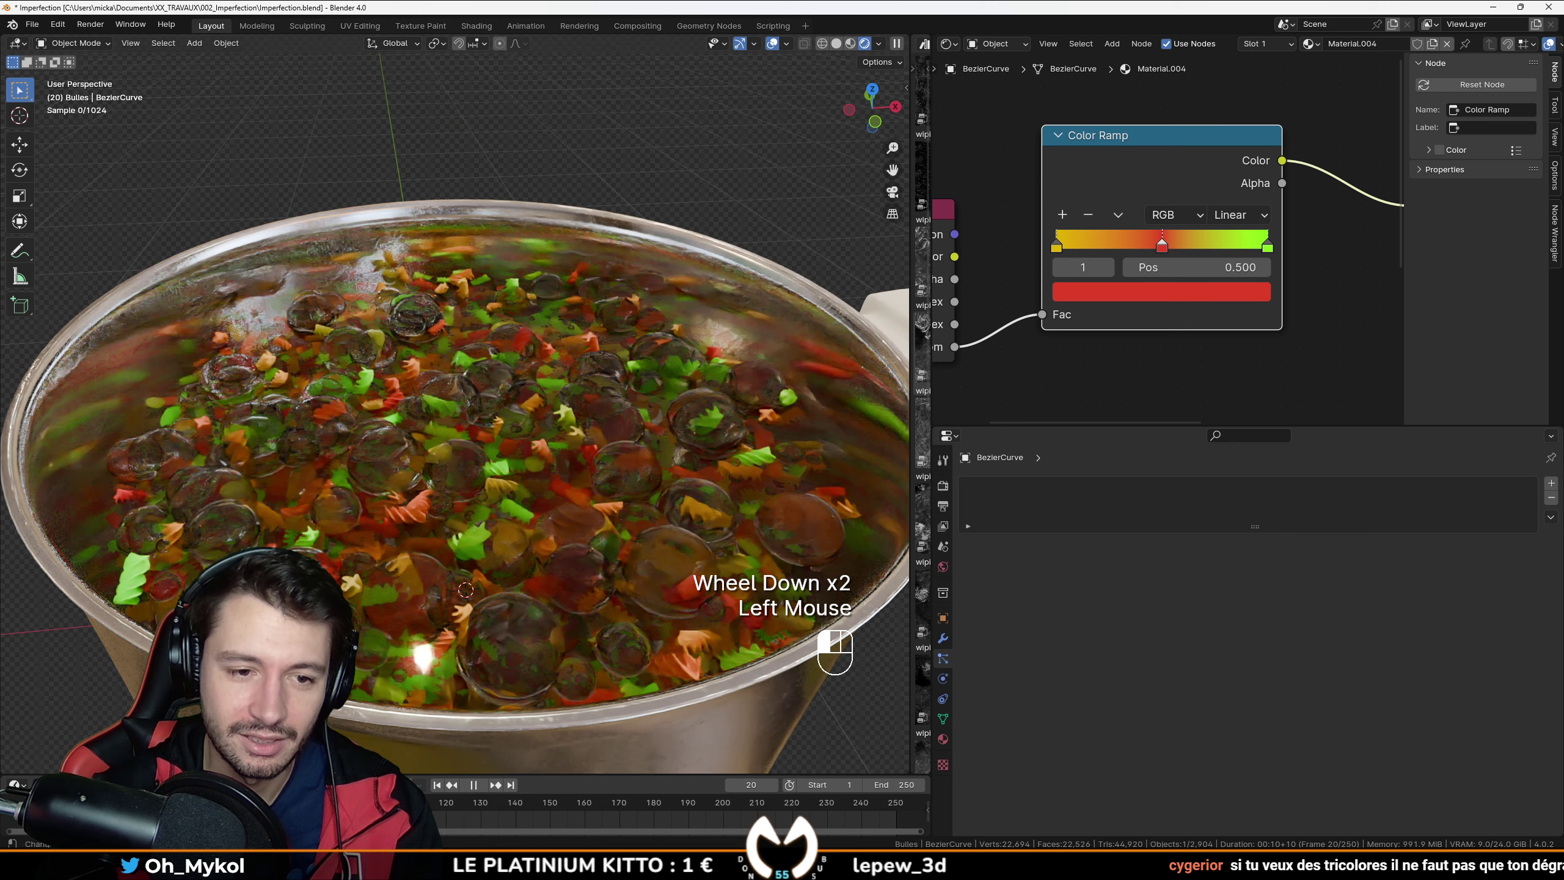
middle_click_drag(431, 493, 434, 541)
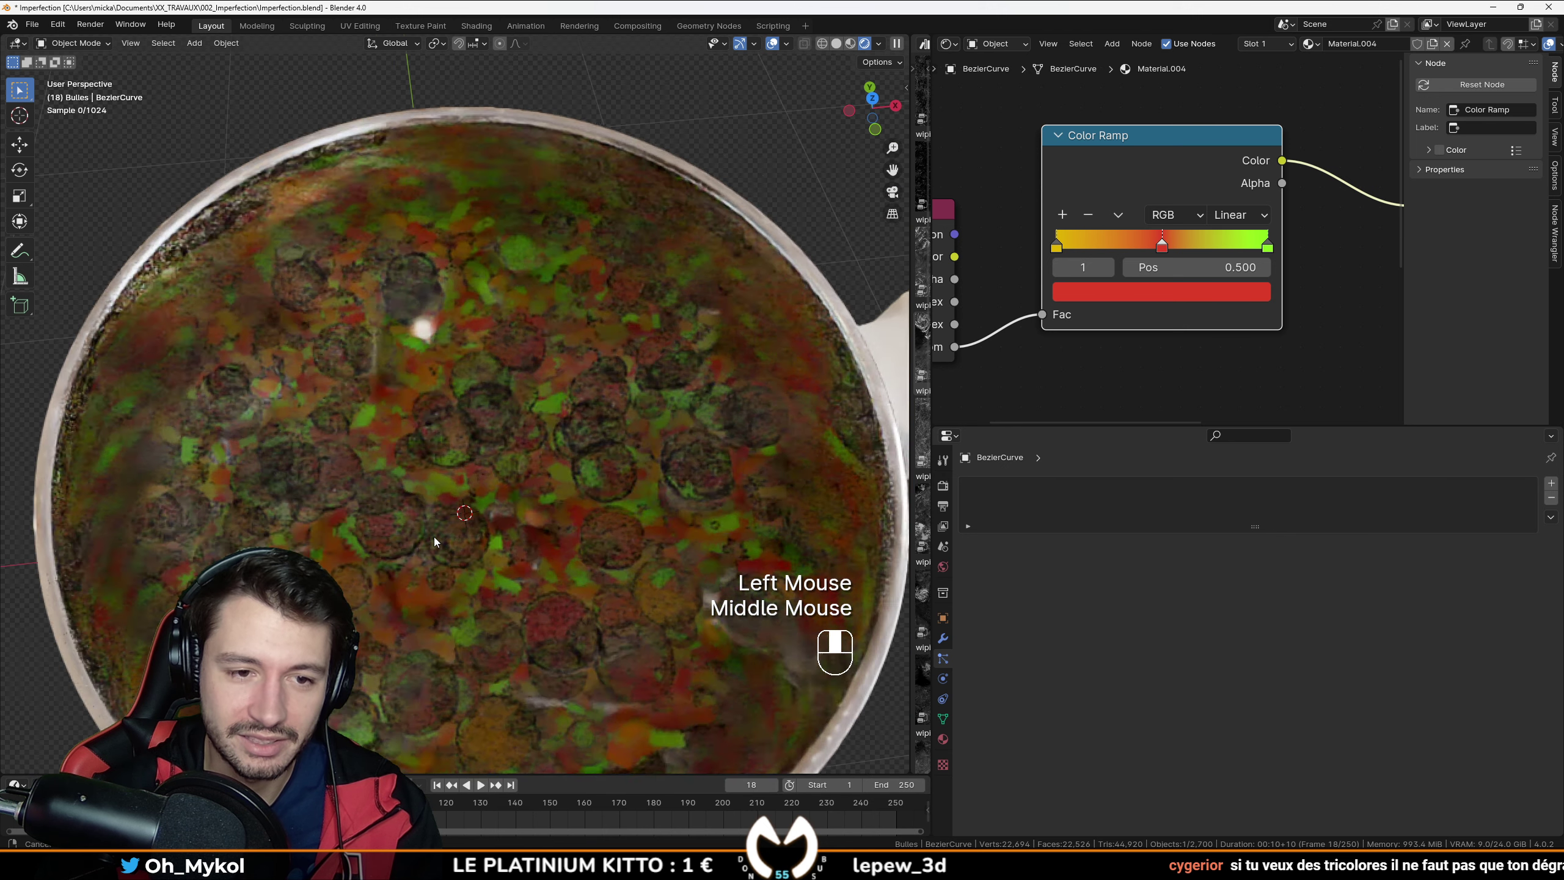
middle_click_drag(544, 613, 555, 574)
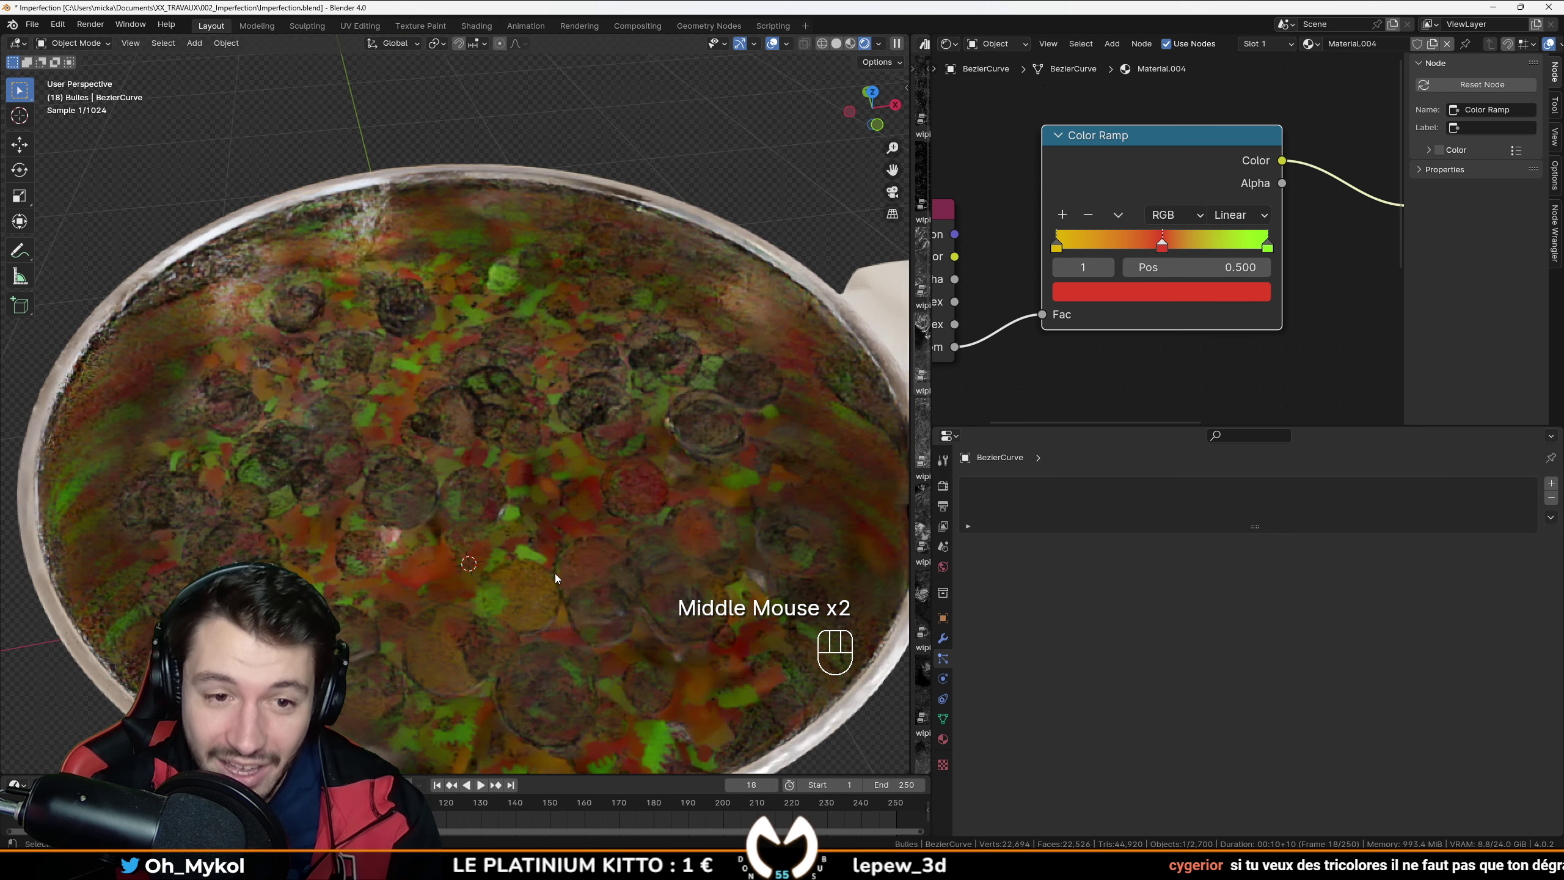
scroll(555, 578, "up", 1)
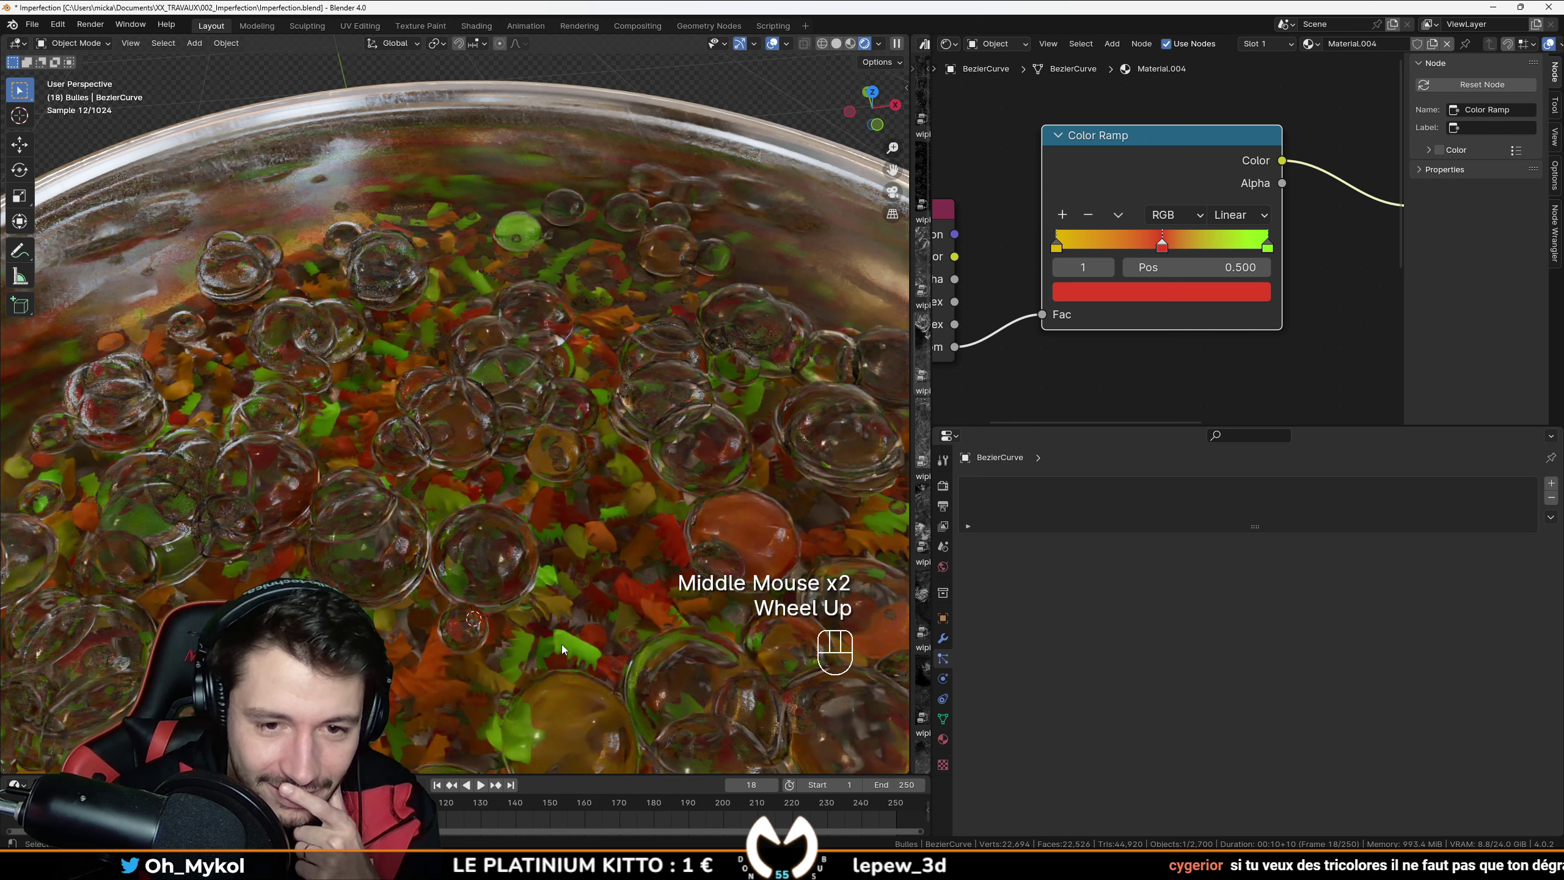
scroll(1215, 291, "down", 2)
Step: Try the pasta material with a subsurface Weight of 0 and undo the change
middle_click_drag(1214, 291, 1146, 290)
left_click_drag(1293, 312, 1217, 312)
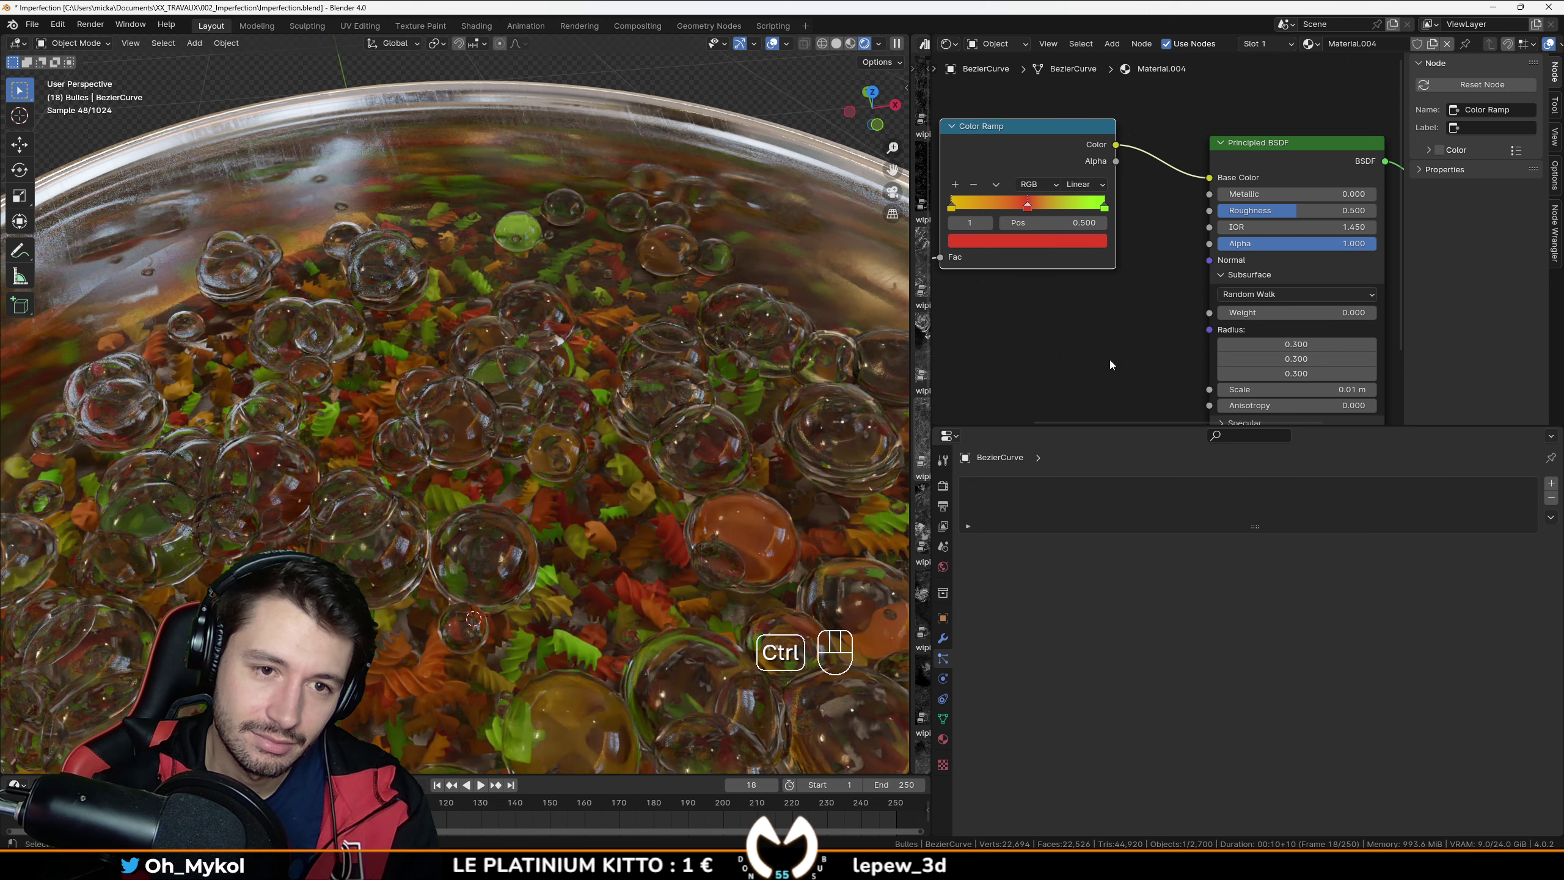
key("ctrl+z")
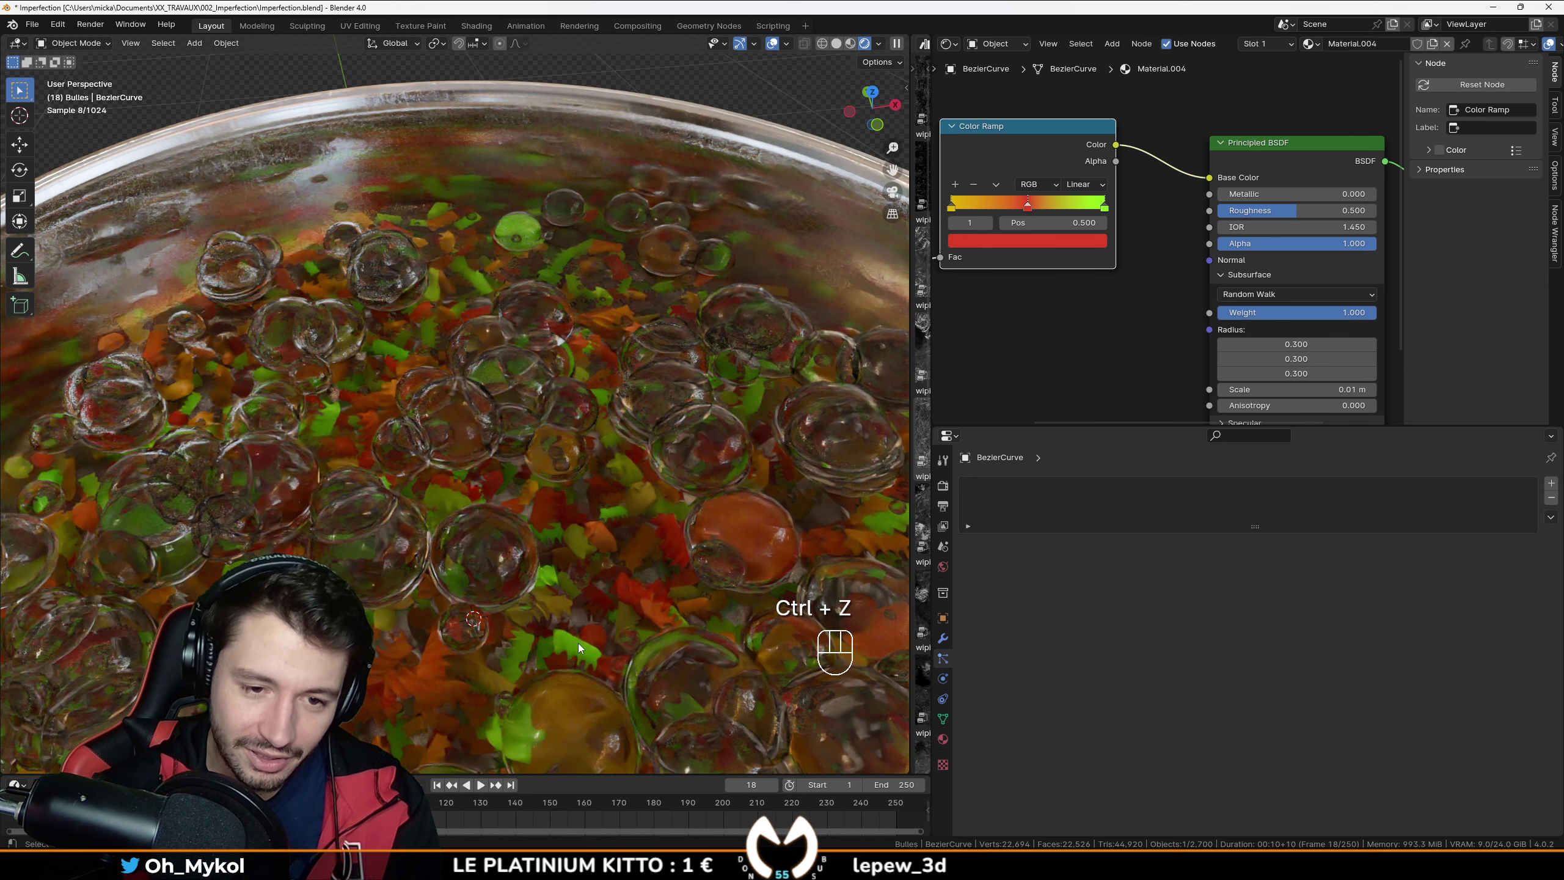
Step: Play the simulation forward to frame 37 and view the overflowing saucepan from the side
left_click(480, 785)
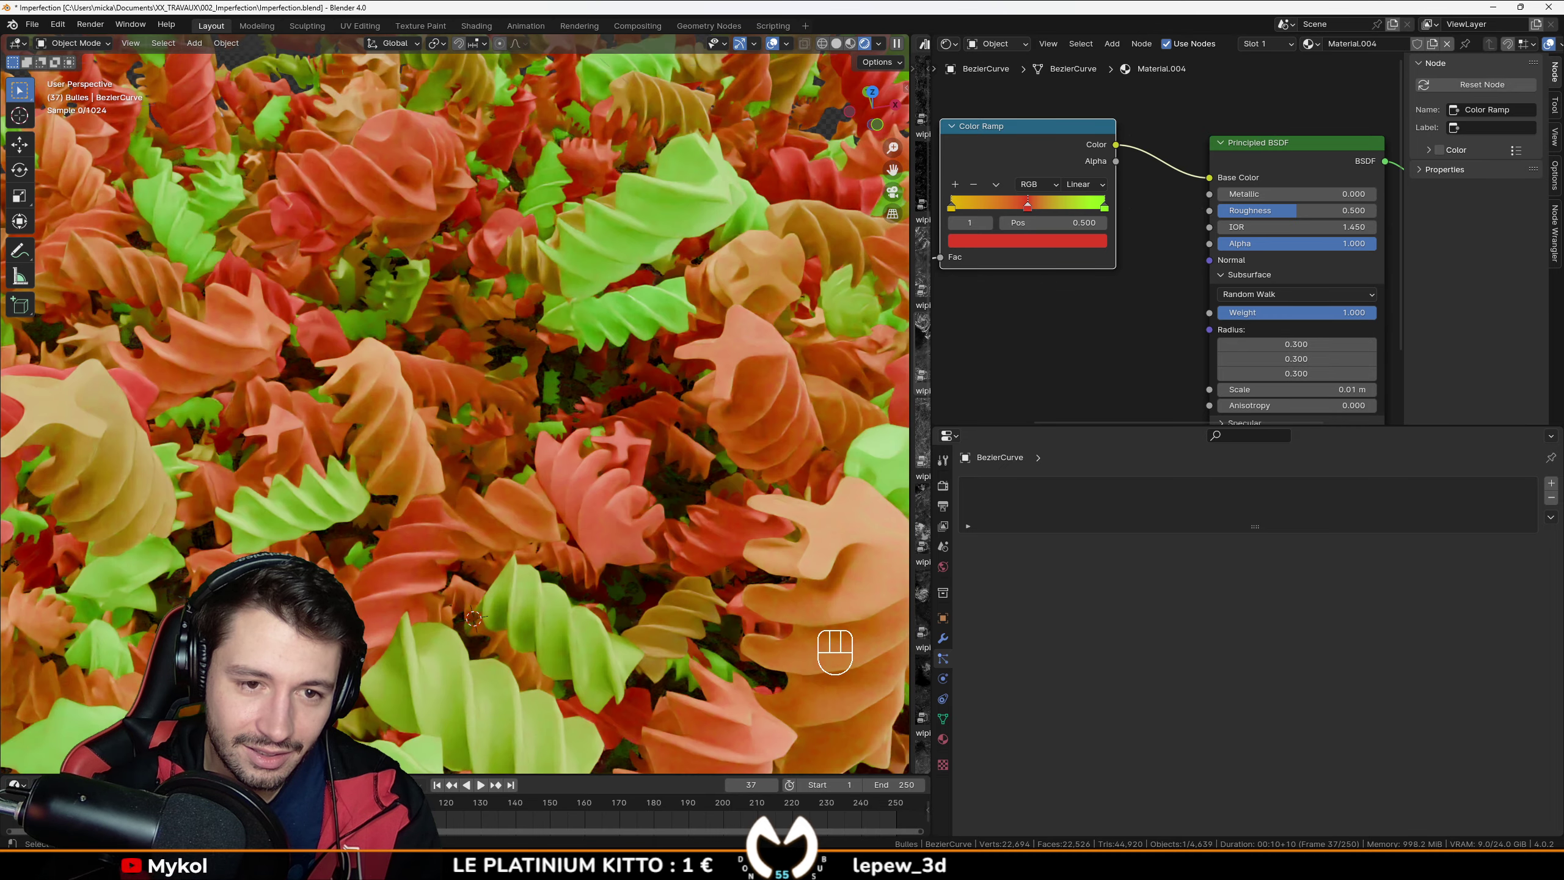
key("space")
scroll(389, 484, "down", 2)
scroll(390, 484, "up", 1)
middle_click_drag(389, 487, 386, 445)
scroll(387, 445, "up", 1)
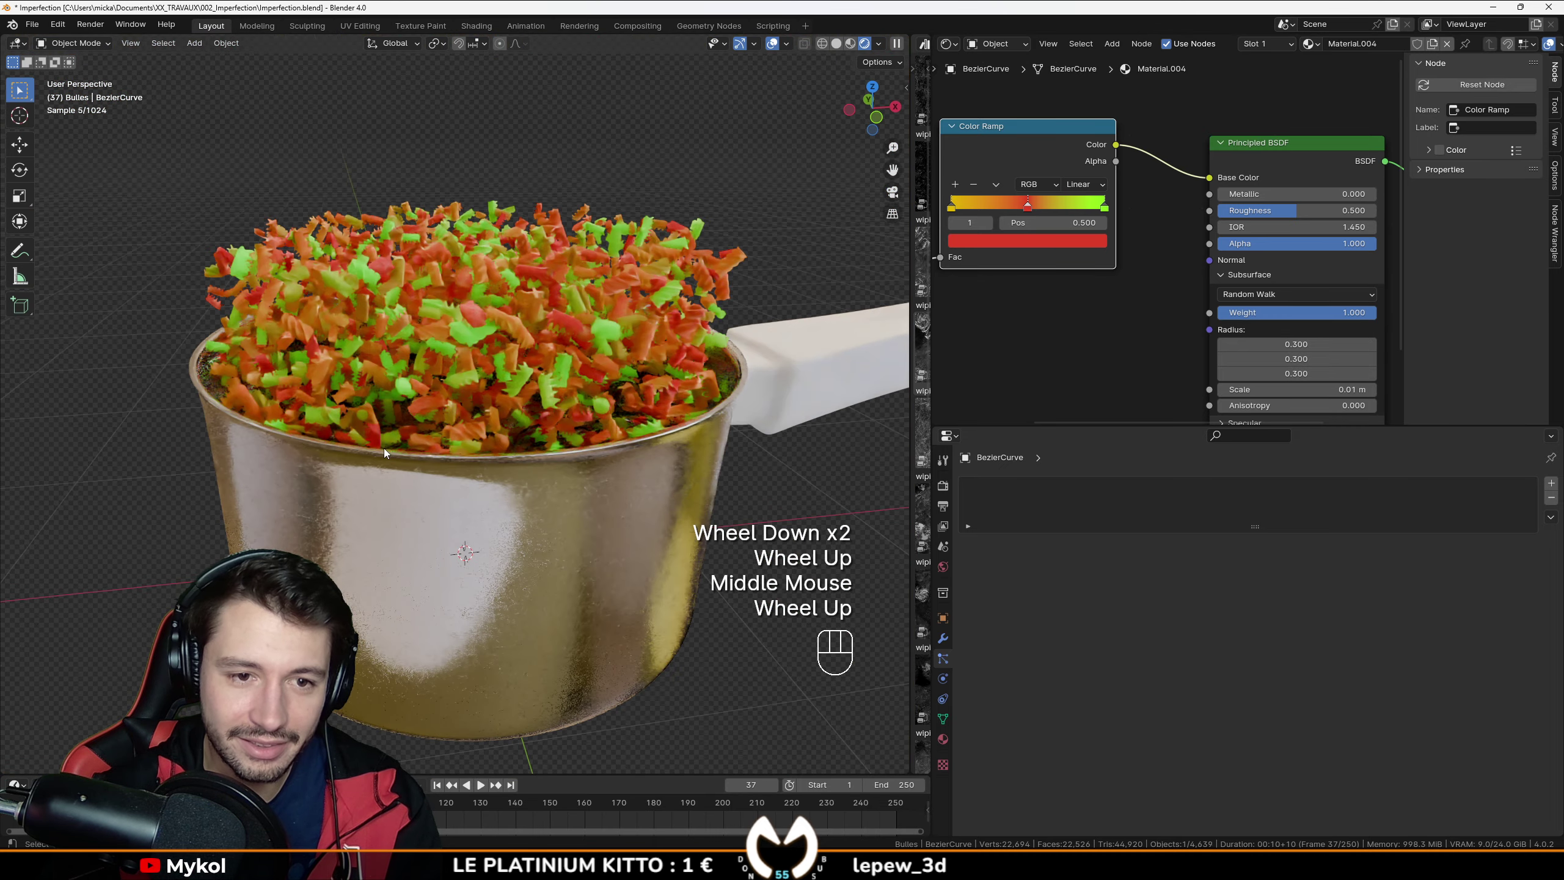
Step: Scrub the simulation back to frame 18 and forward to frame 28 while examining the pasta from above
scroll(383, 447, "up", 1)
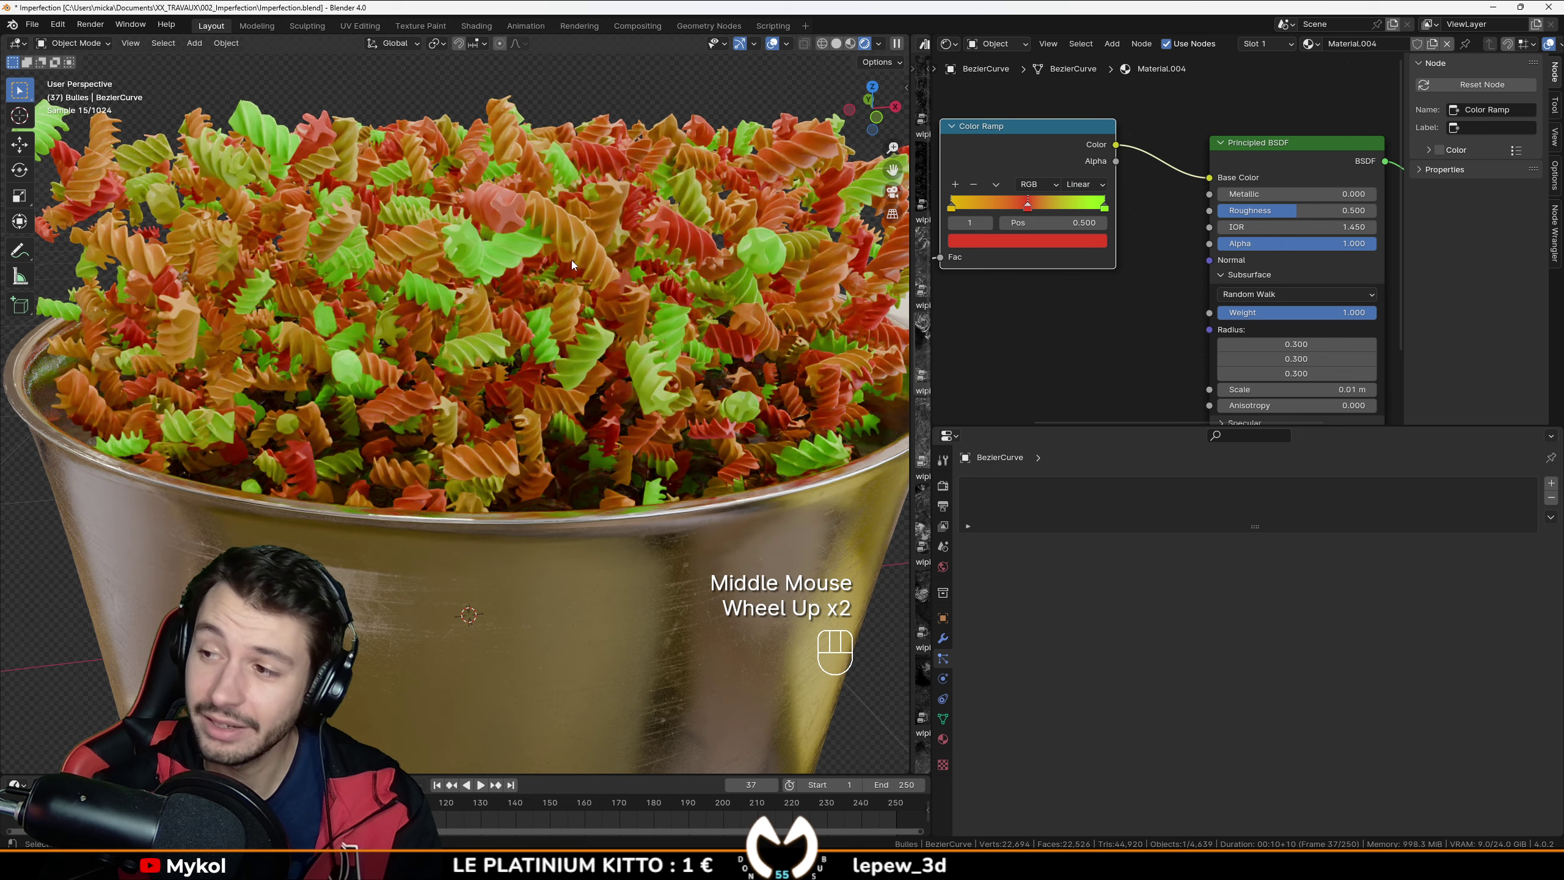
middle_click_drag(511, 352, 509, 377)
left_click_drag(133, 802, 93, 802)
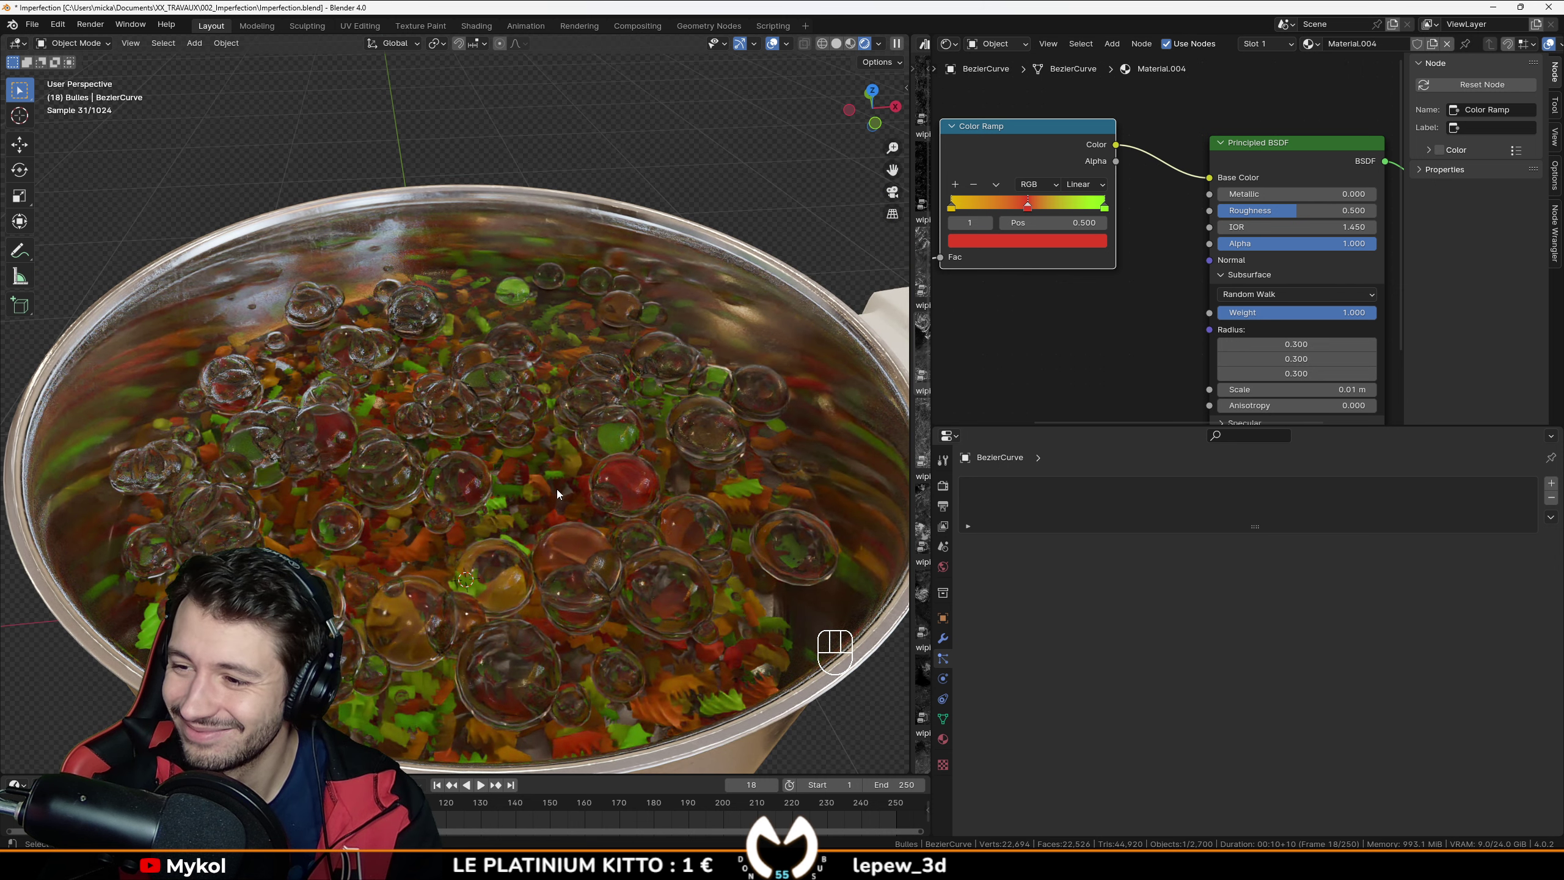
middle_click_drag(567, 511, 570, 558)
left_click_drag(93, 802, 128, 803)
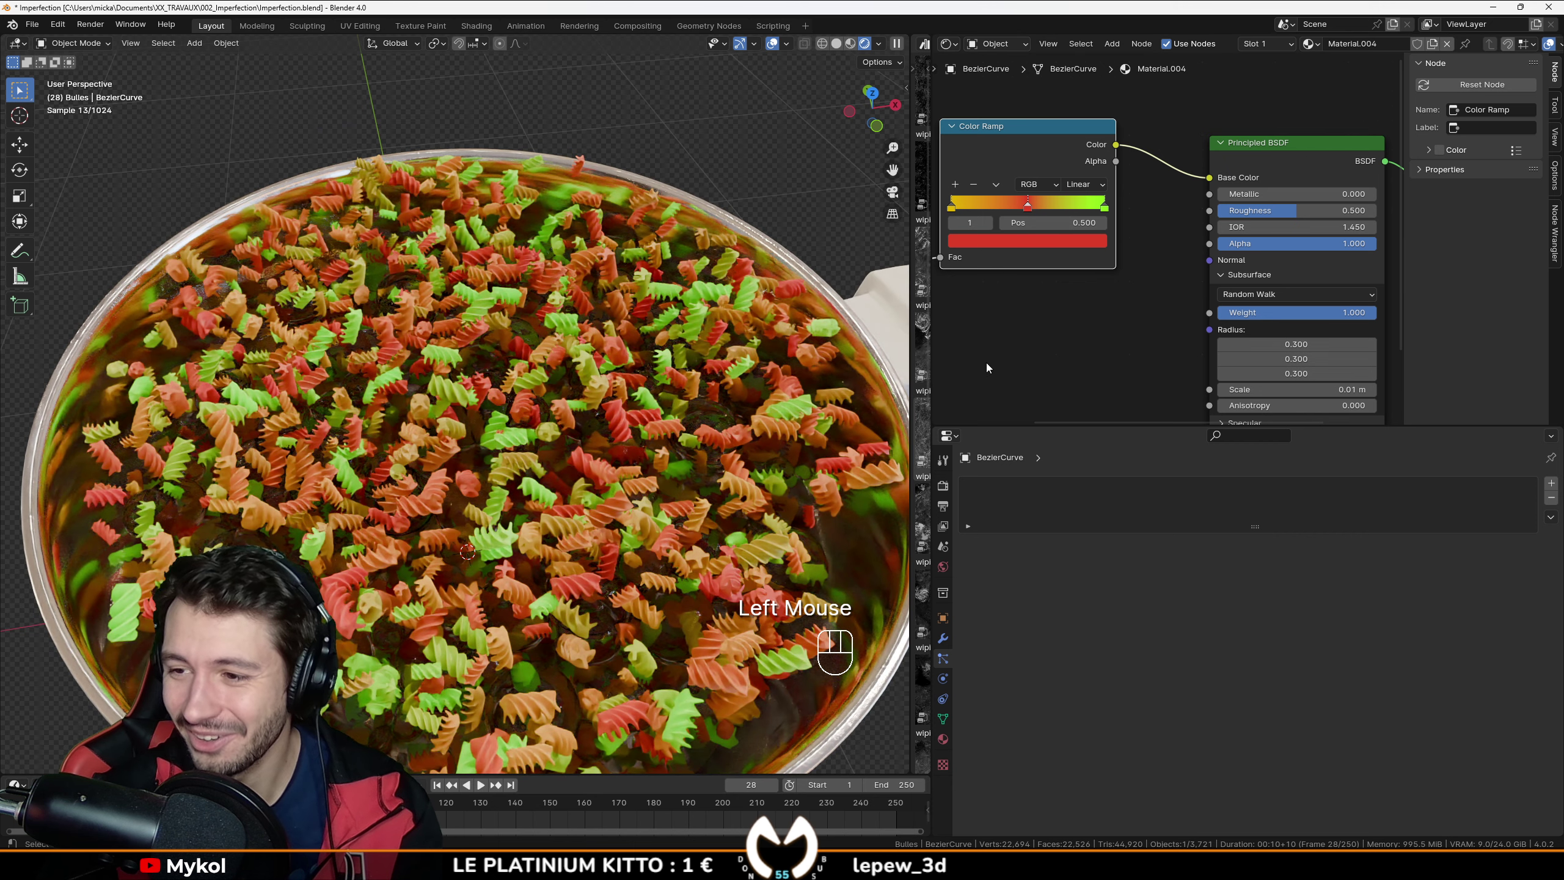
Step: Try Constant interpolation on the Color Ramp, with the red stop at 0.305 and the green stop at 0.641
middle_click_drag(1035, 418, 1152, 493)
scroll(1181, 348, "up", 2)
left_click(1223, 265)
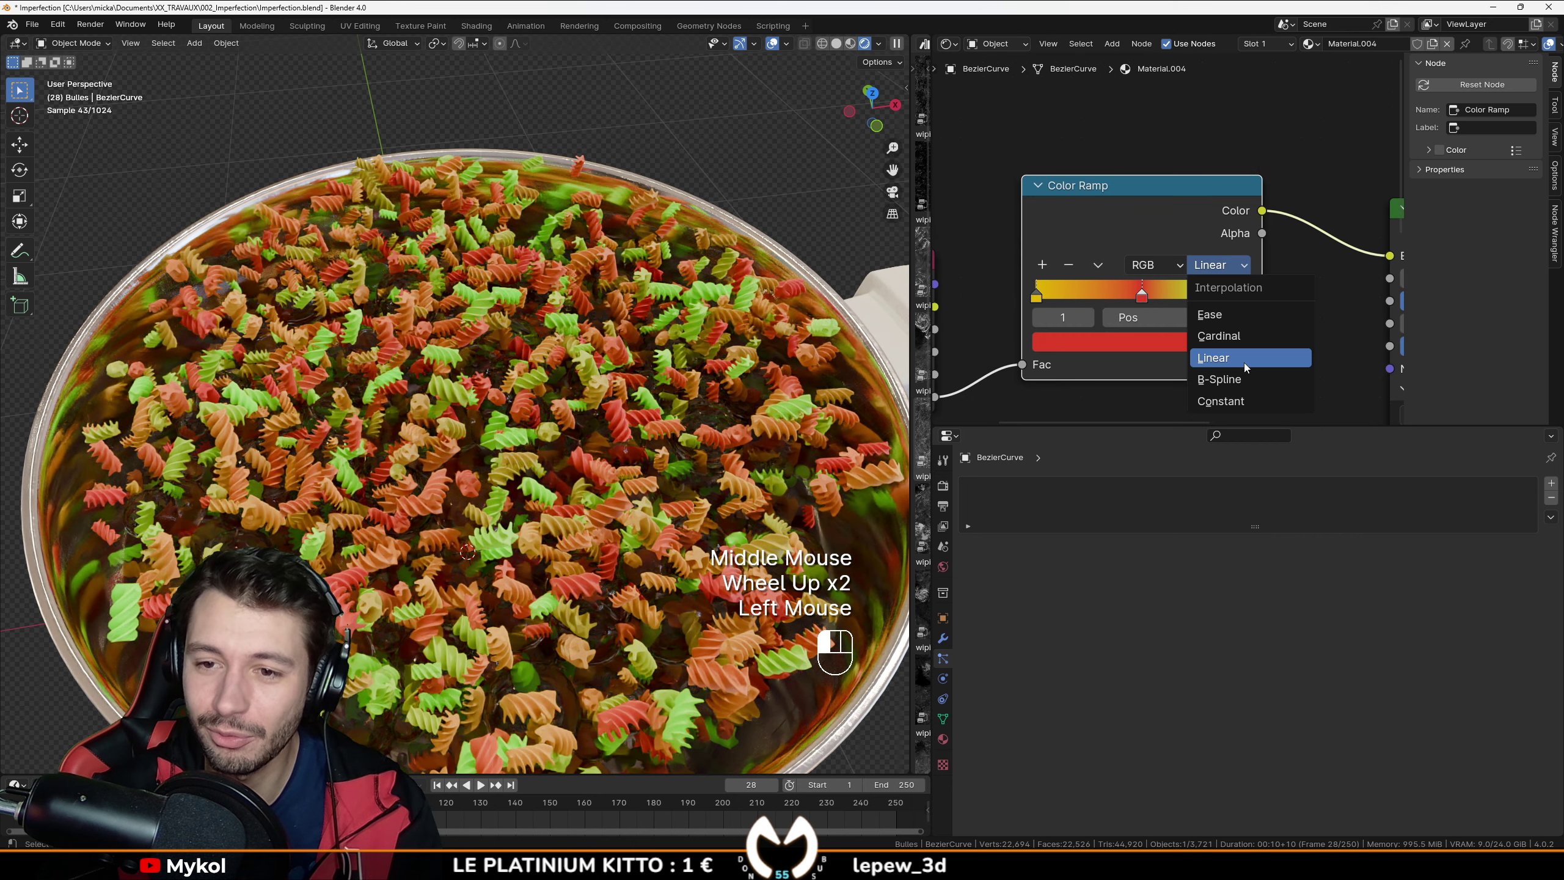
left_click(1236, 401)
left_click_drag(1137, 297, 1082, 298)
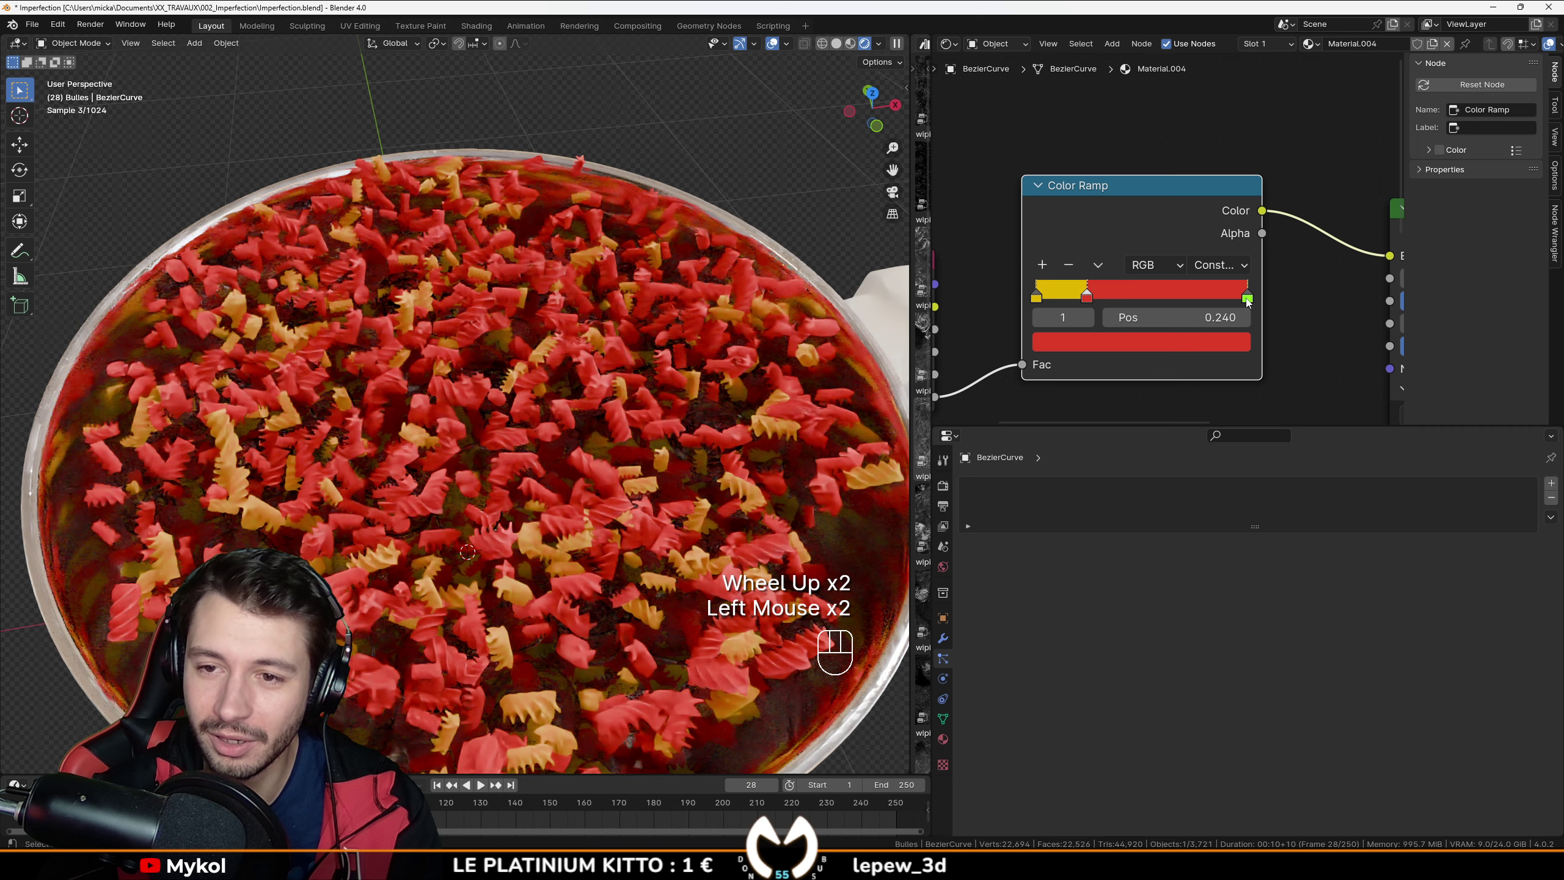
left_click_drag(1242, 297, 1101, 301)
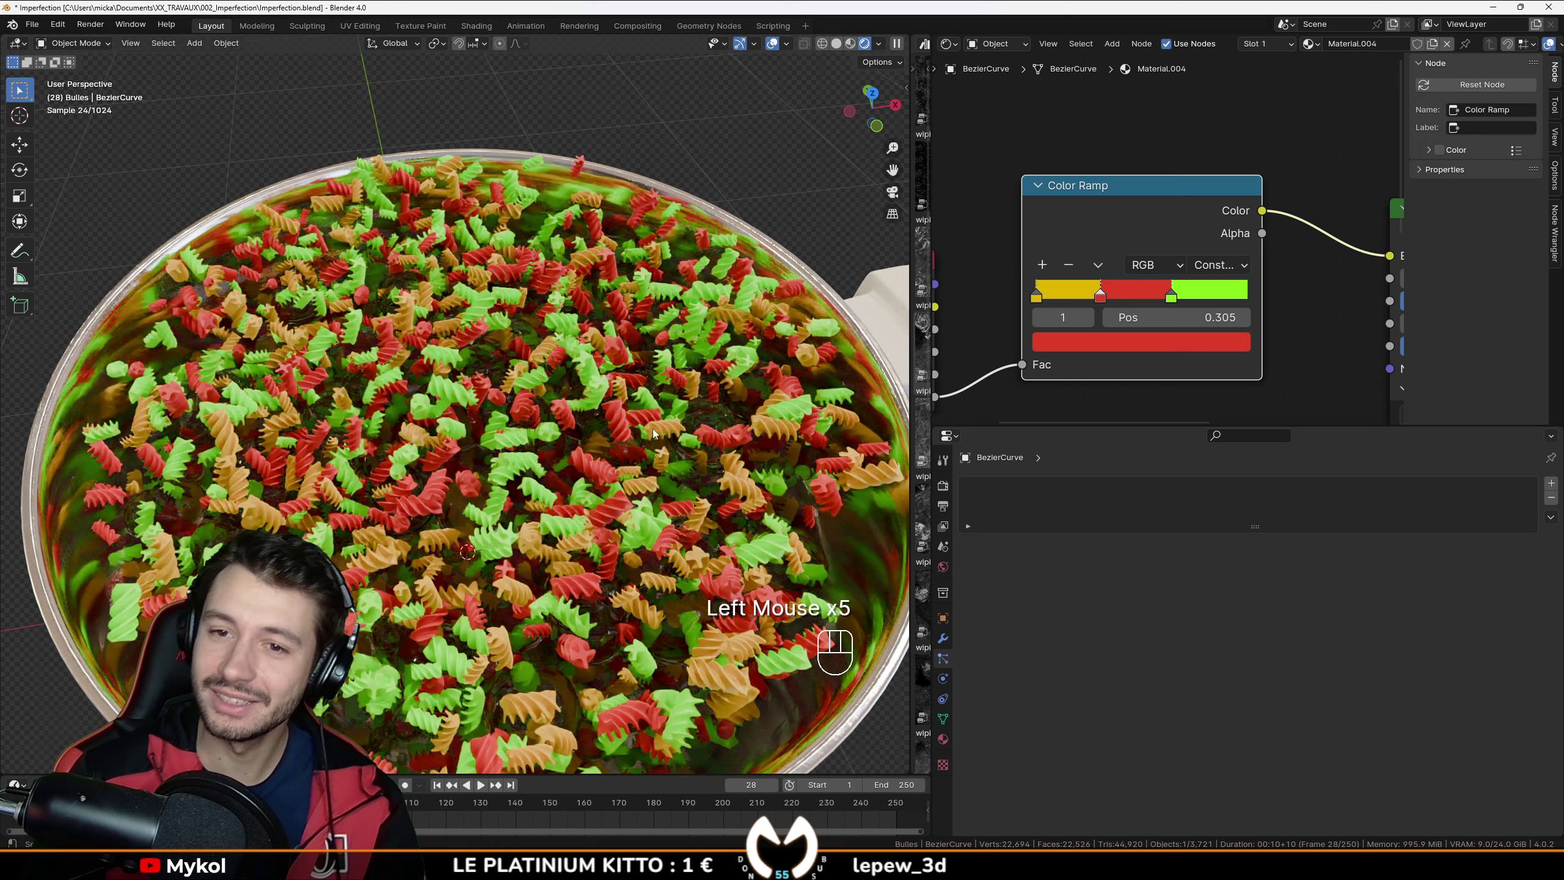
Step: Set the Color Ramp to Linear interpolation, remove its green stop and move the red stop to position 1.000
left_click(1211, 266)
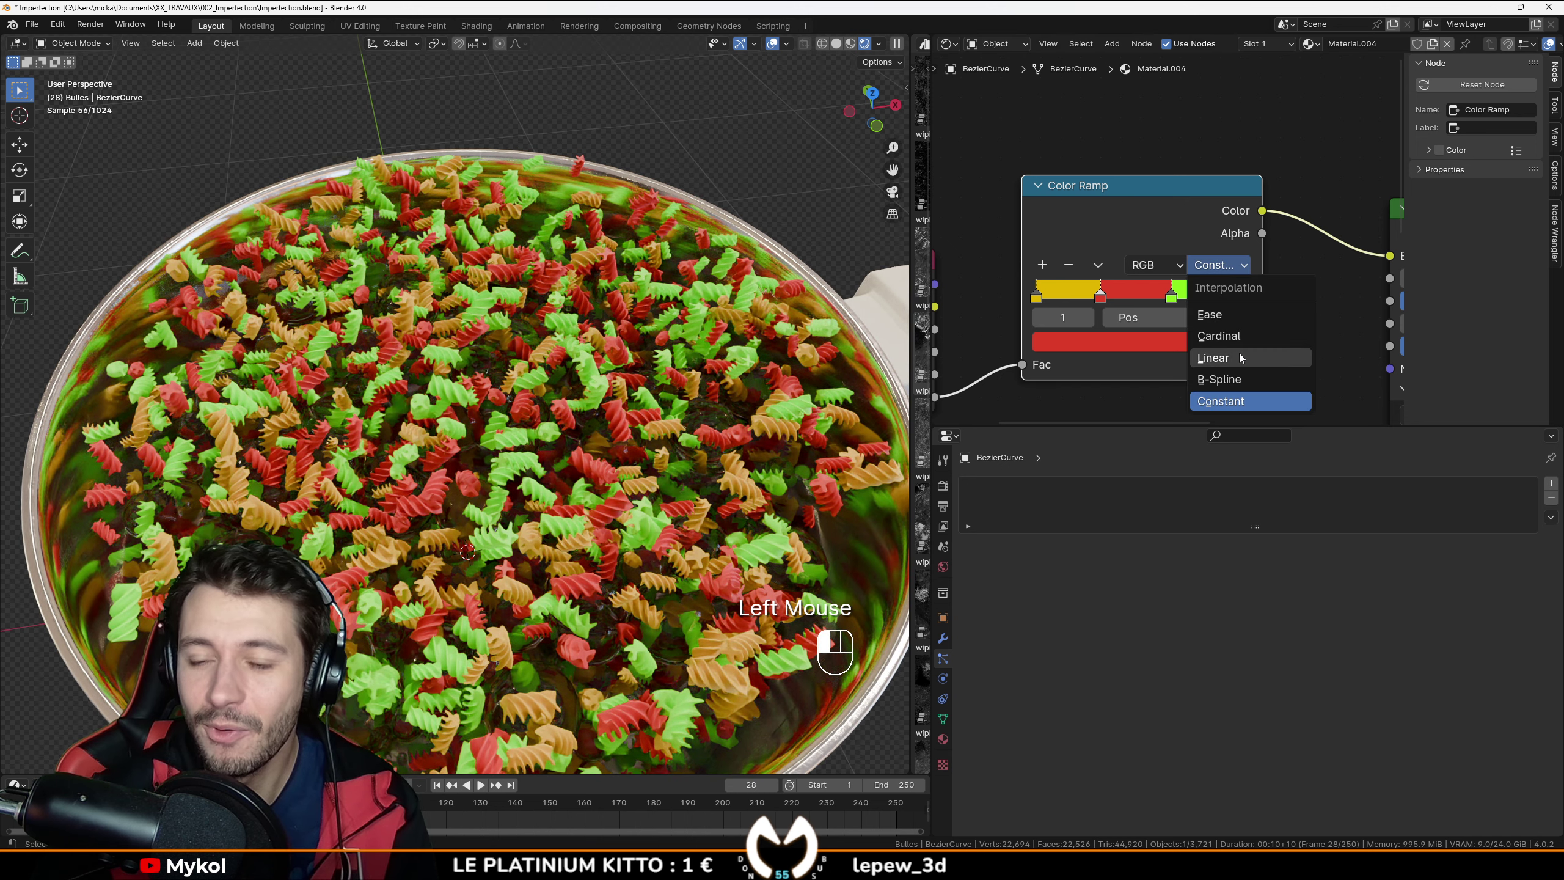
left_click(1213, 357)
left_click(1171, 297)
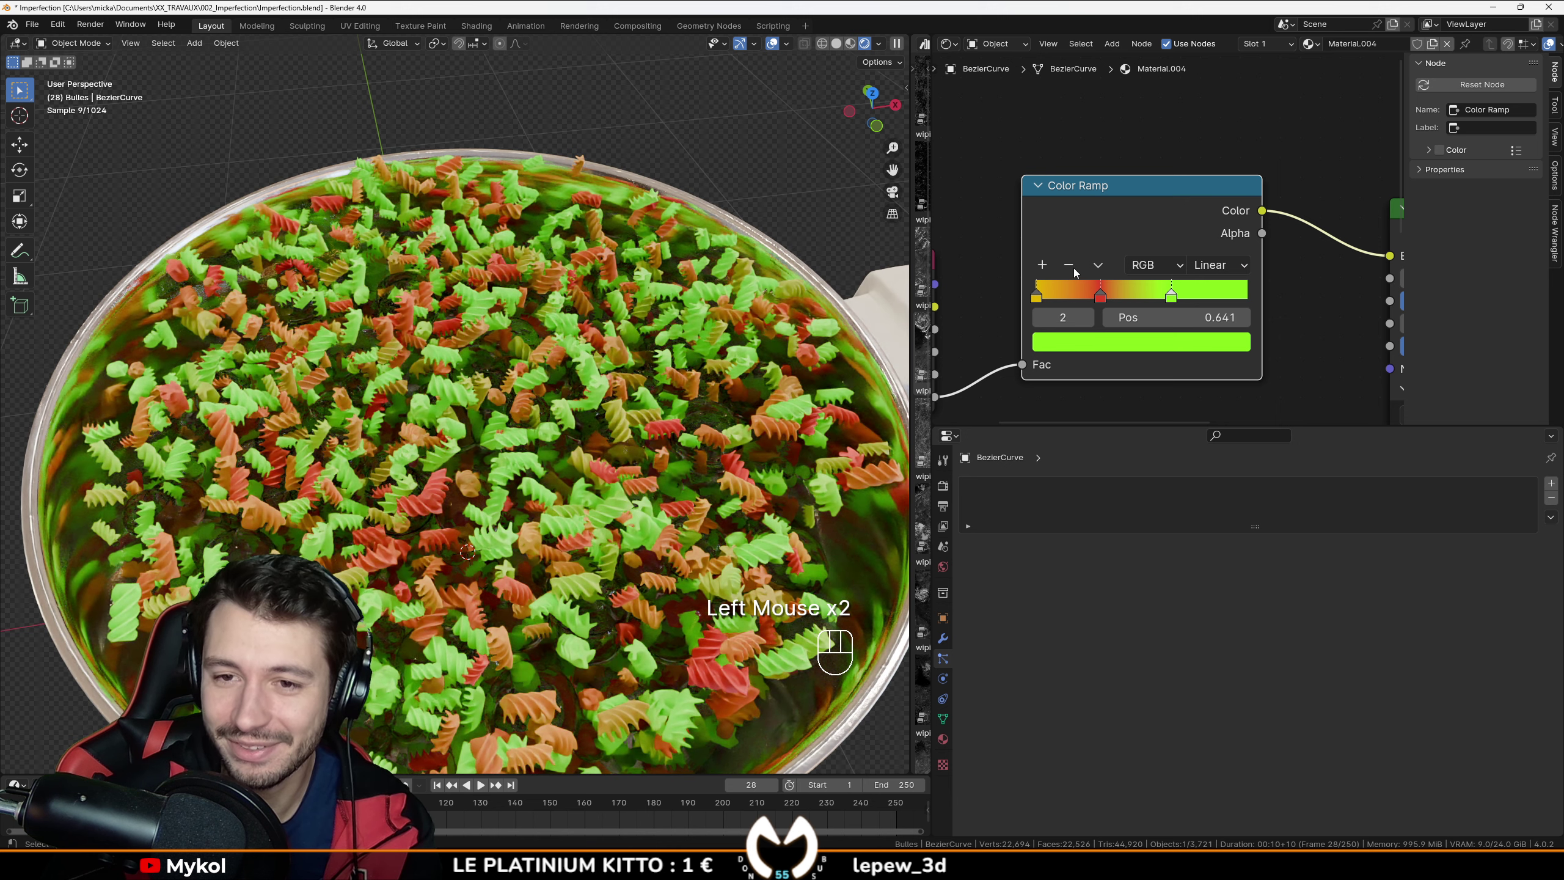
left_click(1070, 266)
left_click_drag(1099, 294, 1249, 296)
left_click(1249, 296)
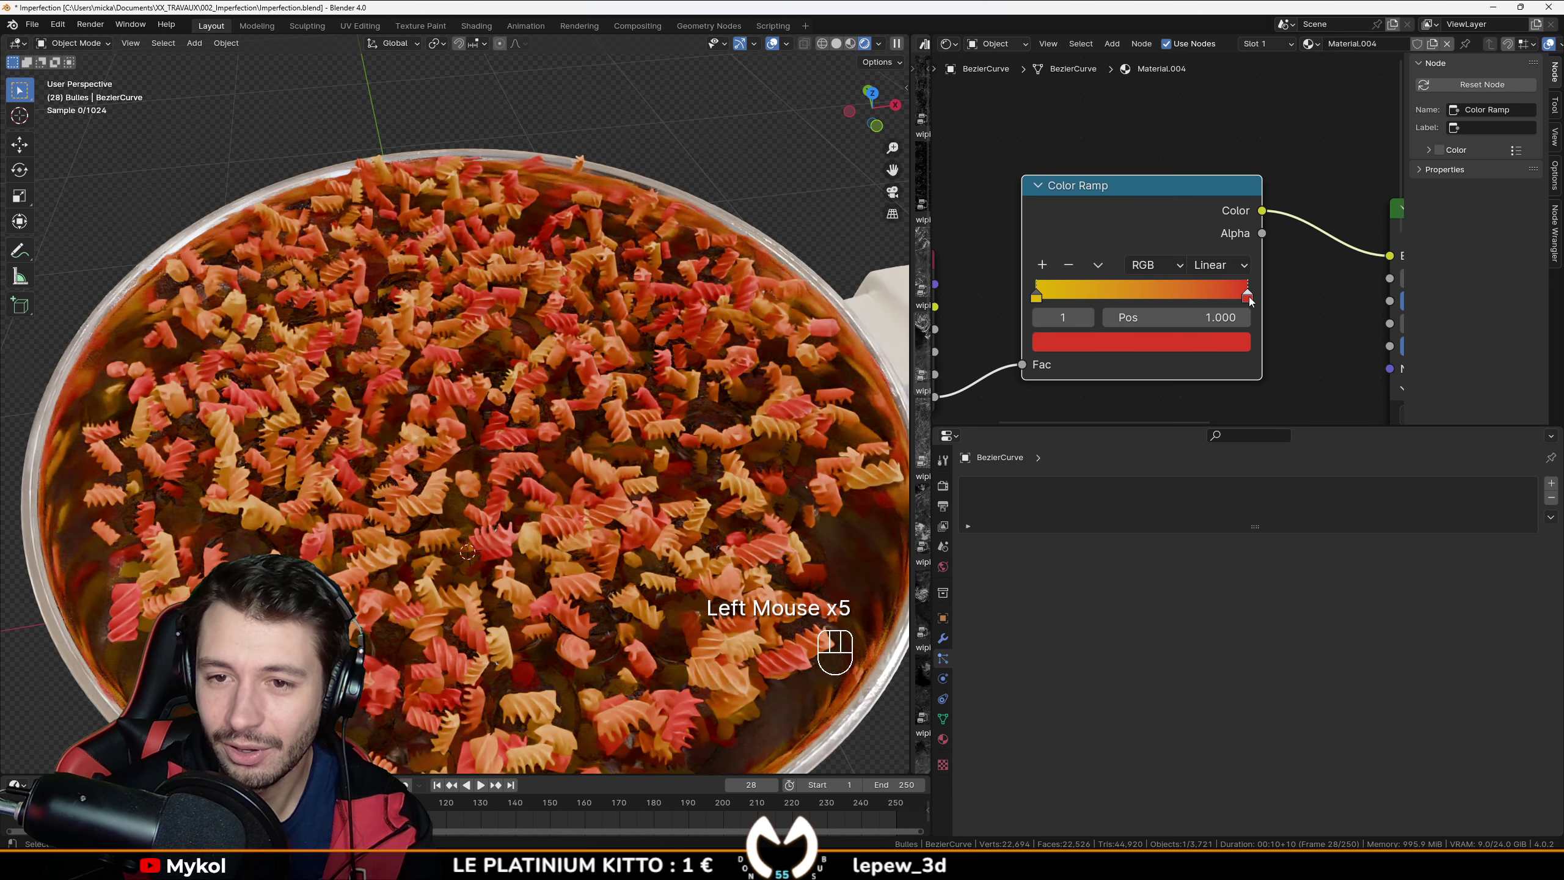
Step: Copy the yellow of the first Color Ramp stop to the end stop and lighten it to hue 0.132, saturation 0.802
left_click(1205, 343)
left_click(1037, 295)
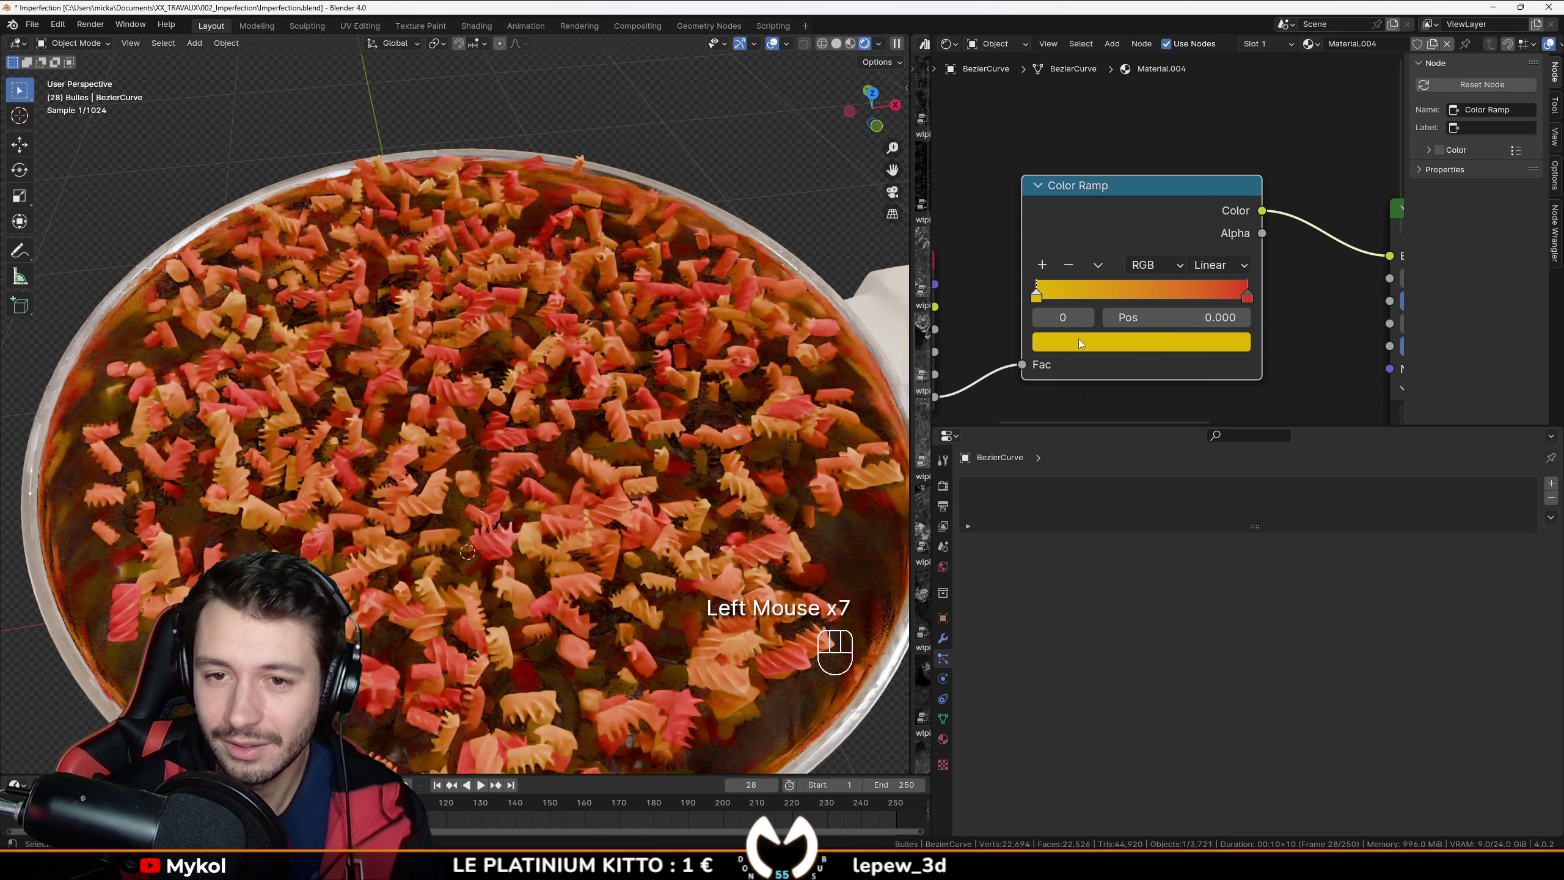
key("ctrl+c")
left_click(1249, 298)
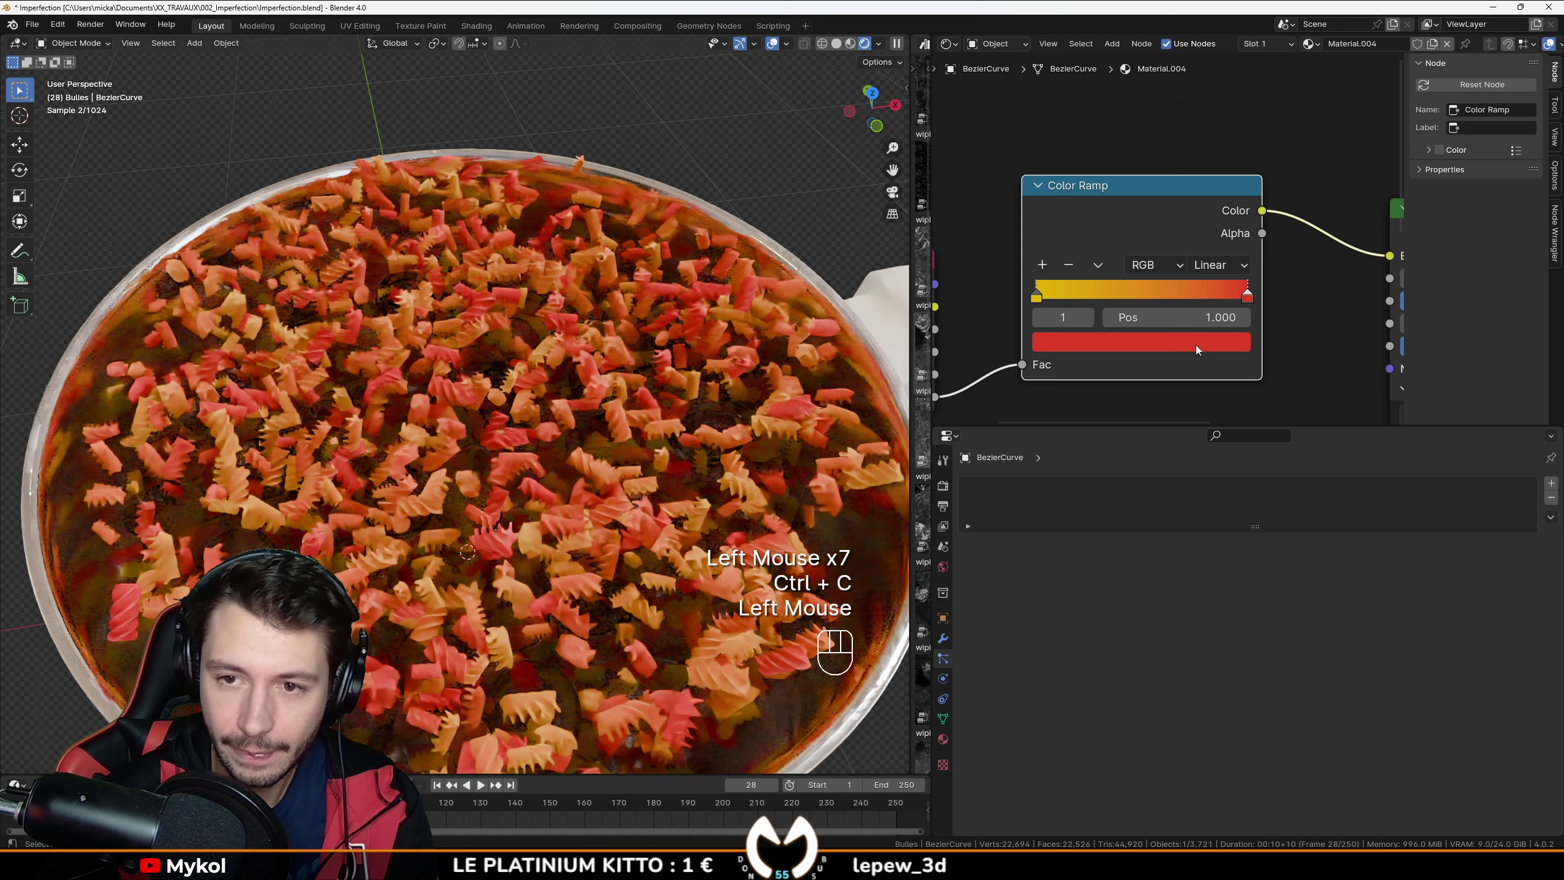
key("ctrl+v")
left_click(1197, 344)
mouse_move(1070, 511)
left_mouse_down()
mouse_move(1112, 466)
mouse_move(1099, 473)
left_mouse_up()
left_click_drag(1097, 473, 1097, 477)
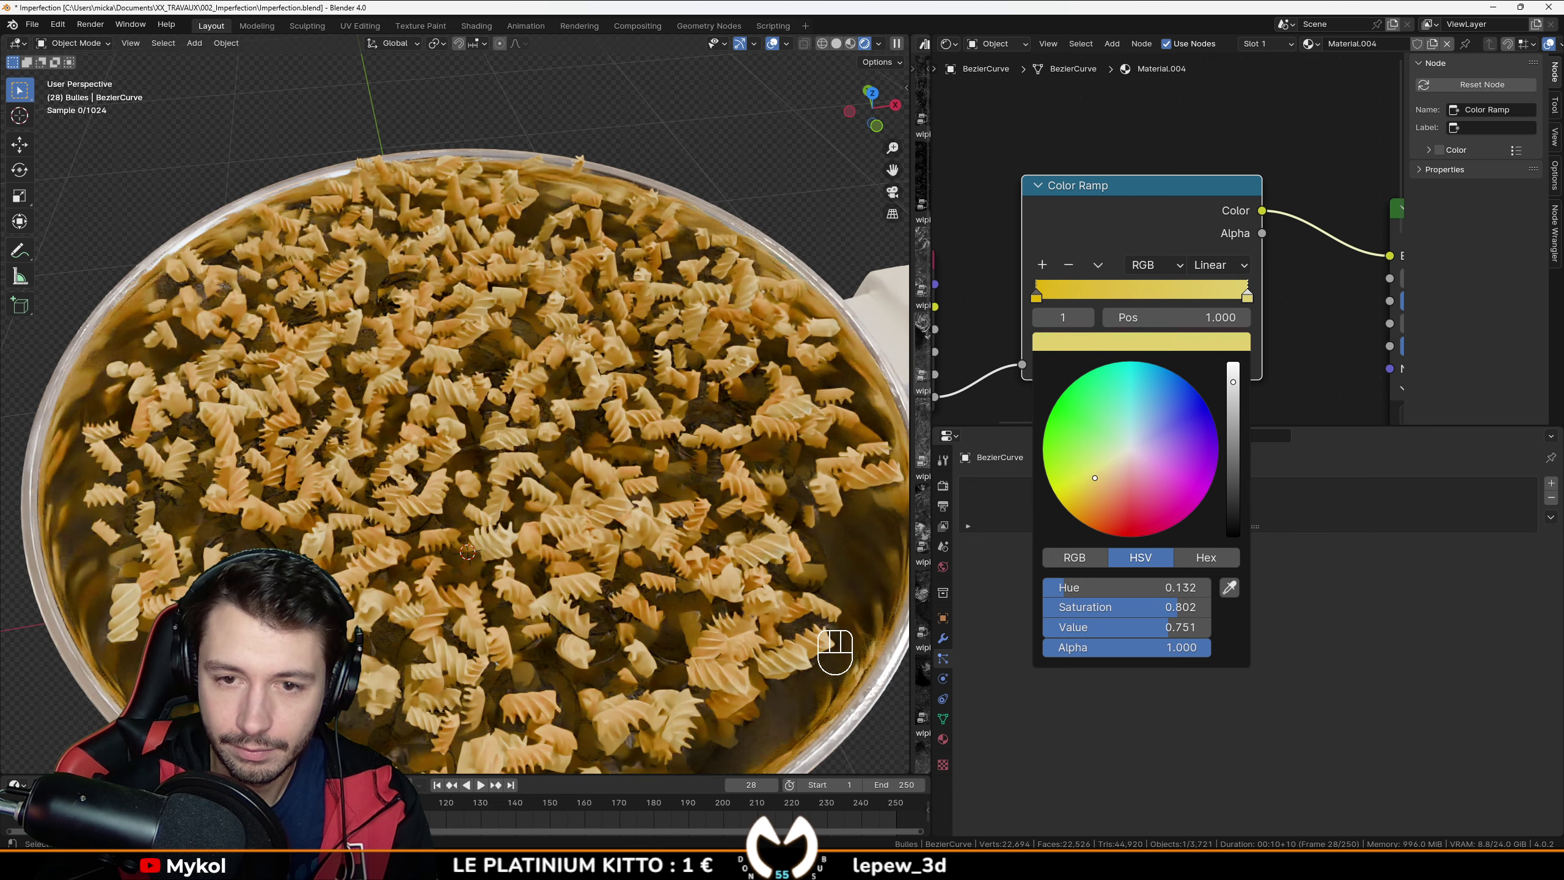
Step: Change the colour of the Color Ramp's first stop to a soft, less saturated orange
left_click(1051, 316)
left_click(1087, 341)
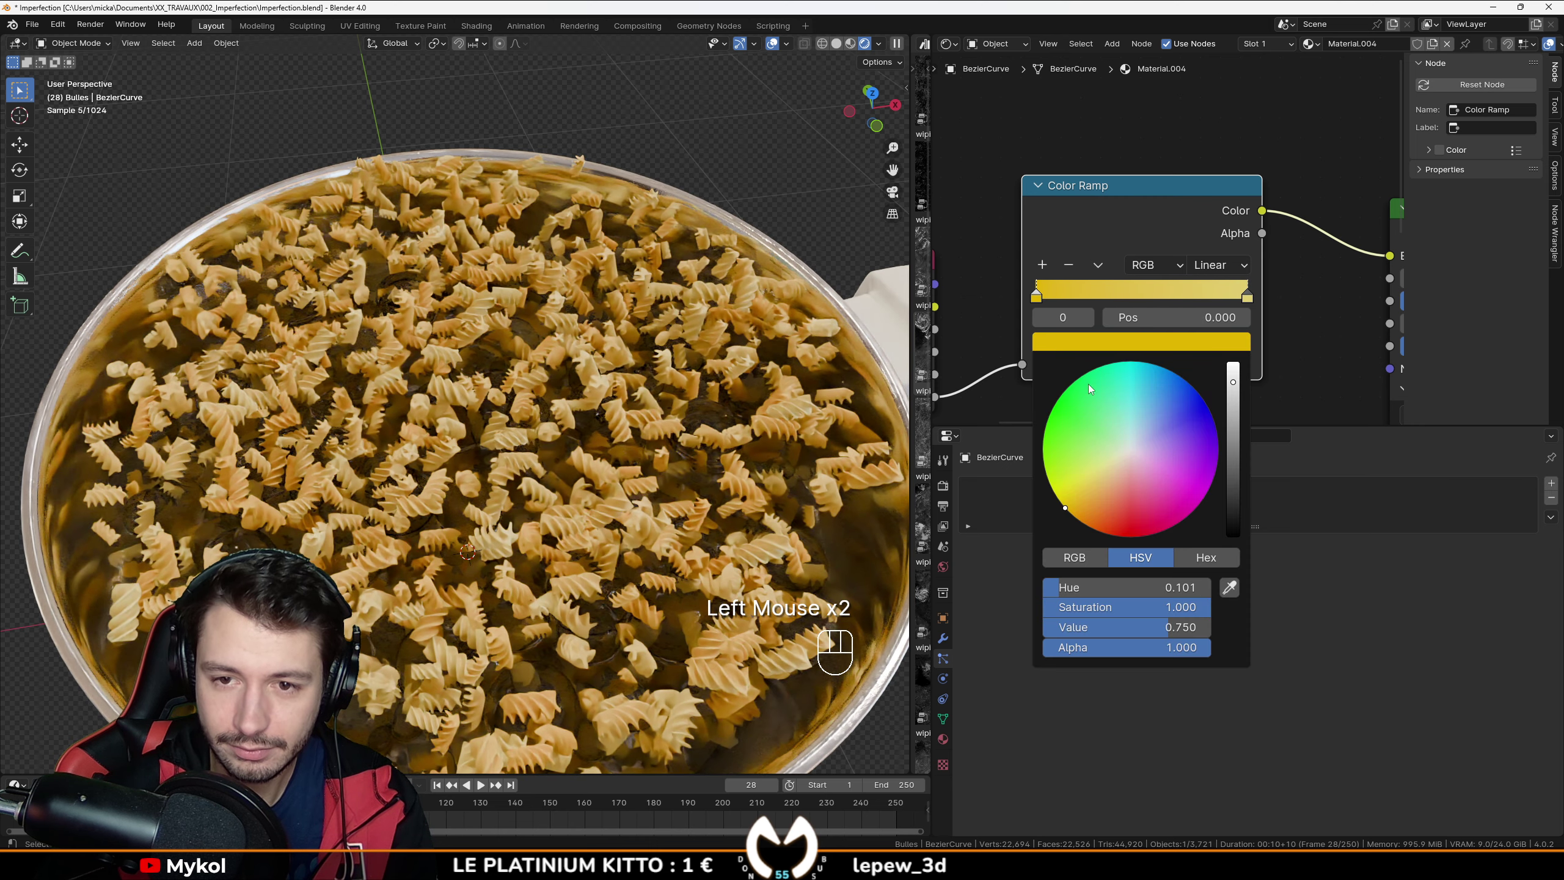
left_click(1113, 468)
left_click_drag(1113, 469, 1101, 487)
Step: Scrub back to frame 19, inspect the recoloured pasta under the bubbles and save the file
middle_click_drag(524, 493, 520, 438)
scroll(493, 461, "down", 3)
left_click_drag(127, 802, 96, 802)
middle_click_drag(425, 529, 443, 589)
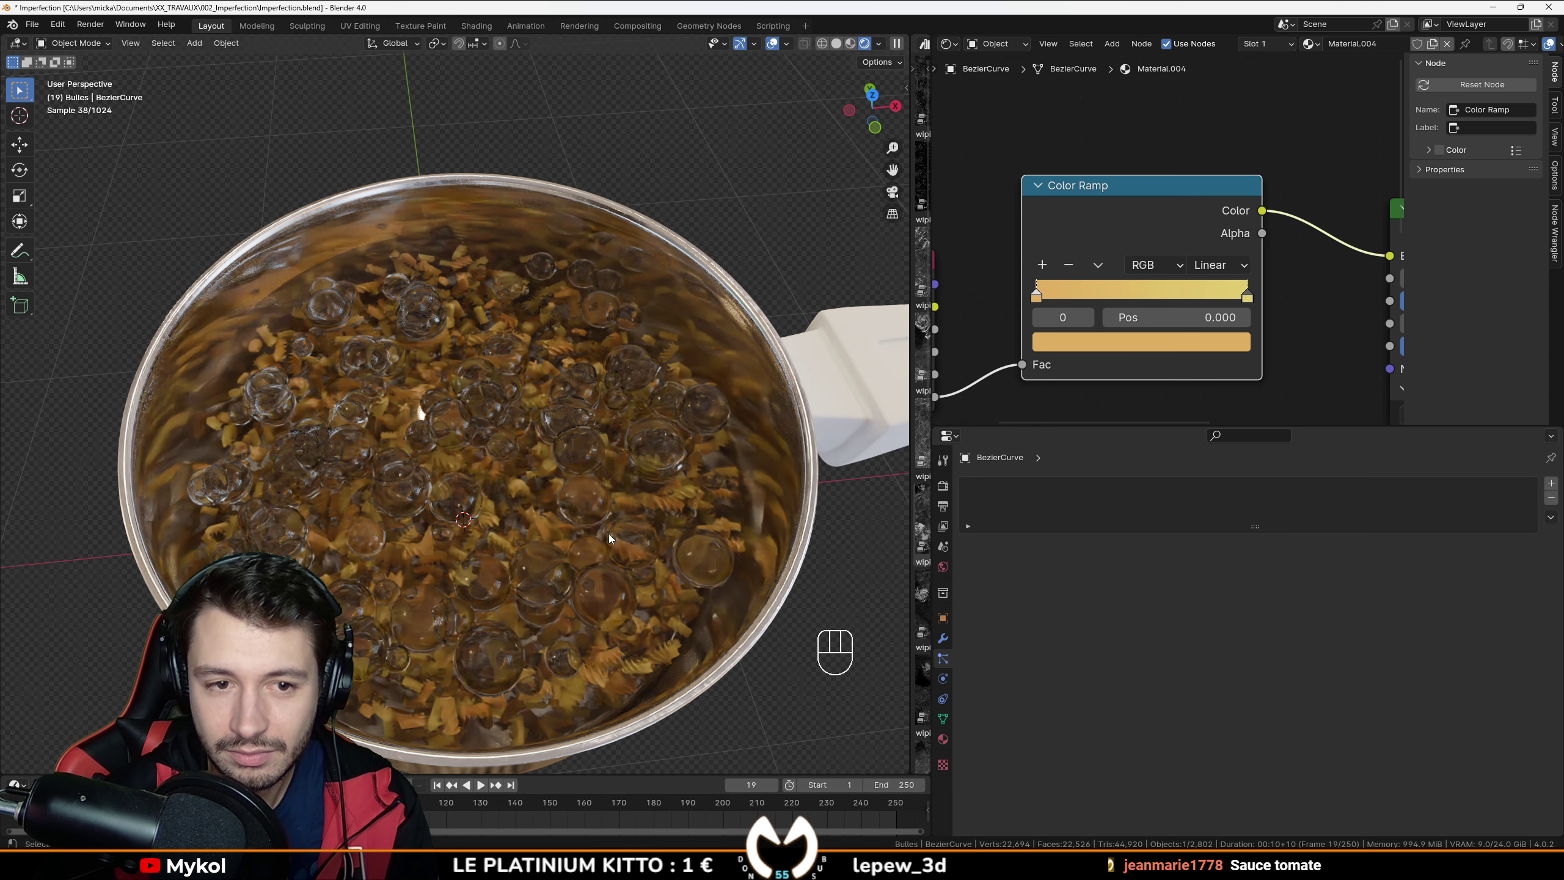
middle_click_drag(563, 614, 574, 593)
key("z")
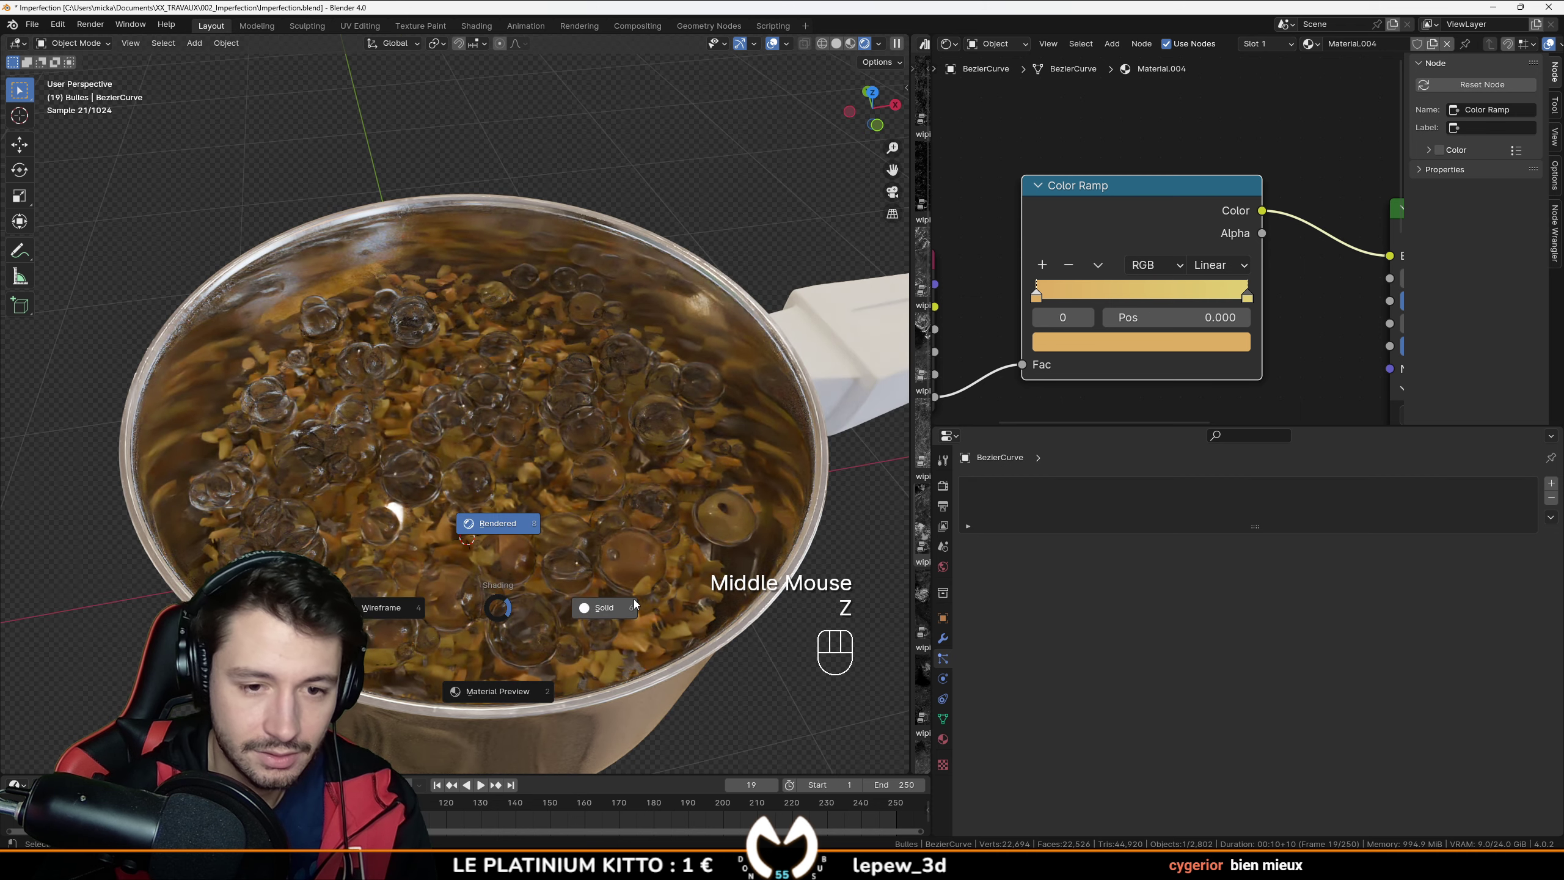
key("ctrl+s")
Step: Examine in a wireframe front view how the pasta fills the saucepan between its floor and the bubbles
scroll(631, 601, "down", 2)
key("KP_1")
key("z")
left_click(514, 587)
scroll(501, 558, "up", 5)
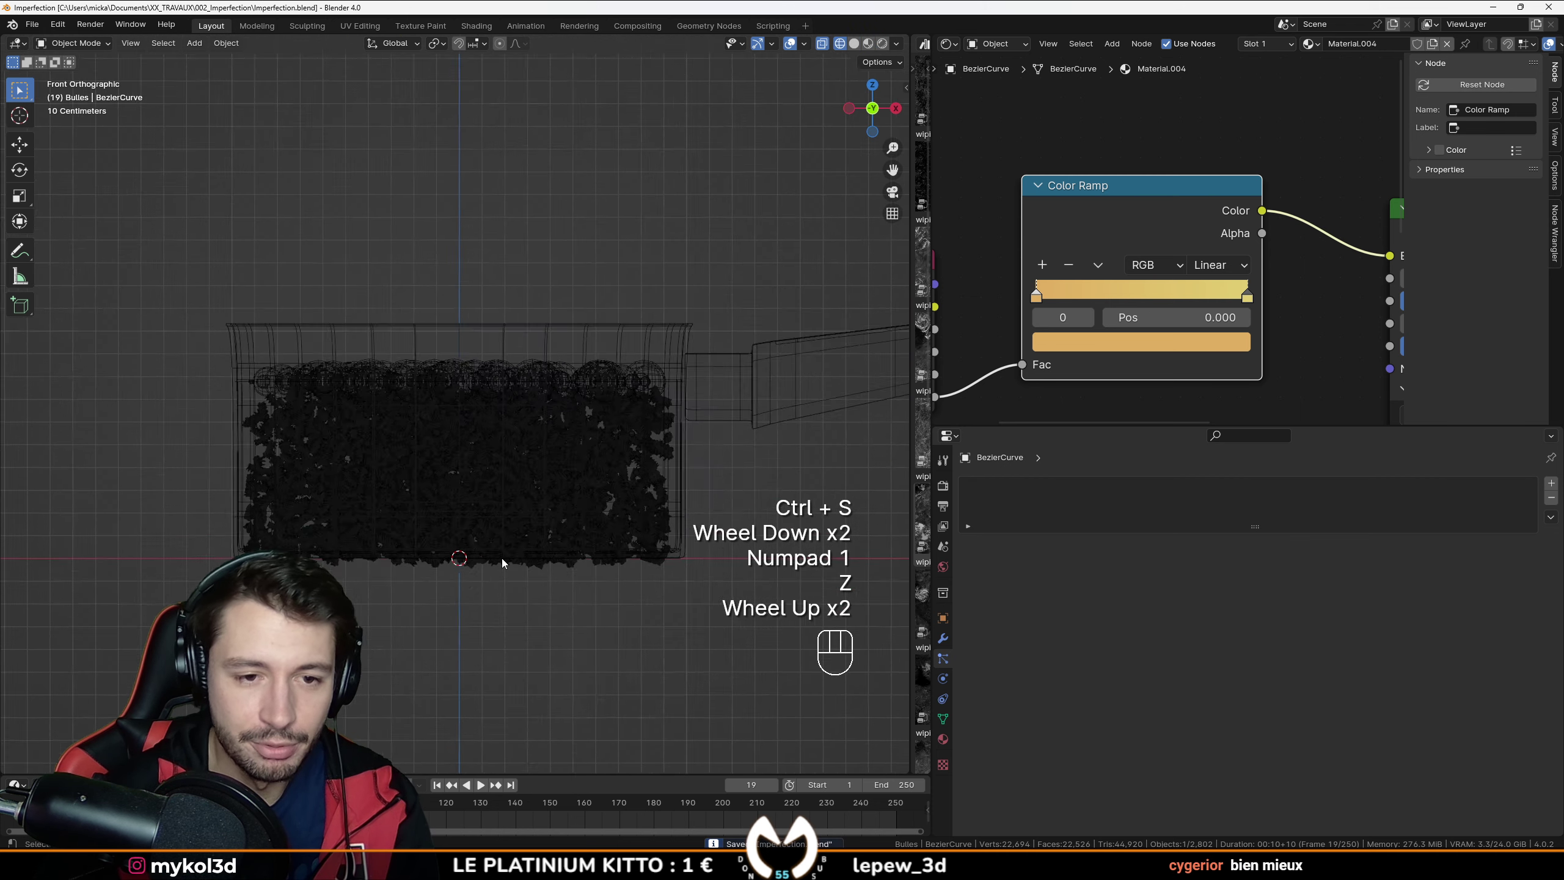
scroll(503, 572, "down", 2)
scroll(536, 558, "up", 2)
scroll(538, 542, "down", 2)
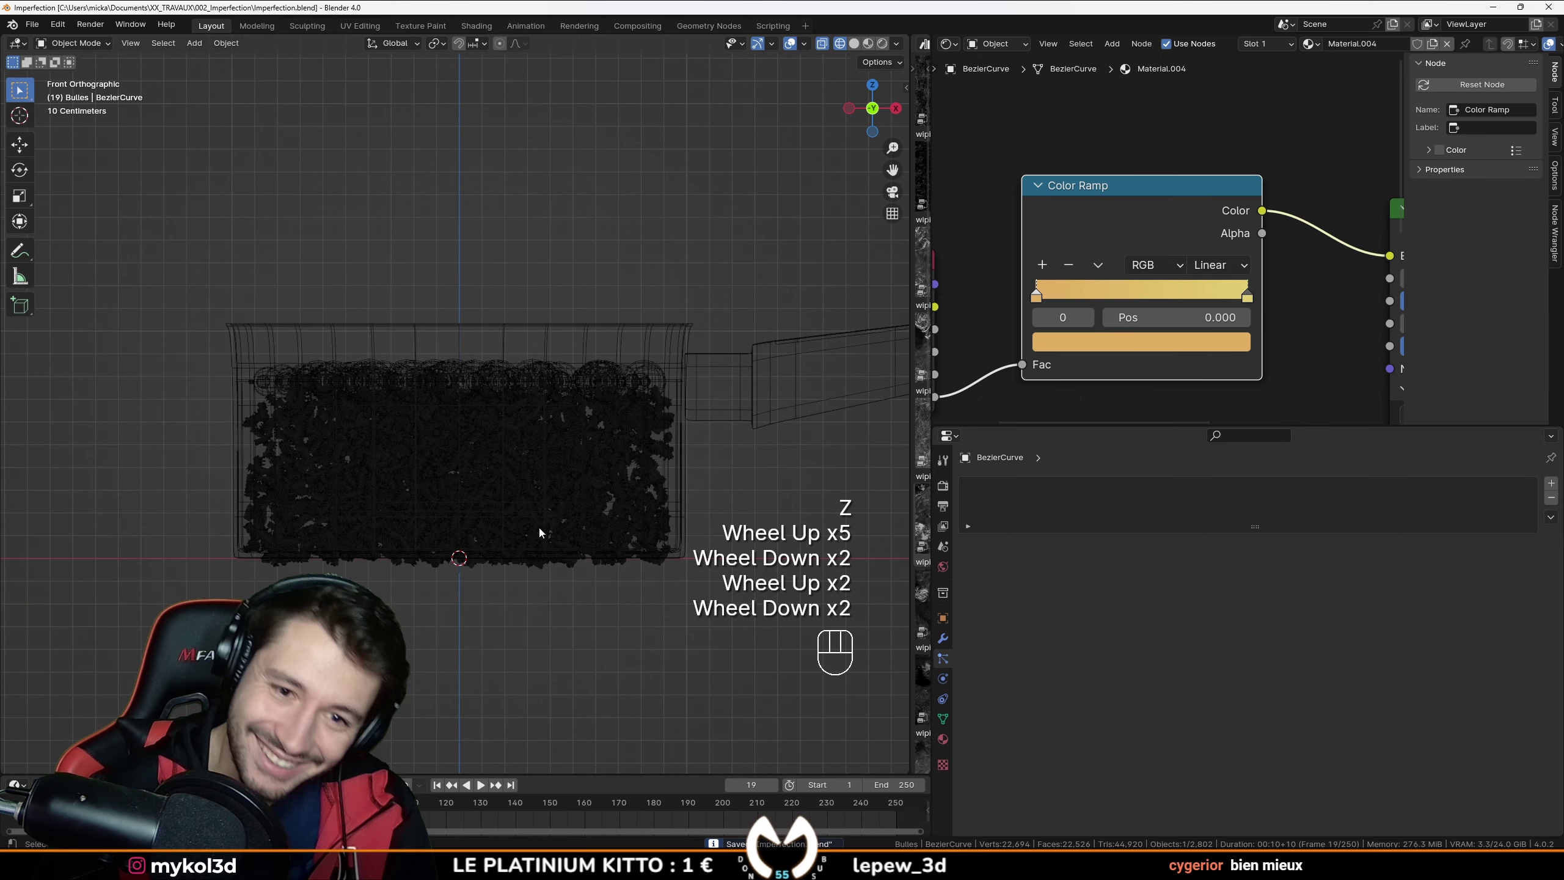
scroll(539, 478, "up", 2)
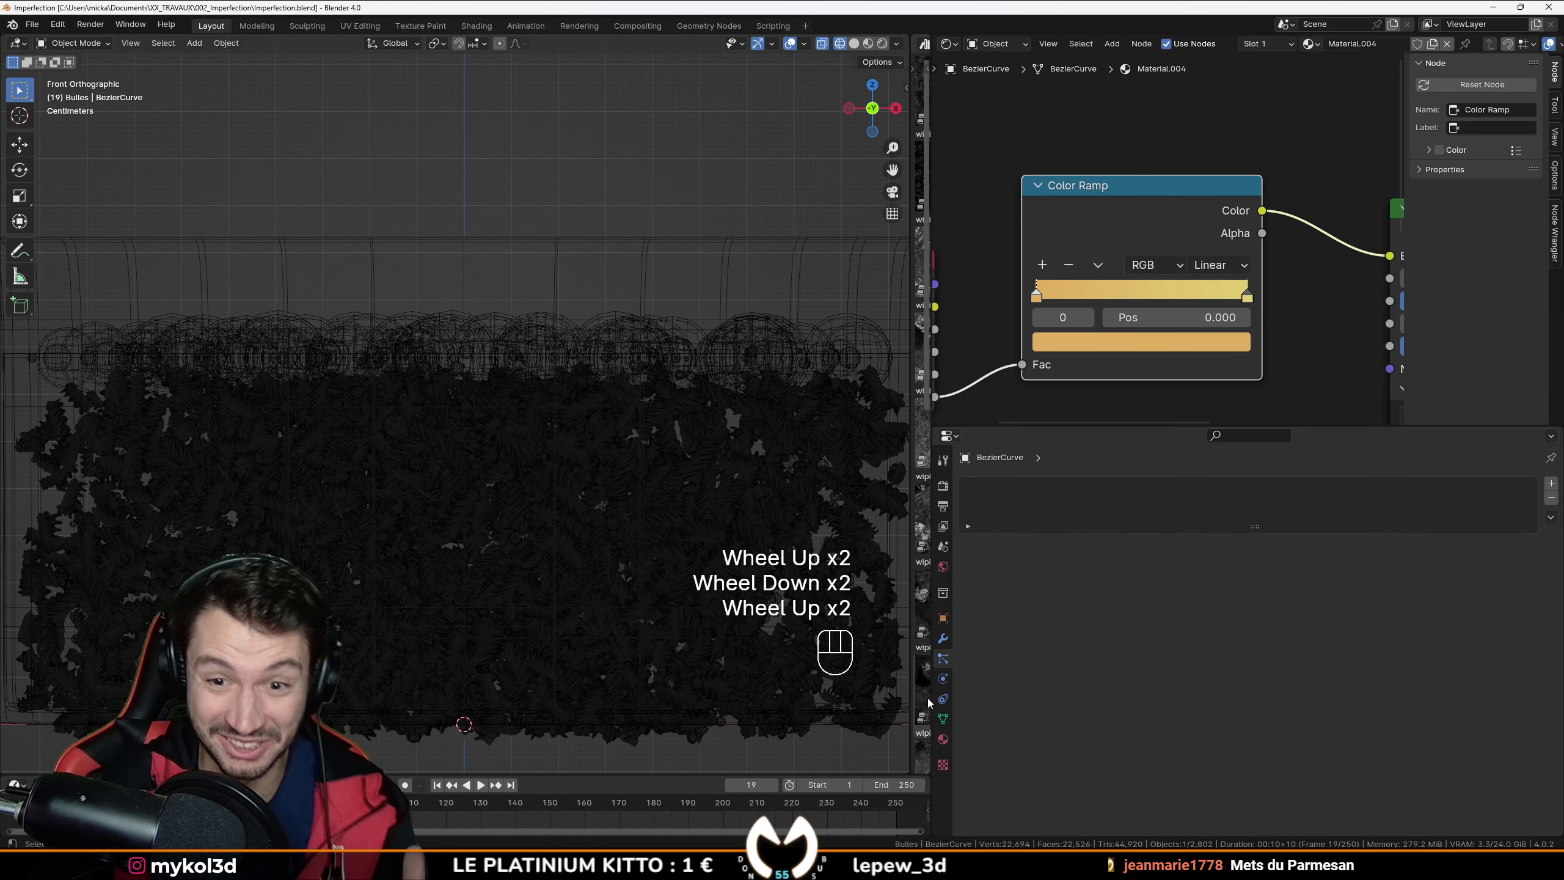
scroll(1110, 793, "up", 4)
middle_click_drag(614, 736, 513, 687)
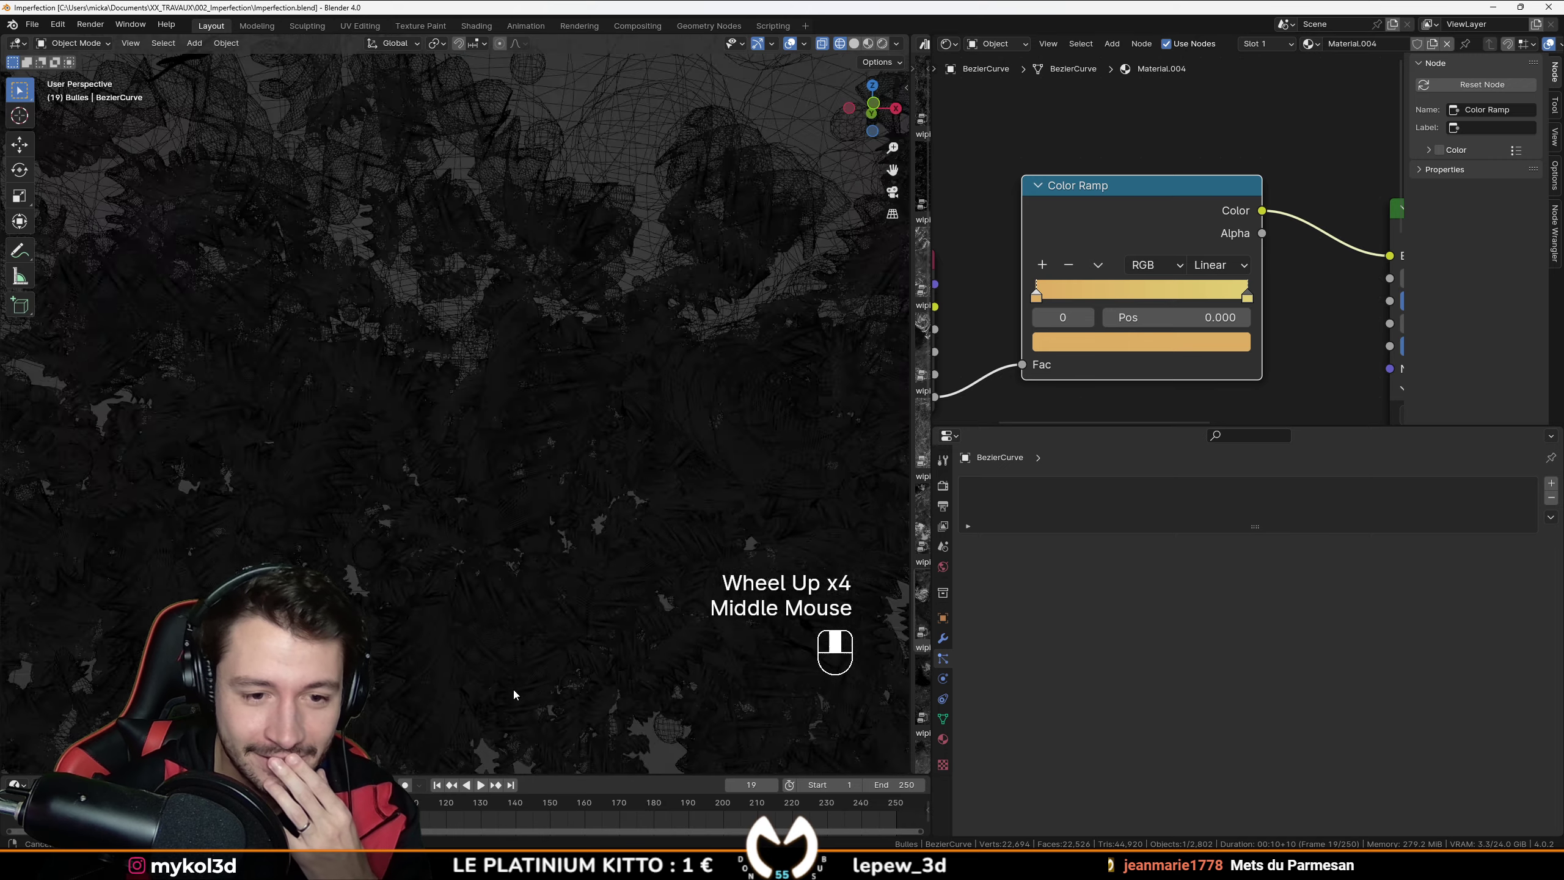
scroll(429, 616, "down", 2)
Step: Select the circle that emits the pasta and set its particle Number to 7000
left_click(264, 528)
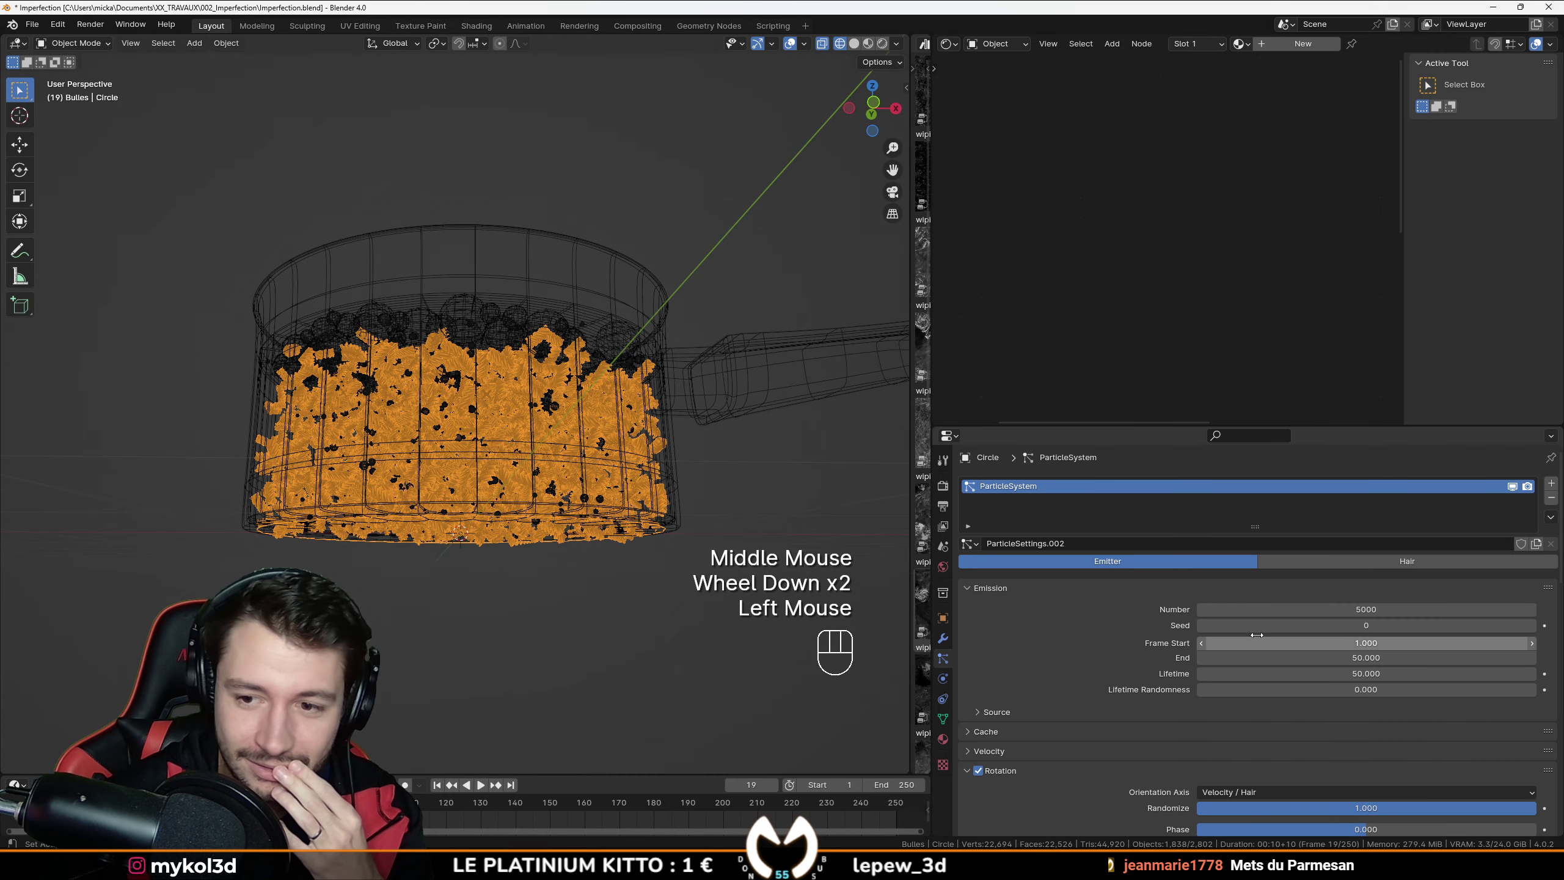
double_click(1243, 610)
type("7000")
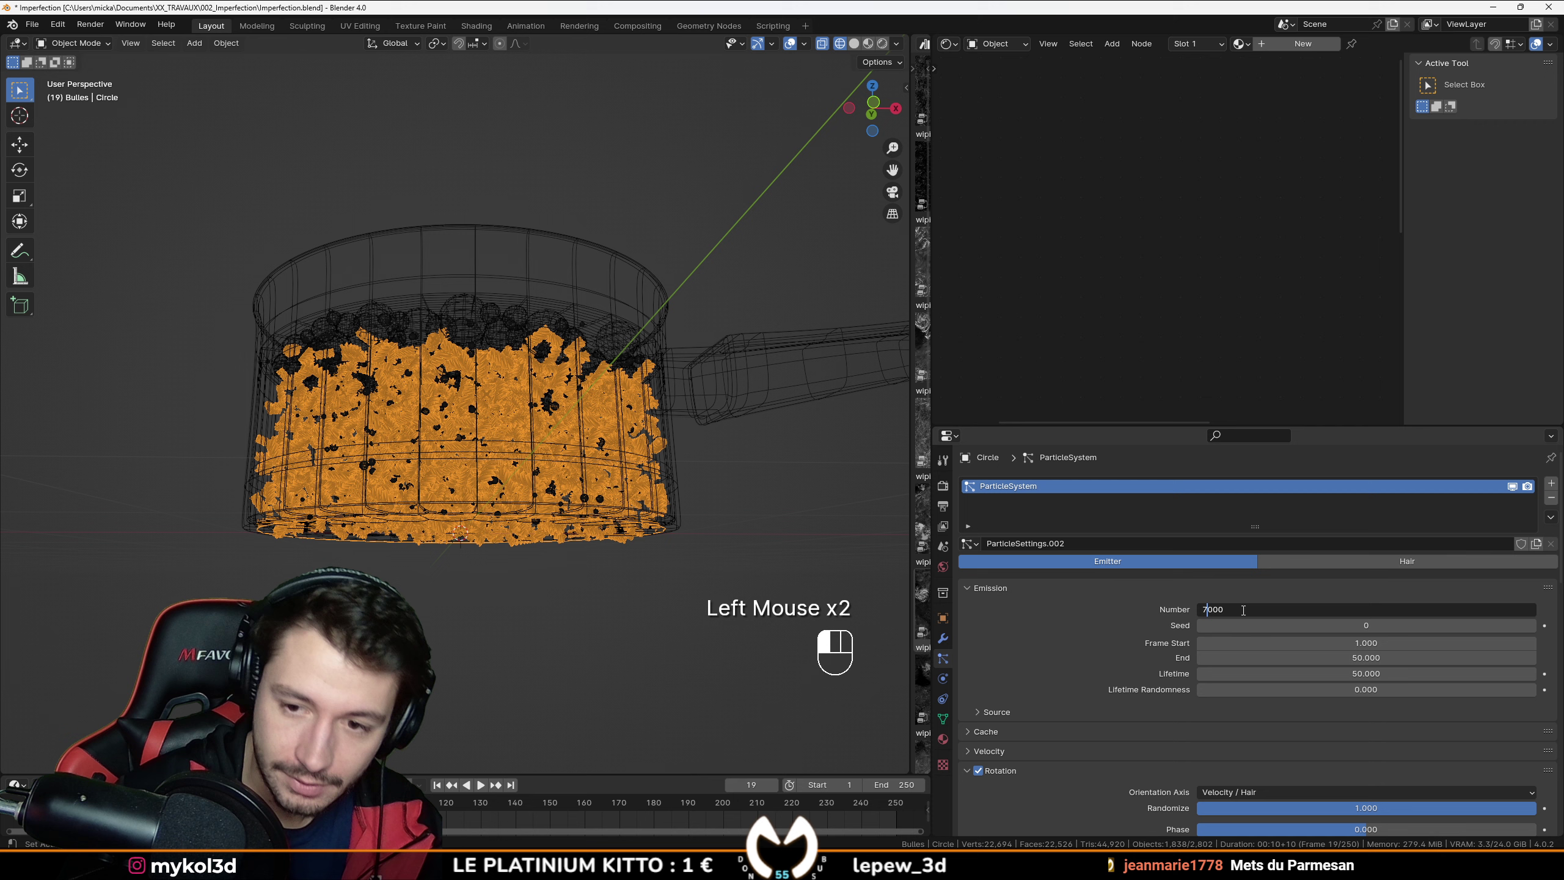
key("Return")
Step: Replay the simulation from frame 1 to frame 22 and display the saucepan in solid shading
key("shift+Left")
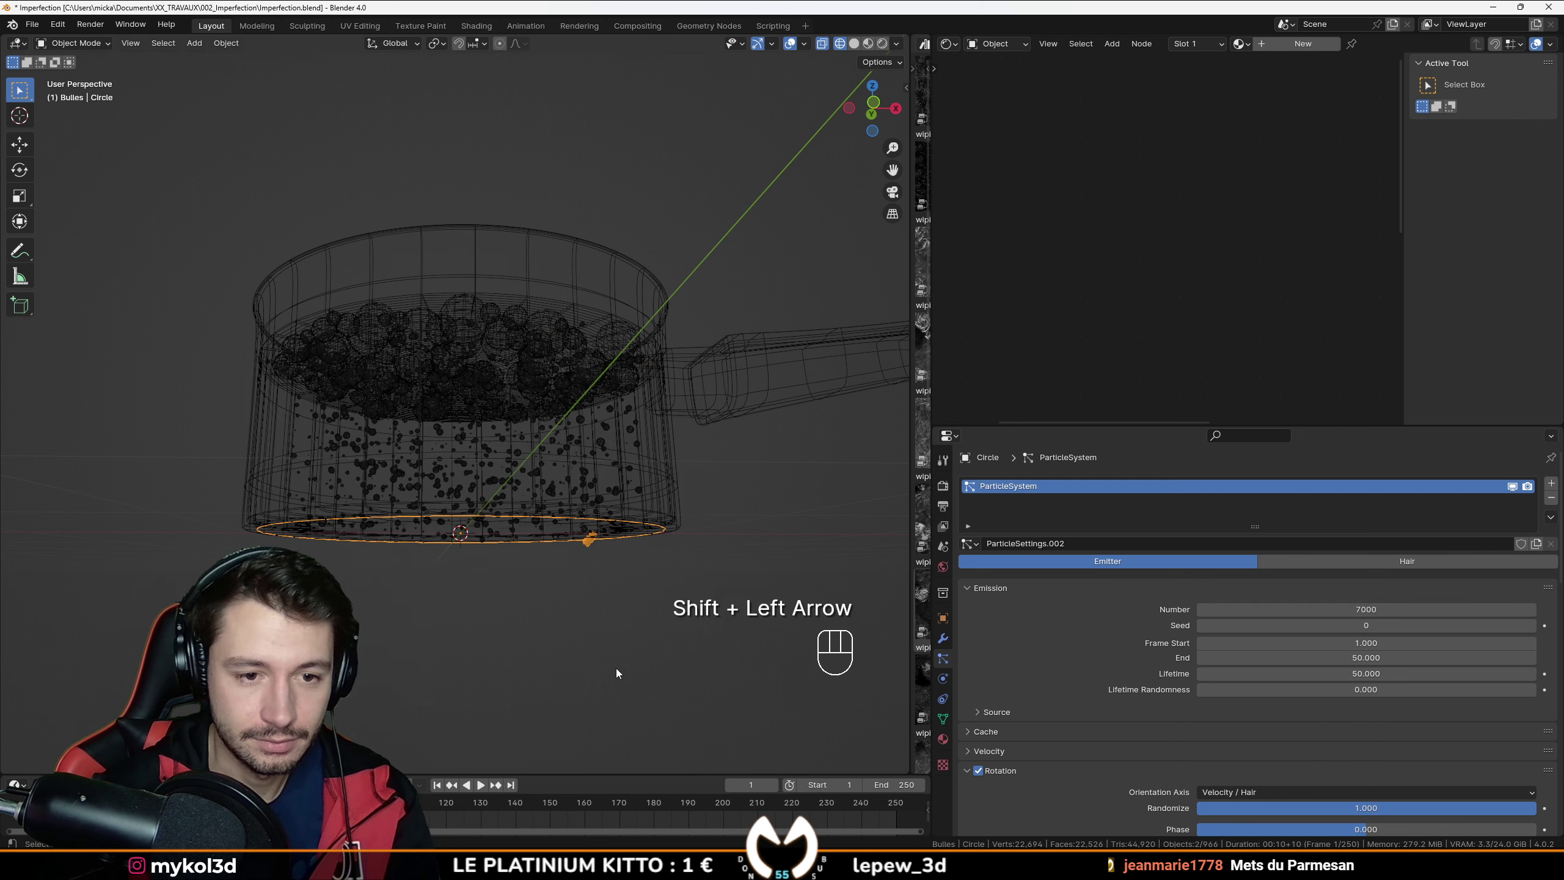
mouse_move(616, 667)
middle_mouse_down()
mouse_move(519, 565)
mouse_move(539, 553)
mouse_move(556, 608)
middle_mouse_up()
key("space")
key("space")
key("space")
key("space")
key("z")
left_click(662, 609)
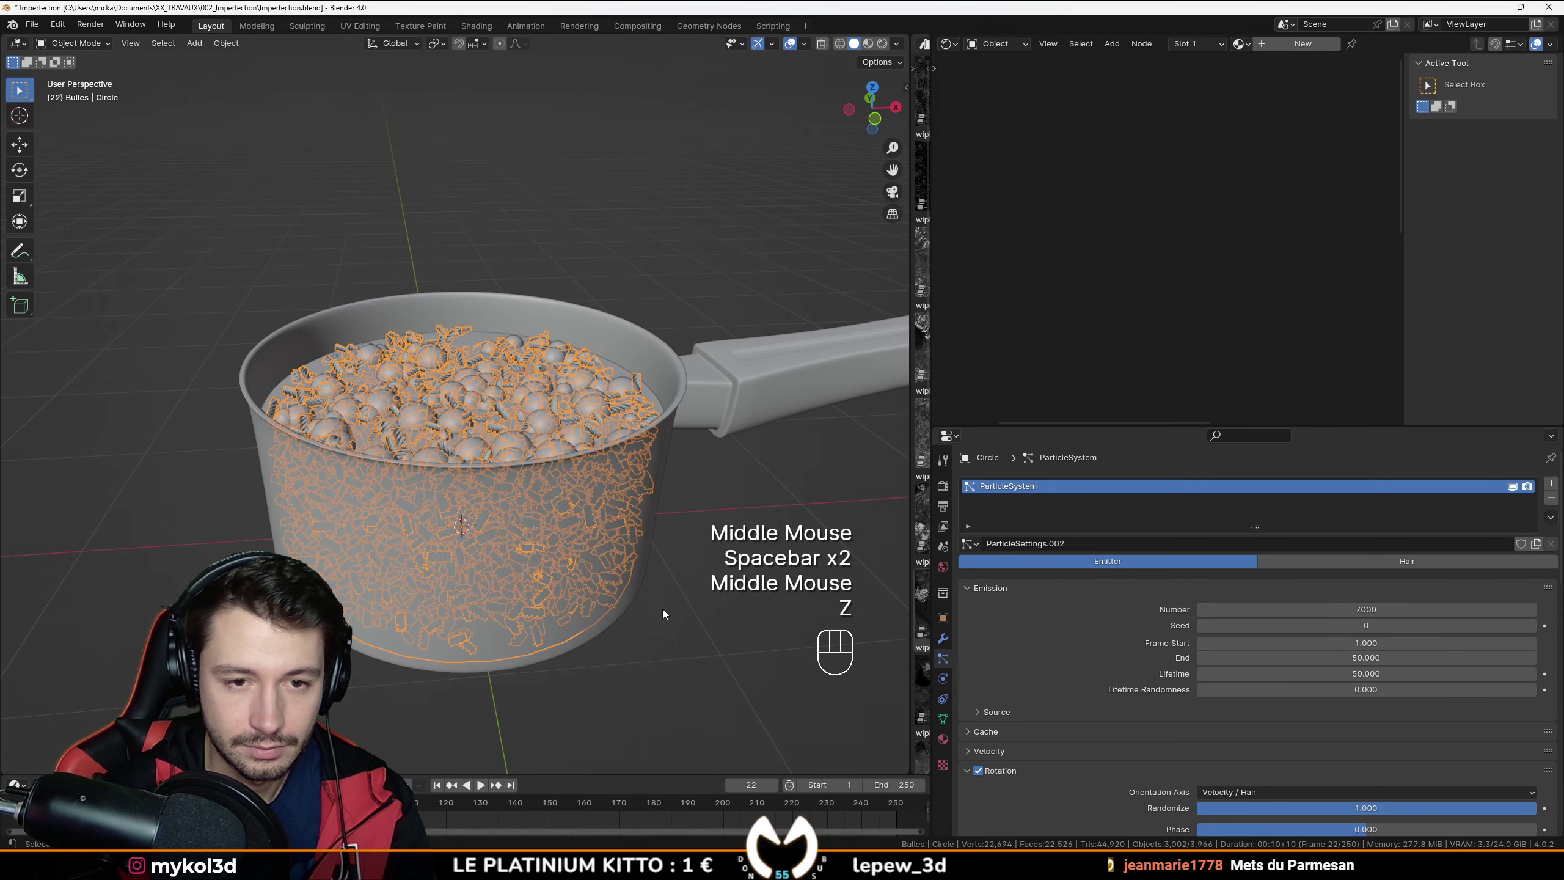
Step: Step back to frame 20 and examine the denser pasta in rendered shading with nothing selected
scroll(666, 651, "up", 1)
mouse_move(662, 608)
middle_mouse_down()
mouse_move(666, 650)
mouse_move(633, 558)
mouse_move(648, 459)
middle_mouse_up()
scroll(666, 651, "up", 1)
scroll(641, 527, "up", 1)
key("Left")
key("Left")
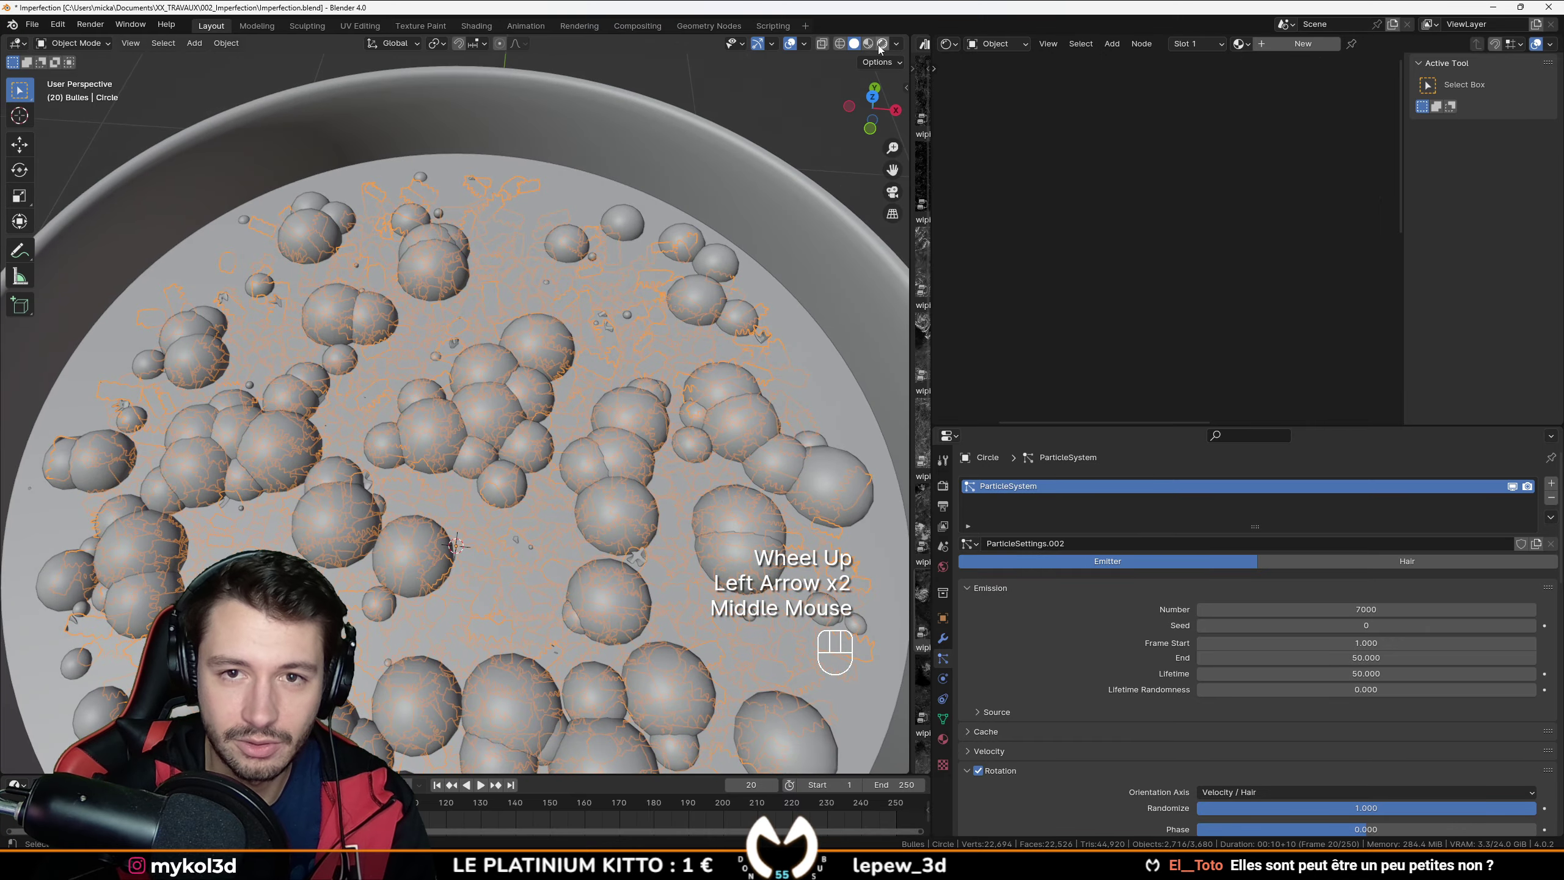
key("z")
left_click(470, 468)
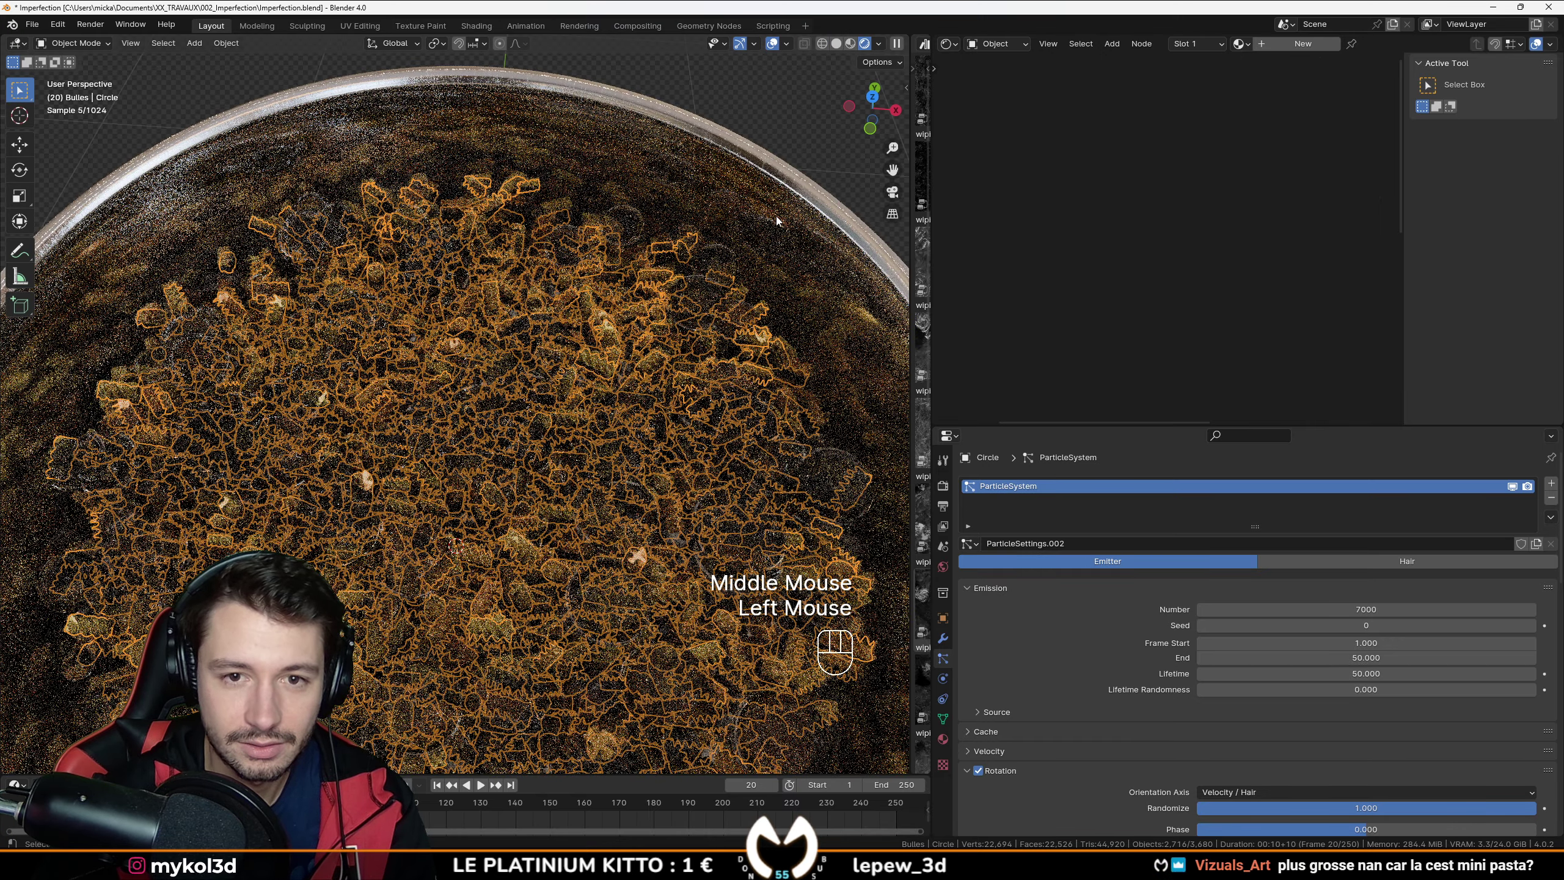
left_click(832, 159)
scroll(483, 589, "down", 3)
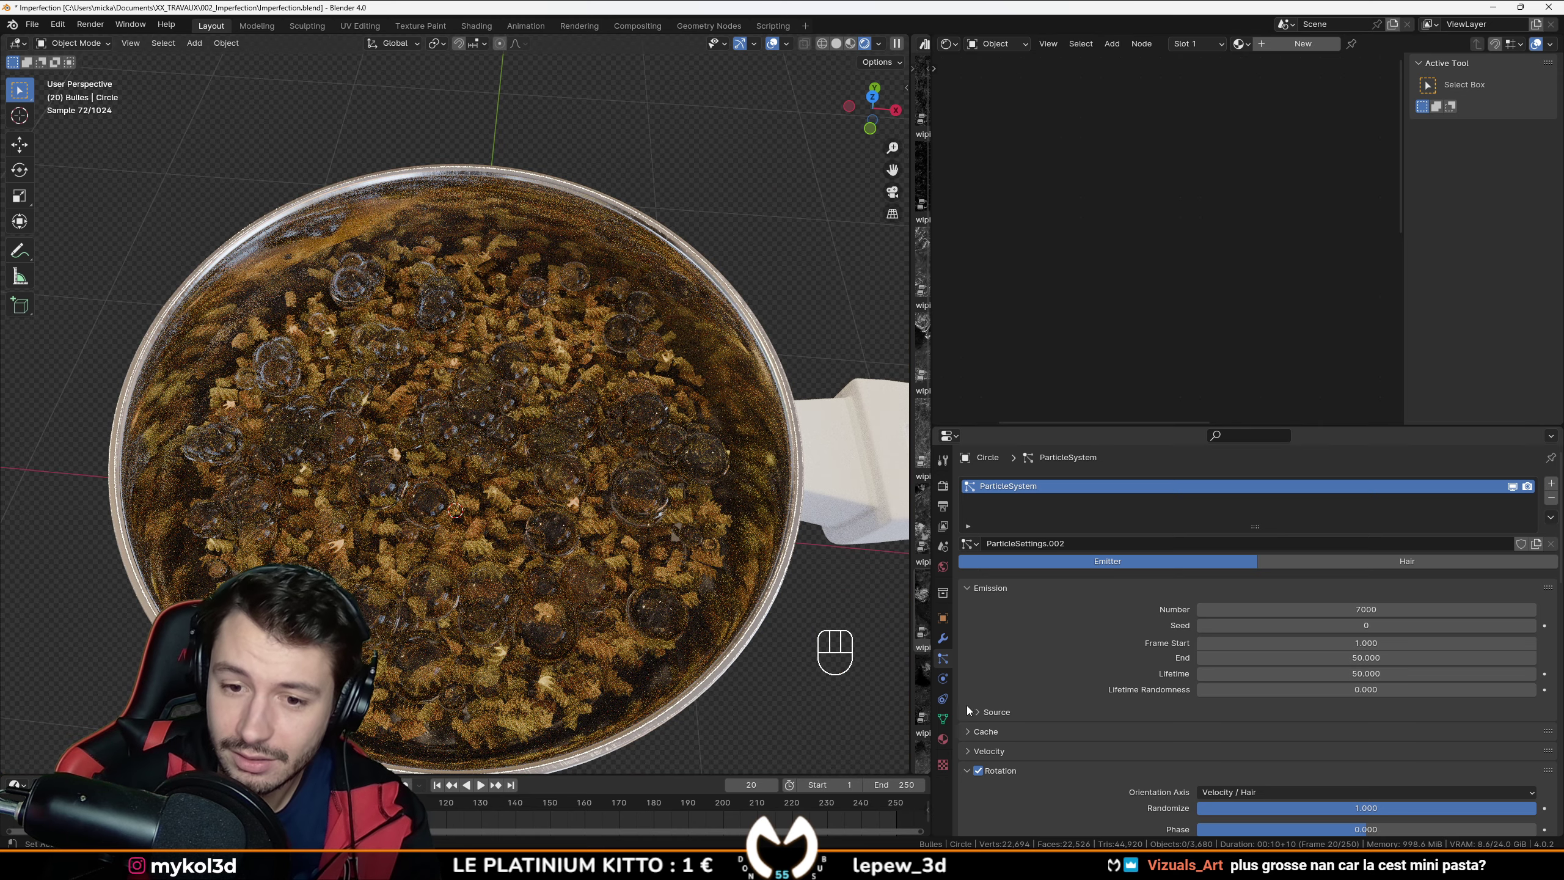
Step: Try turning the viewport's Cycles denoising off and back on
left_click(943, 486)
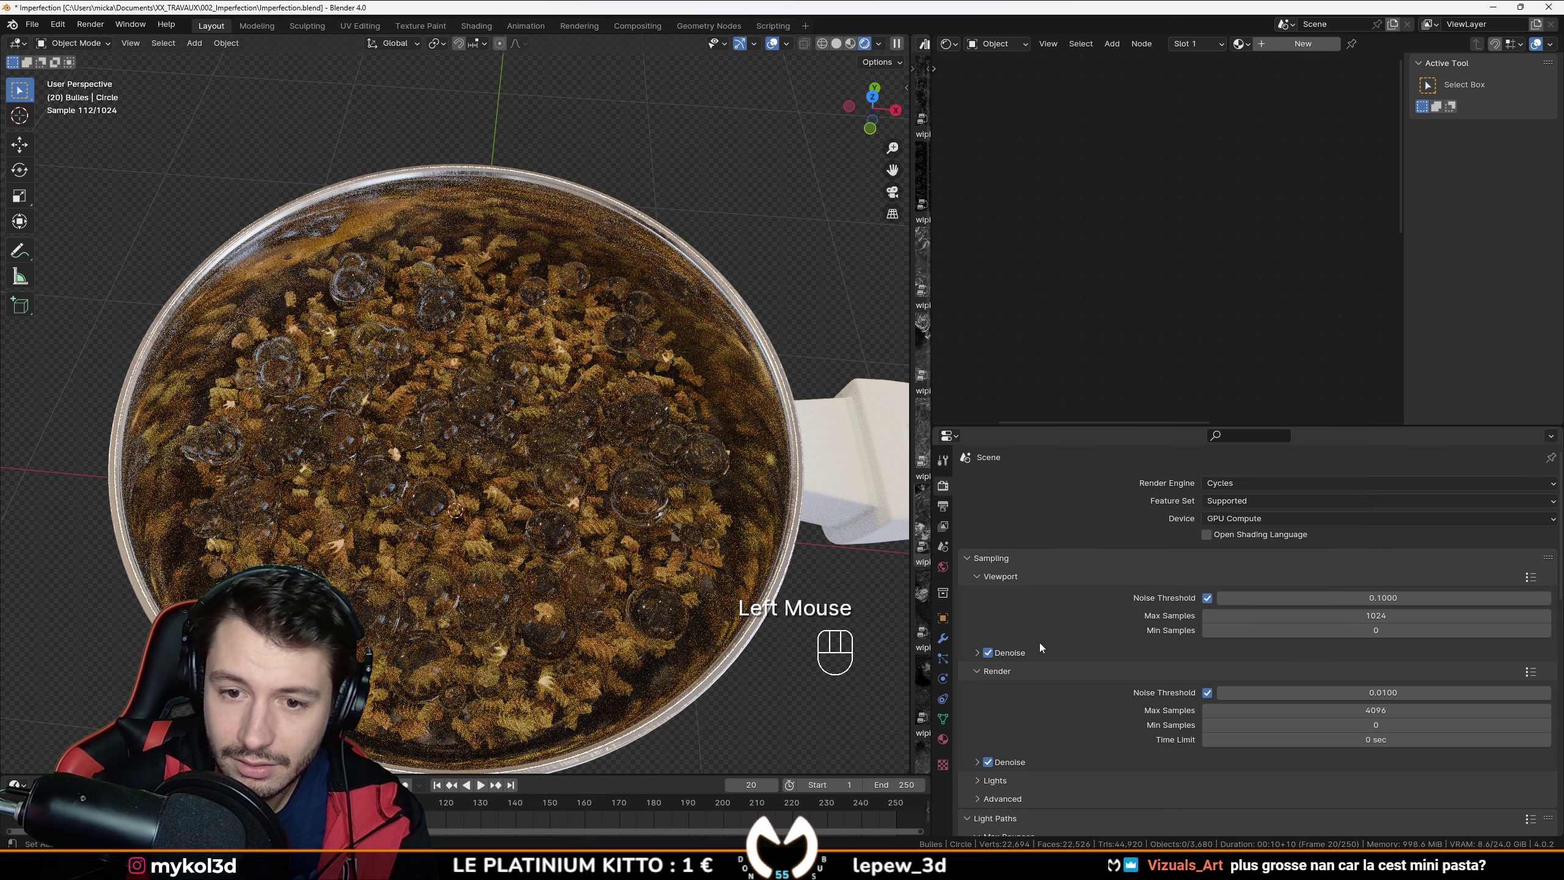
left_click(988, 652)
left_click(987, 652)
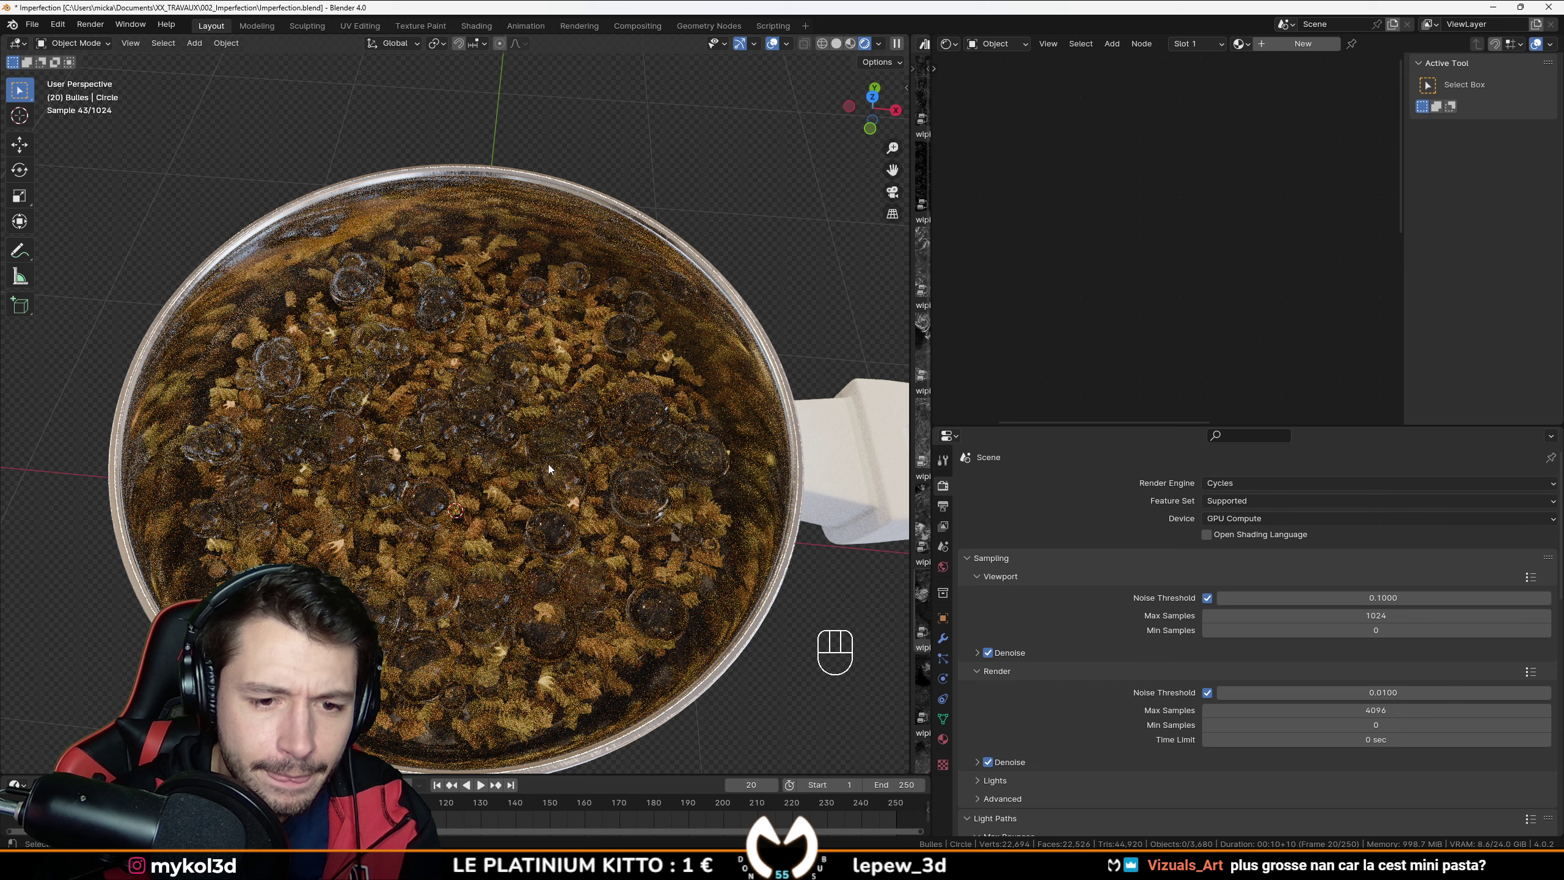
Step: Switch the viewport to solid shading, show the pasta particle system's Render settings and turn the node editor into an Outliner
key("z")
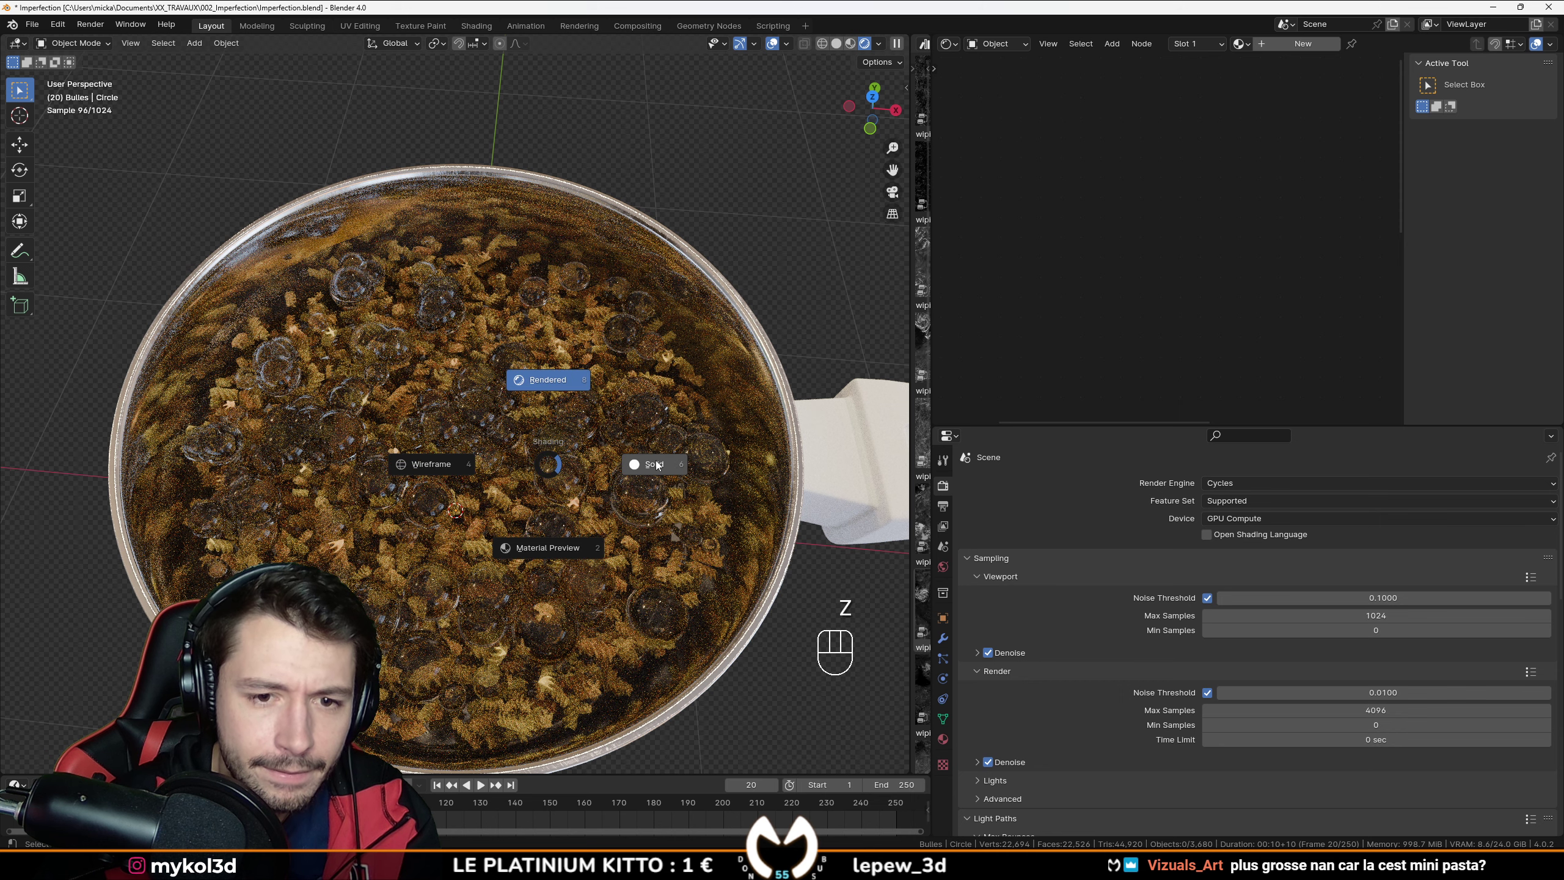
left_click(940, 660)
scroll(1068, 699, "down", 4)
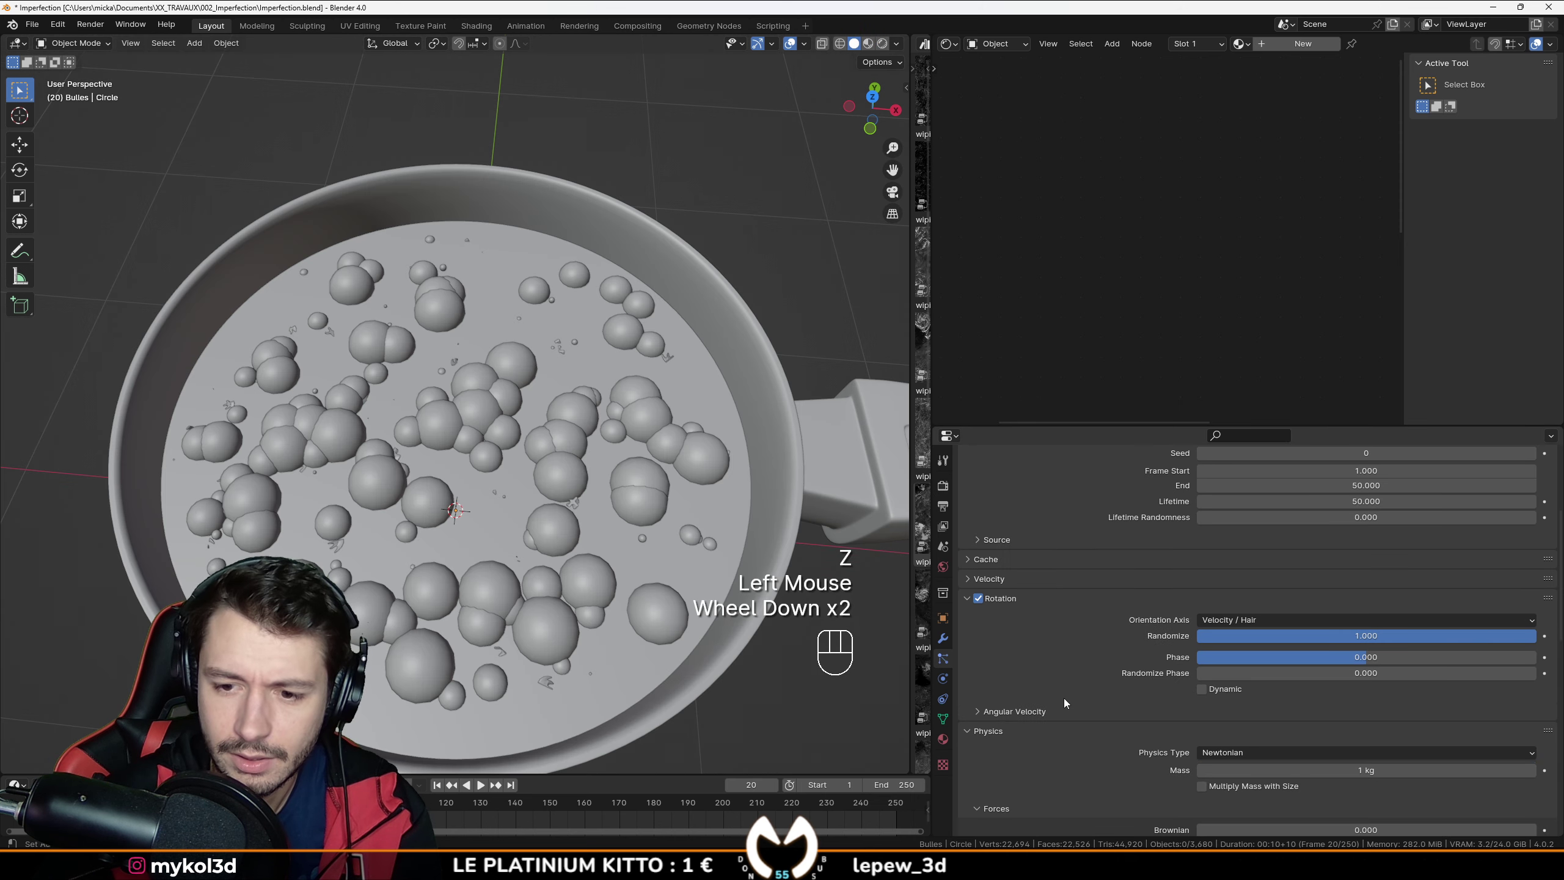
left_click(947, 44)
left_click(1416, 83)
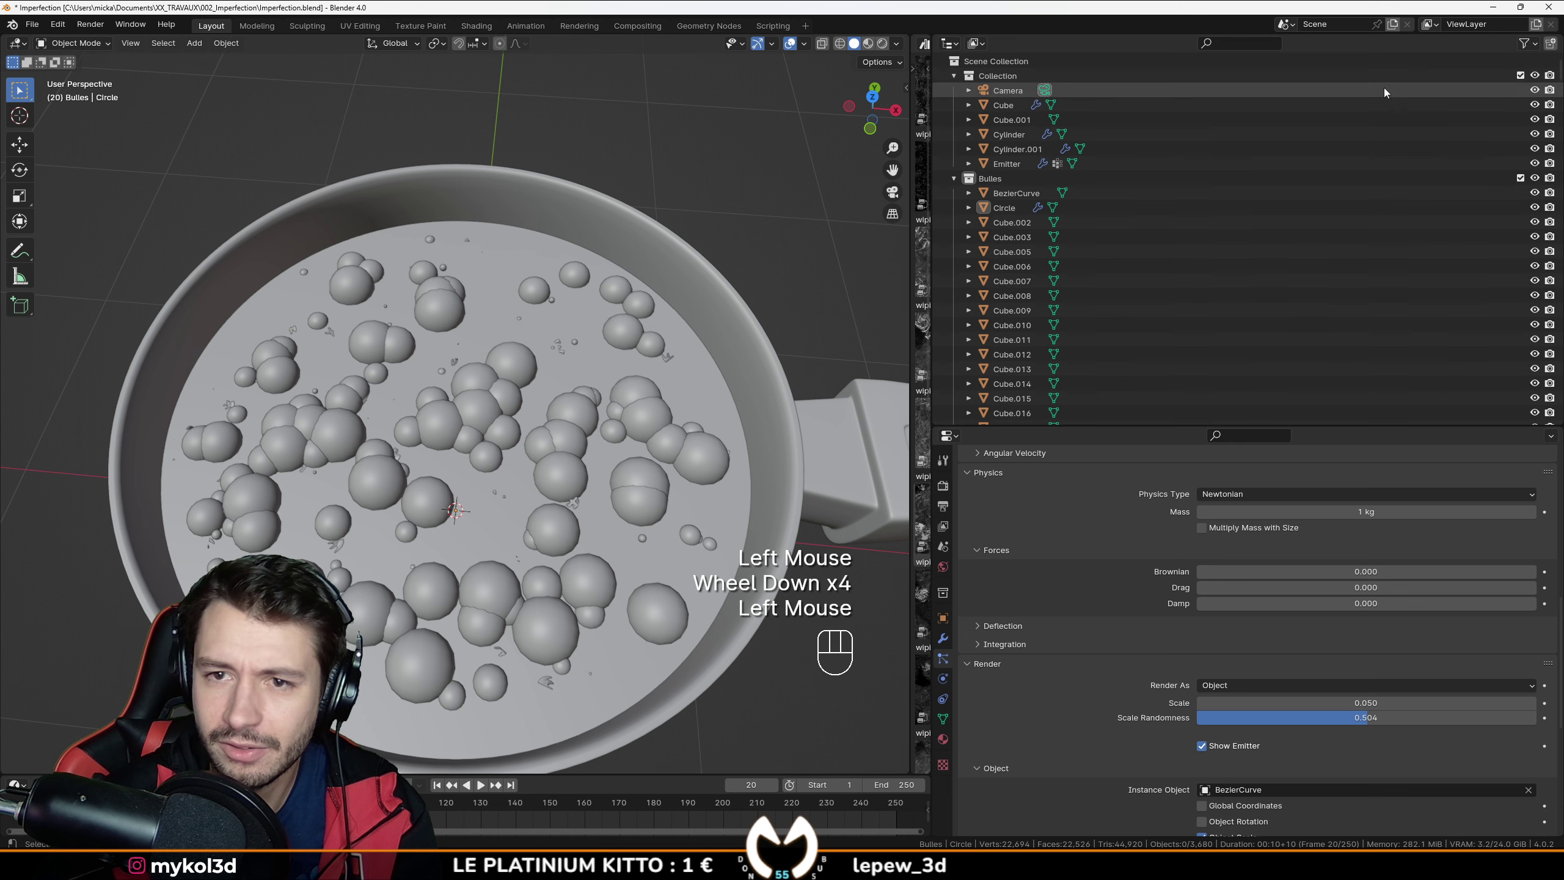
Step: Collapse the Bulles collection and create a new scene collection named Pates
left_click(954, 178)
left_click(997, 225)
right_click(997, 225)
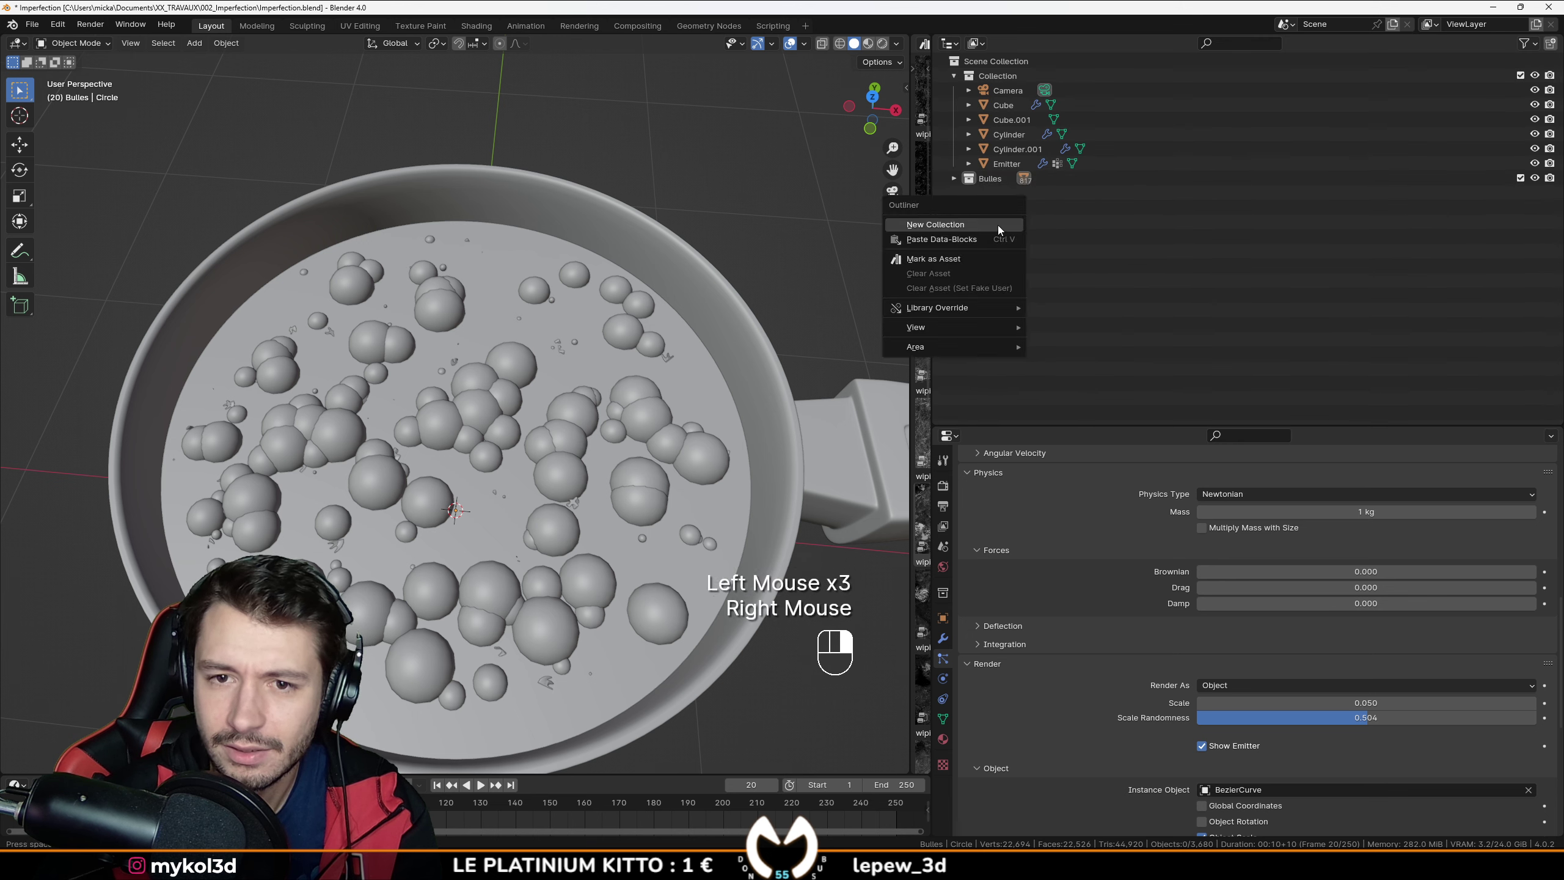
left_click(1005, 207)
double_click(1009, 193)
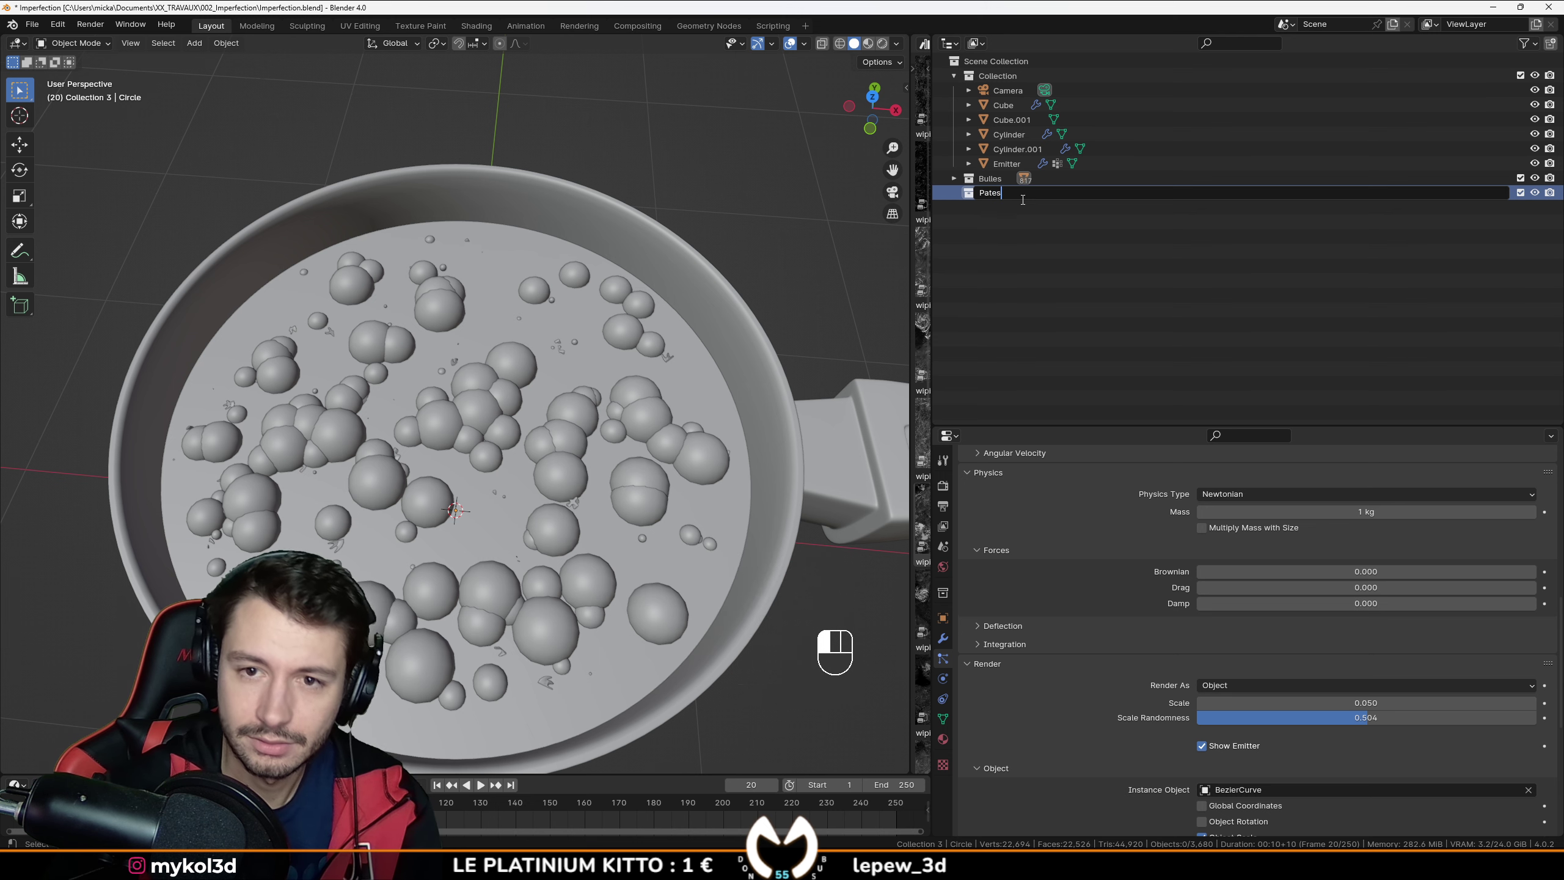
key("Return")
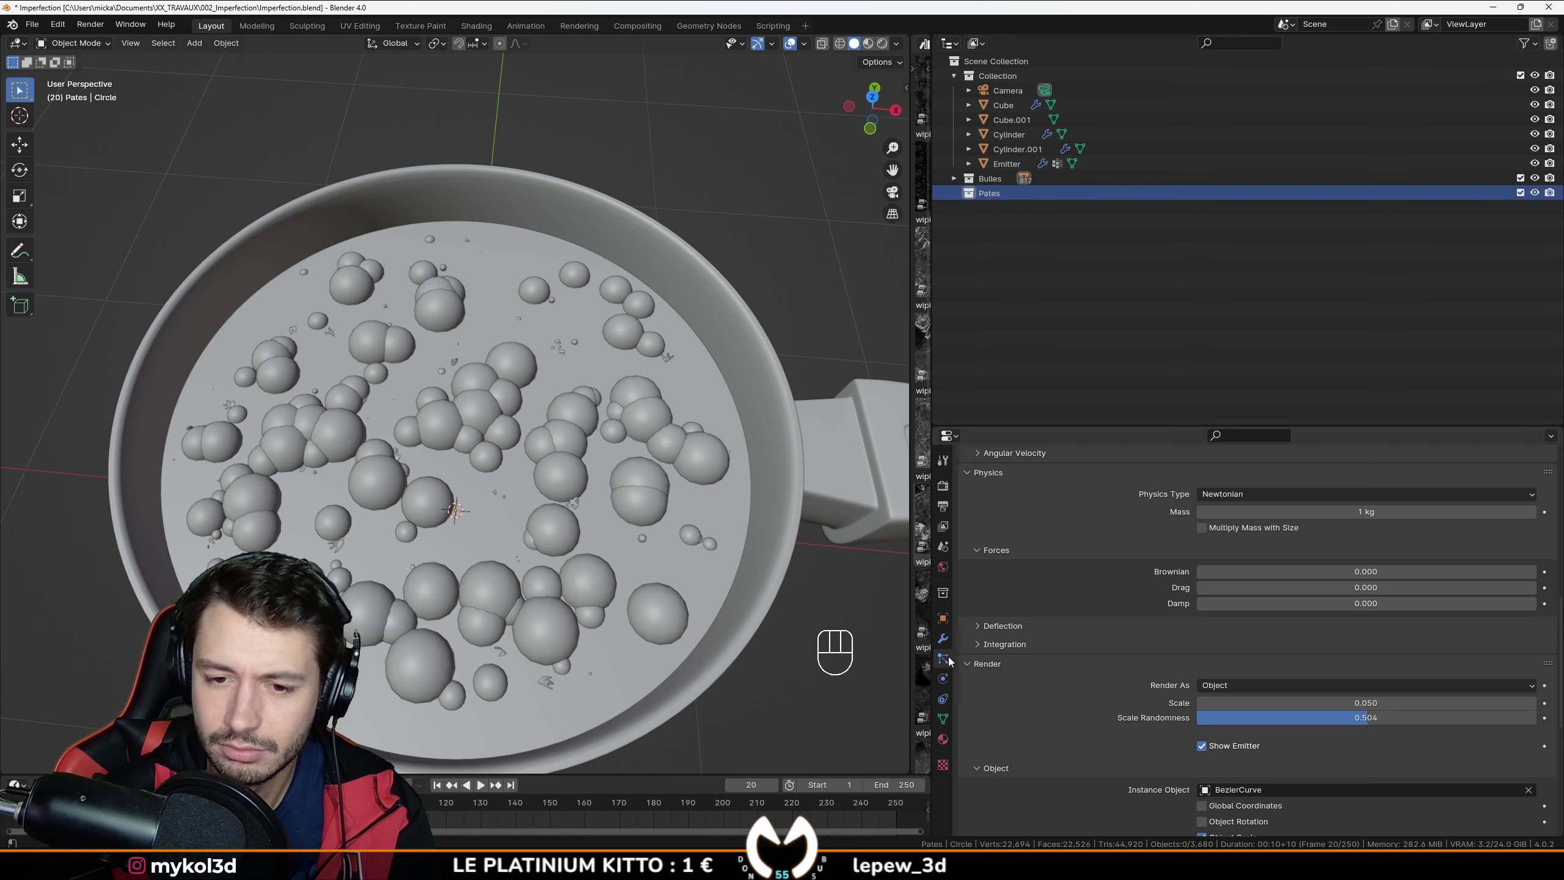
scroll(983, 677, "up", 7)
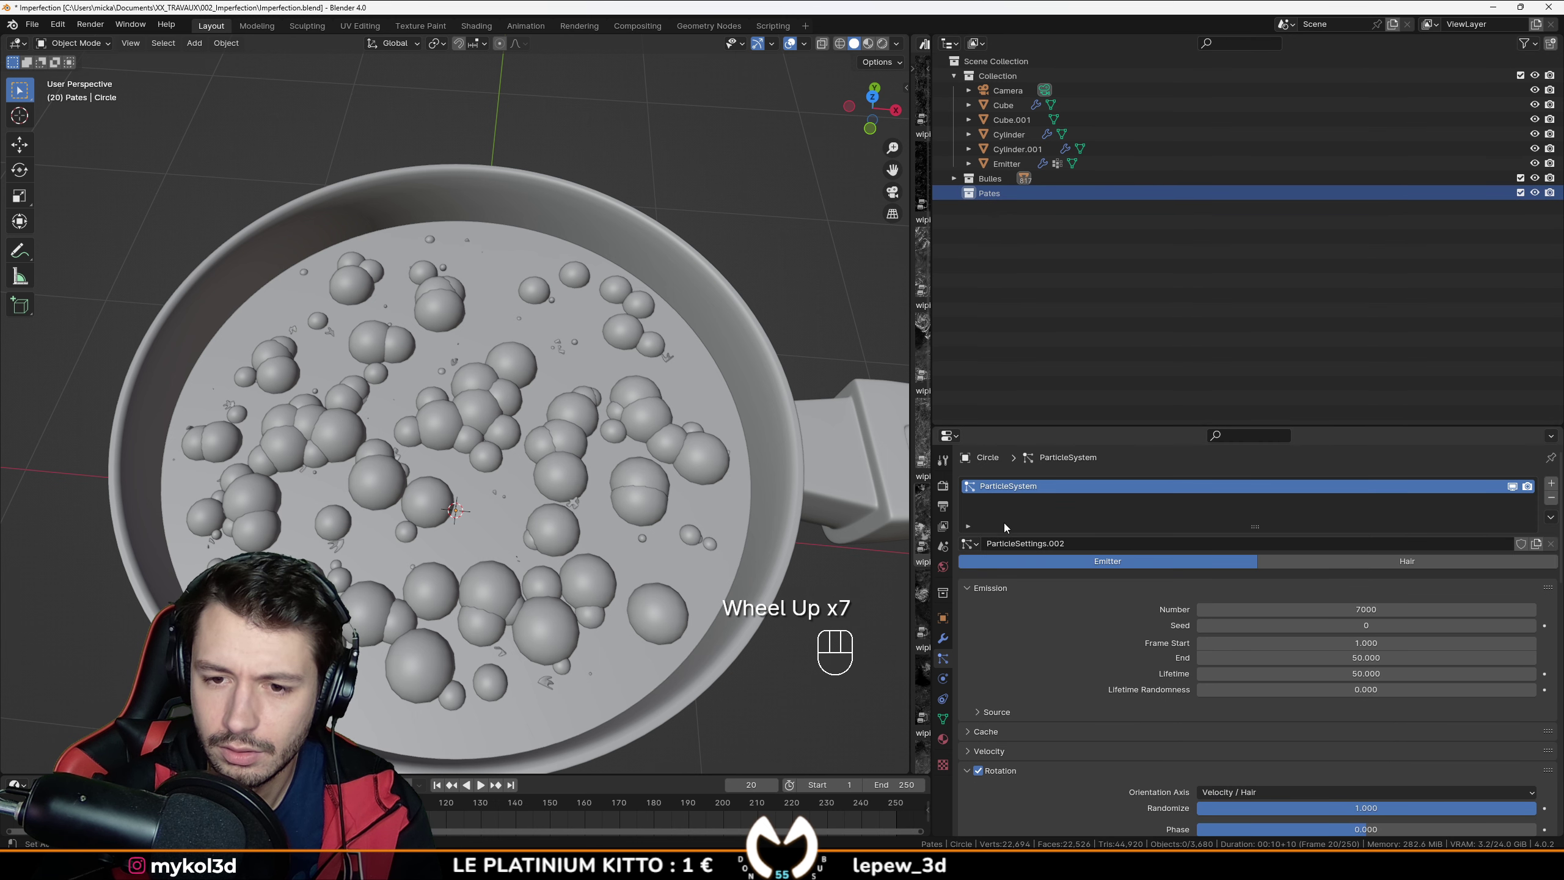
Step: Show the Circle pasta emitter's modifiers and try making its particle instances real
left_click(942, 641)
left_click(1259, 546)
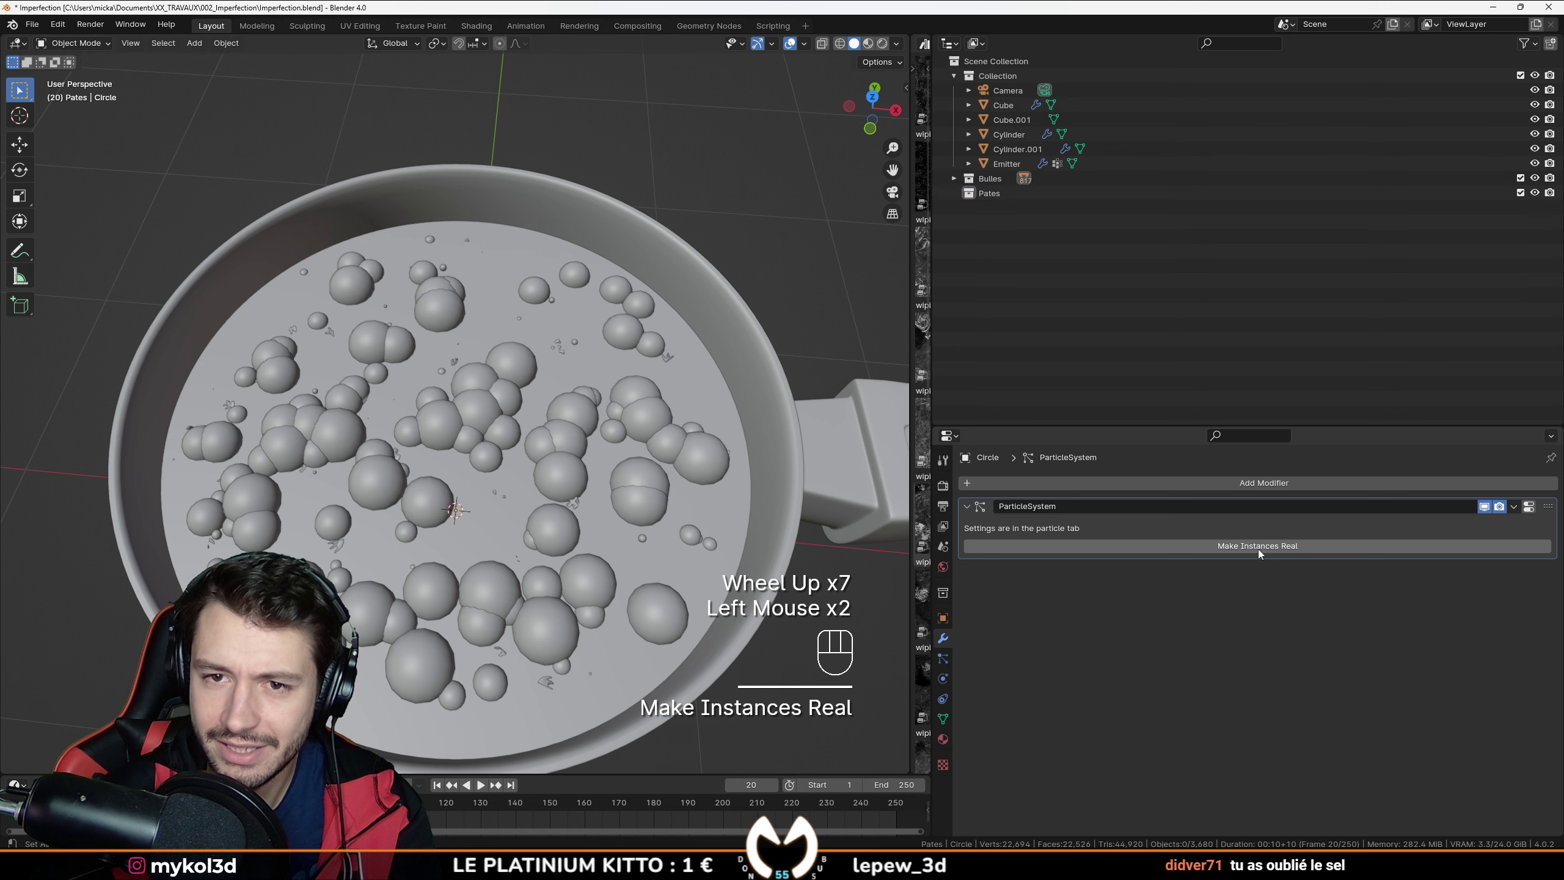
scroll(677, 543, "down", 2)
middle_click_drag(677, 543, 640, 448)
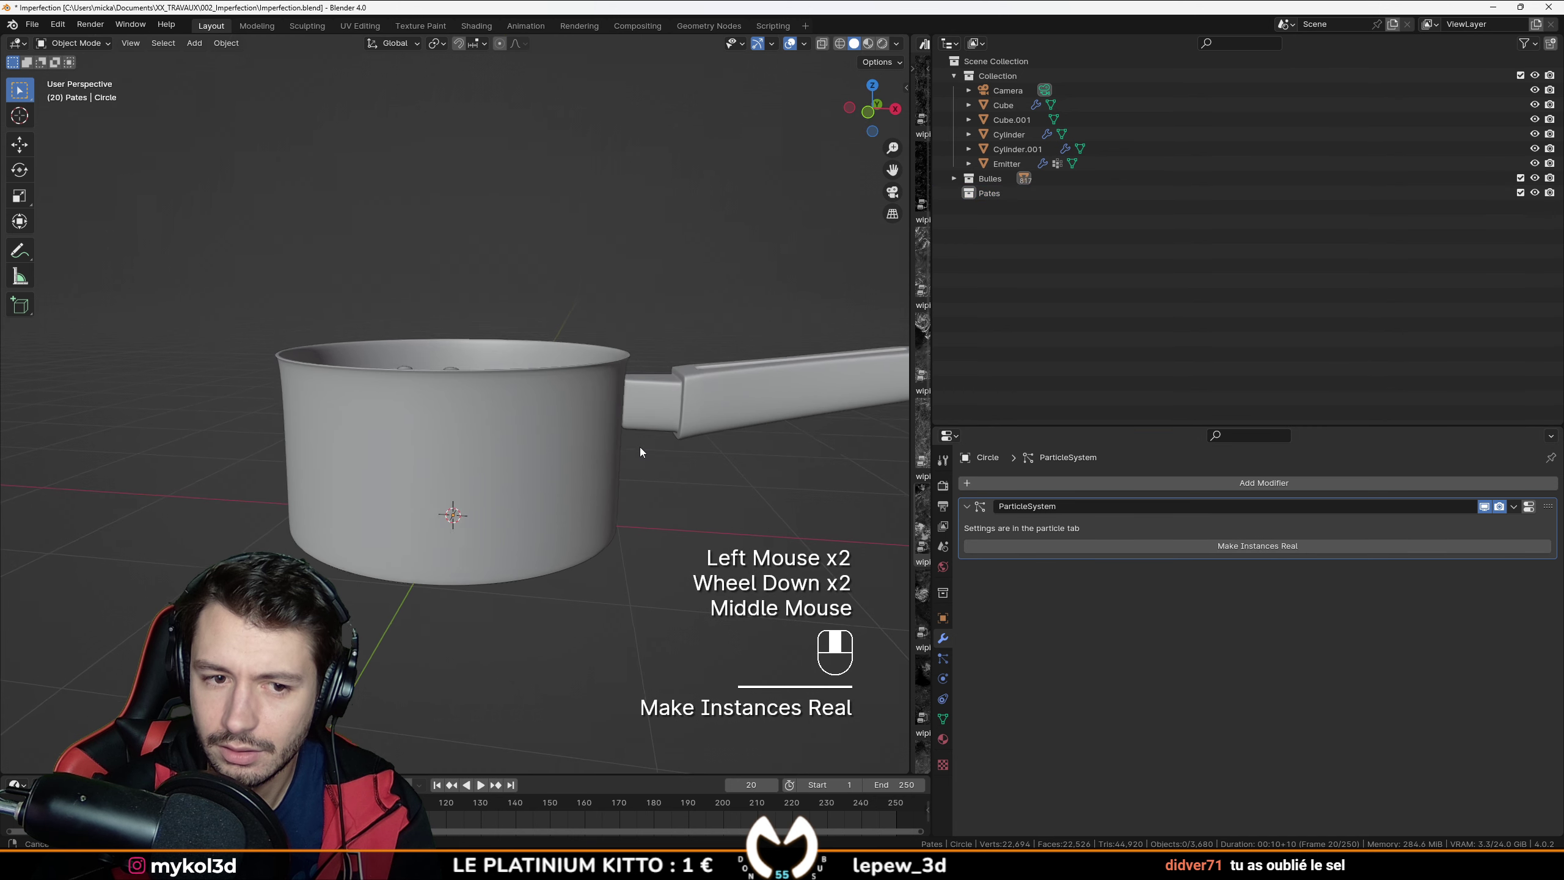
Step: Switch to wireframe shading and select the Circle pasta emitter at the base of the saucepan
key("z")
middle_click_drag(501, 454, 529, 454)
scroll(572, 592, "up", 1)
left_click(572, 593)
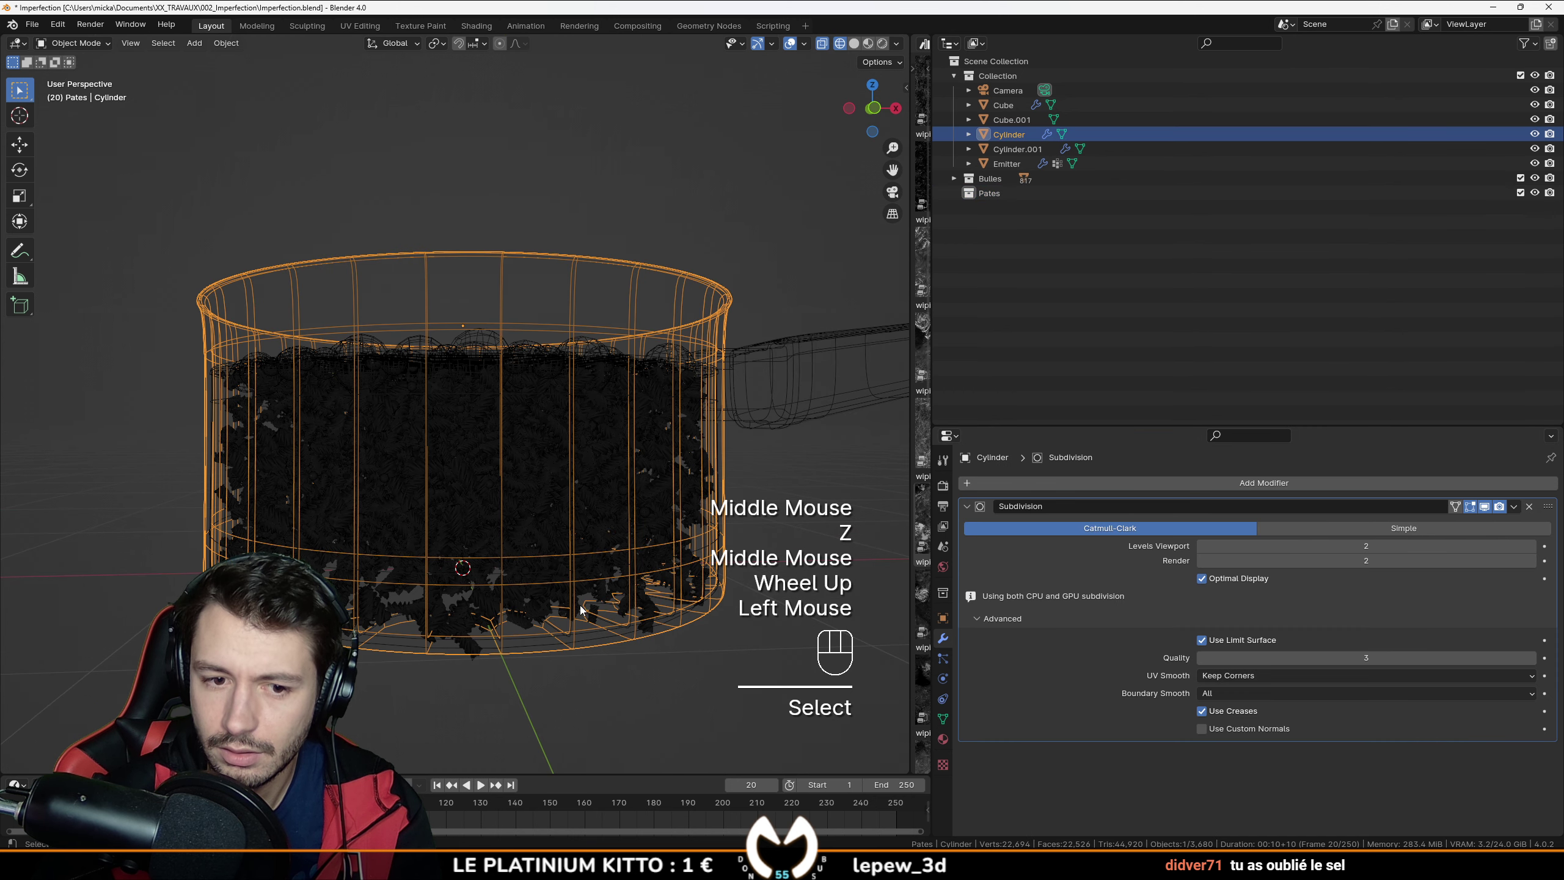
left_click(564, 611)
left_click(578, 604)
left_click(578, 604)
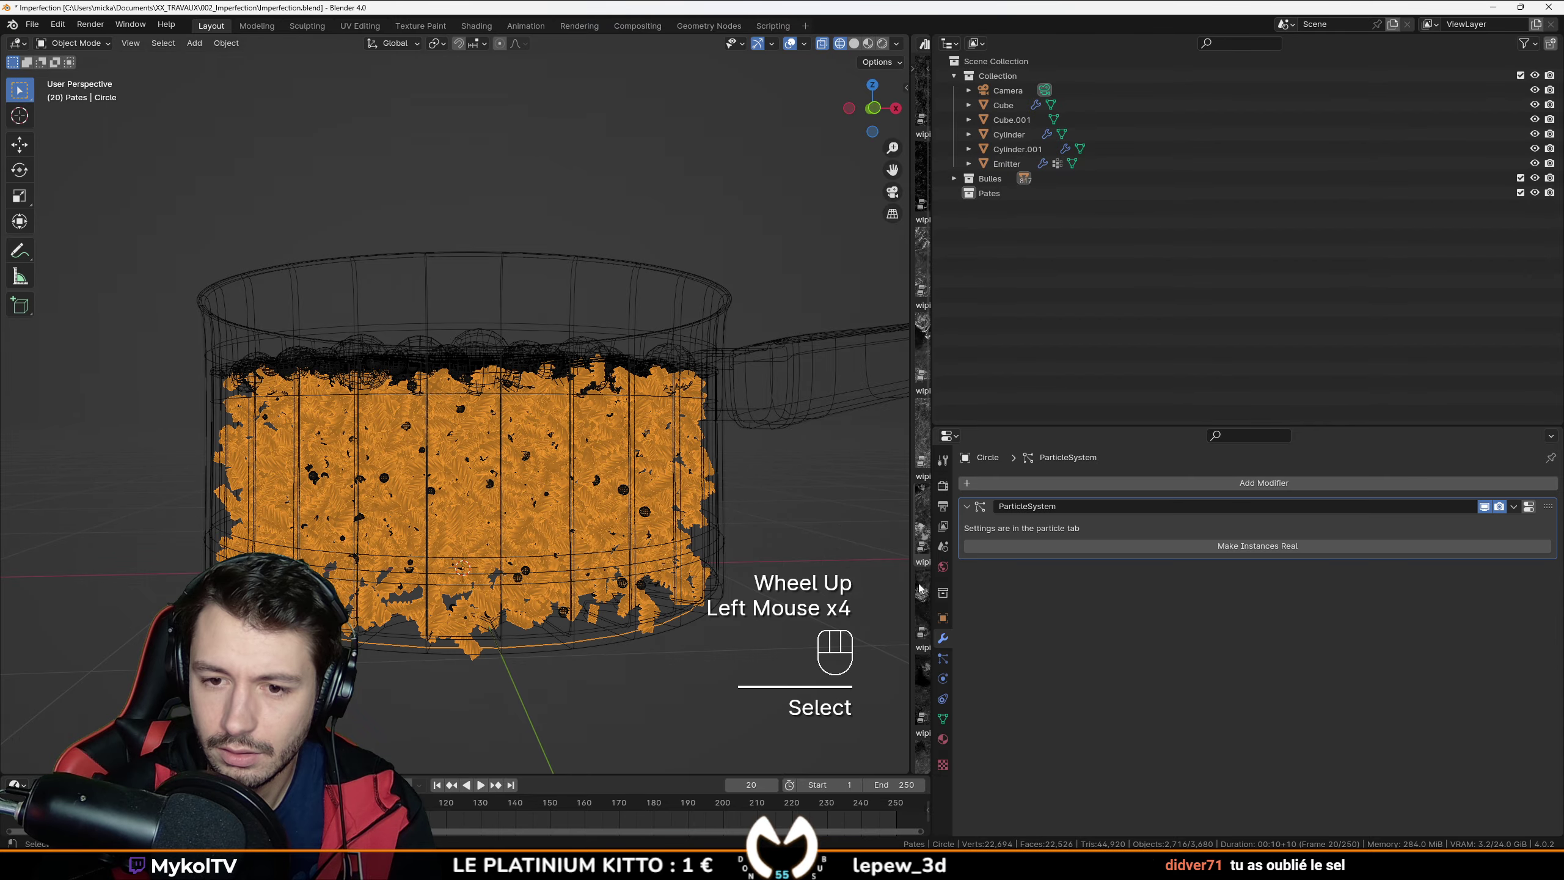
Step: Try making the selected emitter's pasta instances real, and undo the conversion
left_click(1220, 546)
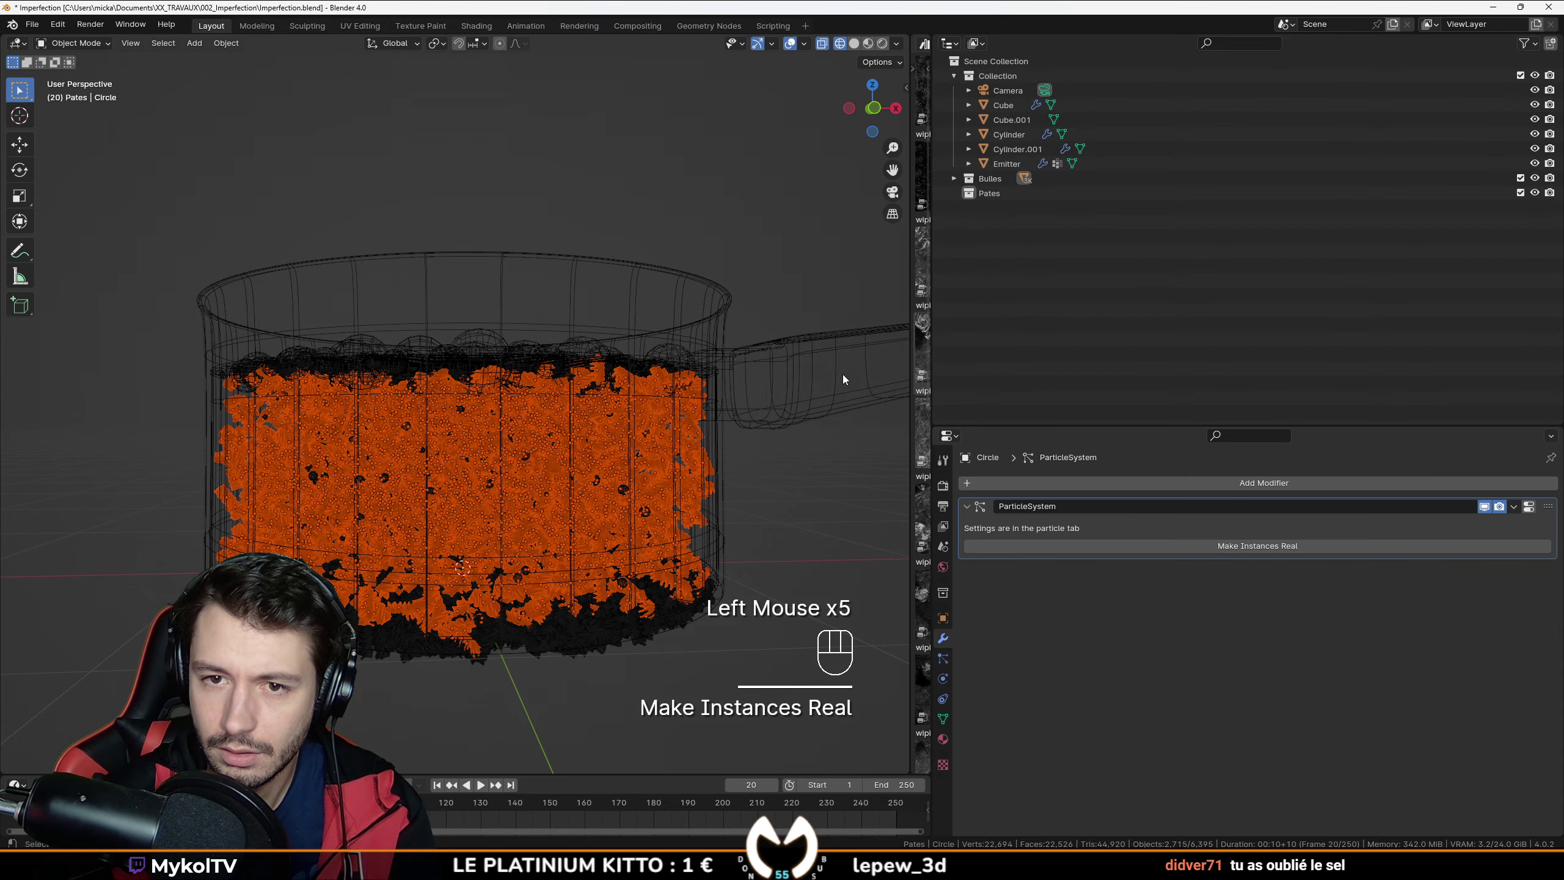
middle_click_drag(843, 374, 688, 540)
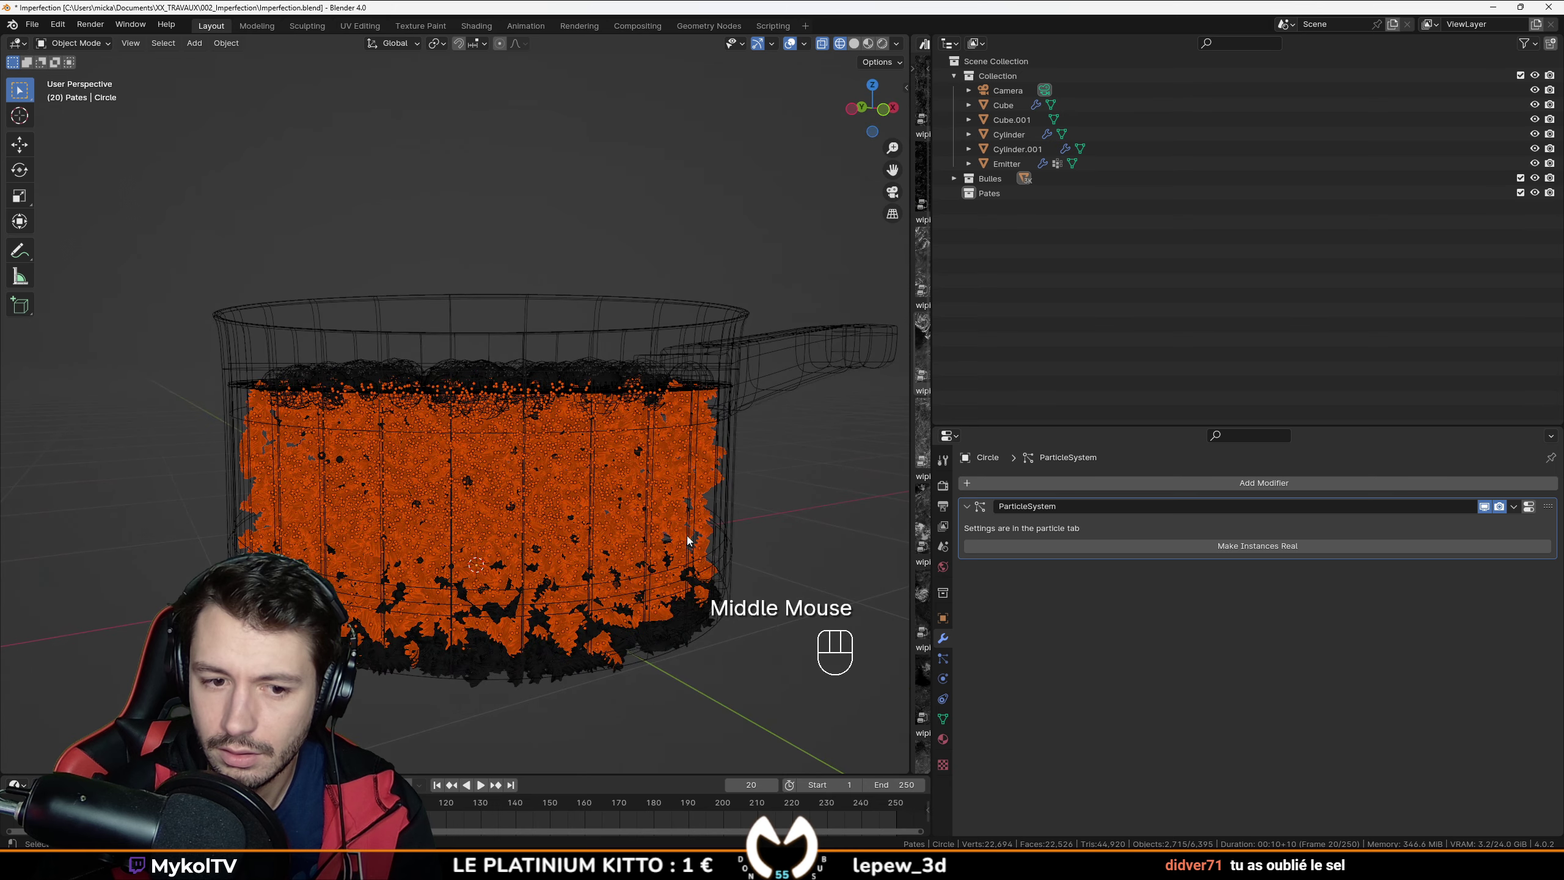
key("ctrl+z")
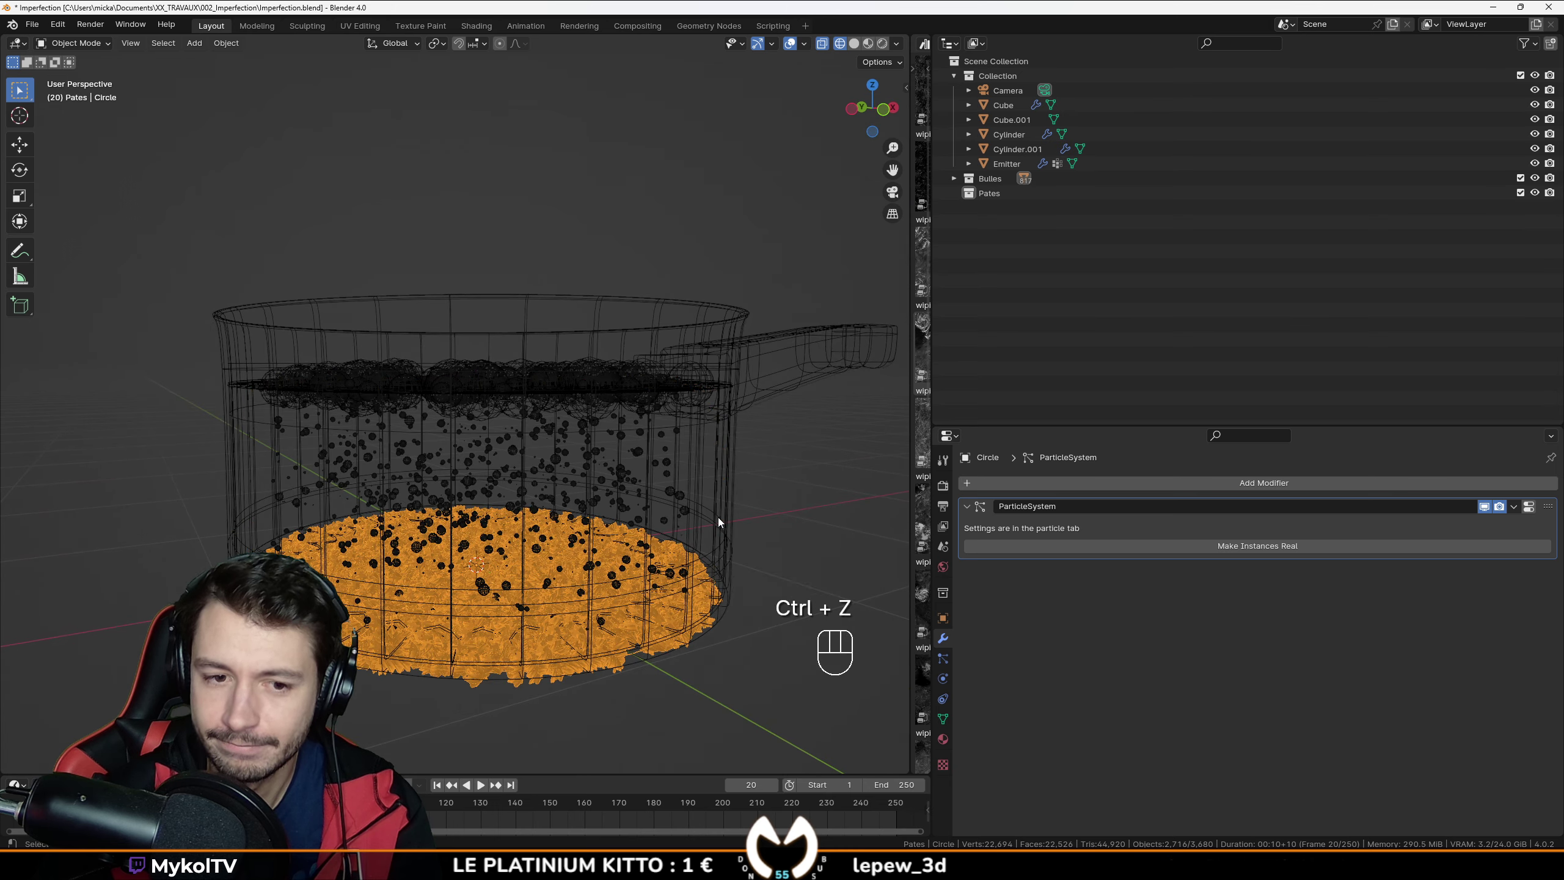
Step: Replay the particle simulation from the first frame and step back to frame 20
key("shift+Left")
key("space")
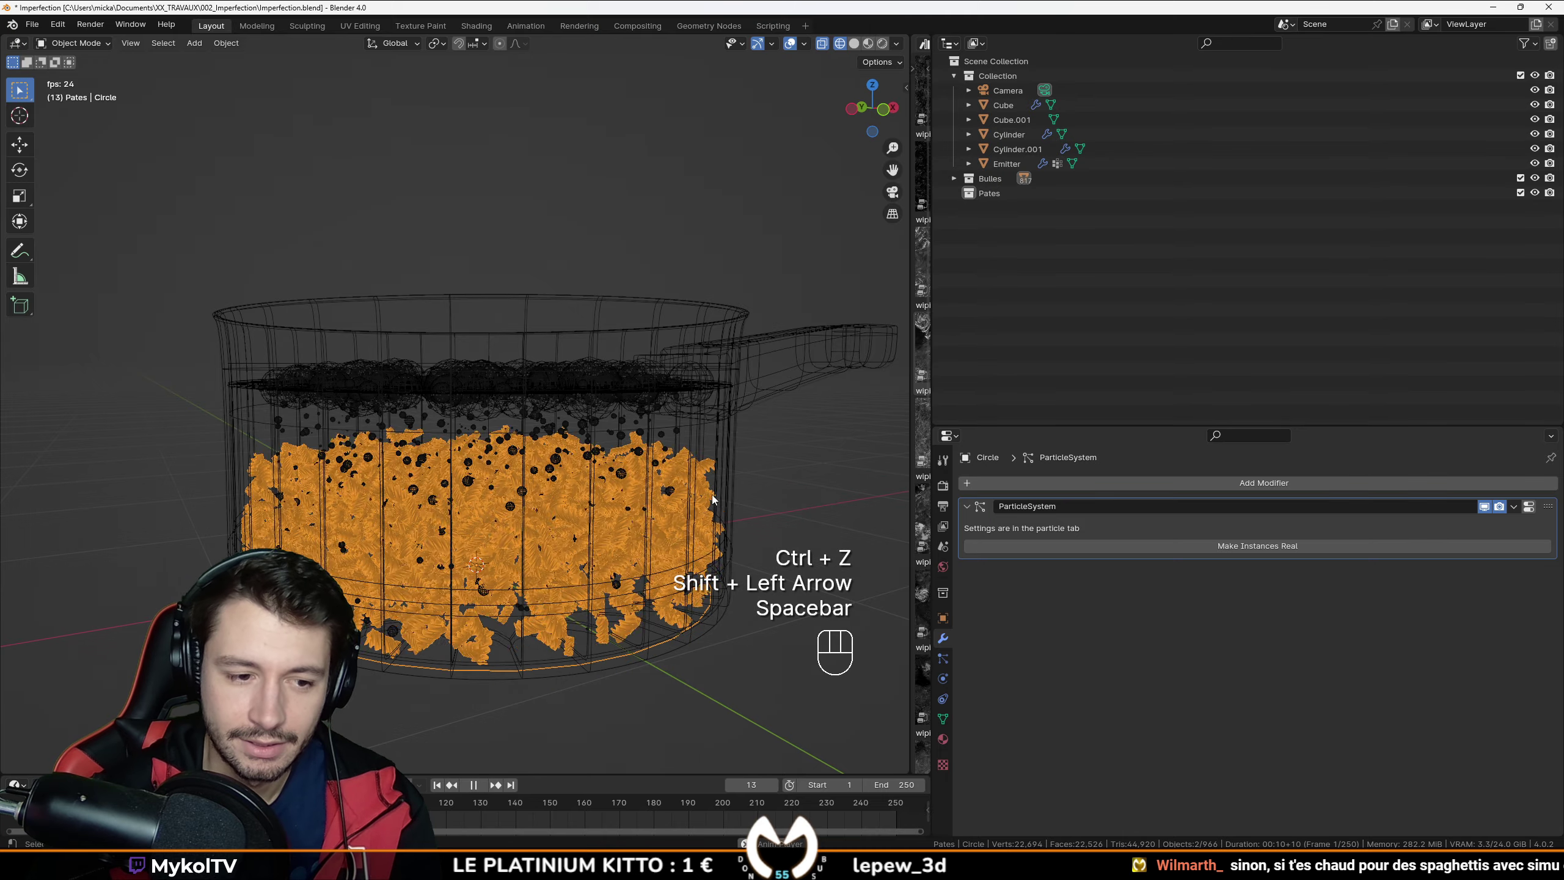
key("space")
key("Left")
key("Left")
key("Left")
key("Left")
key("Left")
key("Left")
key("Left")
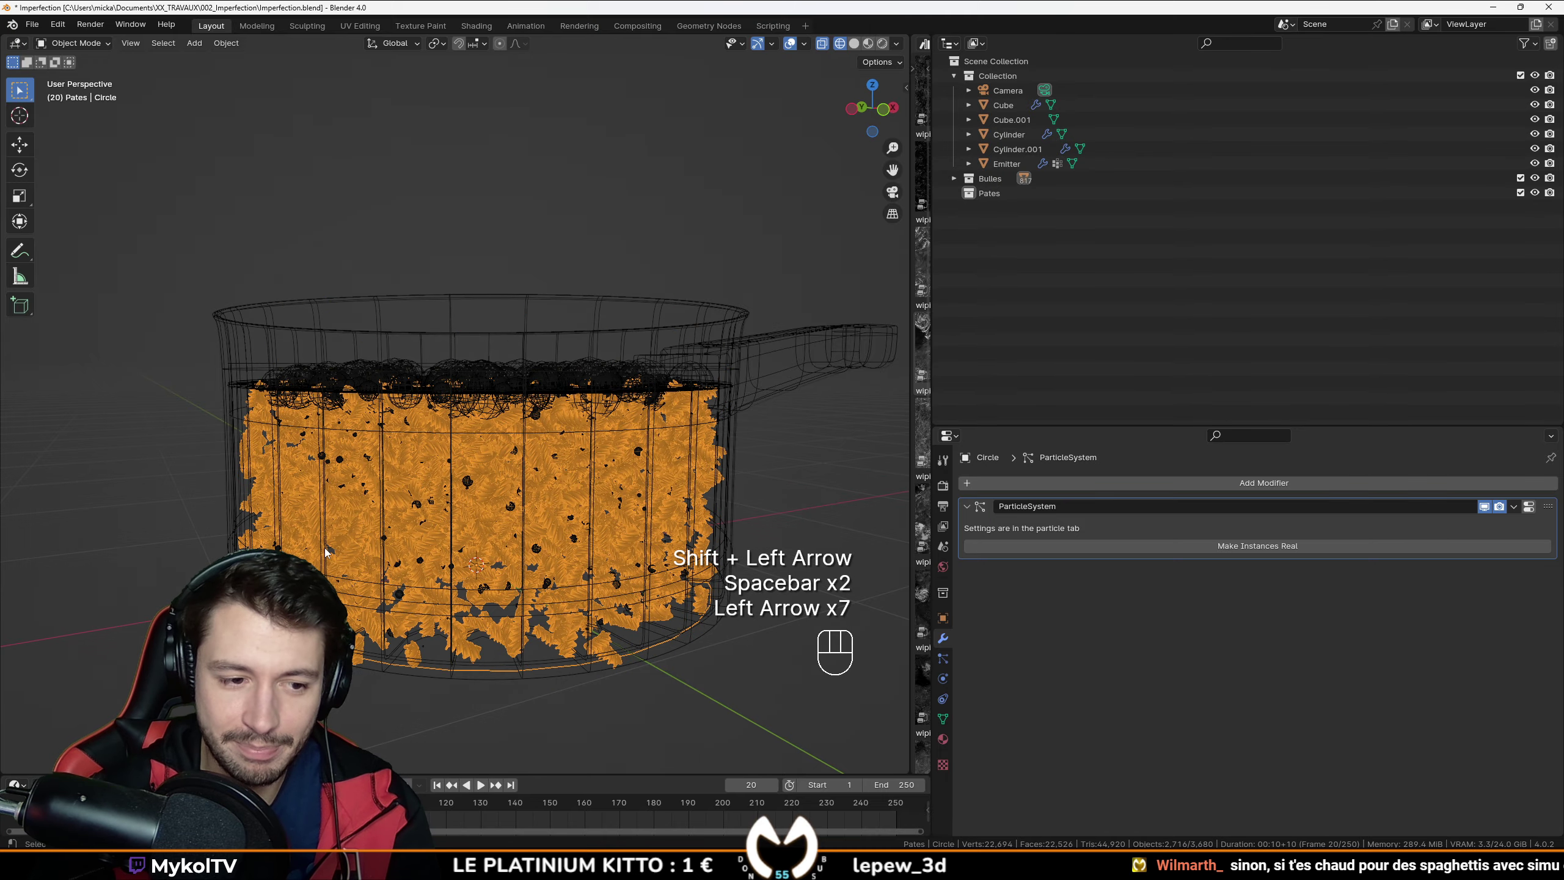
Step: Return to solid shading and convert the Circle emitter's pasta particles into real objects
key("z")
mouse_move(325, 552)
middle_mouse_down()
mouse_move(489, 448)
mouse_move(622, 471)
middle_mouse_up()
left_click(1306, 545)
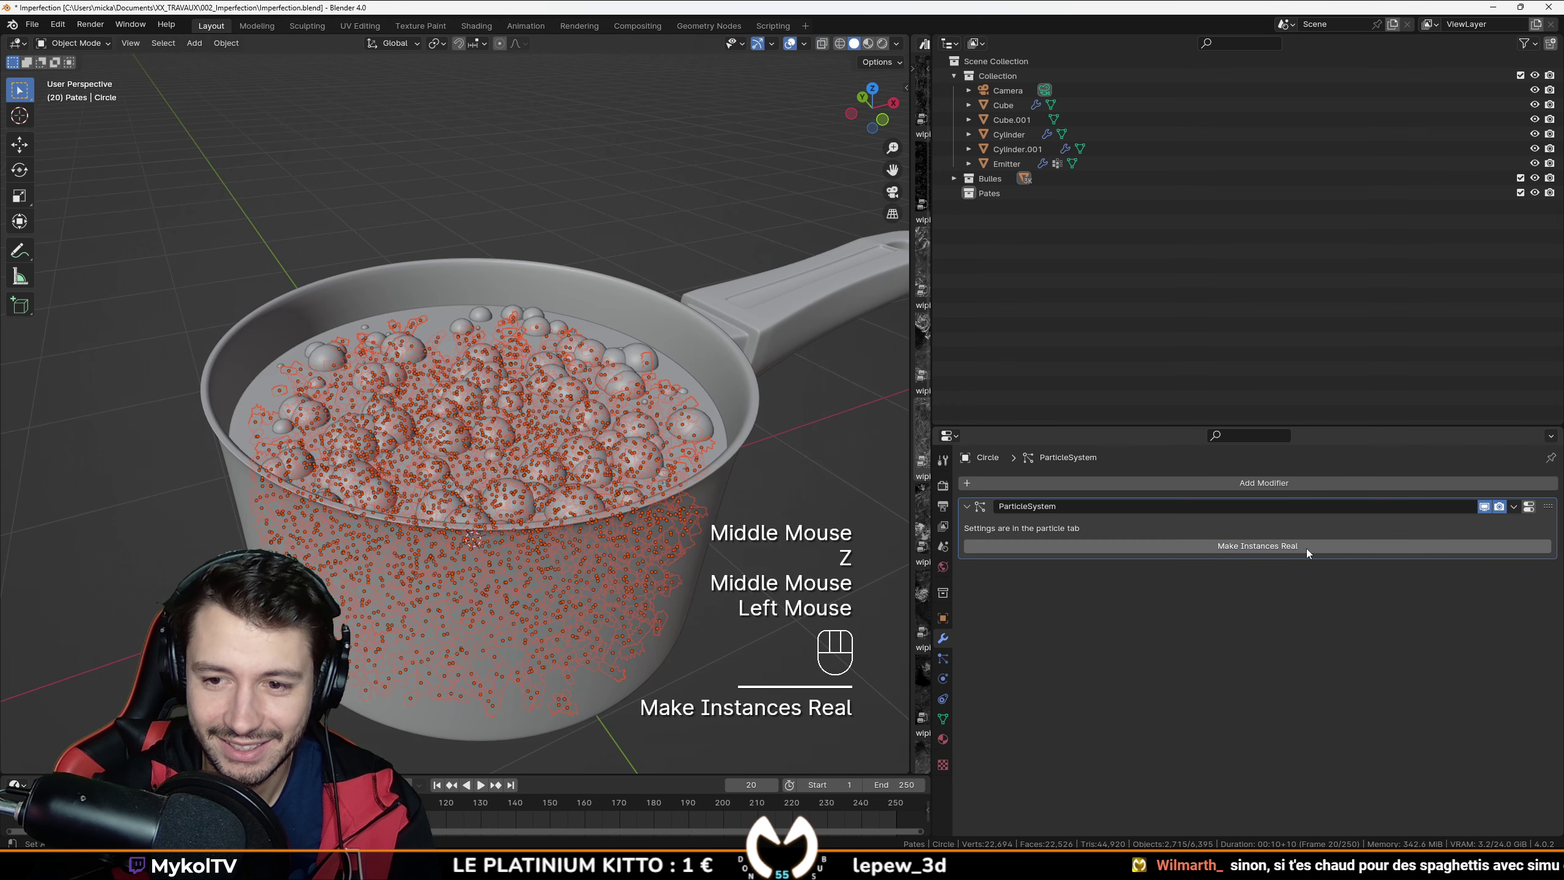
Step: Expand the Bulles collection and move all the selected BezierCurve pasta objects from it into the Pates collection
left_click(953, 179)
scroll(1131, 302, "down", 11)
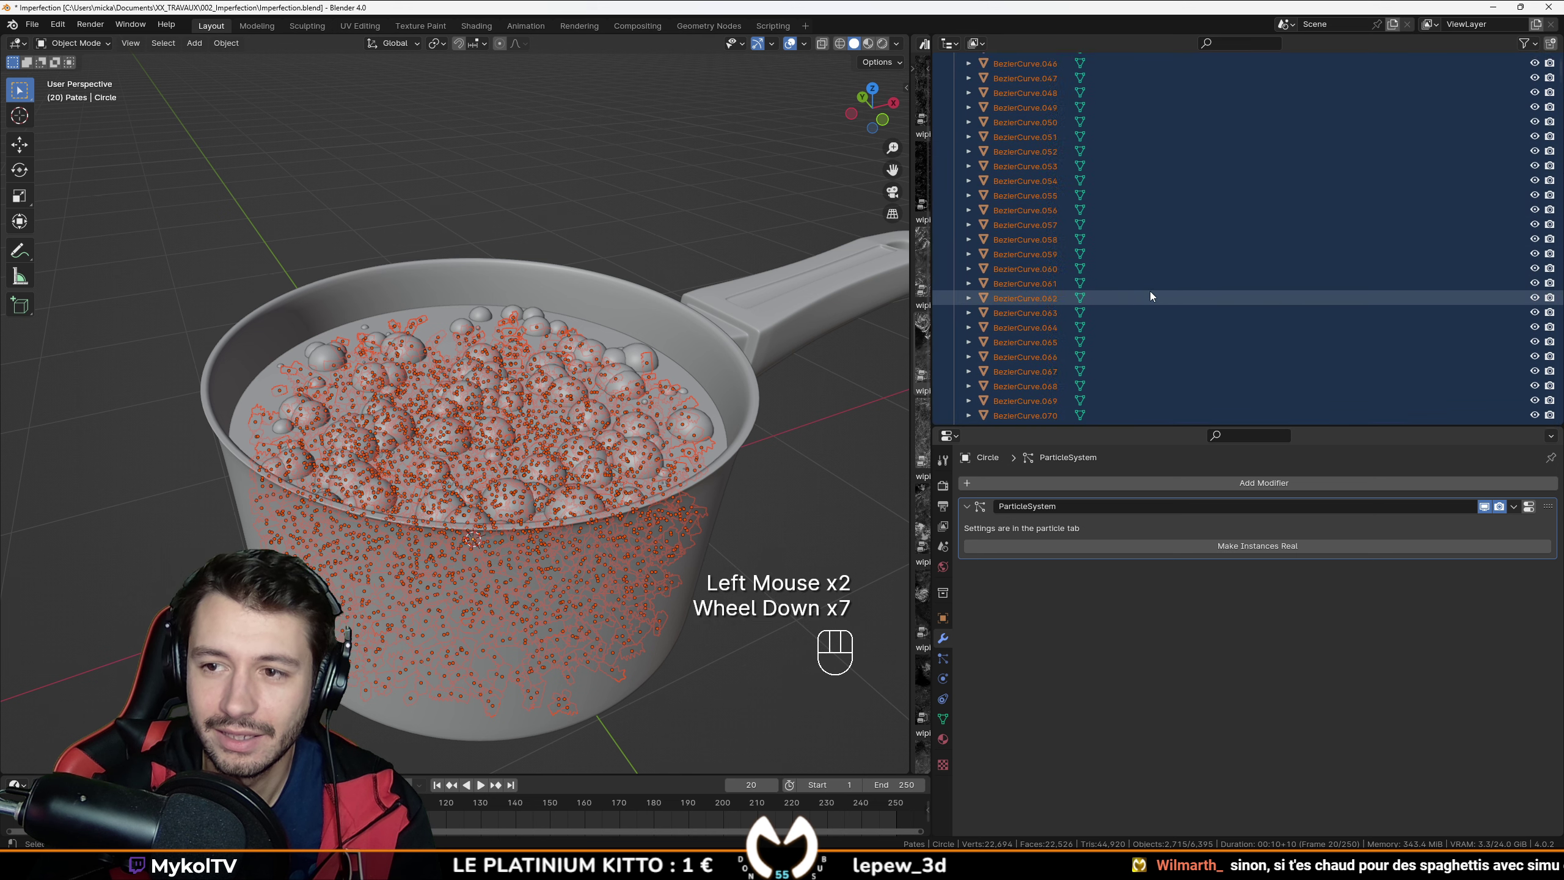
scroll(1142, 296, "down", 7)
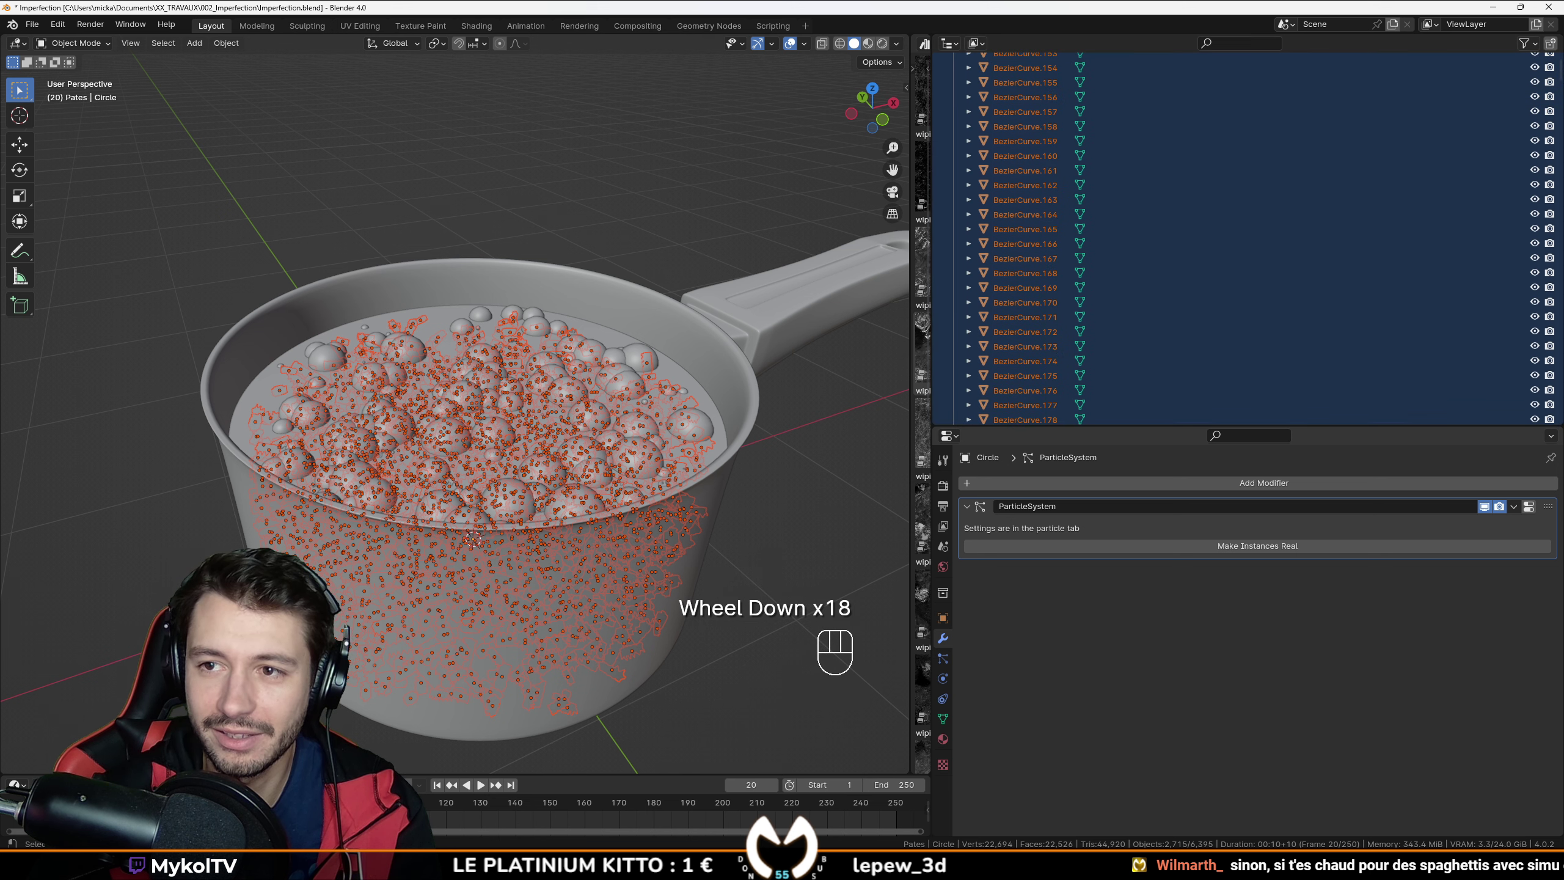
left_click_drag(1560, 69, 1524, 273)
key("ctrl+m")
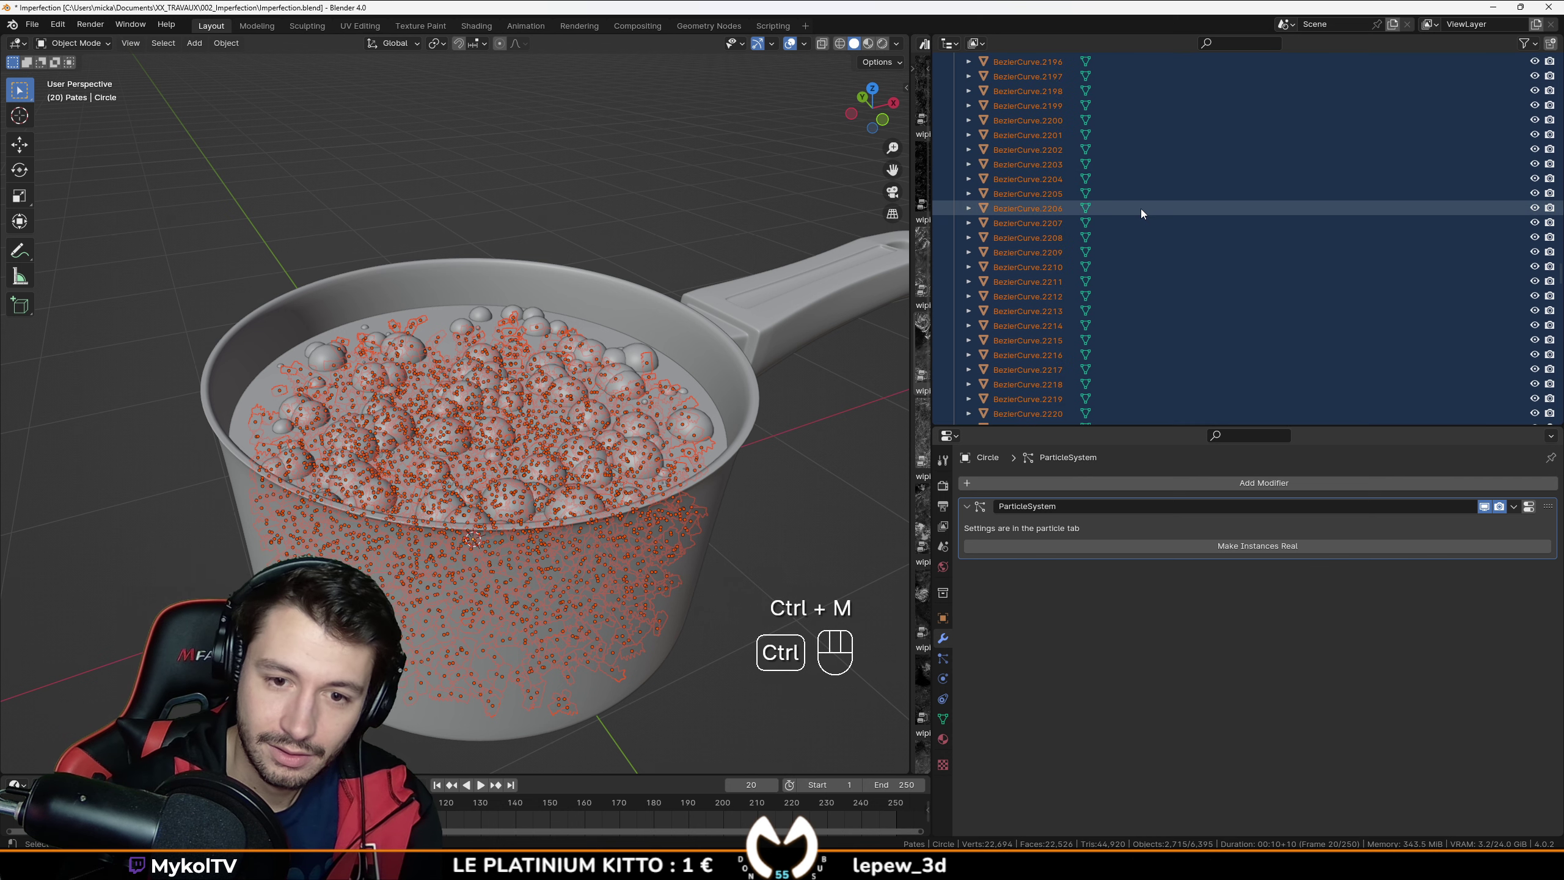
scroll(1142, 234, "down", 8)
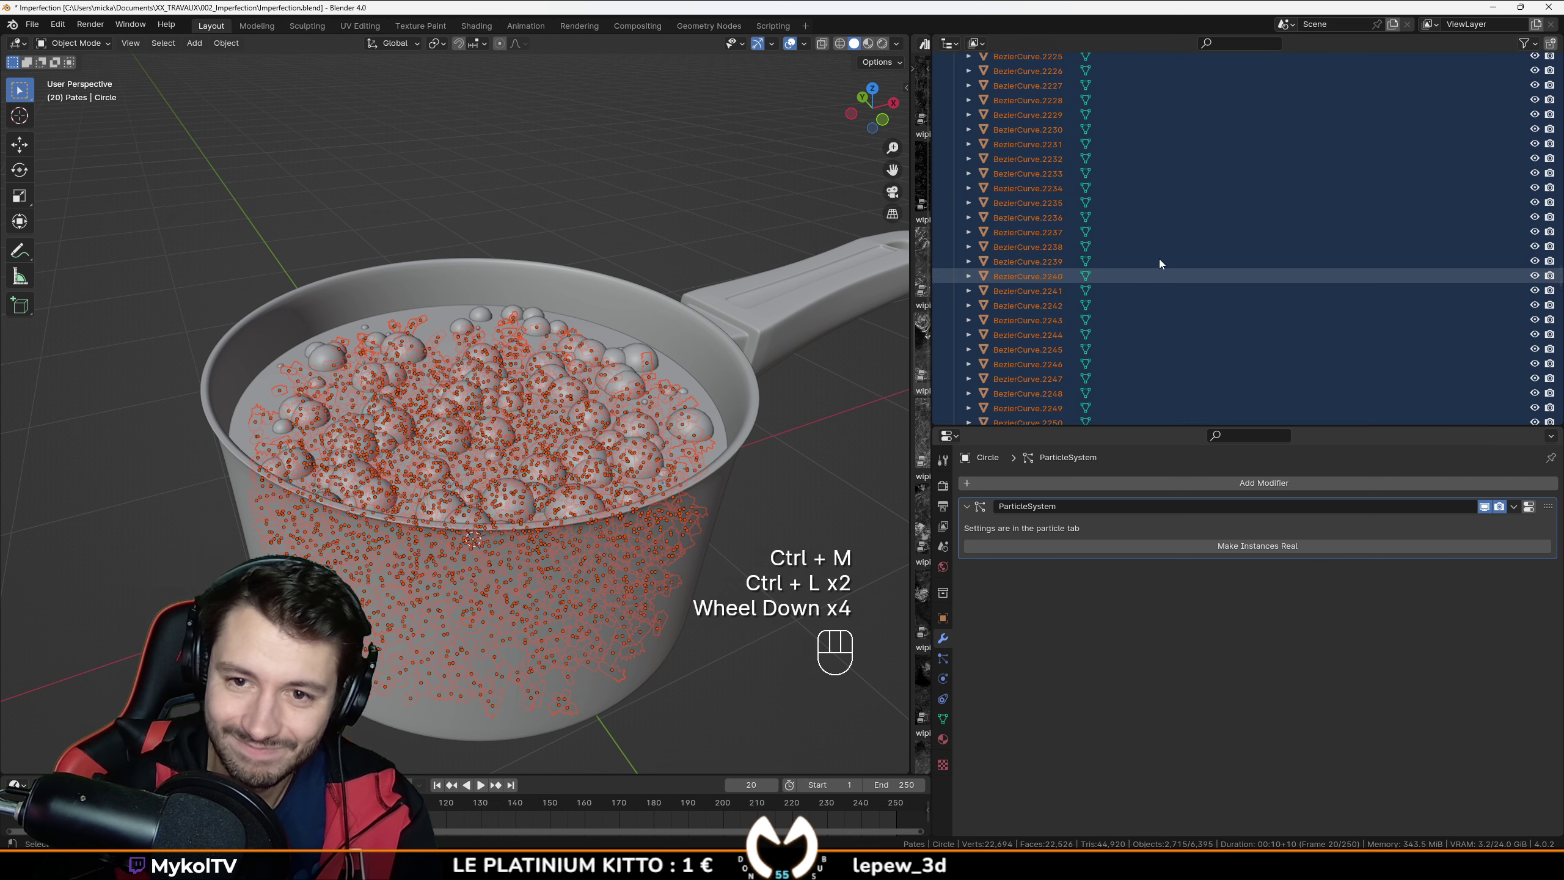
right_click(1028, 242)
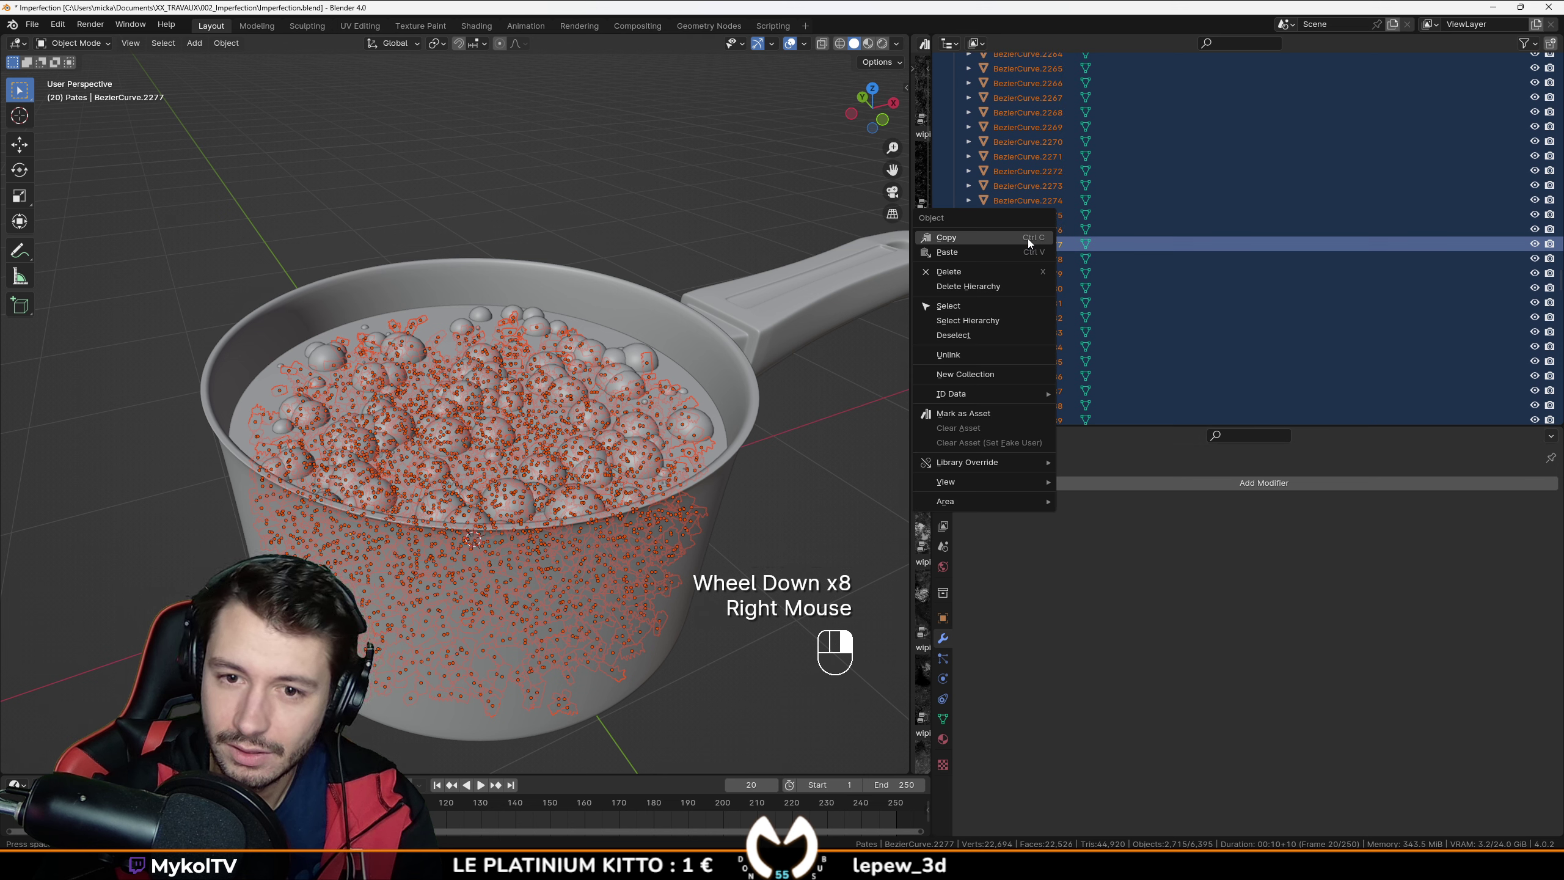
scroll(1183, 266, "down", 10)
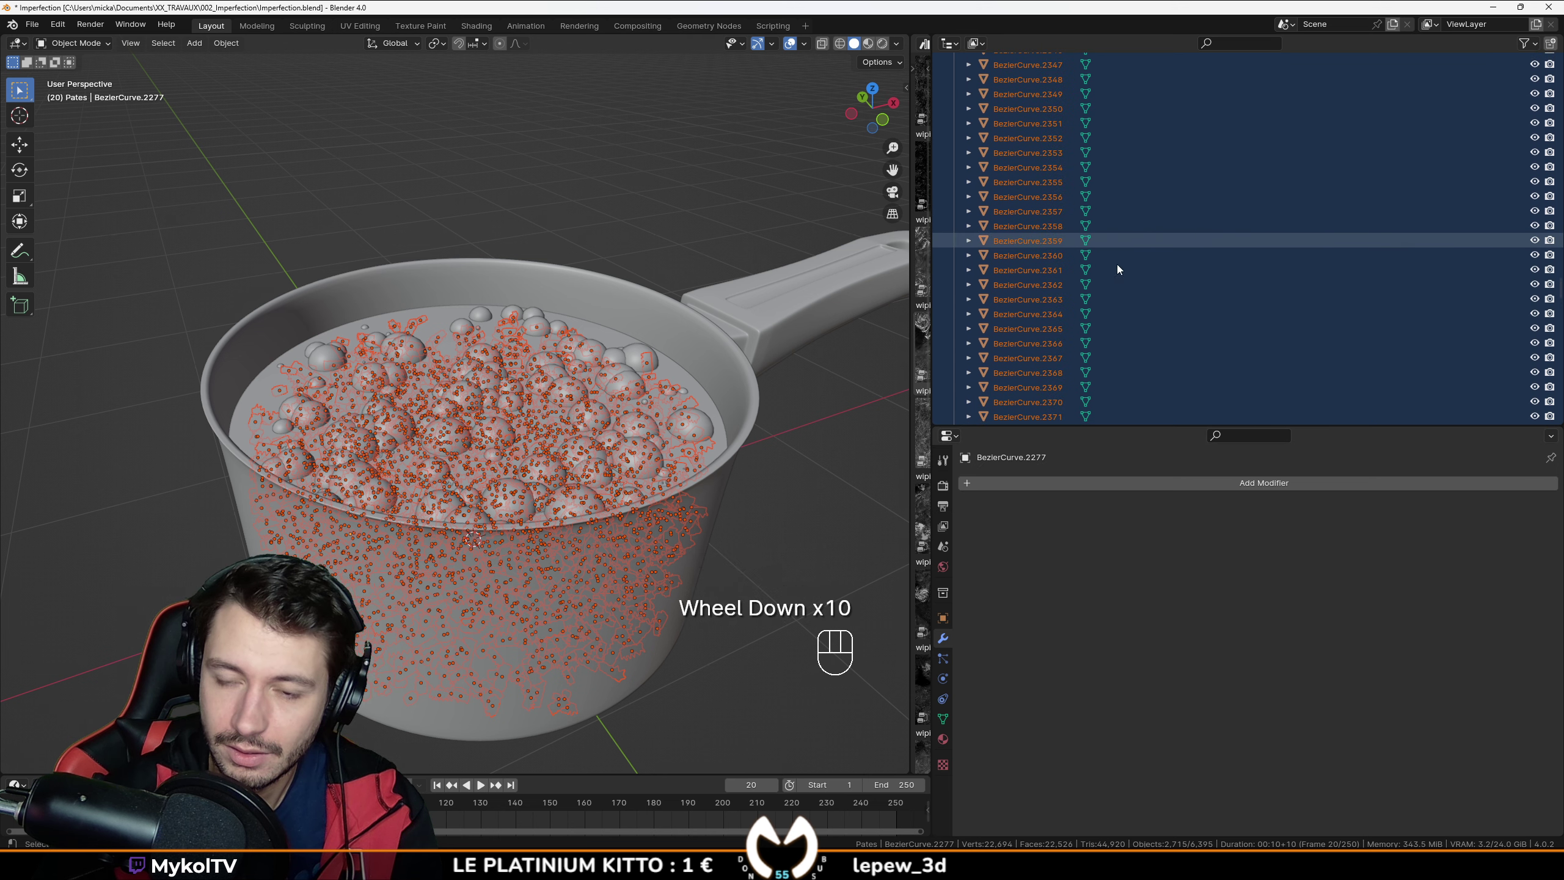
scroll(1108, 268, "down", 2)
scroll(1102, 267, "up", 1)
scroll(1097, 267, "down", 14)
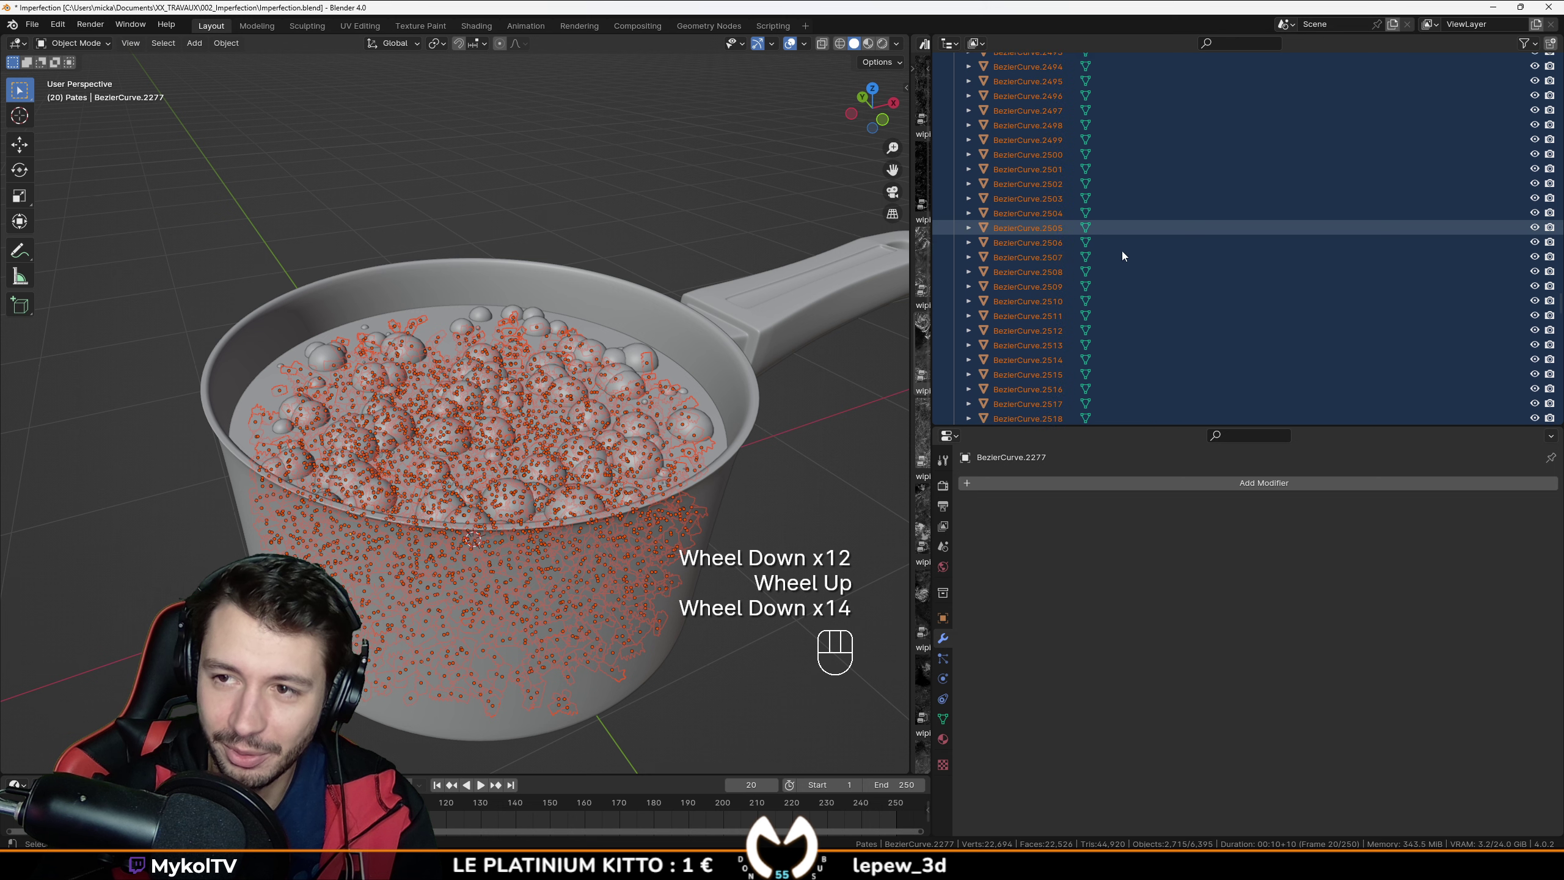
scroll(1121, 252, "down", 14)
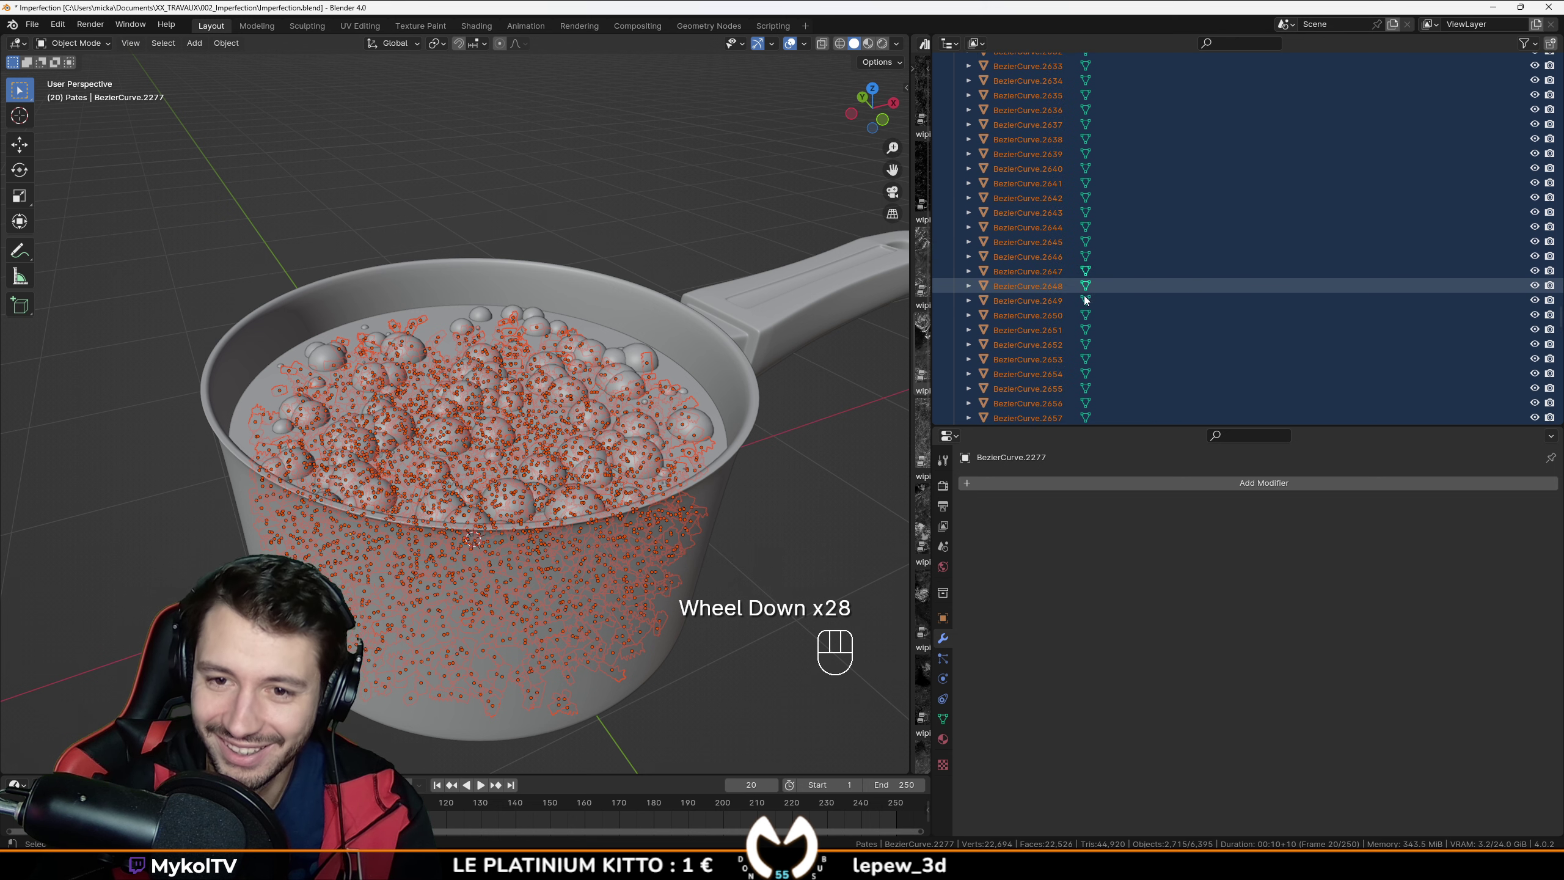
scroll(1087, 293, "down", 9)
scroll(1079, 276, "up", 1)
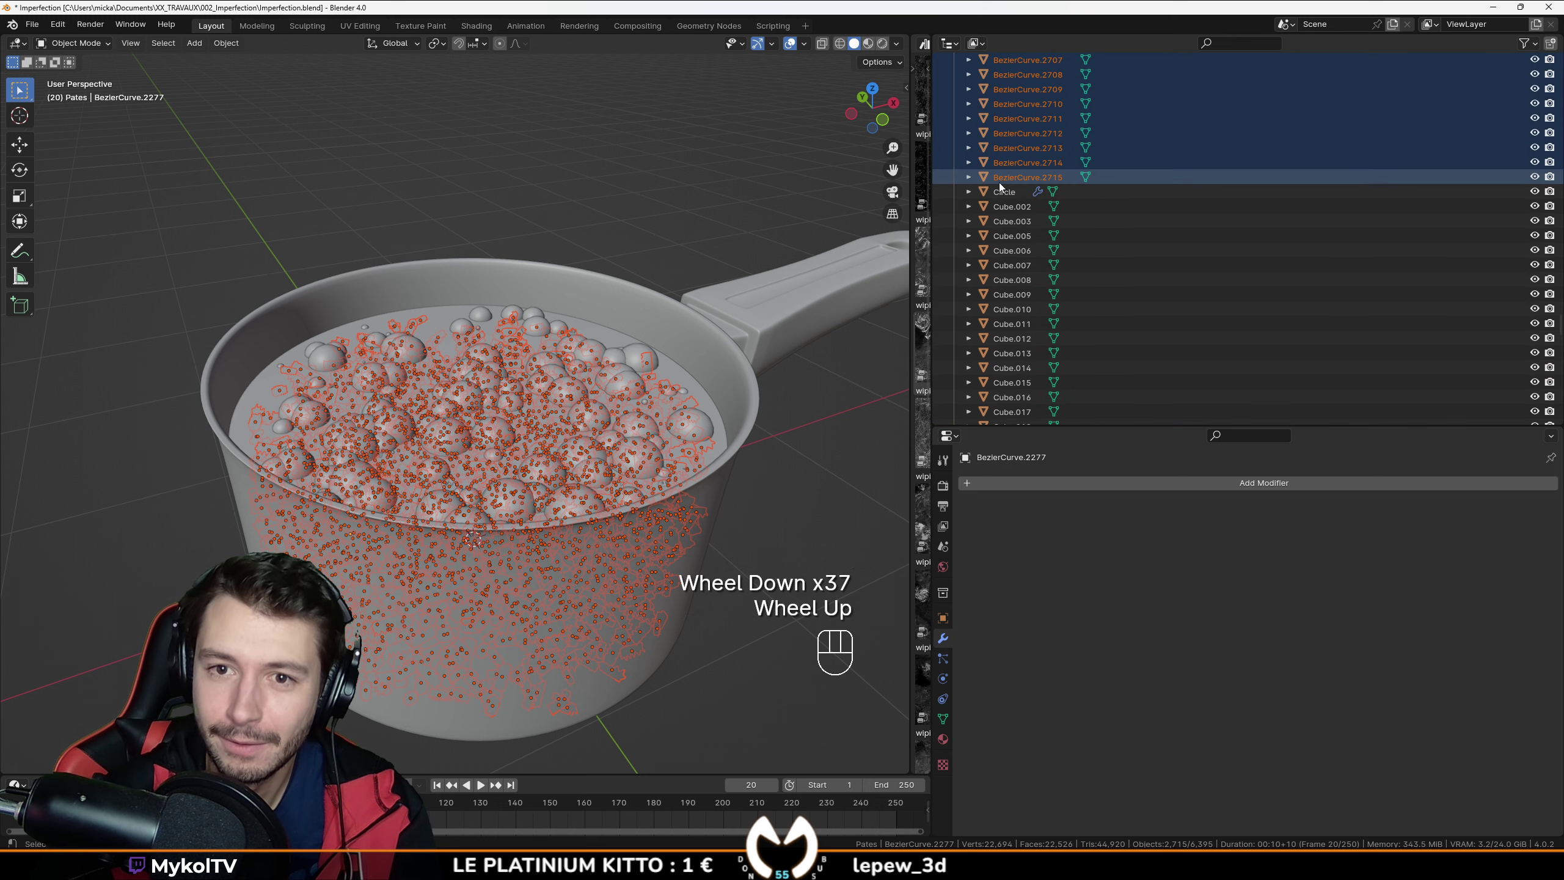
left_click_drag(999, 182, 989, 417)
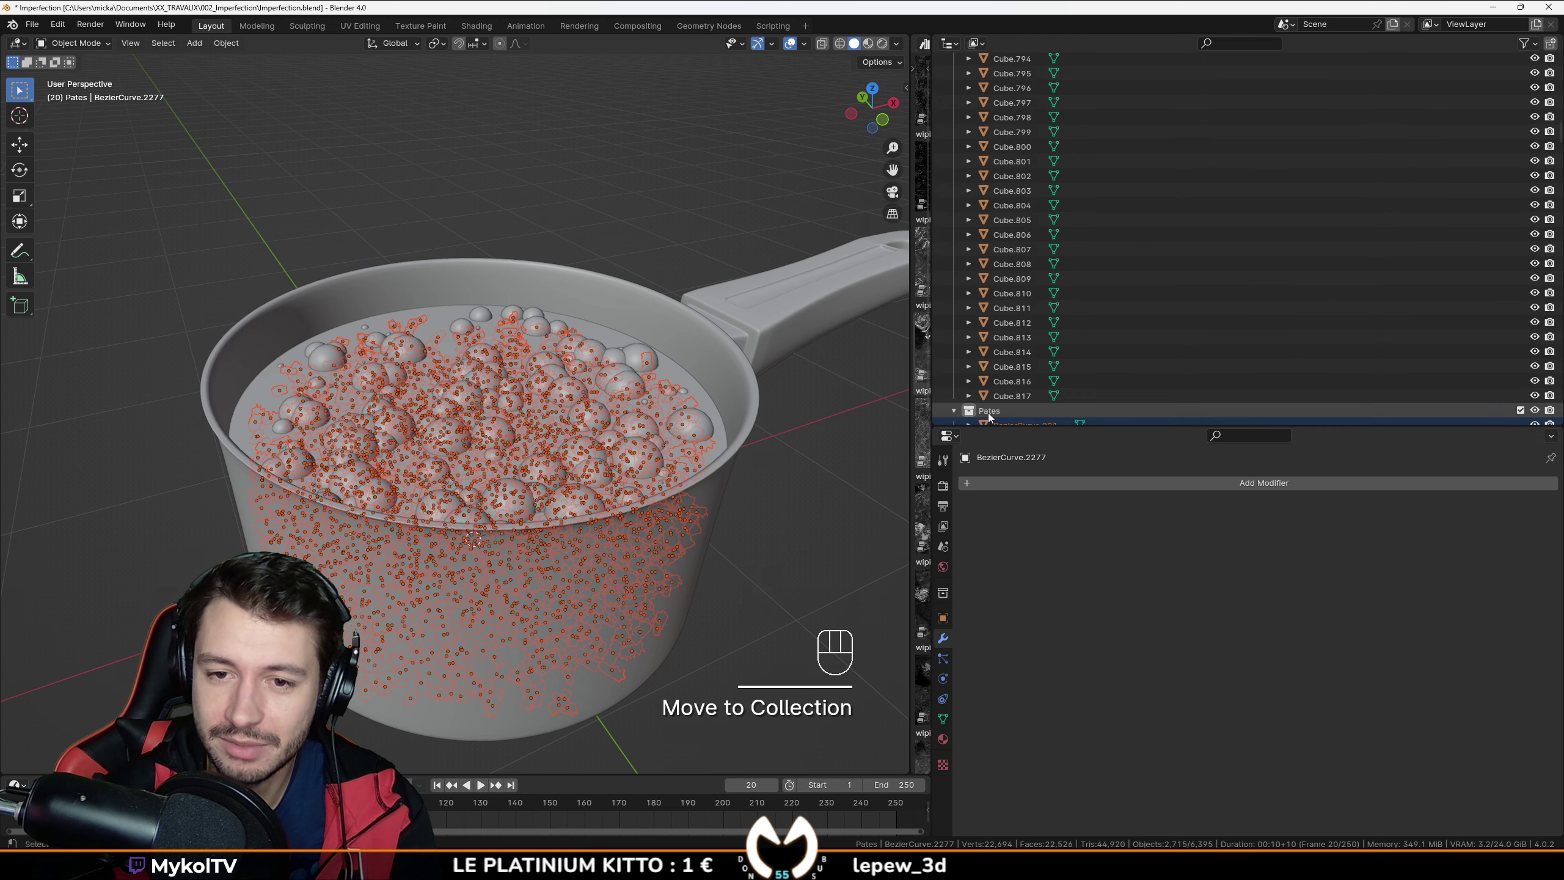
Step: Delete the Circle pasta emitter at the base of the saucepan and save the file
scroll(682, 592, "down", 1)
middle_click_drag(682, 591, 638, 433)
left_click(489, 490)
key("Delete")
scroll(515, 527, "up", 2)
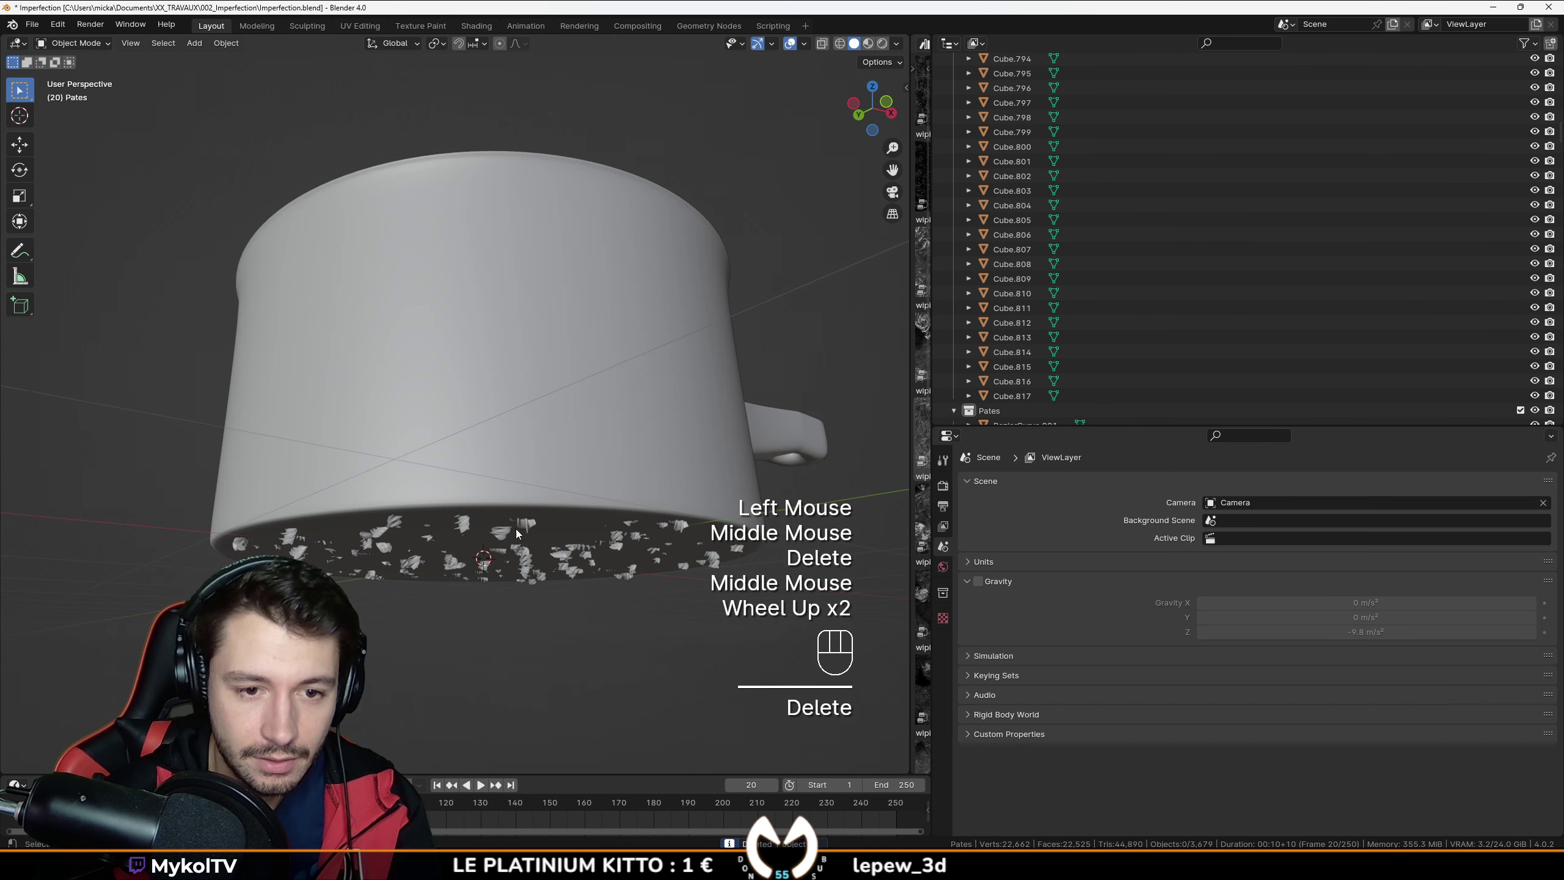
mouse_move(515, 527)
middle_mouse_down()
mouse_move(528, 525)
mouse_move(507, 575)
mouse_move(491, 528)
mouse_move(539, 528)
mouse_move(501, 521)
mouse_move(509, 548)
middle_mouse_up()
key("ctrl+s")
Step: Examine the pasta and bubbles inside the saucepan up close in rendered shading
left_click(882, 43)
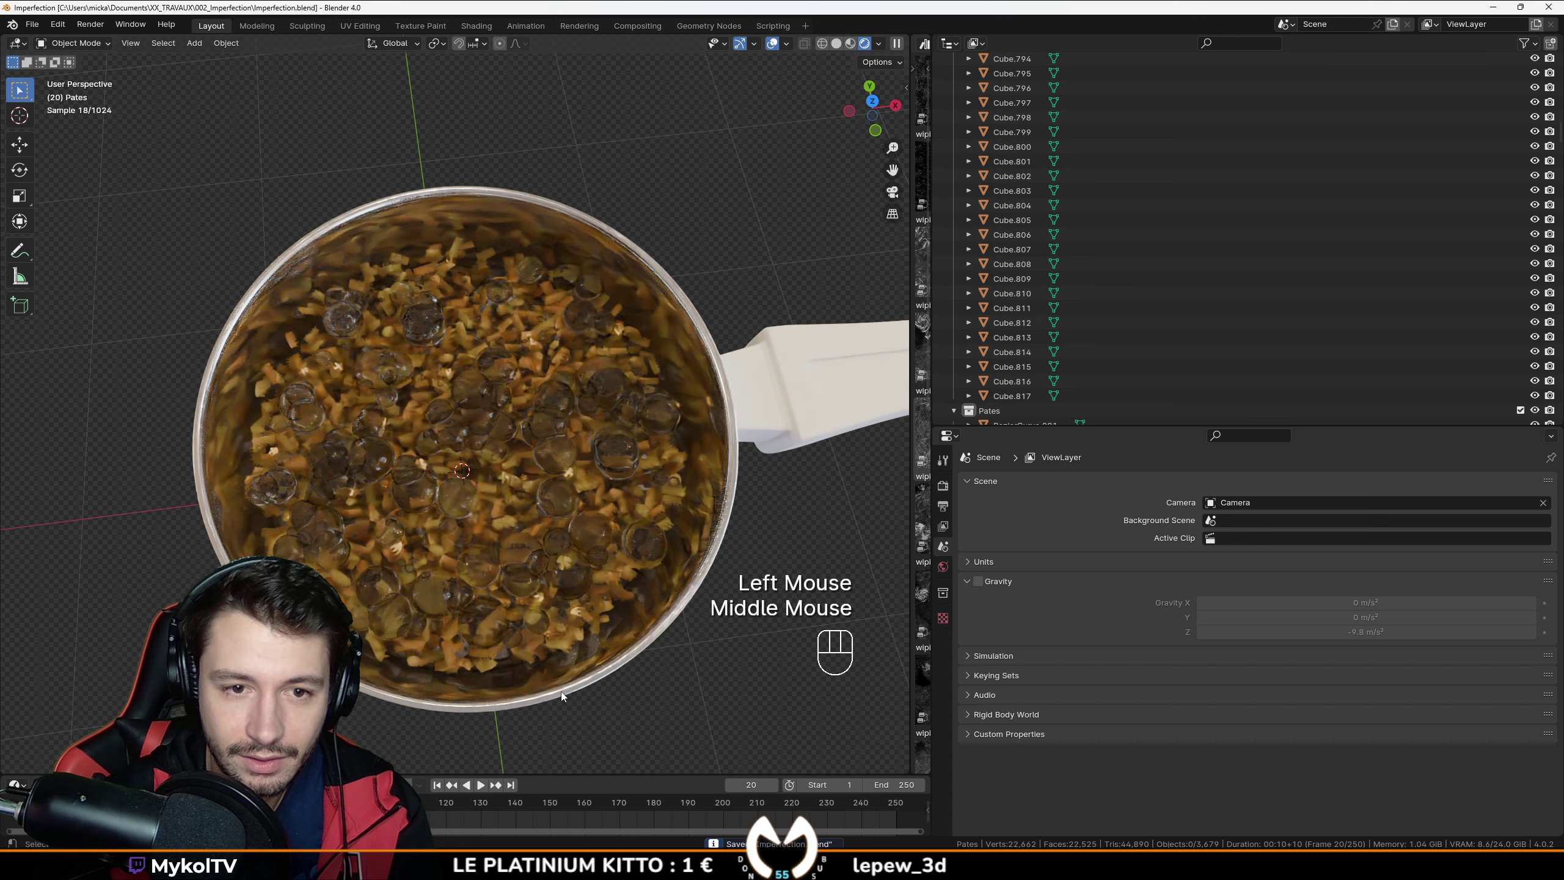
scroll(567, 678, "up", 2)
middle_click_drag(572, 668, 626, 667)
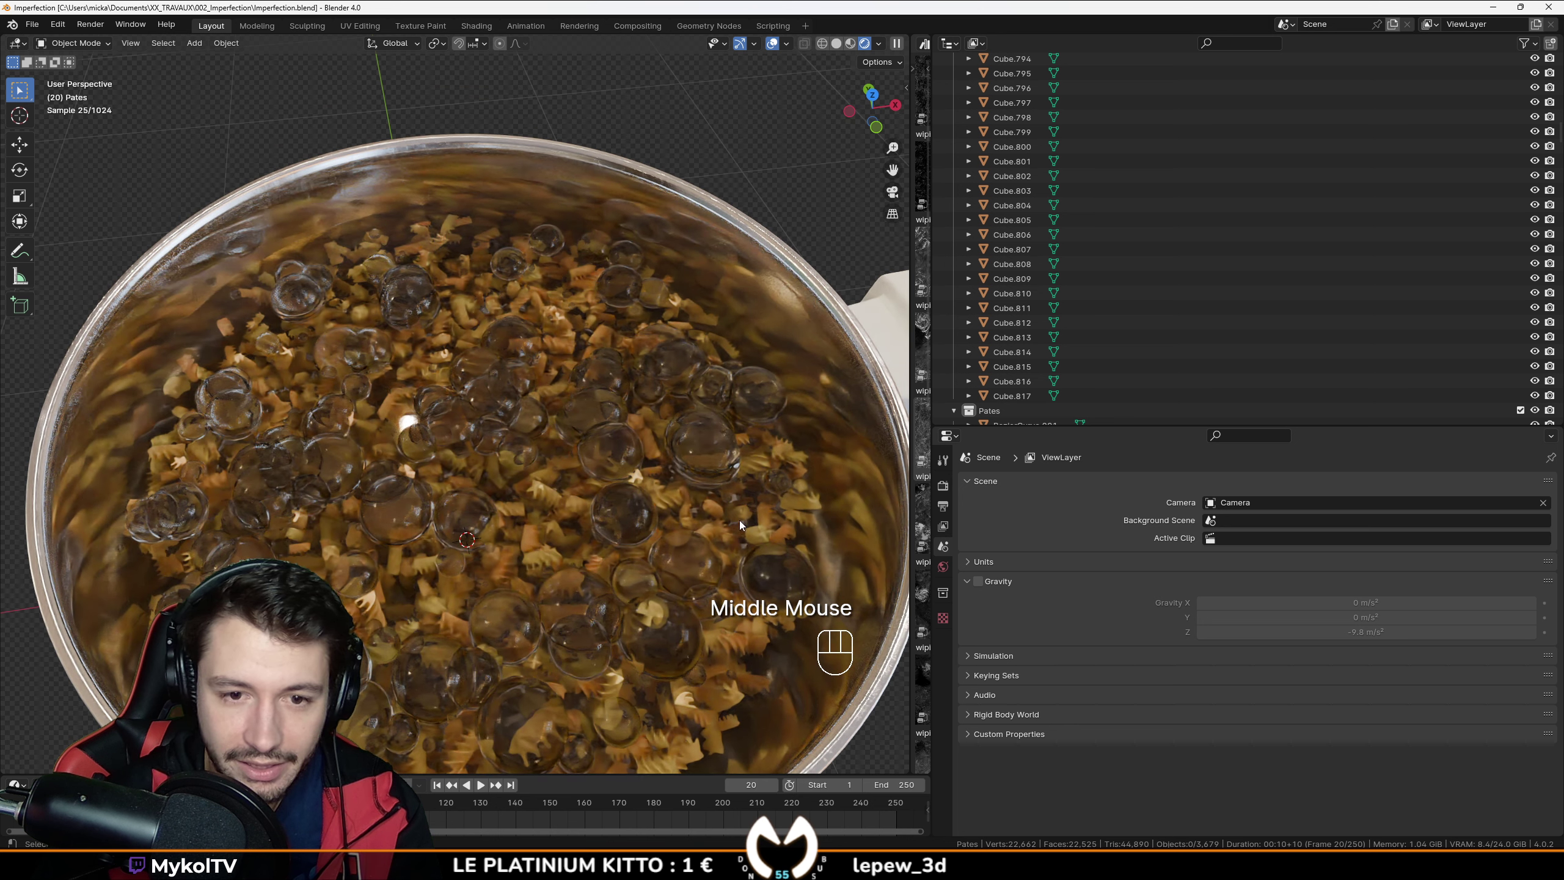
Step: Try a particle number of 500 on the bubble Emitter and deselect it
left_click(505, 412)
left_click(942, 698)
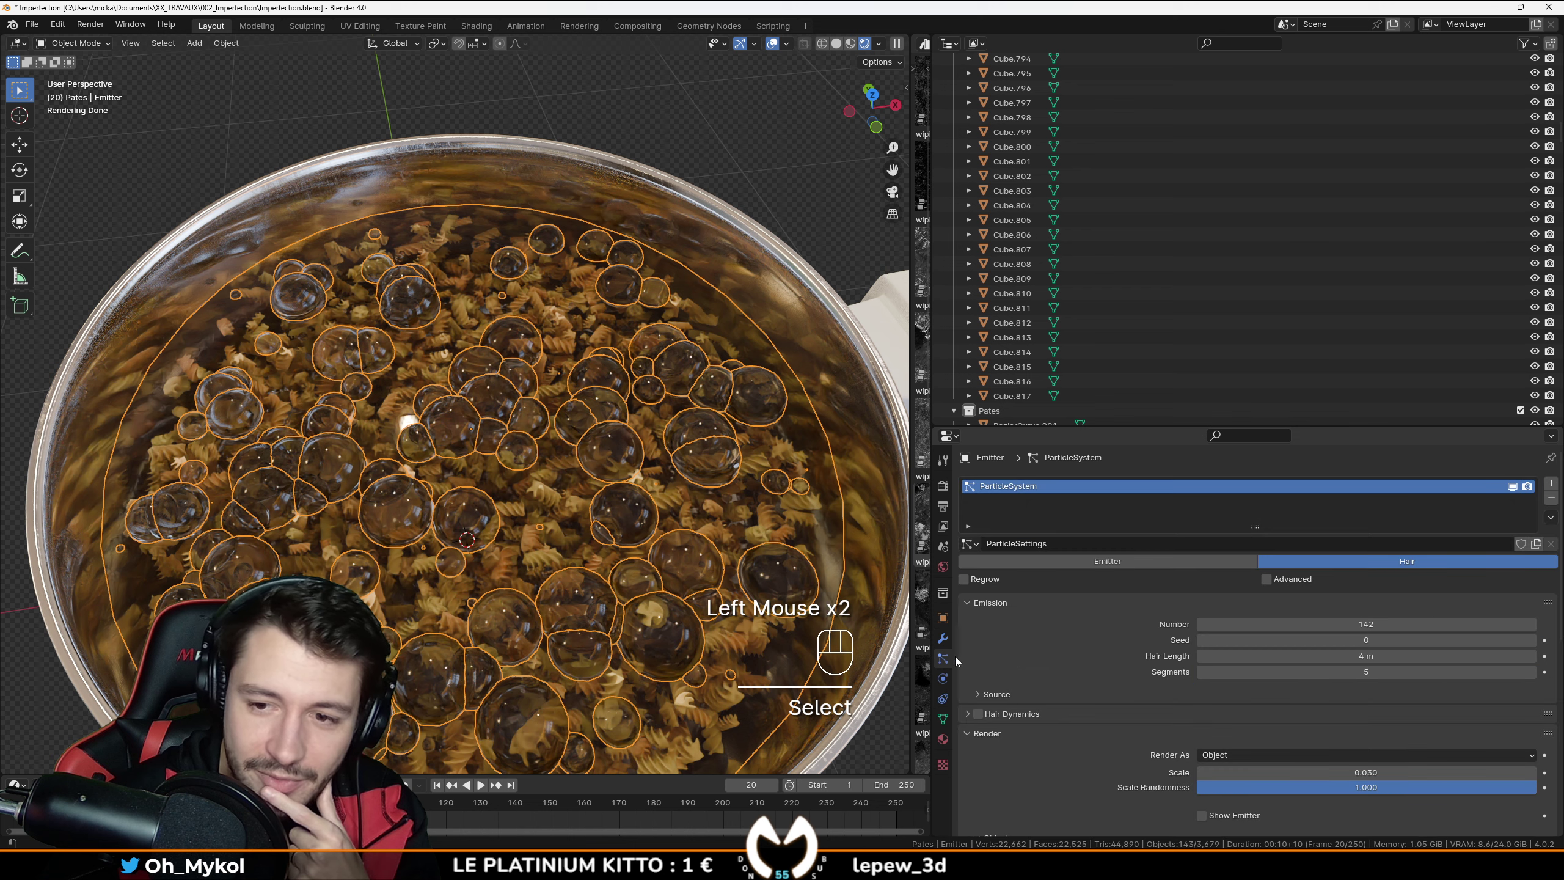
left_click(1378, 622)
type("500")
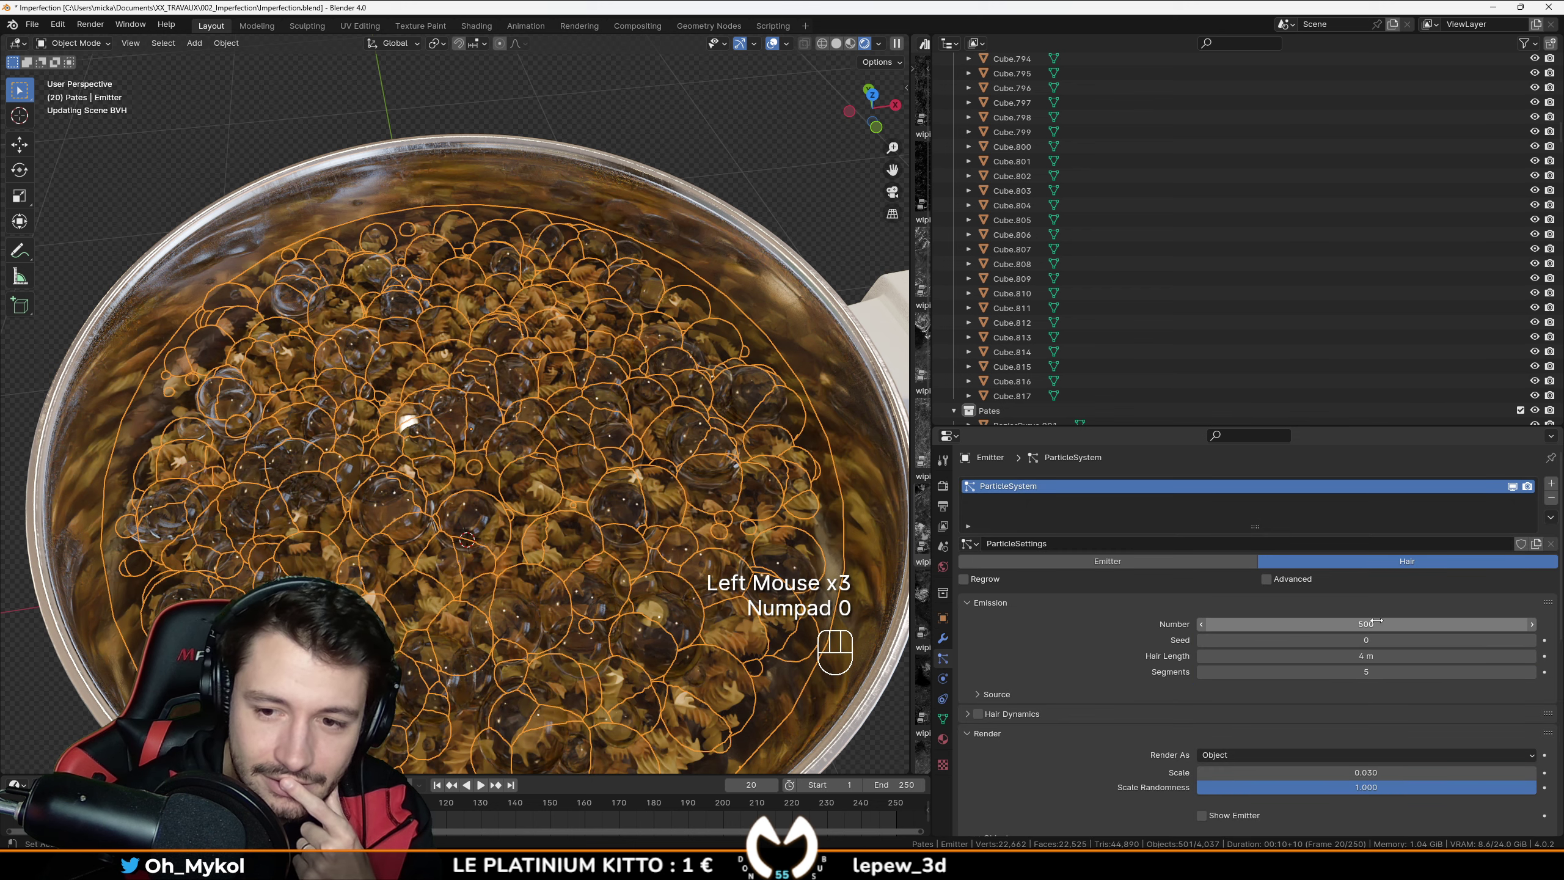
left_click(747, 162)
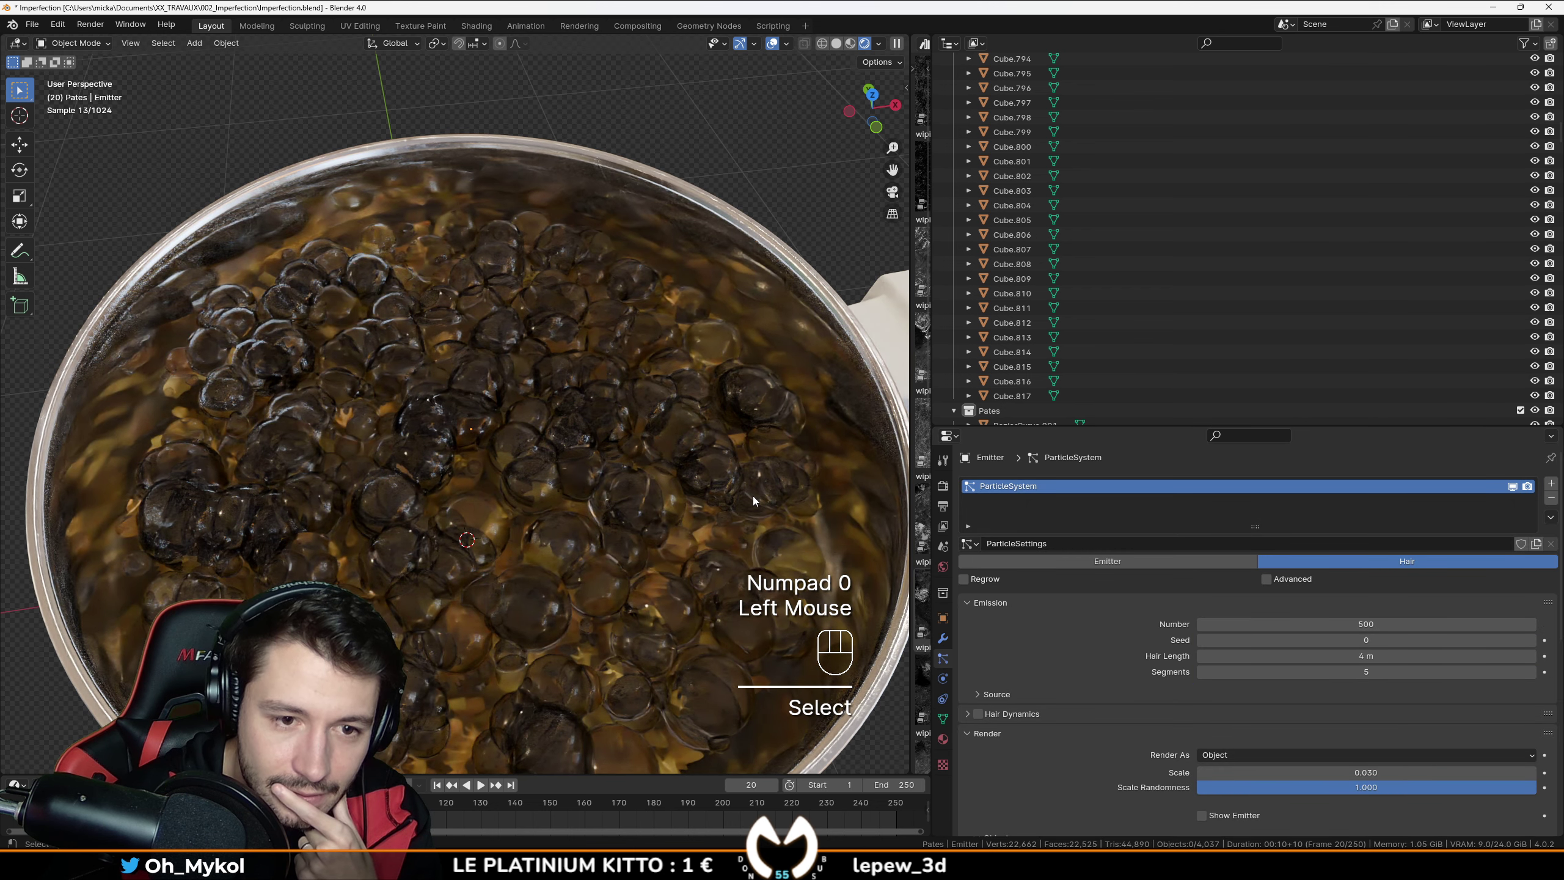
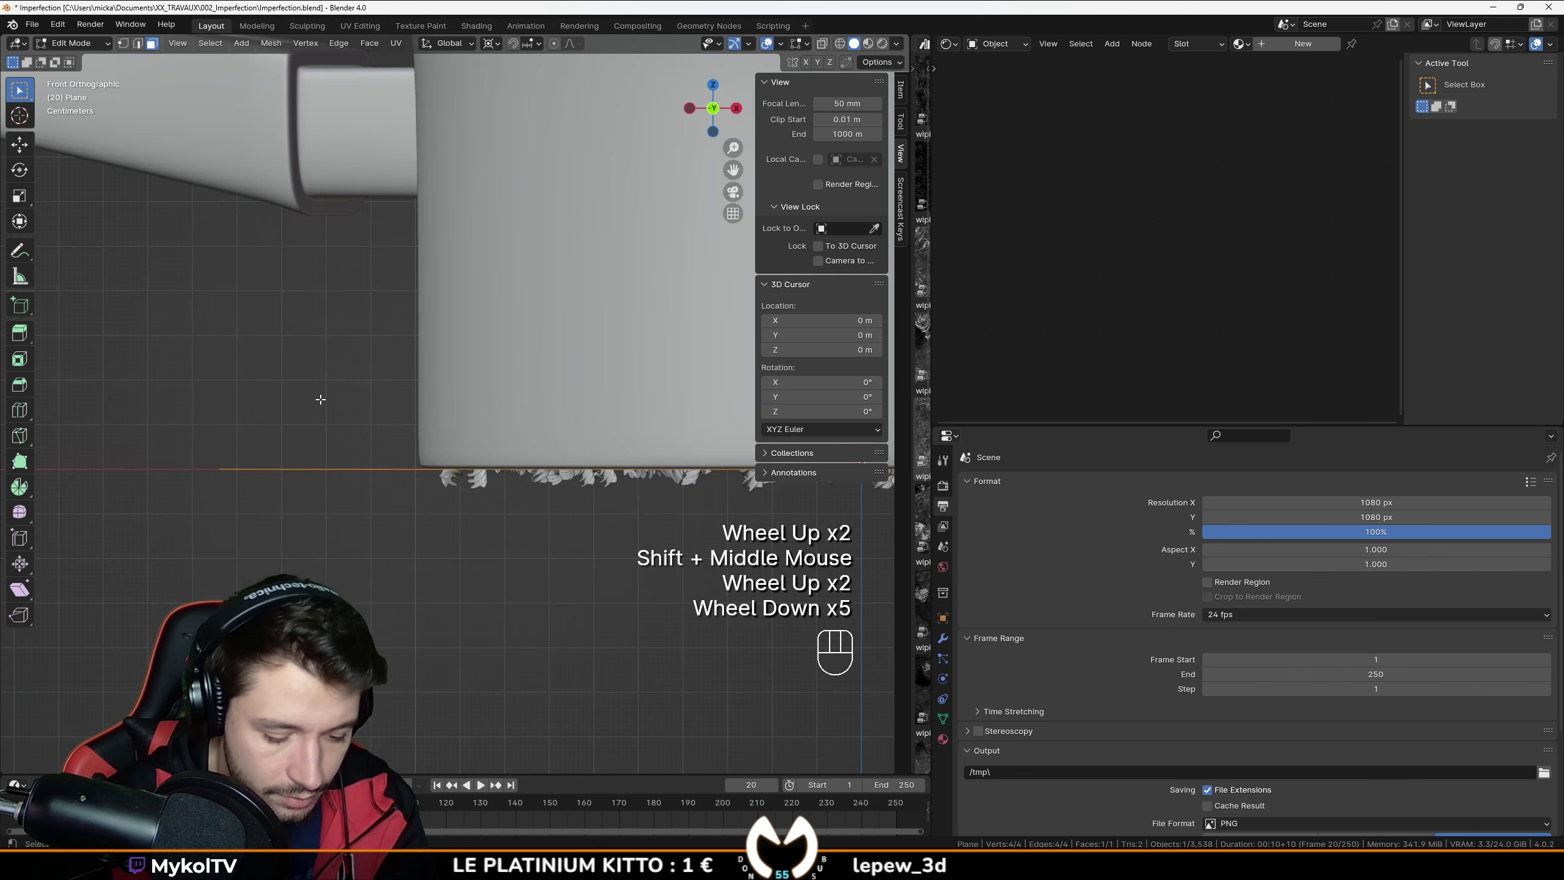
Step: Extrude the plane under the saucepan slightly downwards into a thin slab
key("e")
left_click(323, 404)
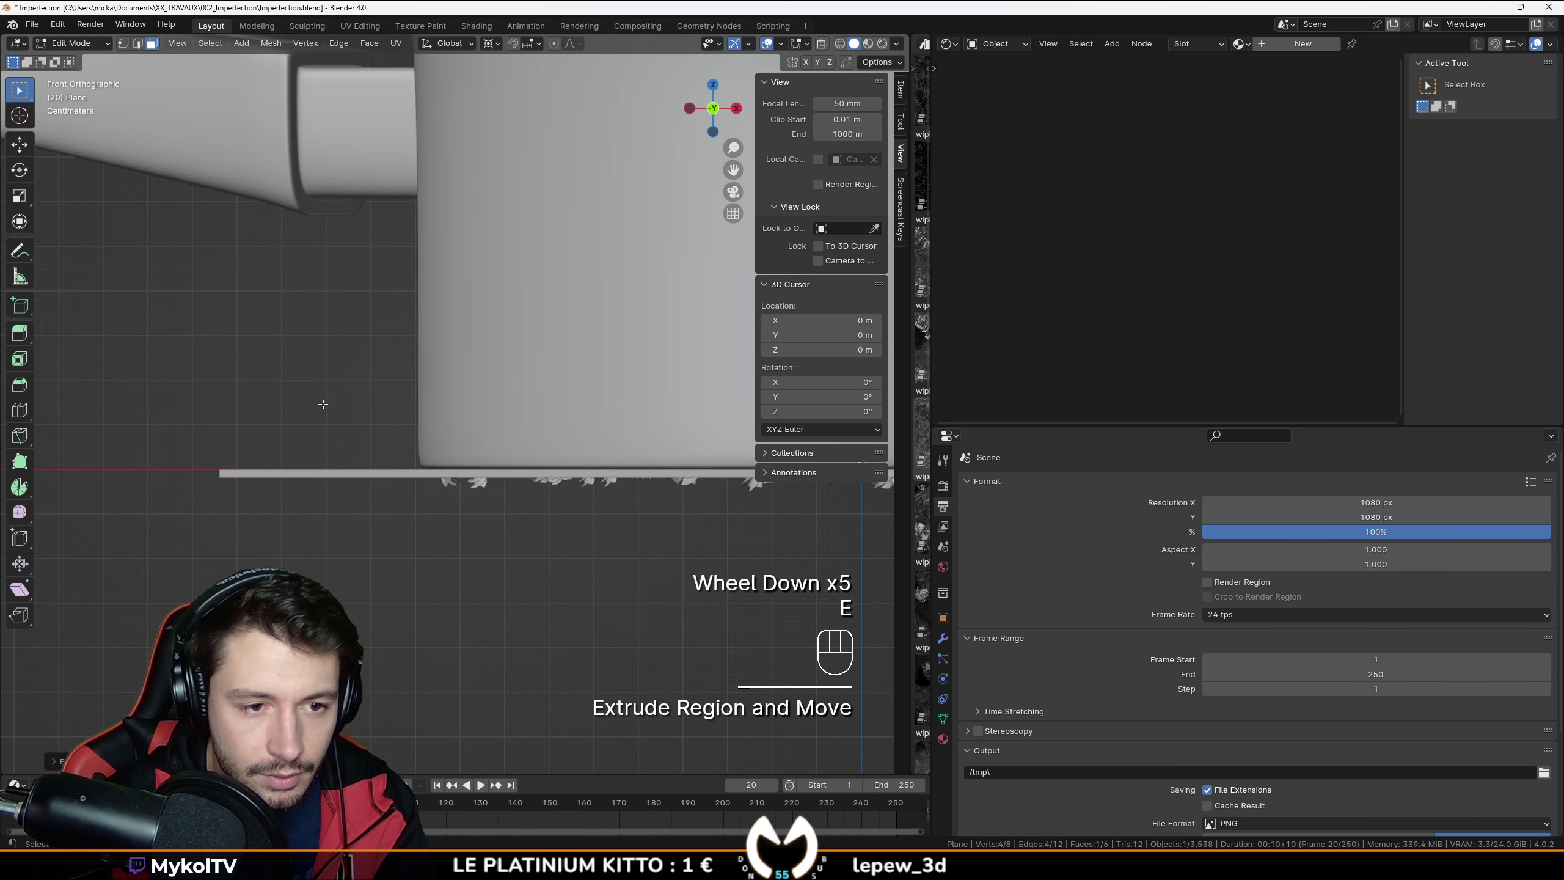
key("Tab")
scroll(322, 407, "down", 2)
mouse_move(355, 384)
middle_mouse_down()
mouse_move(379, 399)
mouse_move(363, 372)
middle_mouse_up()
Step: Snap the 3D cursor to the slab's selected bottom face
key("Tab")
key("shift+s")
left_click(371, 457)
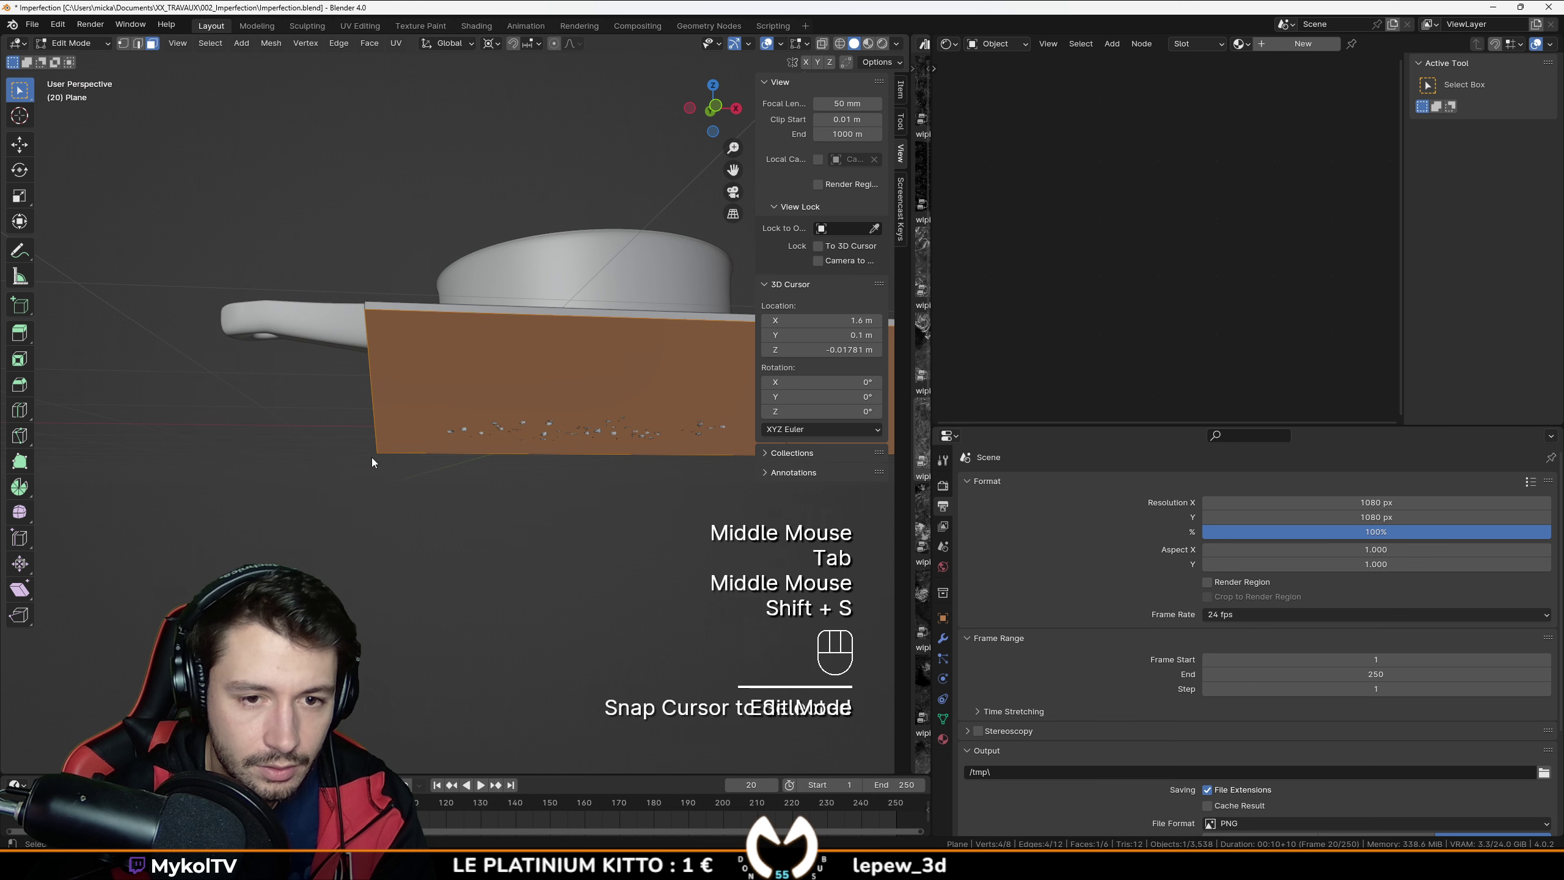
key("Tab")
Step: Add a plane at the 3D cursor and scale it up into a ground surface extending well beyond the slab
scroll(371, 457, "down", 2)
middle_click_drag(372, 457, 401, 402)
key("shift+a")
mouse_move(401, 401)
left_click(523, 401)
middle_click_drag(542, 425, 259, 311)
key("s")
left_click(793, 496)
Step: Extrude the ground plane's back edge upwards to form a tall wall behind the saucepan
key("Tab")
left_click(247, 298)
scroll(247, 299, "down", 2)
left_click(139, 44)
left_click(280, 317)
scroll(284, 320, "down", 3)
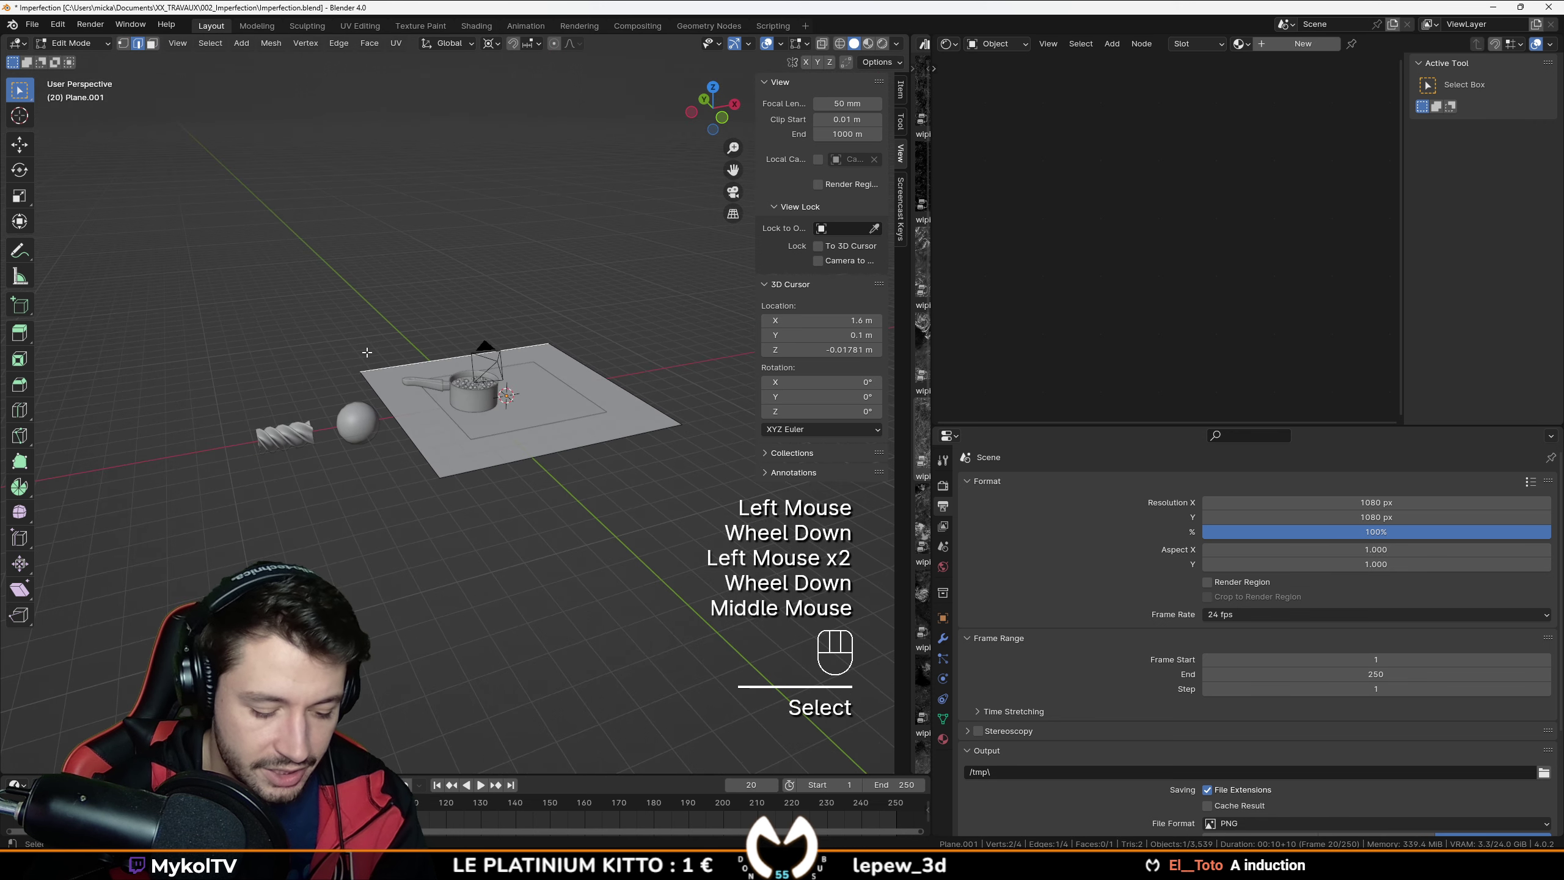
key("e")
left_click(349, 294)
Step: In the camera view, add the wall's floor edge to the selection, reposition the wall and save the file
key("KP_0")
left_click(382, 345, "shift")
key("g")
left_click(316, 352)
key("Tab")
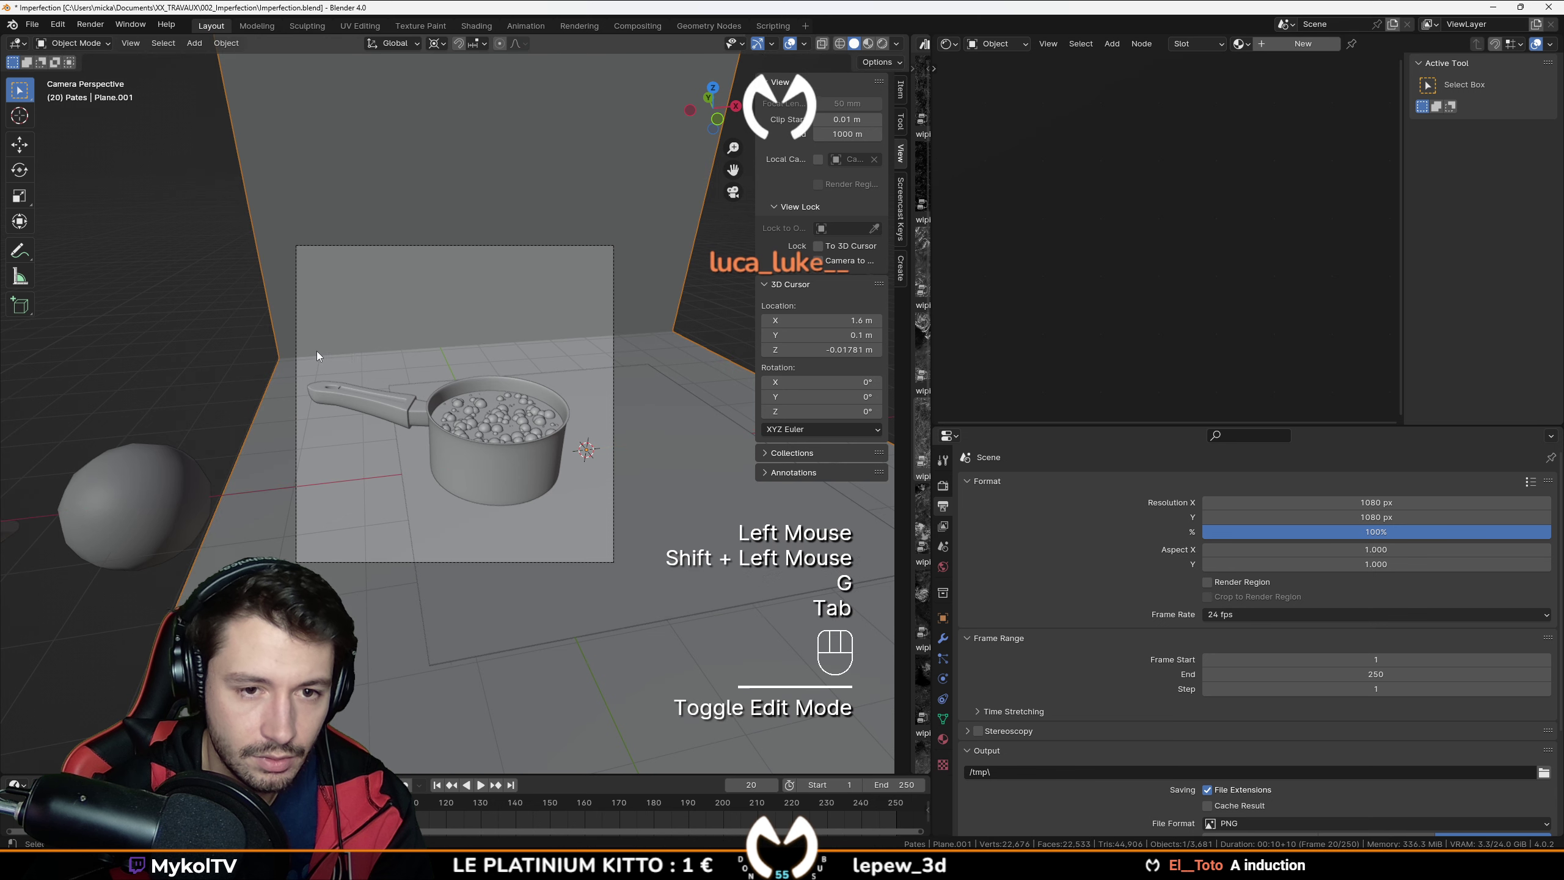
scroll(416, 374, "up", 1)
key("ctrl+s")
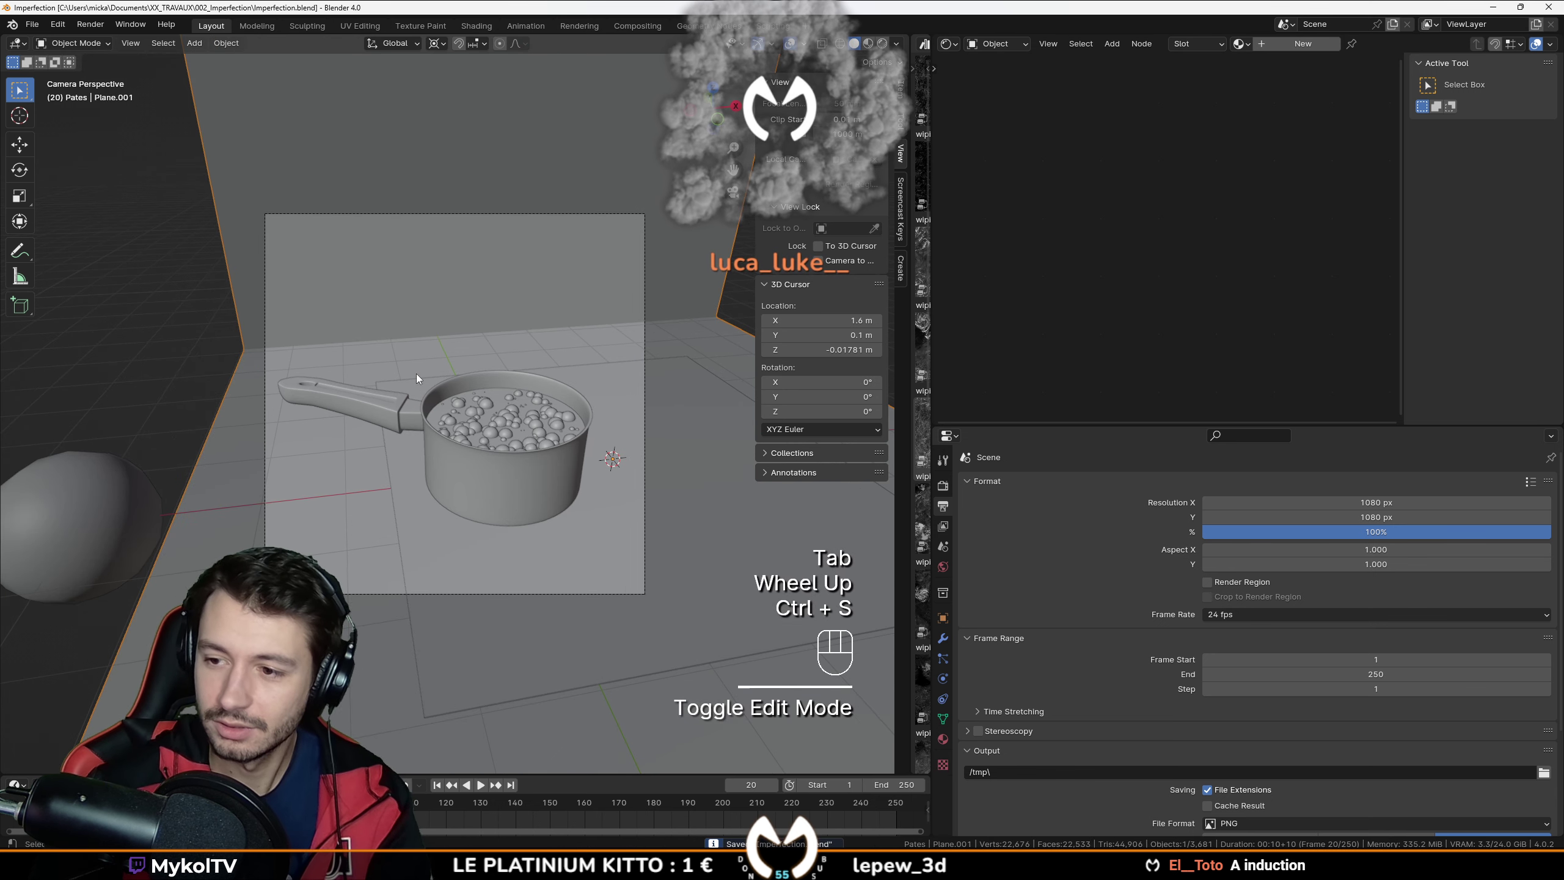
Step: Select the camera and switch its view of the saucepan to rendered shading
scroll(483, 418, "up", 2)
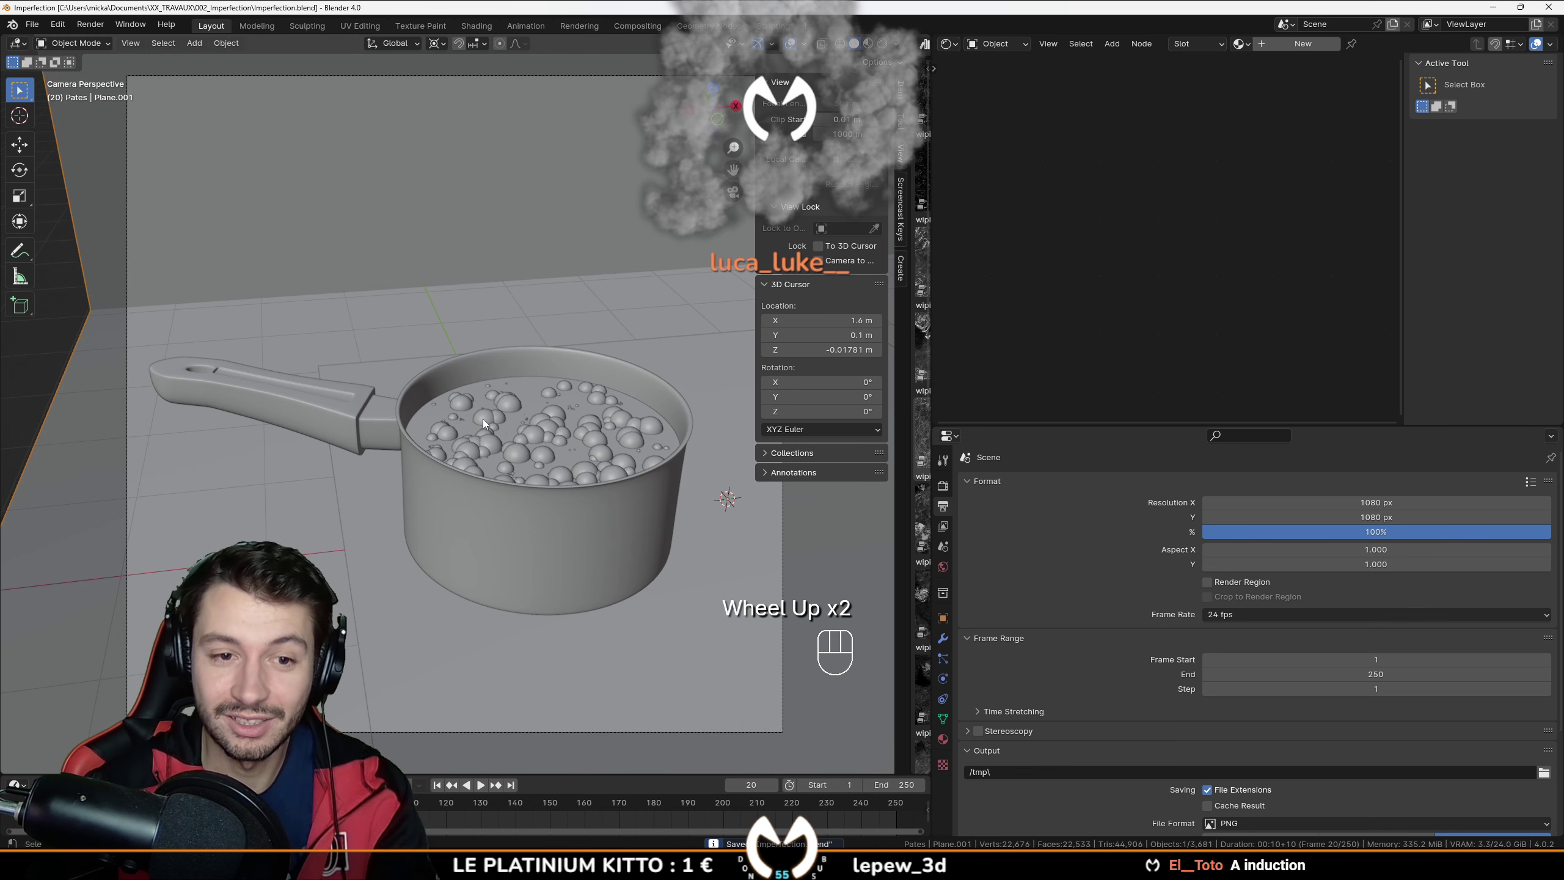
scroll(482, 416, "down", 1)
left_click(682, 343)
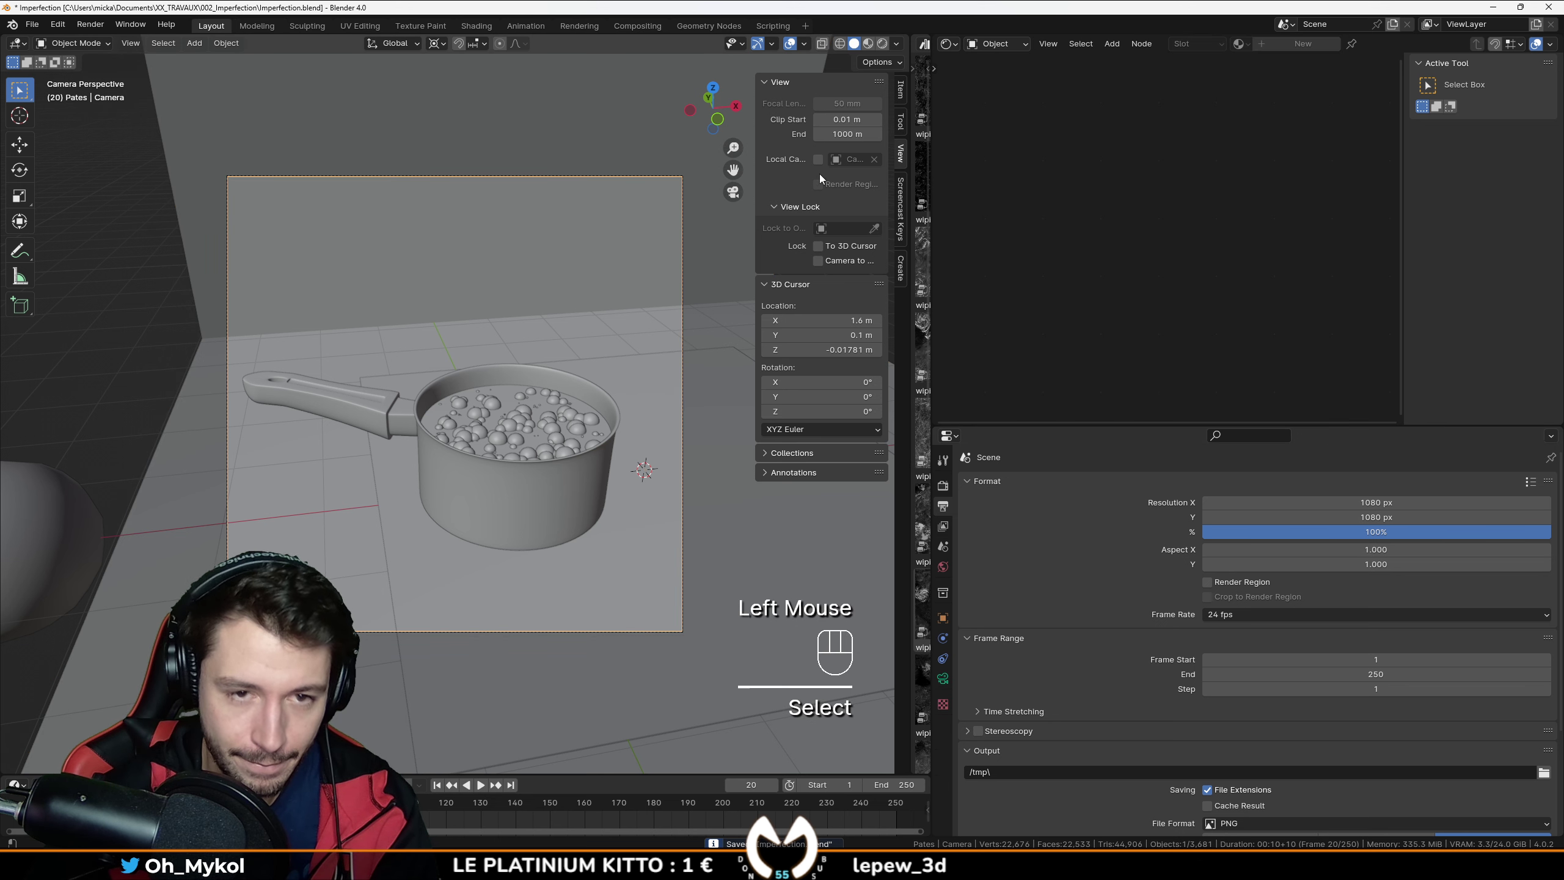
left_click(881, 43)
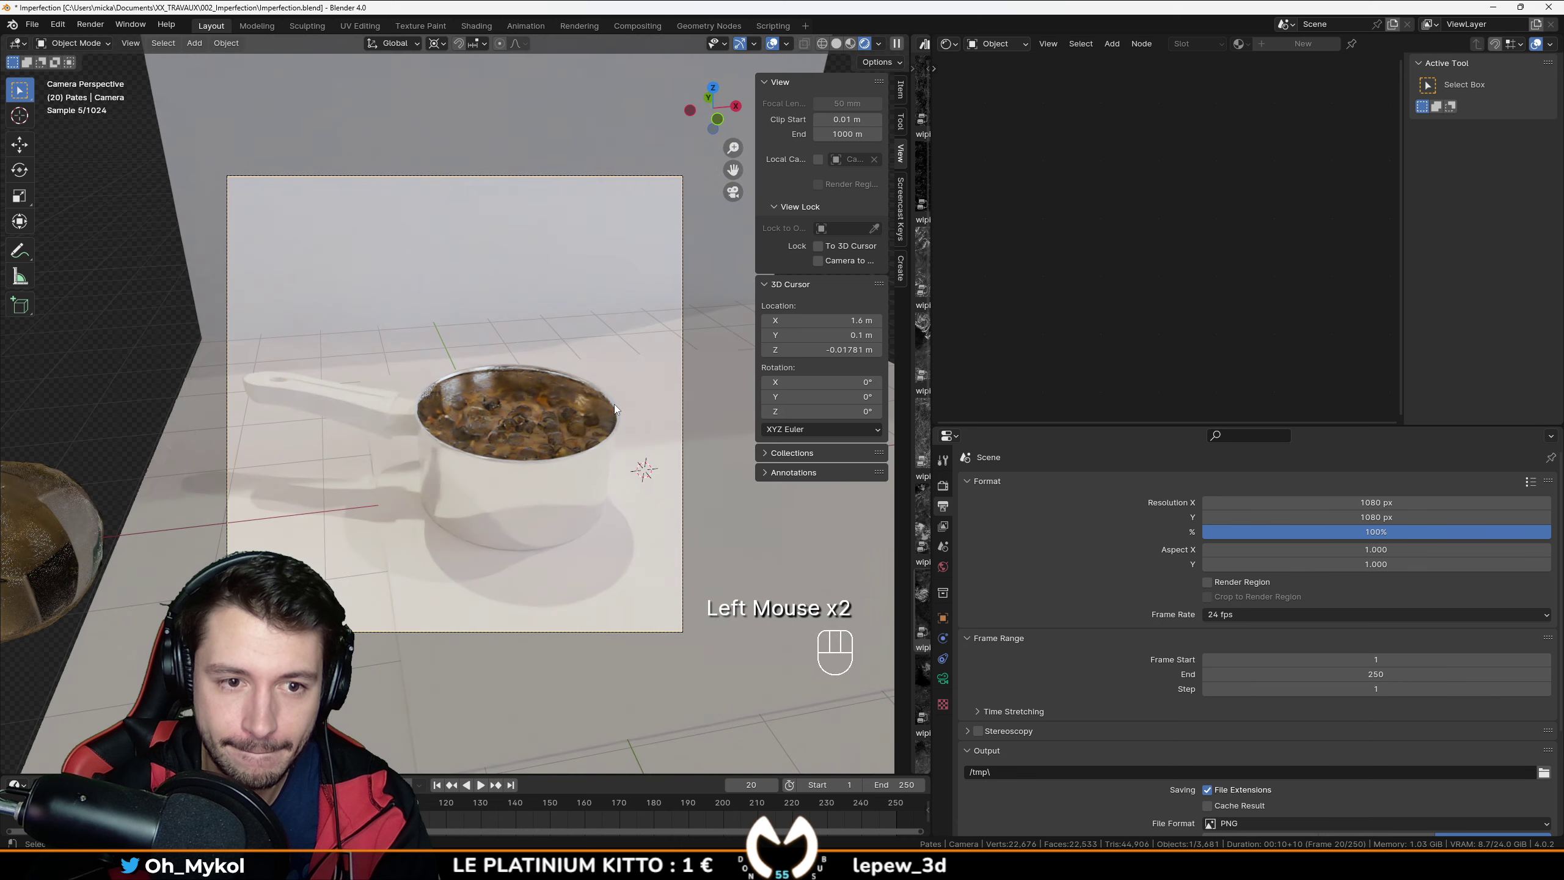
Step: Give the slab under the saucepan a new black material with roughness 0.080 and view it in rendered shading
key("z")
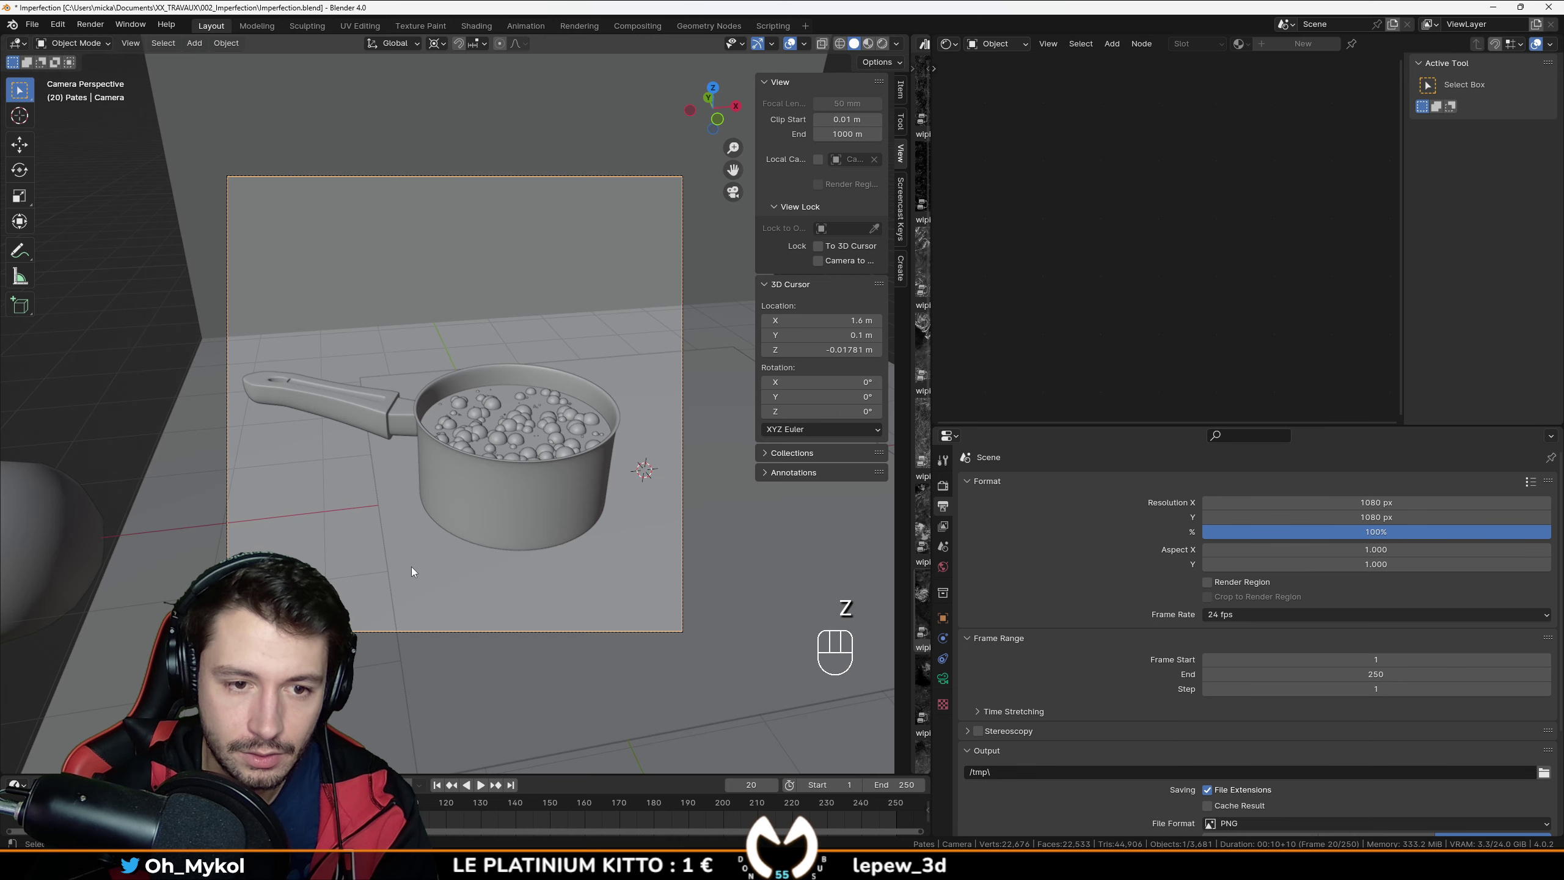
left_click(411, 568)
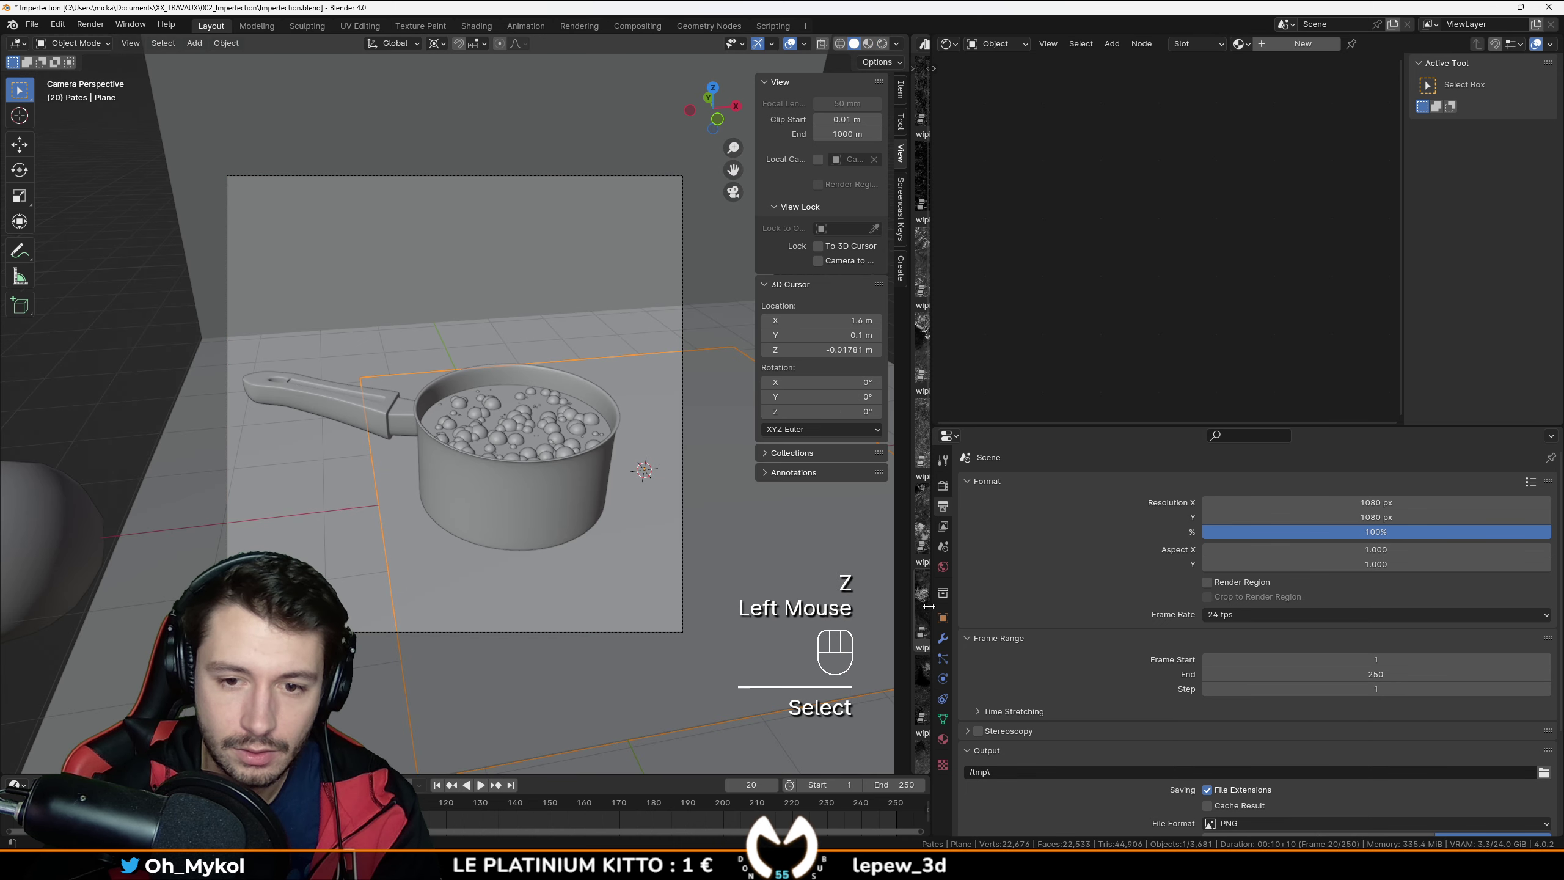
left_click(1300, 44)
middle_click_drag(1143, 235, 1161, 204)
scroll(1163, 201, "up", 2)
left_click(1177, 124)
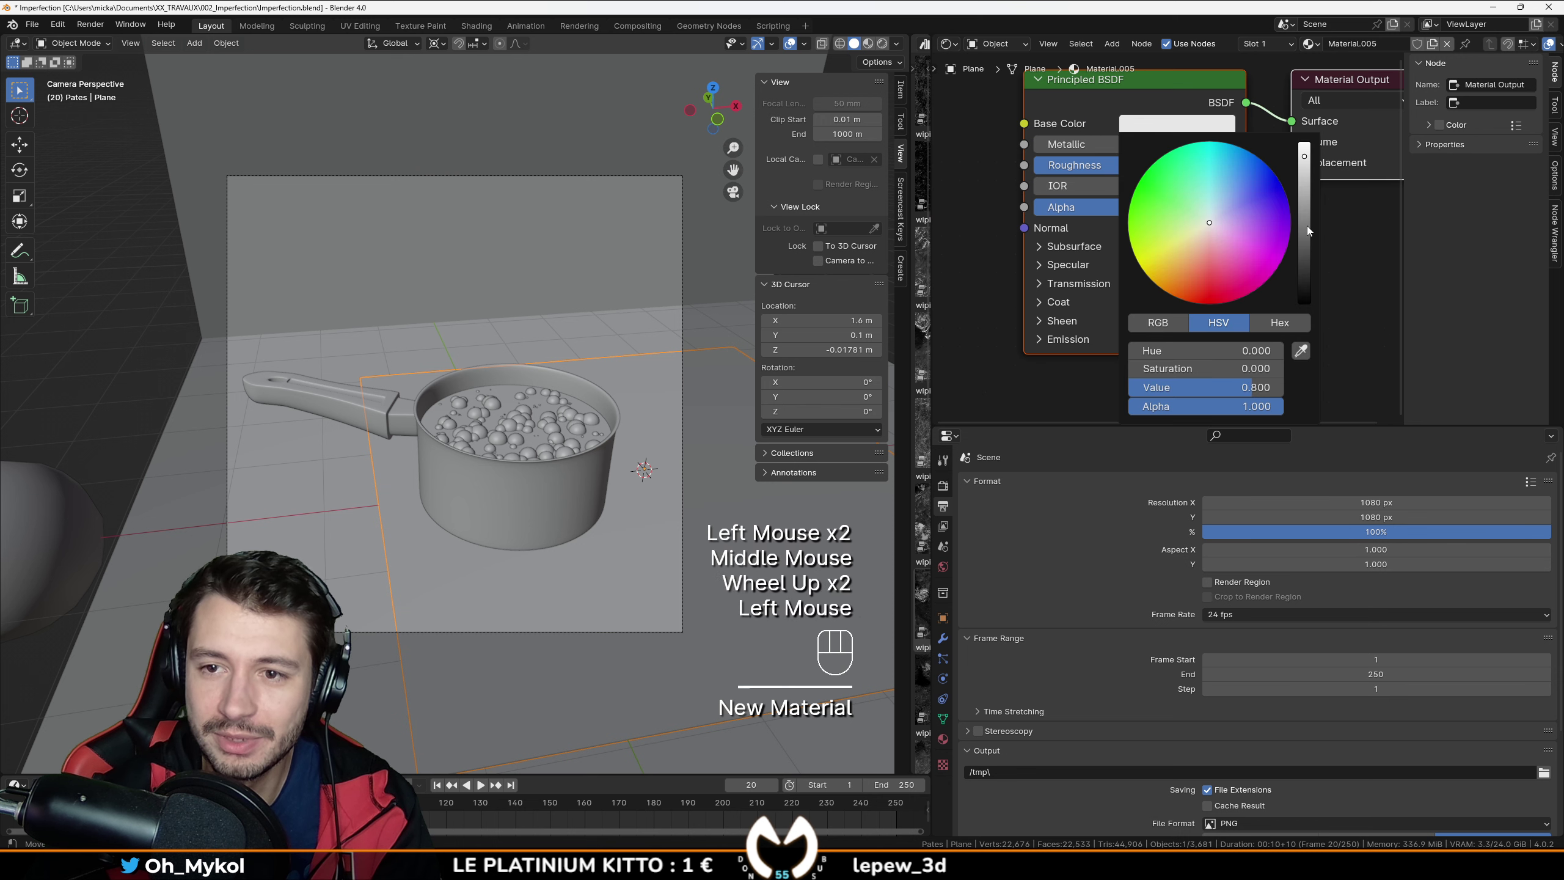
left_click_drag(1307, 225, 1307, 363)
left_click_drag(1116, 166, 1034, 165)
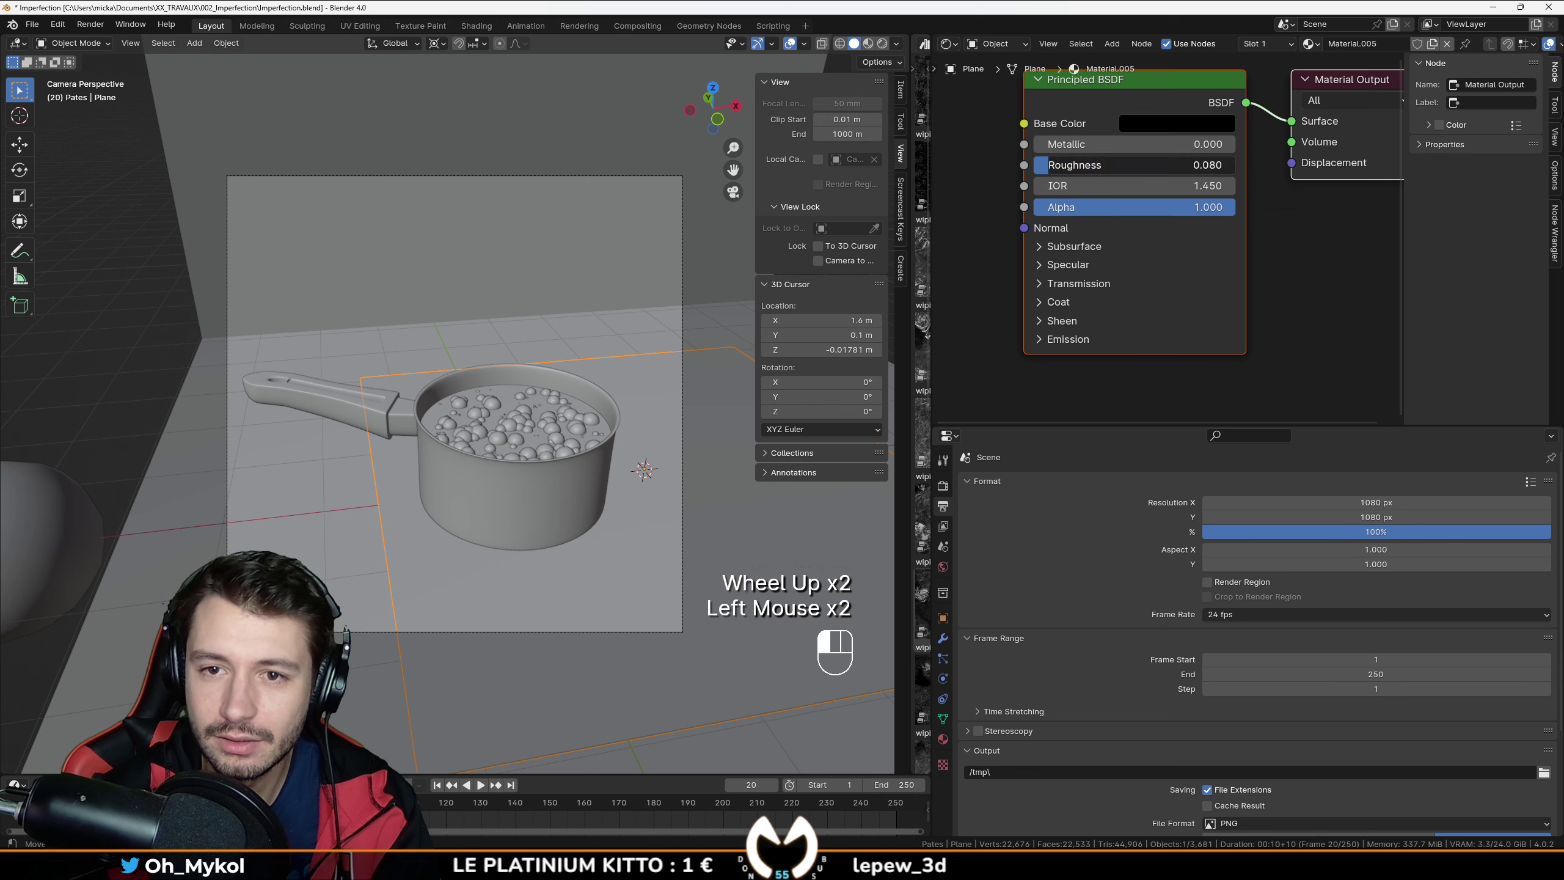
left_click(883, 43)
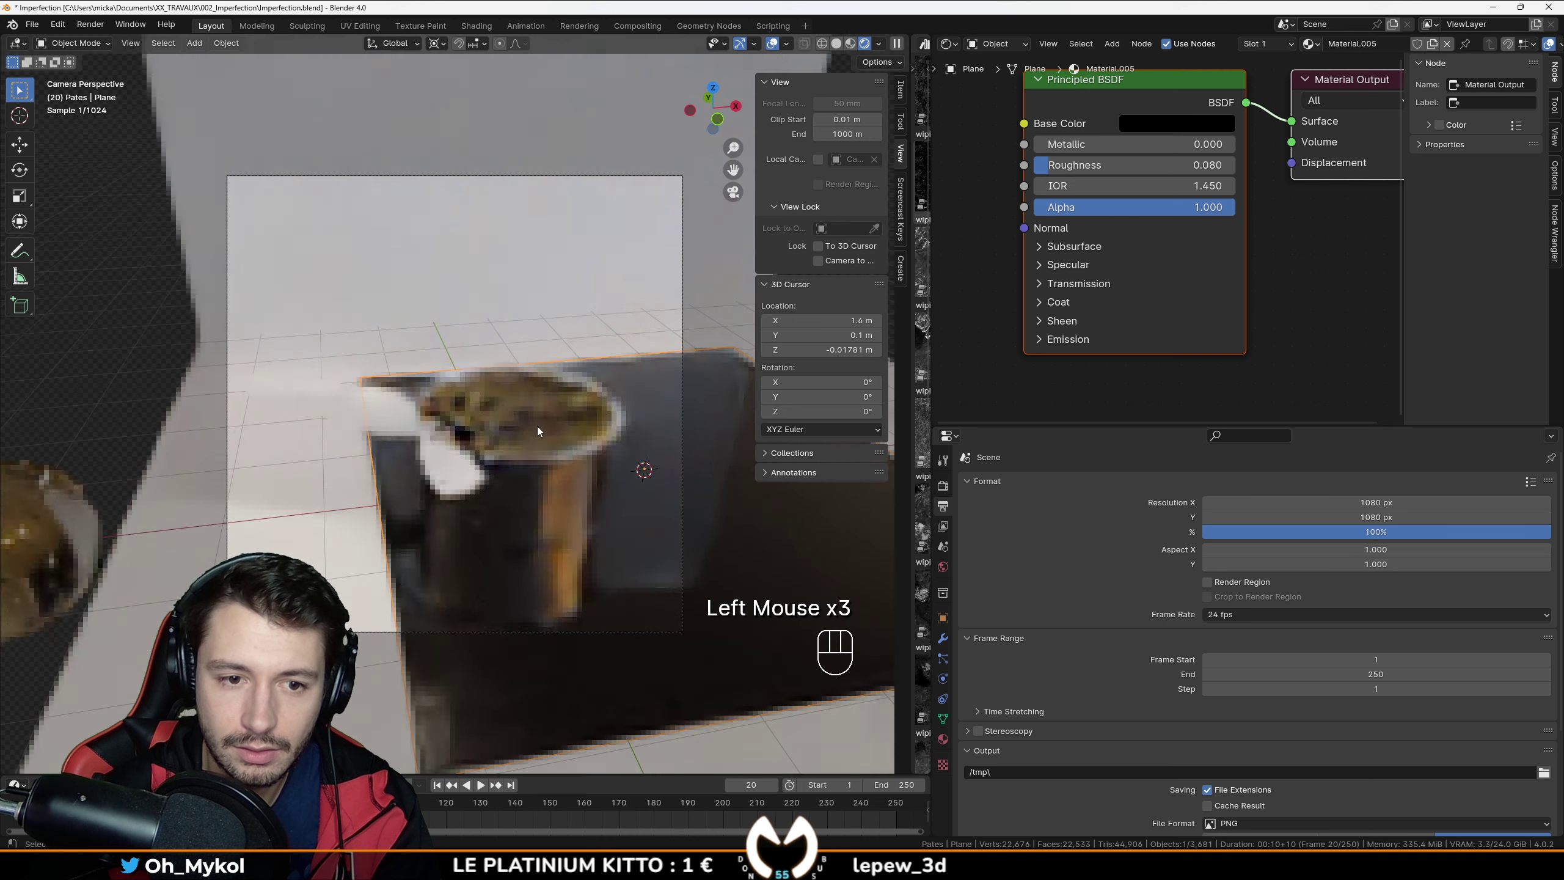
Step: Create a new material for the ground and back wall object
left_click(306, 499)
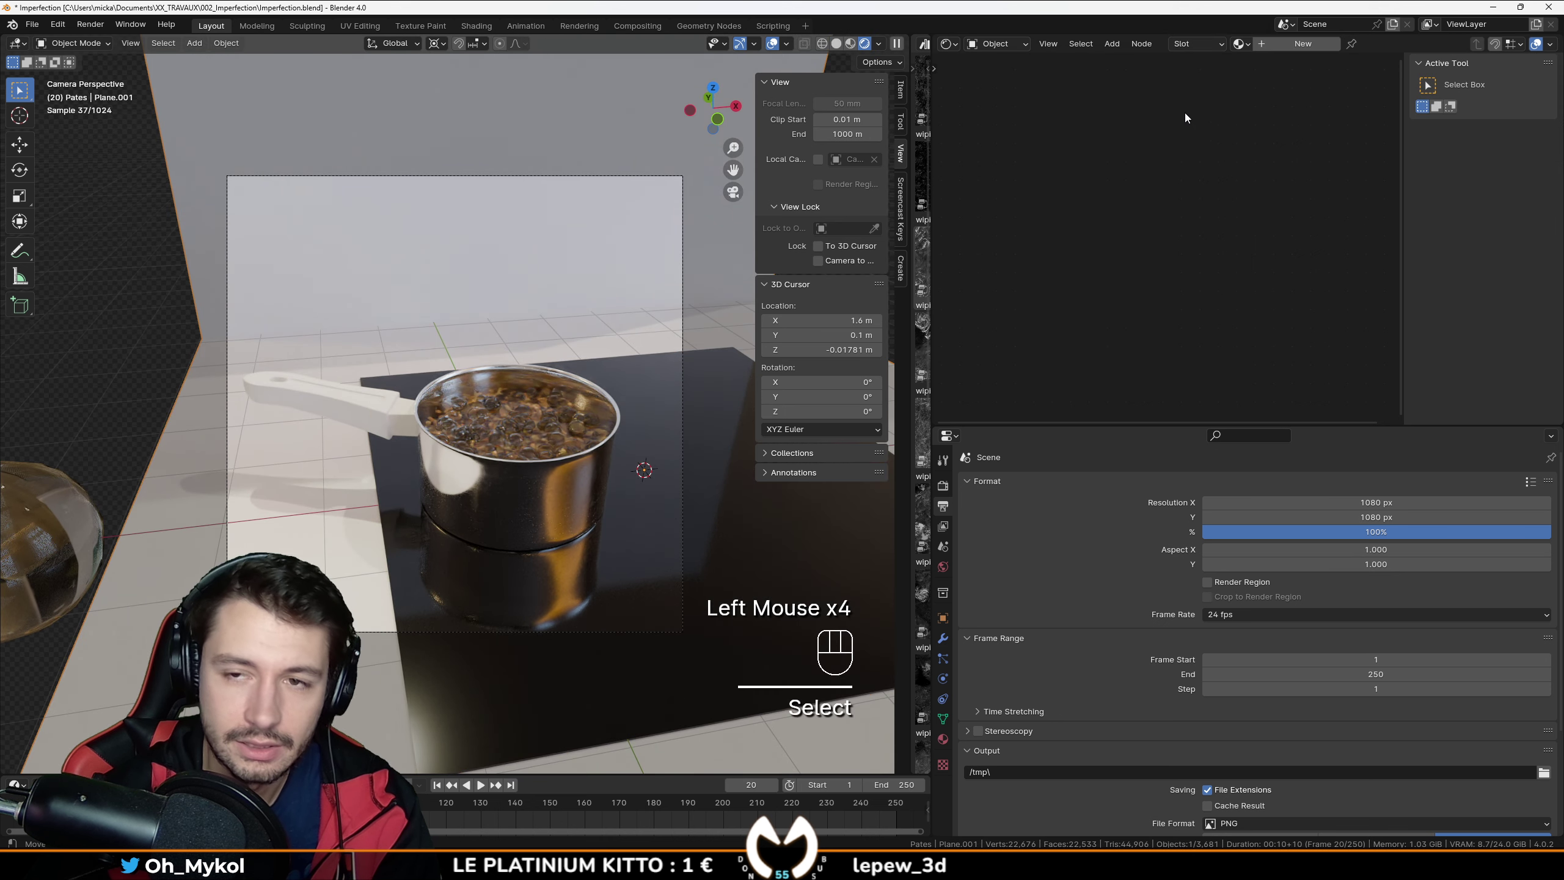
left_click(1331, 44)
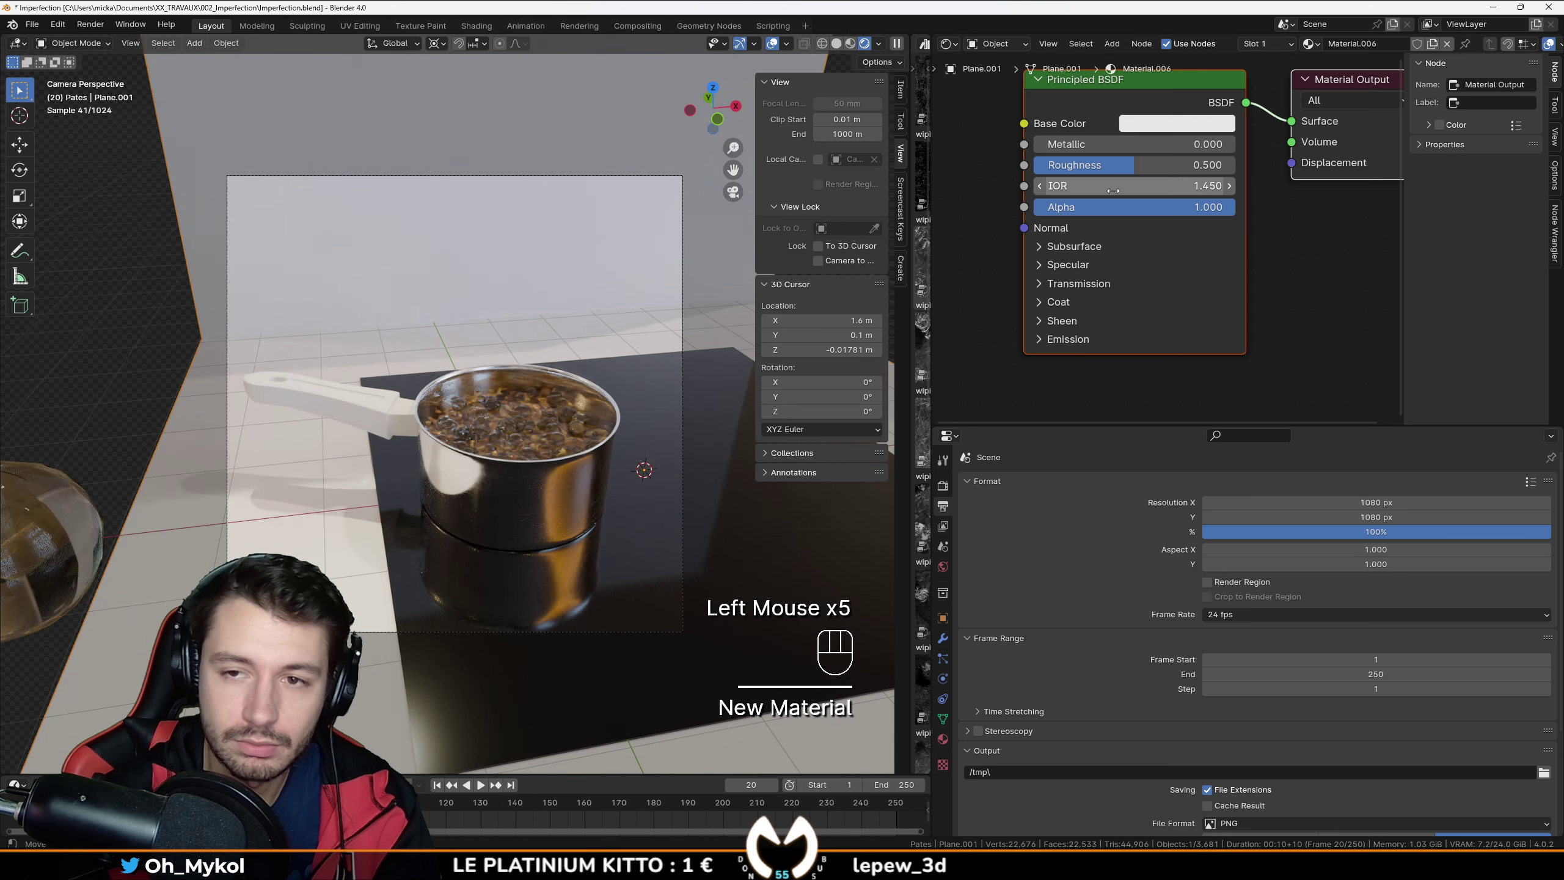
middle_click_drag(1136, 127, 1160, 182)
Step: Try darkening the ground and wall material's base color to value 0.262
left_click(1159, 179)
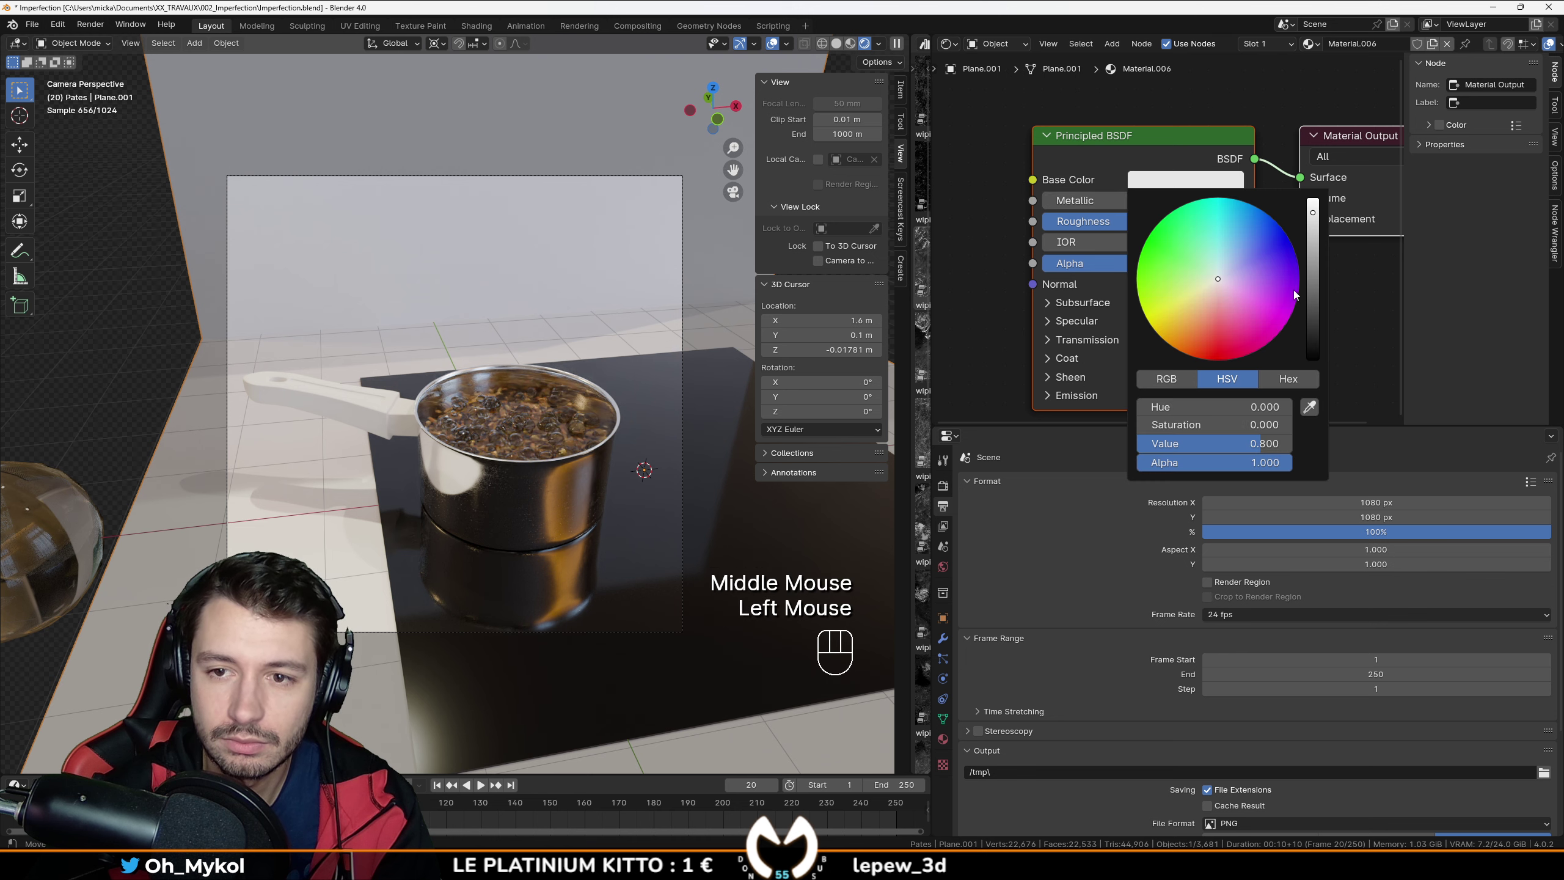
left_click_drag(1313, 204, 1313, 319)
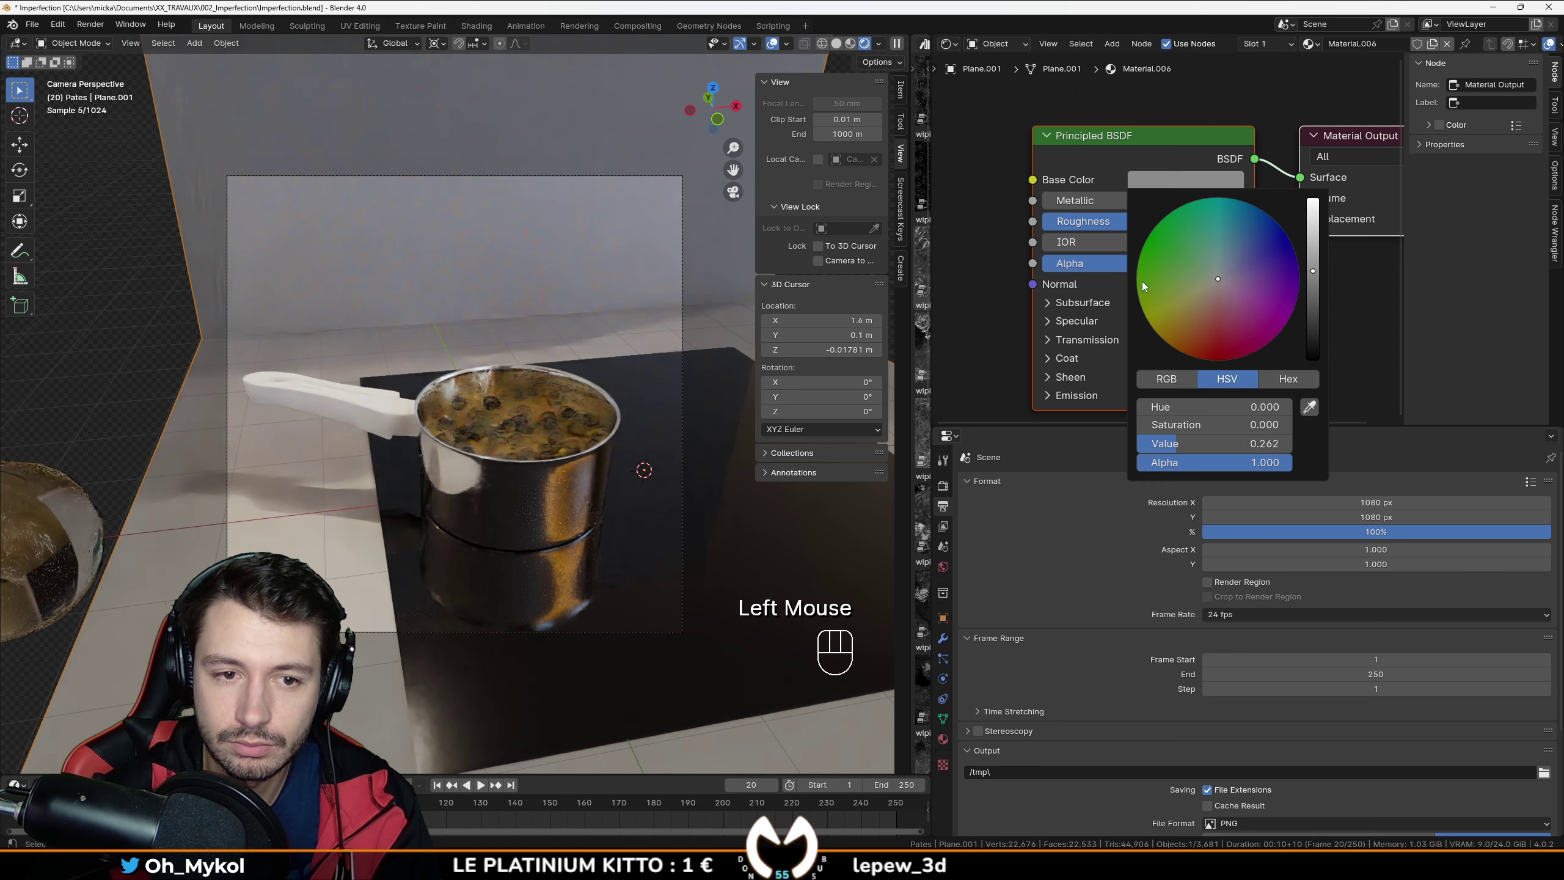
key("ctrl+z")
Step: Assign the existing Material.001 to the saucepan's handle and check it in rendered shading
key("z")
left_click(657, 409)
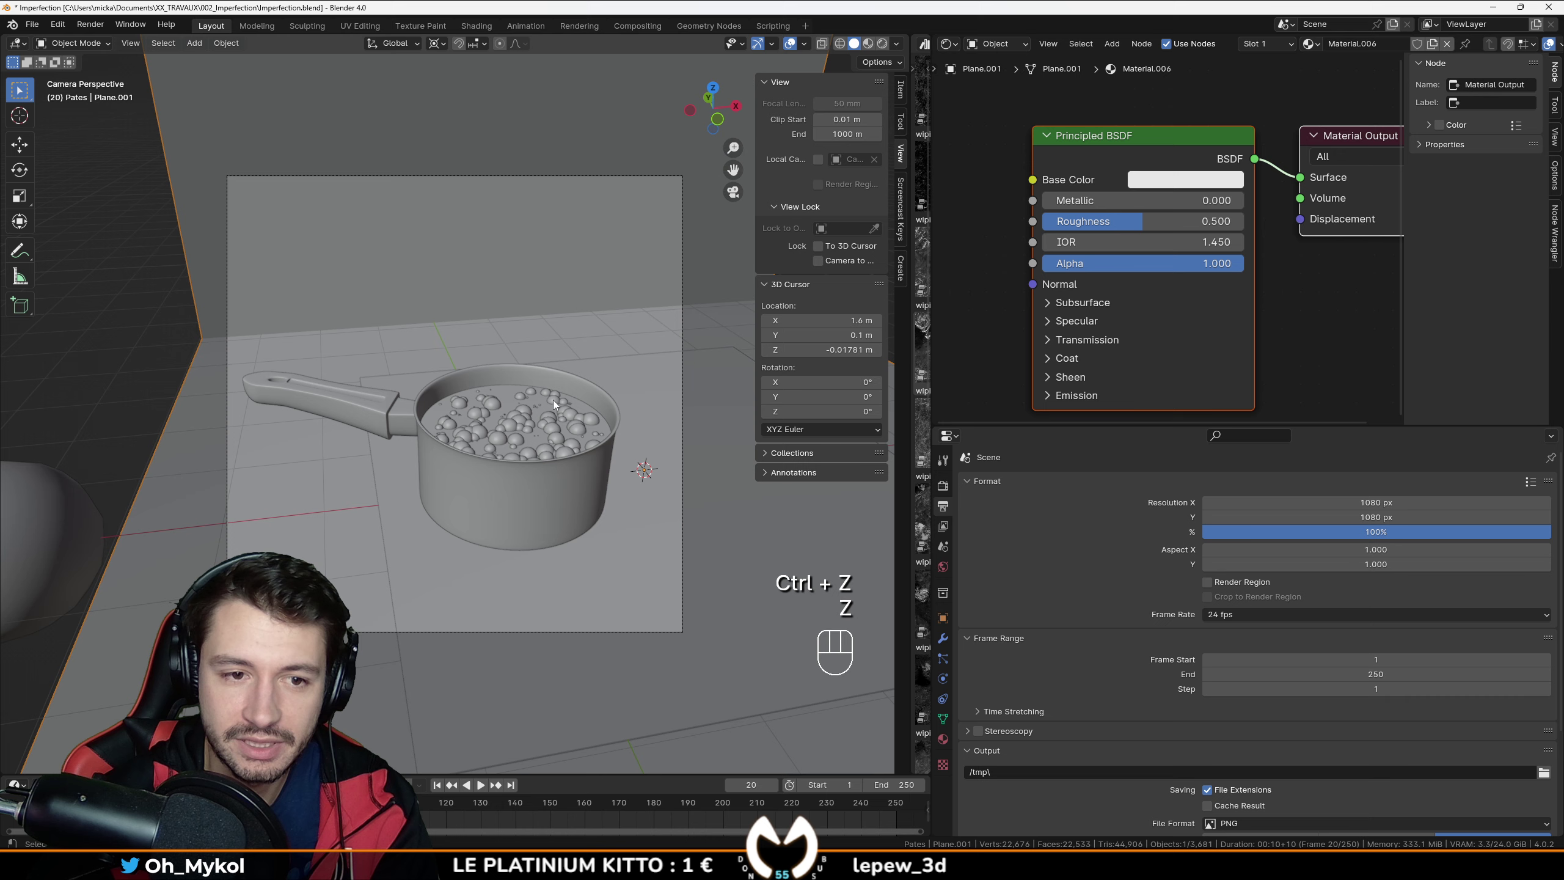
left_click(367, 417)
left_click(1241, 44)
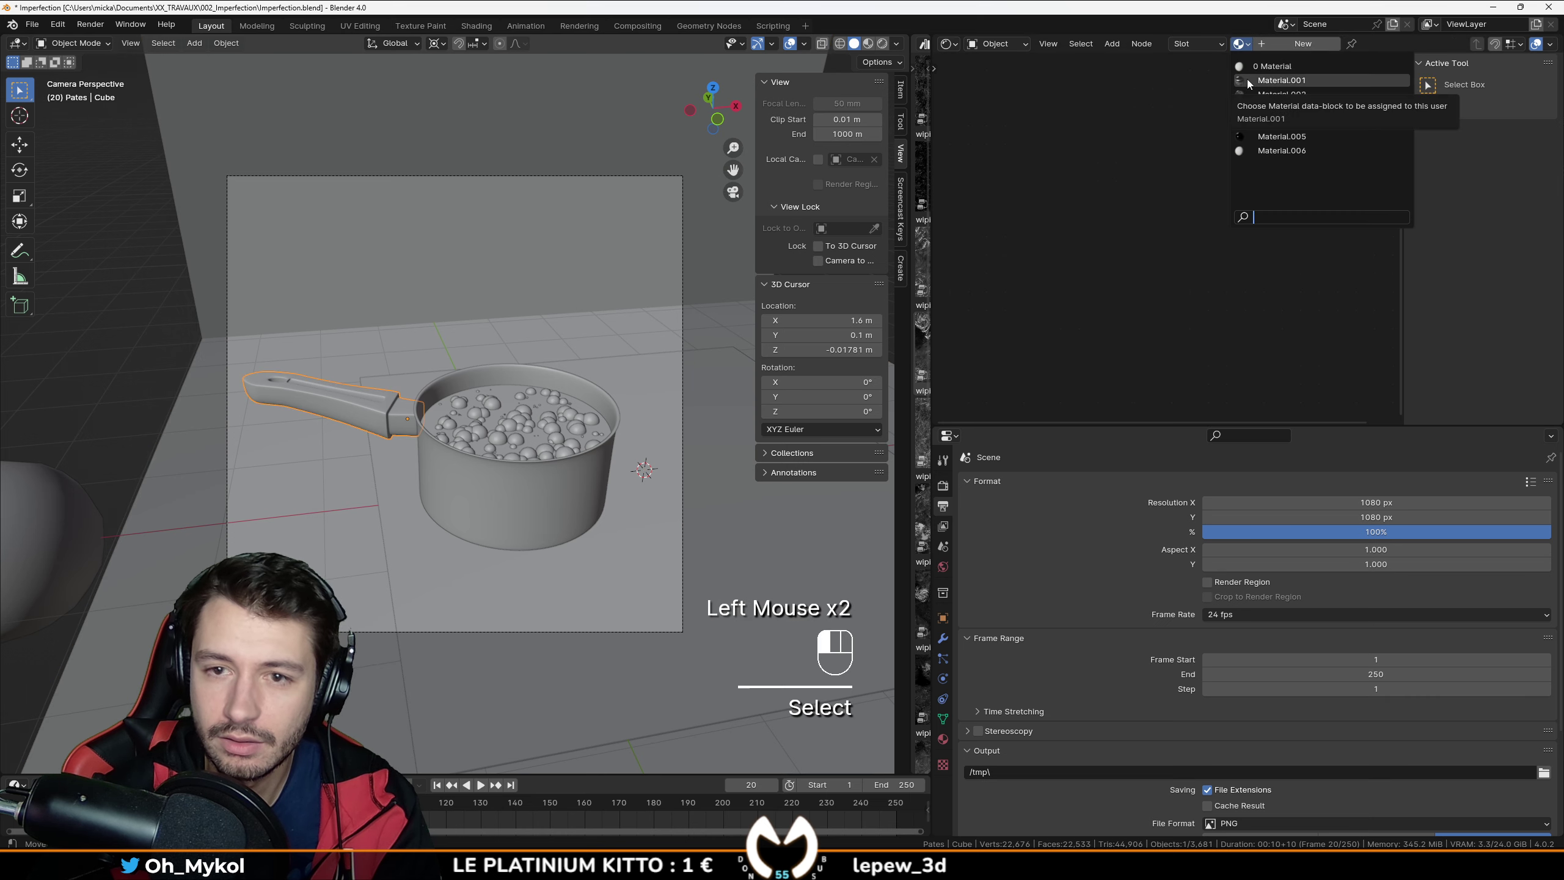
left_click(1281, 80)
left_click(880, 44)
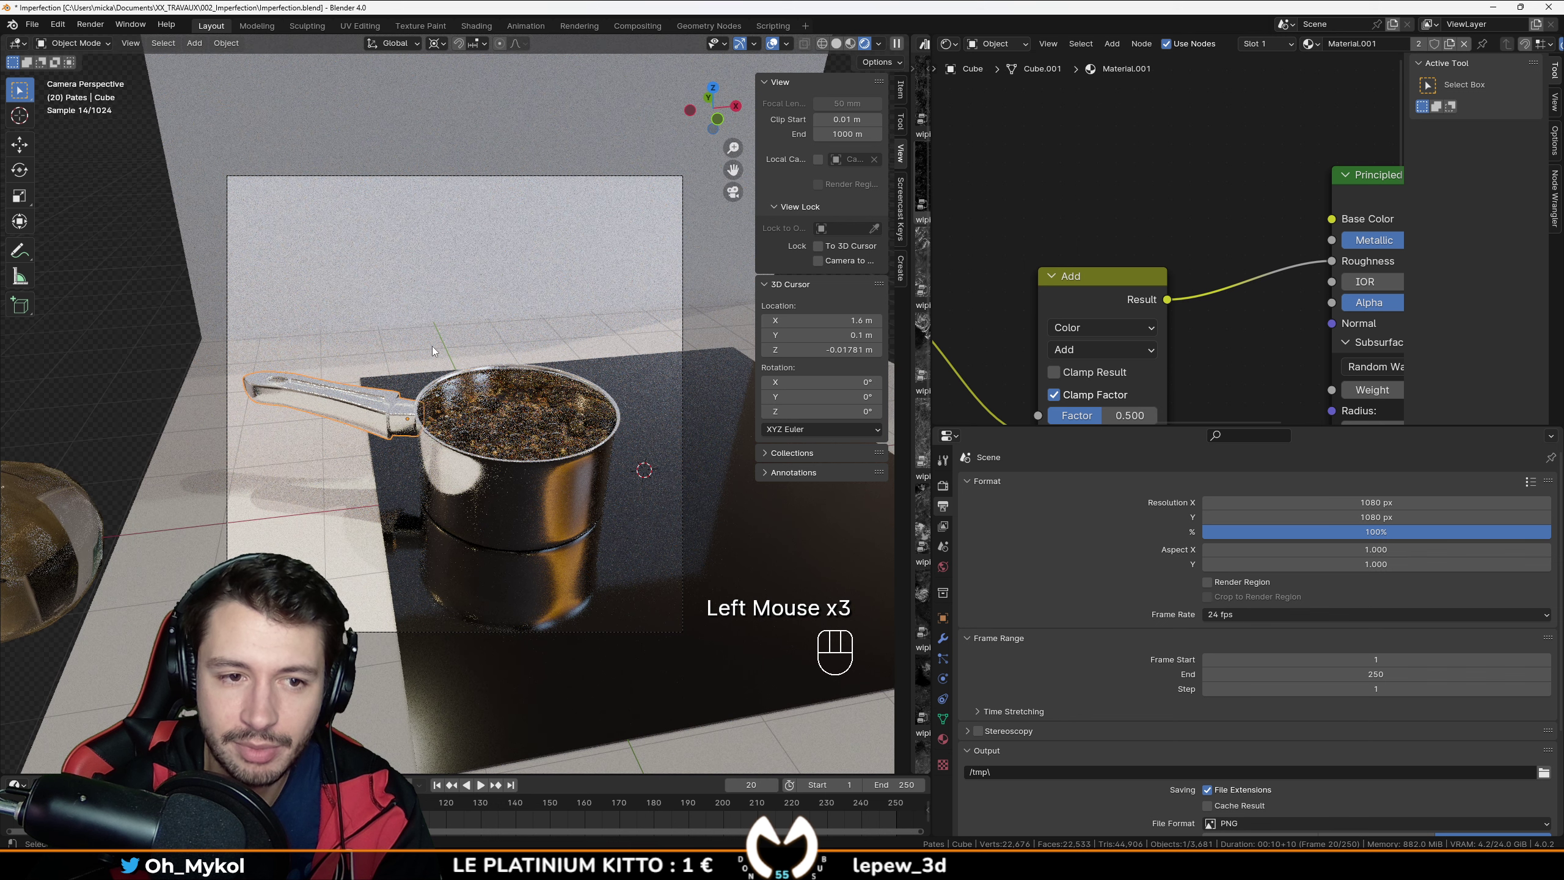
left_click(415, 327)
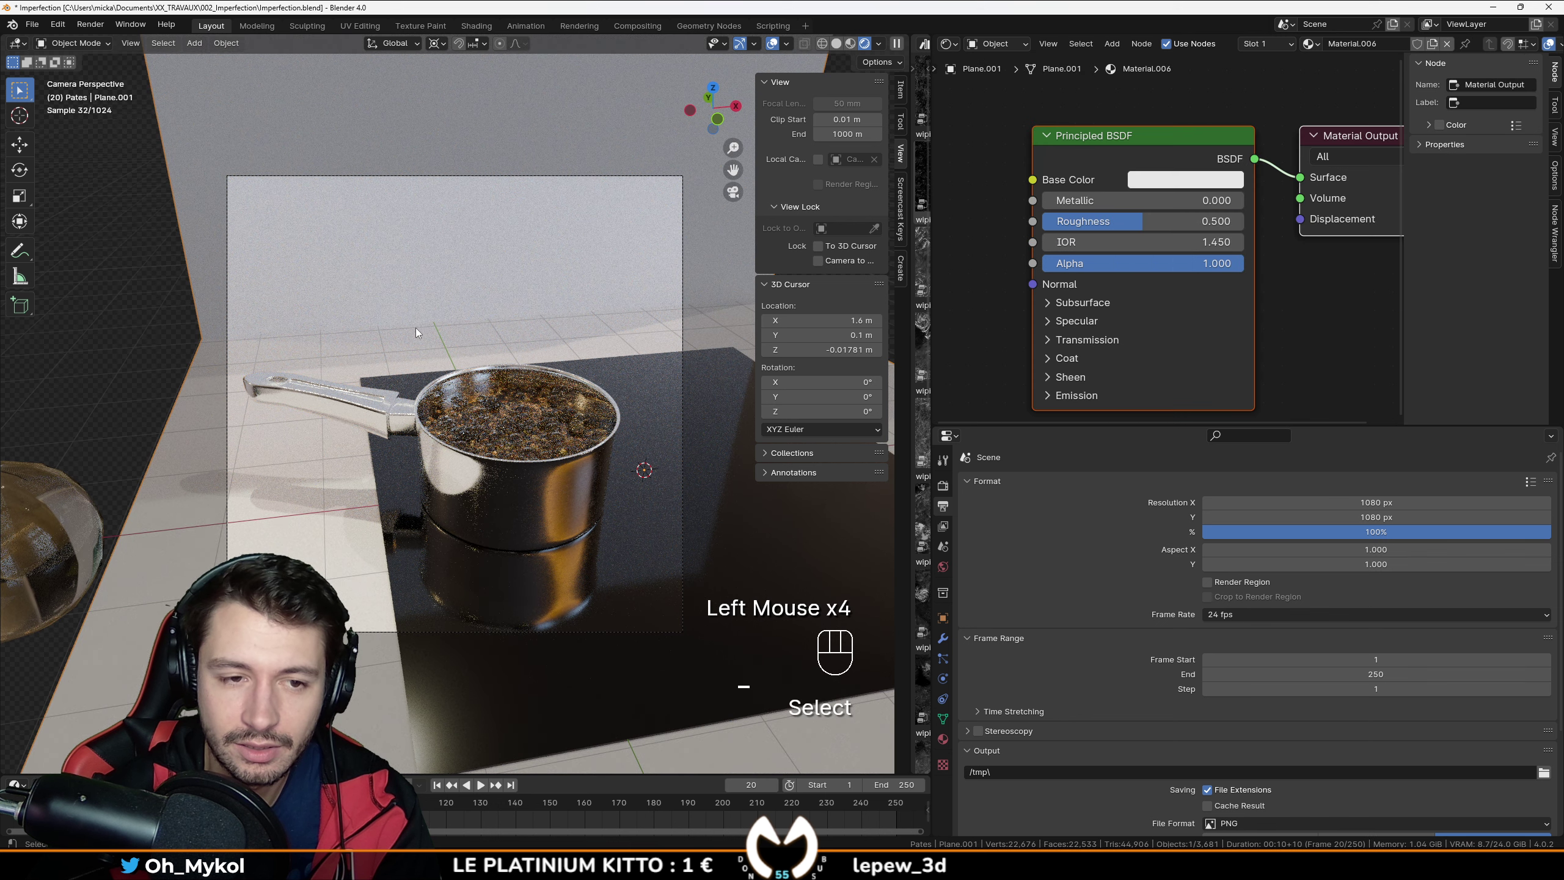
Step: In face selection mode, select the handle's grip faces by growing the selection, leaving out the short connector at the pan
key("z")
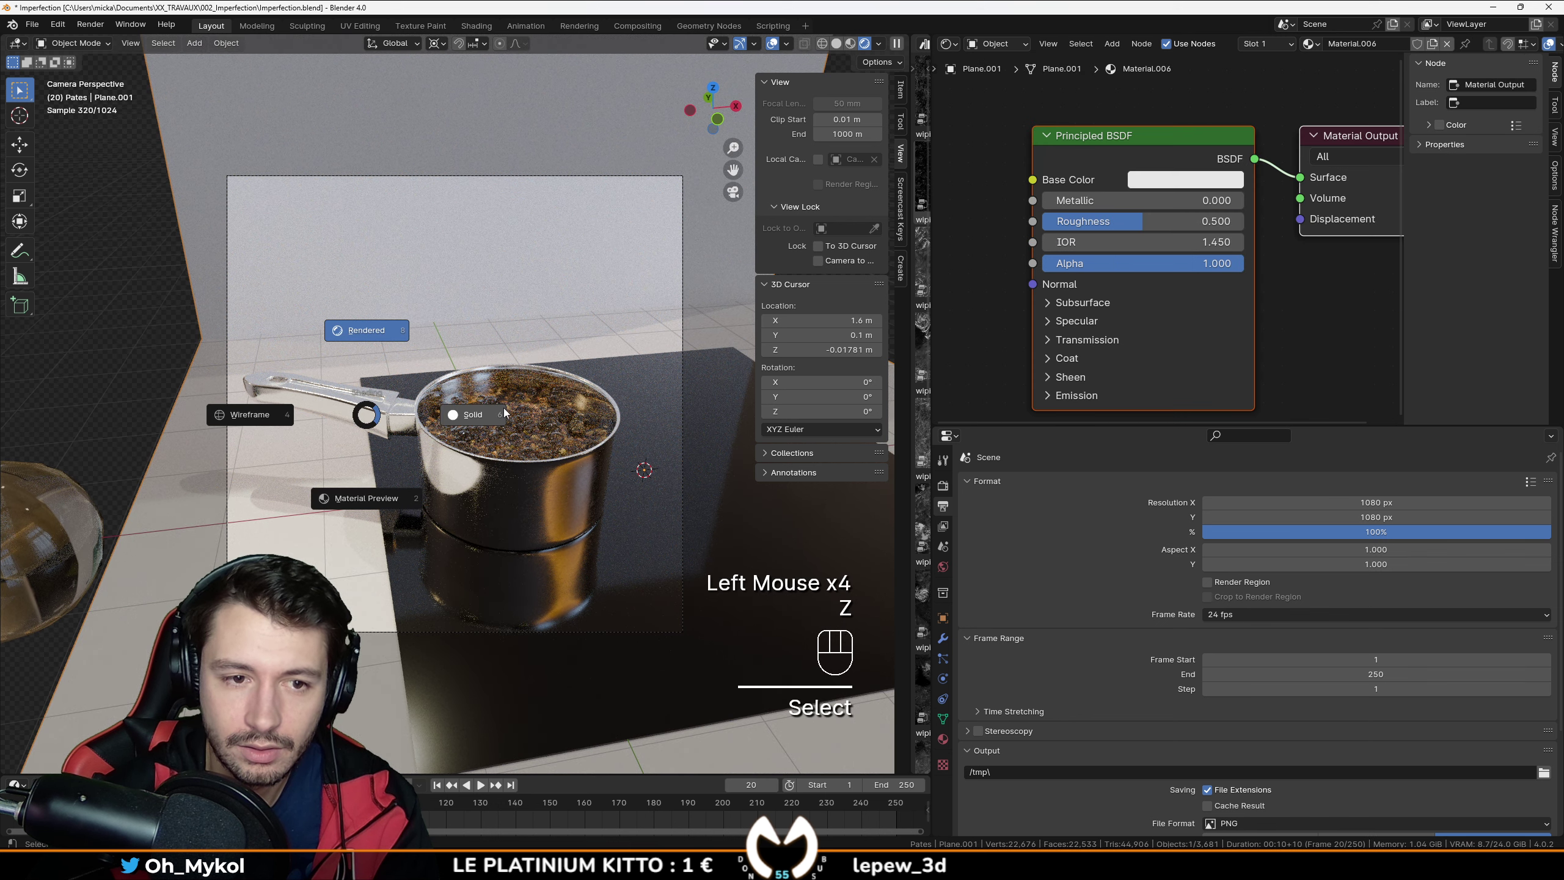
mouse_move(503, 409)
middle_mouse_down()
mouse_move(394, 425)
mouse_move(424, 466)
middle_mouse_up()
left_click(382, 426)
key("KP_Decimal")
key("Tab")
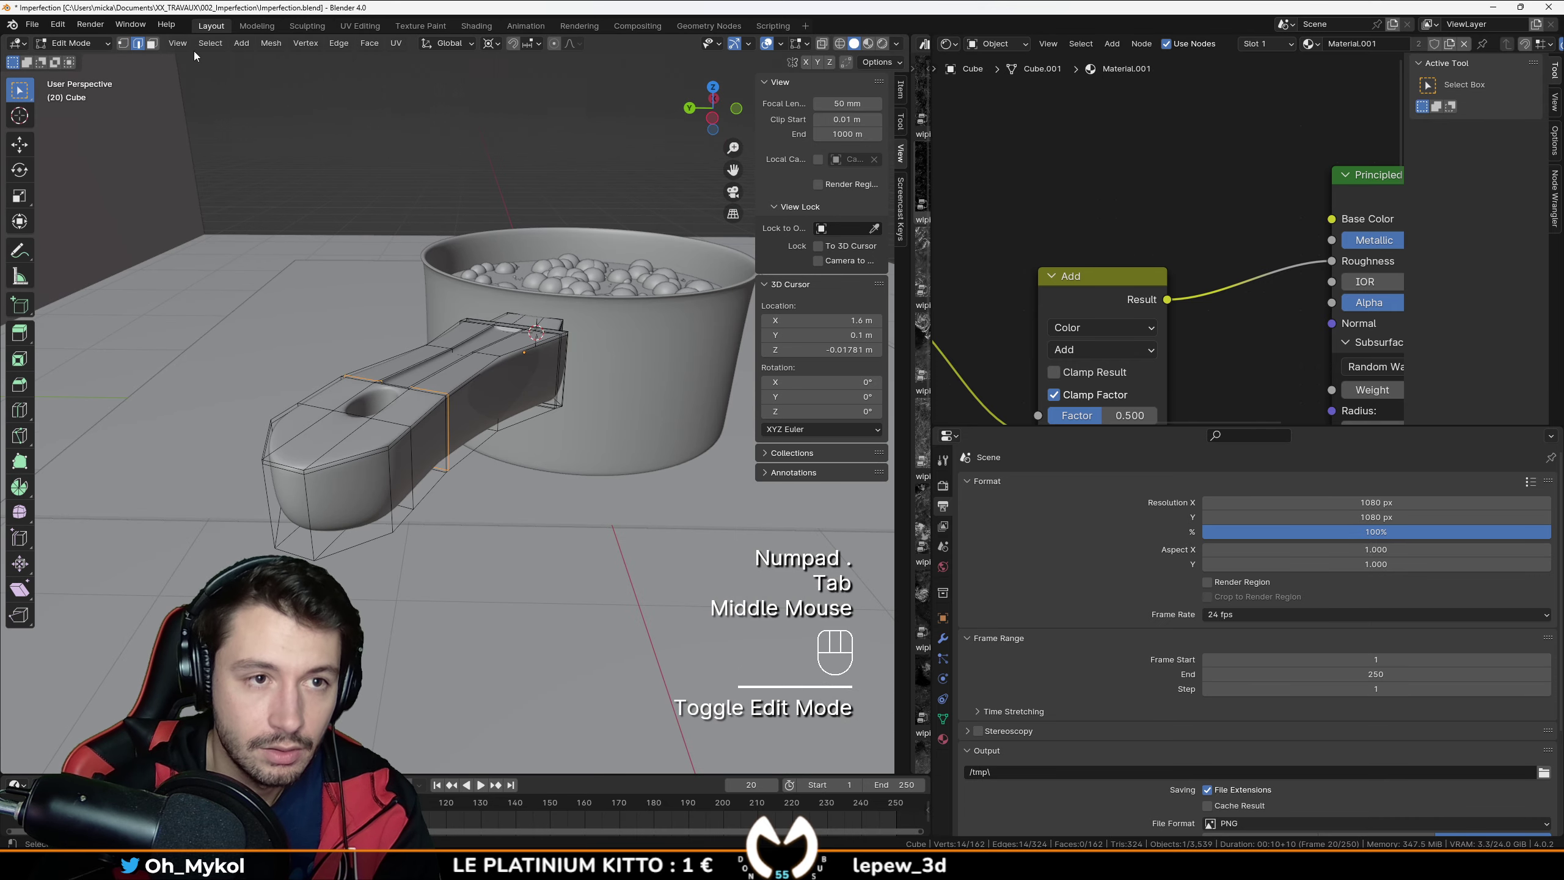
left_click(152, 44)
left_click(288, 502)
middle_click_drag(289, 503, 243, 470)
key("ctrl+KP_Add")
key("ctrl+KP_Add")
key("ctrl+KP_Add")
key("ctrl+KP_Add")
key("ctrl+KP_Add")
key("ctrl+KP_Add")
key("ctrl+KP_Add")
key("ctrl+KP_Add")
key("ctrl+KP_Add")
key("ctrl+KP_Add")
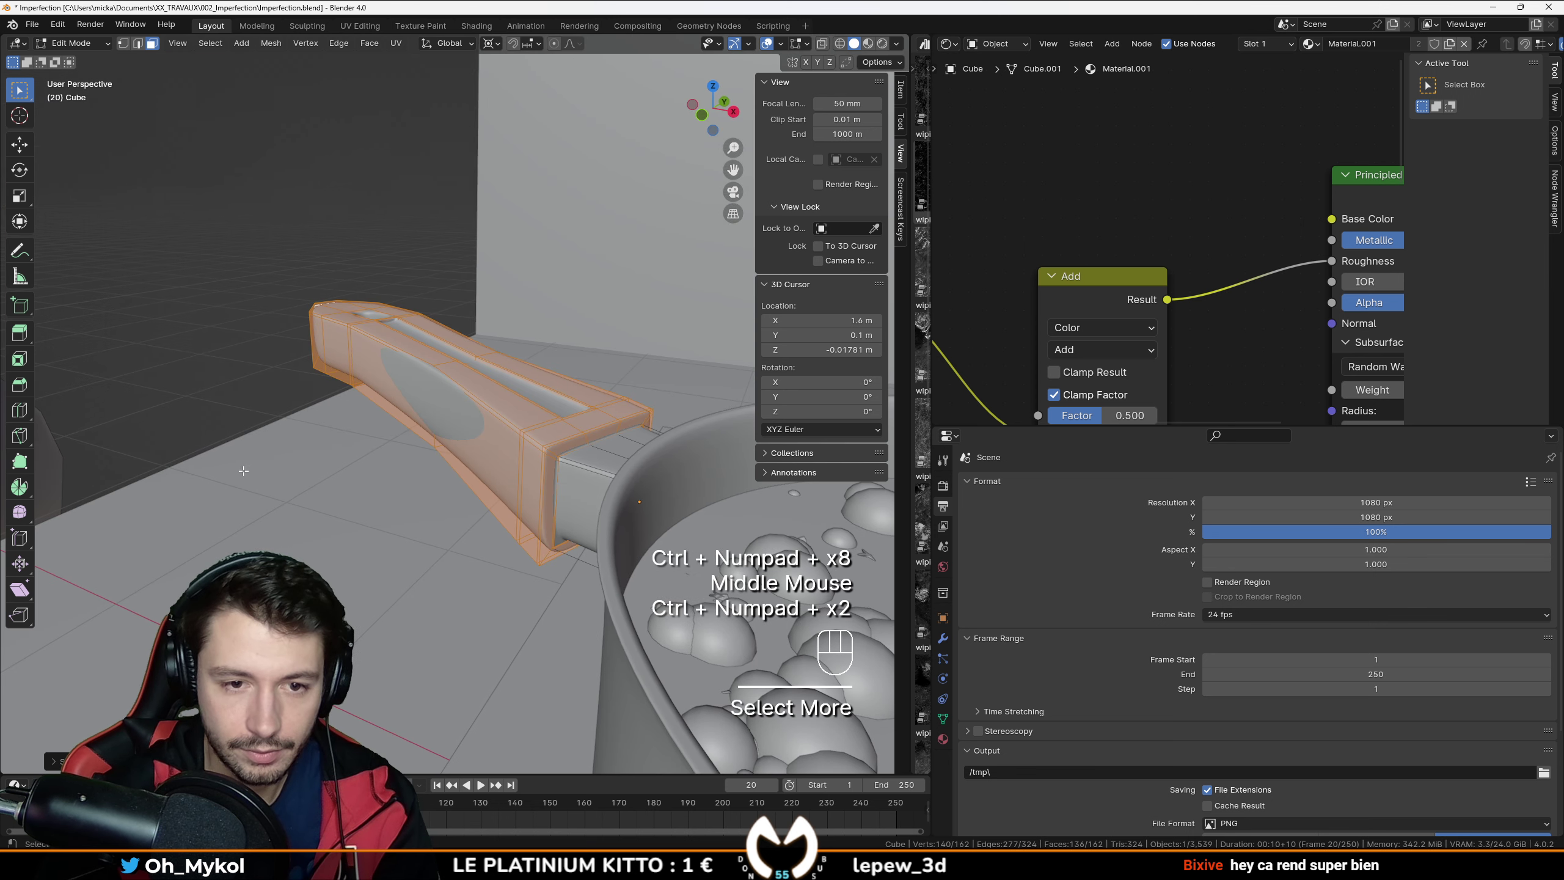
Step: Add a second material slot to the handle with a new material and assign it to the selected grip faces
left_click(943, 739)
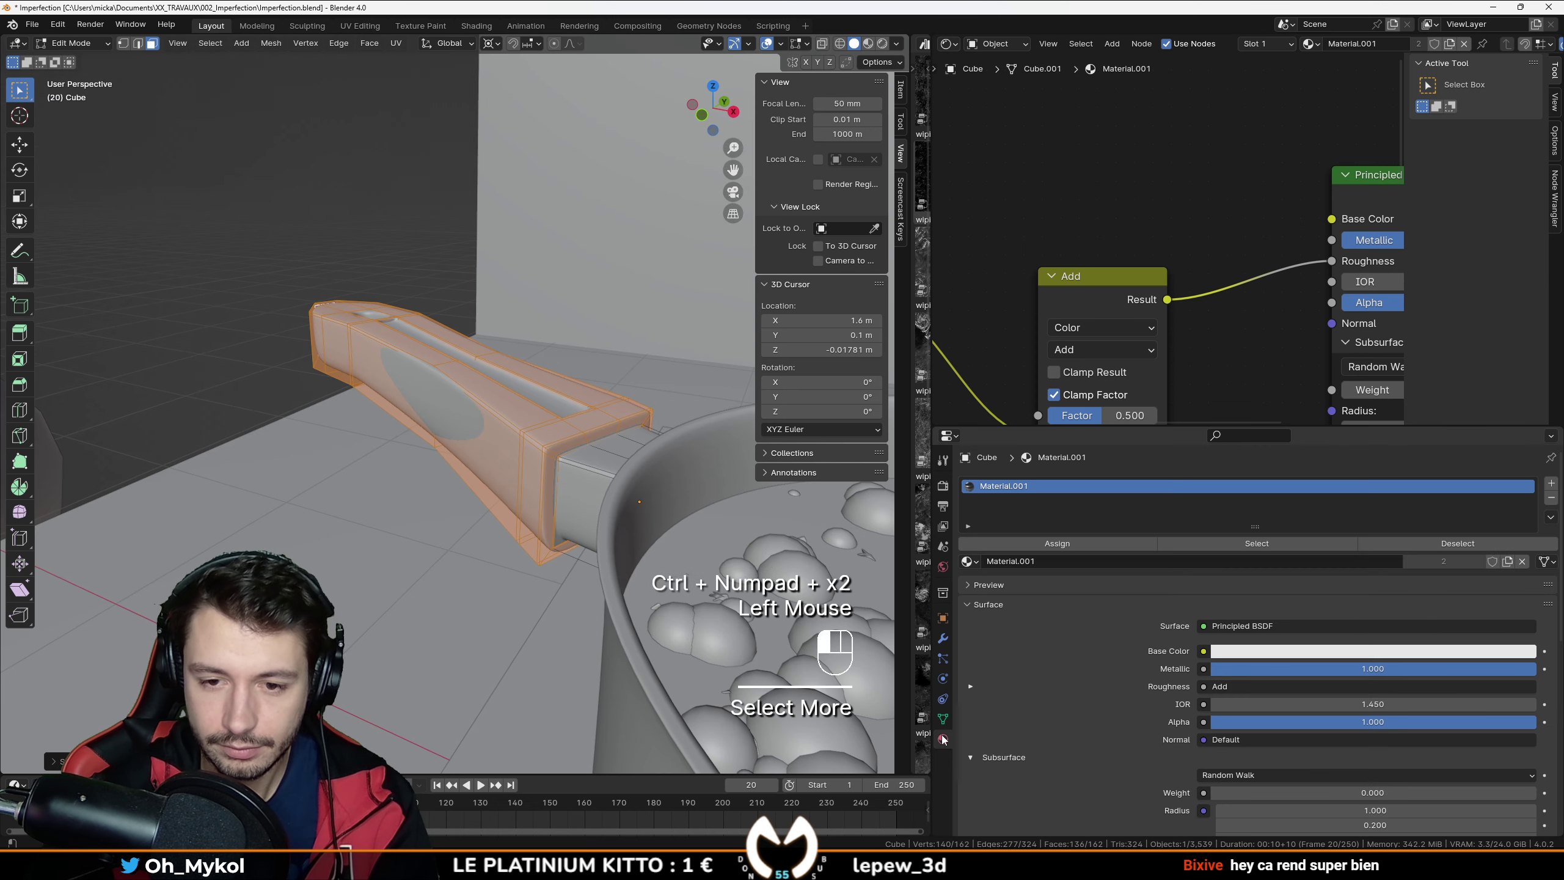
left_click(1552, 484)
left_click(1128, 580)
left_click(1081, 569)
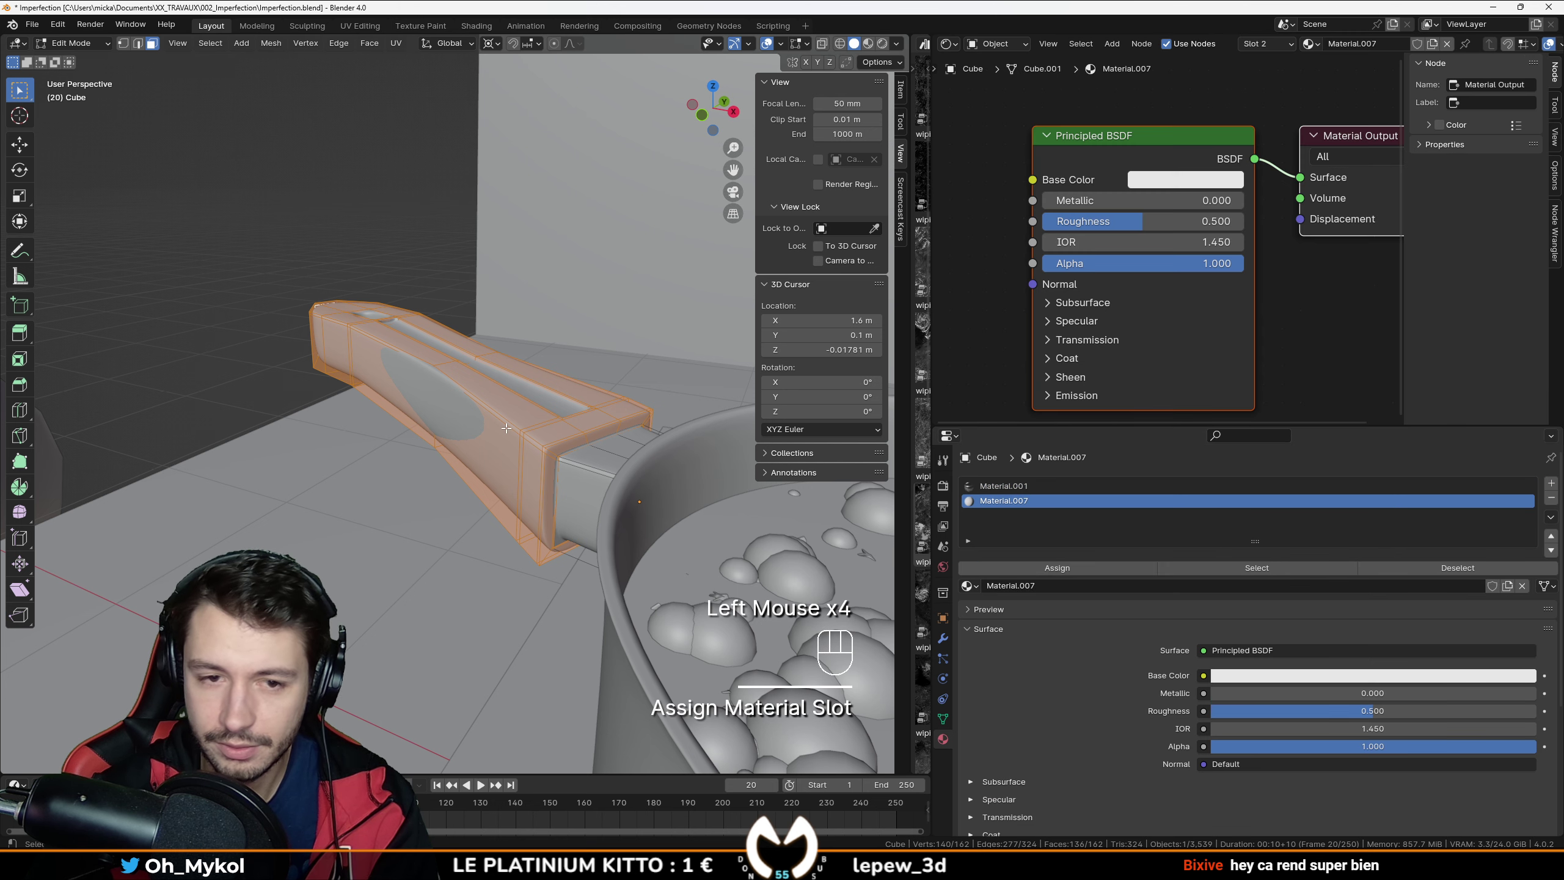
Step: Set the grip material's base color to near-black with value 0.005, and save the file from the camera view
key("Tab")
left_click(1226, 180)
left_click(1312, 343)
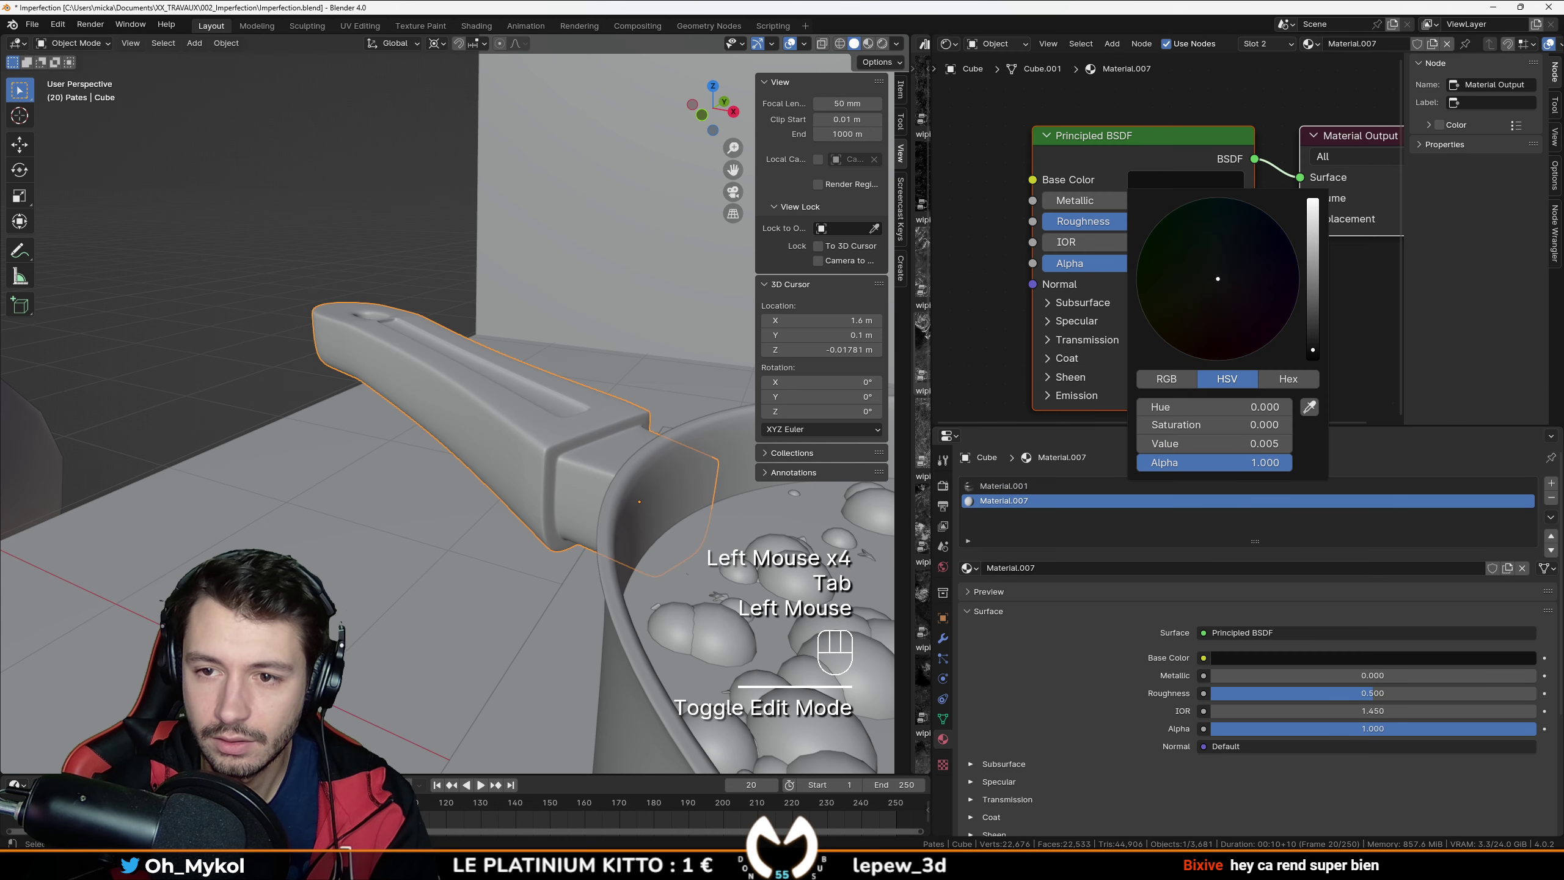
middle_click_drag(501, 348, 491, 385)
key("KP_0")
key("ctrl+s")
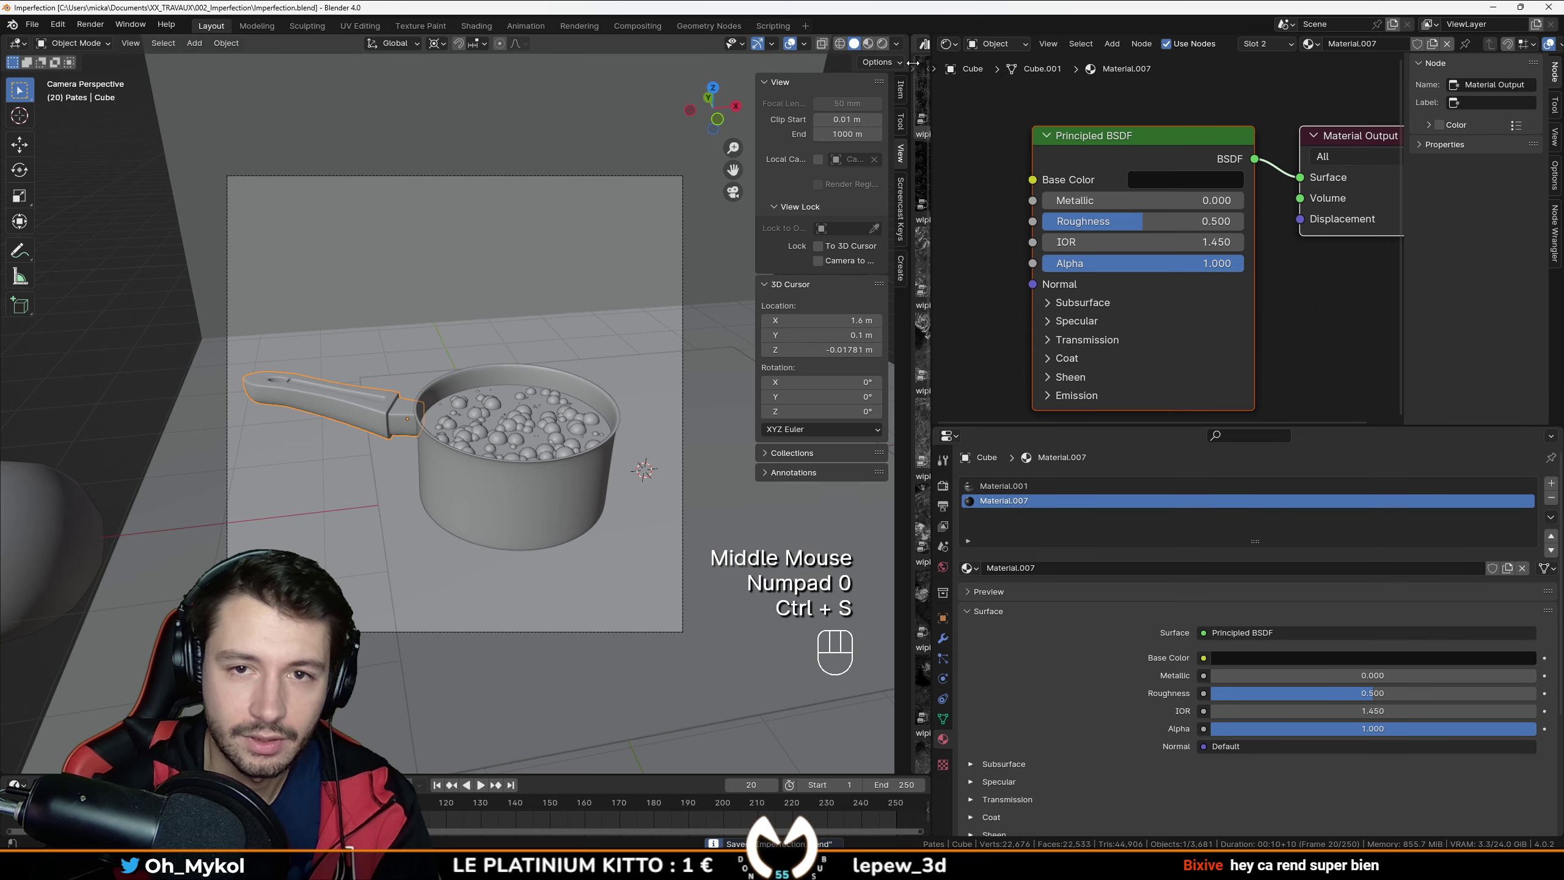
Step: Preview the handle's materials in rendered shading, return to solid shading and save the file again
left_click(881, 43)
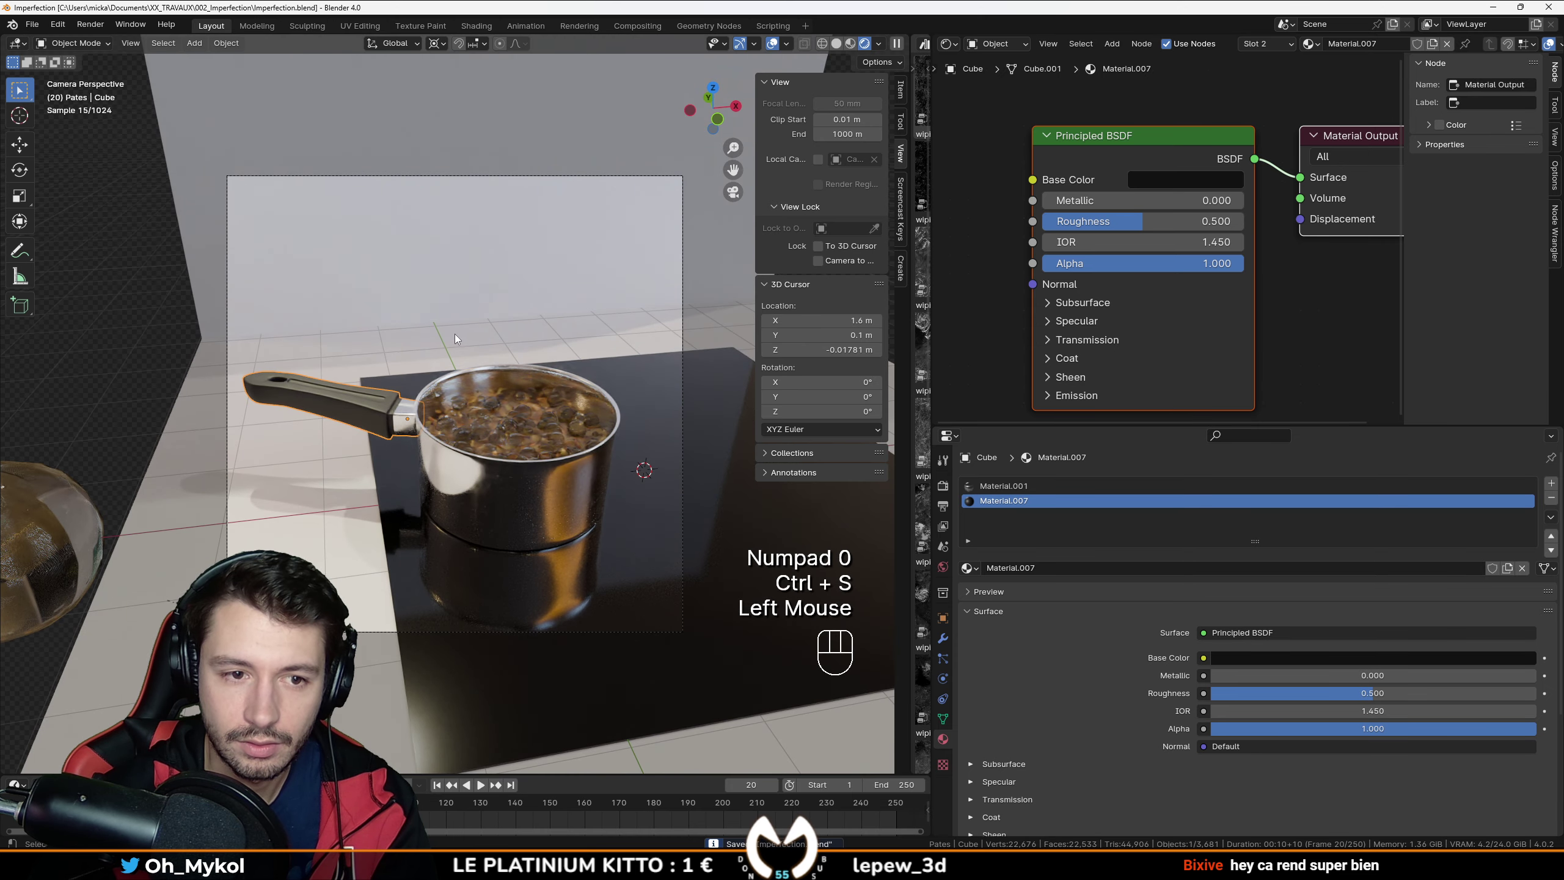
key("z")
key("ctrl+s")
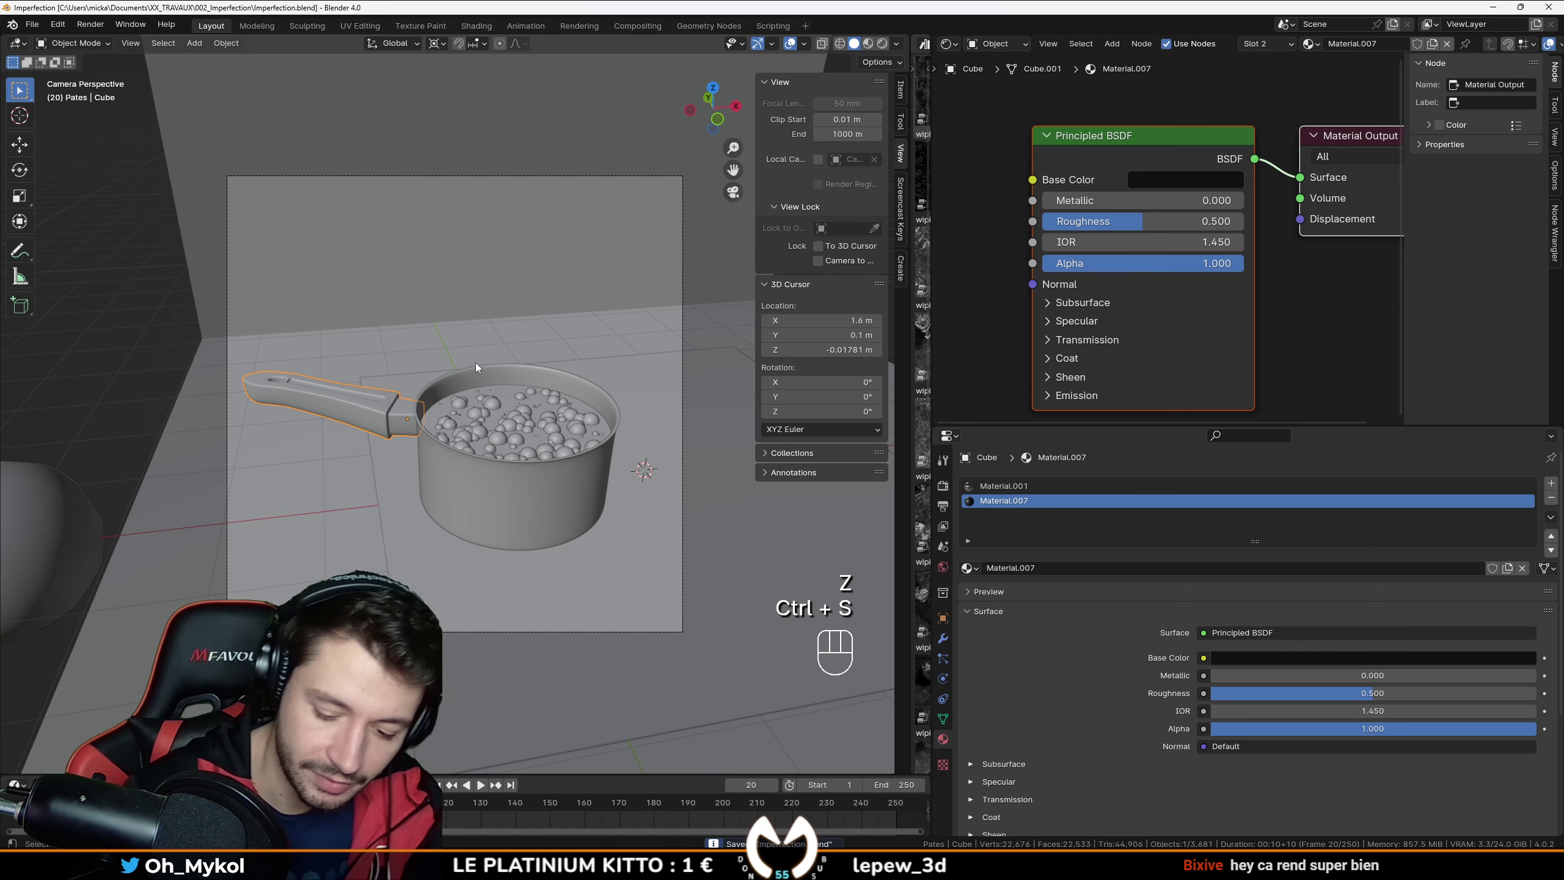
Step: Render the current frame, examine the saucepan and bubbling water up close, and close the render
key("F12")
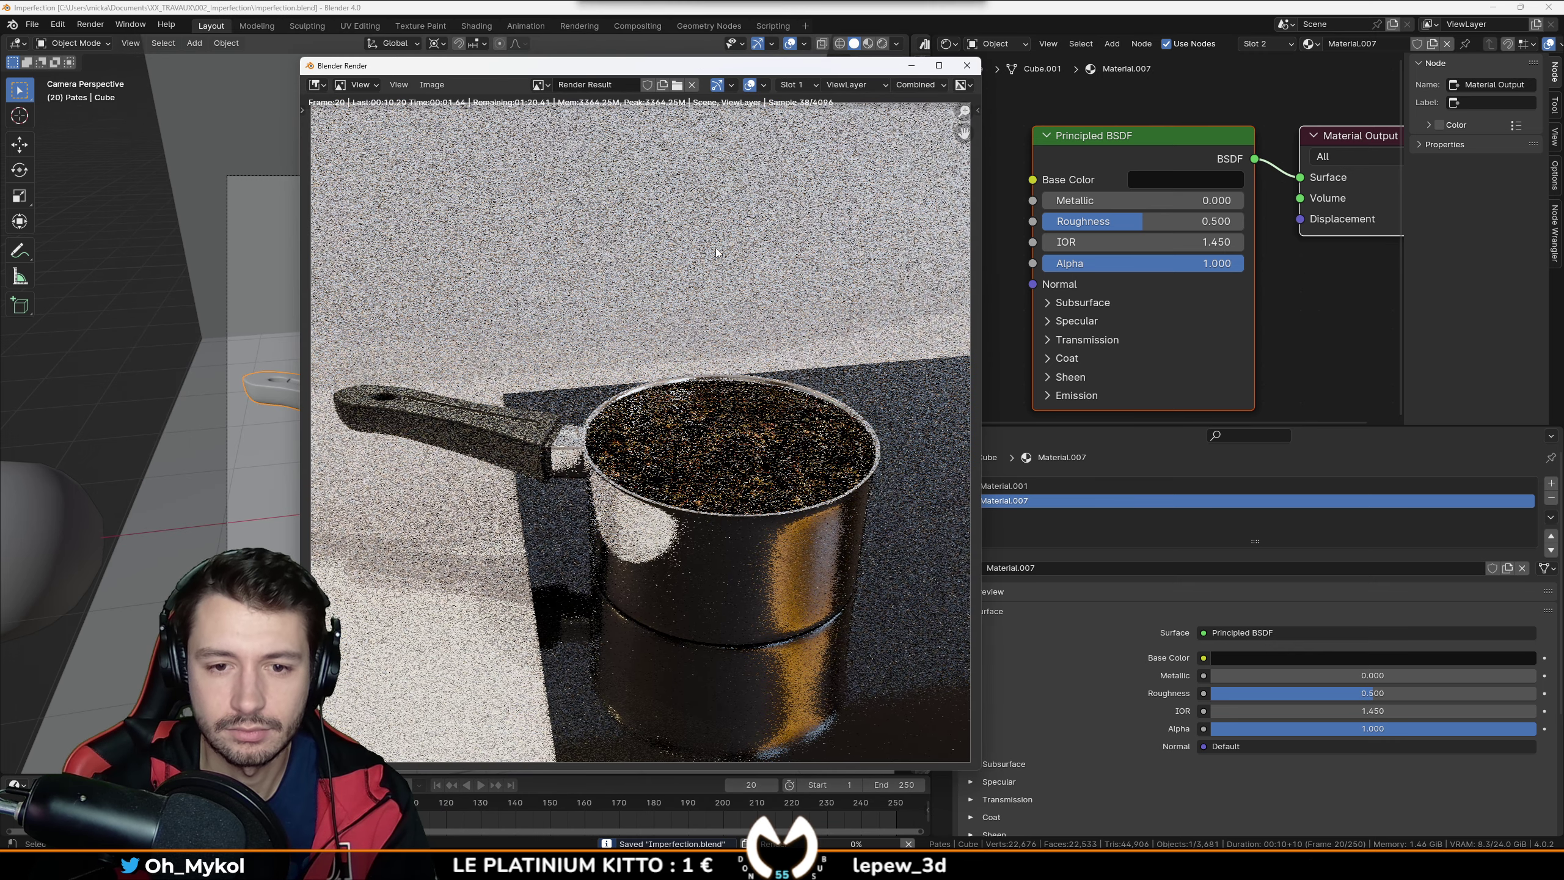
scroll(733, 521, "up", 2)
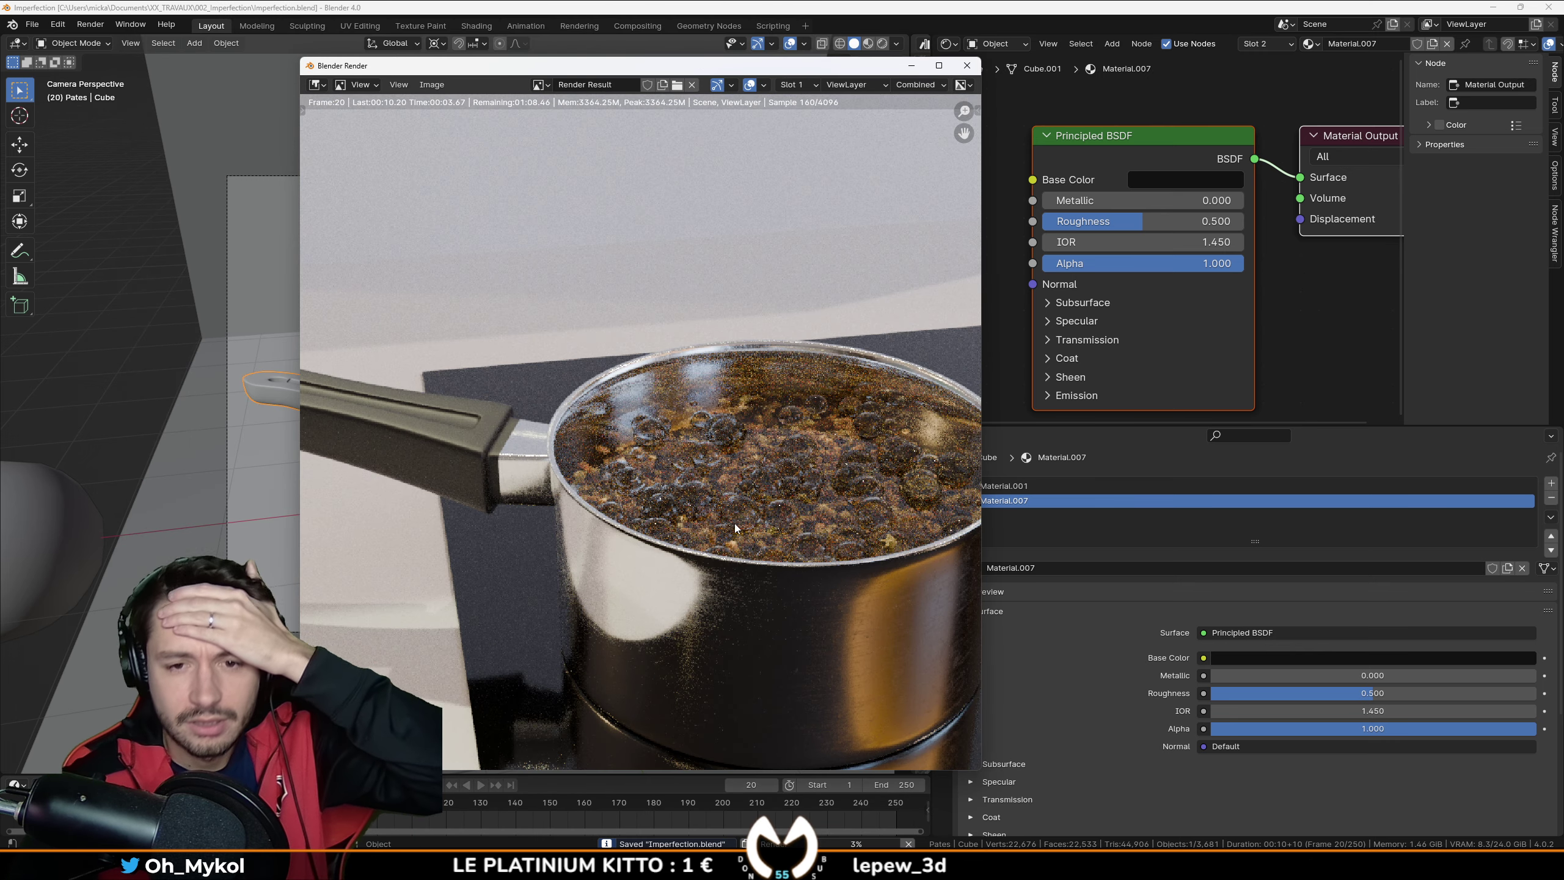
scroll(784, 429, "down", 3)
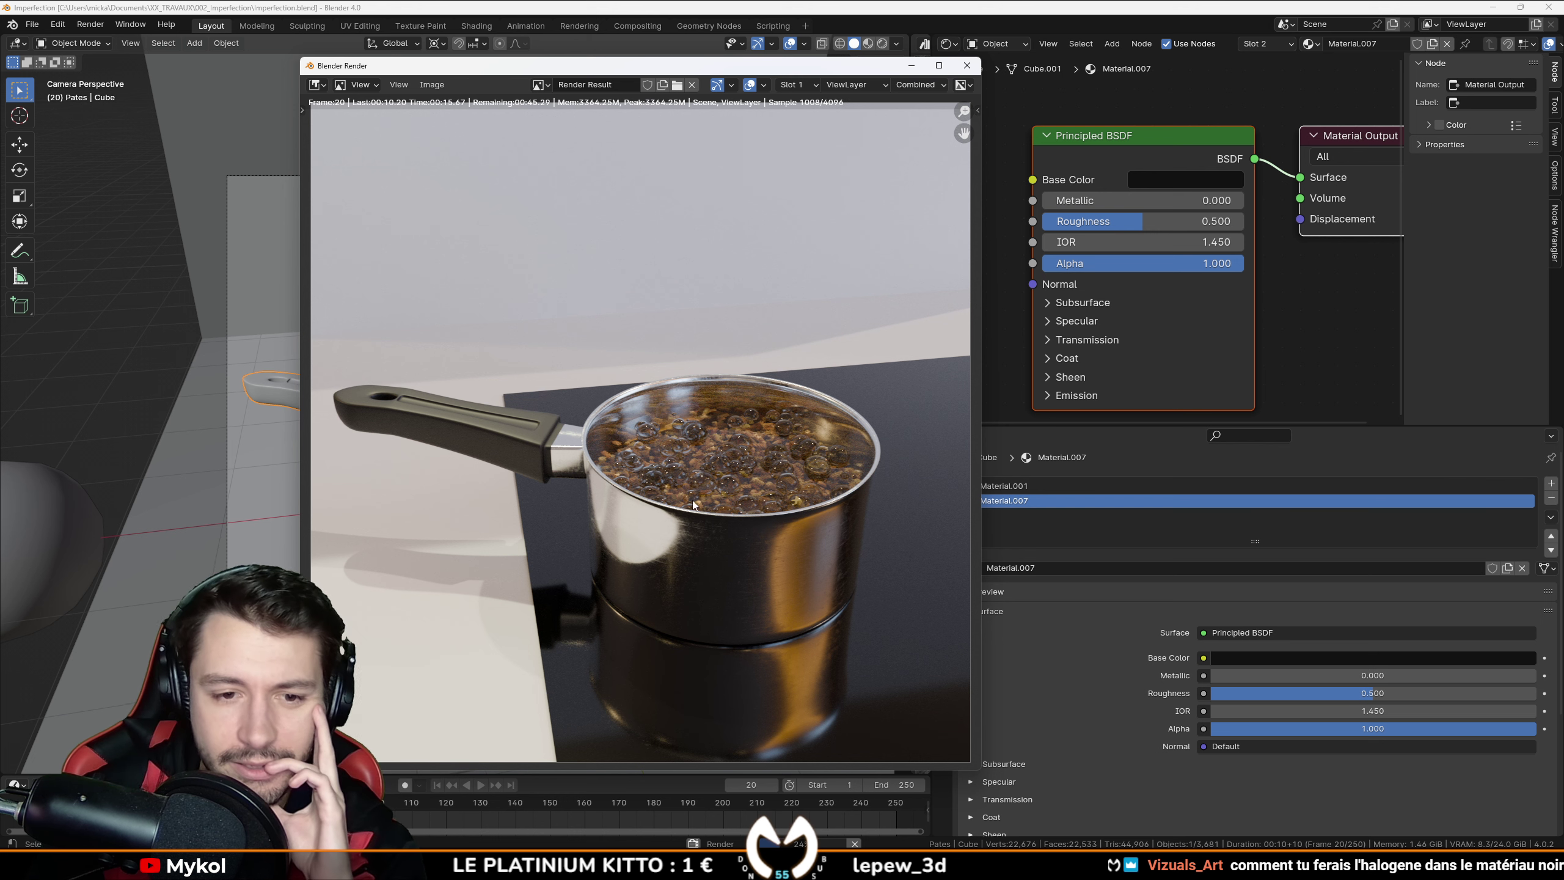
scroll(694, 505, "down", 2)
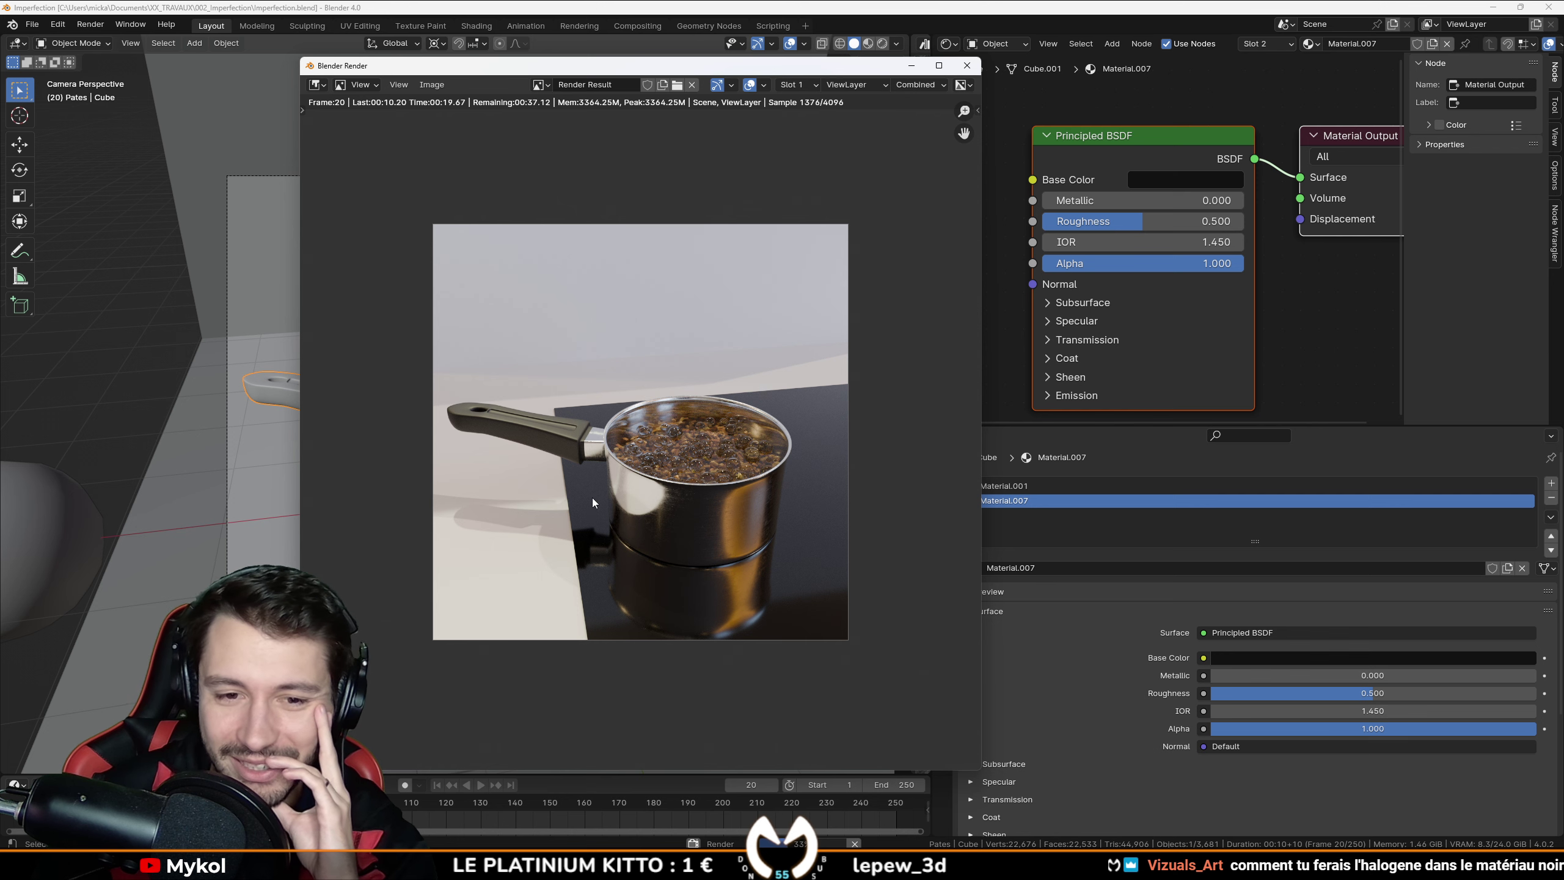
scroll(591, 498, "up", 5)
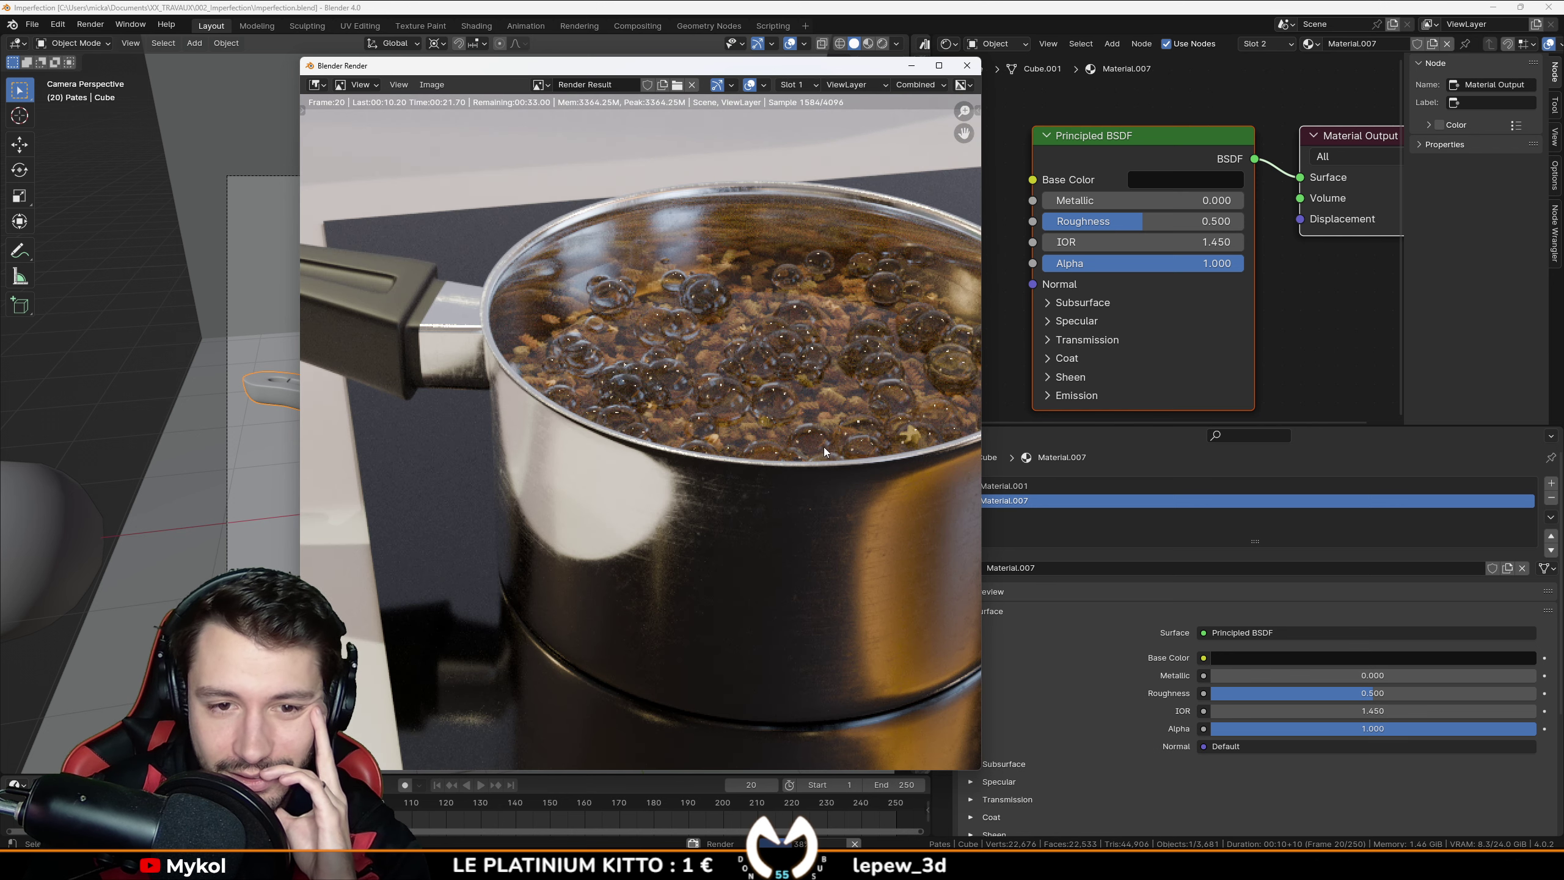
scroll(824, 447, "down", 5)
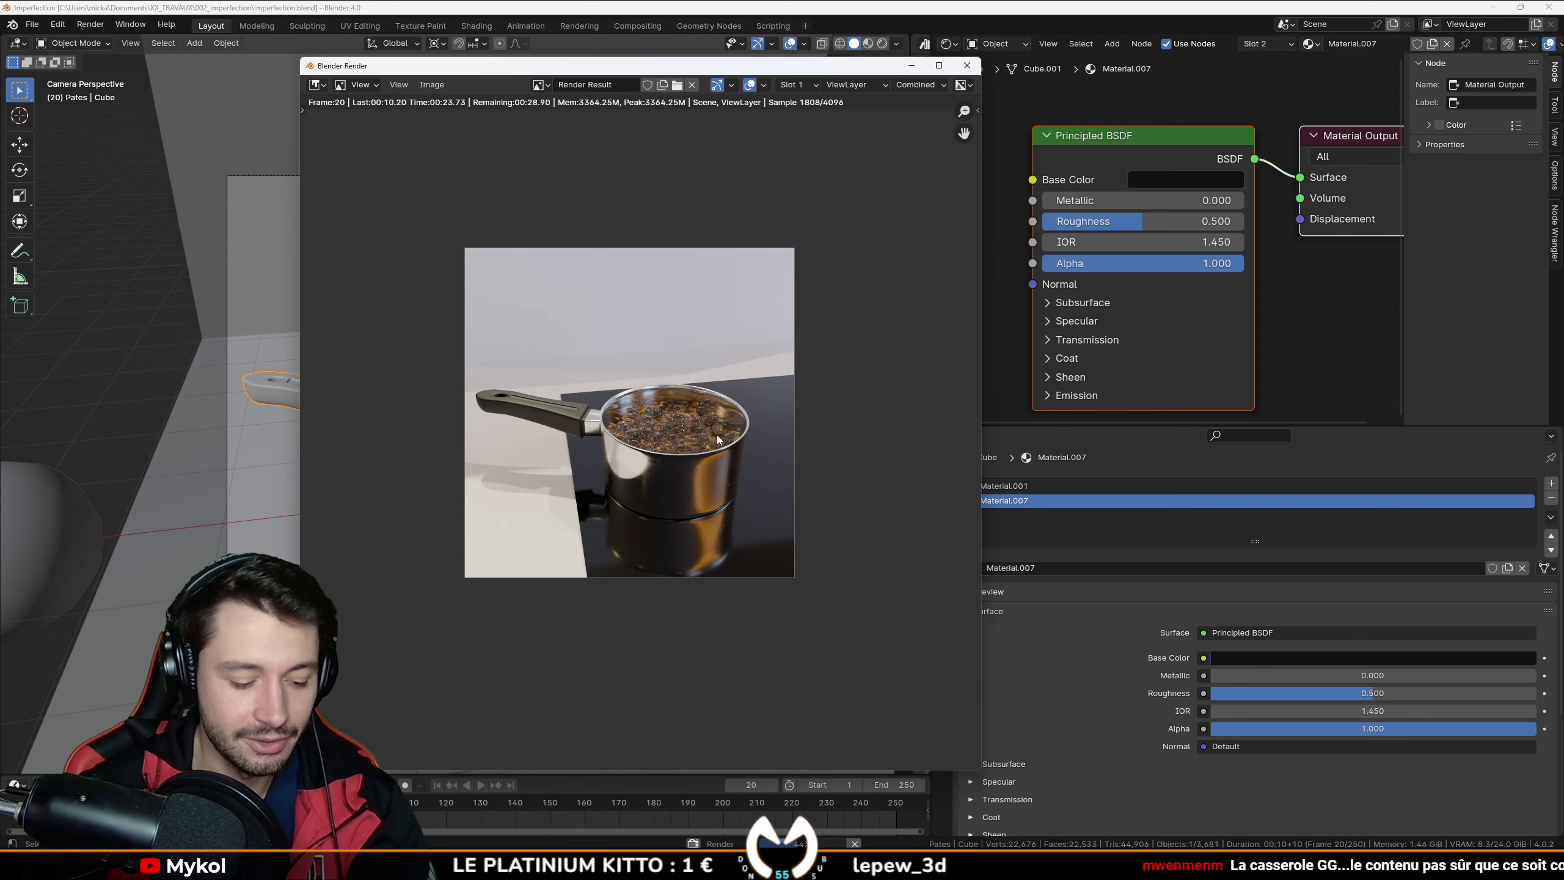
key("Escape")
Step: Select the camera and clear its location and rotation
left_click(685, 264)
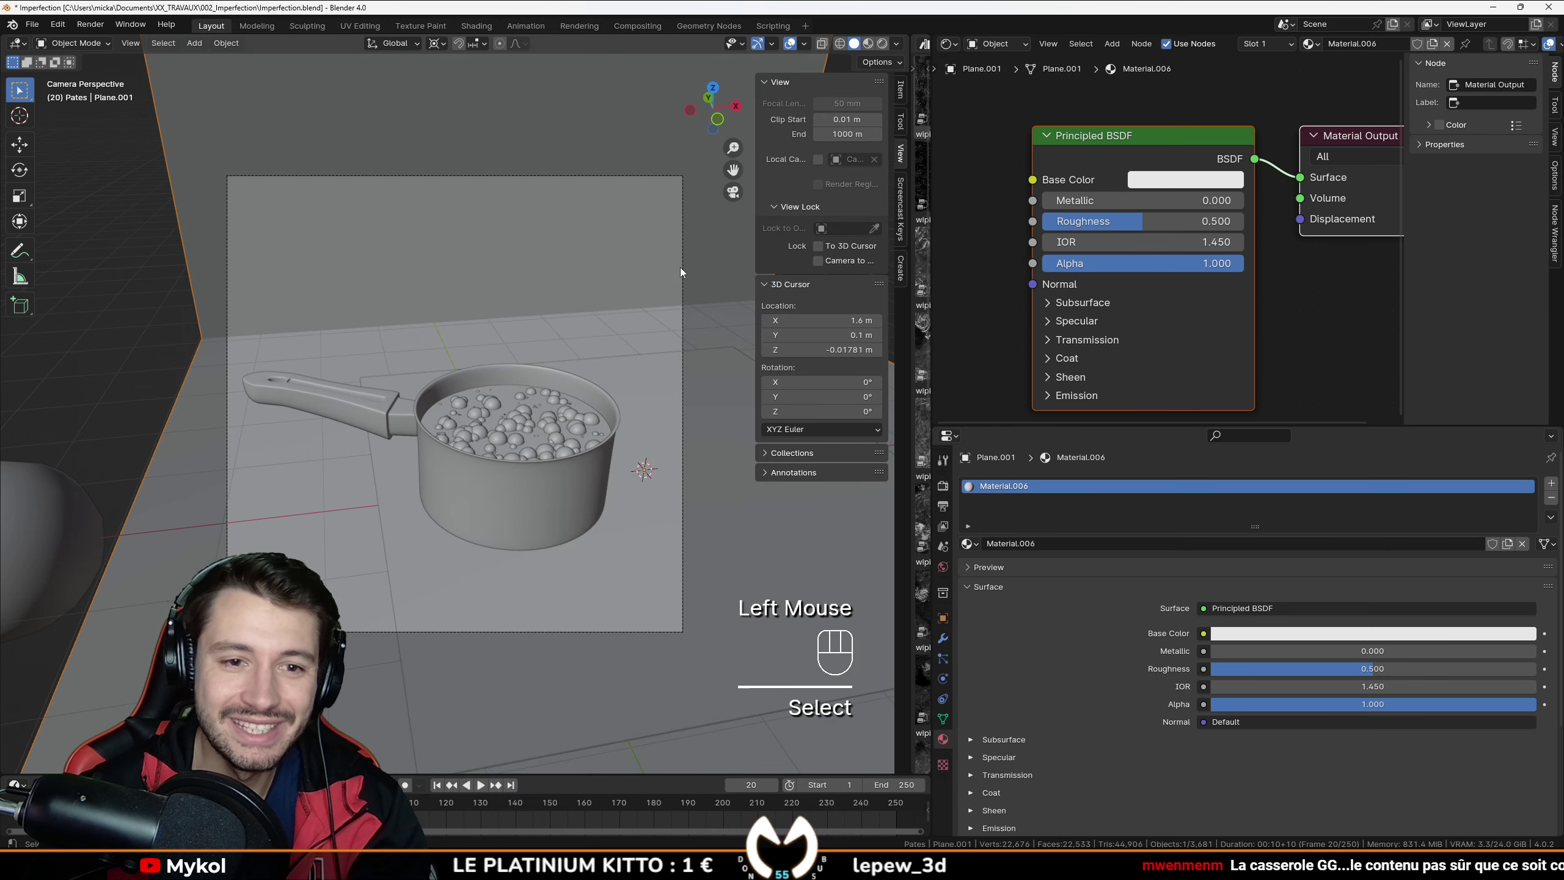
left_click(681, 266)
key("alt+g")
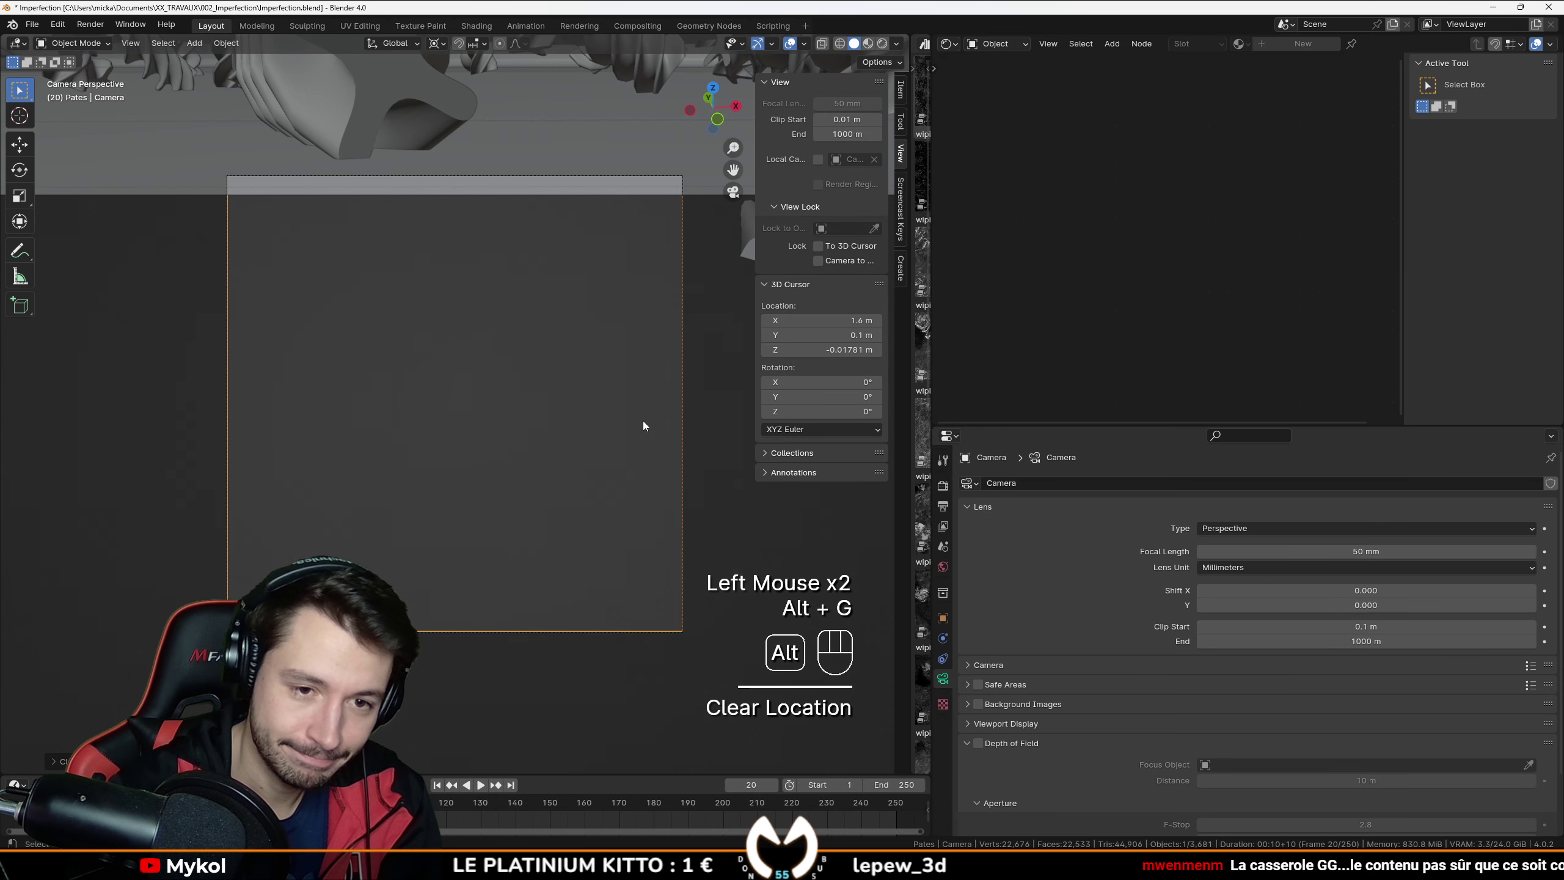
key("alt+r")
Step: Raise the camera straight up along its local Z axis to frame the saucepan from directly above
scroll(640, 419, "down", 2)
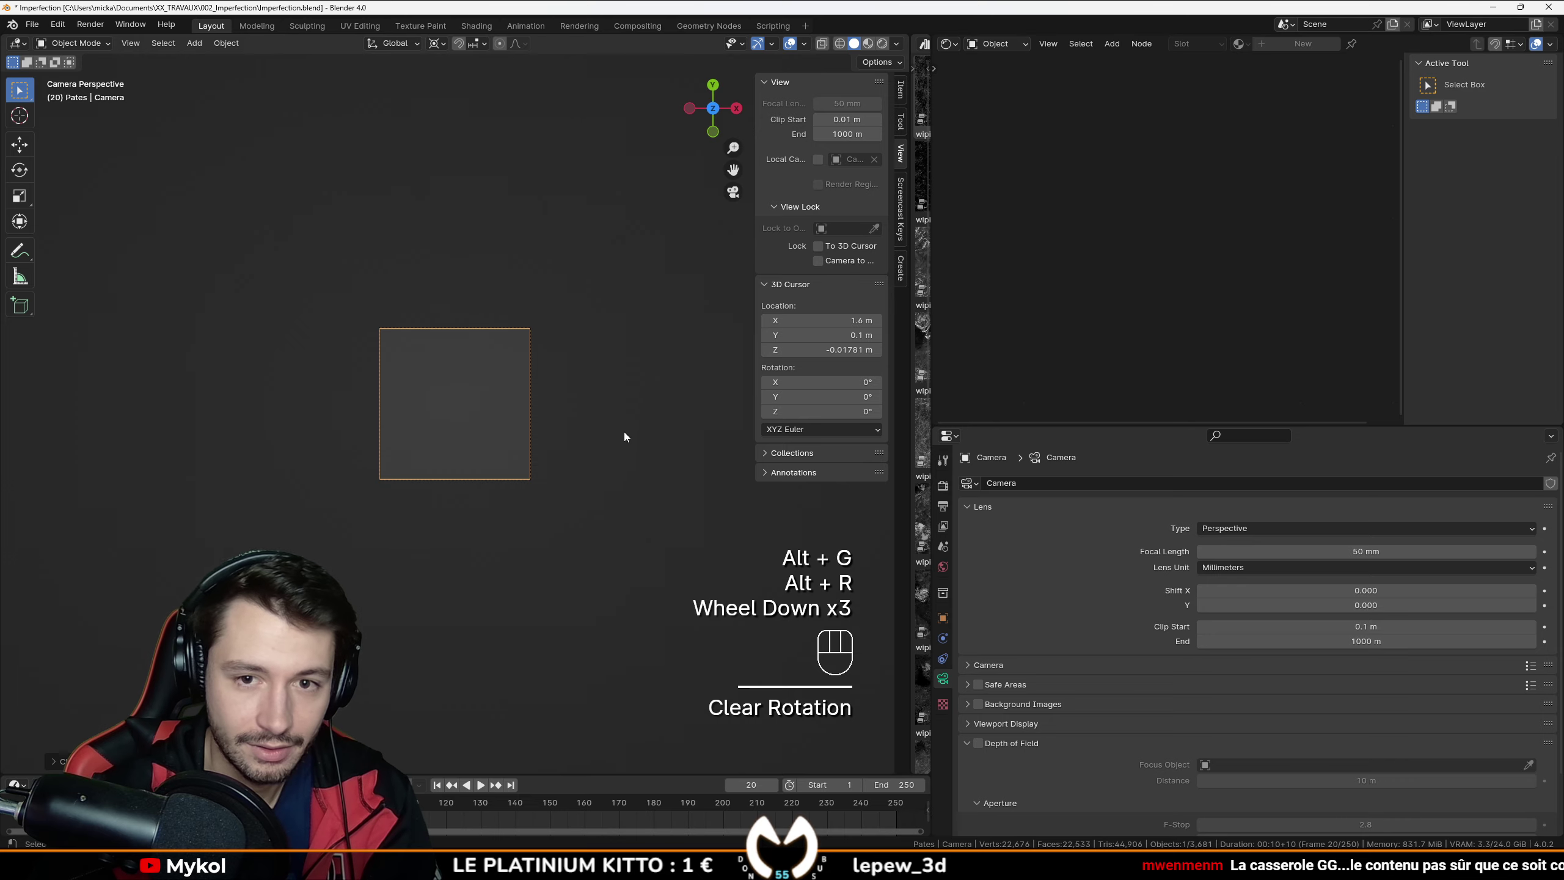
middle_click_drag(603, 445, 563, 358)
scroll(569, 398, "down", 3)
scroll(570, 409, "down", 2)
scroll(570, 409, "up", 1)
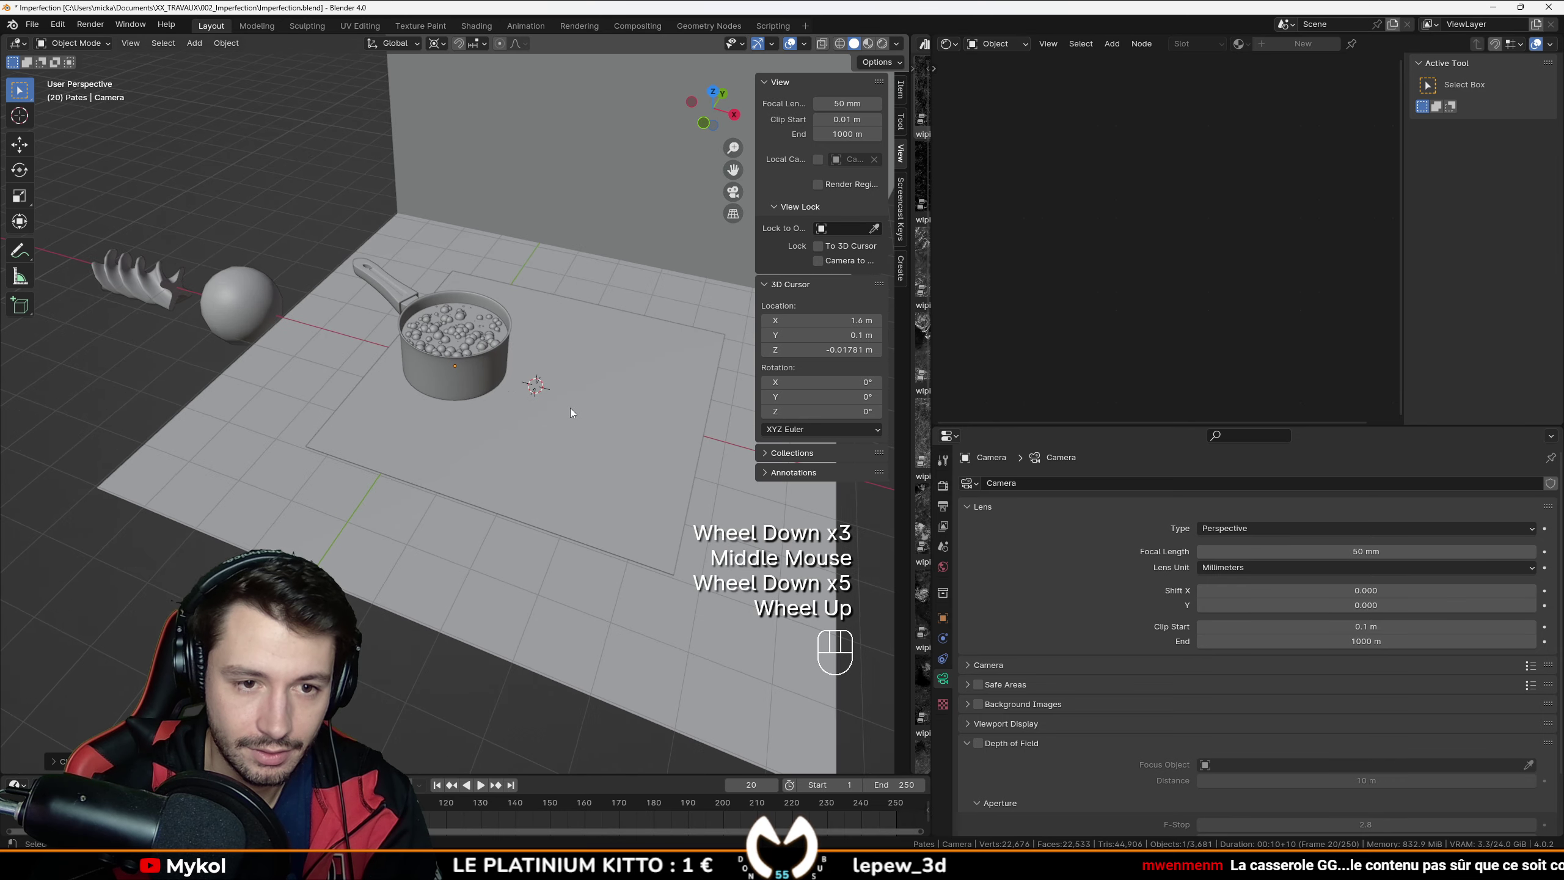
key("KP_0")
scroll(599, 437, "up", 2)
key("g")
key("z")
key("z")
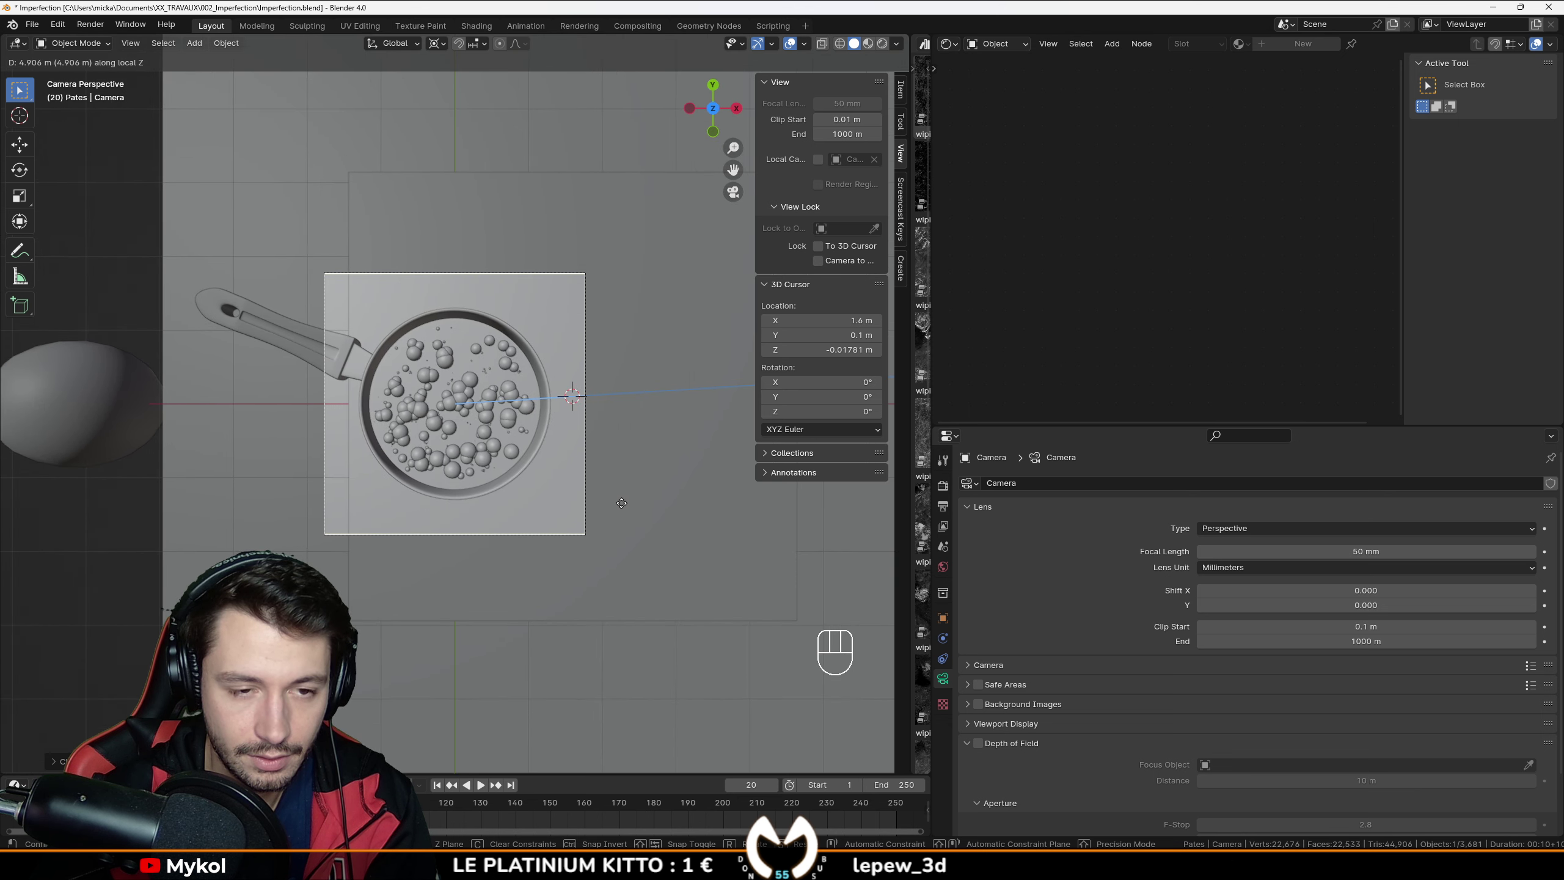
left_click(469, 474)
Step: Check the top-down view of the pasta and bubbles in rendered shading, then return to solid shading
scroll(469, 474, "up", 3)
left_click(884, 45)
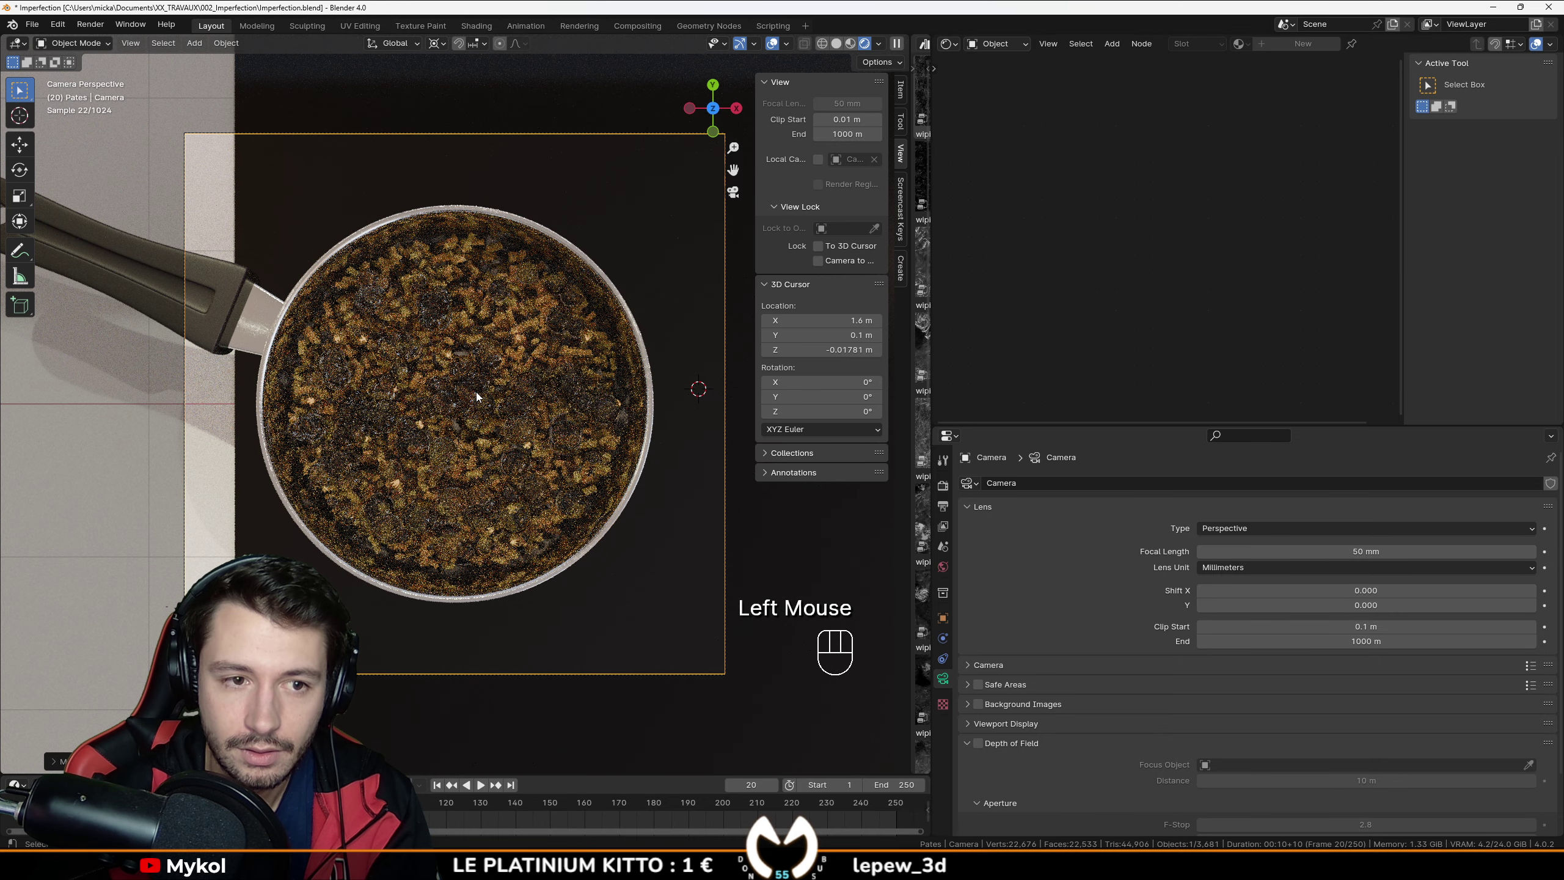
key("z")
left_click(598, 393)
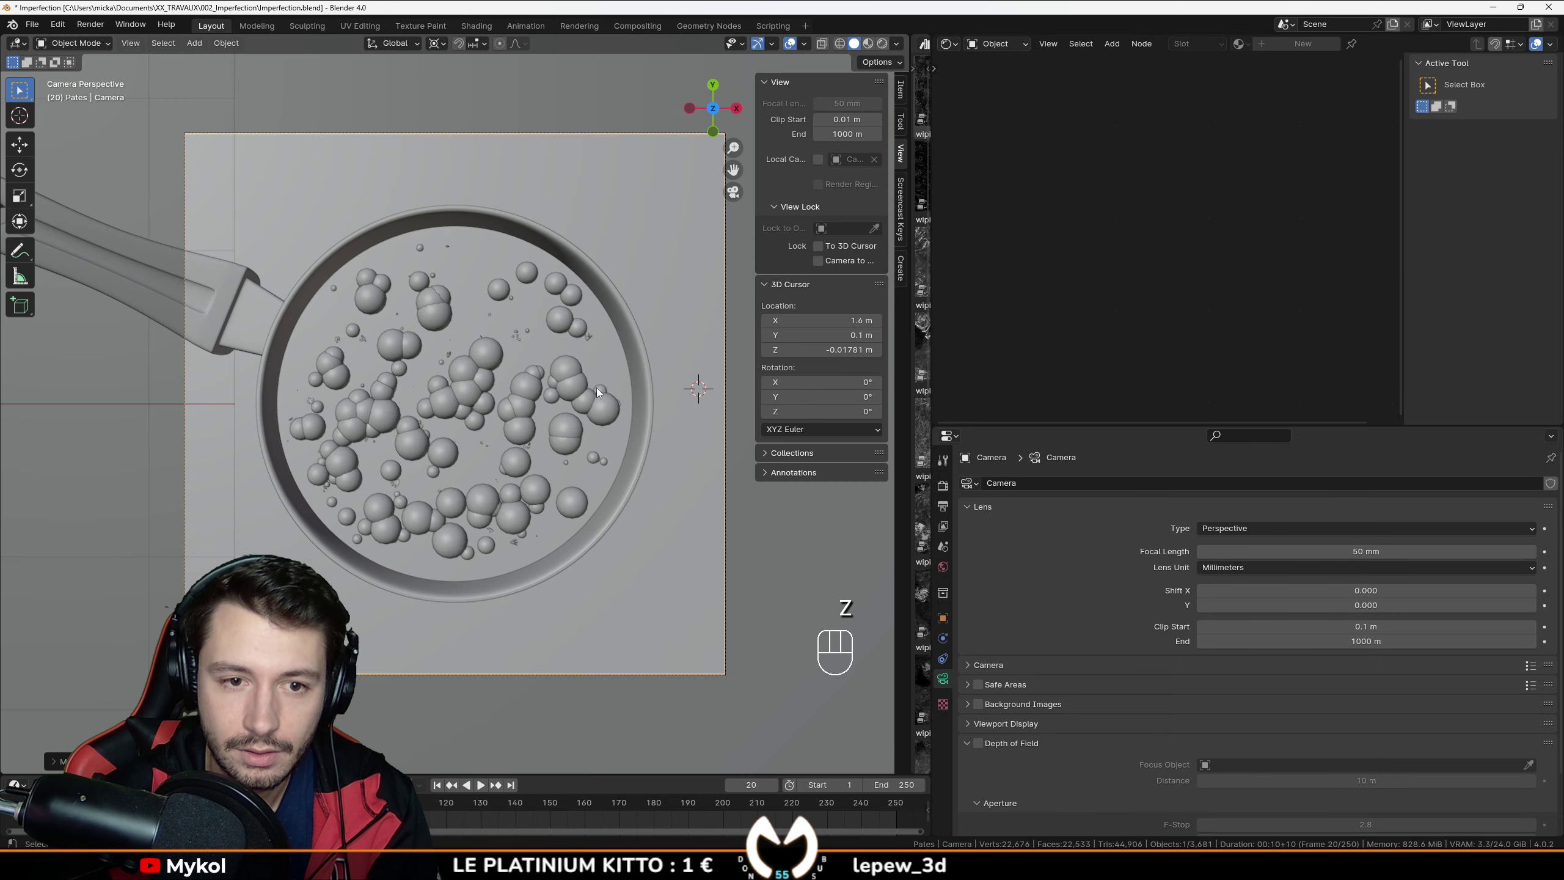
Step: Save the file, render the top-down view, examine the pasta and bubbles up close, and close the render
key("ctrl+s")
key("F12")
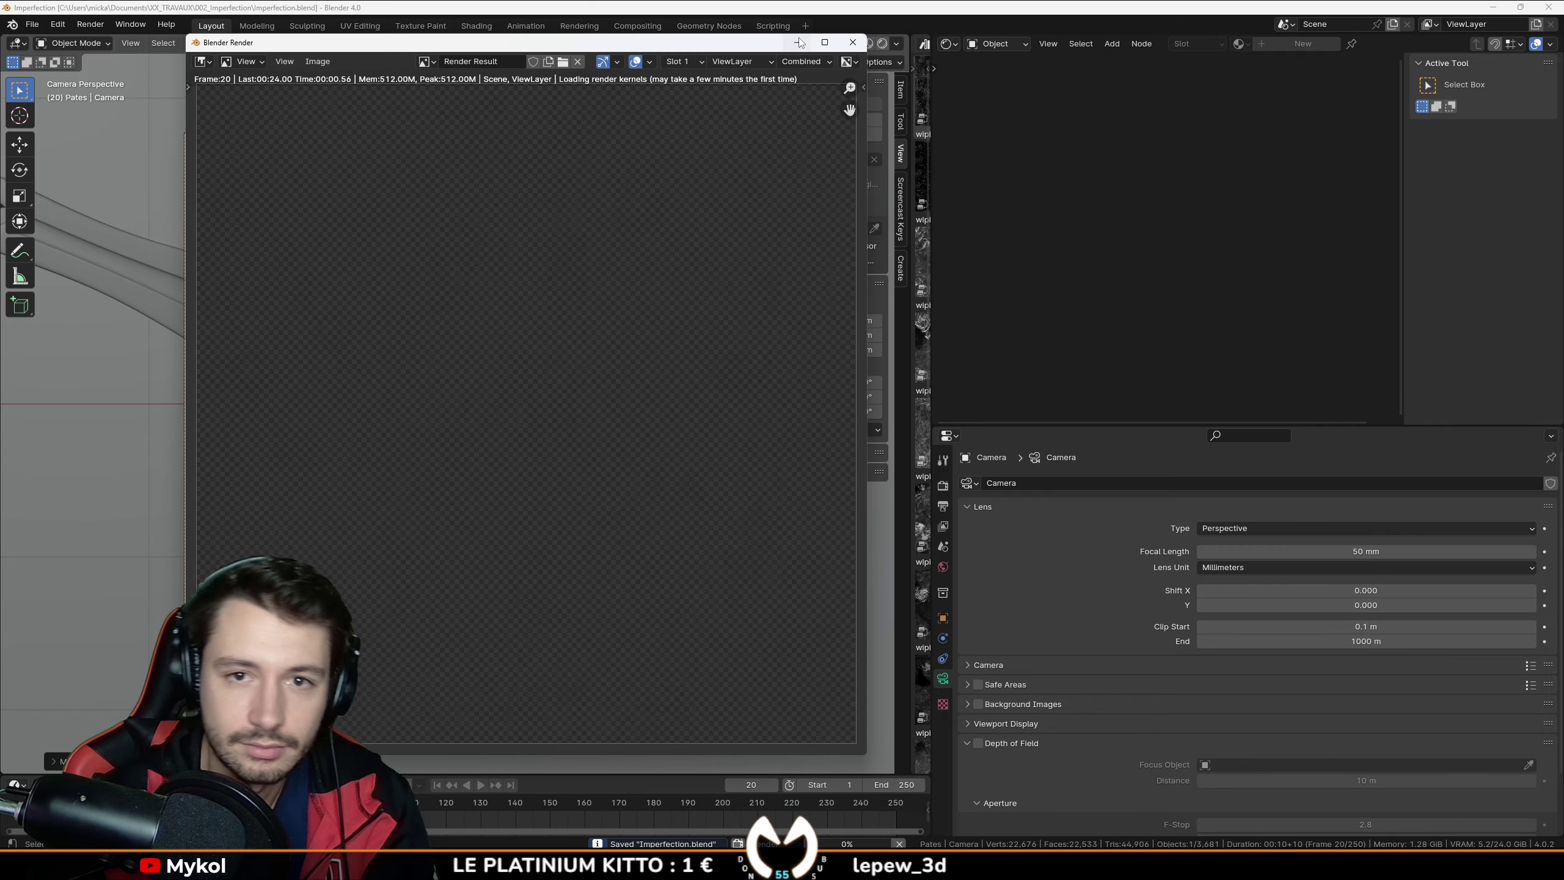
double_click(554, 43)
scroll(746, 508, "up", 2)
scroll(751, 512, "down", 2)
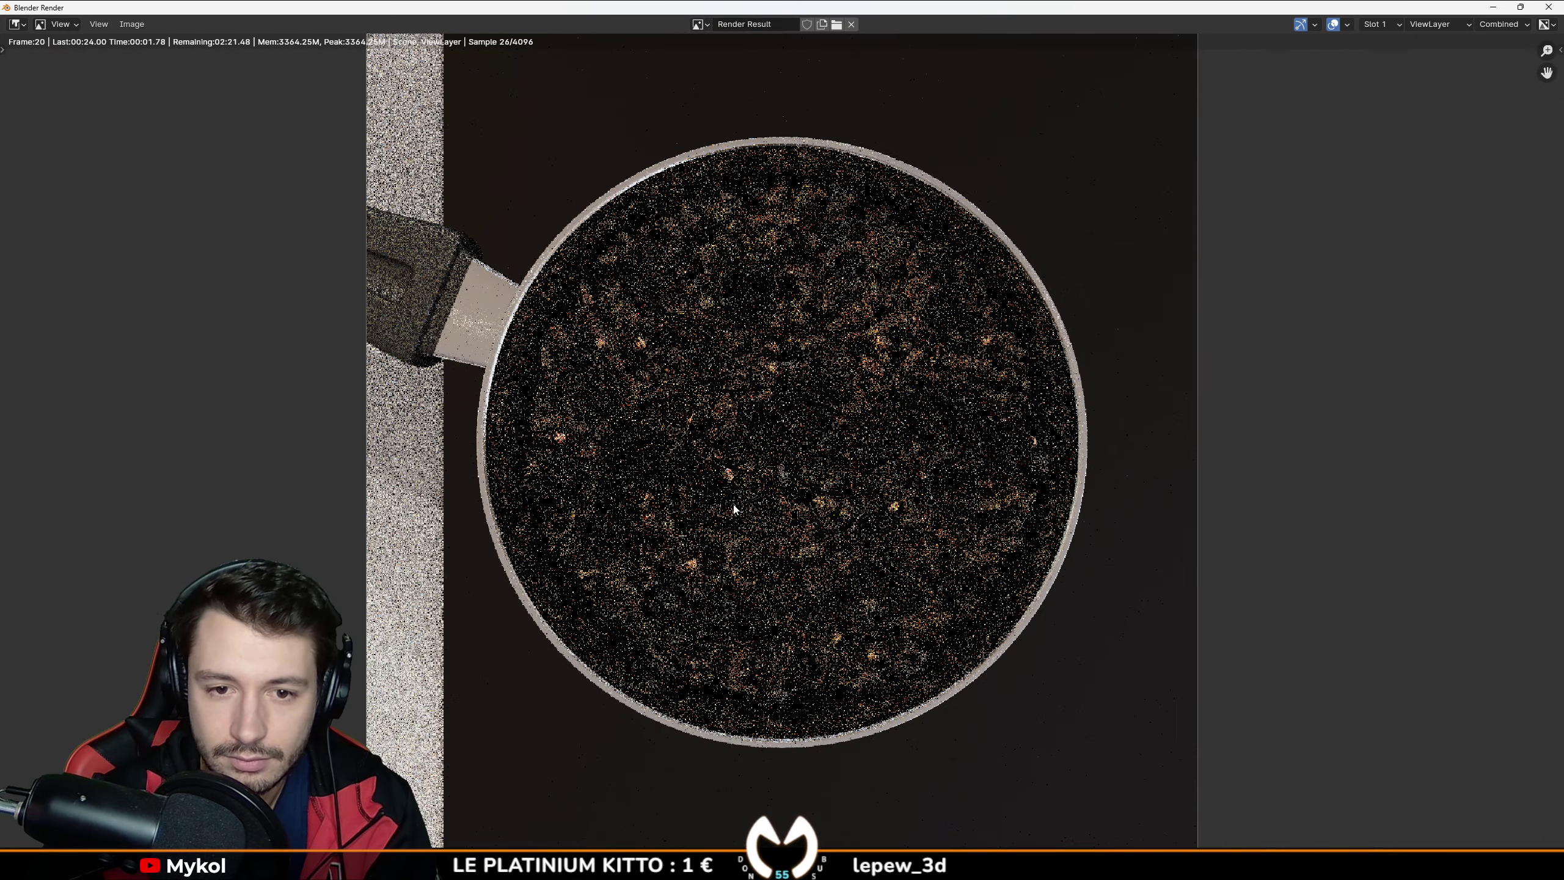
scroll(809, 487, "up", 1)
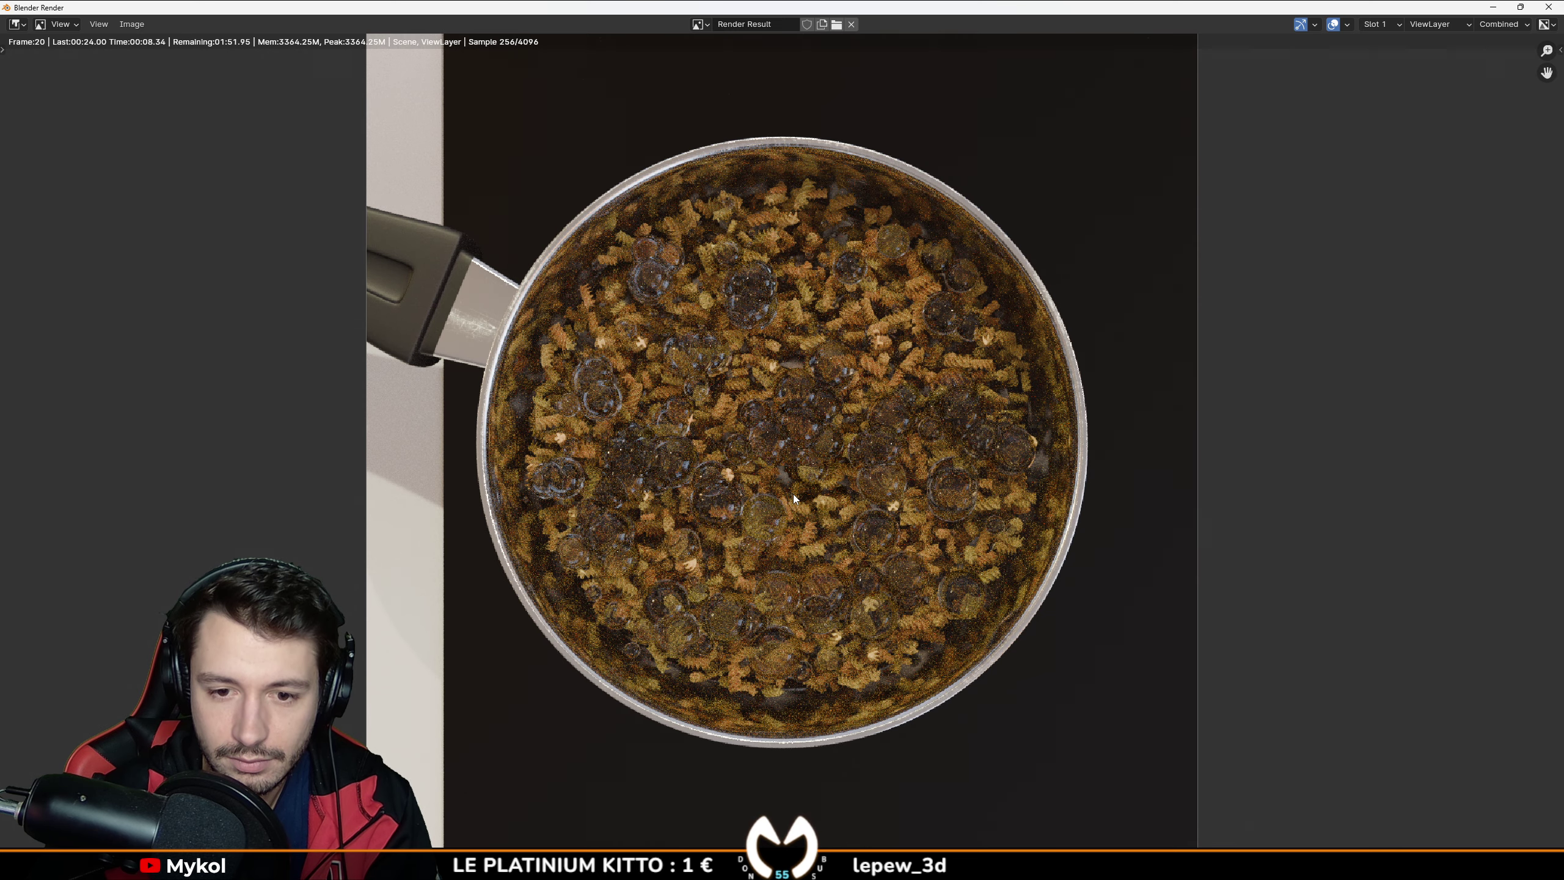
scroll(793, 494, "down", 2)
scroll(793, 494, "up", 3)
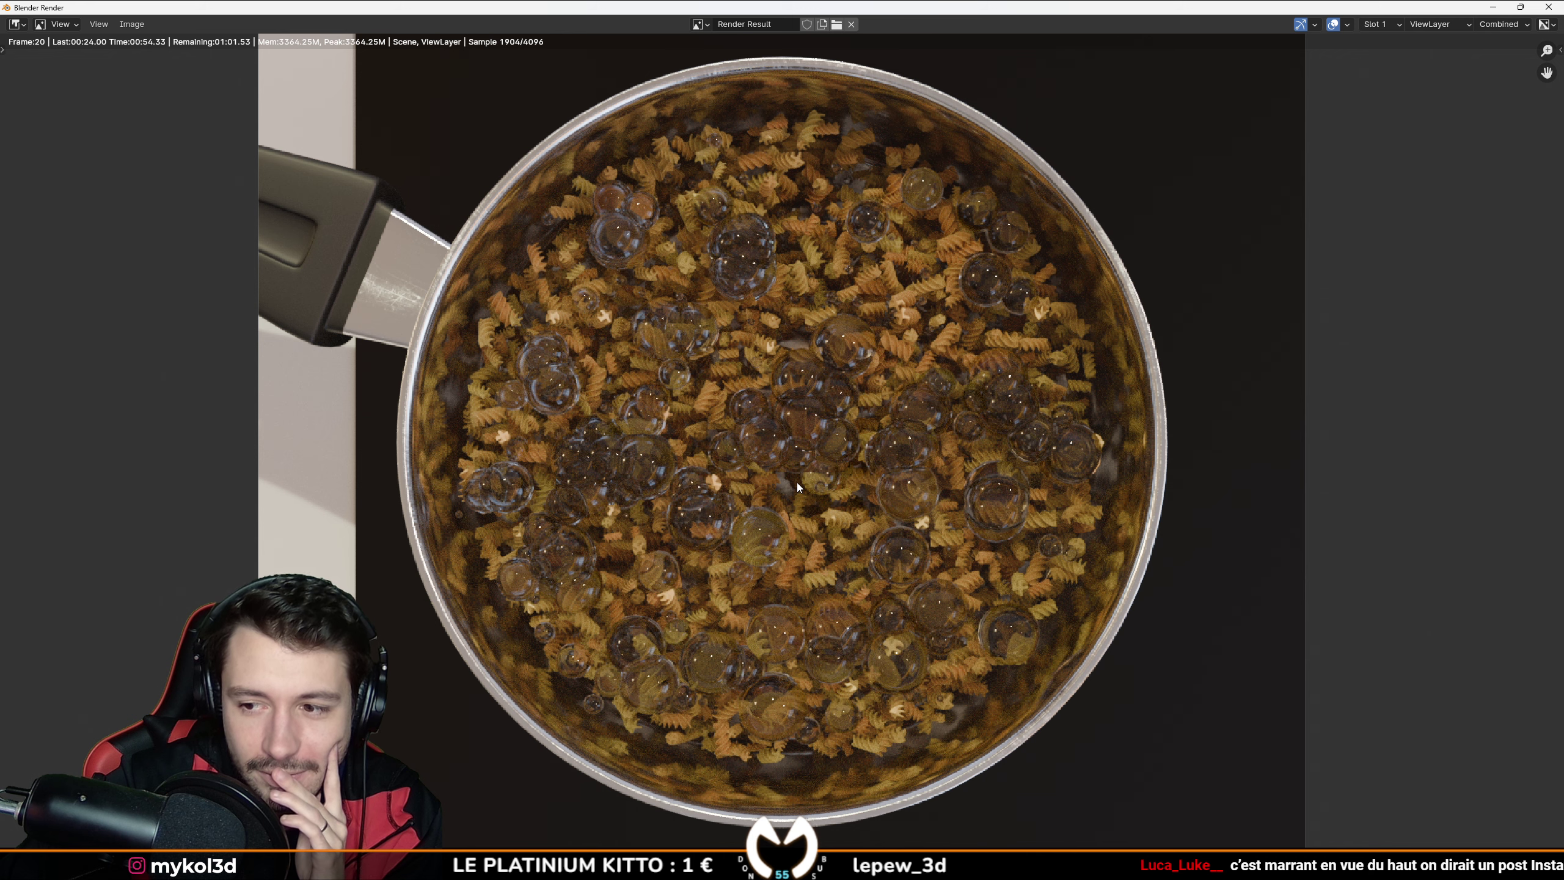
scroll(796, 482, "down", 4)
scroll(794, 488, "up", 3)
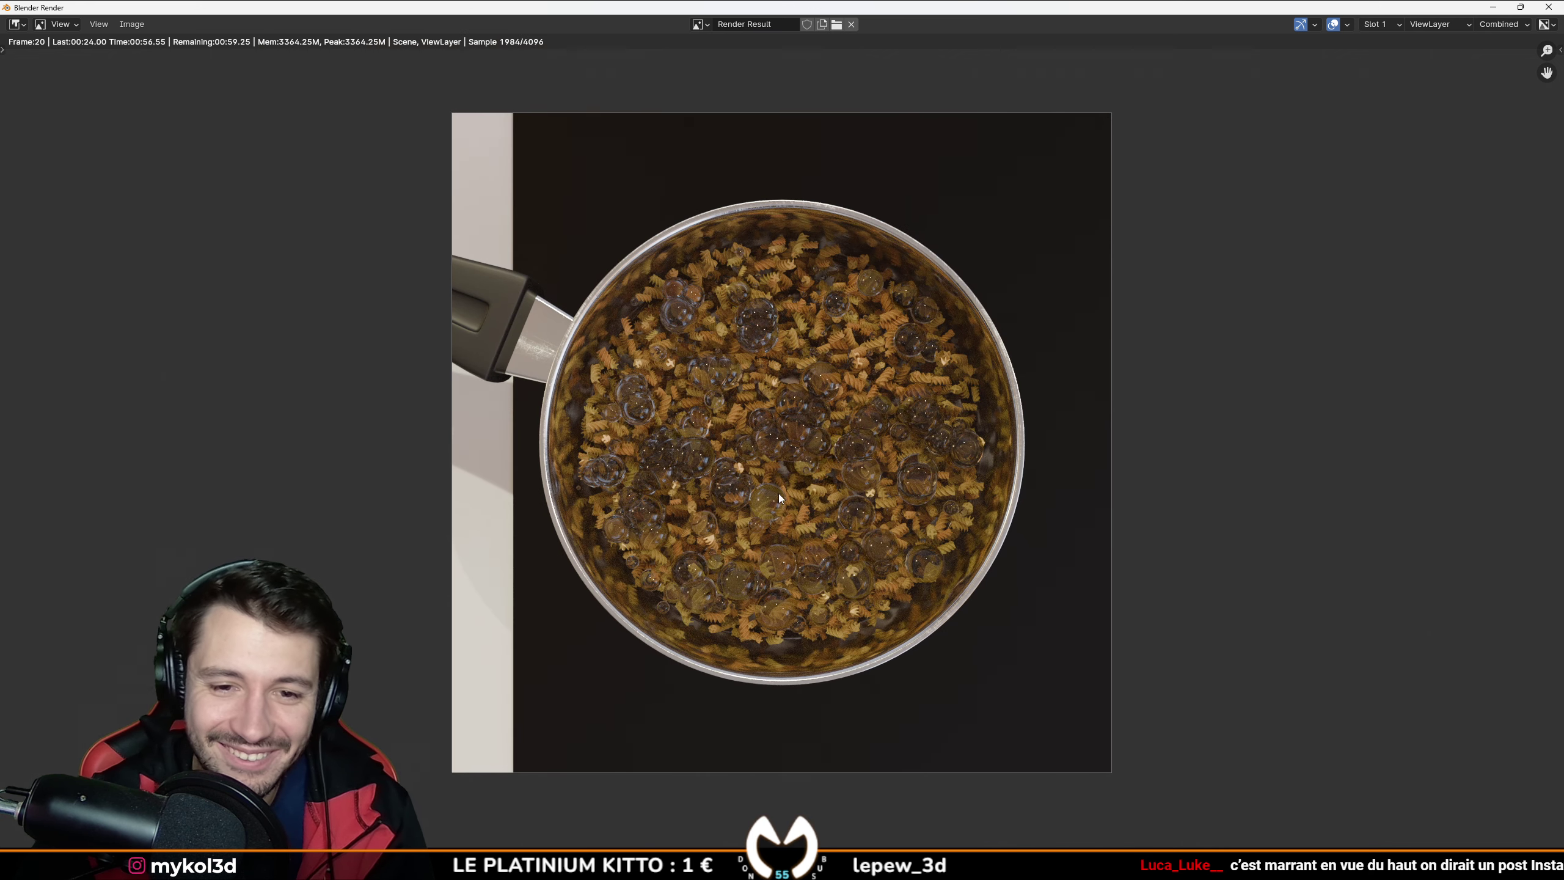
scroll(782, 520, "down", 3)
scroll(785, 515, "up", 4)
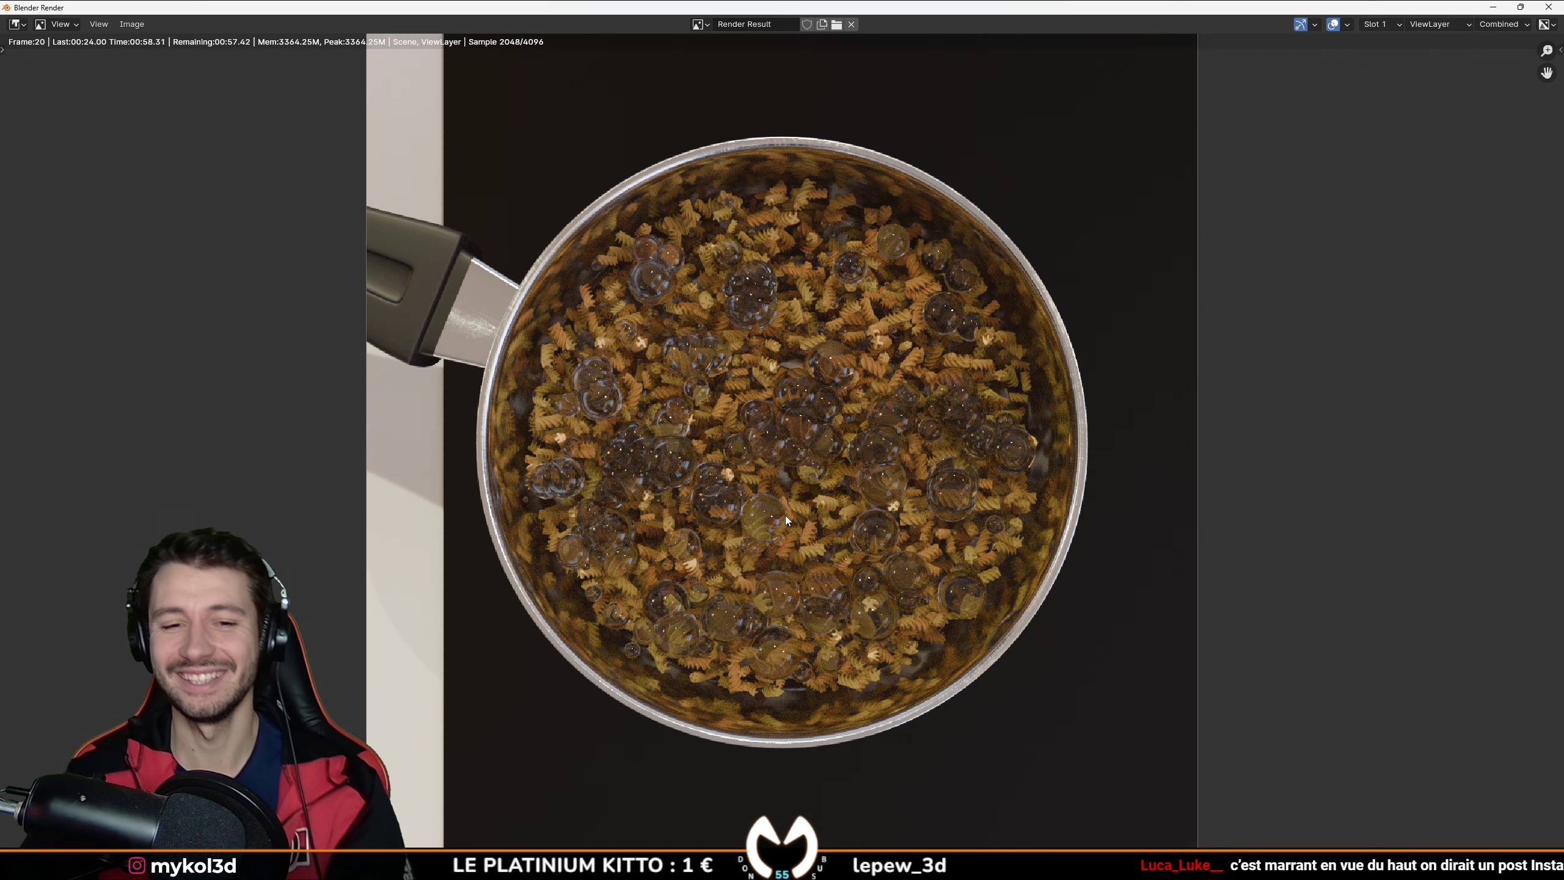
scroll(760, 486, "down", 1)
key("Escape")
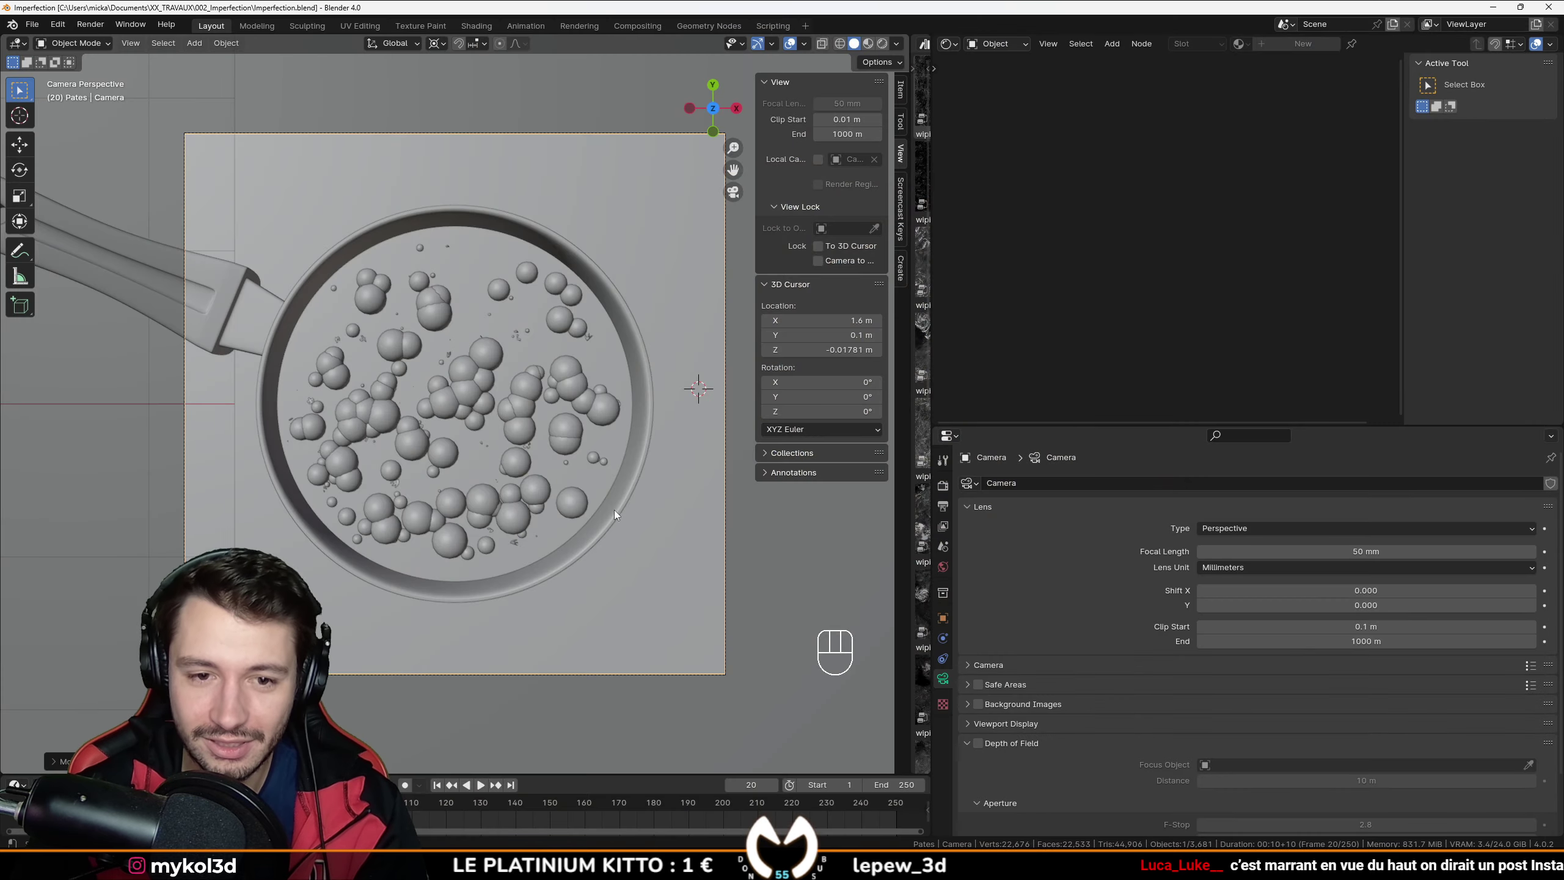
Step: Move the camera closer along its local Z axis and render a close-up test of the pasta and bubbles
key("g")
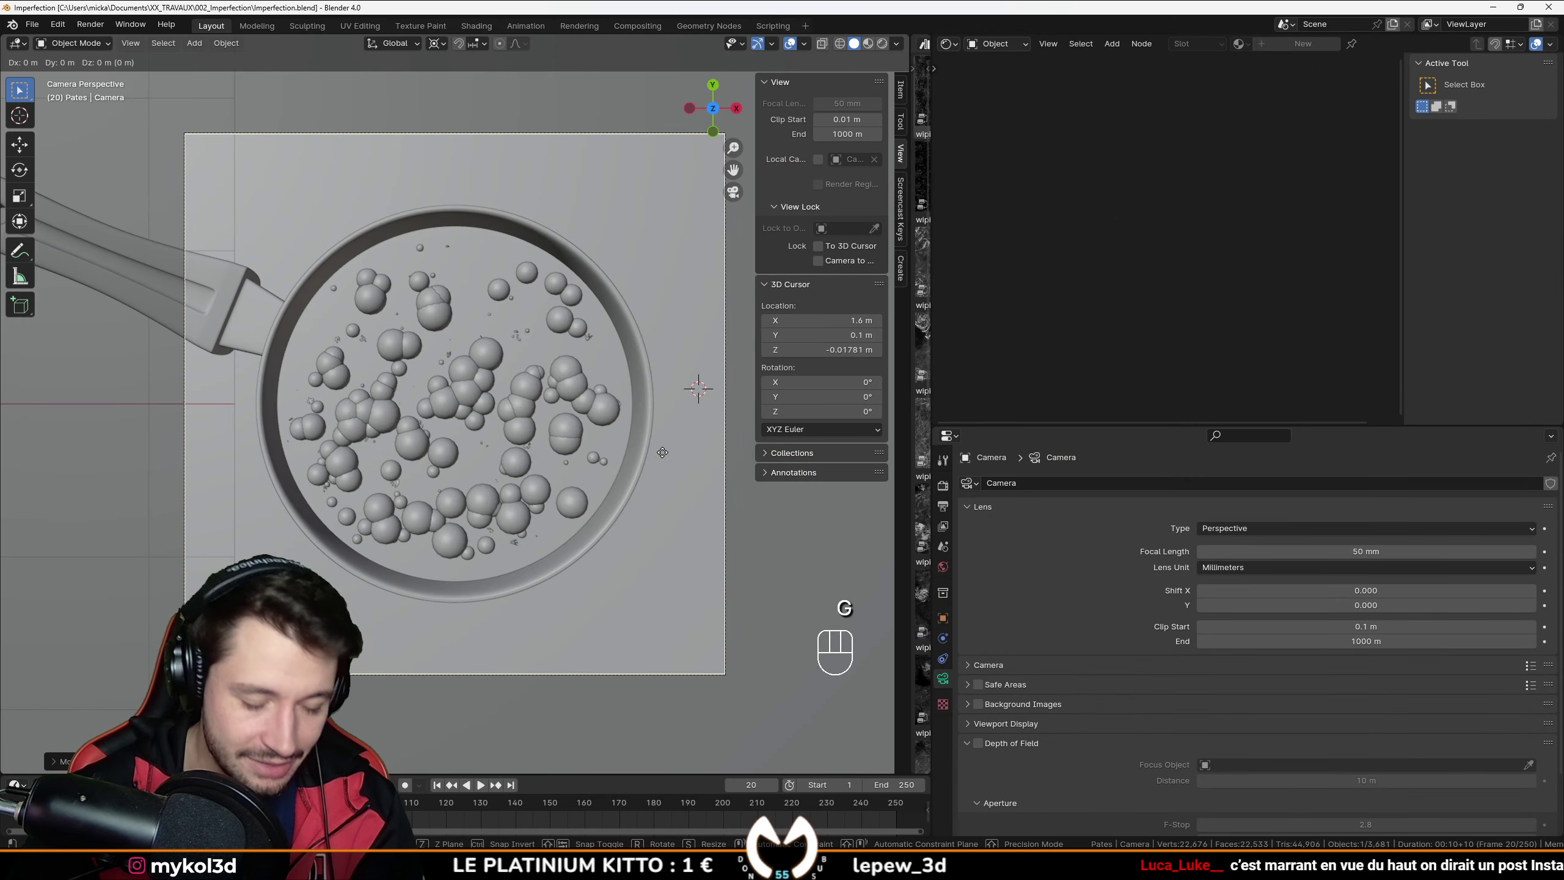
key("z")
key("z")
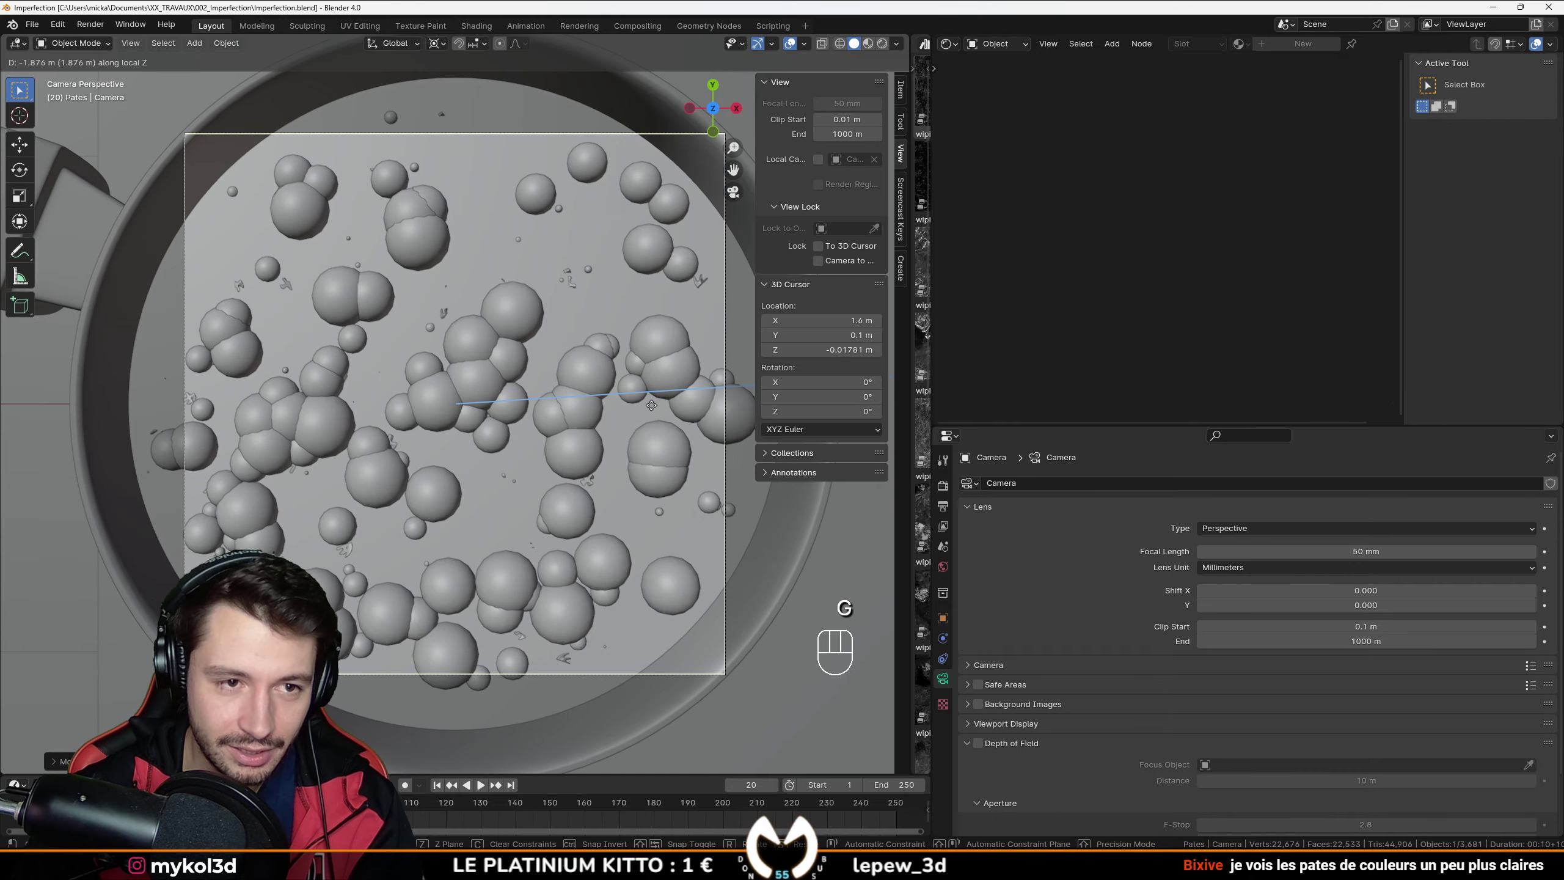
left_click(564, 404)
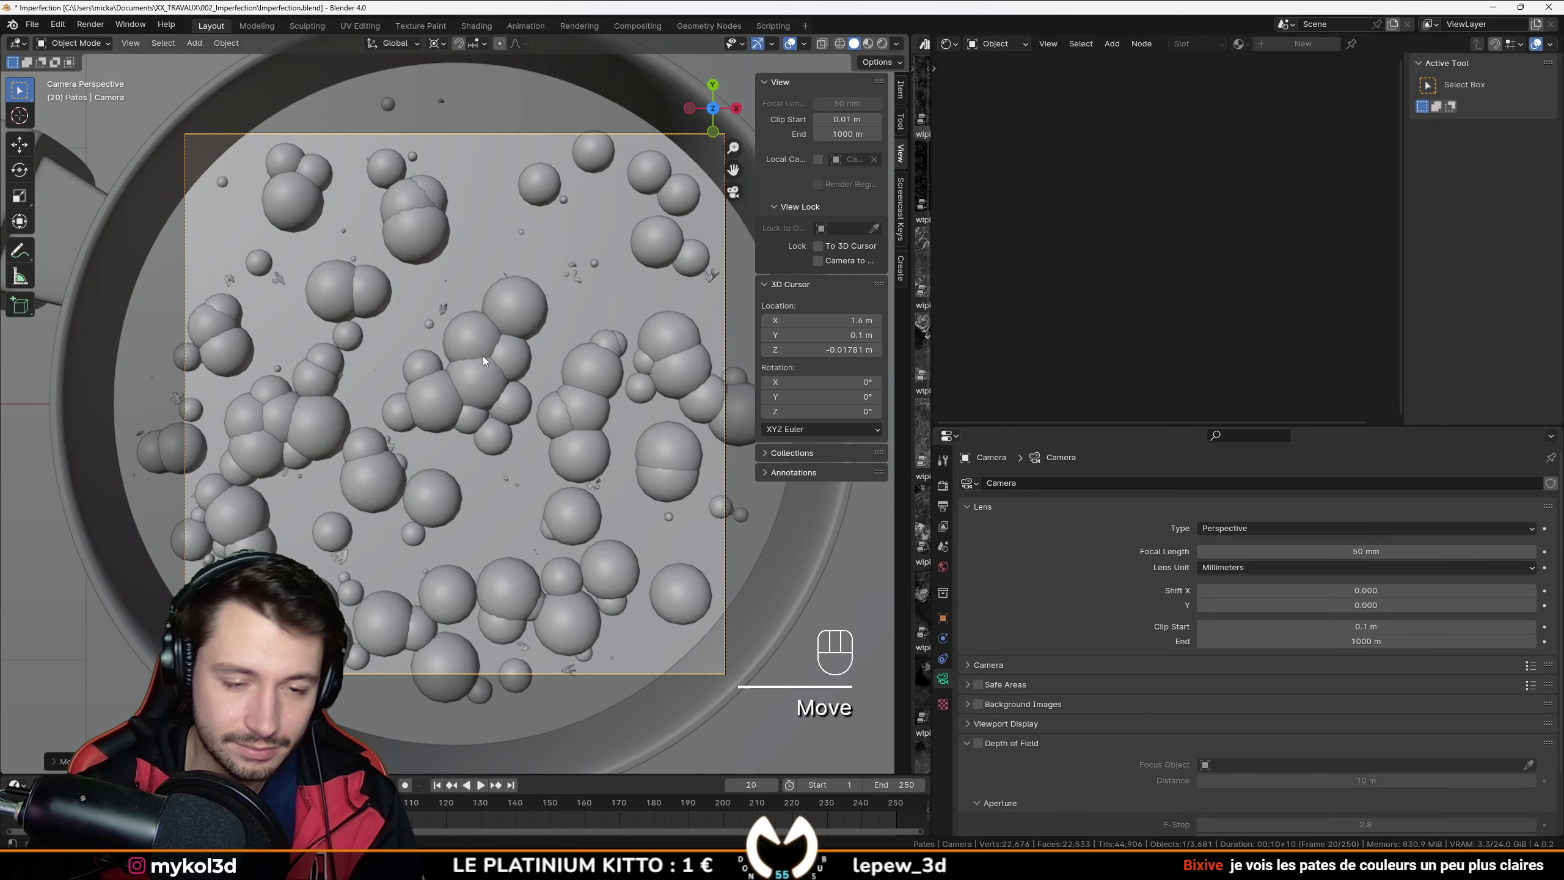
key("F12")
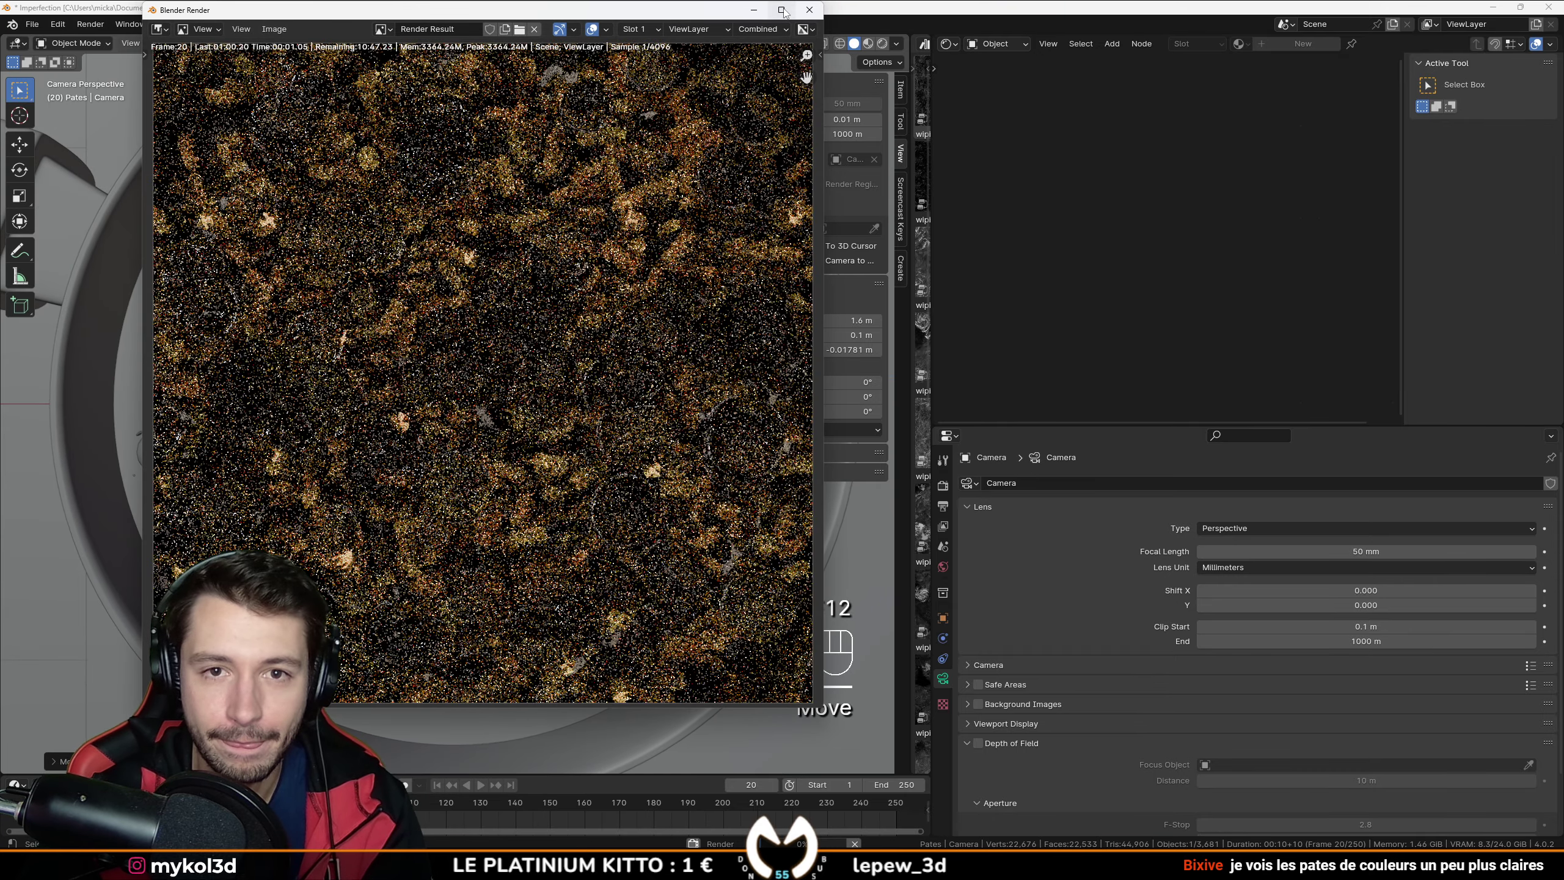
left_click(782, 10)
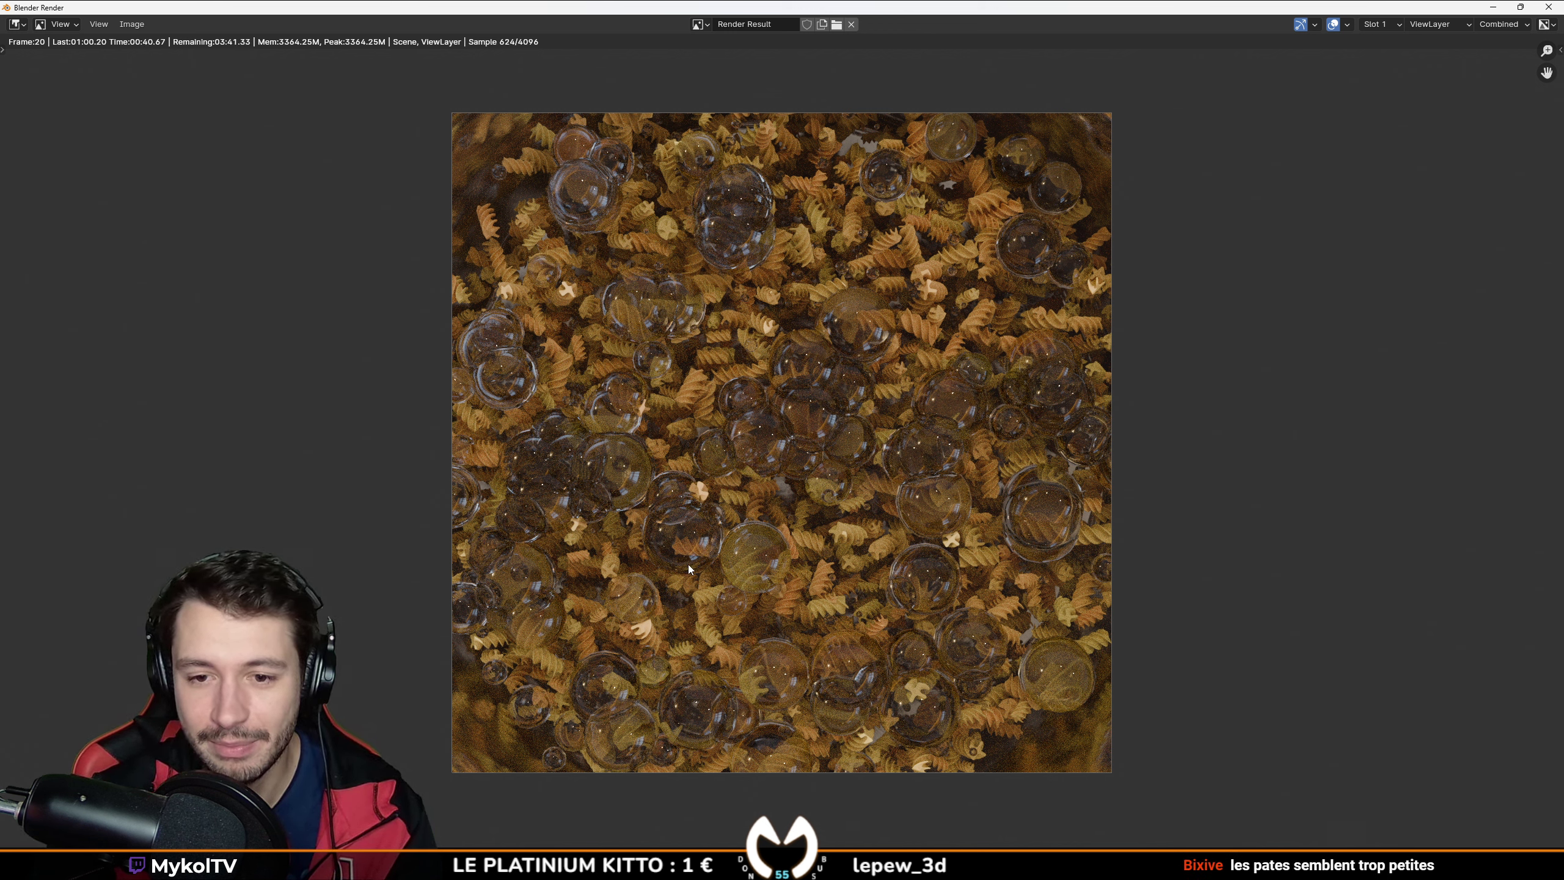
key("Escape")
key("Escape")
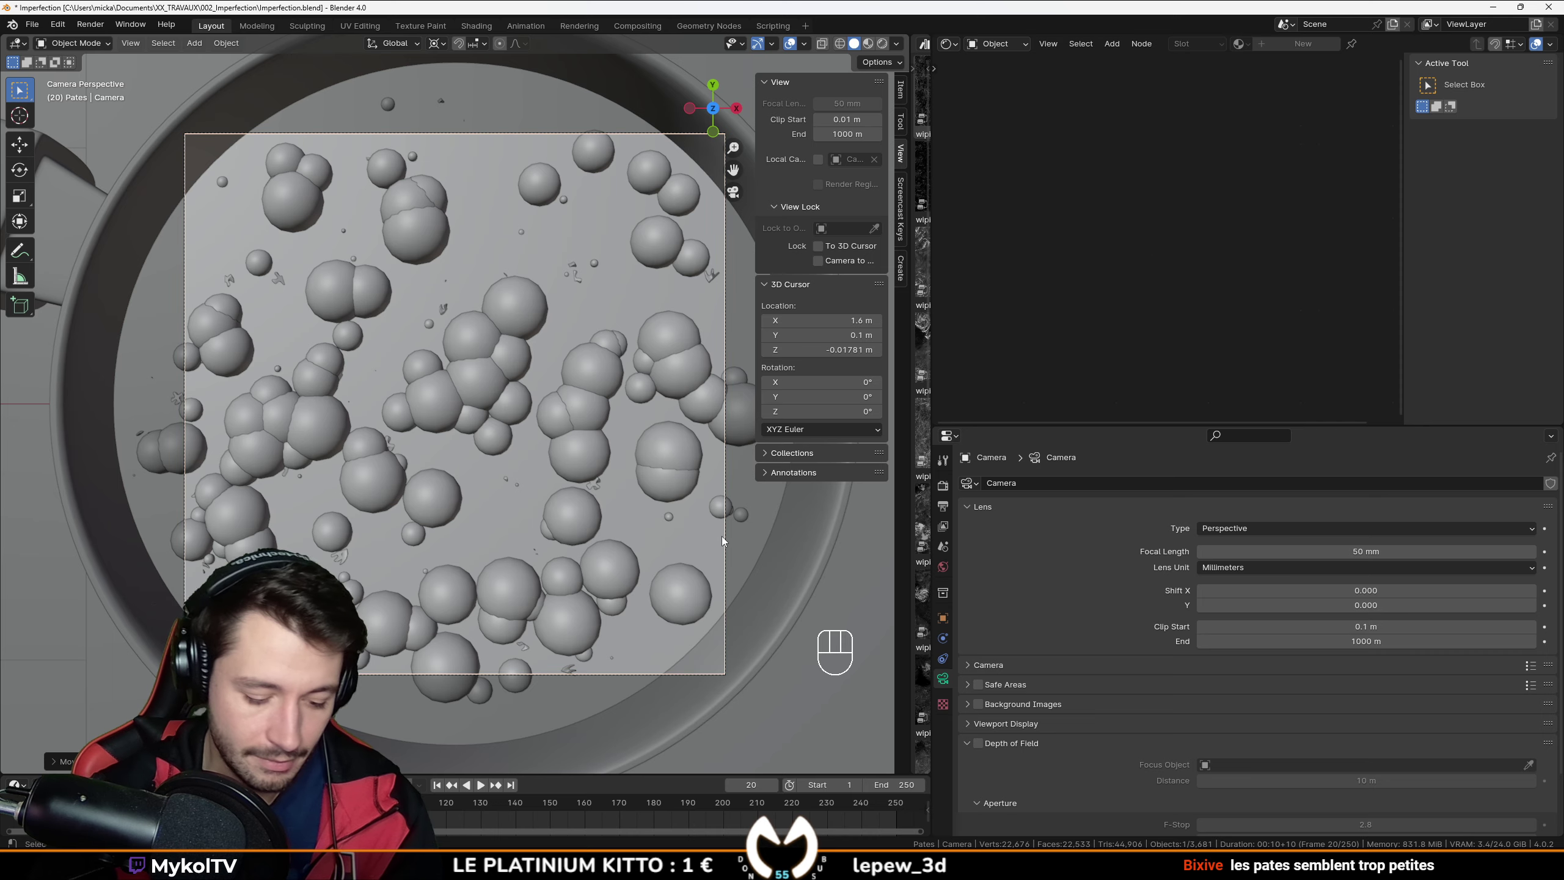
Step: Pull the camera back along its local Z axis to fit the saucepan and tilt it around its local X axis
key("g")
key("z")
key("z")
left_click(705, 592)
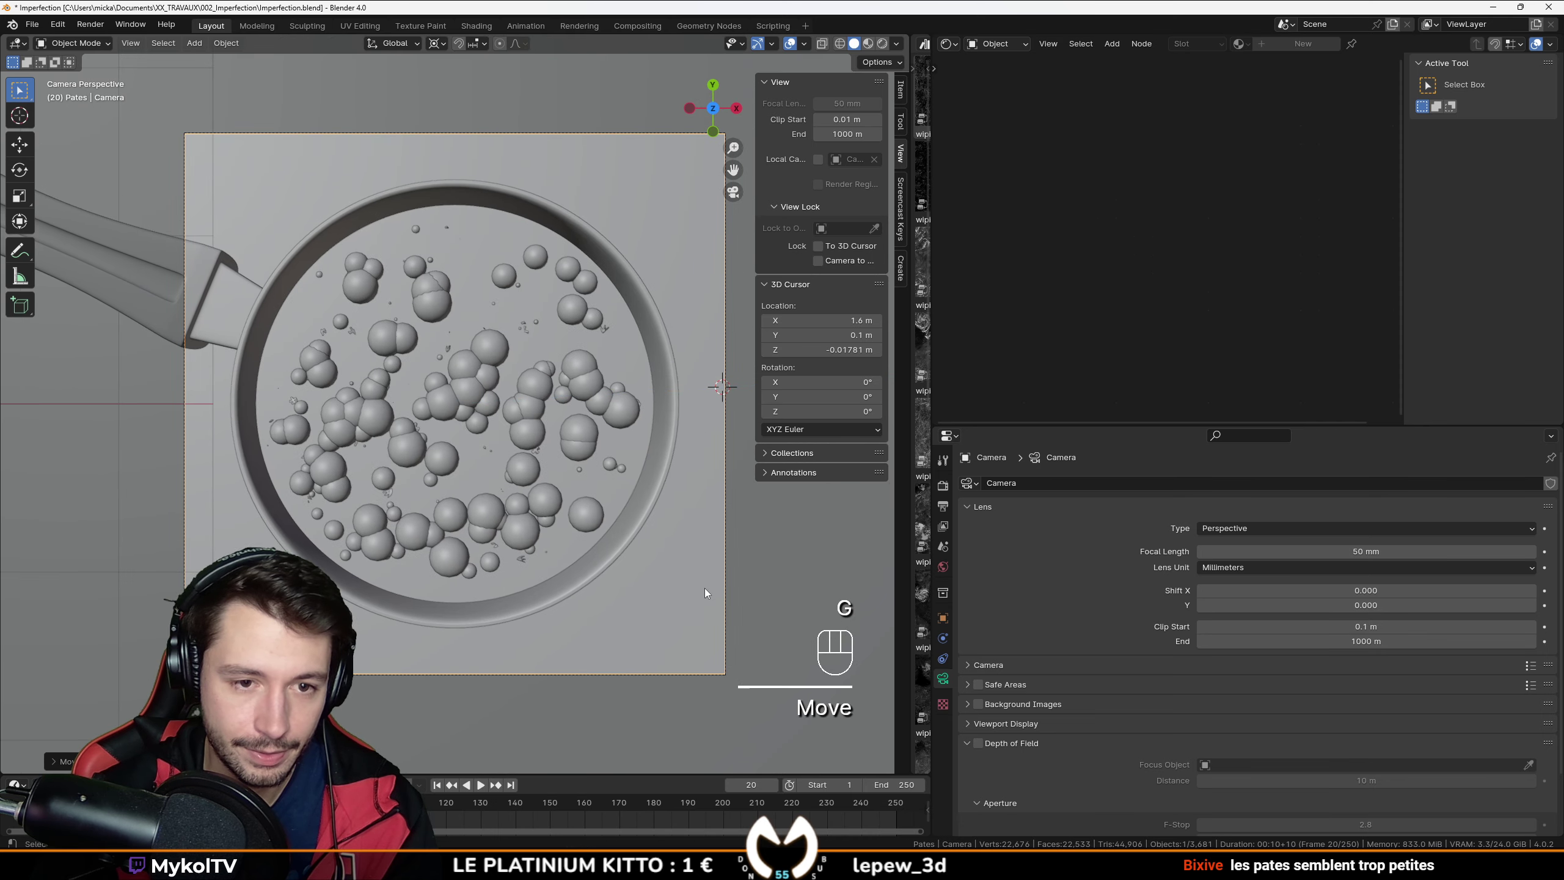
key("r")
key("x")
key("x")
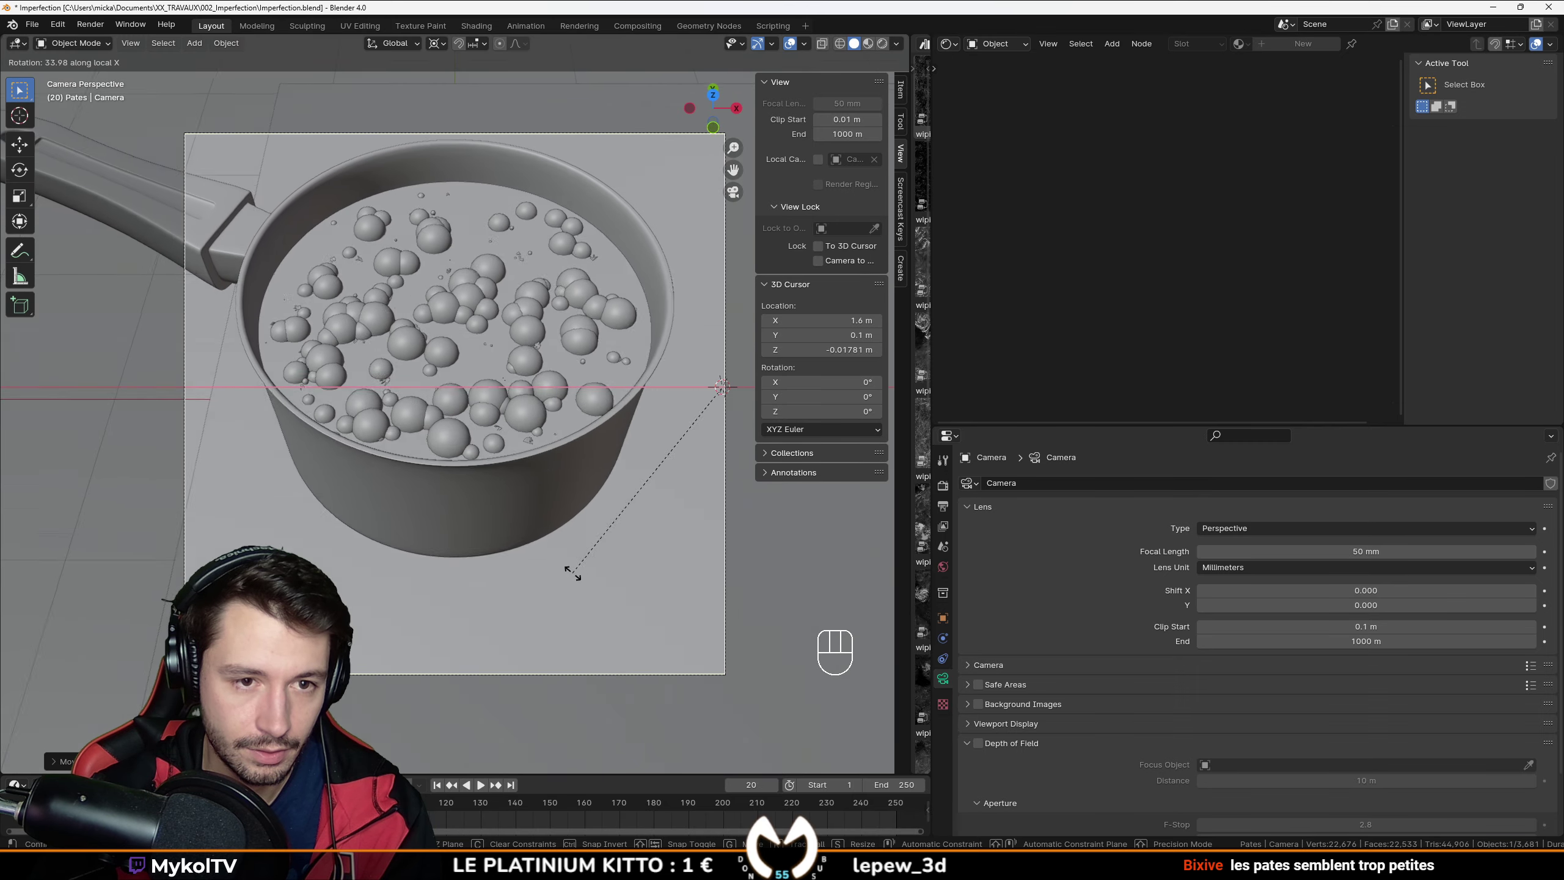
left_click(588, 571)
key("g")
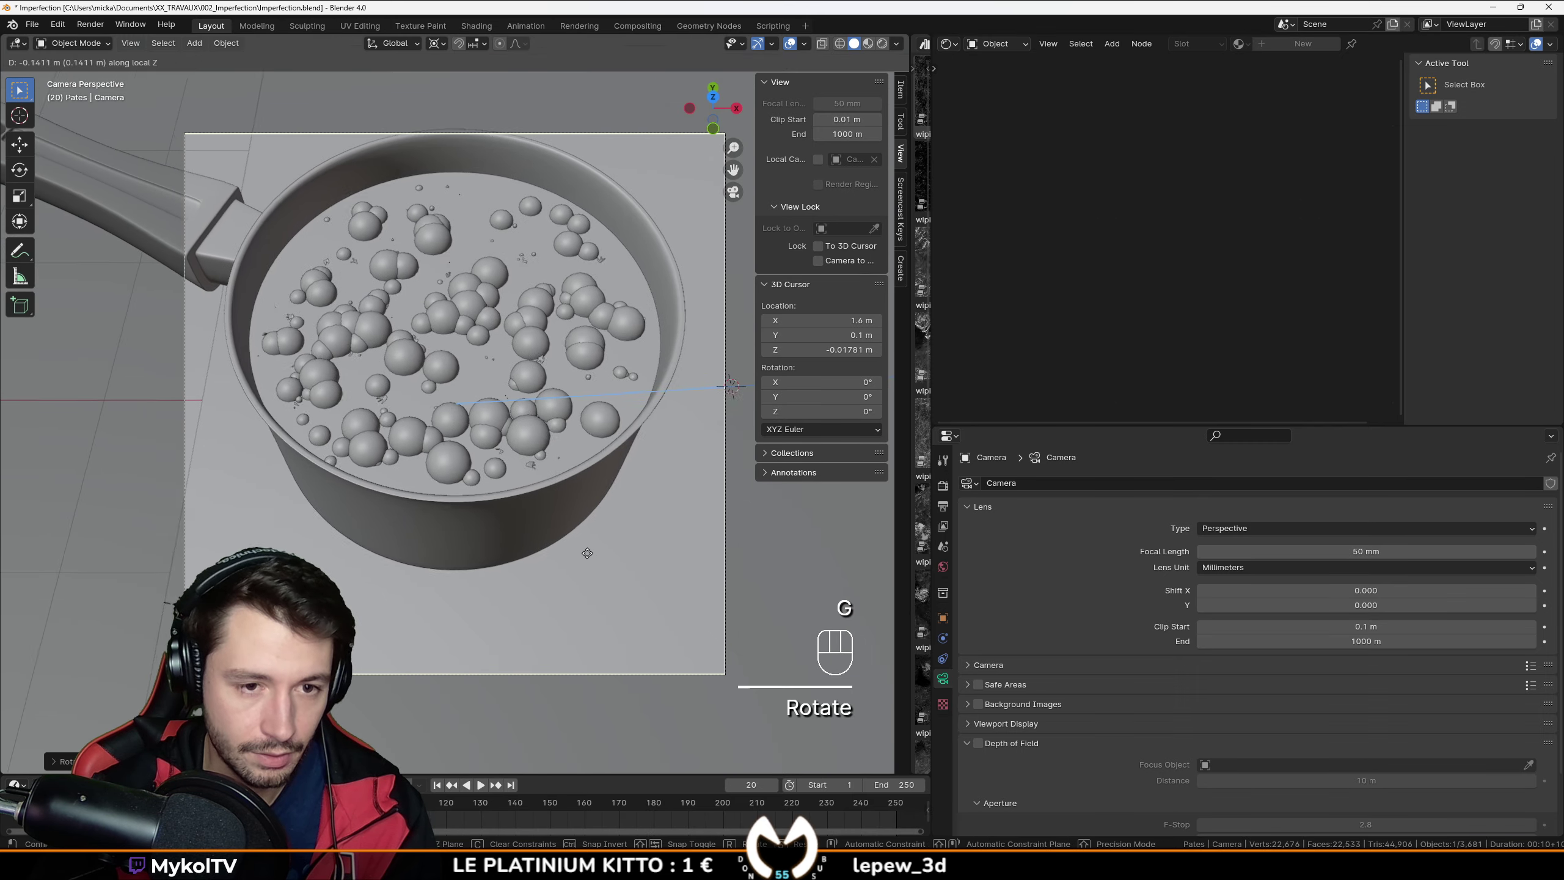
key("z")
key("z")
right_click(590, 572)
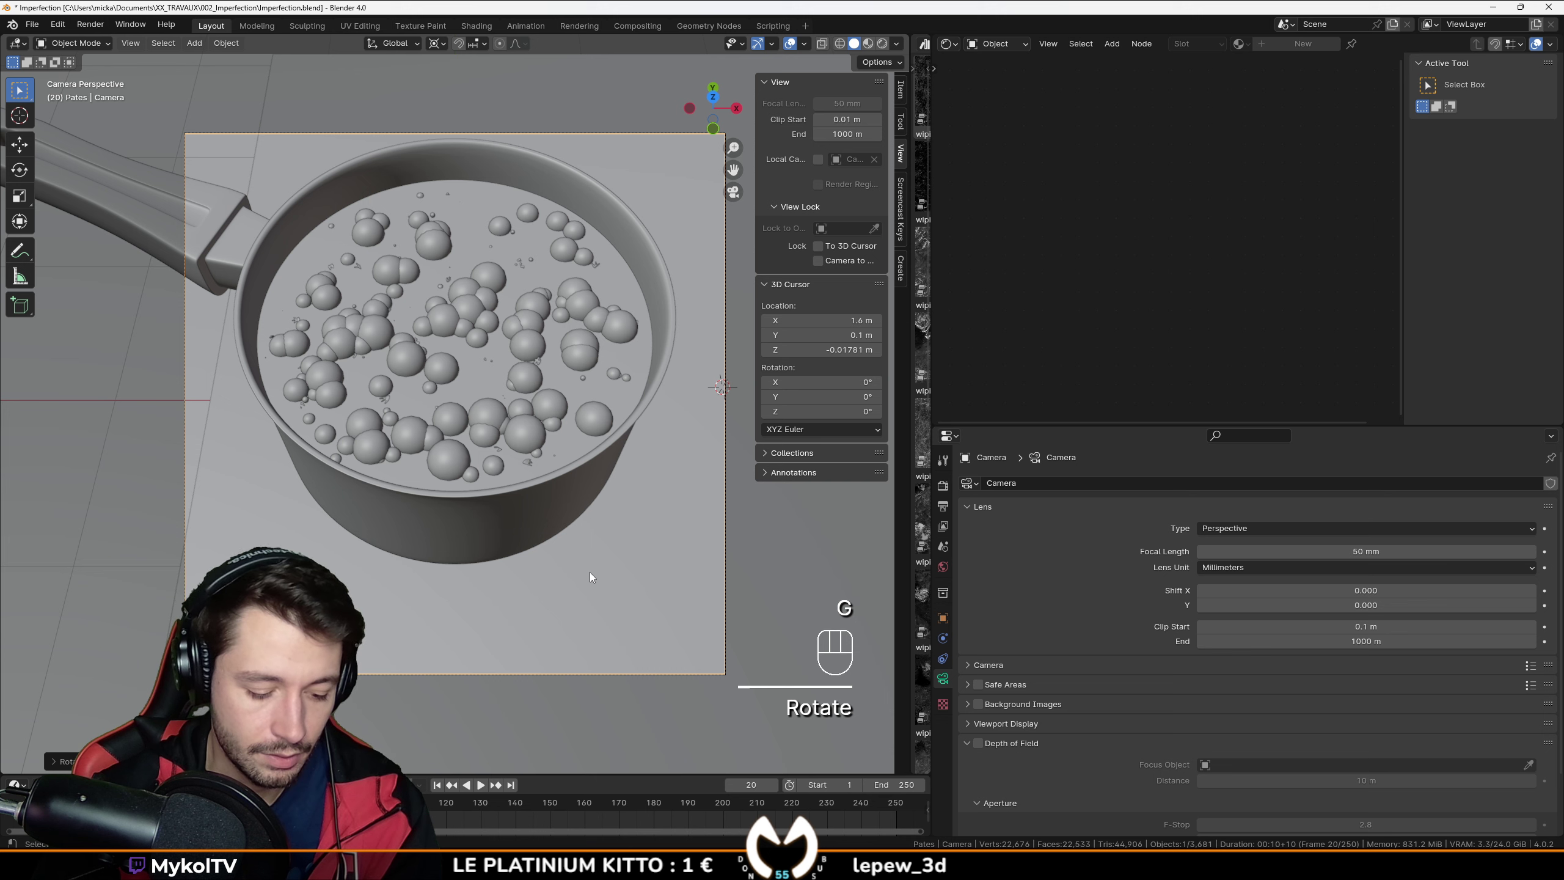
Step: Raise the camera along global Z and move it closer along its local Z axis to frame the tilted saucepan
key("g")
key("z")
key("g")
left_click(589, 551)
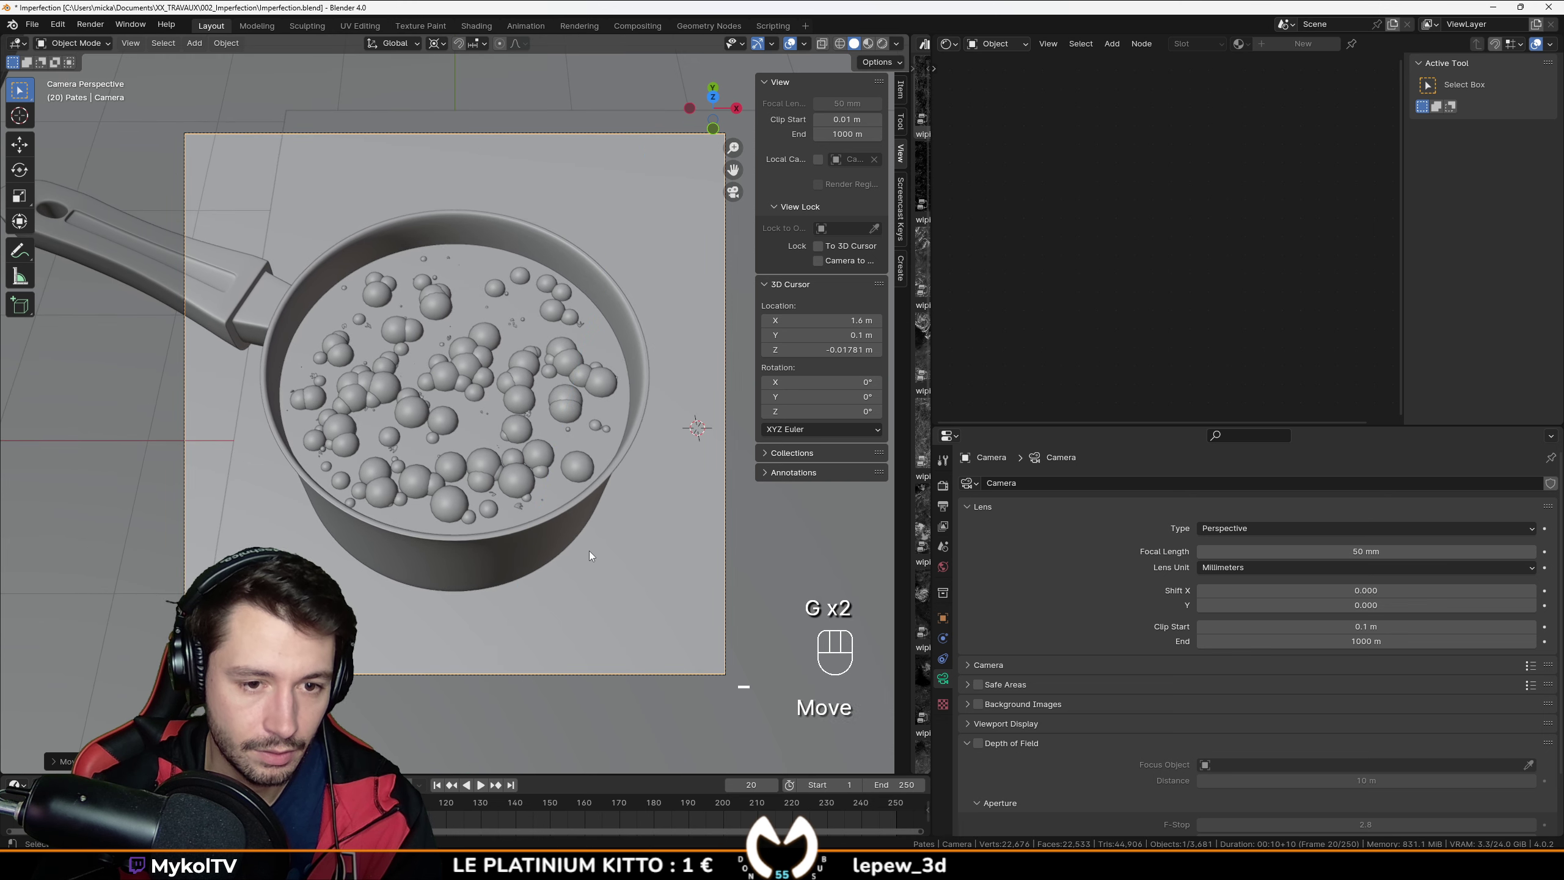
key("z")
key("z")
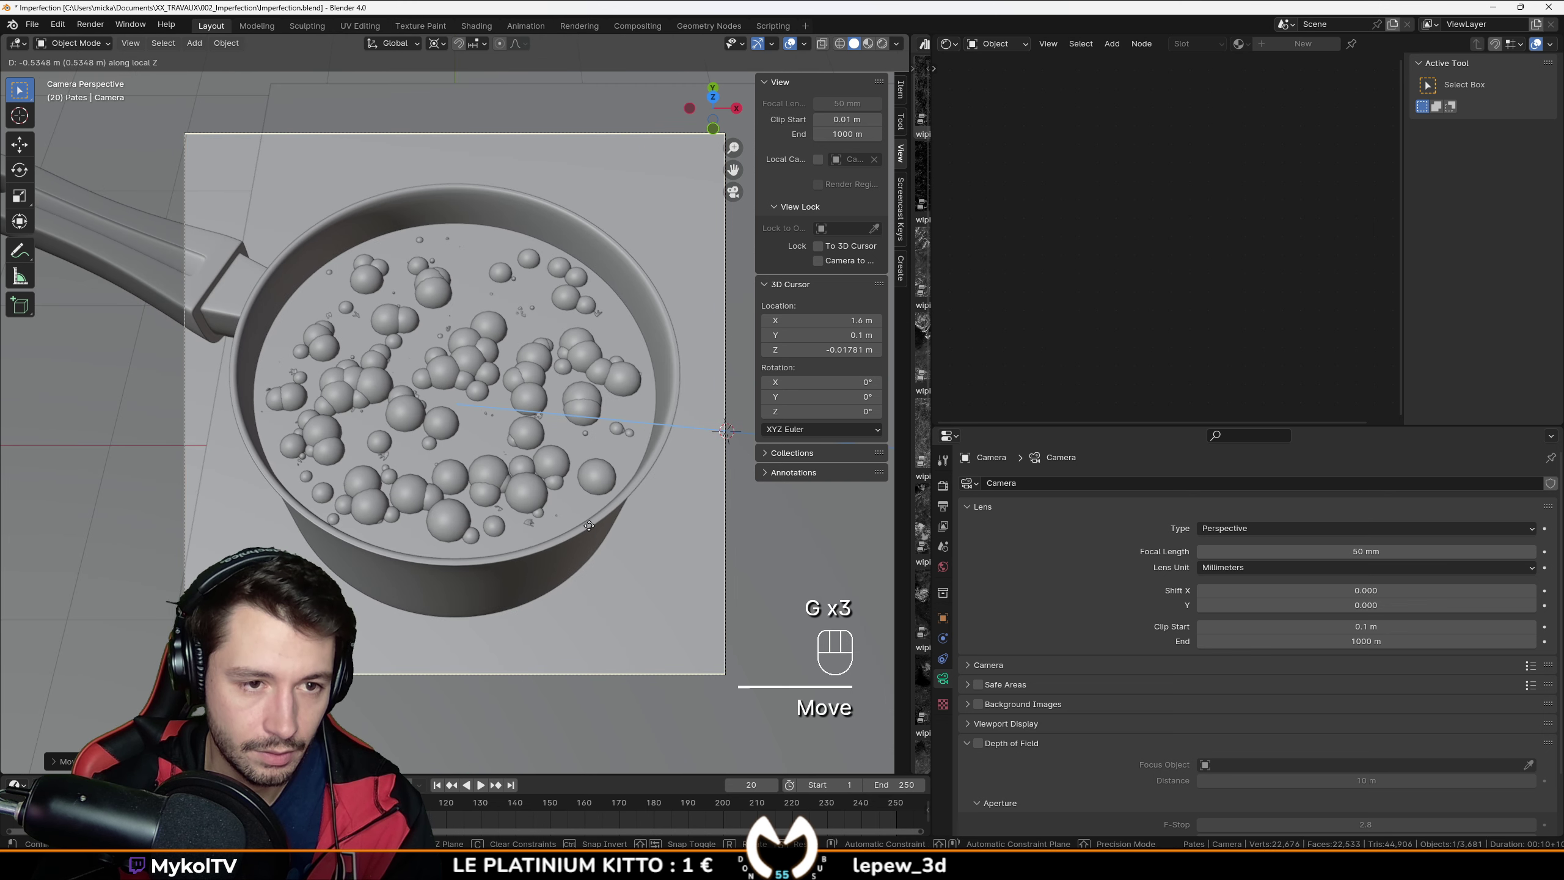
left_click(588, 560)
Step: Tilt the camera further around global X to a lower viewing angle and raise it about 0.3 m along Z
key("r")
key("x")
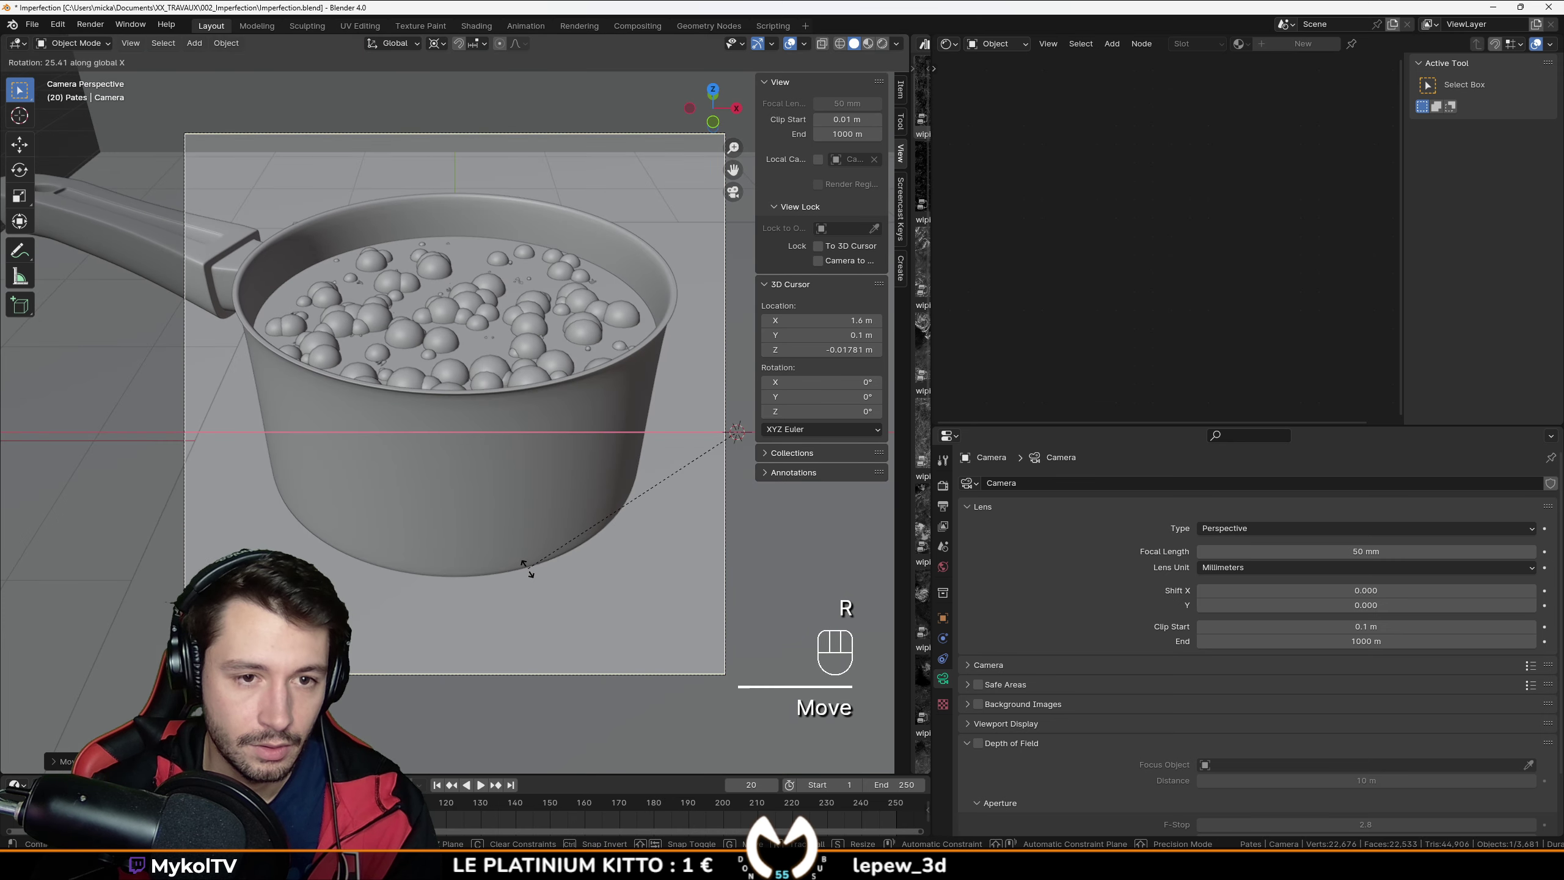
left_click(544, 555)
key("g")
key("z")
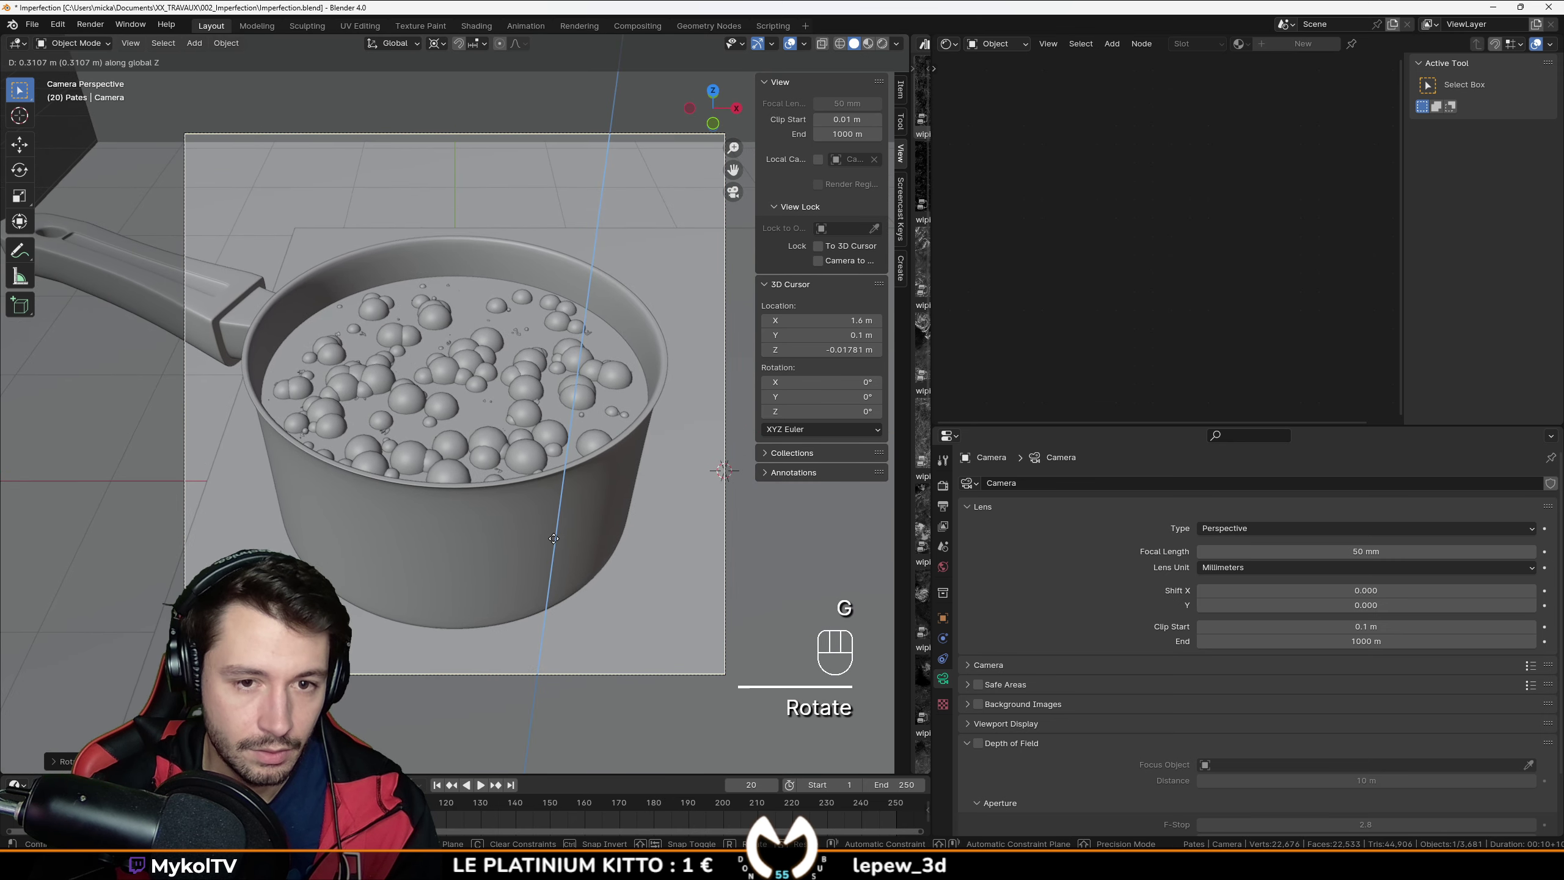
left_click(553, 543)
Step: Render the angled saucepan view, close the render, and save the file
key("F12")
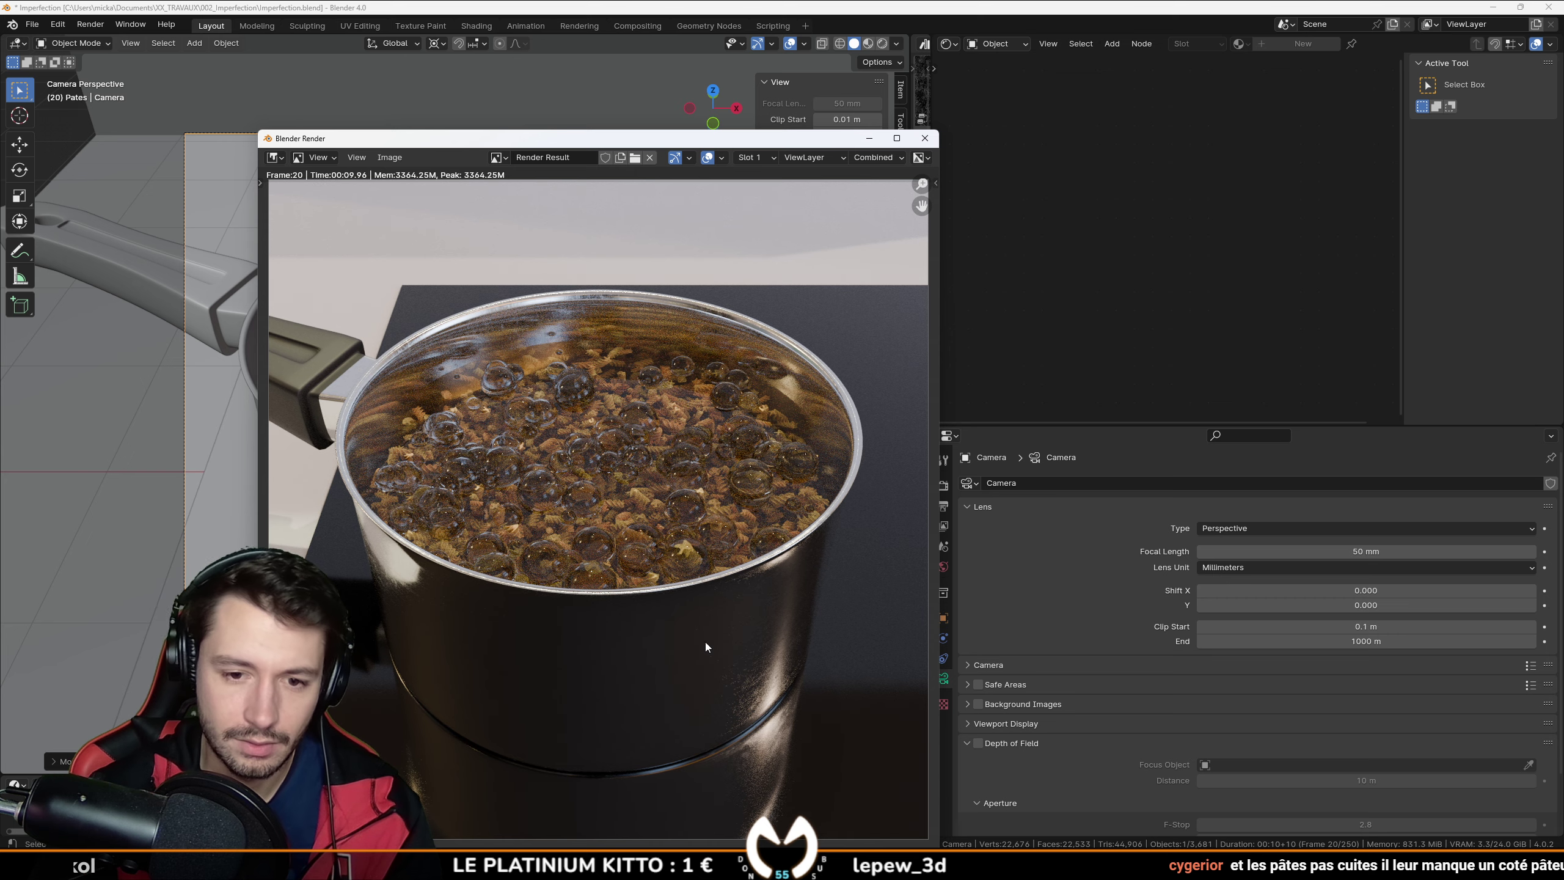
key("Escape")
key("ctrl+s")
Step: Select the bubble emitter on the water surface and set its particle system's number to 300
scroll(591, 516, "down", 2)
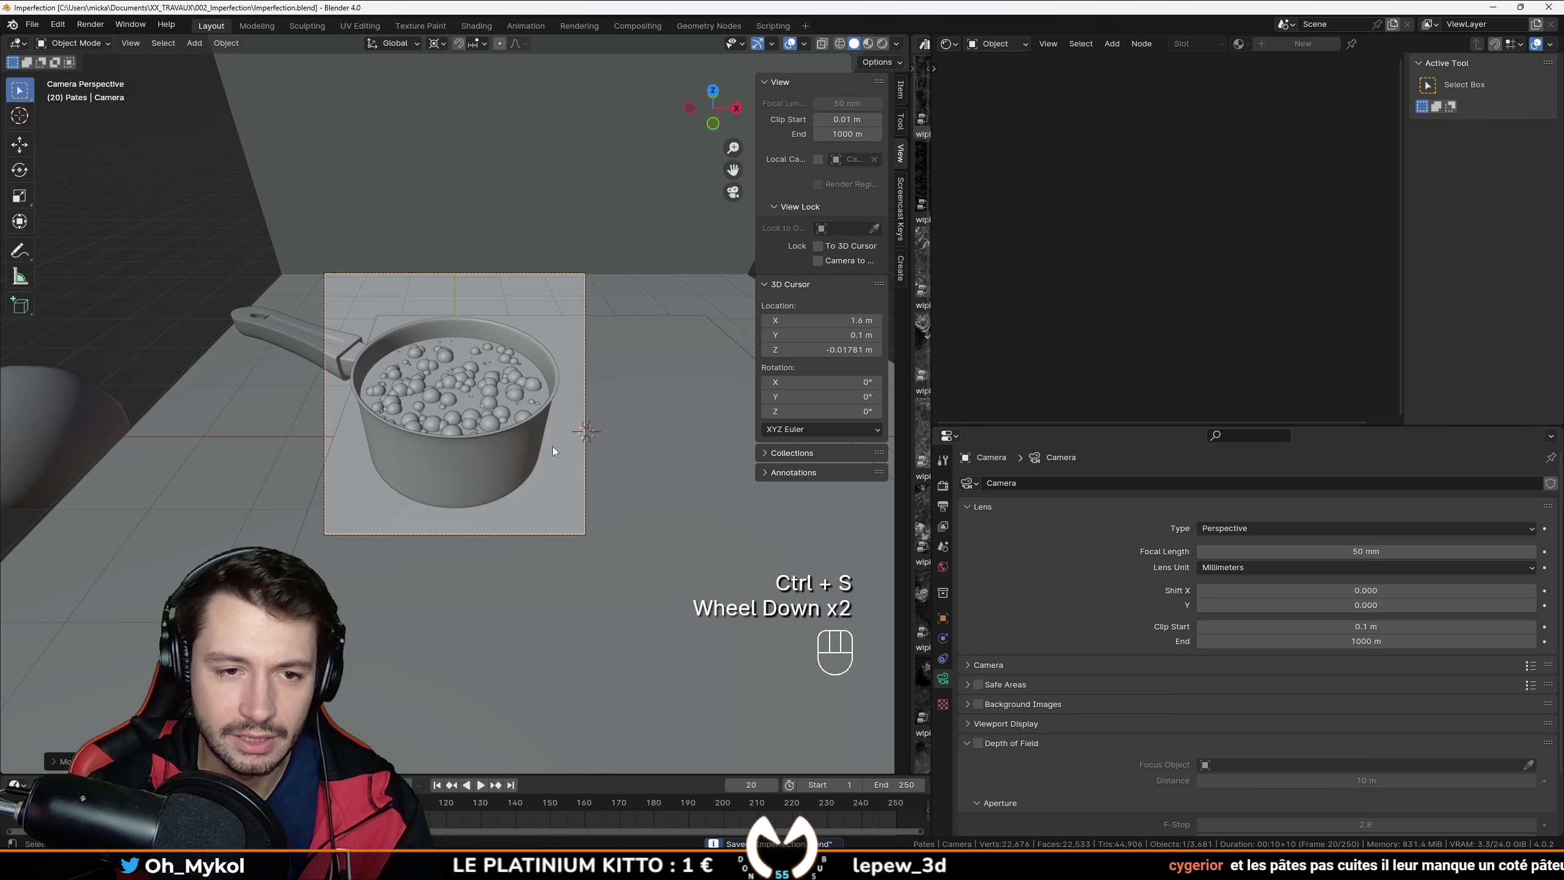
middle_click_drag(552, 446, 543, 499)
scroll(545, 487, "up", 2)
left_click(497, 411)
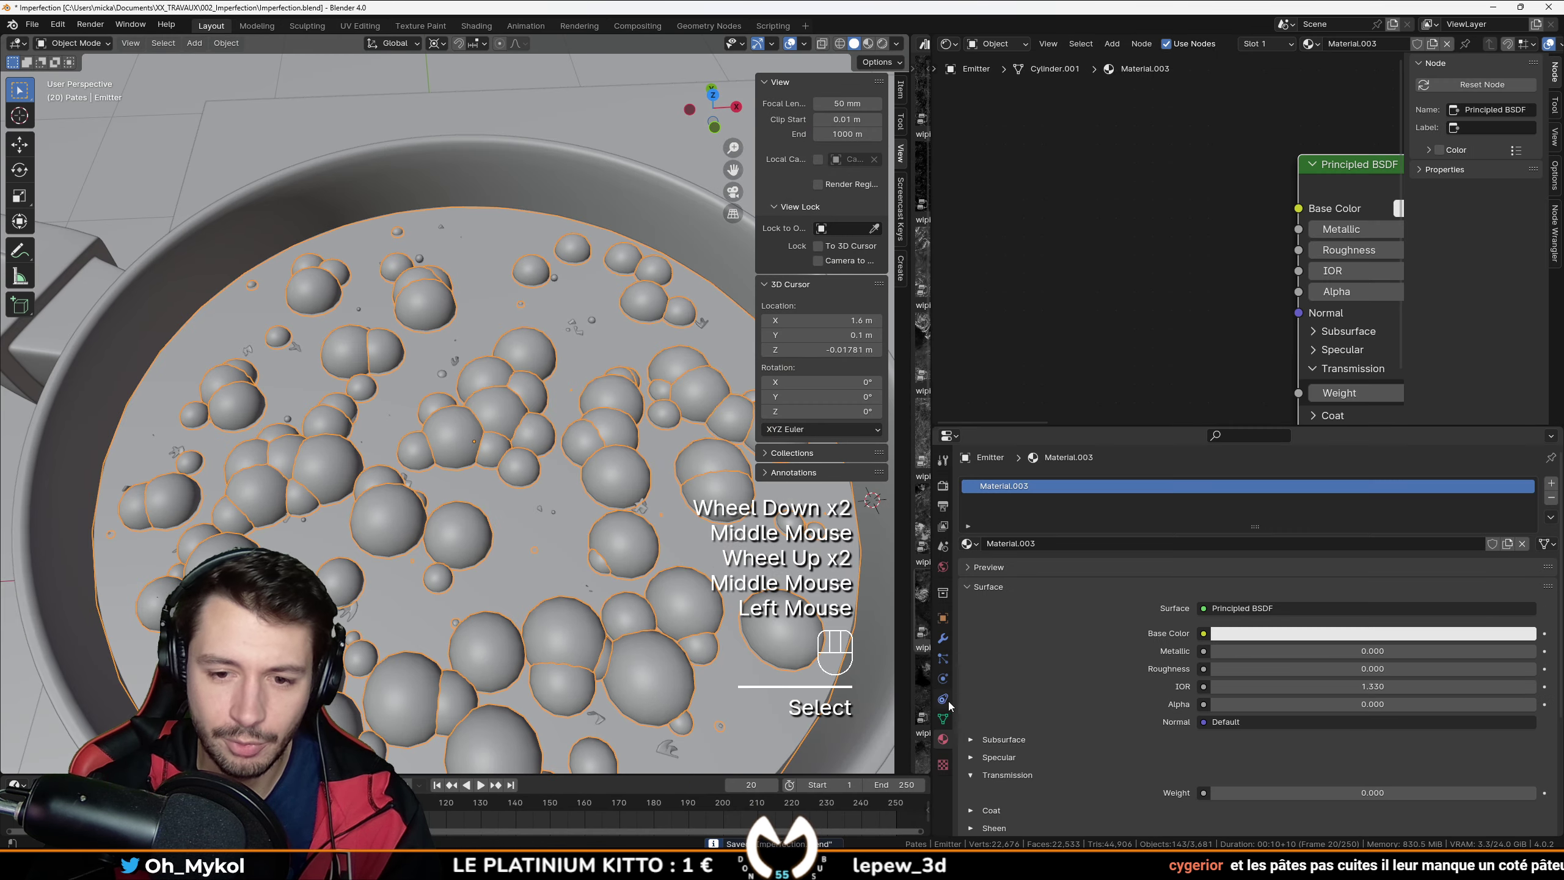
scroll(1133, 654, "down", 2)
scroll(1132, 663, "up", 3)
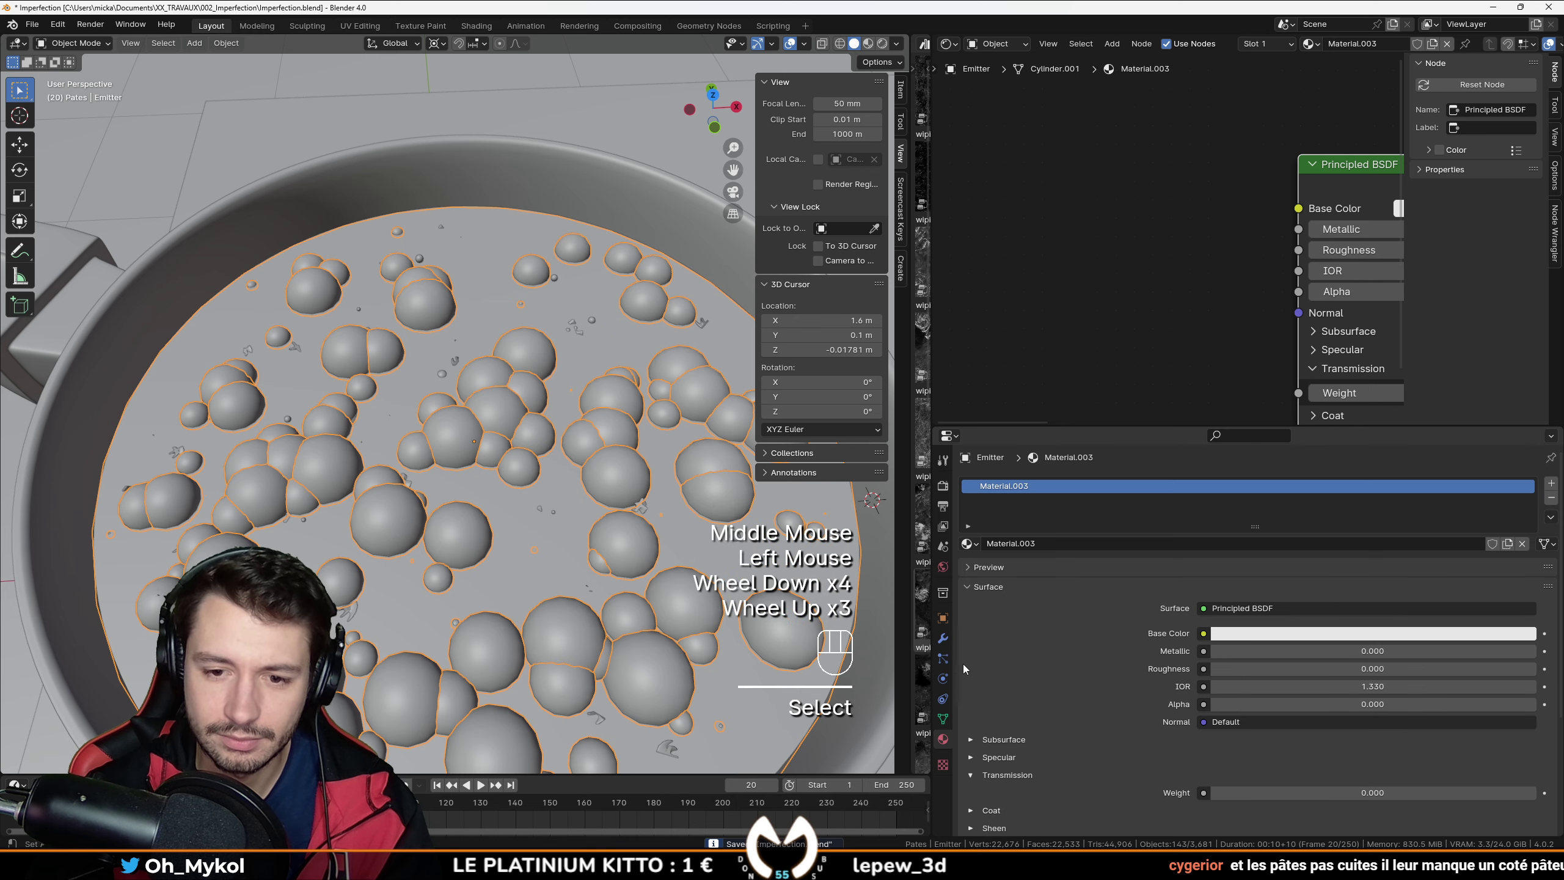
left_click(943, 659)
scroll(1140, 653, "up", 2)
left_click(1373, 625)
type("5")
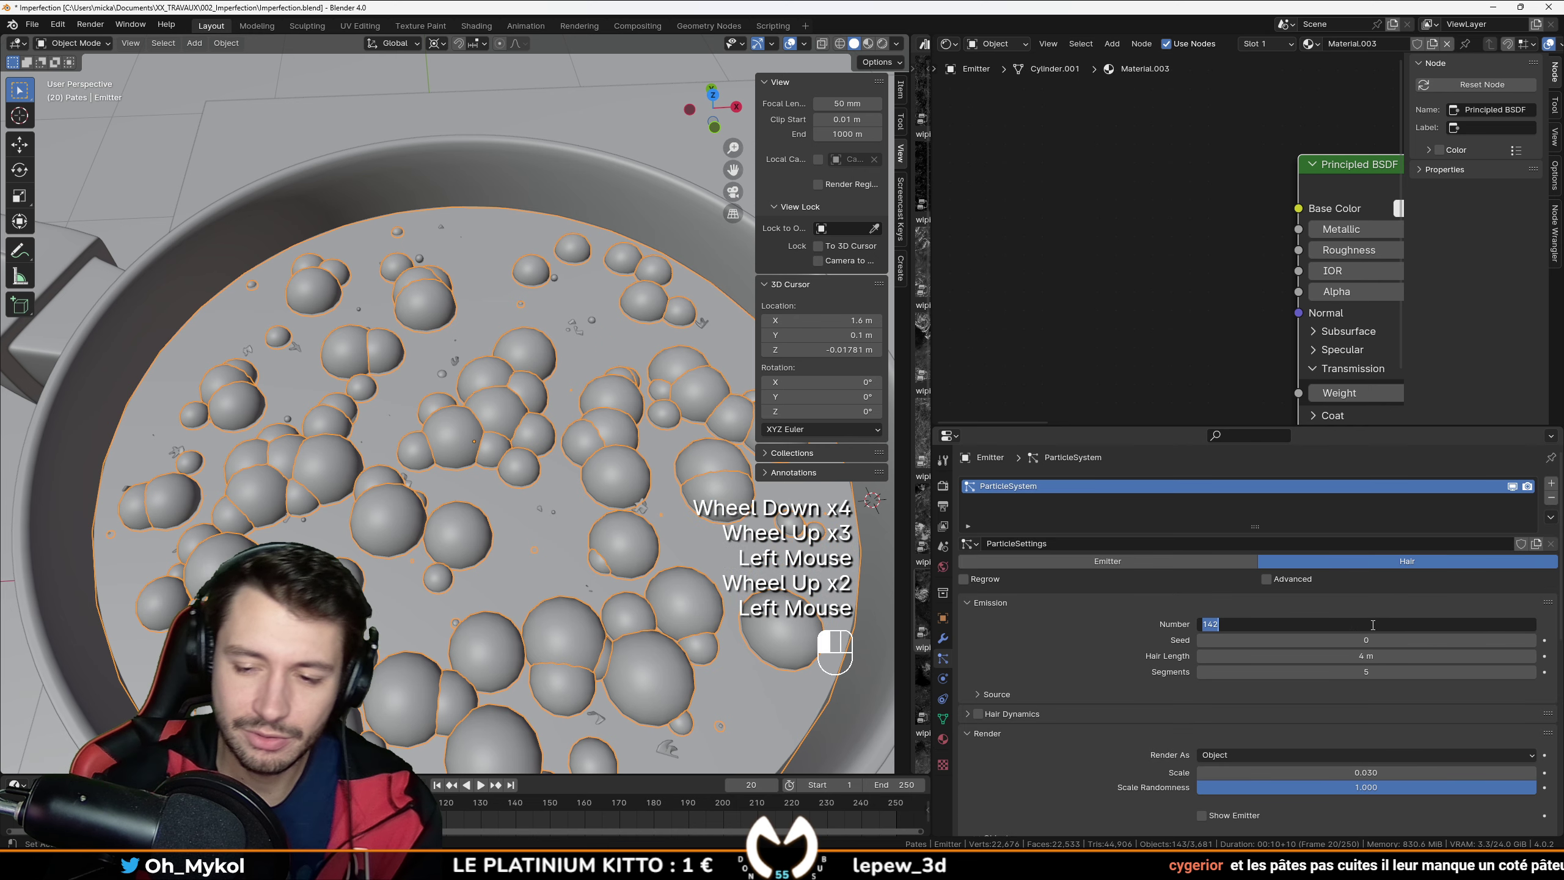
key("BackSpace")
type("300")
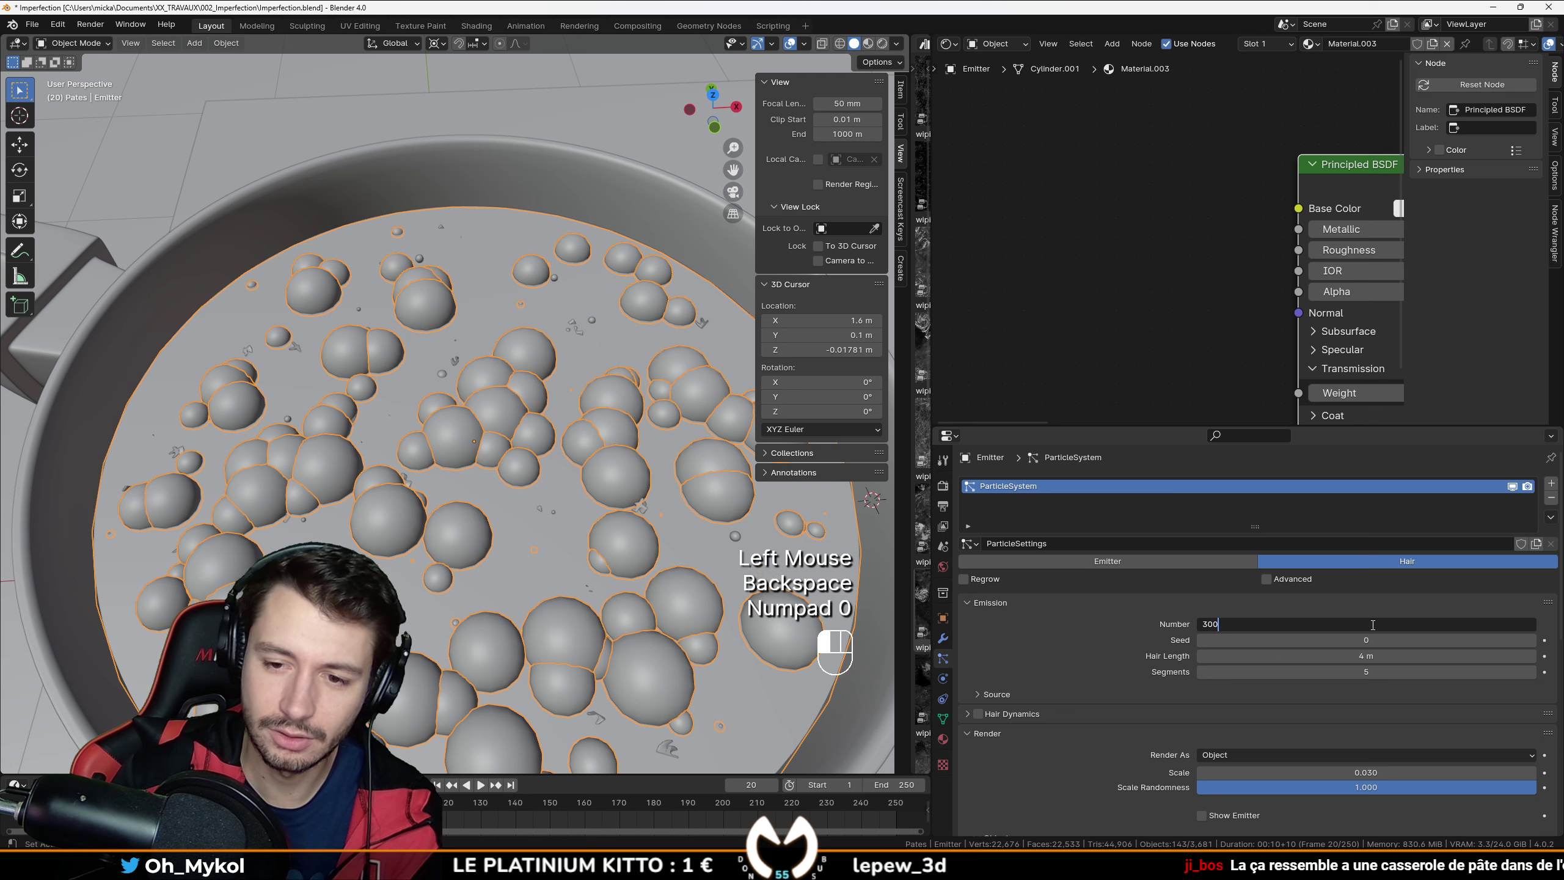
key("Return")
Step: Set the bubble particles' render scale to 0.15
scroll(1140, 672, "down", 3)
scroll(1160, 689, "up", 1)
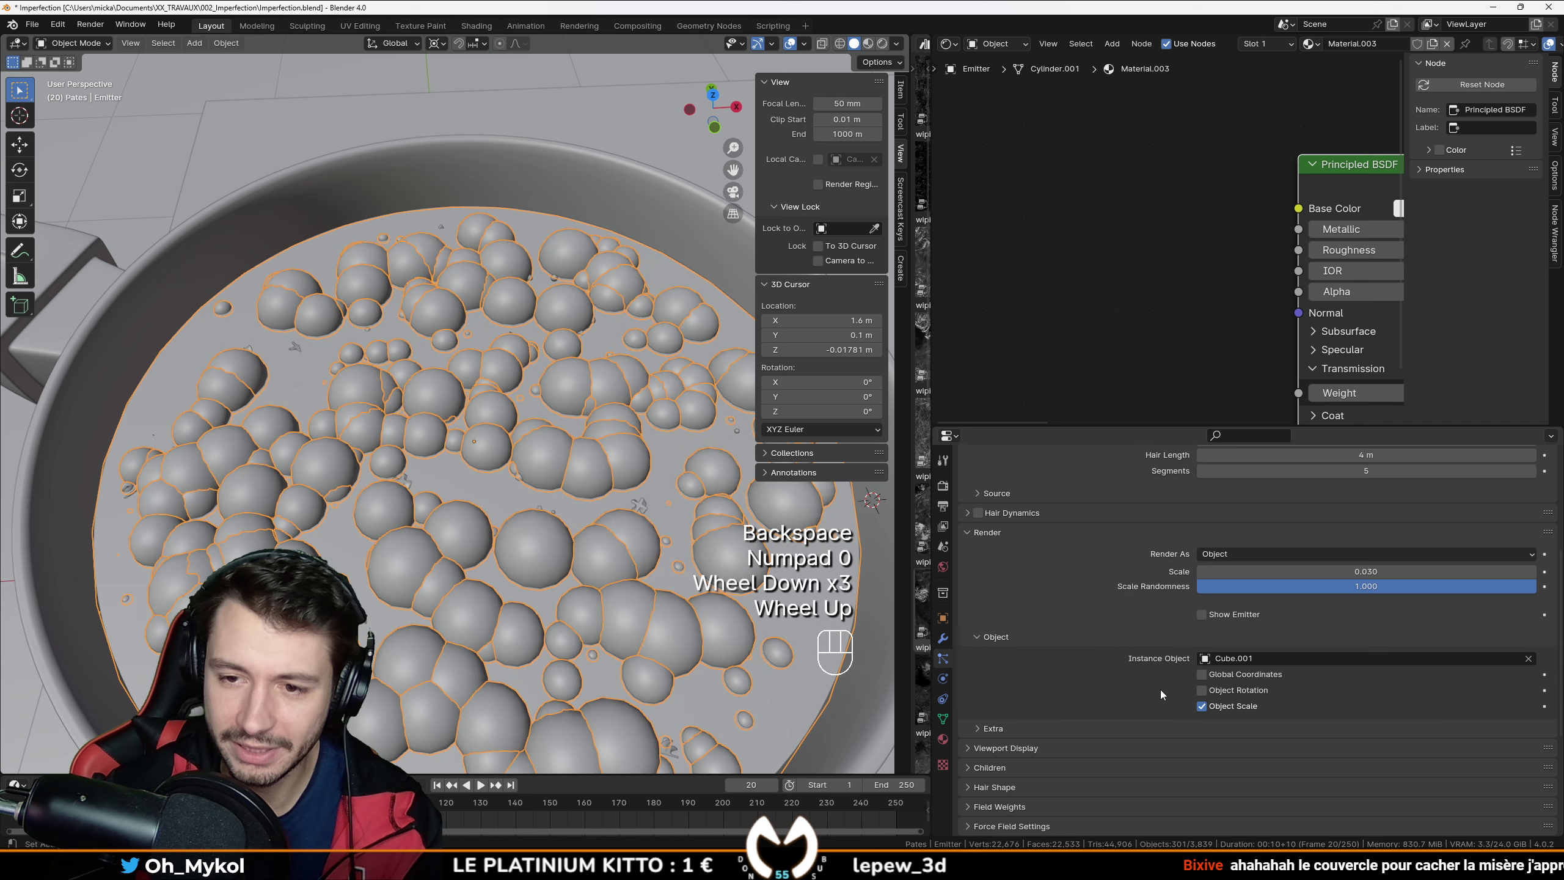
left_click(1378, 571)
type("0.15")
key("Return")
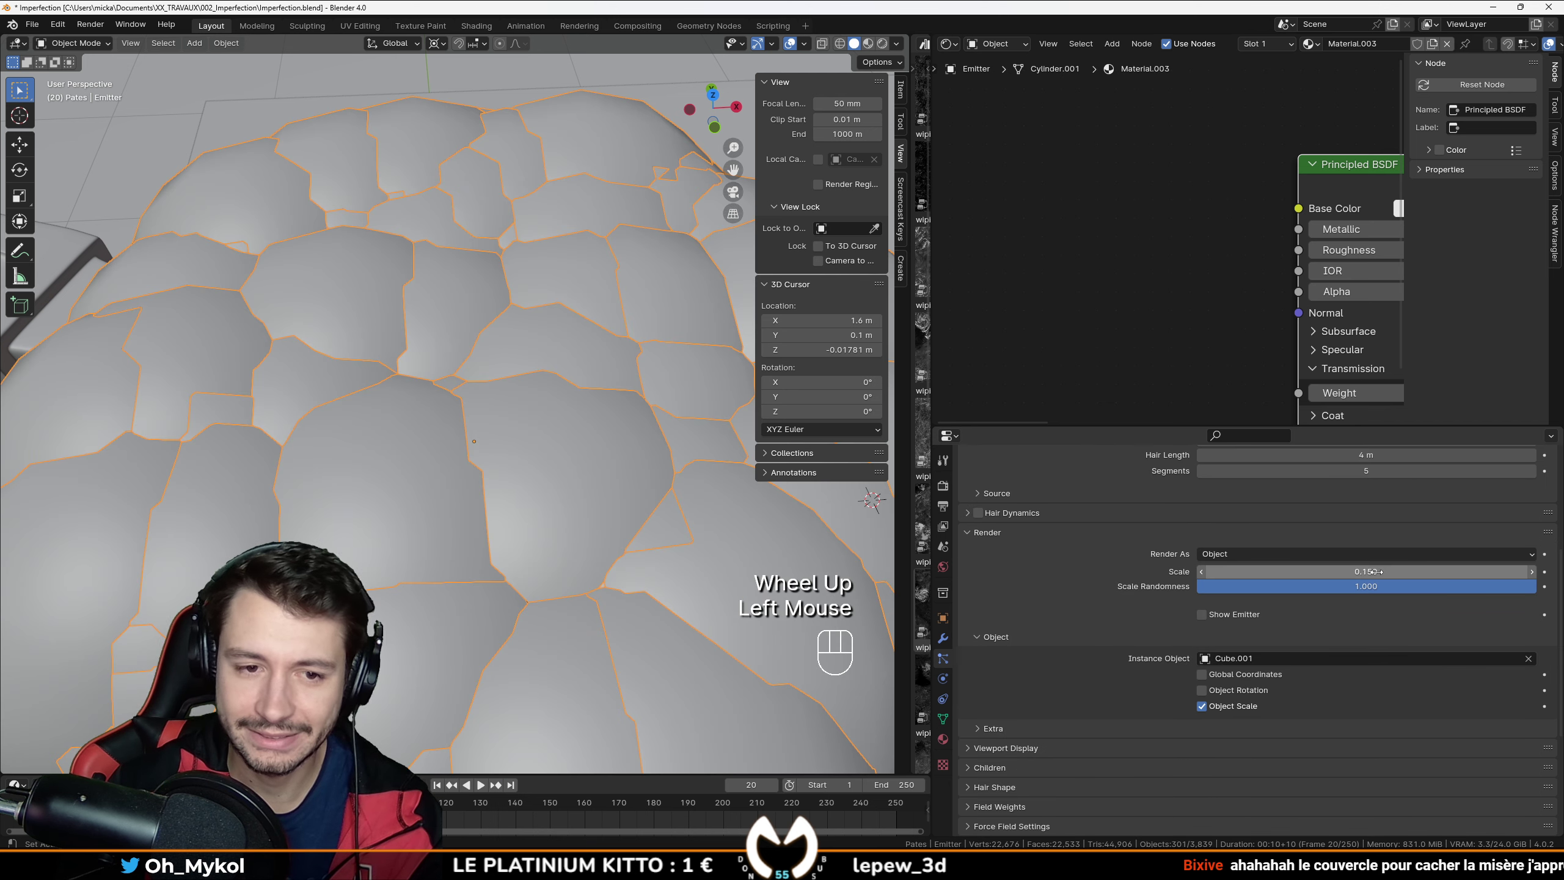
Step: Set the bubble particles' render scale to 0.015
left_click(1378, 571)
type("0.011")
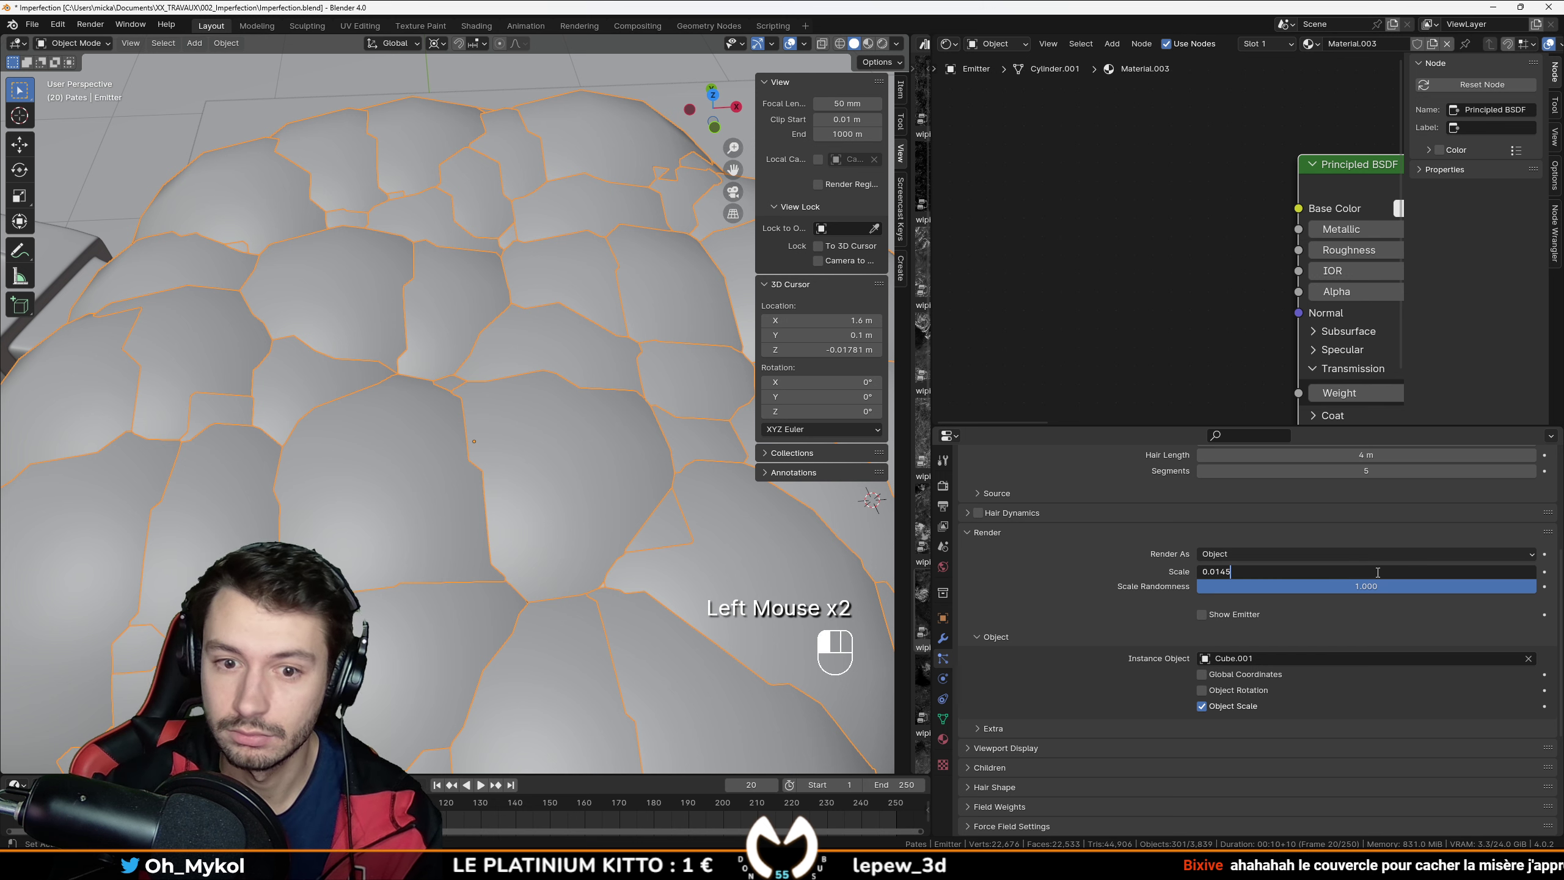
key("BackSpace")
type("5")
key("Return")
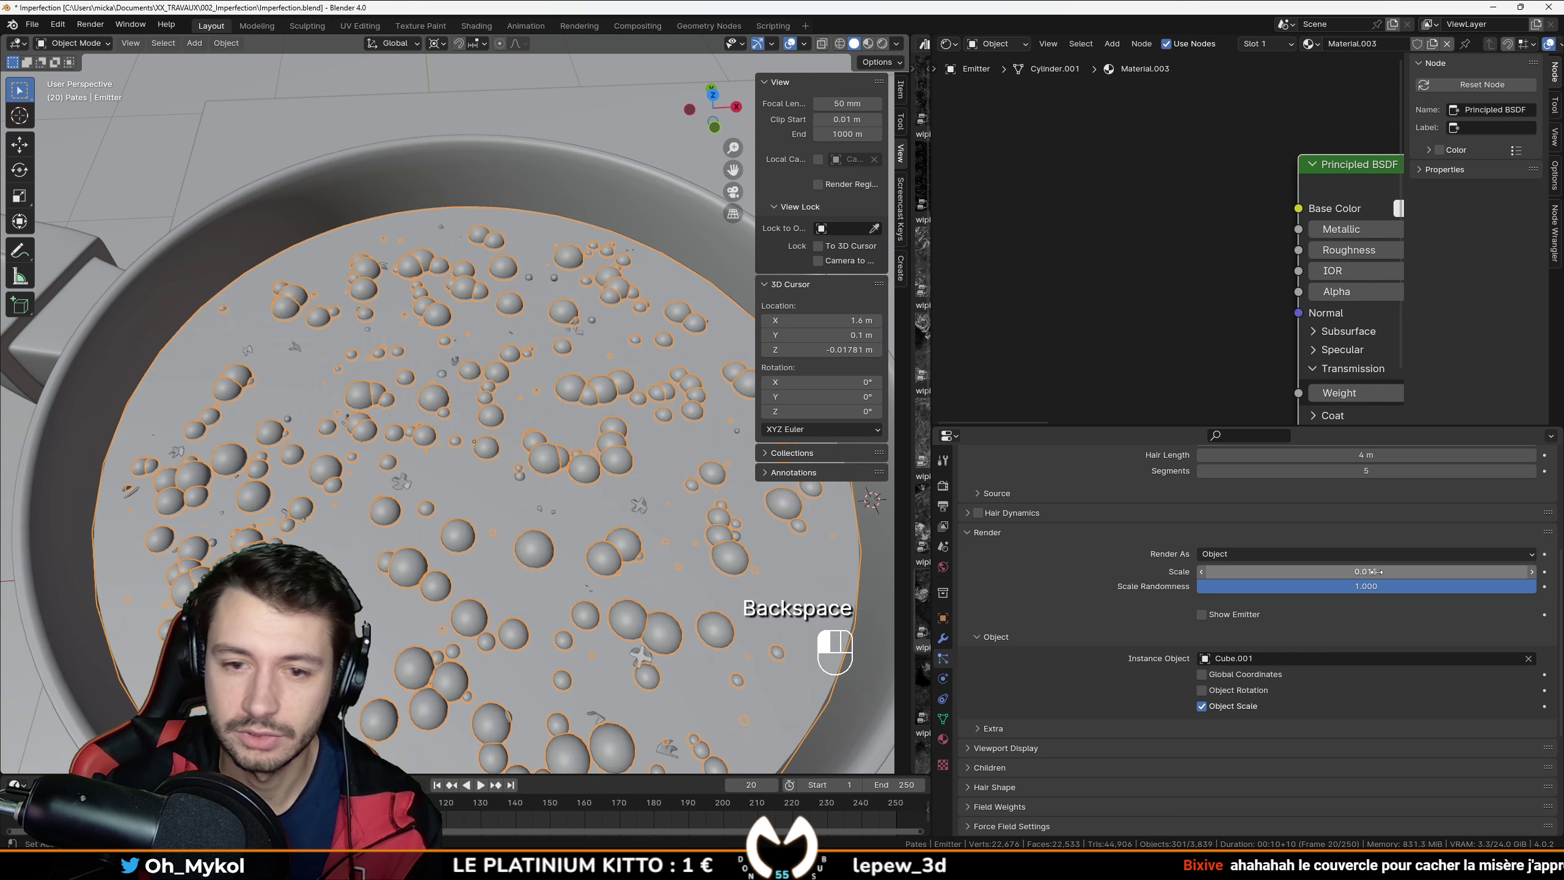
scroll(453, 522, "down", 1)
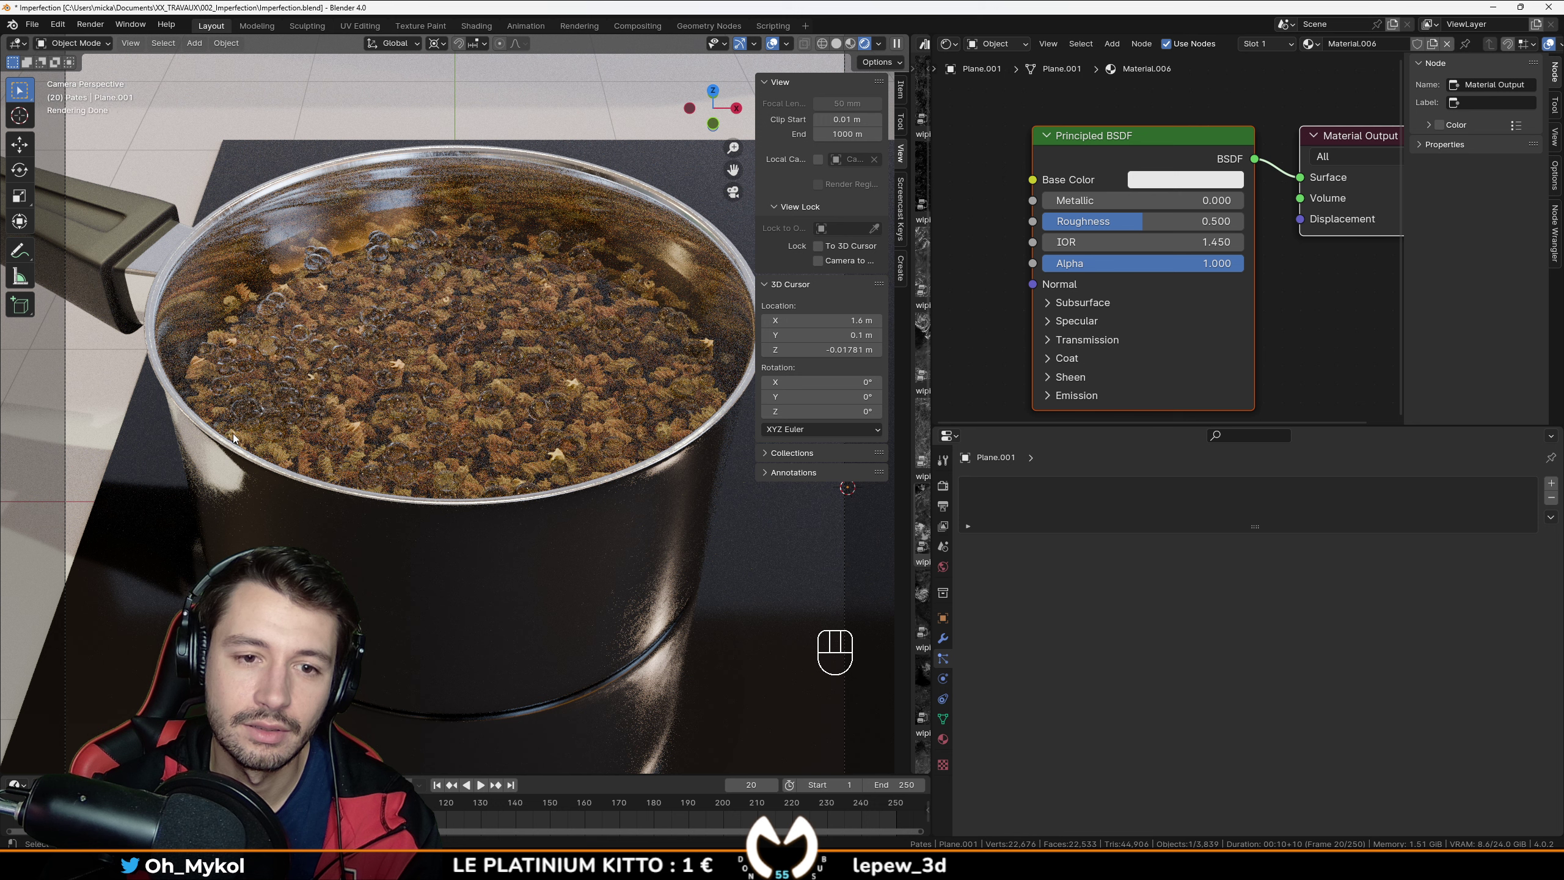
Step: Reselect the bubble emitter in the saucepan and set its particle number to 500
left_click(942, 658)
left_click(592, 567)
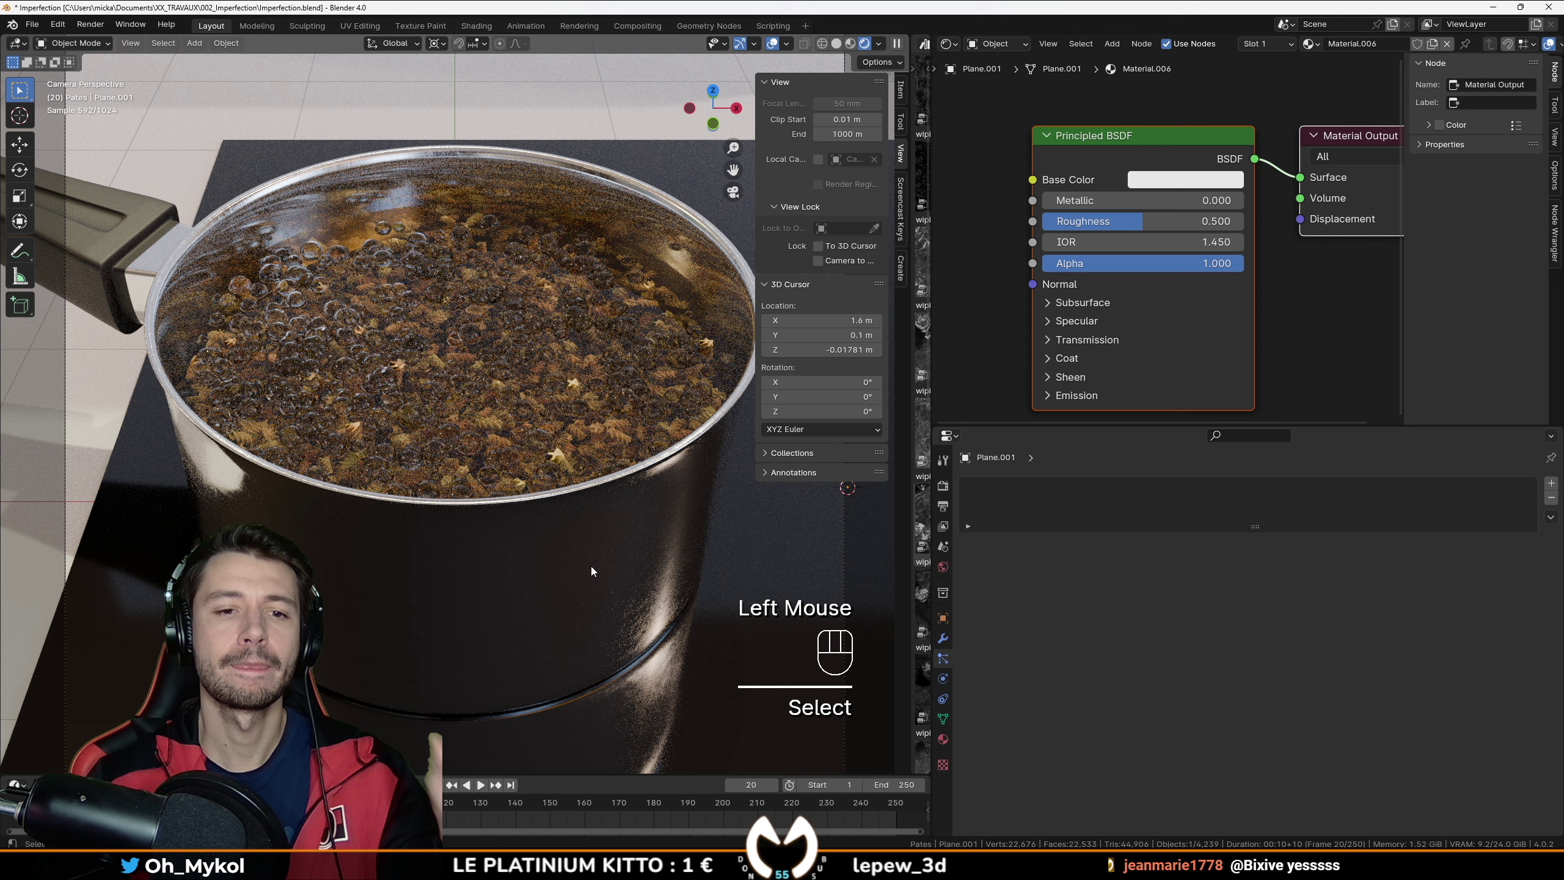
left_click(410, 374)
left_click(1347, 622)
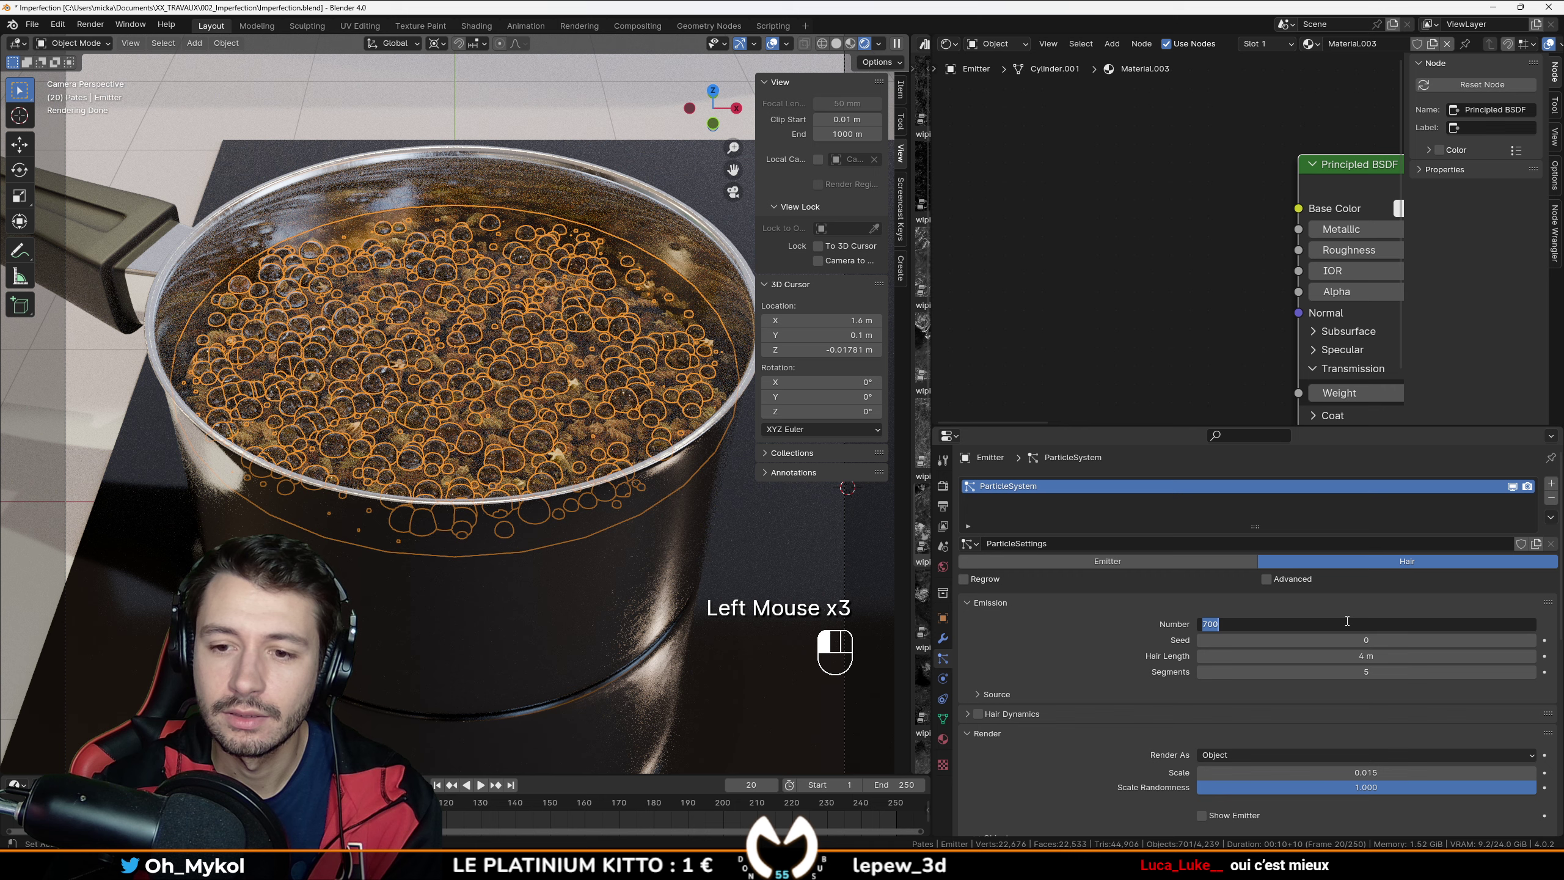
type("500")
key("Return")
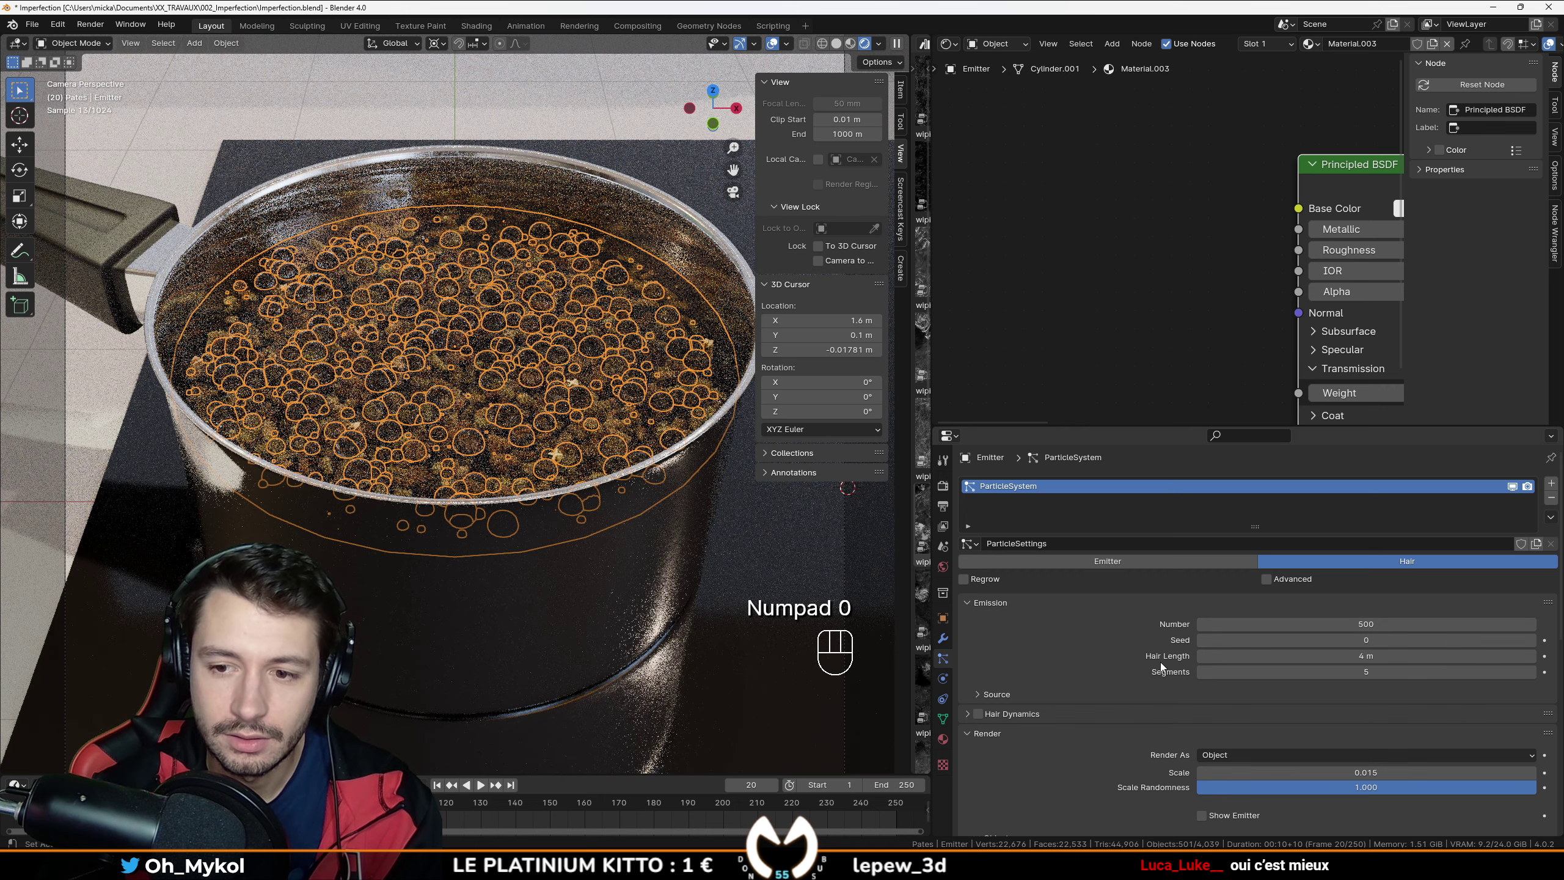
Step: Try to set the scale randomness of the bubble particles to 2
scroll(1160, 663, "down", 2)
left_click(1360, 616)
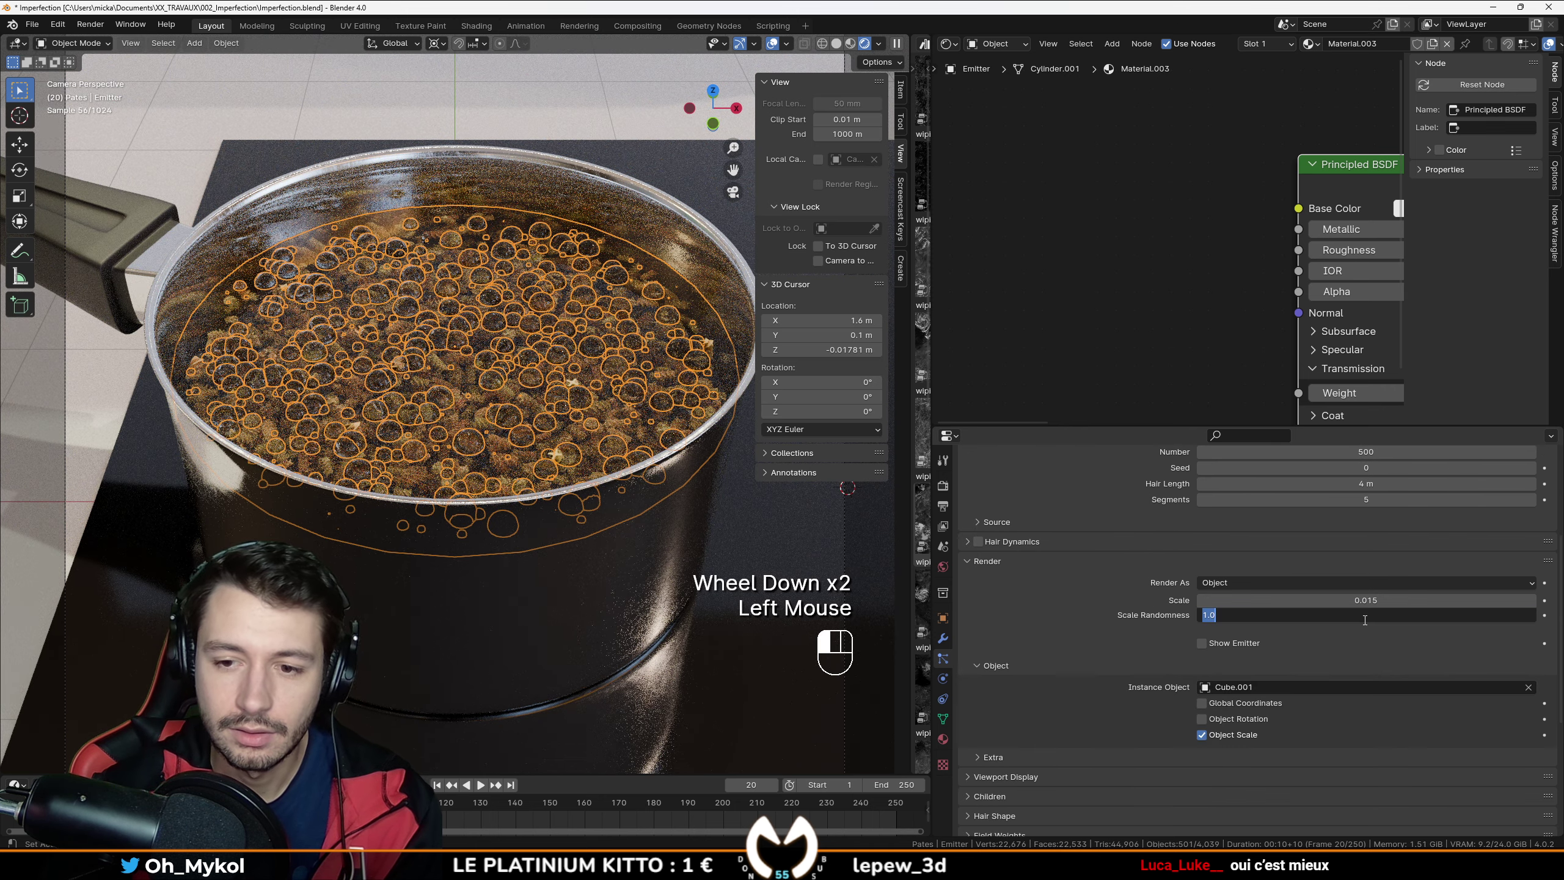
type("2")
key("Return")
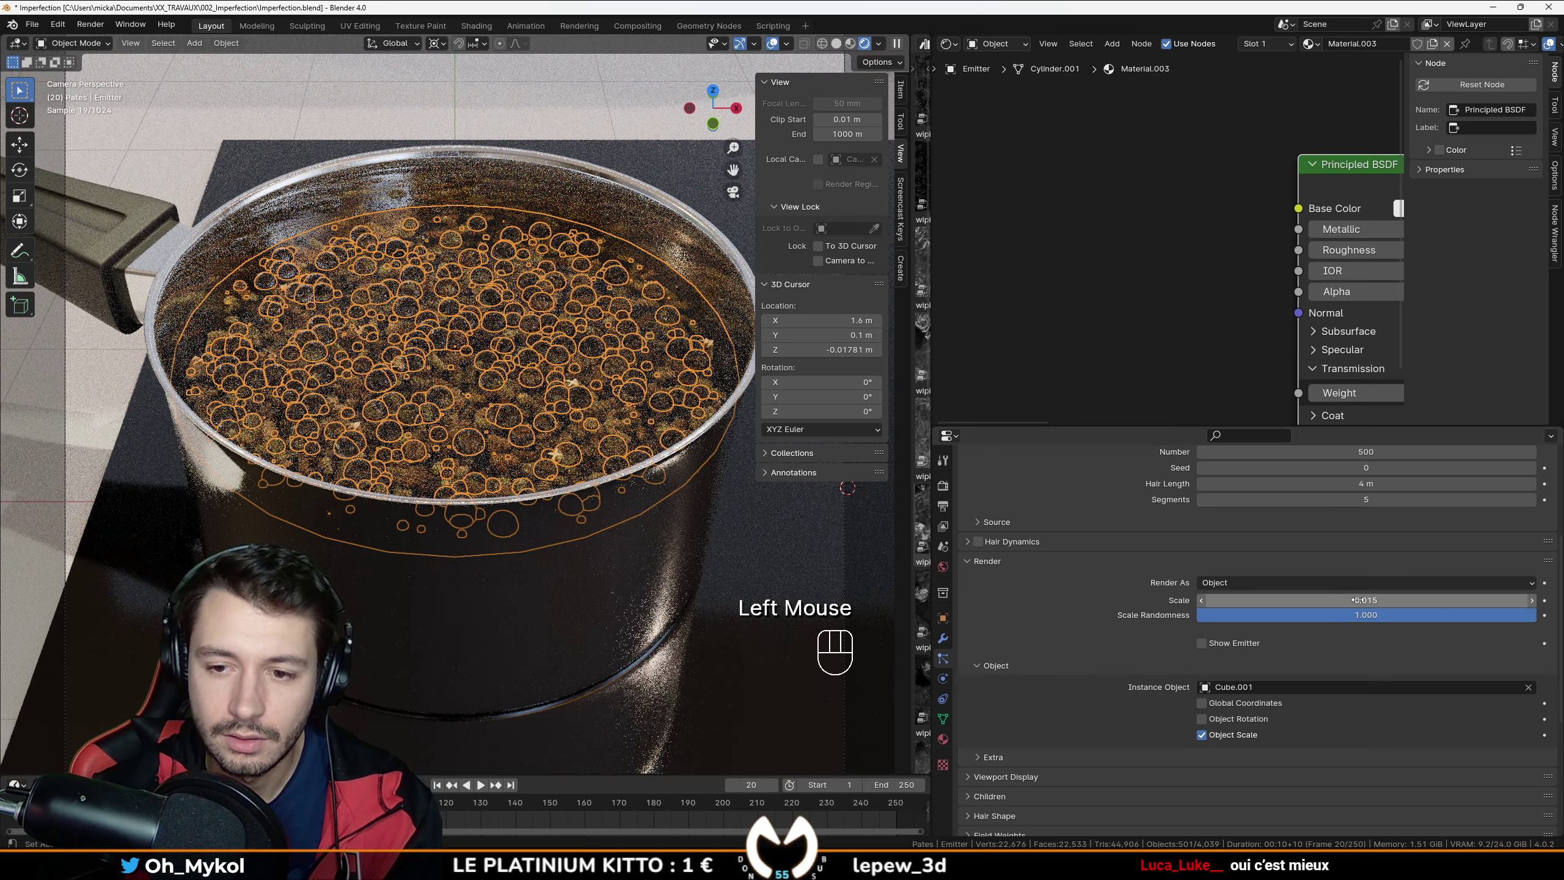
Step: Set the bubble particles' render scale to 0.012
double_click(1369, 600)
key("BackSpace")
type("2")
key("Return")
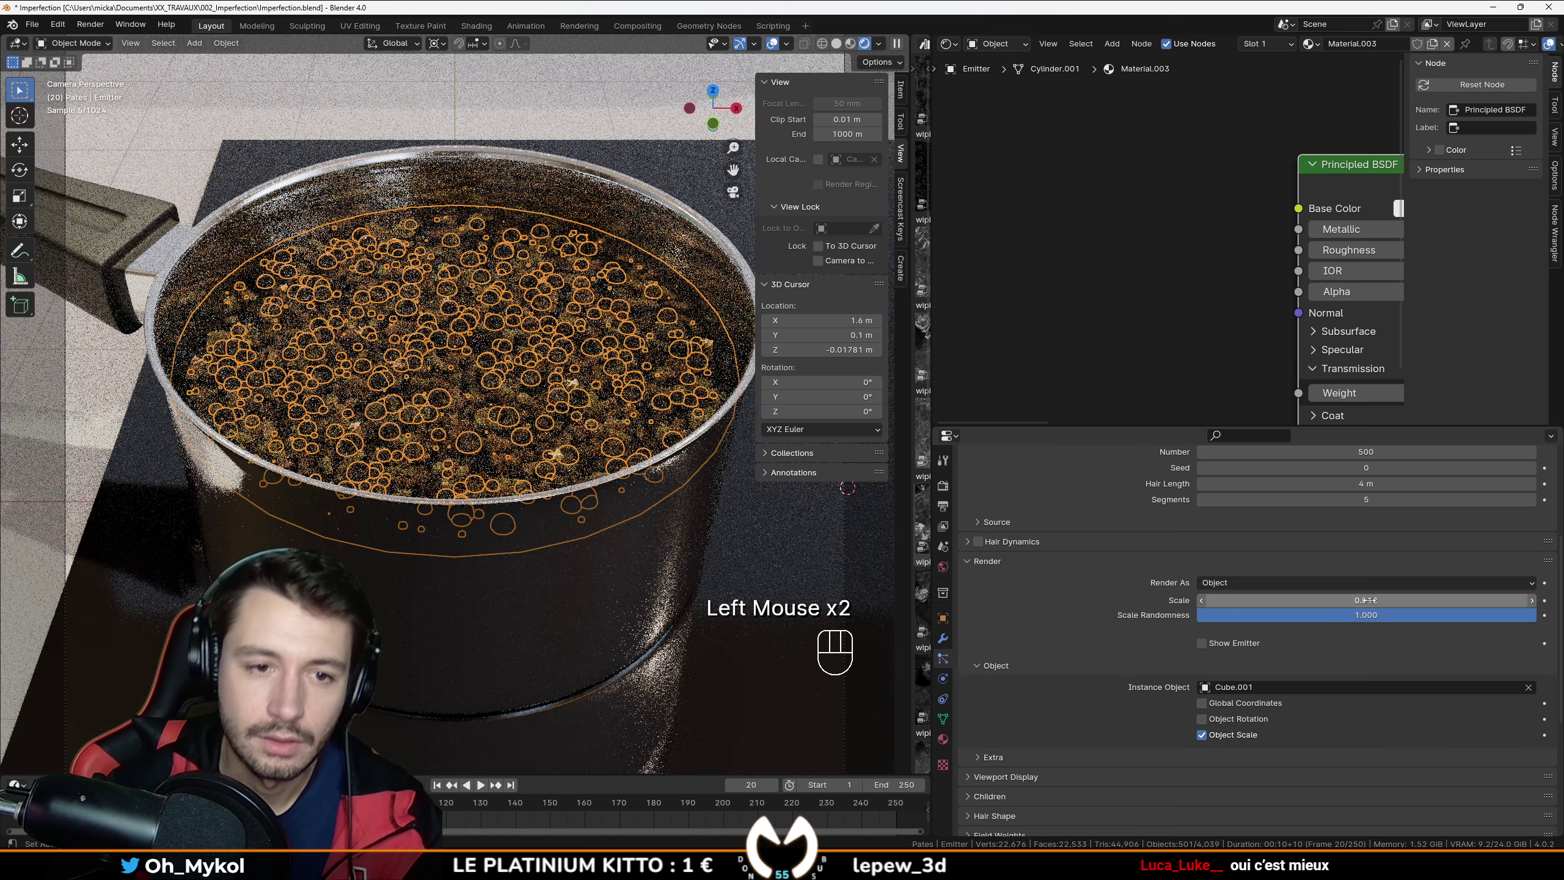
left_click(1366, 600)
Step: Select the backdrop plane, and save the file with the viewport in solid shading
left_click(545, 459)
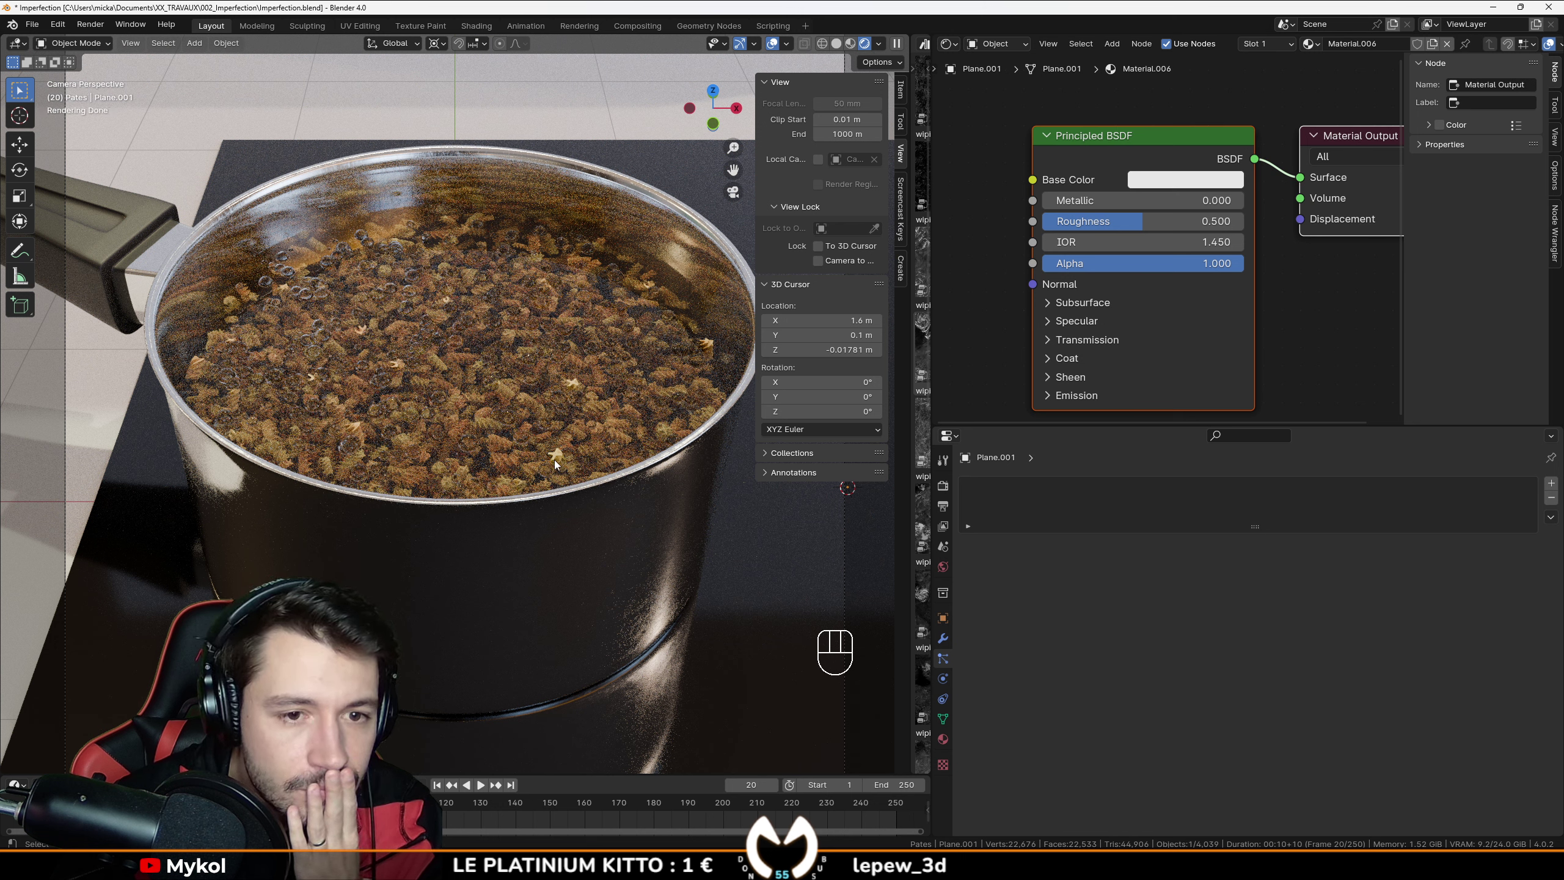
left_click(837, 44)
key("ctrl+s")
Step: Inspect the saucepan and the spread of bubbles on the water from several angles outside the camera view
scroll(529, 369, "down", 2)
key("KP_0")
scroll(529, 369, "down", 2)
scroll(529, 369, "up", 1)
middle_click_drag(525, 374, 509, 350)
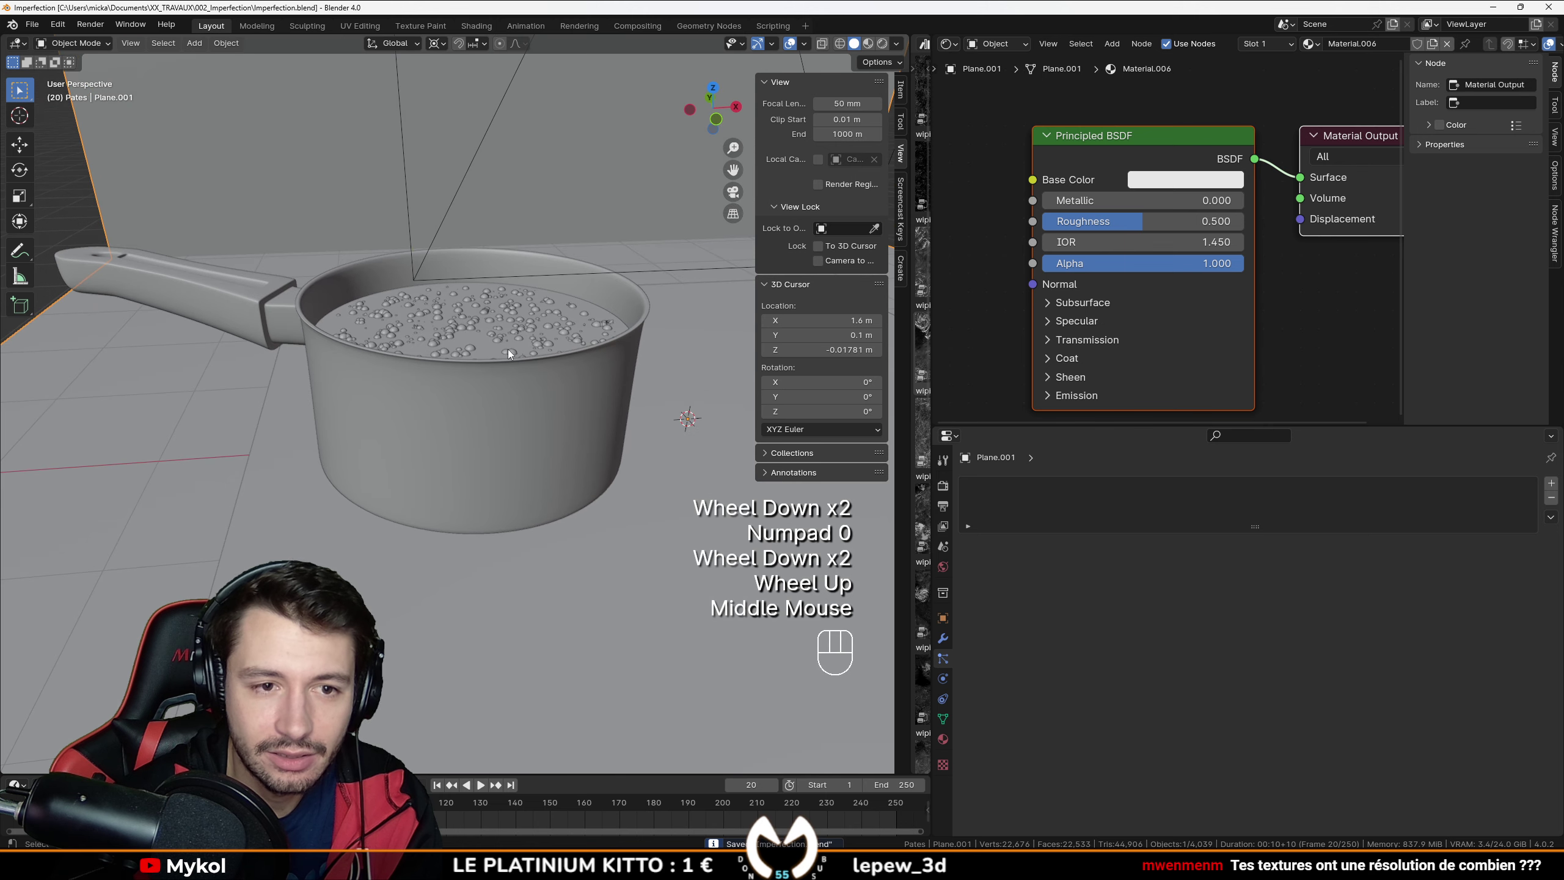
middle_click_drag(308, 333, 301, 450, "shift")
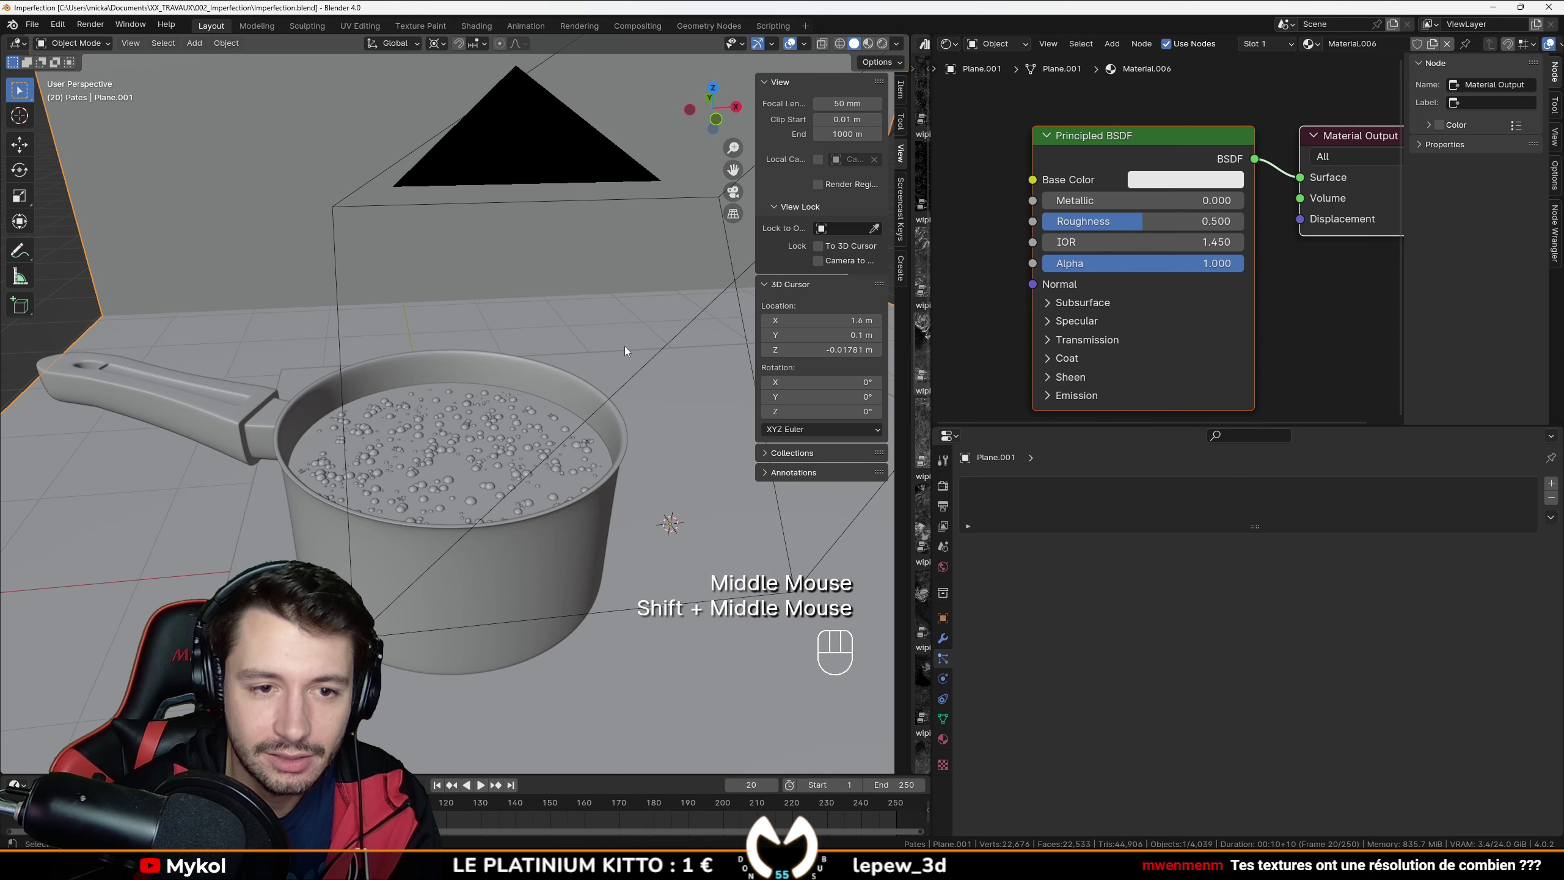
scroll(534, 339, "down", 2)
middle_click_drag(534, 339, 535, 372)
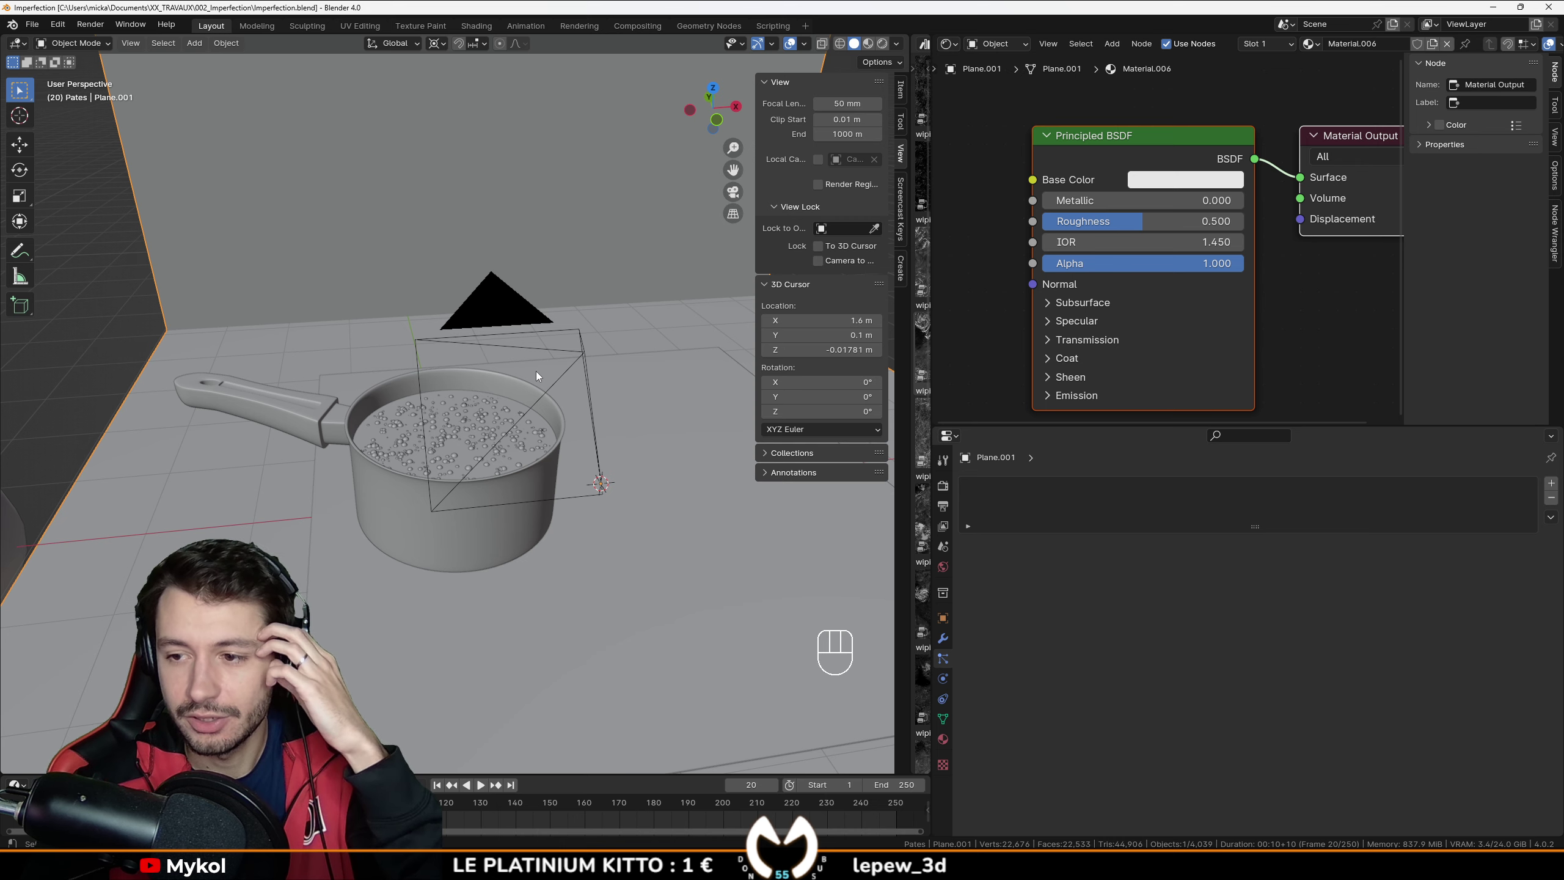
scroll(536, 374, "up", 3)
mouse_move(536, 371)
middle_mouse_down()
mouse_move(524, 474)
mouse_move(509, 362)
middle_mouse_up()
scroll(509, 361, "up", 2)
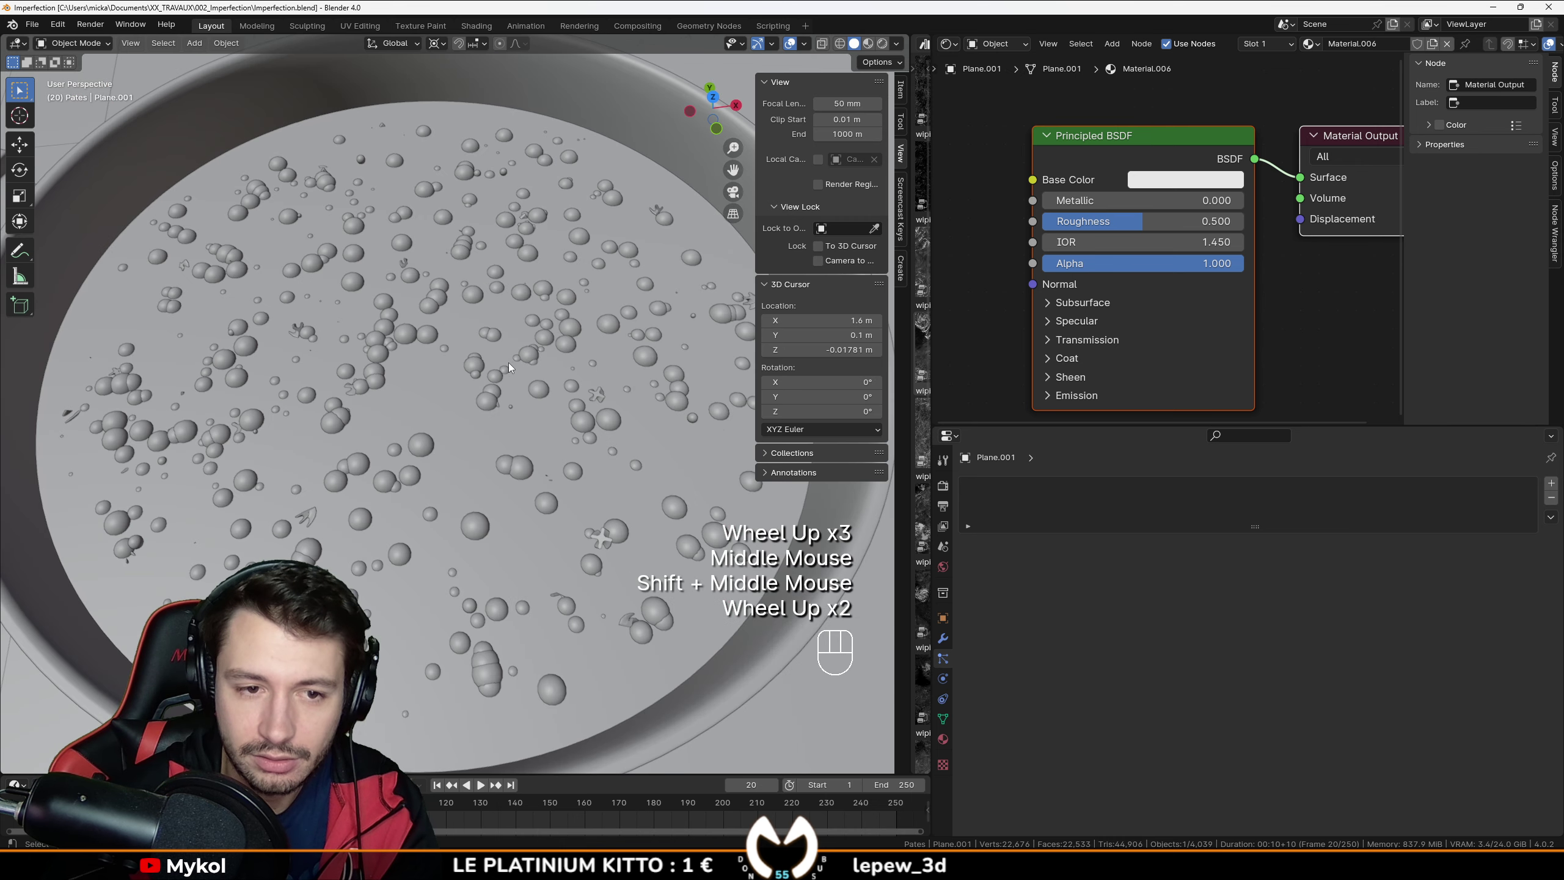
Step: Examine the pasta and bubbles in rendered shading from above, both up close and with the whole pan visible
left_click(882, 44)
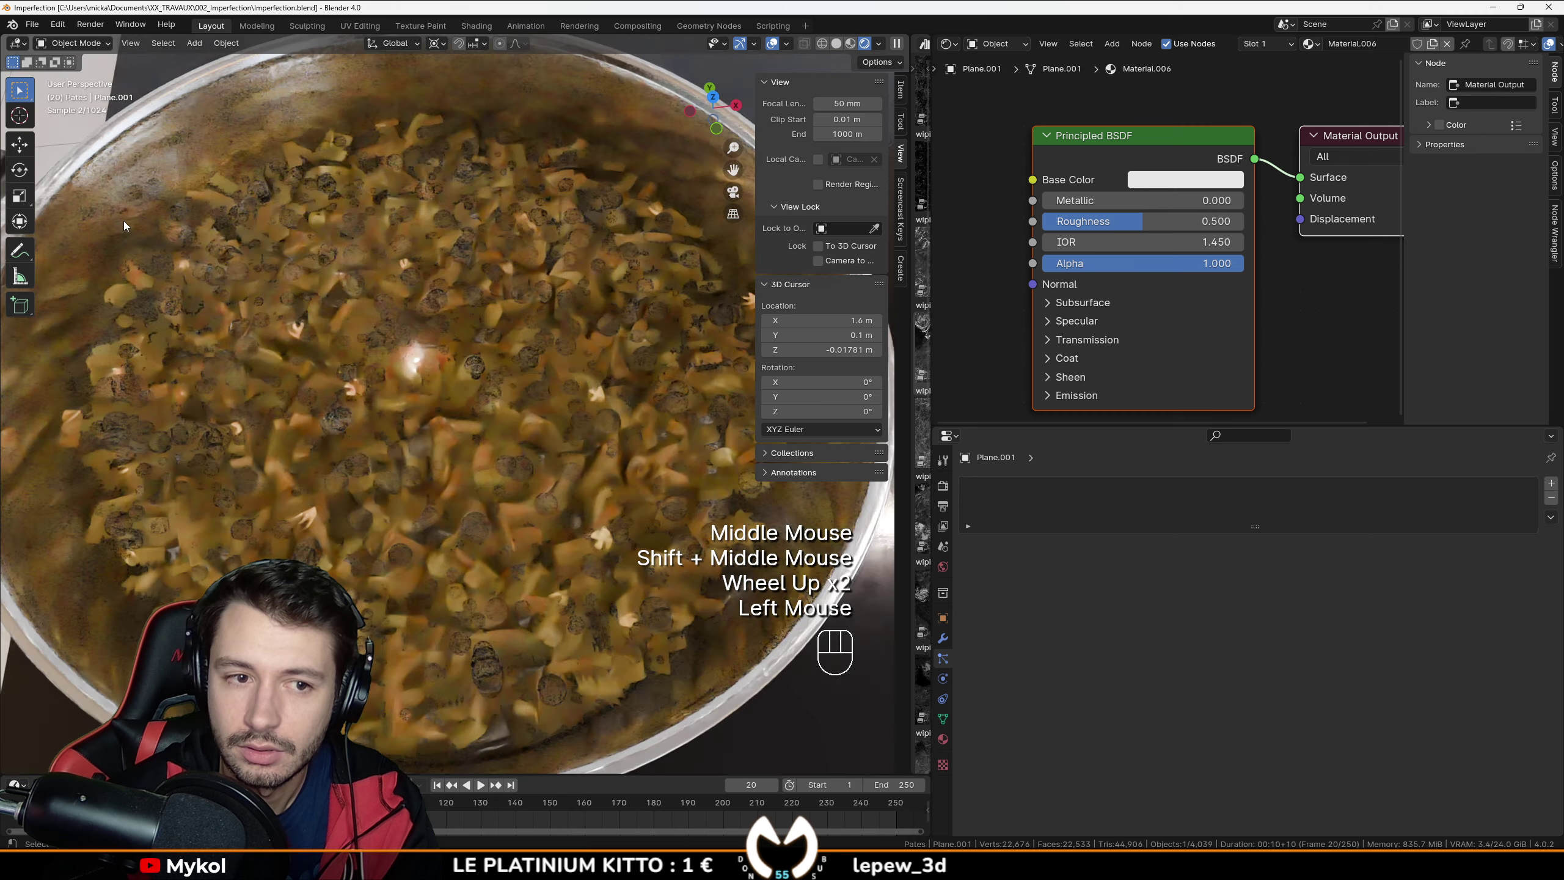
scroll(393, 381, "down", 1)
middle_click_drag(395, 465, 379, 404)
scroll(442, 457, "up", 2)
scroll(423, 449, "down", 1)
scroll(530, 516, "up", 2)
scroll(530, 508, "down", 2)
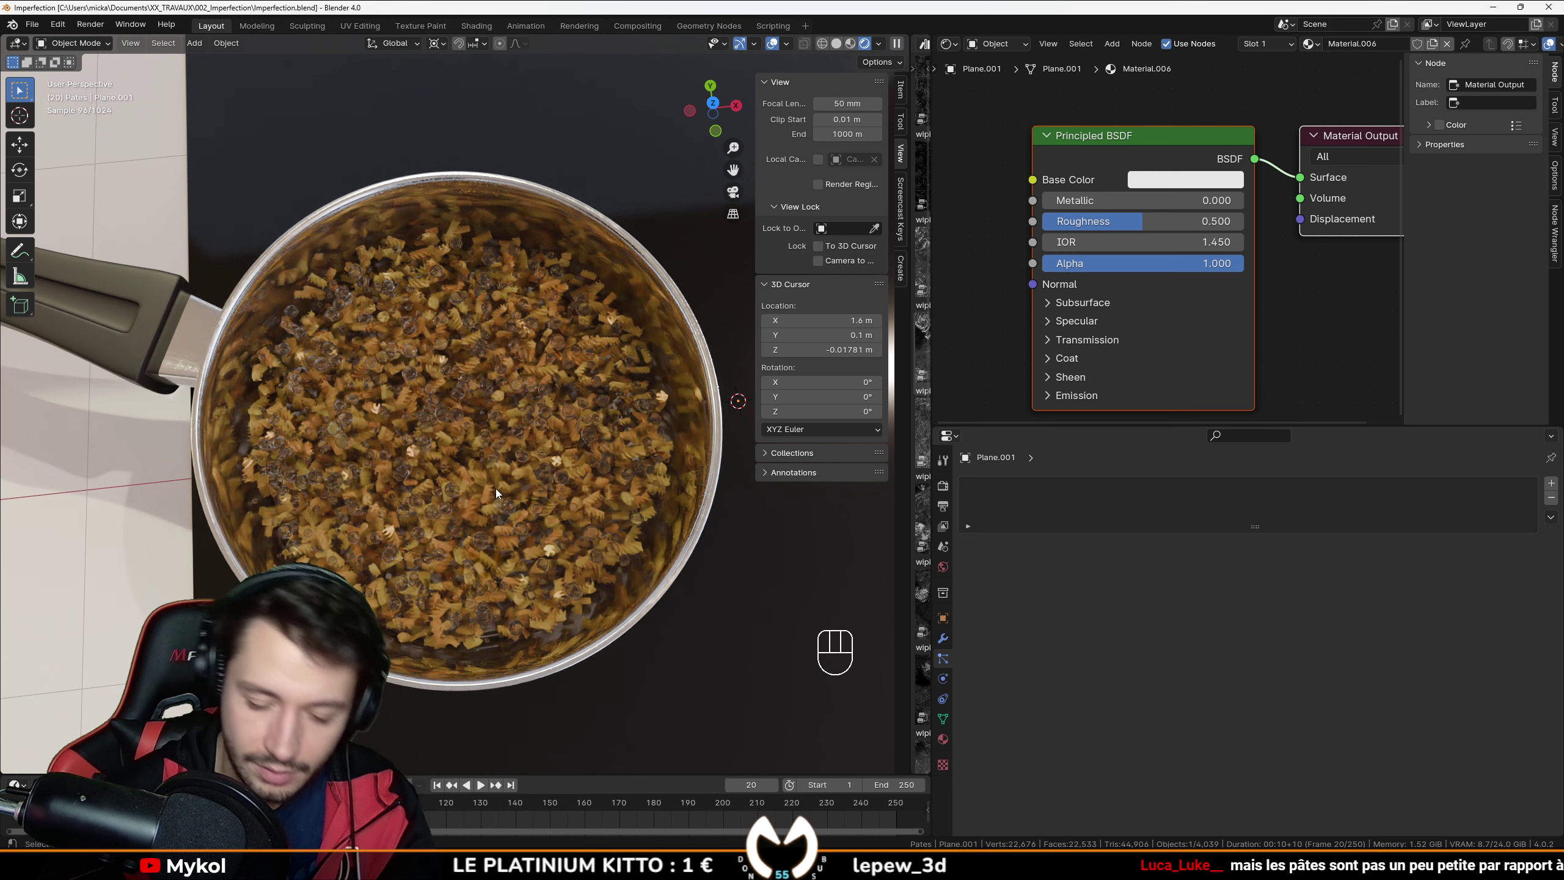
Step: Compare the perspective and orthographic top views of the saucepan, and return to the camera view
key("KP_7")
key("KP_5")
scroll(496, 489, "up", 2)
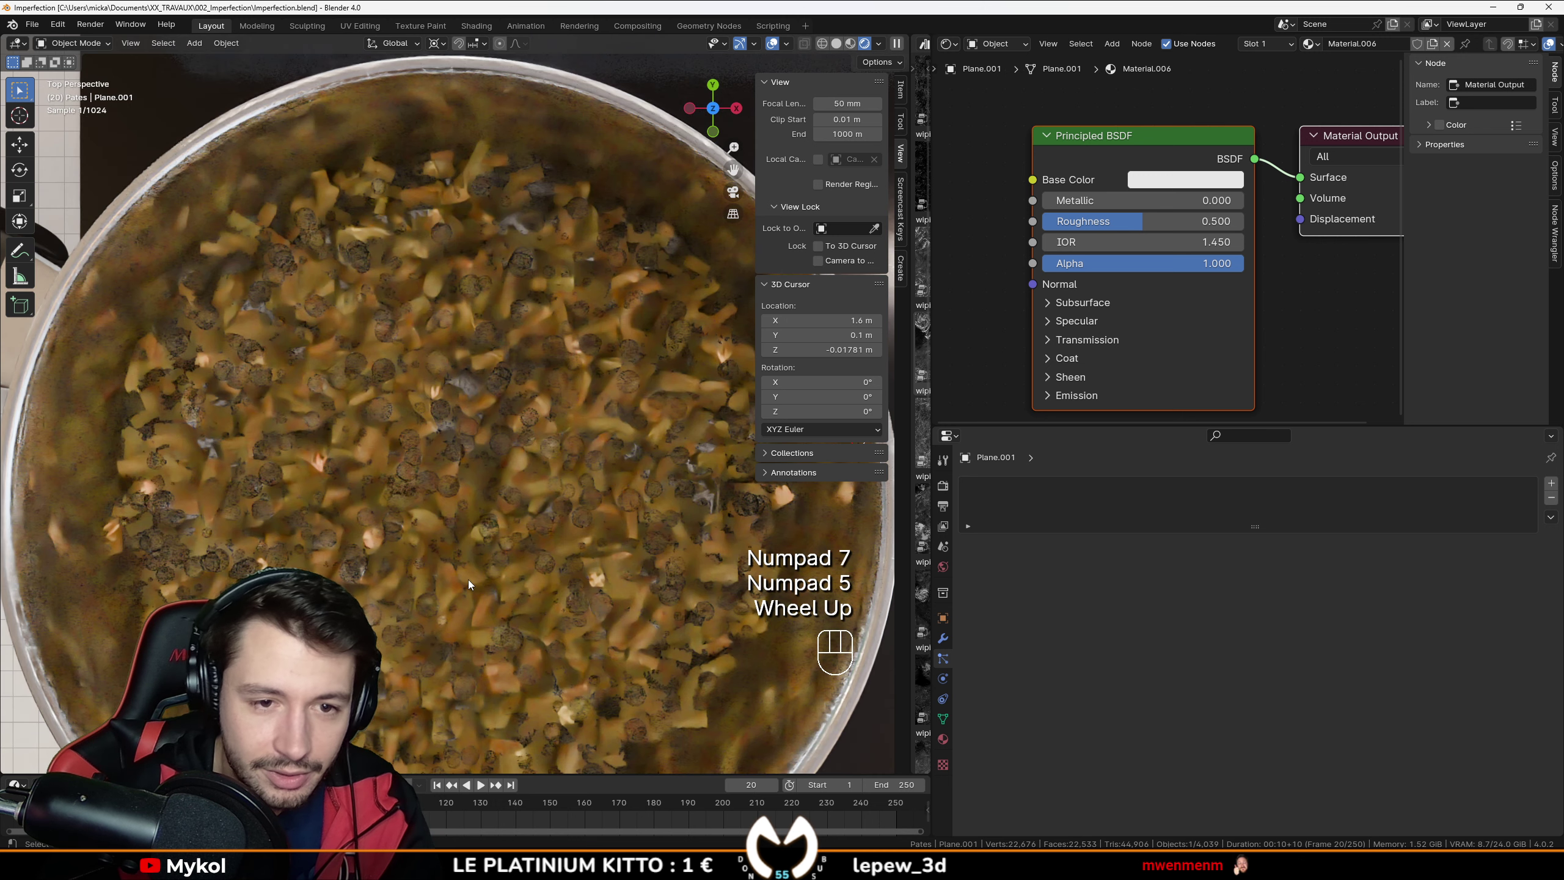
middle_click_drag(468, 580, 463, 495, "shift")
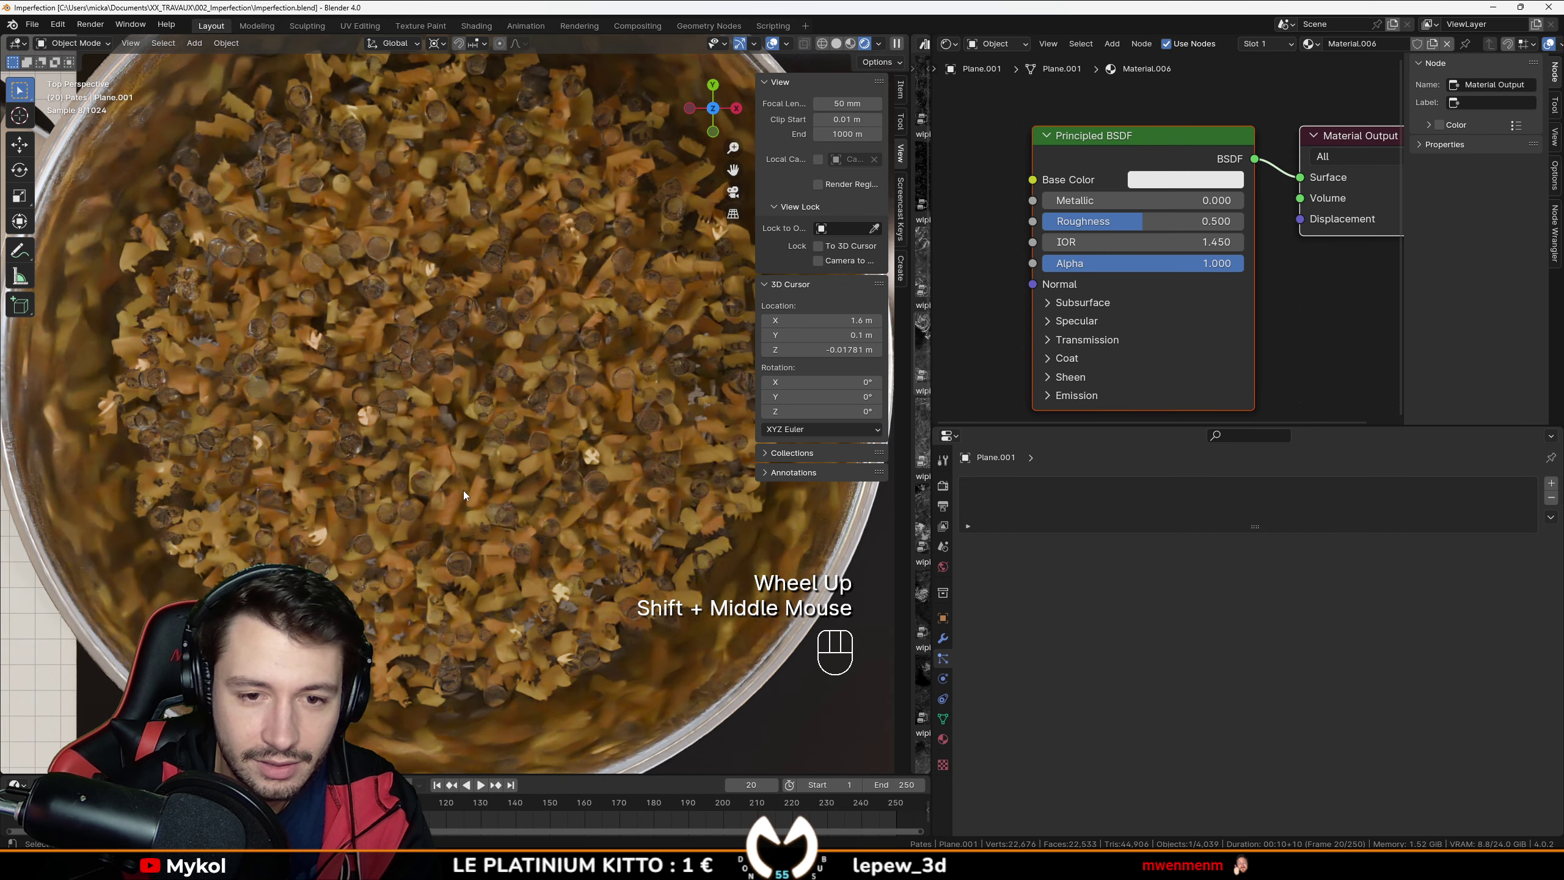
scroll(463, 495, "down", 1)
key("KP_5")
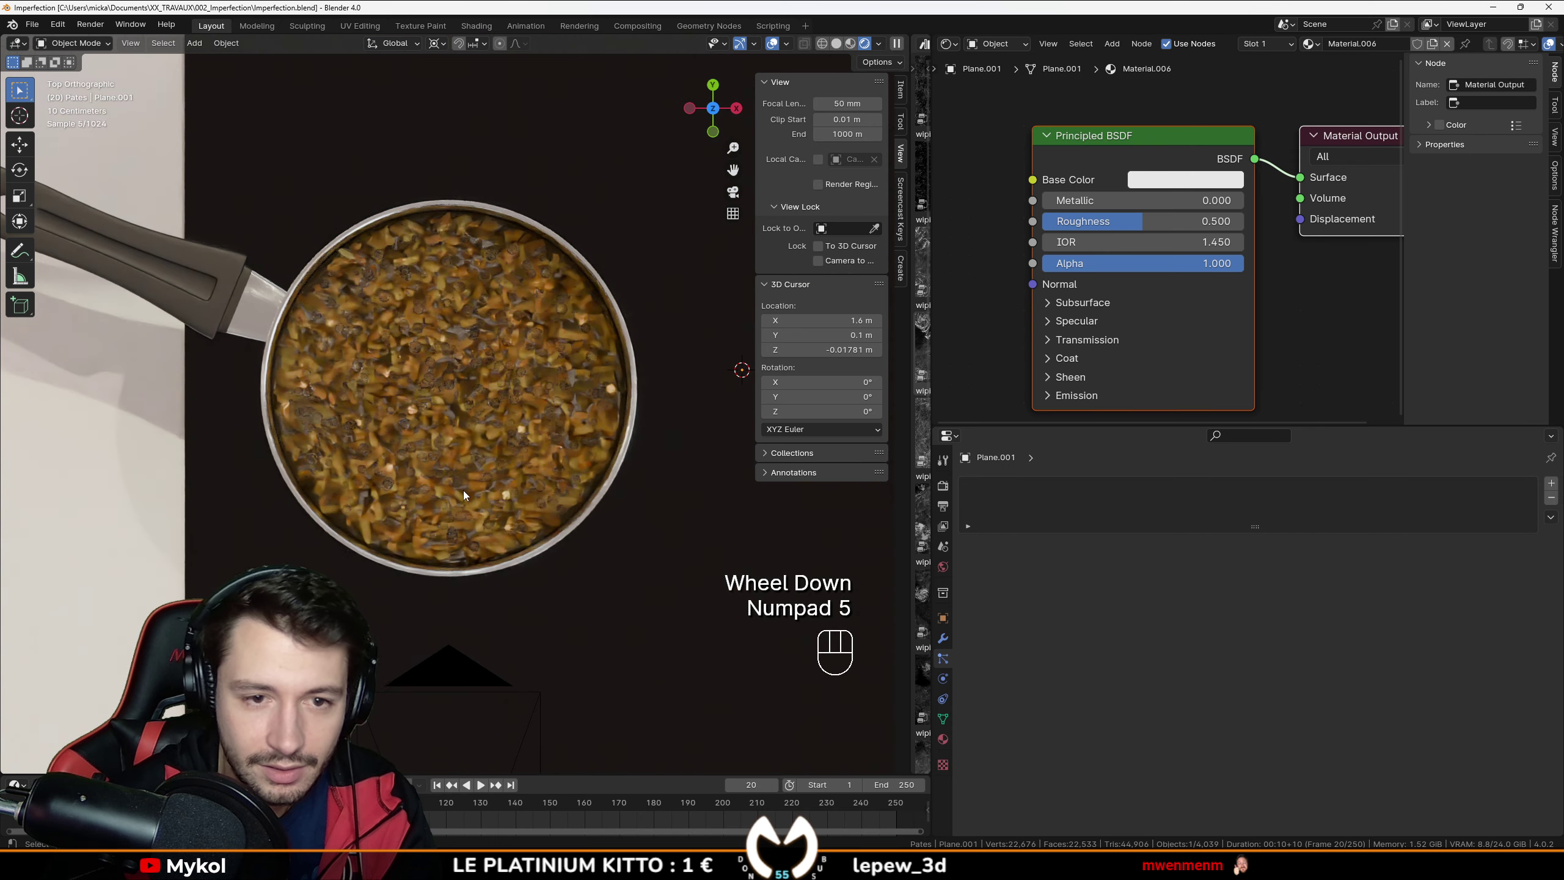
scroll(463, 491, "up", 2)
scroll(410, 450, "down", 1)
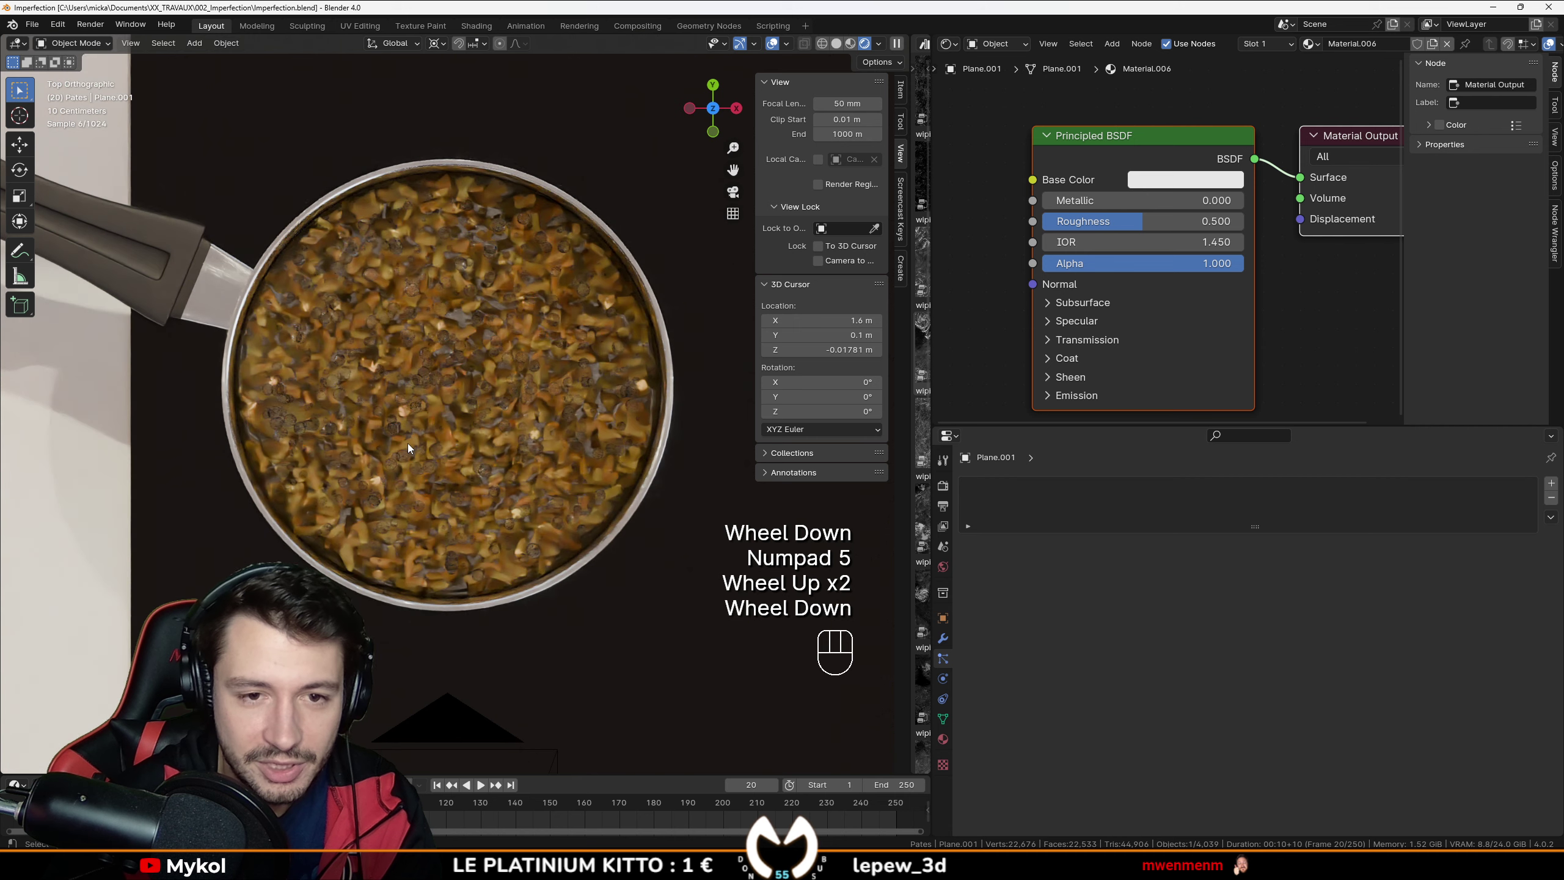
key("KP_5")
scroll(408, 442, "down", 2)
key("KP_0")
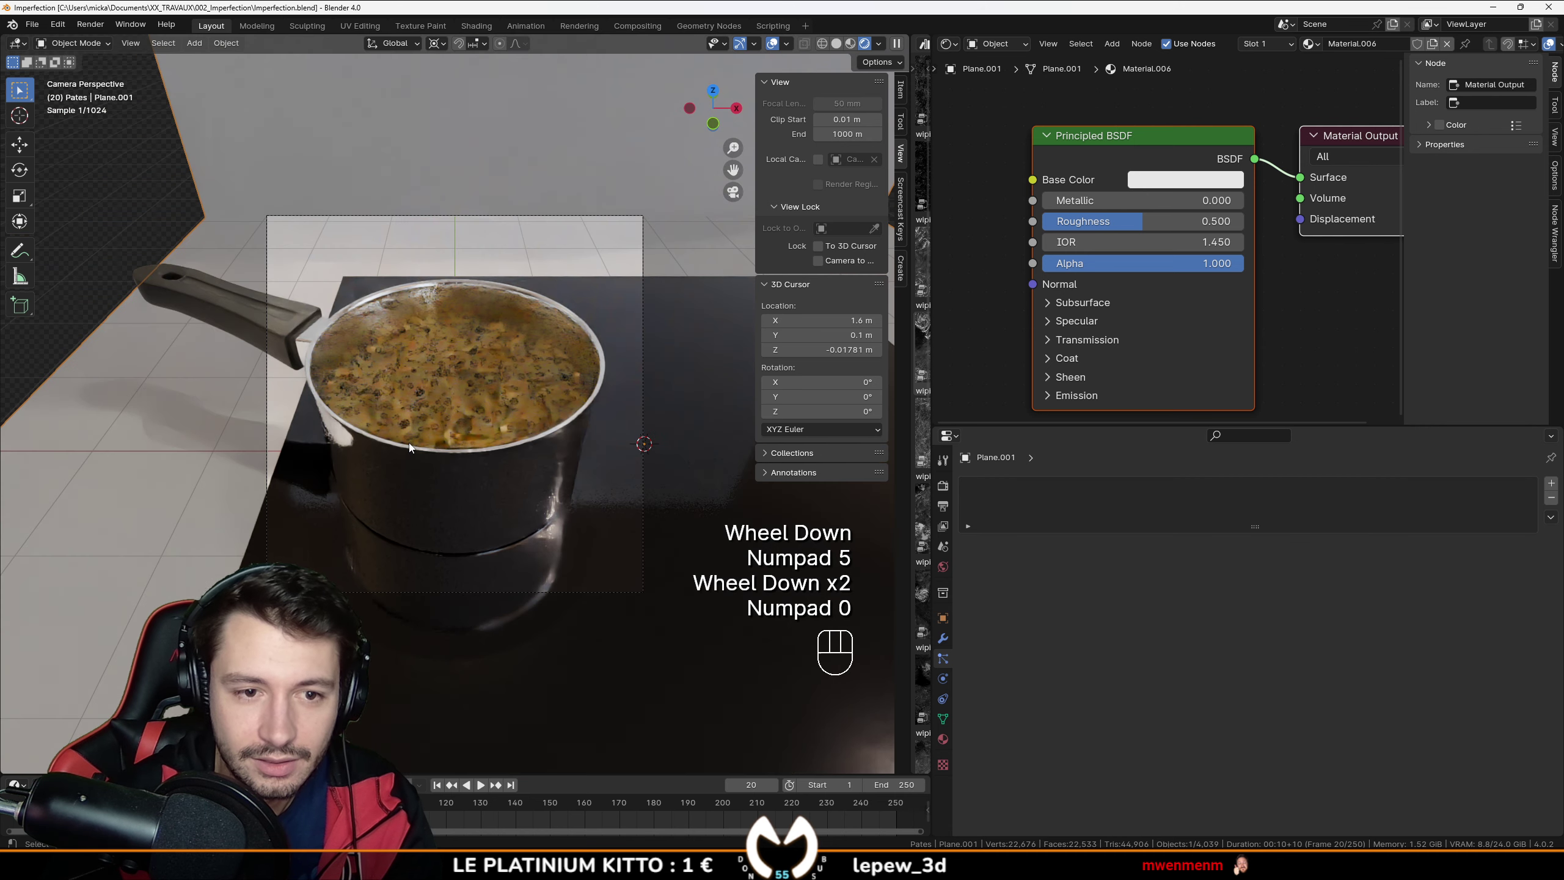
Step: Select the camera in solid shading, reset its rotation and location, and raise it along Z about 4.2 m above the saucepan
left_click(643, 361)
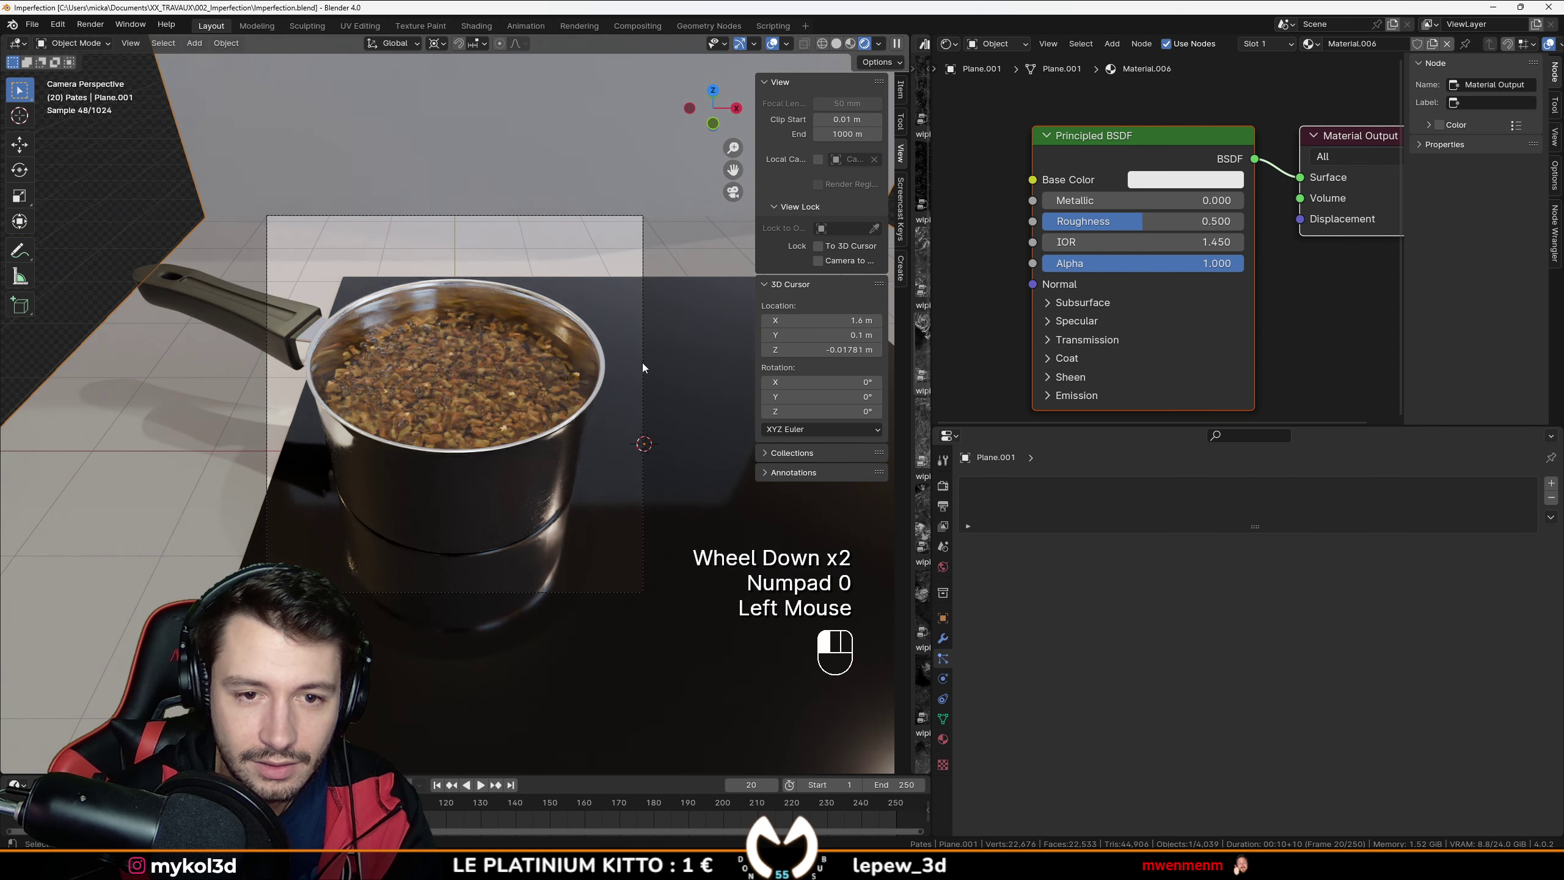
key("z")
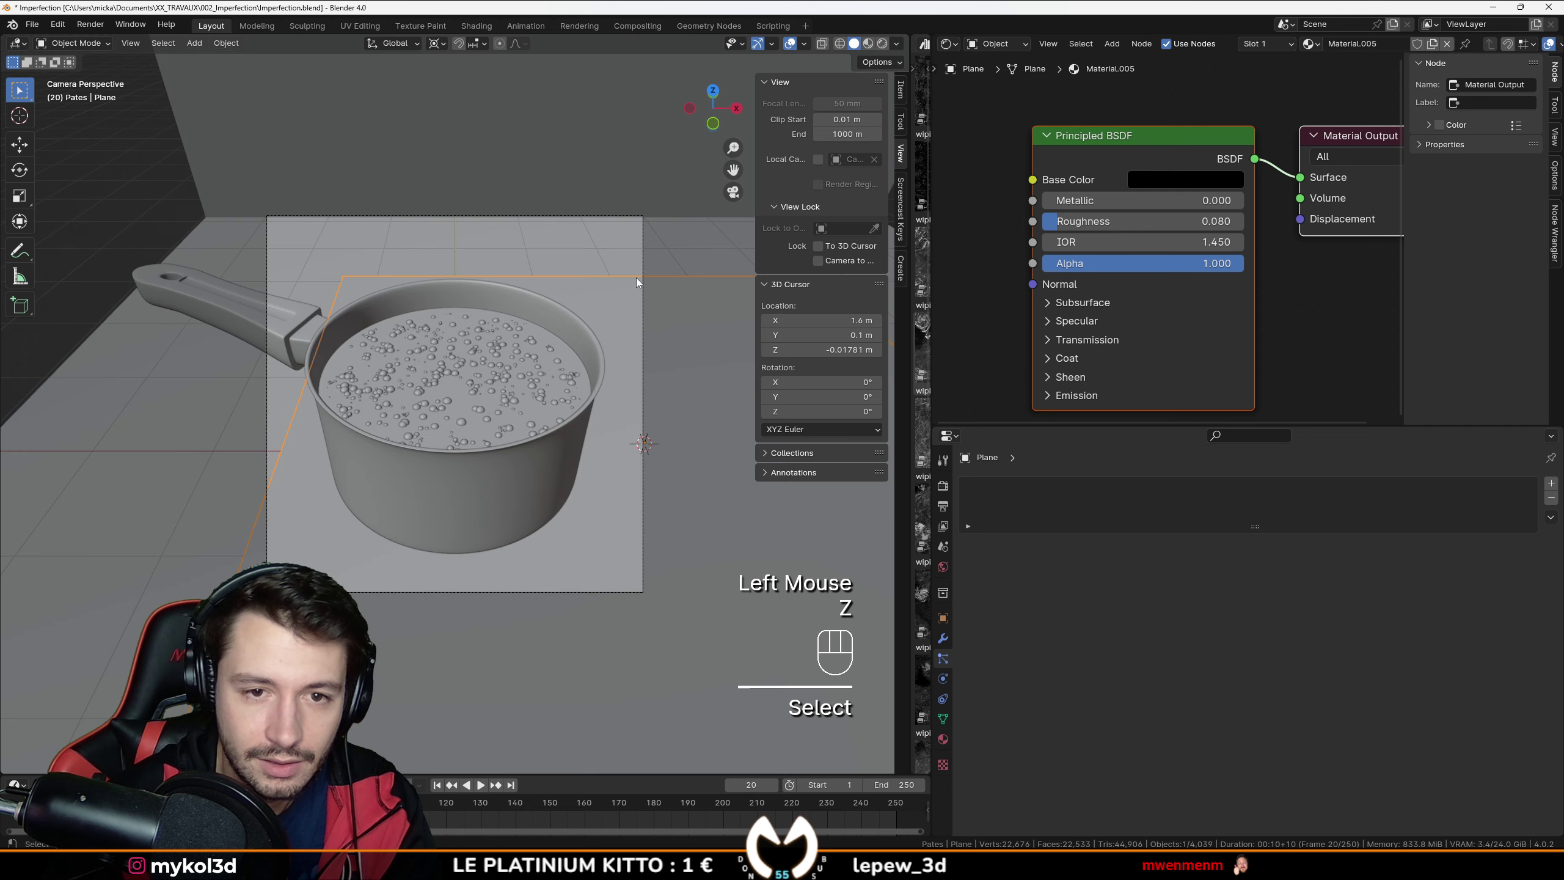
left_click(644, 269)
left_click(643, 262)
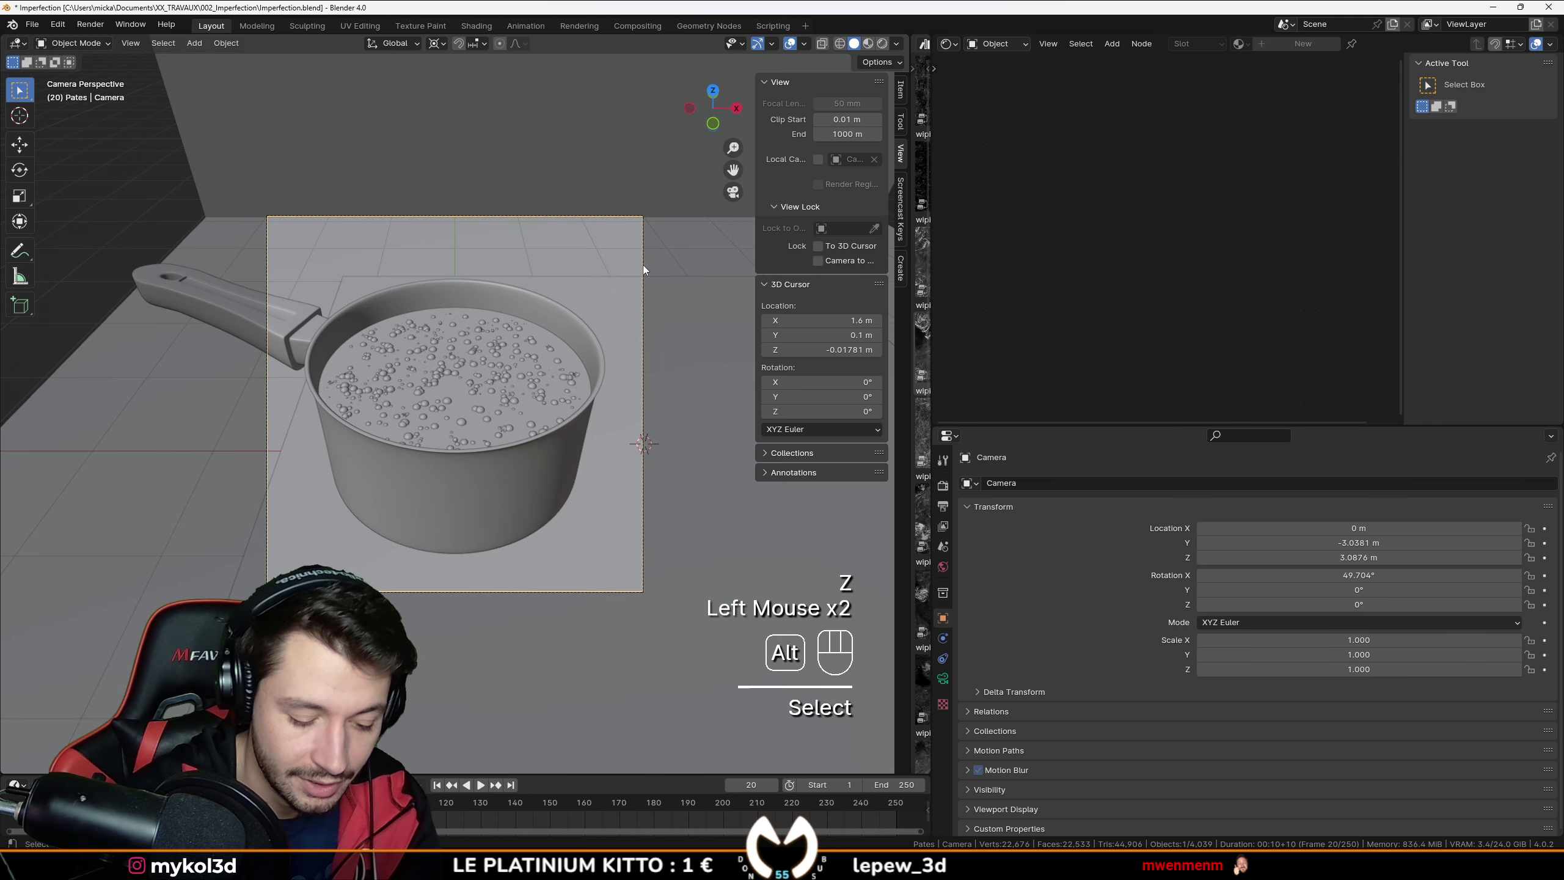
key("alt+r")
key("alt+g")
key("g")
key("z")
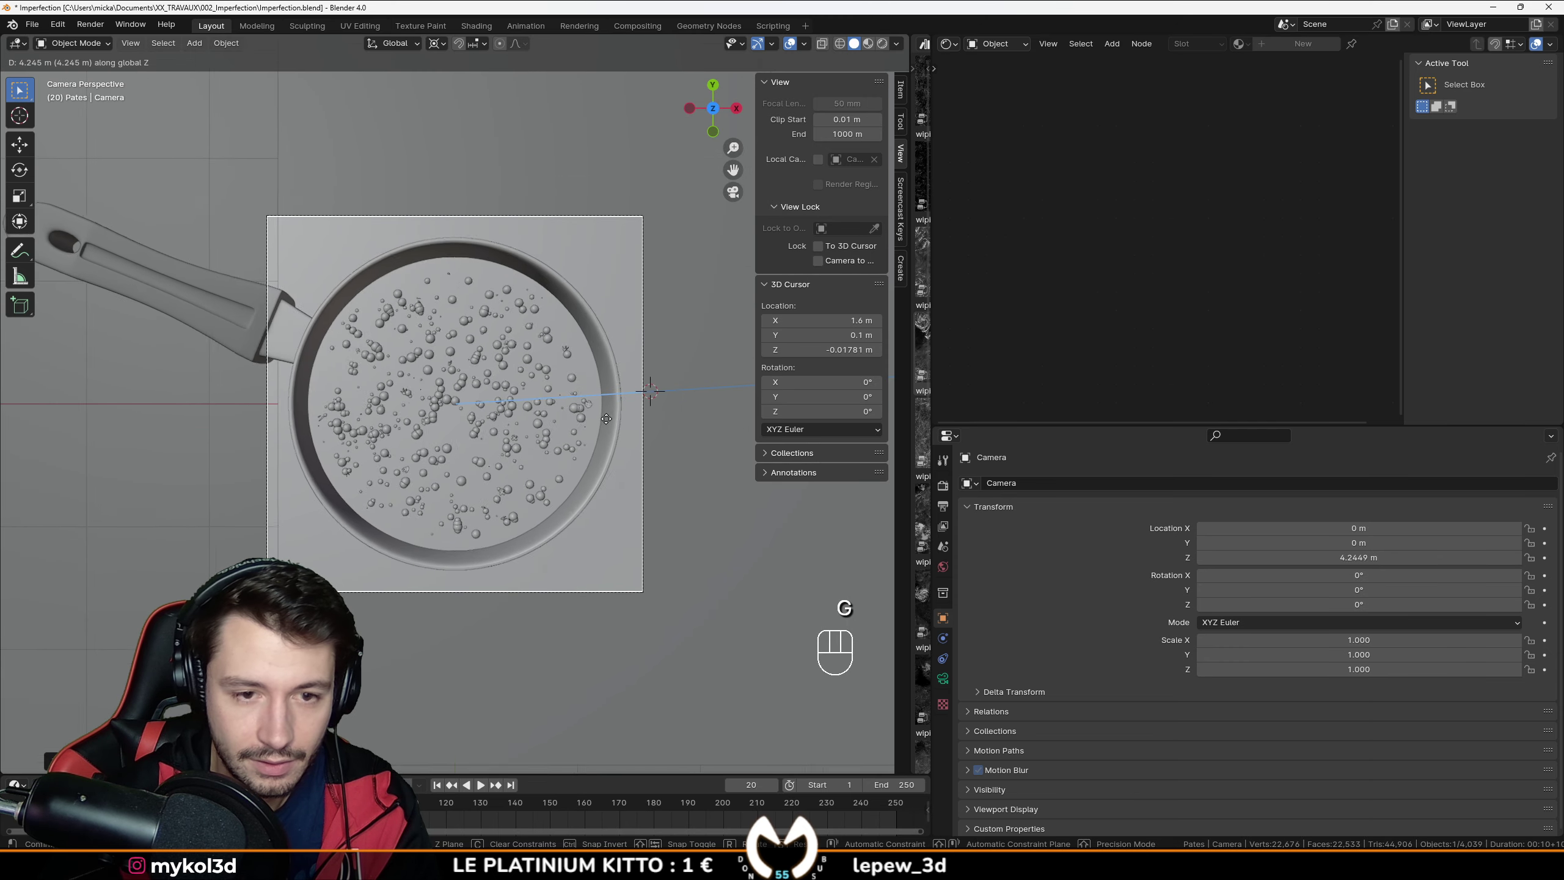
left_click(605, 423)
Step: Set the camera's focal length to 27.5 mm and lower the camera along Z until the water surface fills the frame
left_click(943, 678)
left_click_drag(1396, 553, 855, 536, "shift")
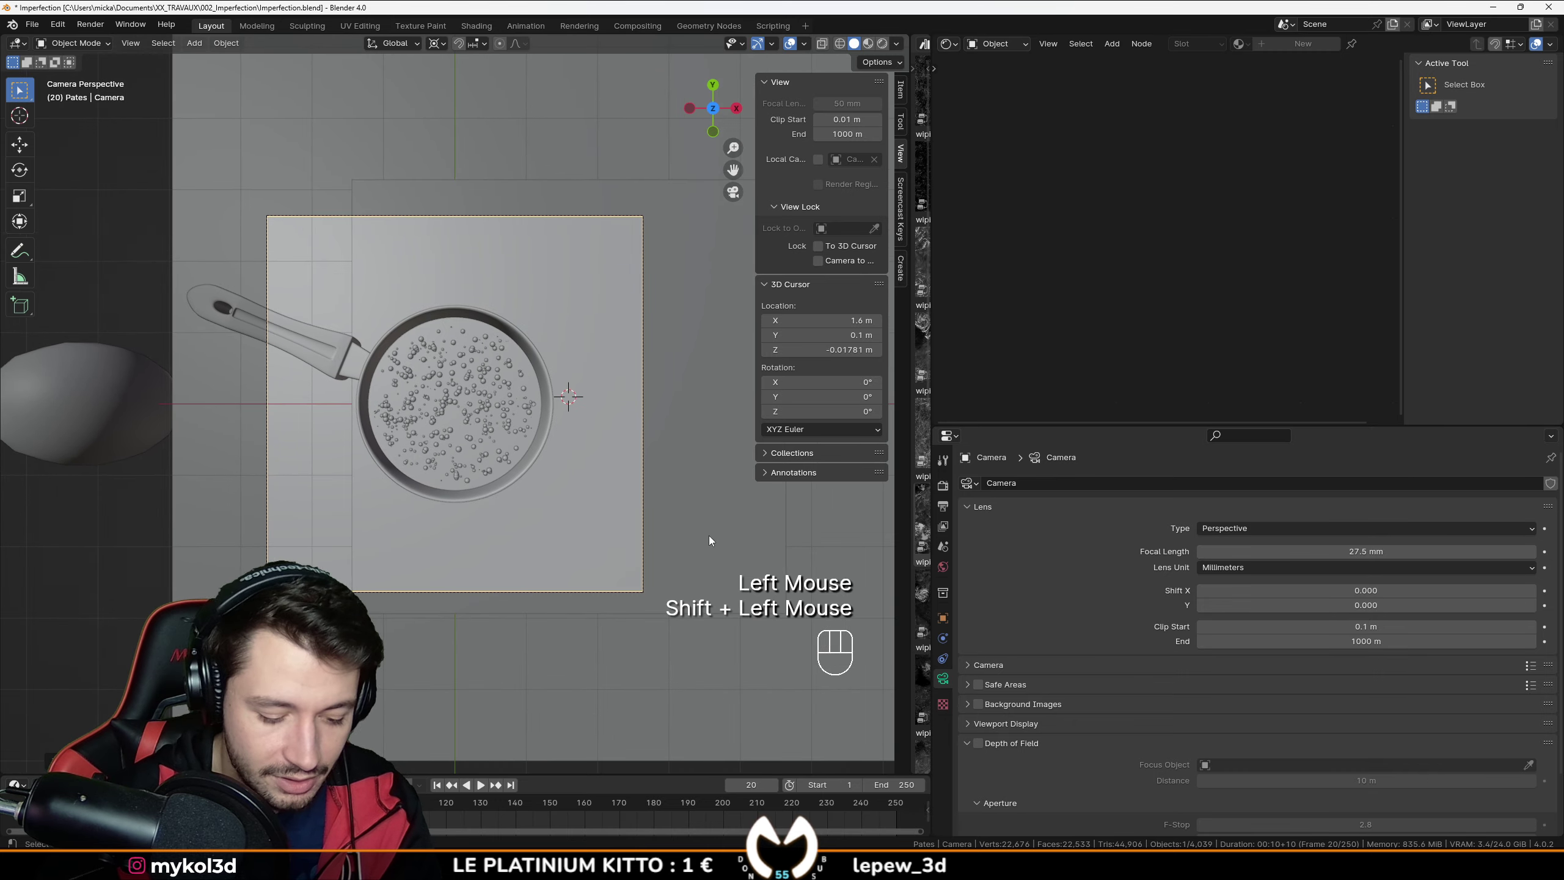
key("g")
key("z")
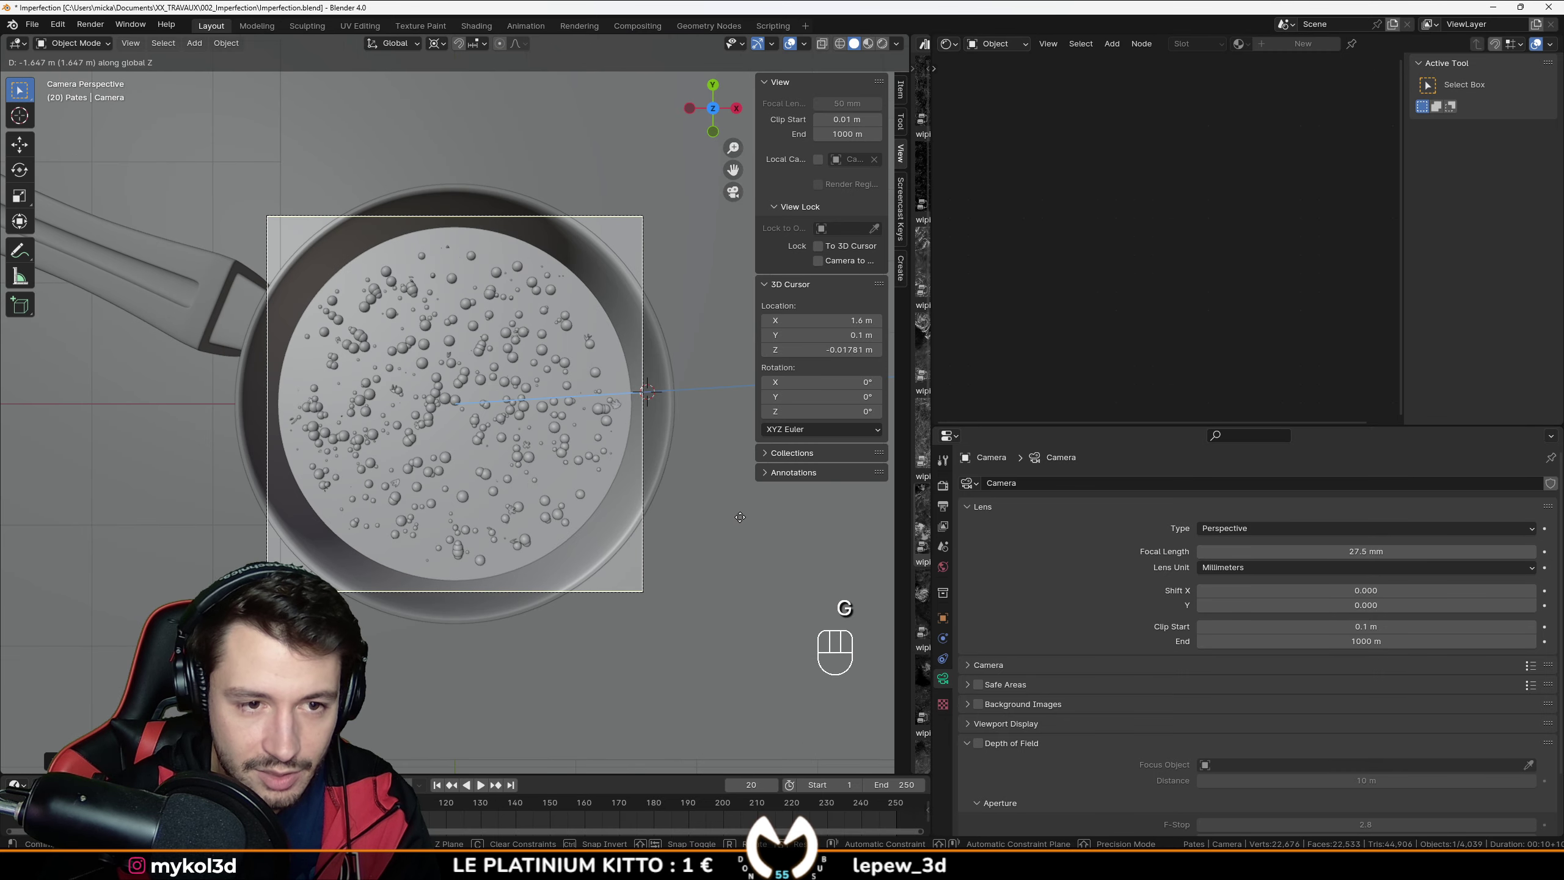
left_click(741, 515)
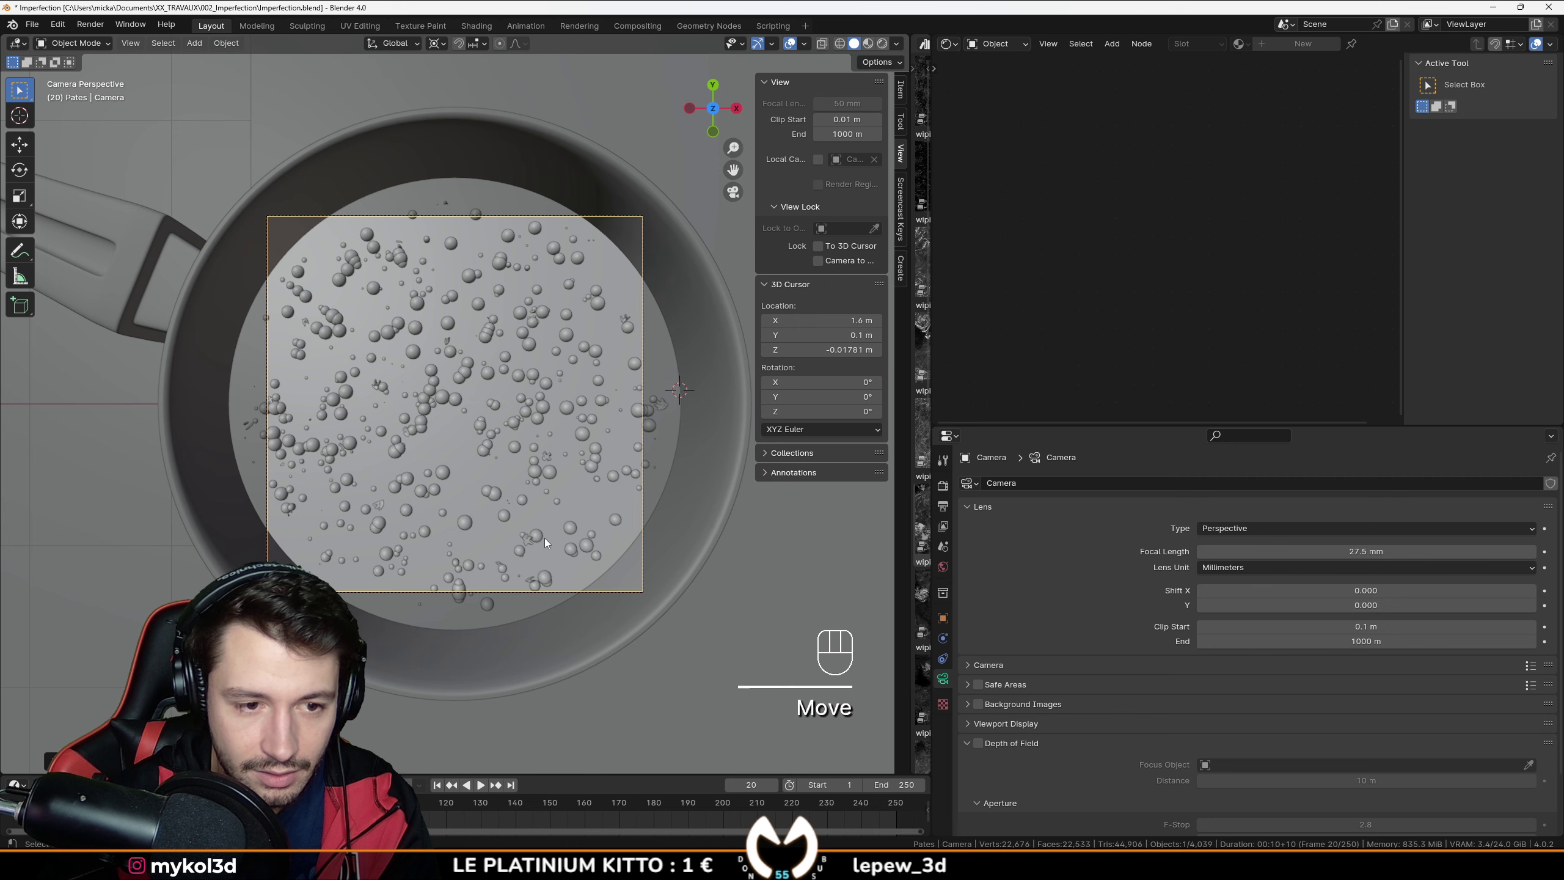
Step: Check the close top-down framing in rendered shading and undo the last camera move
left_click(882, 45)
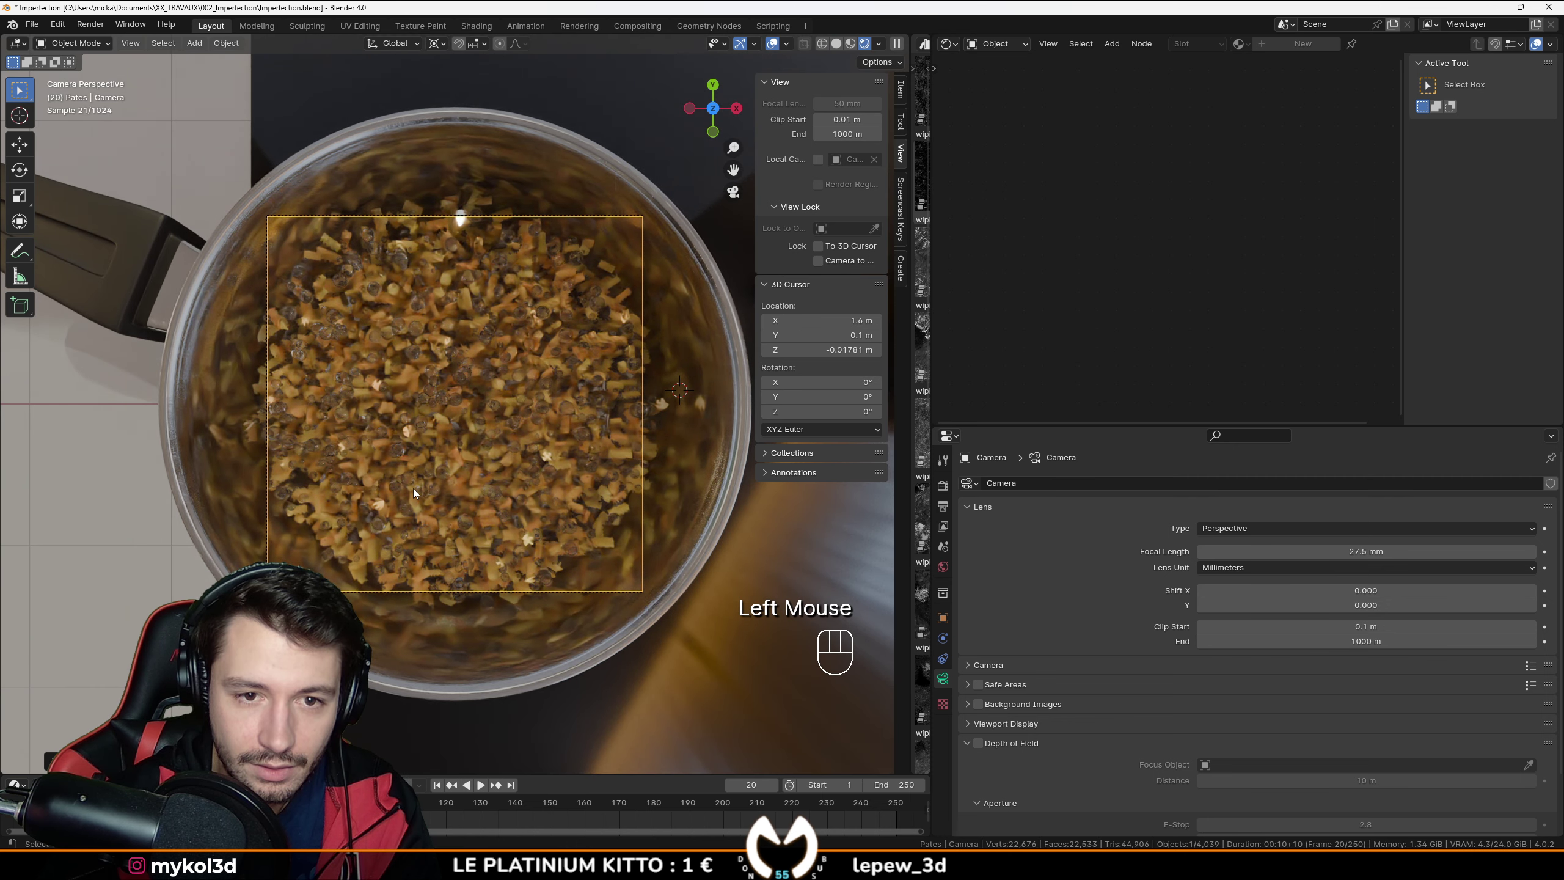
scroll(421, 482, "up", 3)
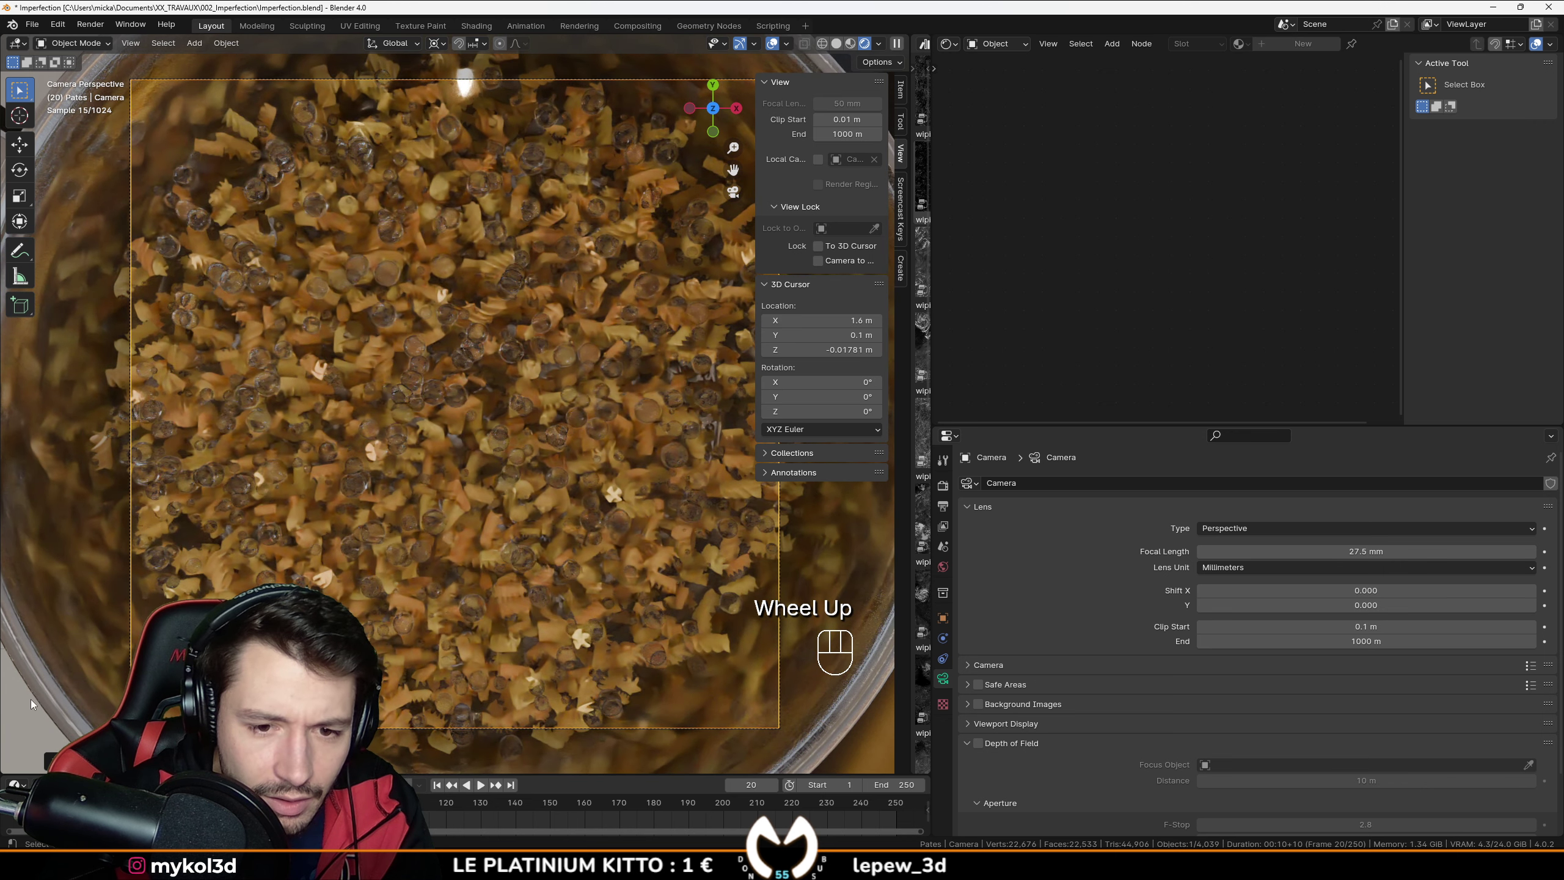
scroll(276, 469, "down", 3)
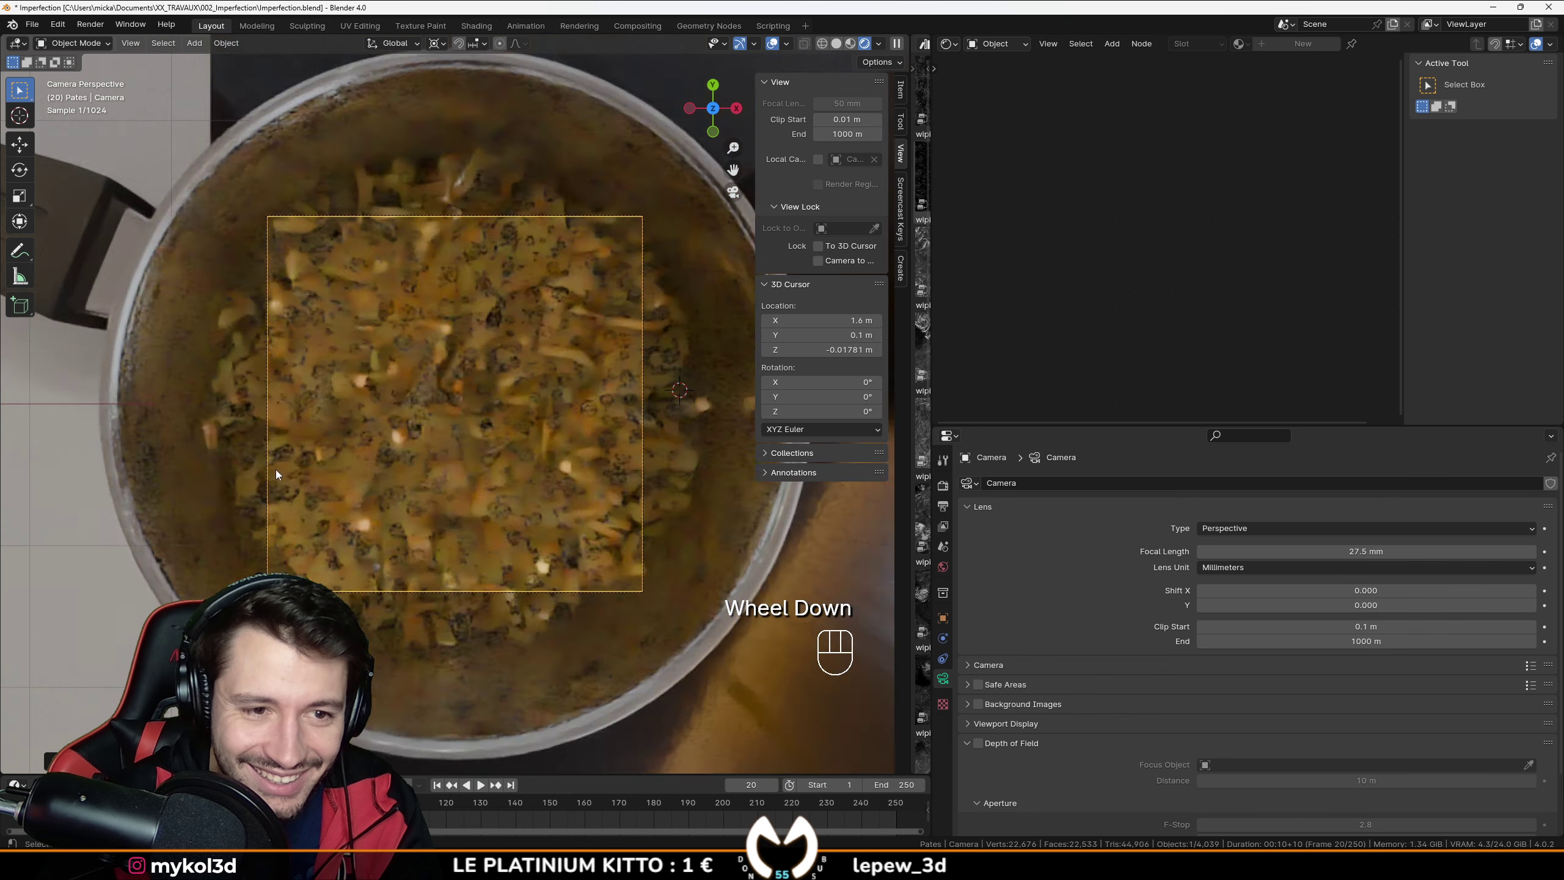
key("ctrl+z")
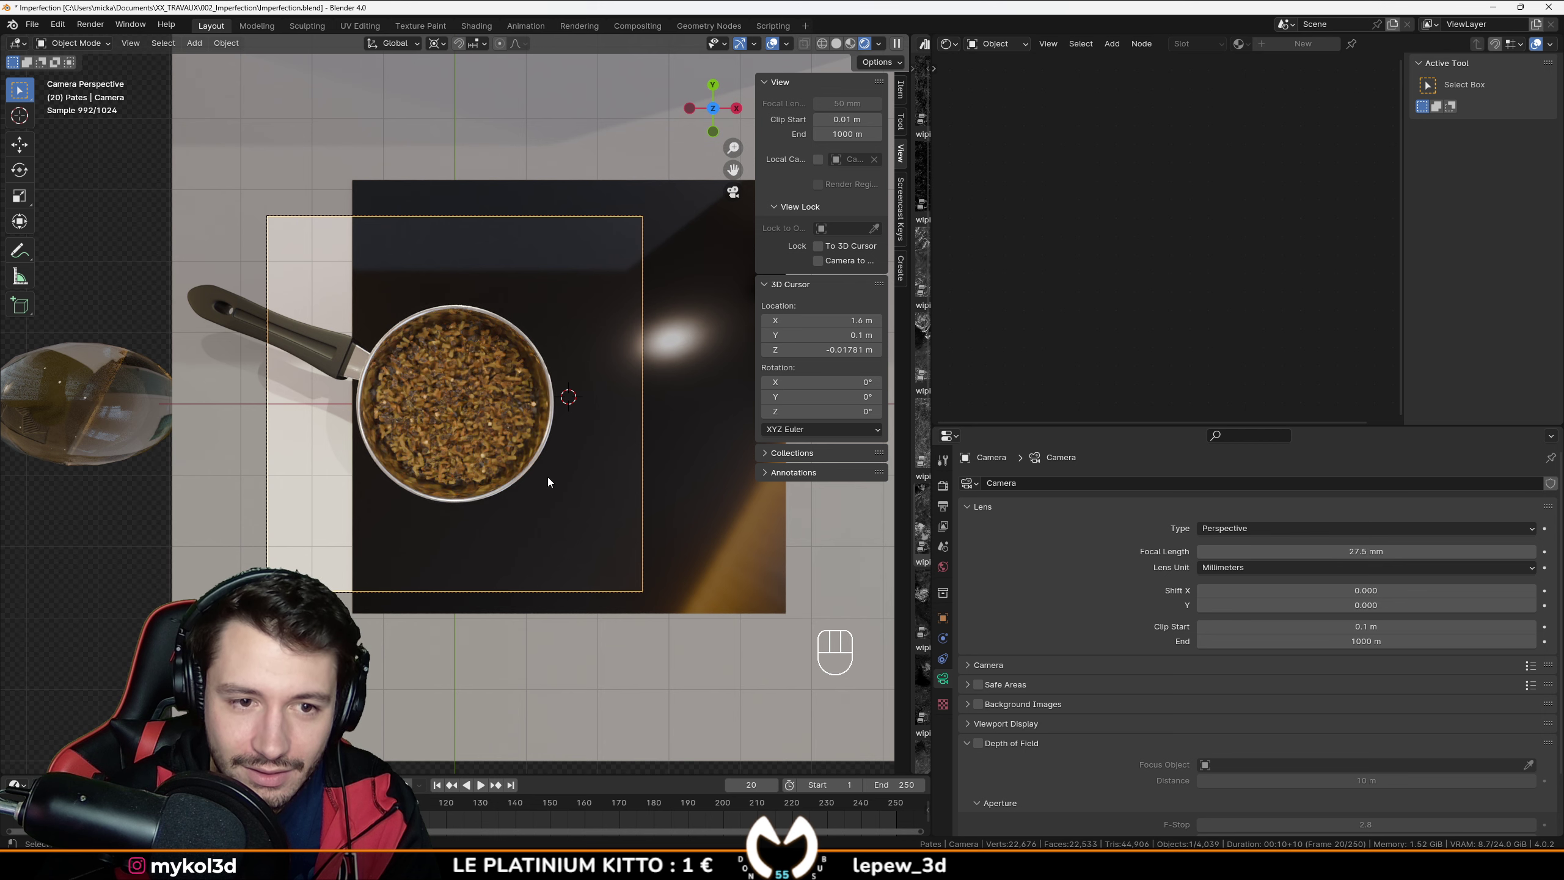
Step: Tilt the camera around the X axis and move it to bring the saucepan back into the frame
key("g")
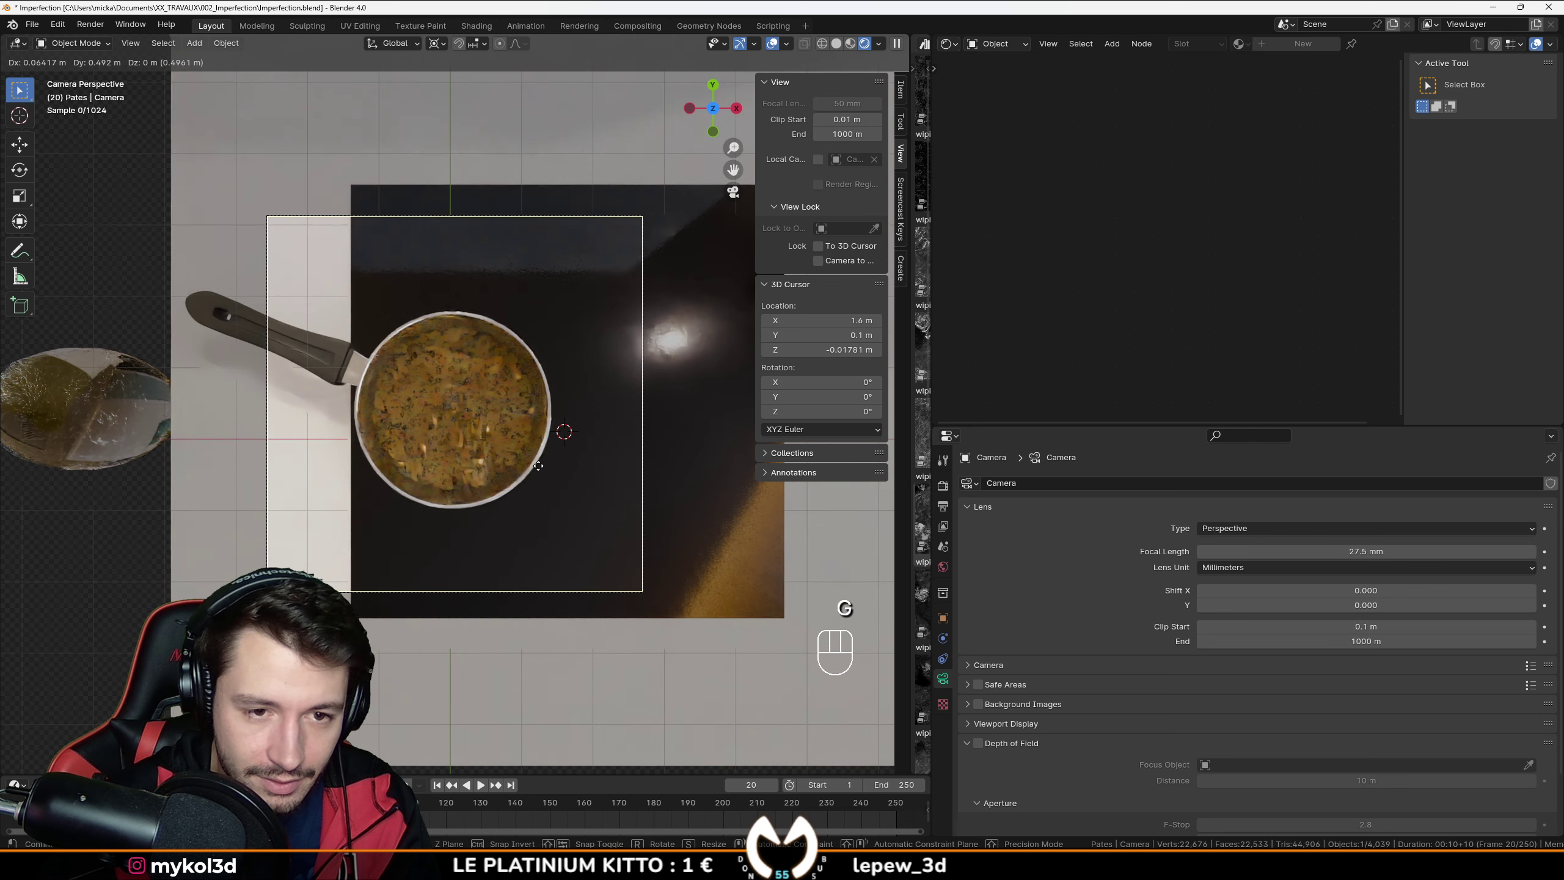
key("r")
key("x")
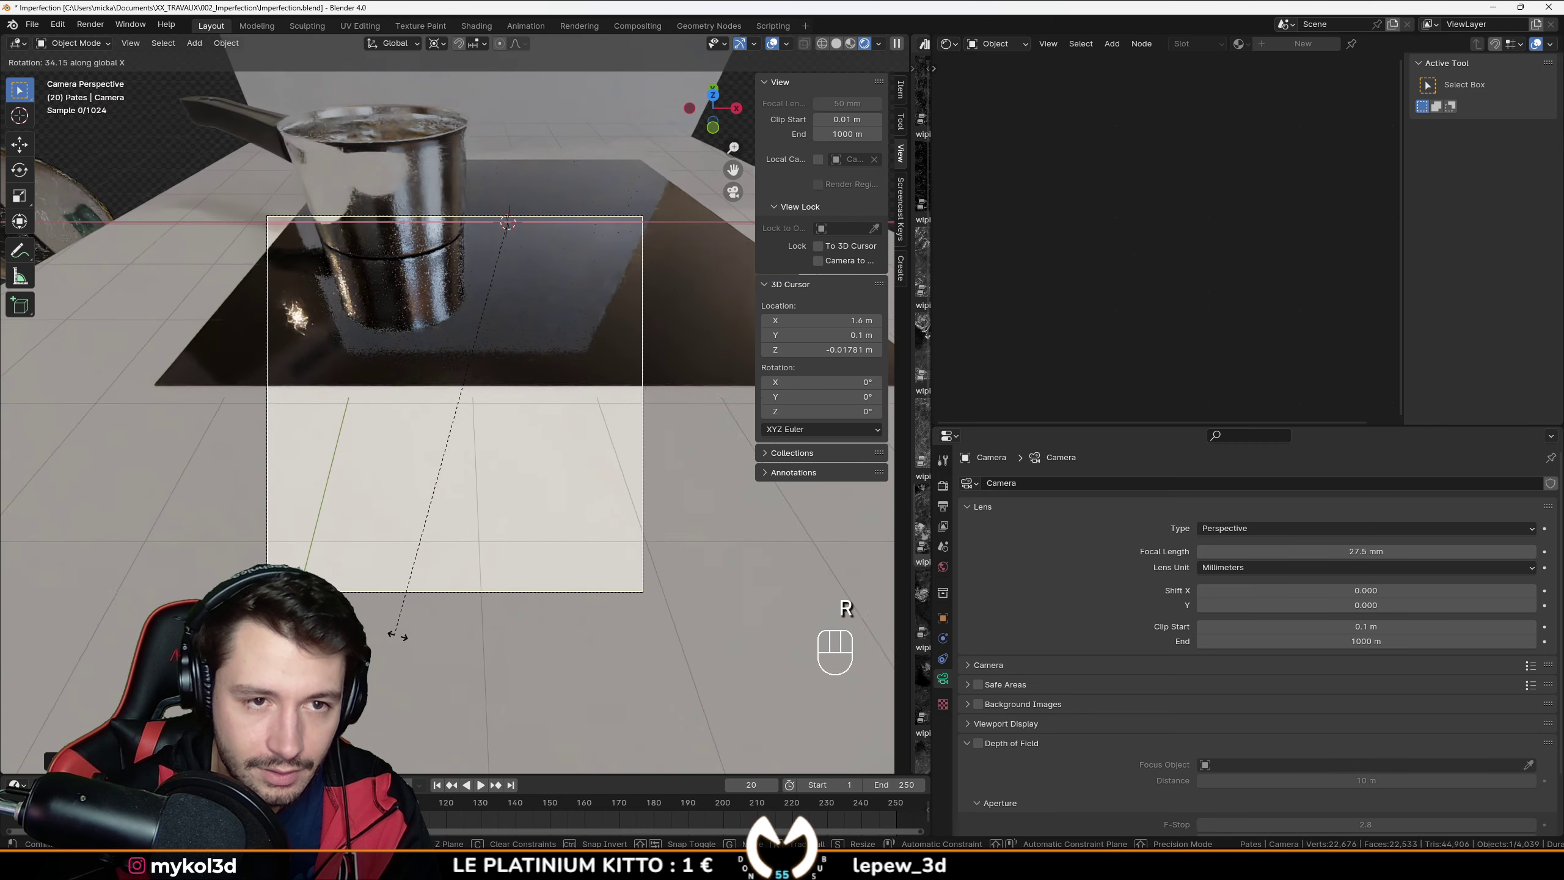
key("g")
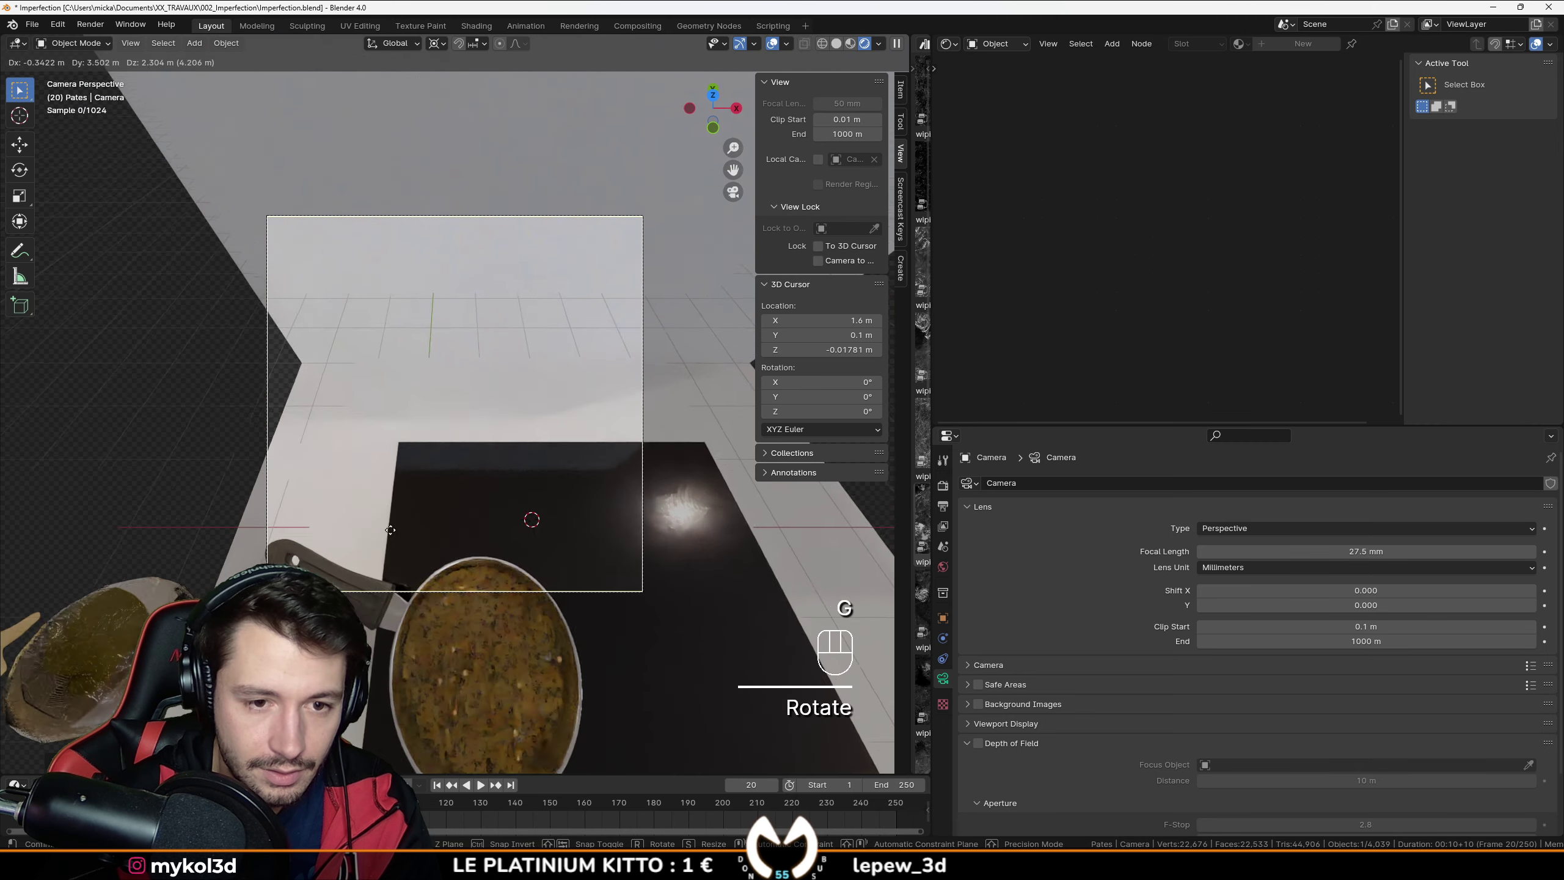
left_click(385, 555)
Step: Set the camera's focal length to 50 mm
left_click(1348, 549)
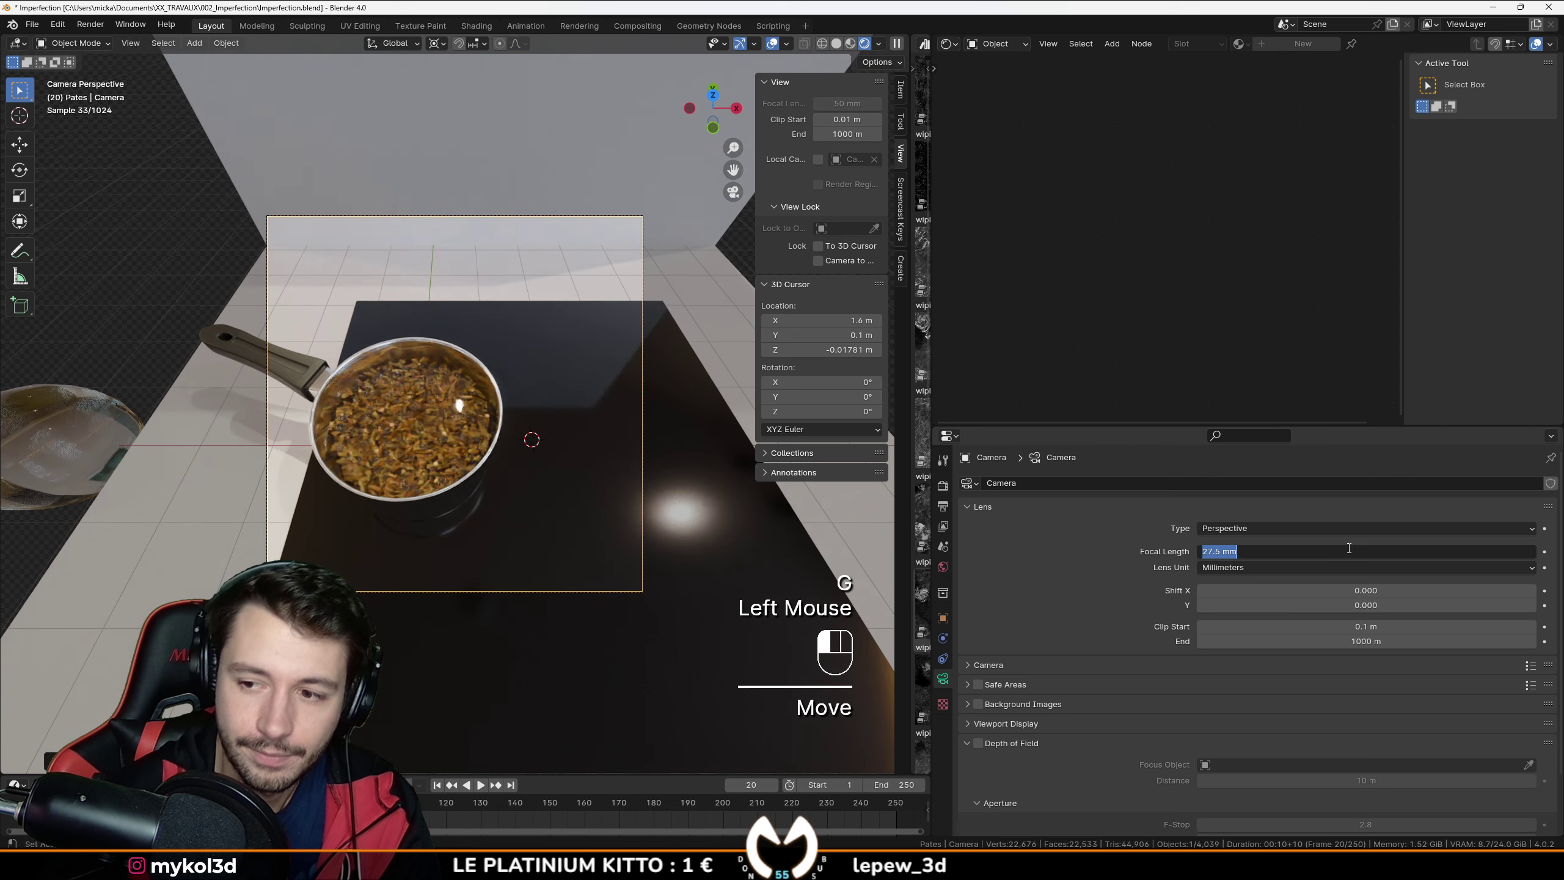
type("50")
key("Return")
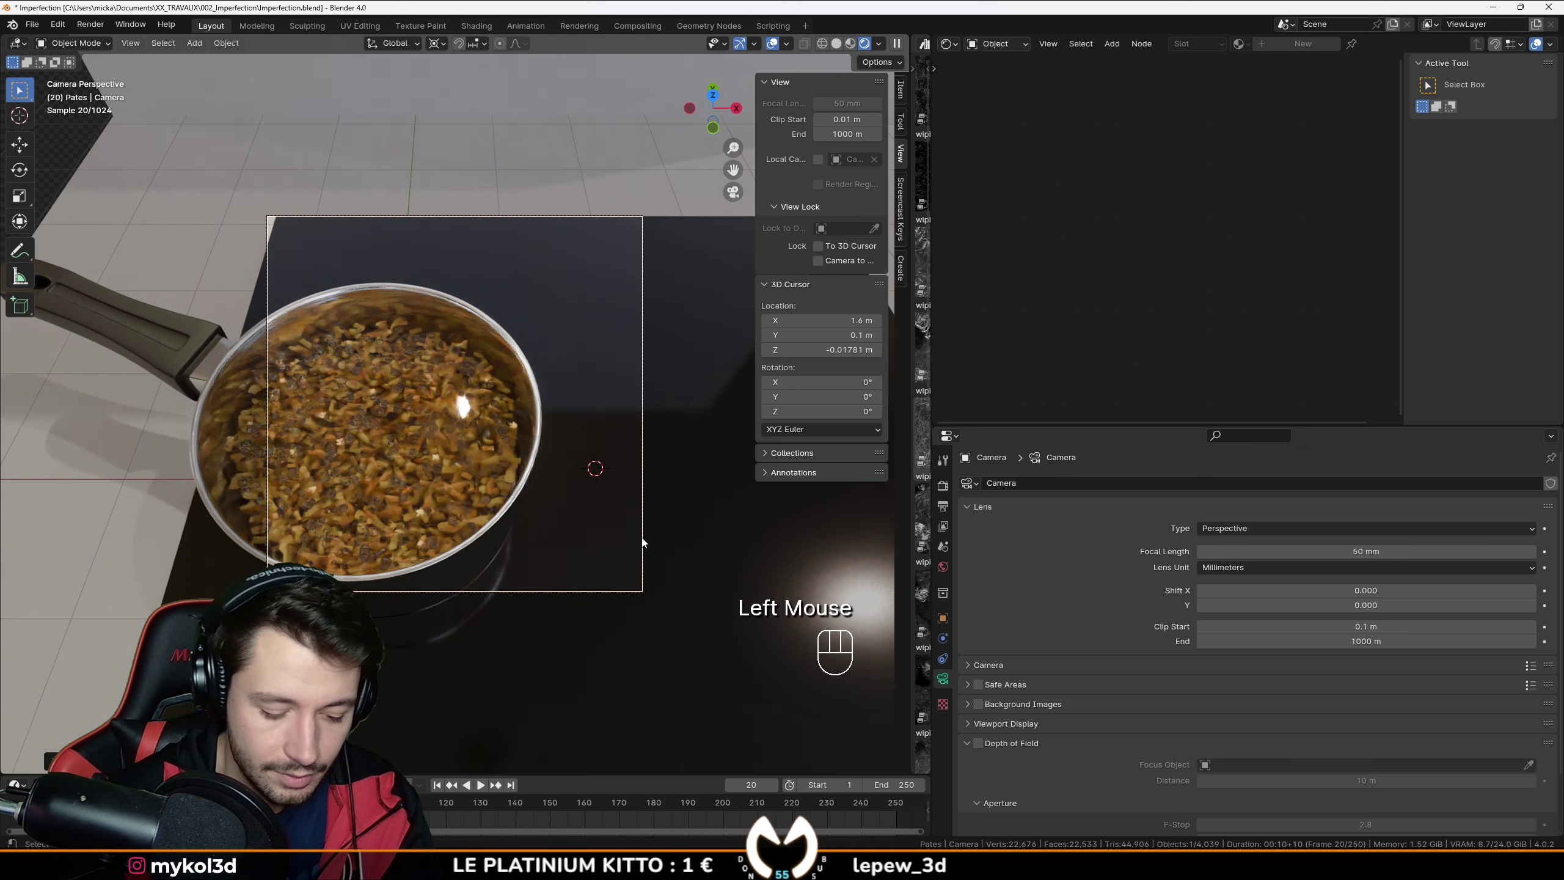
Step: Tilt the camera slightly more around the X axis and shift it so the saucepan sits centred in the frame
key("r")
key("x")
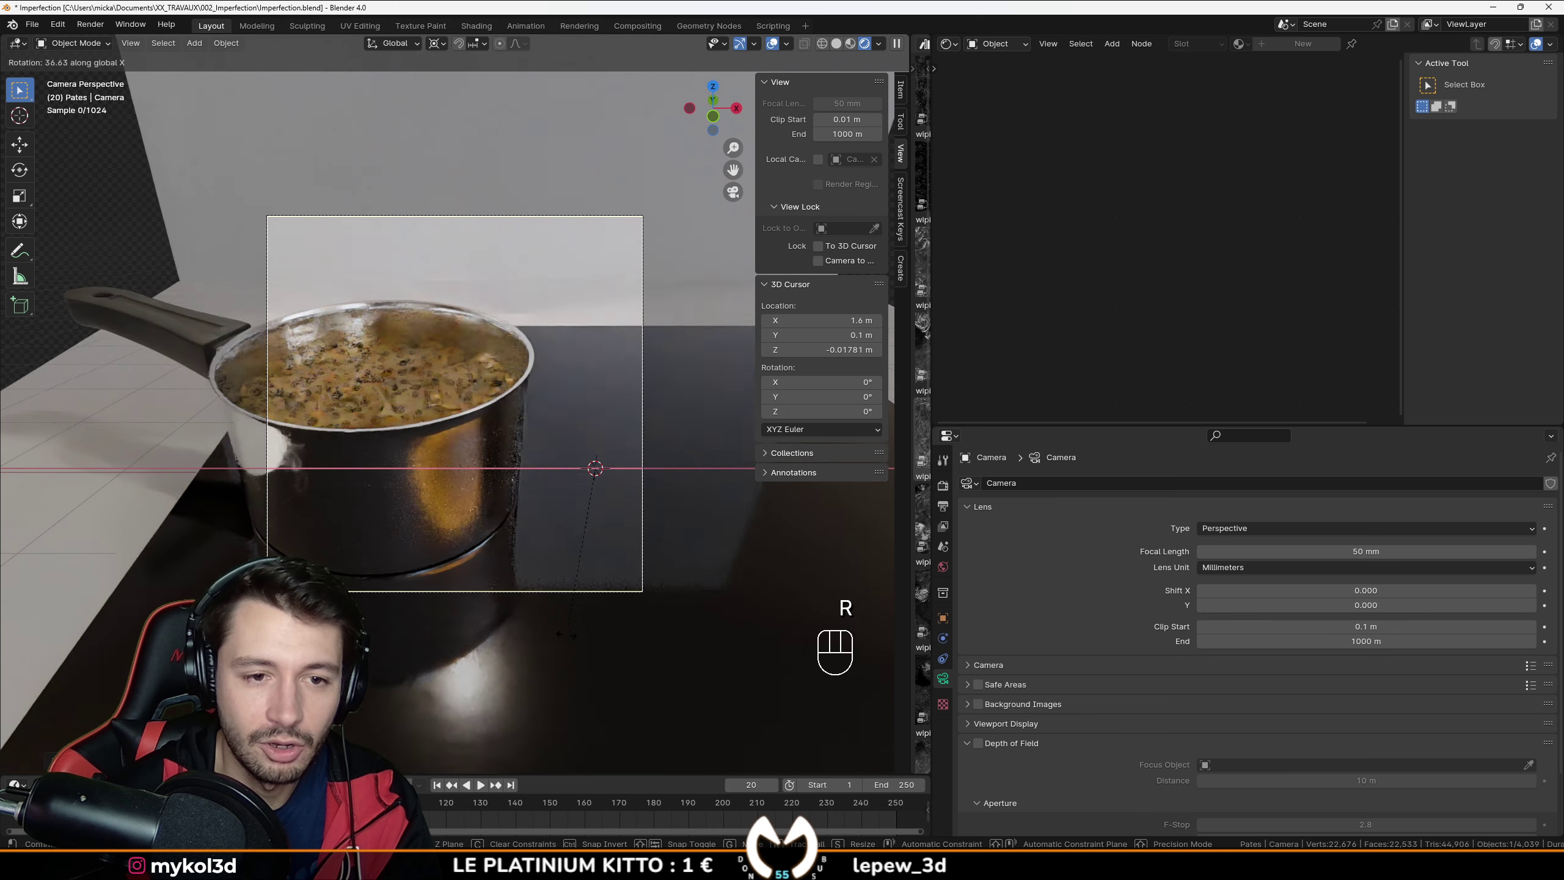
left_click(657, 580)
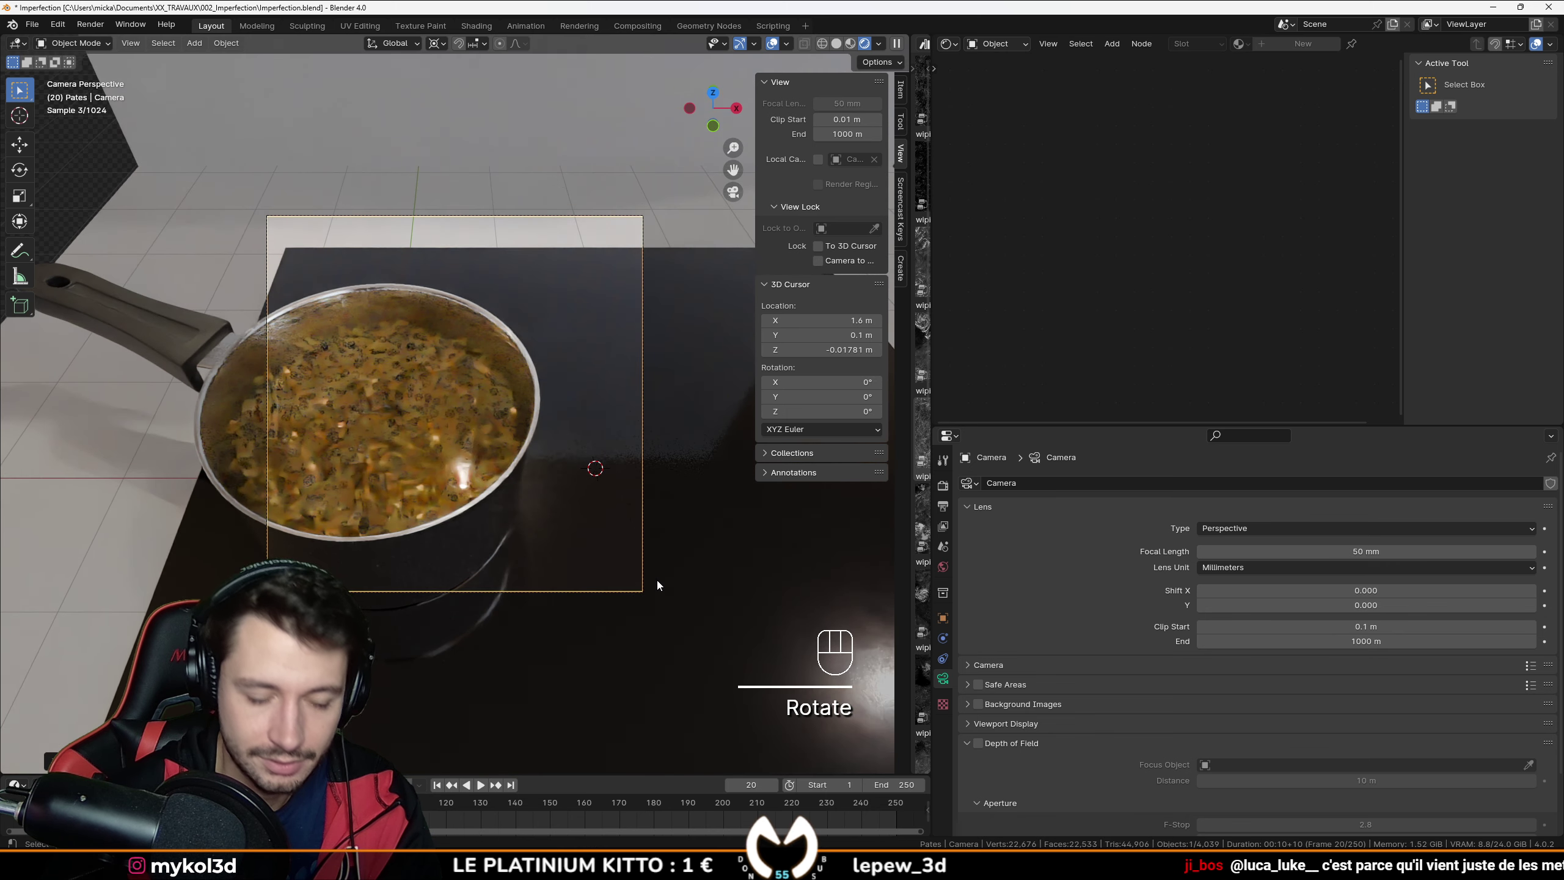
key("g")
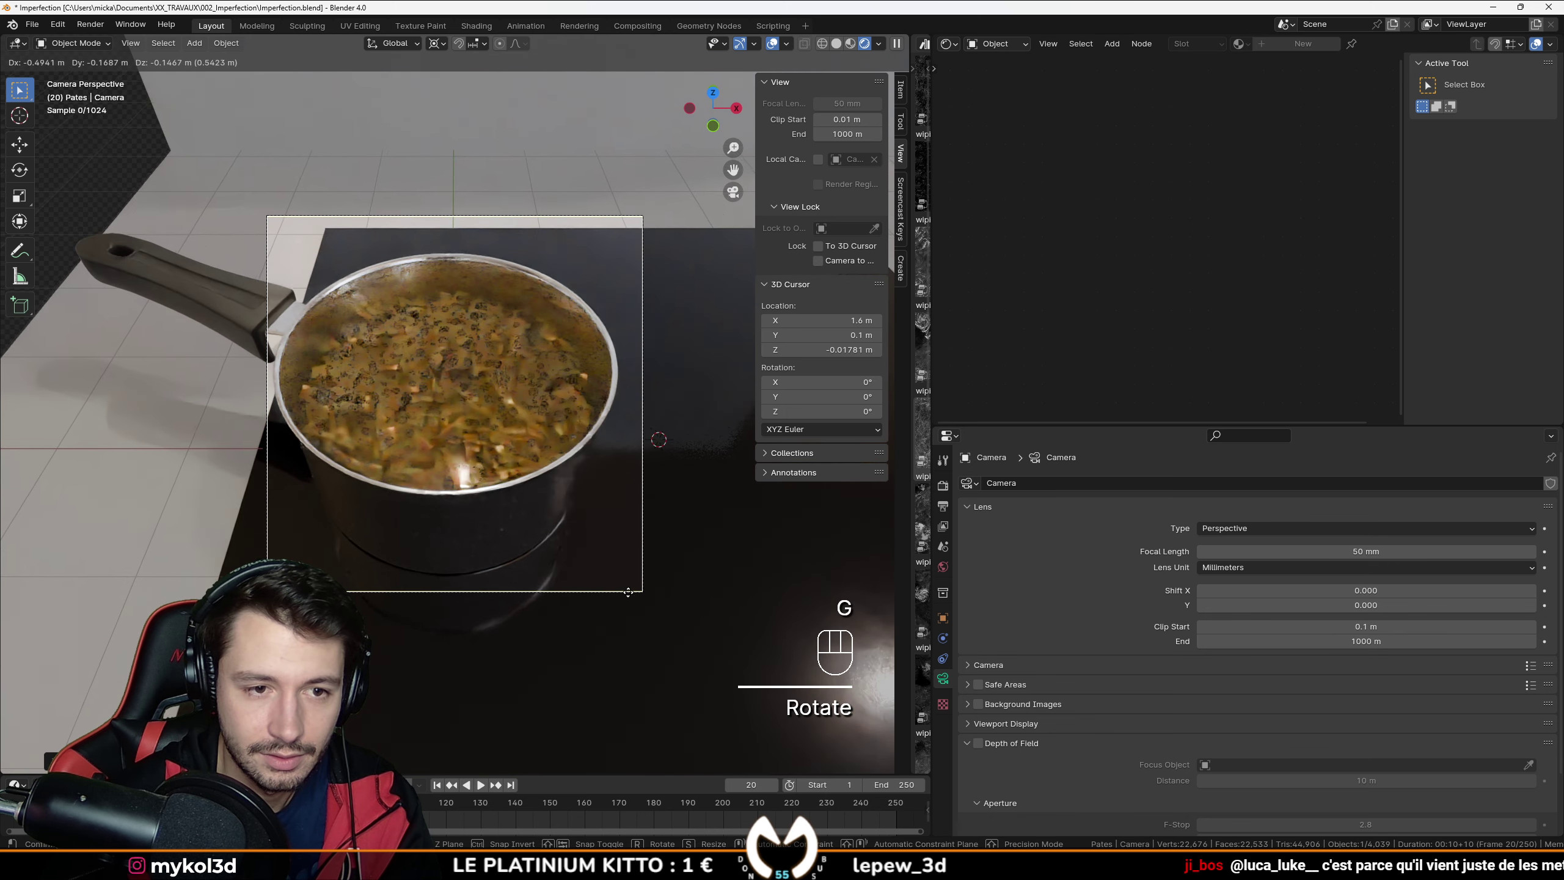
left_click(626, 593)
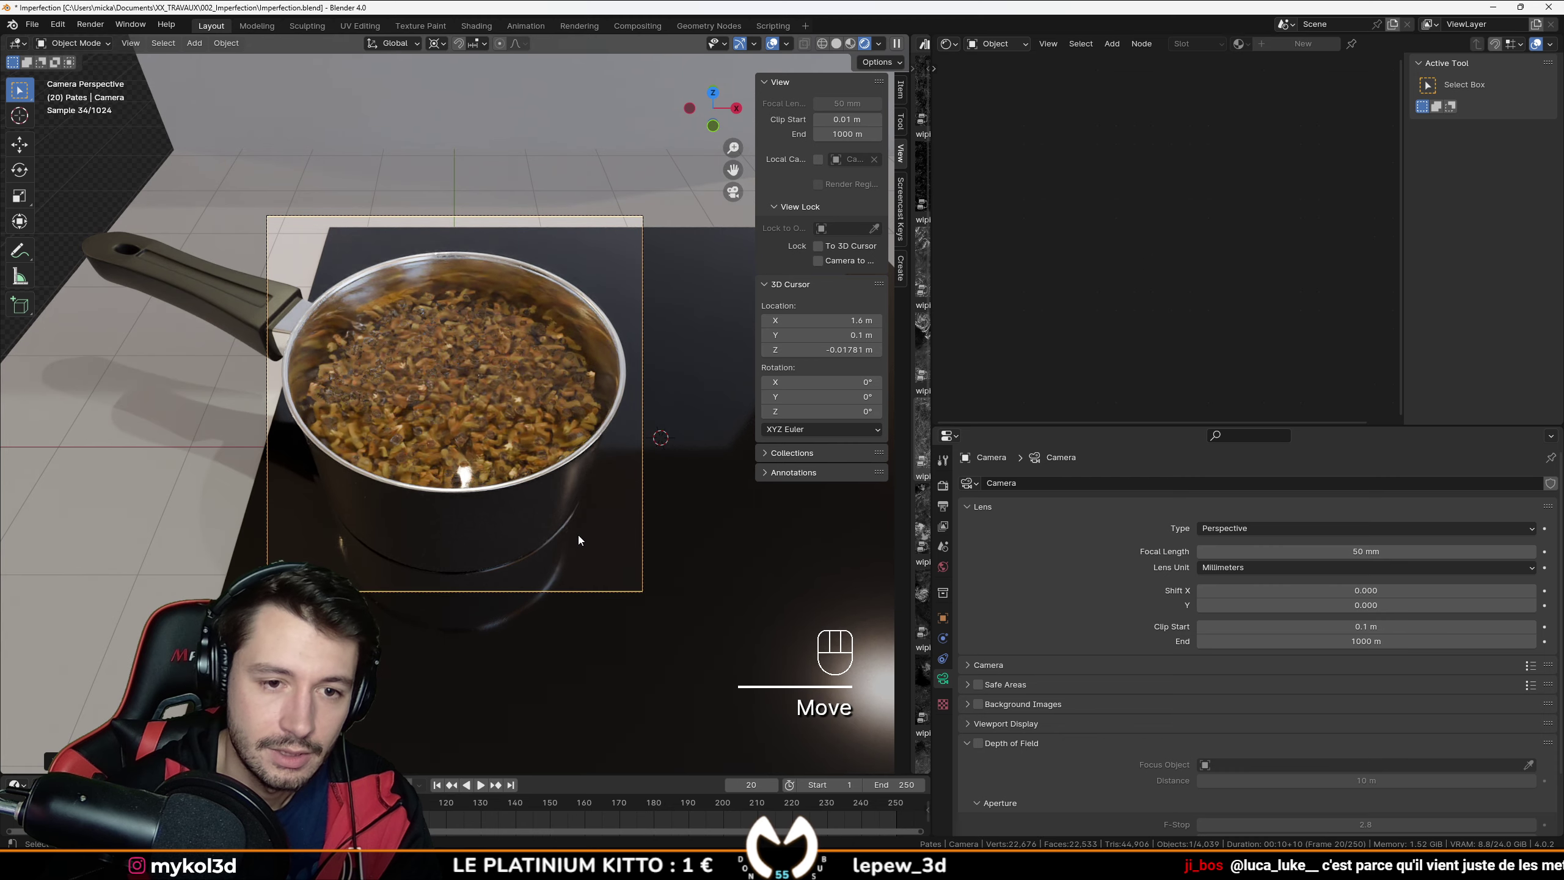
Step: Nudge the camera so the saucepan sits slightly lower in the frame, and select the saucepan body
key("g")
left_click(542, 515)
left_click(541, 509)
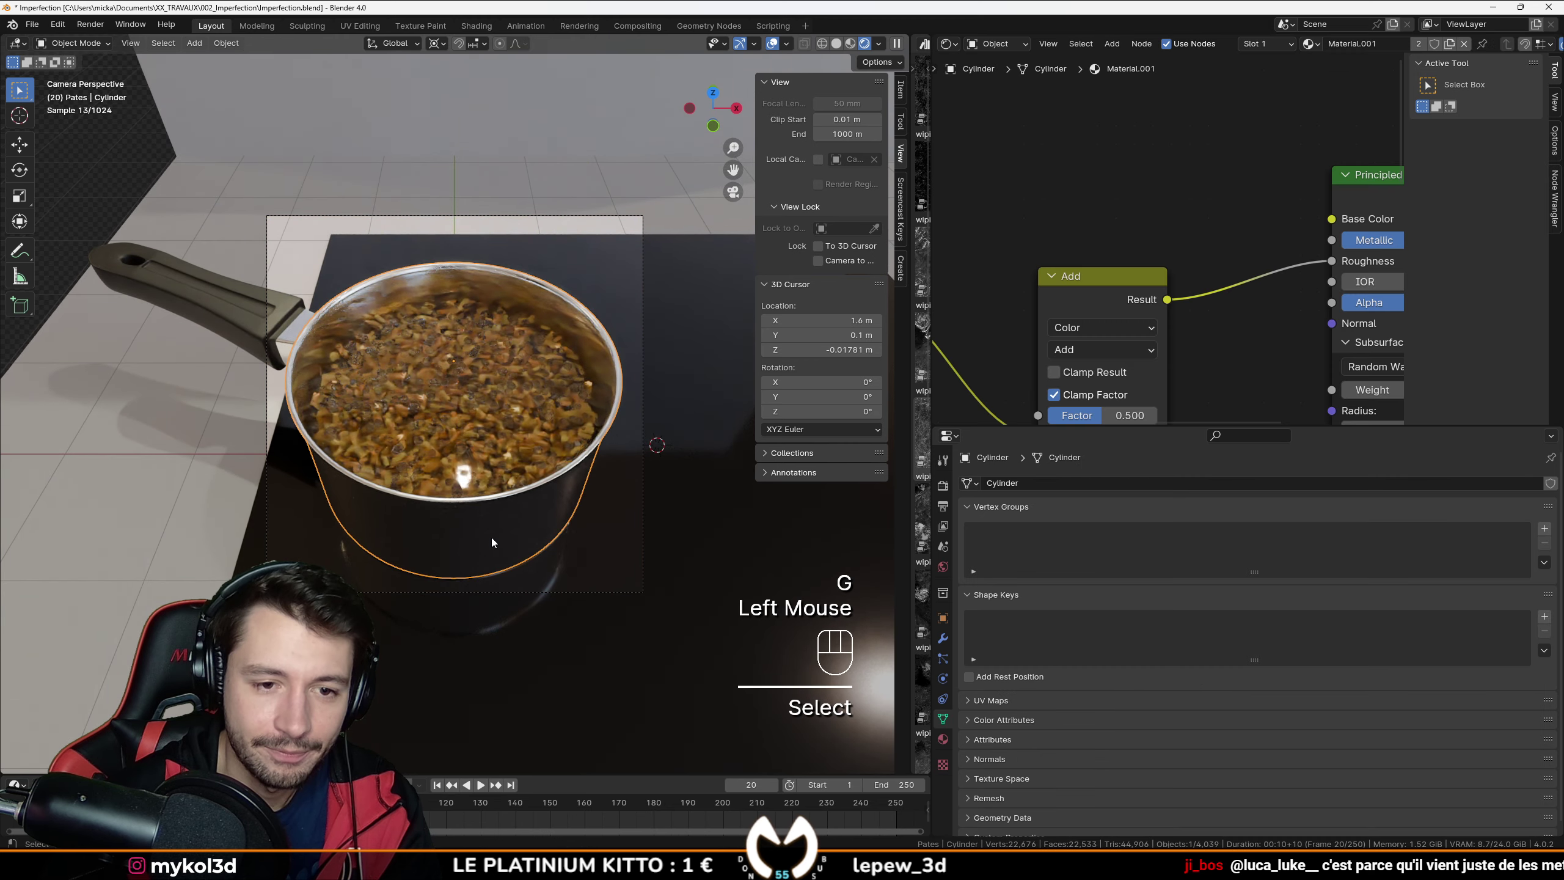
Step: Inspect the saucepan's metal sides from a lower angle in rendered shading and return to the camera view
scroll(491, 537, "down", 2)
middle_click_drag(491, 538, 575, 489)
scroll(598, 443, "down", 1)
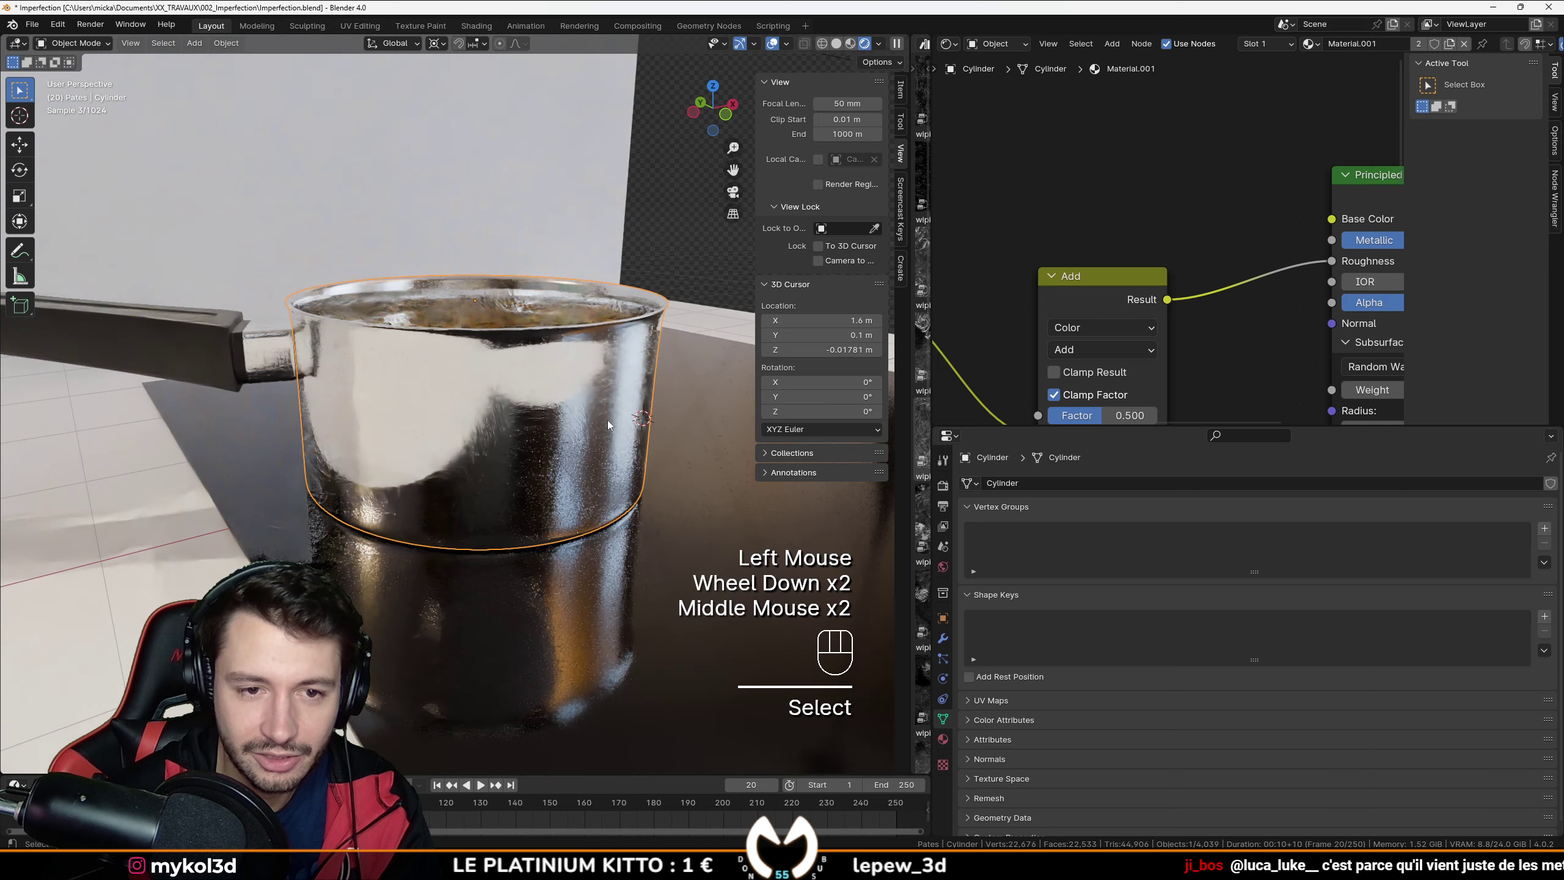
middle_click_drag(607, 421, 561, 442)
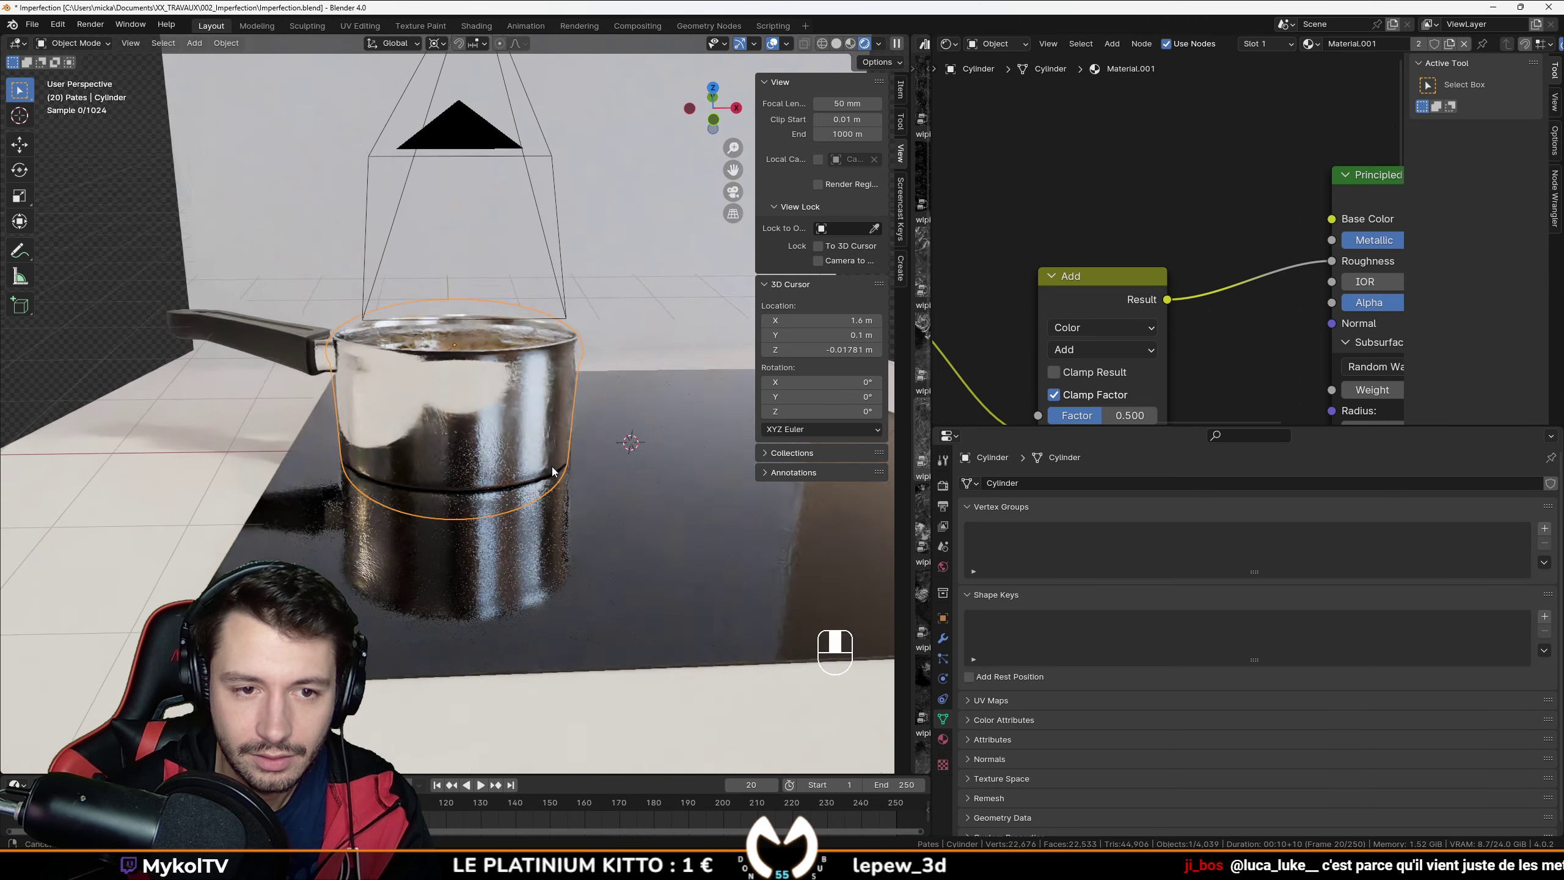
key("KP_0")
scroll(564, 470, "up", 2)
scroll(501, 530, "down", 1)
scroll(501, 530, "down", 1)
Step: Add a point light and raise it along the Z axis above the cooktop, beside the saucepan
key("shift+a")
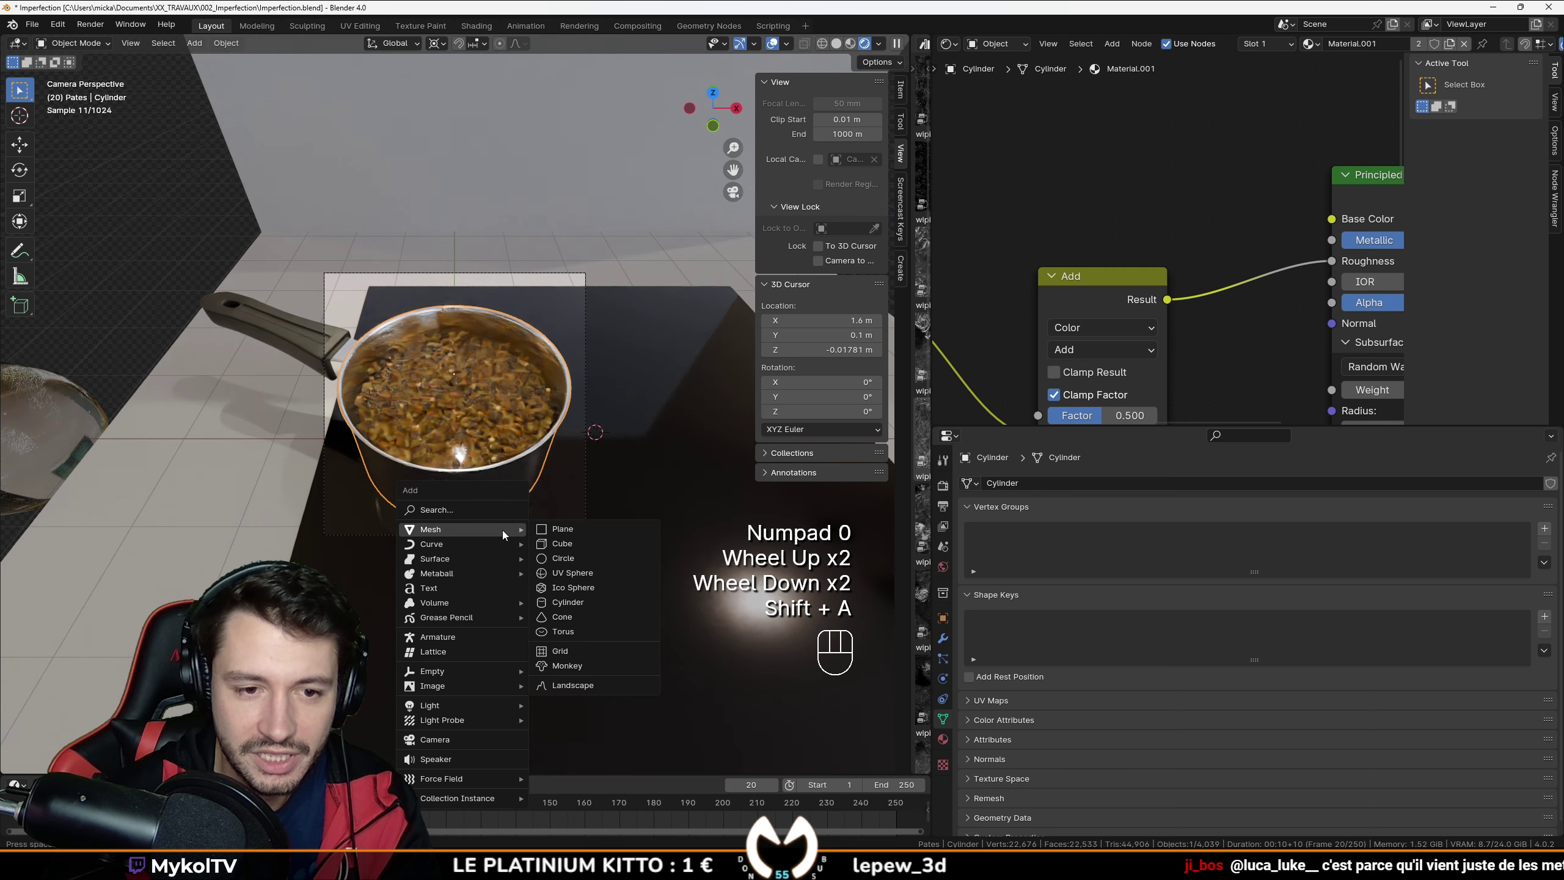
left_click(616, 707)
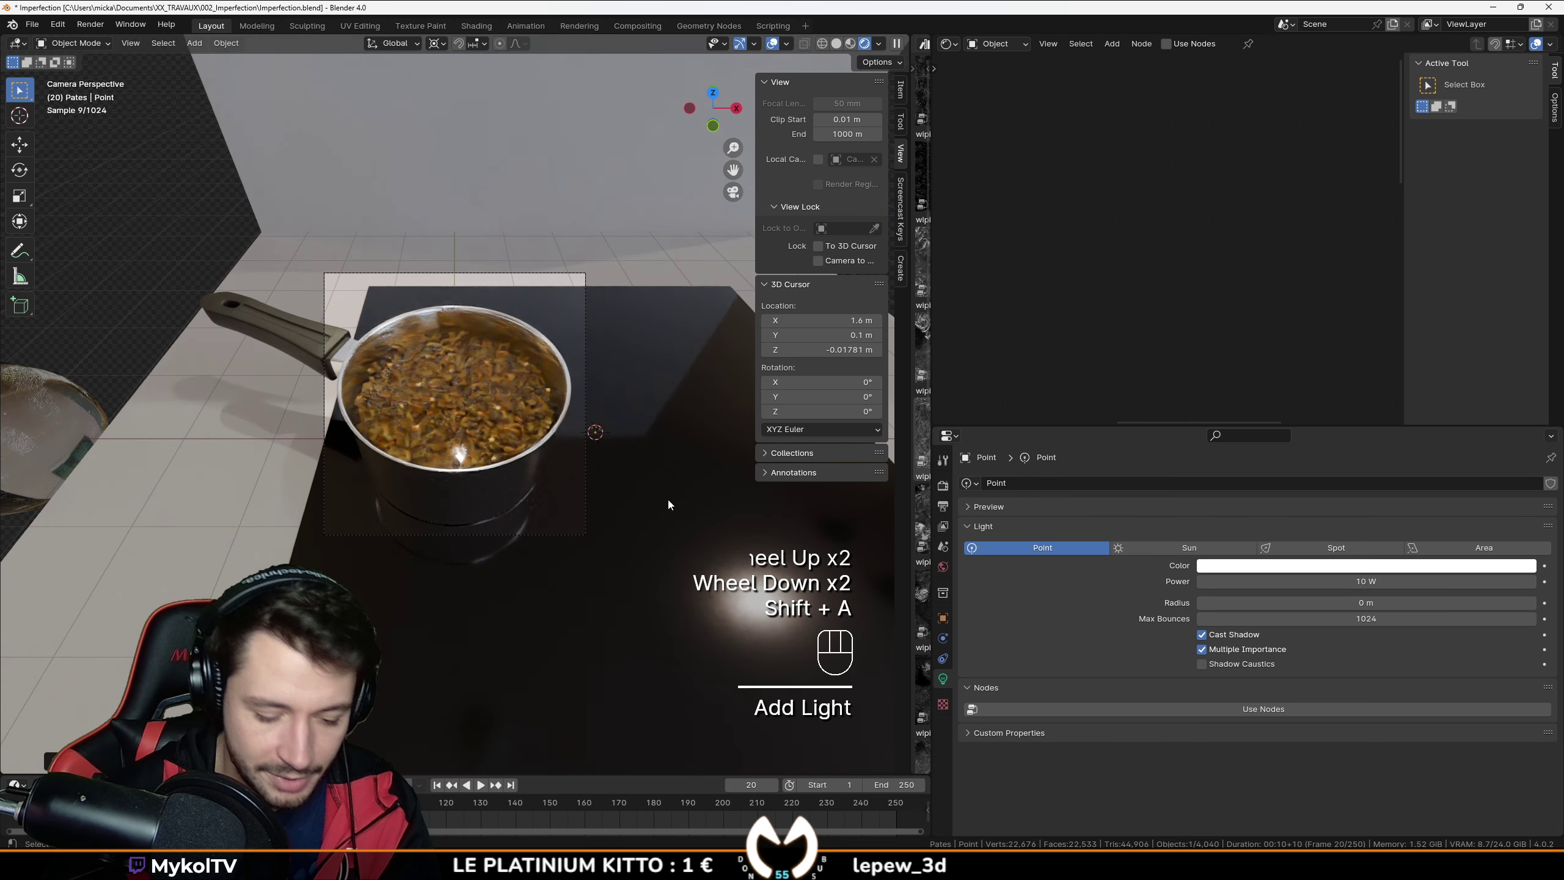
key("g")
key("g")
key("z")
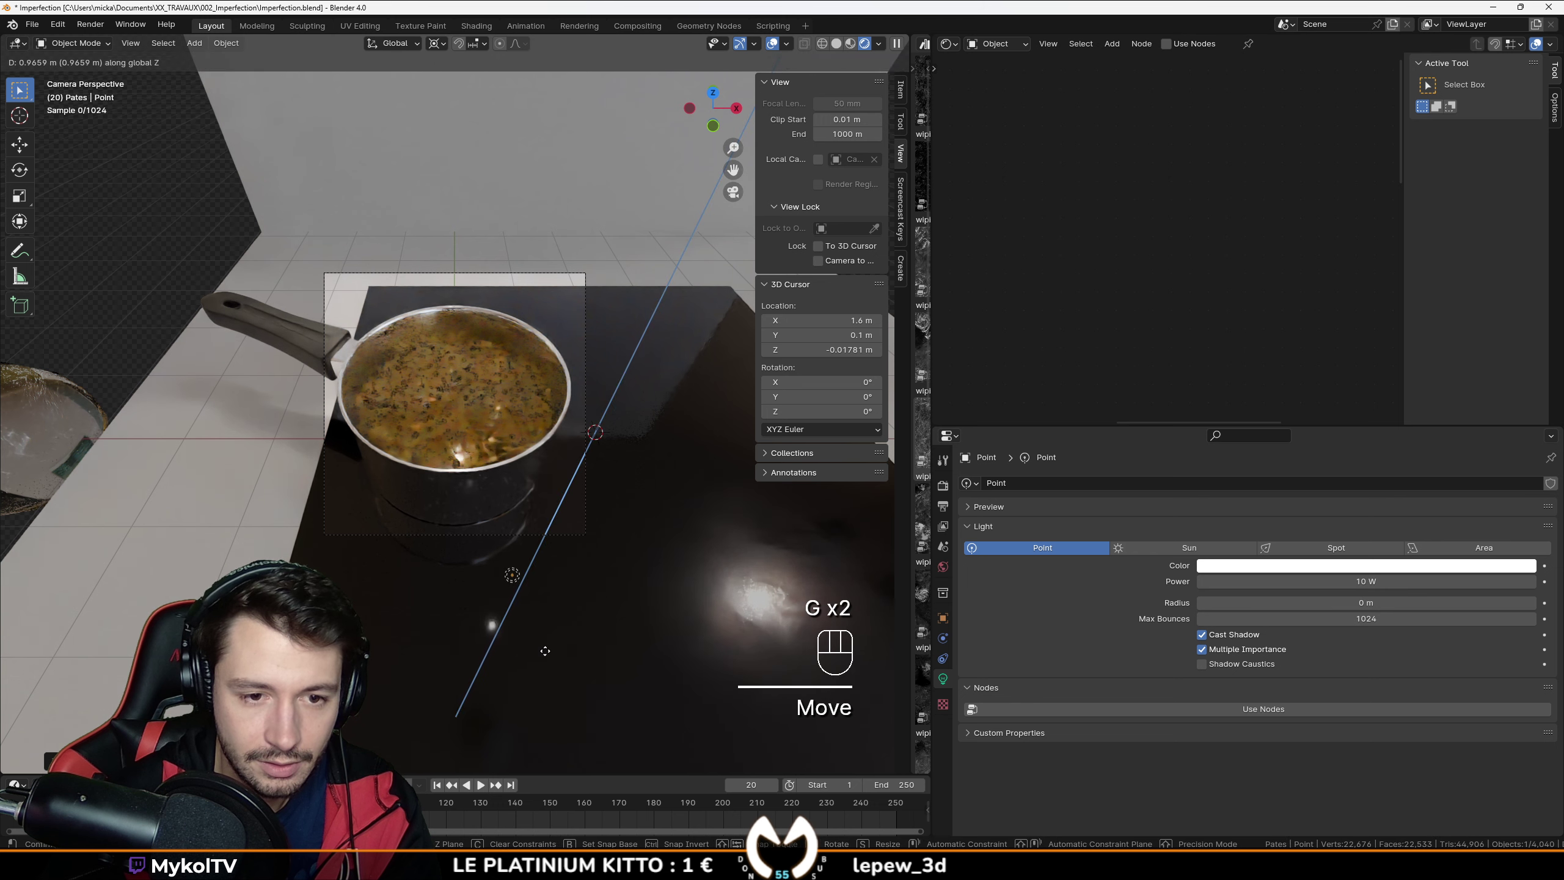
left_click(533, 622)
scroll(549, 534, "up", 3)
middle_click_drag(492, 557, 607, 504)
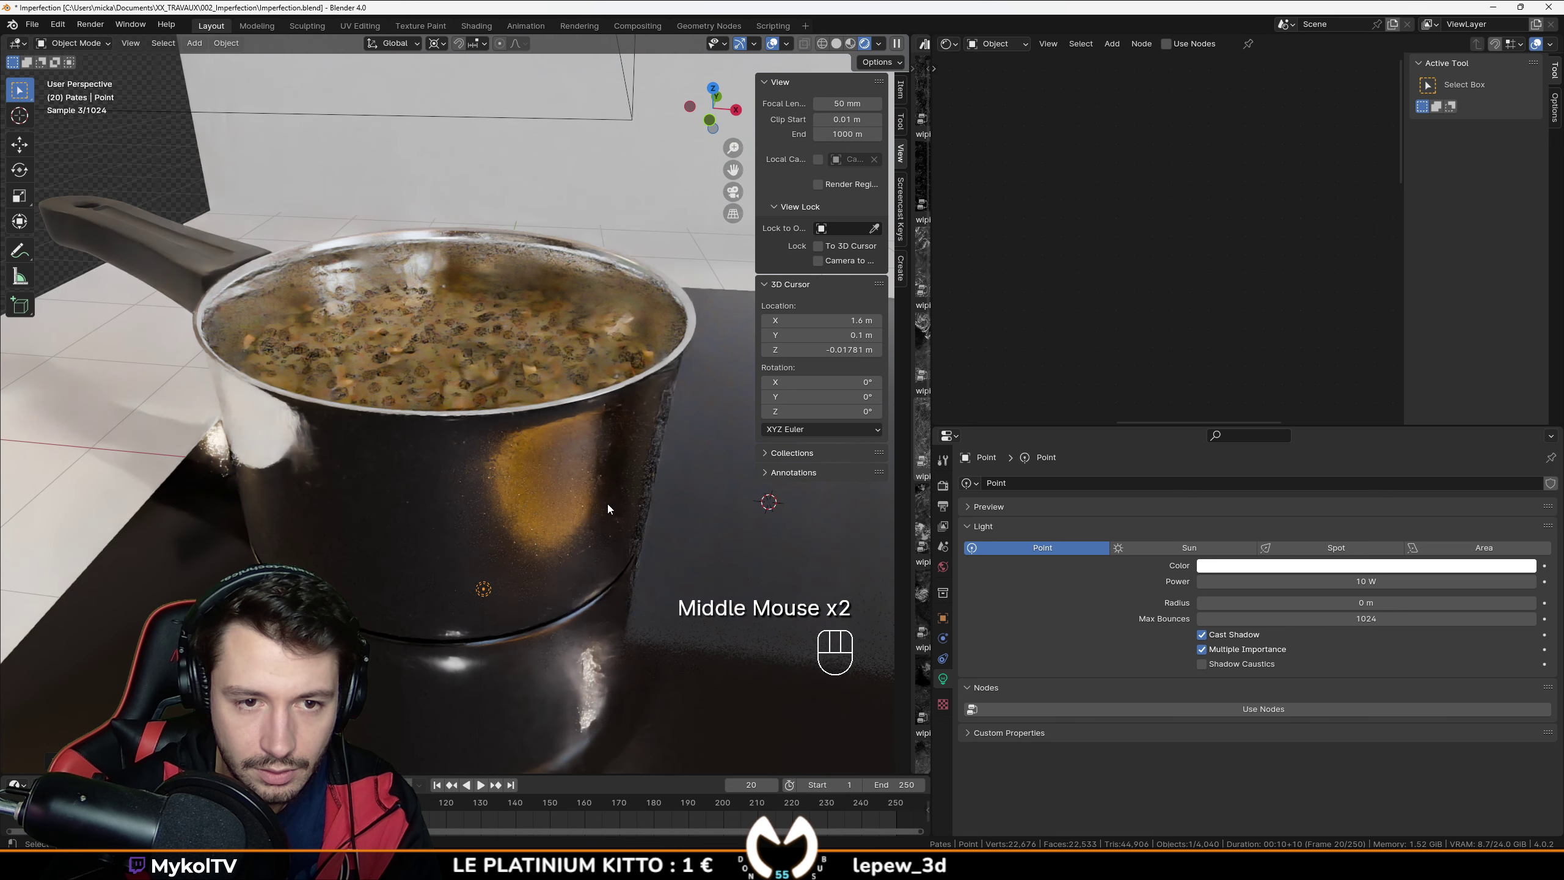
key("KP_0")
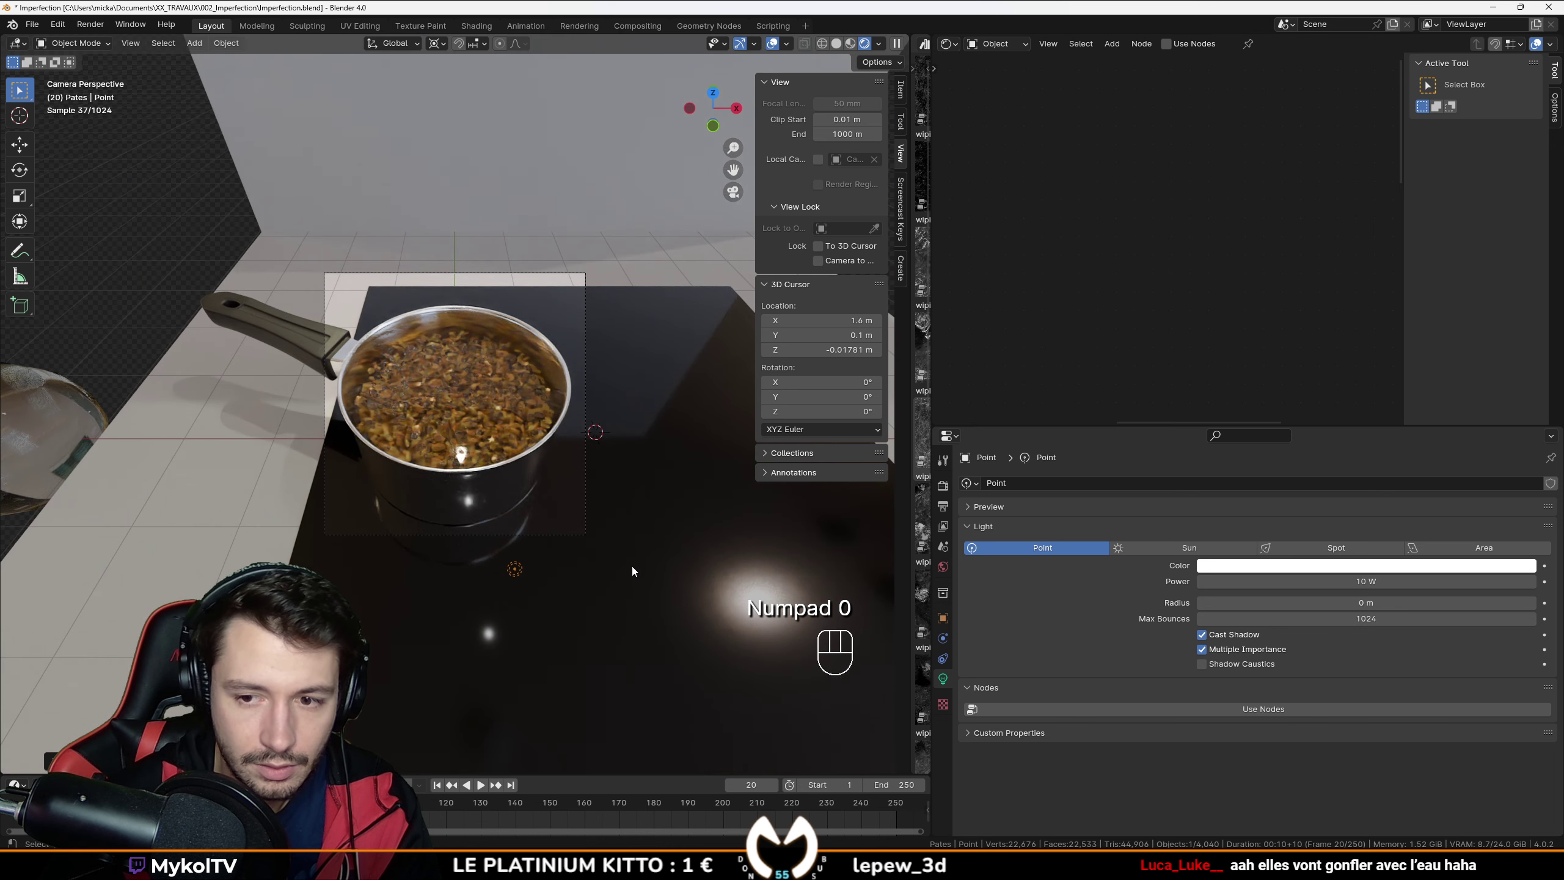
Step: Set the point light's power to 1445.6 W and move it horizontally, farther from the saucepan
left_click_drag(1303, 580, 1386, 581)
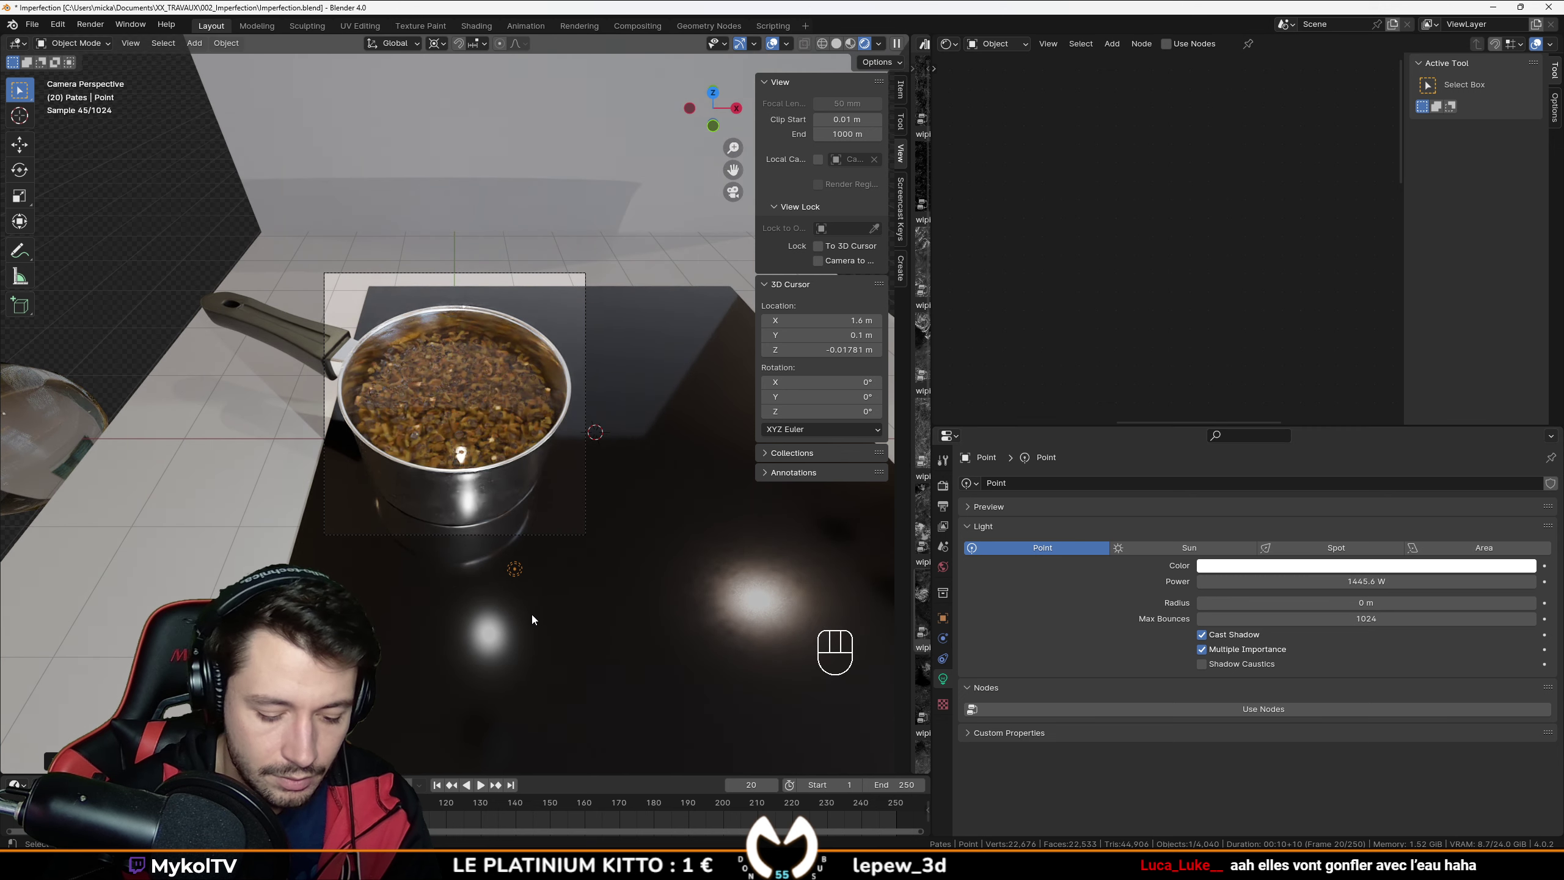
key("g")
key("shift+z")
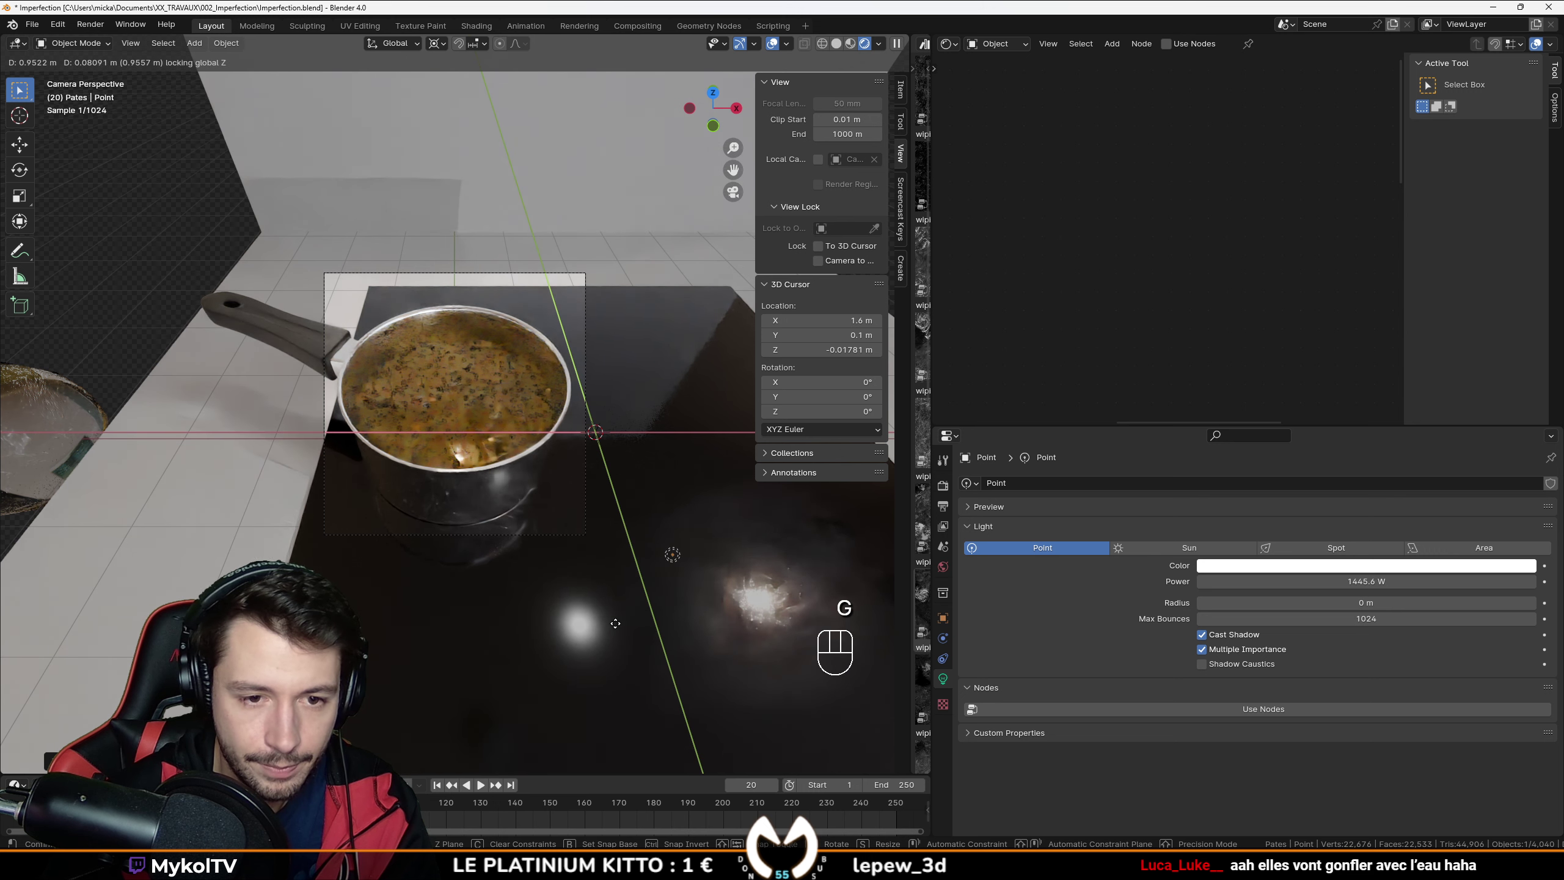
left_click(612, 643)
scroll(384, 639, "up", 3)
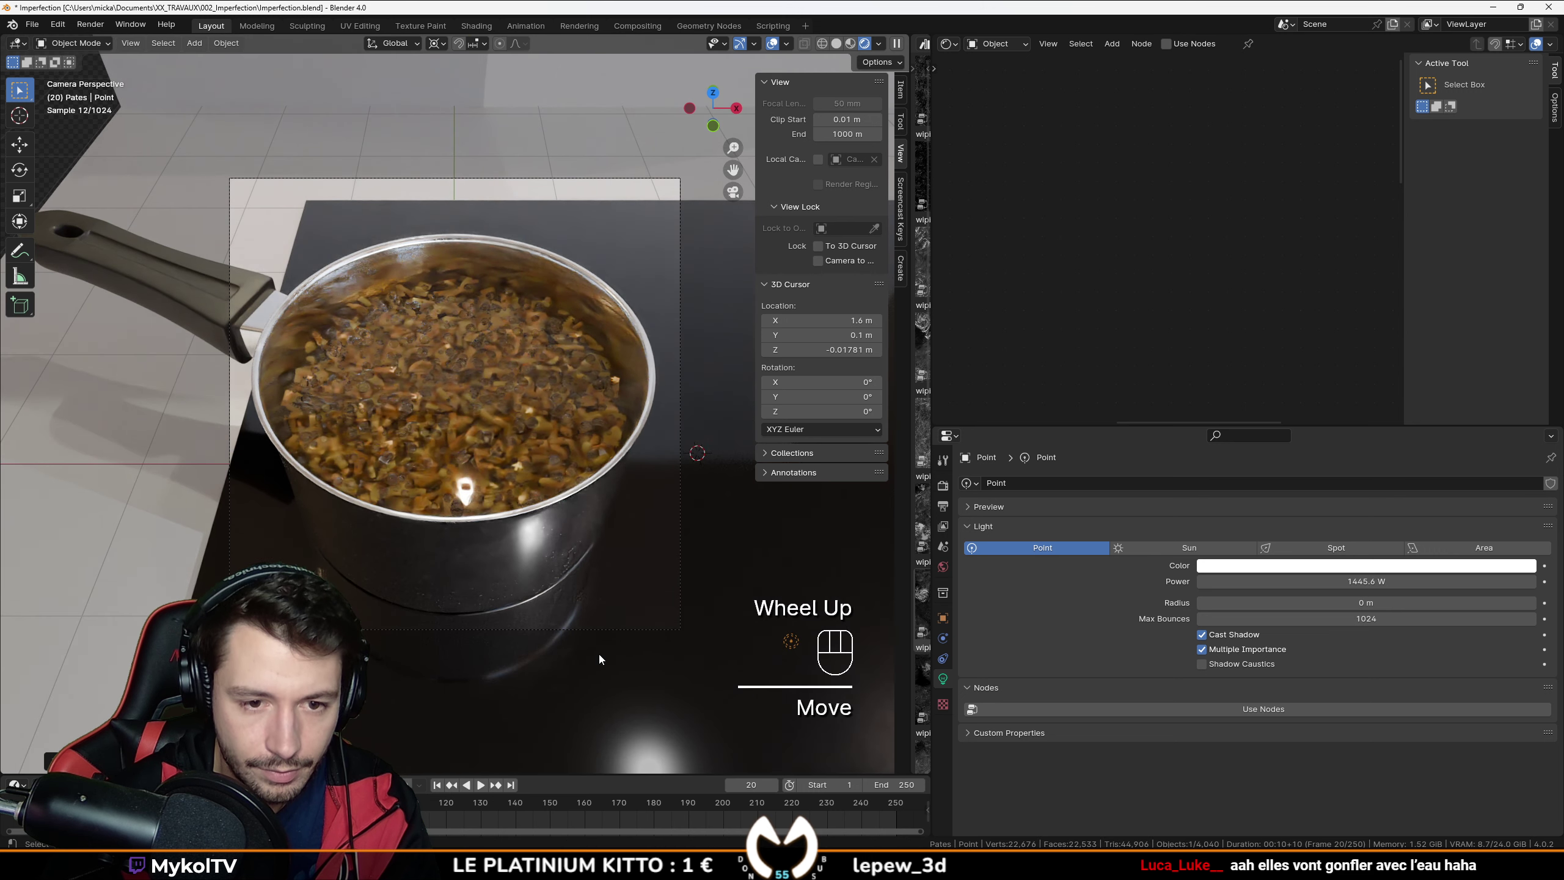
Step: Delete the point light and save the file
key("Delete")
scroll(479, 493, "up", 2)
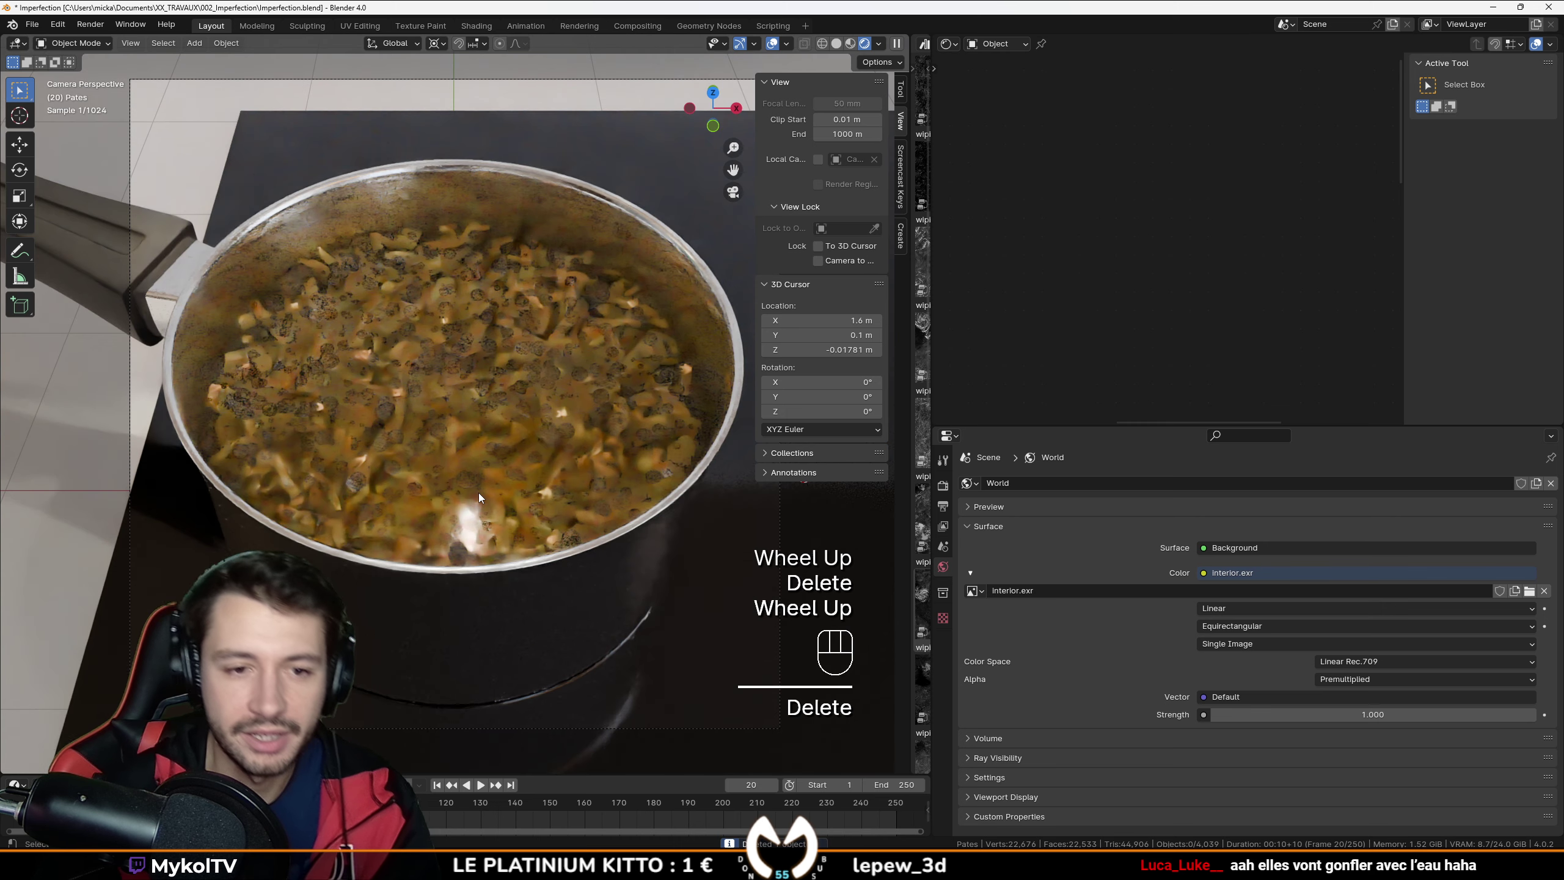
key("ctrl+s")
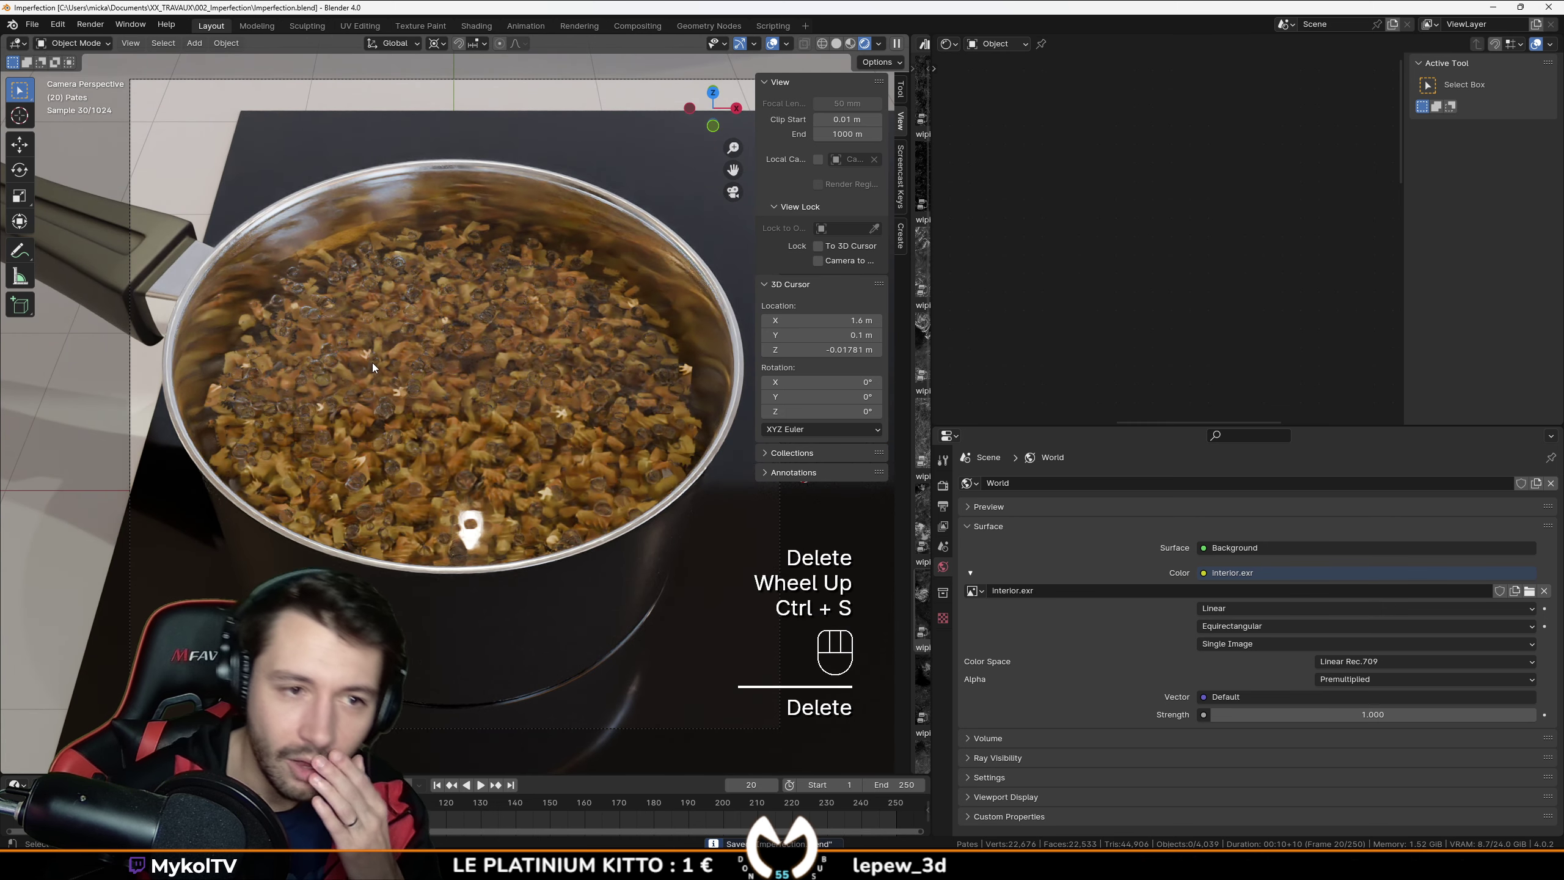
Step: Save again and examine the bubbles and protruding pasta in solid shading, selecting one pasta piece
scroll(371, 361, "down", 2)
mouse_move(371, 362)
middle_mouse_down()
mouse_move(394, 331)
mouse_move(429, 391)
middle_mouse_up()
key("ctrl+s")
key("KP_1")
key("z")
scroll(423, 353, "down", 1)
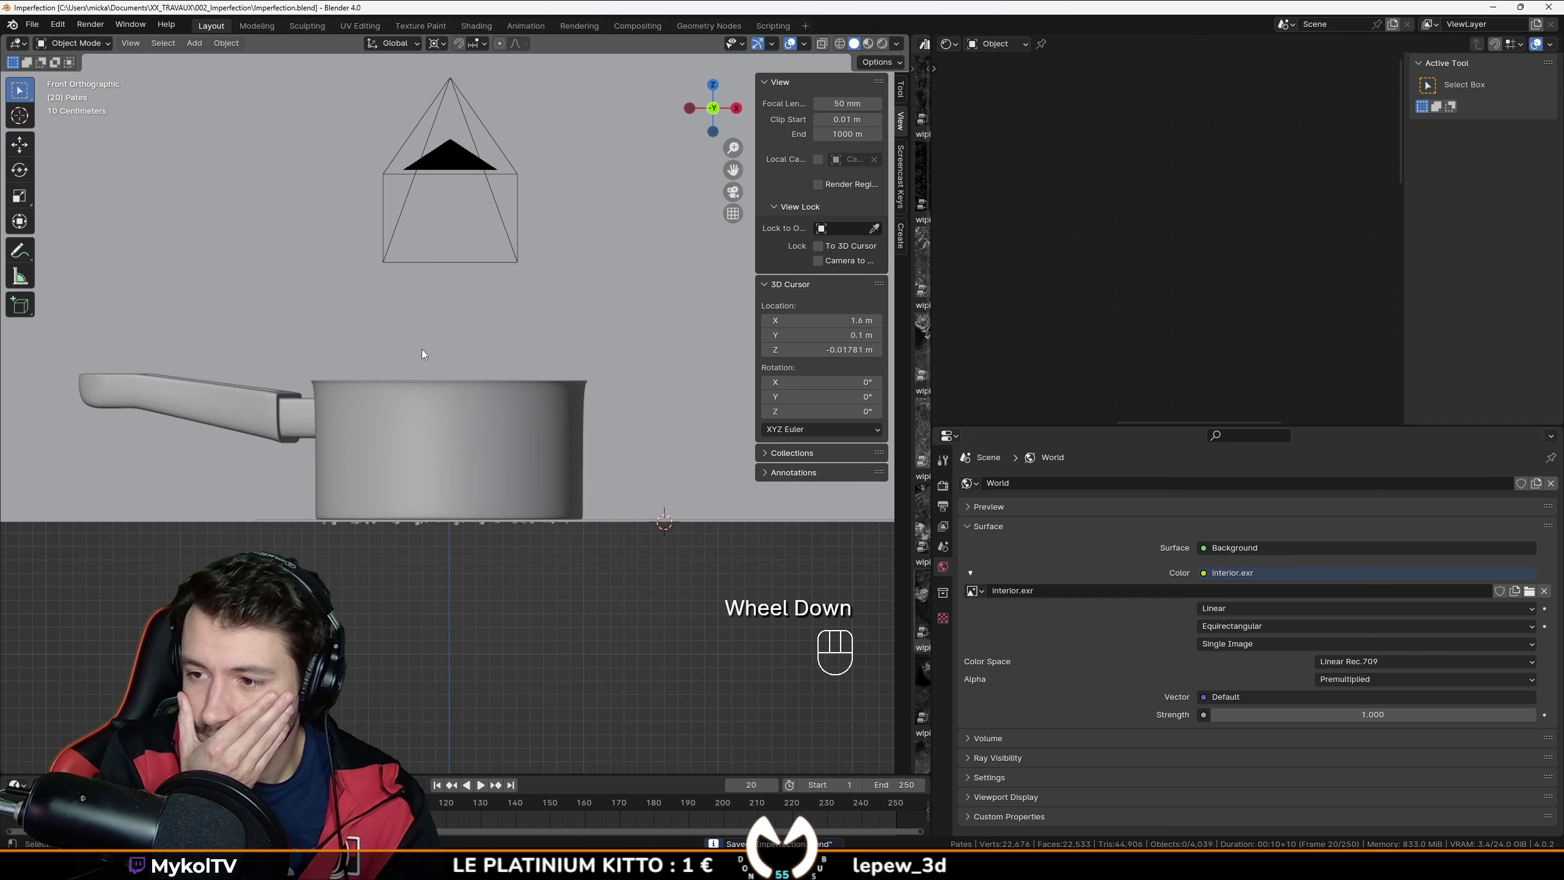
scroll(457, 459, "up", 3)
middle_click_drag(310, 325, 452, 538)
scroll(453, 538, "up", 1)
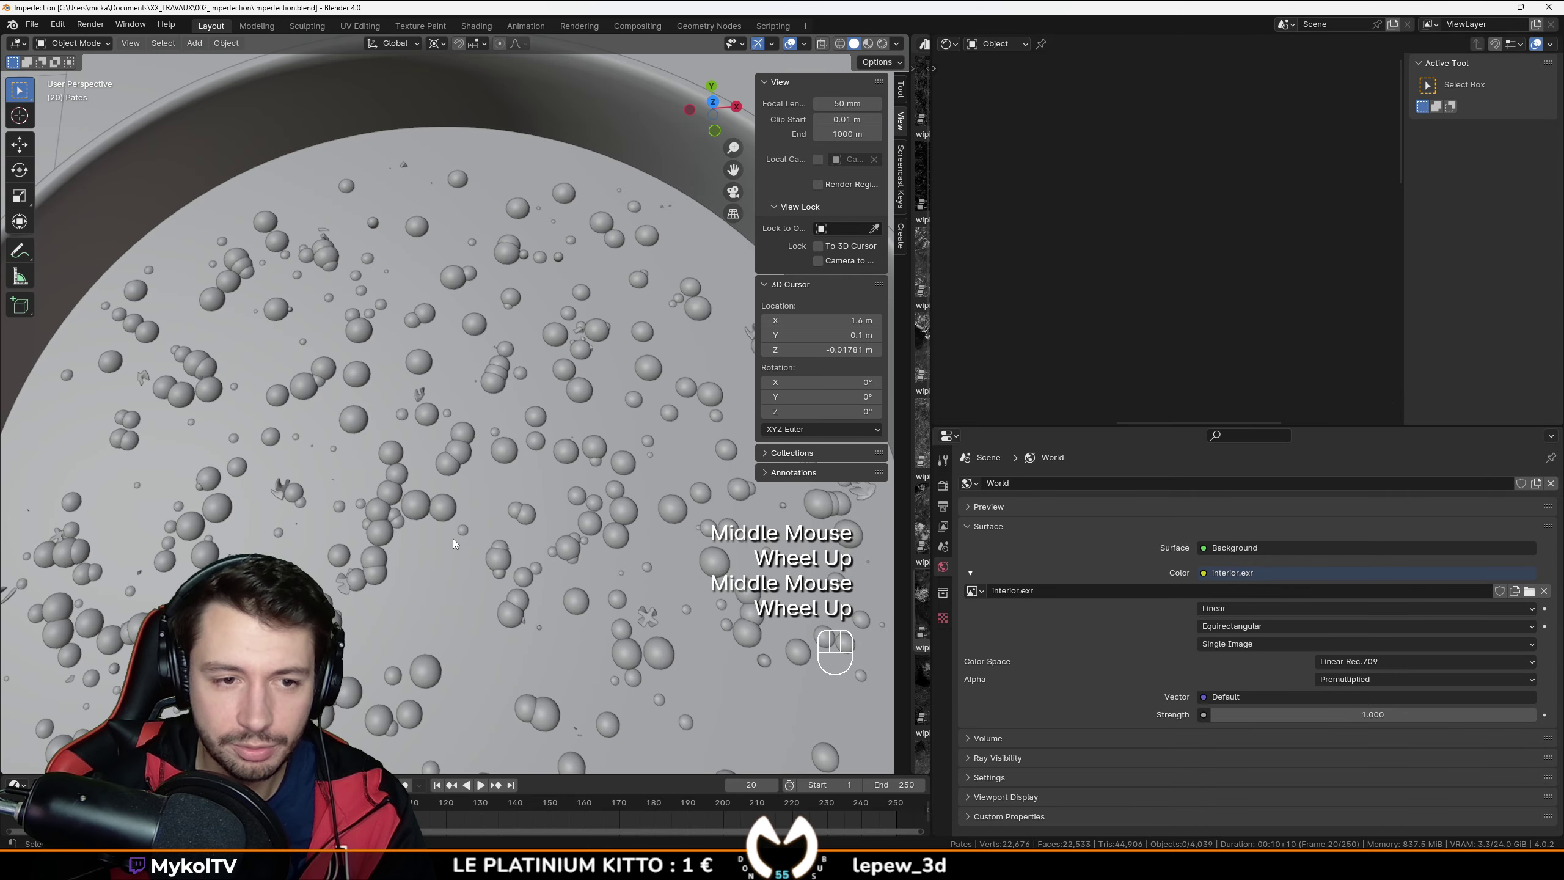
left_click(287, 493)
left_click(283, 491)
scroll(284, 492, "down", 2)
middle_click_drag(285, 492, 863, 175)
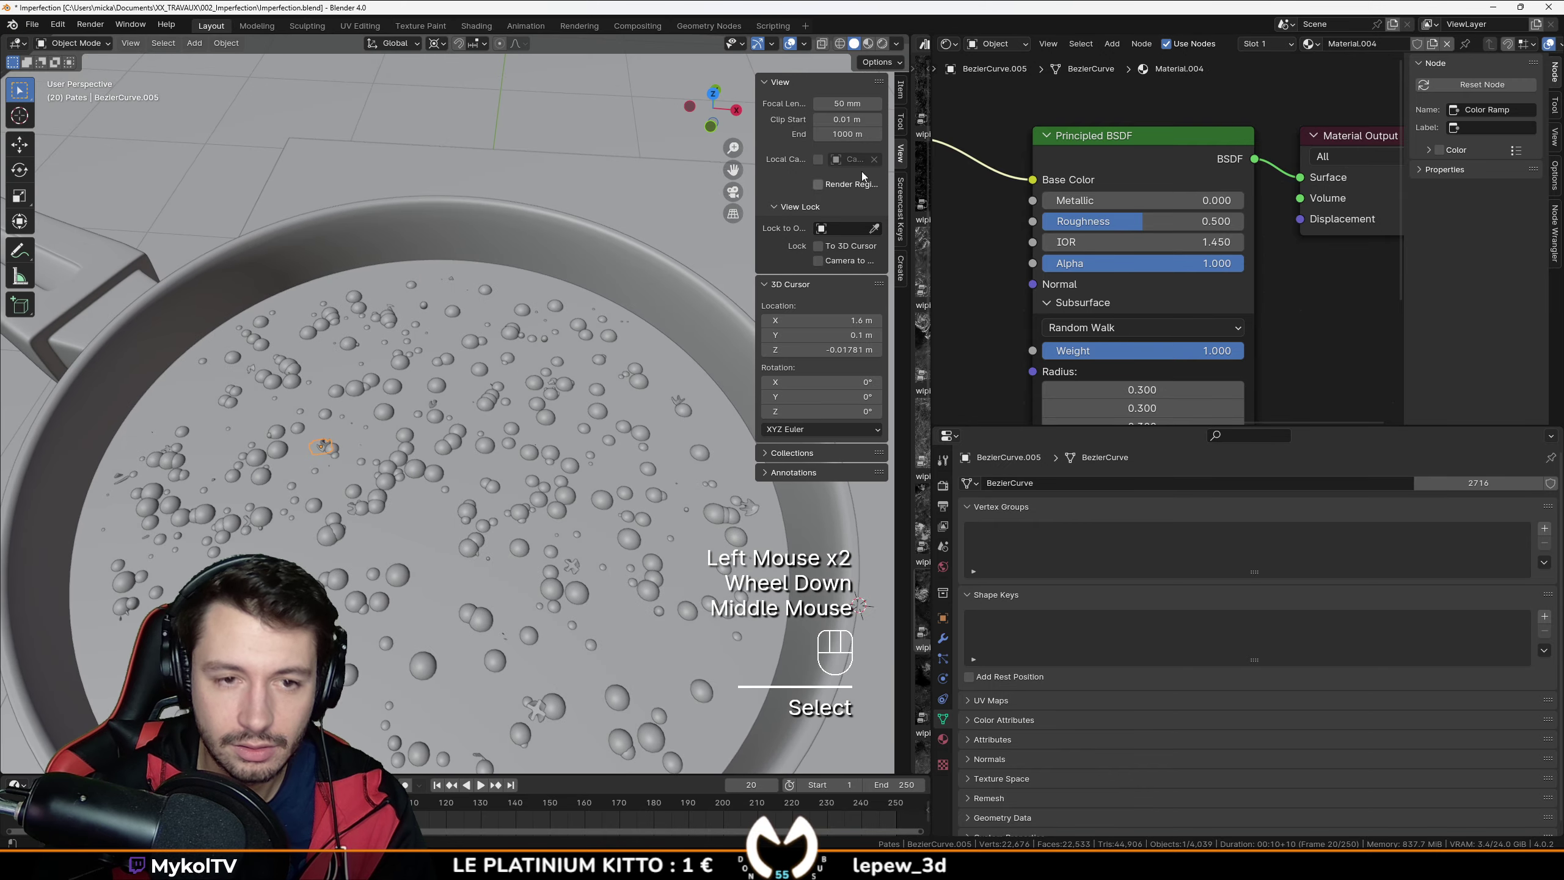
Step: Switch the viewport to rendered shading, and relaunch Blender from the Steam library
left_click(881, 45)
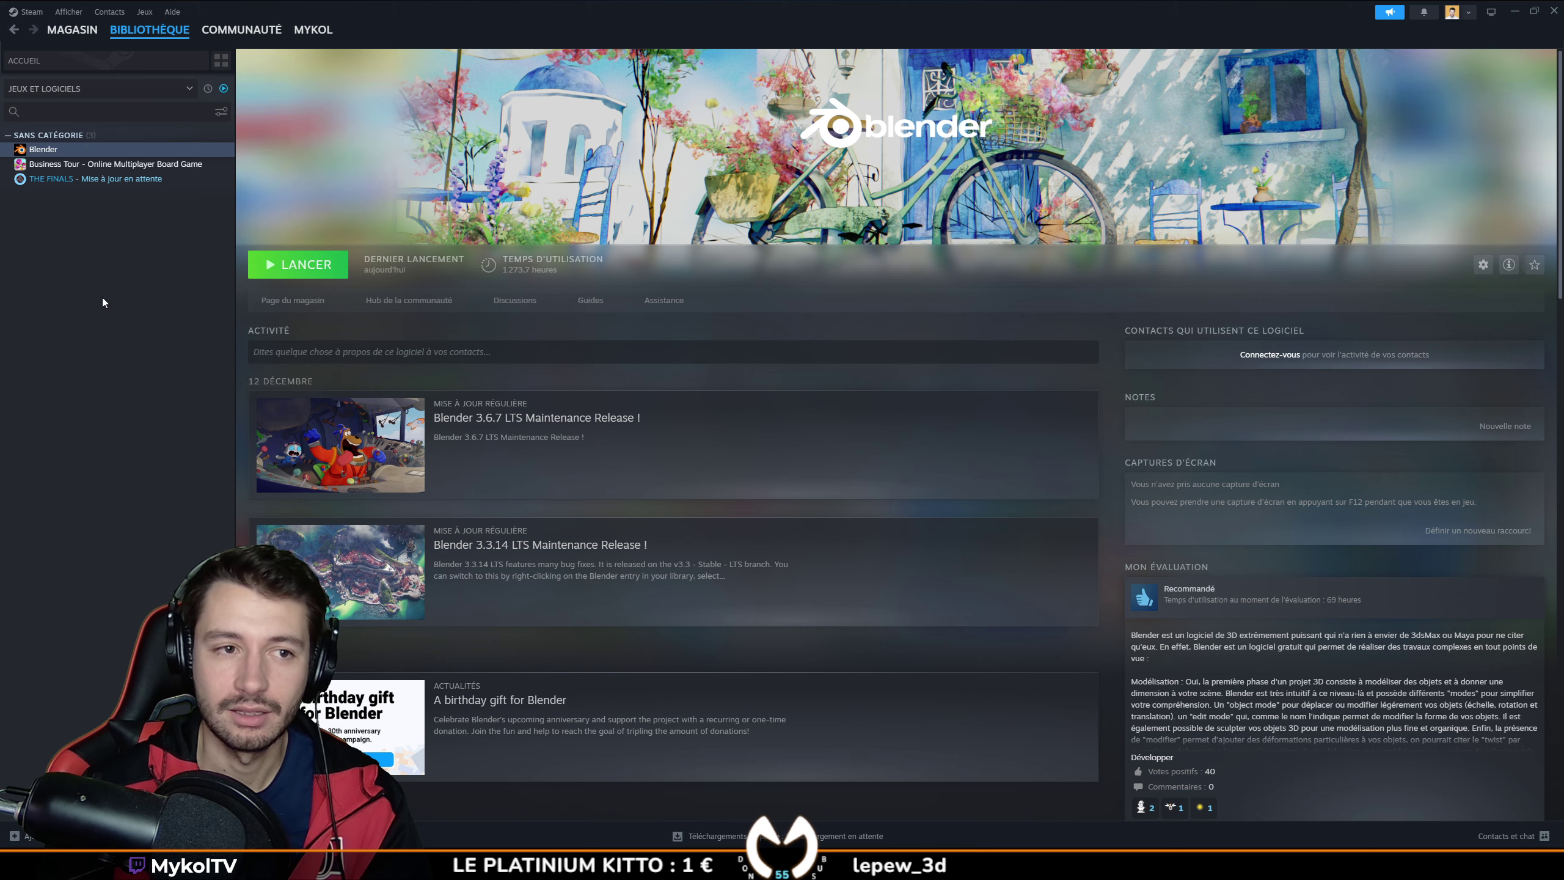
left_click(298, 264)
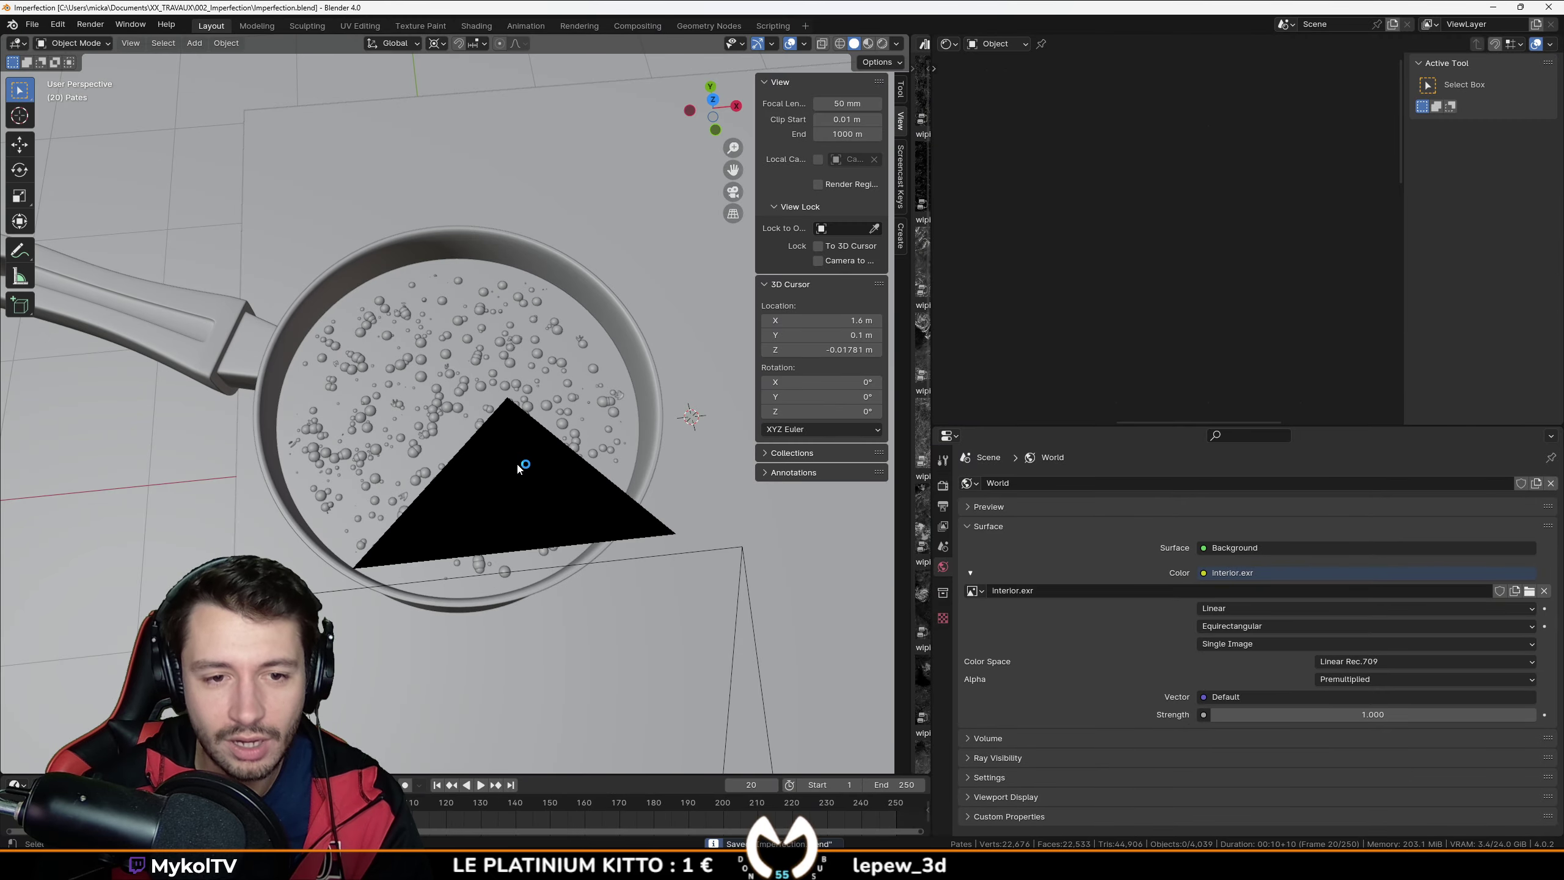
Step: Examine the pasta piled inside the saucepan in wireframe shading
scroll(520, 467, "up", 10)
key("z")
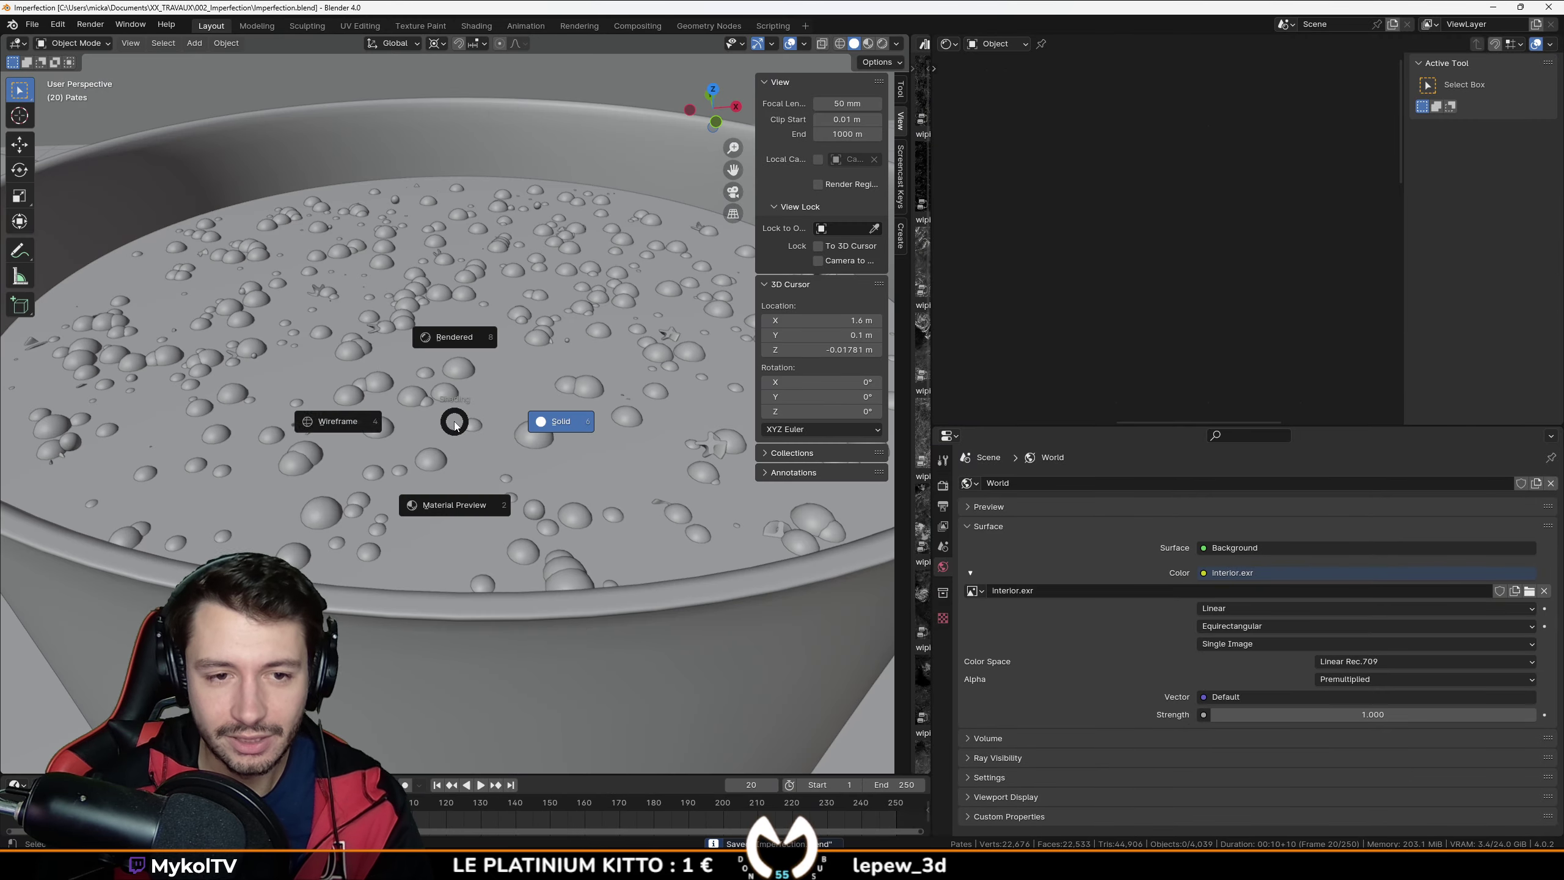
left_click(441, 502)
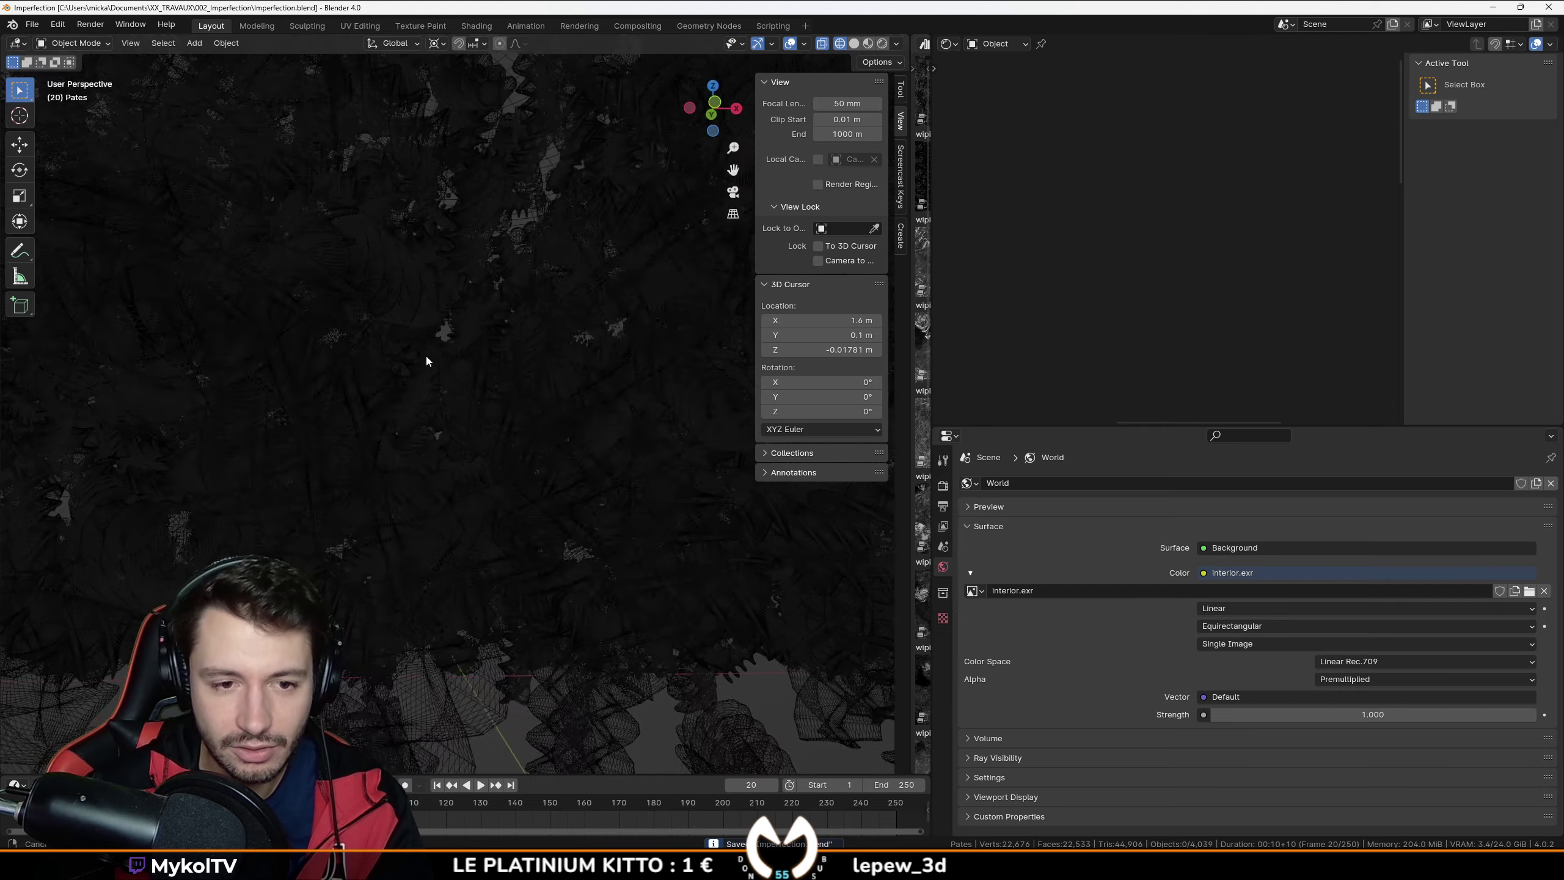
mouse_move(426, 356)
middle_mouse_down("shift")
mouse_move(512, 487)
mouse_move(551, 506)
mouse_move(538, 542)
middle_mouse_up("shift")
scroll(524, 490, "down", 4)
scroll(524, 530, "down", 5)
Step: Return to solid shading, look over the bubbles on the water surface, and save the file
key("z")
left_click(519, 426)
mouse_move(518, 426)
middle_mouse_down()
mouse_move(523, 555)
mouse_move(521, 523)
middle_mouse_up()
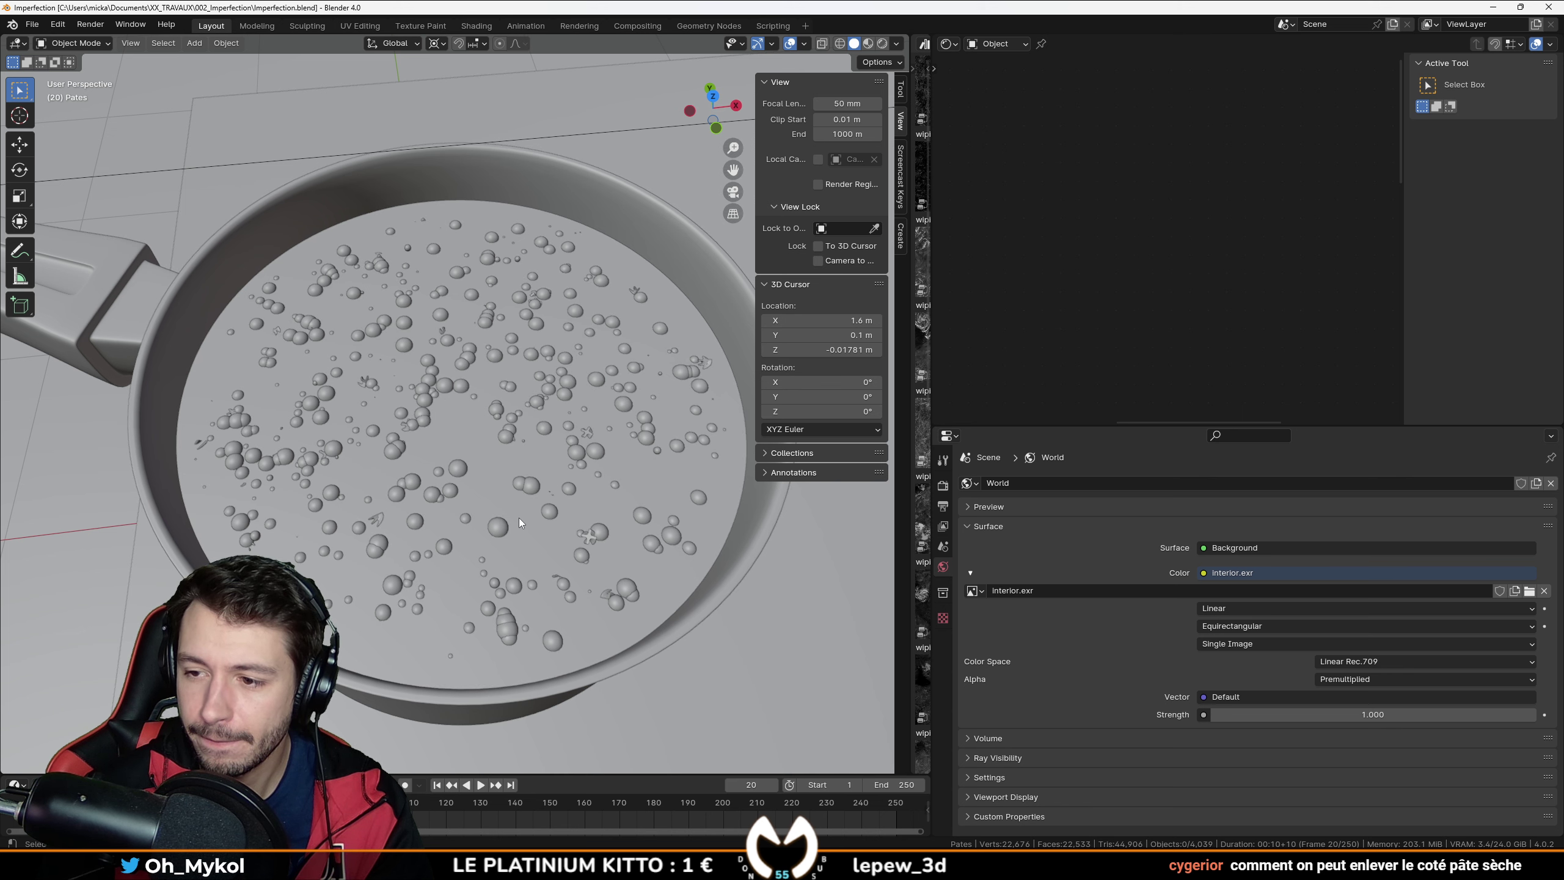
scroll(518, 518, "up", 1)
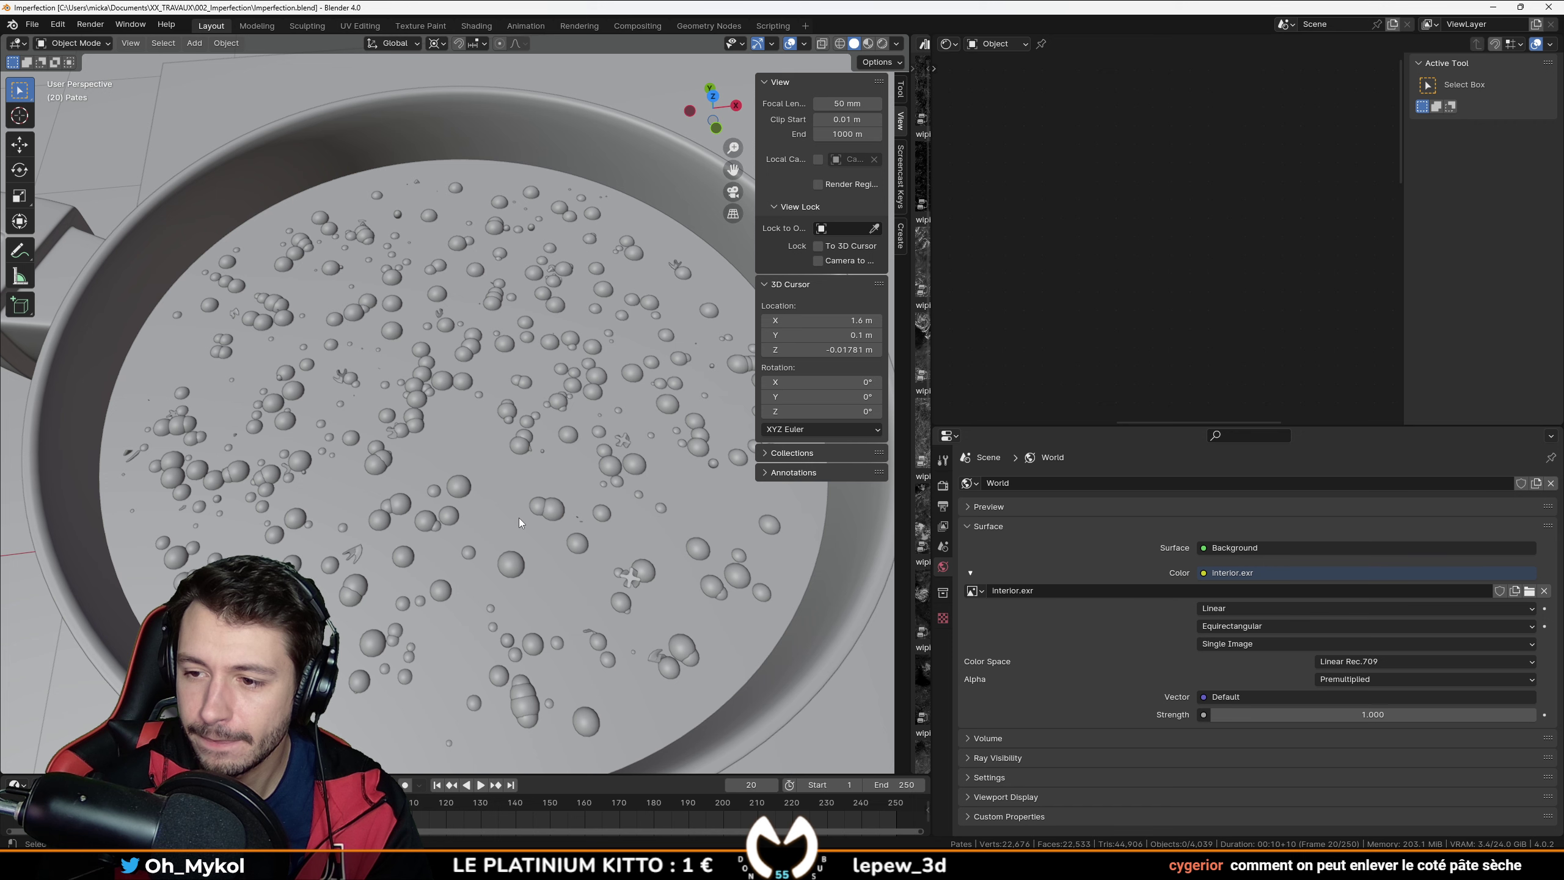
middle_click_drag(519, 516, 509, 500)
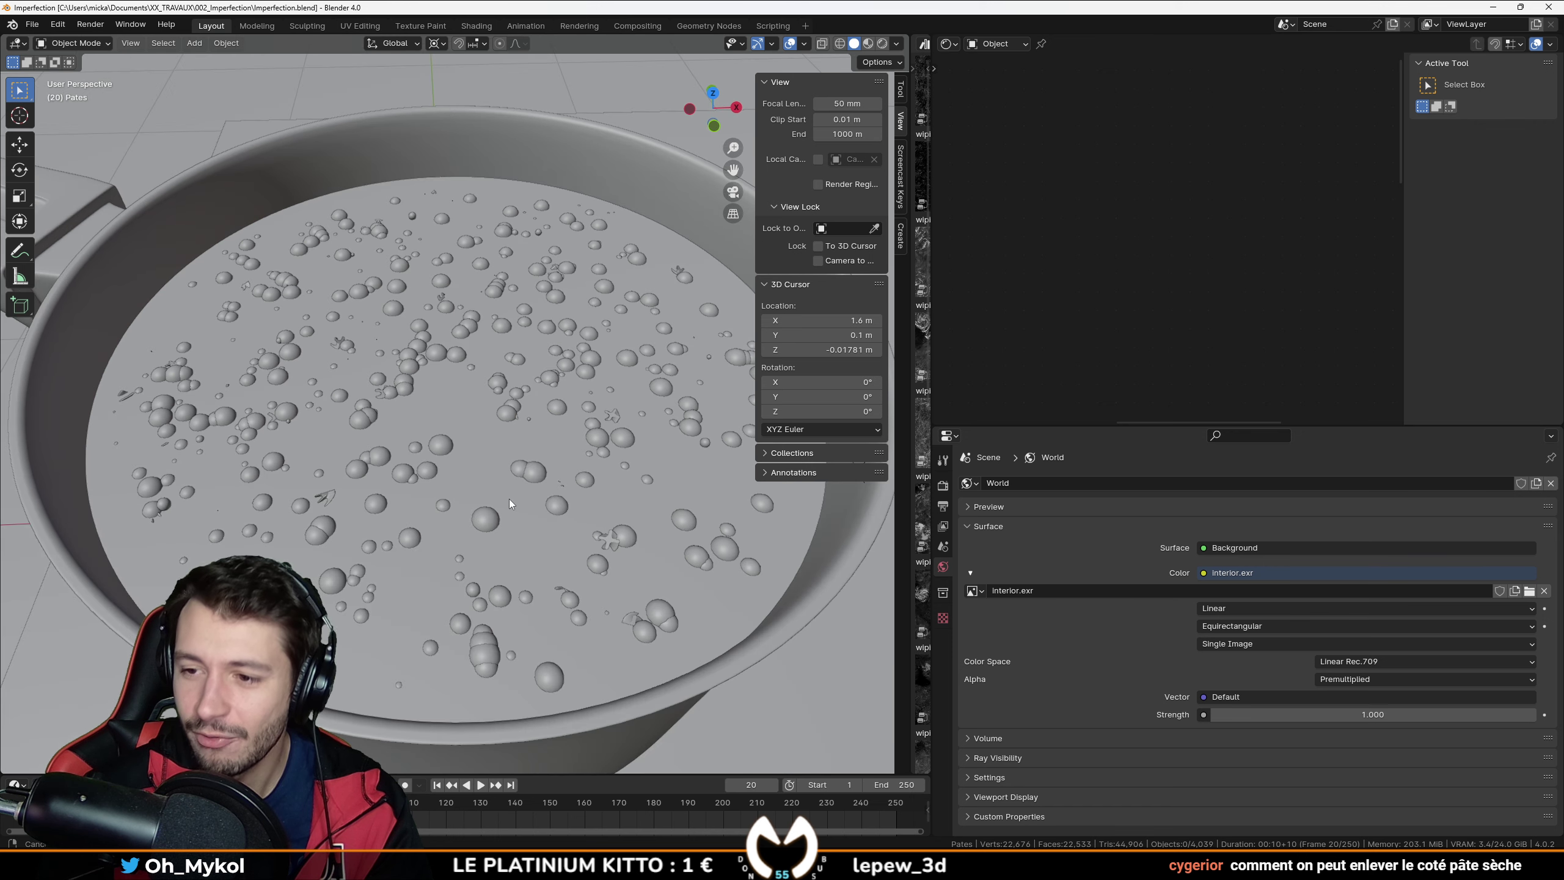
key("ctrl+s")
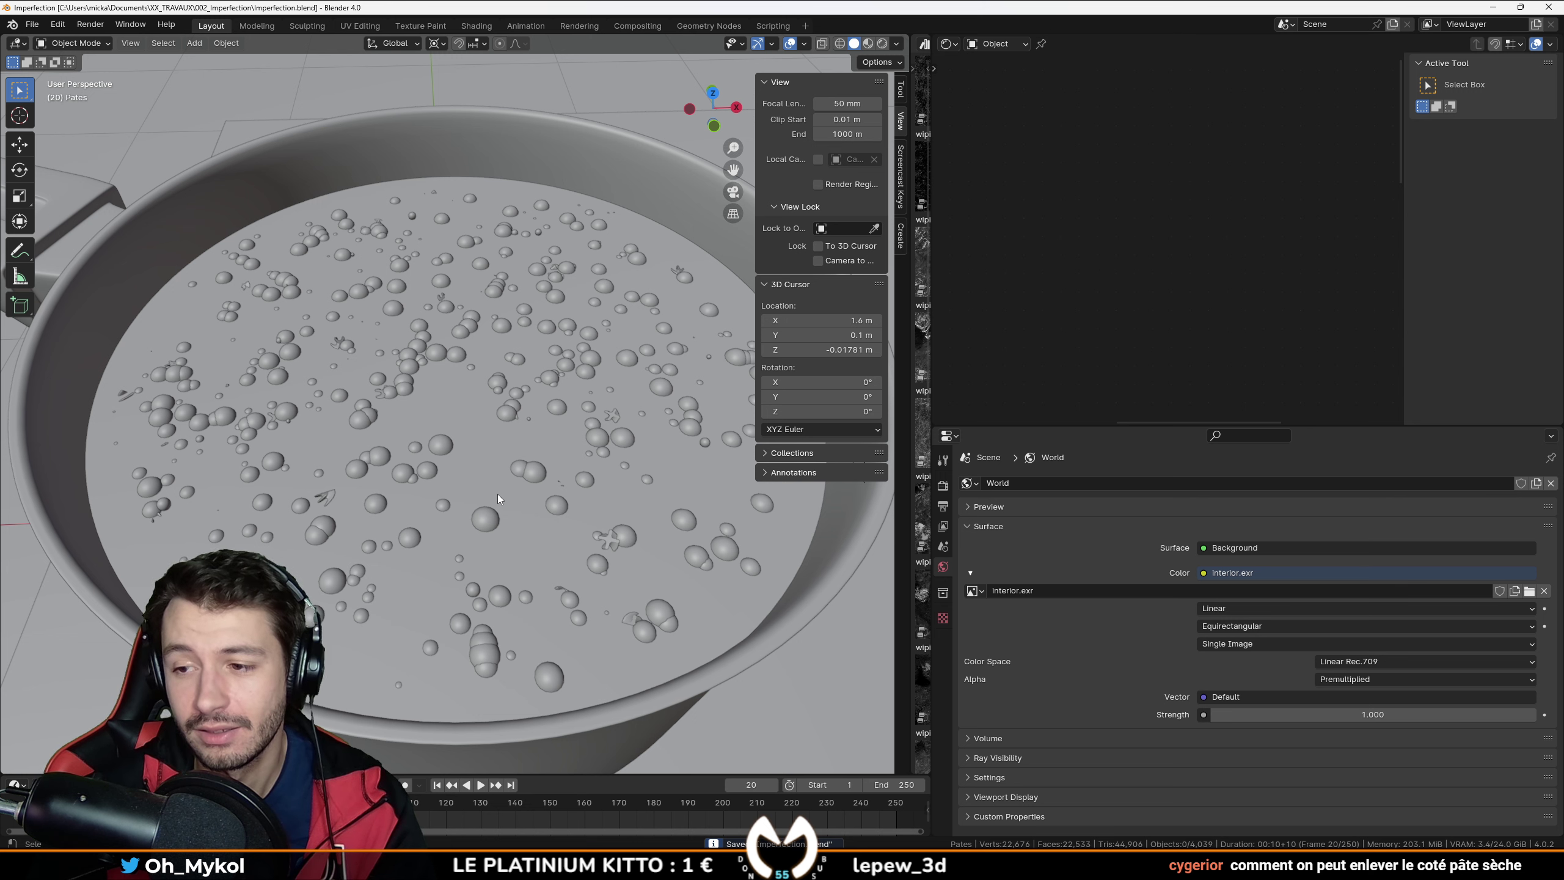
middle_click_drag(510, 510, 453, 547)
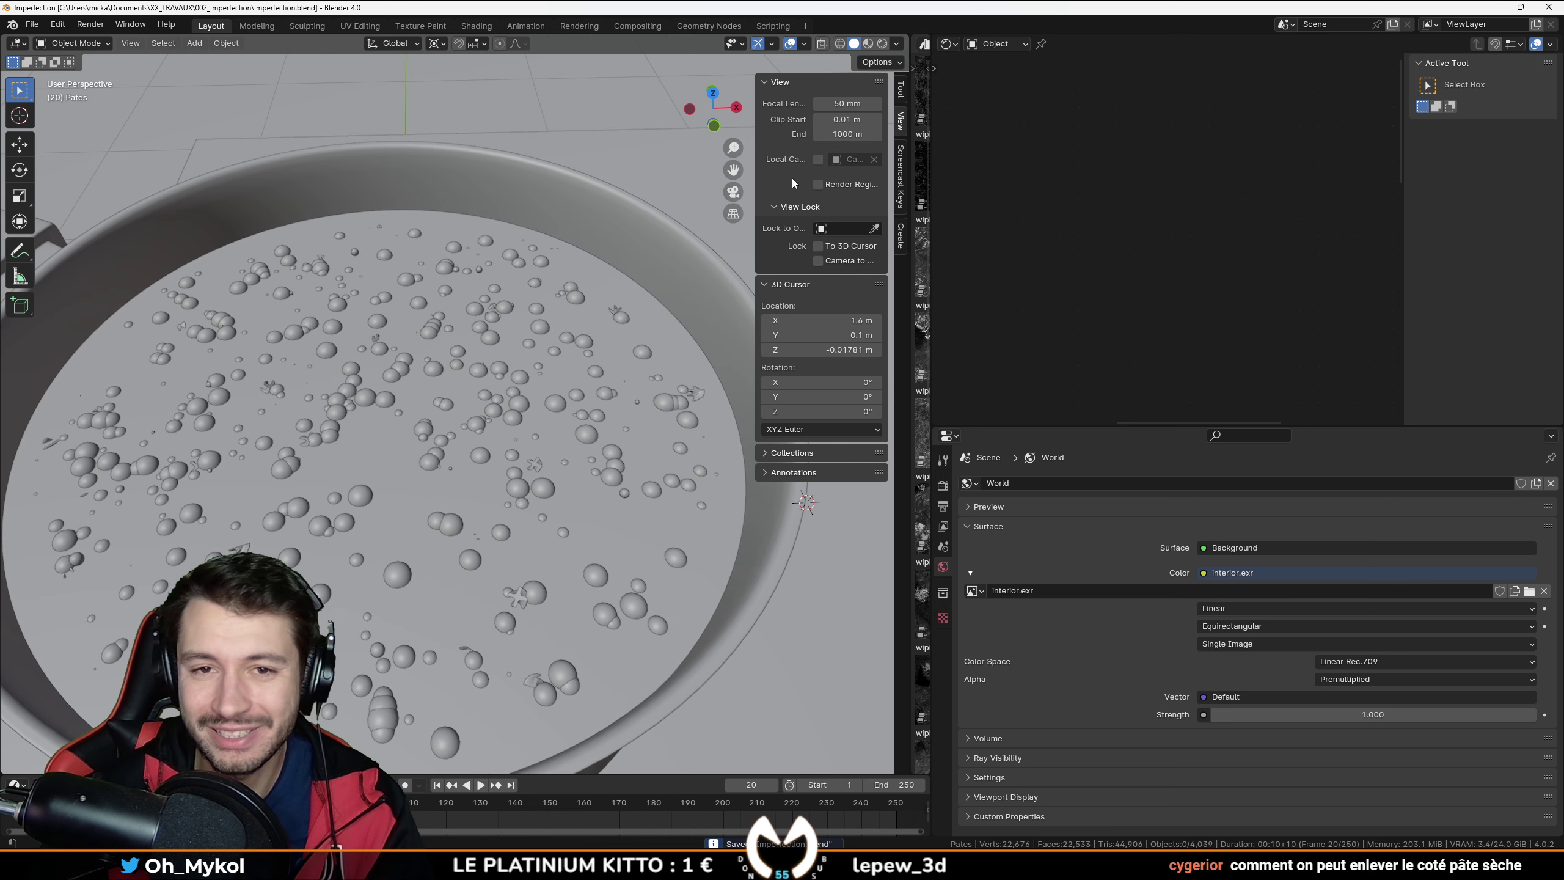
Step: Switch to rendered shading and select a pasta piece beneath the water to show its material nodes
key("z")
key("8")
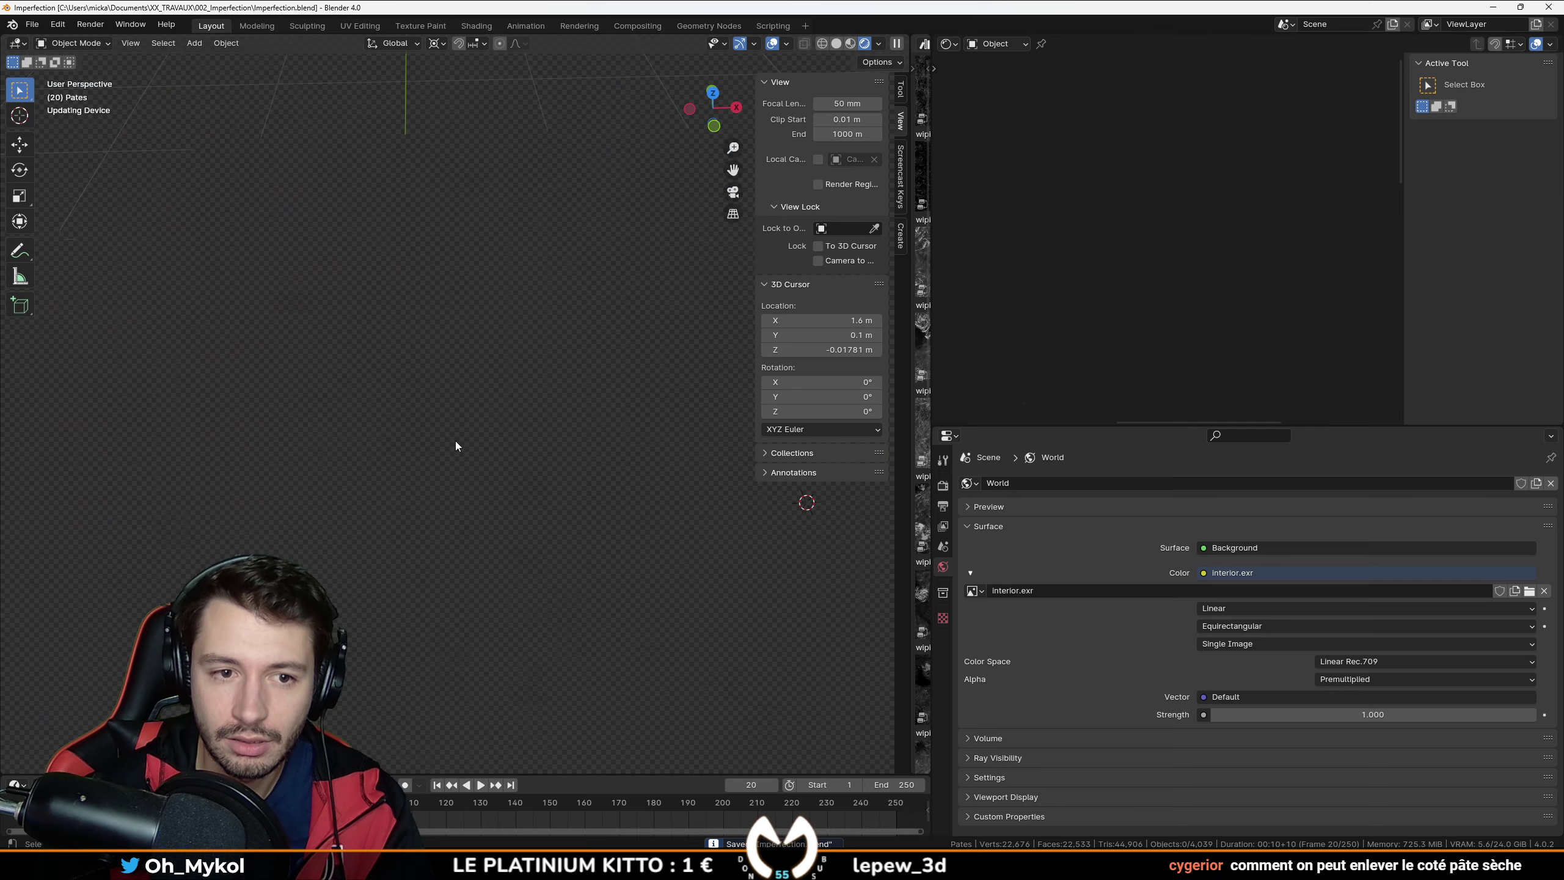
middle_click_drag(446, 591, 489, 566, "shift")
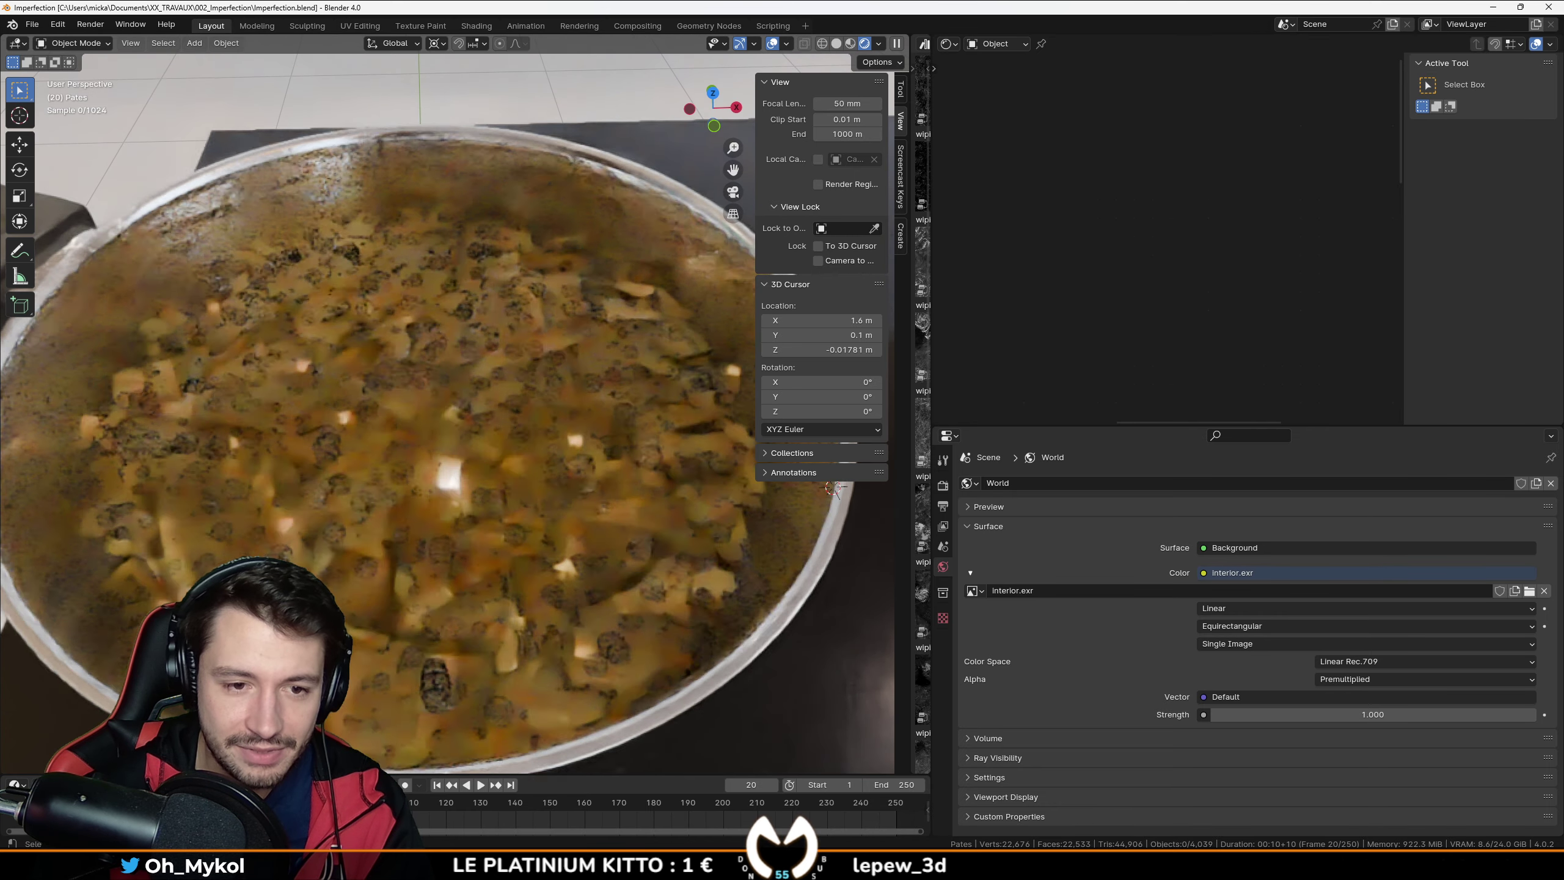
left_click(489, 566)
left_click(489, 566)
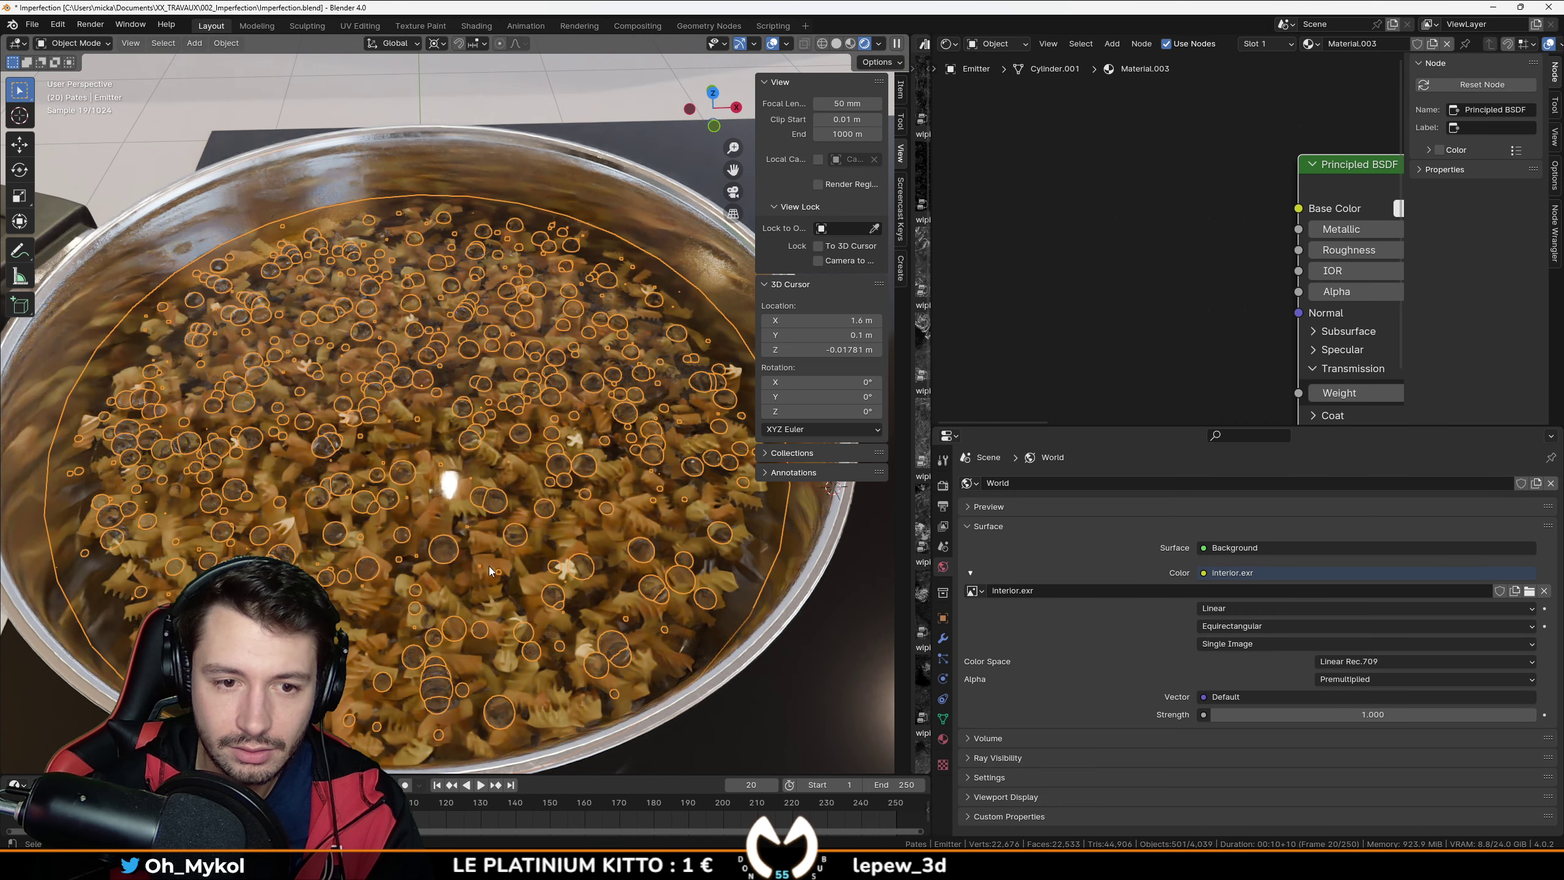
Step: Try a roughness of 0.000 on the pasta material's Principled BSDF, and undo it
scroll(1337, 232, "down", 6)
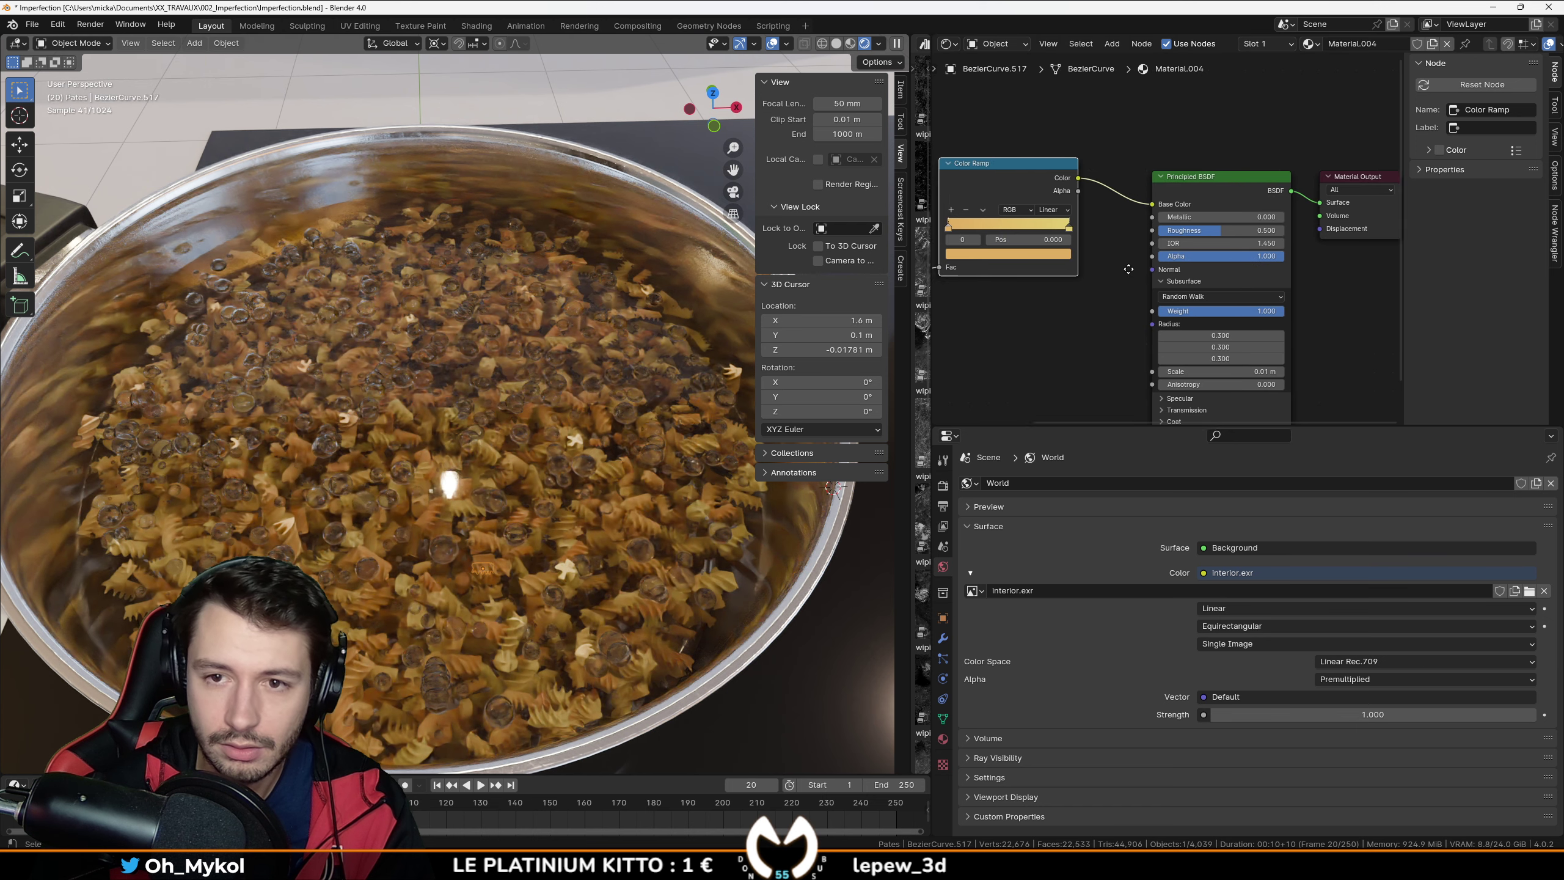
middle_click_drag(1338, 233, 1408, 228)
scroll(568, 512, "up", 4)
scroll(570, 513, "down", 3)
scroll(1109, 246, "up", 4)
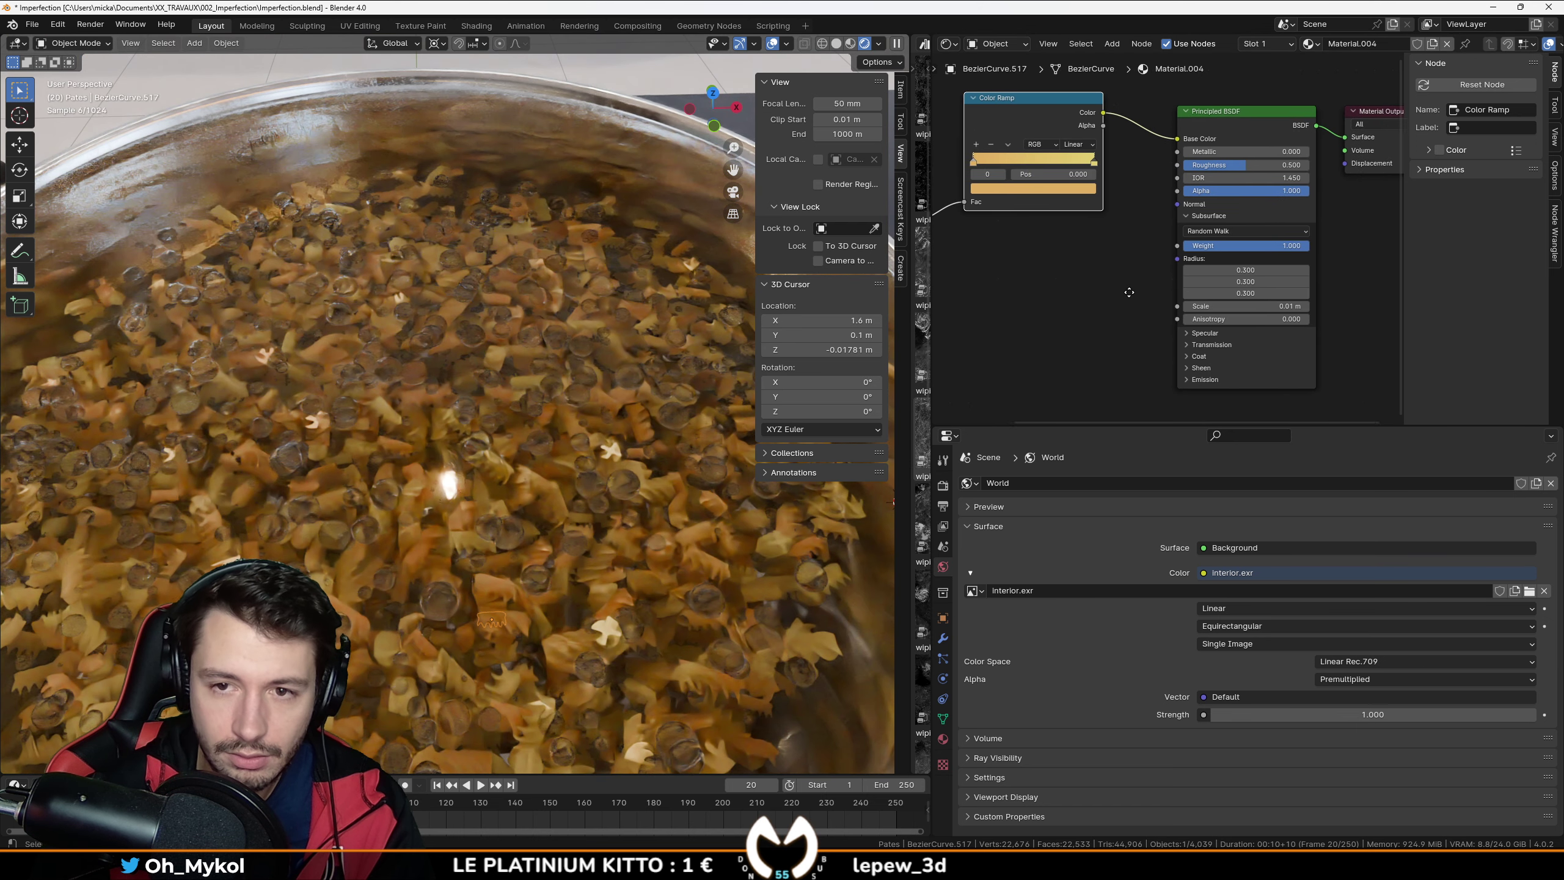
left_click_drag(1210, 194, 1118, 187)
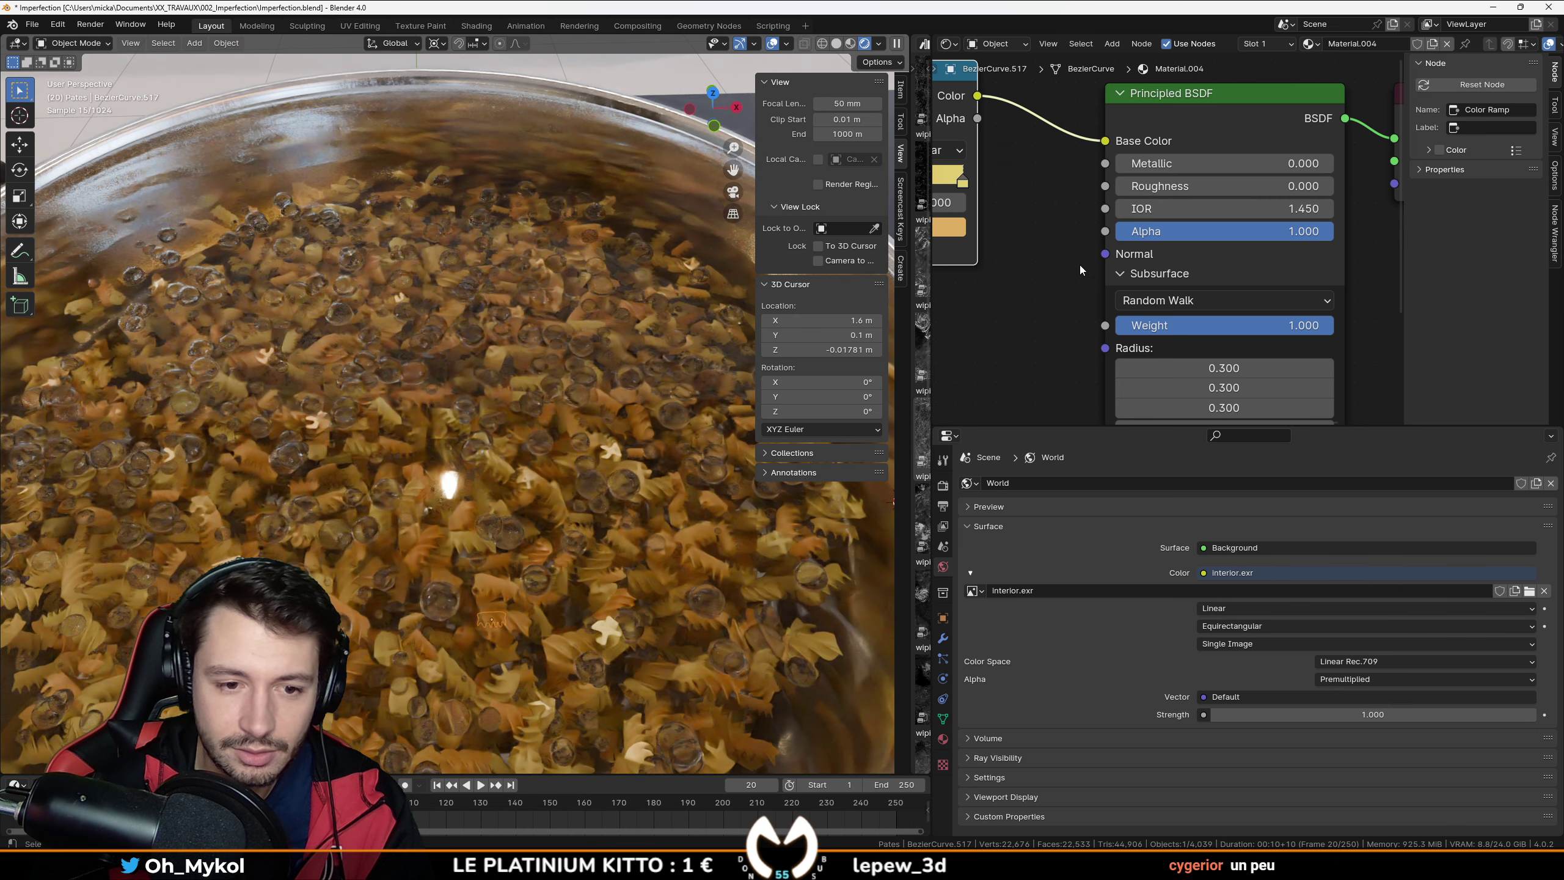
key("ctrl+z")
Step: Move the Principled BSDF and Material Output nodes aside and insert a Mix Color node between the Color Ramp and Base Color
scroll(1057, 288, "down", 3)
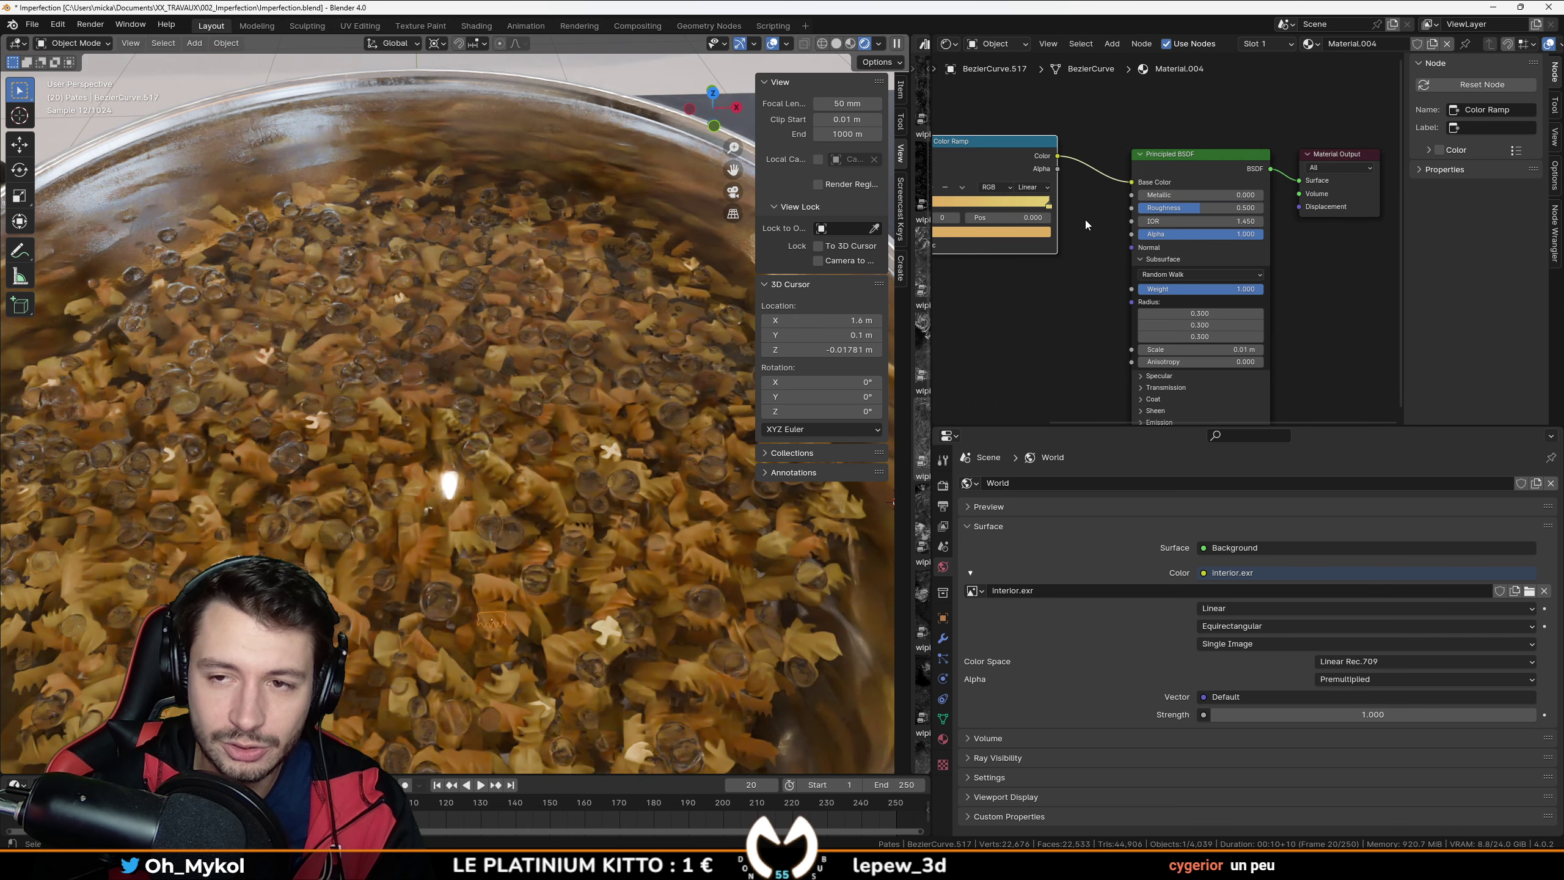
left_click_drag(1180, 123, 1368, 251)
key("g")
left_click(1178, 133)
key("shift+a")
left_click(1178, 133)
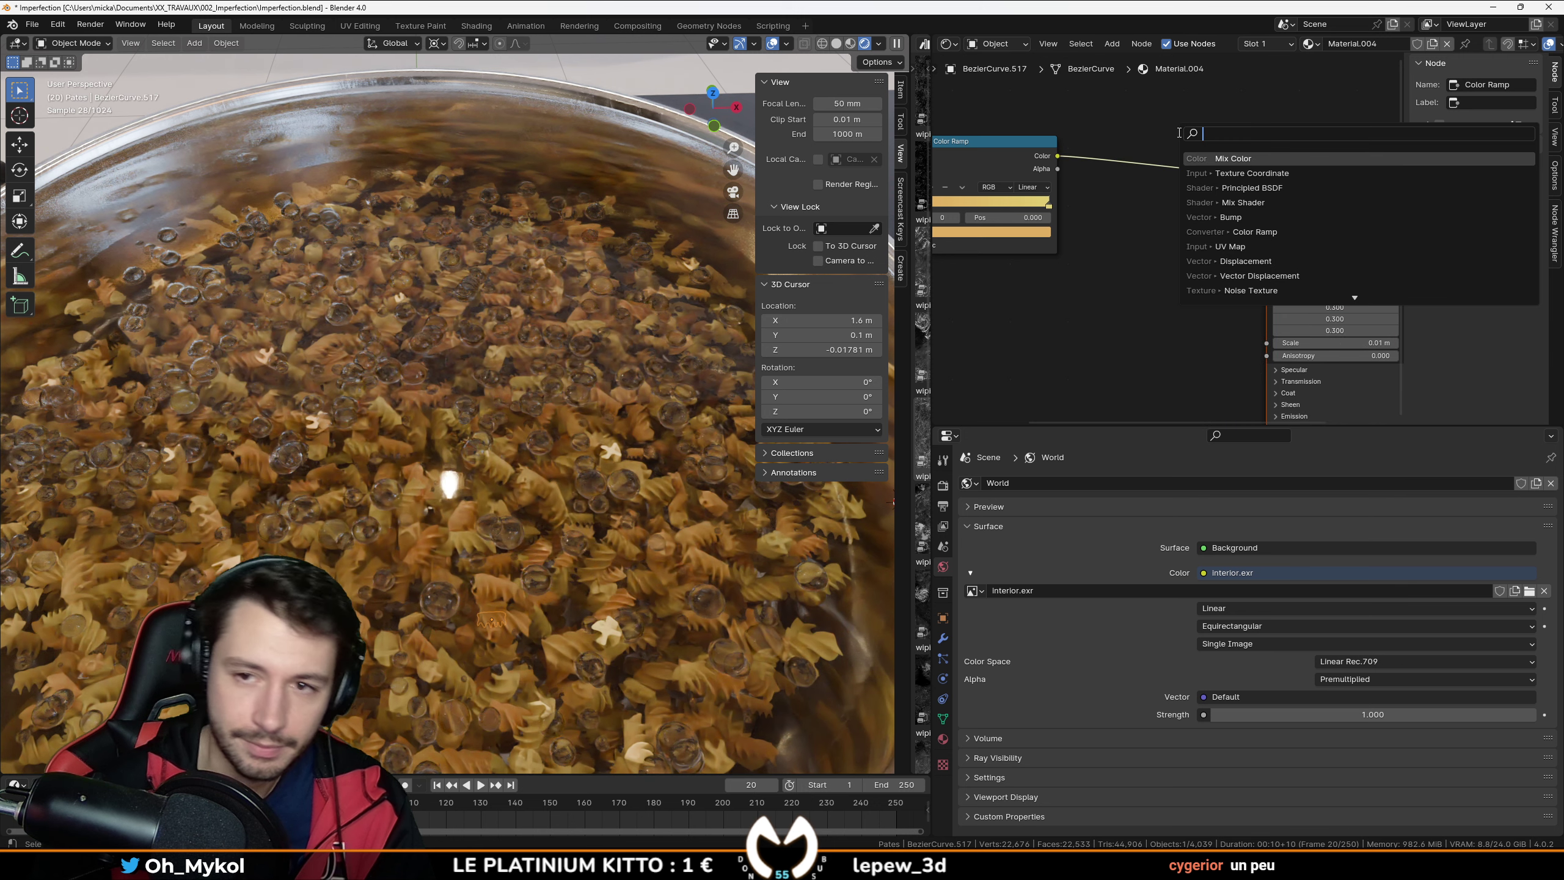
type("mix")
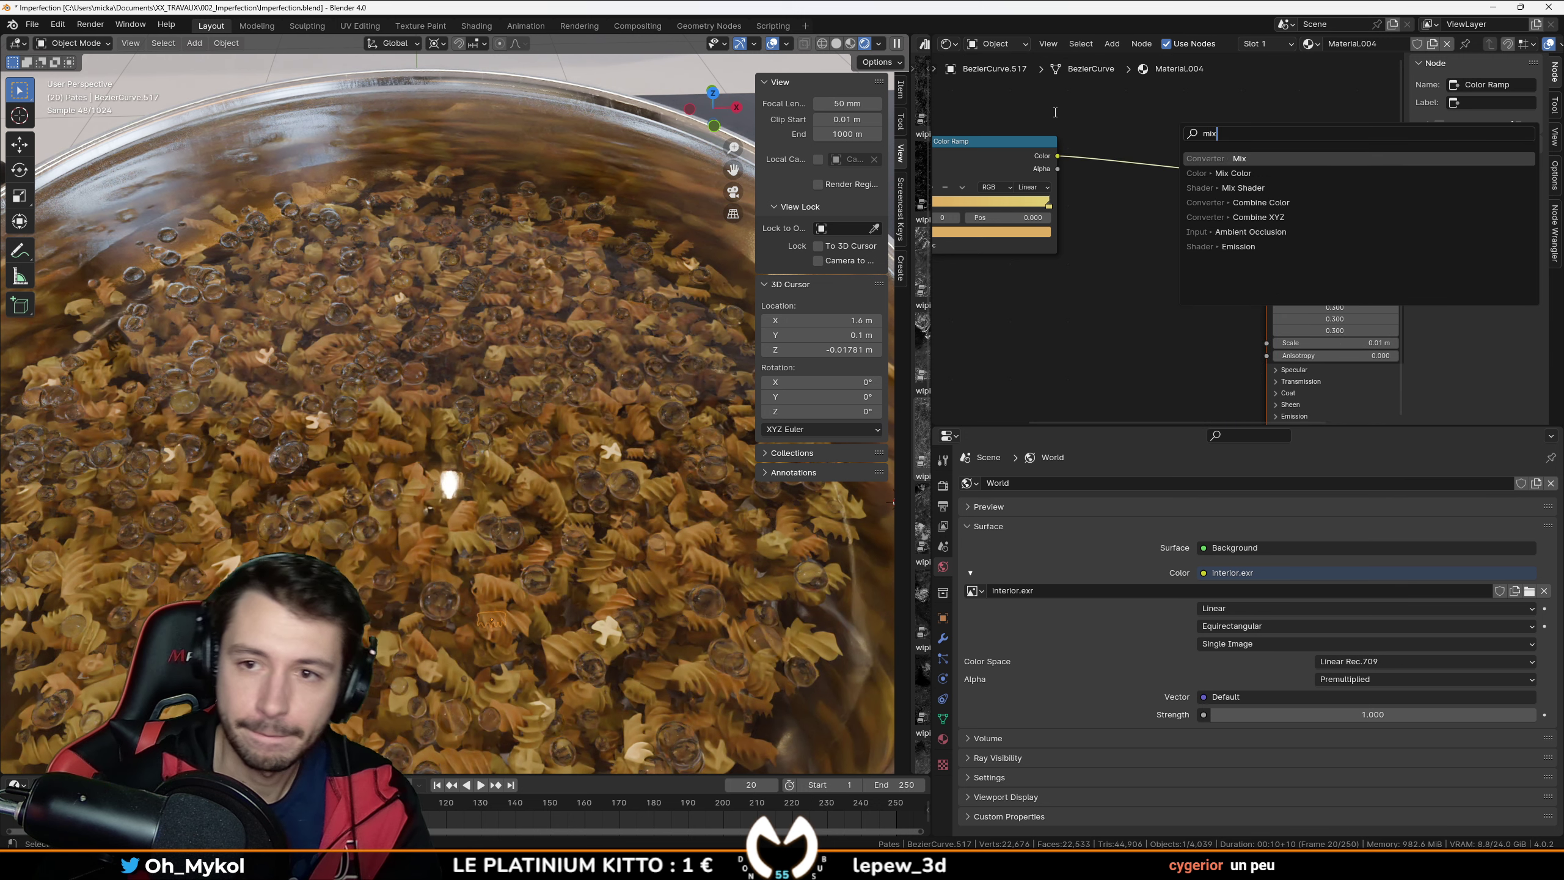
left_click(1237, 174)
left_click(1127, 126)
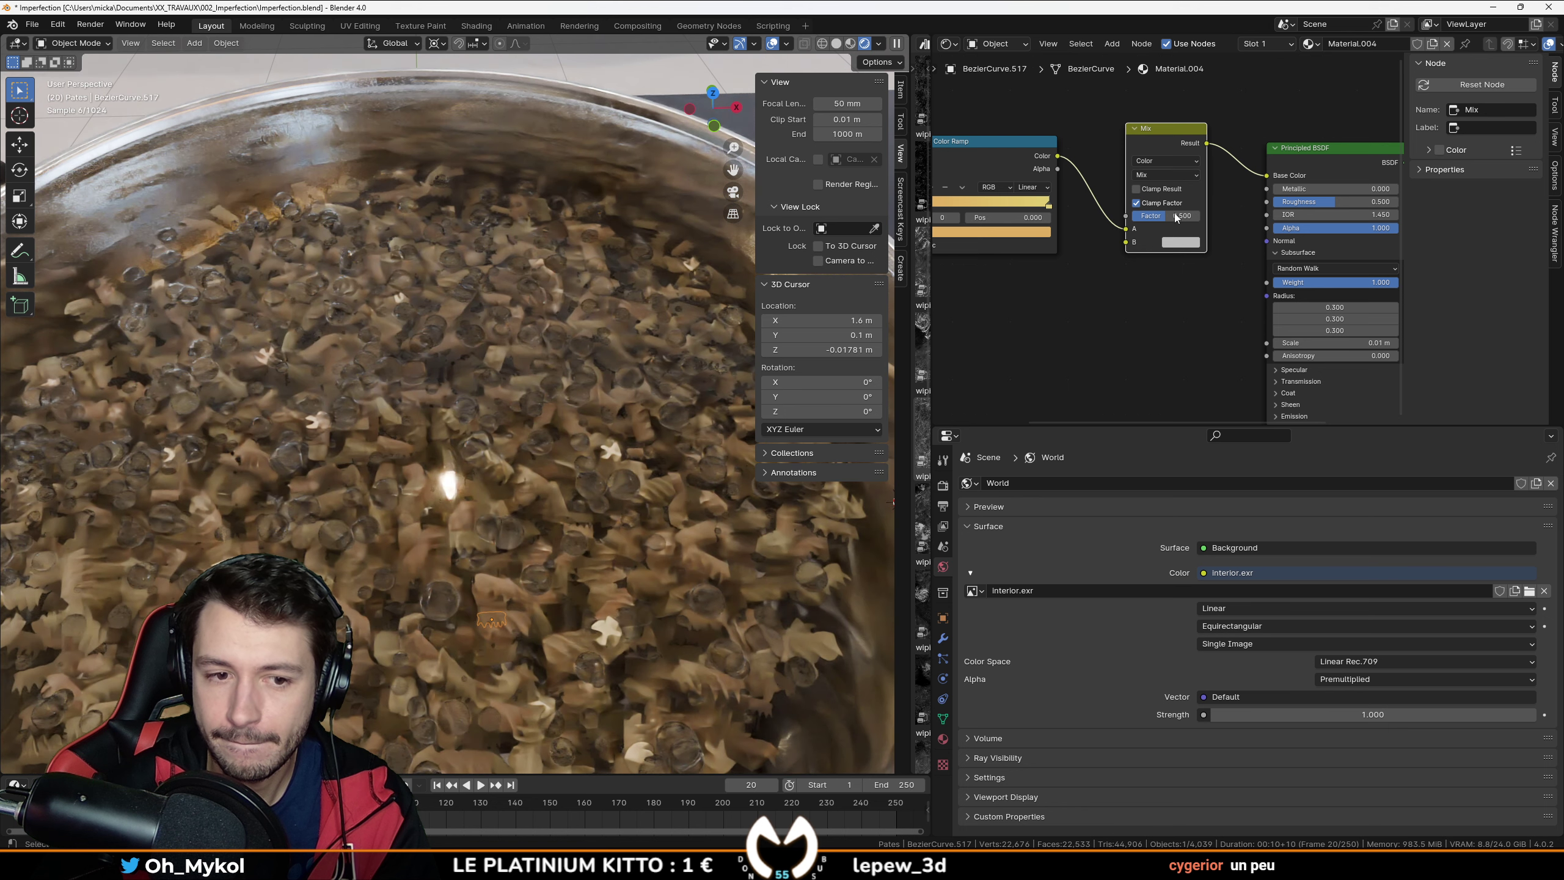
Step: Set the Mix node's B colour to black to darken the pasta's base colour
left_click(1180, 242)
left_click_drag(1277, 121, 1280, 188)
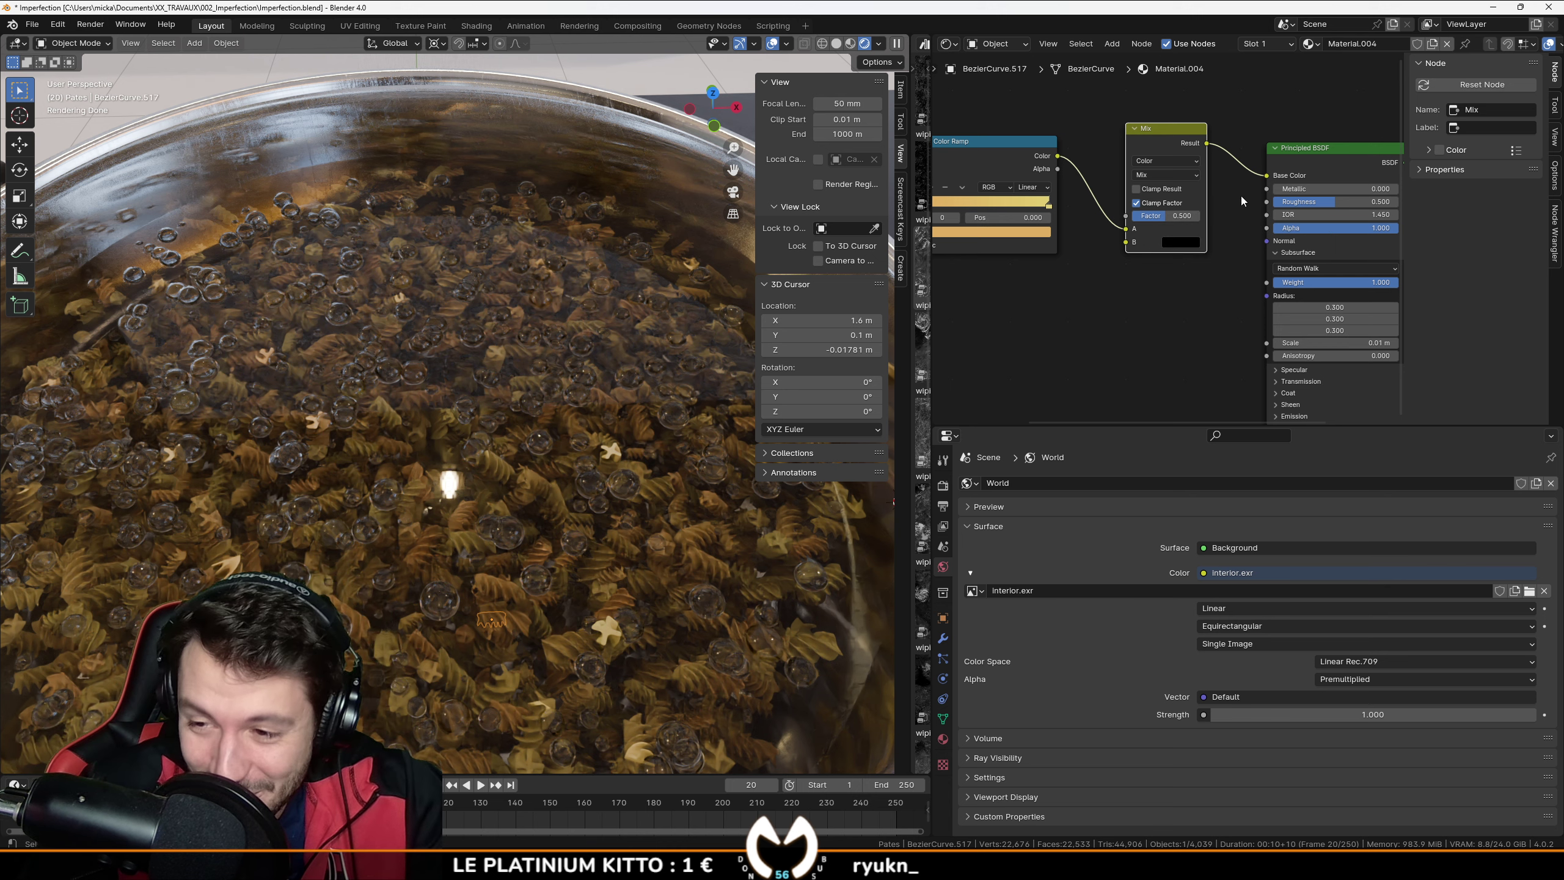
middle_click_drag(467, 514, 467, 500)
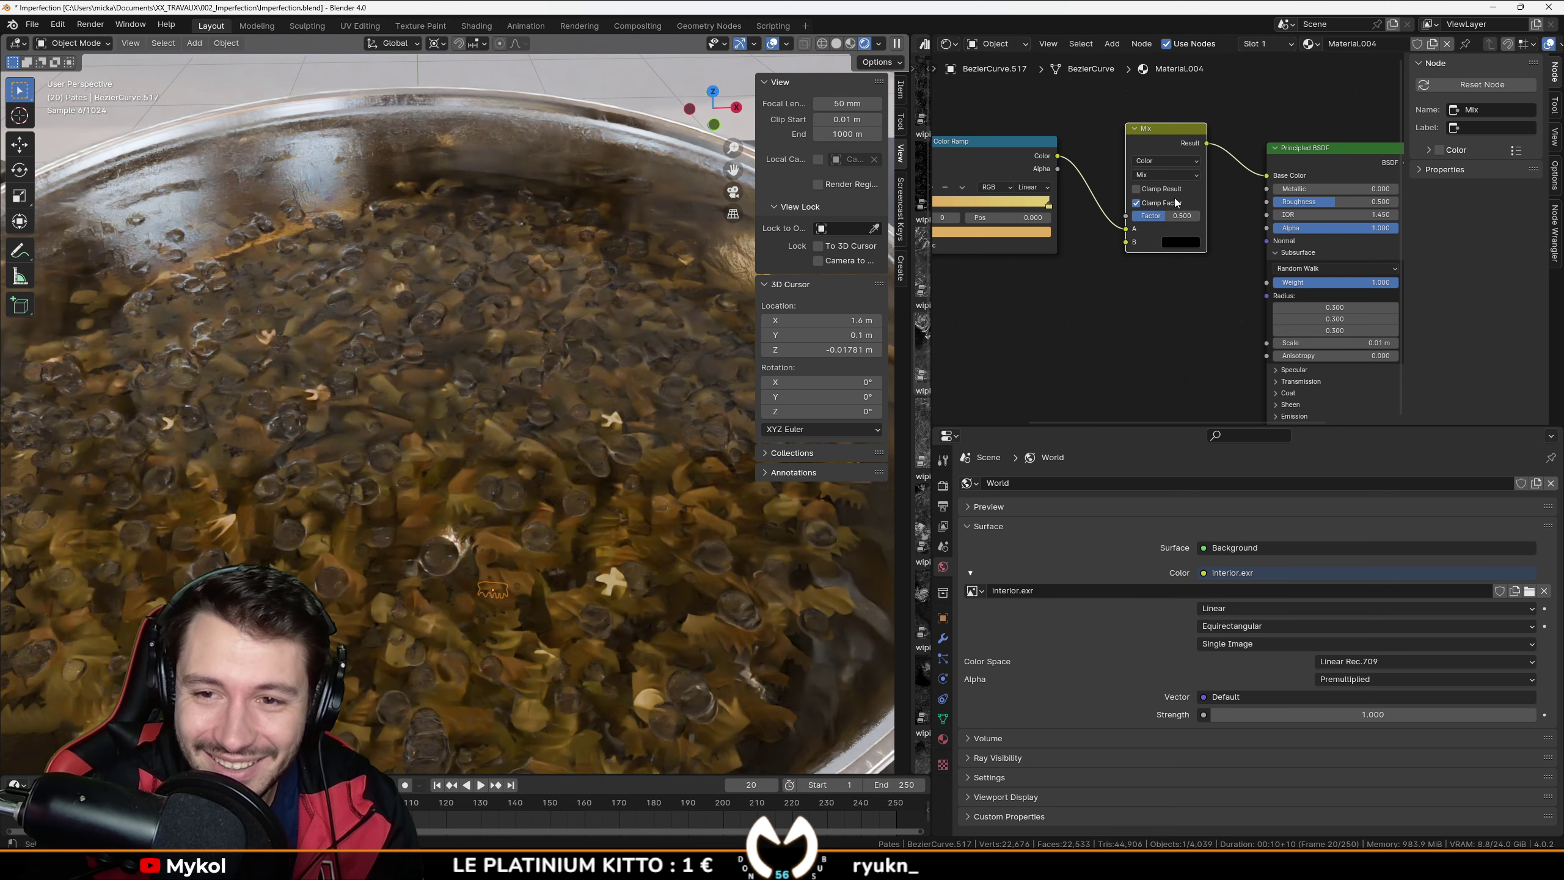
Step: Compare different Mix node factors on the pasta, starting from 0.000, and set the factor to 0.400
left_click_drag(1175, 216, 1133, 216)
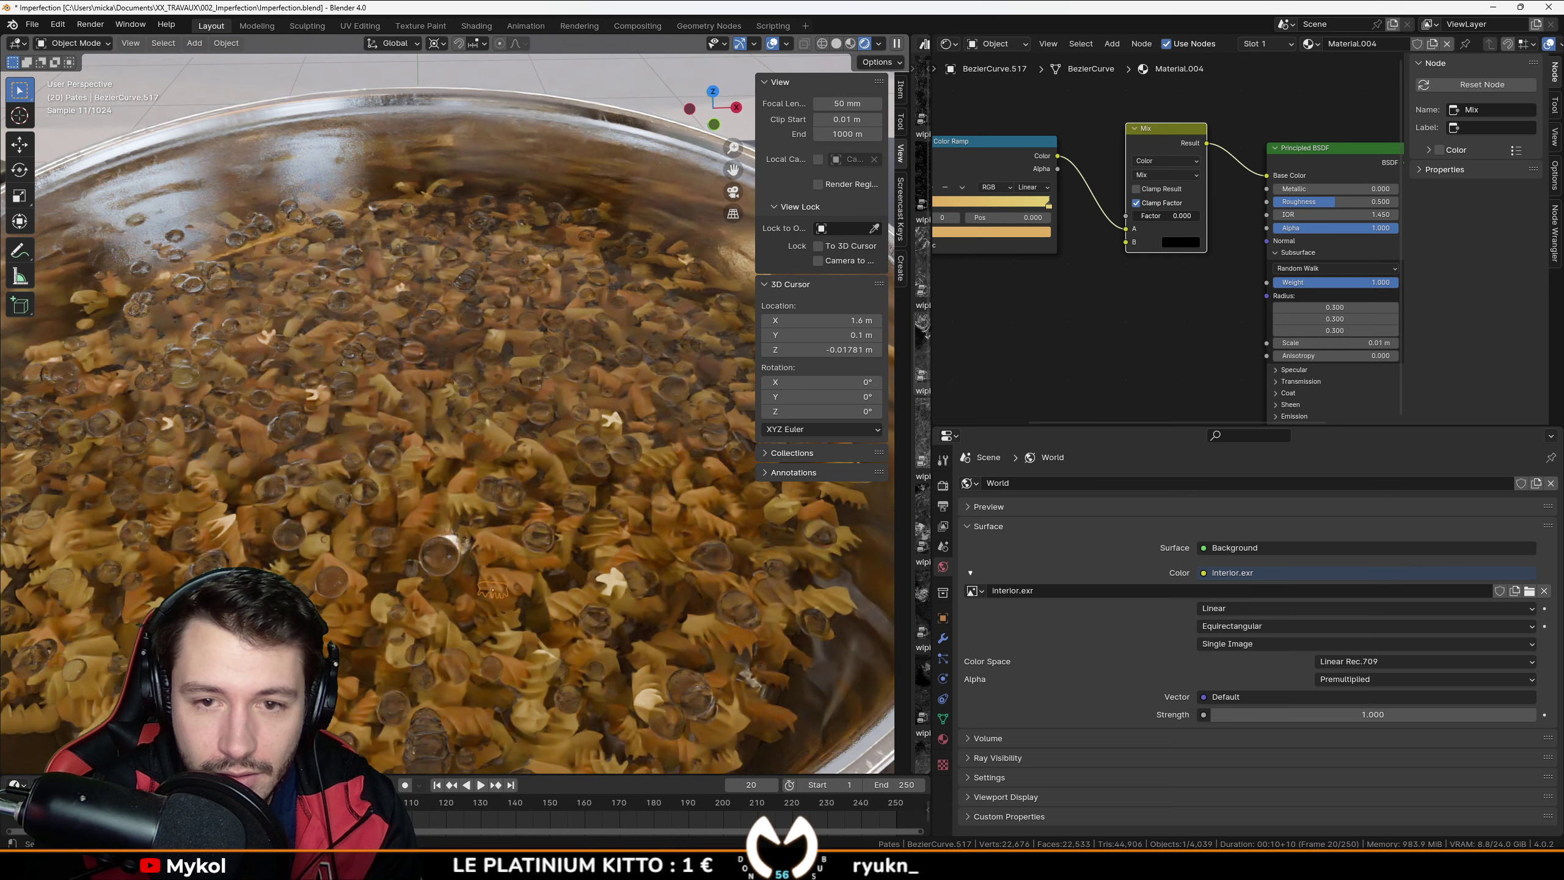
left_click_drag(1133, 216, 1158, 216)
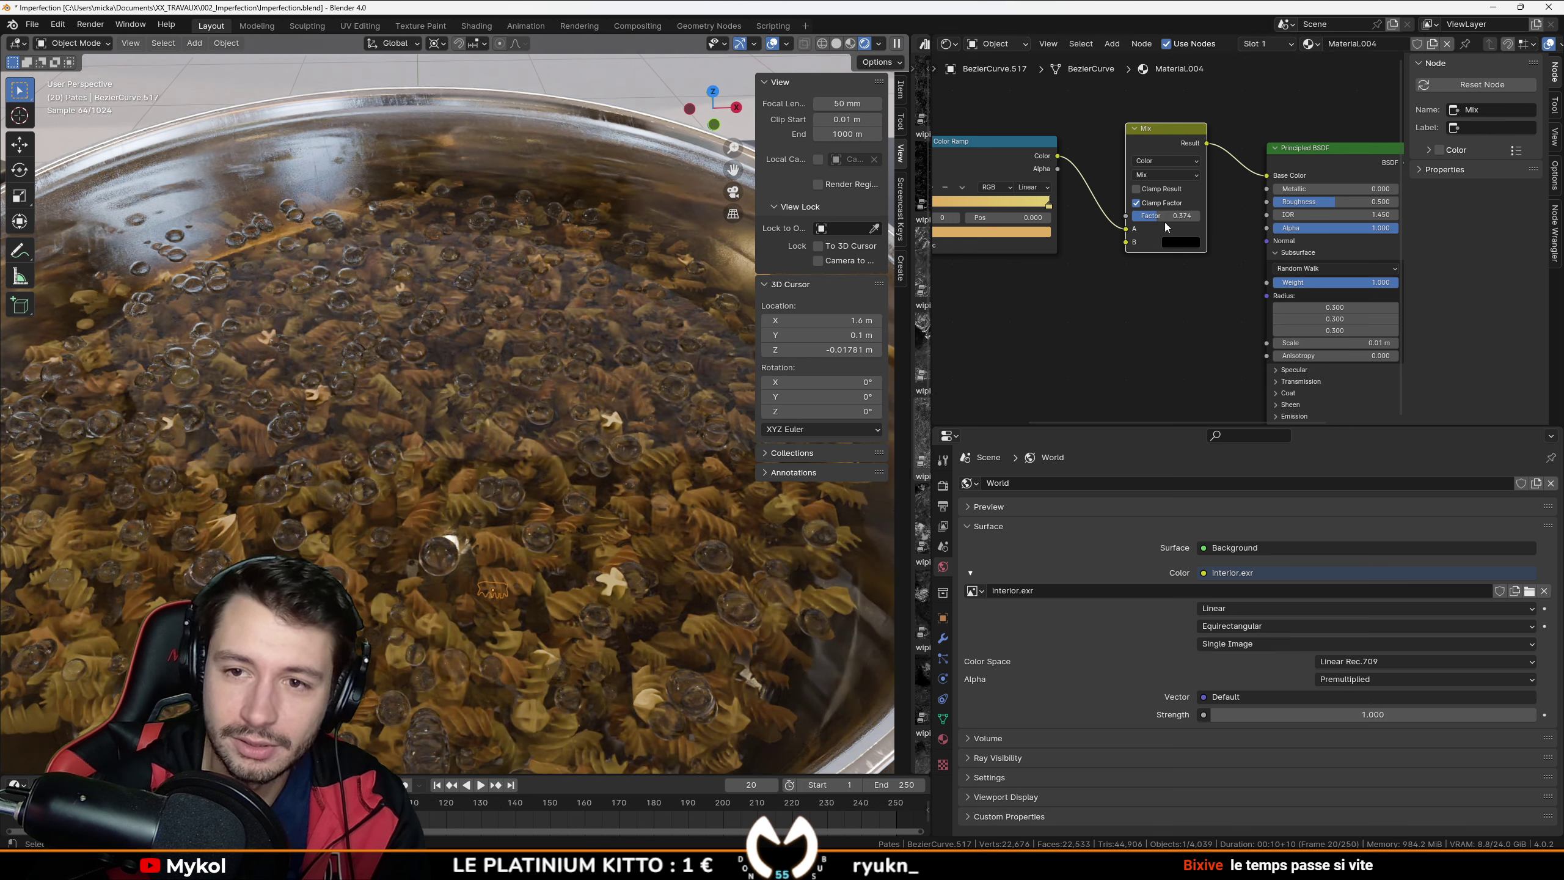
key("Return")
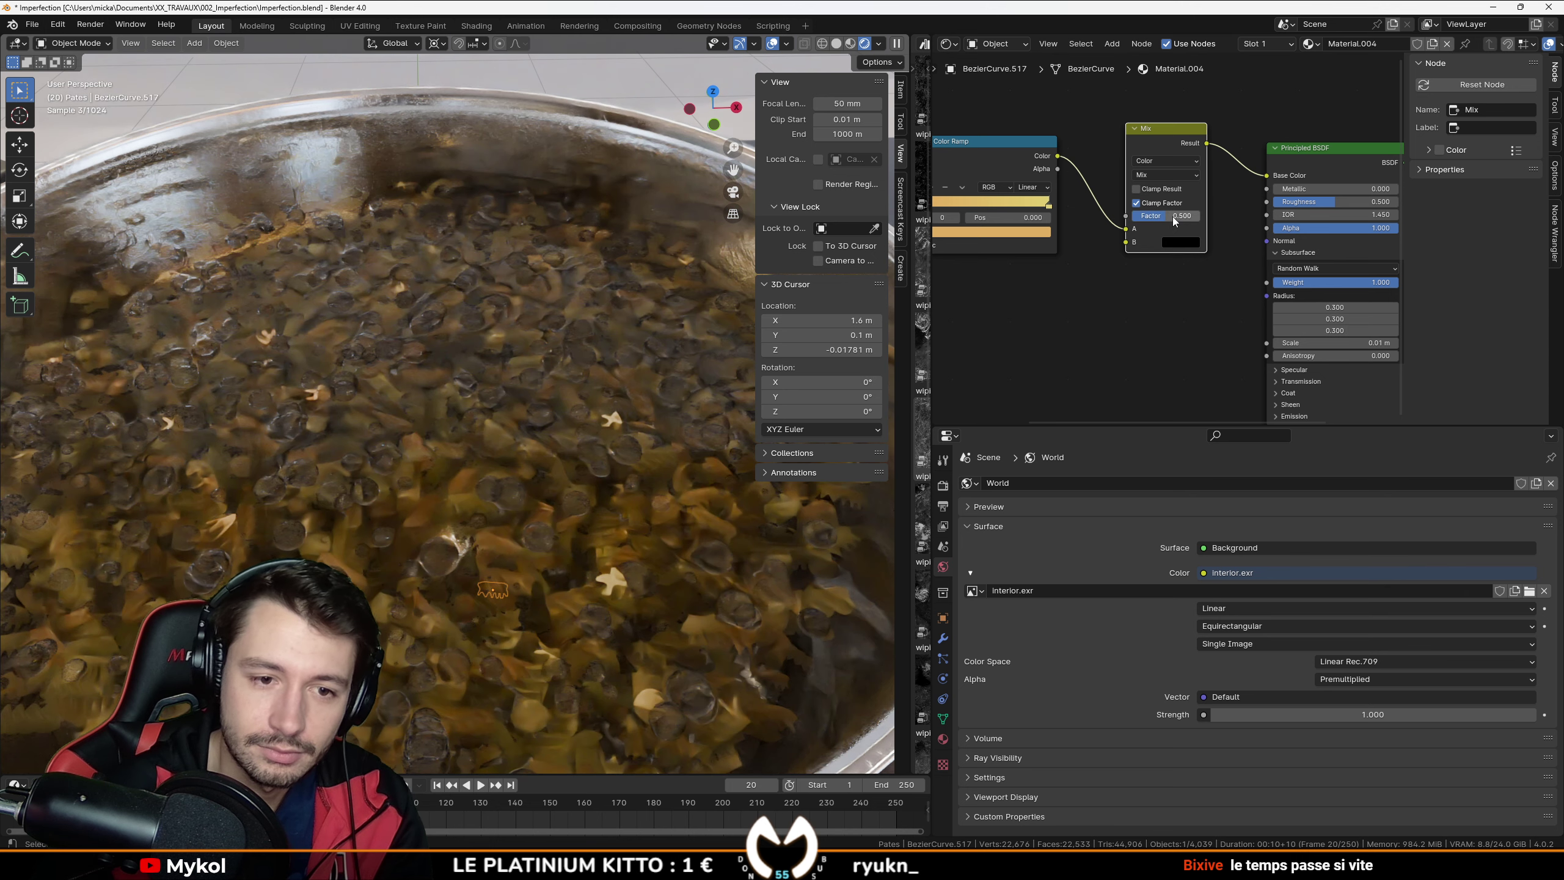
left_click(1182, 216)
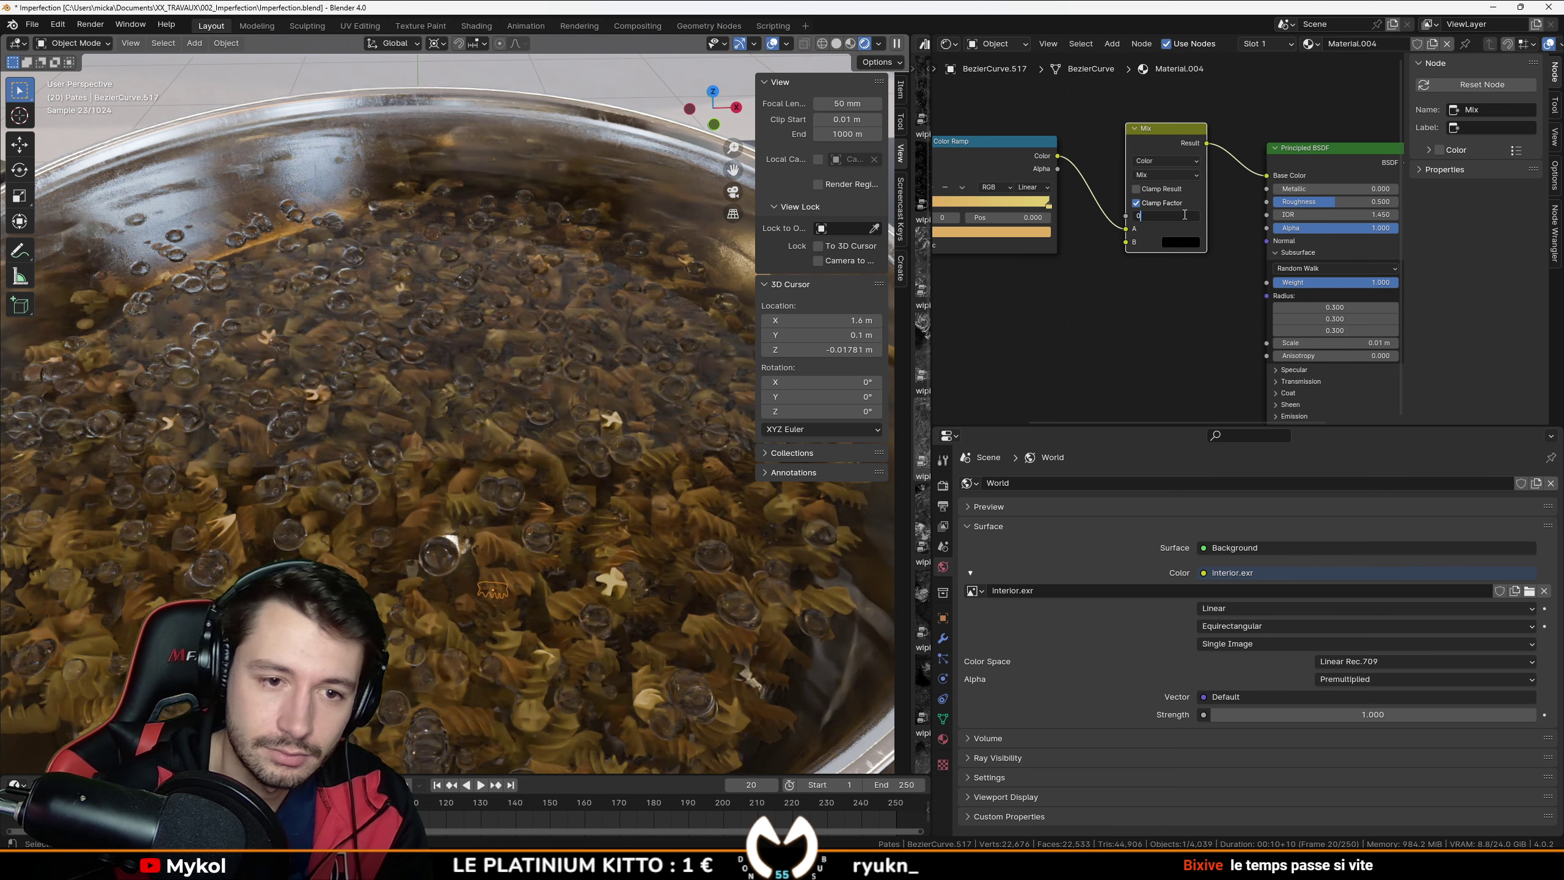
key("Return")
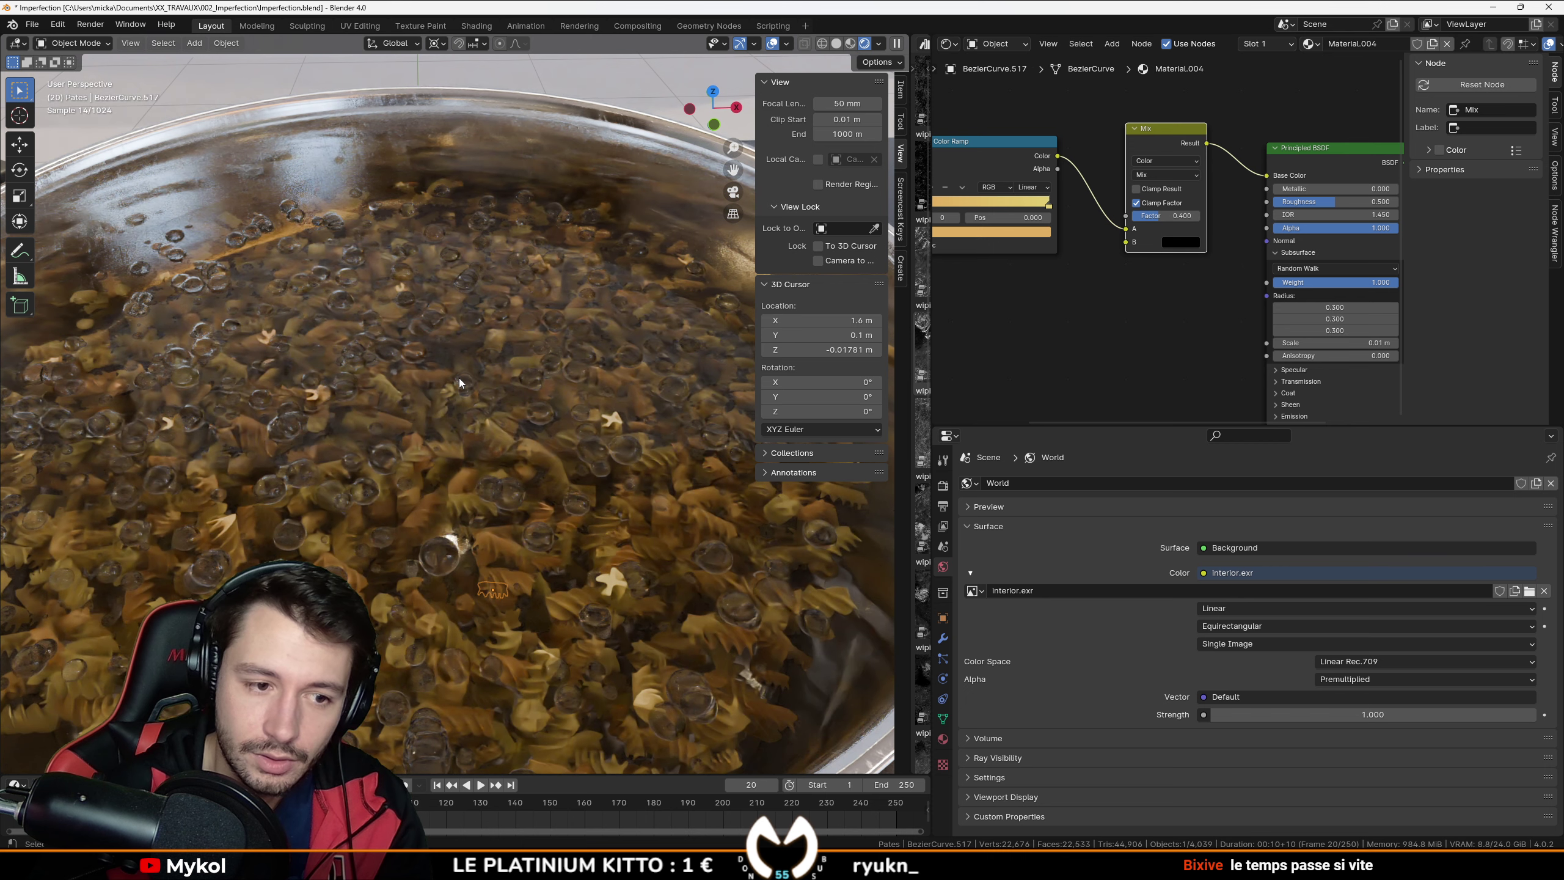
Step: Switch the viewport to solid shading, bring the whole saucepan into view and save the file
key("z")
left_click(584, 381)
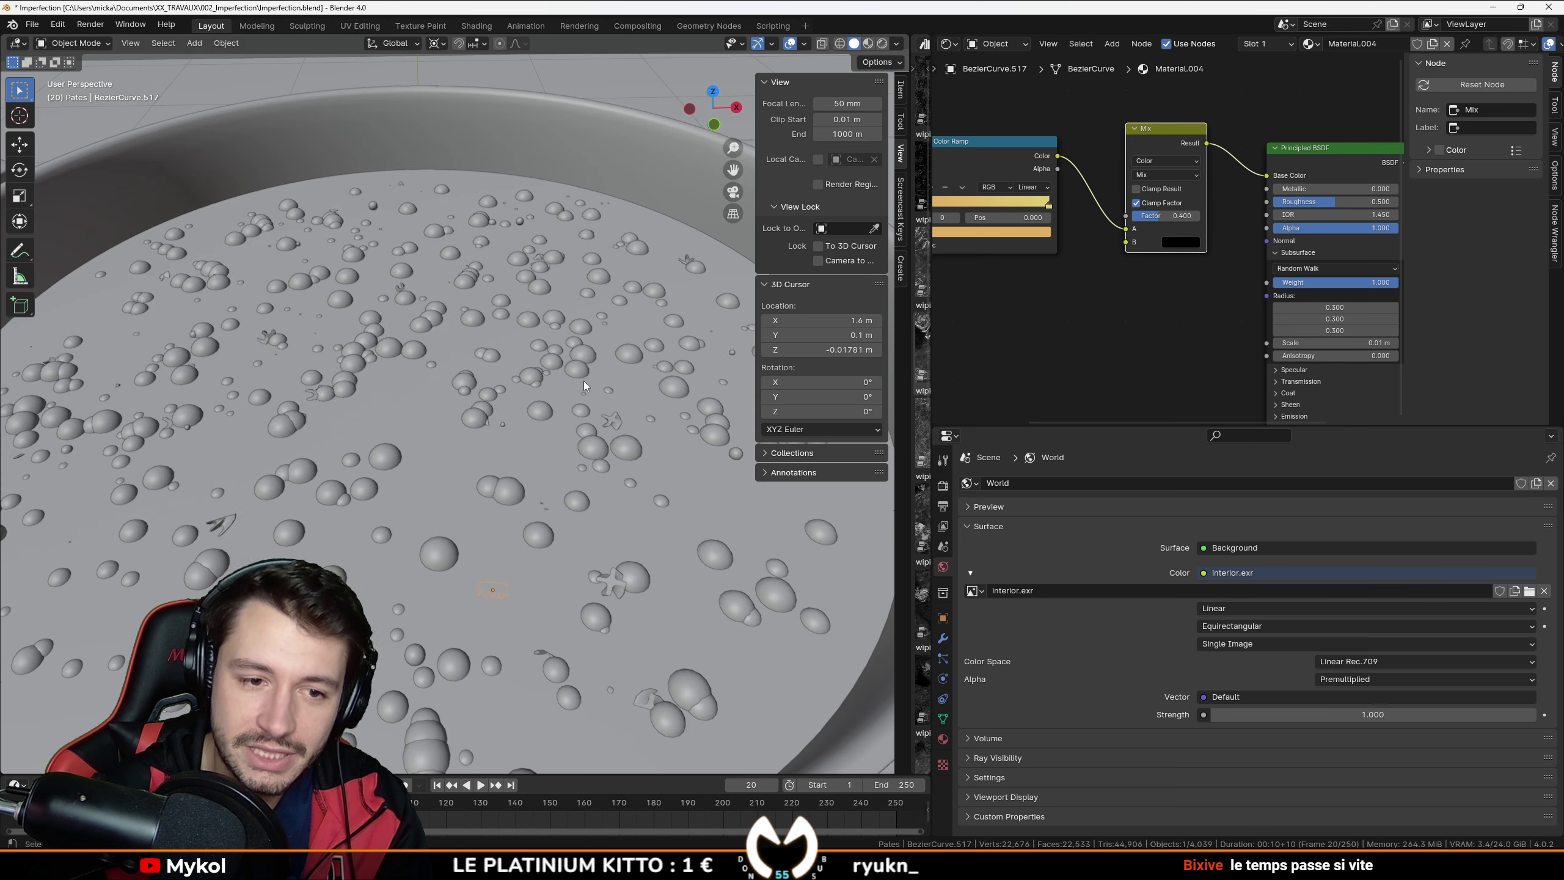
scroll(584, 382, "down", 10)
key("ctrl+s")
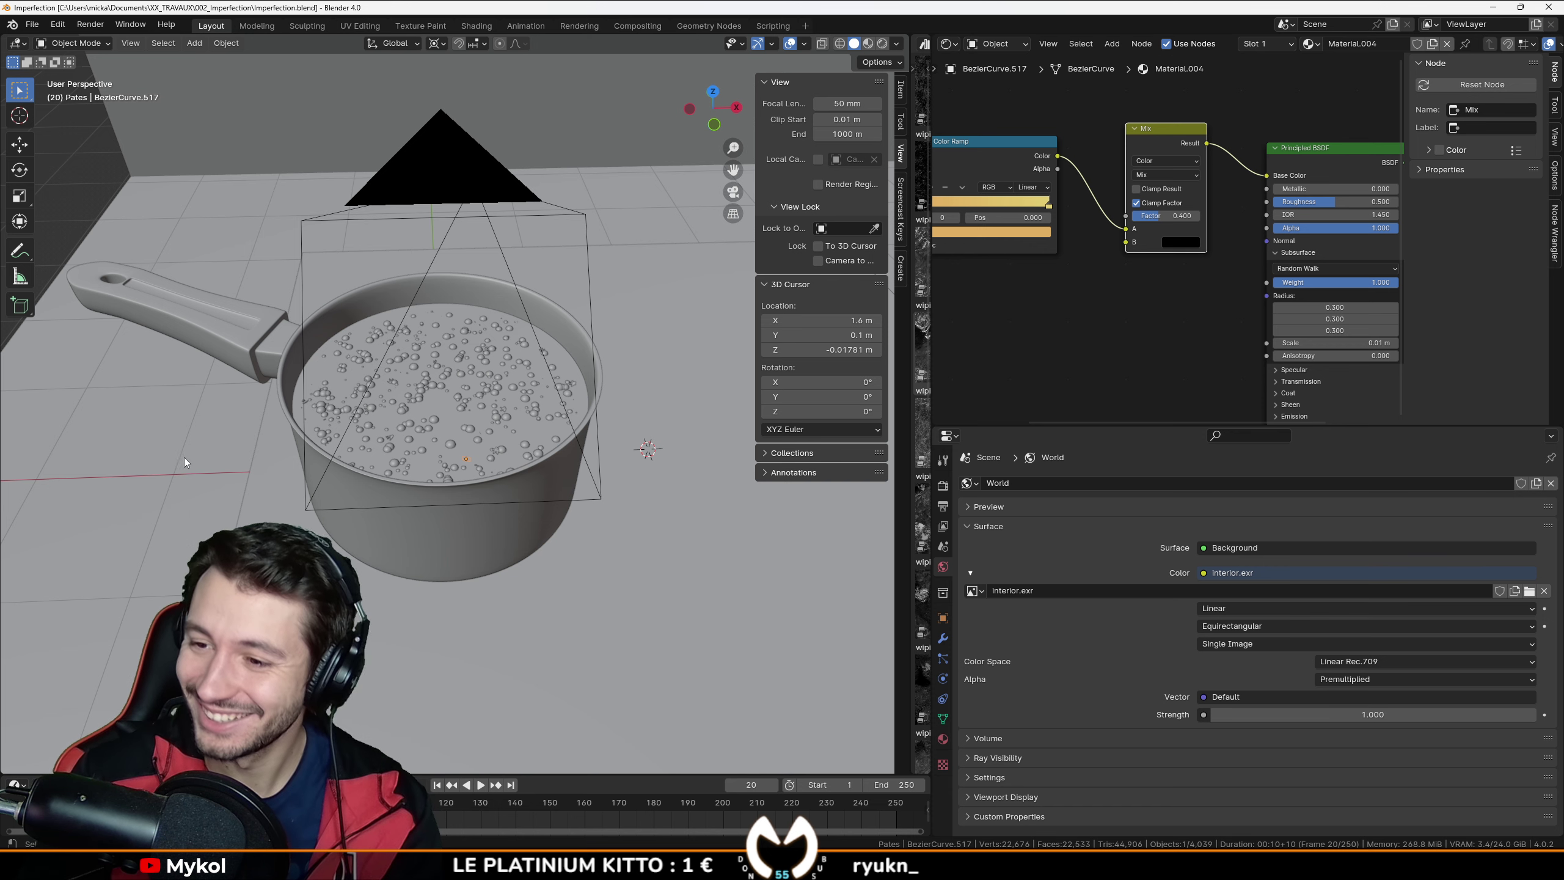
scroll(425, 411, "up", 2)
scroll(438, 426, "down", 3)
key("ctrl+s")
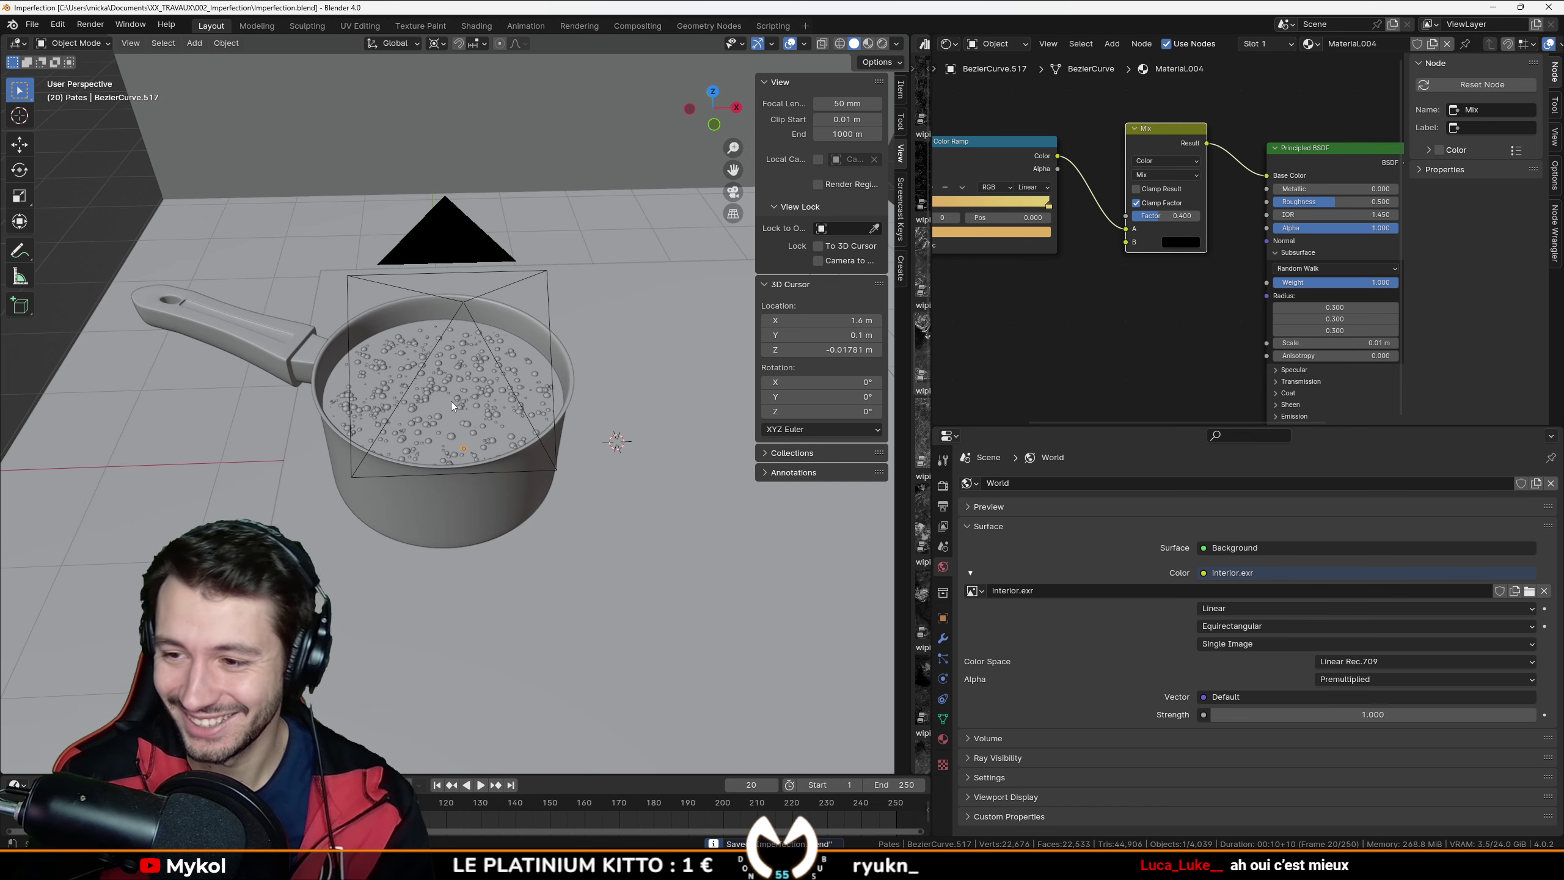
Step: Add a cylinder mesh and position it in front view directly above the saucepan, with its base slightly inside the rim
mouse_move(451, 400)
middle_mouse_down()
mouse_move(470, 499)
mouse_move(469, 364)
mouse_move(448, 426)
mouse_move(450, 384)
middle_mouse_up()
scroll(479, 396, "up", 5)
scroll(449, 384, "down", 4)
key("KP_1")
key("shift+a")
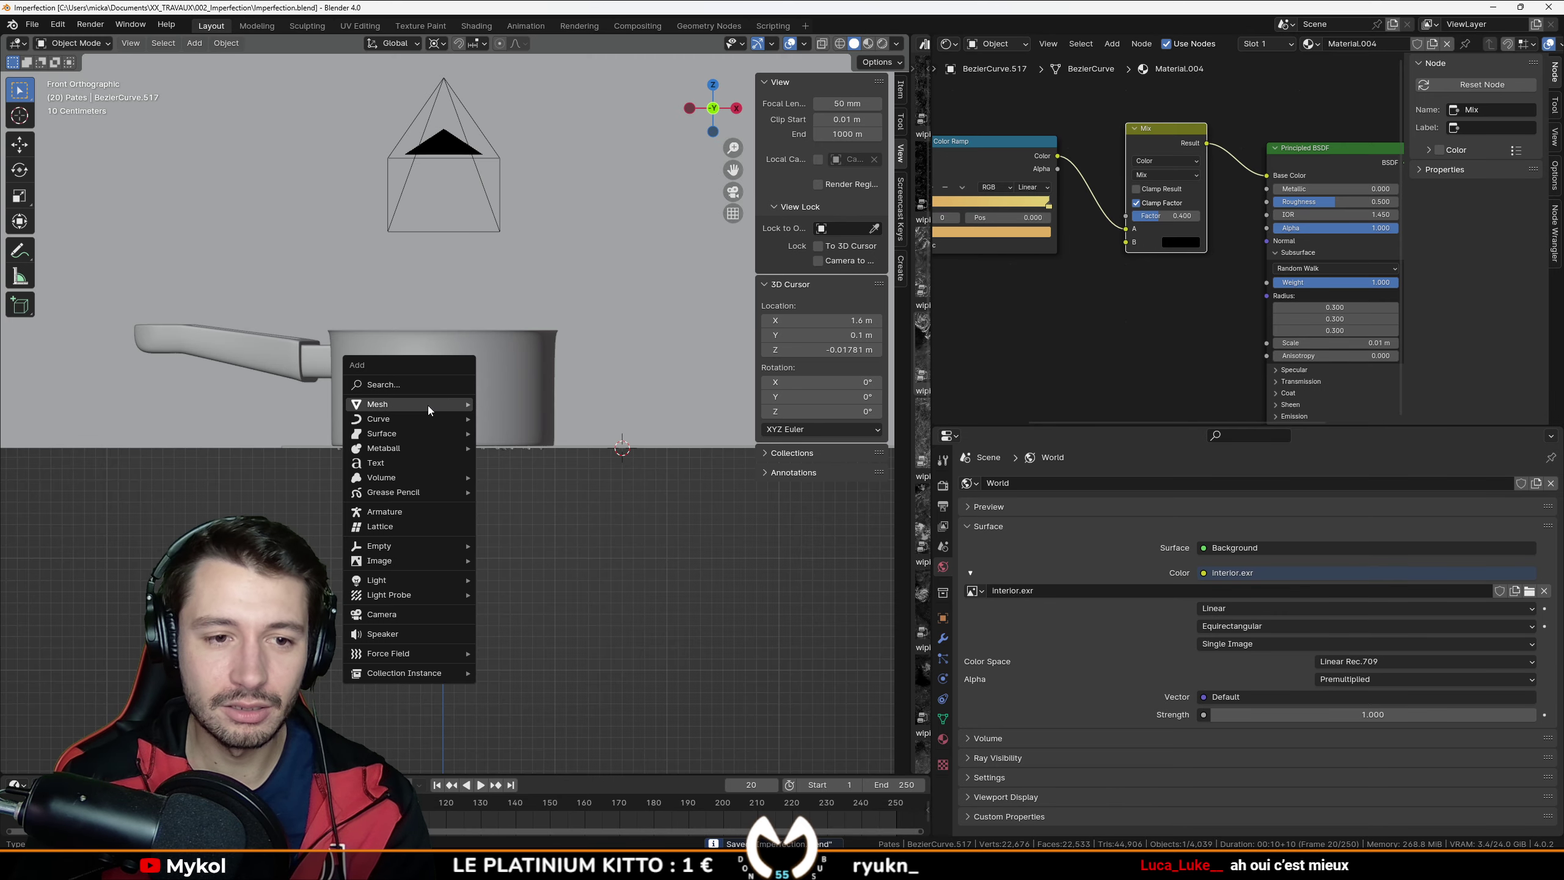
mouse_move(428, 406)
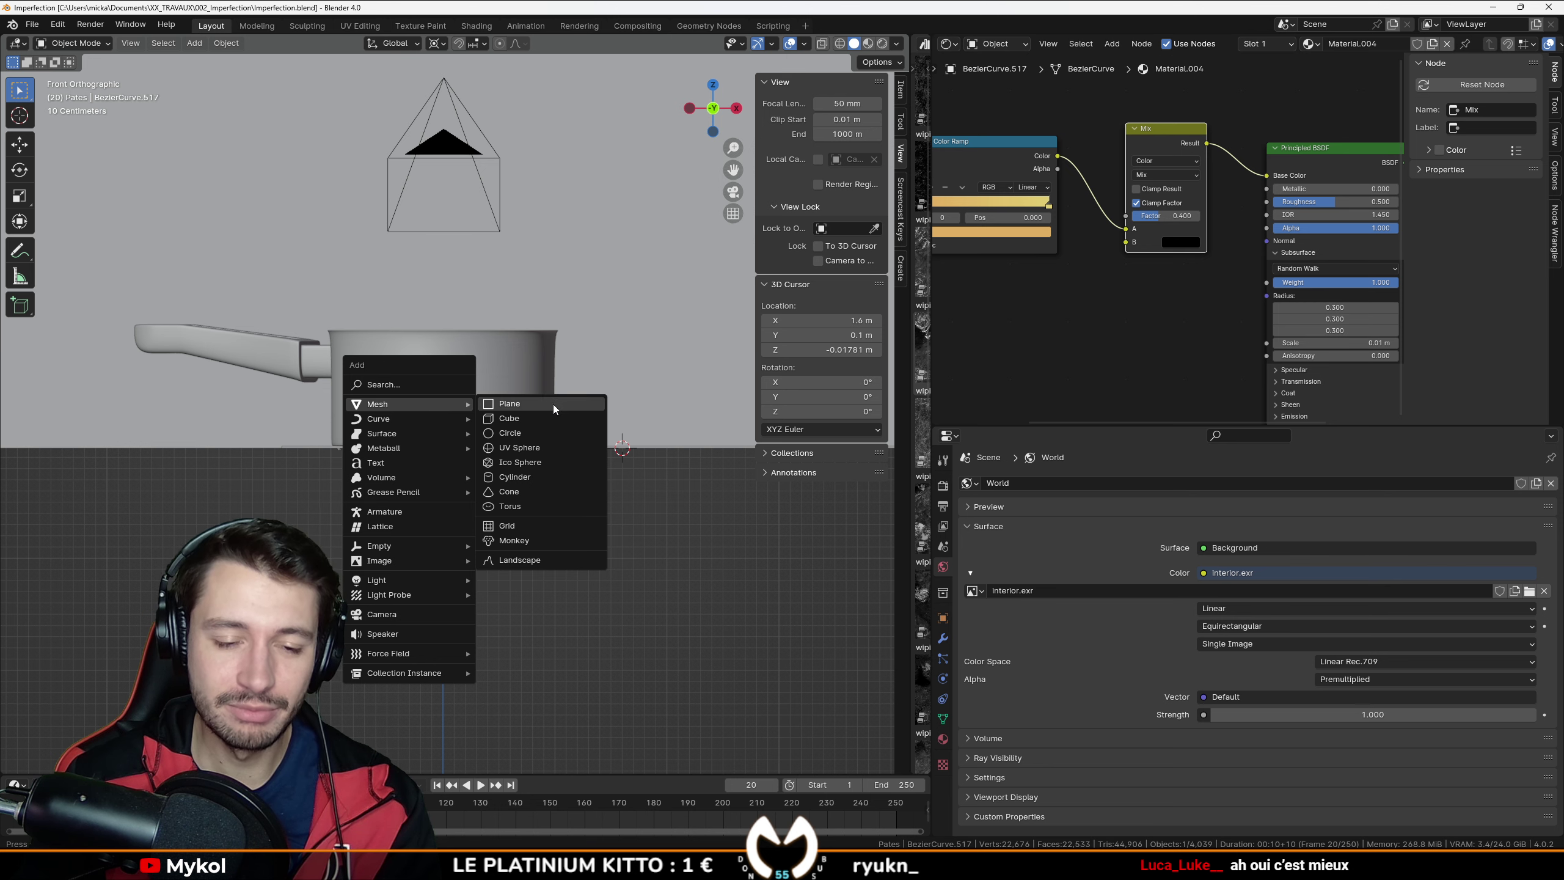
left_click(553, 478)
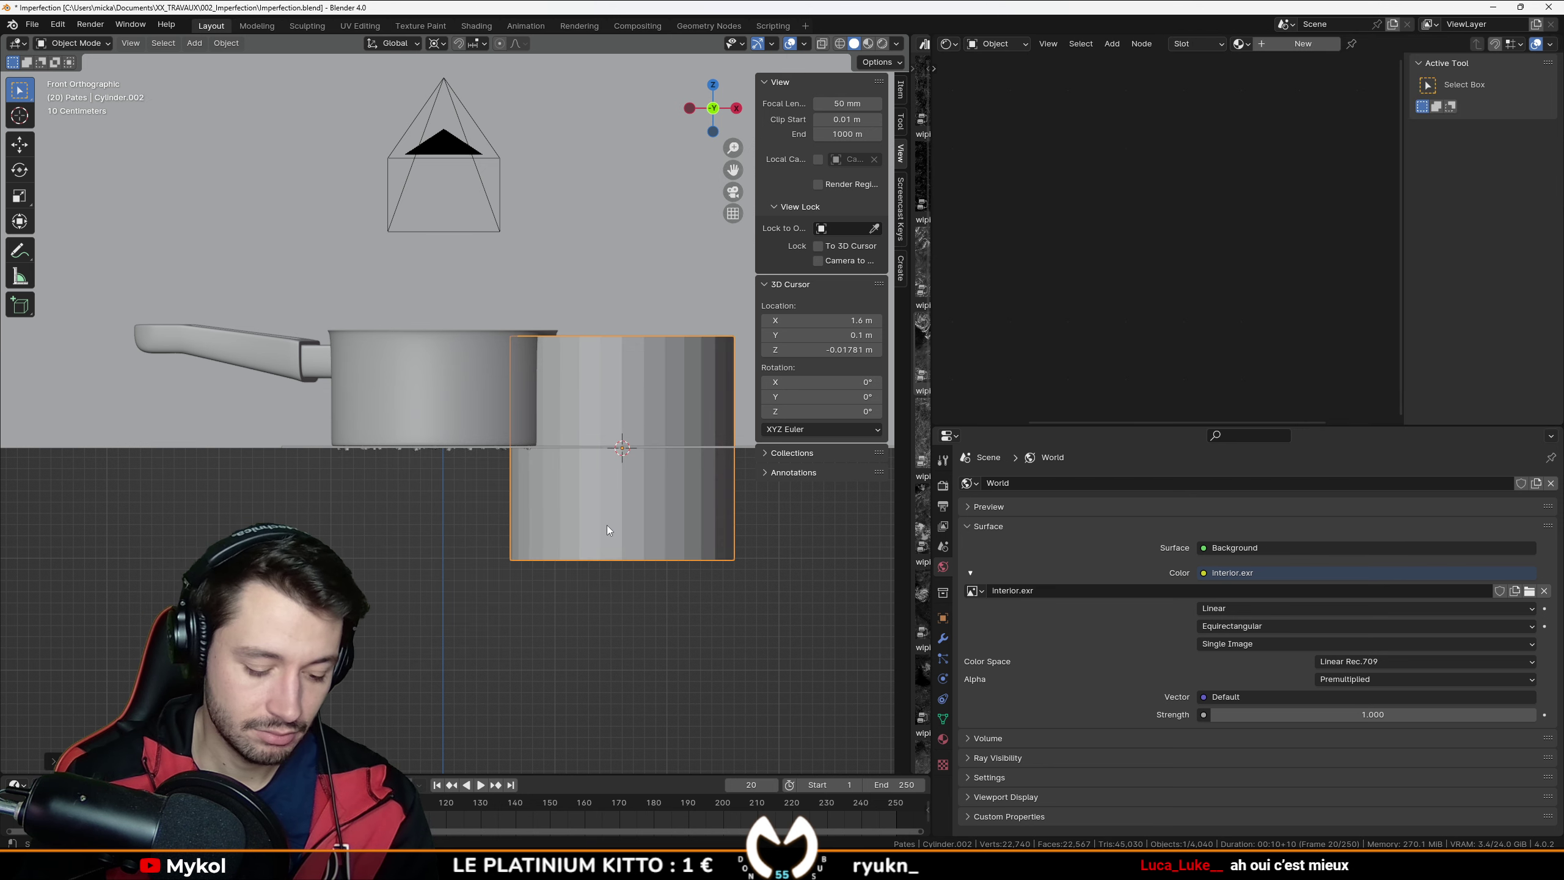
key("g")
left_click(434, 331)
scroll(510, 386, "up", 2)
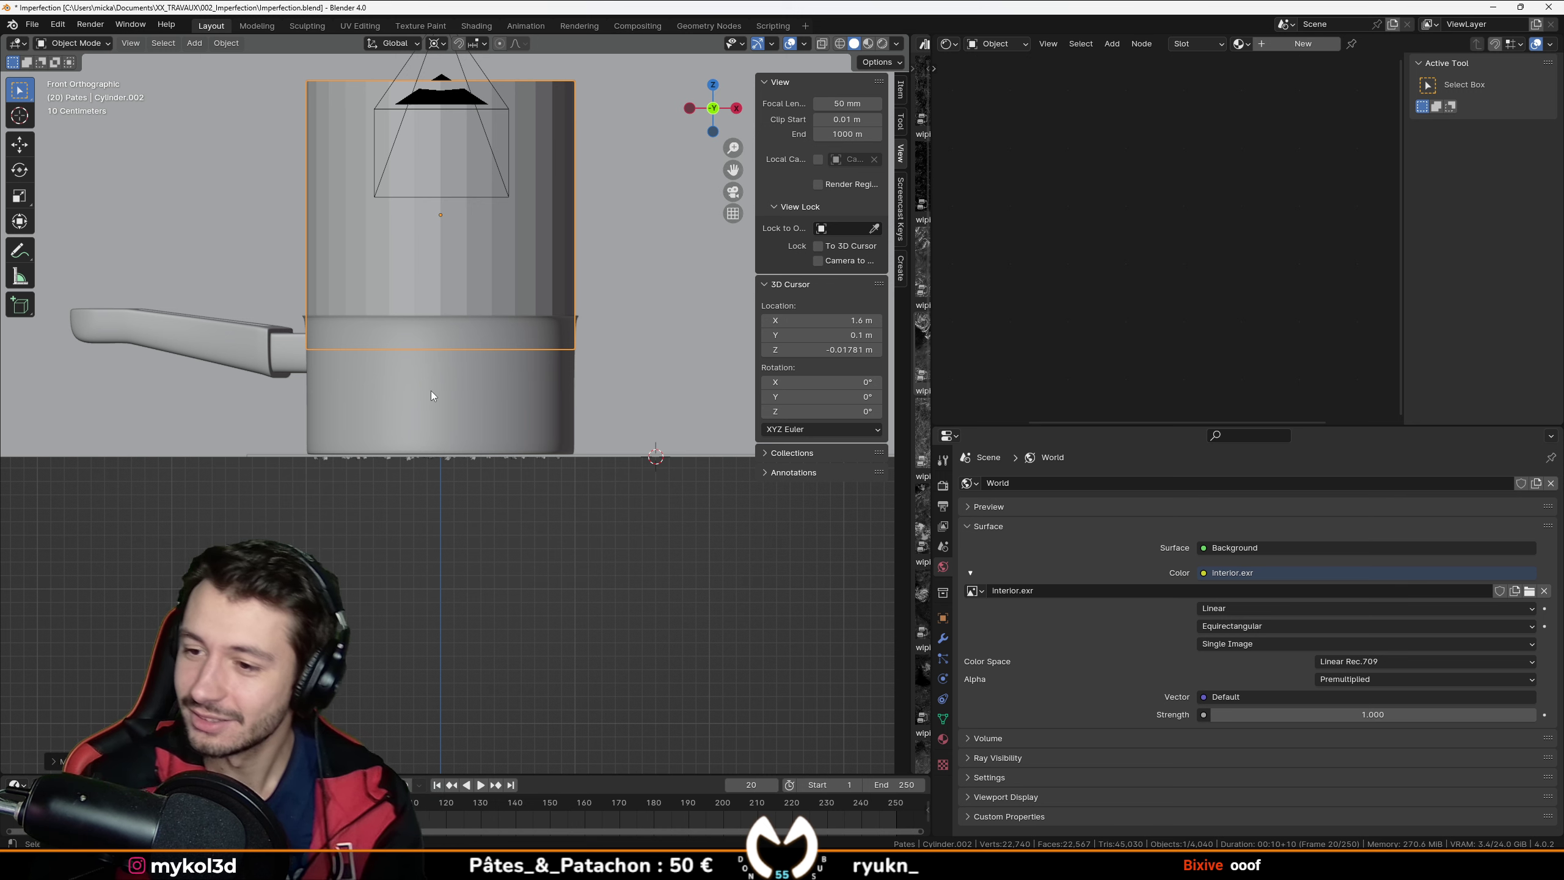
Step: Save the file and switch the viewport to rendered shading with the cylinder, saucepan and backdrop in view
middle_click_drag(470, 439, 539, 541)
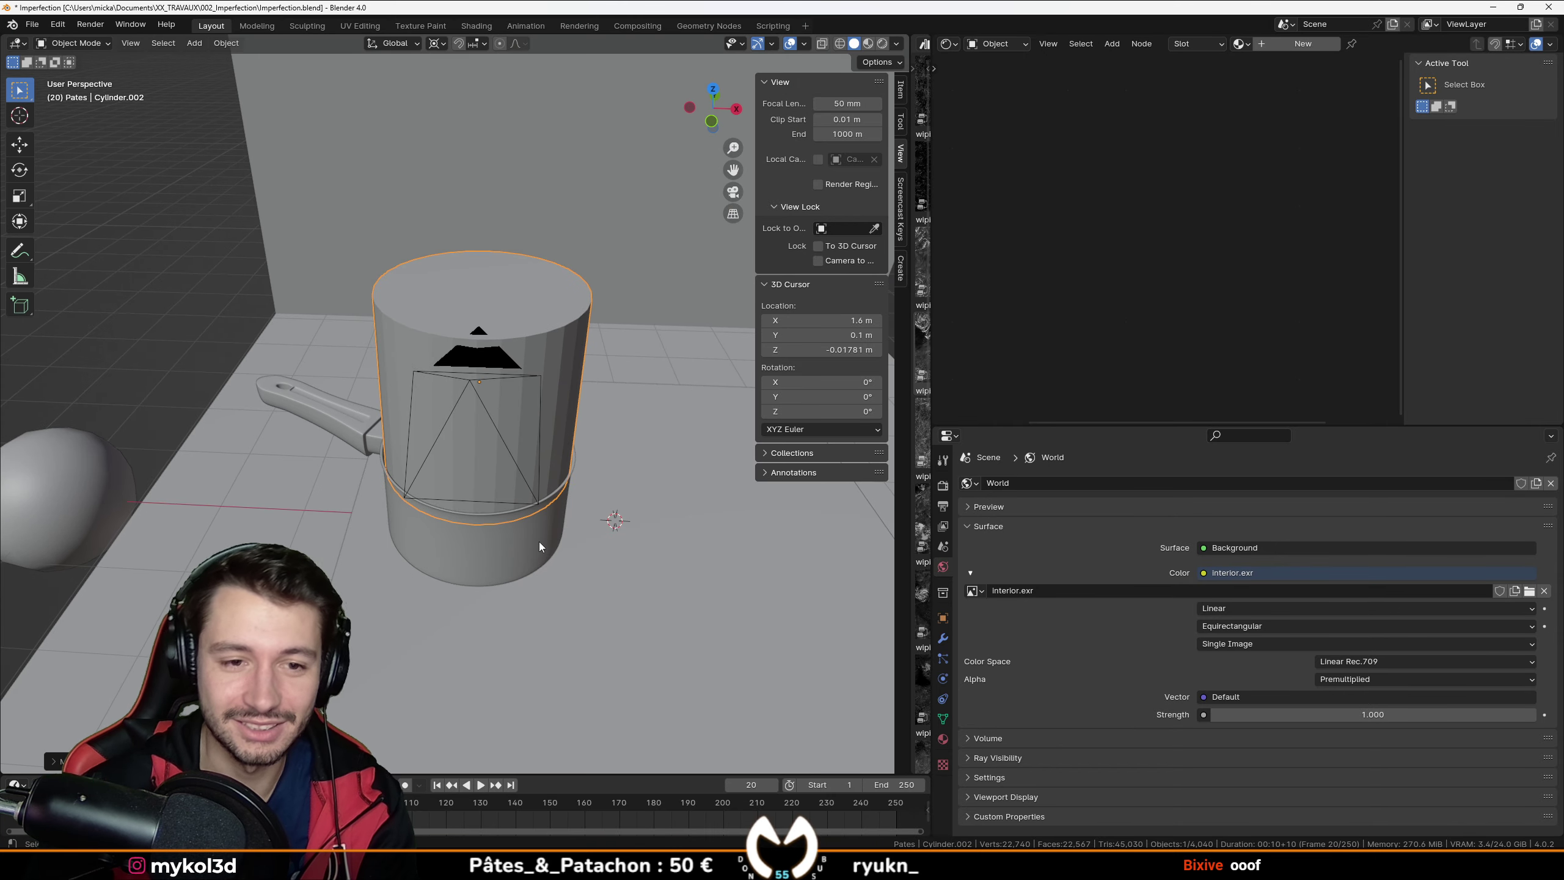
key("KP_1")
scroll(555, 540, "up", 3)
key("ctrl+s")
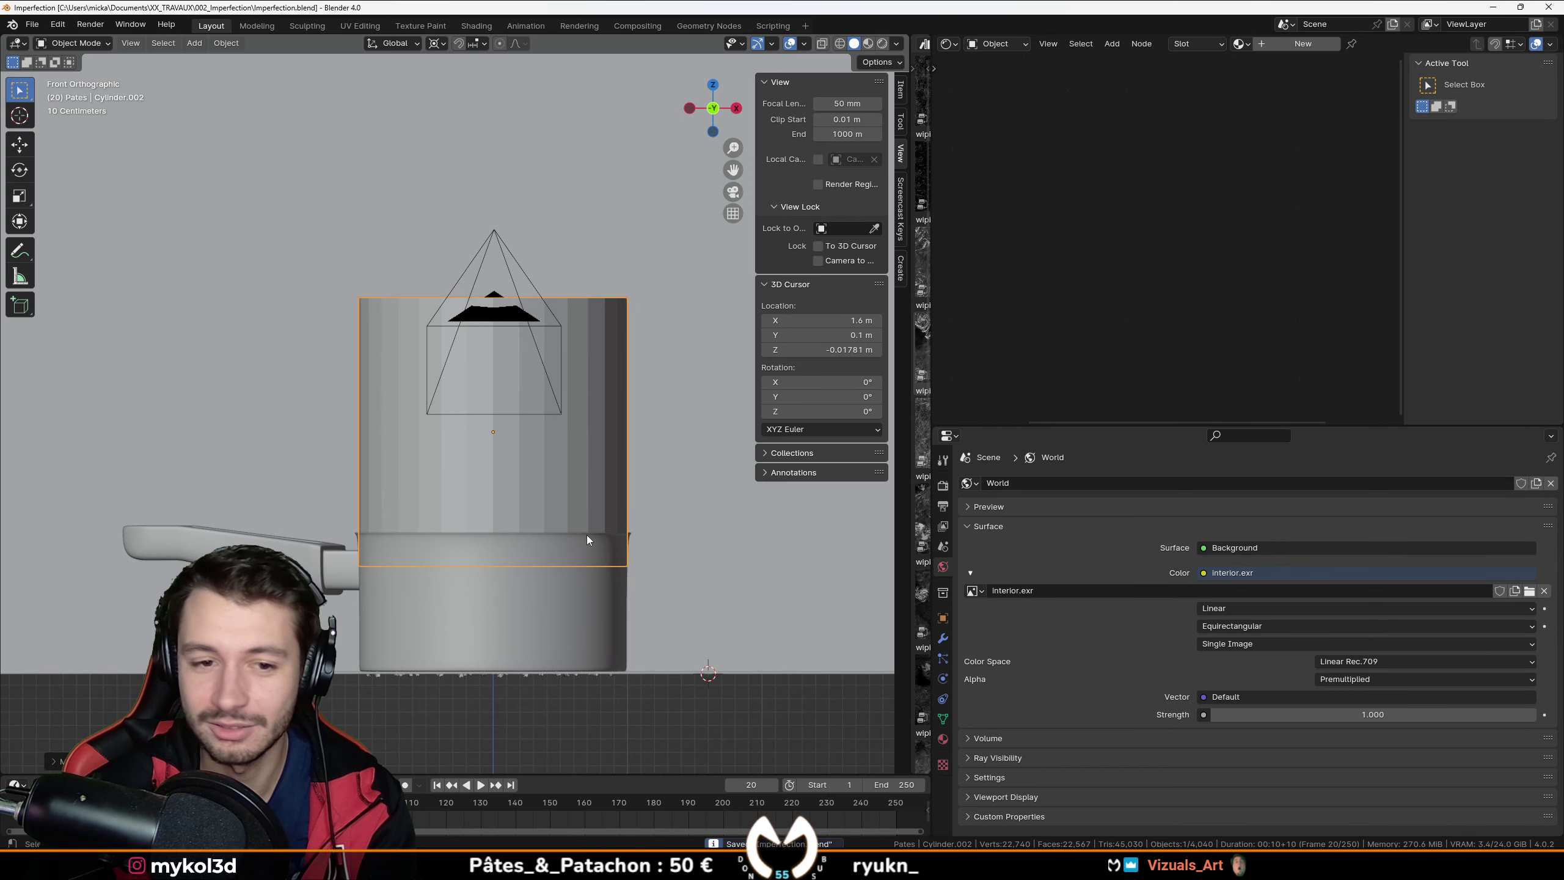
scroll(647, 431, "up", 3)
scroll(678, 349, "down", 2)
middle_click_drag(640, 364, 905, 76)
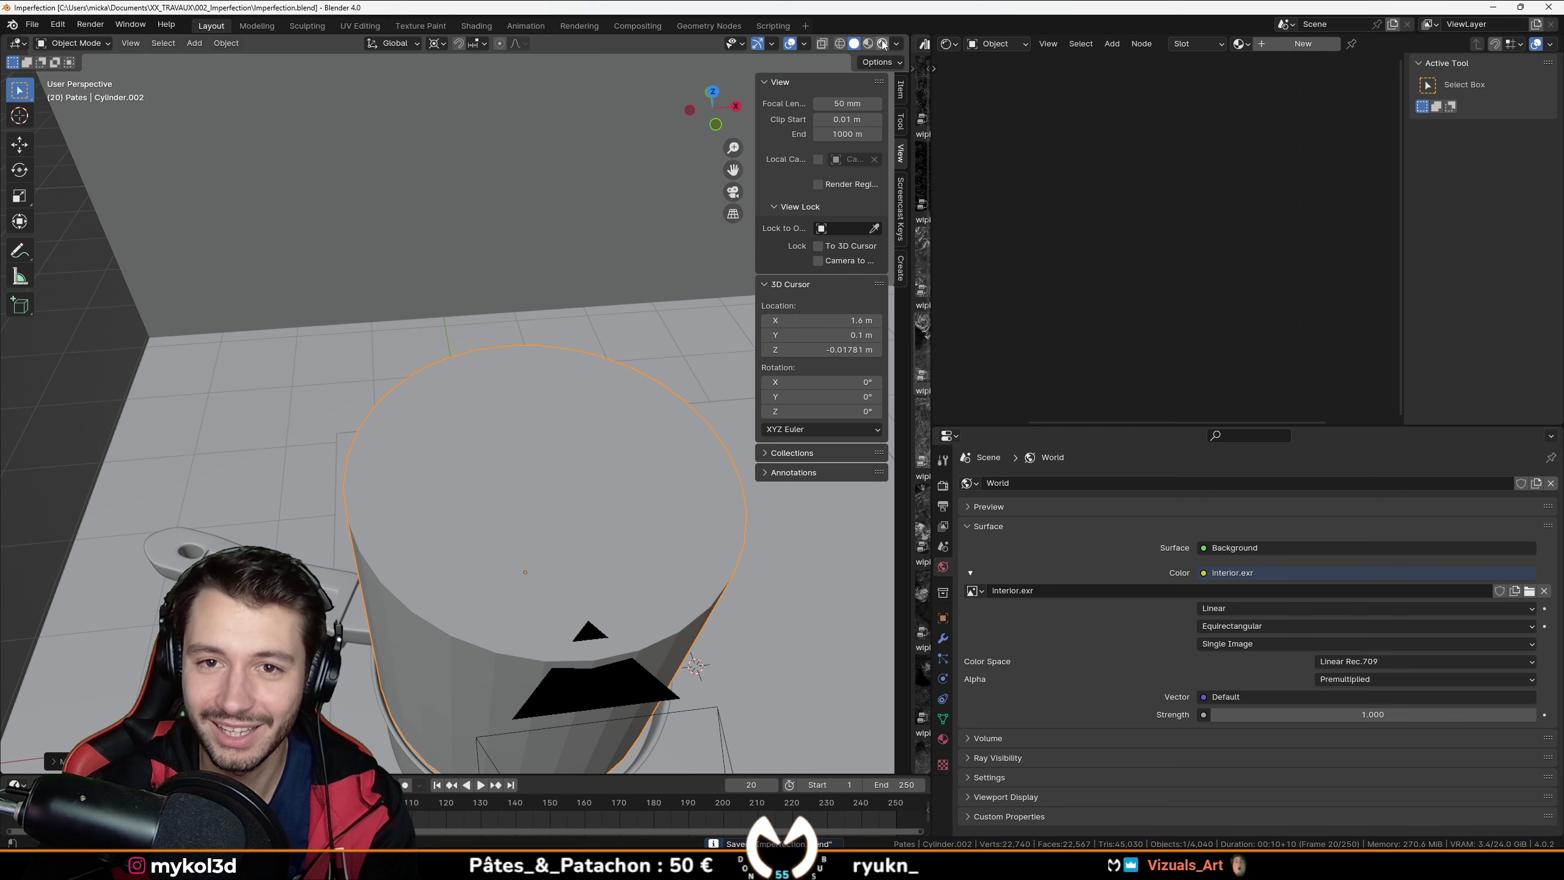
key("z")
middle_click_drag(563, 624, 589, 539)
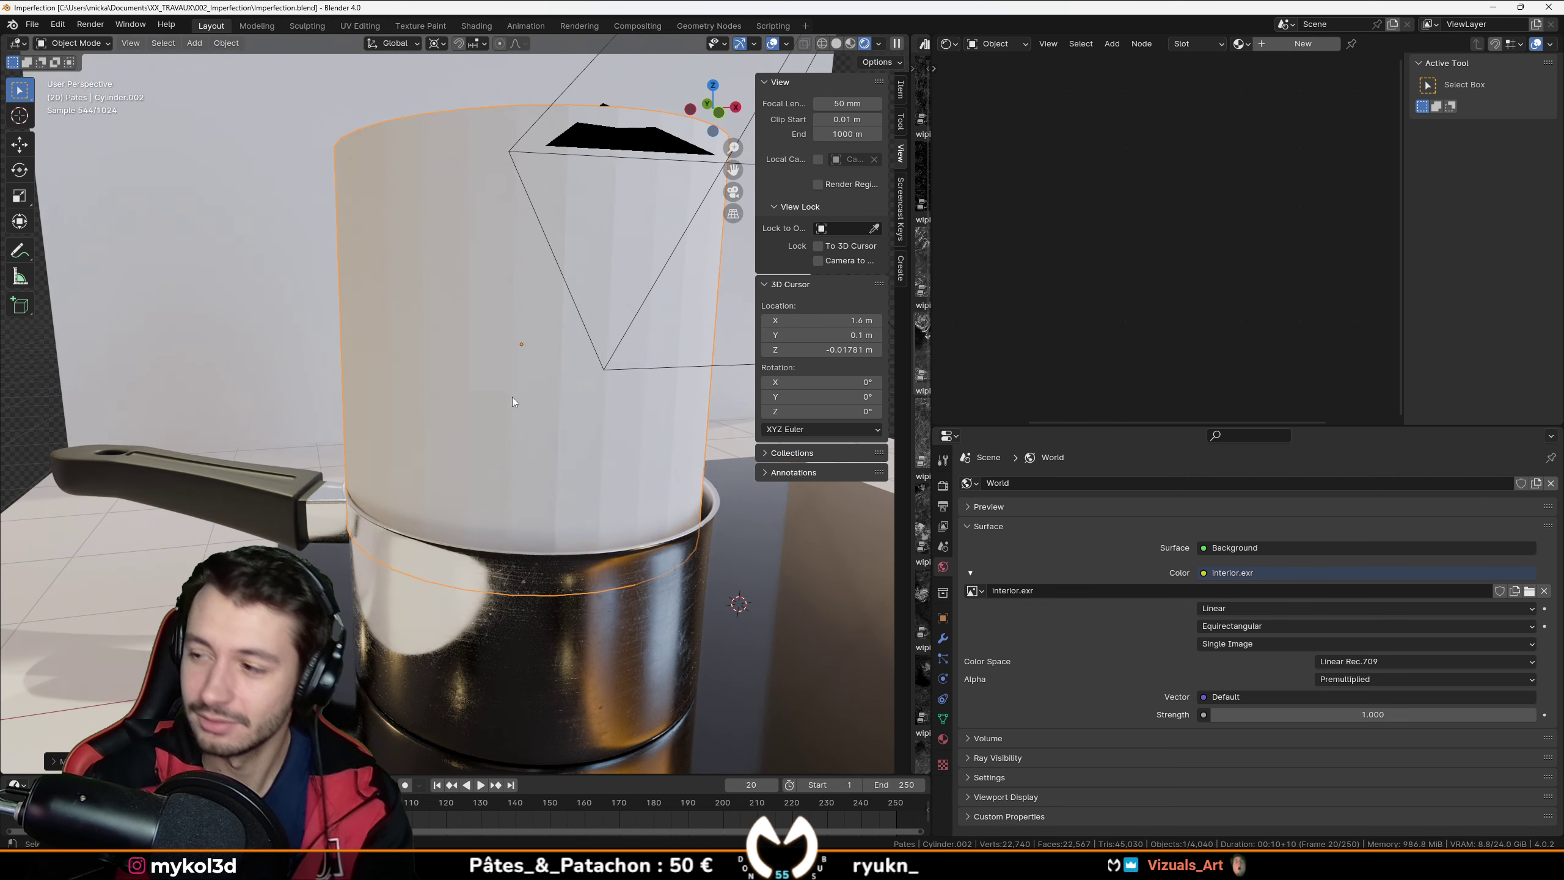
scroll(512, 401, "down", 6)
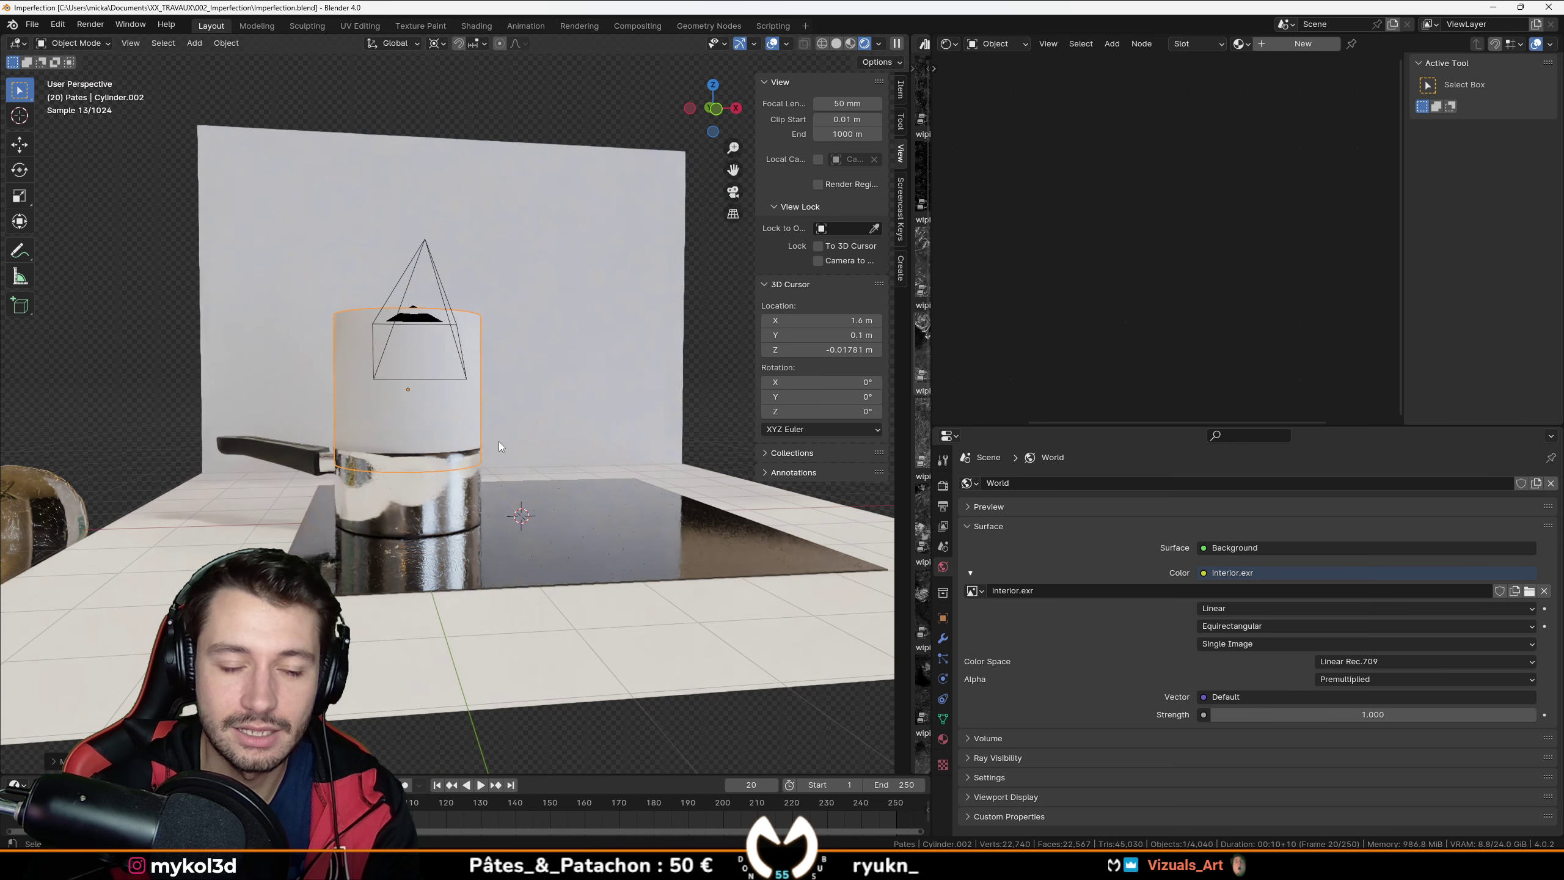
Step: Give the cylinder a new material, replacing the Principled BSDF with a Principled Volume shader connected to the material output's Volume input
left_click(1299, 43)
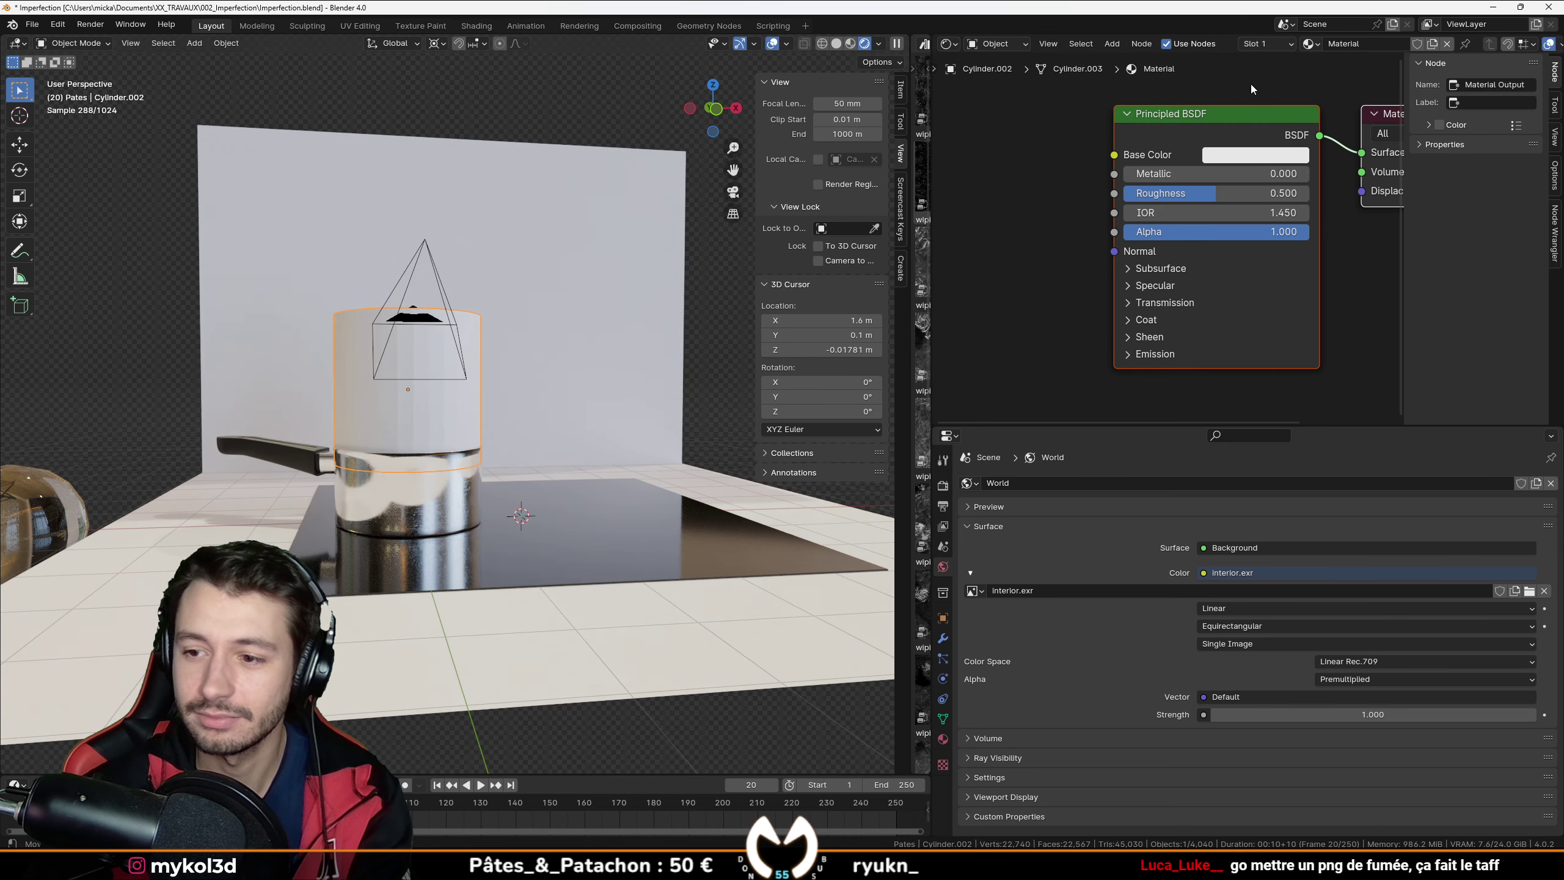
key("x")
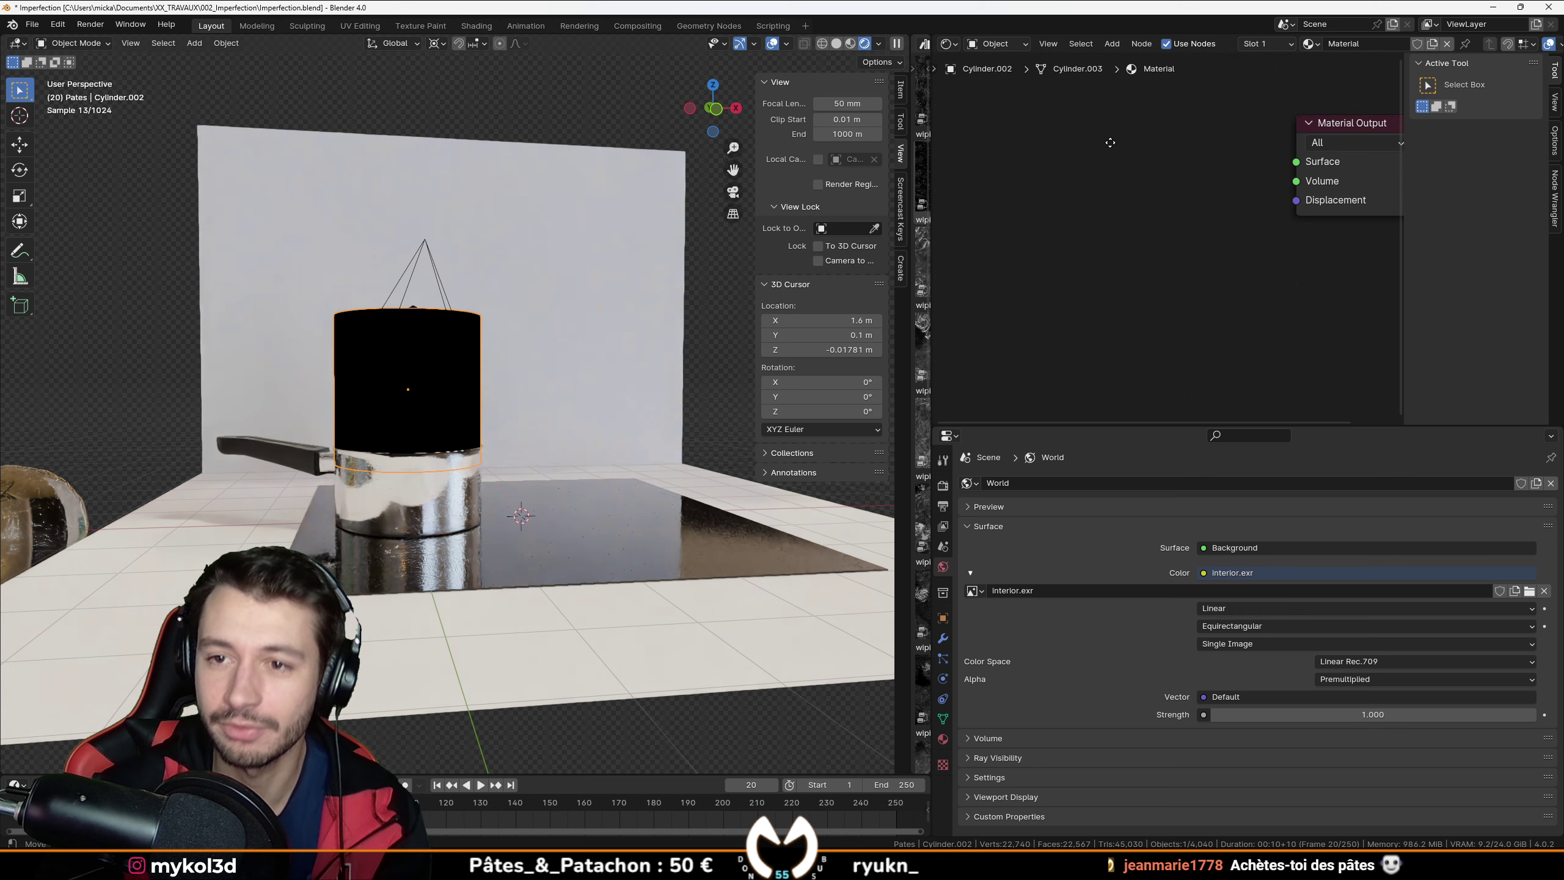
key("shift+a")
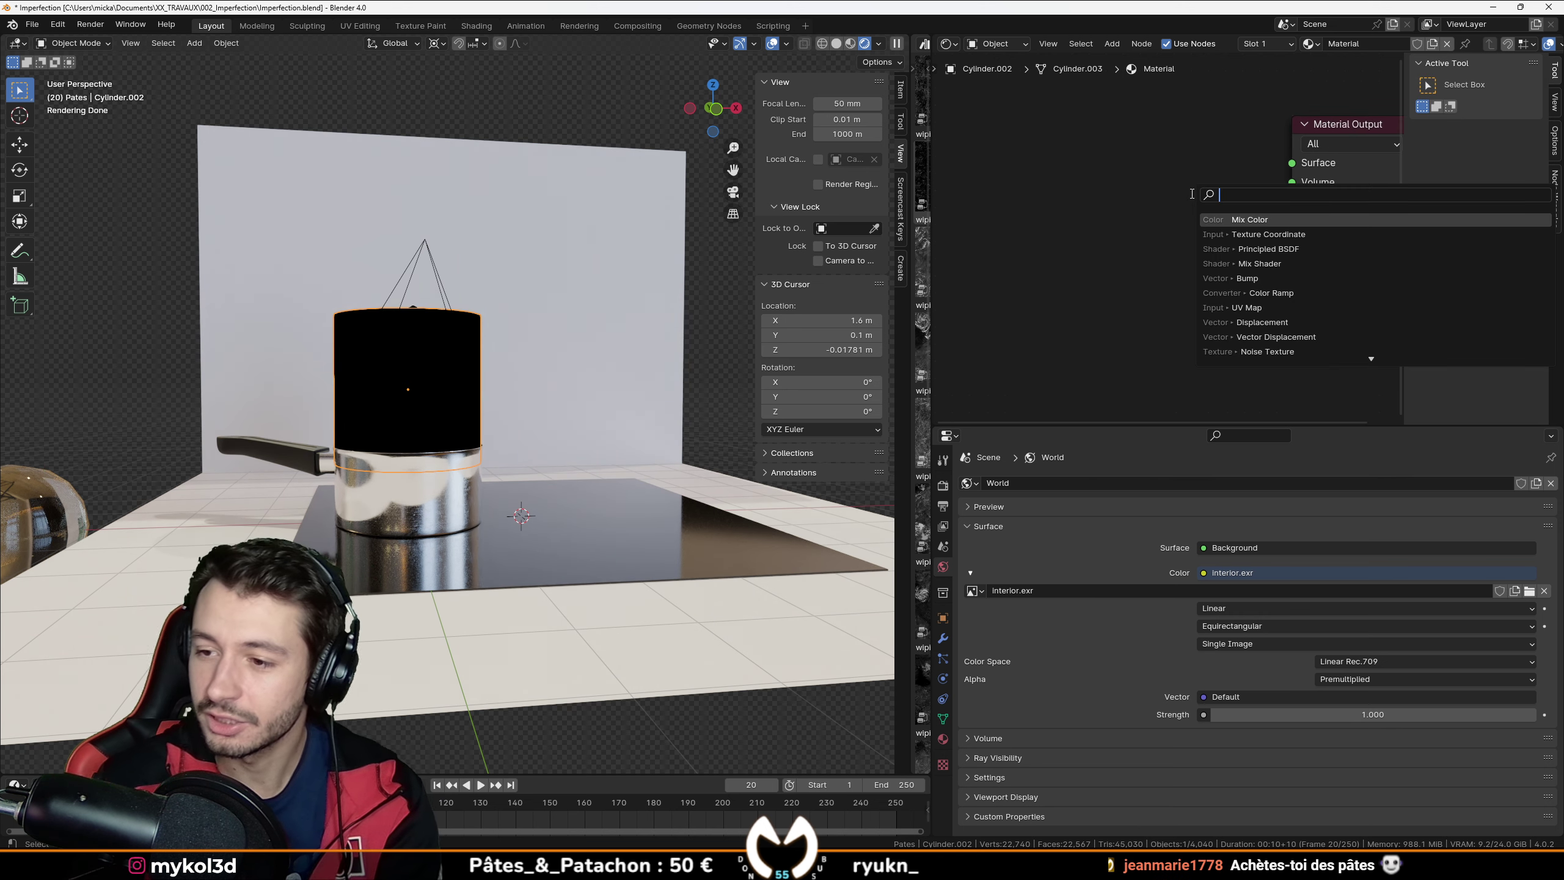
type("msuhra")
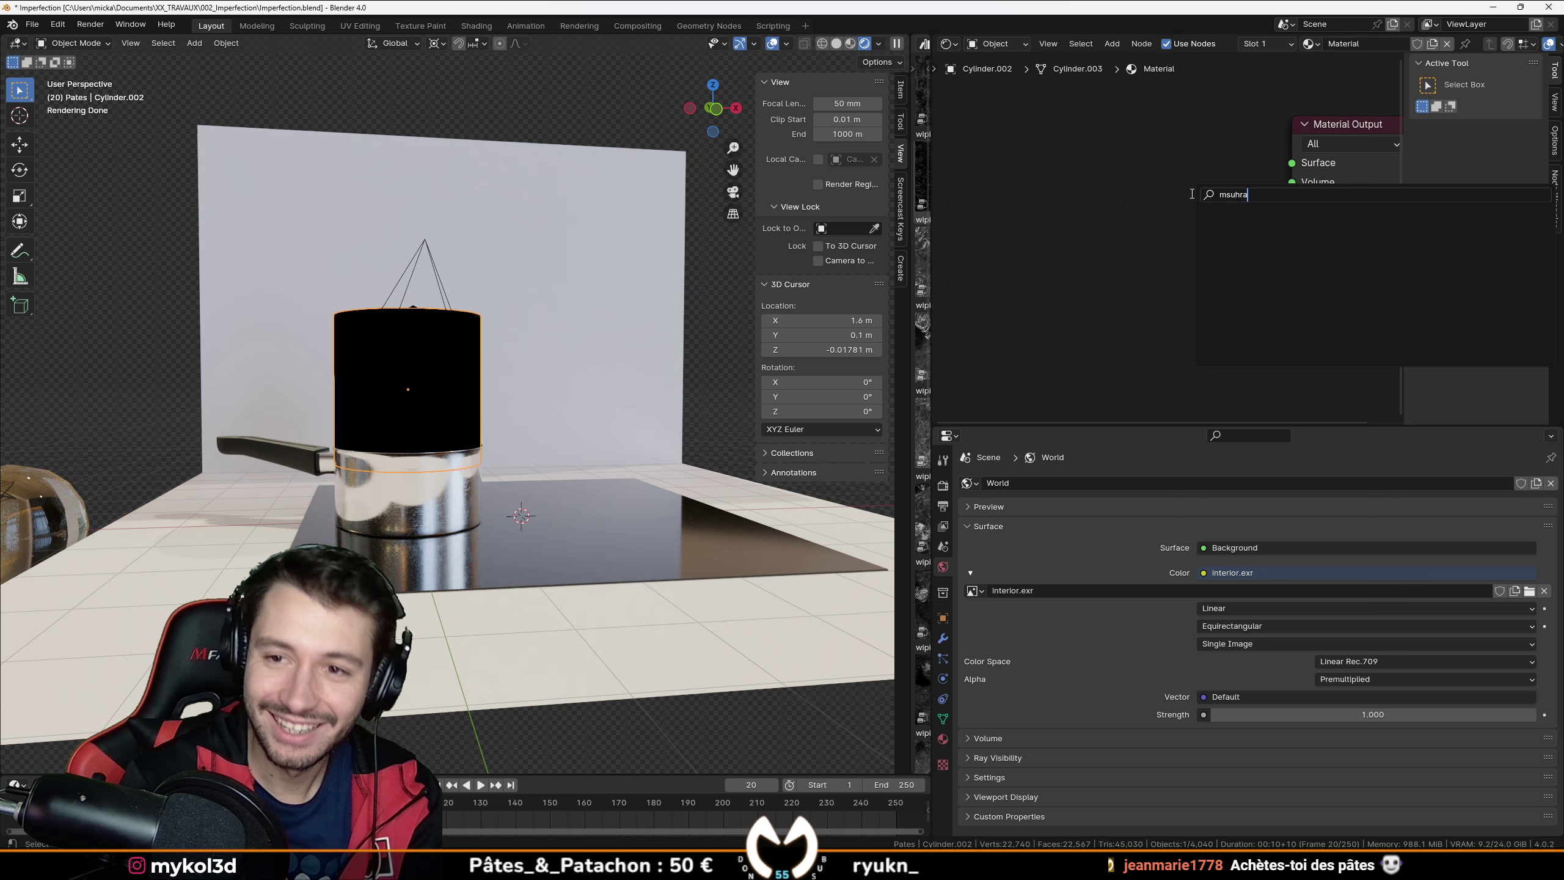
key("ctrl+BackSpace")
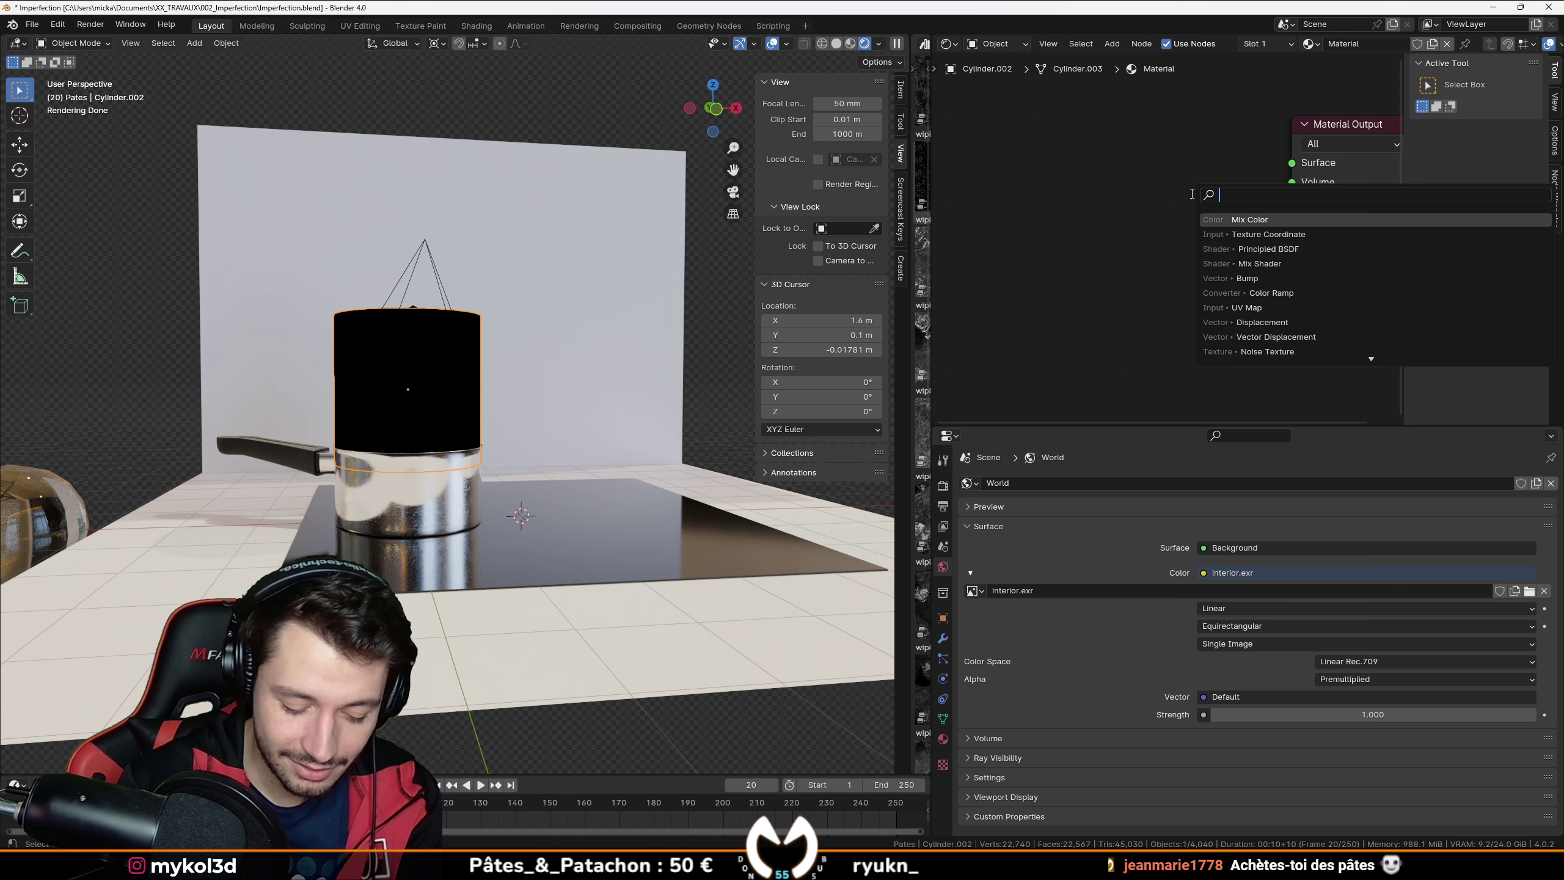
type("princi")
key("Down")
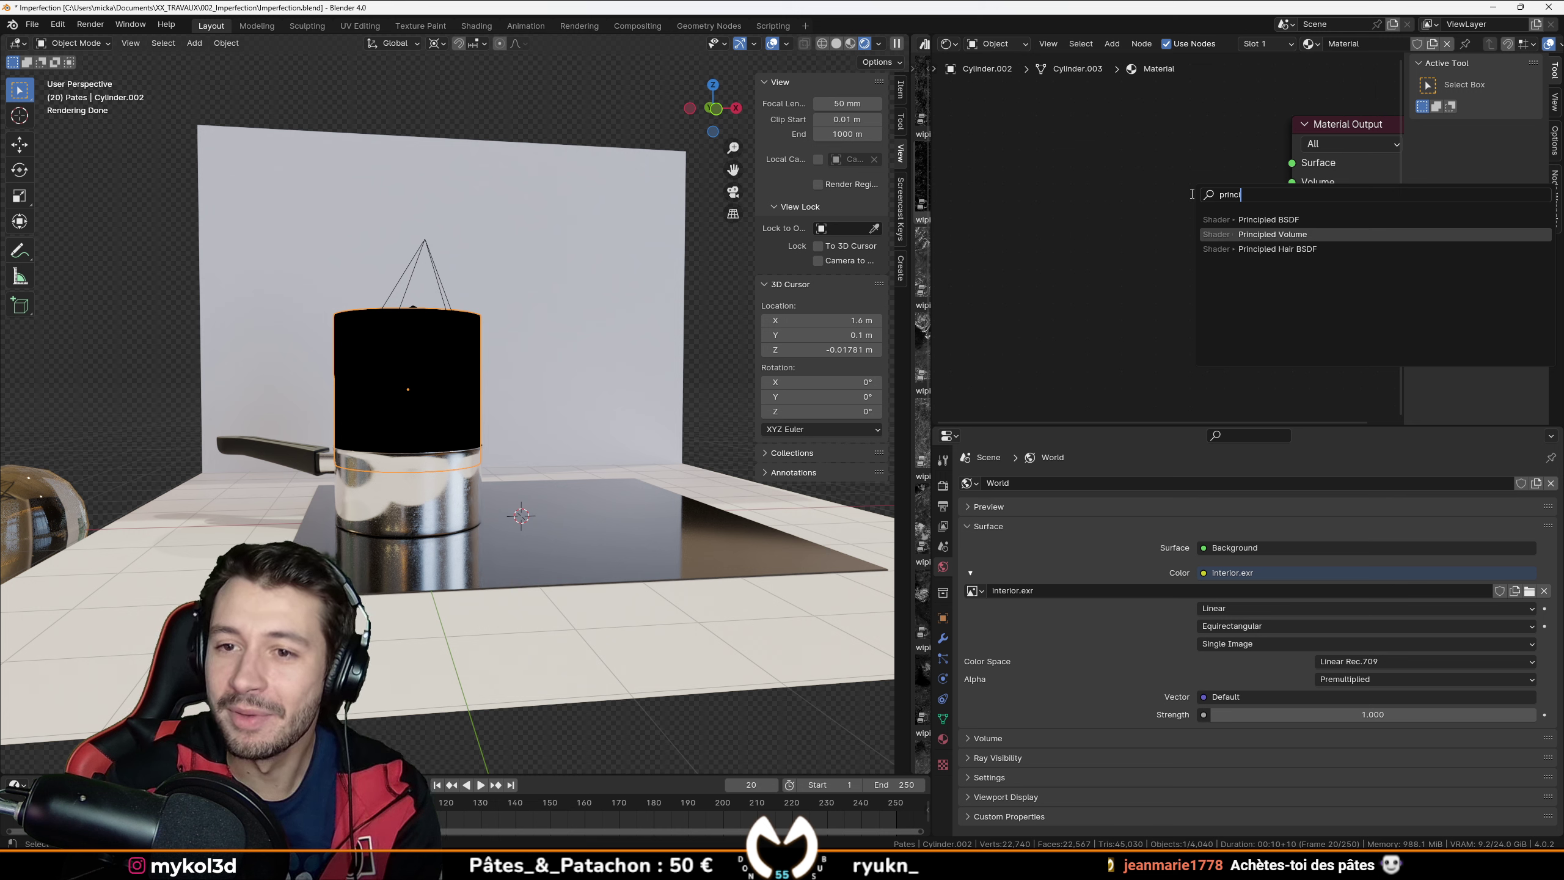
key("Up")
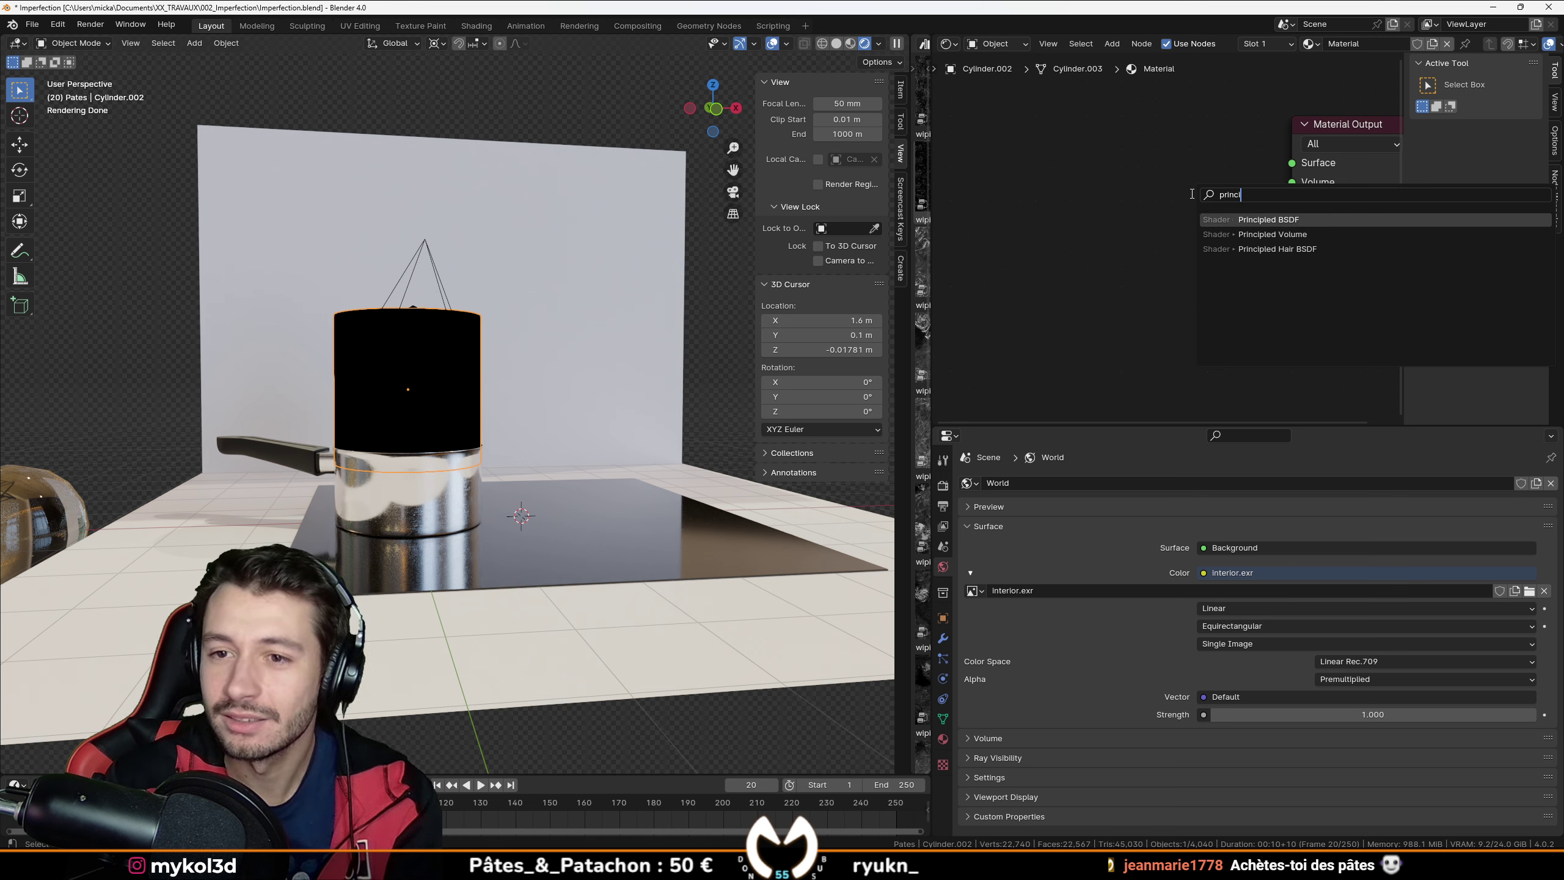
key("Down")
key("Return")
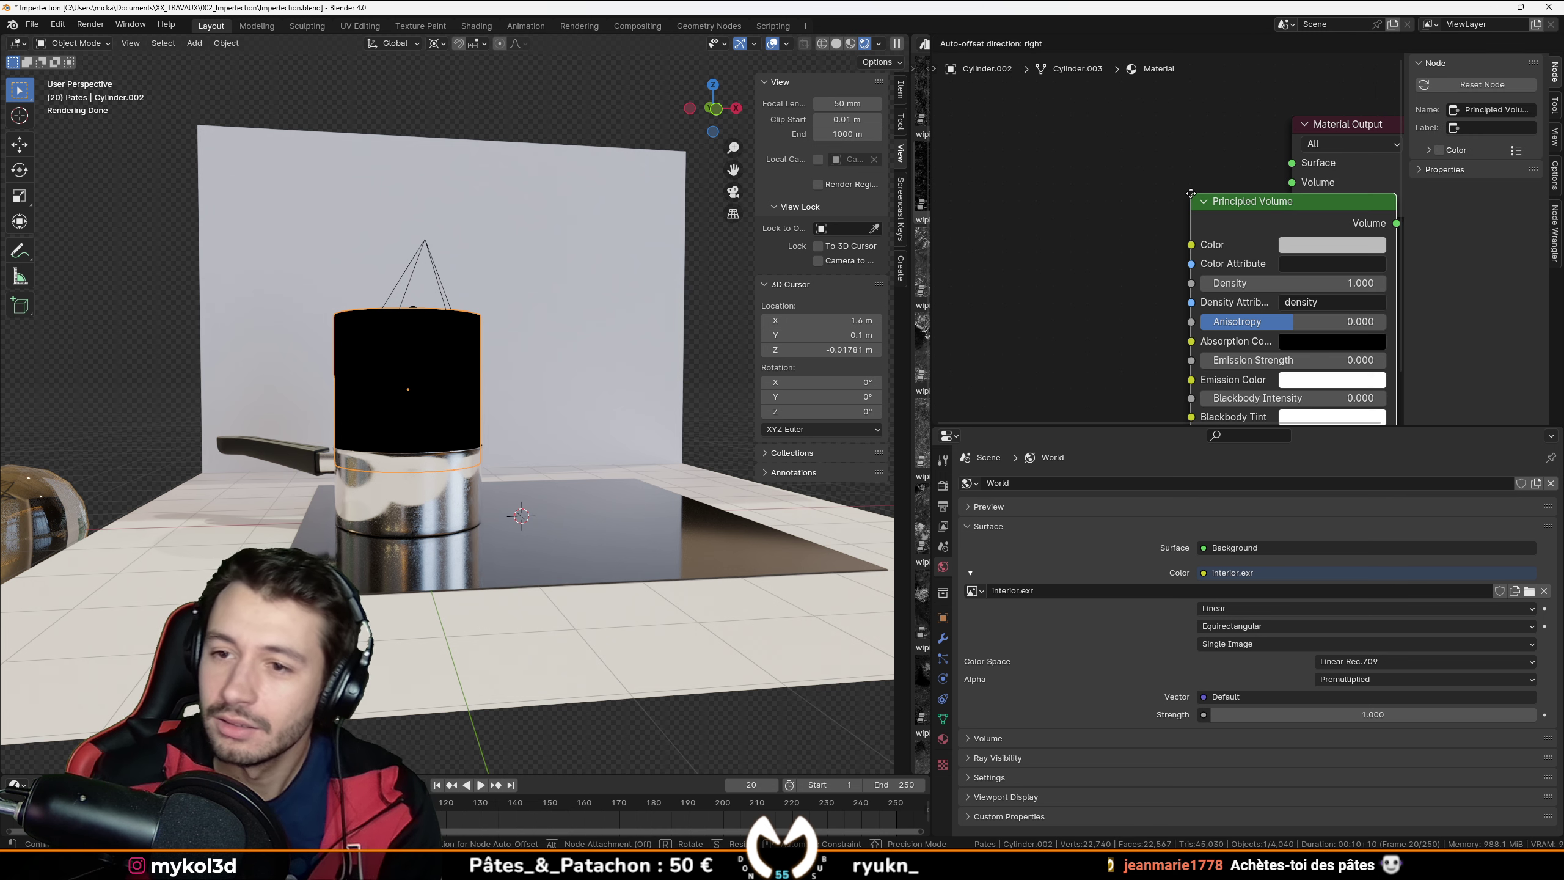
left_click(1019, 121)
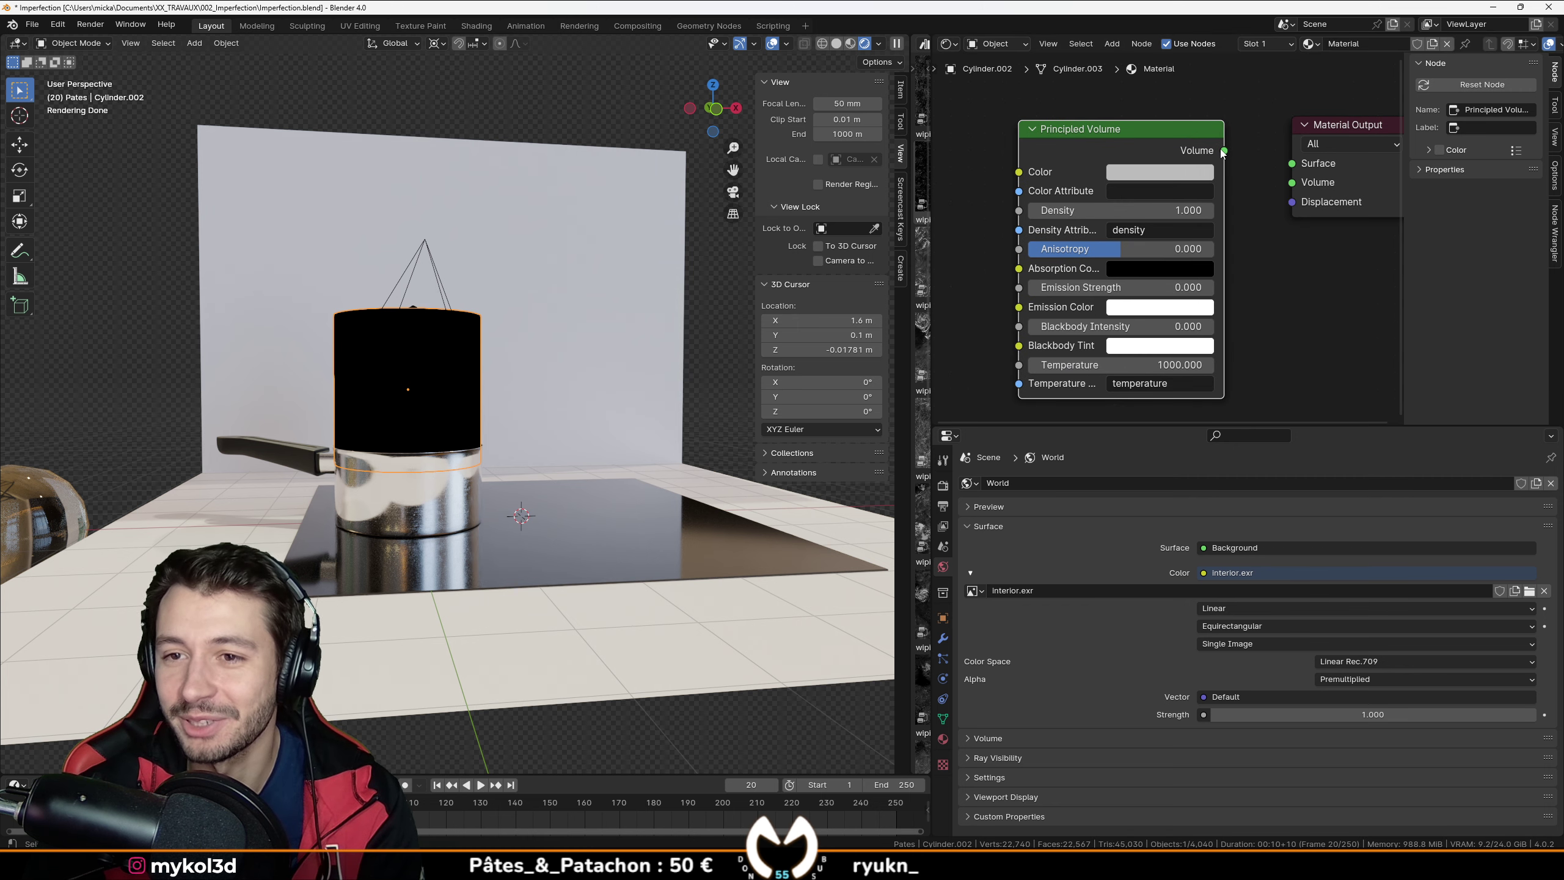
middle_click_drag(1289, 187, 1467, 204)
Step: Set the cylinder's Principled Volume anisotropy to -0.290 and its density to 0.180
scroll(525, 469, "up", 5)
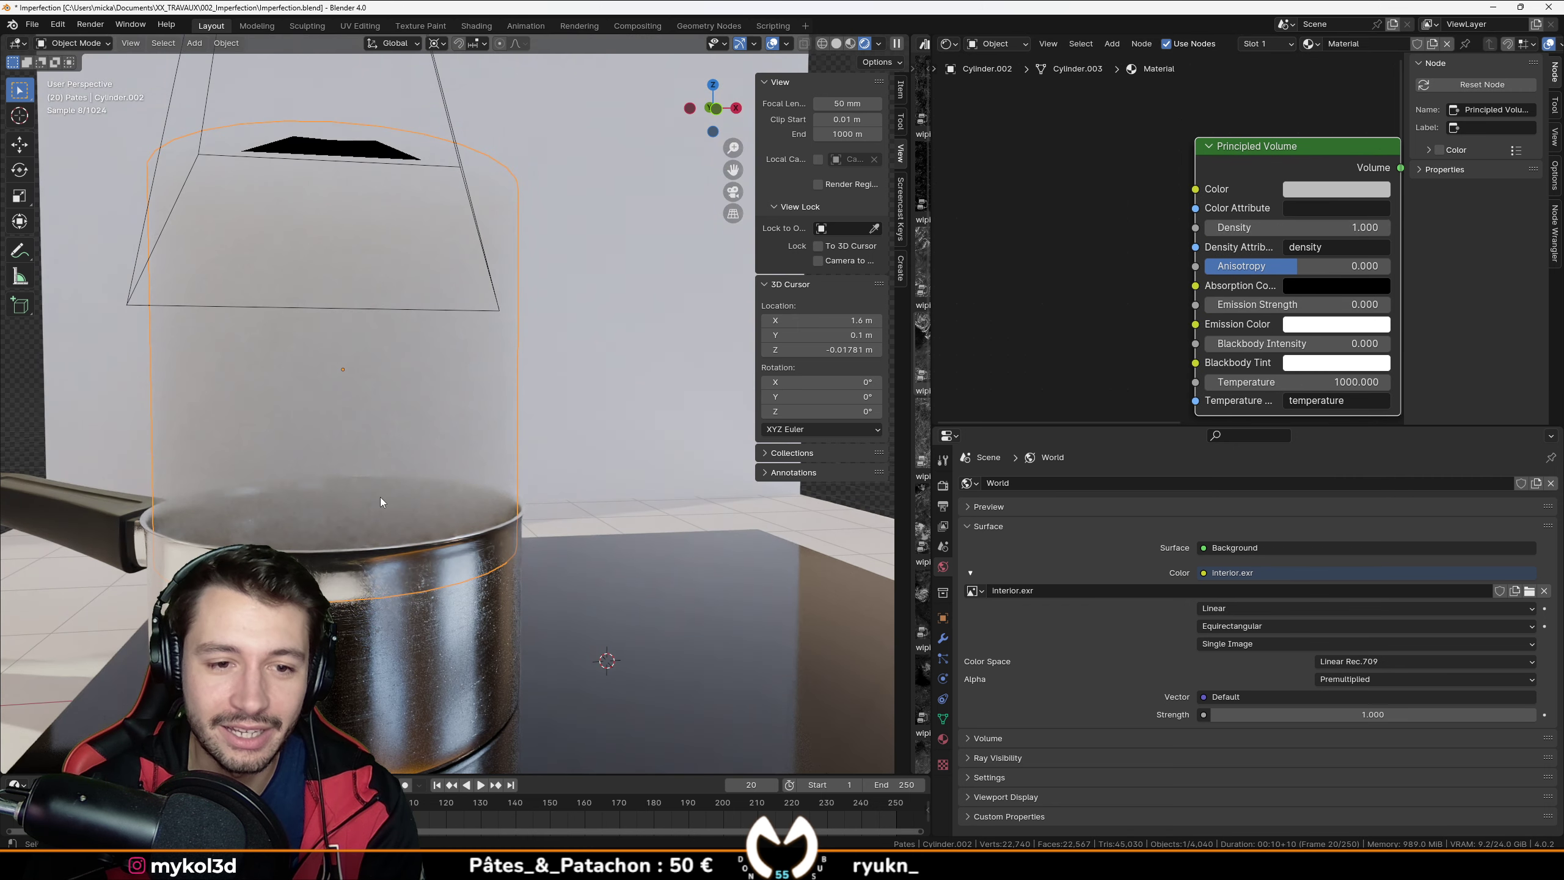
left_click(1002, 349)
left_click(547, 435)
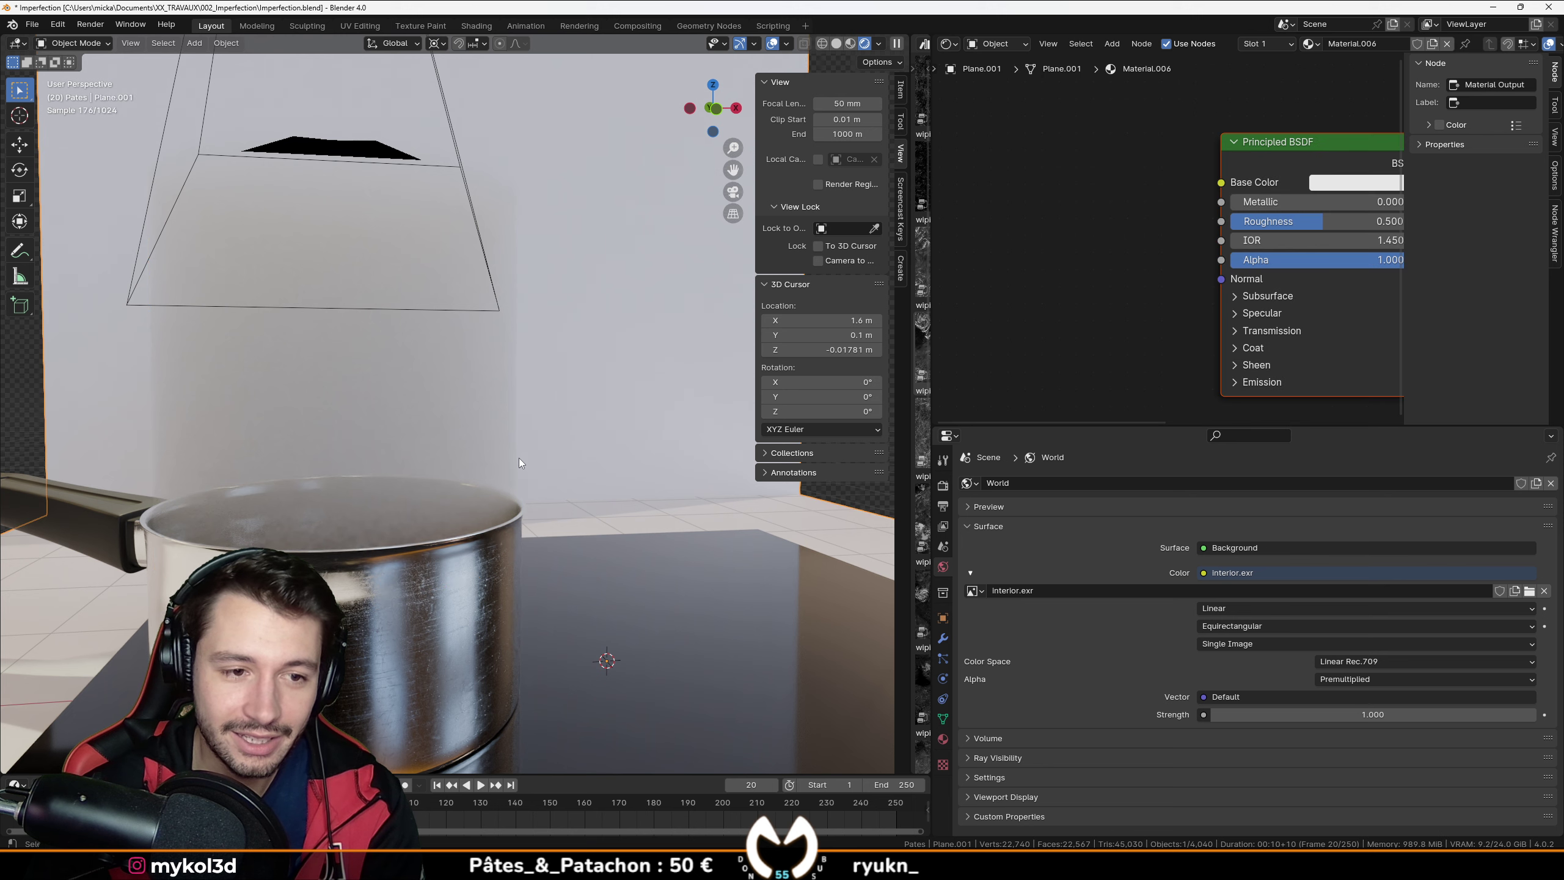
mouse_move(486, 461)
middle_mouse_down()
mouse_move(506, 504)
mouse_move(479, 487)
middle_mouse_up()
left_click(479, 487)
middle_click_drag(1254, 321, 1206, 310)
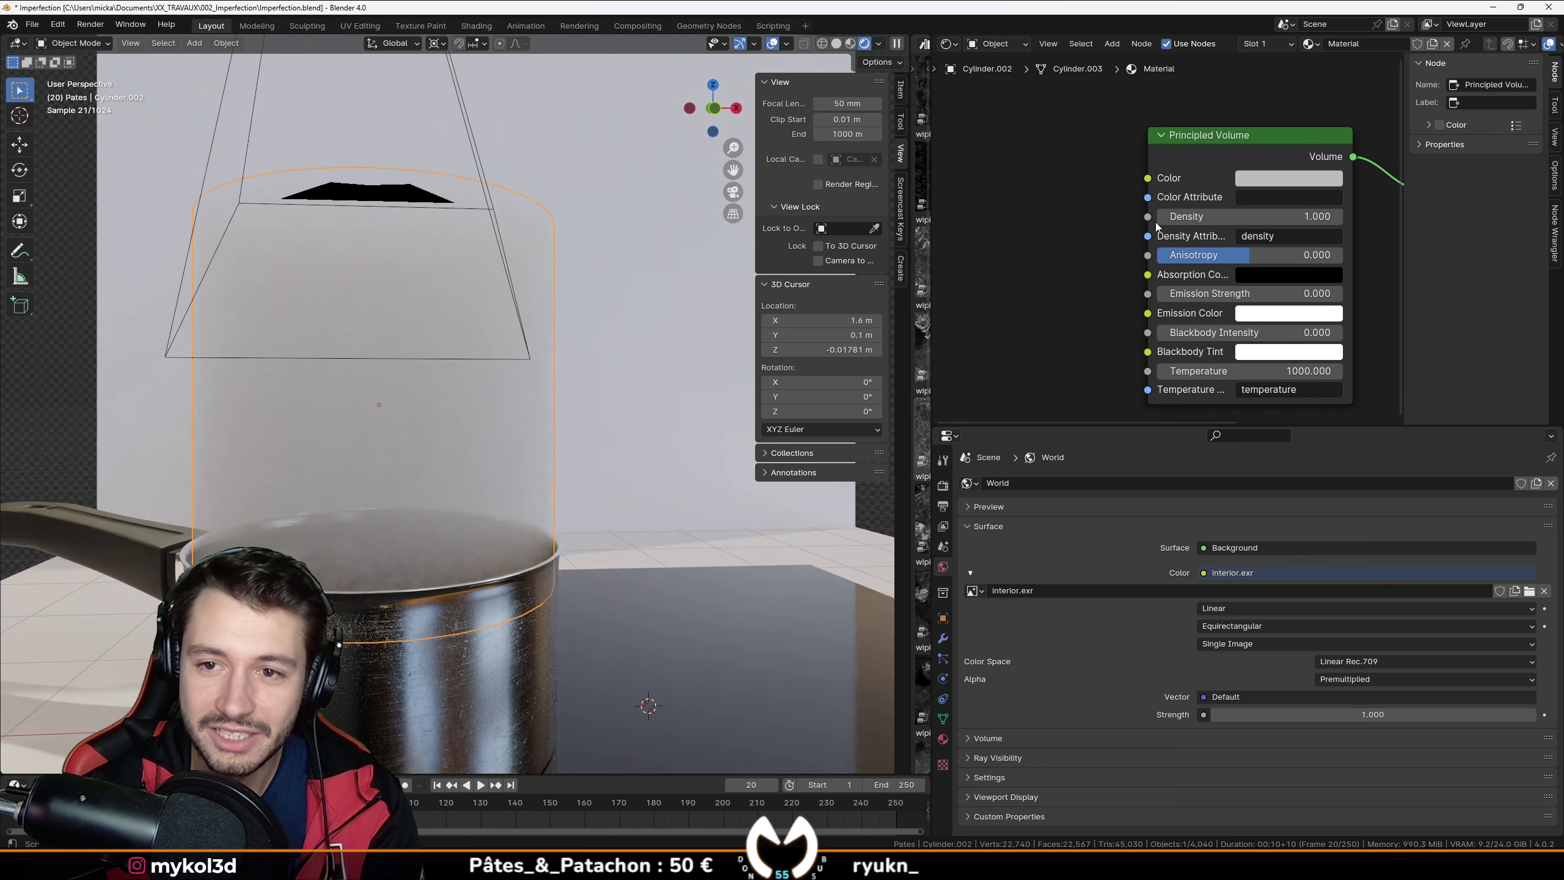
left_click_drag(1244, 262, 1220, 219)
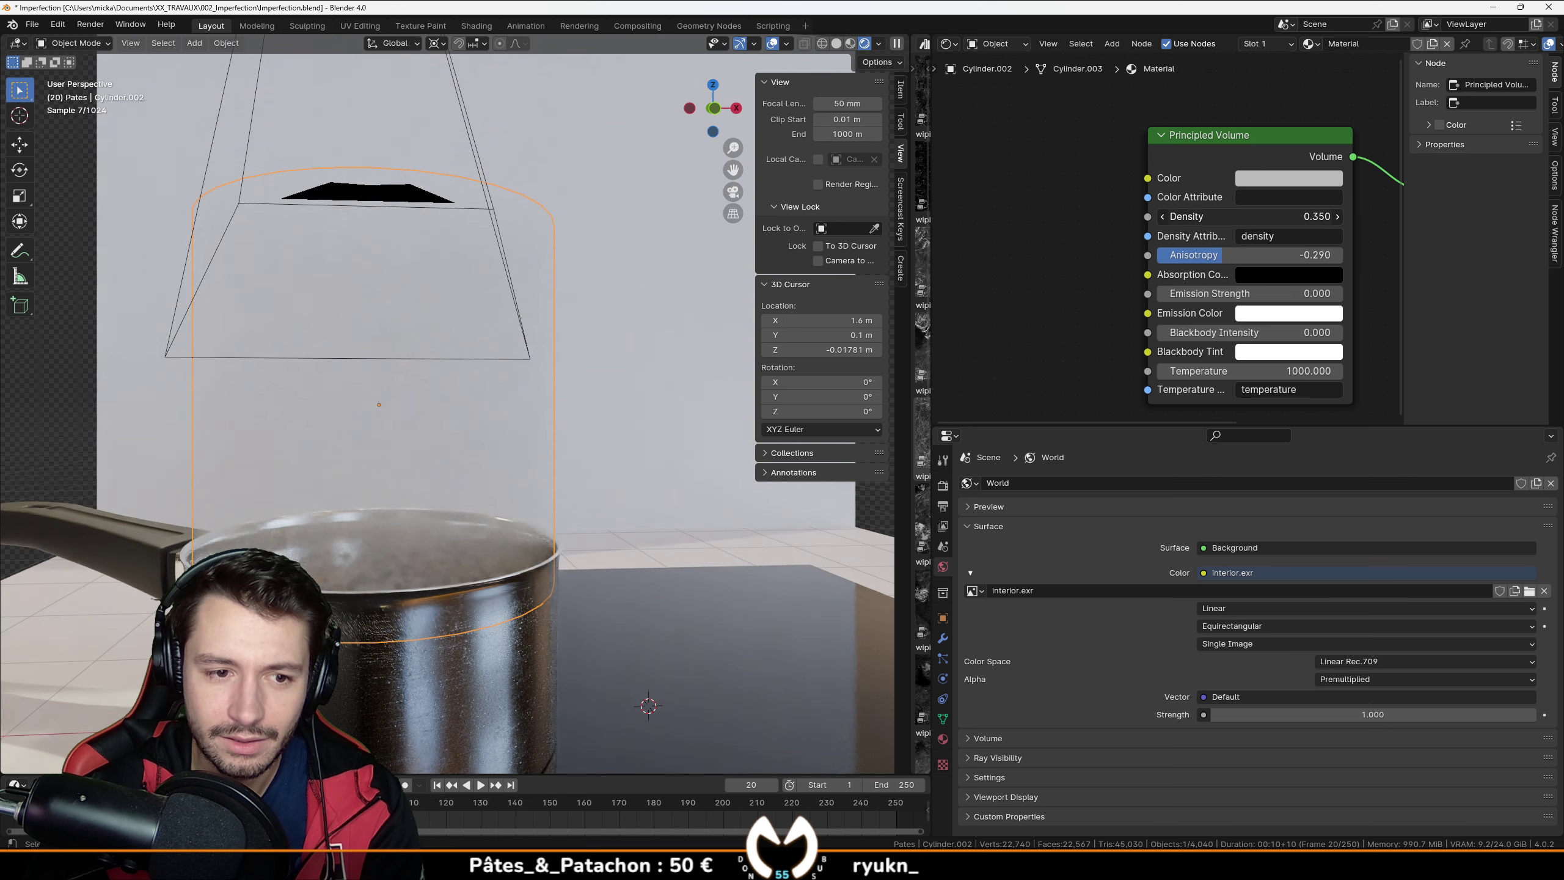
Step: Deselect the cylinder and examine the steam volume over the pasta through the scene camera
left_click(871, 508)
scroll(668, 473, "down", 2)
middle_click_drag(649, 474, 559, 456)
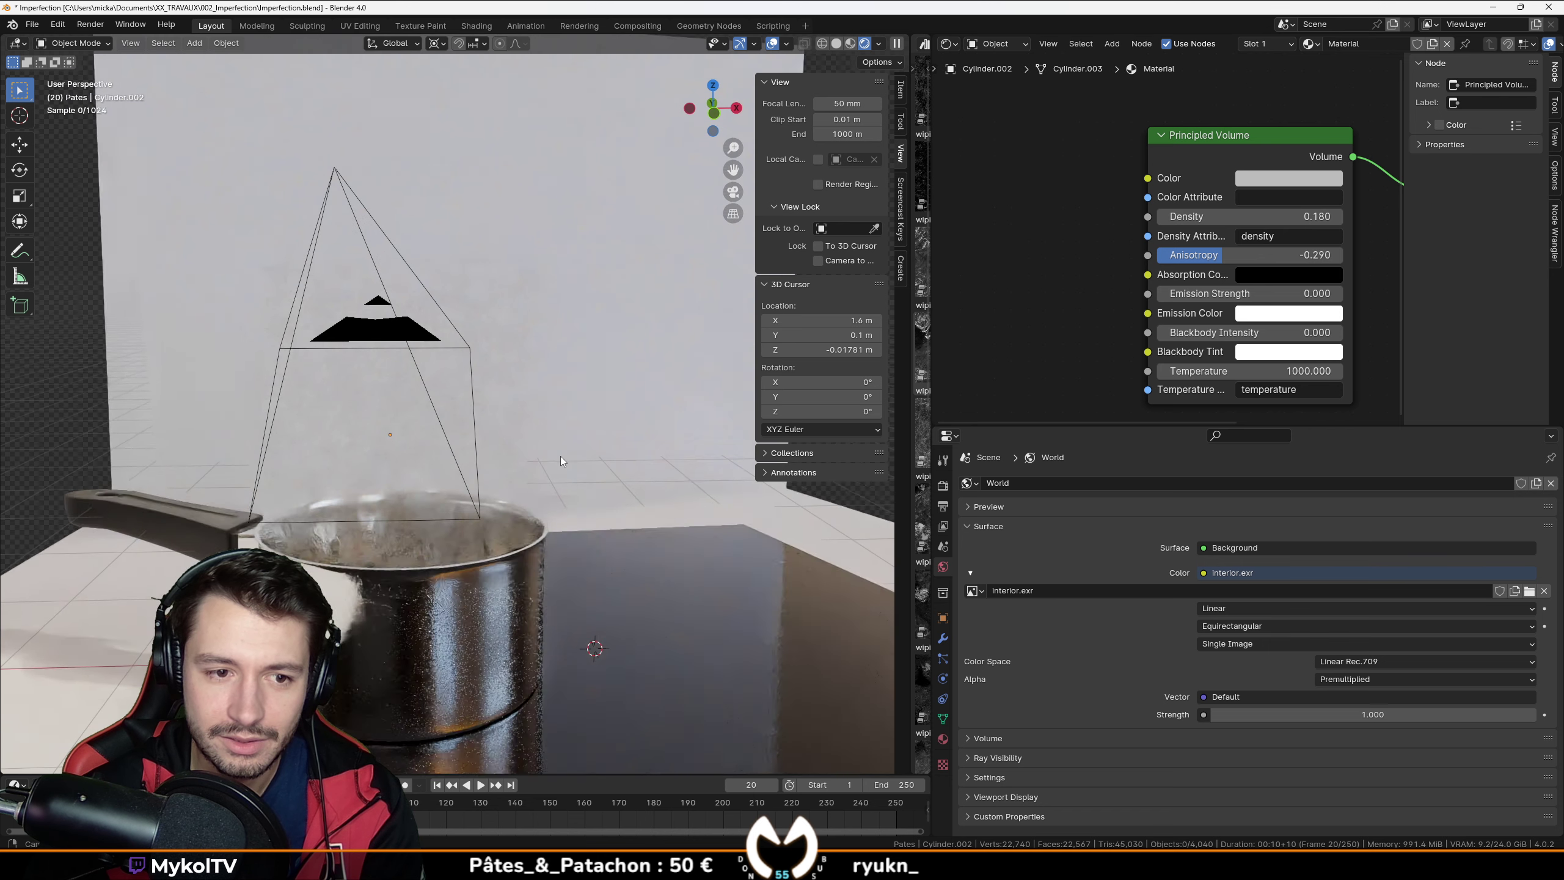
key("KP_0")
scroll(567, 452, "up", 3)
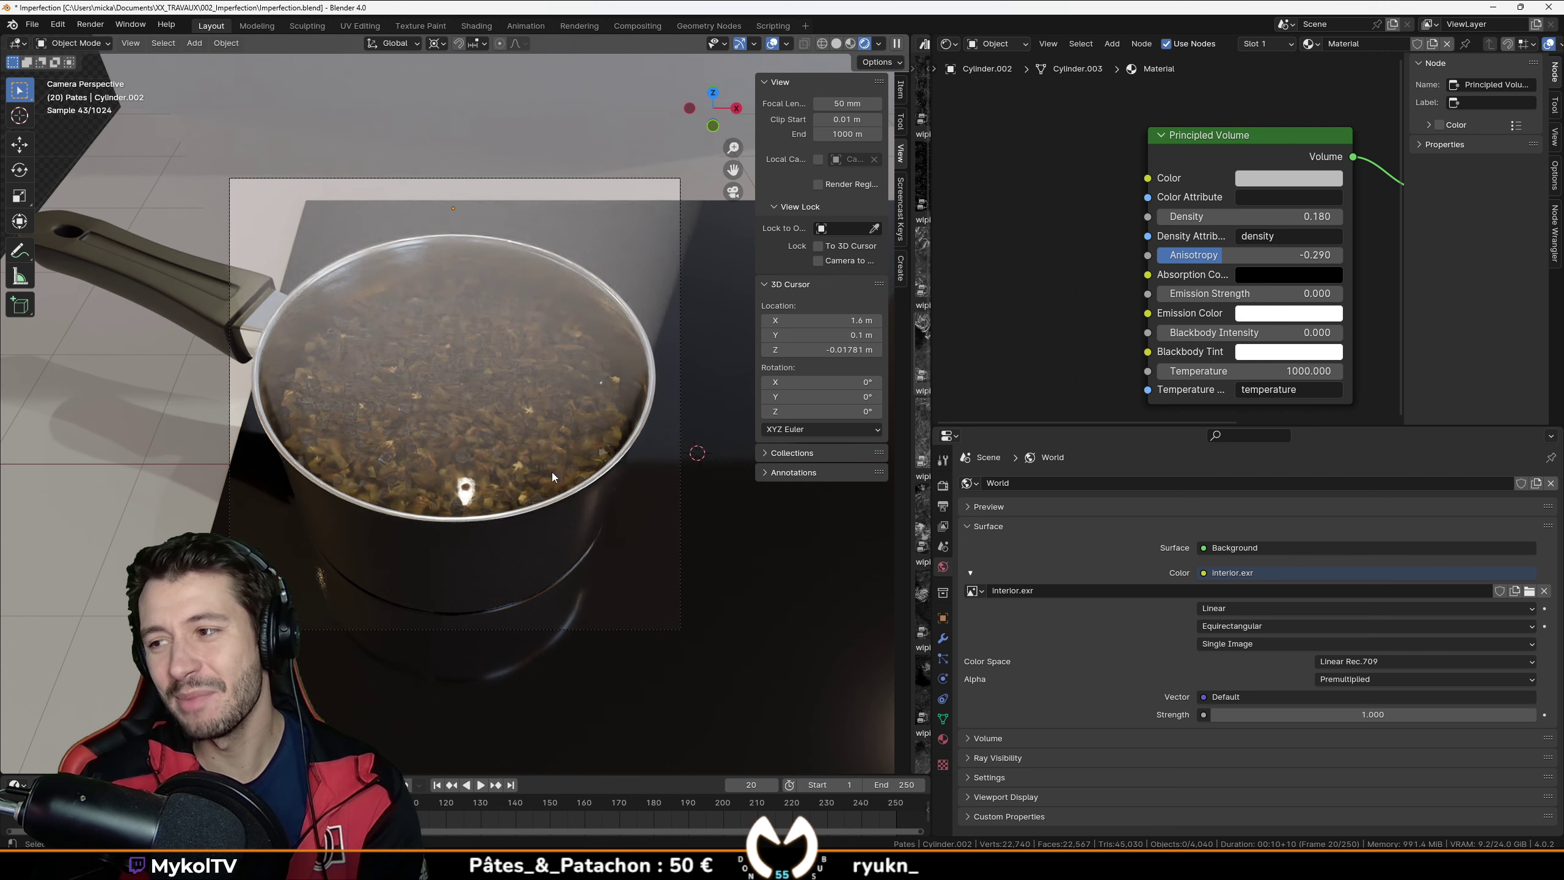
scroll(540, 457, "up", 1)
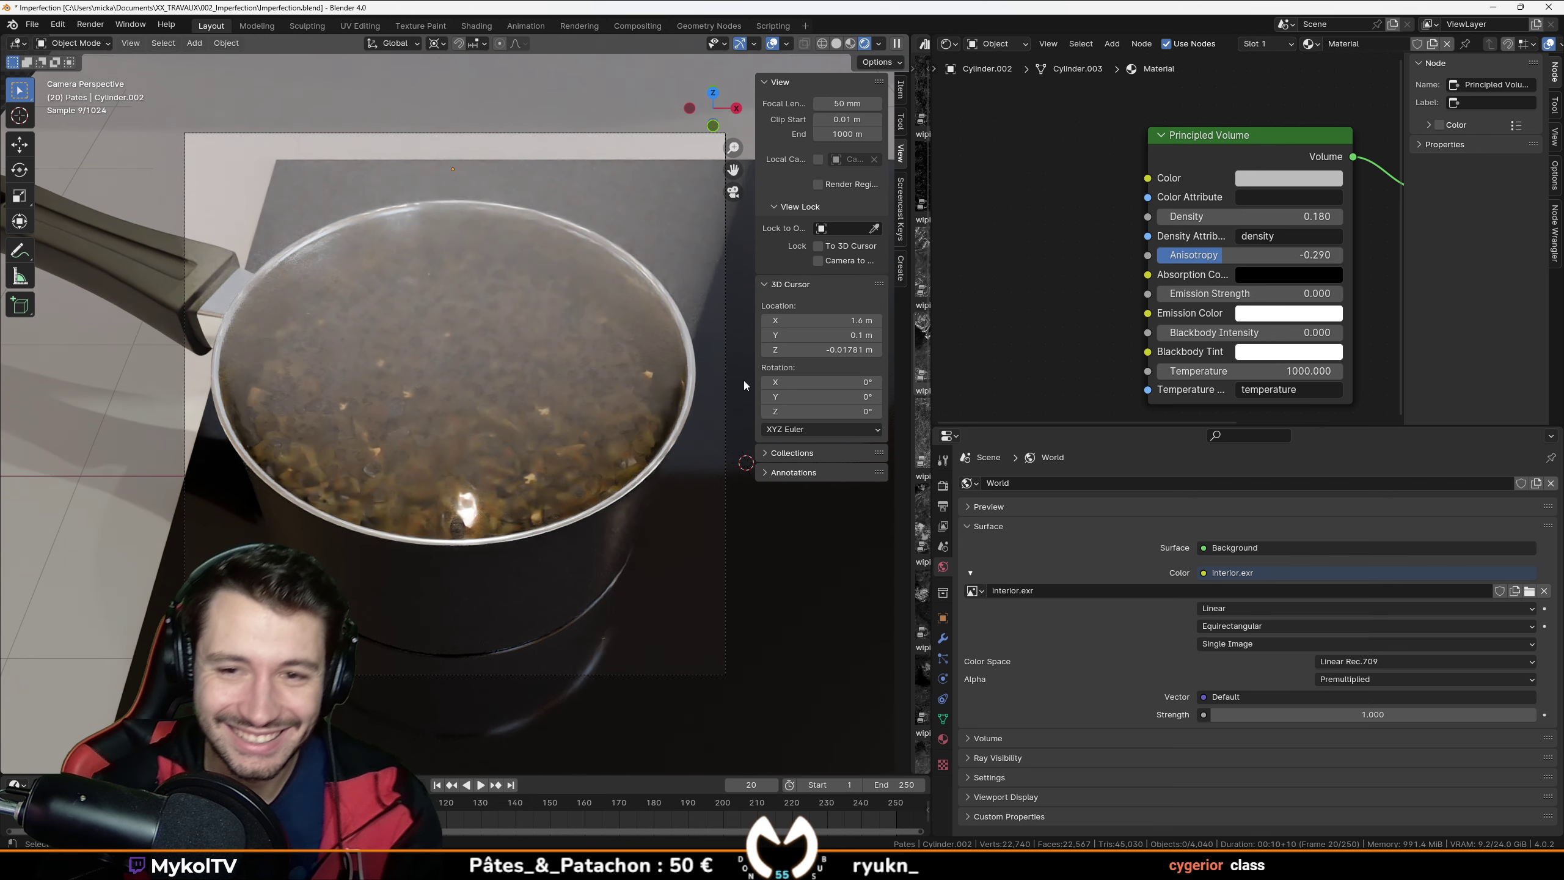
Step: Add a Musgrave Texture node to the cylinder's volume material
key("shift+a")
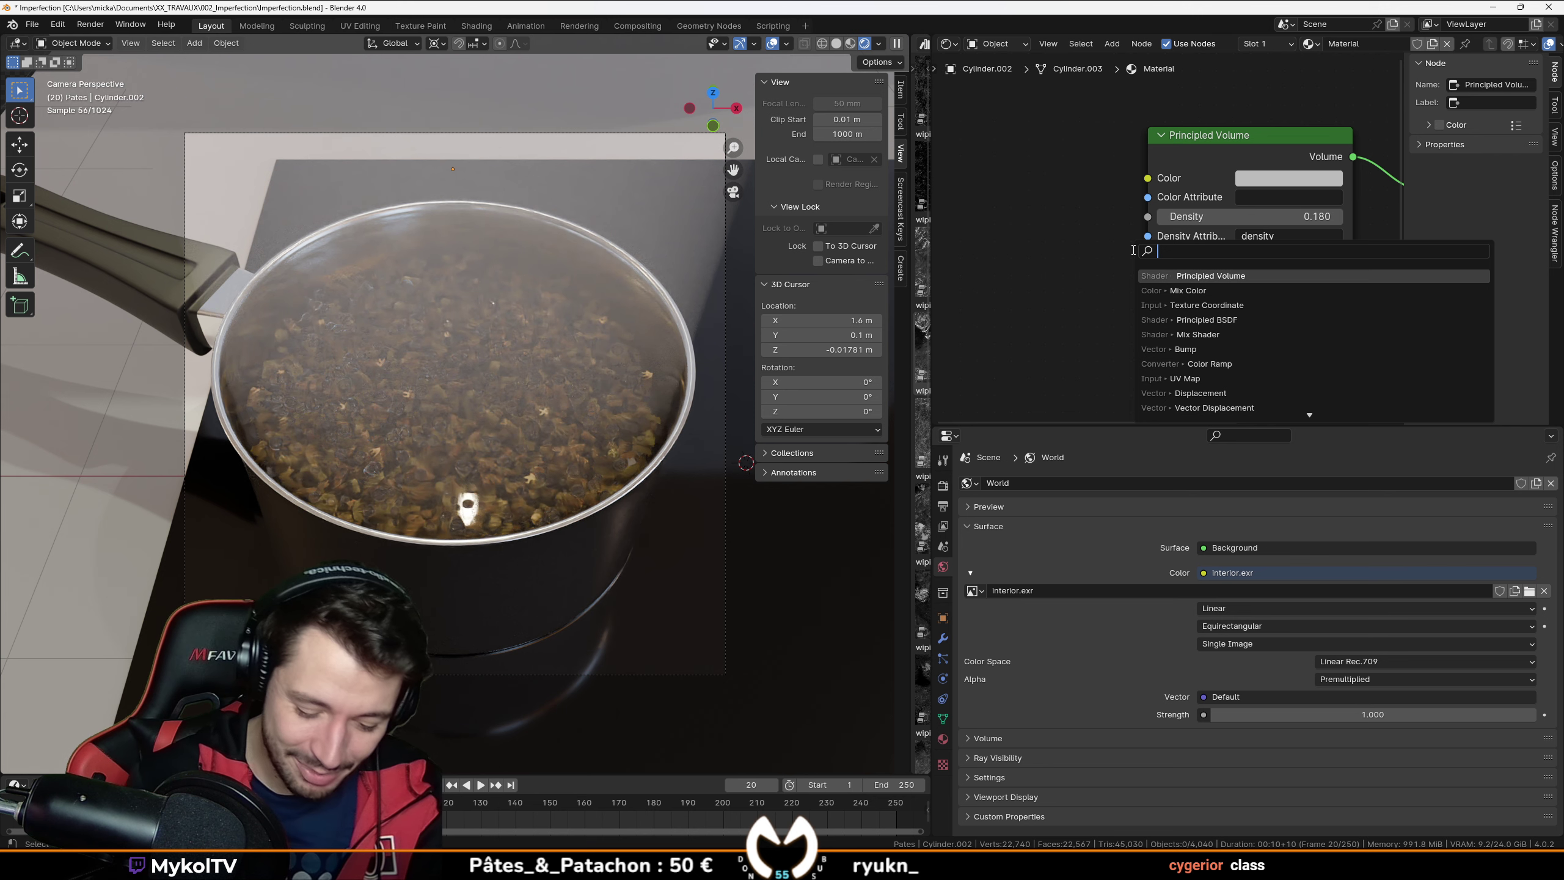
type("musgrave")
key("Return")
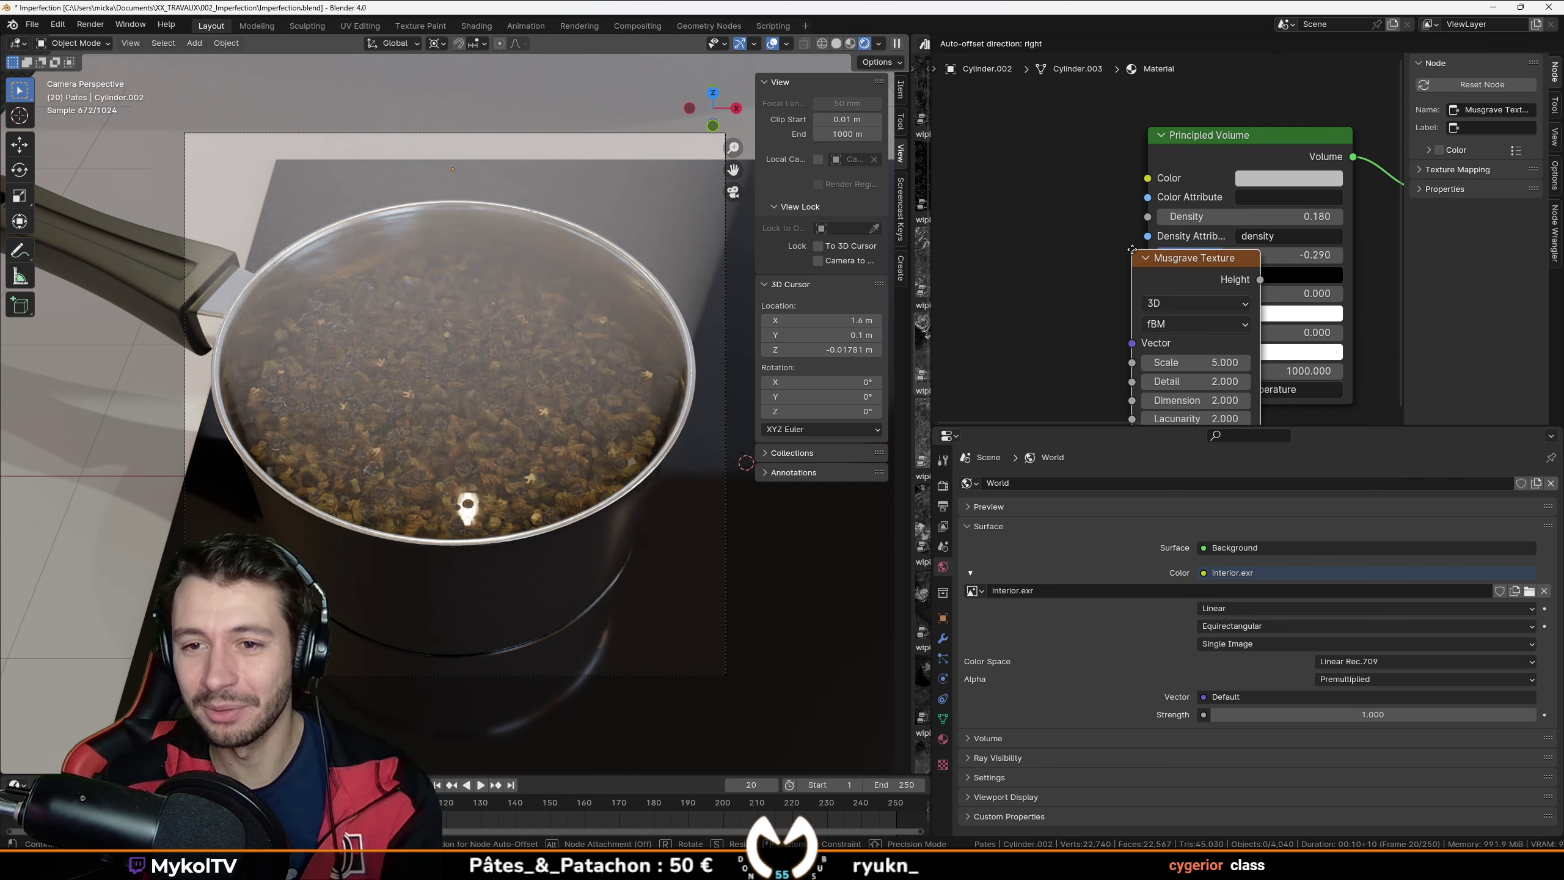
left_click(1131, 250)
Step: Add a Texture Coordinate node before the Musgrave Texture and connect its Object output to the texture's Vector input
key("shift+a")
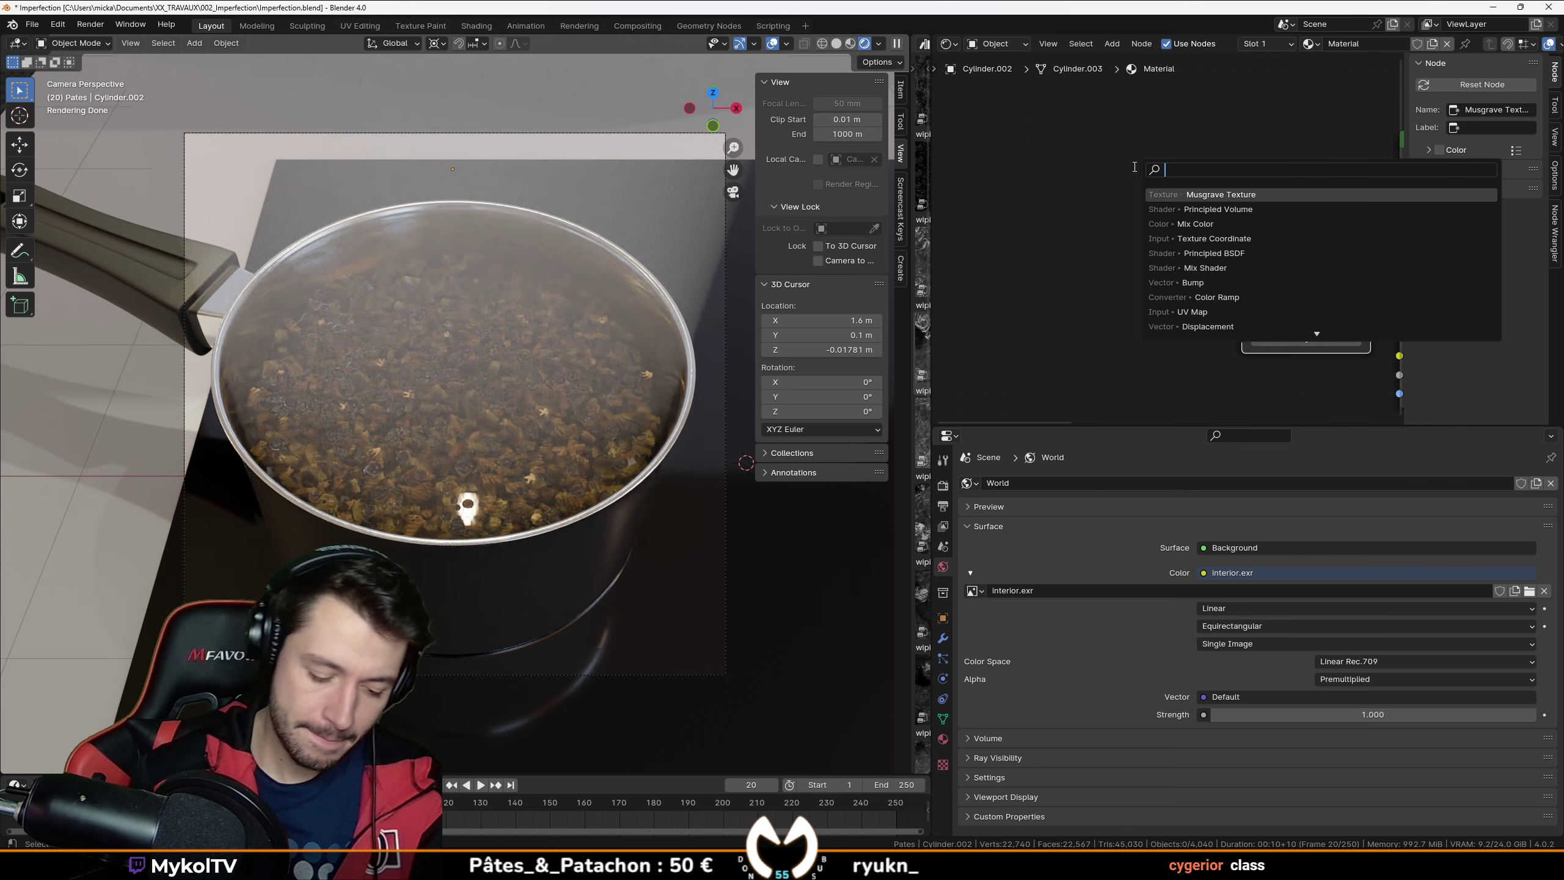
type("coord")
key("Return")
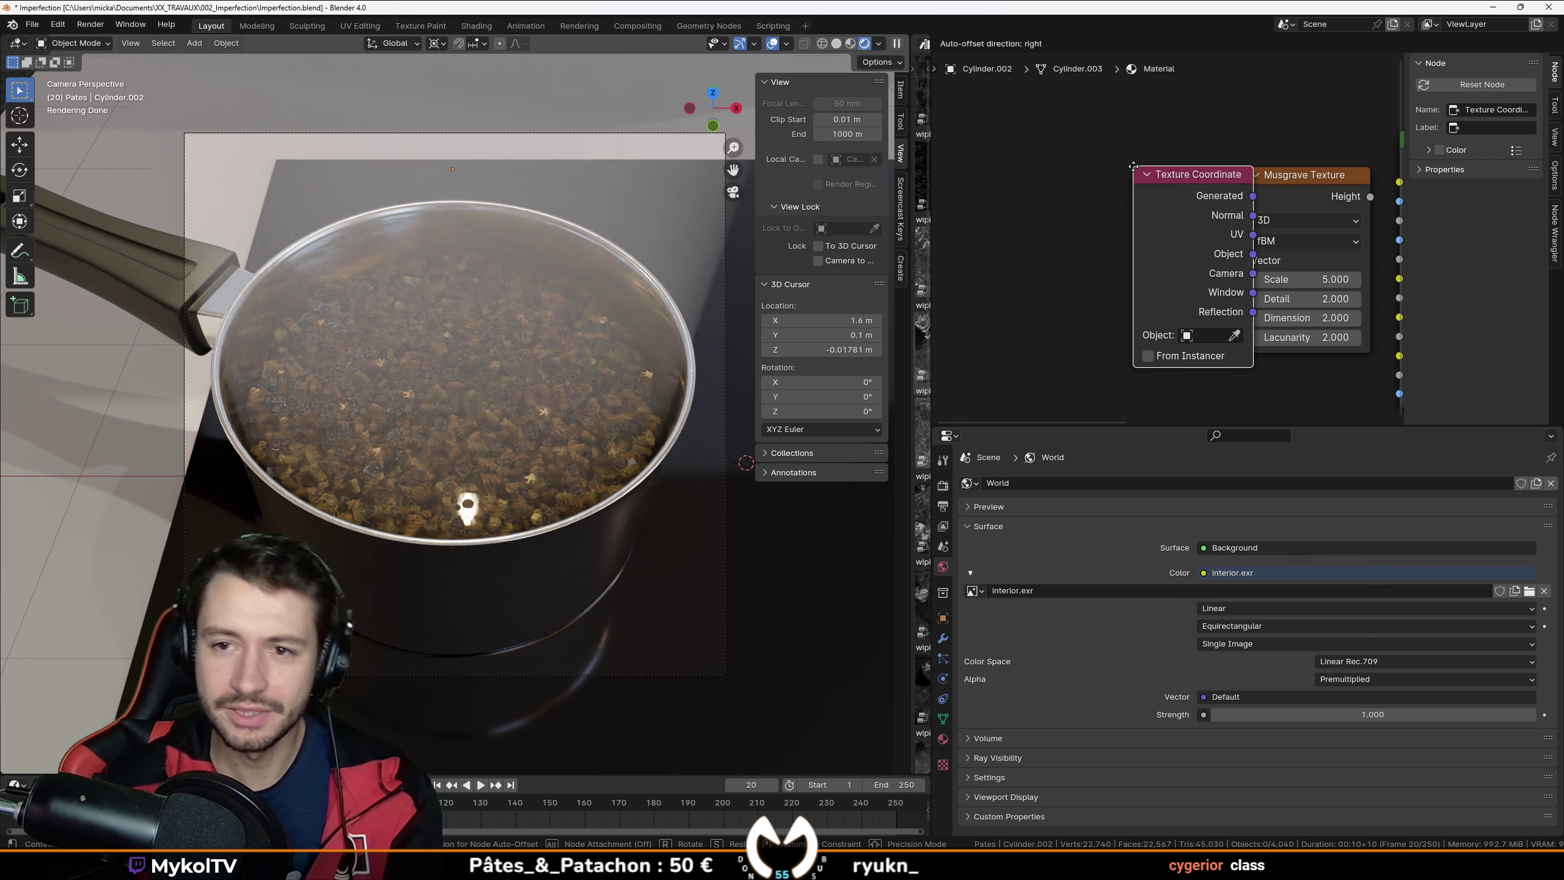
left_click(969, 162)
middle_click_drag(1253, 263, 1126, 259)
scroll(1121, 215, "down", 3)
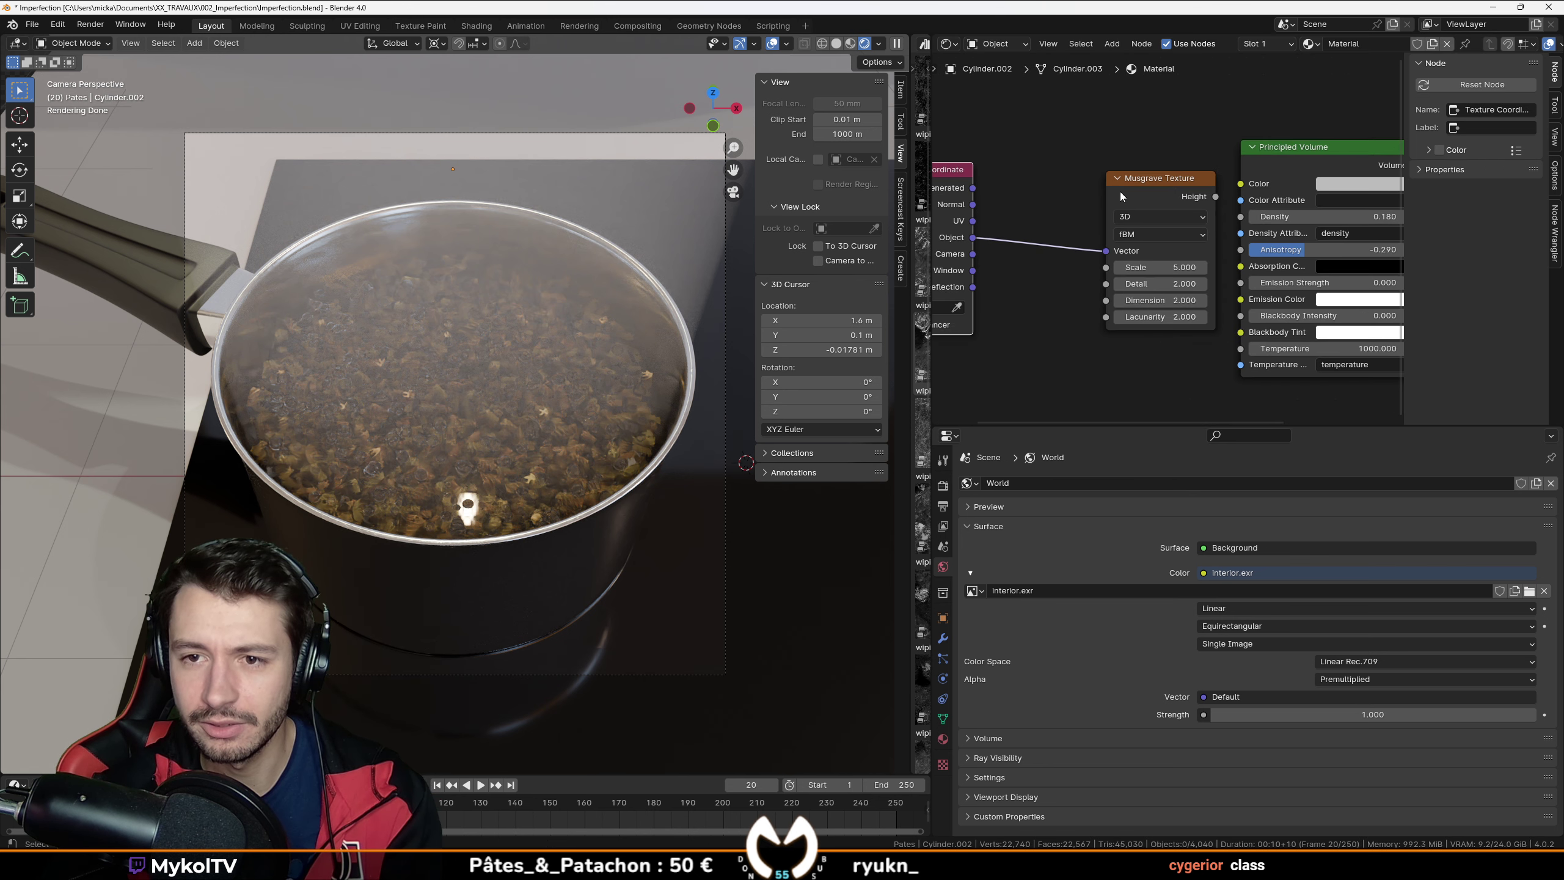
Step: Add a Math node after the Musgrave Texture and route the texture's Height through it into the Principled Volume's Density
left_click_drag(1120, 191, 1043, 198)
middle_click_drag(1043, 199, 1132, 196)
left_click_drag(1047, 133, 1190, 191)
key("shift+a")
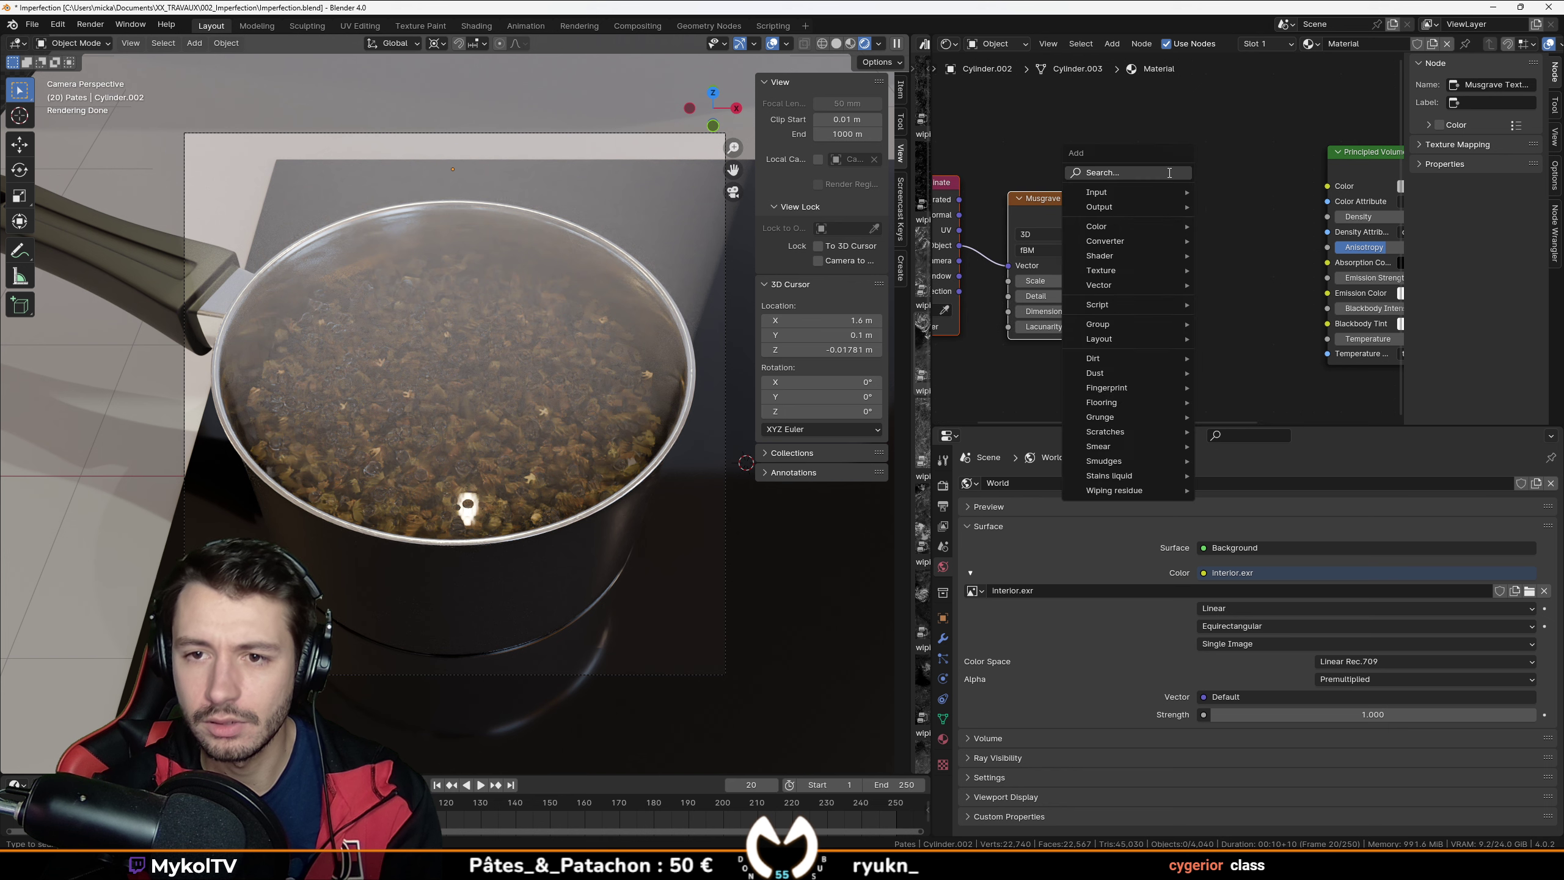
type("math")
key("Return")
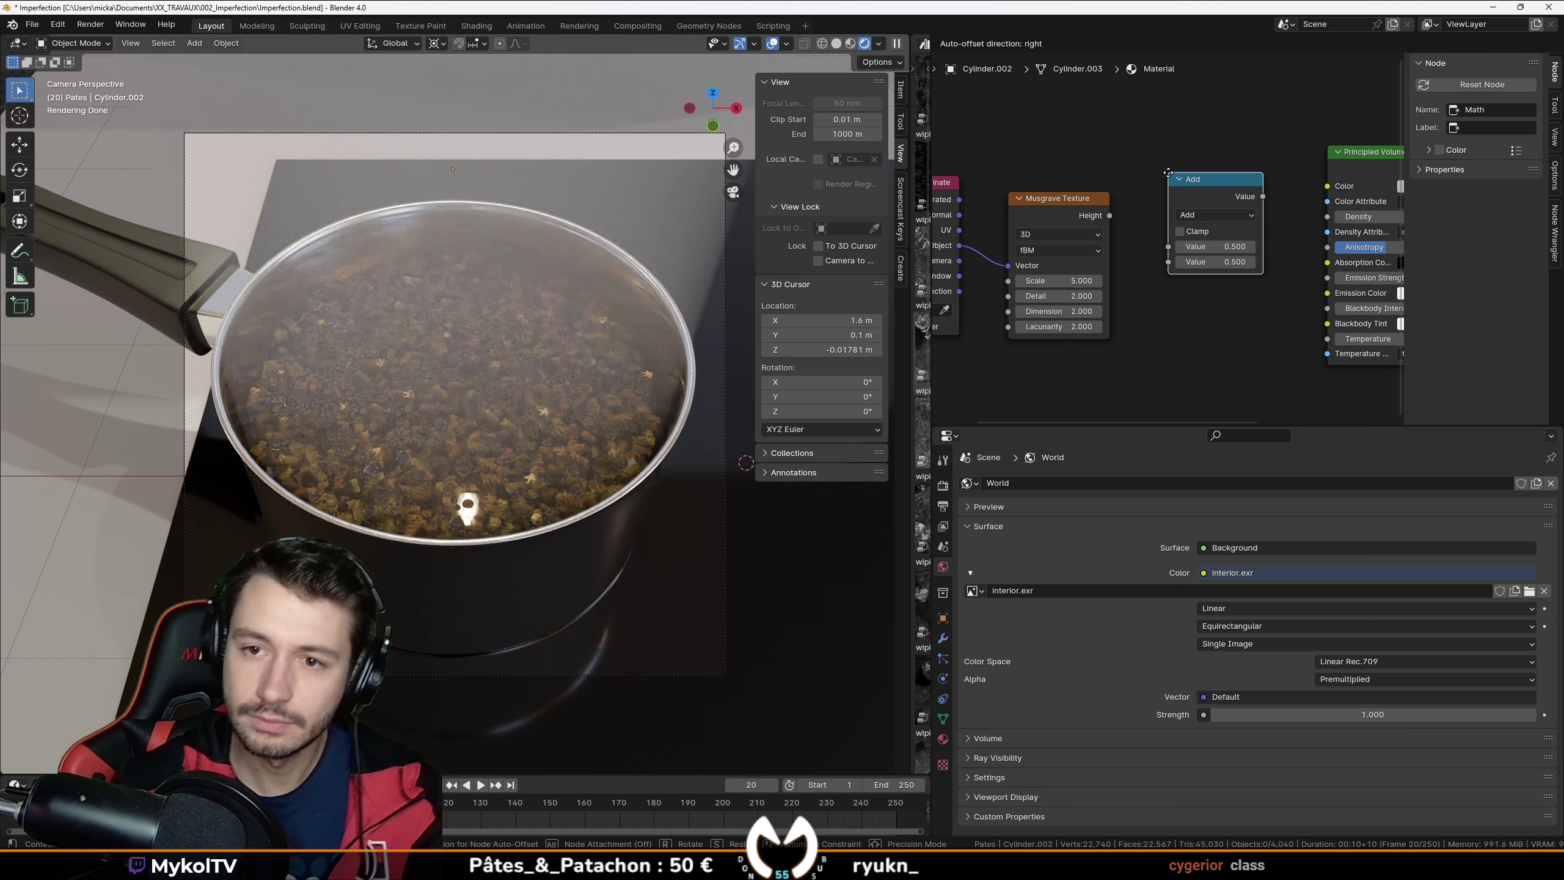
left_click(1168, 195)
left_click_drag(1109, 215, 1180, 266)
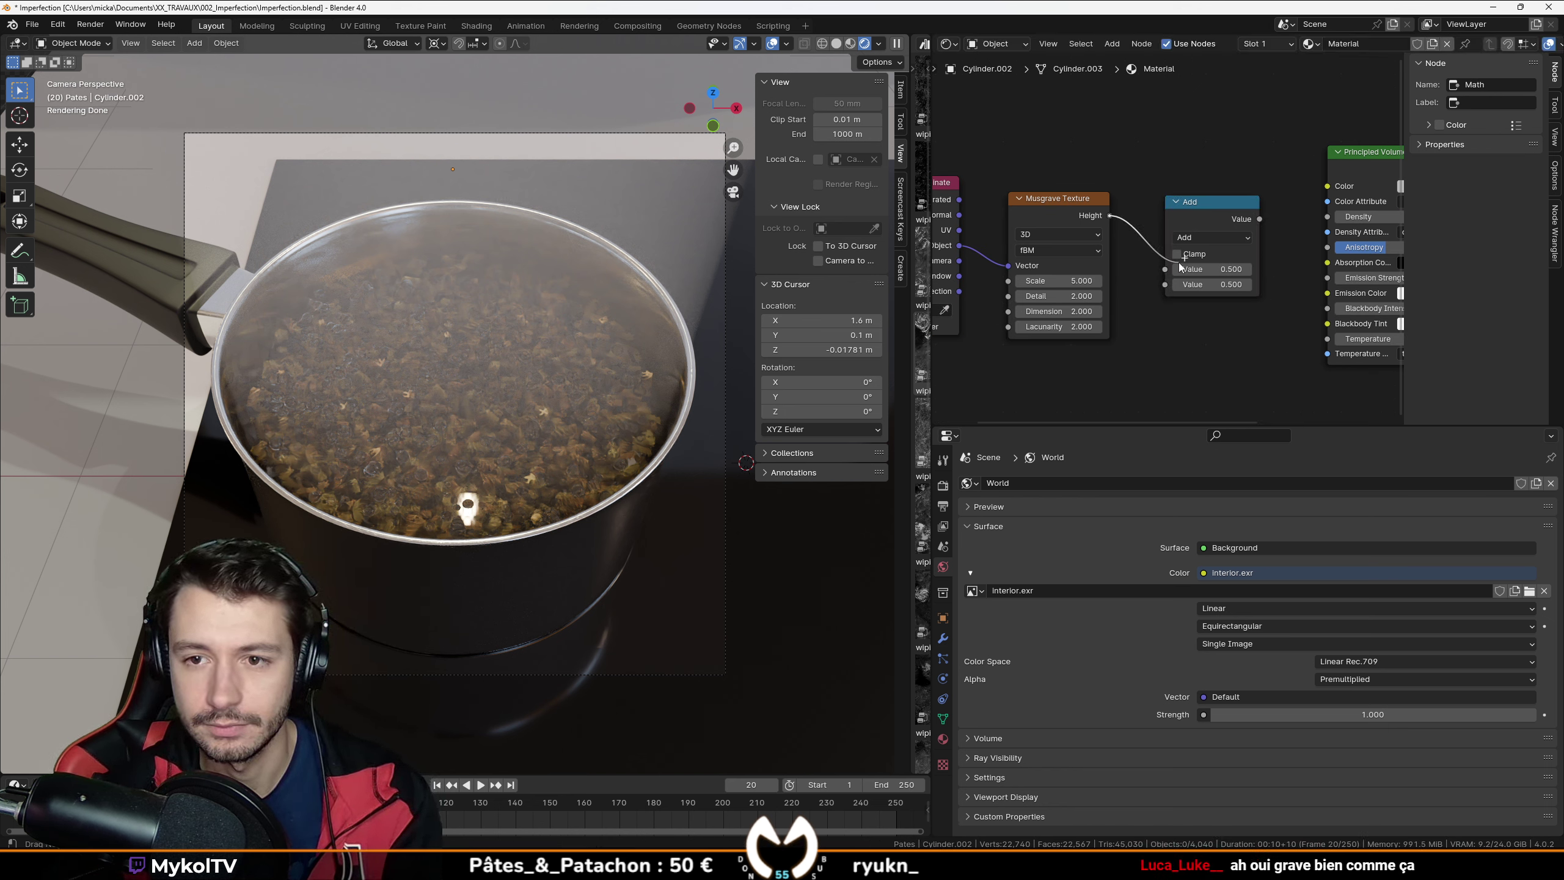
left_click_drag(1319, 219, 1327, 217)
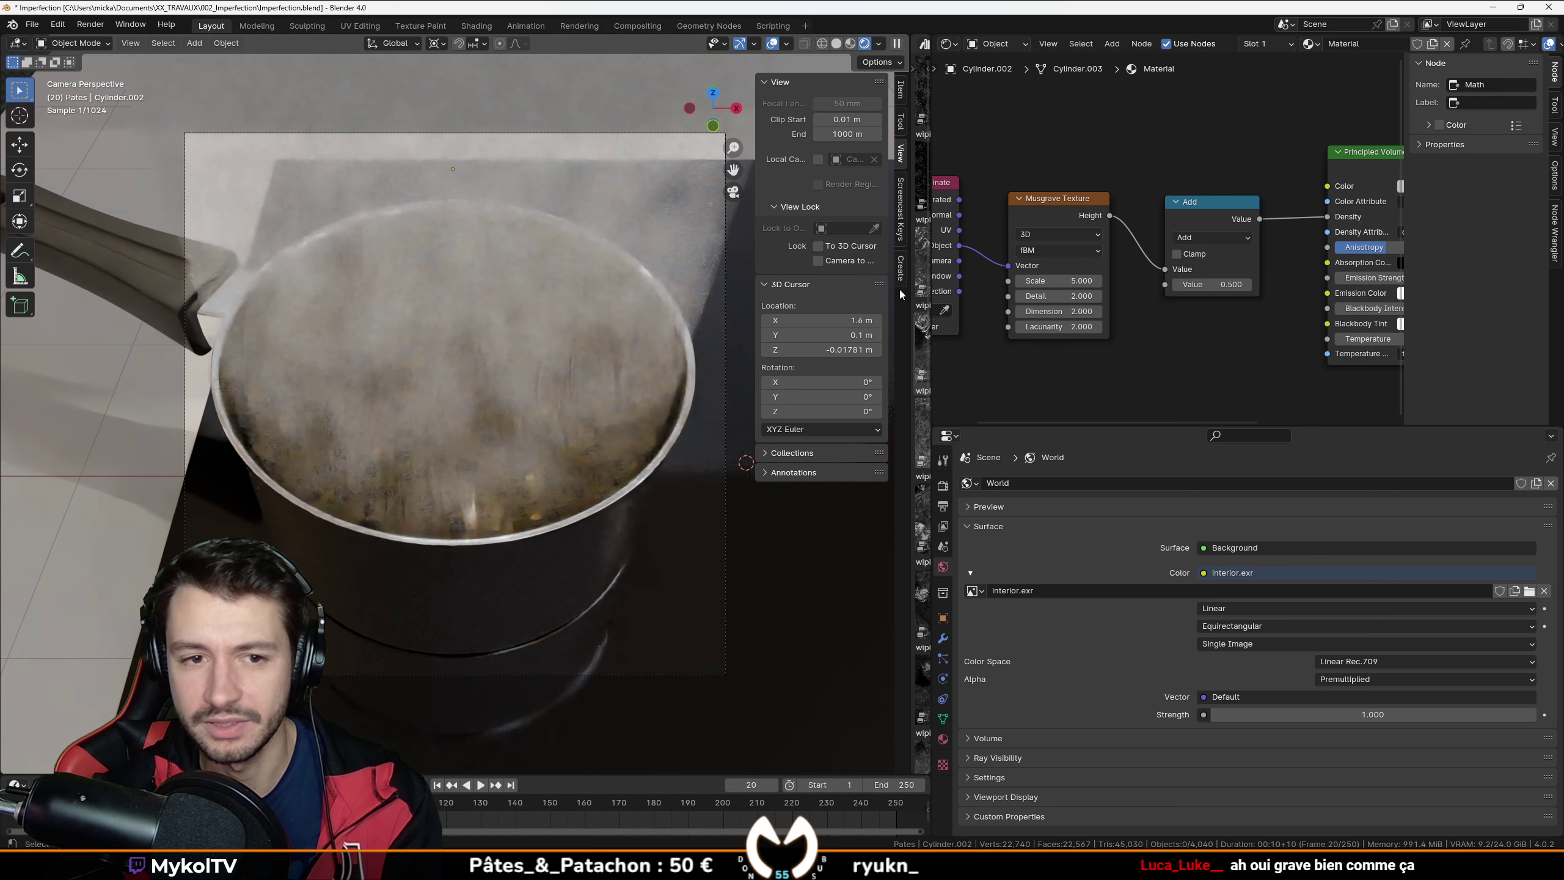
Step: Set the Musgrave Texture's scale to 4.700, detail to 6.500 and dimension to 2.300
scroll(1096, 333, "up", 3)
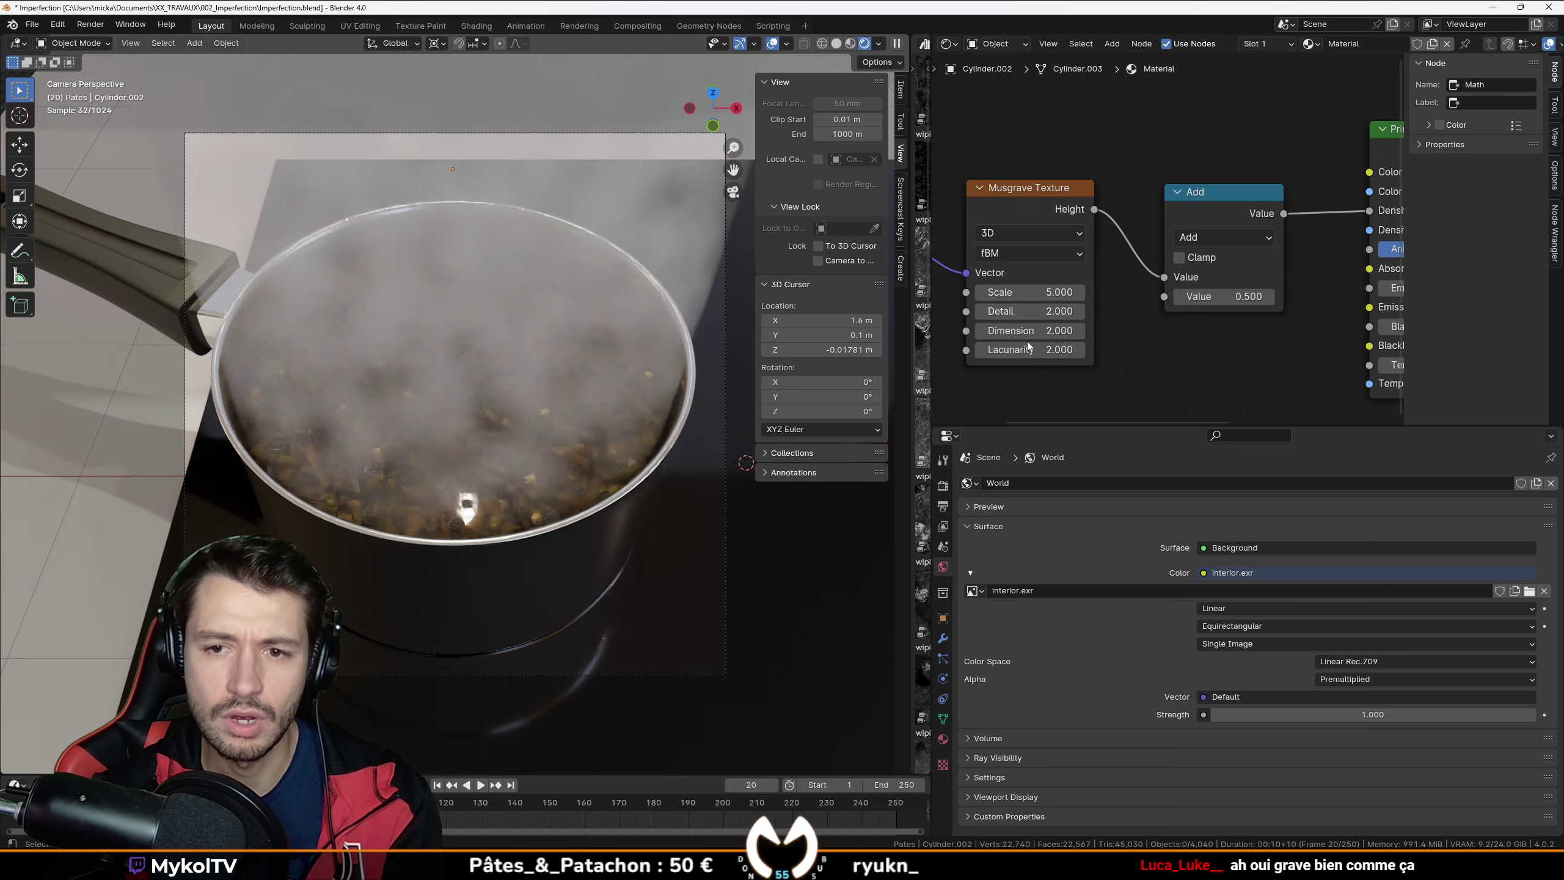
left_click_drag(1114, 342, 1072, 342)
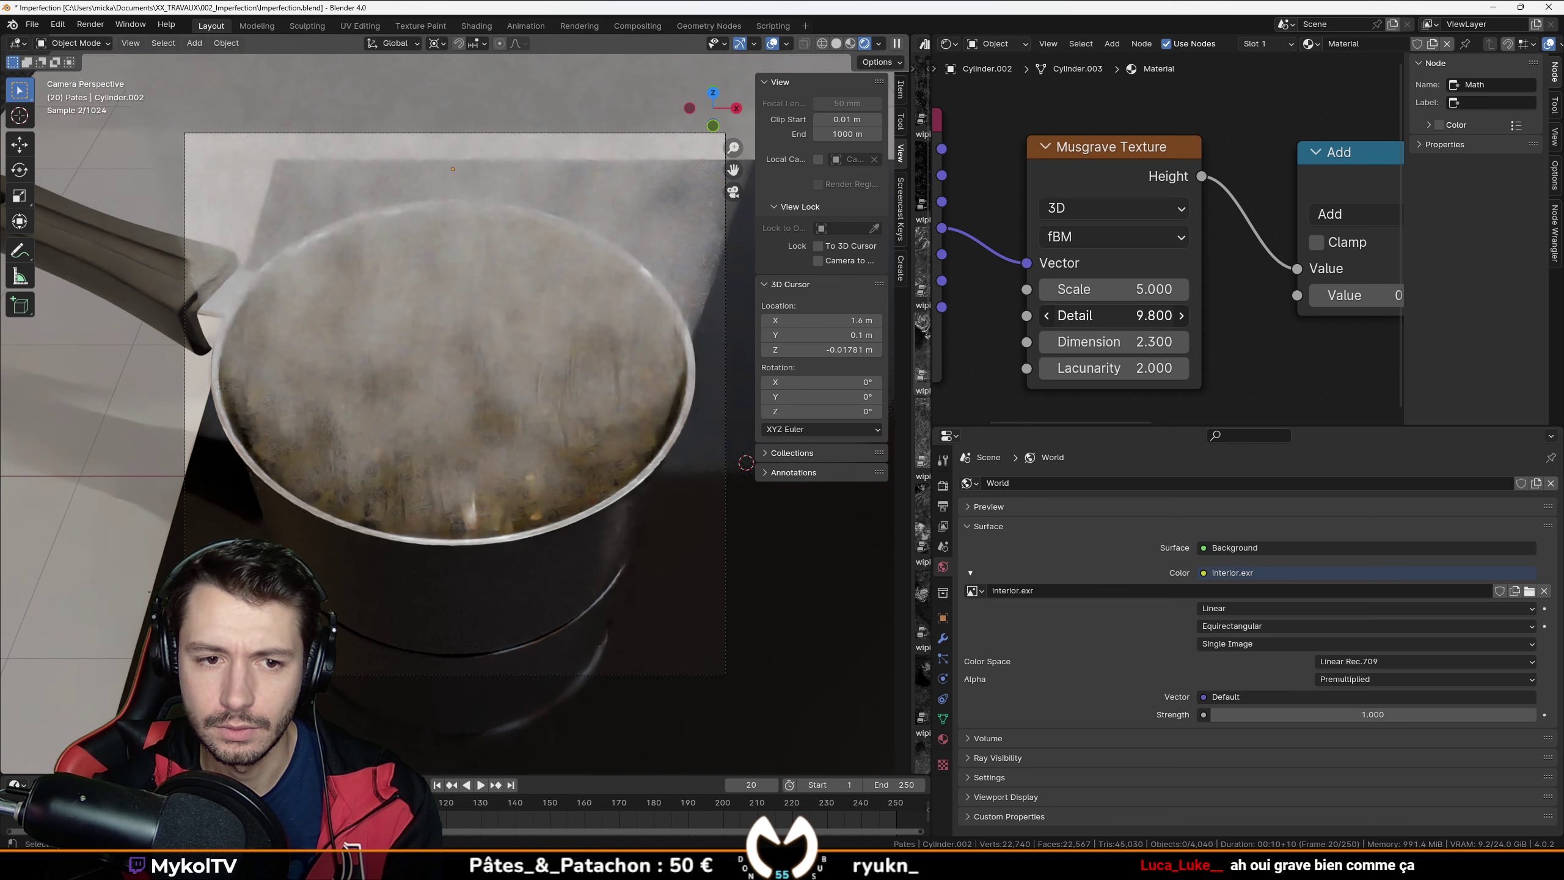
mouse_move(1107, 315)
left_mouse_down()
mouse_move(1157, 315)
mouse_move(1110, 289)
mouse_move(1195, 290)
mouse_move(1105, 289)
left_mouse_up()
scroll(1226, 325, "up", 2)
middle_click_drag(1348, 296, 1106, 274)
scroll(1117, 264, "up", 2)
scroll(1117, 264, "down", 2)
Step: Change the Math node's operation to Multiply and try multiplier values around 0.480
left_click_drag(1108, 290, 984, 290)
key("ctrl+z")
left_click(1112, 191)
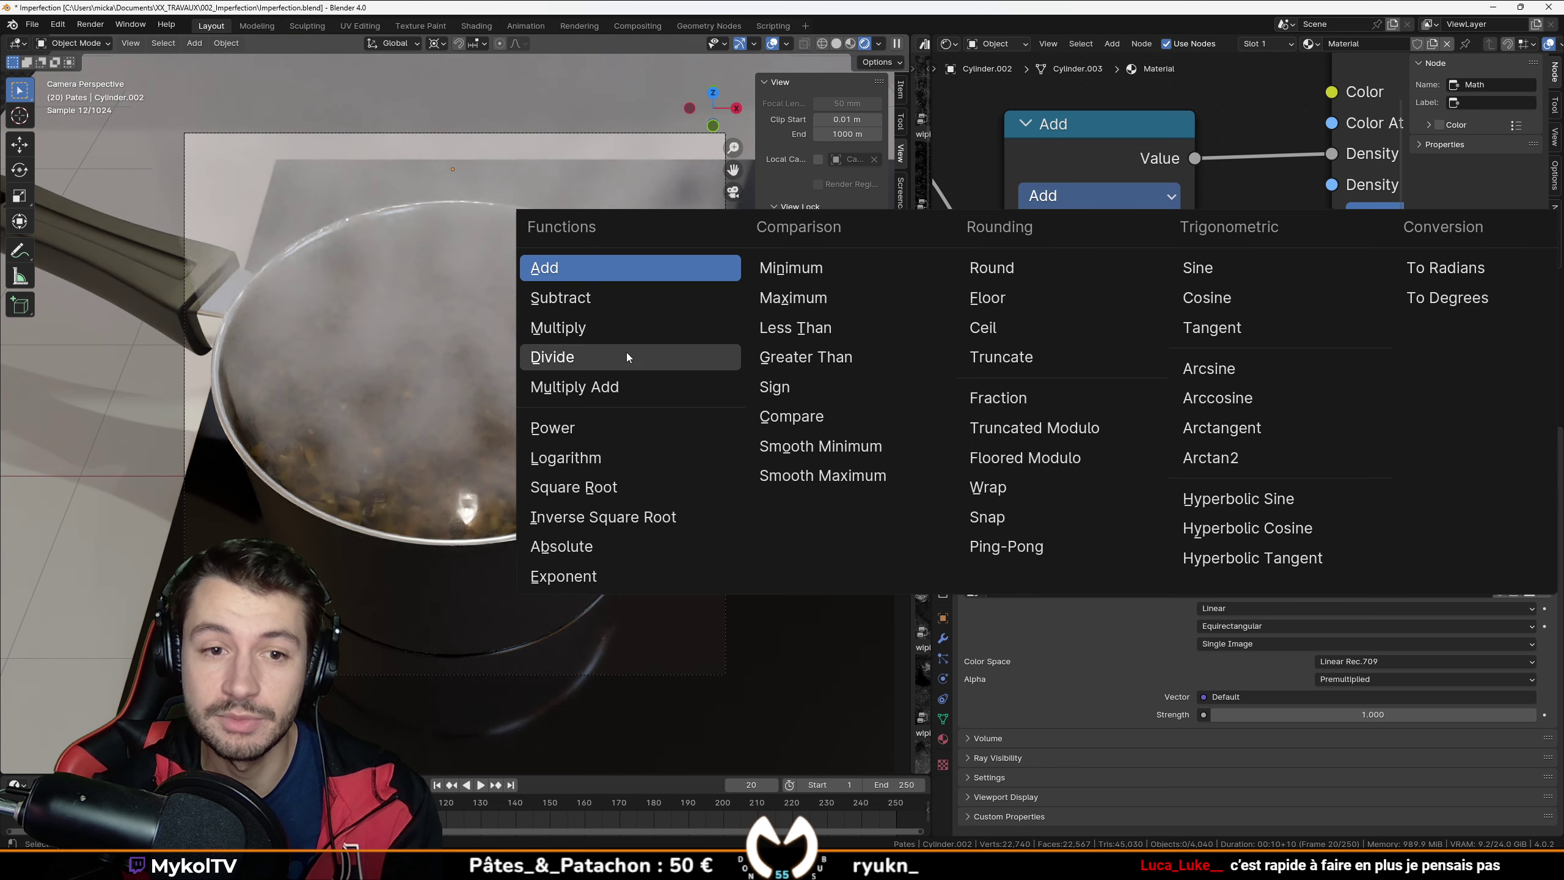
left_click(558, 327)
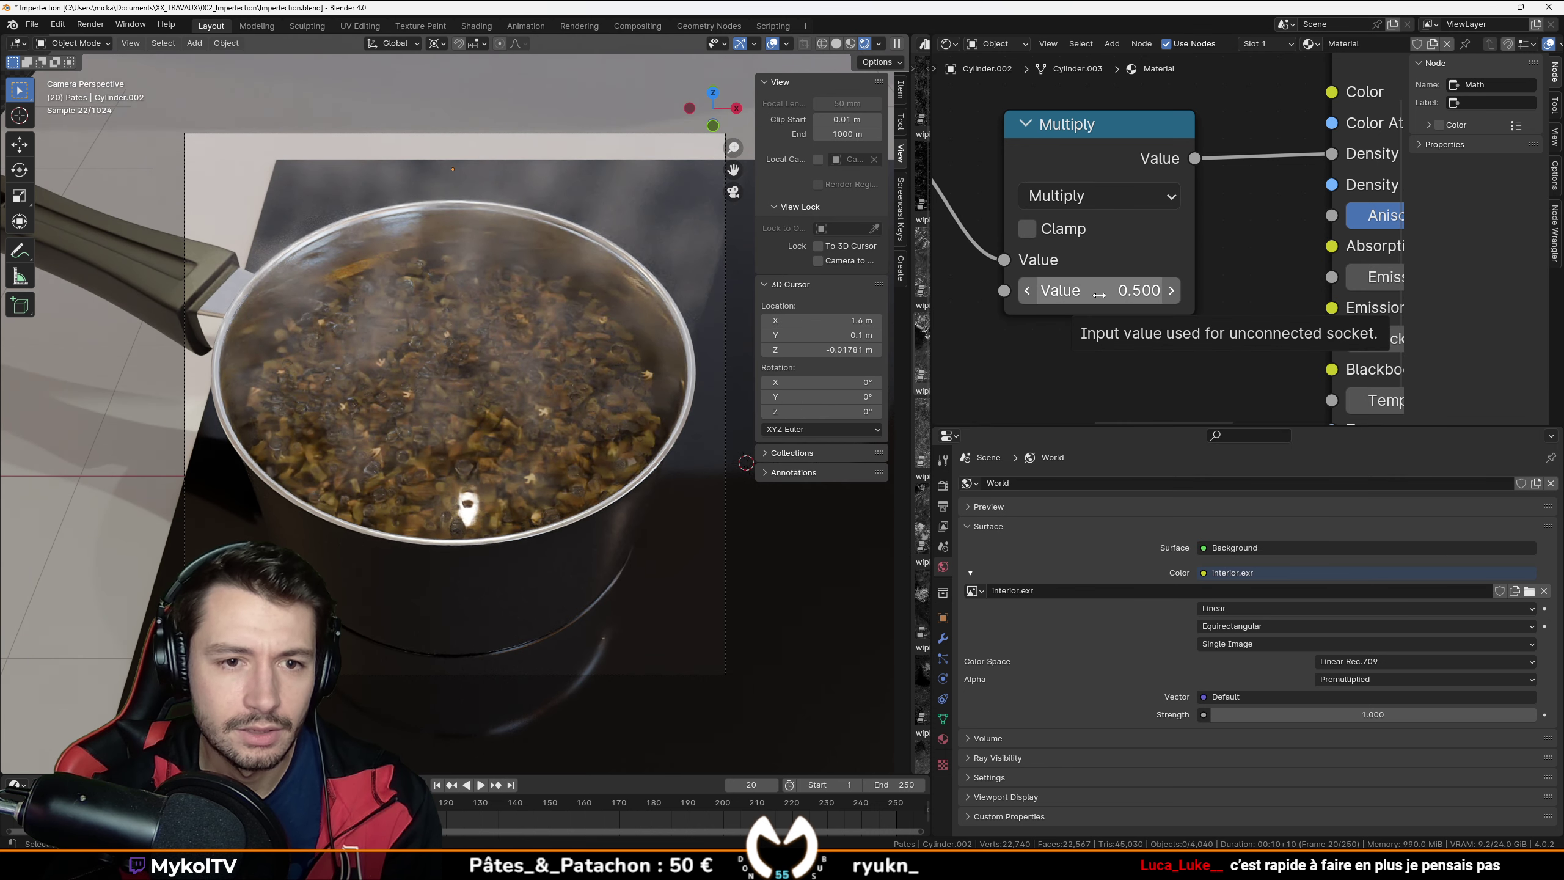
mouse_move(1098, 295)
left_mouse_down()
mouse_move(1111, 295)
mouse_move(1084, 295)
left_mouse_up()
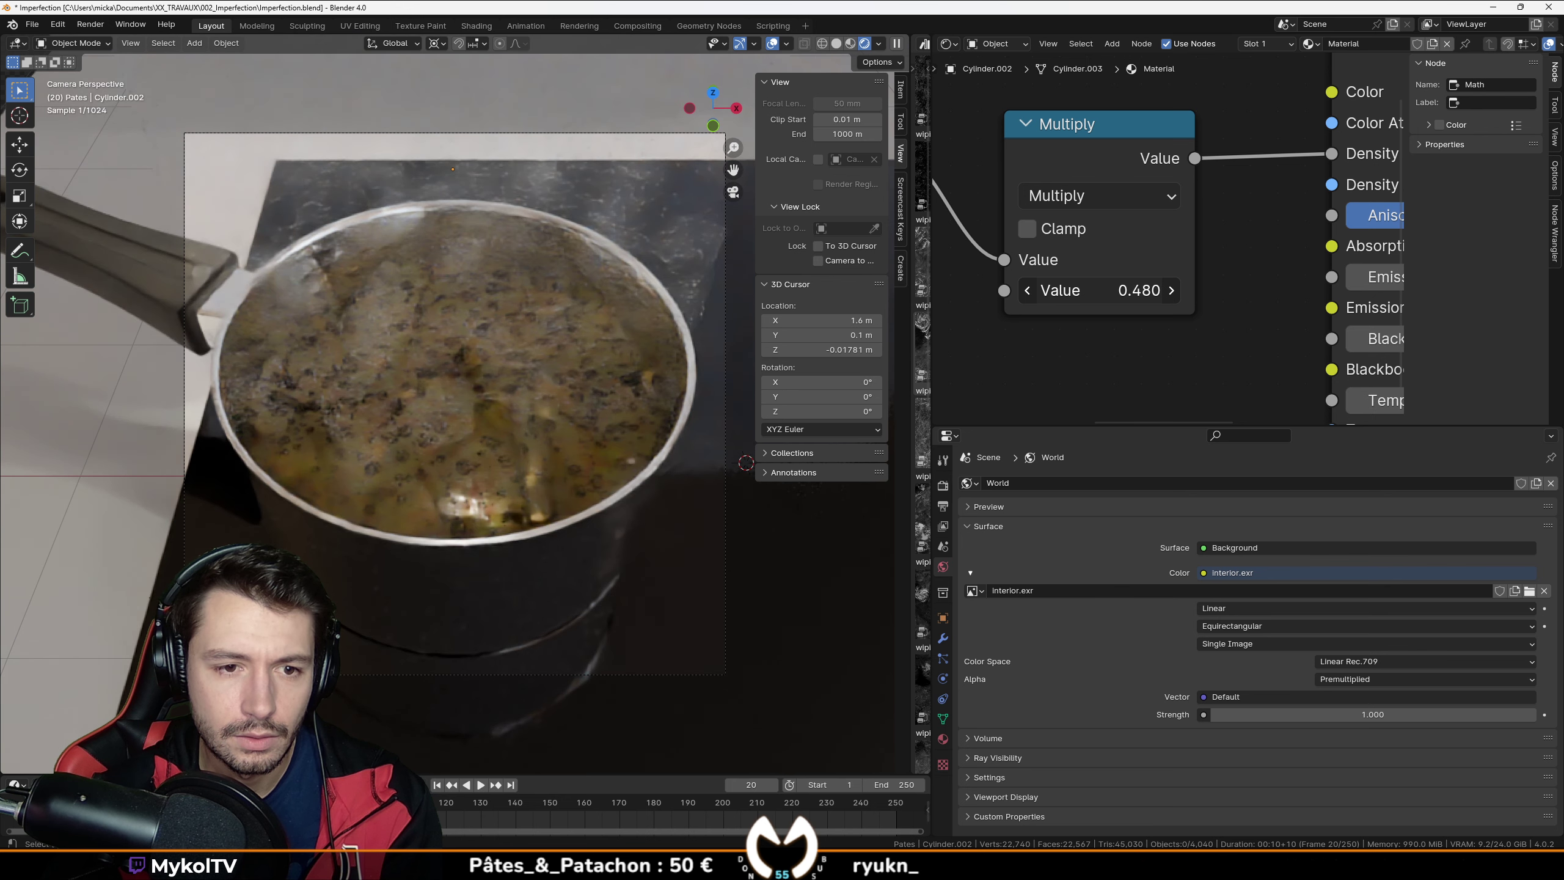
left_click_drag(1111, 295, 1120, 295)
Step: Set the Musgrave Texture's detail to 15.000 and dimension to 0.000, and the Multiply node's value to 0.150
middle_click_drag(1067, 344, 1399, 331)
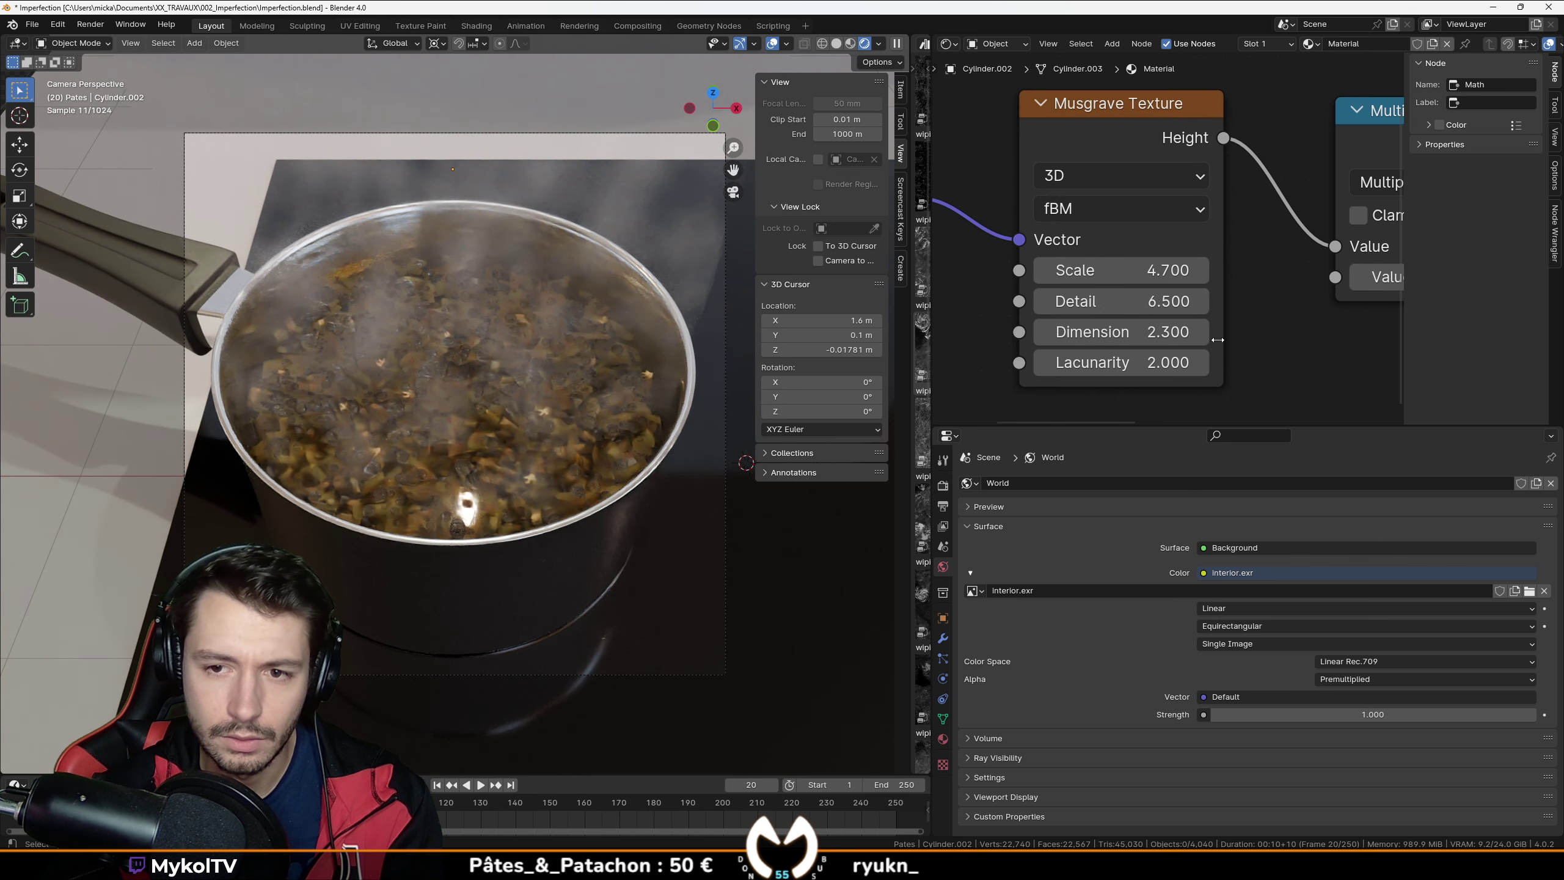
left_click_drag(1120, 300, 1059, 333)
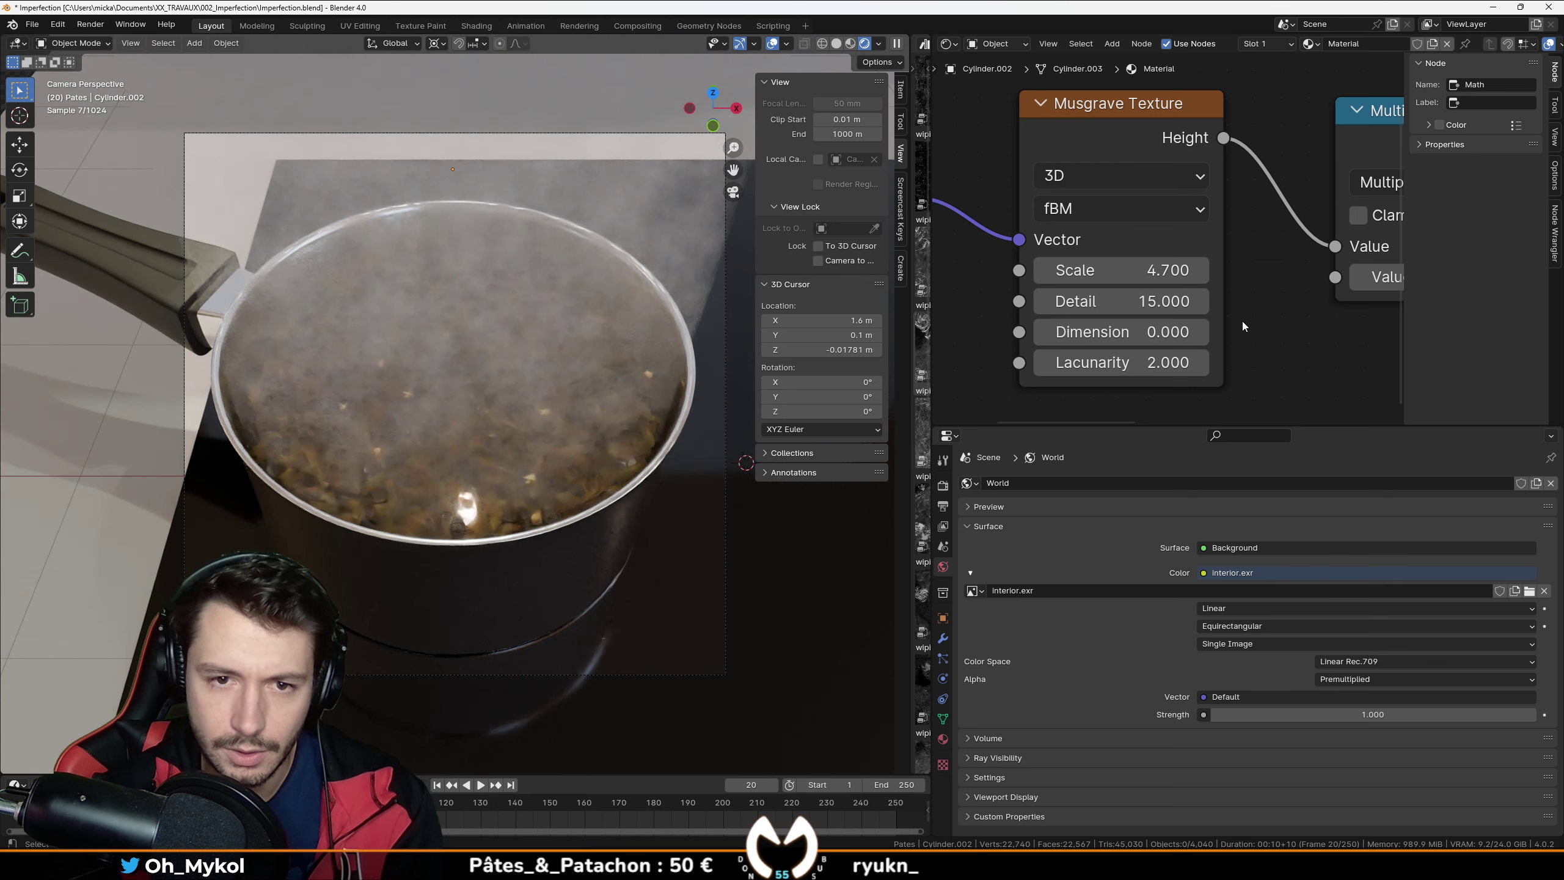
middle_click_drag(1267, 311, 1040, 352)
mouse_move(1203, 317)
left_mouse_down()
mouse_move(1170, 317)
mouse_move(1226, 317)
mouse_move(1179, 316)
mouse_move(1224, 316)
mouse_move(1206, 316)
left_mouse_up()
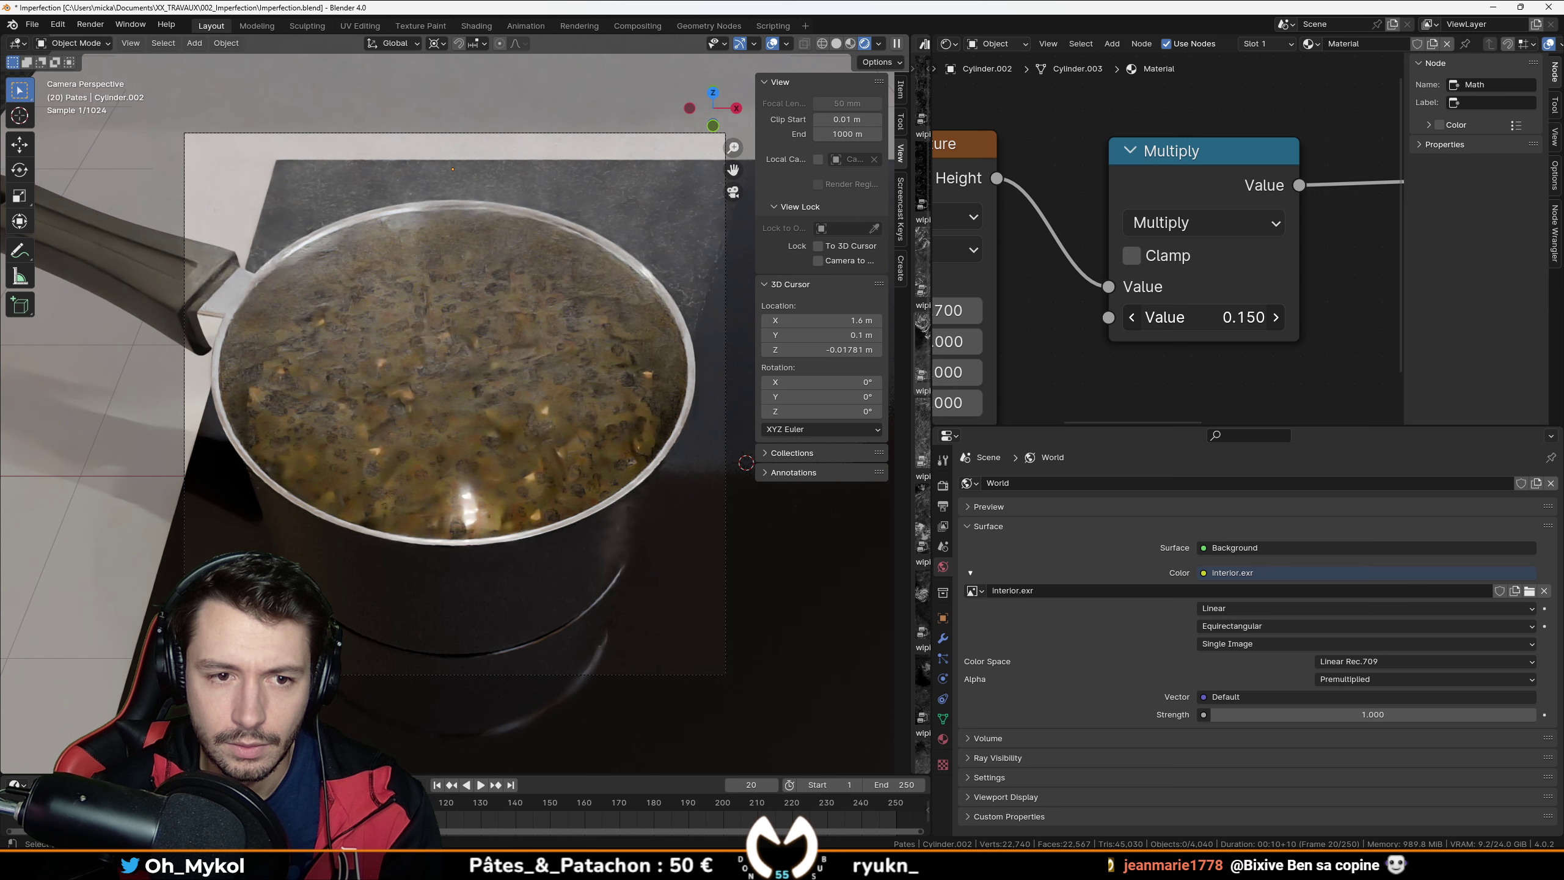
Step: Select the background plane instead of the cylinder and examine the steam over the pasta up close
left_click(119, 399)
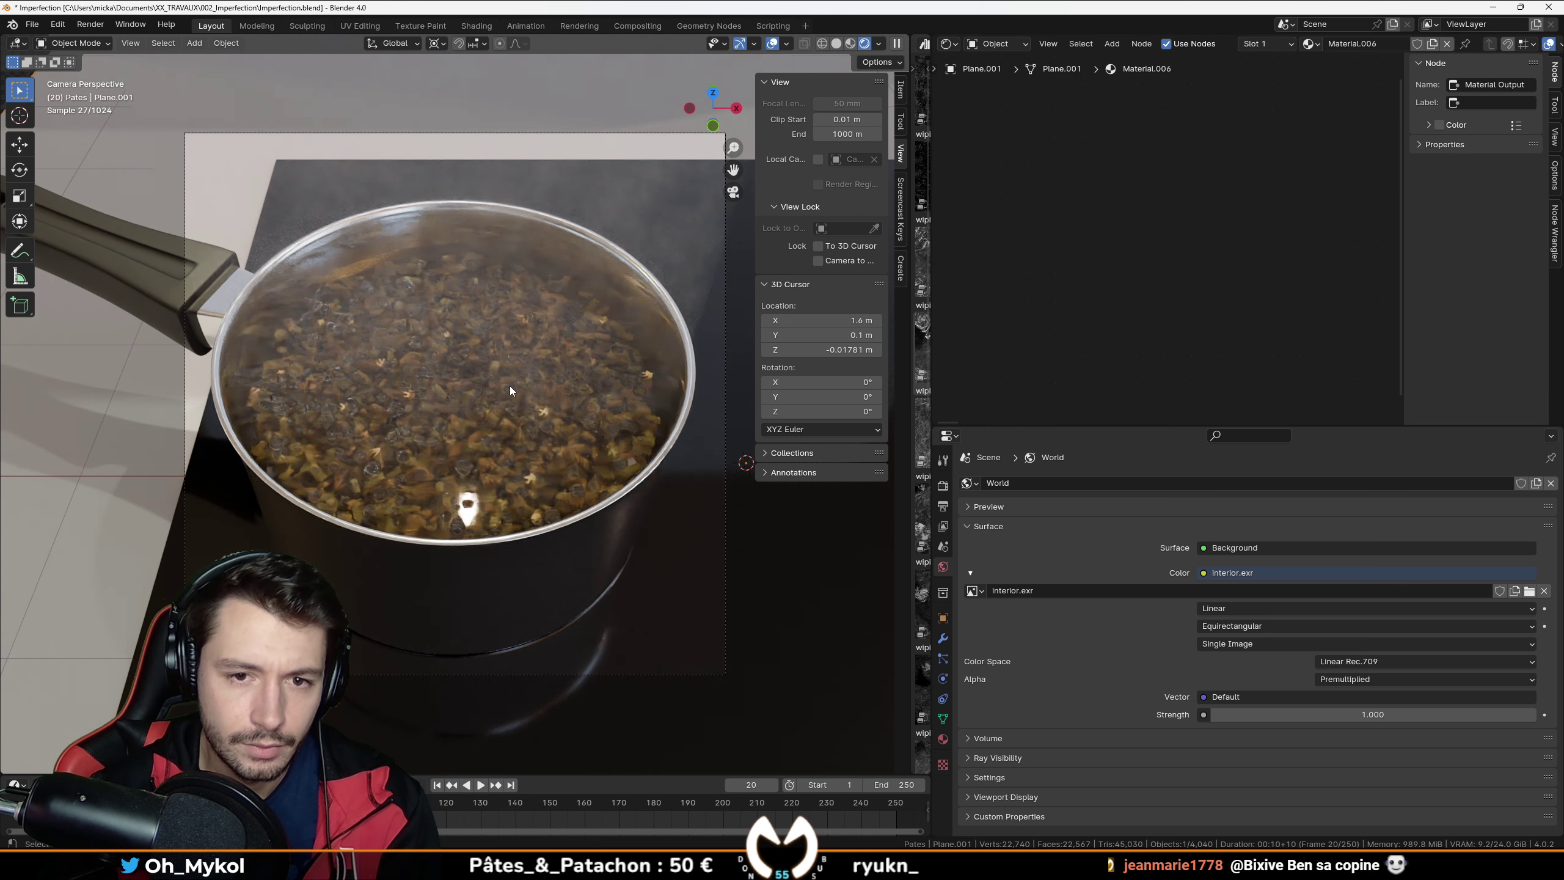
scroll(509, 386, "up", 1)
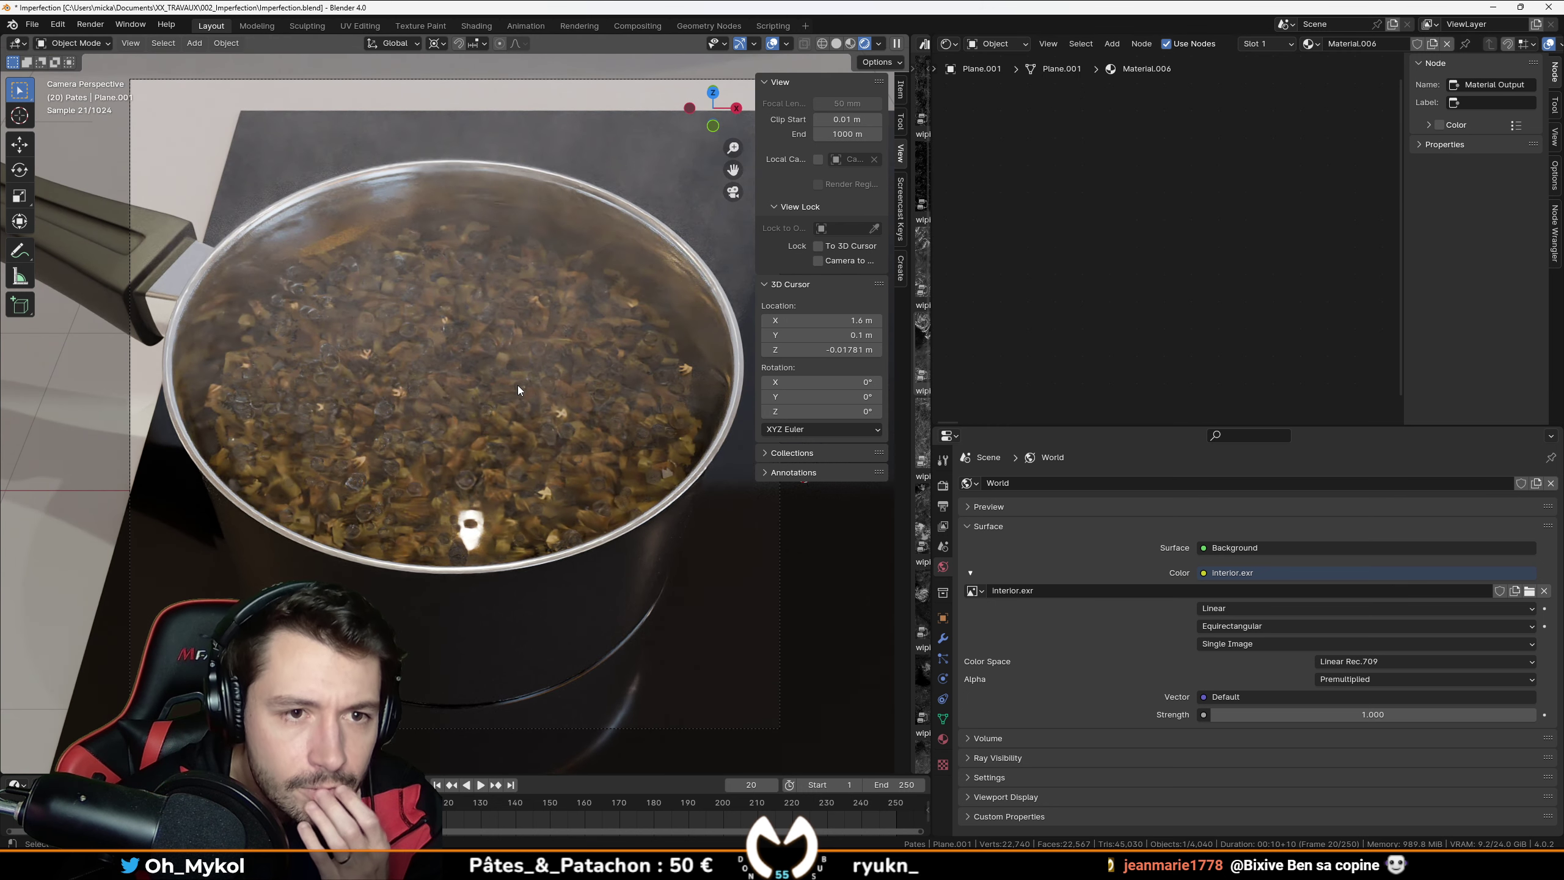
scroll(518, 384, "down", 1)
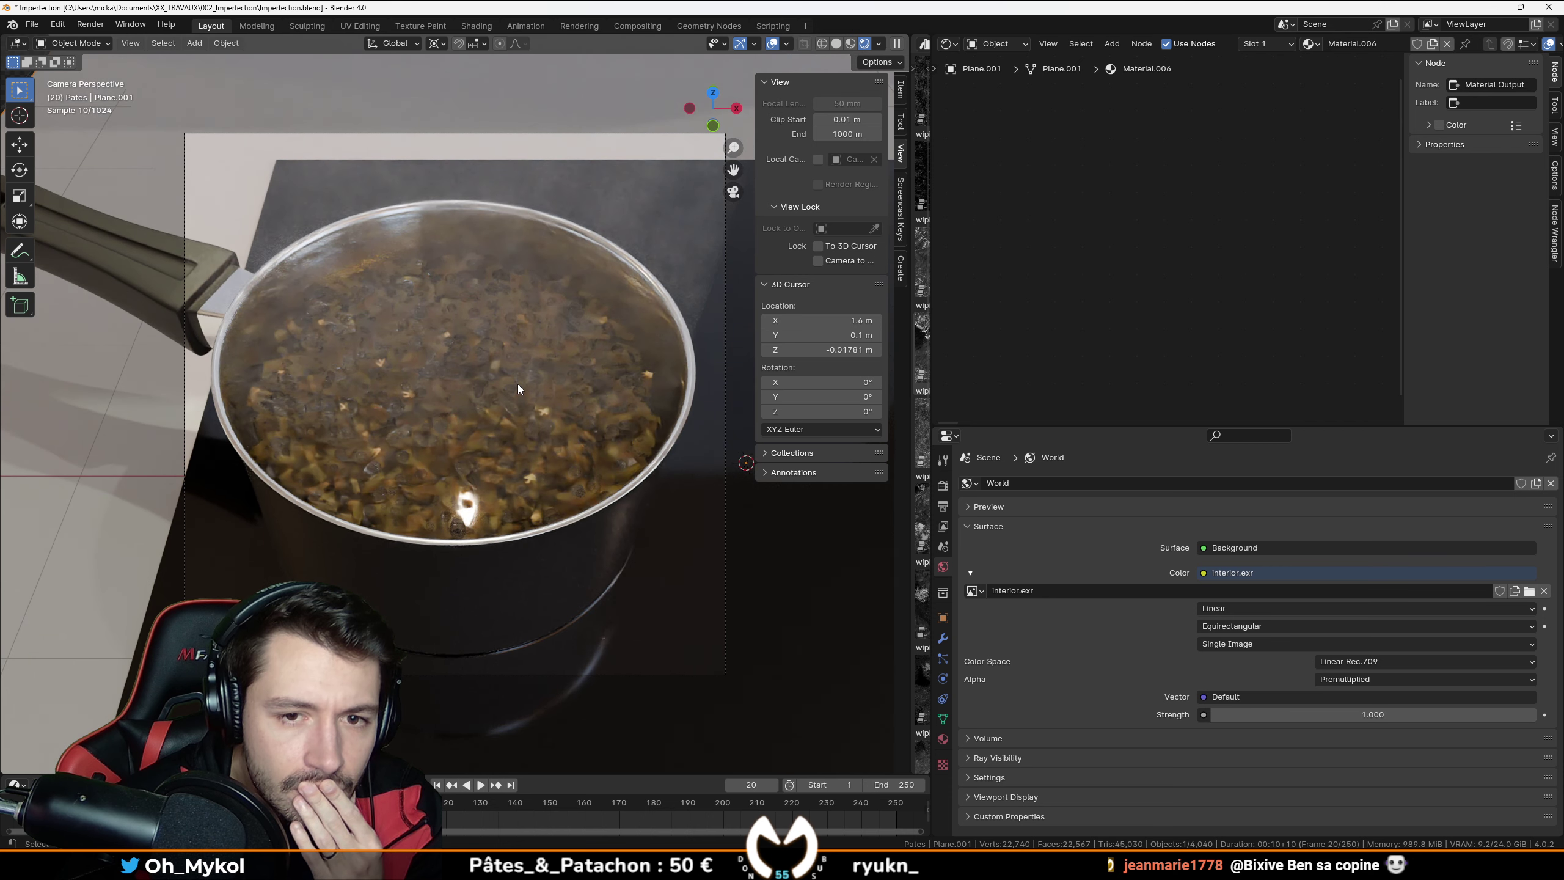
scroll(517, 383, "up", 2)
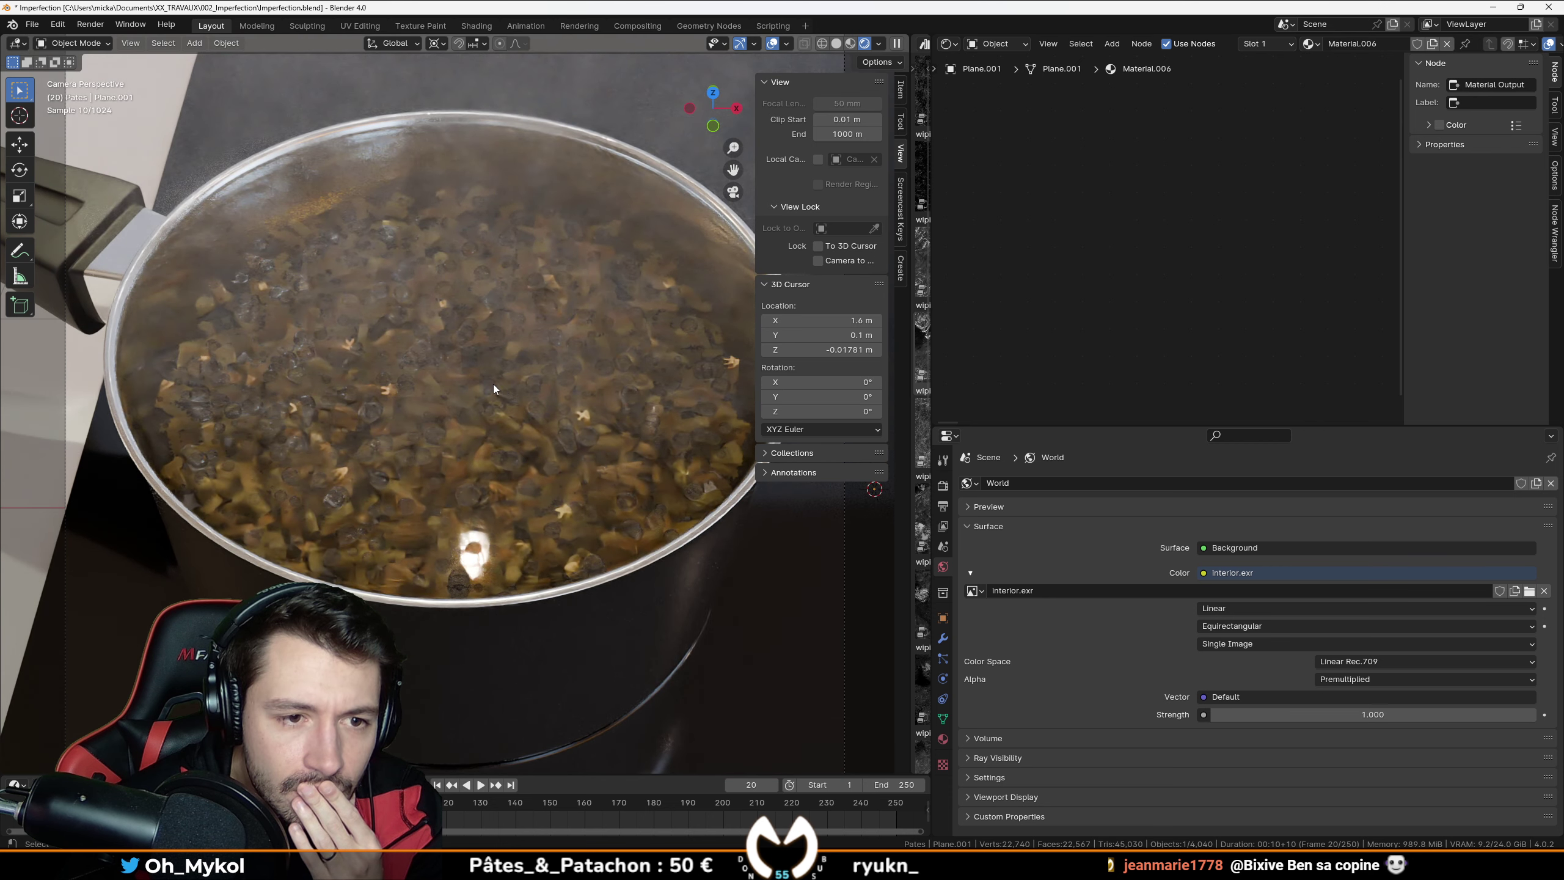
scroll(217, 409, "up", 3)
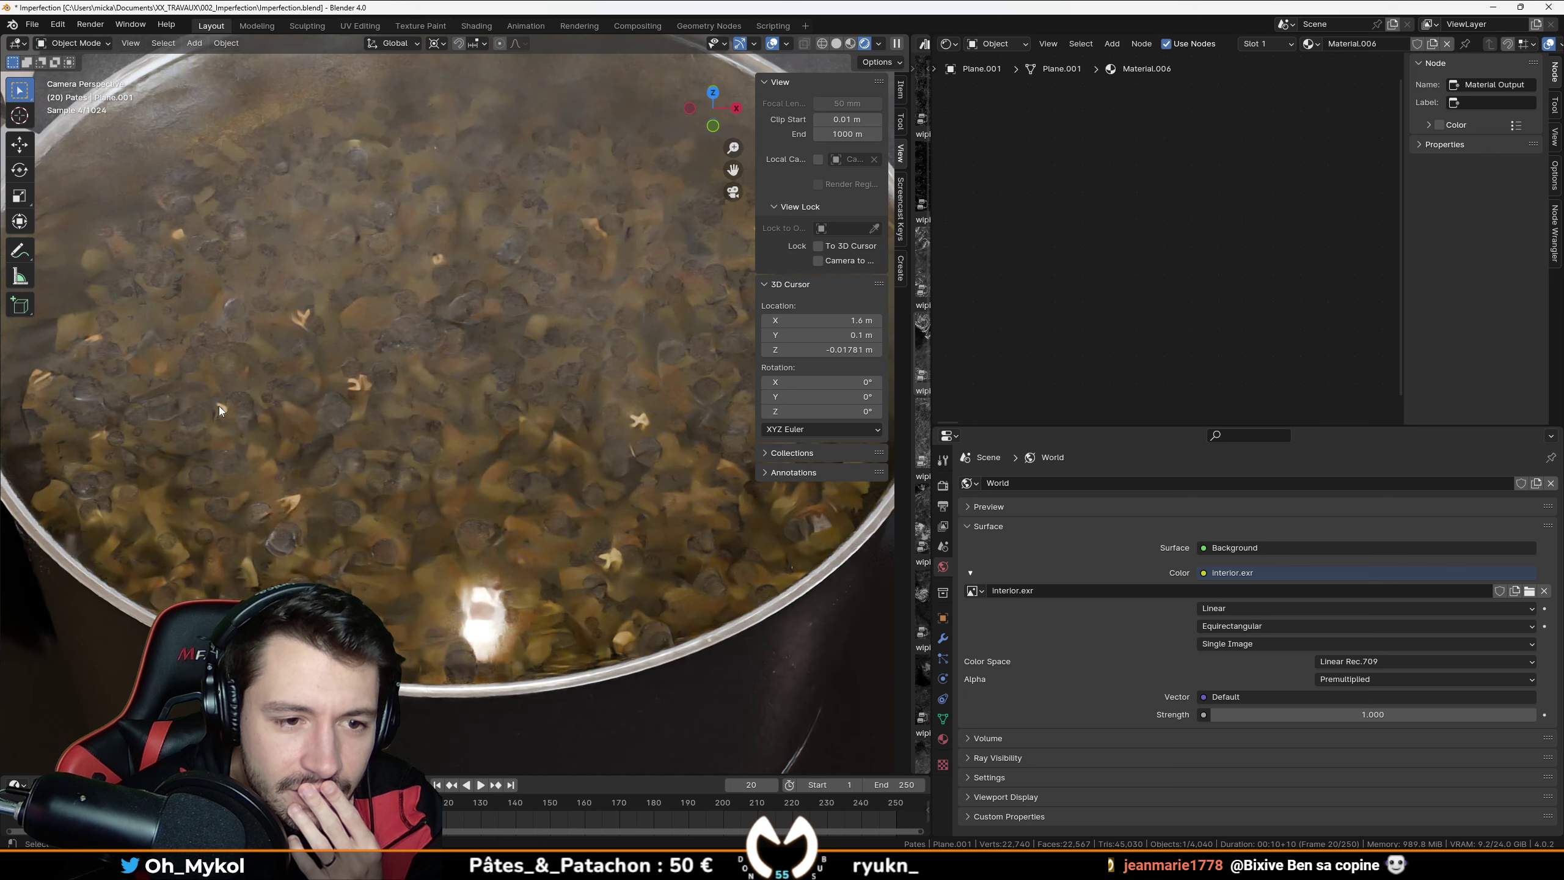
scroll(222, 400, "down", 3)
Step: Switch the viewport to Solid shading and save the project
key("z")
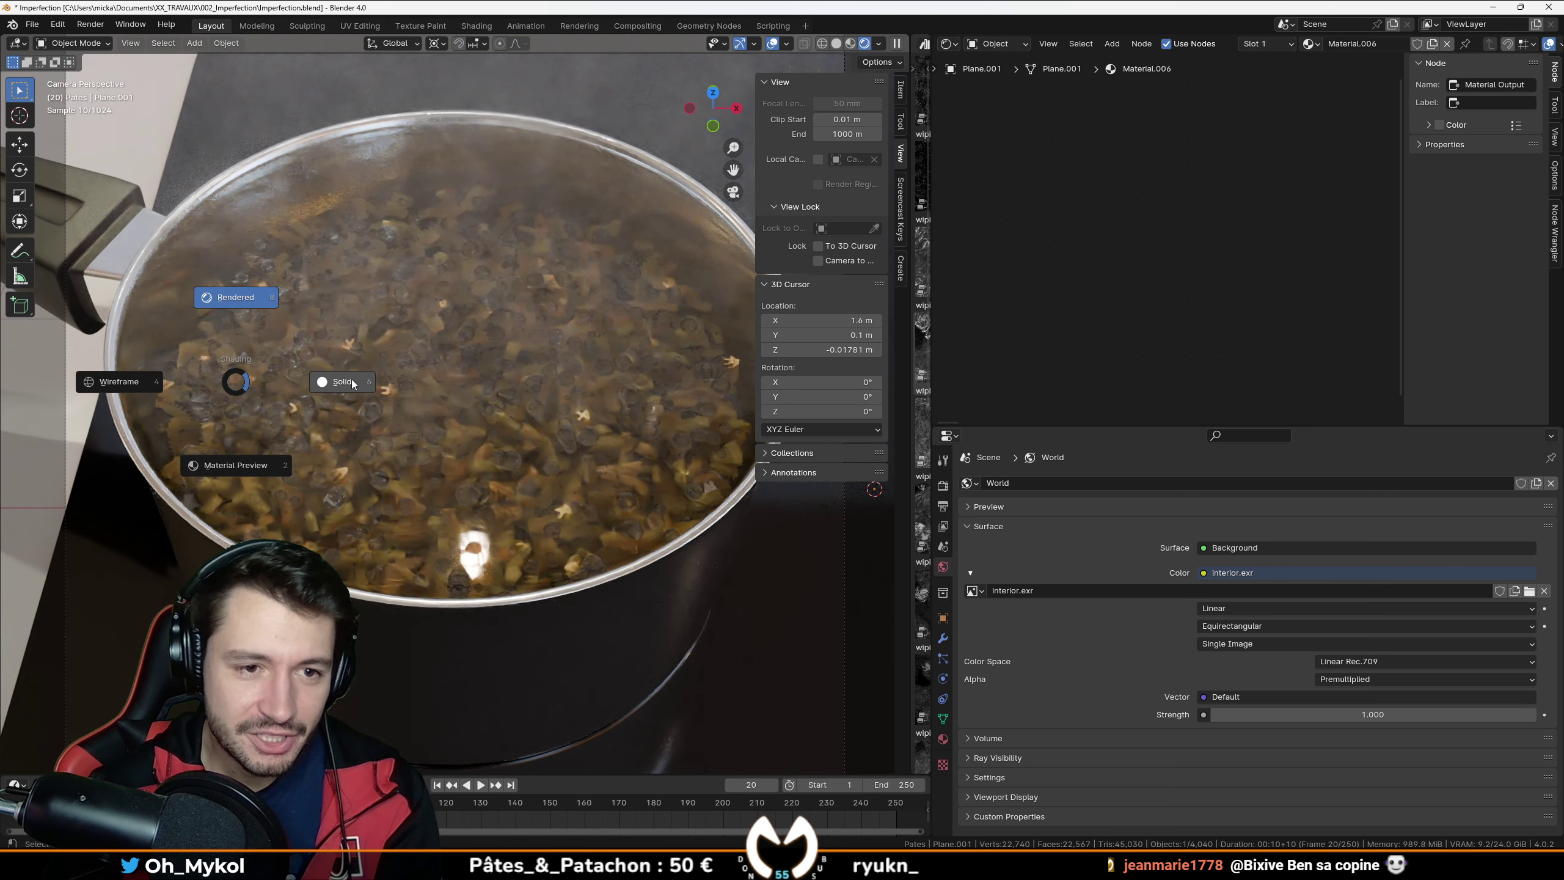
left_click(353, 379)
key("ctrl+s")
scroll(354, 383, "down", 3)
scroll(353, 383, "up", 2)
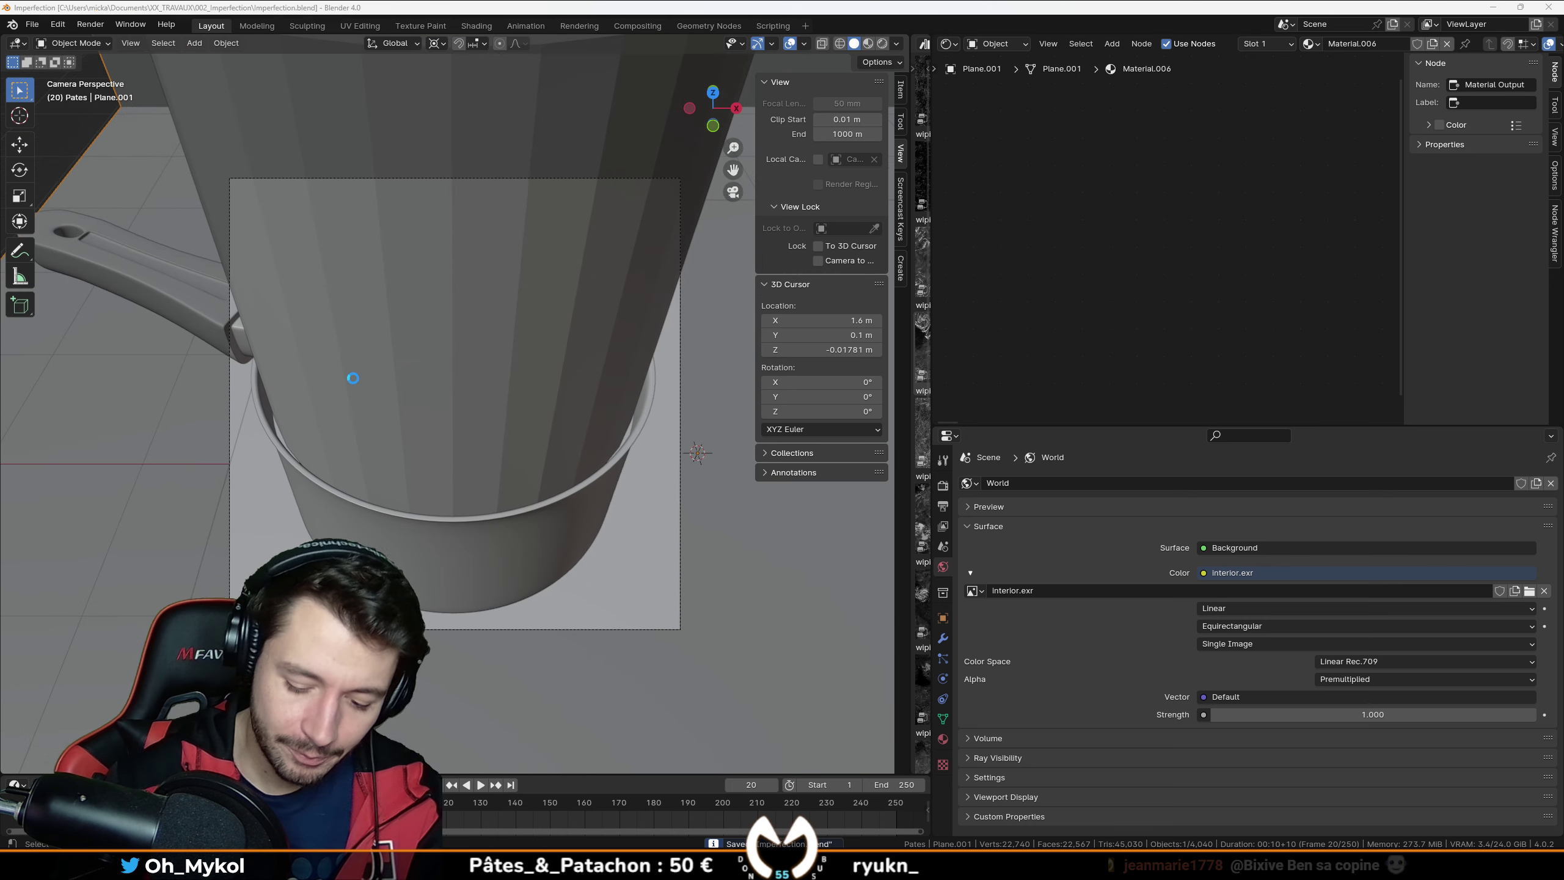
Step: Render the current frame, inspect the steam over the saucepan, and cancel the render
key("F12")
left_click_drag(682, 9, 976, 36)
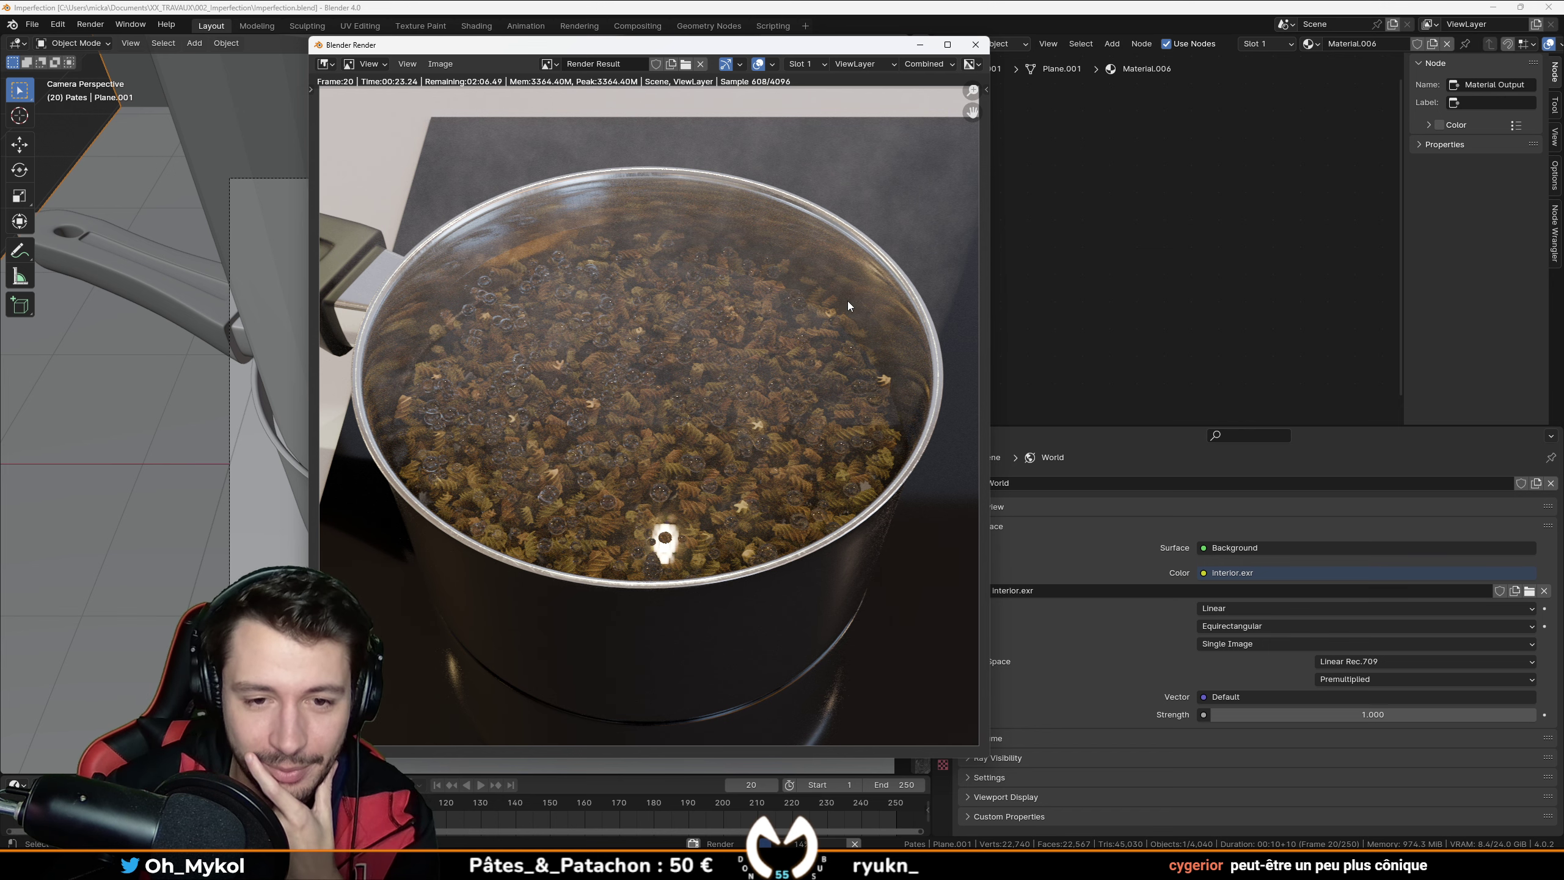
scroll(741, 304, "down", 1)
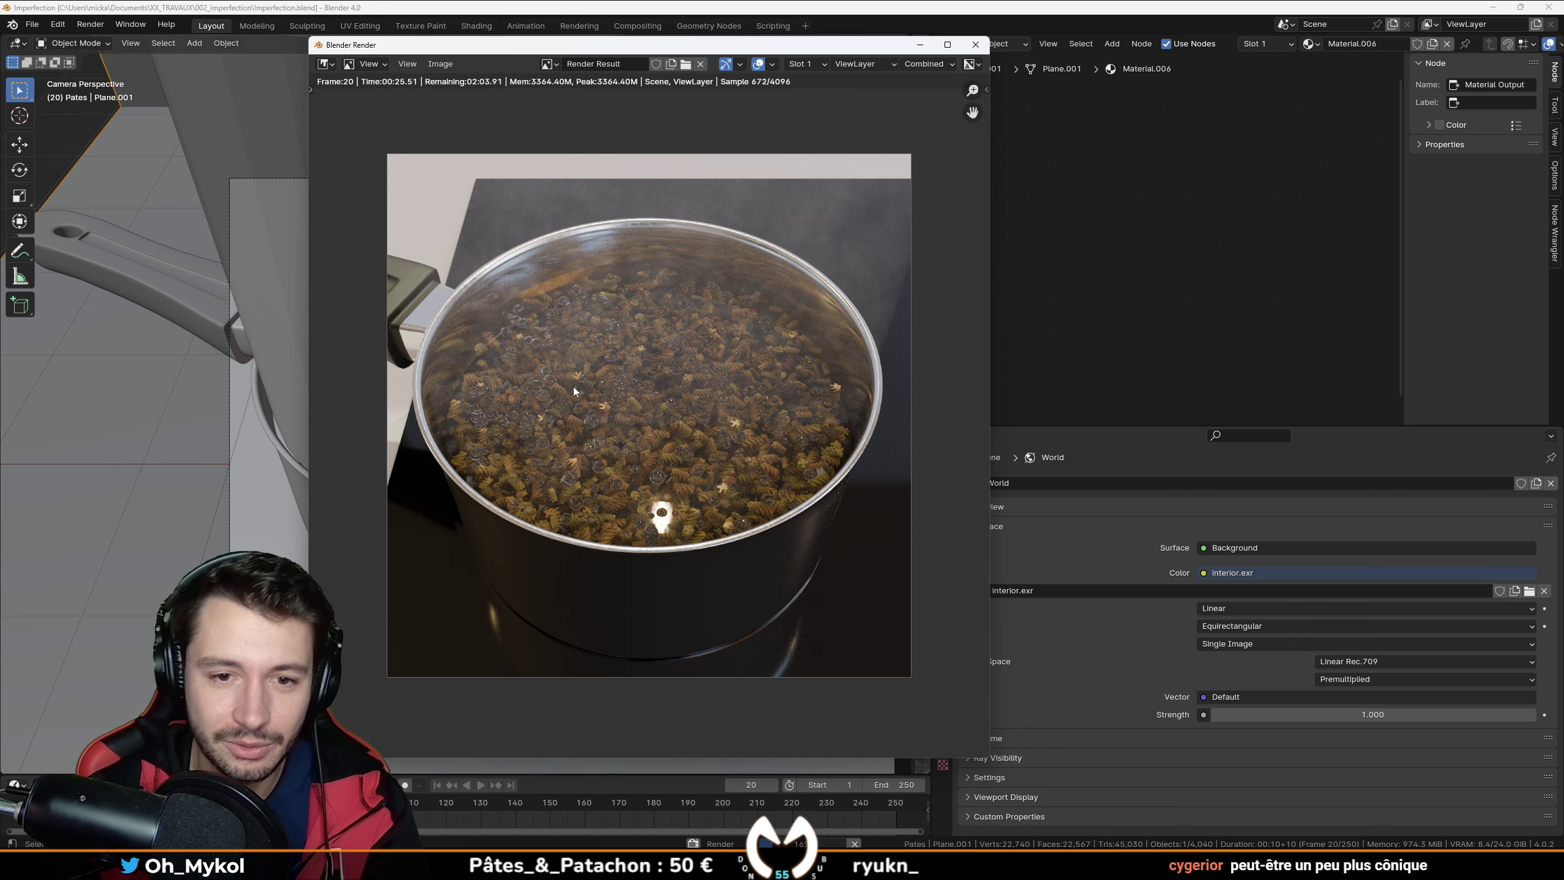
key("Escape")
key("Escape")
Step: Add 18 evenly spaced horizontal loop cuts around the side of the steam cylinder
scroll(572, 380, "down", 2)
middle_click_drag(571, 378, 540, 449)
scroll(577, 325, "down", 3)
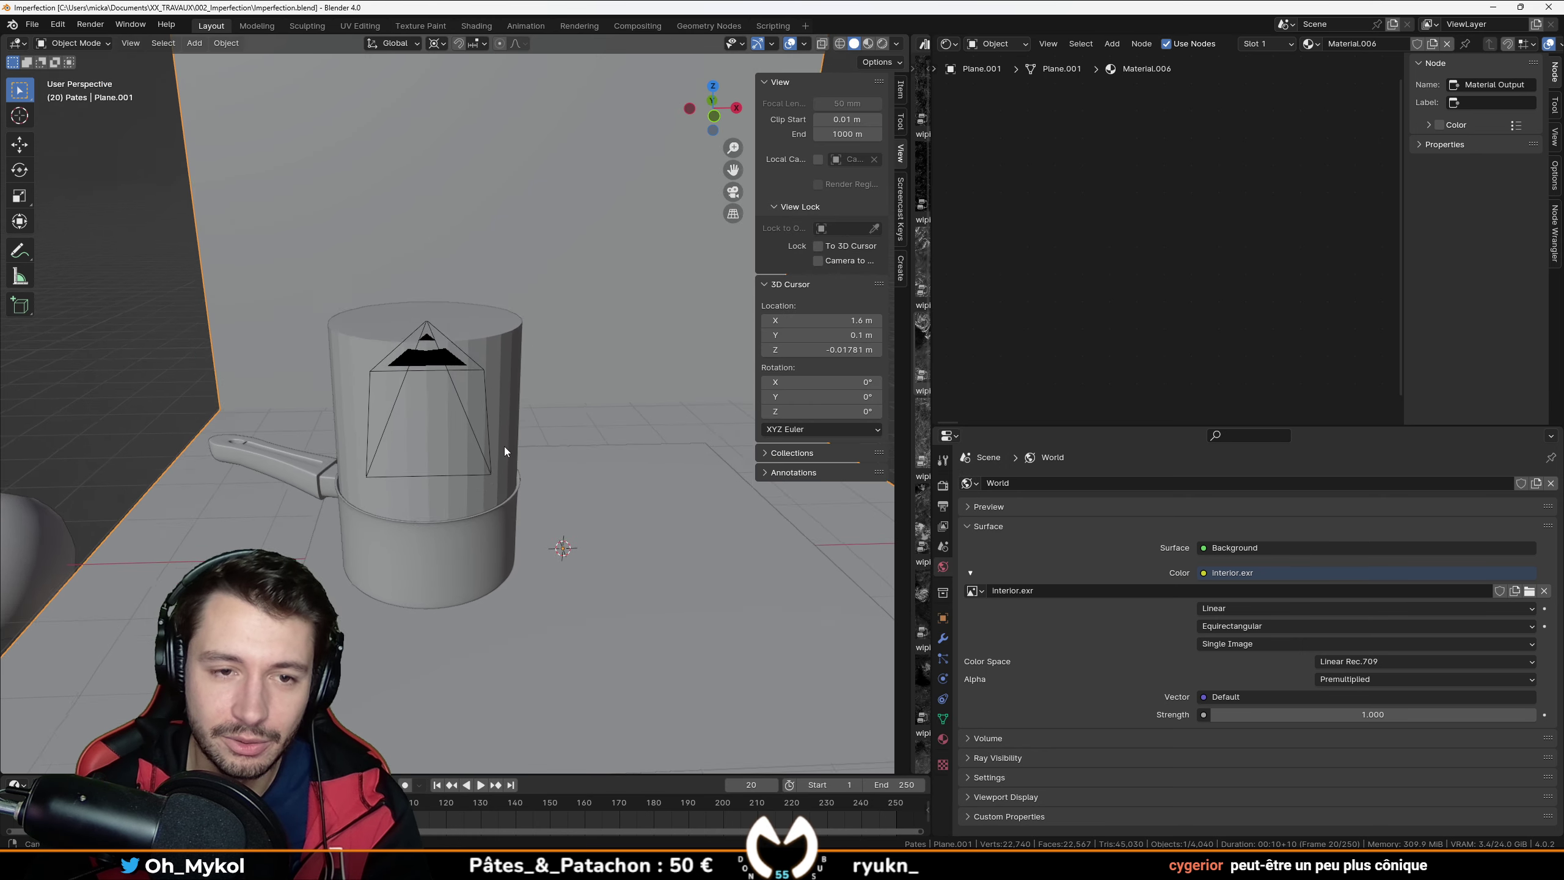
left_click(509, 481)
scroll(548, 418, "up", 1)
key("Tab")
scroll(540, 448, "up", 2)
key("ctrl+r")
scroll(521, 450, "up", 17)
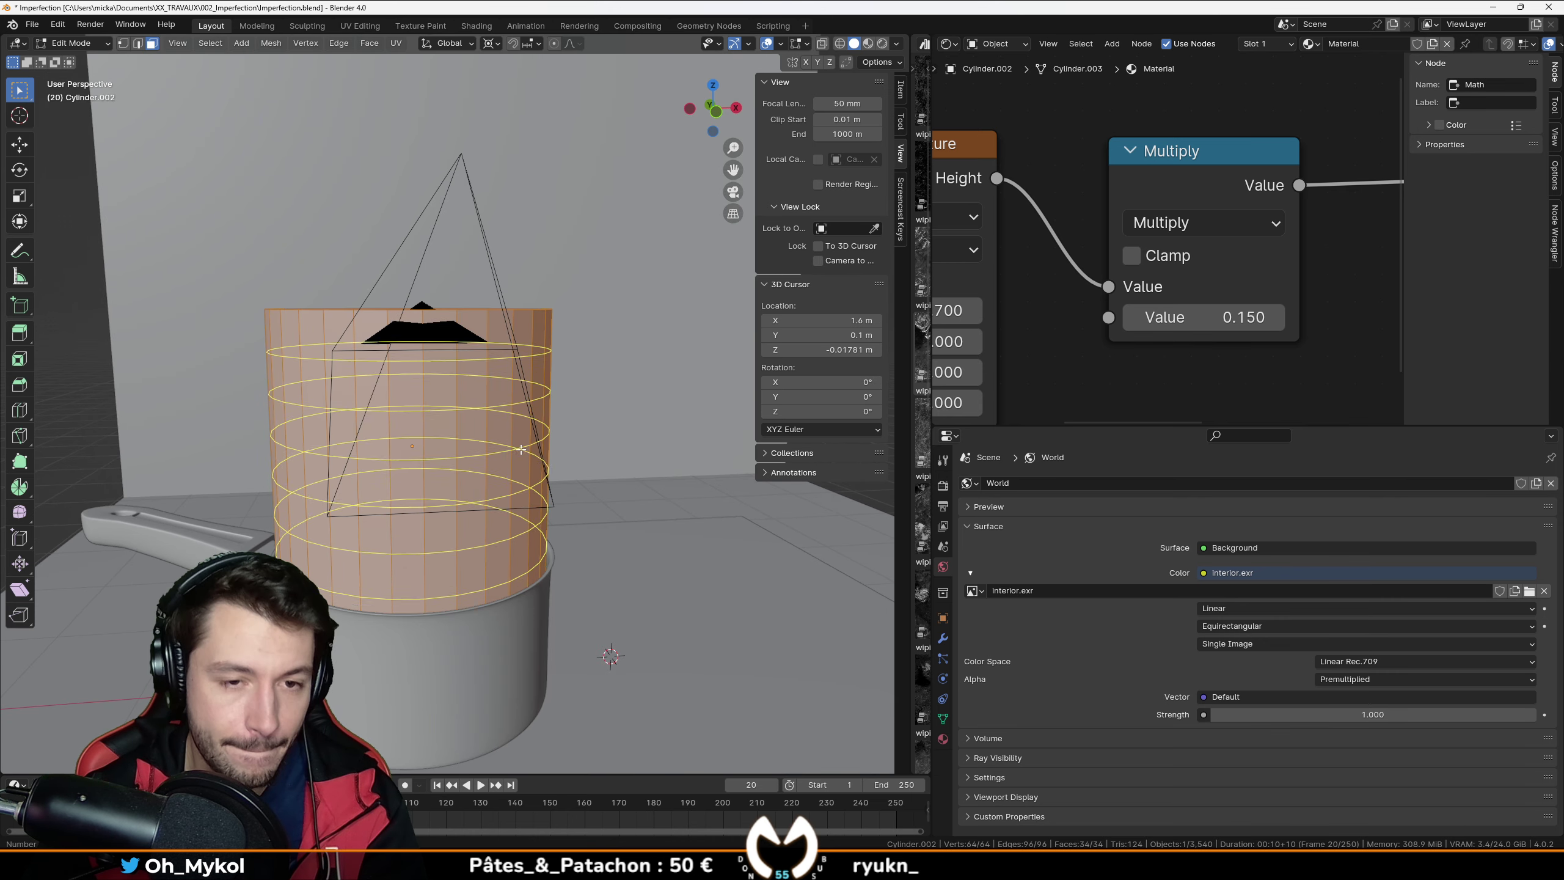
left_click(519, 450)
left_click(519, 451)
middle_click_drag(519, 450, 622, 464)
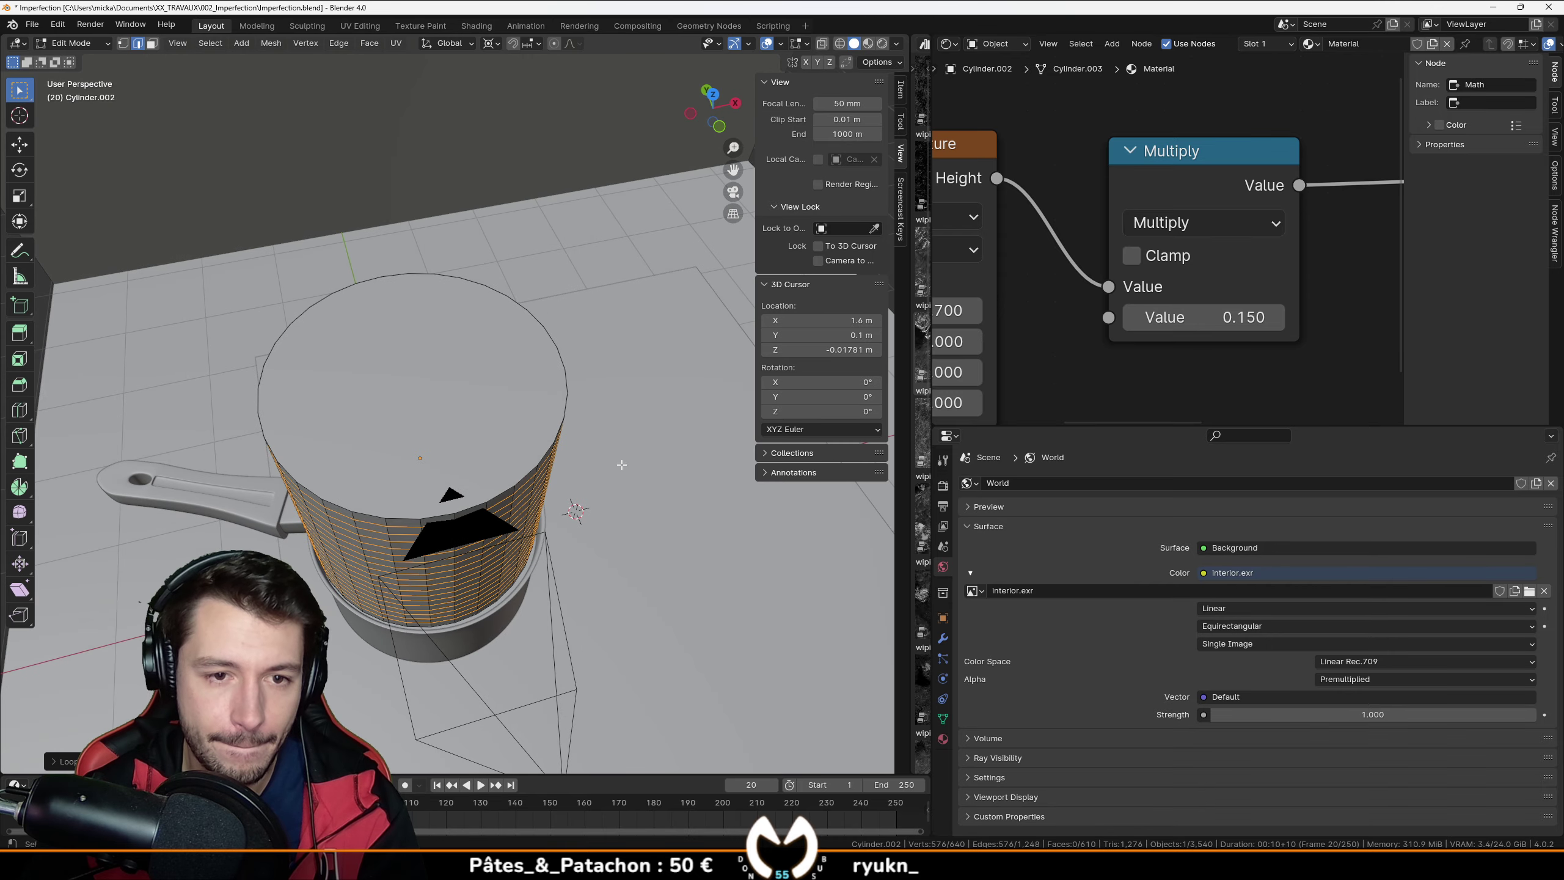
Step: Select the cylinder's top and bottom faces and isolate the cylinder in local view
left_click(153, 49)
left_click(448, 460)
middle_click_drag(448, 461, 493, 459)
key("Tab")
key("KP_Divide")
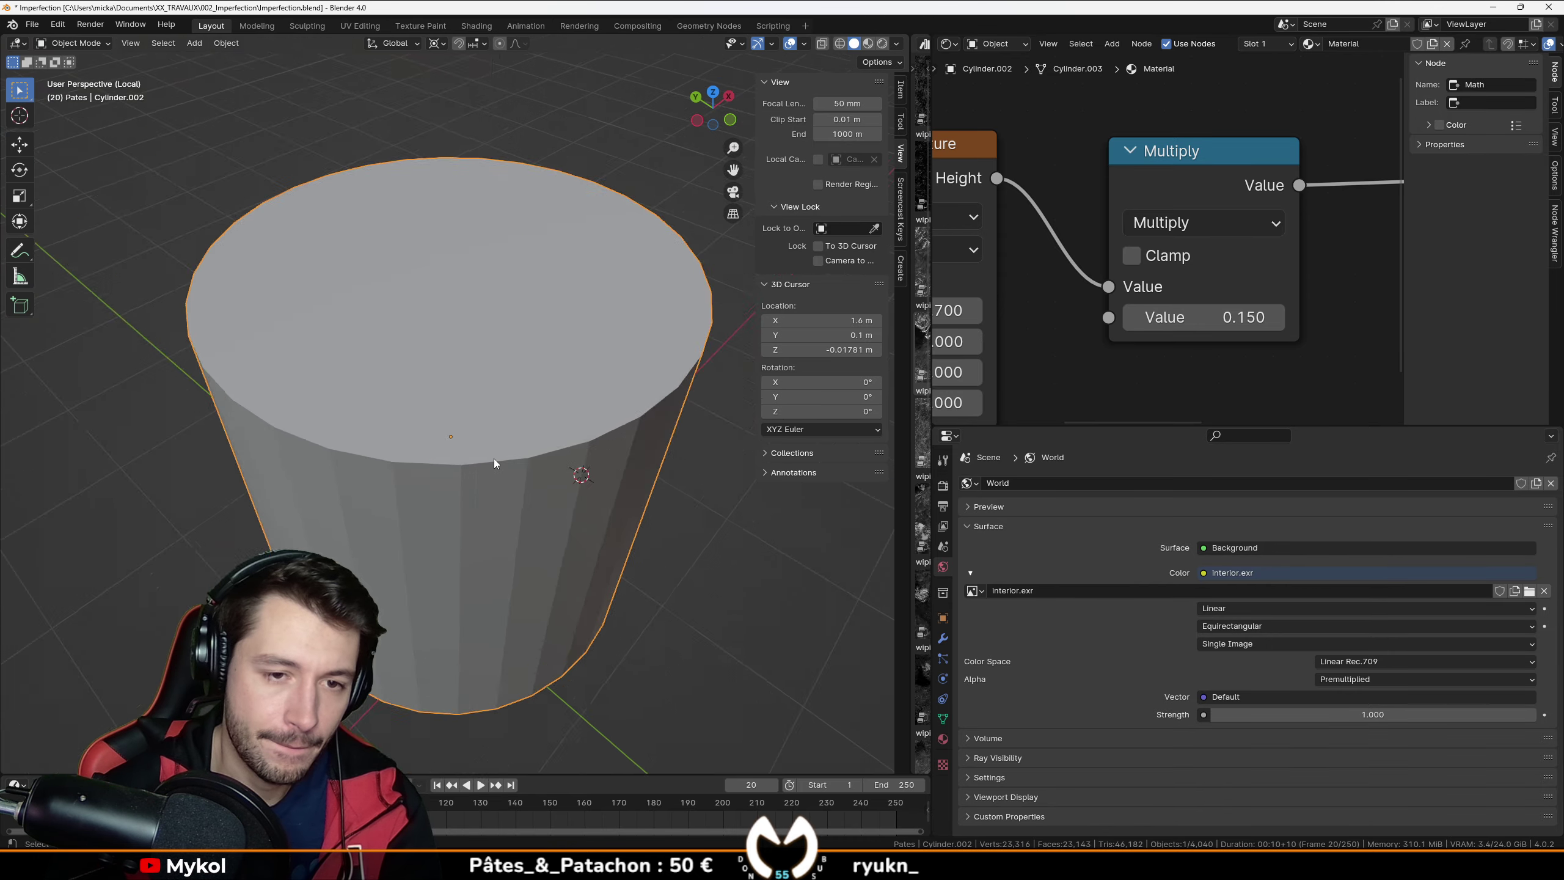
Step: Inset the cylinder's top and bottom faces repeatedly to build evenly spaced concentric rings towards their centres
scroll(614, 501, "down", 6)
key("Tab")
middle_click_drag(613, 503, 707, 627)
key("i")
left_click(700, 617)
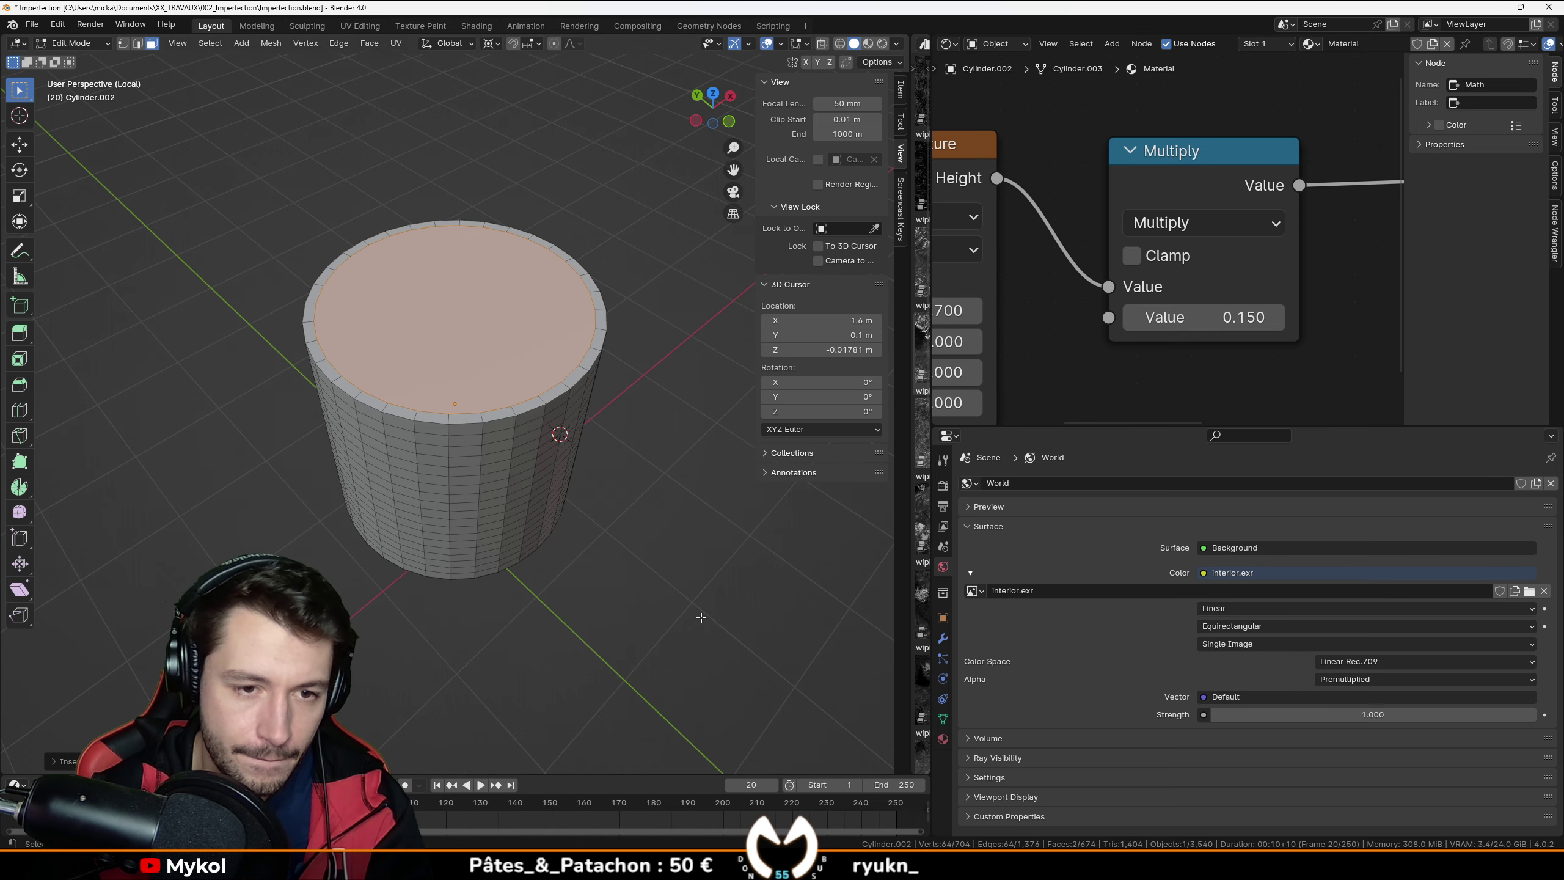
key("shift+r")
key("shift+r")
key("shift+r")
key("shift+r")
key("shift+r")
key("shift+r")
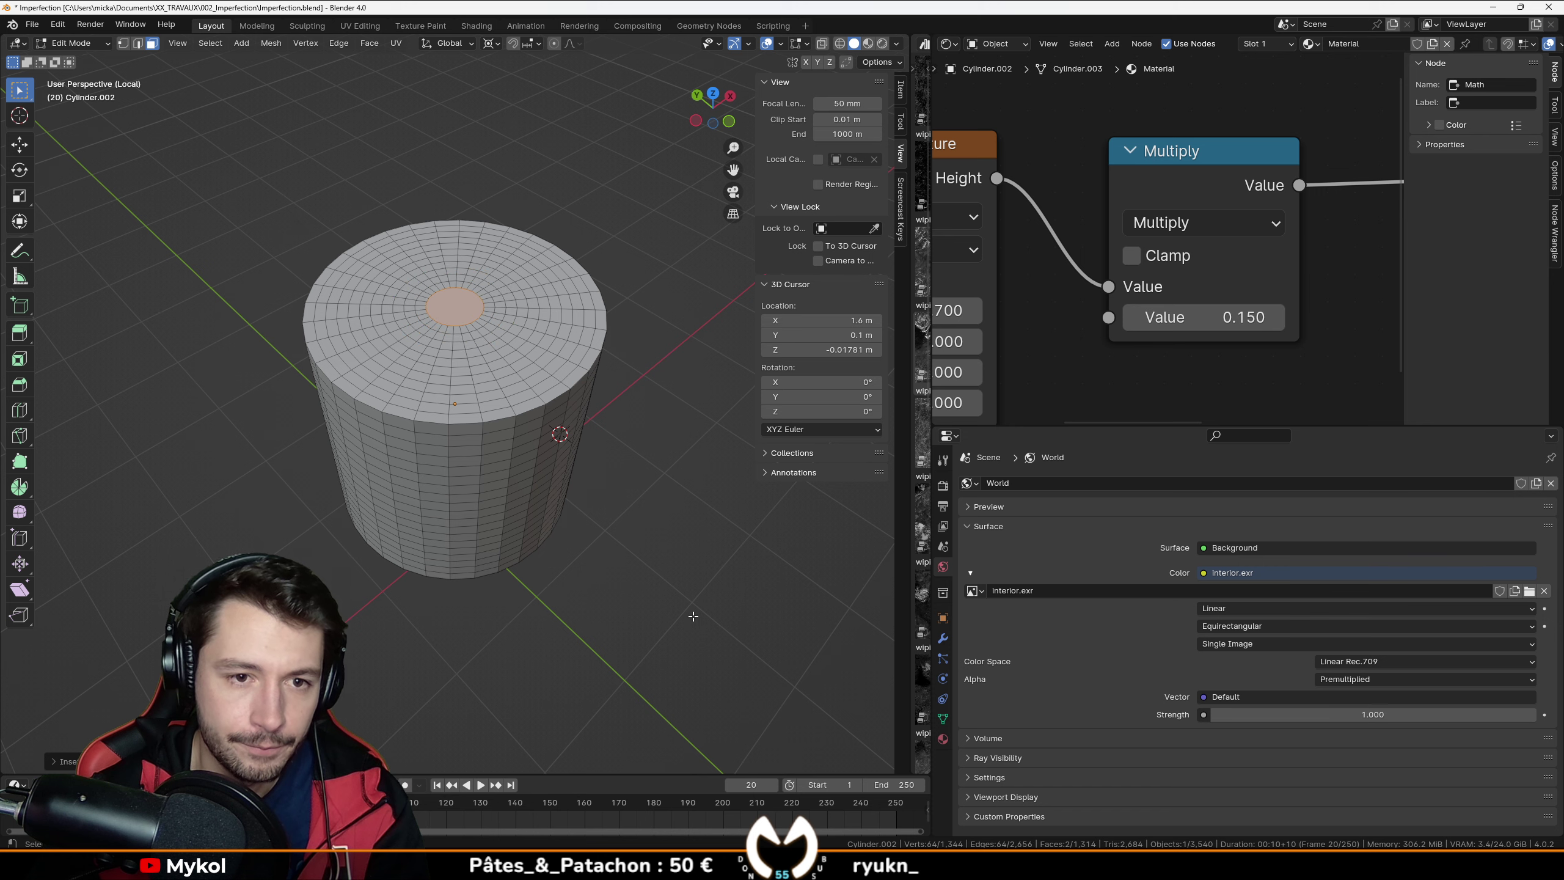
key("shift+r")
Step: Shade the cylinder smooth in Object Mode and give it a level 2 Subdivision modifier
middle_click_drag(693, 616, 602, 570)
key("Tab")
scroll(562, 520, "down", 2)
middle_click_drag(561, 518, 480, 374)
right_click(481, 374)
left_click(481, 374)
key("ctrl+2")
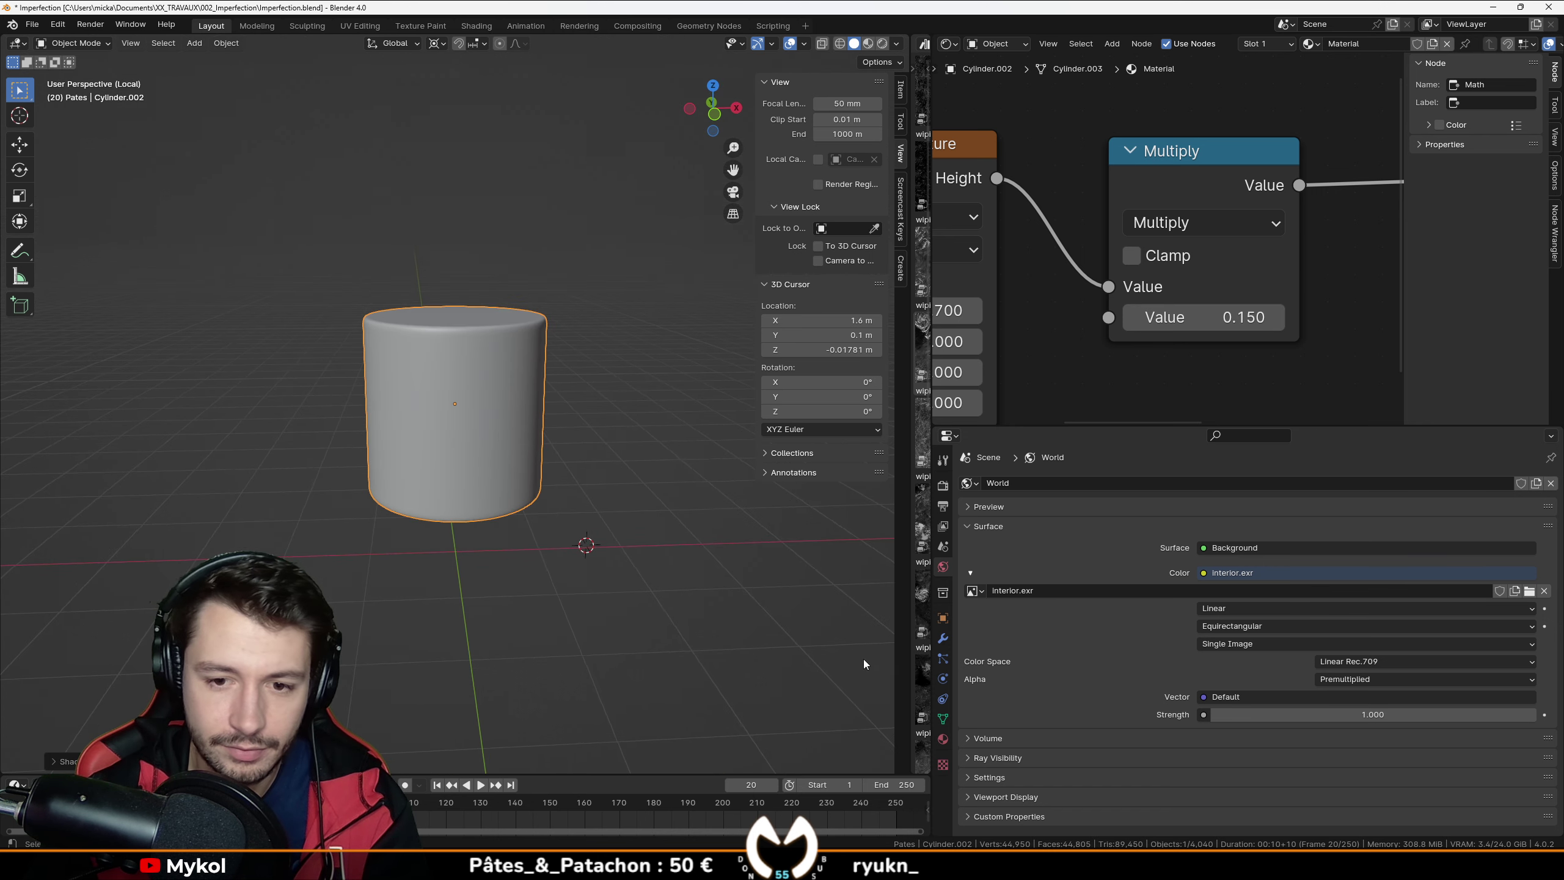
Step: Add a Displace modifier to the cylinder and place it above the Subdivision modifier in the stack
left_click(943, 639)
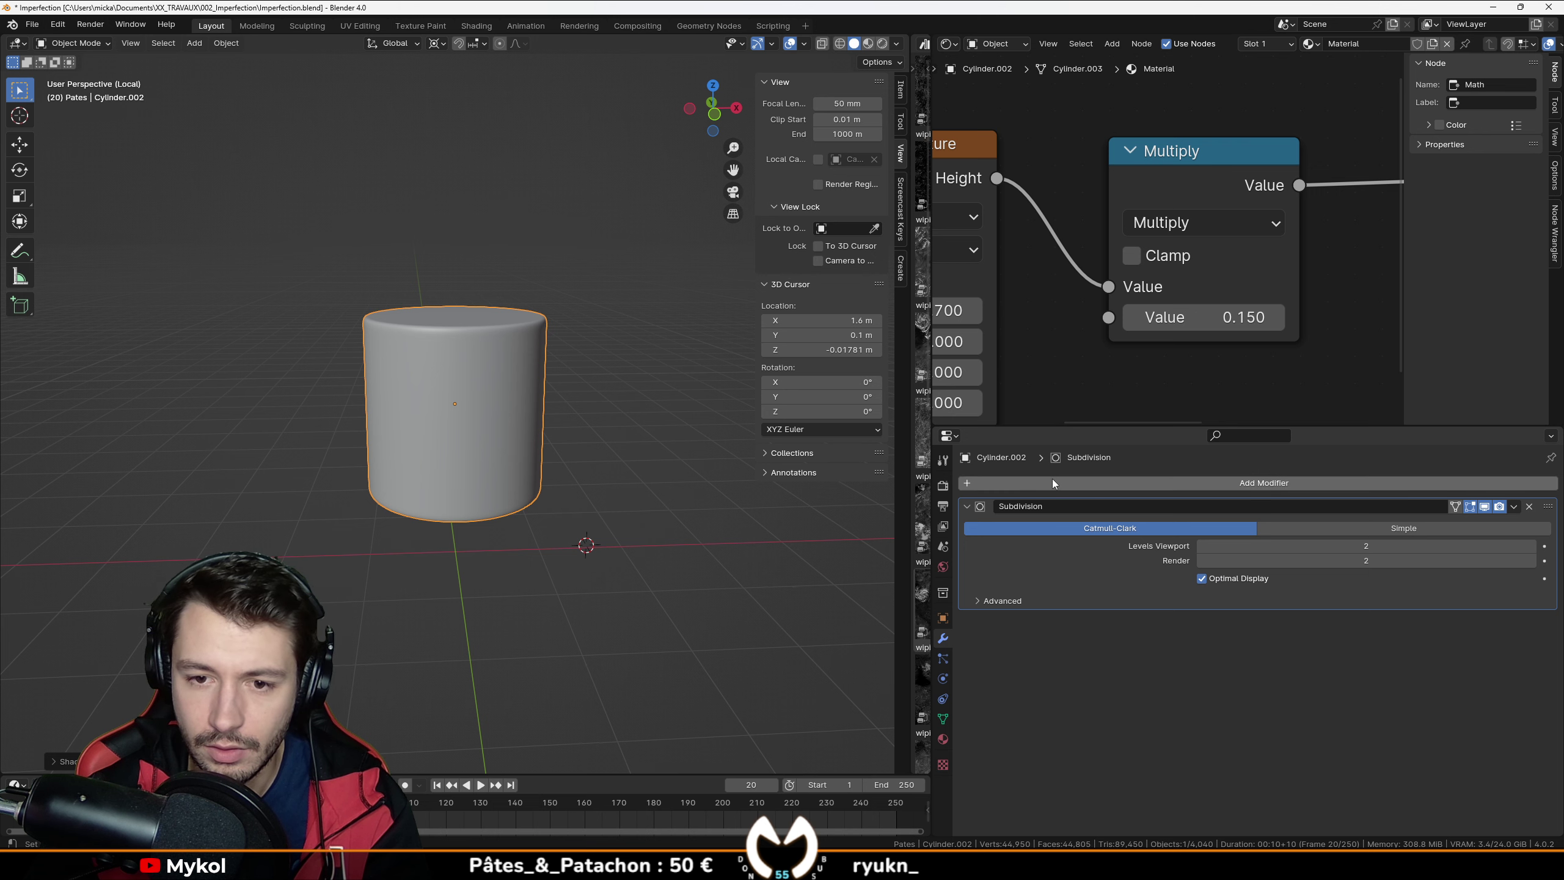
left_click(1089, 482)
left_click(1082, 482)
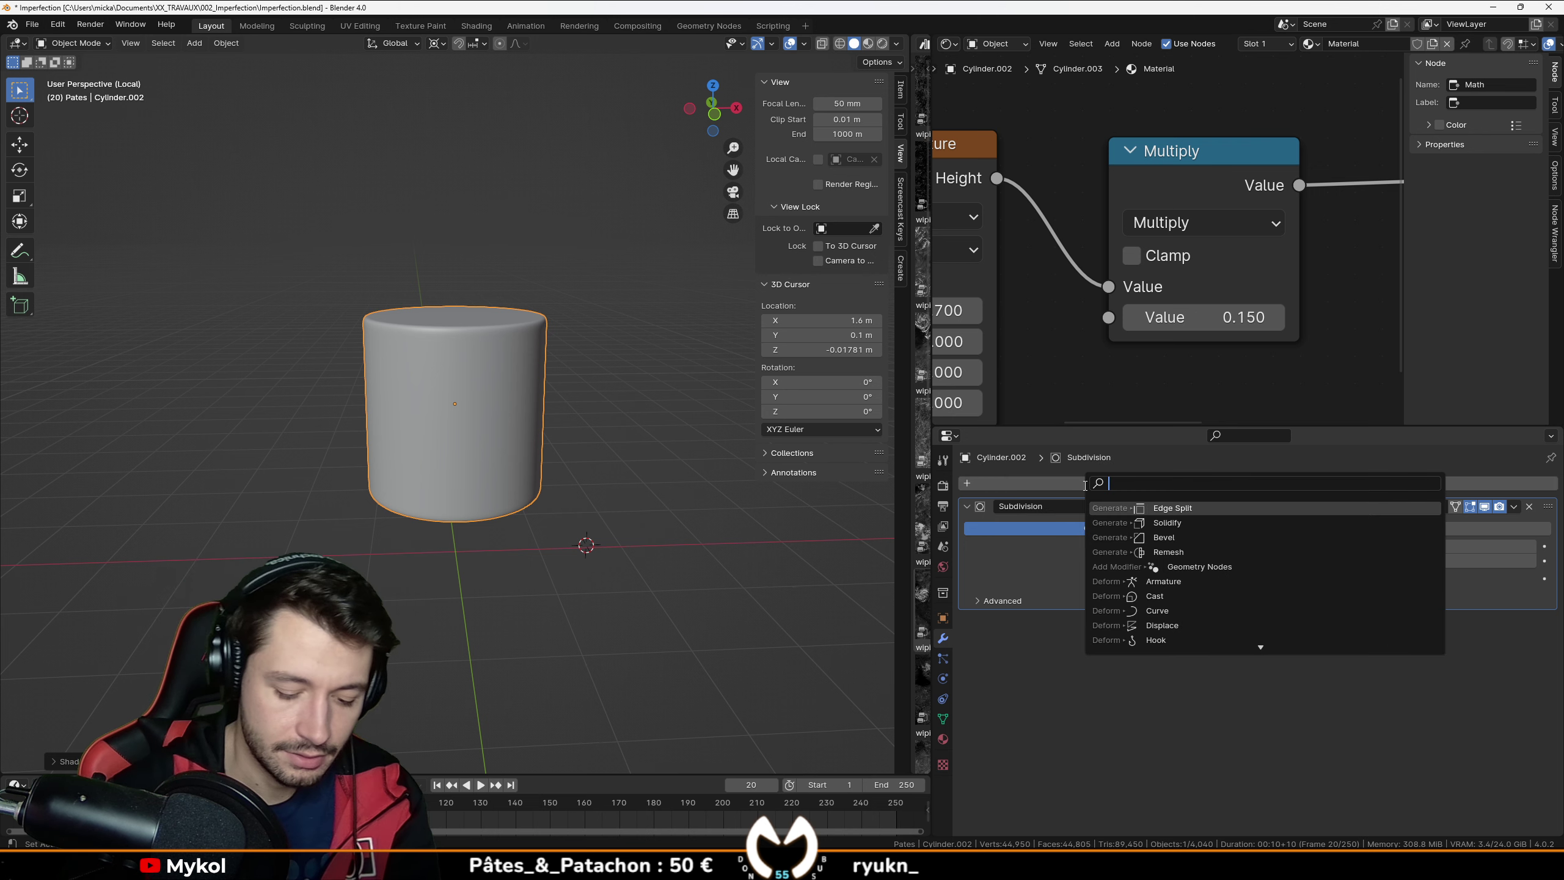
type("displ")
key("Return")
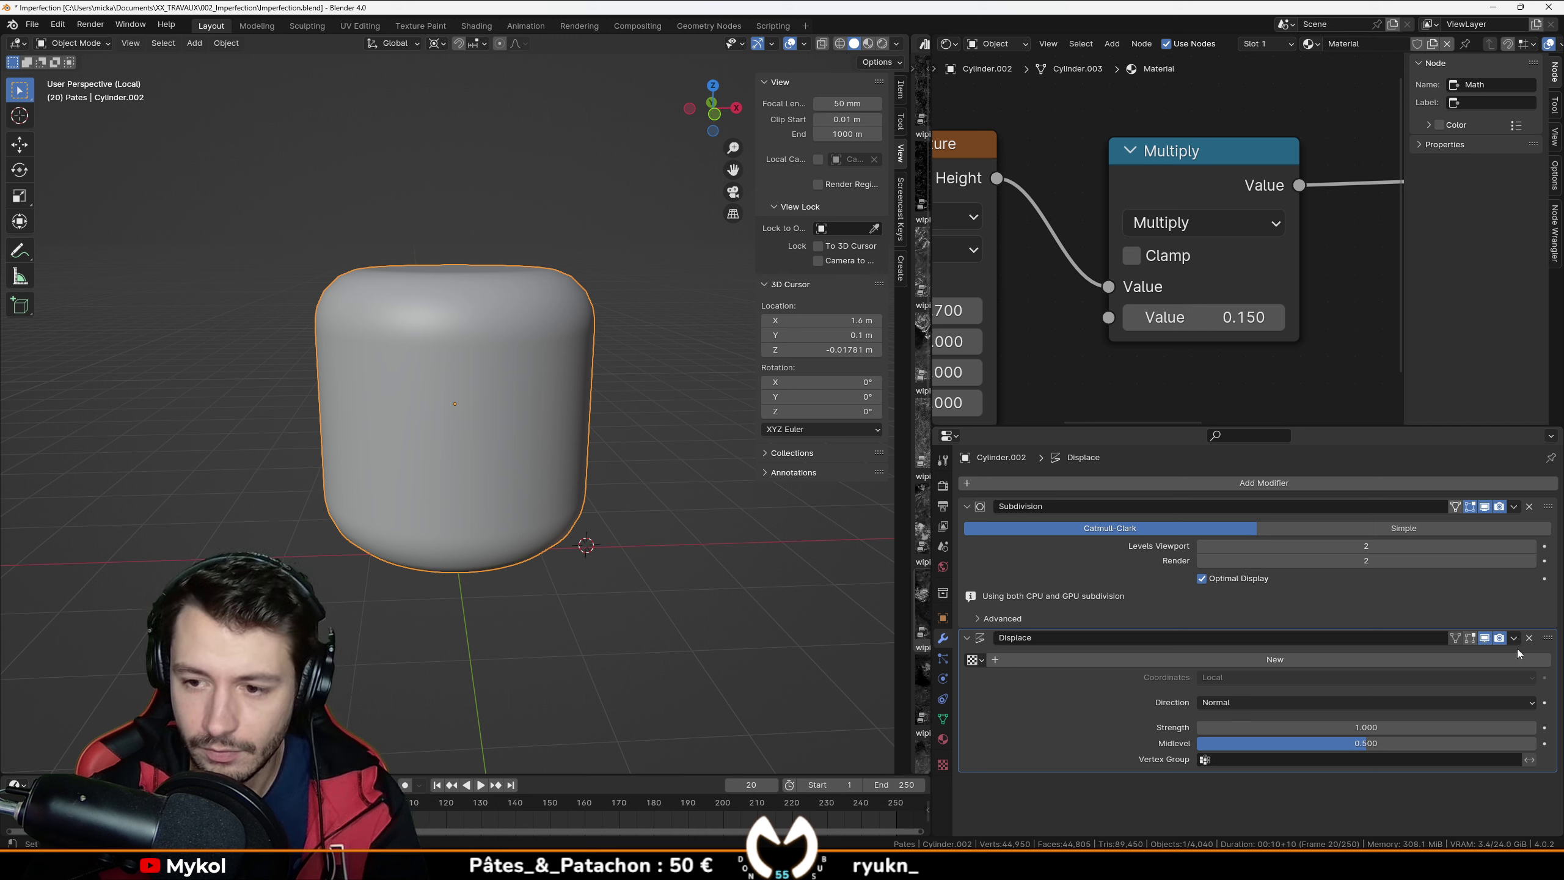
left_click_drag(1547, 638, 1531, 489)
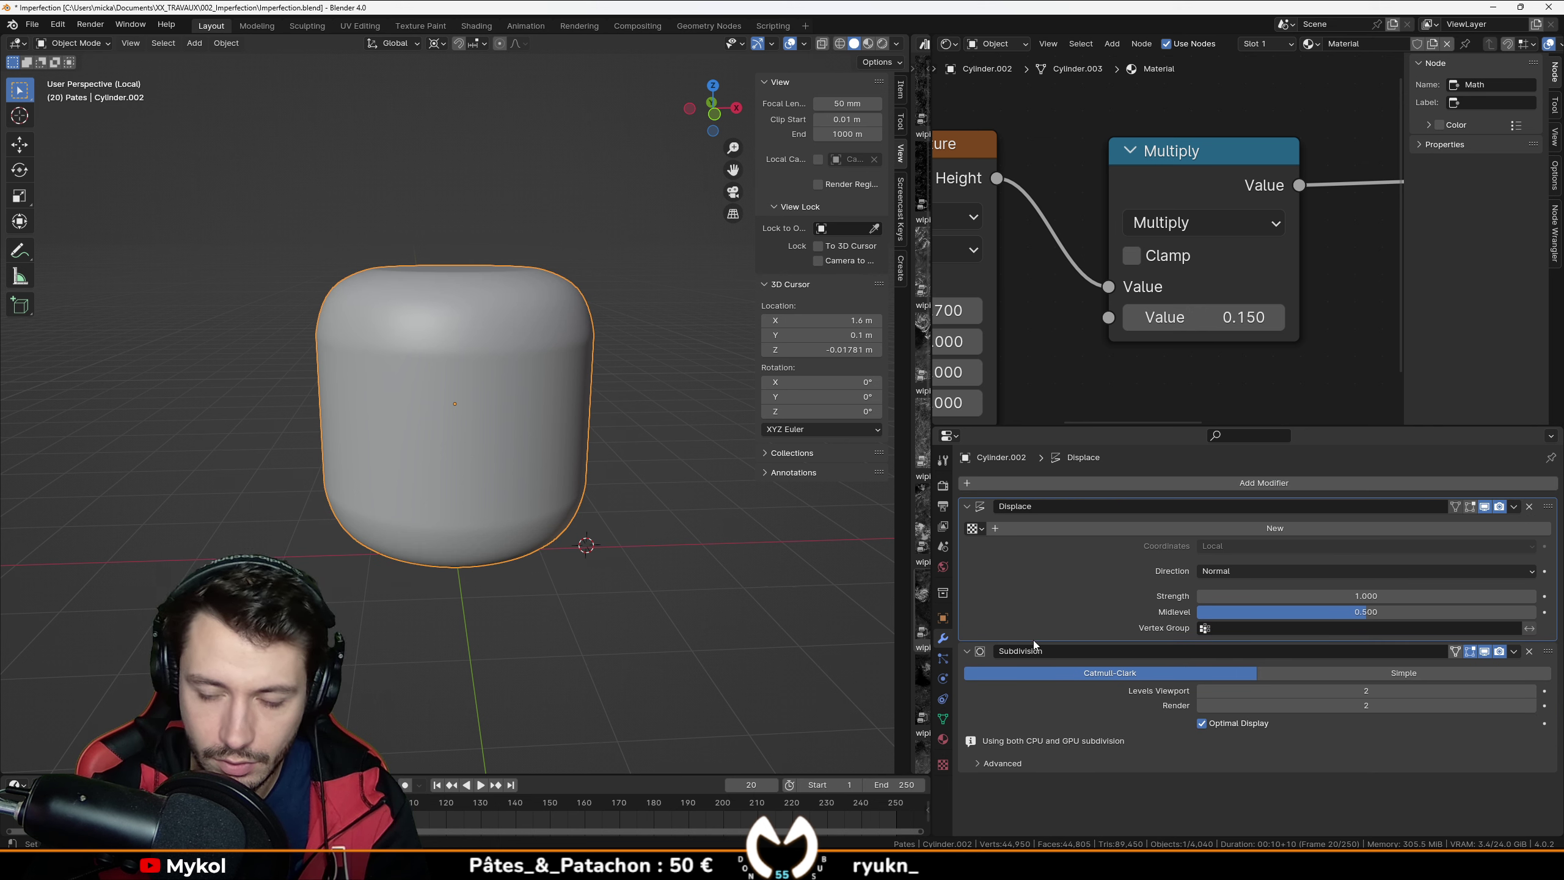
Step: Create a new texture for the Displace modifier and open that texture's settings
left_click(944, 764)
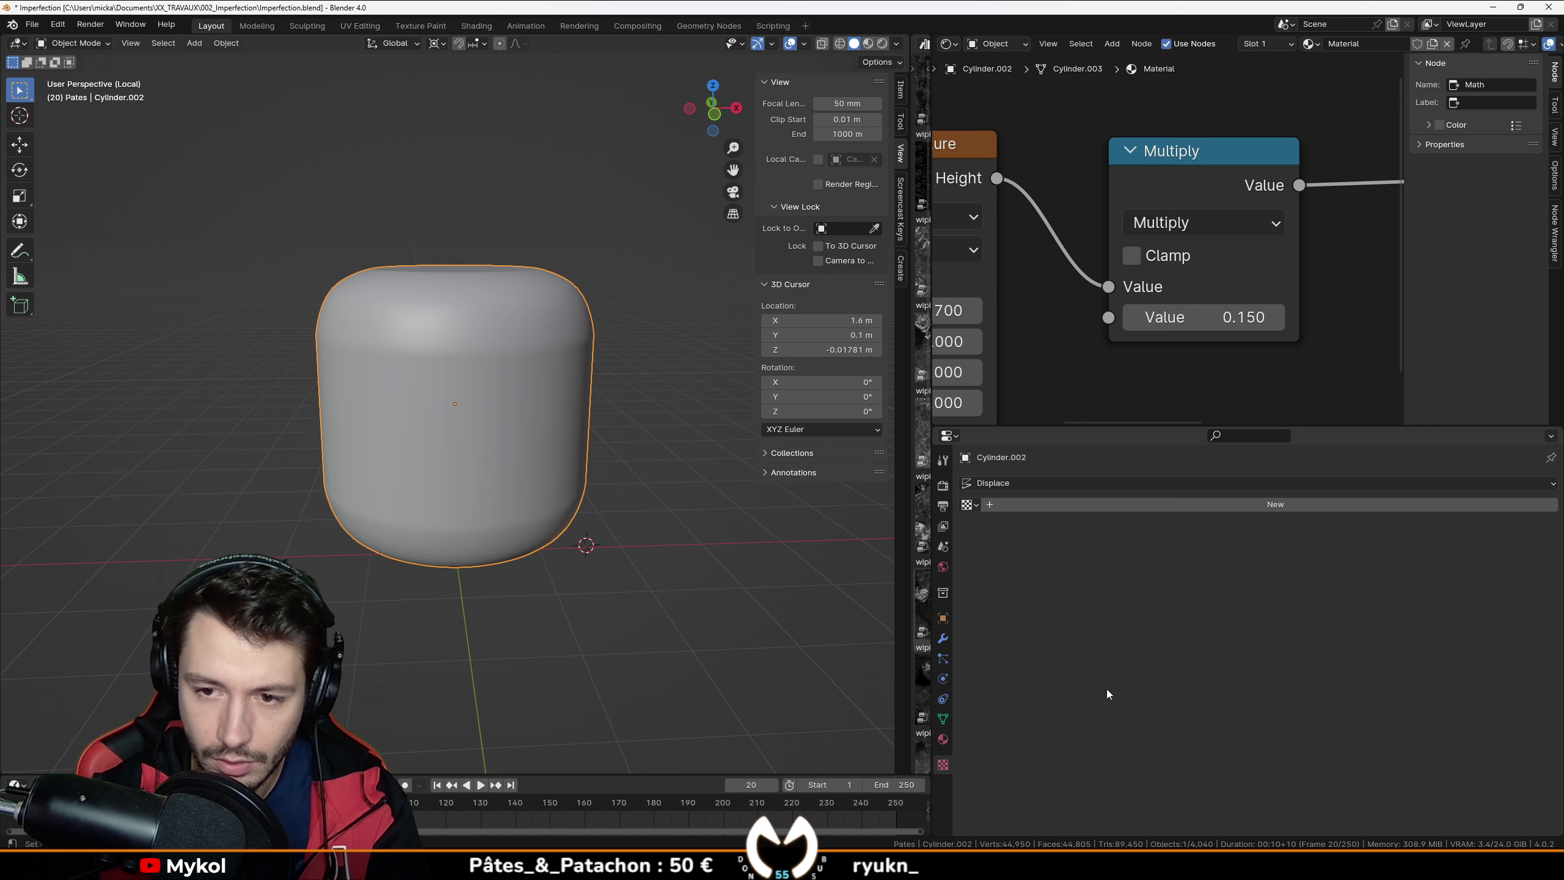
left_click(943, 639)
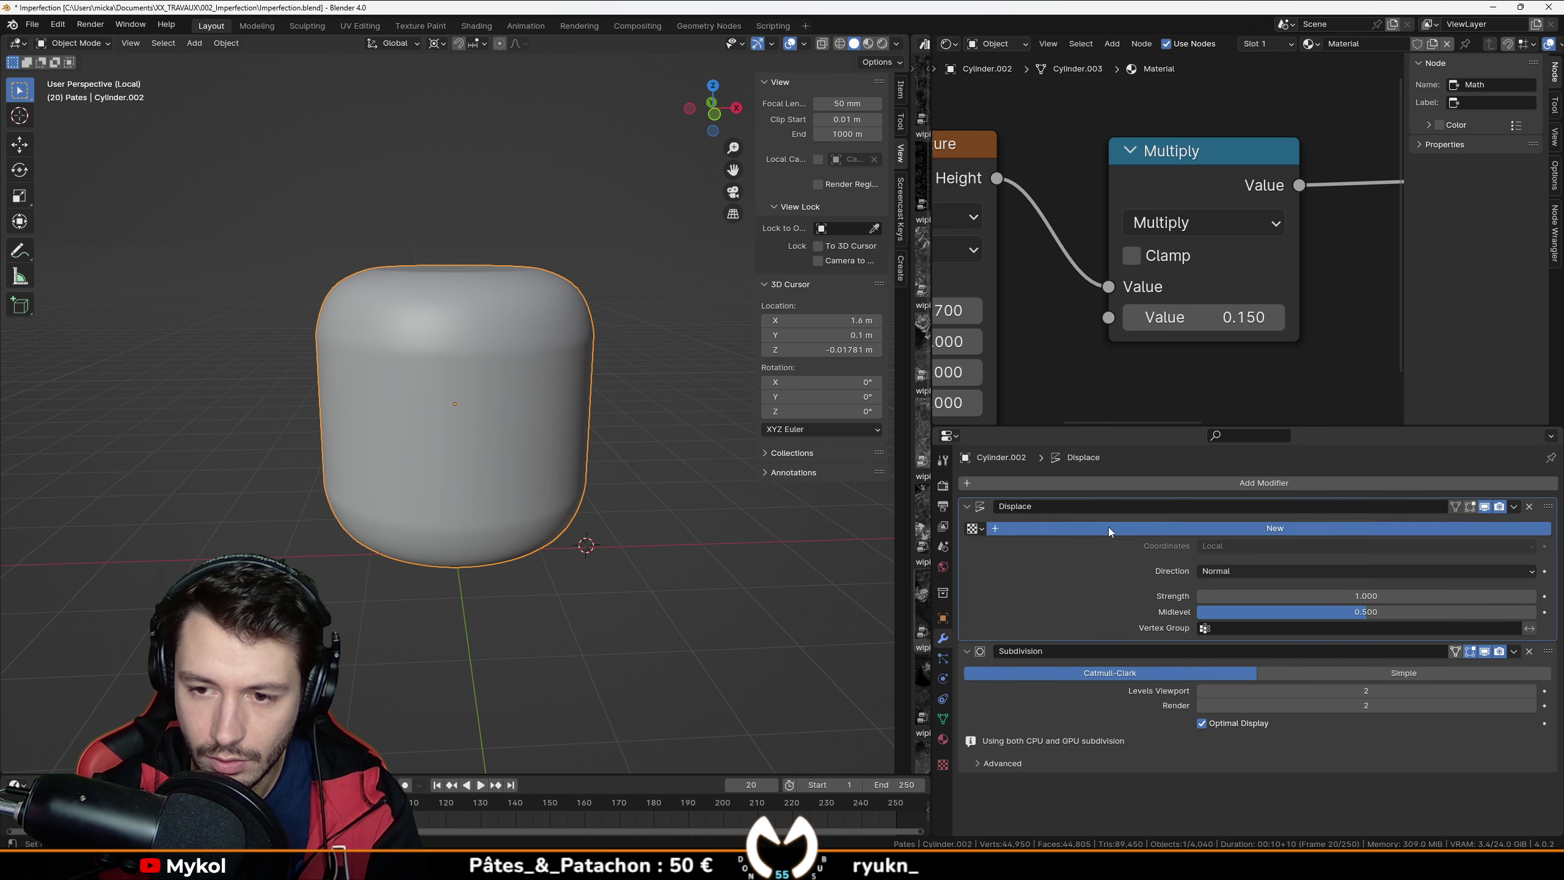
left_click(1109, 527)
left_click(943, 764)
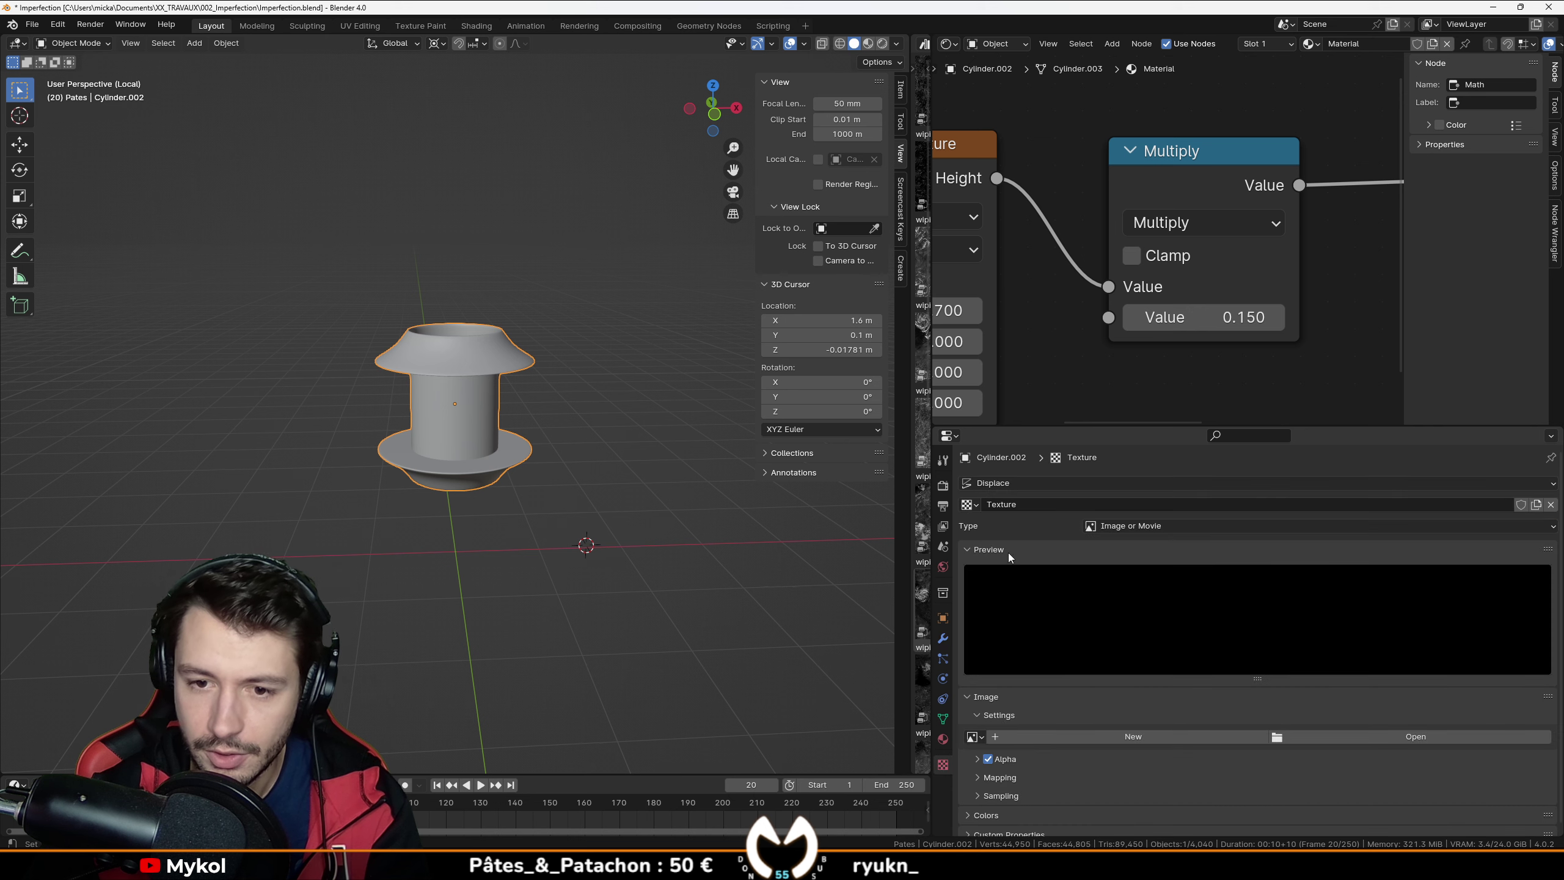
Step: Set the Displace modifier's texture type to Clouds and its strength to -0.370
left_click(1145, 525)
left_click(1144, 575)
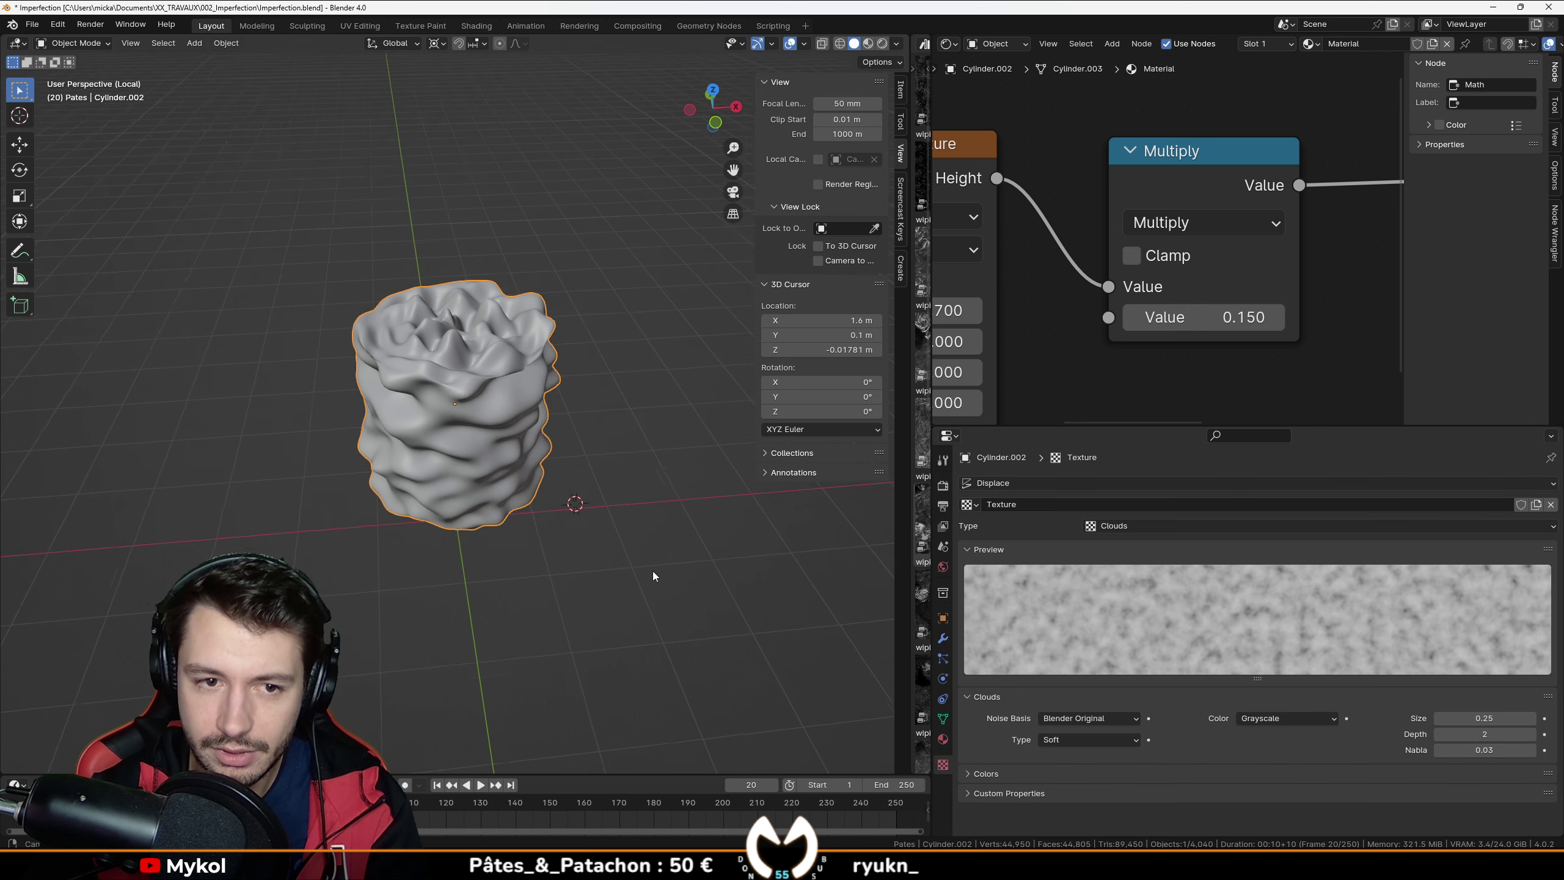
middle_click_drag(661, 509, 661, 498)
left_click(943, 657)
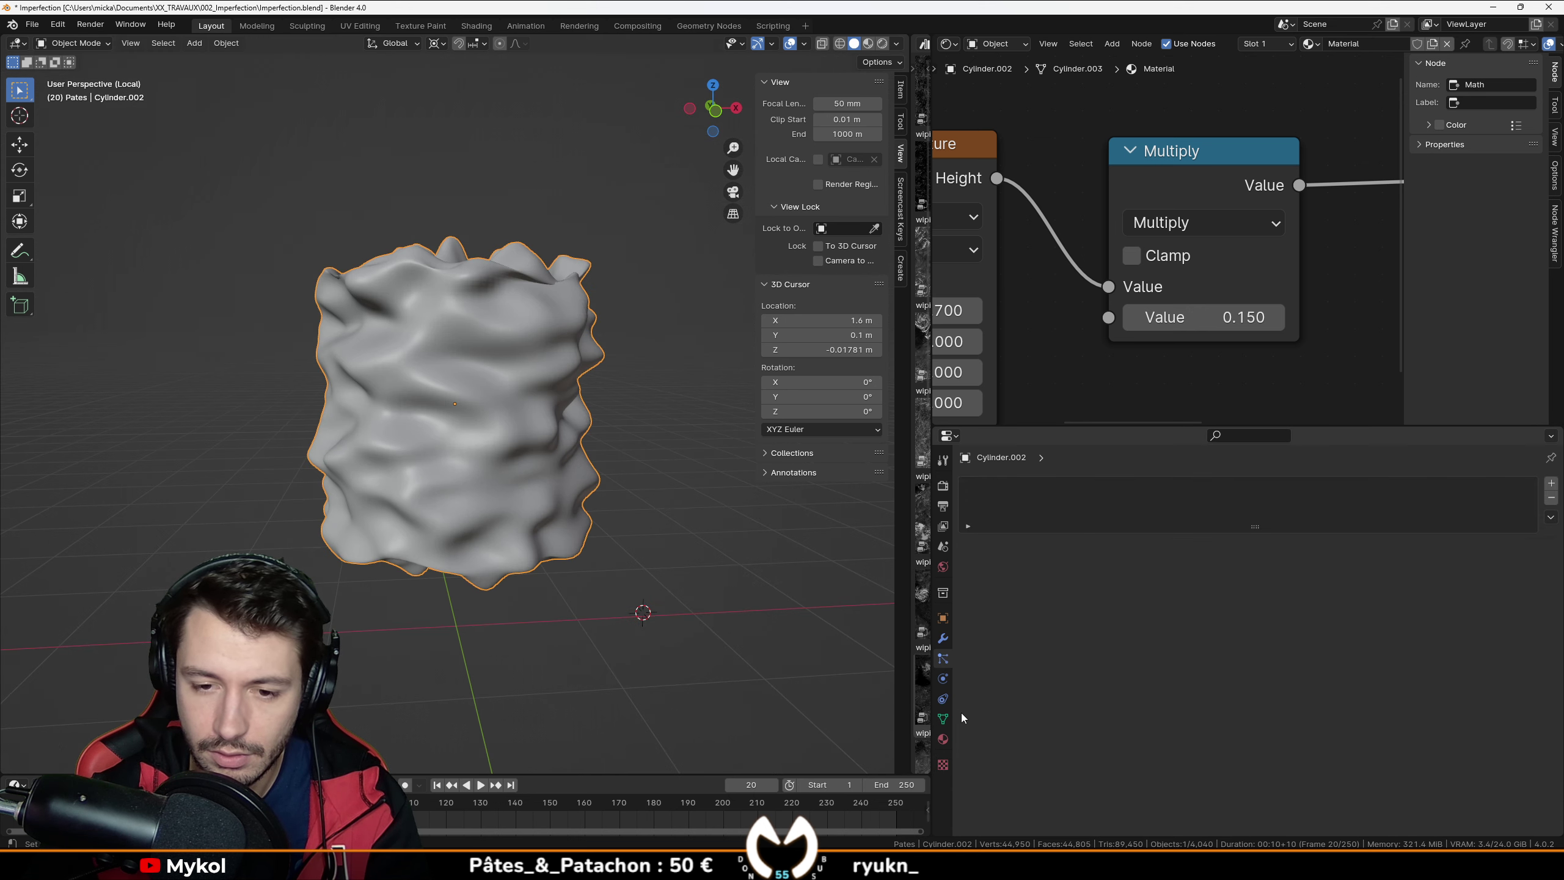
left_click(943, 639)
left_click_drag(1362, 595, 1206, 595)
key("BackSpace")
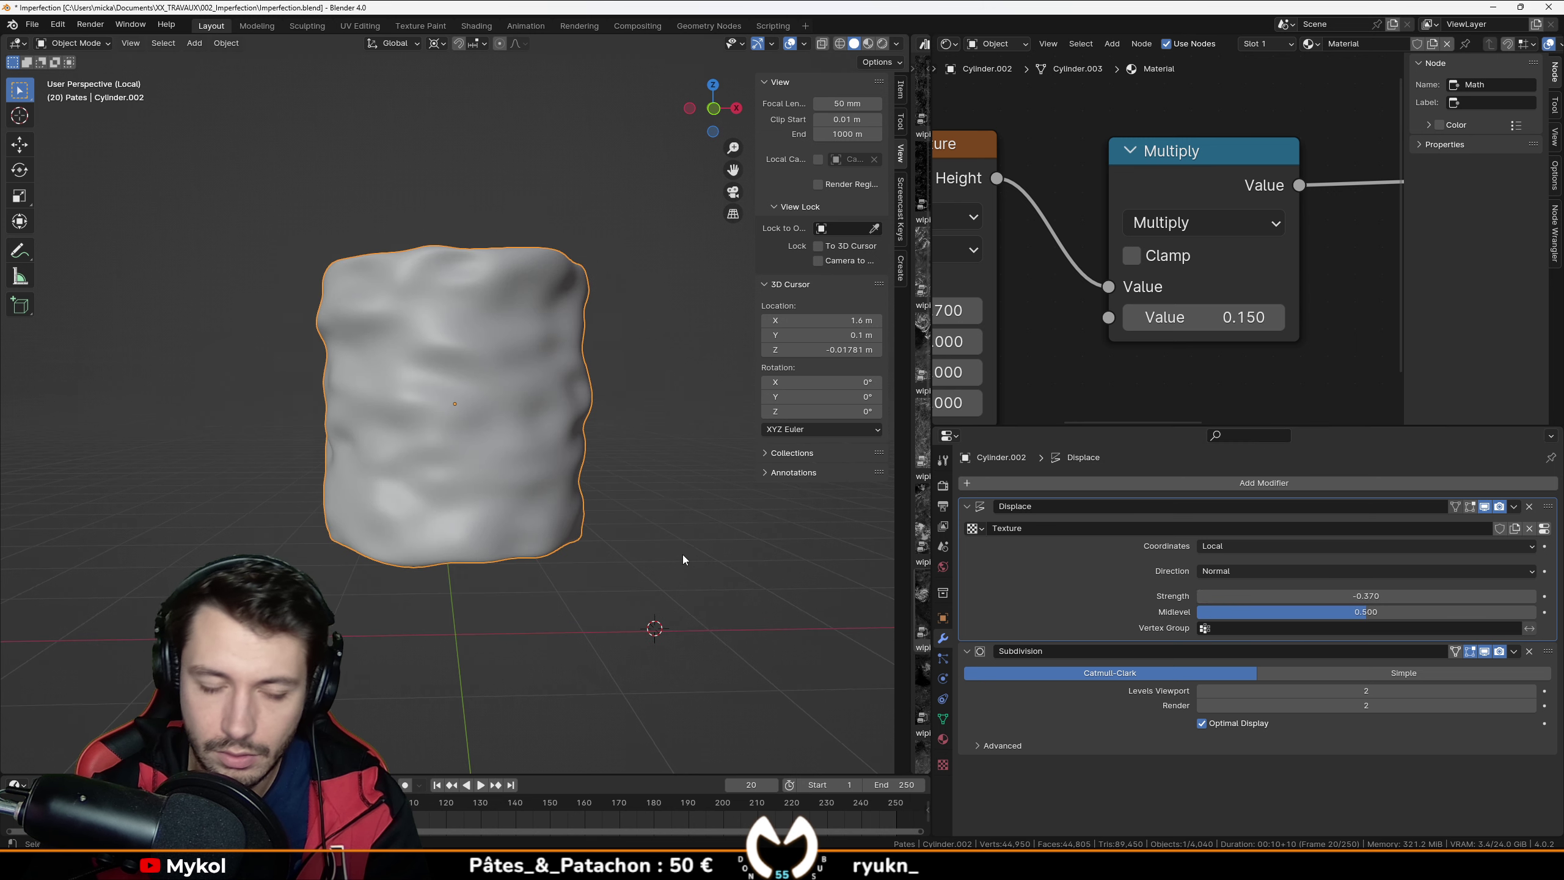
Step: Flare the cylinder's top outward by scaling its top faces about 1.3 times with smooth proportional editing
key("Tab")
key("KP_1")
key("z")
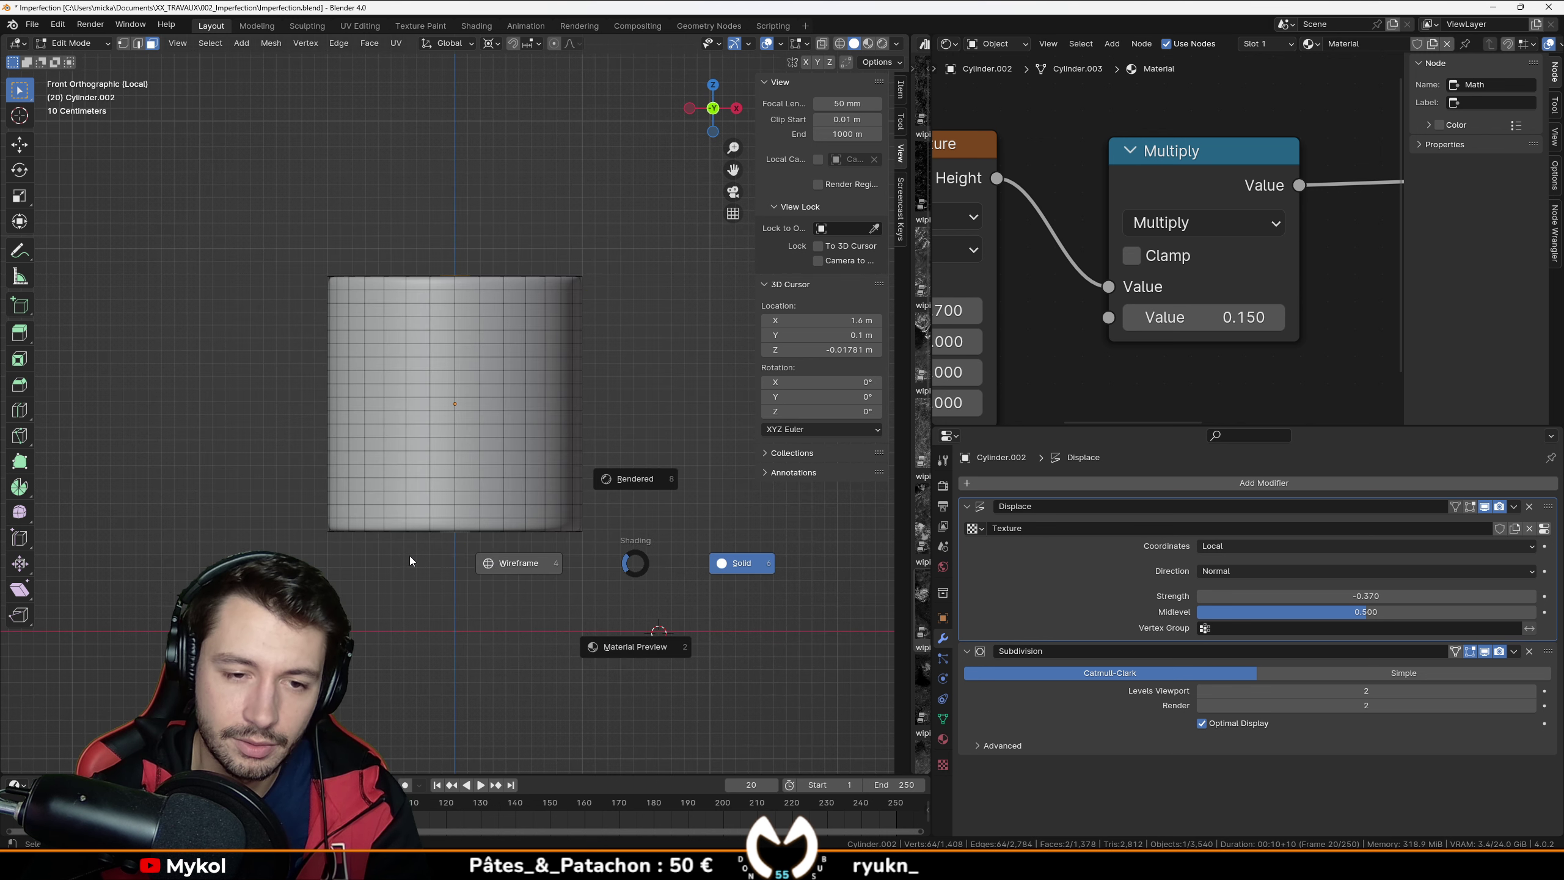
left_click(411, 560)
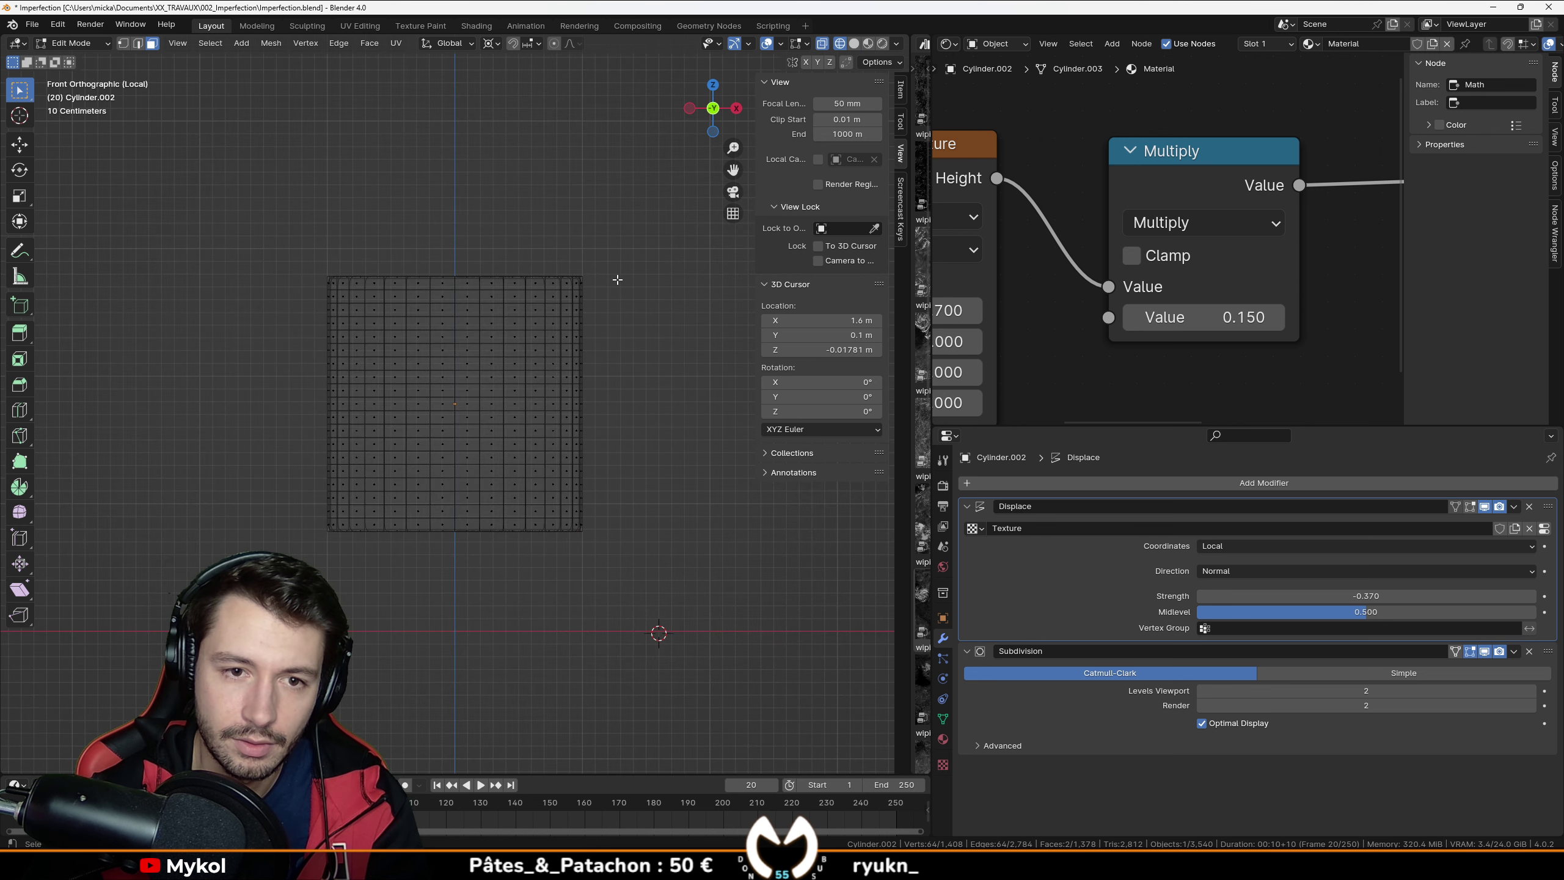
left_click_drag(618, 279, 95, 163)
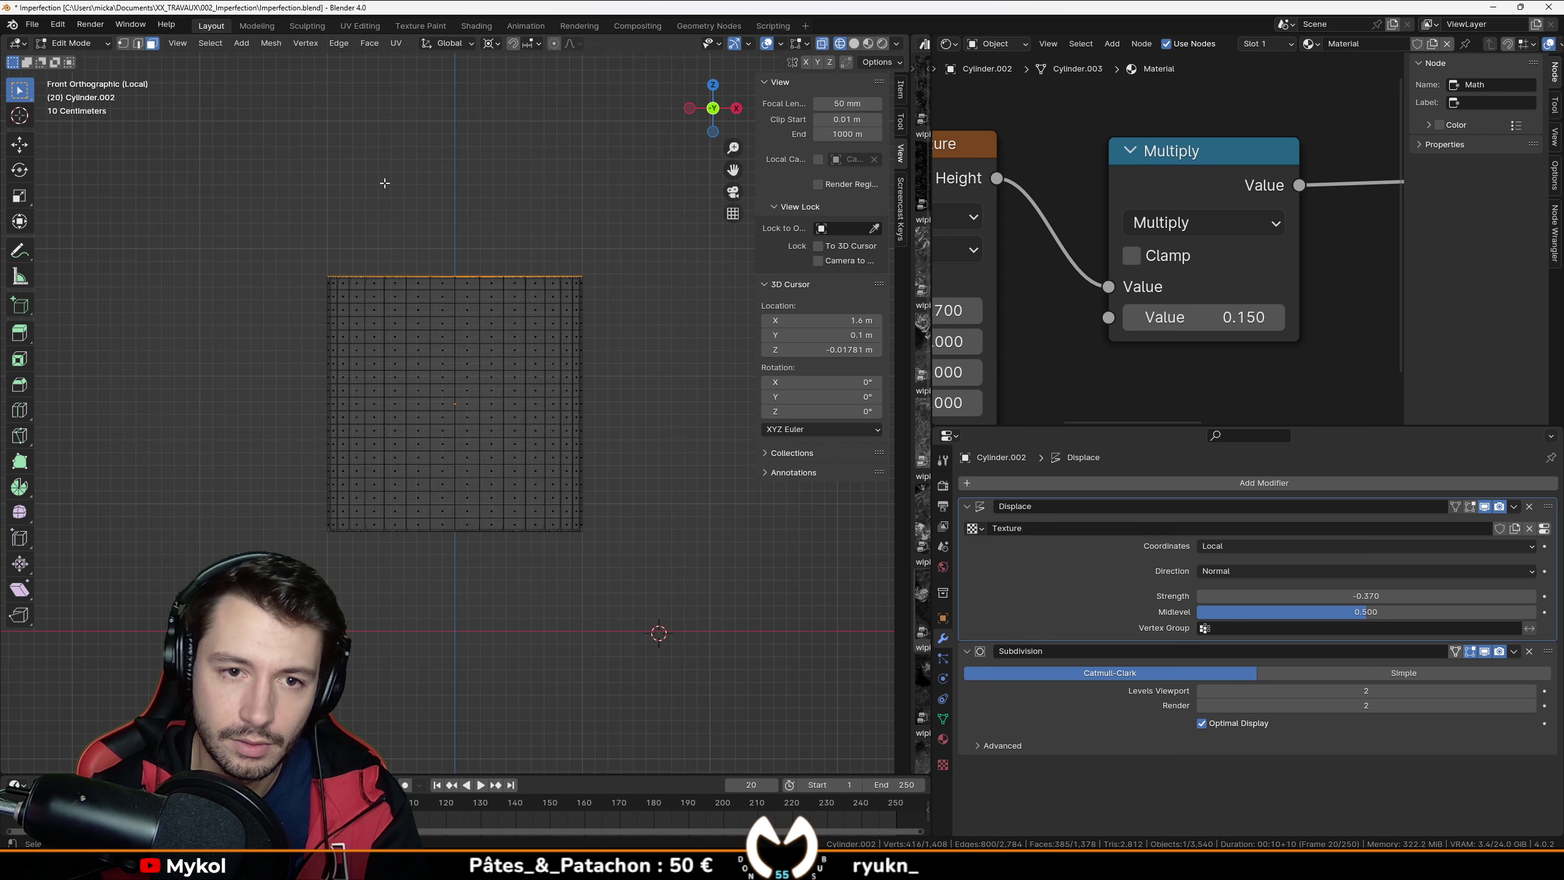
key("s")
right_click(583, 269)
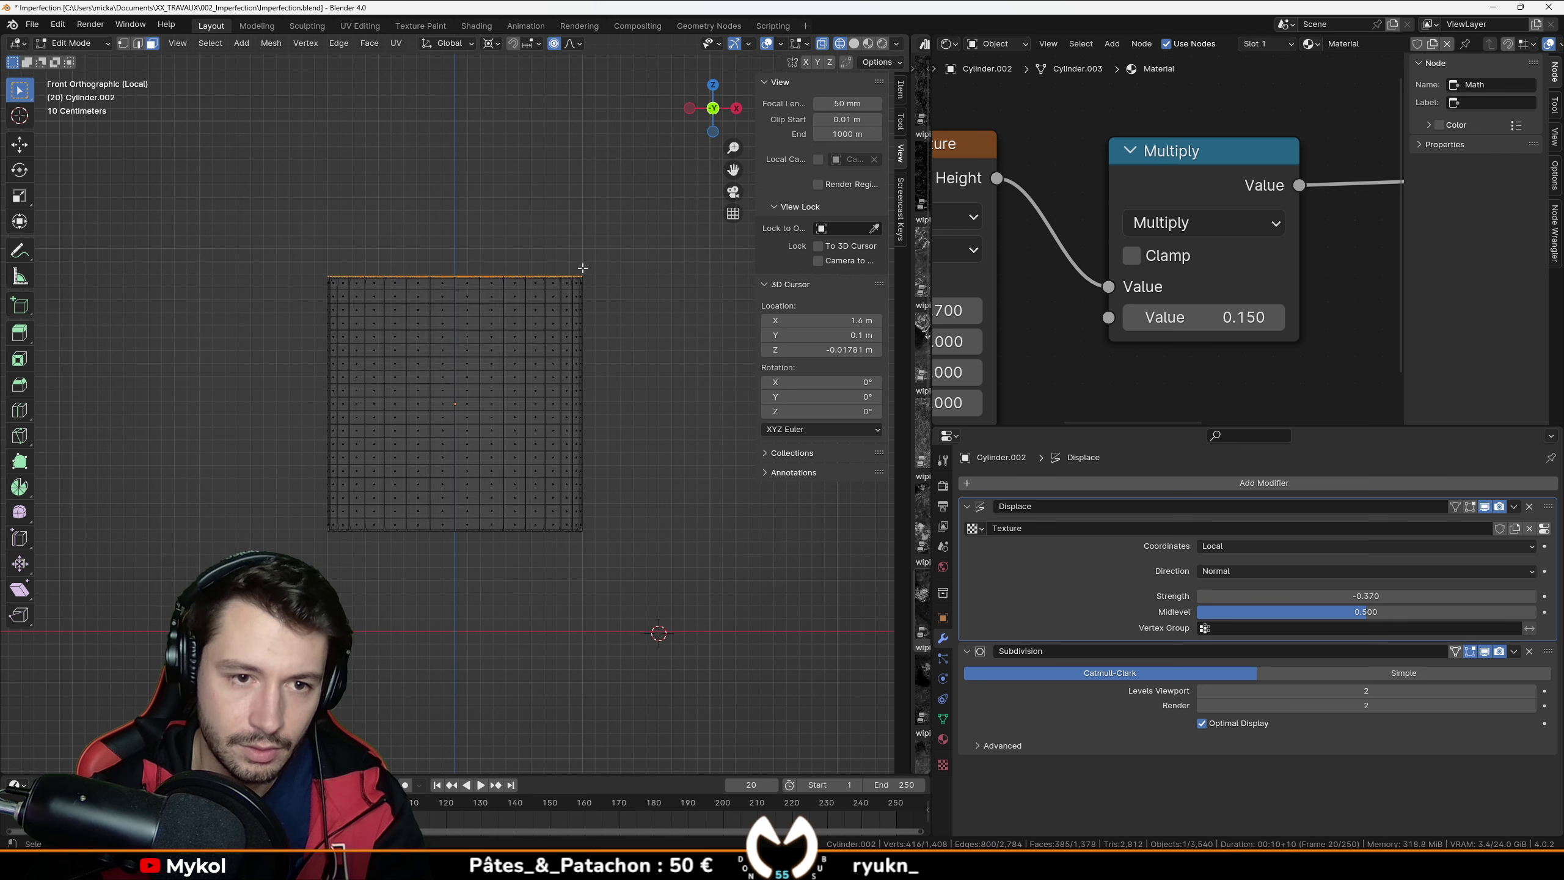
left_click(496, 46)
left_click(533, 127)
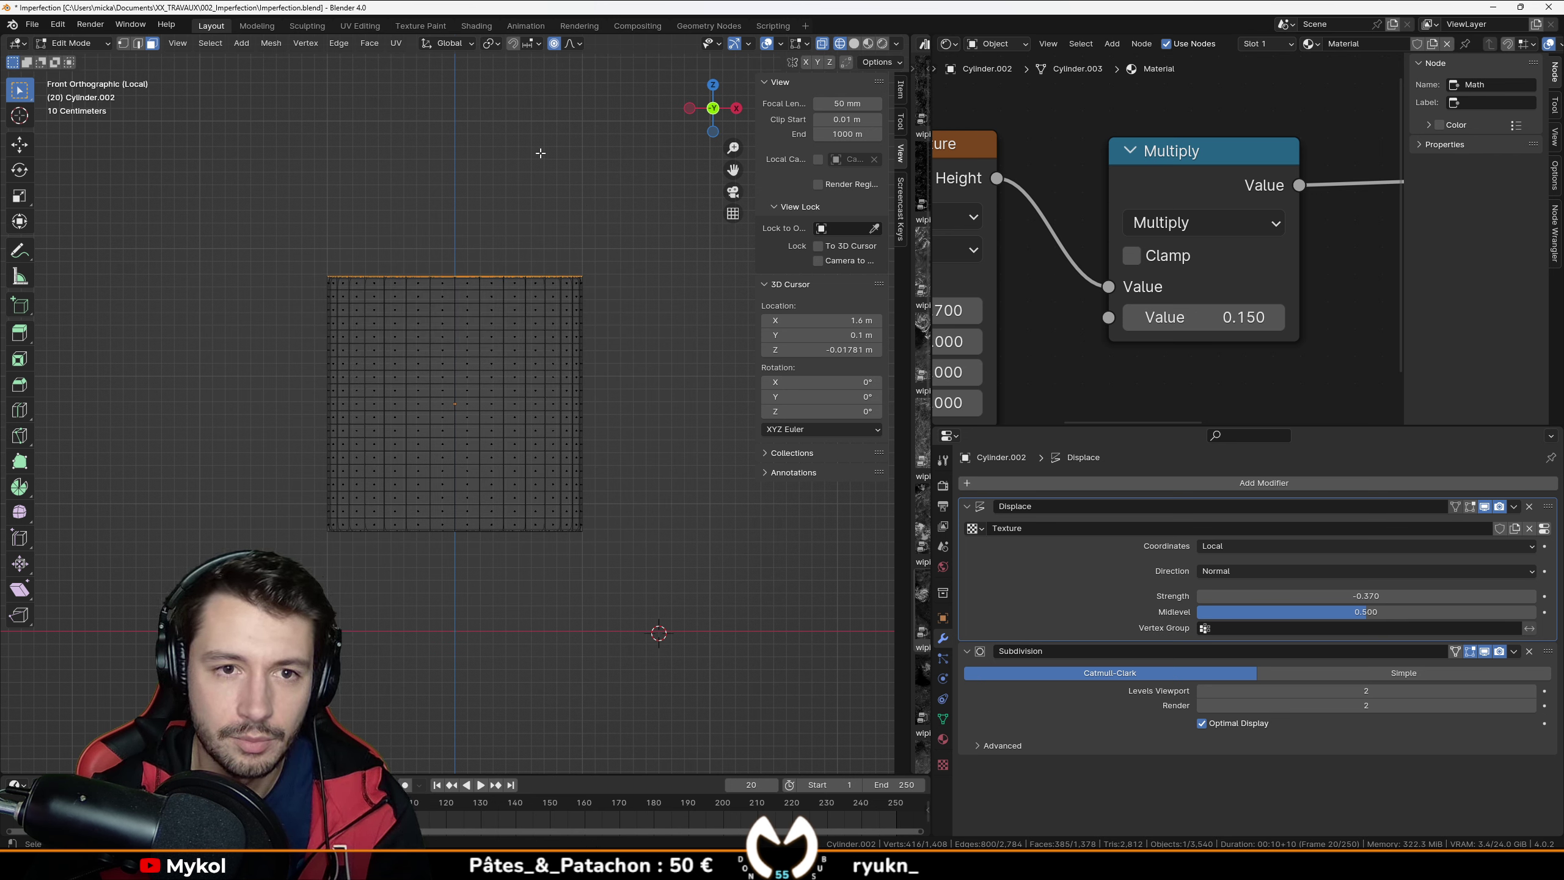
key("s")
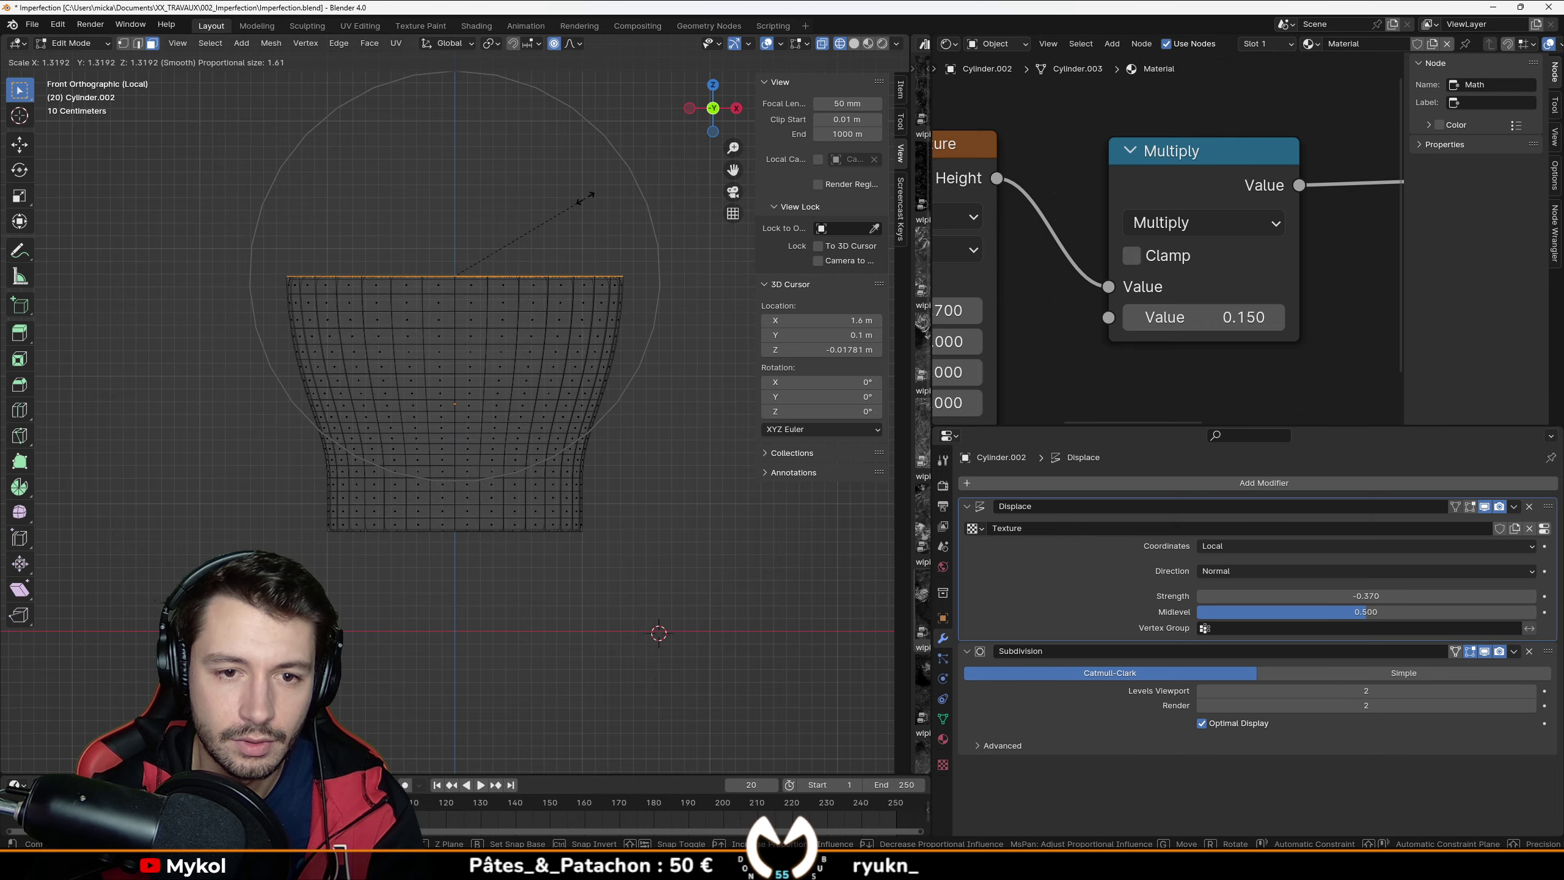
left_click(584, 198)
key("Tab")
Step: Leave local view and examine the steam over the saucepan in rendered shading, from the camera and from the side
mouse_move(579, 237)
middle_mouse_down()
mouse_move(571, 297)
mouse_move(667, 276)
mouse_move(650, 338)
mouse_move(543, 267)
middle_mouse_up()
key("z")
key("KP_Divide")
key("KP_0")
scroll(557, 308, "up", 1)
scroll(557, 308, "down", 1)
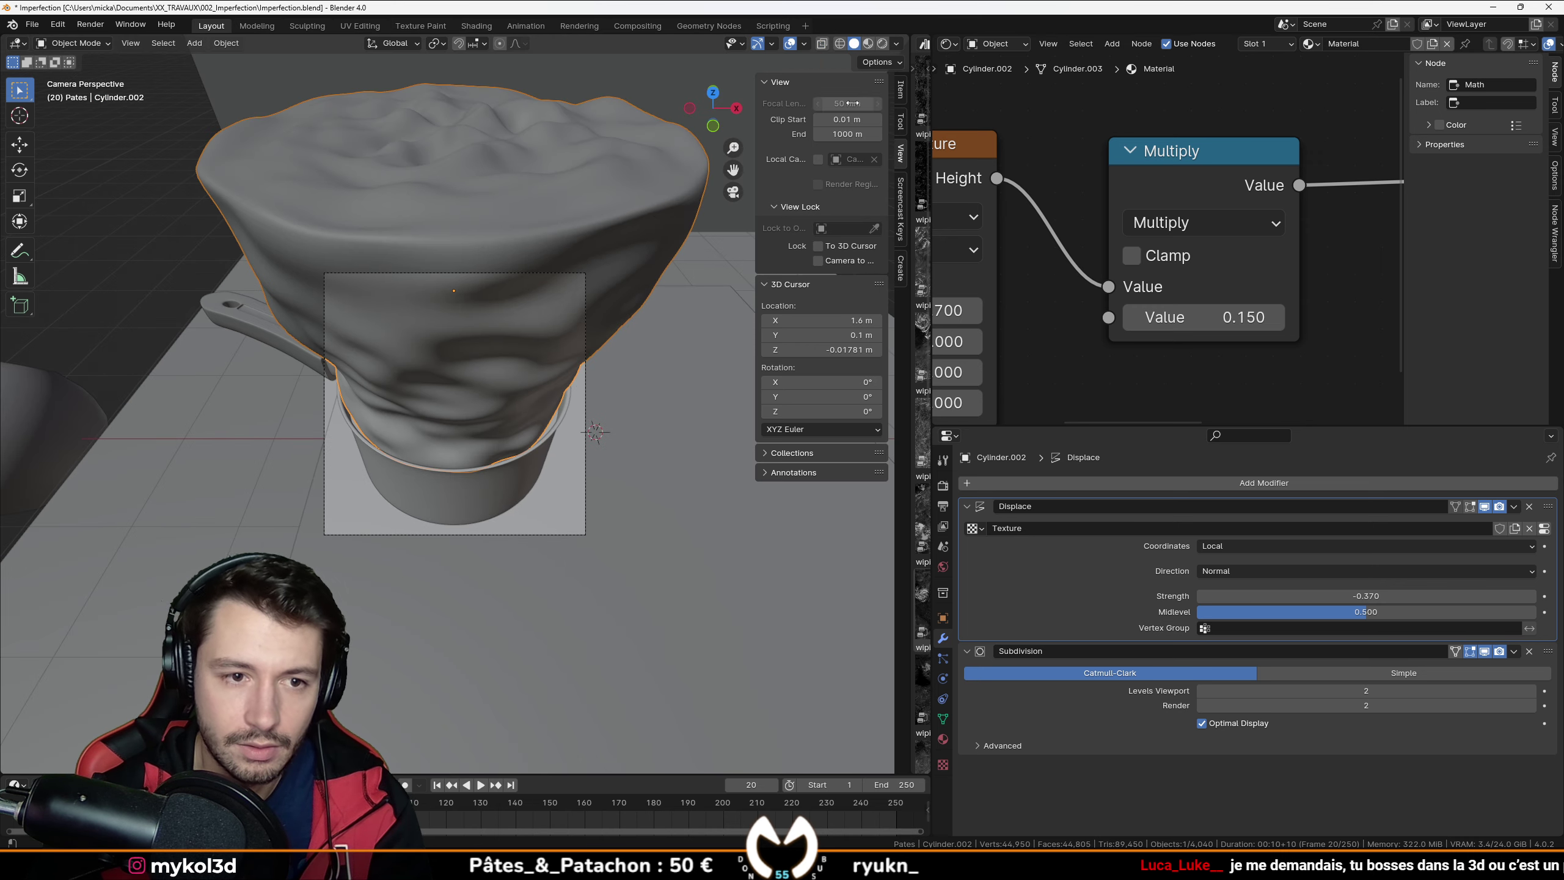
key("z")
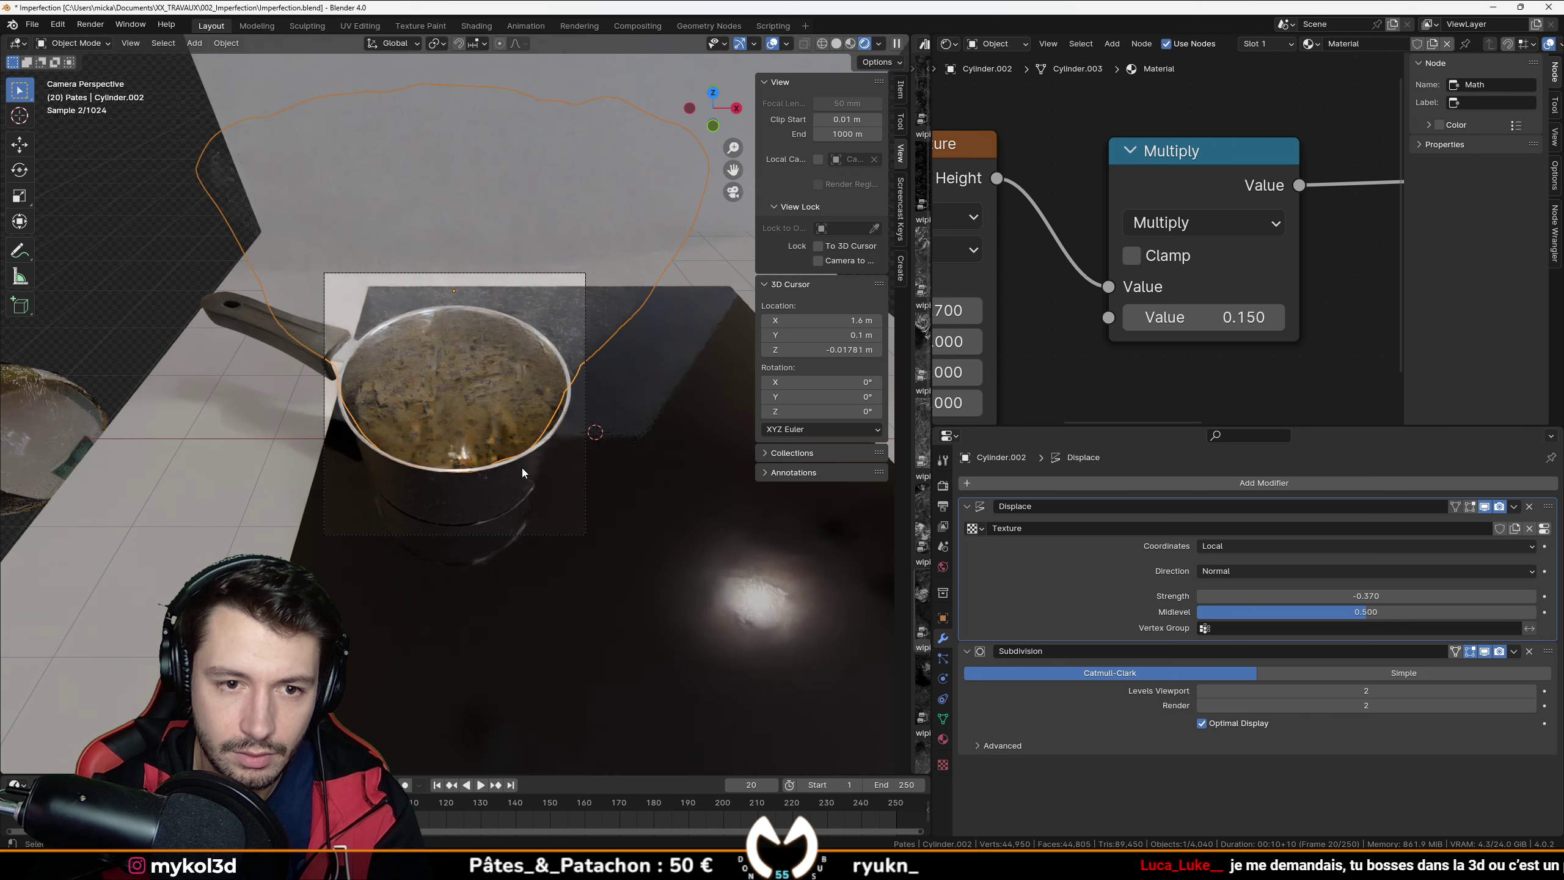
left_click(164, 506)
scroll(238, 473, "up", 1)
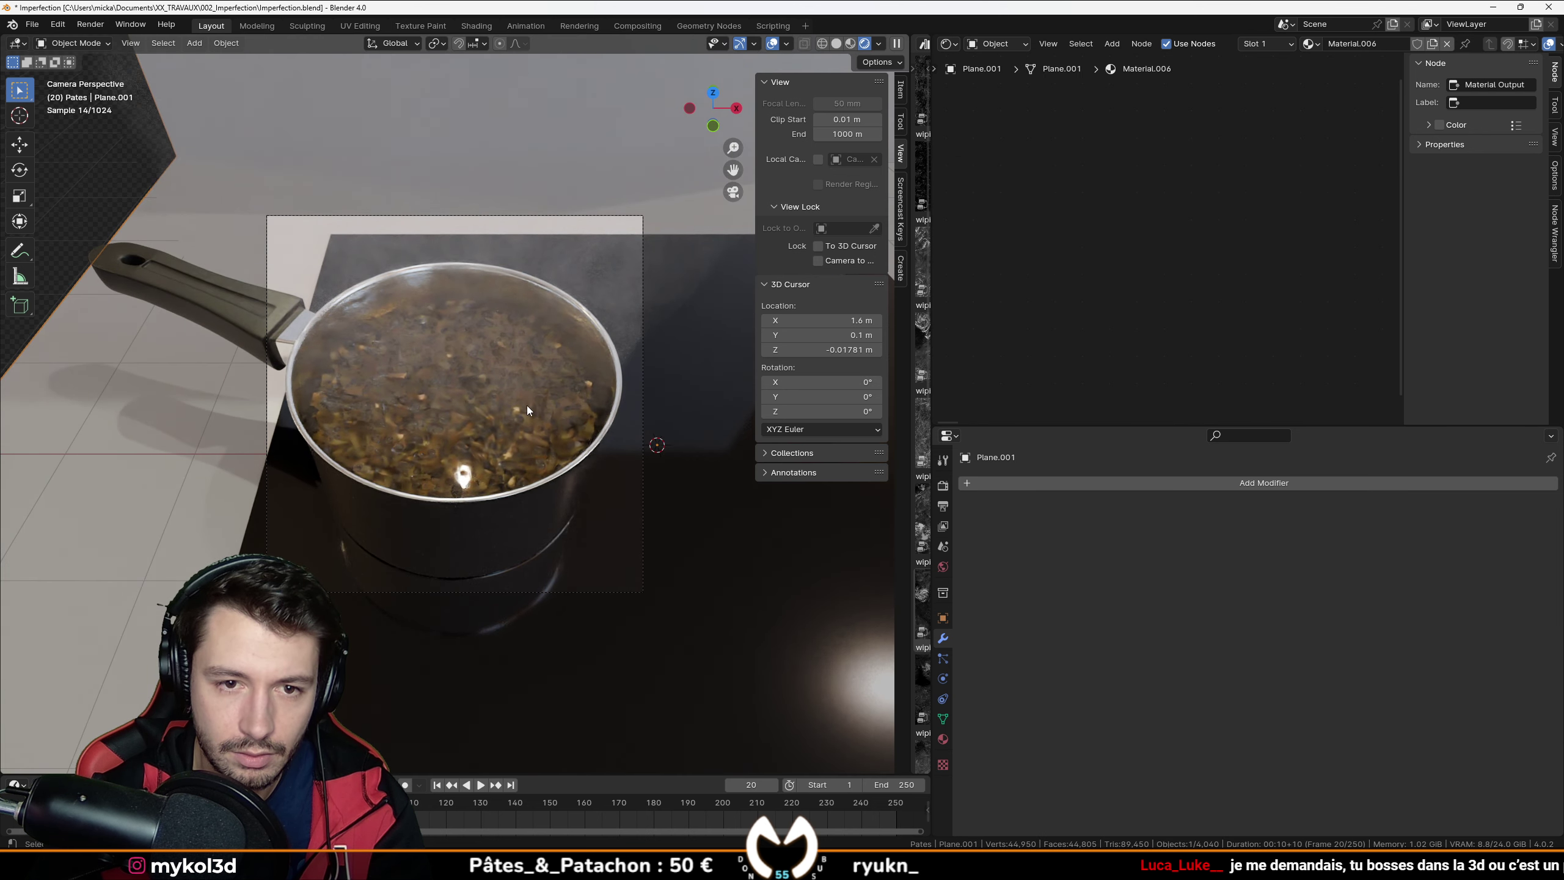
scroll(139, 523, "up", 2)
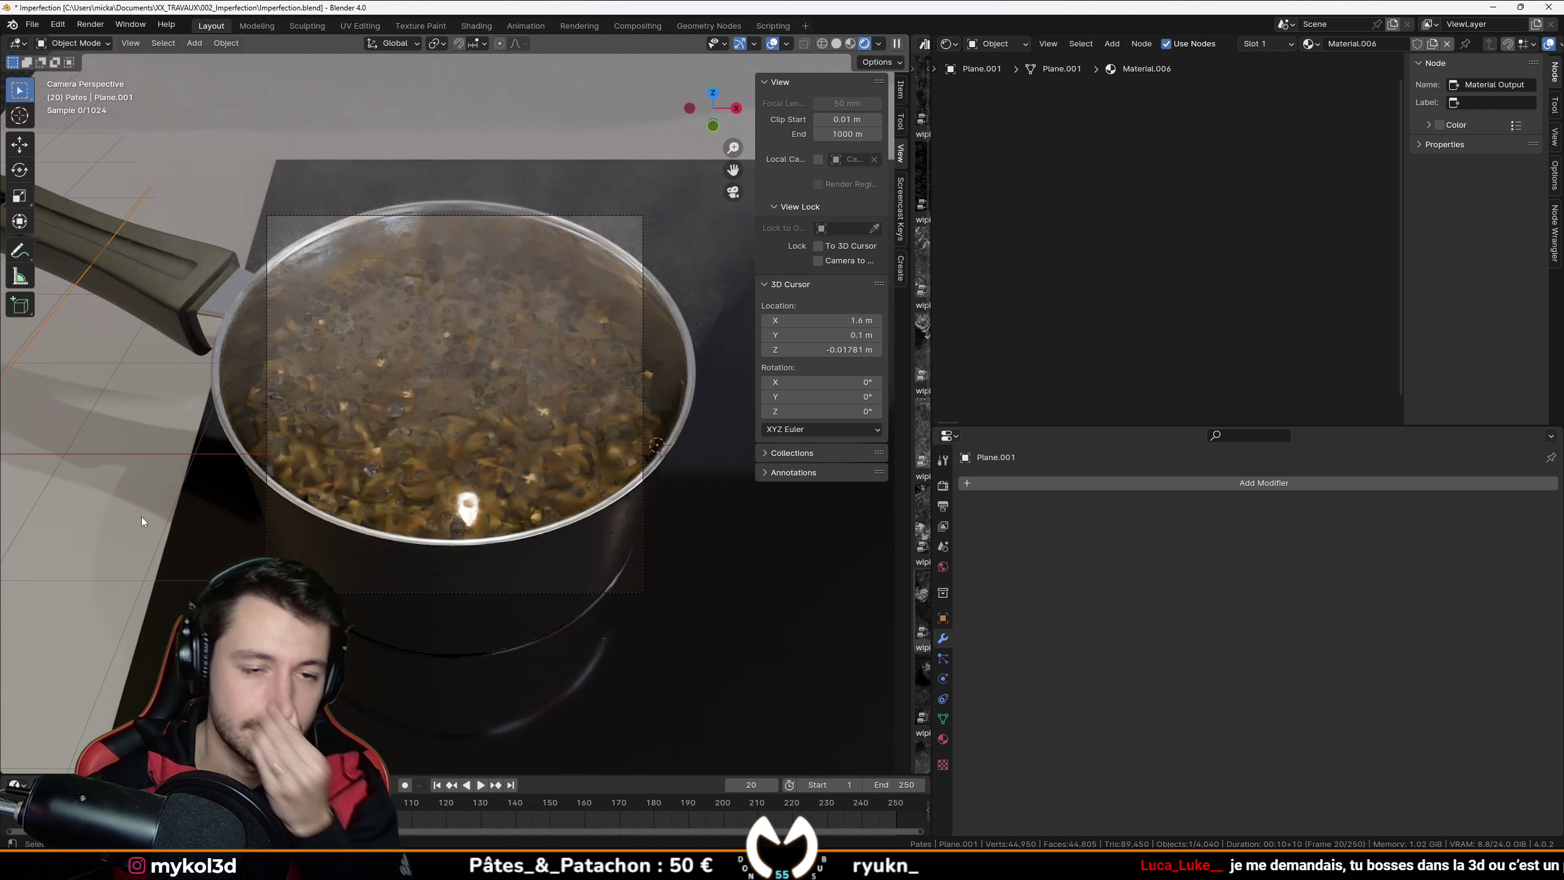
middle_click_drag(142, 516, 457, 533)
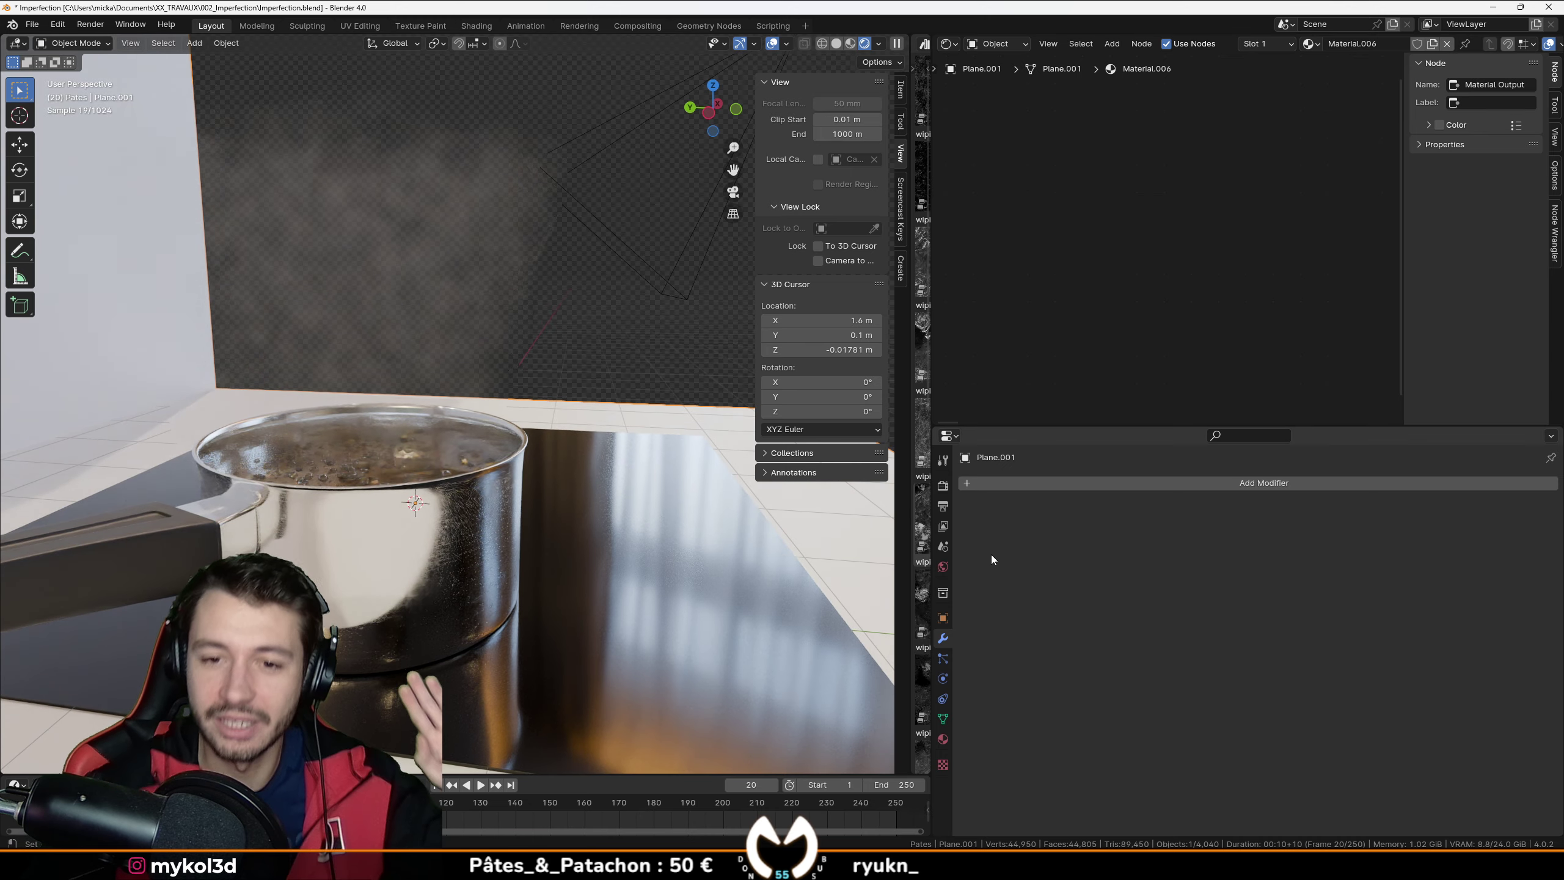
Step: Disable viewport denoising, return the viewport to solid shading and save the file
left_click(943, 486)
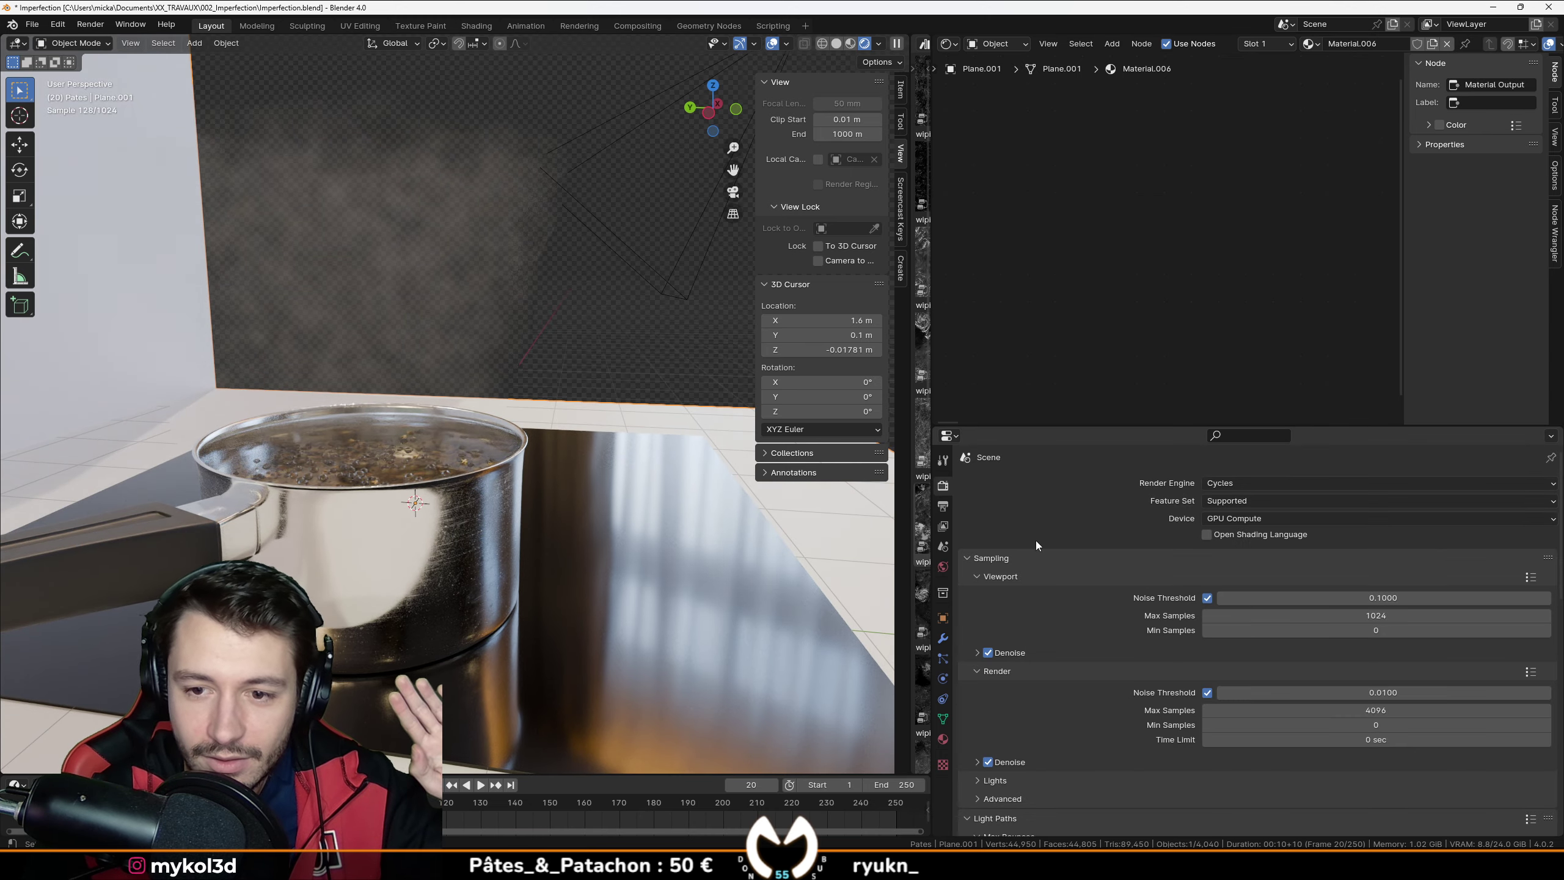
left_click(987, 653)
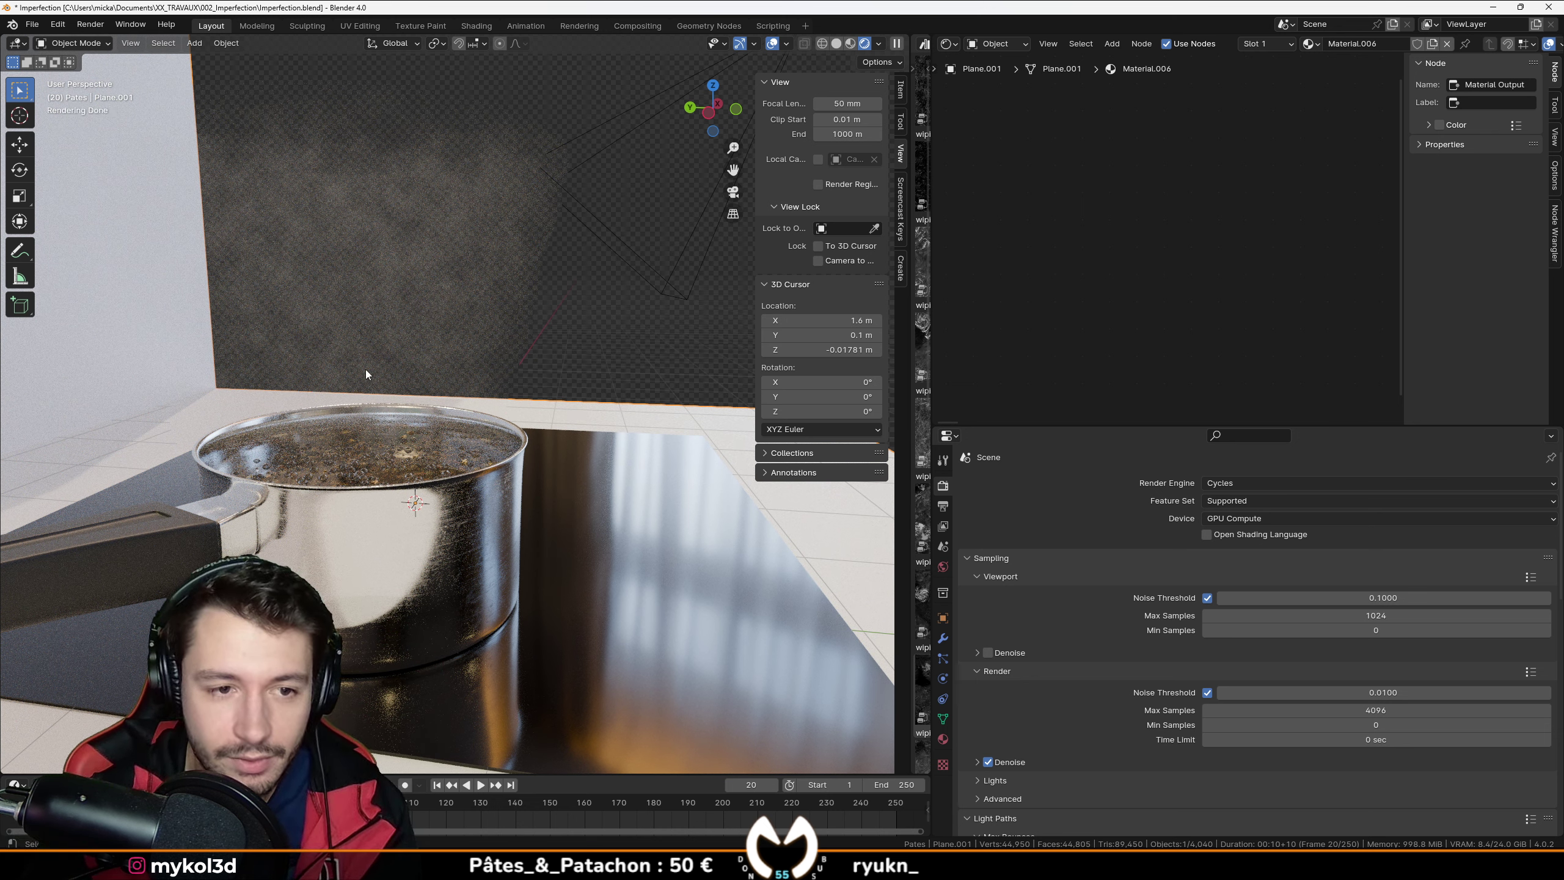
key("ctrl+s")
left_click(836, 46)
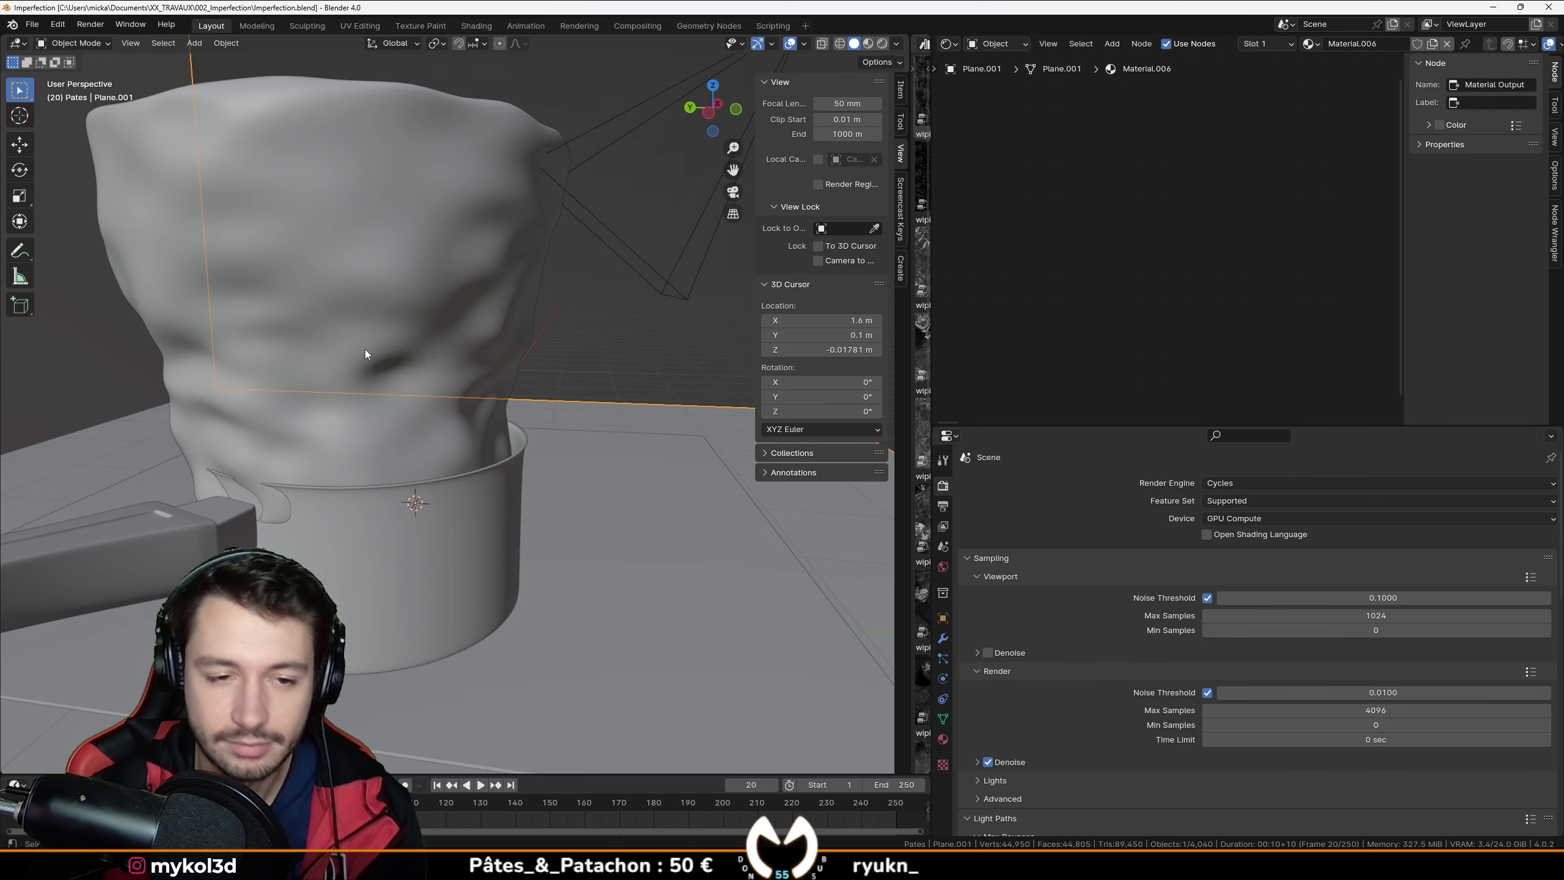
key("ctrl+s")
Step: Move the steam cylinder in the horizontal plane to centre it over the saucepan
middle_click_drag(428, 362, 474, 456)
left_click(460, 457)
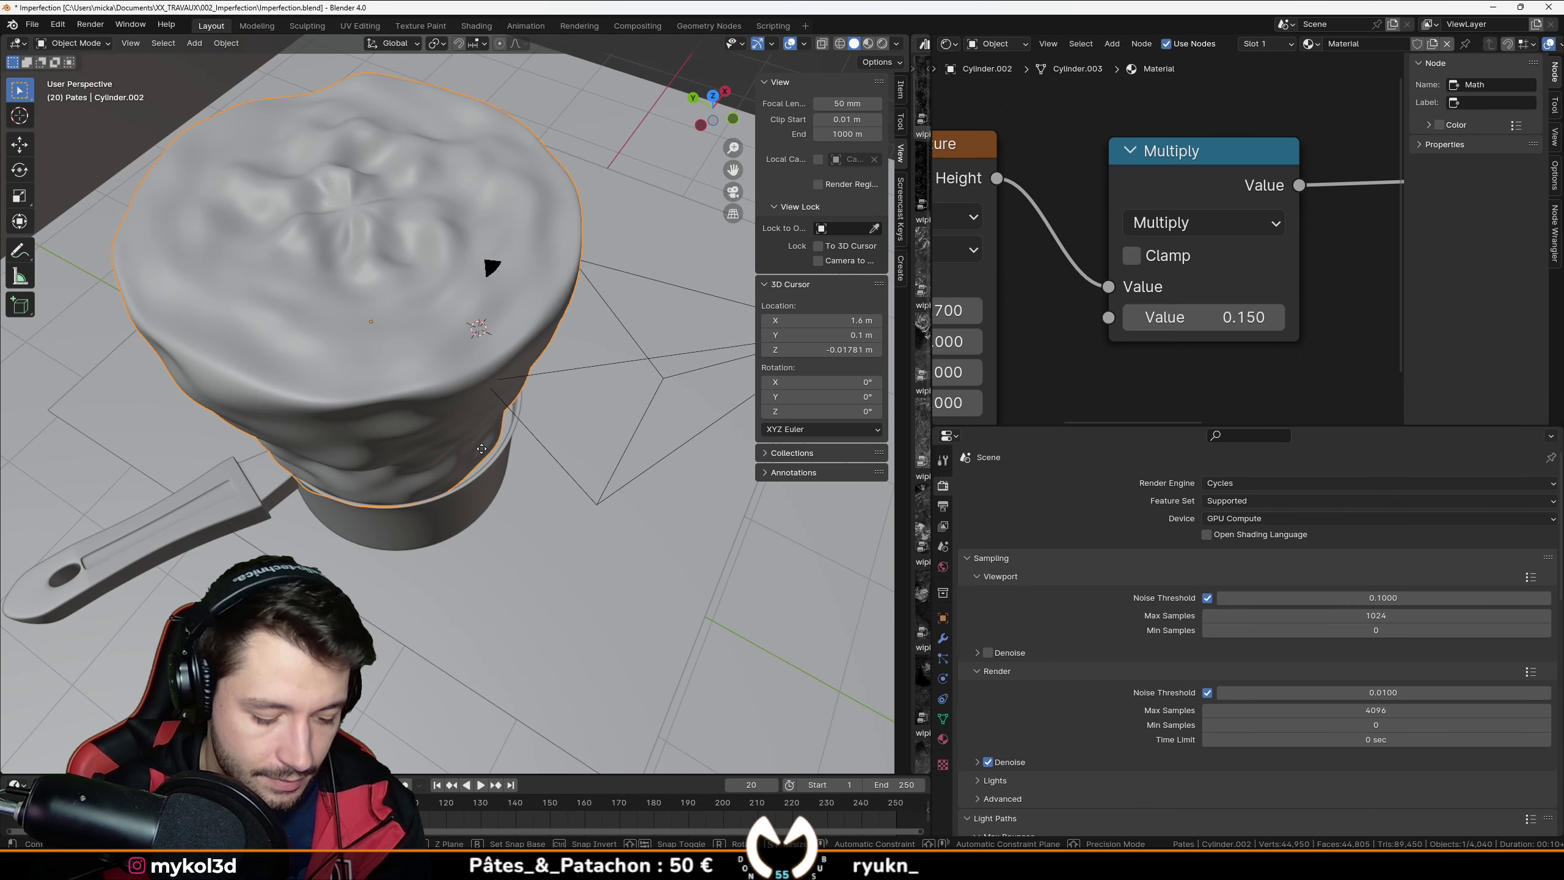
key("g")
key("shift+z")
left_click(489, 450)
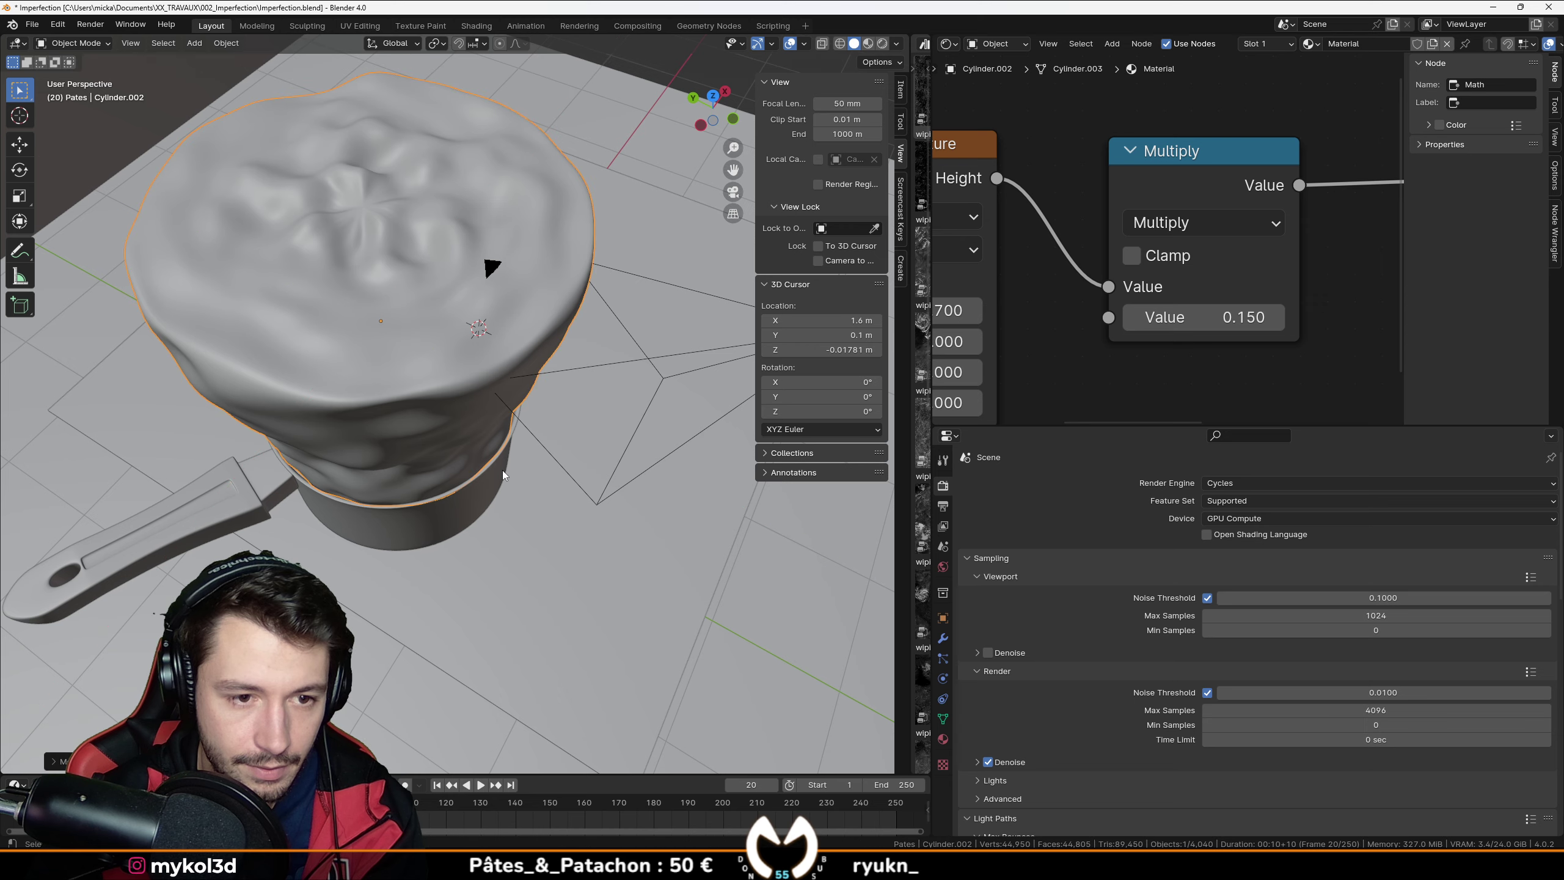
Step: Fine-tune the steam cylinder's horizontal position from the camera view and save the file
middle_click_drag(490, 450, 411, 387)
key("KP_0")
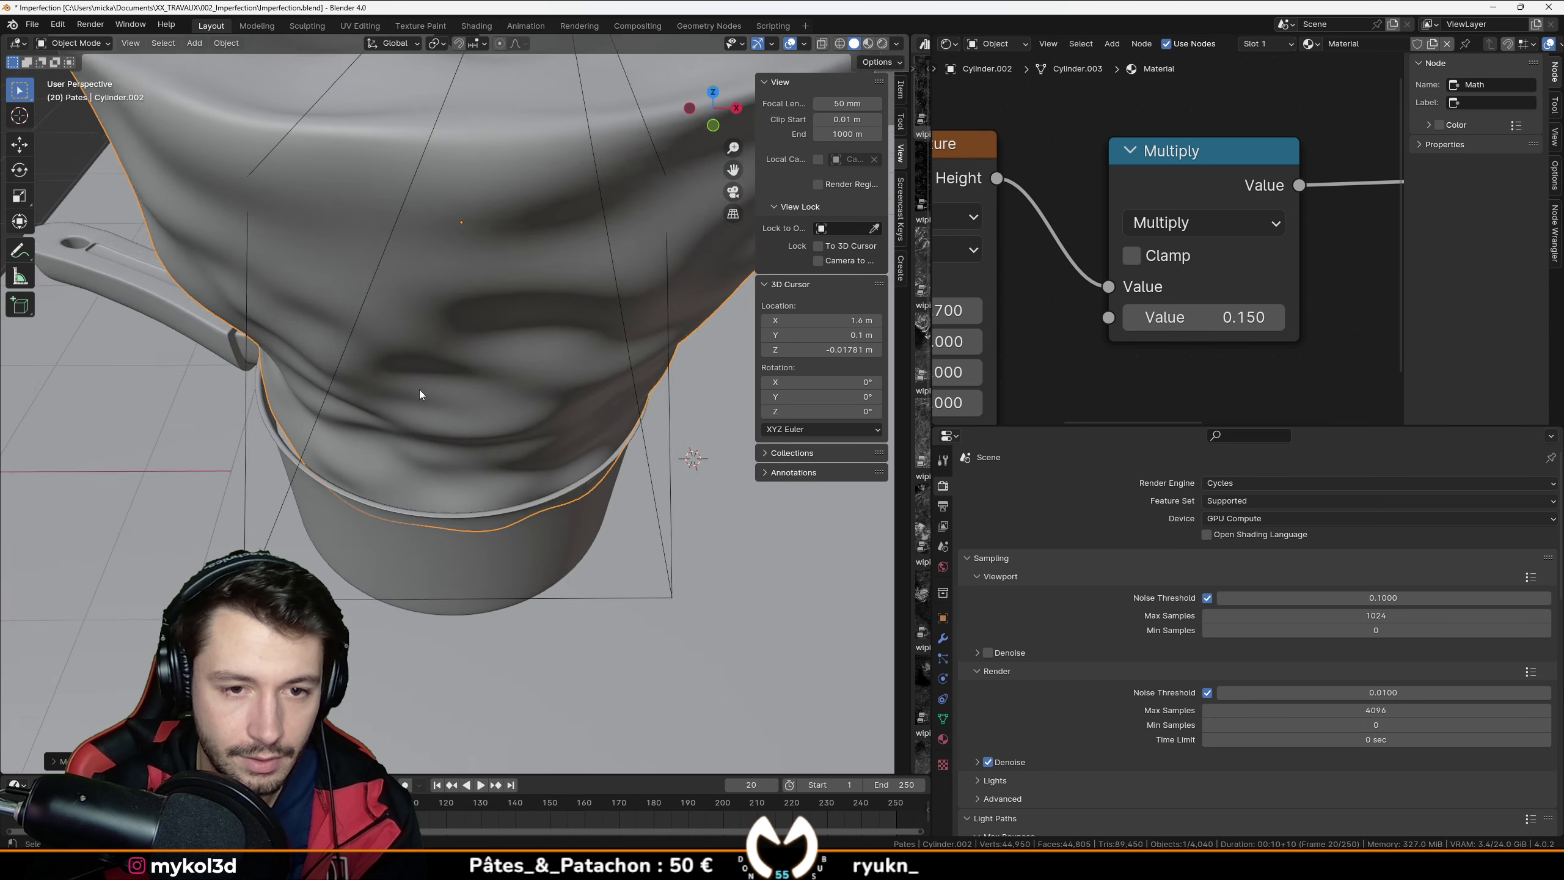
key("g")
key("shift+z")
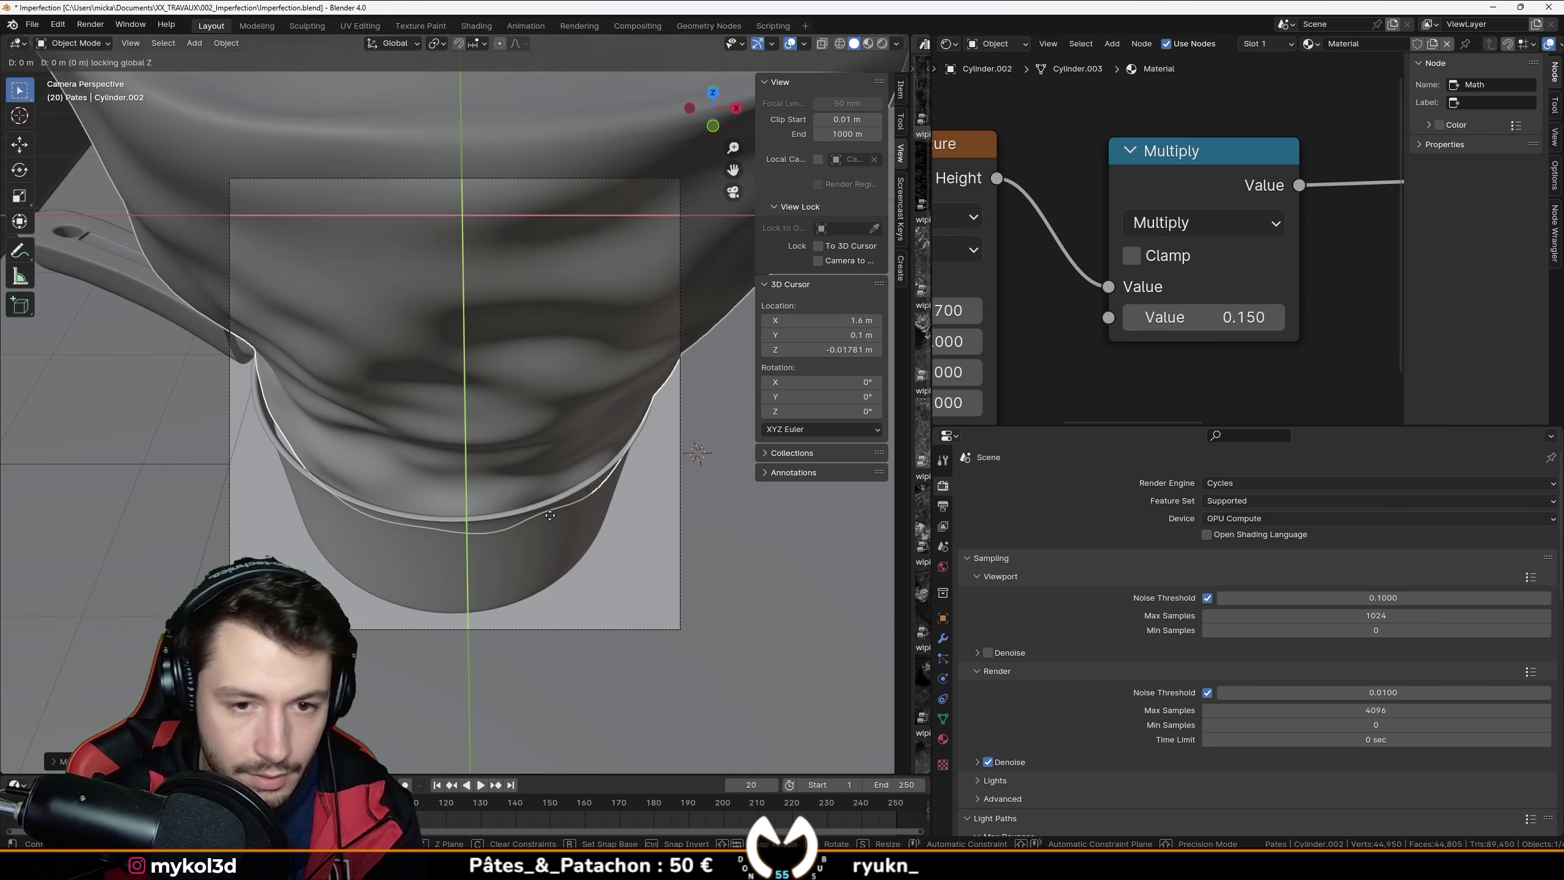
left_click(546, 514)
left_click(203, 514)
key("ctrl+s")
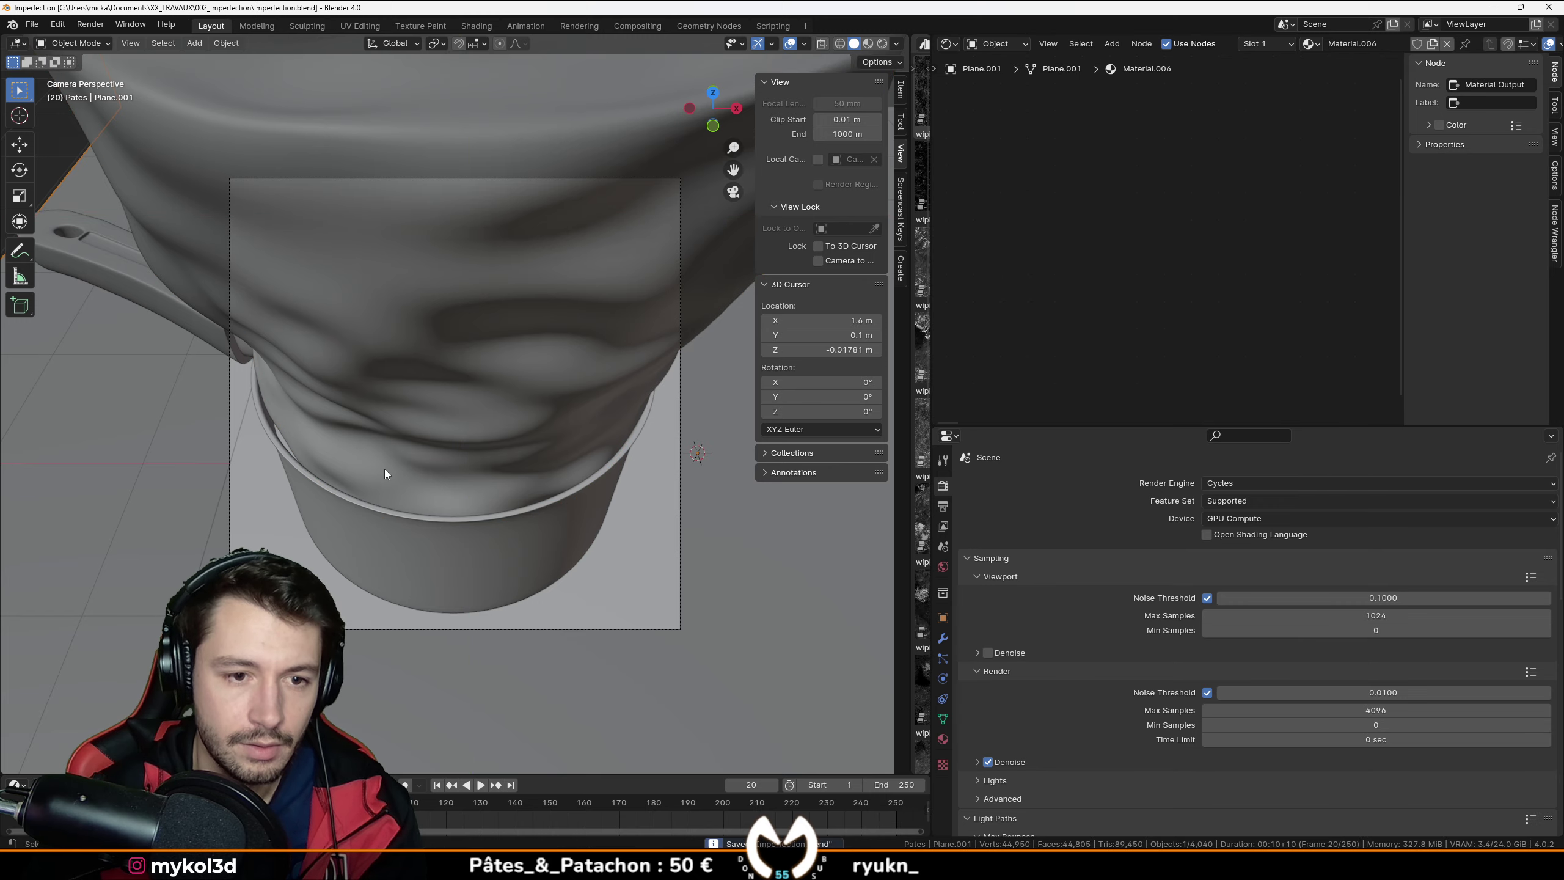
Step: Examine the rendered steam above the pasta from the camera, from overhead and from the side
mouse_move(419, 537)
middle_mouse_down()
mouse_move(455, 397)
mouse_move(389, 480)
mouse_move(441, 565)
mouse_move(425, 492)
mouse_move(440, 499)
middle_mouse_up()
scroll(389, 480, "down", 2)
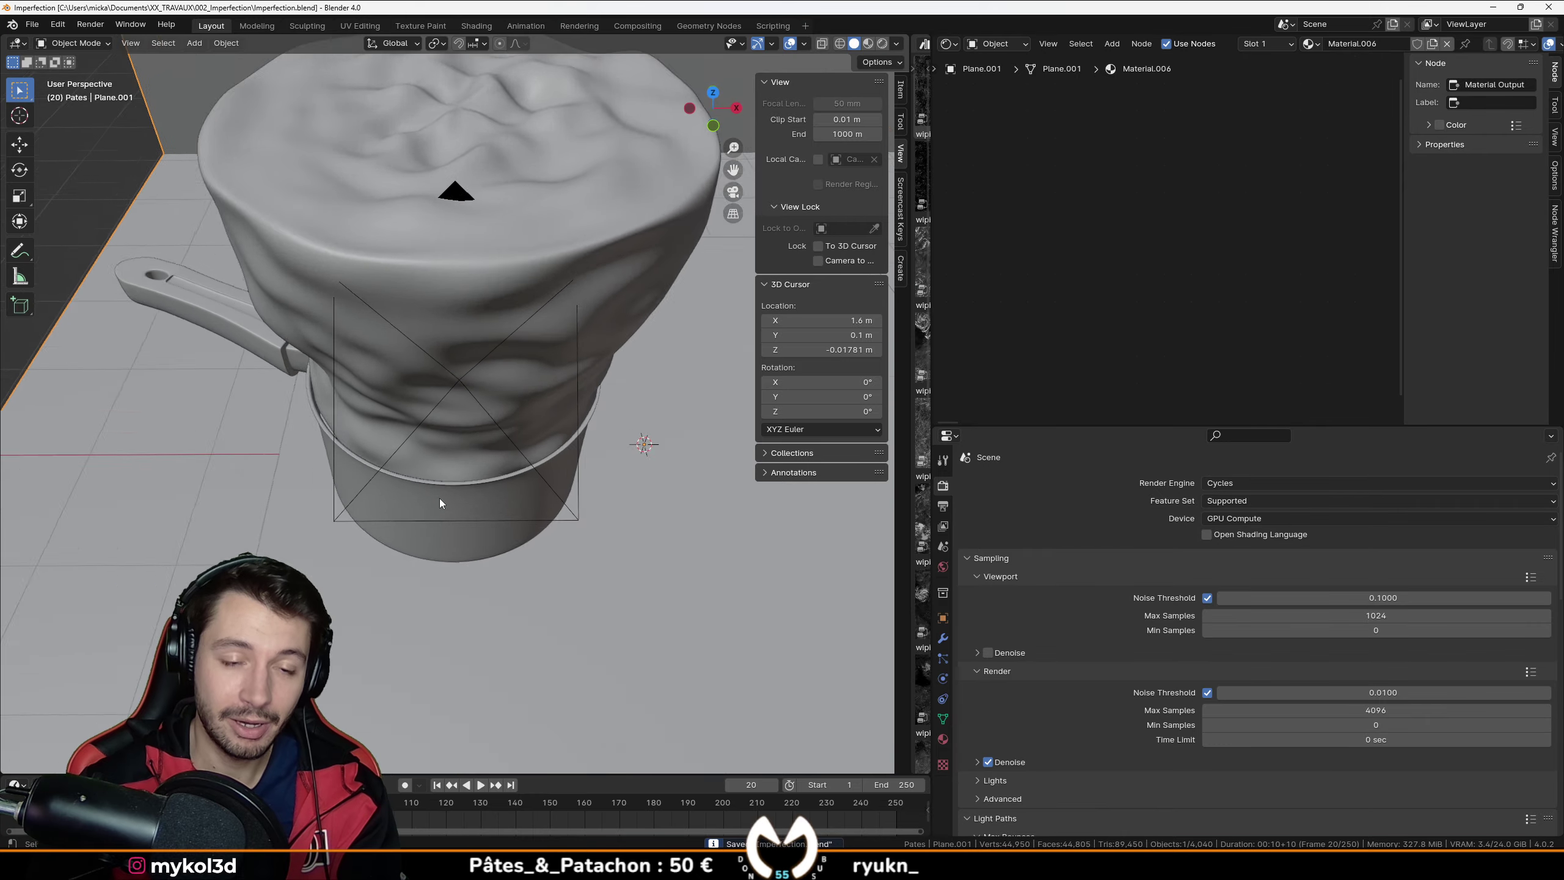
key("KP_0")
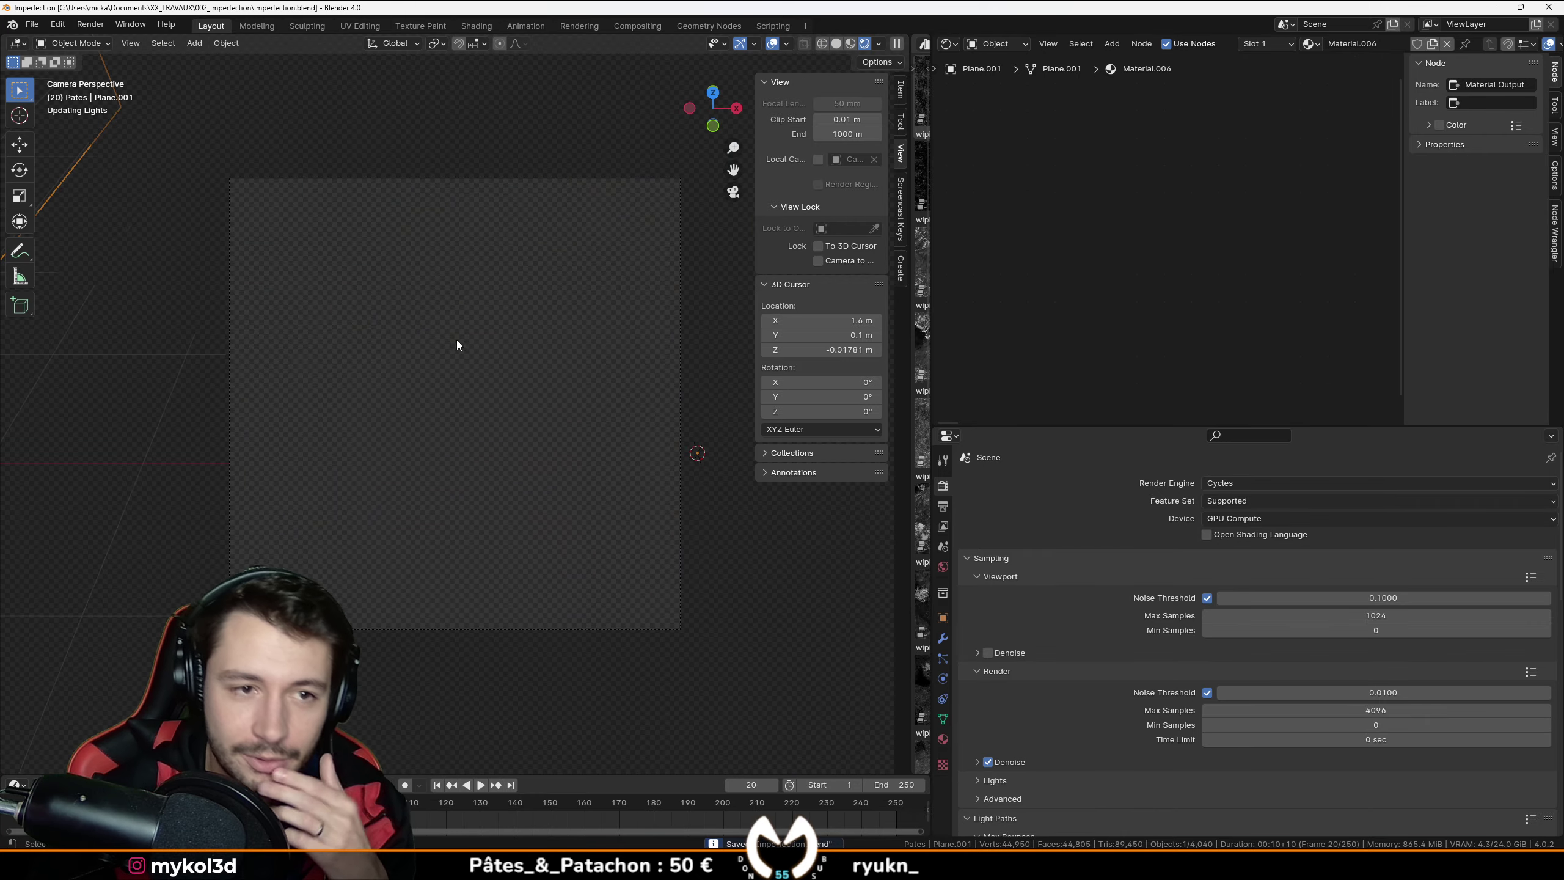
middle_click_drag(563, 307, 573, 366)
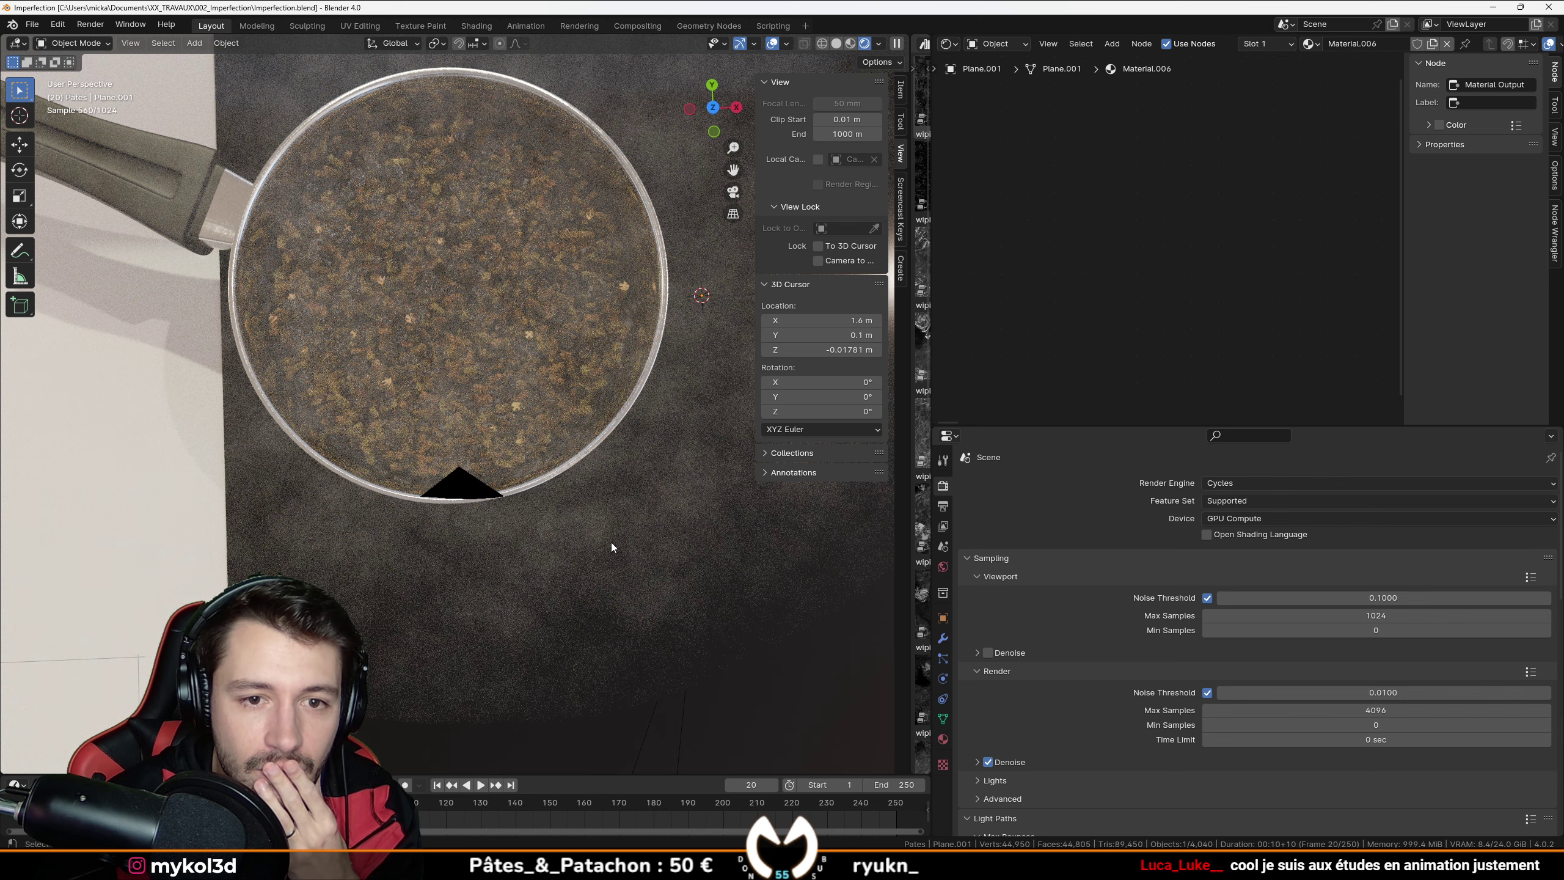
middle_click_drag(611, 543, 618, 468)
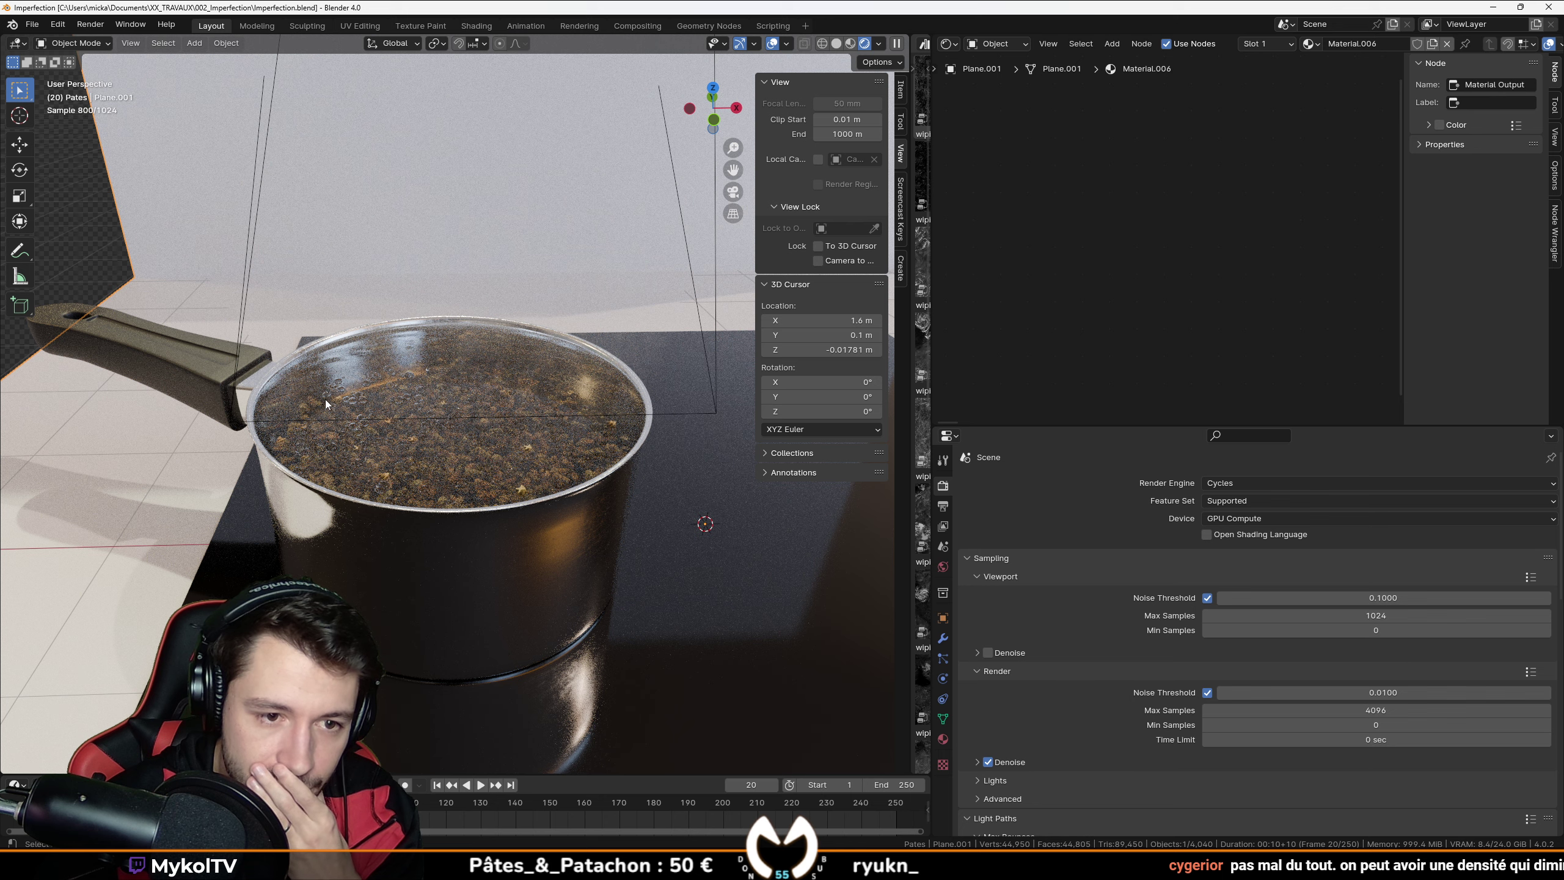
scroll(364, 348, "down", 3)
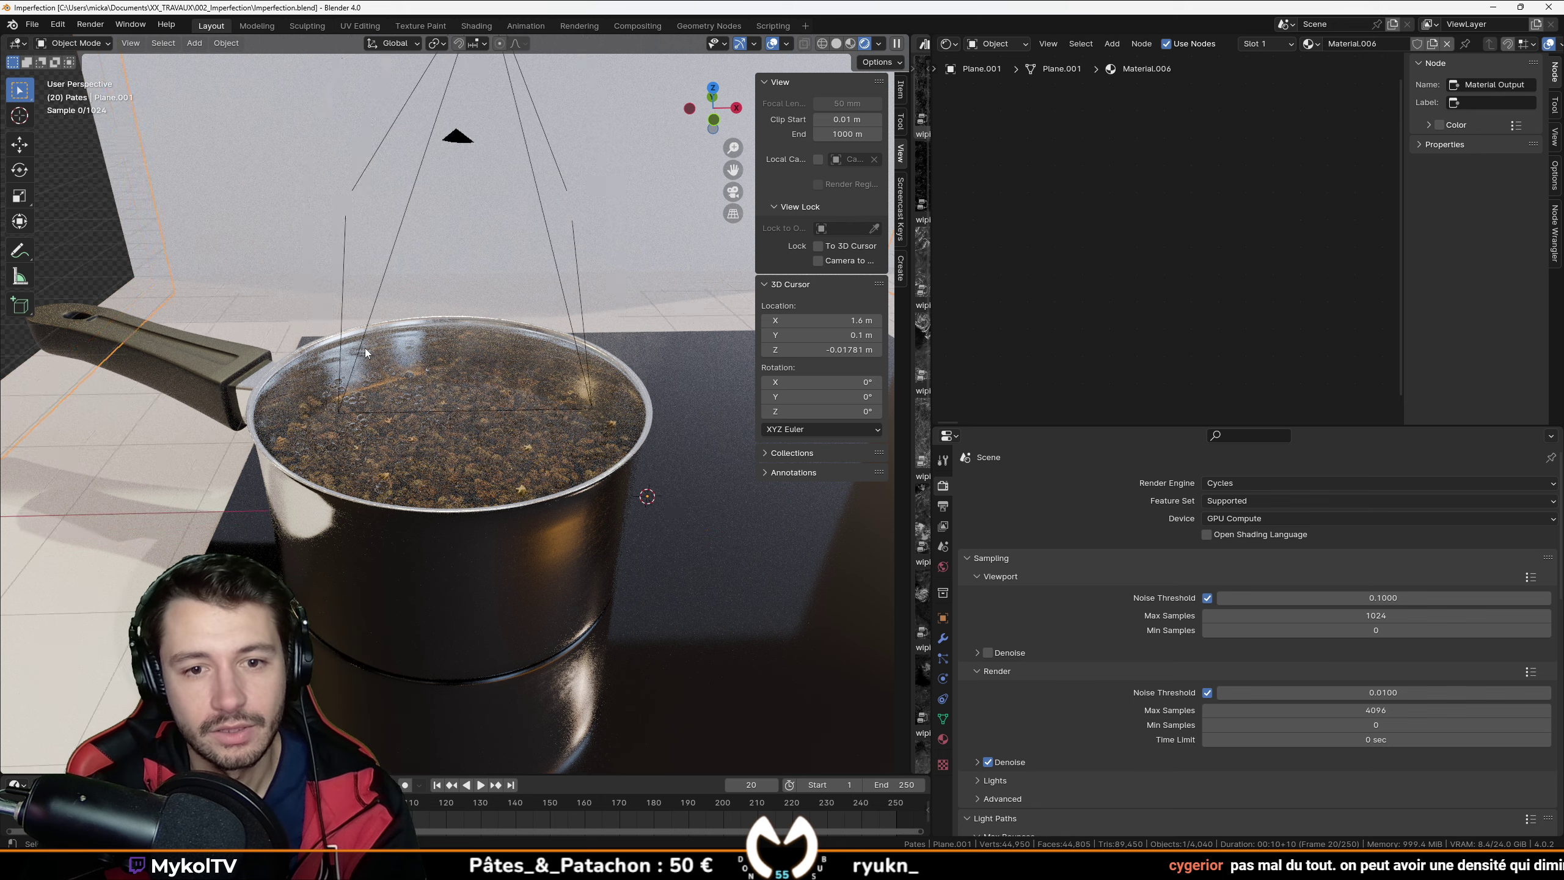
key("z")
left_click(540, 369)
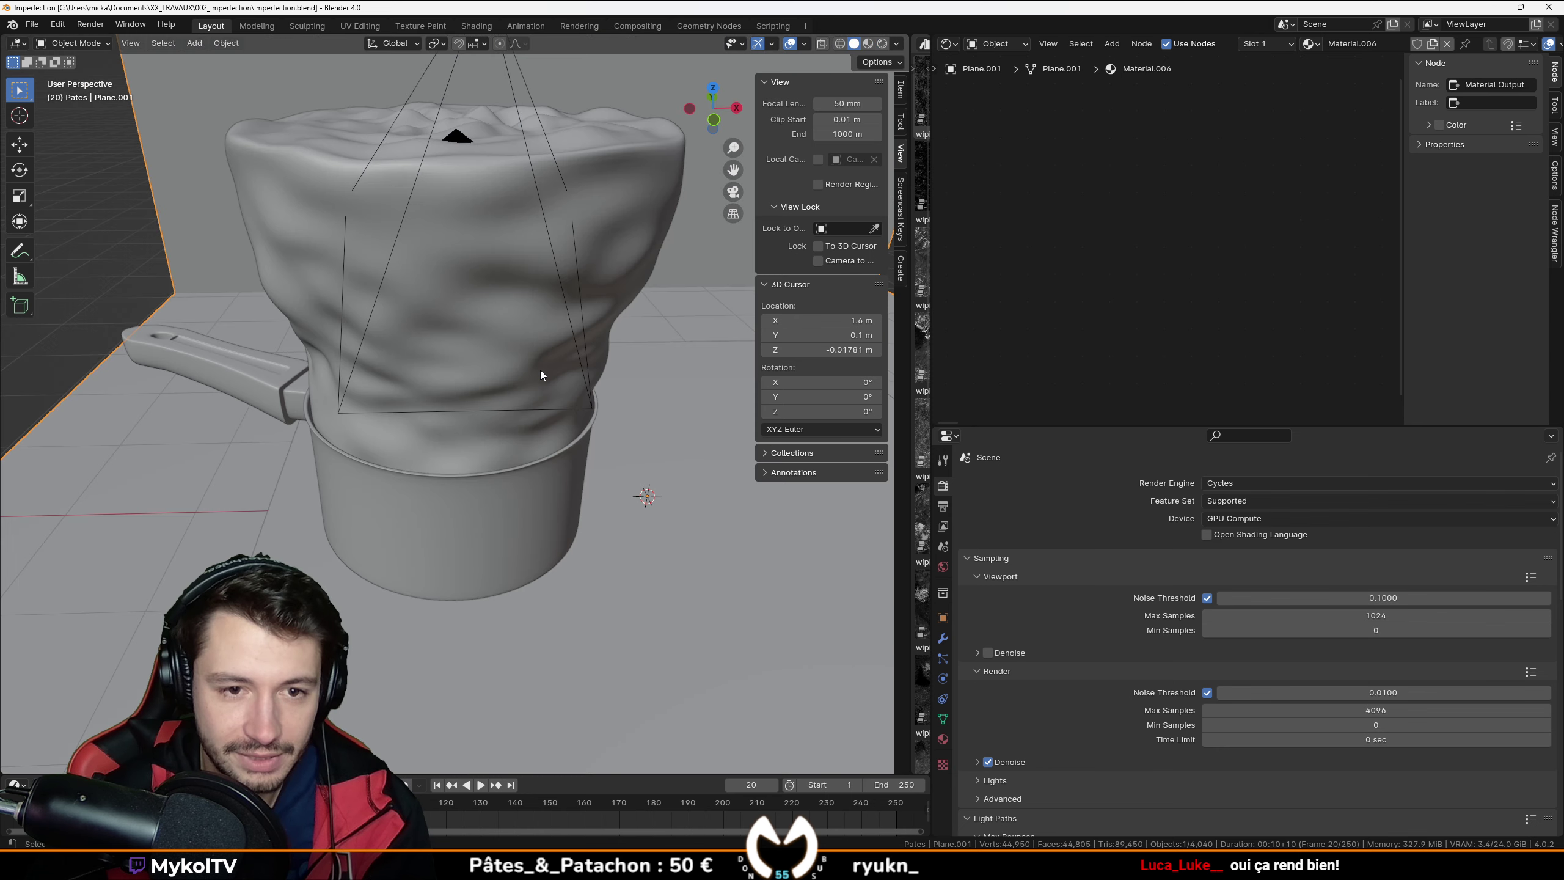
Step: Save the file and select the cooktop plane beneath the saucepan
key("ctrl+s")
scroll(542, 376, "down", 5)
left_click(582, 502)
scroll(515, 426, "up", 3)
scroll(516, 425, "down", 4)
middle_click_drag(516, 426, 480, 440)
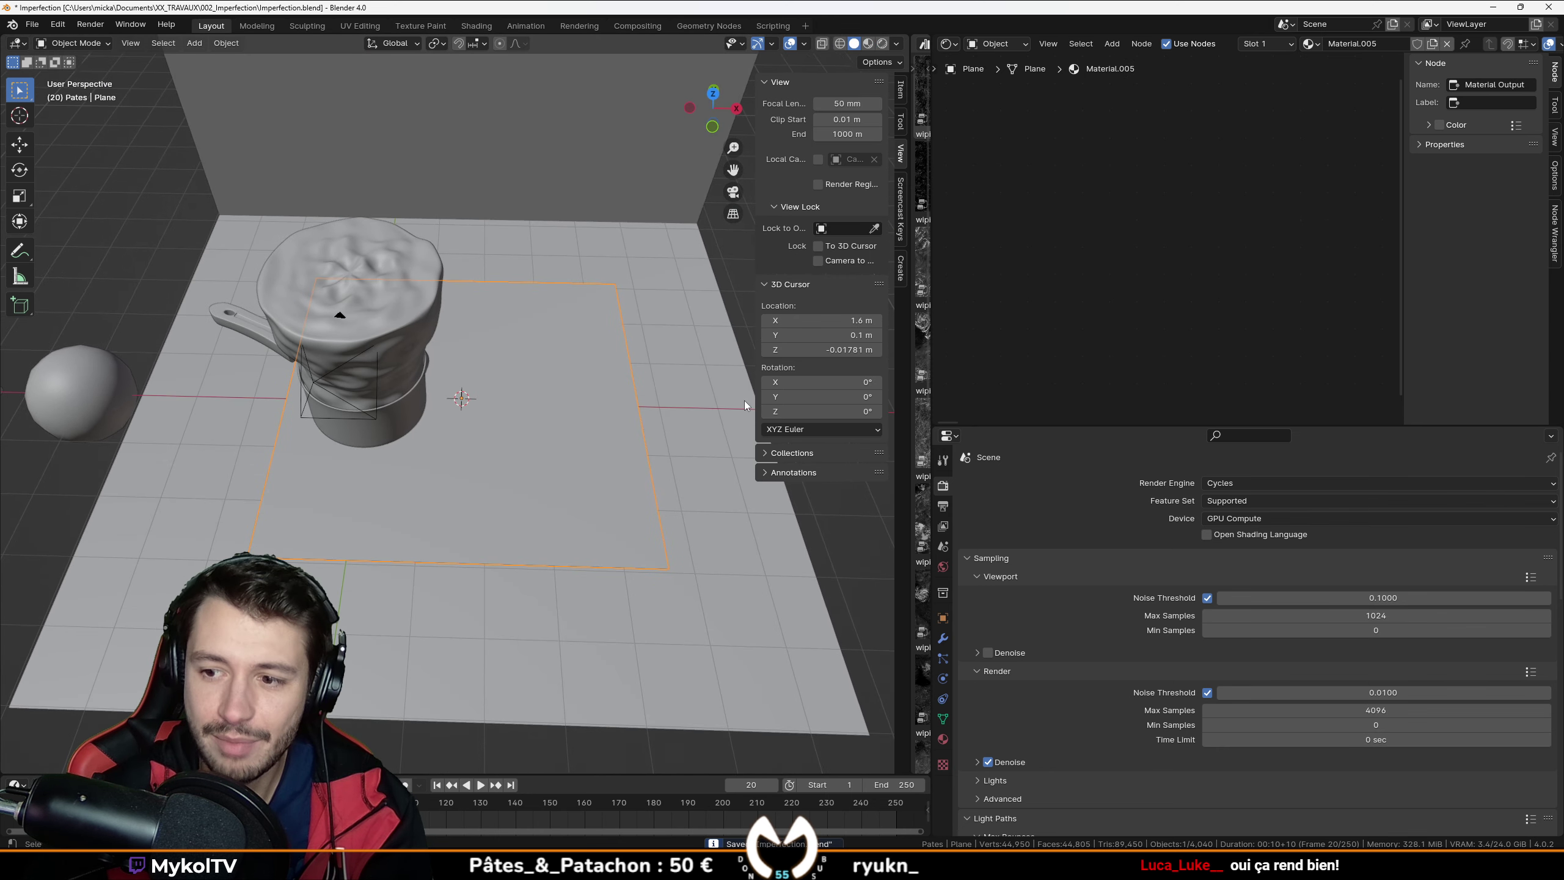
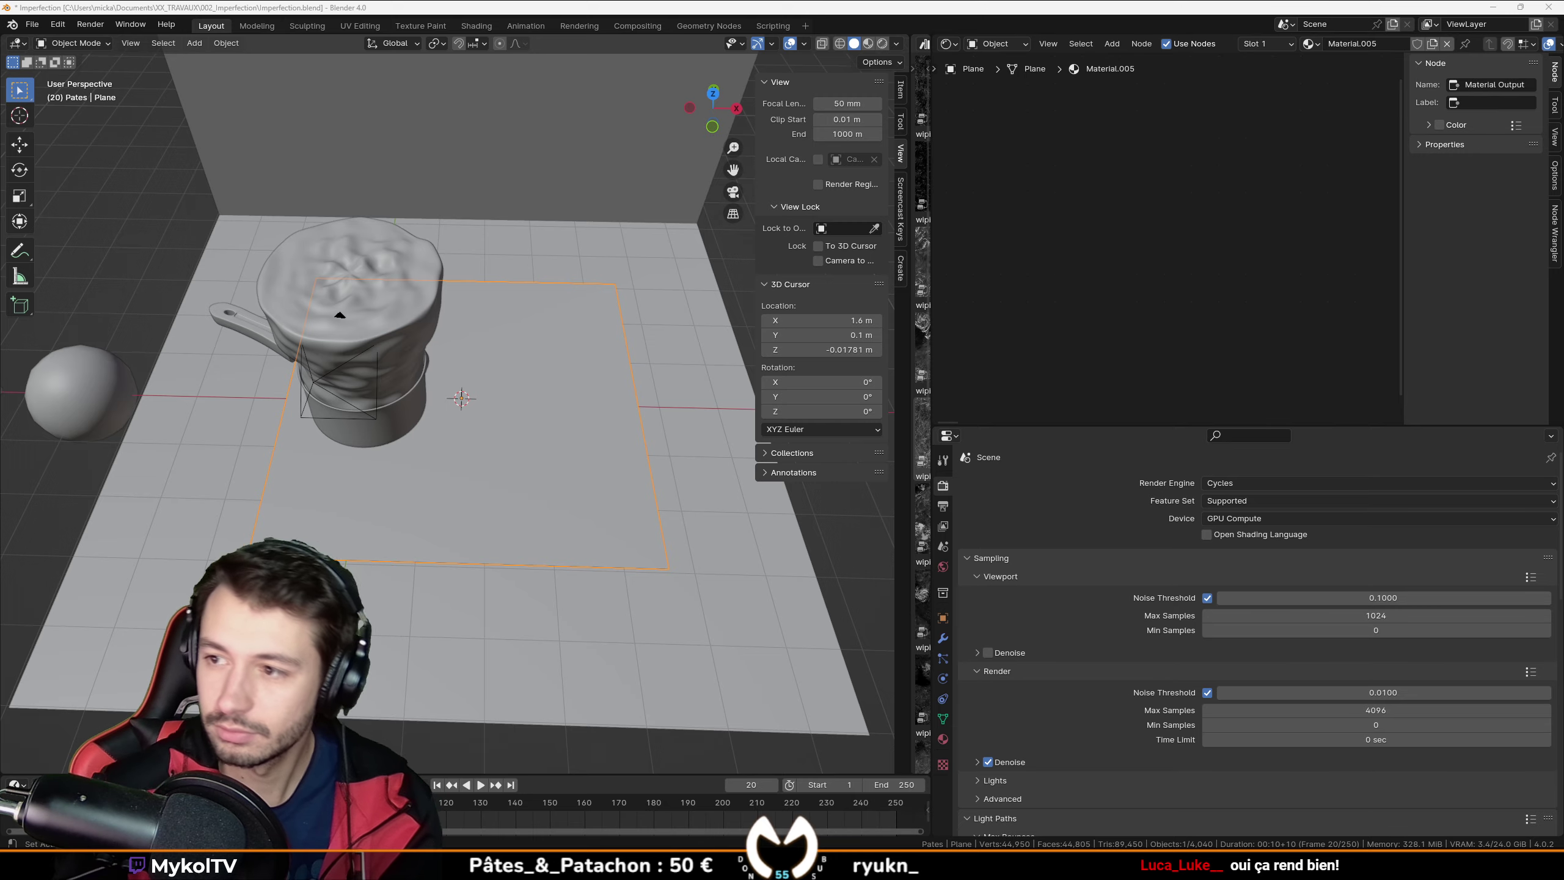
Step: Switch to the Chrome browser and compare the induction hob pictures in the "plaque cuisson" Google Images results
left_click_drag(0, 185, 492, 1)
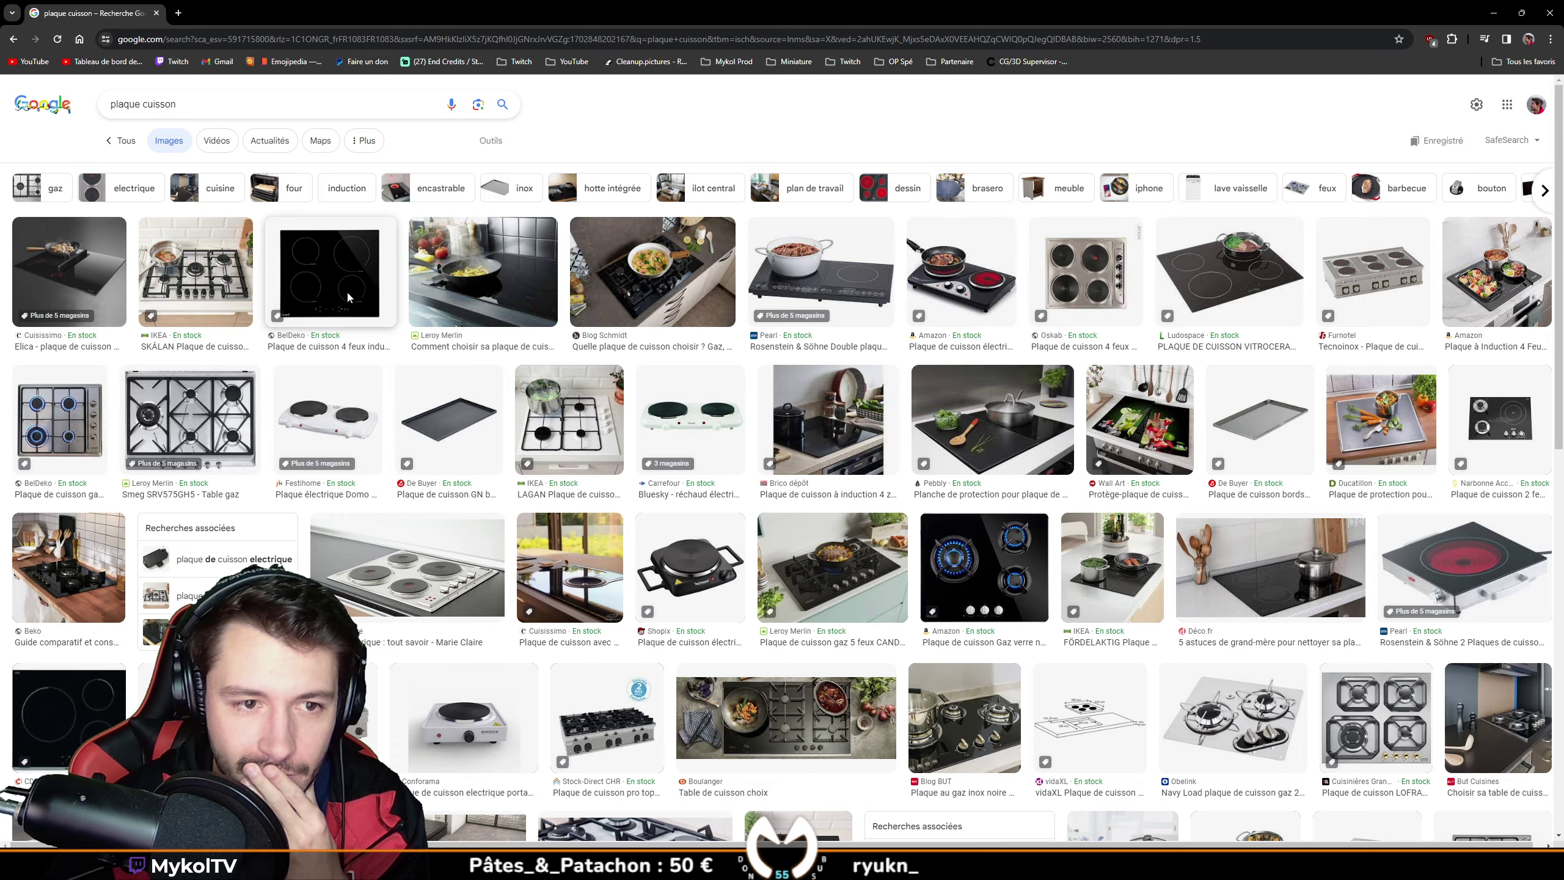
left_click(363, 314)
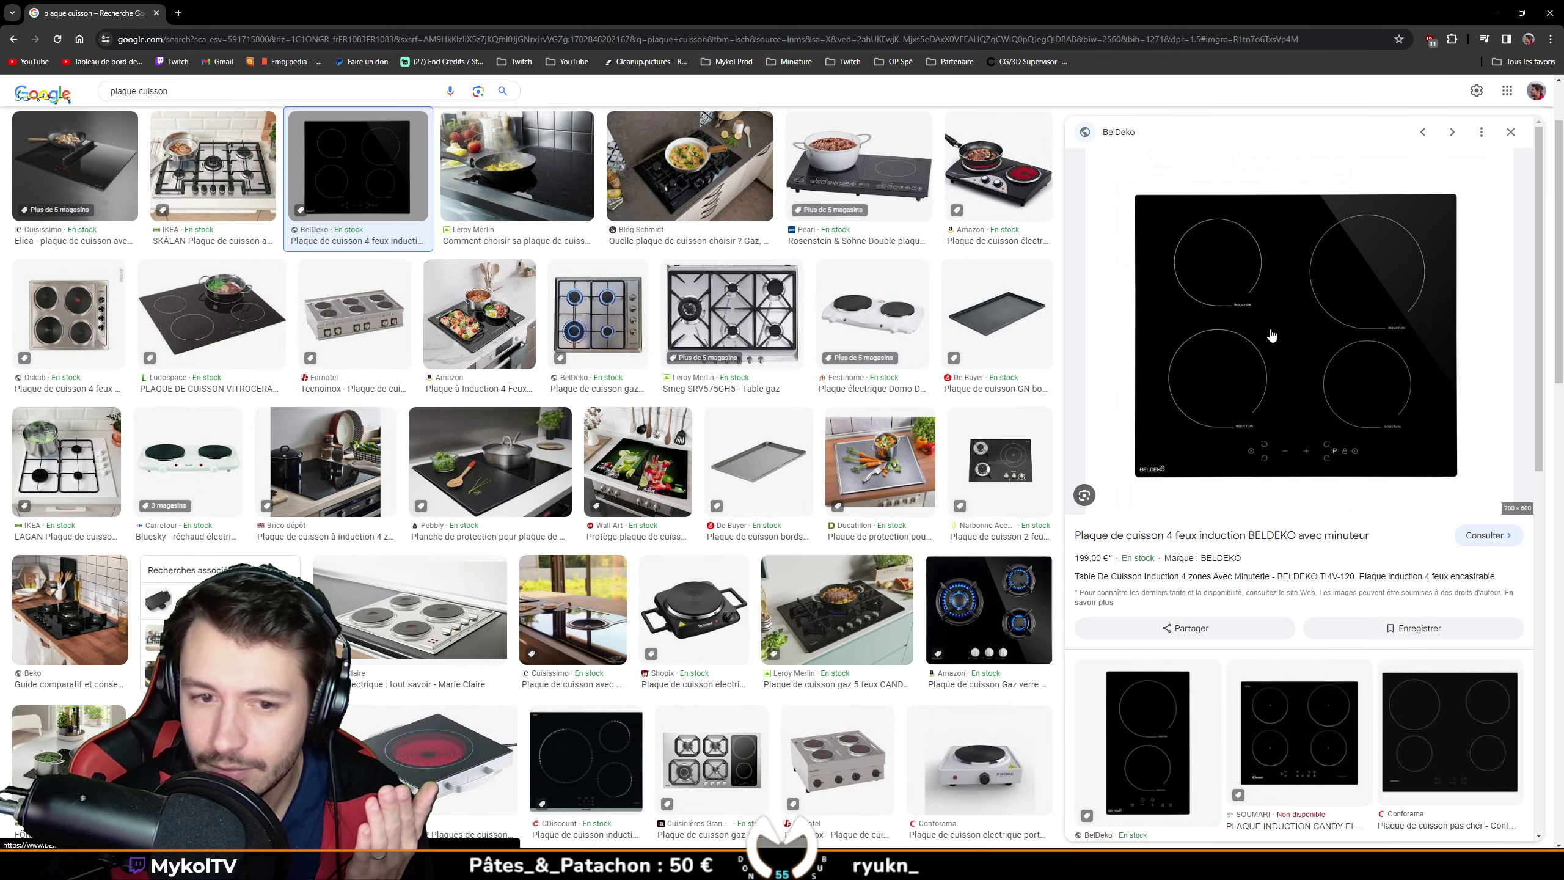
left_click(614, 761)
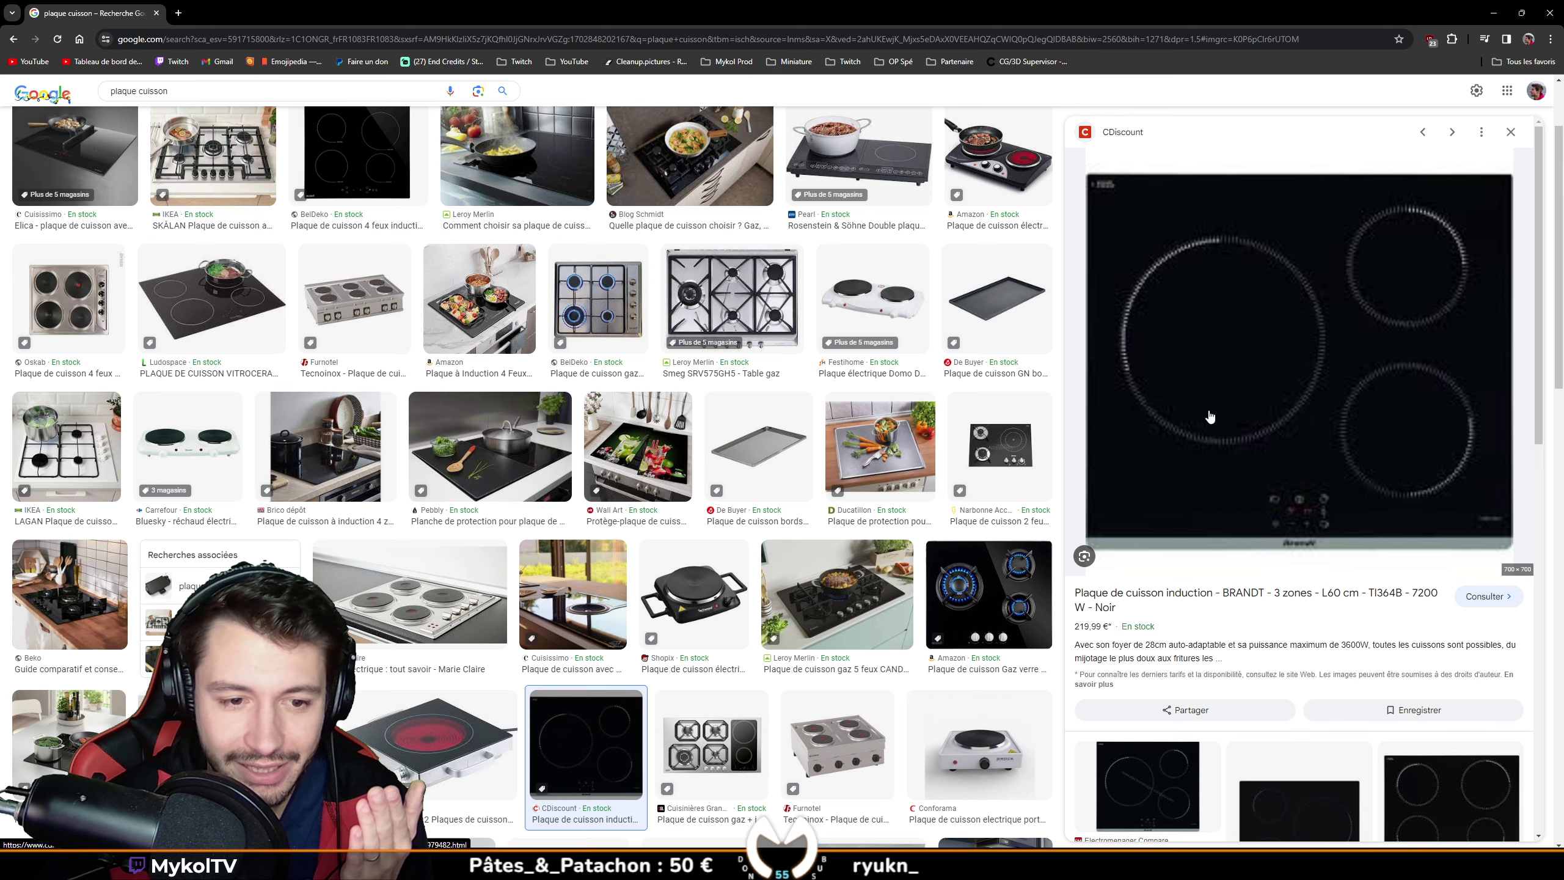
scroll(1185, 483, "down", 3)
left_click(1150, 589)
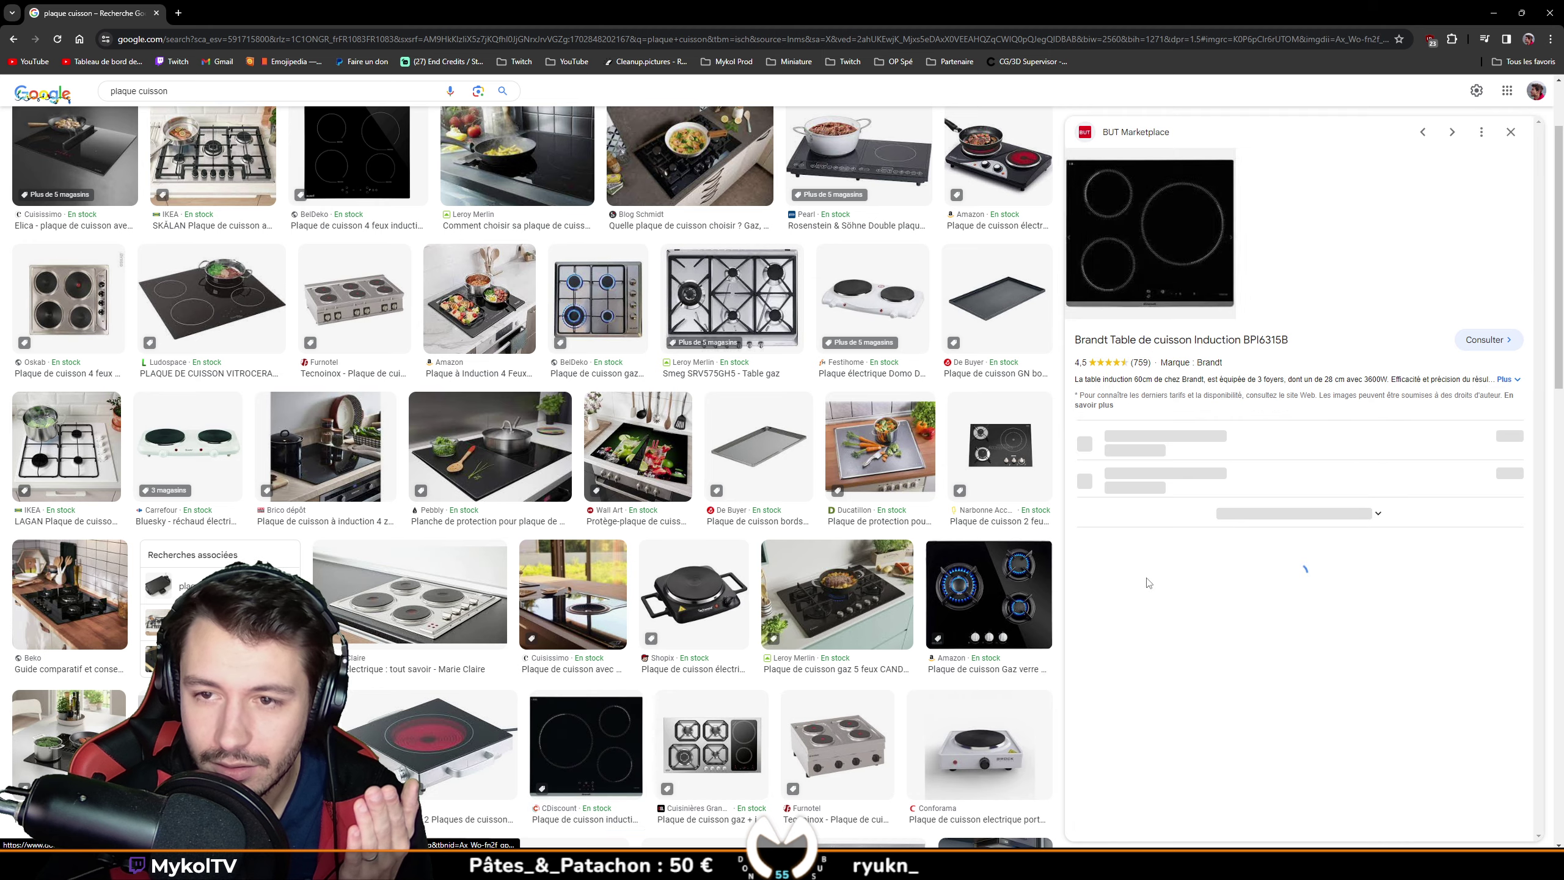
left_click(1169, 615)
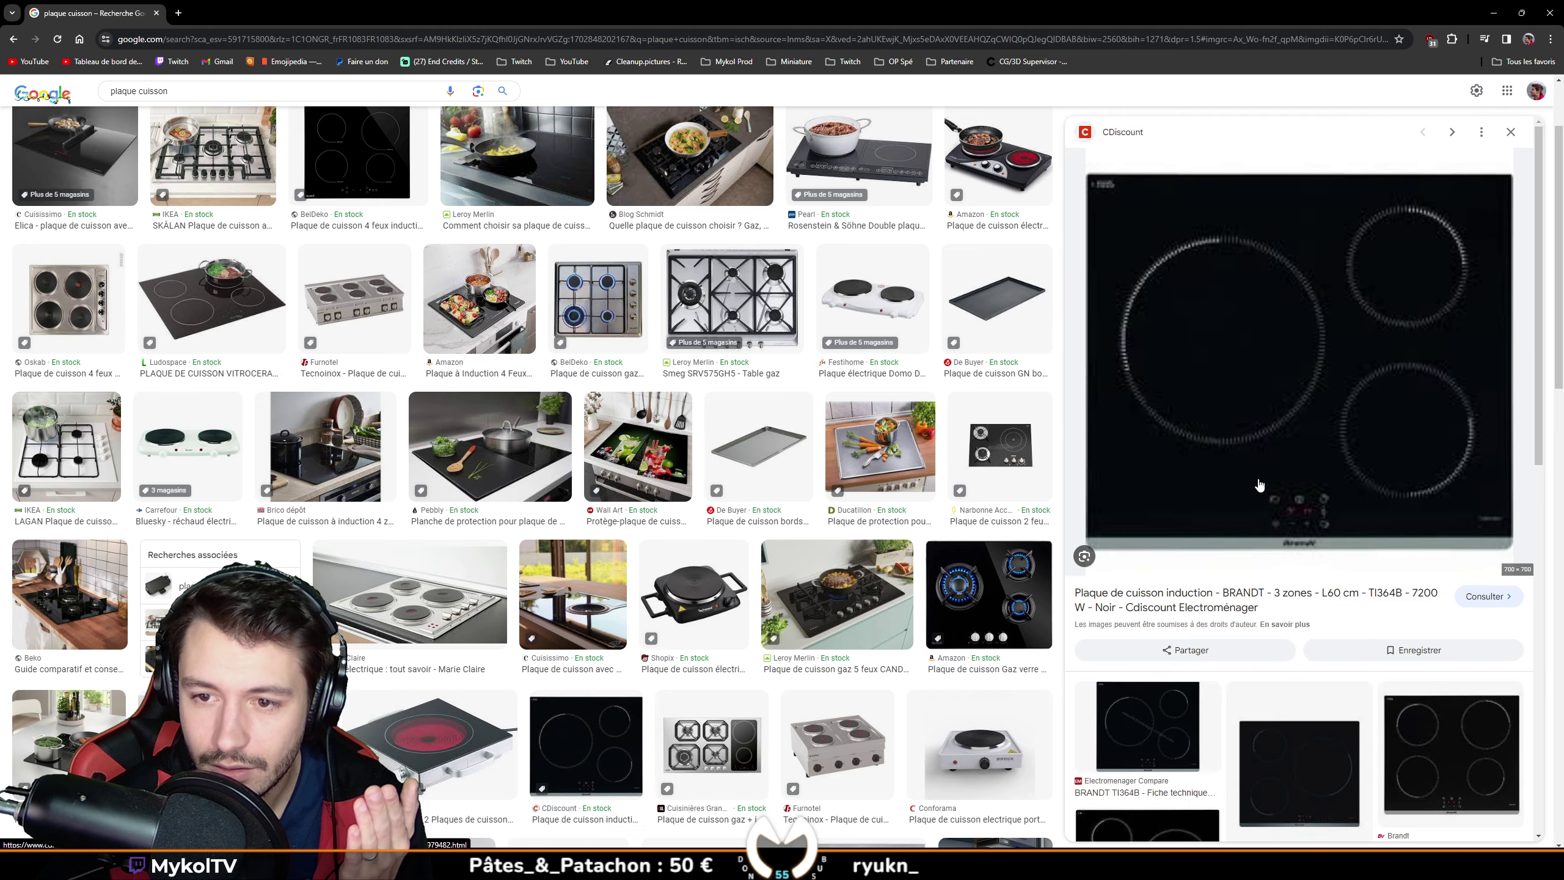
Step: Open the Cdiscount product page of the Brandt TI364B induction hob, look at it and close it
left_click(1268, 397)
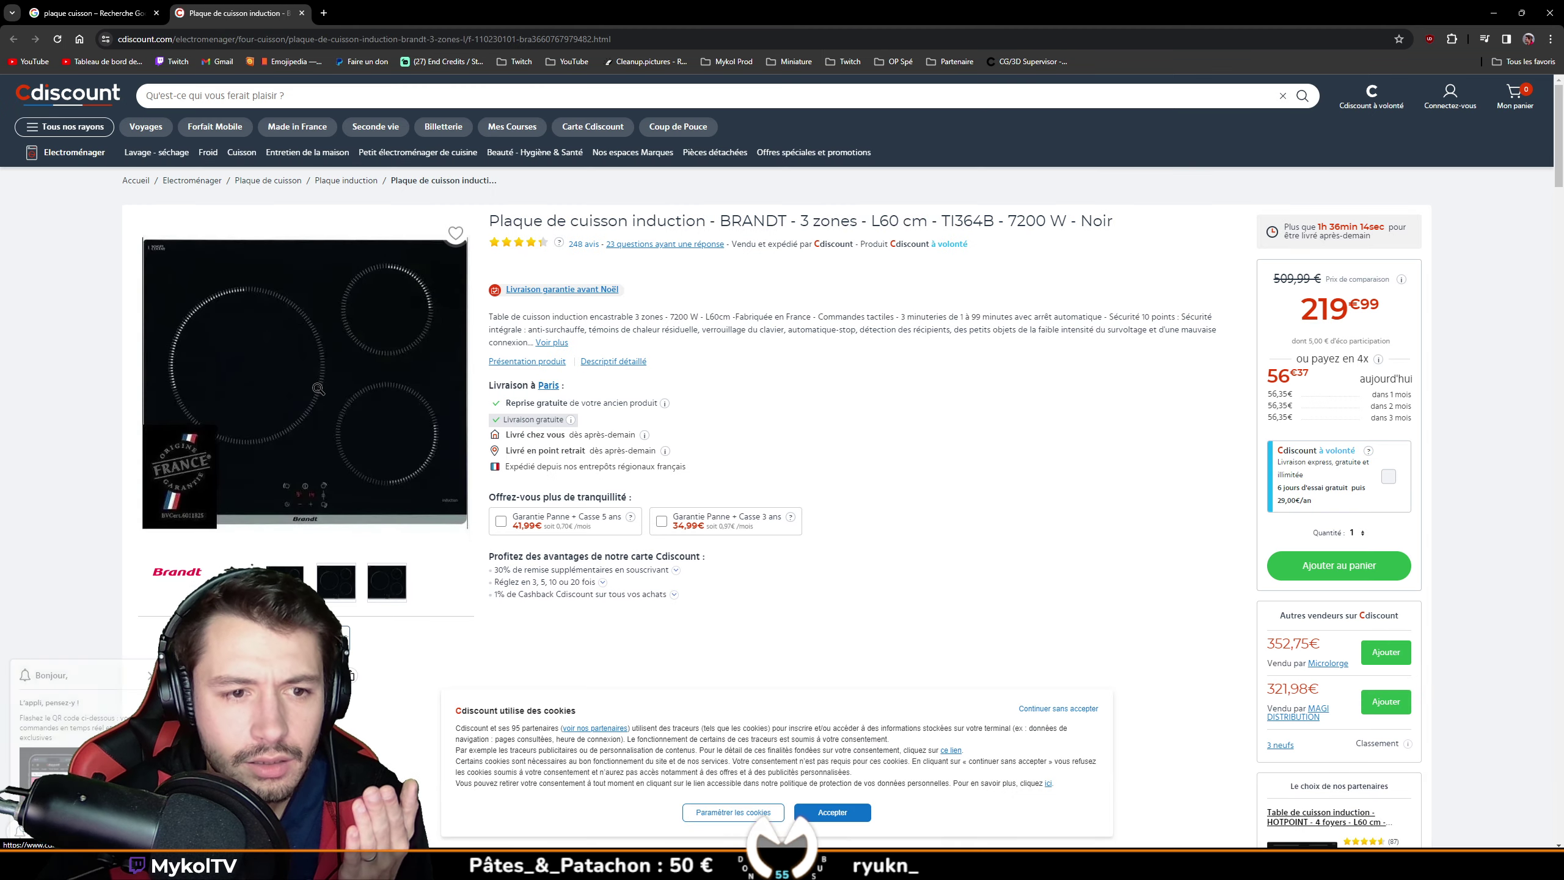
left_click(312, 385)
left_click(1199, 176)
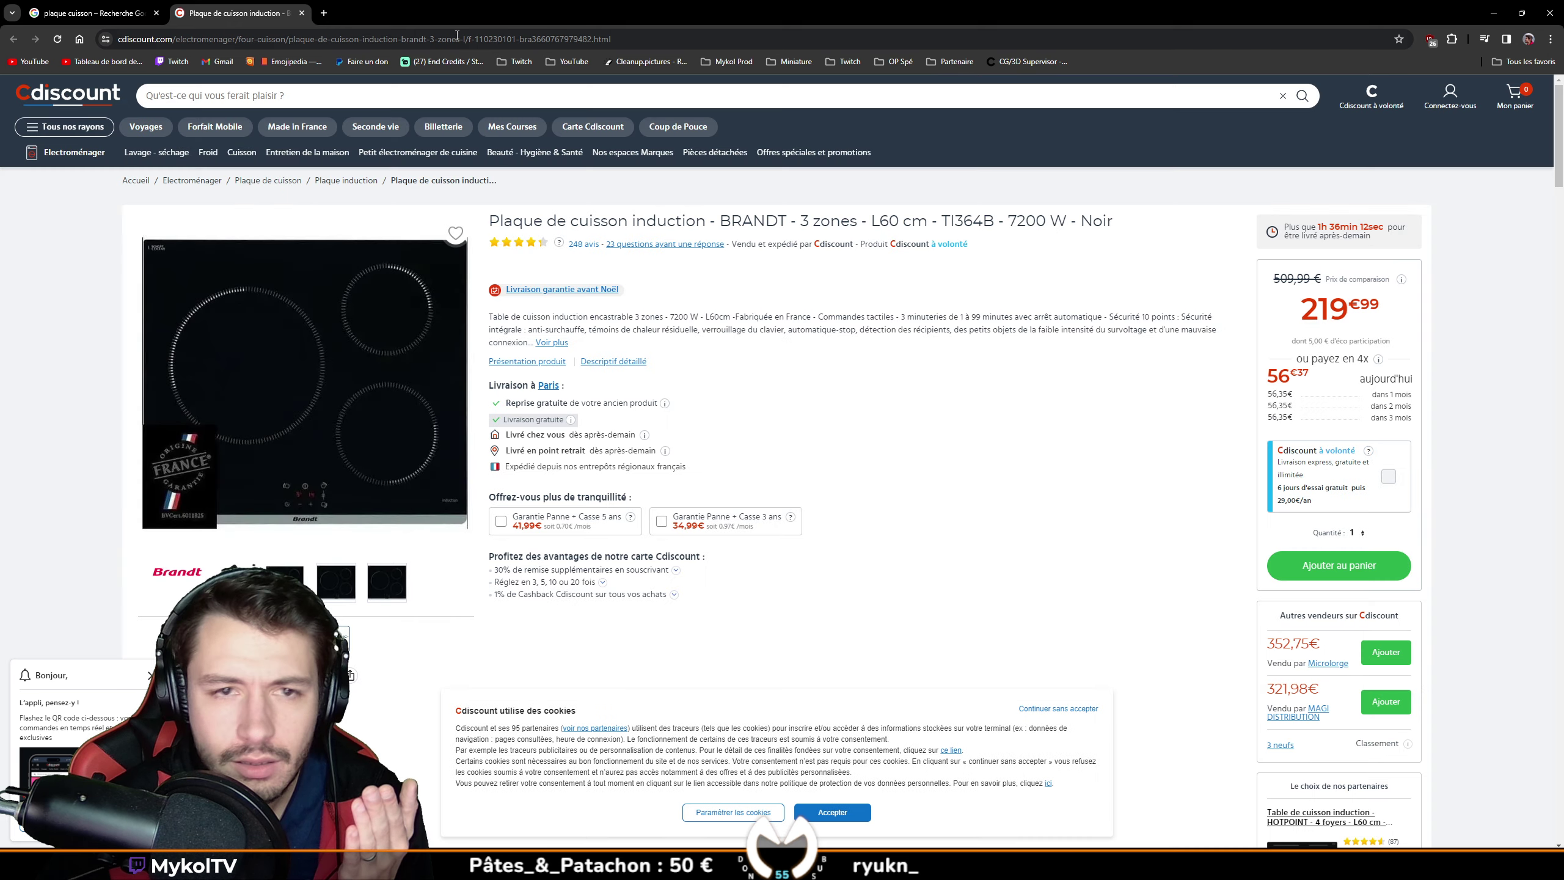
key("ctrl+w")
Step: Search Google Images for "plaque cuisson texture" and look over the hob pictures
scroll(355, 122, "up", 2)
left_click(217, 103)
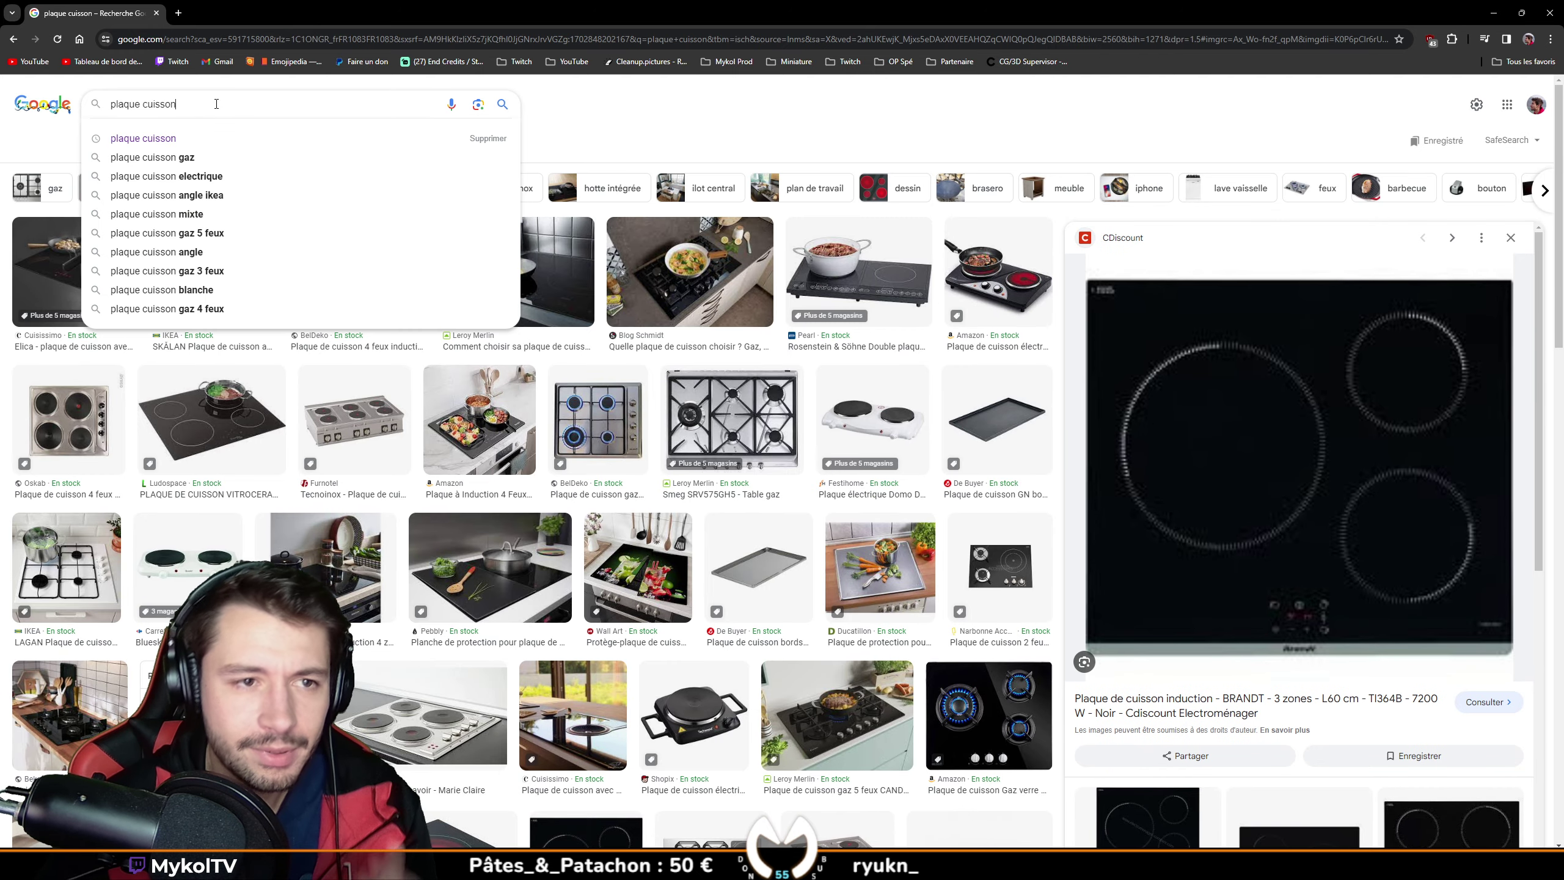
type("textuire")
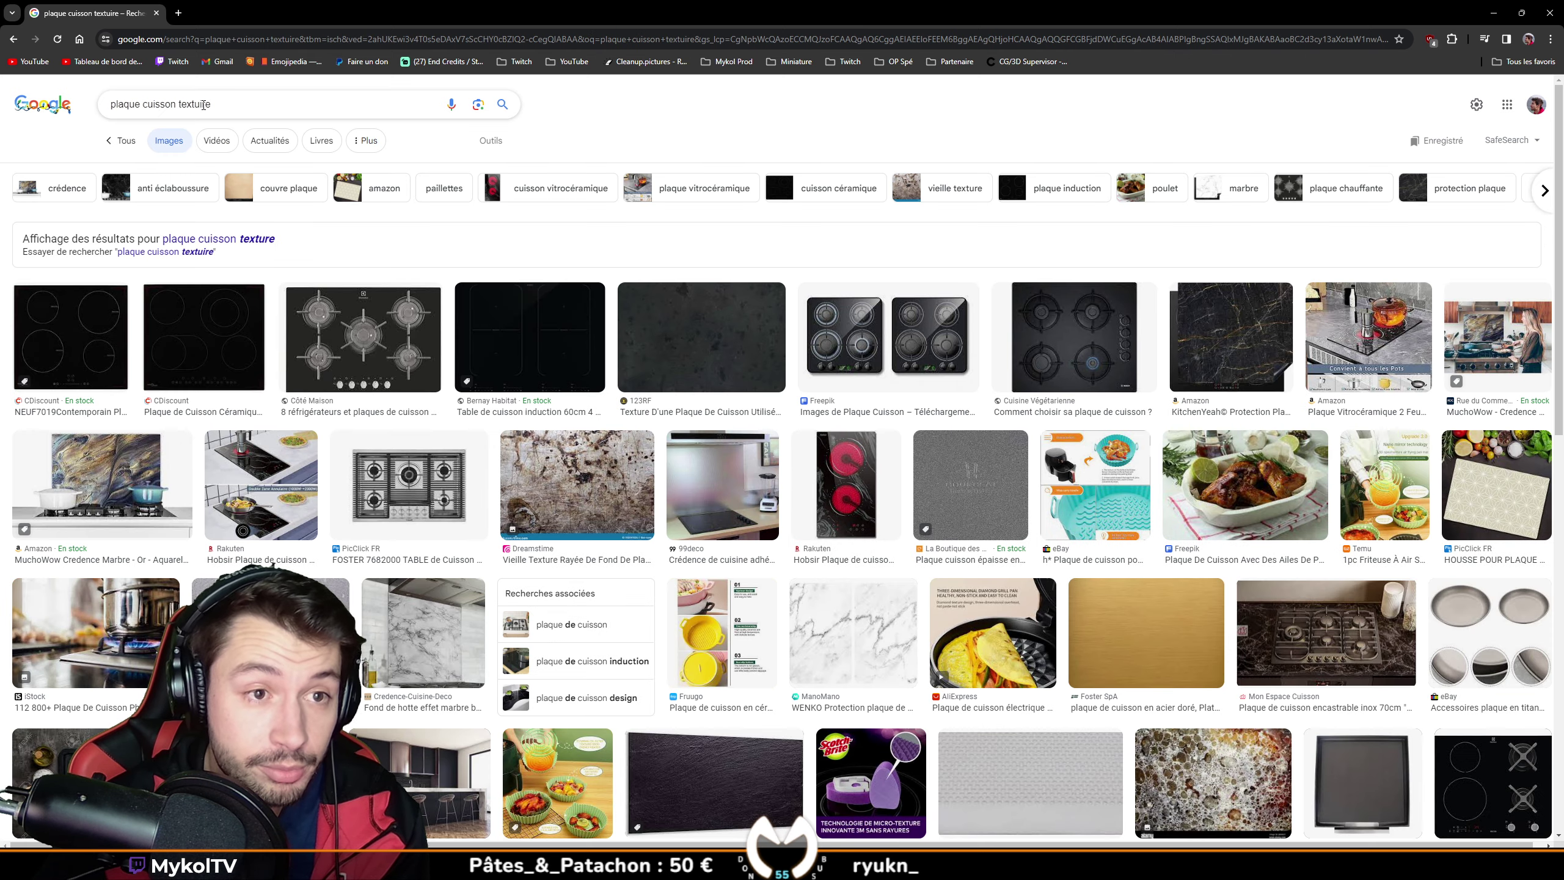
left_click(222, 239)
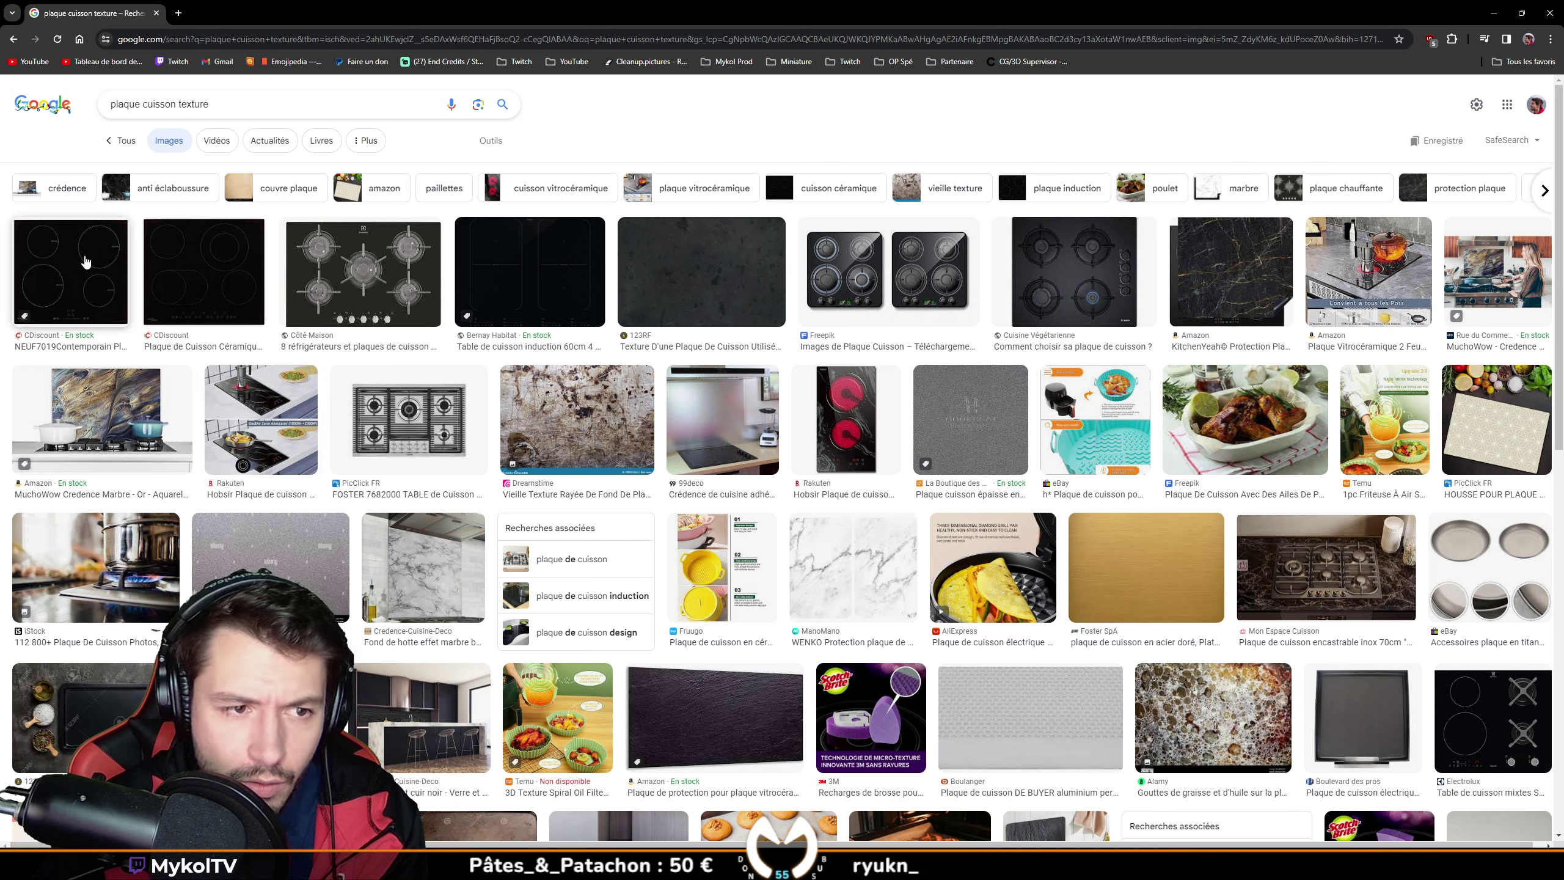
Step: Search for "plaque cuisson" limited to large images, preview the BelDeko four-zone hob and browse the other results
double_click(197, 104)
key("BackSpace")
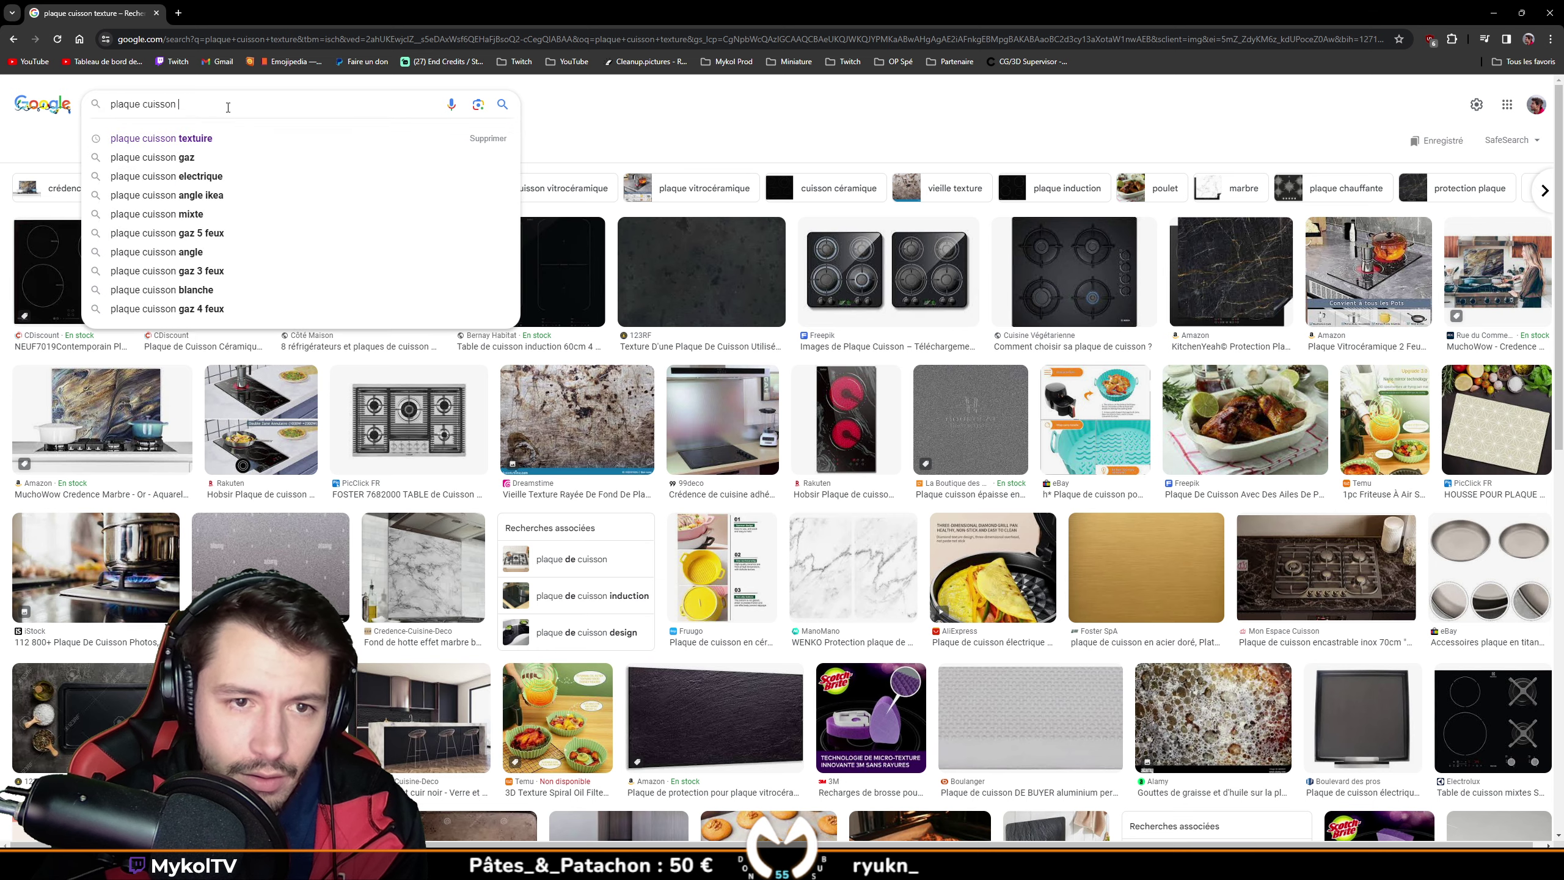
key("Return")
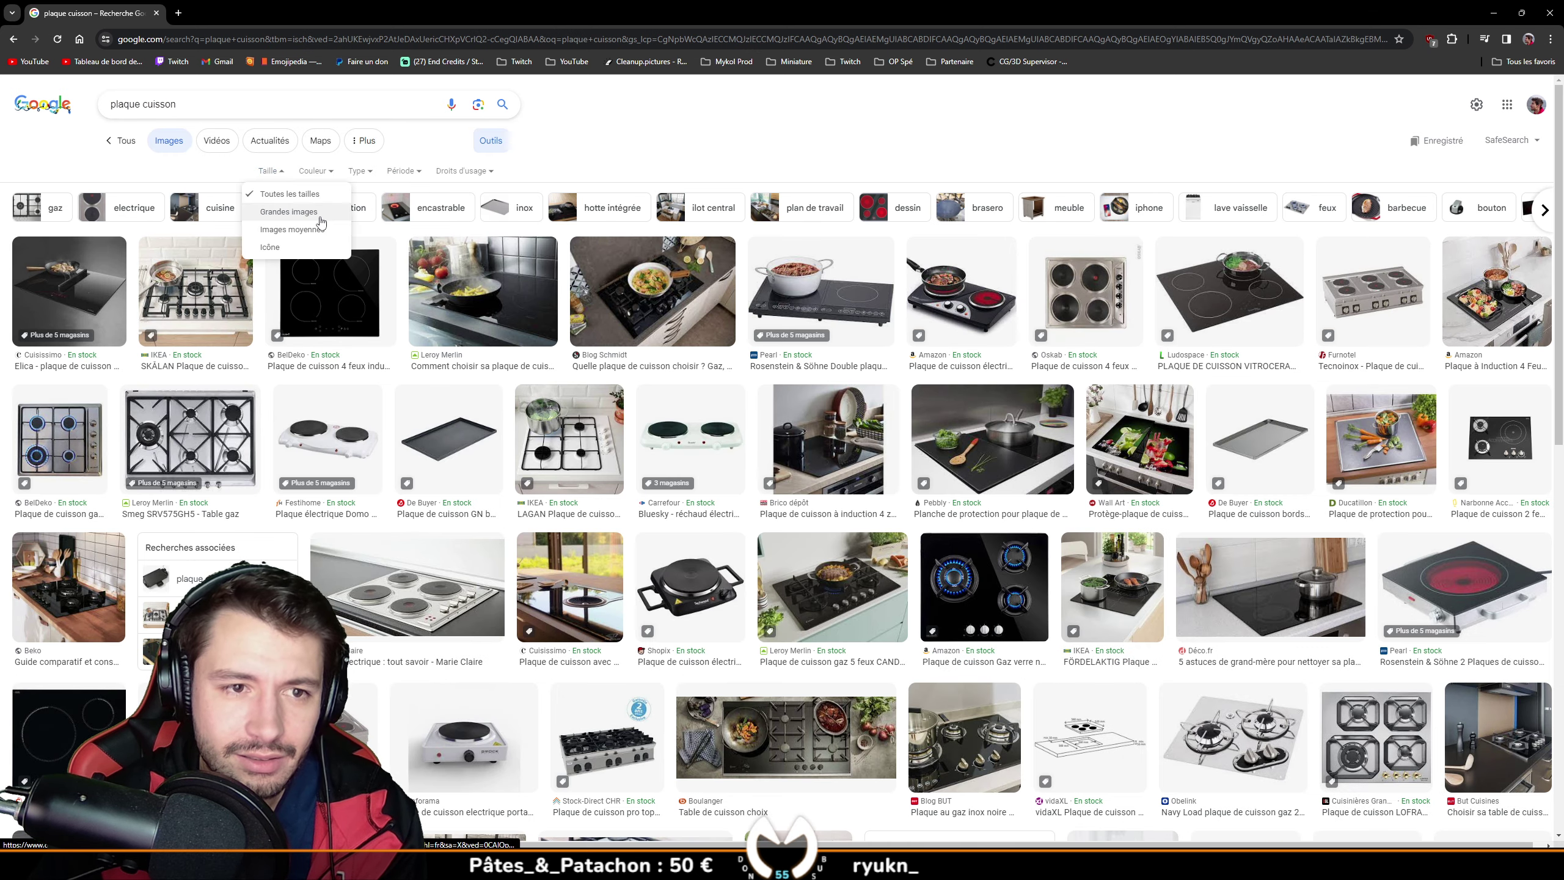
left_click(320, 216)
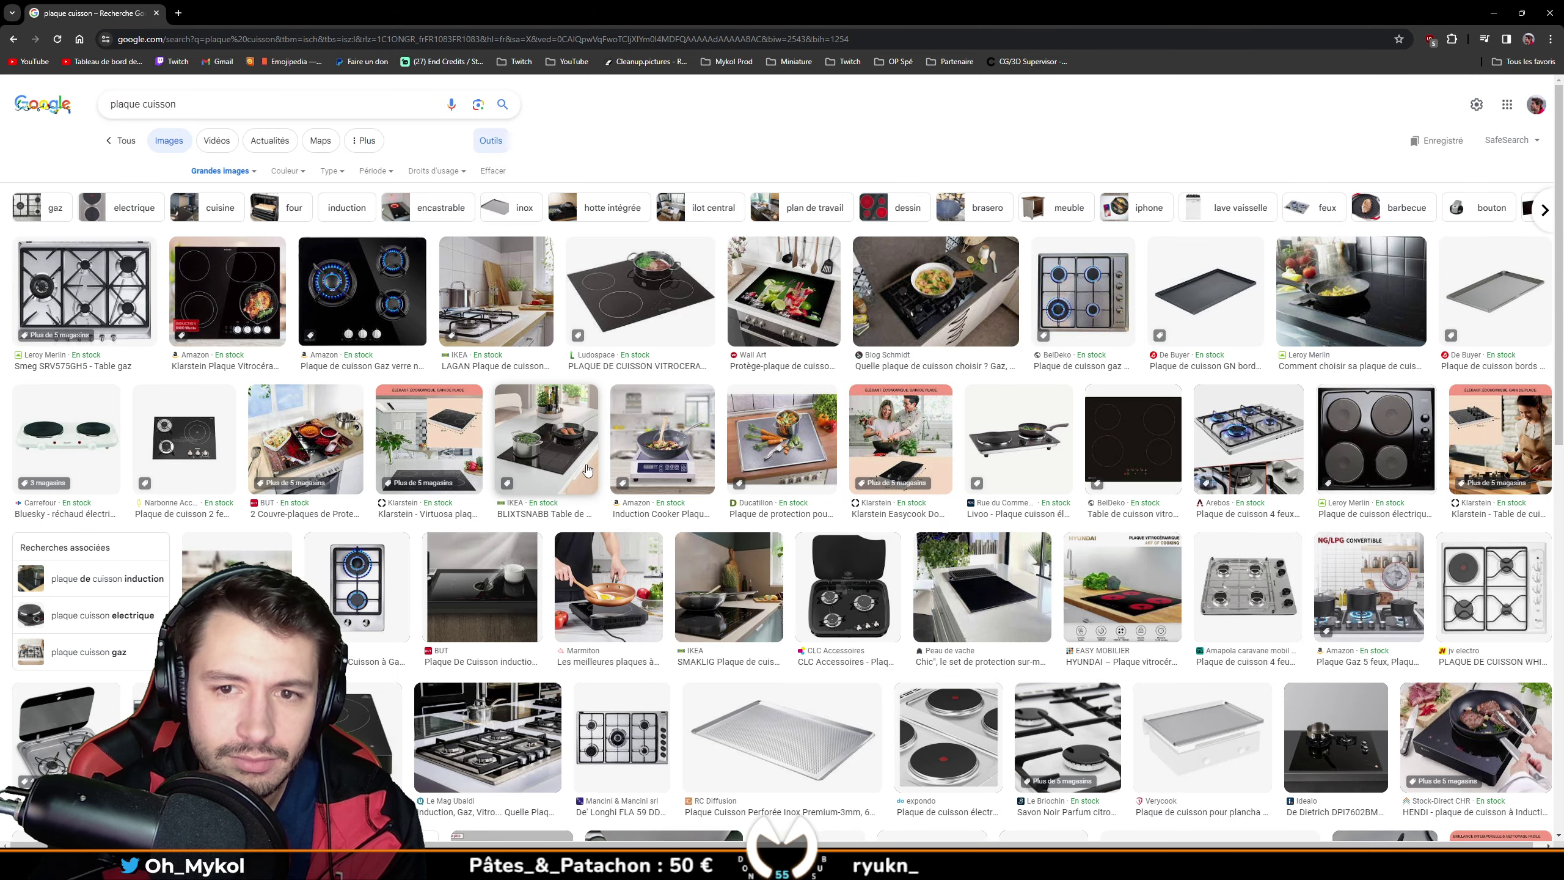
left_click(1102, 431)
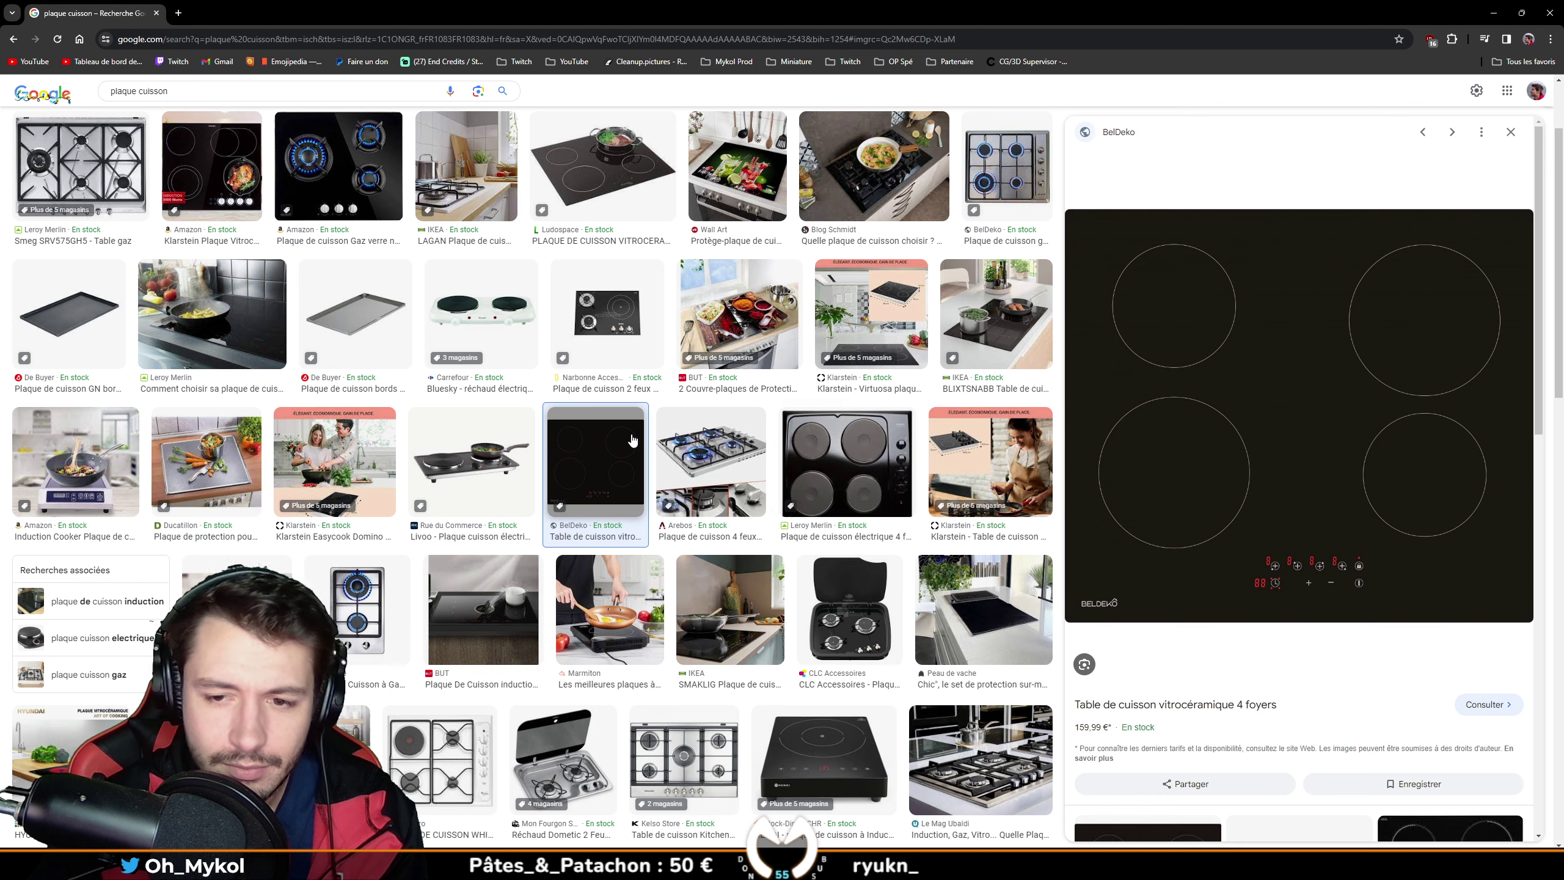
scroll(633, 440, "down", 15)
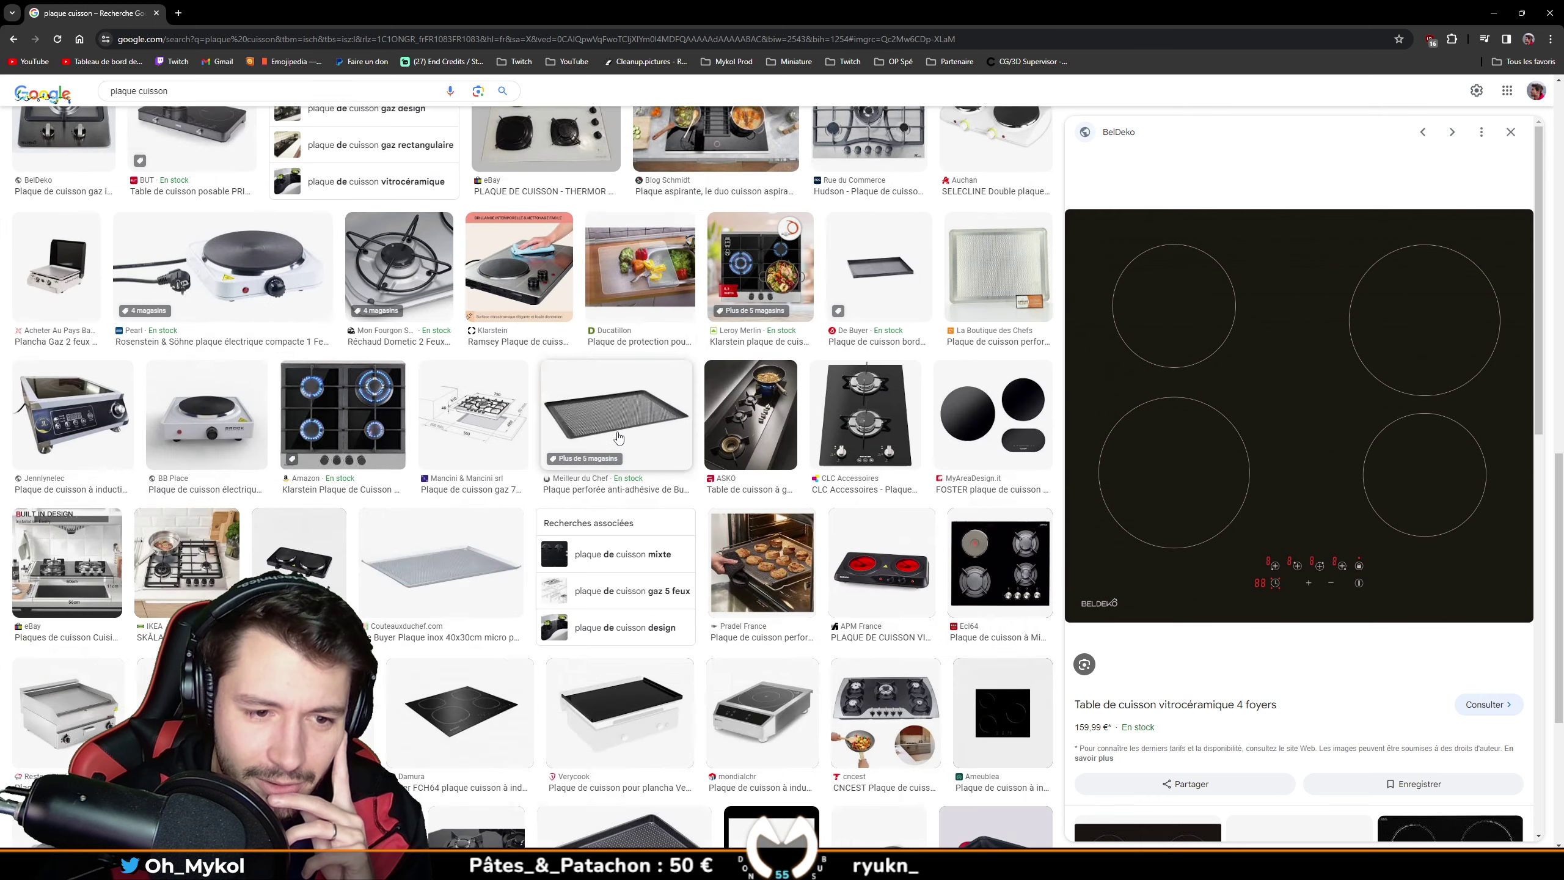
scroll(617, 435, "down", 5)
scroll(575, 486, "up", 20)
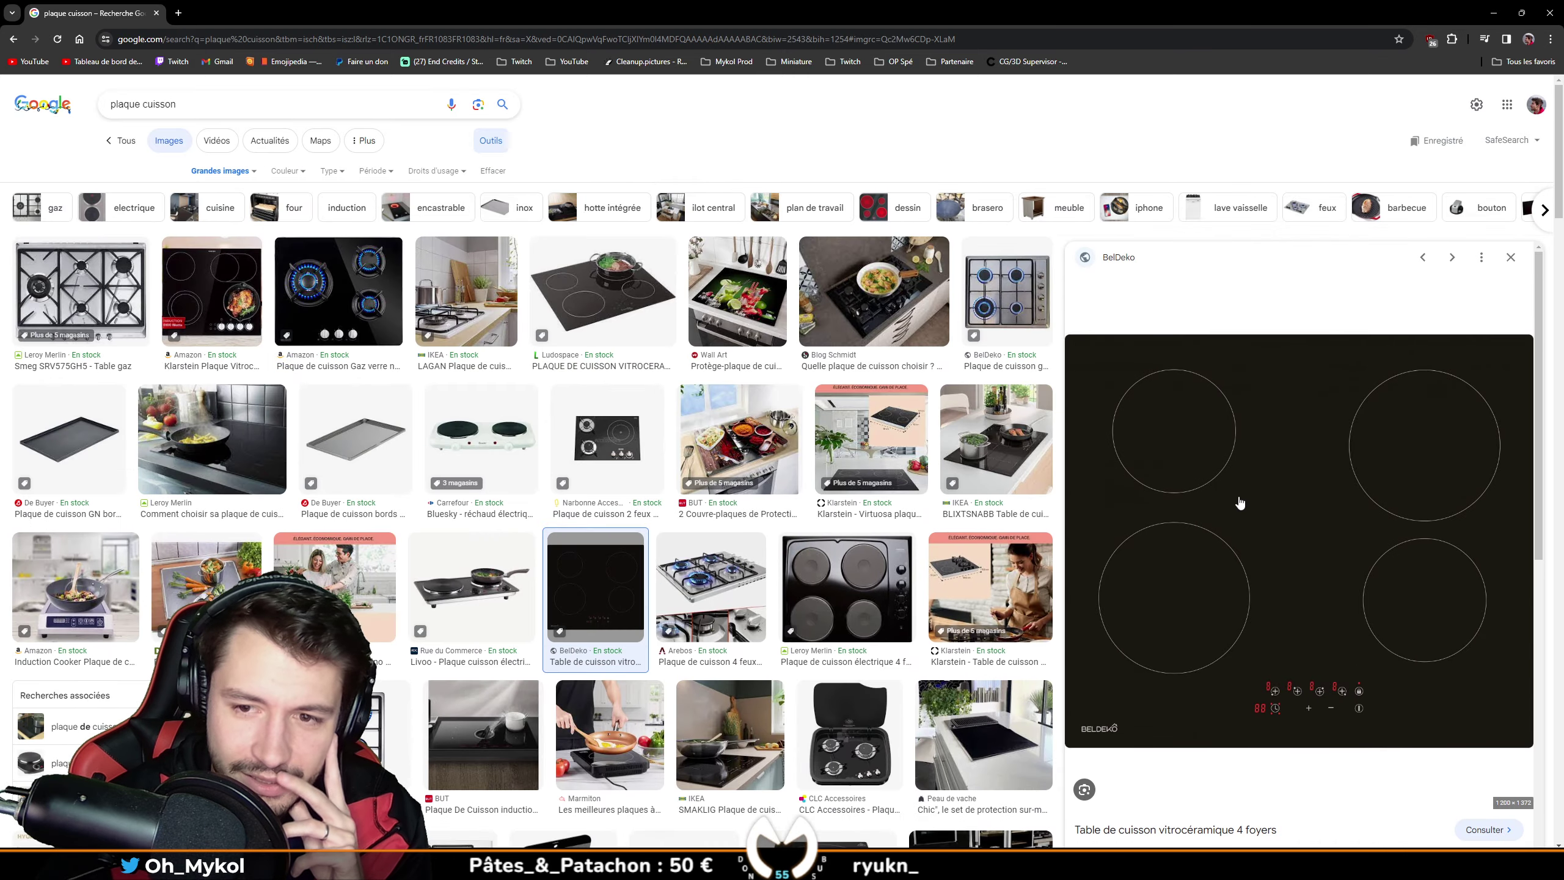
Step: View the BelDeko hob's plain black product picture at full size from its shop page, then close all the browser tabs
left_click(1169, 561)
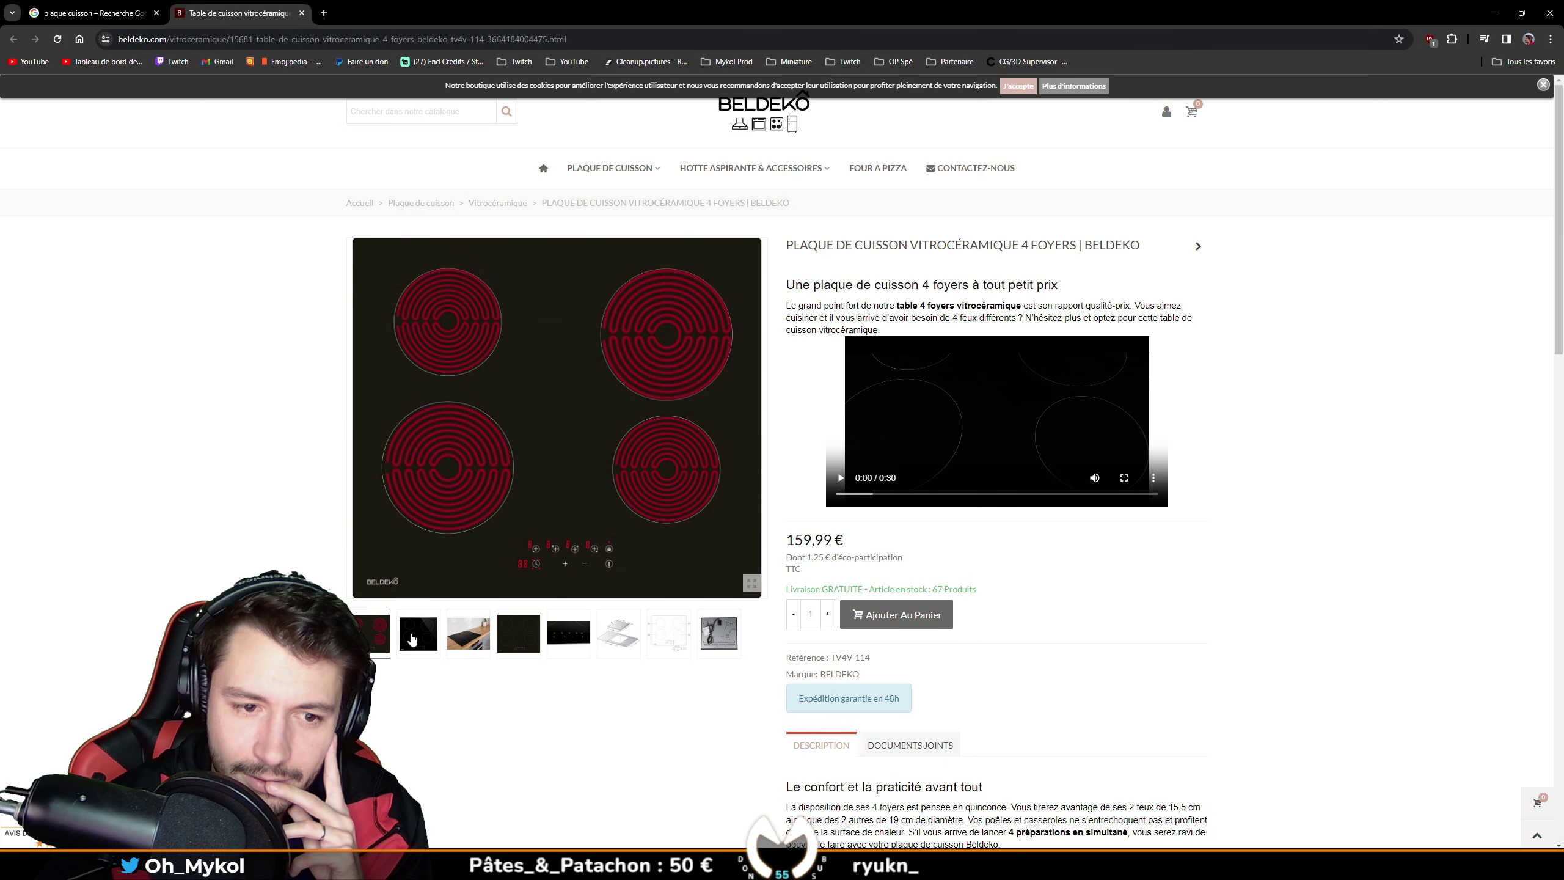
left_click(413, 638)
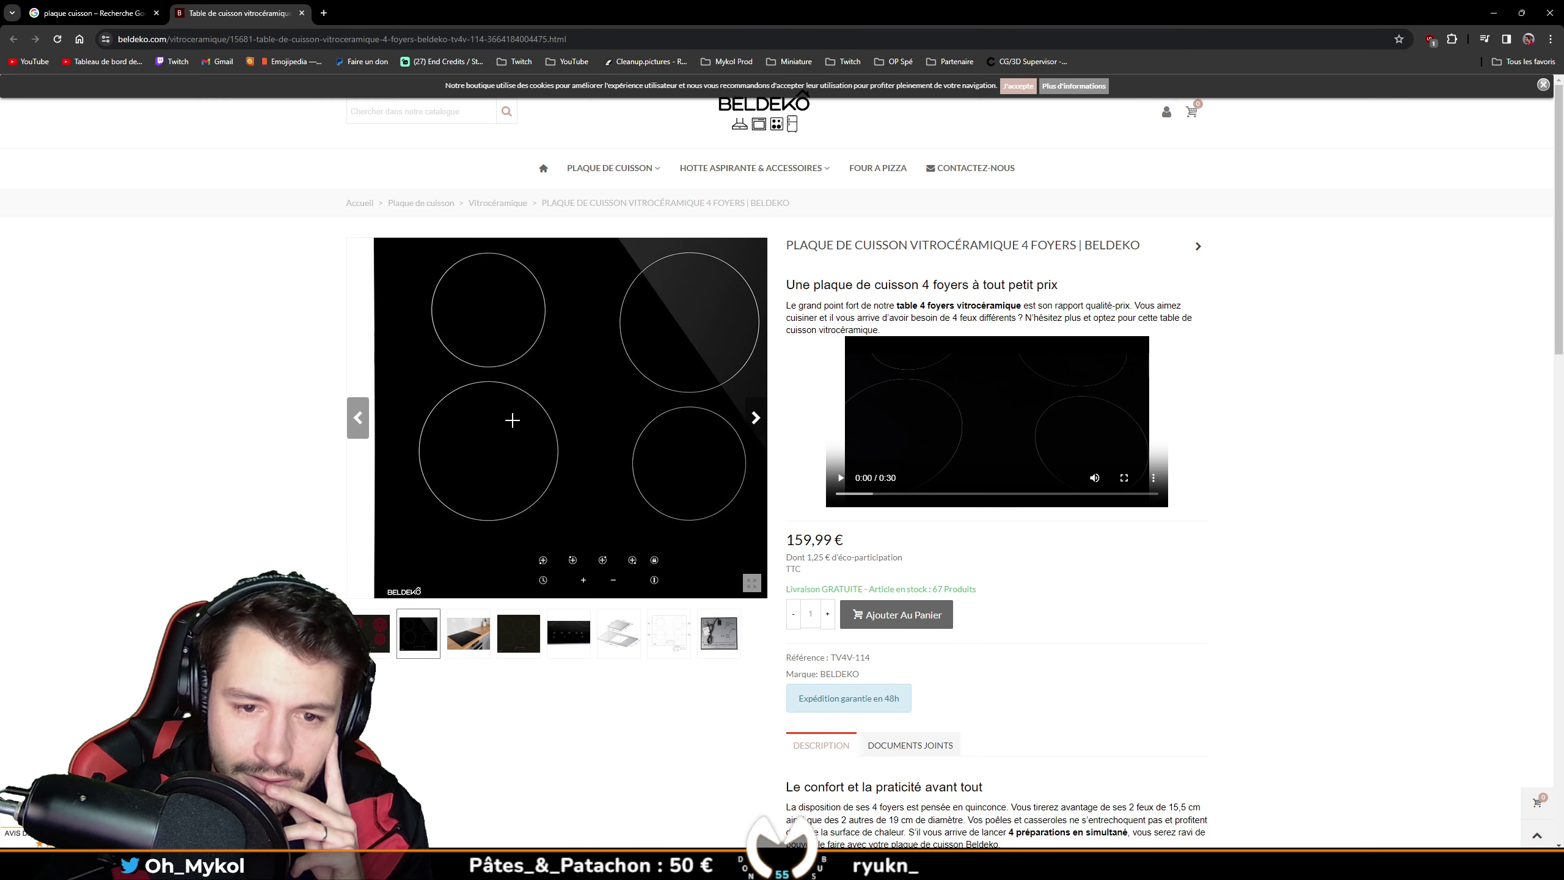
right_click(532, 442)
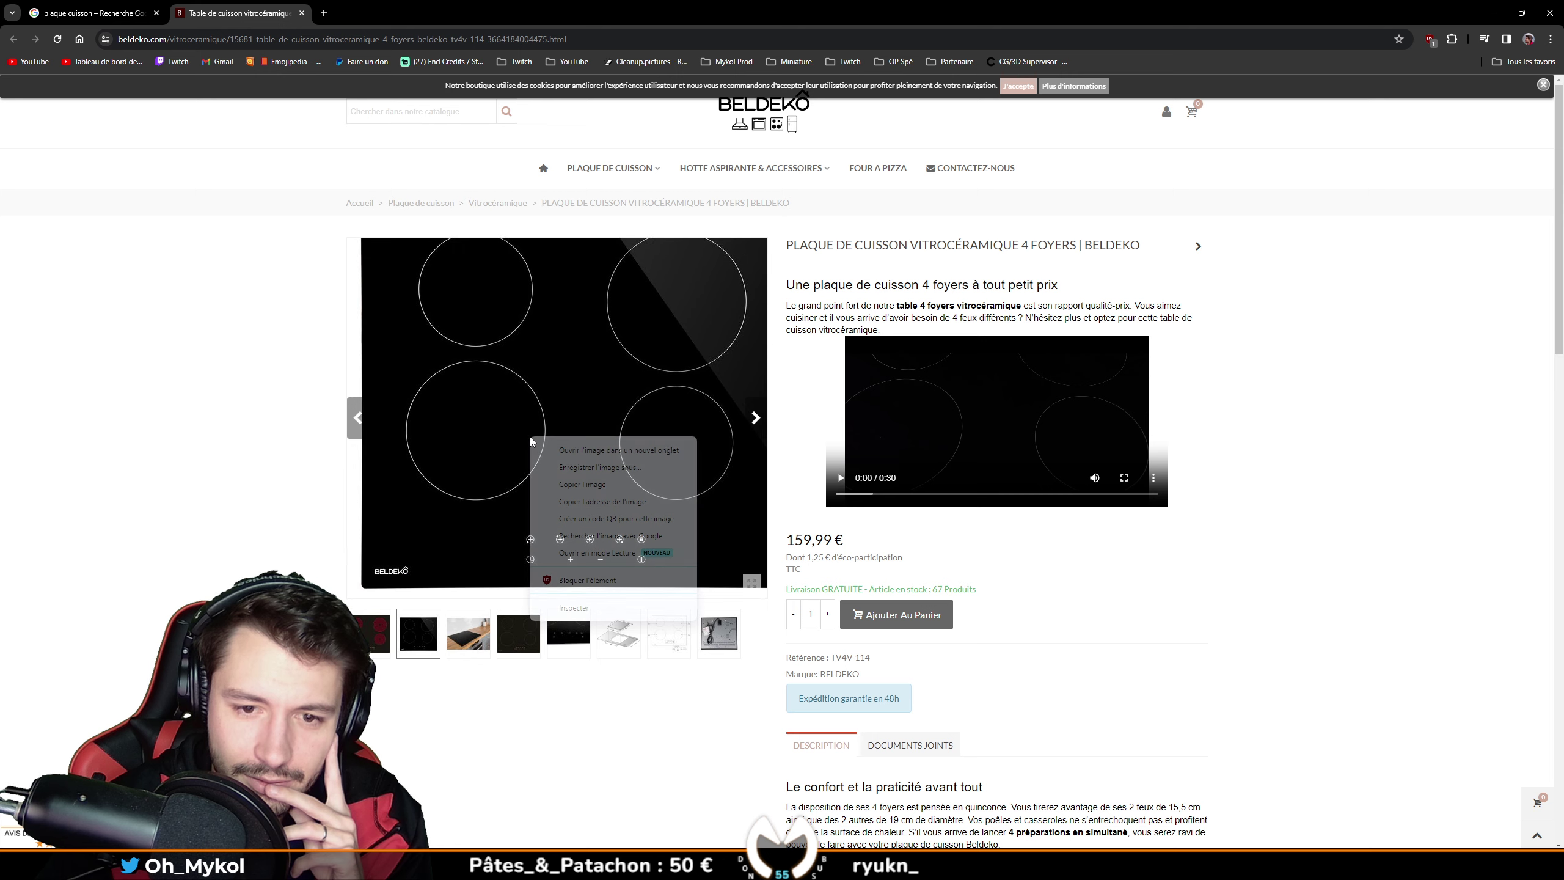
left_click(573, 449)
key("ctrl+Tab")
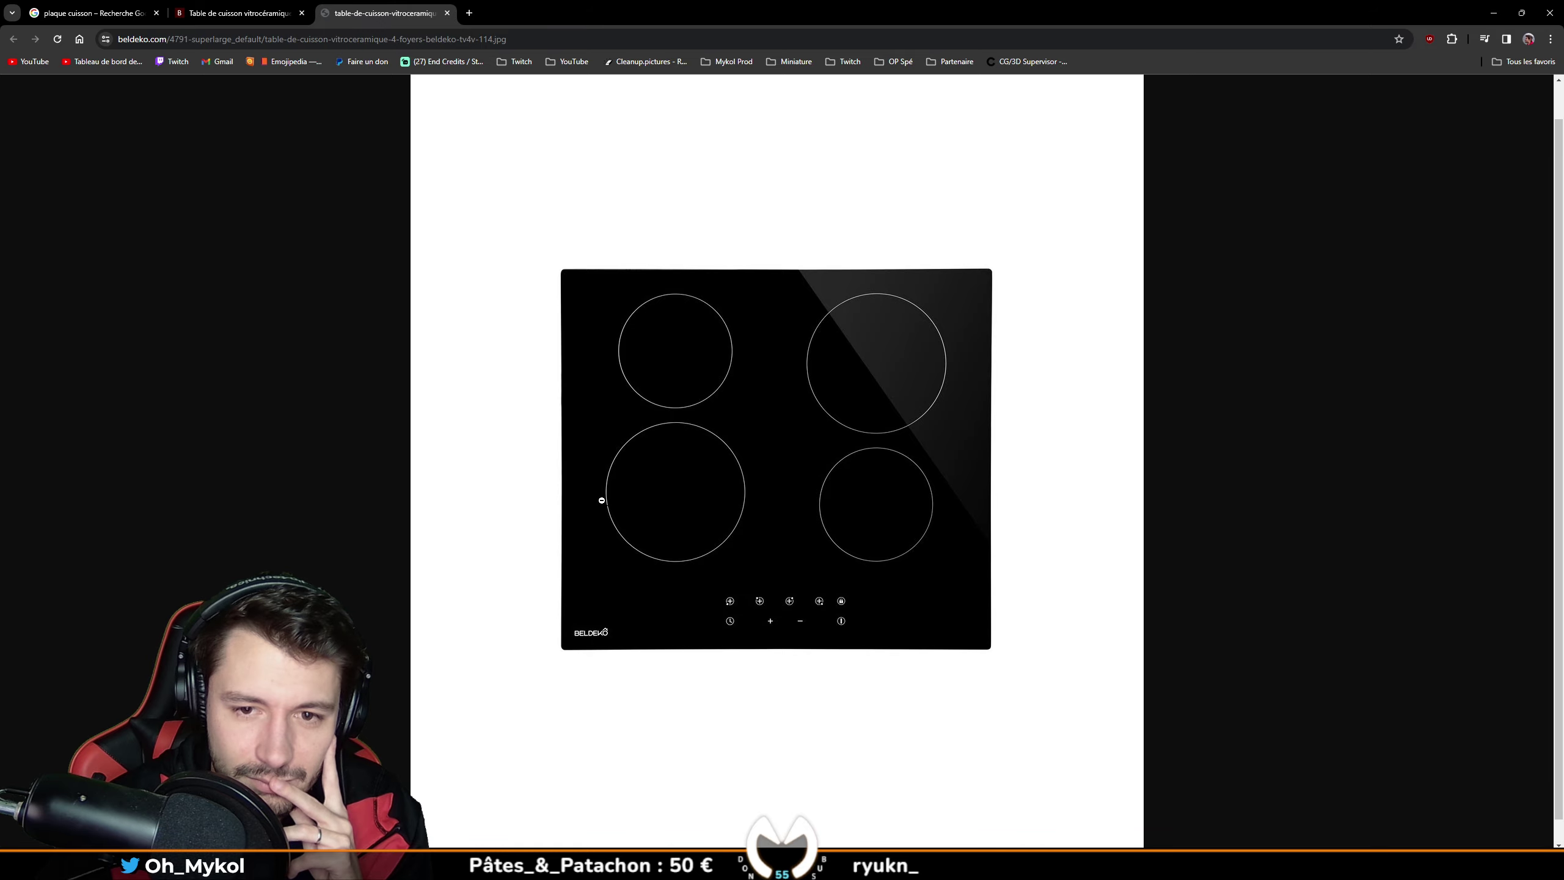
middle_click(403, 6)
middle_click(269, 16)
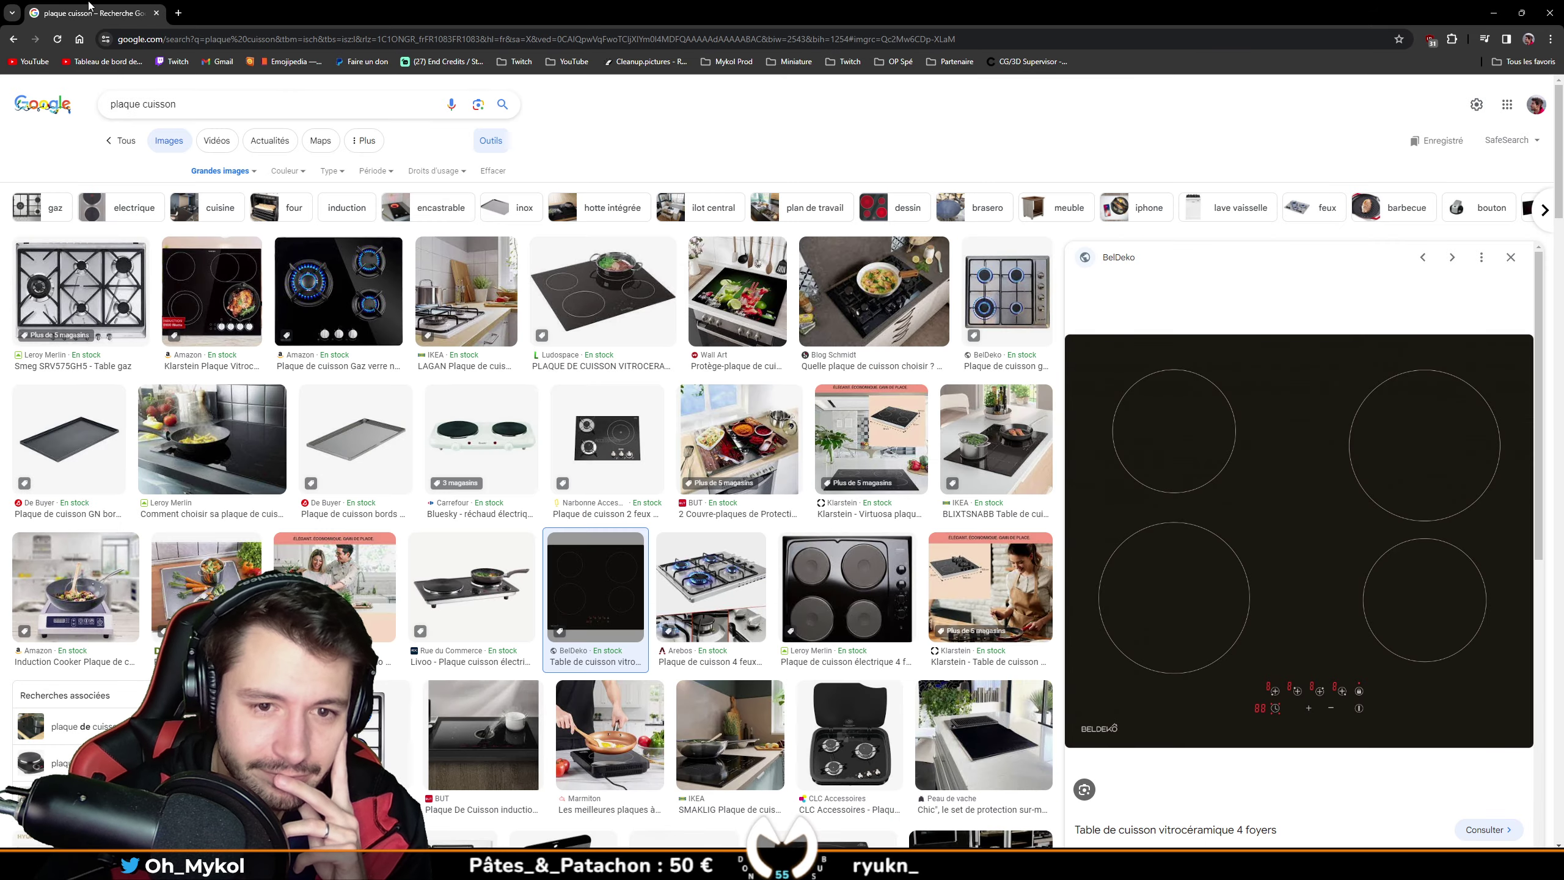
middle_click(89, 8)
Step: Inspect the saucepan and cooktop plane in Blender with material preview shading, then return to solid shading
middle_click_drag(533, 424, 694, 323)
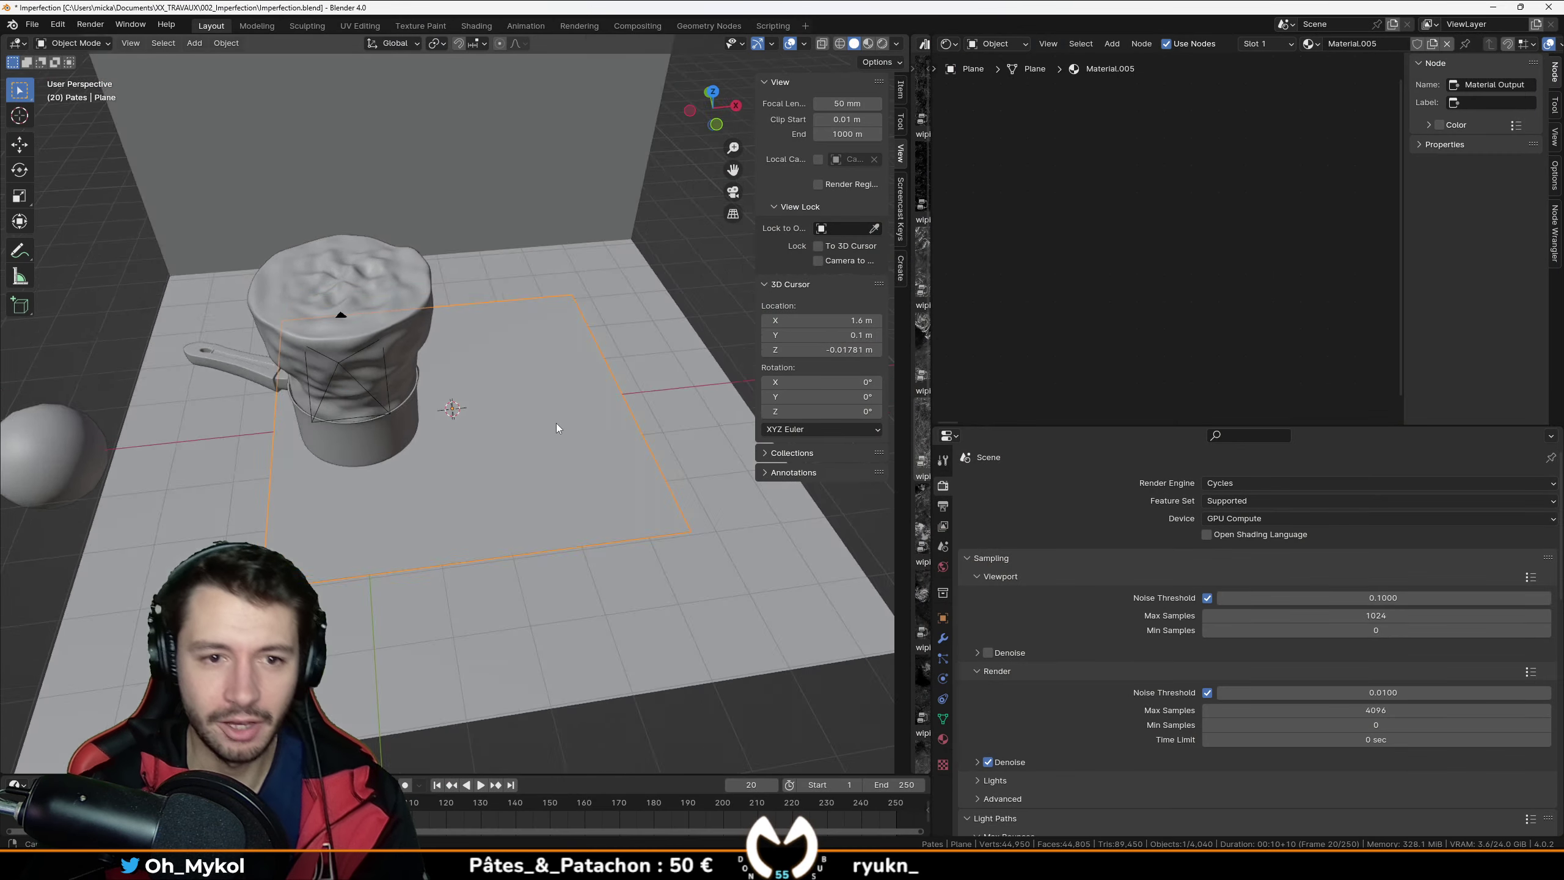
scroll(364, 518, "down", 2)
scroll(694, 323, "up", 3)
left_click(868, 43)
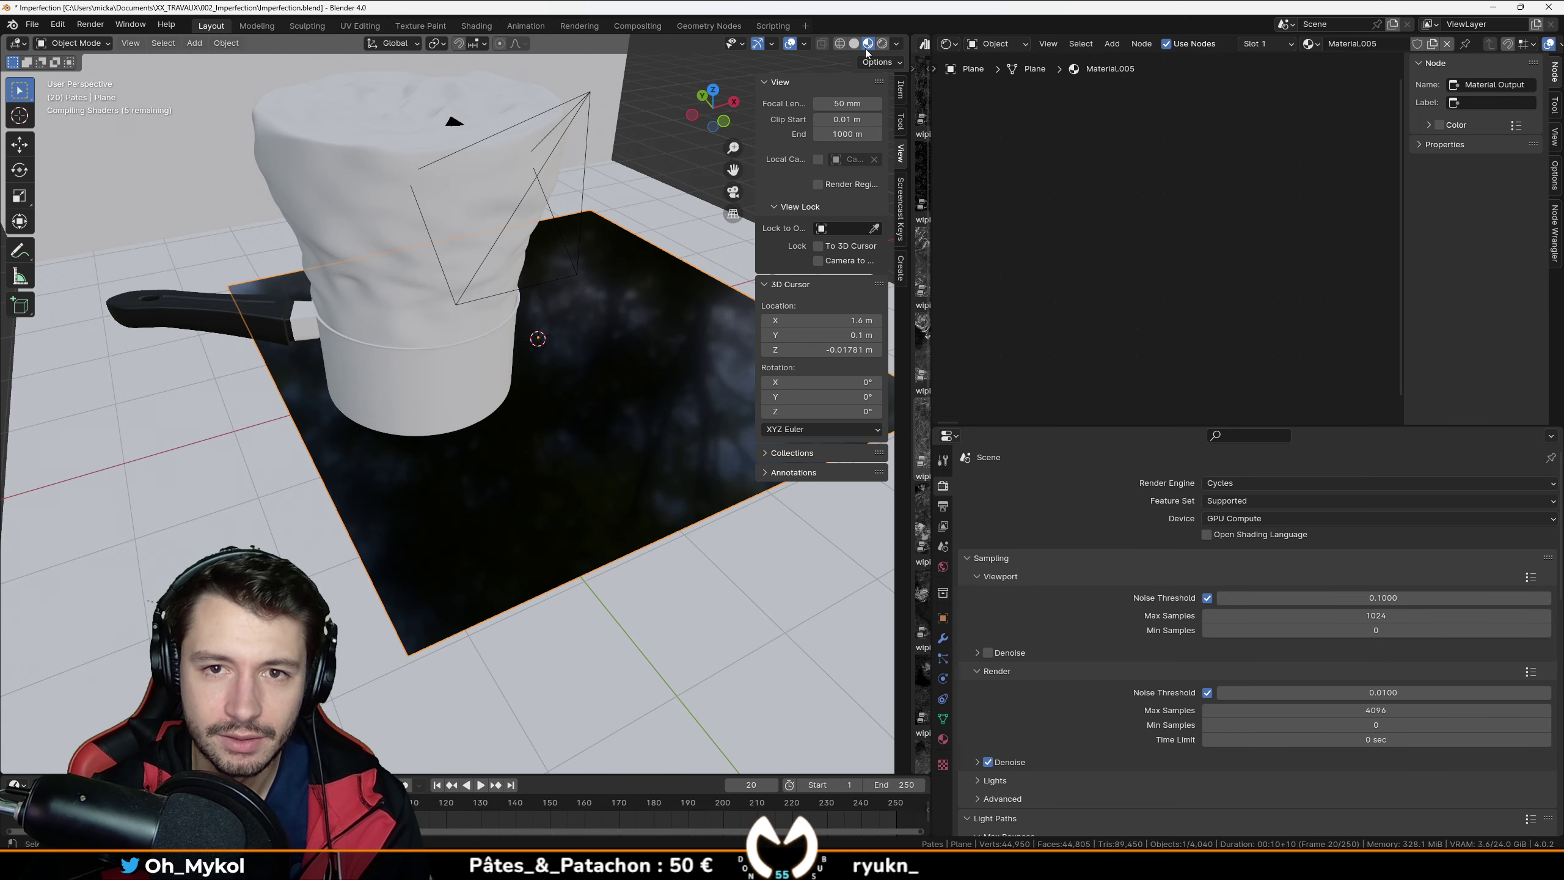
middle_click_drag(677, 185, 518, 400)
scroll(516, 410, "up", 2)
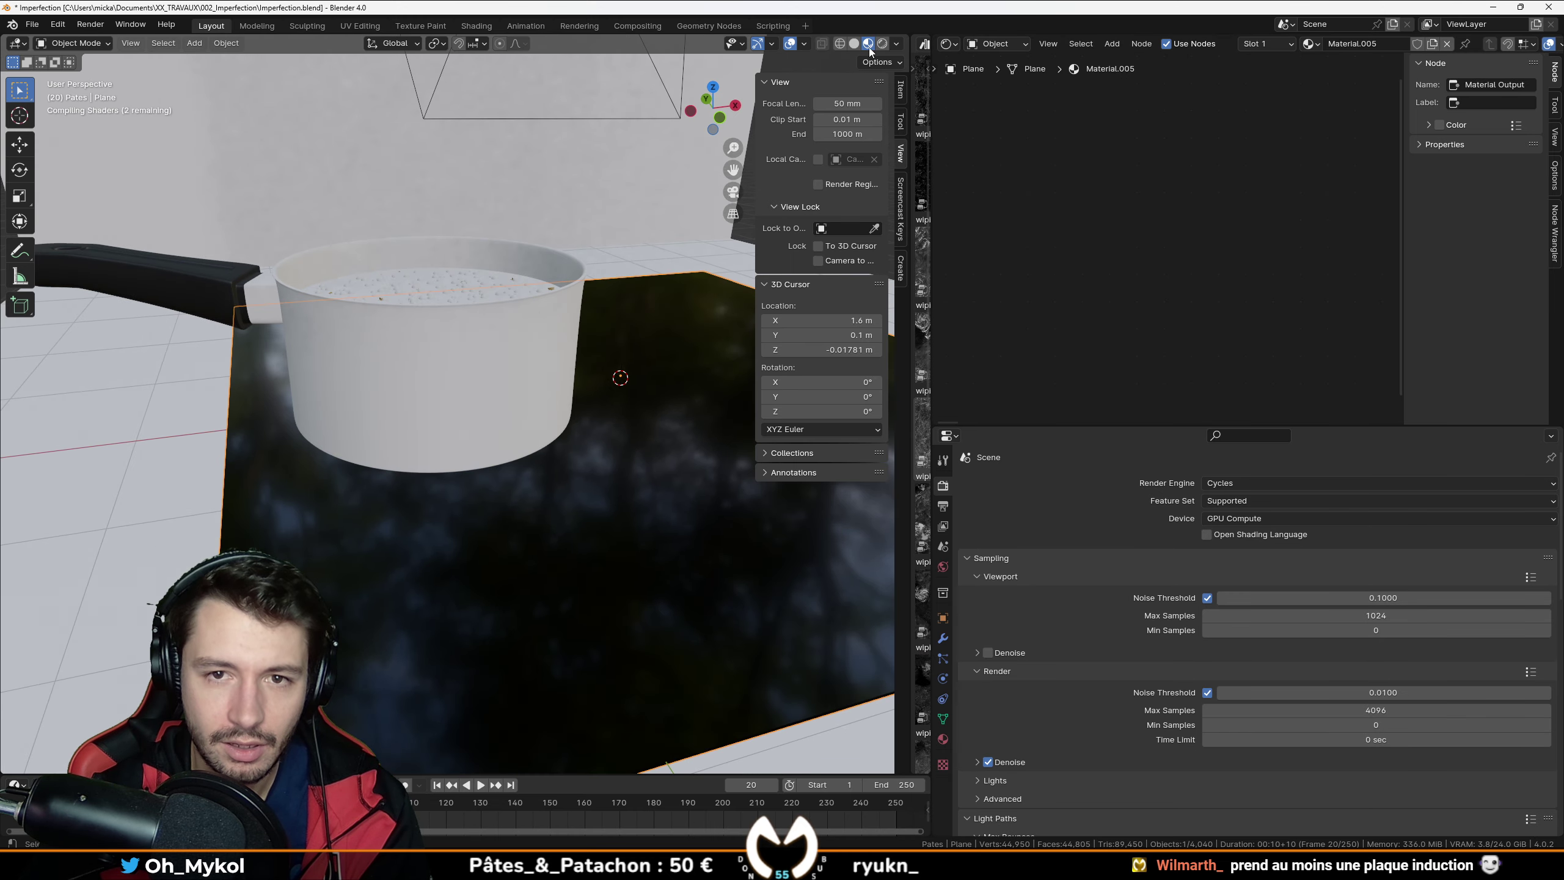
middle_click_drag(541, 271, 645, 222)
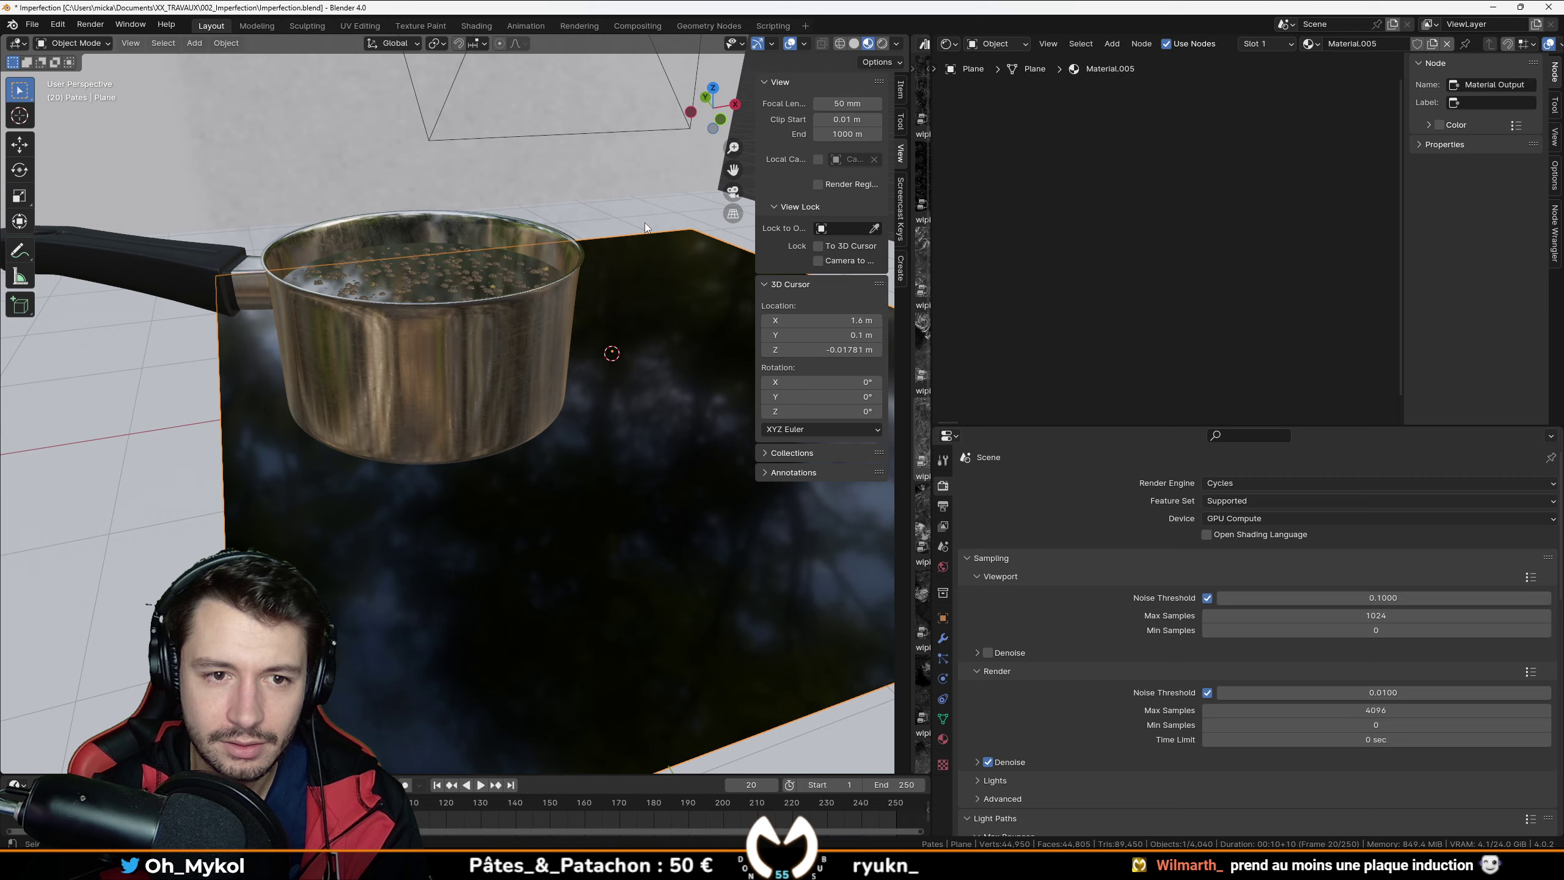
left_click(882, 43)
key("z")
left_click(568, 432)
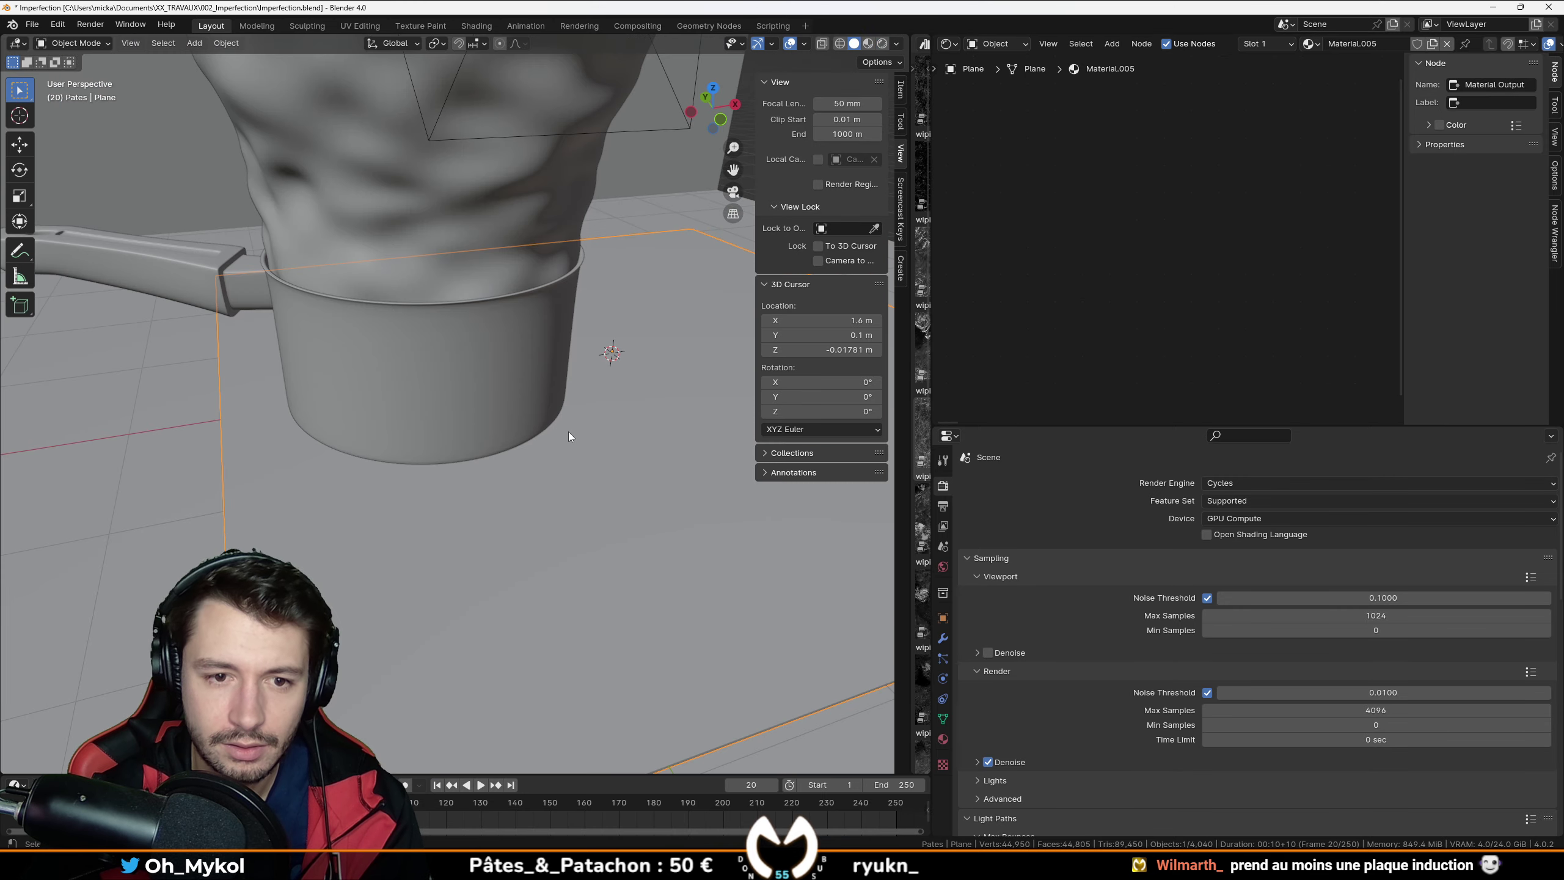
Step: Save the file and apply the cooktop plane's object transform
key("ctrl+s")
mouse_move(523, 511)
middle_mouse_down()
mouse_move(506, 504)
mouse_move(513, 452)
mouse_move(515, 482)
middle_mouse_up()
right_click(516, 482)
left_click(509, 510)
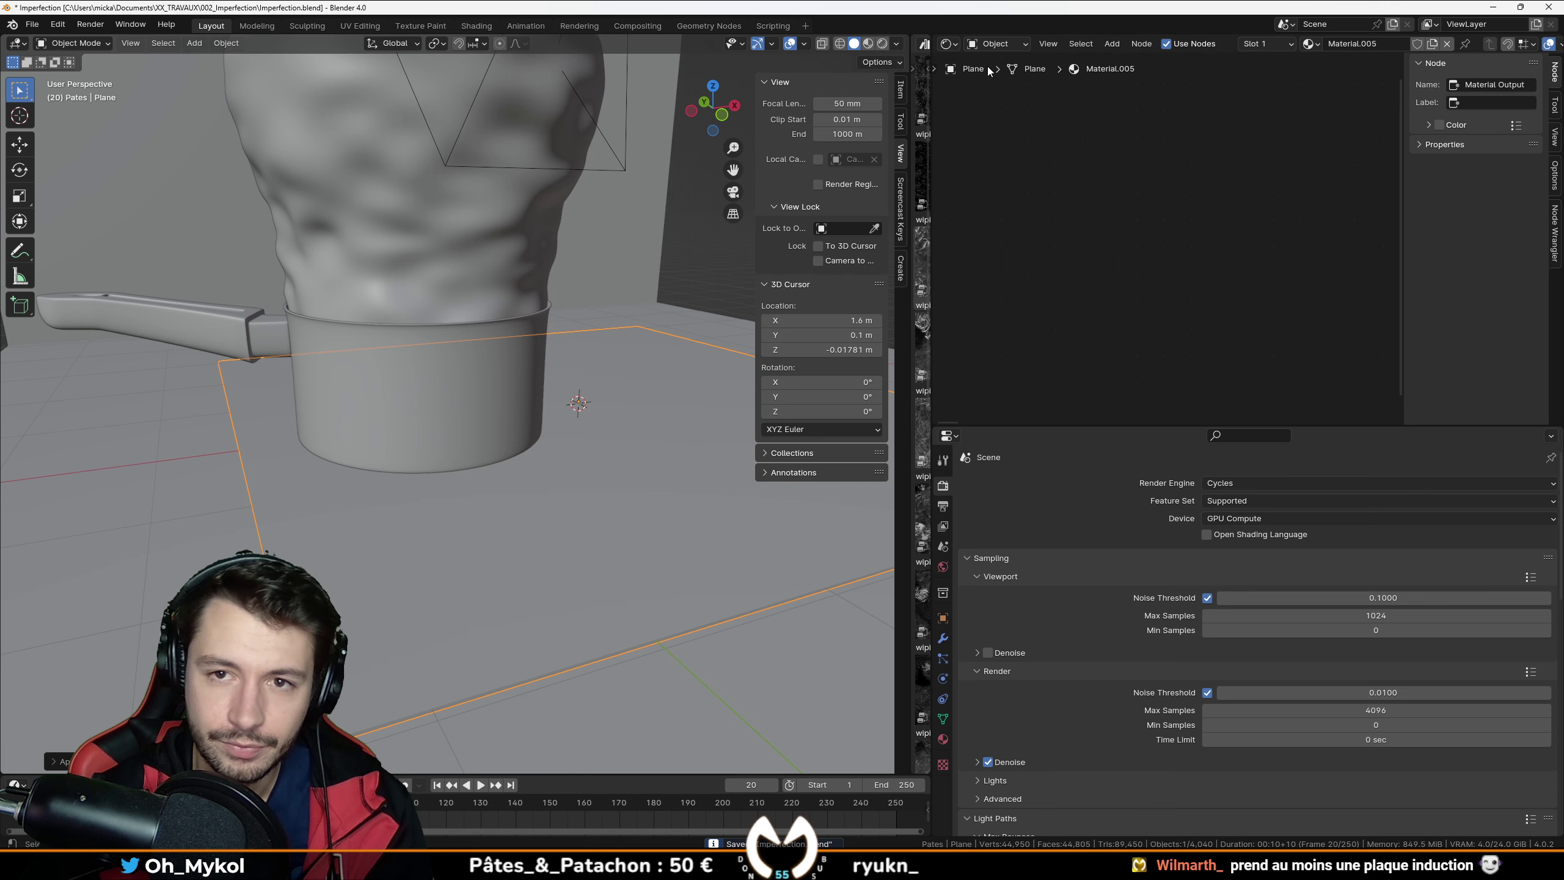
Step: Widen the asset browser beside the viewport and frame all nodes of the cooktop material
left_click(947, 44)
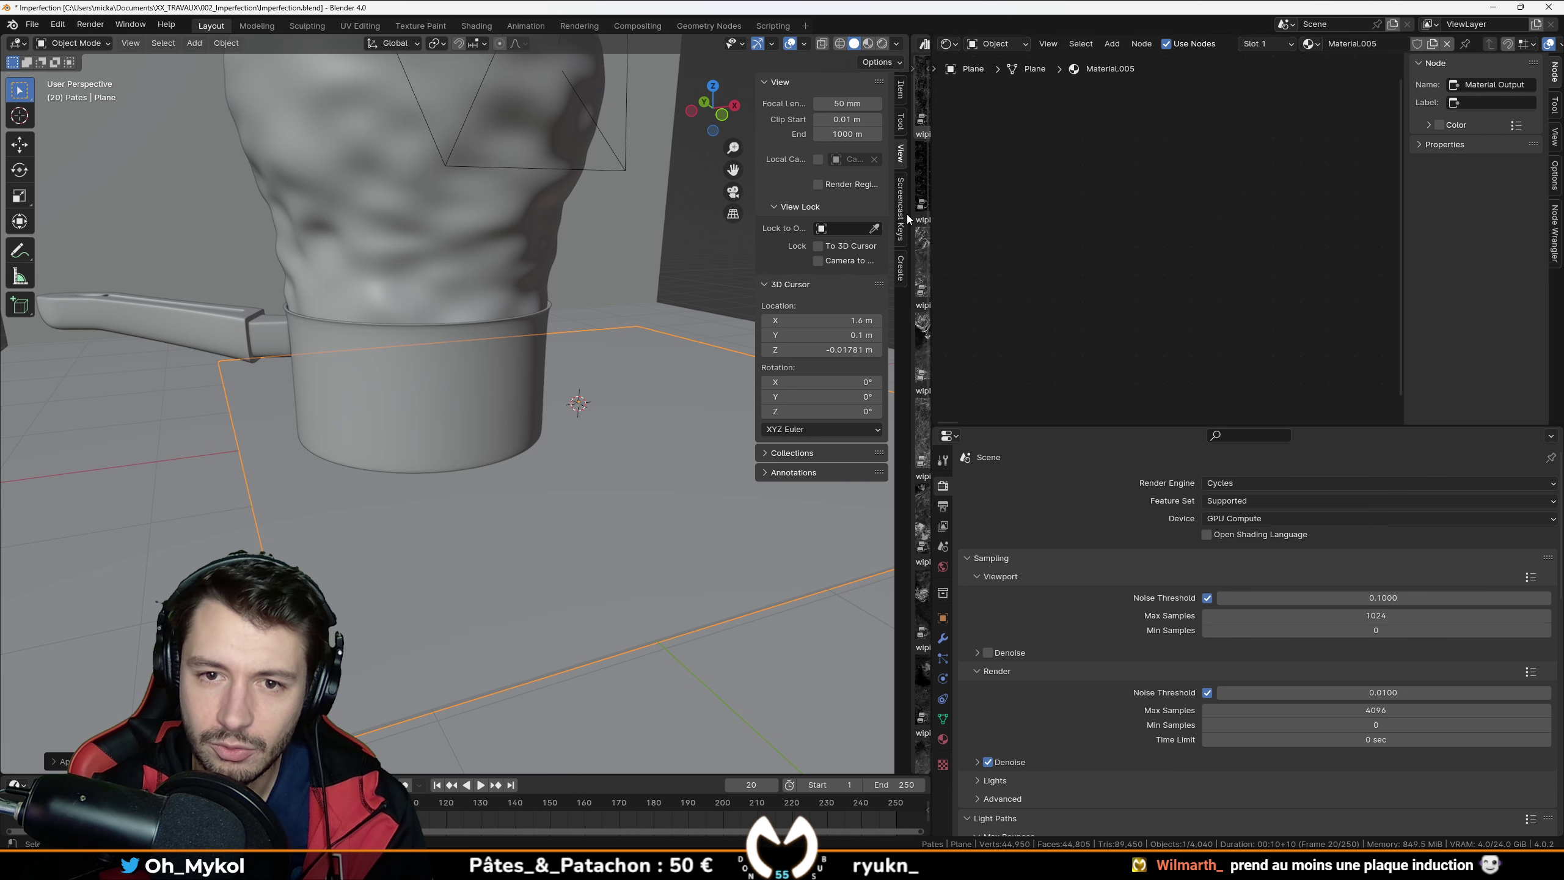
left_click_drag(912, 200, 669, 209)
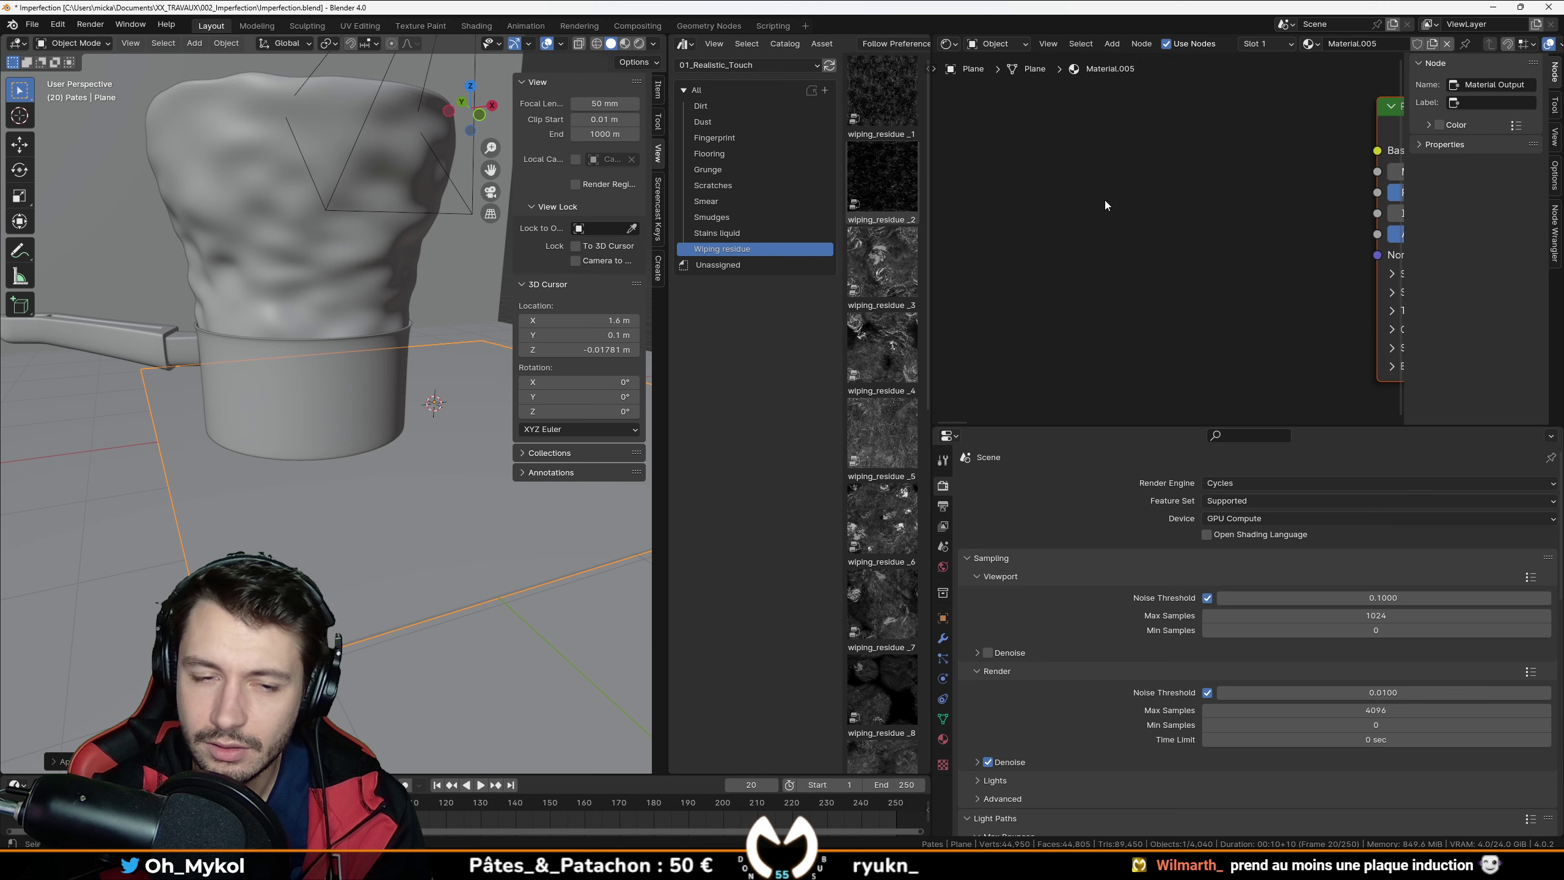
key("Home")
Step: Isolate the cooktop plane in local view and display it with material preview shading
key("KP_Divide")
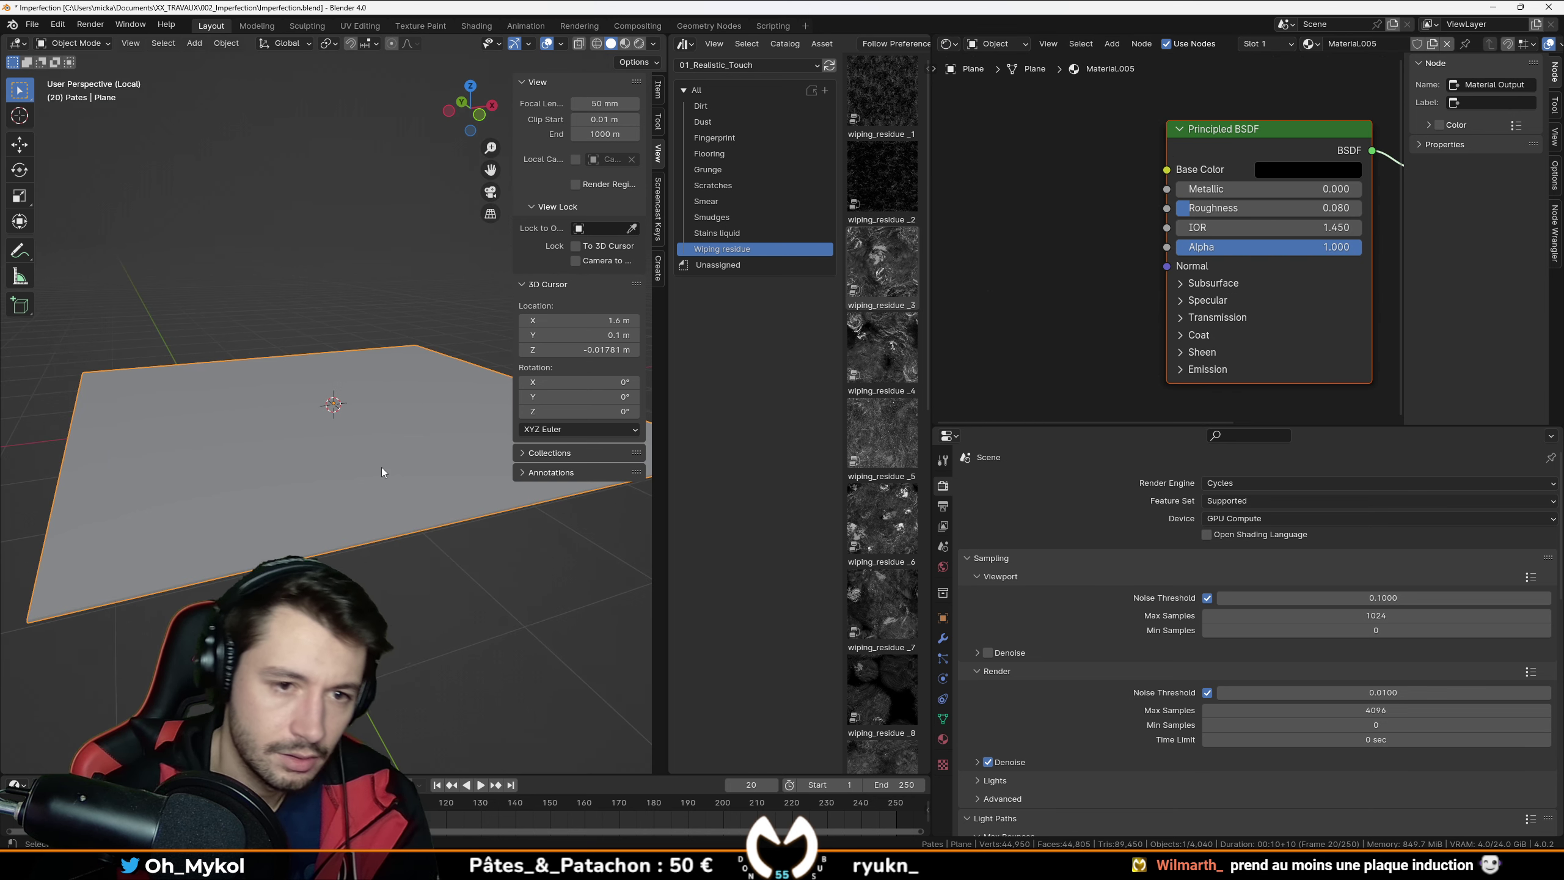
scroll(229, 442, "up", 3)
left_click(625, 43)
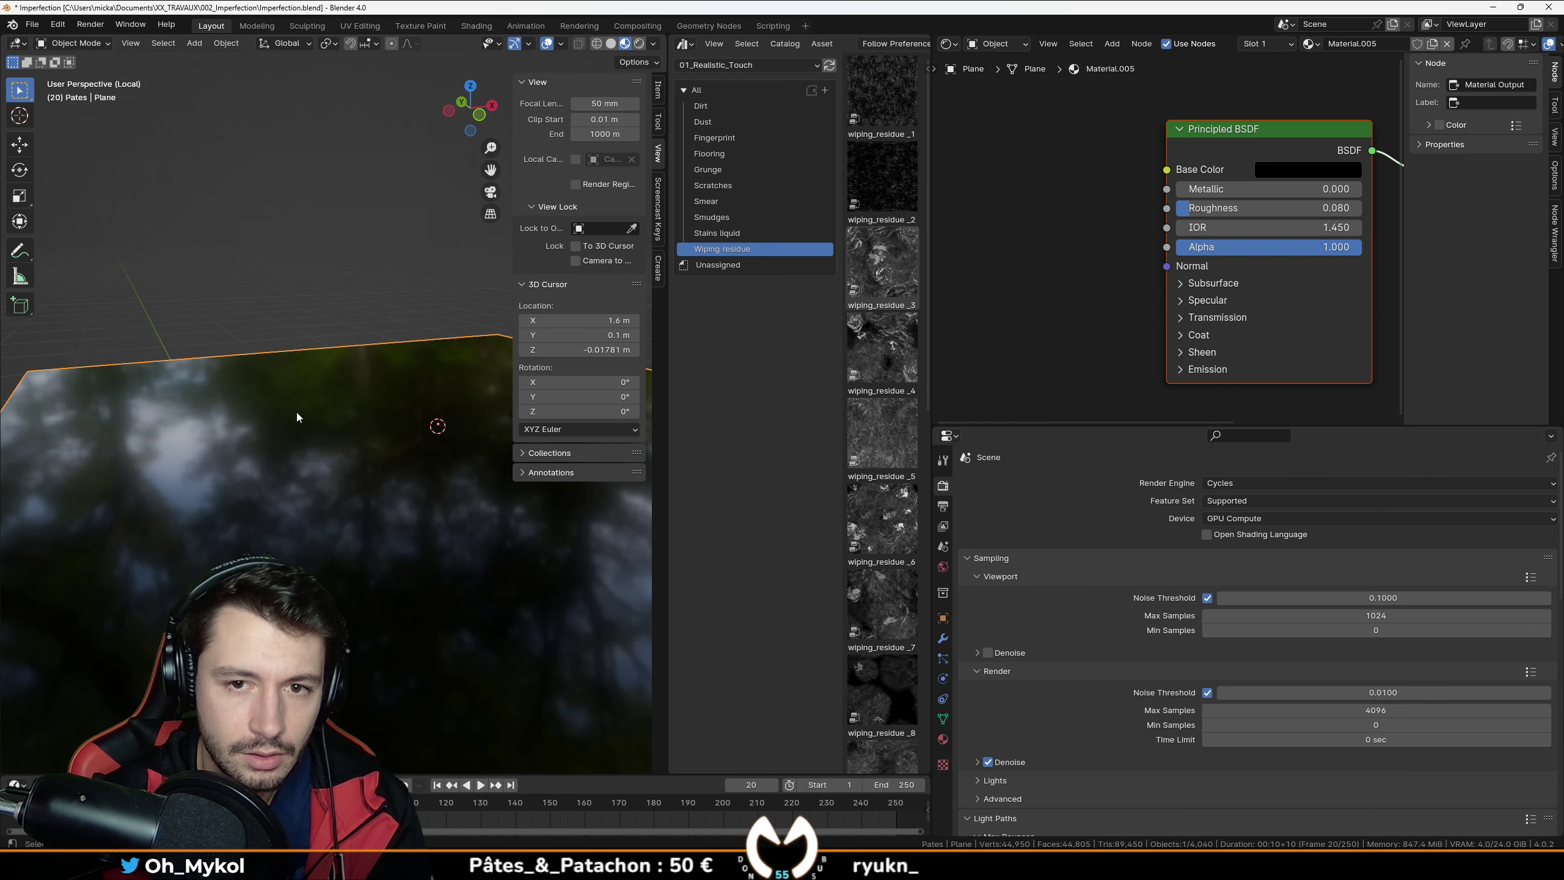
middle_click_drag(295, 413, 373, 394)
Step: Add the wiping_residue_11 and fingerprint_2 assets from the Realistic Touch library to the cooktop material's node tree
left_click_drag(929, 301, 1138, 301)
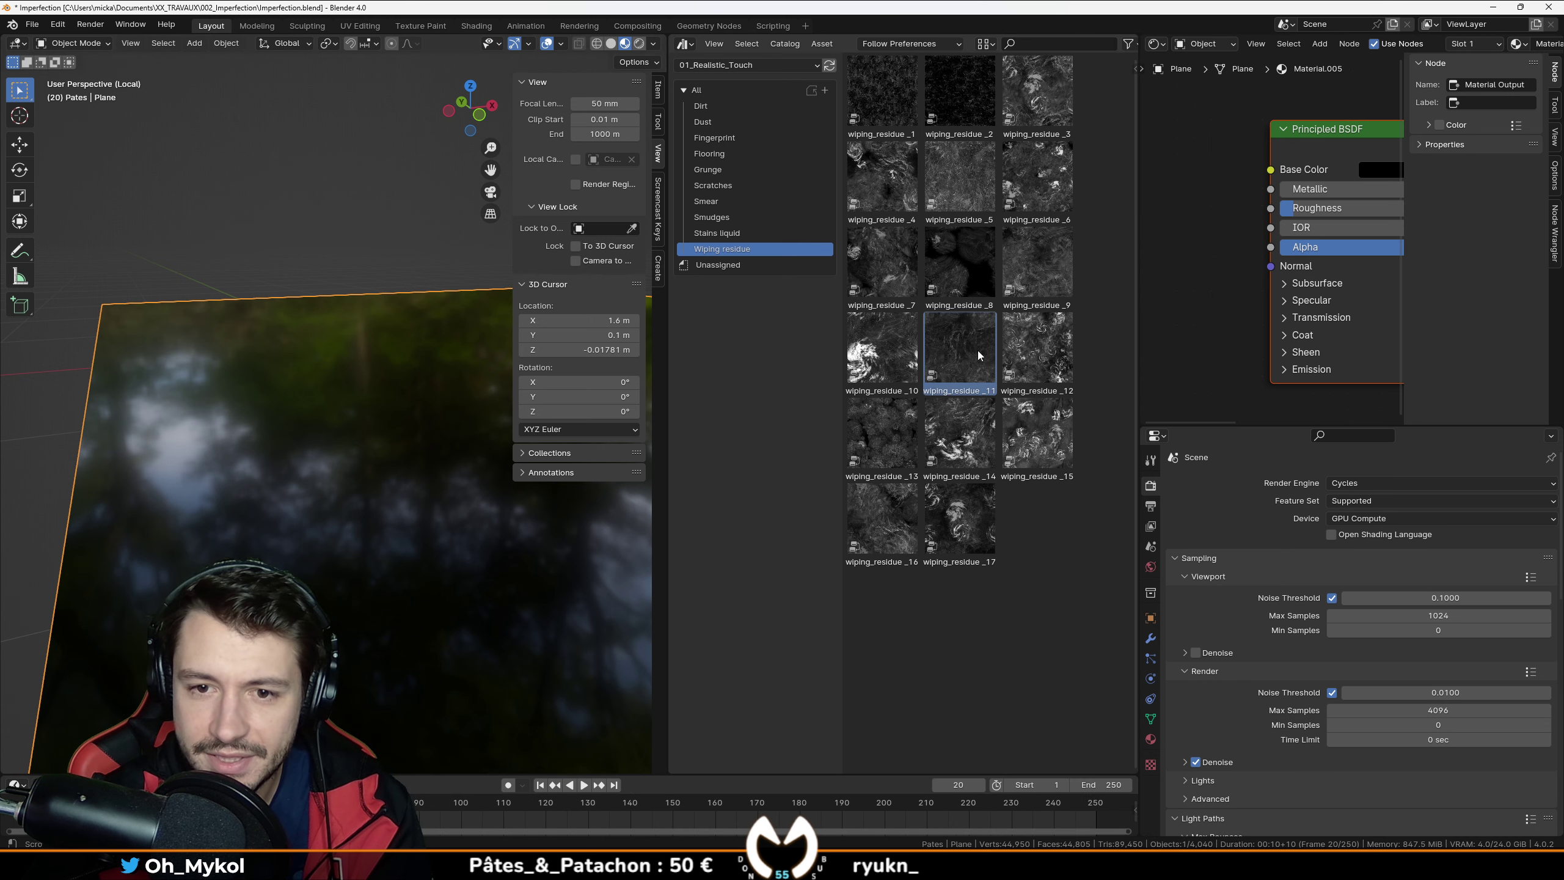
left_click(963, 372)
left_click_drag(1151, 250, 1162, 209)
scroll(1188, 217, "down", 3)
left_click(714, 138)
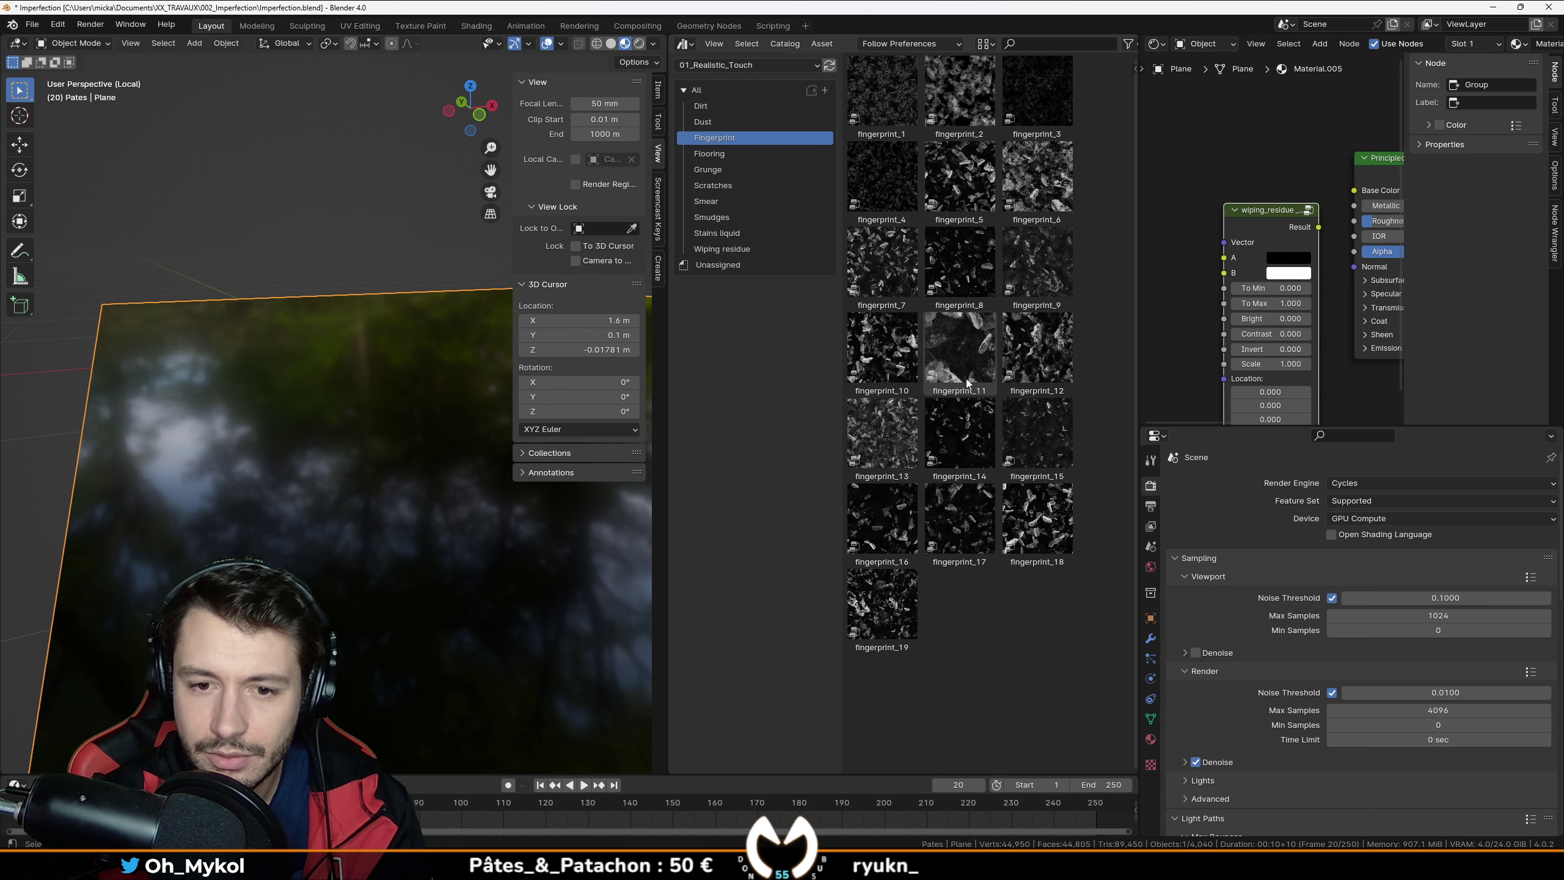
left_click_drag(956, 95, 986, 219)
Step: Add a Texture Coordinate node and connect its UV output to the Vector inputs of the fingerprint and wiping residue nodes
key("shift+a")
type("coor")
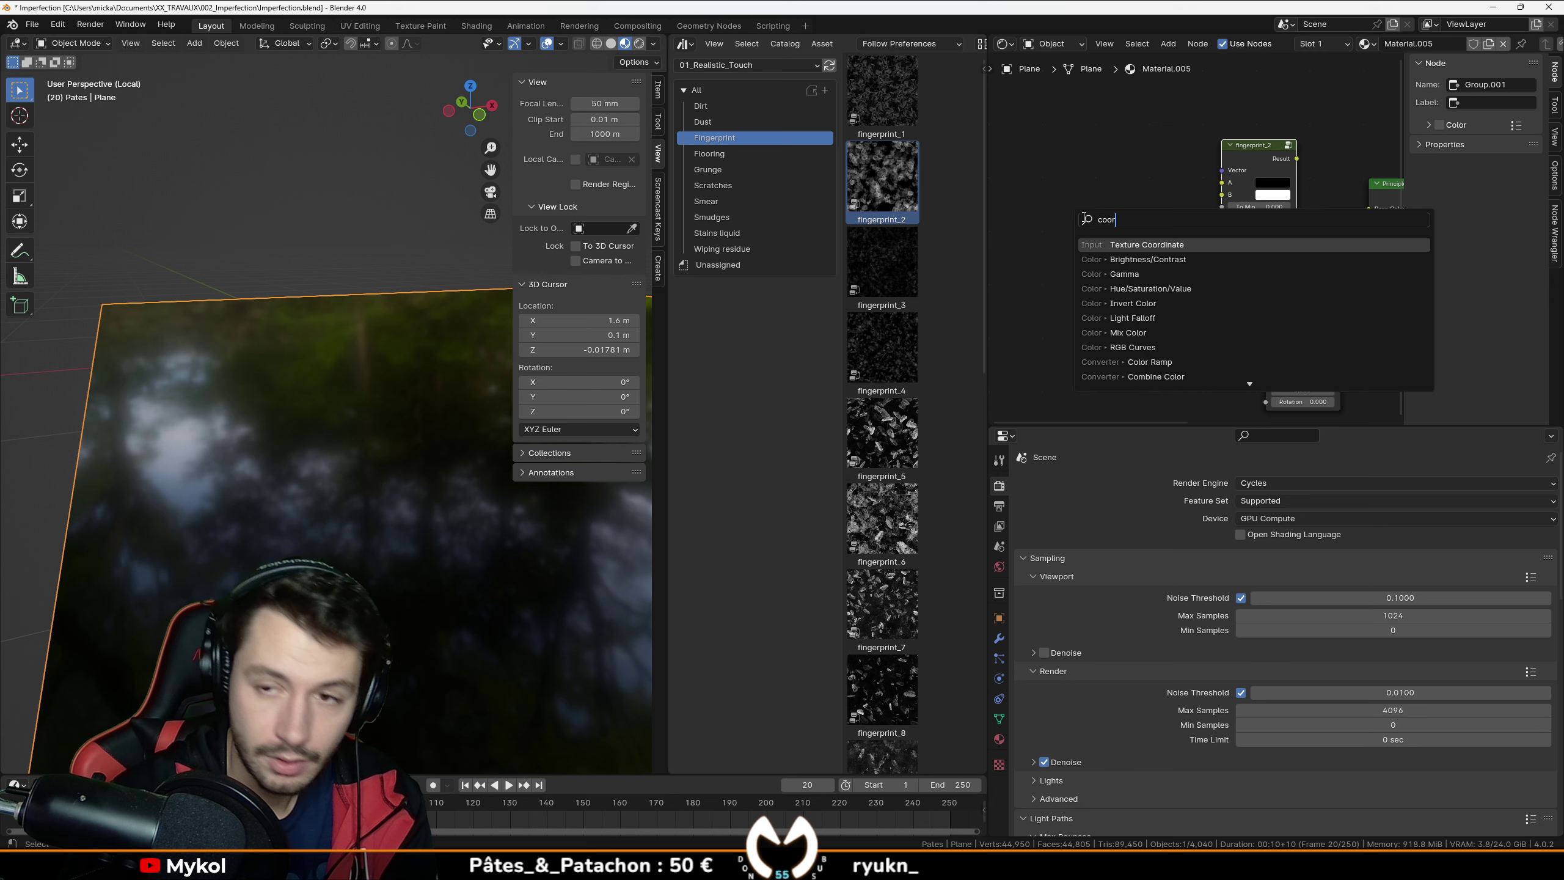
key("Return")
left_click(1085, 218)
left_click_drag(1256, 161, 1221, 99)
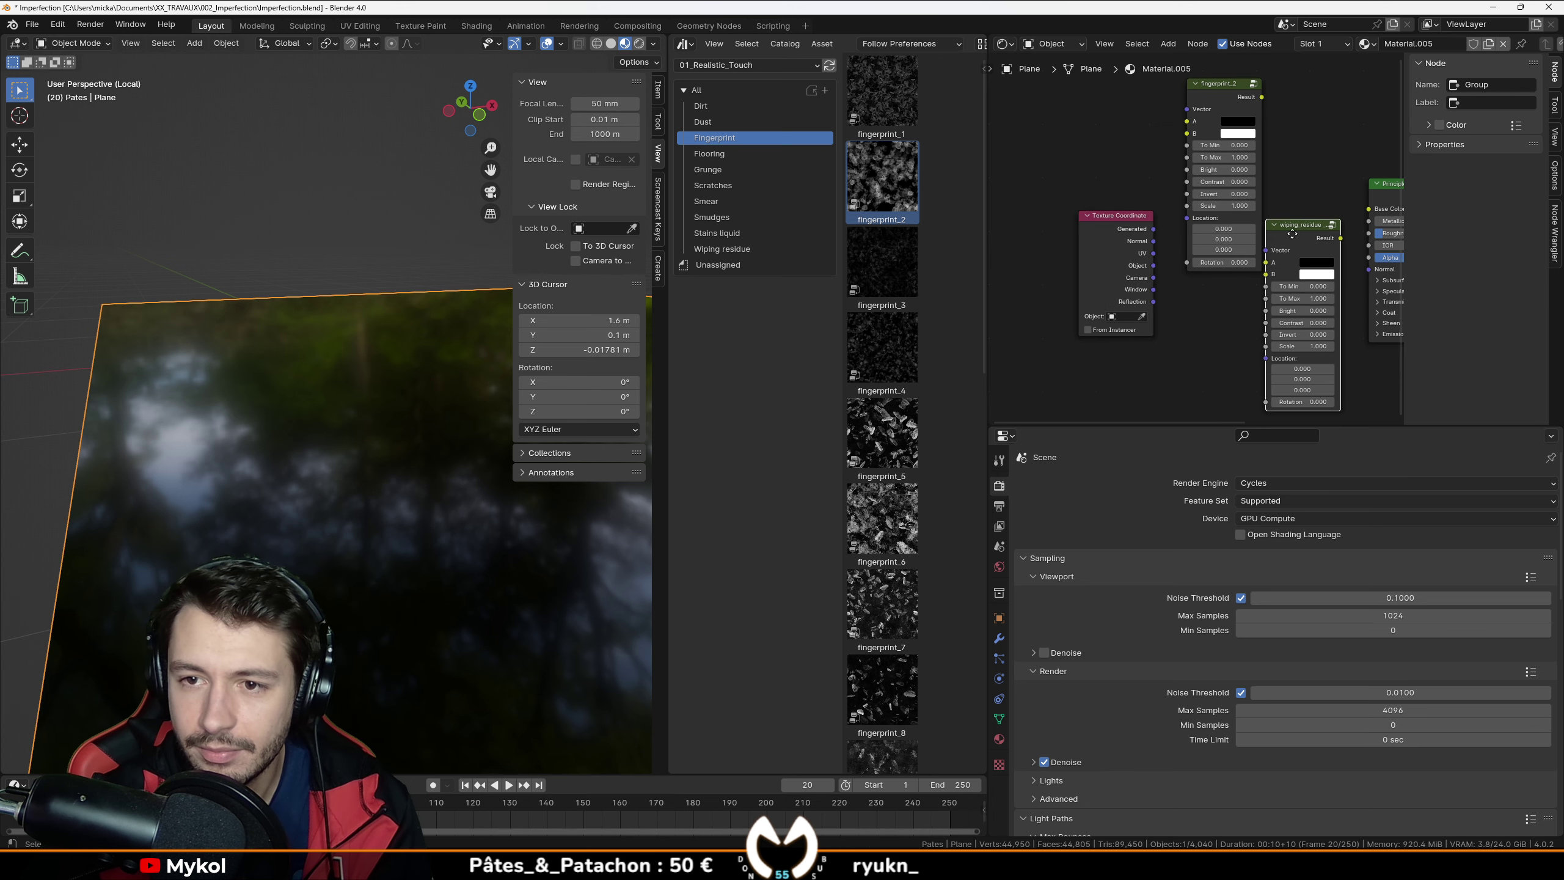
left_click_drag(1292, 234, 1214, 356)
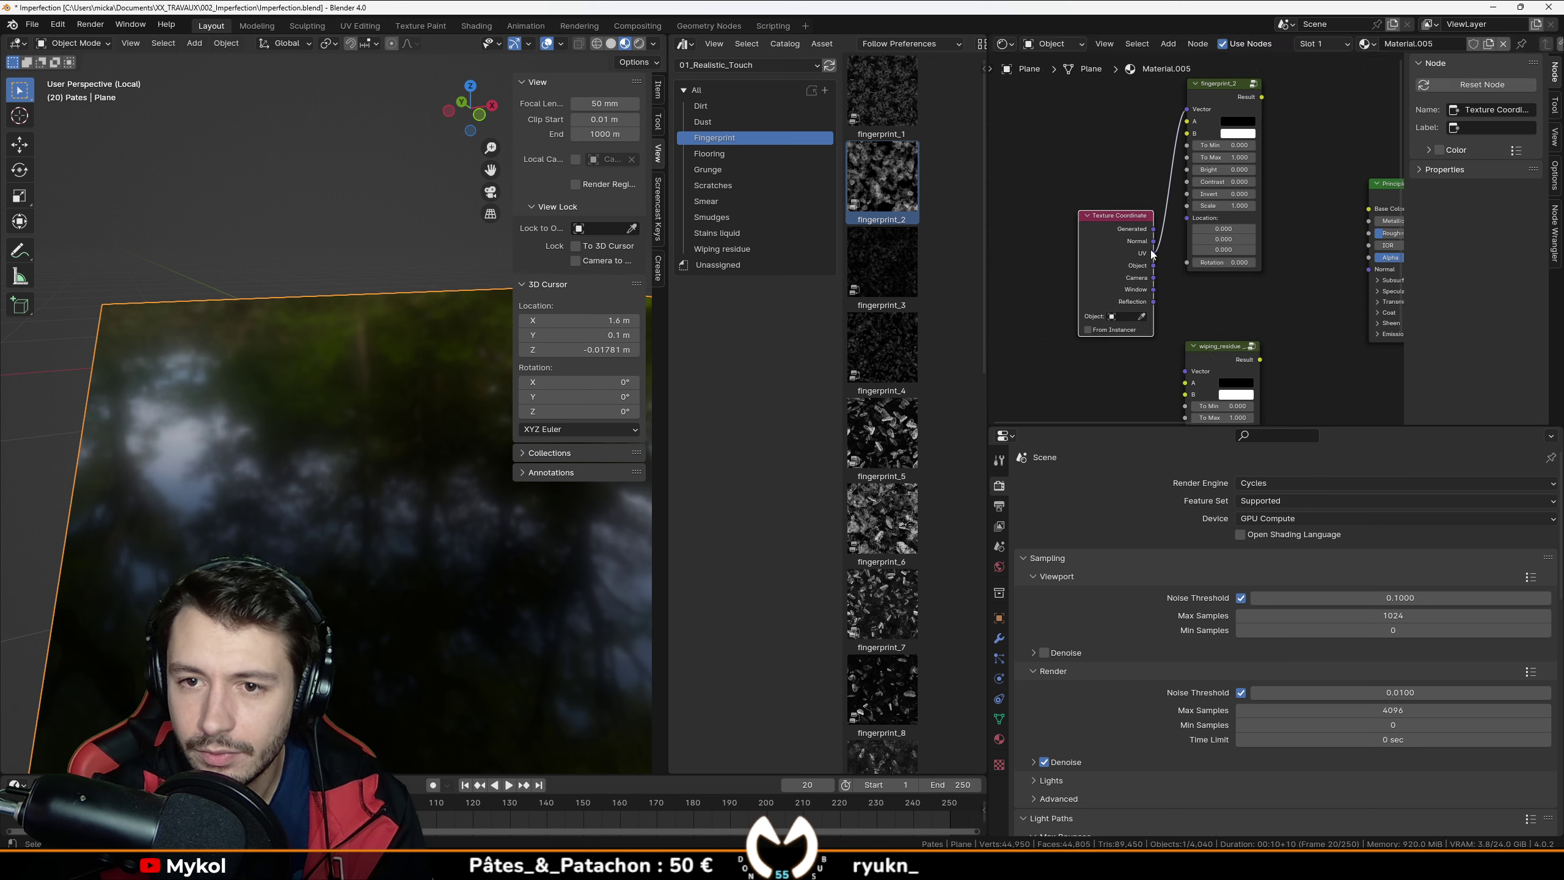
middle_click_drag(1251, 283, 1141, 372)
Step: Preview the fingerprint_2 node's result on the cooktop plane and apply the plane's object transform again
left_click(1112, 167, "ctrl+shift")
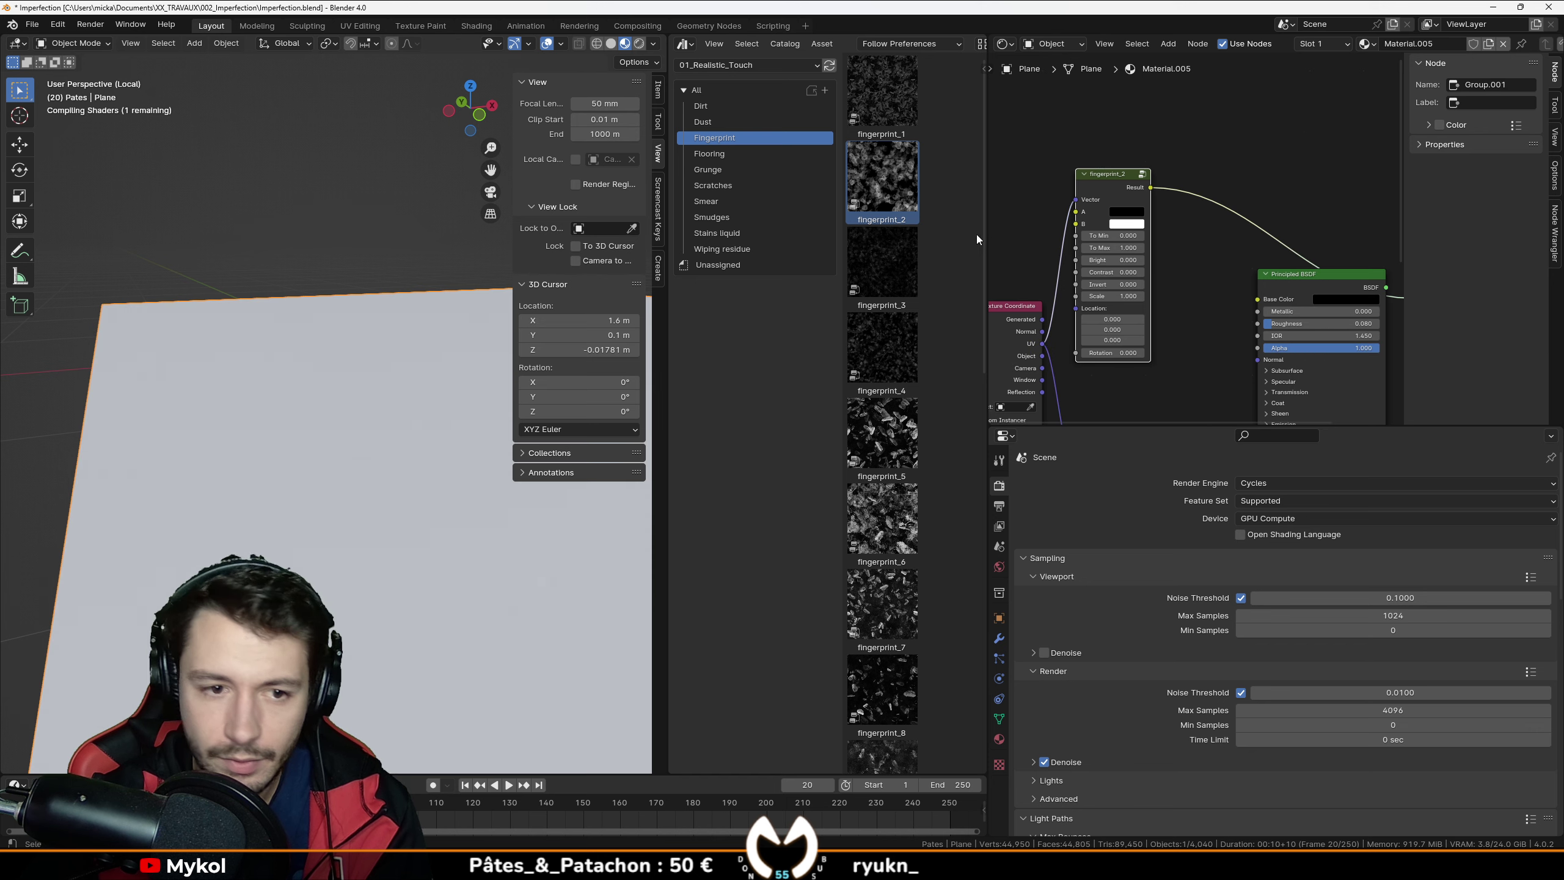
scroll(364, 497, "down", 5)
scroll(314, 554, "up", 6)
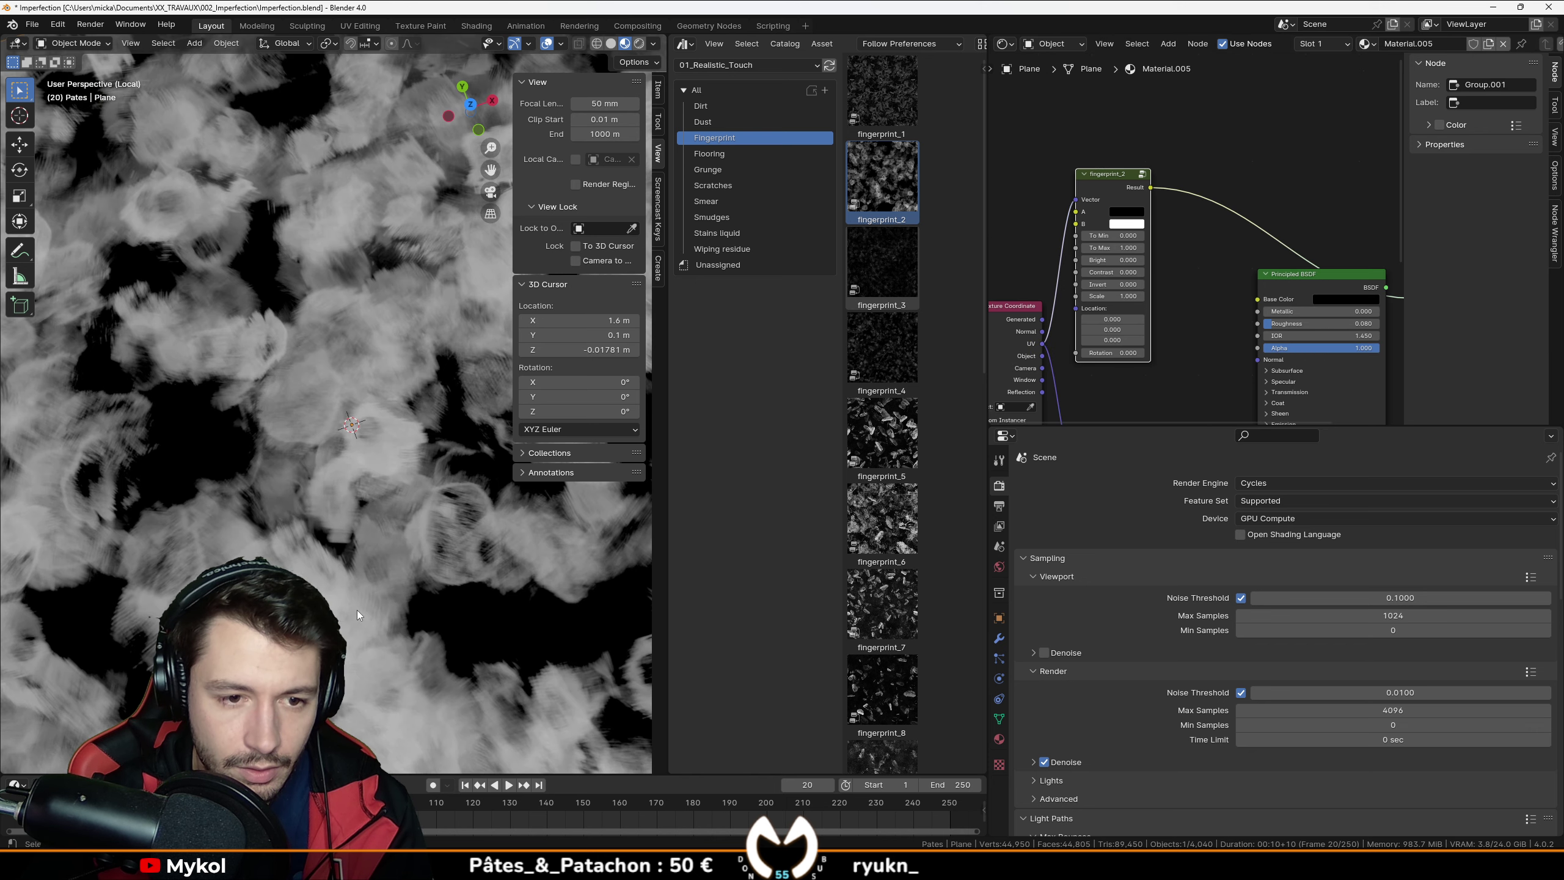
middle_click_drag(357, 609, 374, 541)
key("ctrl+a")
left_click(380, 548)
Step: Try adjusting a slider on the fingerprint_2 node and undo that change
middle_click_drag(1200, 308, 1197, 228)
scroll(1136, 174, "down", 2)
scroll(1197, 231, "up", 4)
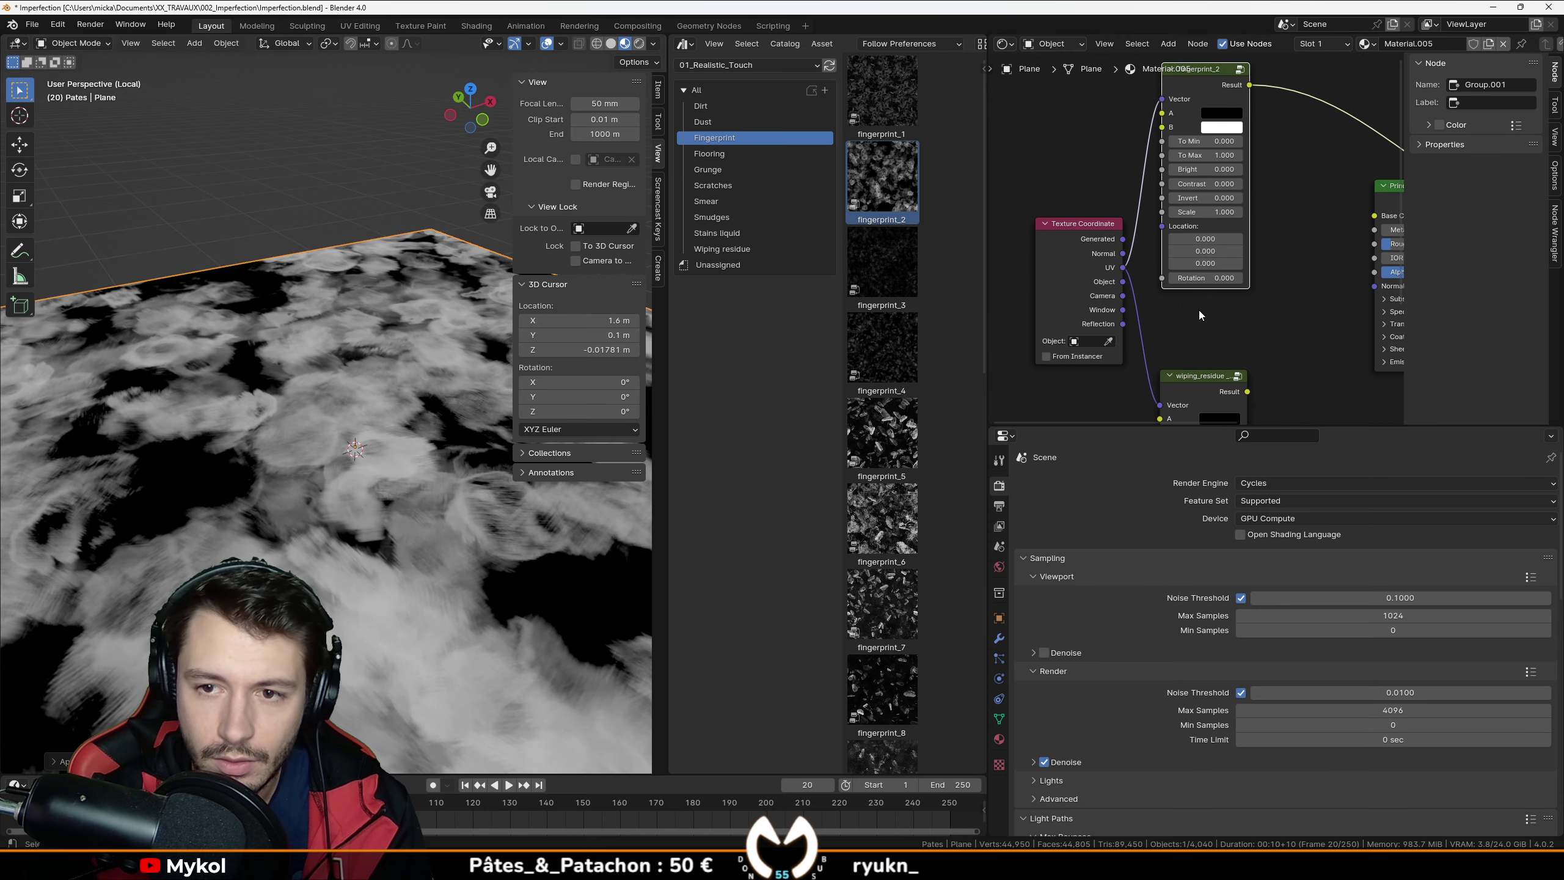
scroll(1199, 237, "up", 8)
left_click_drag(1211, 188, 1355, 189)
key("ctrl+z")
scroll(1173, 265, "down", 4)
middle_click_drag(1173, 265, 1116, 94)
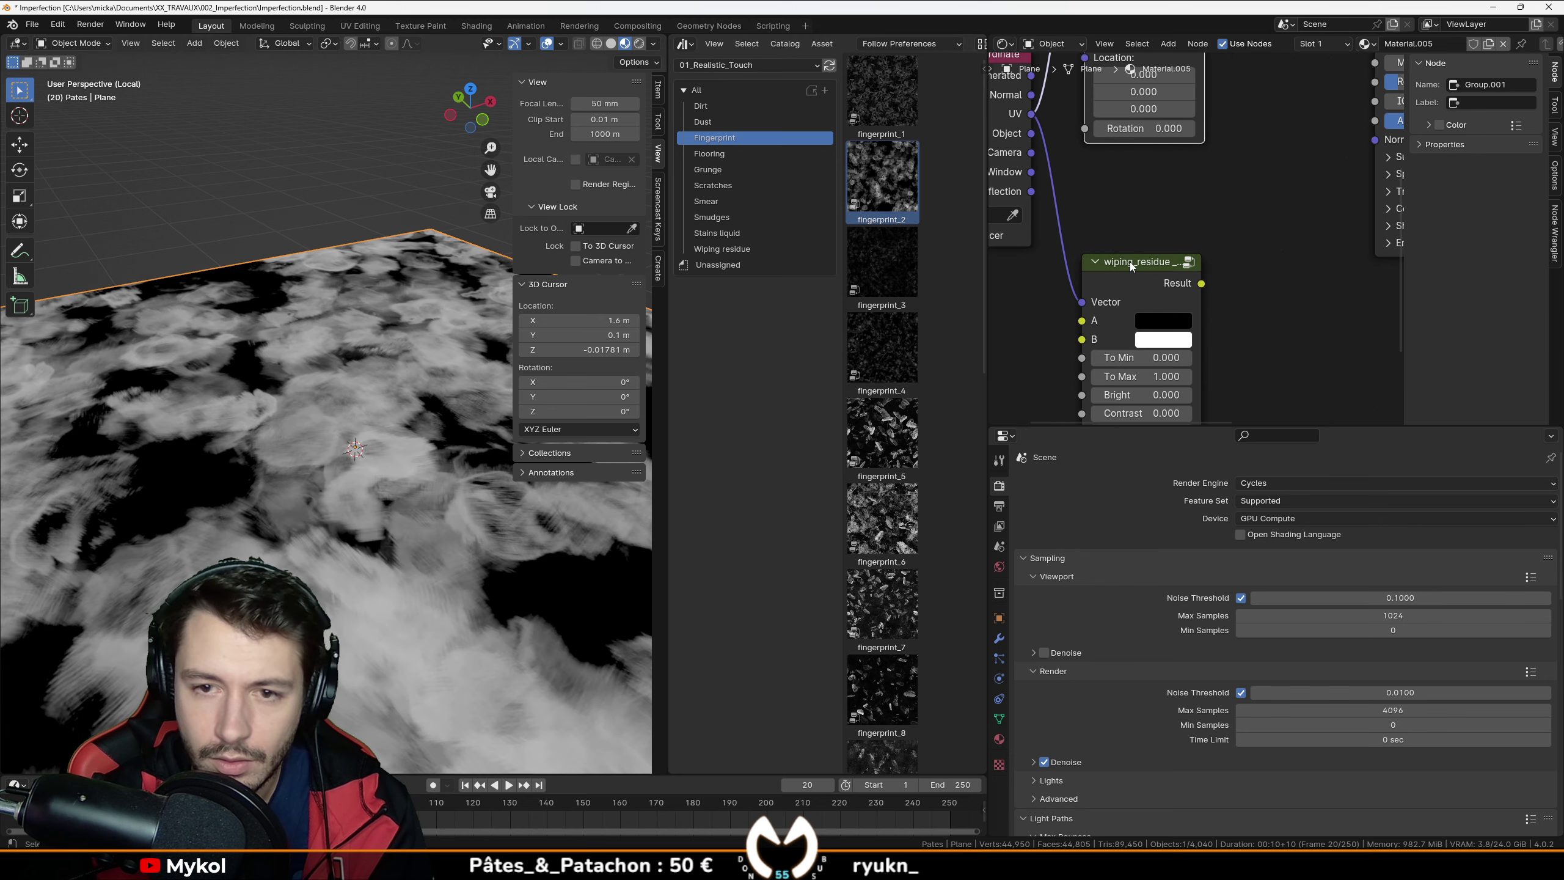
Step: Preview the wiping residue node's result on the cooktop plane
left_click(1129, 262, "ctrl+shift")
scroll(386, 418, "down", 1)
middle_click_drag(386, 424, 370, 468)
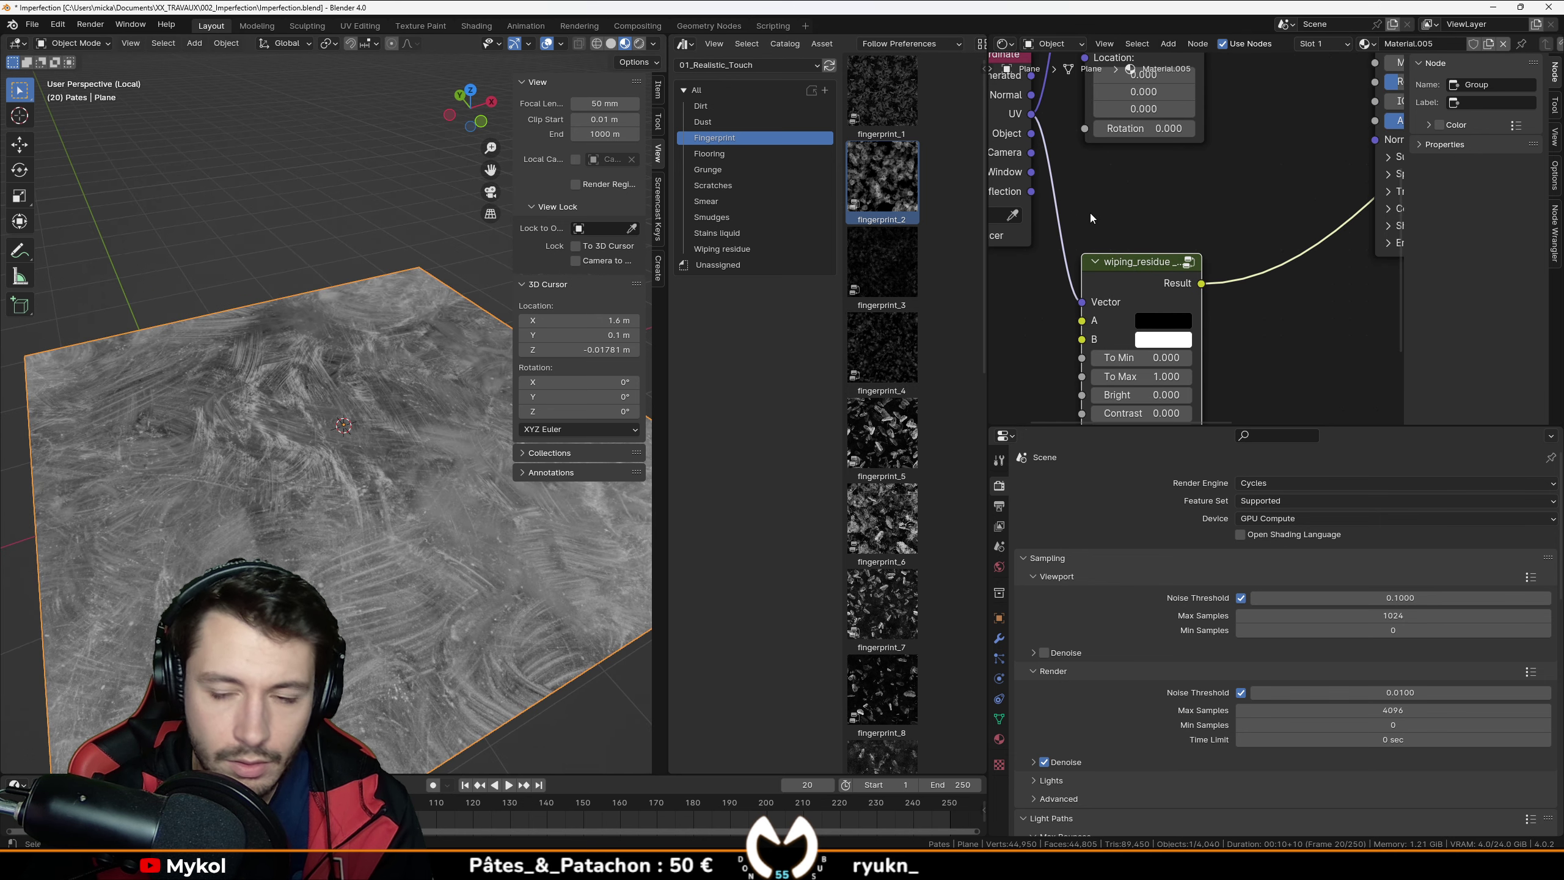
Step: Add a Mix Color node with the fingerprint_2 result in A and the wiping residue result in B, and preview it on the plane
scroll(1090, 212, "down", 4)
key("shift+a")
type("mix")
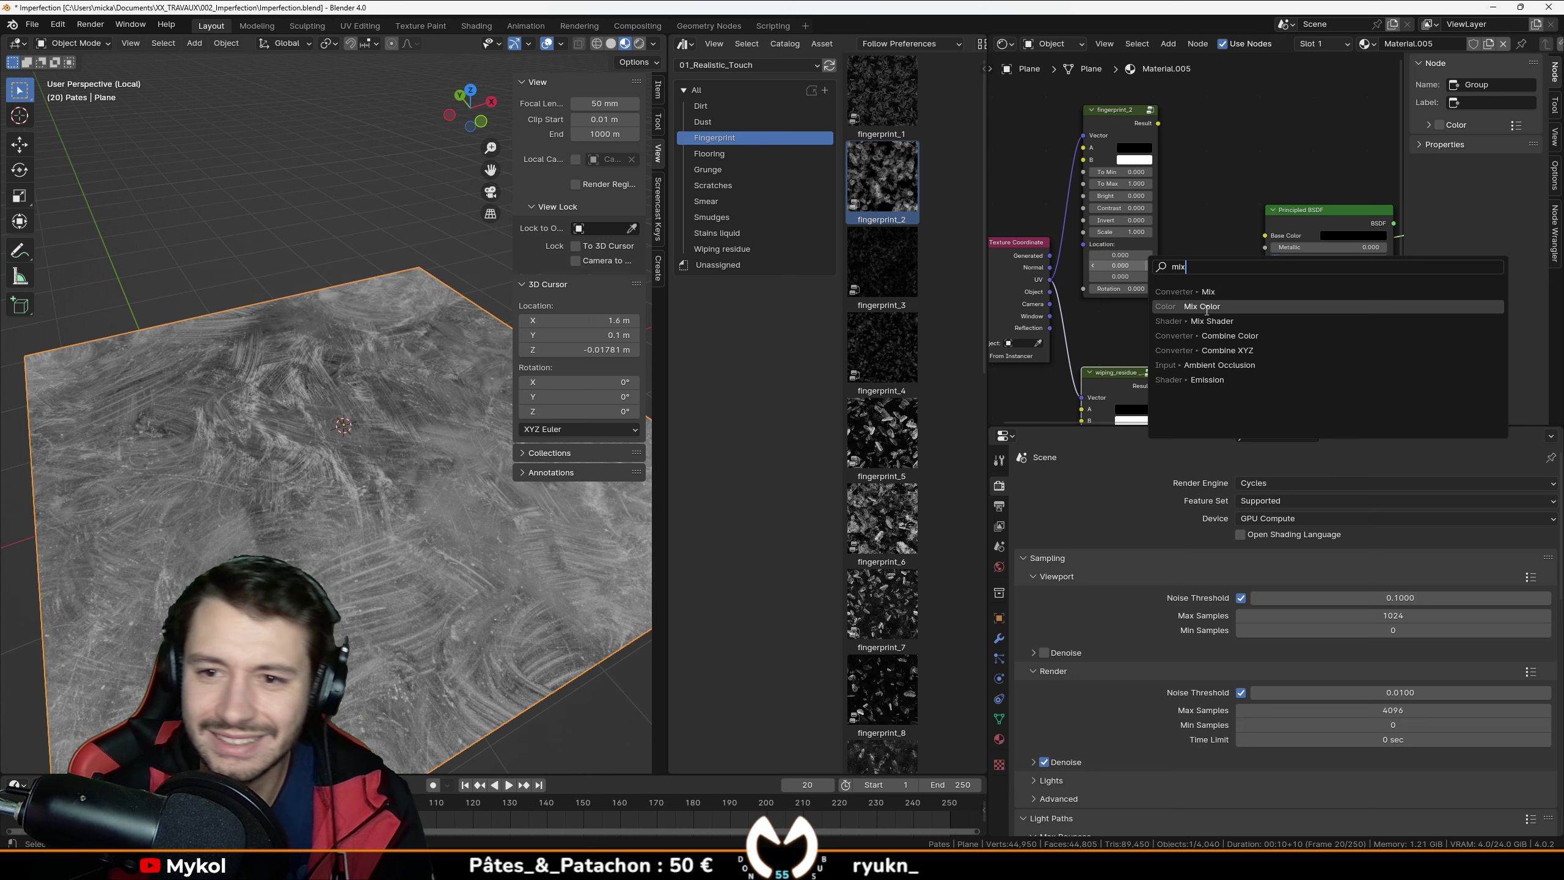
left_click(1201, 306)
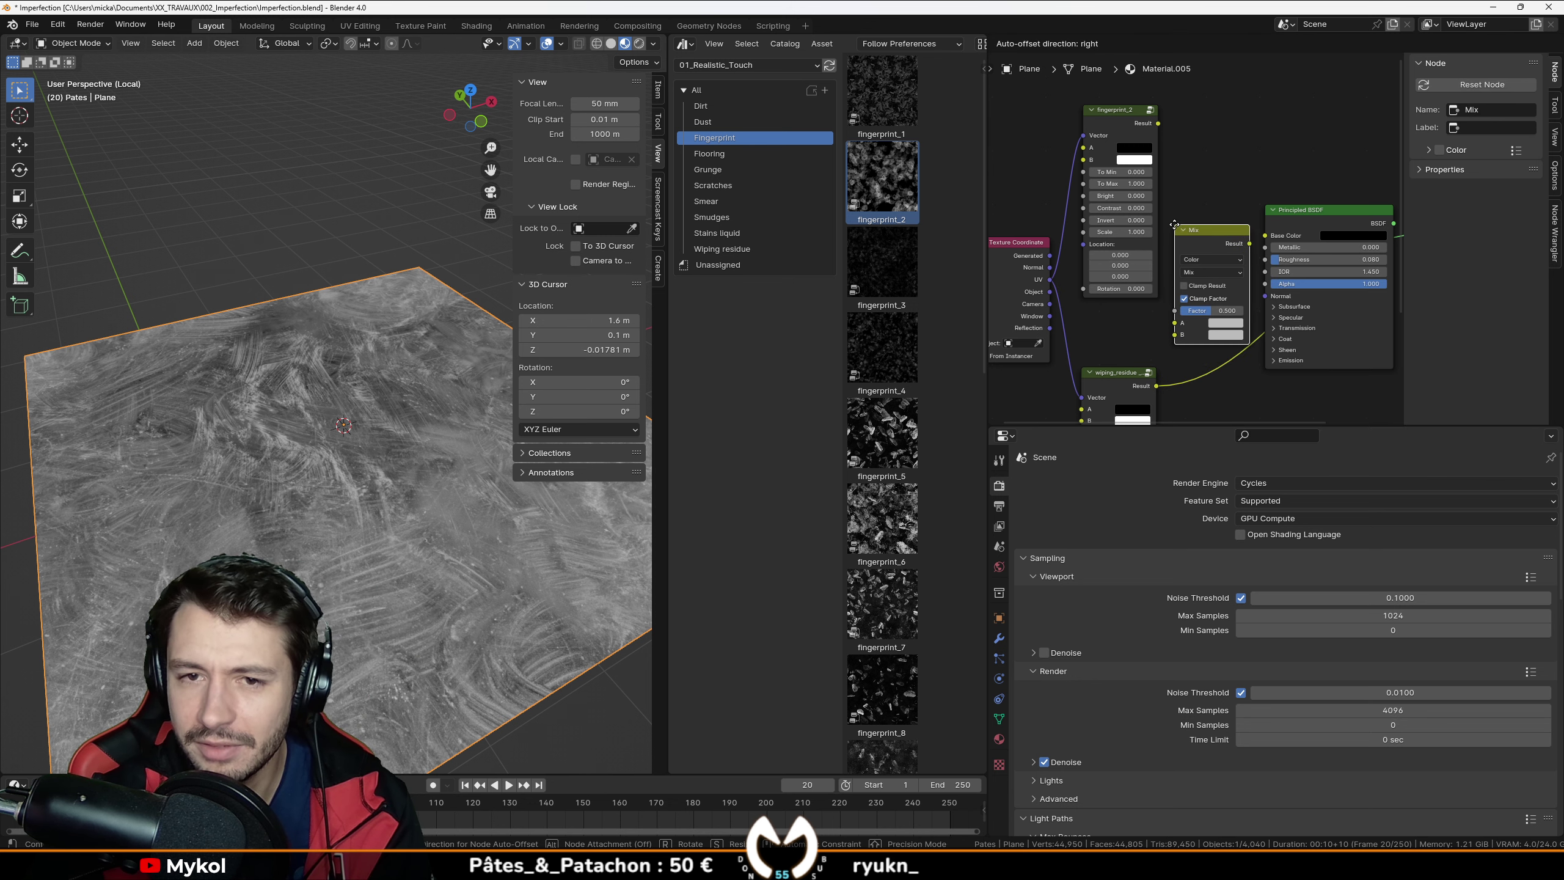
left_click(1210, 246)
left_click_drag(667, 49, 1217, 64)
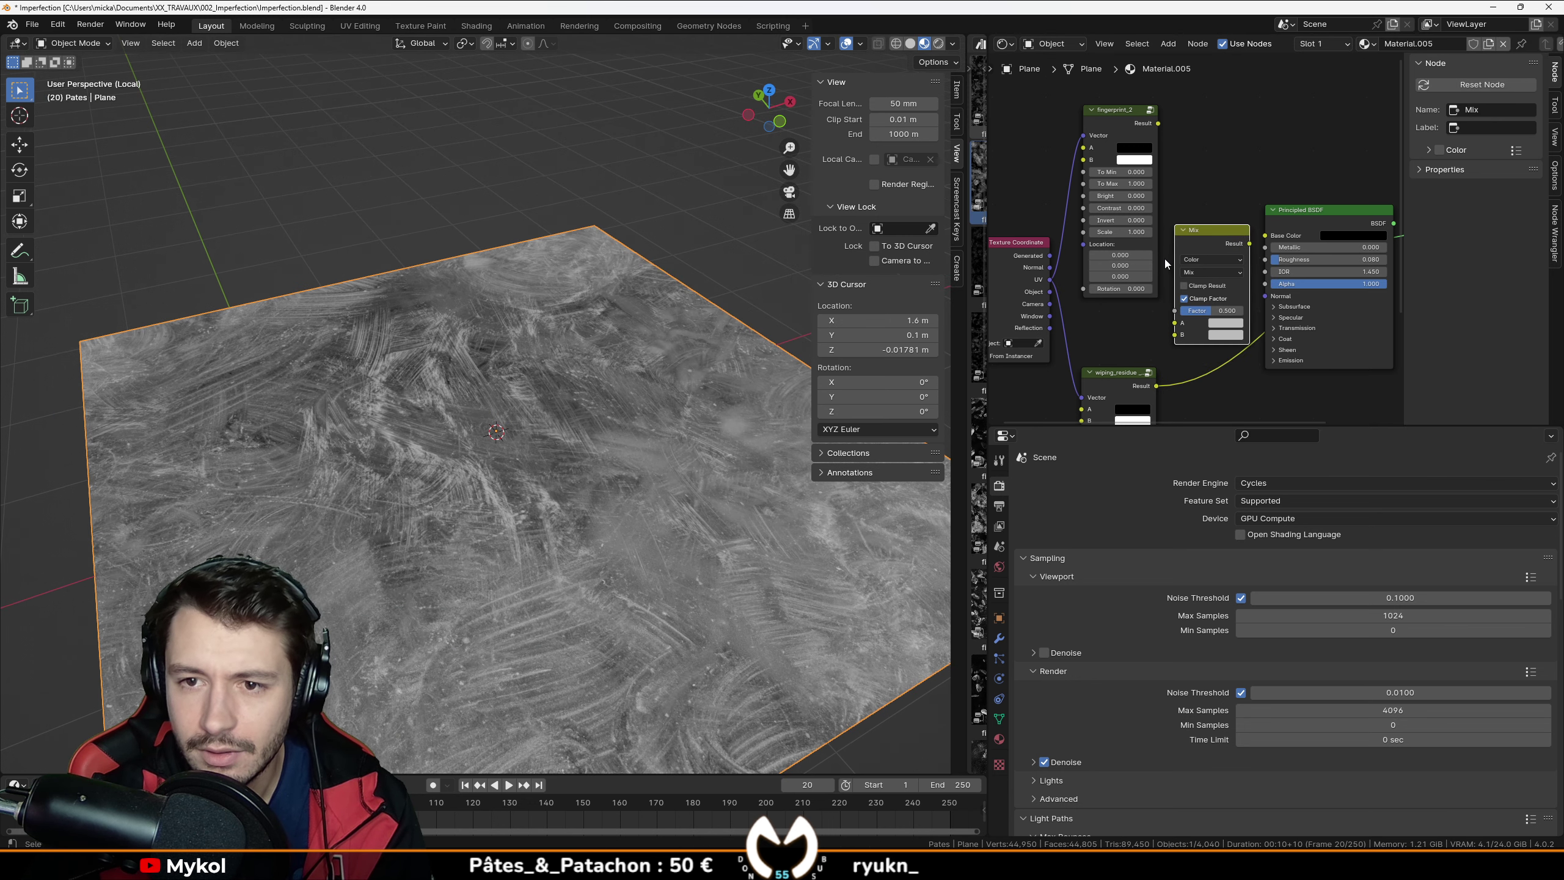
scroll(1164, 259, "up", 1)
left_click_drag(1169, 325, 1173, 329)
middle_click_drag(1153, 398, 1145, 353)
left_click(1210, 186)
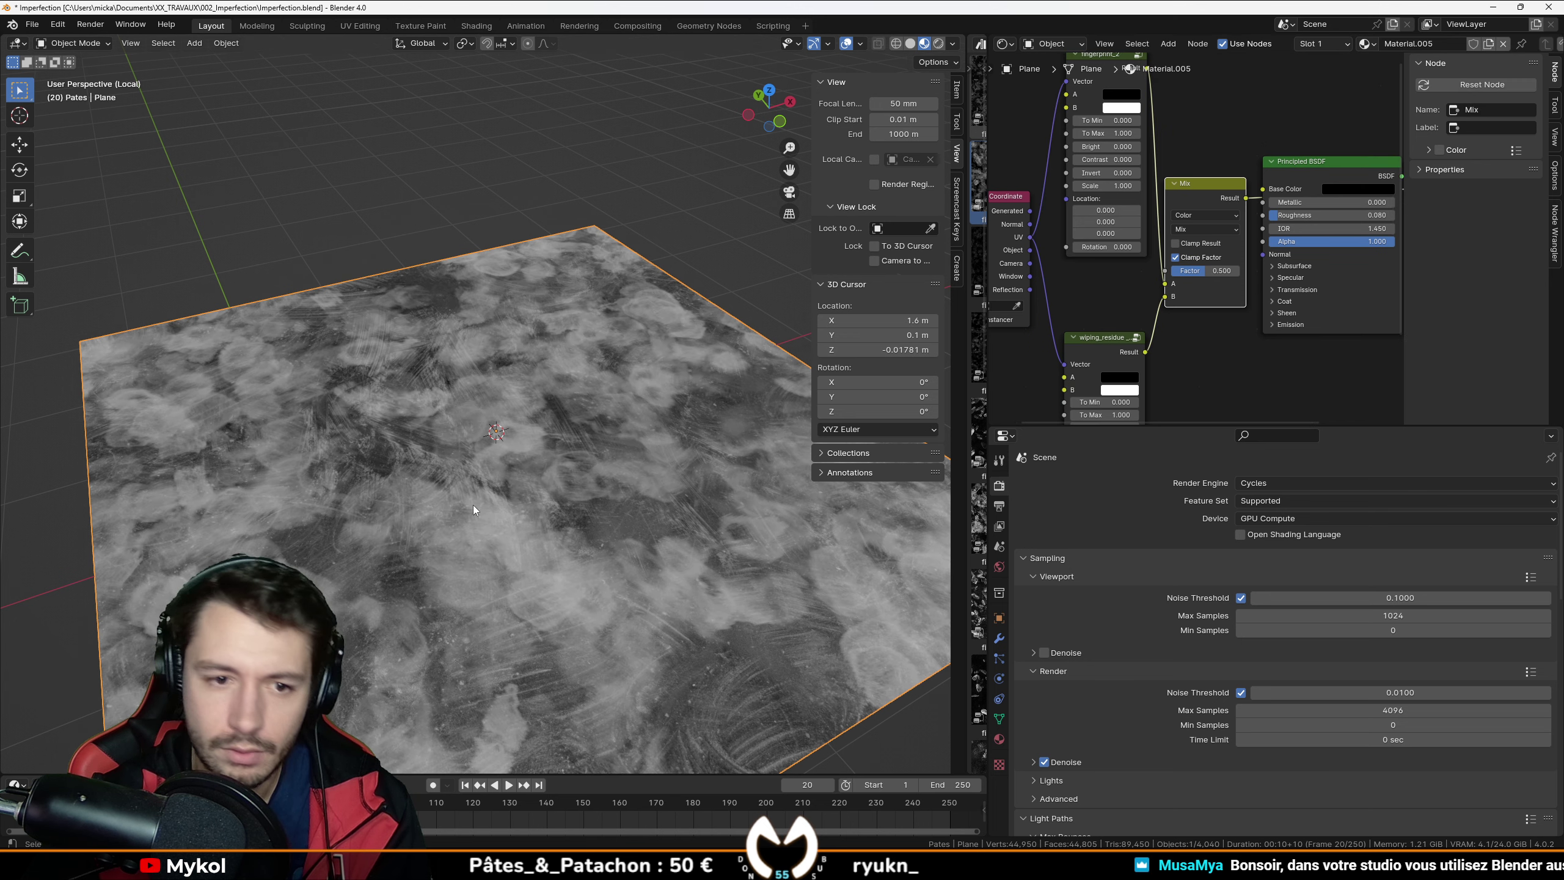
Step: Set the Mix Color node's blending mode to Add with a factor of 1
scroll(1207, 191, "up", 5)
left_click(1206, 210)
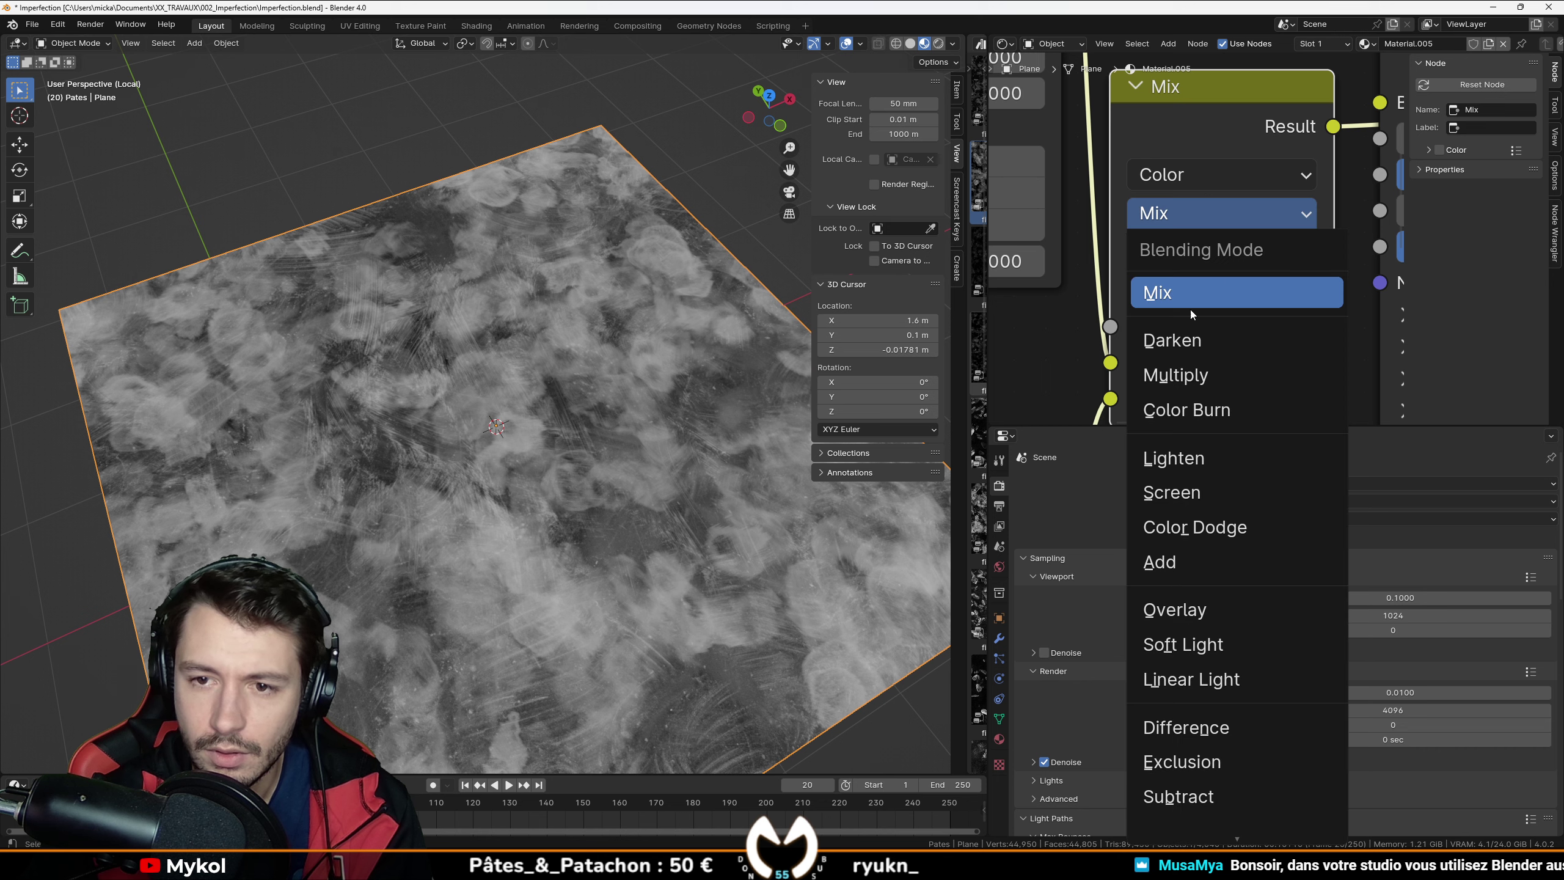
left_click(1161, 562)
left_click_drag(1232, 326, 1330, 326)
scroll(739, 320, "down", 4)
mouse_move(739, 320)
middle_mouse_down()
mouse_move(748, 292)
mouse_move(737, 308)
middle_mouse_up()
scroll(1241, 260, "down", 6)
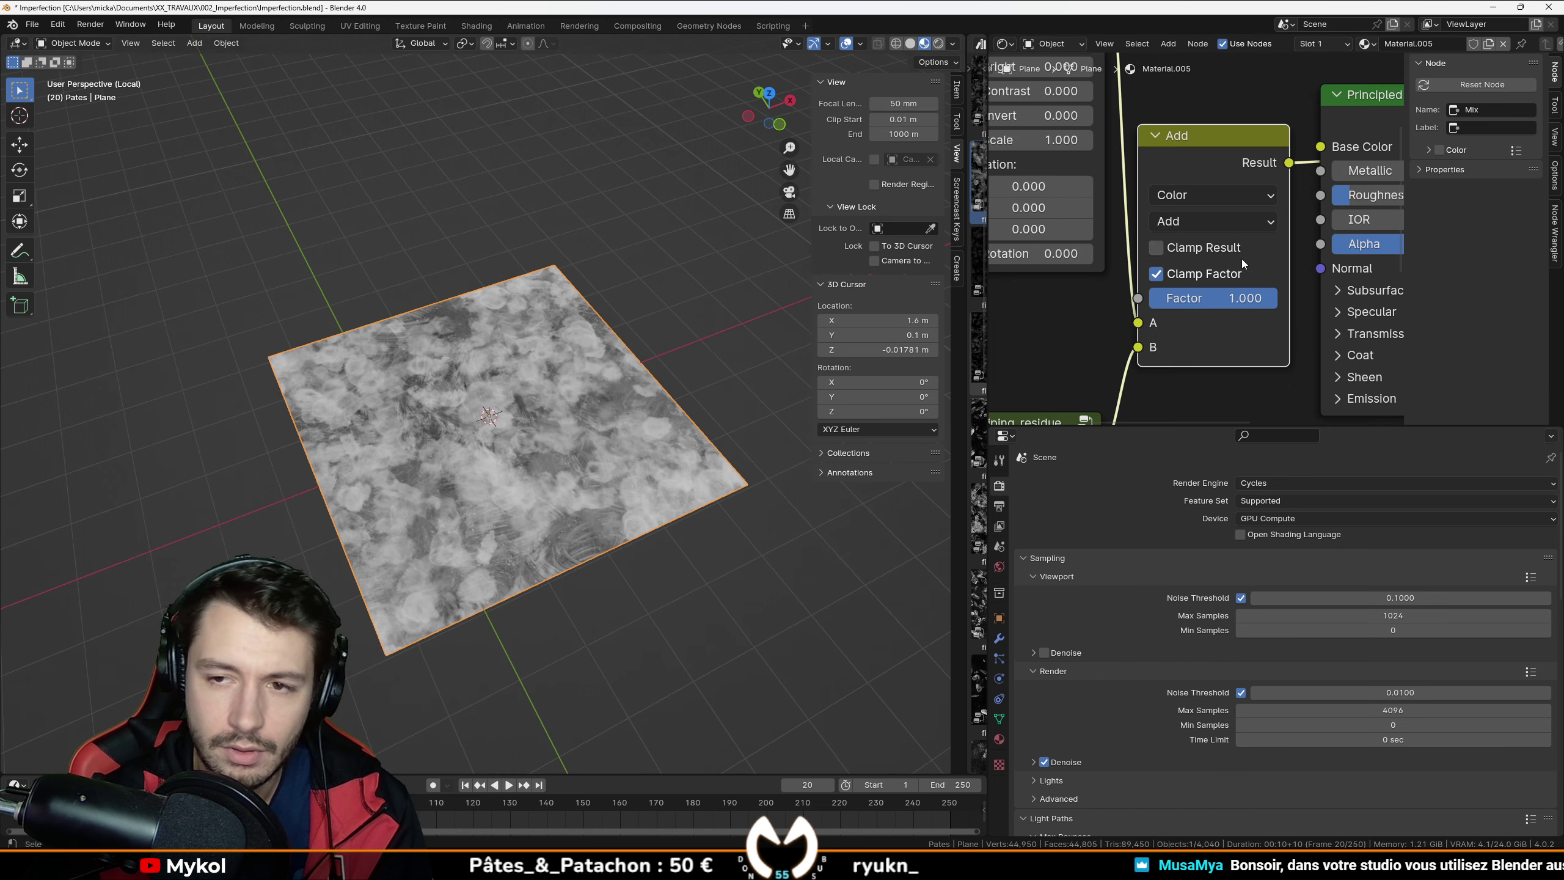
Step: Connect the Add node's result to the Principled BSDF's Roughness and the BSDF to the Material Output surface, and show the rendered view
middle_click_drag(1358, 199, 1182, 213)
scroll(1183, 215, "down", 3)
left_click_drag(1129, 223, 1294, 255)
left_click_drag(1034, 240, 1079, 238)
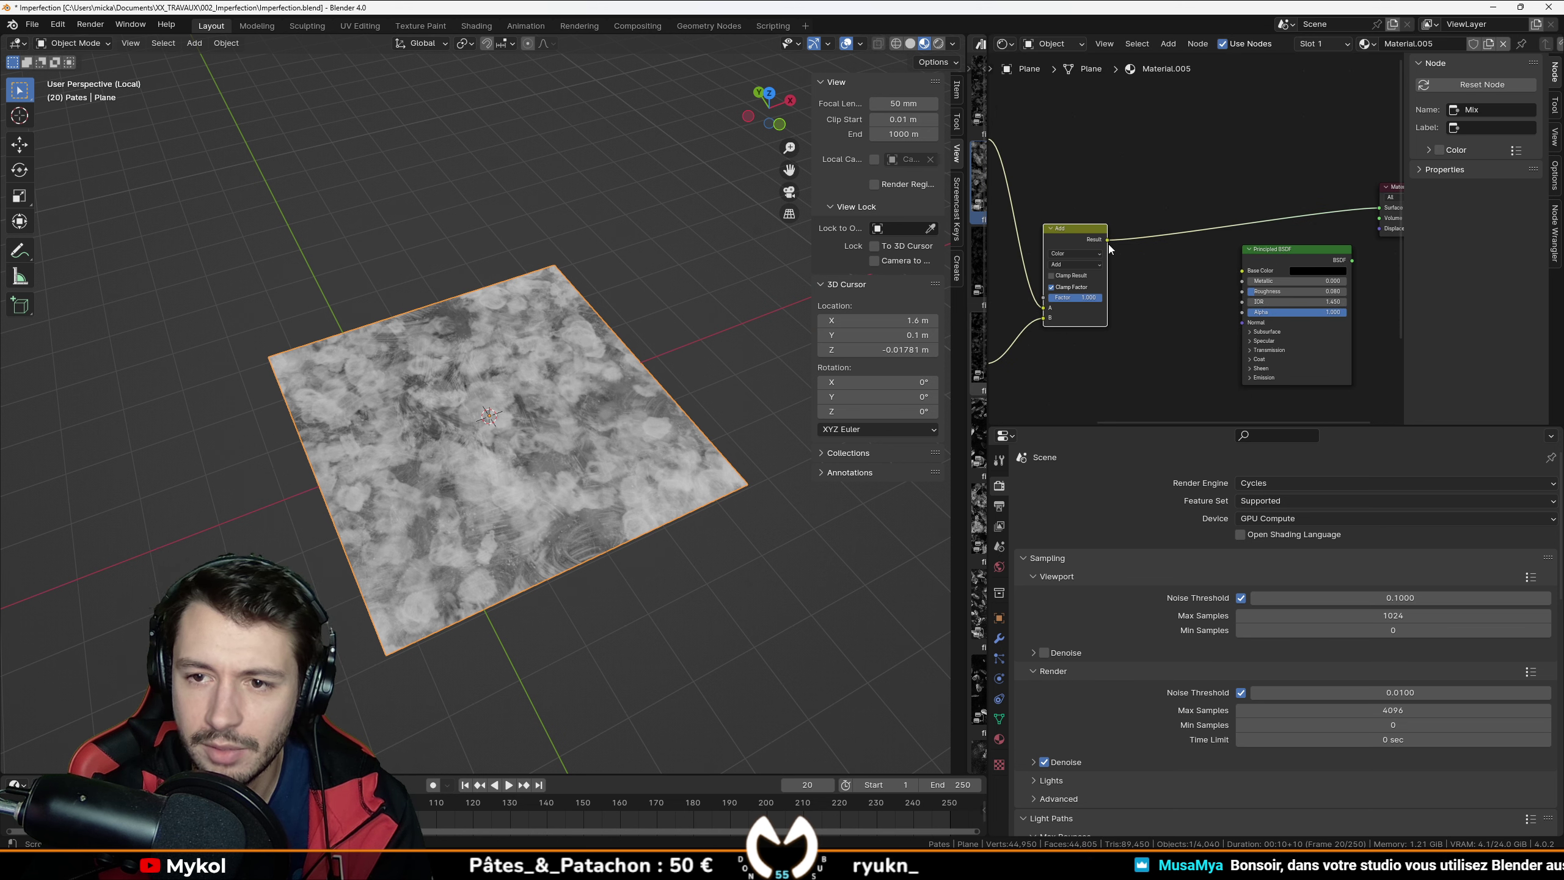
left_click_drag(1350, 266, 1343, 207)
scroll(542, 458, "up", 4)
middle_click_drag(542, 459, 570, 419)
scroll(435, 516, "down", 3)
scroll(569, 420, "down", 5)
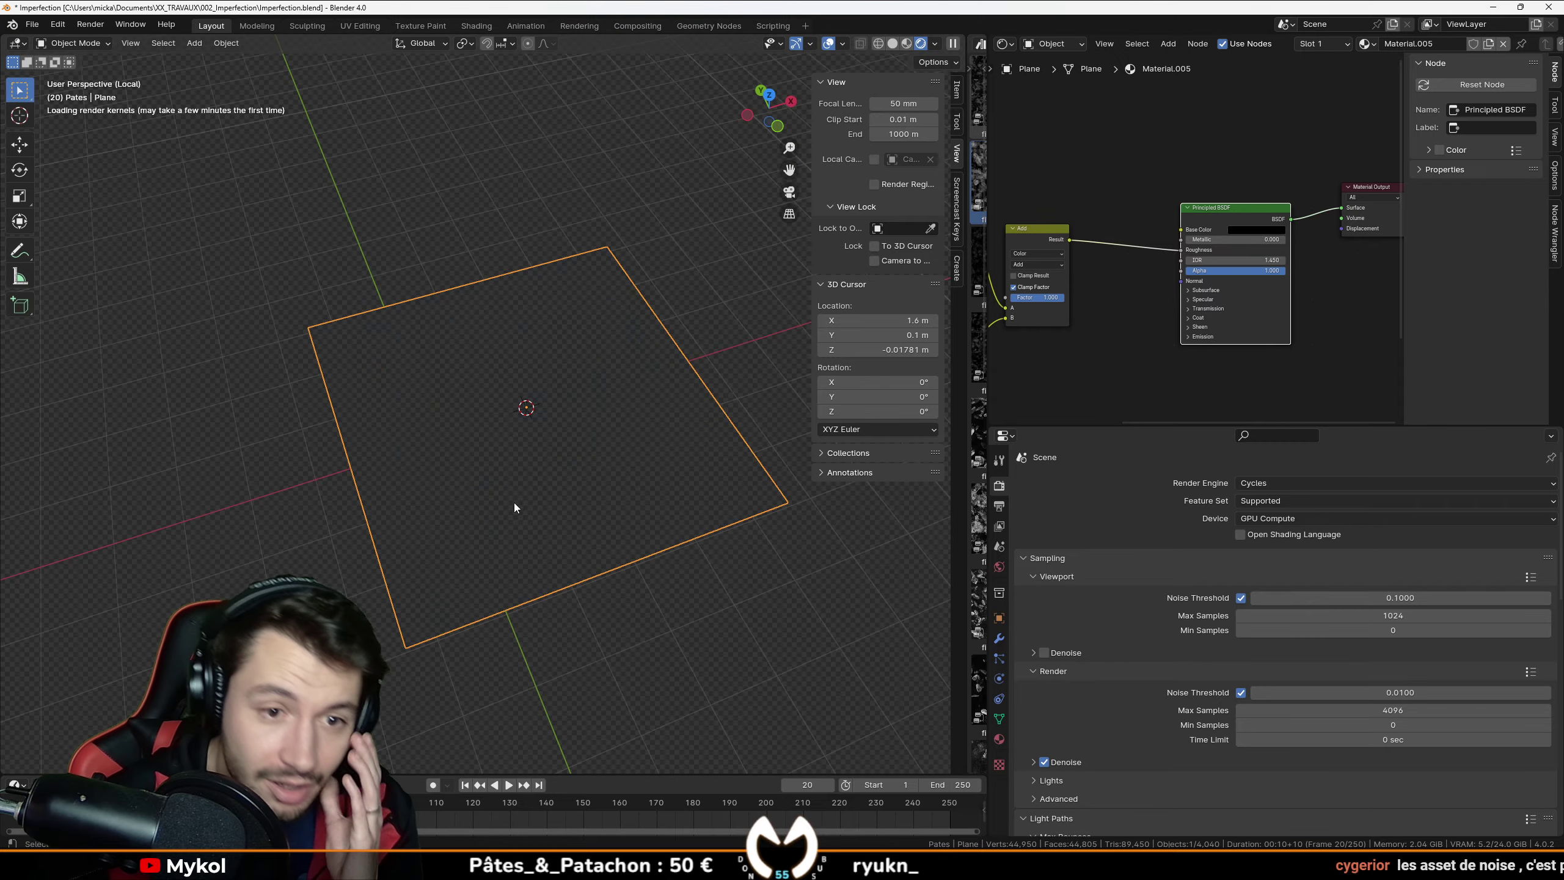
scroll(492, 603, "up", 4)
middle_click_drag(597, 641, 568, 604)
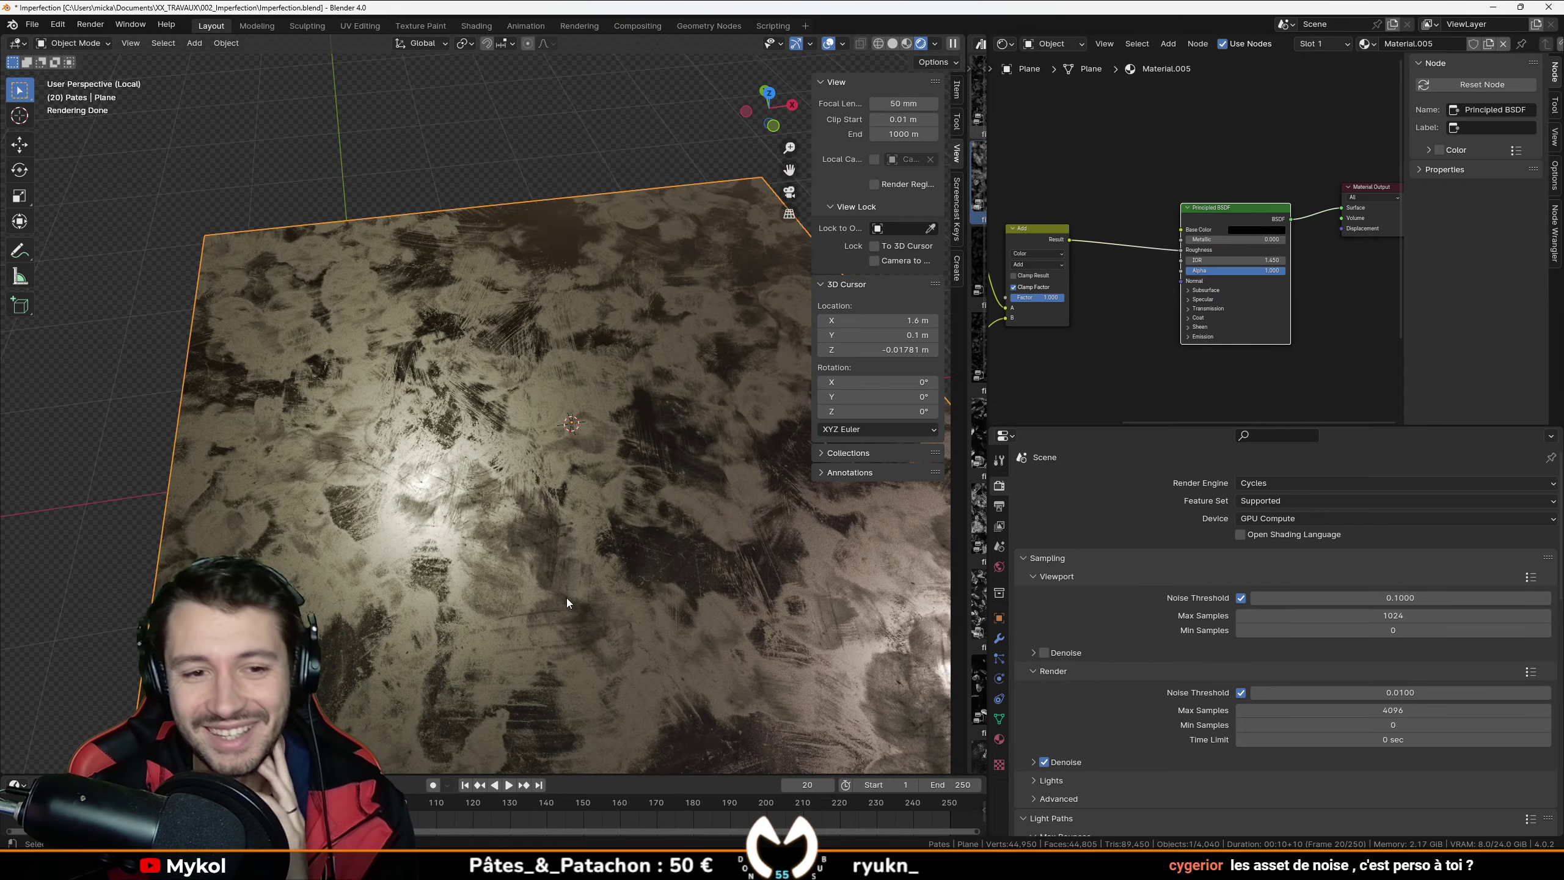
Step: Try lowering the fingerprint_2 node's To Max to 0.69 and undo the change
scroll(1186, 339, "down", 1)
scroll(1121, 311, "up", 4)
middle_click_drag(1120, 311, 1271, 336)
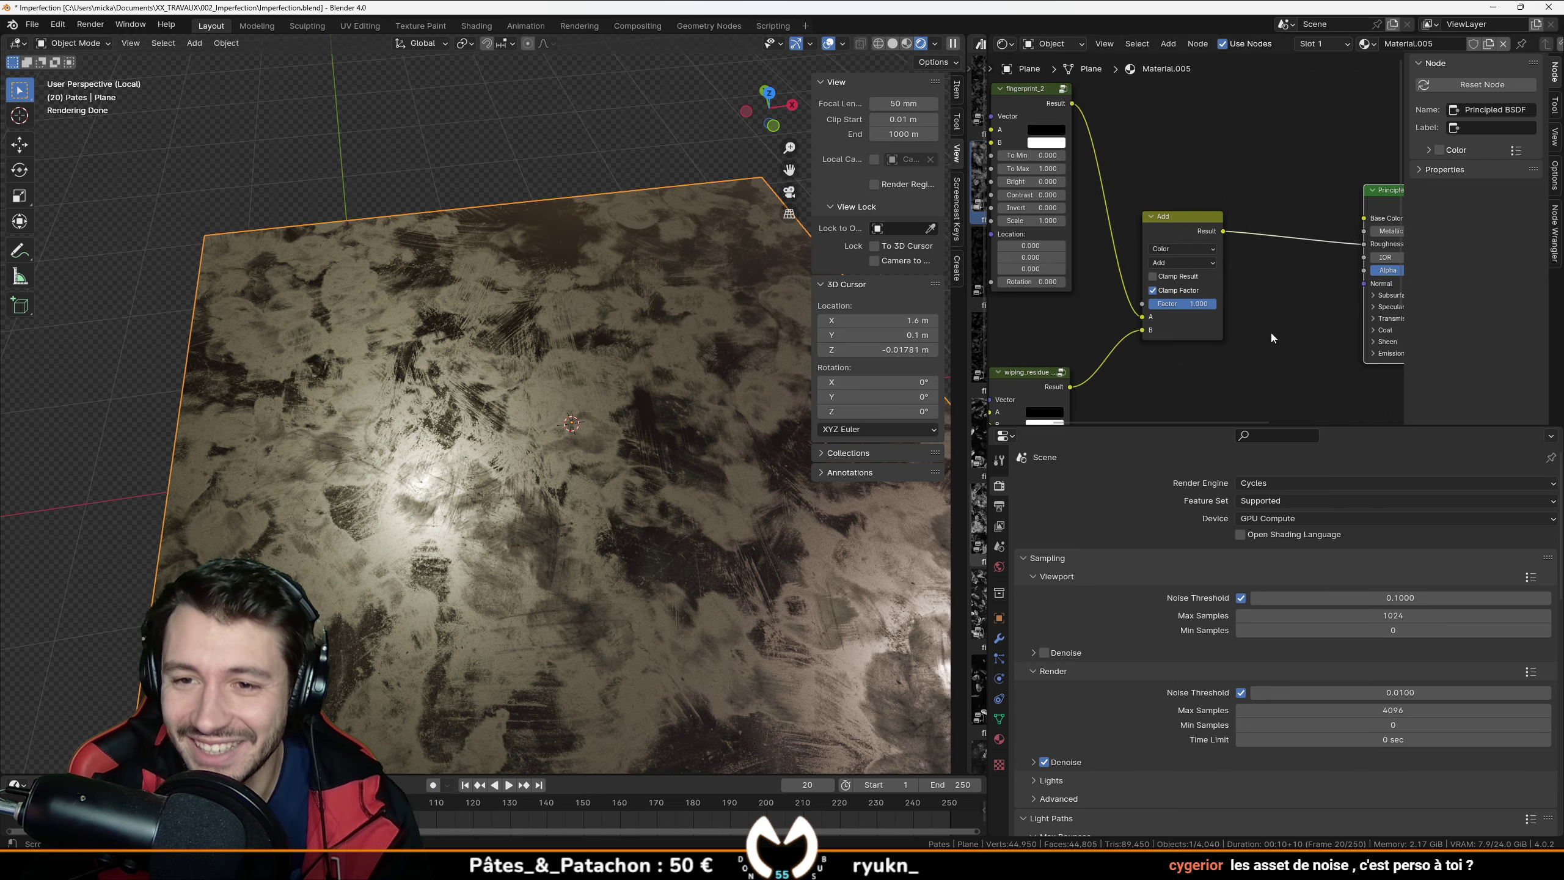
scroll(1050, 262, "up", 1)
middle_click_drag(1049, 262, 1276, 245)
scroll(1261, 188, "up", 4)
middle_click_drag(1260, 188, 1162, 314)
scroll(1162, 307, "up", 1)
left_click_drag(1153, 262, 1127, 284)
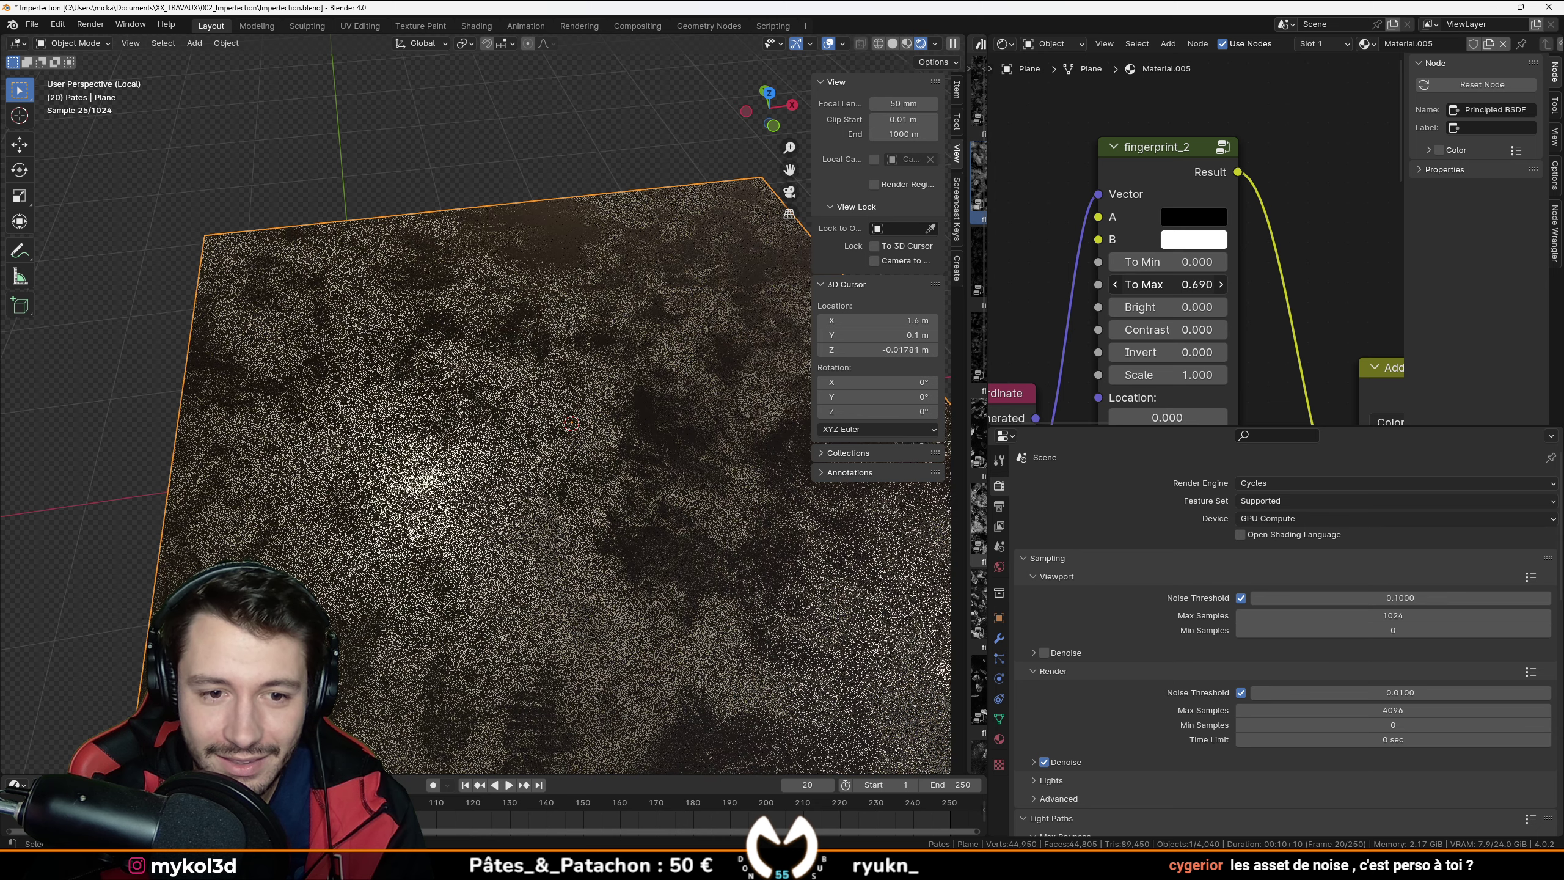
key("ctrl+z")
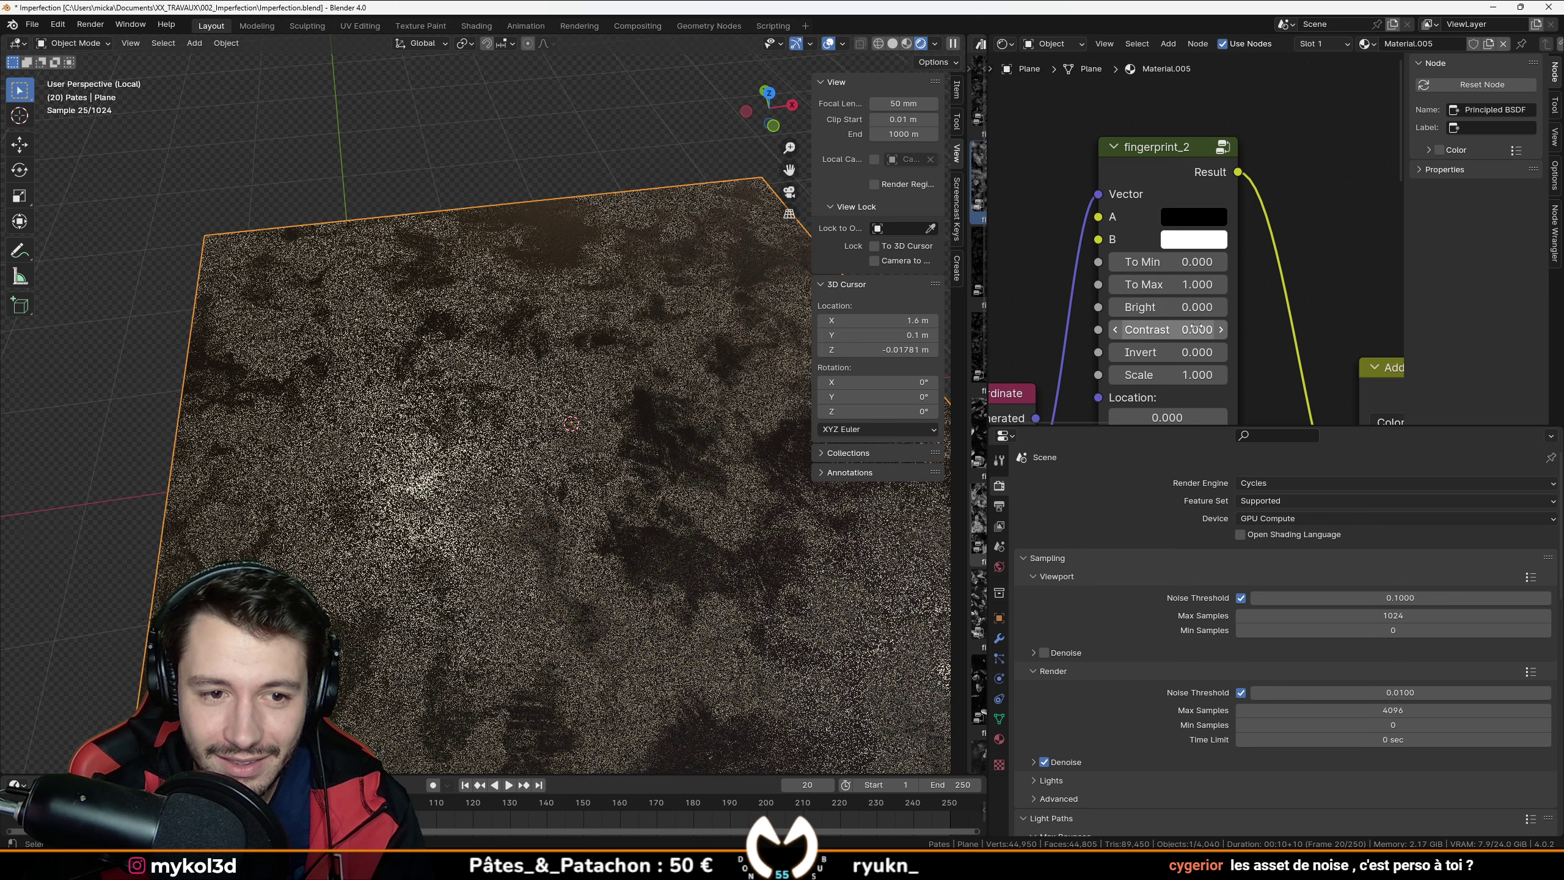
Step: Insert a Map Range node between the Add node's result and the Principled BSDF's Roughness input
scroll(1268, 289, "down", 7)
middle_click_drag(1268, 289, 994, 231)
left_click_drag(1301, 230, 1374, 224)
key("shift+a")
left_click(1214, 202)
type("map")
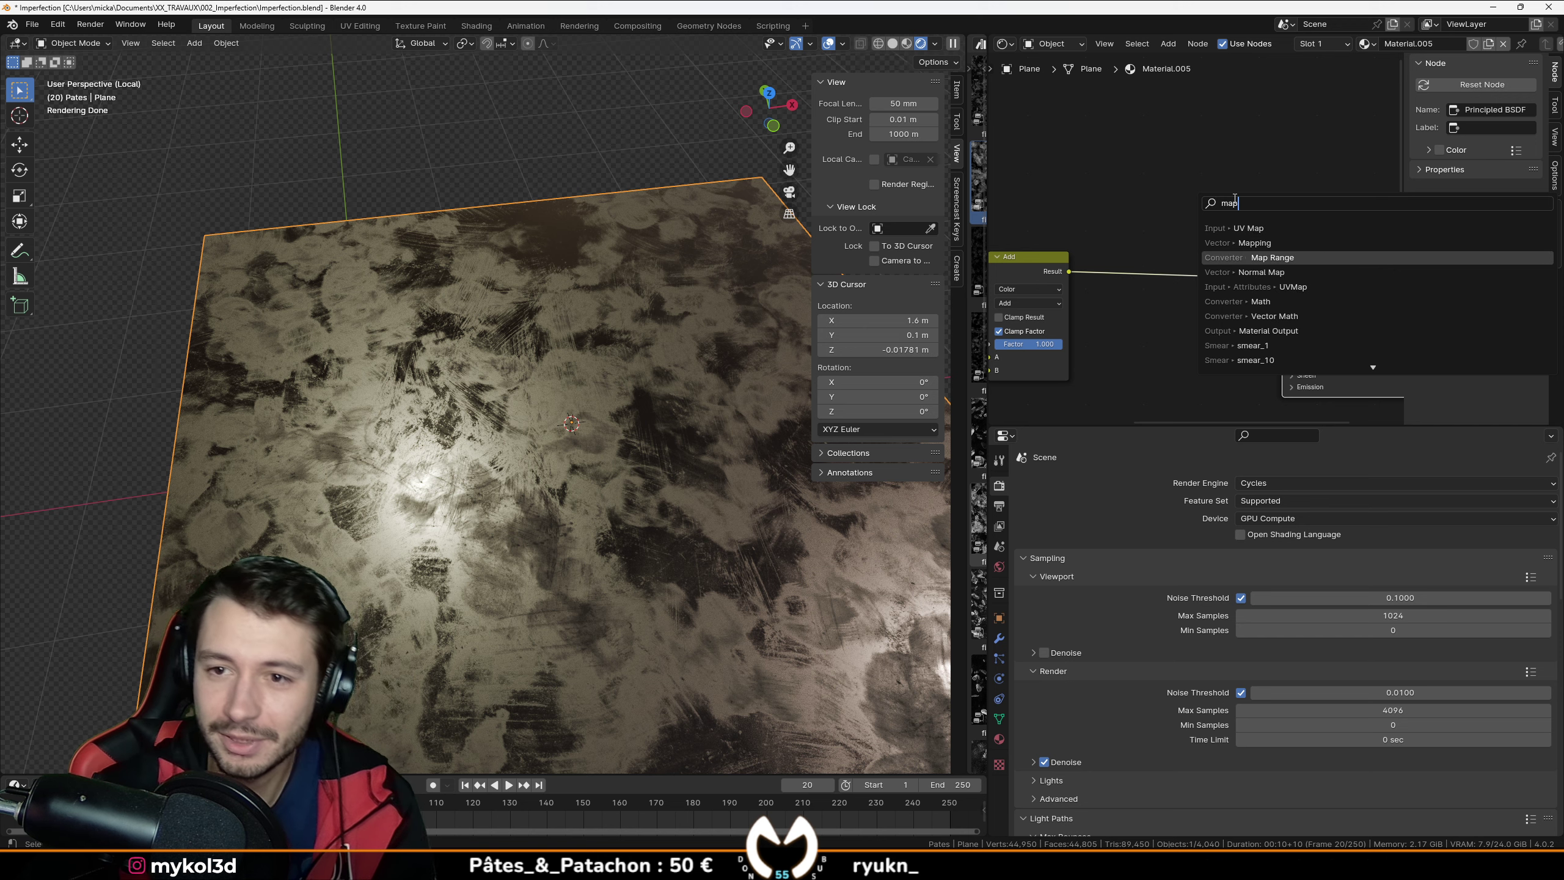
left_click(1269, 258)
left_click(1140, 322)
scroll(1196, 238, "up", 3)
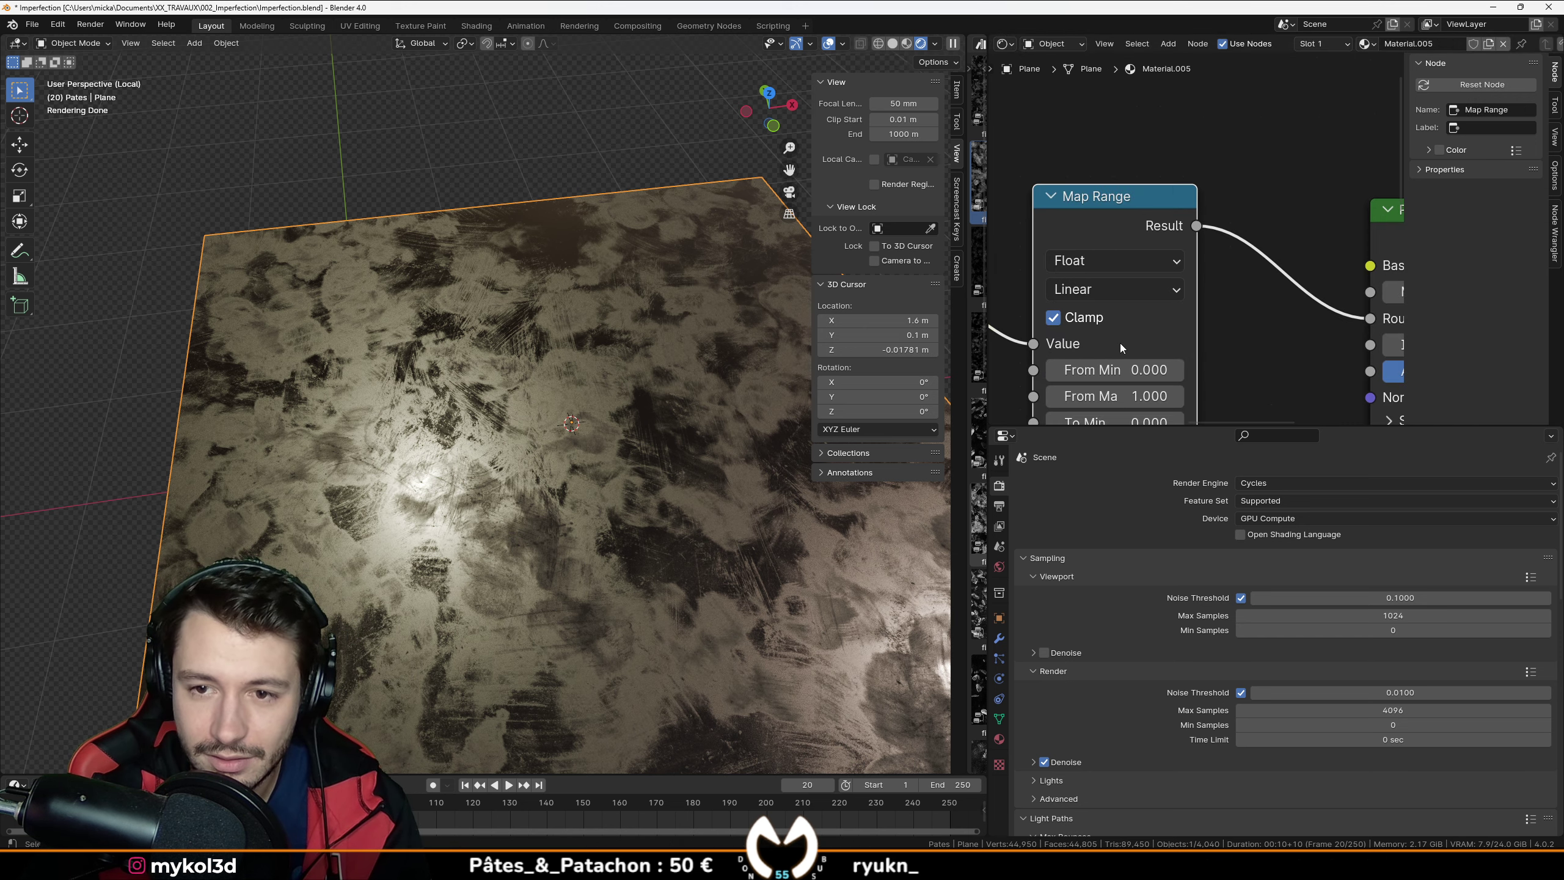
Step: Try adjusting the Map Range node's From values and undo the changes
left_click_drag(1108, 370, 1065, 395)
key("ctrl+z")
key("ctrl+z")
Step: Try a To Max of 0.2 and a To Min of 0.1 on the Map Range node and check the reflections on the plane
middle_click_drag(1246, 322, 1236, 158)
left_click_drag(1124, 260, 1010, 285)
key("ctrl+z")
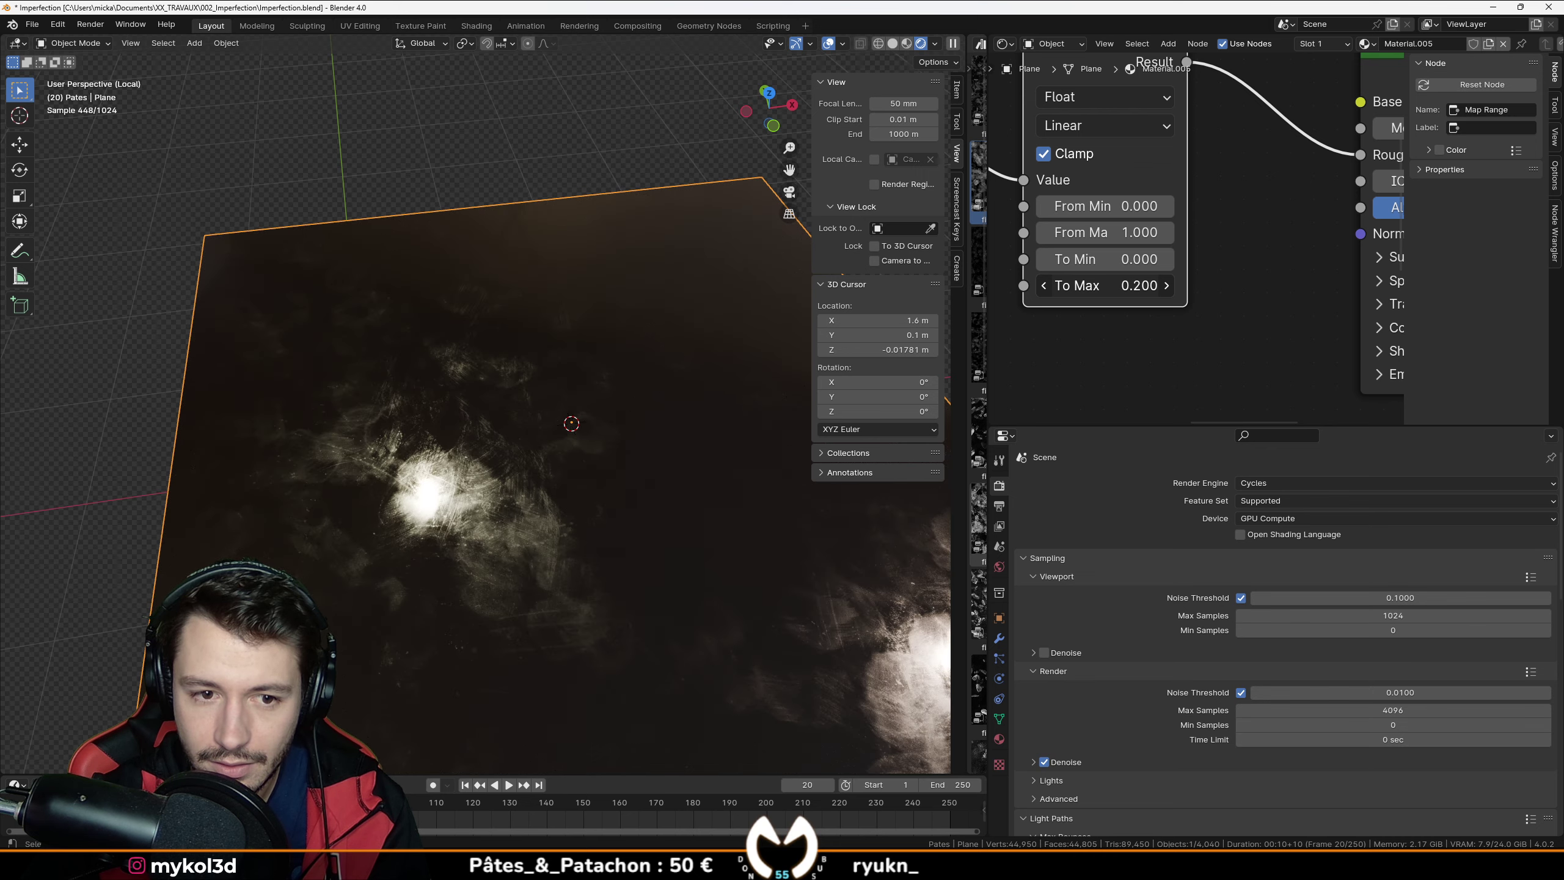
middle_click_drag(423, 565, 454, 513)
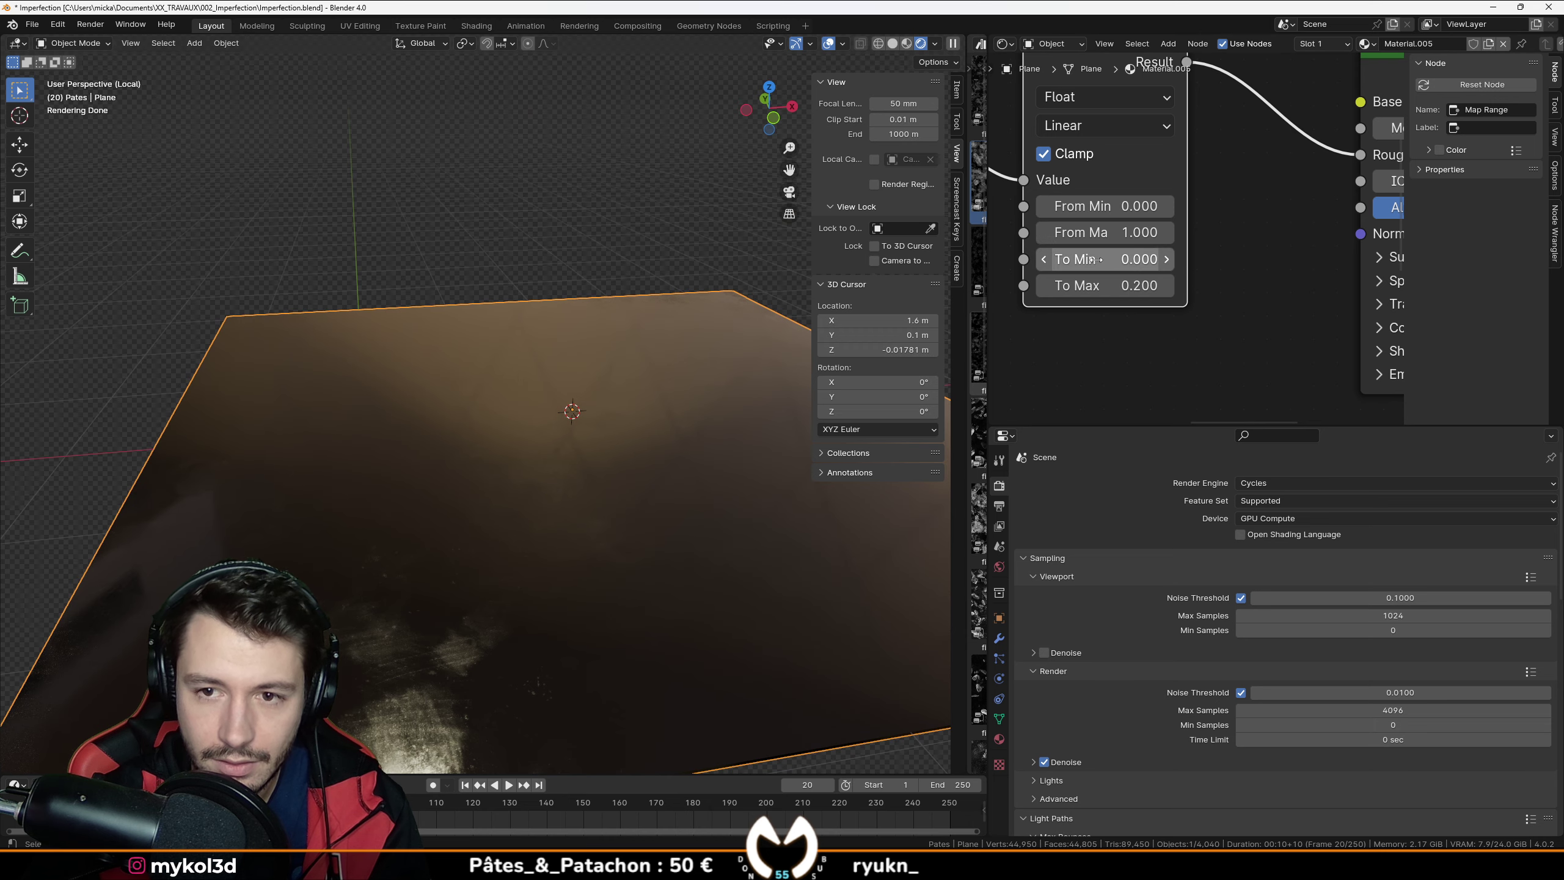
mouse_move(1093, 260)
left_mouse_down()
mouse_move(1043, 260)
mouse_move(1118, 260)
left_mouse_up()
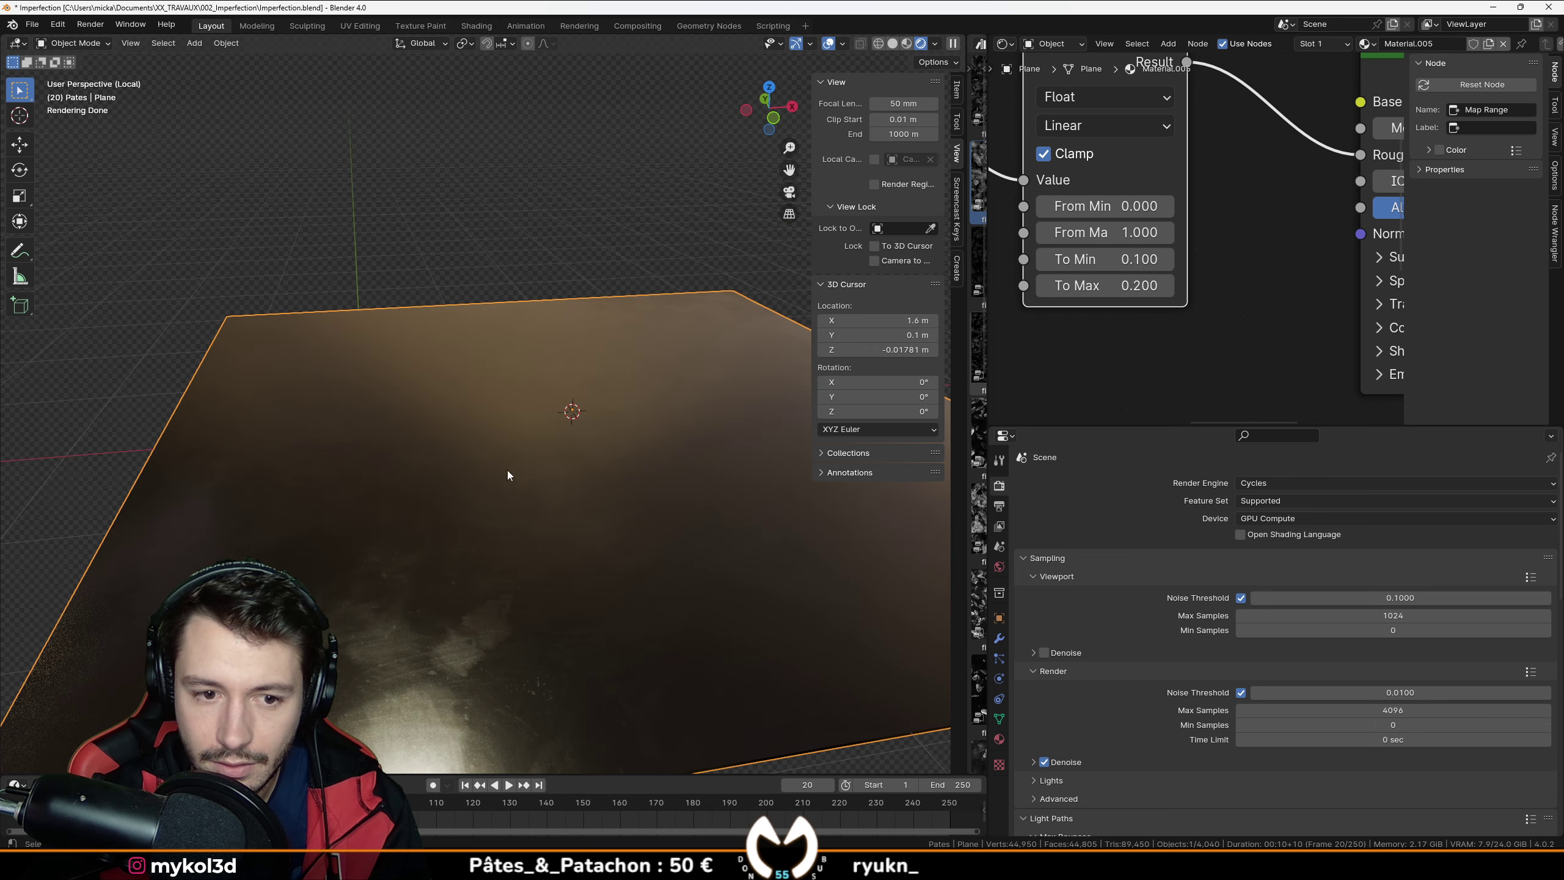
middle_click_drag(508, 474, 514, 558)
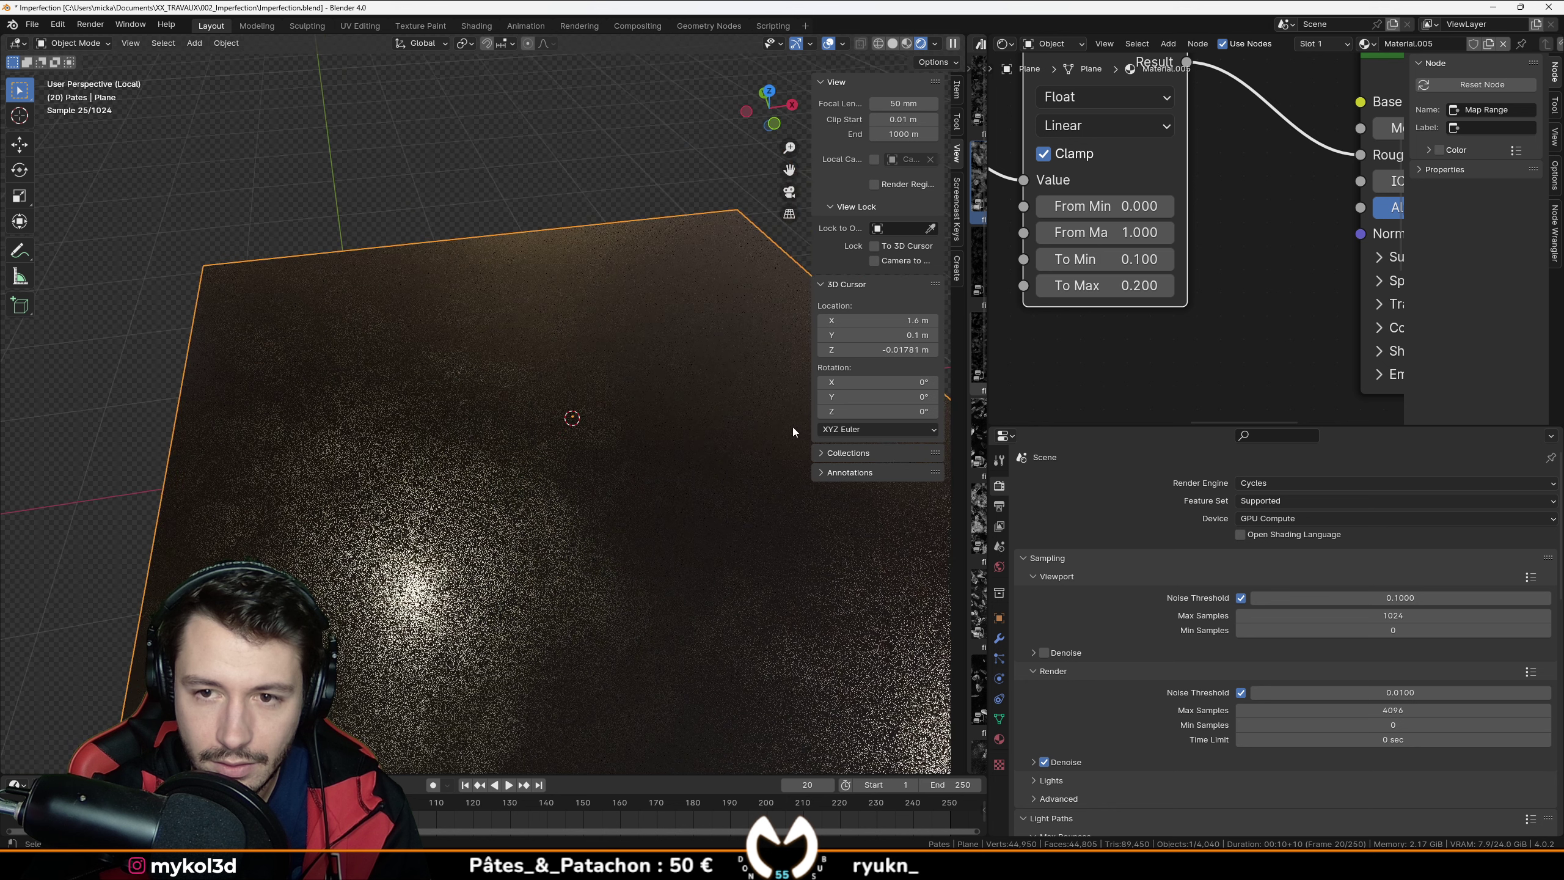
Step: Set the Map Range node's To Min to 0.05 and To Max to 0.3
left_click(1149, 253)
type("0.05")
key("Return")
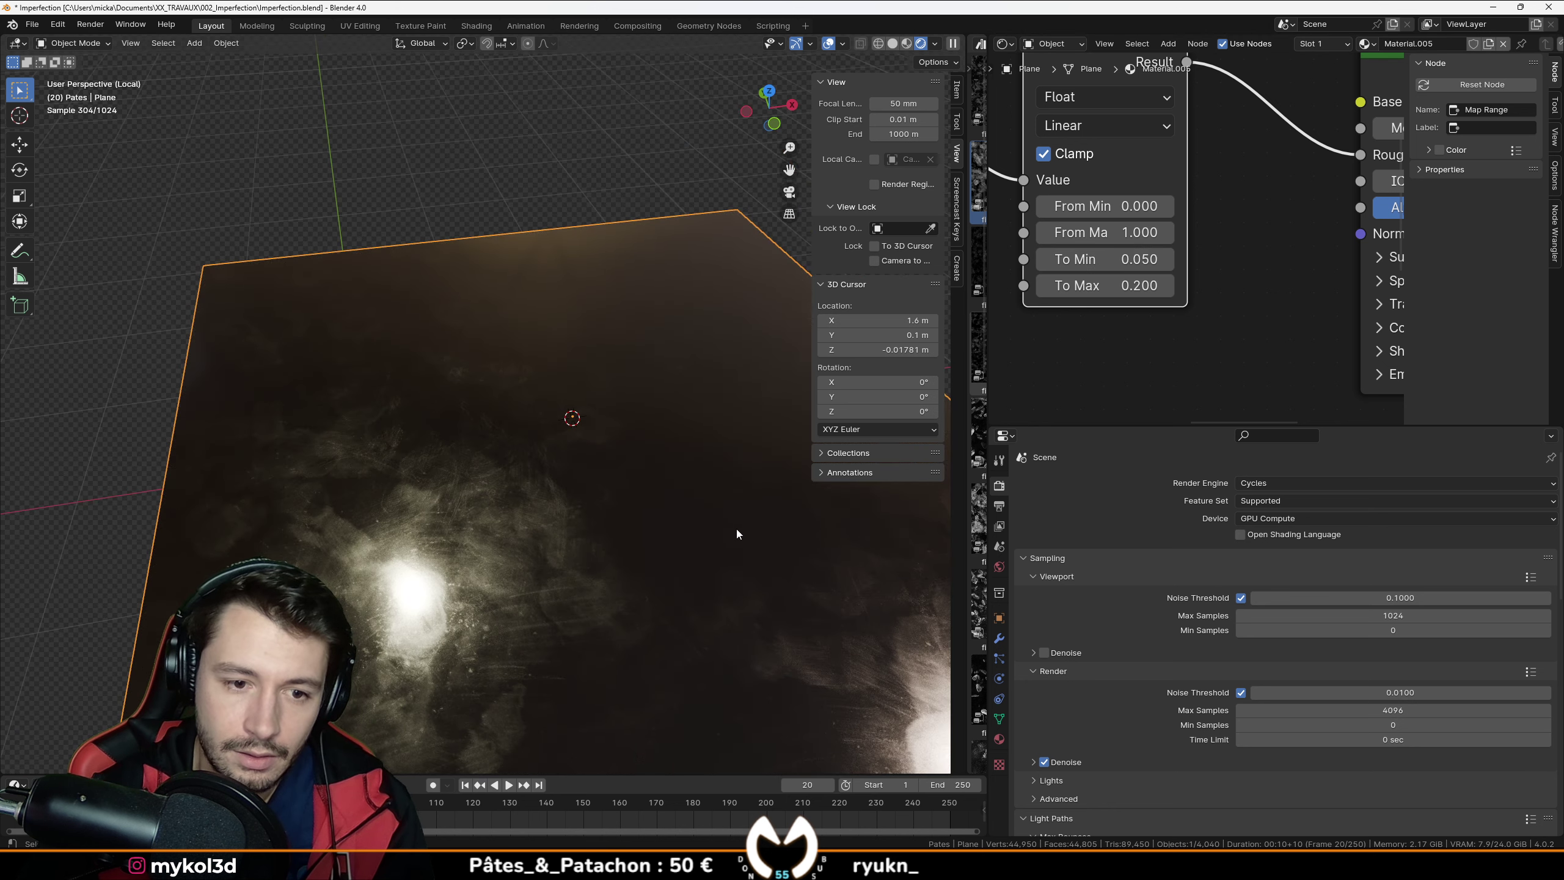
middle_click_drag(643, 589, 621, 595)
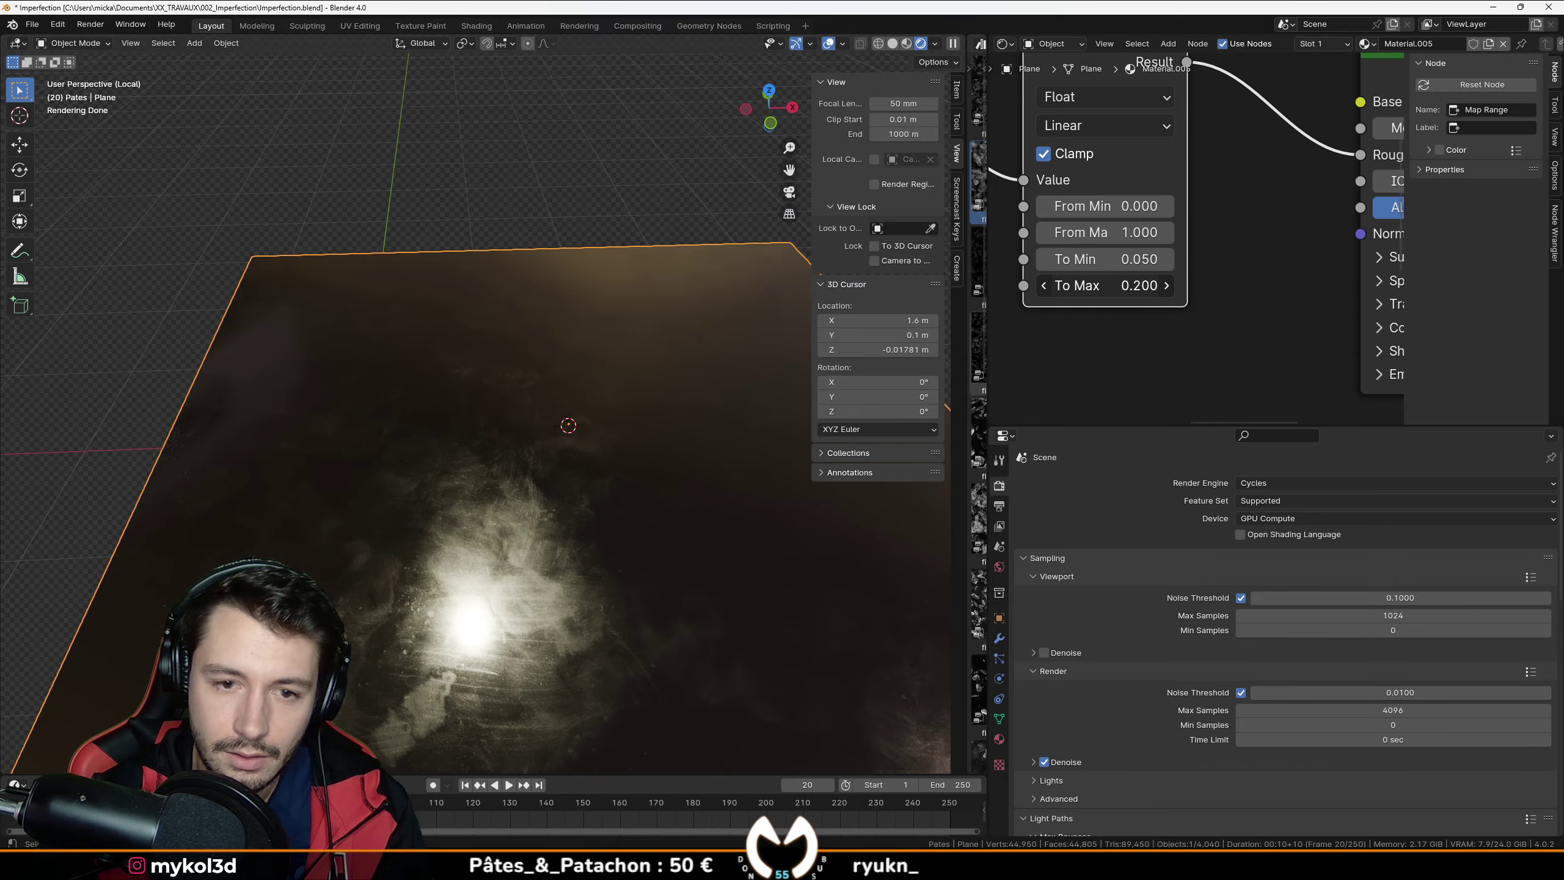
mouse_move(1102, 292)
left_mouse_down()
mouse_move(1143, 292)
mouse_move(1108, 292)
left_mouse_up()
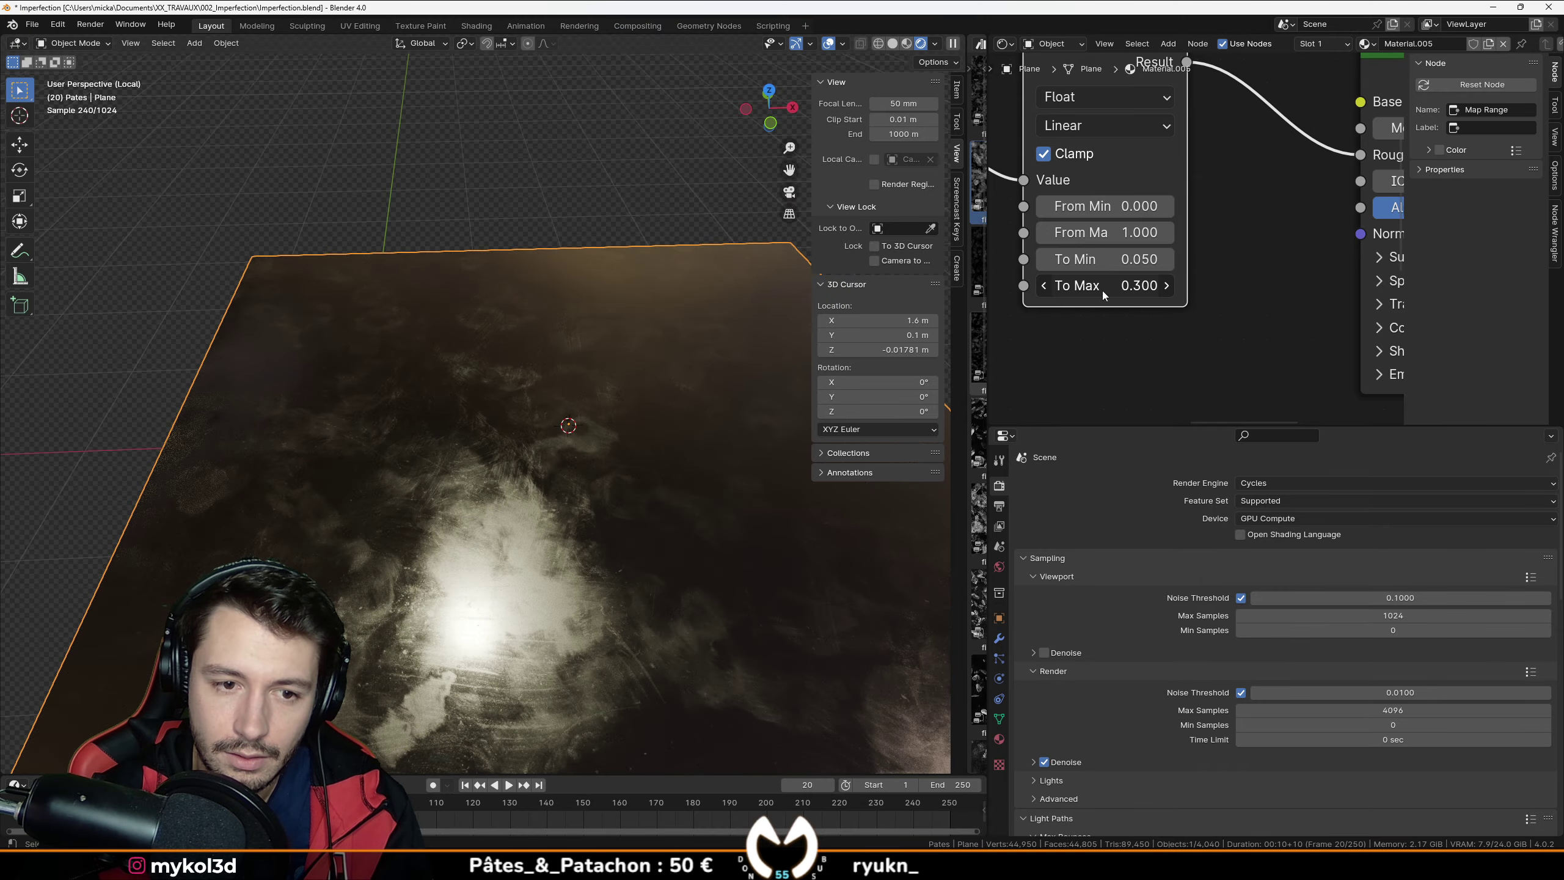
Step: Leave the isolated view and examine the cooktop's roughness under the saucepan from several angles and through the camera
mouse_move(603, 558)
middle_mouse_down()
mouse_move(597, 541)
mouse_move(590, 585)
mouse_move(614, 593)
mouse_move(611, 565)
middle_mouse_up()
key("KP_Divide")
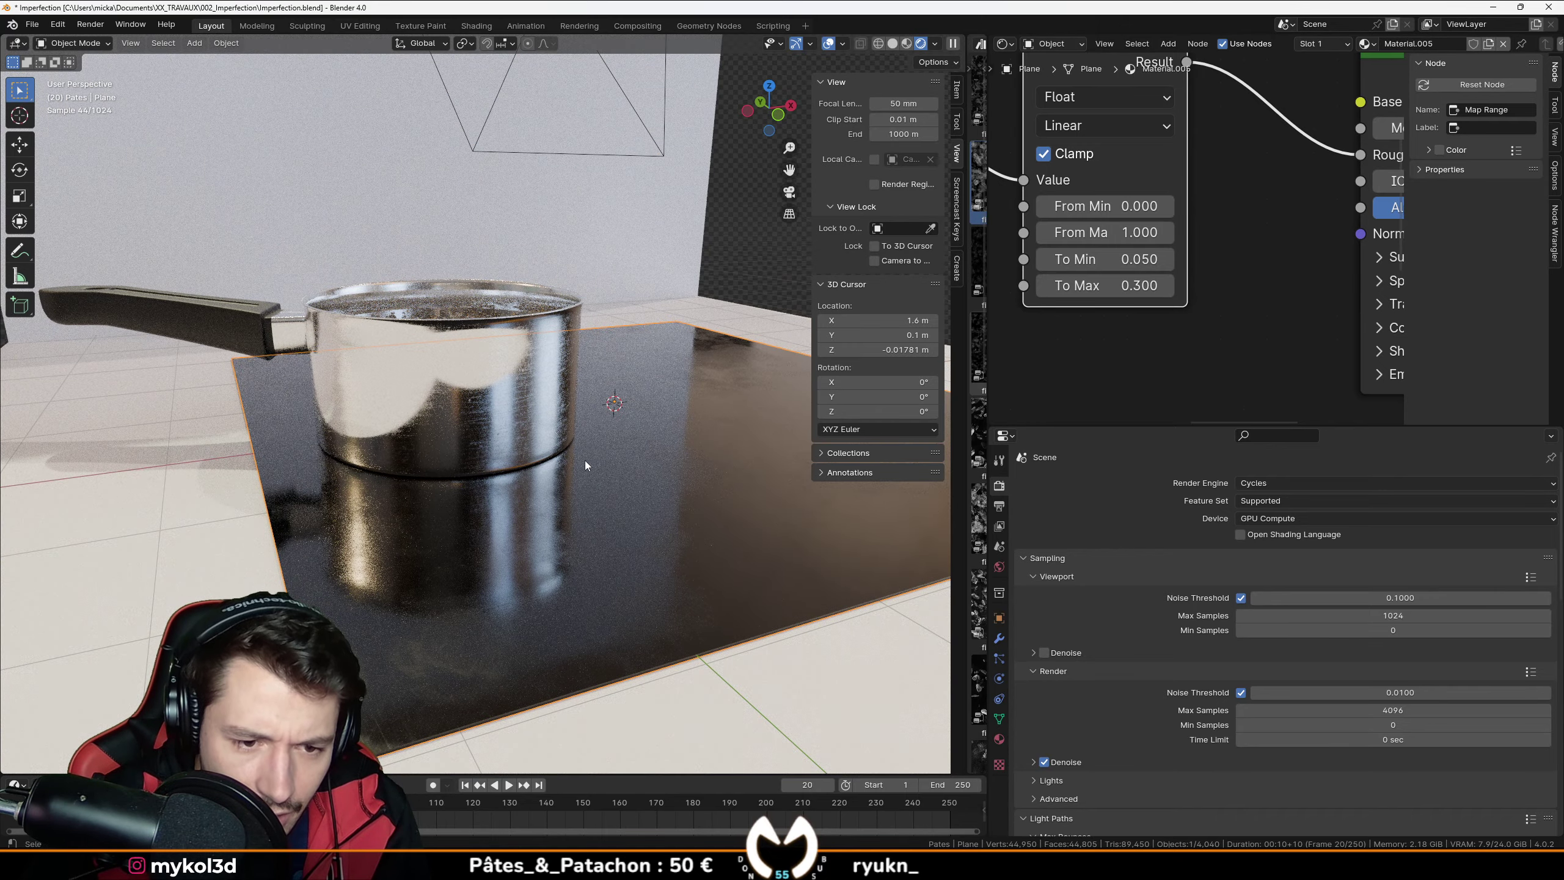
middle_click_drag(588, 504, 770, 551)
key("KP_0")
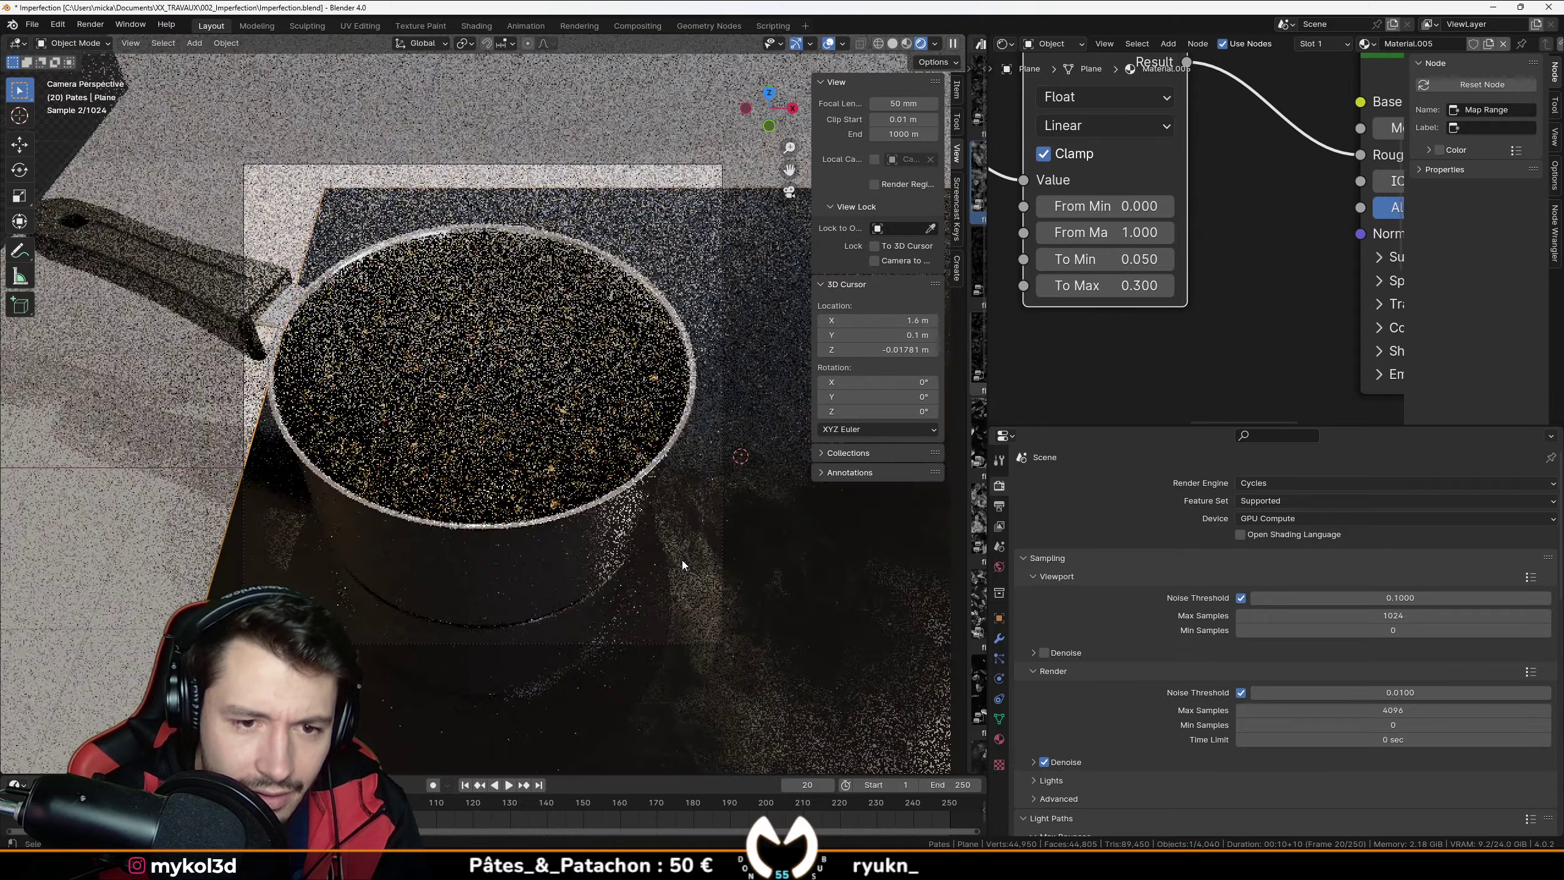
middle_click_drag(630, 648, 737, 531)
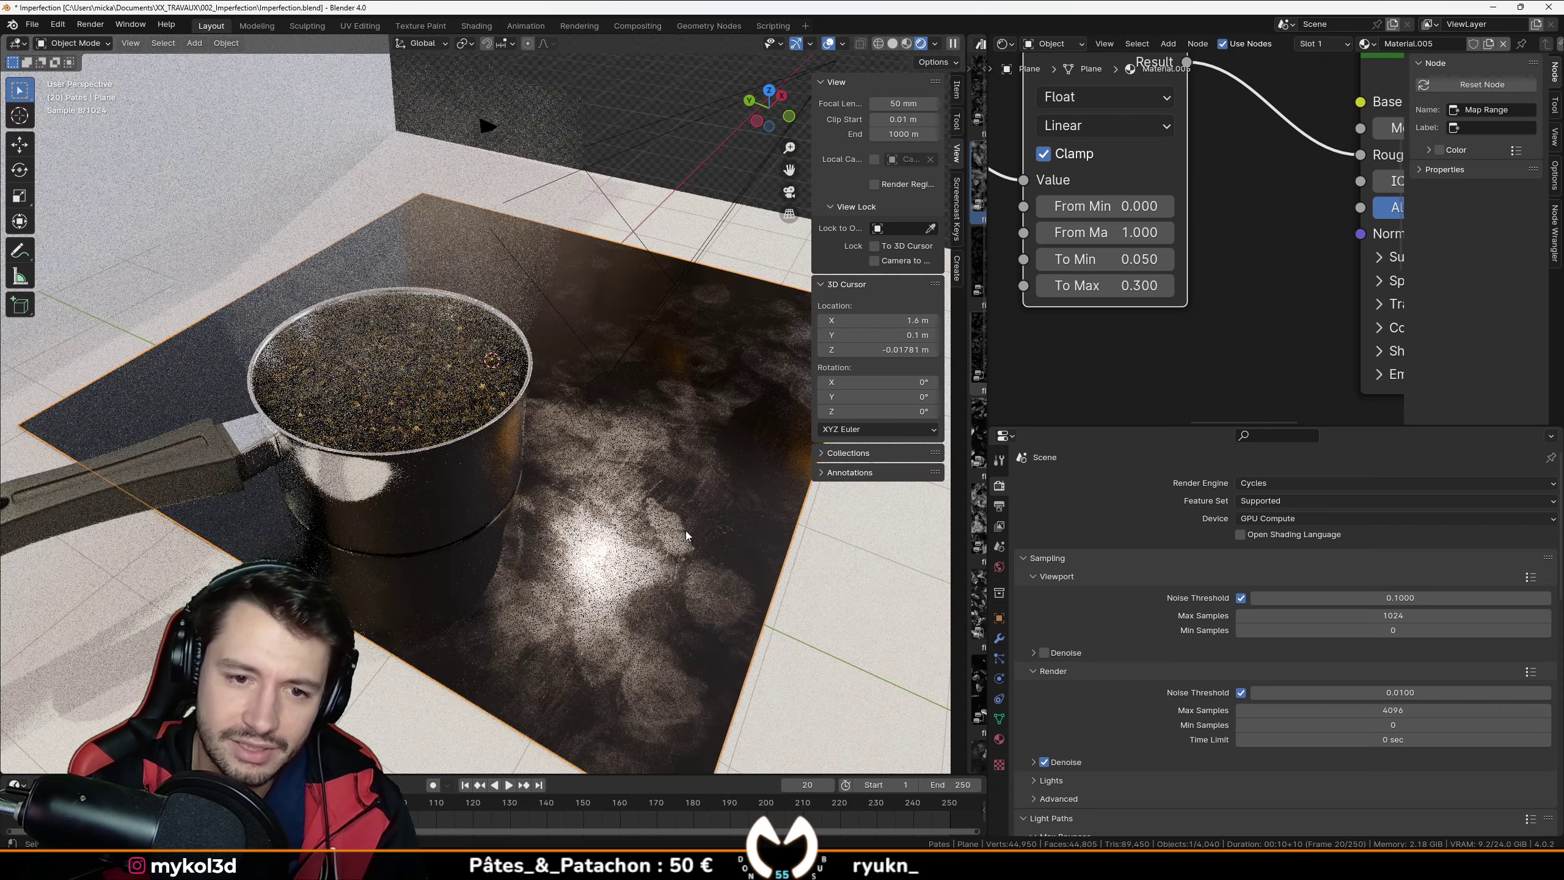
middle_click_drag(733, 589, 649, 585)
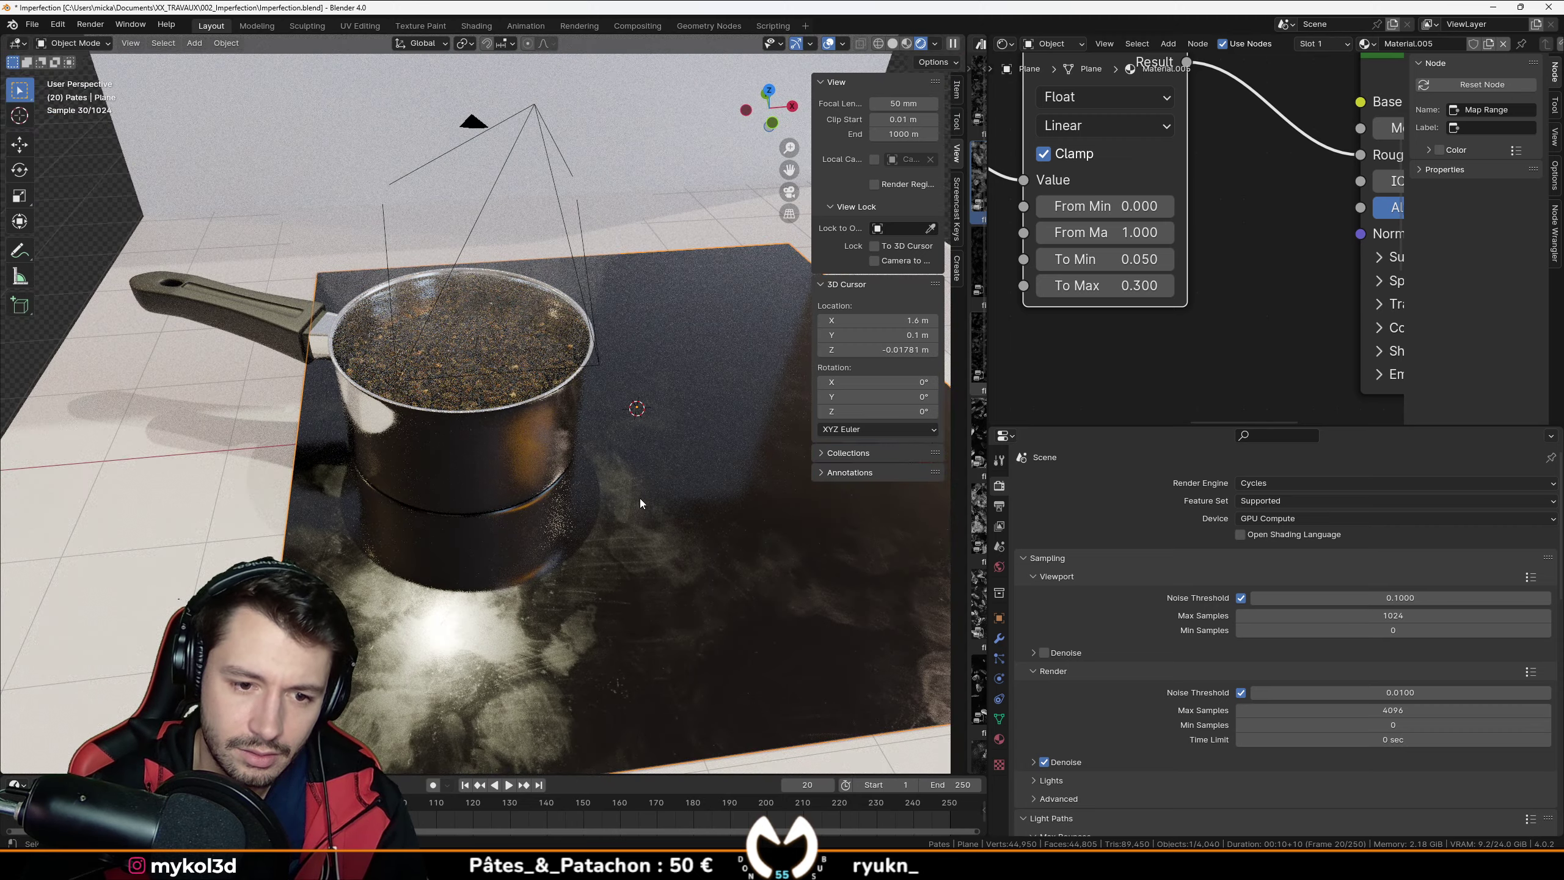
Step: Try a Scale of 2 on the wiping residue node and undo the change
middle_click_drag(1078, 336, 1302, 311)
scroll(1159, 278, "down", 3)
middle_click_drag(1125, 308, 1219, 342)
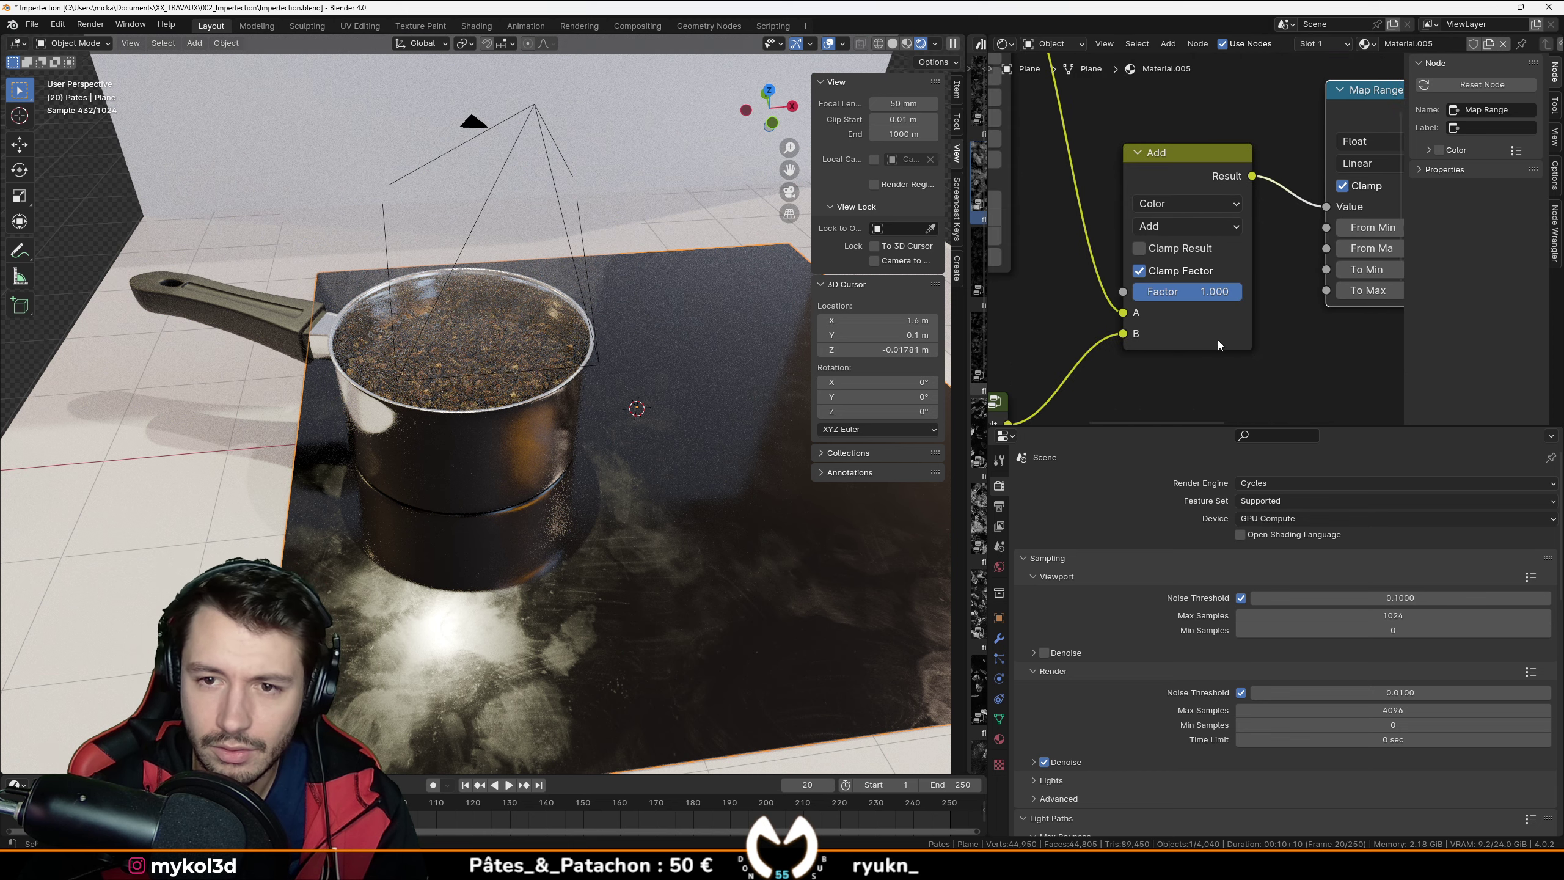
scroll(1210, 266, "down", 4)
middle_click_drag(1156, 293, 1310, 112)
middle_click_drag(1173, 321, 1176, 245)
scroll(1186, 248, "up", 3)
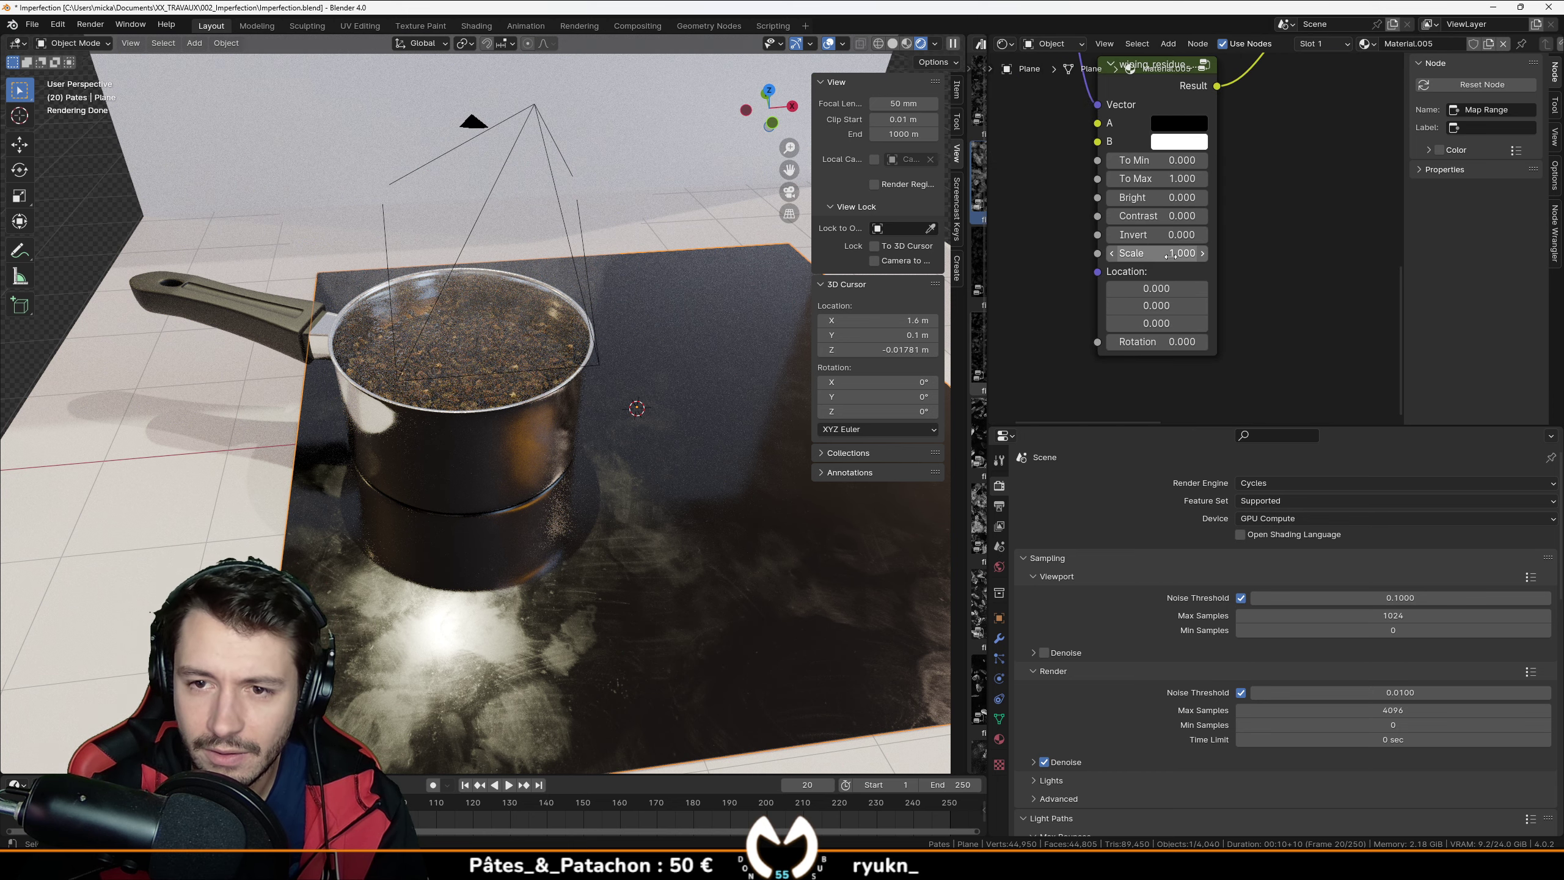
type("2")
key("Return")
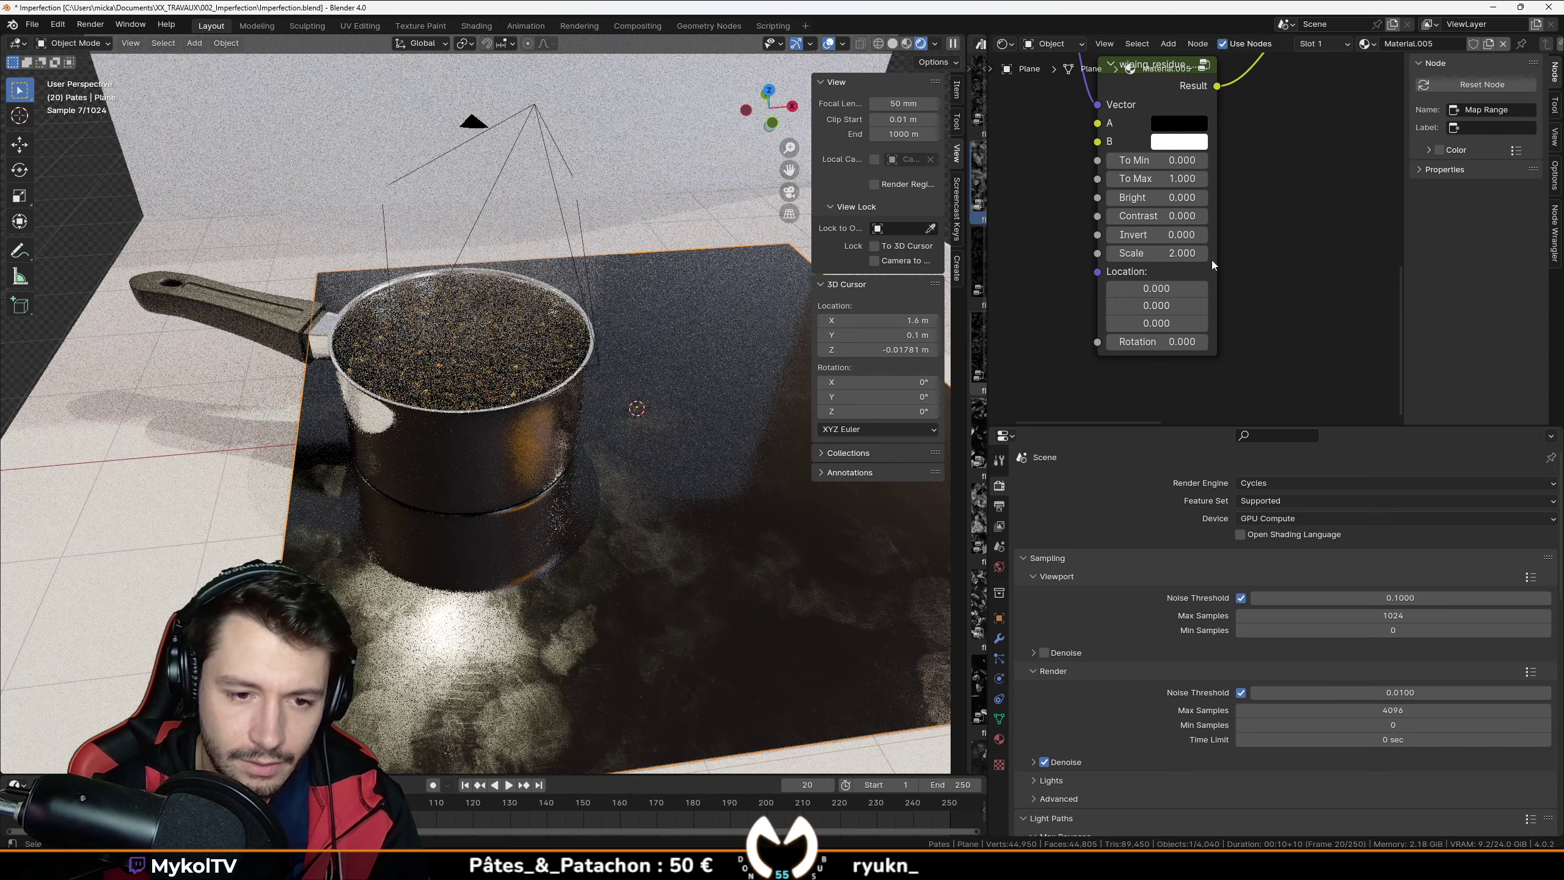
key("ctrl+z")
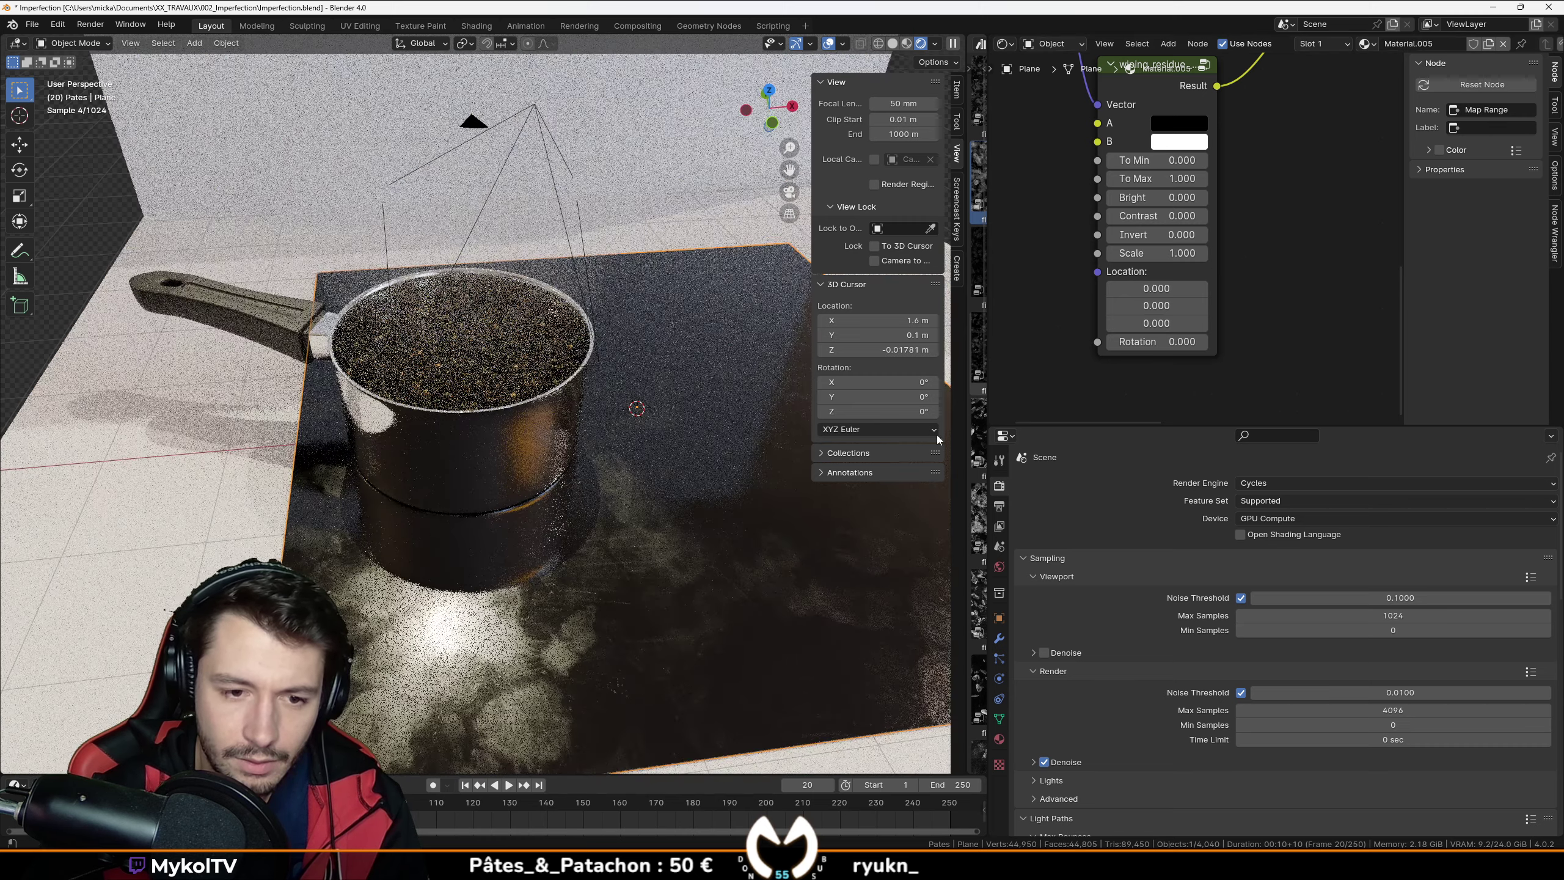
Step: Set the wiping residue node's Scale to 5
mouse_move(1156, 254)
left_mouse_down()
mouse_move(1217, 254)
mouse_move(1146, 257)
left_mouse_up()
key("ctrl+z")
key("ctrl+z")
left_click(1159, 252)
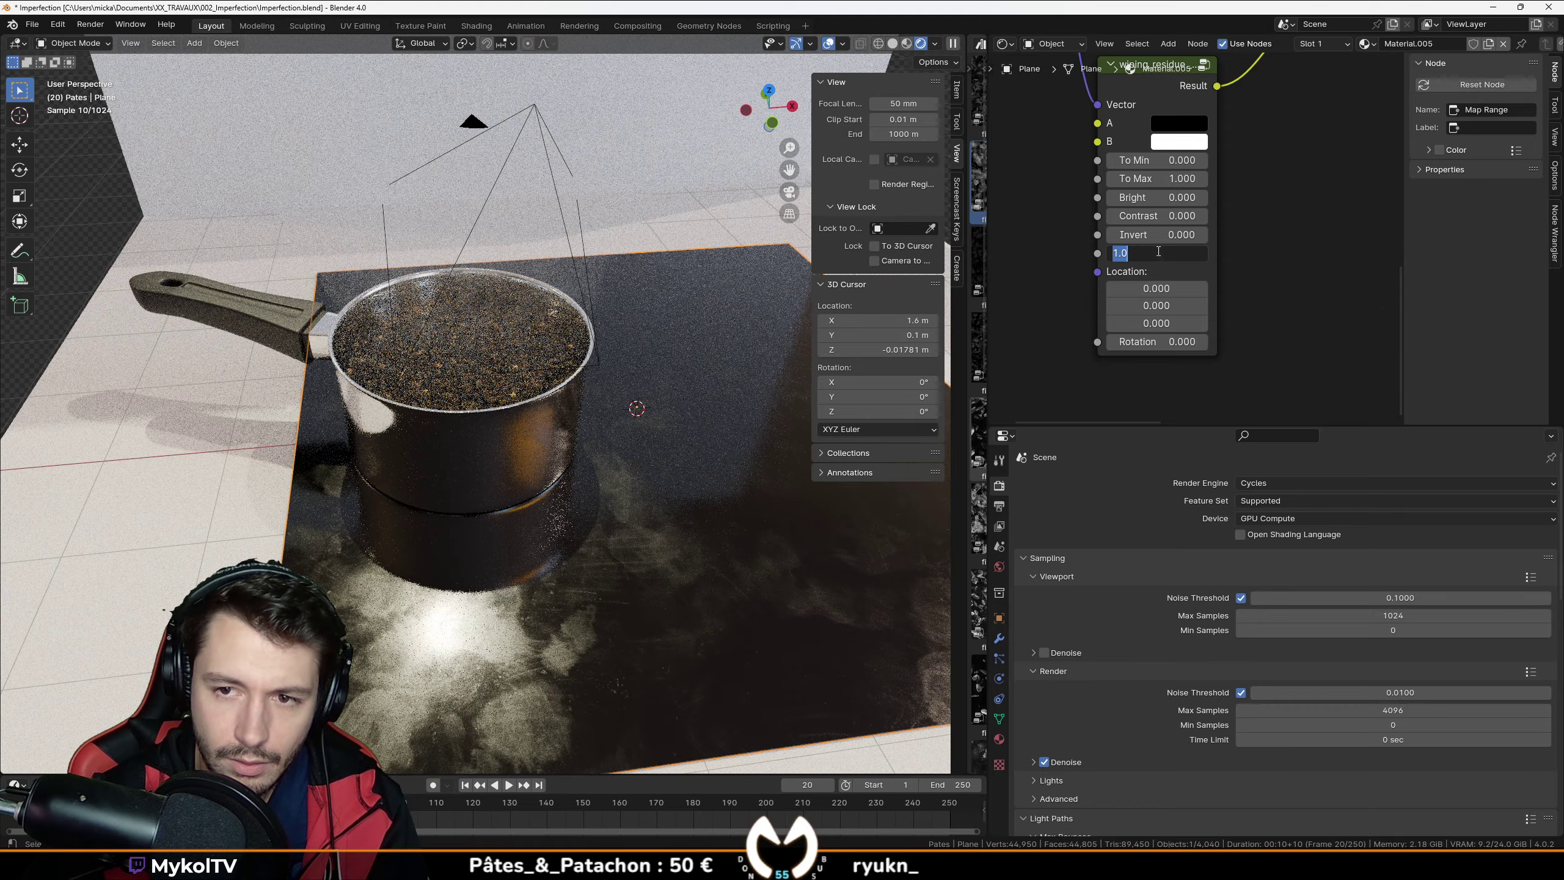
type("5")
key("Return")
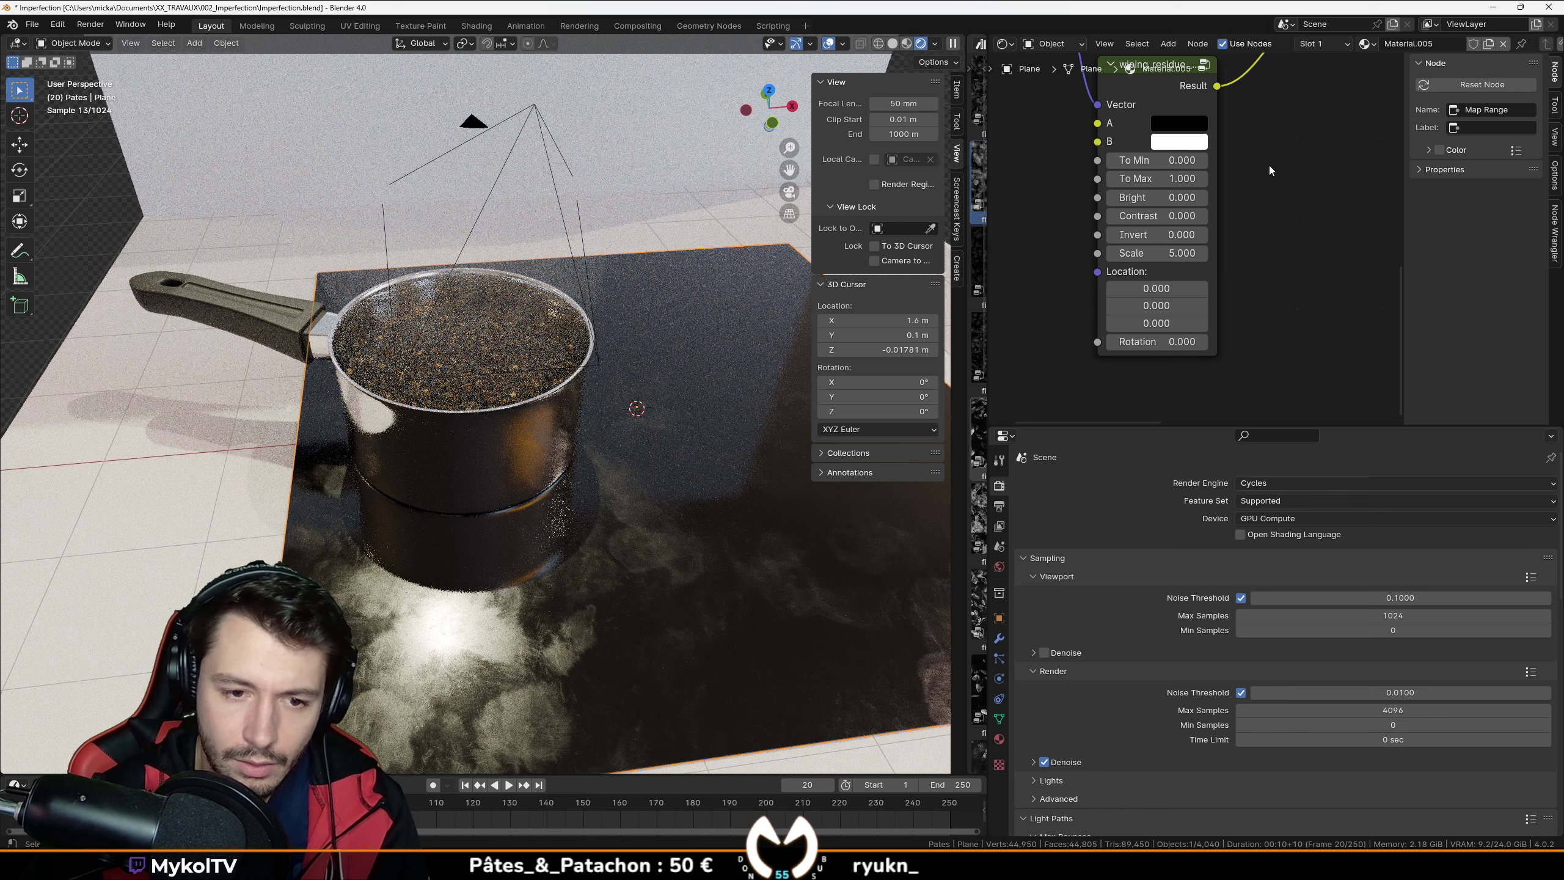
Step: Try Scale values of 5 and 0.58 on the fingerprint_2 node and undo both changes
middle_click_drag(1268, 165, 1232, 487)
left_click(1138, 164)
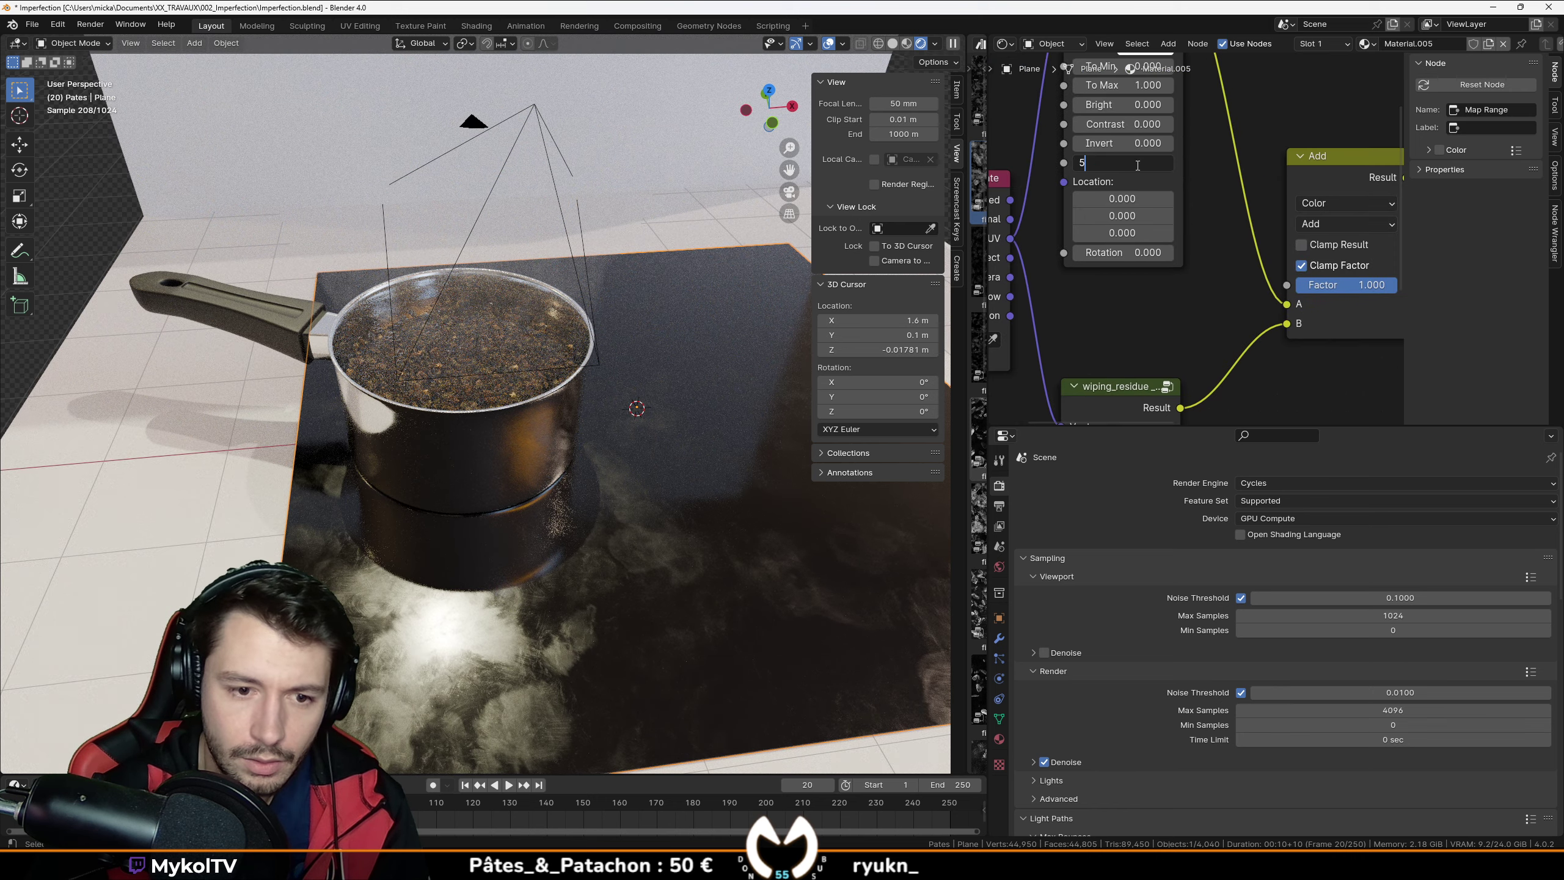
type("5")
key("Return")
key("ctrl+z")
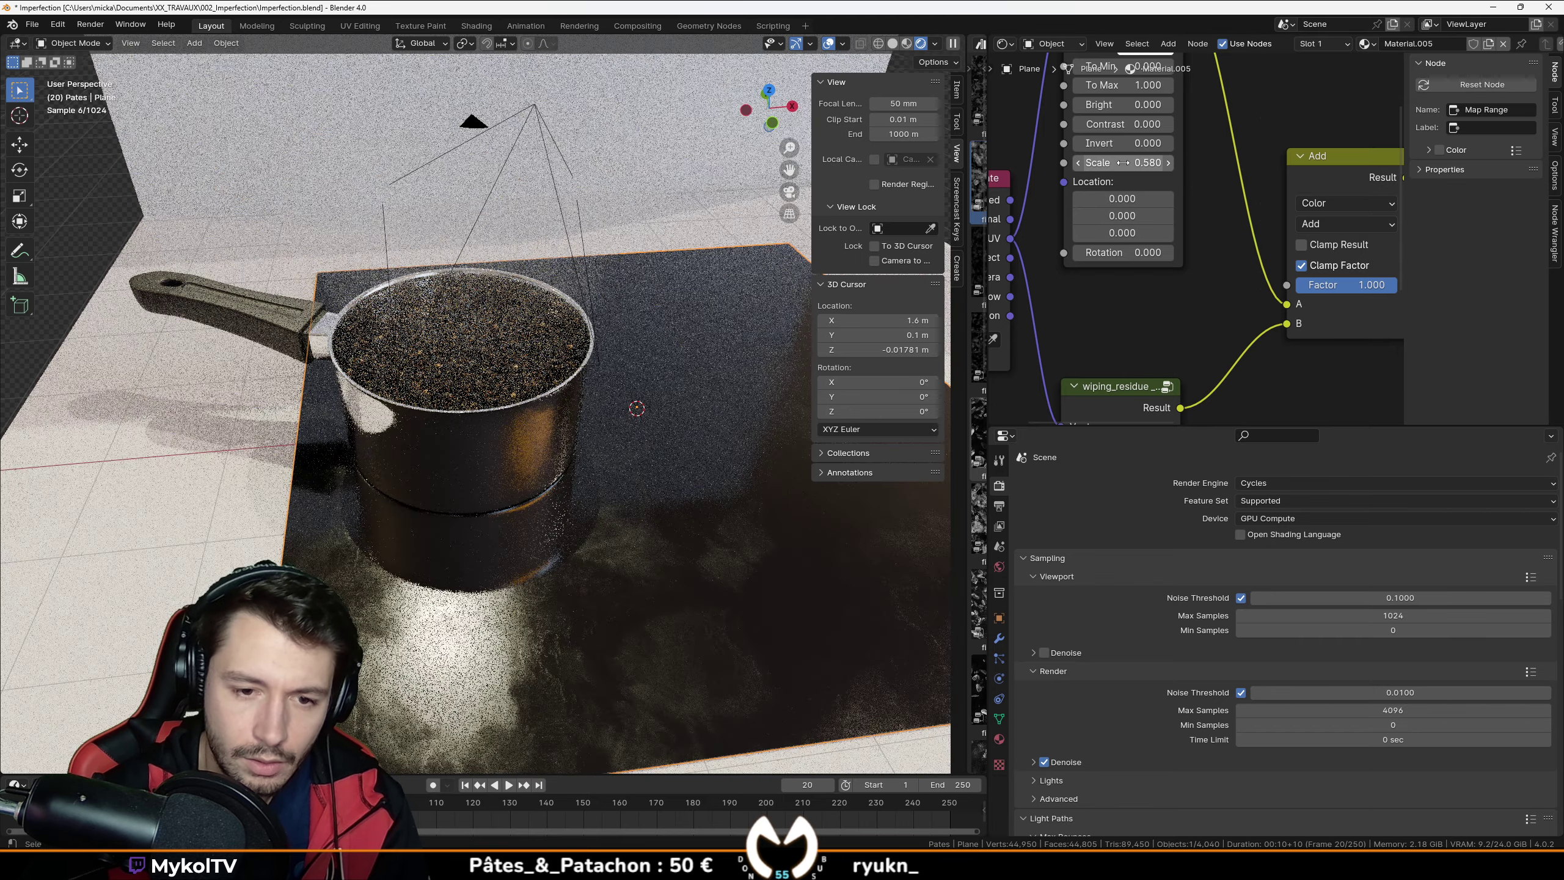
middle_click_drag(915, 368, 654, 474)
key("ctrl+z")
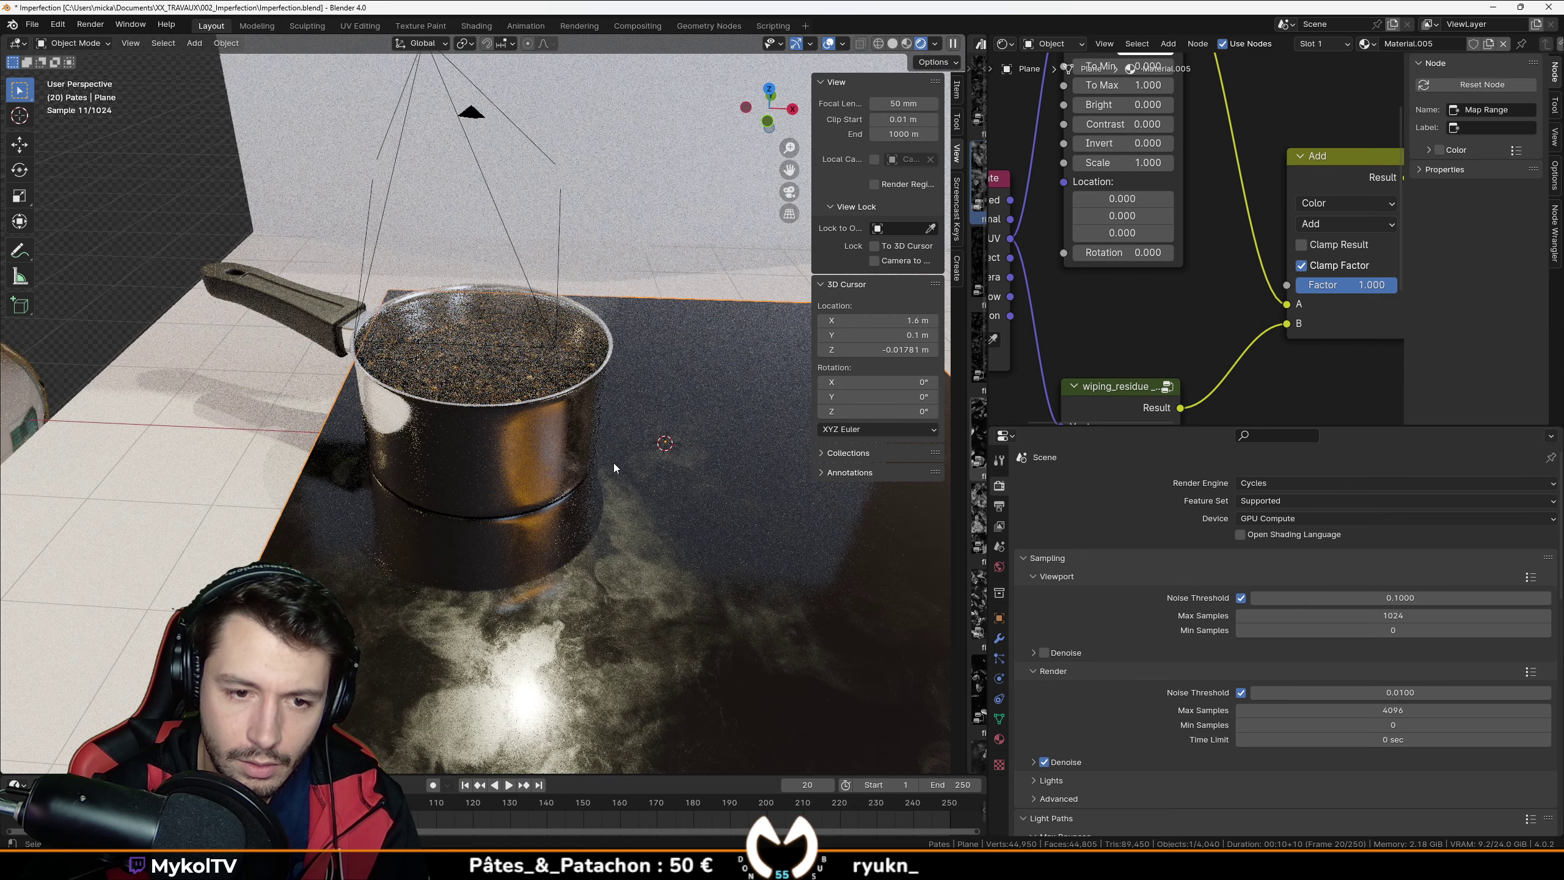
Step: Try Scale values of 2 and 0.75 on the fingerprint_2 node and undo both changes
left_click_drag(1139, 162, 1141, 162)
key("Return")
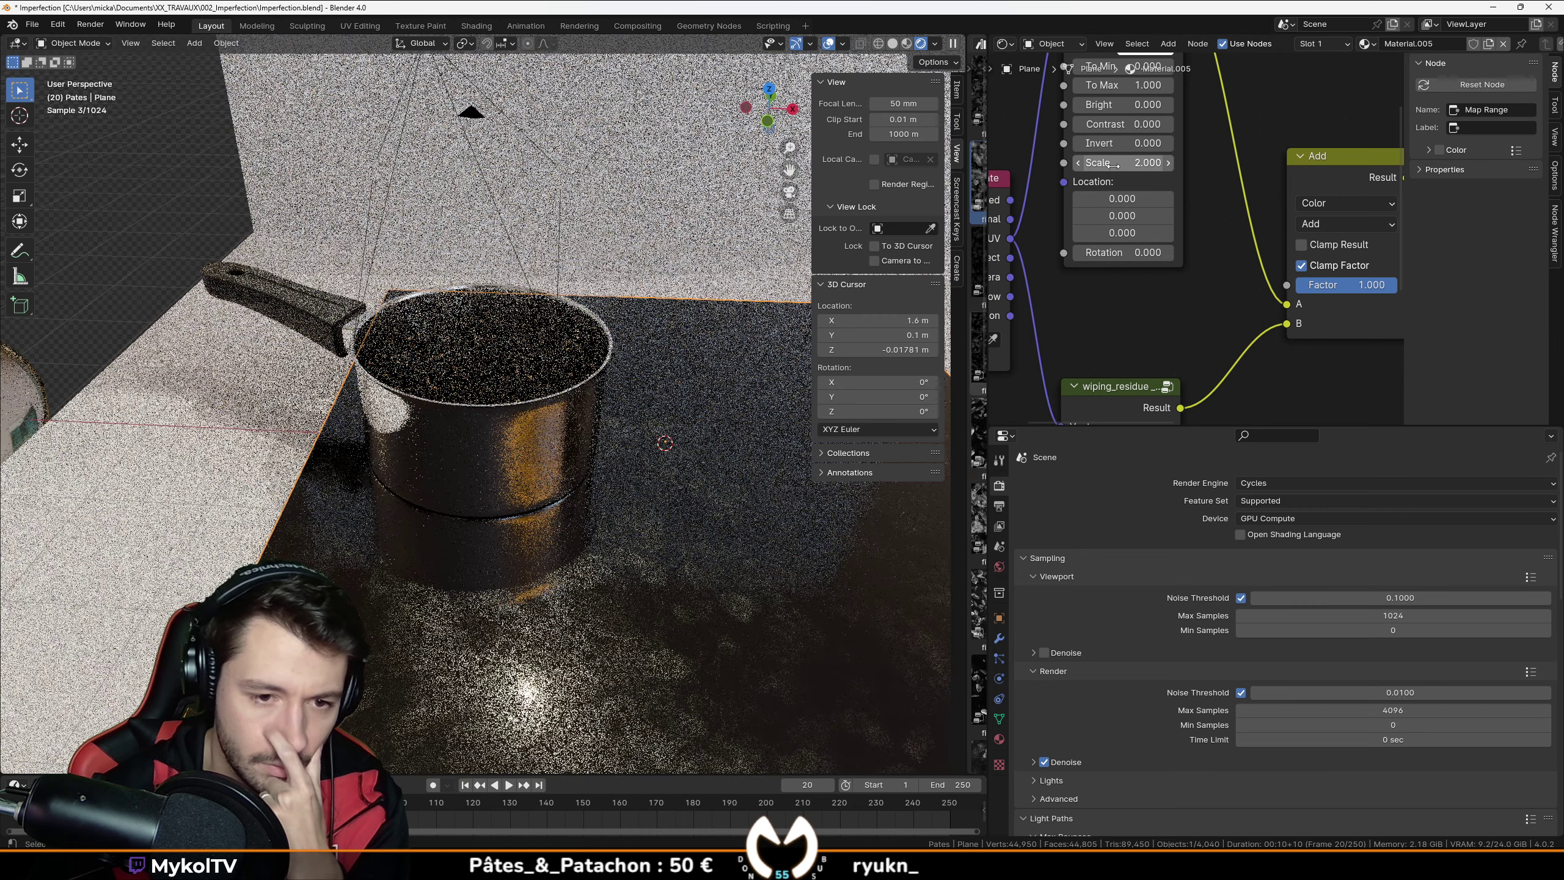
middle_click_drag(691, 454, 705, 471)
left_click(1120, 162)
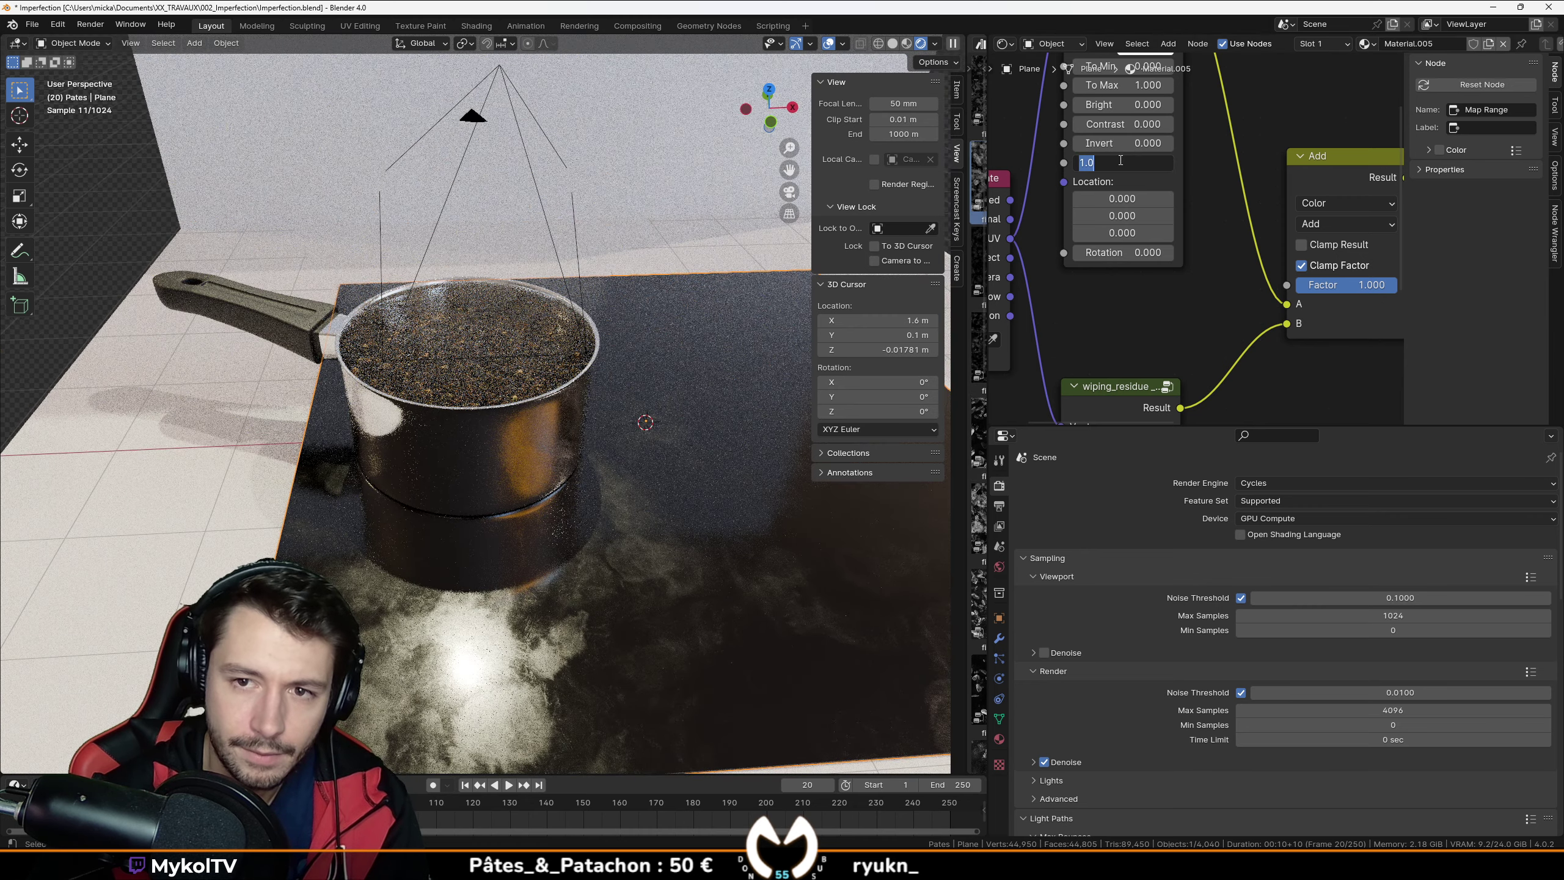
type("0.75")
key("Return")
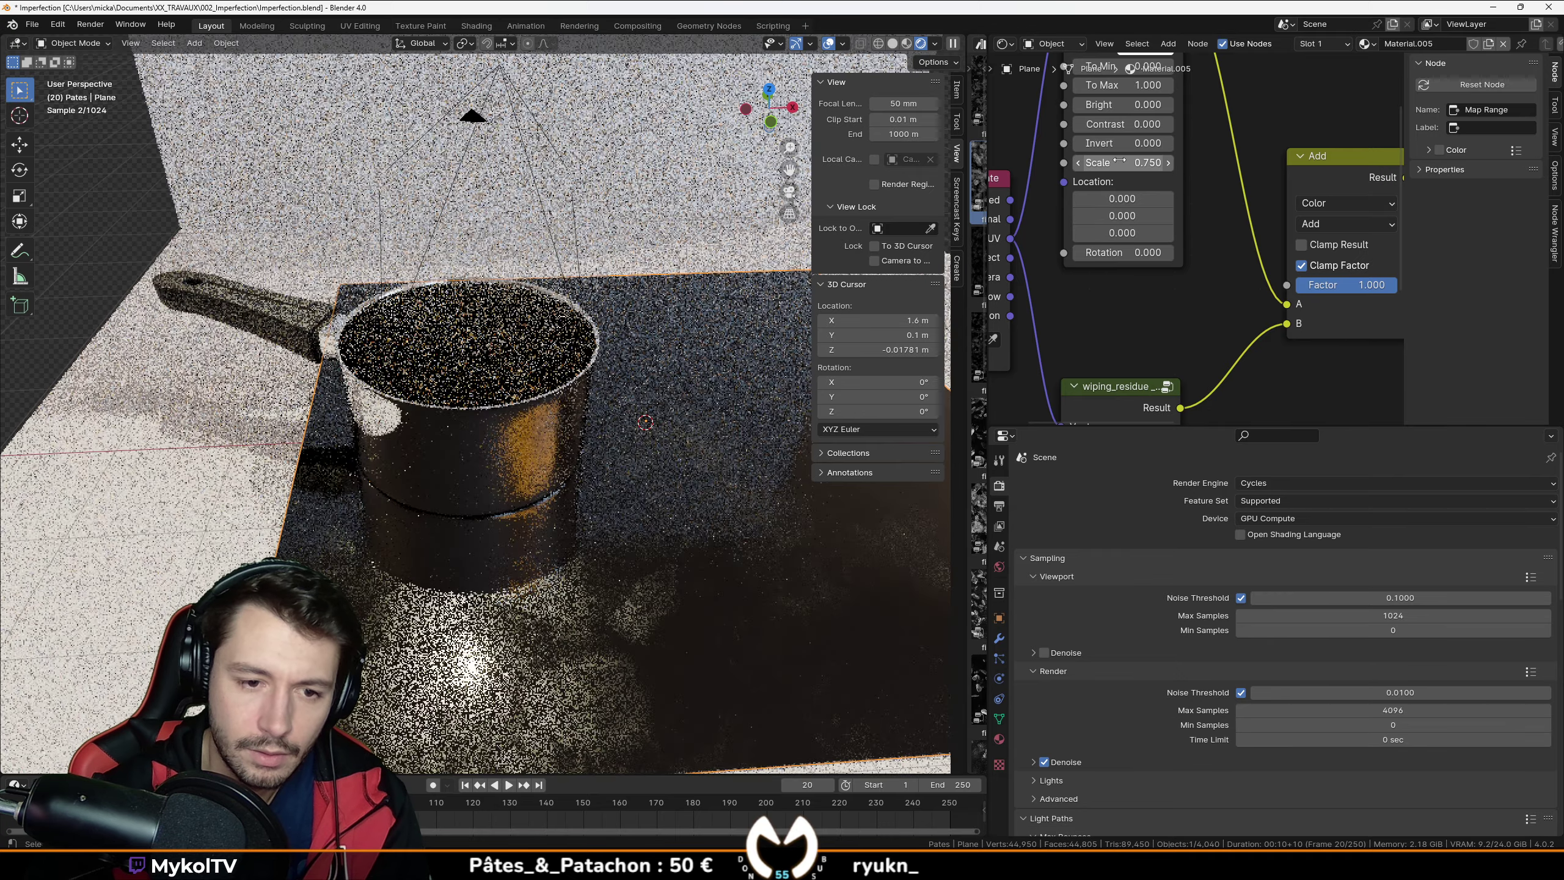
middle_click_drag(666, 540, 671, 526)
key("ctrl+z")
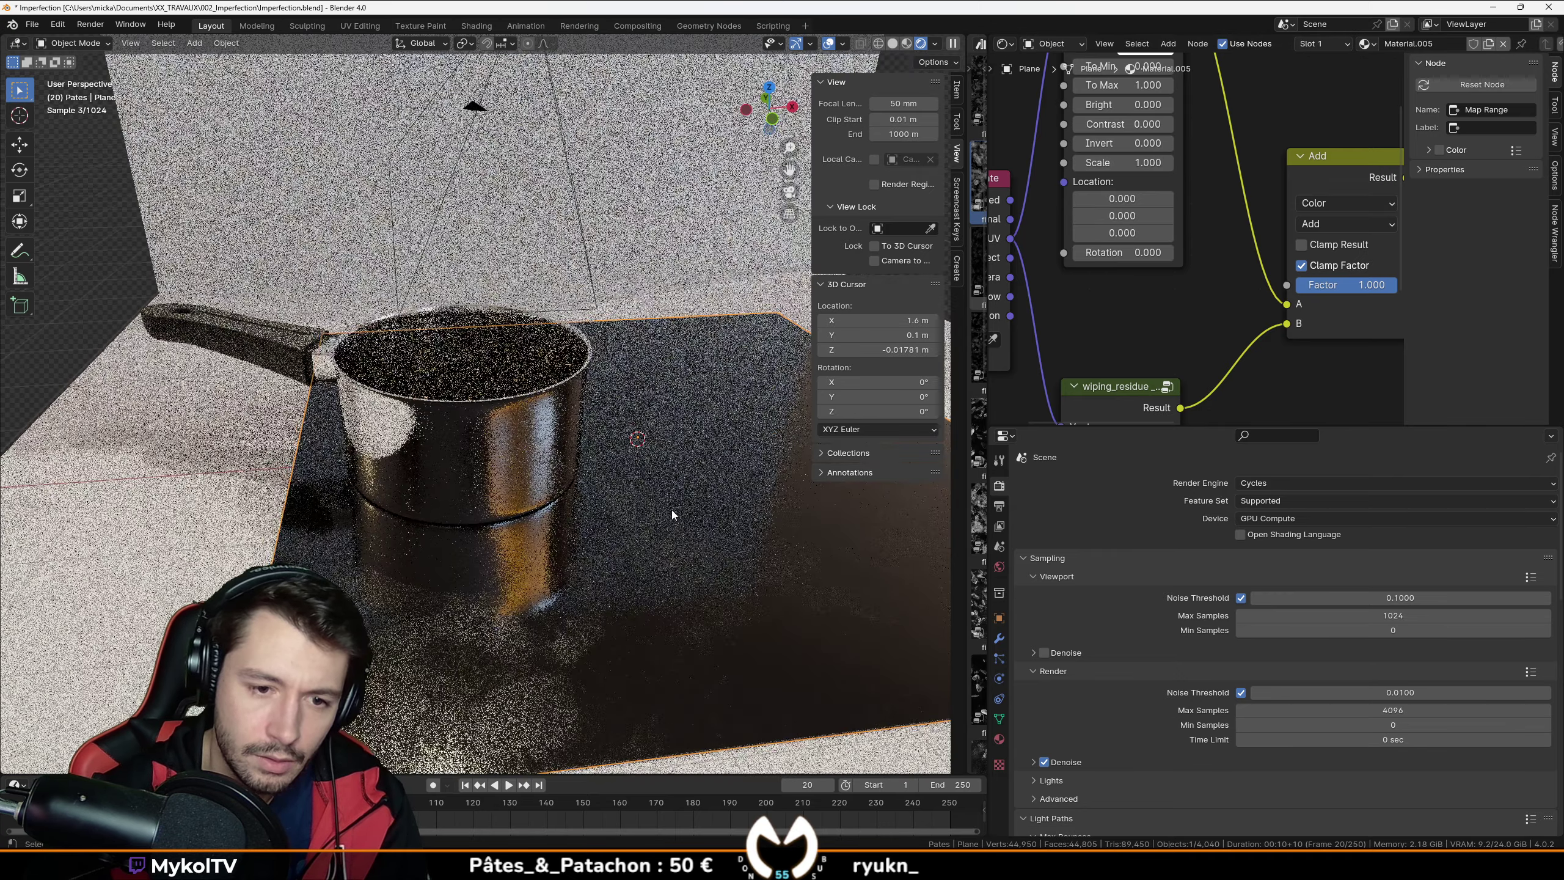
Step: Switch the viewport to solid shading and save the Blender file
key("z")
left_click(760, 512)
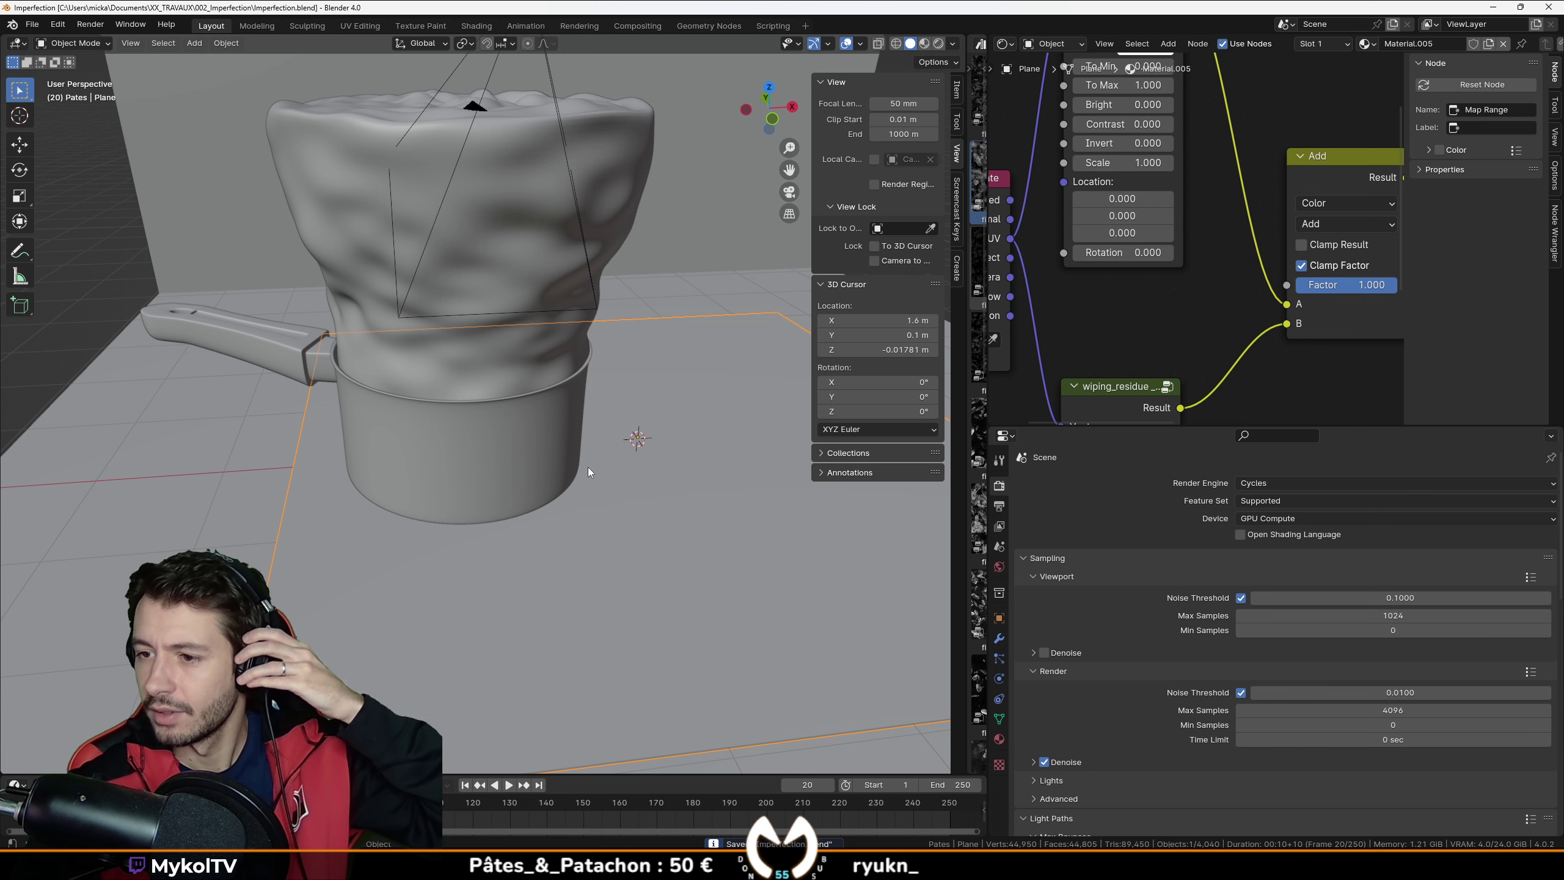
middle_click_drag(588, 467, 620, 444)
scroll(591, 462, "up", 1)
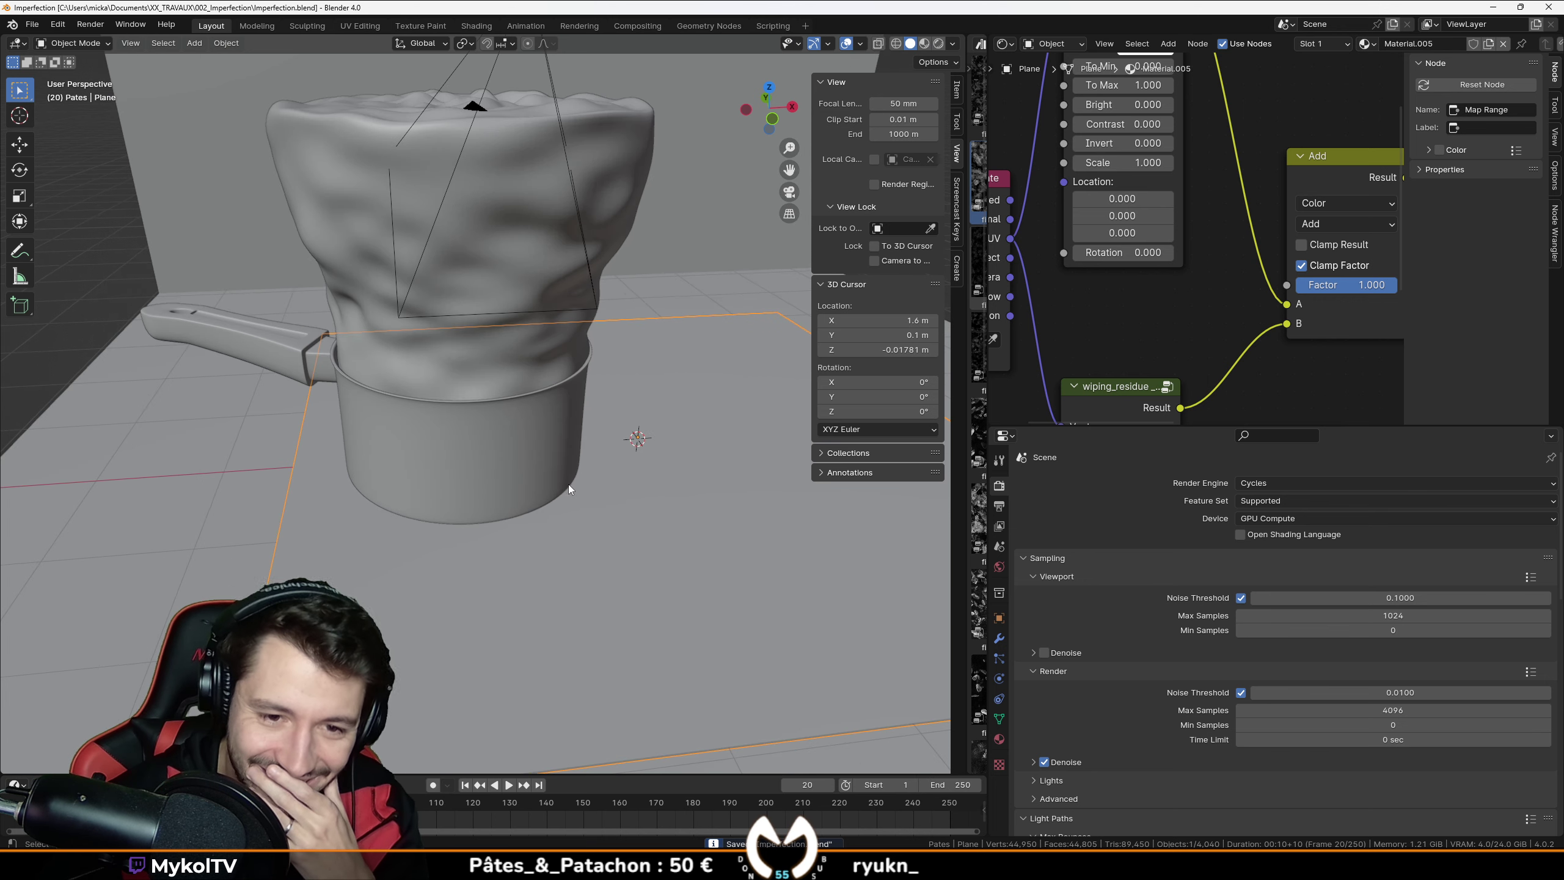
Step: Return the viewport to rendered shading and enable viewport denoising
left_click(938, 44)
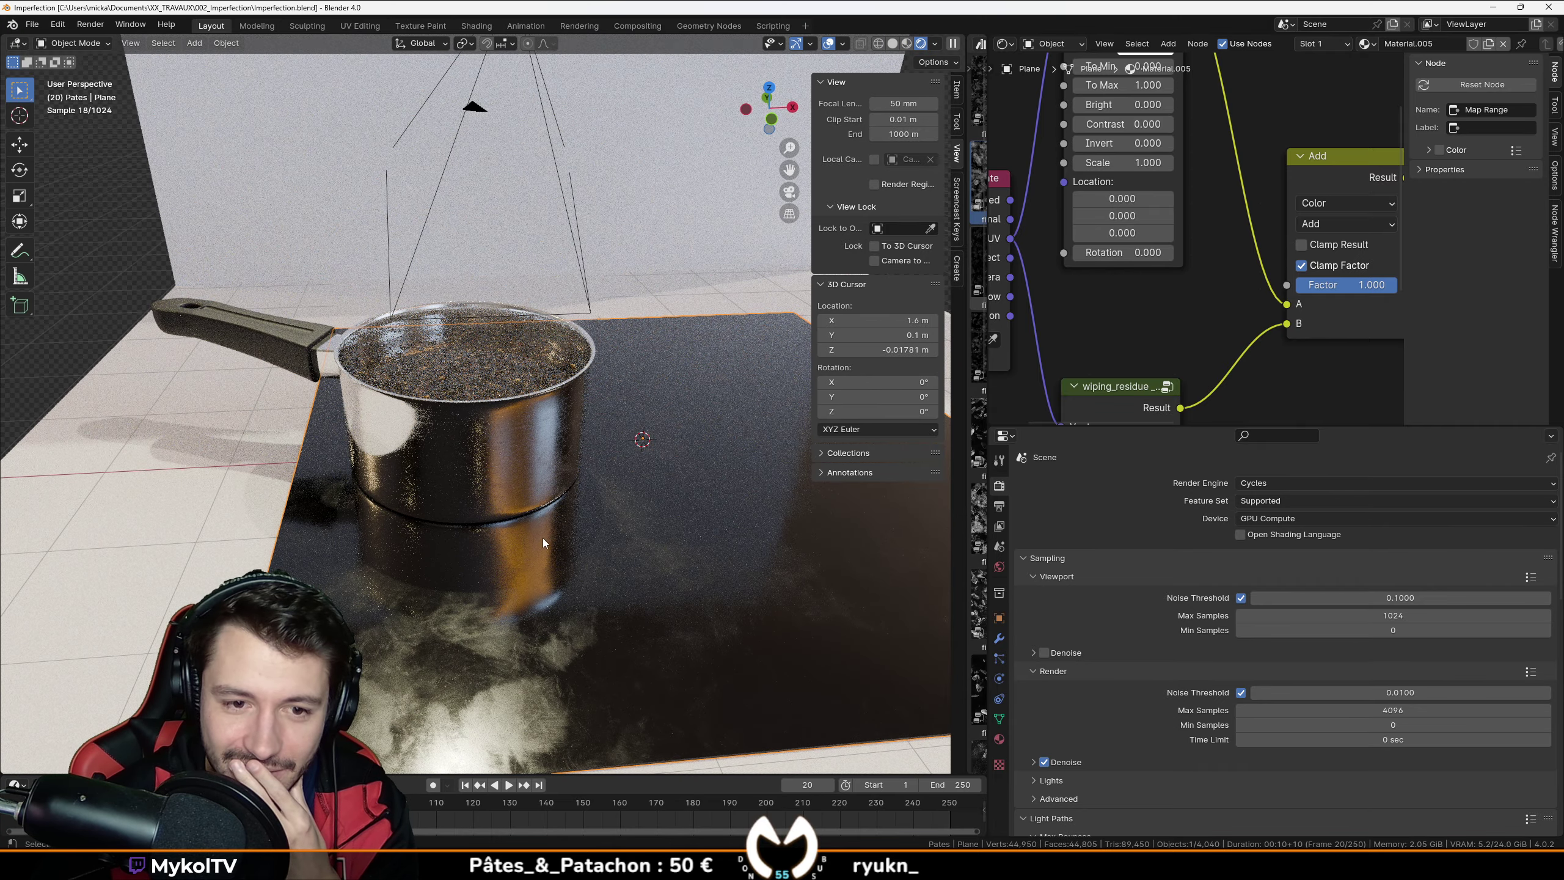
scroll(591, 568, "up", 3)
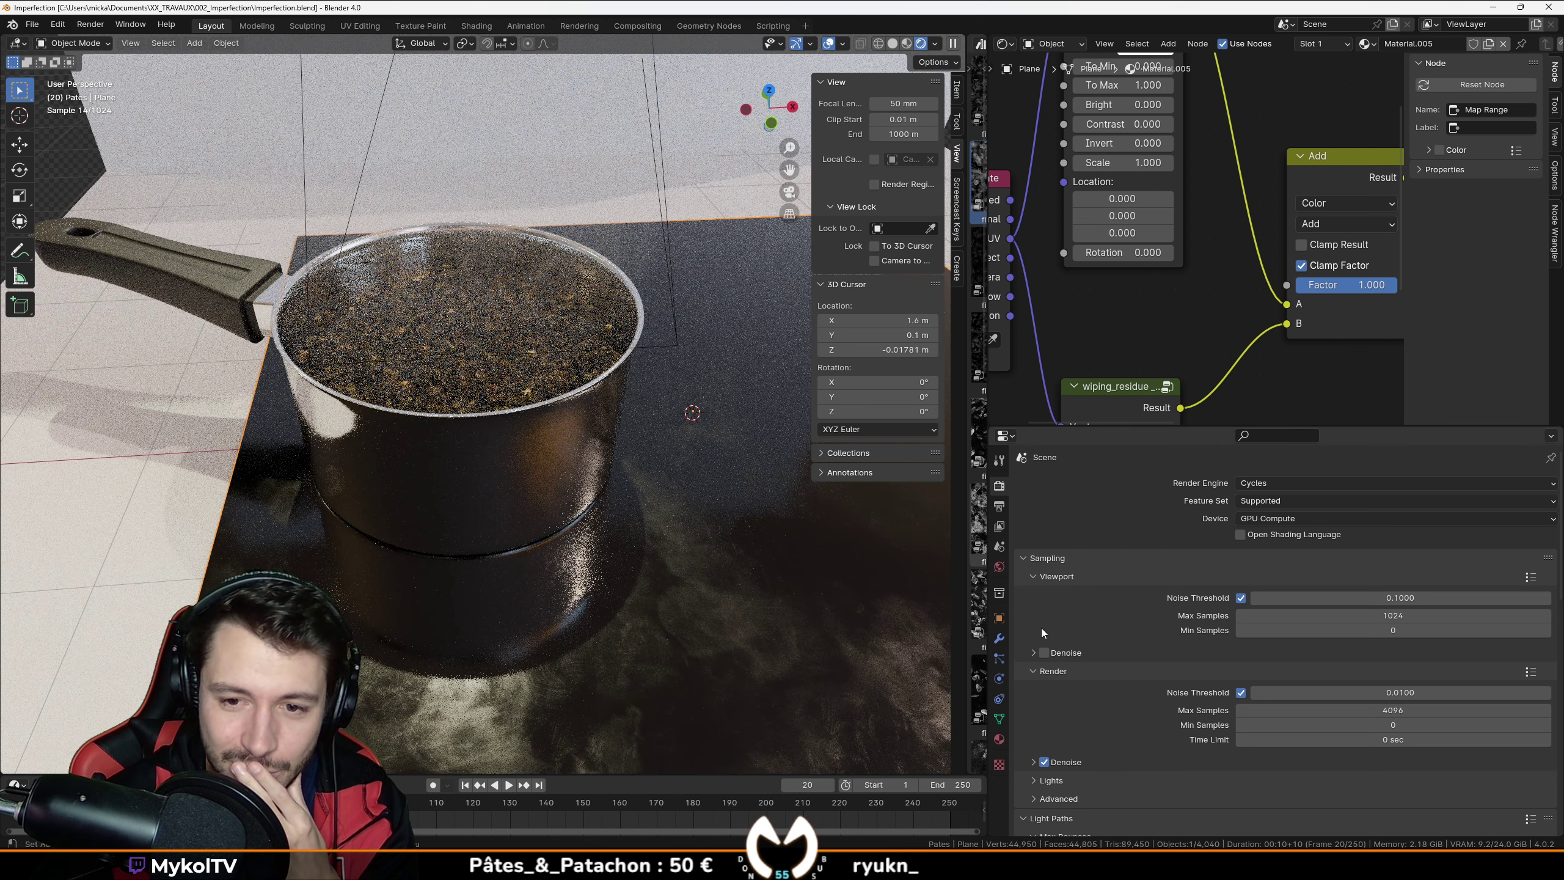
left_click(1052, 654)
left_click(1044, 654)
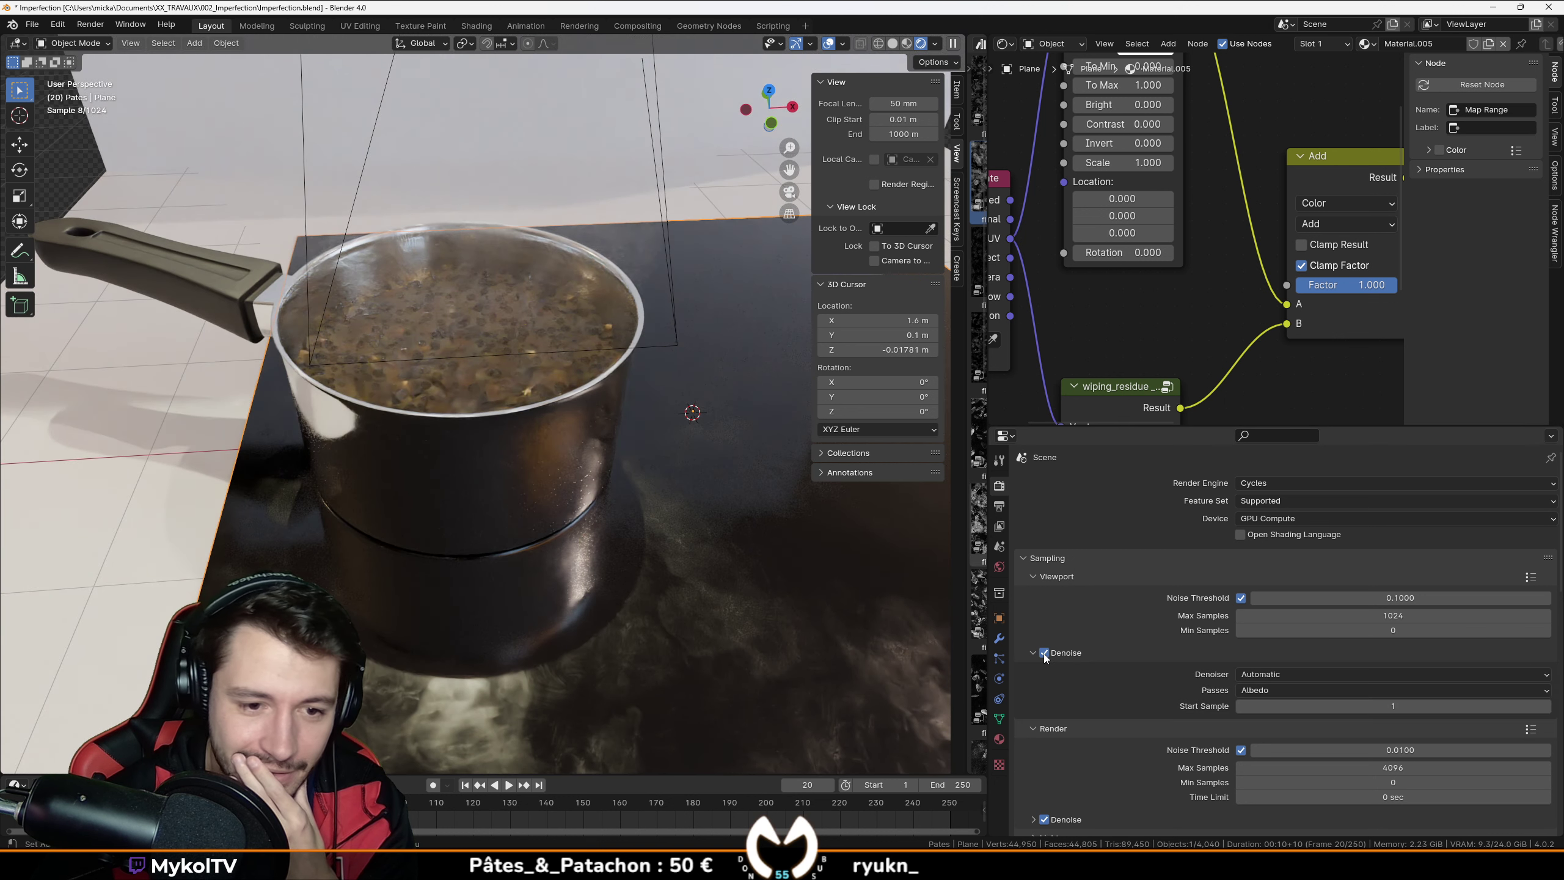
middle_click_drag(539, 538, 600, 582)
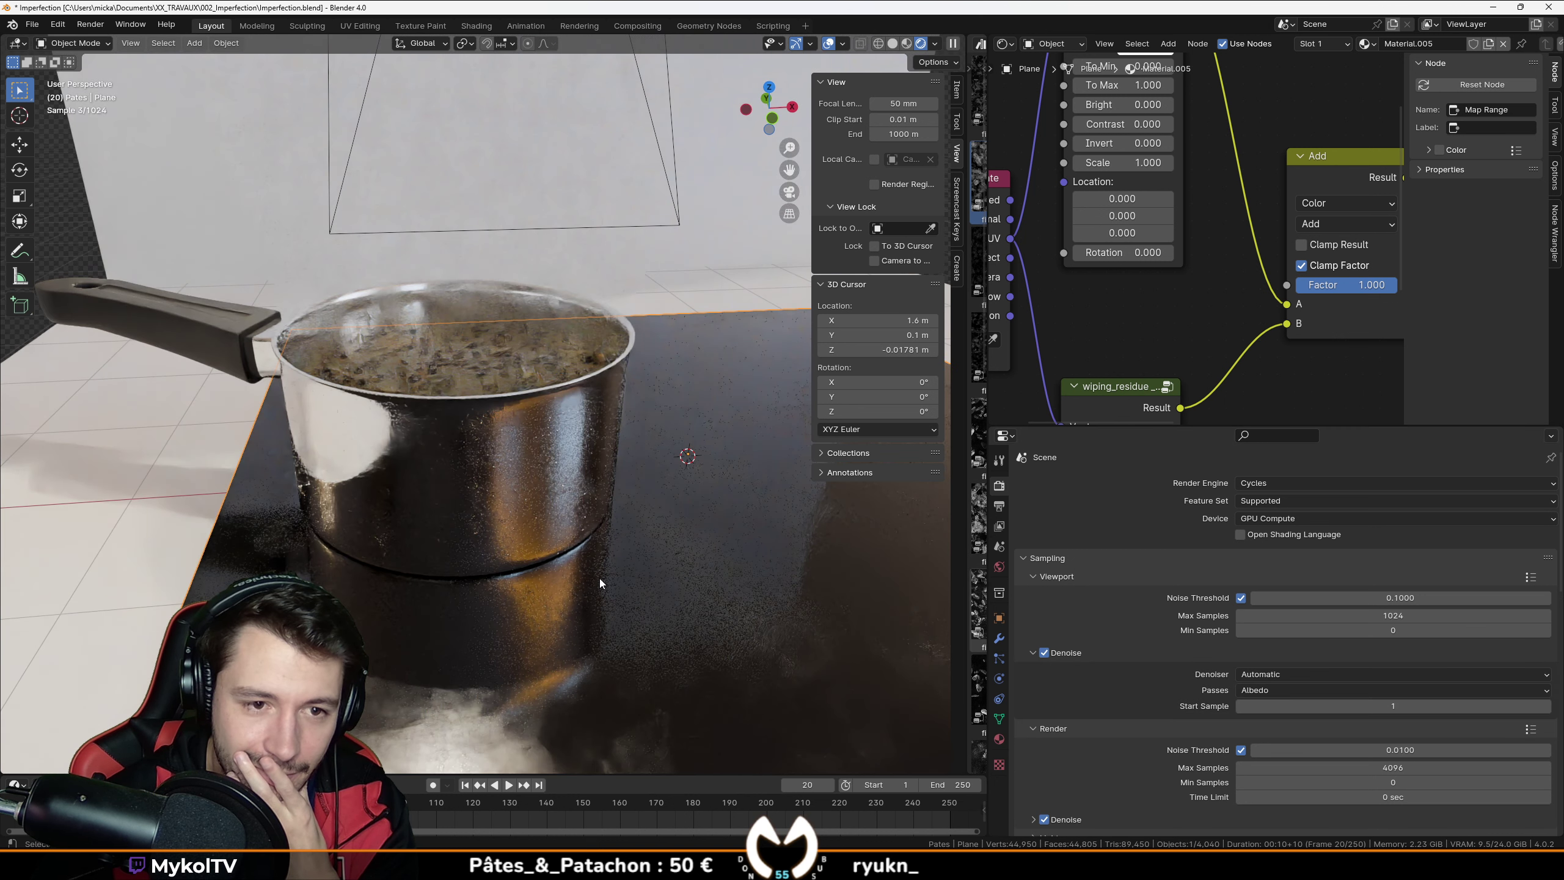
Step: Select the saucepan's handle and the backdrop in turn and examine the denoised cooktop render from farther away
left_click(200, 325)
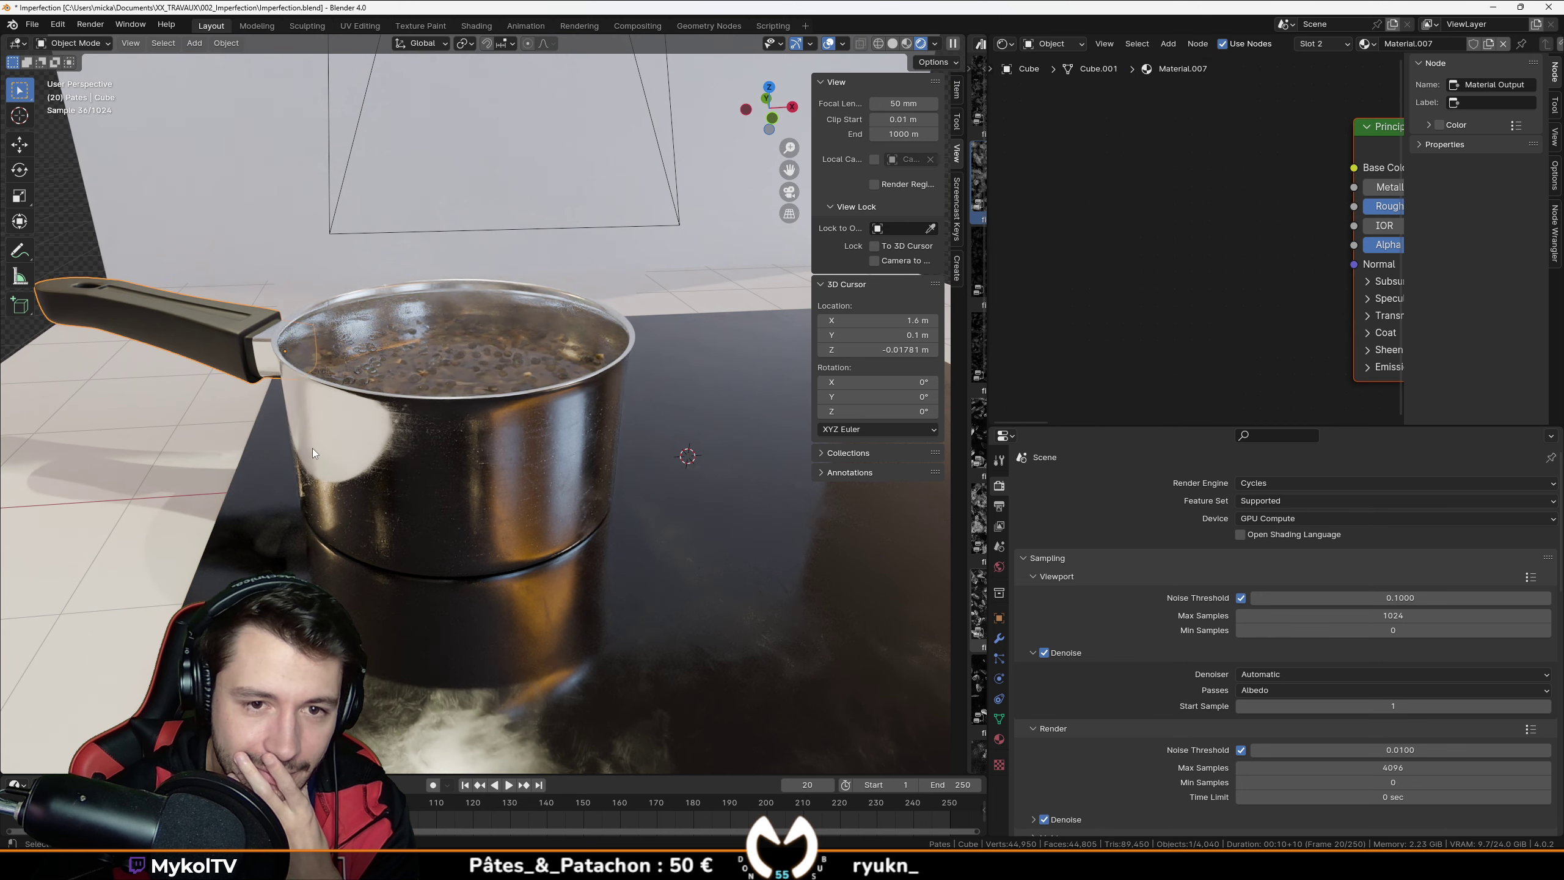
scroll(313, 447, "down", 5)
scroll(343, 502, "up", 3)
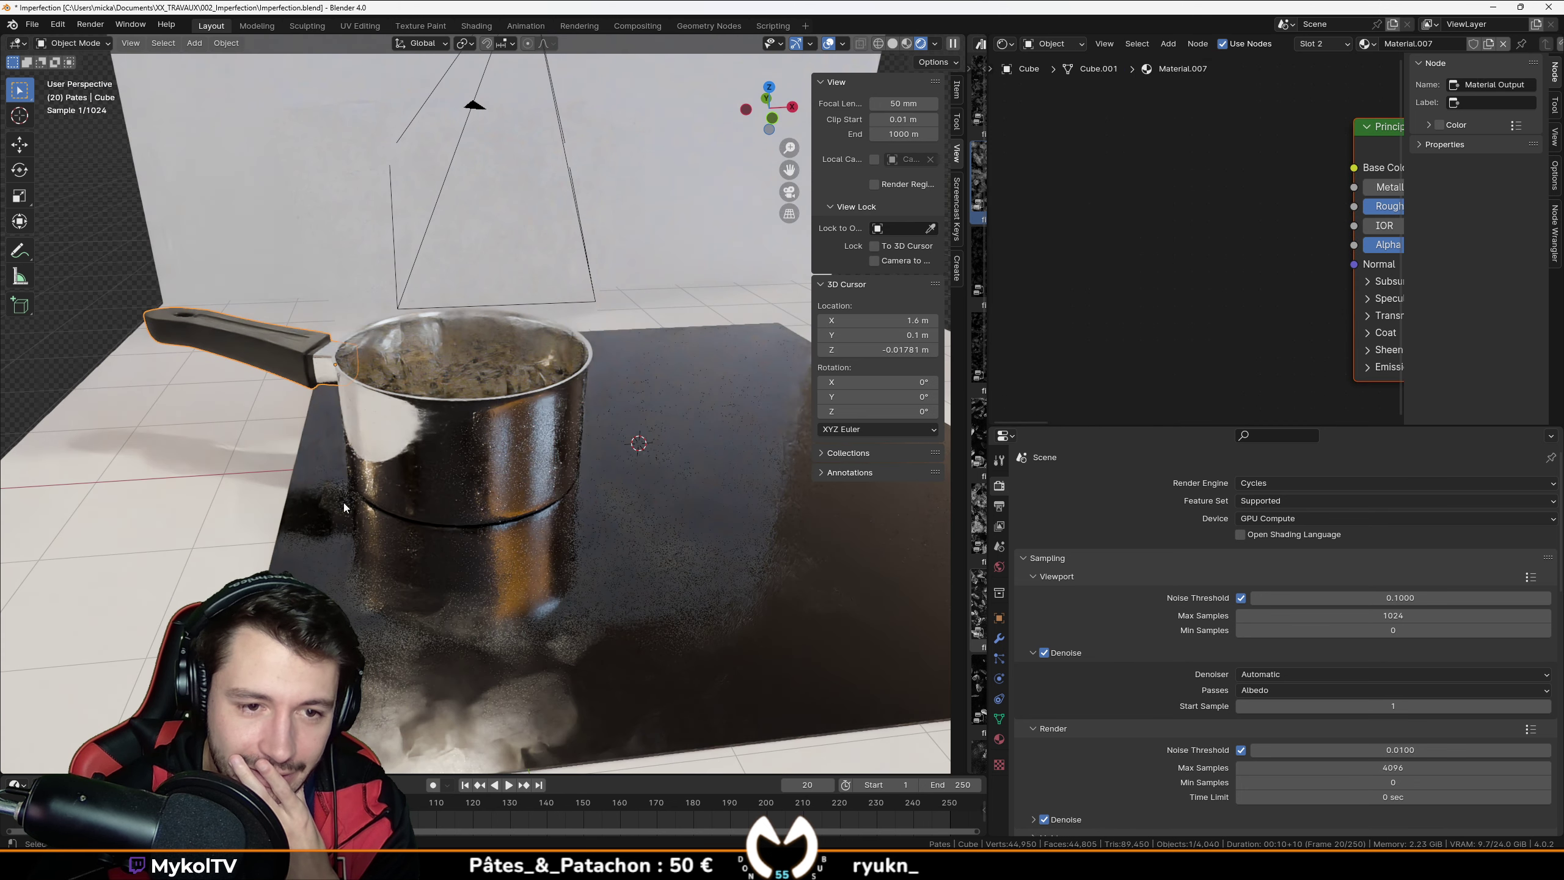
left_click(239, 450)
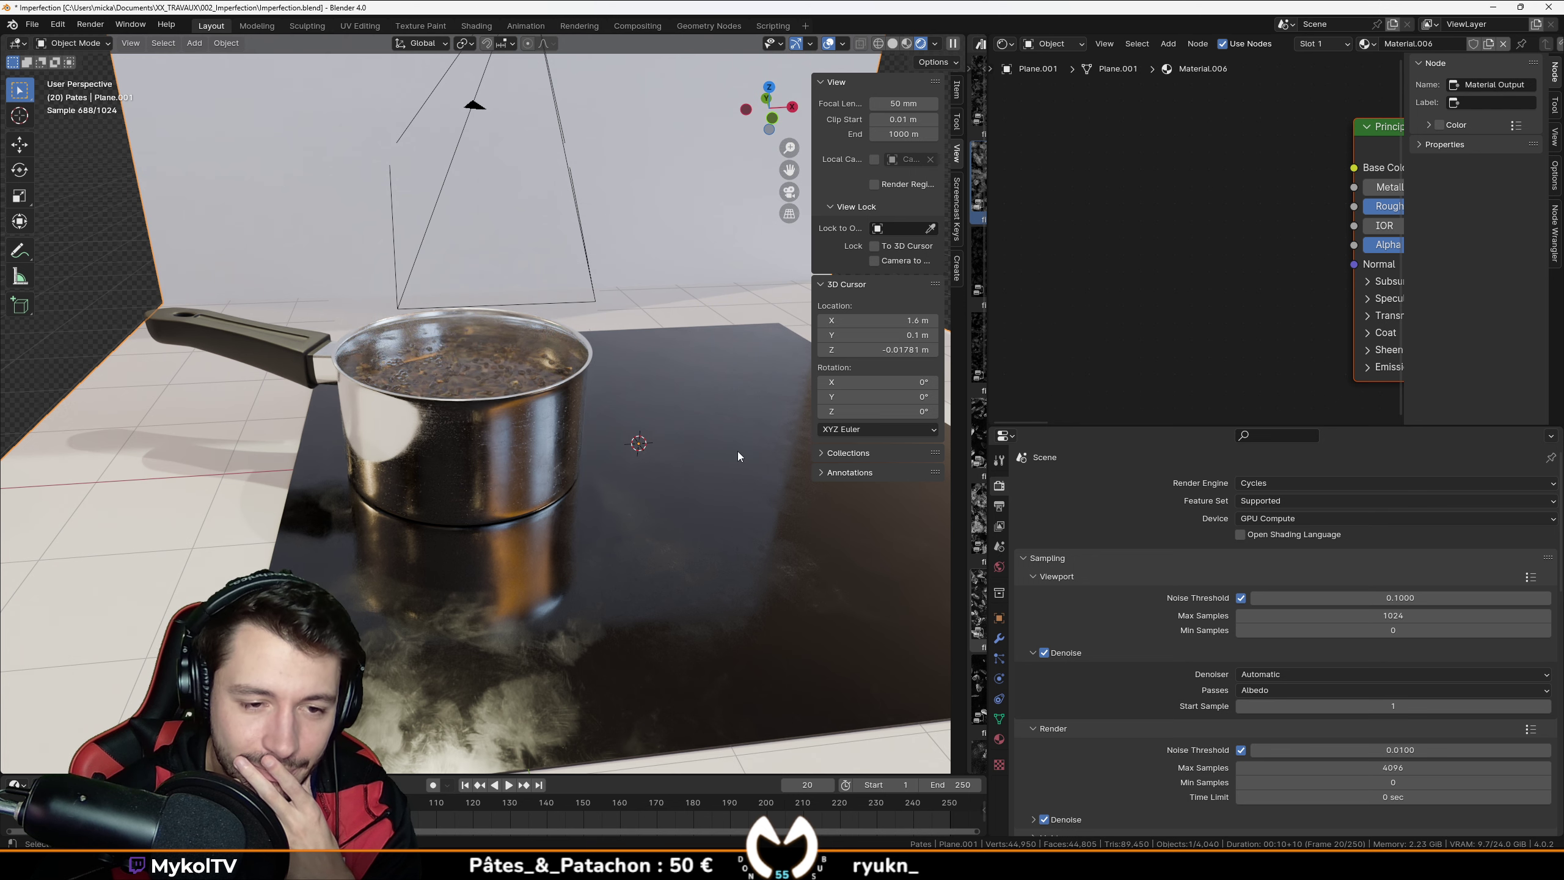
scroll(738, 451, "down", 3)
scroll(738, 451, "up", 2)
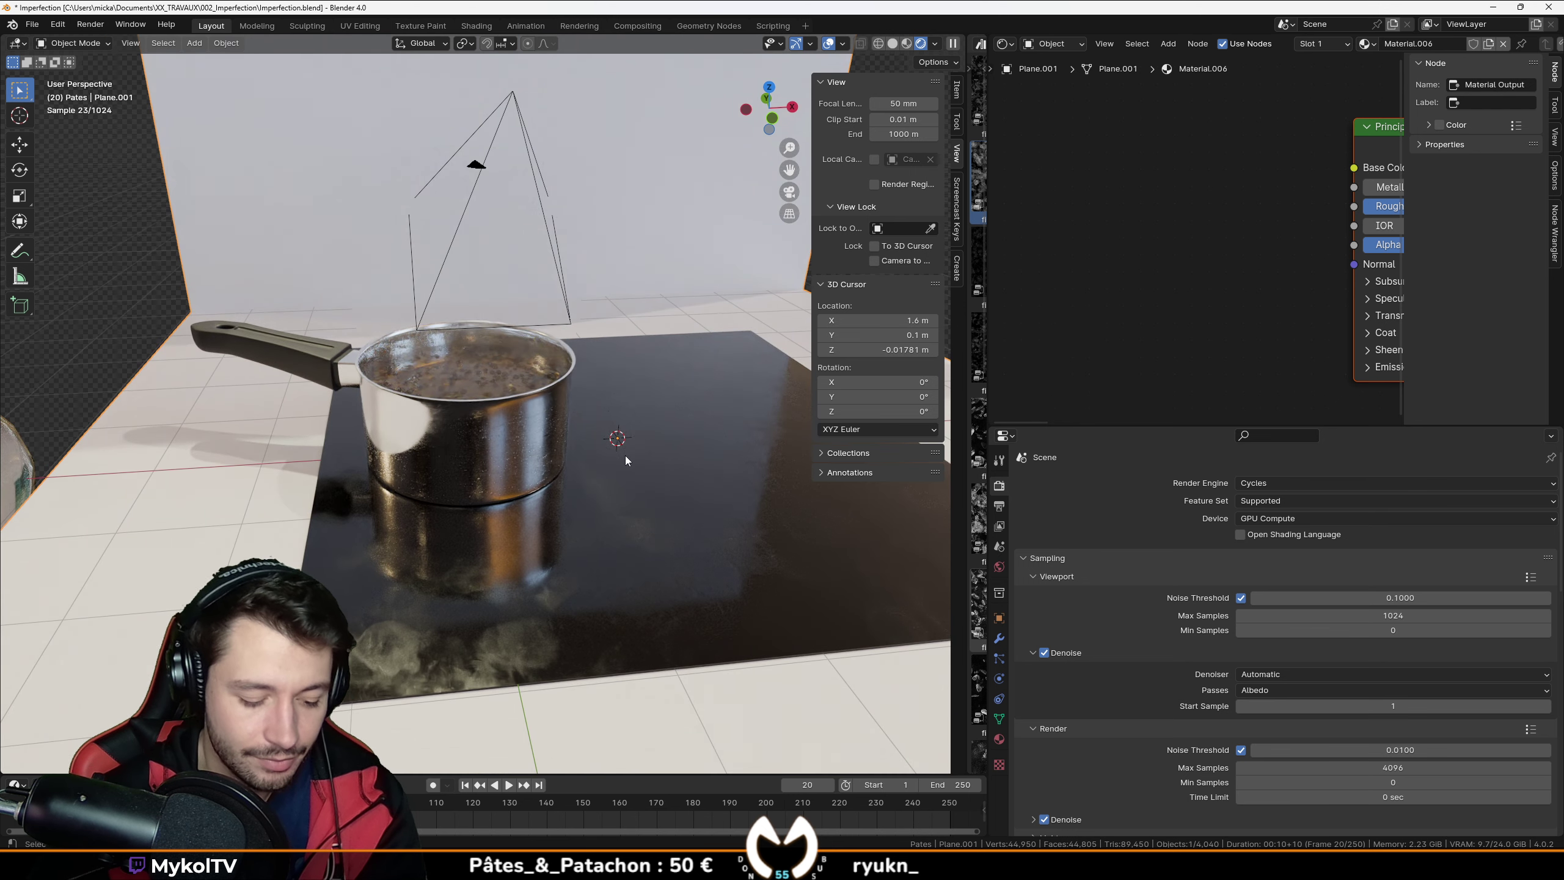
Step: Put the viewport back in solid shading and save the file
key("z")
left_click(719, 457)
key("ctrl+s")
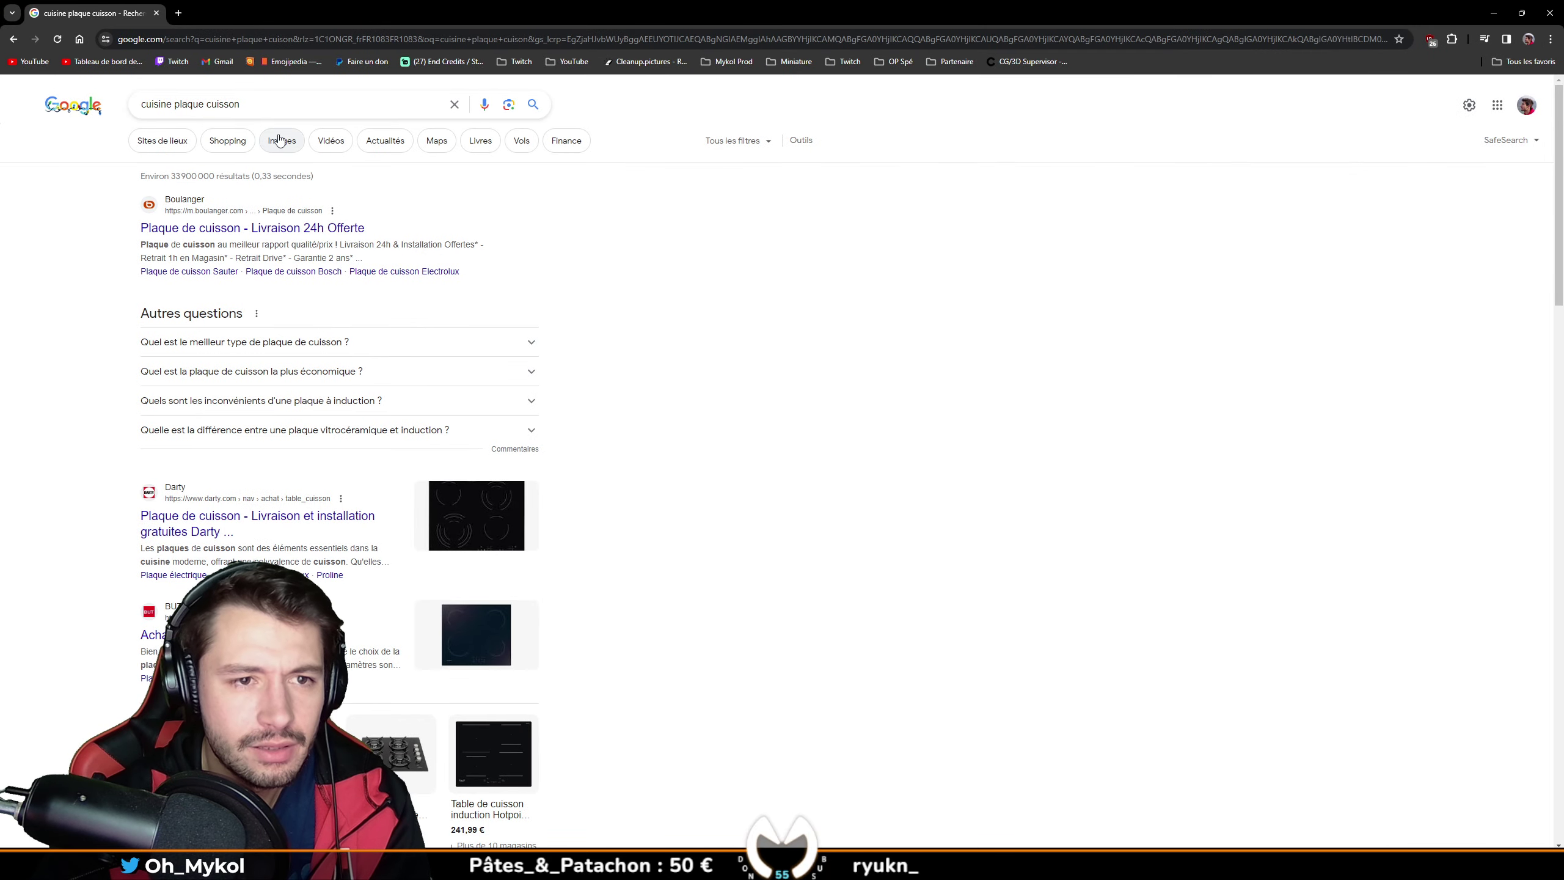
Step: Switch to Chrome and examine the Blog Schmidt, Cuisinella and Leroy Merlin cooktop photos among the image results for "cuisine plaque cuisson"
left_click(280, 140)
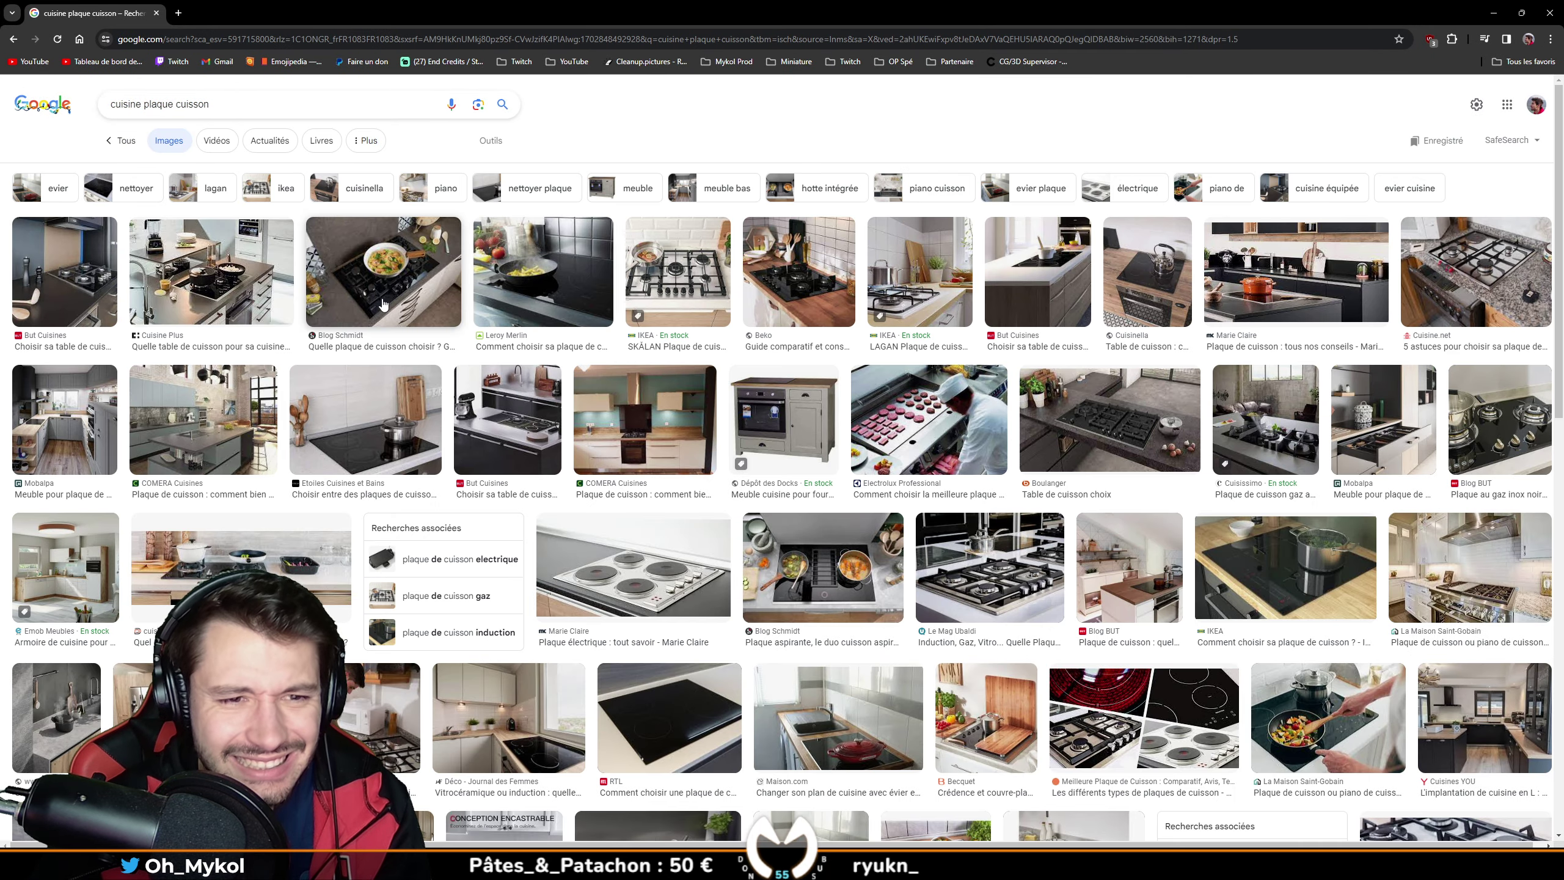
left_click(388, 277)
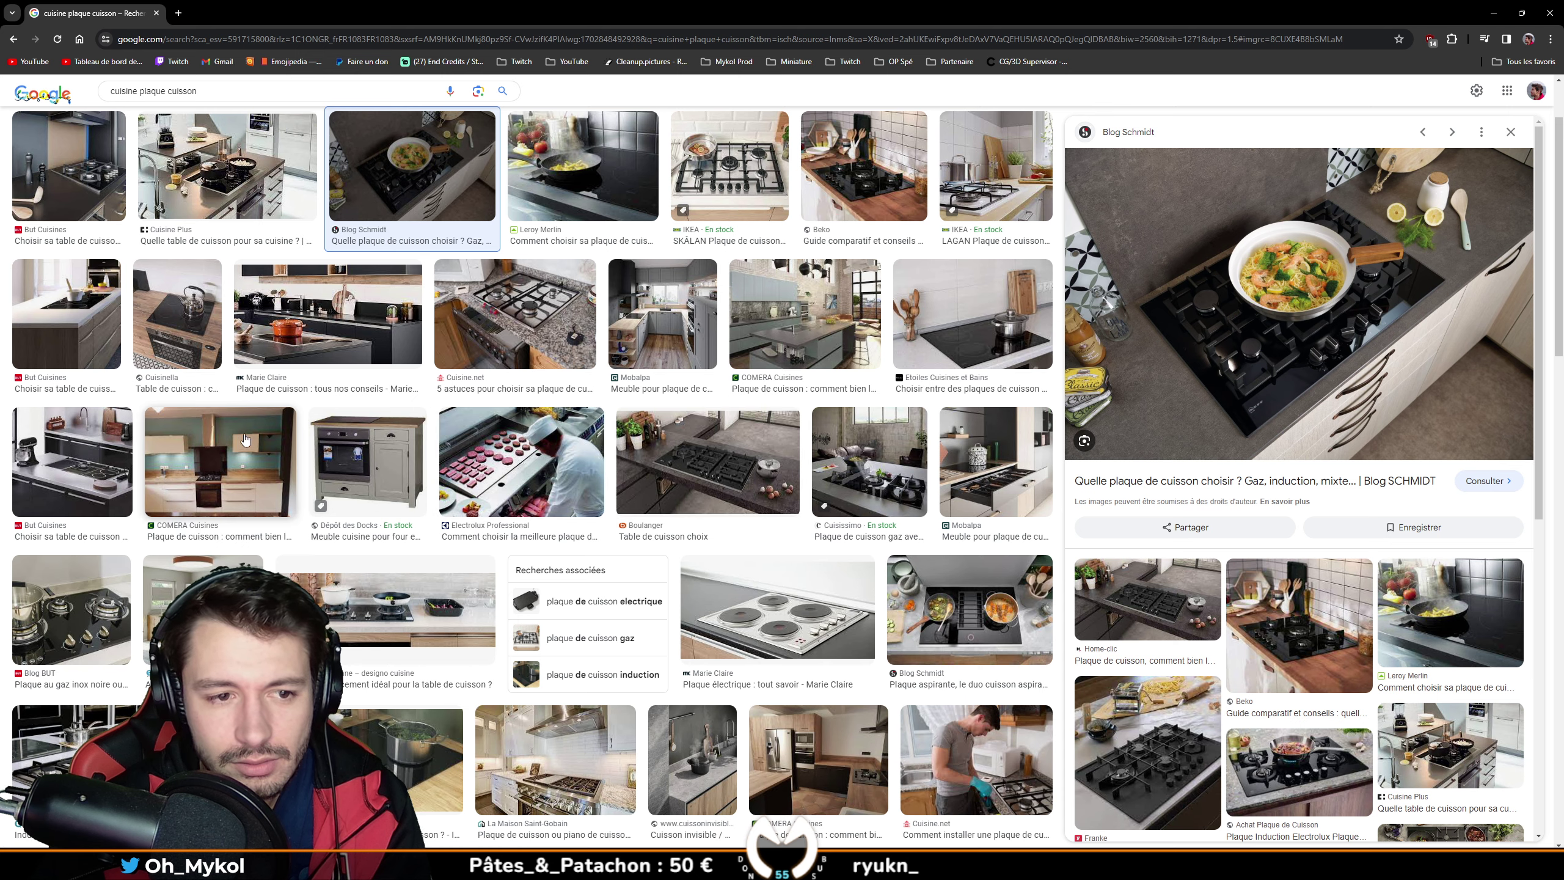
left_click(177, 314)
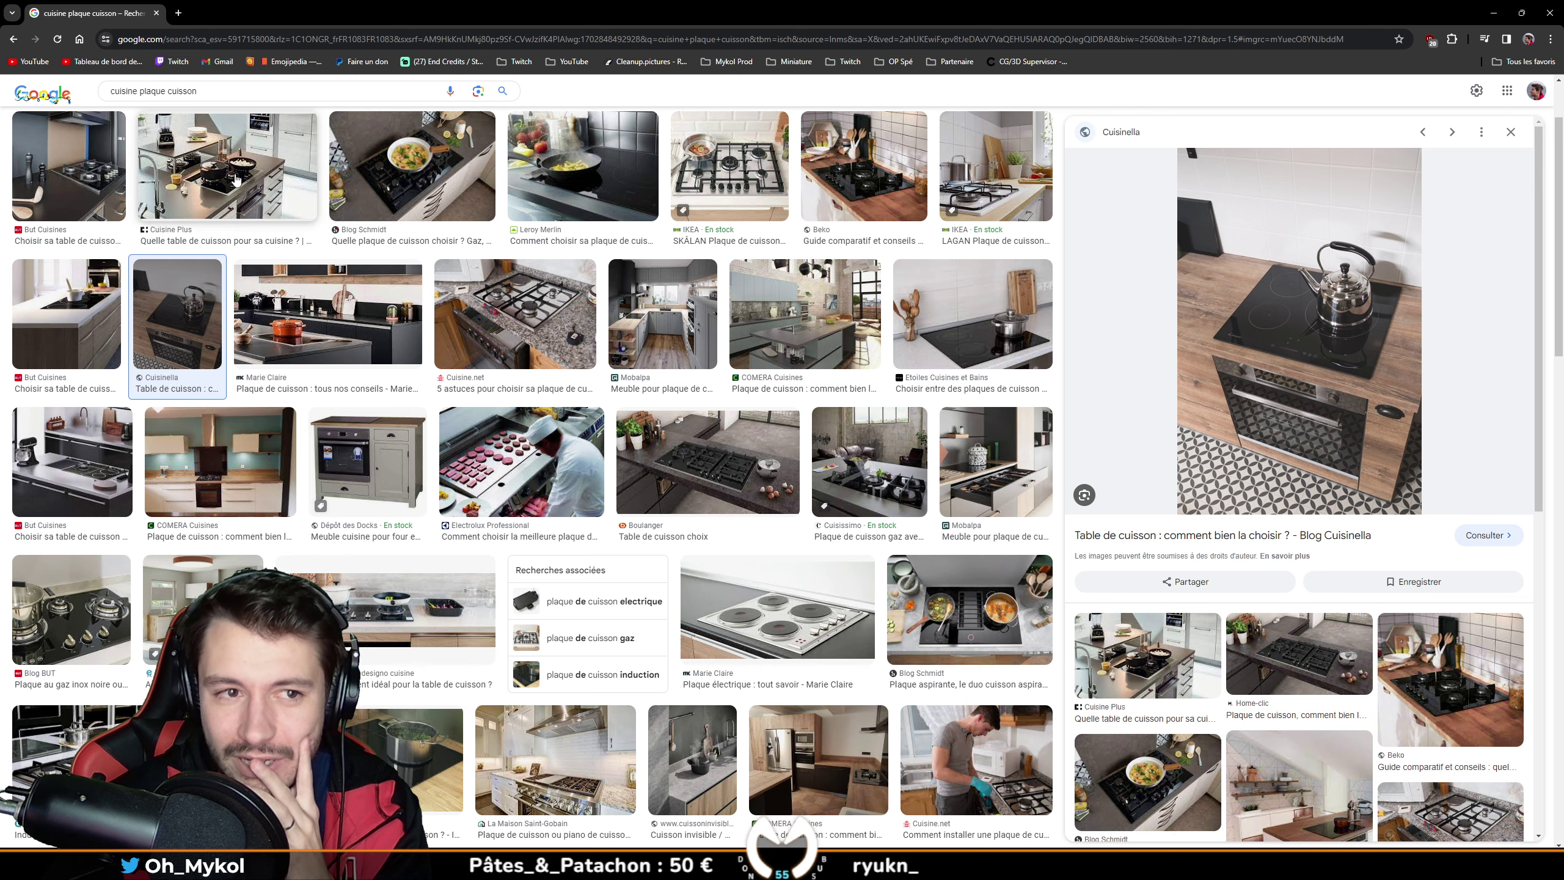
left_click(648, 180)
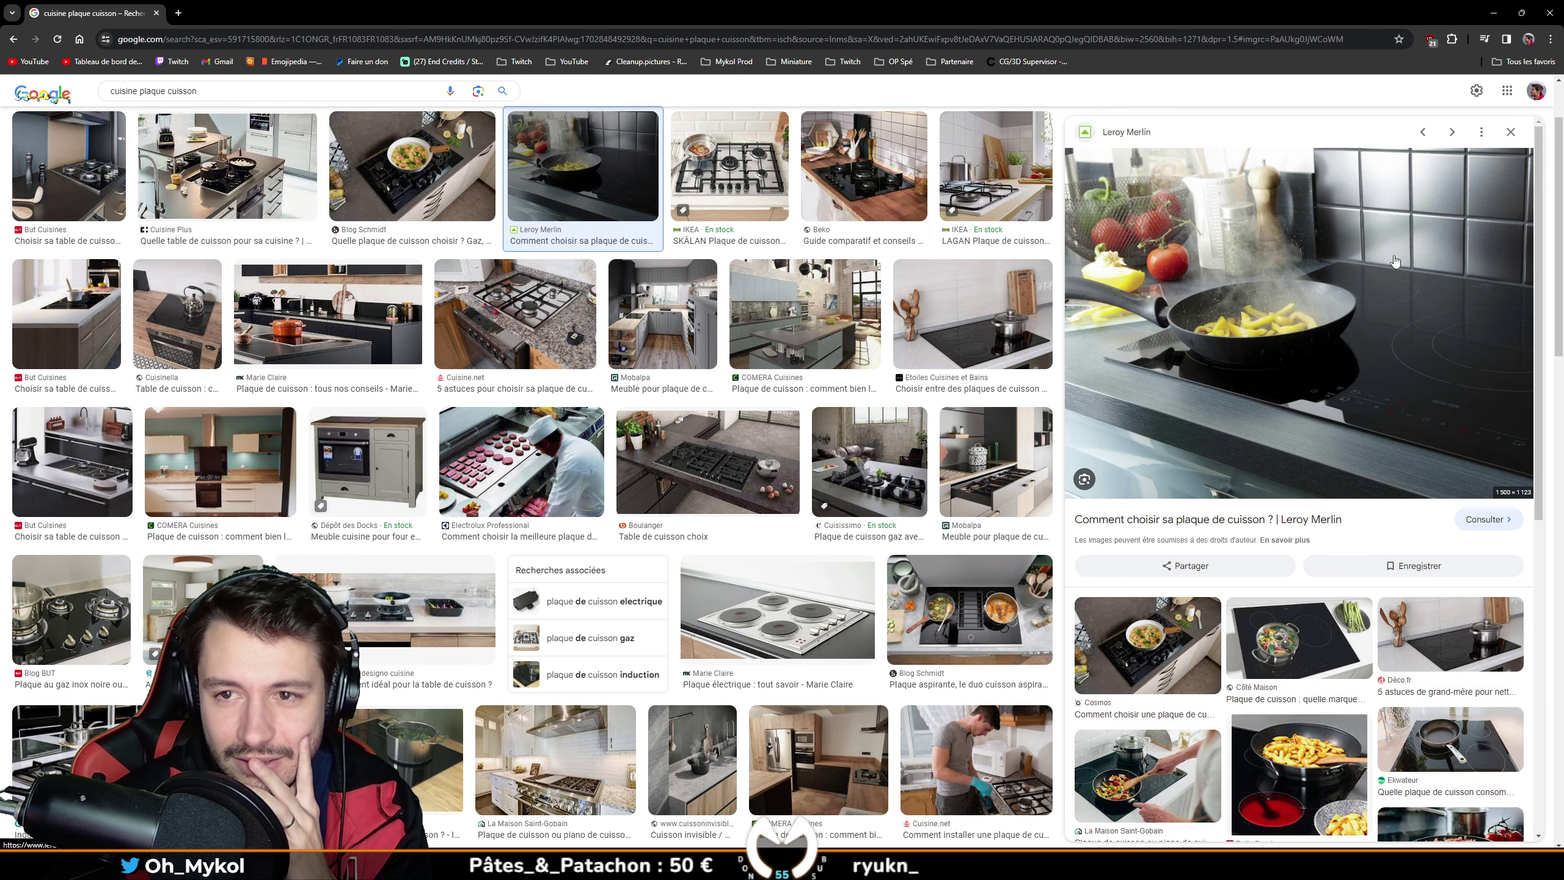
Step: Find ambientCG through an "ambiant cg" search in the browsing history and open the site's full asset list
left_click(175, 43)
type("ambiant ")
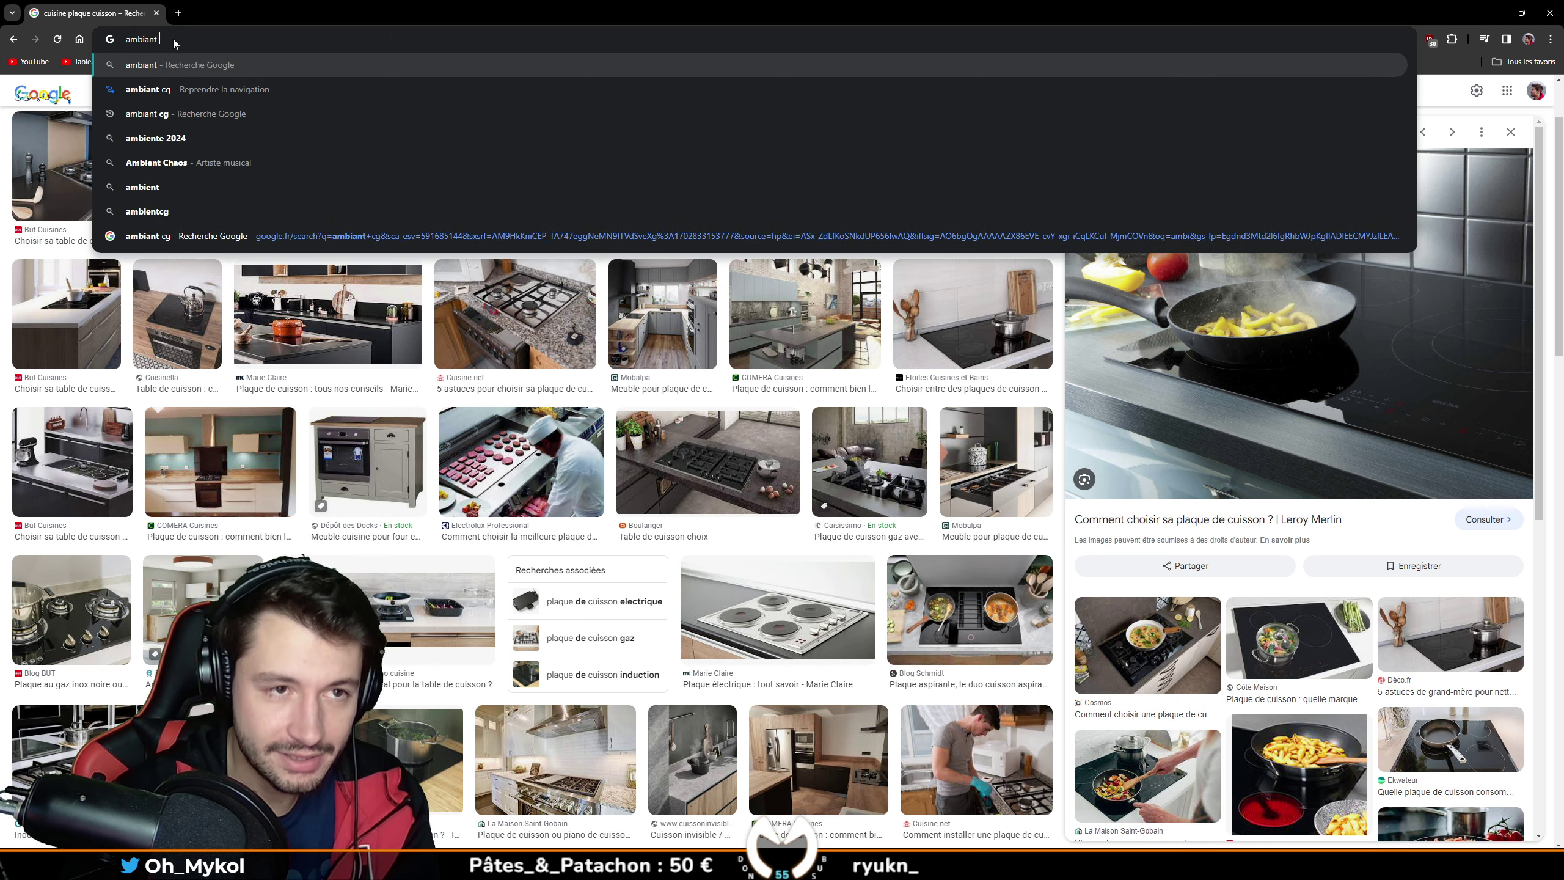
type("c")
left_click(288, 88)
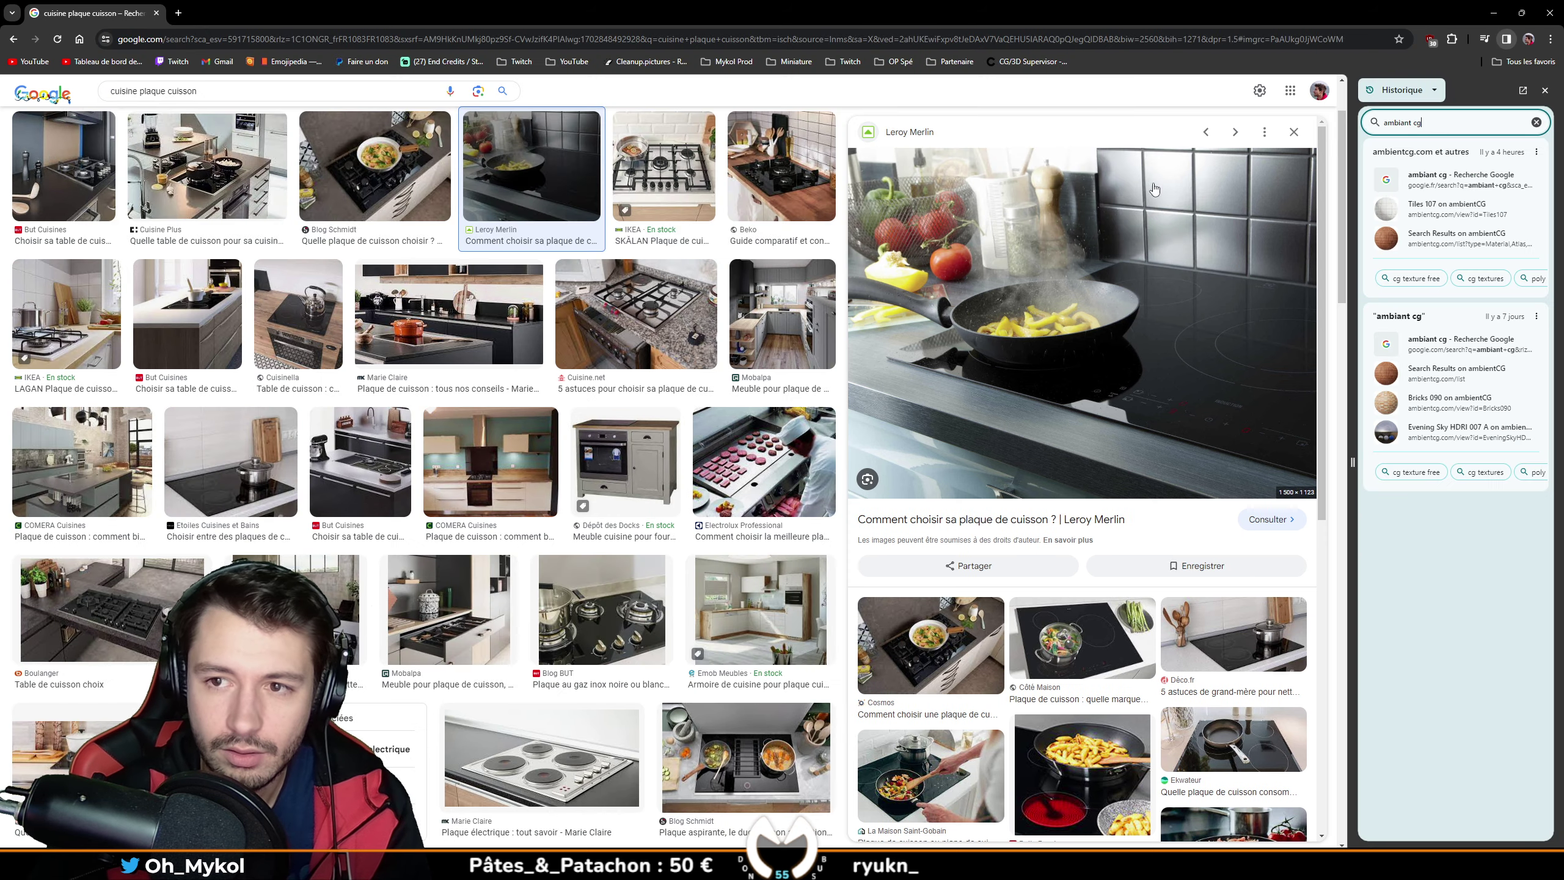
left_click(1460, 178)
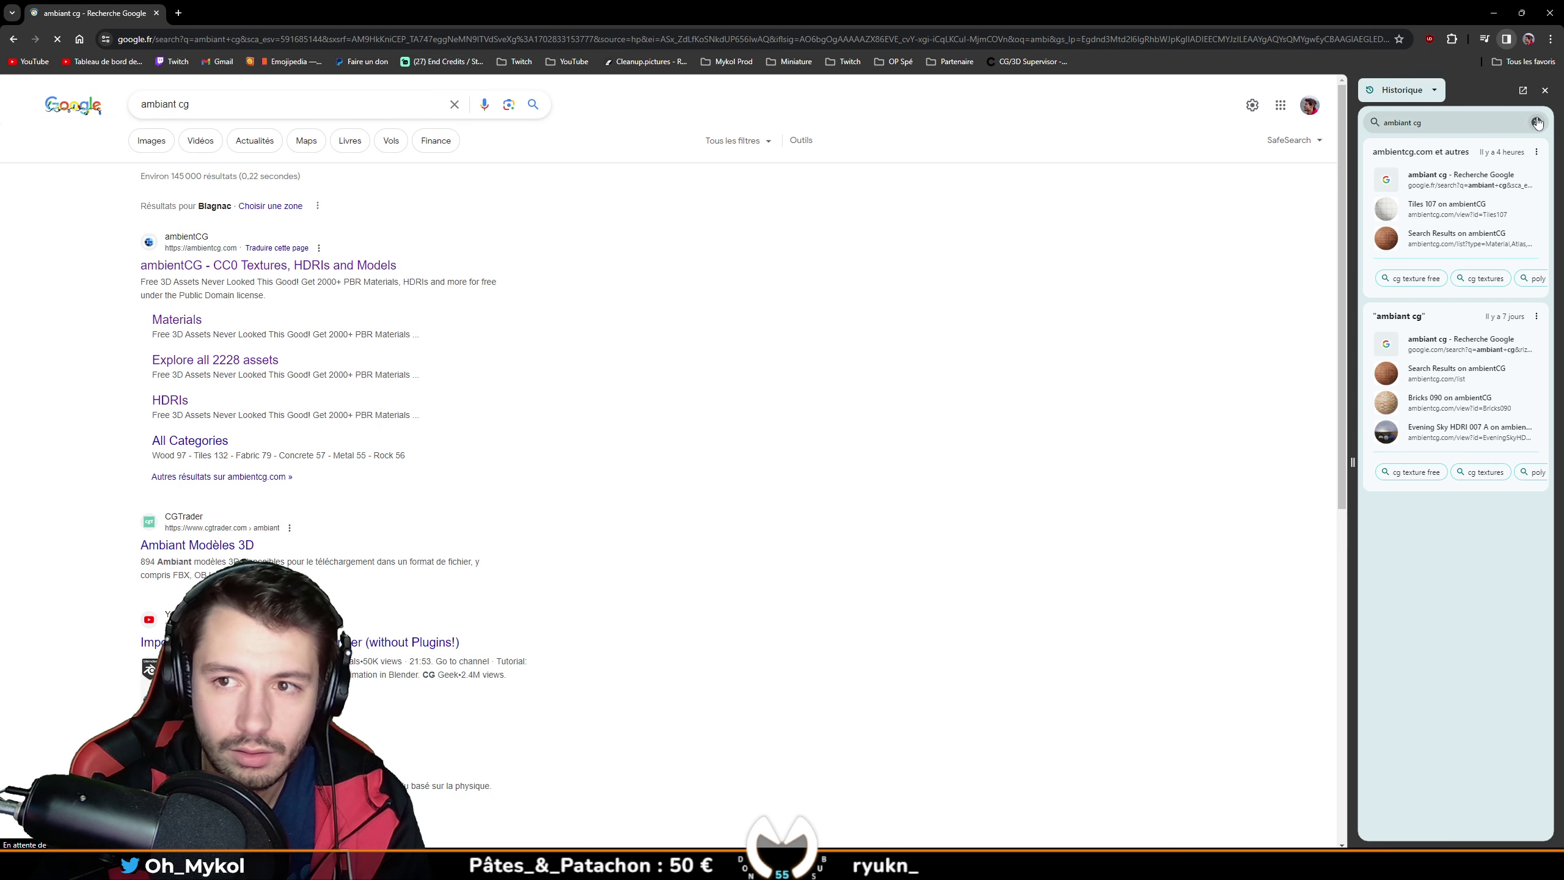
left_click(1538, 123)
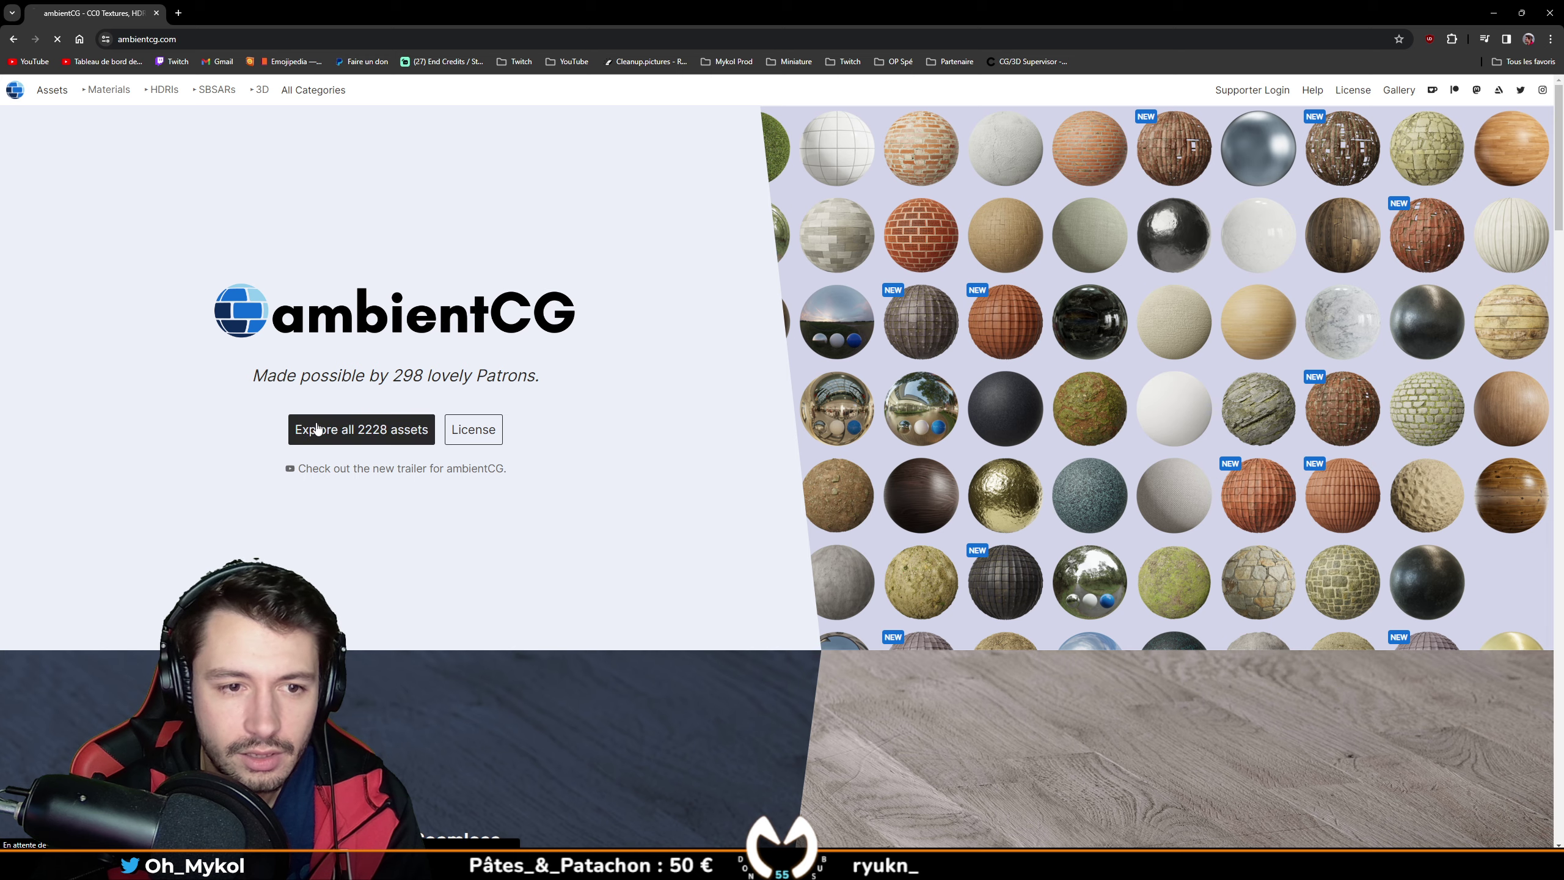
left_click(342, 429)
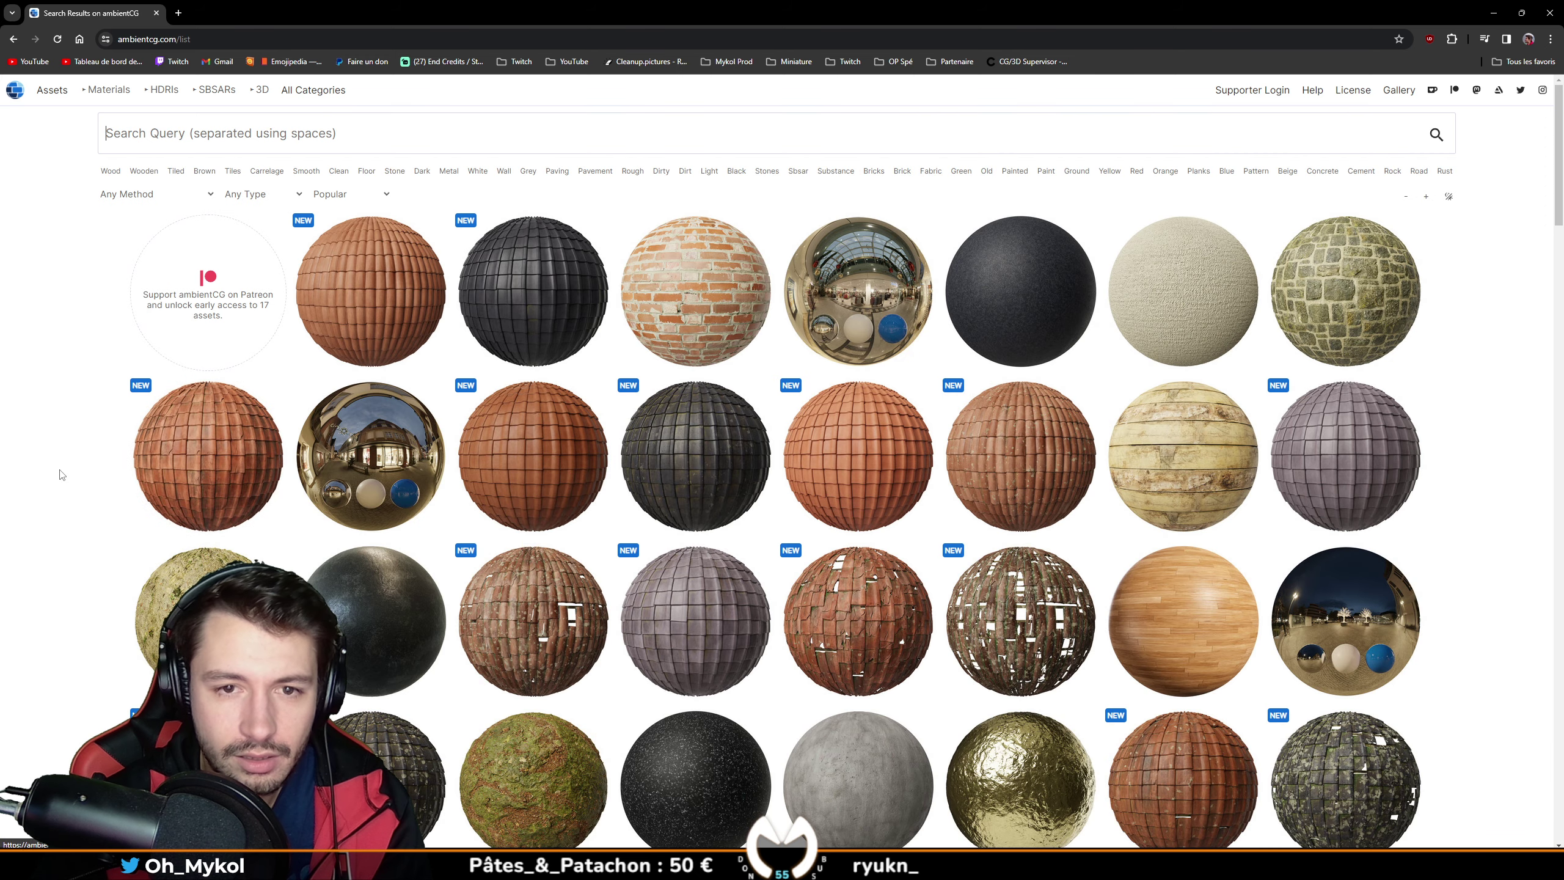
Step: Search the ambientCG assets for "wood" and look through the available wood materials
left_click(313, 136)
type("wood")
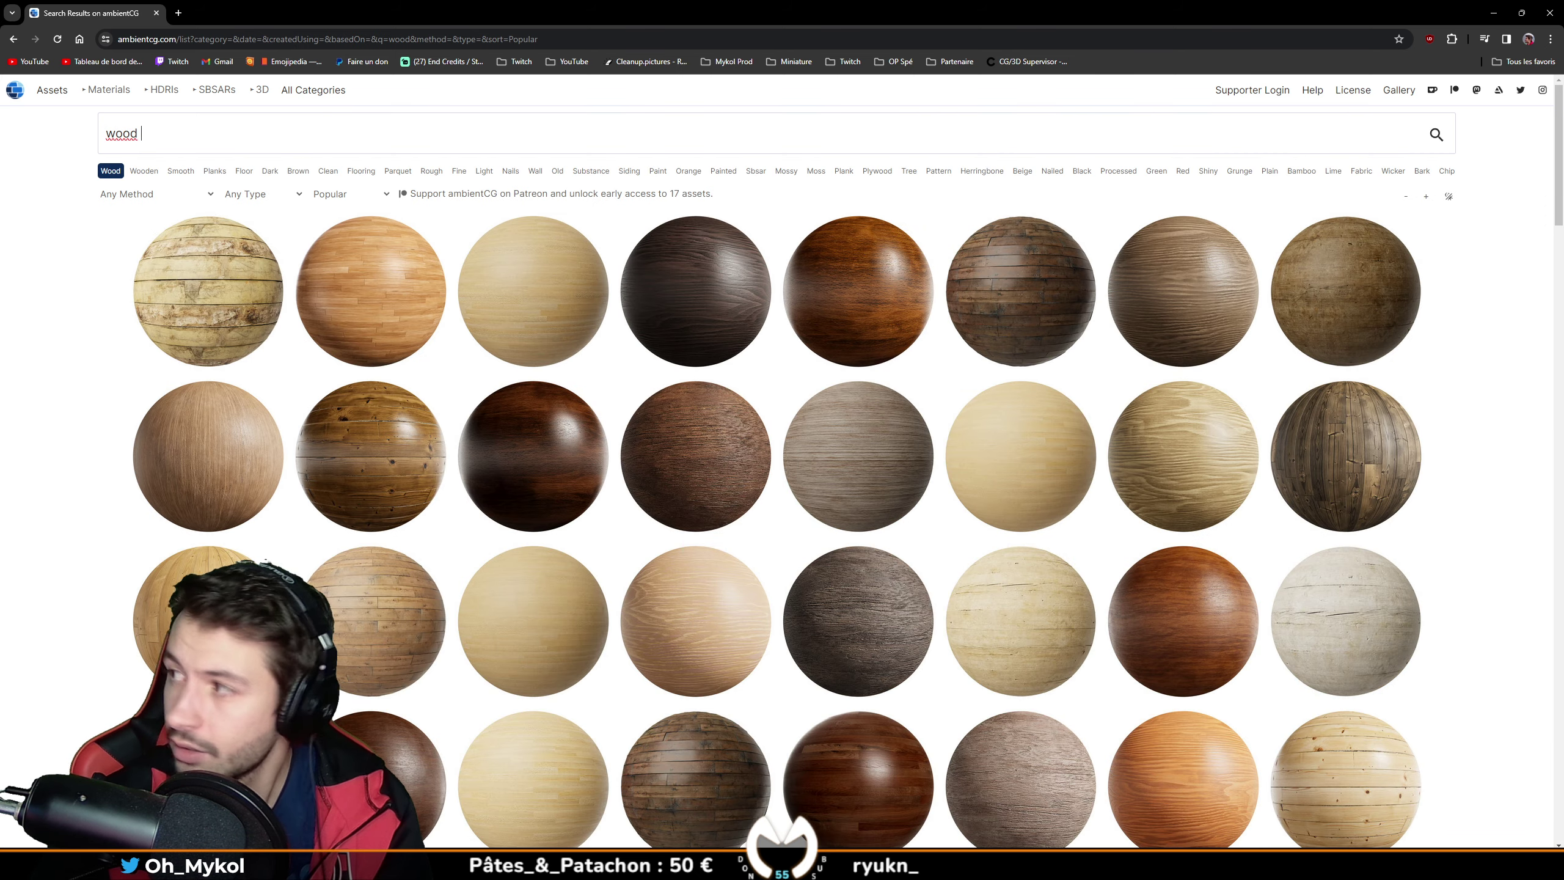
scroll(749, 407, "down", 5)
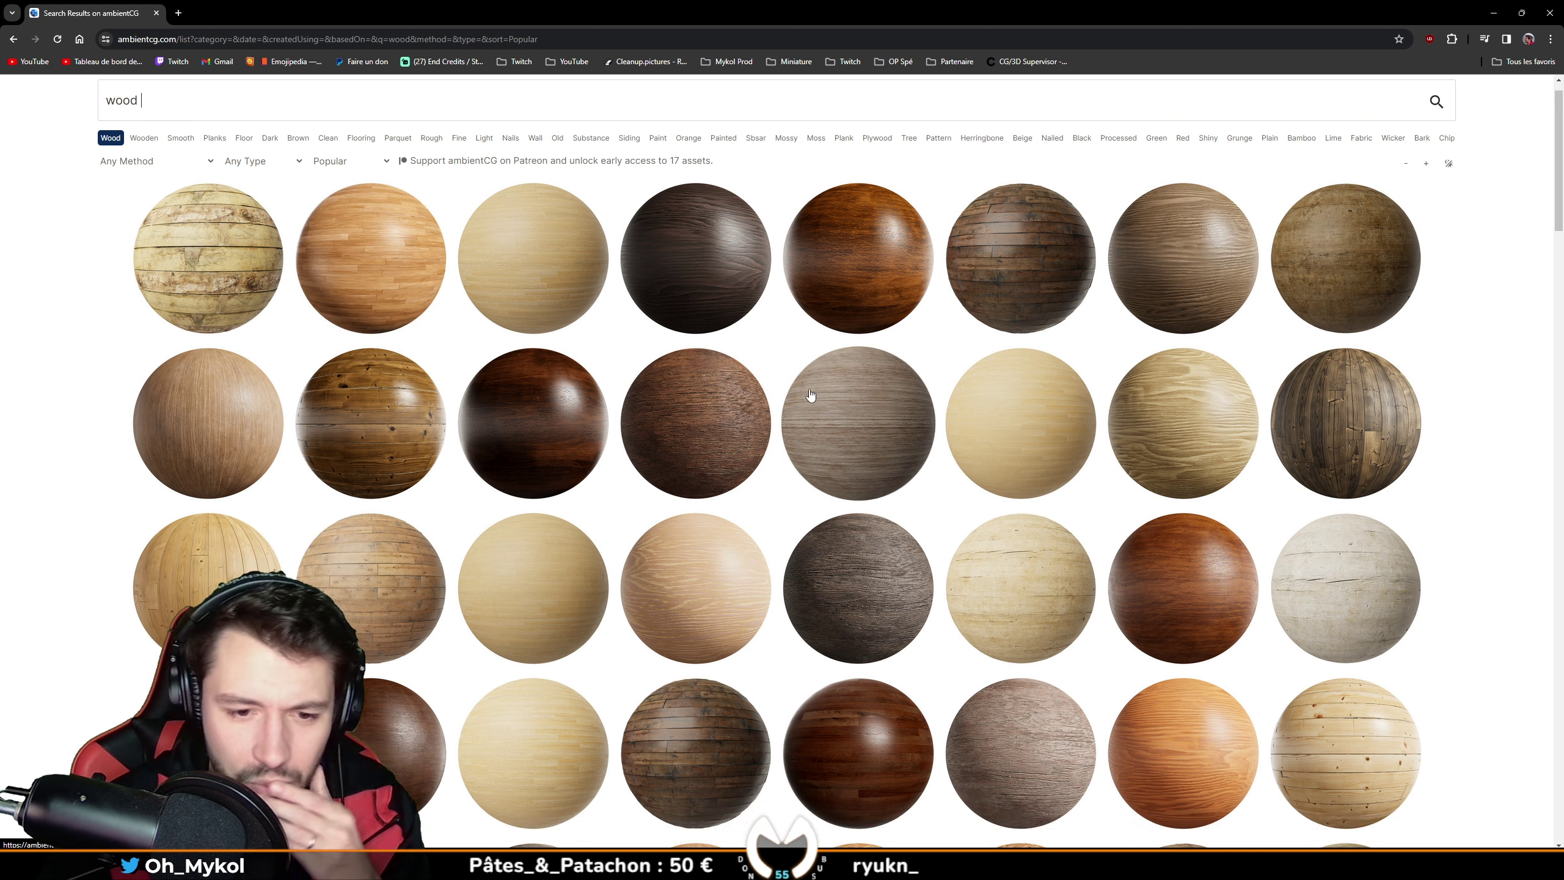
scroll(594, 411, "down", 5)
scroll(584, 404, "down", 8)
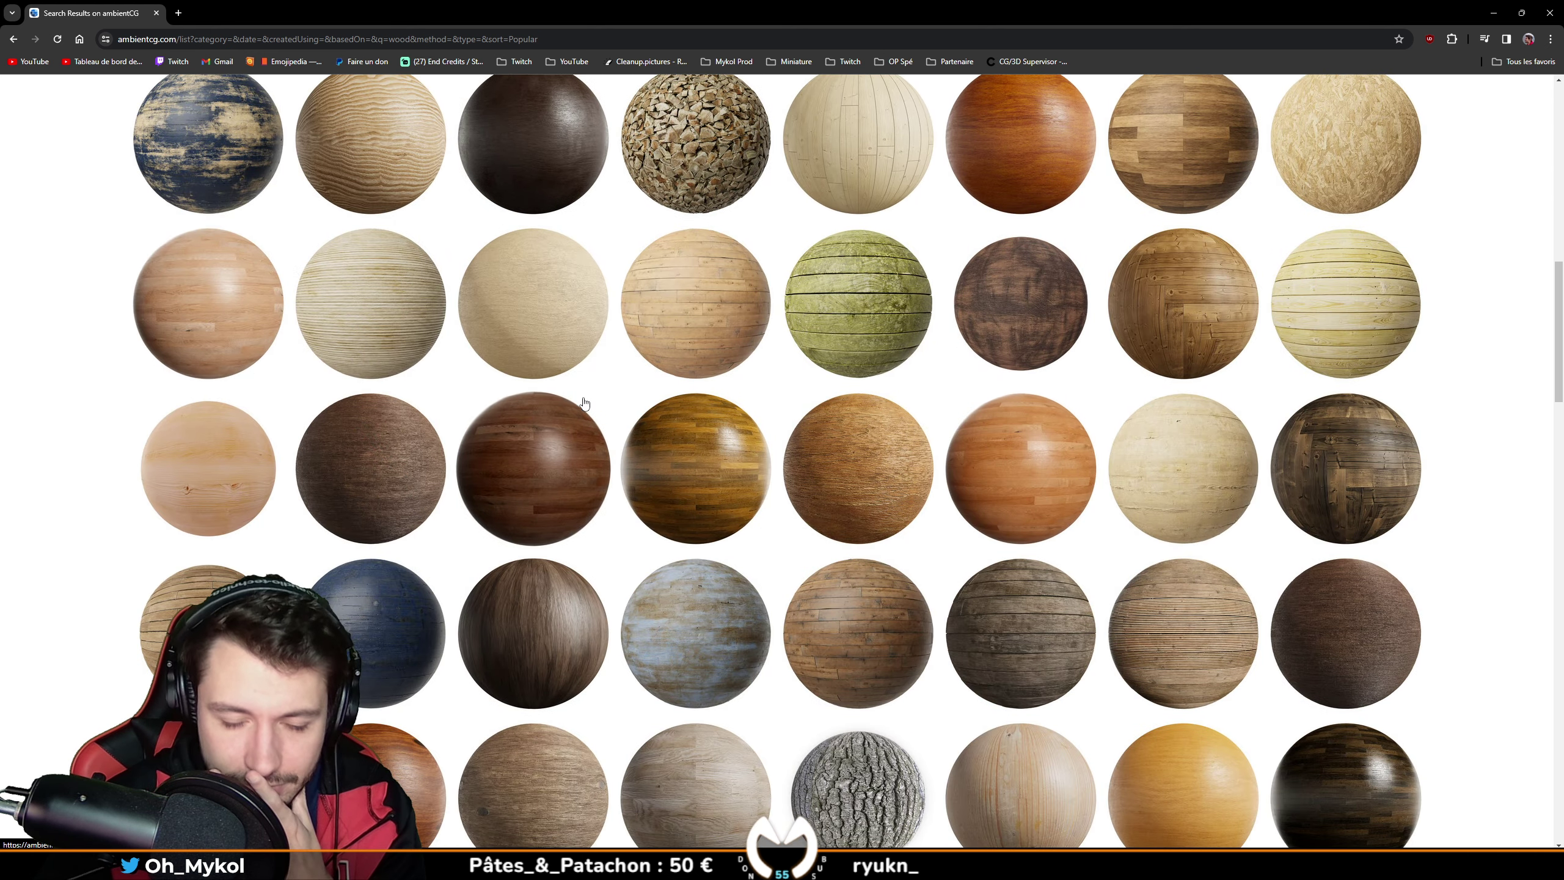
scroll(584, 403, "down", 15)
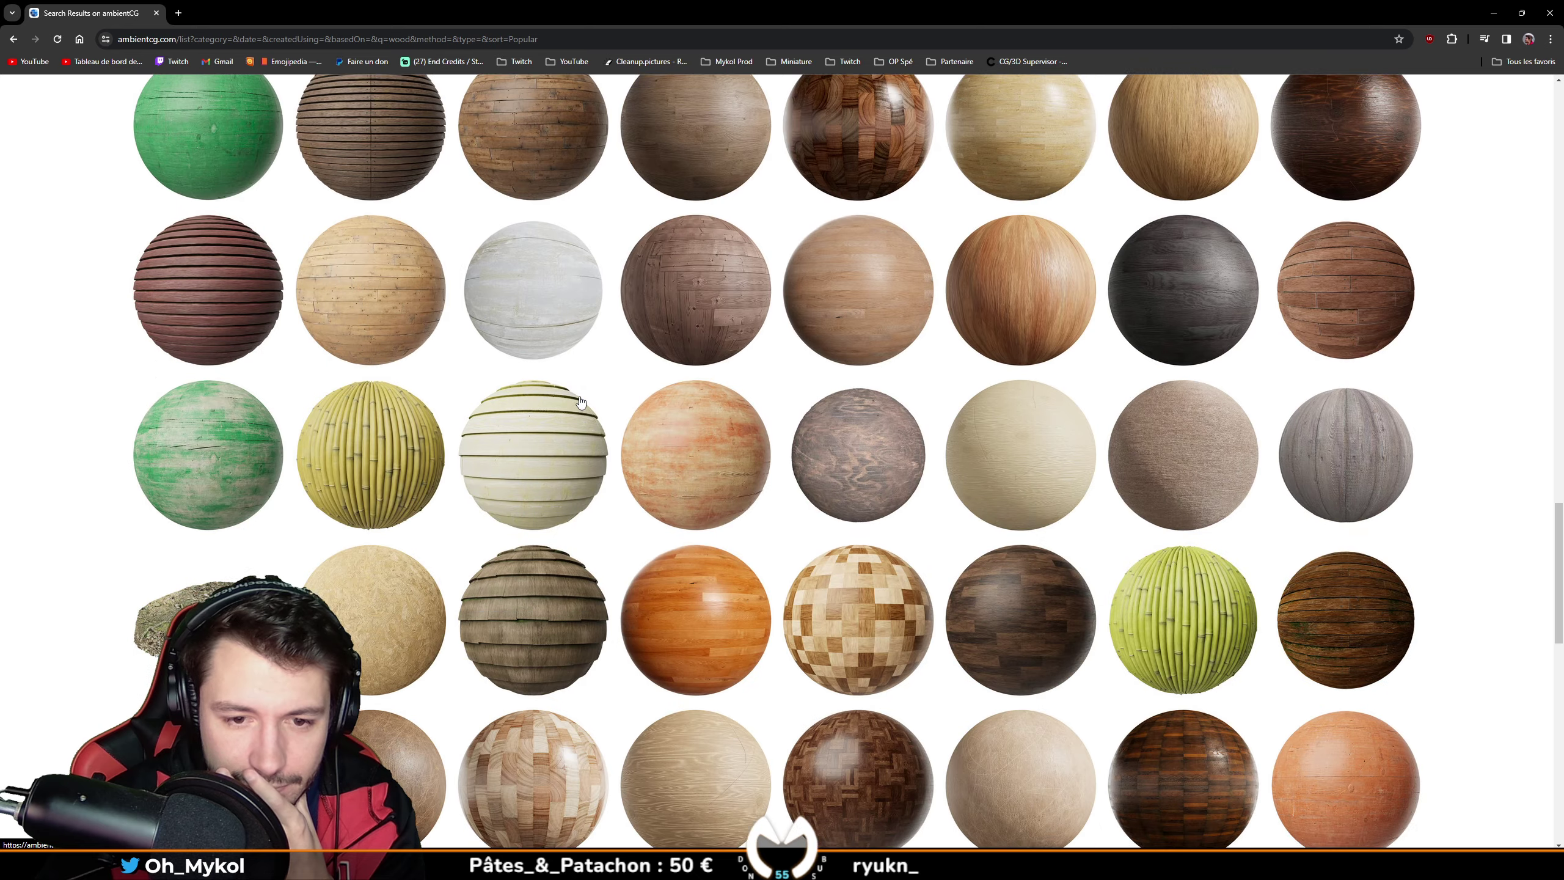
scroll(580, 401, "down", 5)
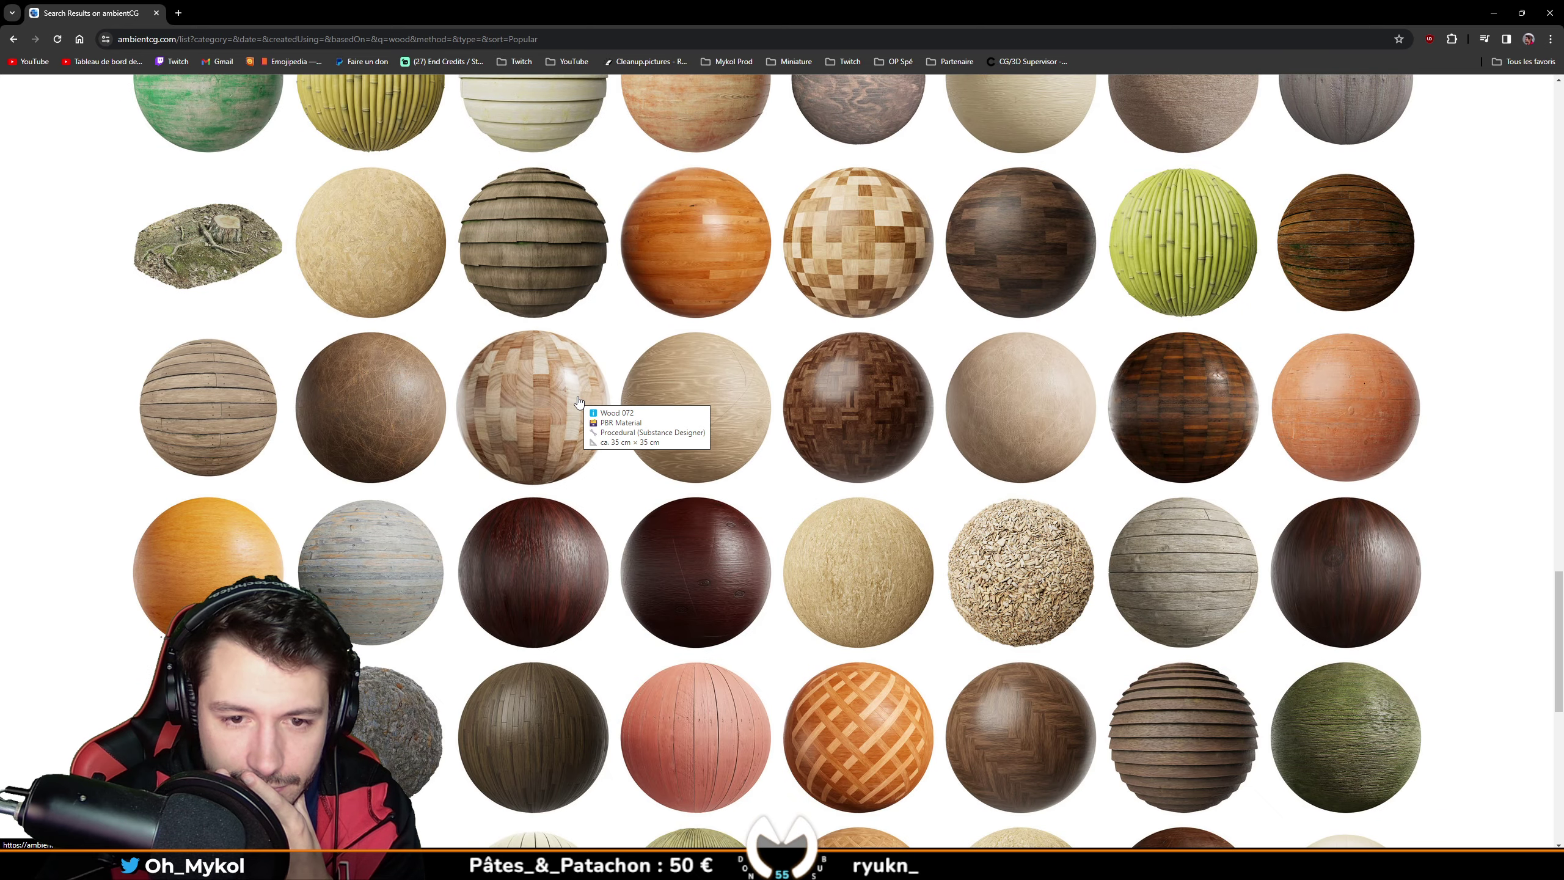
scroll(579, 402, "down", 7)
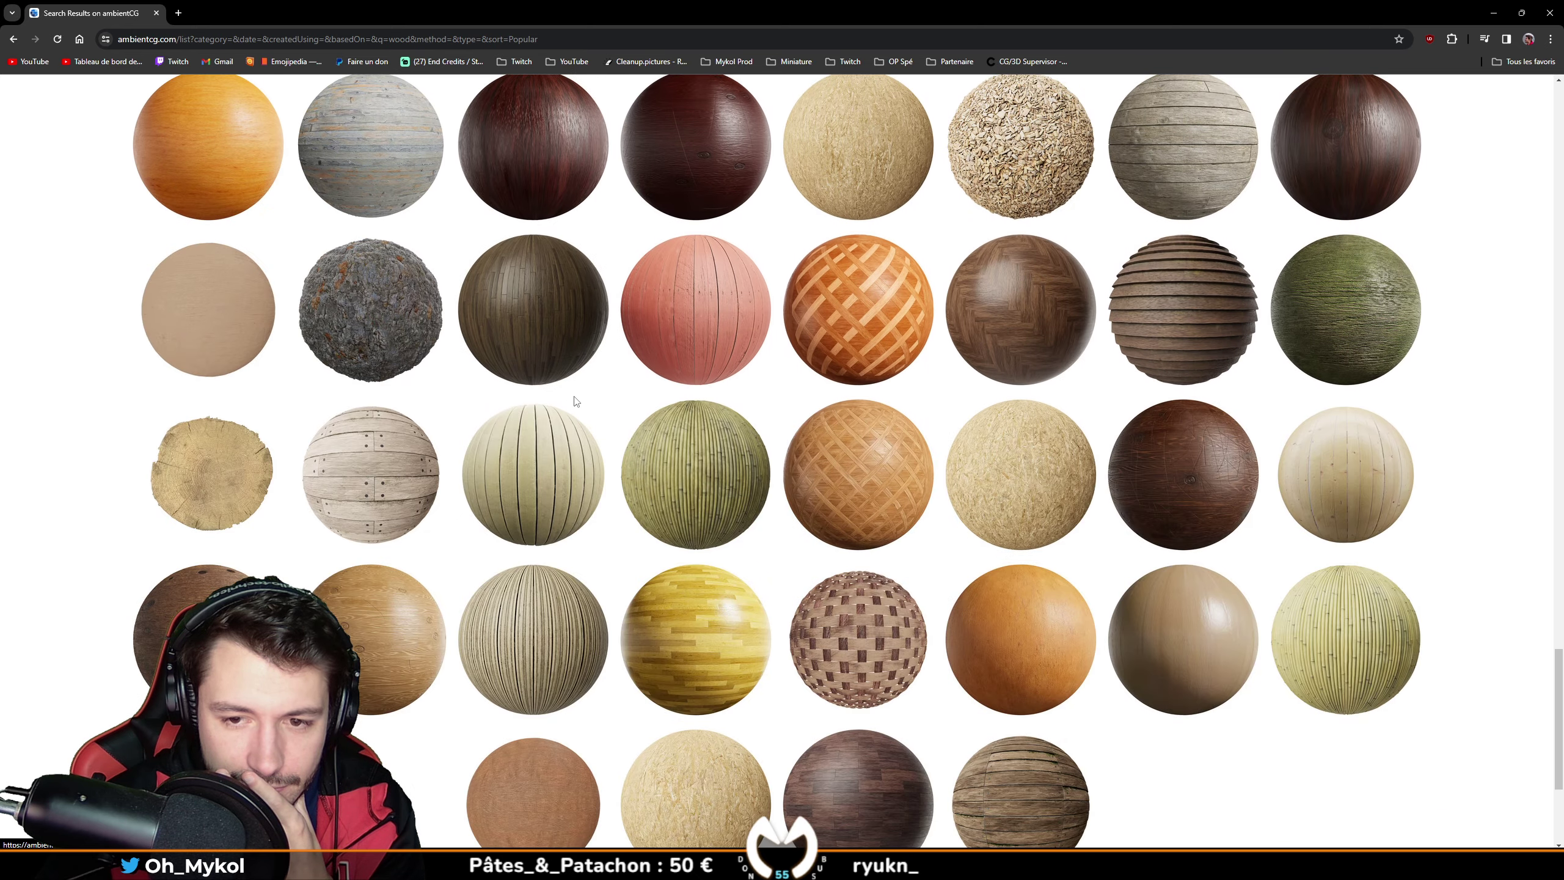
scroll(315, 531, "up", 15)
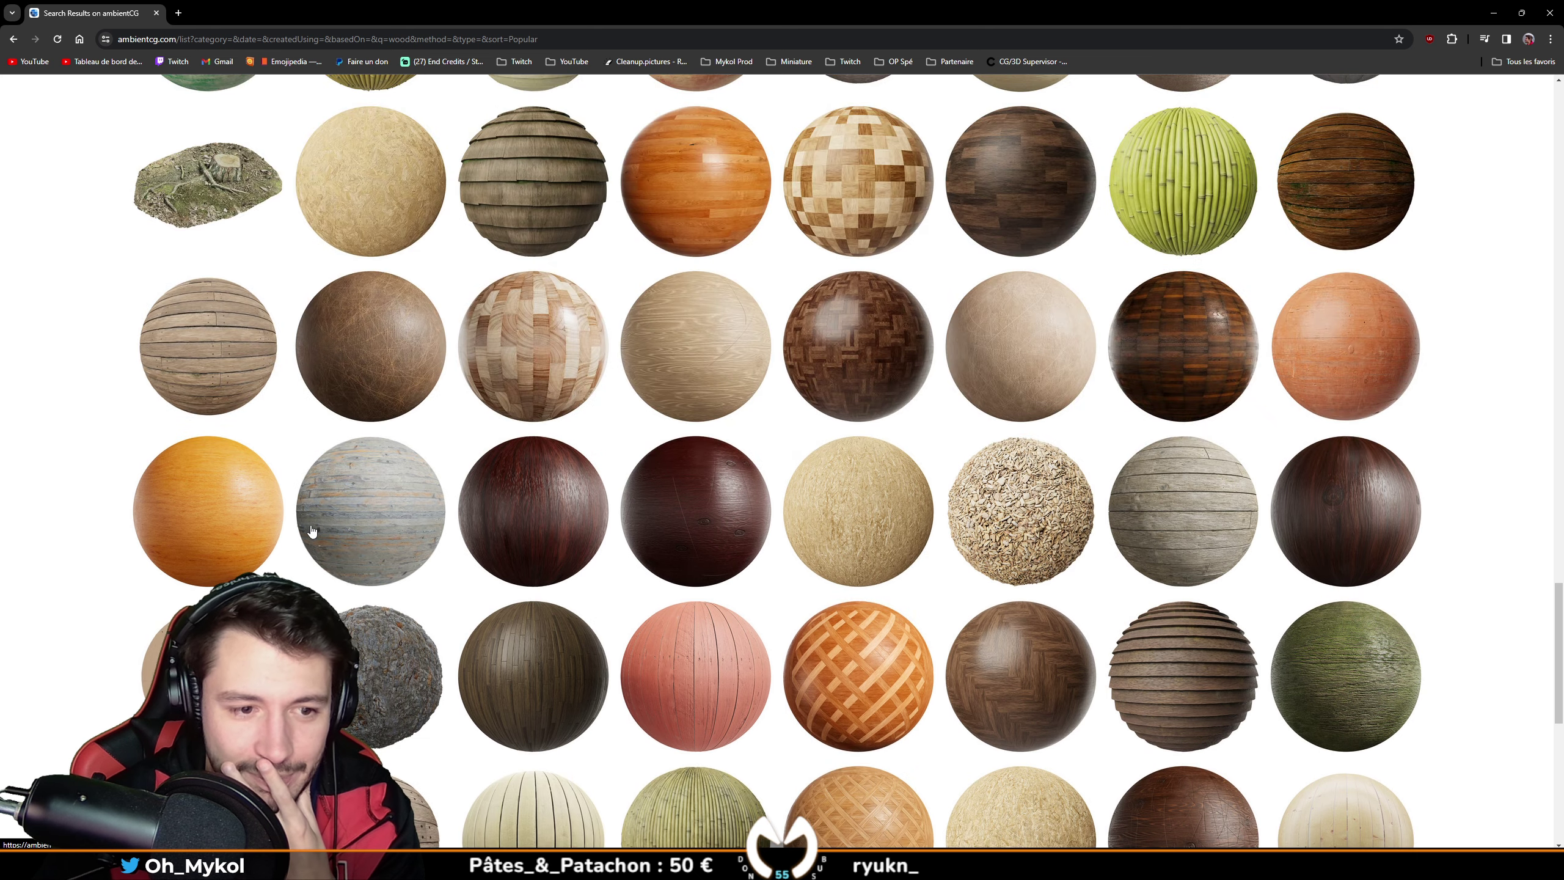
scroll(316, 531, "up", 15)
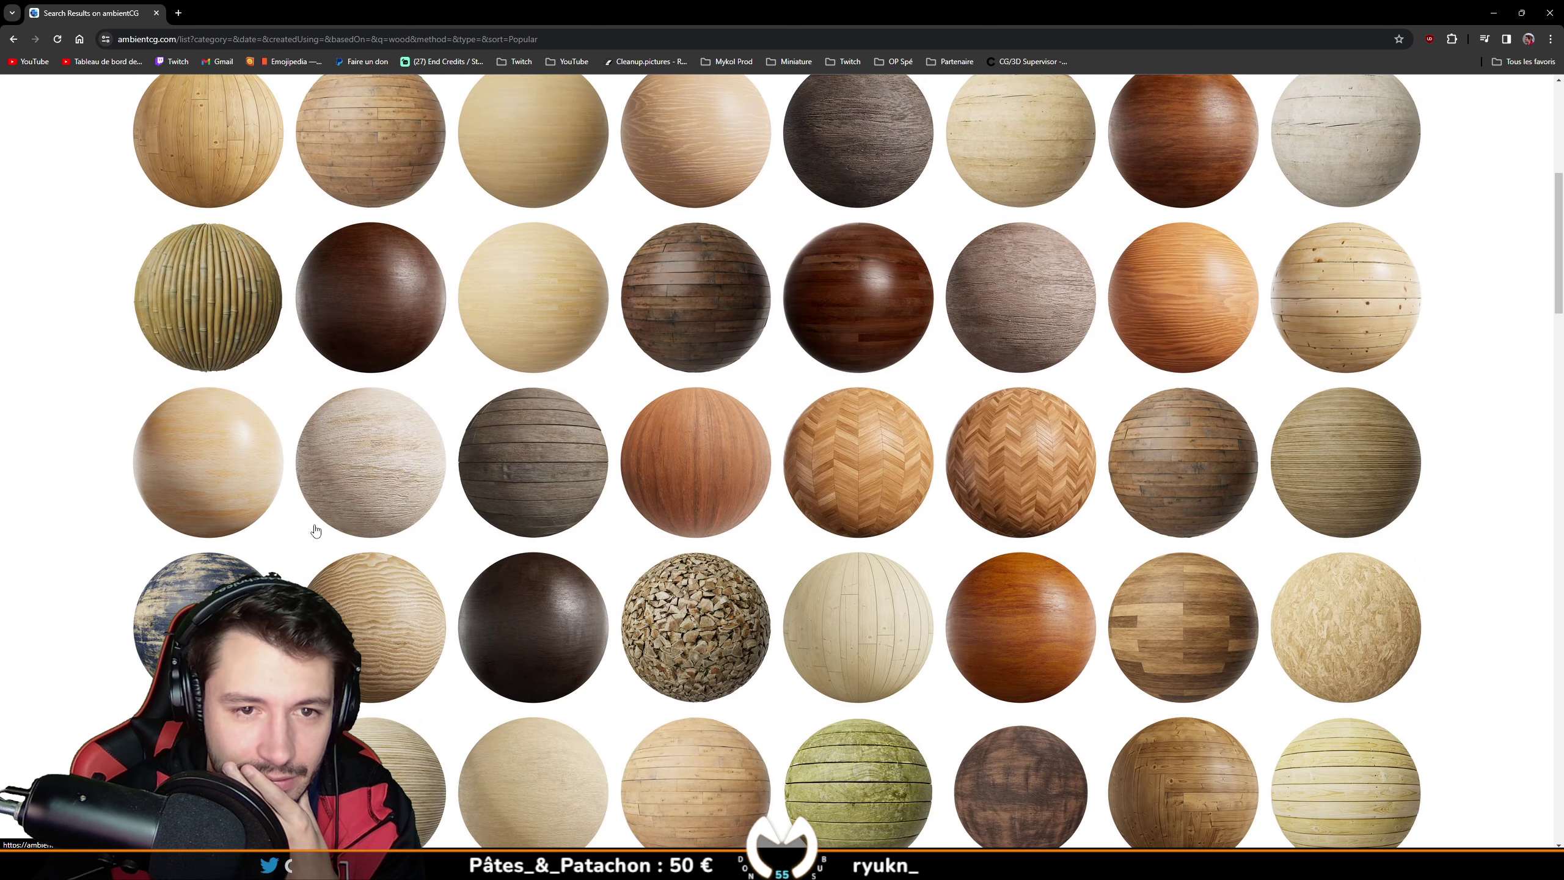
Step: Open the Wood 028 and Wood 051 materials from the results in separate new tabs
right_click(543, 625)
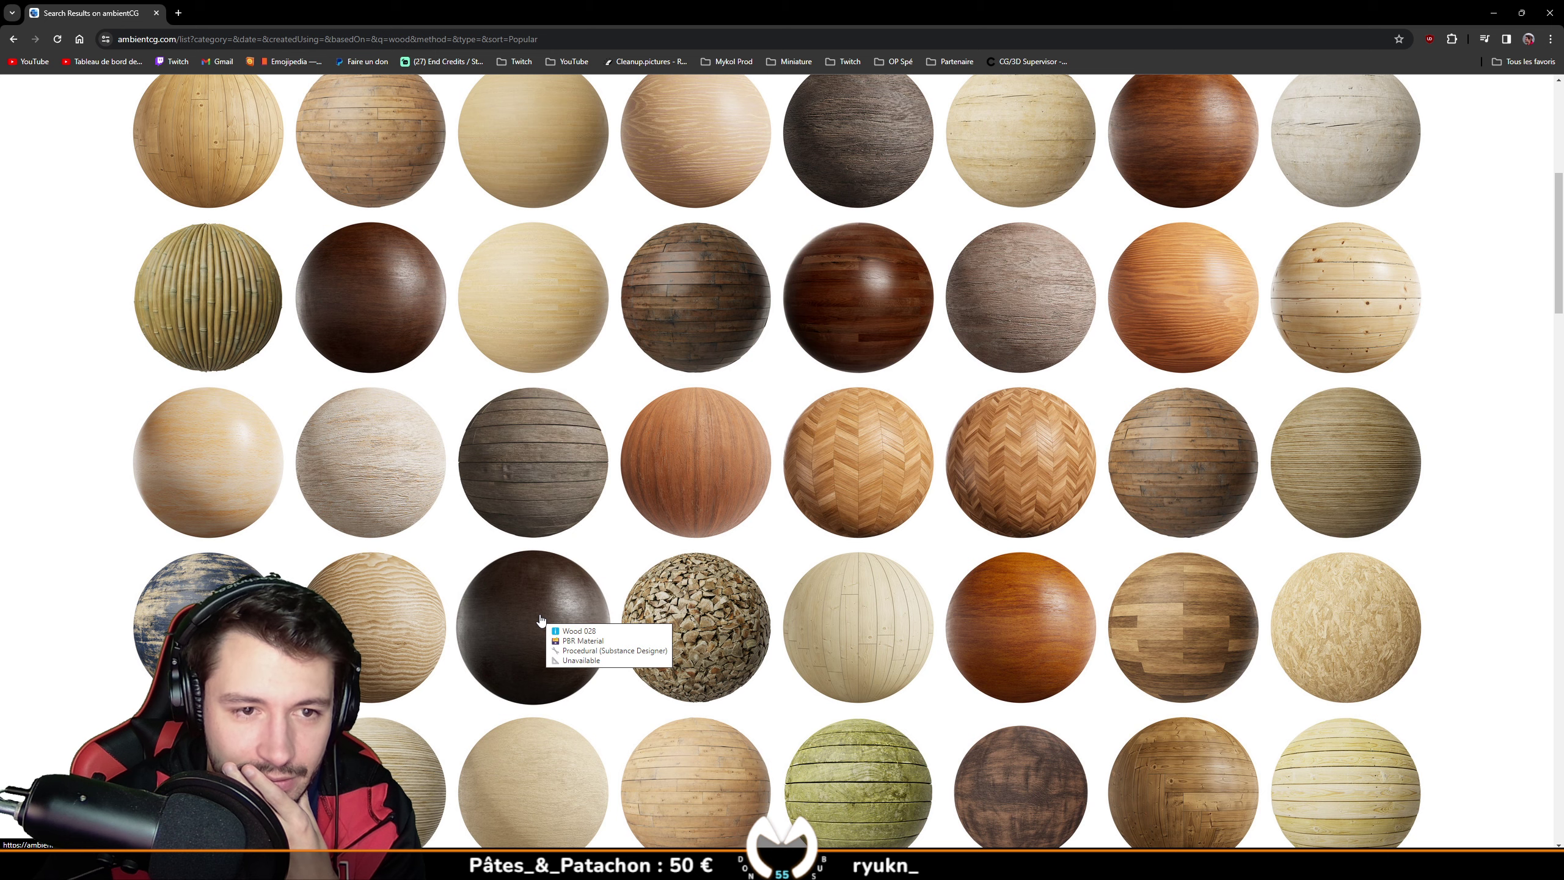
left_click(585, 634)
scroll(378, 609, "up", 5)
right_click(377, 609)
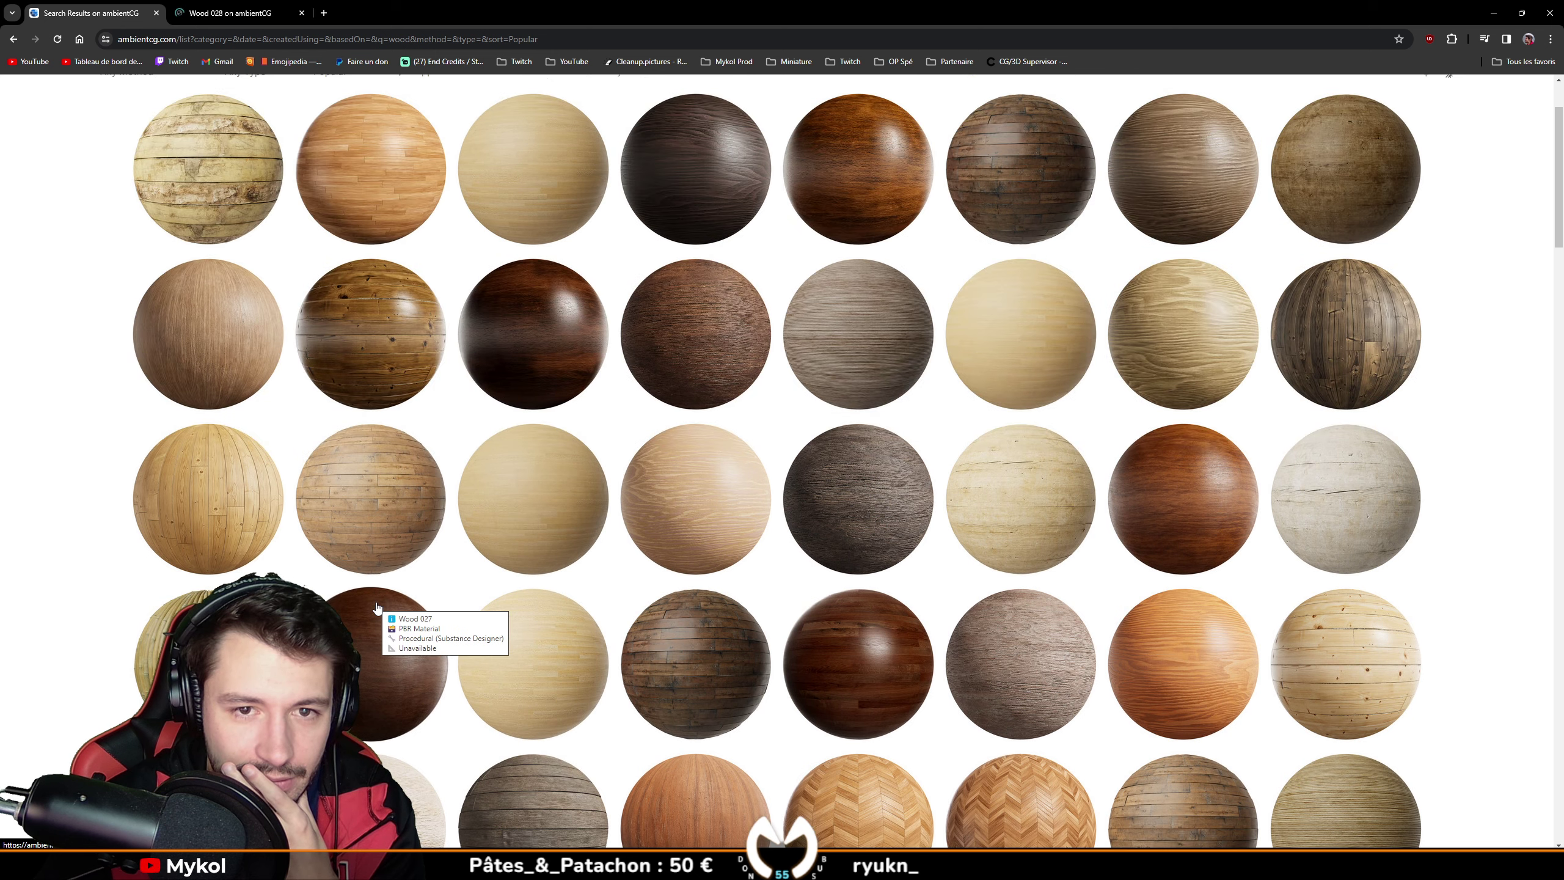
left_click(418, 617)
scroll(719, 270, "up", 2)
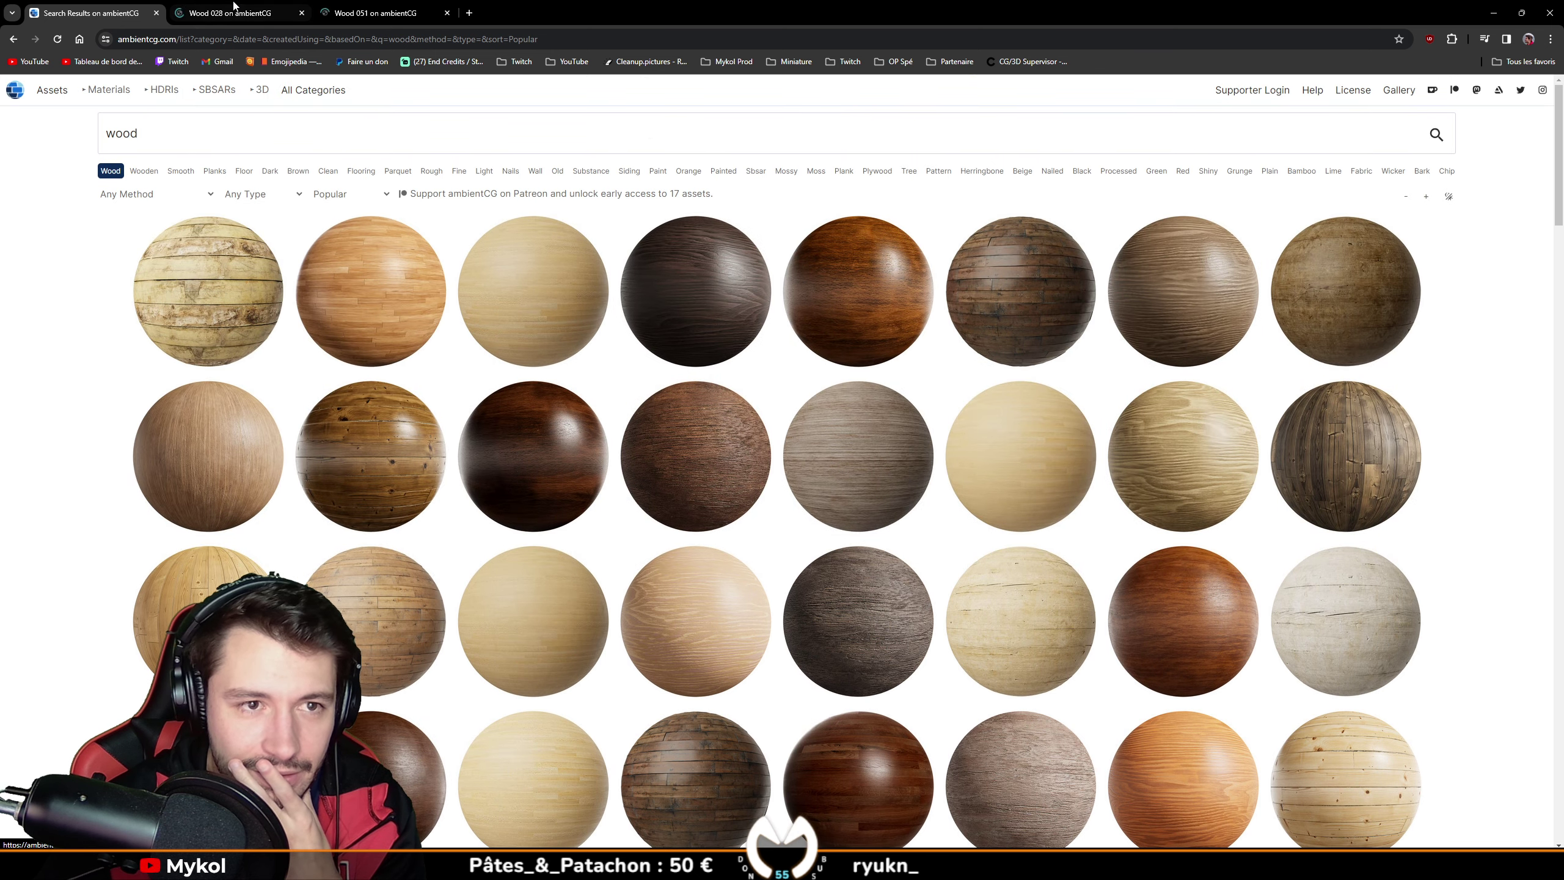
Step: Compare the Wood 051 material with Wood 028 and download Wood 028 as the 4K-JPG archive
left_click(375, 12)
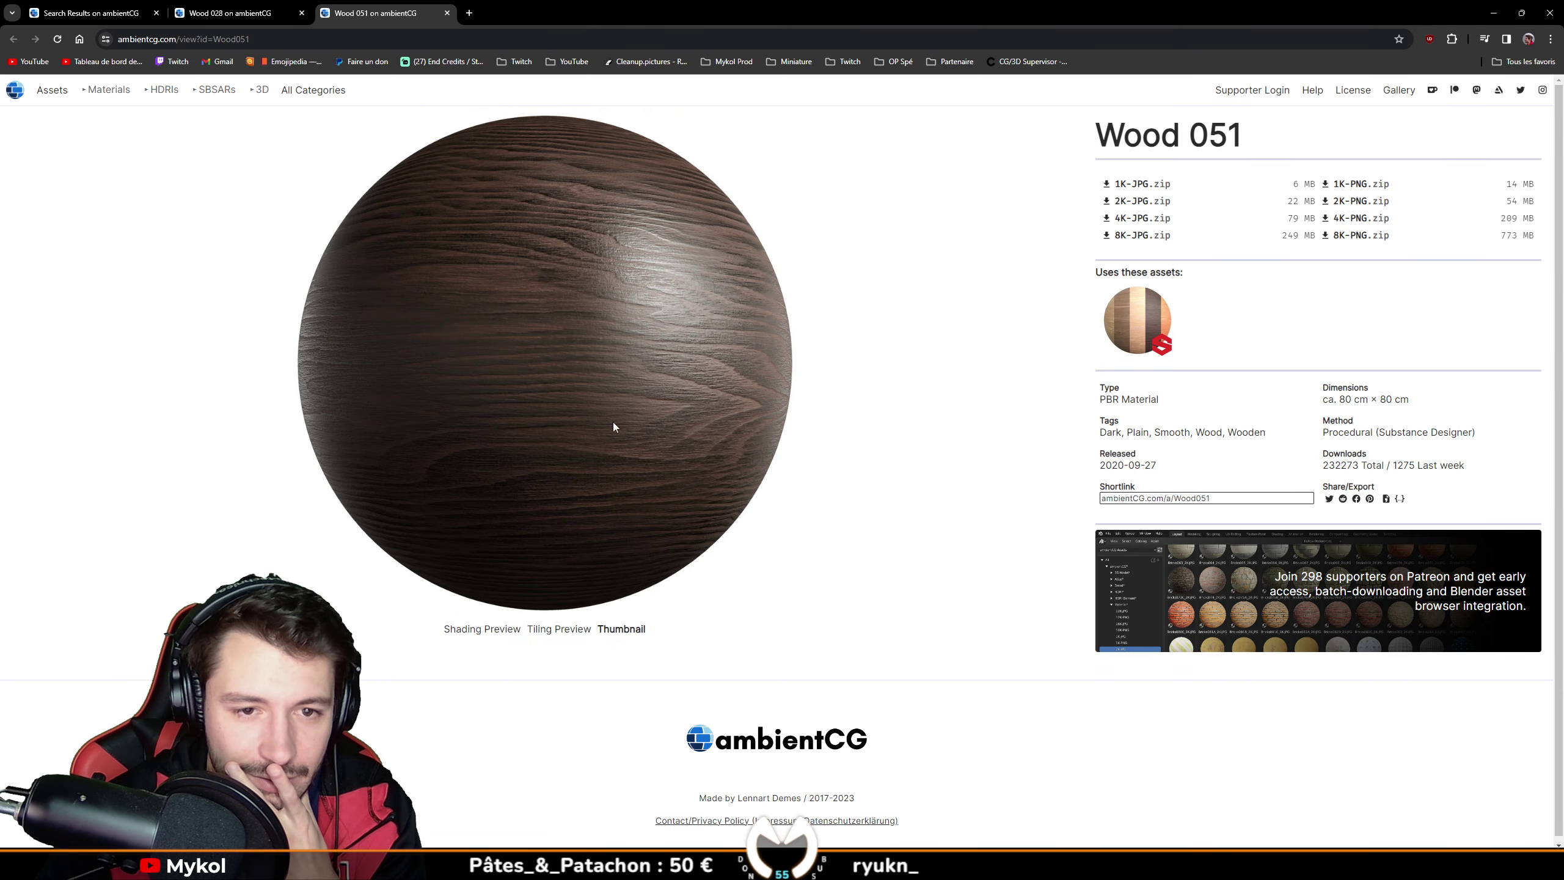
left_click(289, 8)
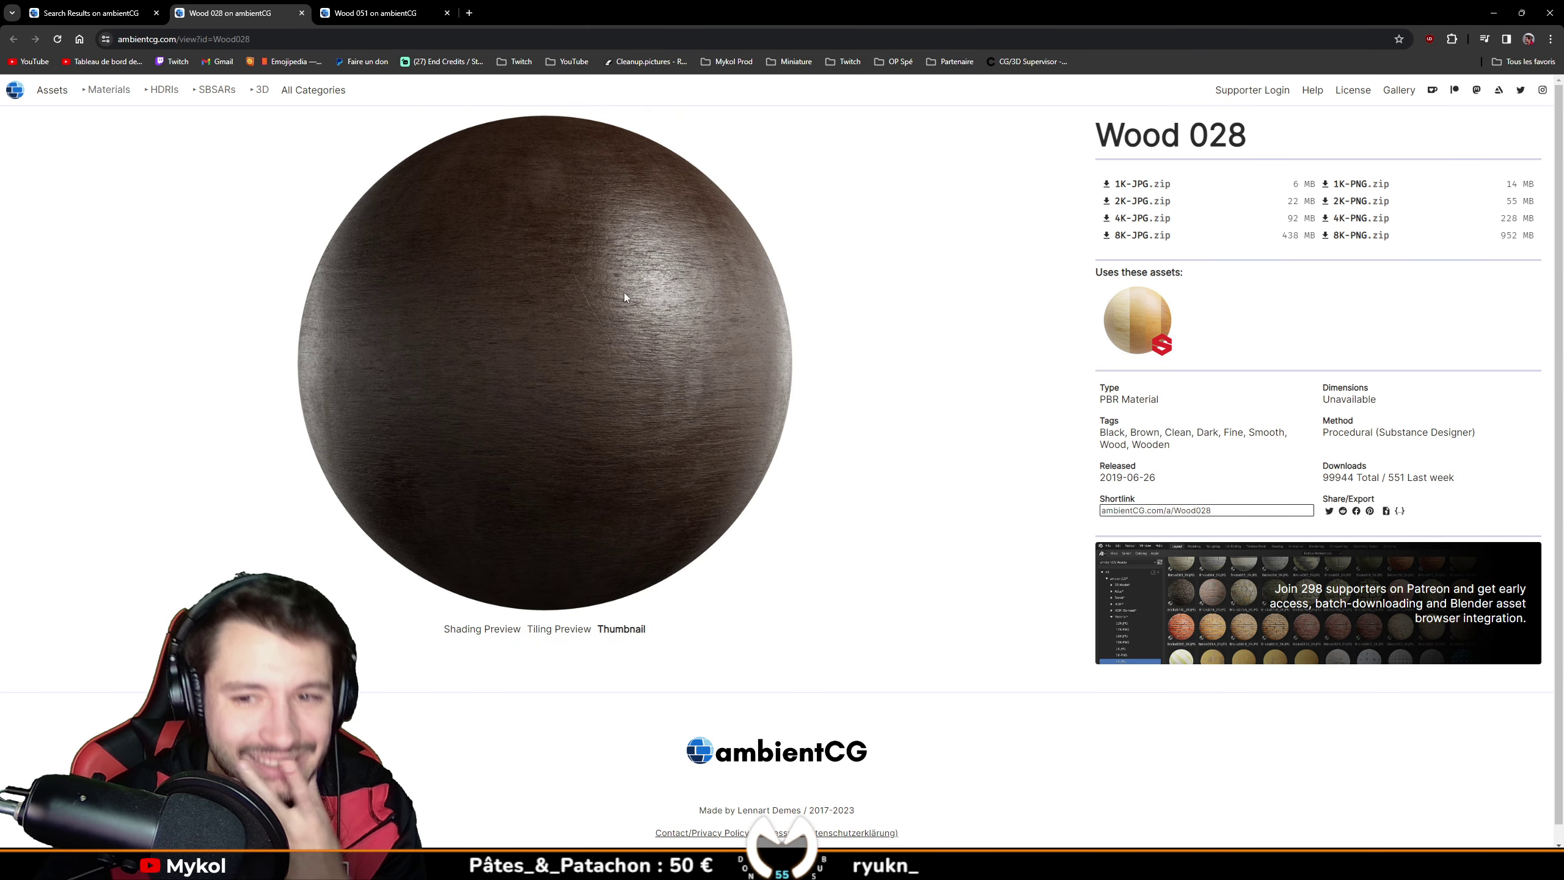
left_click(1169, 238)
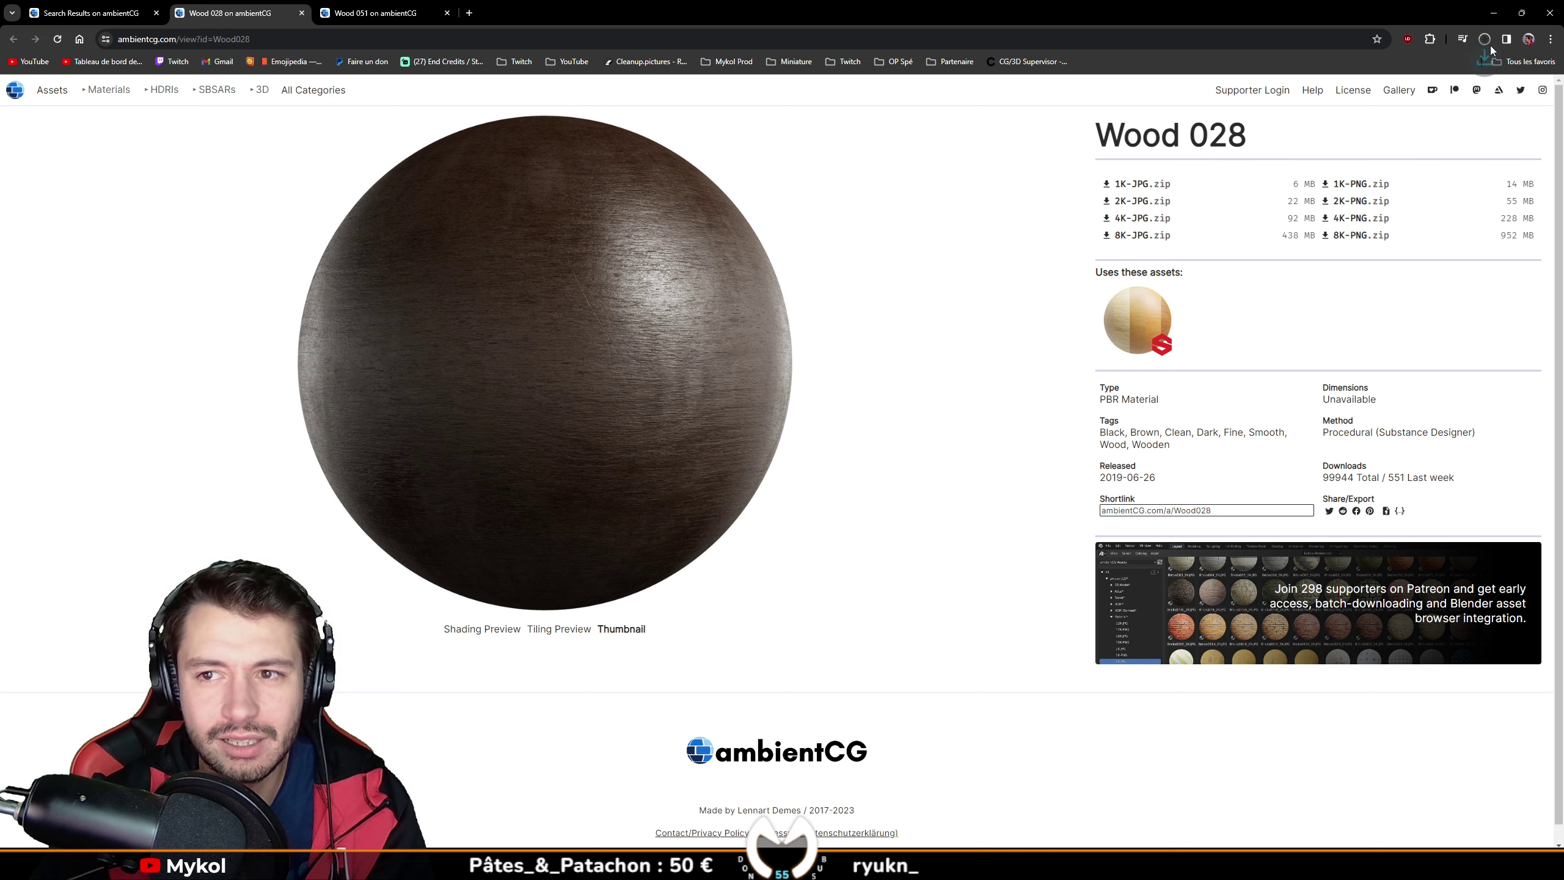
left_click(1474, 93)
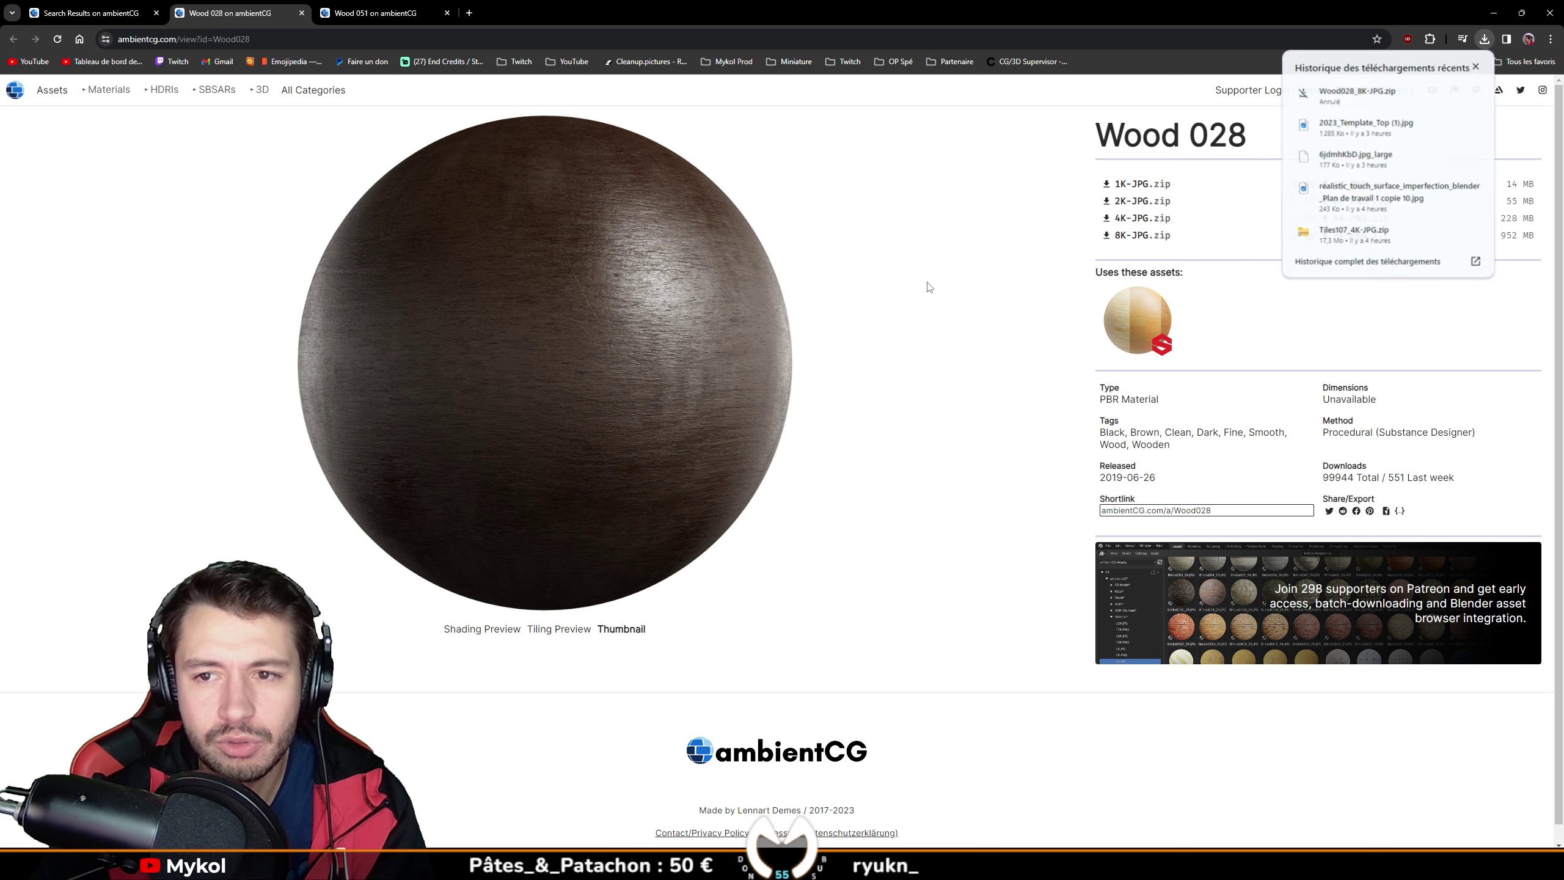
left_click(1142, 219)
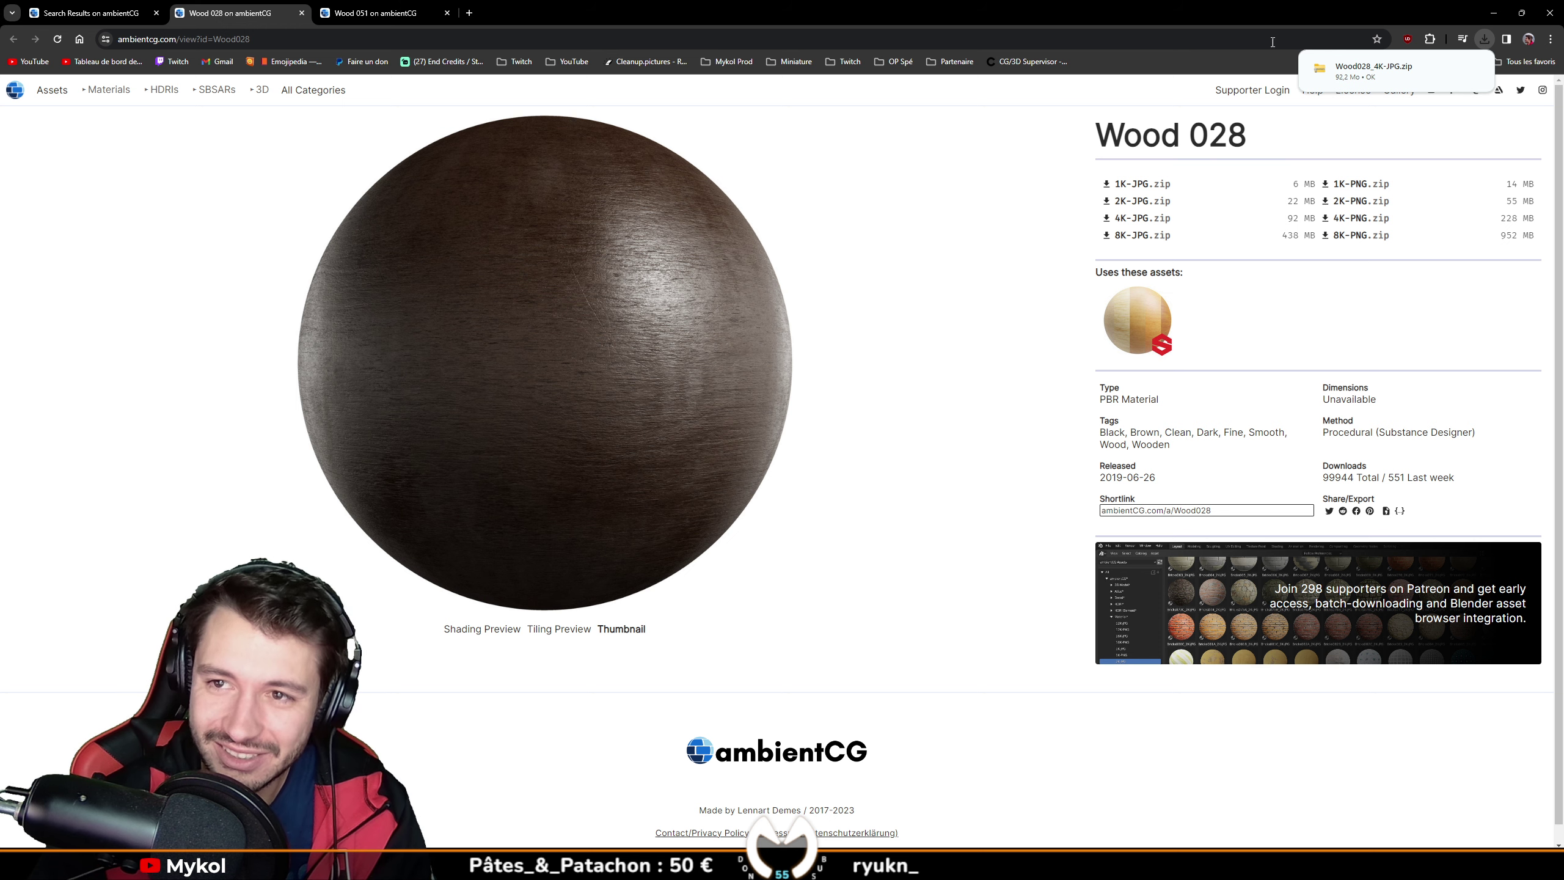
Step: Extract the downloaded Wood028_4K-JPG archive into its own folder and switch back to Blender
left_click(1452, 69)
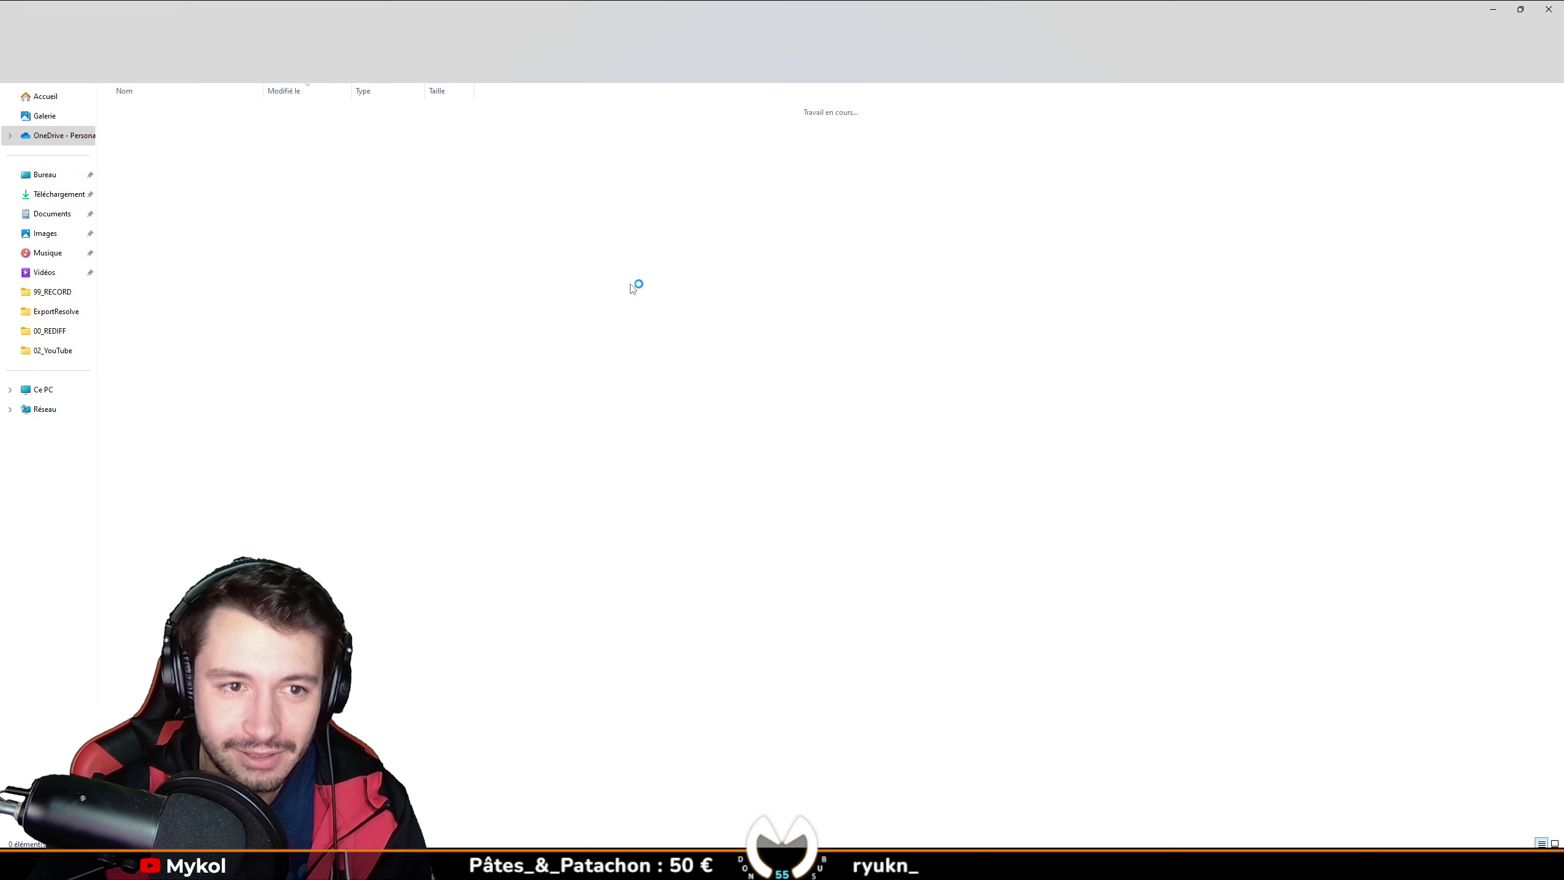
right_click(152, 132)
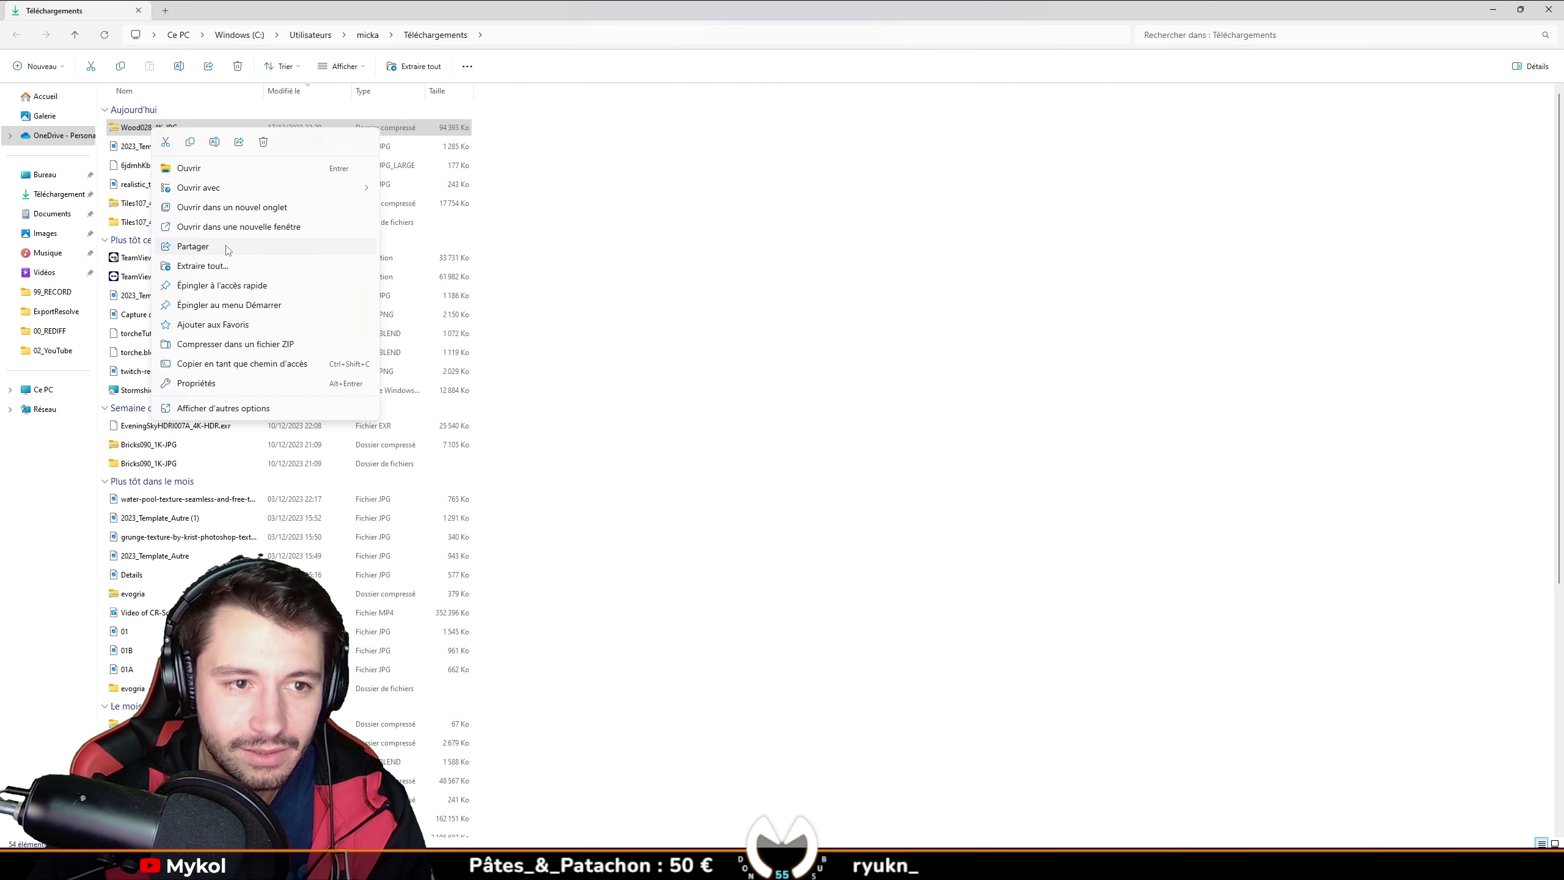
left_click(236, 267)
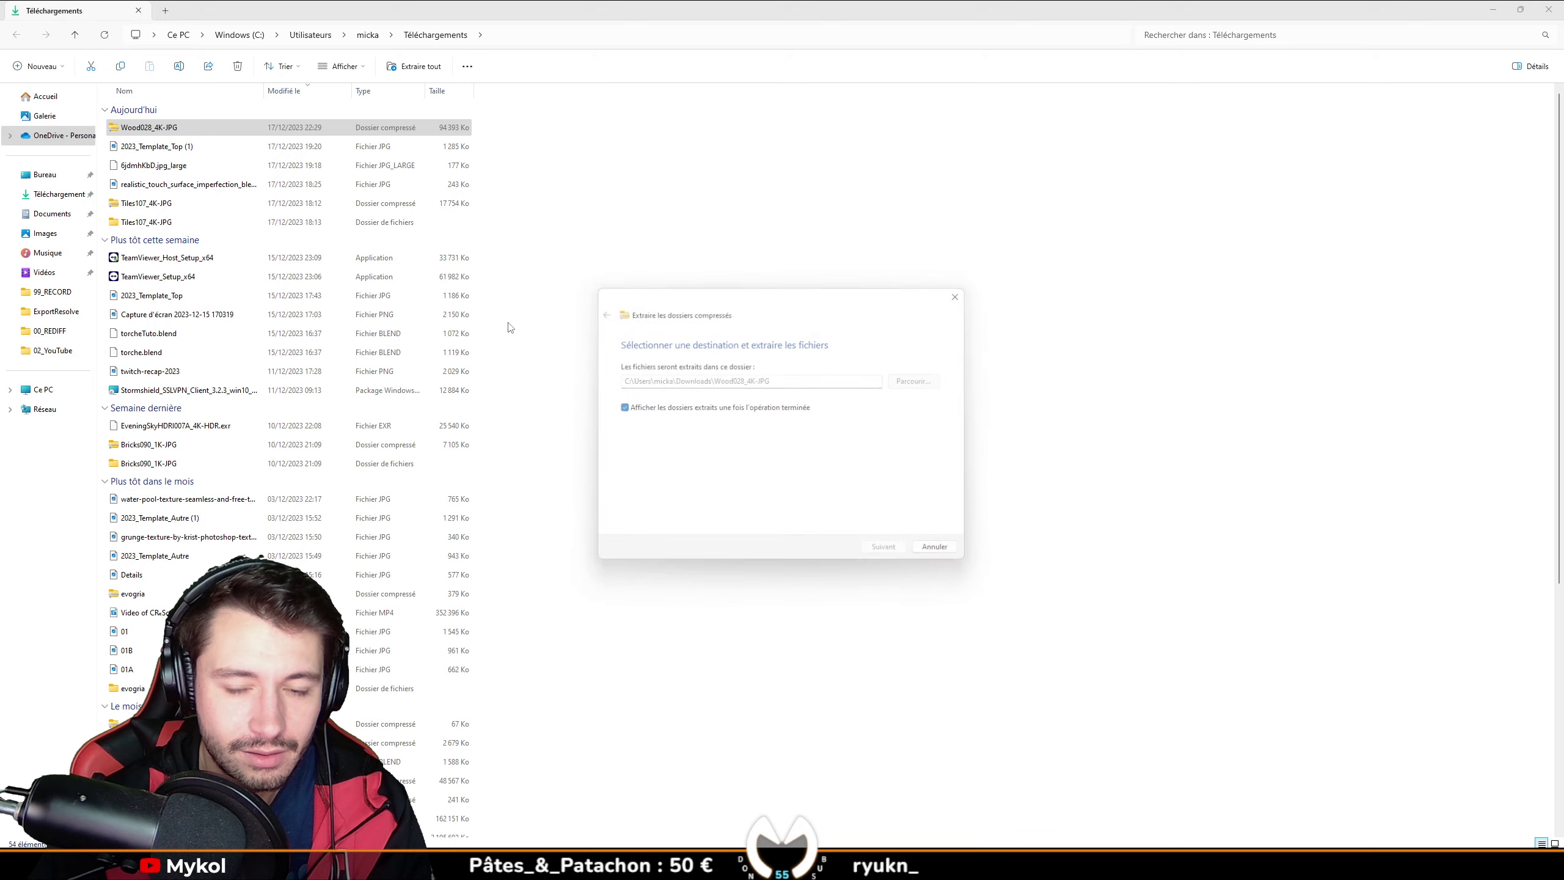
left_click_drag(342, 11, 313, 287)
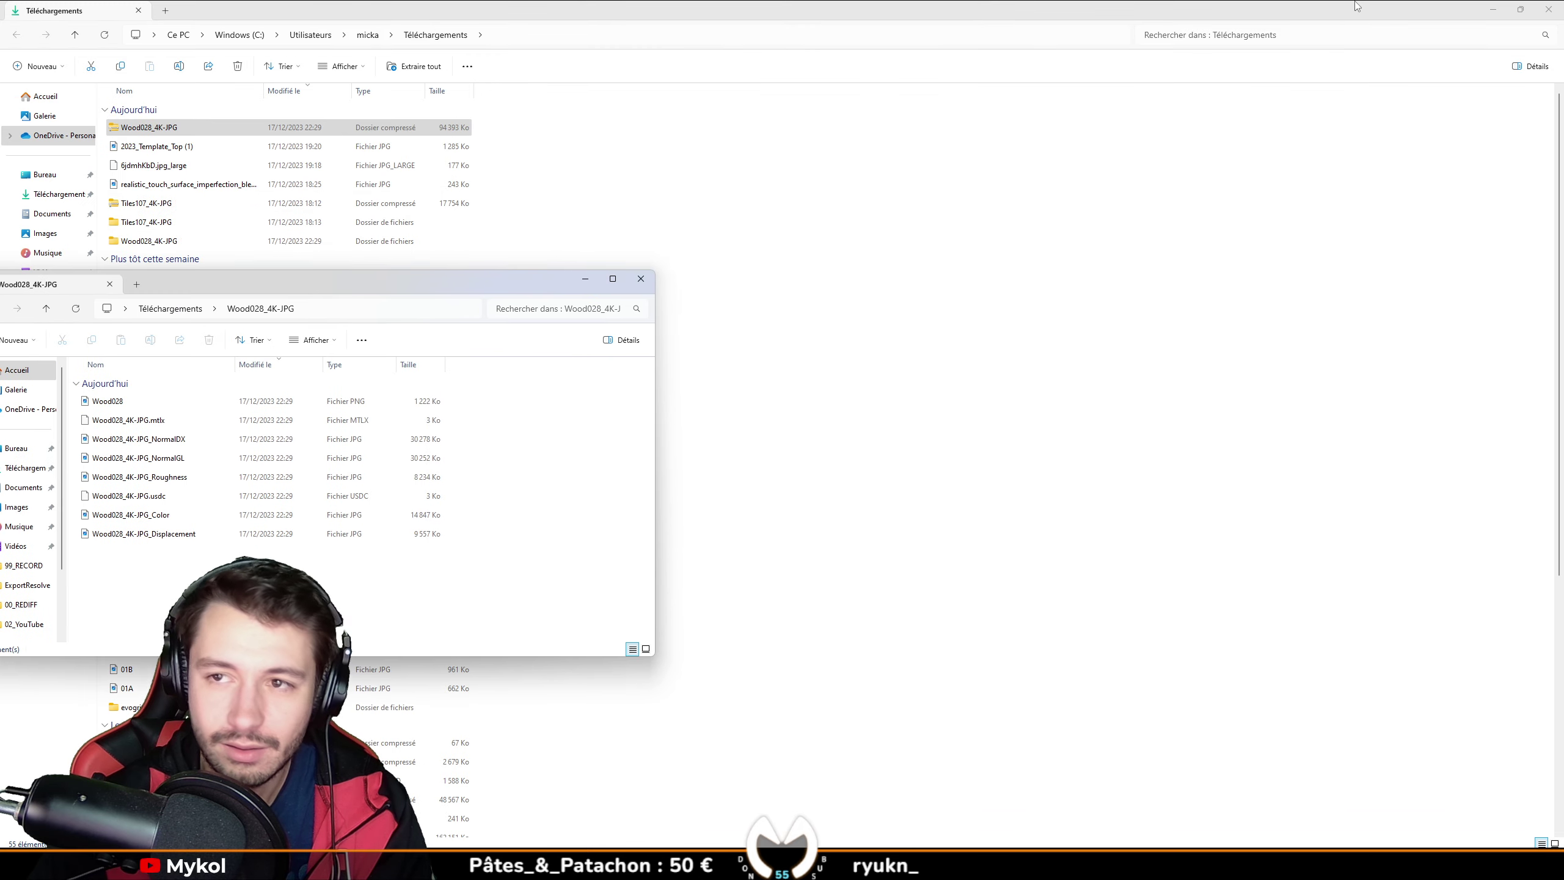
left_click(1490, 10)
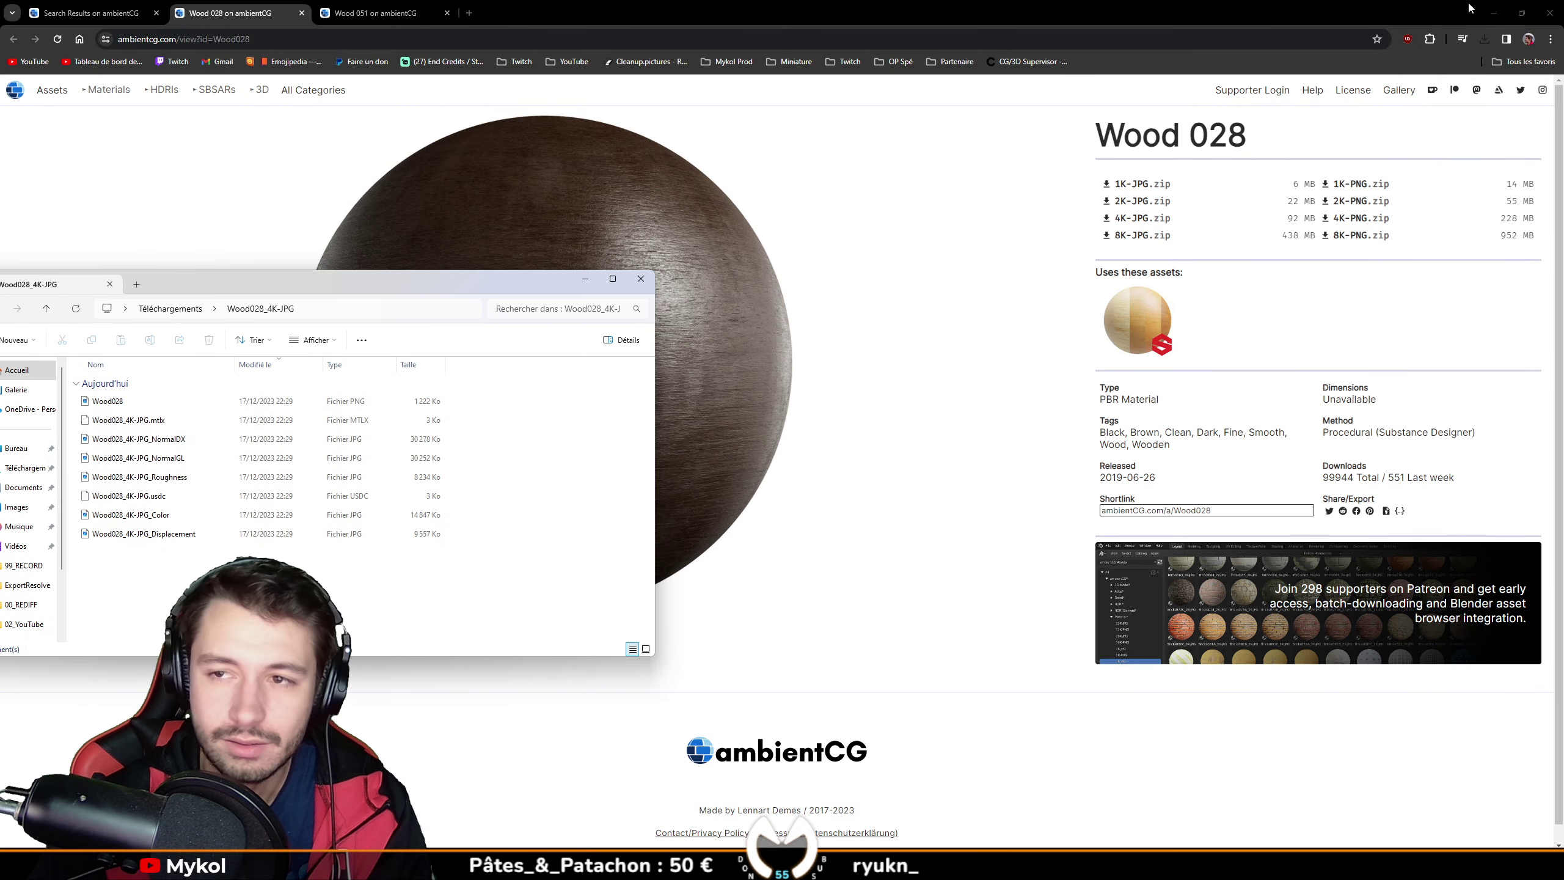
left_click(1494, 12)
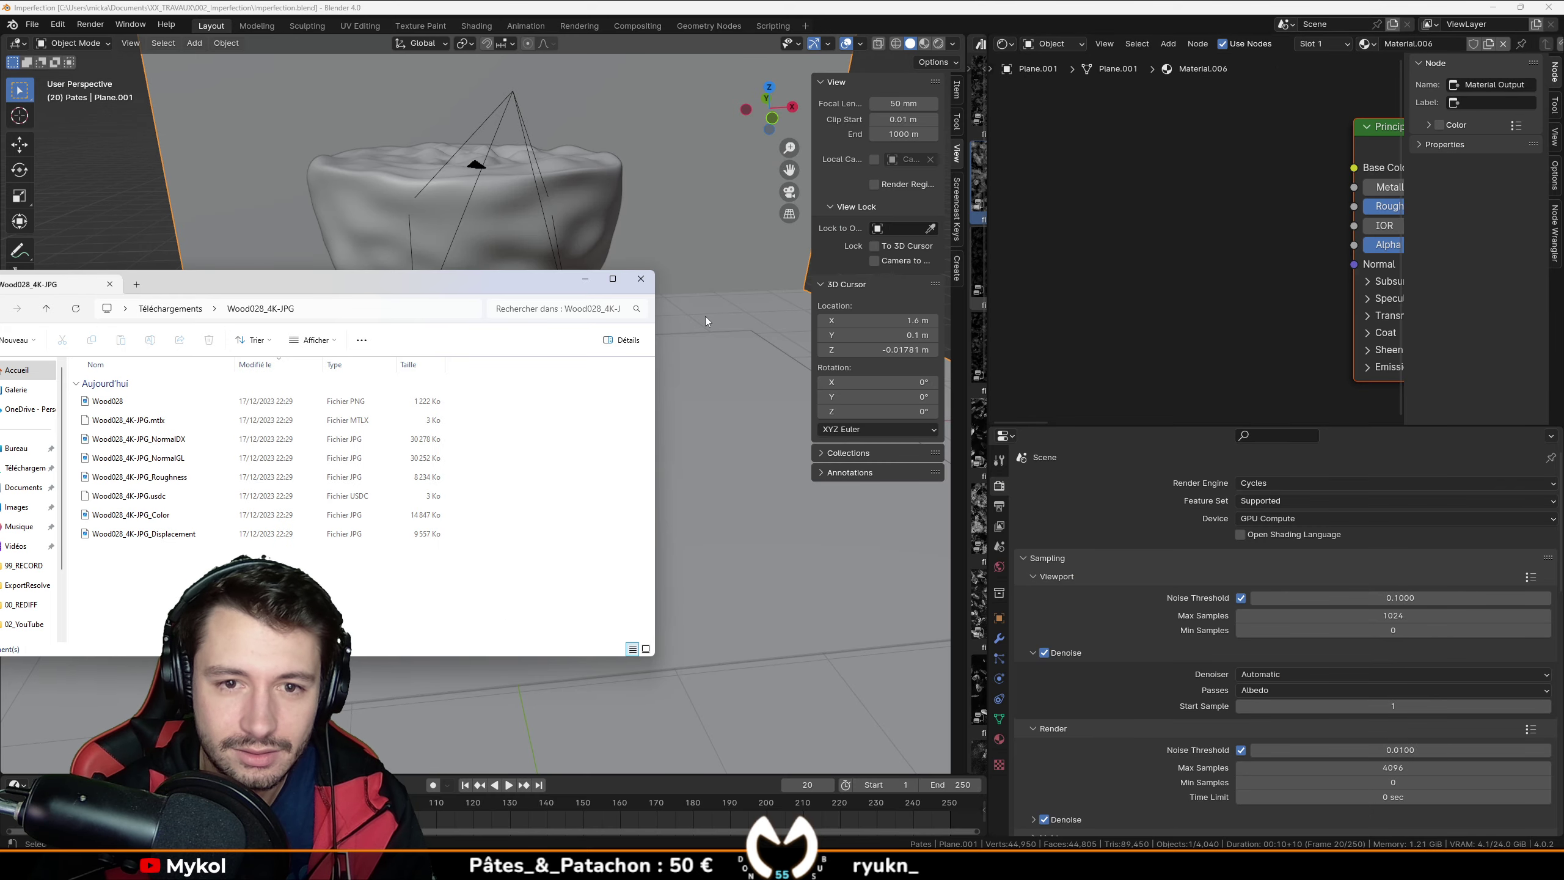
Step: Separate the vertical wall face from the worktop mesh into its own object and select the new wall object
scroll(741, 345, "down", 4)
scroll(740, 345, "up", 2)
left_click_drag(414, 291, 536, 542)
mouse_move(357, 409)
middle_mouse_down()
mouse_move(406, 425)
mouse_move(351, 403)
middle_mouse_up()
scroll(319, 398, "down", 4)
key("Tab")
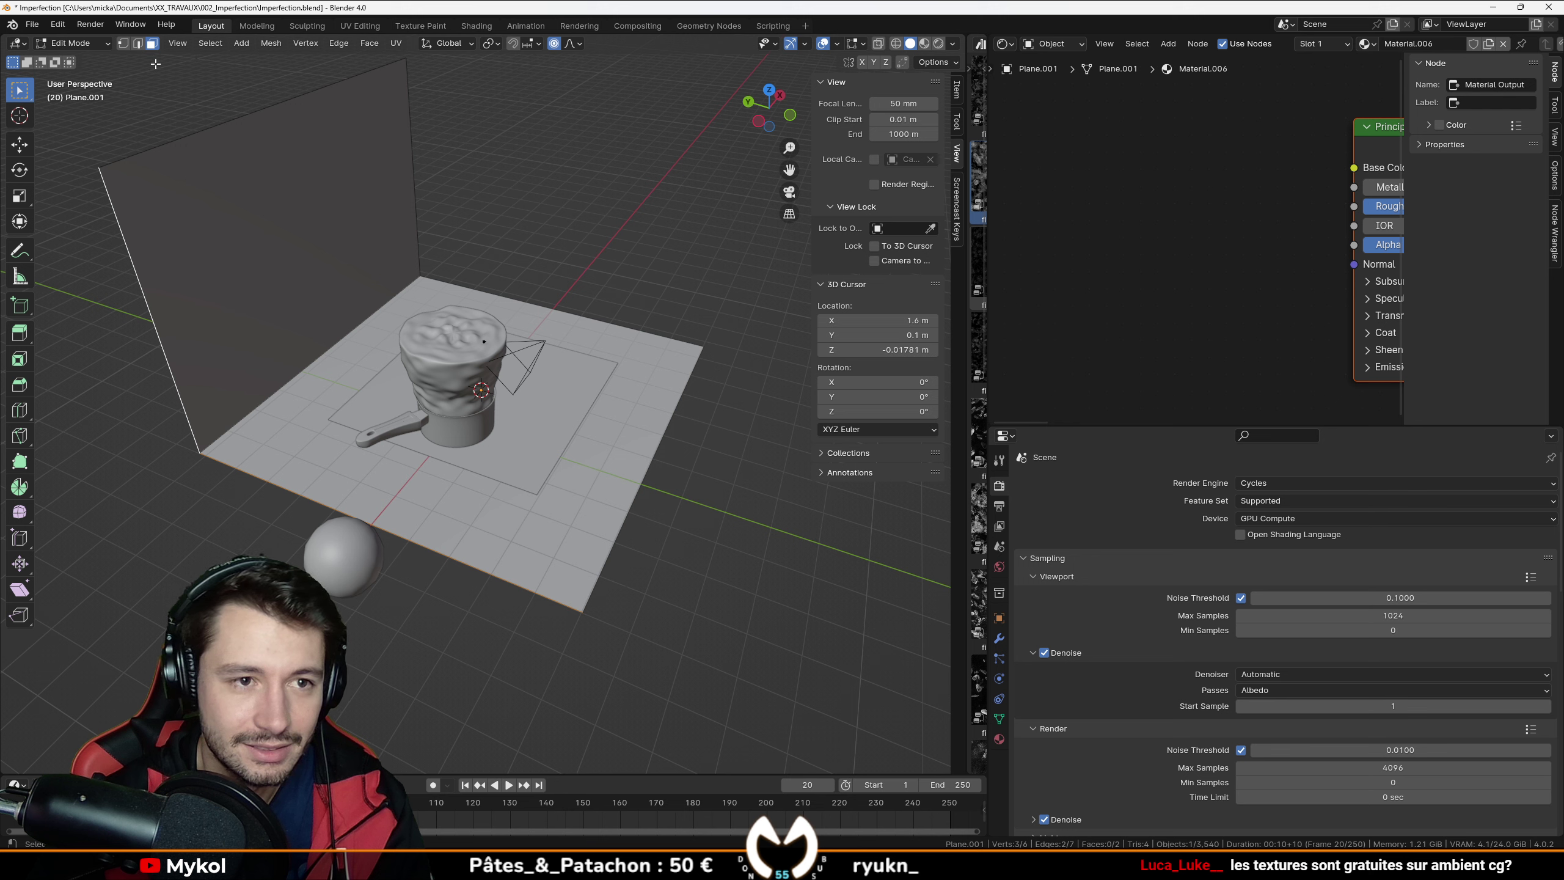
left_click(217, 200)
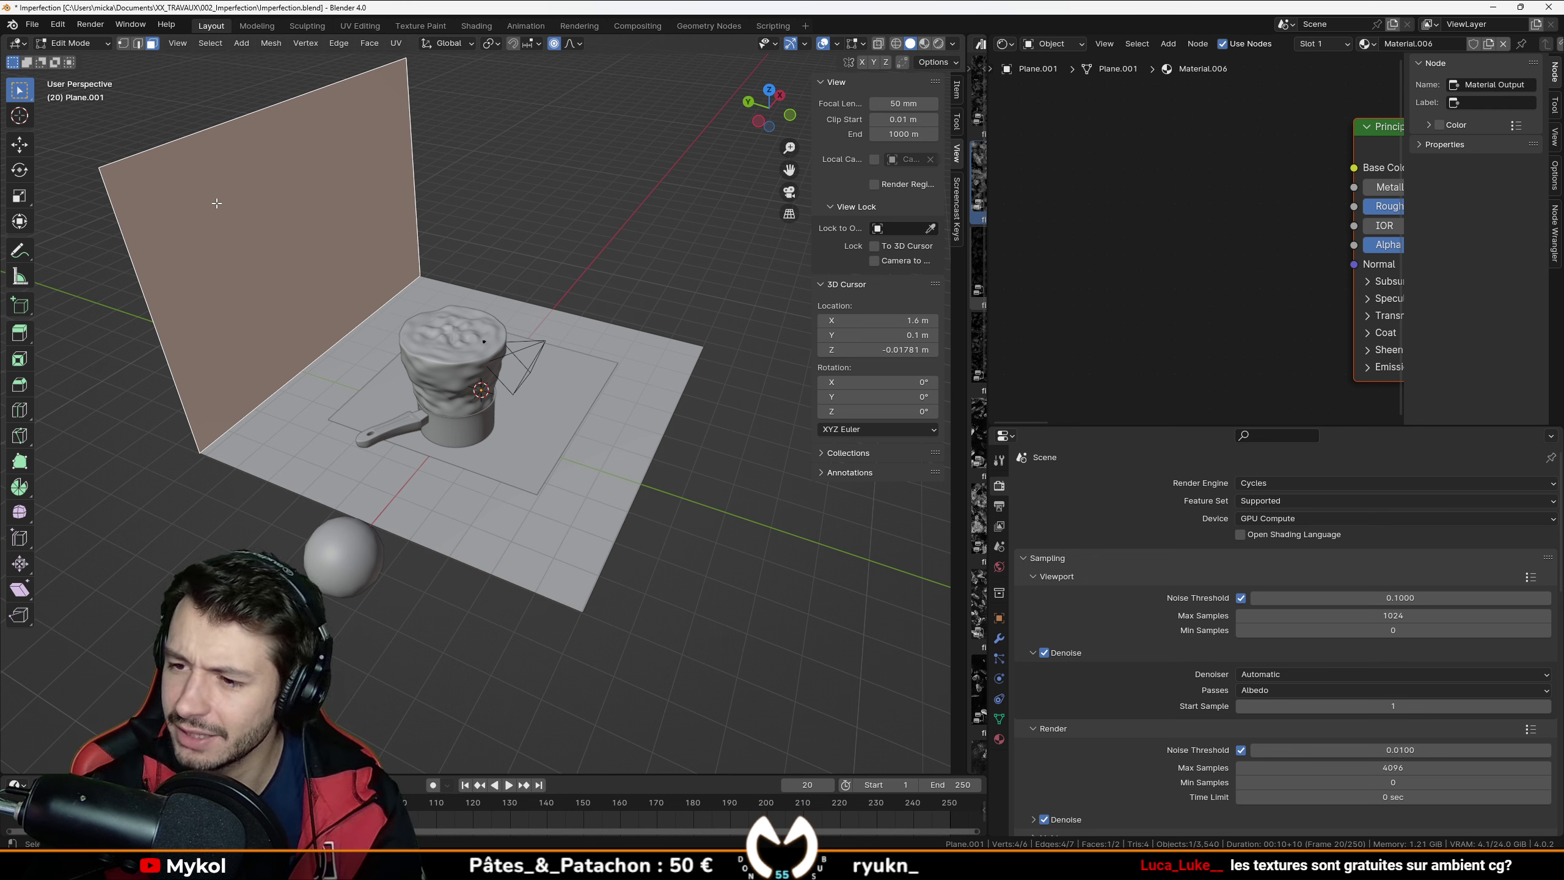
key("p")
left_click(217, 205)
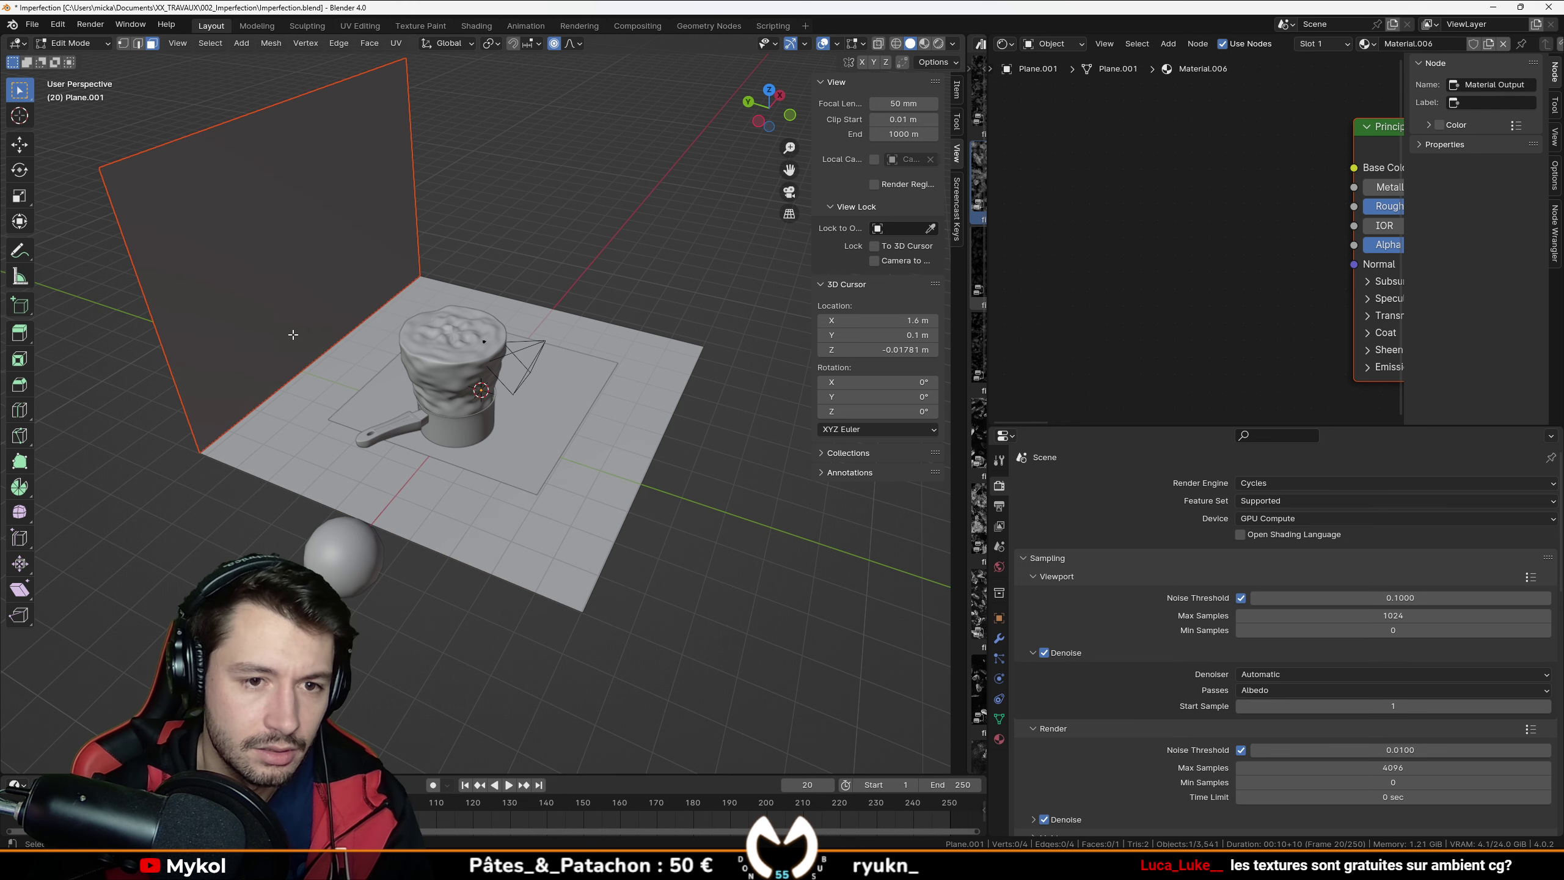
key("Tab")
left_click(227, 127)
Step: Try applying Geometry to Origin to the separated wall, undoing it each time
left_click(226, 43)
mouse_move(289, 65)
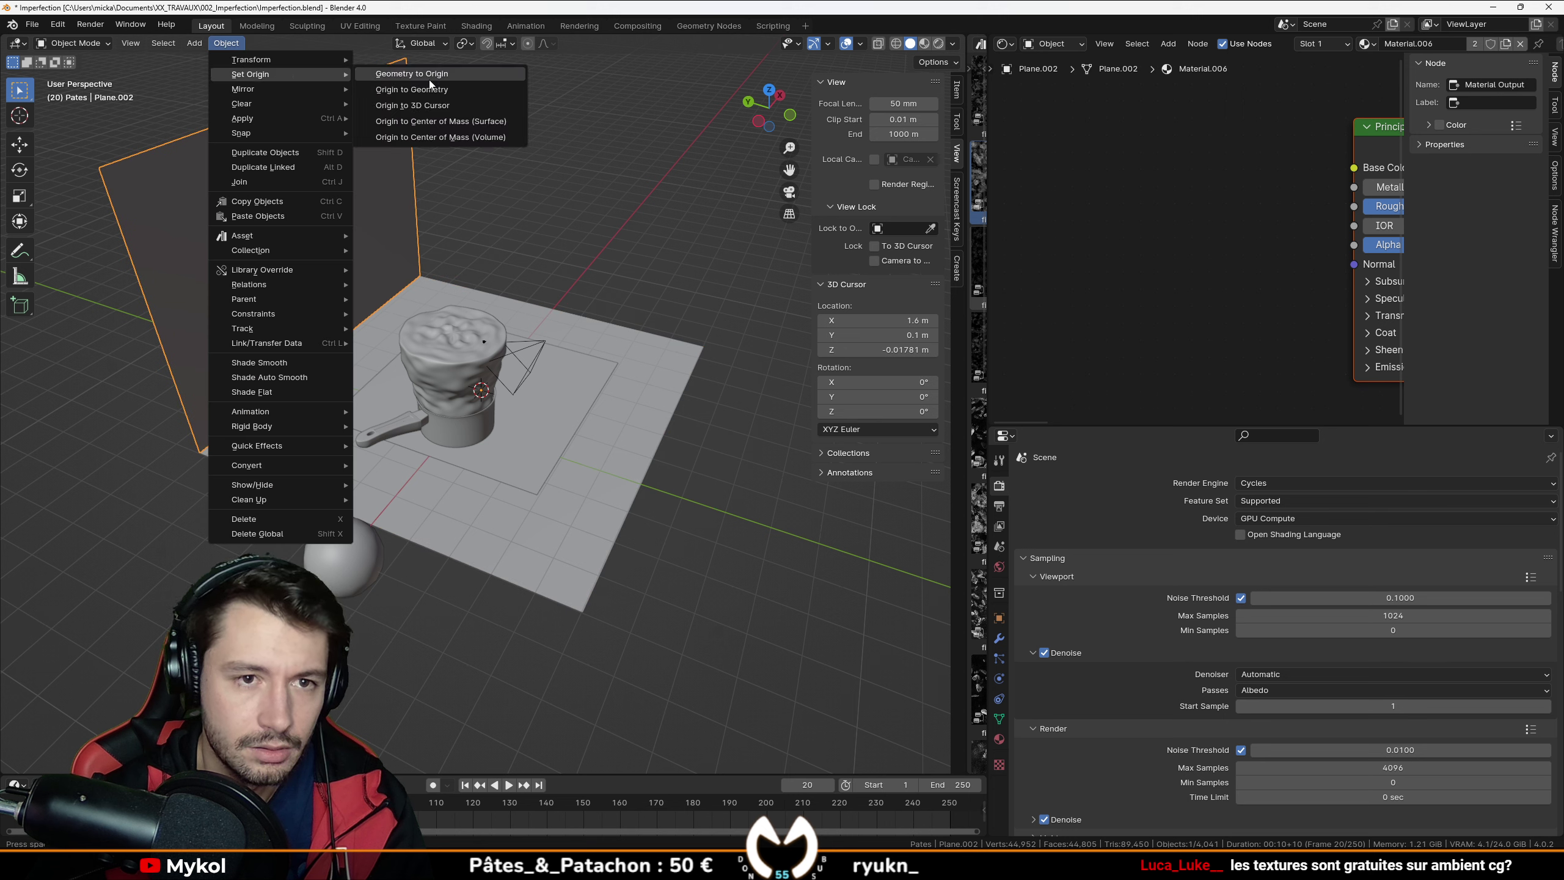
left_click(429, 80)
key("ctrl+z")
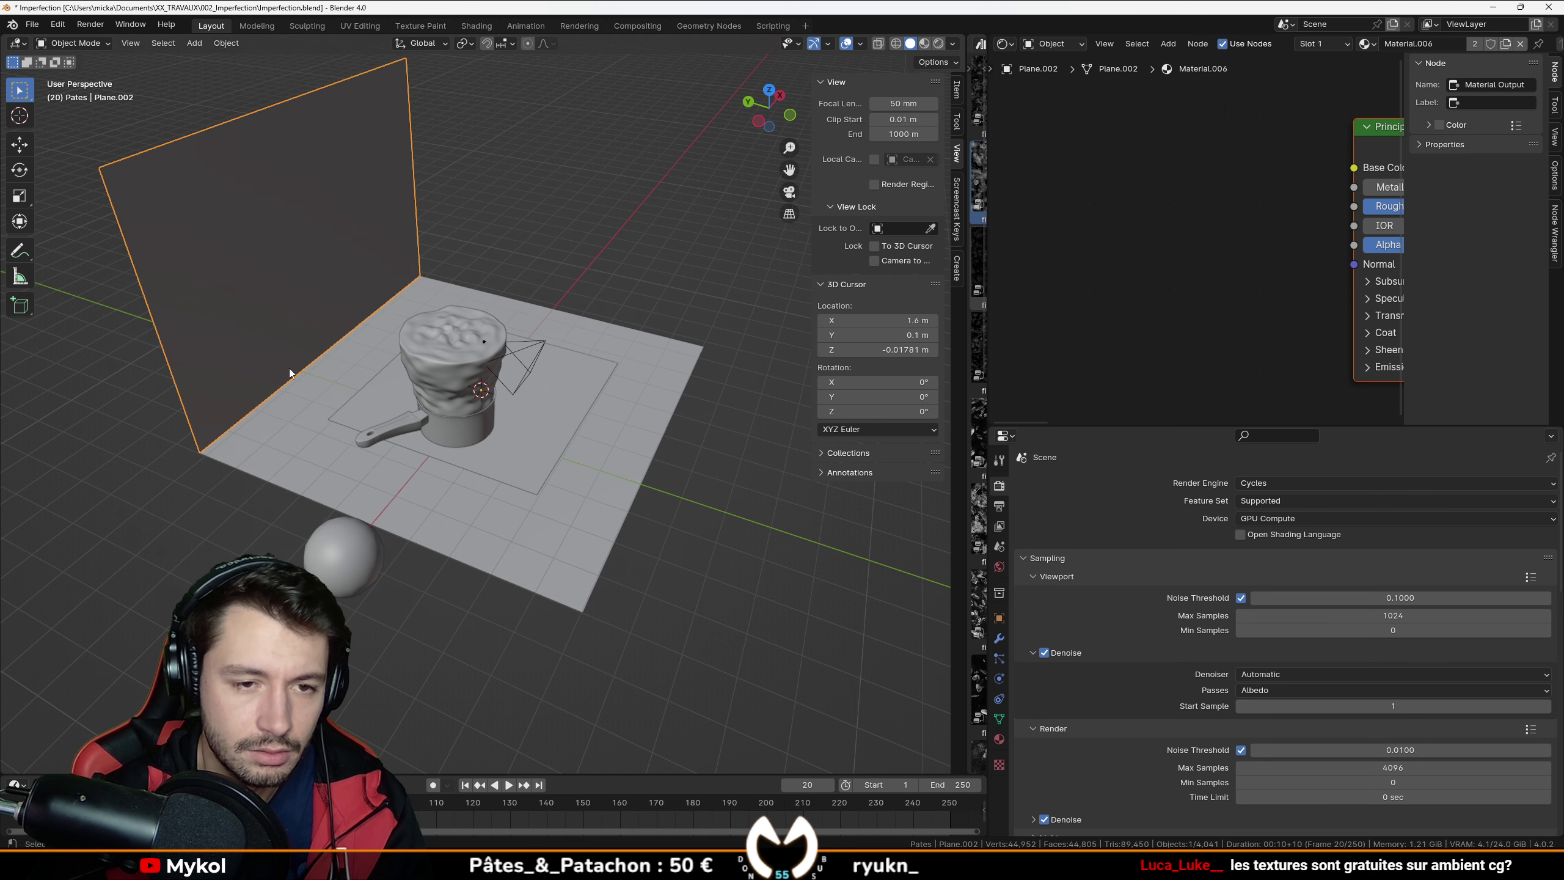
left_click(227, 42)
mouse_move(268, 71)
left_click(471, 73)
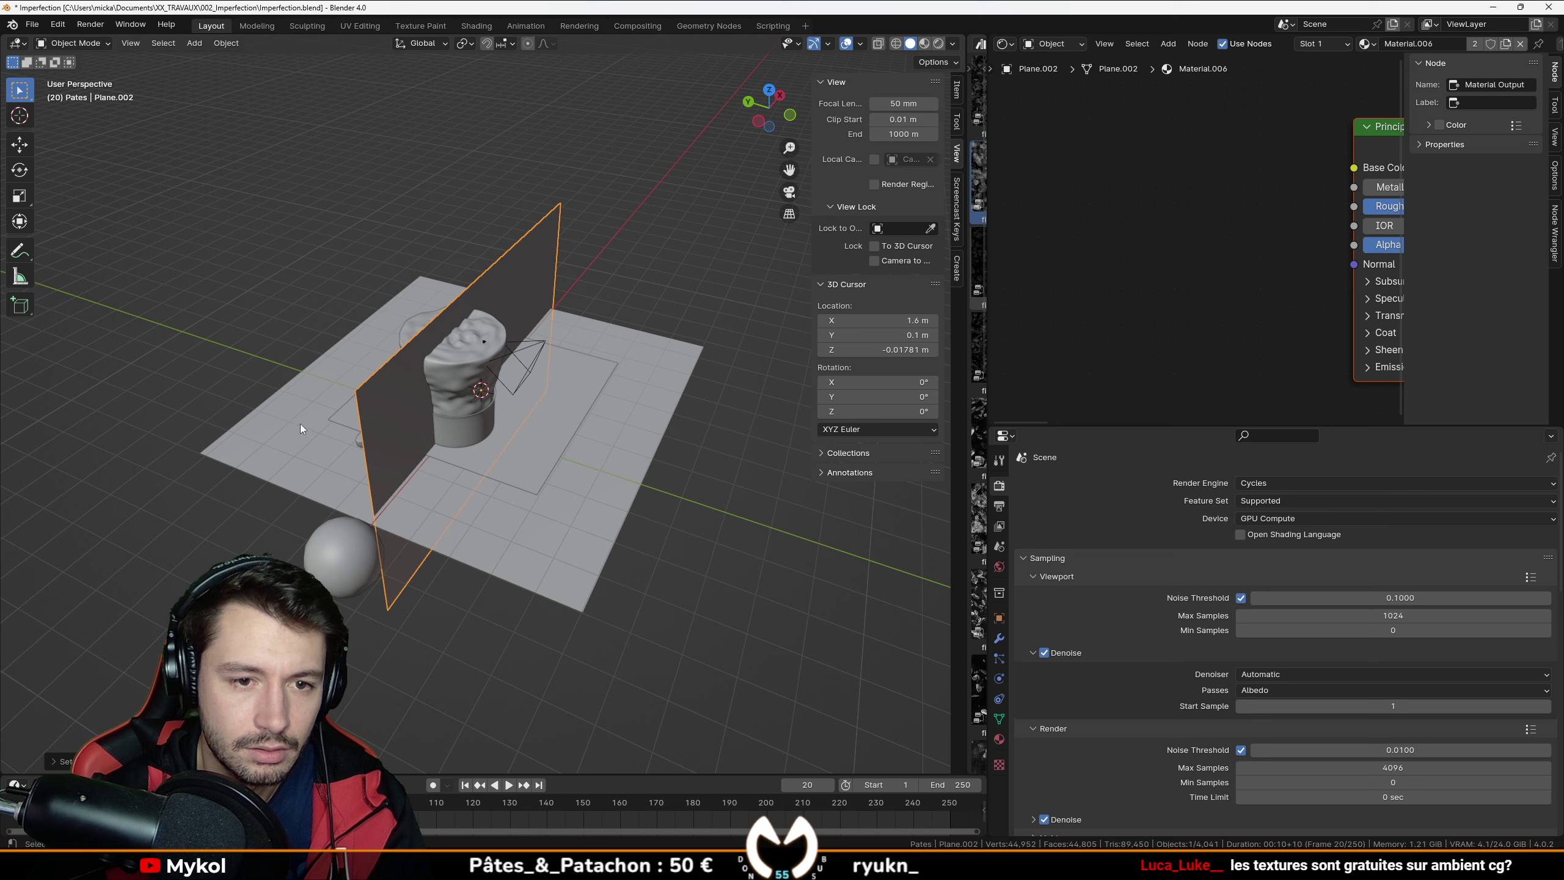
key("ctrl+z")
Step: Set the origins of the wall and of the worktop plane to their own geometry
left_click(225, 44)
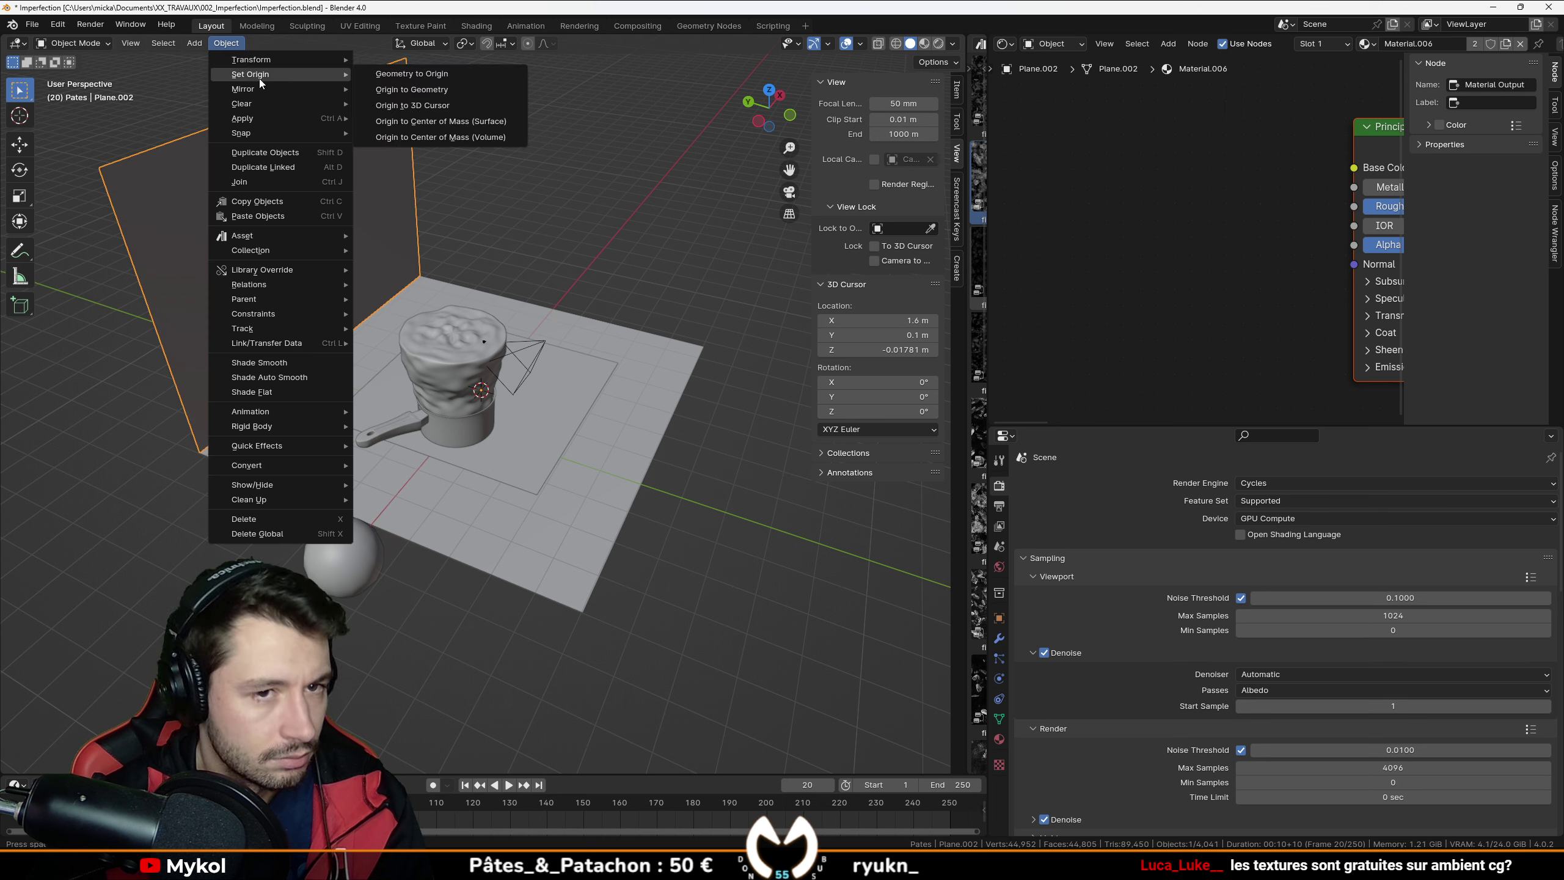
left_click(441, 90)
left_click(285, 434)
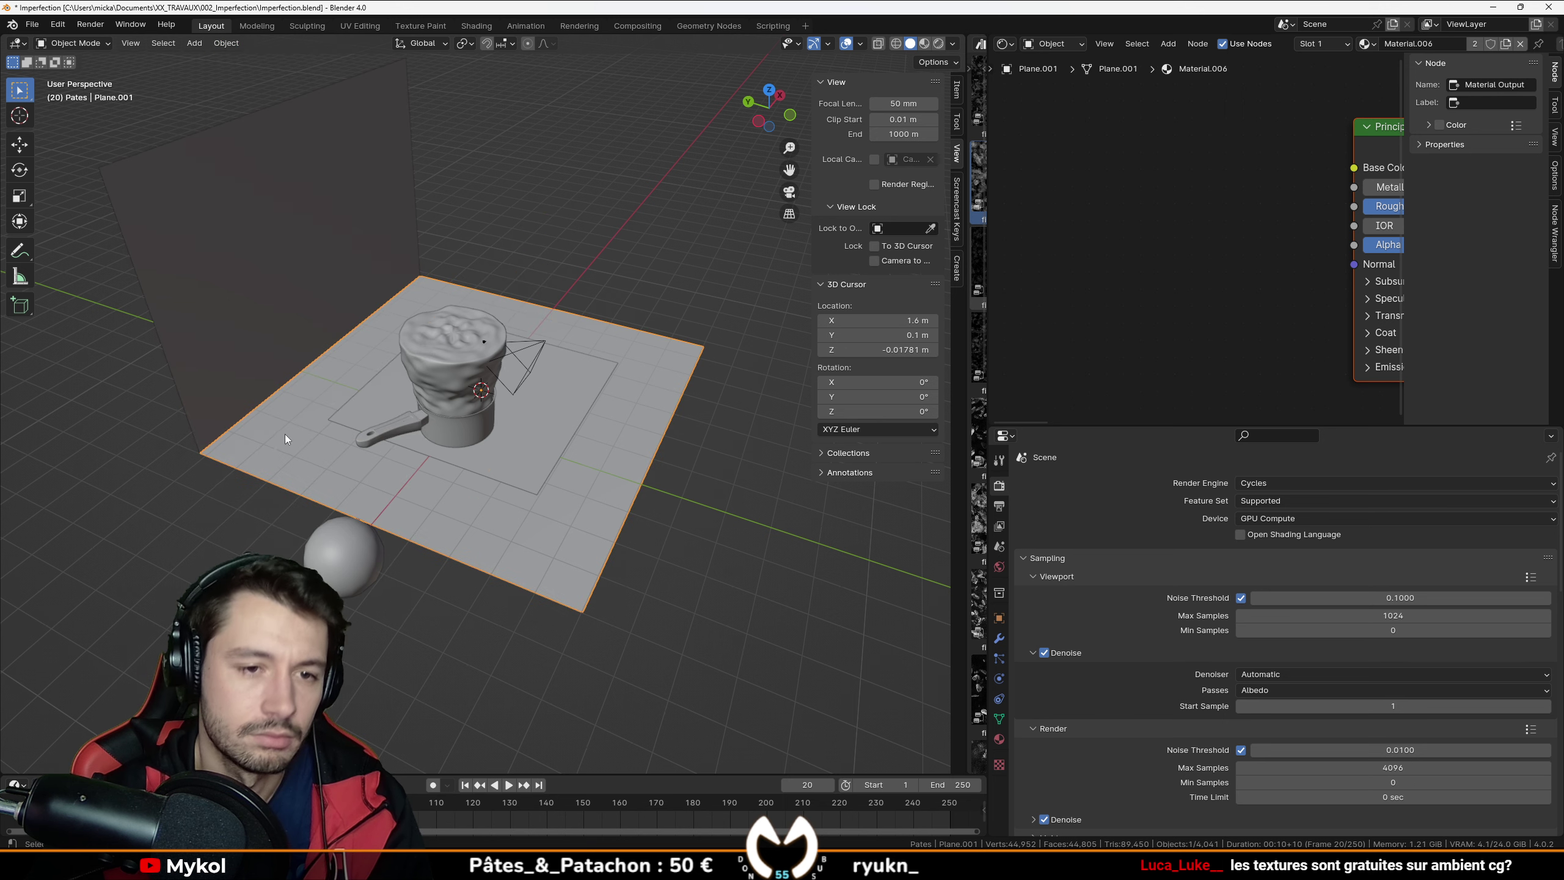
left_click(226, 44)
mouse_move(271, 72)
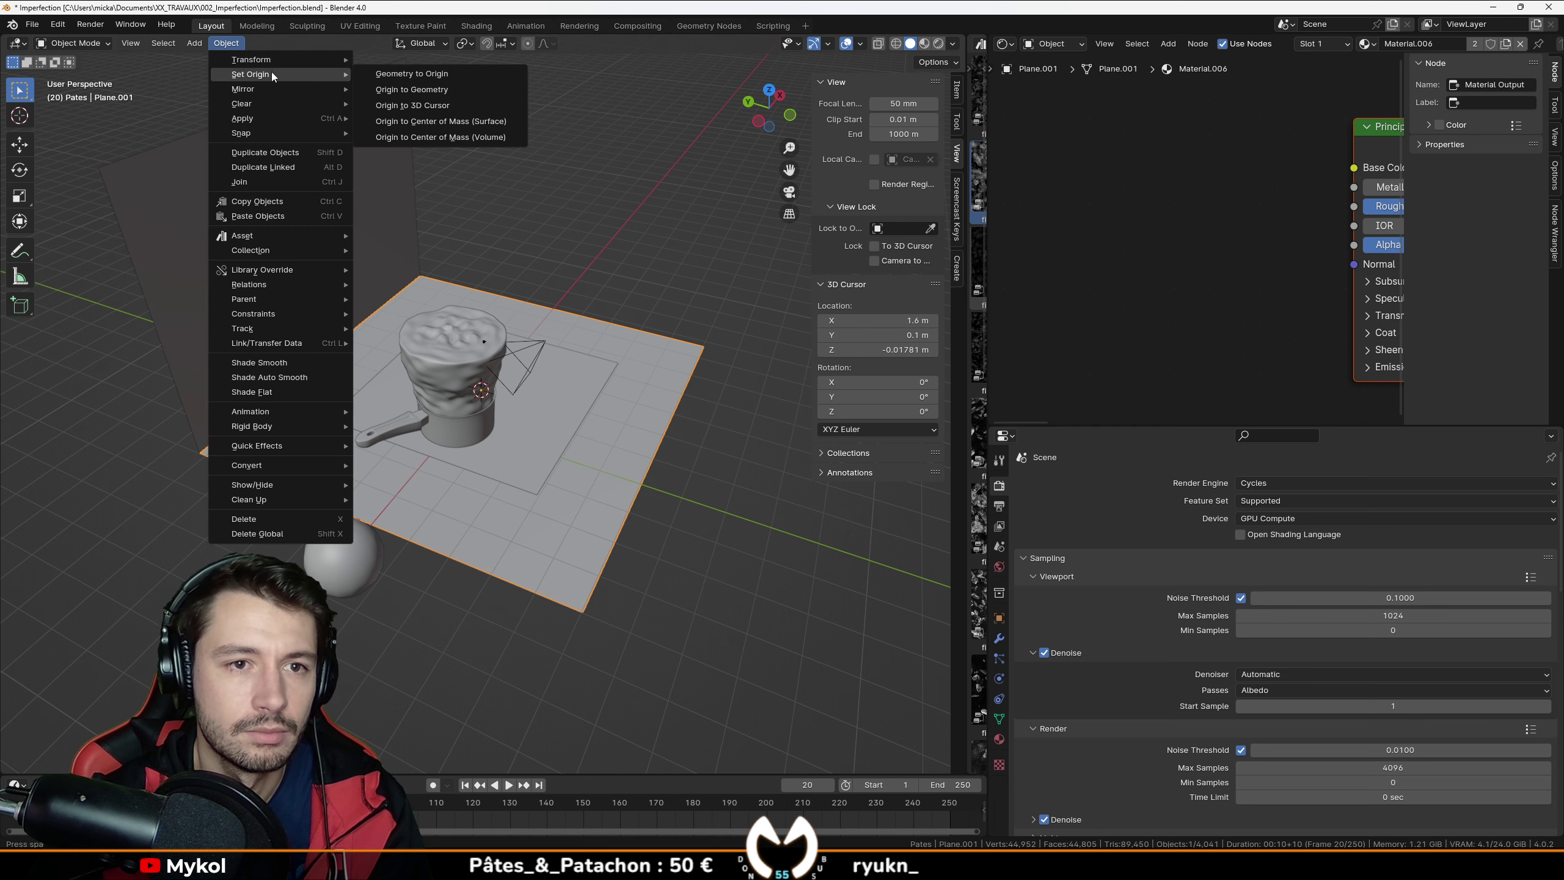
left_click(432, 90)
Step: Add the Wood028 NormalGL, Roughness and Color images from the extracted folder as texture nodes in the worktop's Material.006
middle_click_drag(455, 196, 517, 389)
scroll(591, 425, "up", 3)
scroll(1025, 89, "down", 7)
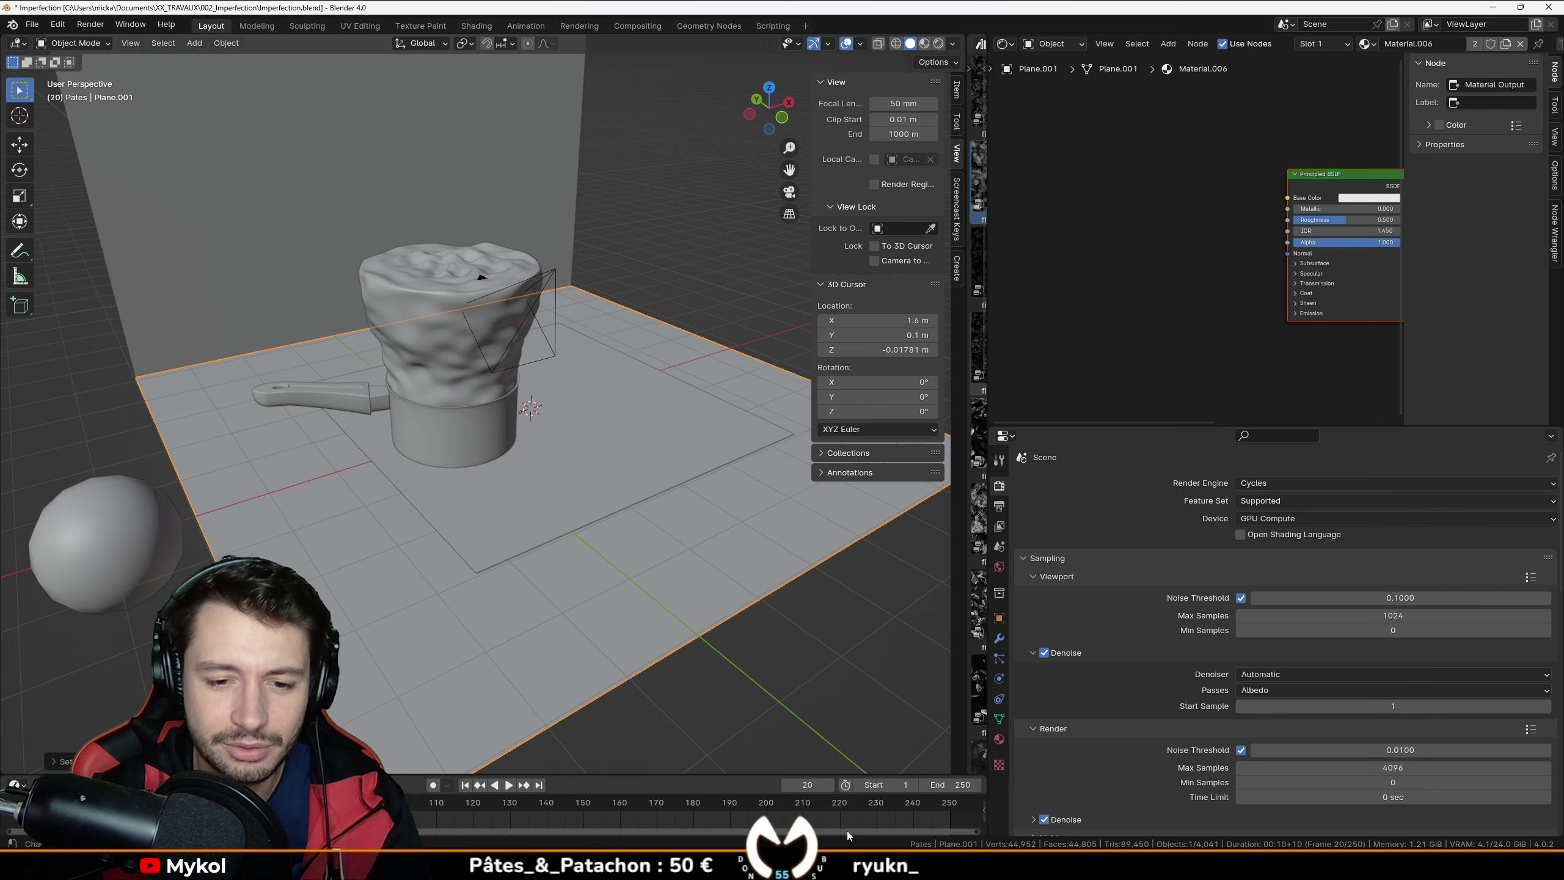
mouse_move(811, 864)
left_click(876, 791)
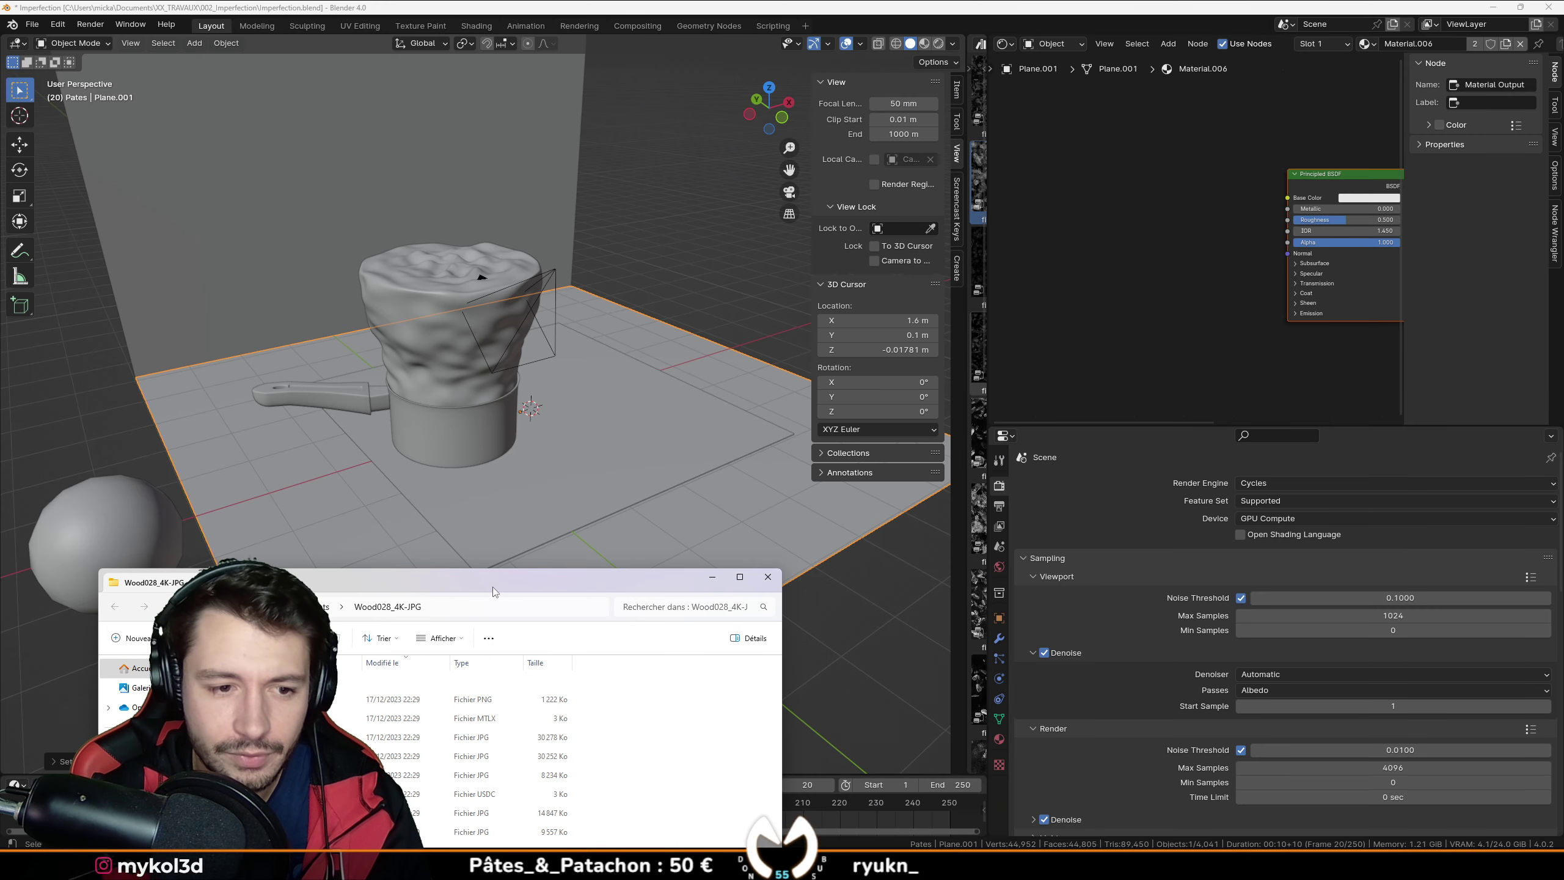
left_click_drag(436, 578, 382, 339)
left_click(247, 499)
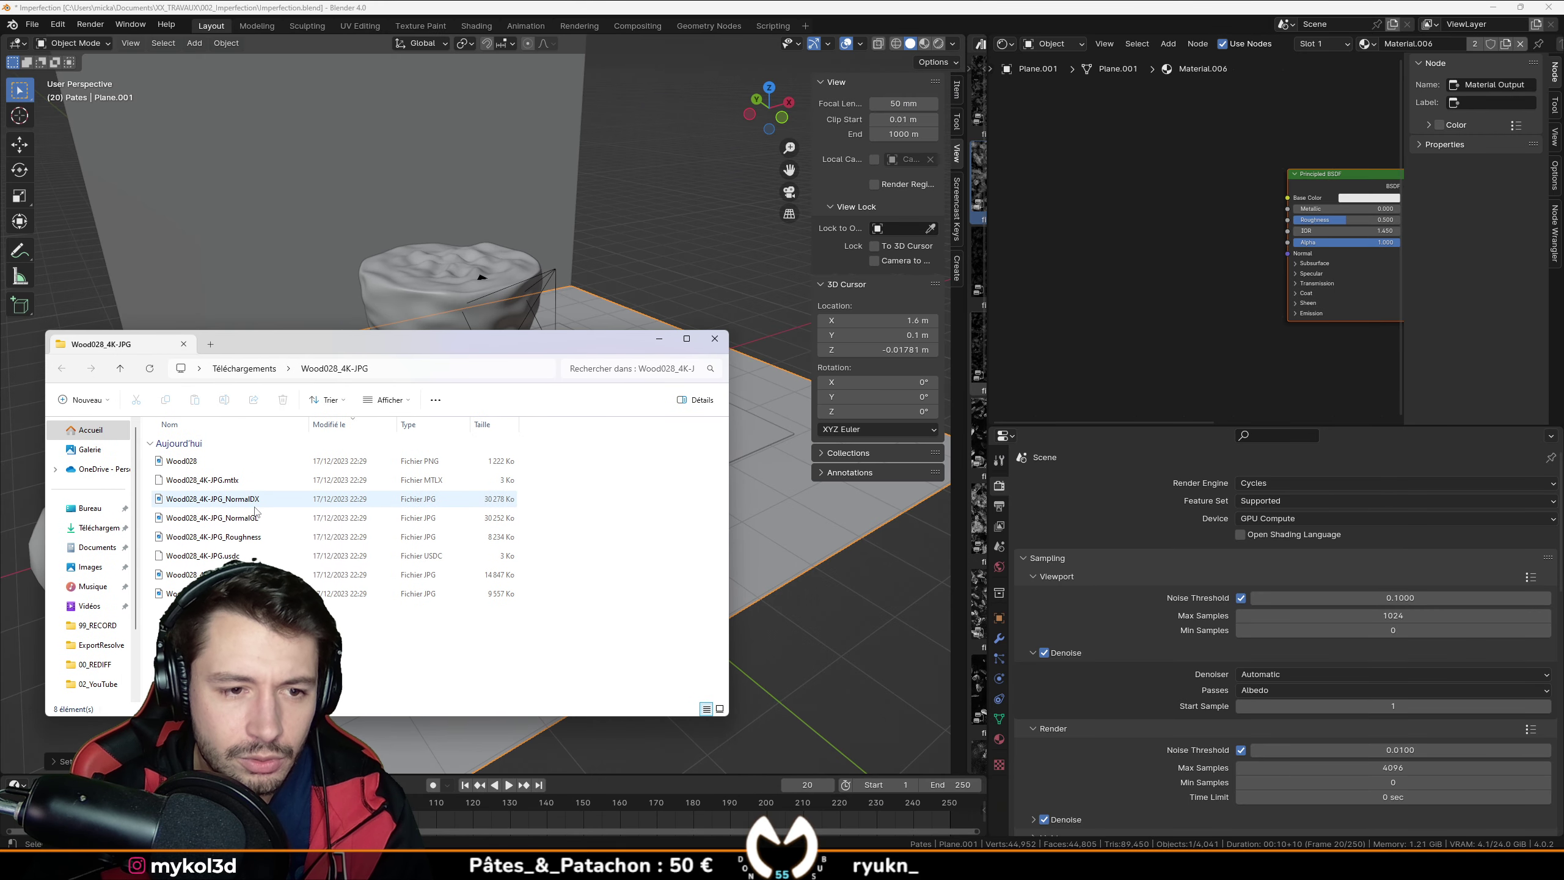
left_click(259, 523)
left_click_drag(1136, 333, 1136, 333)
left_click_drag(246, 537, 1126, 169)
left_click_drag(252, 575, 271, 591)
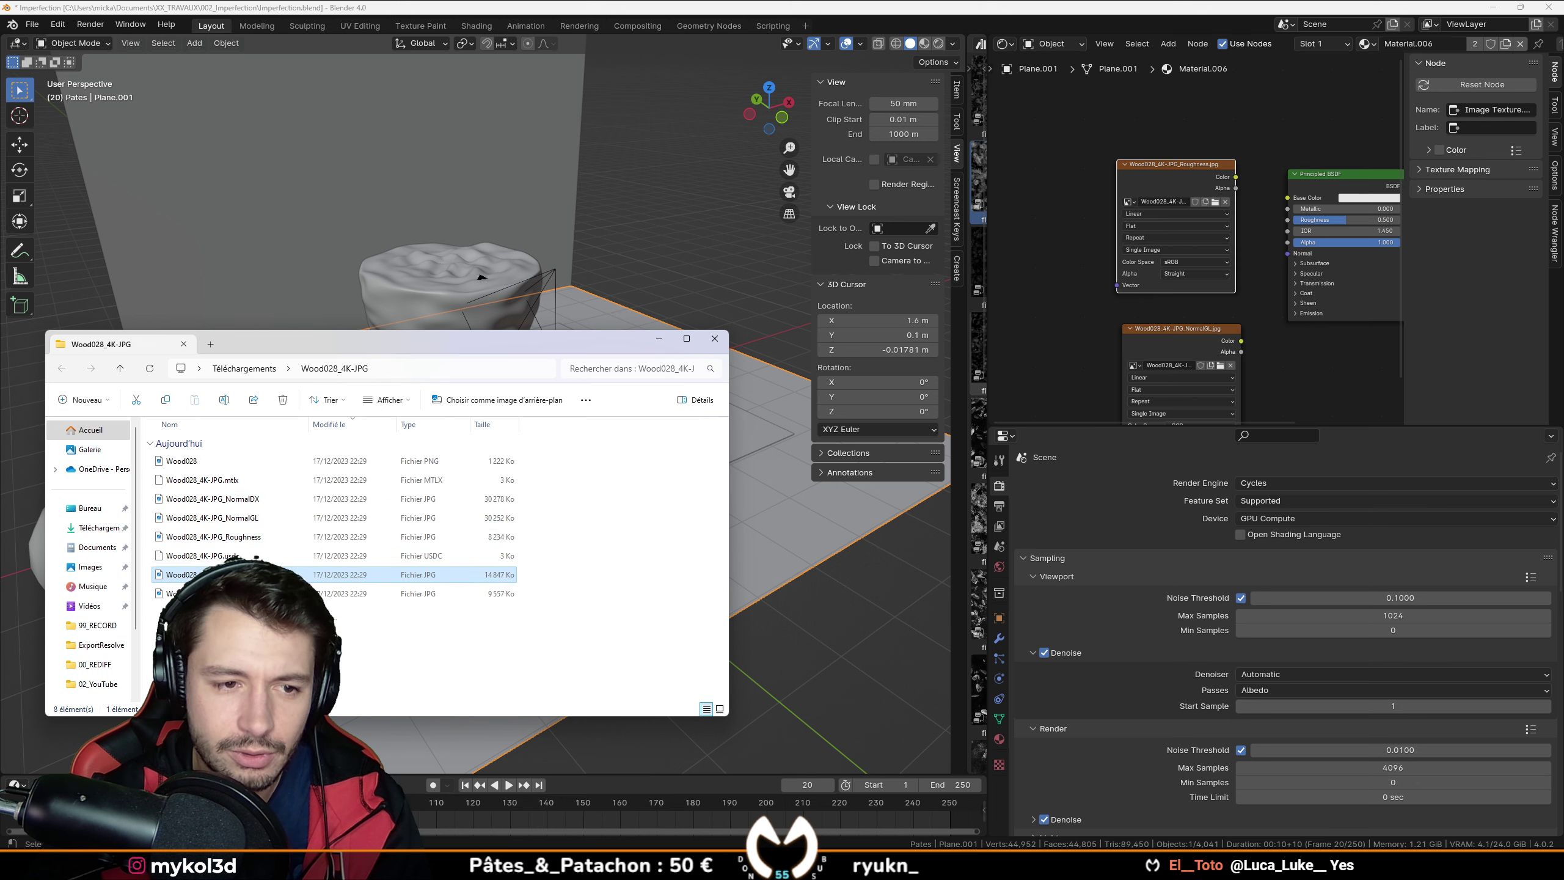
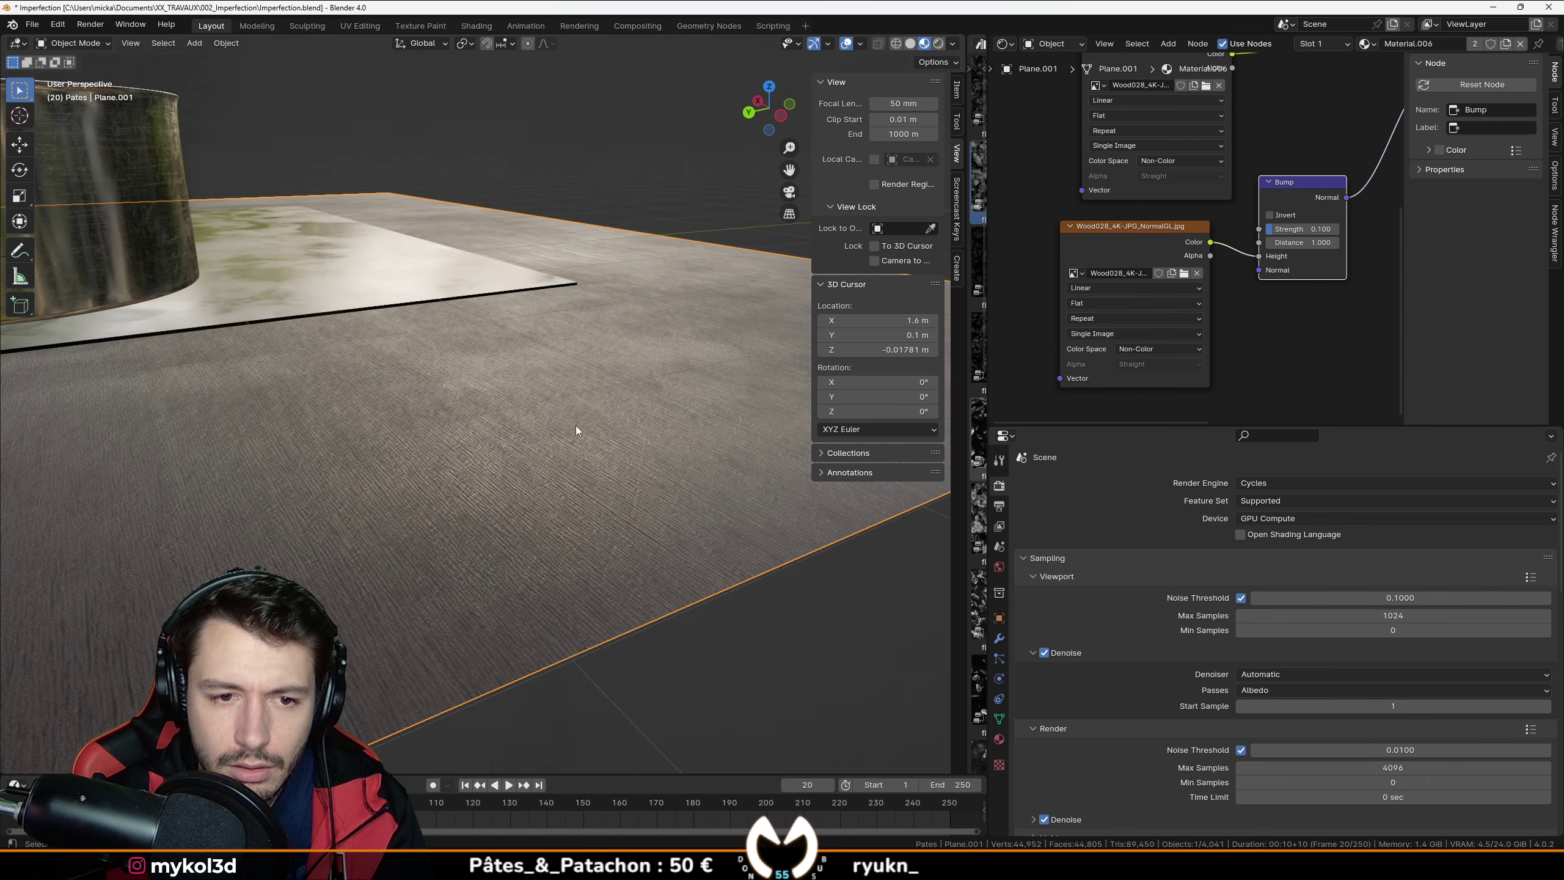
Step: Check the wood worktop and cooktop up close and through the scene camera in rendered shading
middle_click_drag(576, 425, 550, 610)
scroll(403, 442, "down", 4)
scroll(525, 509, "up", 4)
middle_click_drag(525, 509, 506, 397)
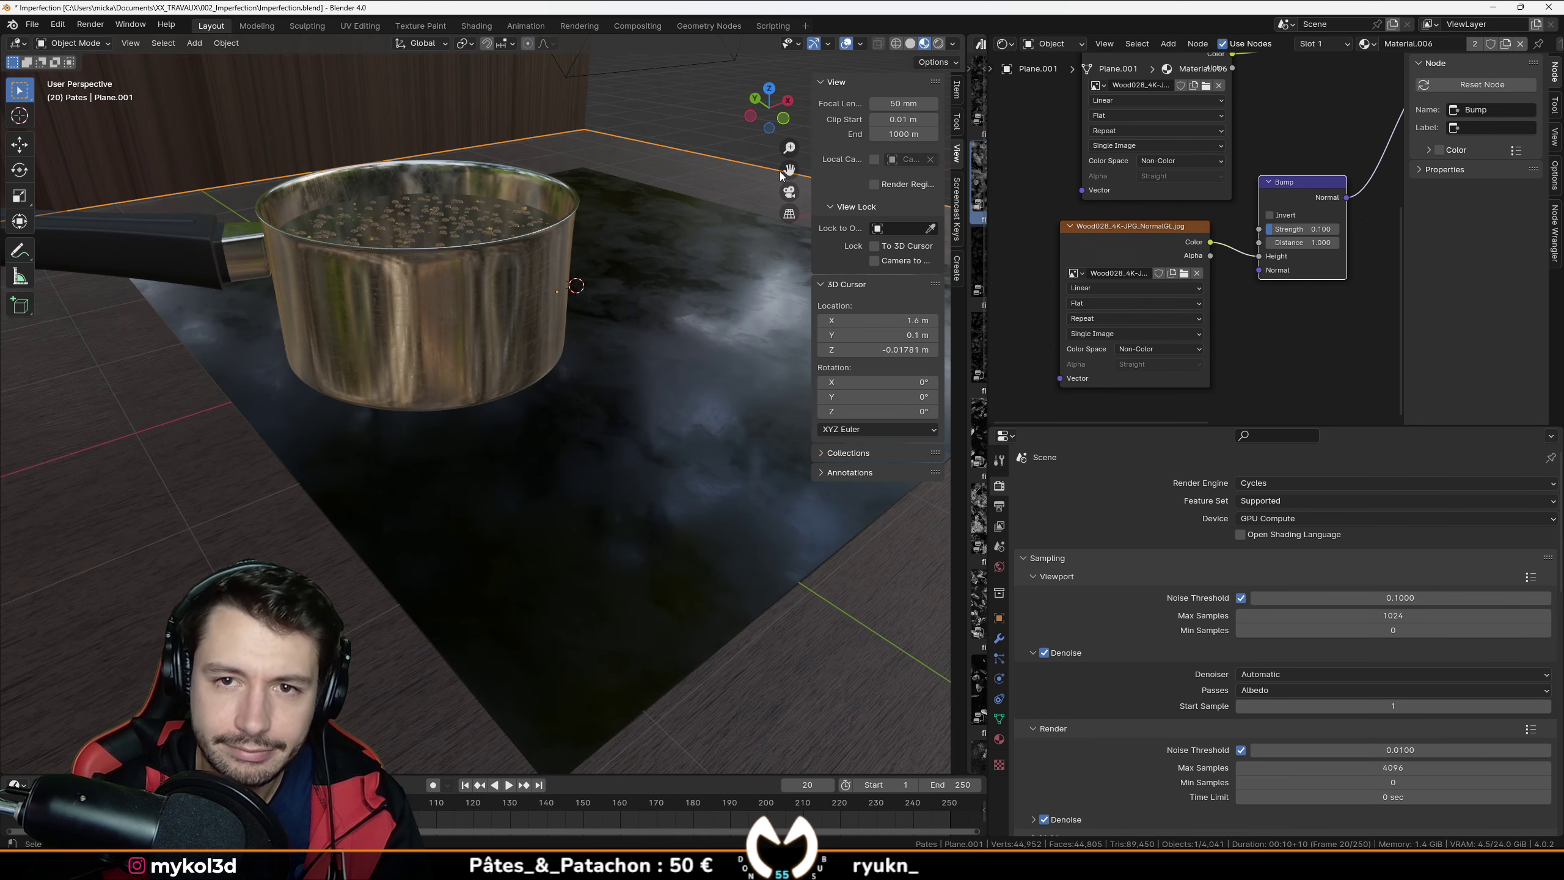
key("KP_0")
left_click(937, 45)
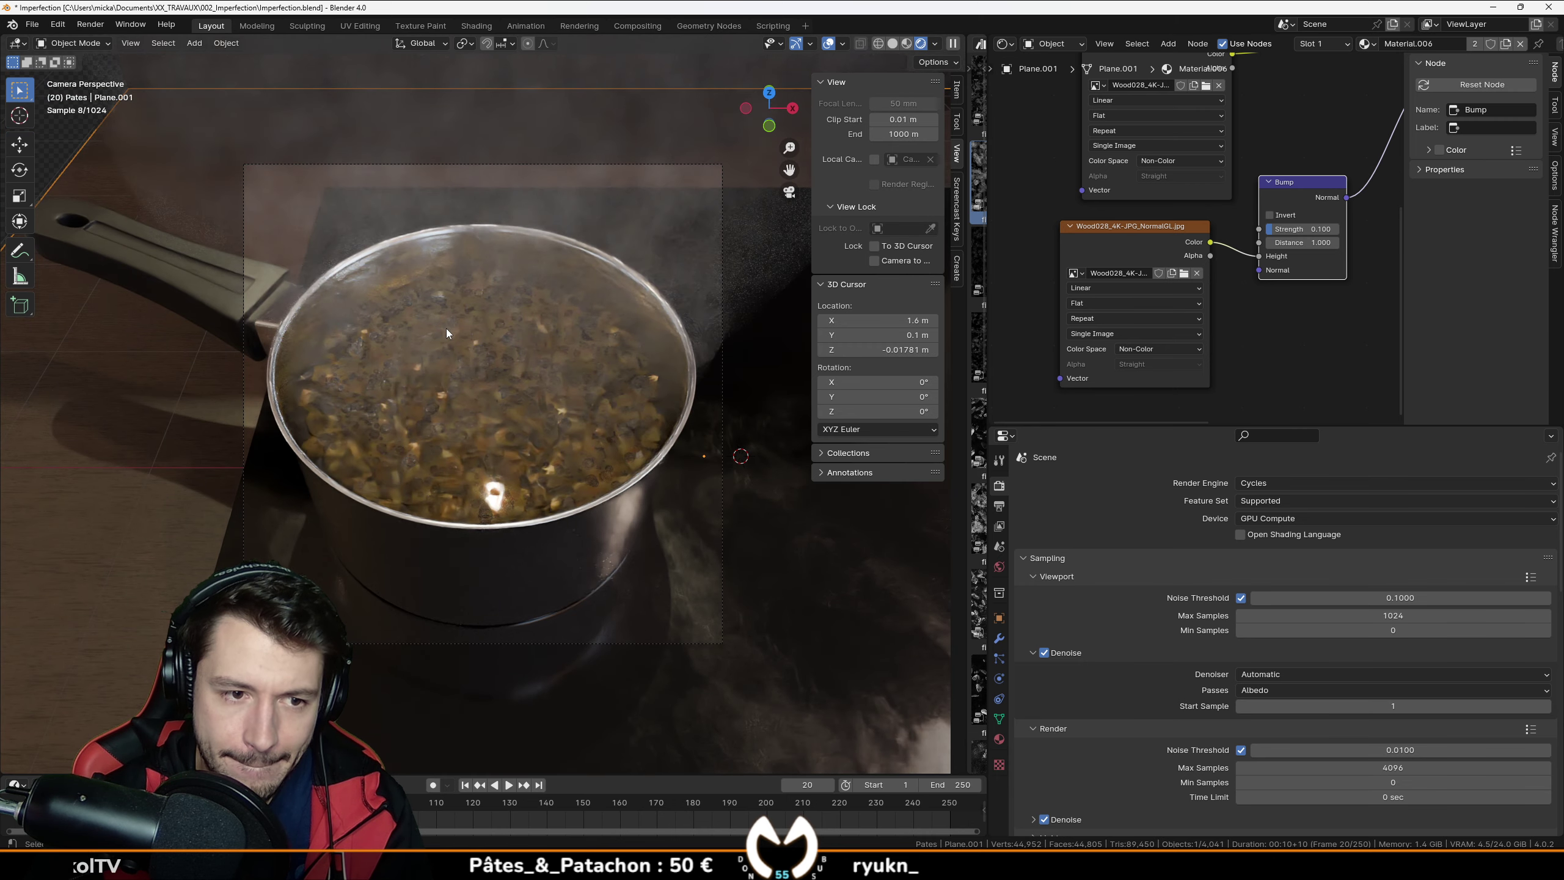
Step: Leave the camera view in solid shading, and examine the wood wall, worktop and cooktop reflections from several angles in rendered shading
key("z")
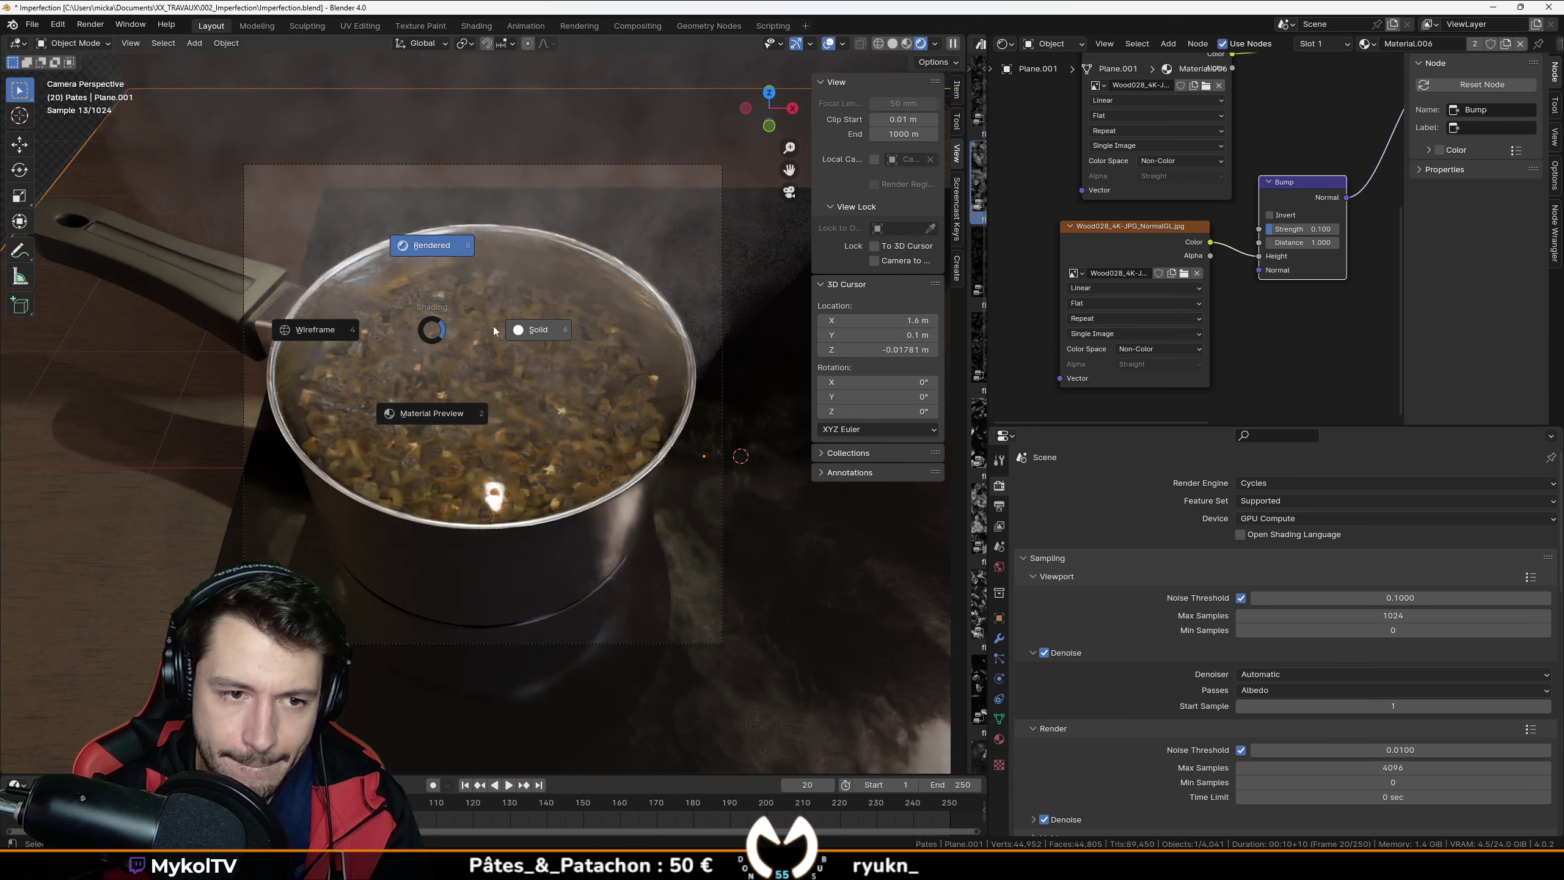
left_click(542, 333)
middle_click_drag(530, 356, 539, 335)
scroll(538, 336, "down", 3)
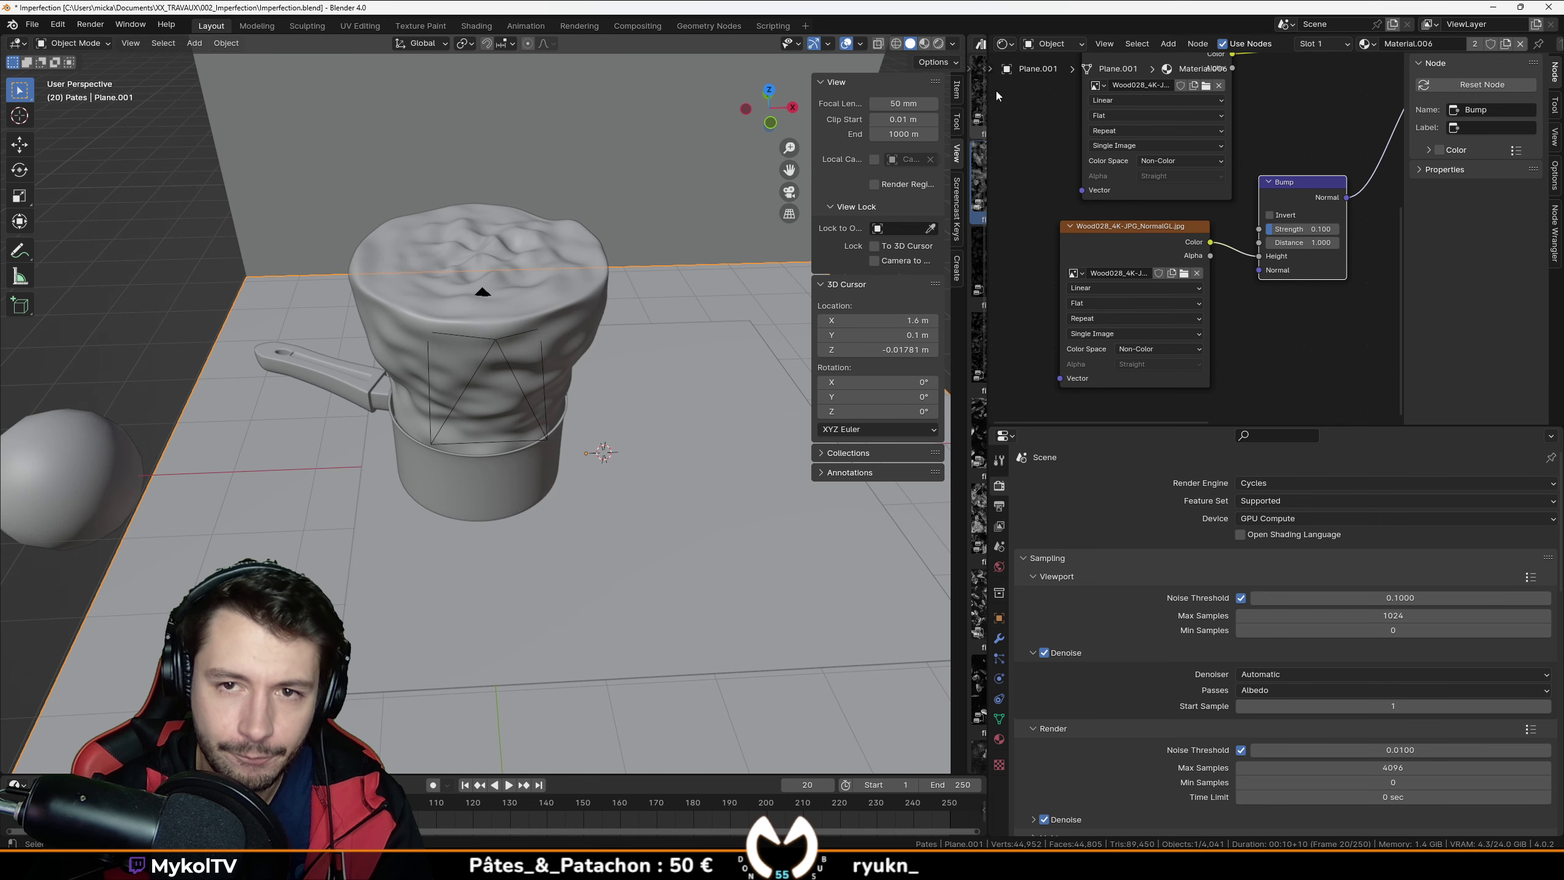
left_click(937, 45)
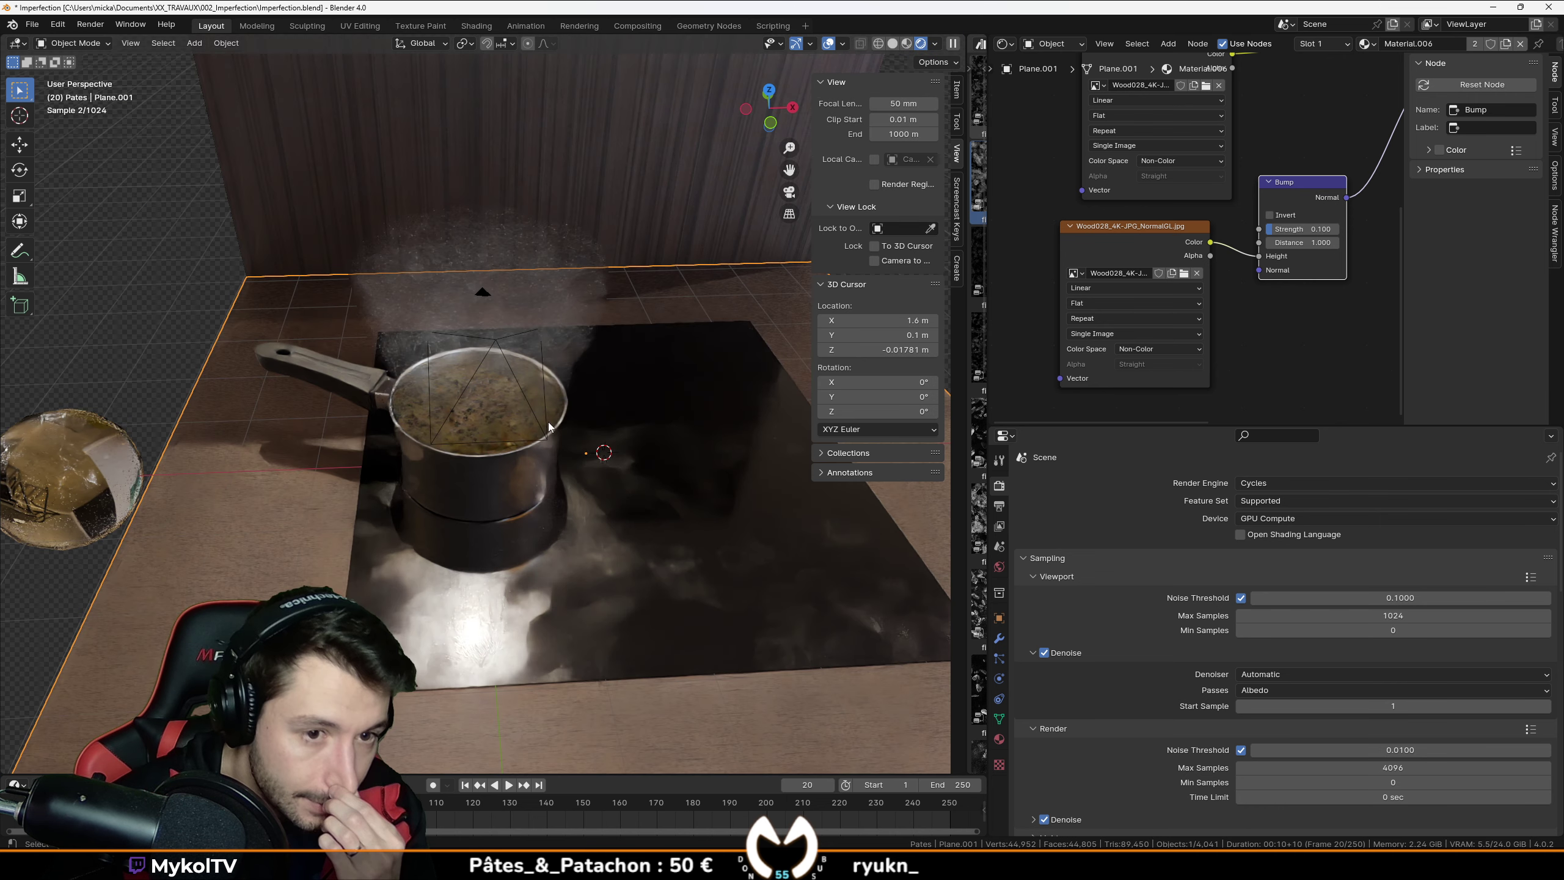
middle_click_drag(491, 523, 544, 548)
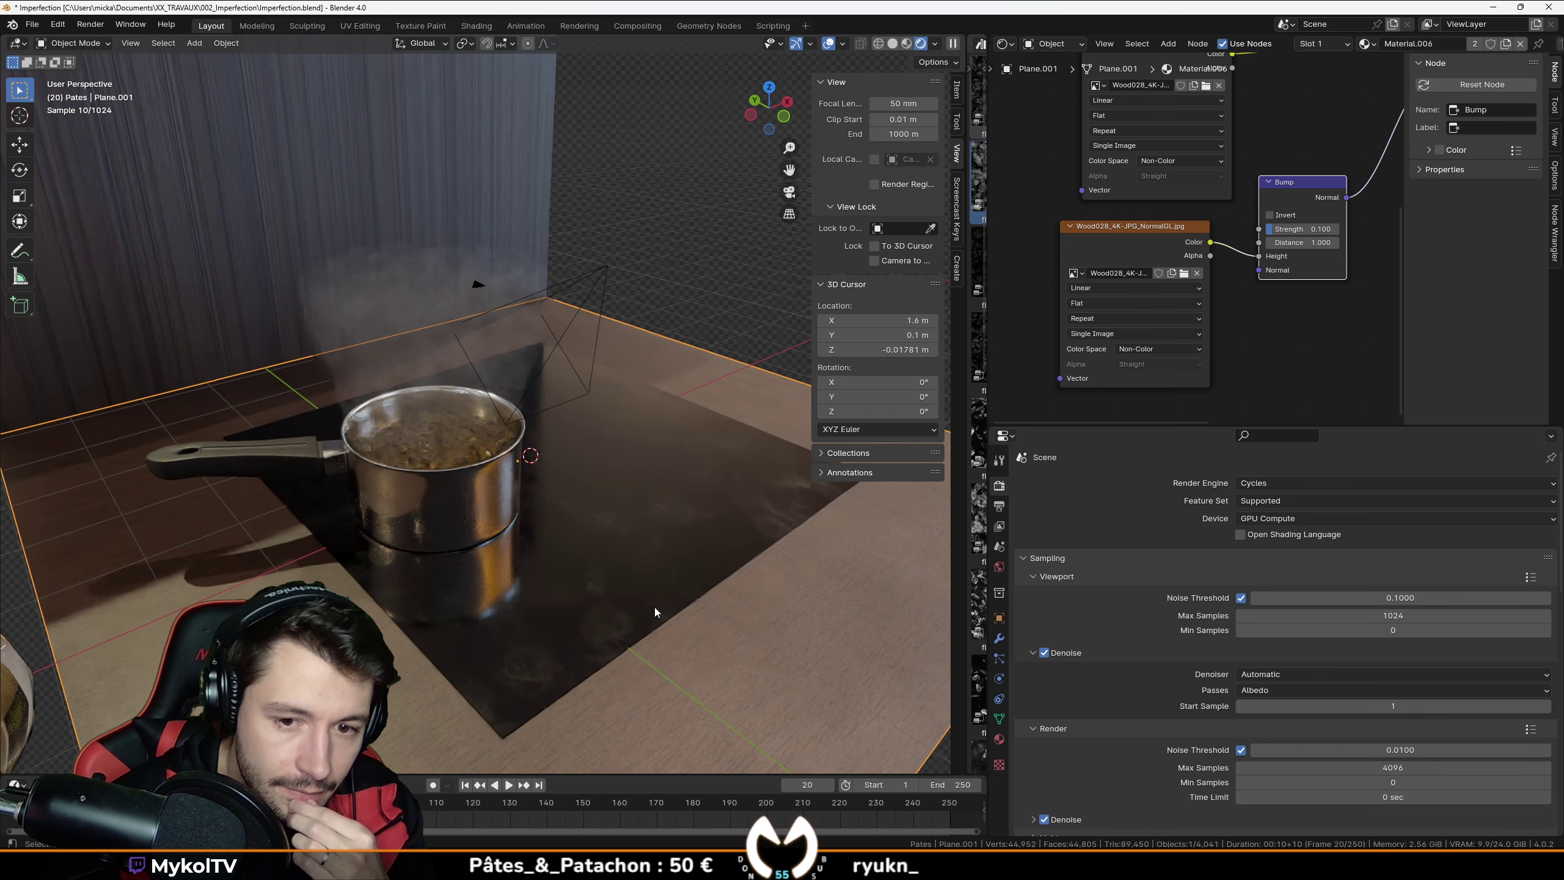
middle_click_drag(655, 606, 606, 584)
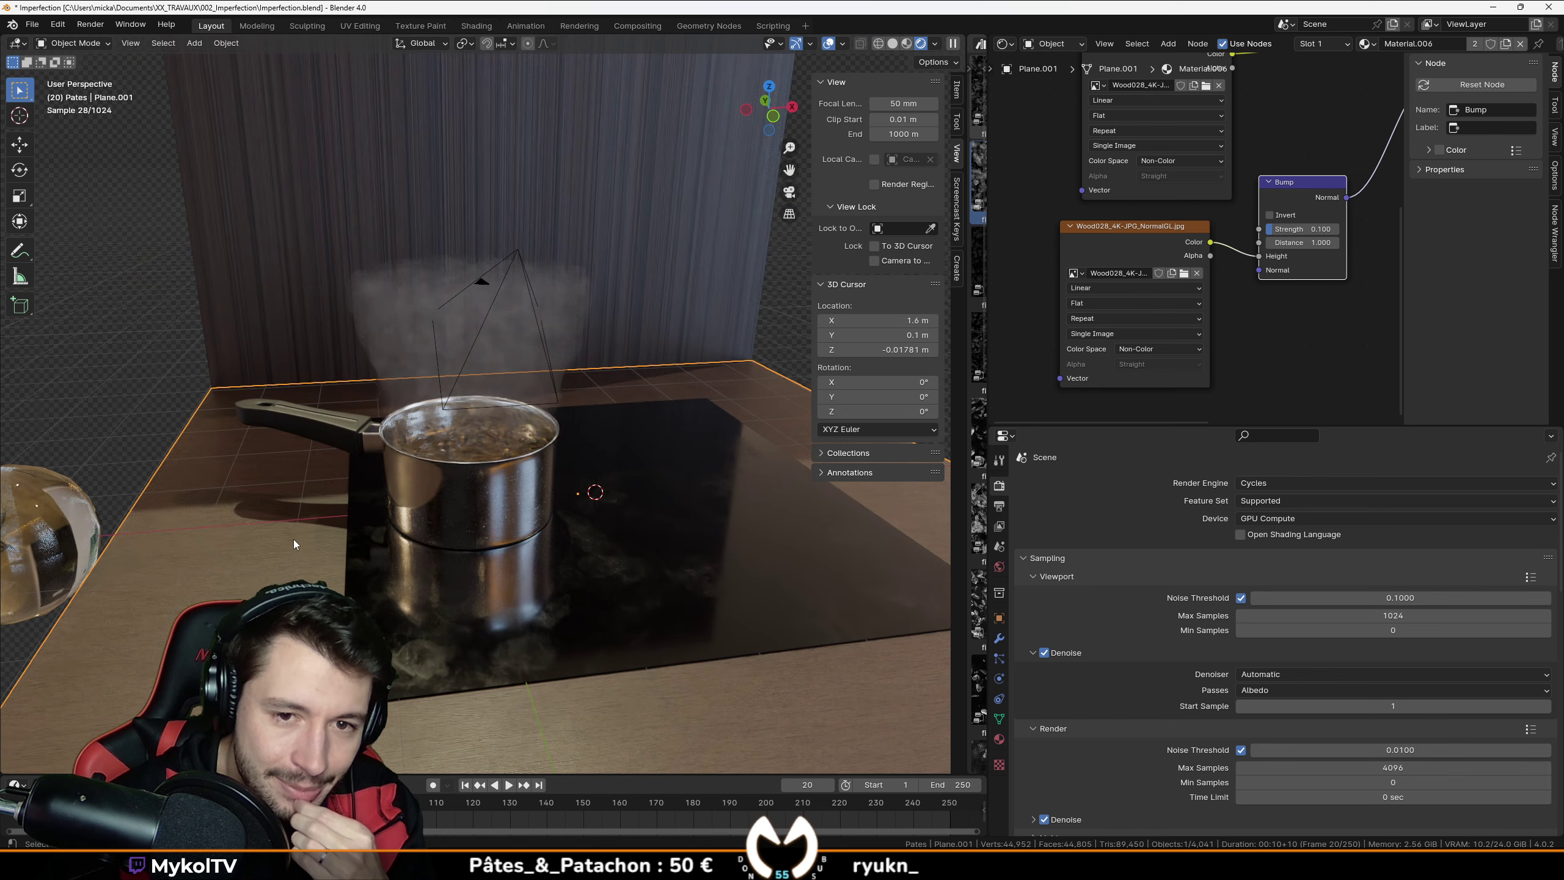
Step: Move the worktop and the wall together about 1.2 m in the negative direction along the global Y axis
middle_click_drag(295, 544, 374, 558)
left_click(320, 545, "shift")
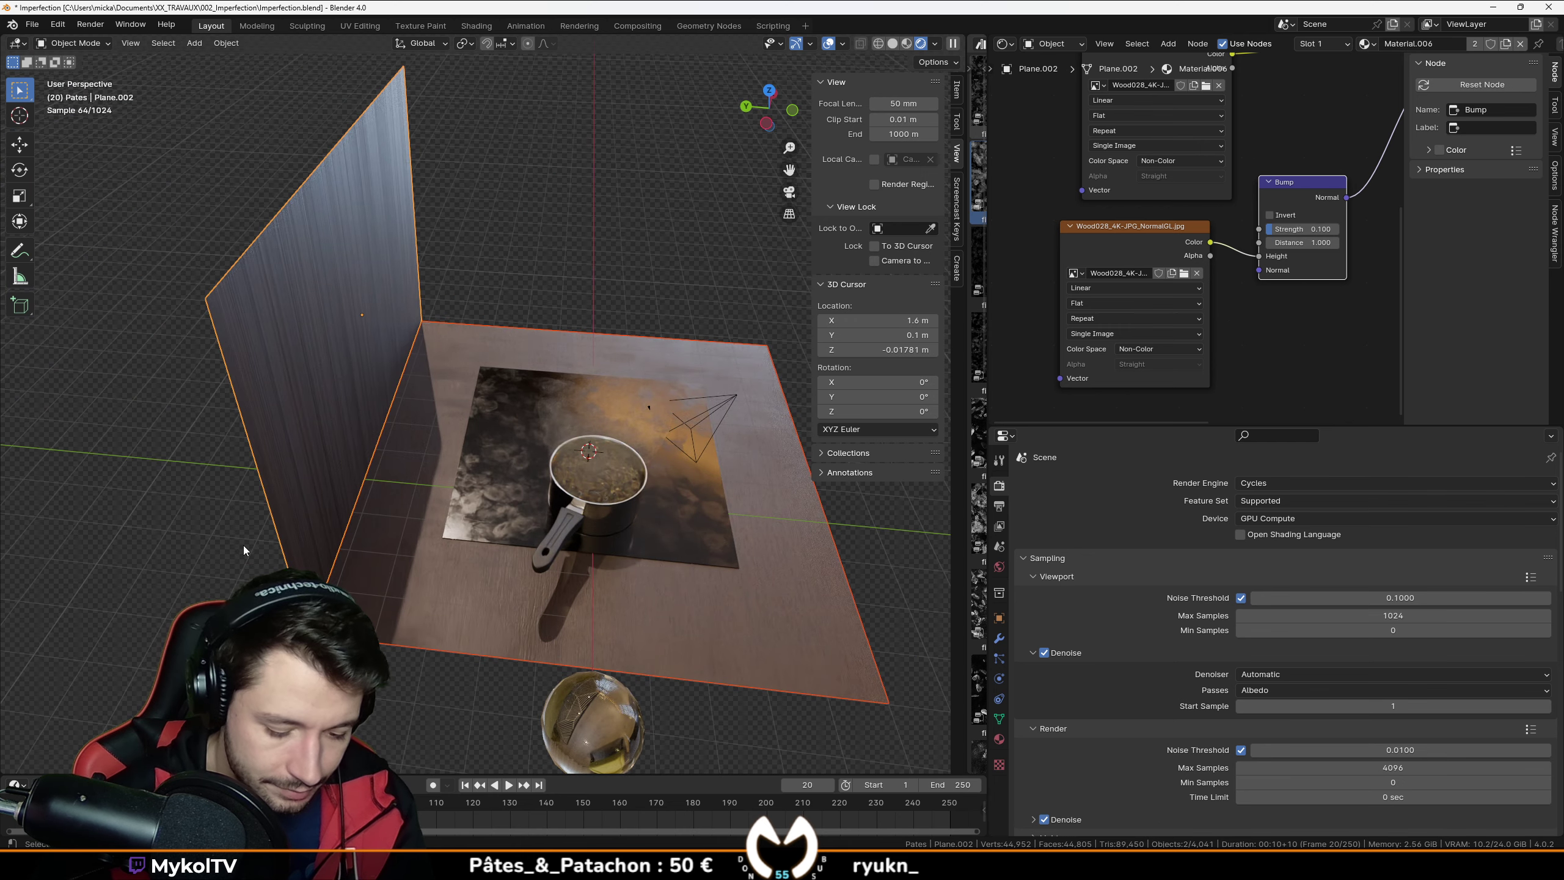
key("g")
key("y")
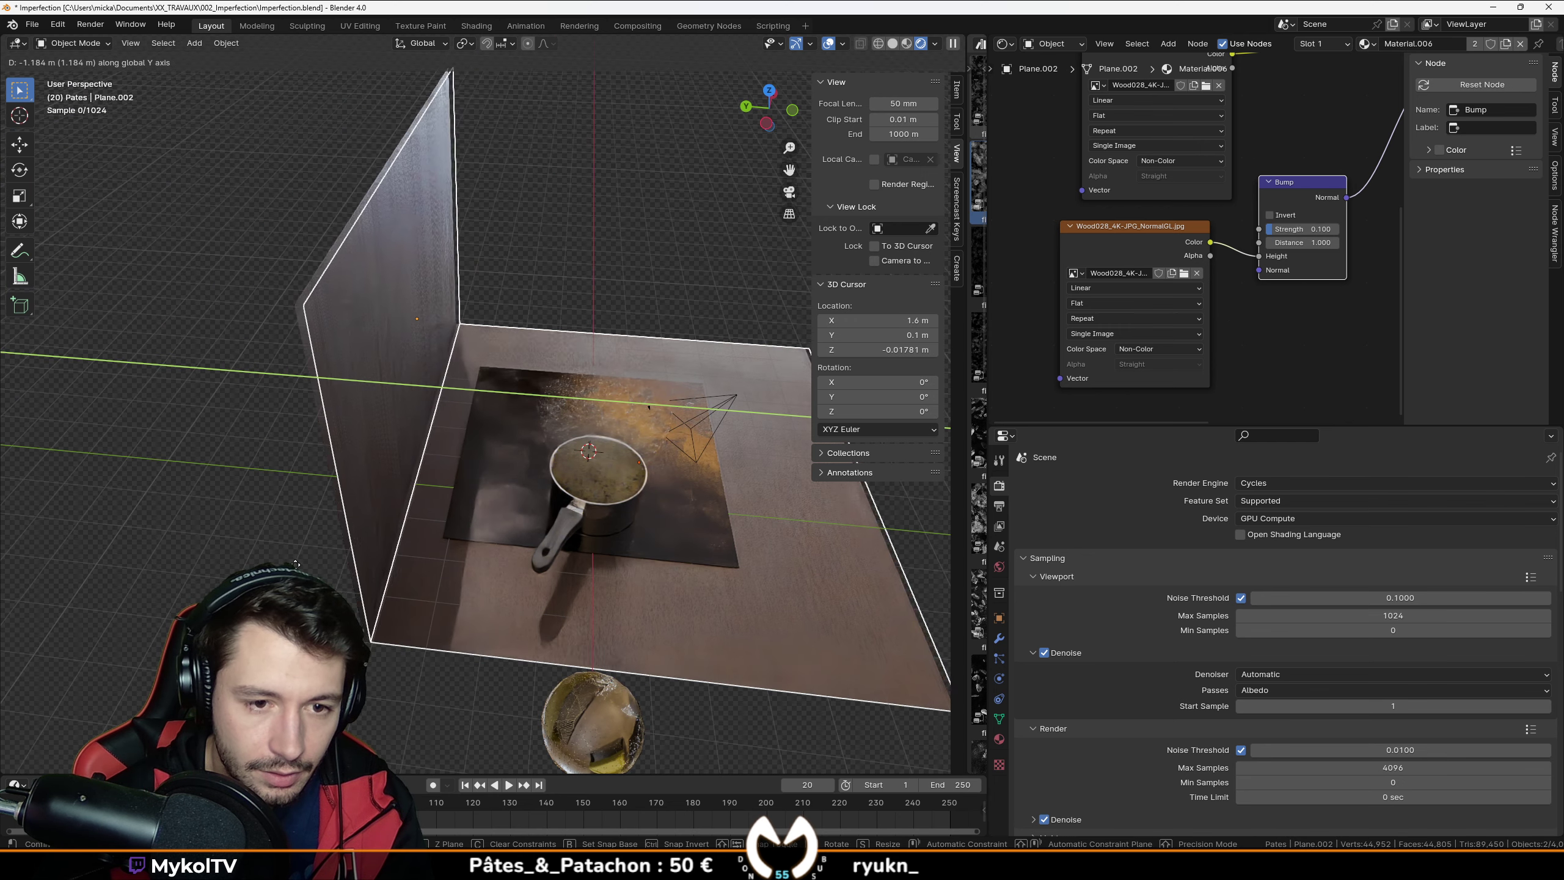
left_click(423, 581)
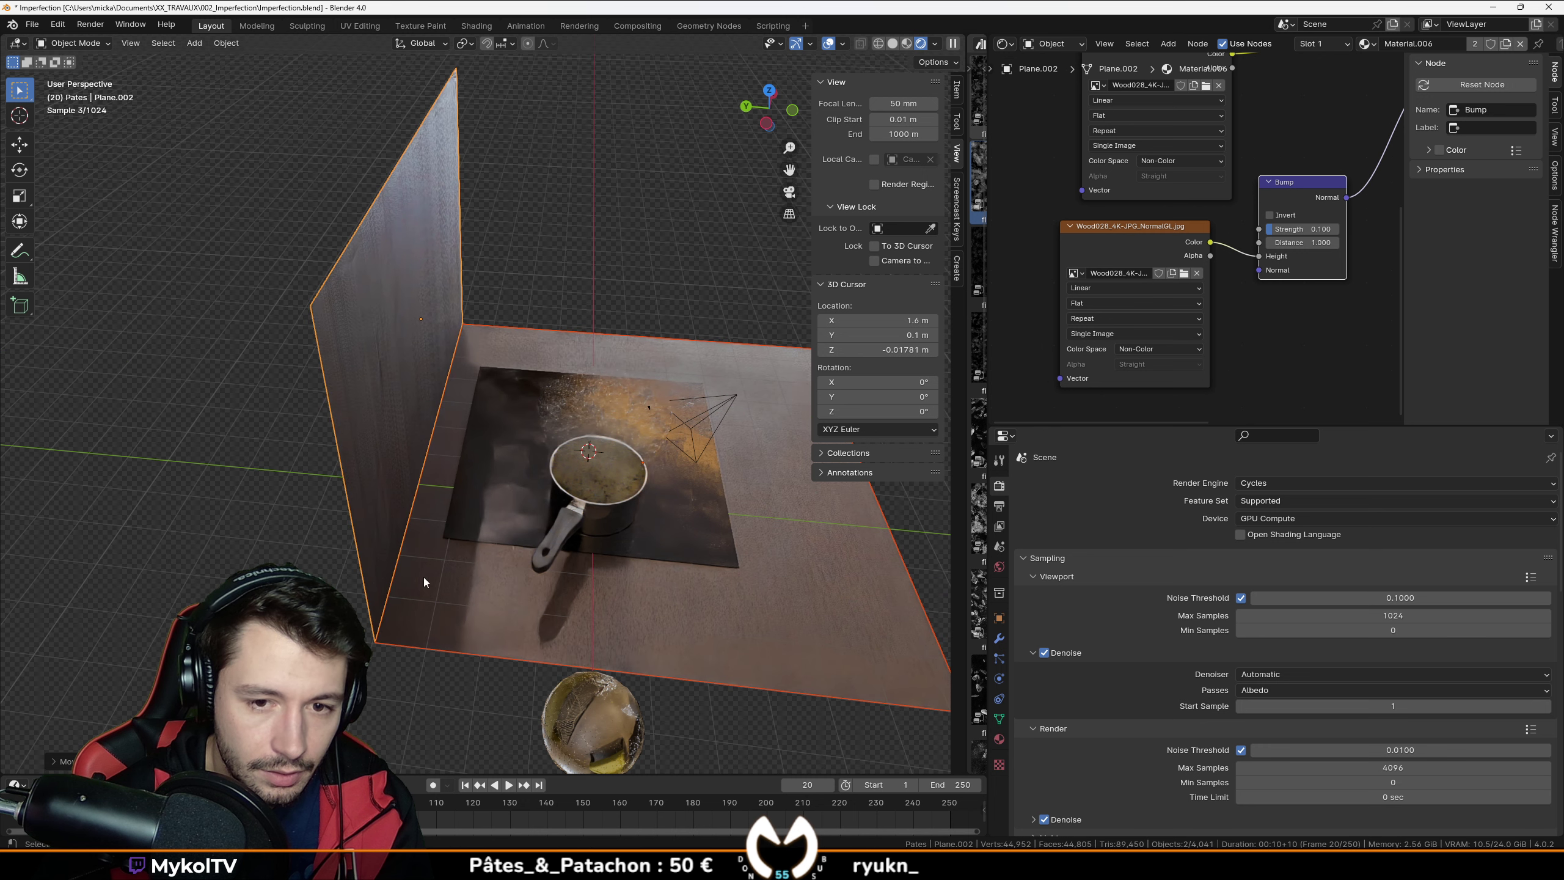
Step: Move the worktop's outer edge, opposite the wall, inward toward the cooktop by about 2.5 m along the global Y axis
left_click(809, 566)
scroll(767, 521, "down", 2)
key("Tab")
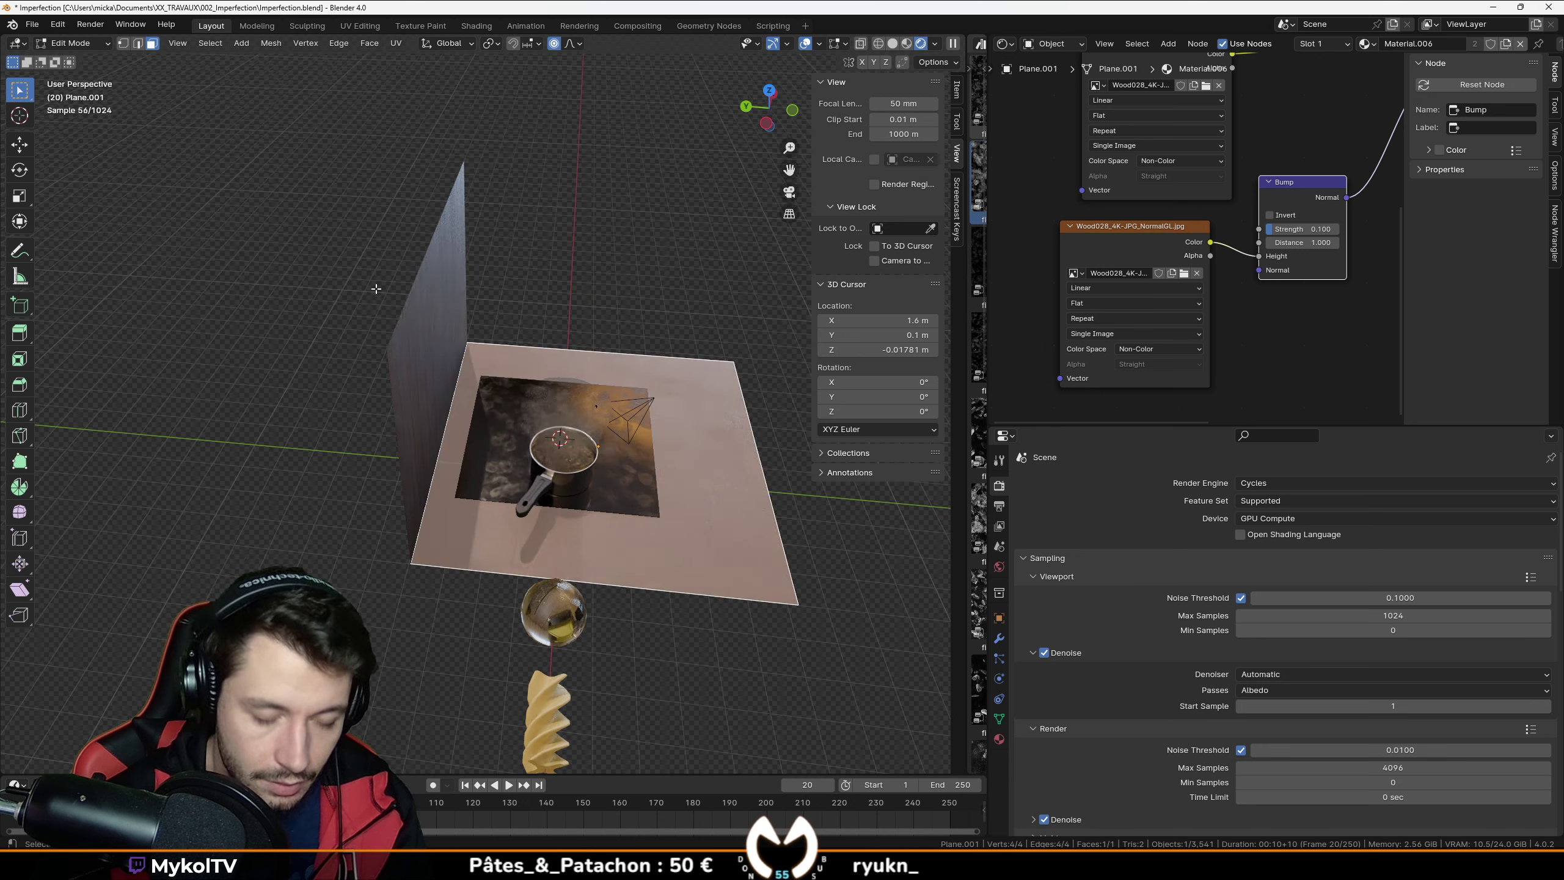
key("2")
left_click(814, 523)
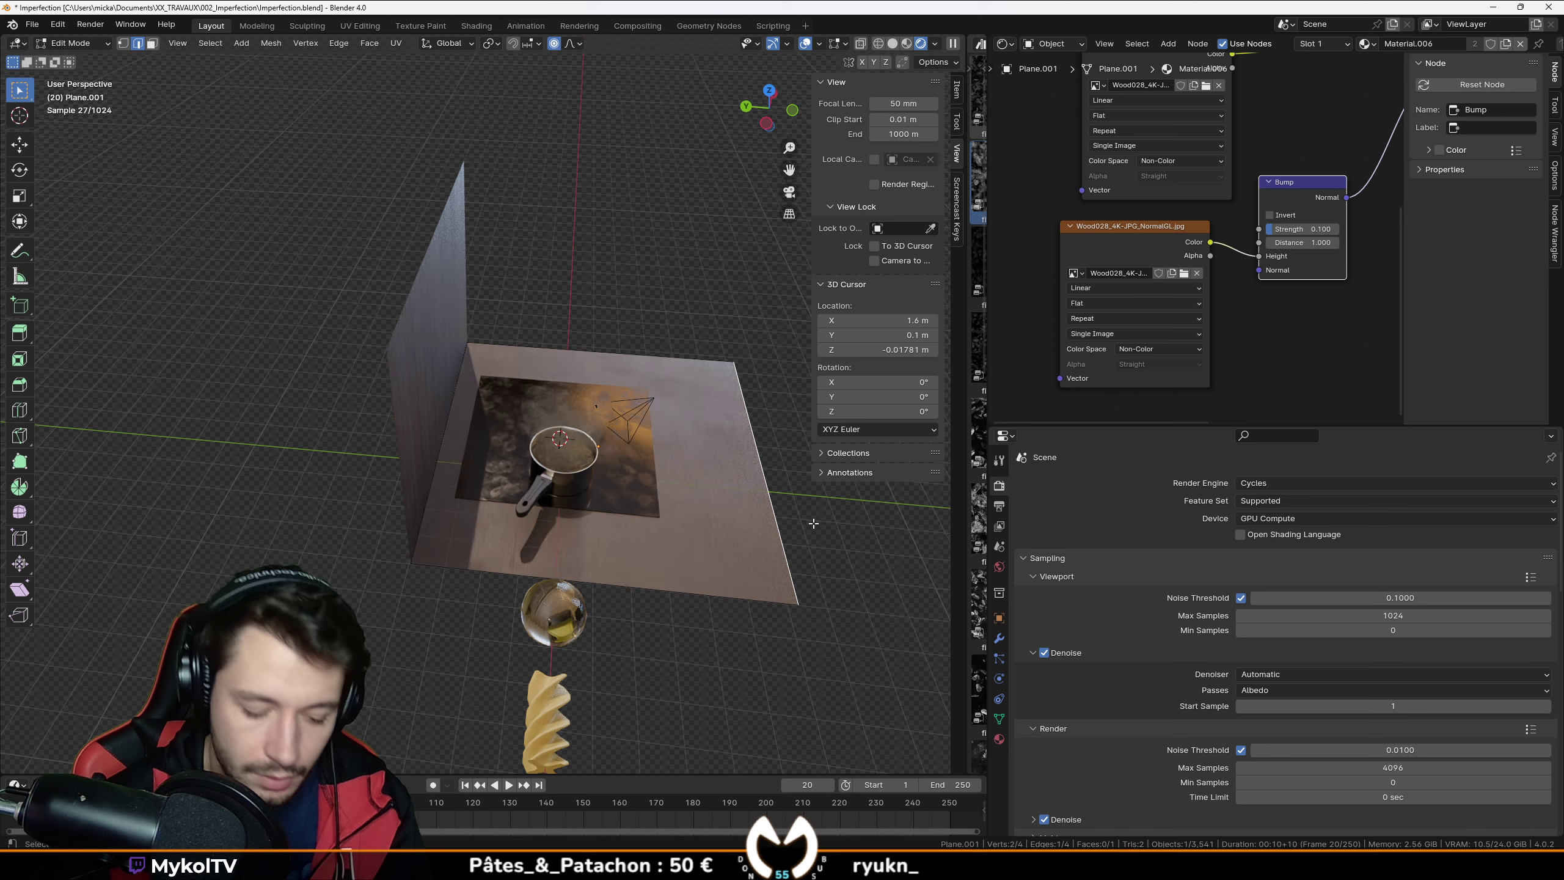
key("g")
key("y")
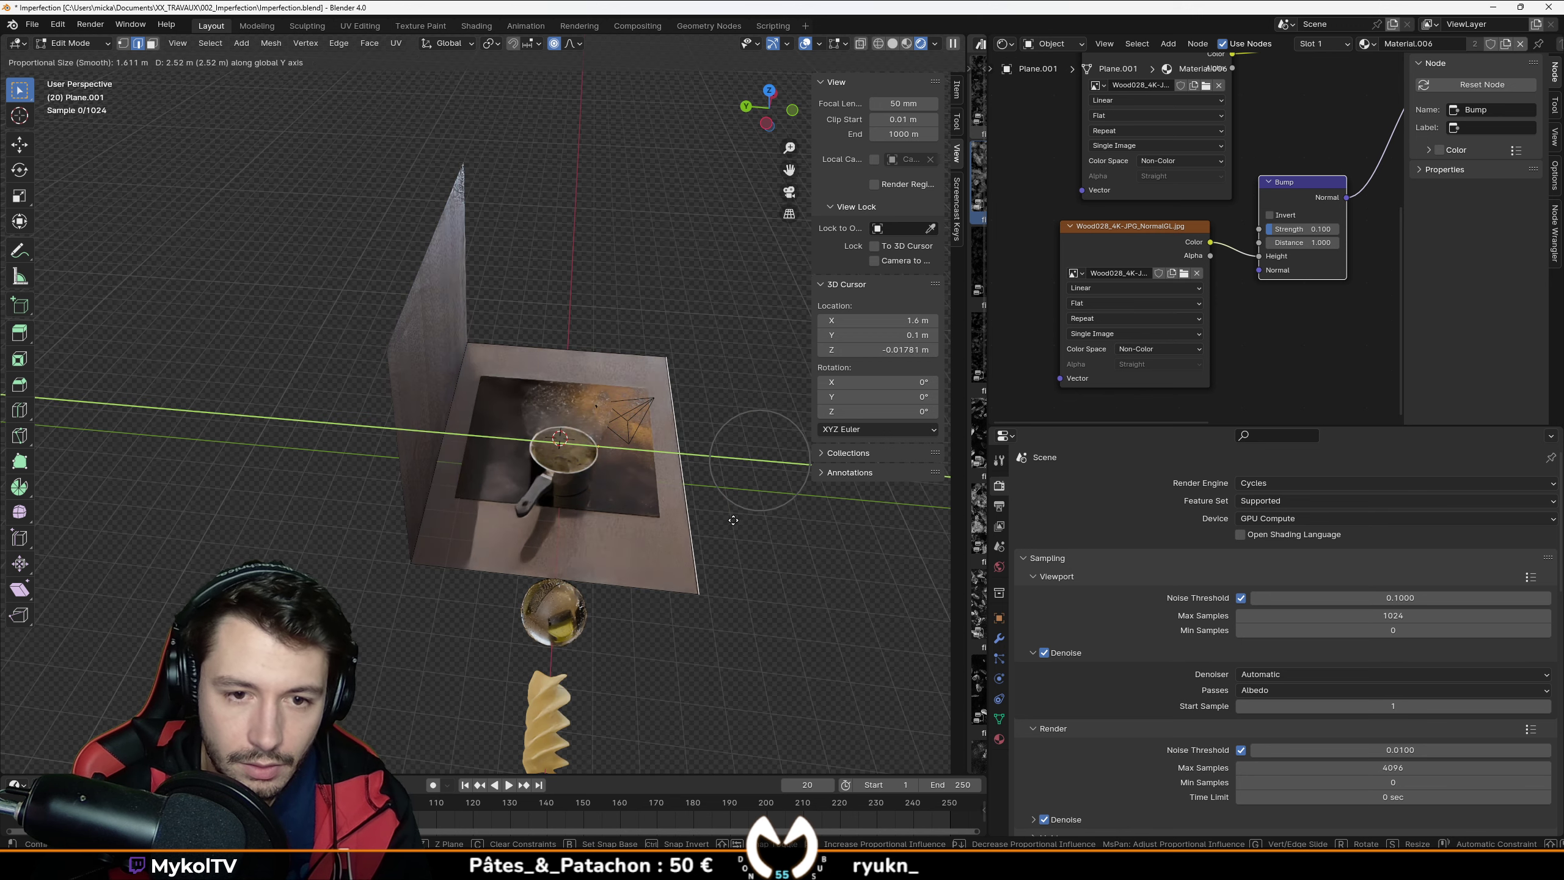
key("Escape")
key("Tab")
Step: Select the wood wall plane, save the file and switch the viewport to solid shading
middle_click_drag(733, 520, 589, 513)
left_click(436, 411)
middle_click_drag(436, 411, 499, 399)
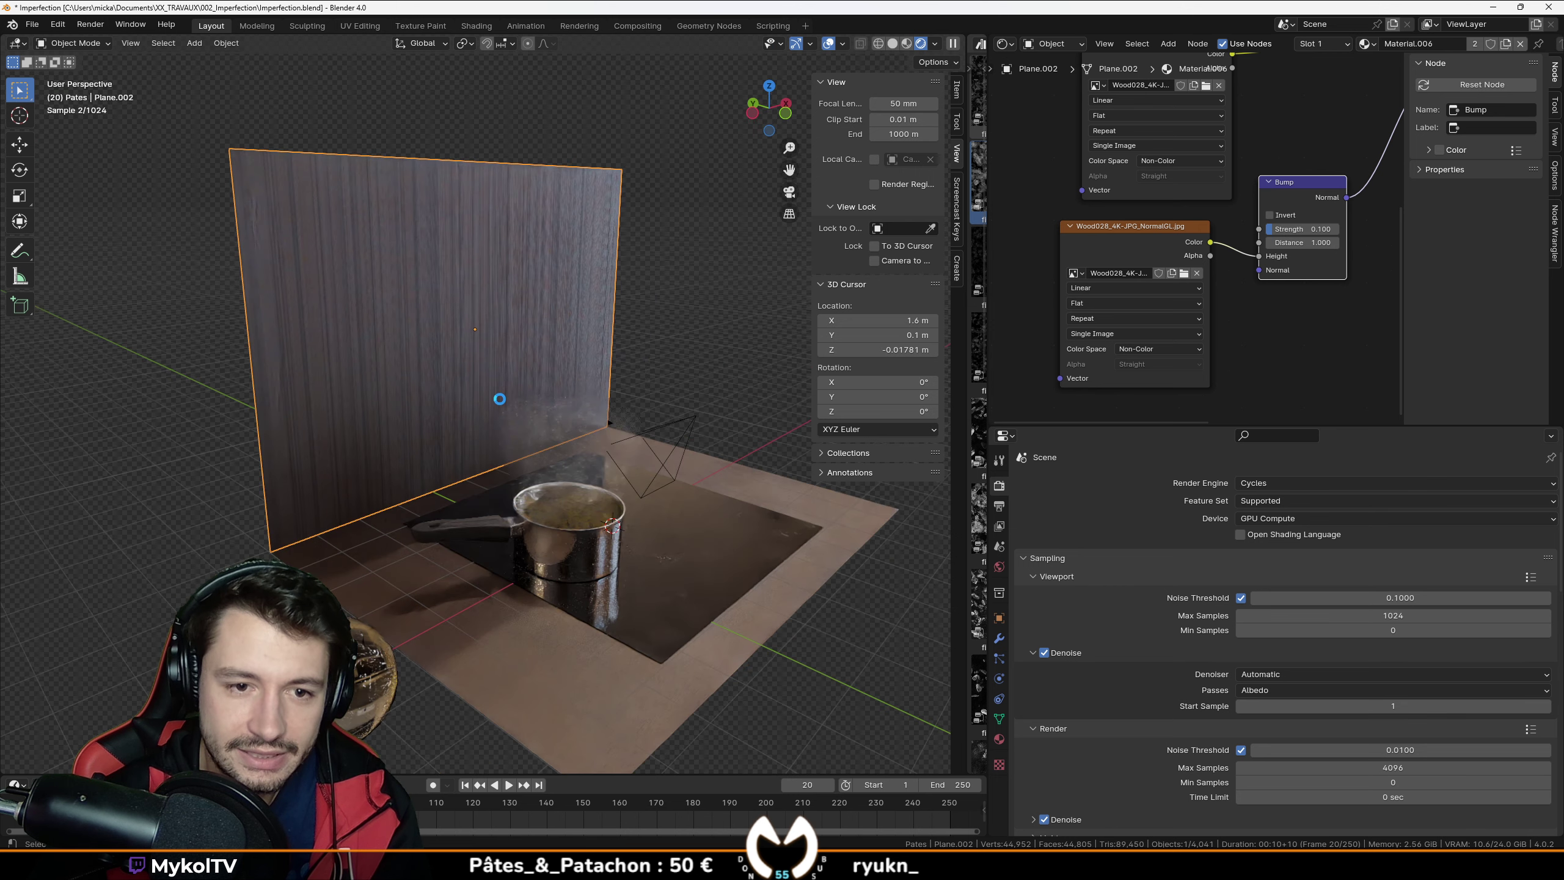
key("ctrl+s")
key("z")
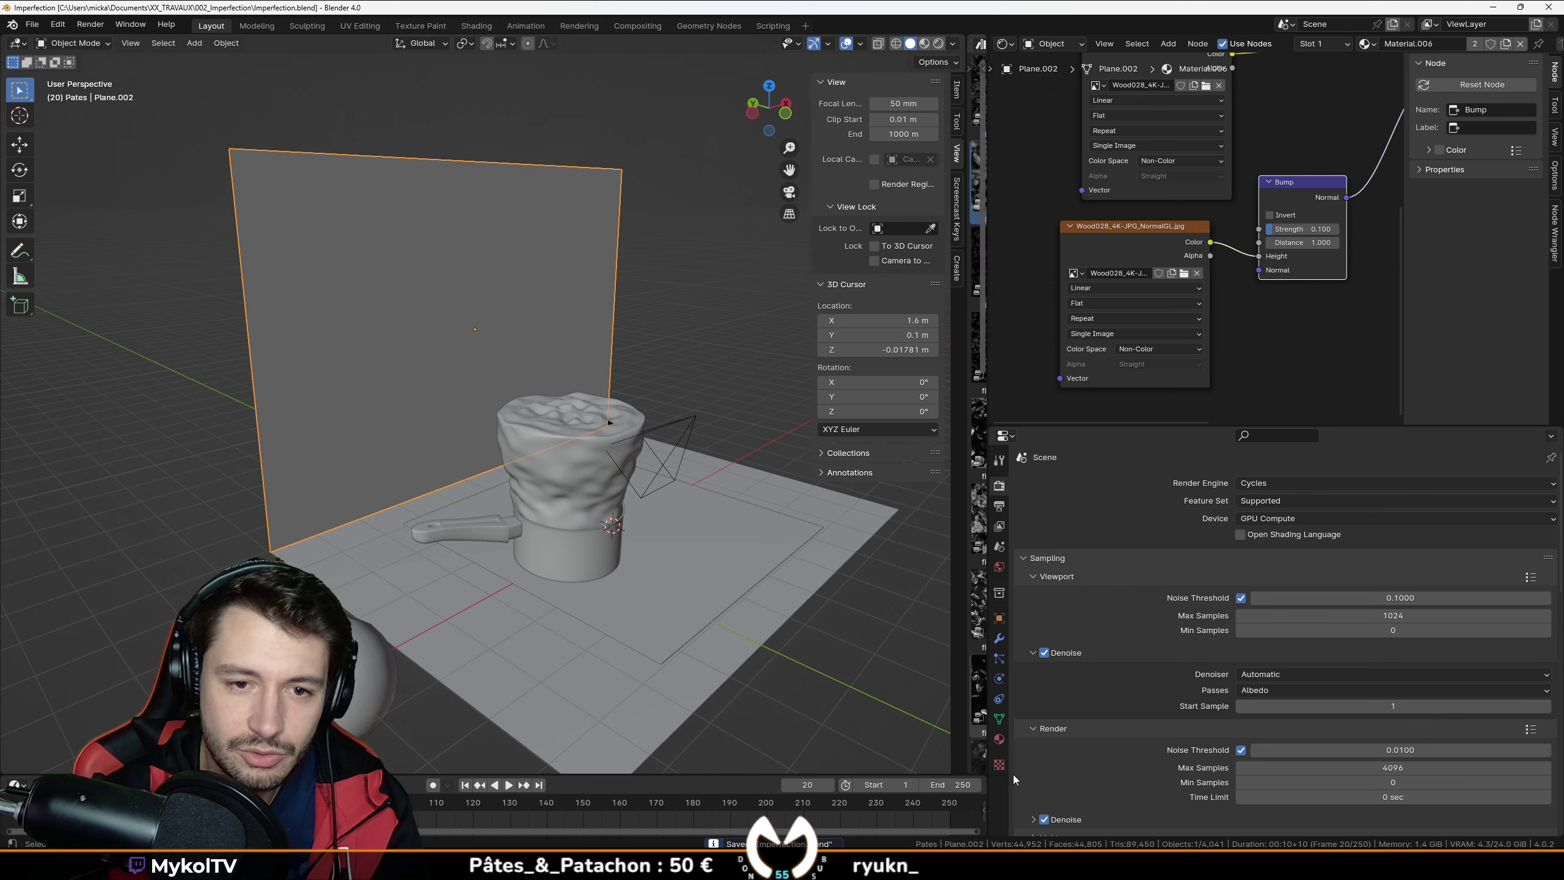
Step: Switch to ambientCG in the browser, close the surplus tabs and open the list of all materials
mouse_move(837, 871)
left_click(896, 811)
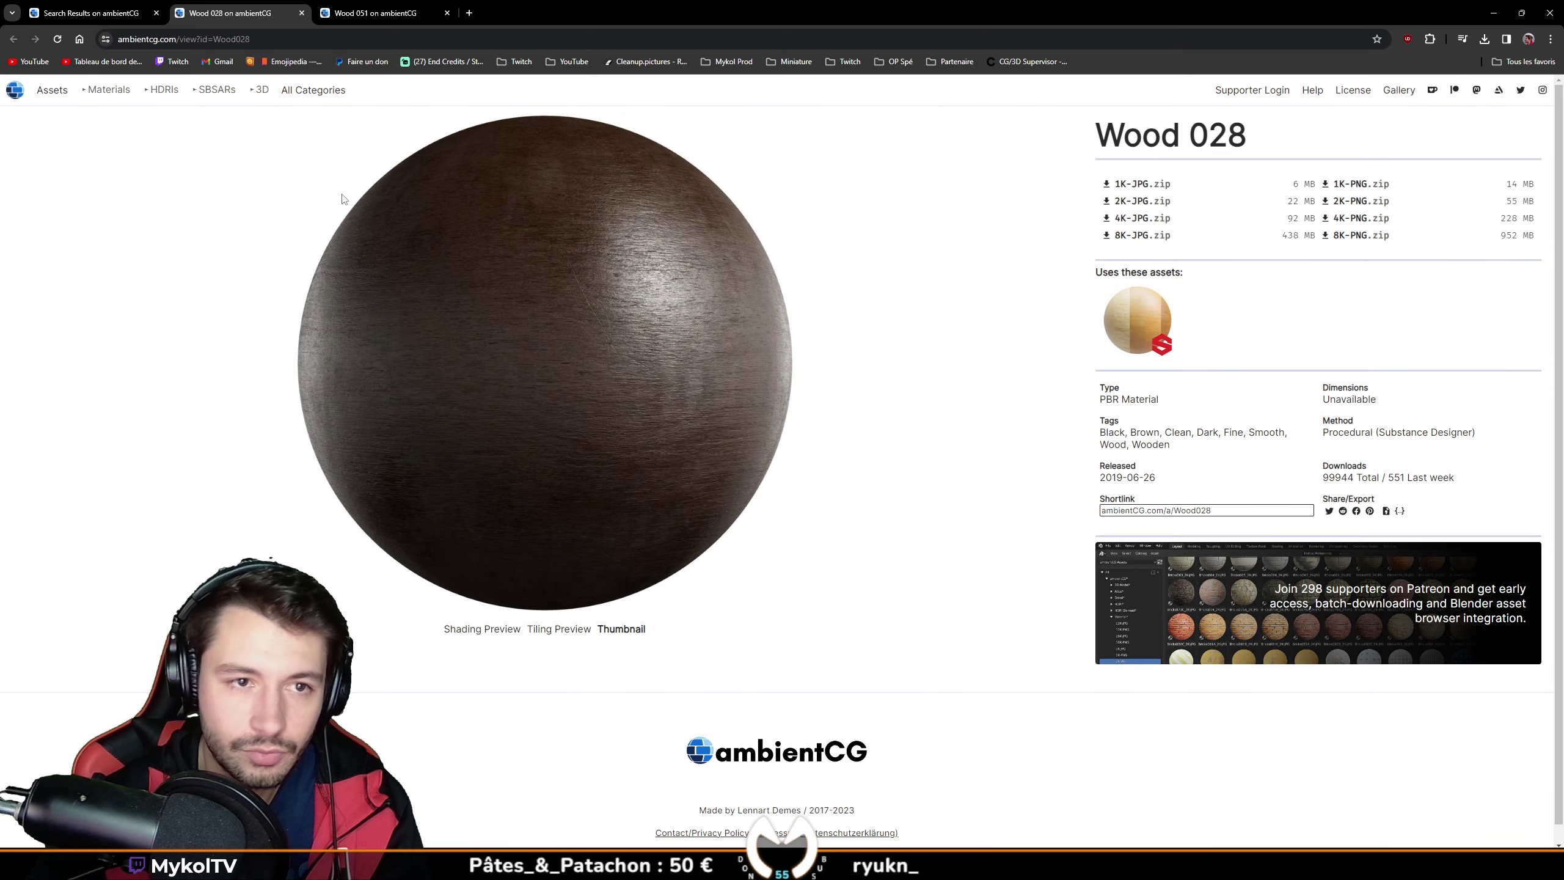
middle_click(125, 13)
middle_click(200, 13)
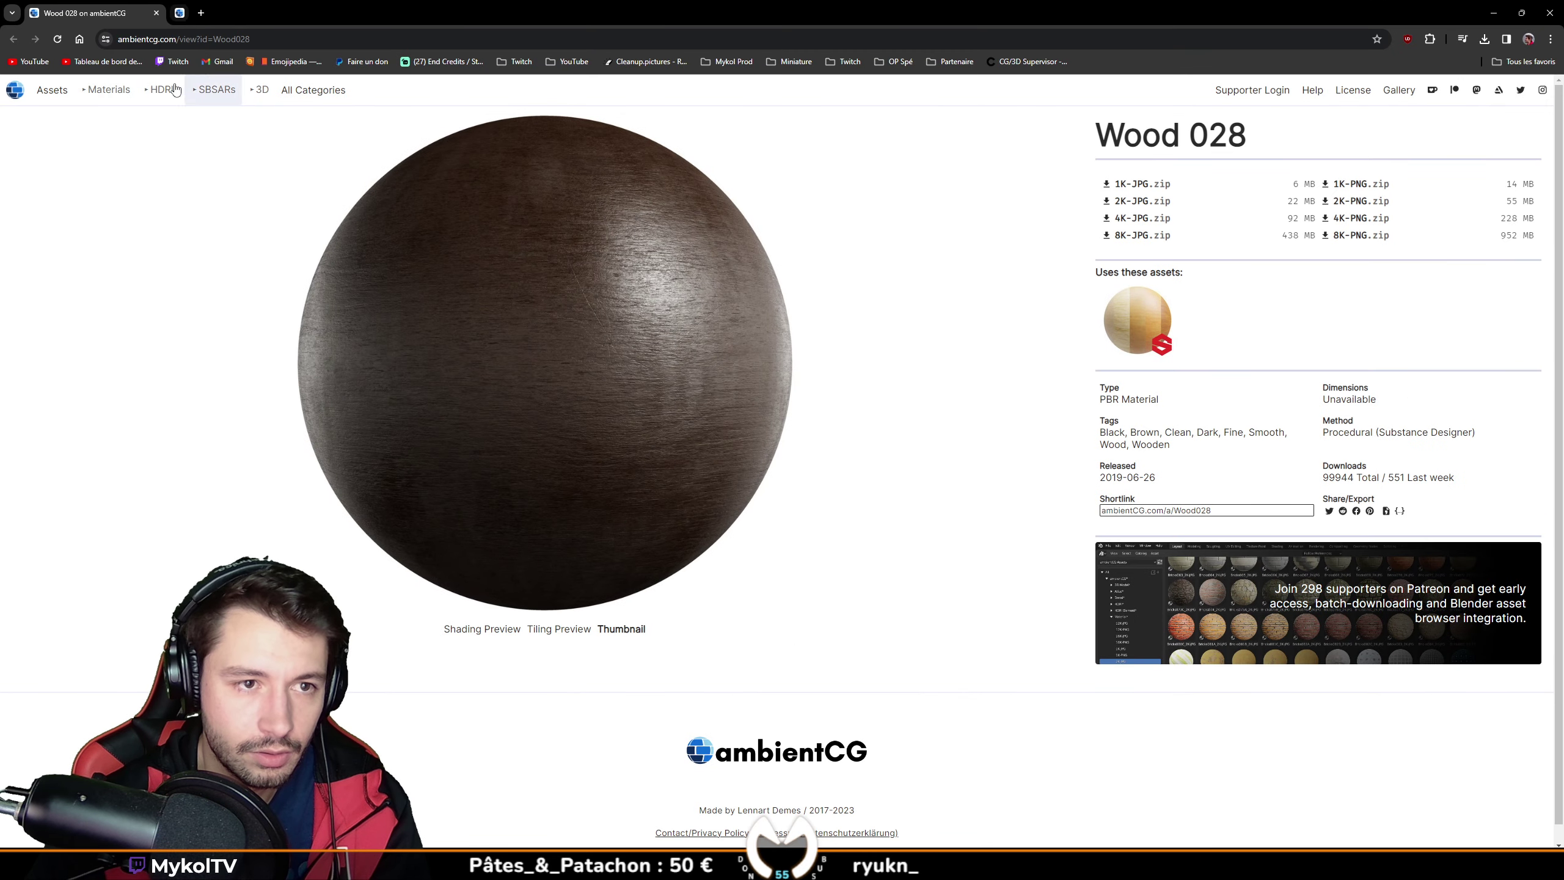
left_click(109, 89)
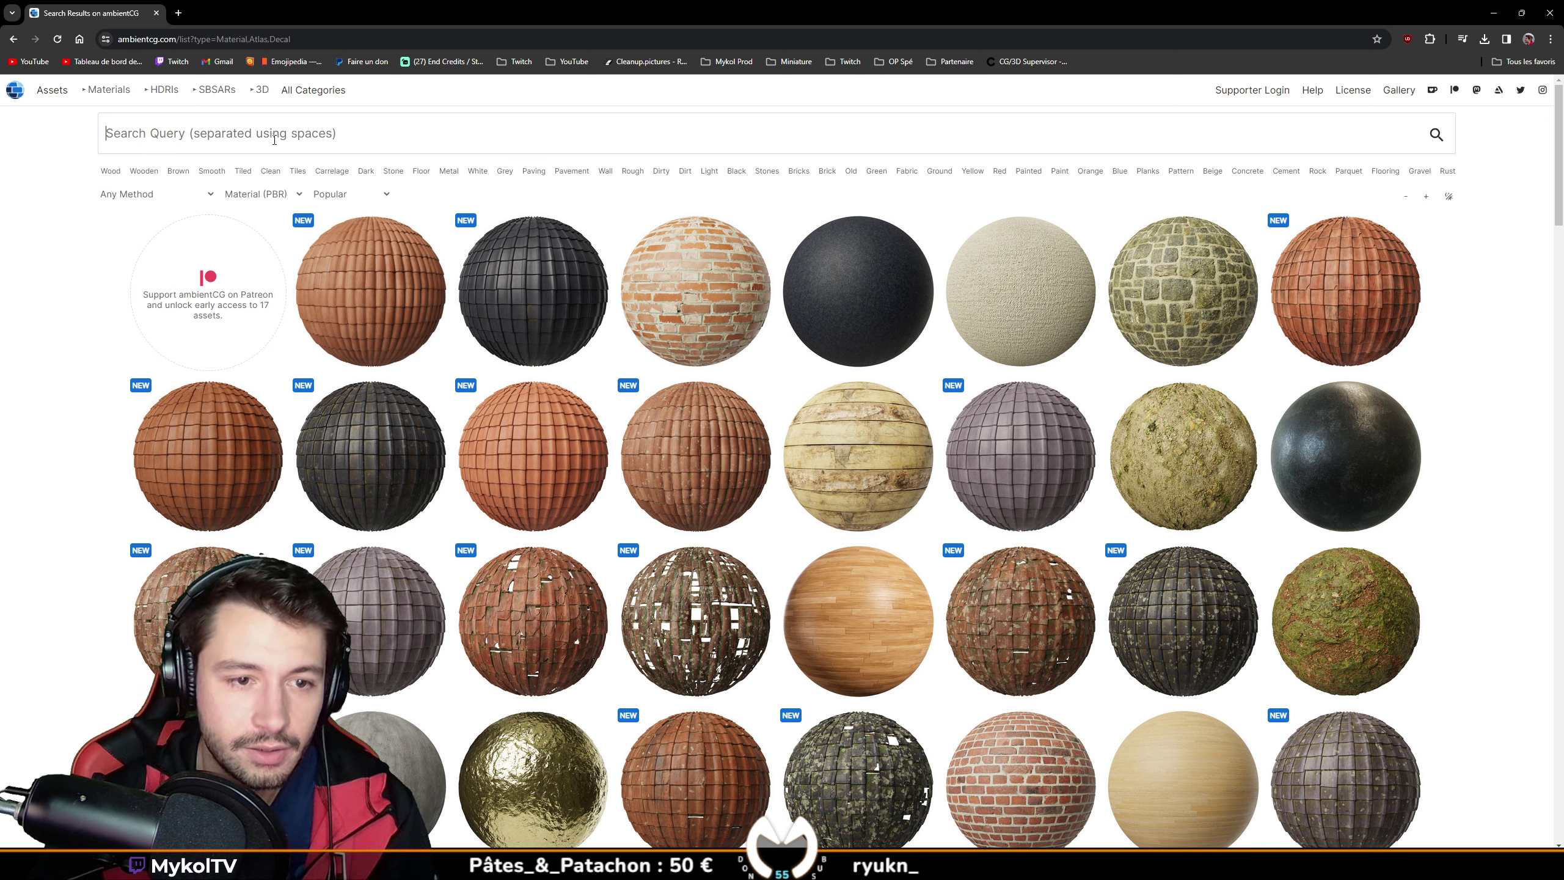
Step: Try searching the ambientCG materials for "carrel", and return to the full materials list
type("ca")
type("rrel")
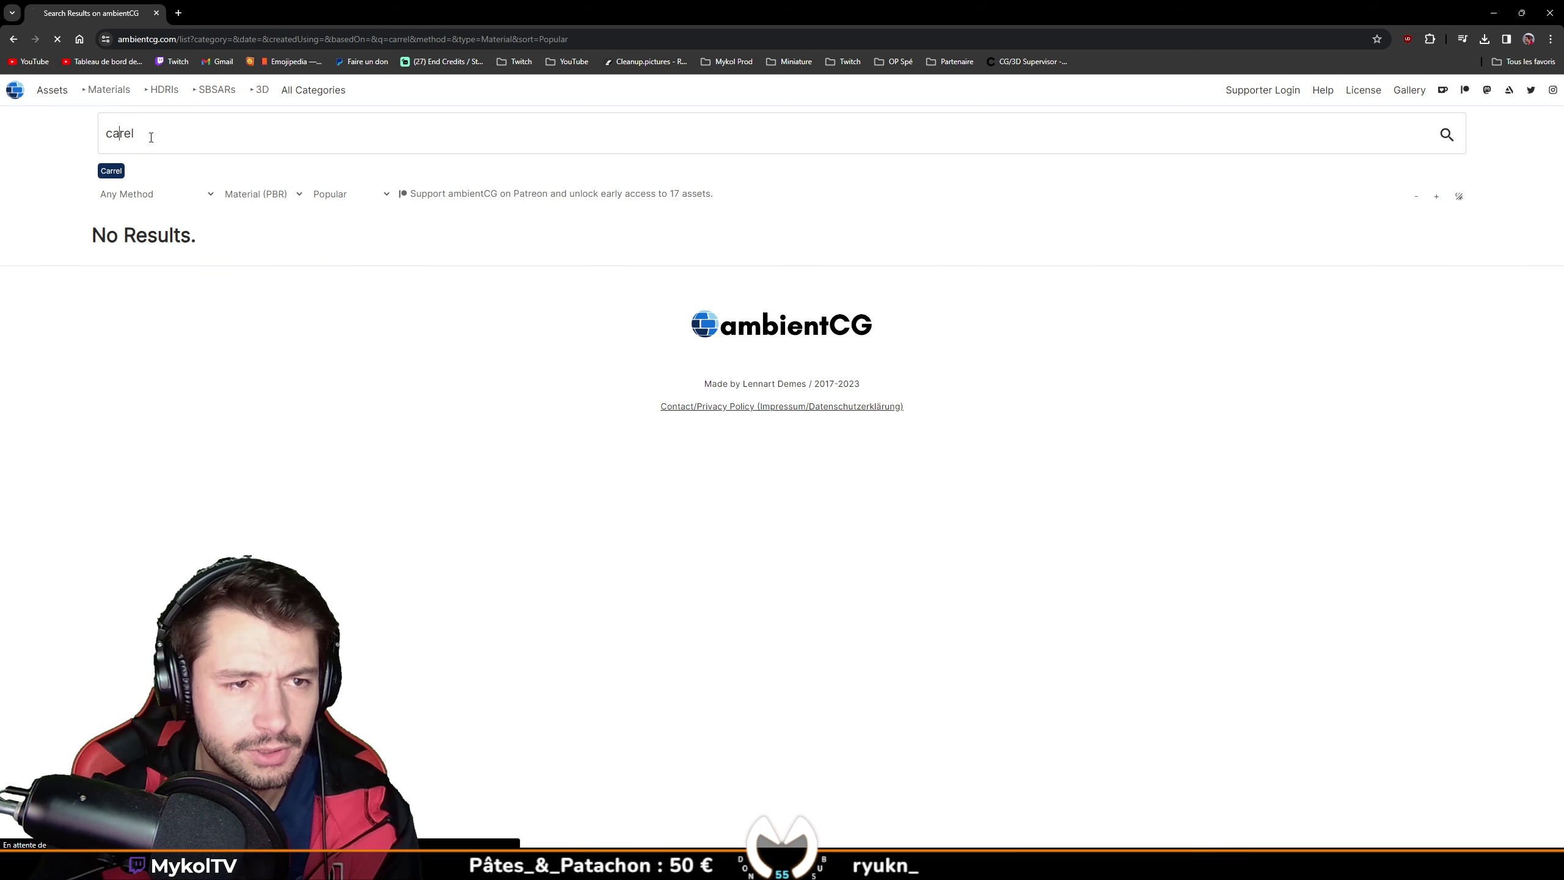
left_click(106, 90)
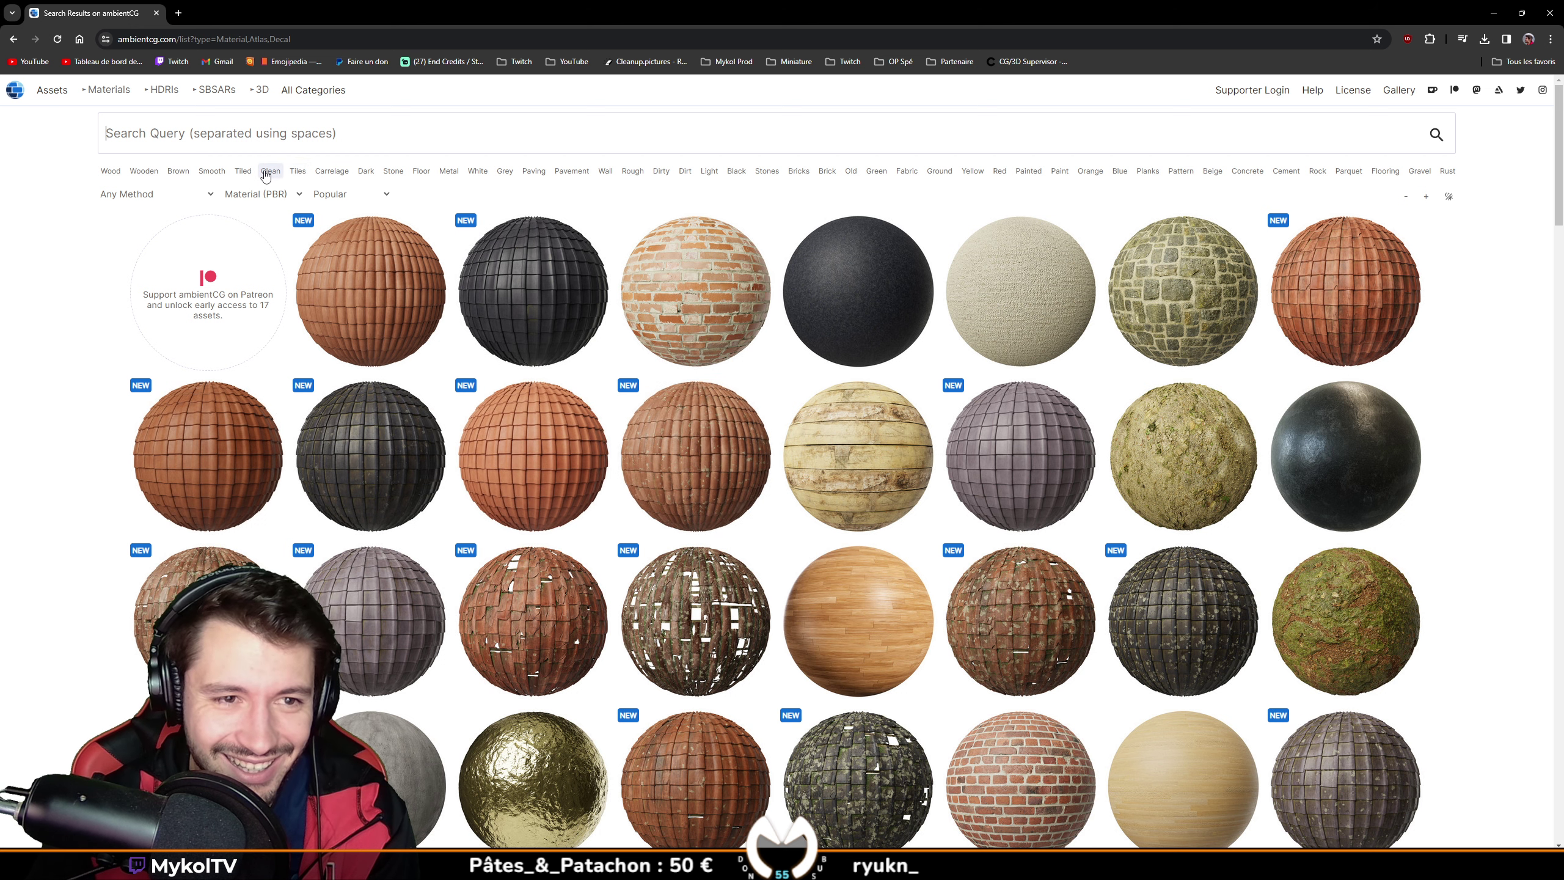
Step: Filter the materials by the Tiles tag and open the white square Tiles 107 material in a new tab
left_click(297, 171)
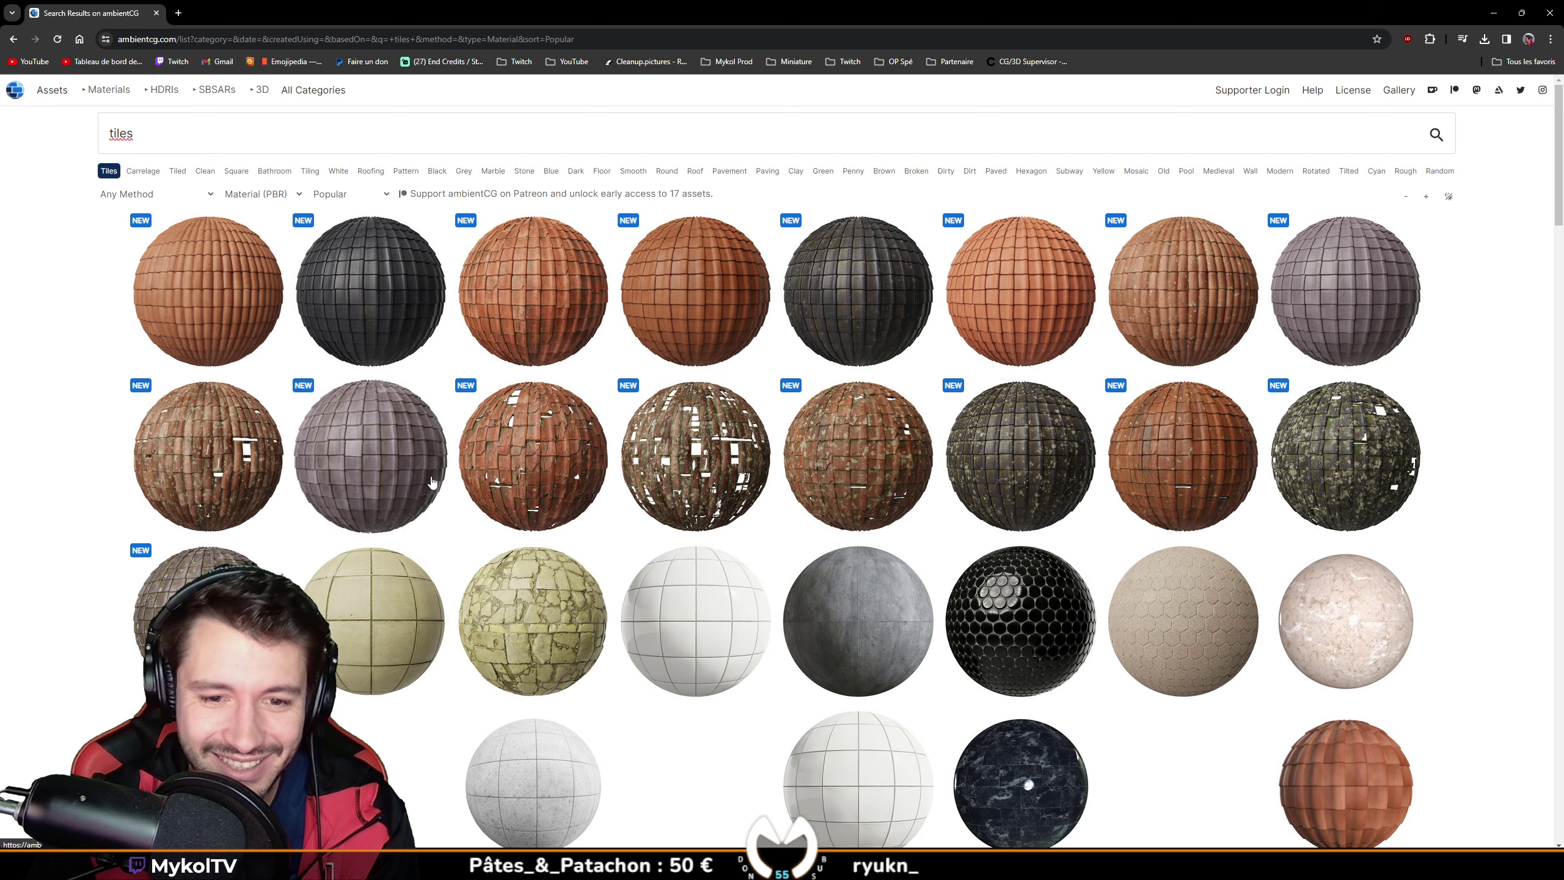
scroll(432, 475, "down", 4)
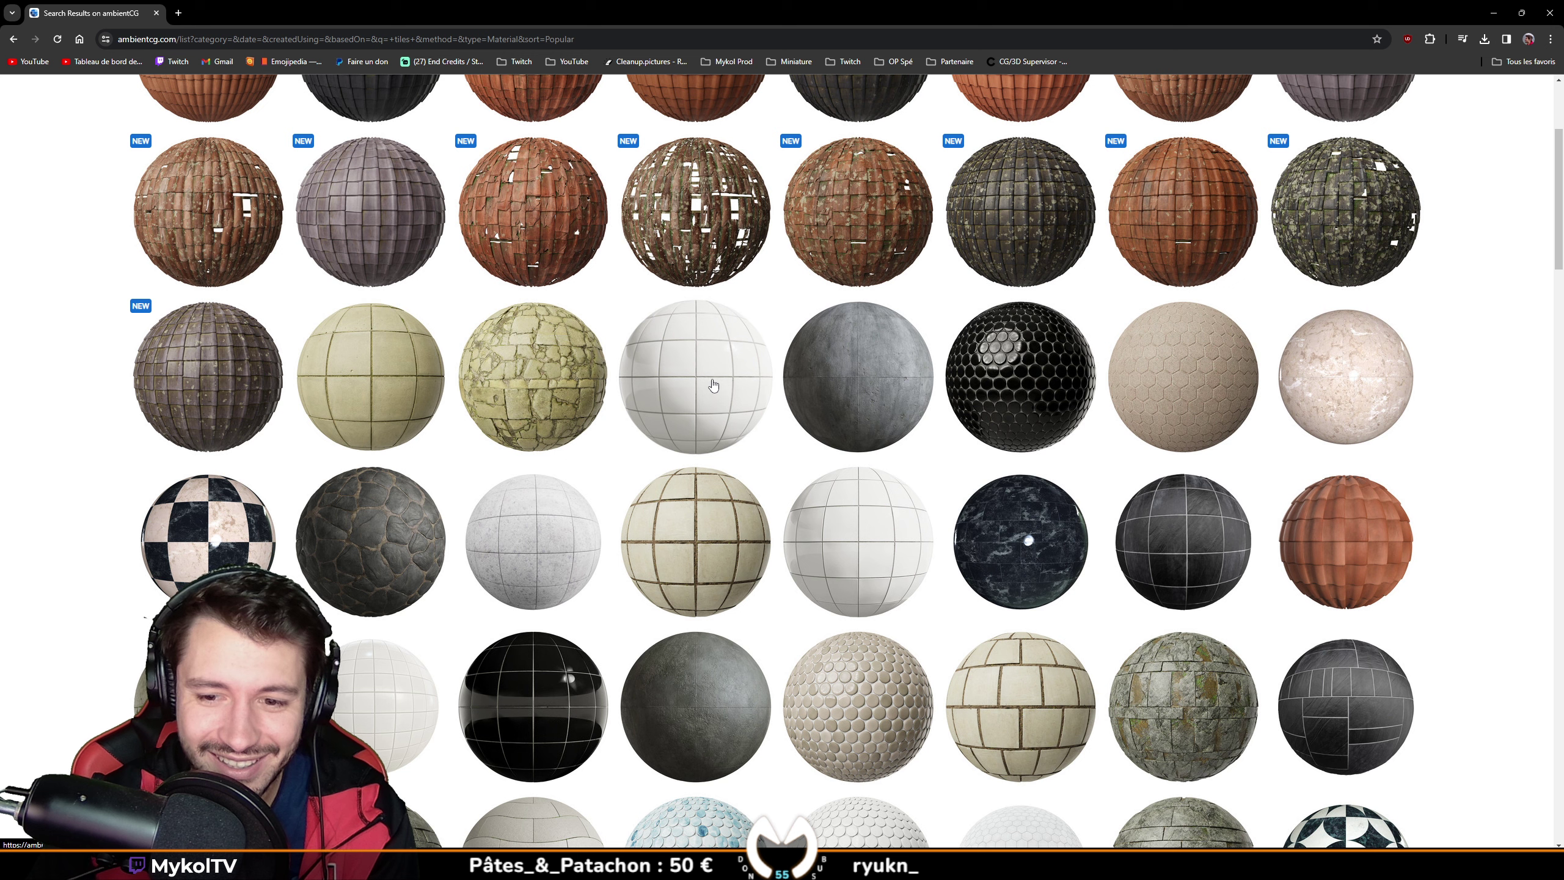
mouse_move(742, 372)
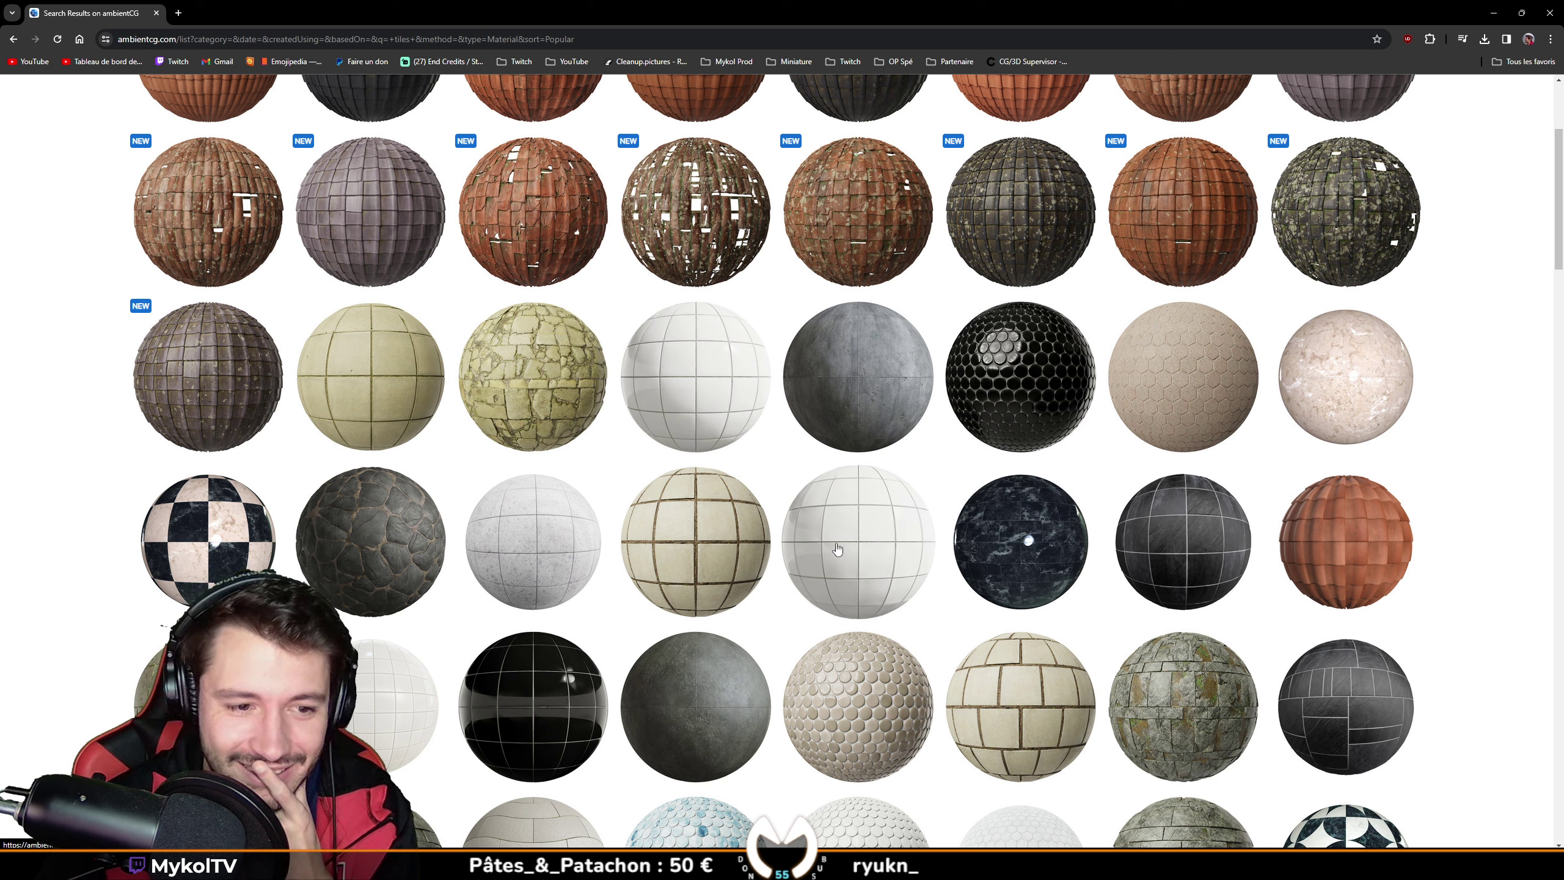
middle_click(719, 394)
Step: Browse the remaining tile materials and open the white subway-style Tiles 009 in another tab
scroll(554, 438, "down", 3)
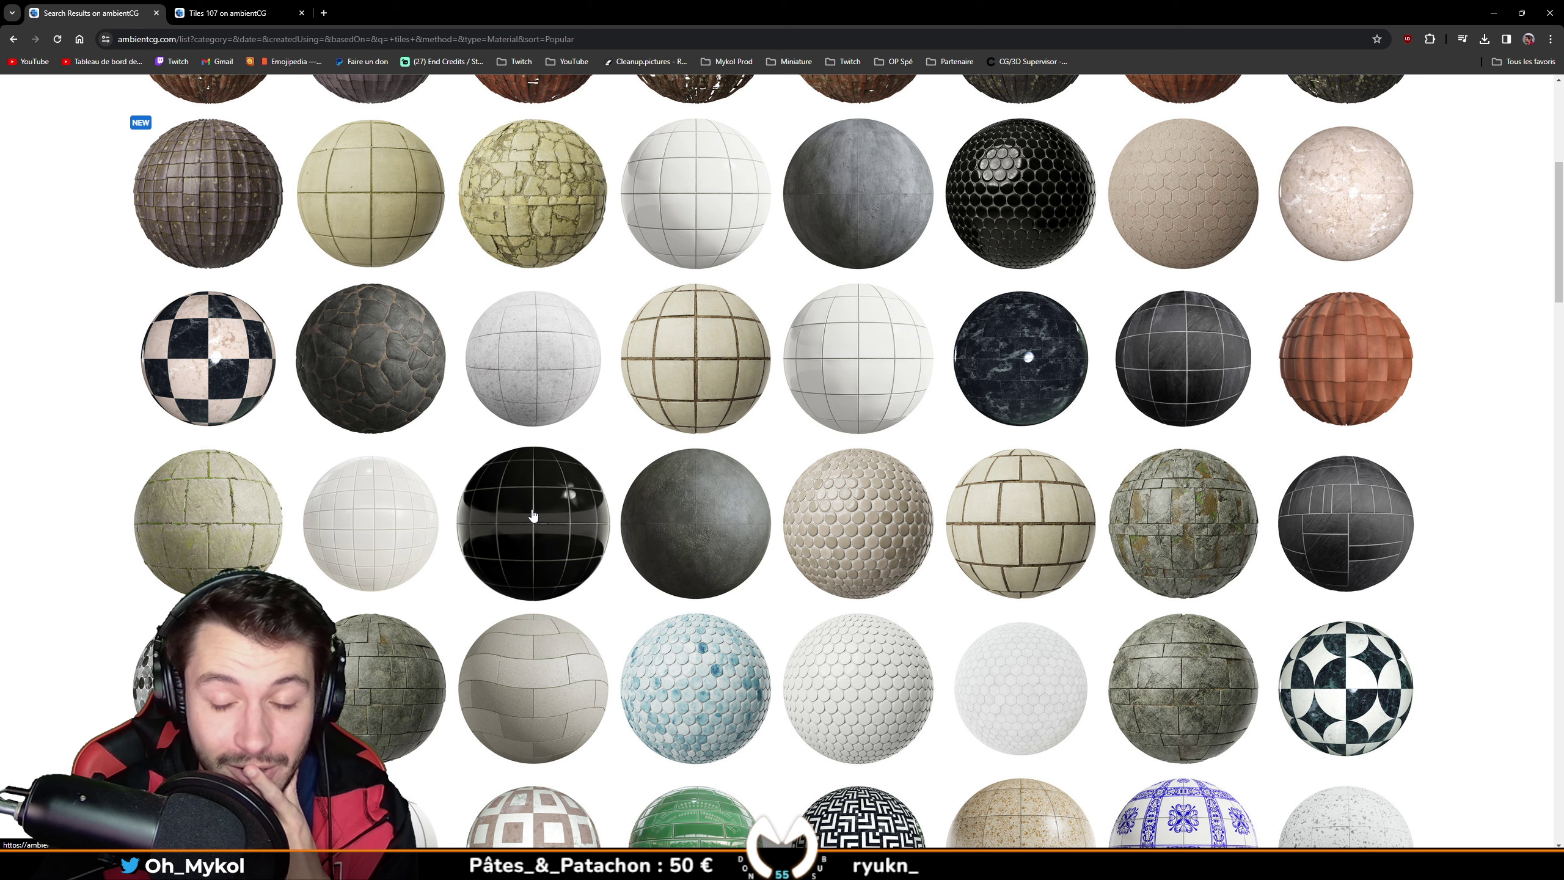
scroll(533, 513, "down", 5)
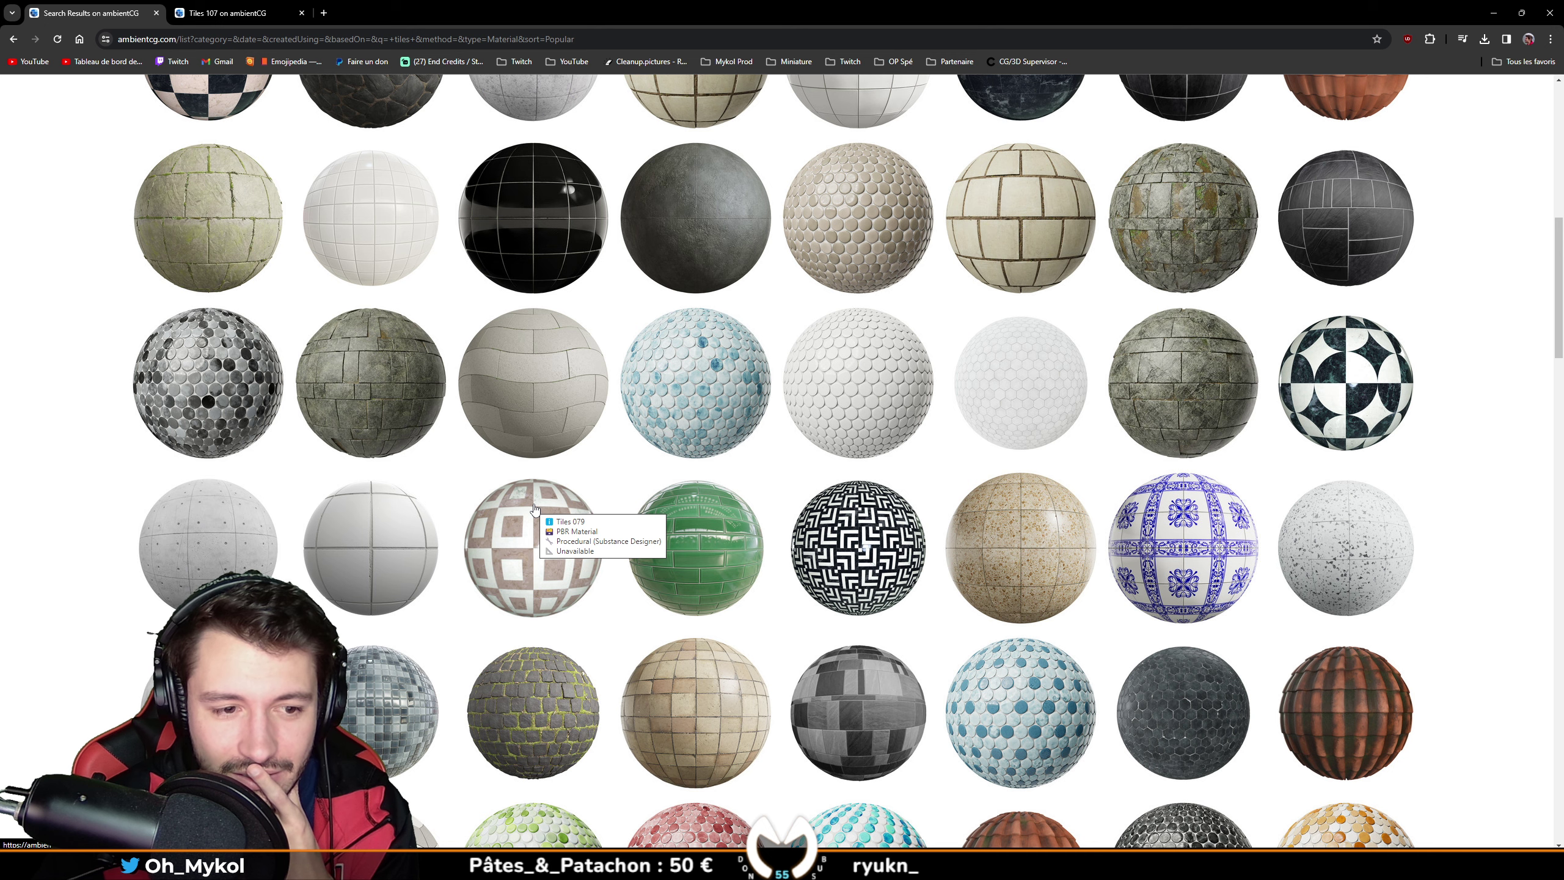
scroll(534, 507, "down", 9)
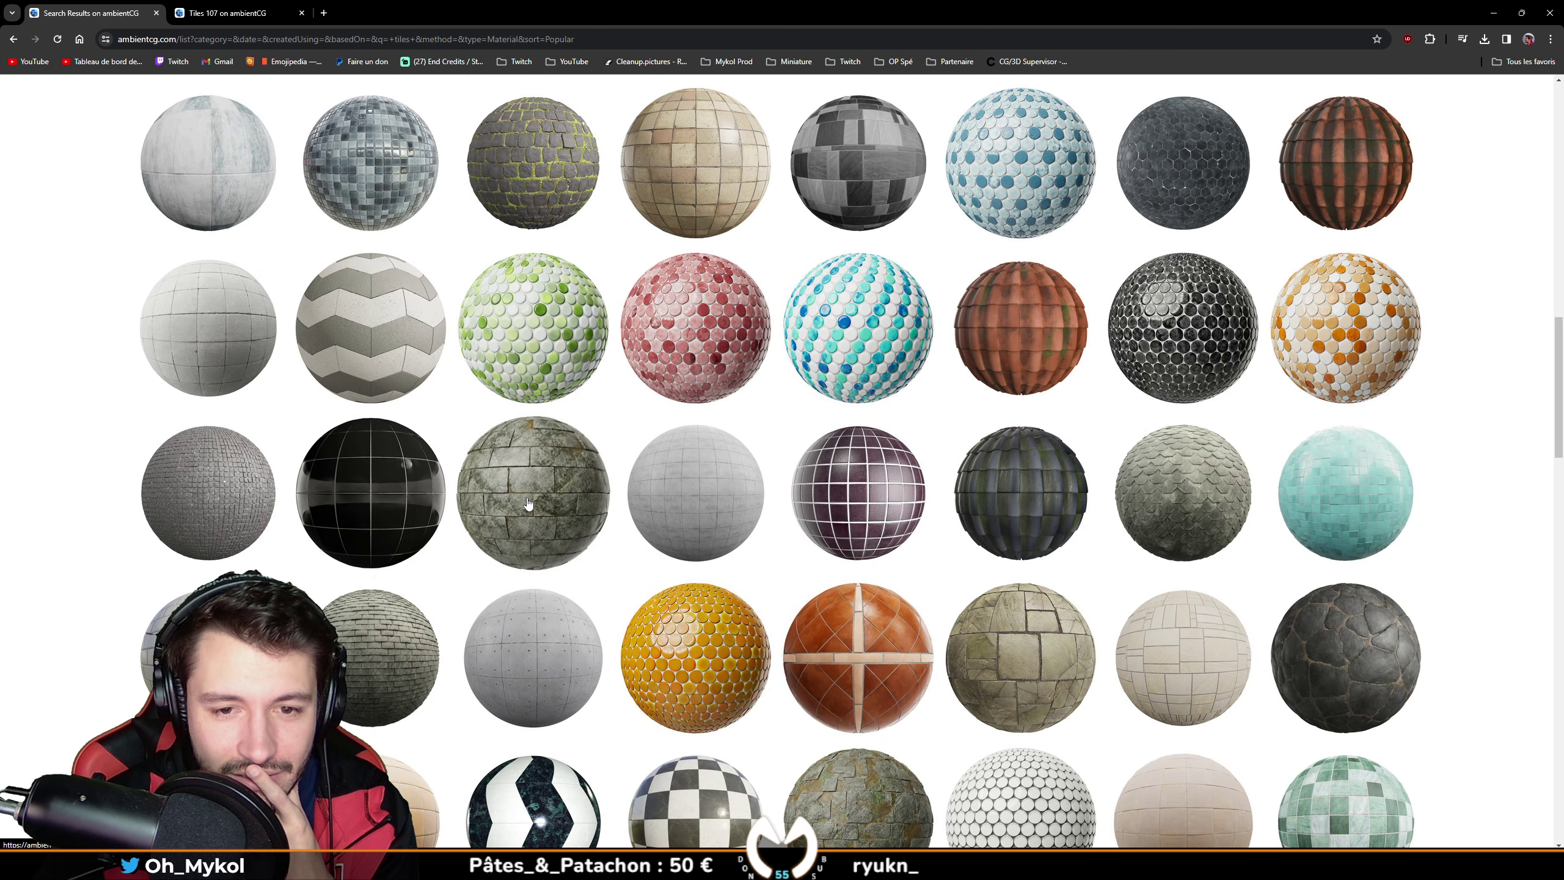
scroll(528, 504, "down", 4)
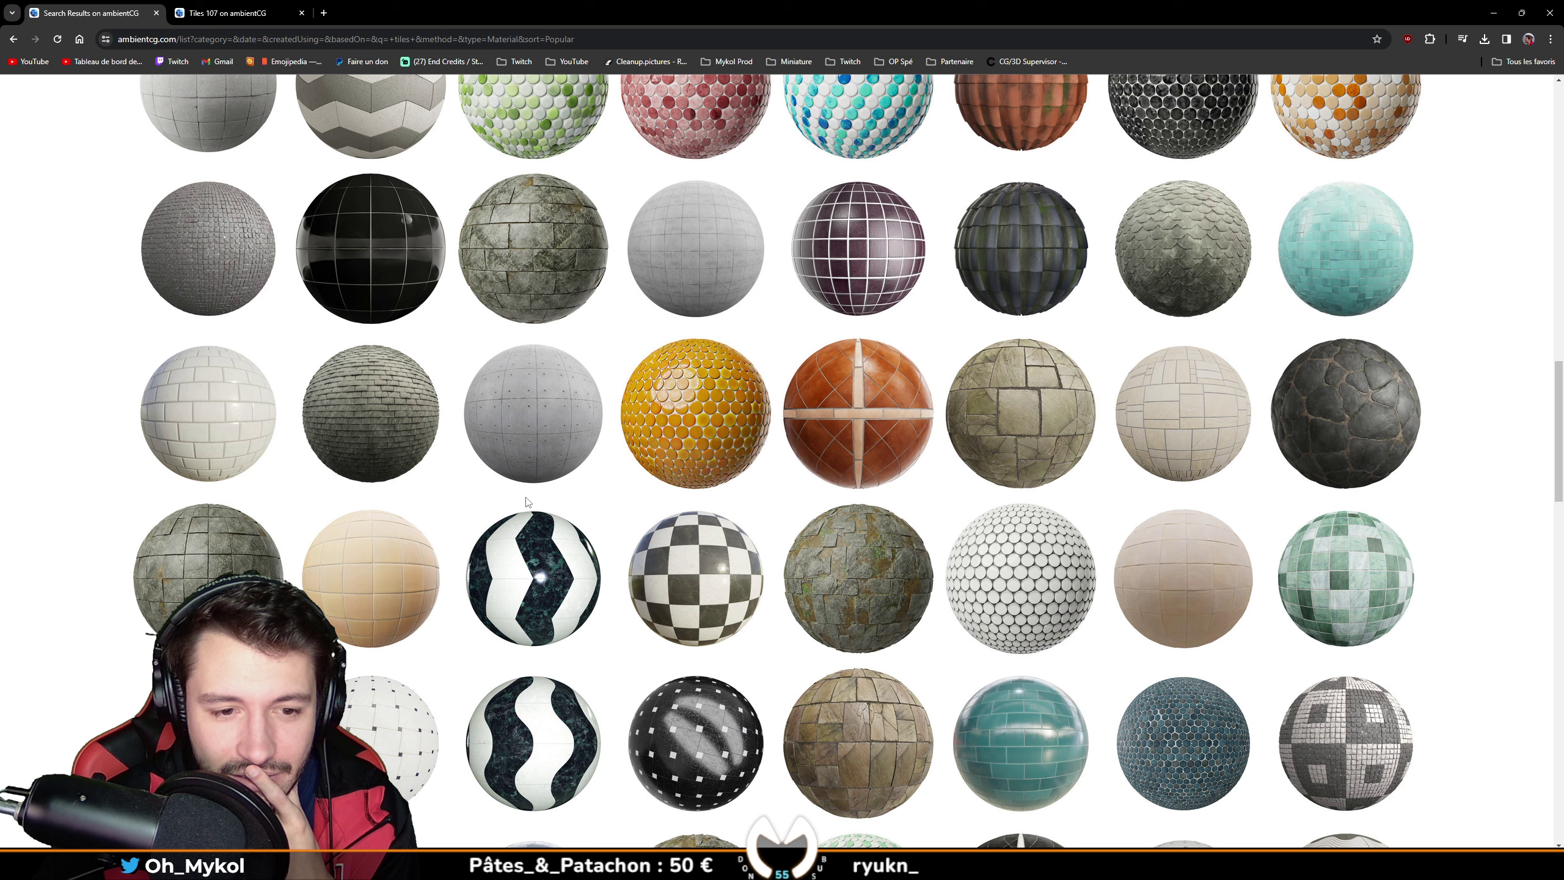
scroll(528, 502, "down", 6)
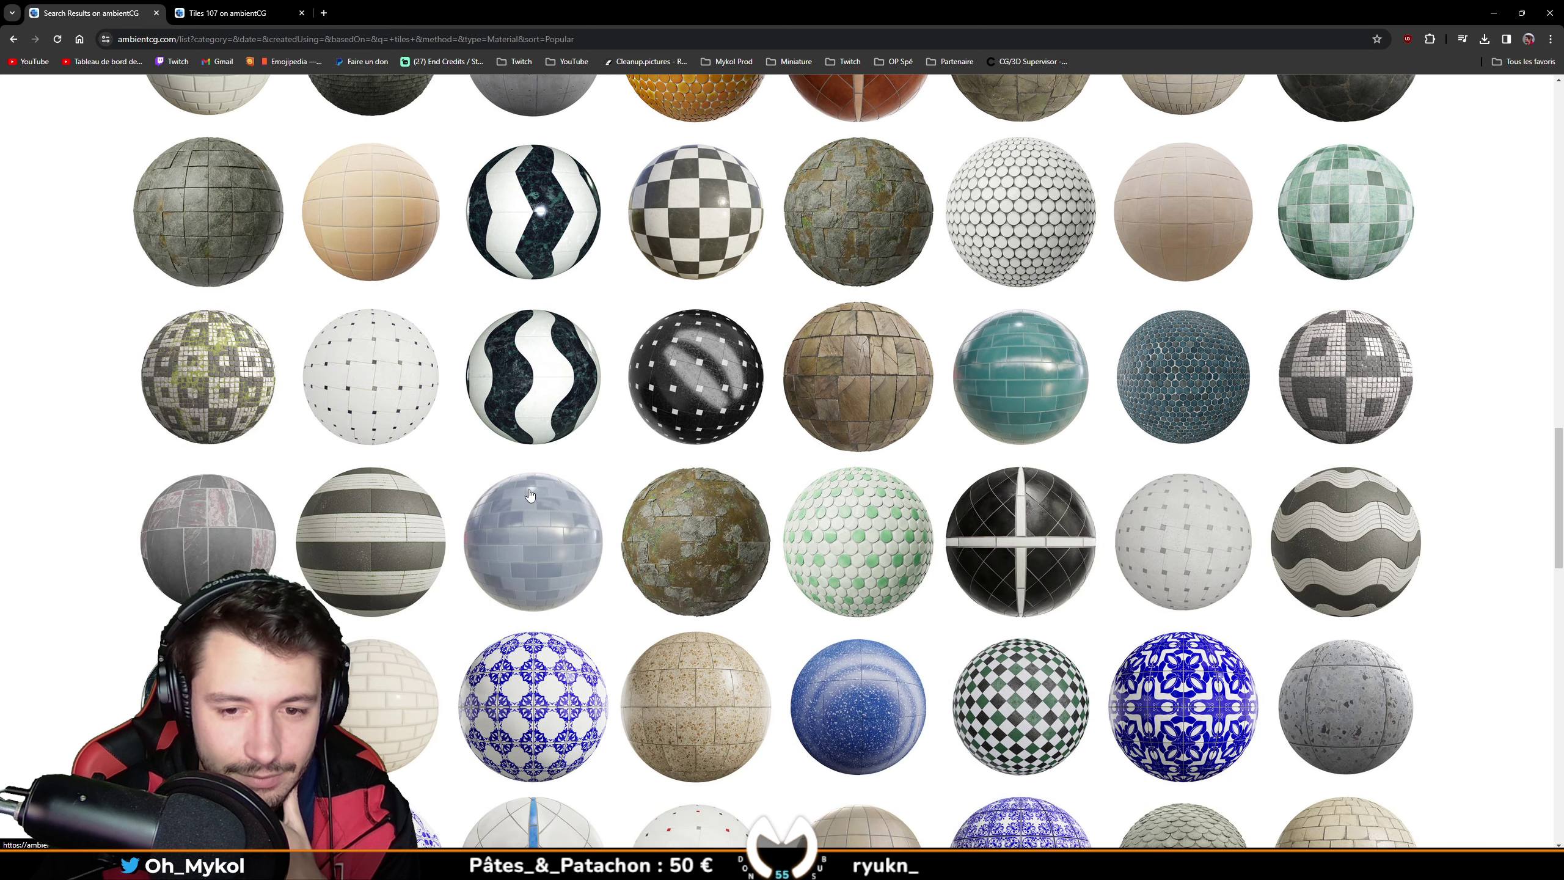
scroll(530, 495, "down", 6)
scroll(528, 495, "down", 16)
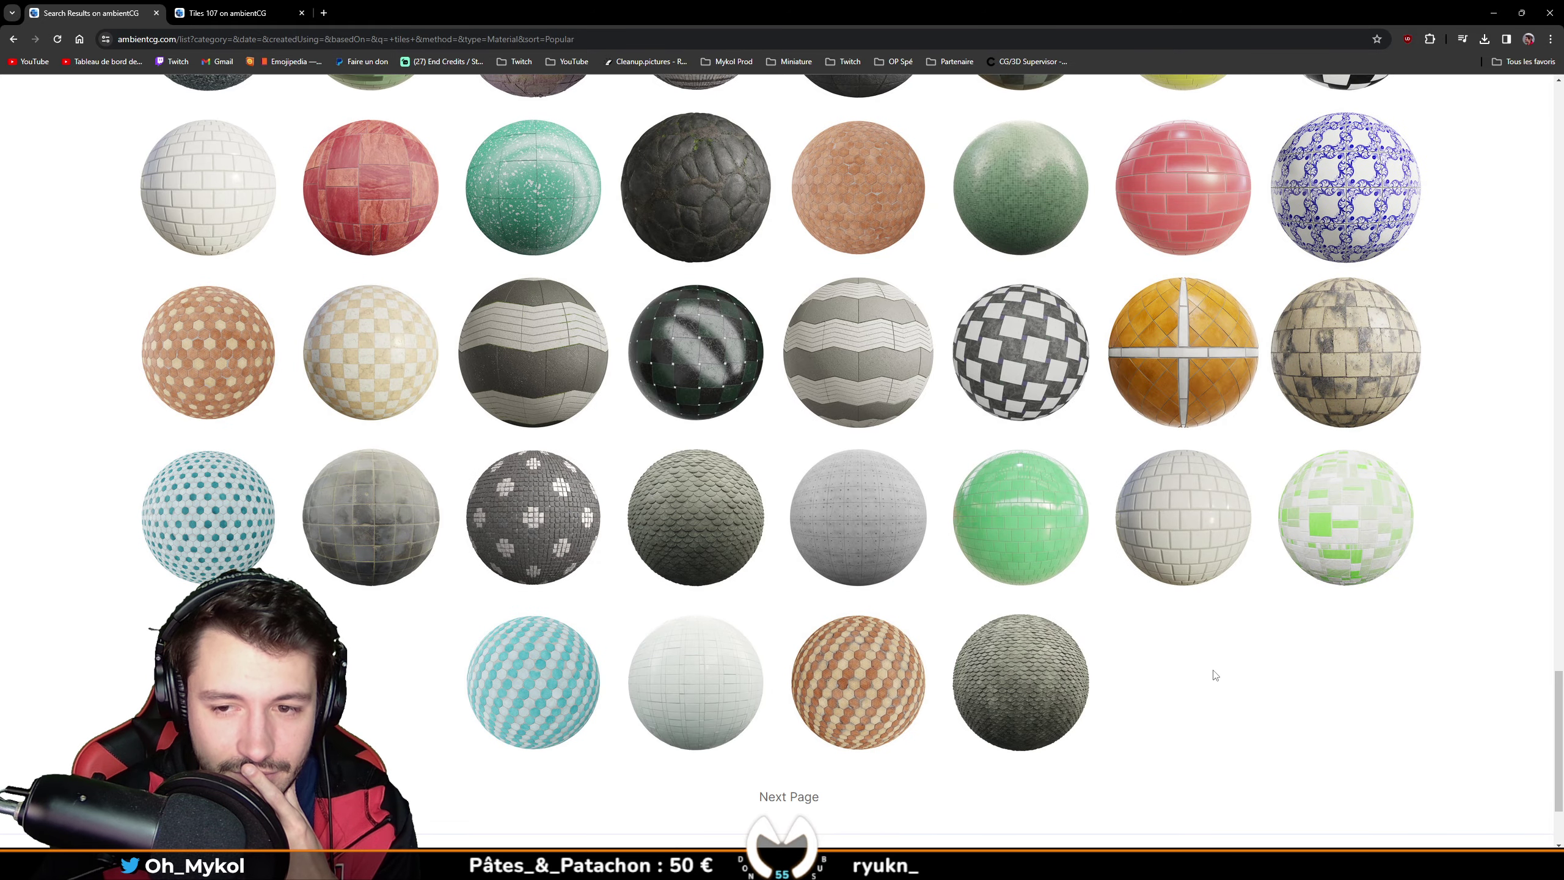
Step: Compare the preview spheres of Tiles 107 and Tiles 009 as candidates for the kitchen wall
left_click(390, 7)
left_click(245, 7)
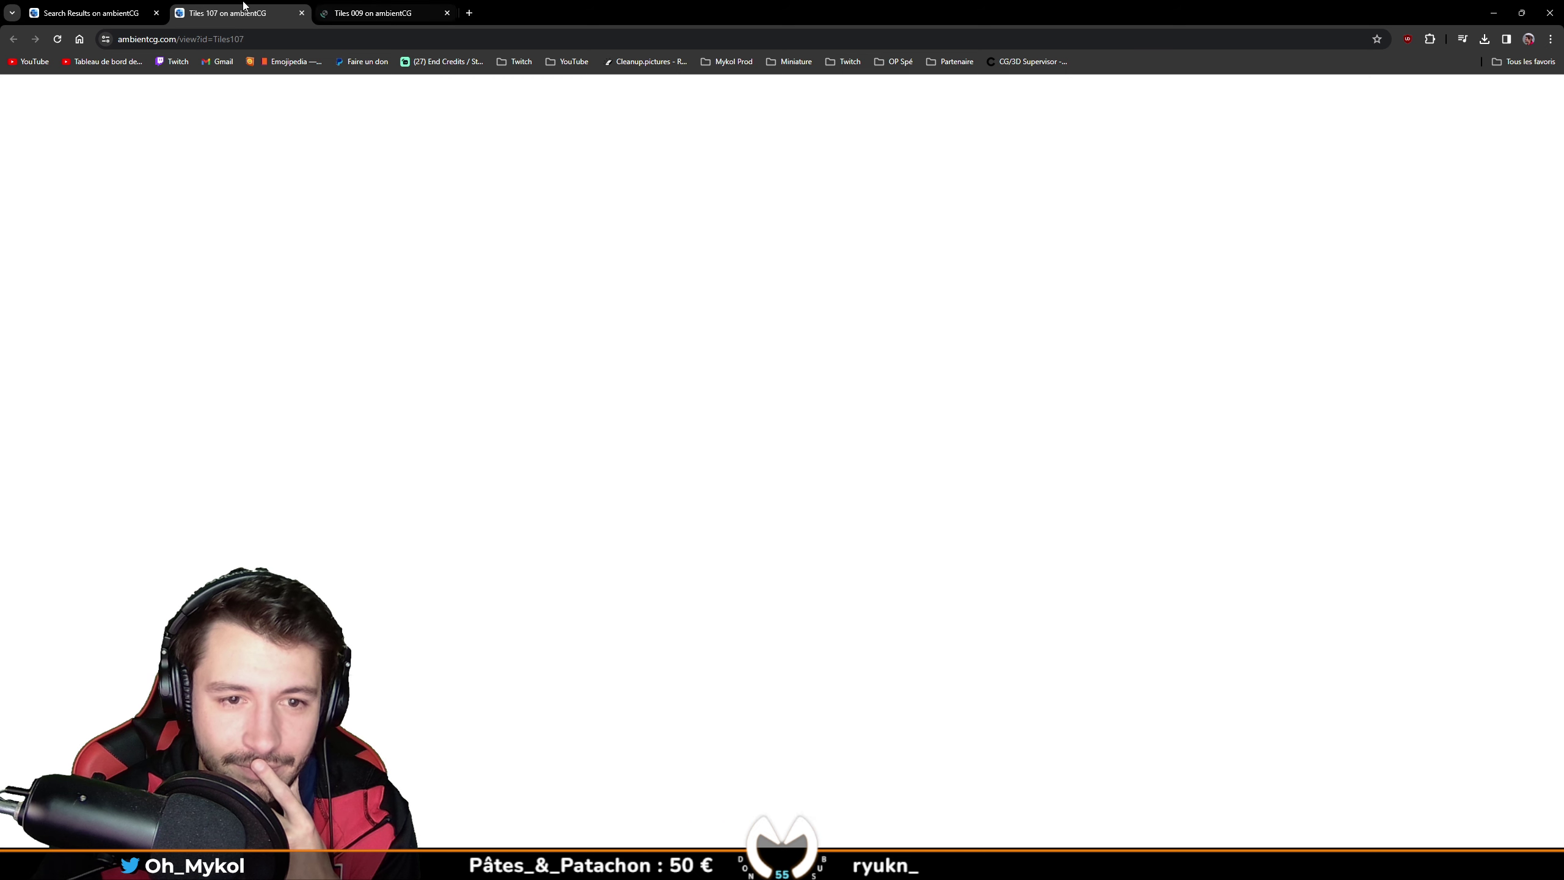
left_click(360, 7)
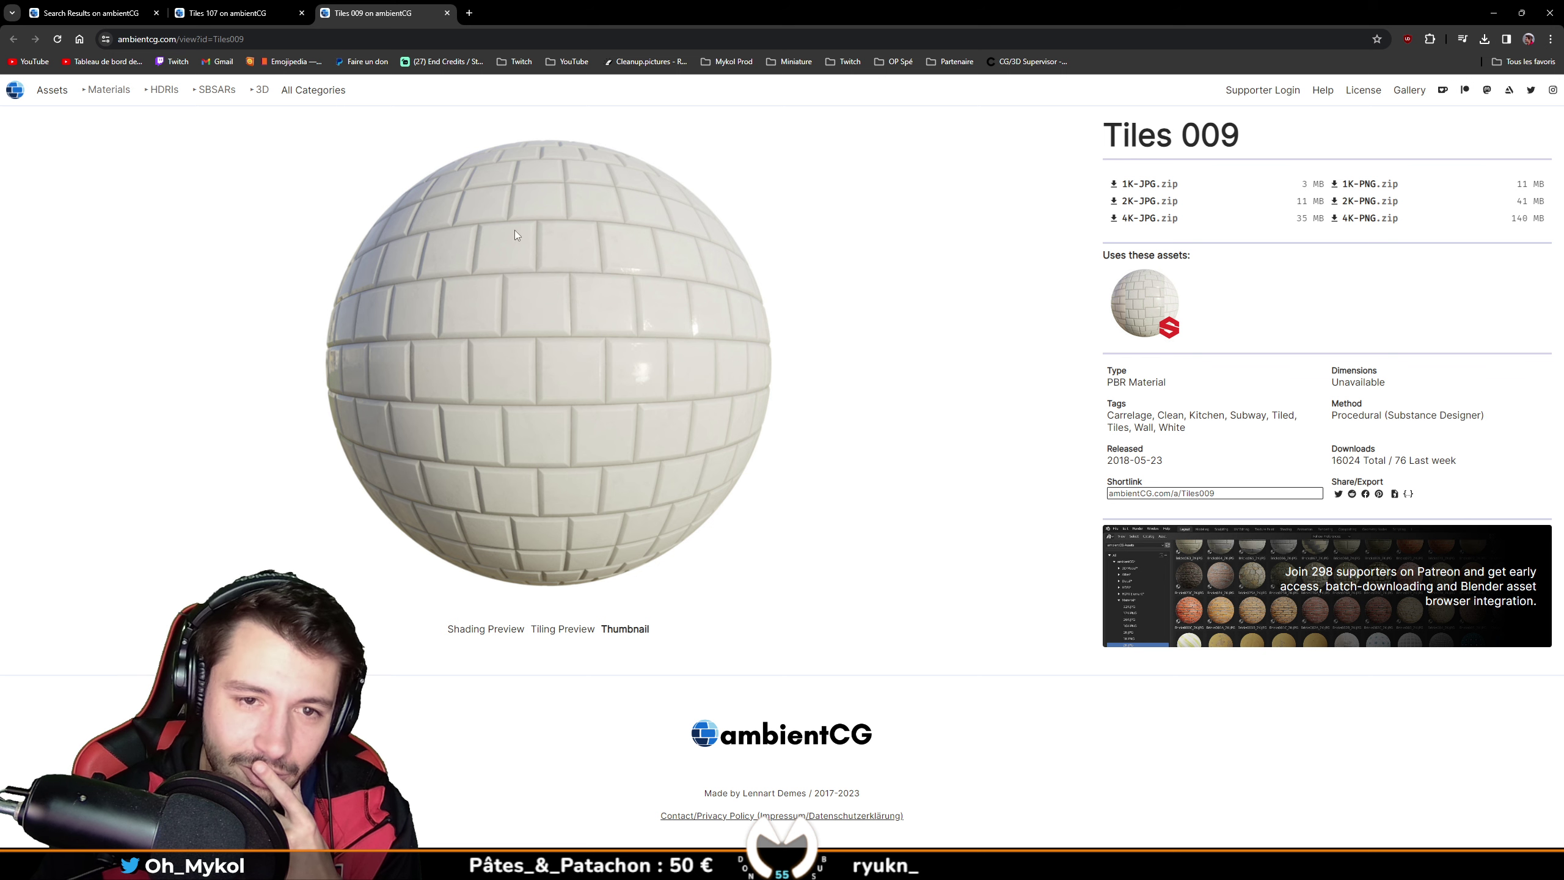
left_click(252, 6)
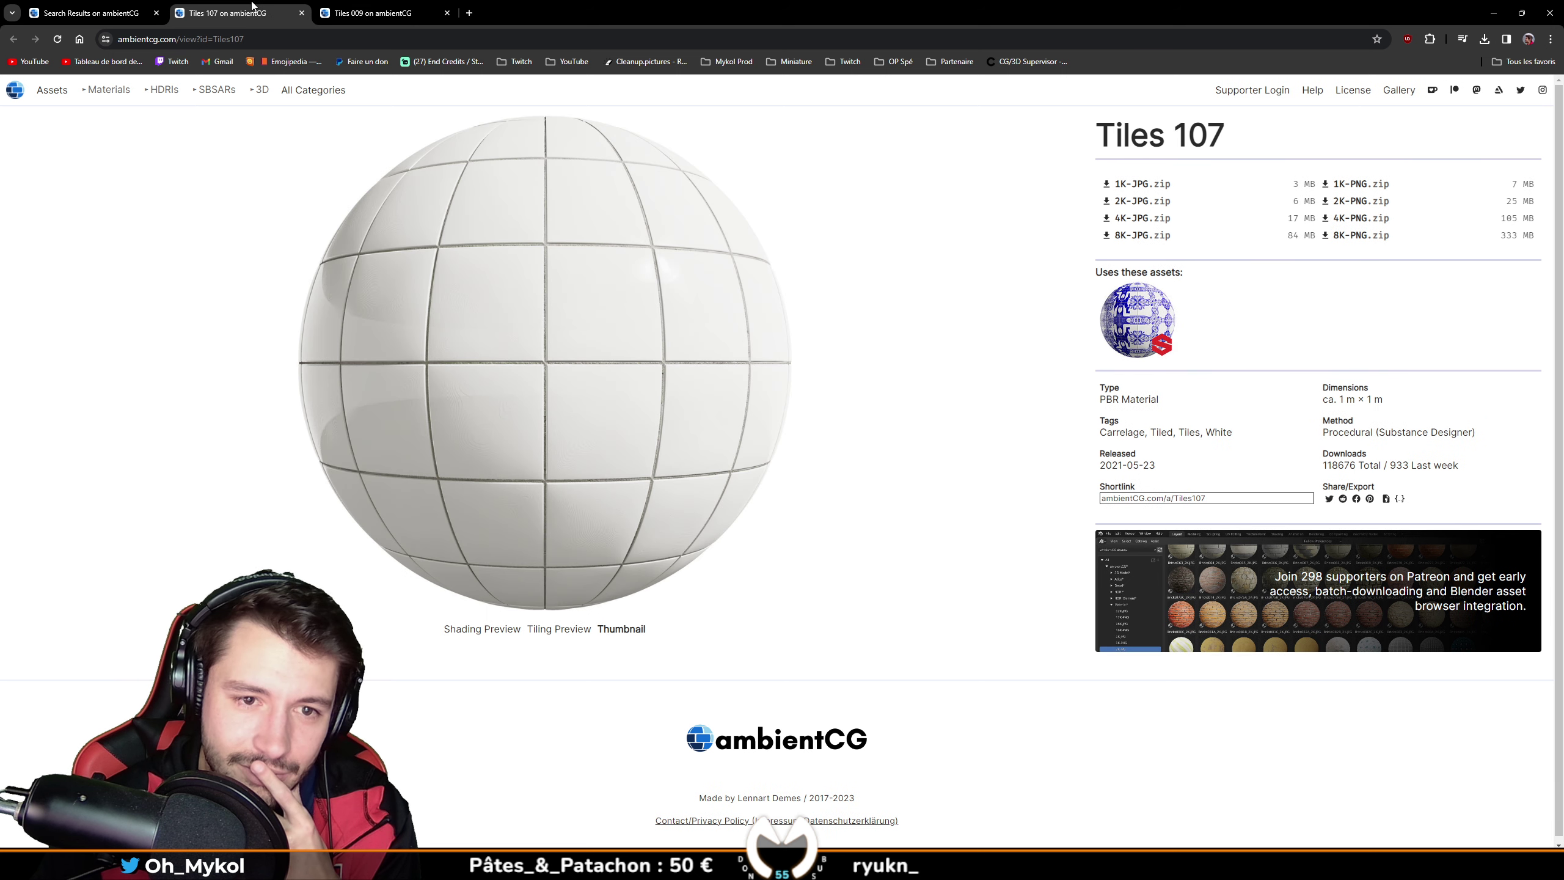
left_click(372, 8)
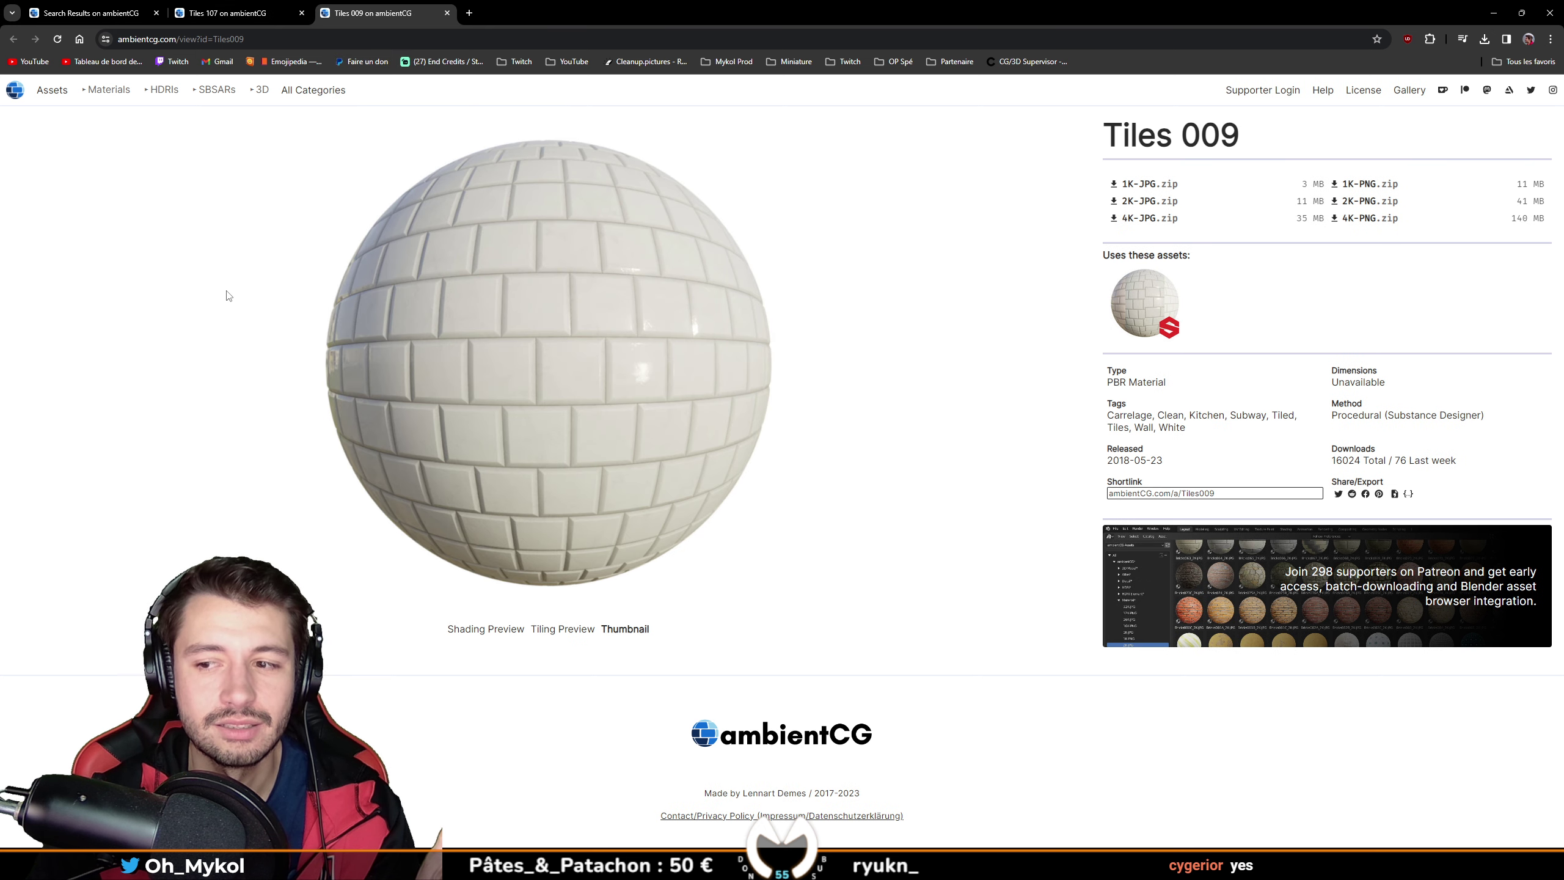
Step: Download Tiles 009 as 4K-JPG.zip and extract the archive in the downloads folder
left_click(1145, 219)
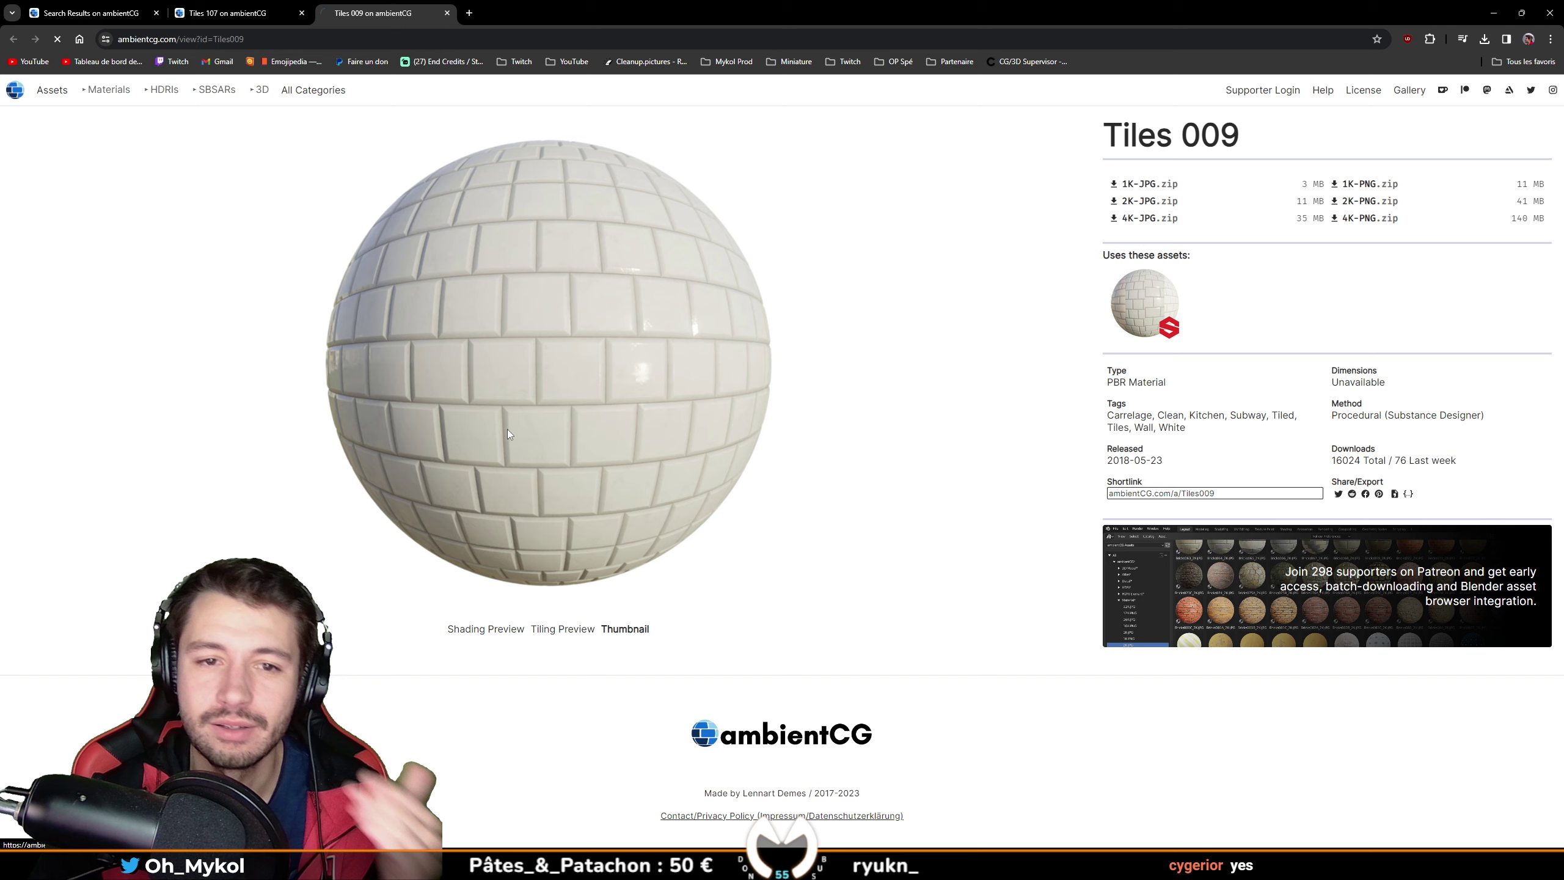
left_click(1485, 42)
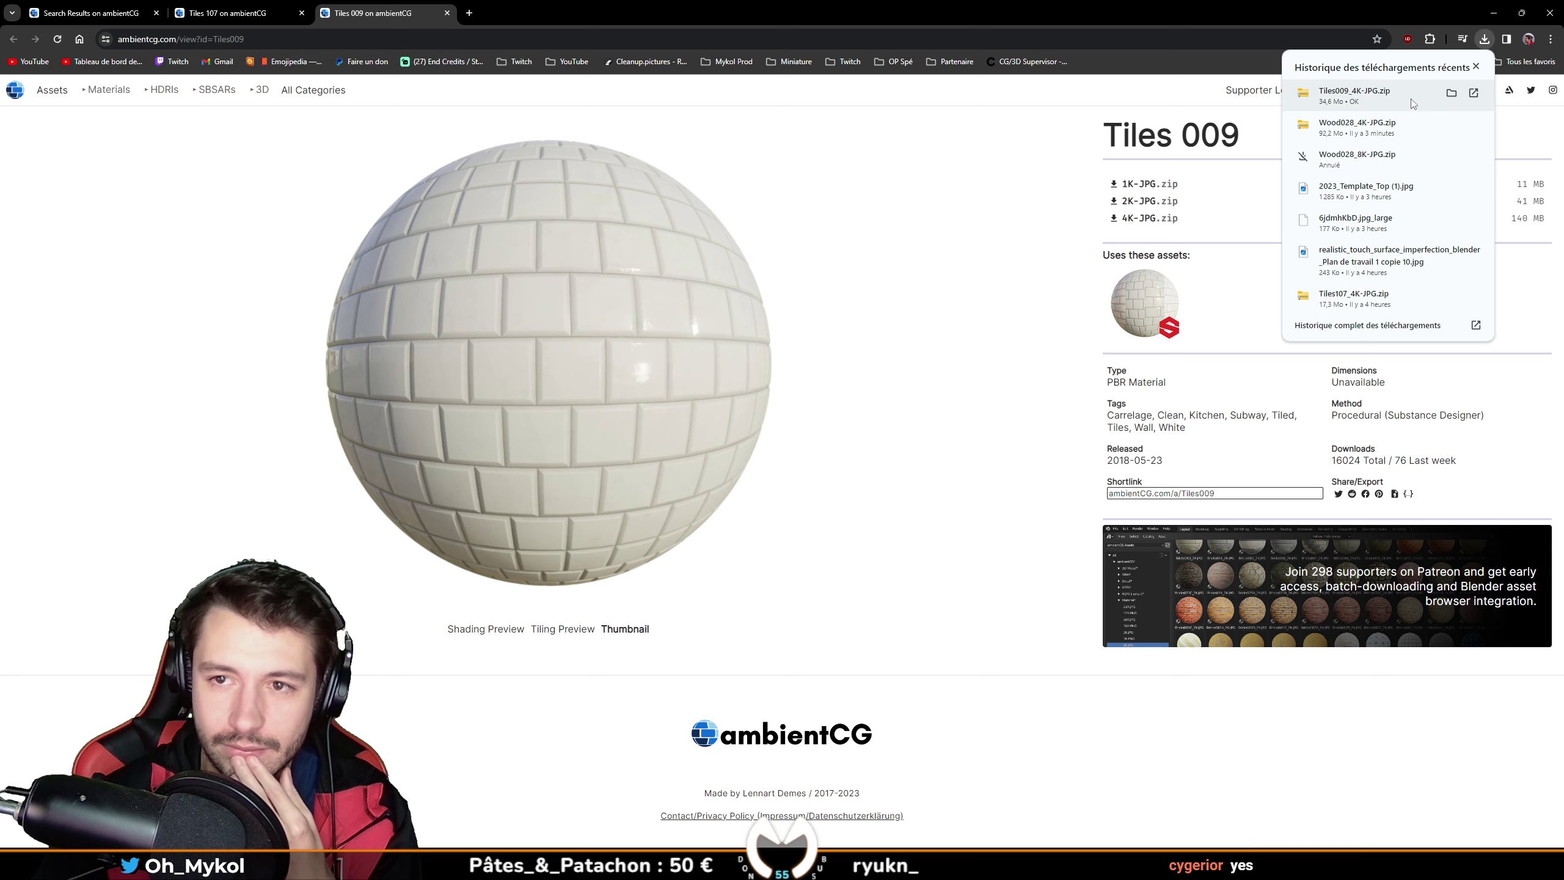
left_click(1453, 93)
right_click(633, 547)
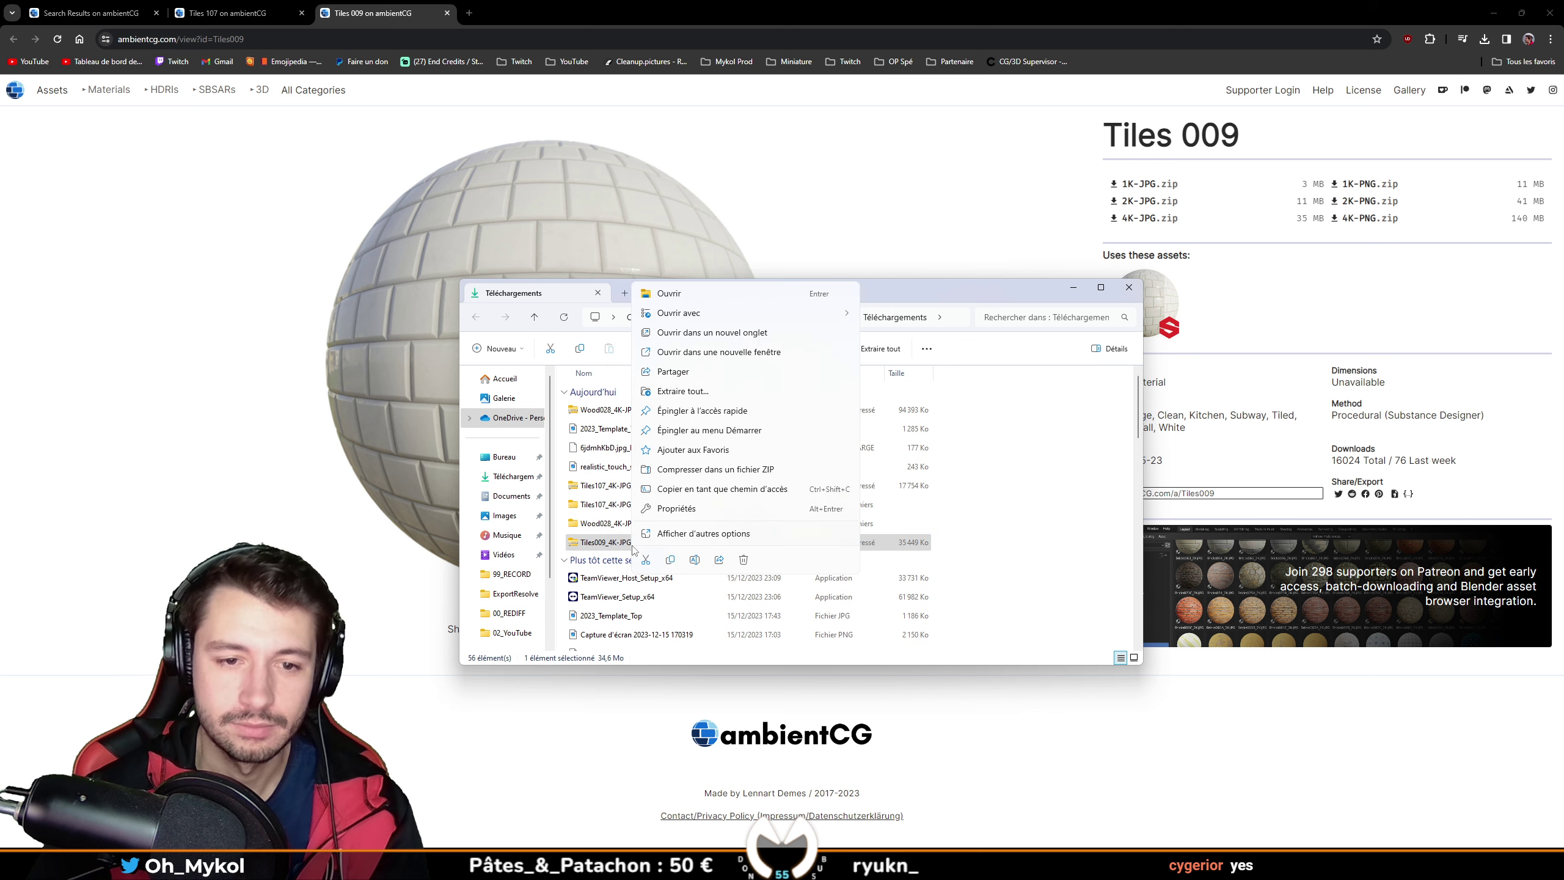
left_click(683, 391)
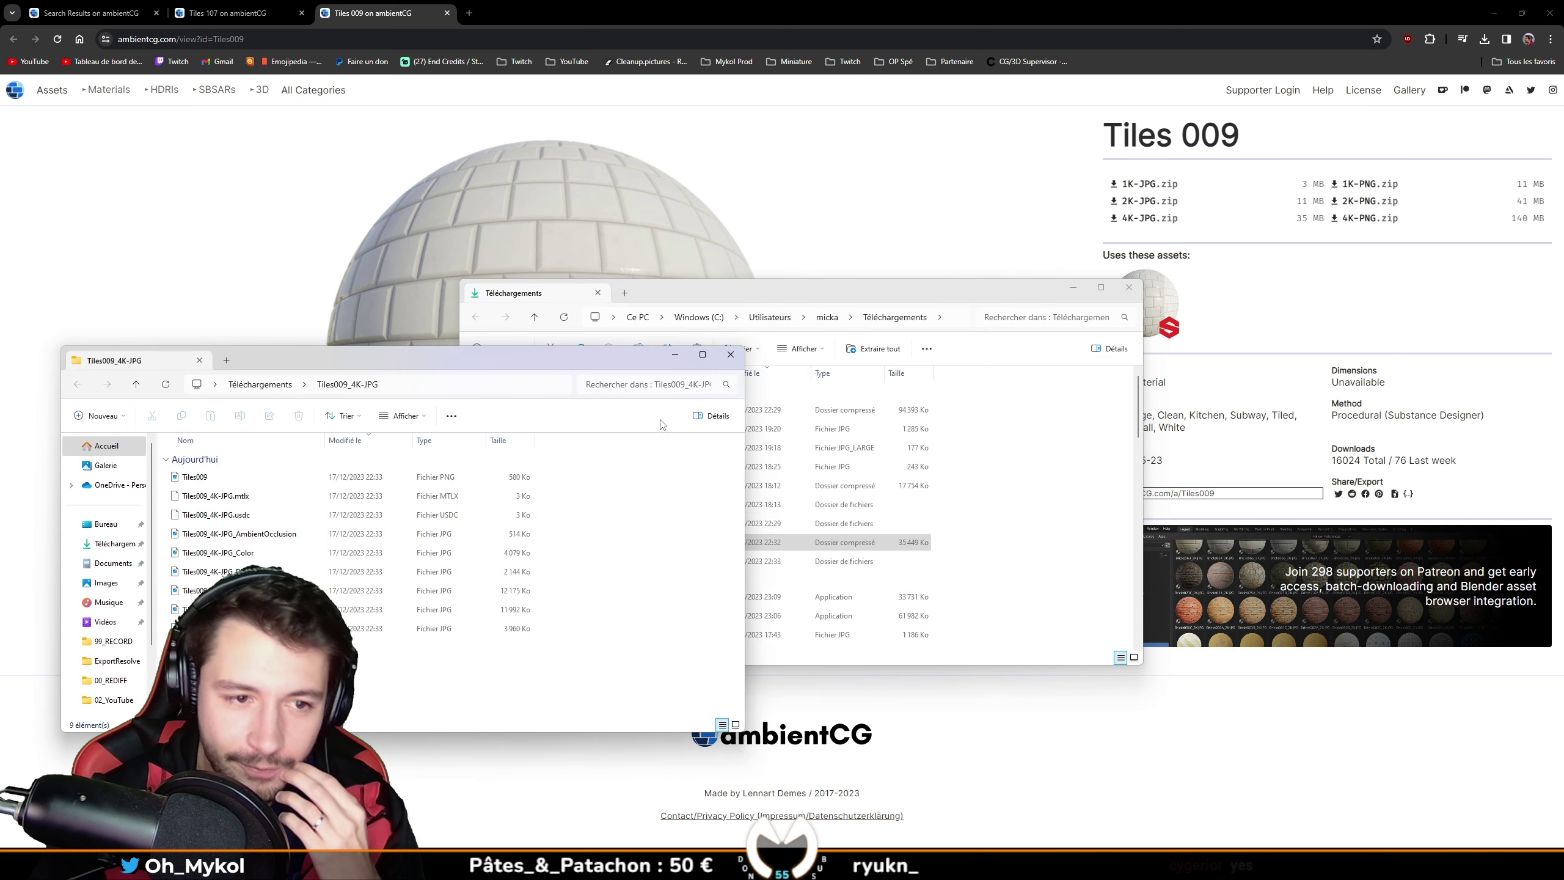
Step: Return to Blender and make the wall plane's Material.006 a single-user copy, separate from the worktop's material
left_click(1493, 9)
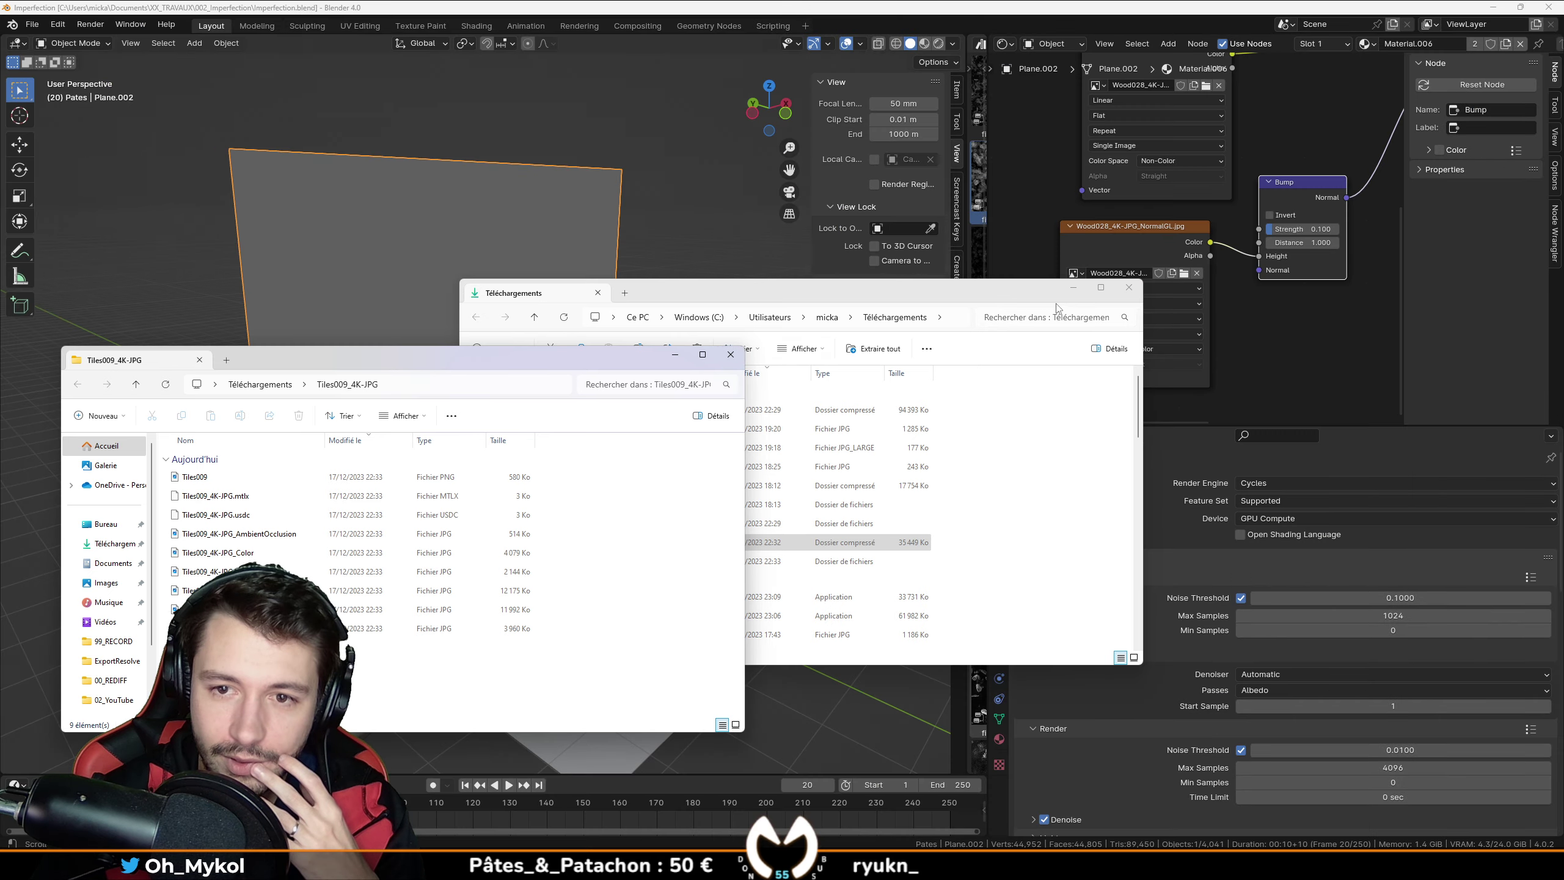
left_click(1071, 292)
left_click(566, 269)
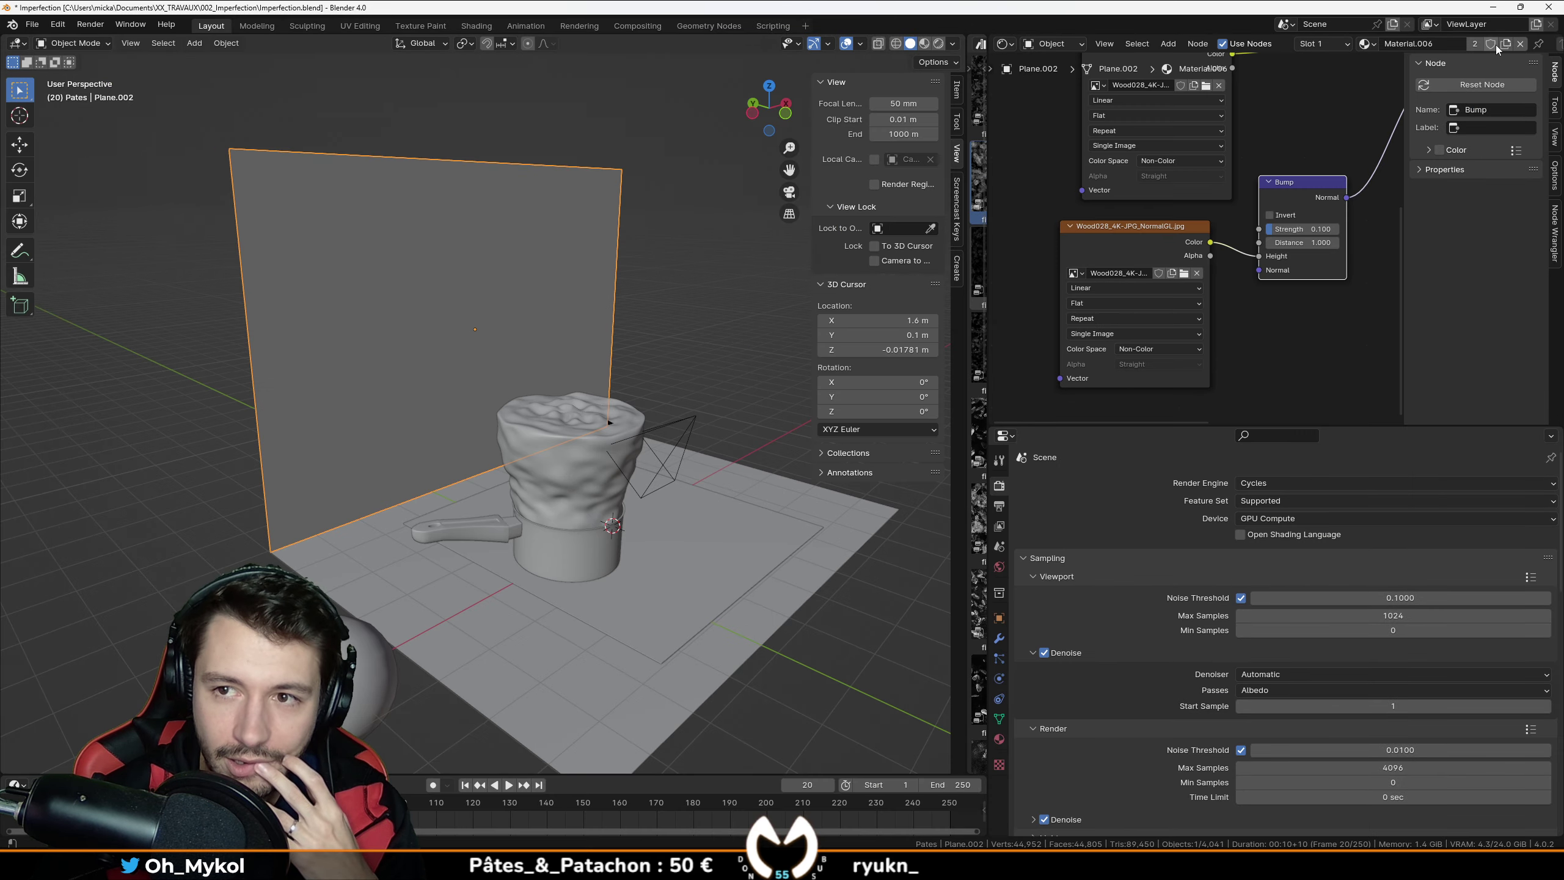
left_click(1473, 46)
scroll(1217, 239, "down", 9)
middle_click_drag(1217, 239, 1159, 325)
scroll(1158, 326, "up", 4)
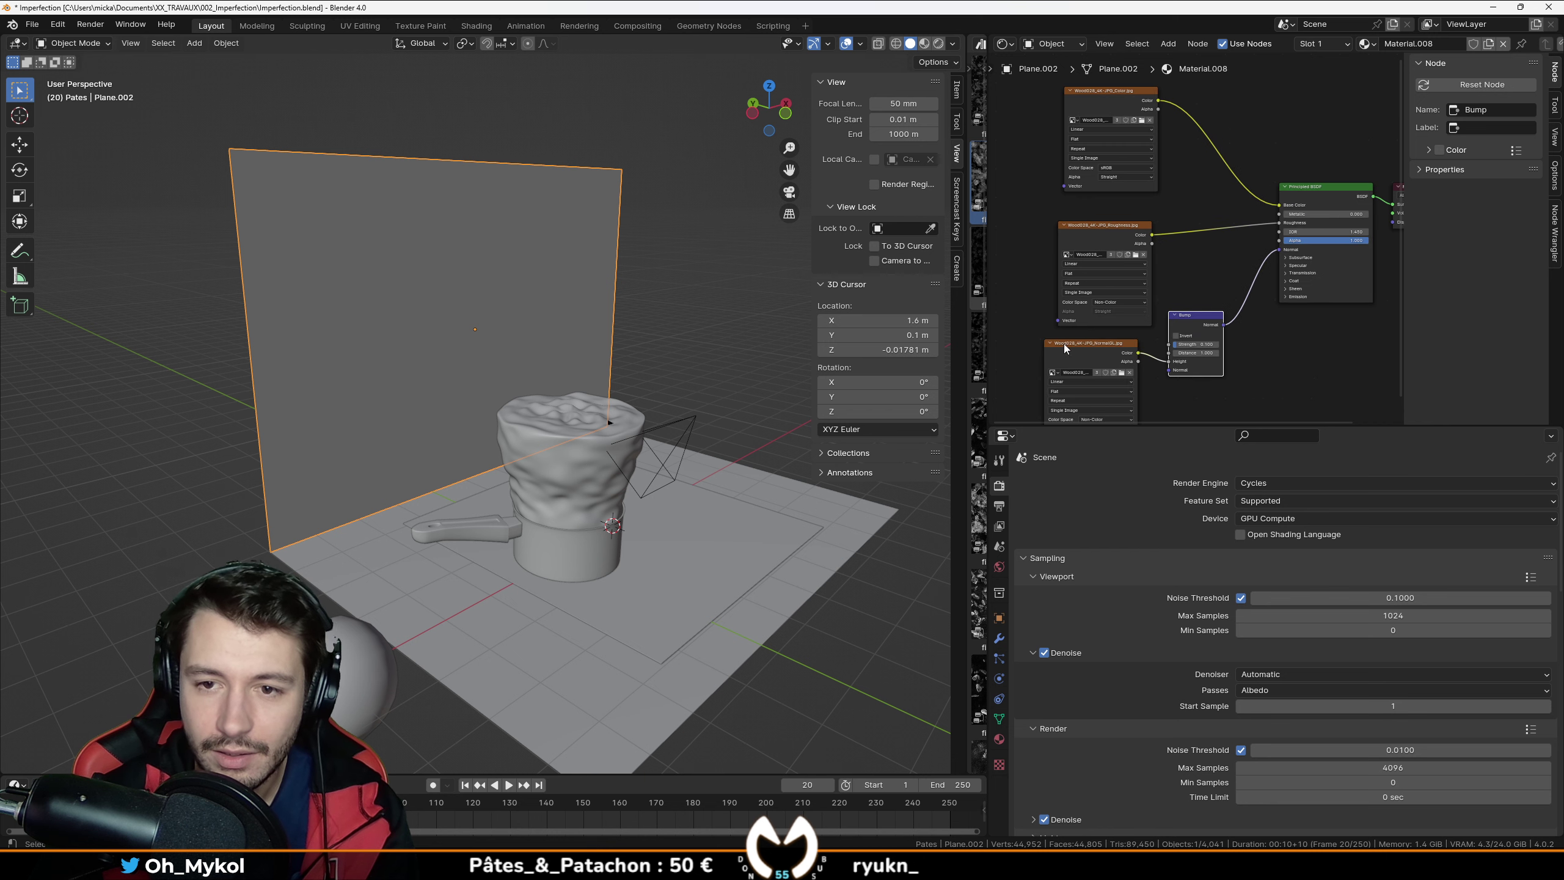
Step: Delete the Wood028 NormalGL, Roughness and Color texture nodes from the wall's material, keeping the Bump node
left_click(1065, 348)
key("x")
left_click(1107, 225)
key("x")
left_click(1123, 91)
key("x")
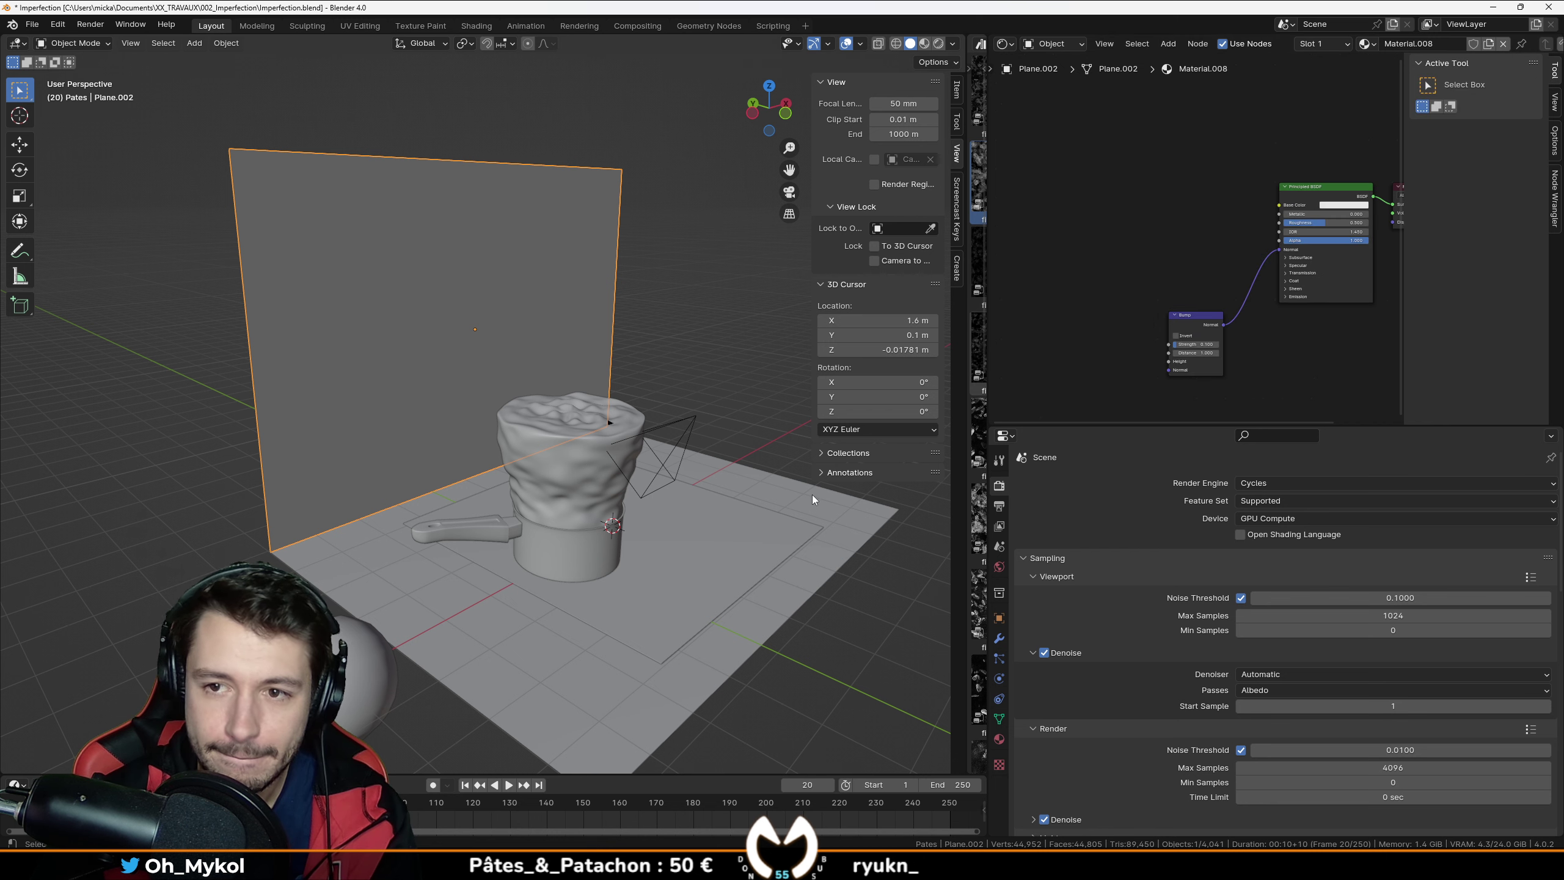
Step: Add the Tiles009 Color and AmbientOcclusion images from the Tiles009_4K-JPG folder to the wall's shader as texture nodes
mouse_move(808, 864)
left_click(912, 808)
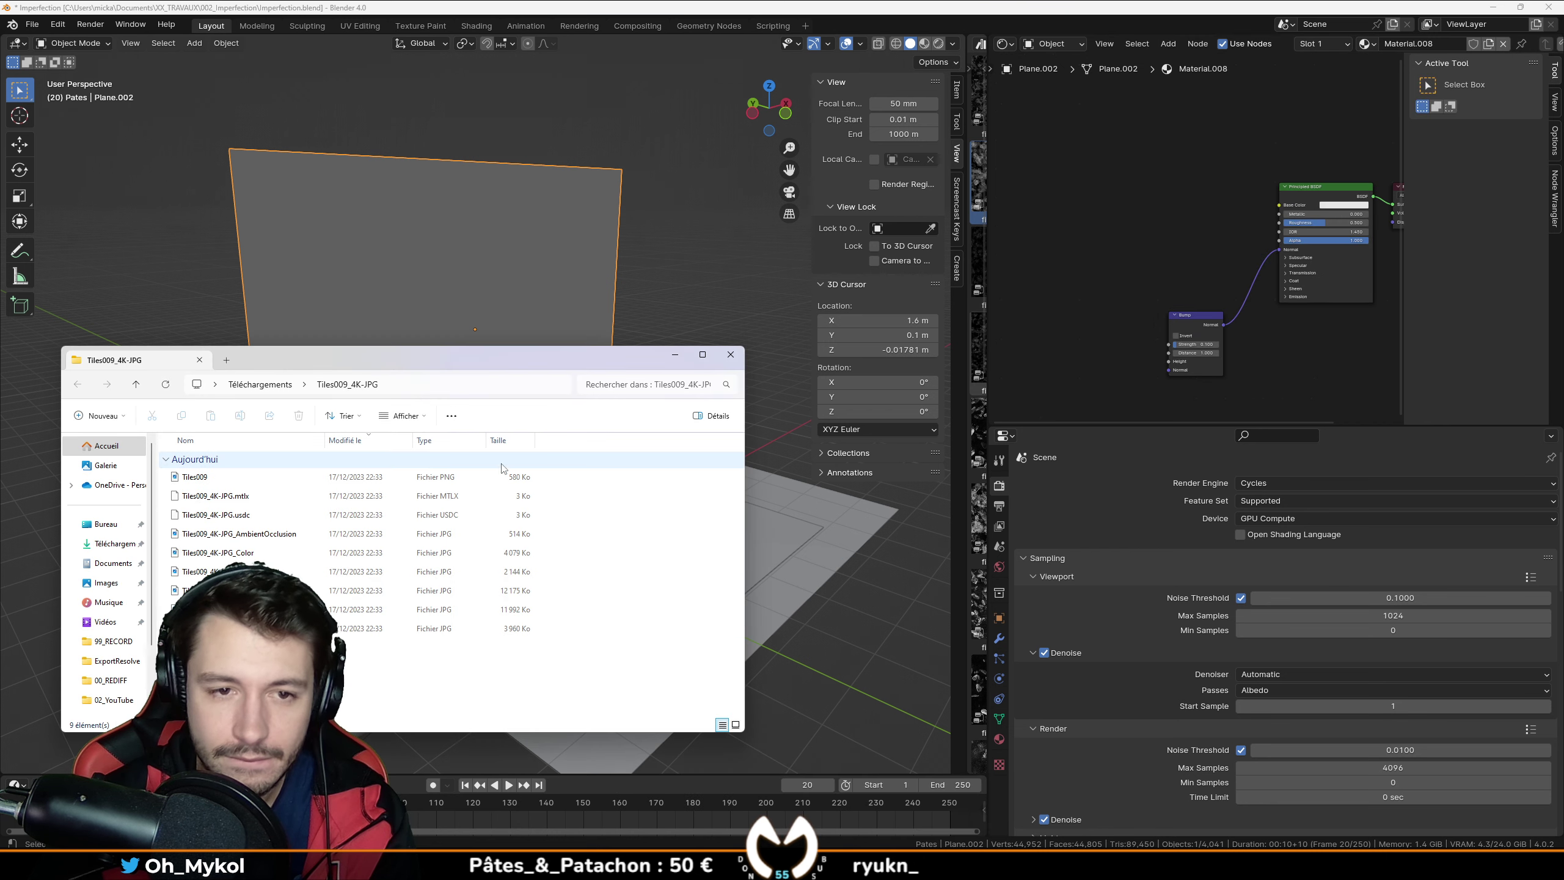
left_click(246, 553)
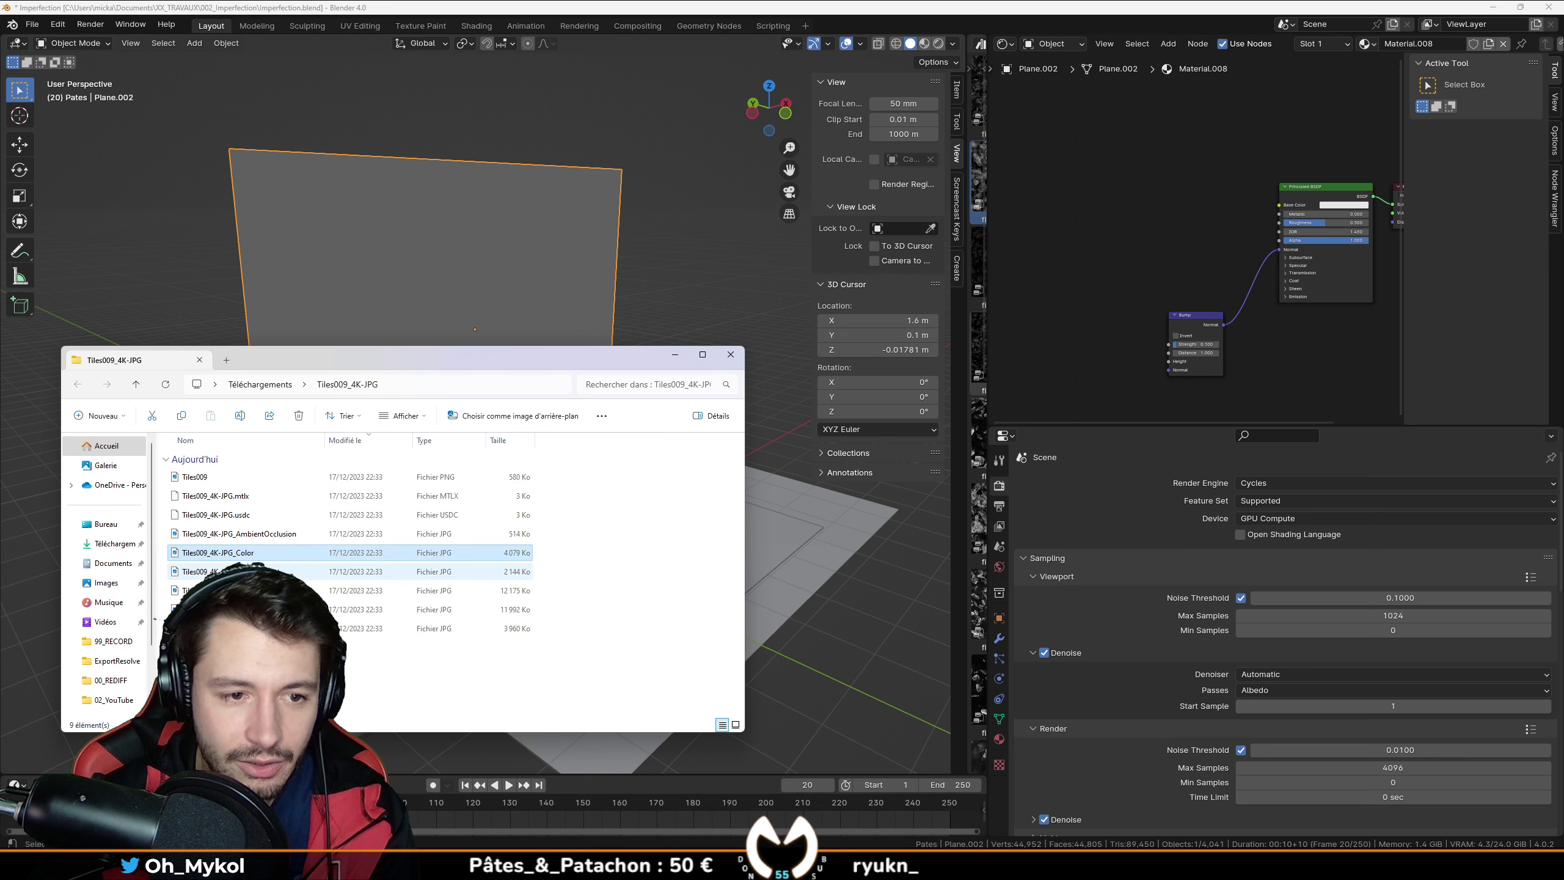
left_click_drag(1029, 363, 1036, 222)
left_click(258, 533)
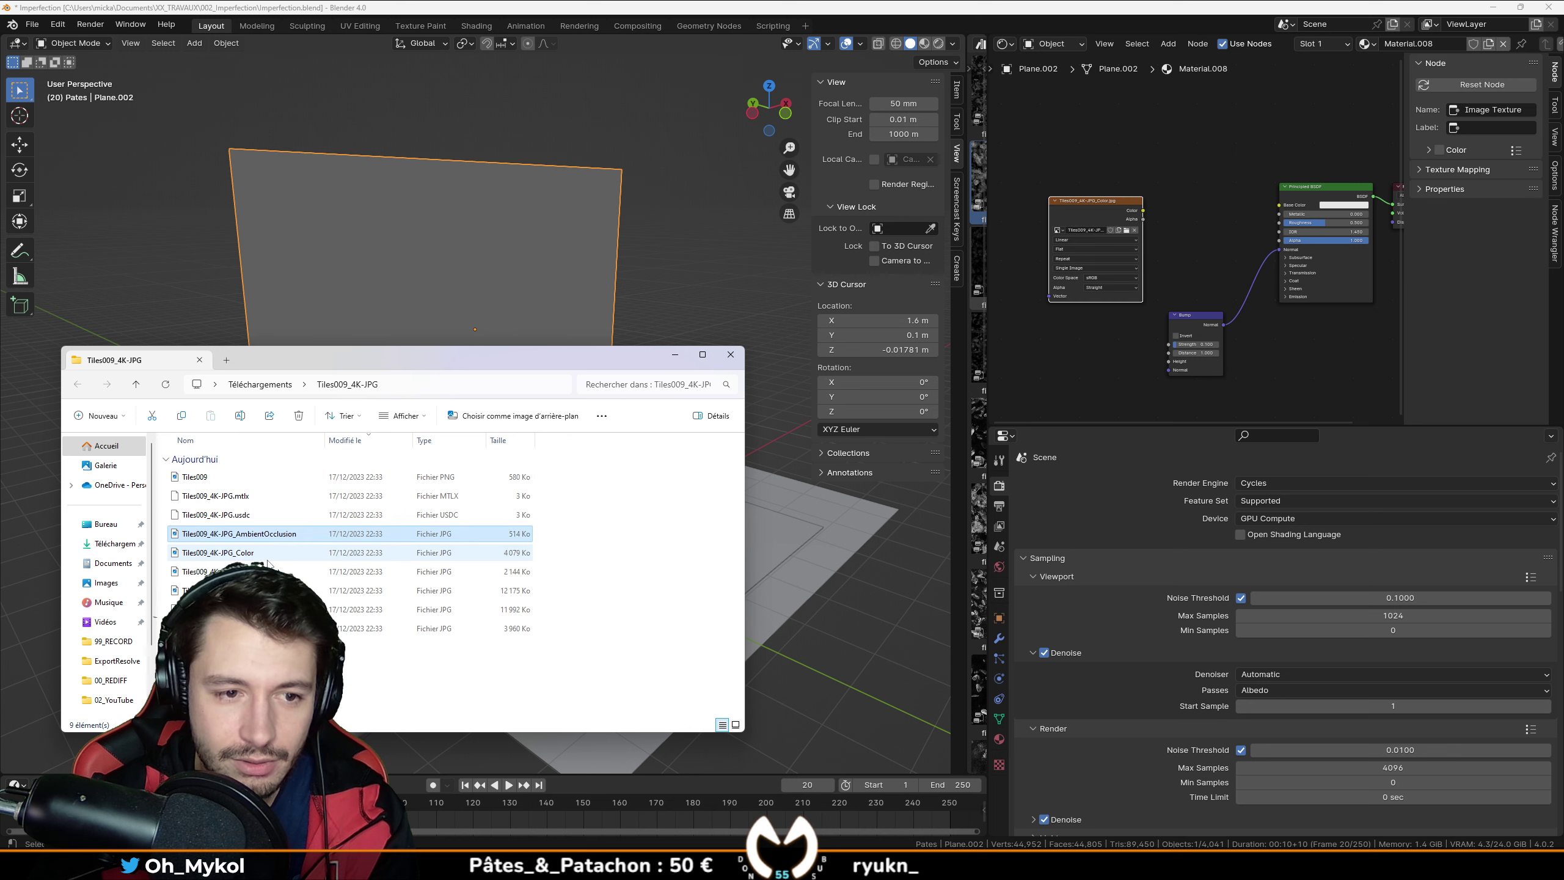
left_click_drag(1048, 110, 1047, 111)
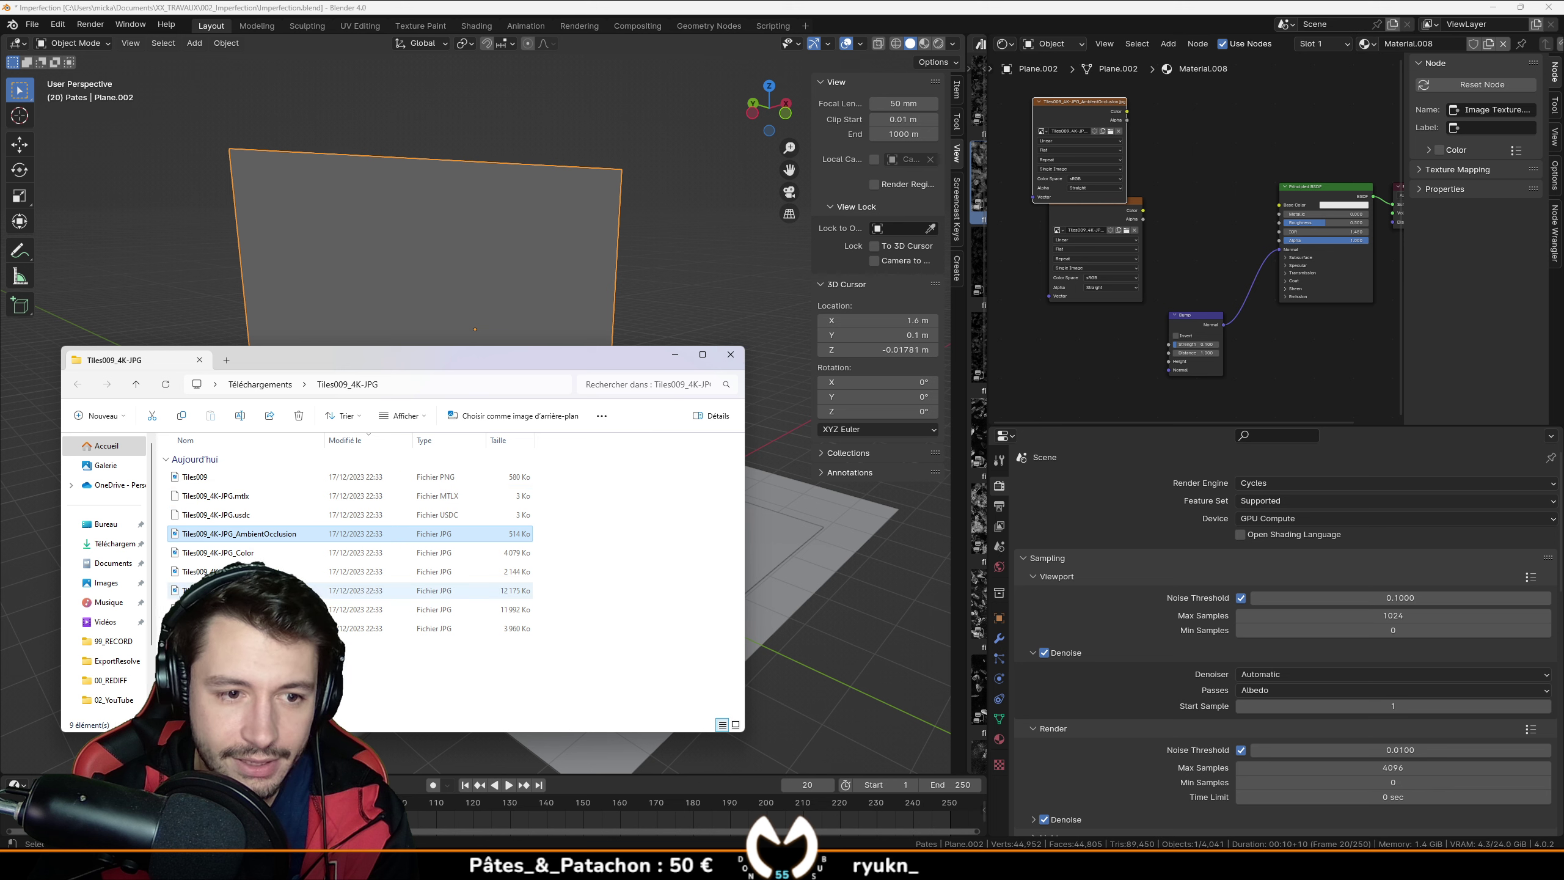
Step: Add the Tiles009 NormalGL and Roughness images to the wall's shader as texture nodes and close the folder window
left_click(258, 610)
left_click_drag(1106, 346, 1105, 346)
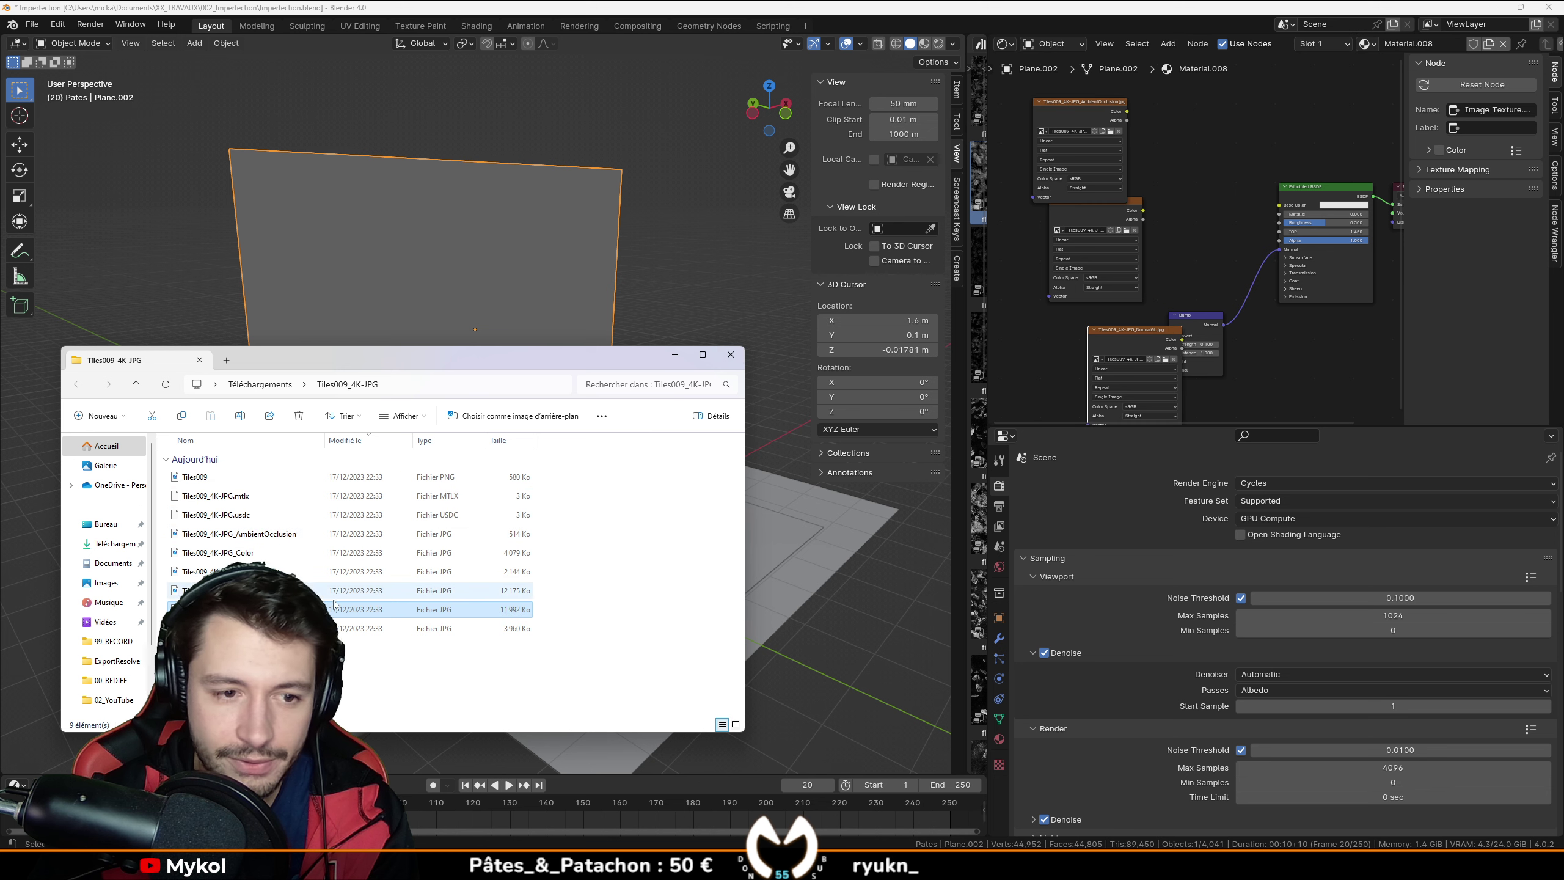
left_click(259, 629)
left_click_drag(964, 386, 1048, 337)
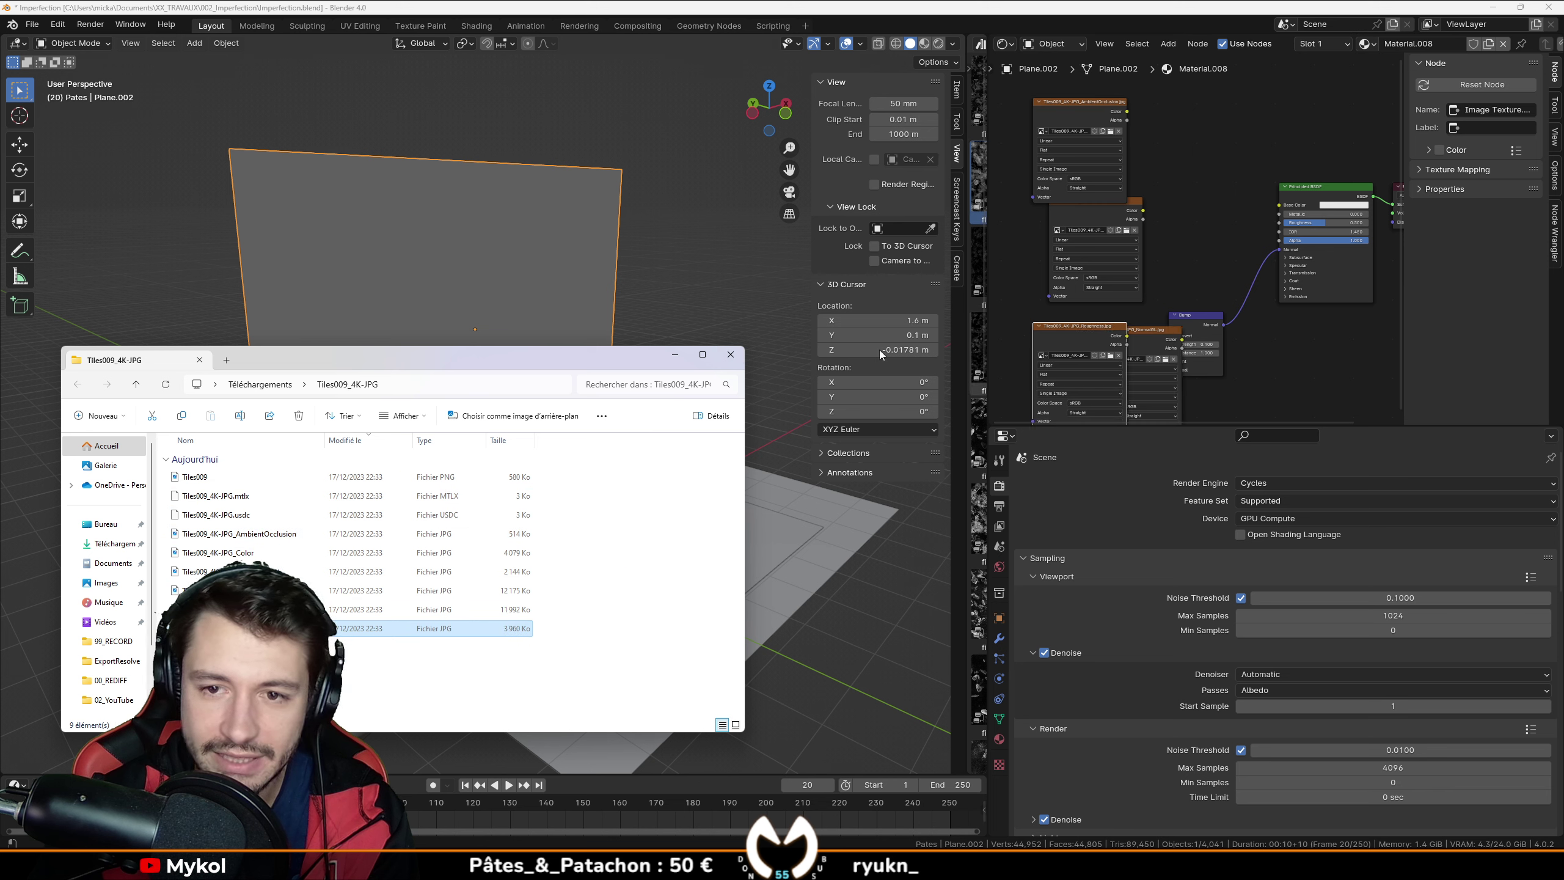
left_click(730, 354)
Step: Spread out the Tiles009 texture nodes and set the Roughness and NormalGL images' color space to Non-Color
scroll(1141, 148, "up", 5)
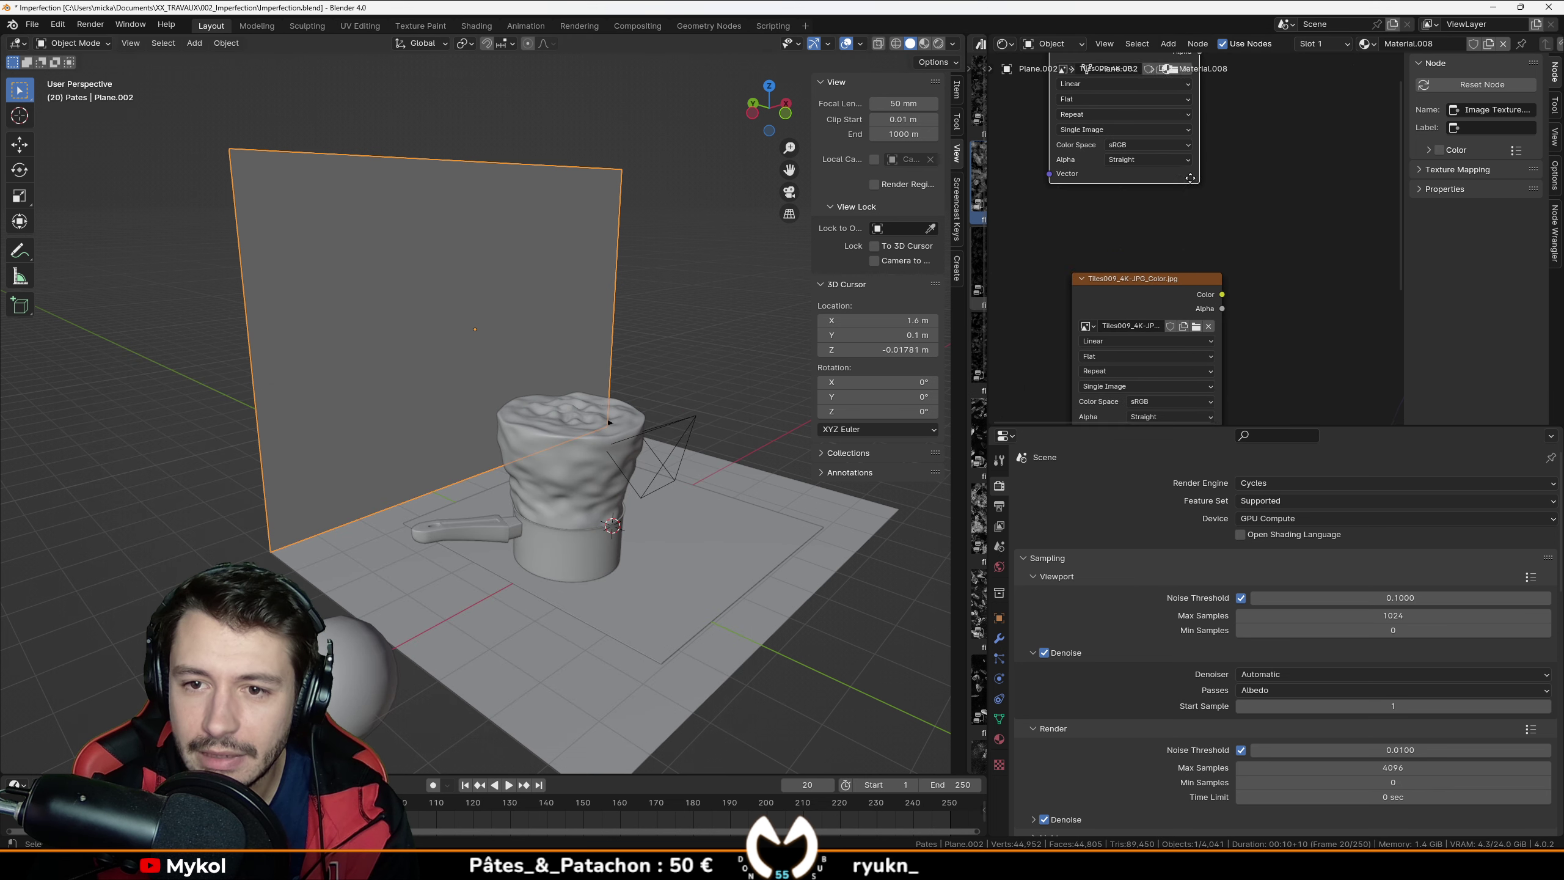
middle_click_drag(1189, 178, 1210, 143)
left_click_drag(1177, 244, 1158, 179)
middle_click_drag(1255, 277, 1231, 81)
middle_click_drag(1137, 250, 1149, 163)
left_click_drag(1149, 162, 1095, 119)
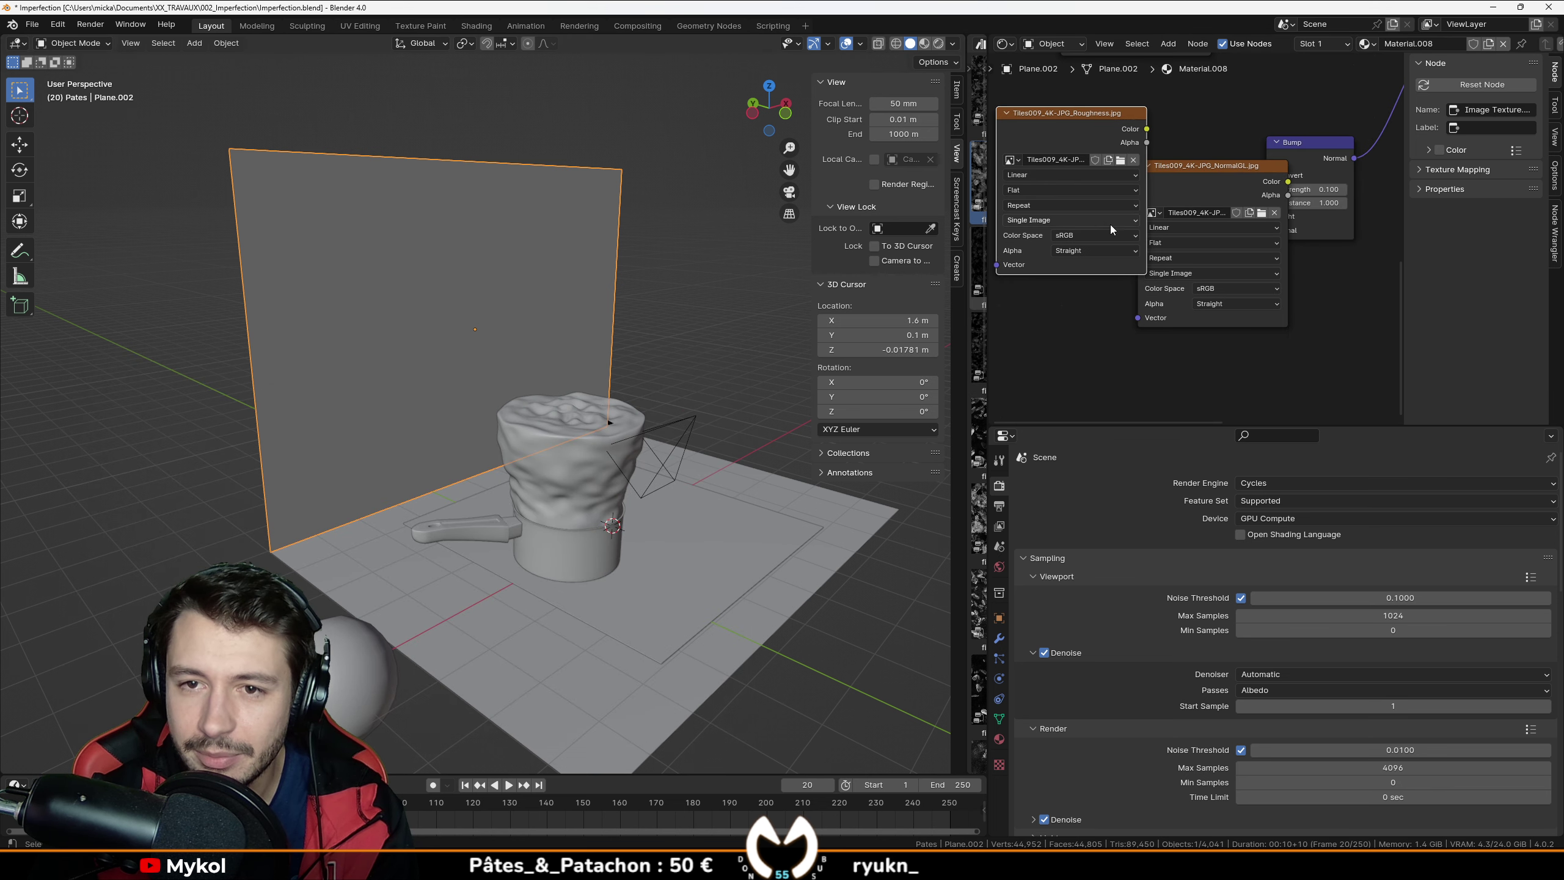
left_click(1090, 235)
left_click(1210, 333)
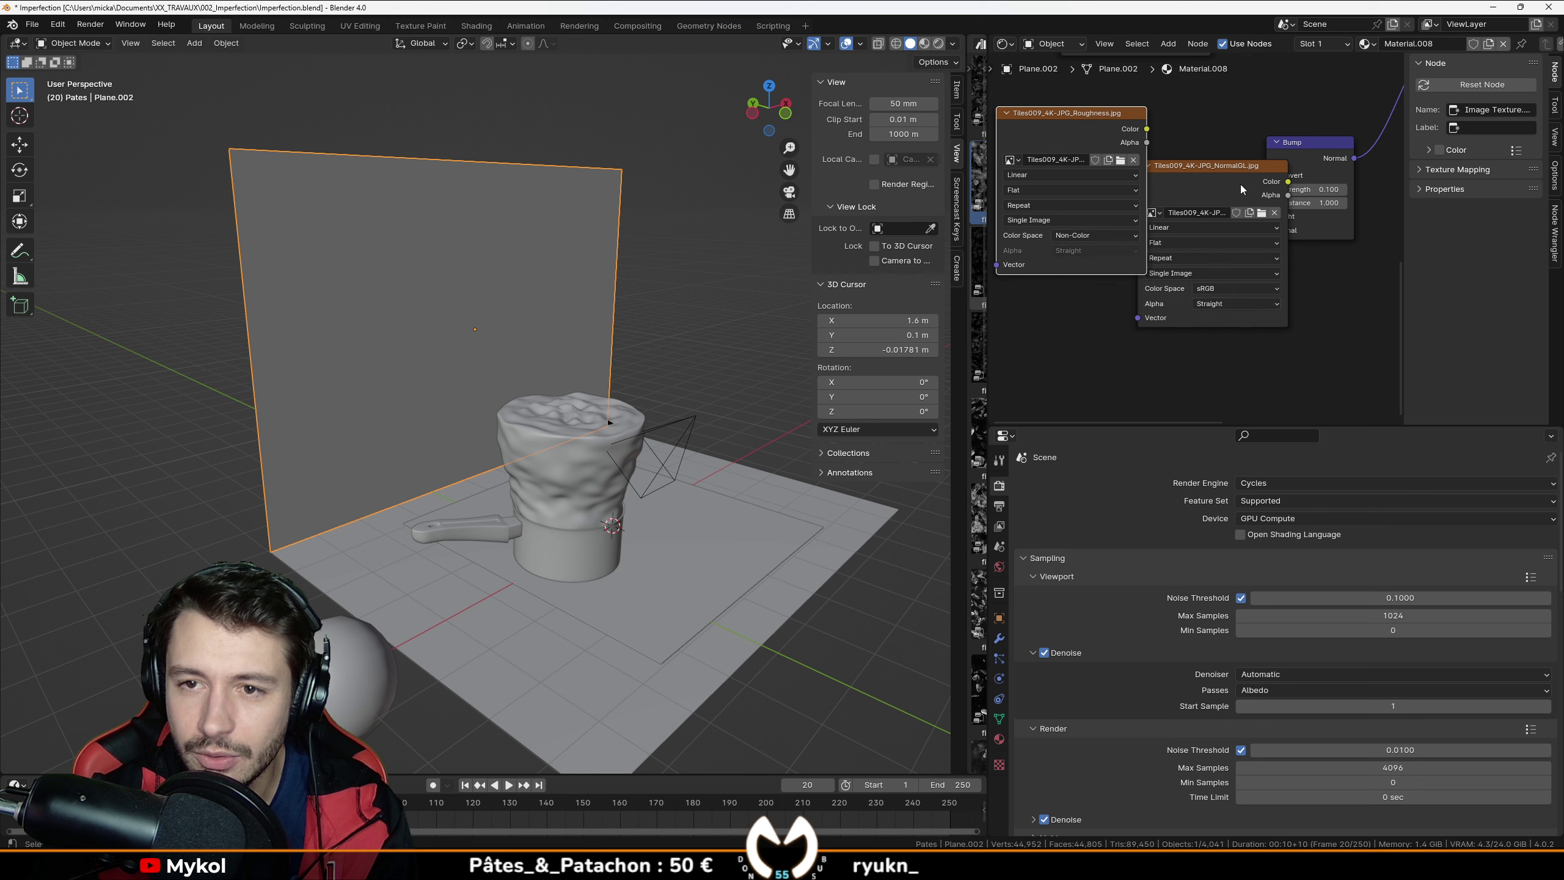
left_click_drag(1235, 172, 1120, 285)
left_click(1101, 401)
left_click(1206, 496)
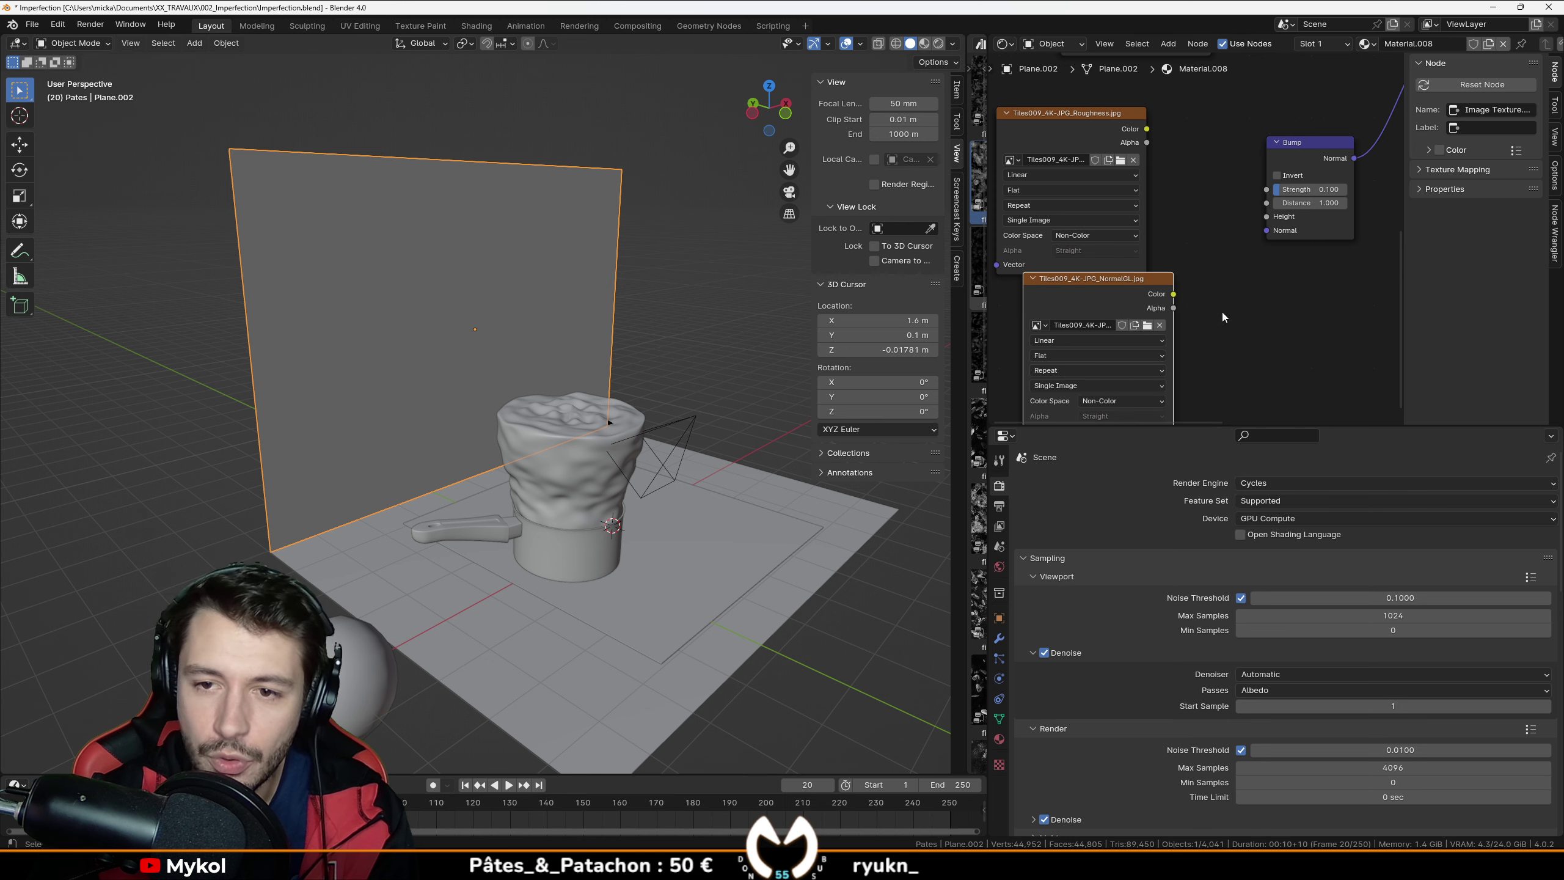
Step: Connect the NormalGL texture's color to the Bump node's Height and the Roughness texture's color to the Principled BSDF's Roughness
middle_click_drag(1172, 296, 1161, 272)
left_click_drag(1256, 193, 1256, 193)
middle_click_drag(1214, 153, 1170, 266)
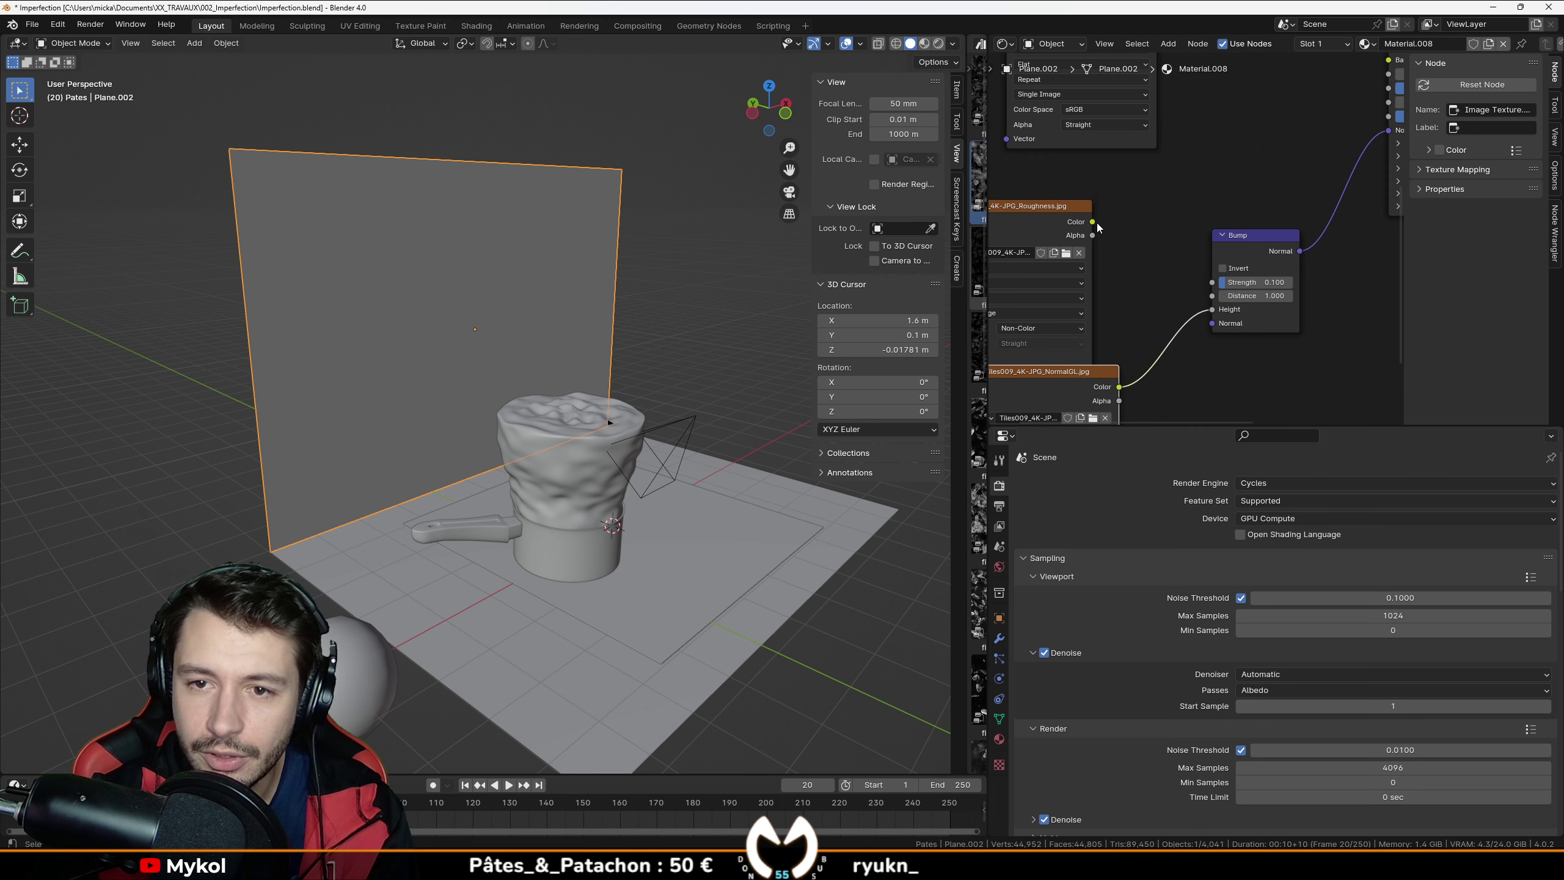
middle_click_drag(1093, 220, 1047, 302)
left_click_drag(1047, 300, 1273, 215)
left_click_drag(1344, 165, 1343, 164)
Step: Add a Mix node in Color mode and connect the Tiles009 Color texture to its A input
middle_click_drag(1343, 165, 1333, 299)
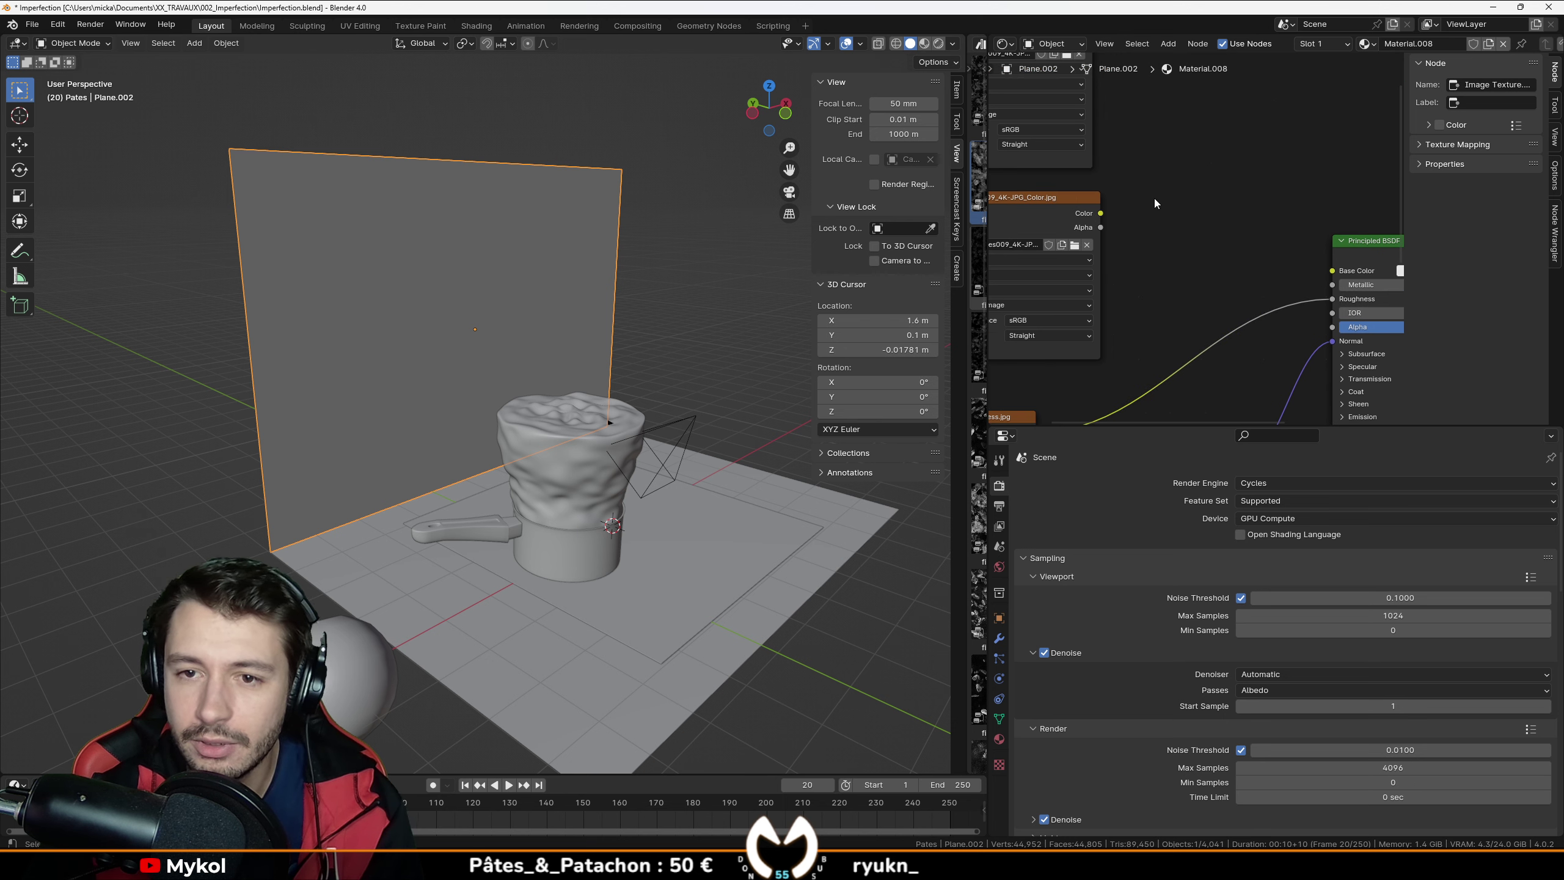
key("shift+a")
type("mix")
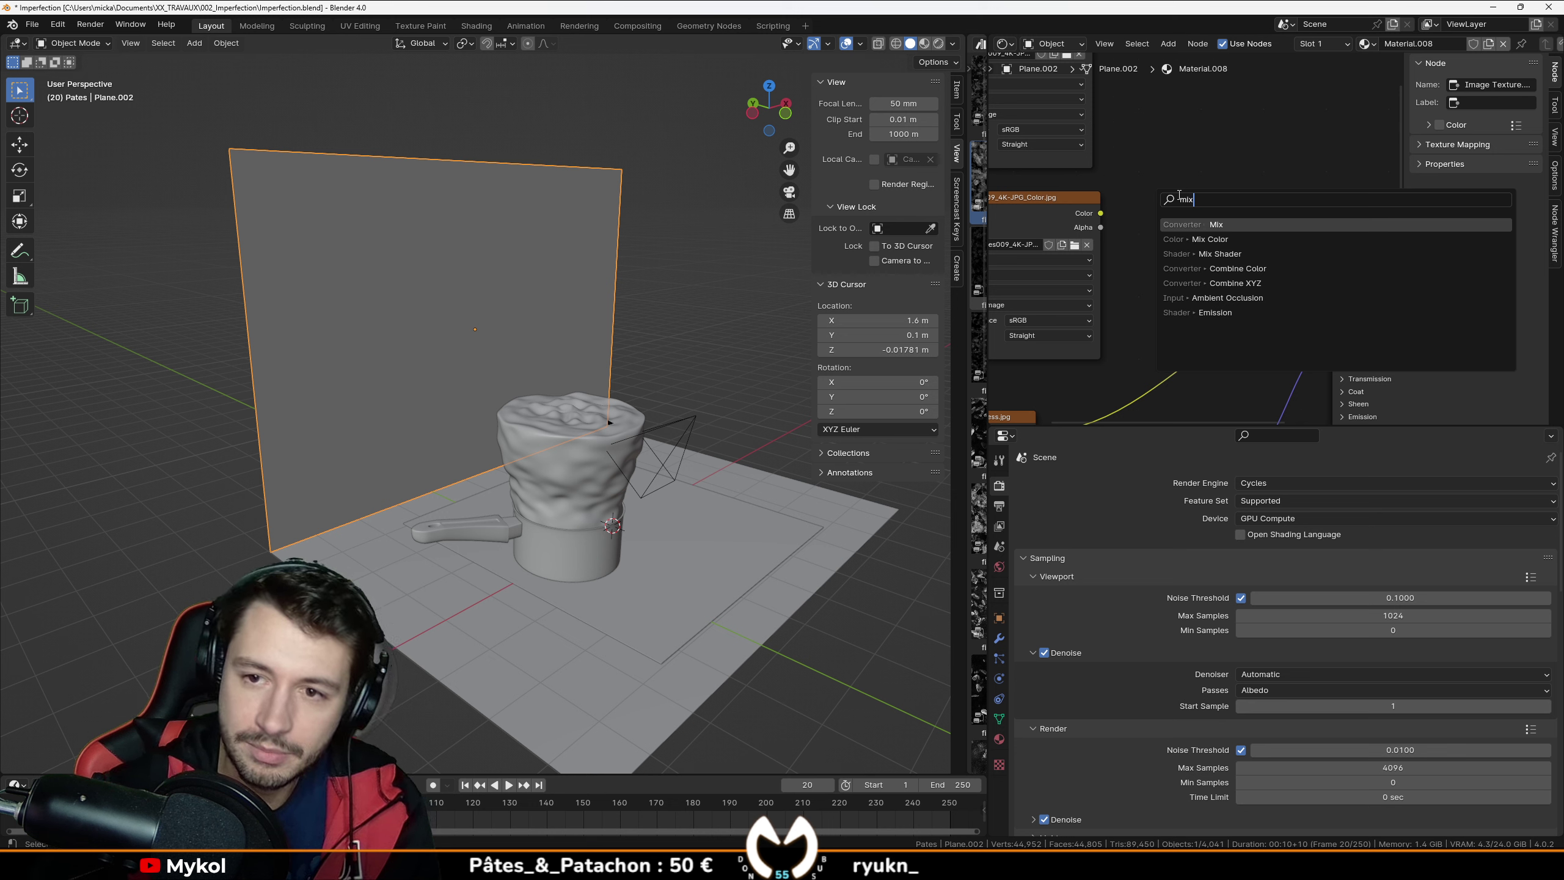
key("Return")
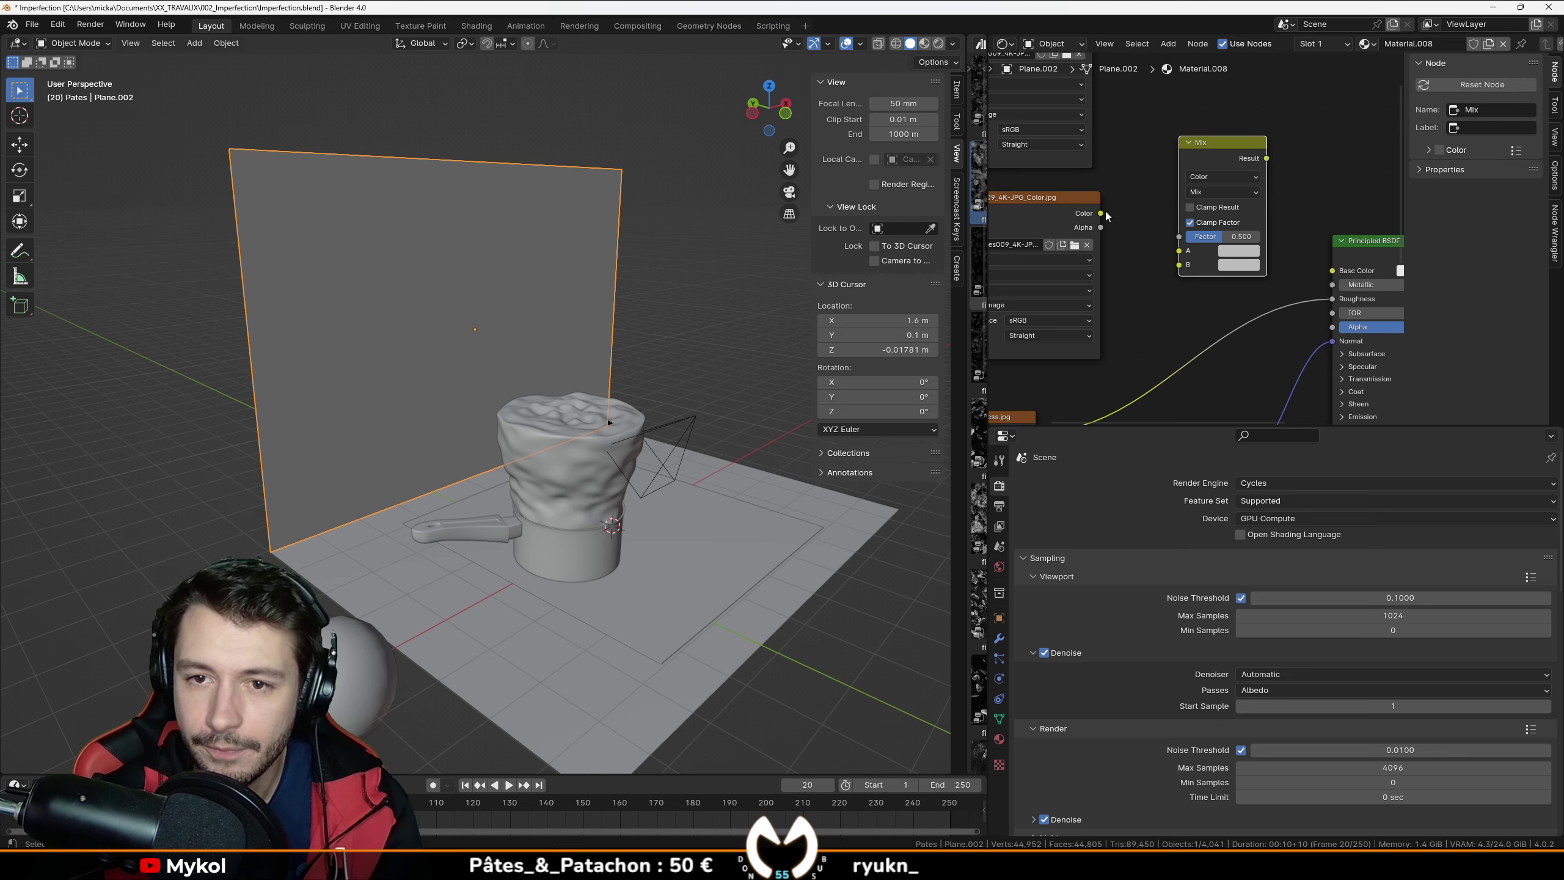
left_click_drag(1104, 213, 1179, 251)
Step: Connect the AmbientOcclusion texture to the Mix node's B input and set it to Multiply with a factor of 1
scroll(1181, 228, "down", 5)
middle_click_drag(1109, 197, 1215, 259)
left_click_drag(1181, 269, 1292, 318)
left_click(1309, 265)
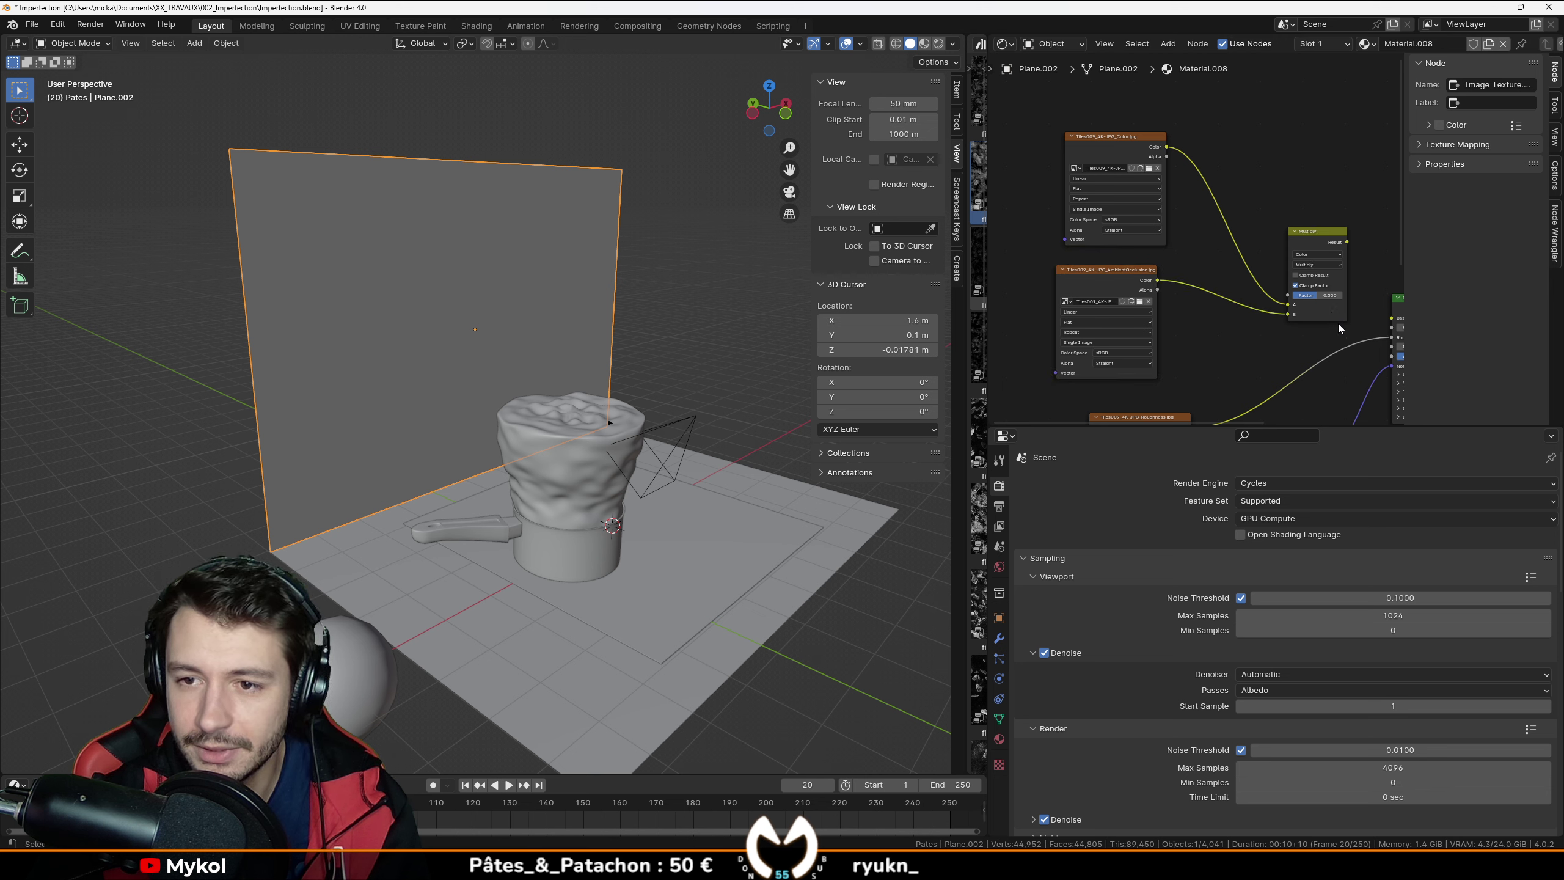
middle_click_drag(1343, 314, 1211, 326)
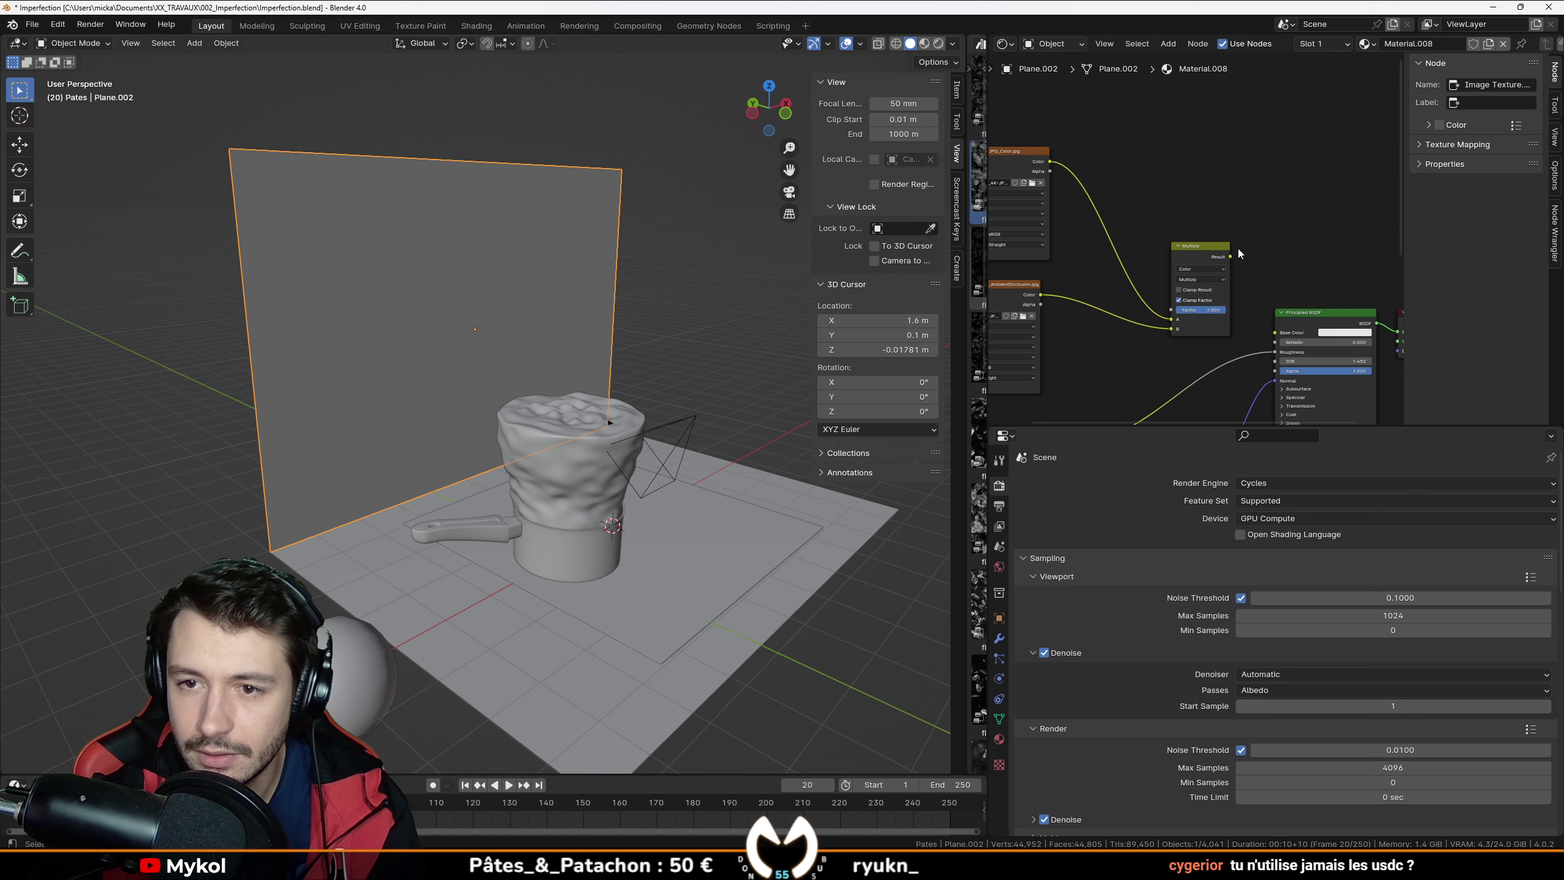
Step: Connect the Multiply node's result to the Principled BSDF's Base Color
left_click_drag(1230, 256, 1249, 281)
left_click_drag(1278, 335, 1280, 335)
middle_click_drag(1303, 279, 1187, 238)
scroll(1187, 235, "down", 3)
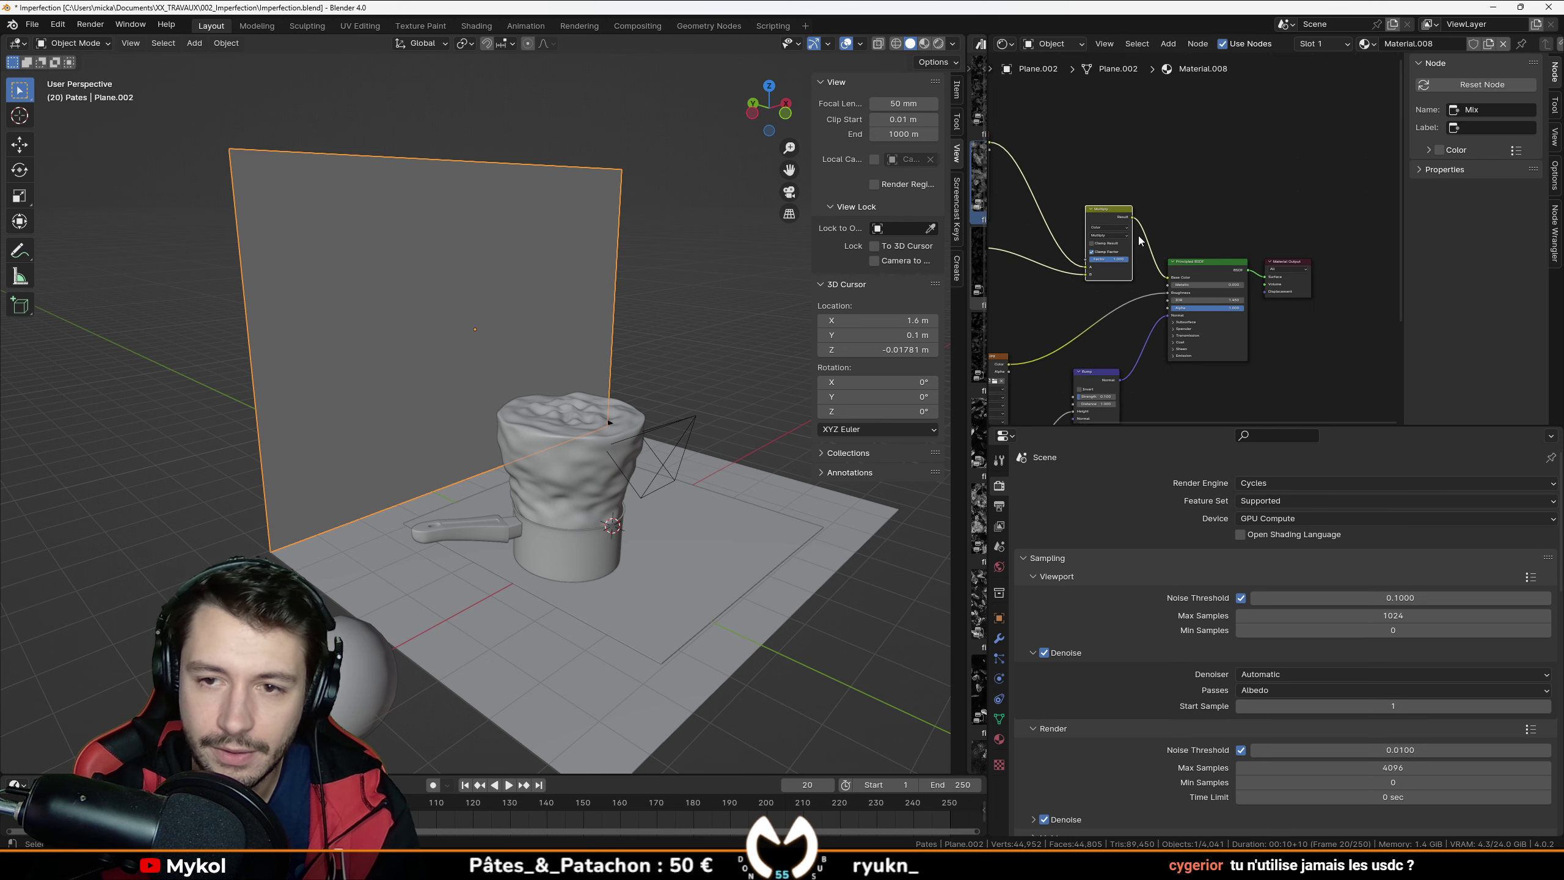
Step: Show the scene in Material Preview and unwrap the wall plane's UVs so the tiles map onto it
left_click(921, 45)
mouse_move(518, 396)
middle_mouse_down()
mouse_move(457, 363)
mouse_move(497, 379)
mouse_move(478, 418)
middle_mouse_up()
scroll(477, 419, "up", 4)
key("Tab")
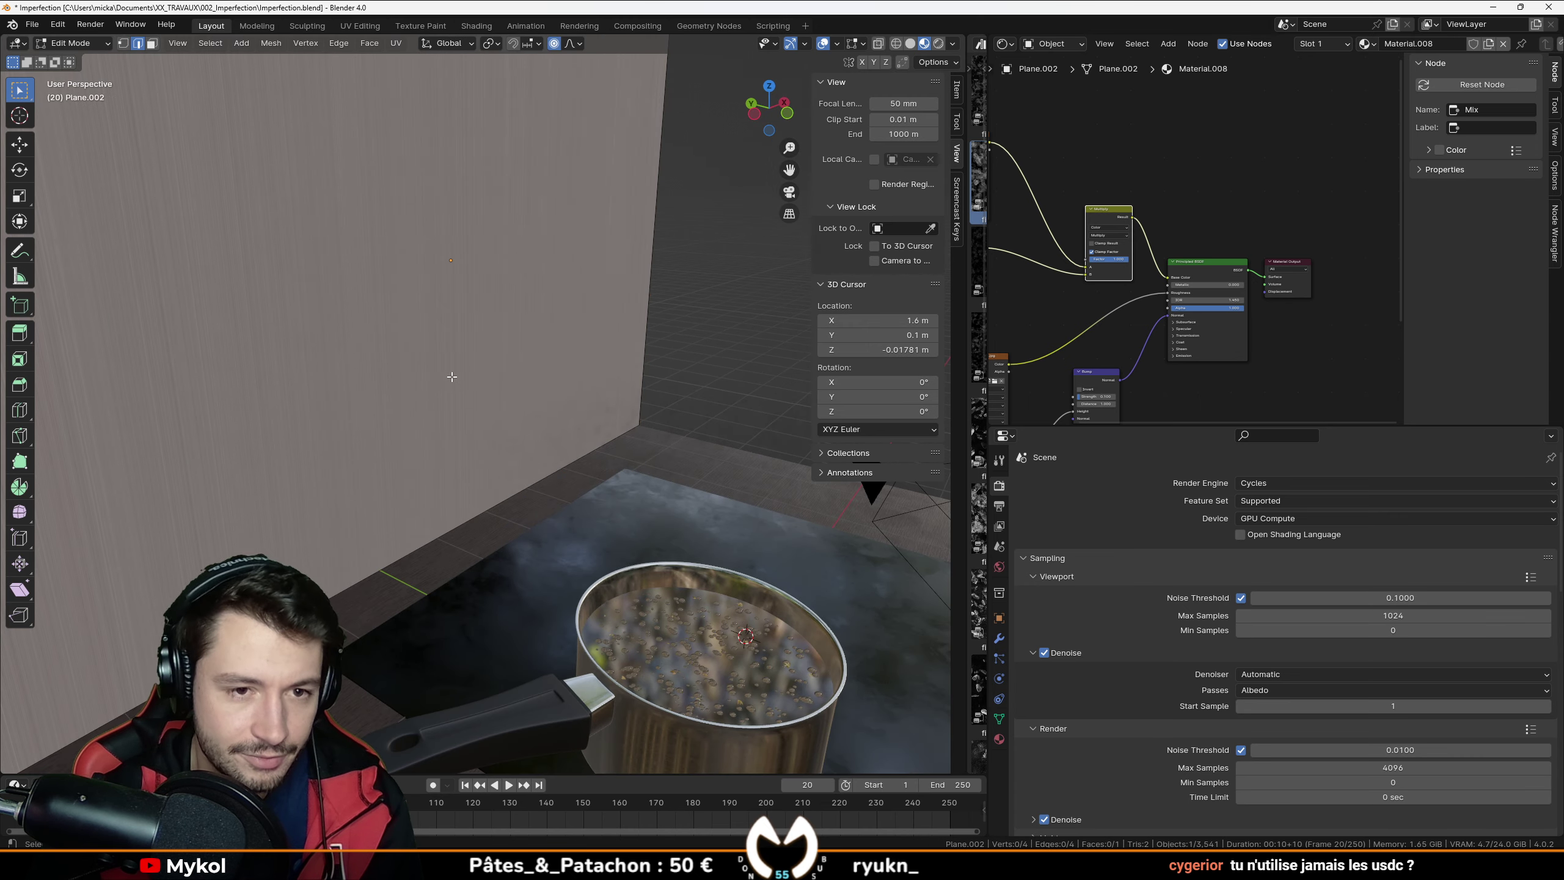
key("u")
left_click(452, 376)
middle_click_drag(452, 376, 397, 340)
scroll(397, 341, "down", 4)
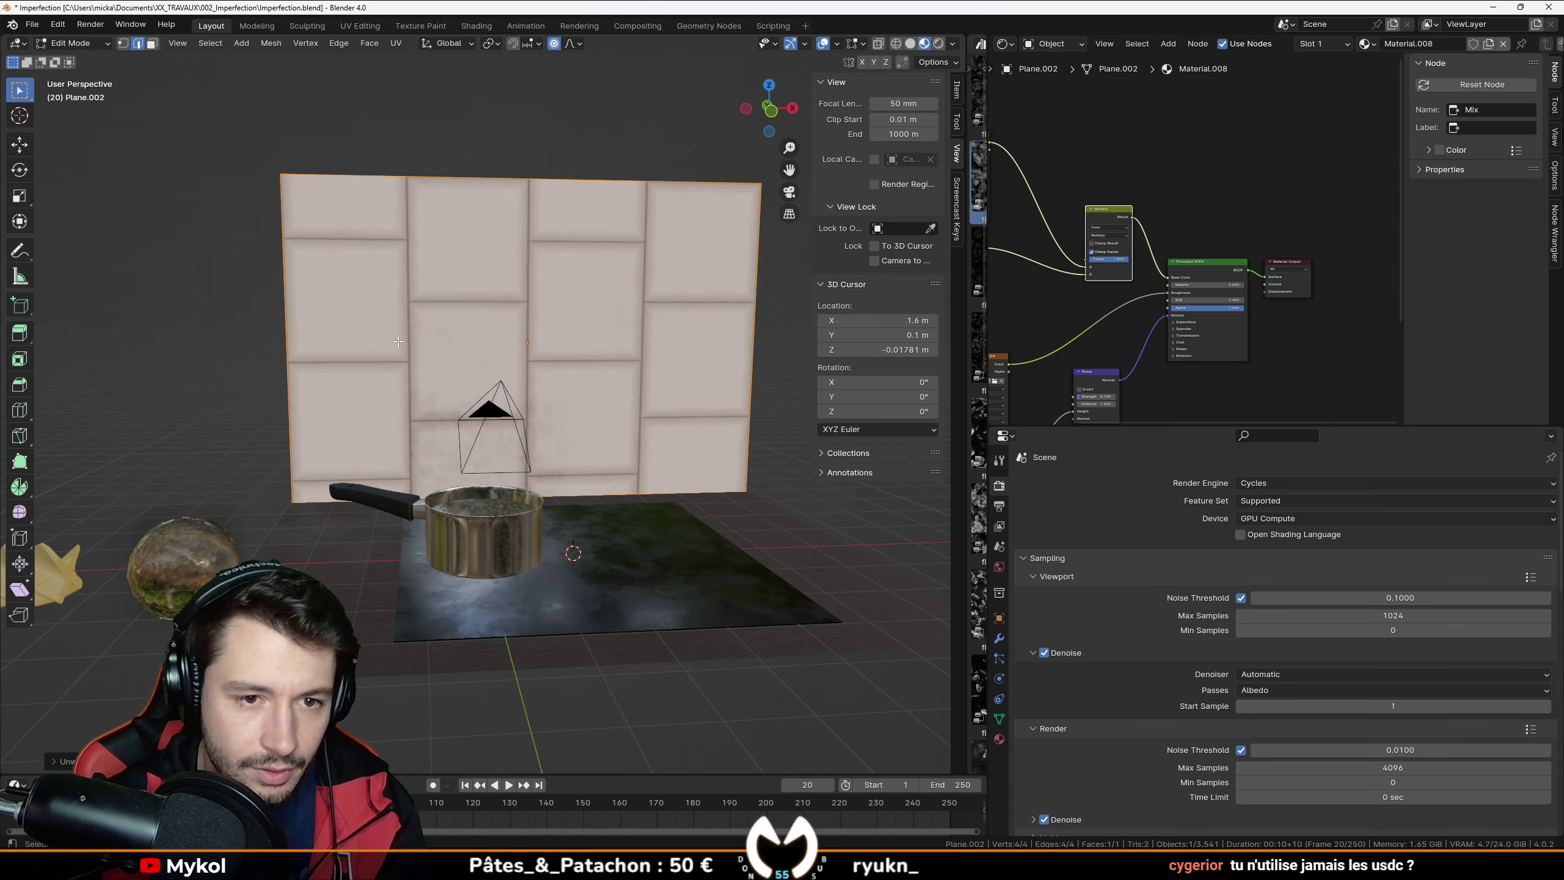
Step: In a UV Editor, rotate the wall's UVs so the tile rows run horizontally and scale them up about 3 times
key("KP_1")
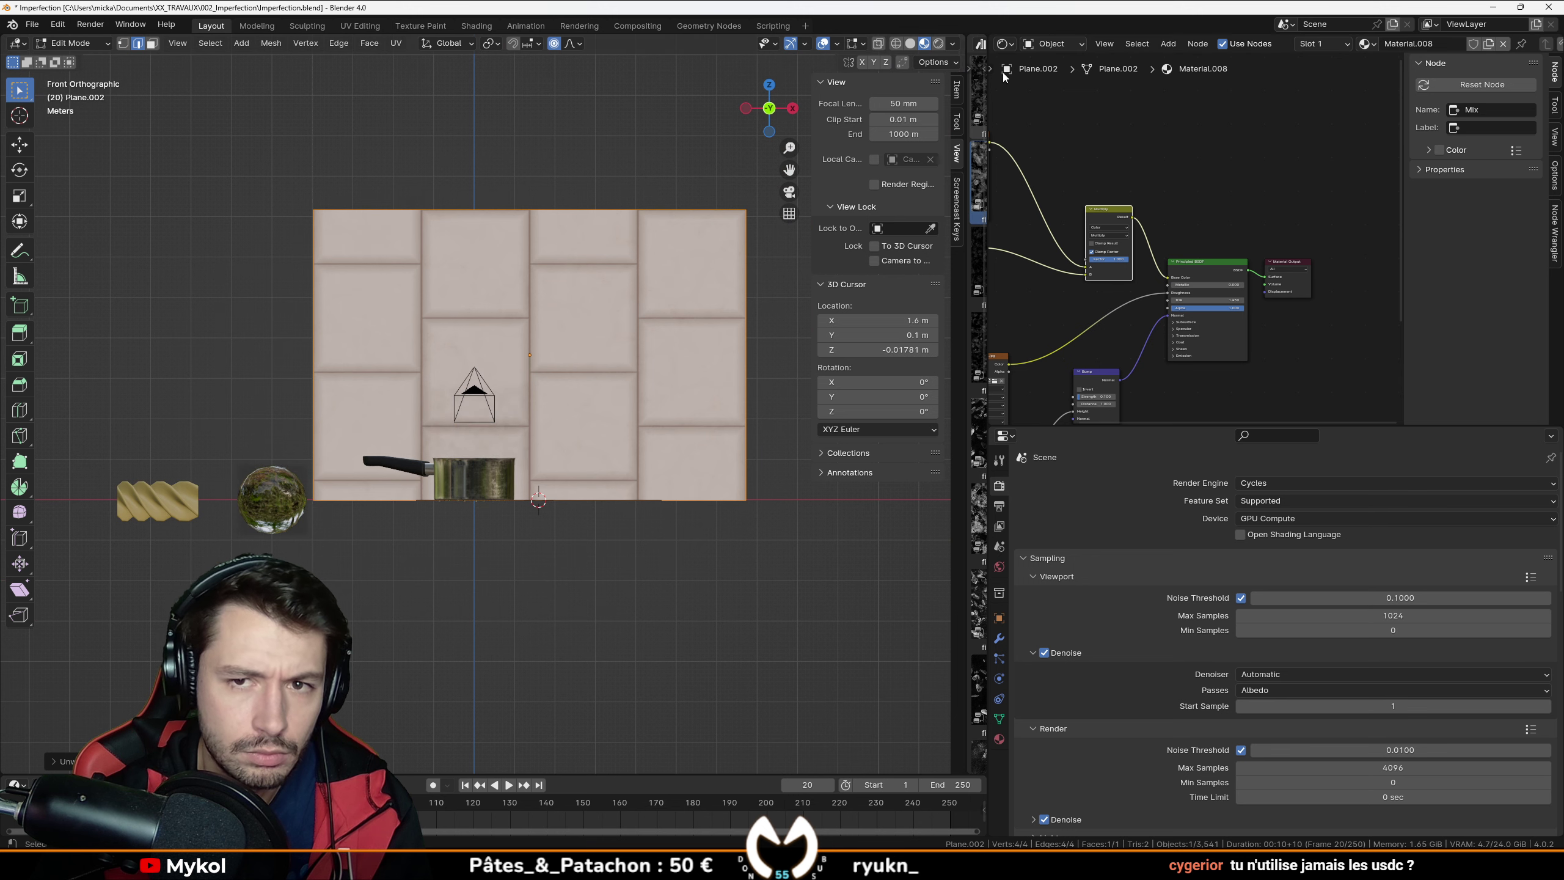
left_click(1004, 44)
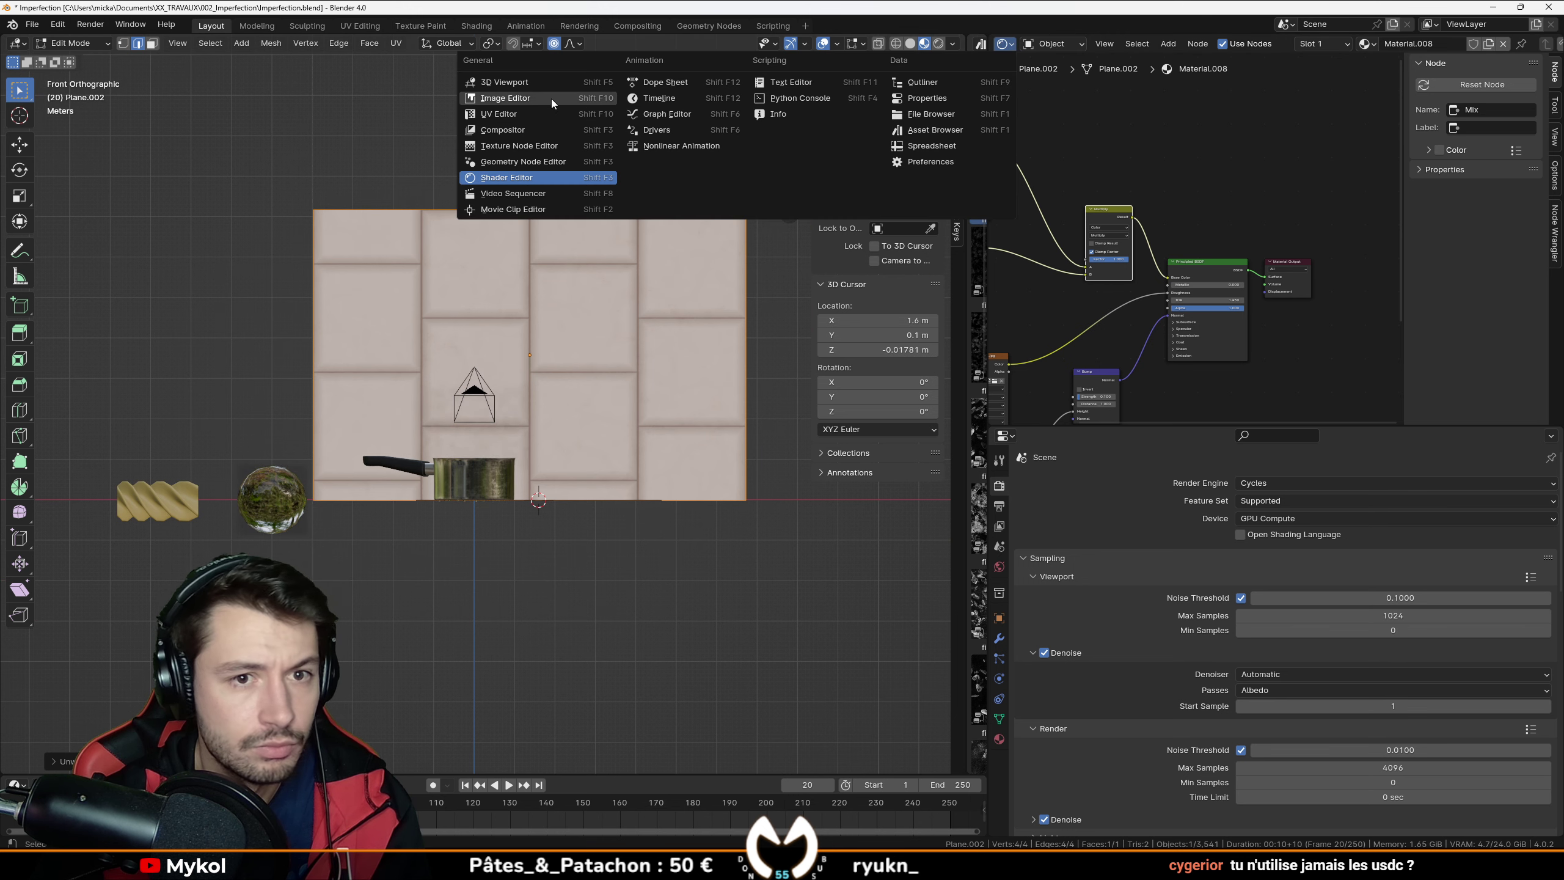
left_click(500, 114)
scroll(1236, 231, "down", 14)
scroll(1262, 242, "up", 5)
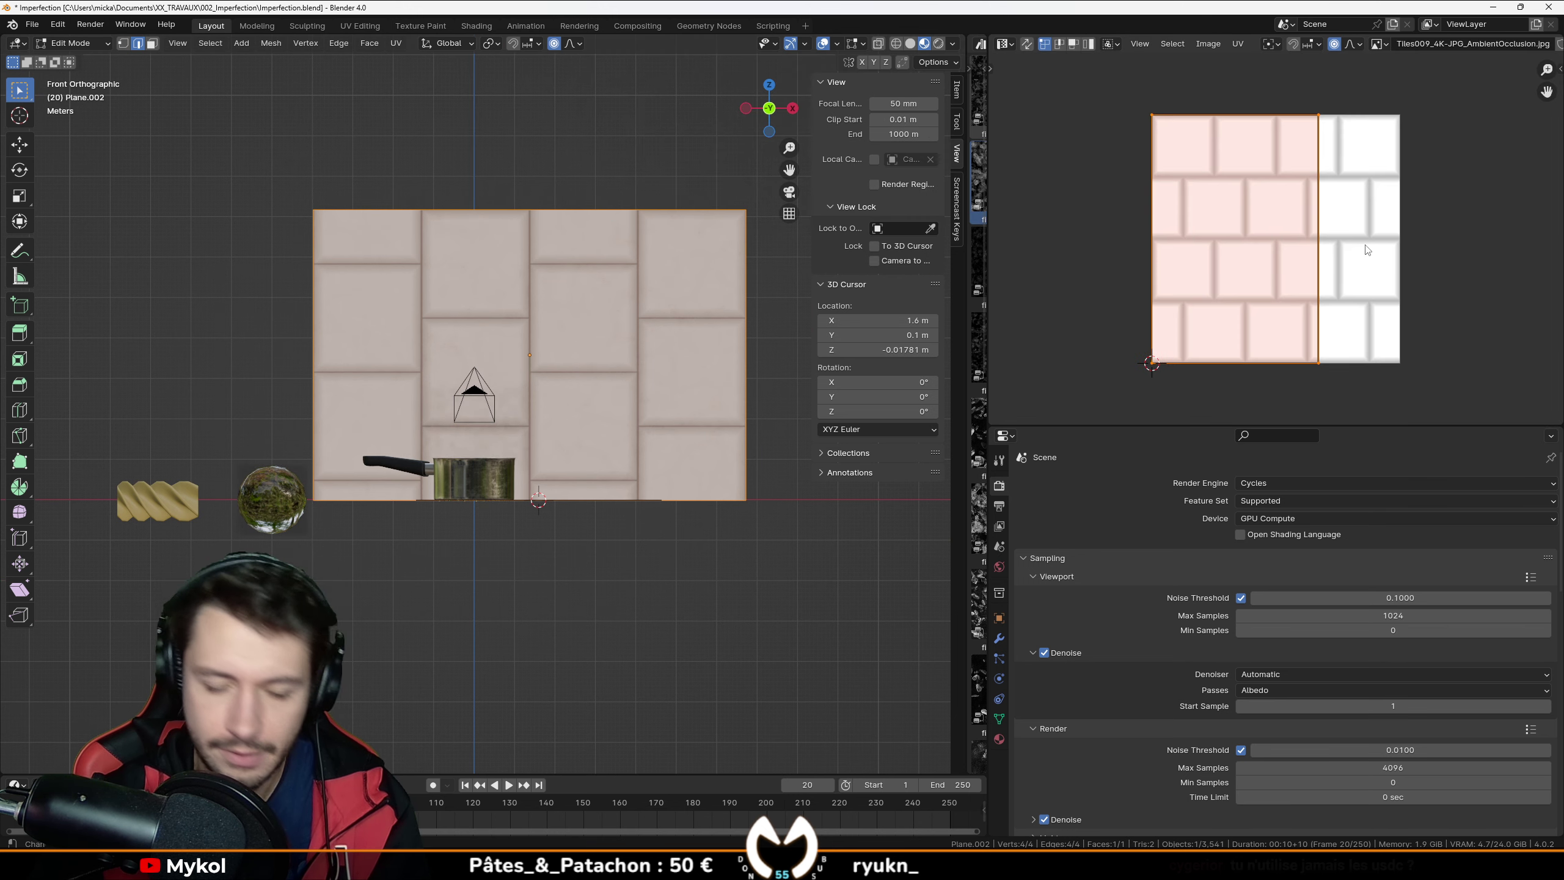
key("r")
left_click(1365, 244)
key("s")
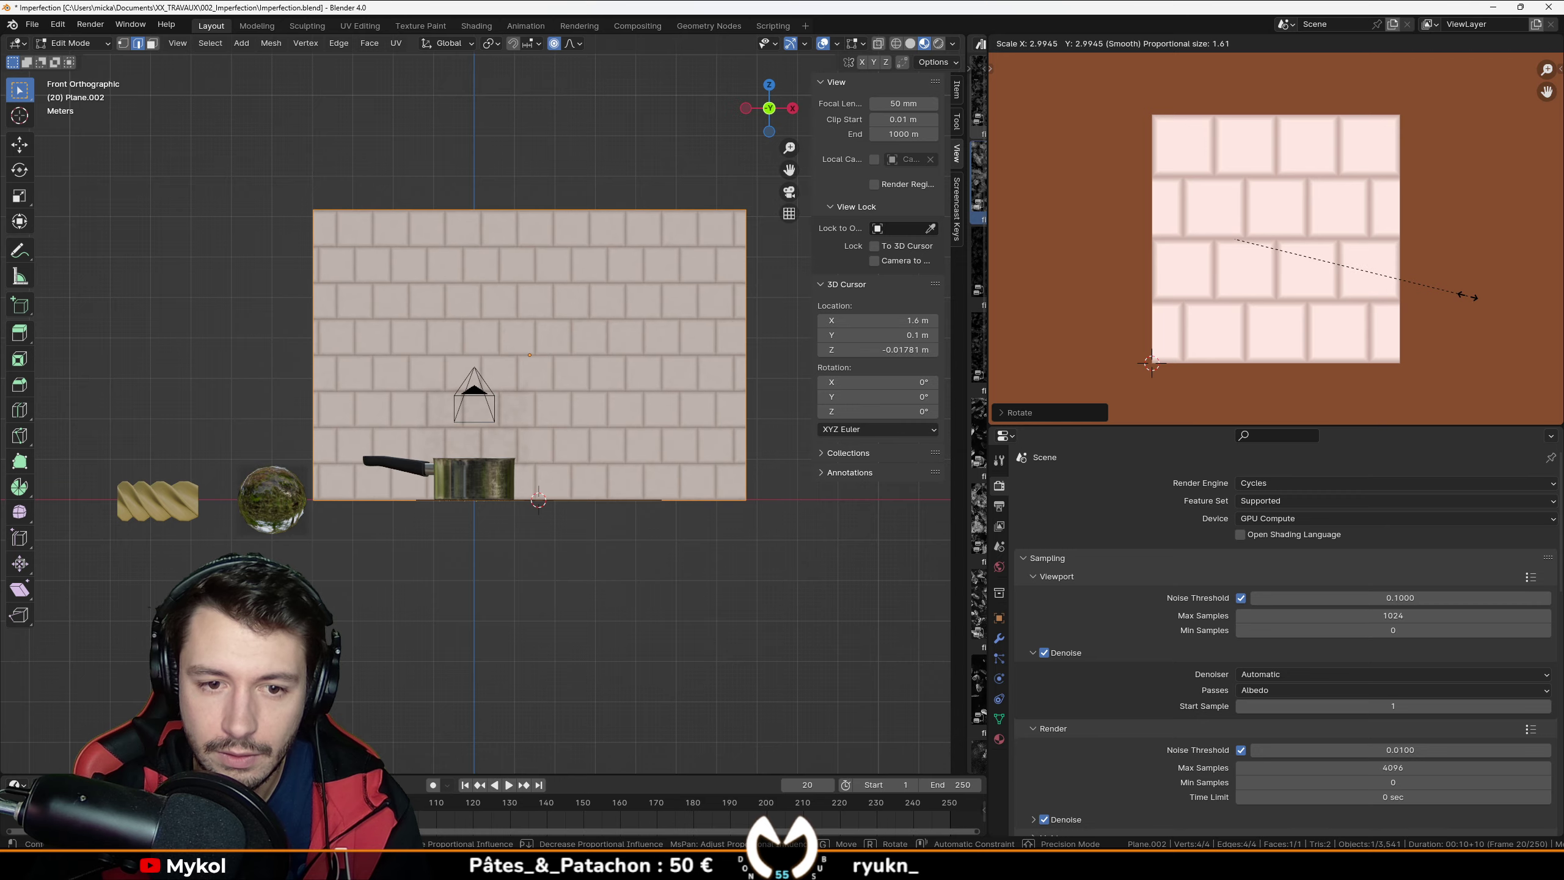
left_click(1330, 262)
Step: Examine the tiled wall up close around the saucepan in Material Preview and in the rendered view
mouse_move(511, 523)
middle_mouse_down()
mouse_move(548, 569)
mouse_move(505, 529)
middle_mouse_up()
scroll(493, 530, "up", 6)
key("Tab")
scroll(403, 539, "up", 5)
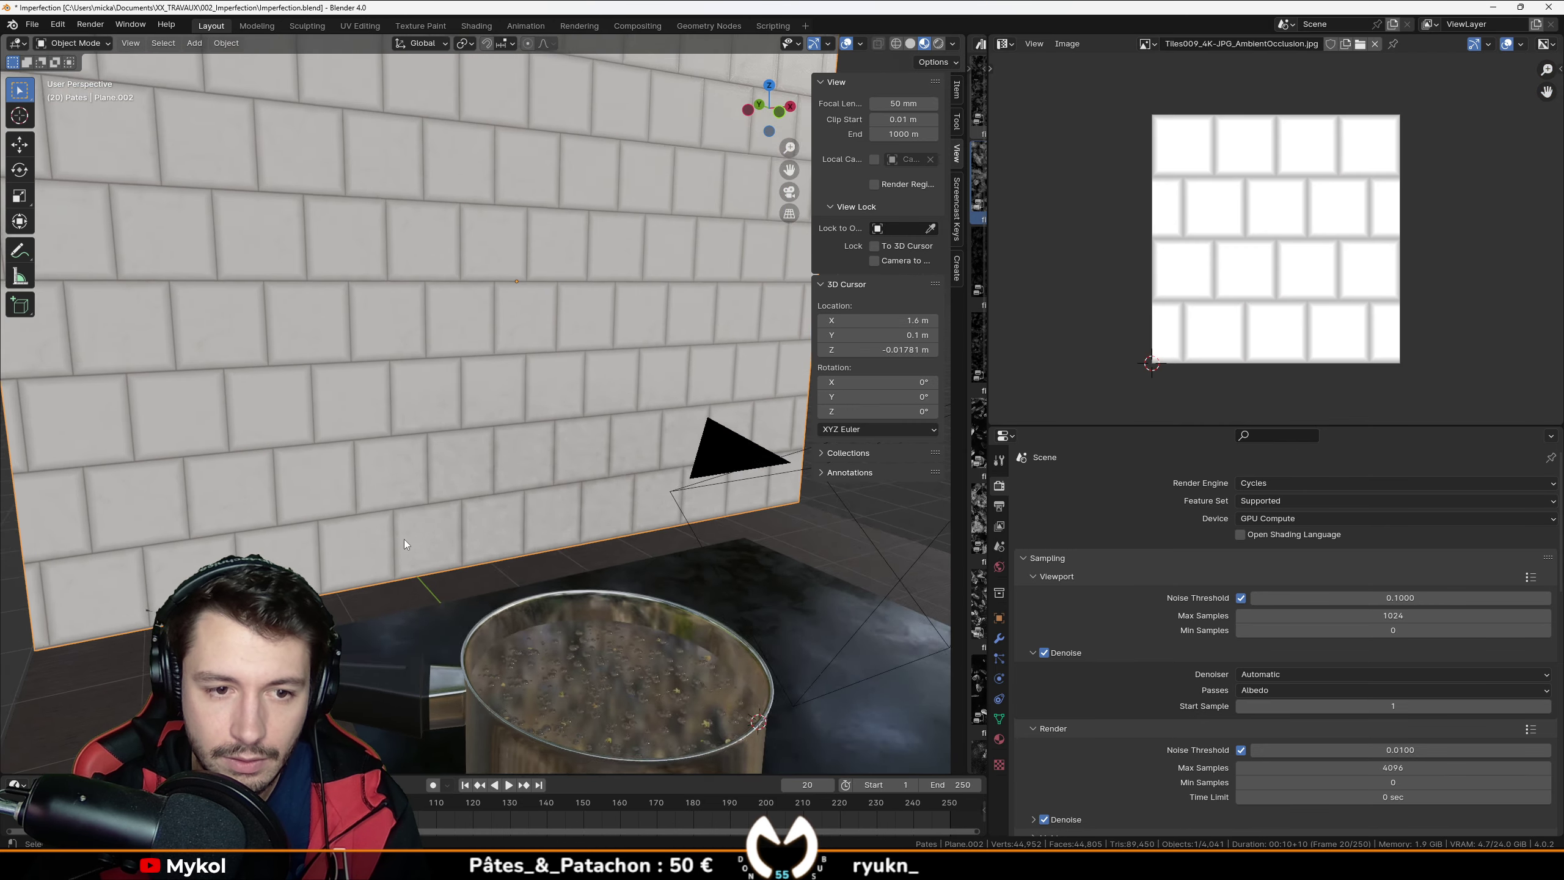
middle_click_drag(403, 538, 984, 70)
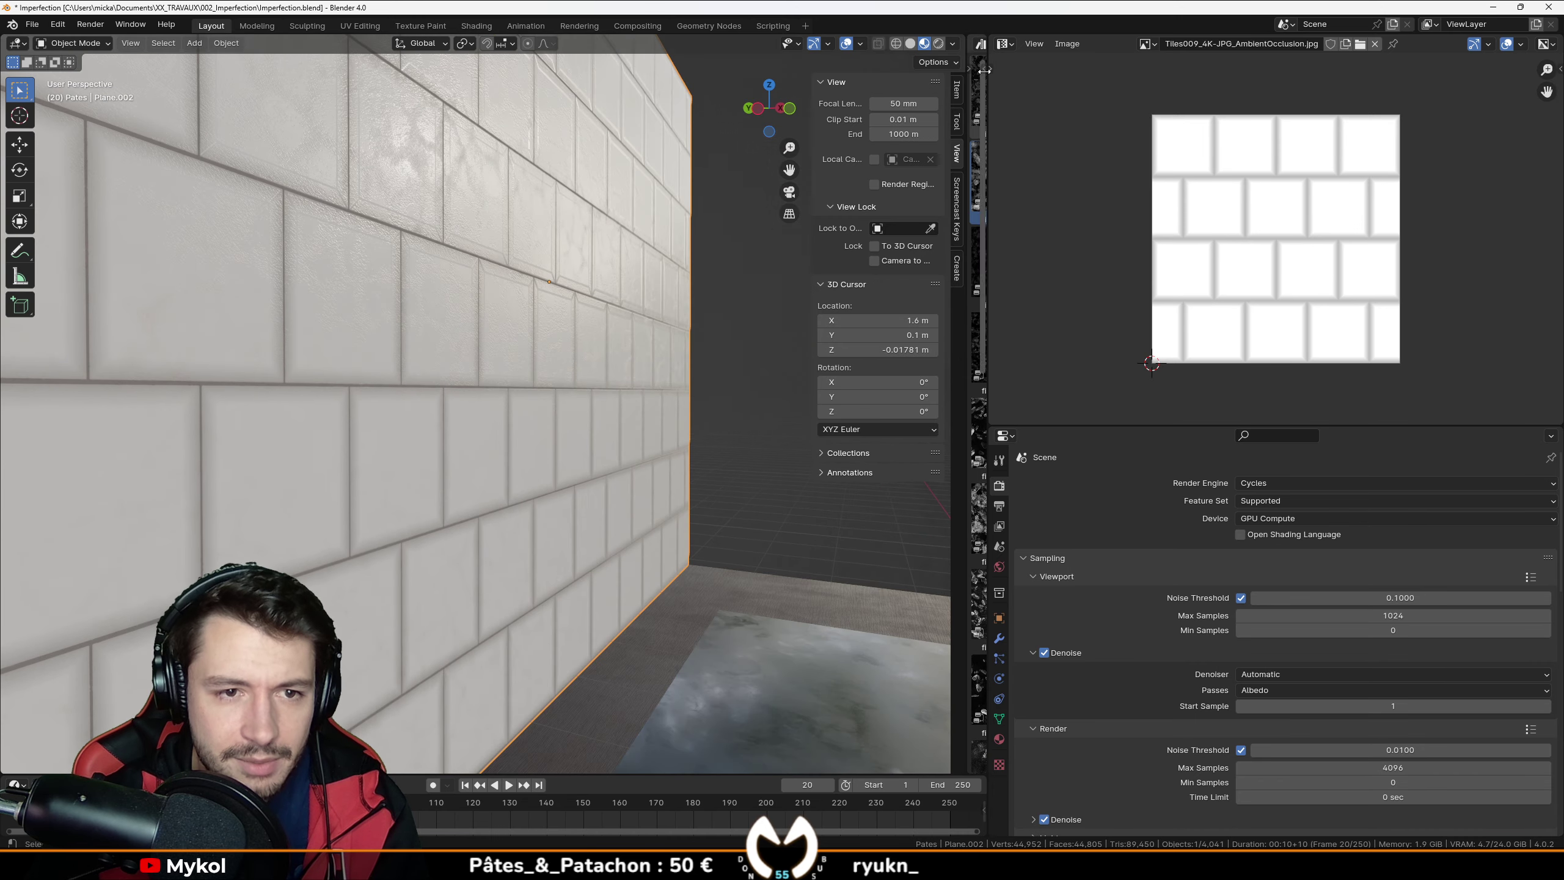
key("z")
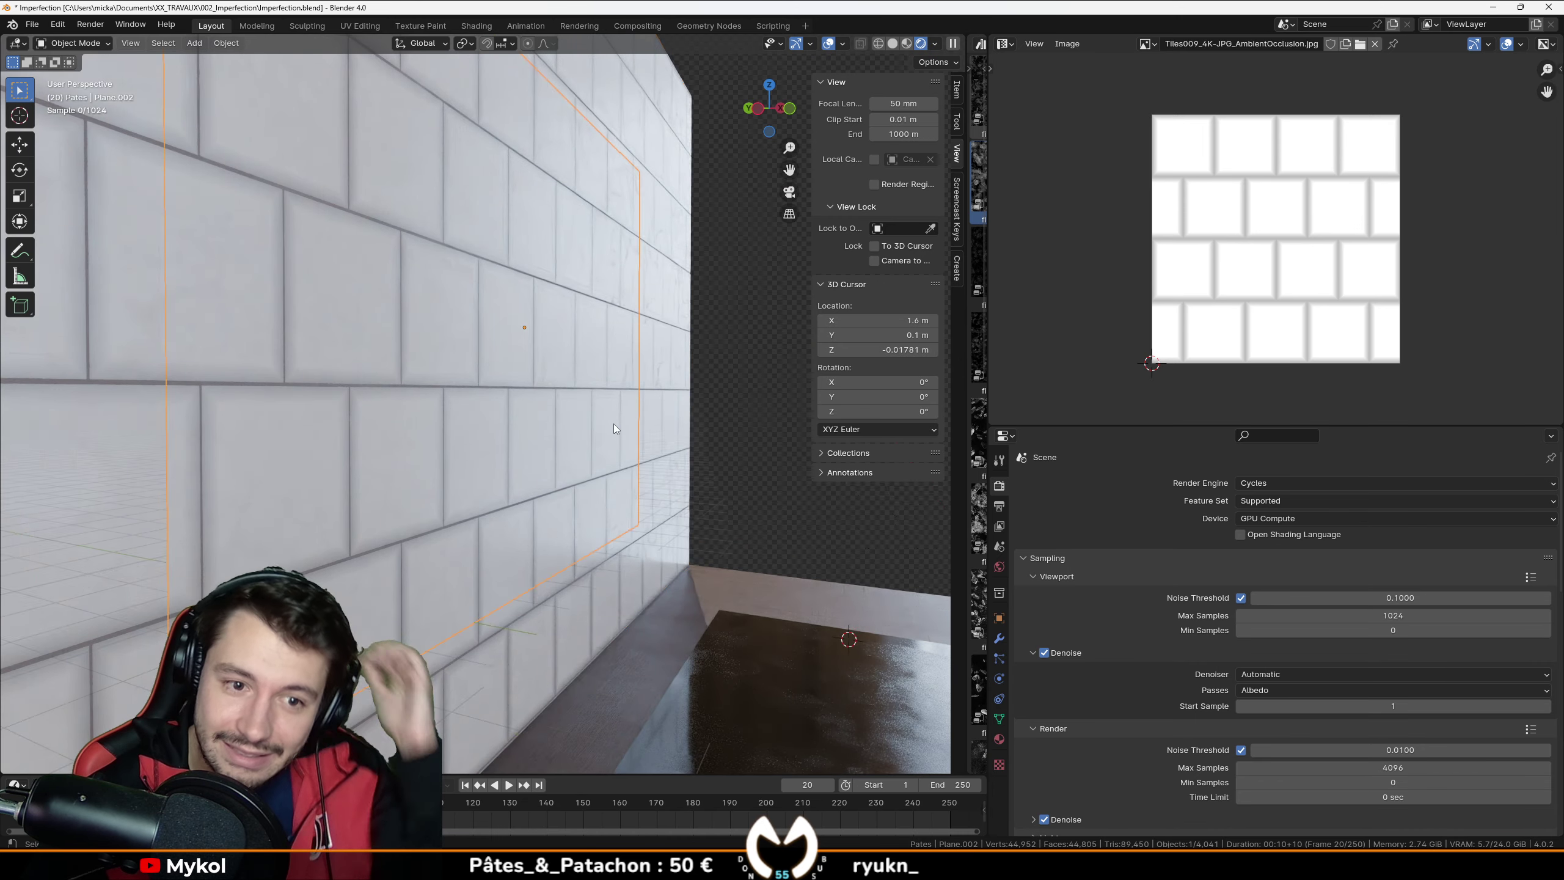
middle_click_drag(619, 538, 540, 537)
scroll(567, 547, "down", 3)
middle_click_drag(412, 482, 455, 496)
scroll(432, 502, "up", 3)
key("z")
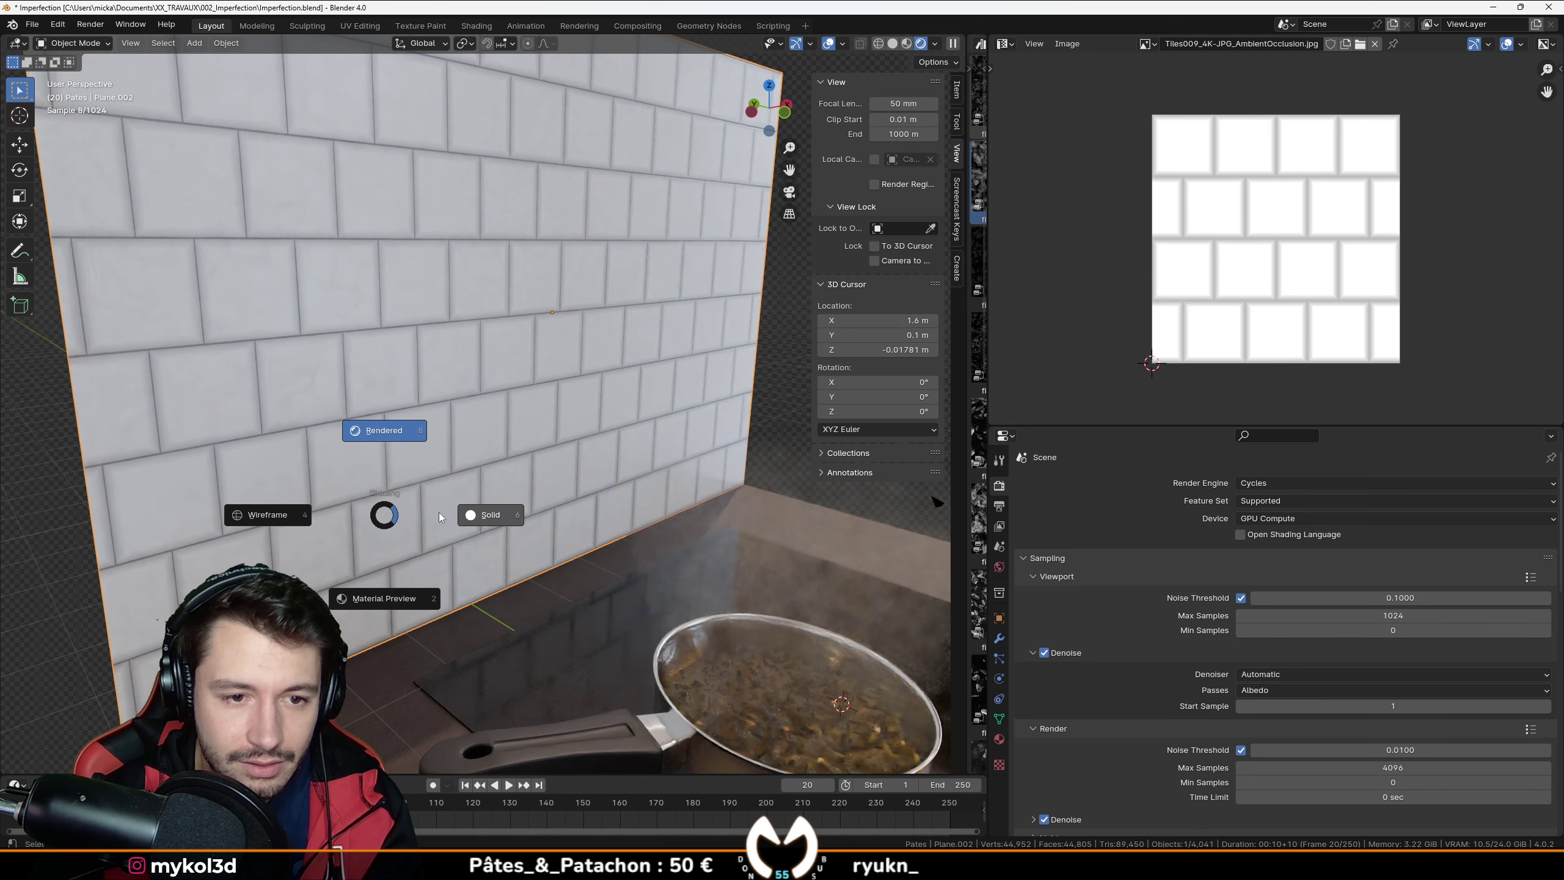
Step: Return to Solid shading and subdivide the wall plane repeatedly into a dense grid
left_click(486, 508)
key("Tab")
scroll(512, 468, "down", 5)
key("ctrl+e")
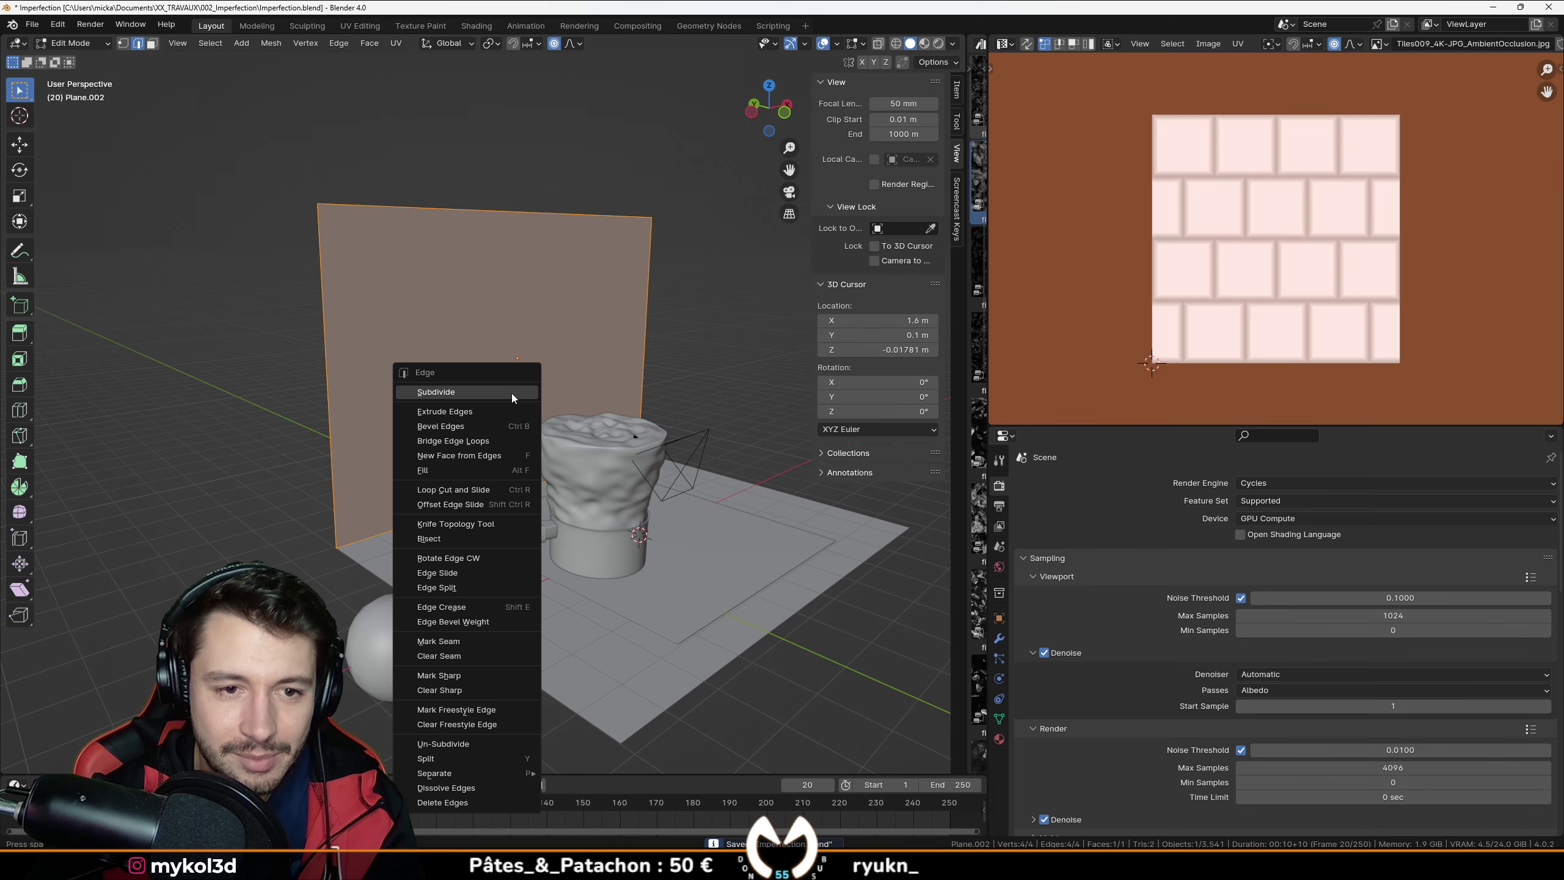
left_click(511, 393)
key("ctrl+e")
left_click(504, 403)
key("ctrl+e")
left_click(503, 404)
key("ctrl+e")
left_click(503, 404)
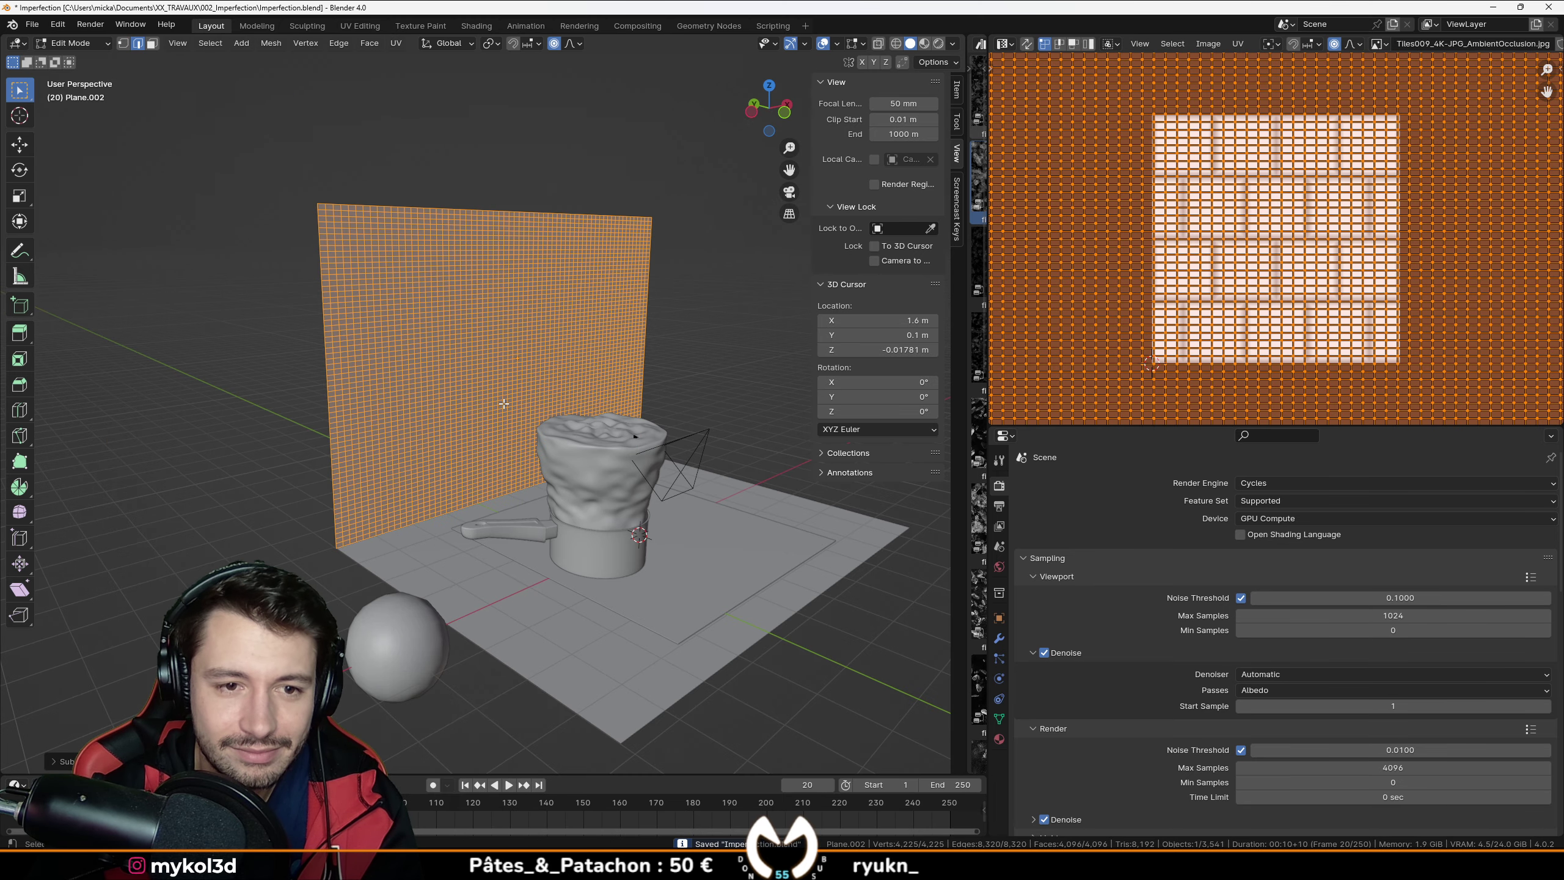
key("ctrl+e")
left_click(504, 404)
key("ctrl+e")
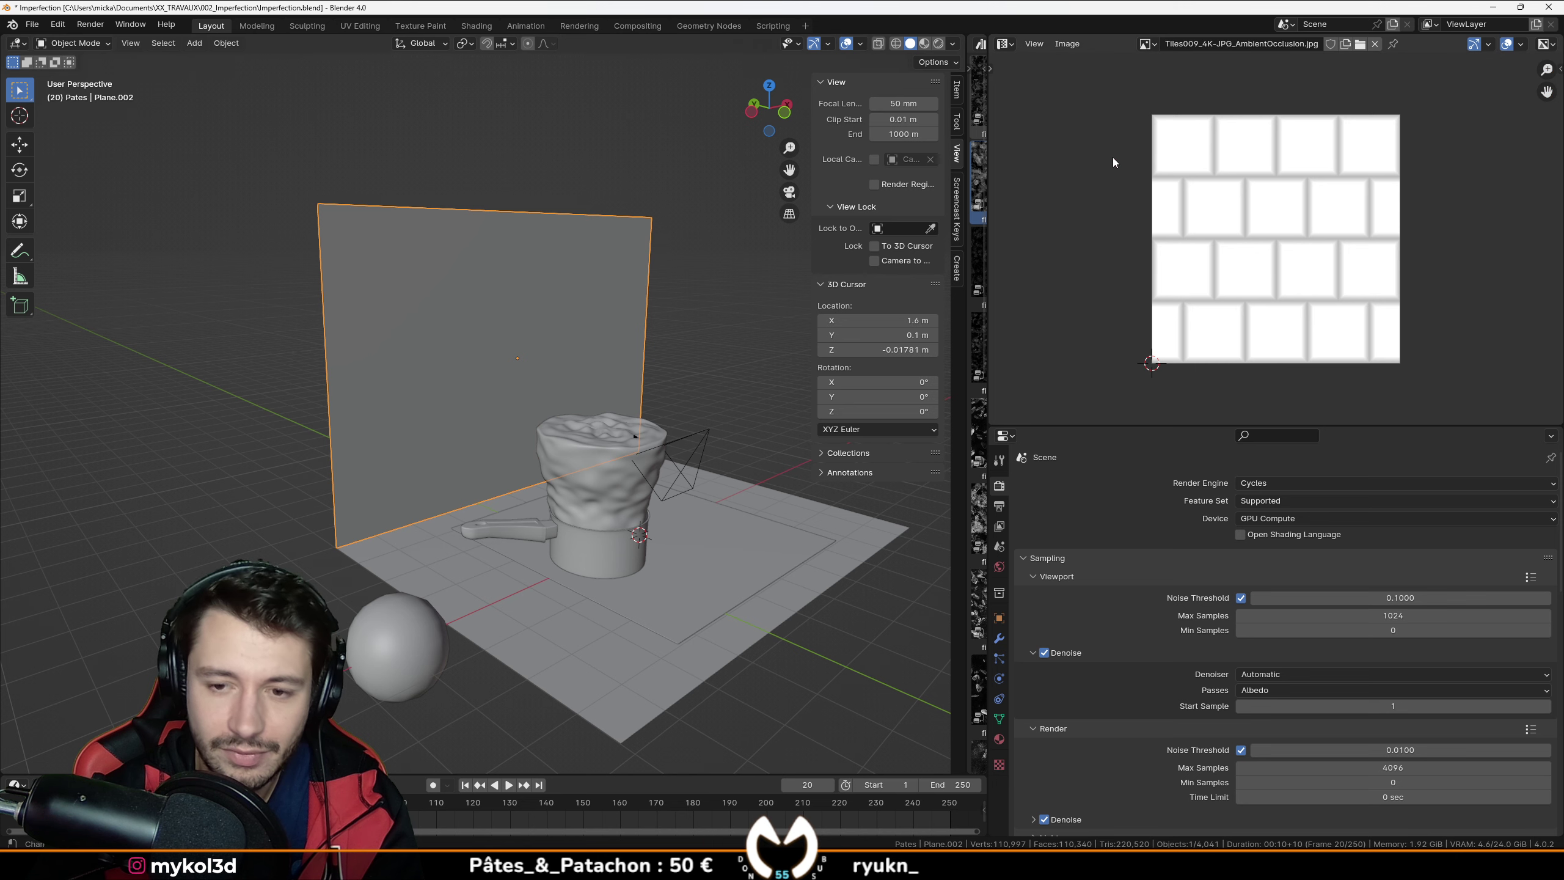
Step: Show the wall's material nodes in a Shader Editor and open the Tiles009_4K-JPG downloads folder in File Explorer
left_click(1006, 41)
left_click(535, 171)
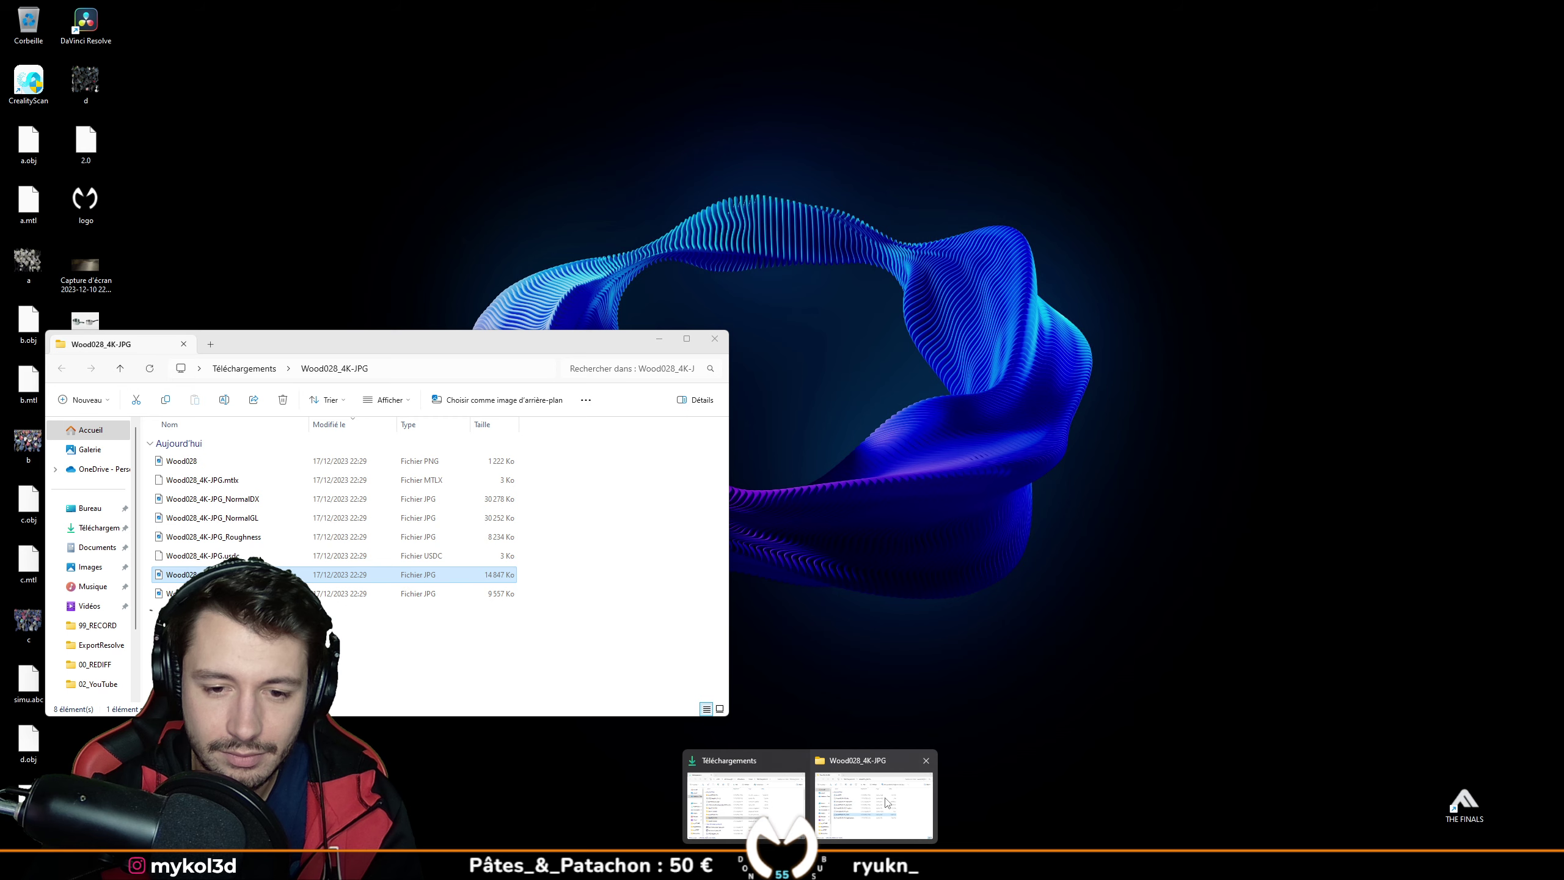
left_click(887, 803)
left_click(251, 365)
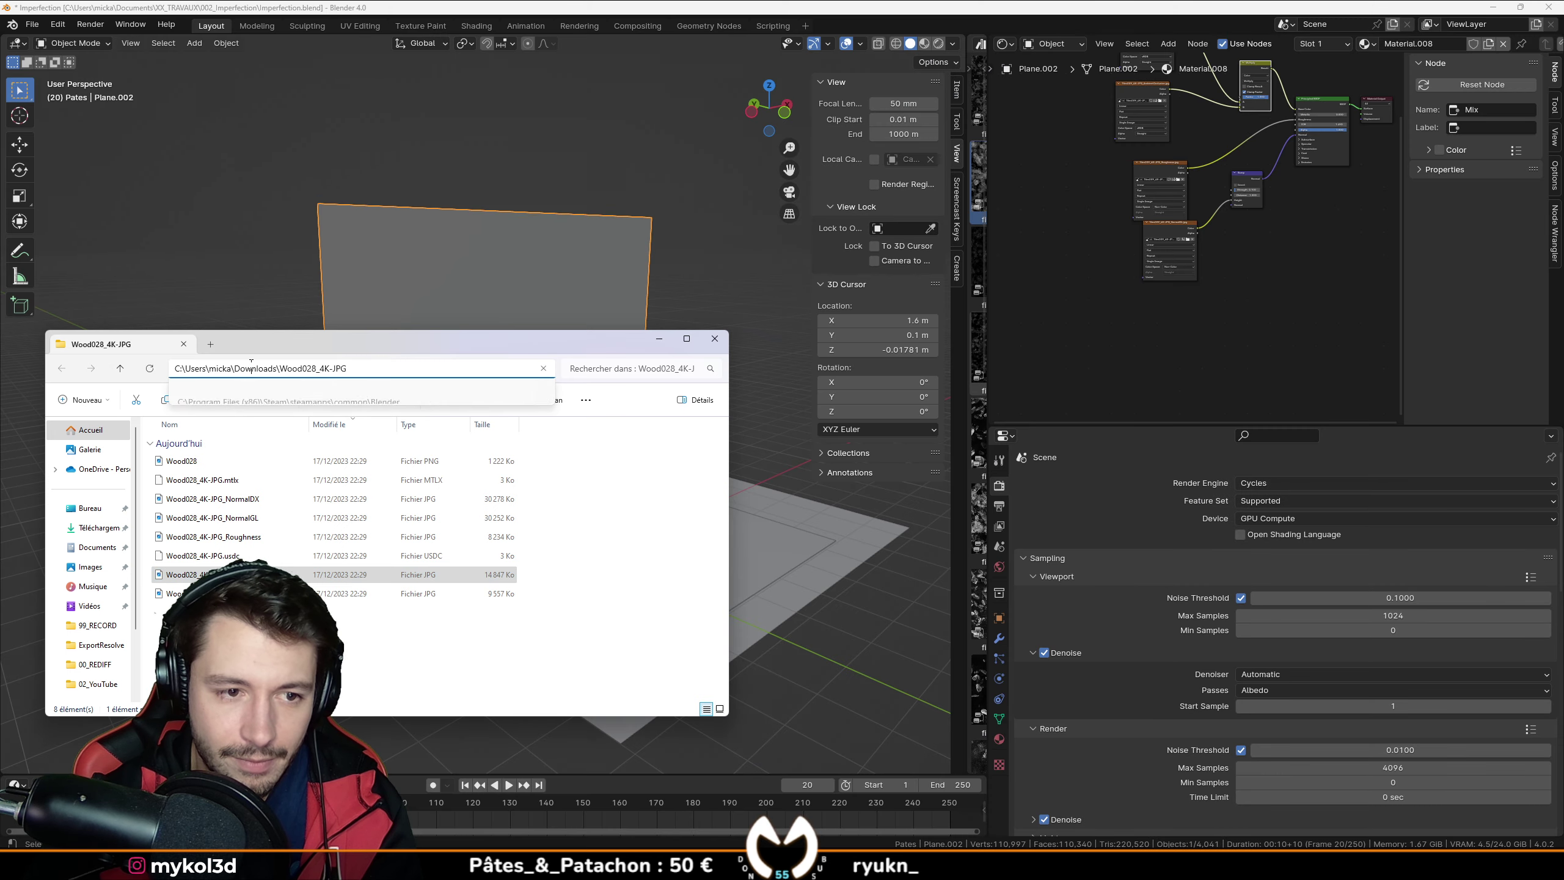
left_click(551, 583)
left_click(246, 367)
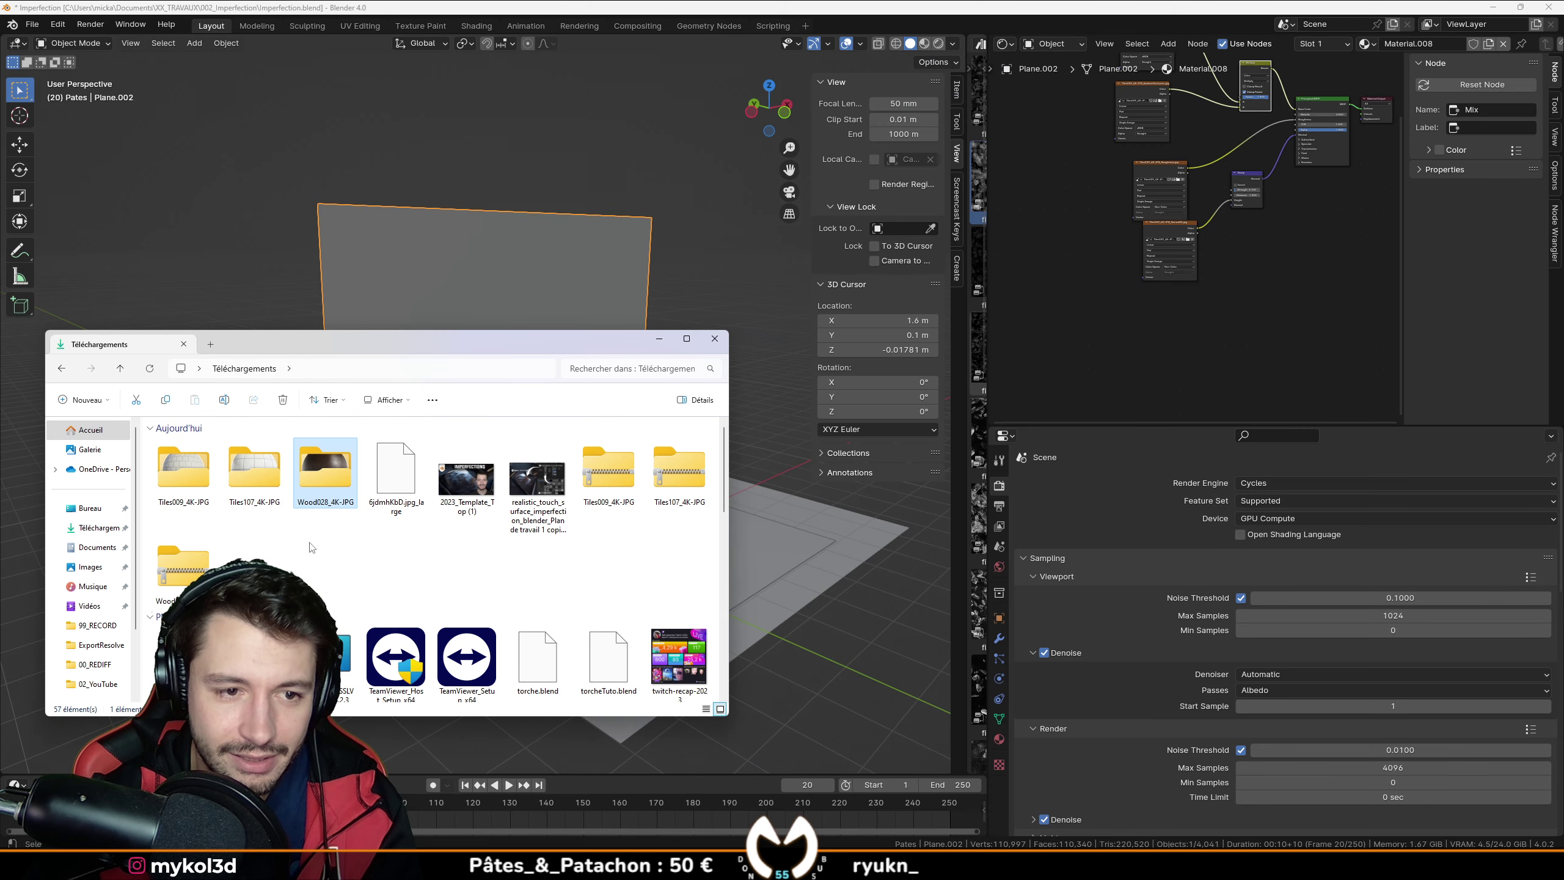
double_click(183, 471)
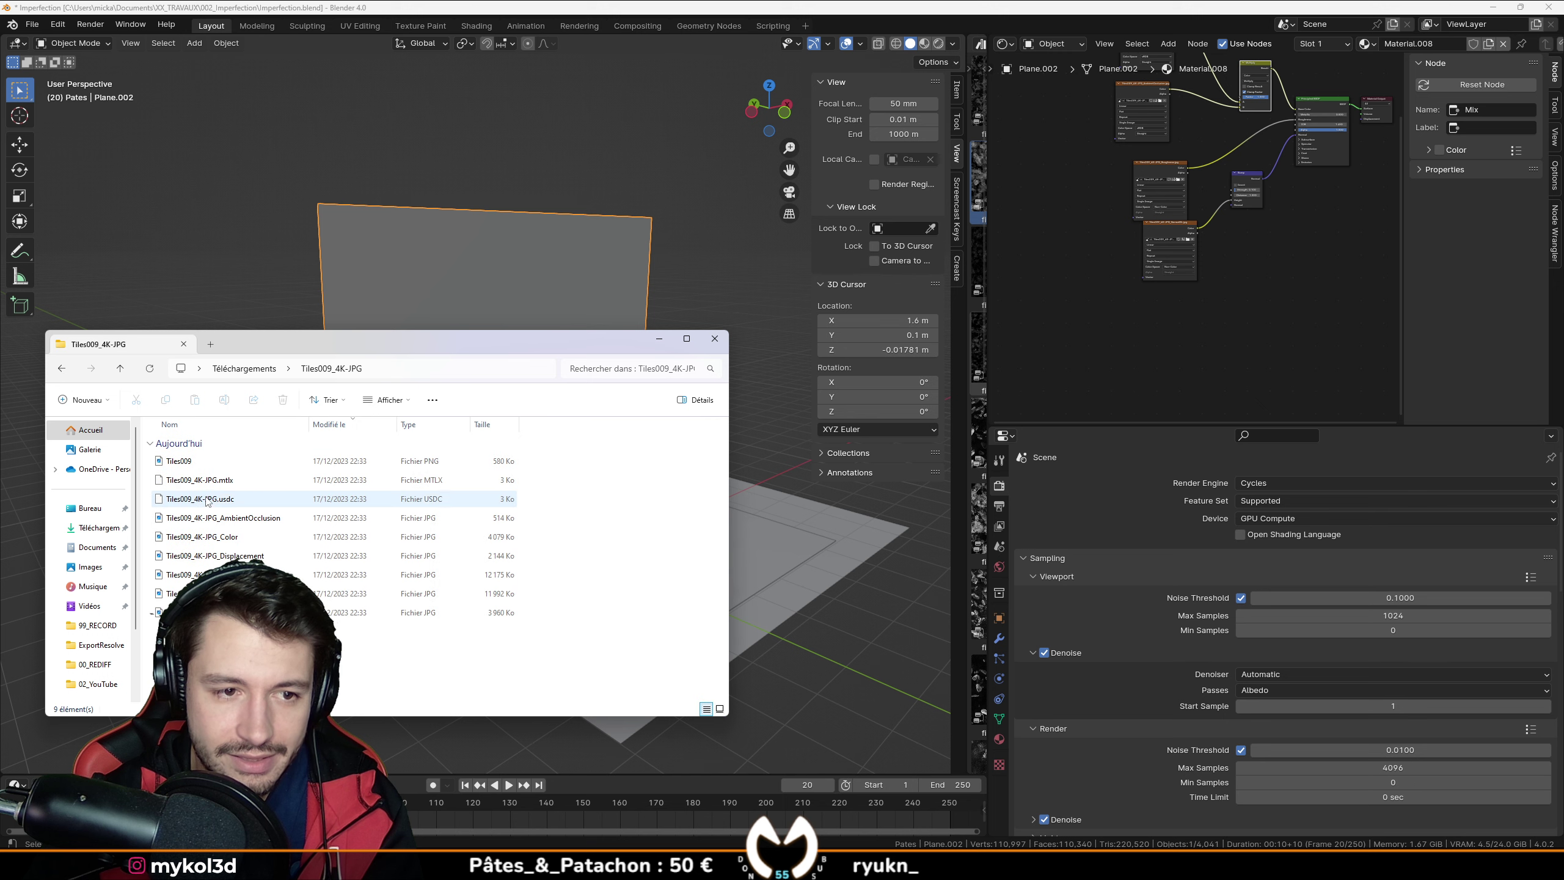
Step: Add Tiles009_4K-JPG_Displacement.jpg to the wall material as an image texture and set its color space to Non-Color
left_click(339, 556)
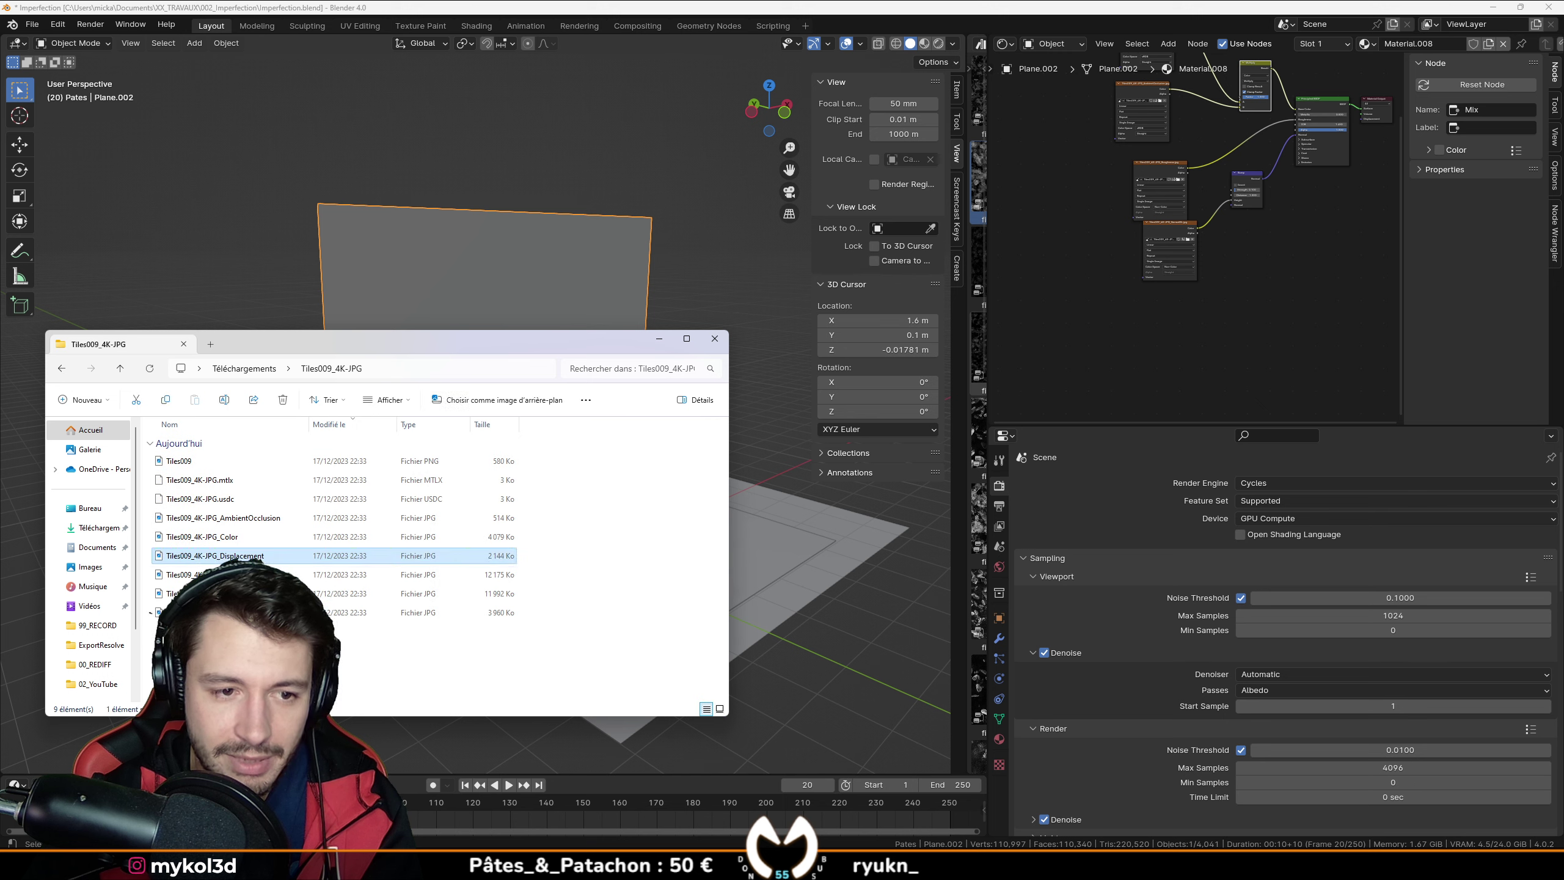
left_click_drag(1109, 364, 1111, 363)
left_click(672, 347)
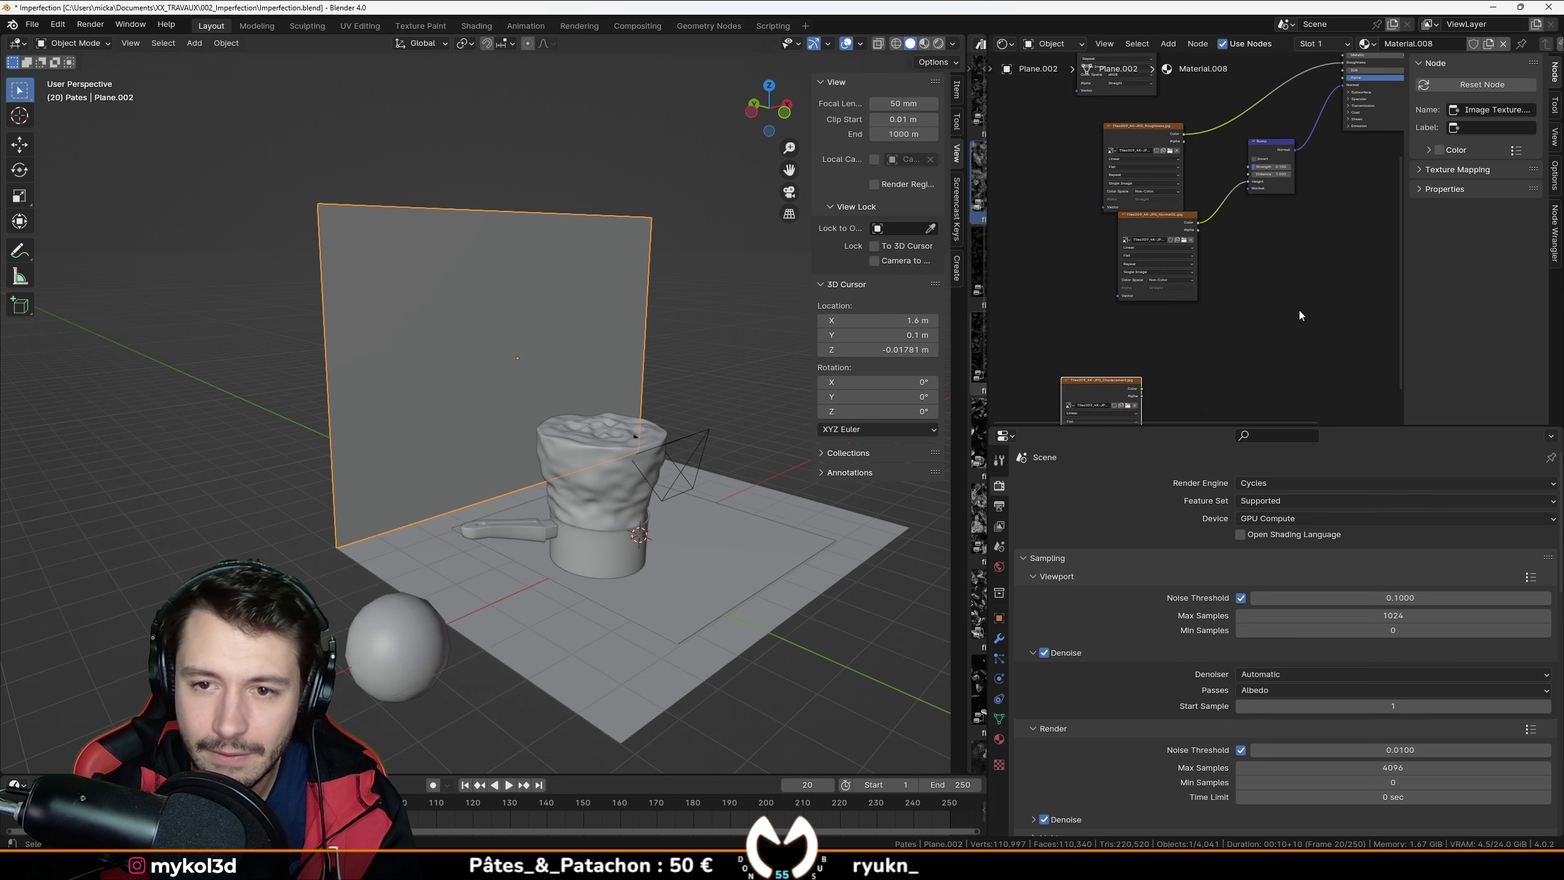
key("KP_Decimal")
left_click(1256, 296)
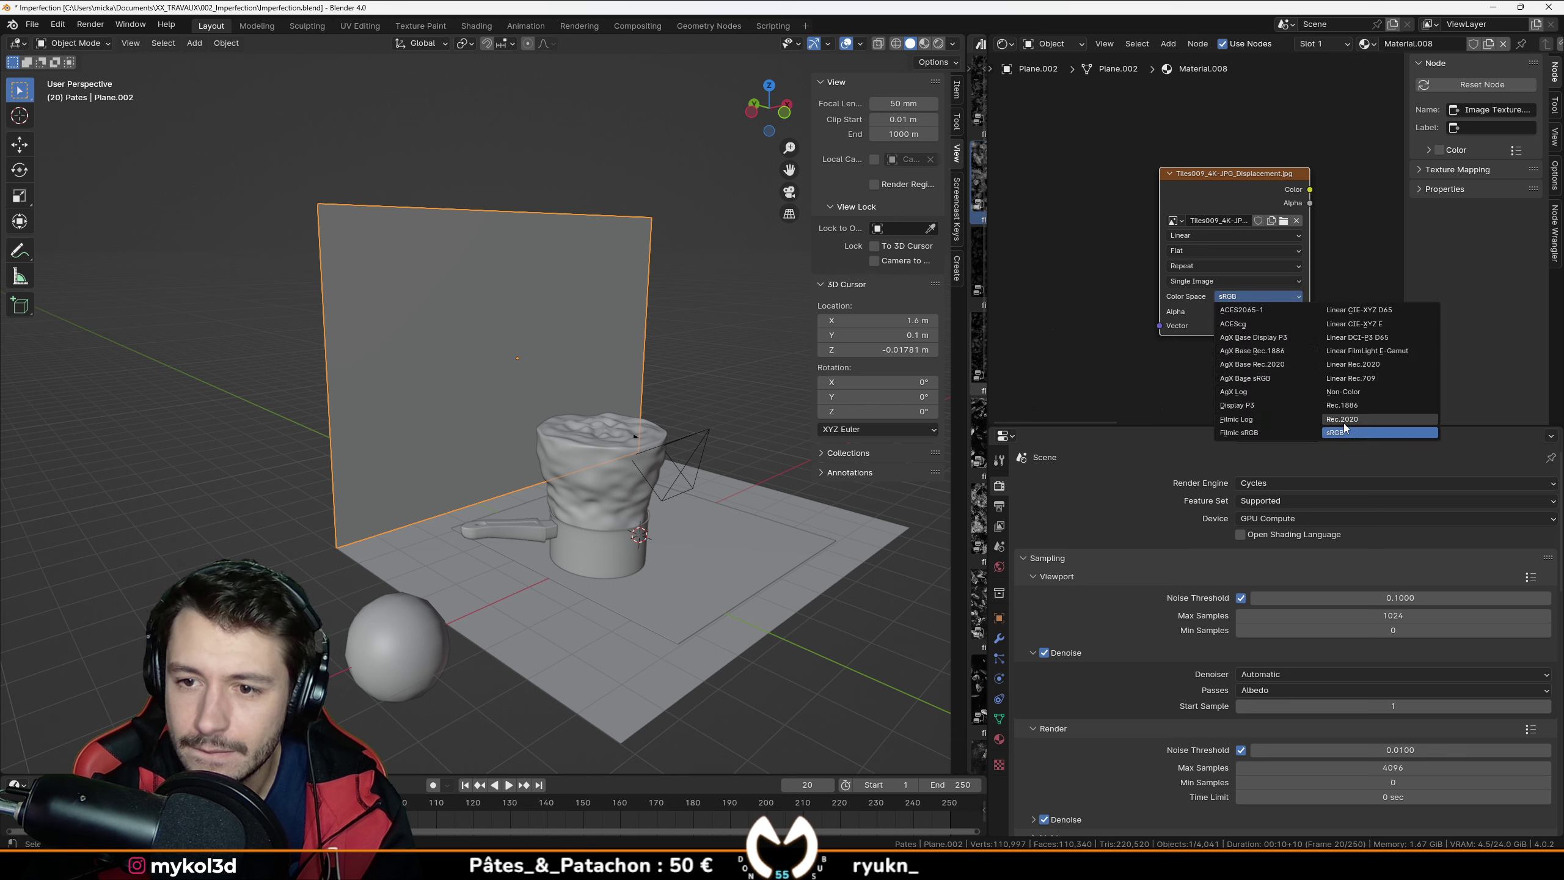
left_click(1346, 393)
Step: Line up the displacement texture node beneath the other tile textures and move the Material Output node away to free space
middle_click_drag(1334, 198, 1236, 230)
scroll(1236, 231, "down", 5)
scroll(1192, 245, "down", 5)
middle_click_drag(1301, 177, 1131, 325)
left_click_drag(1035, 353, 1091, 337)
middle_click_drag(1192, 296, 1103, 390)
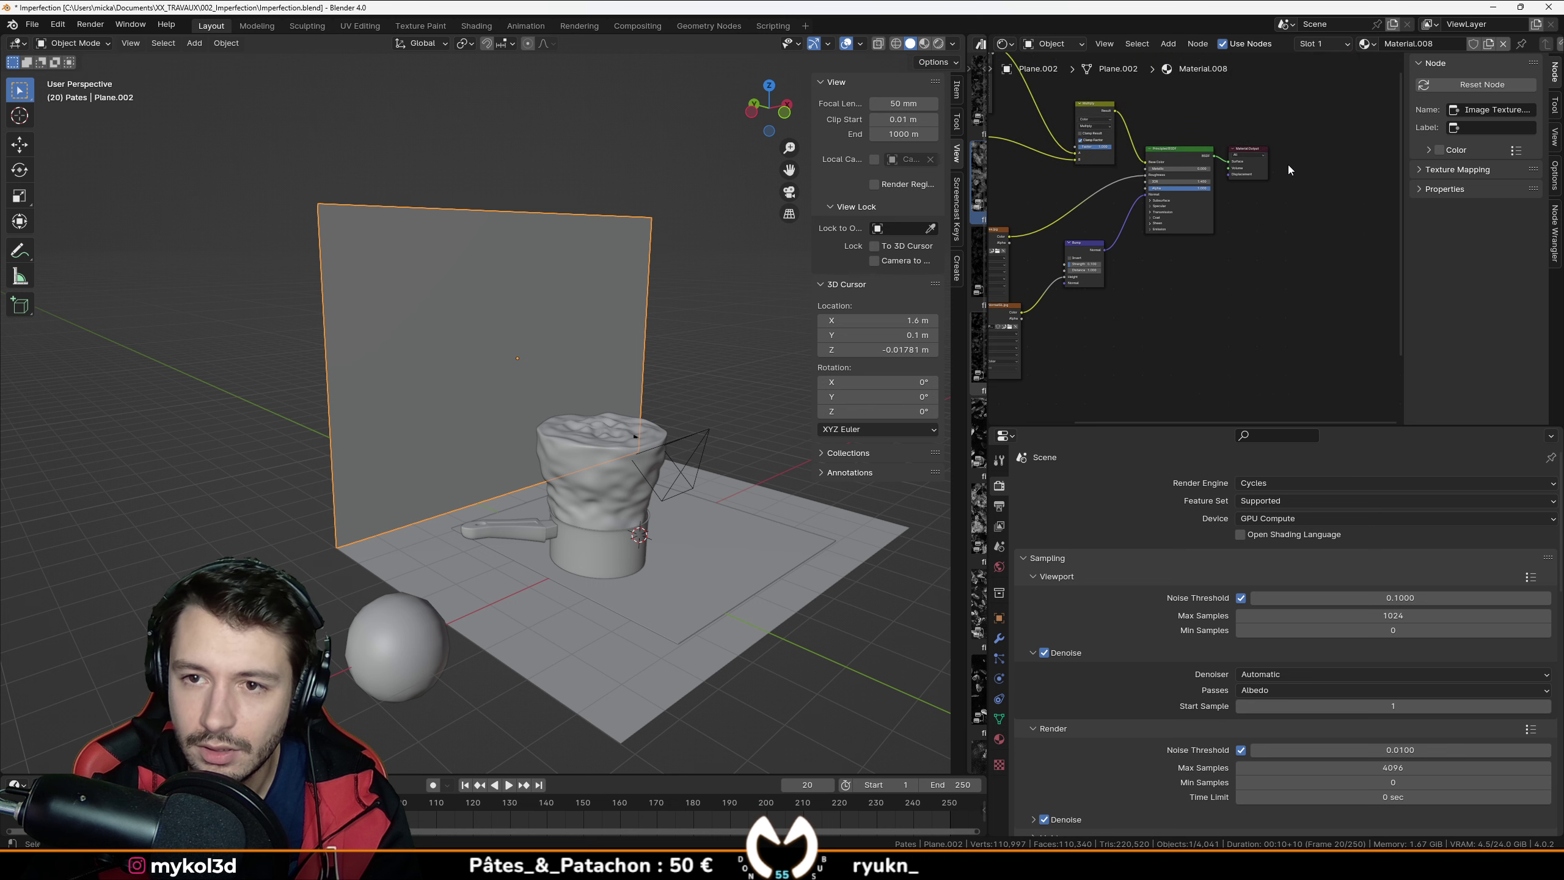
left_click_drag(1245, 152, 1345, 282)
middle_click_drag(1185, 342, 1251, 205)
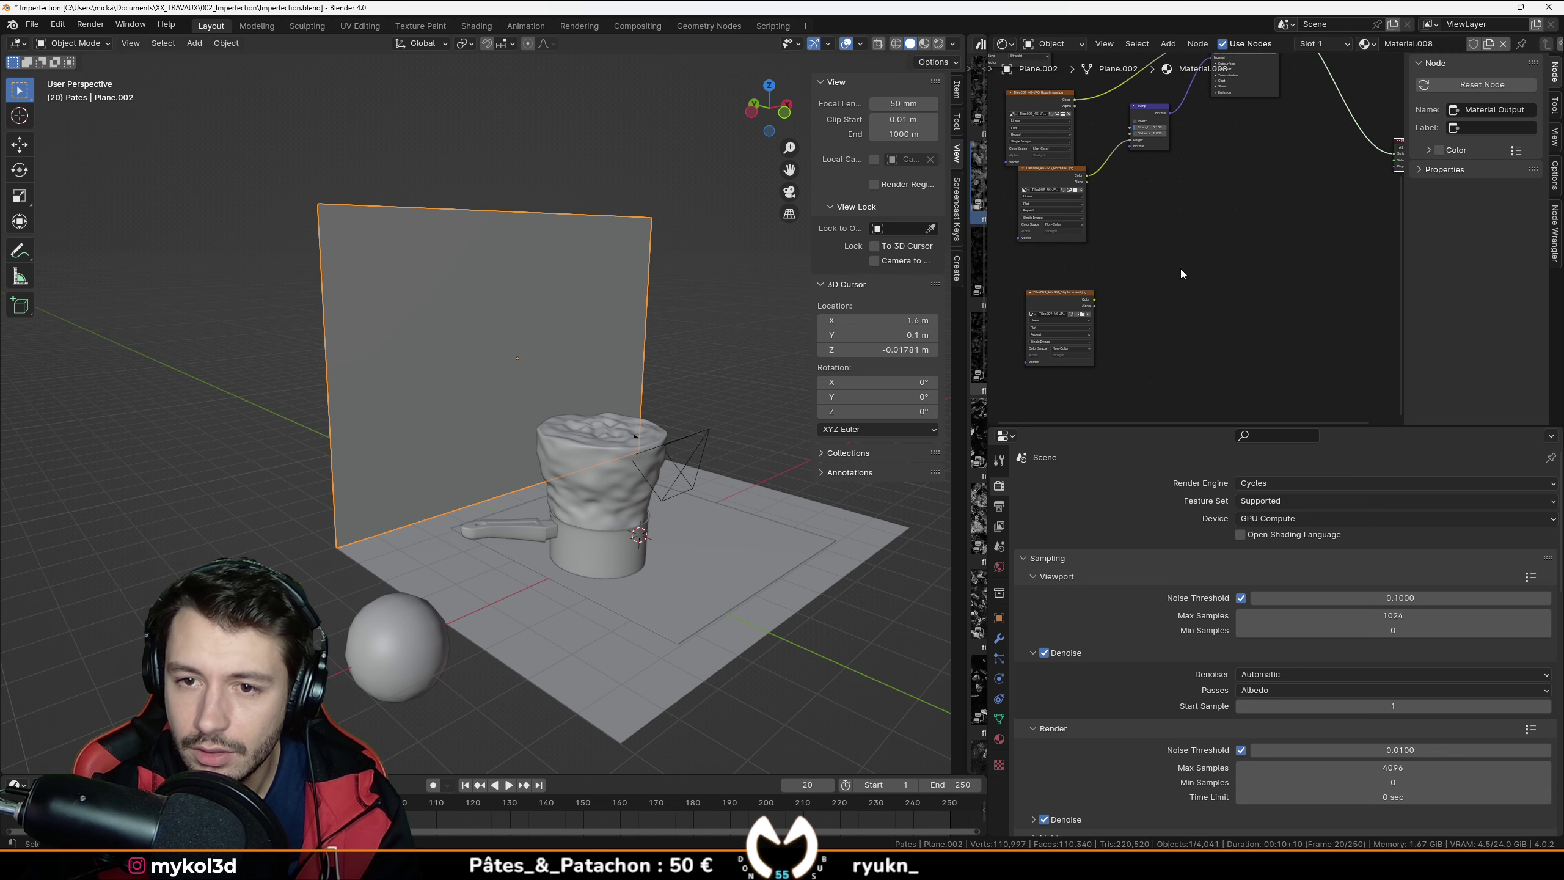
Step: Add a Displacement vector node between the displacement texture and the Material Output
key("shift+a")
left_click(1181, 268)
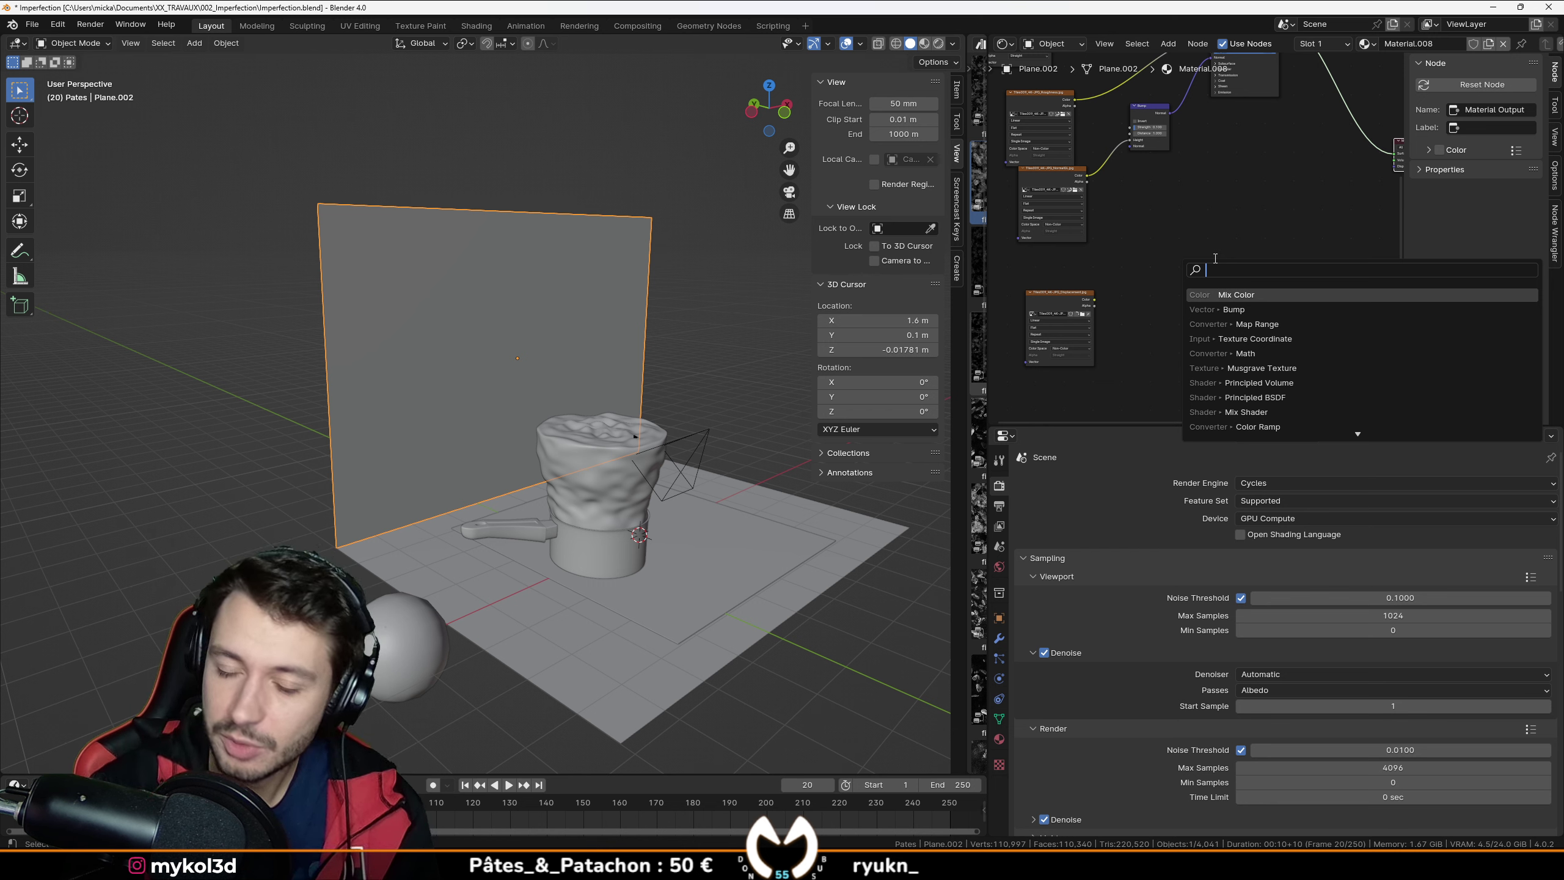
type("displ")
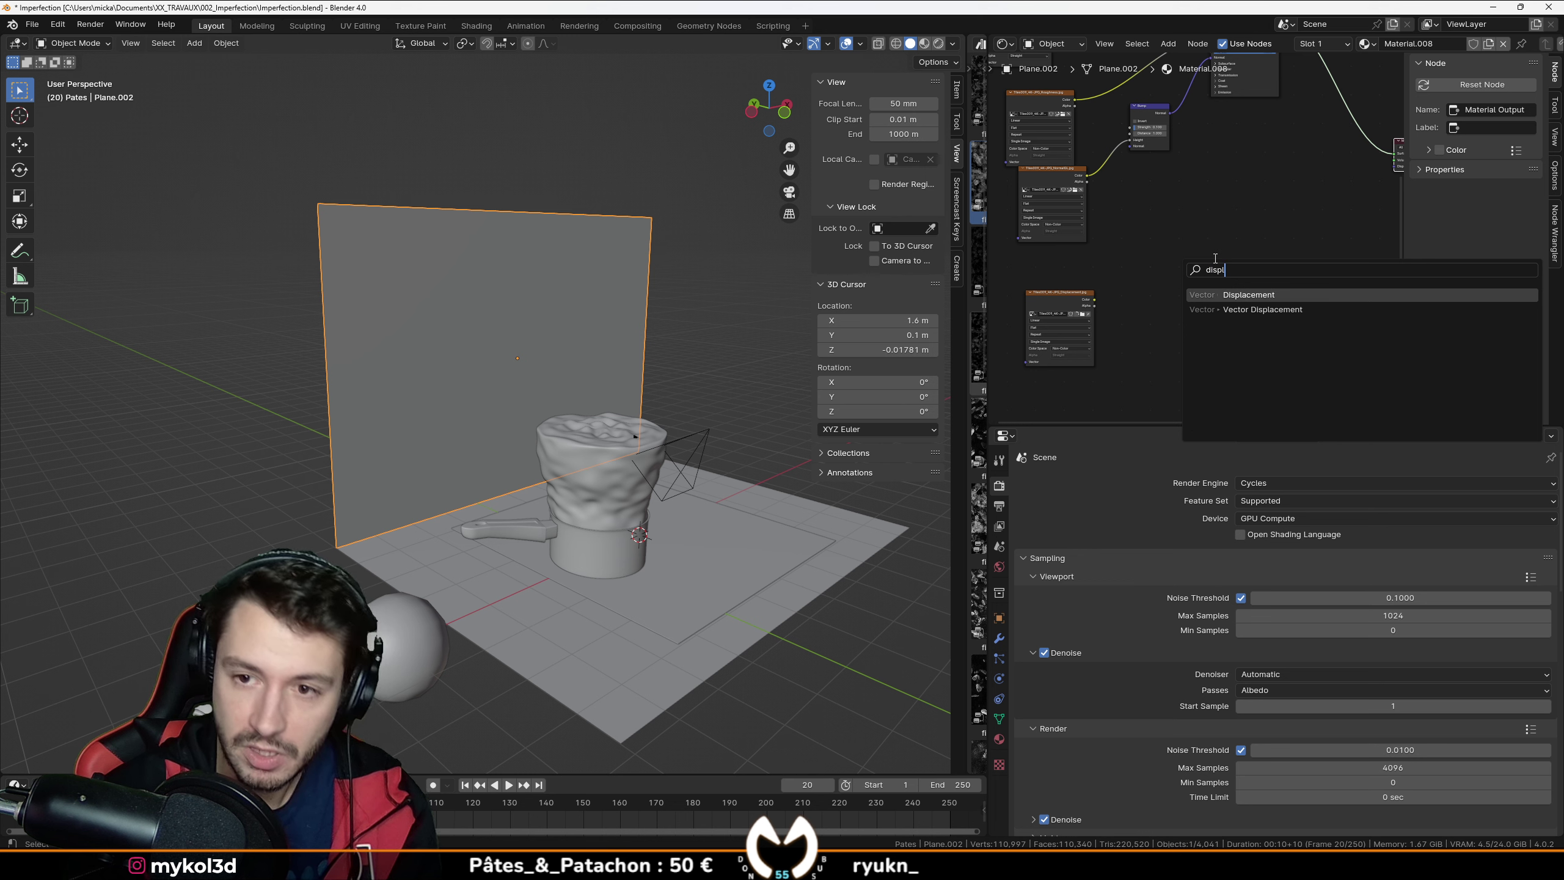
key("Return")
left_click(1214, 259)
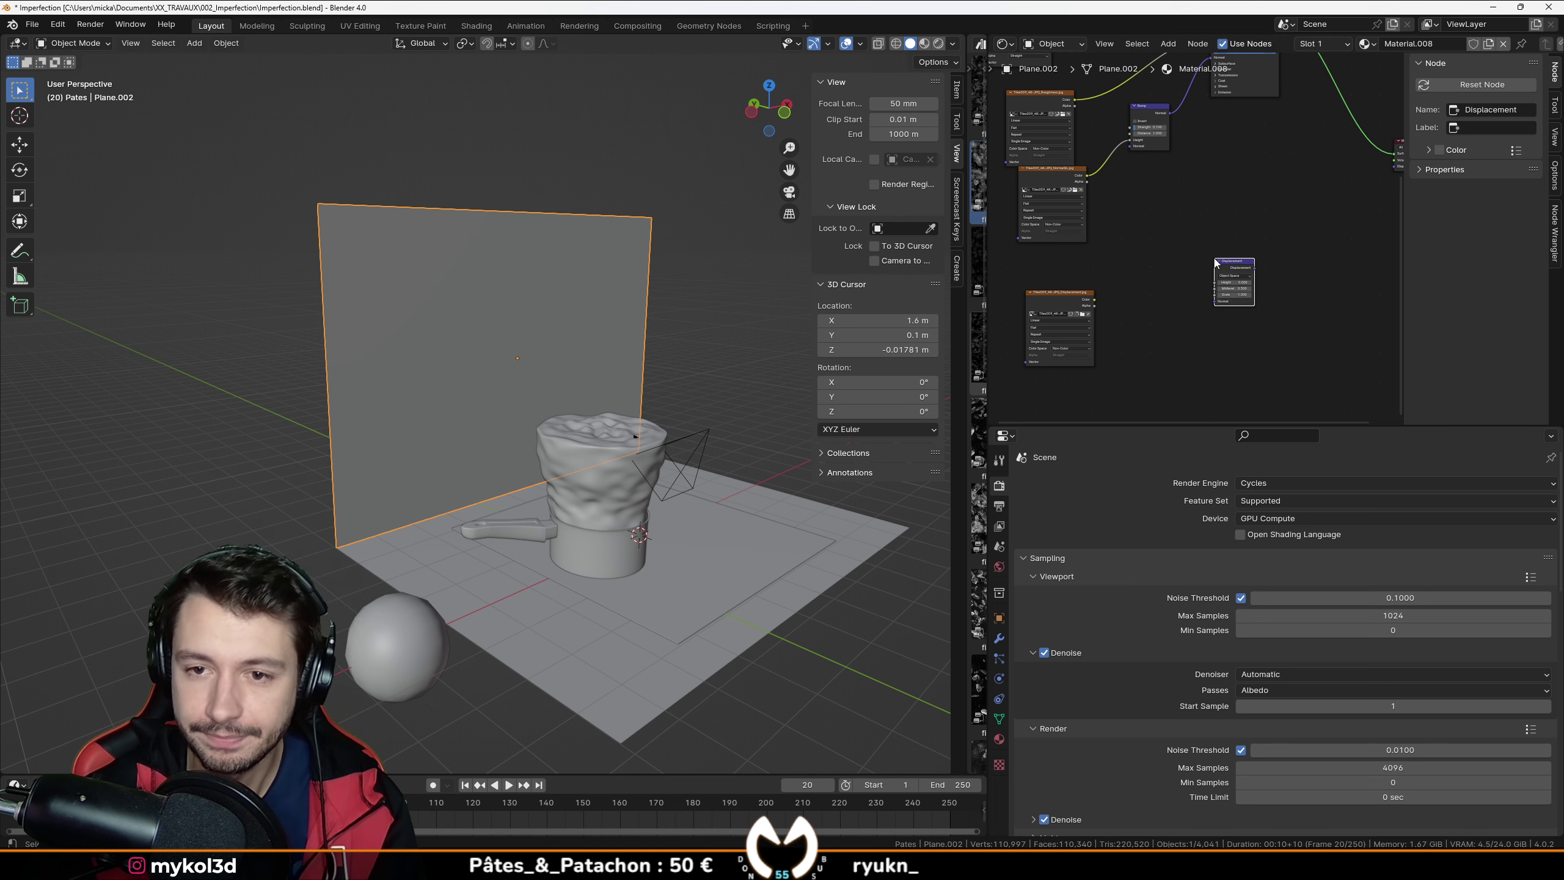
Step: Connect the displacement texture's Color to the Displacement node's Height, and that node's output to the Material Output's Displacement
scroll(1102, 277, "up", 3)
left_click_drag(1102, 231, 1310, 202)
scroll(1310, 201, "down", 3)
middle_click_drag(1286, 169, 988, 293)
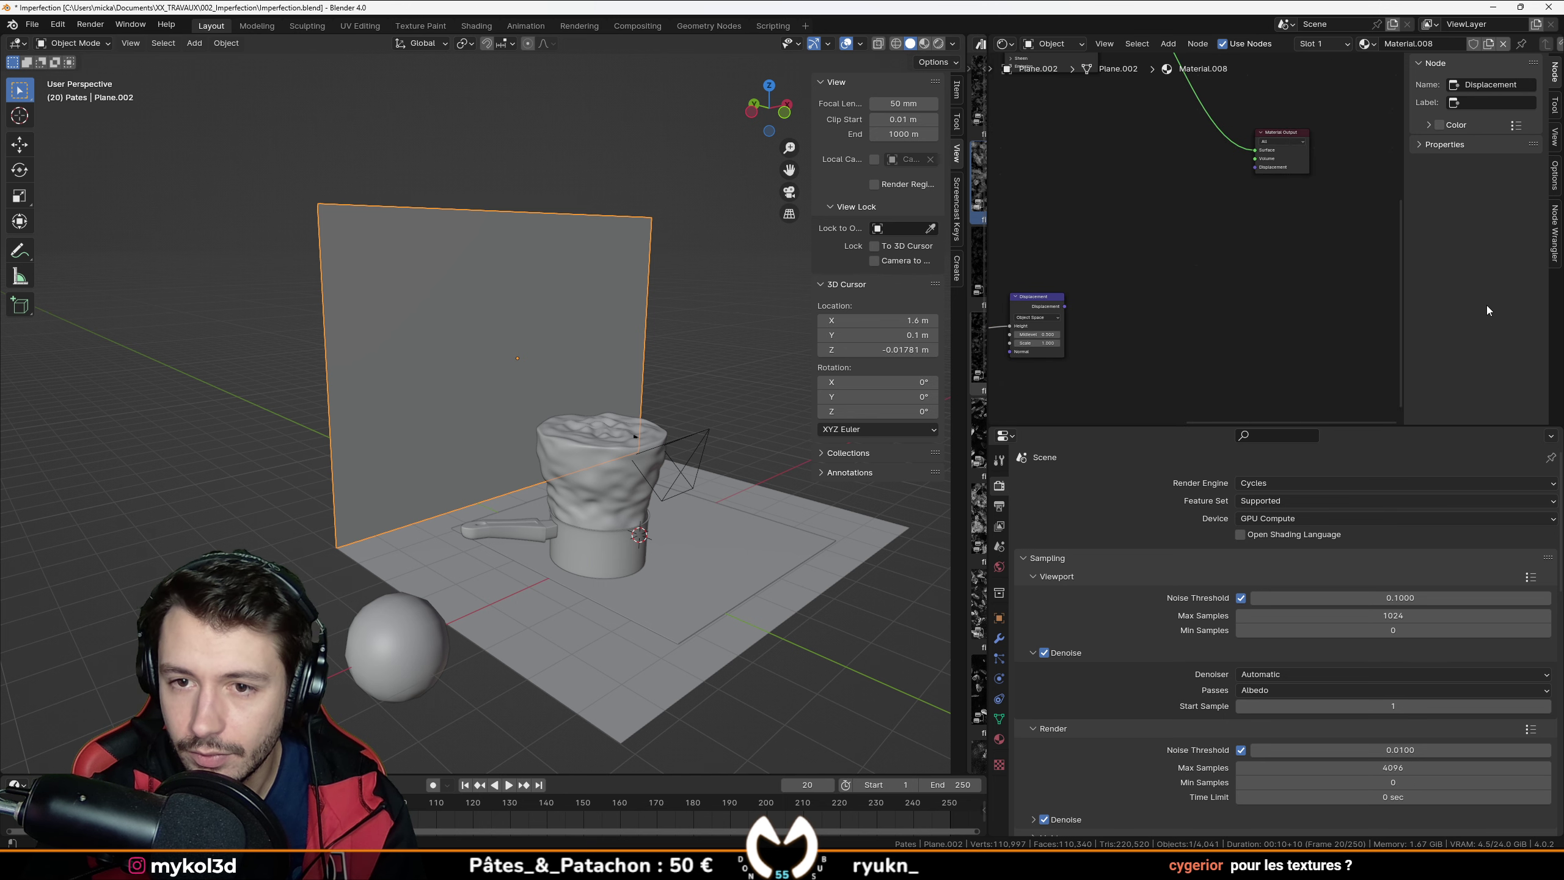
left_click_drag(1065, 307, 1256, 167)
middle_click_drag(1047, 277, 1155, 272)
scroll(1115, 248, "down", 4)
scroll(1117, 286, "up", 2)
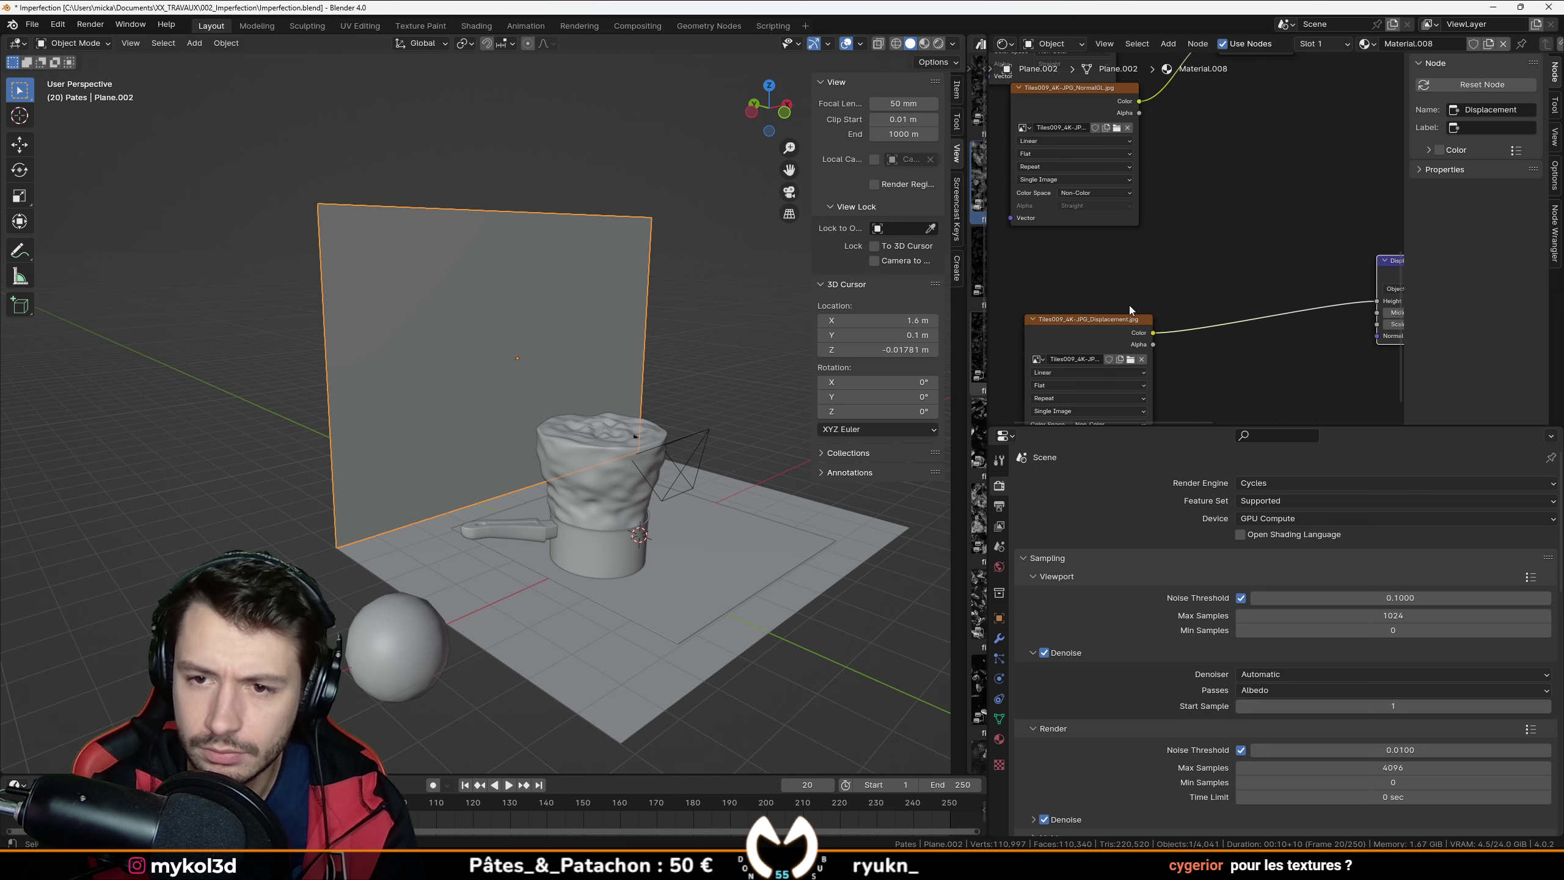
scroll(1115, 312, "up", 2)
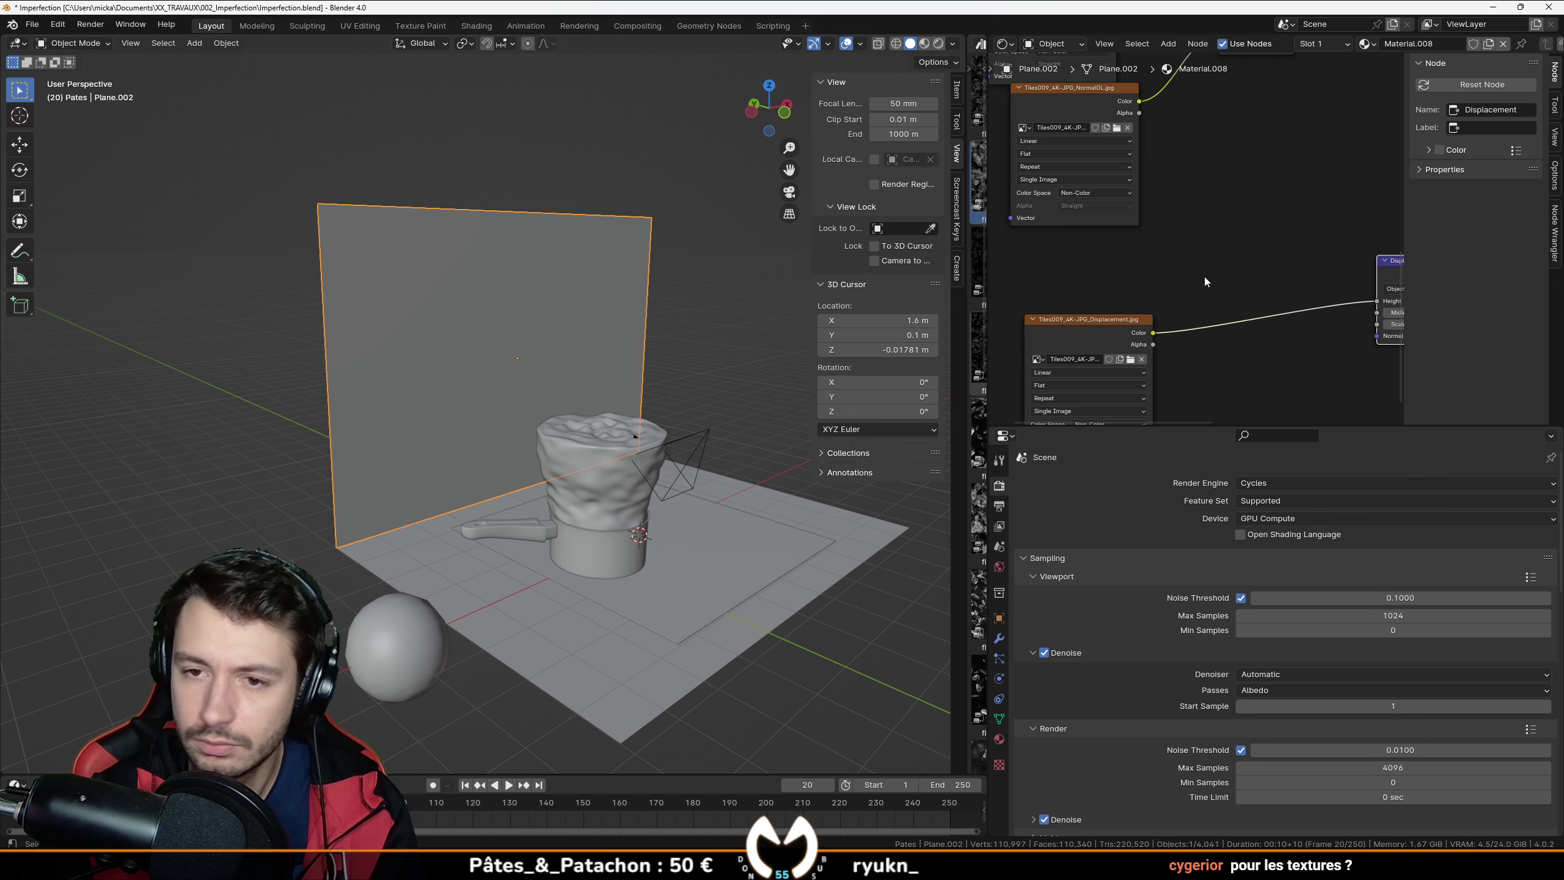
Step: Switch the viewport to the rendered view and examine the tile relief on the wall up close
key("z")
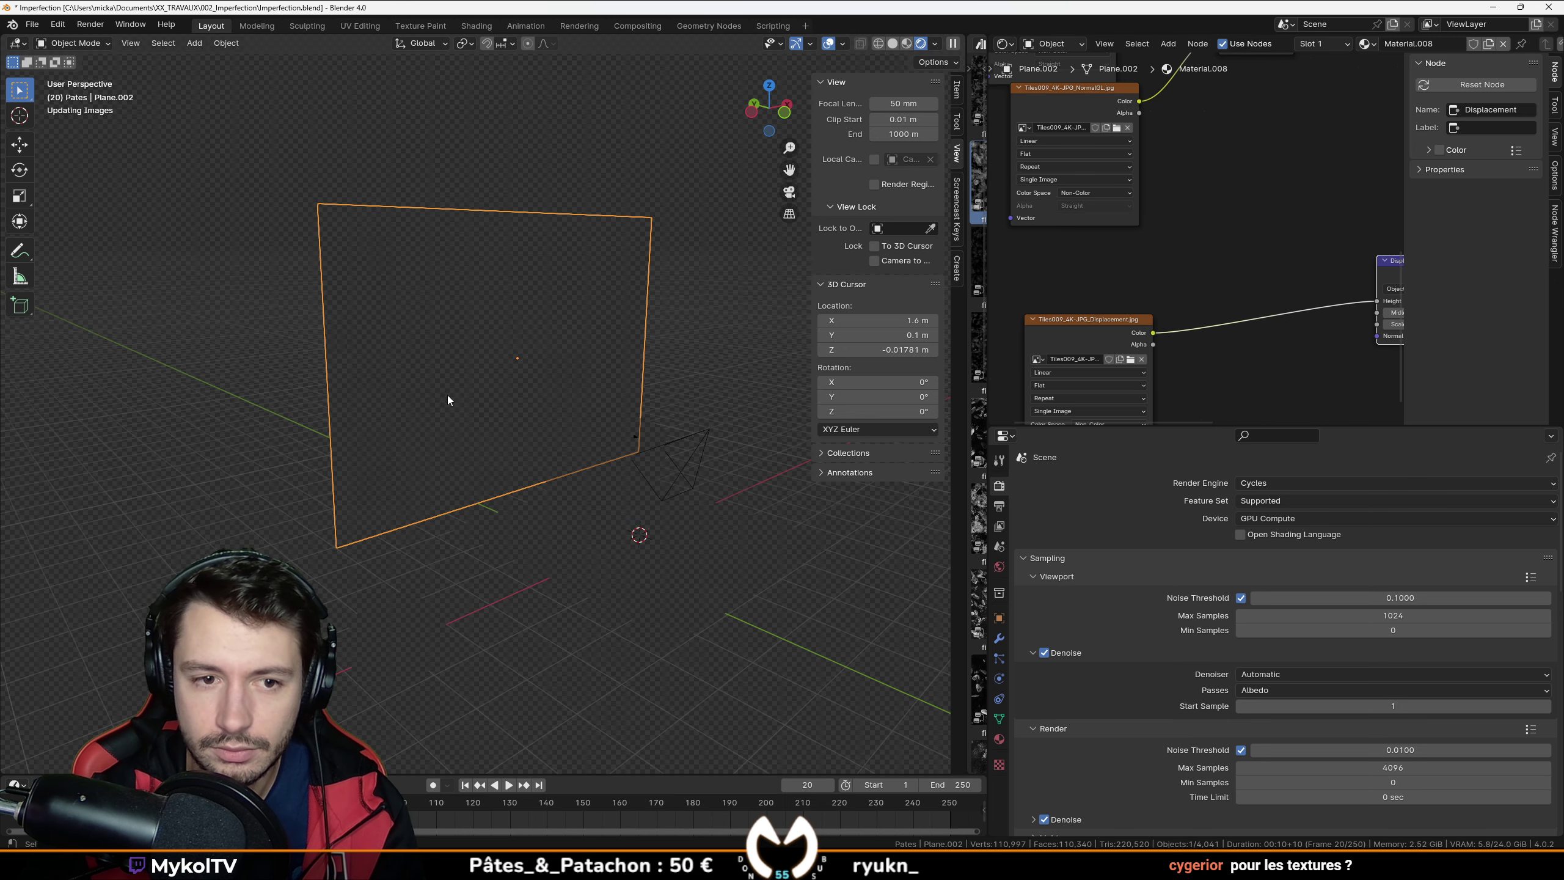
middle_click_drag(477, 414, 511, 434)
scroll(431, 431, "up", 4)
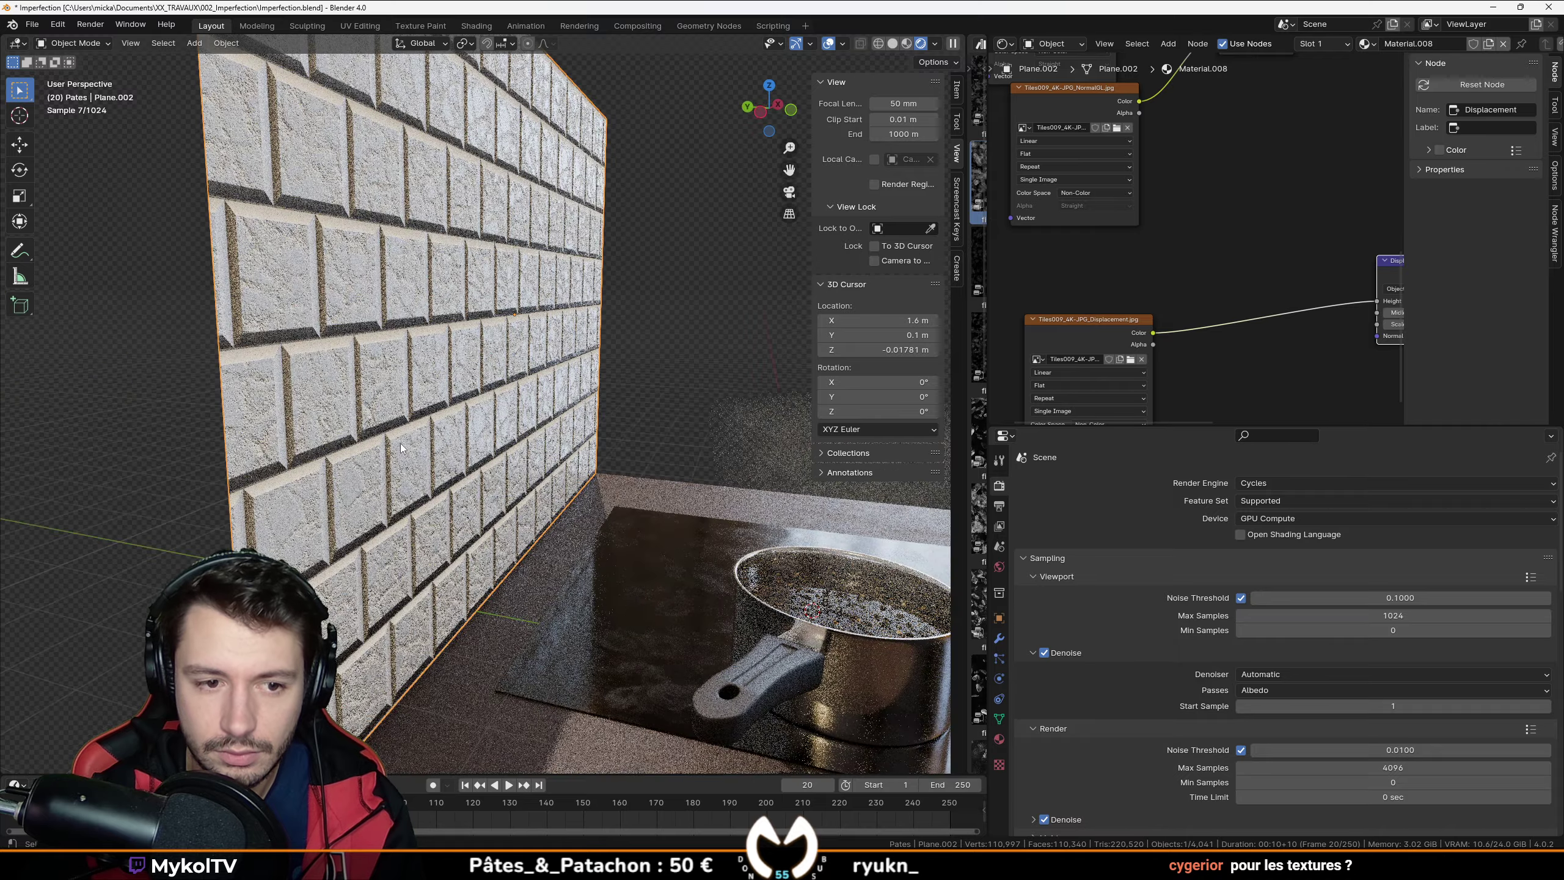
middle_click_drag(403, 446, 475, 420)
scroll(440, 407, "up", 3)
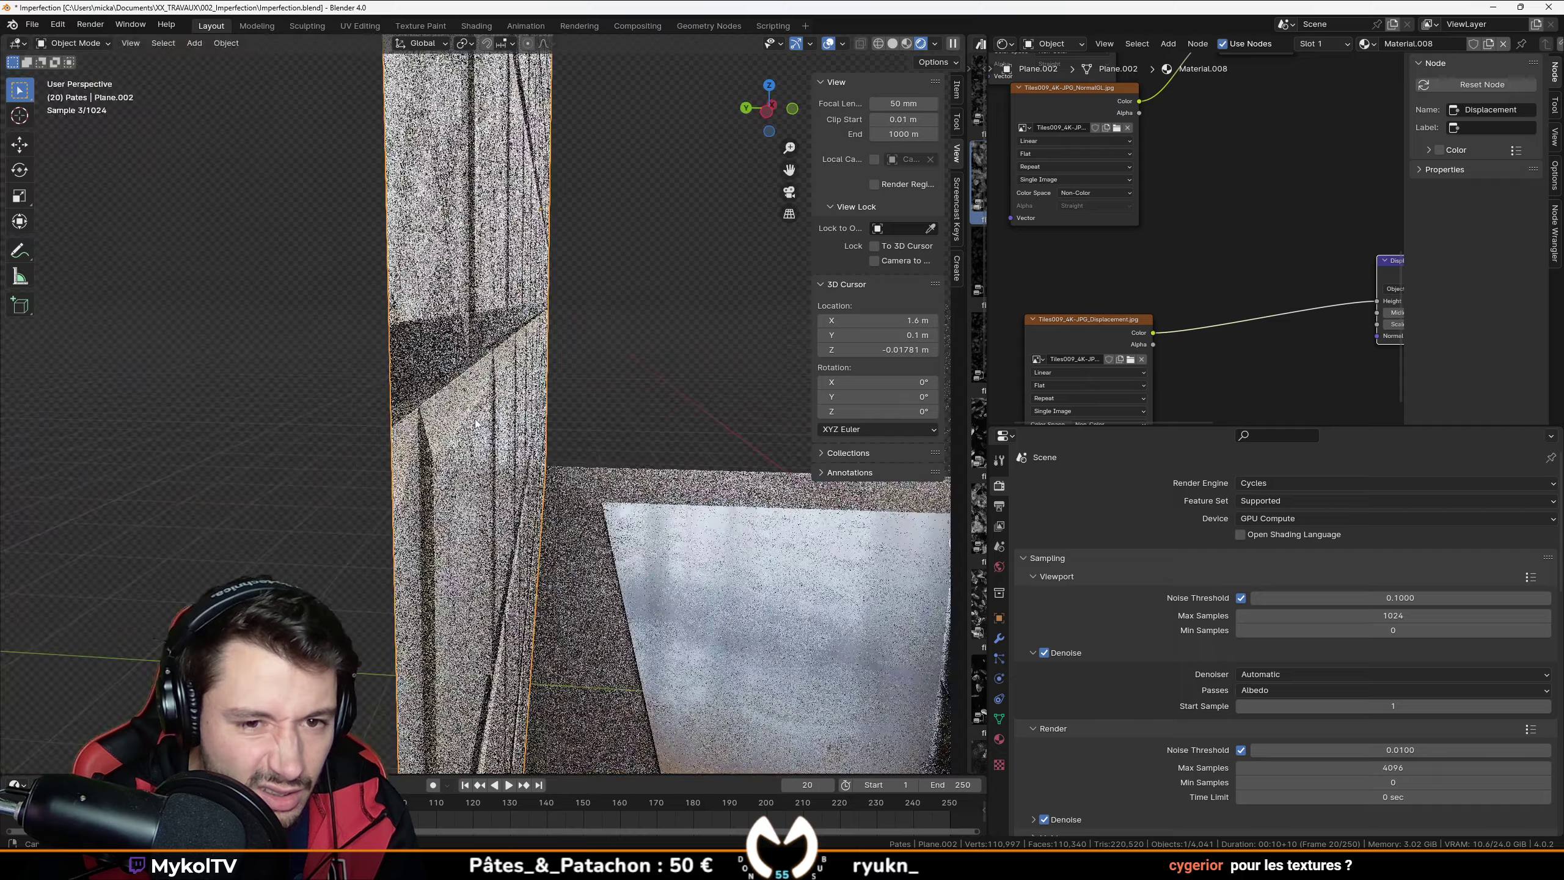
scroll(476, 420, "down", 5)
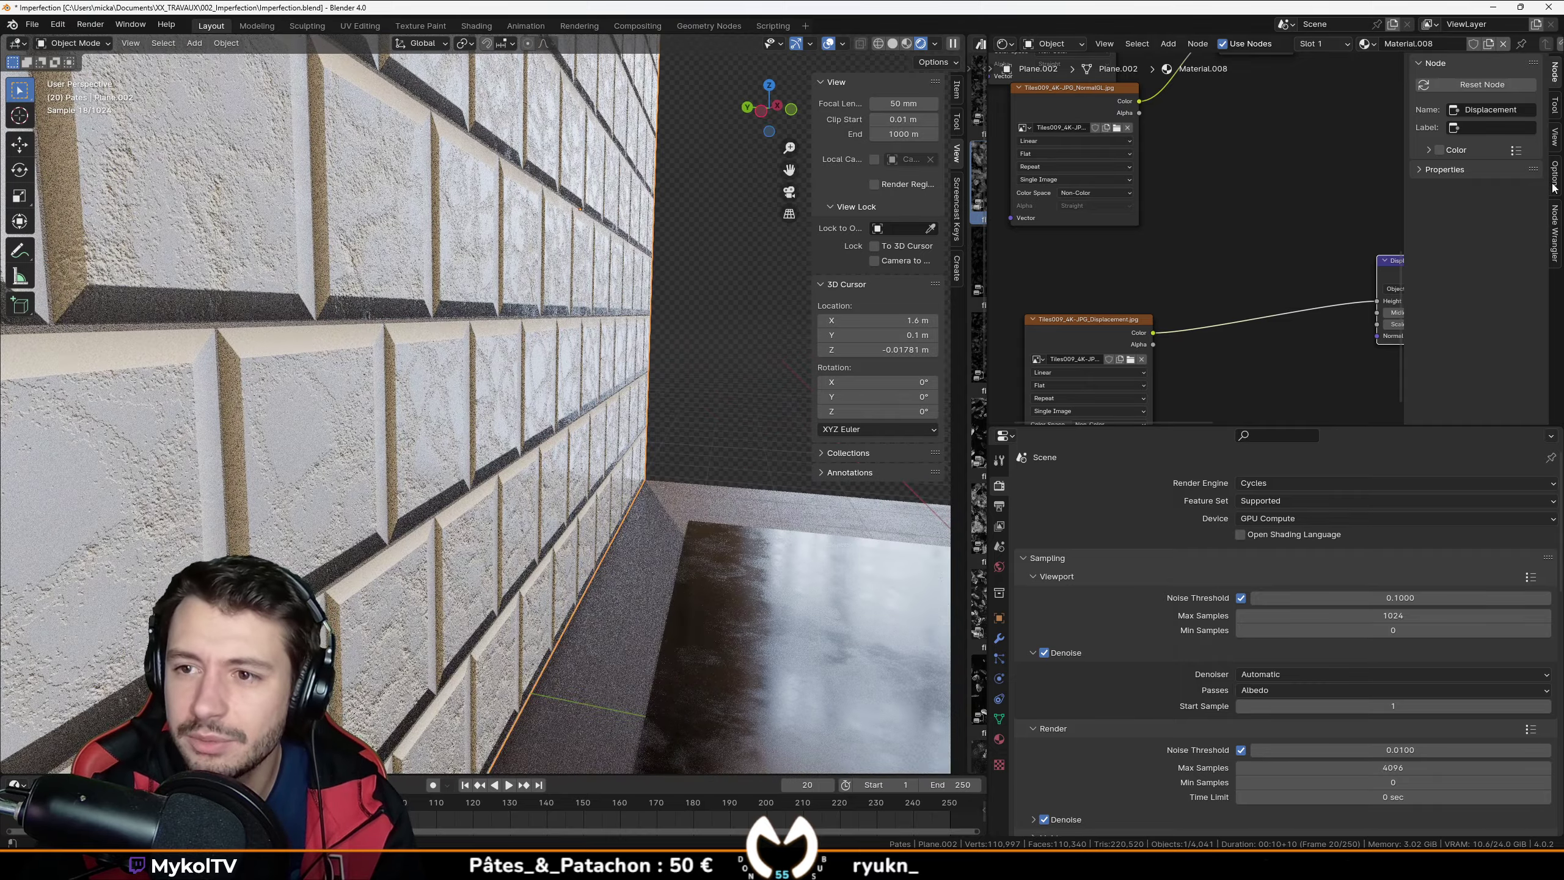
Step: Set the tile wall material's surface displacement method to Displacement and Bump
left_click(1555, 185)
left_click(1497, 130)
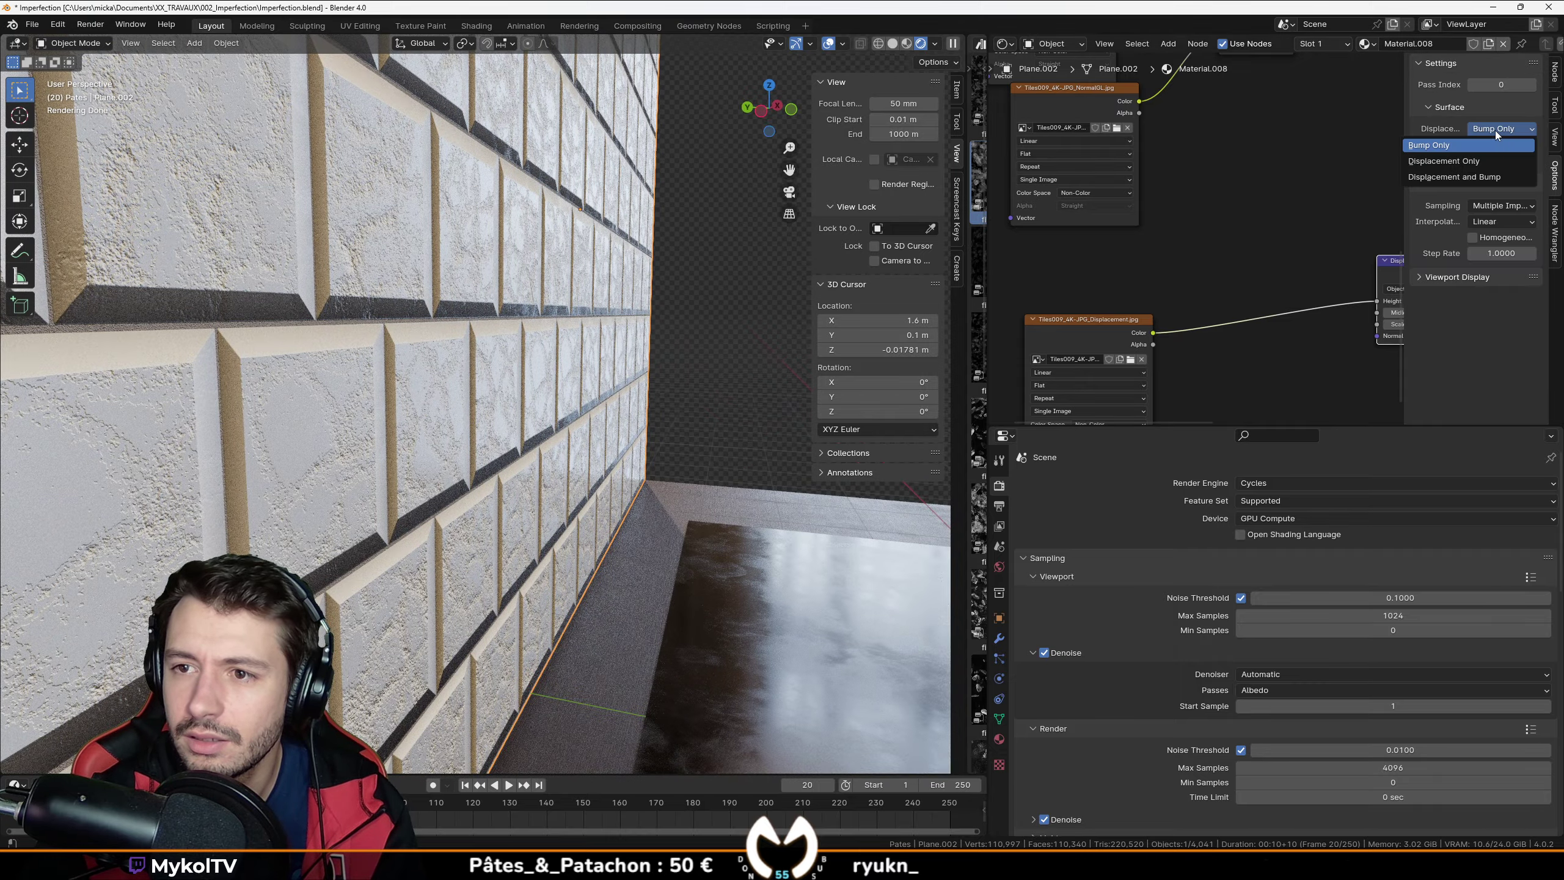
left_click(1501, 177)
Step: Set the Displacement node's midlevel to 0 and its scale to 0.01, and check the relief along the wall's edge
middle_click_drag(1416, 345, 1256, 343)
scroll(1256, 343, "up", 1)
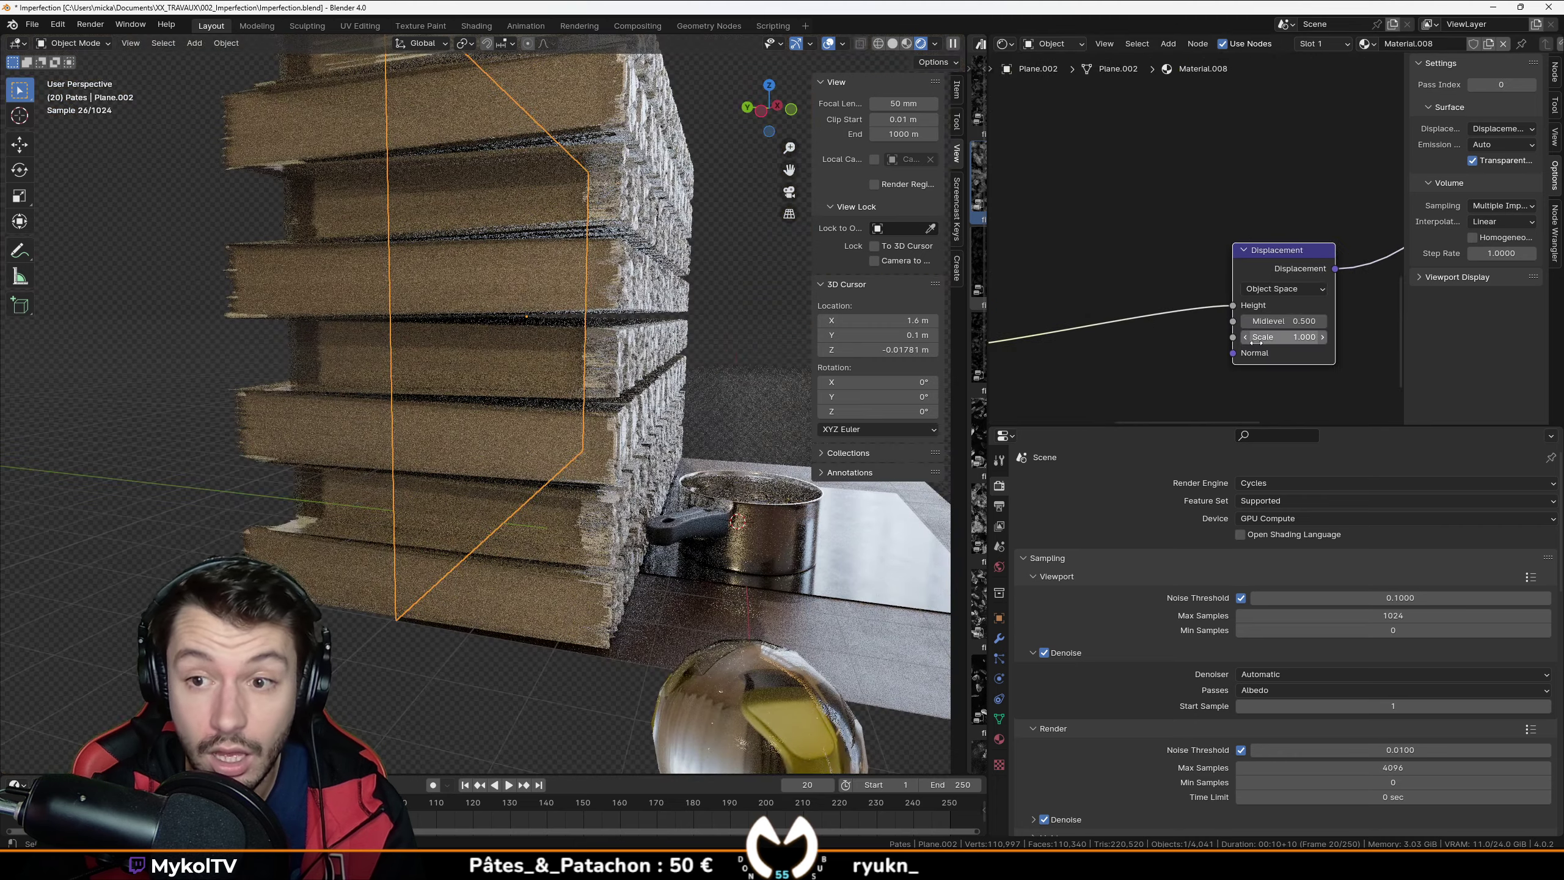
mouse_move(1283, 322)
left_mouse_down()
mouse_move(1217, 321)
mouse_move(1259, 337)
left_mouse_up()
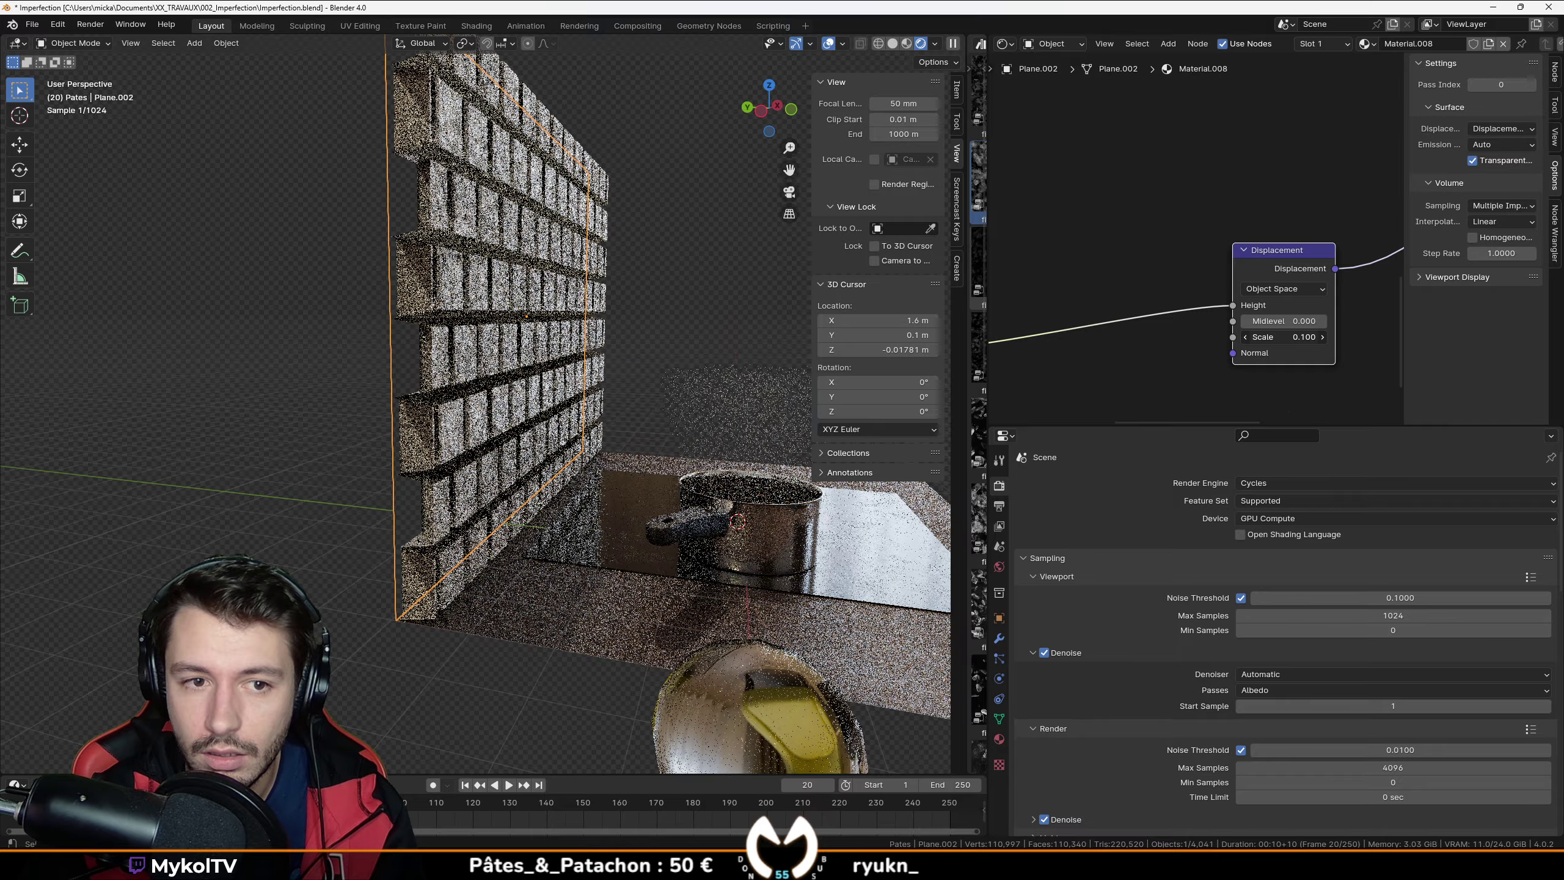
double_click(1292, 338)
type("0.01")
key("Return")
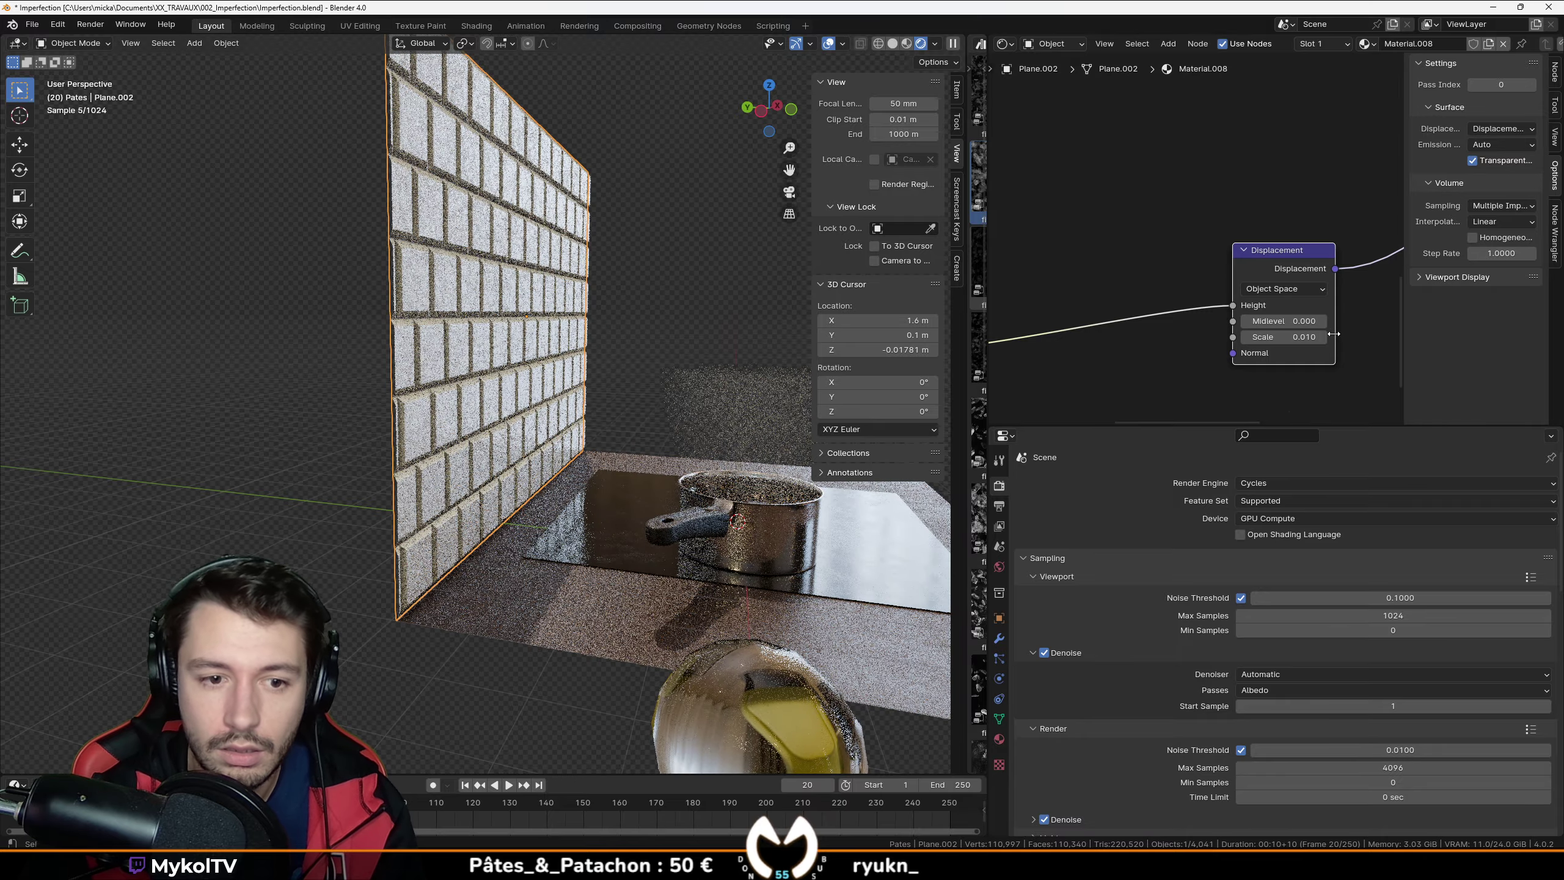
middle_click_drag(360, 426, 777, 578)
scroll(356, 461, "up", 4)
left_click(189, 487)
scroll(546, 512, "up", 3)
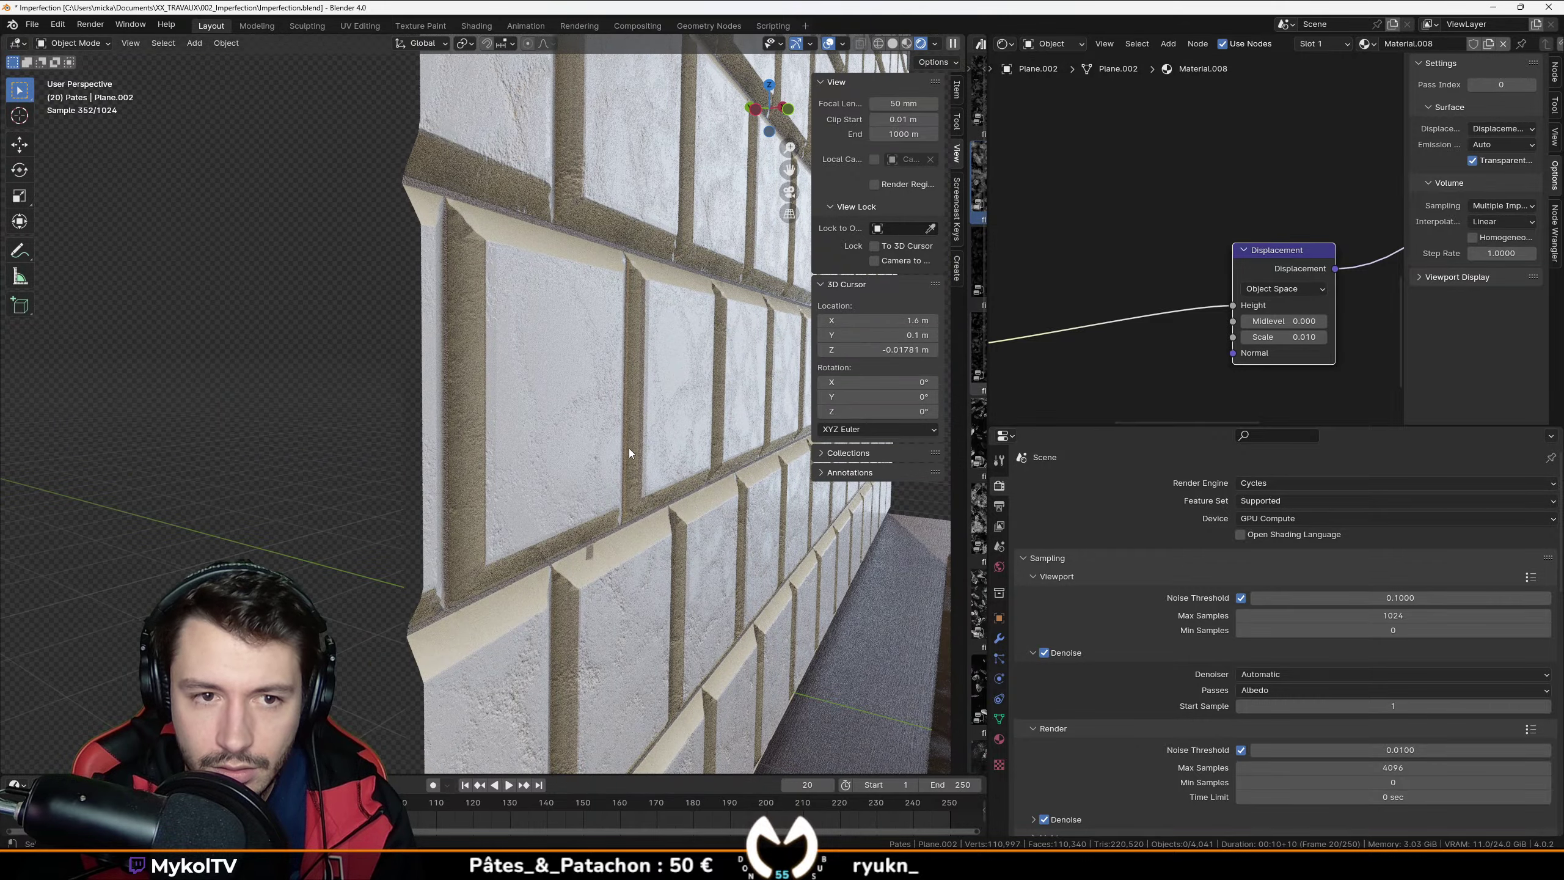
mouse_move(629, 453)
middle_mouse_down()
mouse_move(577, 446)
mouse_move(645, 444)
middle_mouse_up()
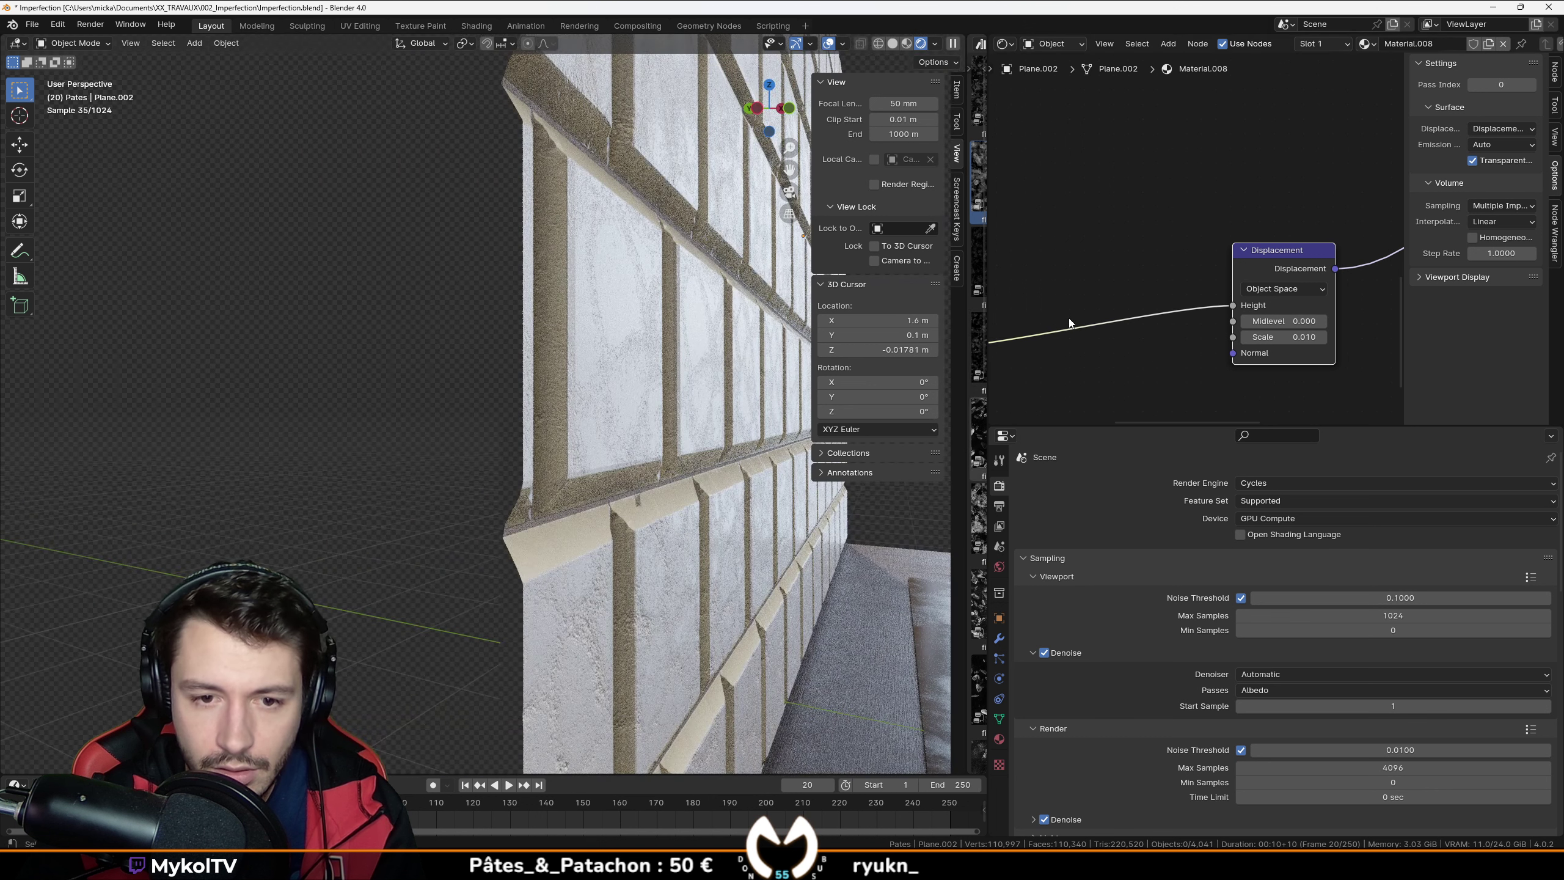
Step: Try the wall material without its roughness texture, and restore the roughness and bump links to the Principled BSDF
middle_click_drag(1030, 307, 1416, 383)
scroll(1195, 292, "down", 2)
middle_click_drag(1147, 115, 1130, 303)
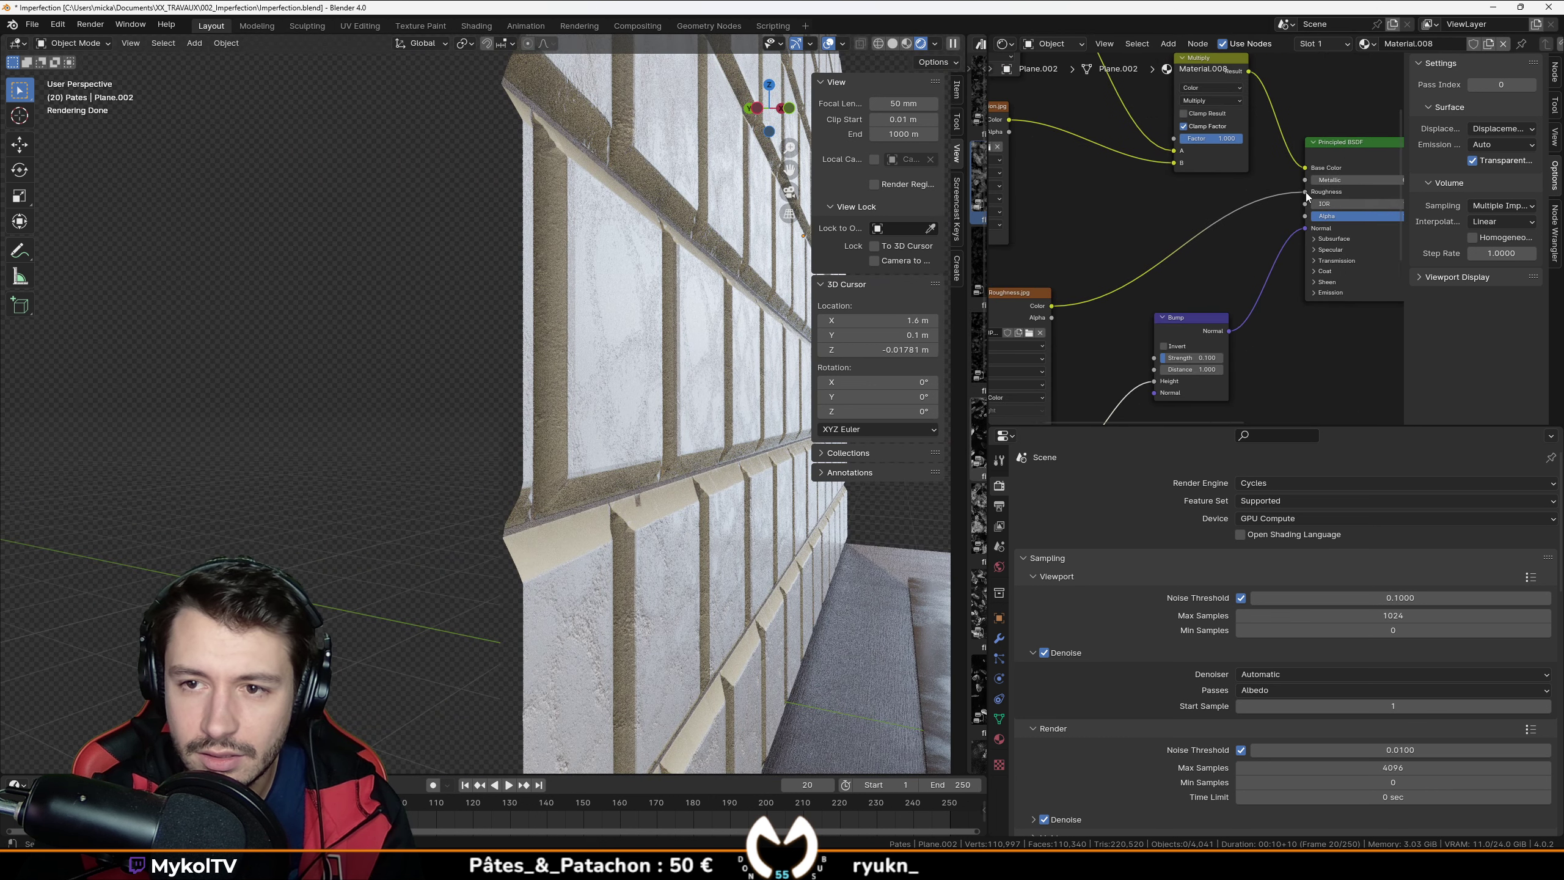
left_click_drag(1305, 192, 1283, 210)
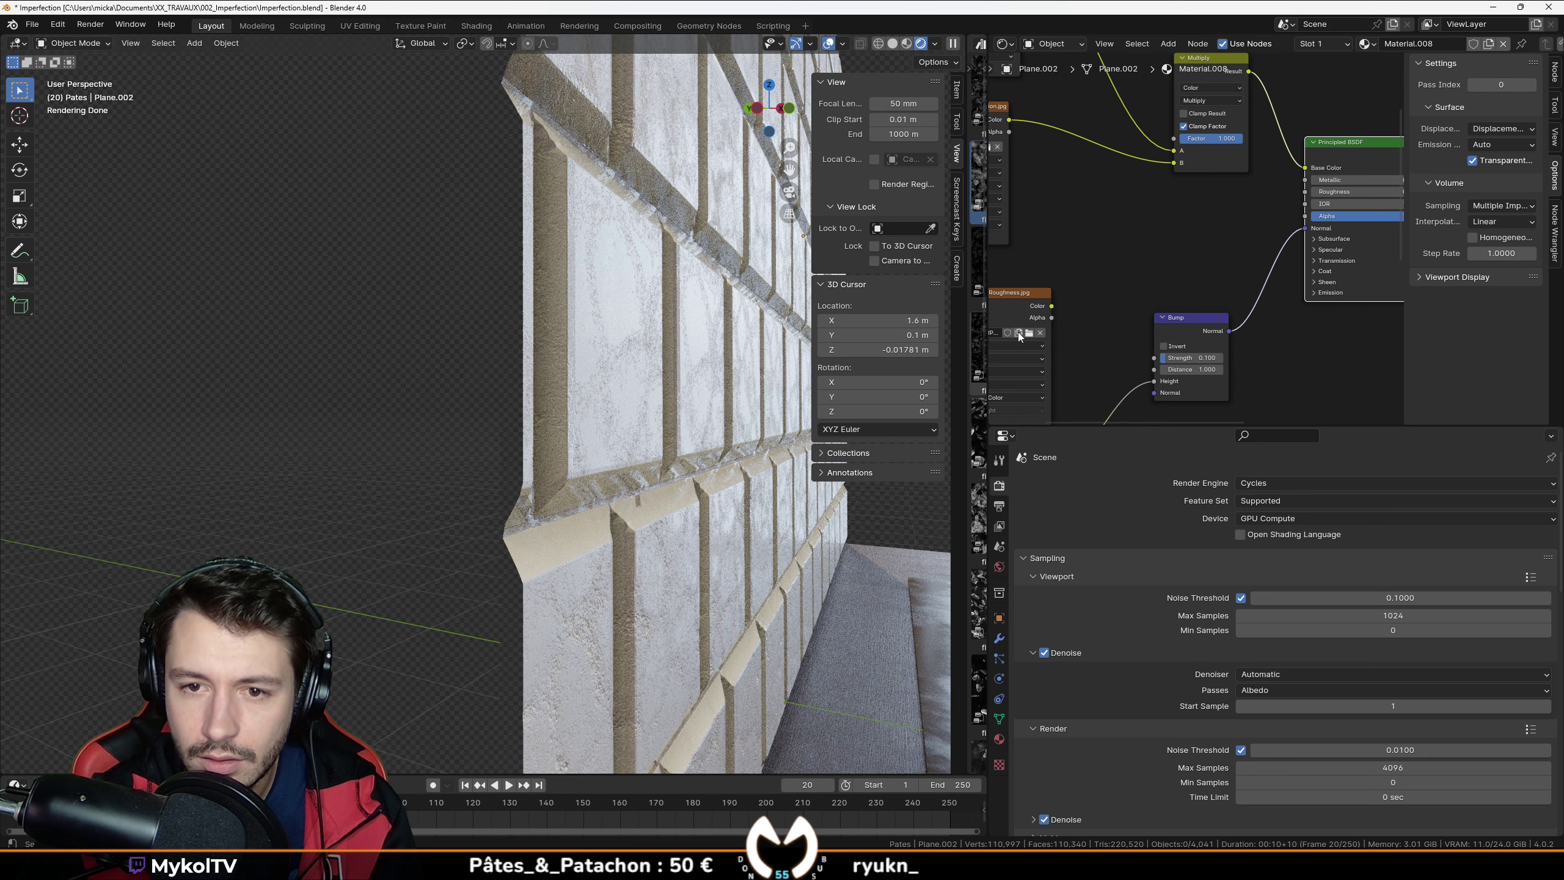
left_click_drag(1038, 310, 1052, 296)
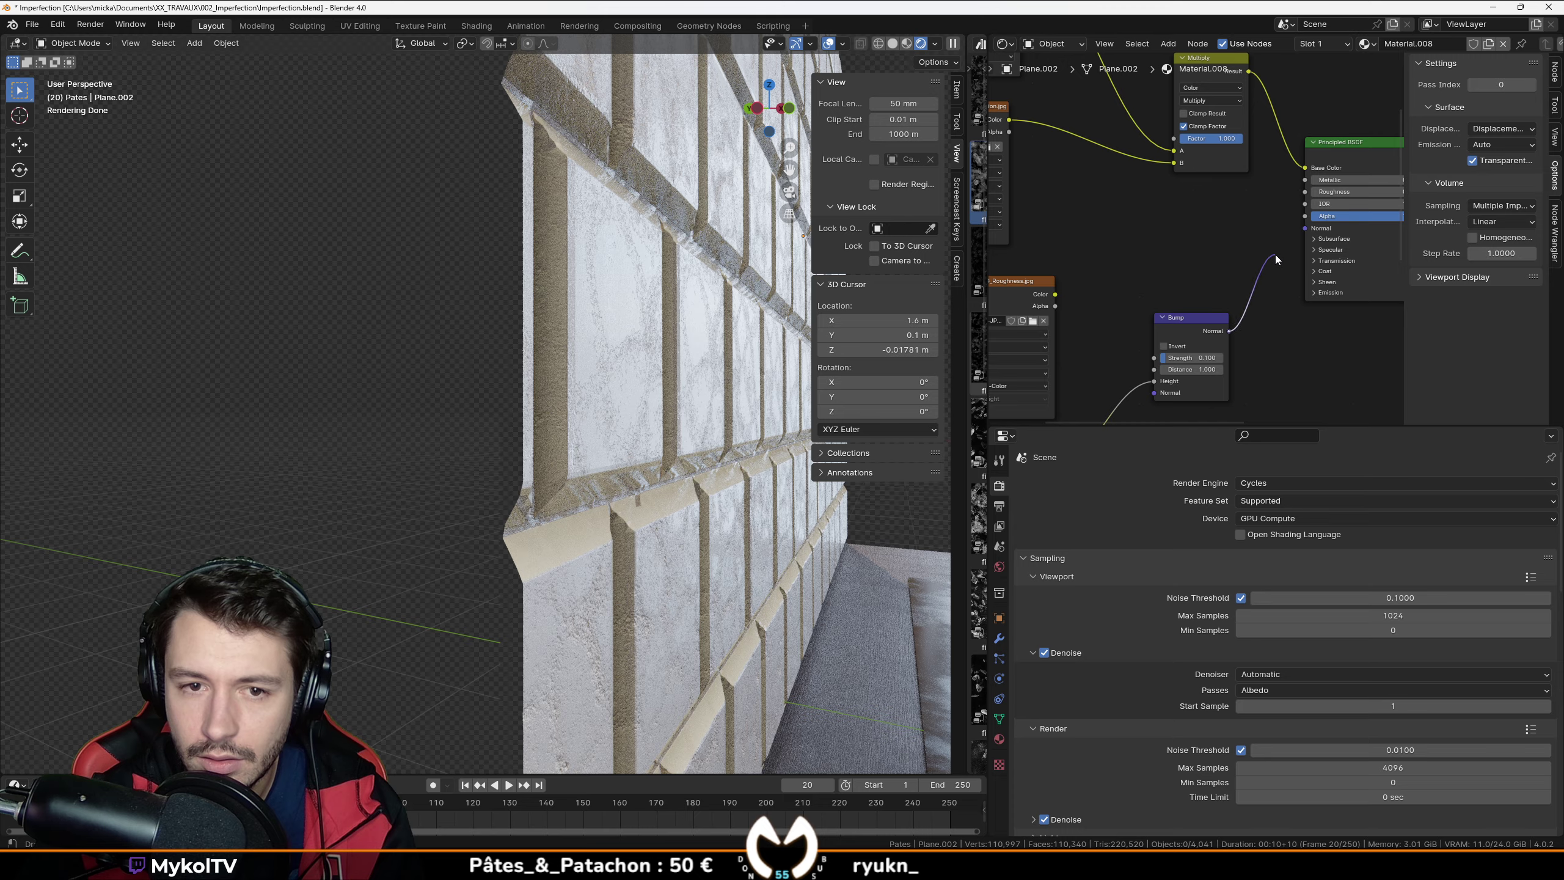
left_click_drag(1276, 254, 1305, 228)
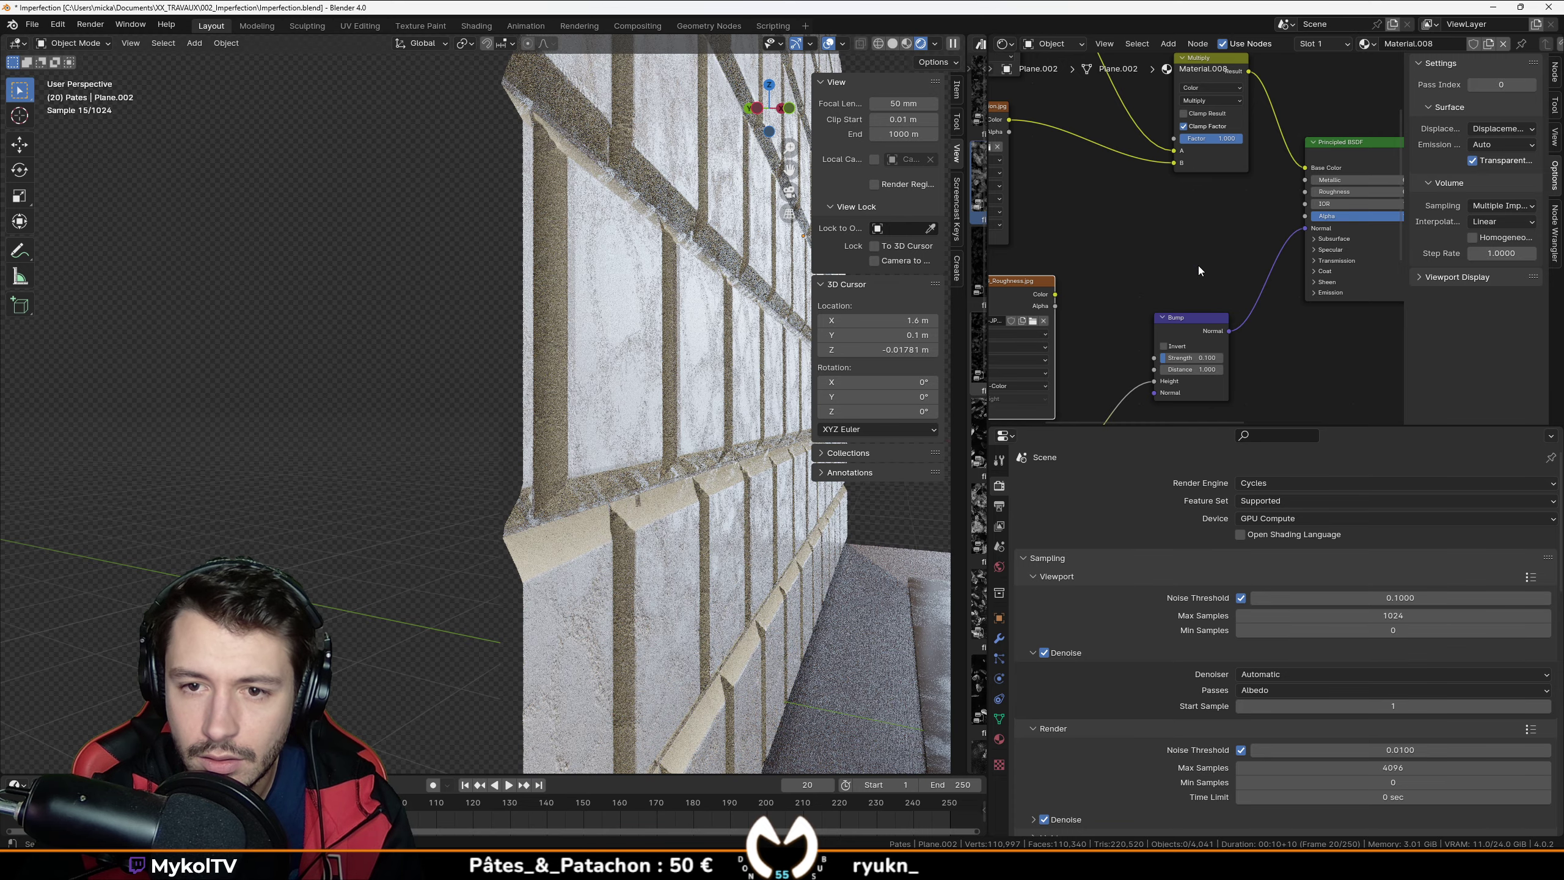
key("ctrl+z")
key("ctrl+z")
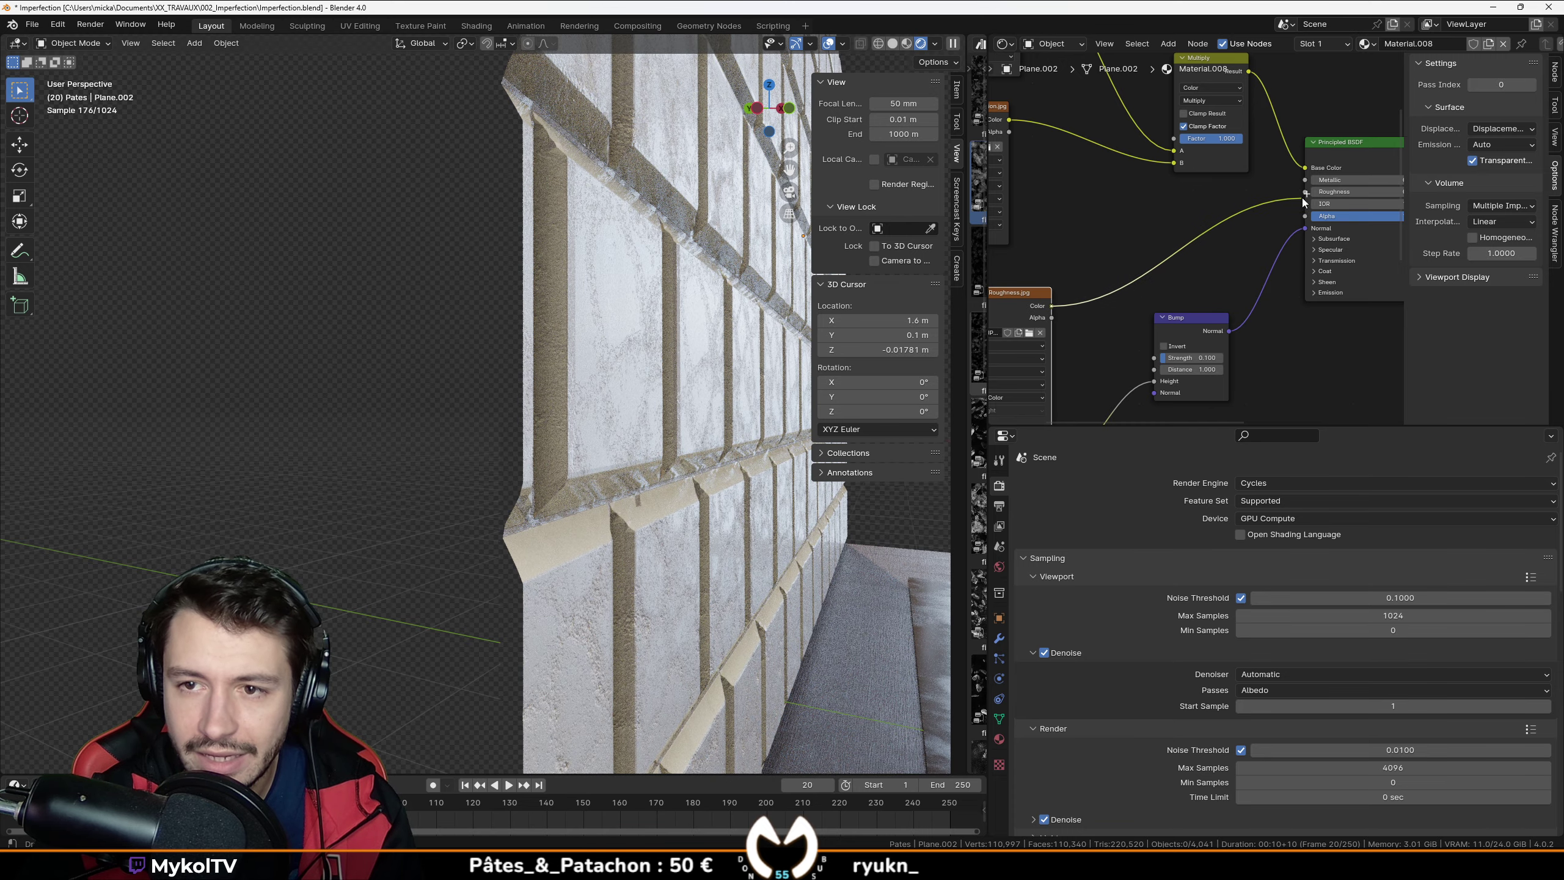
left_click_drag(1305, 202, 1305, 192)
Step: Change the wall material's displacement method to Displacement Only and check the tiles up close
left_click(1500, 129)
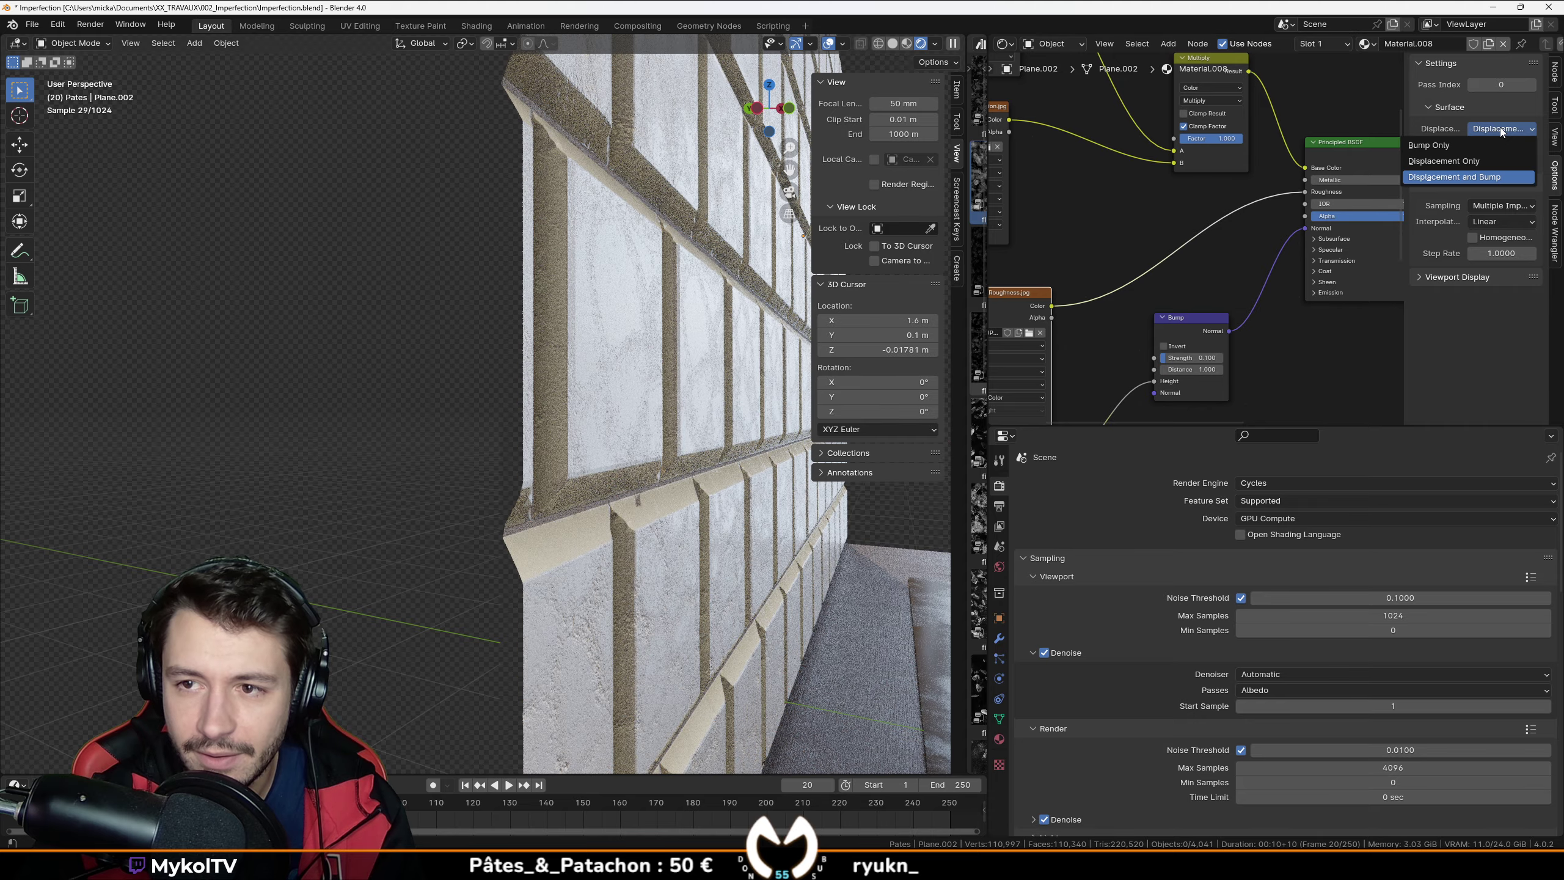
left_click(1481, 161)
middle_click_drag(781, 568, 759, 567)
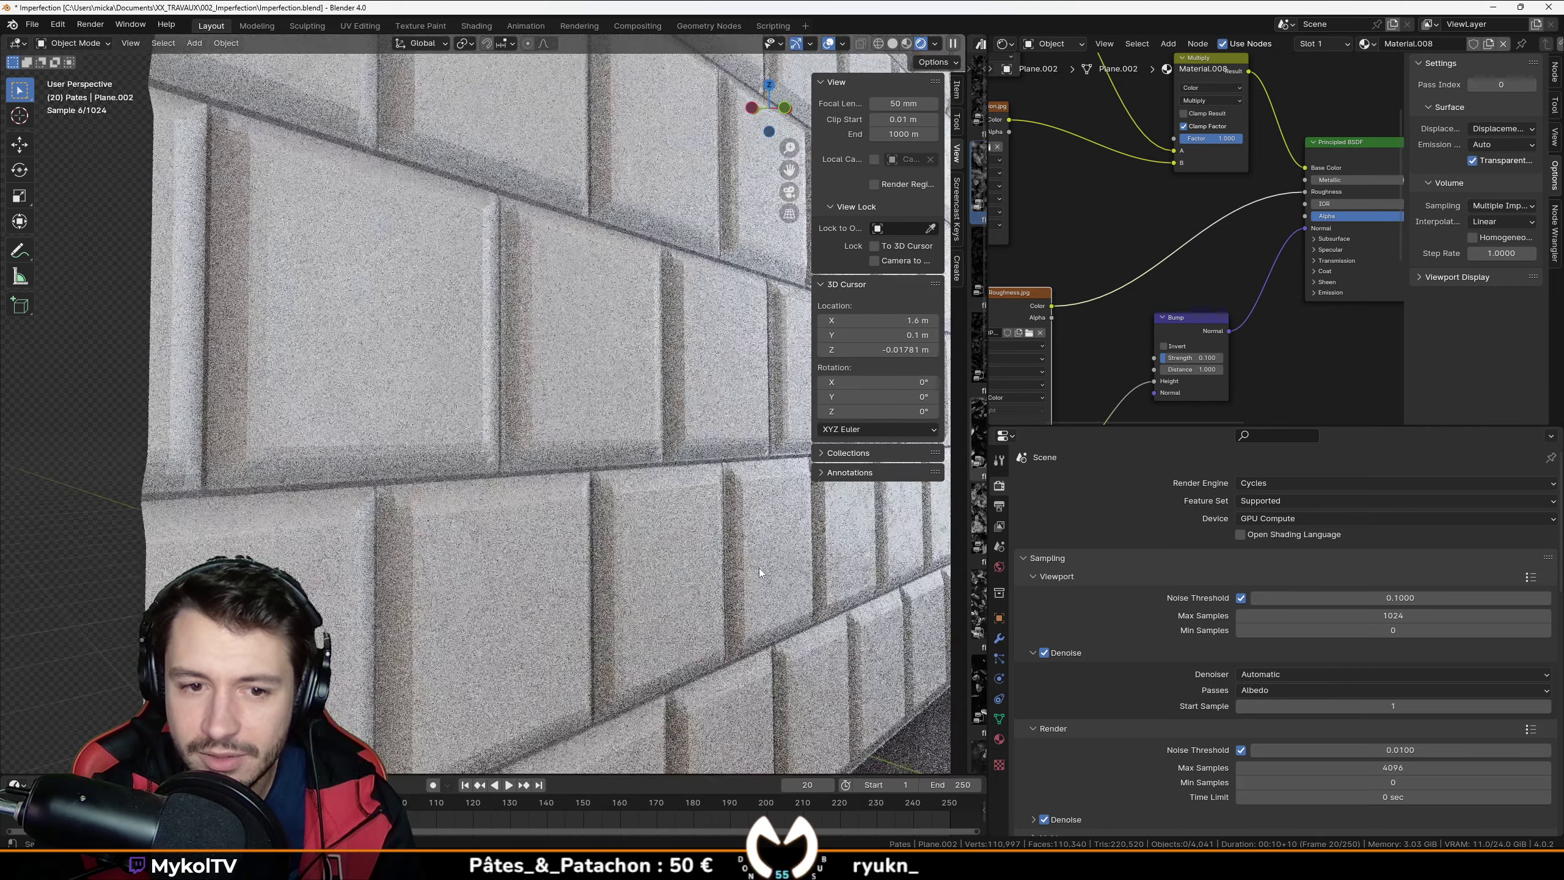
scroll(740, 528, "up", 2)
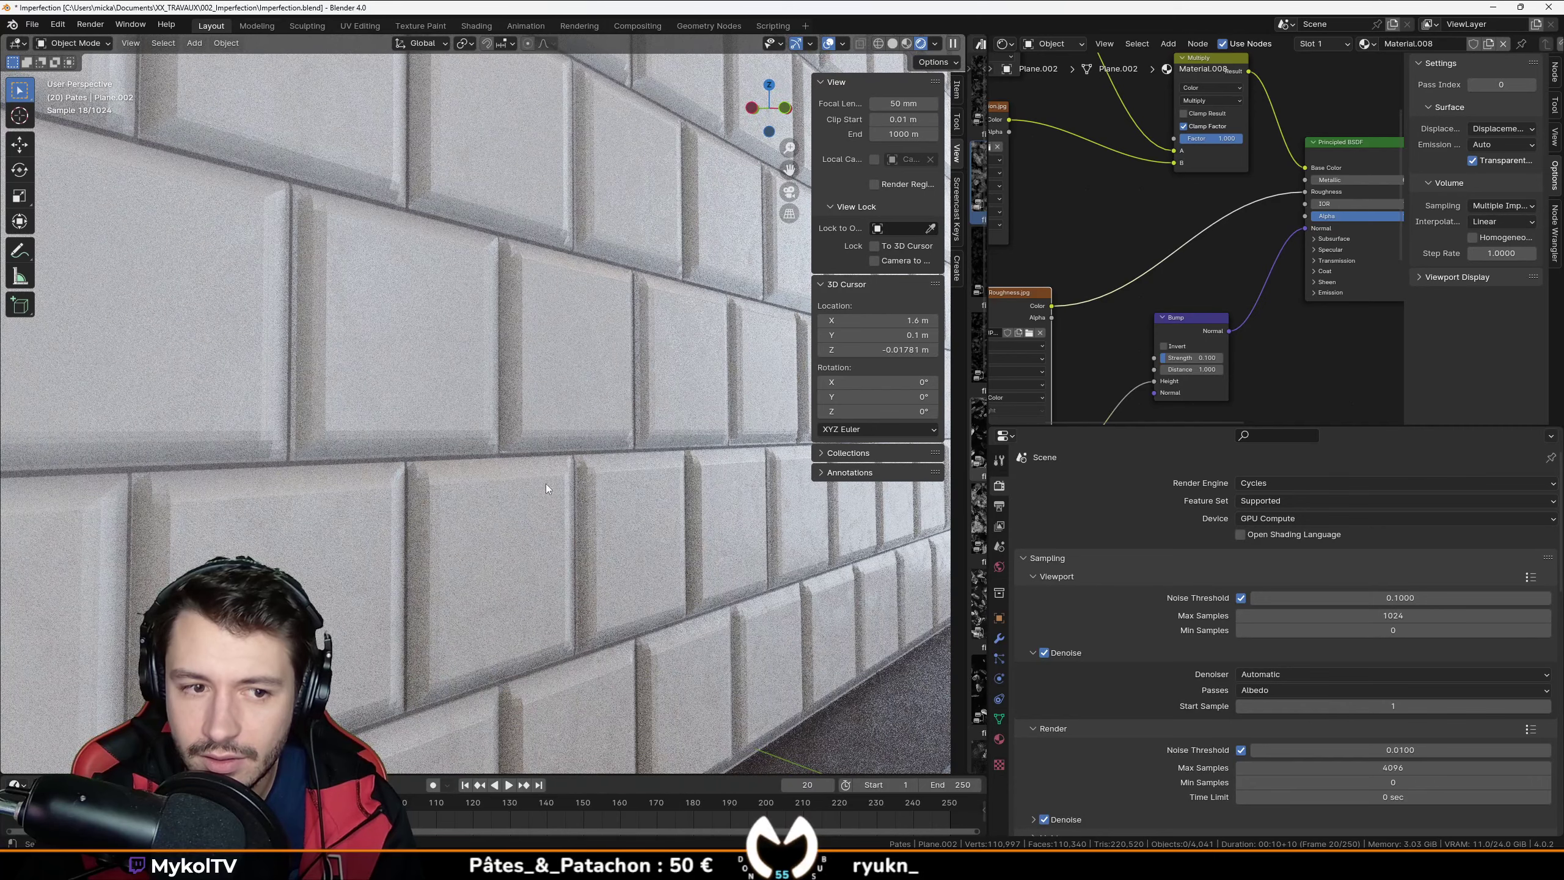
scroll(545, 485, "down", 2)
right_click(514, 434)
left_click(515, 433)
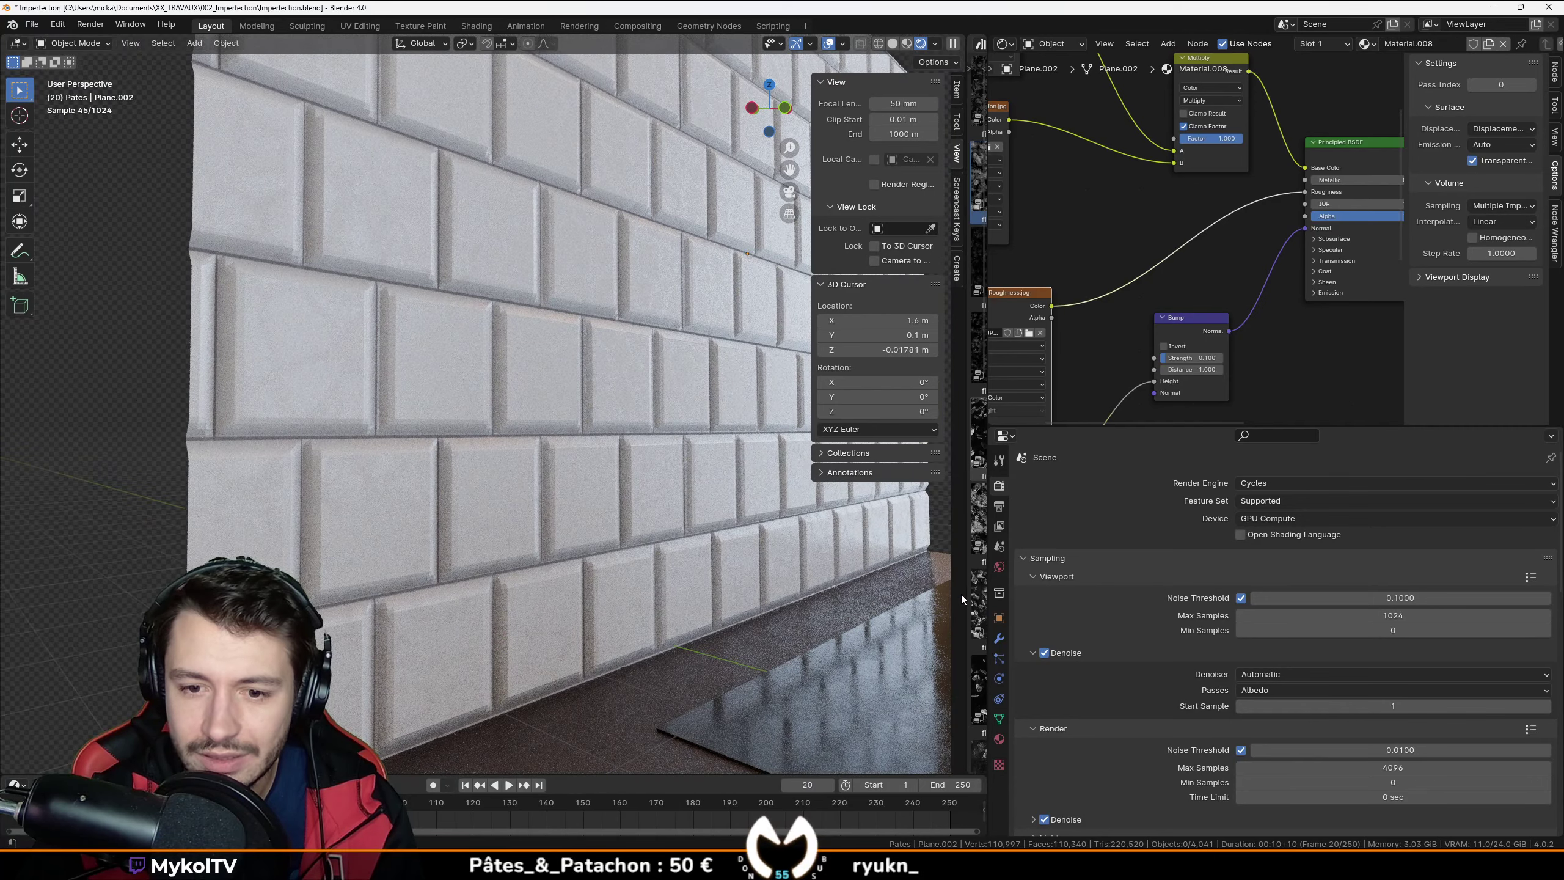
Step: Add a Subdivision Surface modifier to the tiled wall
left_click(999, 637)
middle_click_drag(577, 487, 547, 484)
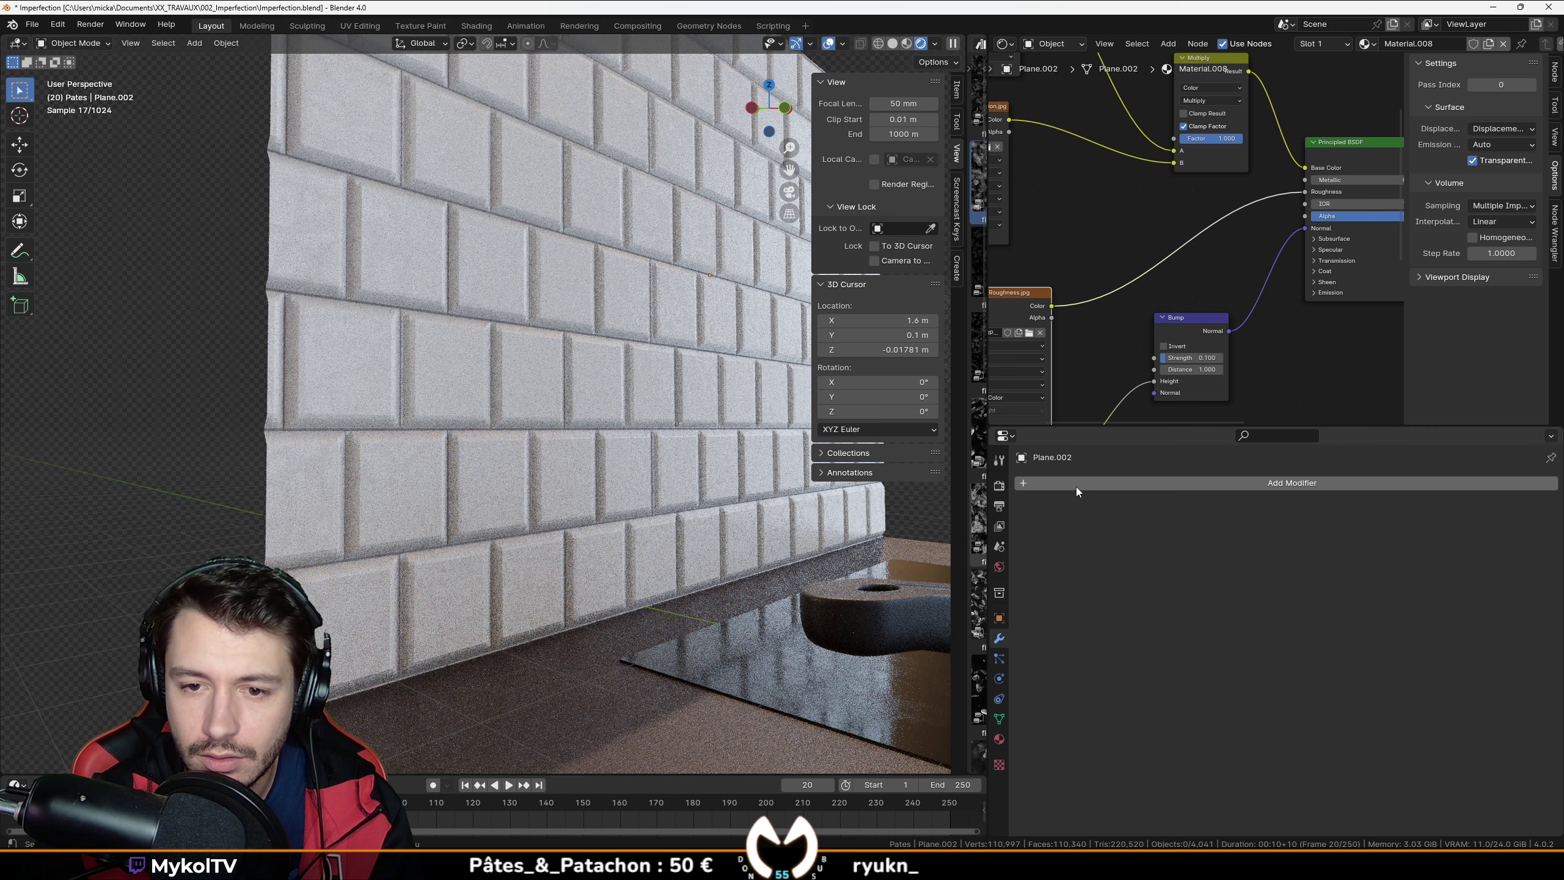
left_click(1077, 488)
mouse_move(1019, 542)
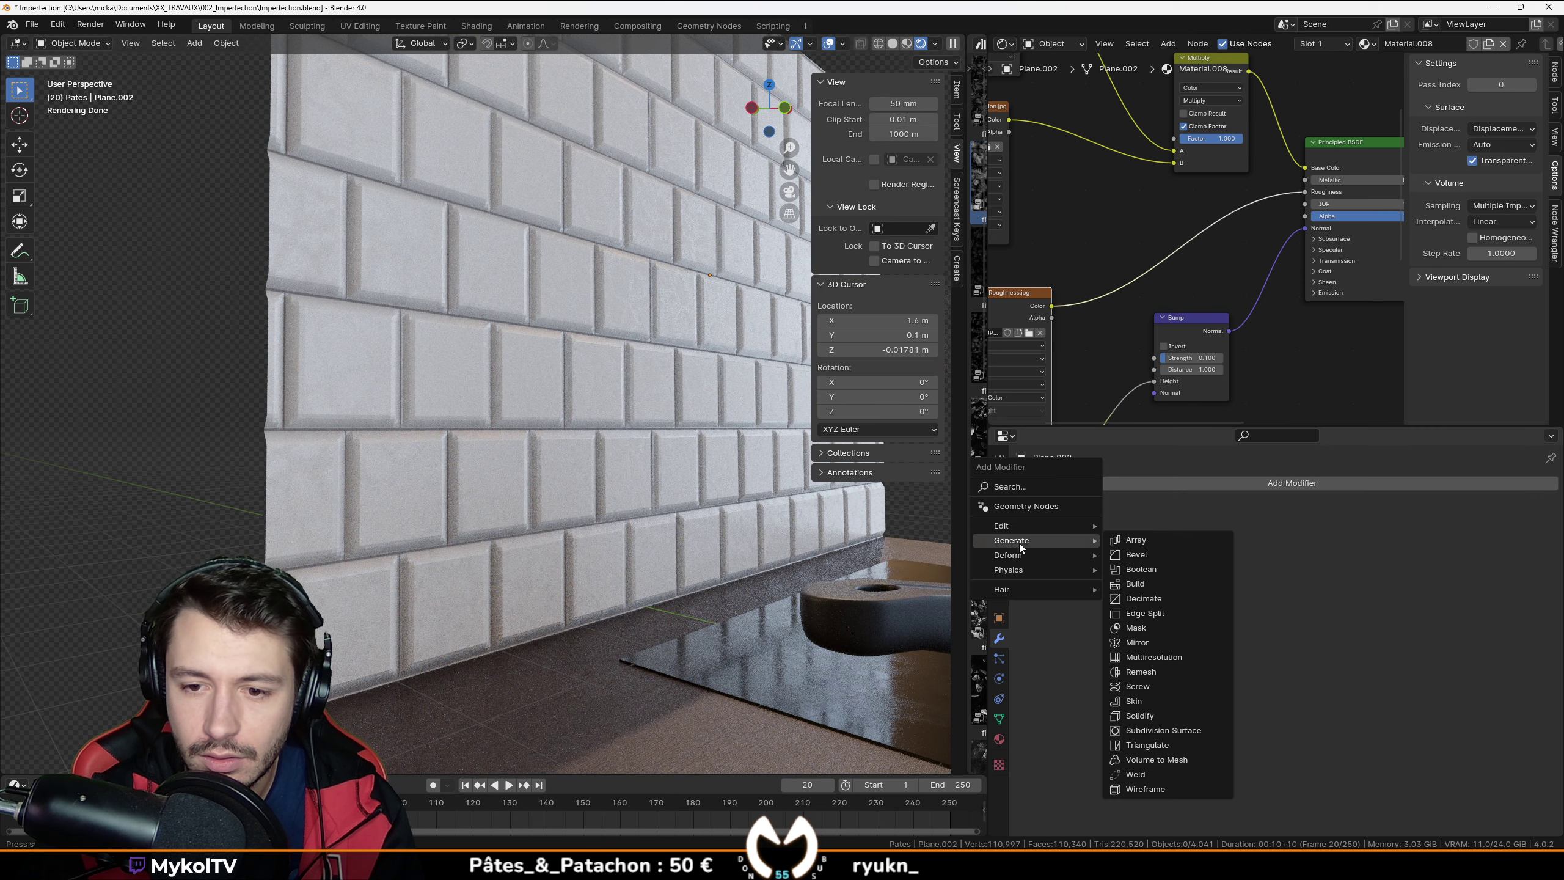
left_click(1167, 731)
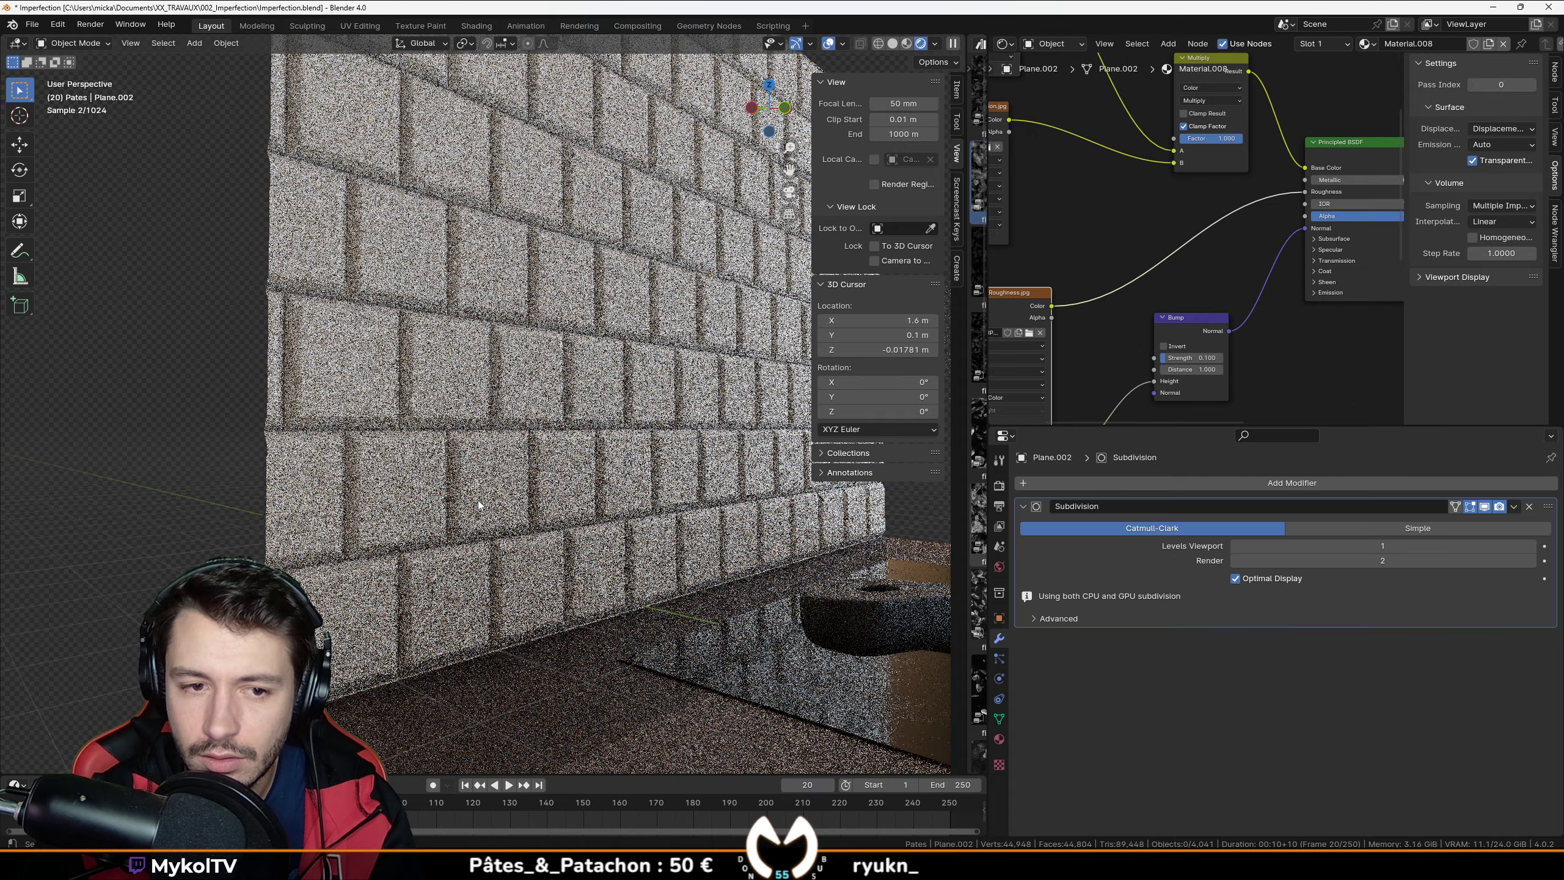
middle_click_drag(352, 497, 446, 469)
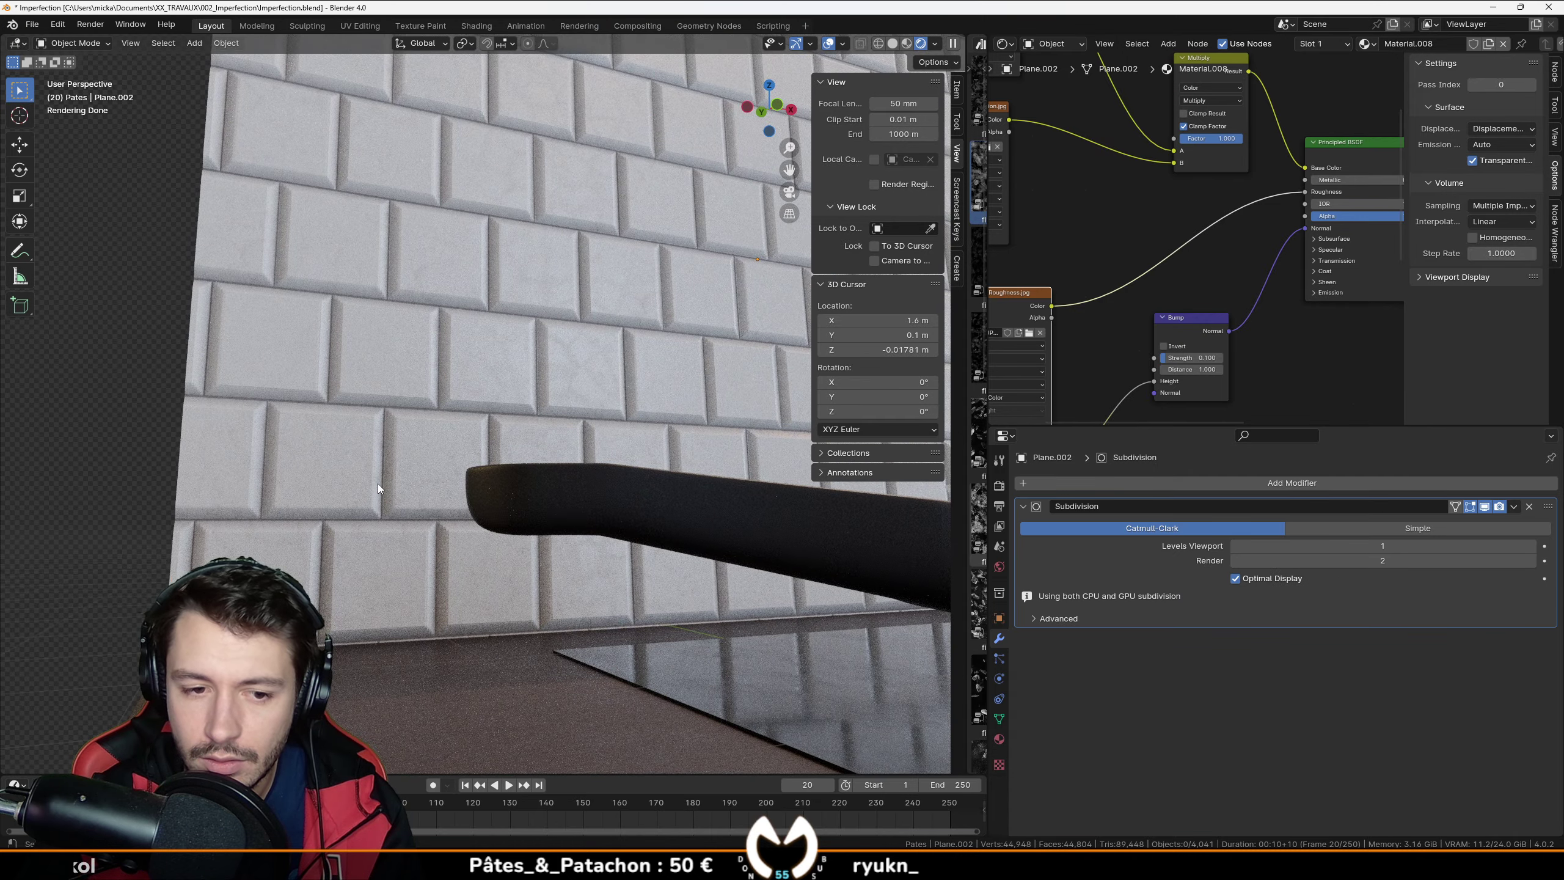
Step: Move the tiled wall slightly down along the Z axis
left_click(383, 404)
key("g")
key("z")
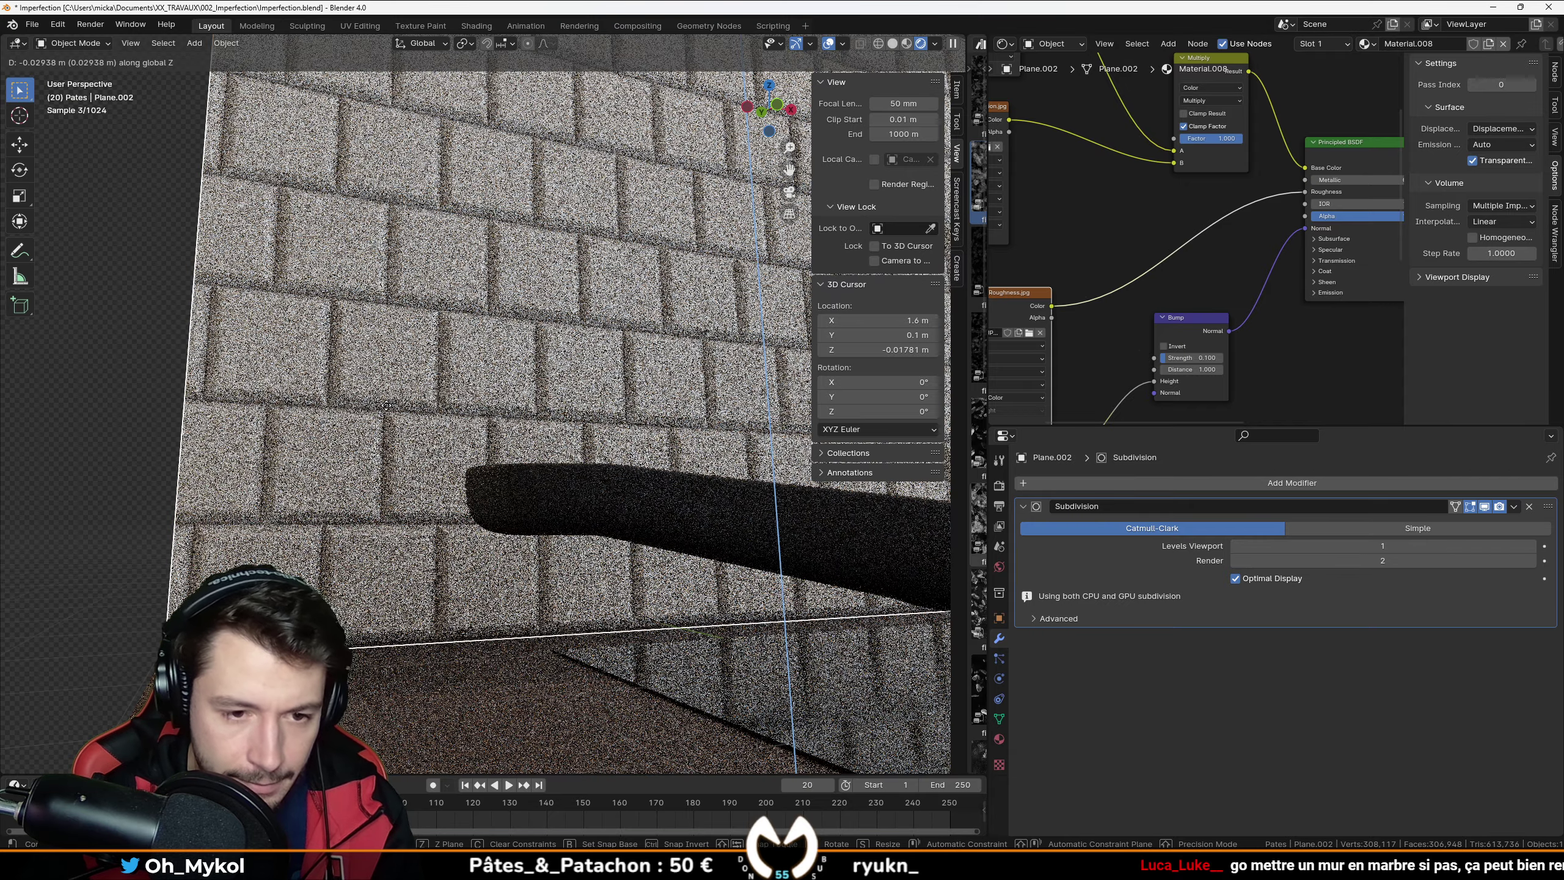
left_click(386, 406)
left_click(93, 481)
Step: Examine the subdivided tile wall through the camera, along its edge and from a distance
scroll(480, 425, "down", 4)
middle_click_drag(485, 414, 423, 401)
key("KP_0")
scroll(424, 402, "down", 2)
middle_click_drag(552, 427, 575, 451)
left_click(372, 320)
scroll(597, 450, "up", 3)
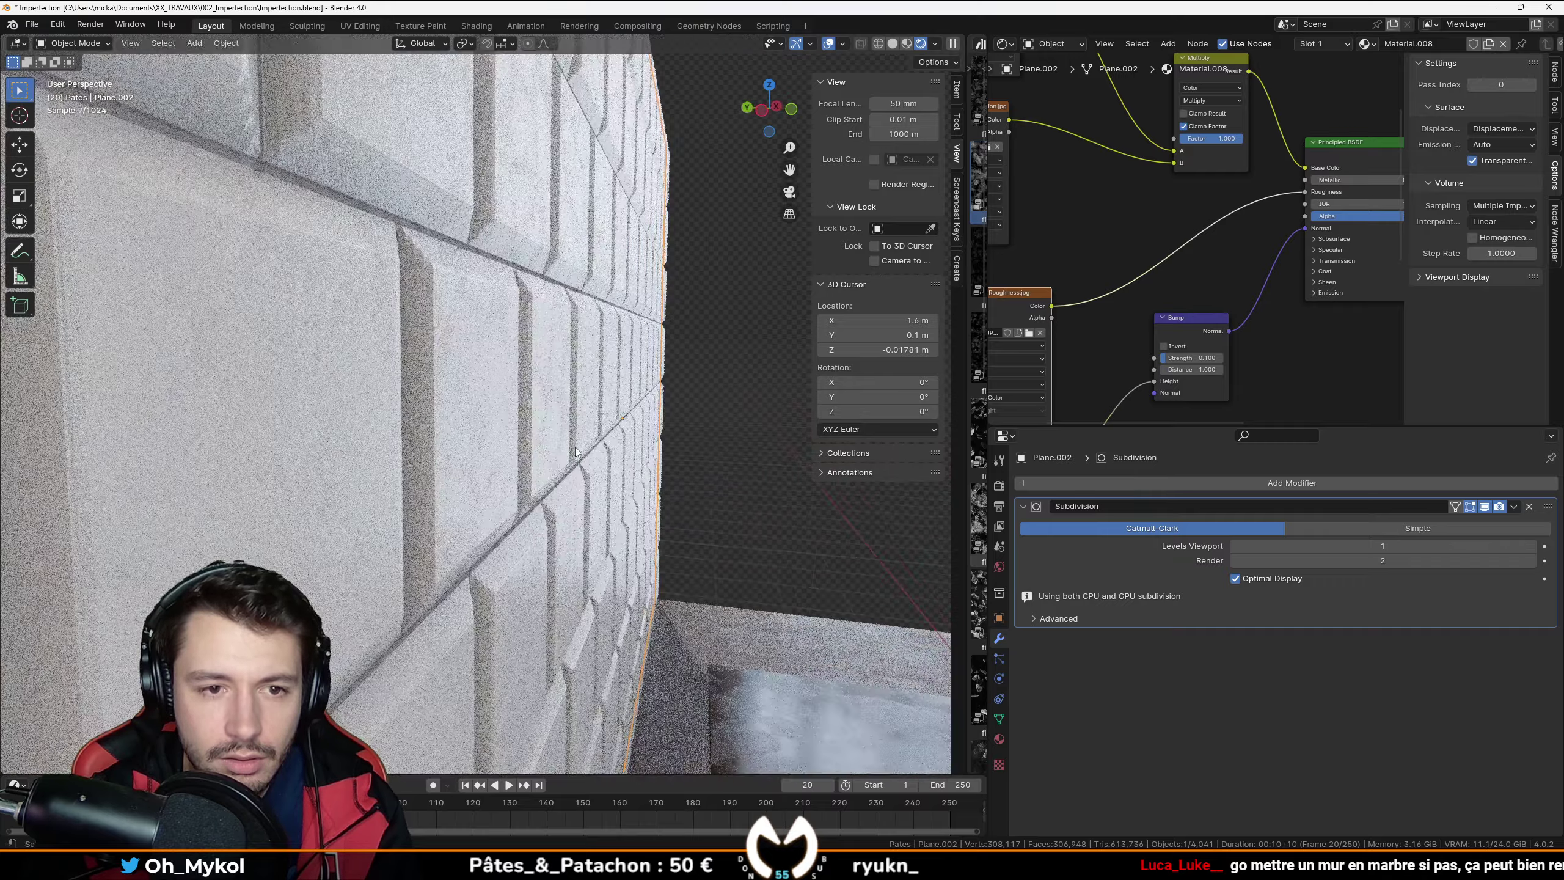
scroll(576, 452, "down", 5)
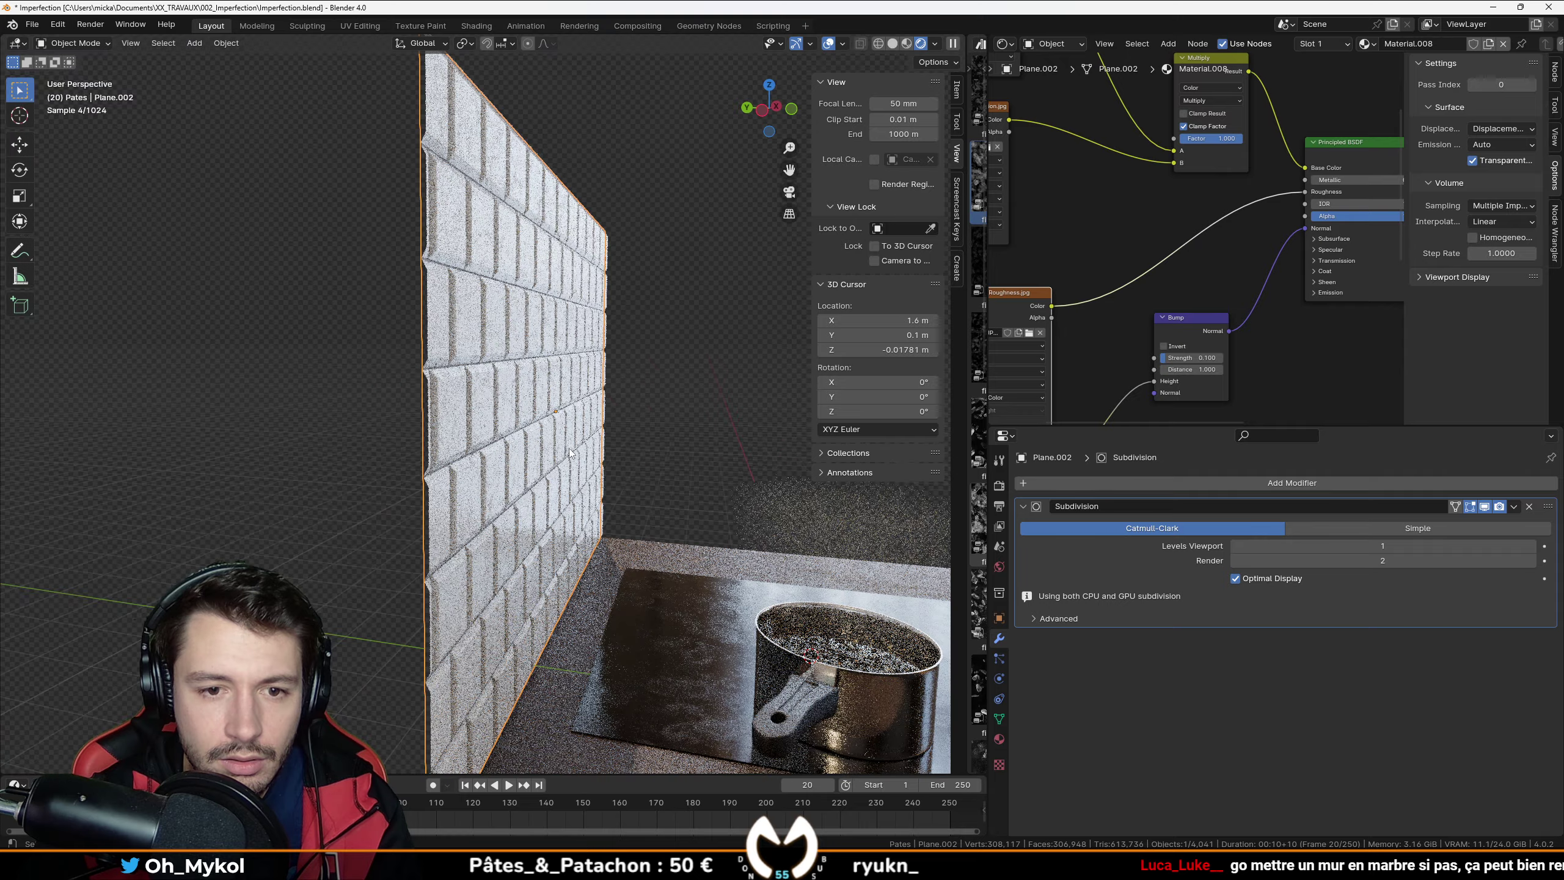
mouse_move(576, 451)
middle_mouse_down()
mouse_move(490, 454)
mouse_move(502, 438)
mouse_move(550, 447)
middle_mouse_up()
scroll(491, 454, "down", 2)
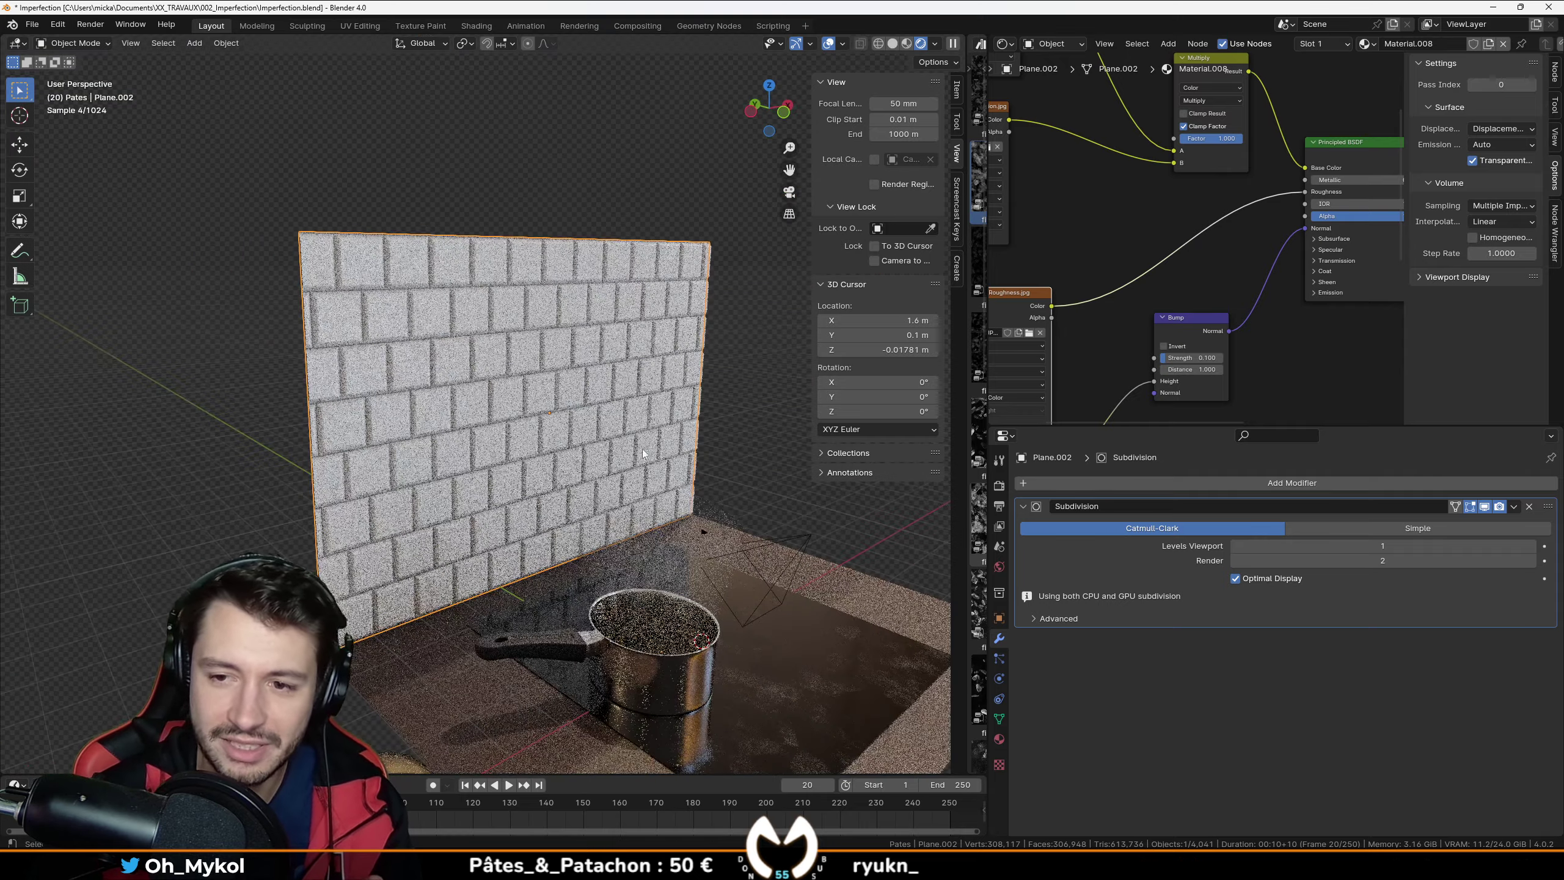
Step: Delete the tiled wall in solid shading and extrude the floor plane's back edge upward along Z as a new wall
left_click(891, 44)
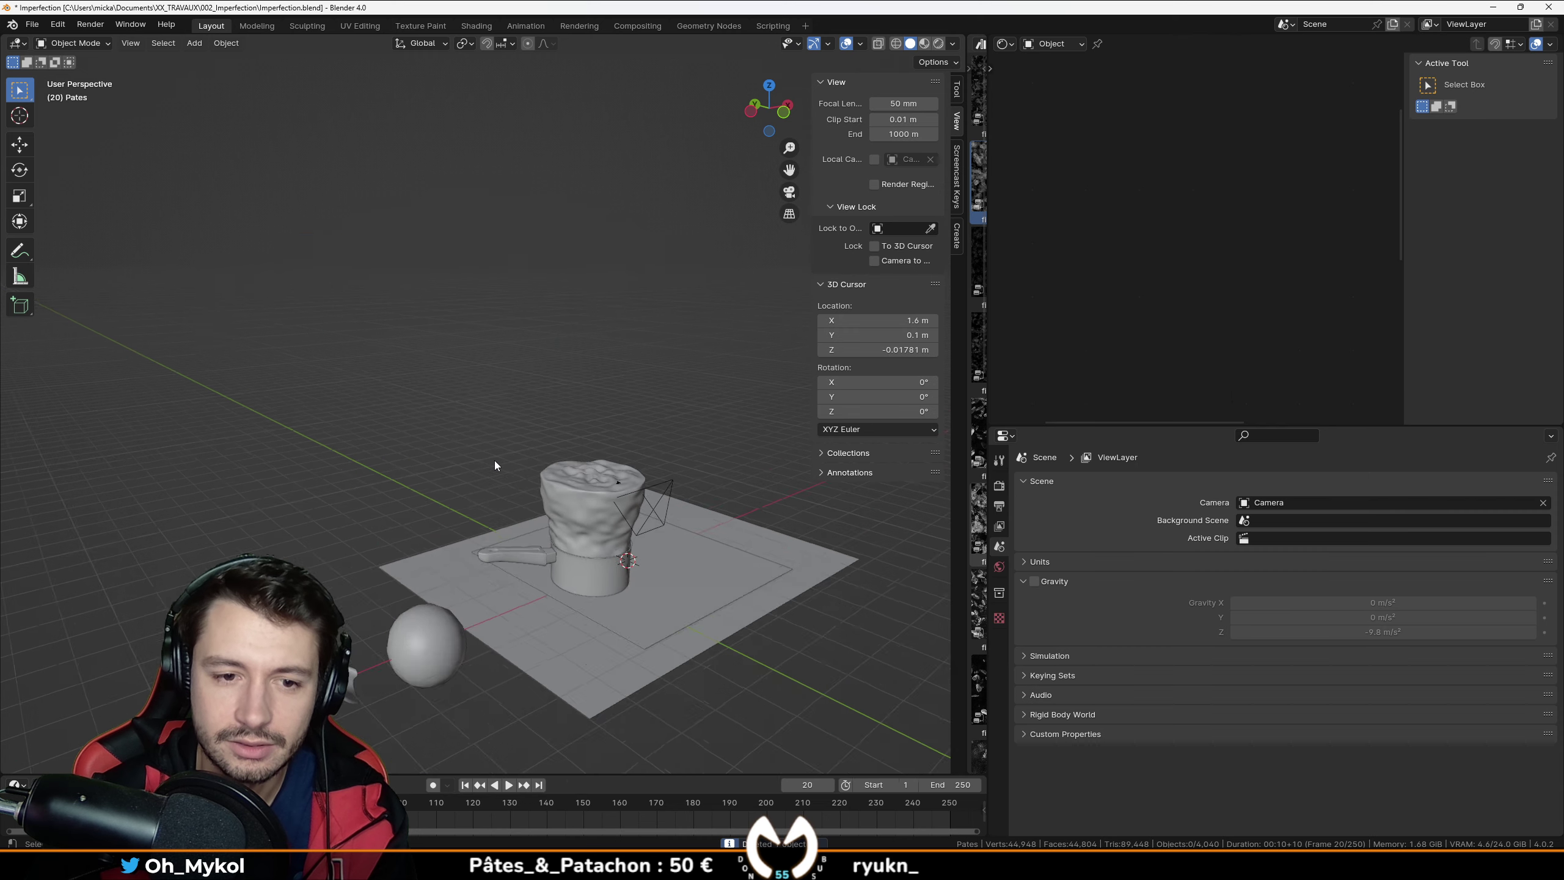
mouse_move(494, 460)
middle_mouse_down()
mouse_move(474, 539)
mouse_move(491, 522)
middle_mouse_up()
key("e")
key("z")
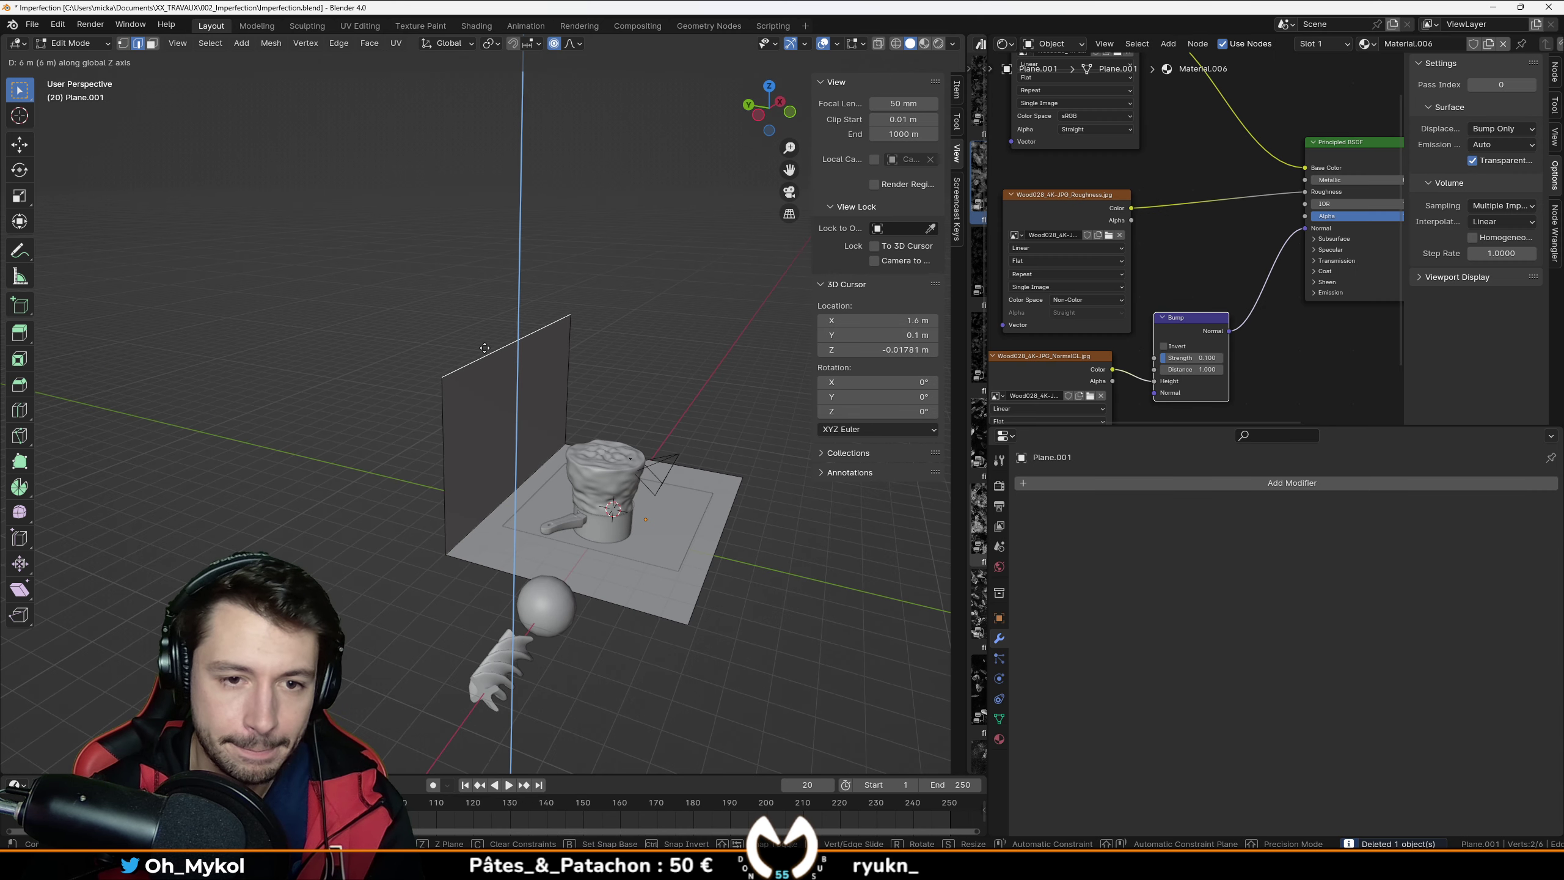
left_click(487, 337)
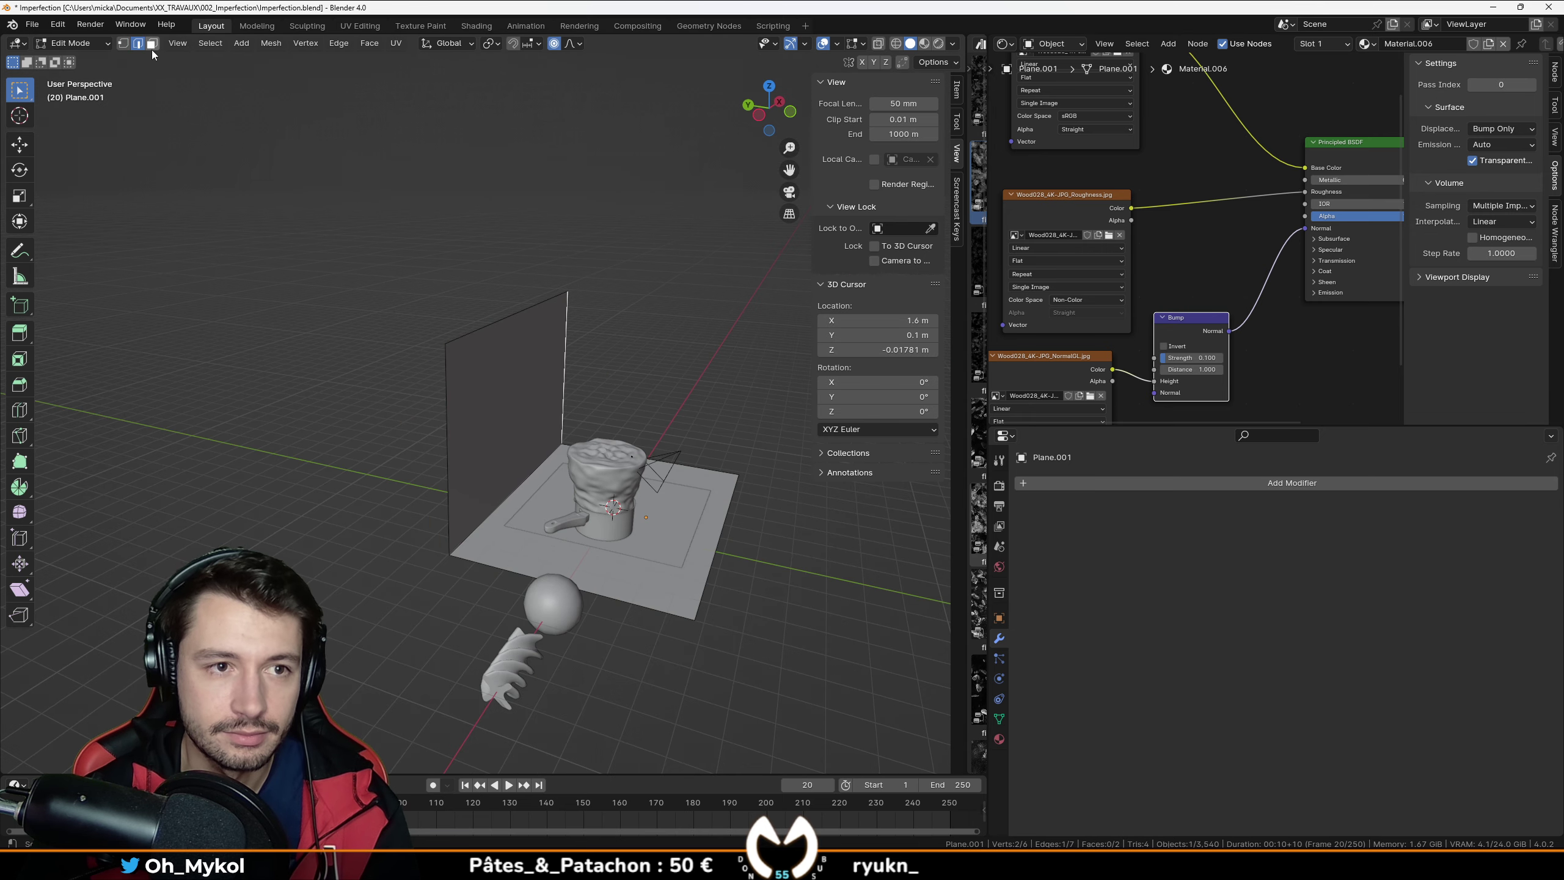
Step: Separate the extruded wall face from the floor plane into its own object
left_click(516, 400)
key("p")
left_click(521, 406)
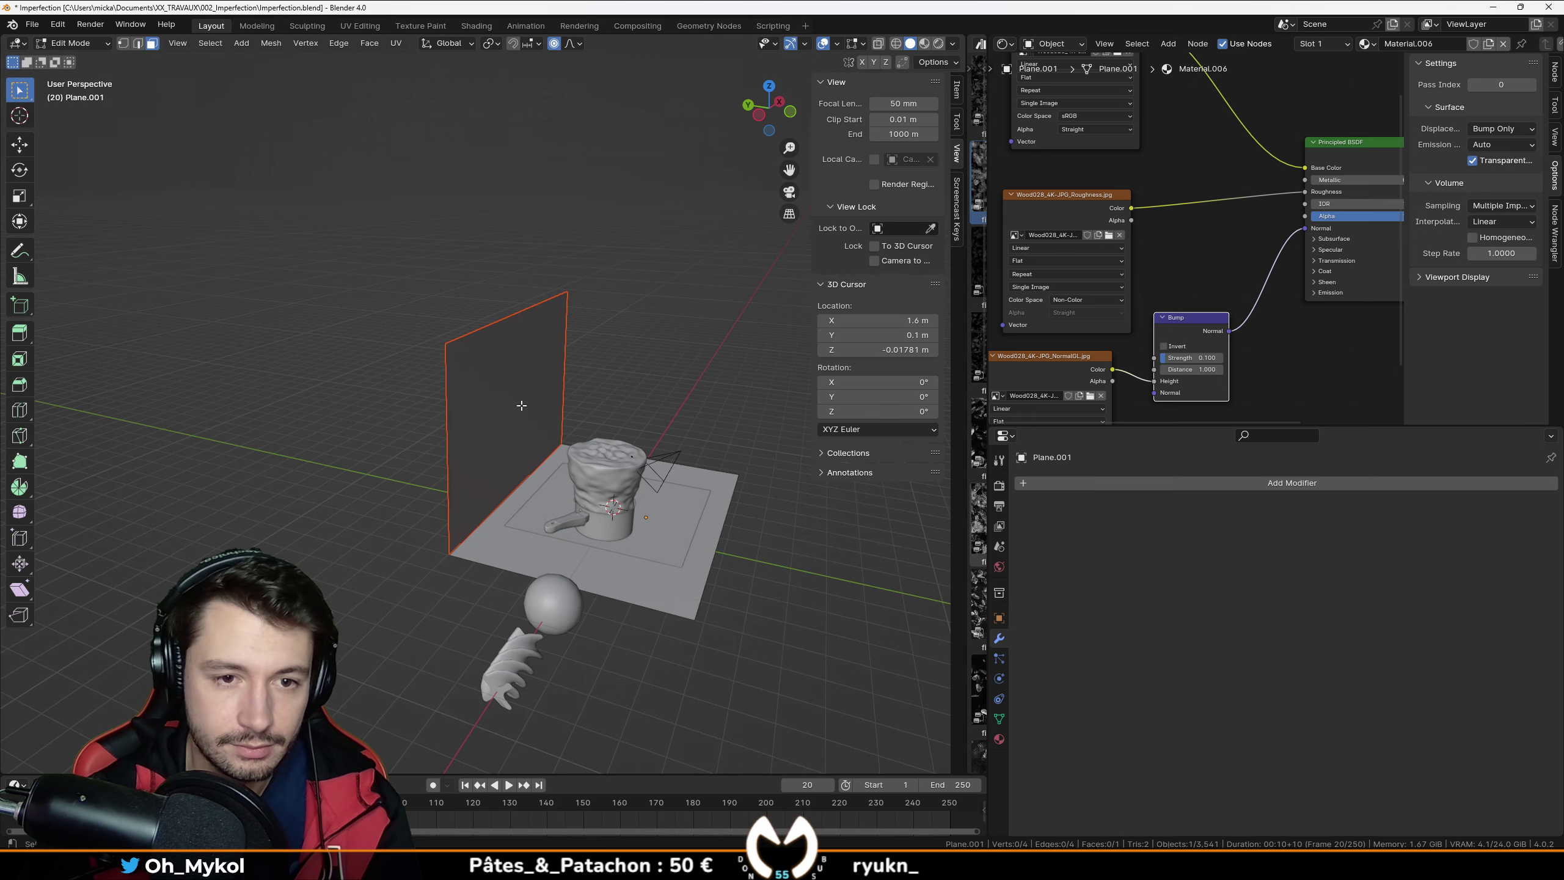
key("Tab")
key("Home")
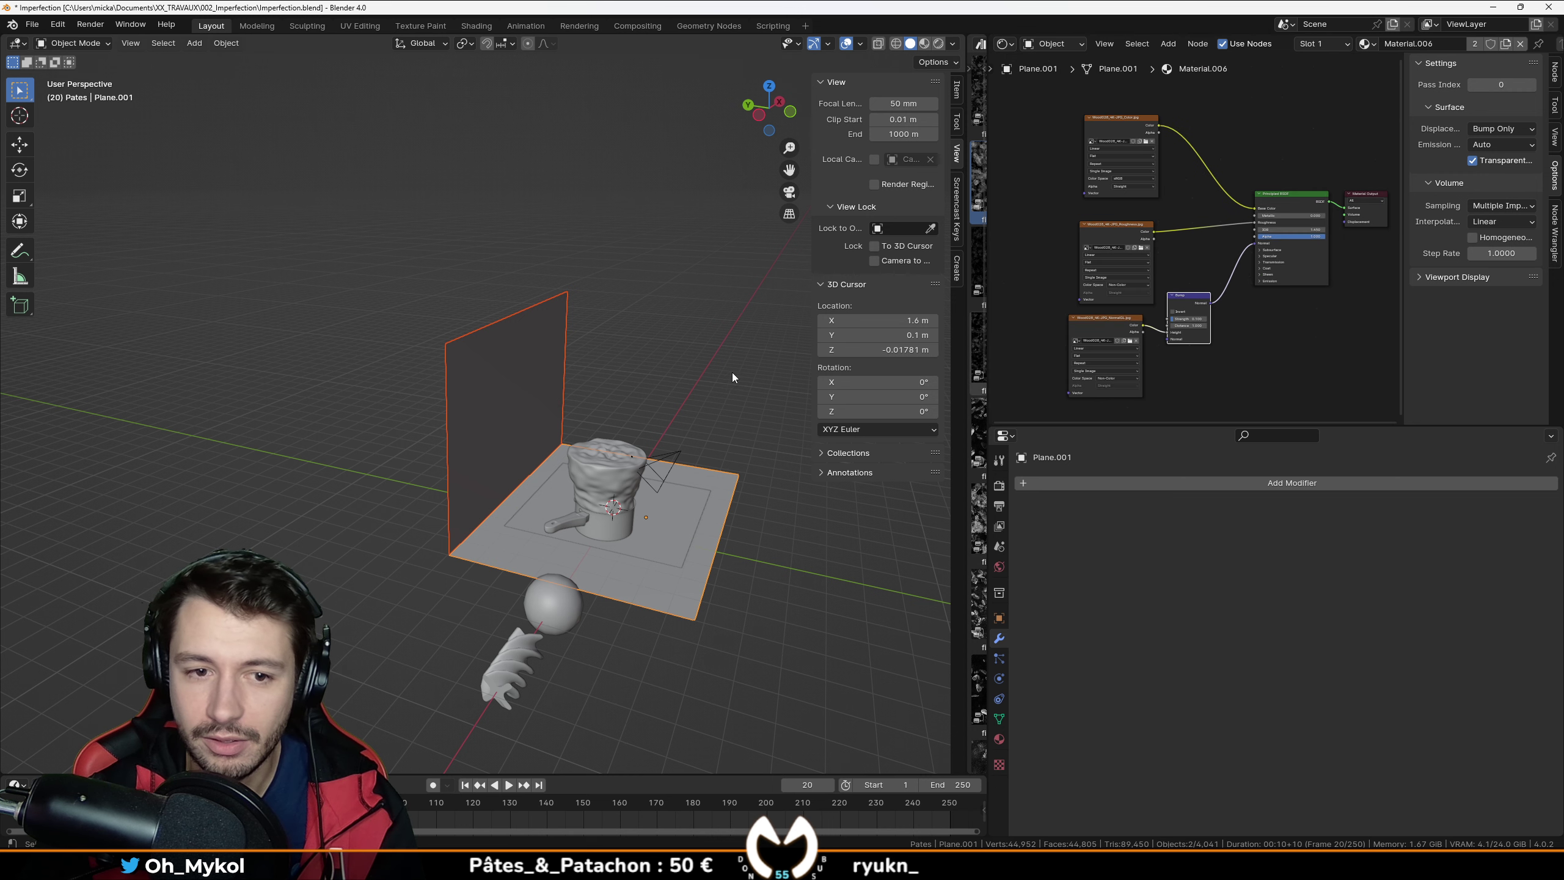
Step: Give the new wall its own copy of the material and load Tiles107_4K-JPG_Color.jpg into its color texture node
left_click(538, 398)
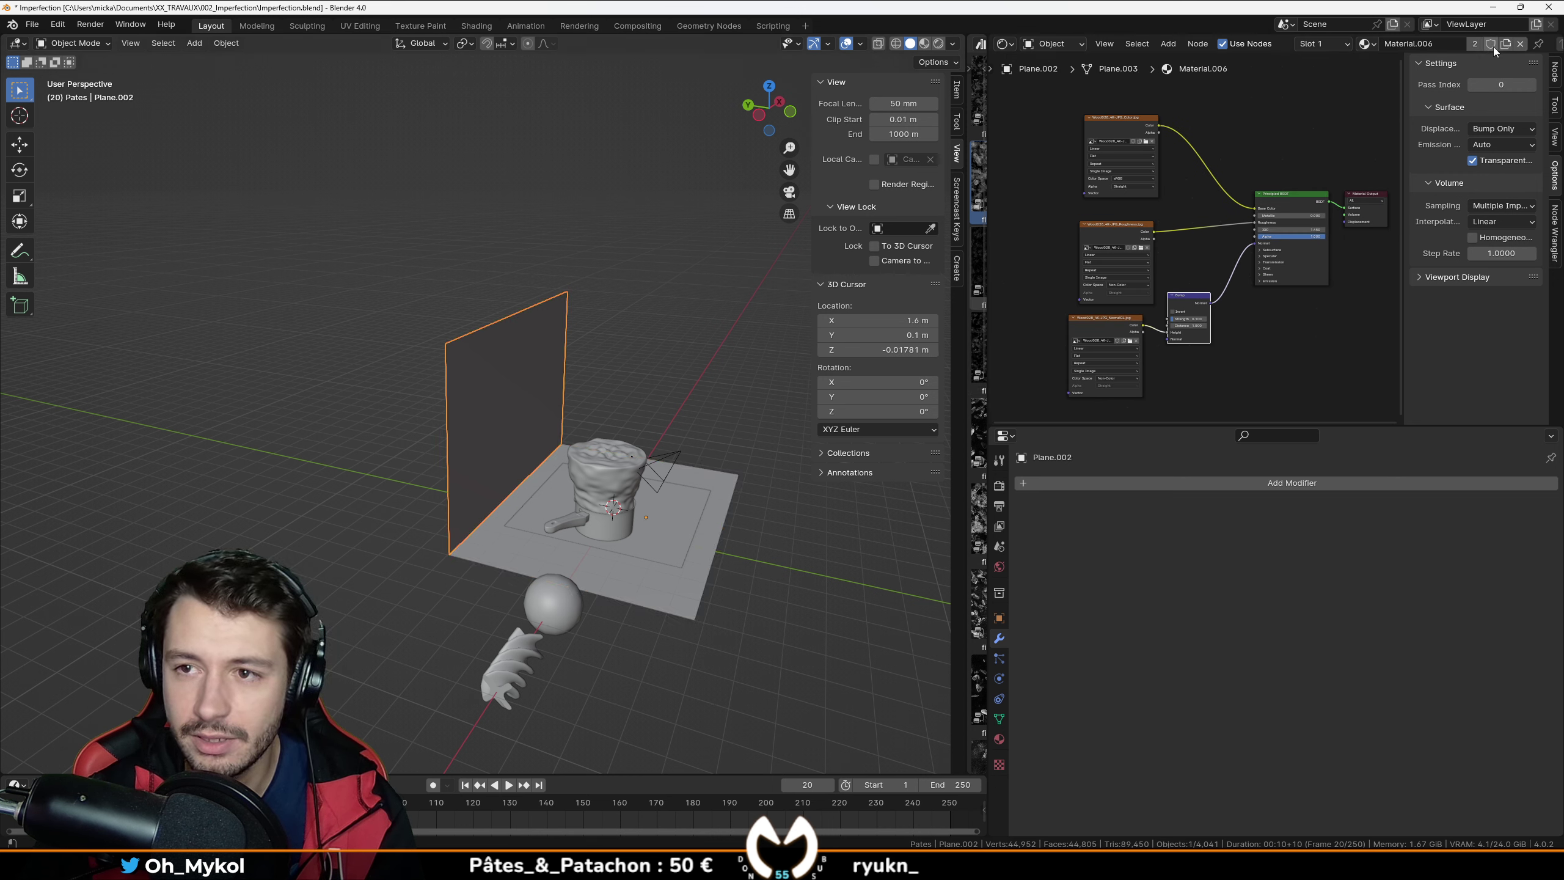
scroll(1129, 141, "up", 2)
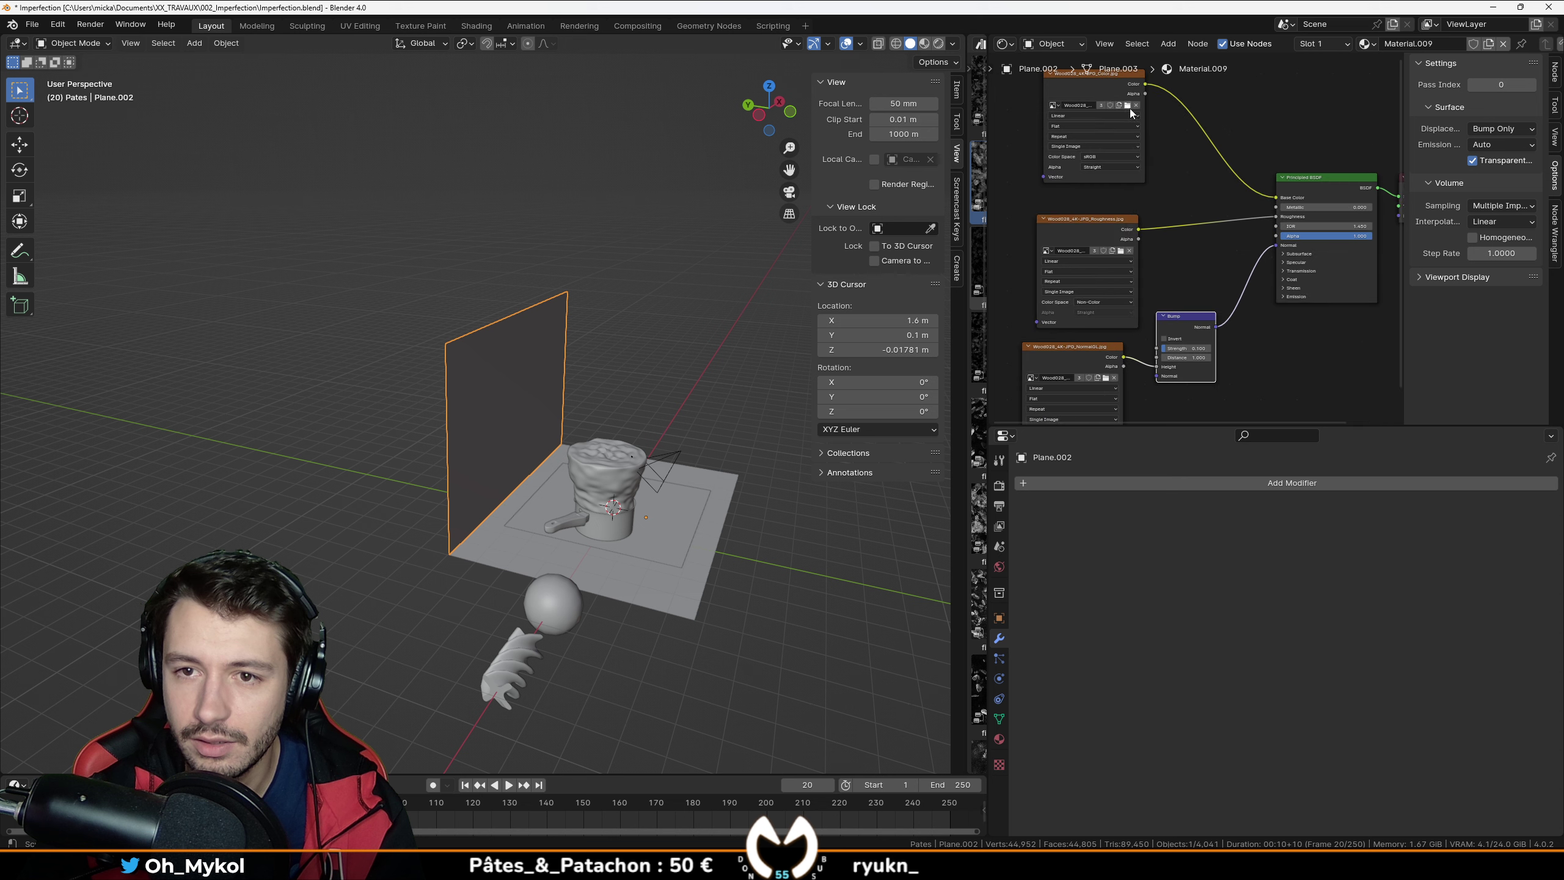
left_click(1129, 107)
left_click(629, 255)
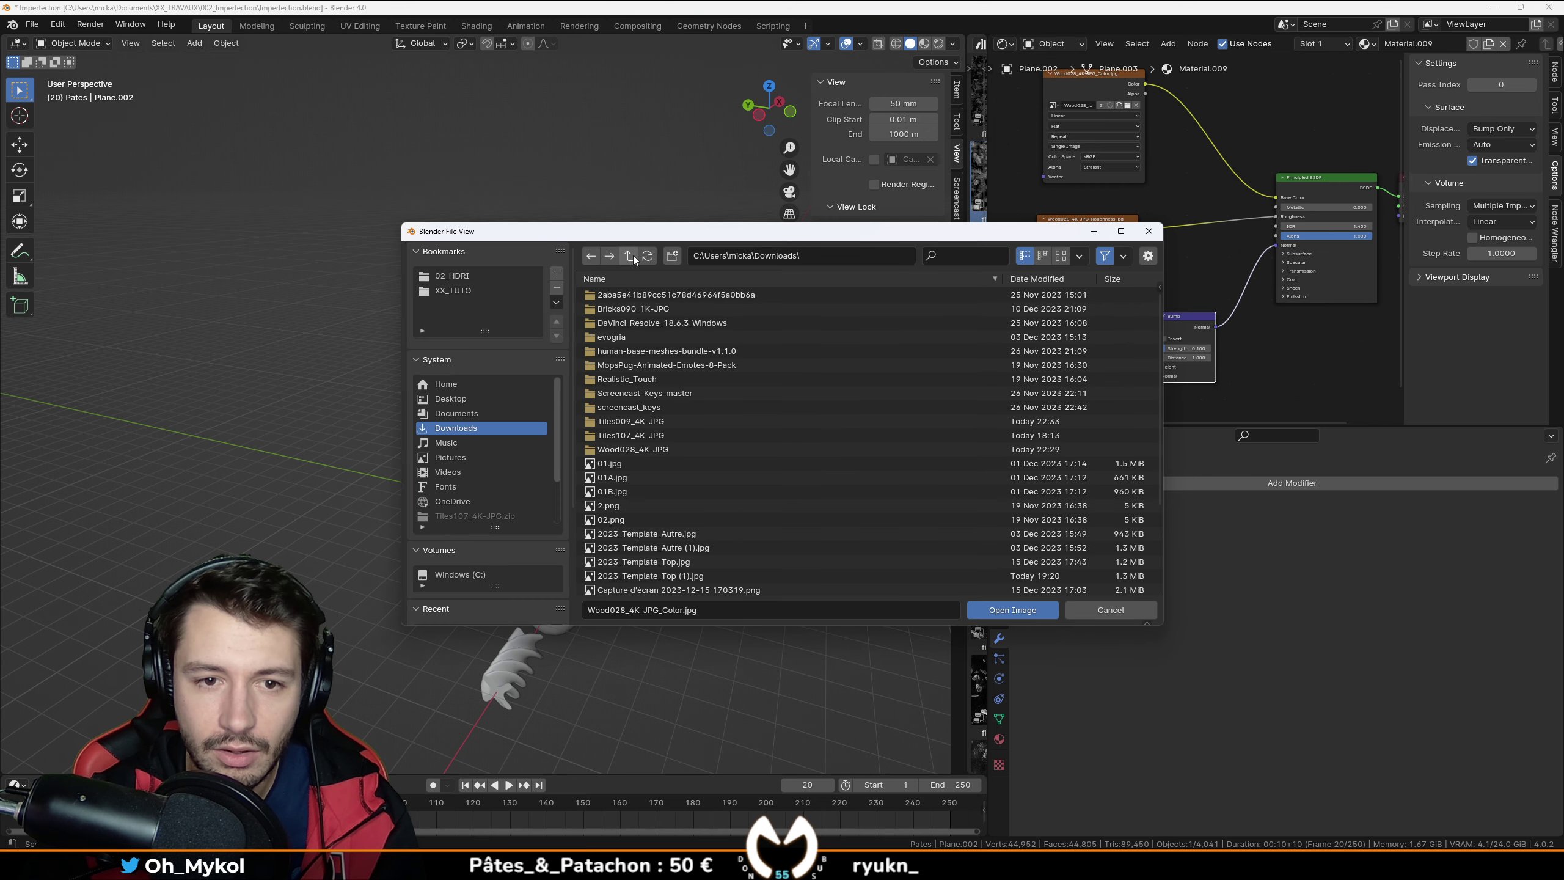
double_click(709, 437)
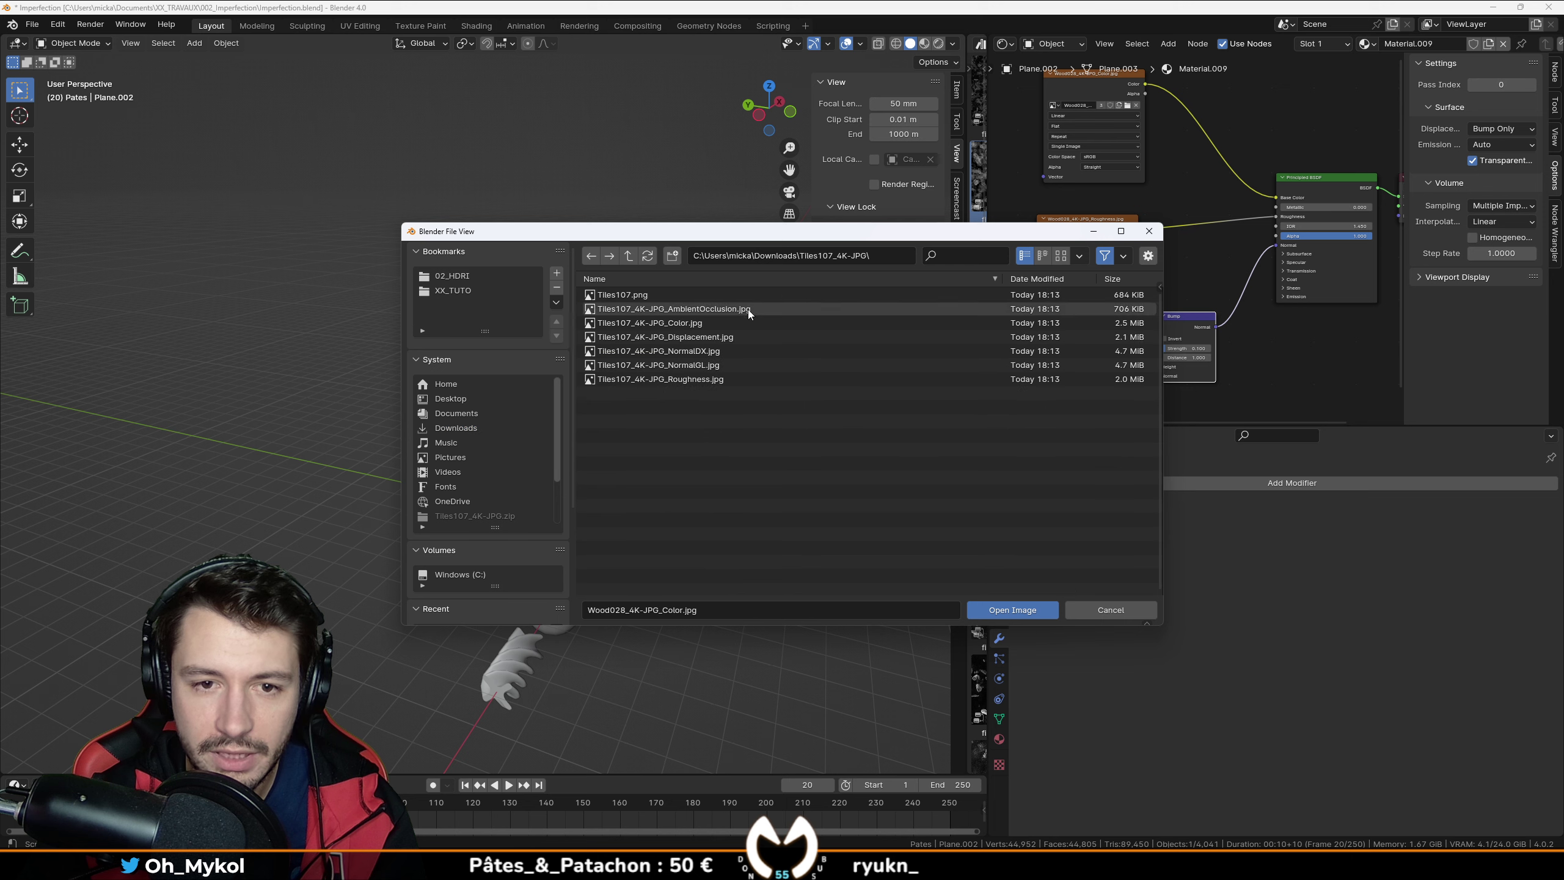
double_click(731, 322)
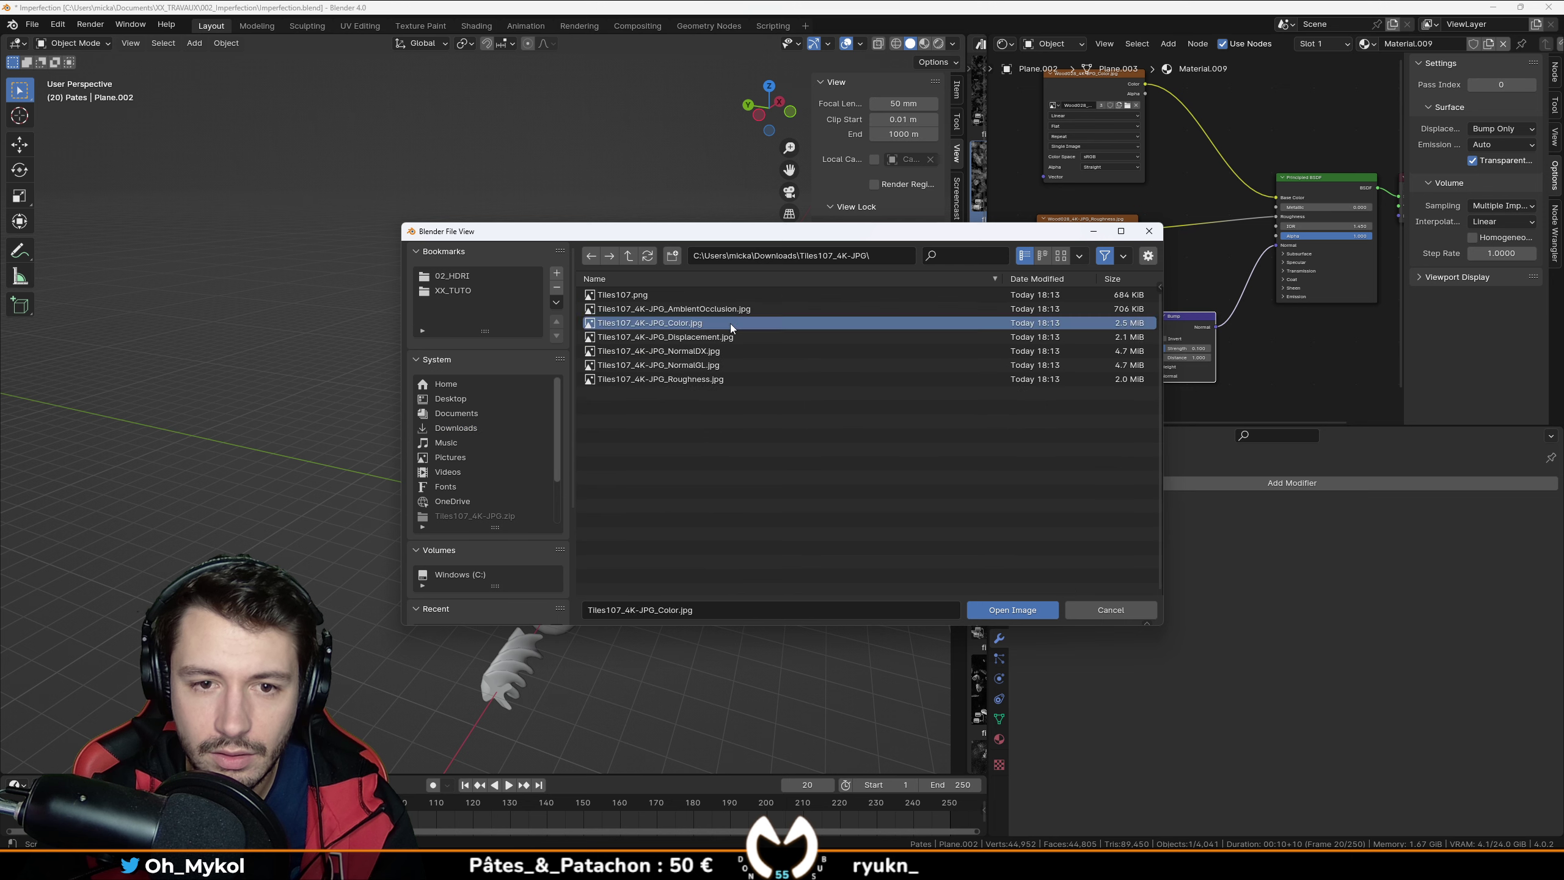
Step: Load Tiles107_4K-JPG_Roughness.jpg into the wall material's roughness texture node
left_click(1121, 251)
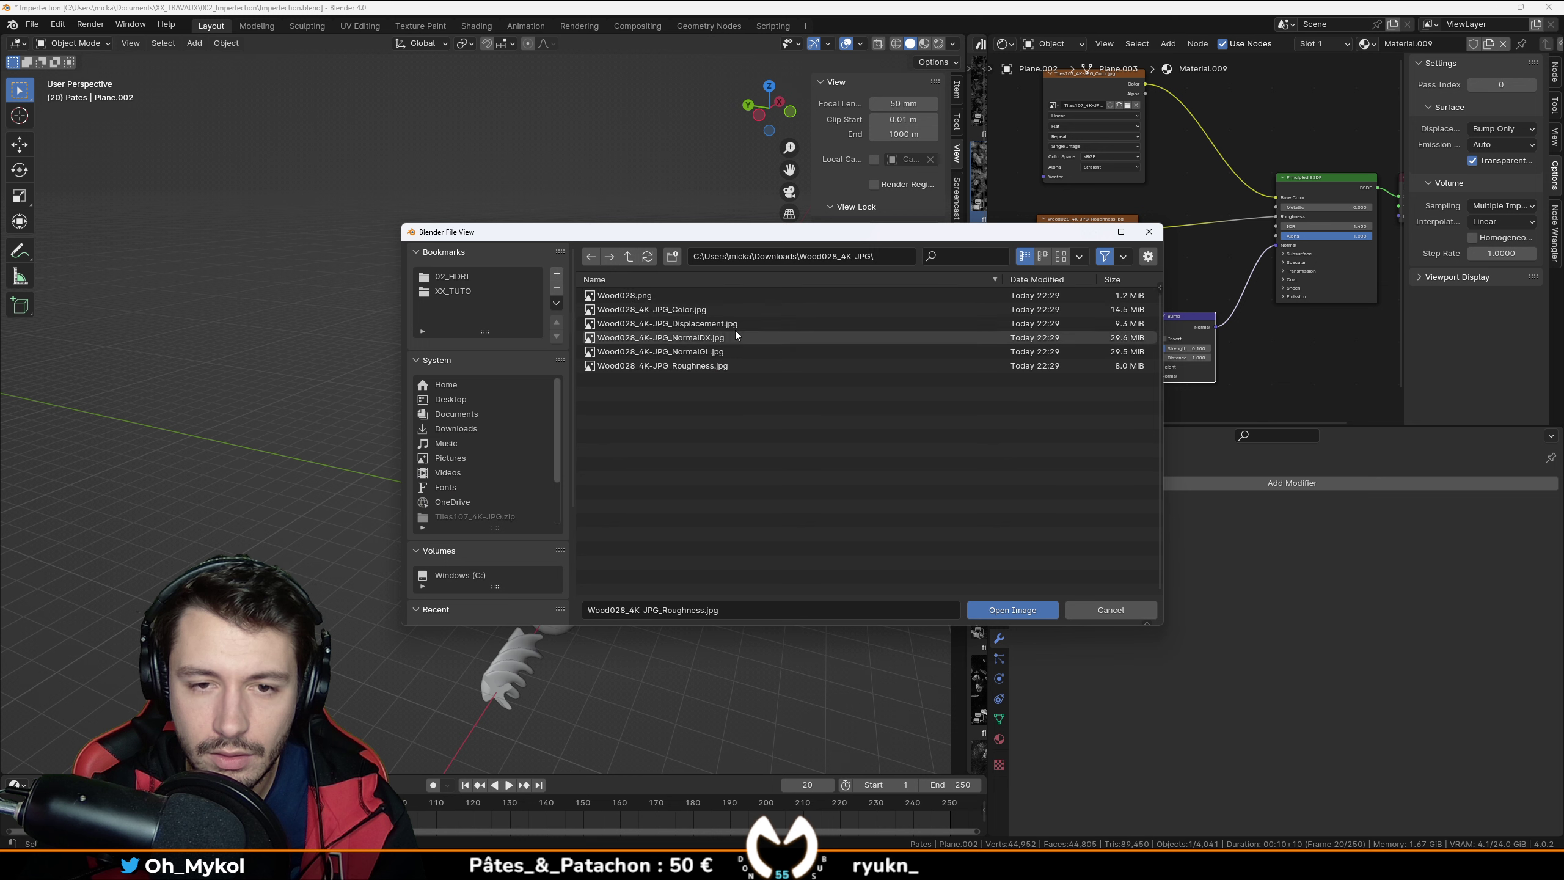
left_click(628, 256)
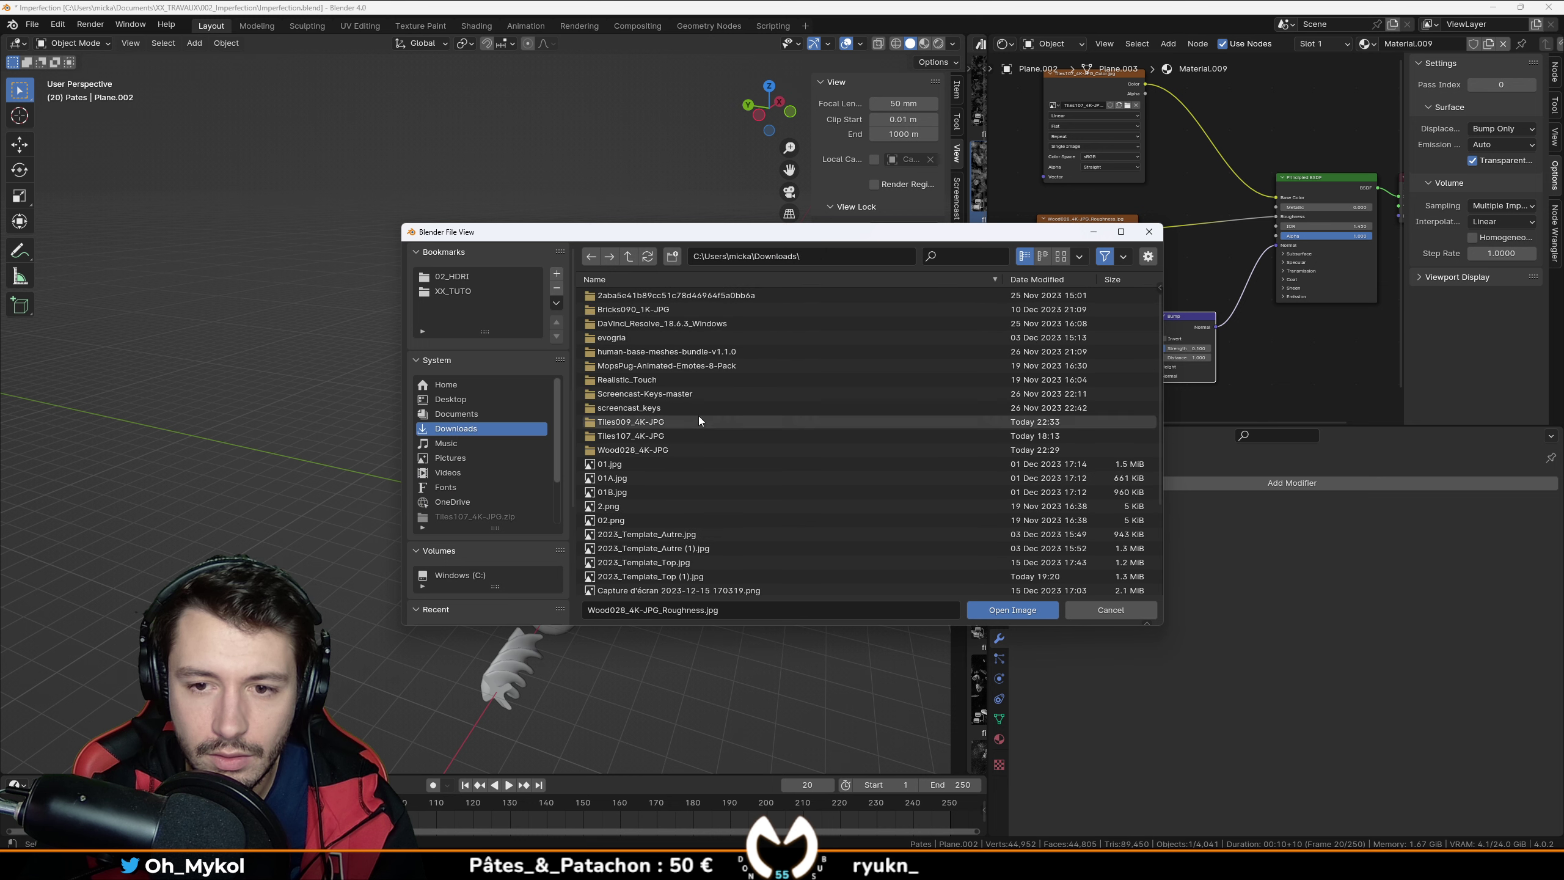
left_click(690, 435)
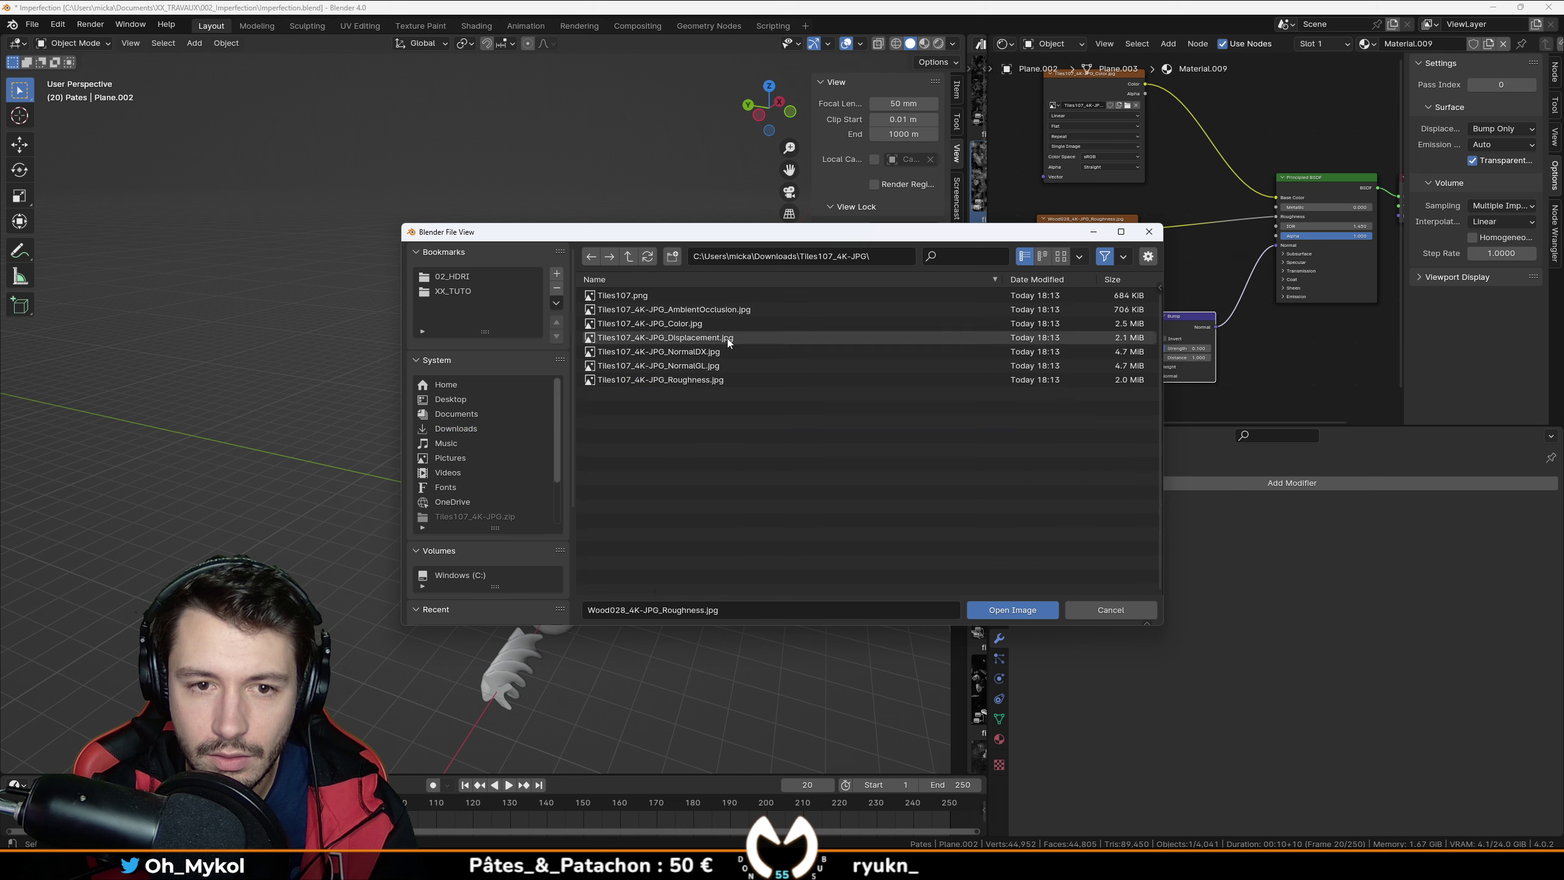
double_click(718, 379)
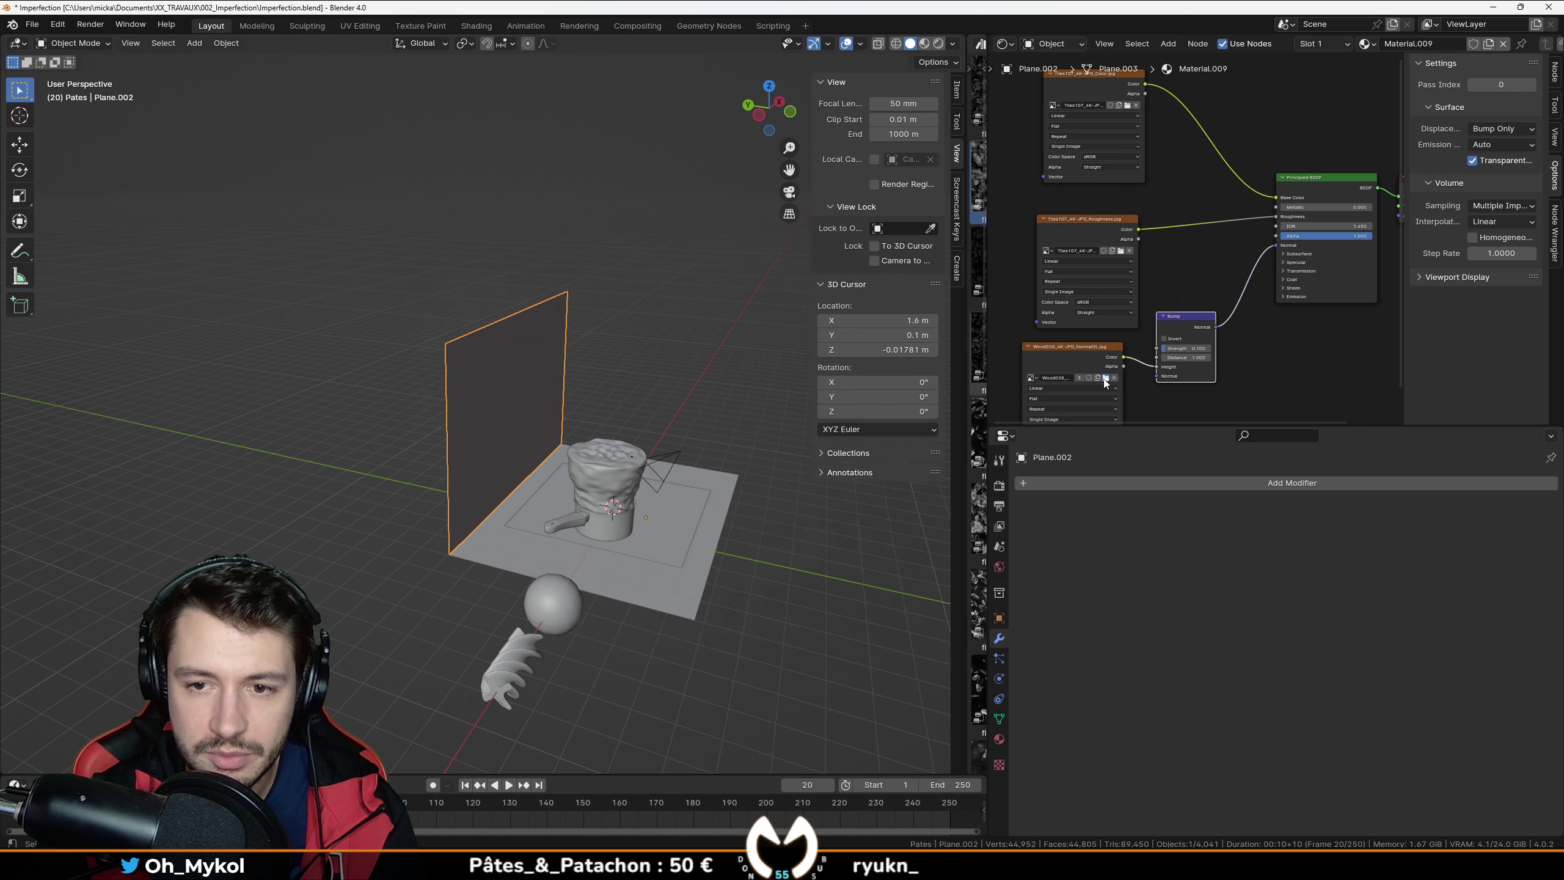
Step: Replace the image in the texture node feeding the Bump node with Tiles107_4K-JPG_NormalGL.jpg
left_click(1106, 379)
left_click(628, 256)
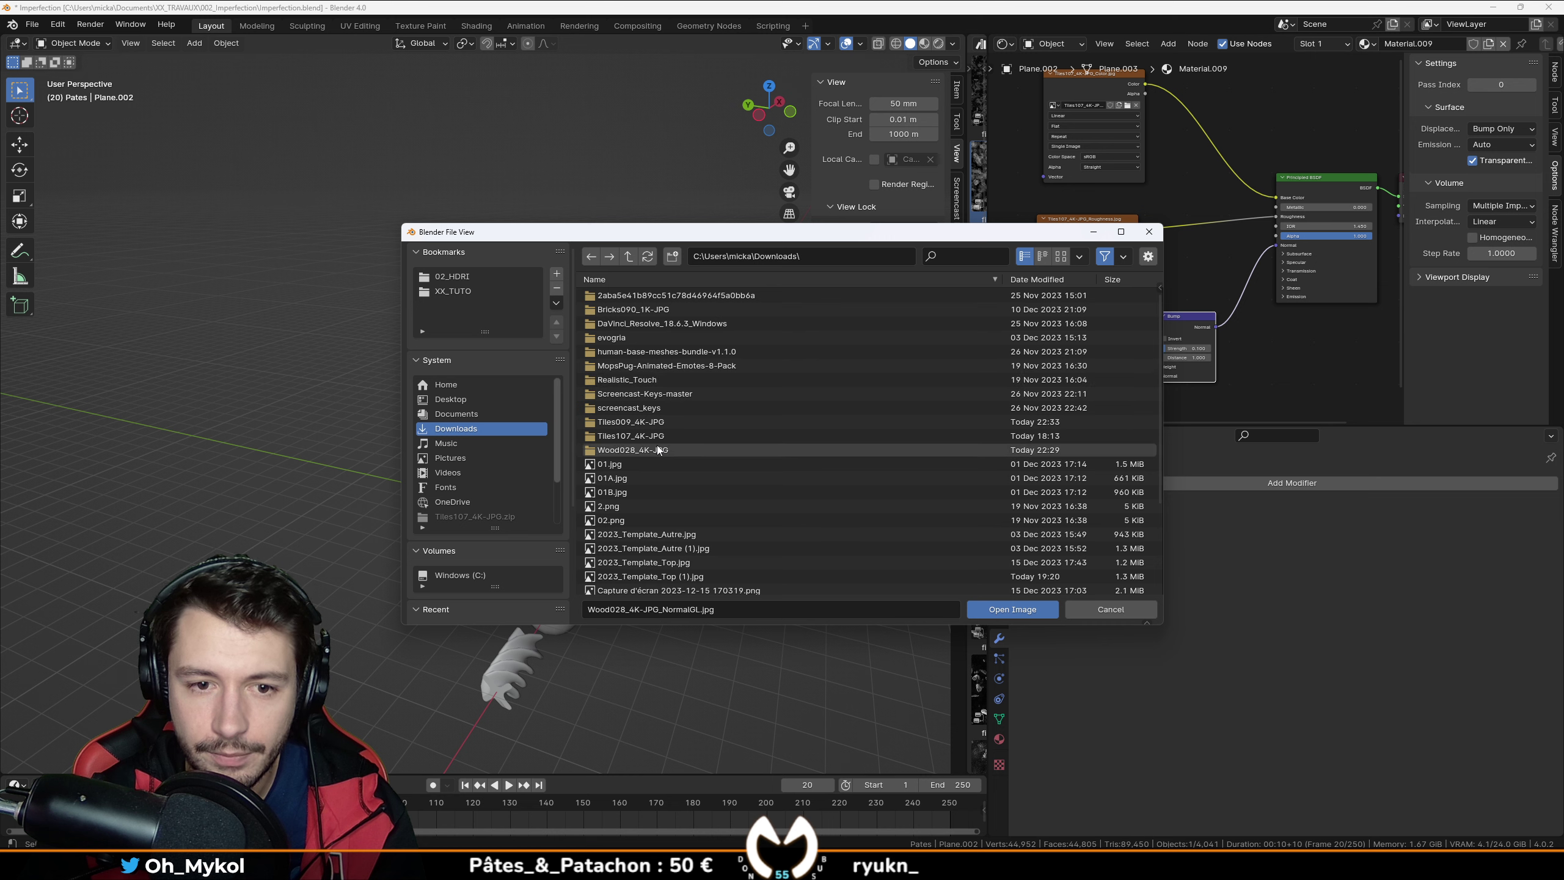
double_click(670, 436)
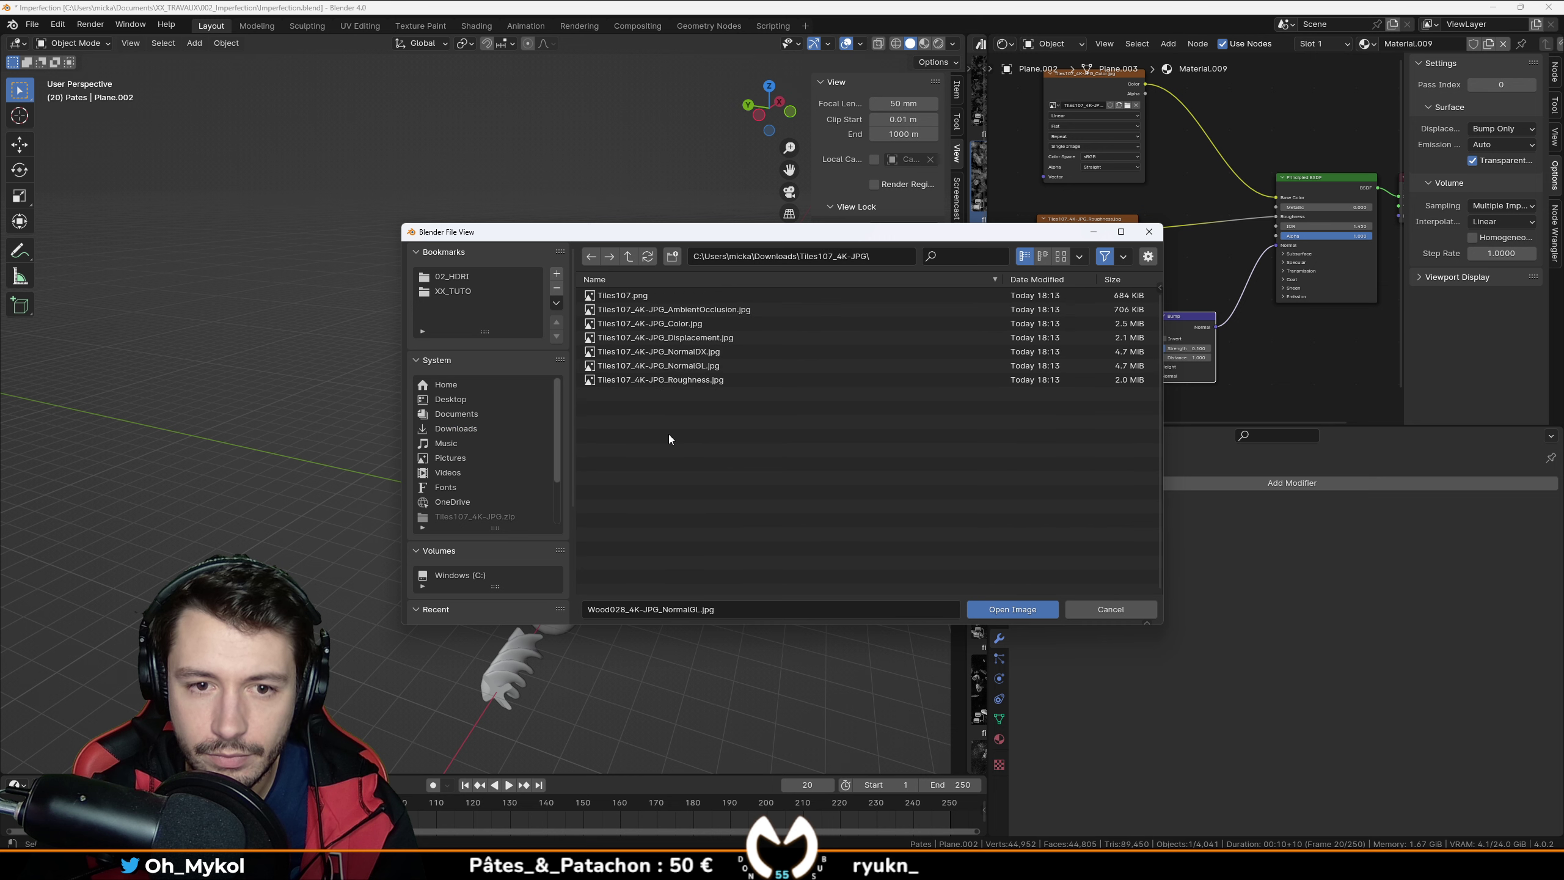
double_click(736, 367)
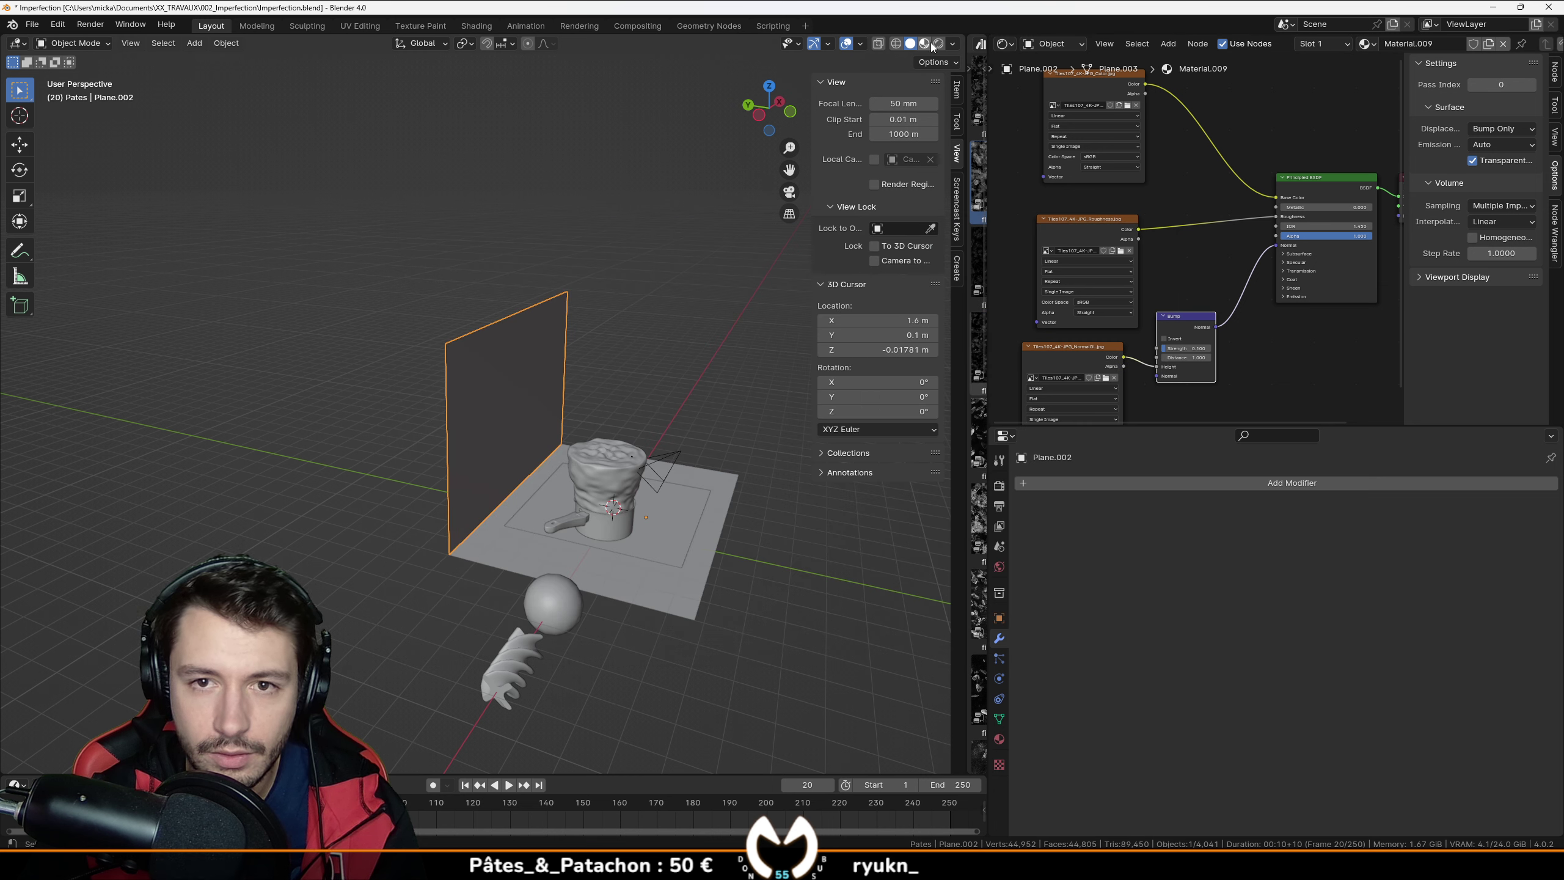
Step: Unwrap the whole wall face in material preview shading so the tile texture maps evenly onto it
left_click(926, 44)
middle_click_drag(531, 394, 422, 425)
scroll(431, 435, "up", 5)
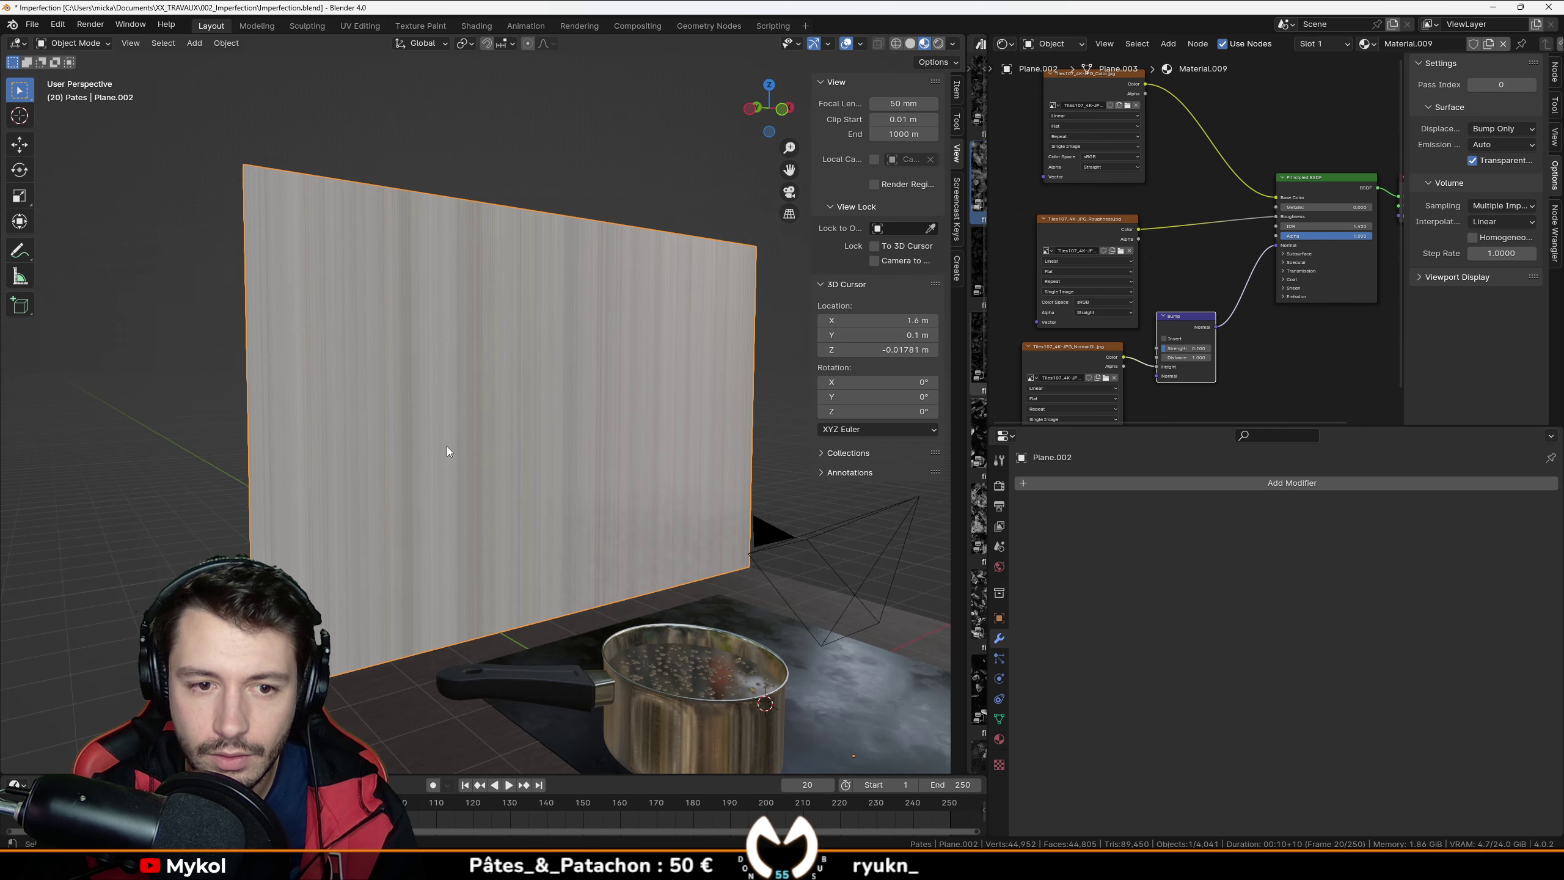
key("Tab")
key("a")
key("u")
left_click(449, 445)
scroll(455, 441, "down", 5)
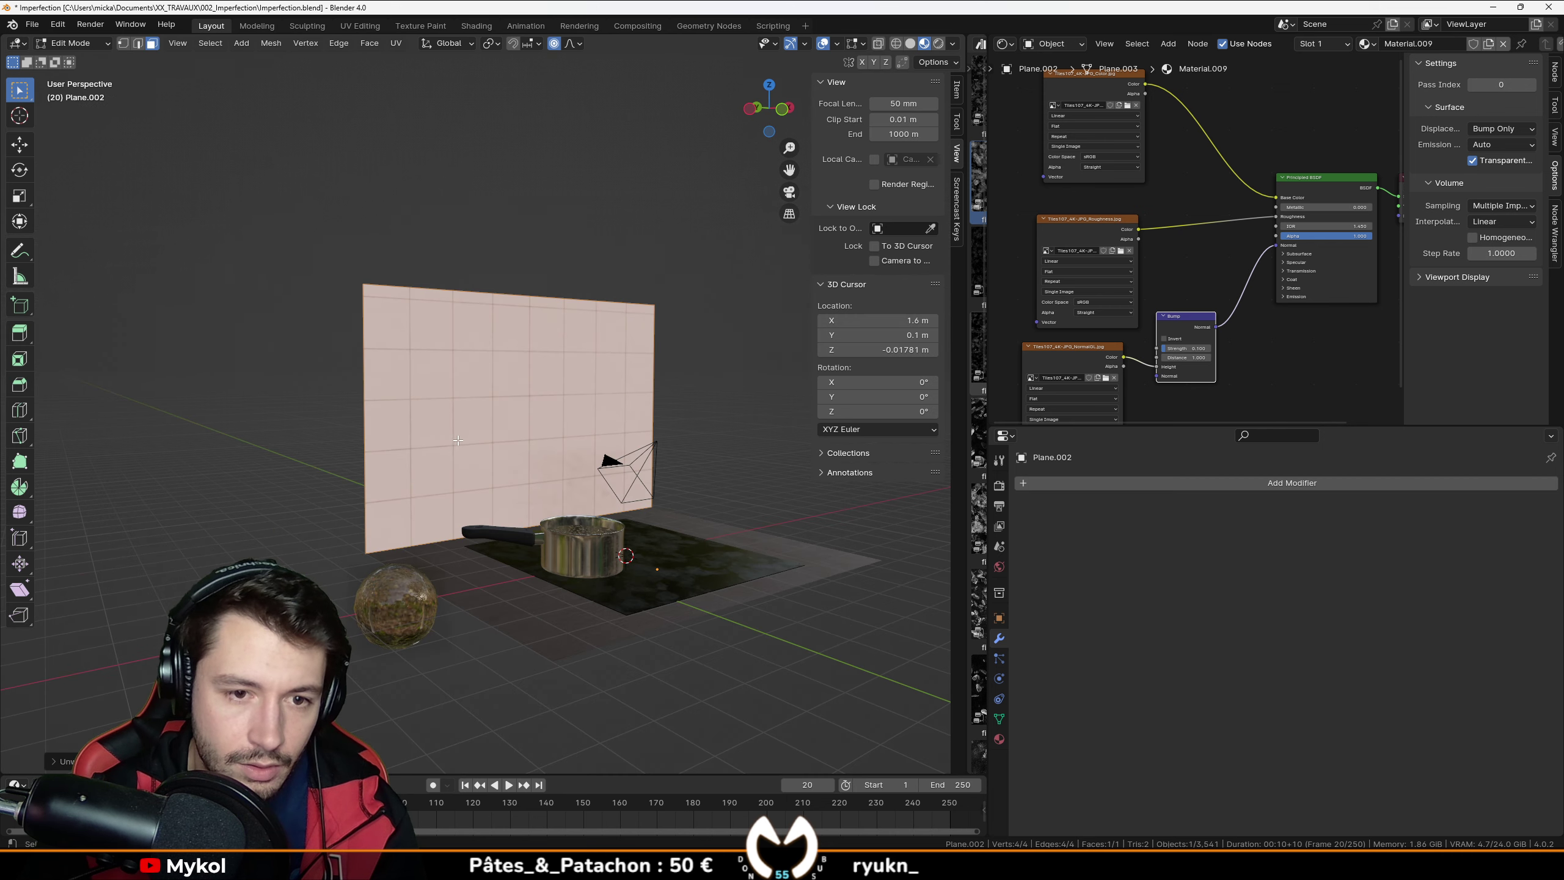
scroll(457, 440, "up", 6)
Step: Open the wall's UV layout in a UV Editor in place of the shader nodes and rotate all UVs by 90 degrees
left_click(1003, 44)
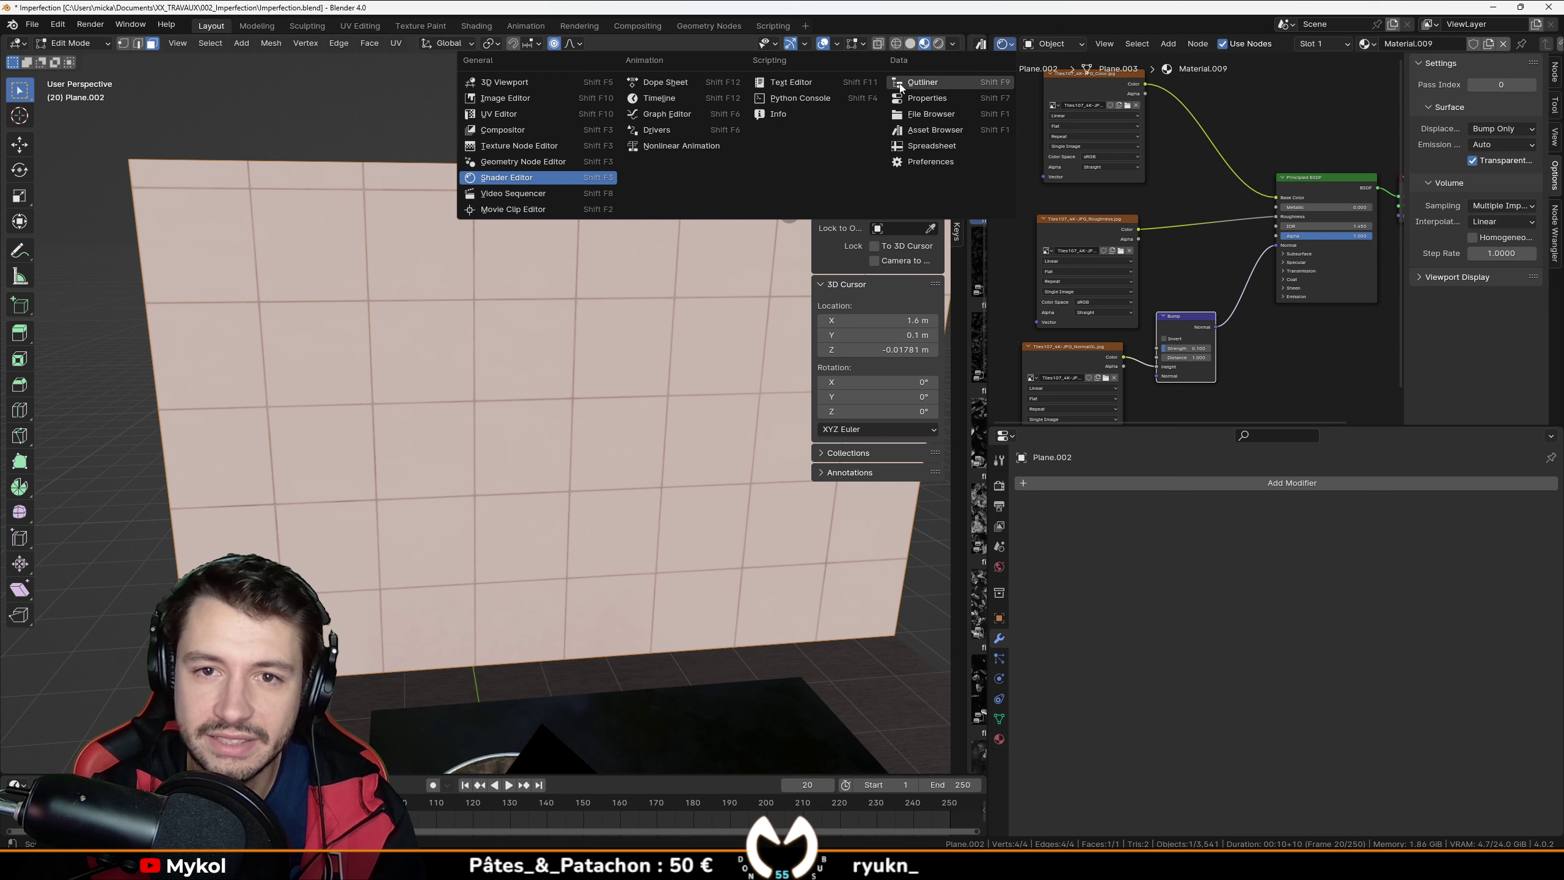
left_click(499, 115)
scroll(1209, 259, "down", 2)
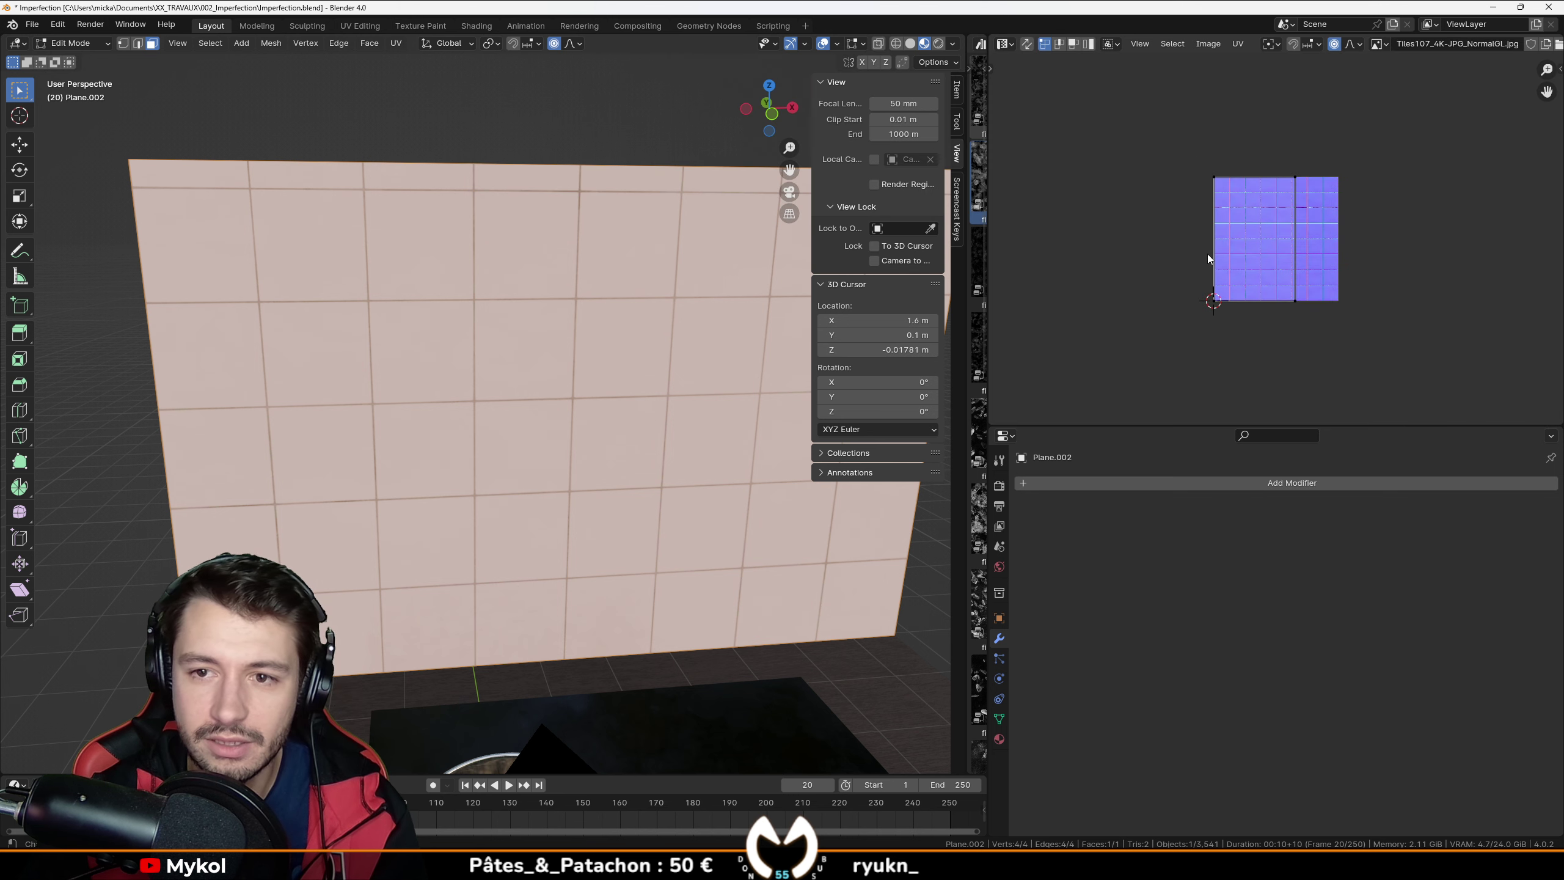
key("a")
scroll(1232, 265, "up", 4)
type("r90")
key("Return")
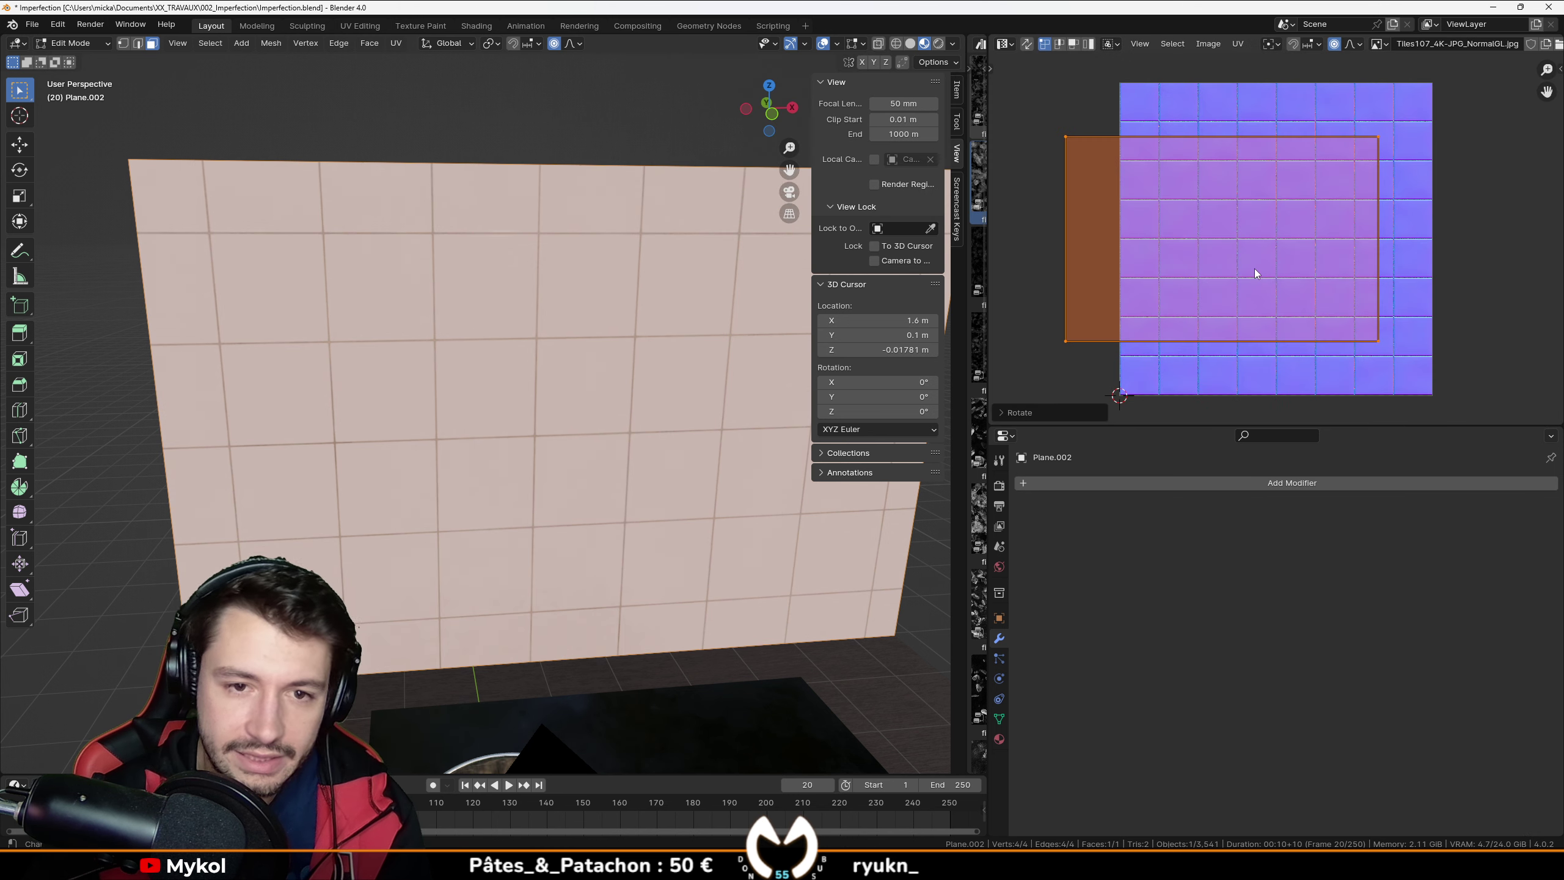
Step: Scale up the wall's UVs for smaller tiles, and fine-tune them by about 0.996 to adjust the joint at the wall's lower edge
key("s")
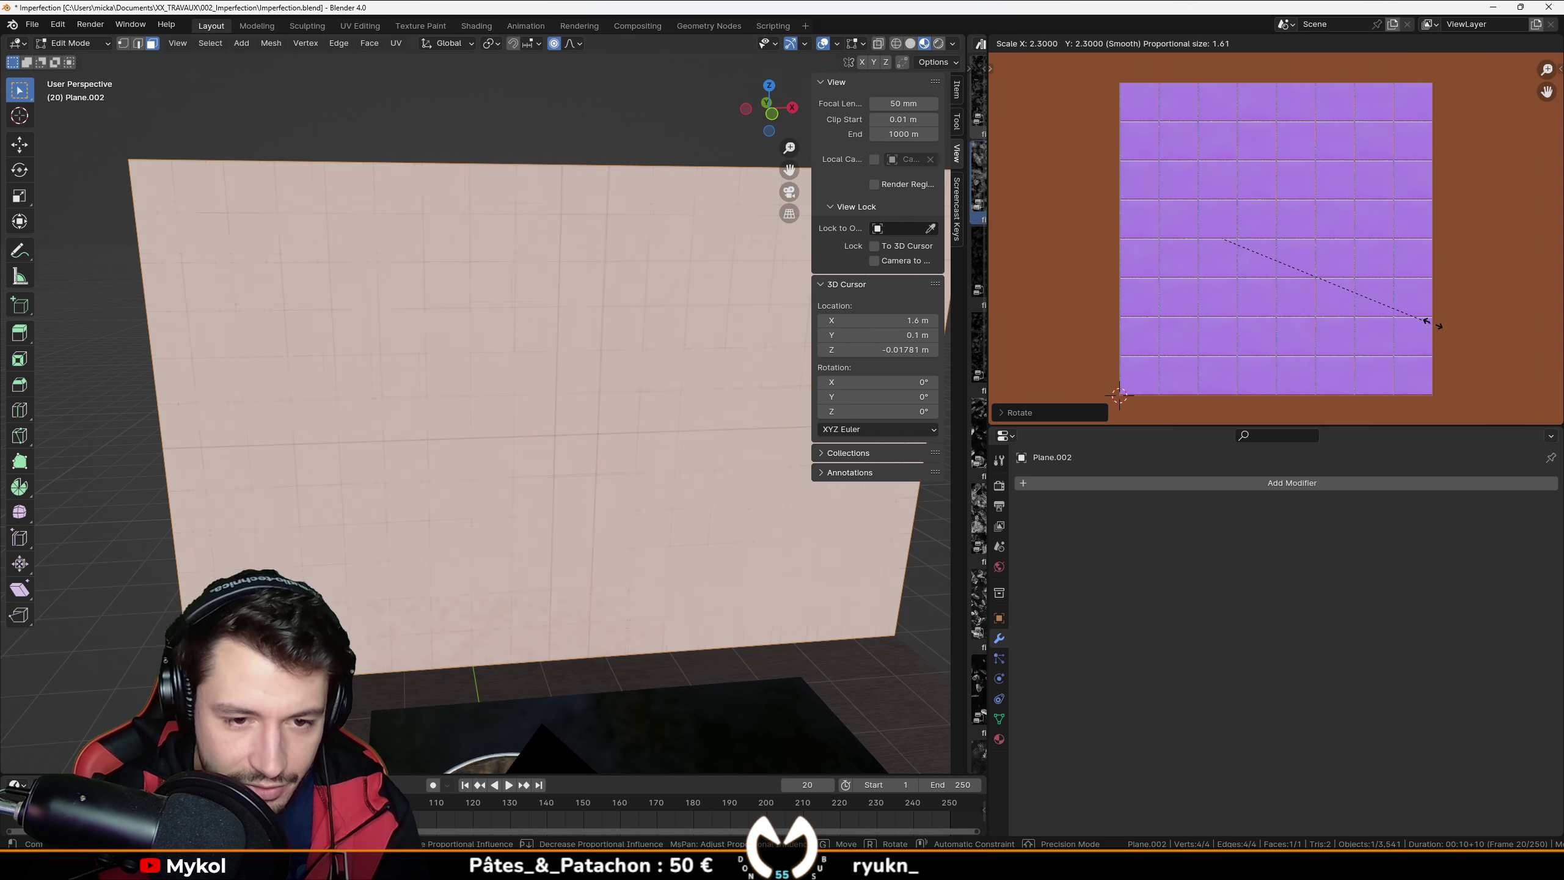
left_click(1355, 315)
scroll(477, 359, "up", 8)
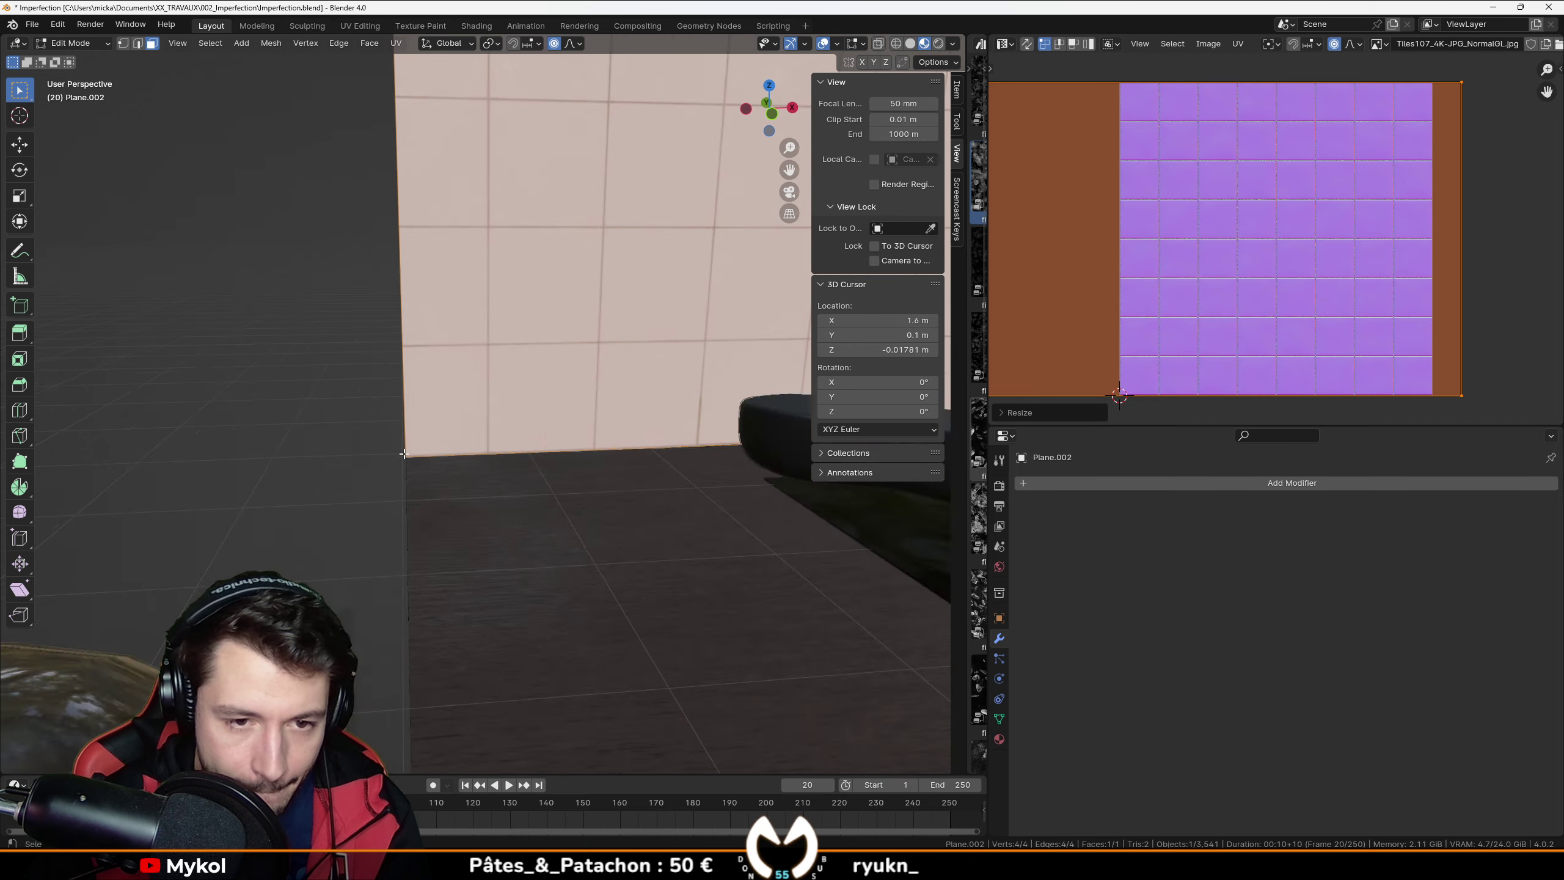
scroll(477, 359, "down", 5)
key("s")
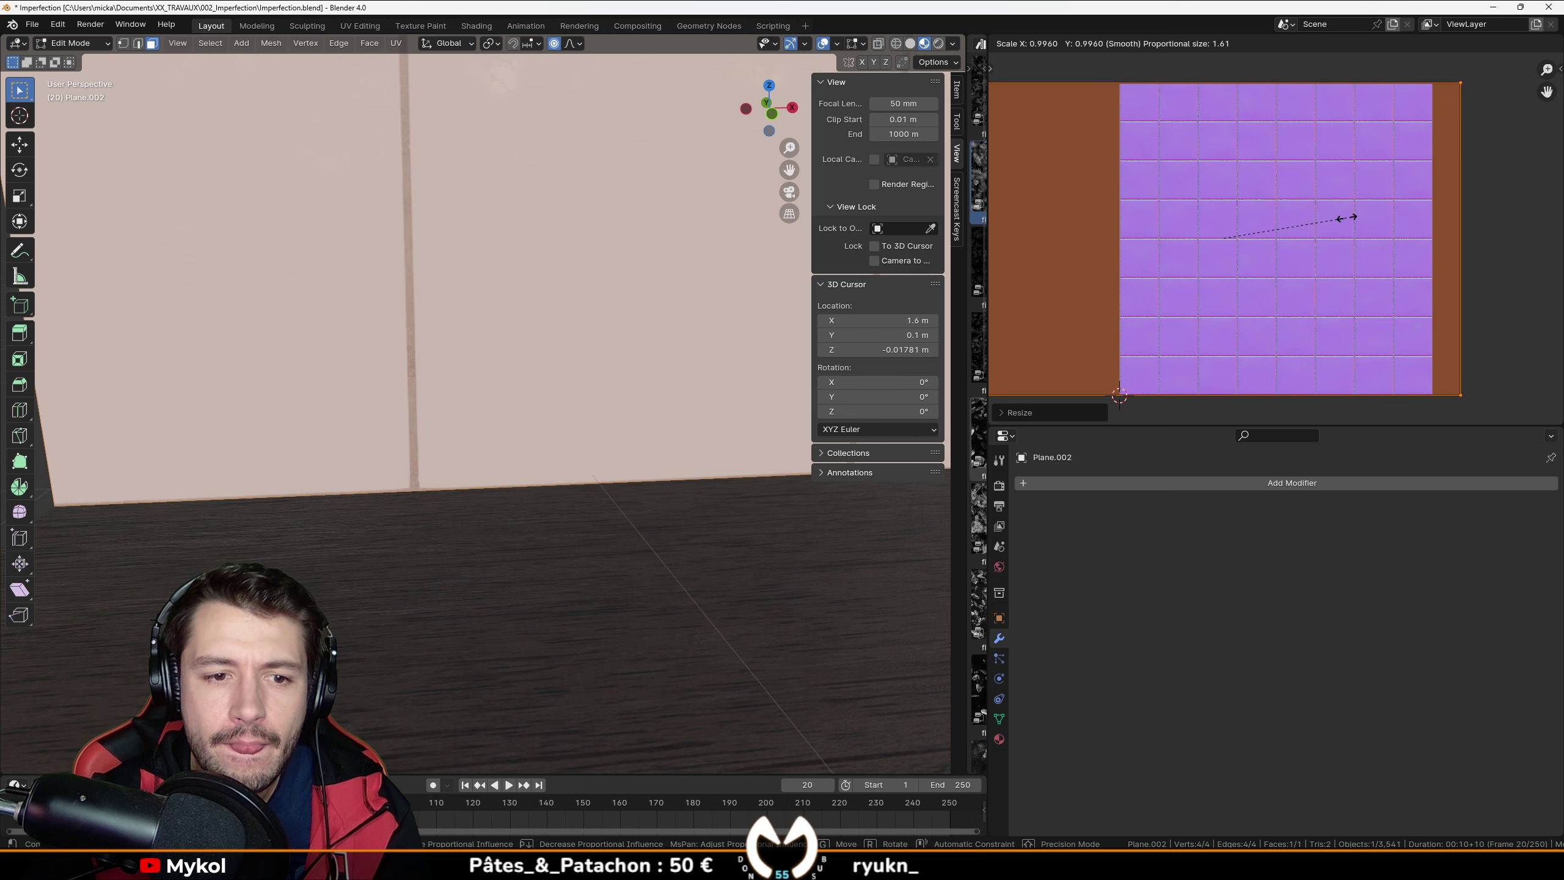
left_click(1349, 217)
key("Tab")
scroll(418, 434, "down", 7)
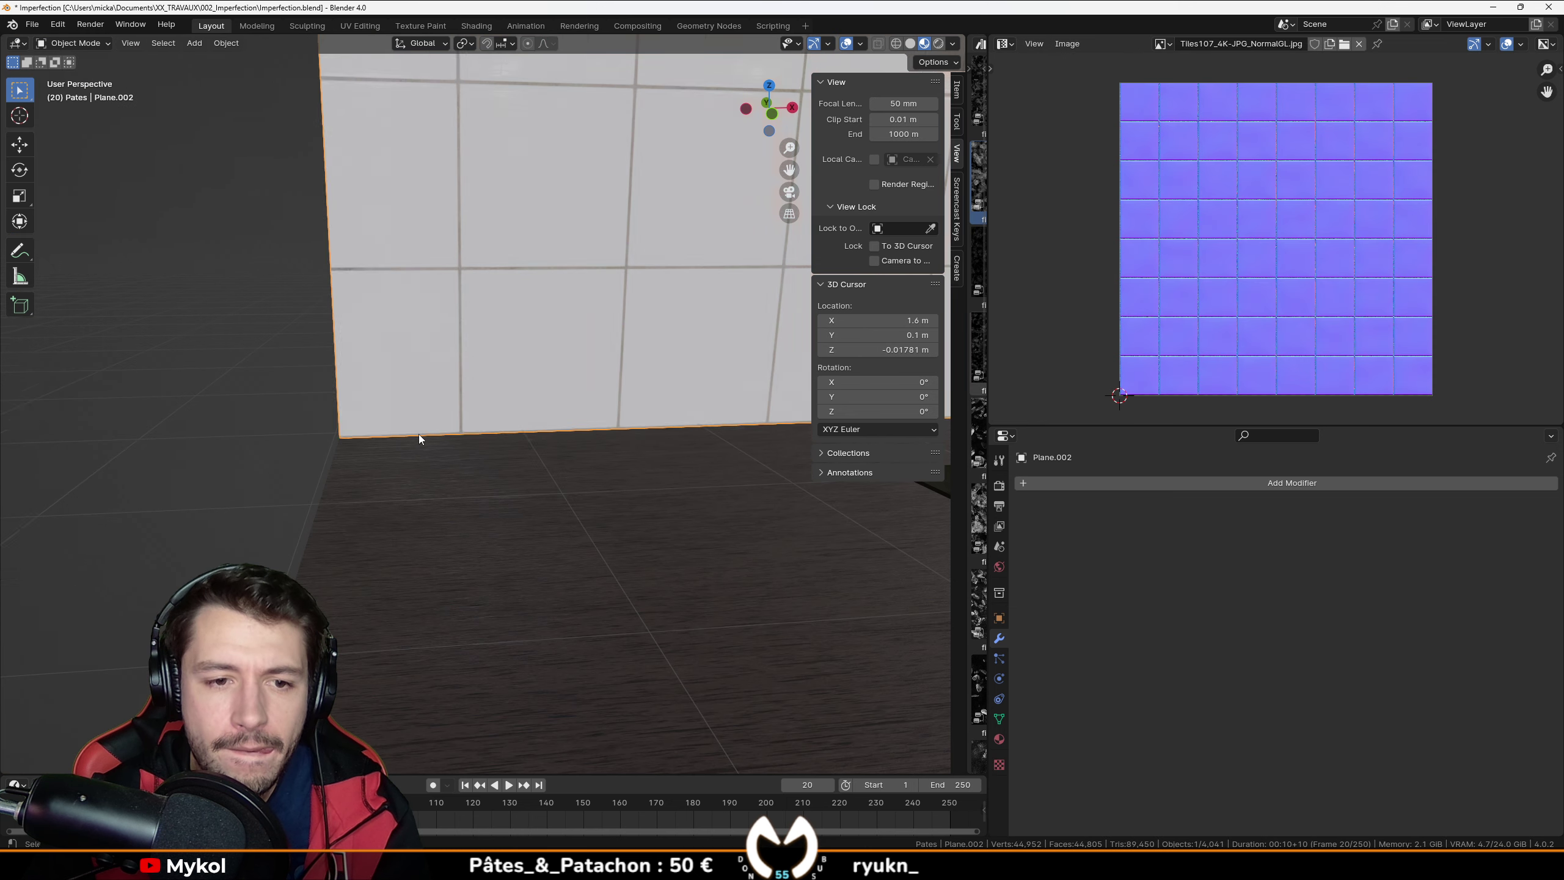
Step: Deselect the wall and save the project file
middle_click_drag(418, 433, 506, 513)
scroll(506, 512, "down", 3)
left_click(292, 502)
middle_click_drag(394, 513, 420, 437)
scroll(420, 437, "up", 5)
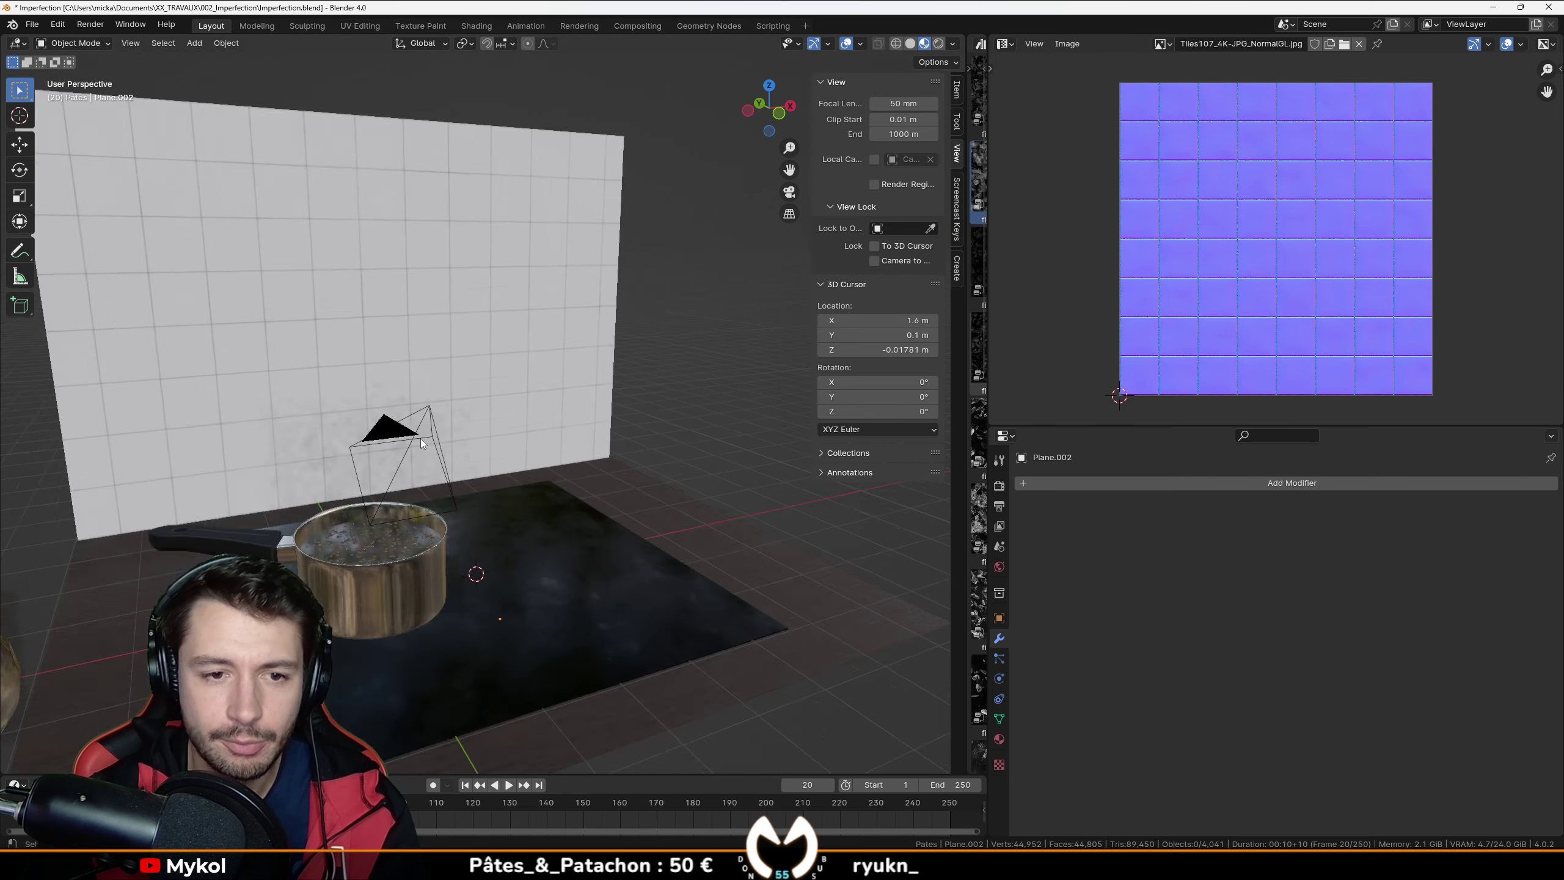
key("ctrl+s")
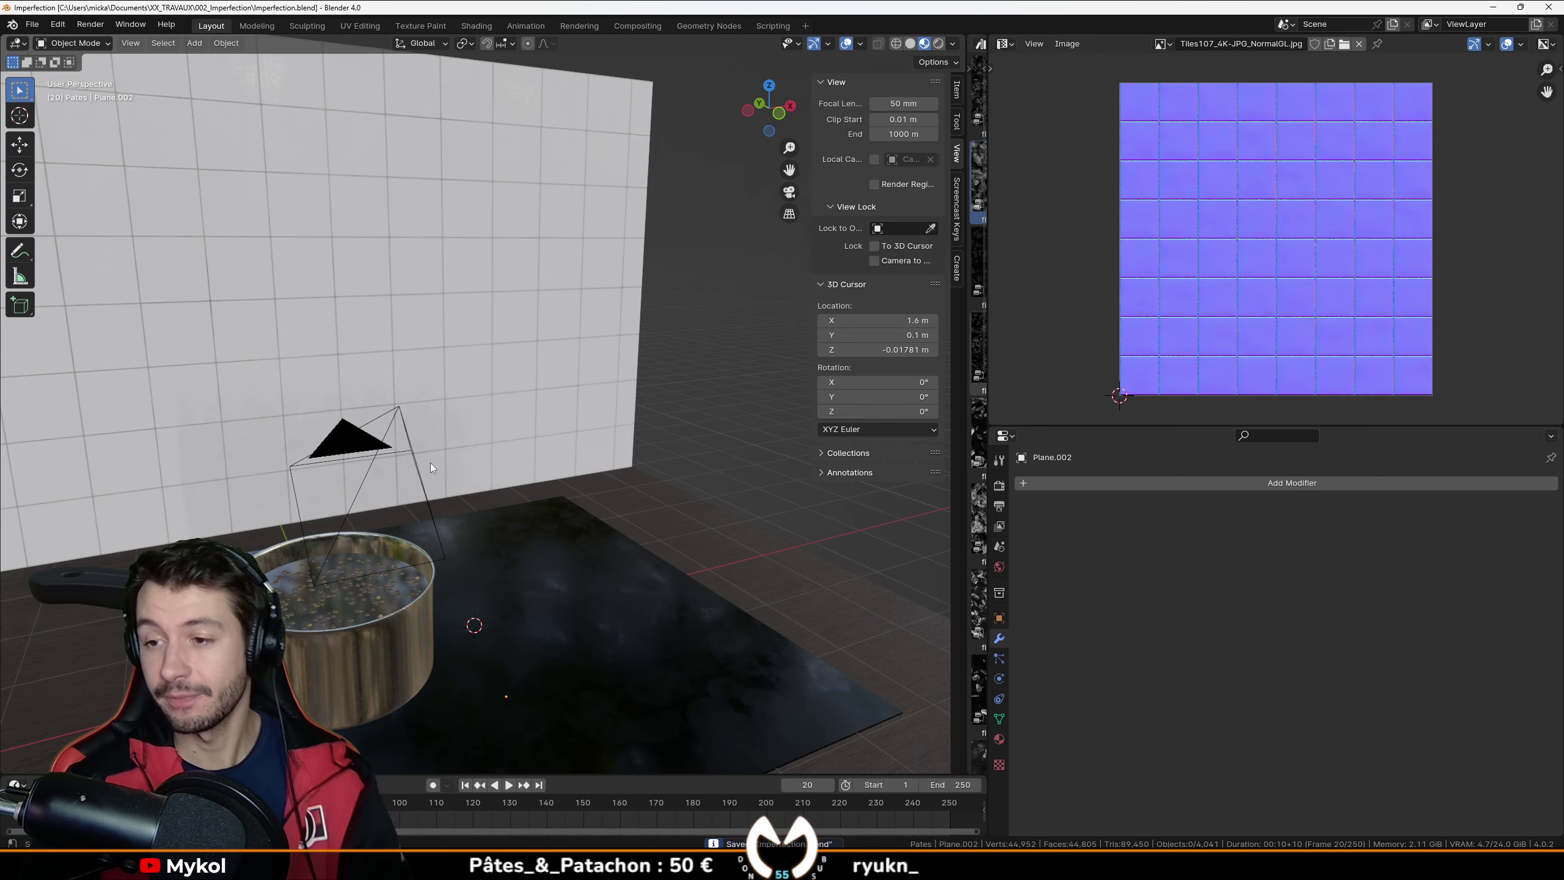
Step: Check the pot and wall in solid shading, through the camera and from a distance, and save the file
scroll(500, 500, "down", 5)
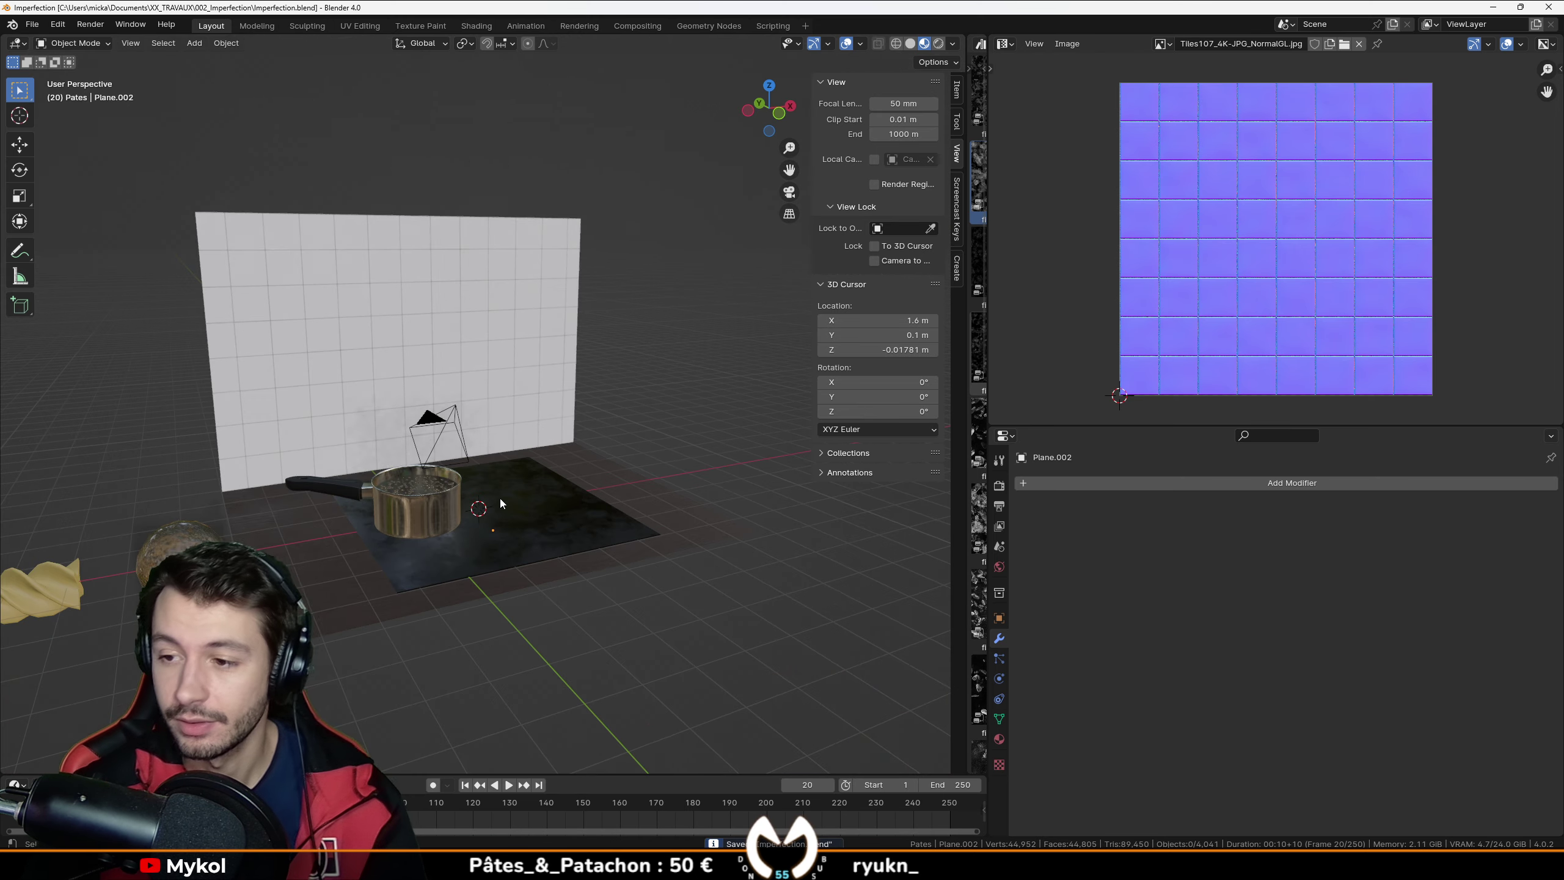
scroll(431, 530, "up", 6)
middle_click_drag(362, 560, 619, 453, "shift")
left_click(911, 43)
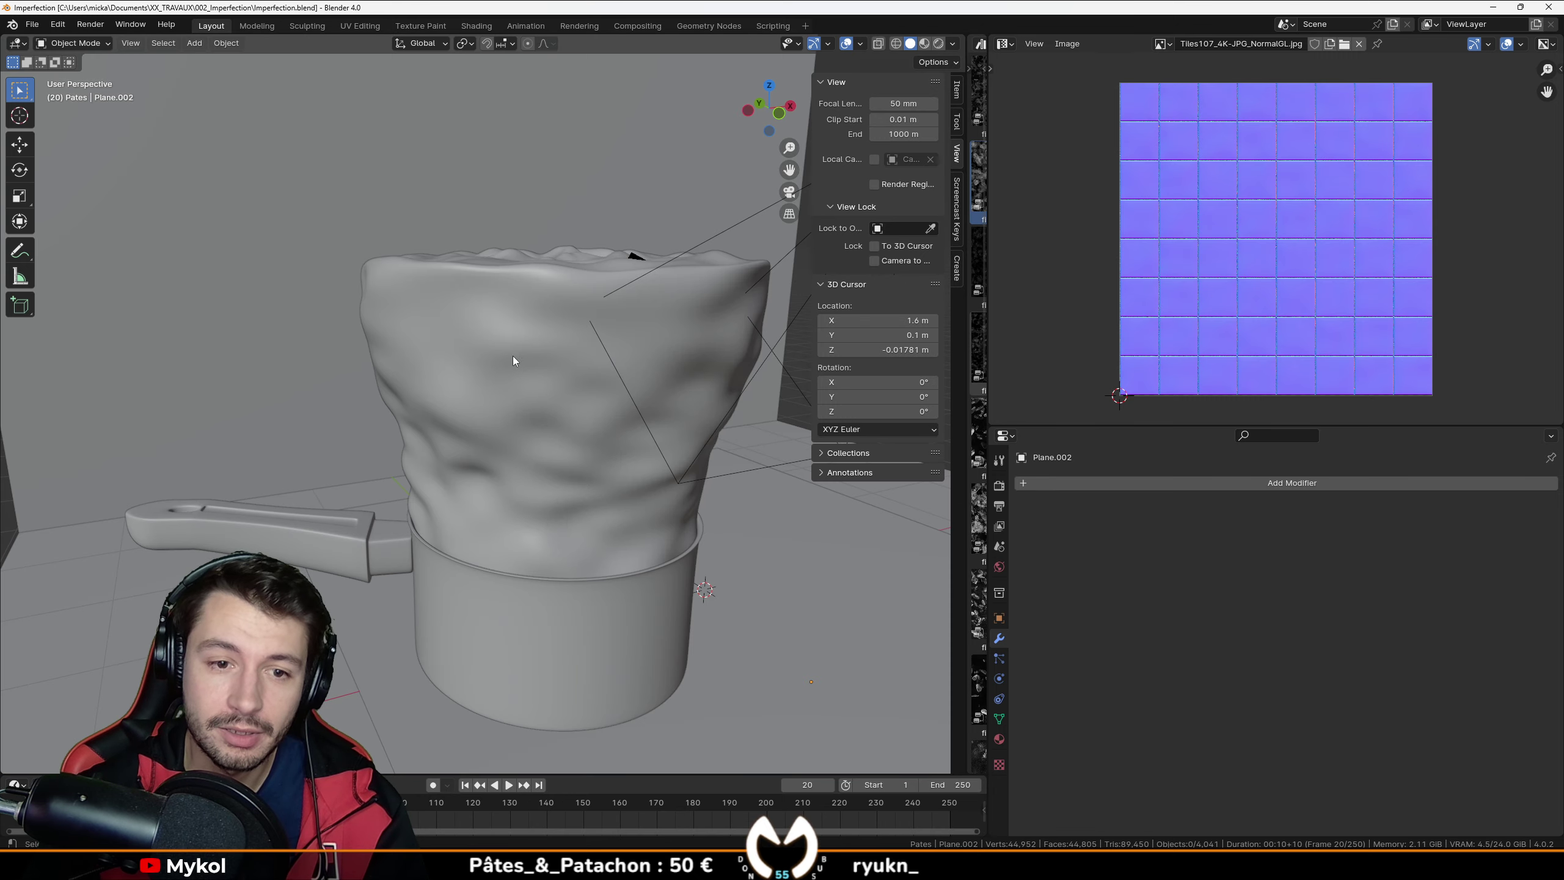
key("KP_0")
key("ctrl+s")
key("KP_0")
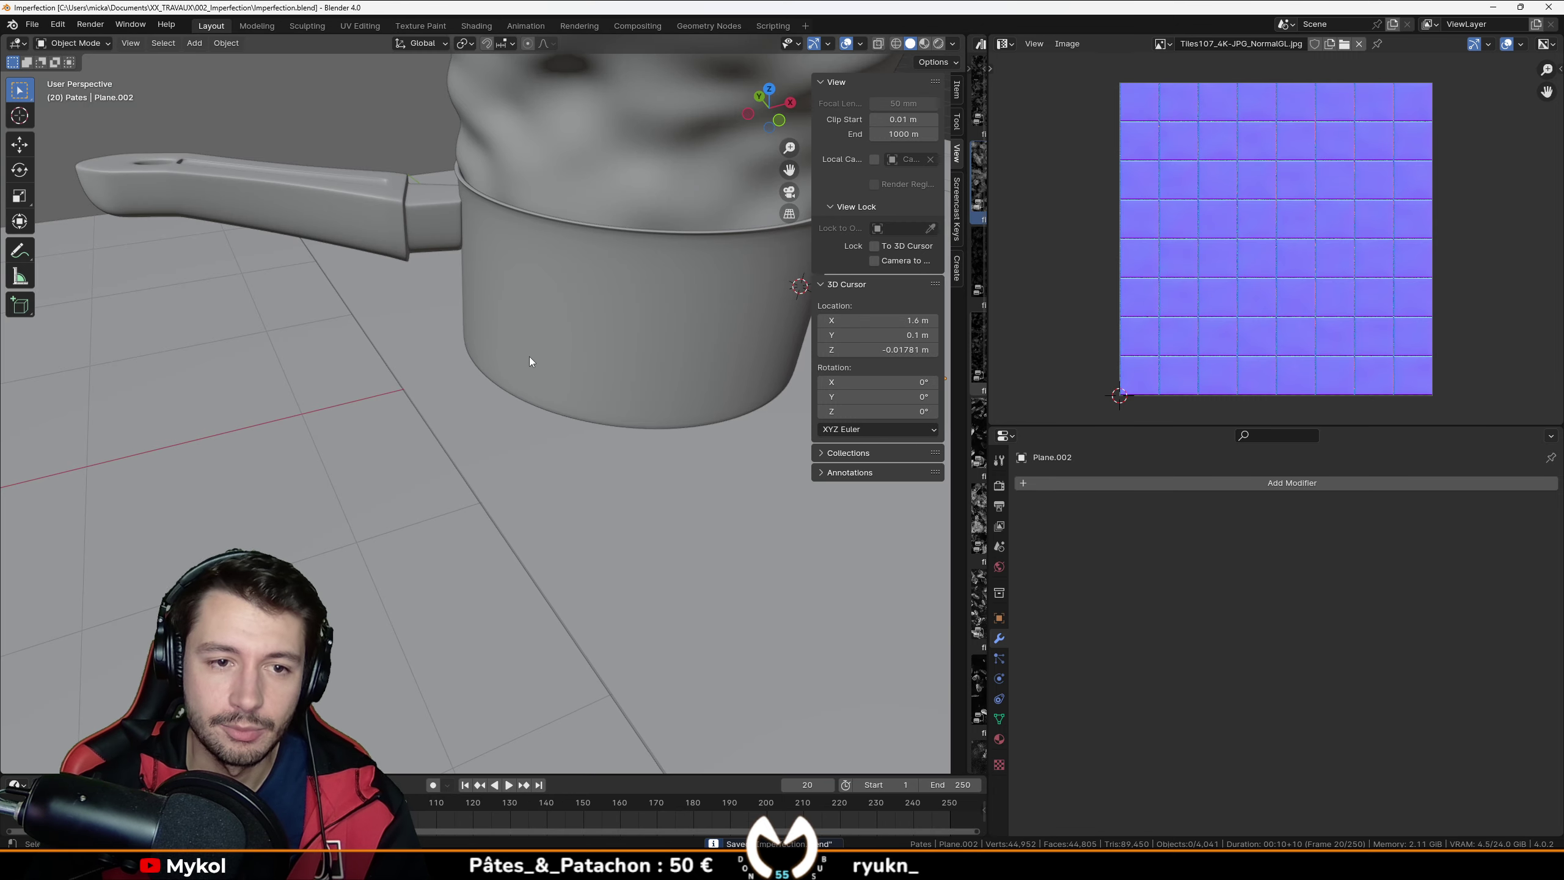
scroll(529, 358, "down", 6)
middle_click_drag(529, 358, 483, 515, "shift")
scroll(486, 511, "down", 3)
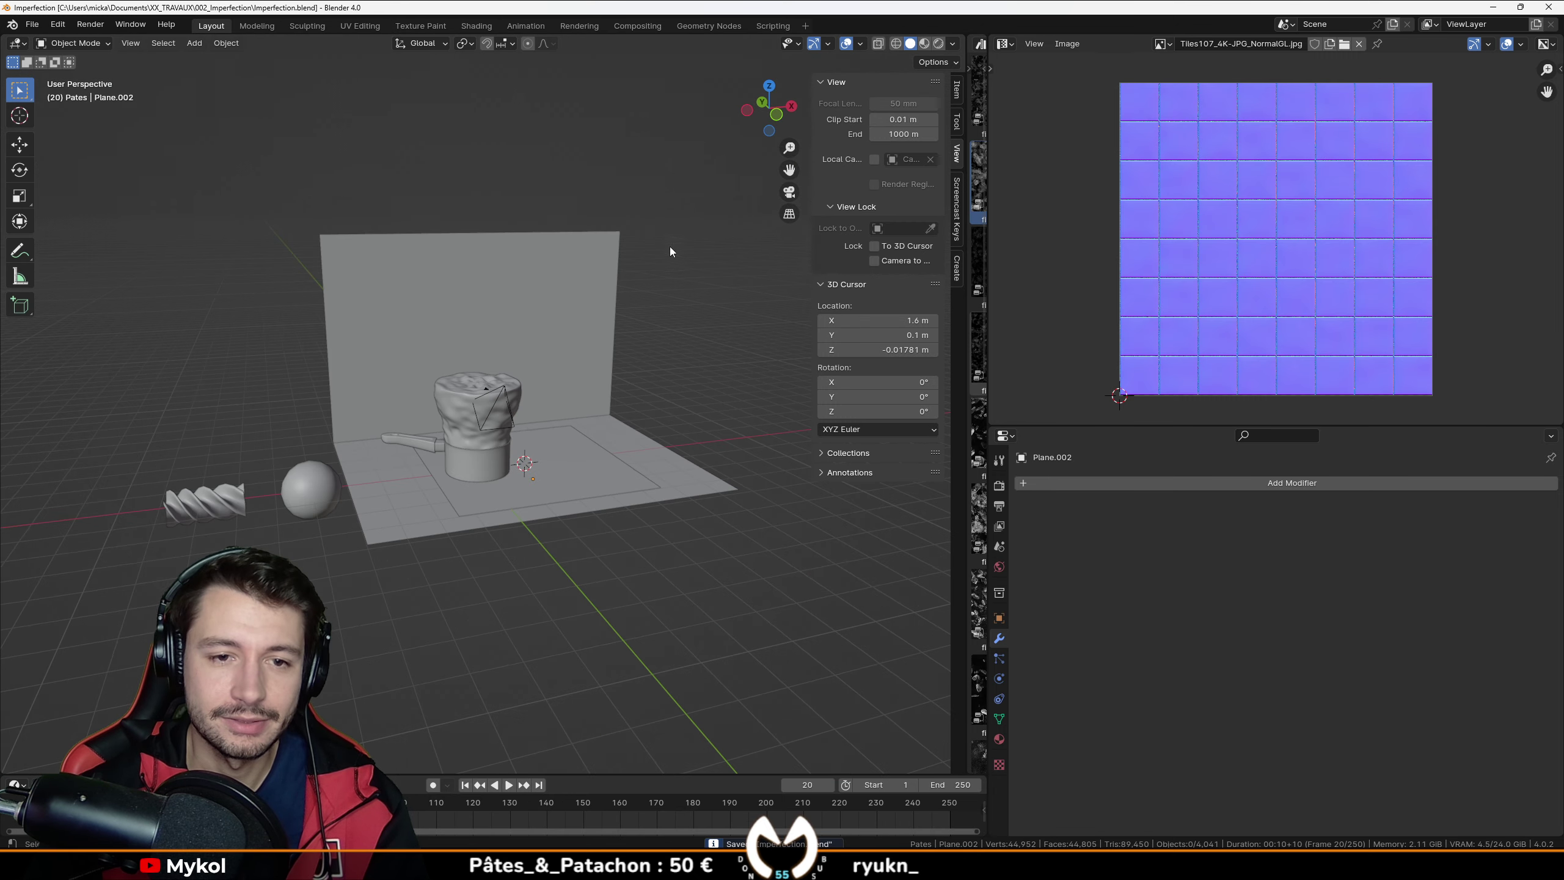
Step: Examine the tiled wall, wooden floor plane, cooktop and pot in rendered shading from several angles and distances
left_click(937, 44)
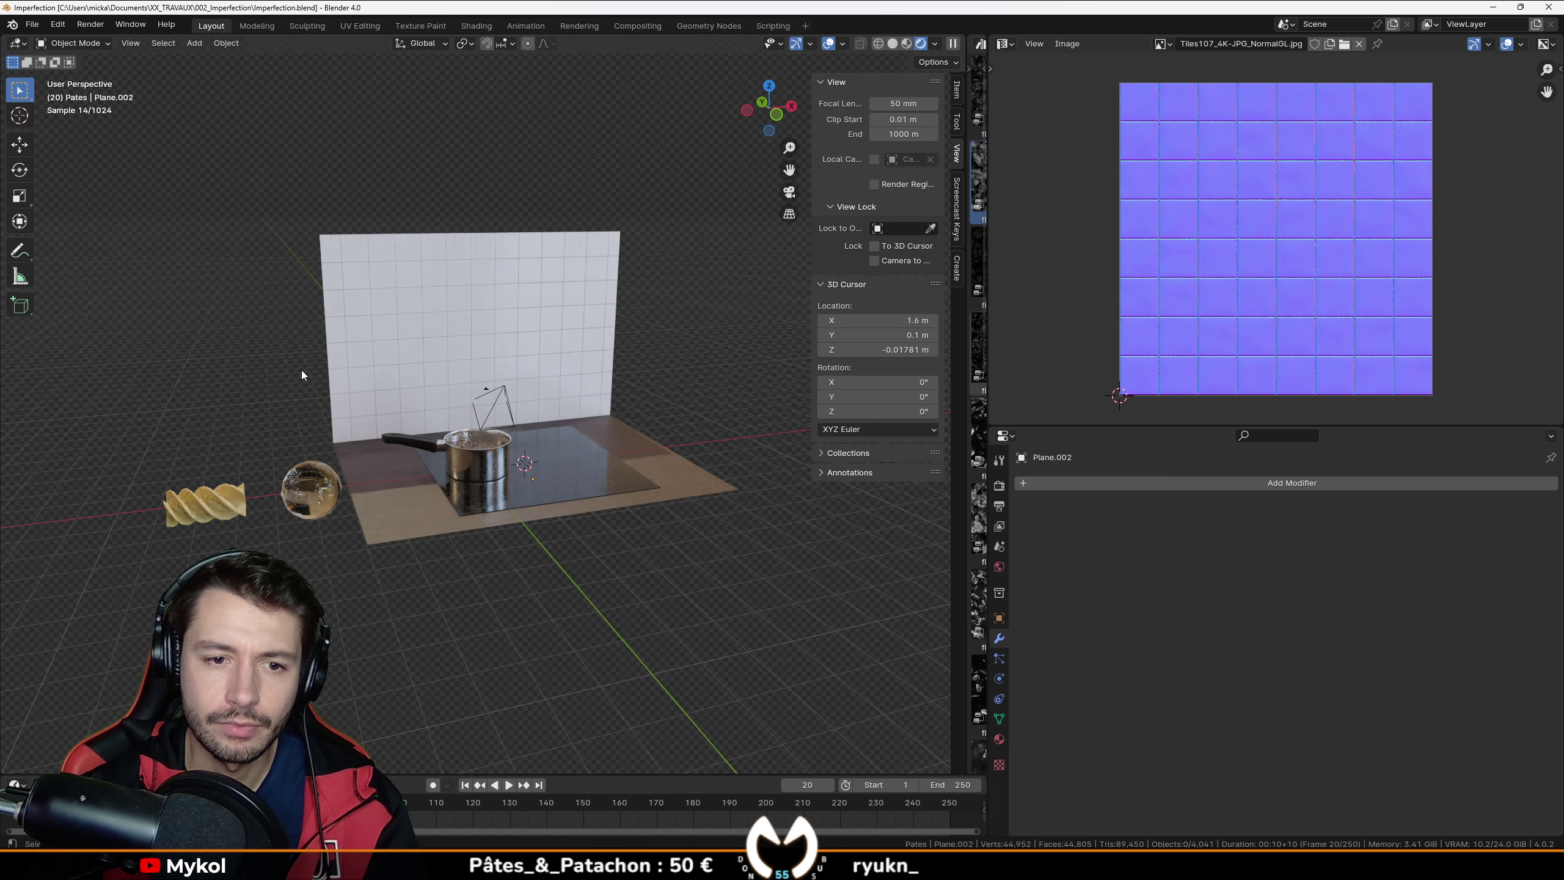
scroll(435, 478, "up", 3)
middle_click_drag(435, 478, 453, 539)
left_click(364, 668)
middle_click_drag(533, 622, 456, 610)
scroll(432, 541, "up", 3)
middle_click_drag(432, 541, 391, 552)
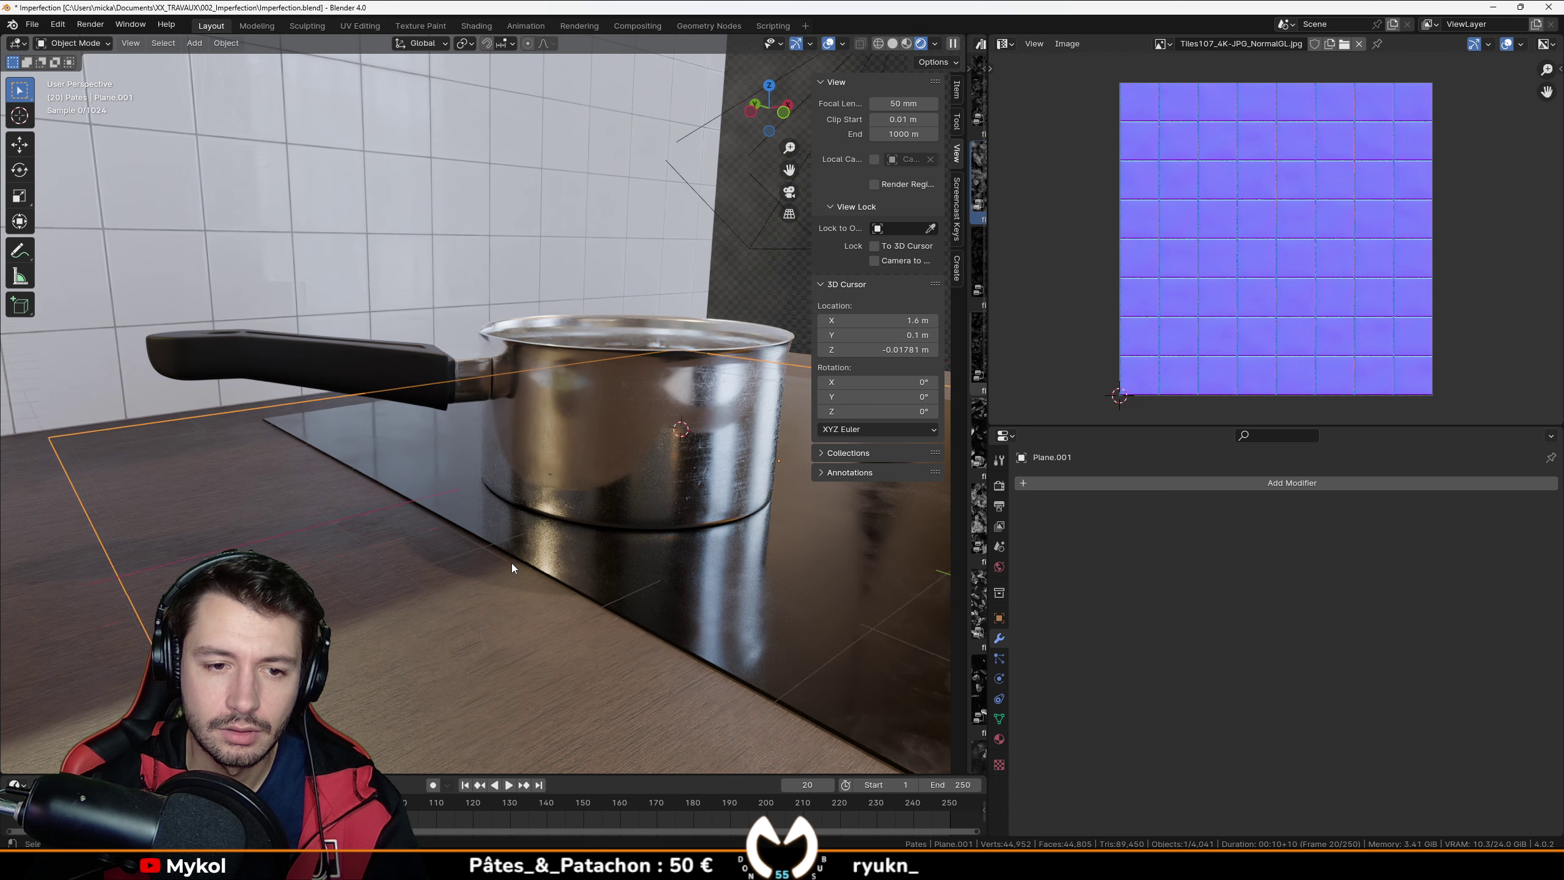
scroll(510, 563, "down", 5)
middle_click_drag(510, 563, 368, 556)
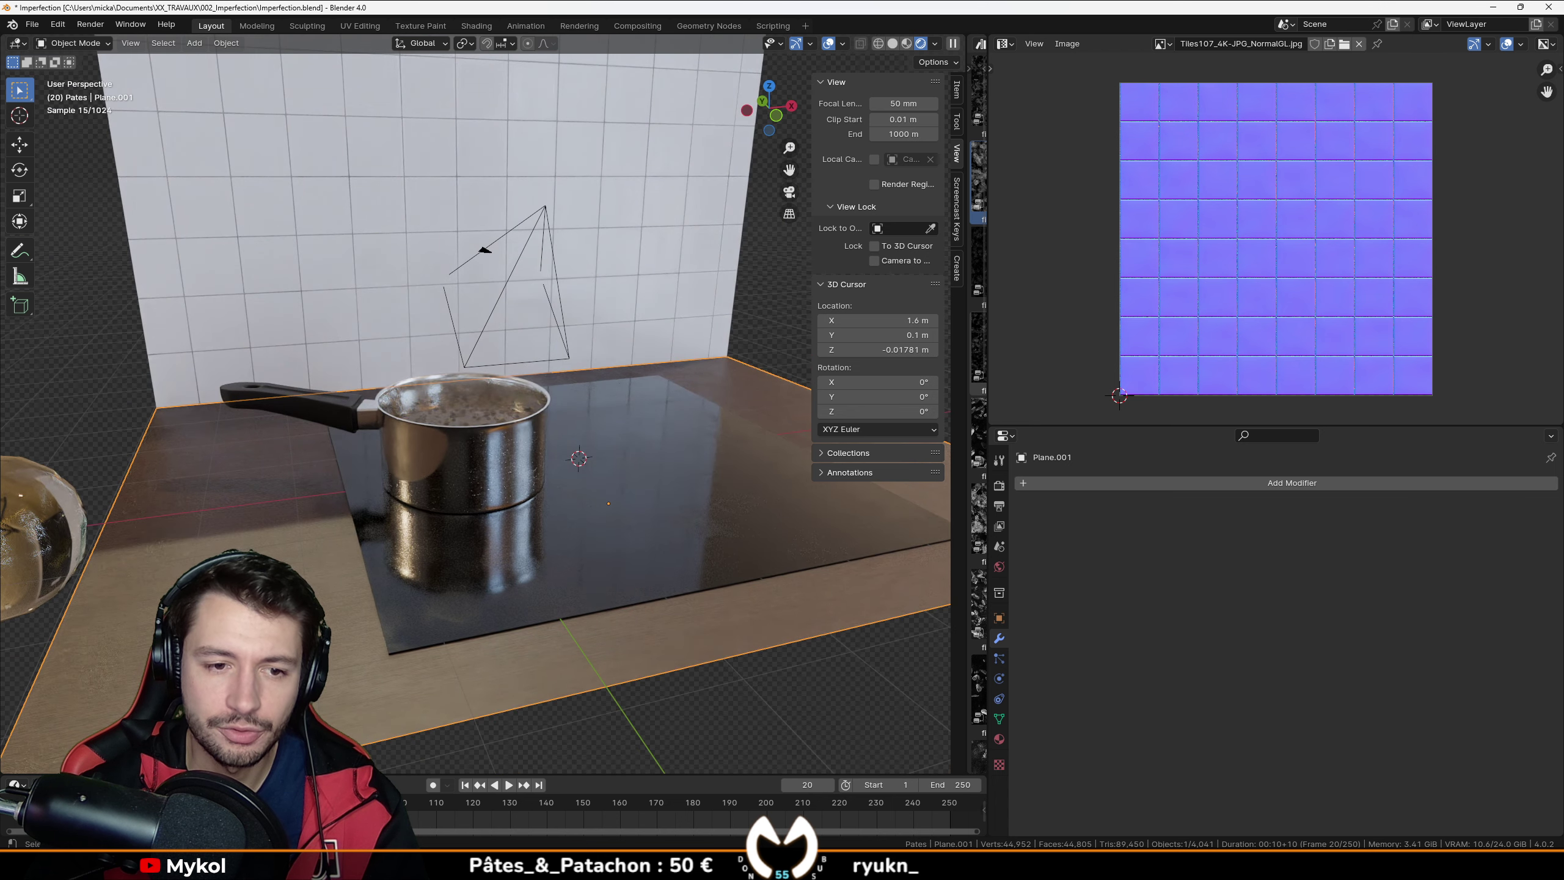
scroll(401, 570, "up", 3)
scroll(450, 555, "up", 2)
Step: Reframe the camera slightly sideways and farther back with Camera to View enabled, showing the tiled wall behind the pot, and unlock it
key("KP_0")
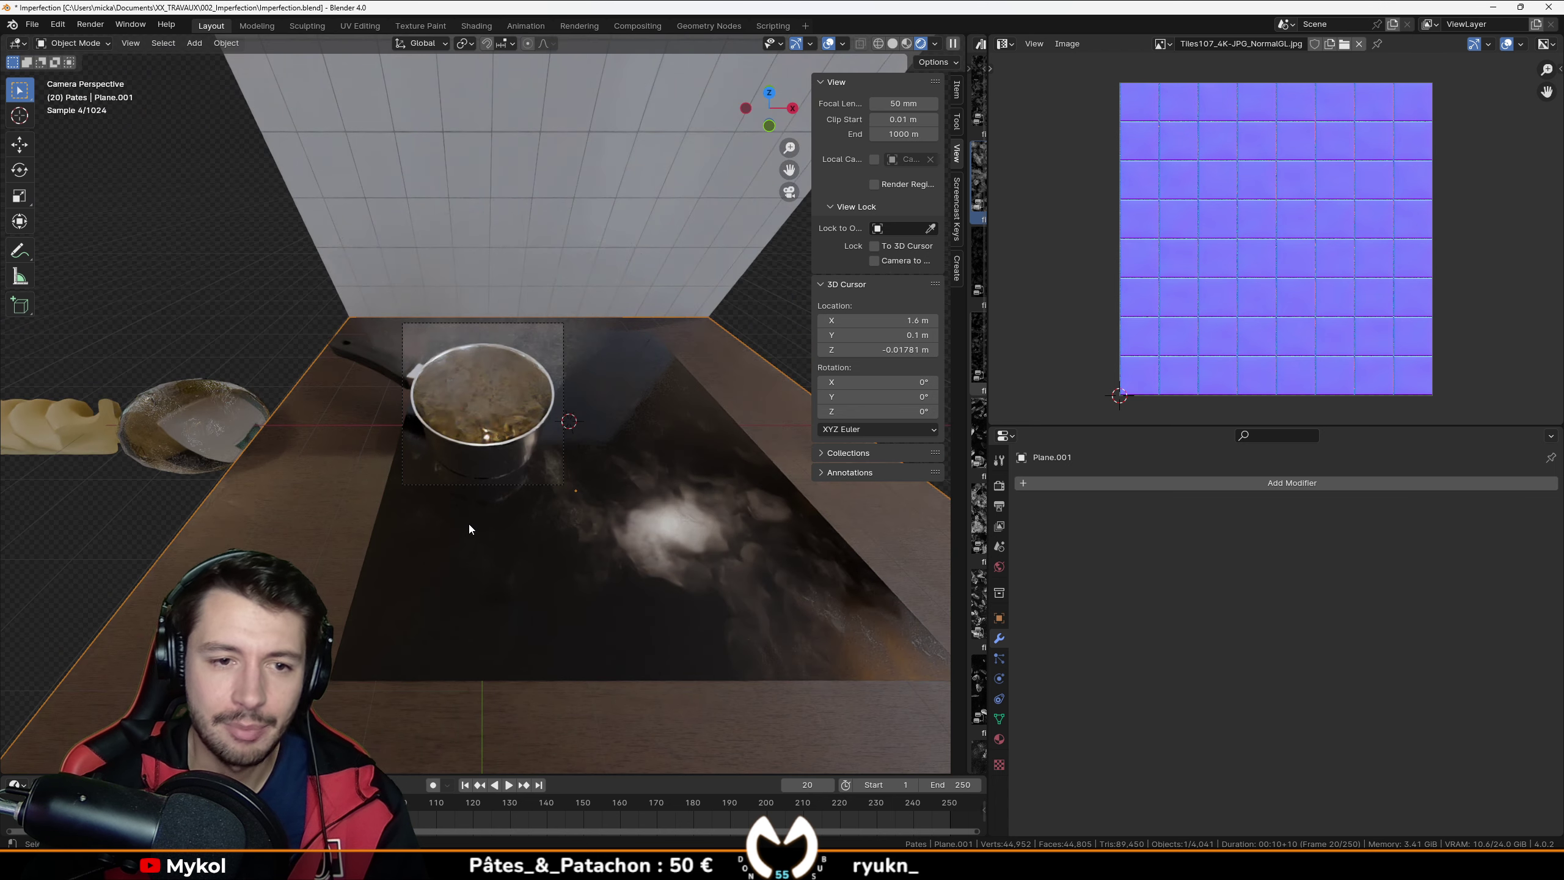
left_click(545, 322)
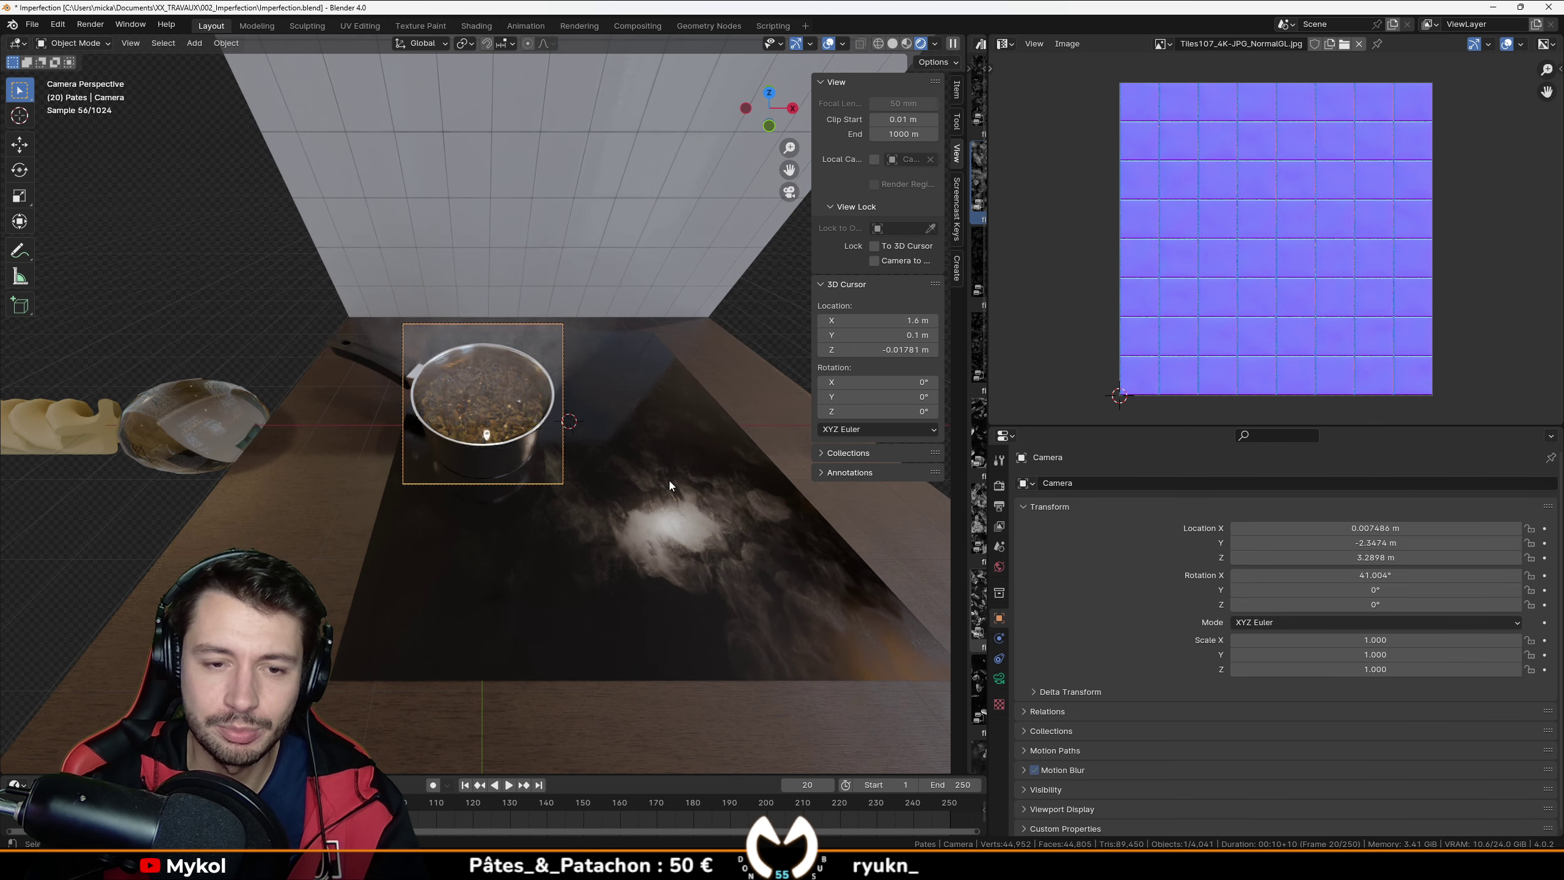
scroll(489, 474, "up", 4)
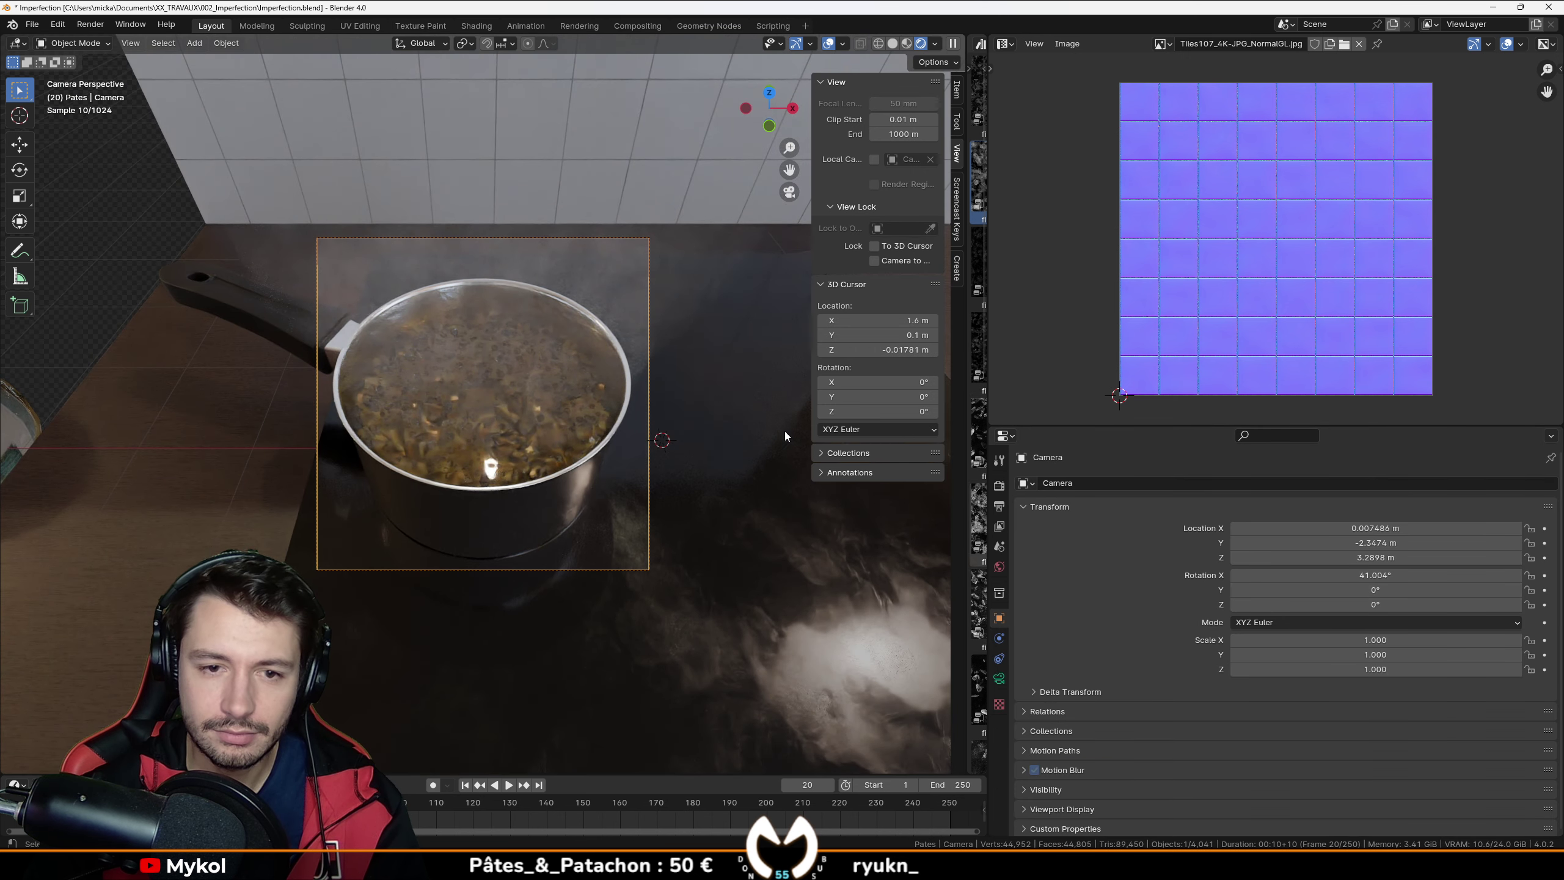
left_click(870, 262)
middle_click_drag(752, 301, 567, 413)
scroll(565, 425, "down", 4)
scroll(567, 419, "up", 2)
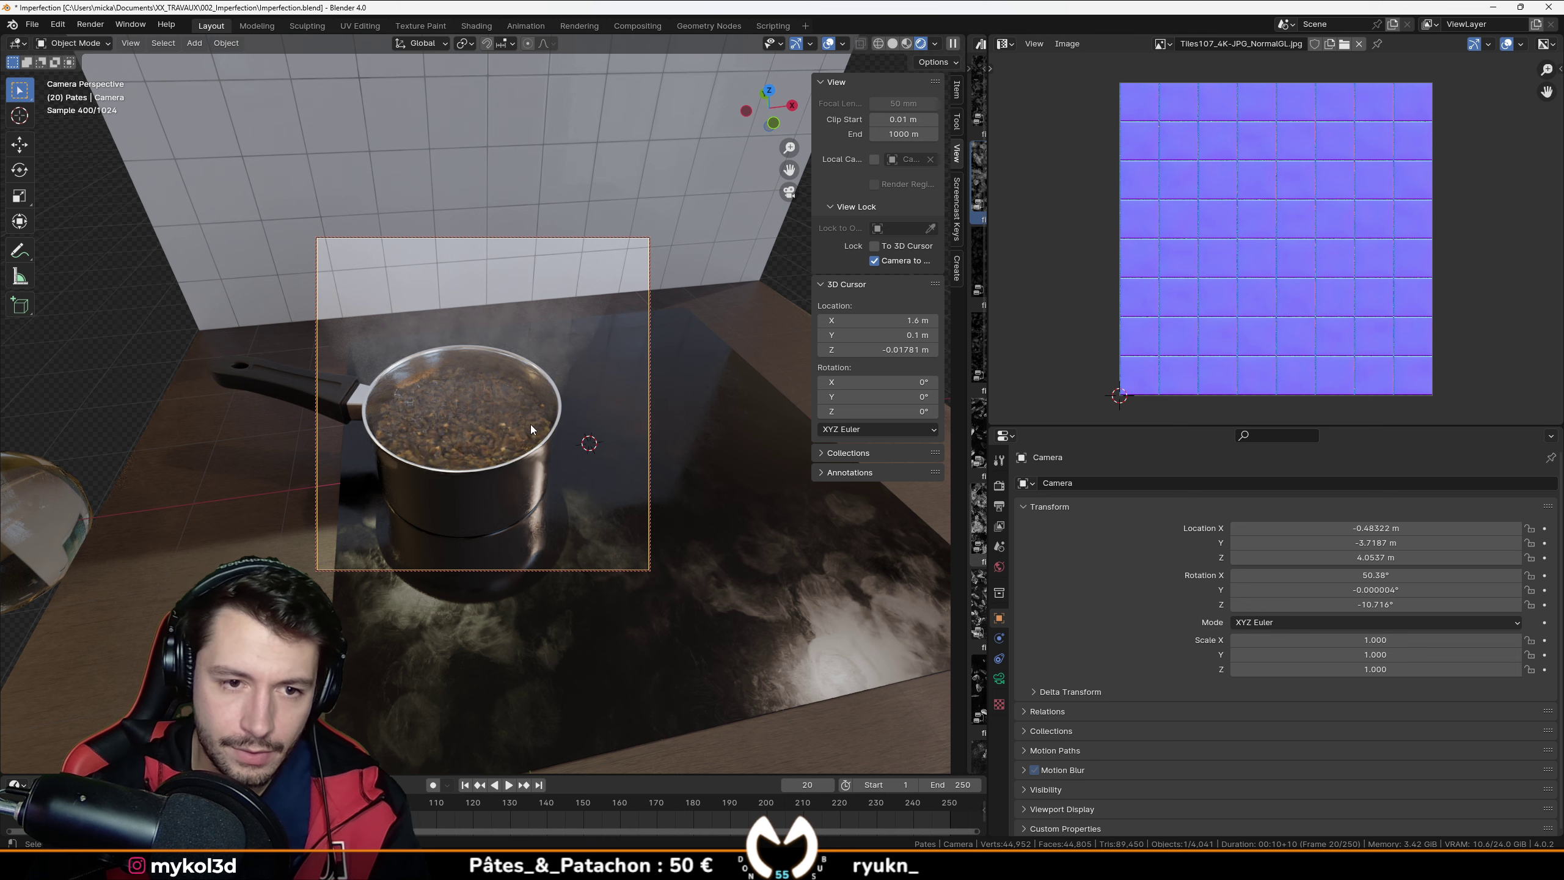
left_click(873, 262)
scroll(451, 464, "up", 4)
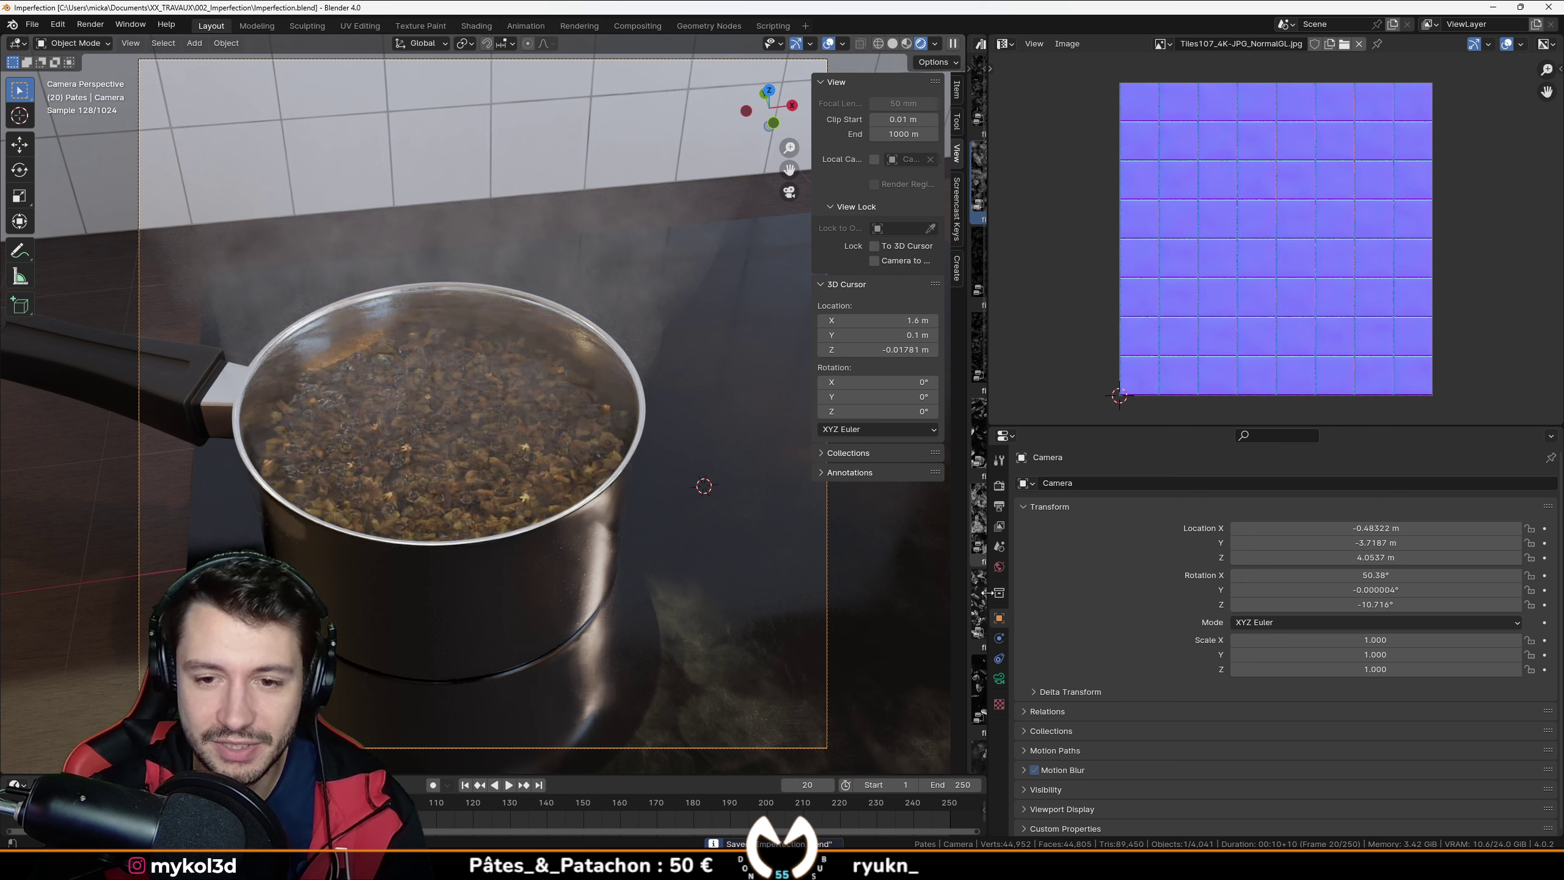
Step: Enable the camera's depth of field with a focus distance of 4.9 m and an F-Stop of 0.3
left_click(999, 677)
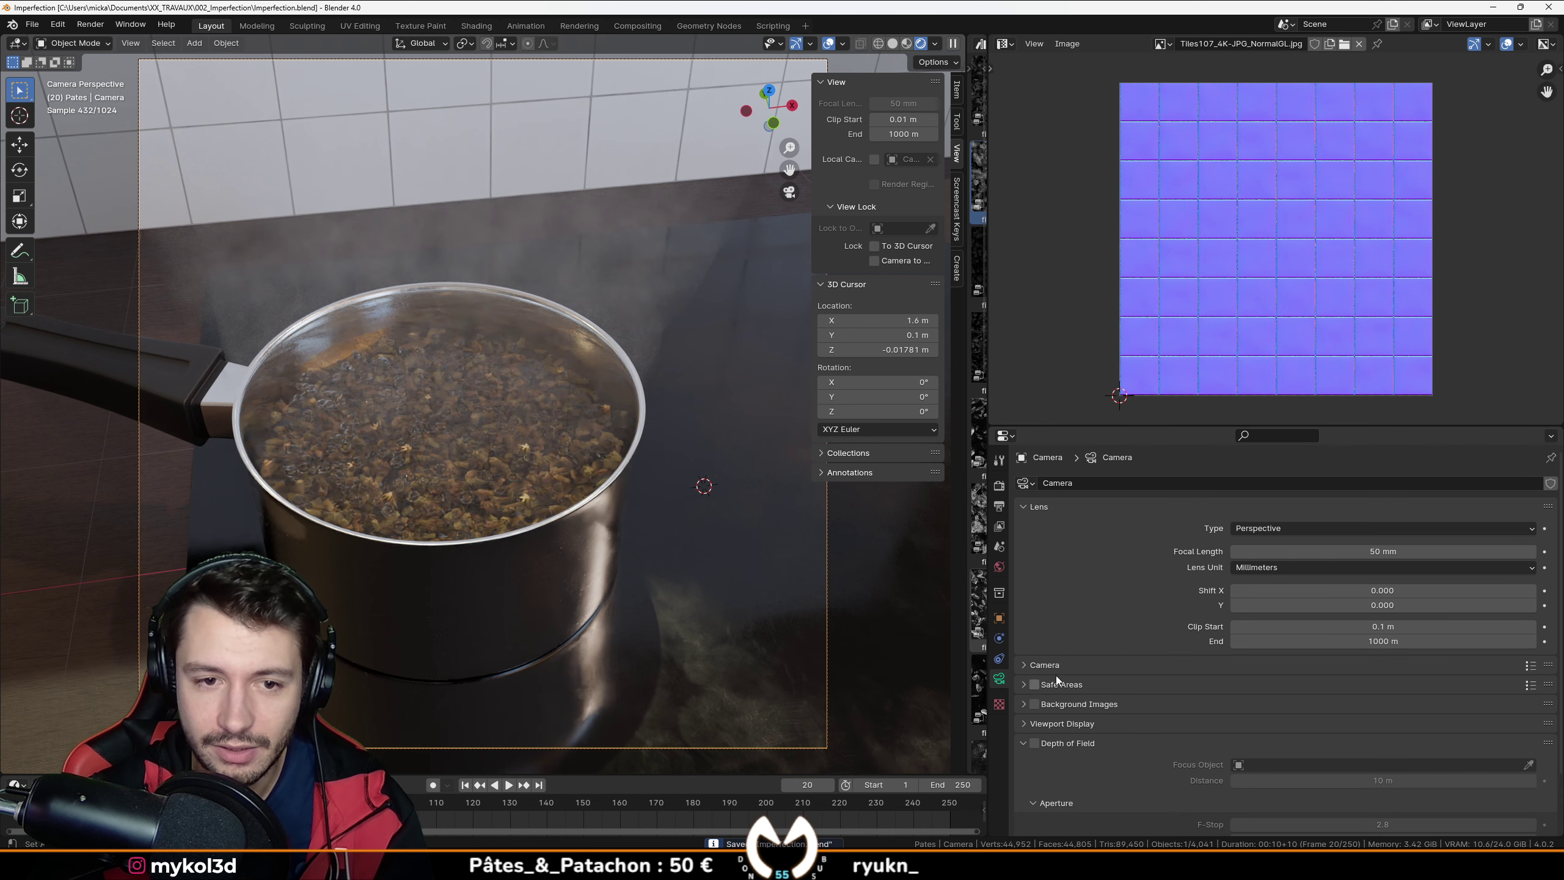
left_click(1036, 743)
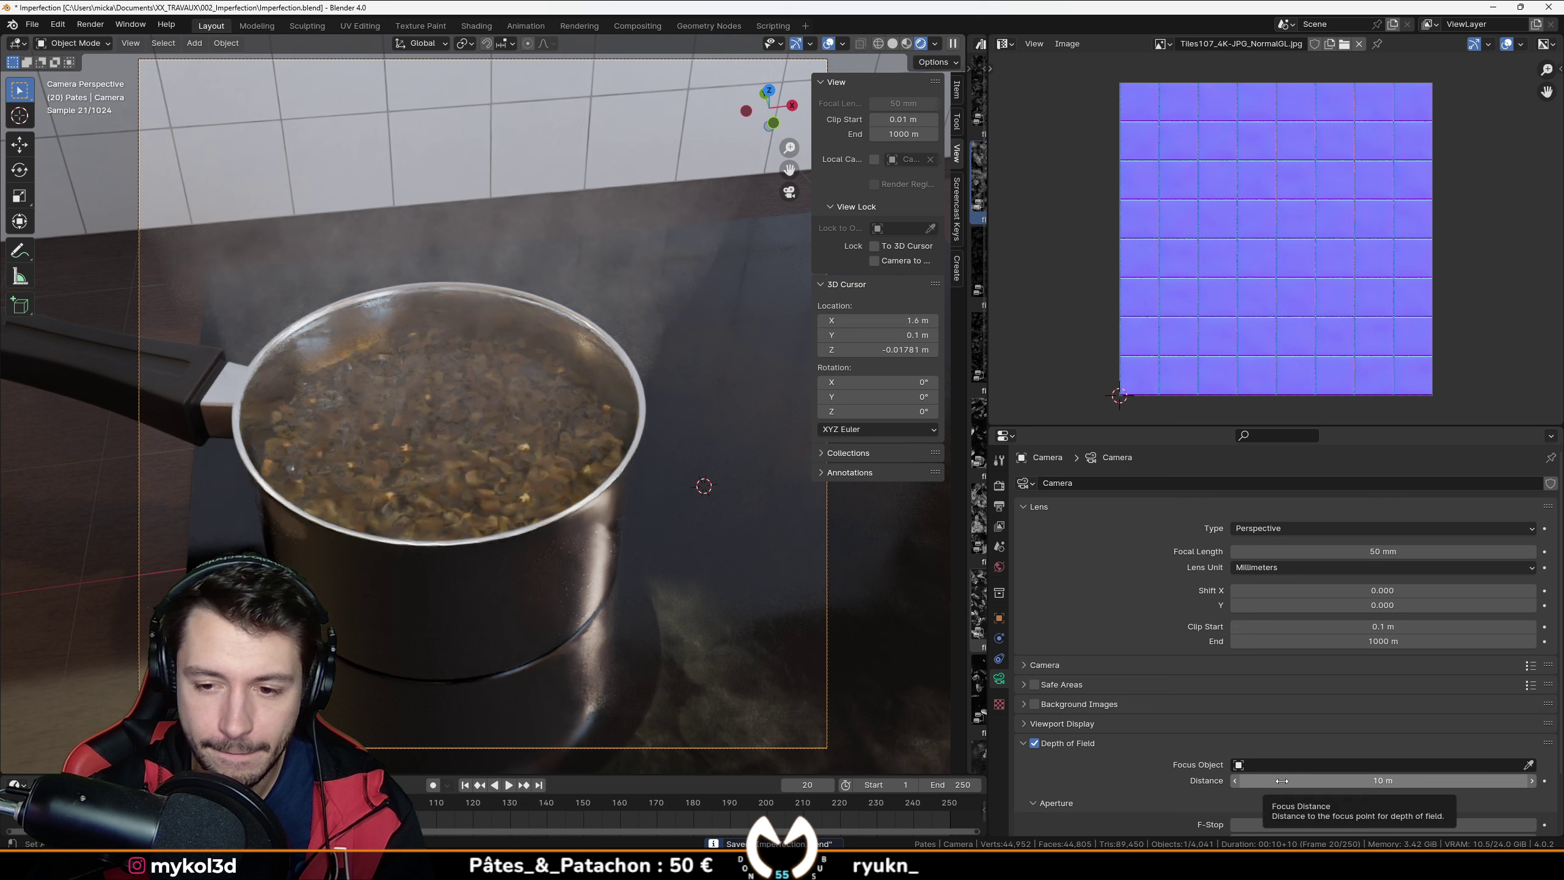
scroll(1249, 774, "down", 3)
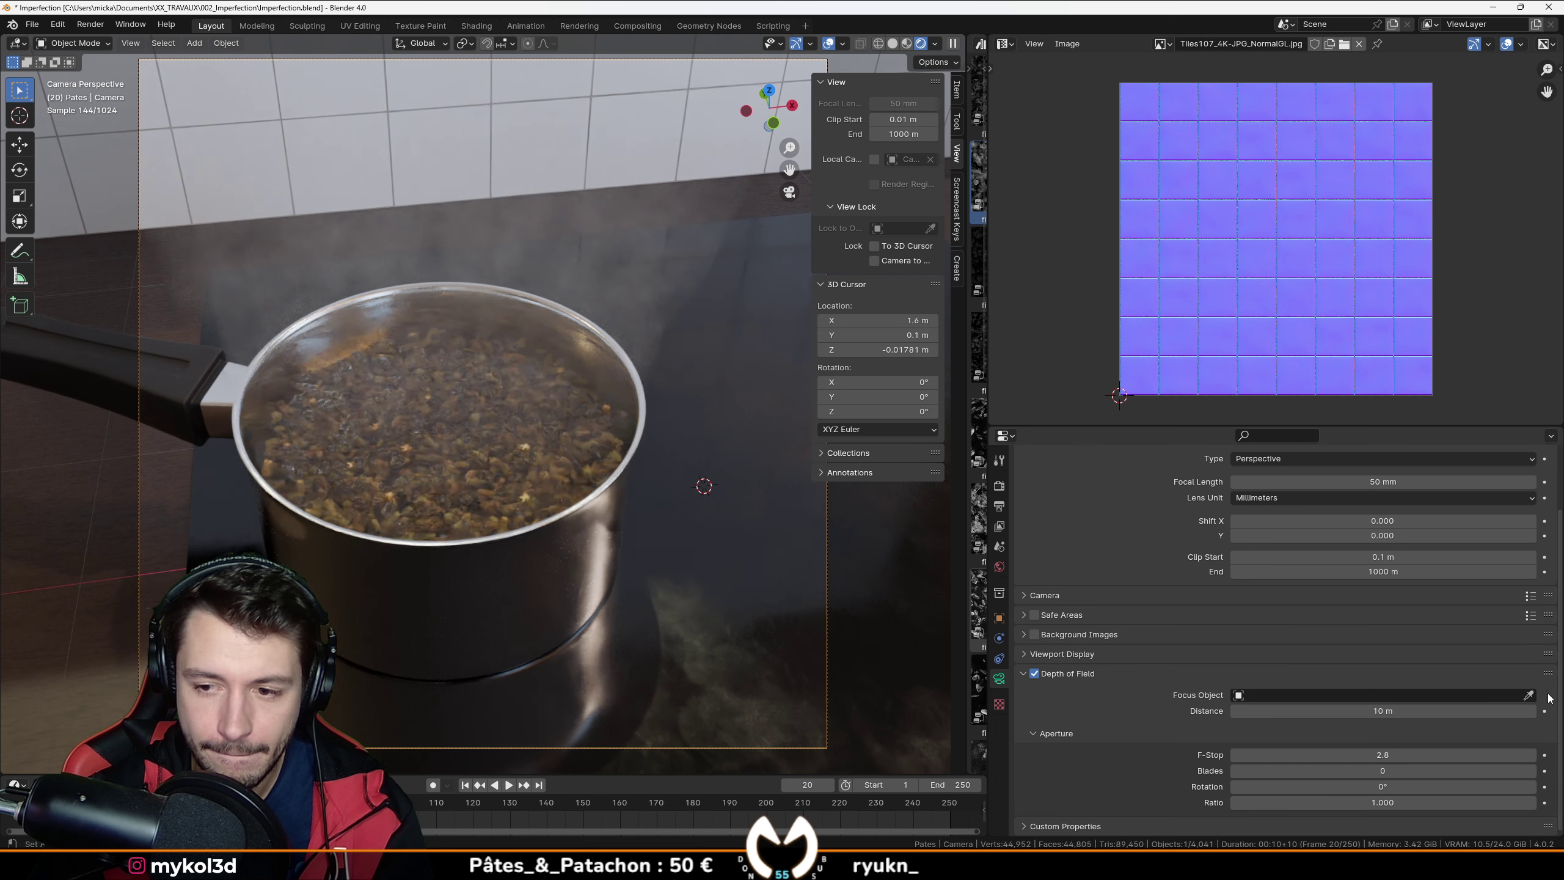
left_click(581, 586)
left_click_drag(1377, 755, 1336, 756)
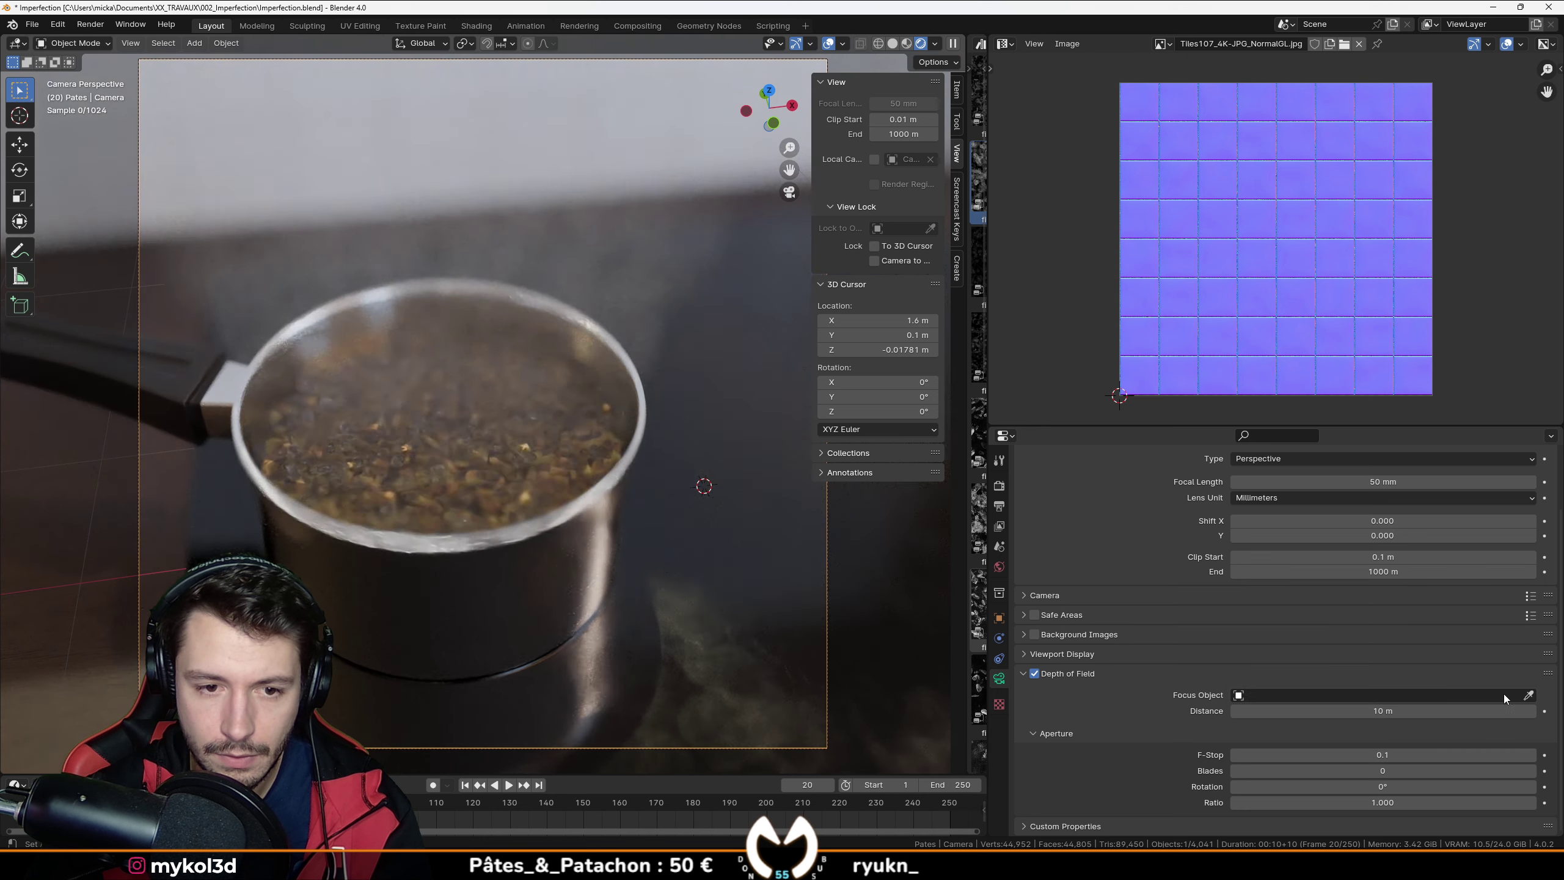
mouse_move(1502, 711)
left_mouse_down()
mouse_move(1530, 710)
mouse_move(1490, 711)
left_mouse_up()
left_click_drag(1406, 754, 1417, 754)
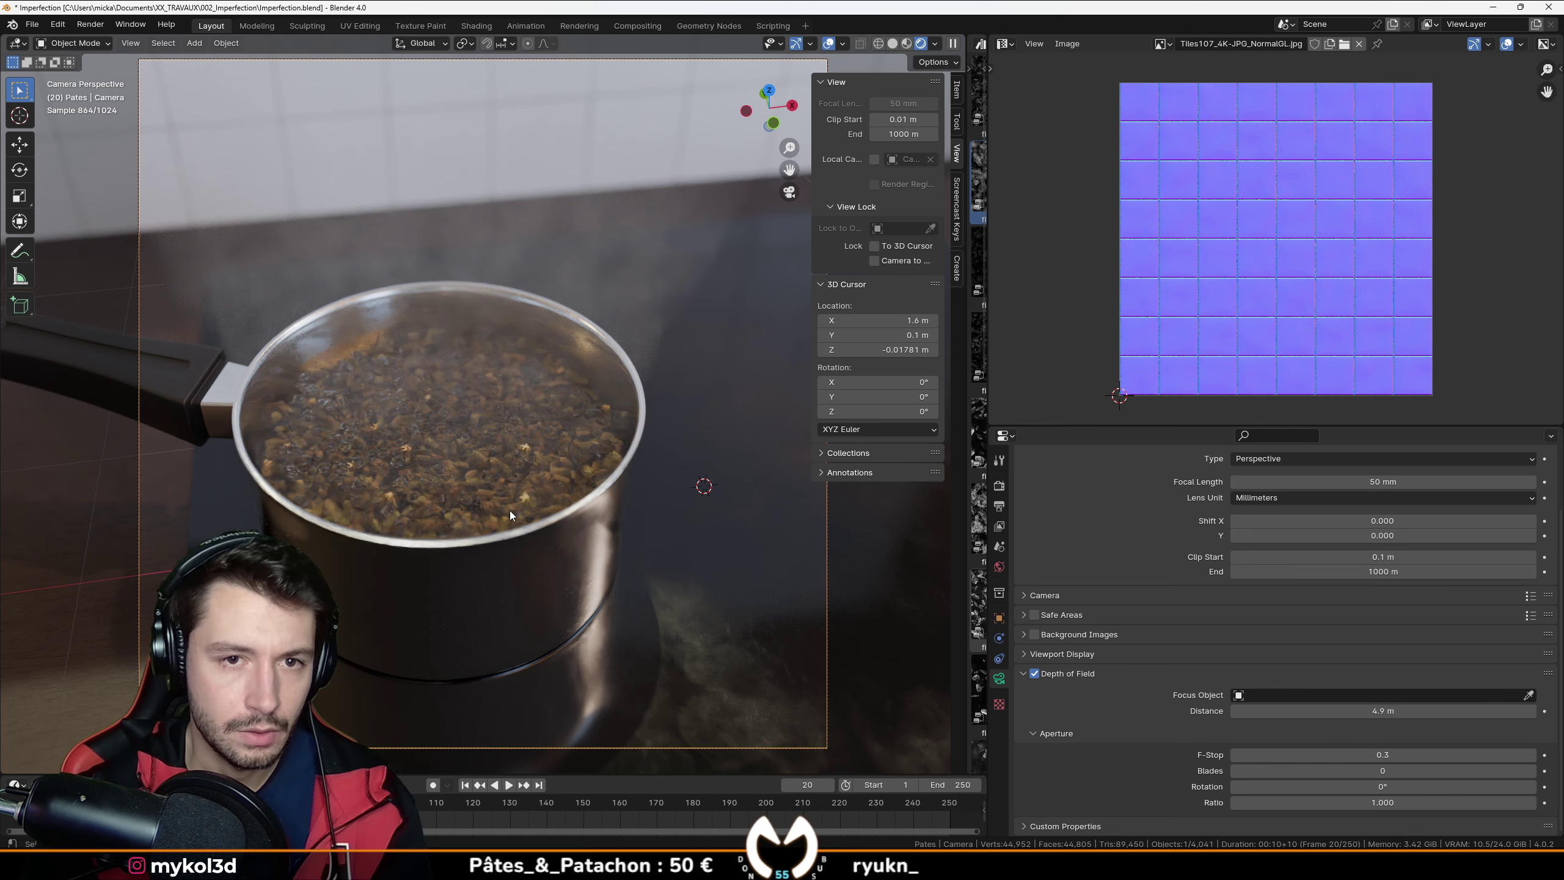
Step: Switch to solid shading, render a test image through the camera, close it and save the file
key("z")
left_click(596, 514)
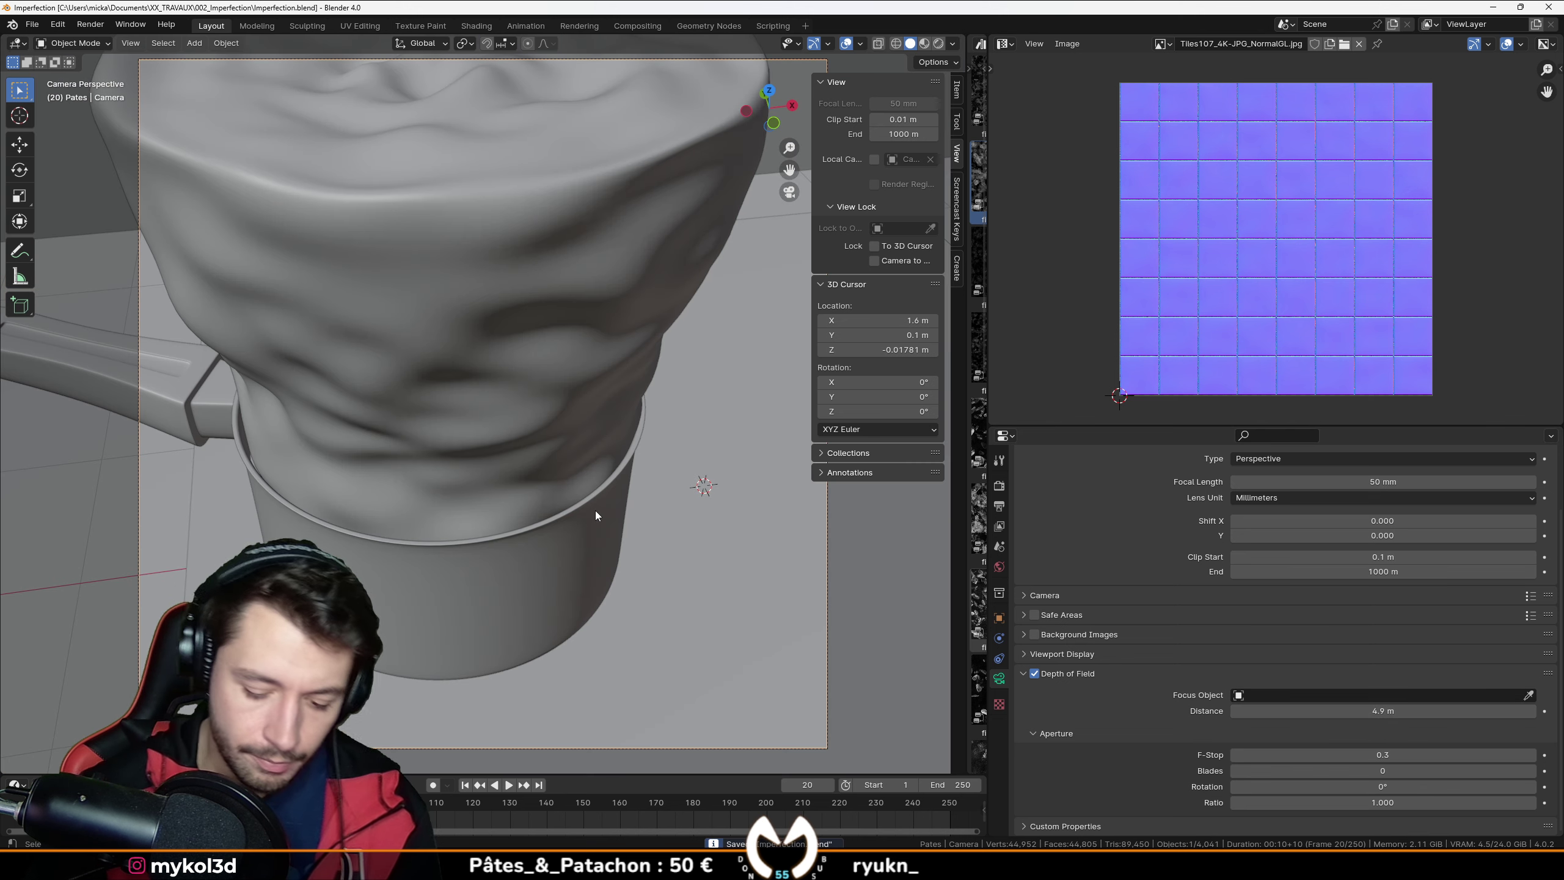
key("F12")
left_click(893, 137)
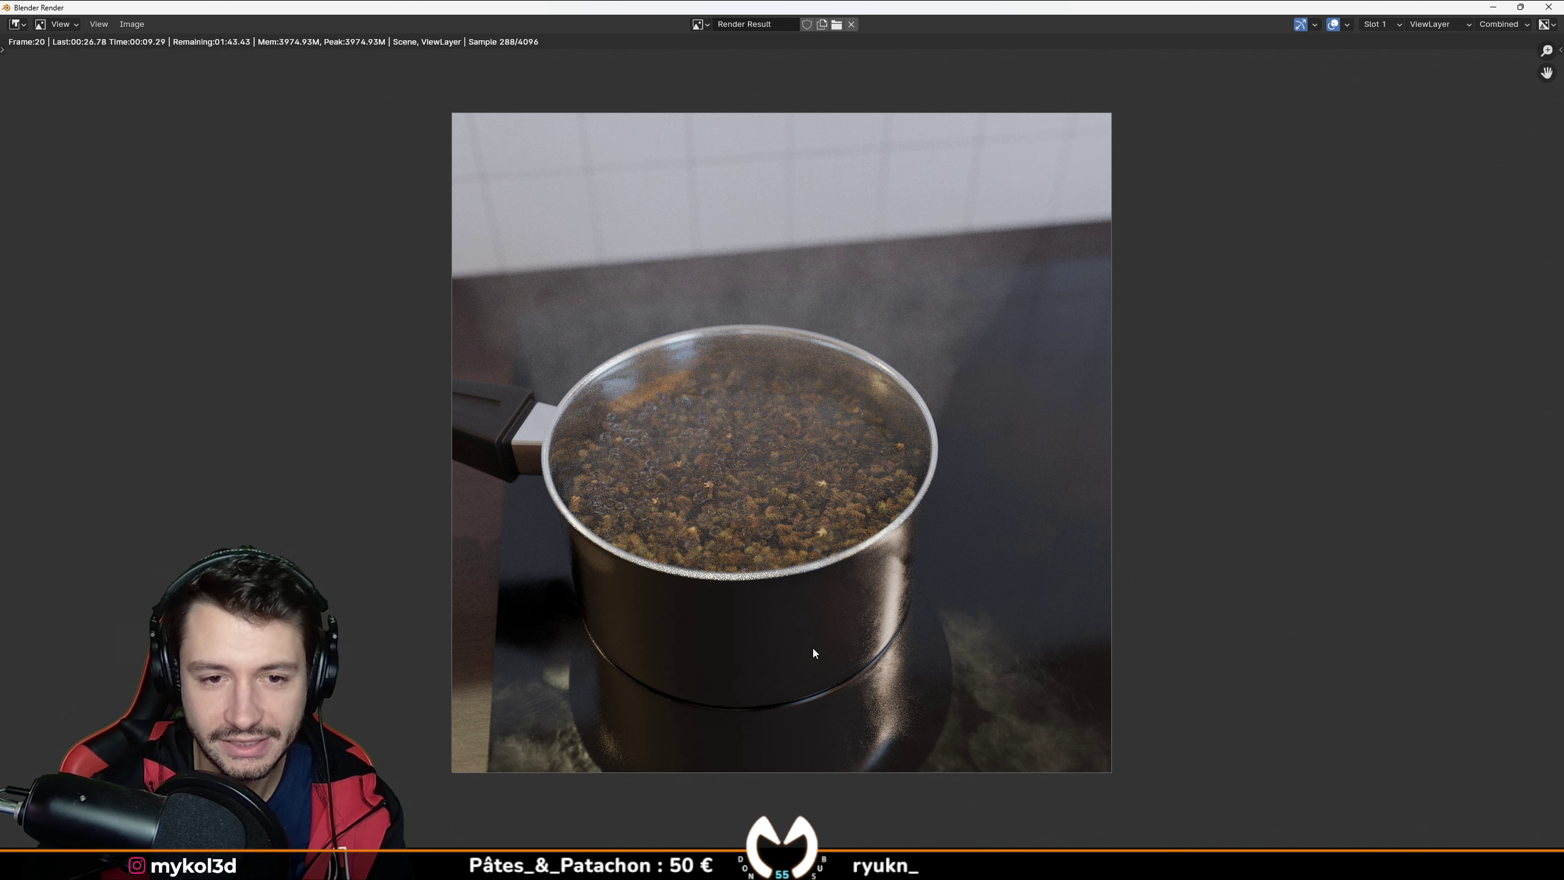
key("Escape")
key("Escape")
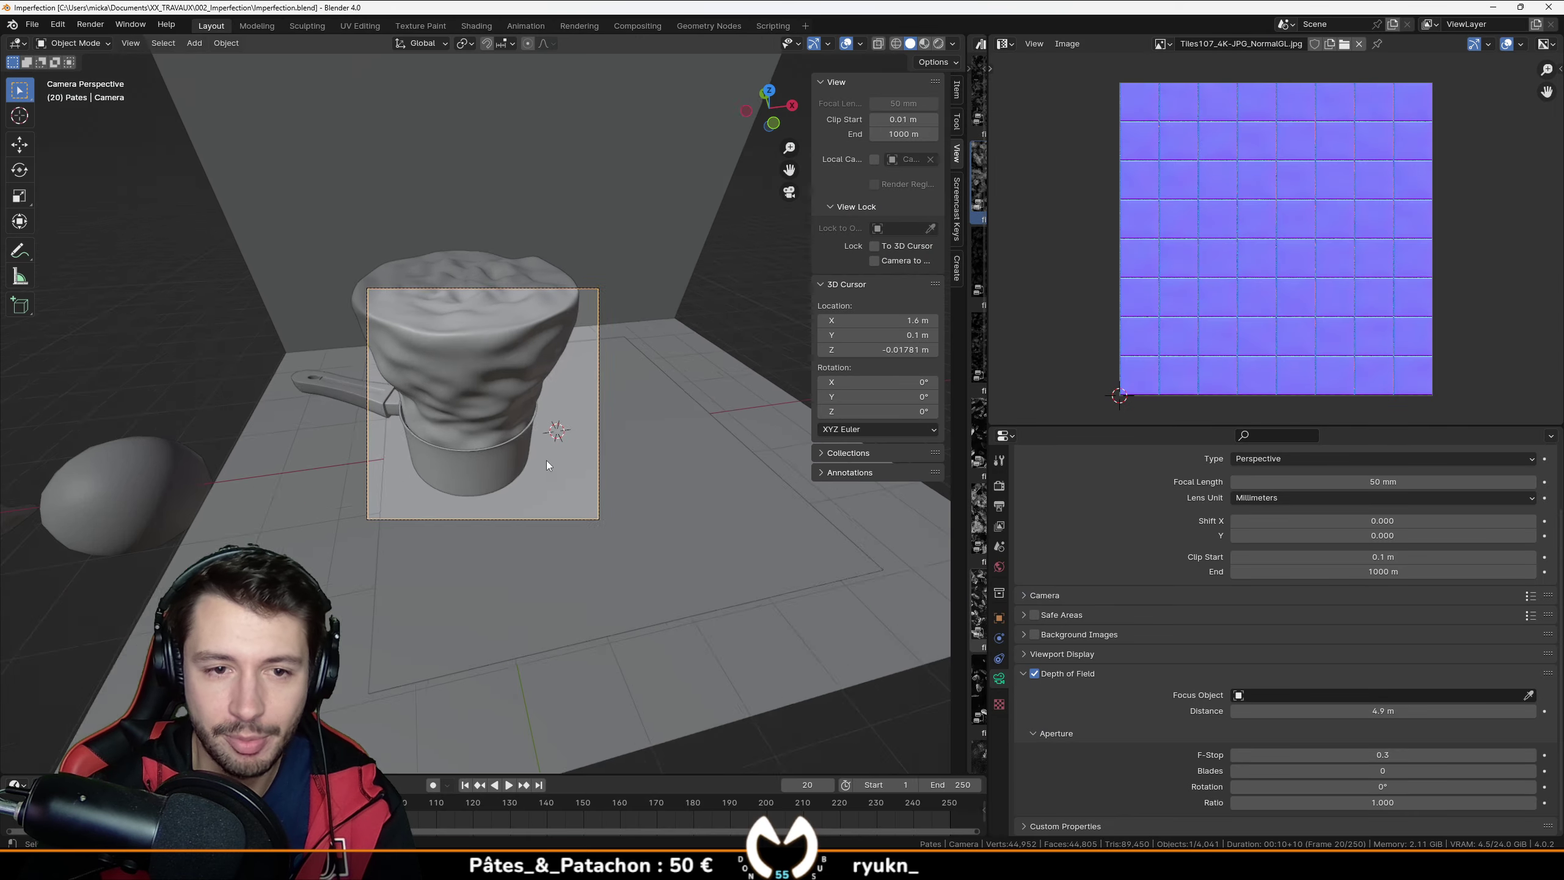
mouse_move(546, 459)
middle_mouse_down()
mouse_move(611, 467)
mouse_move(553, 462)
middle_mouse_up()
key("ctrl+s")
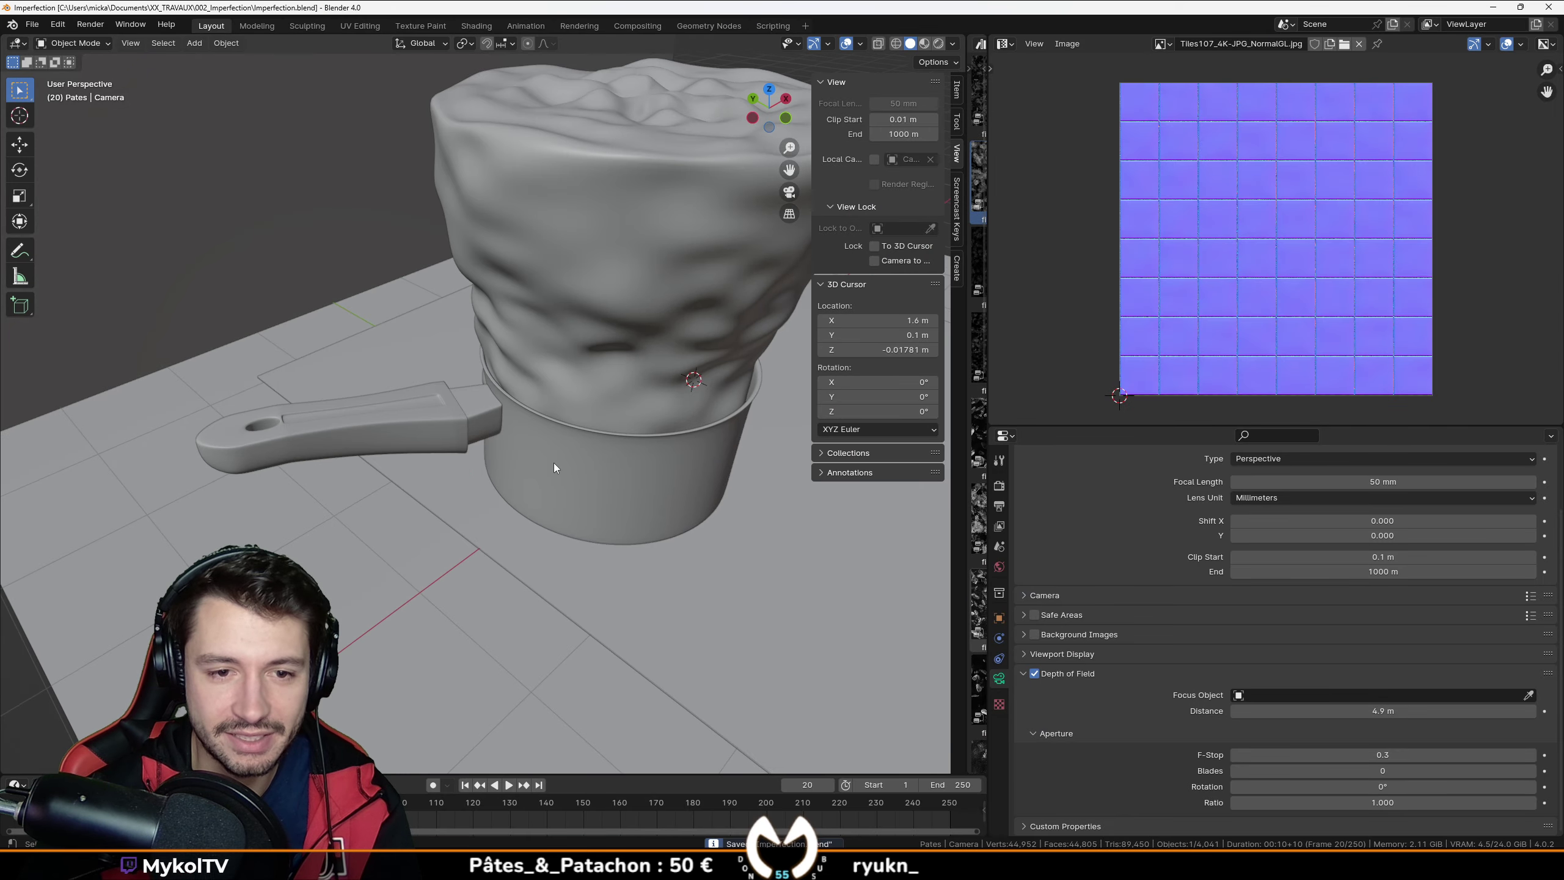
Step: Return to rendered shading and set the world background strength of interior.exr to 0.1
scroll(553, 462, "down", 5)
scroll(540, 377, "up", 4)
mouse_move(540, 376)
middle_mouse_down("shift")
mouse_move(494, 498)
mouse_move(531, 487)
middle_mouse_up("shift")
left_click(939, 45)
left_click(999, 566)
left_click(1416, 714)
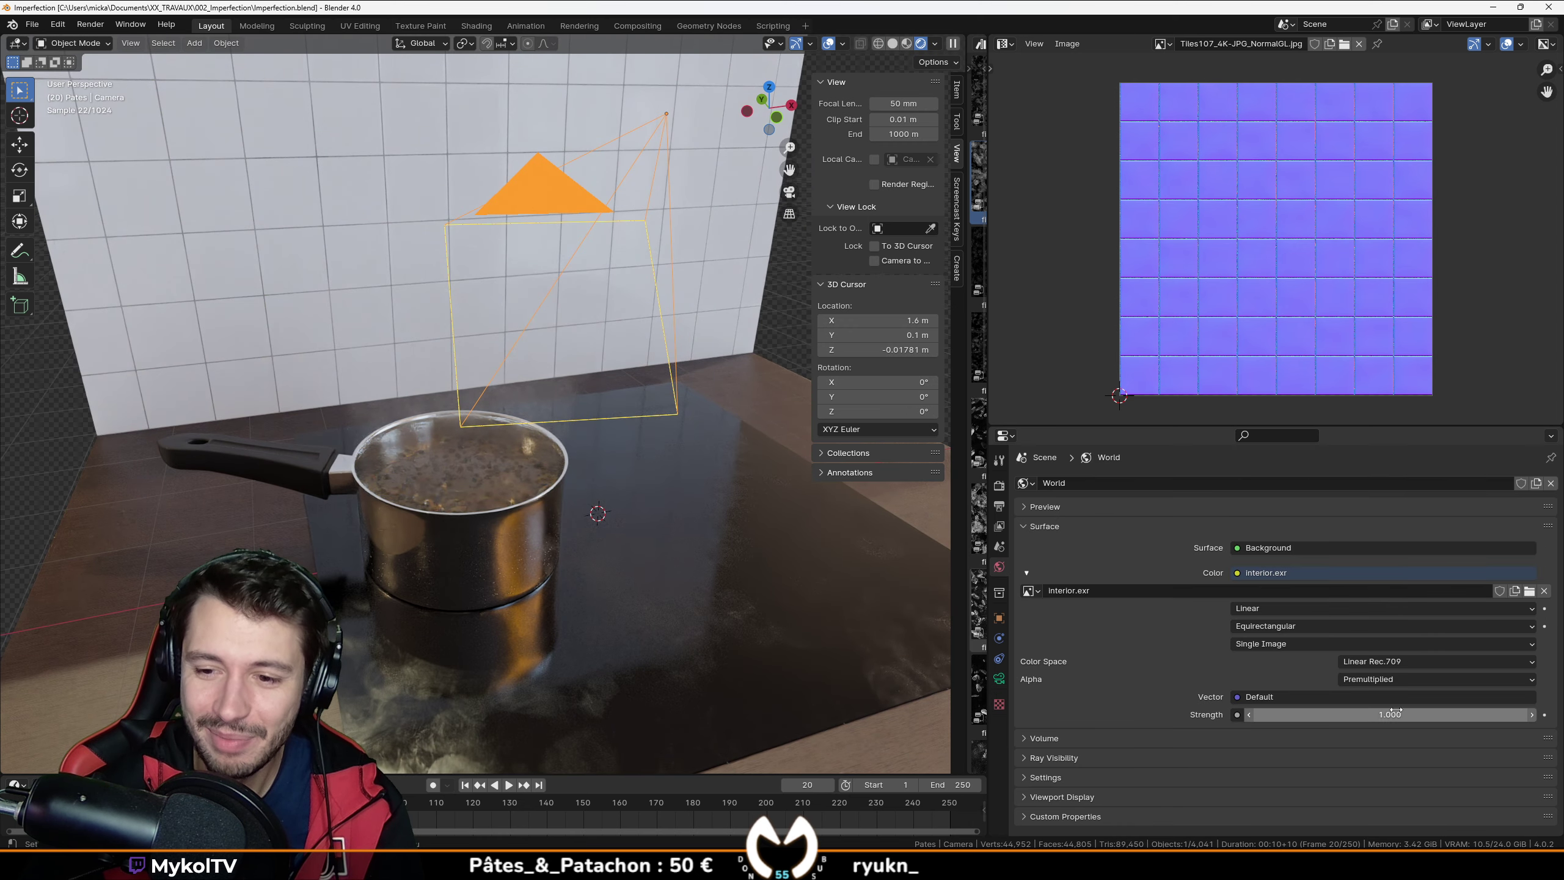
type("0.1")
key("Return")
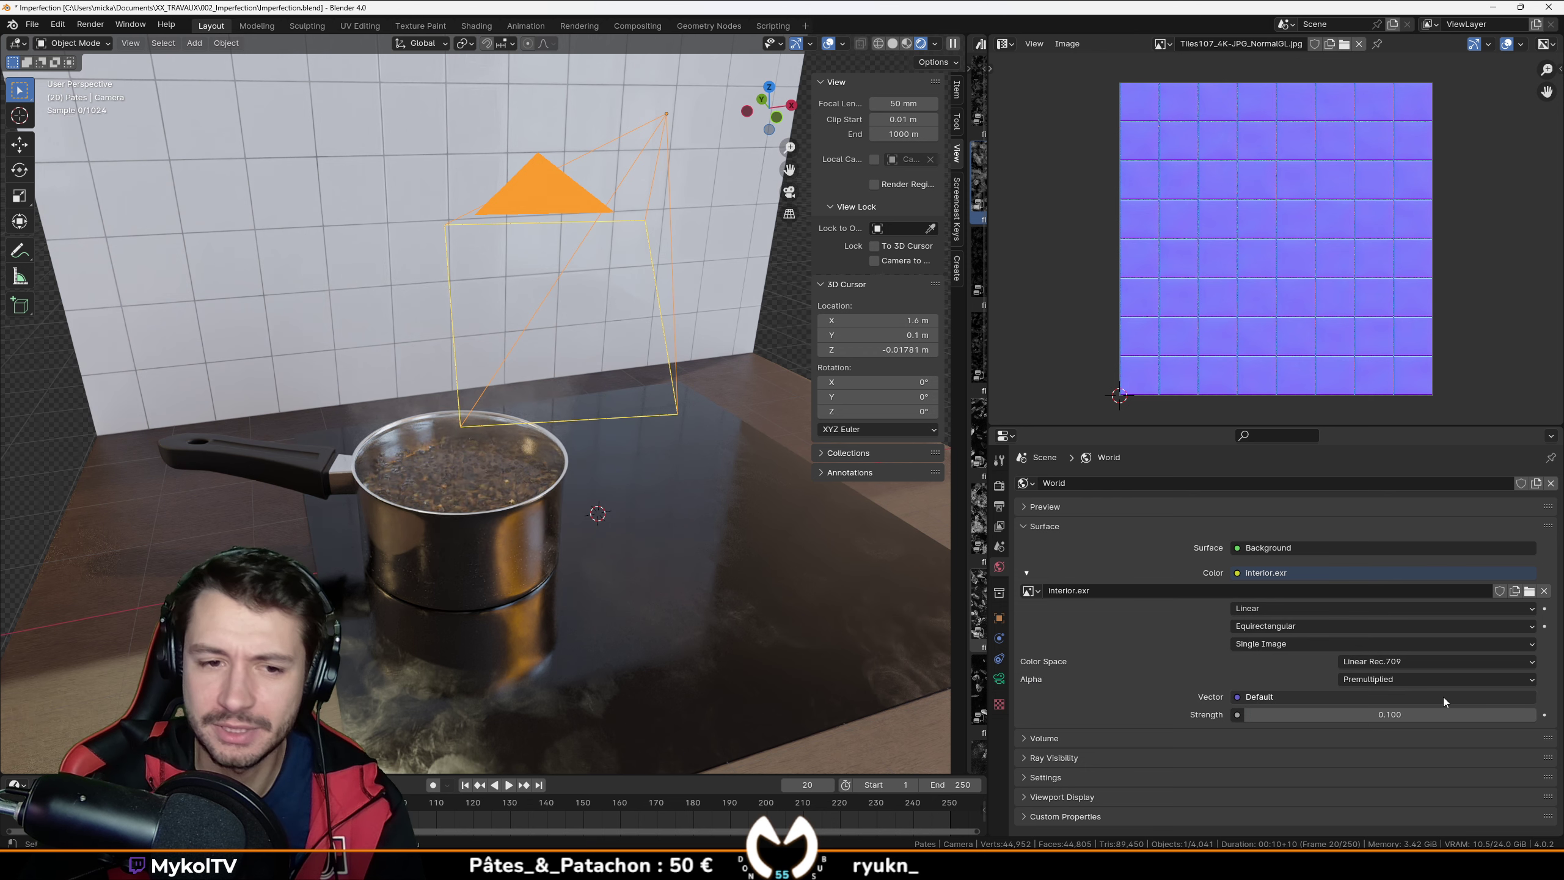
Step: Reduce the world background strength to 0 so the environment no longer lights the scene
scroll(593, 540, "down", 4)
middle_click_drag(592, 541, 623, 520)
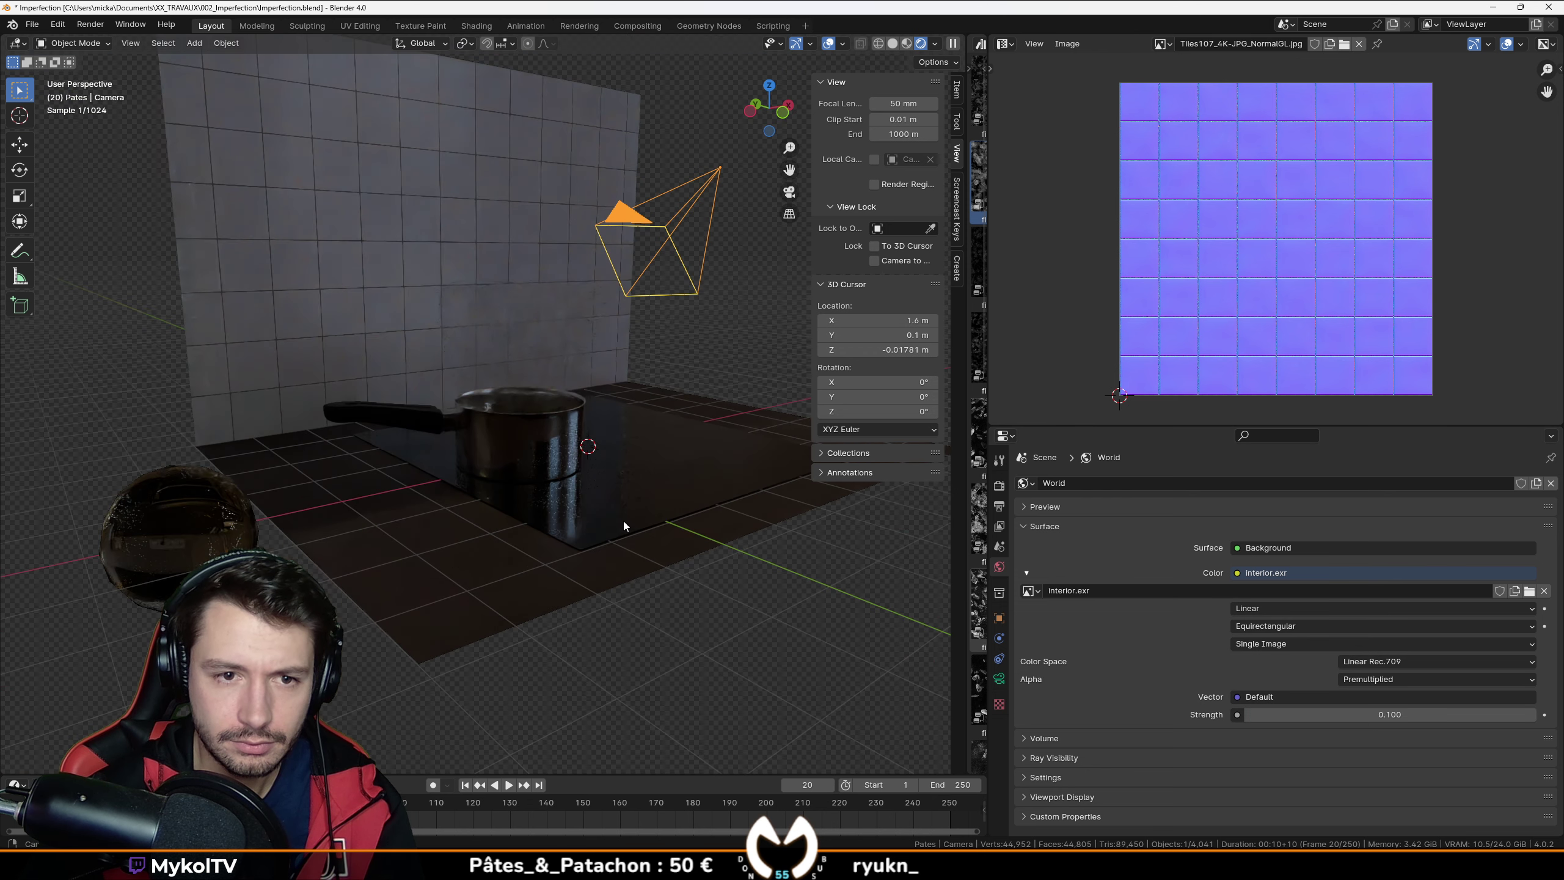
left_click_drag(1378, 715, 1336, 715)
middle_click_drag(531, 282, 499, 303)
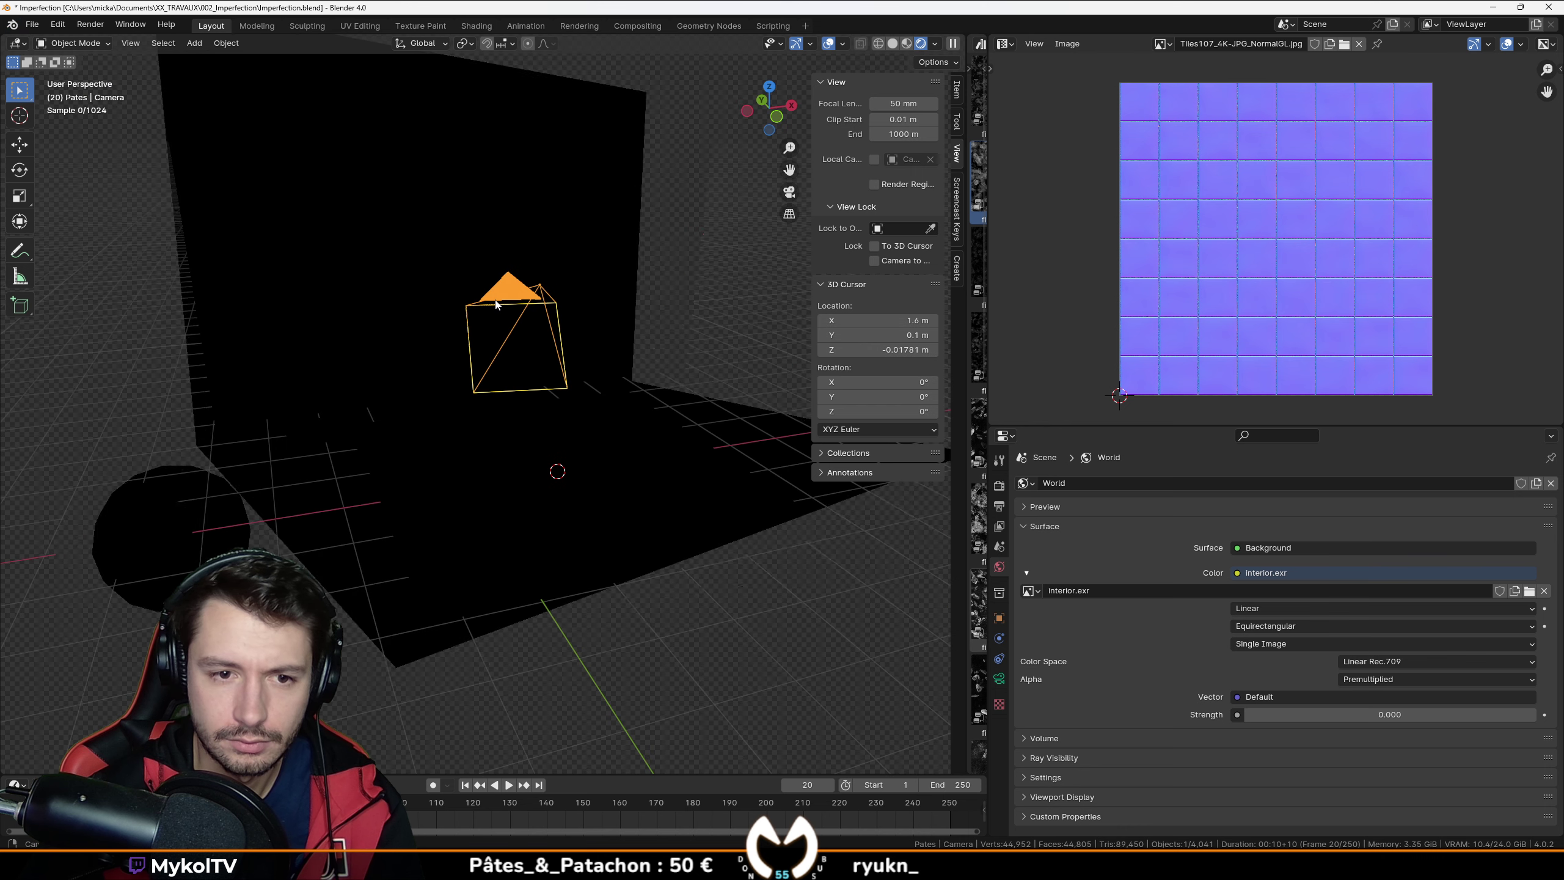
Step: Add an area light, place it high up near the tiled wall and aim it at the cooktop
scroll(529, 370, "up", 2)
middle_click_drag(546, 426, 553, 406)
key("shift+a")
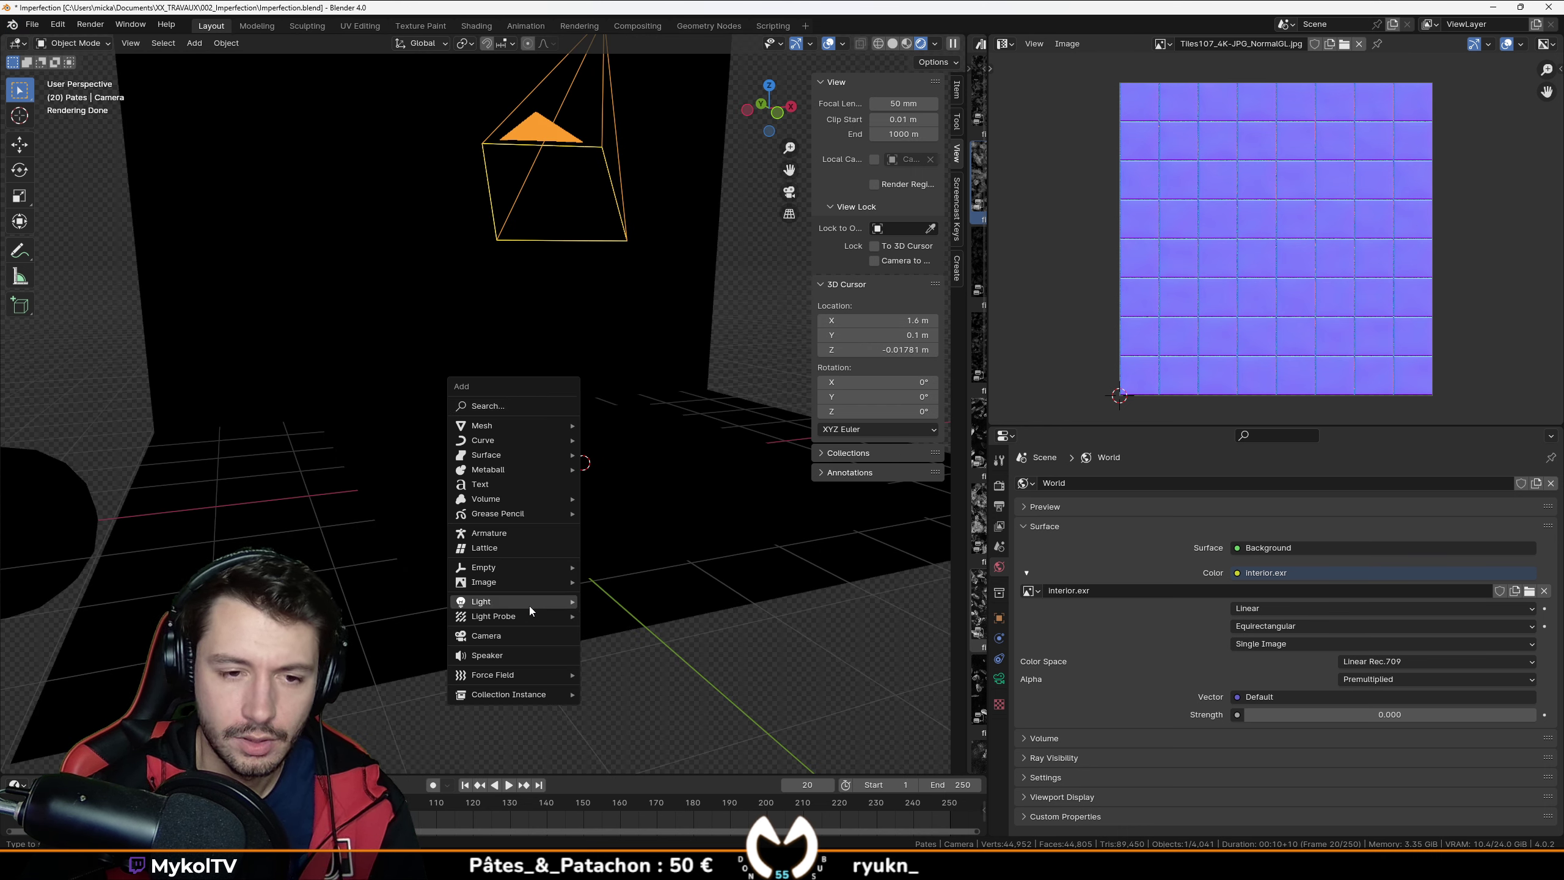
mouse_move(529, 604)
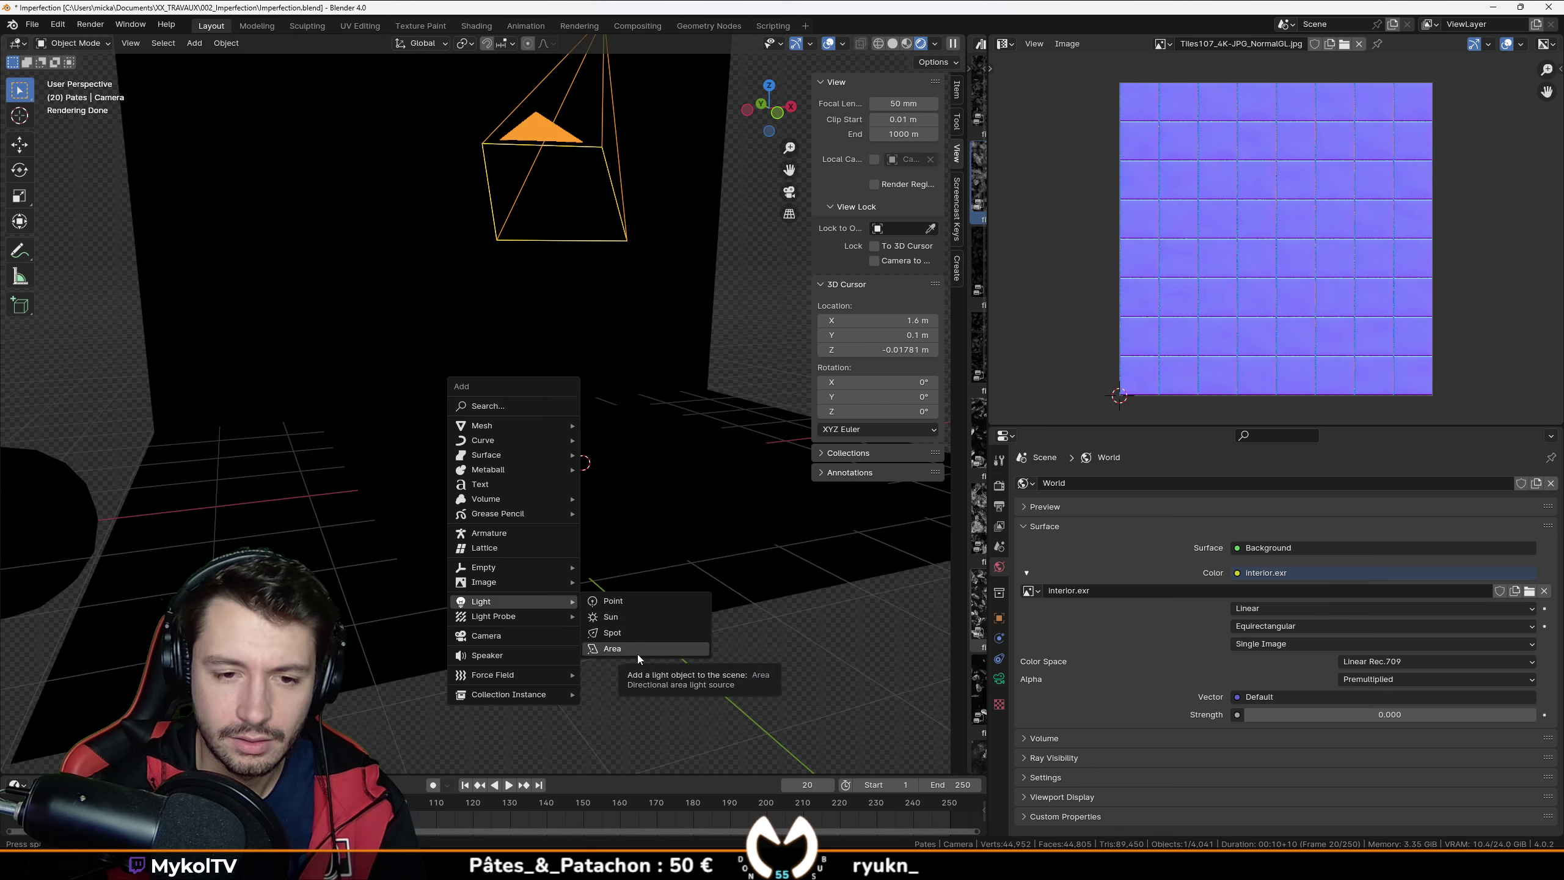
left_click(638, 648)
scroll(527, 605, "down", 3)
middle_click_drag(528, 605, 578, 638)
key("g")
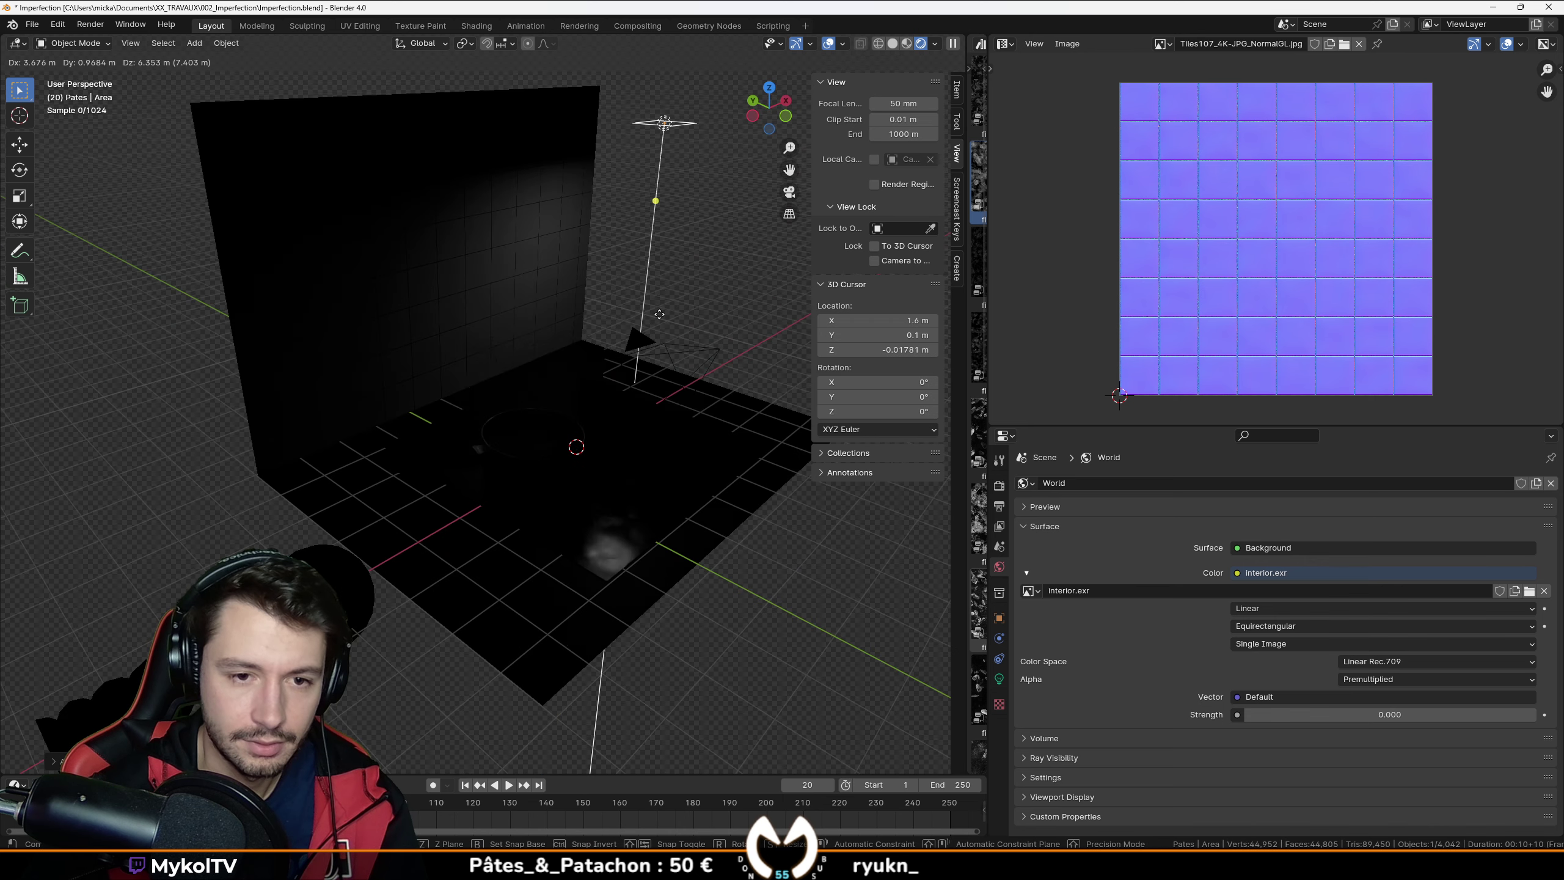
left_click(487, 337)
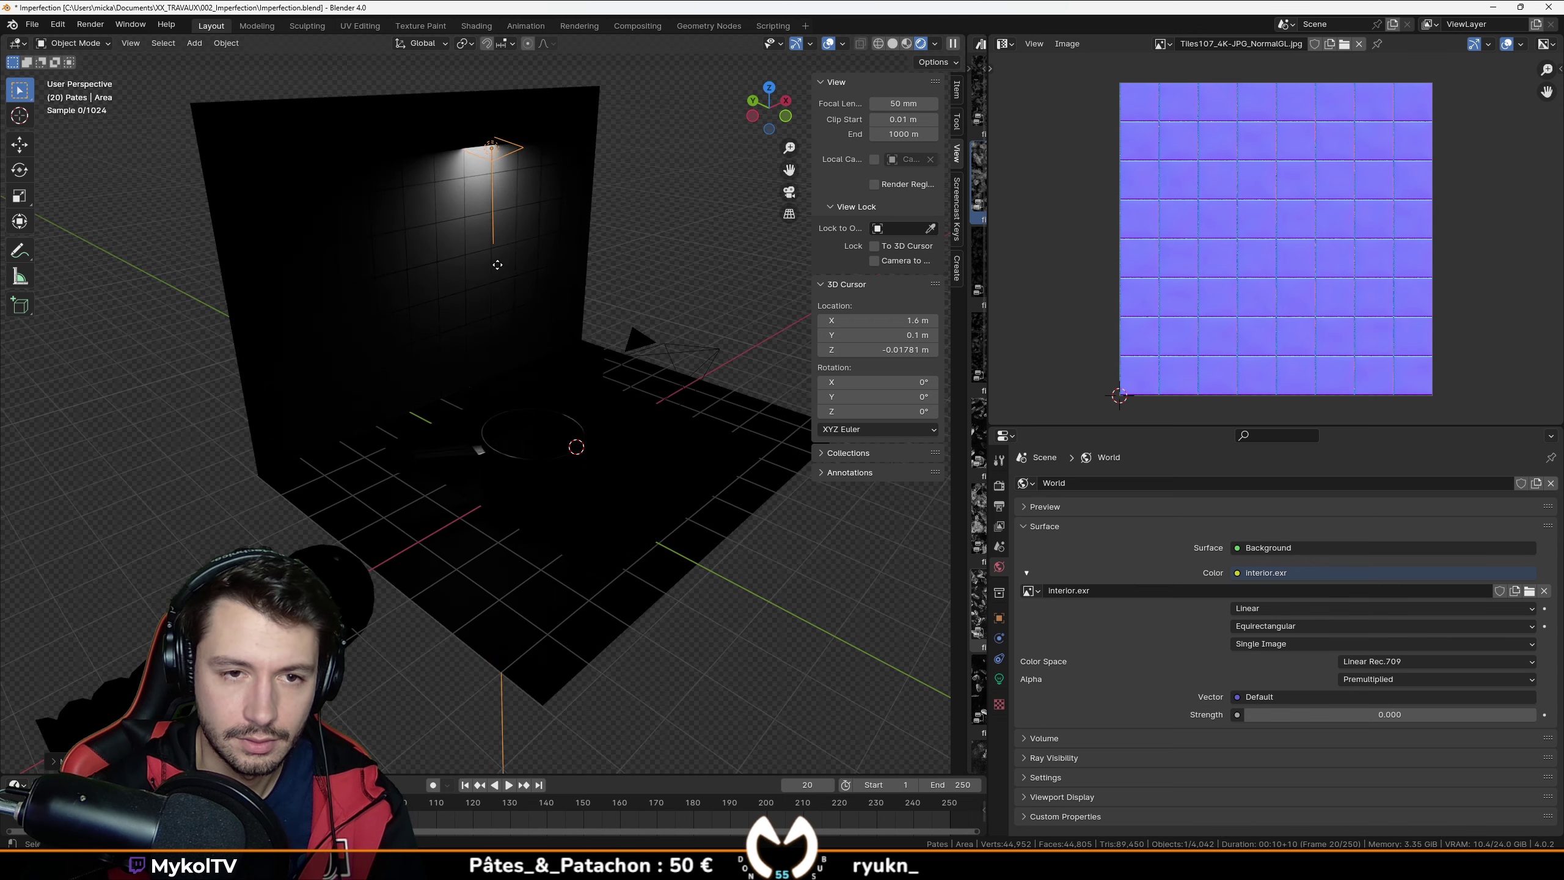
left_click_drag(497, 265, 524, 466)
Step: Lower the area light beside the cooktop, opposite the pot's handle, and aim it across the pot
middle_click_drag(523, 466, 392, 474)
key("g")
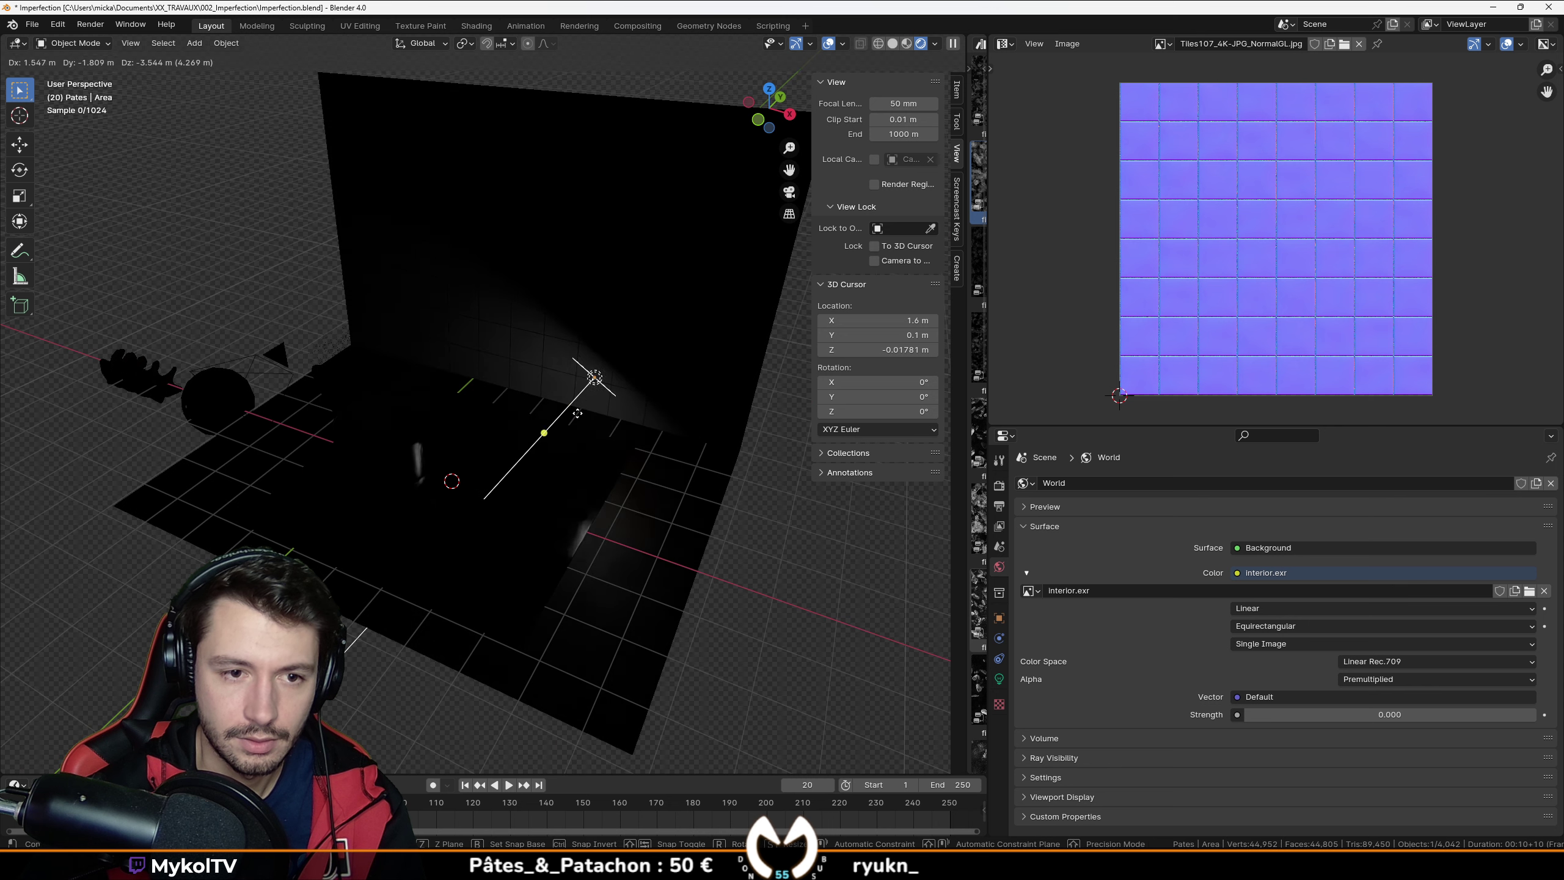
left_click(541, 411)
left_click_drag(507, 430, 377, 438)
middle_click_drag(383, 451, 492, 429)
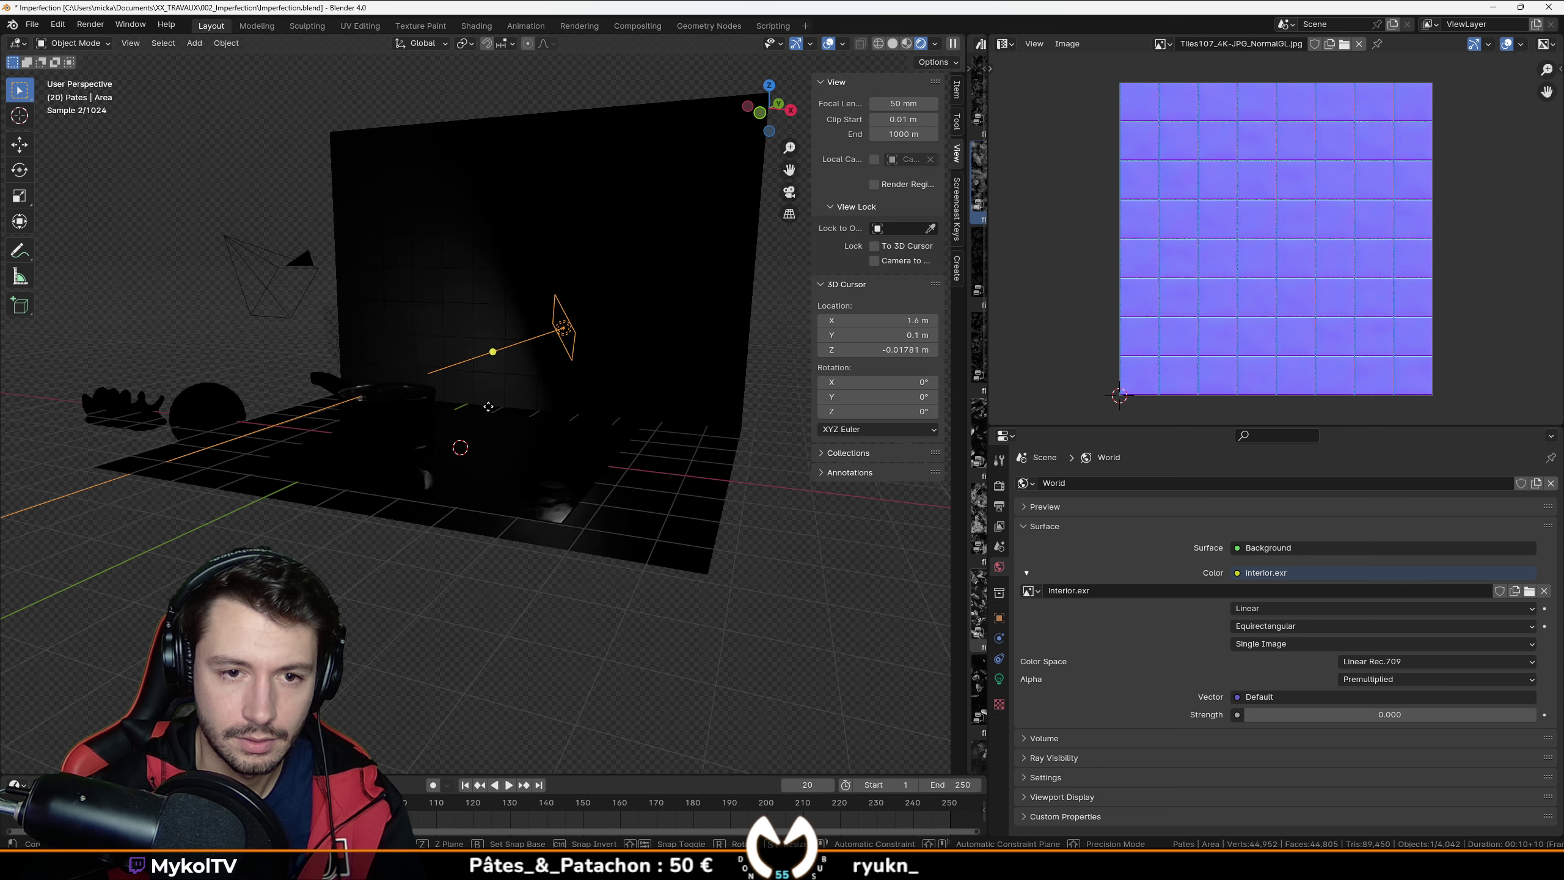
left_click_drag(490, 384, 382, 413)
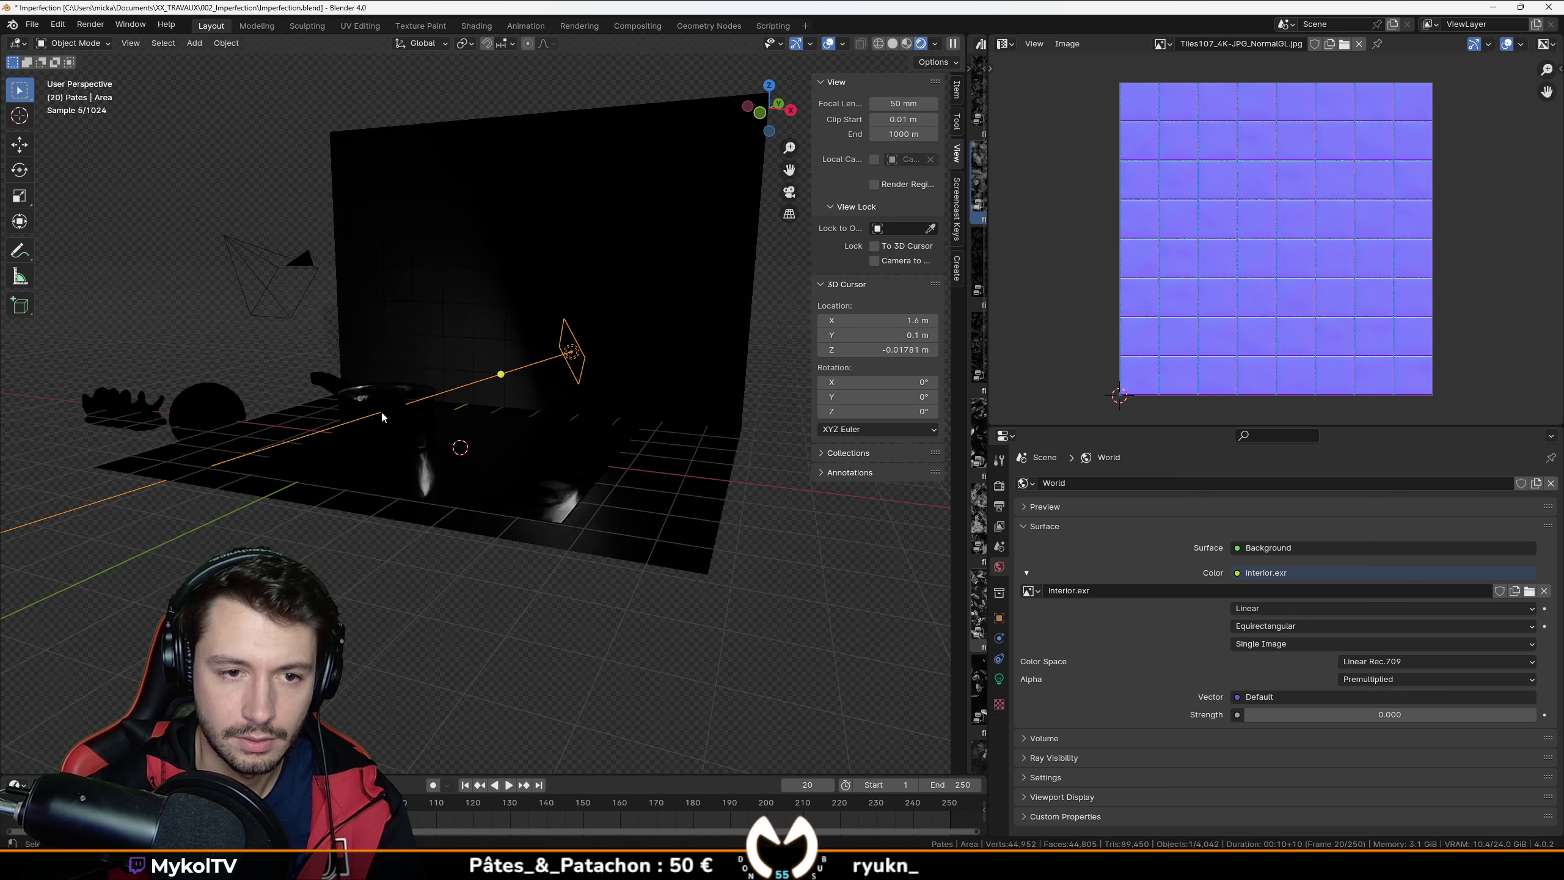
middle_click_drag(382, 413, 545, 440)
scroll(554, 493, "up", 2)
left_click_drag(625, 395, 419, 516)
Step: Scale the area light up by about 1.54 in camera view
key("KP_0")
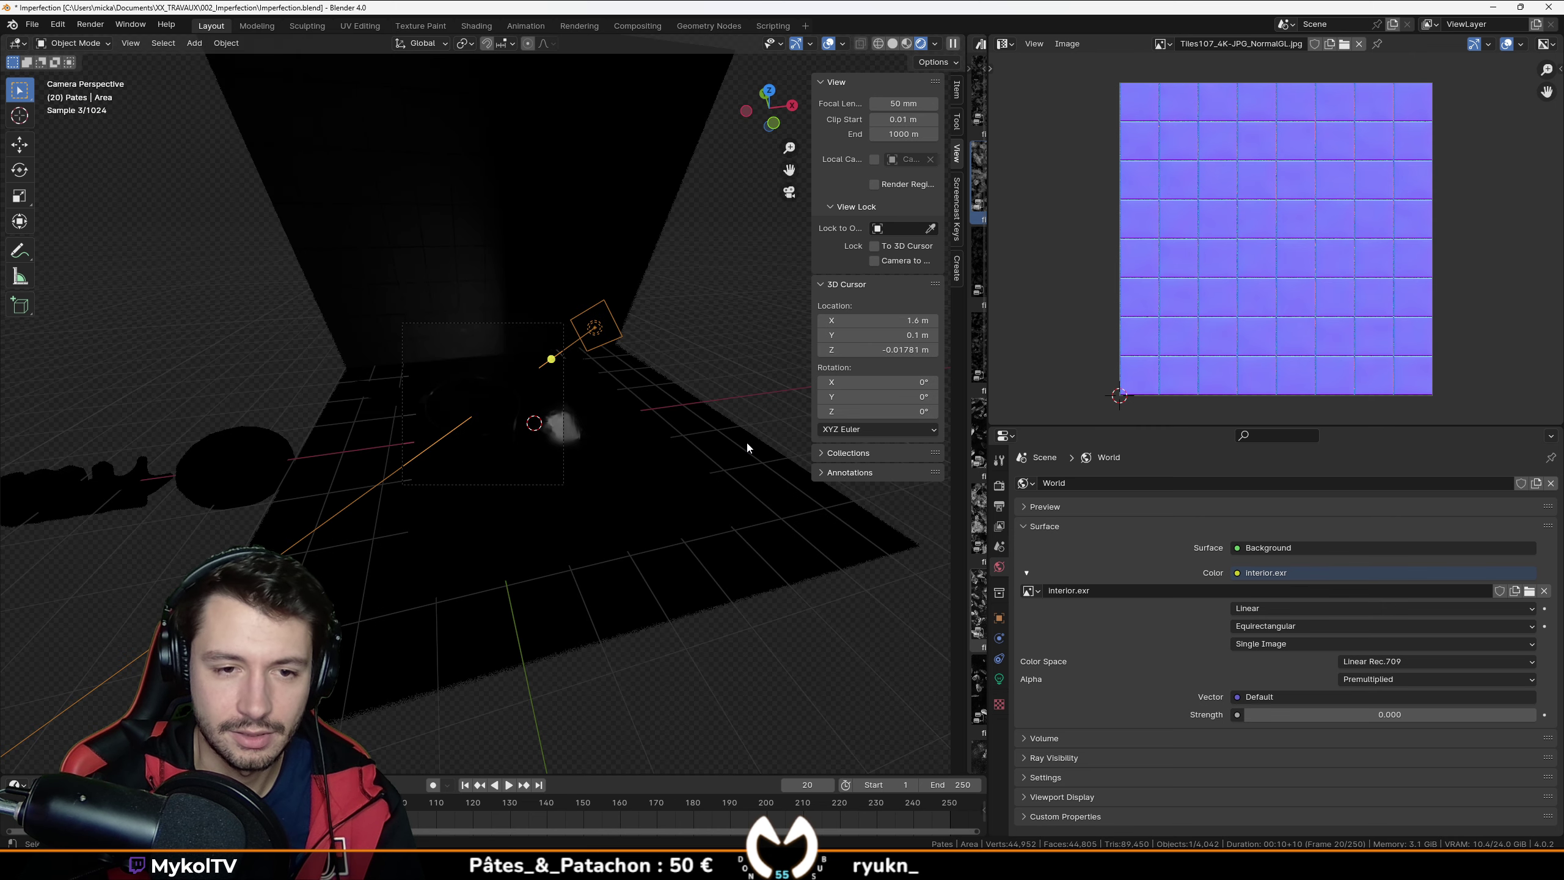
key("s")
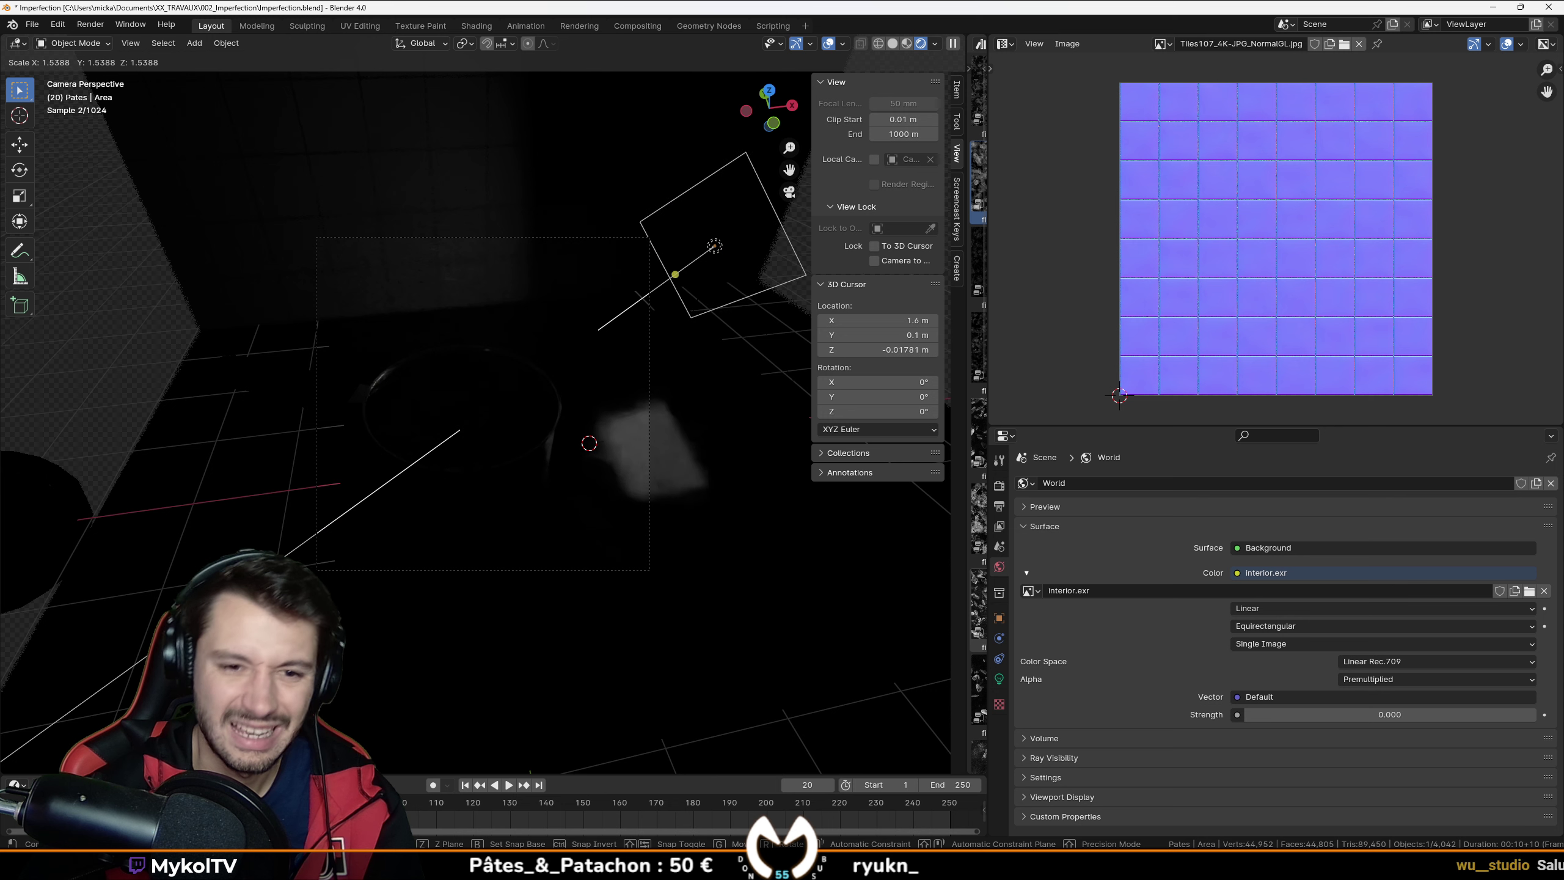
left_click(682, 477)
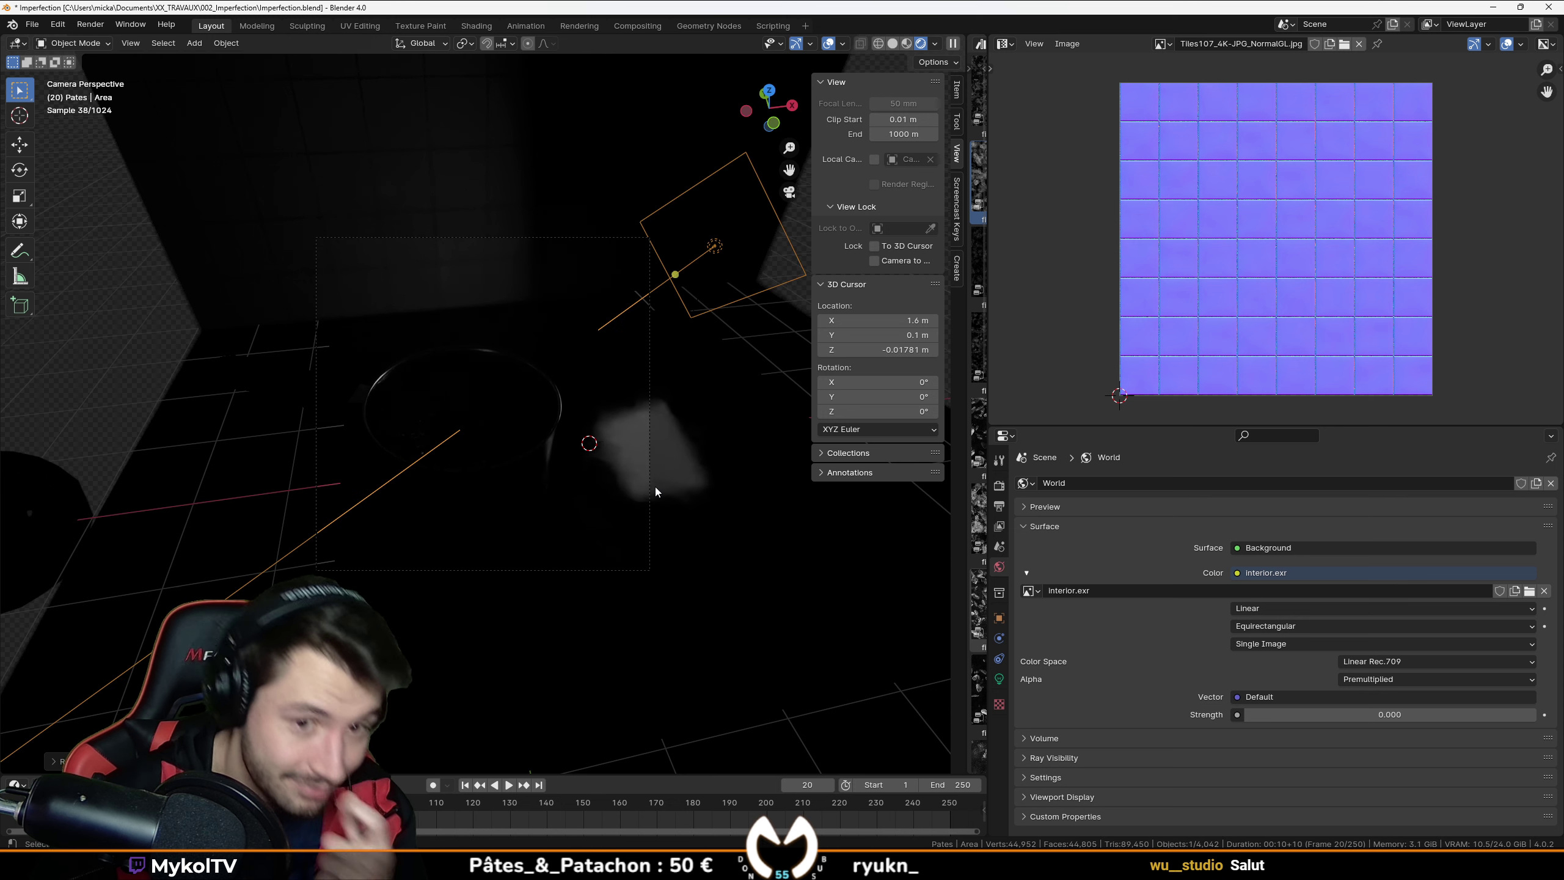
Step: Check the area light around the pot and set its power to 75 W in camera view
mouse_move(641, 467)
middle_mouse_down()
mouse_move(770, 492)
mouse_move(864, 477)
mouse_move(650, 485)
middle_mouse_up()
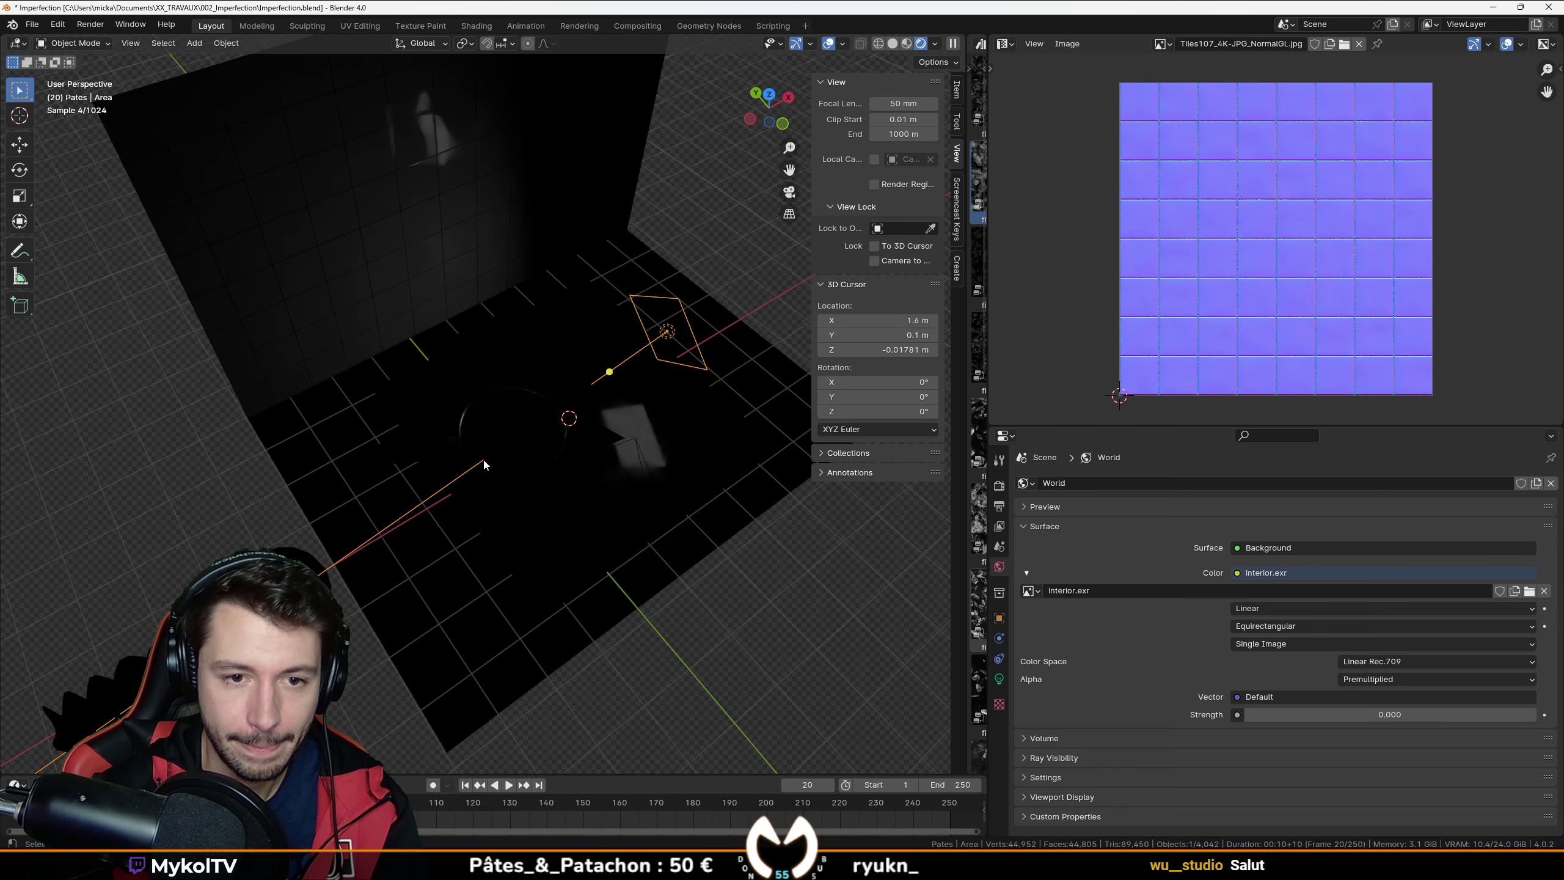
middle_click_drag(482, 457, 476, 386)
scroll(486, 389, "up", 3)
key("KP_0")
scroll(487, 400, "up", 2)
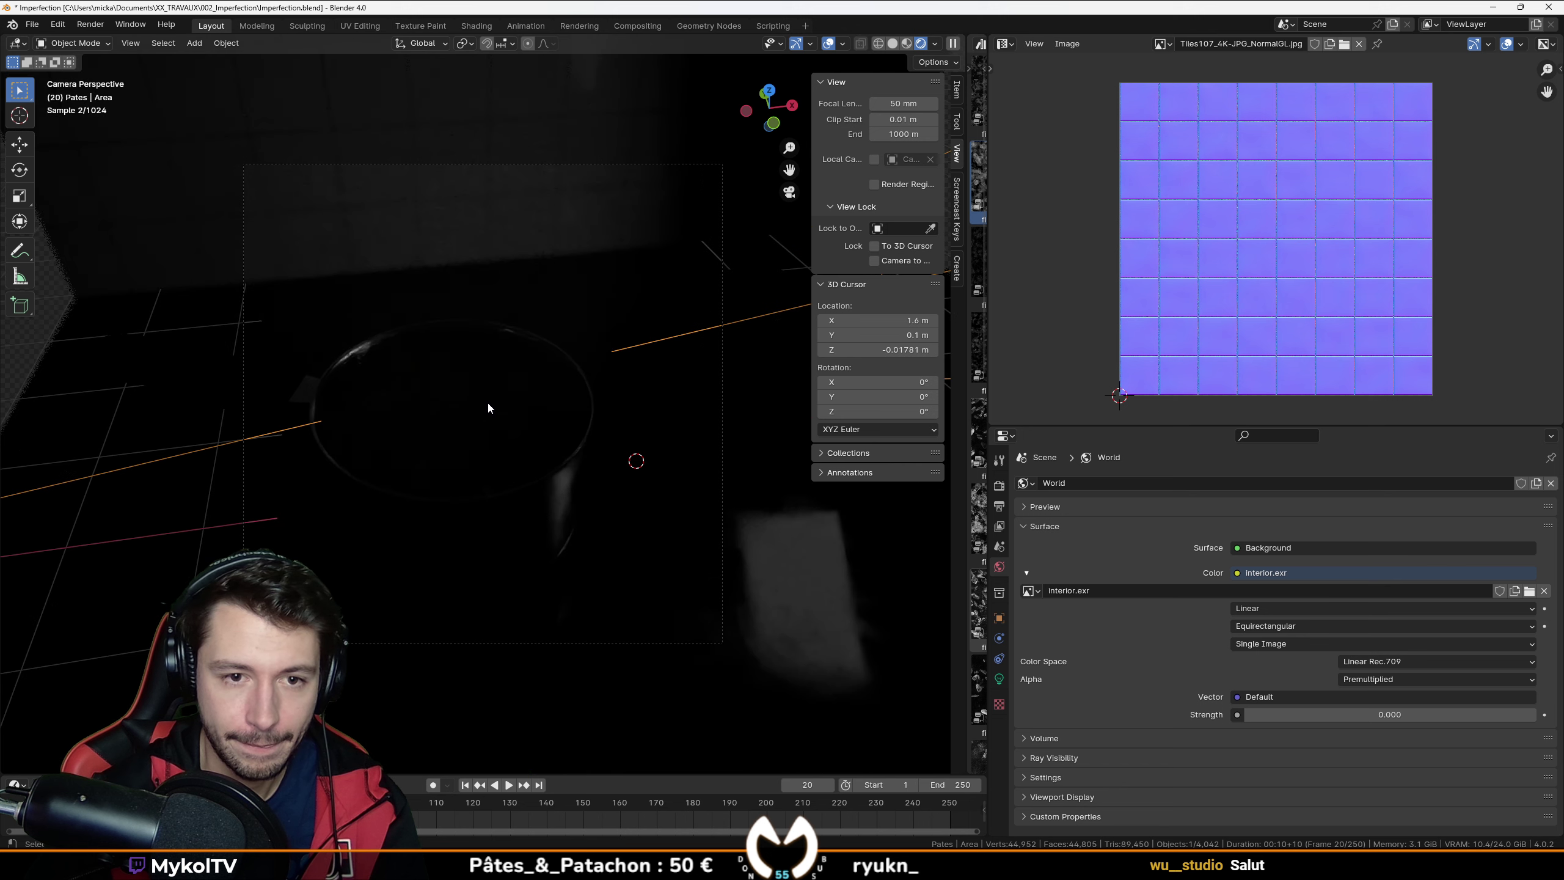
left_click(999, 678)
left_click(1365, 581)
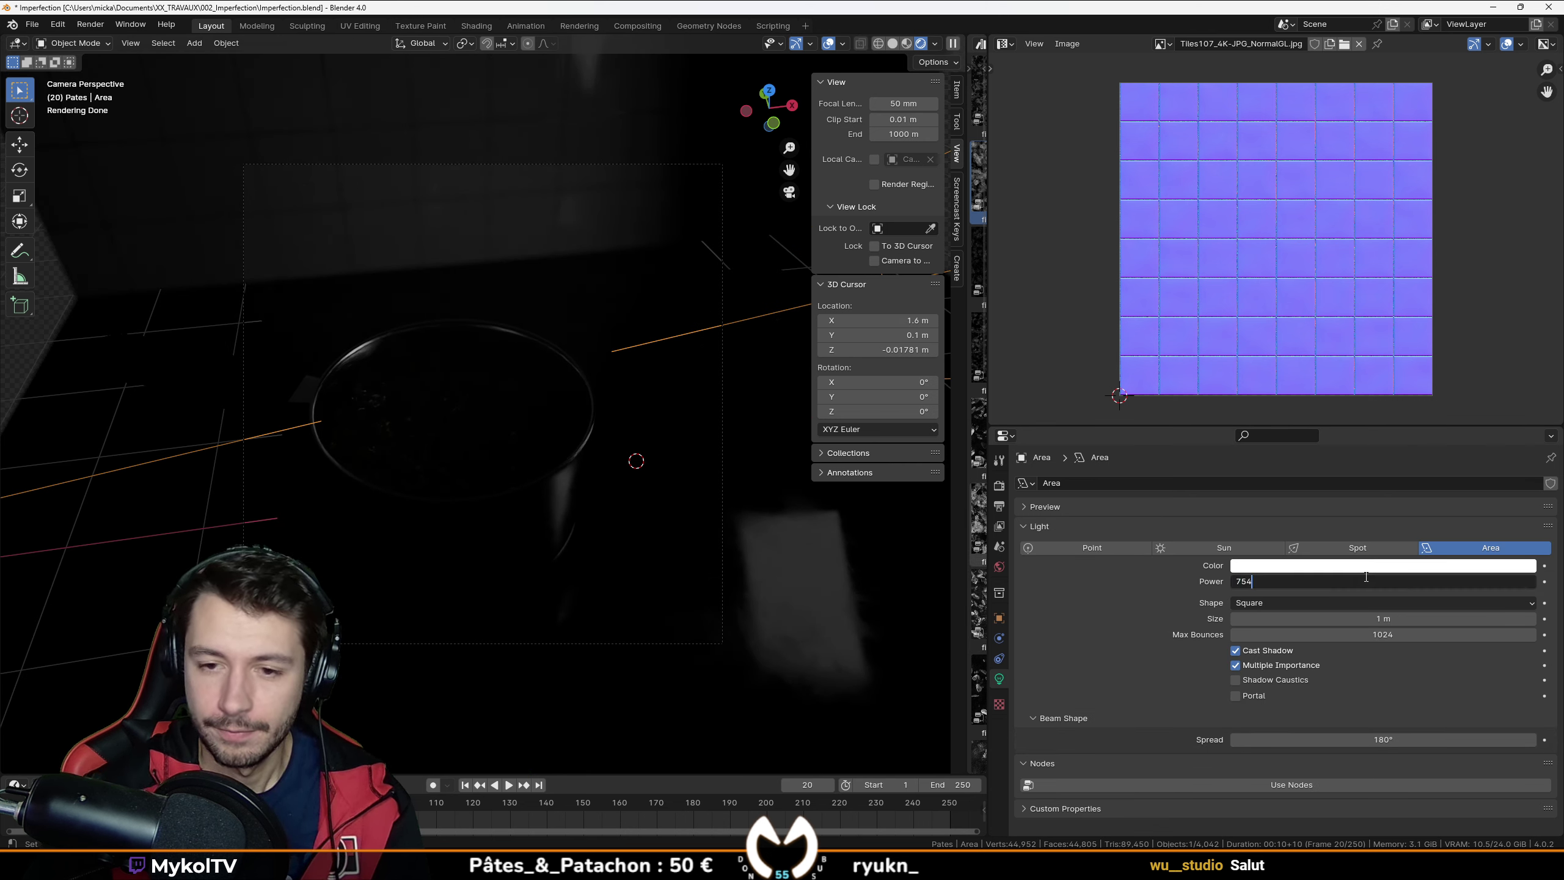
type("754")
key("BackSpace")
key("Return")
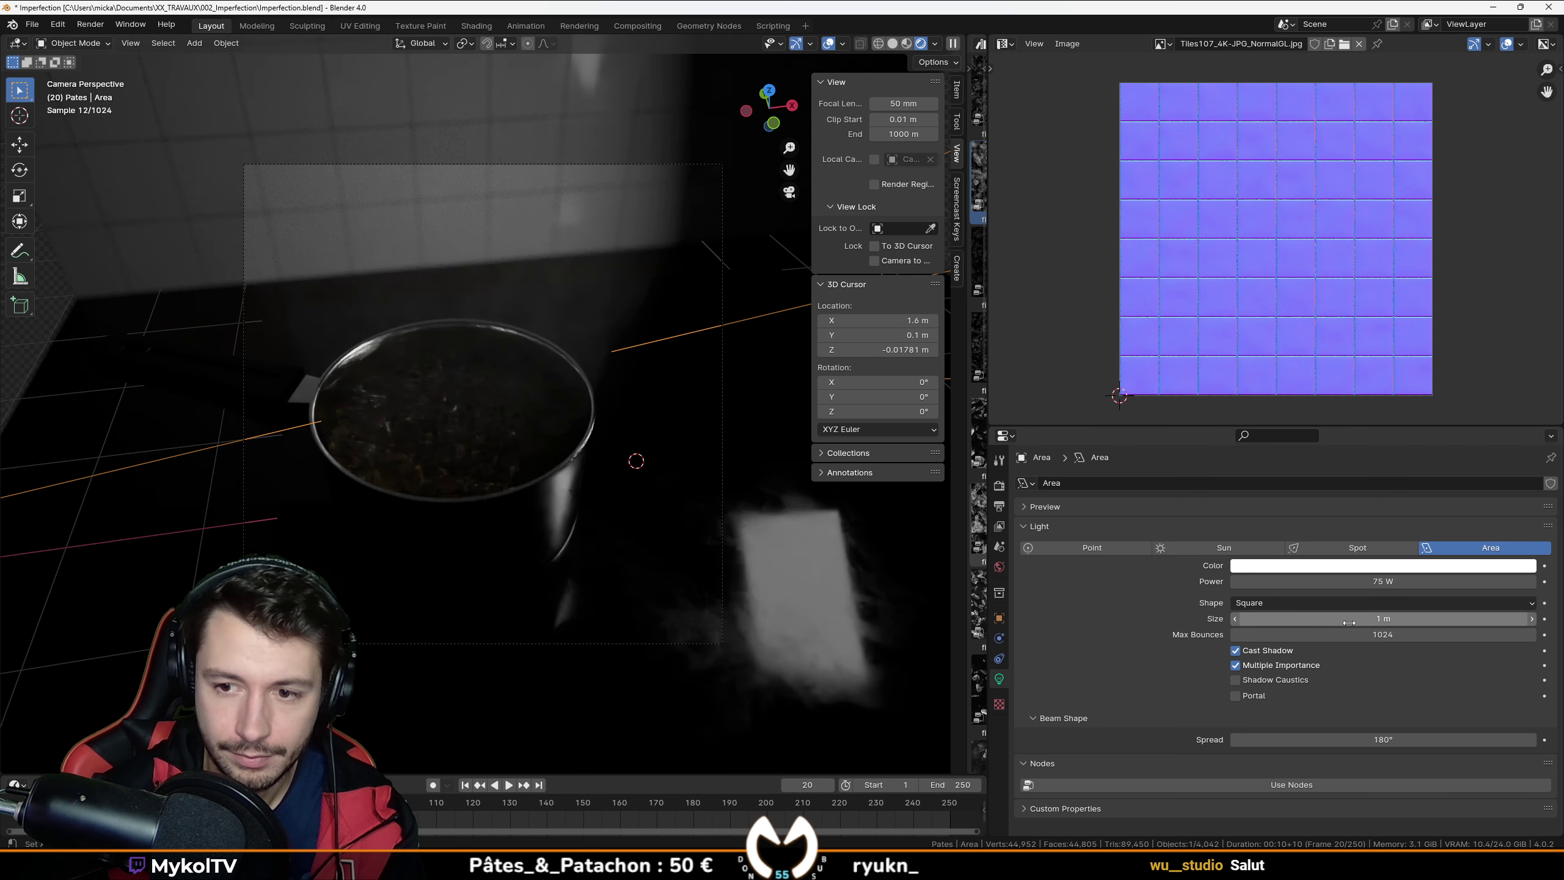
Step: Raise the area light's power to 150 W and tint it pale blue with hue 0.621 and saturation 0.304
left_click(1364, 579)
type("150")
key("Return")
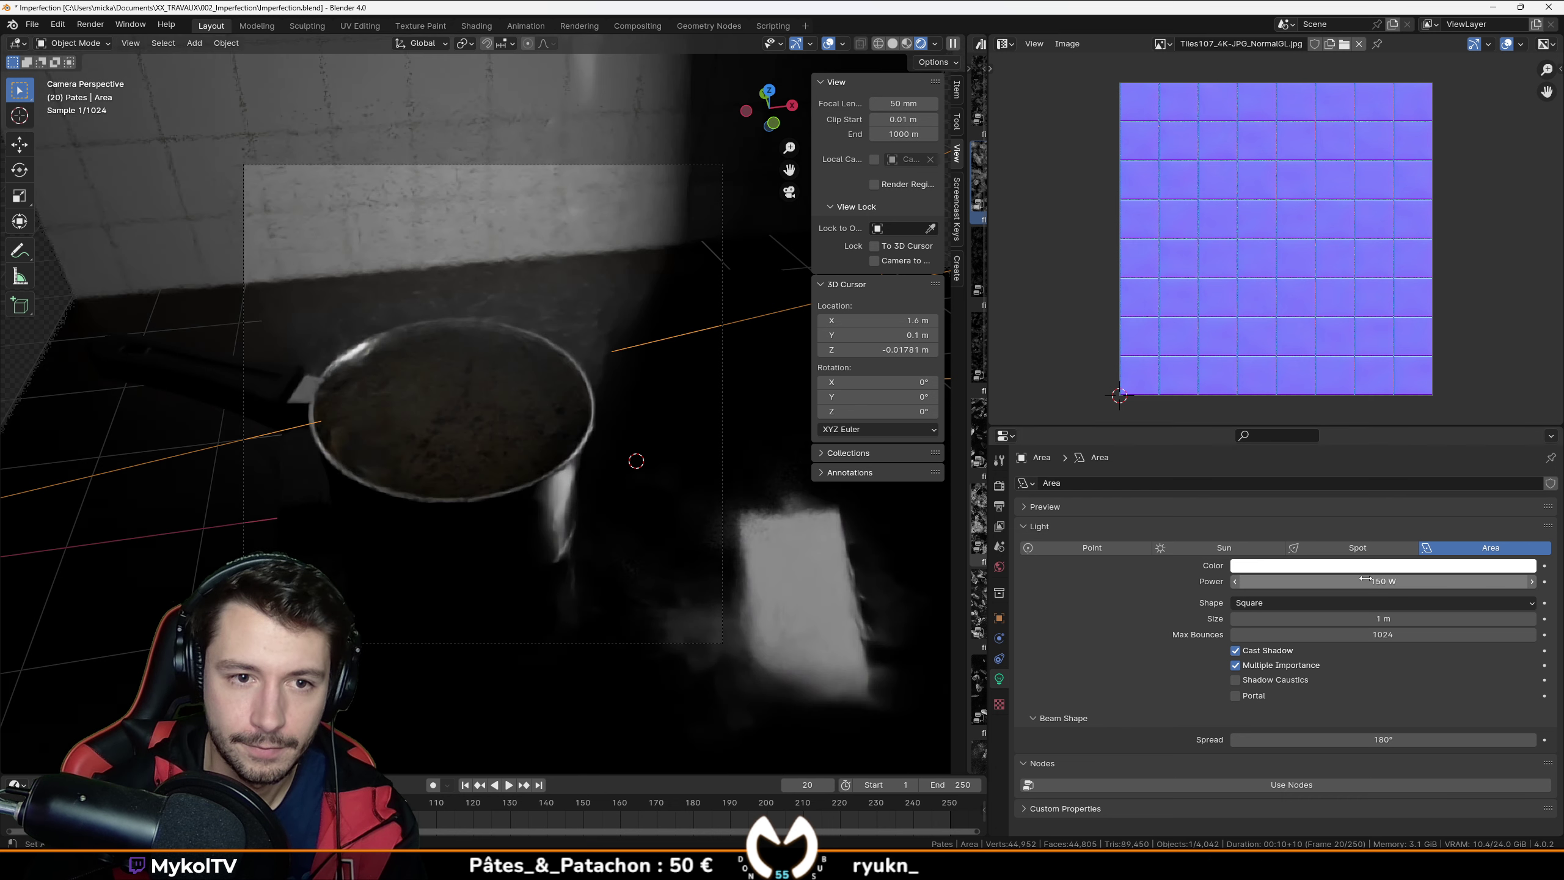
left_click(1360, 567)
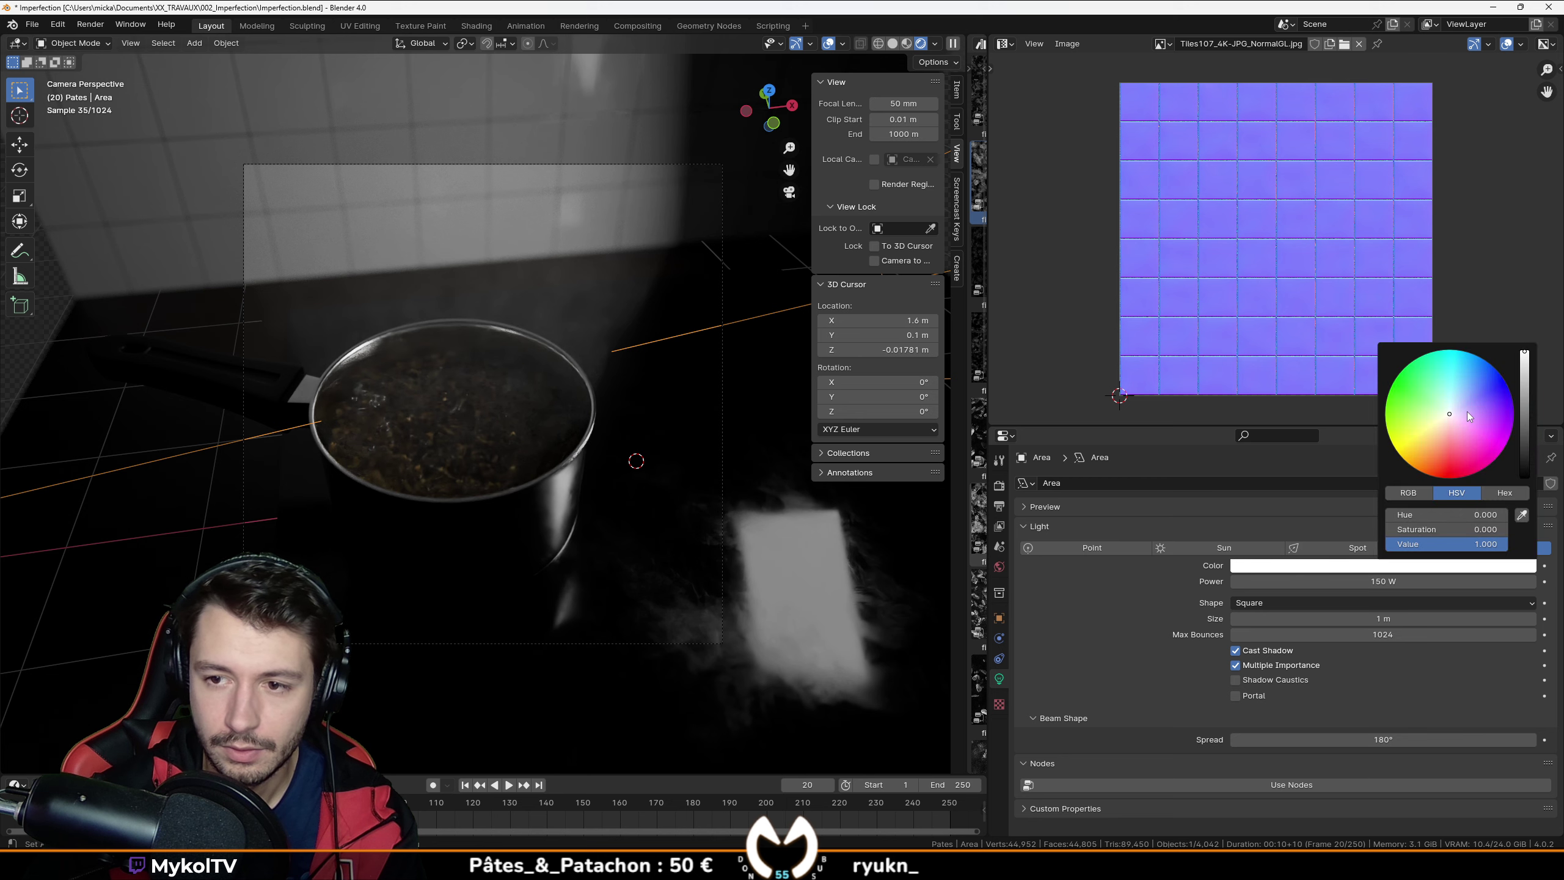
left_click(1455, 412)
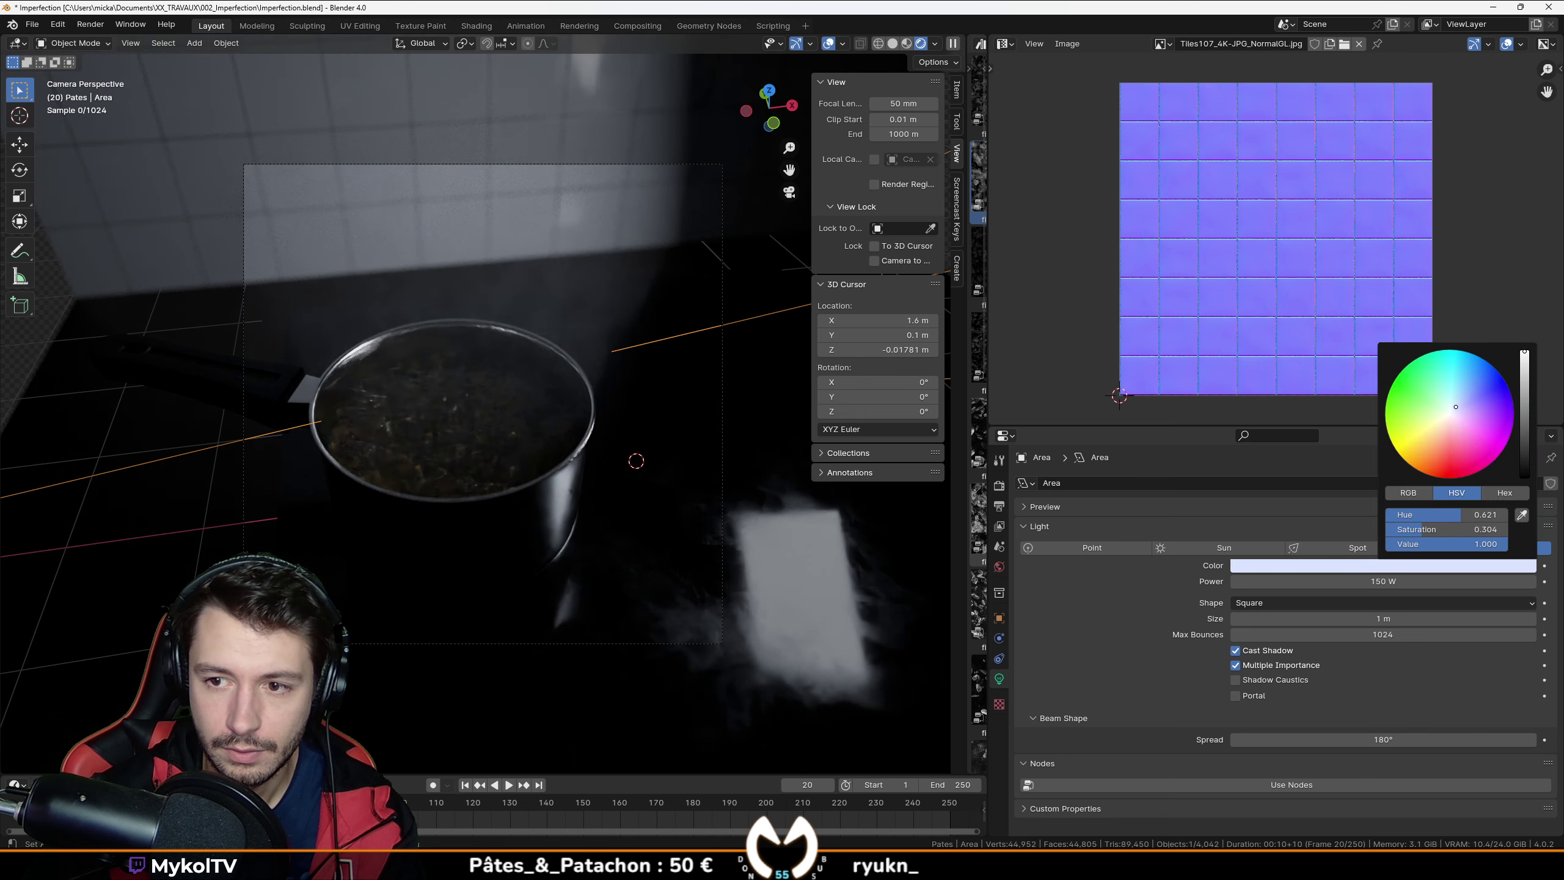
Step: Duplicate the area light to the handle side of the pot and aim the copy toward the pot
scroll(618, 507, "down", 3)
middle_click_drag(619, 506, 598, 492)
scroll(599, 492, "down", 5)
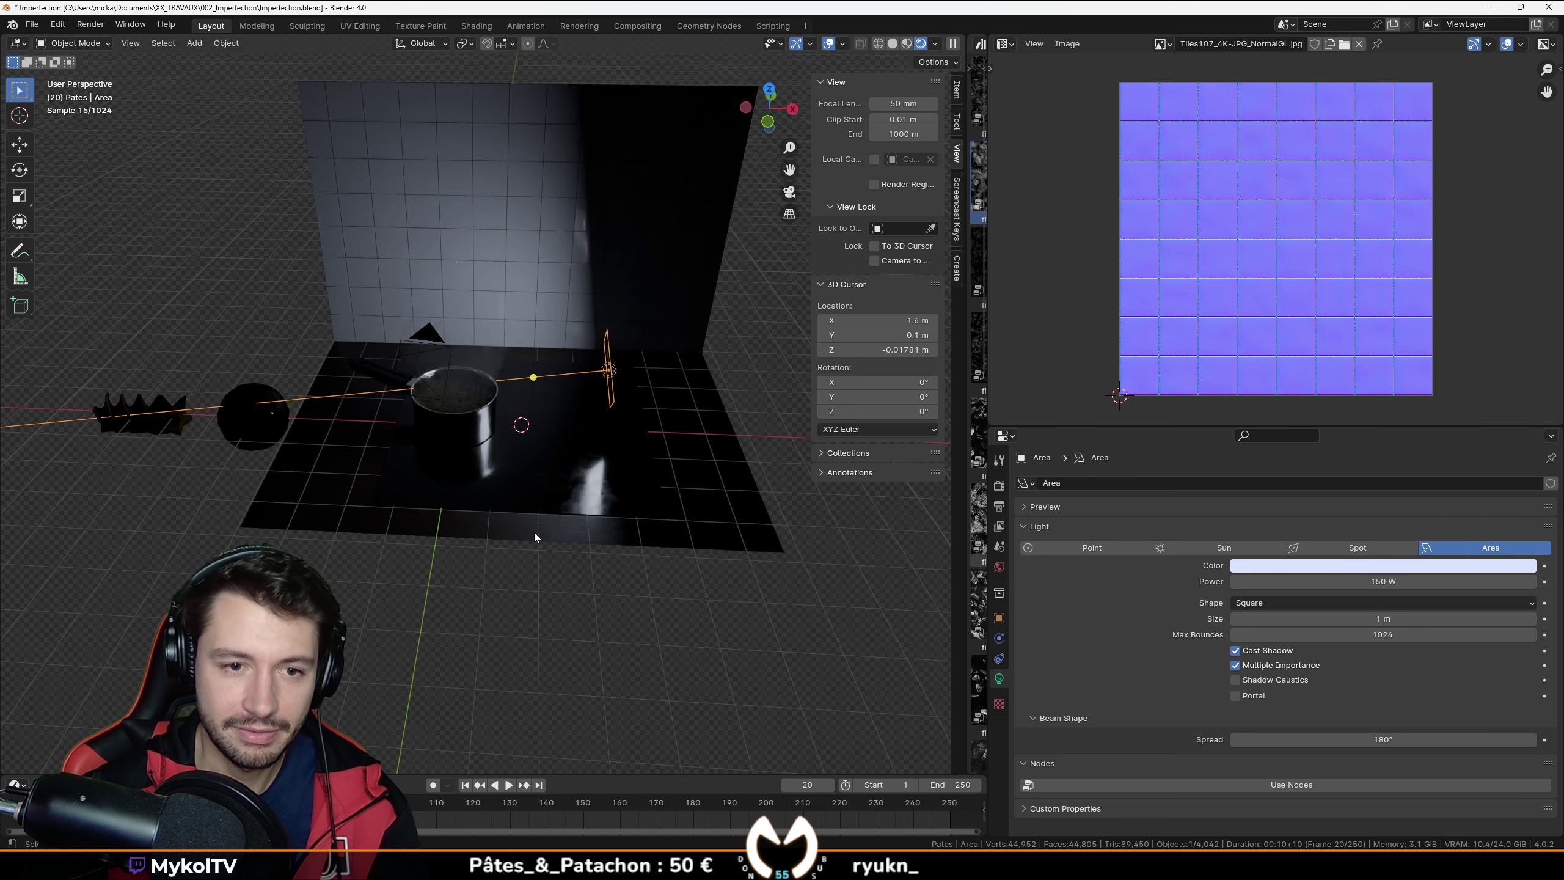
middle_click_drag(534, 533, 584, 487)
key("shift+d")
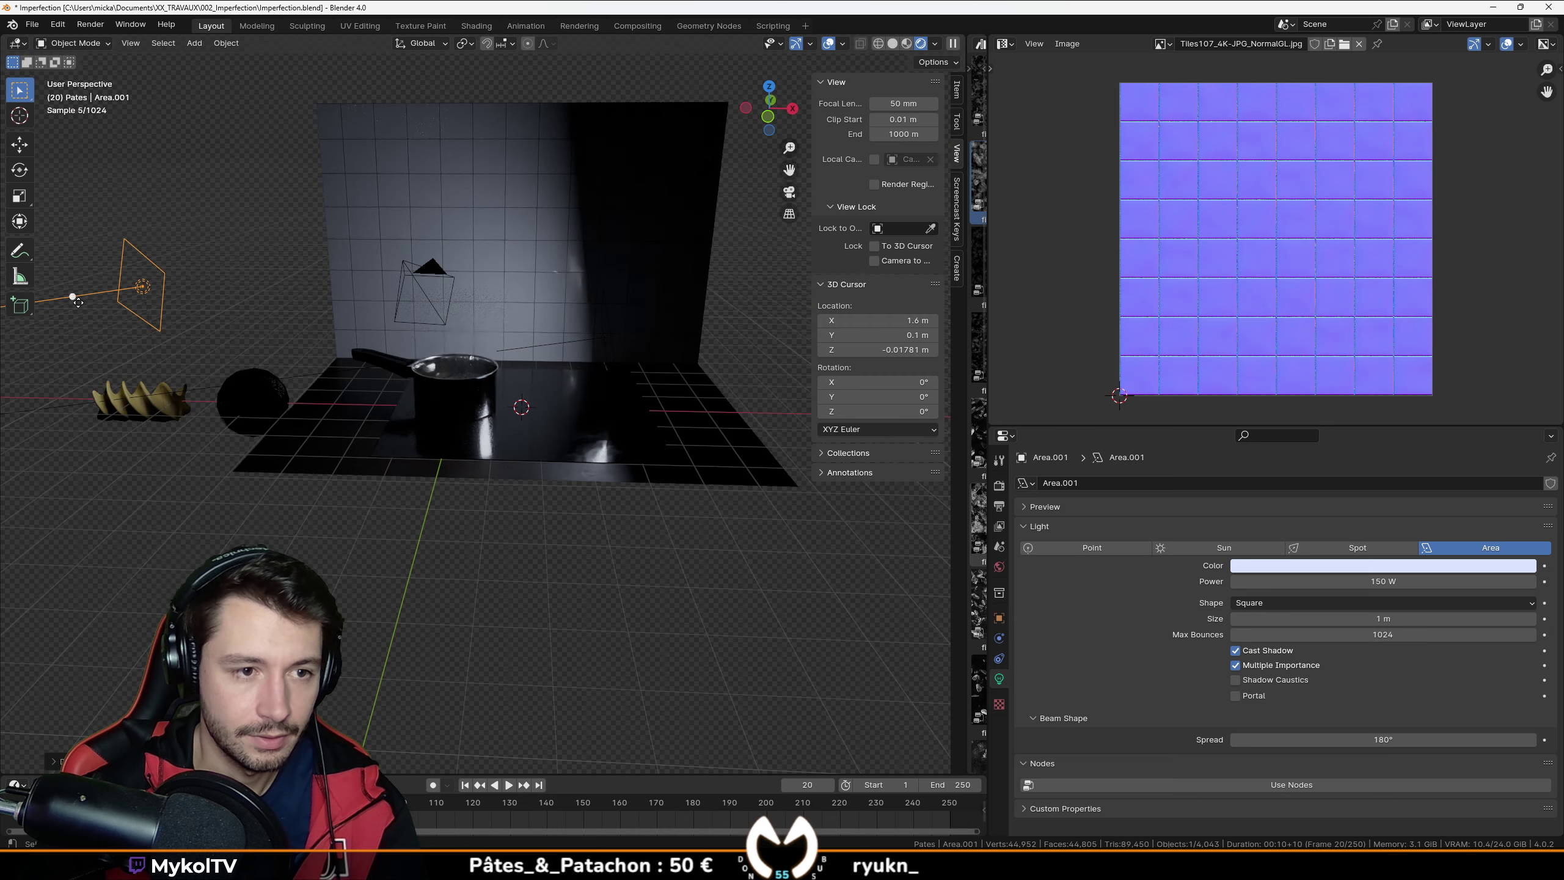
left_click_drag(75, 300, 421, 382)
middle_click_drag(325, 429, 258, 320)
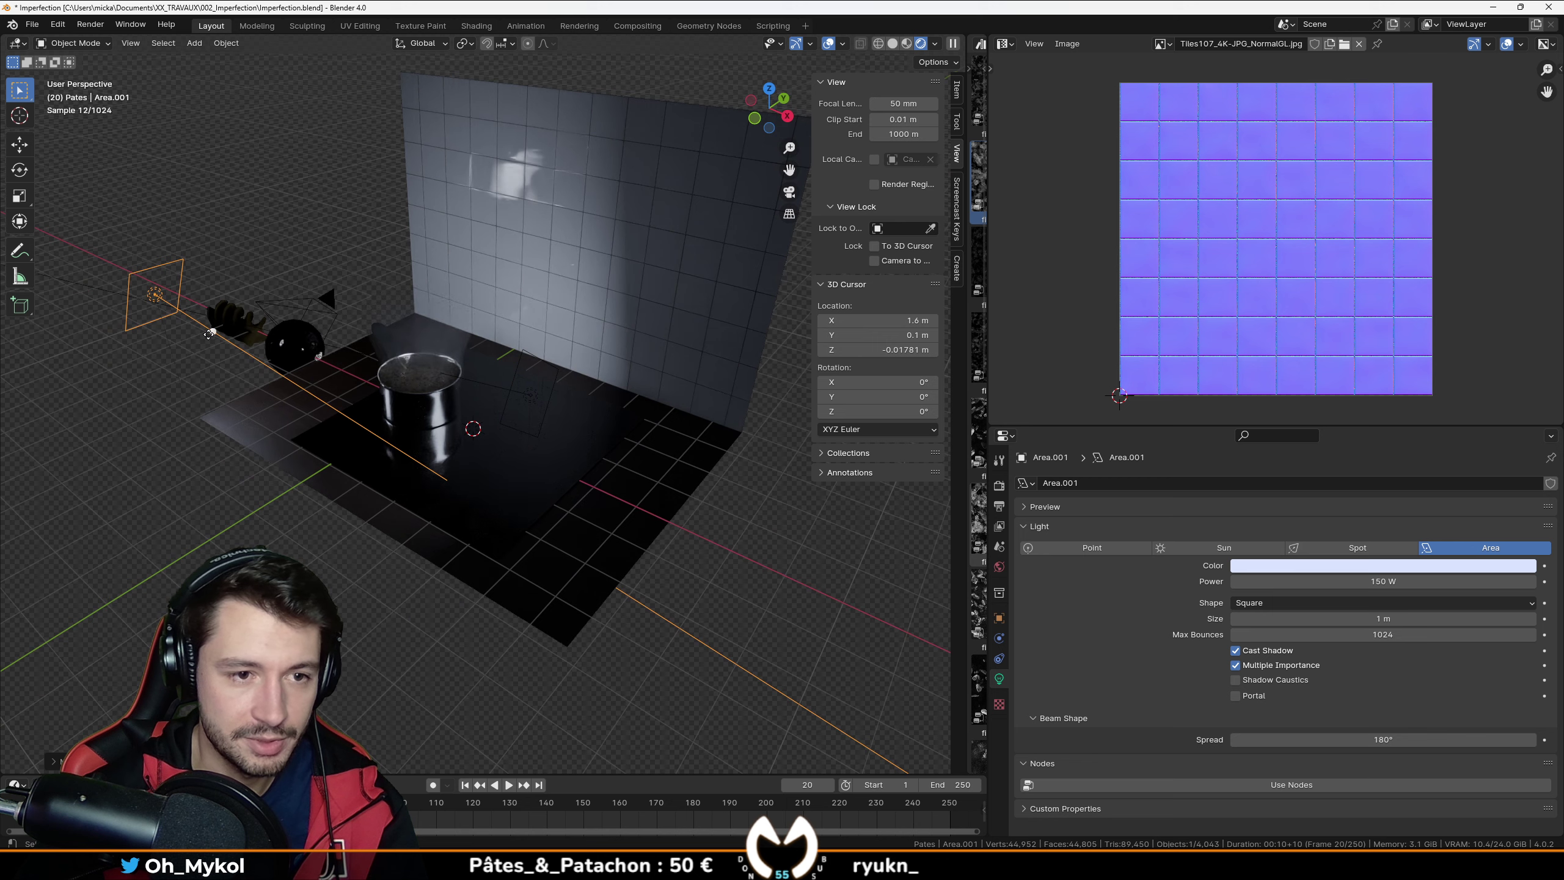
Step: Adjust the duplicated area light's position slightly and aim it again toward the cooktop in front of the pot
key("g")
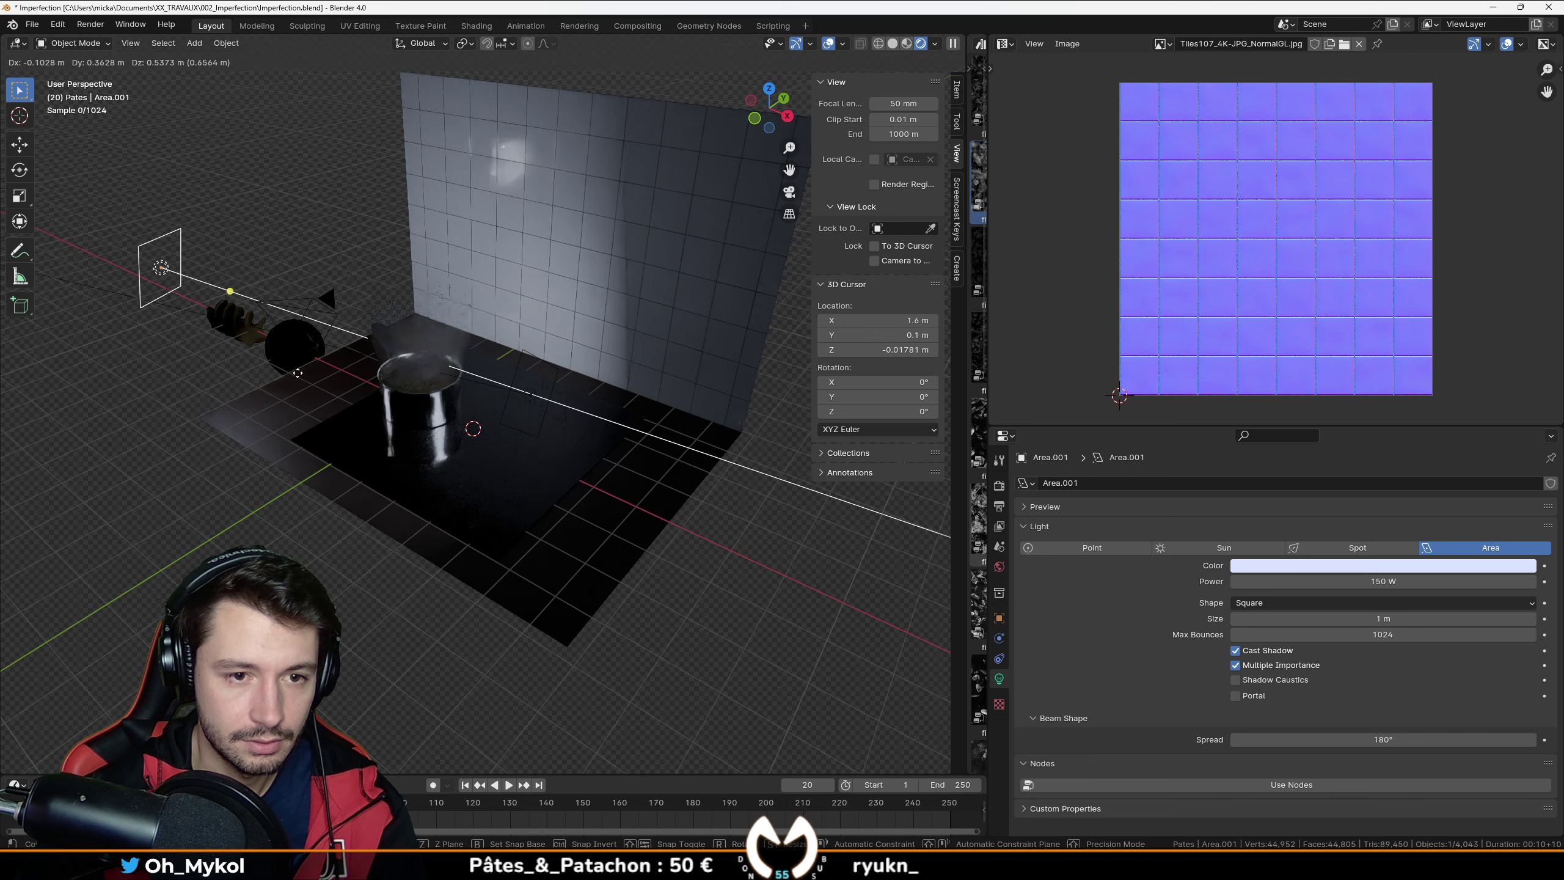
left_click(259, 343)
left_click_drag(192, 261, 504, 453)
Step: Set the duplicated area light's power to 1500 W while viewing the pot through the camera
scroll(416, 494, "up", 4)
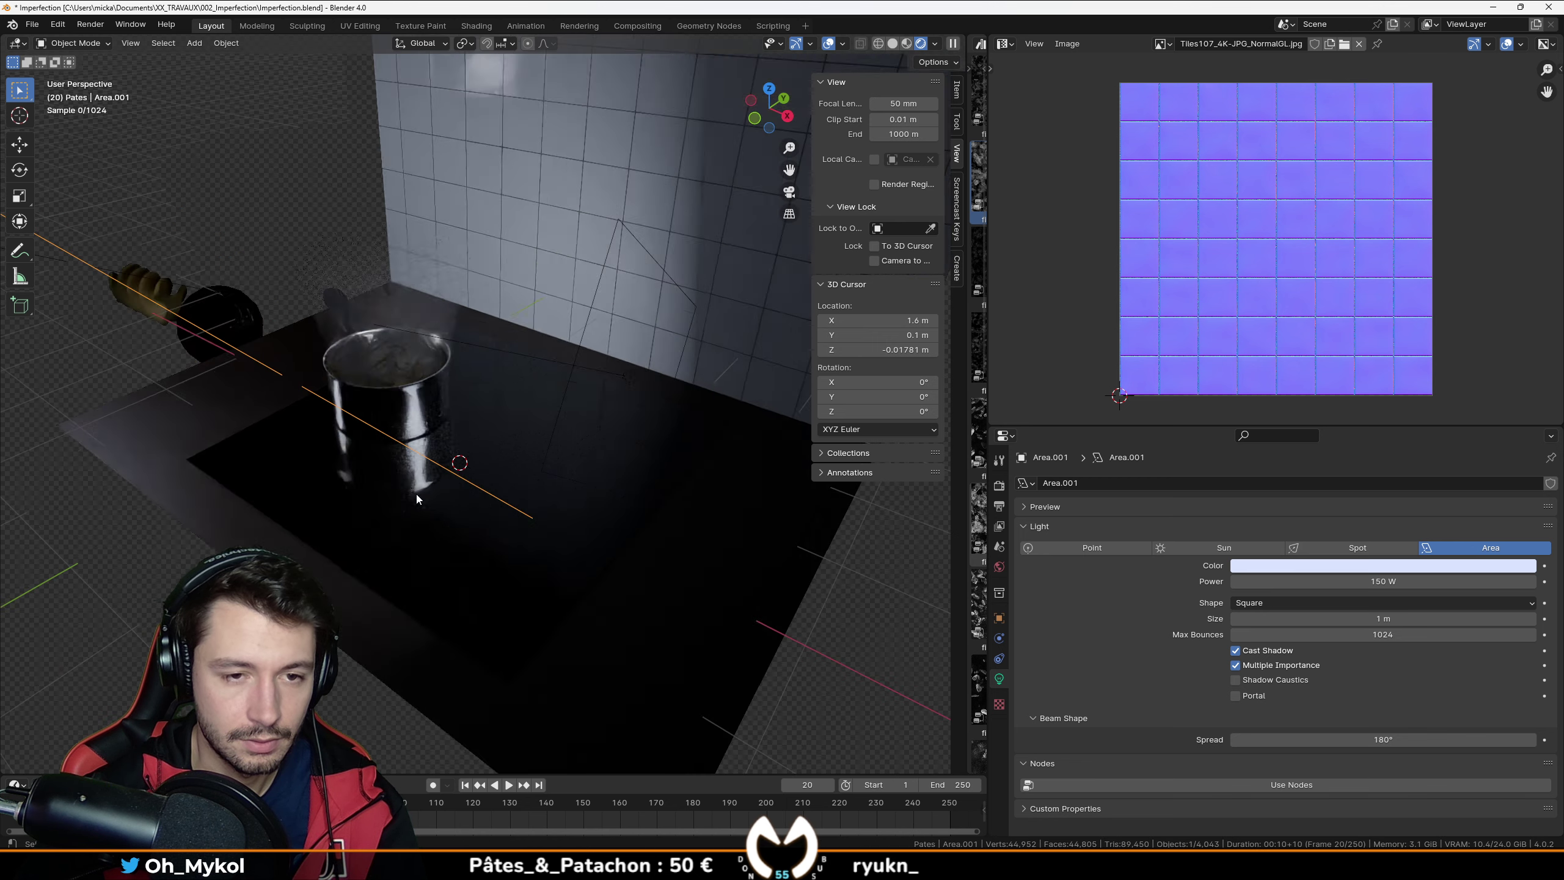
key("KP_0")
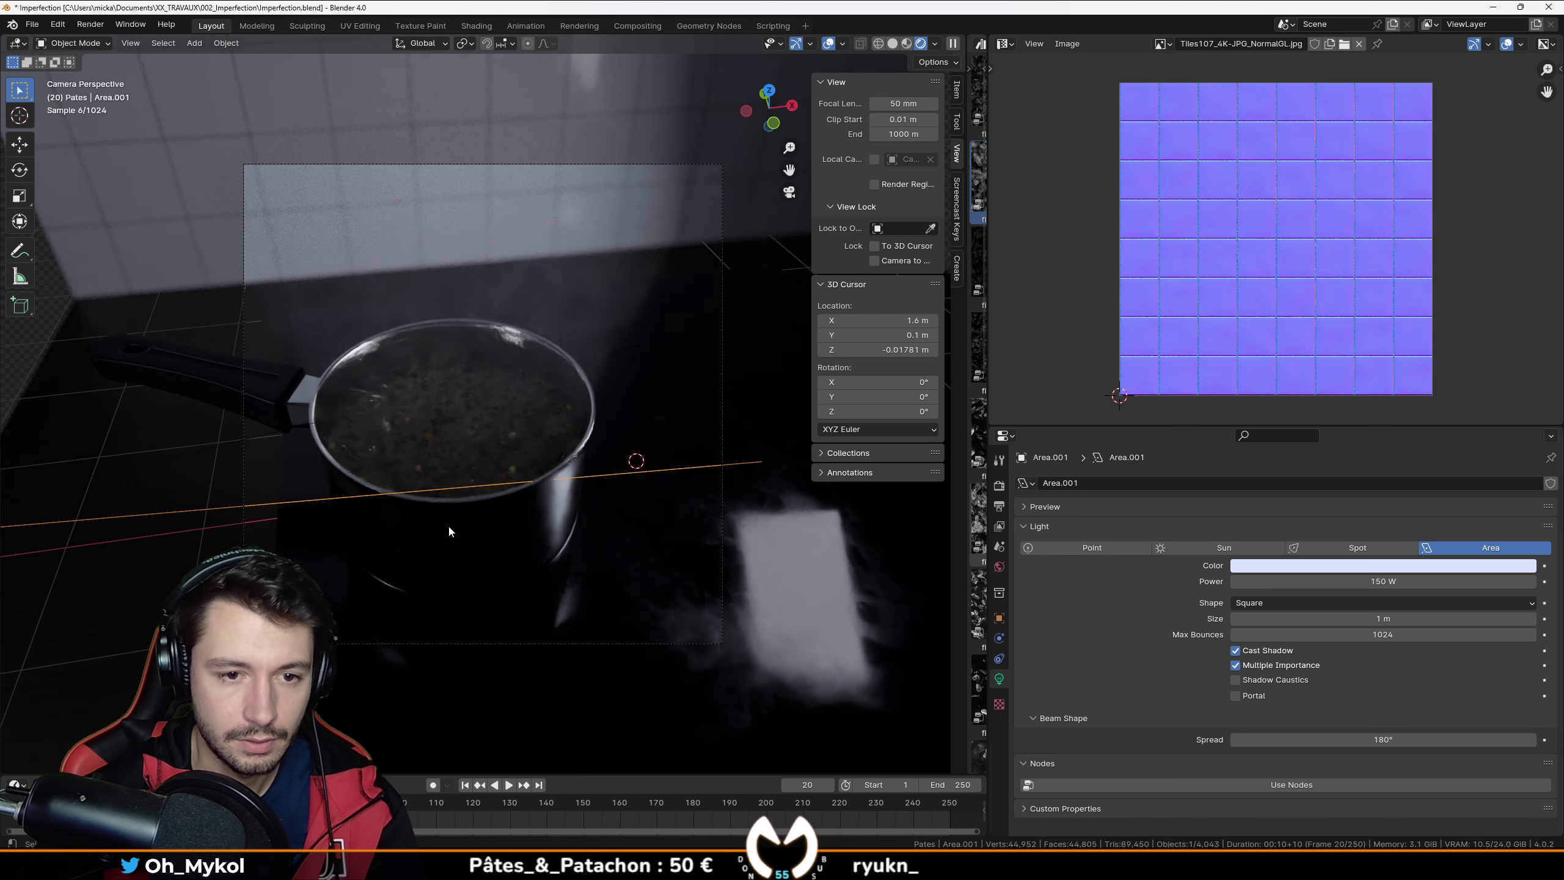
double_click(1271, 580)
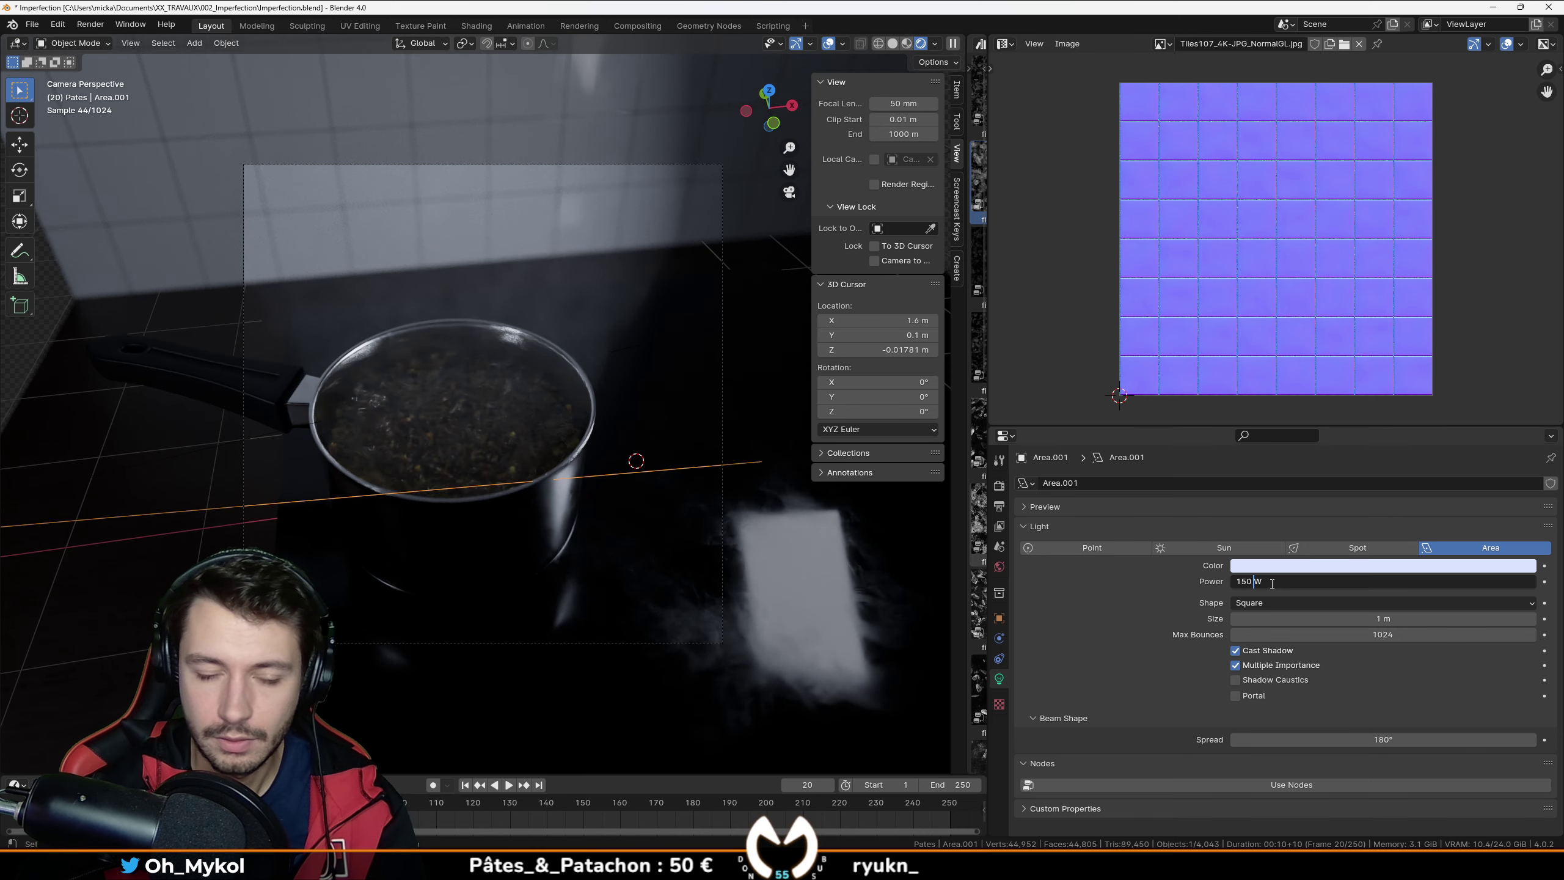
type("0")
key("Return")
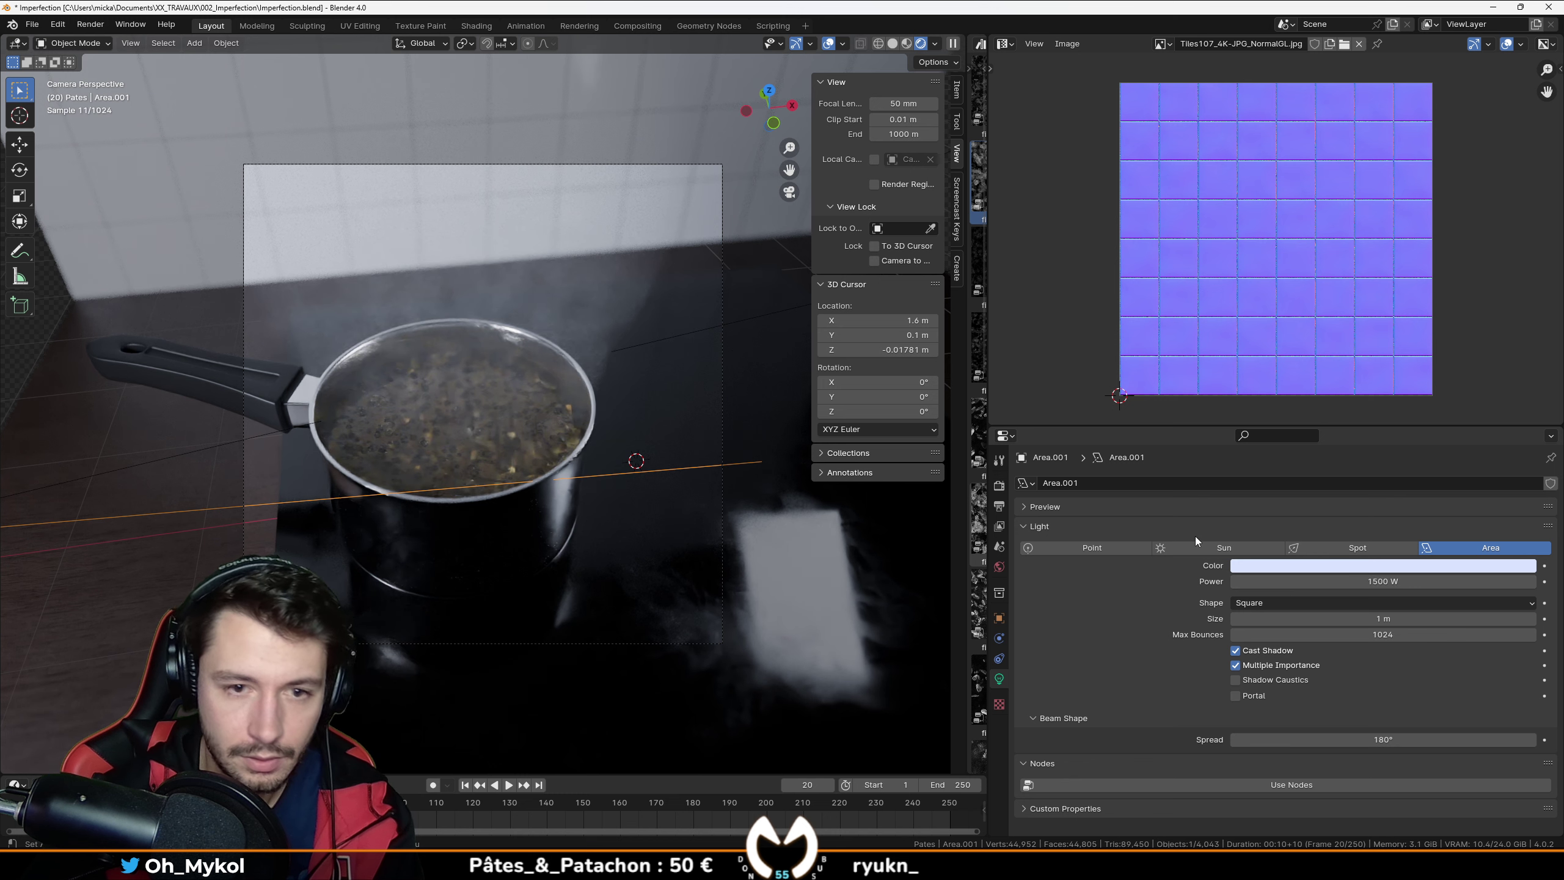
Step: Change the duplicated area light's color to a very pale warm cream
left_click(1315, 570)
left_click(1445, 419)
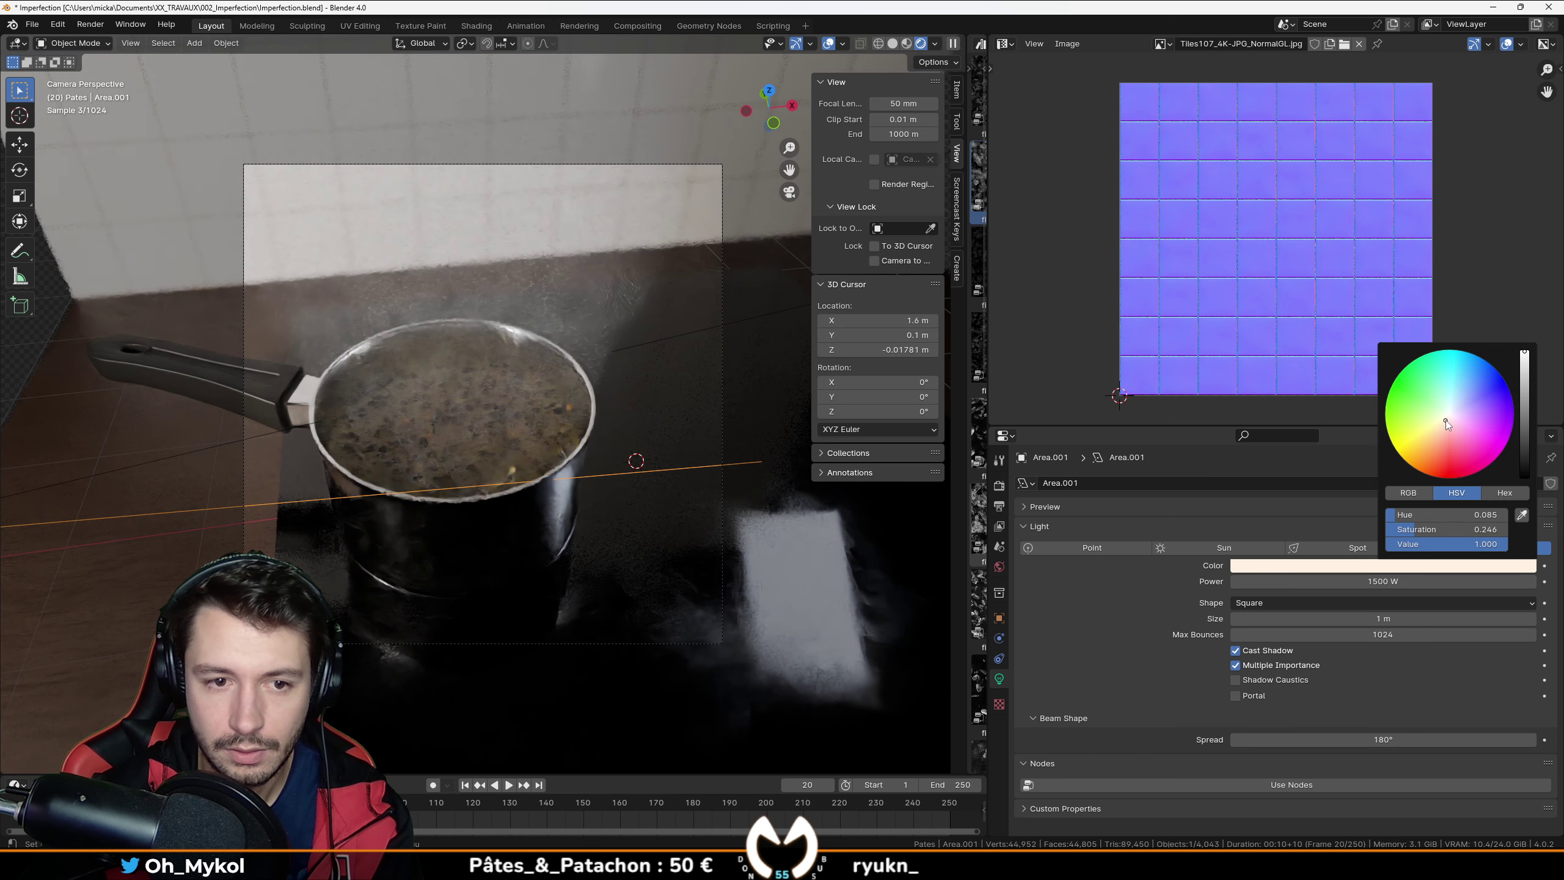
left_click_drag(1445, 420, 1445, 416)
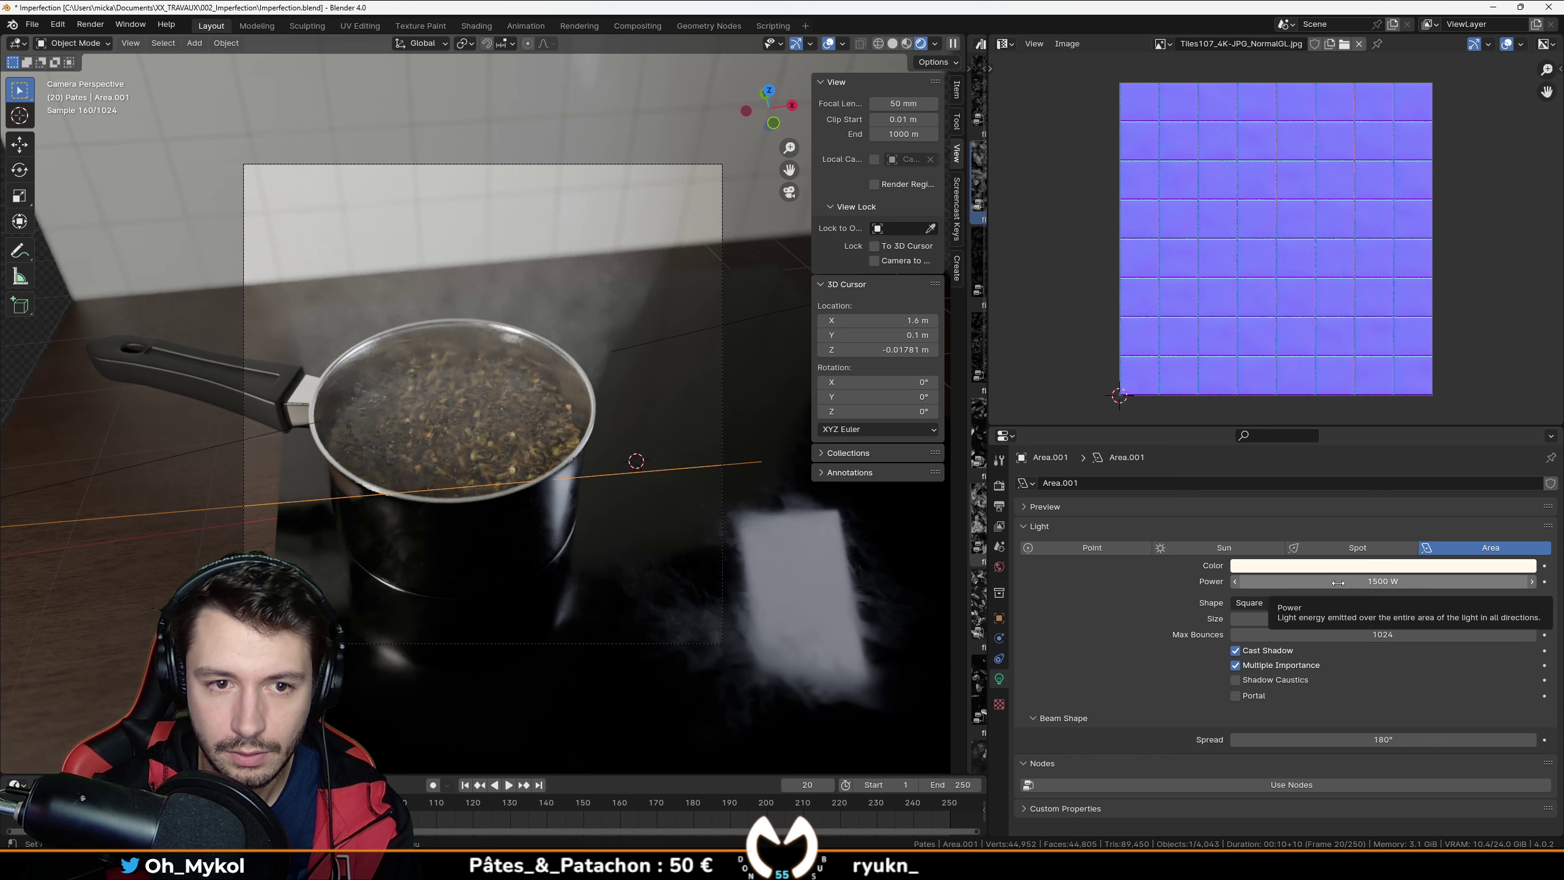
Step: Try strengths of 0.1 and 1 for the interior.exr world background
scroll(301, 524, "down", 3)
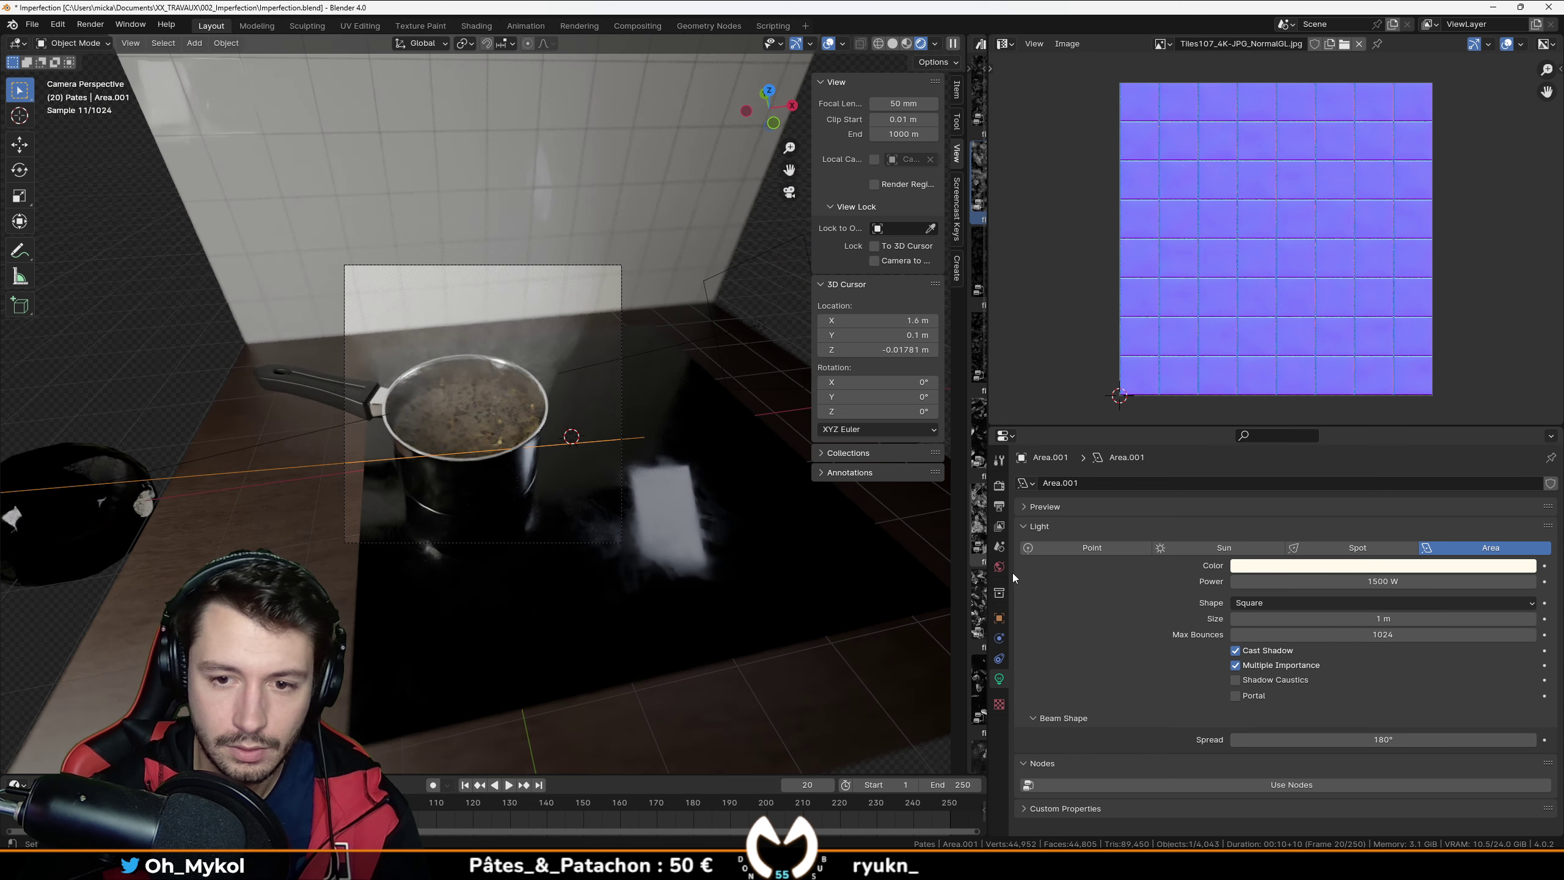
left_click(999, 566)
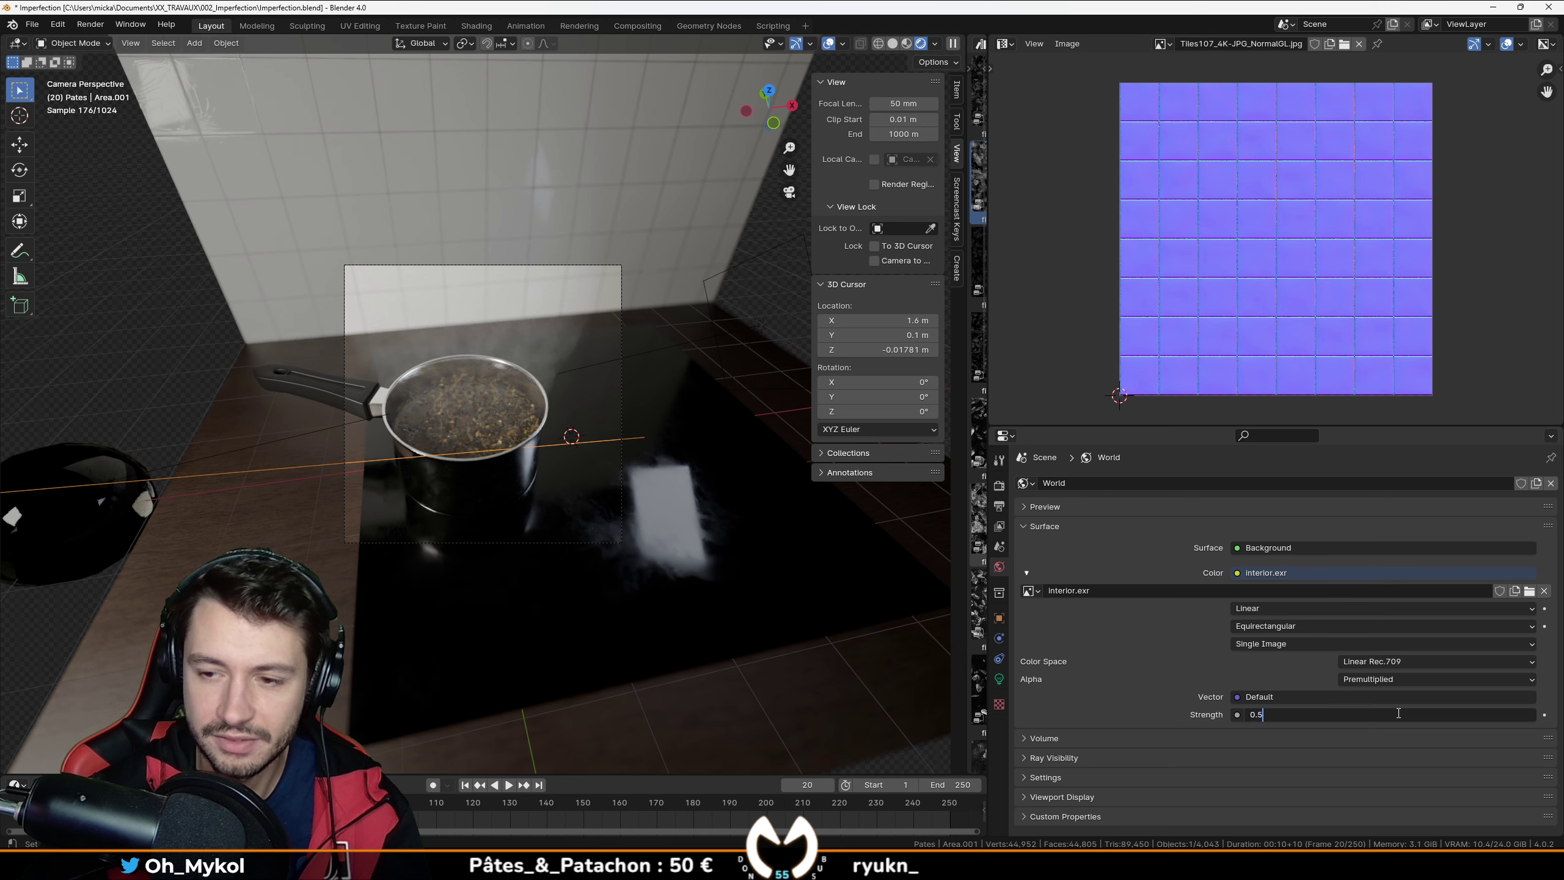
type("1")
key("Return")
key("ctrl+z")
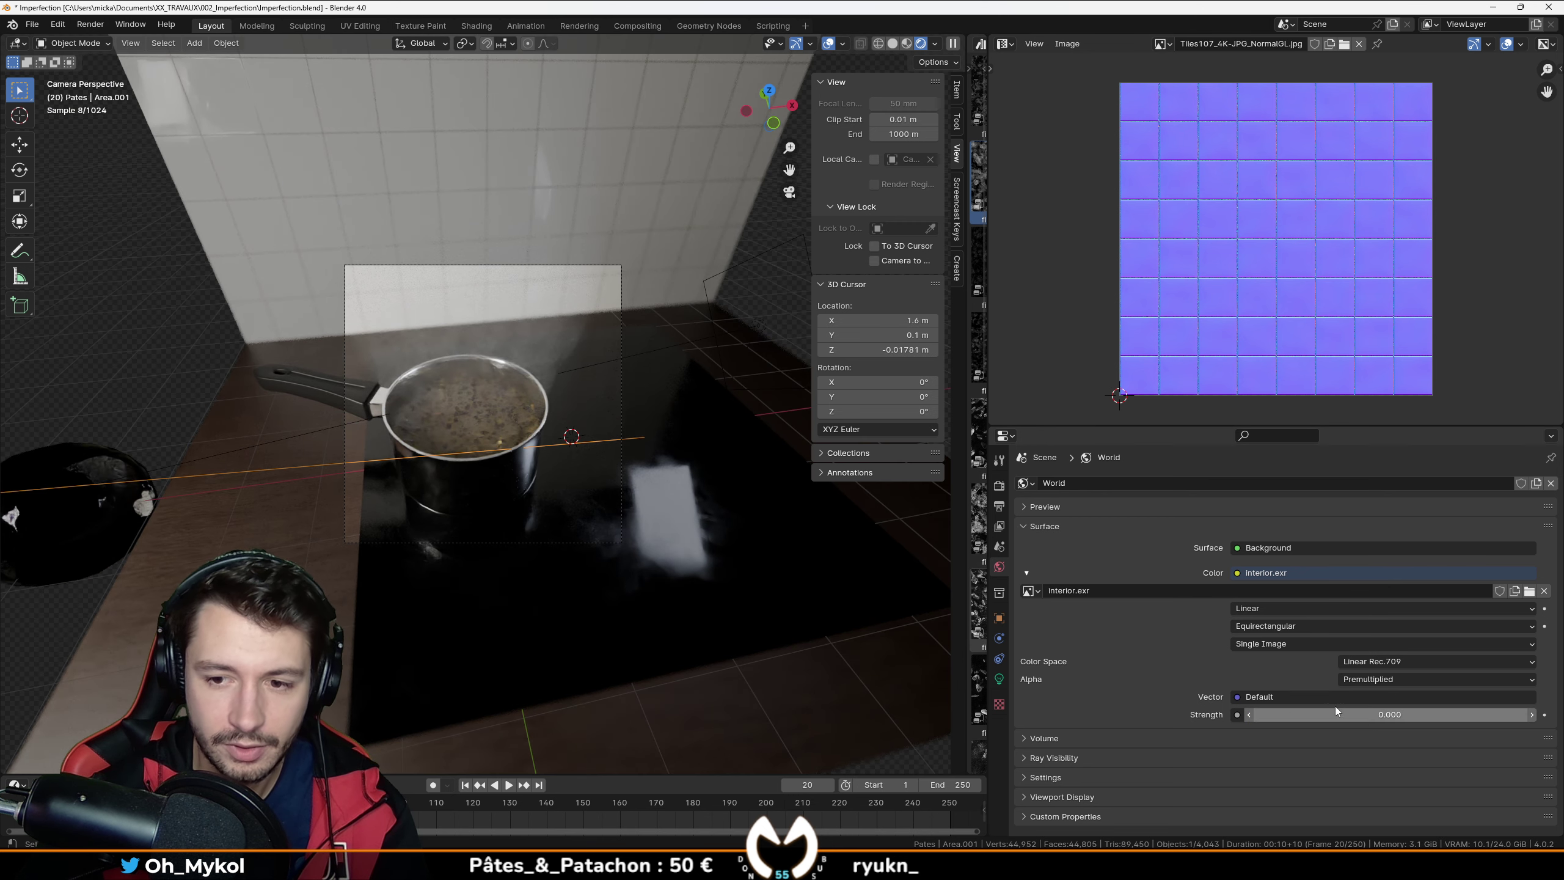
left_click(1386, 714)
key("Return")
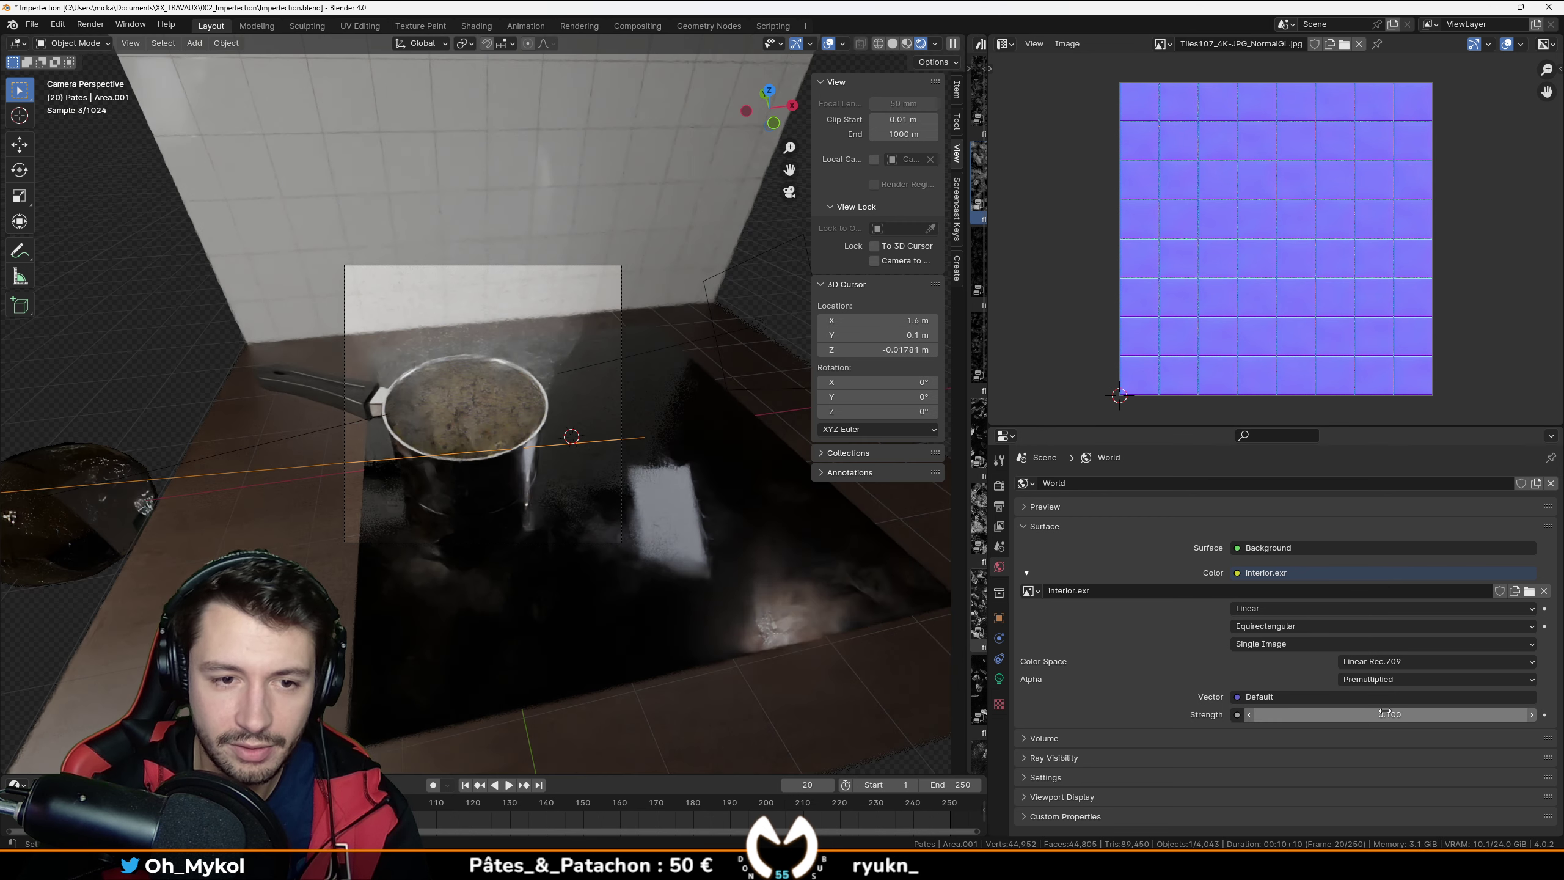
scroll(413, 469, "up", 1)
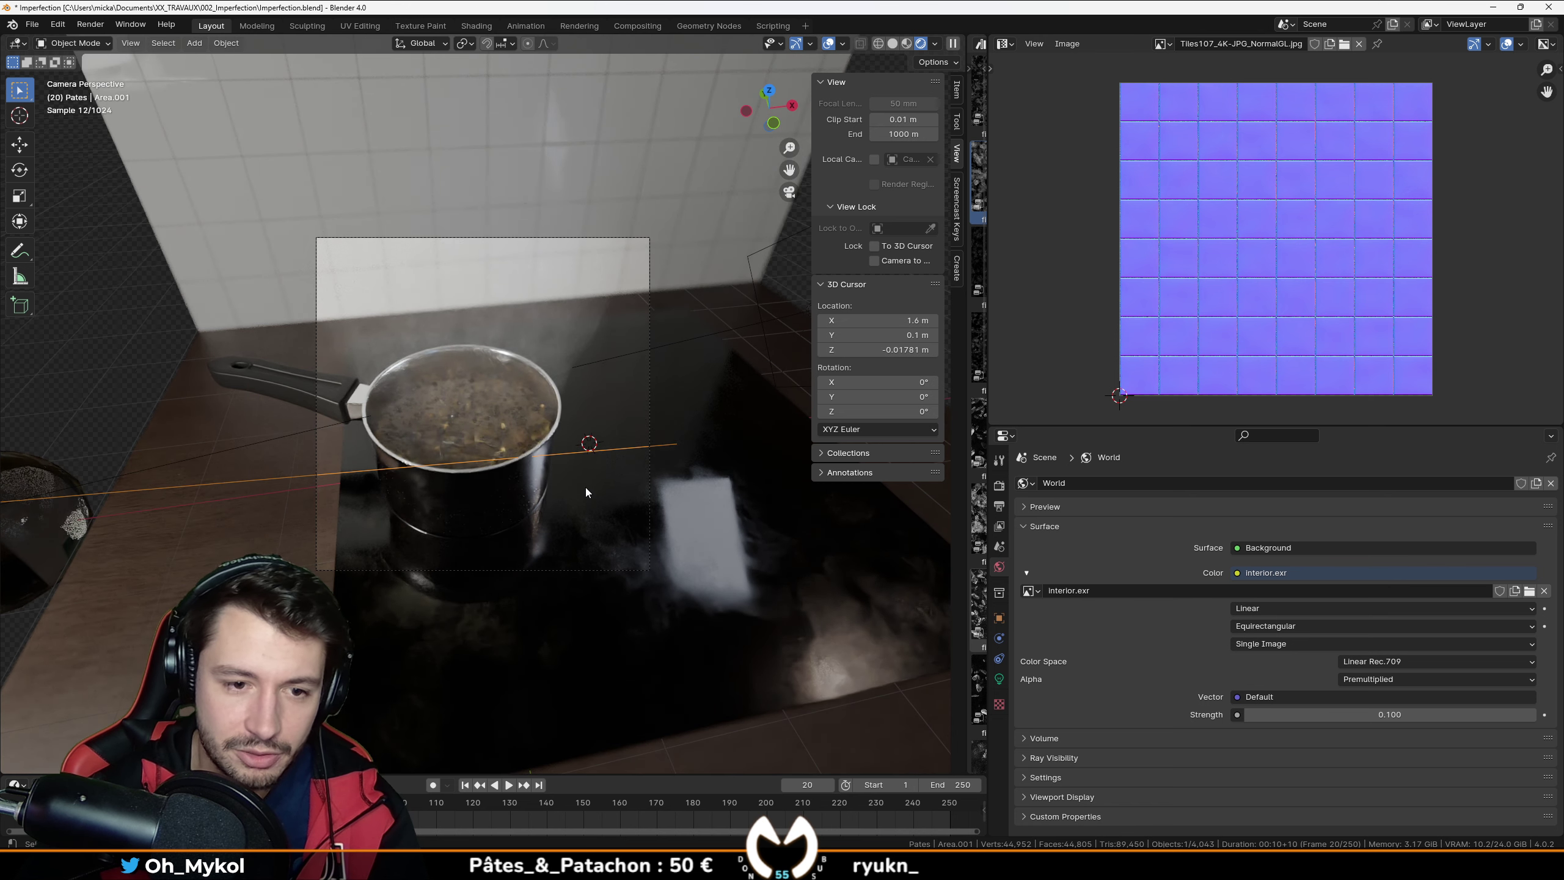
left_click(1352, 712)
type("1")
key("Return")
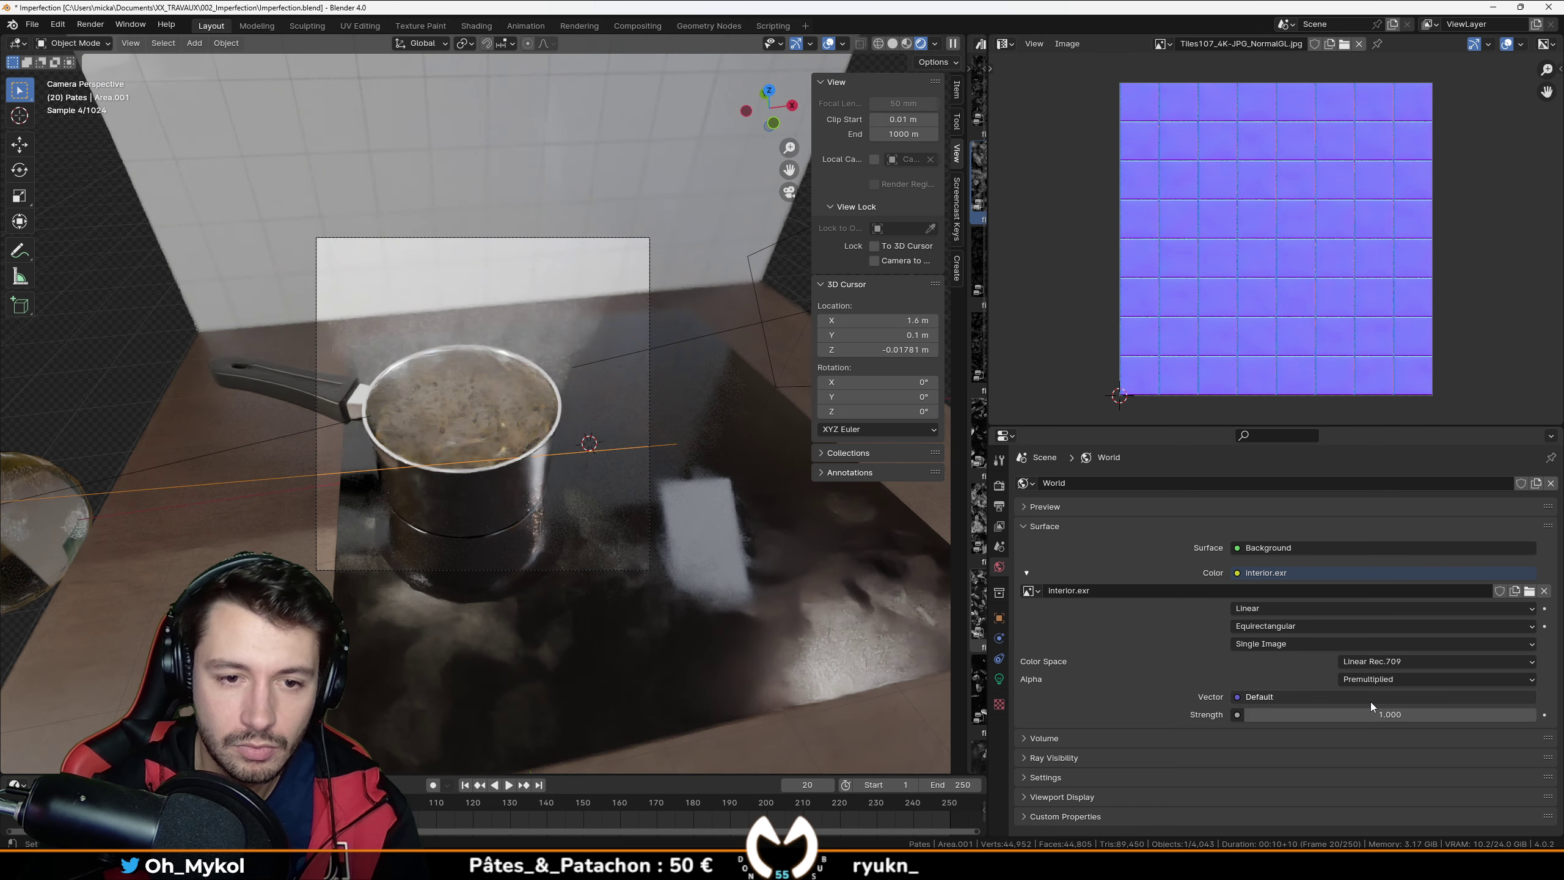
Step: Set the world background strength to 0.2
left_click(1367, 714)
type("0.")
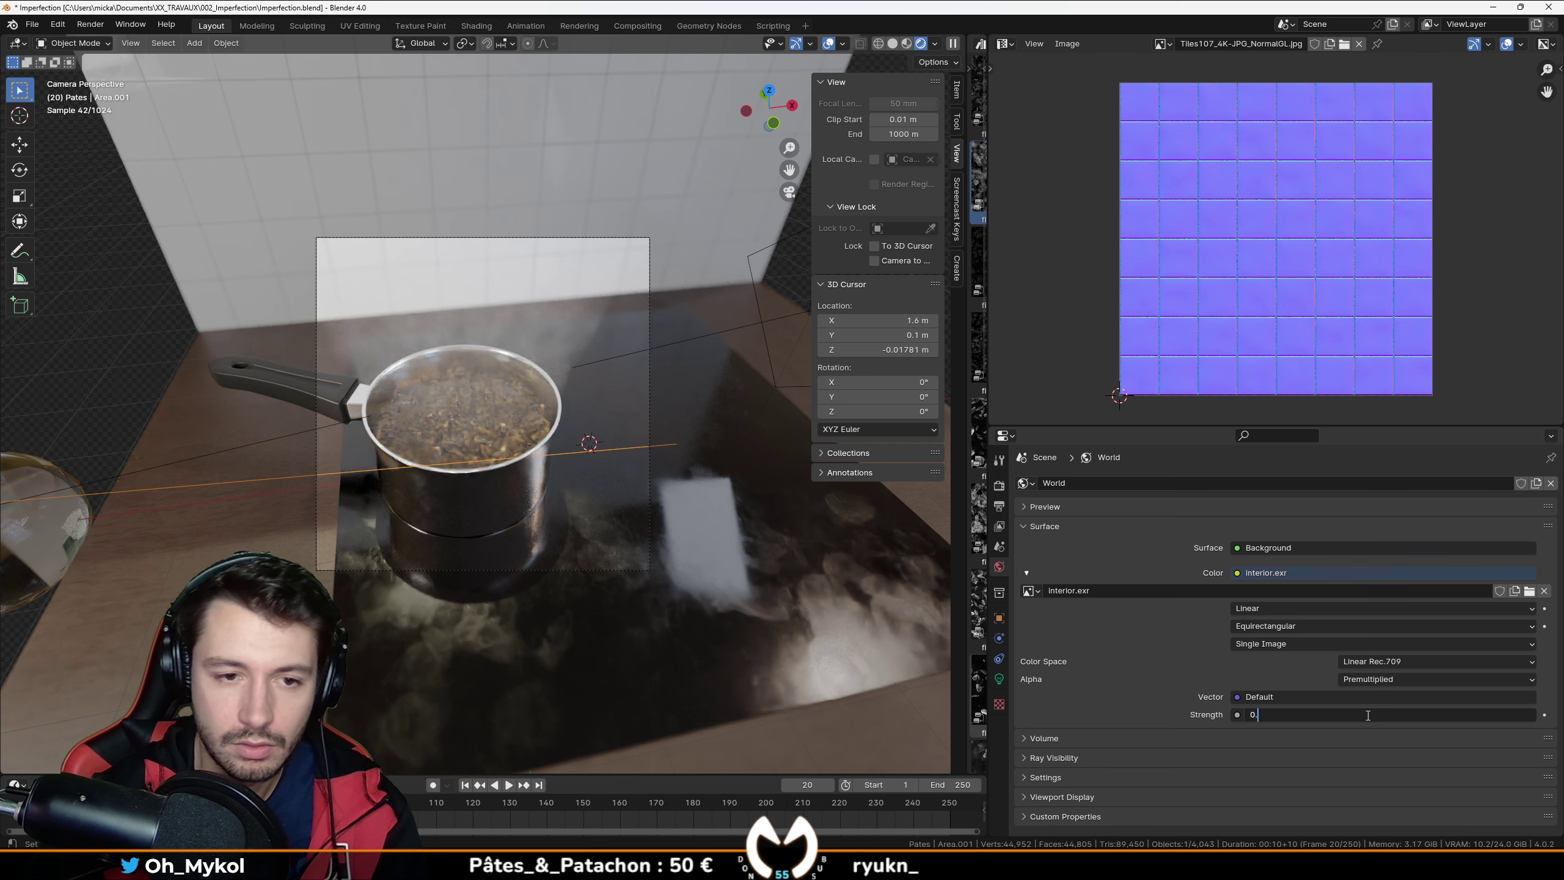
type("2")
key("Return")
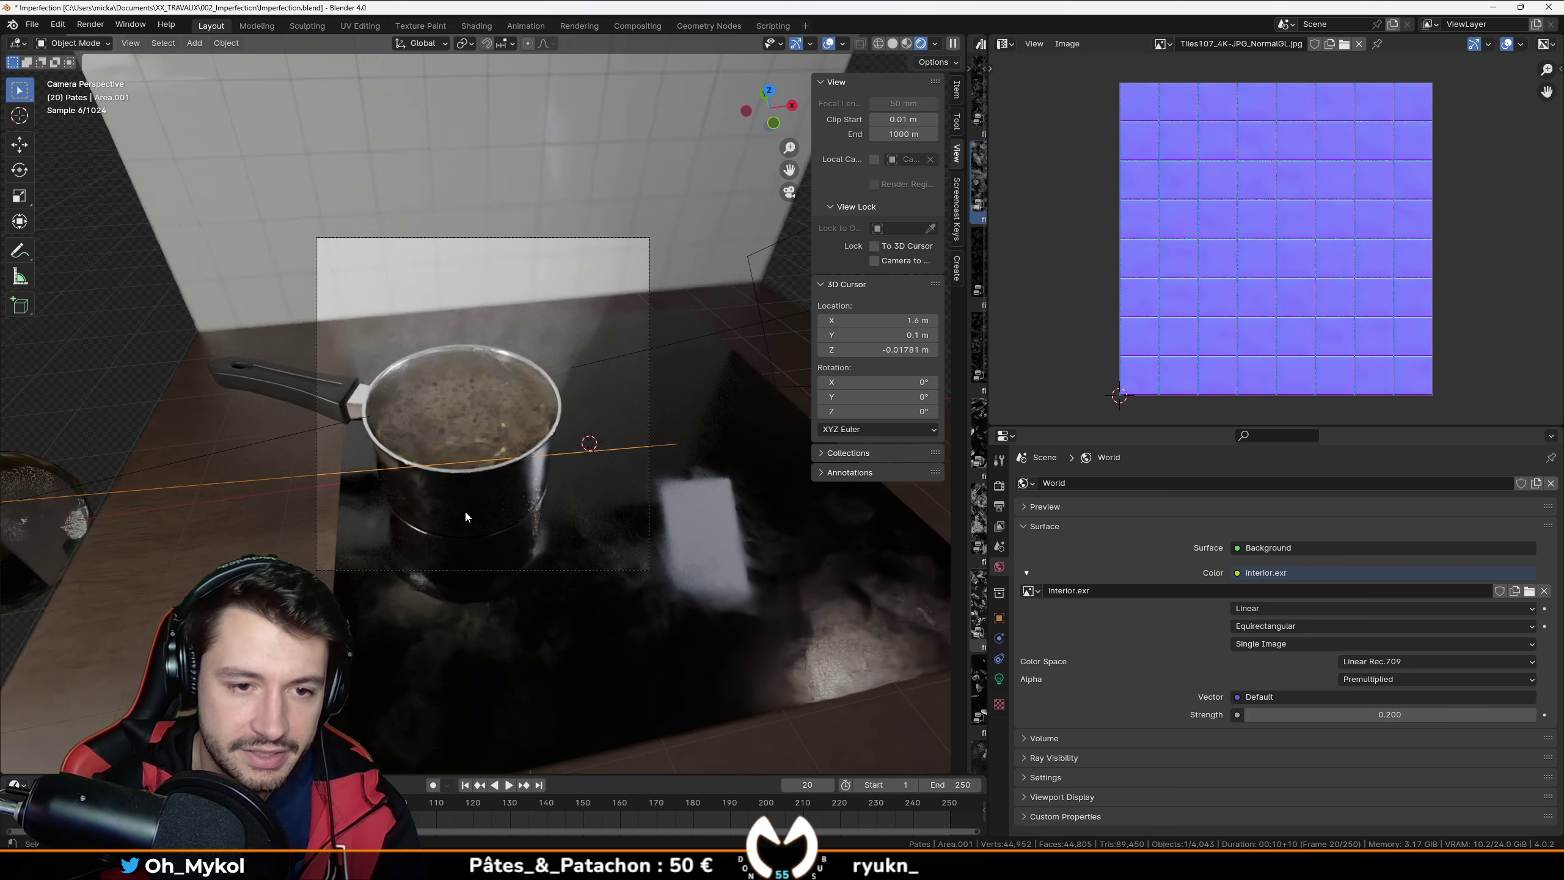
Step: Duplicate the handle-side area light and place the copy in front of the cooktop
scroll(432, 515, "down", 4)
middle_click_drag(363, 528, 400, 513)
scroll(342, 560, "down", 5)
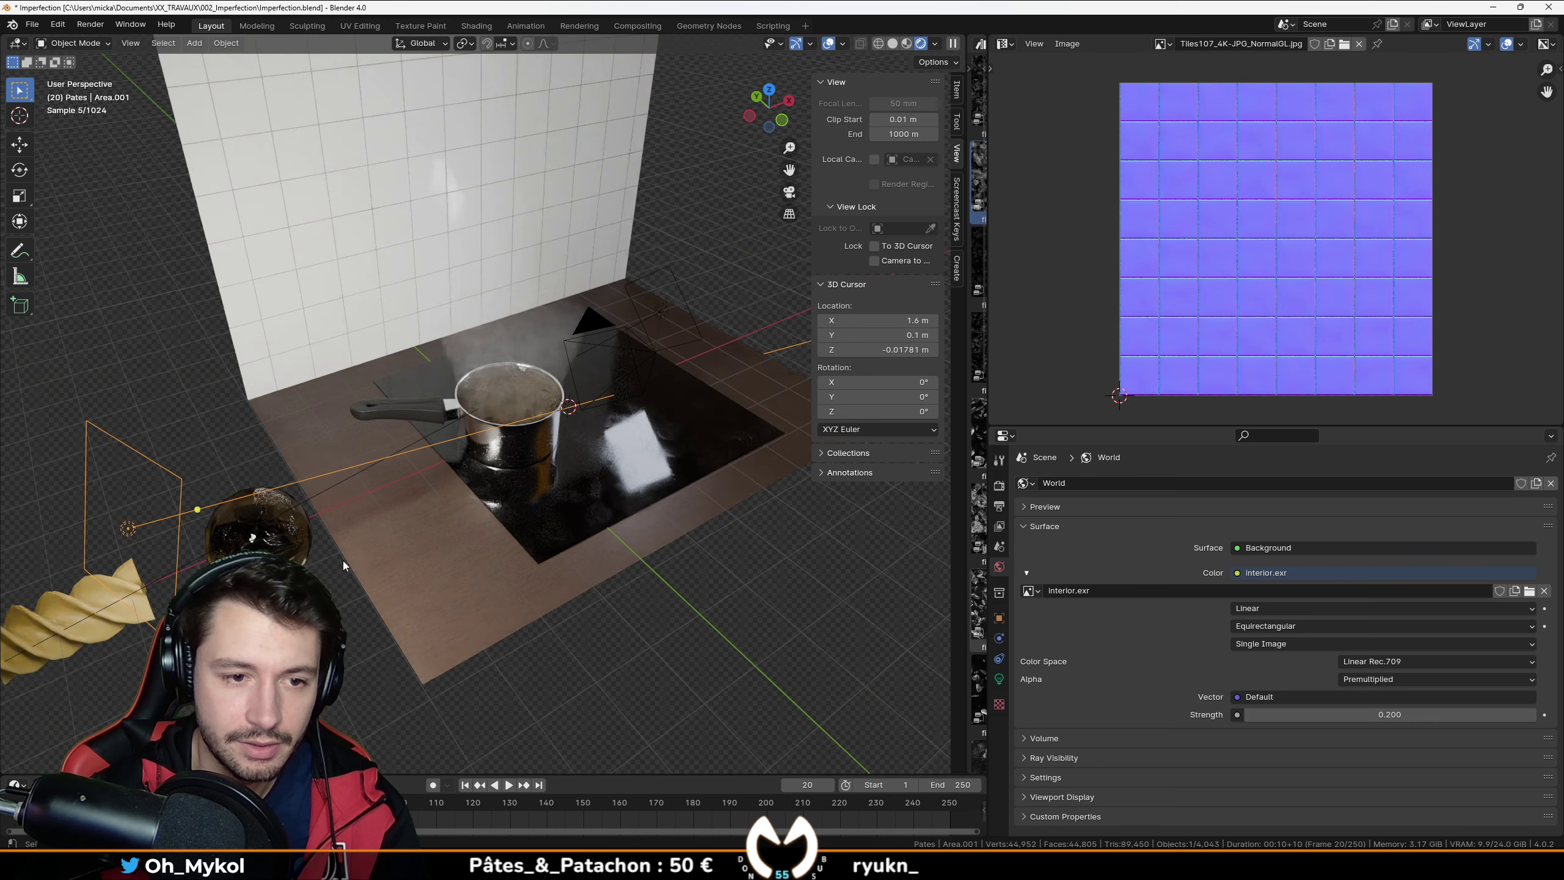
key("shift+d")
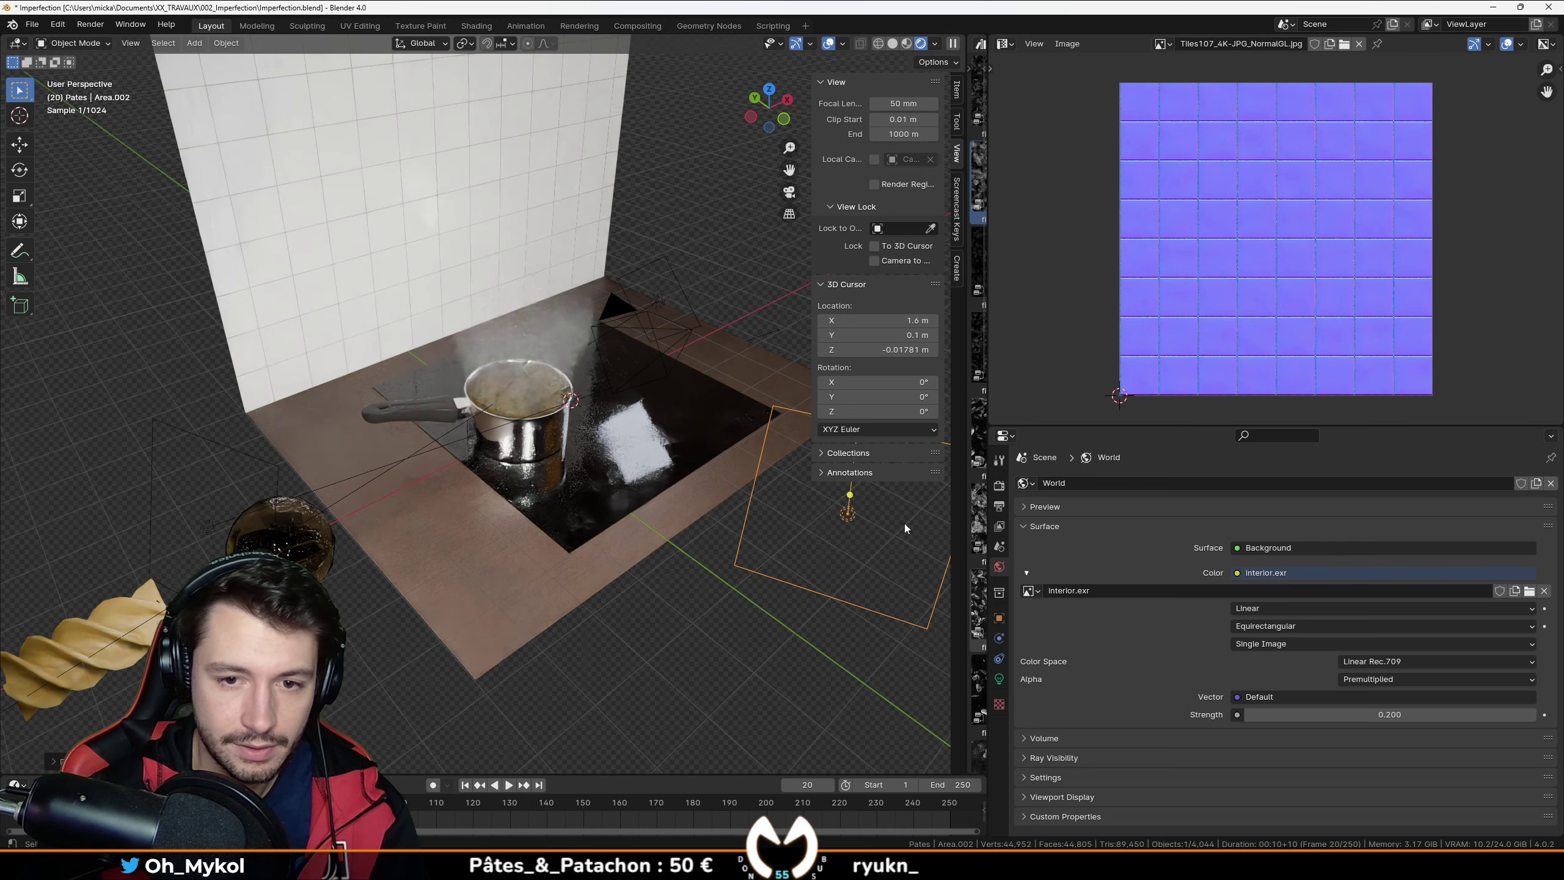
left_click(522, 437)
middle_click_drag(523, 437, 493, 467)
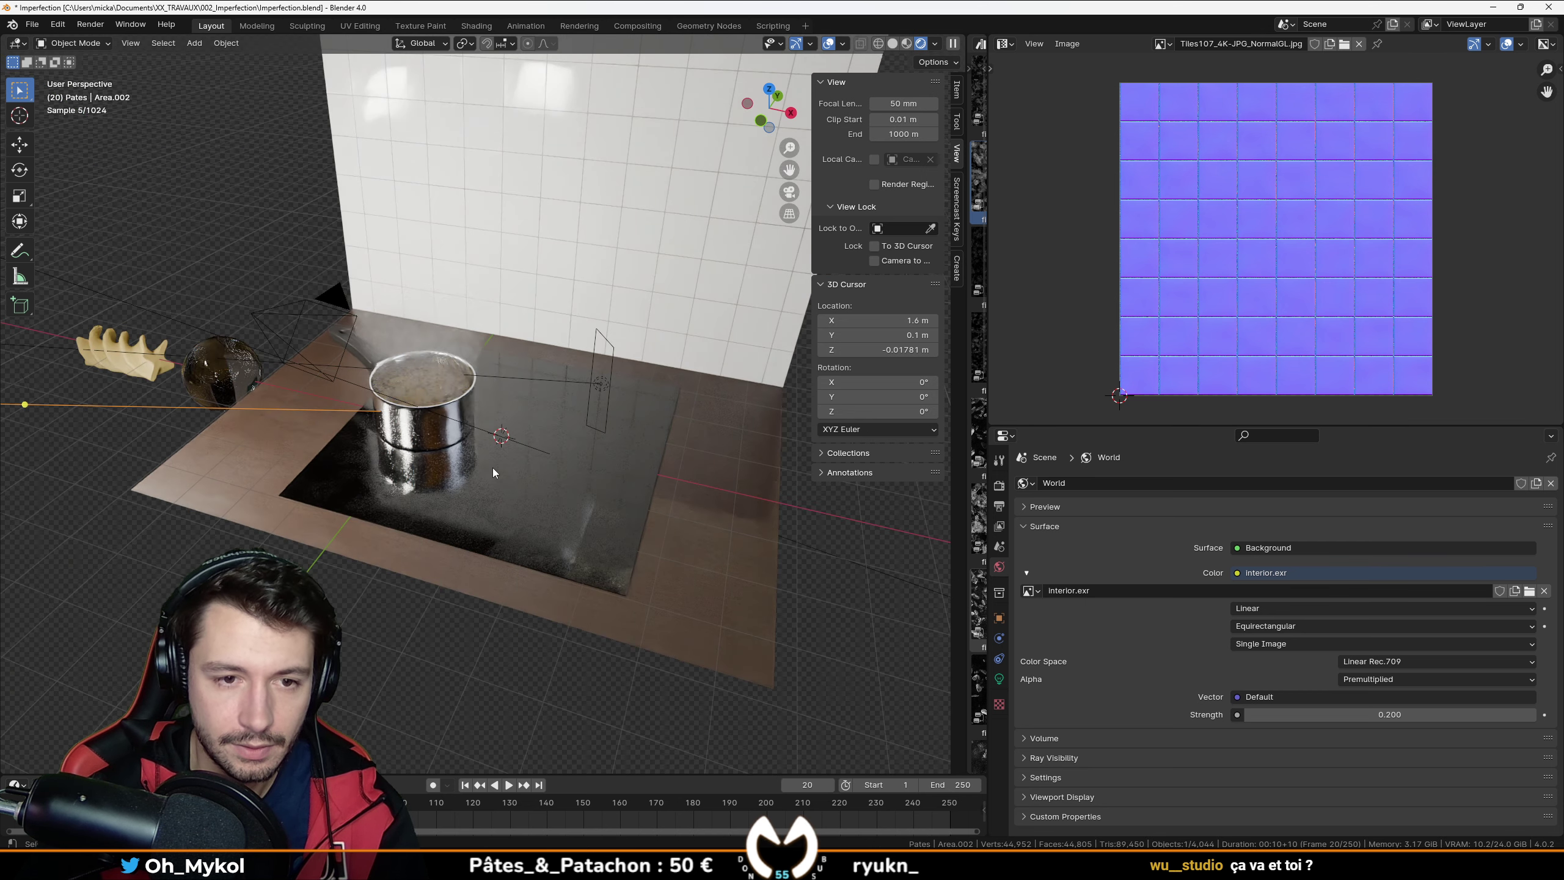
Step: Lower the new area light copy along the Z axis and aim it toward the pot
key("KP_0")
scroll(493, 471, "up", 3)
scroll(519, 559, "down", 4)
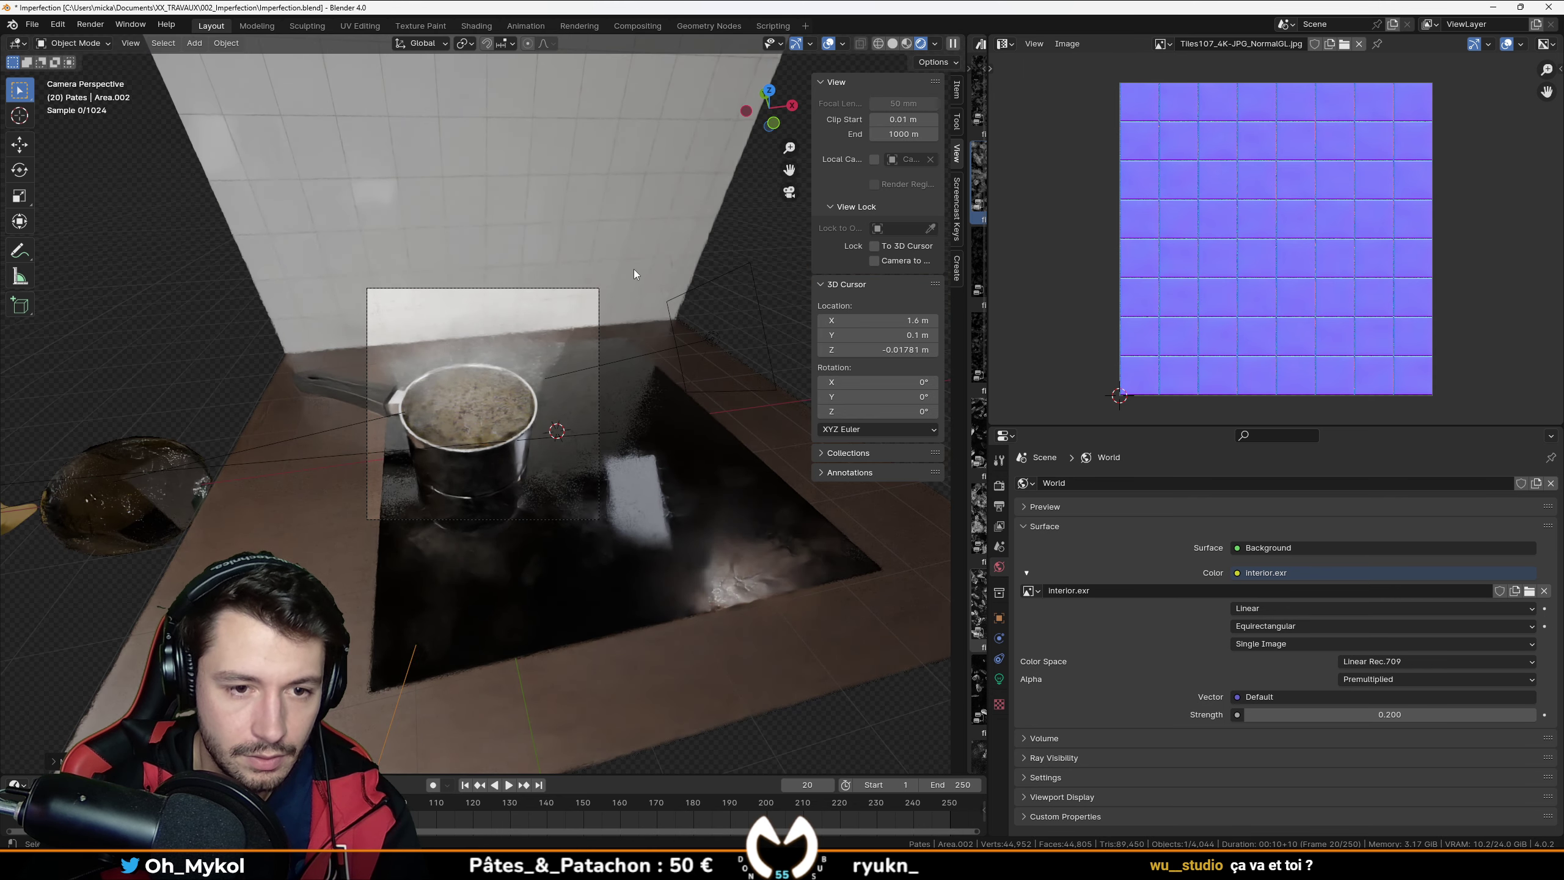
scroll(584, 578, "down", 3)
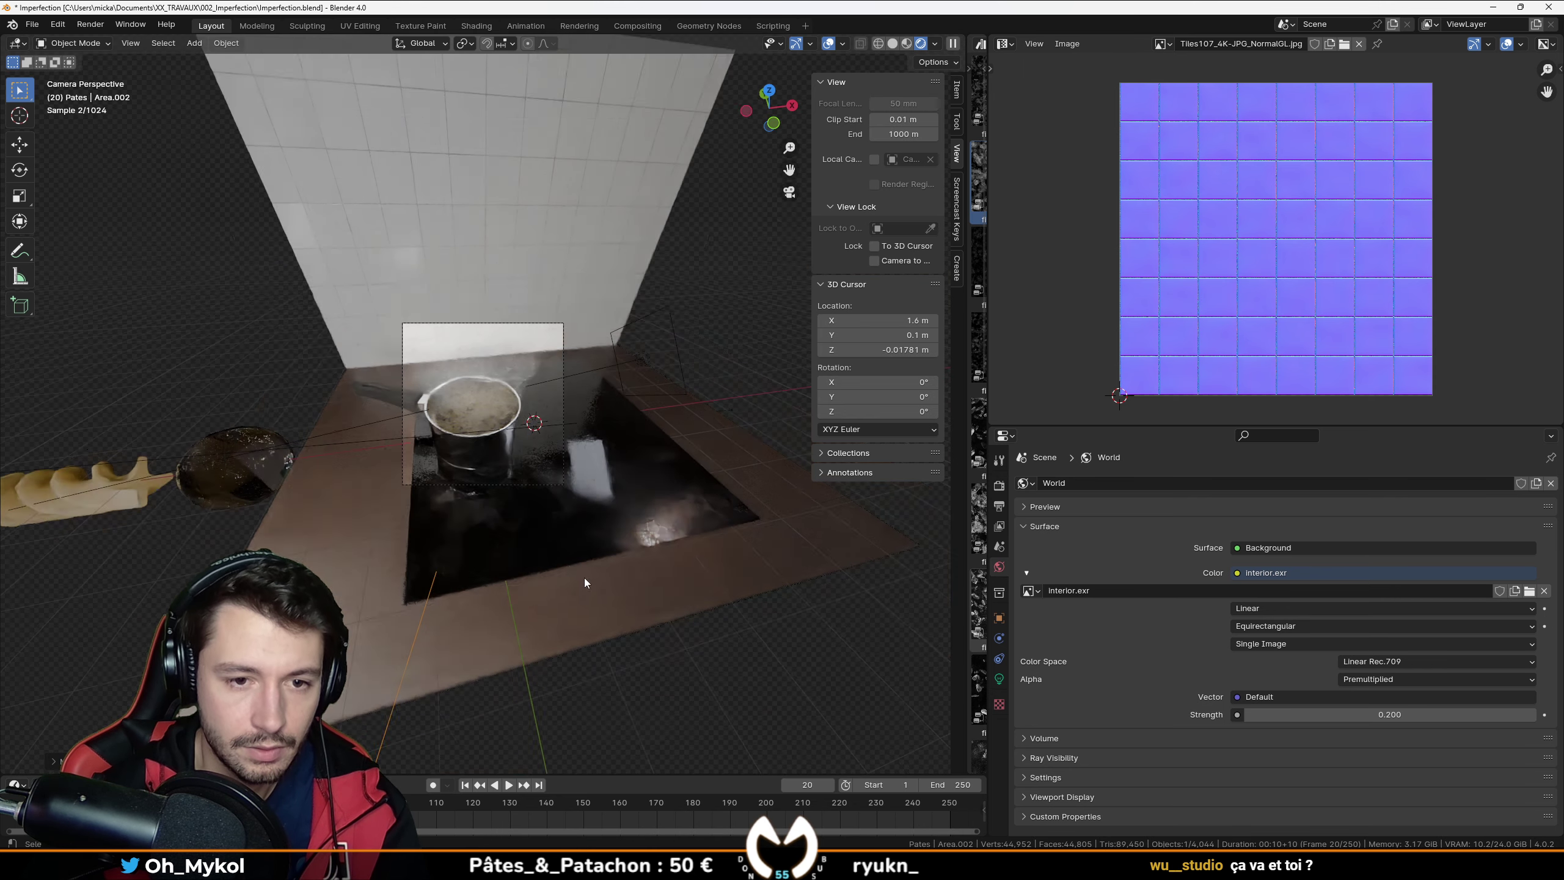
middle_click_drag(584, 577, 688, 542)
scroll(760, 504, "down", 10)
key("g")
key("z")
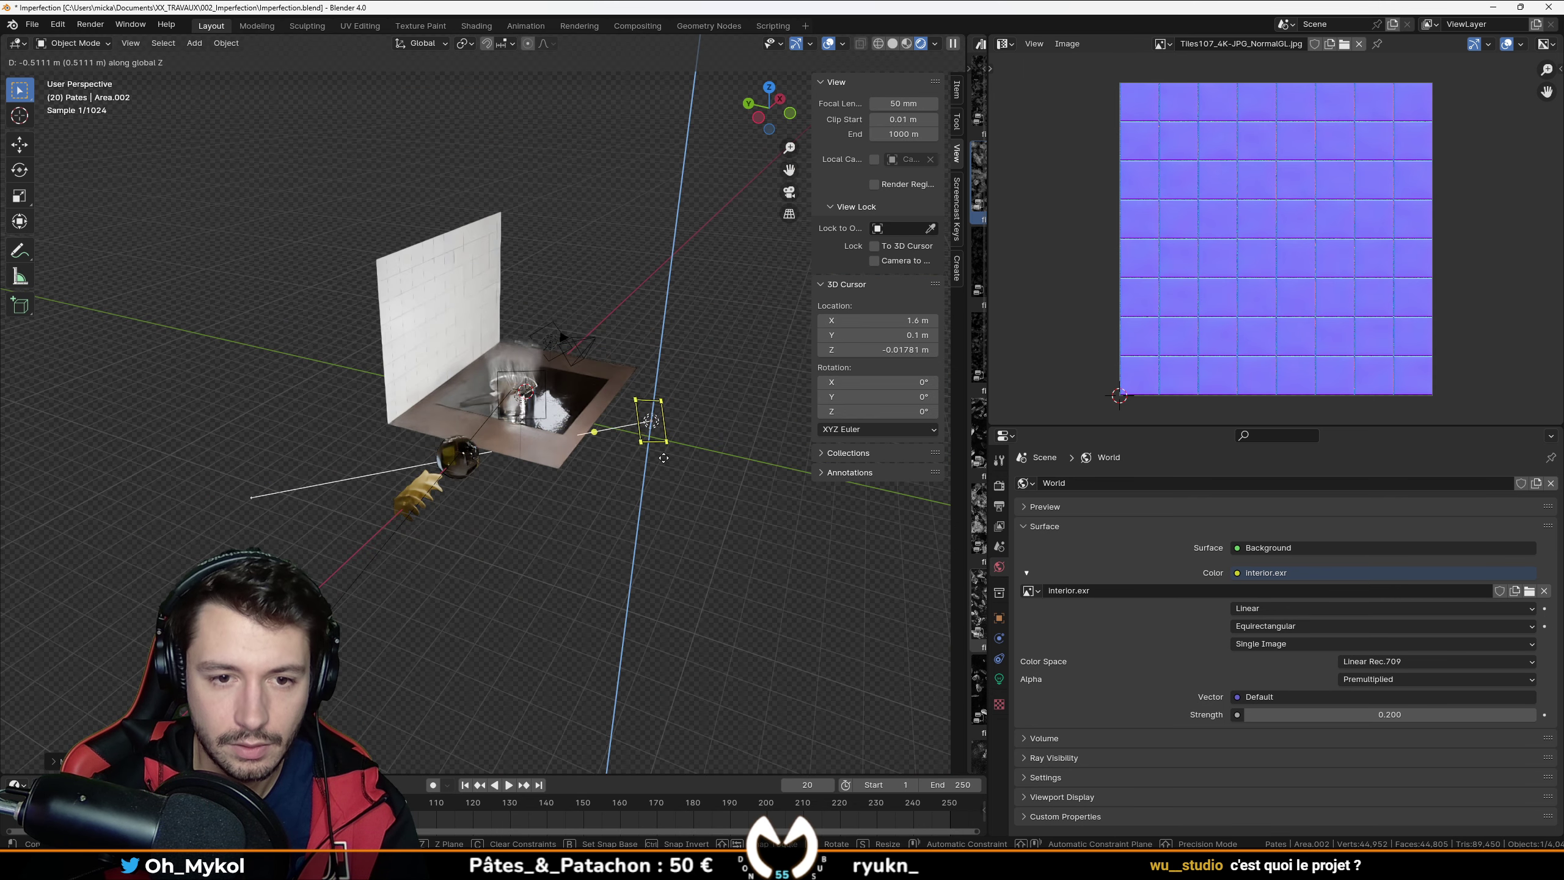
left_click(584, 466)
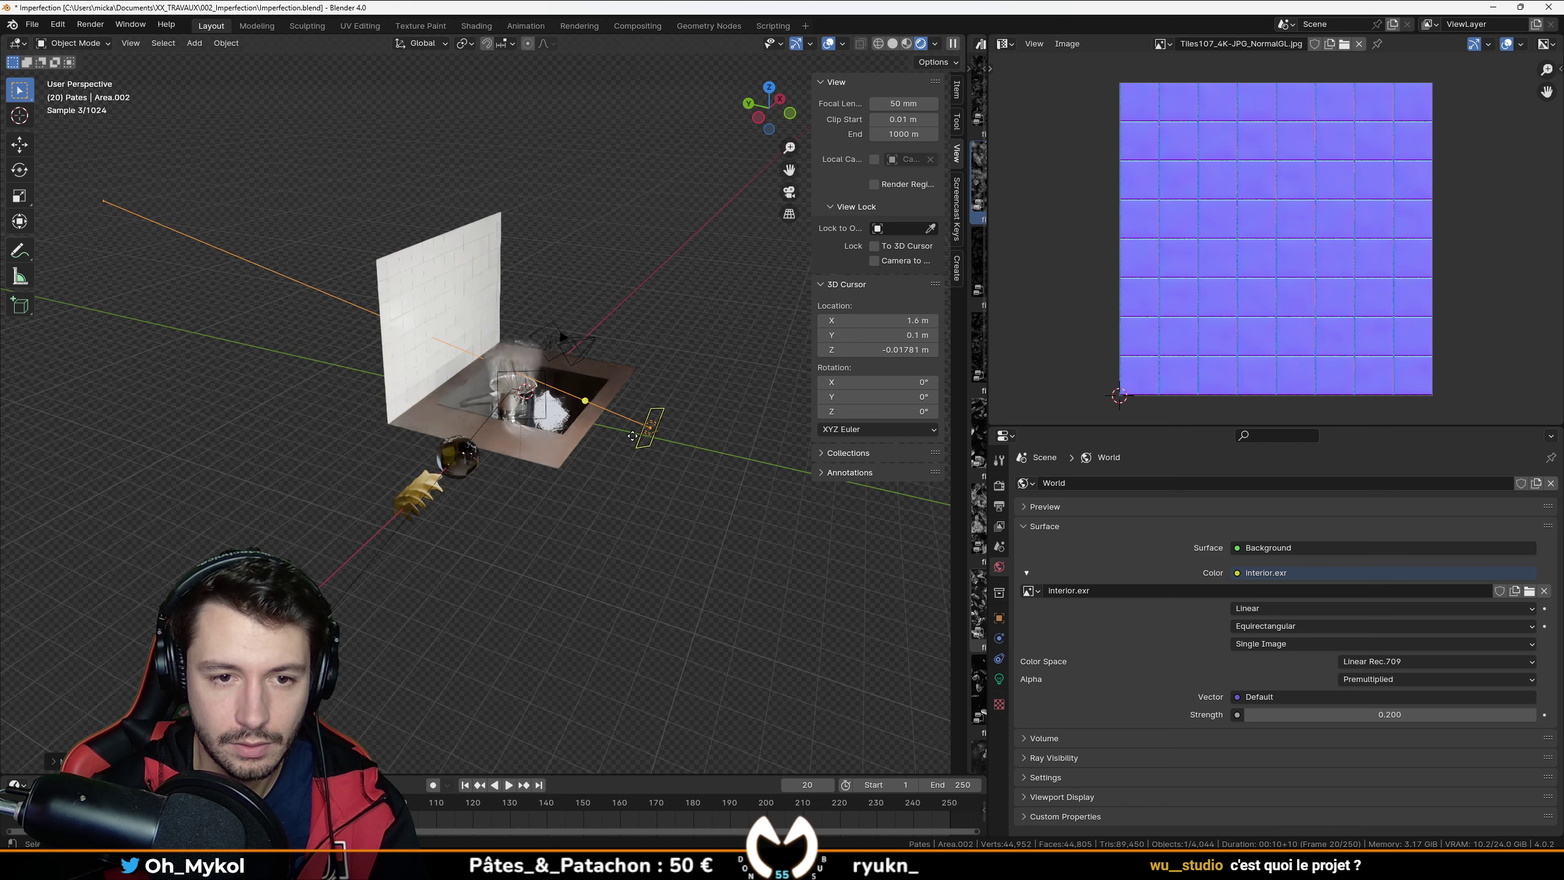
Step: Examine the pot's reflections and contents under the extra area light, from low angles and through the camera
key("KP_0")
scroll(495, 450, "up", 5)
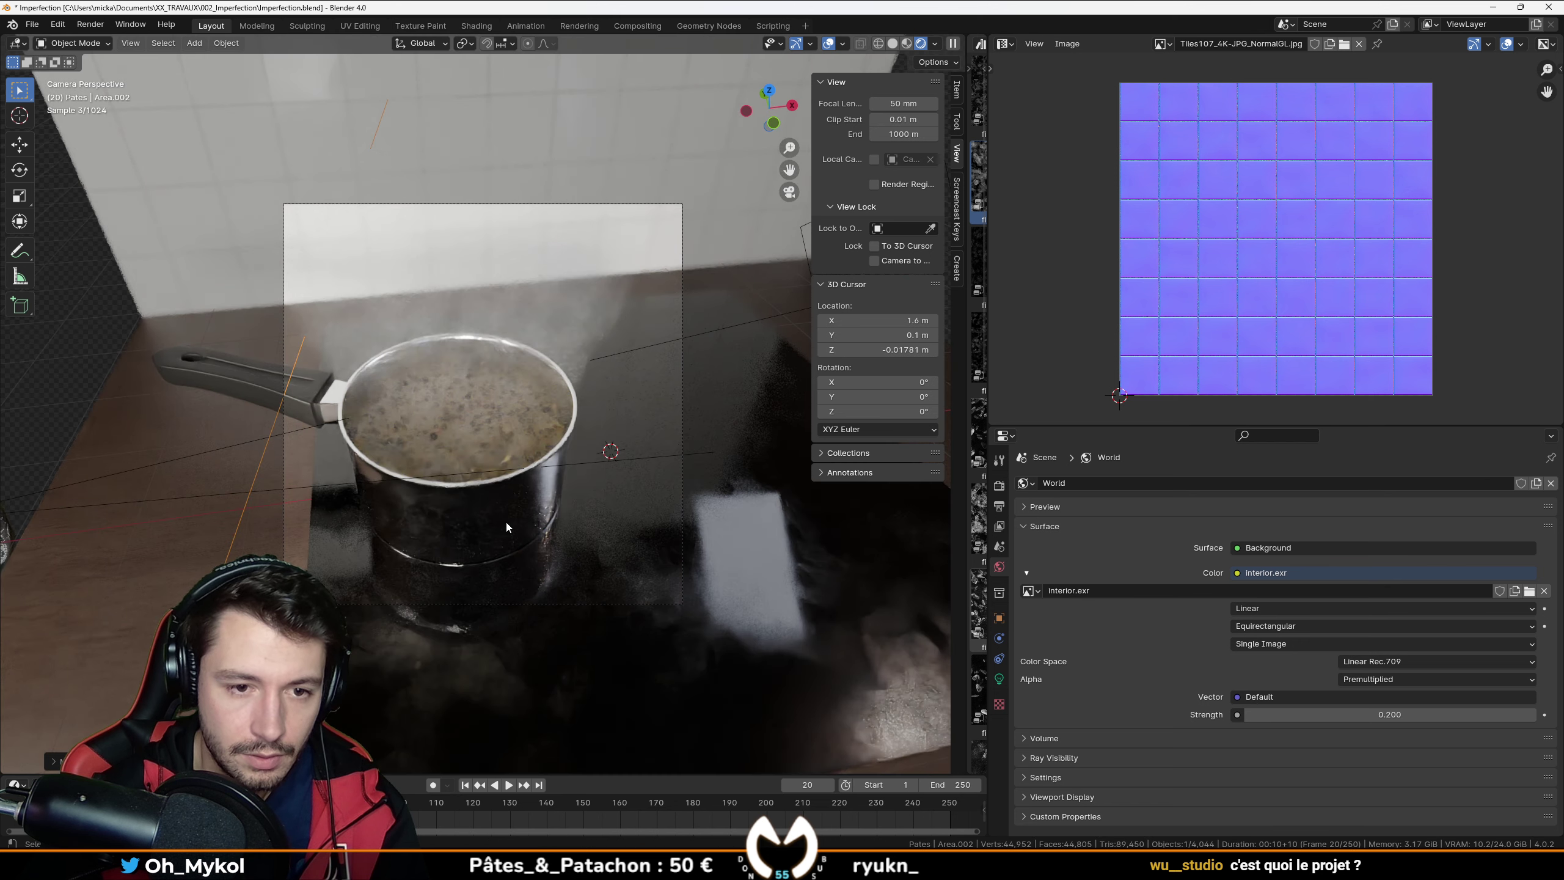
middle_click_drag(506, 521, 474, 454)
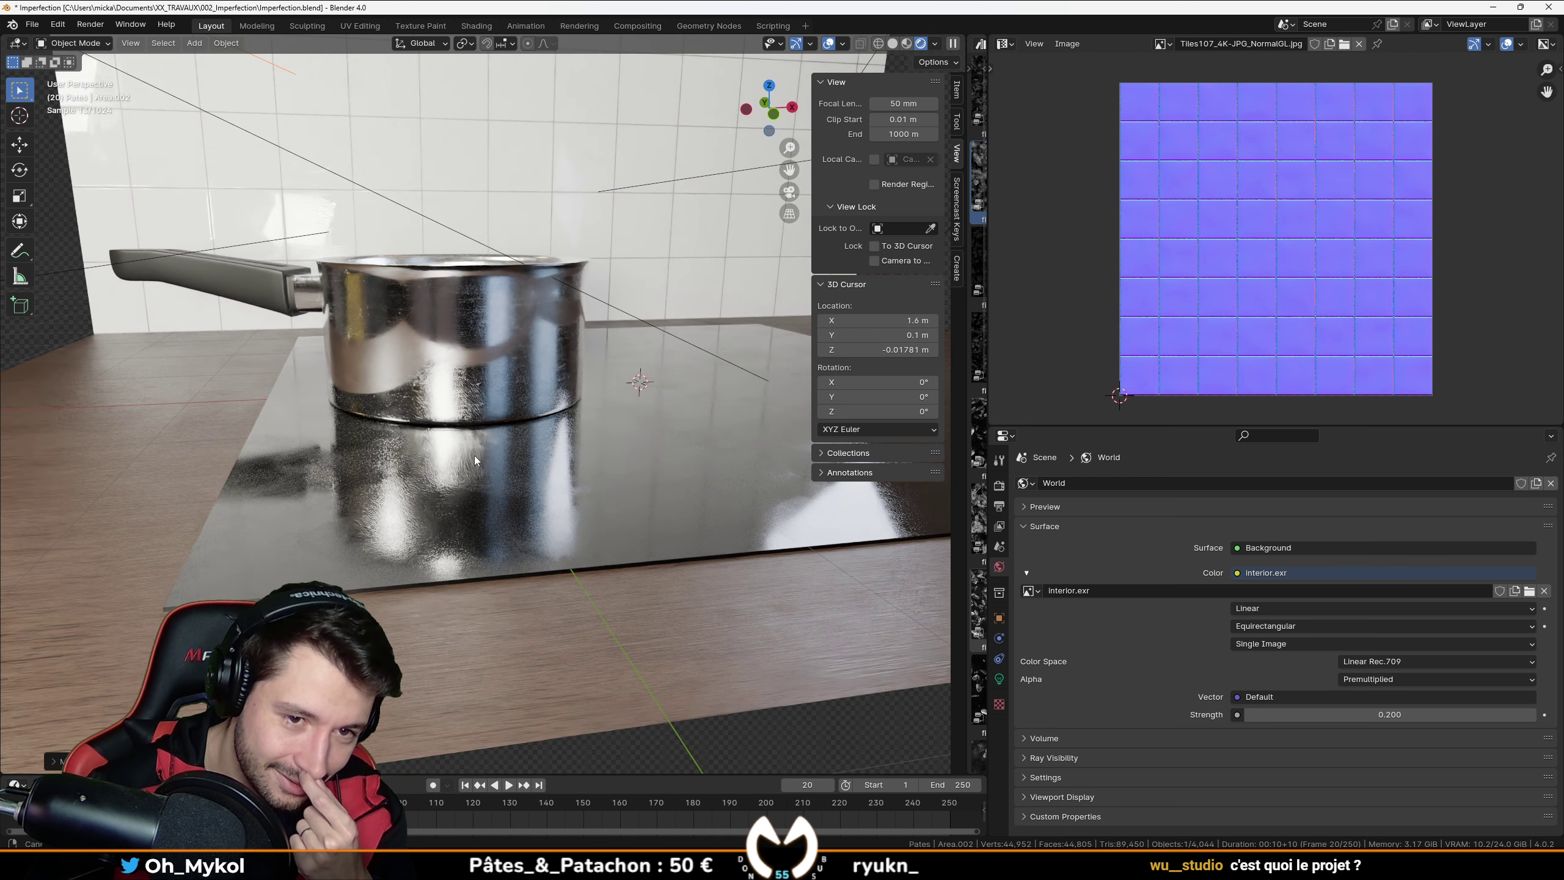
middle_click_drag(462, 352, 532, 416)
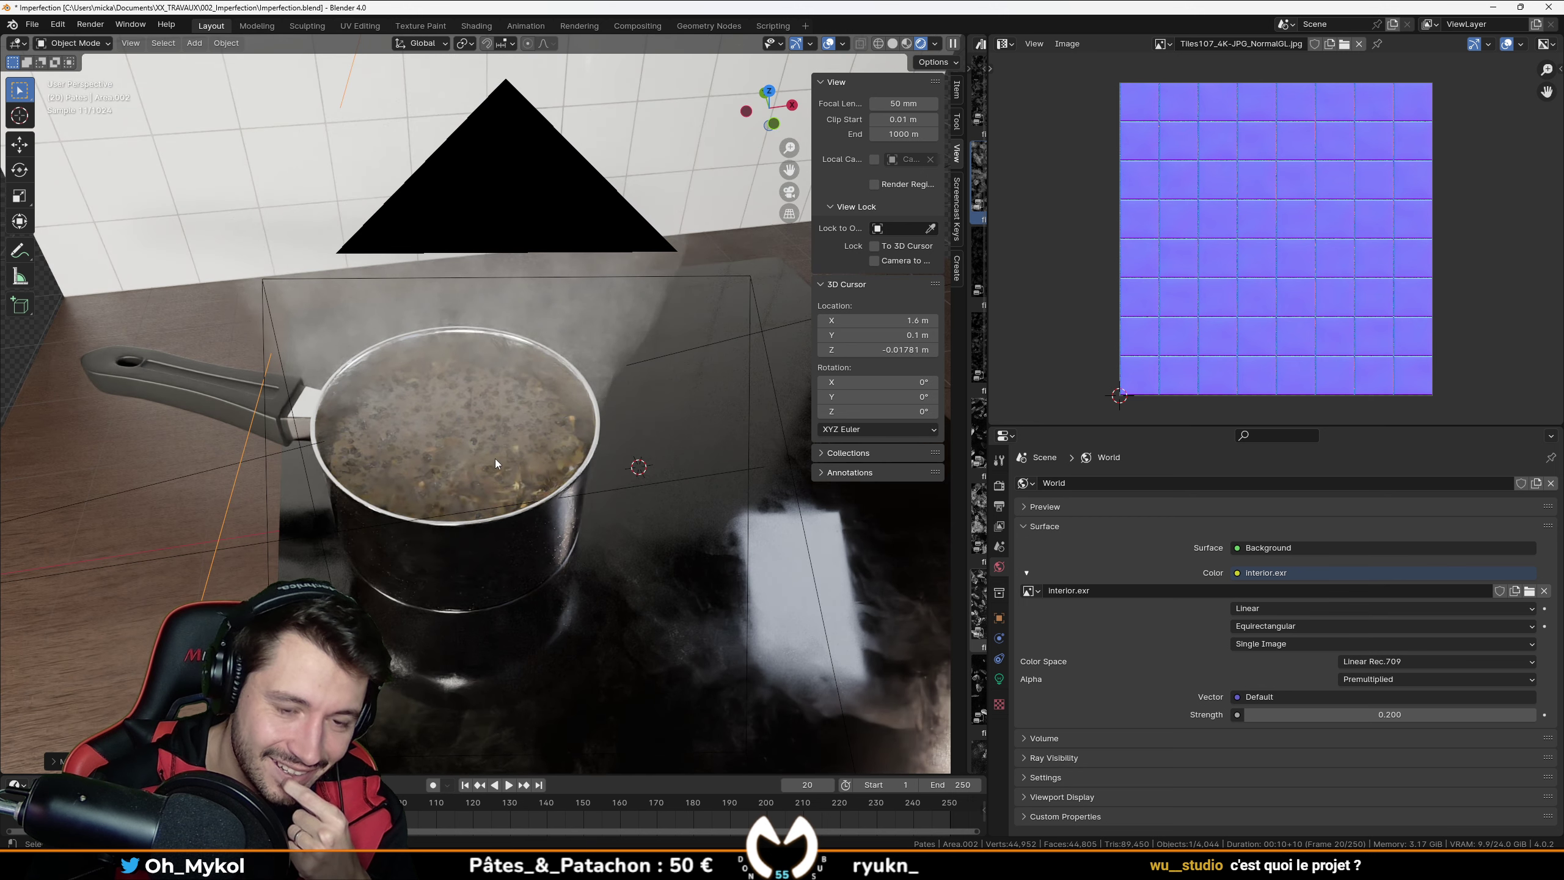
key("KP_0")
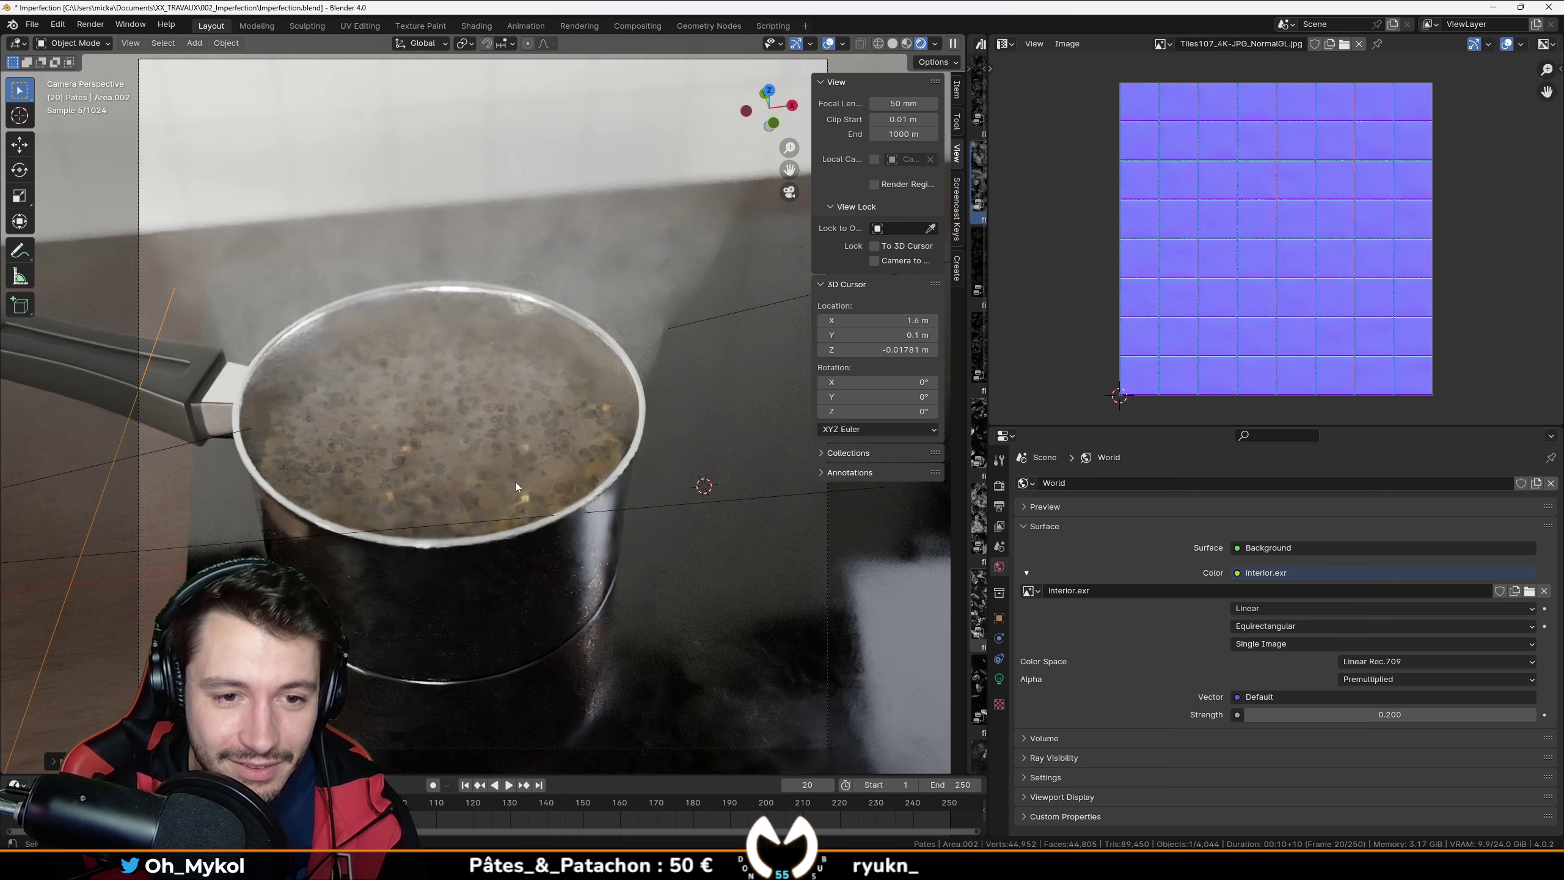
scroll(561, 433, "down", 2)
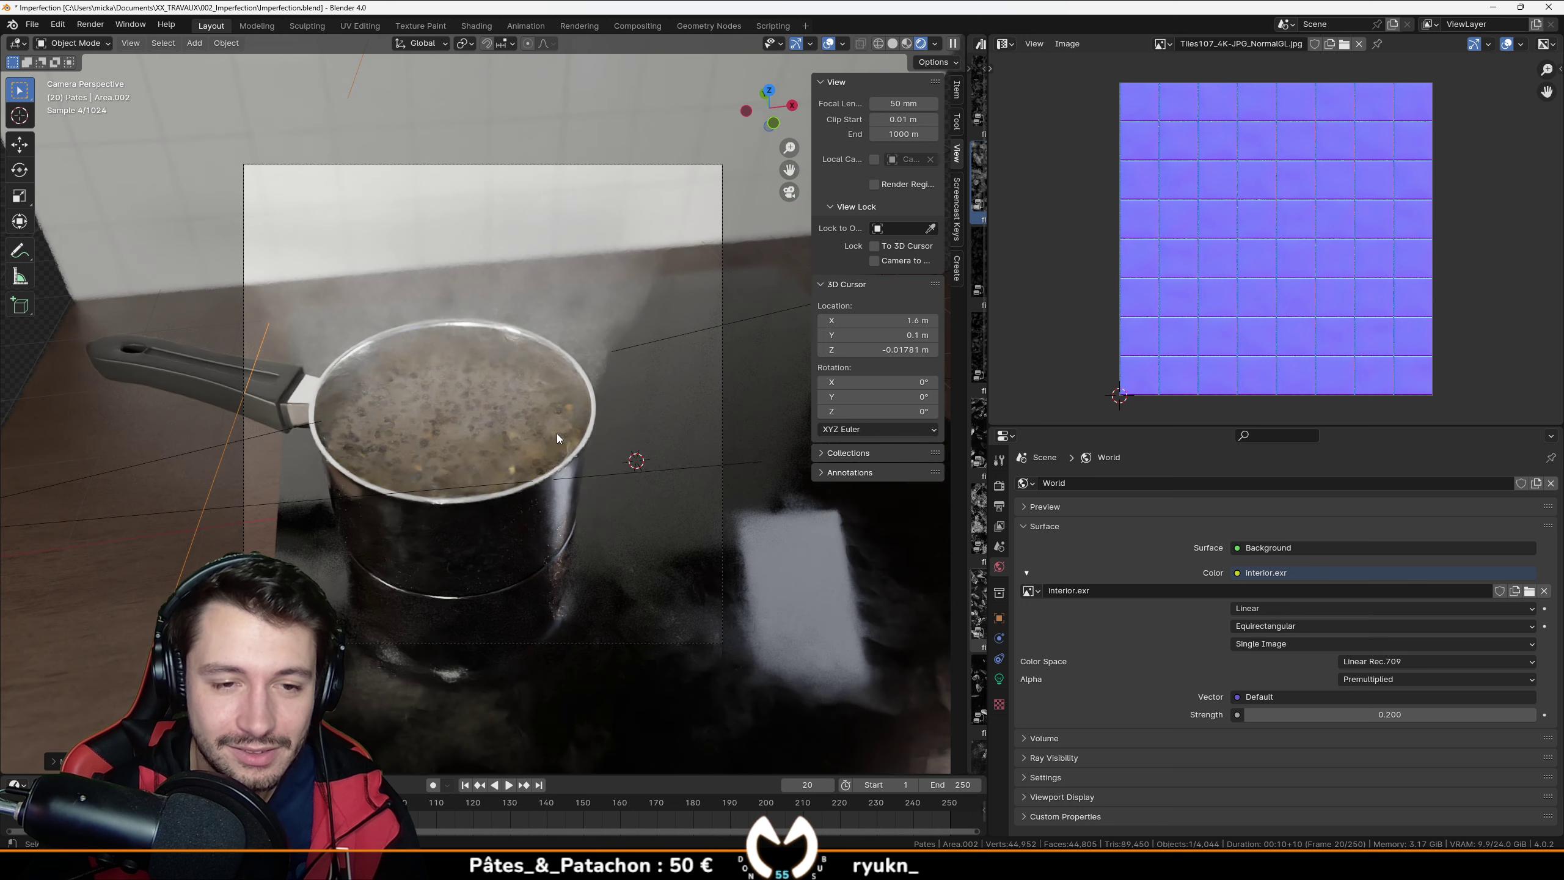
scroll(452, 462, "up", 2)
key("ctrl+shift+z")
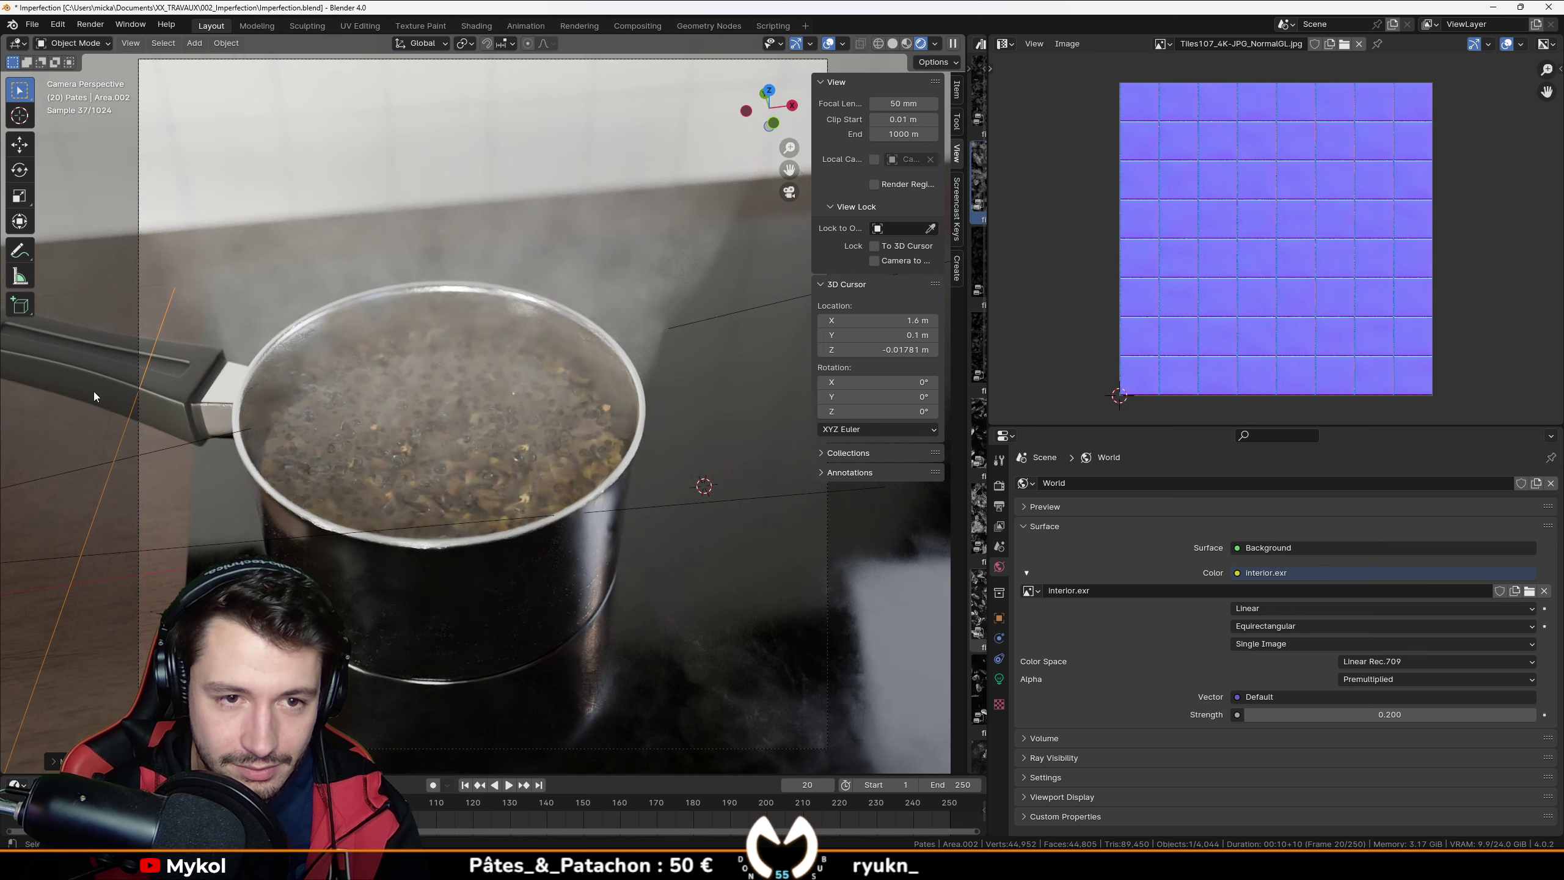
scroll(406, 343, "down", 2)
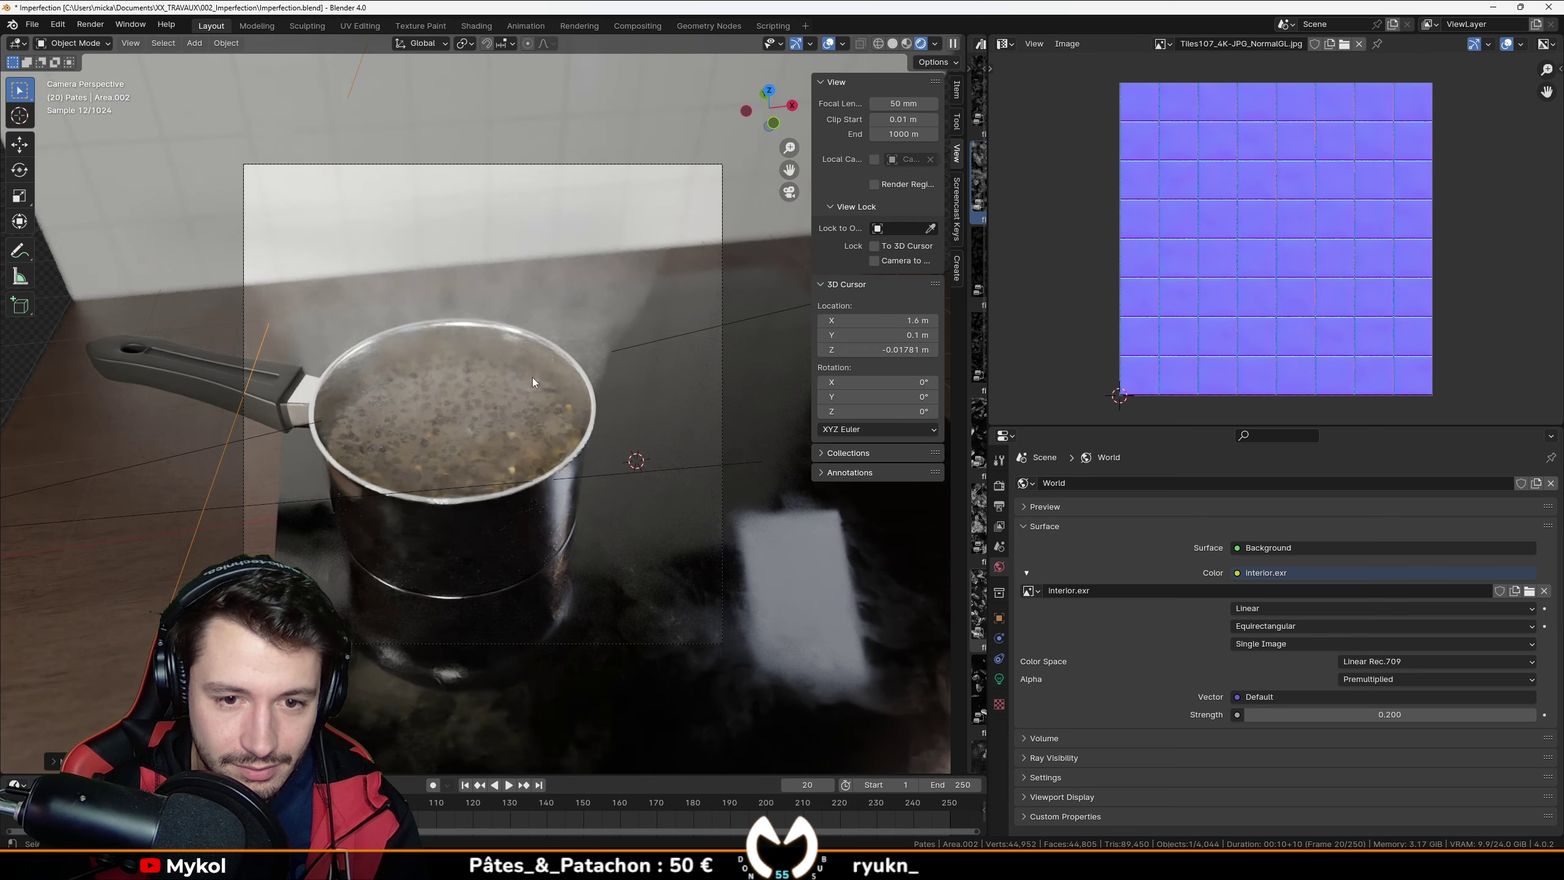
Step: Delete the duplicated area light in front of the cooktop
scroll(506, 469, "up", 2)
scroll(497, 440, "down", 4)
middle_click_drag(498, 440, 421, 448)
scroll(482, 395, "down", 3)
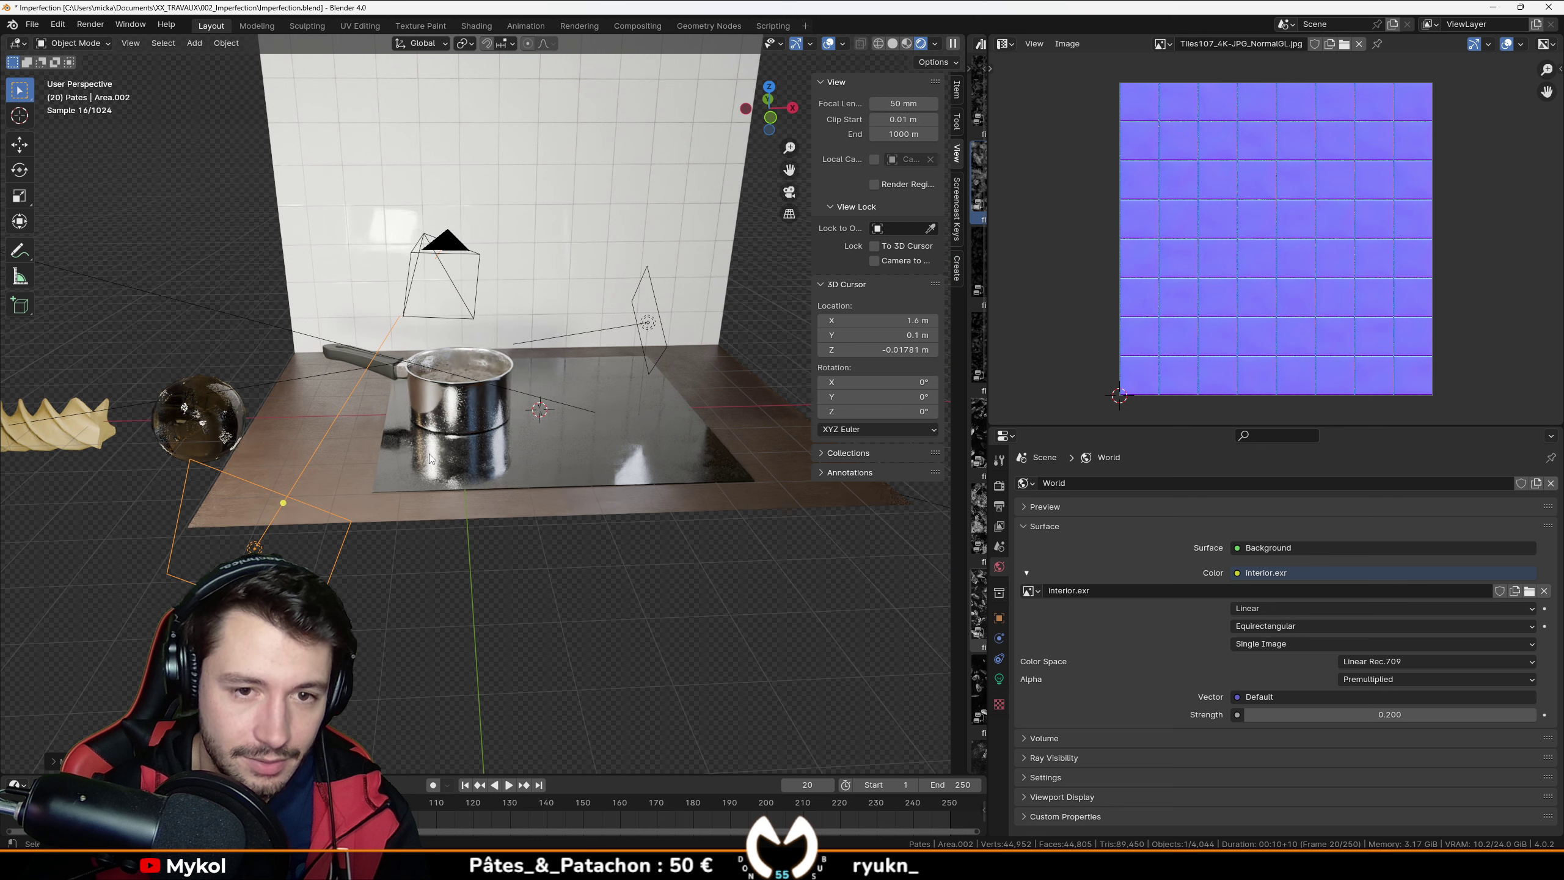
key("Delete")
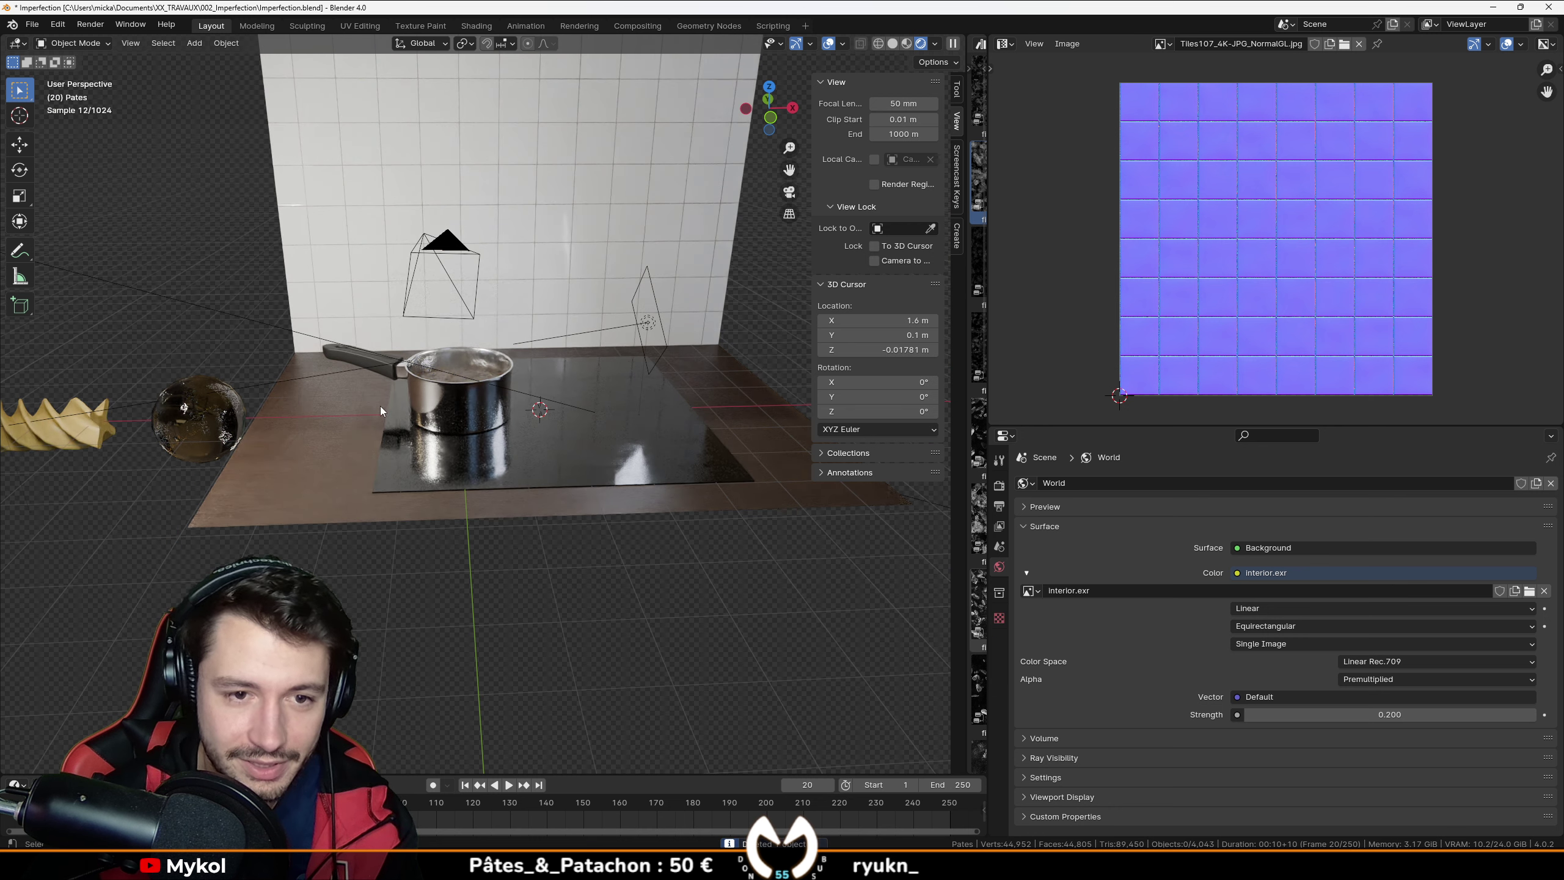
Step: Try adding a spot light at the 3D cursor beside the pot
scroll(396, 391, "down", 3)
key("shift+a")
mouse_move(413, 388)
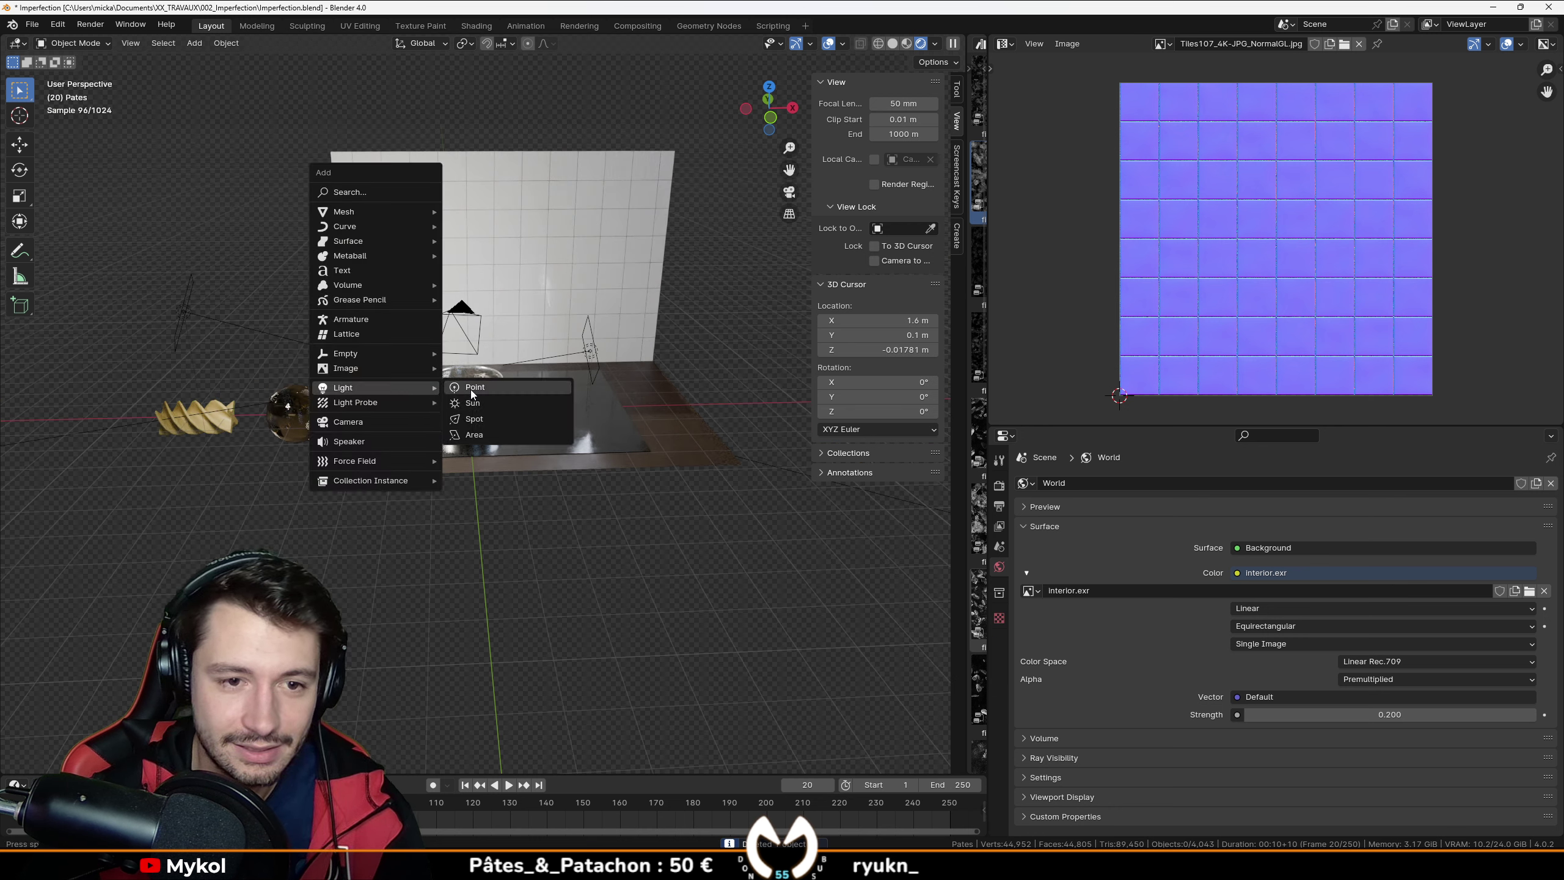
left_click(489, 418)
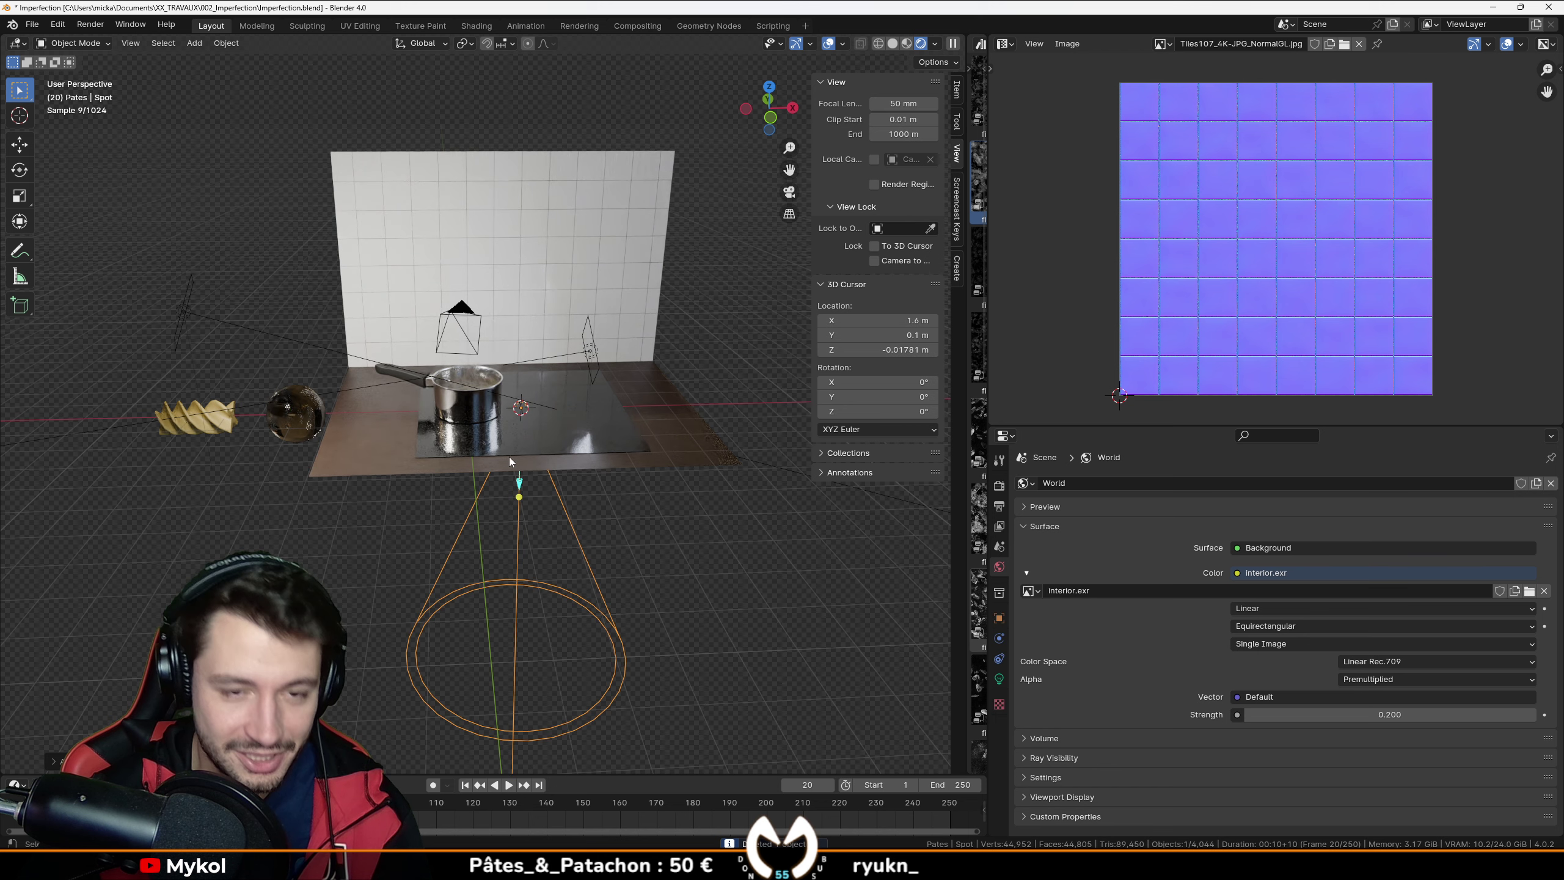
key("x")
left_click(516, 454)
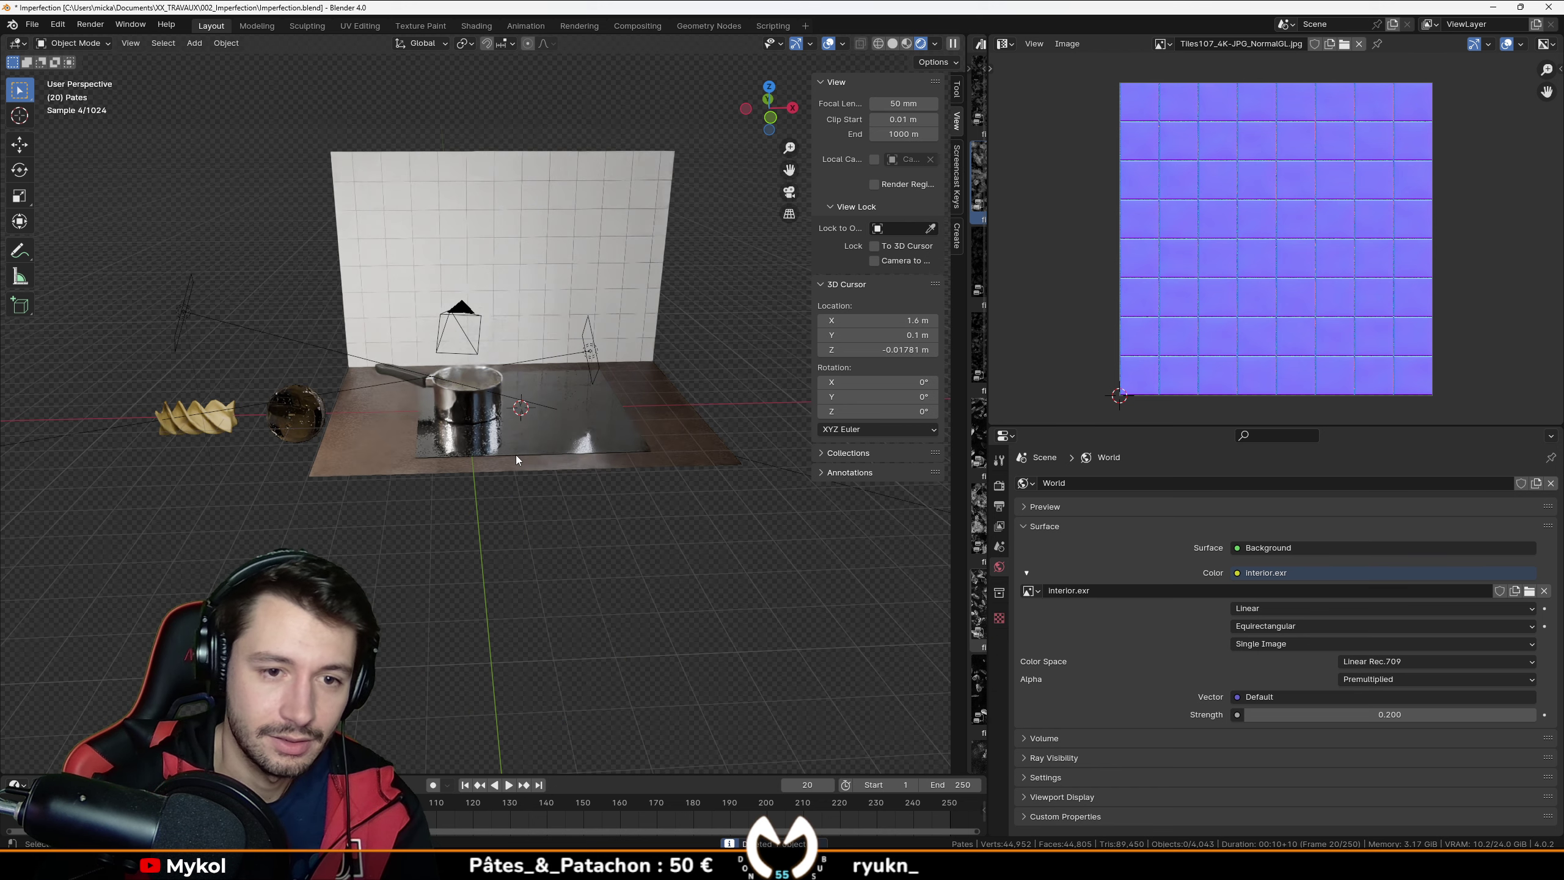
Step: Snap the 3D cursor to the pot and add a spot light there
scroll(479, 399, "up", 5)
left_click(478, 398)
key("shift+s")
left_click(478, 483)
key("shift+a")
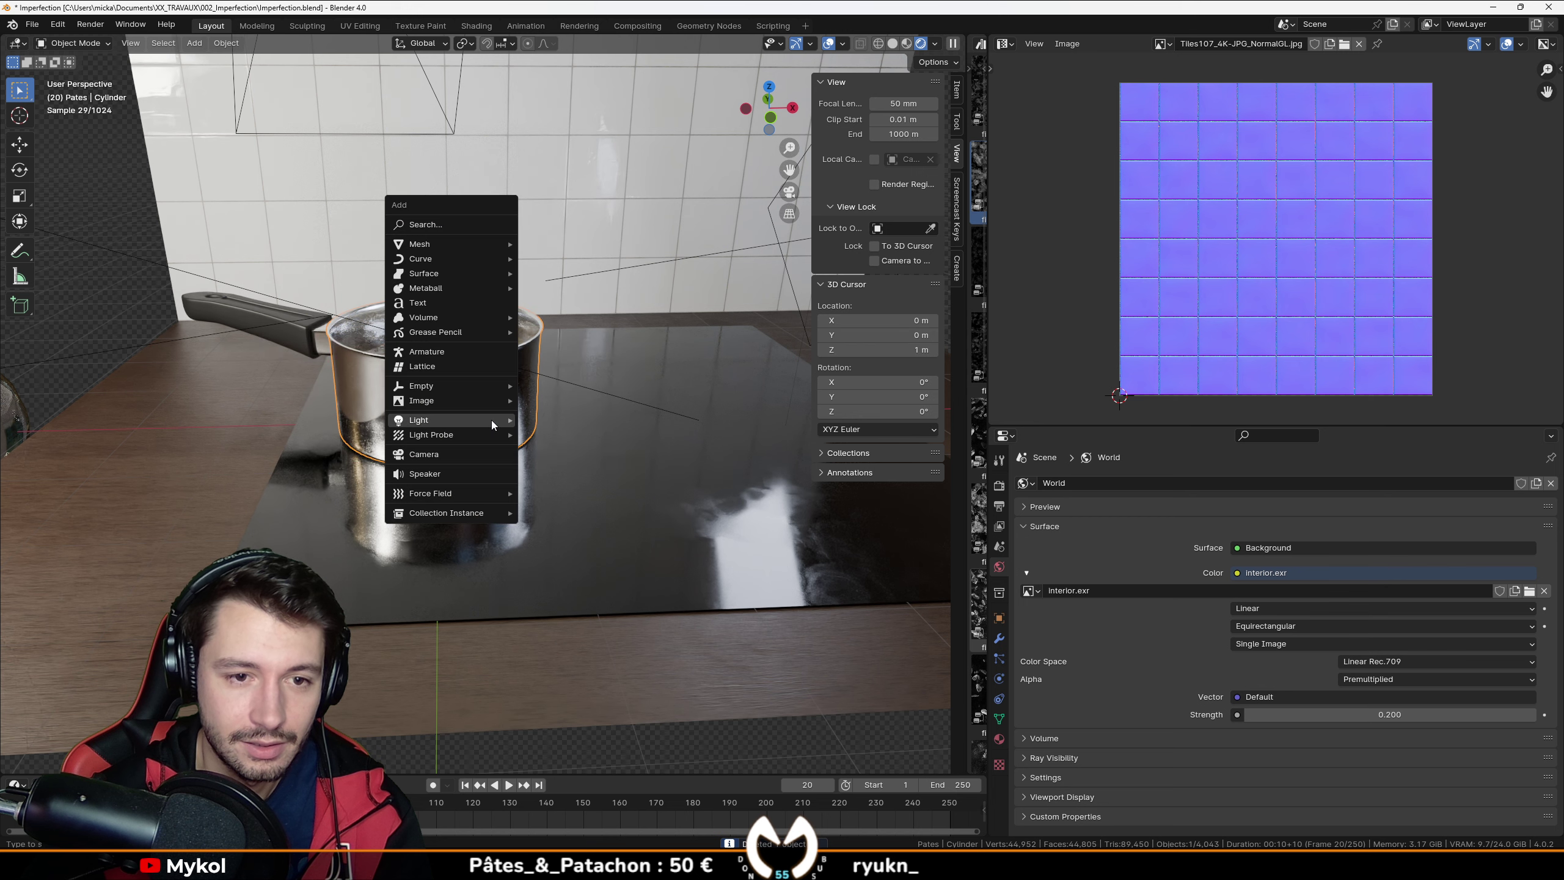
mouse_move(491, 420)
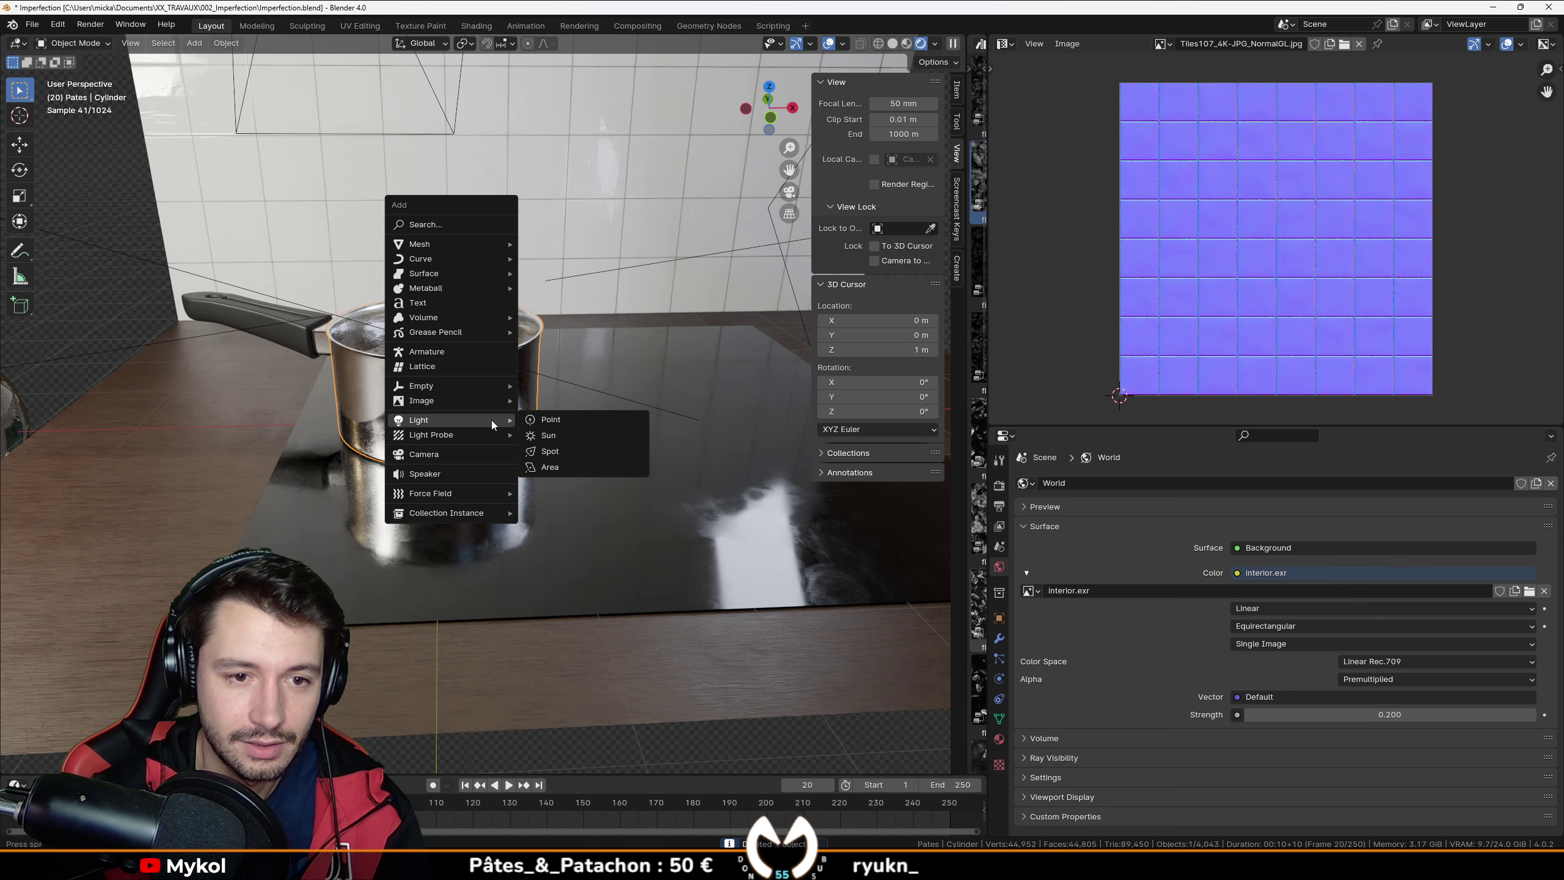
left_click(562, 450)
Step: Raise the spot light along the Z axis until it sits high above the pot, over the camera
scroll(467, 488, "down", 5)
key("g")
key("z")
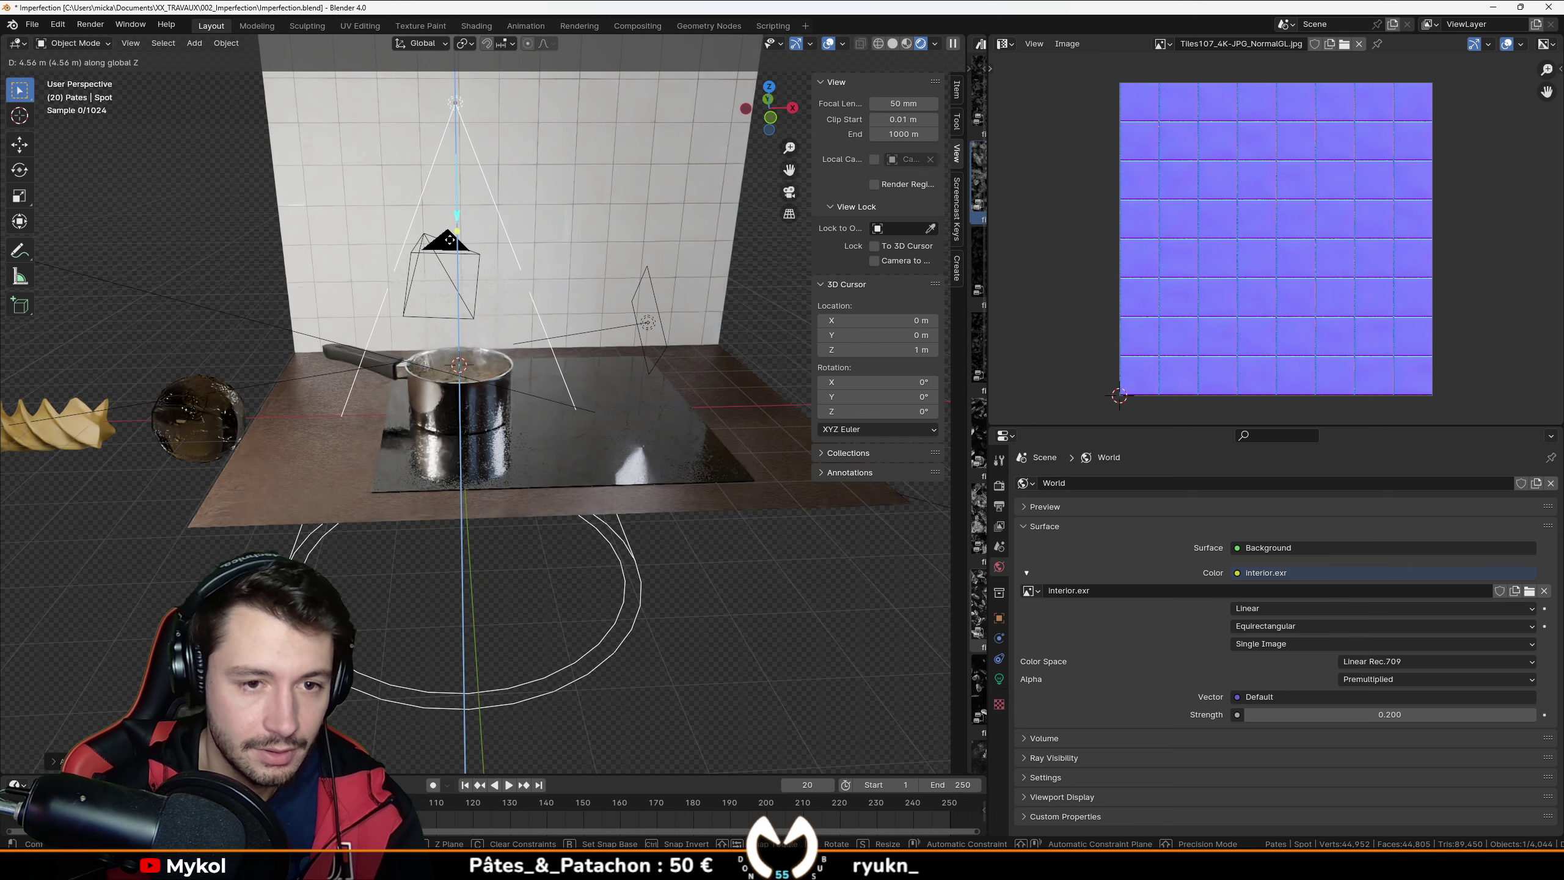
left_click(459, 223)
Step: Change the UV editor area to an Outliner and locate the Spot object at the end of its collection
left_click(1005, 43)
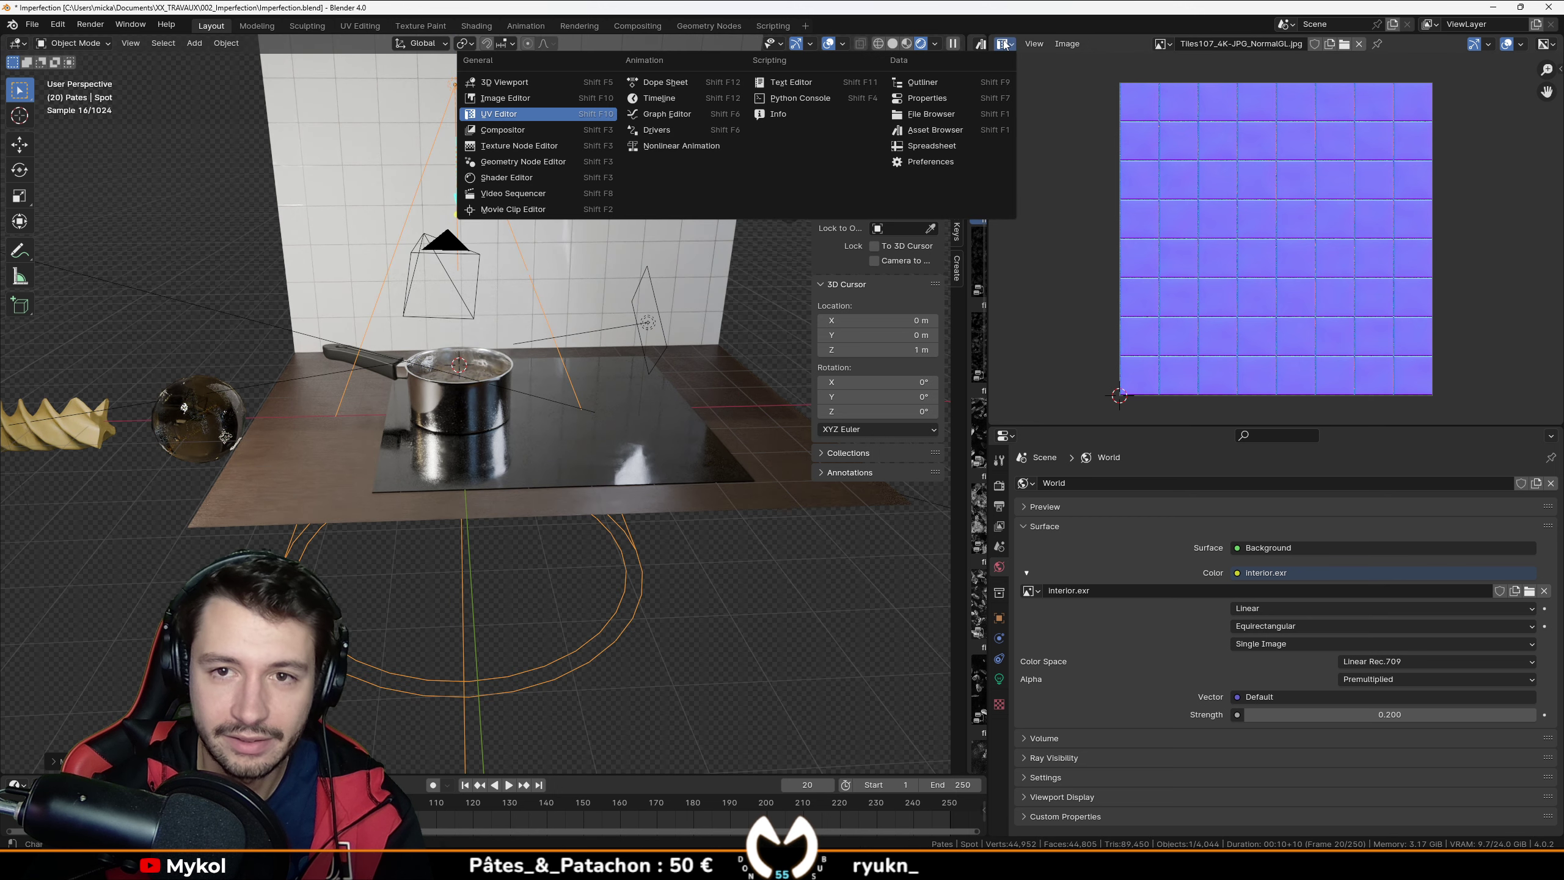
left_click(911, 83)
scroll(1151, 318, "down", 3)
scroll(1151, 317, "down", 20)
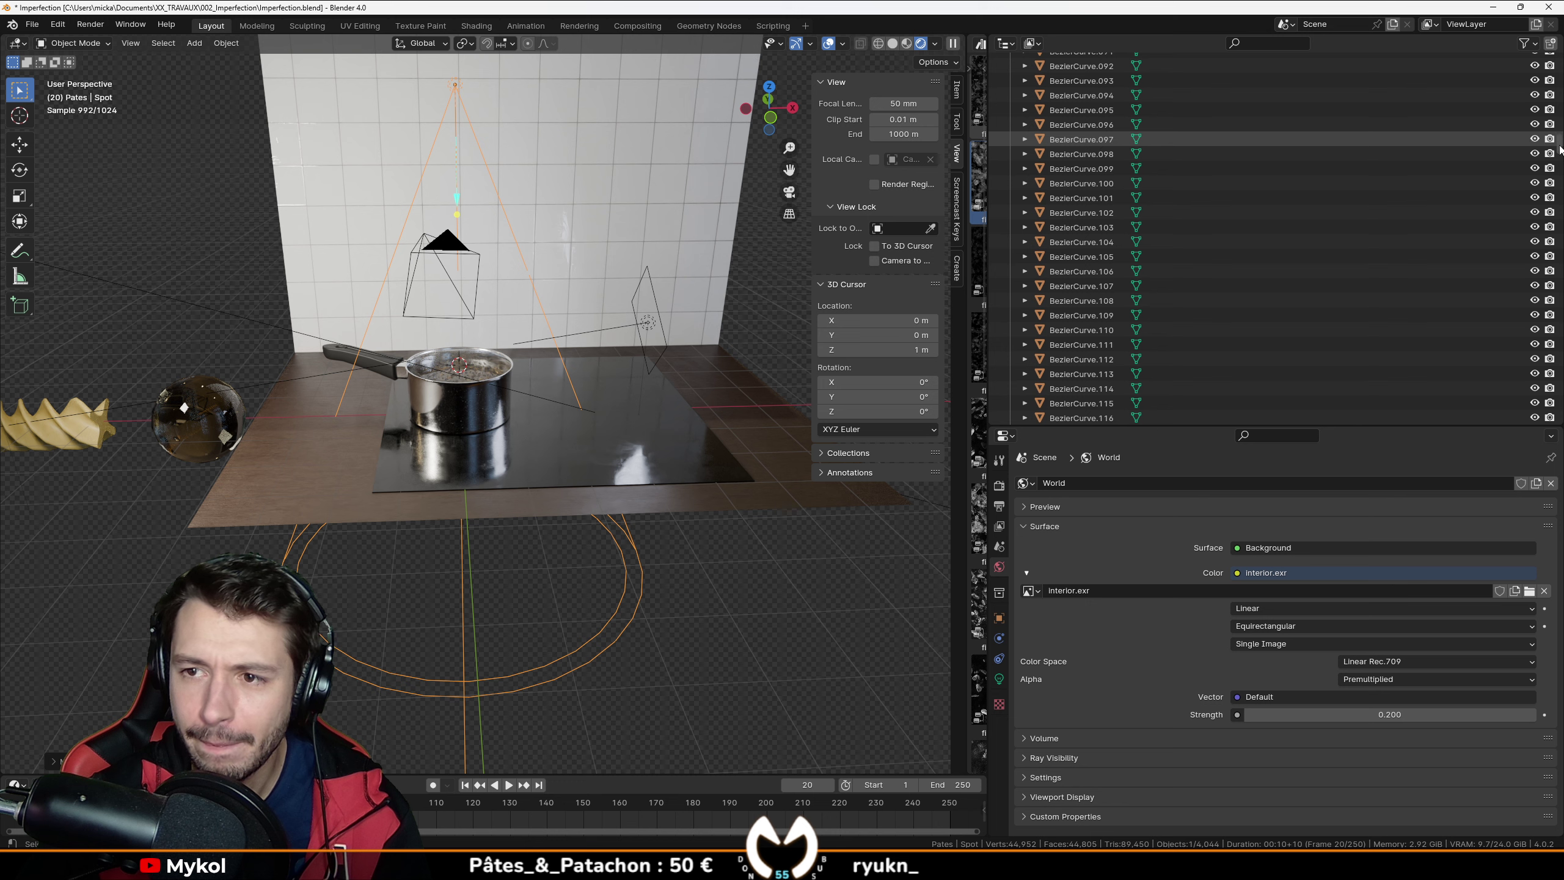
left_click_drag(1560, 150, 1561, 459)
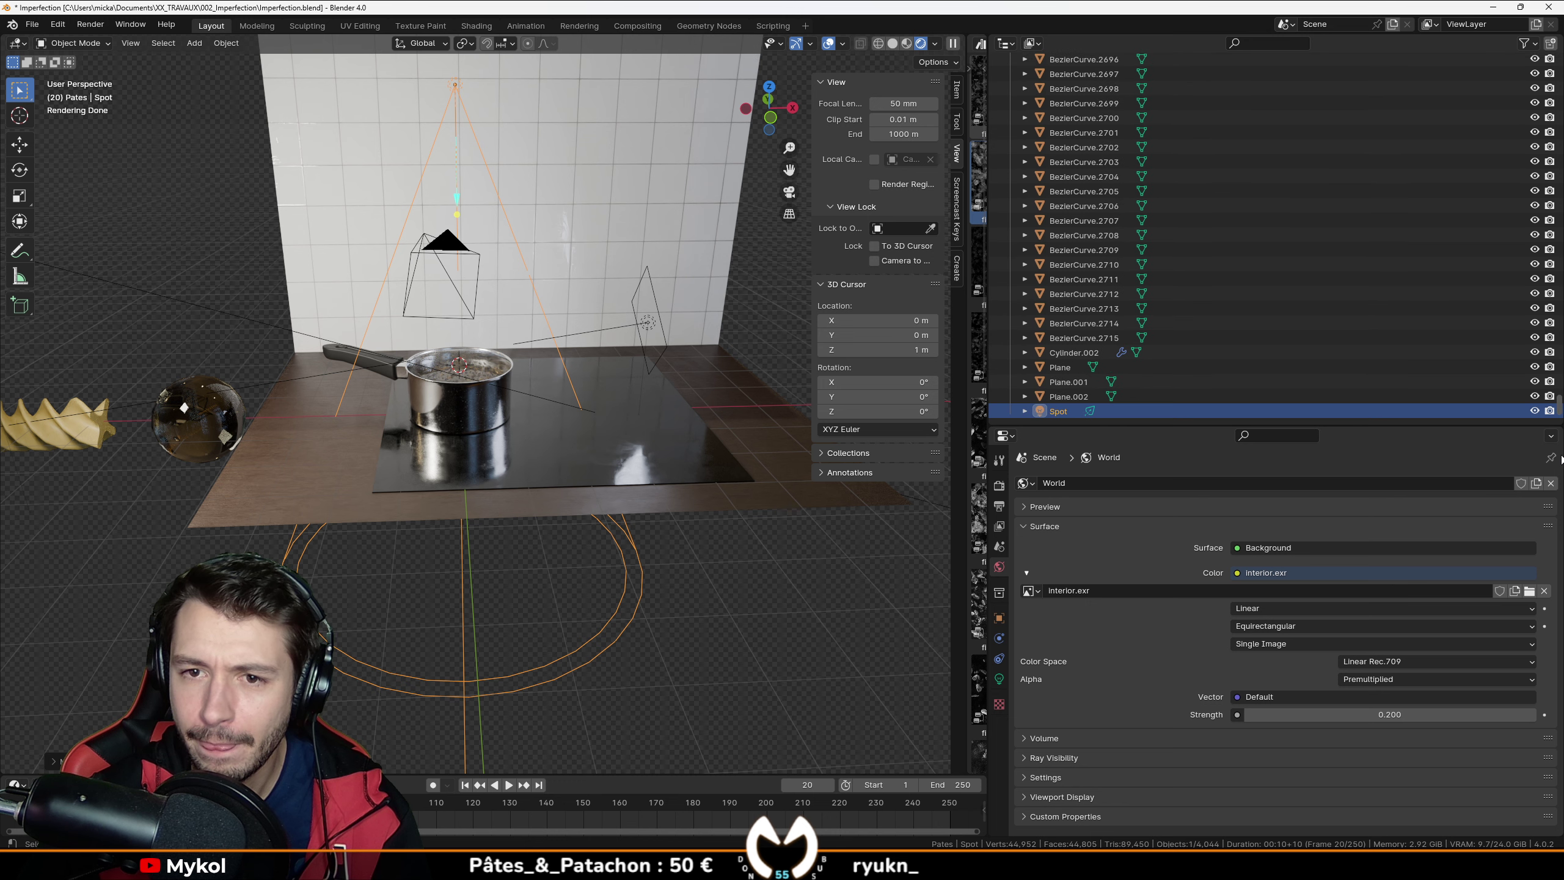
Step: Create a new collection in the Outliner and move the spot light into it
right_click(1128, 422)
left_click(1135, 416)
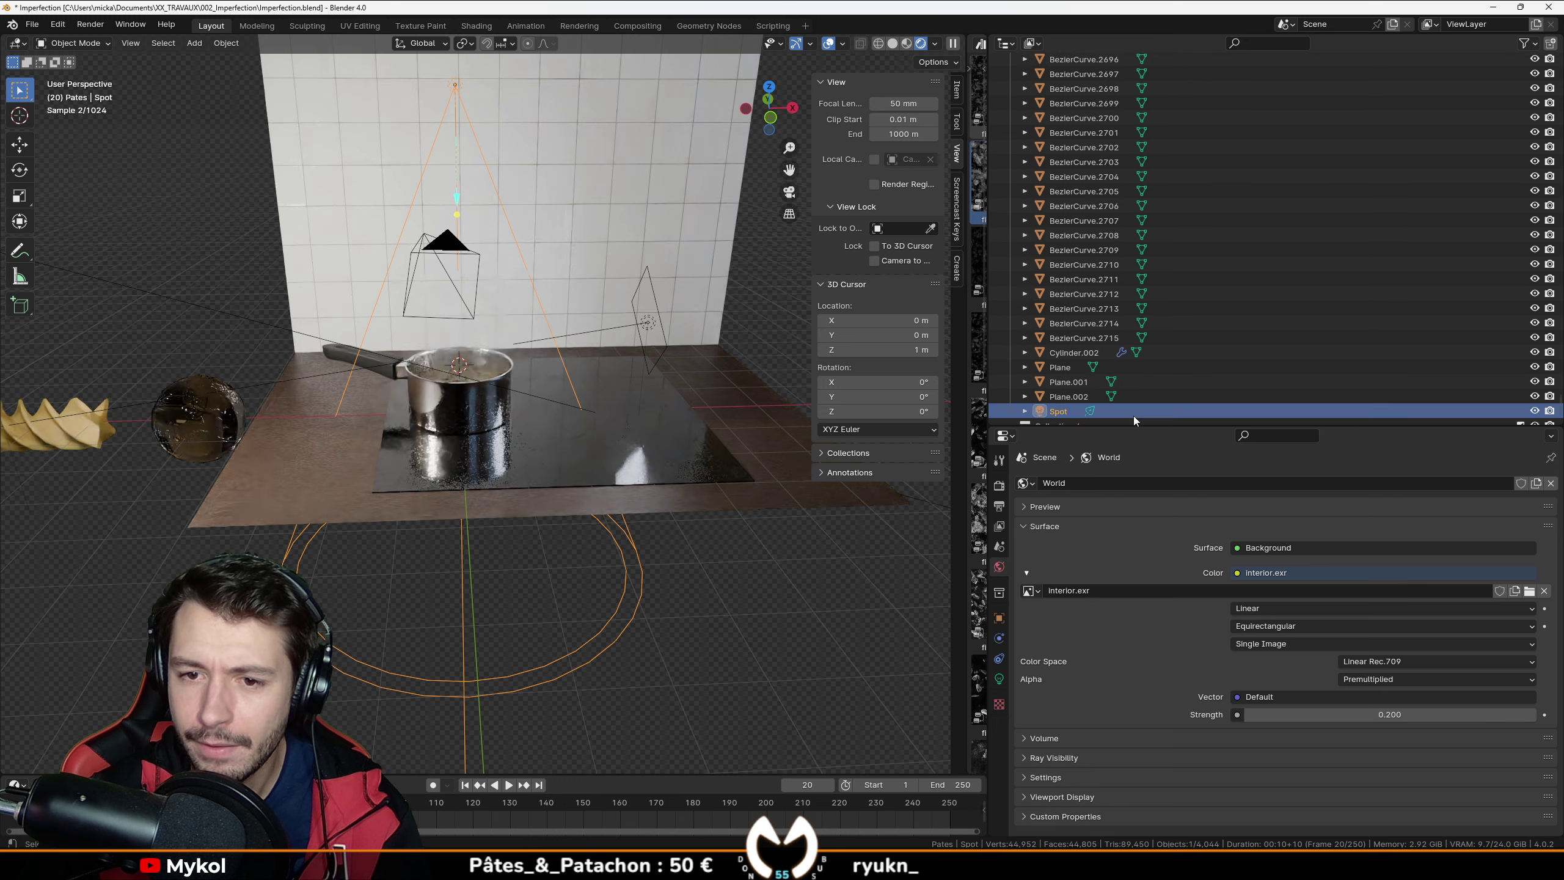
left_click_drag(1089, 397, 1060, 416)
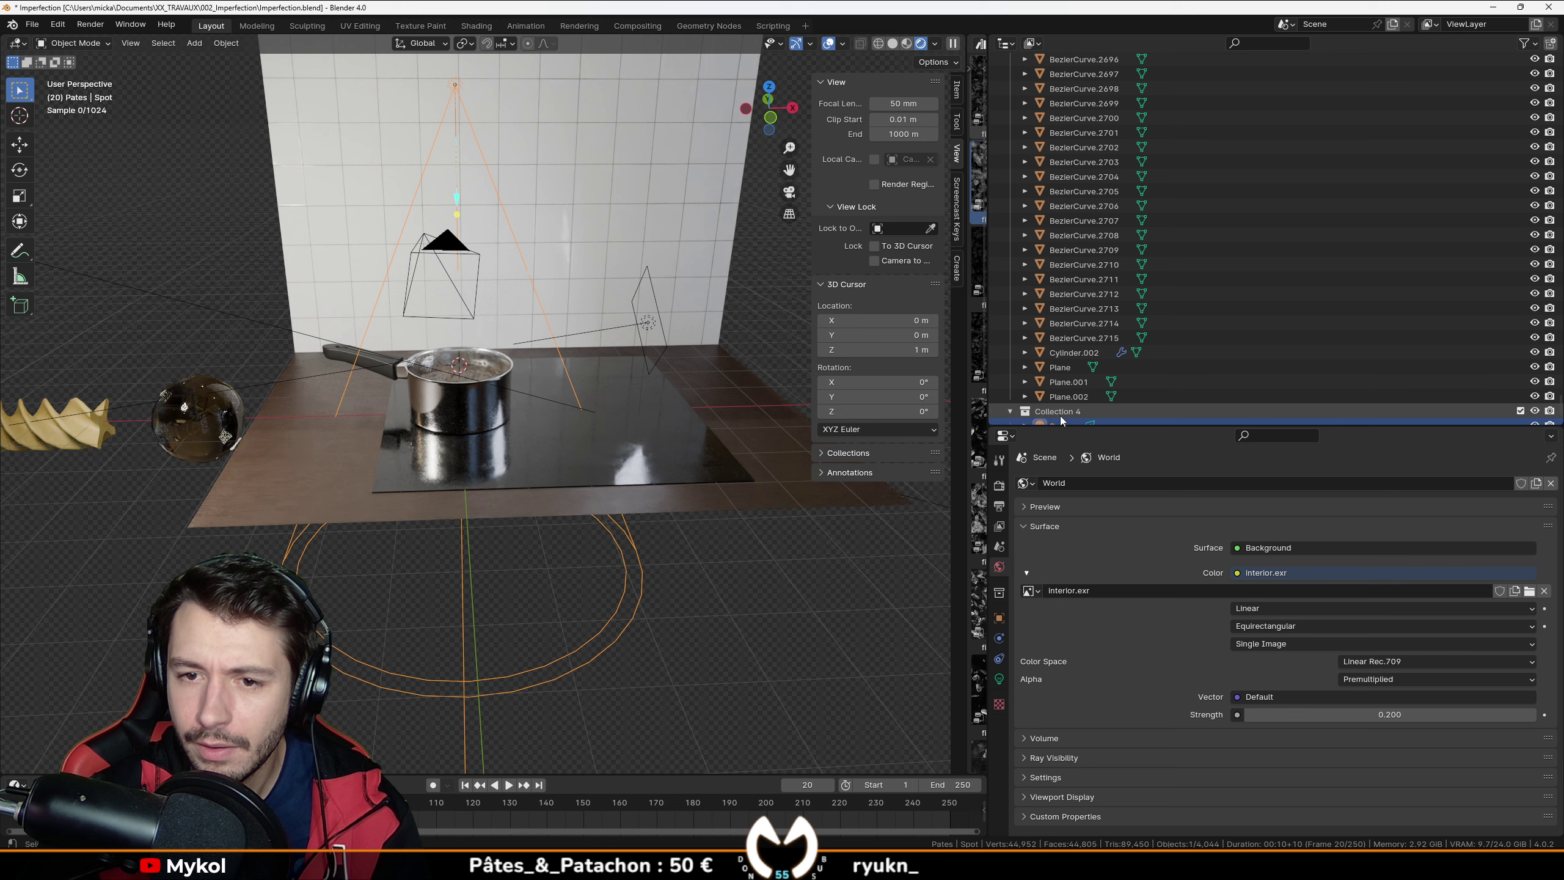
Step: Move the two area lights out of the Pates collection into Collection 4, alongside the spot light
left_click(1065, 368)
left_click(1076, 382)
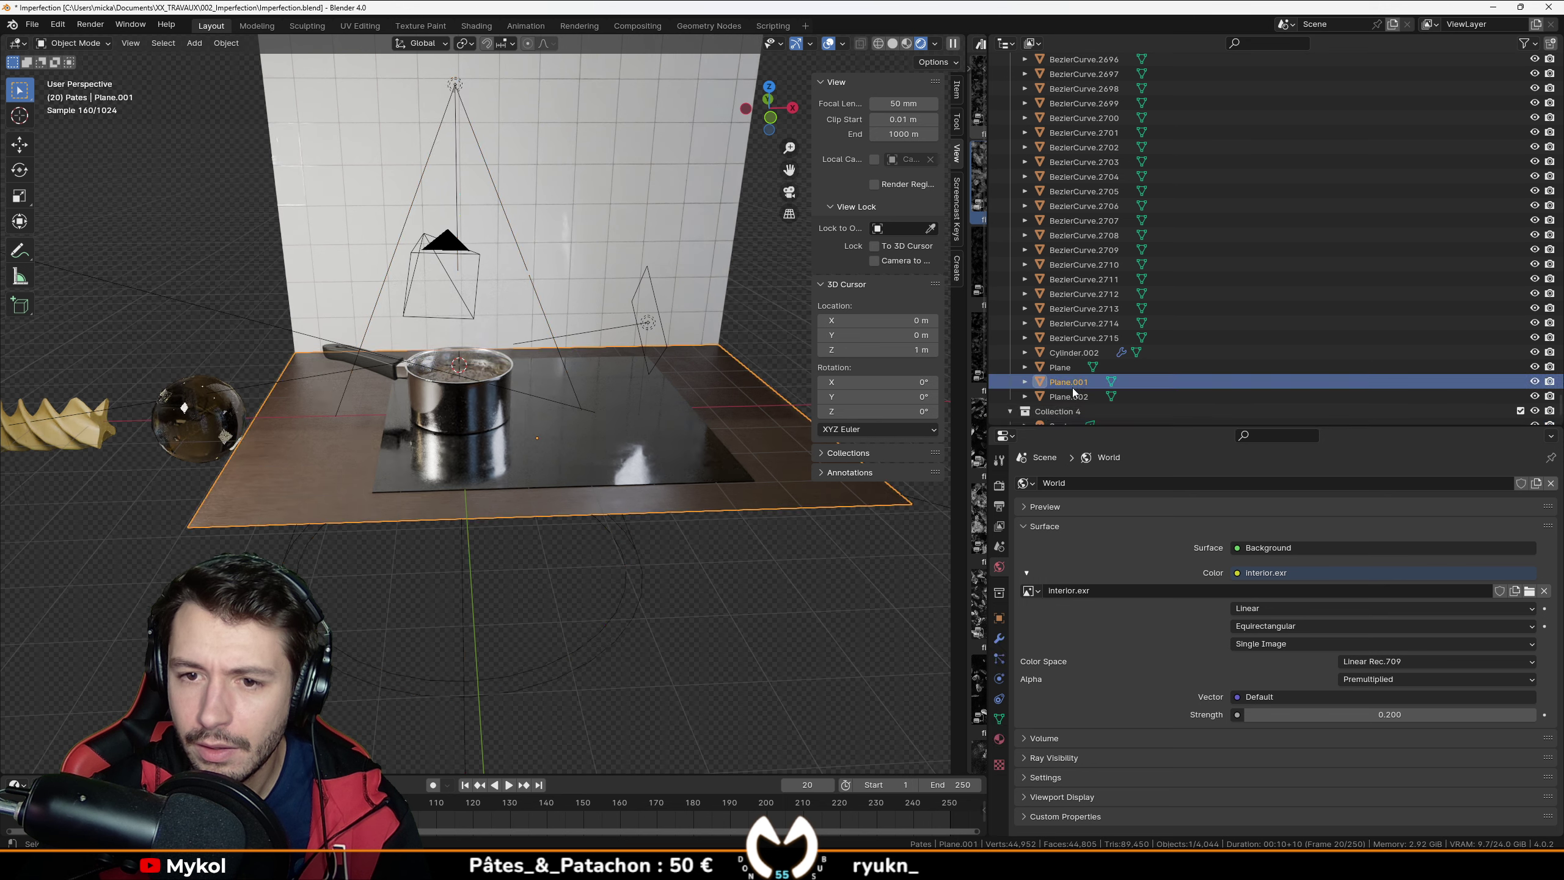
left_click(1074, 394)
left_click(646, 321)
scroll(235, 323, "down", 4)
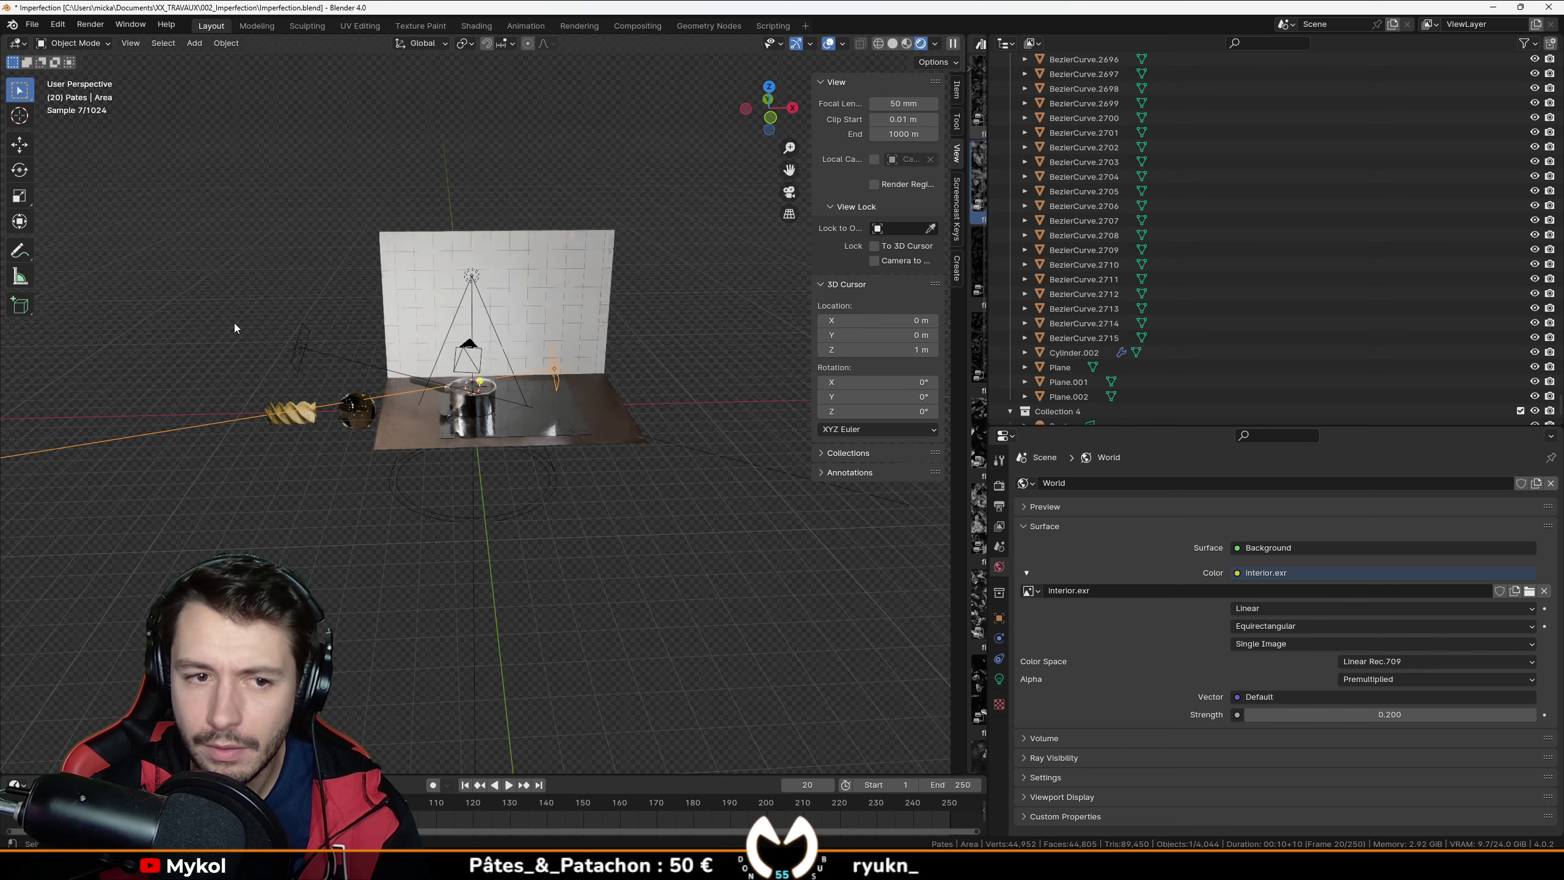
left_click(299, 351, "shift")
scroll(1362, 311, "up", 5)
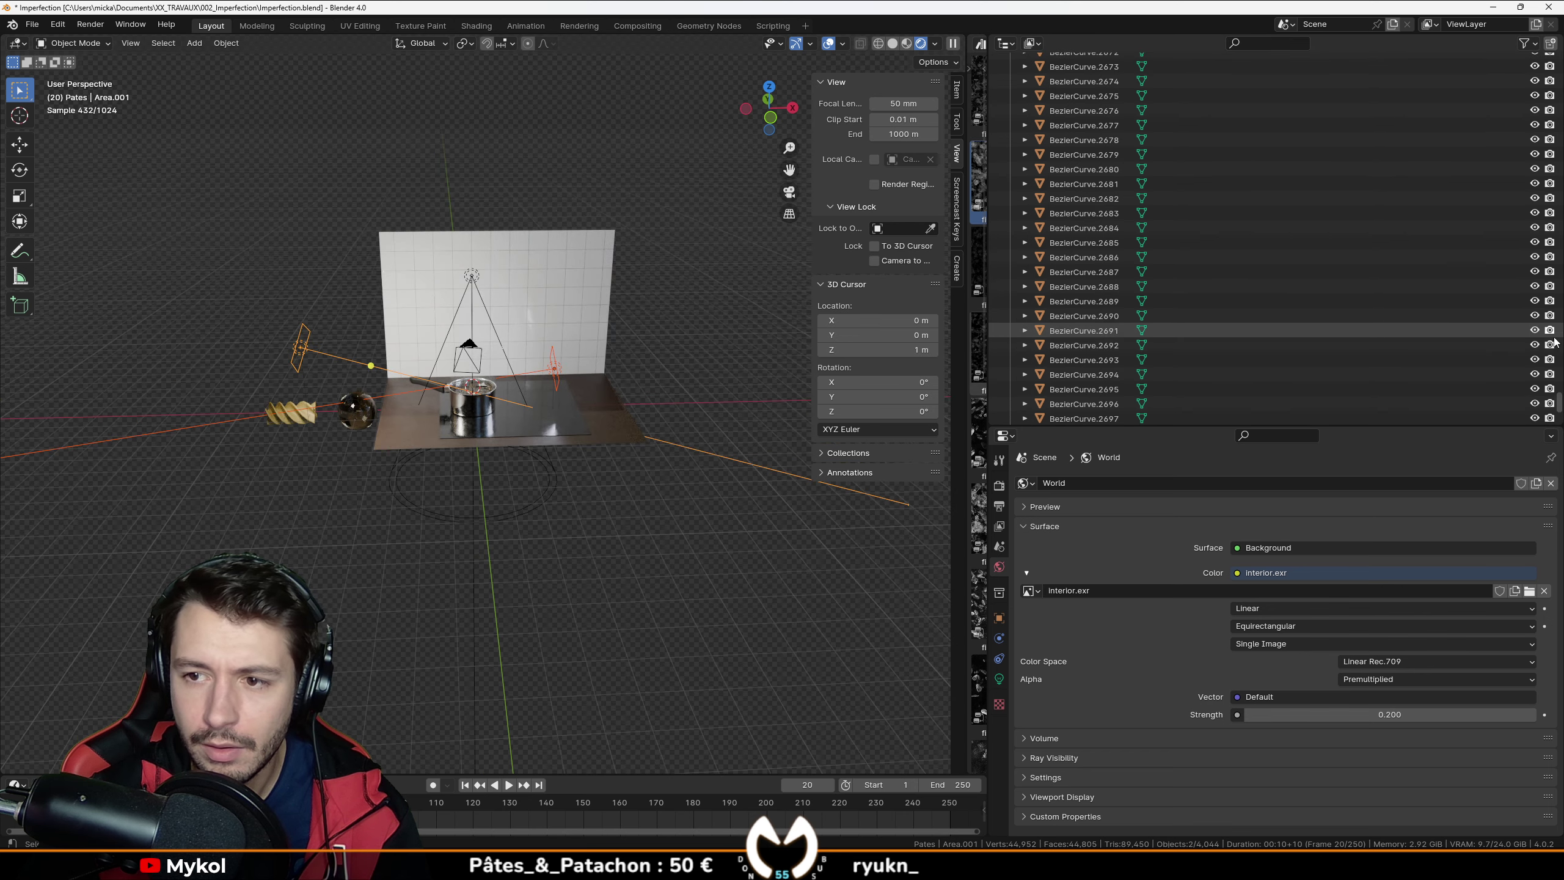
left_click_drag(1561, 402, 1561, 139)
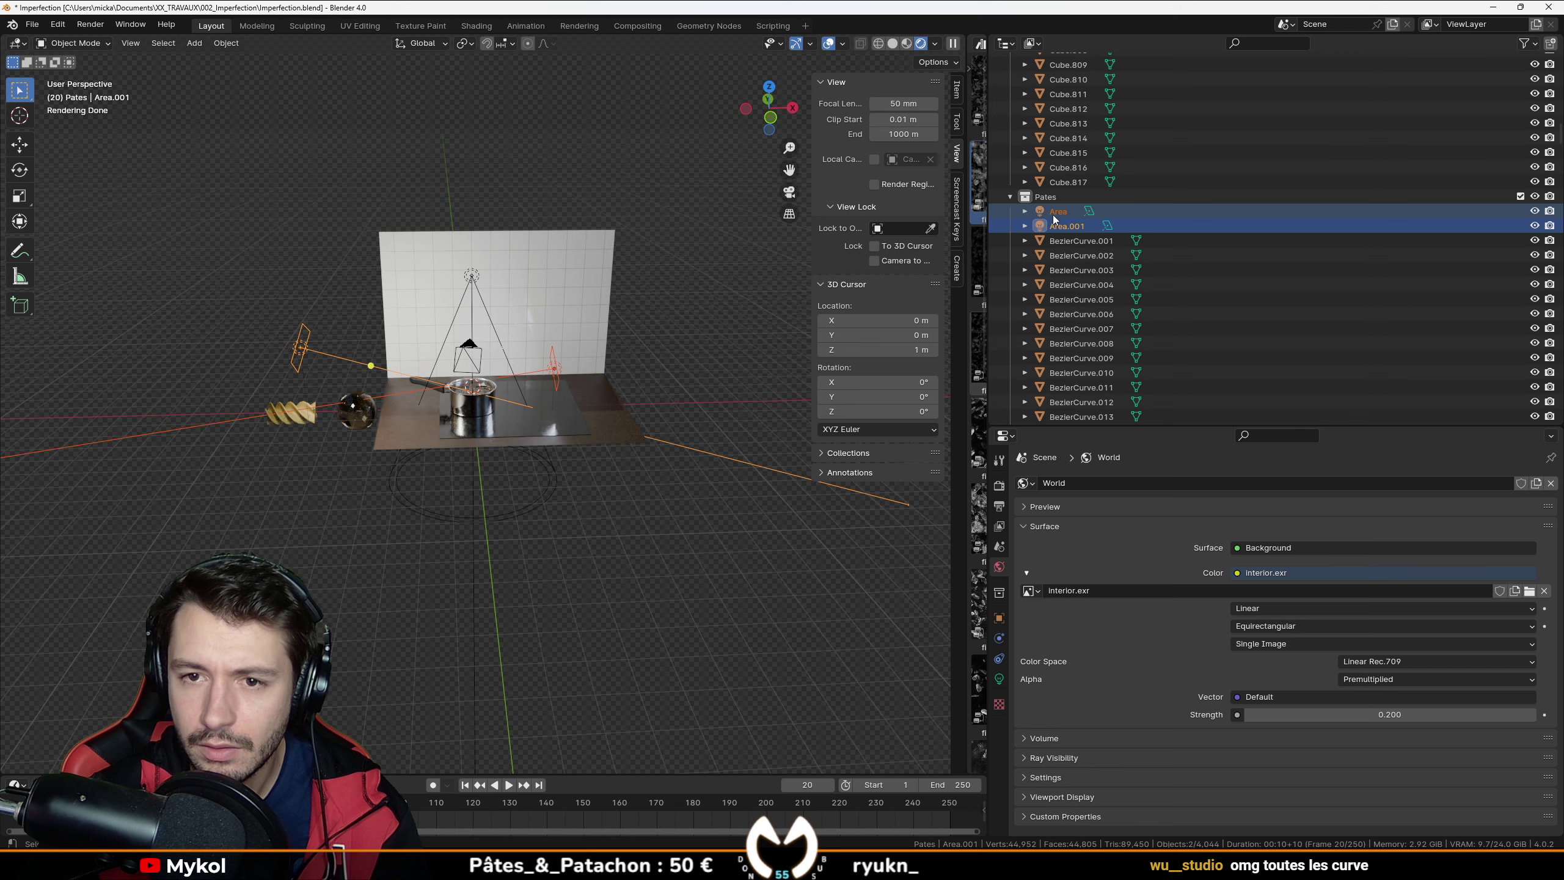
scroll(1054, 246, "down", 20)
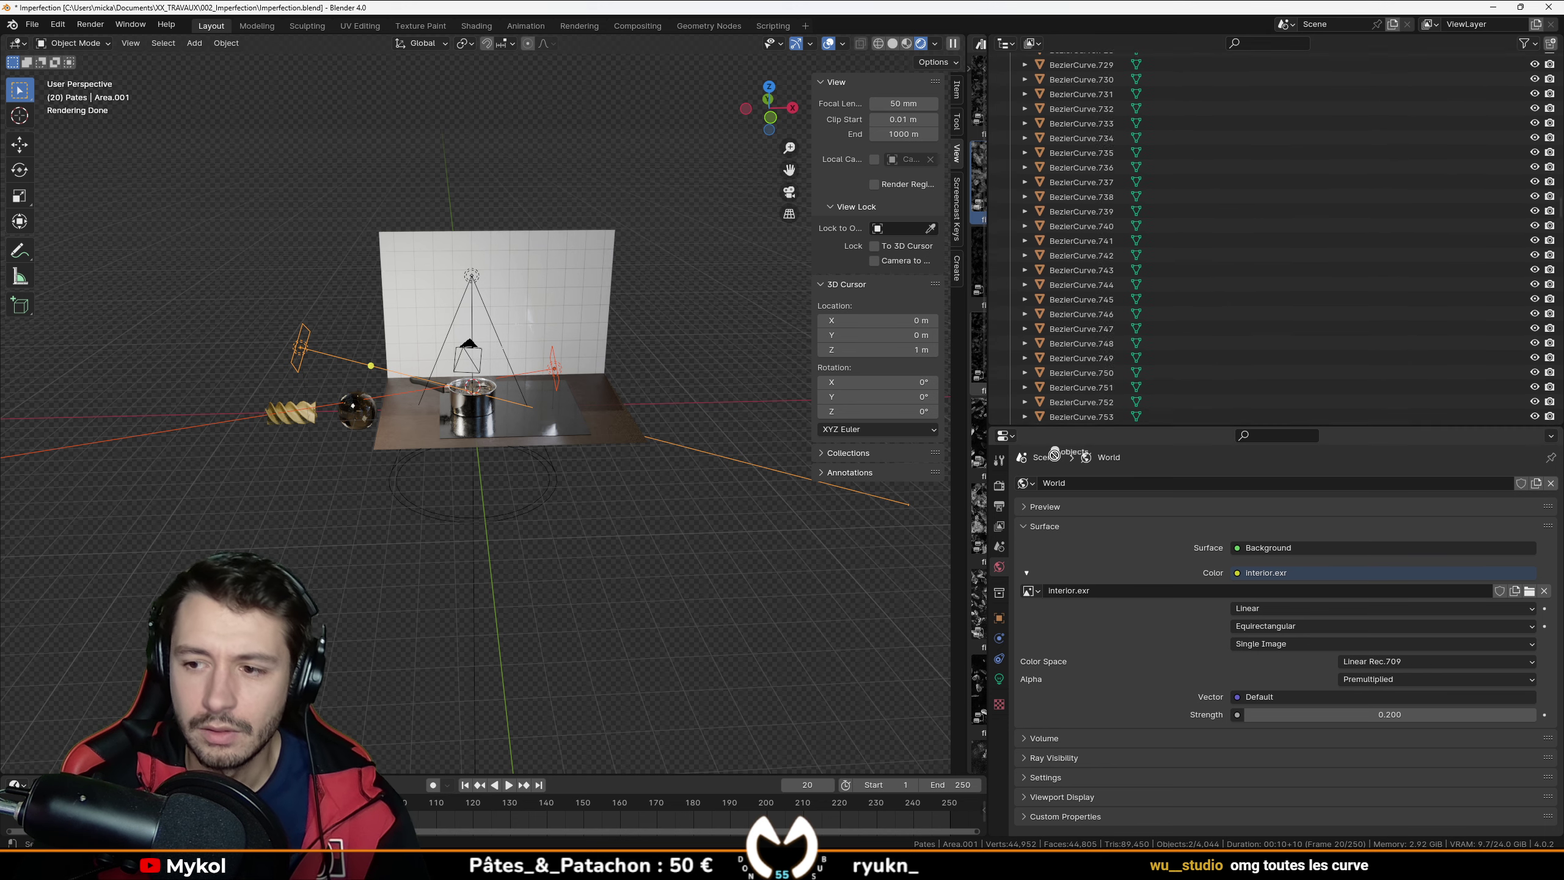
left_click_drag(1055, 455, 1053, 426)
Step: Examine the pot's metal side, the pasta inside and the steam volume up close, alternating between rendered and solid shading
scroll(426, 365, "up", 10)
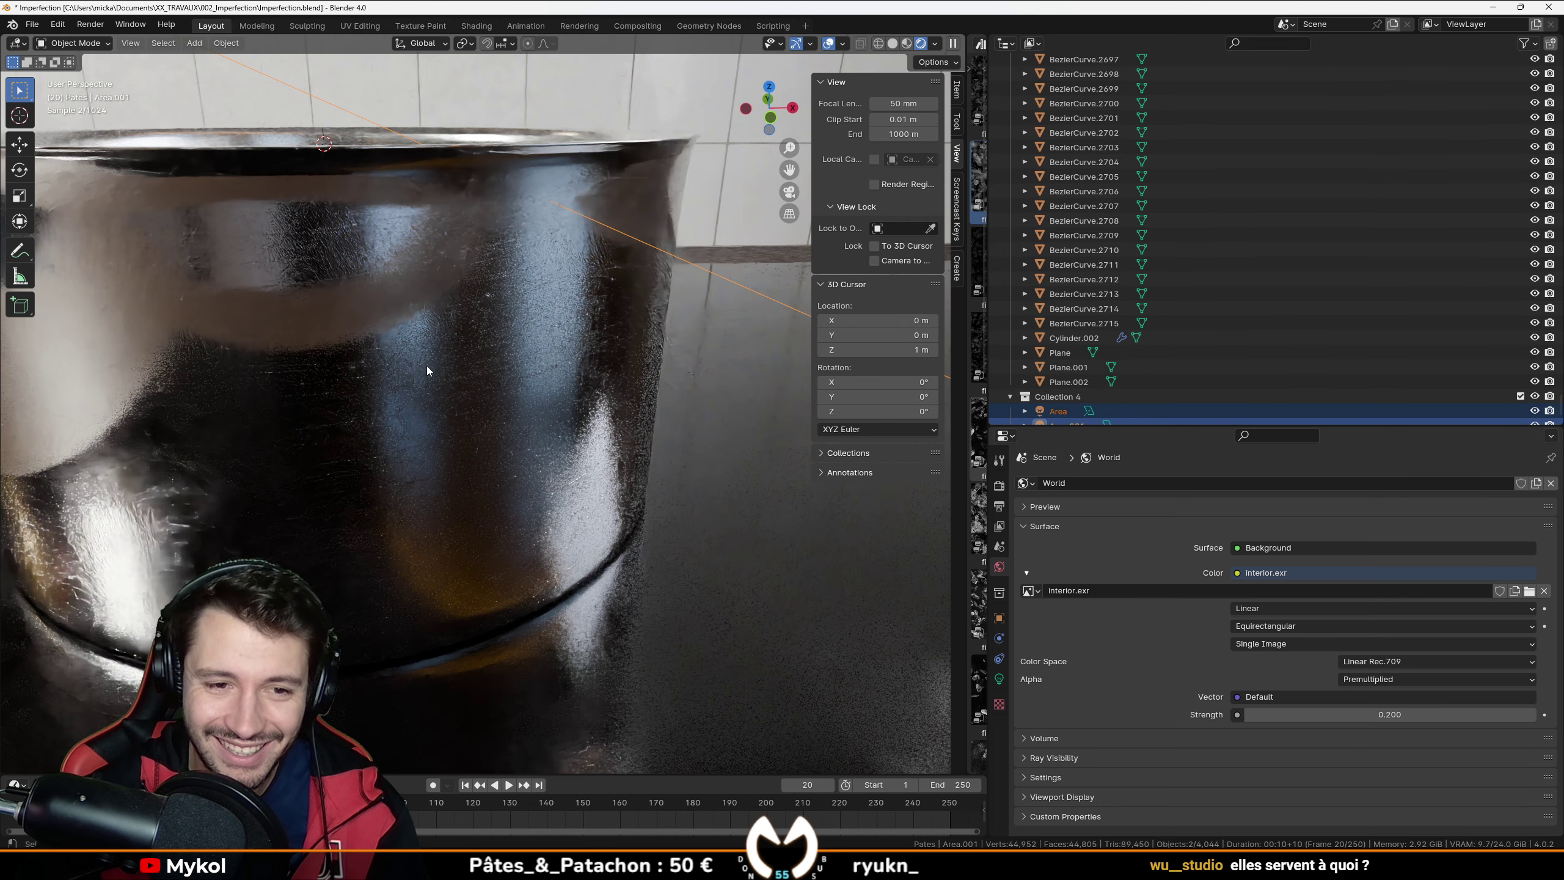
middle_click_drag(426, 365, 480, 333)
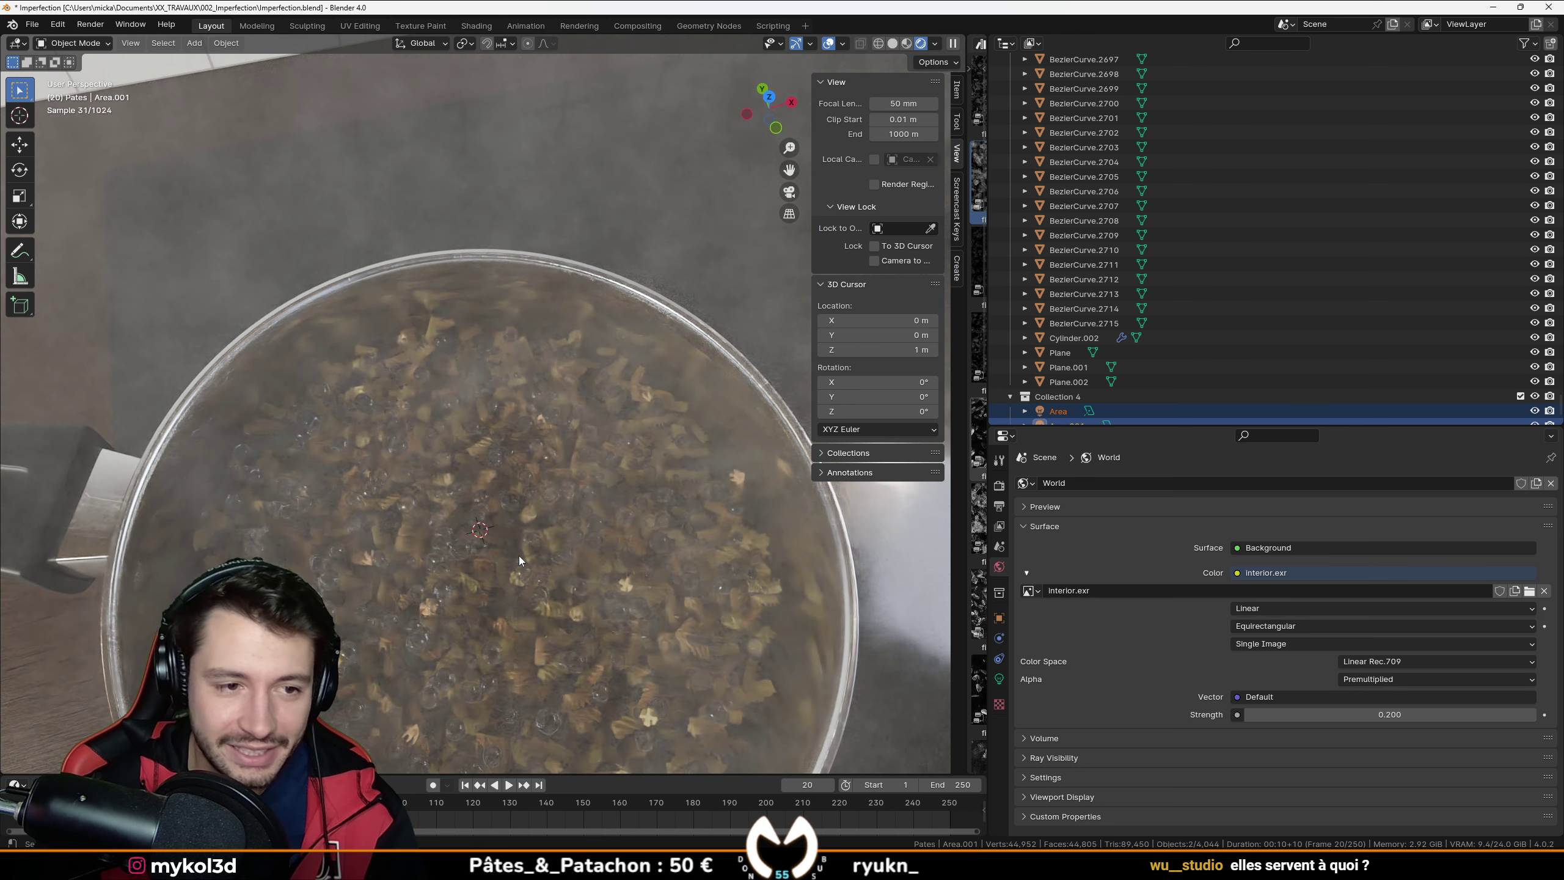
key("z")
left_click(548, 515)
scroll(548, 510, "down", 8)
middle_click_drag(547, 510, 511, 393)
key("KP_0")
scroll(538, 422, "down", 3)
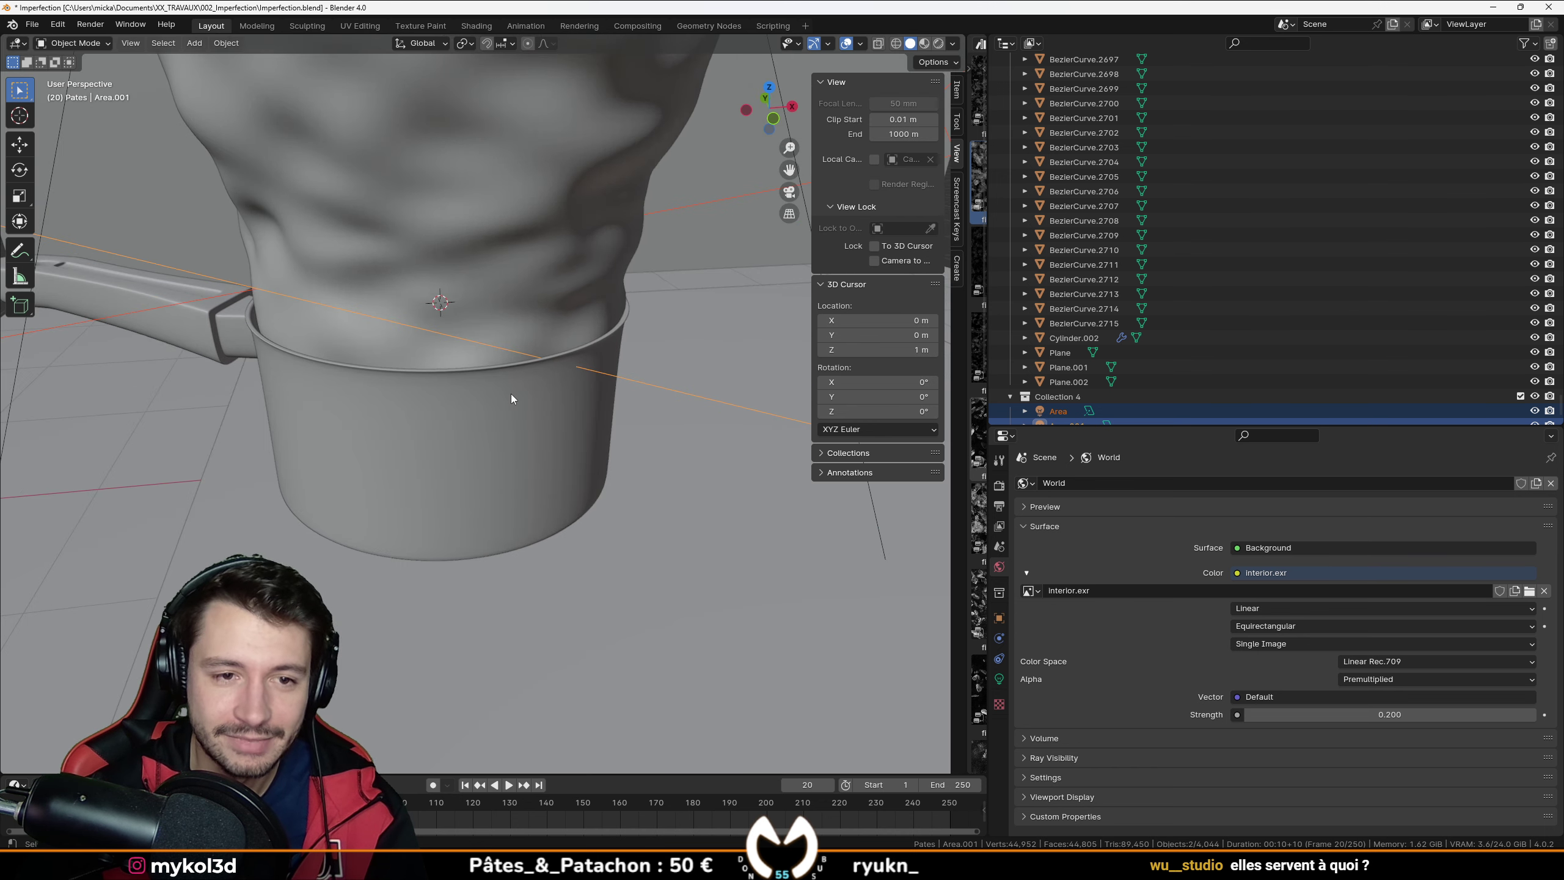
scroll(511, 398, "down", 2)
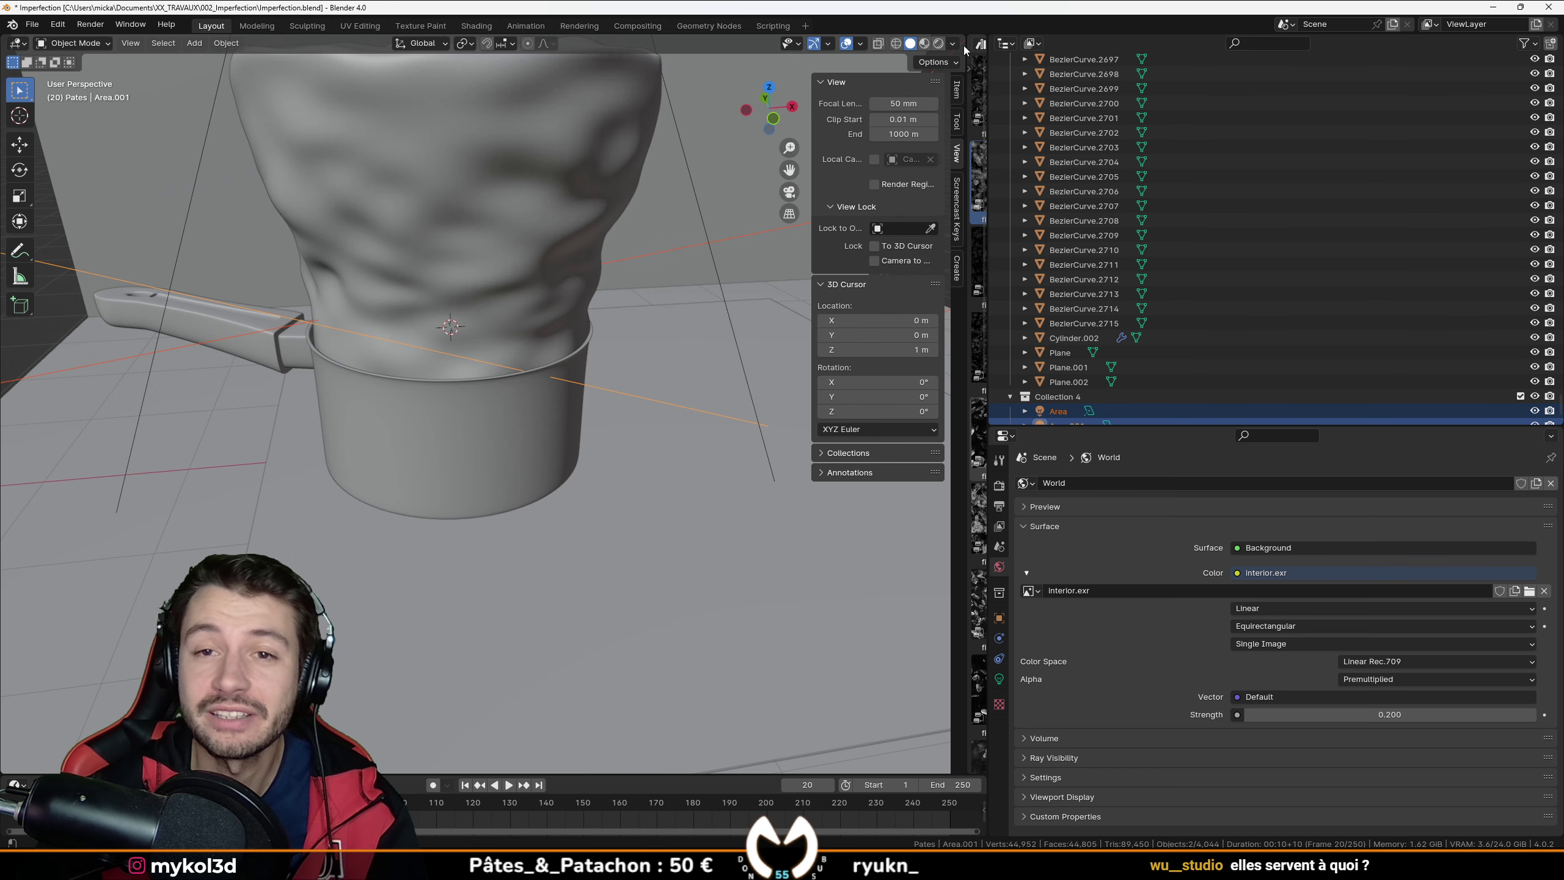
left_click(938, 44)
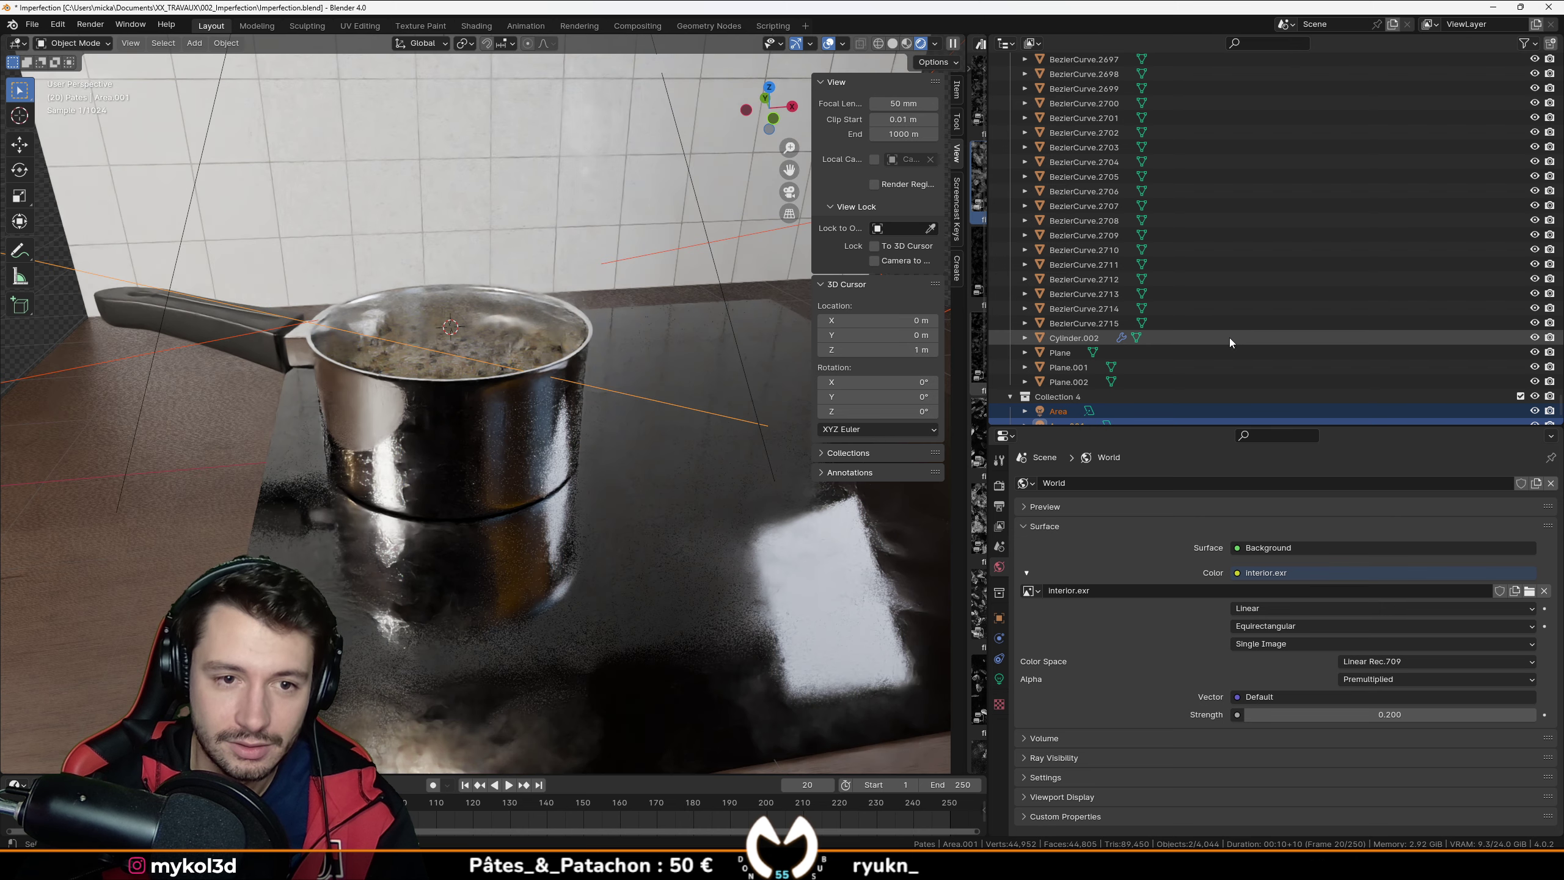
Step: Hide both area lights in the viewport and set the world background strength to 0 to isolate the spot light
scroll(1234, 345, "down", 2)
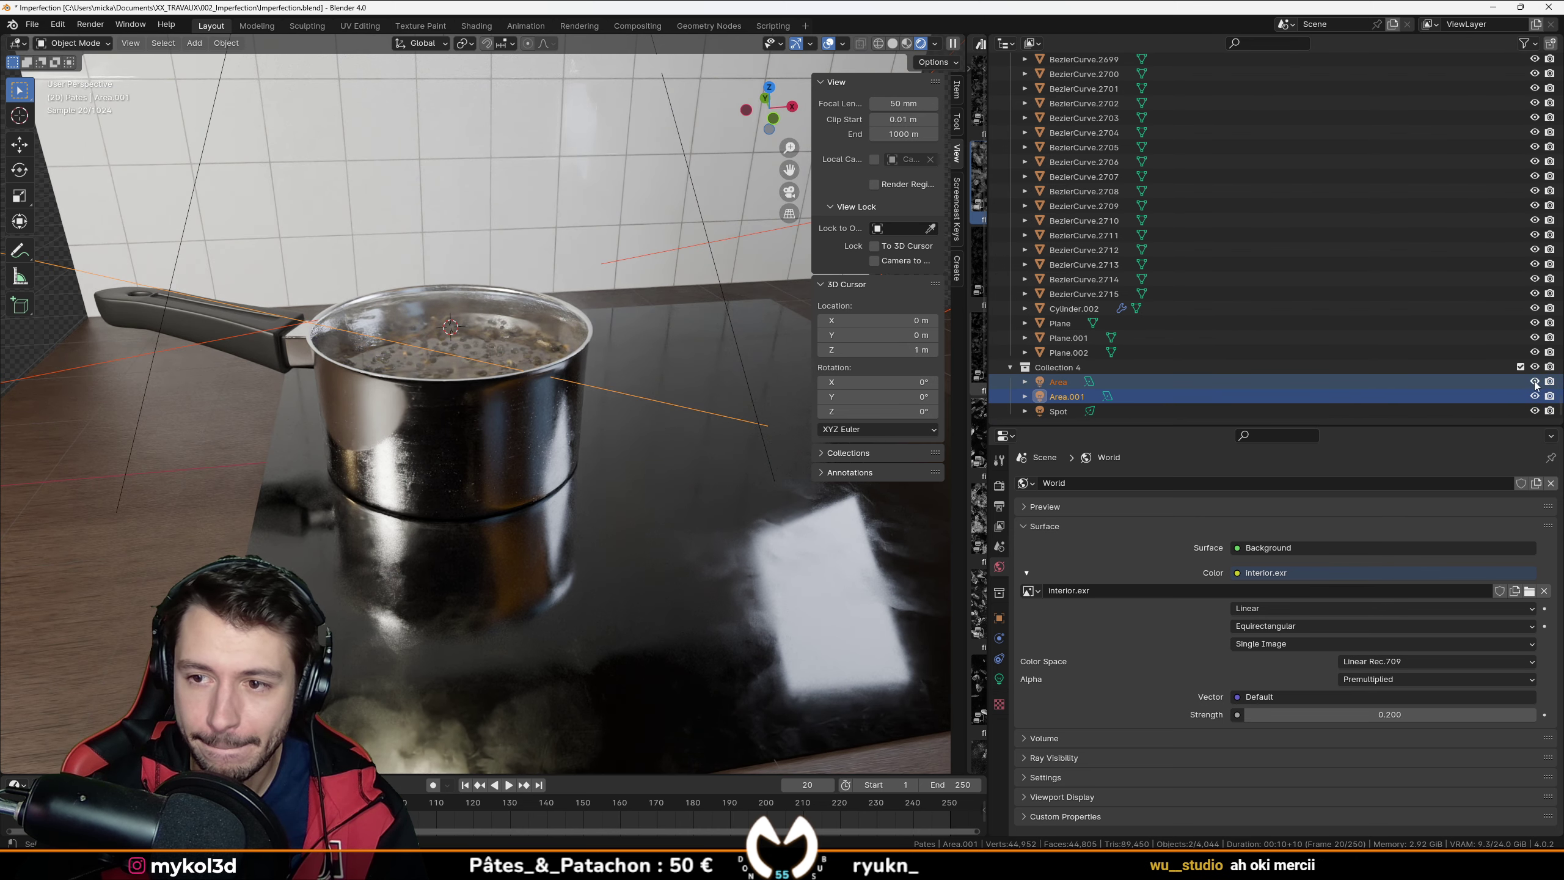
left_click_drag(1535, 382, 1536, 397)
scroll(613, 342, "down", 1)
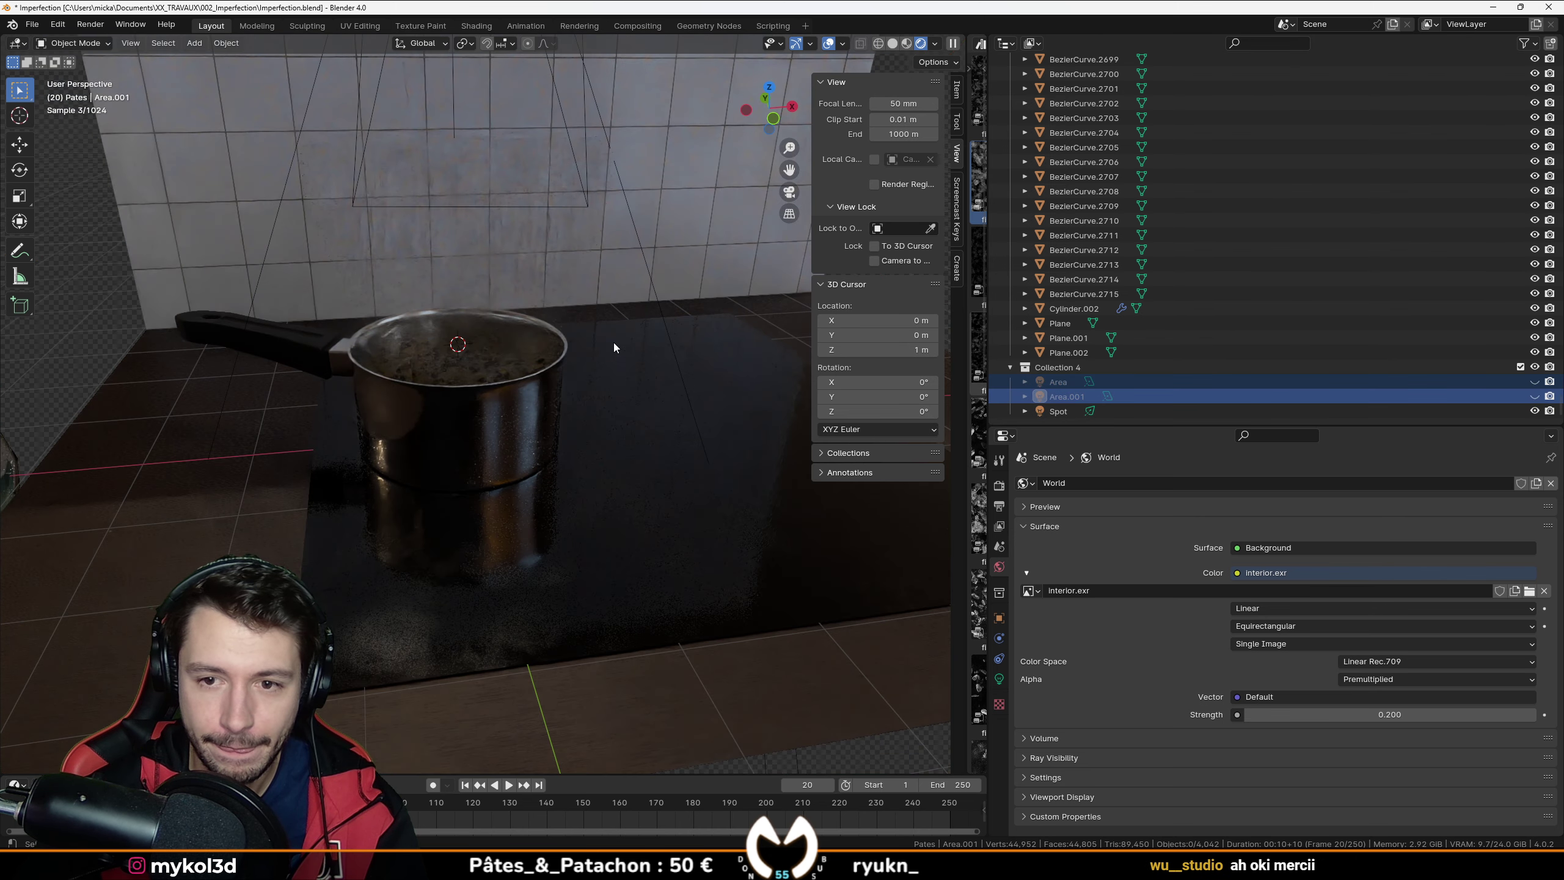
left_click_drag(1375, 714, 1306, 714)
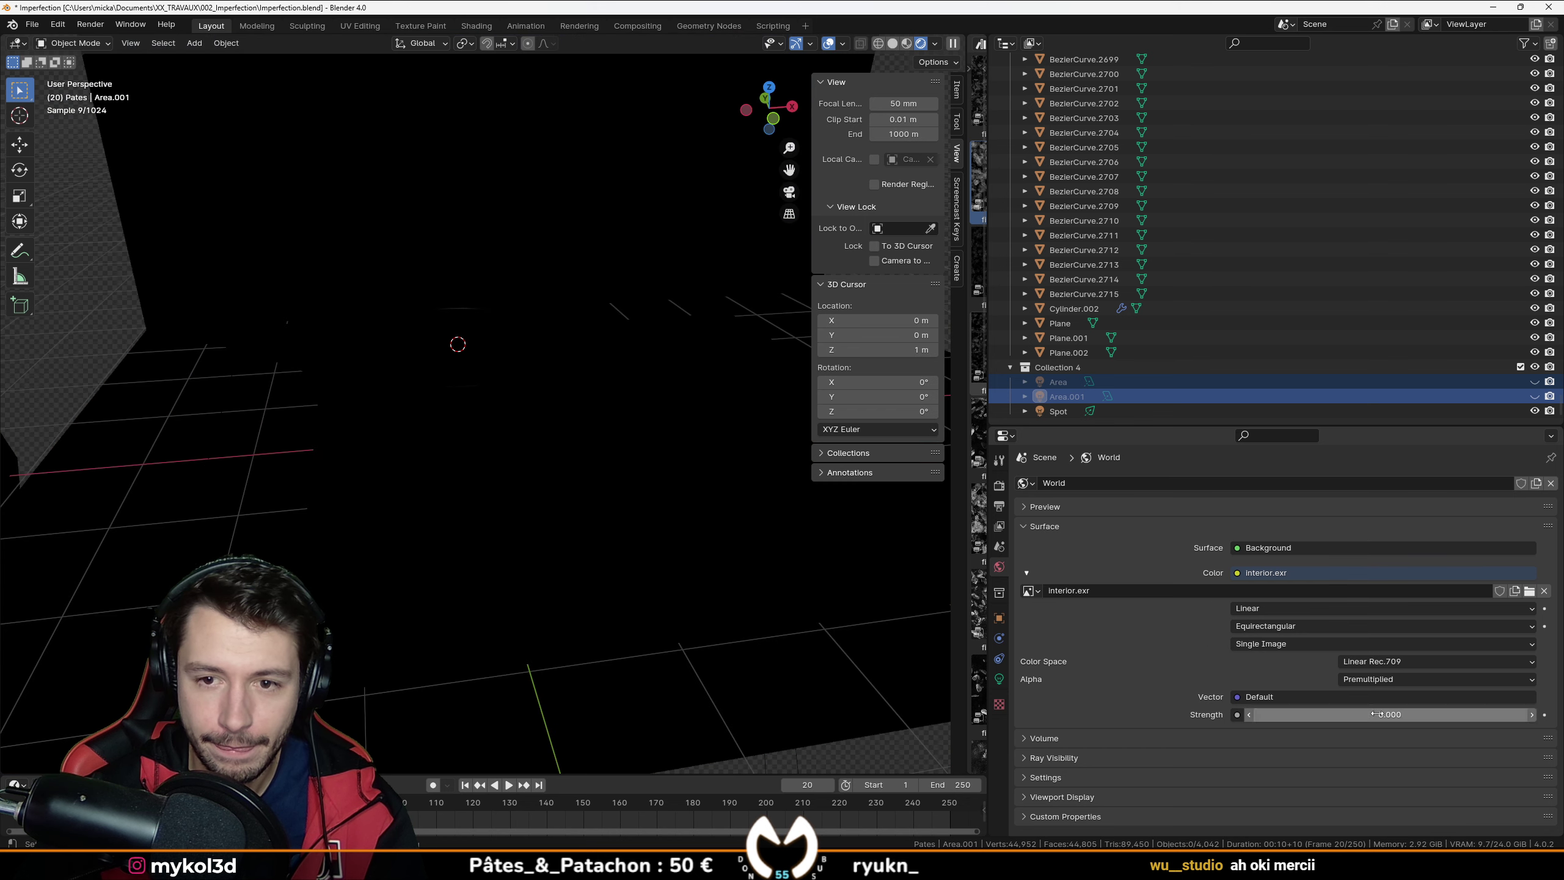
Step: Select the spot light and raise its power to about 1330 W, checking its light on the pot and steam
left_click(1070, 411)
scroll(584, 413, "down", 5)
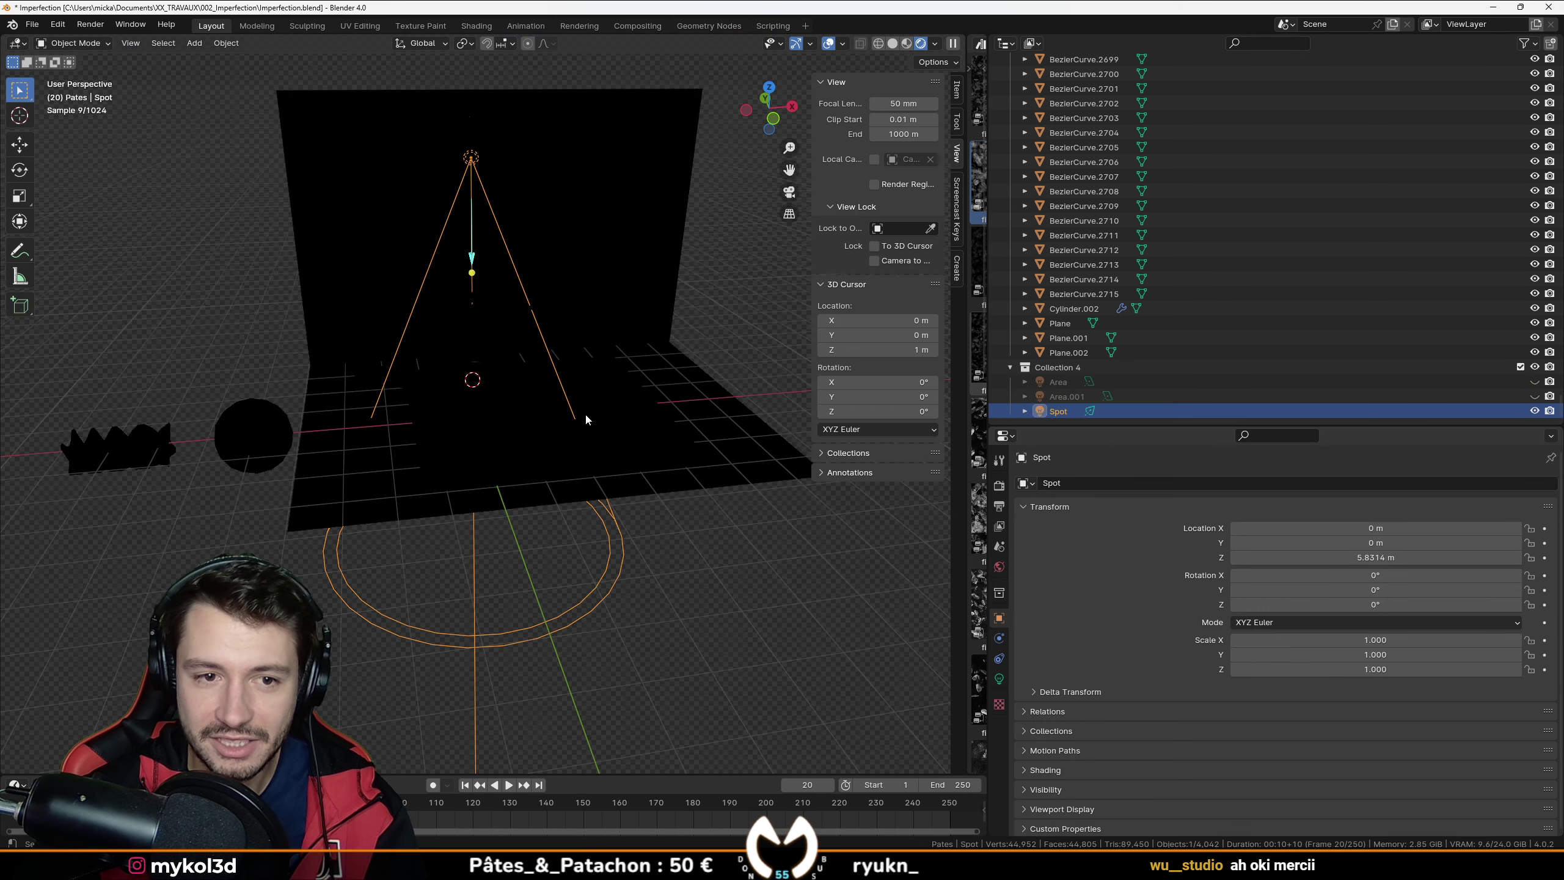
scroll(584, 412, "up", 2)
middle_click_drag(578, 409, 589, 467, "shift")
left_click(997, 678)
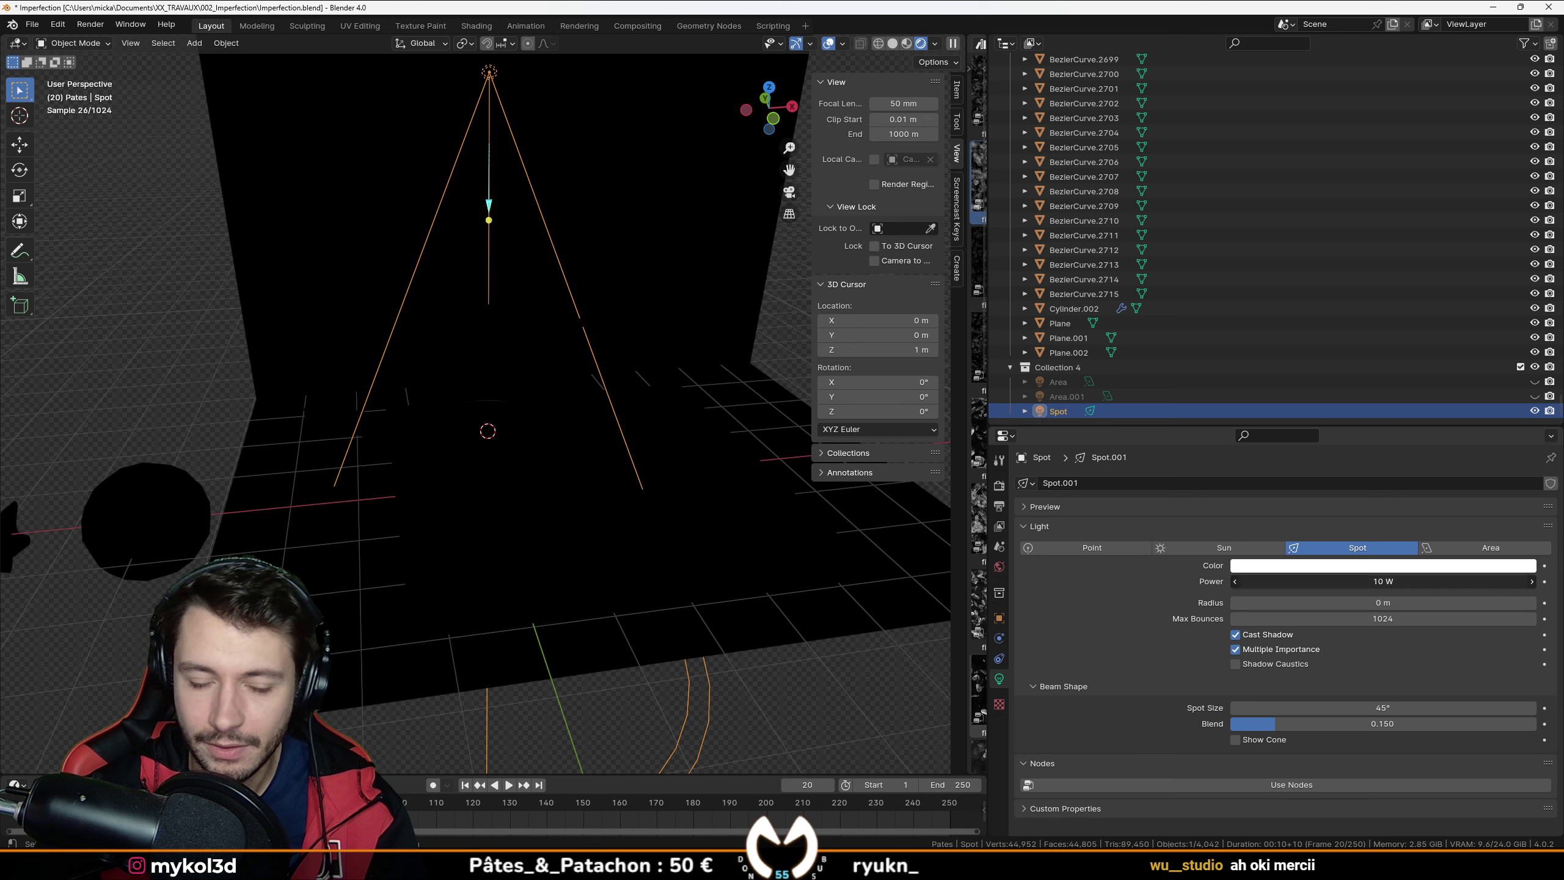
left_click_drag(1386, 582, 1520, 581)
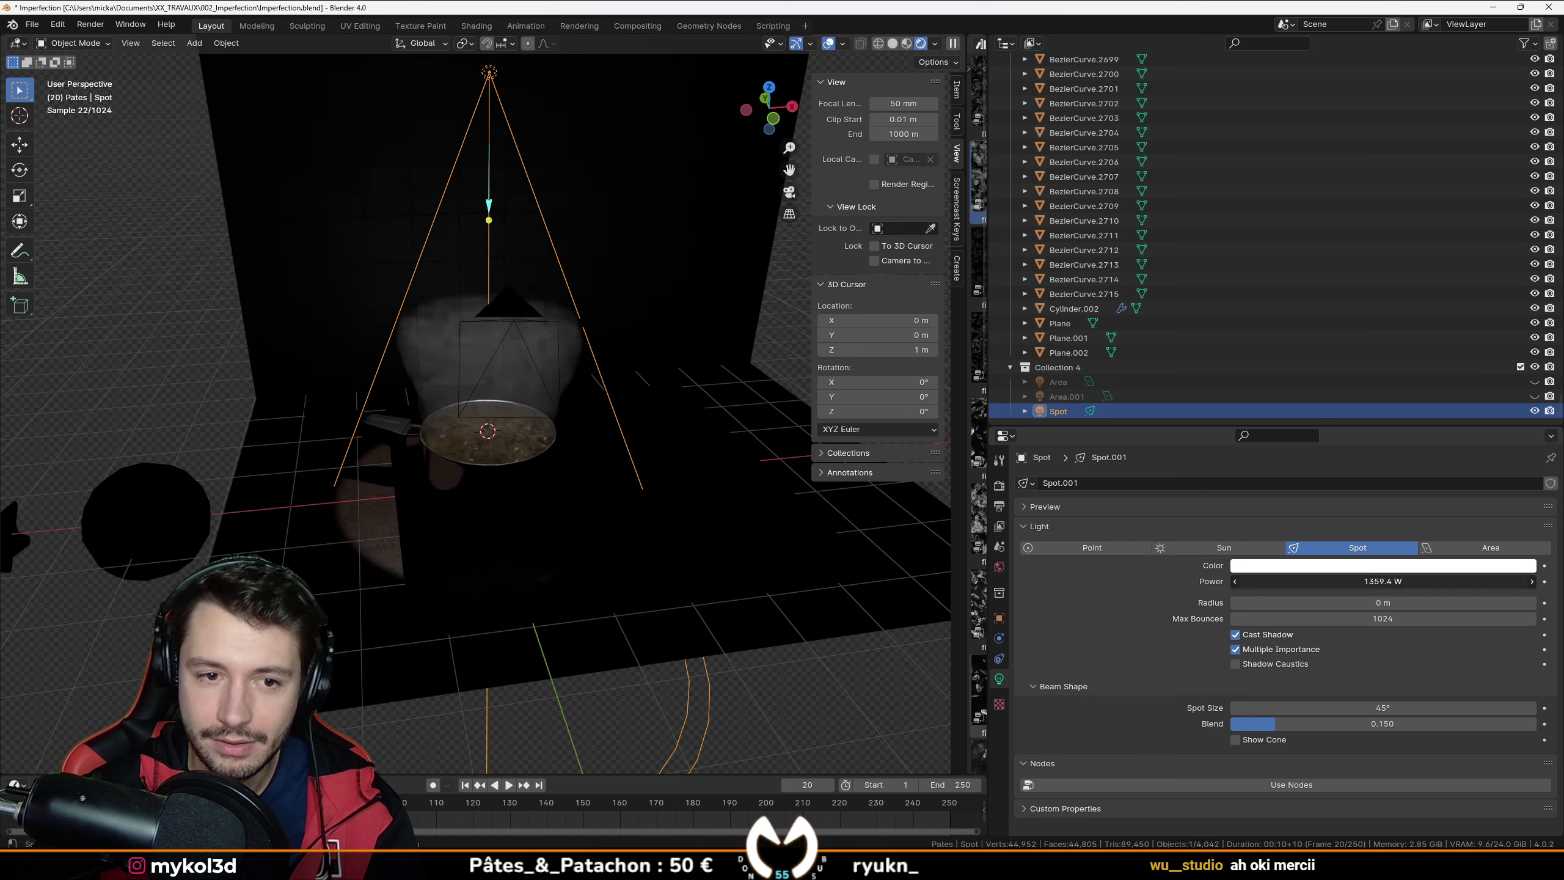
middle_click_drag(205, 486, 203, 454)
mouse_move(485, 457)
middle_mouse_down()
mouse_move(487, 530)
mouse_move(479, 453)
middle_mouse_up()
scroll(492, 527, "up", 5)
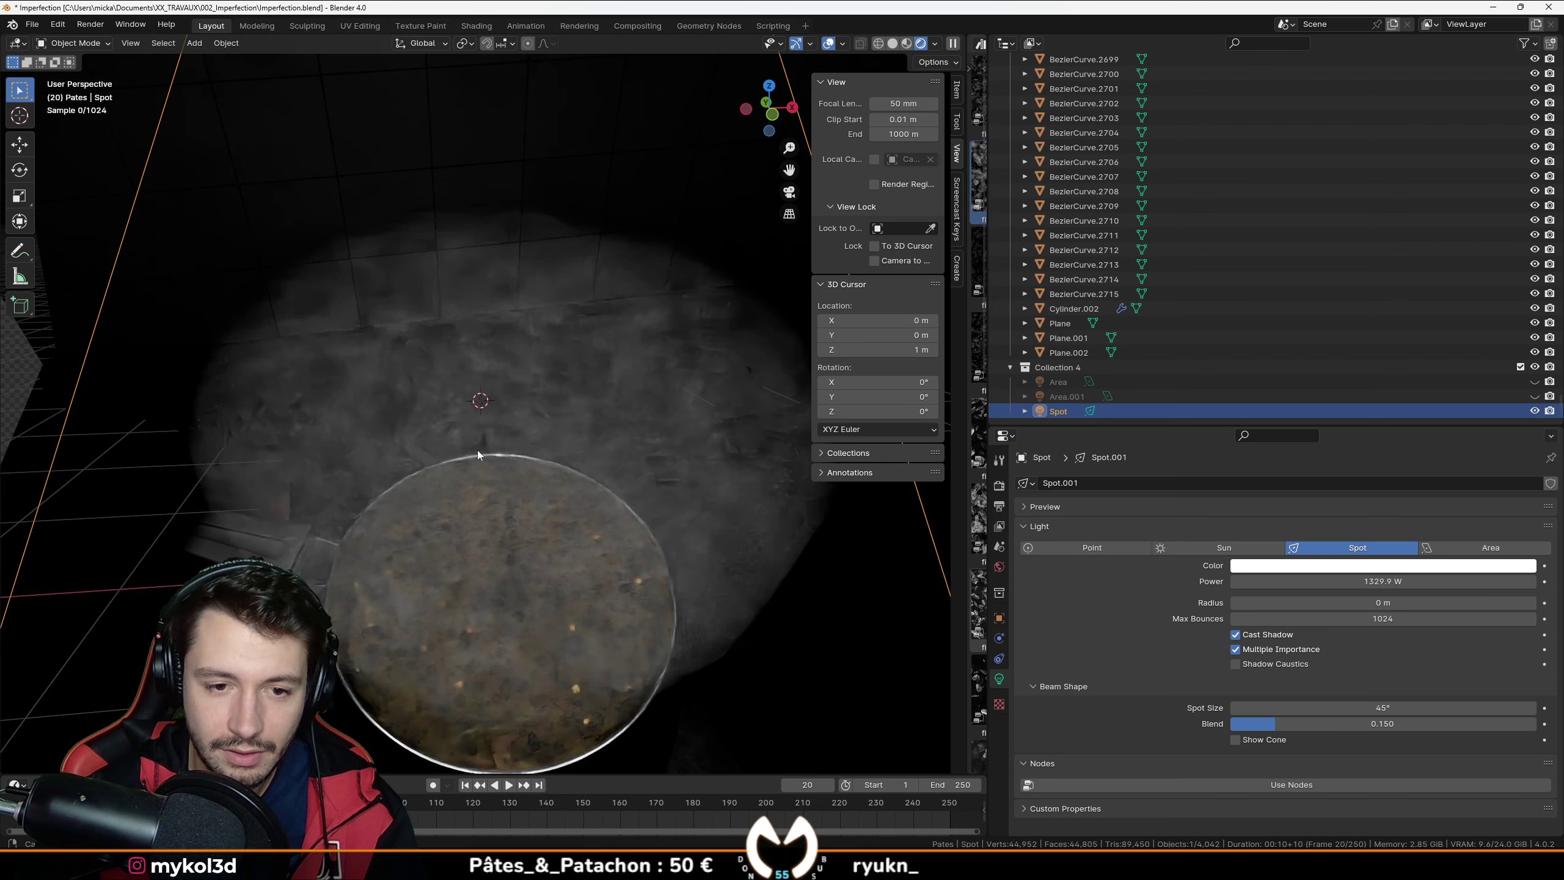
Step: Increase the spot light's radius to 1.96 m to soften its shadows
scroll(477, 450, "down", 5)
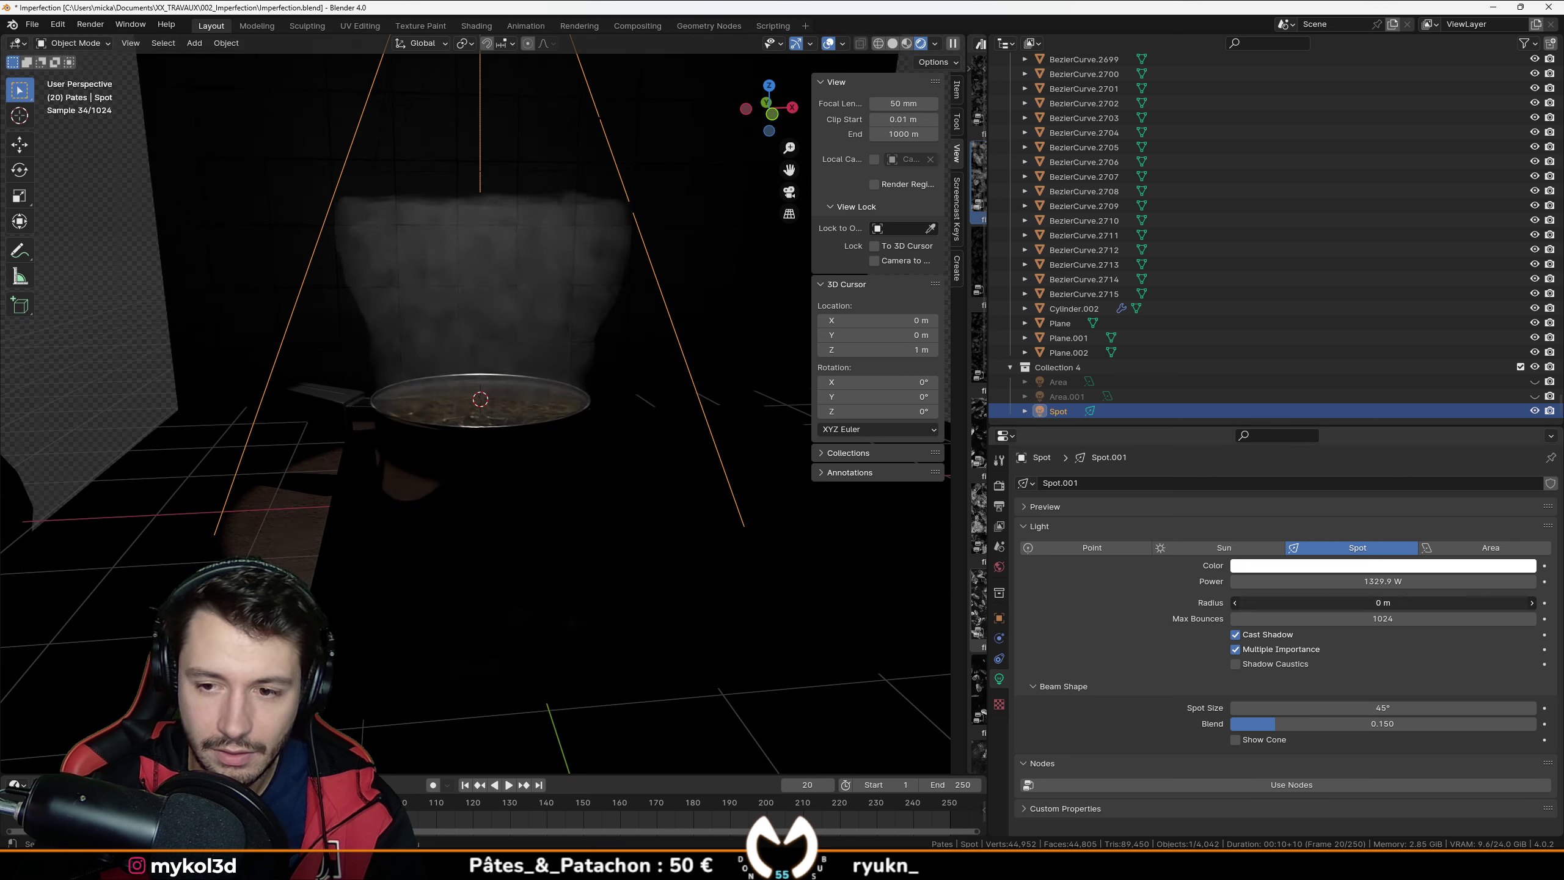
left_click_drag(1383, 603, 1443, 603)
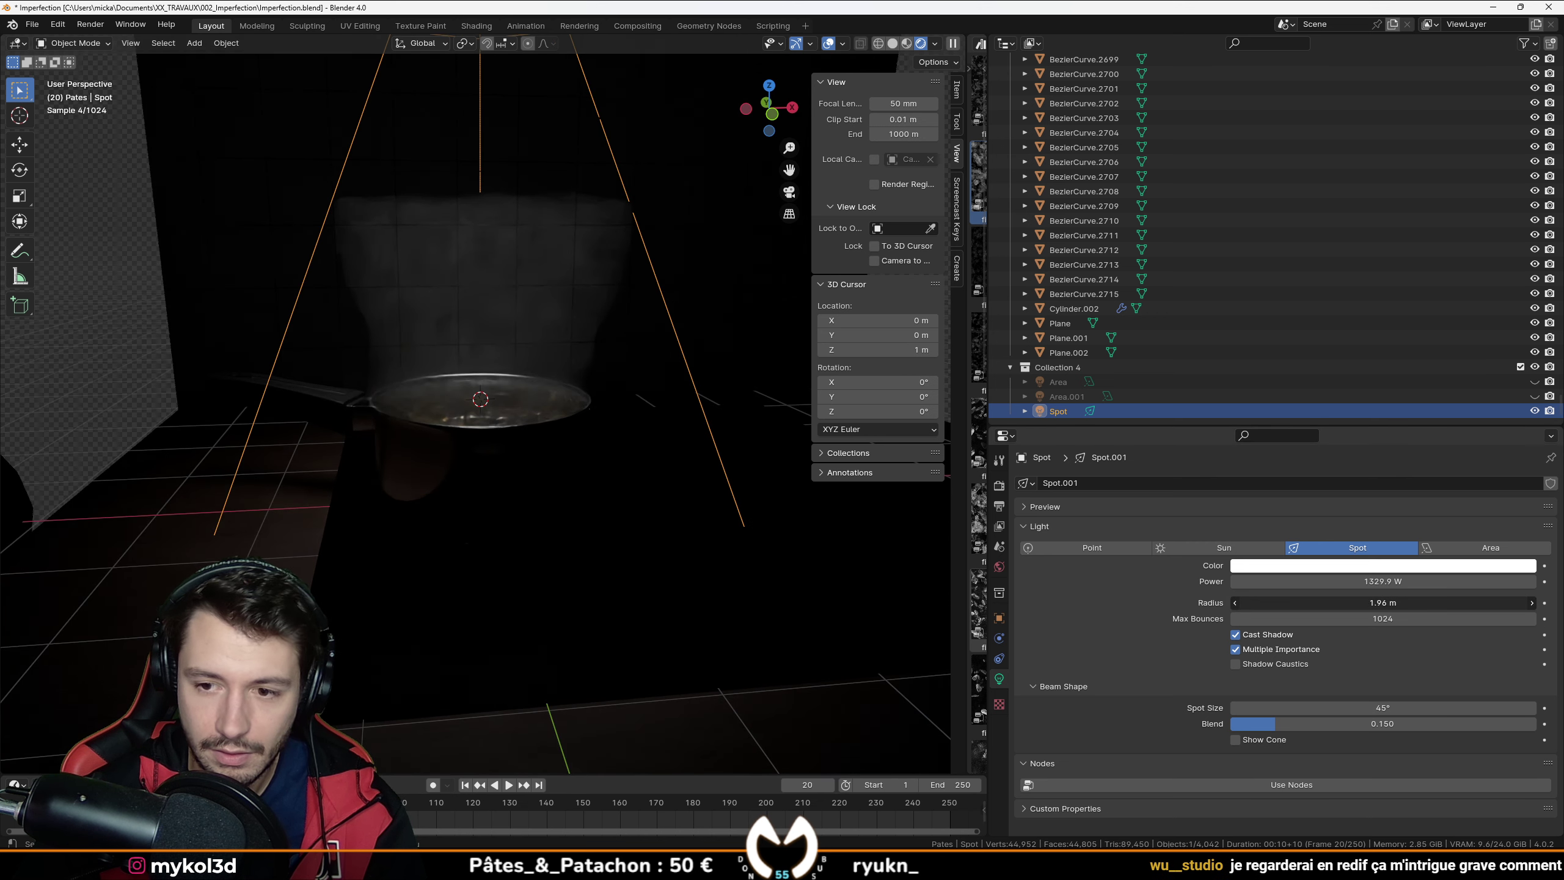
scroll(684, 522, "down", 3)
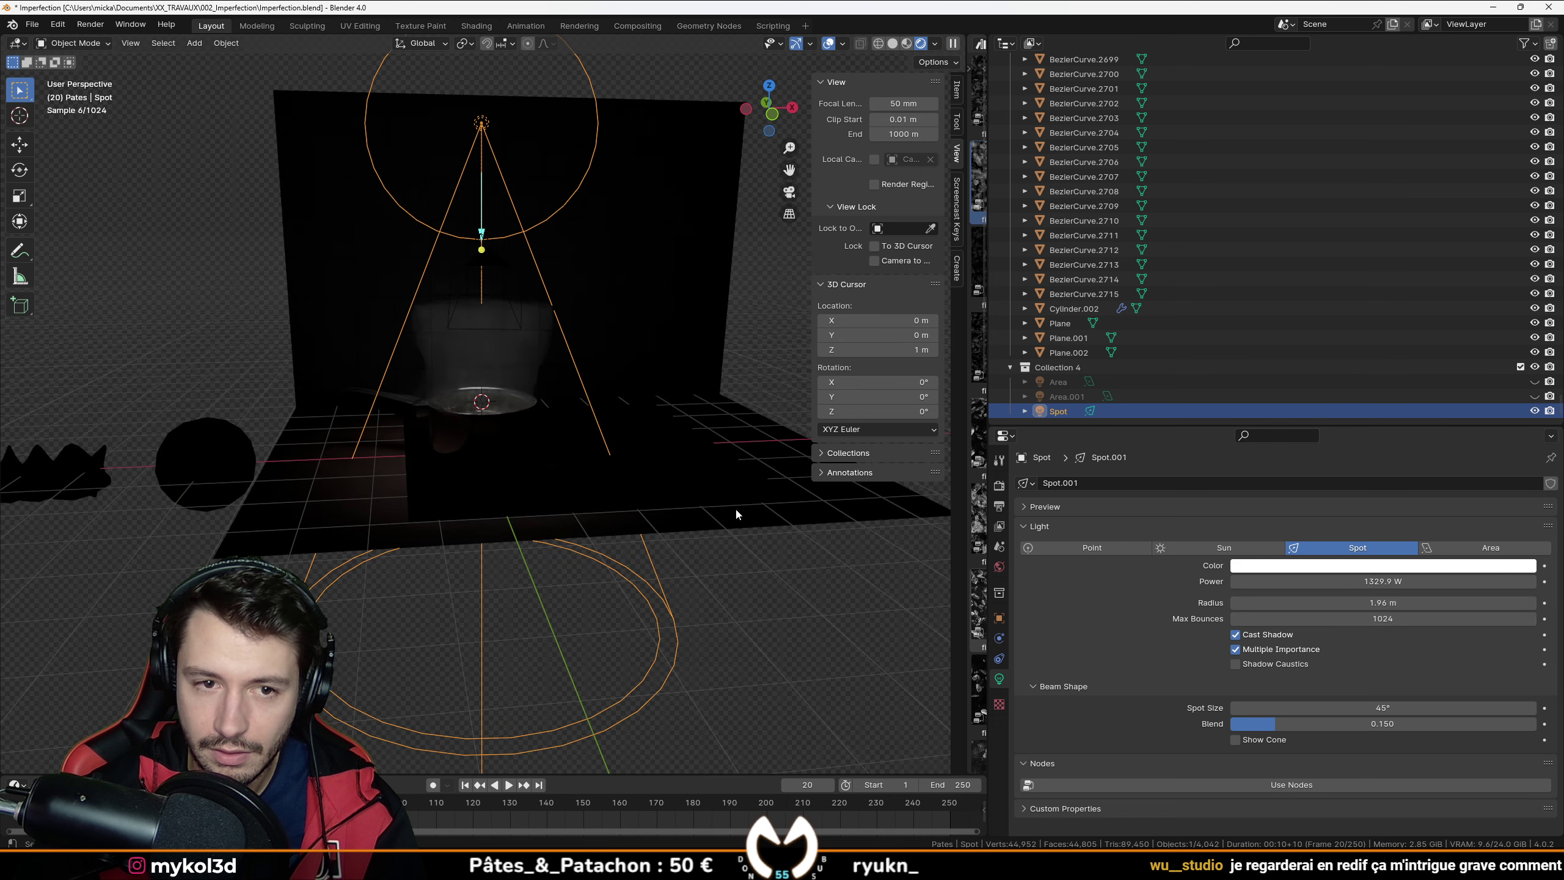
Step: Make both area lights visible in the viewport again and clear the object selection
left_click(1537, 397)
left_click(1535, 382)
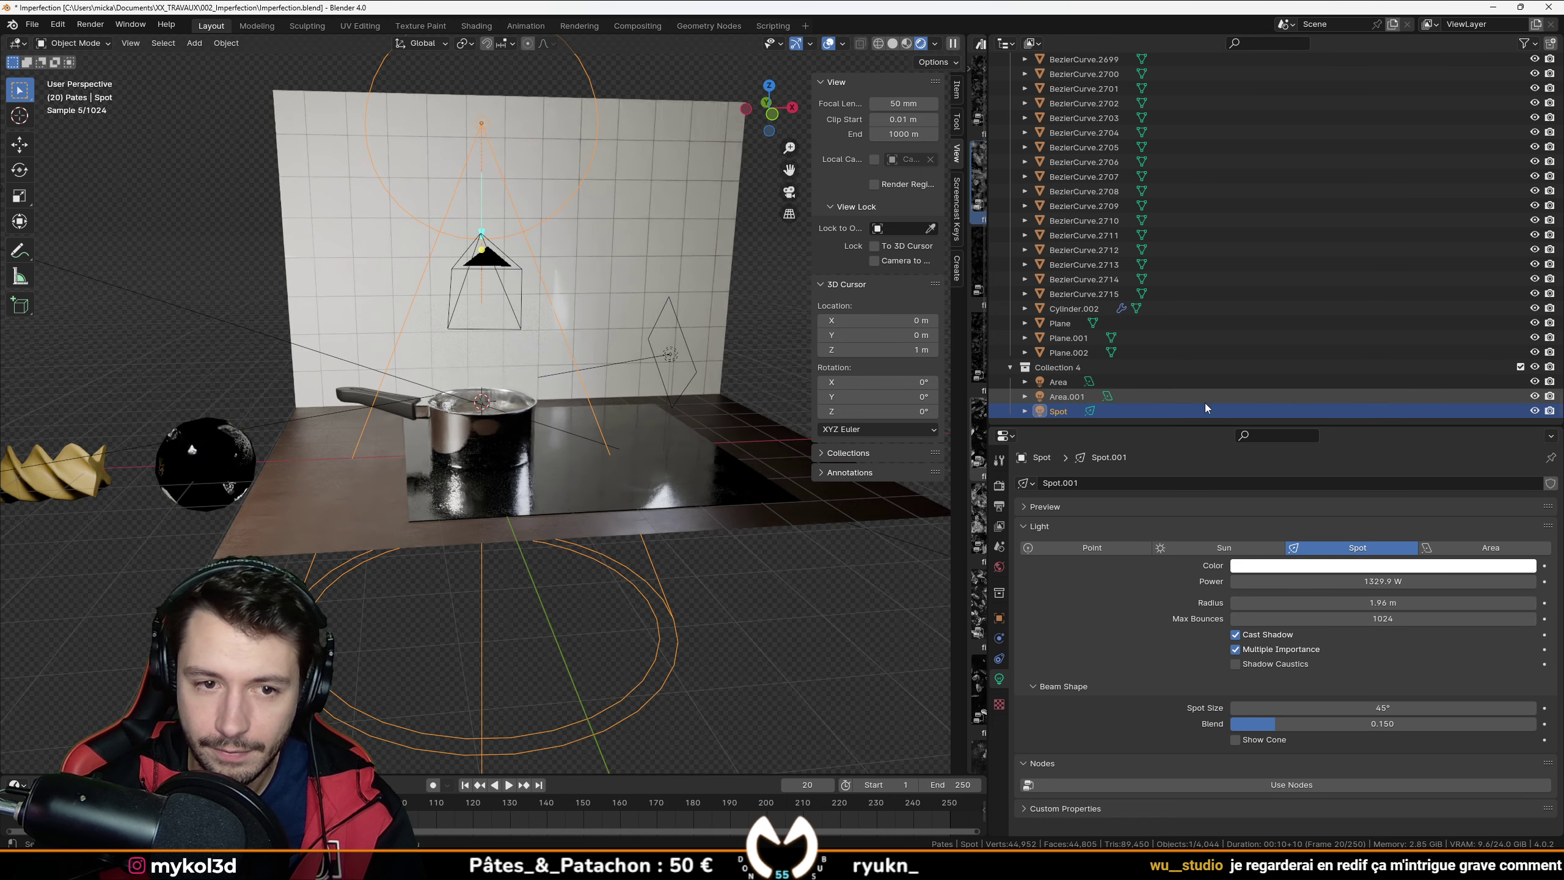
scroll(726, 425, "up", 3)
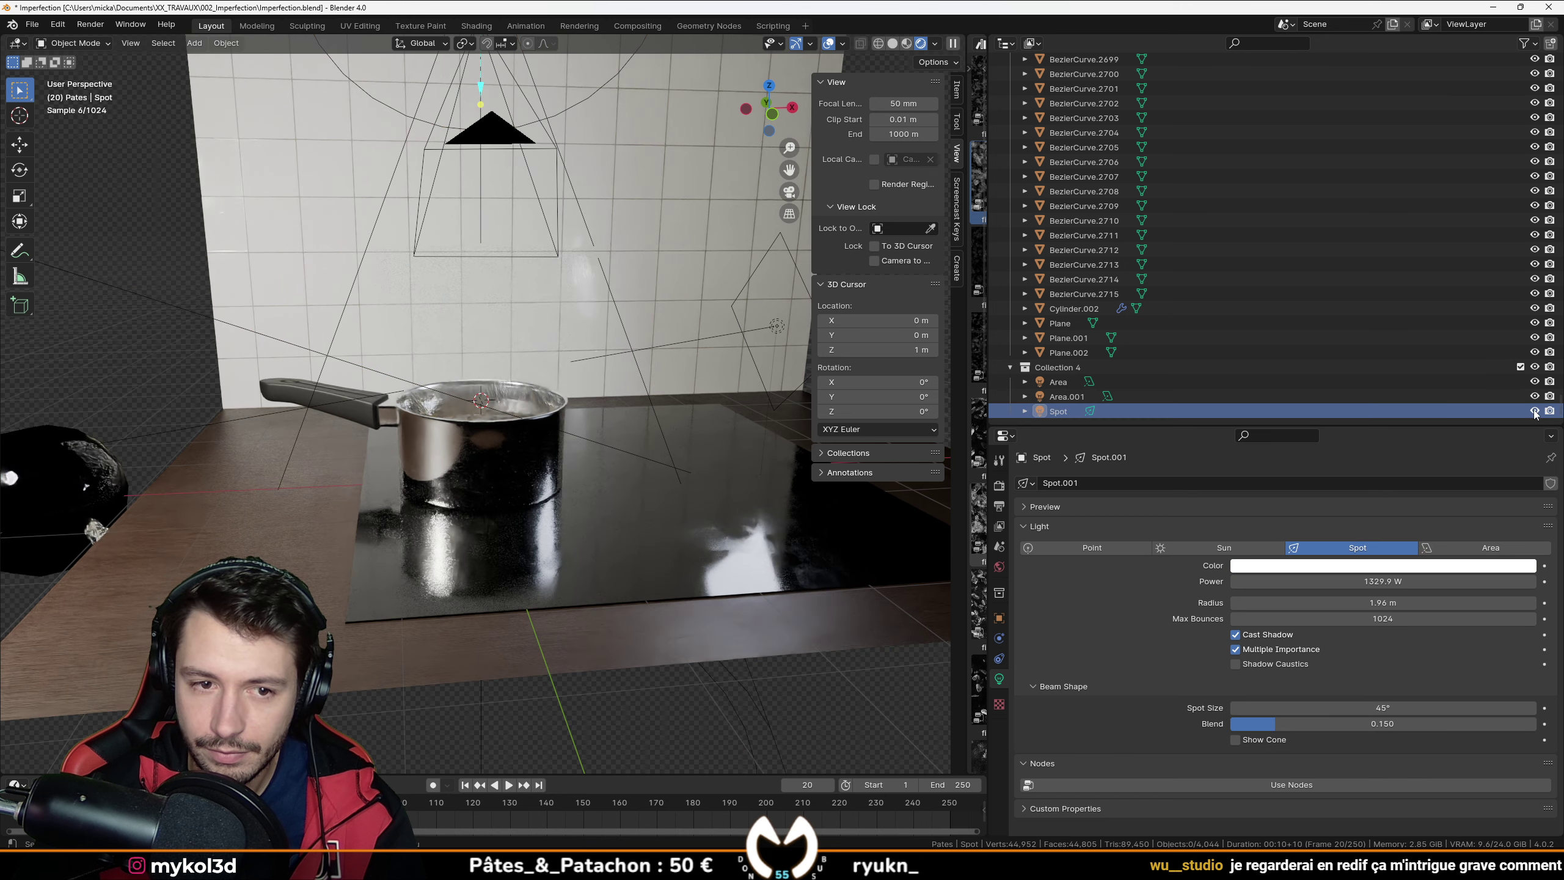
key("alt+a")
Step: Try the spot light's power at 2000 W and 20 W while viewing the steaming pot, and settle on 1500 W
scroll(606, 466, "up", 3)
middle_click_drag(606, 462, 596, 501)
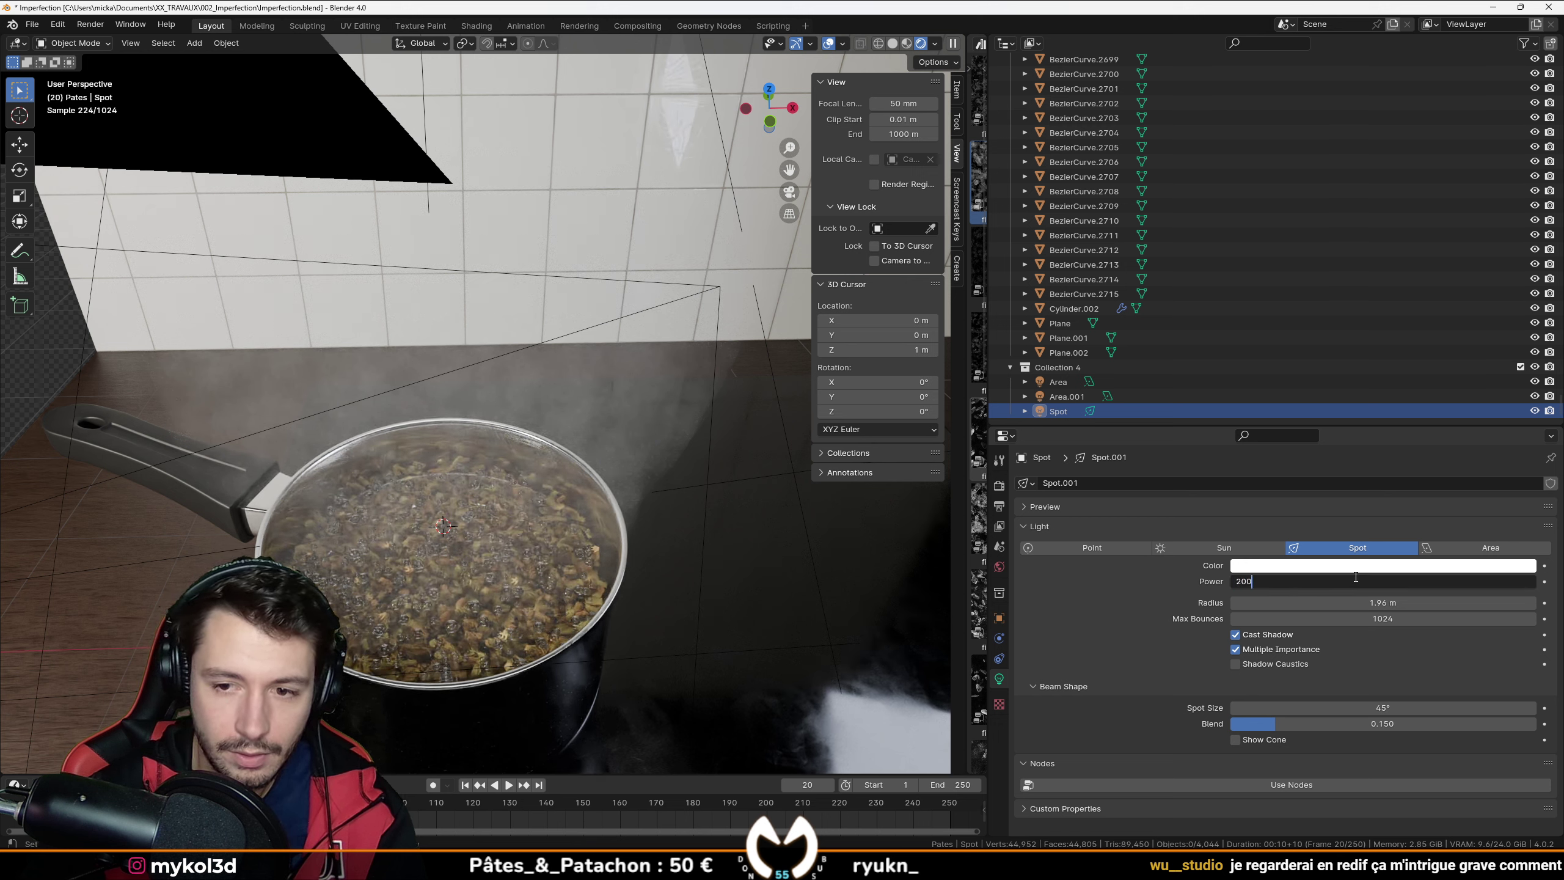
key("Return")
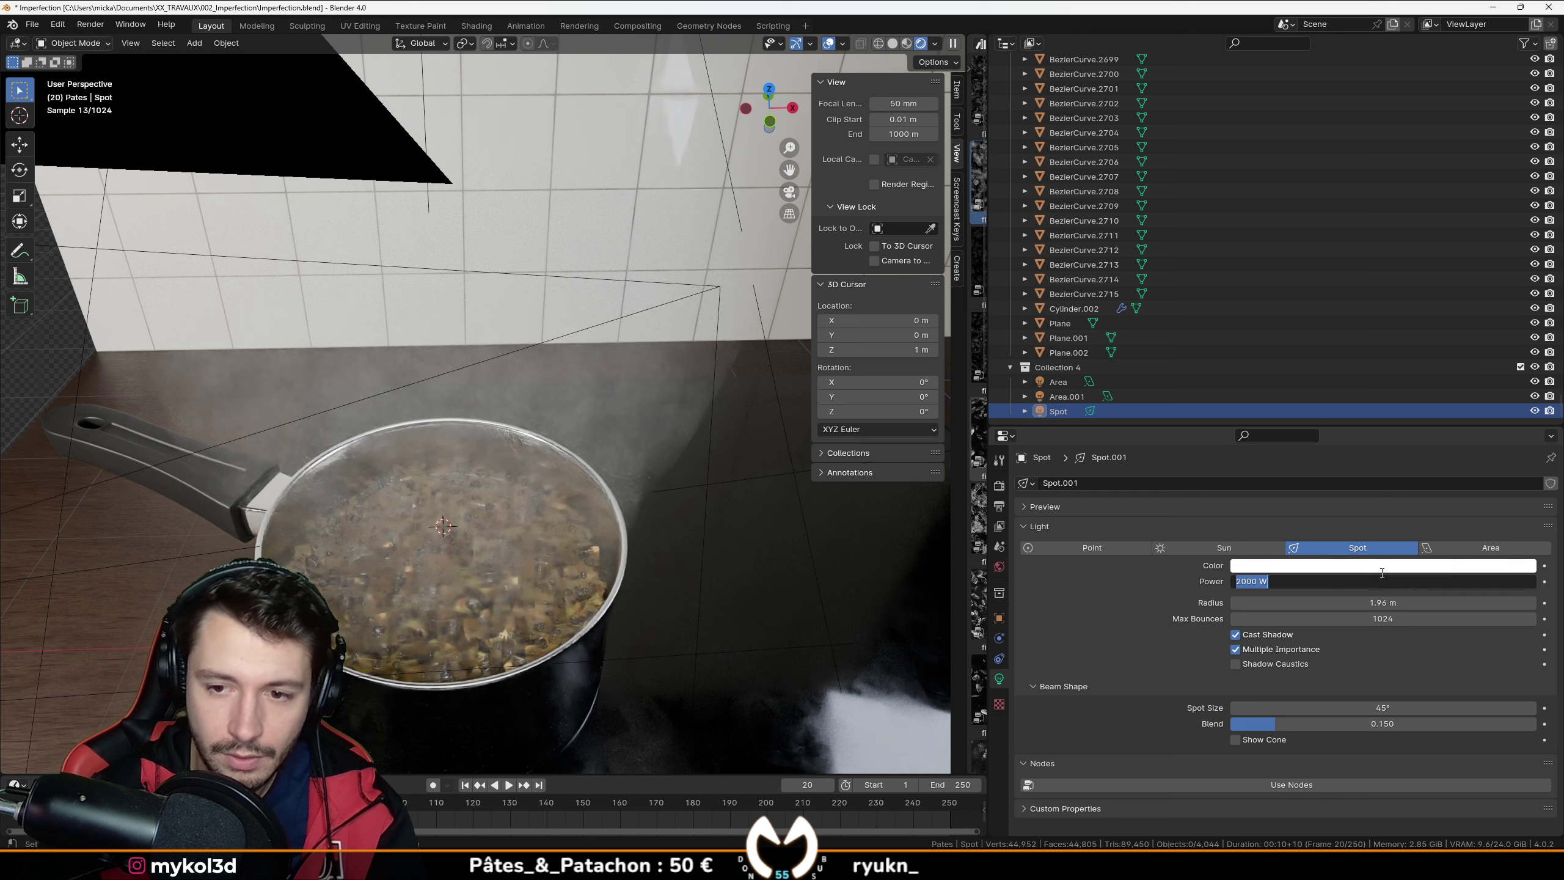
left_click(1382, 575)
type("20")
key("Return")
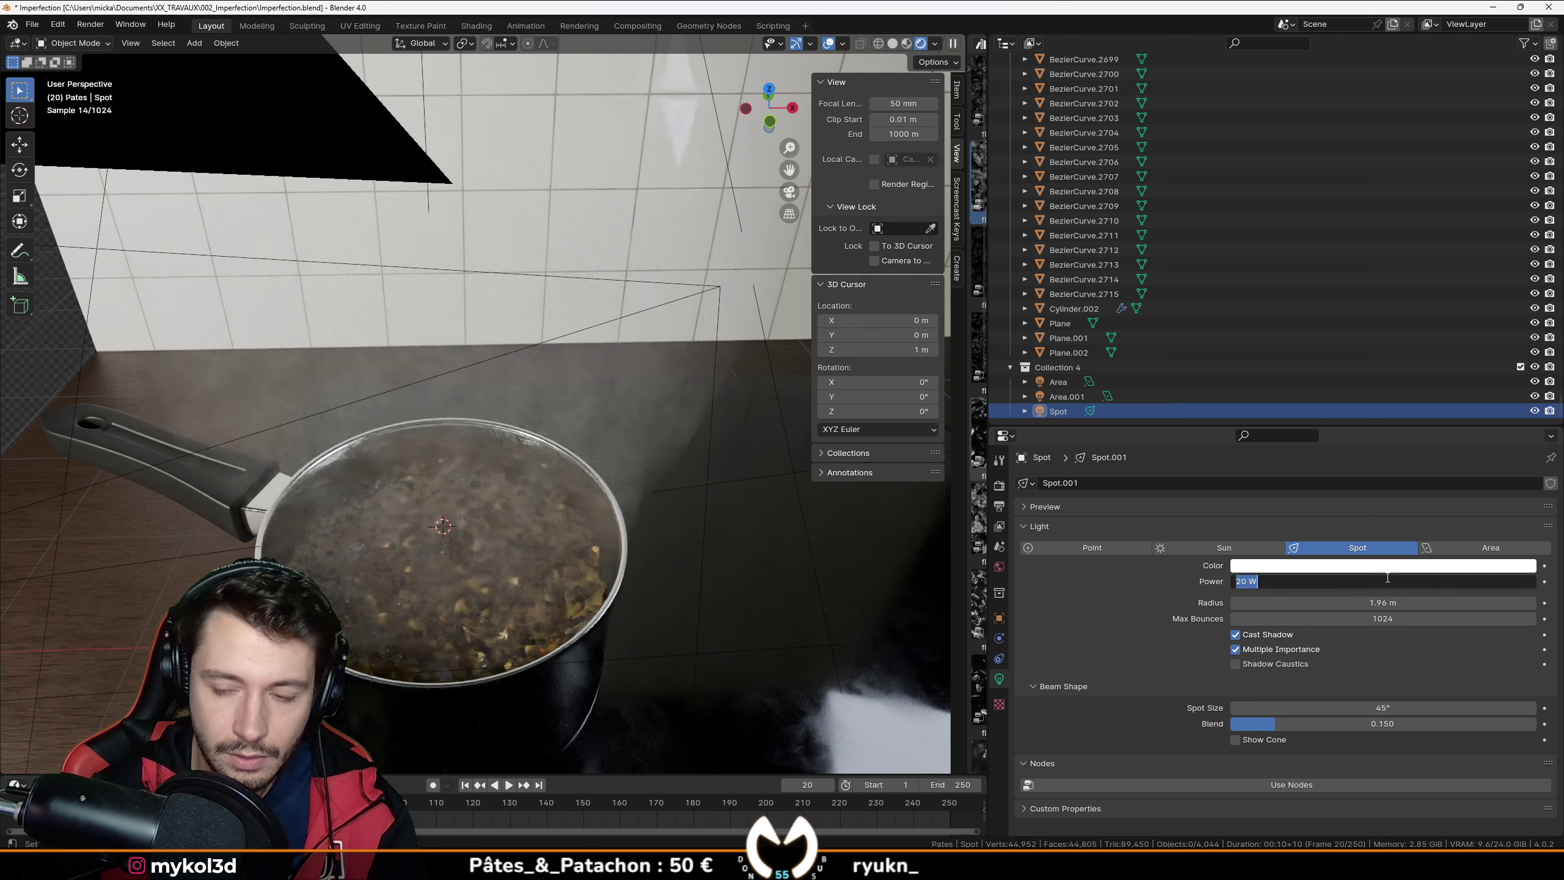
left_click(1388, 578)
type("1500")
key("Return")
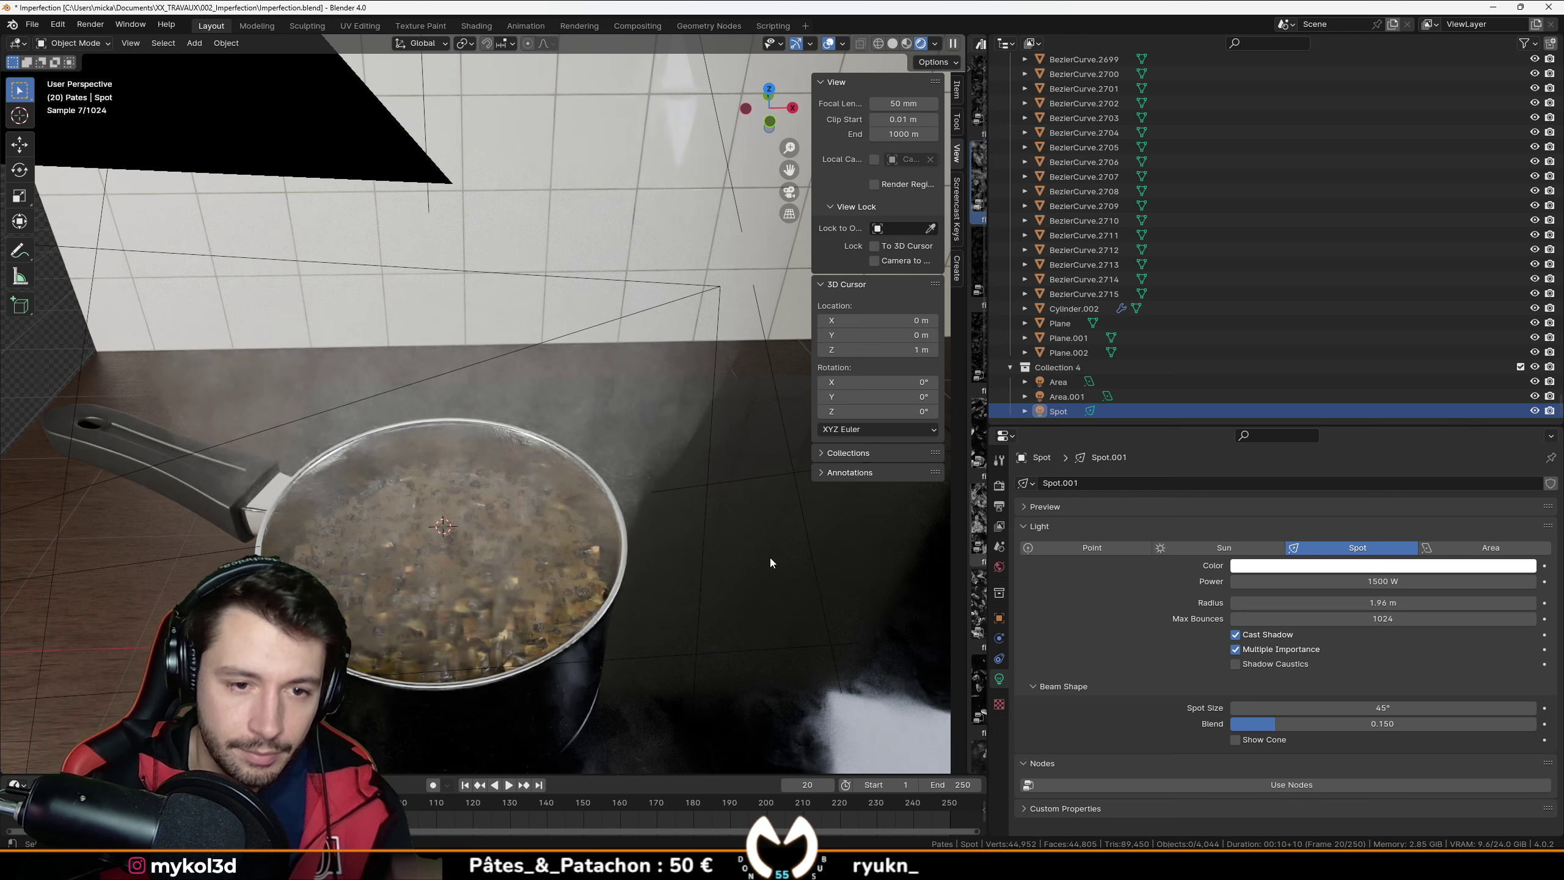
Step: Duplicate the warm-tinted area light on the handle side of the pot and clear the copy's location
mouse_move(570, 582)
middle_mouse_down()
mouse_move(575, 639)
mouse_move(584, 582)
mouse_move(635, 652)
mouse_move(577, 573)
middle_mouse_up()
scroll(577, 573, "down", 8)
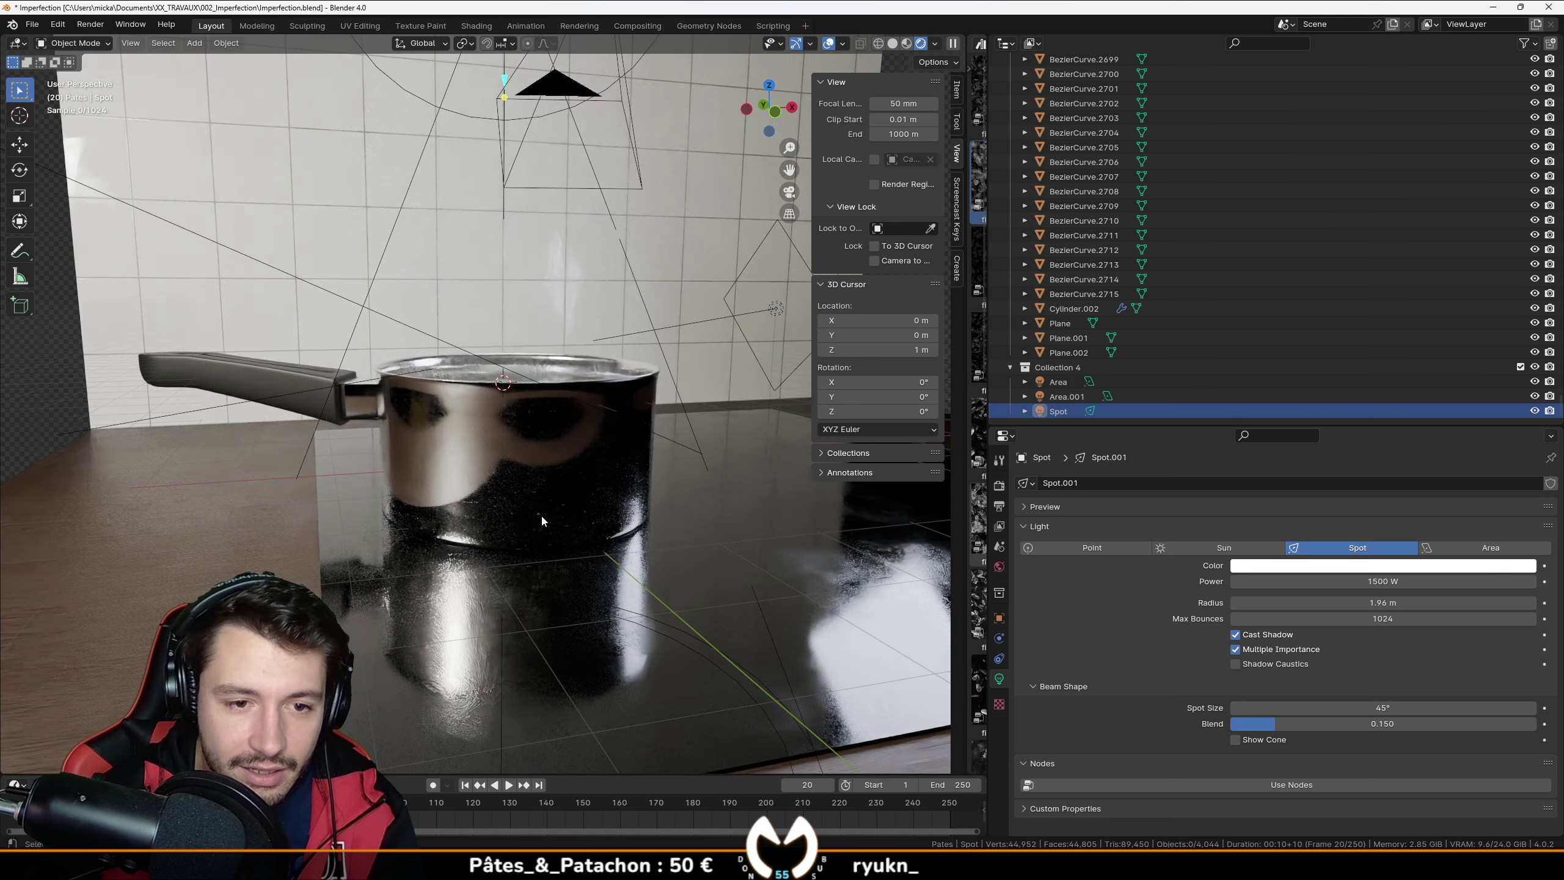
scroll(542, 477, "up", 2)
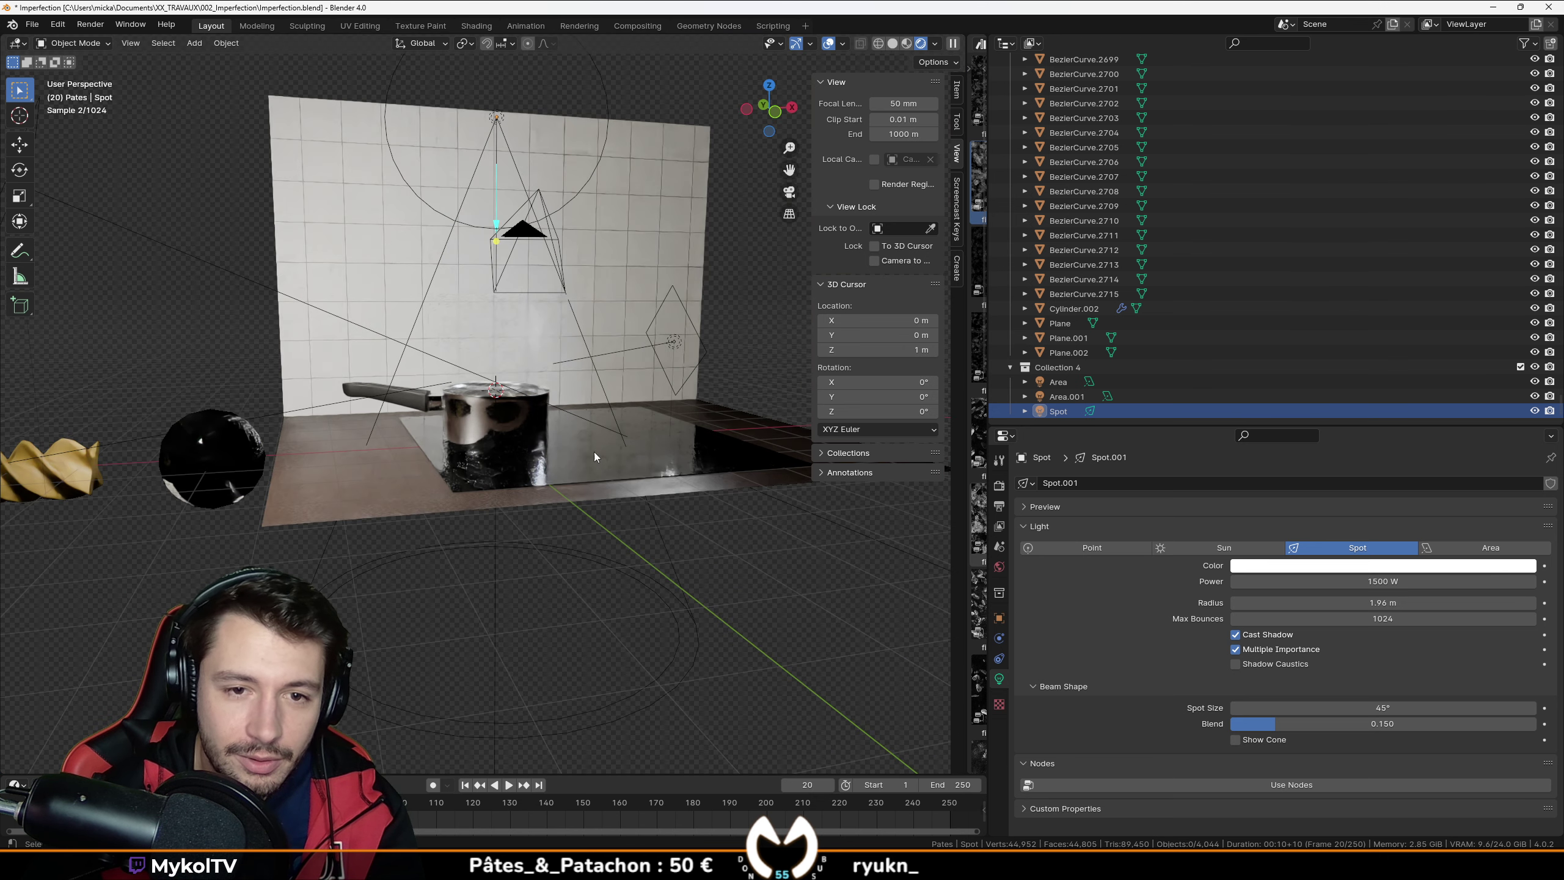
left_click(681, 336)
scroll(252, 432, "down", 4)
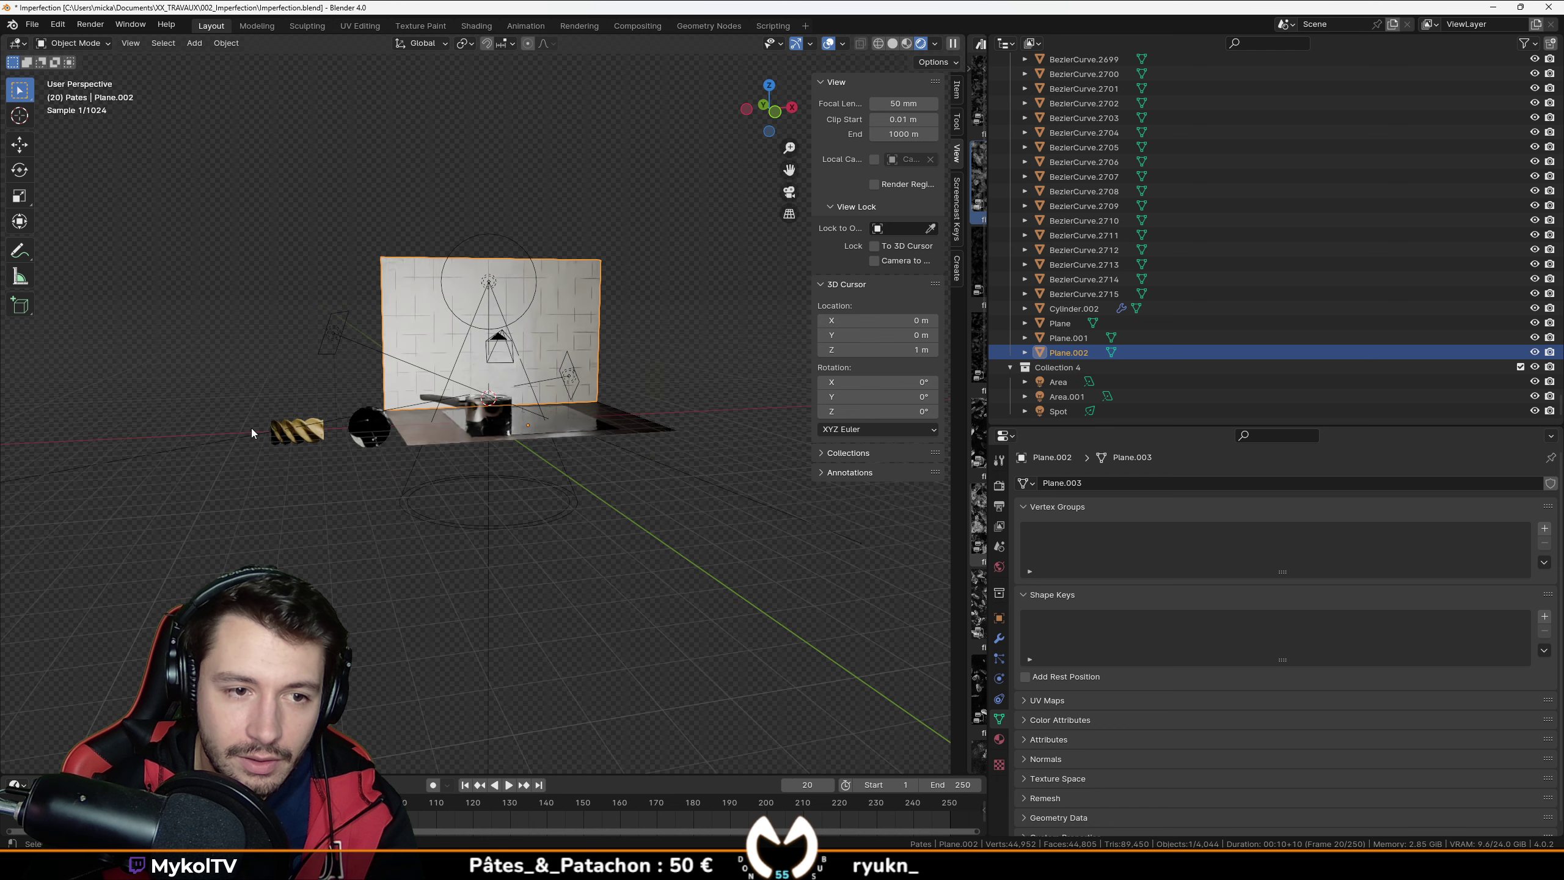
left_click(343, 340)
scroll(470, 499, "up", 3)
scroll(535, 506, "up", 1)
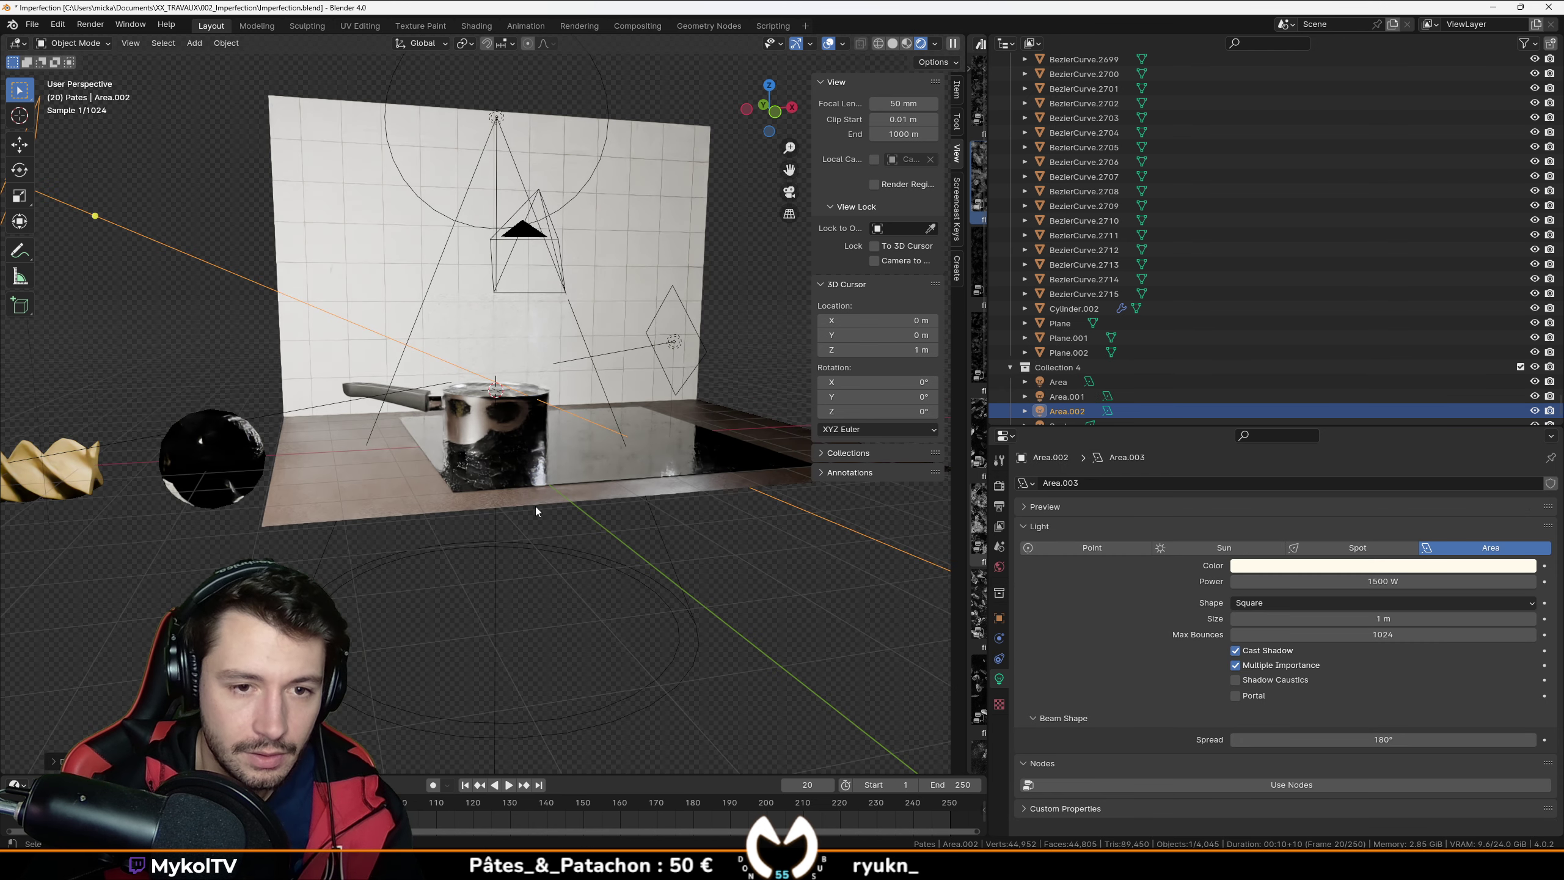
key("alt+g")
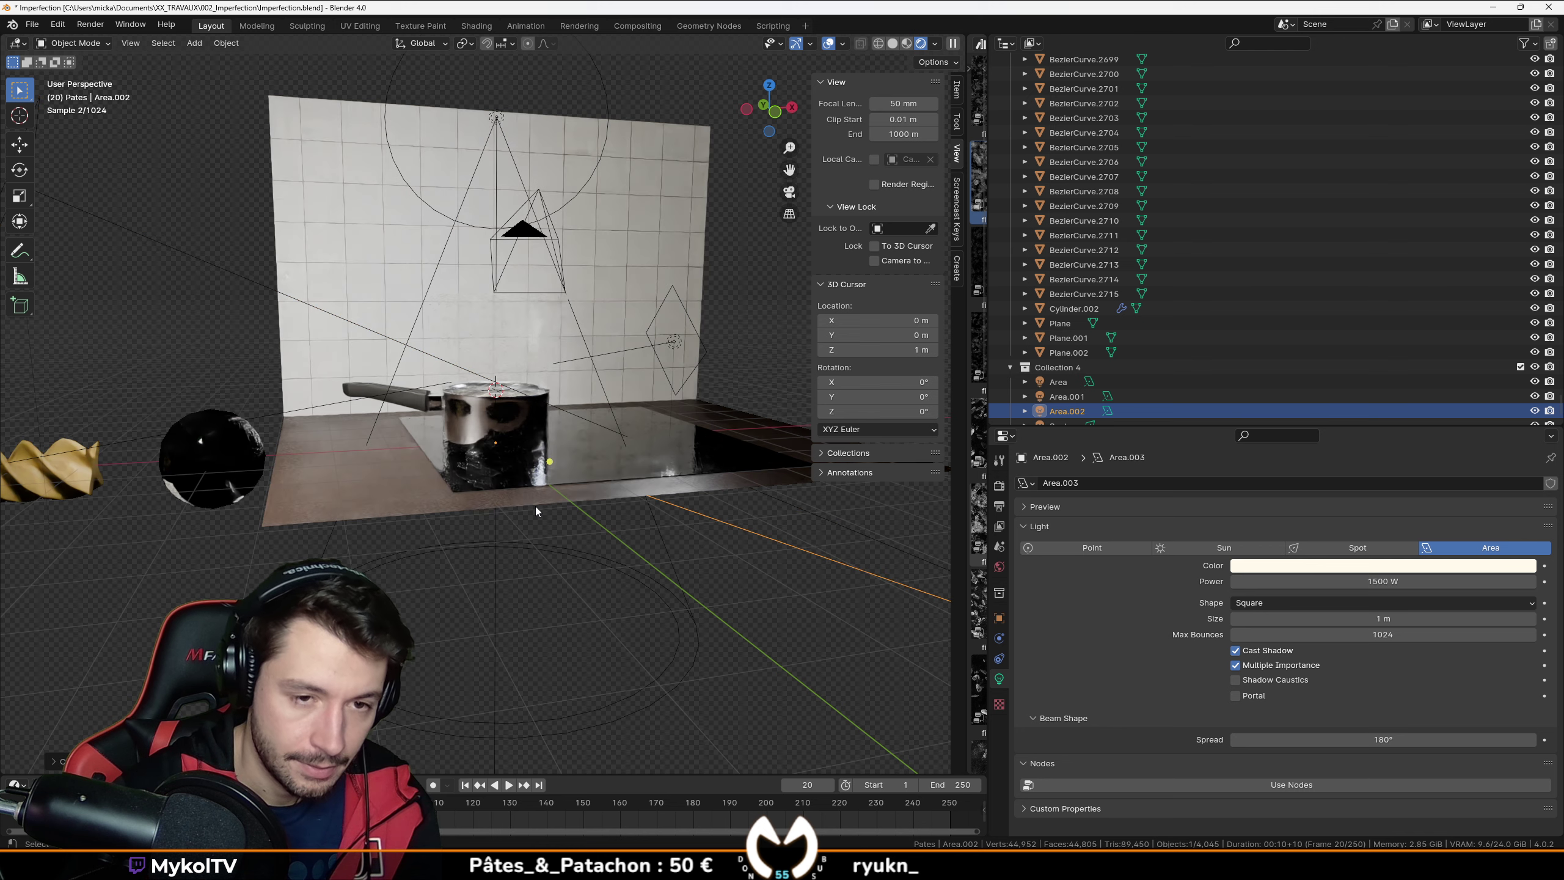
Step: Clear the duplicated area light's rotation and rotate it 180° about the X axis so it points upward
scroll(523, 542, "down", 4)
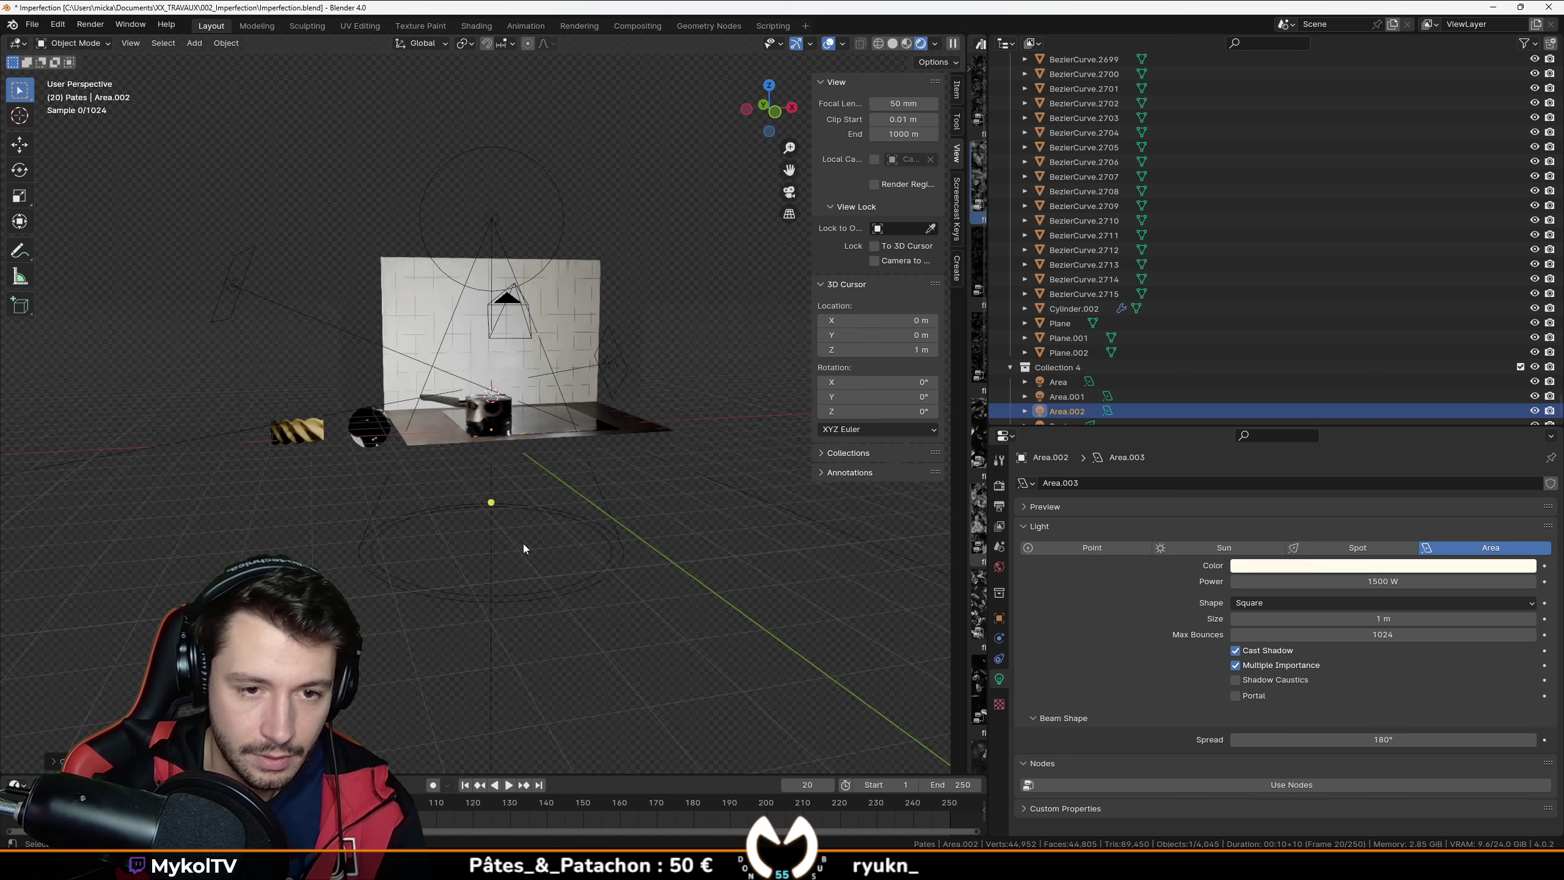
scroll(523, 542, "up", 4)
type("rx180")
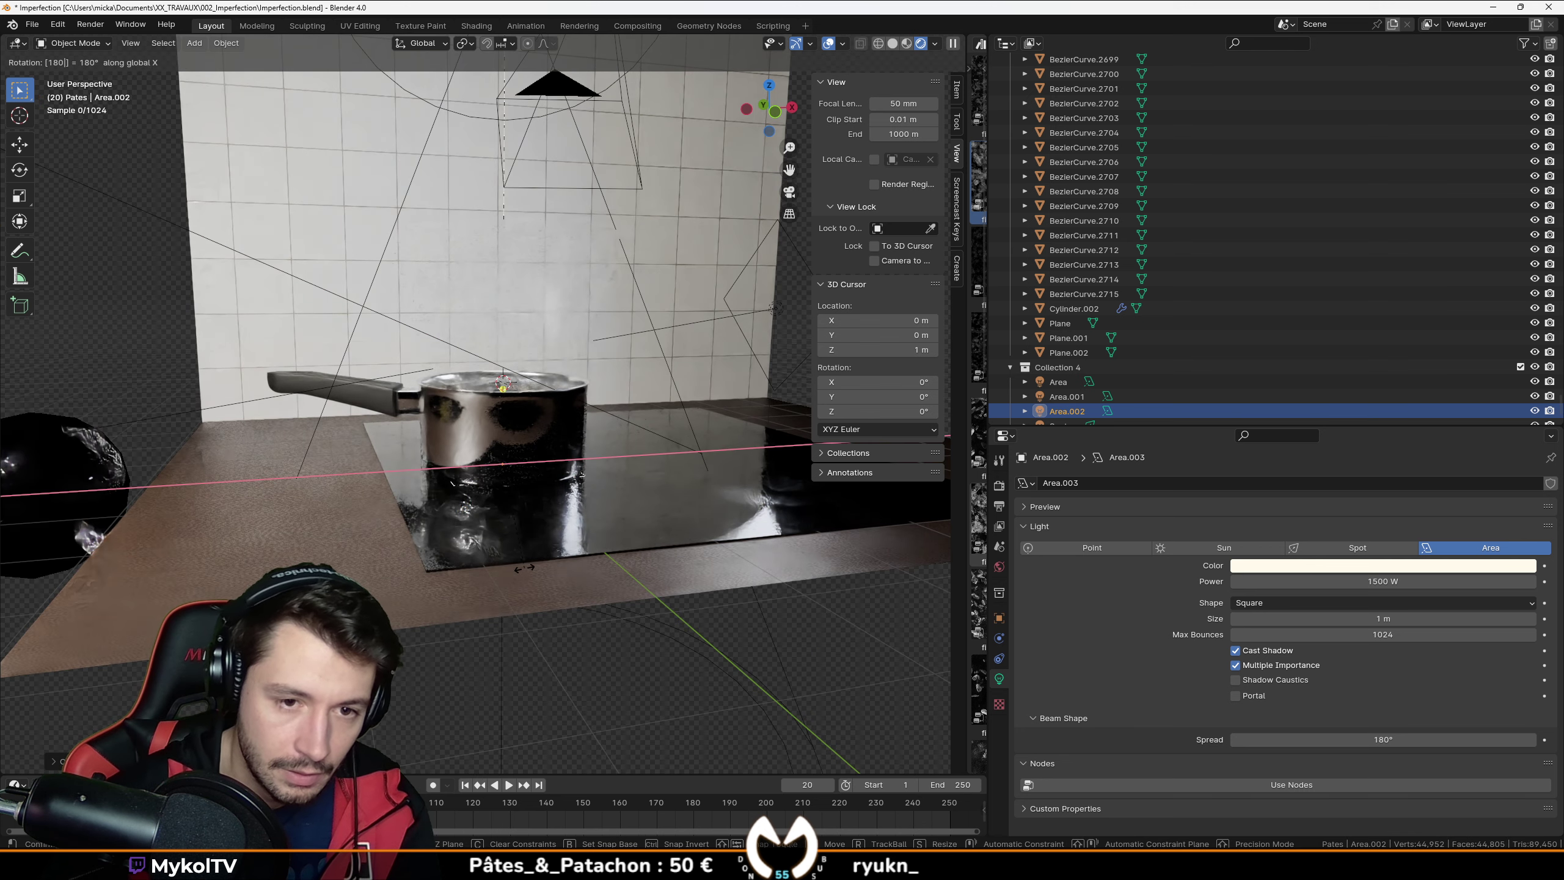
key("Return")
Step: Resize the upward-facing area light to extend just beyond the pot's base and adjust its height along Z under the pot
scroll(554, 585, "up", 4)
key("s")
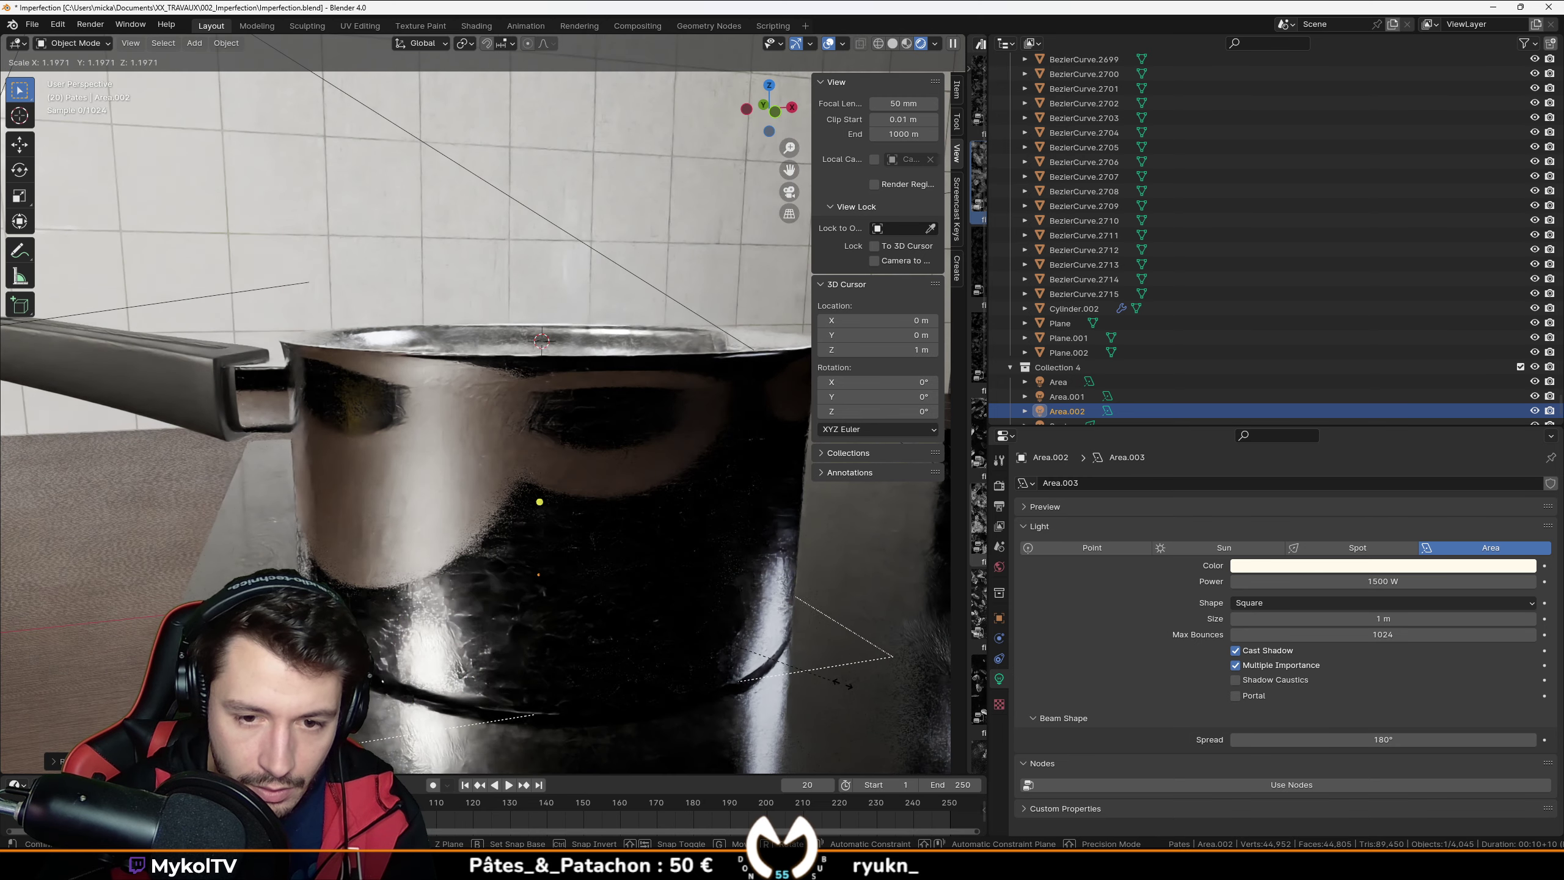
left_click(800, 667)
key("g")
key("z")
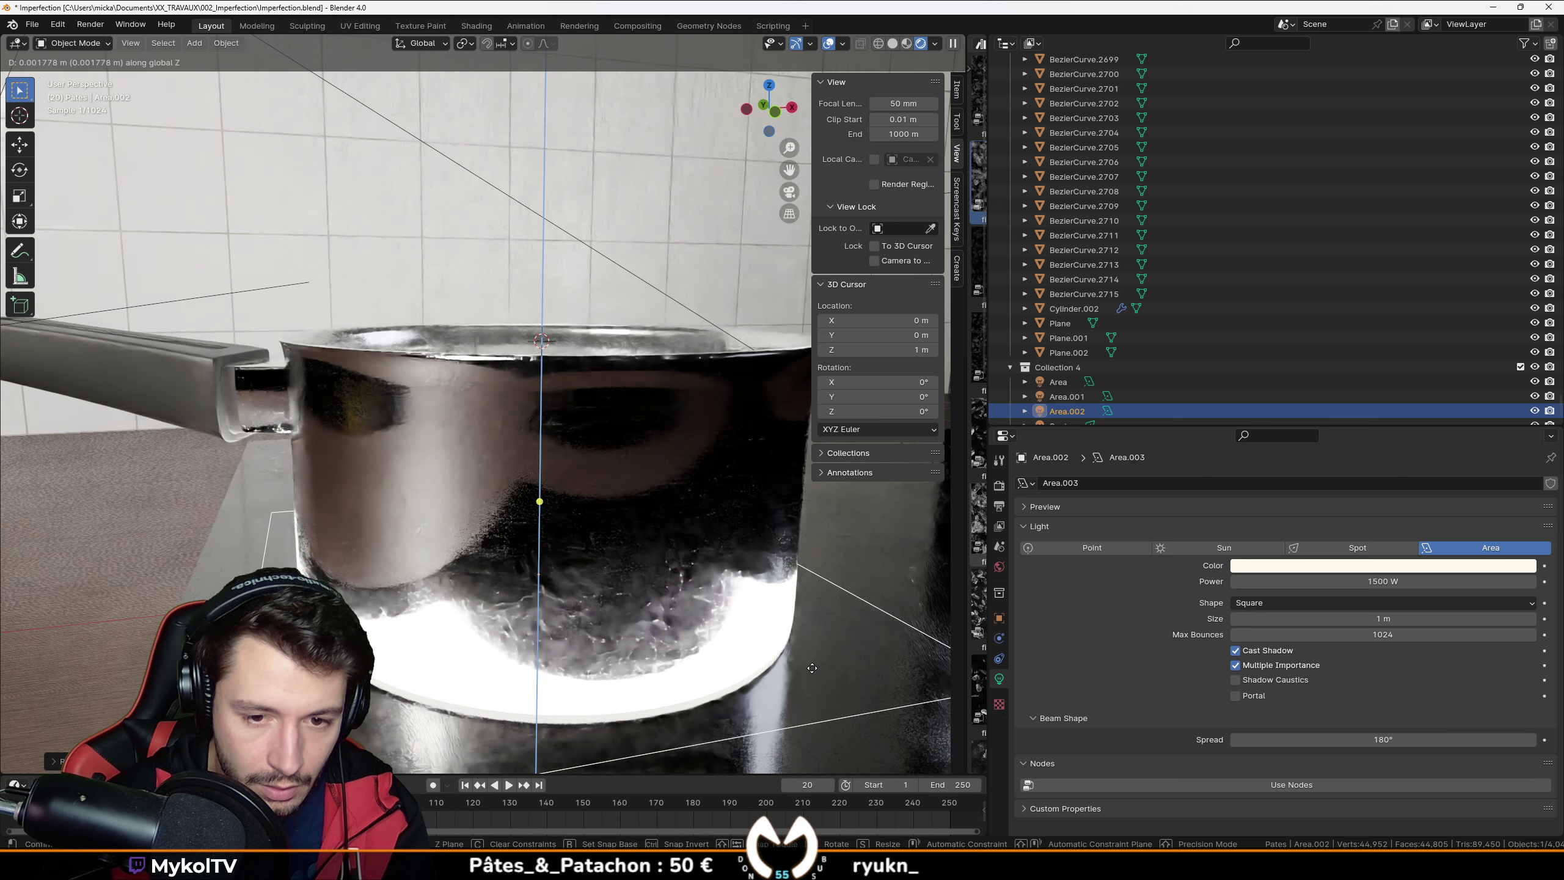
left_click(813, 667)
Step: Try the under-pot area light's power at 100 W and settle on 10 W
scroll(800, 665, "down", 4)
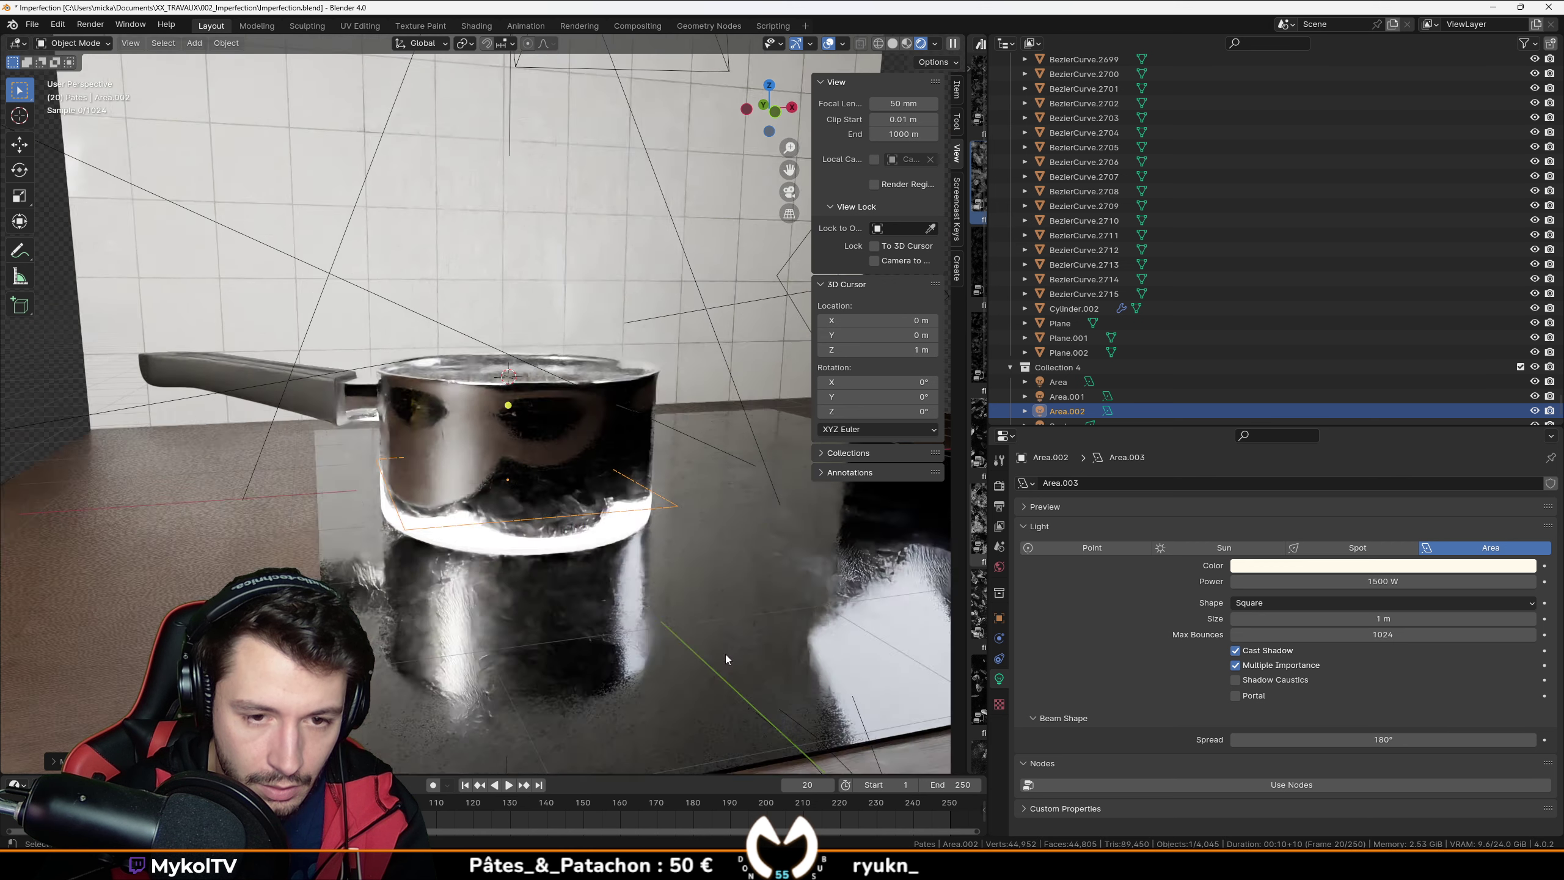
middle_click_drag(725, 655, 909, 607)
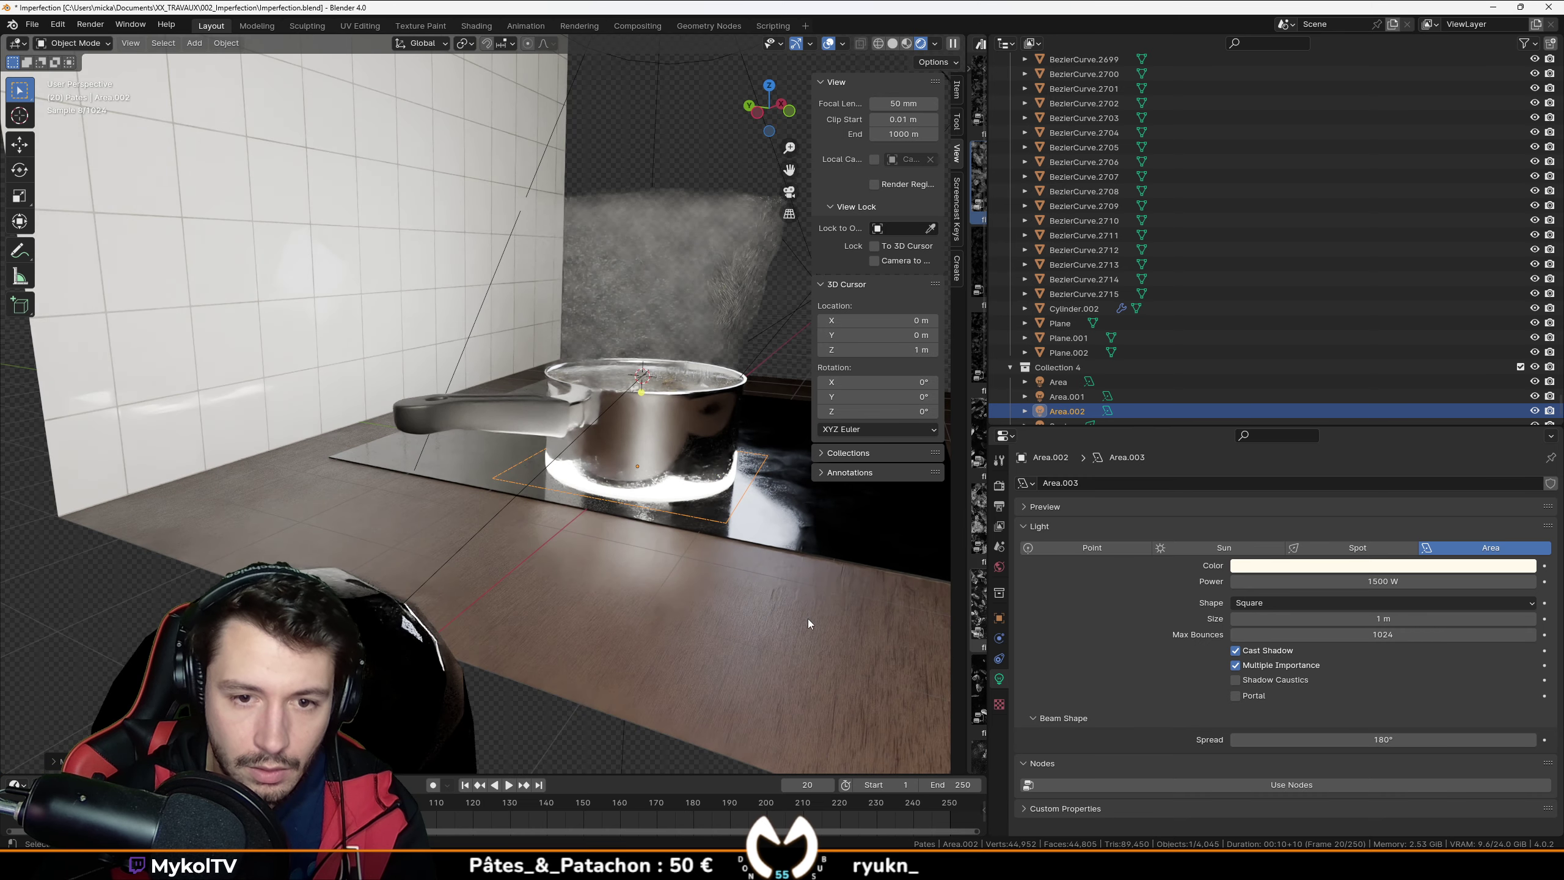
middle_click_drag(808, 619, 873, 616)
double_click(1391, 581)
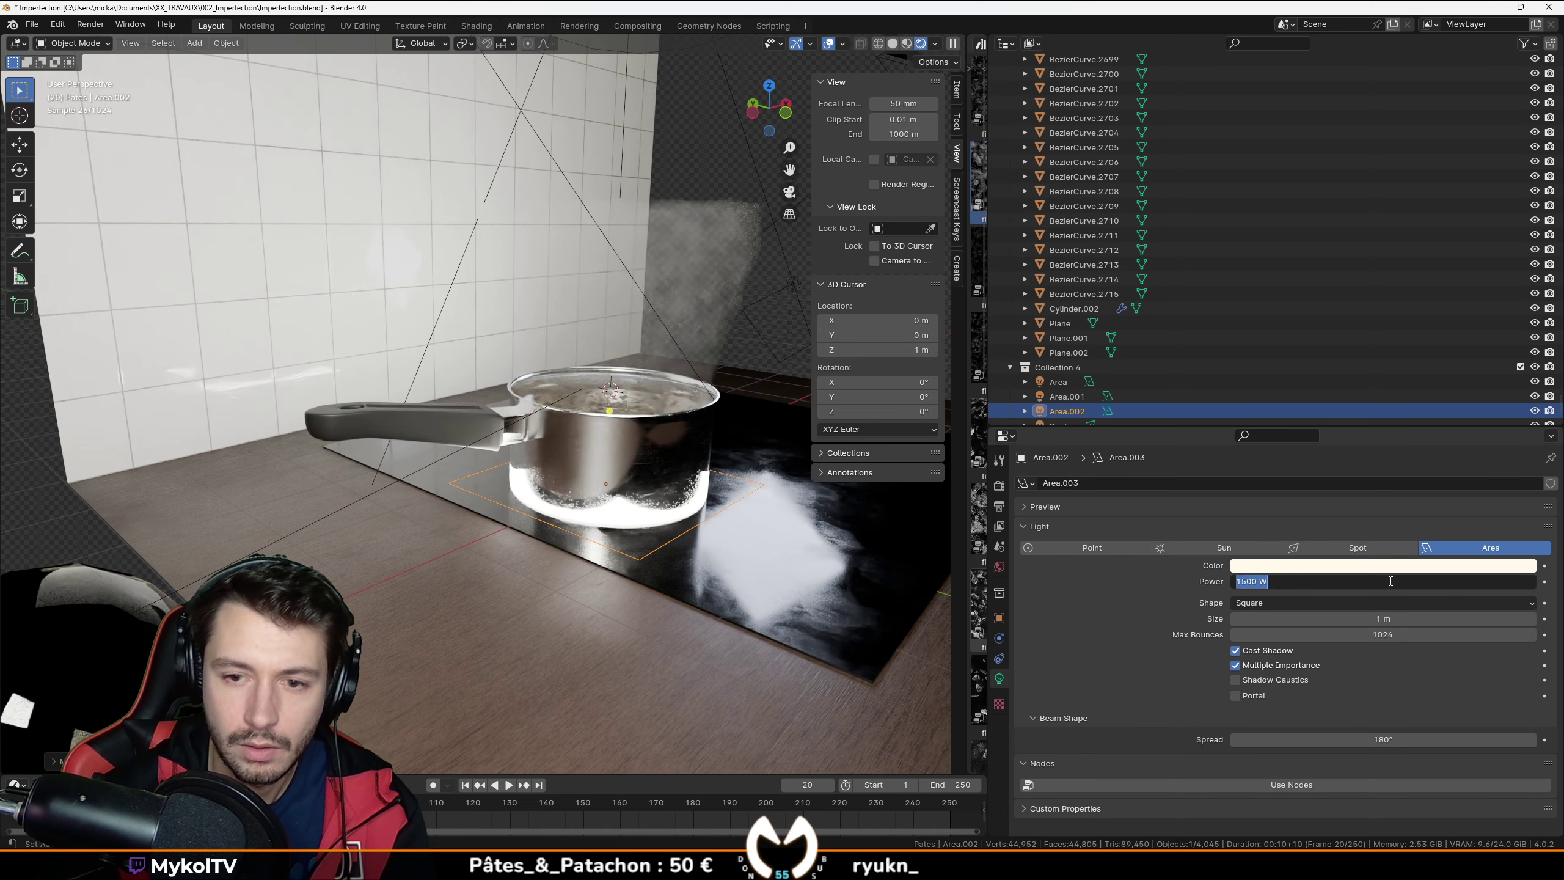
type("41")
key("BackSpace")
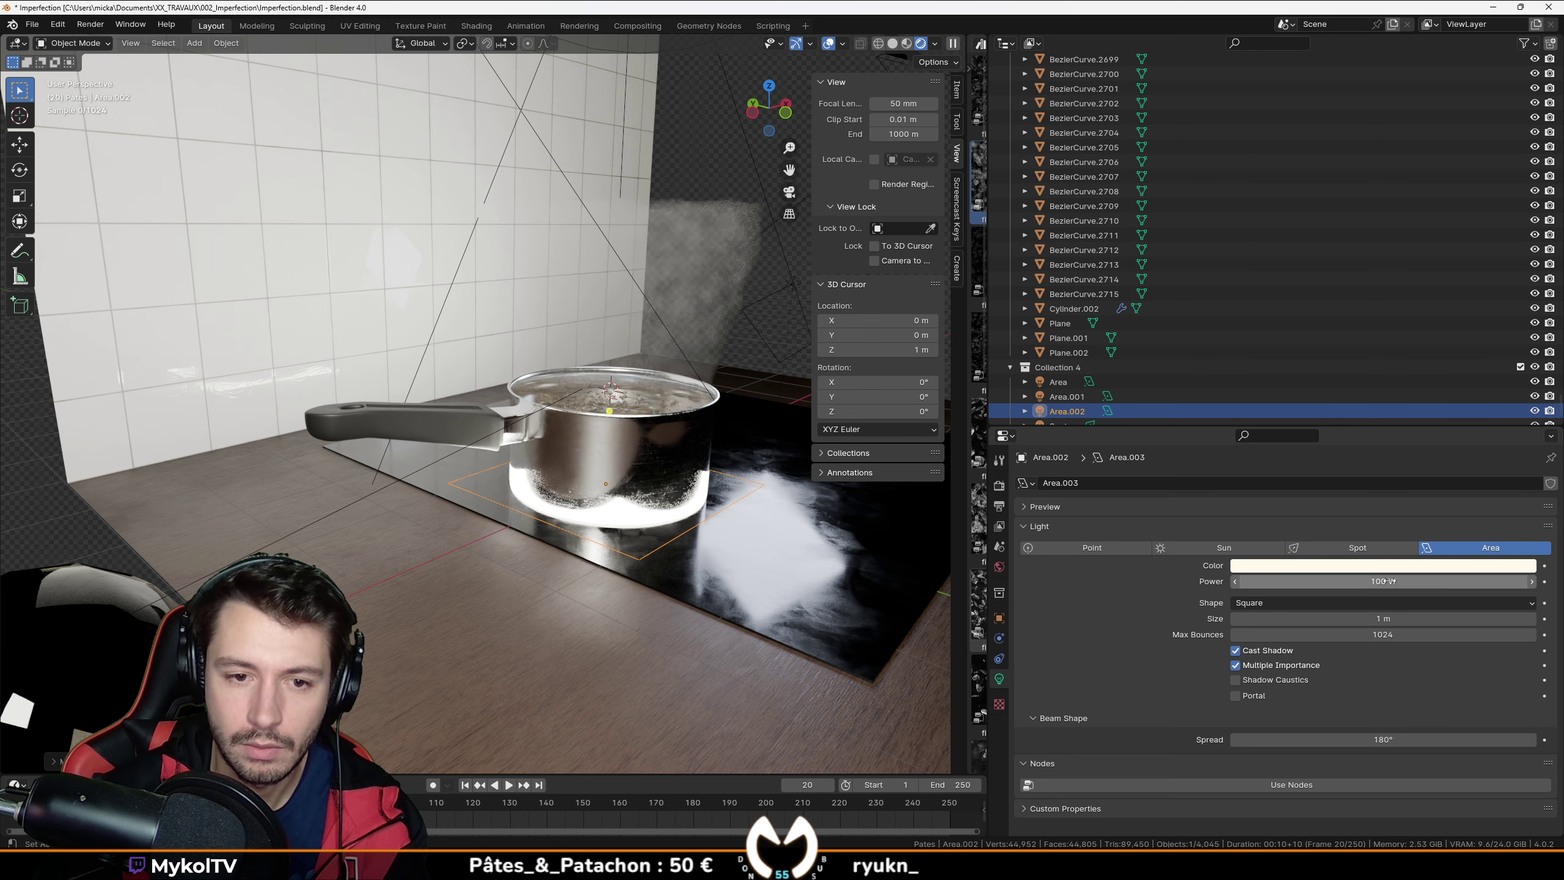
key("Return")
left_click(1351, 587)
type("1")
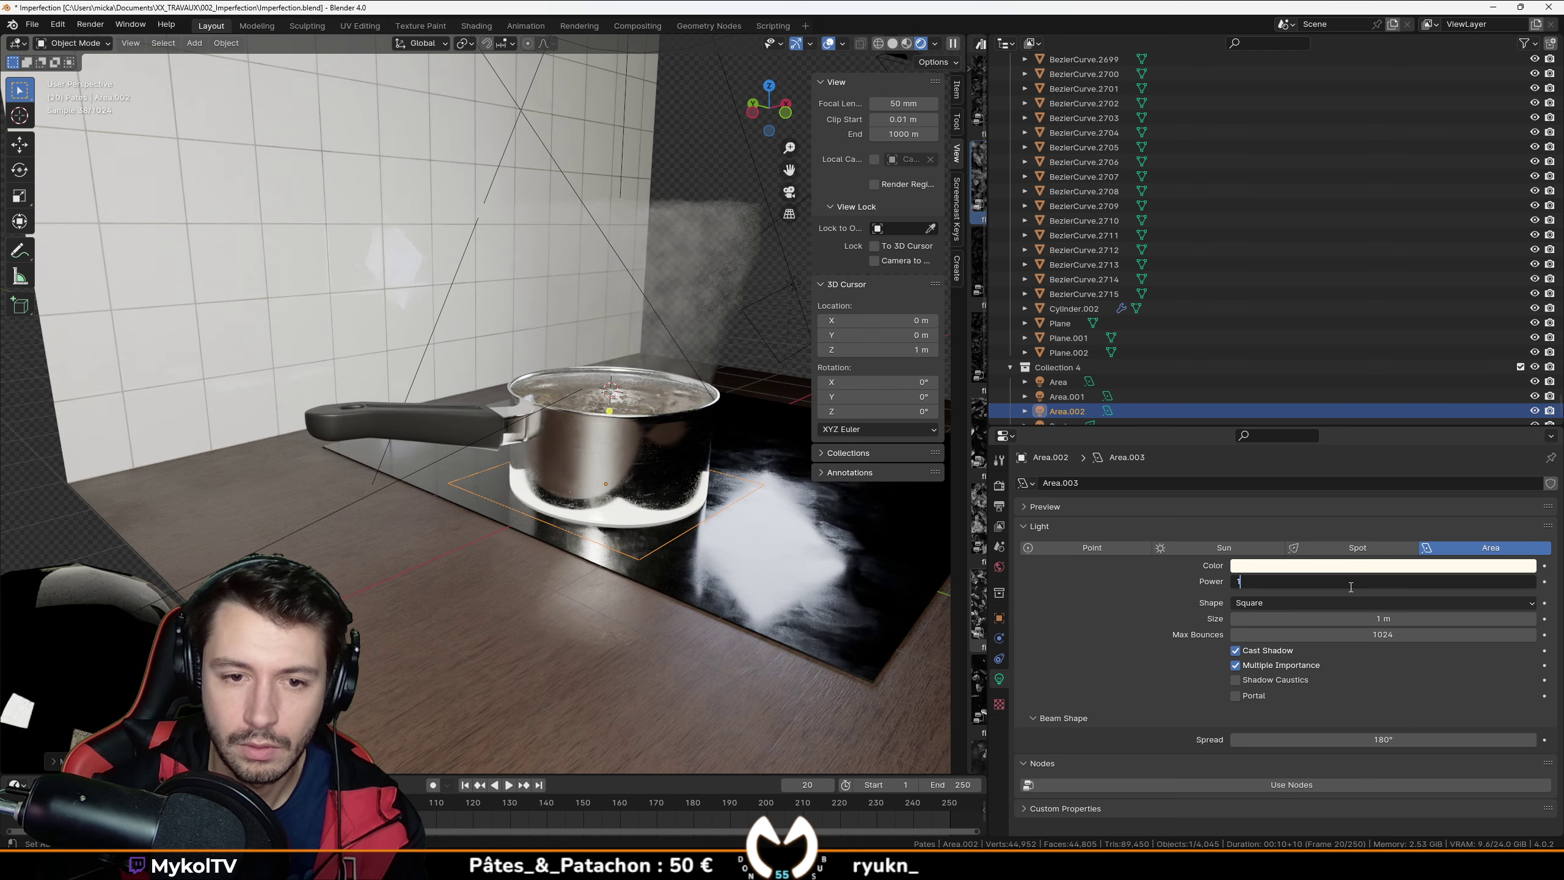
type("0")
key("Return")
Step: Try enlarging the under-pot area light to about 3.7 times its size while looking through the camera
middle_click_drag(726, 624, 599, 639)
scroll(589, 640, "up", 3)
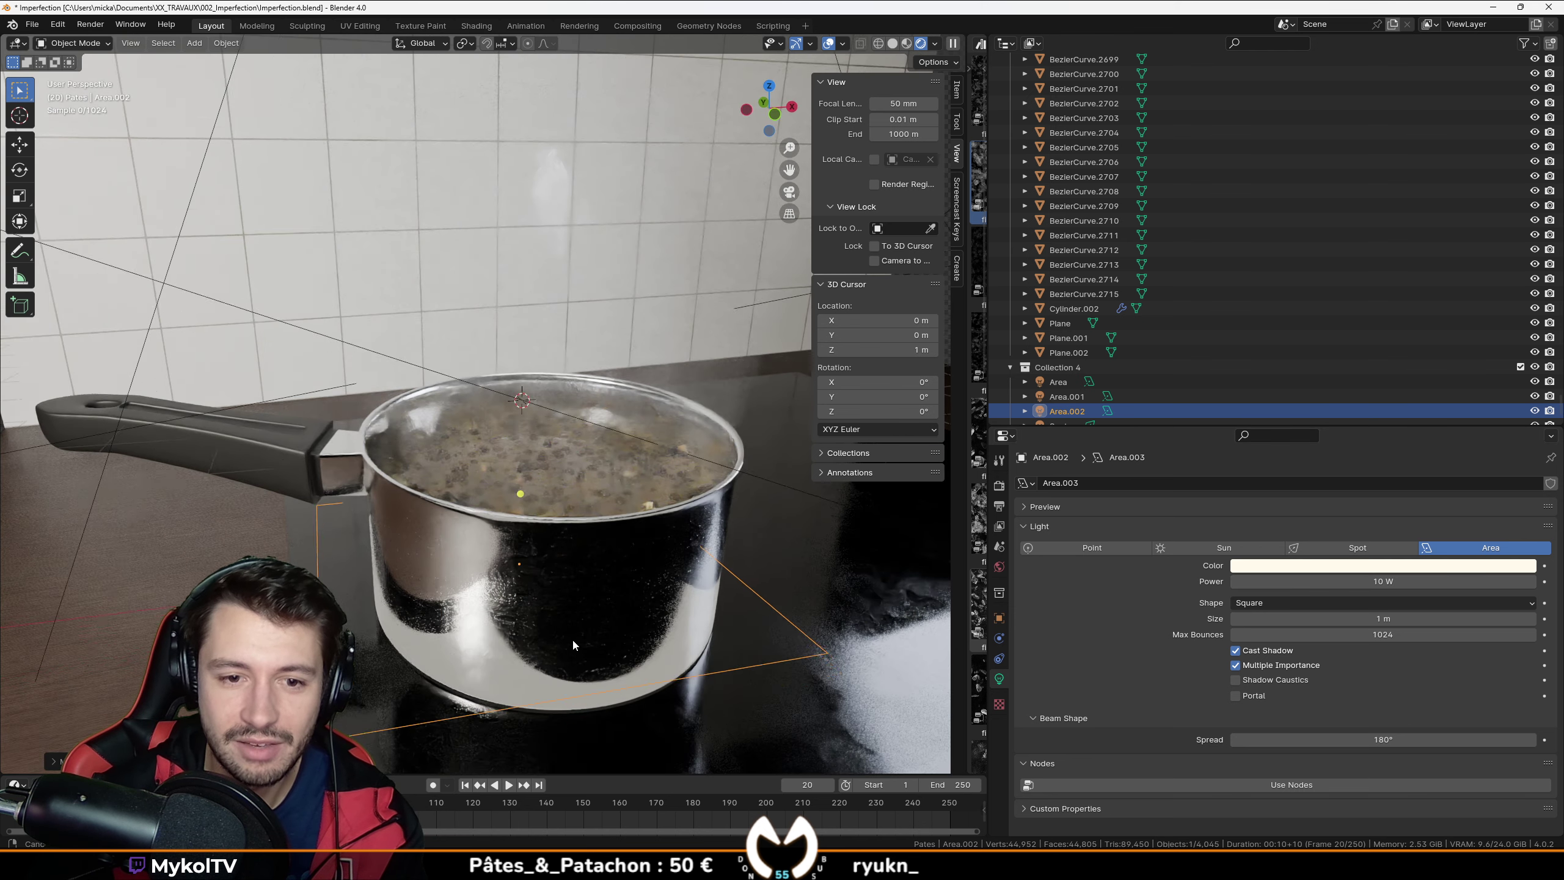
scroll(570, 636, "down", 3)
key("KP_0")
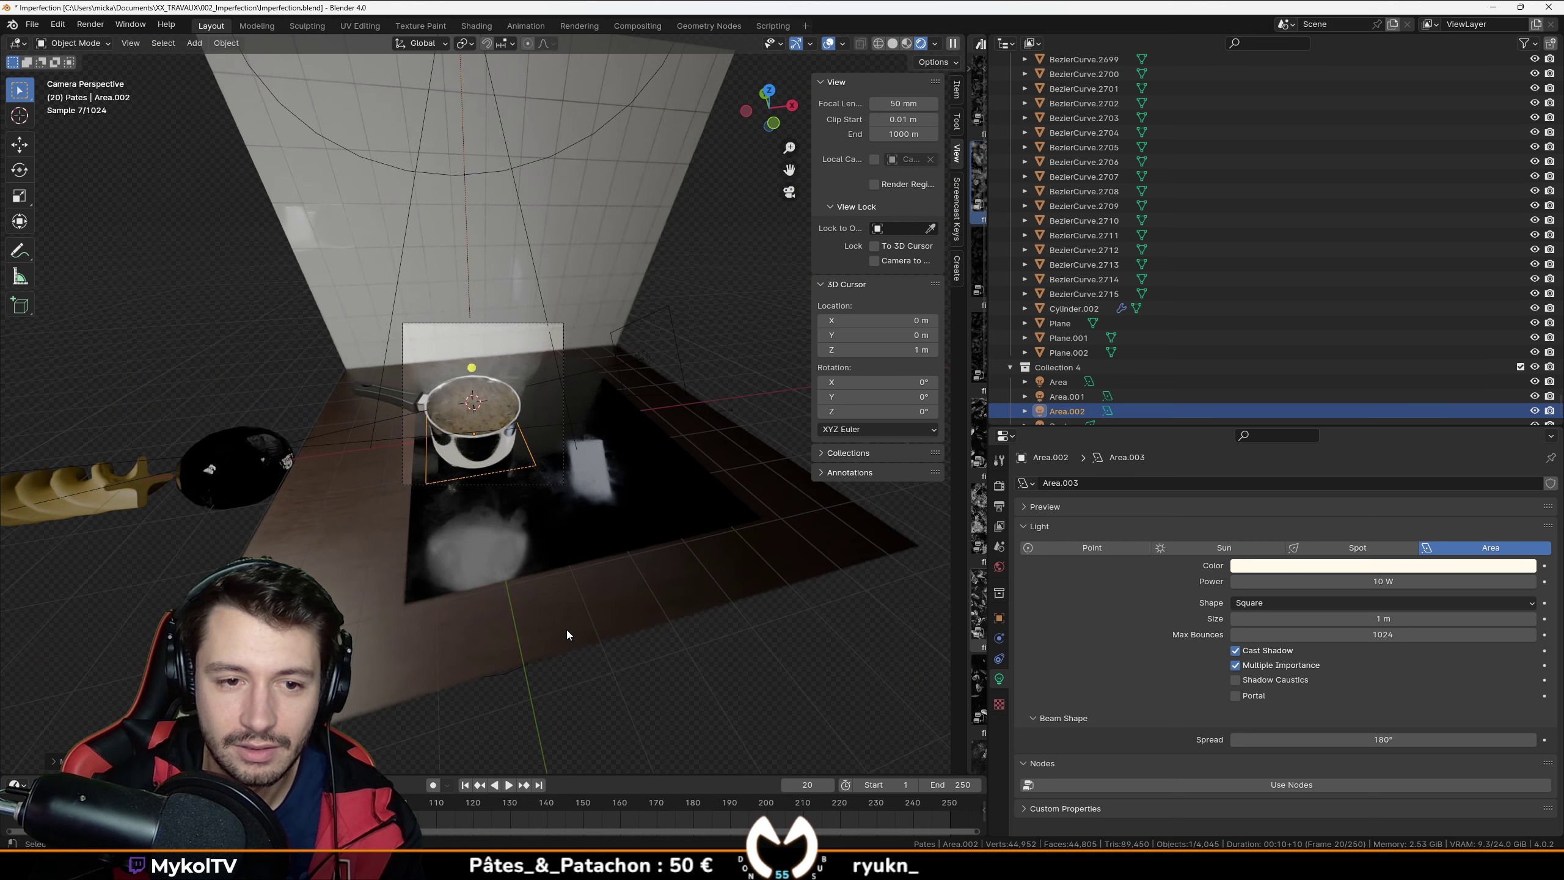
scroll(567, 630, "up", 3)
key("s")
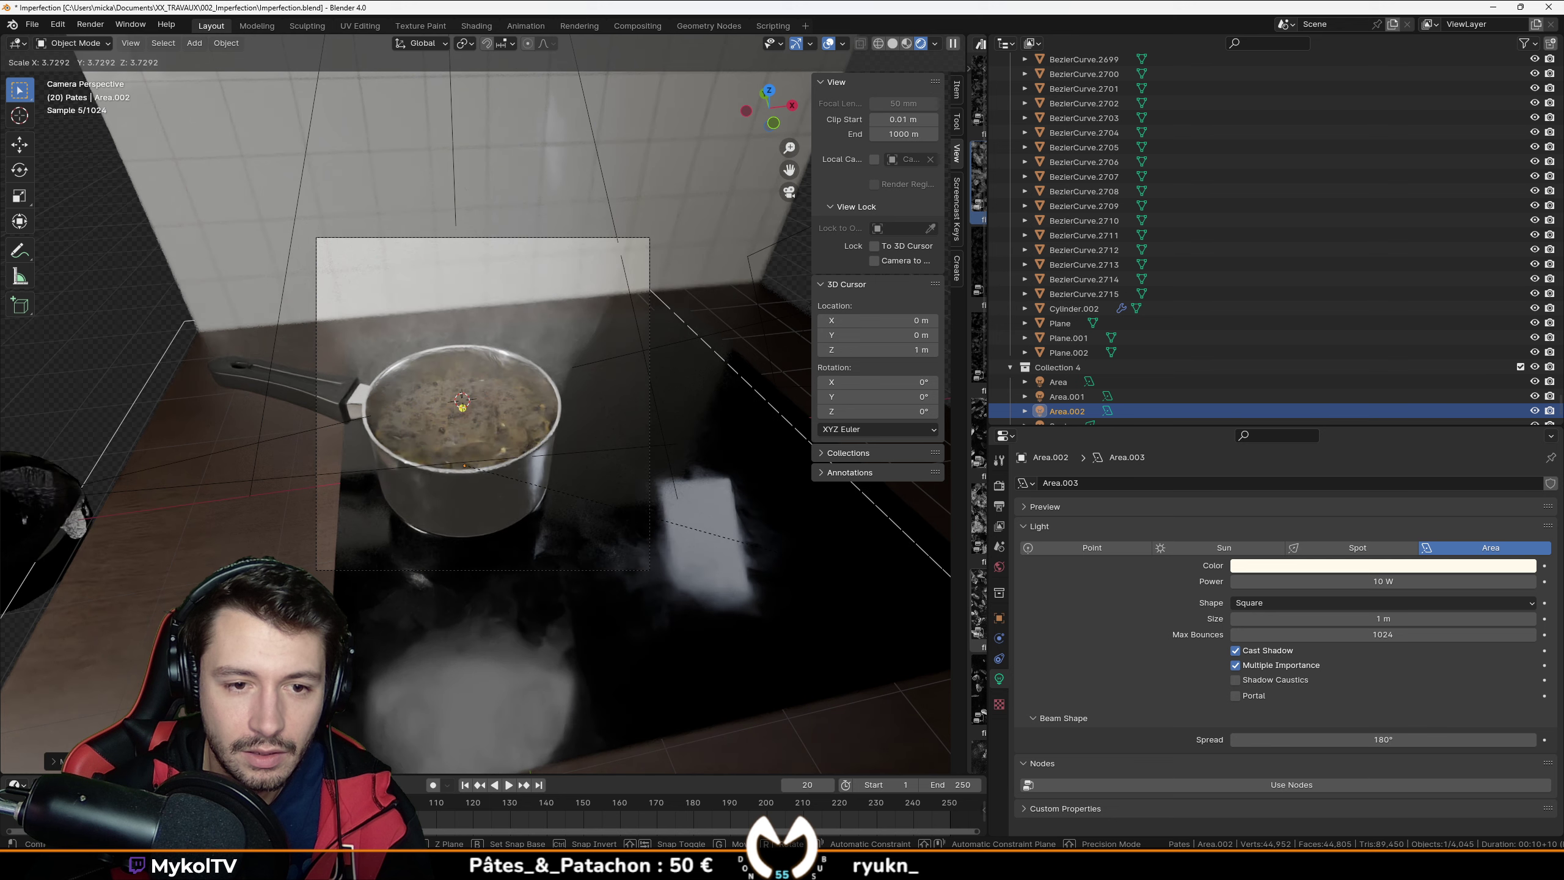
left_click(912, 613)
Step: Move the area light out from under the pot onto the far side of the cooktop and aim it back at the pot
middle_click_drag(912, 613, 575, 596)
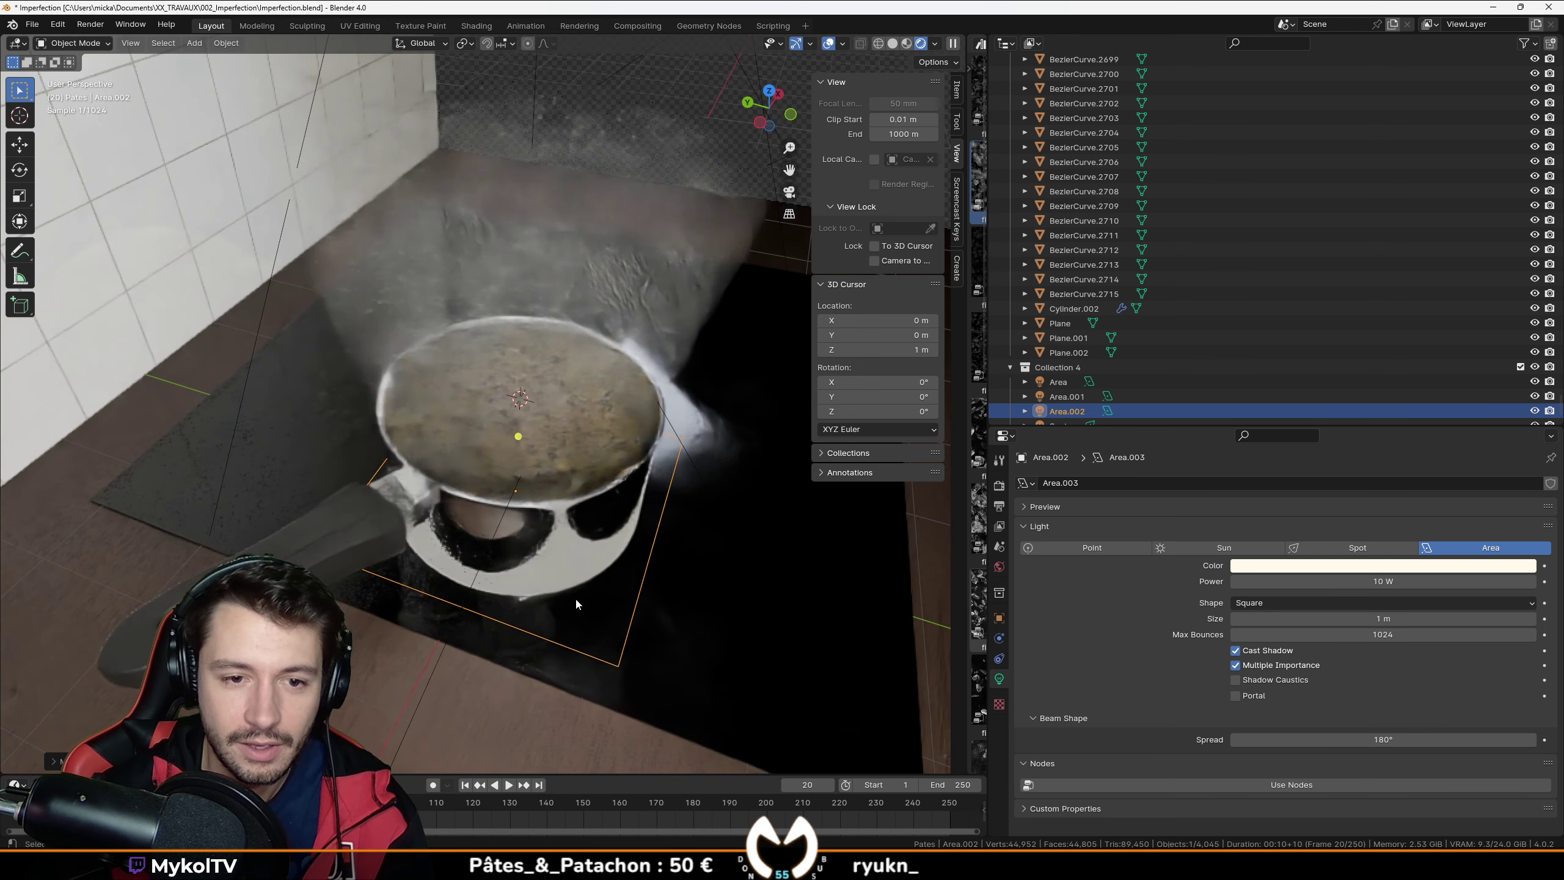
key("g")
left_click(757, 490)
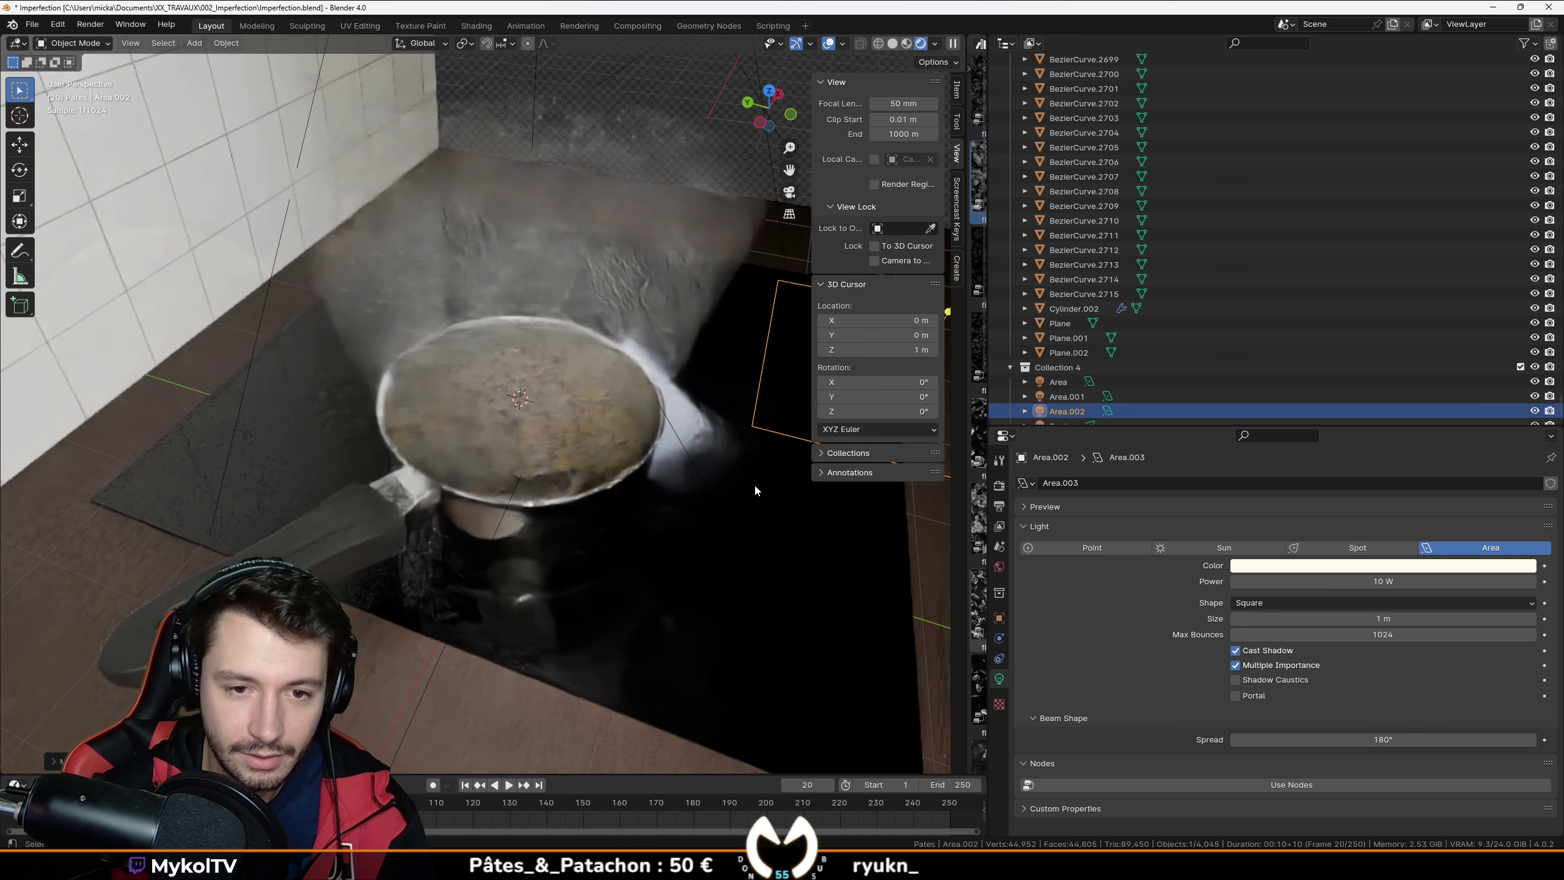
scroll(703, 444, "down", 3)
left_click_drag(711, 325, 483, 456)
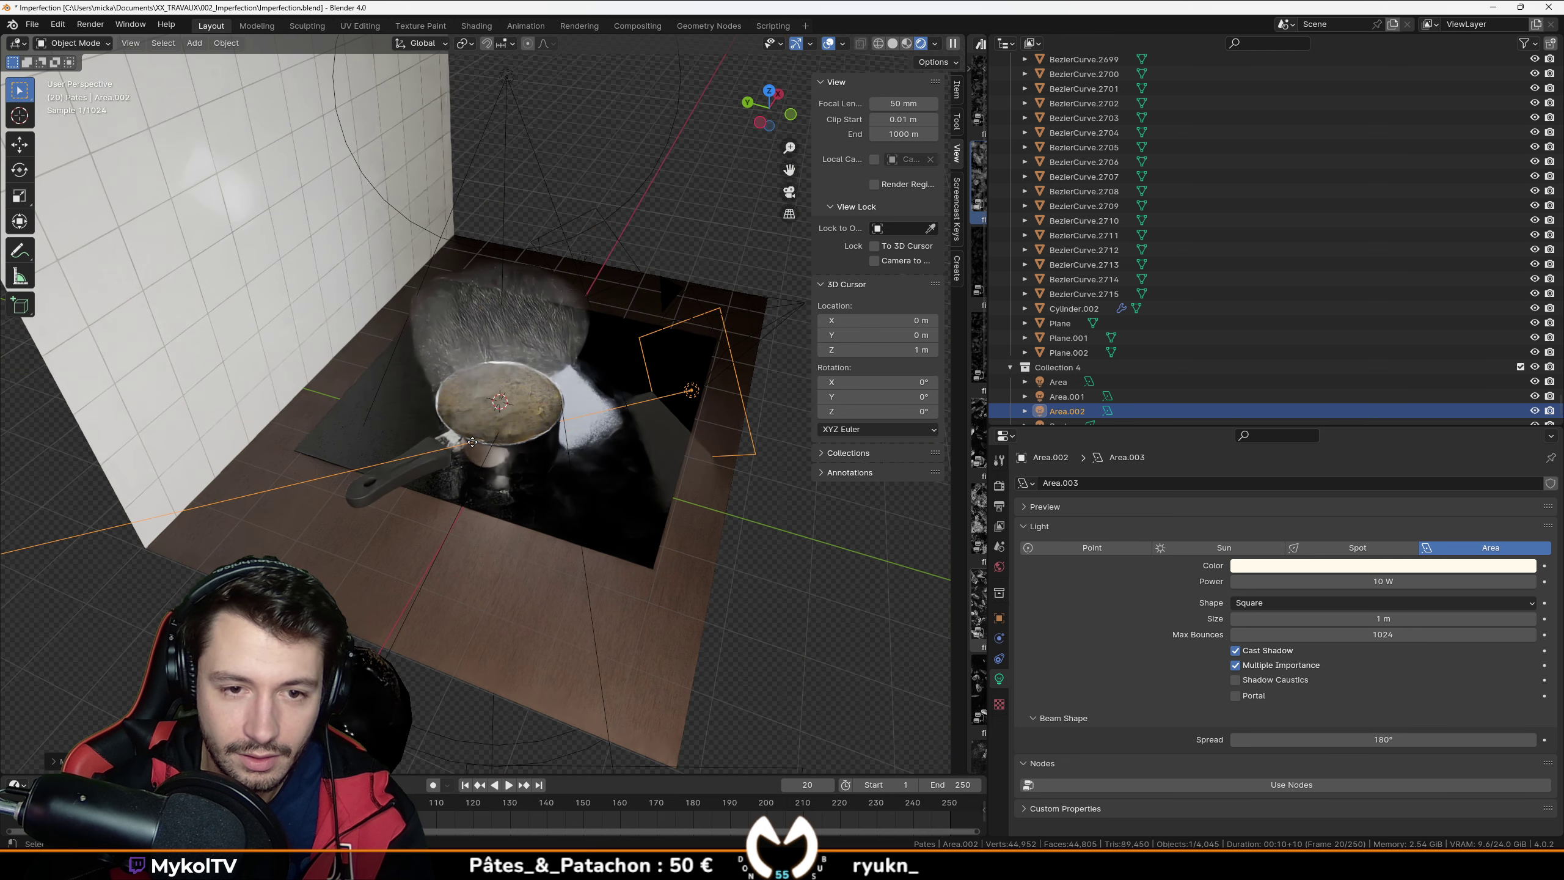
Step: Reposition the area light in front of the pot in camera view and rotate it about Z toward the pot
key("KP_0")
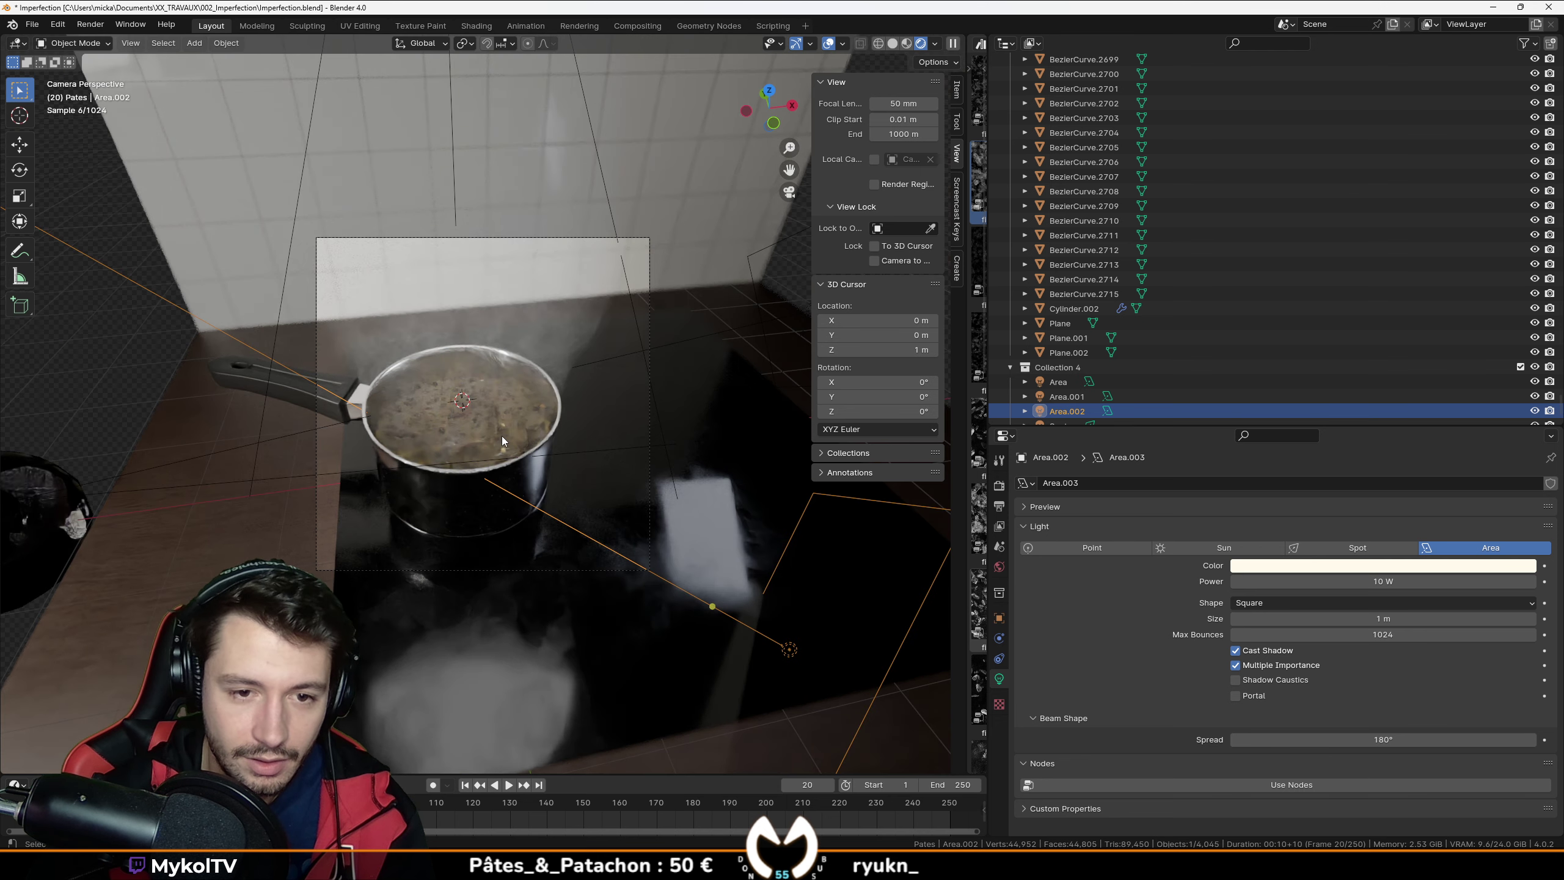
key("g")
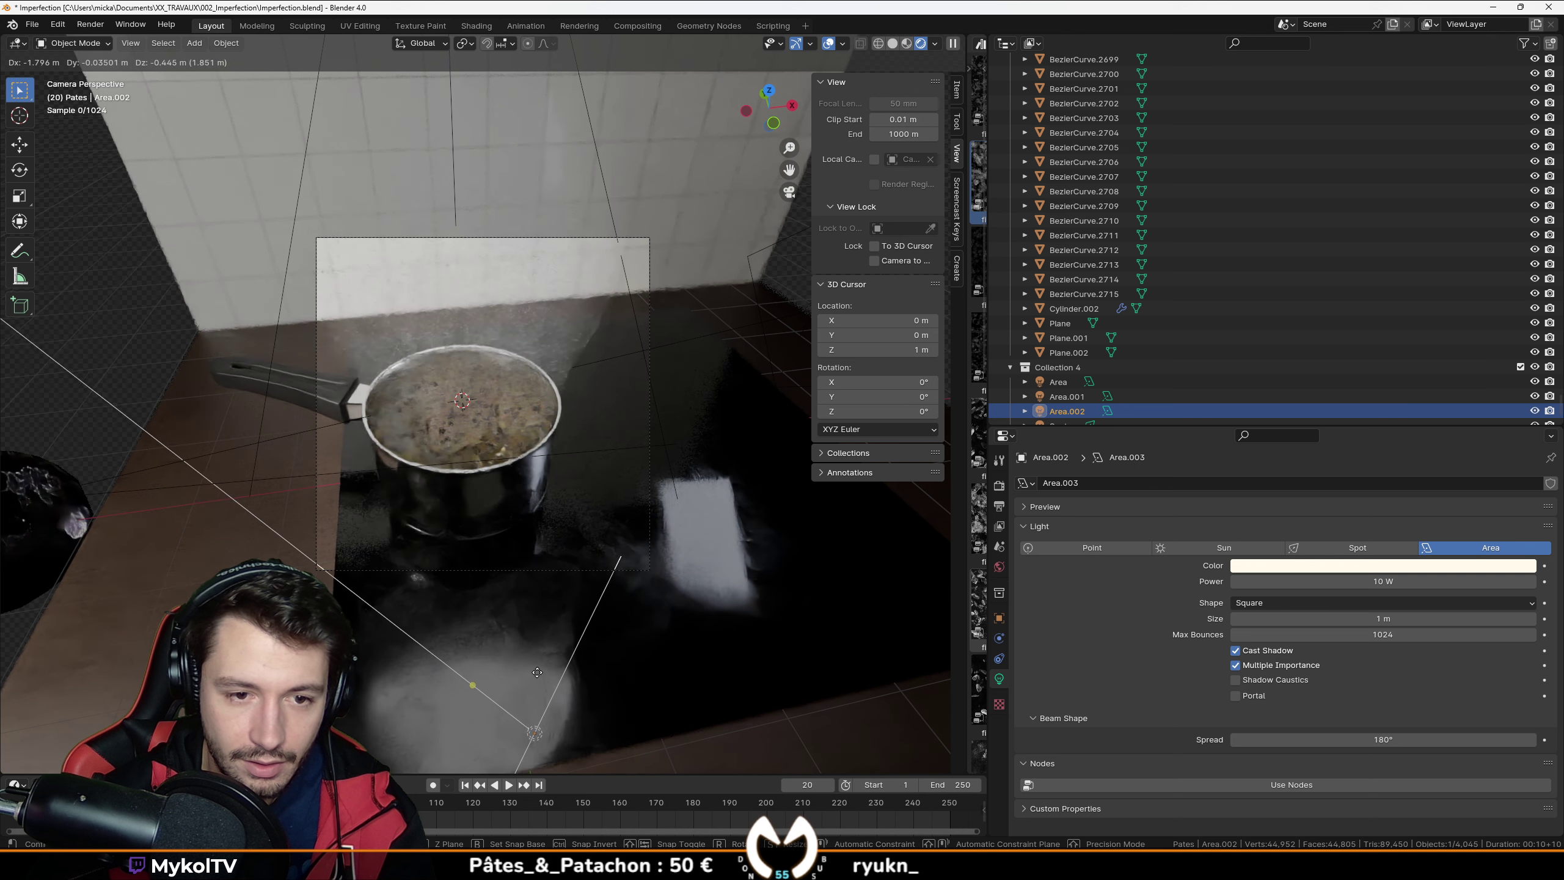
key("r")
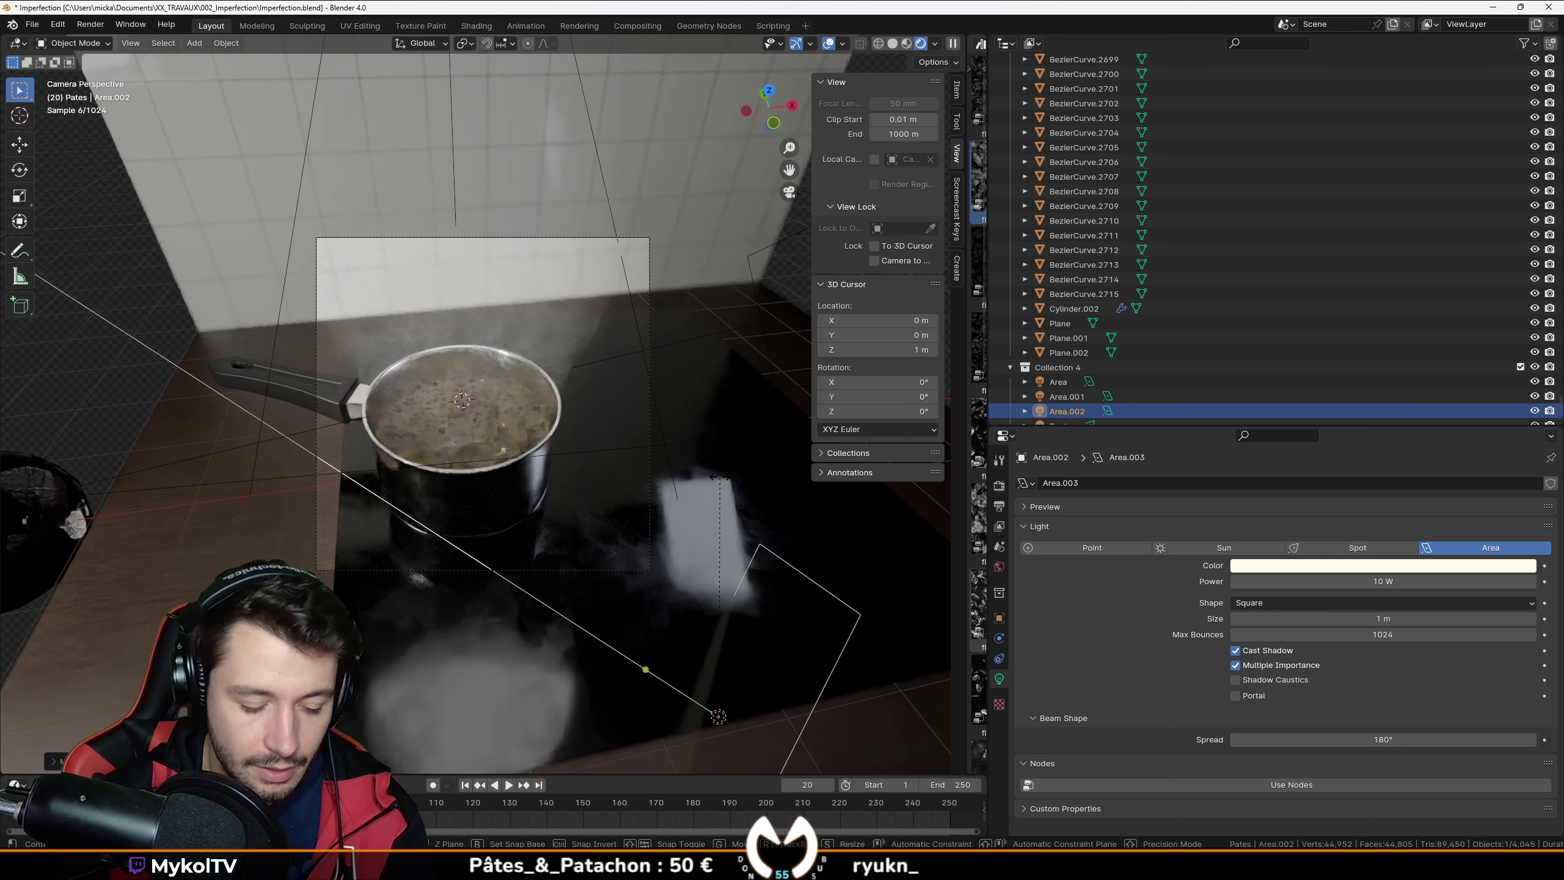
key("z")
key("g")
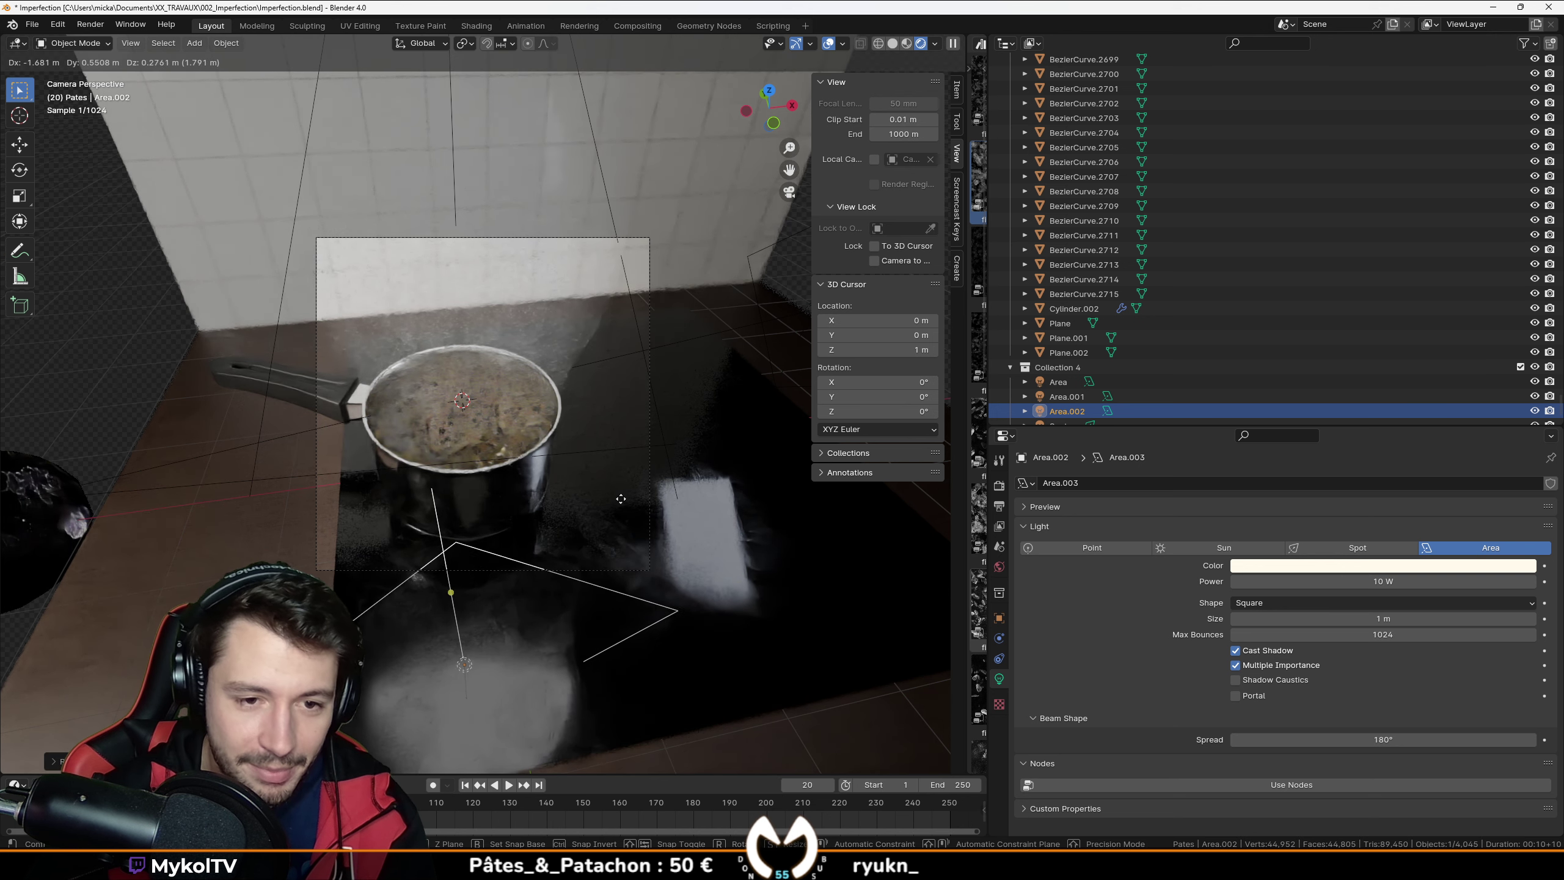
left_click(527, 526)
key("r")
key("z")
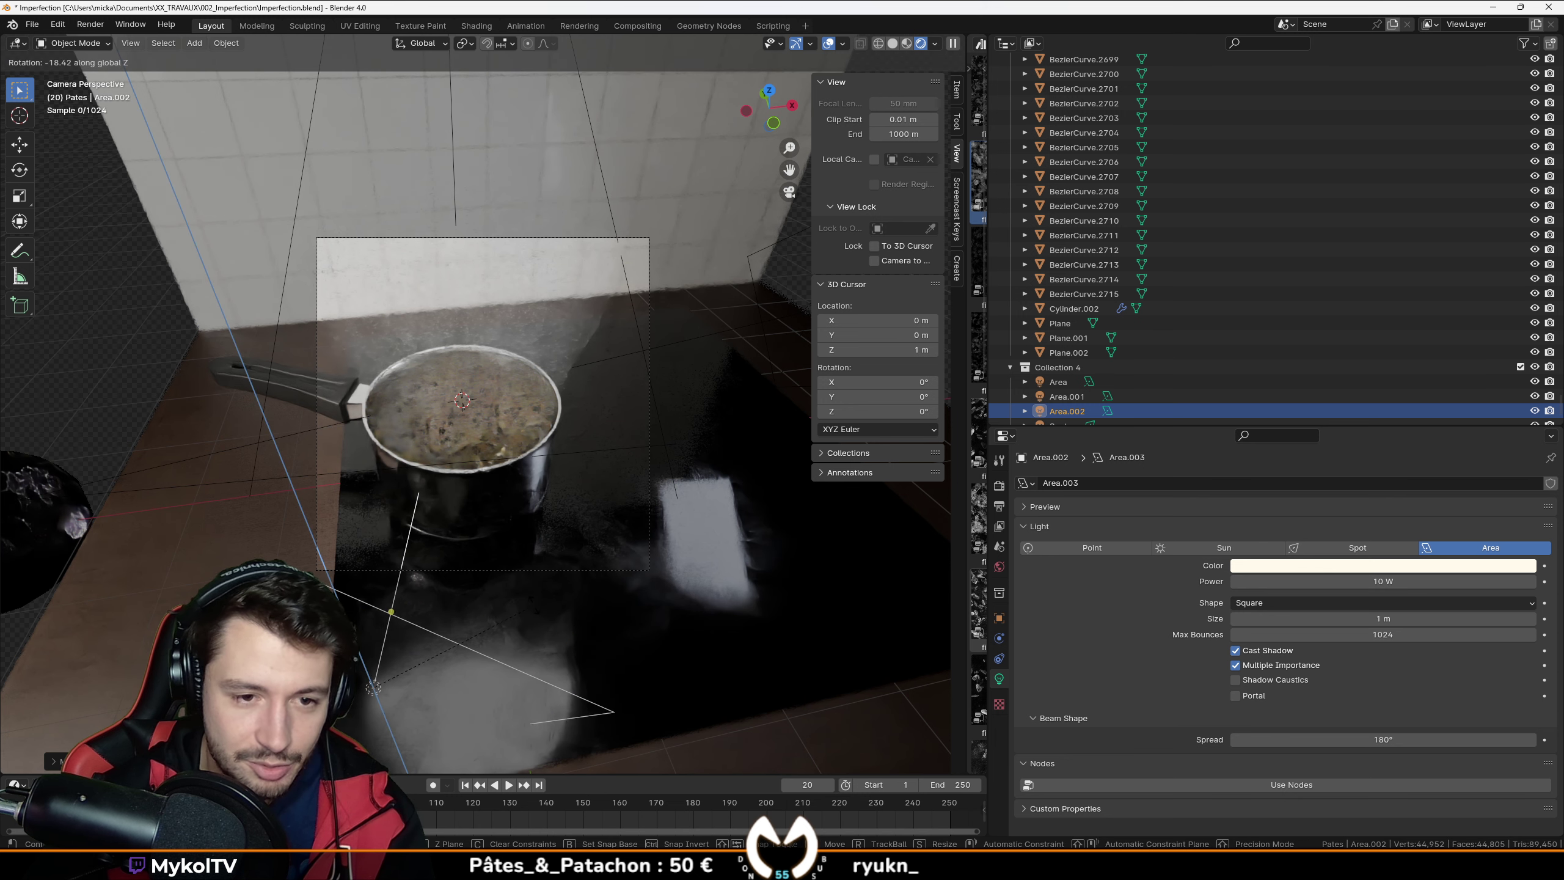
left_click(438, 627)
Step: Hide the black cooktop plane to compare the pot's reflections without it, and unhide the plane
scroll(441, 628, "up", 4)
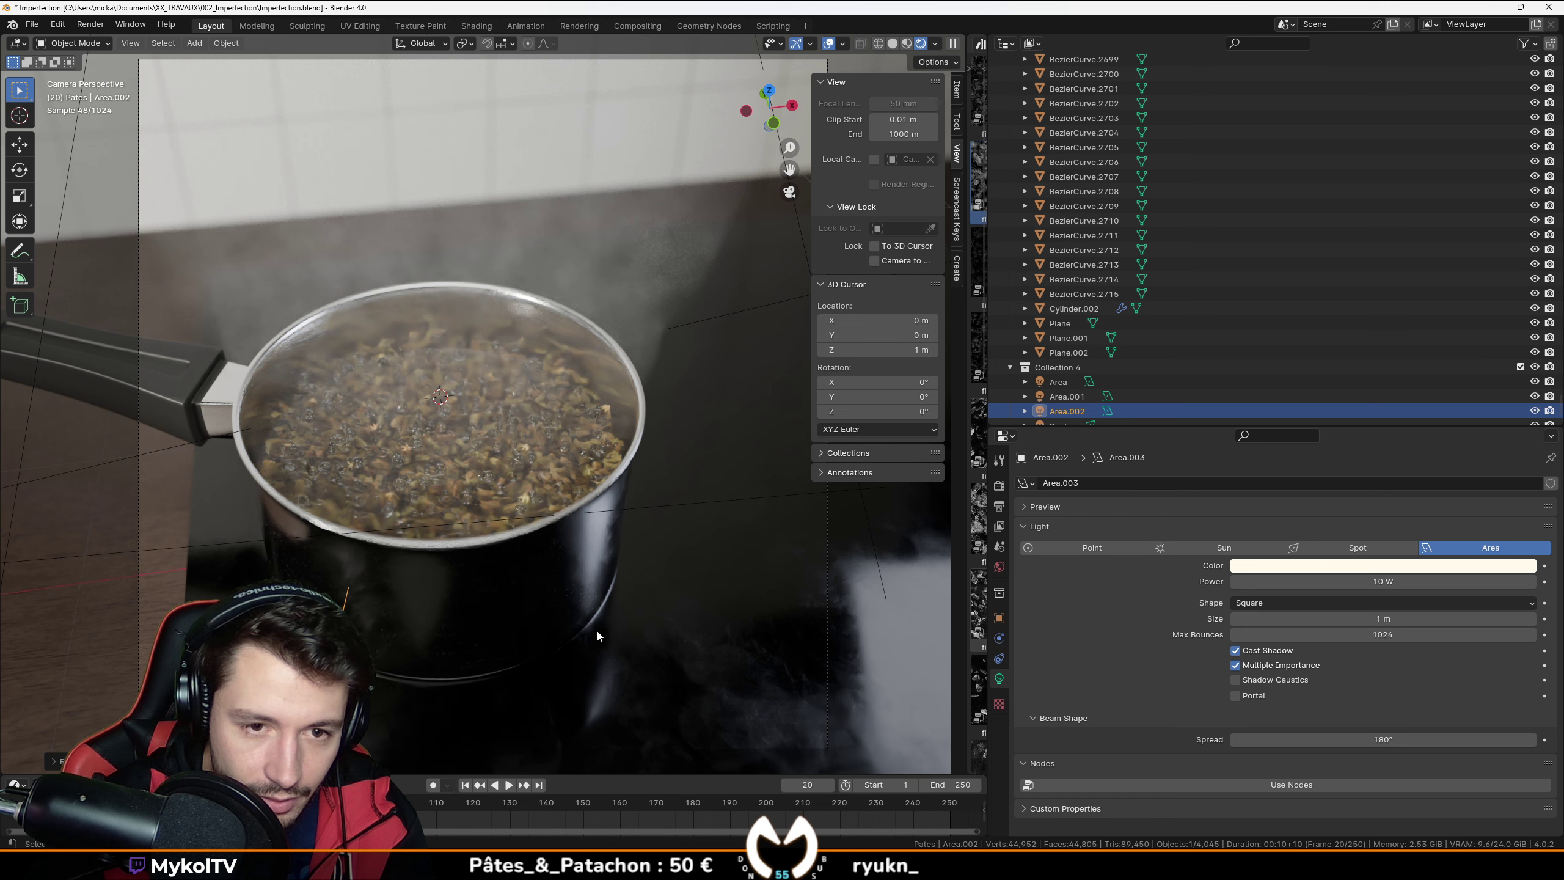
left_click(709, 602)
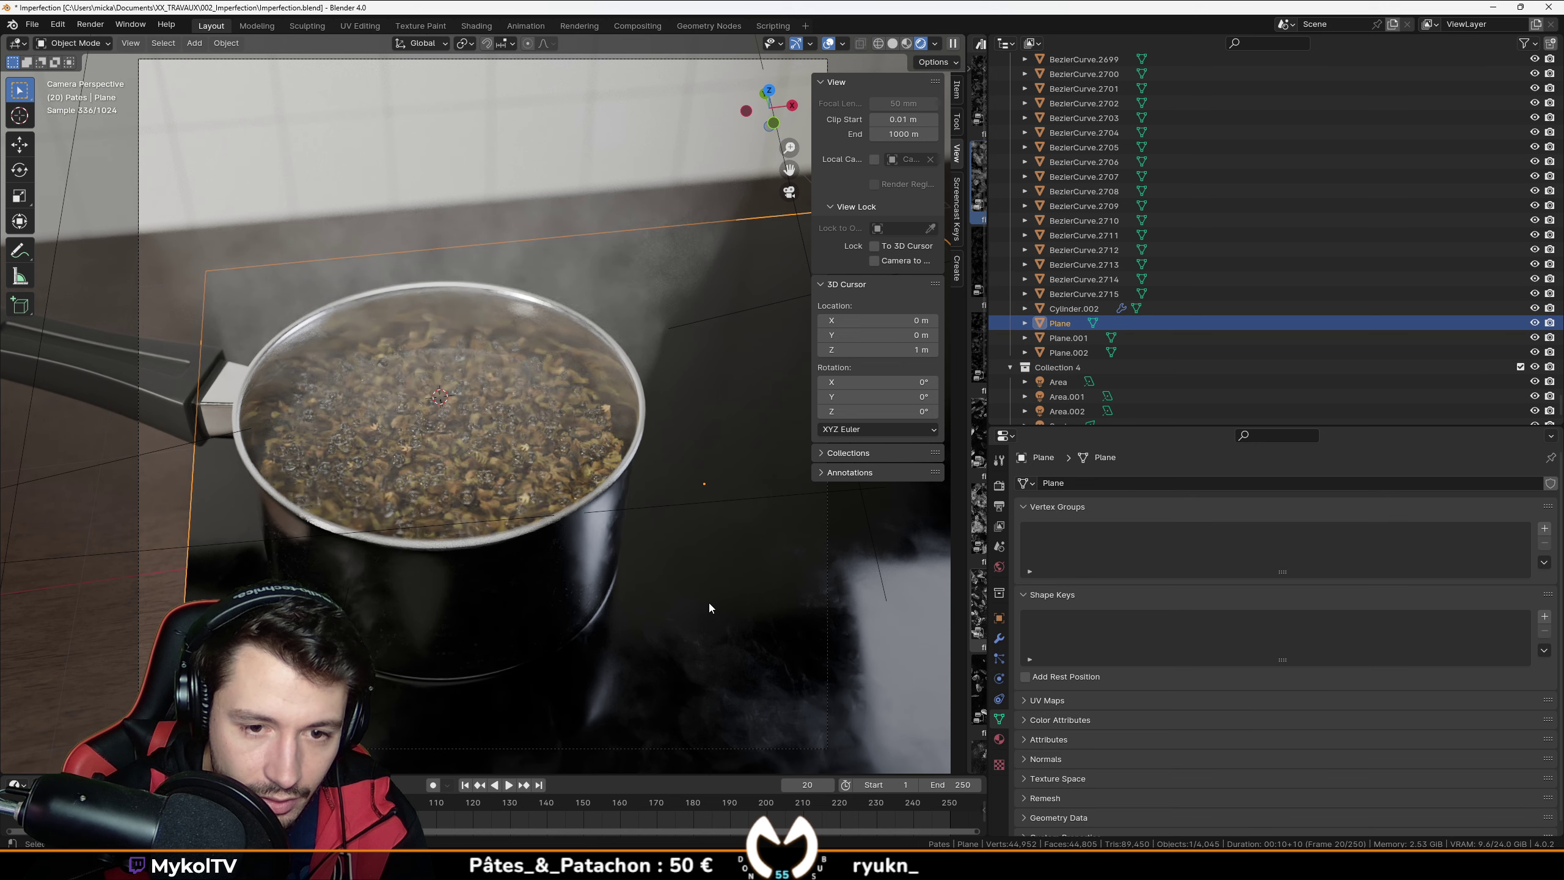
key("h")
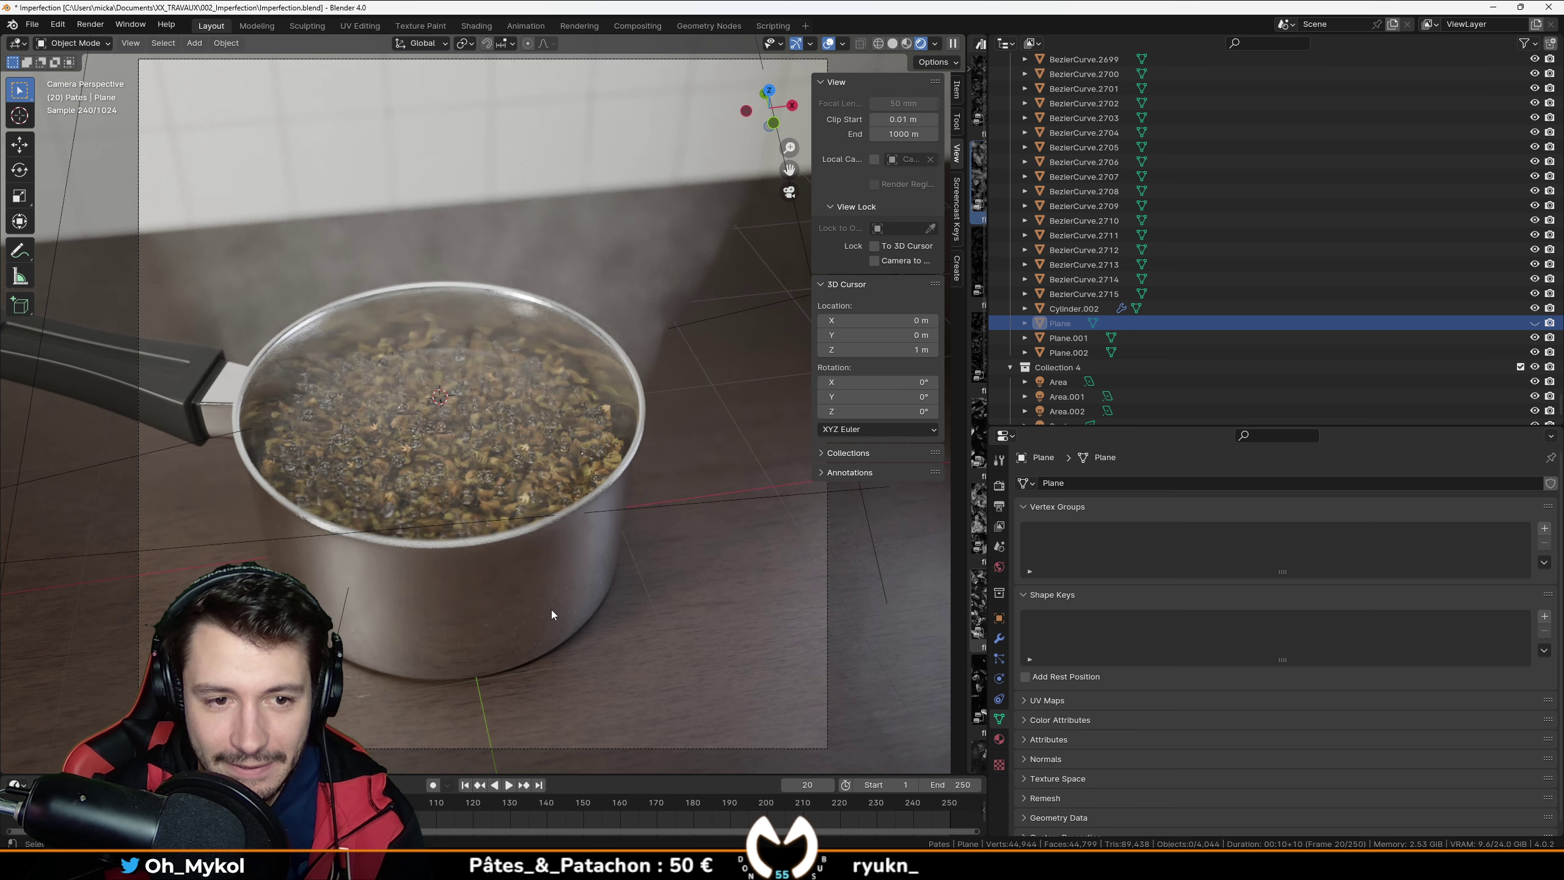
key("alt+h")
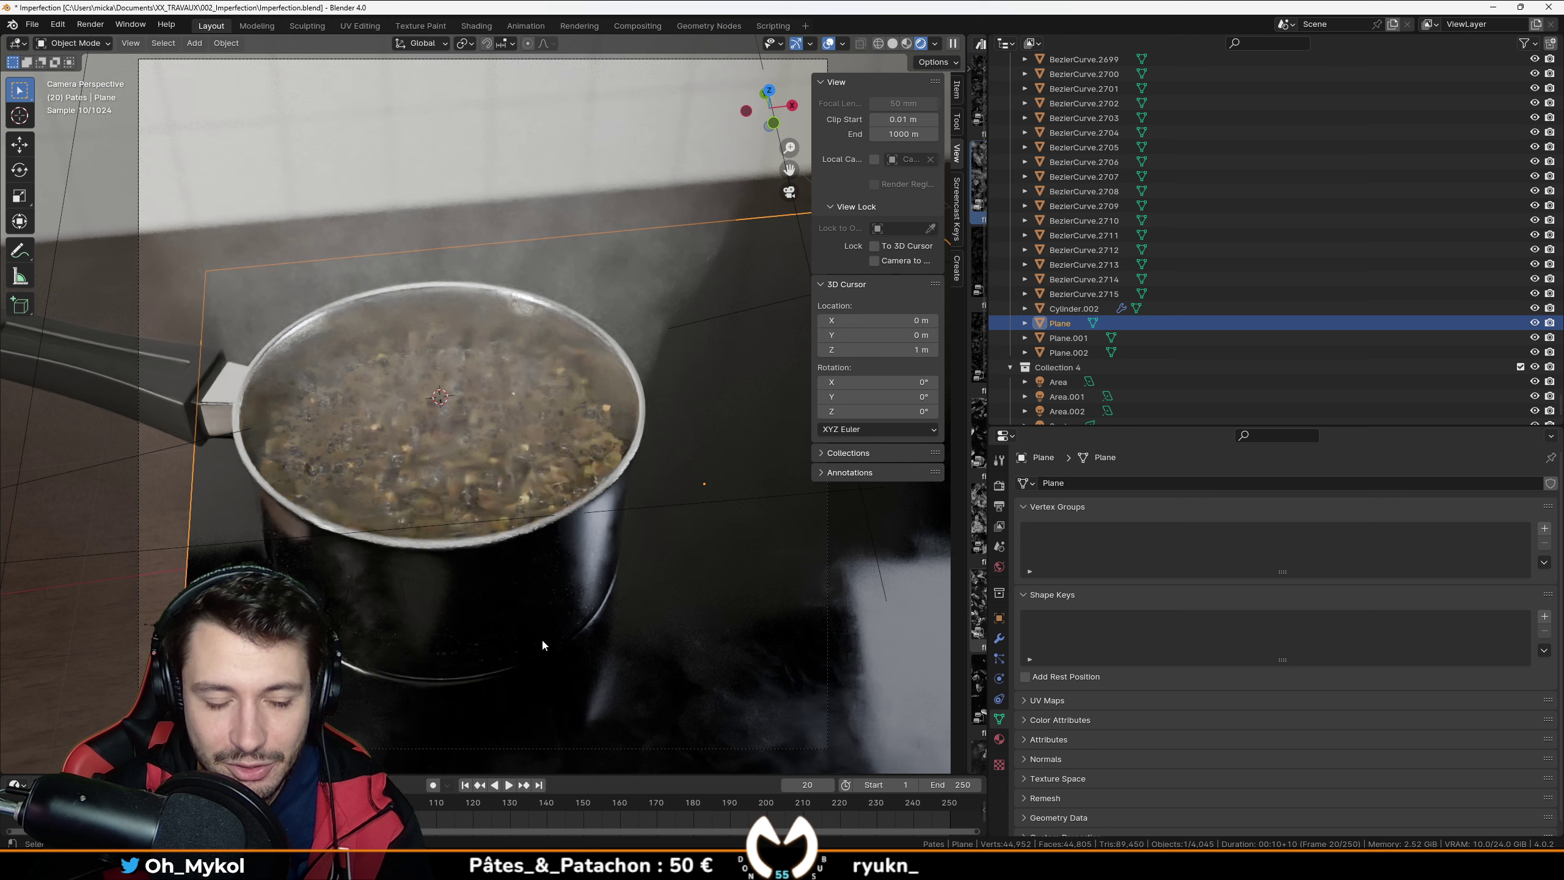
Step: Select the pot body and show its material nodes in a Shader Editor in place of the Outliner
left_click(522, 587)
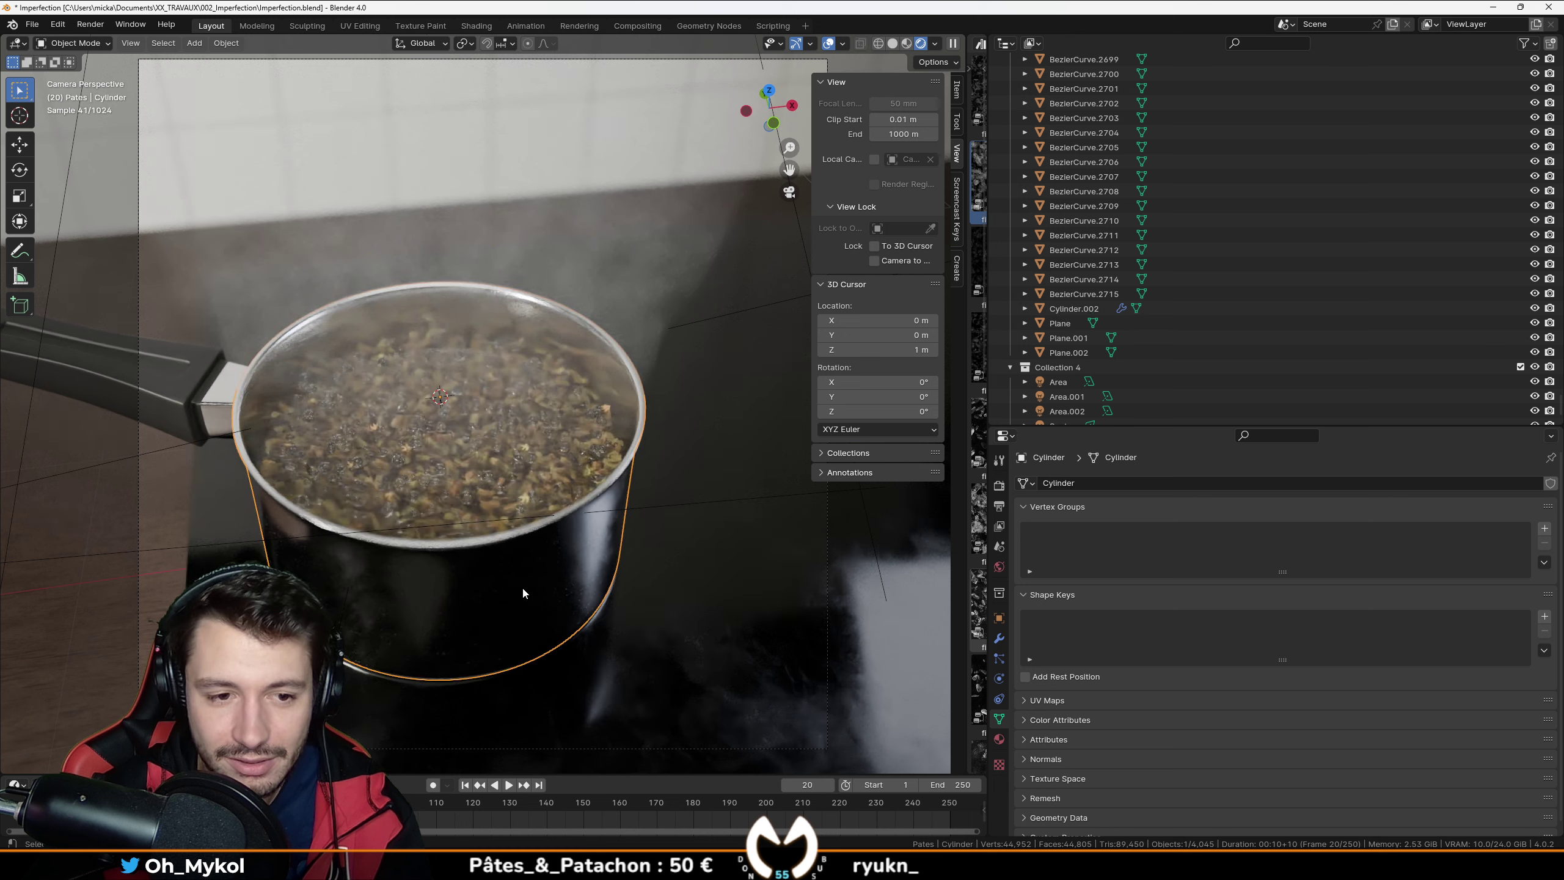
left_click(1005, 43)
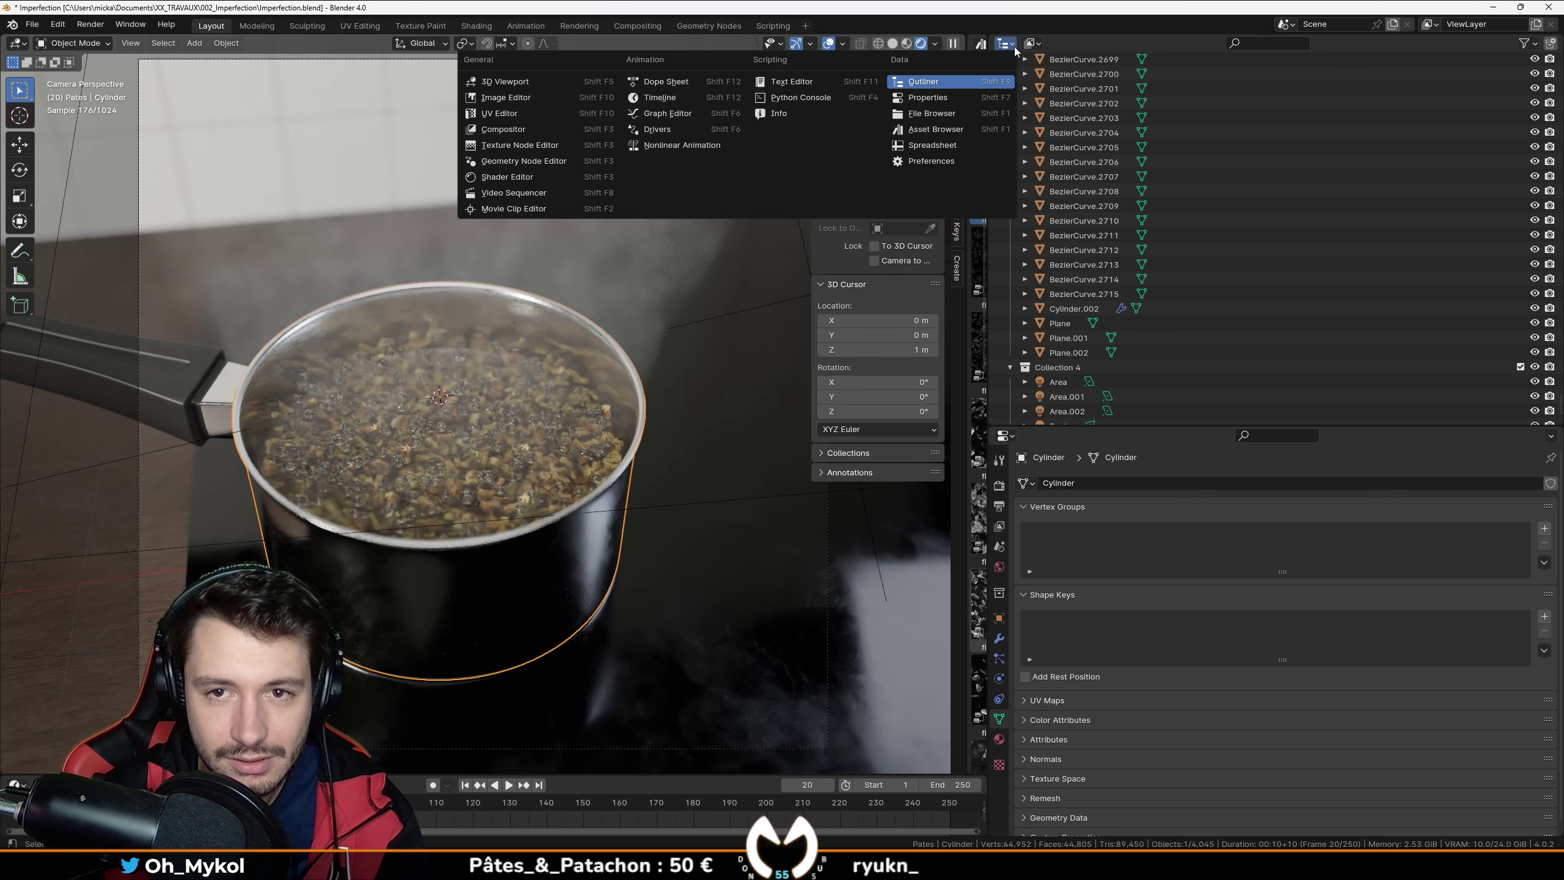
left_click(538, 197)
scroll(1210, 264, "up", 5)
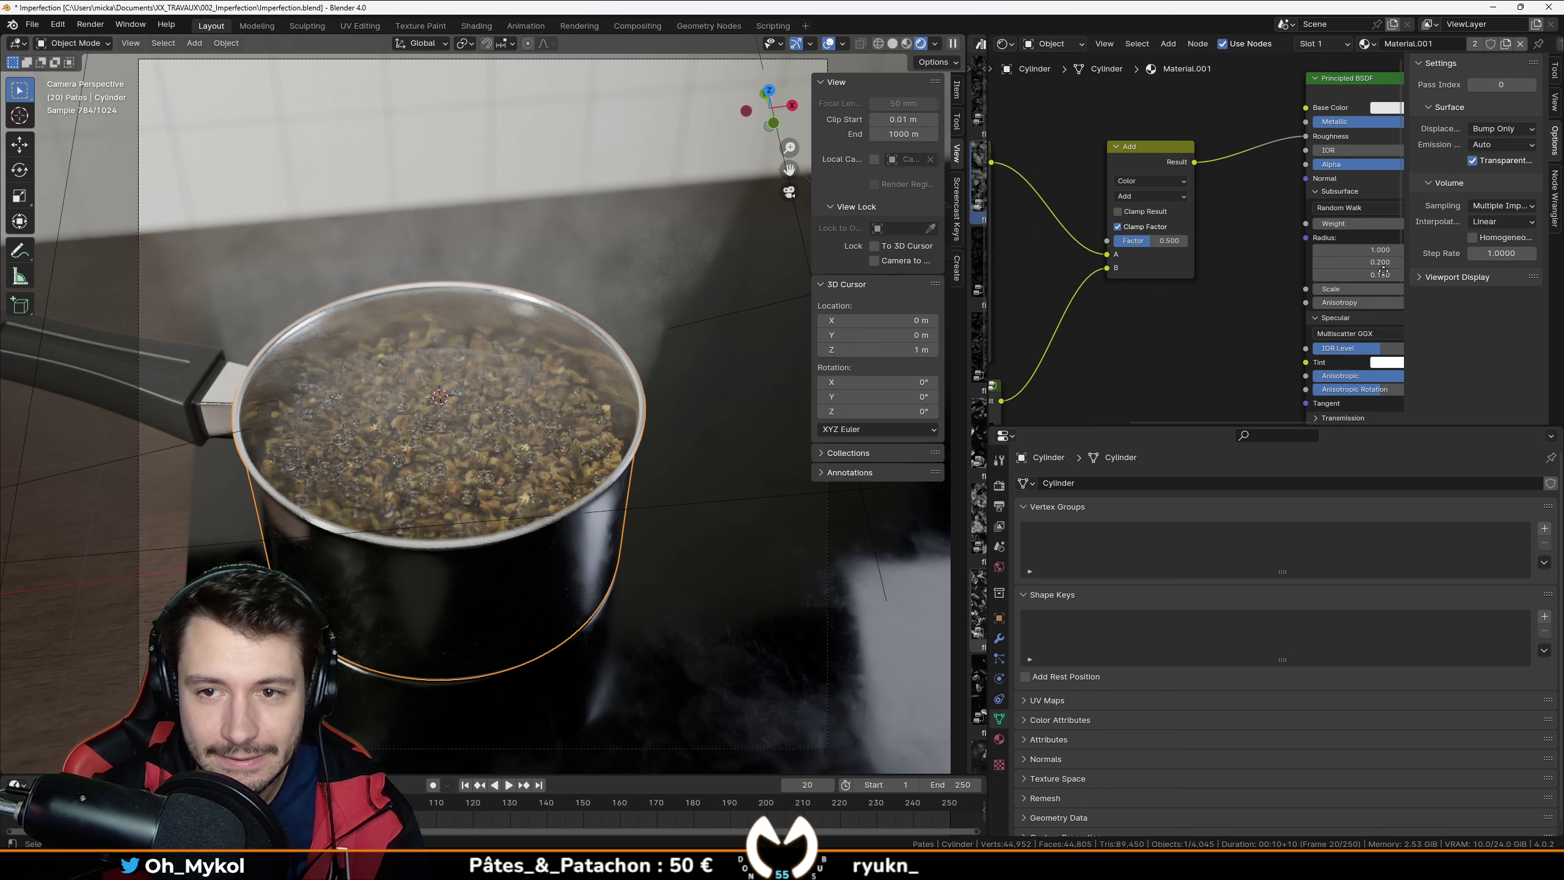
middle_click_drag(1025, 259, 1031, 255)
scroll(1164, 237, "down", 3)
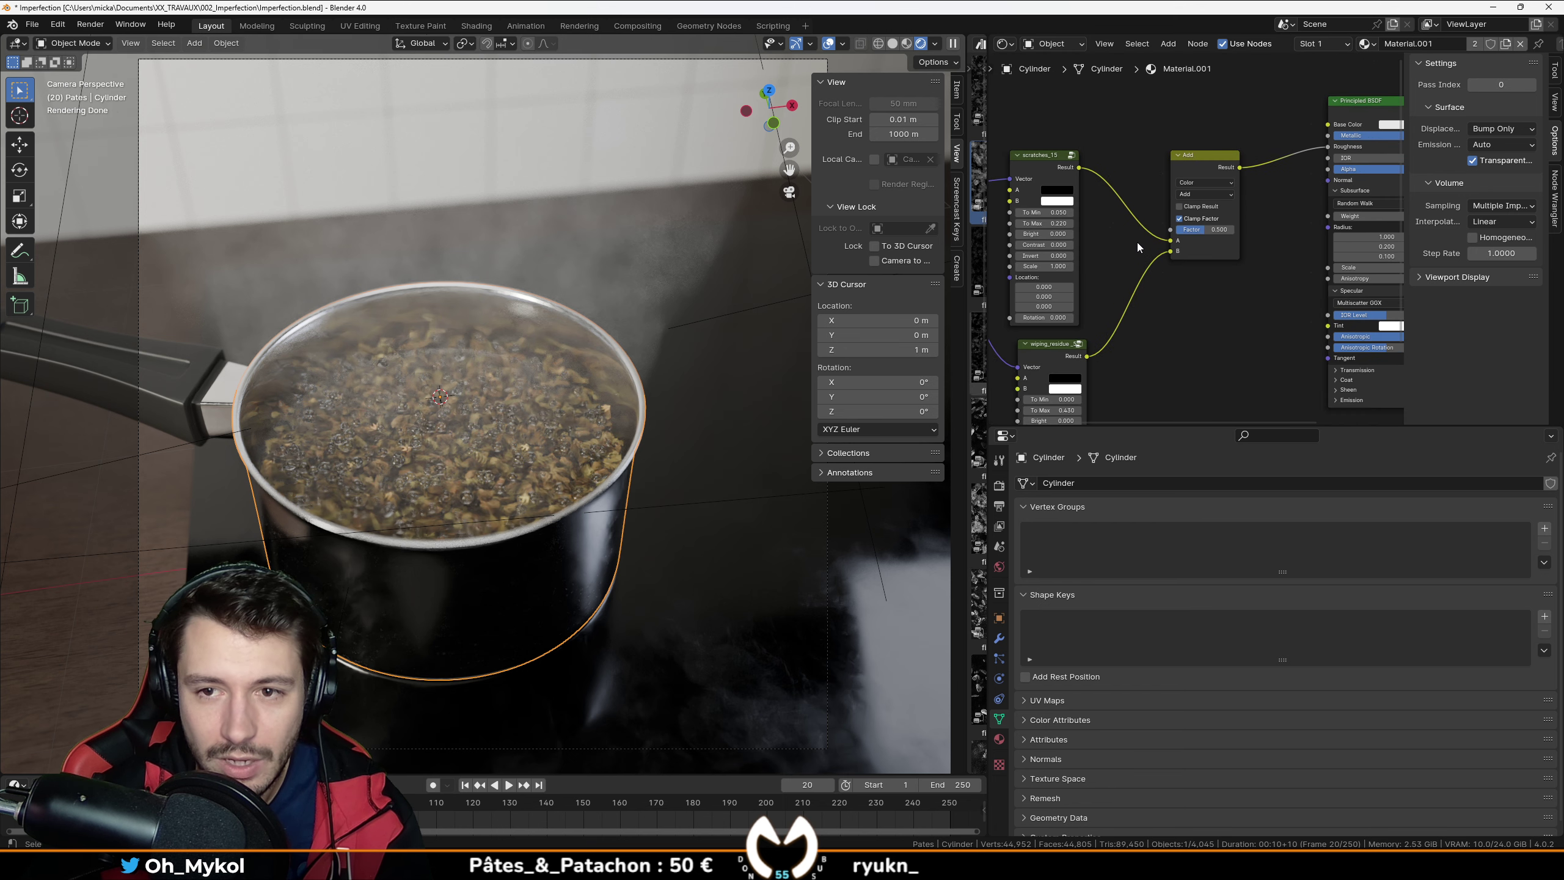
Step: Try a Factor of 0 on the pot material's Add node and undo the change
middle_click_drag(1223, 264, 1253, 300)
scroll(1261, 315, "up", 2)
left_click_drag(1266, 286, 1299, 284)
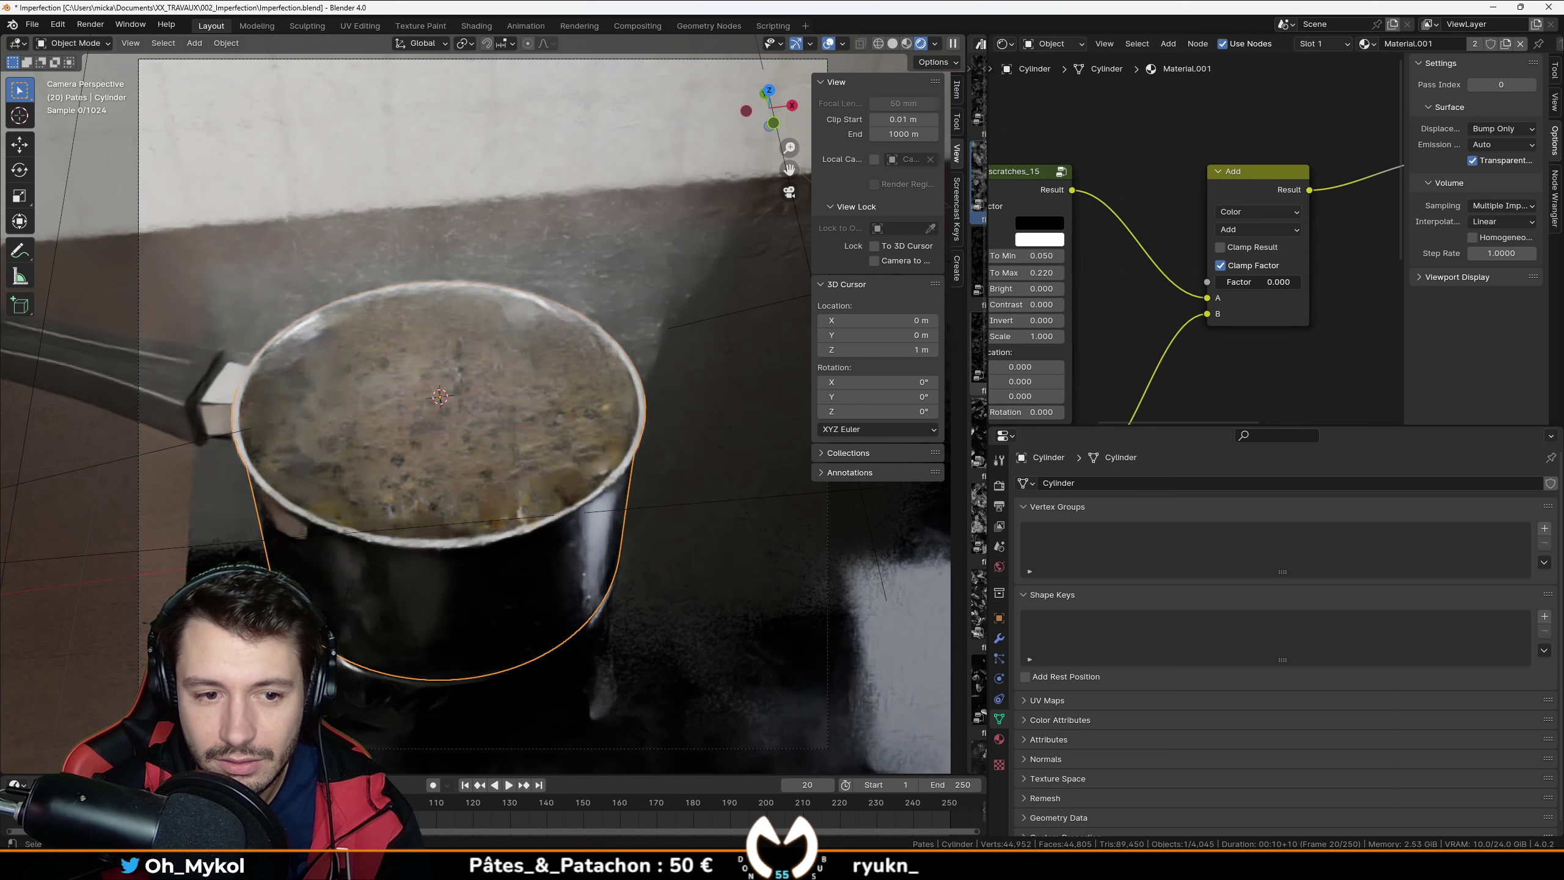
key("ctrl+z")
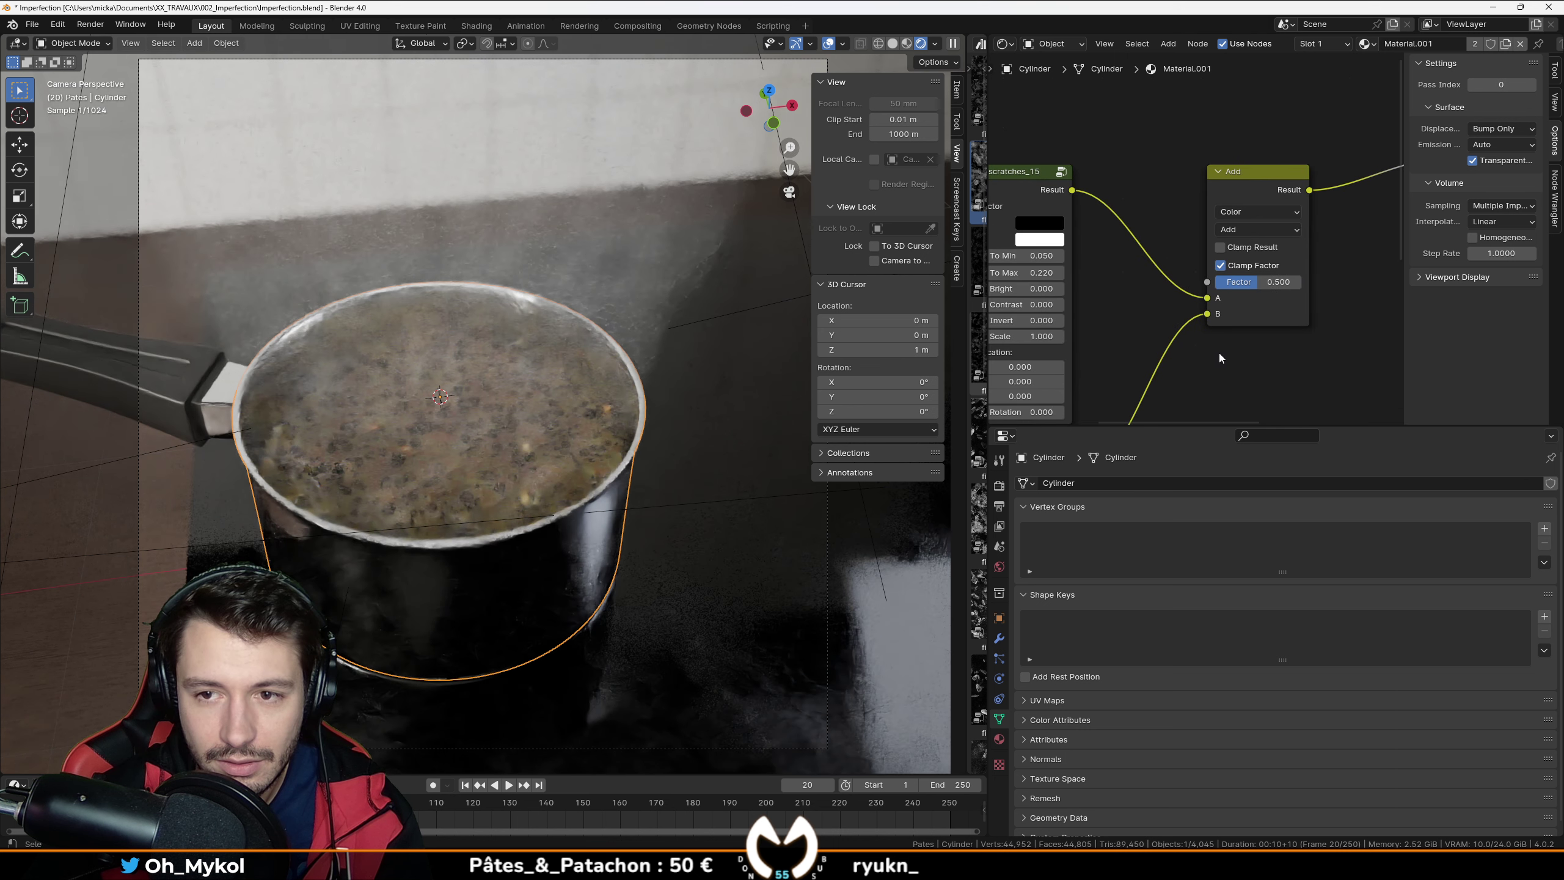
Step: Try the pot's Principled BSDF with roughness unlinked and set to about 0.54, and undo both changes
middle_click_drag(1102, 330, 990, 336)
scroll(1231, 265, "down", 4)
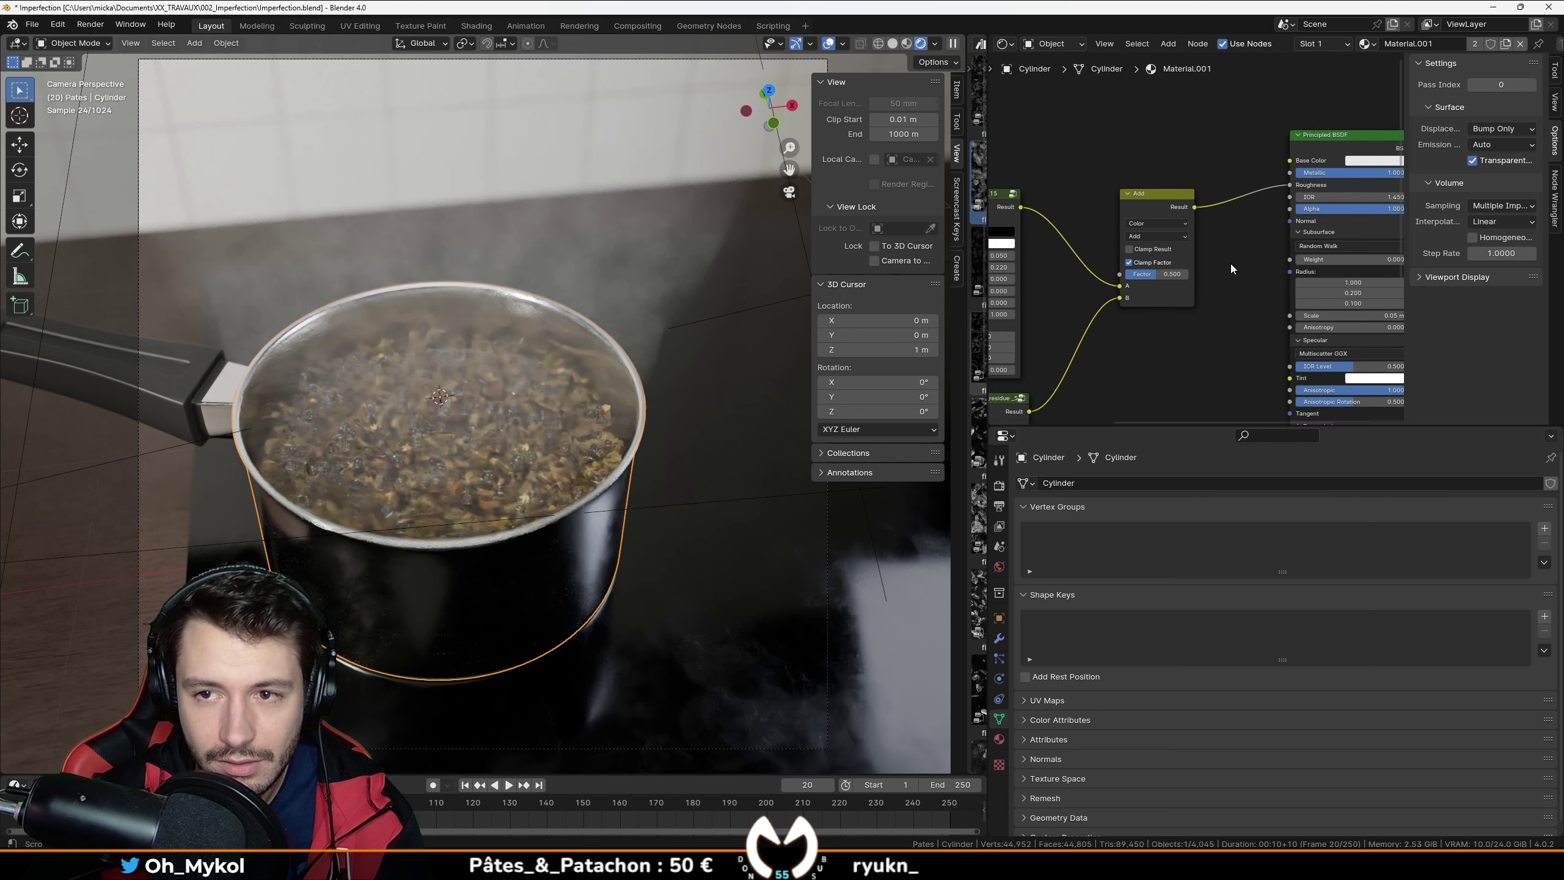
middle_click_drag(1244, 258, 1080, 294)
left_click_drag(1122, 228, 1189, 228)
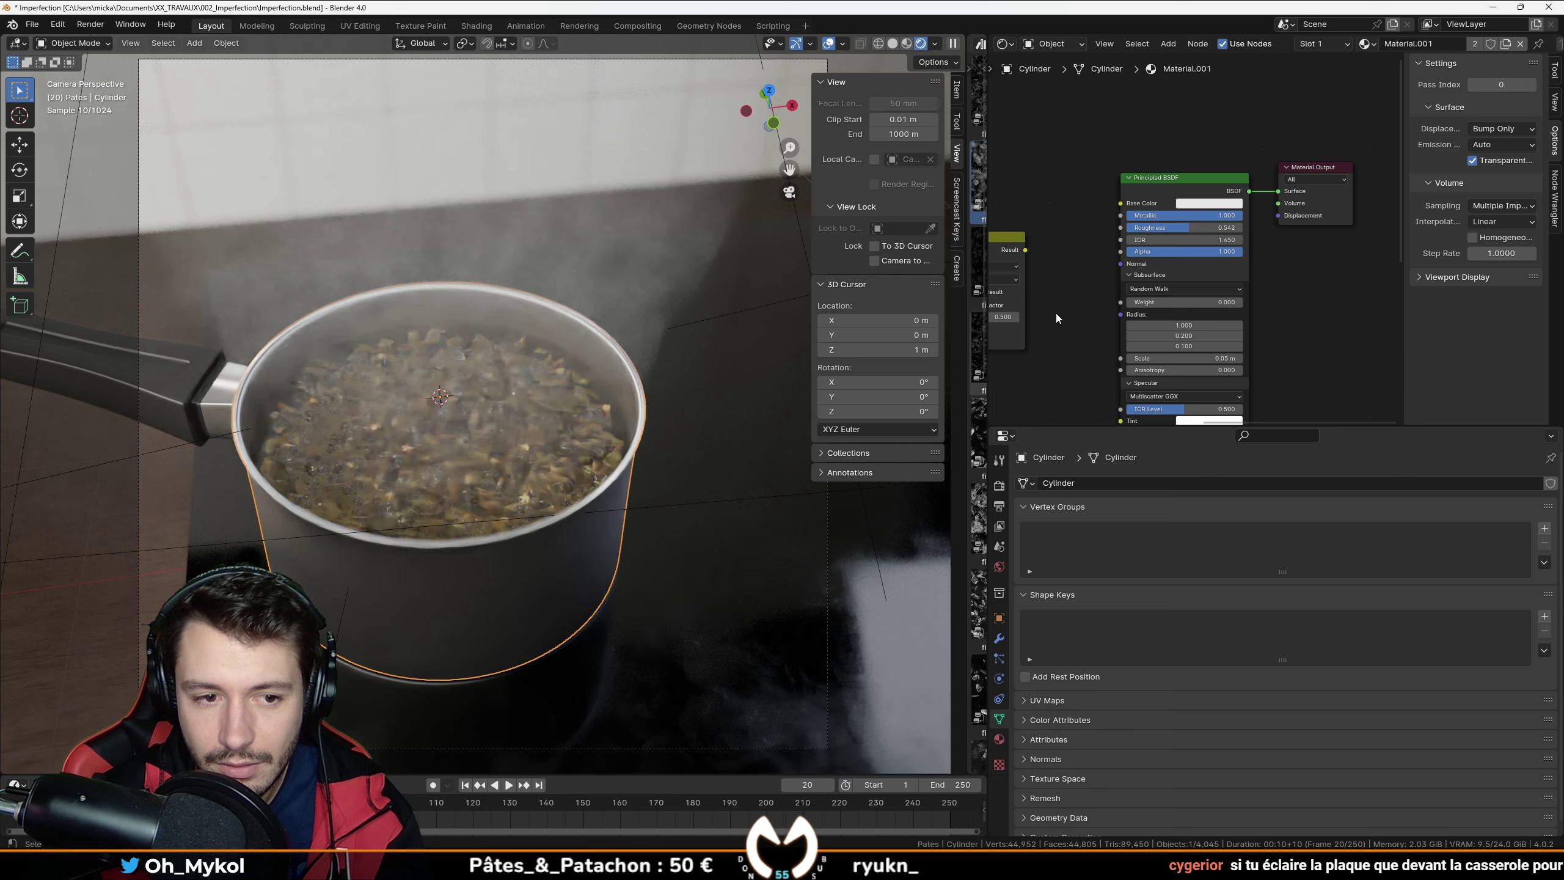
key("ctrl+z")
key("ctrl+z")
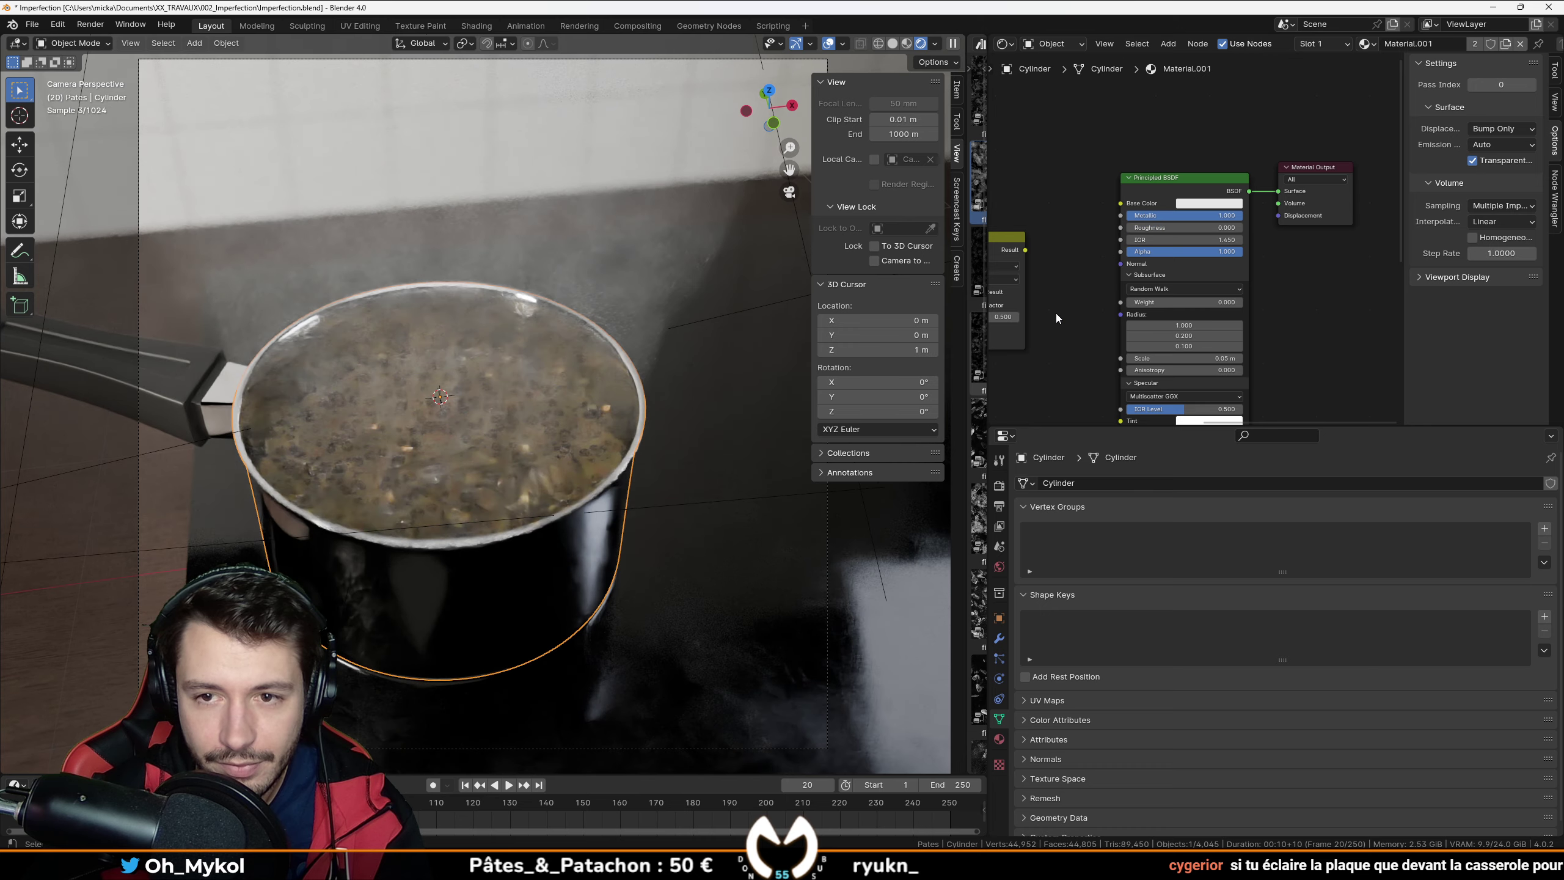
Step: Duplicate the pot body onto the cooktop in front of the original, view it through the camera, and delete the copy
middle_click_drag(534, 562, 548, 518)
key("shift+d")
key("shift+z")
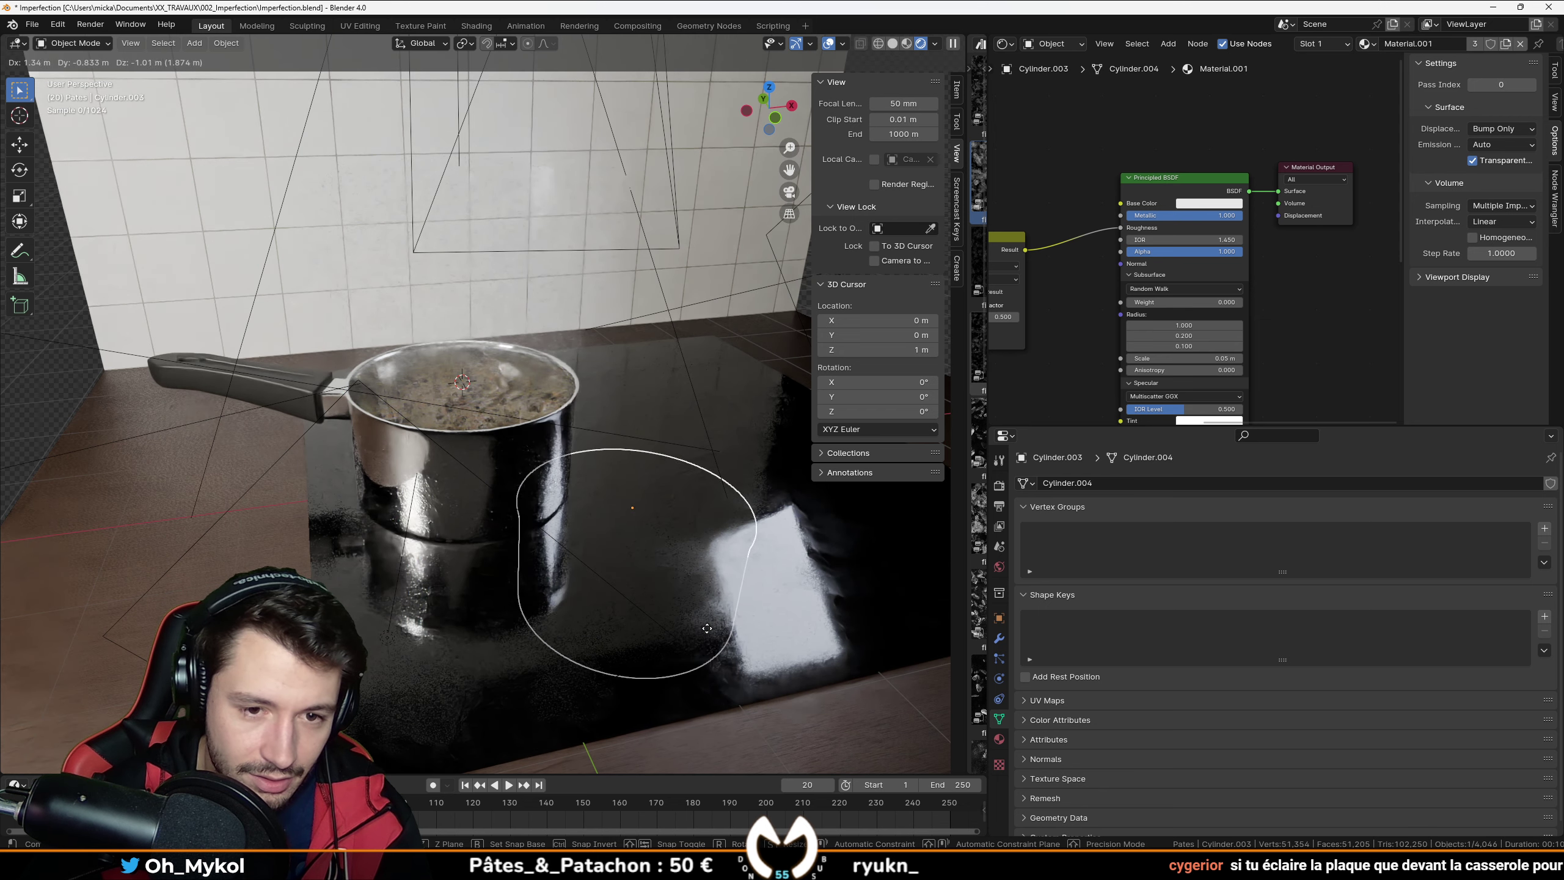
left_click(764, 587)
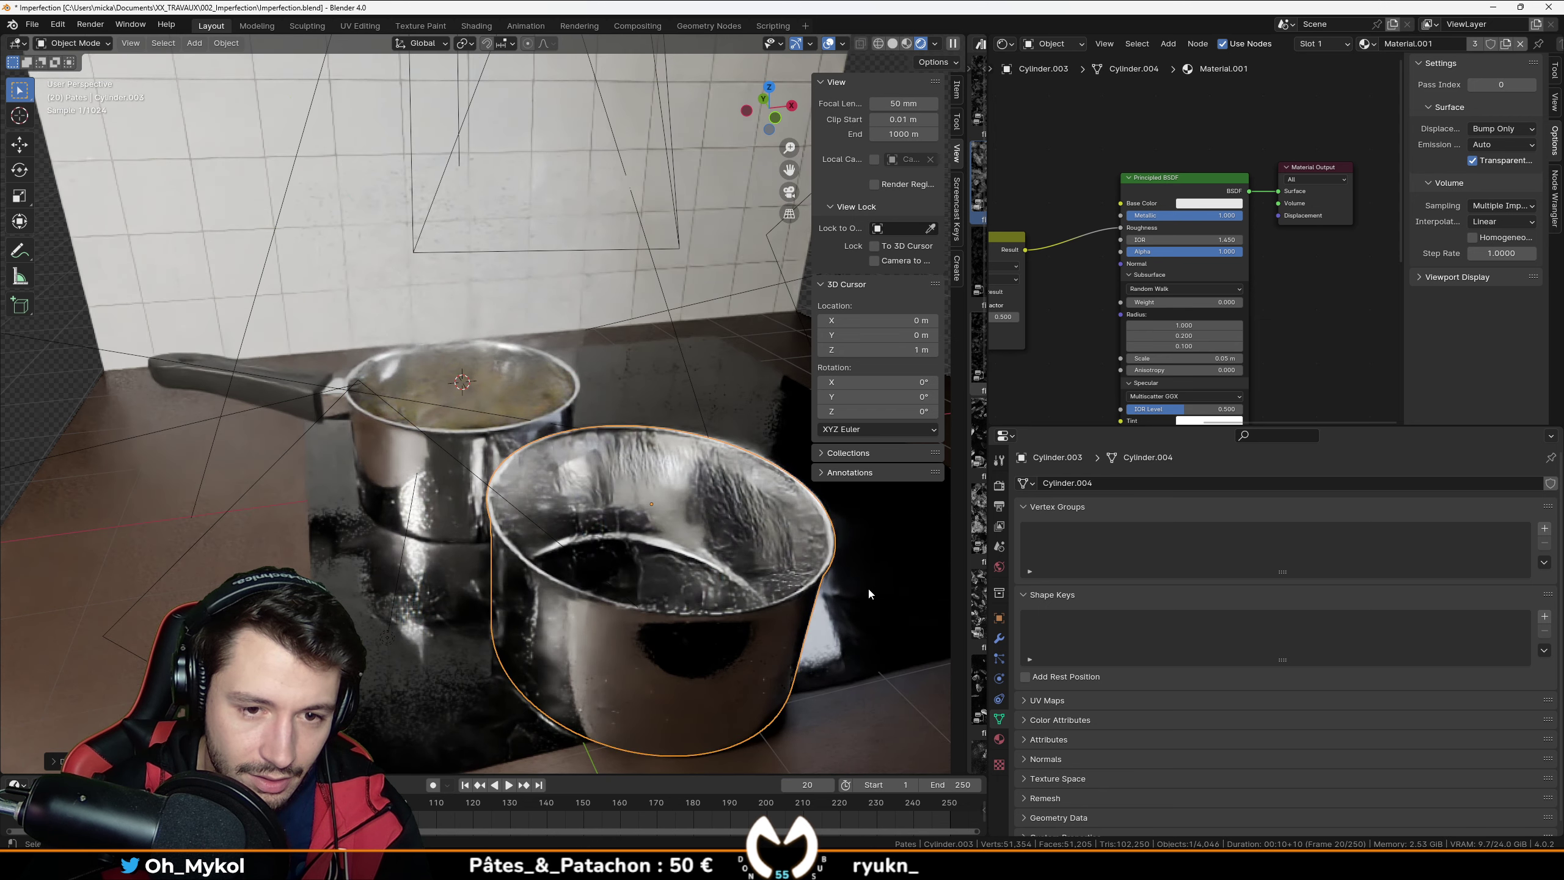
key("KP_0")
scroll(637, 452, "down", 2)
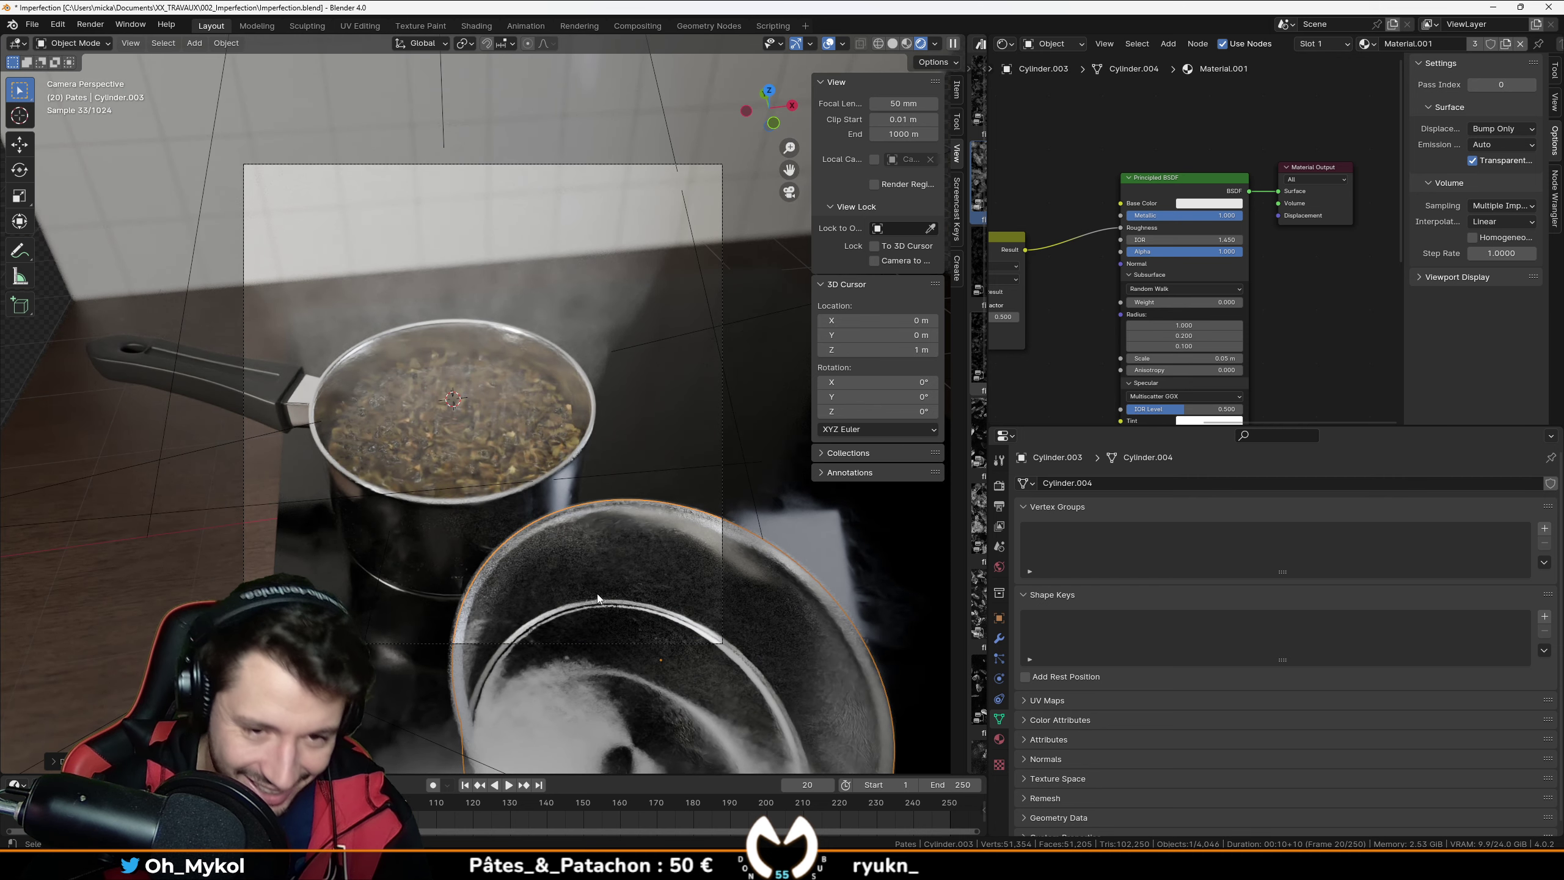
key("Delete")
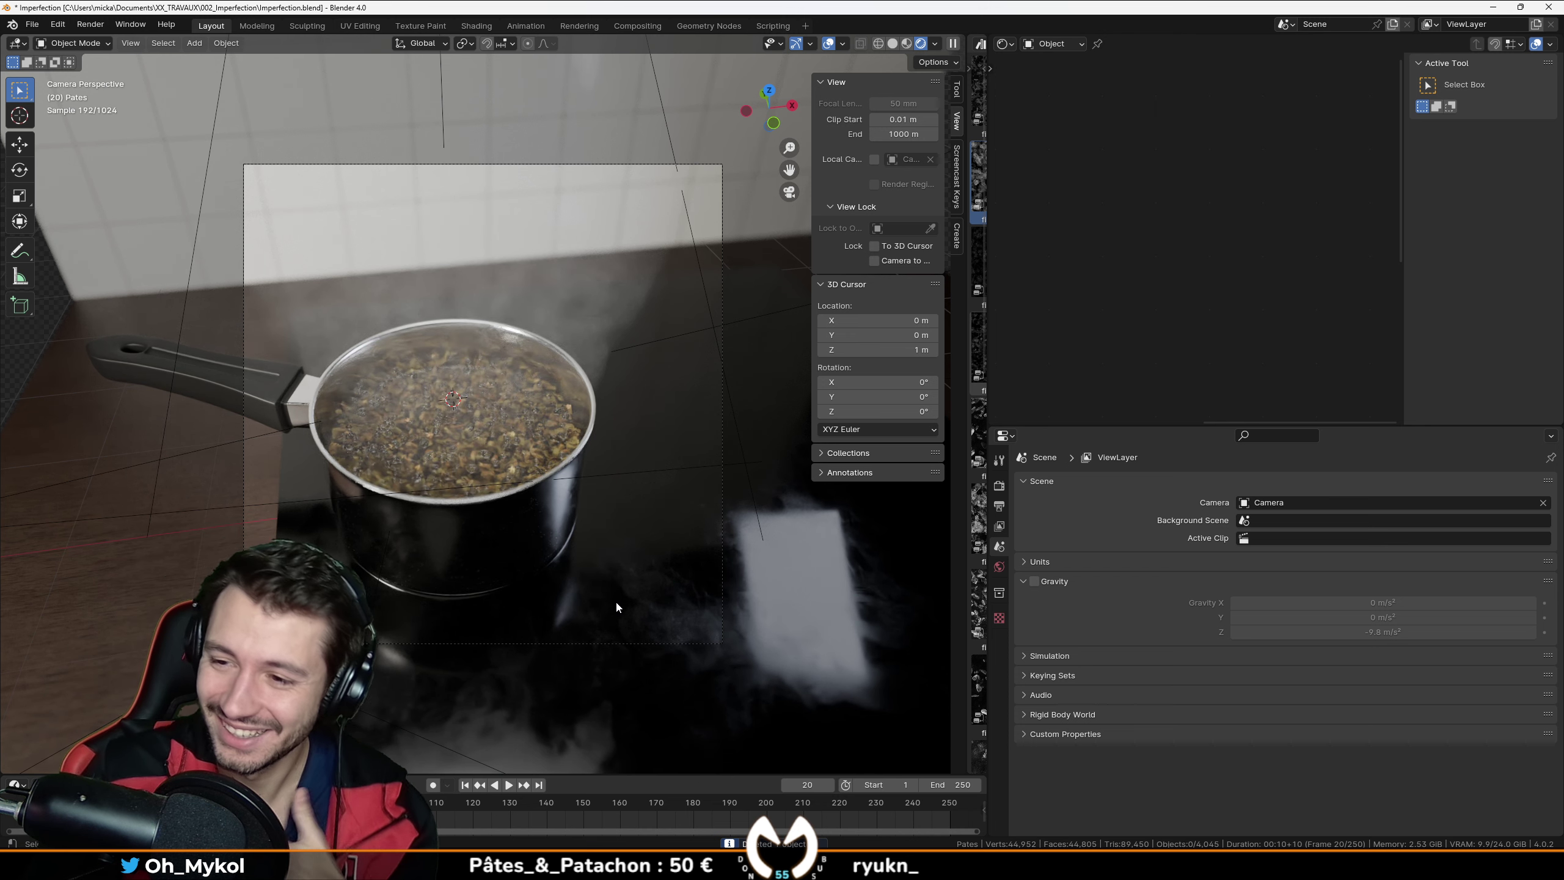
Step: Save the file and render the current frame through the camera, using solid viewport shading while it renders and rendered shading after closing the result
scroll(495, 544, "up", 2)
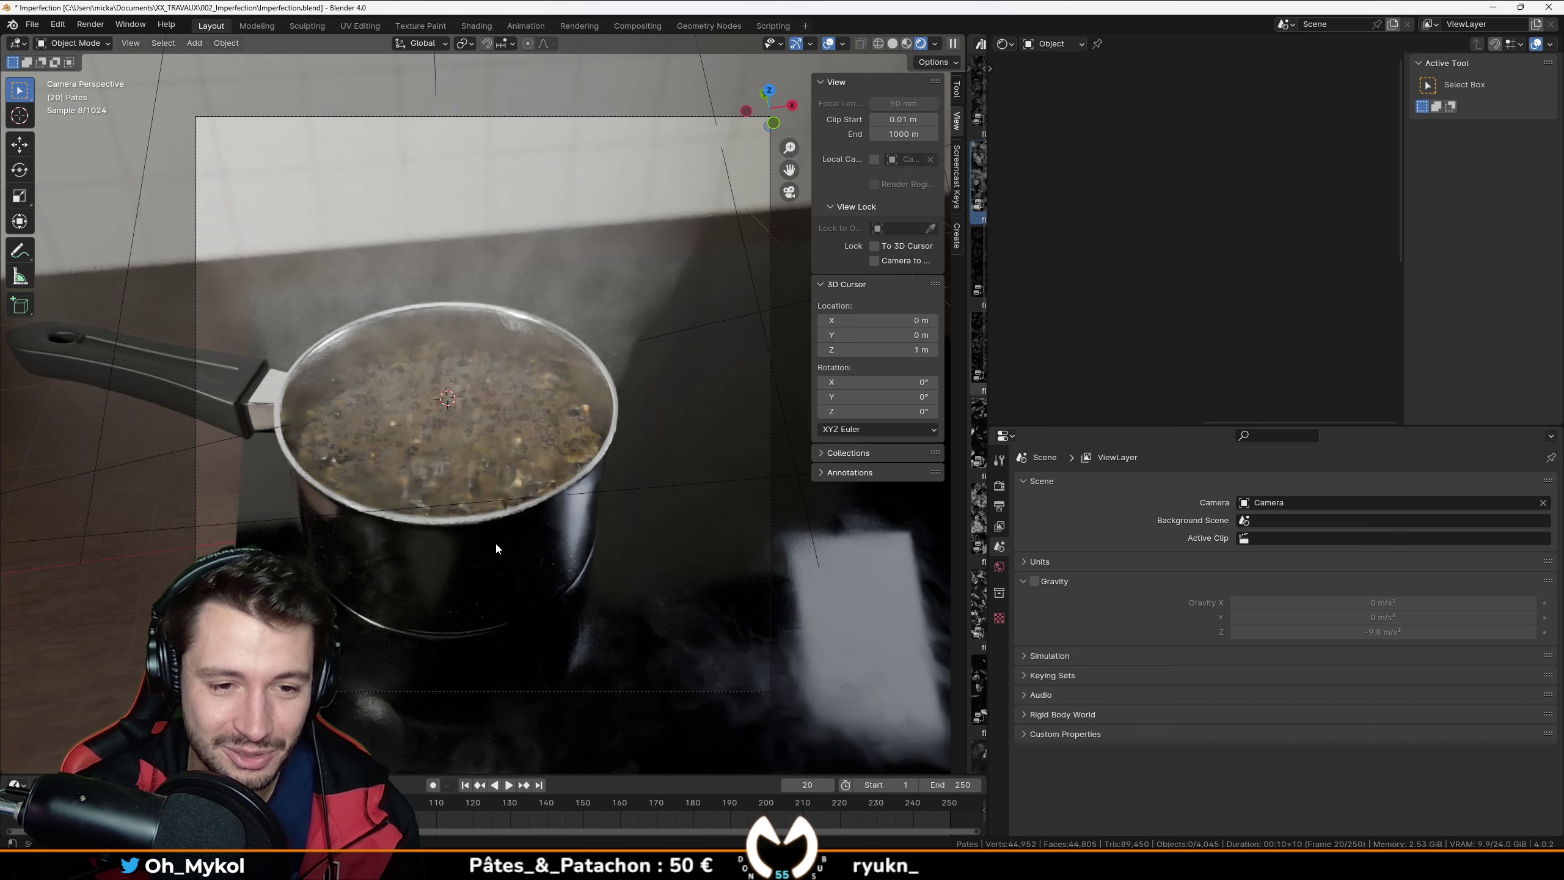
key("ctrl+s")
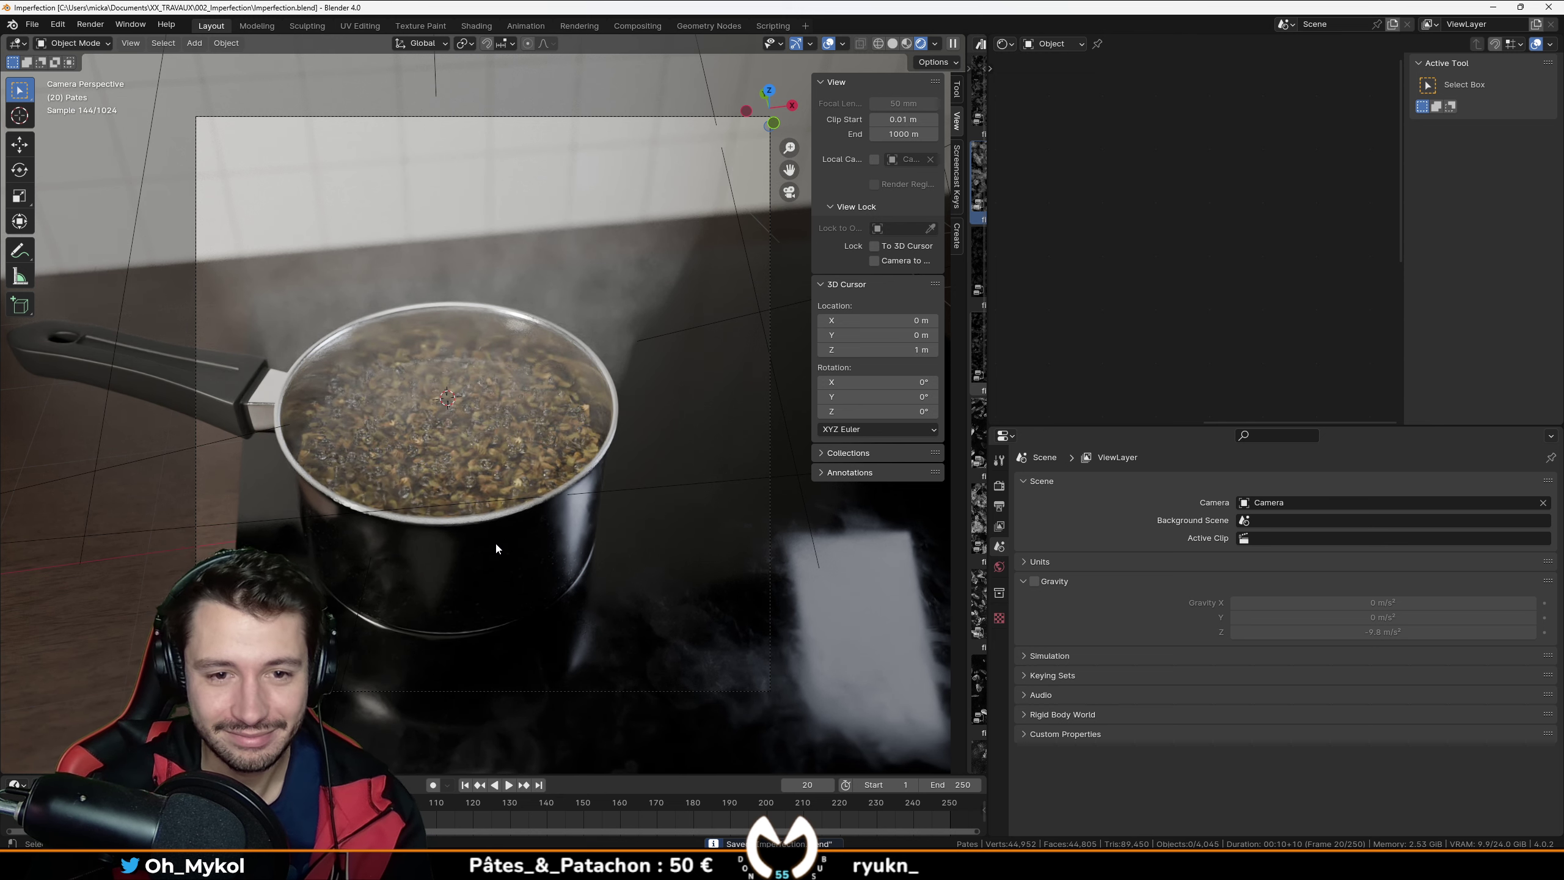
scroll(495, 540, "down", 2)
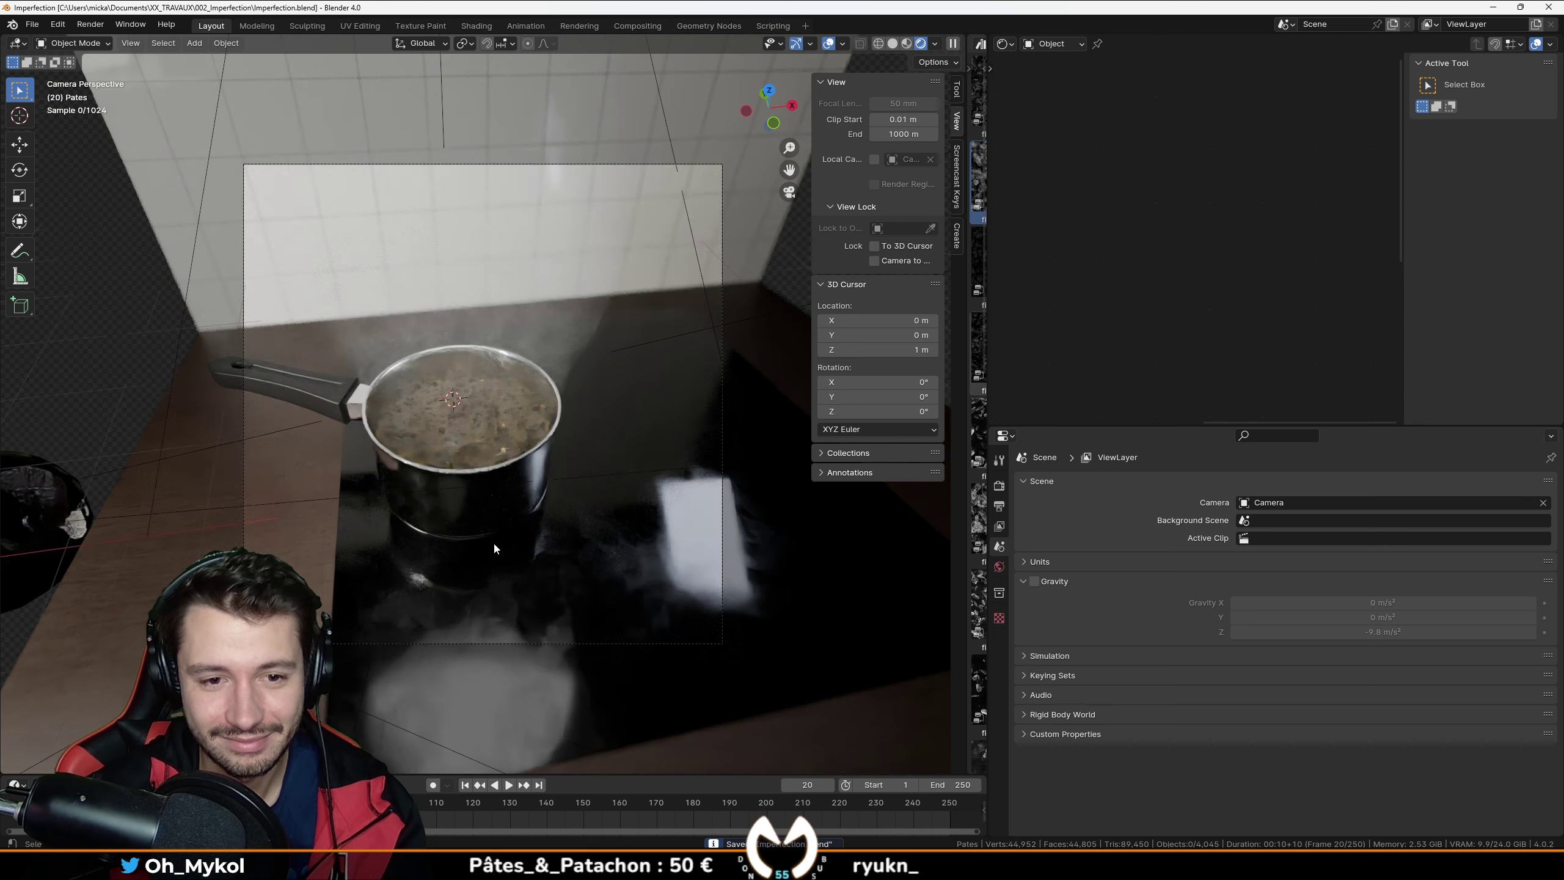
scroll(494, 540, "up", 2)
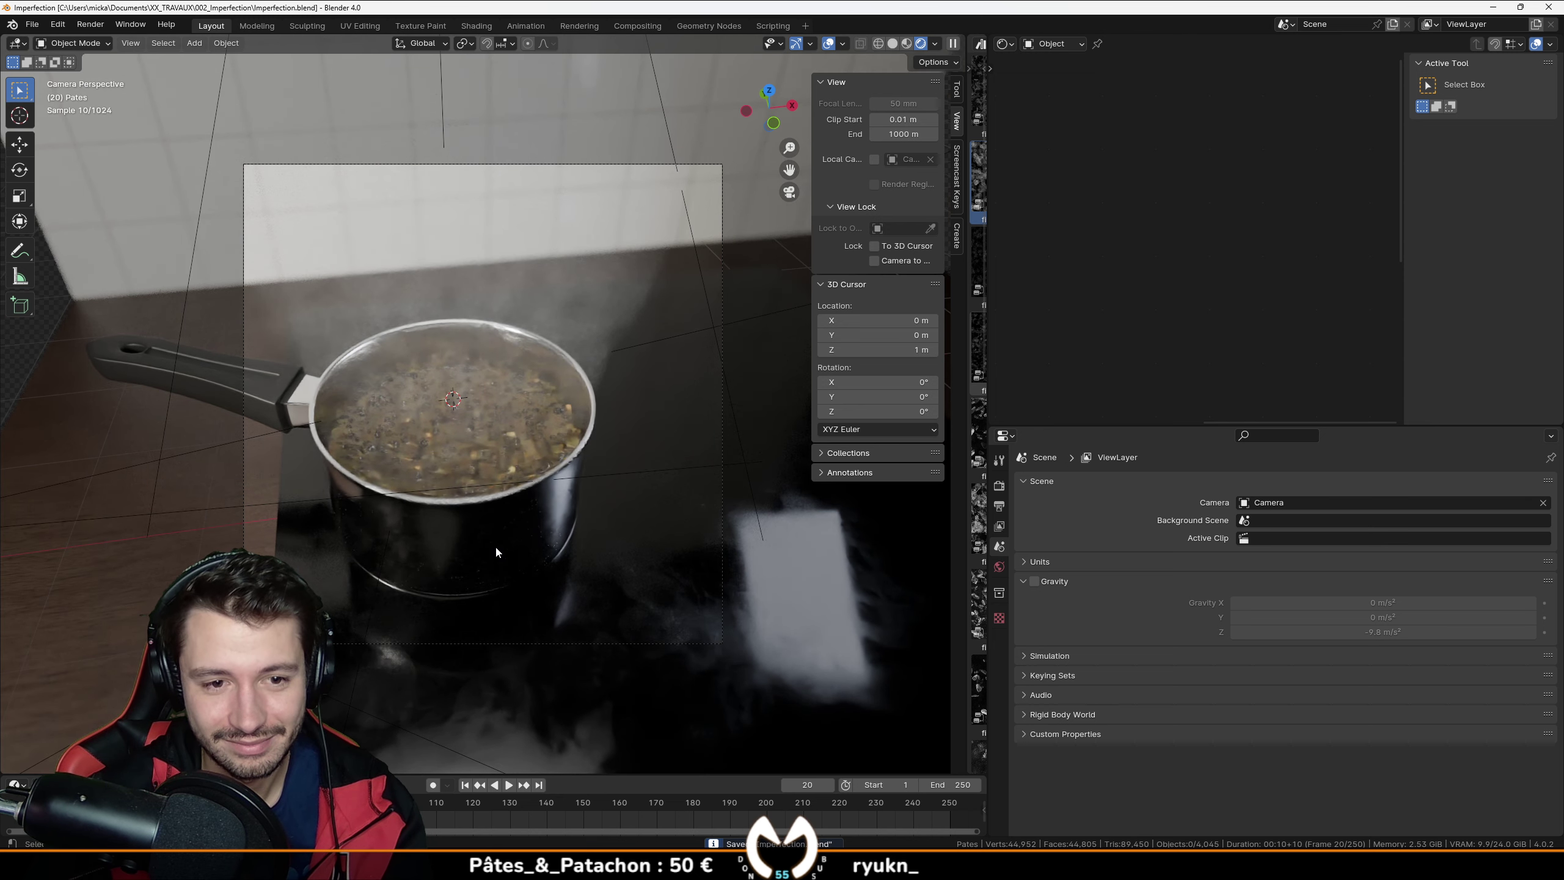
key("z")
left_click(573, 555)
key("F12")
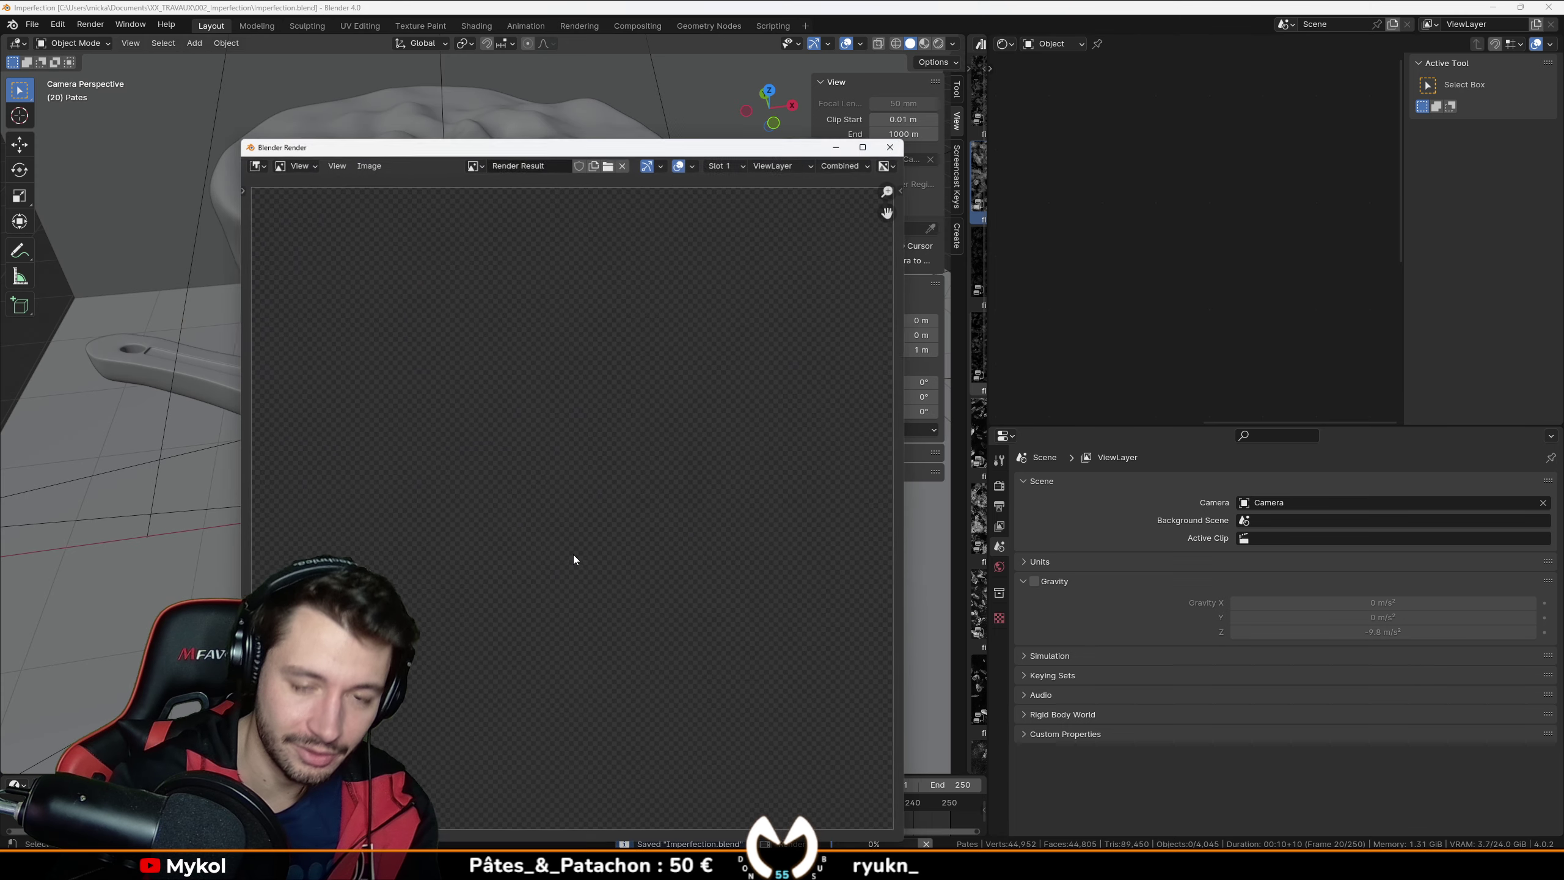
left_click_drag(581, 145, 640, 105)
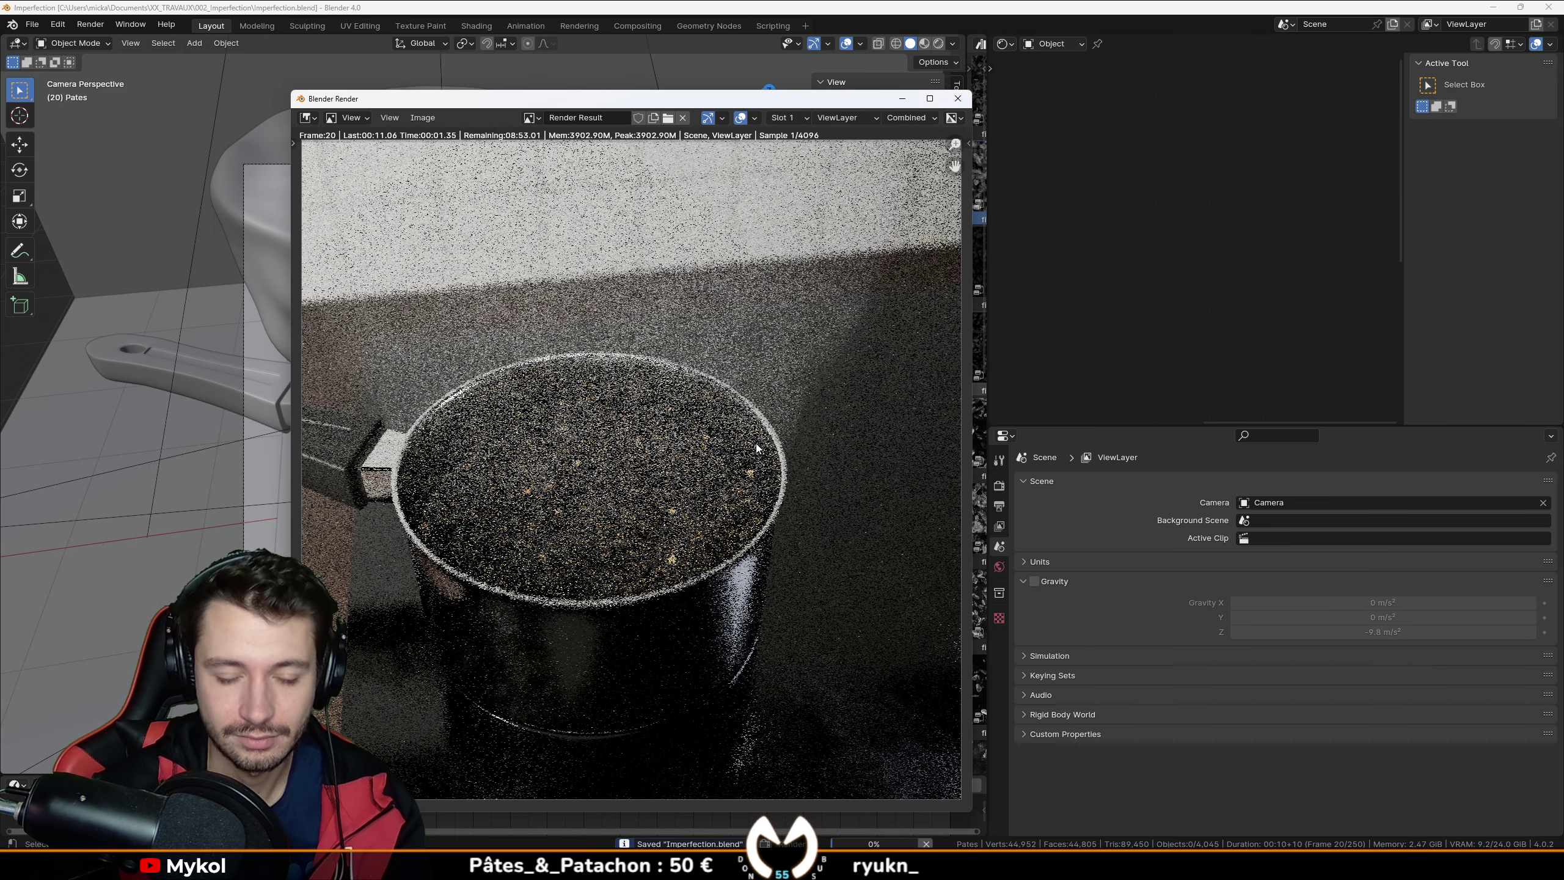
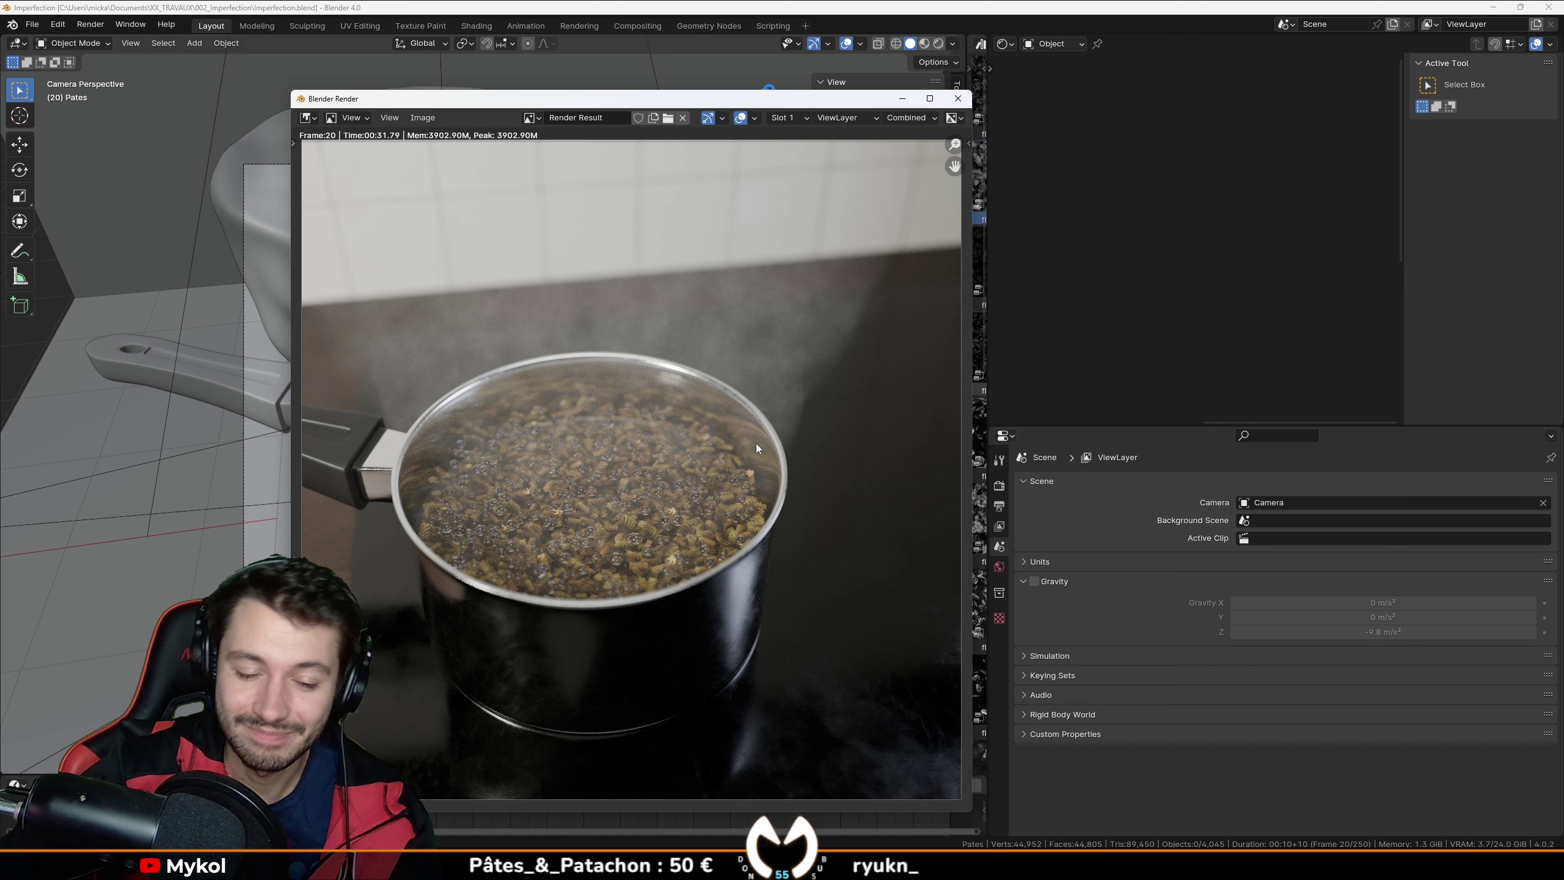
key("Escape")
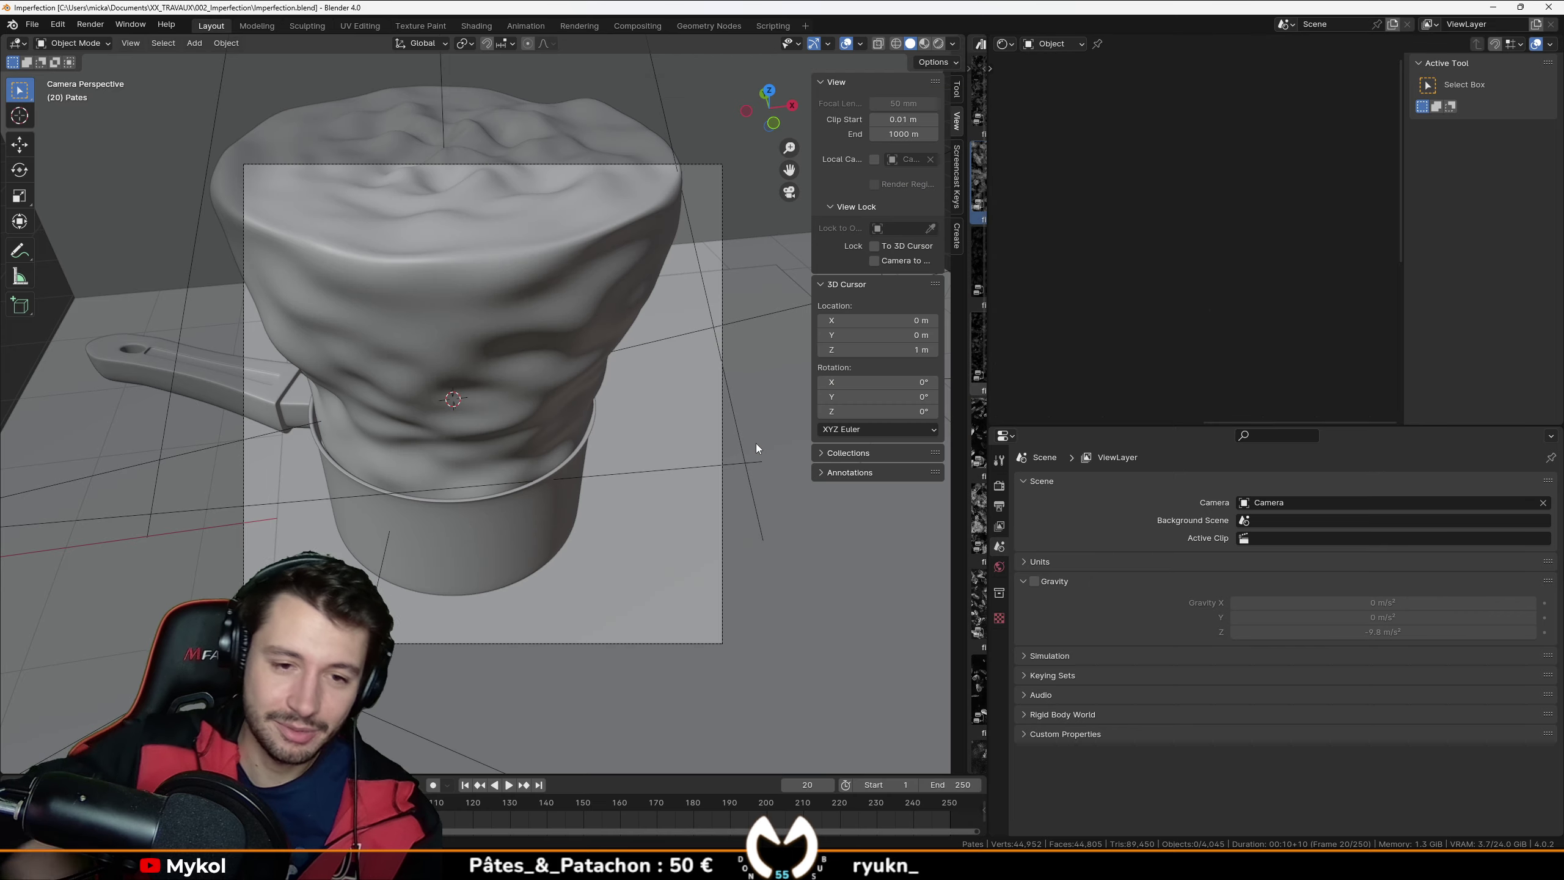
left_click(937, 44)
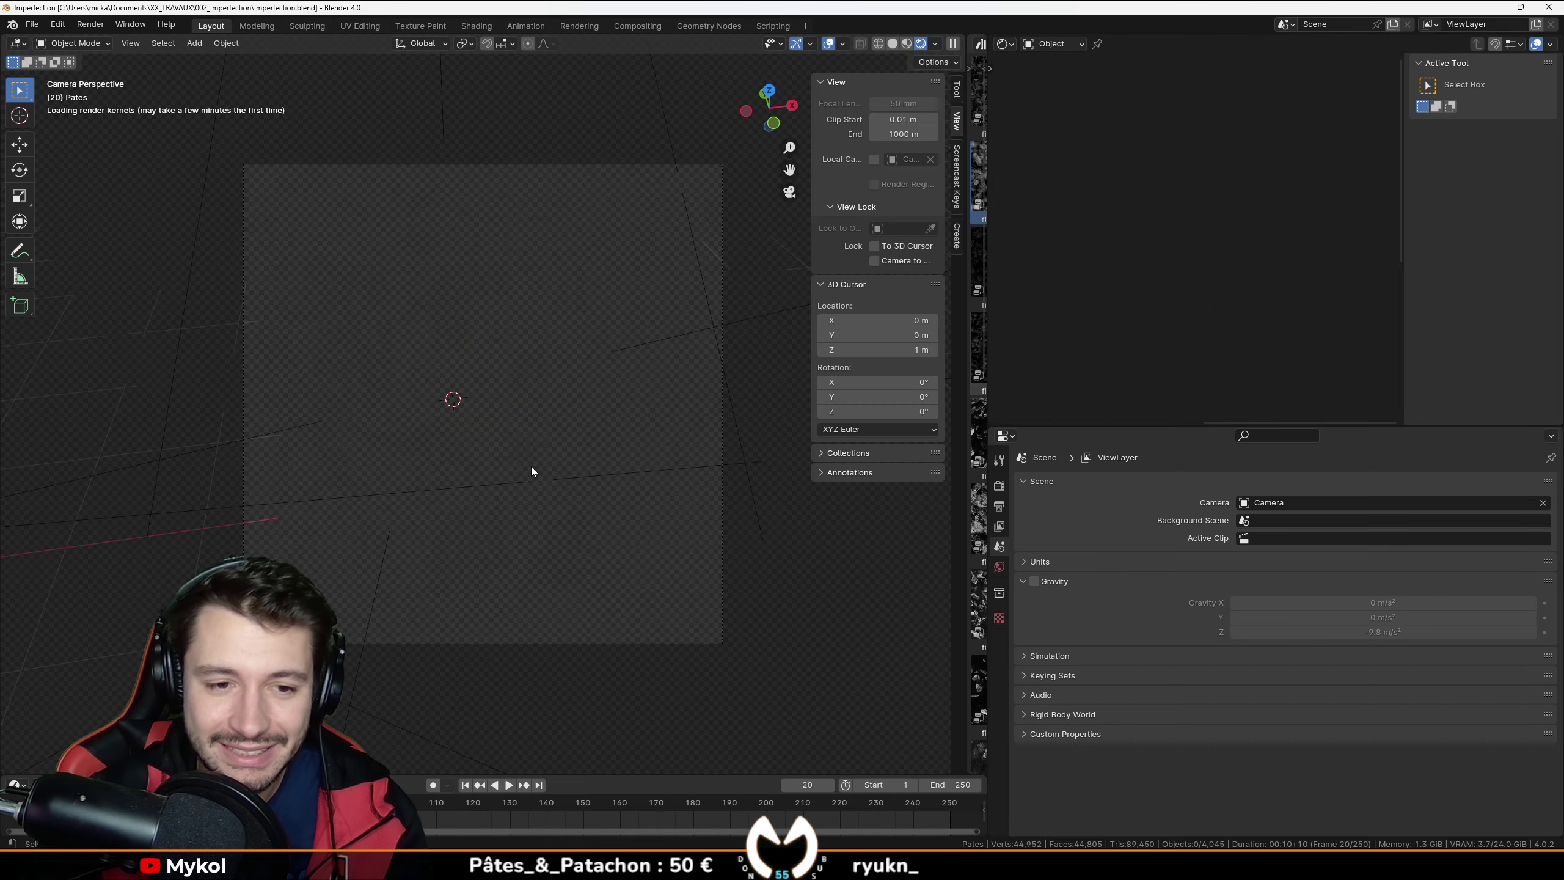
Step: Try a 500 W point light placed horizontally in front of the pot, and delete it
key("shift+a")
mouse_move(544, 424)
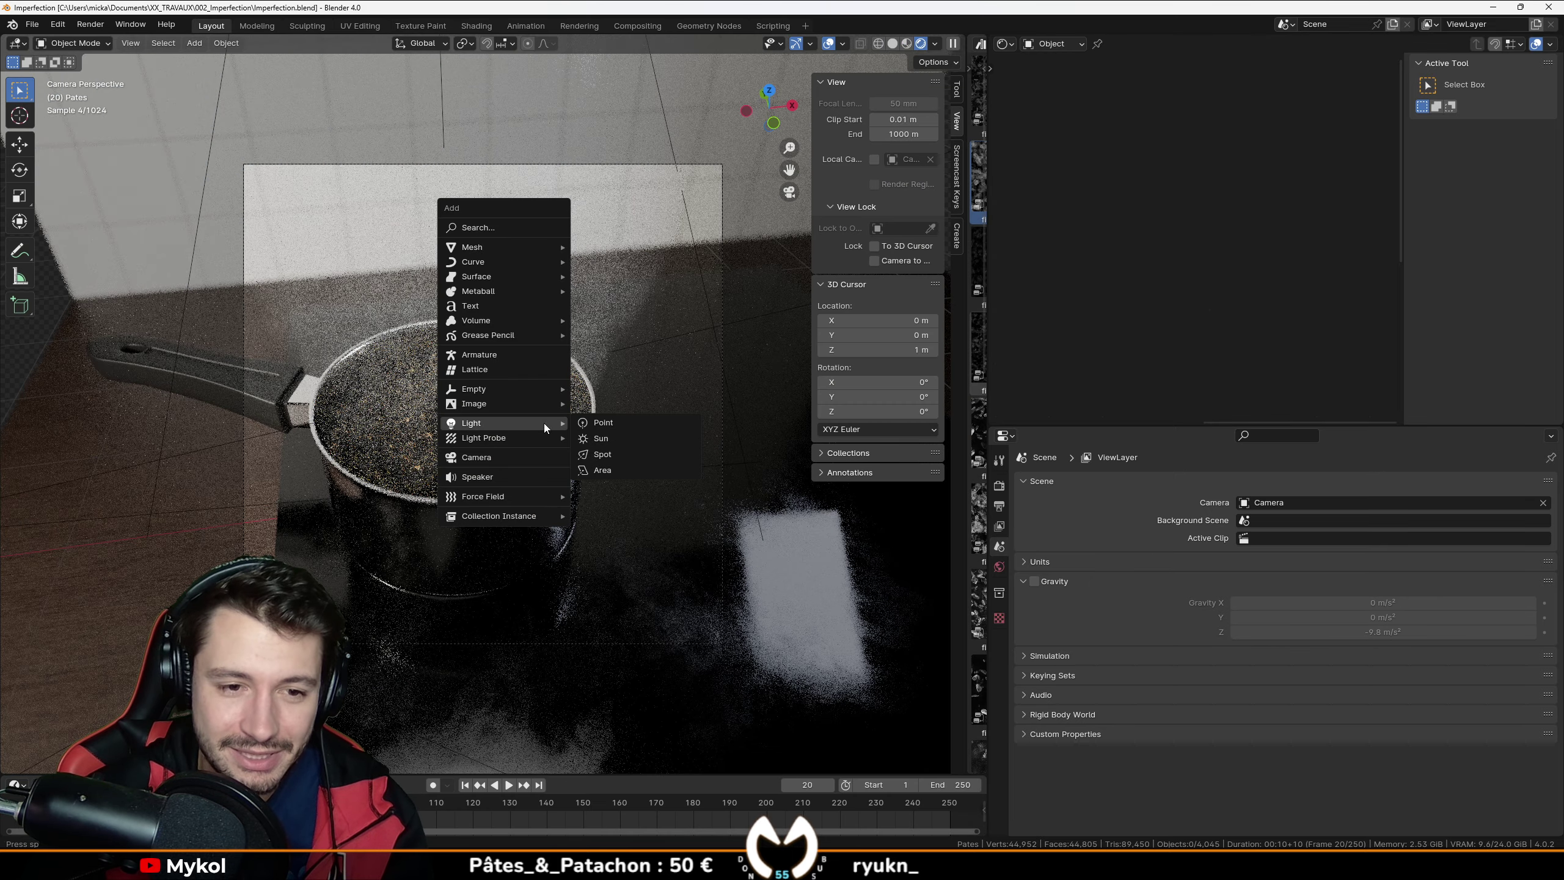
left_click(611, 422)
key("g")
key("shift+z")
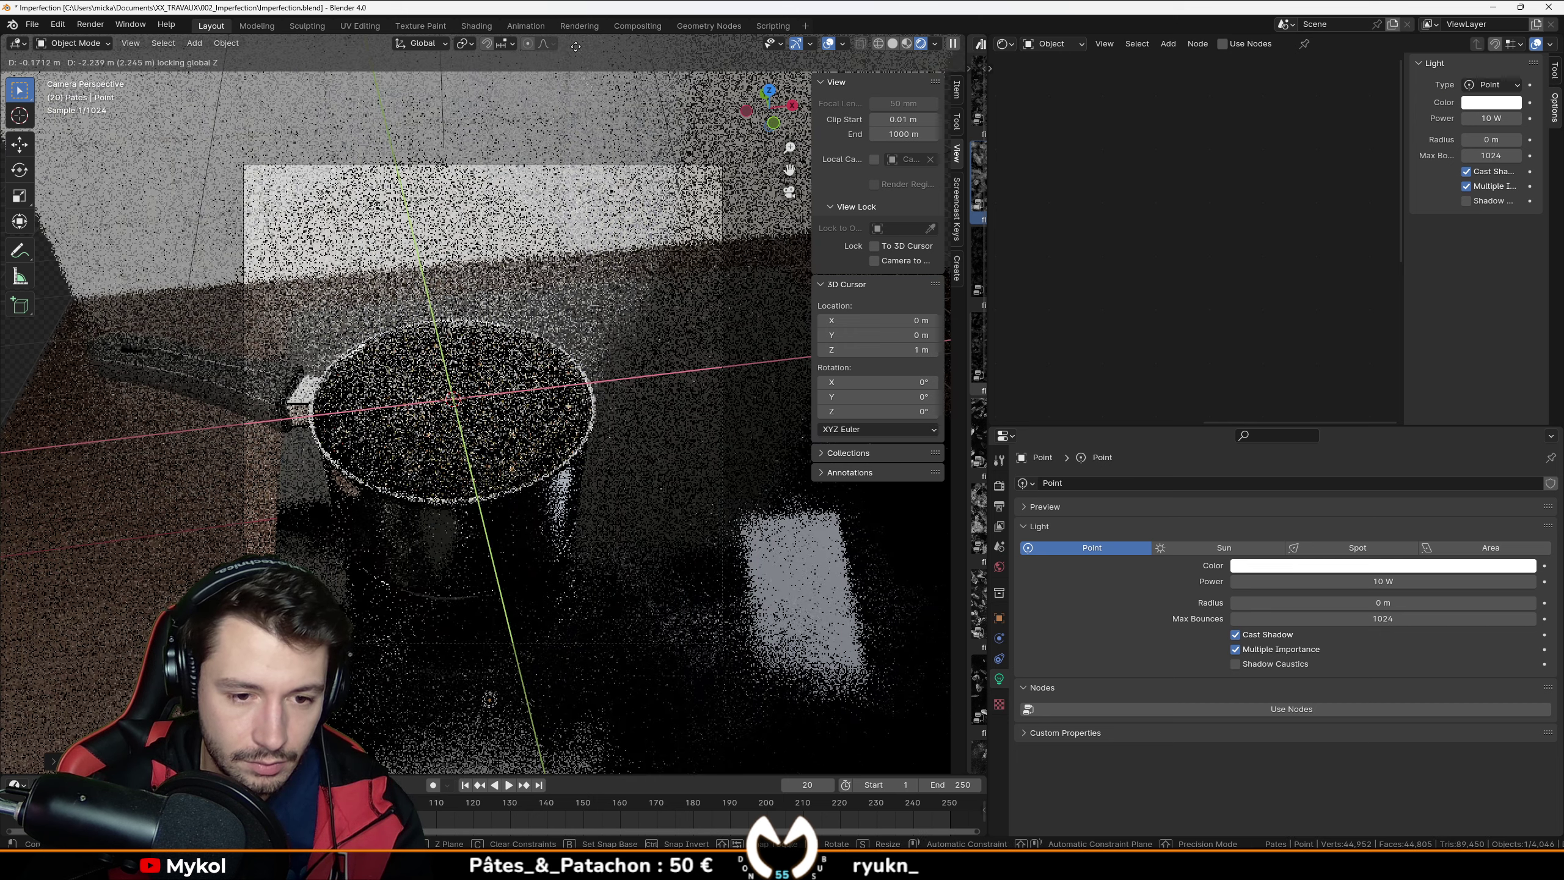
left_click(583, 74)
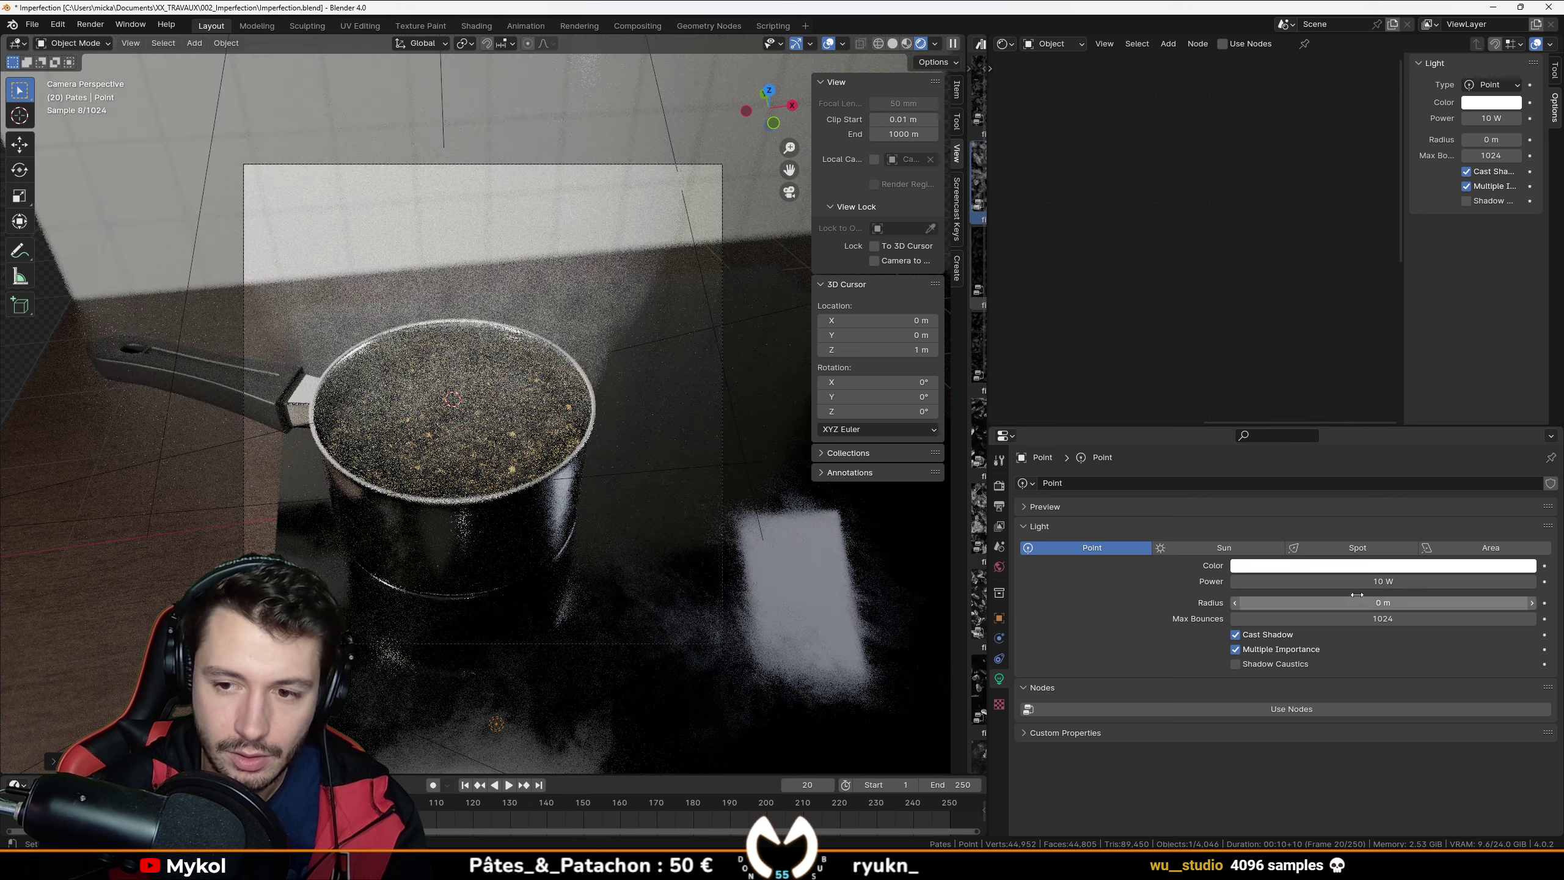
left_click(1388, 581)
type("500")
key("Return")
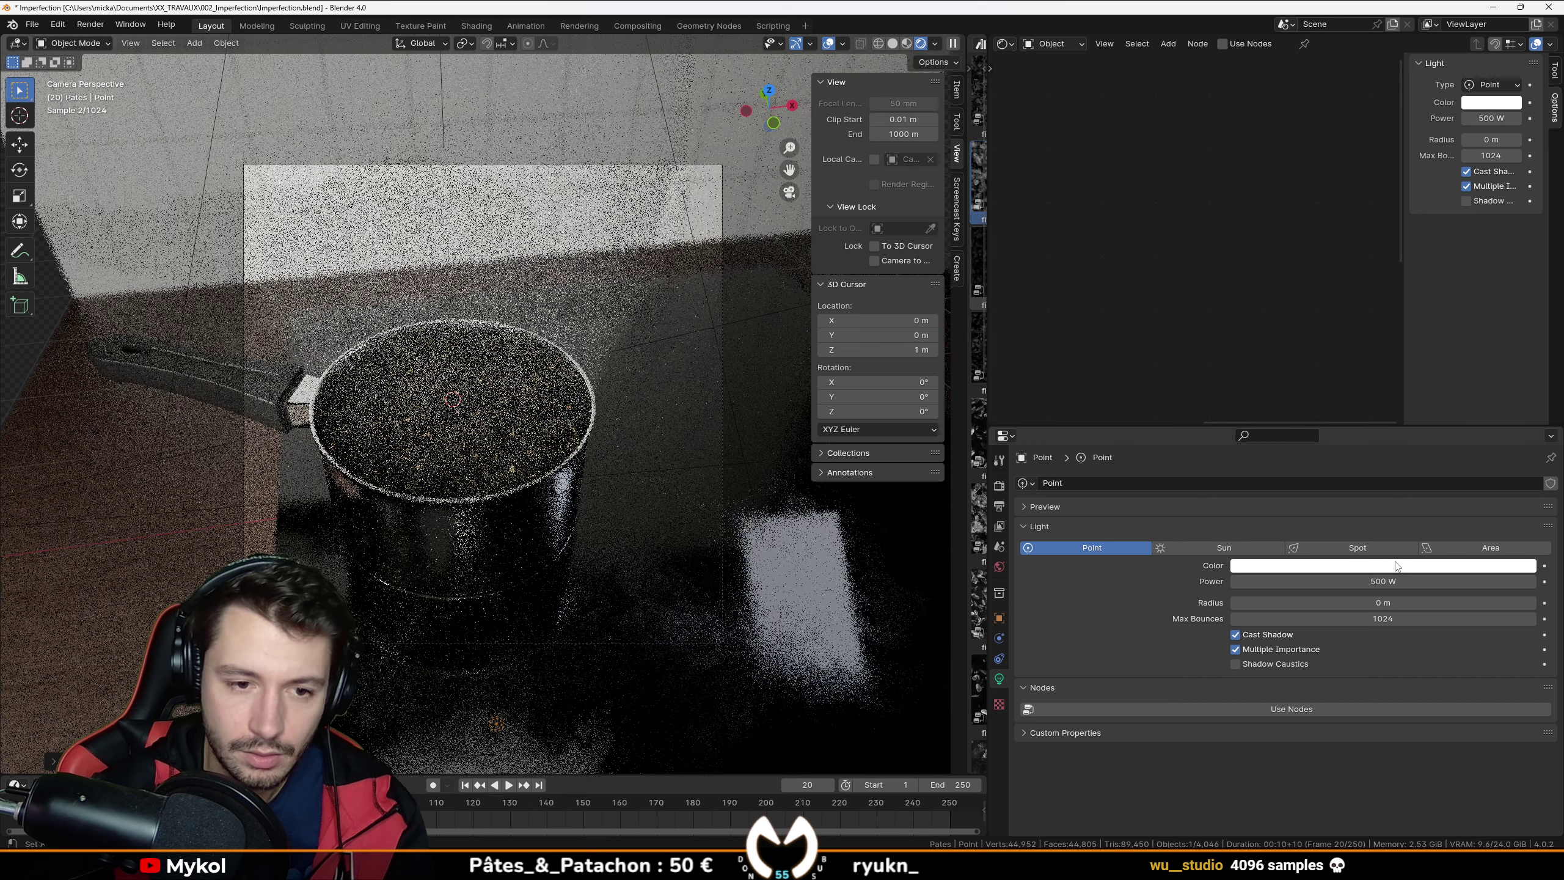
middle_click_drag(450, 568, 653, 518)
key("Delete")
Step: Try a world background strength of 0.3 while viewing the pot's side up close
middle_click_drag(573, 485, 701, 465)
scroll(567, 451, "down", 7)
scroll(640, 447, "up", 12)
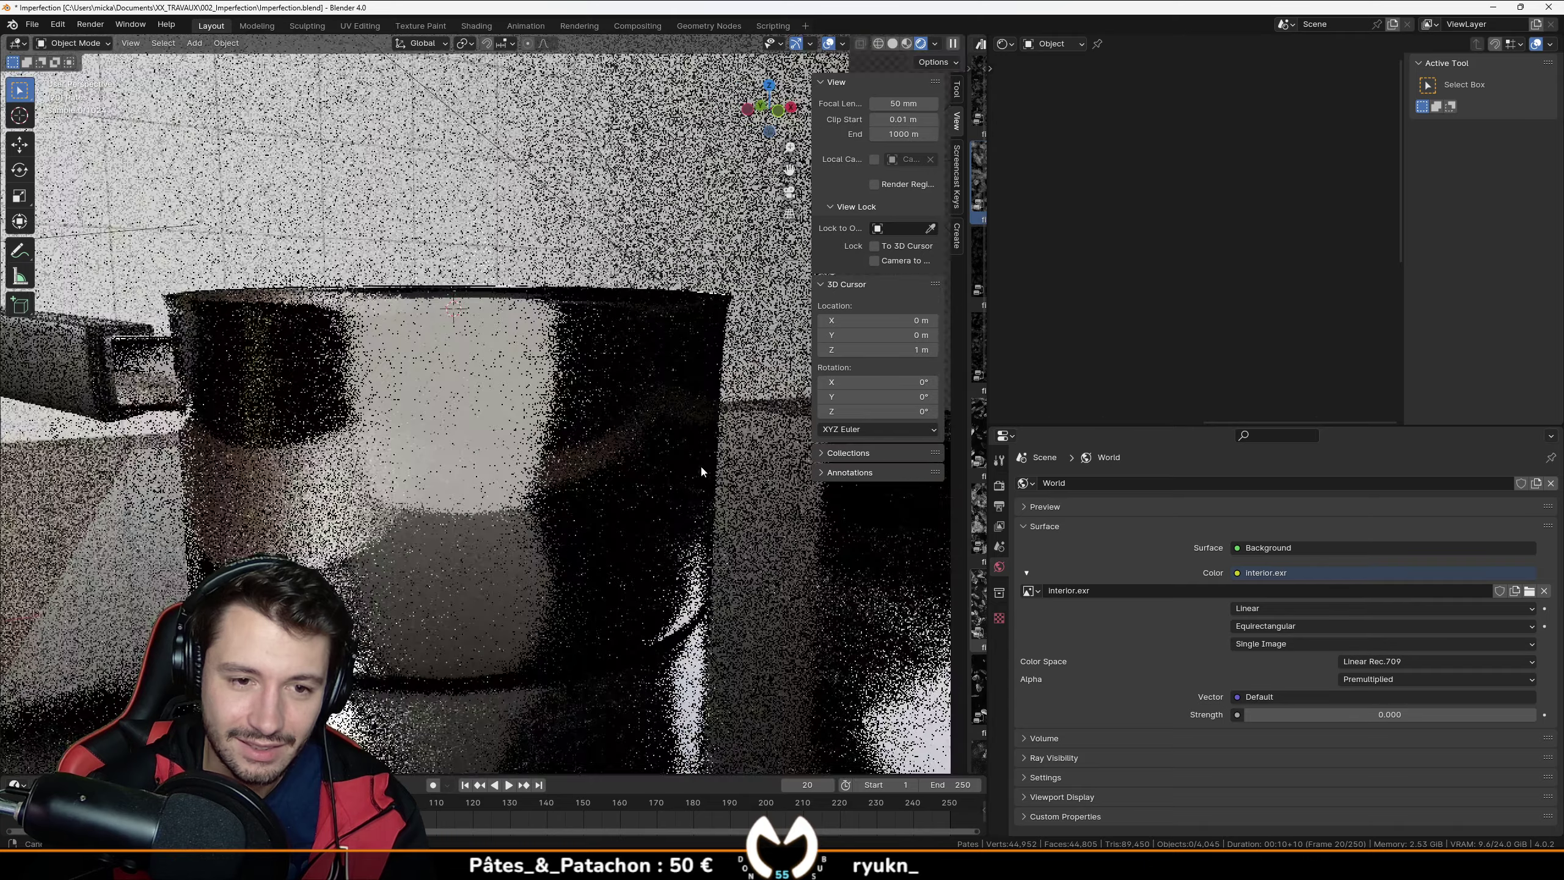
left_click(1395, 713)
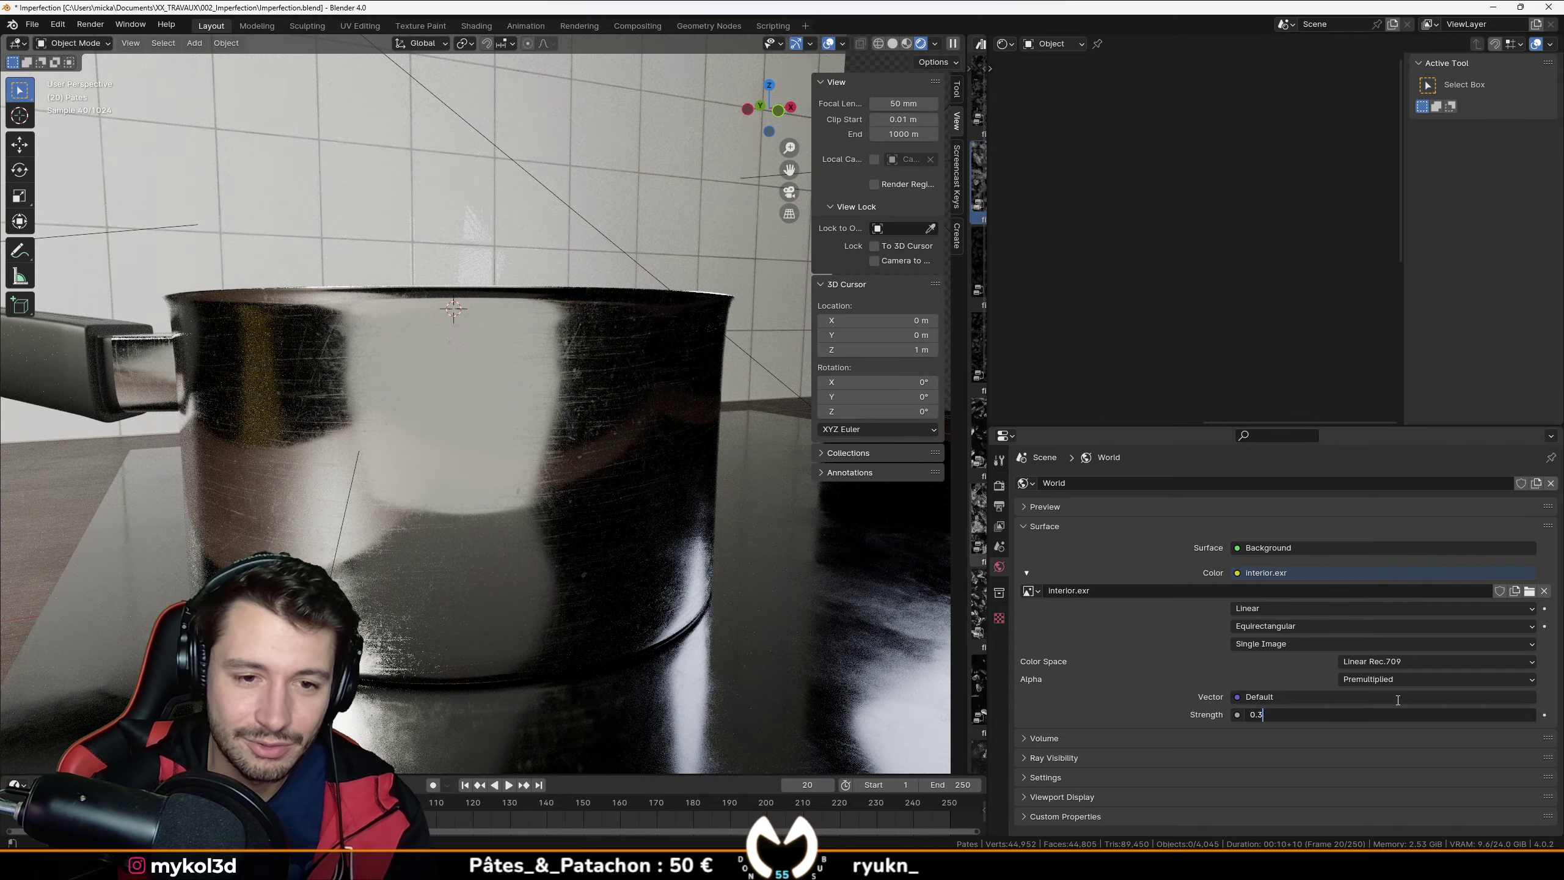
key("Return")
middle_click_drag(622, 436, 616, 455)
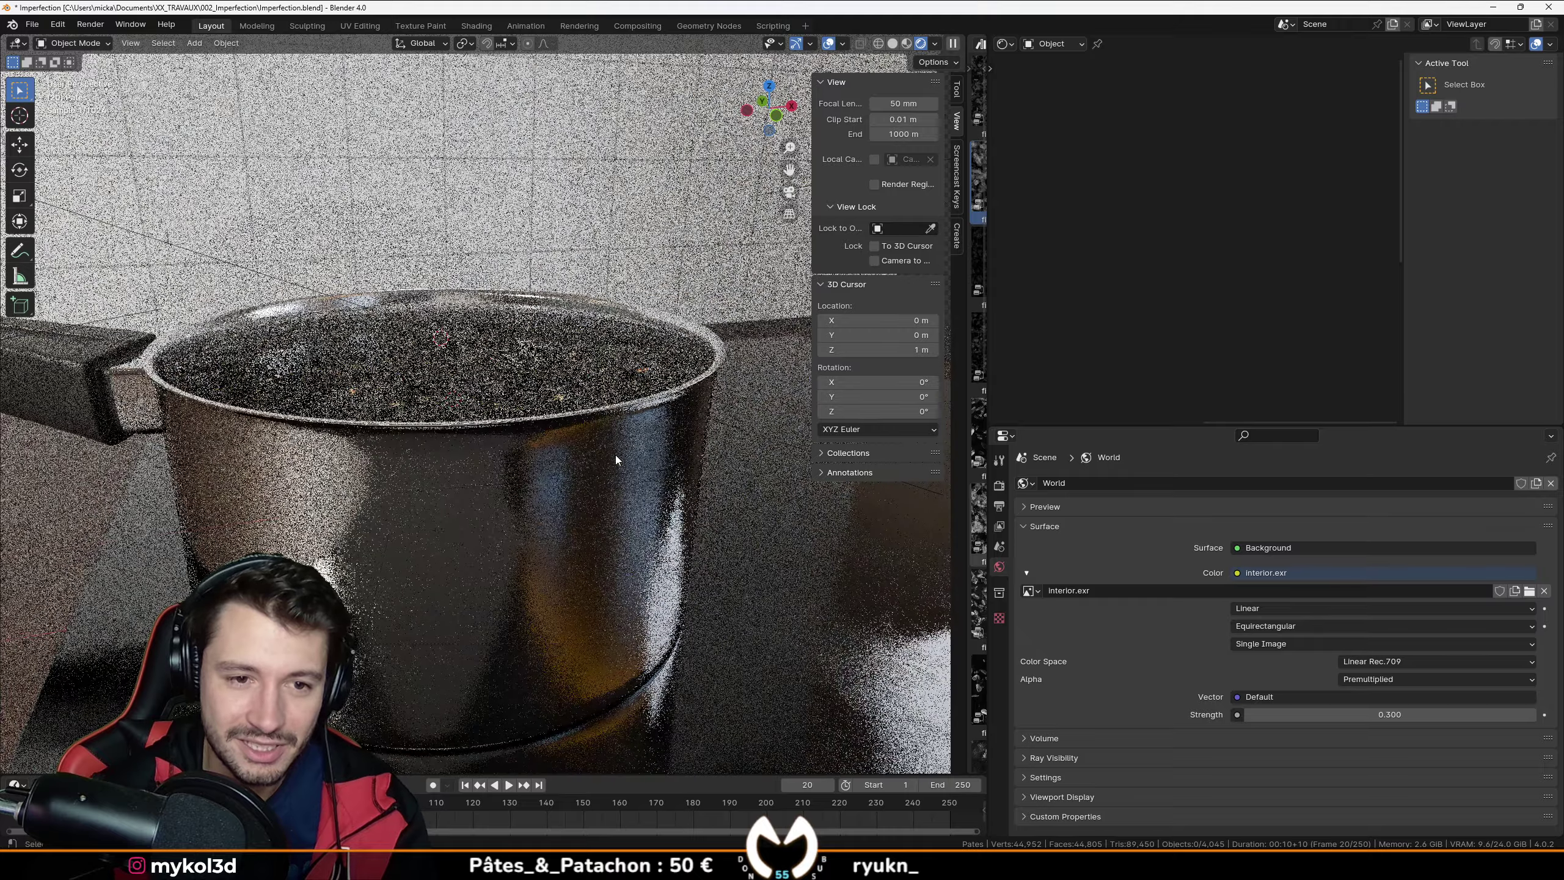
Step: Set the strength of the interior.exr world background to 1 while looking through the camera
key("KP_0")
left_click_drag(1363, 714, 1416, 715)
left_click(1396, 713)
type("1")
key("Return")
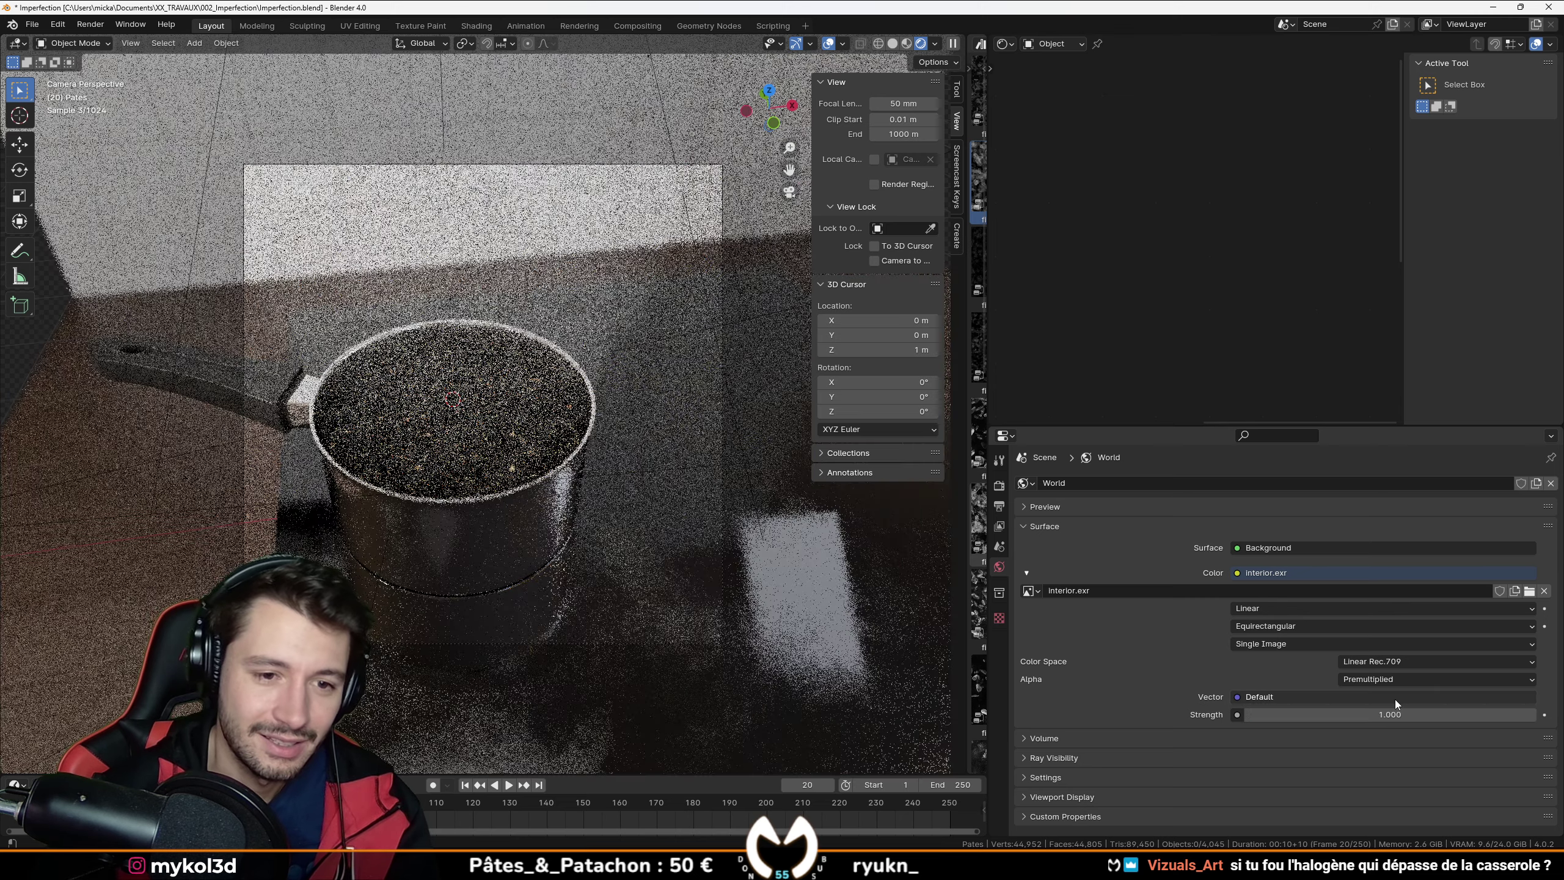
Step: Compare world strengths of 0 and 1, ending at 1, and check the pot's reflections from a lower angle before returning to the camera
left_click(1402, 714)
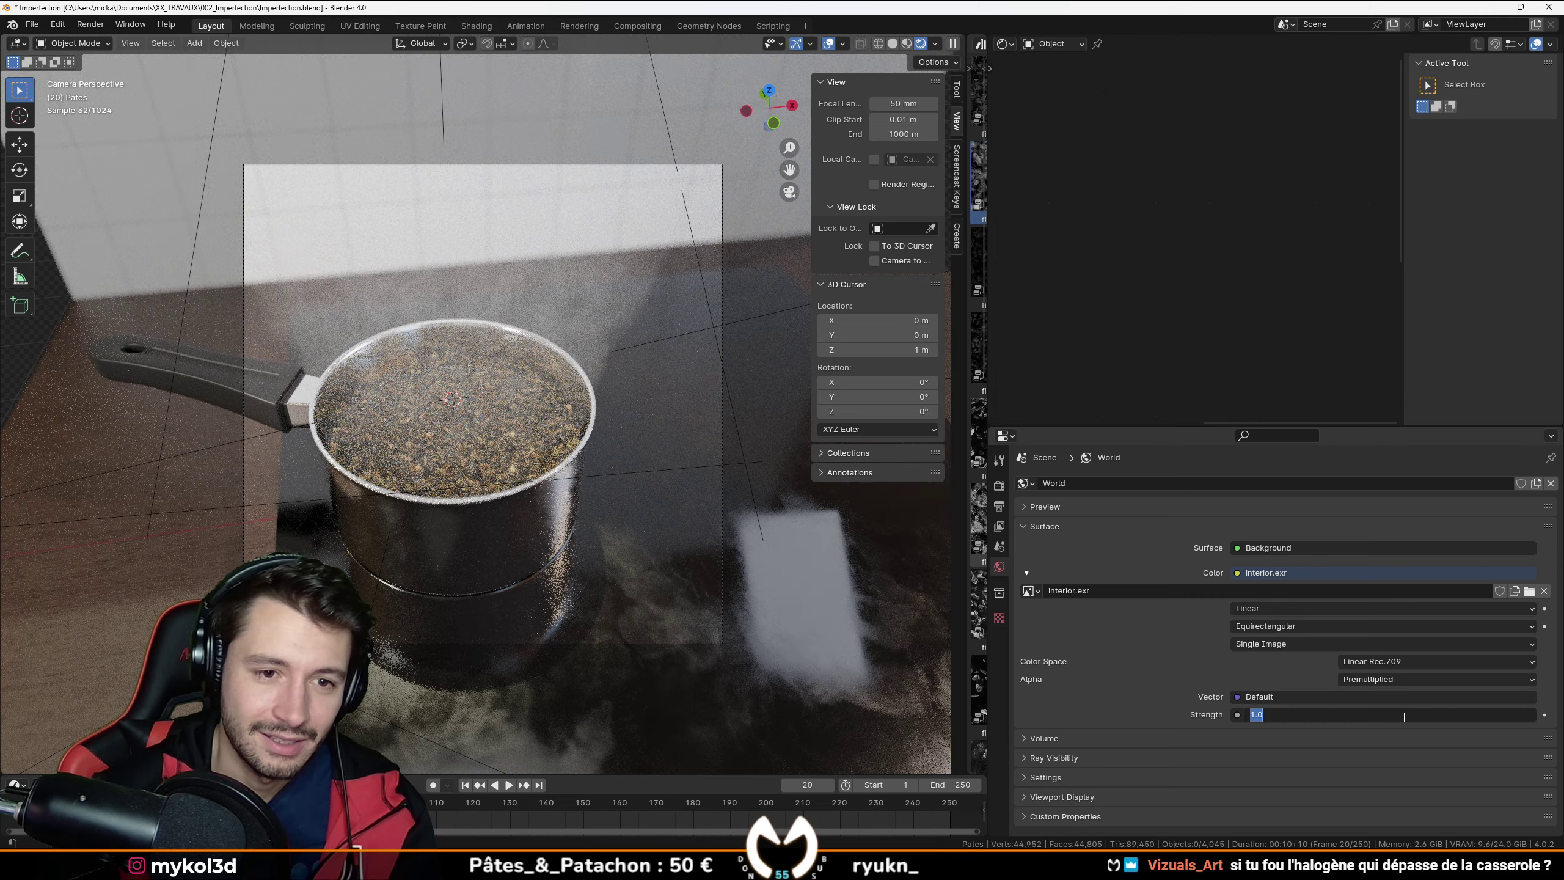
type("0")
key("Return")
left_click(1404, 714)
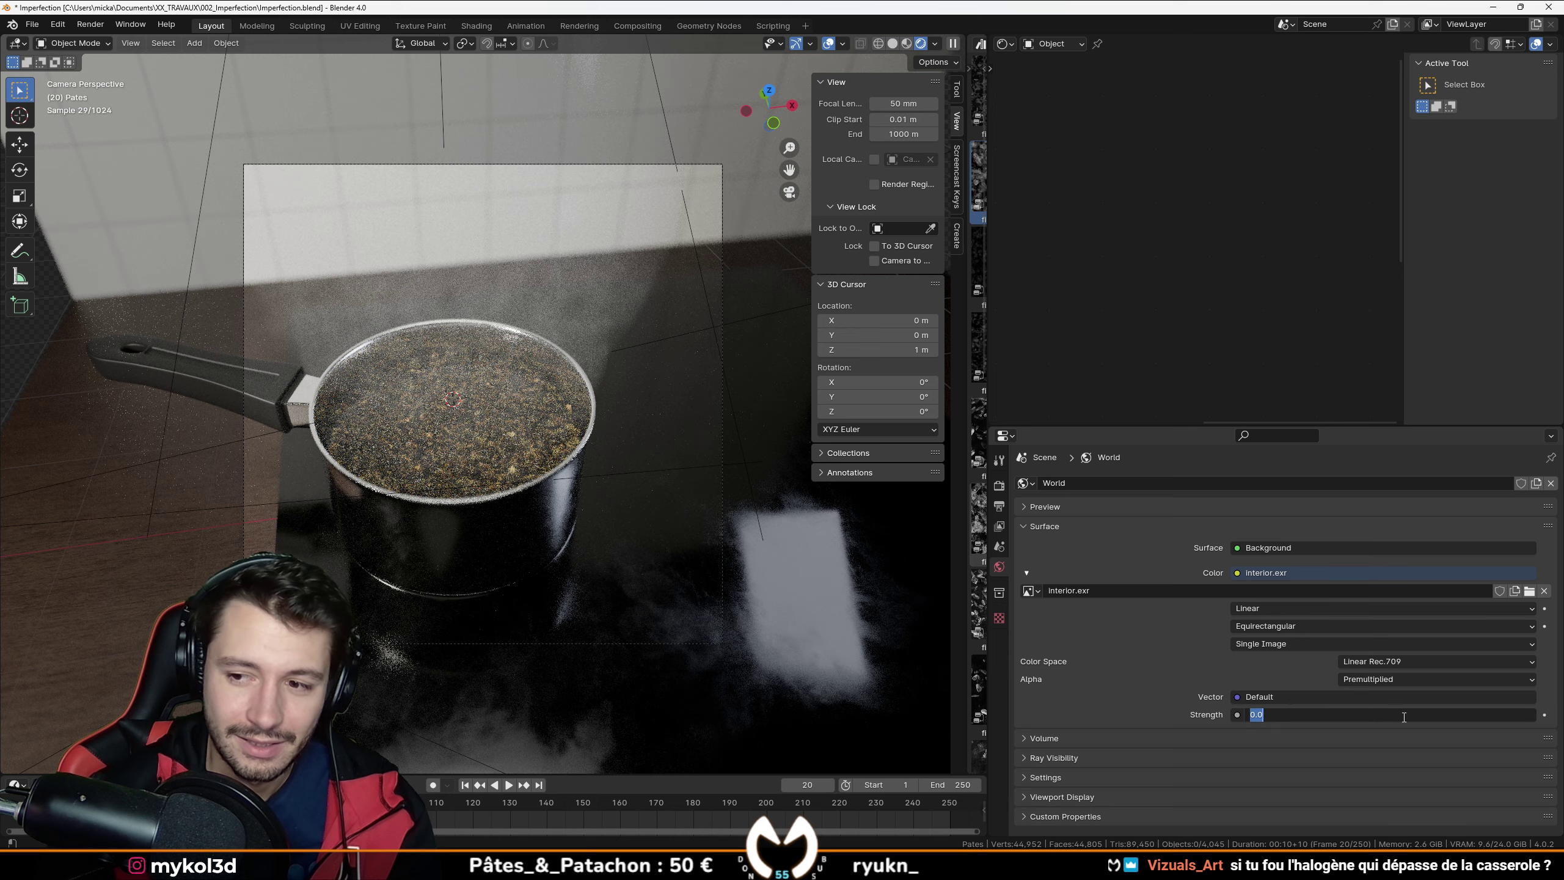
type("1")
key("Return")
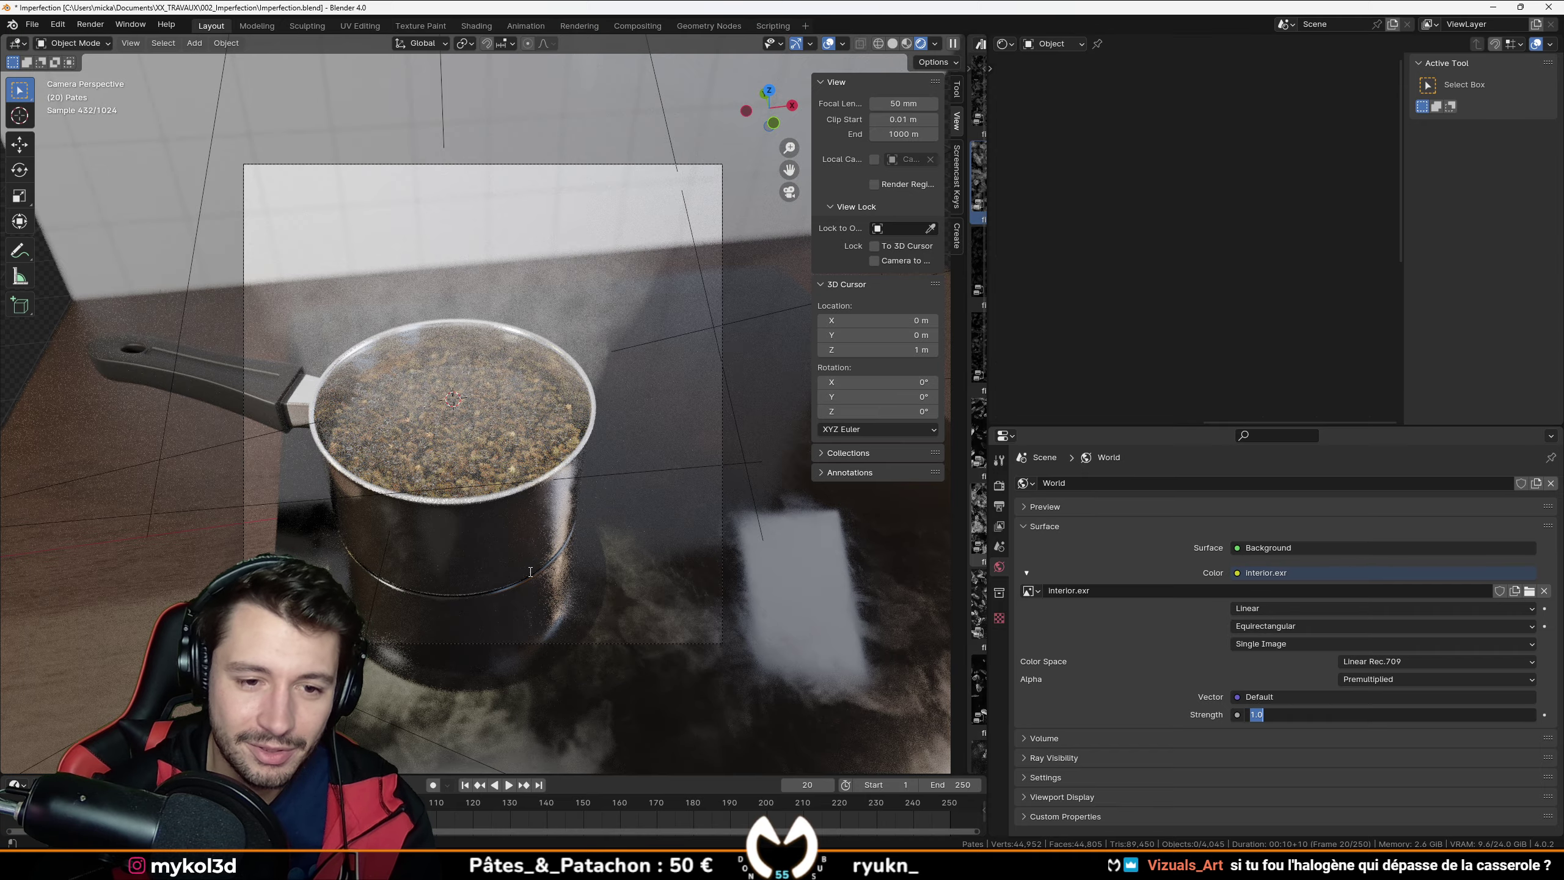
middle_click_drag(531, 571, 575, 560)
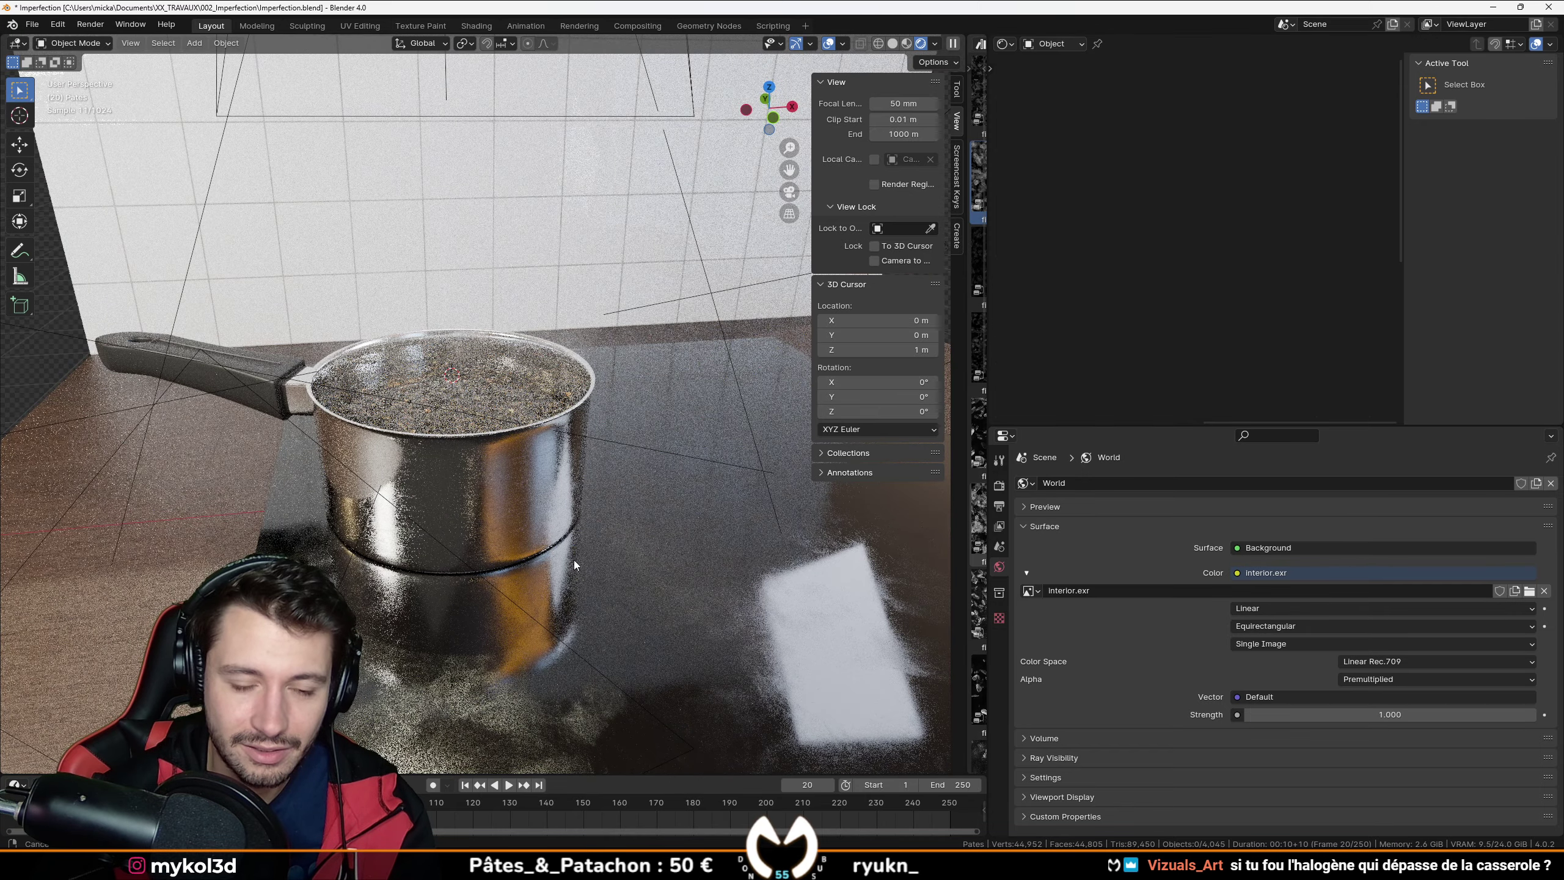
key("KP_0")
Step: Select the cooktop plane and adjust its material's Base Color to a nearly black grey
left_click(652, 487)
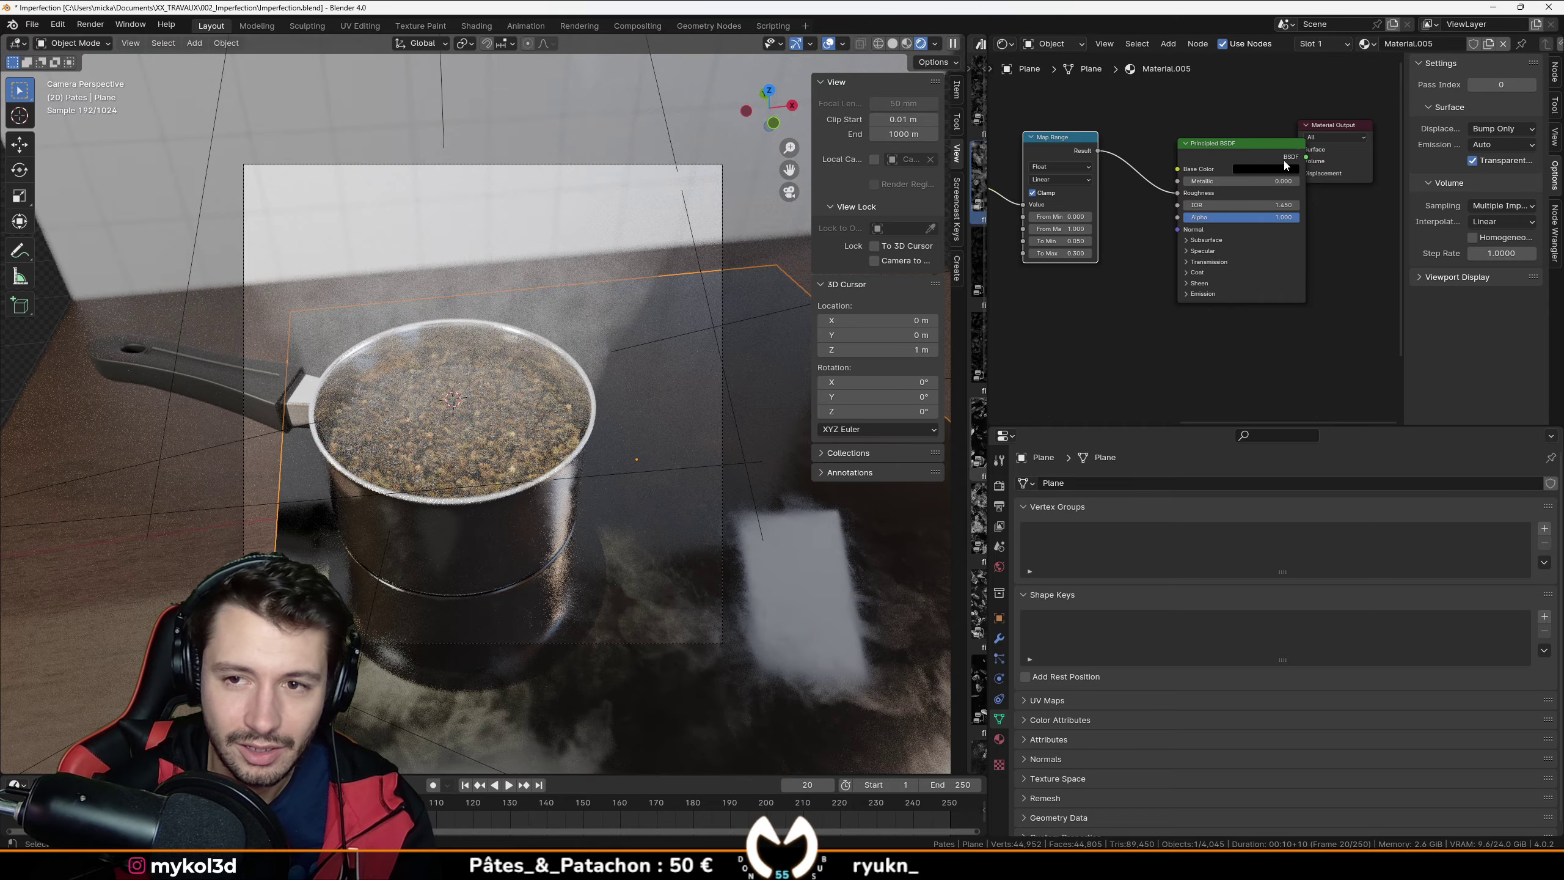
left_click(1283, 166)
left_click(1340, 269)
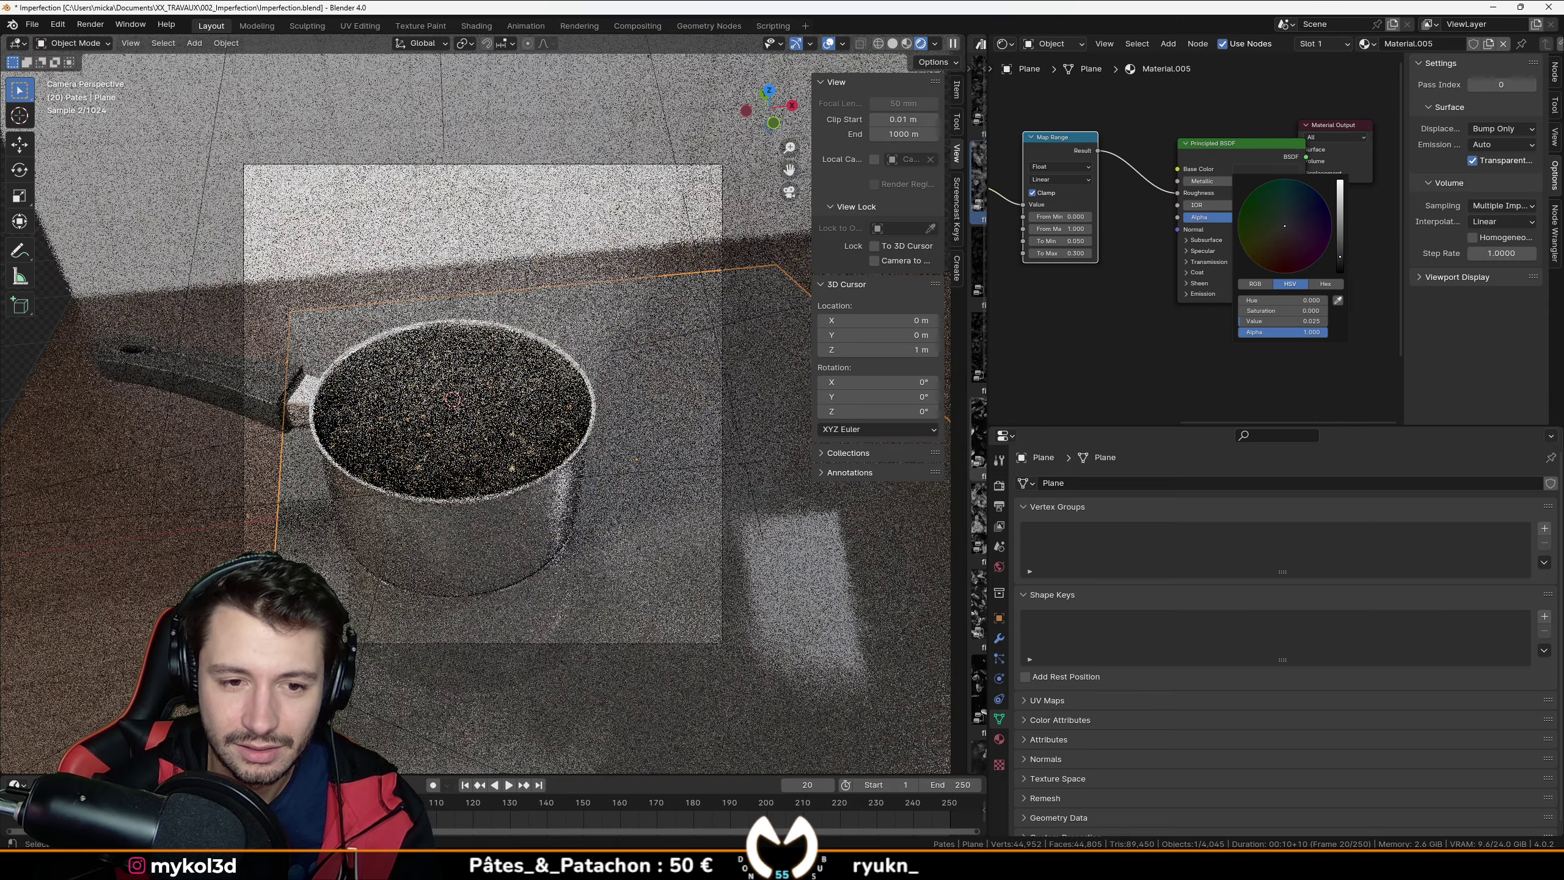
left_click_drag(1341, 256, 1340, 266)
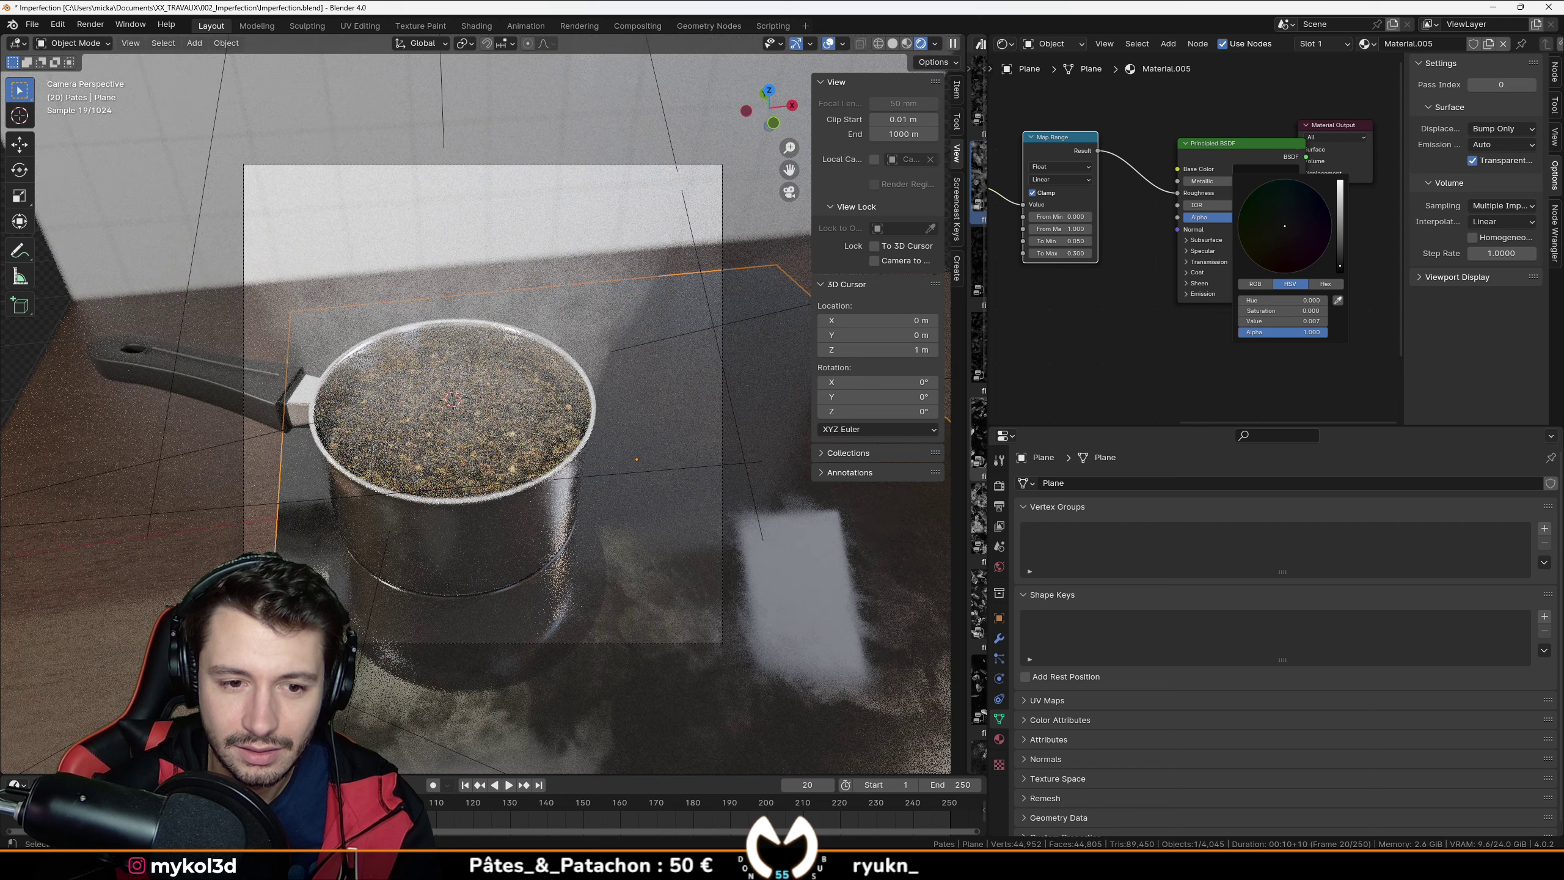
left_click(1340, 269)
left_click(1339, 270)
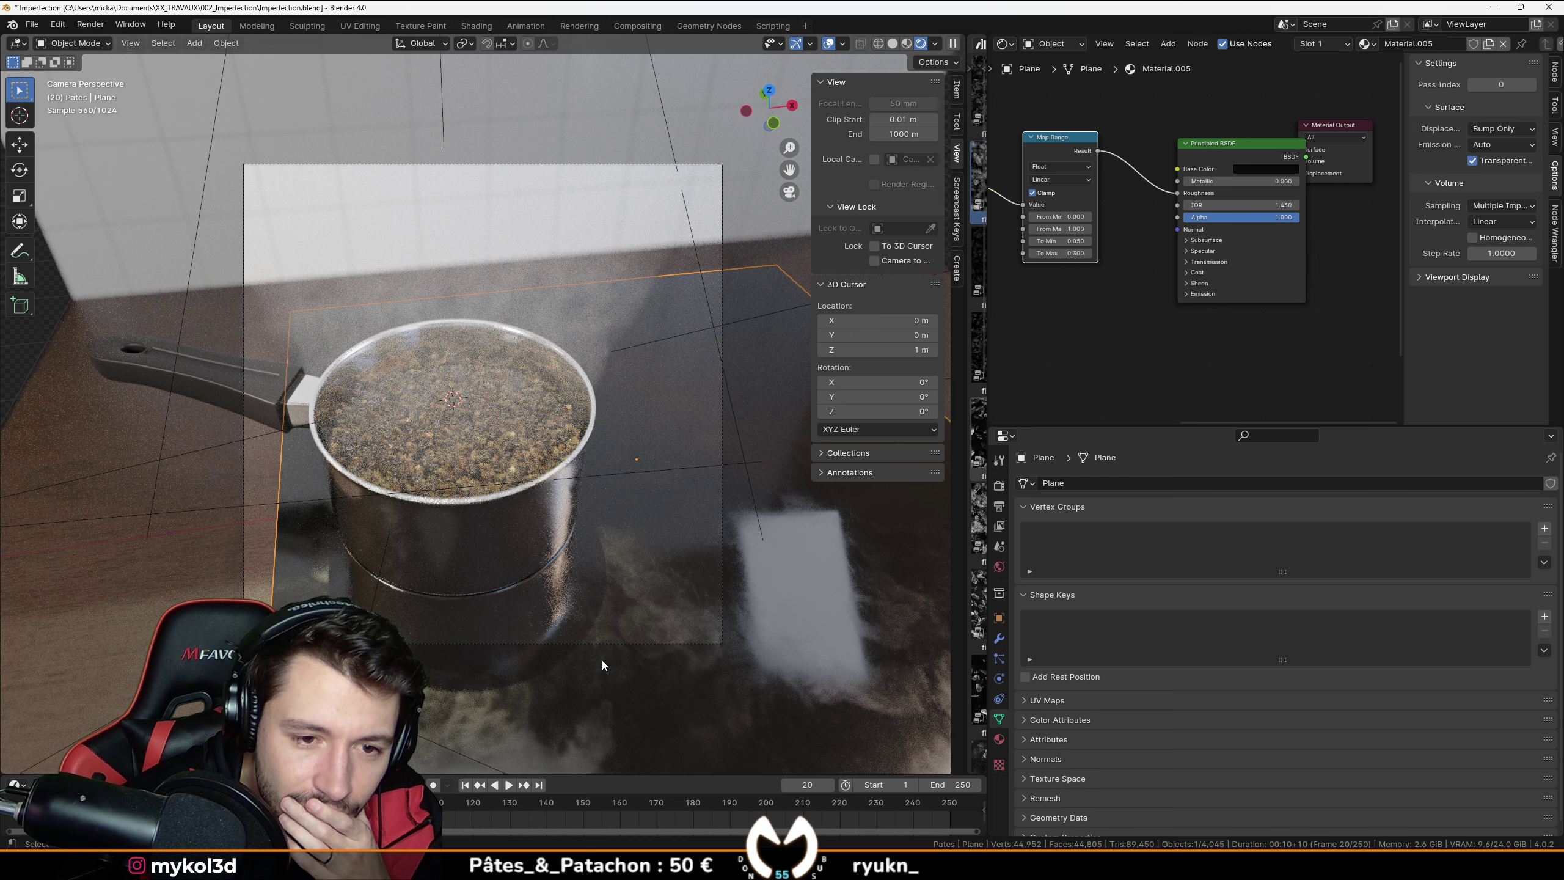
Step: Hide the steam volume and isolate the pot body and cooktop in local view to inspect their reflections, including through the camera
left_click(509, 356)
key("h")
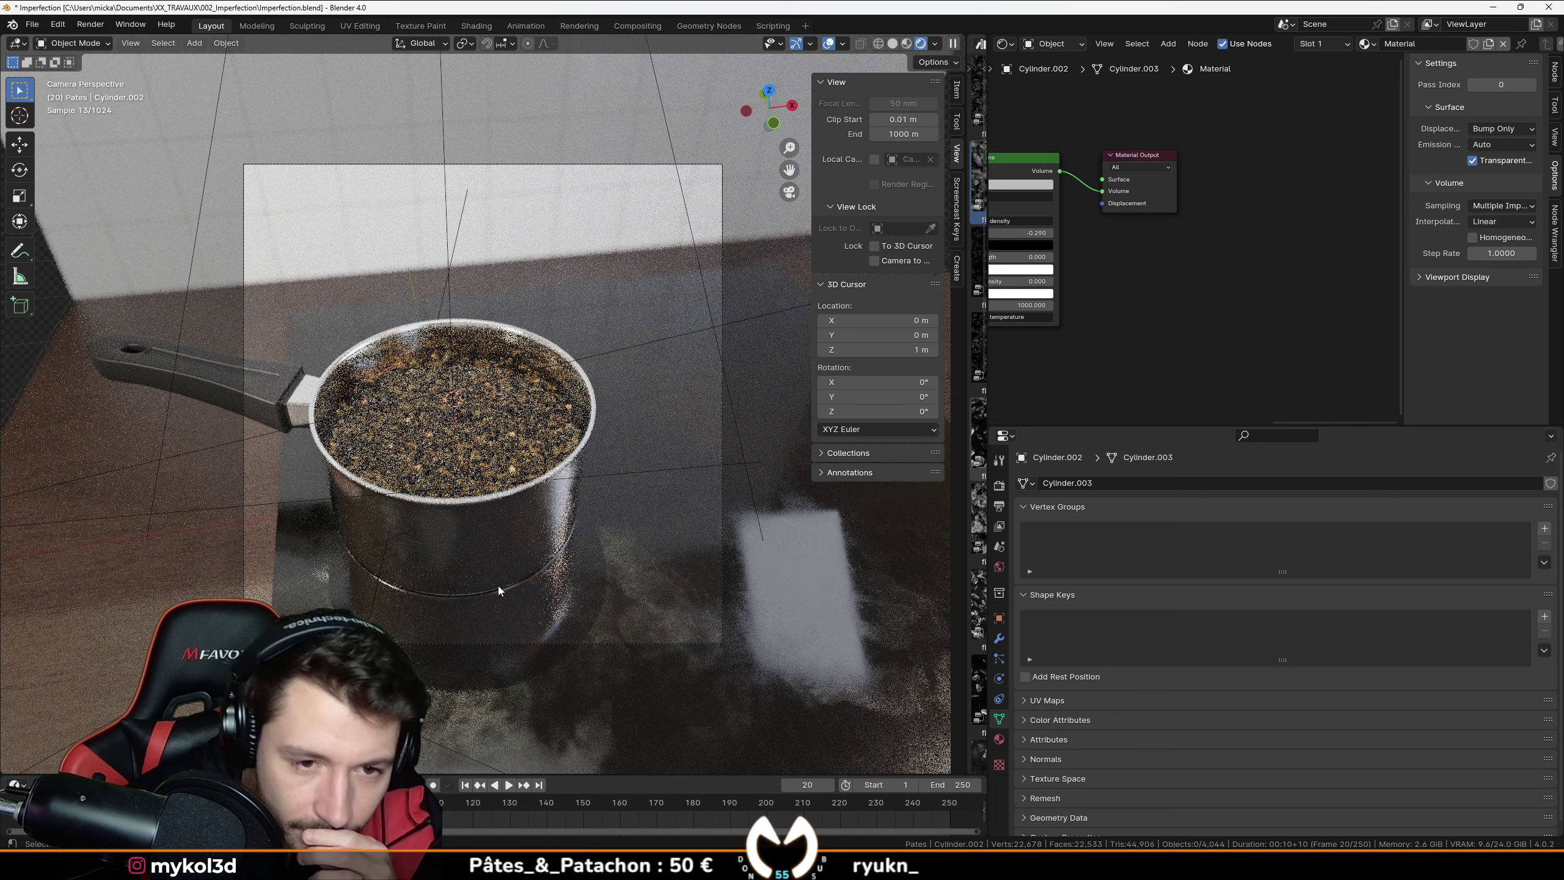
scroll(498, 586, "up", 4)
left_click(519, 606)
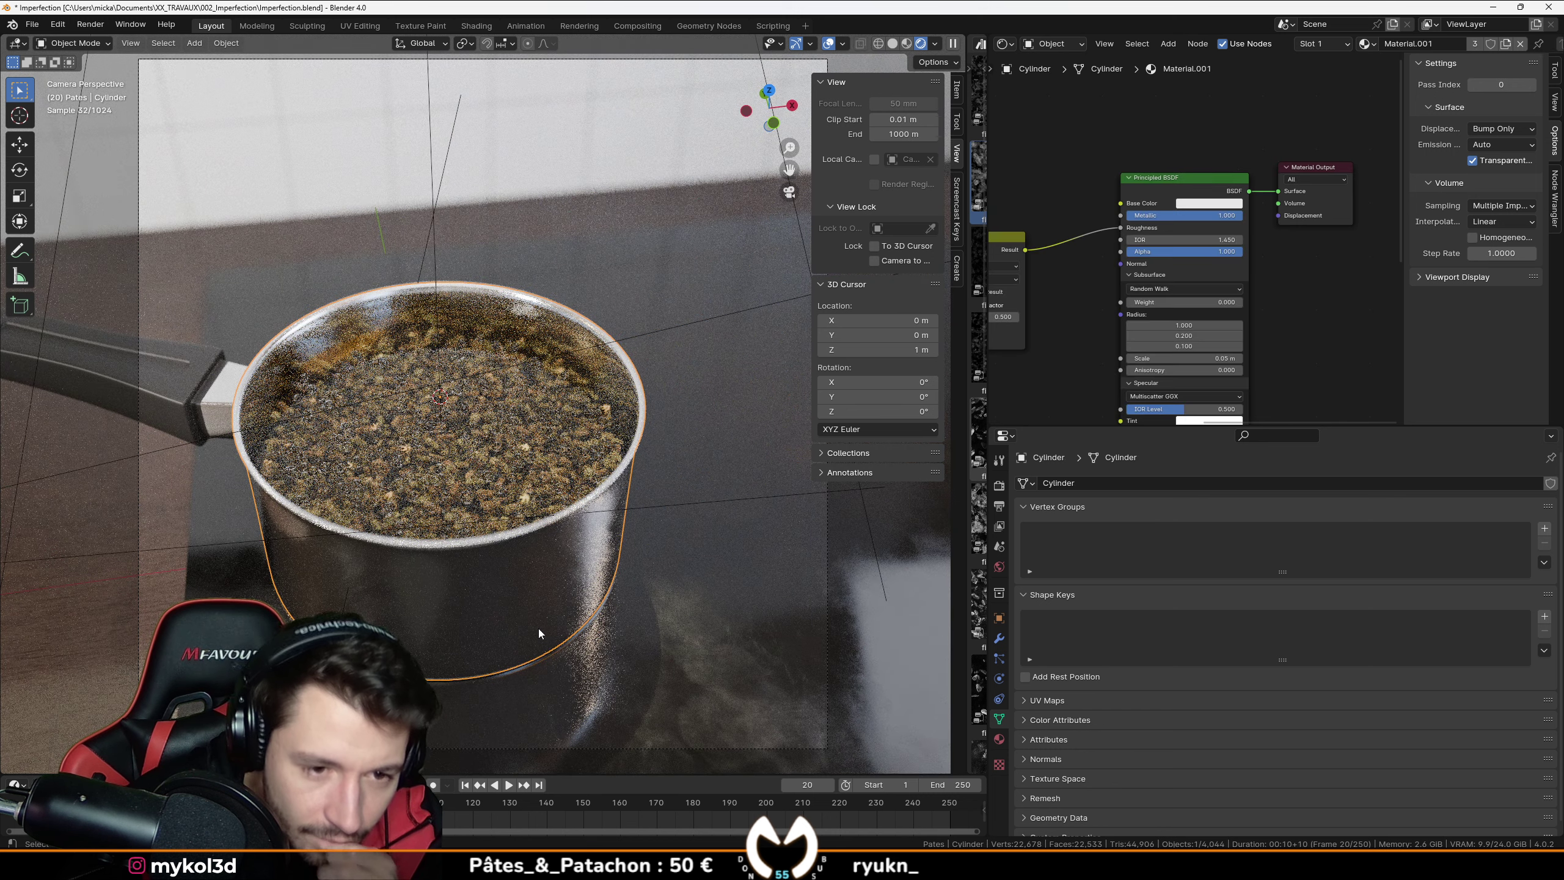
left_click(611, 694, "shift")
key("KP_Divide")
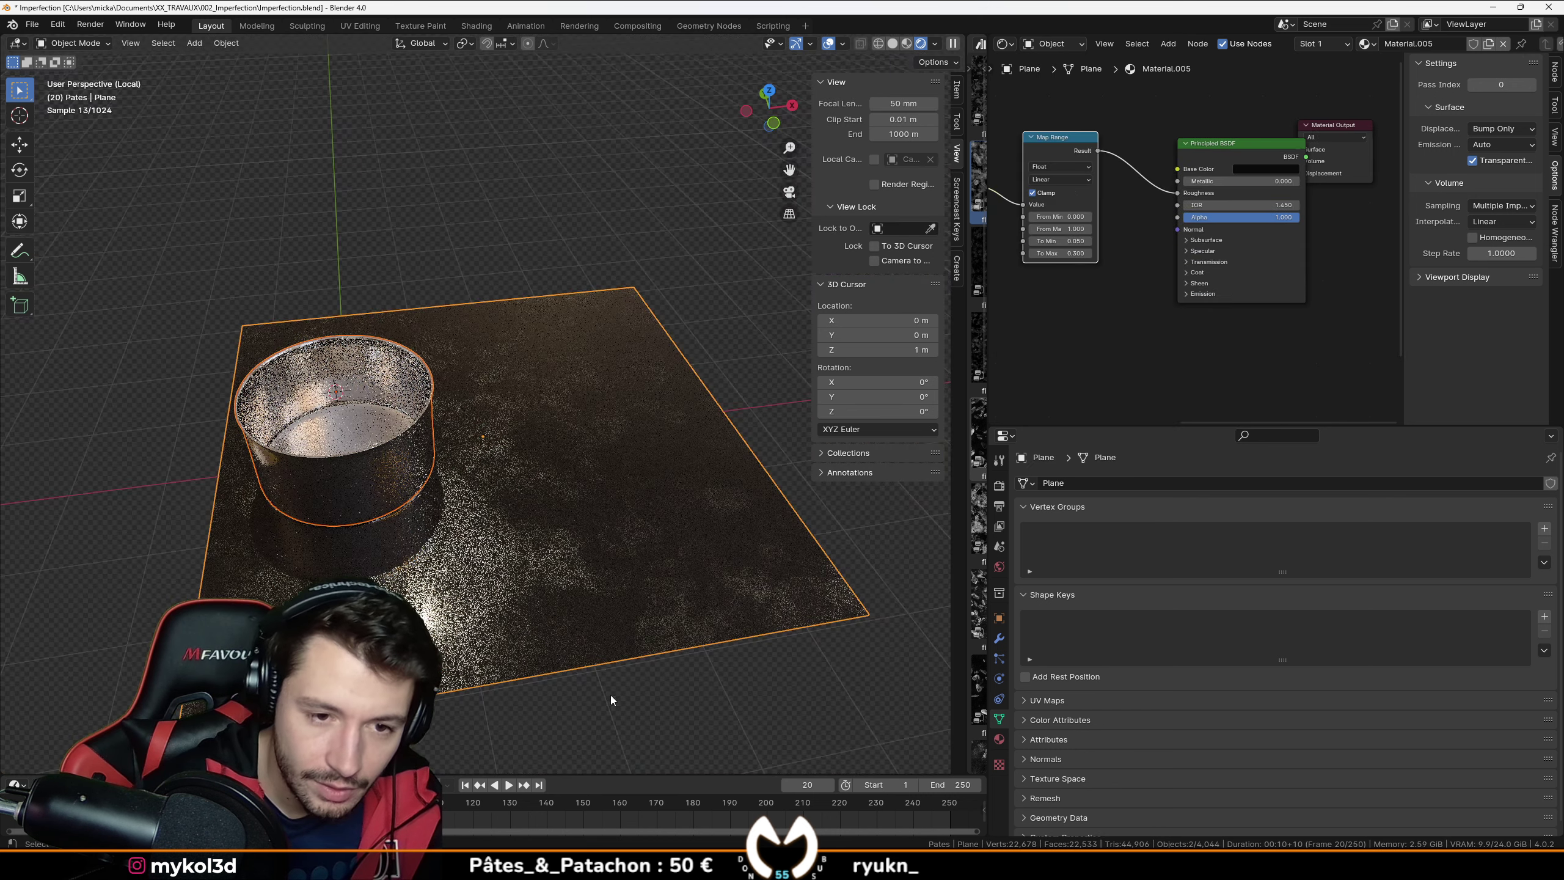
middle_click_drag(611, 694, 626, 578)
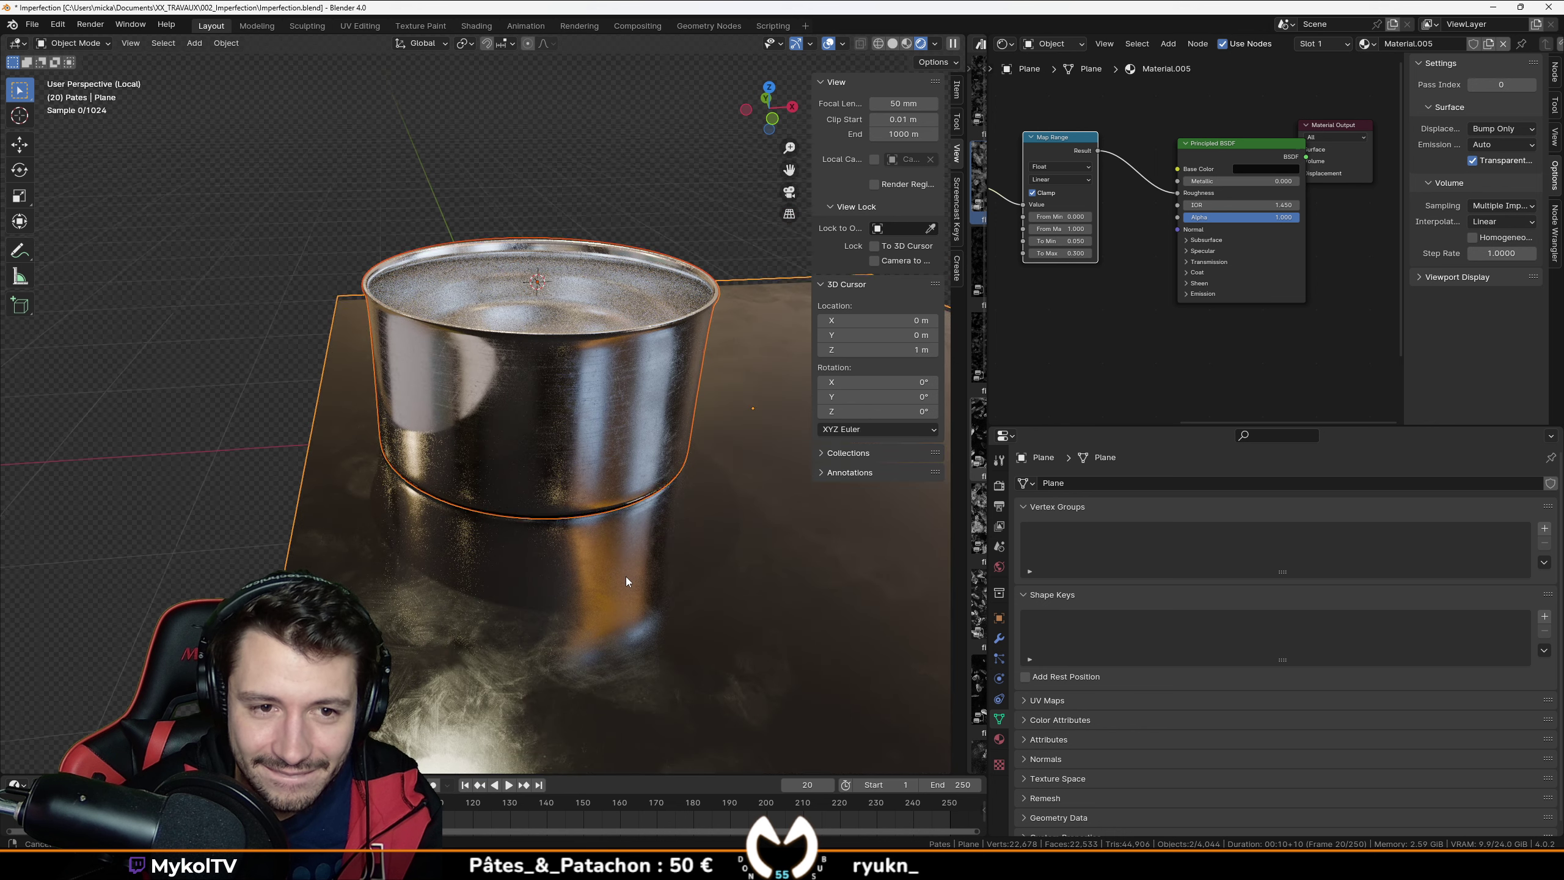
key("KP_0")
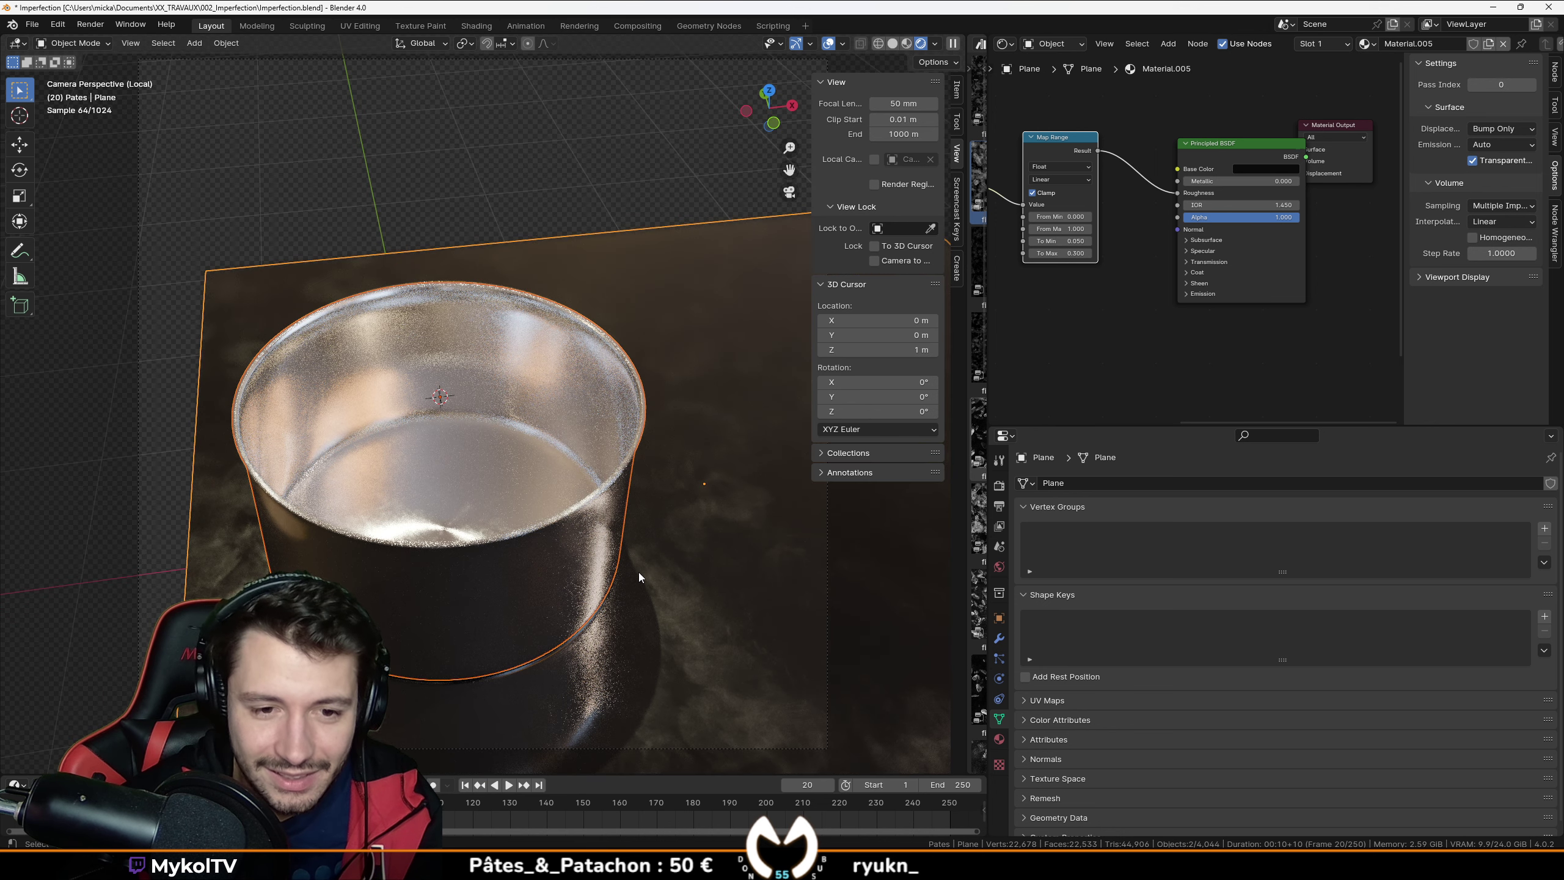
Step: Lock the camera to the view and, outside local view in rendered shading, orbit it to a lower angle on the pot
left_click(872, 259)
middle_click_drag(572, 518, 575, 553)
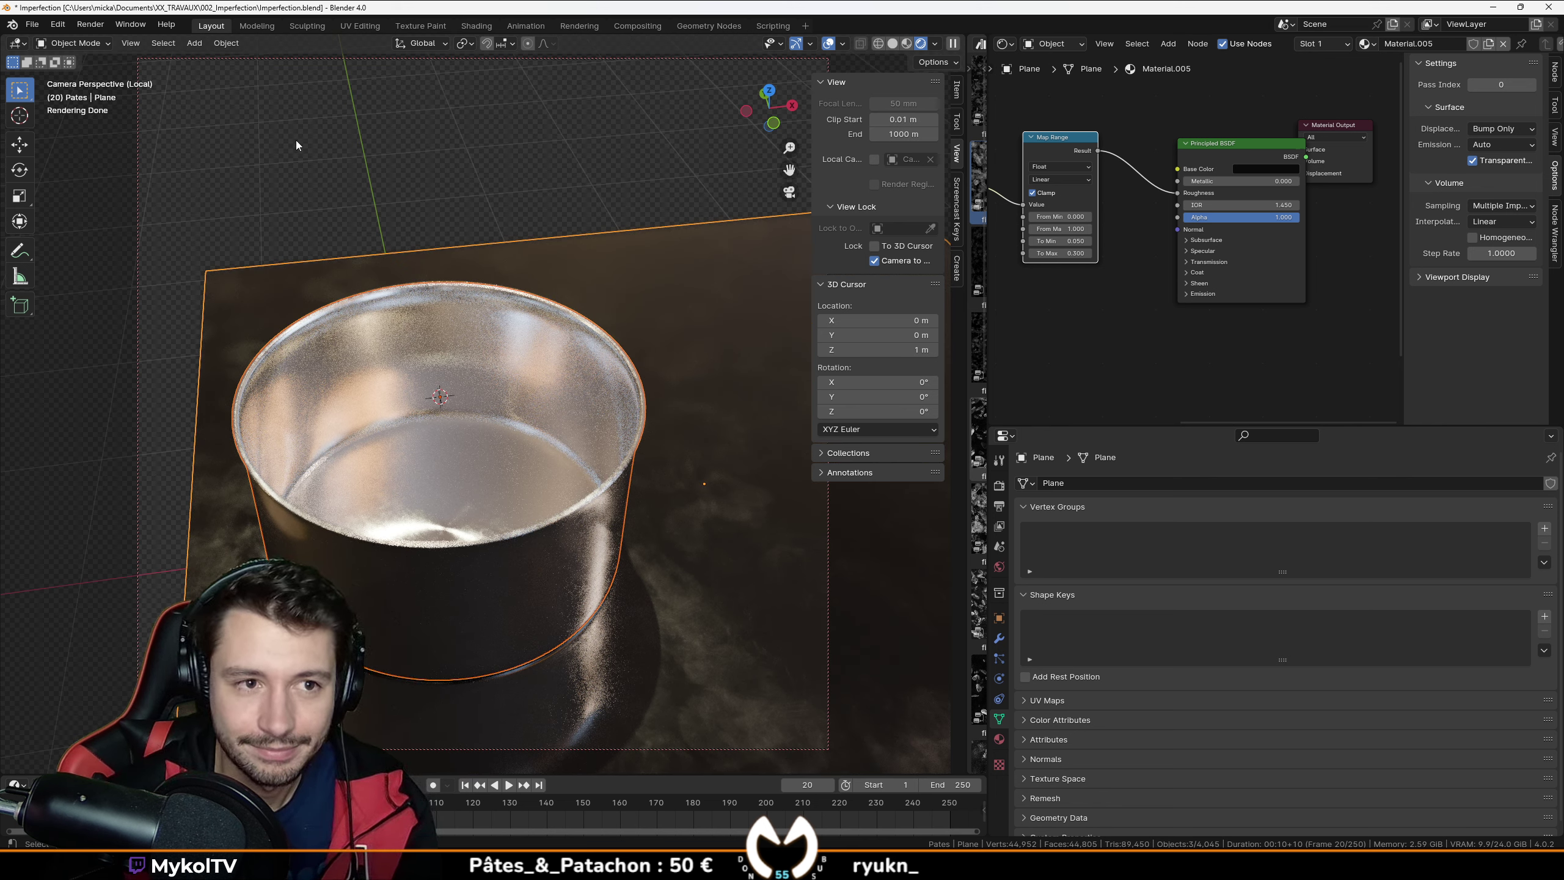
left_click(893, 43)
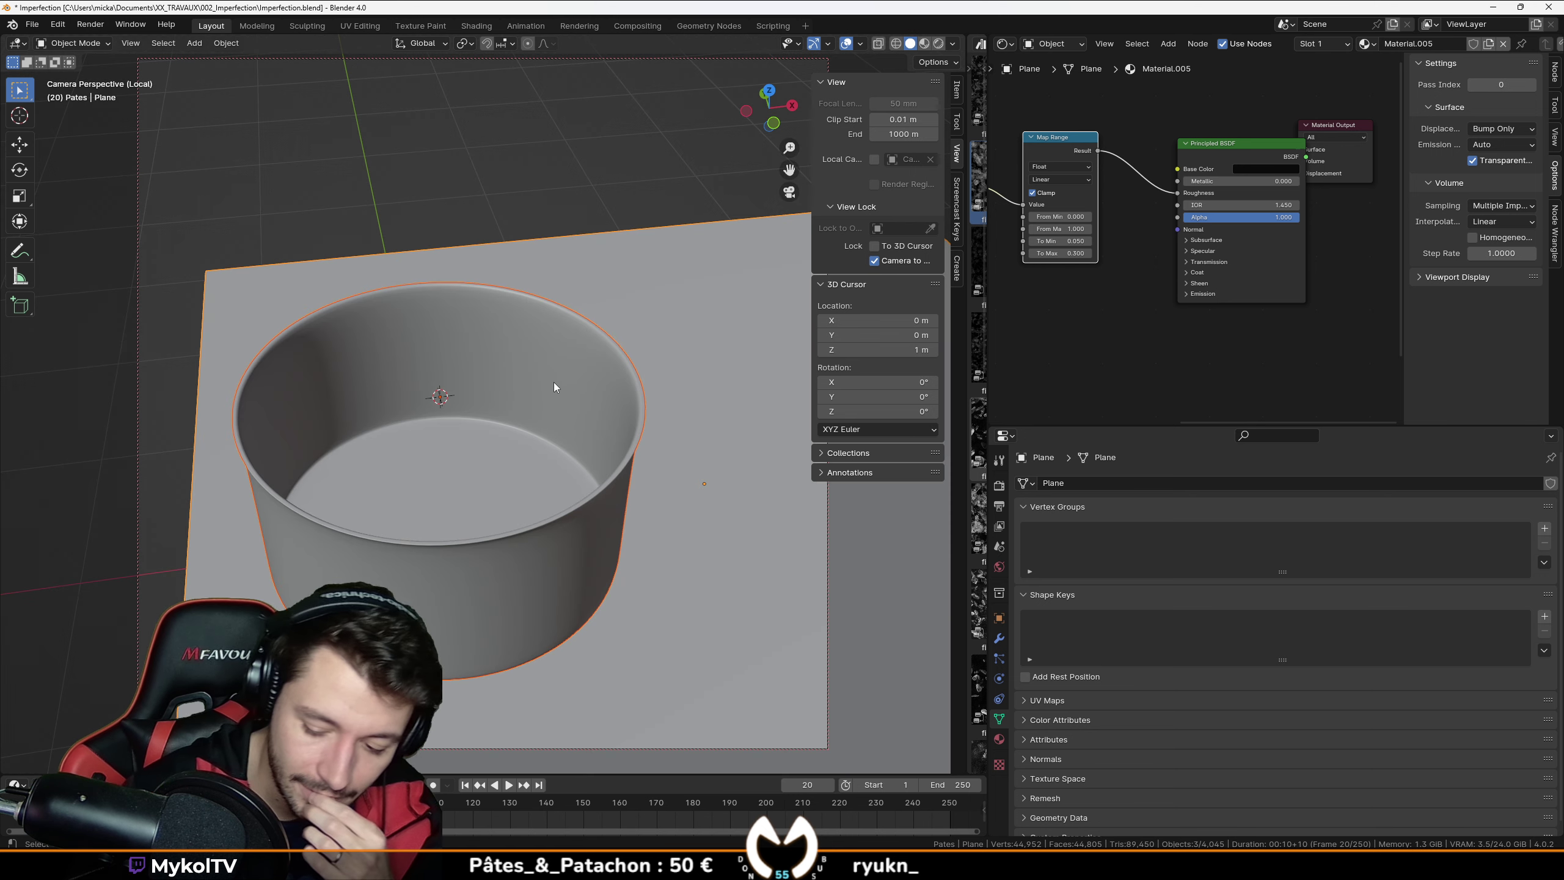
key("KP_Divide")
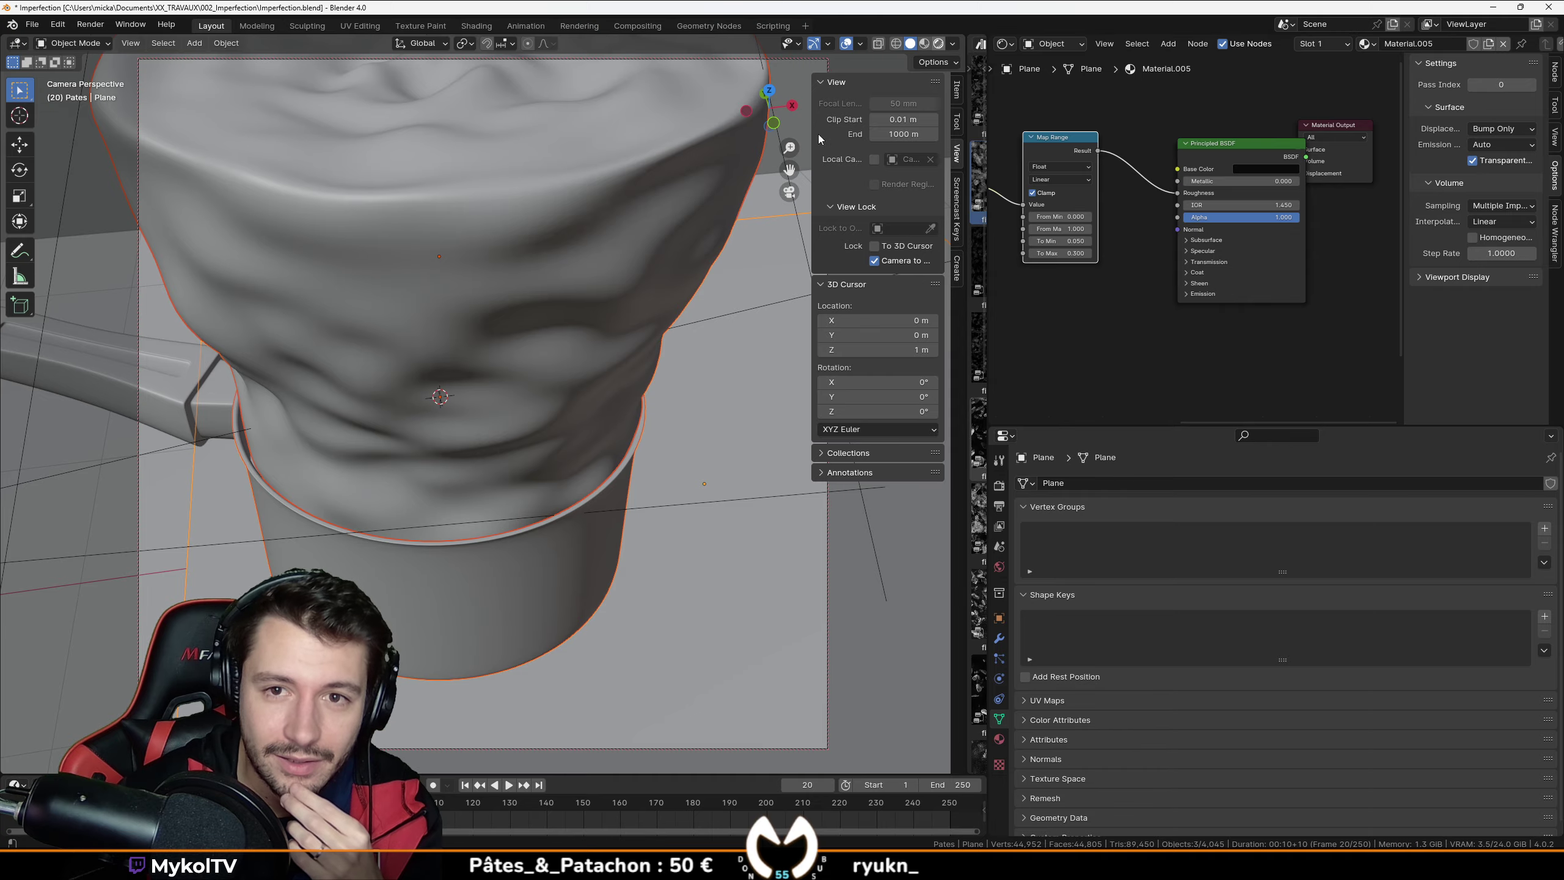
left_click(938, 44)
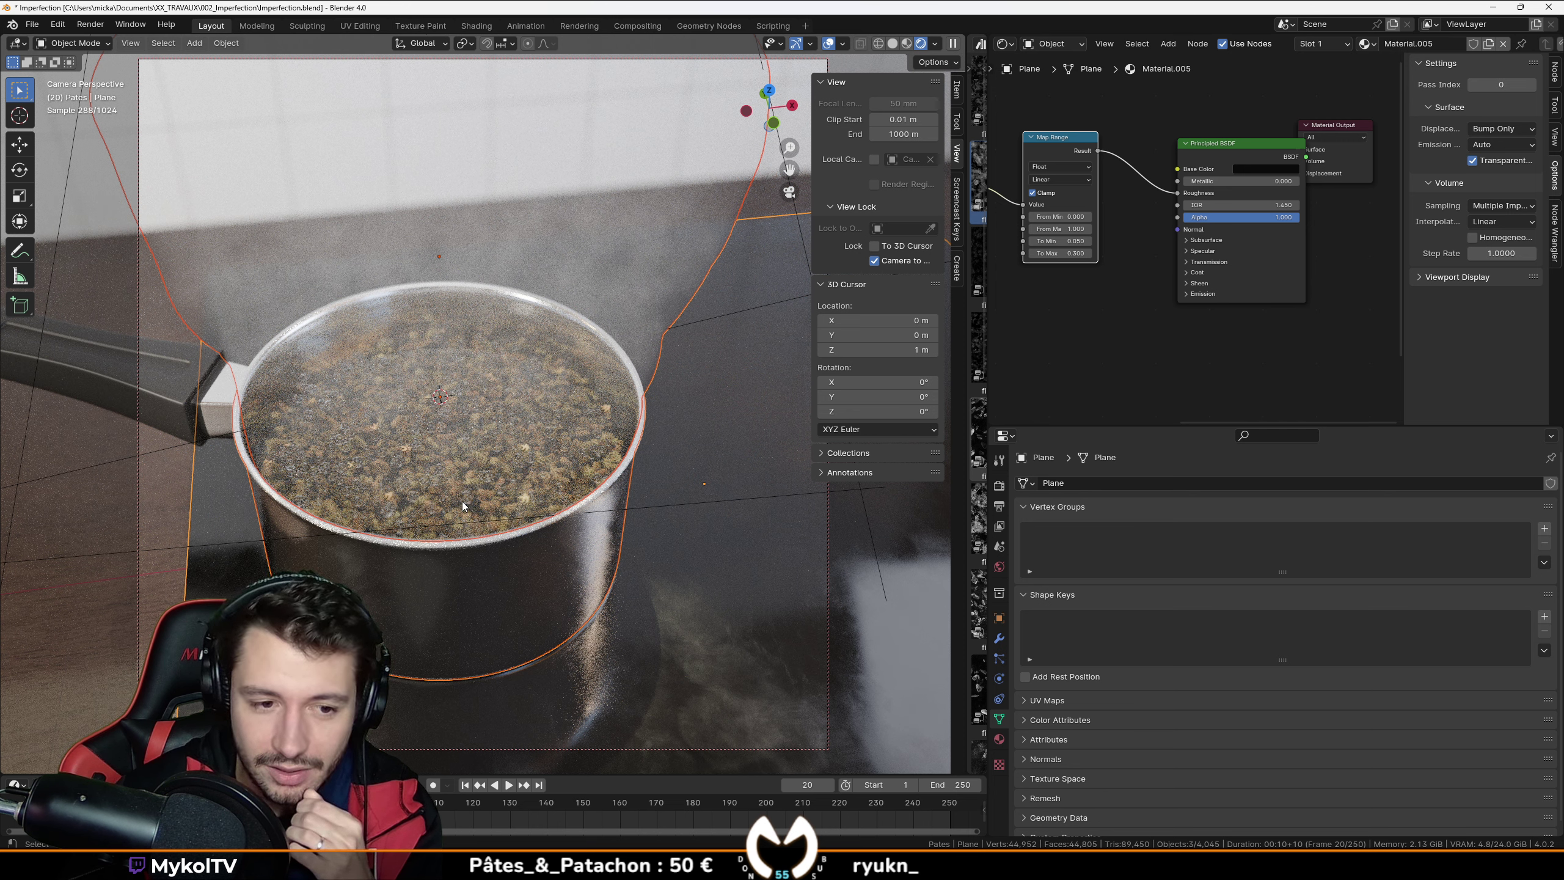
middle_click_drag(462, 501, 467, 481)
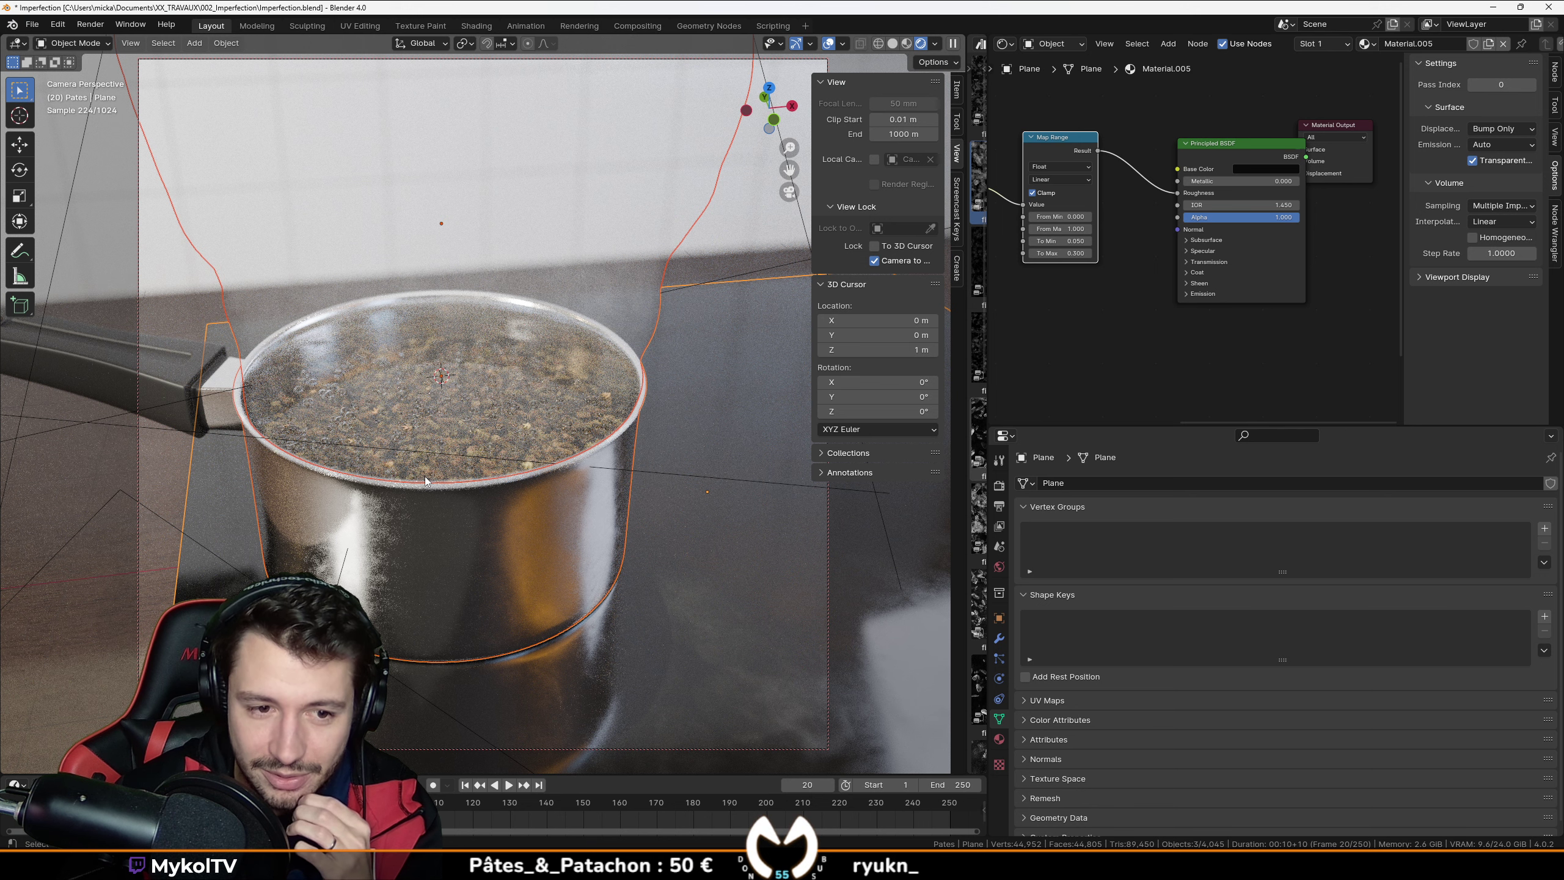
Step: Save the file in solid shading, pull the camera back slightly from the pot and unlock it from the view
key("z")
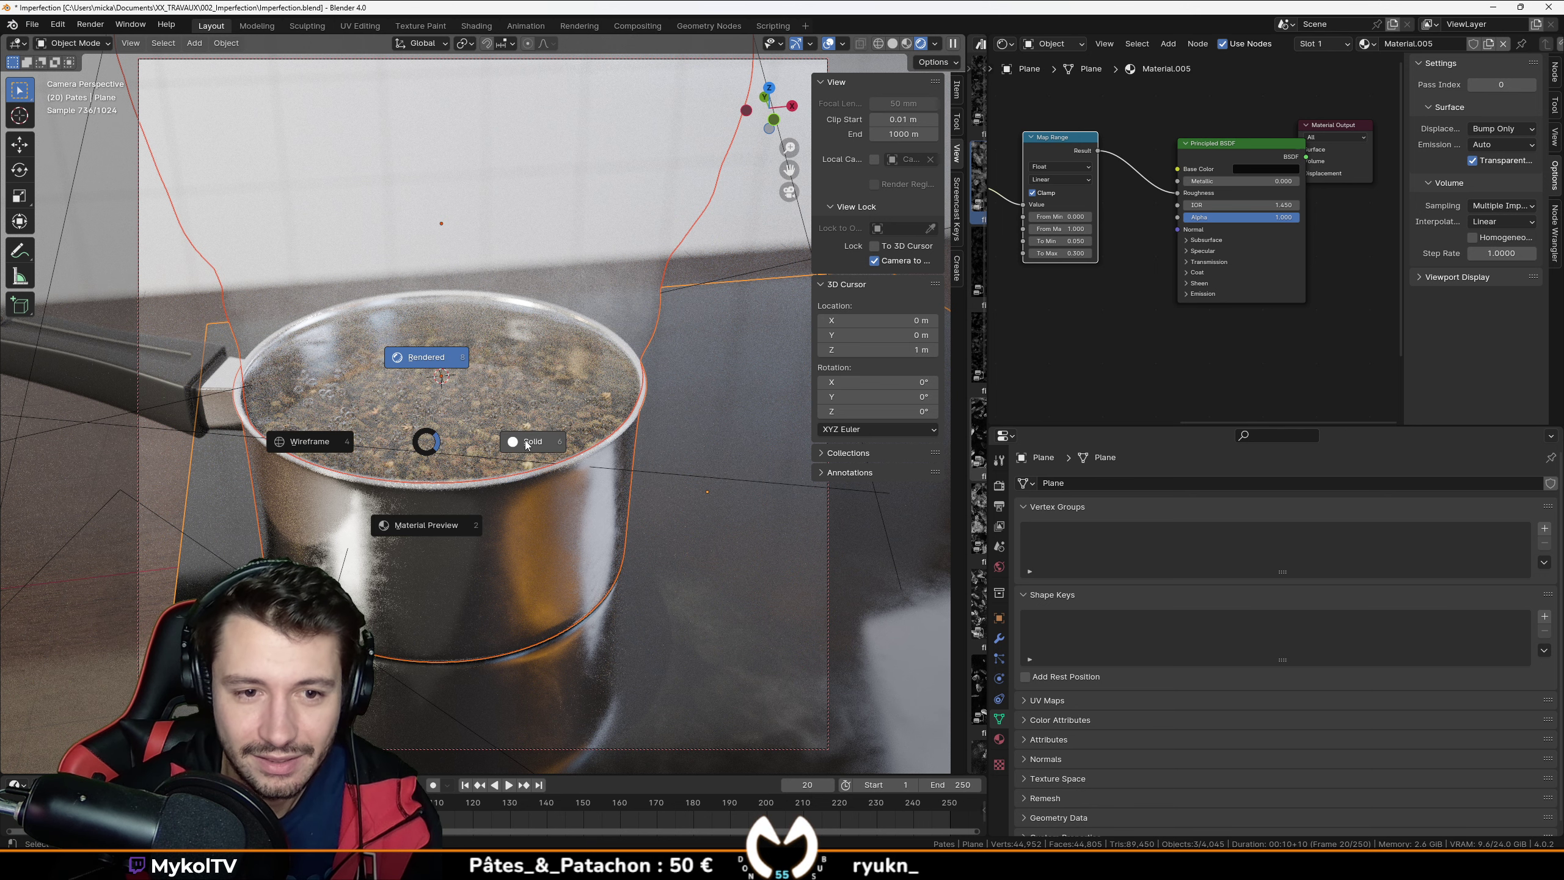
left_click(530, 440)
key("ctrl+s")
scroll(506, 450, "down", 5)
scroll(514, 459, "up", 3)
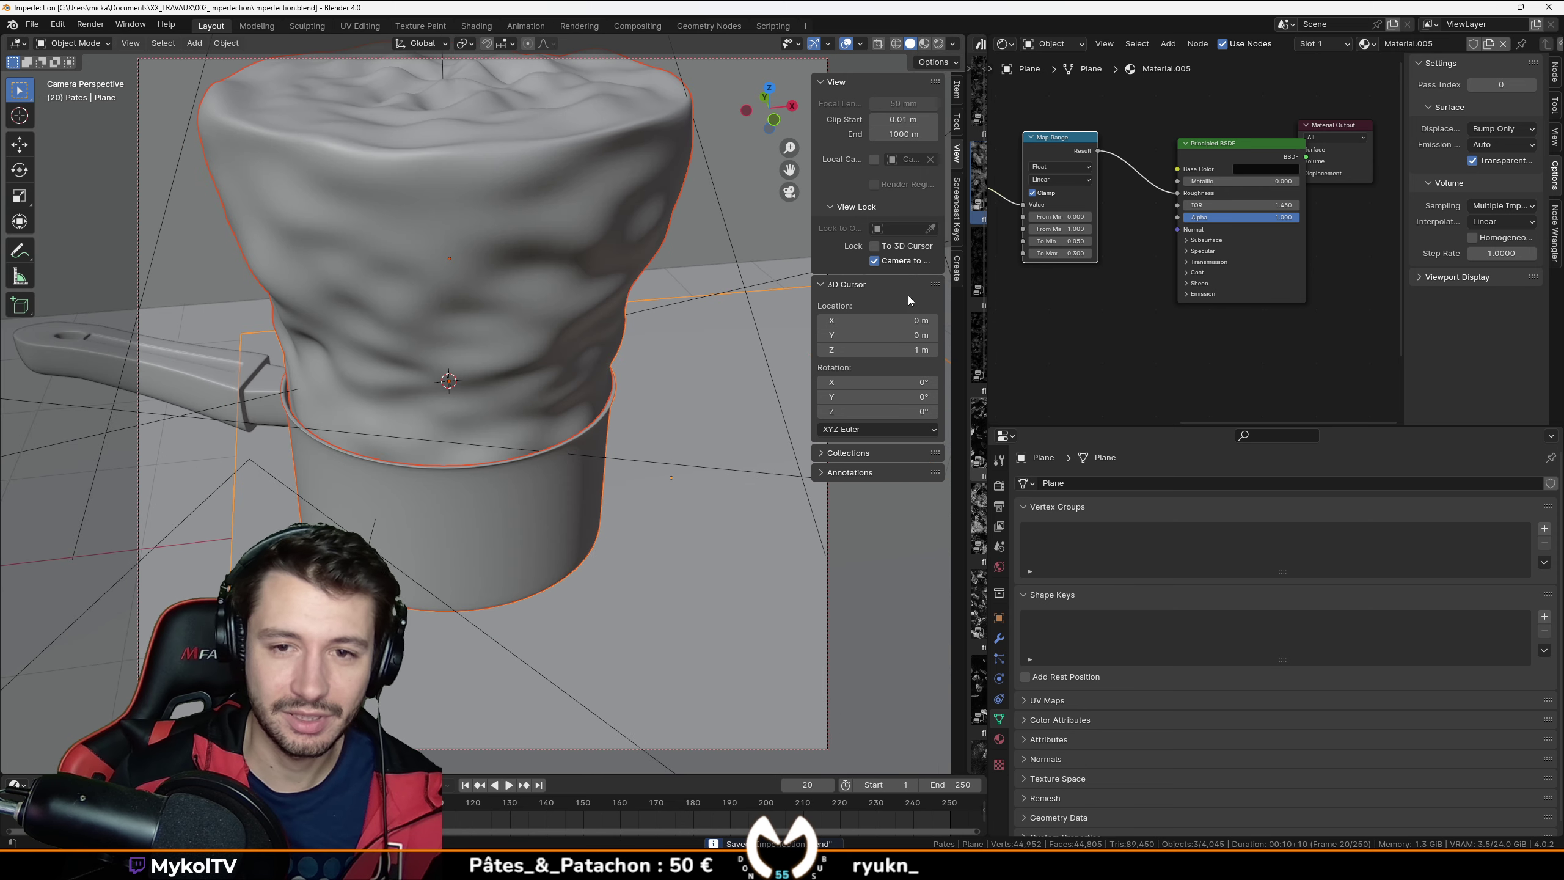
left_click(874, 261)
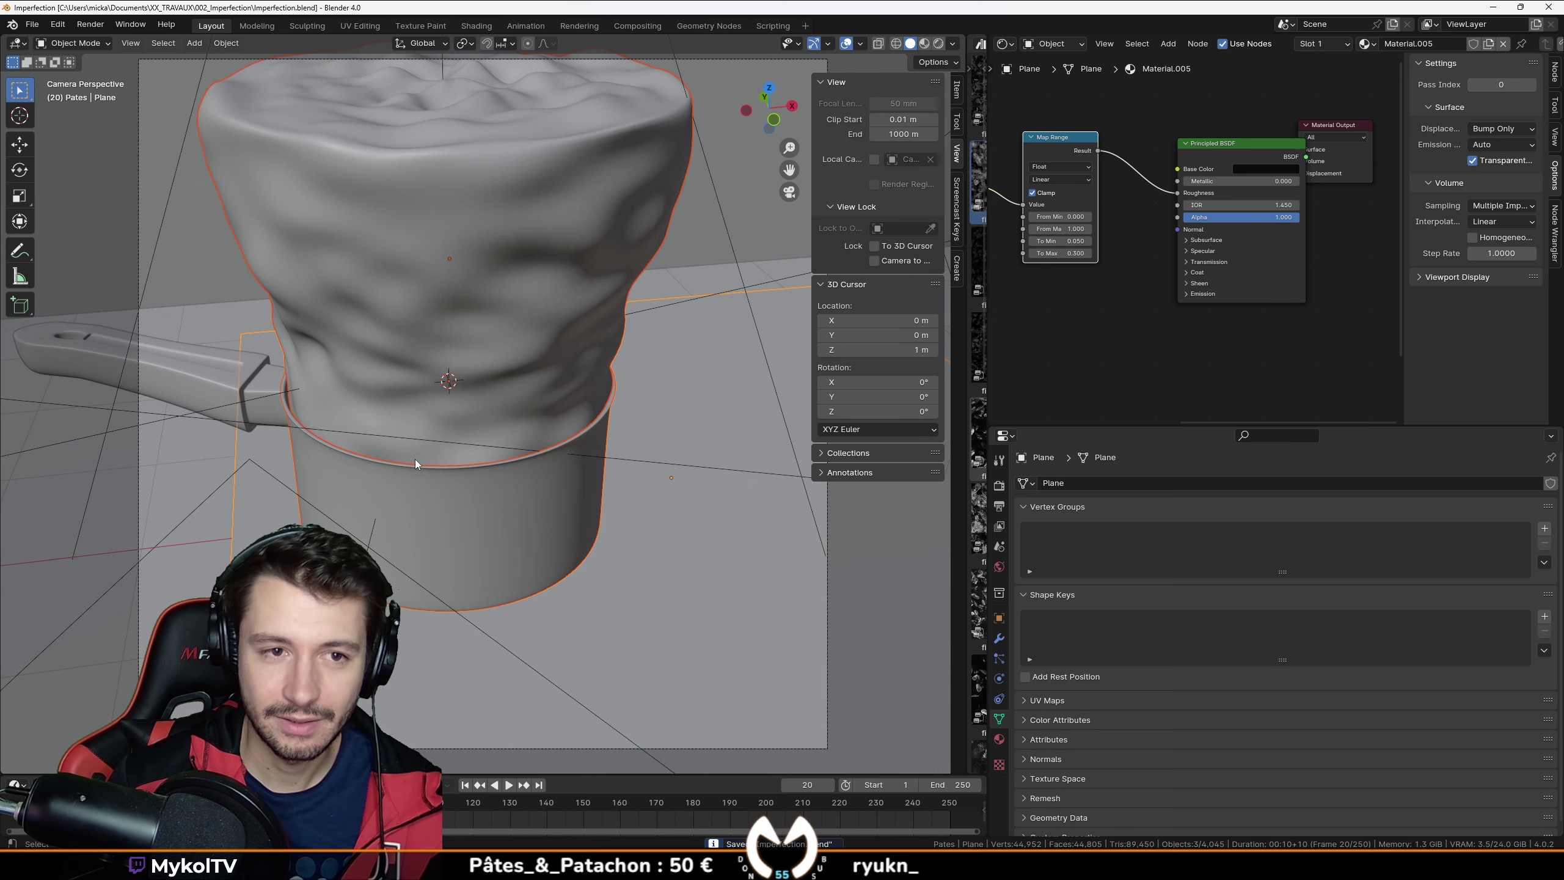
Step: Render the current frame, view the pot in the maximized render window, and stop and close the render
scroll(416, 460, "down", 3)
key("F12")
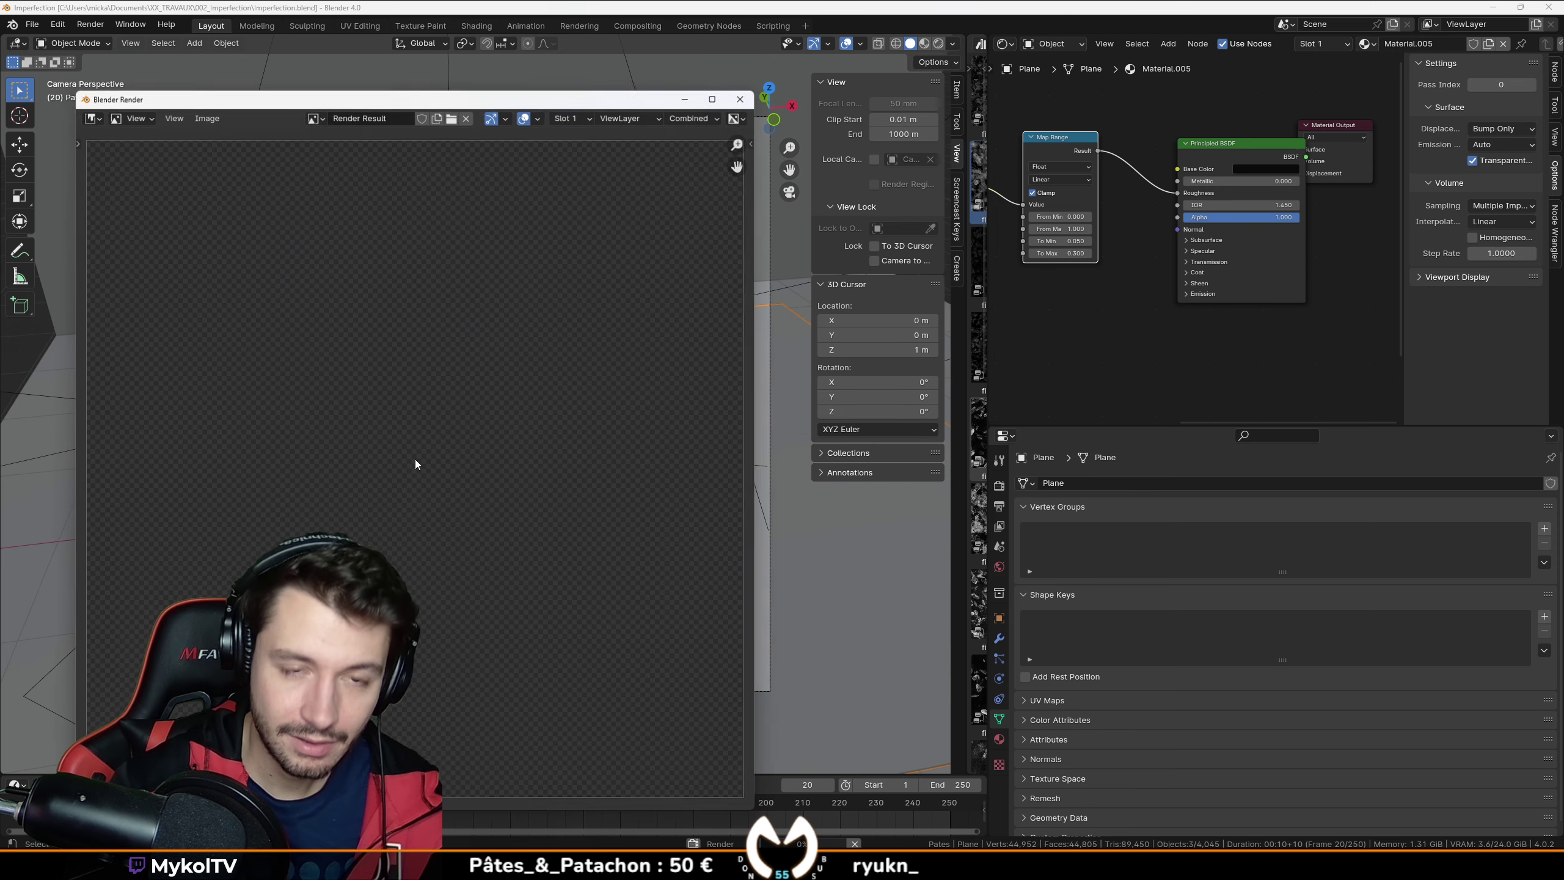
left_click_drag(512, 99, 902, 1)
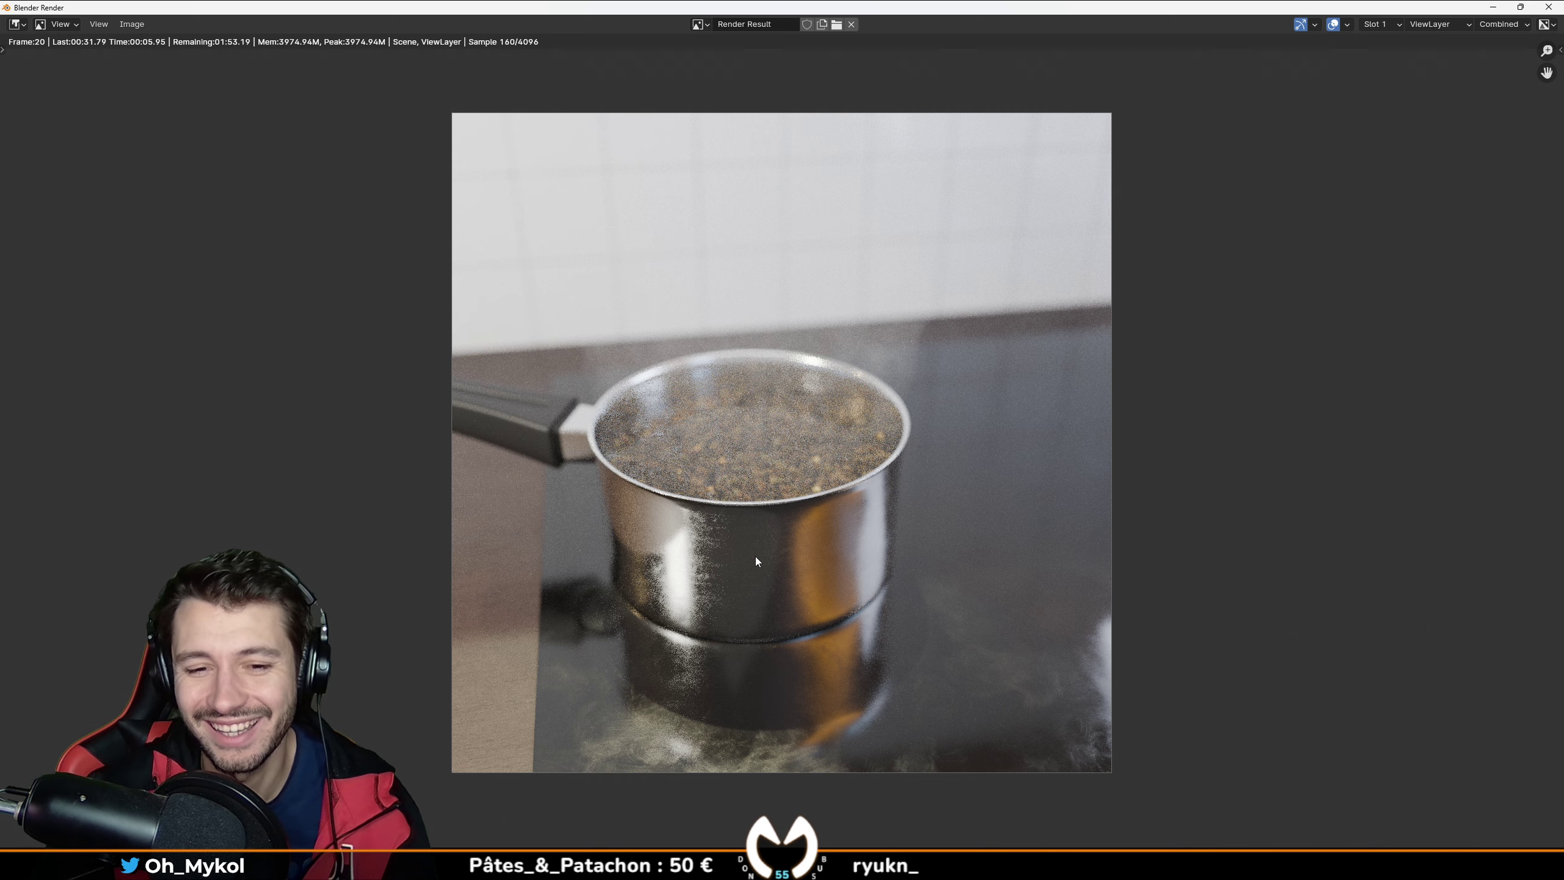
key("Escape")
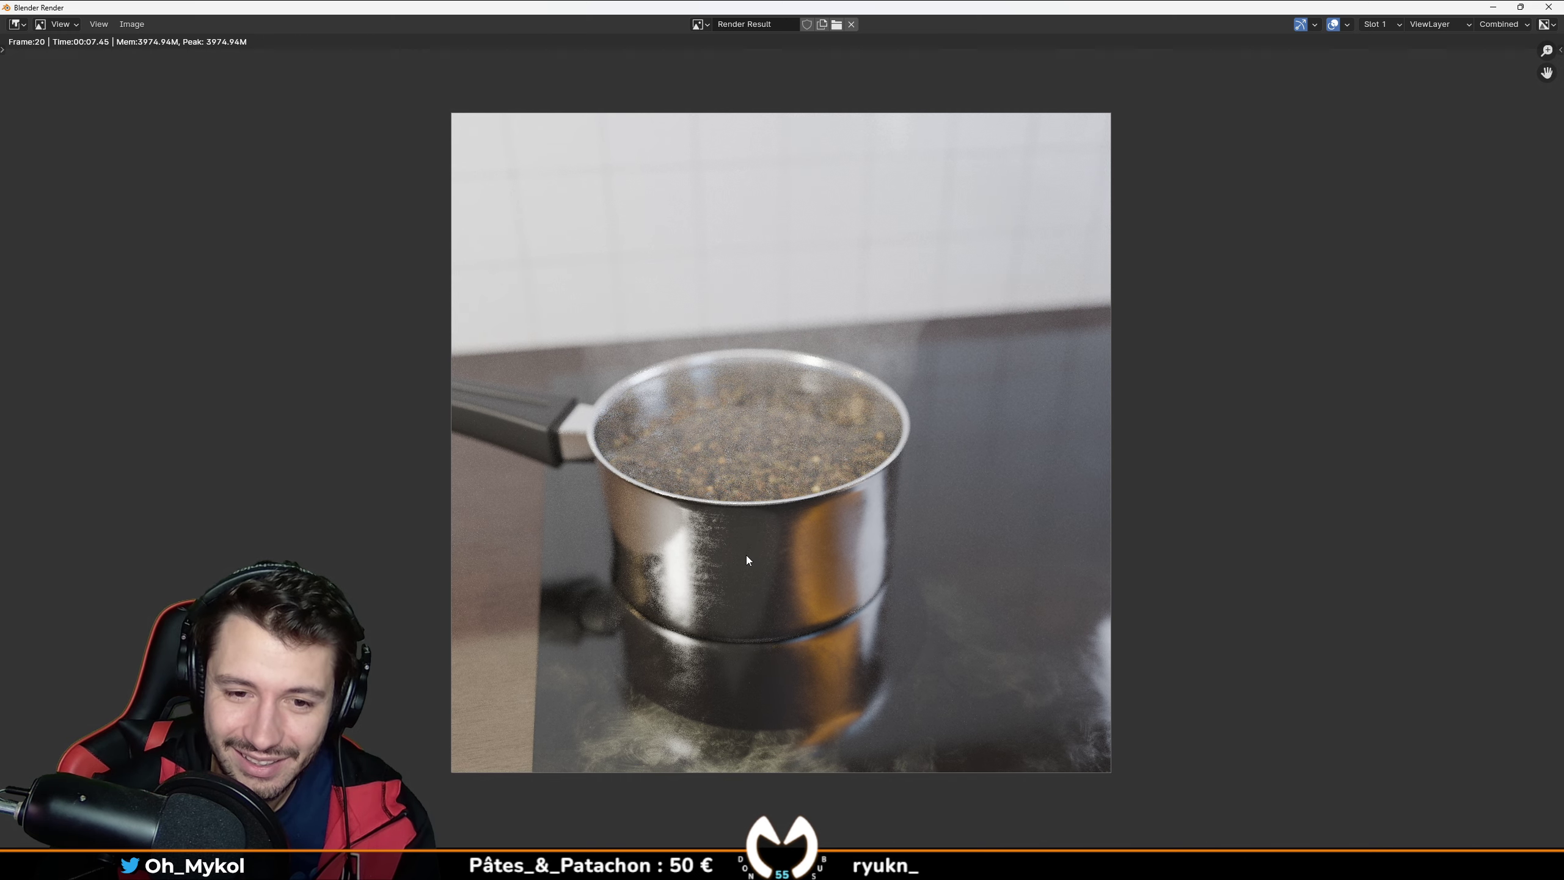
key("Escape")
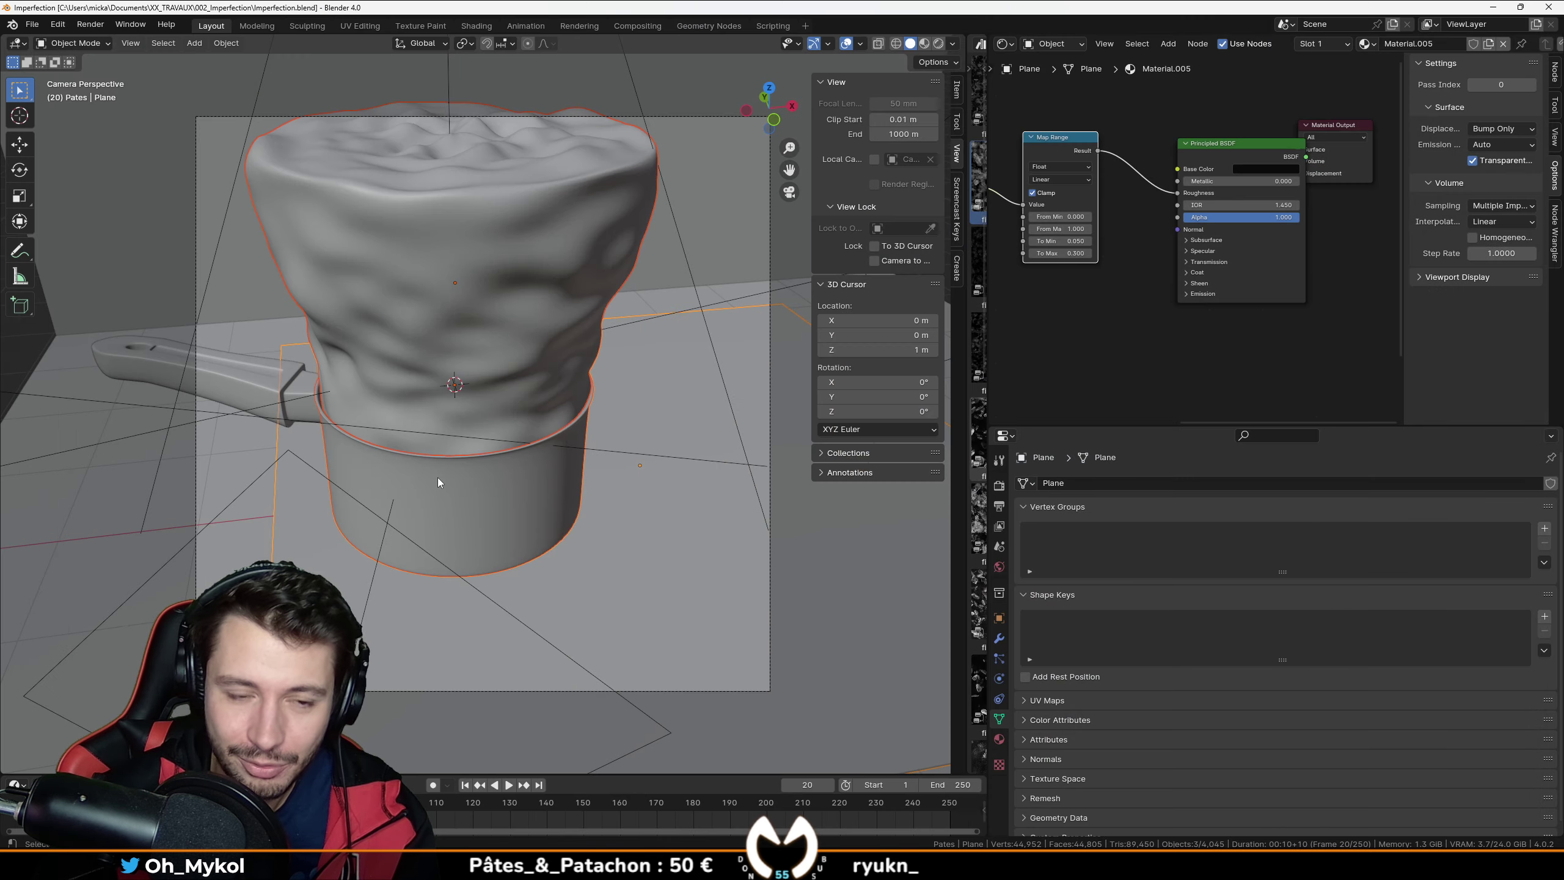
Step: Move the camera closer to the pot with it locked to the view, unlock it and save the file
left_click(873, 261)
scroll(443, 391, "up", 2)
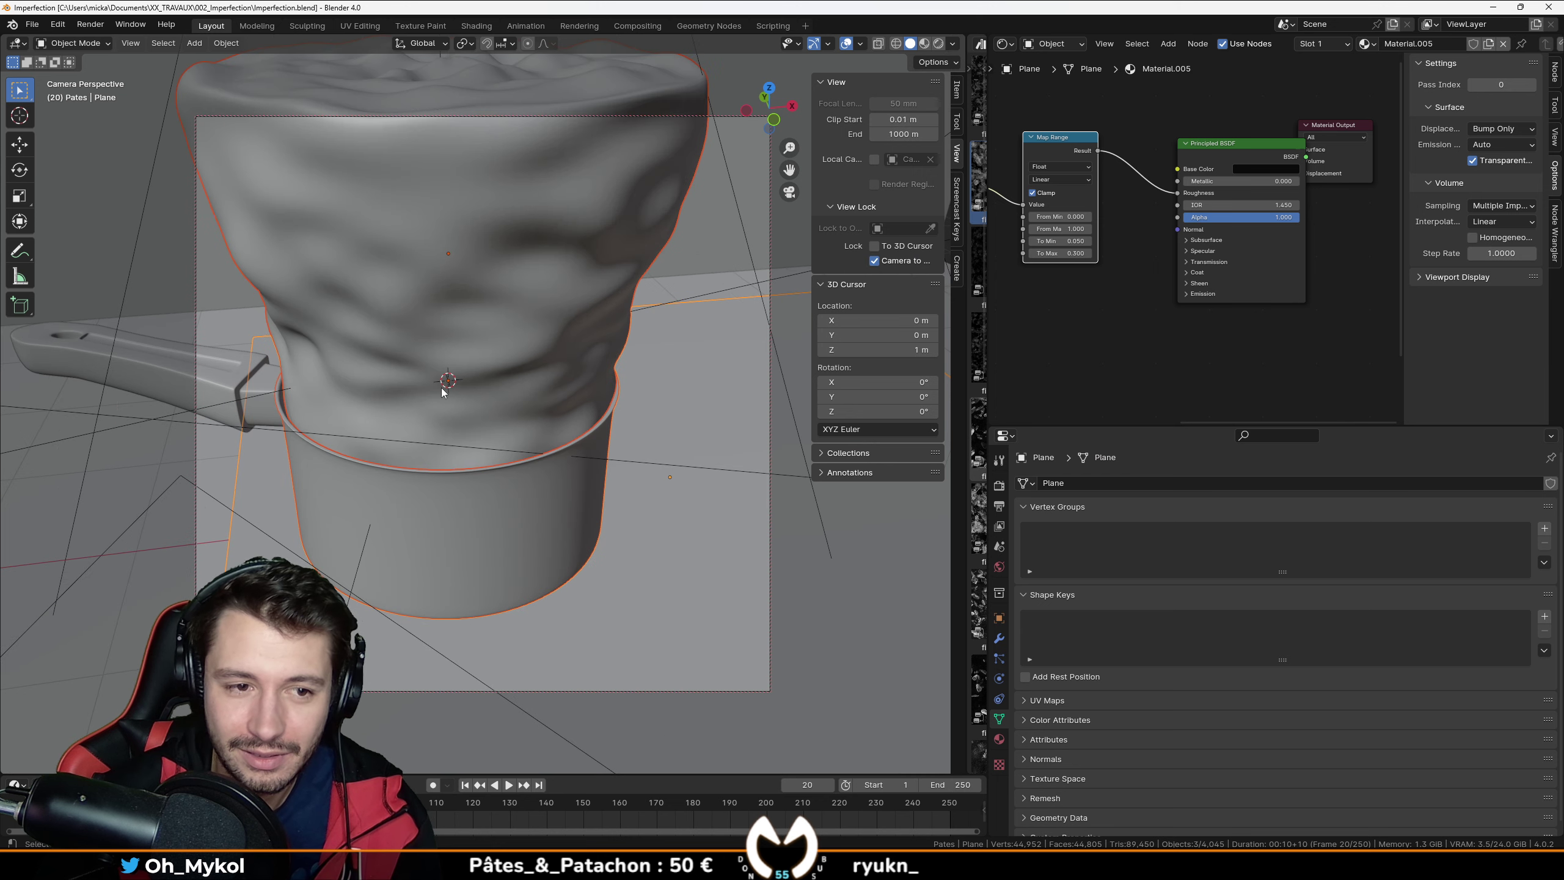
left_click(874, 261)
key("ctrl+s")
Step: Render the frame from the closer camera, inspect the pot's rim and metal reflections, and close the render
key("F12")
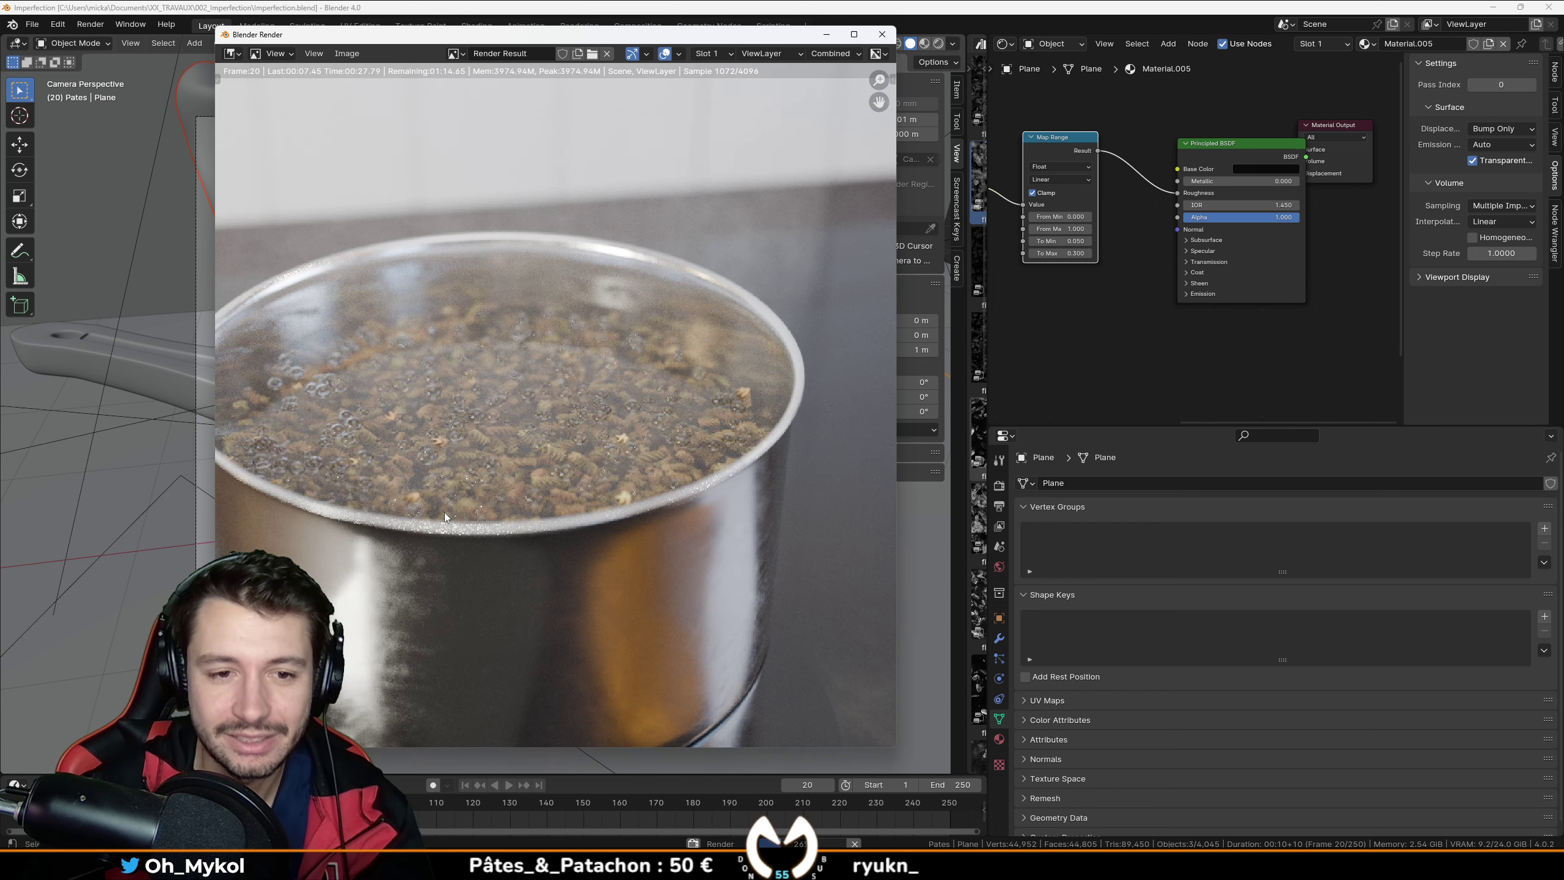
scroll(428, 471, "up", 1)
middle_click_drag(426, 463, 475, 450)
scroll(471, 453, "down", 1)
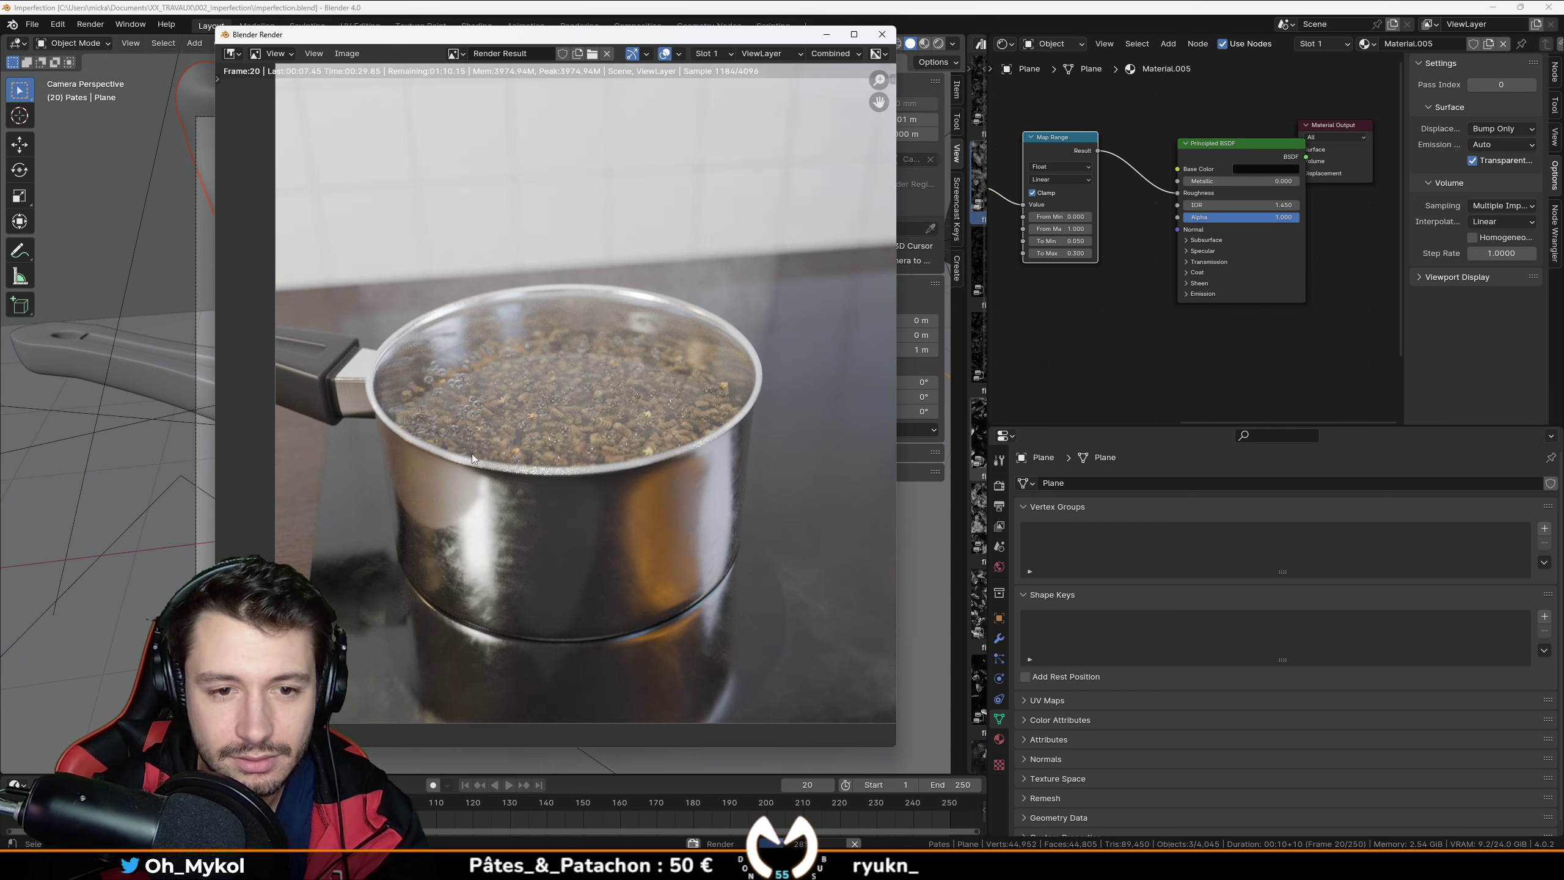
key("Escape")
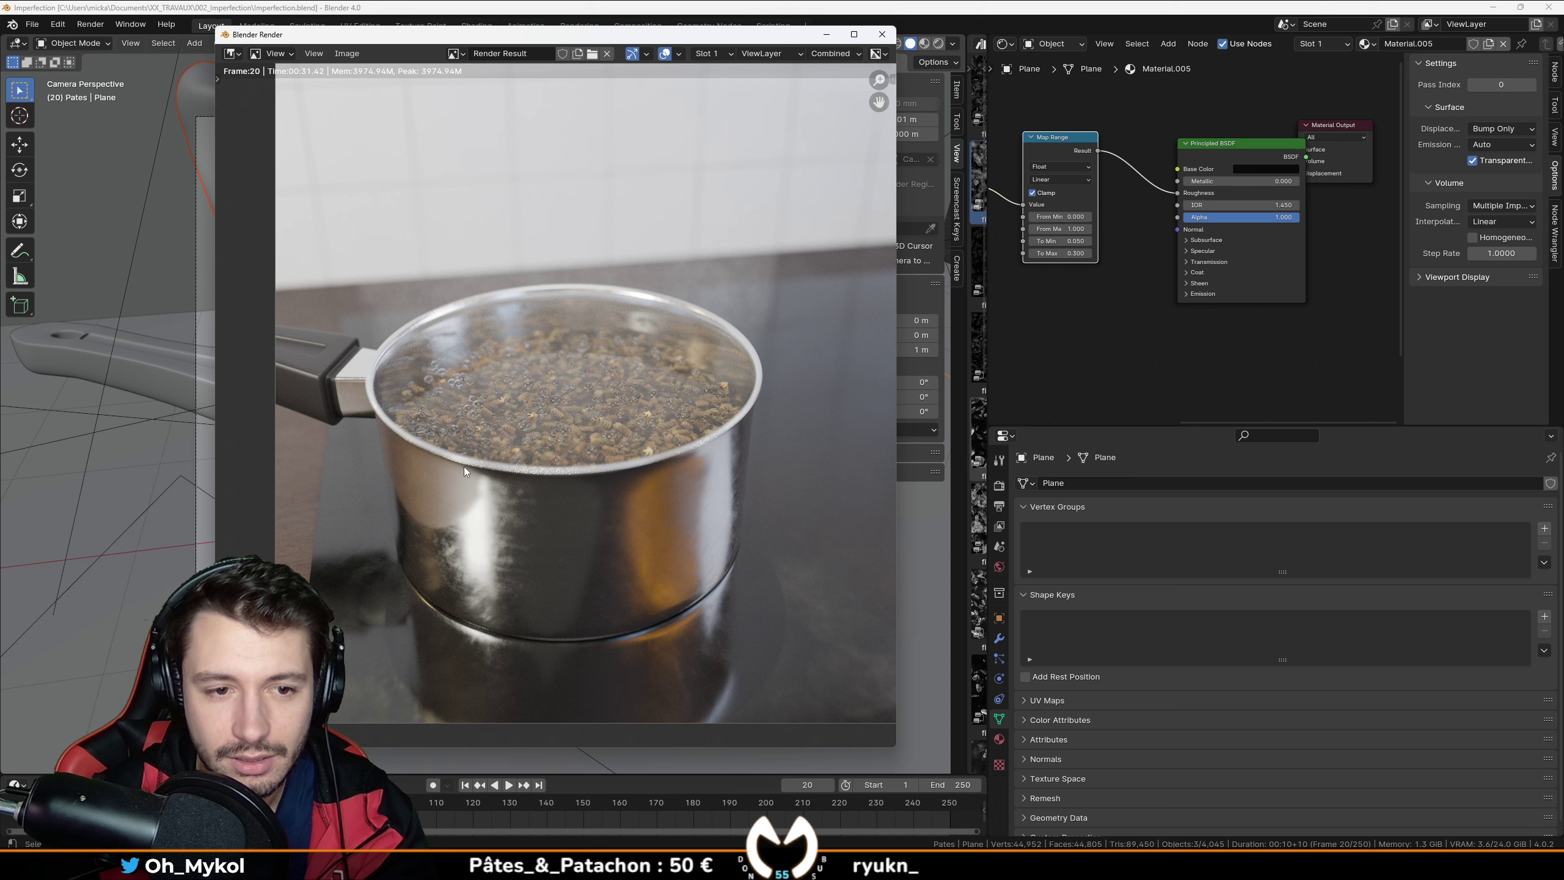
key("Escape")
Step: Select the camera, lock it to the view and move it in closer so the pot fills more of the frame
left_click(780, 241)
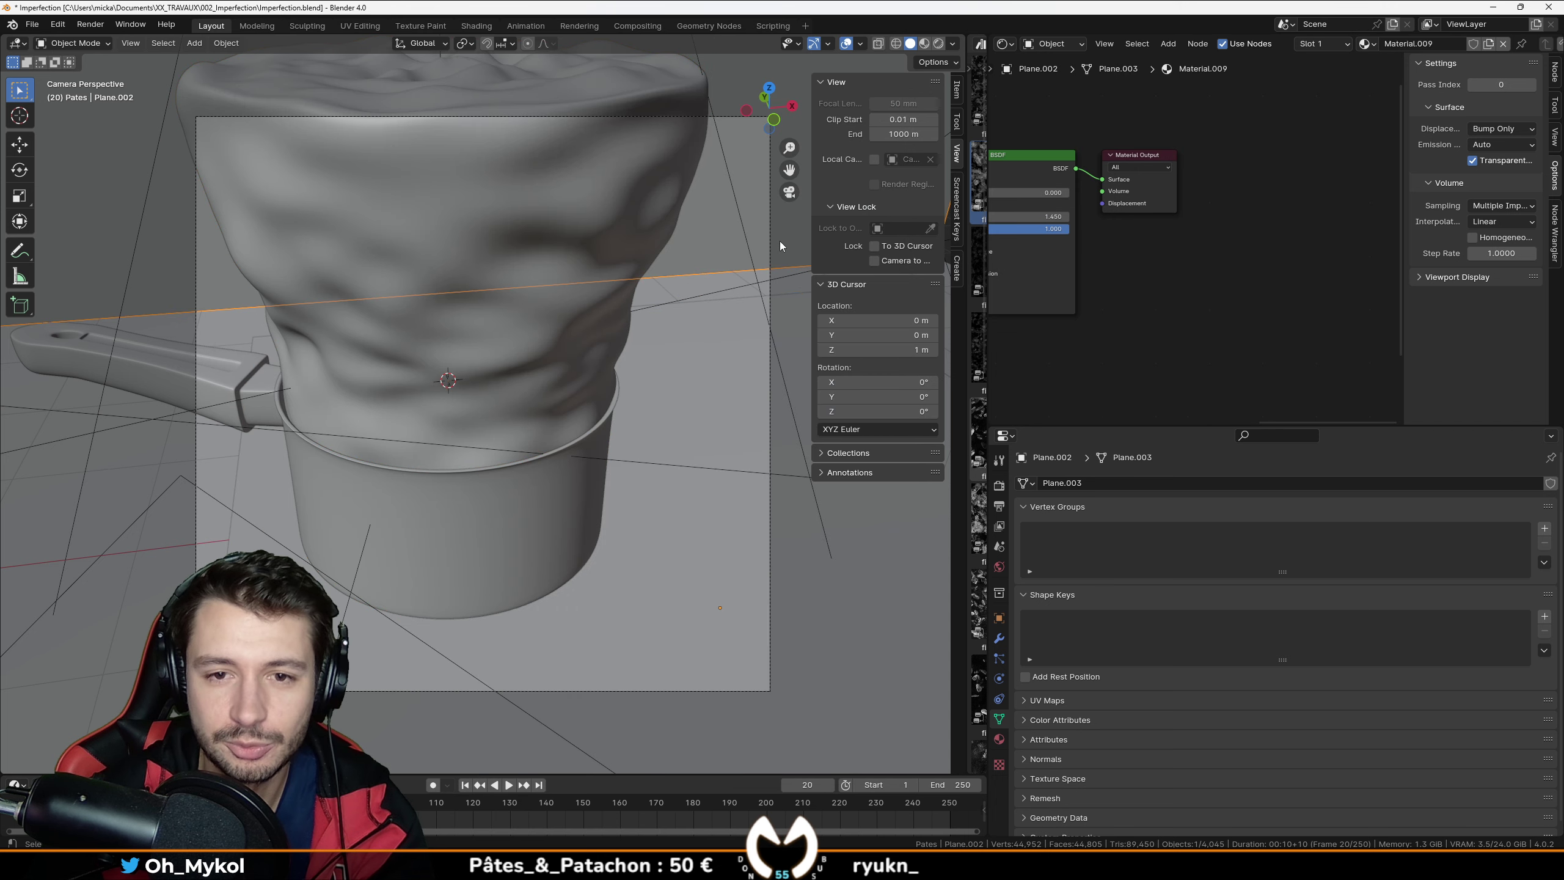
left_click(770, 258)
left_click(873, 261)
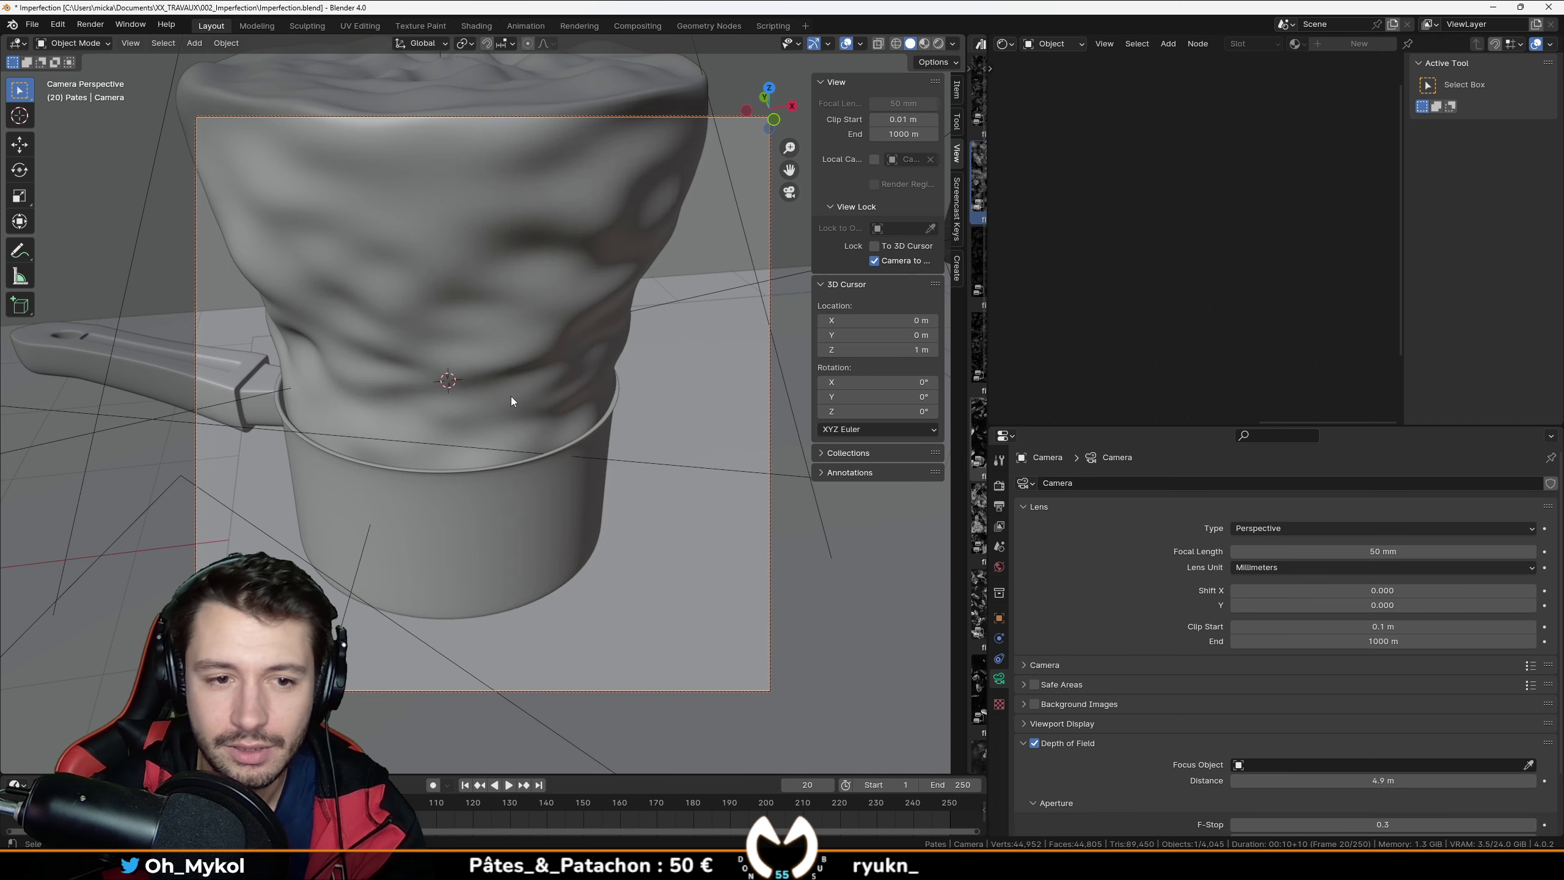
scroll(408, 423, "up", 3)
middle_click_drag(408, 422, 515, 459)
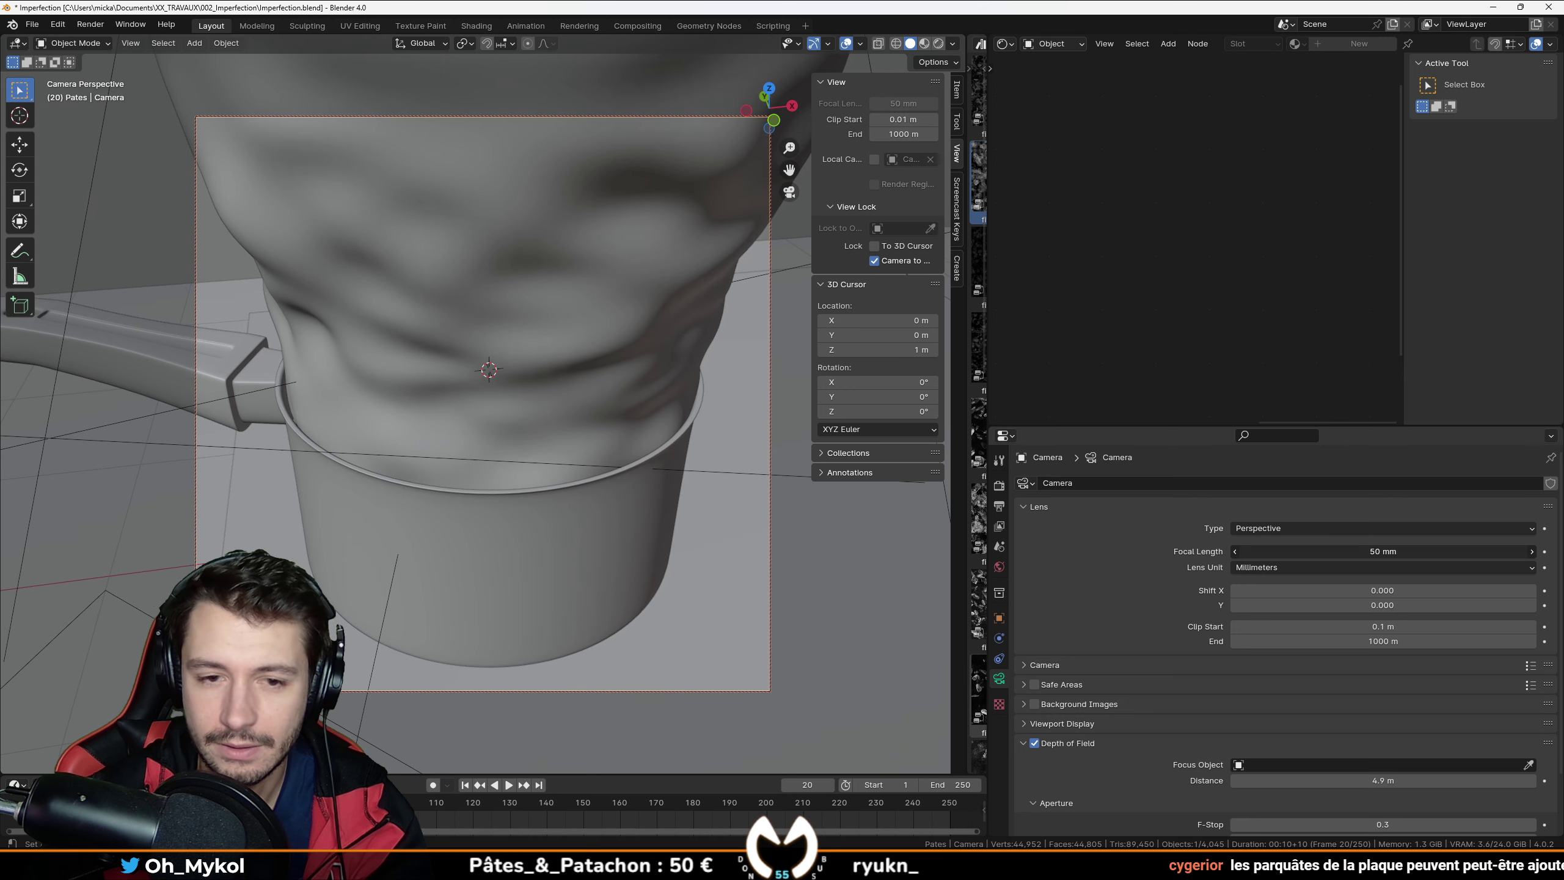
Step: Set the camera's focal length to 56 mm, orbit it to a higher angle on the pot in rendered shading and save
mouse_move(1382, 552)
left_mouse_down()
mouse_move(1410, 551)
mouse_move(1385, 551)
left_mouse_up()
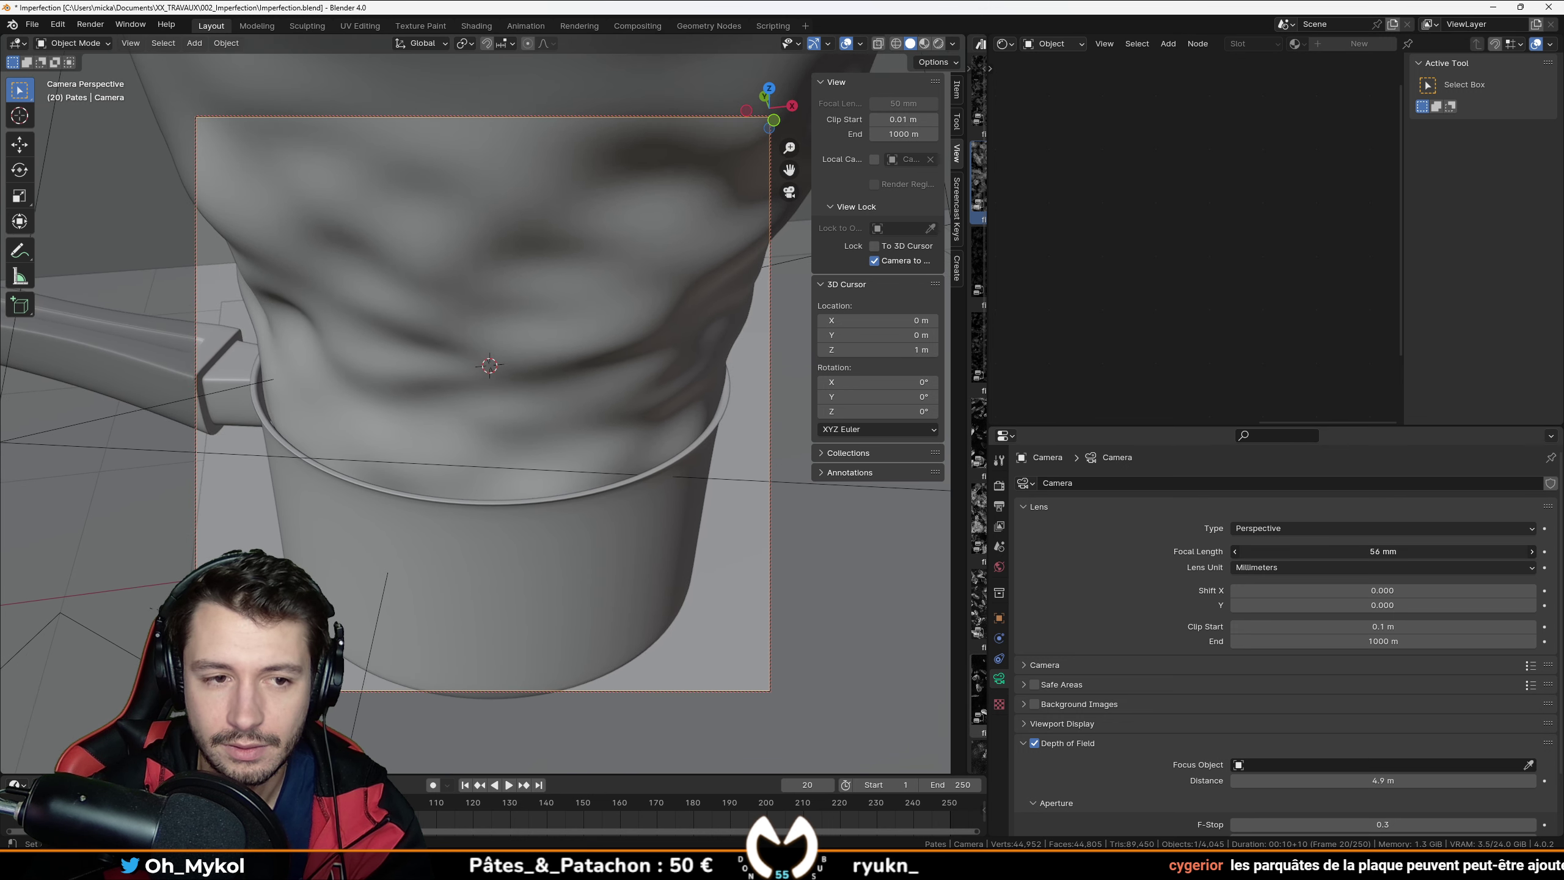
middle_click_drag(706, 525, 701, 567)
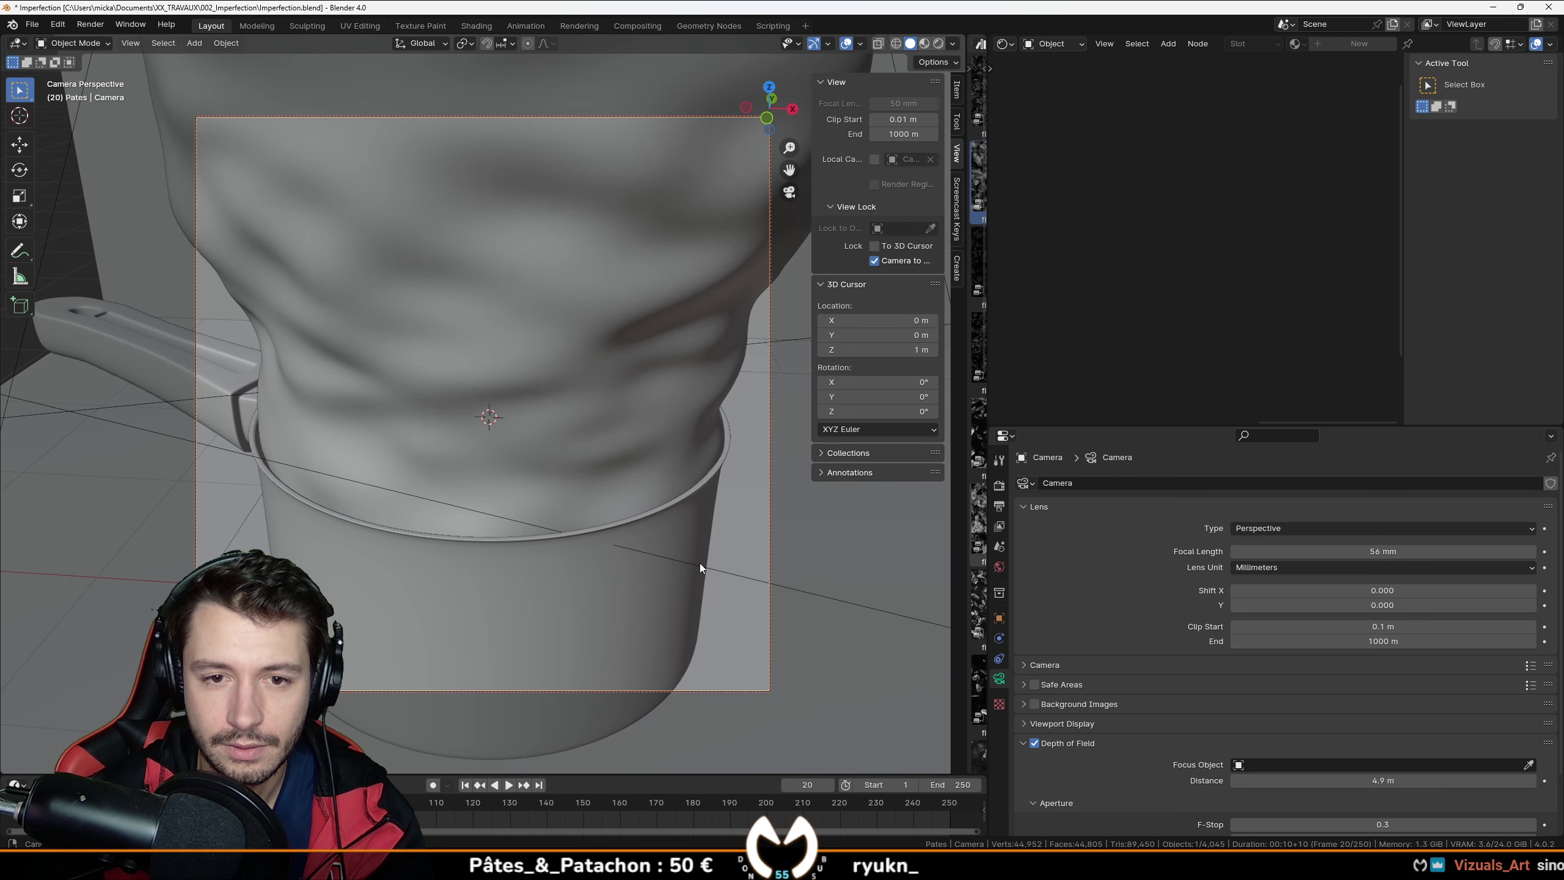
left_click(938, 44)
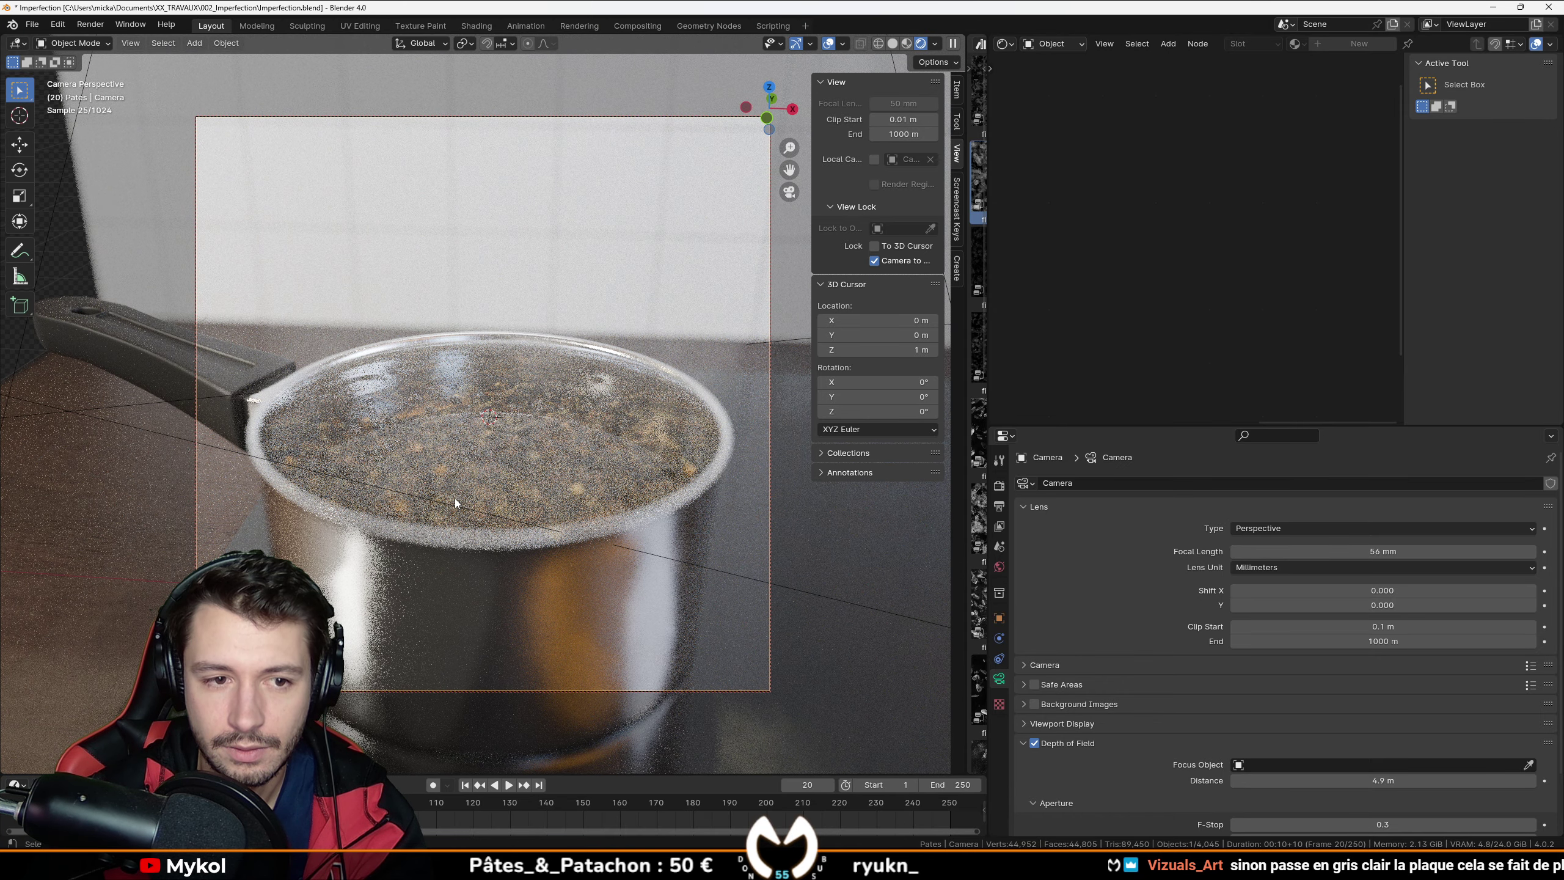
middle_click_drag(450, 519, 488, 525)
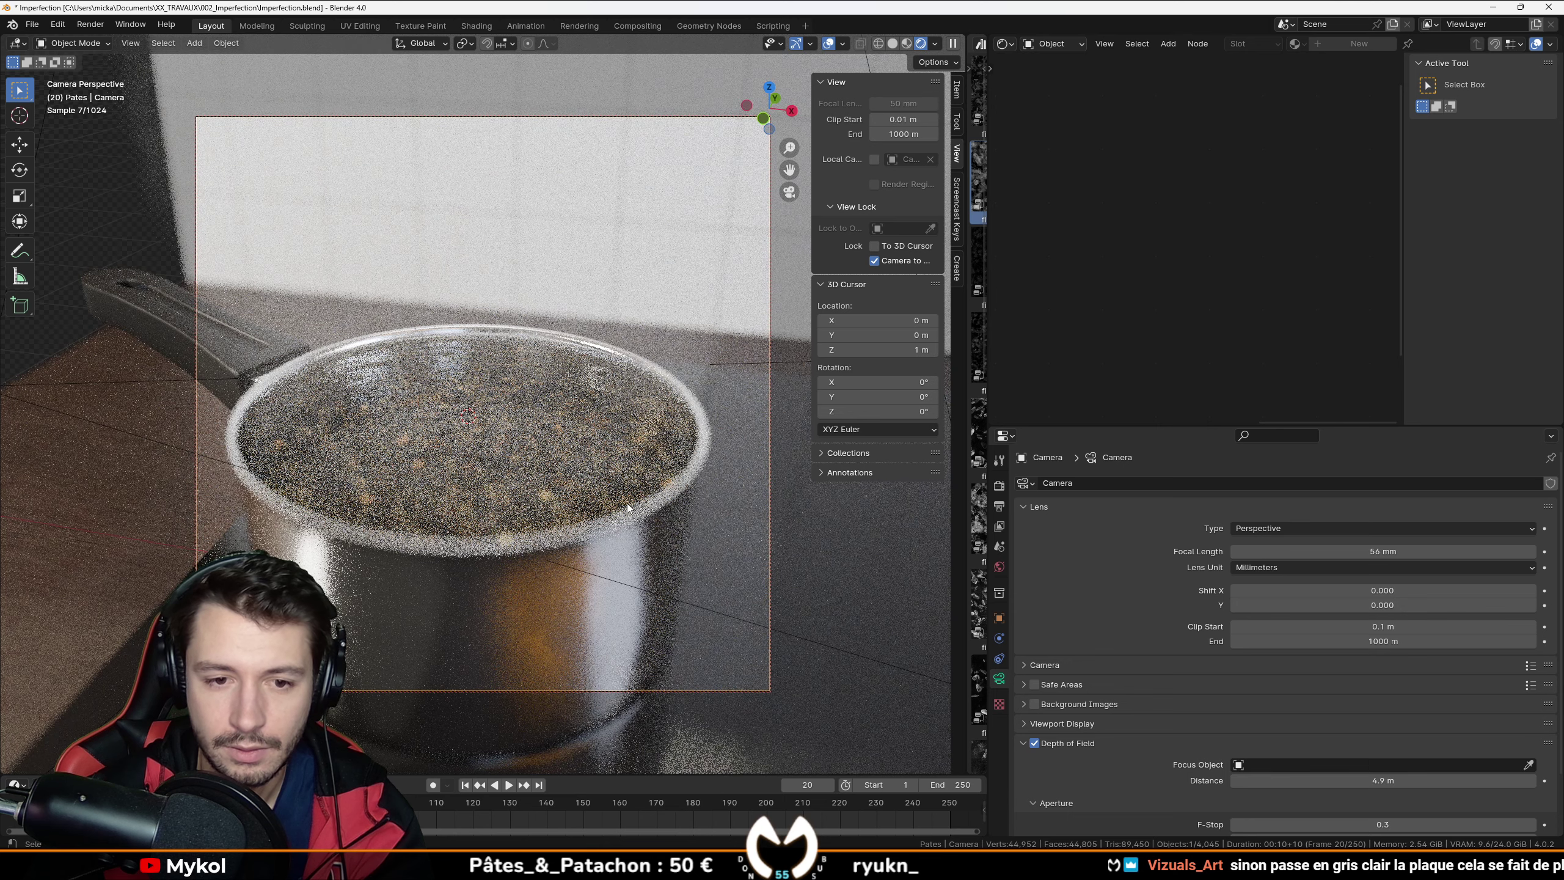
key("ctrl+s")
Step: Set the camera's depth of field focus distance to 4.4 m and test an f-stop of 0.1 before returning it to 0.3
scroll(1216, 729, "down", 3)
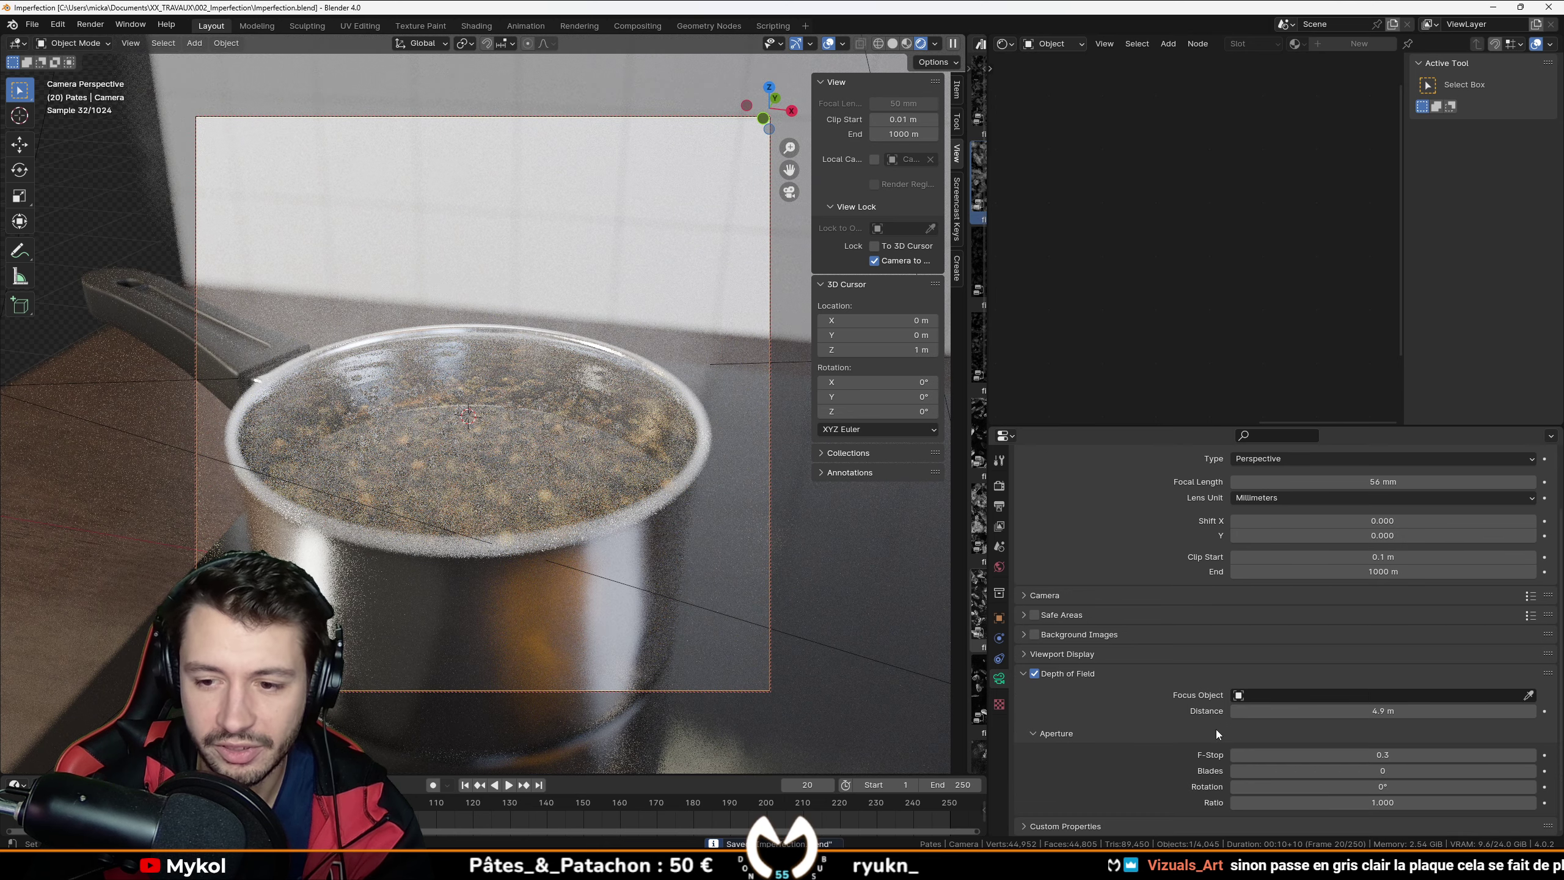
left_click_drag(1368, 756, 1369, 711)
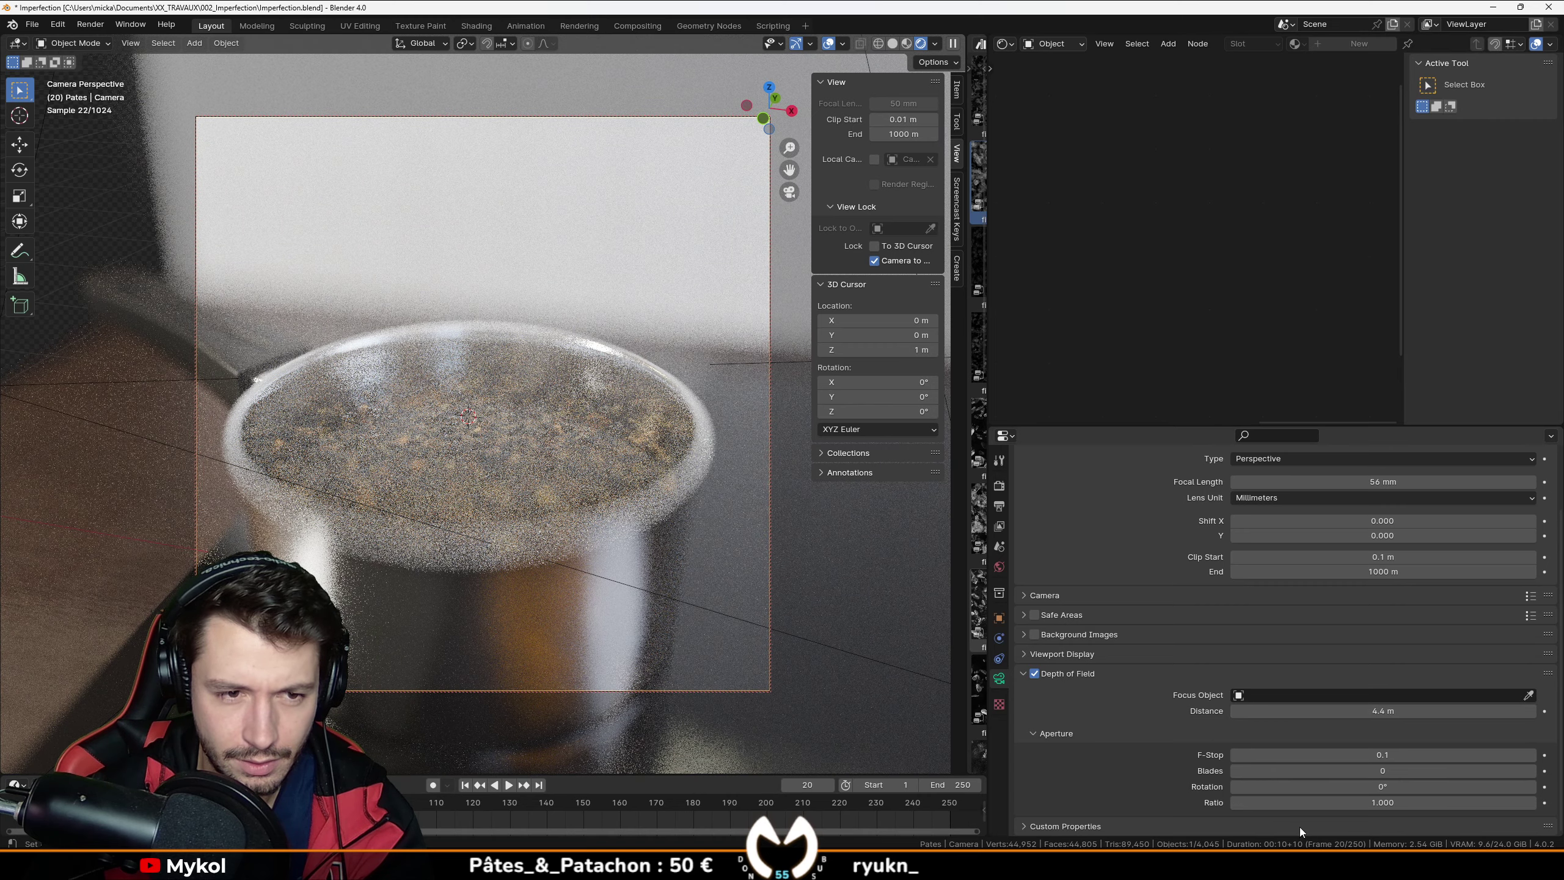
left_click(1372, 753)
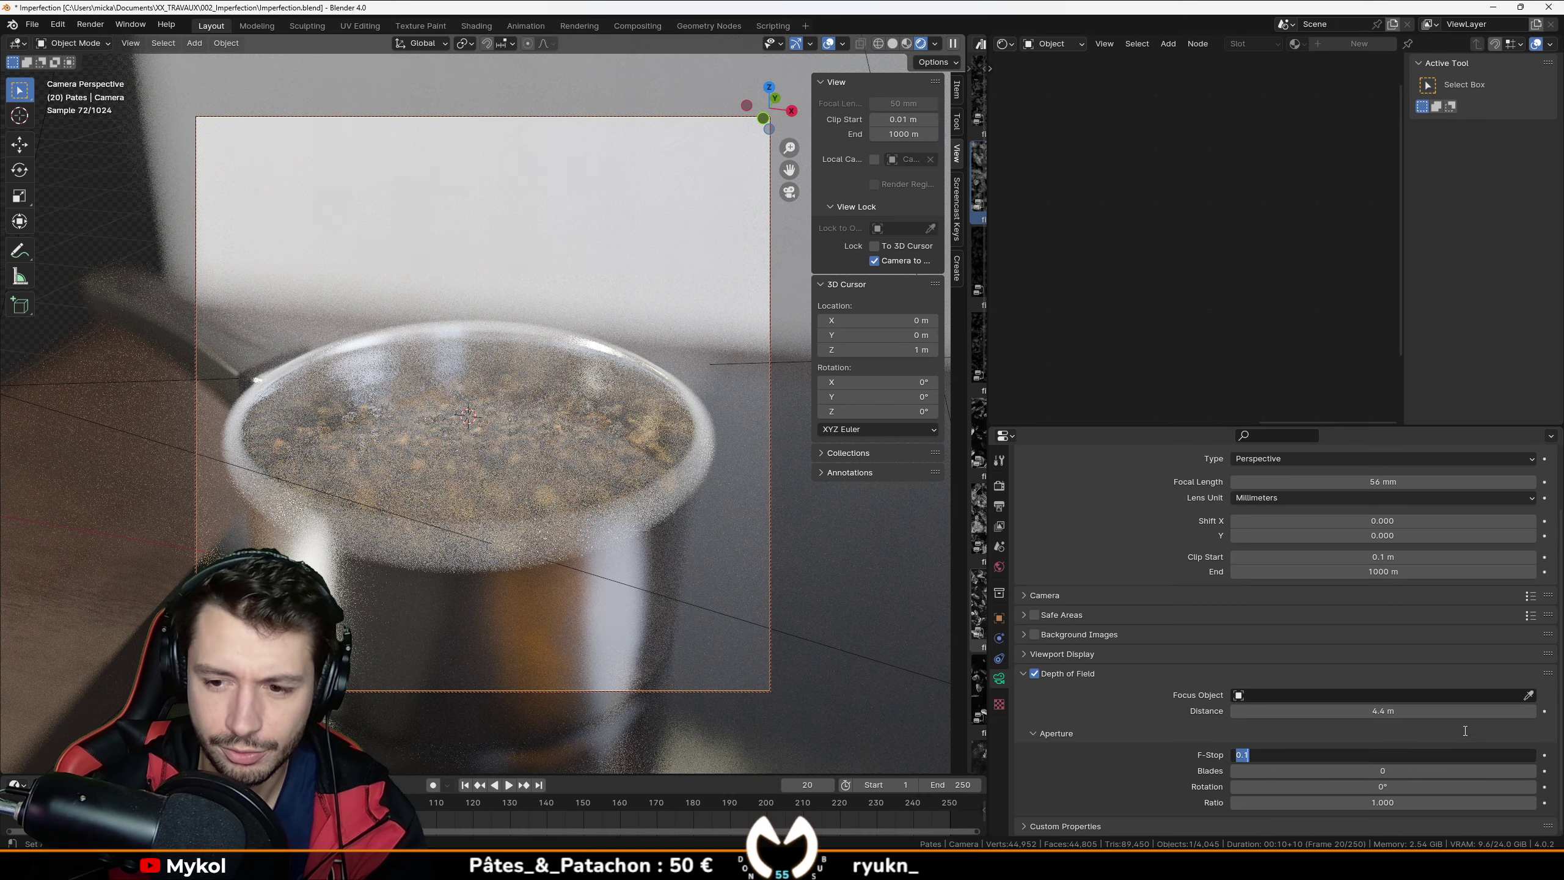
type("0.3")
key("Return")
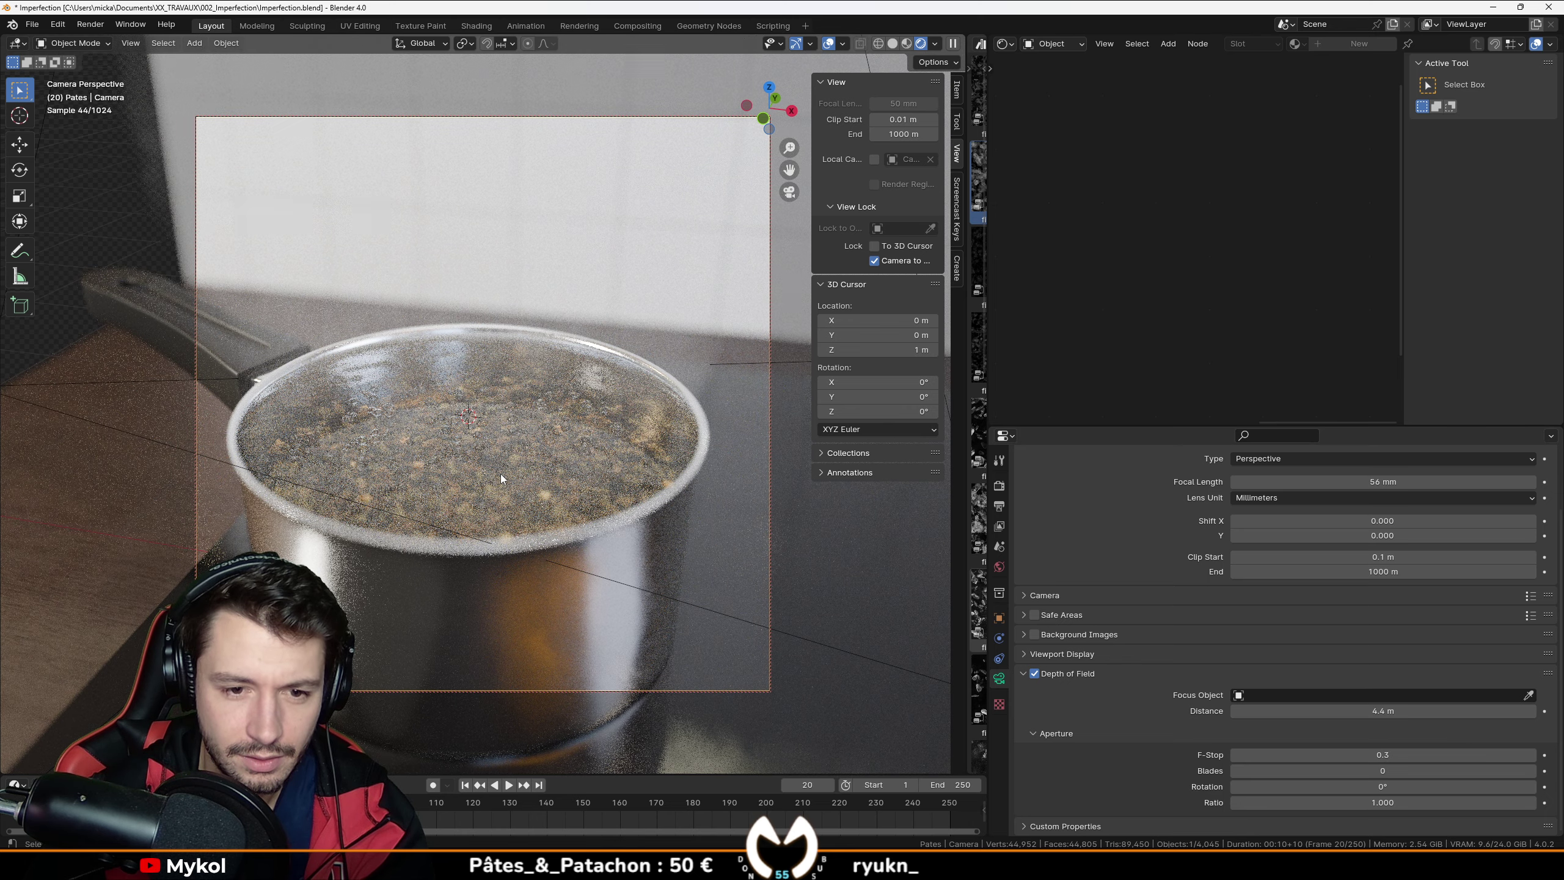
Step: Compare the view without depth of field, re-enable it and set the f-stop to 0.5
left_click(1036, 674)
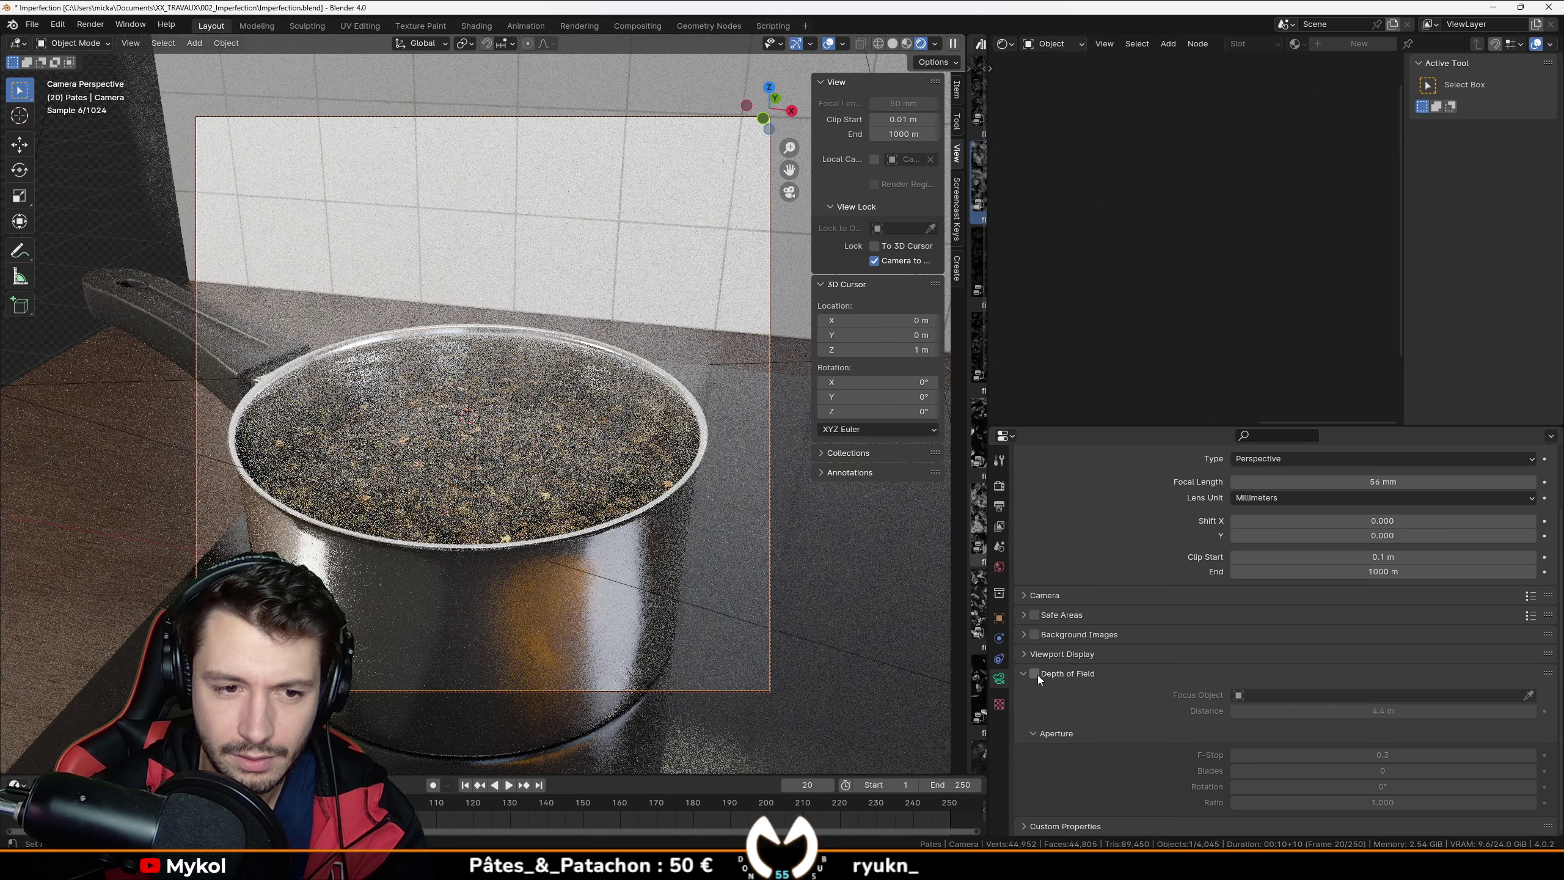
left_click(1035, 673)
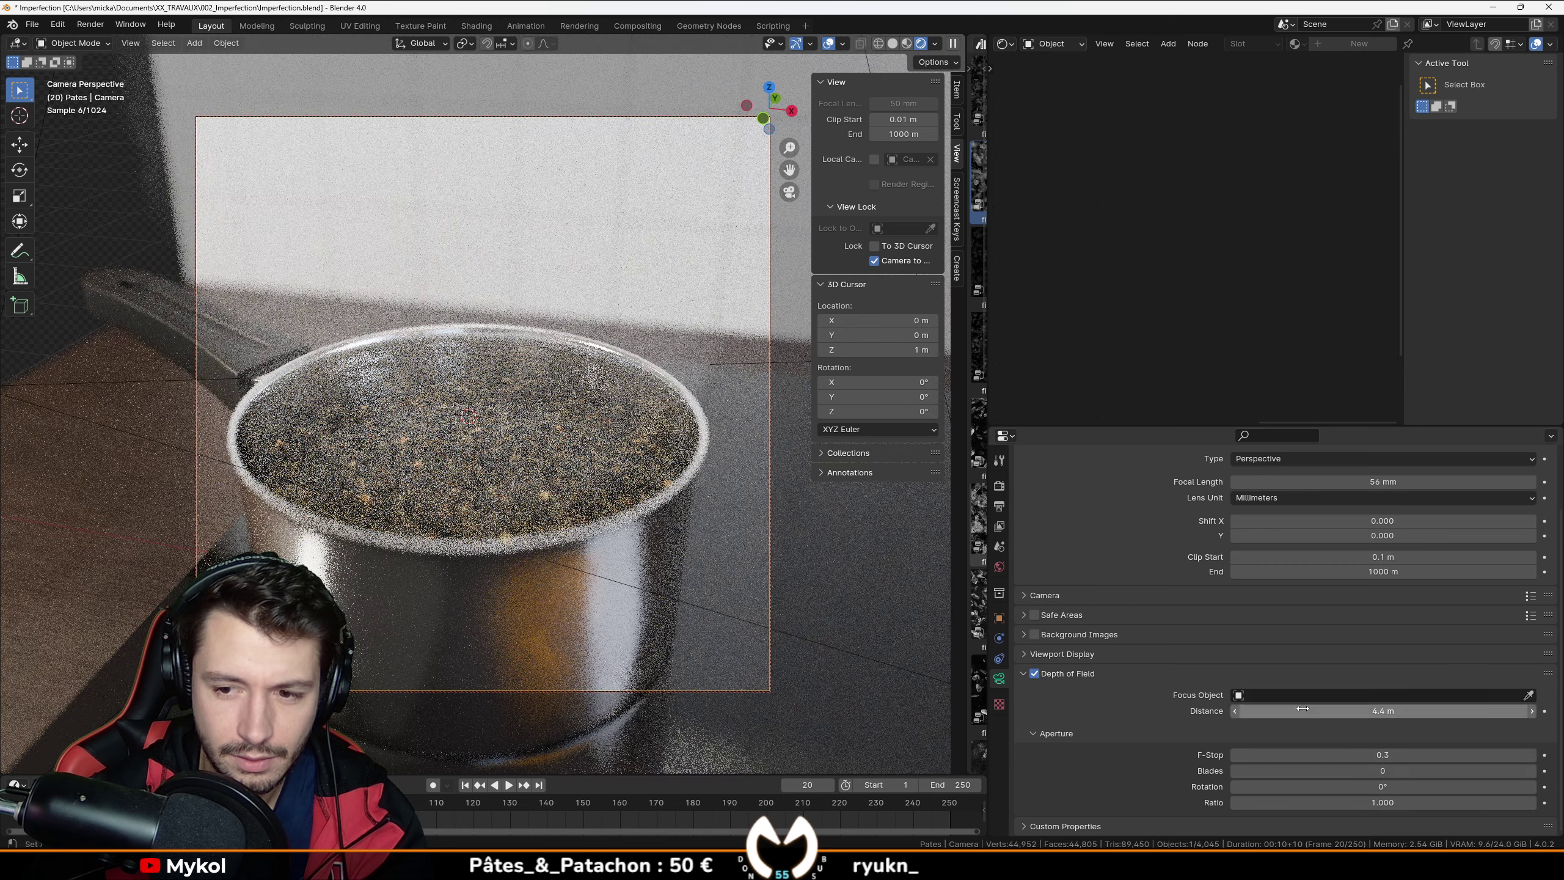
left_click(1417, 755)
type("0.5")
key("Return")
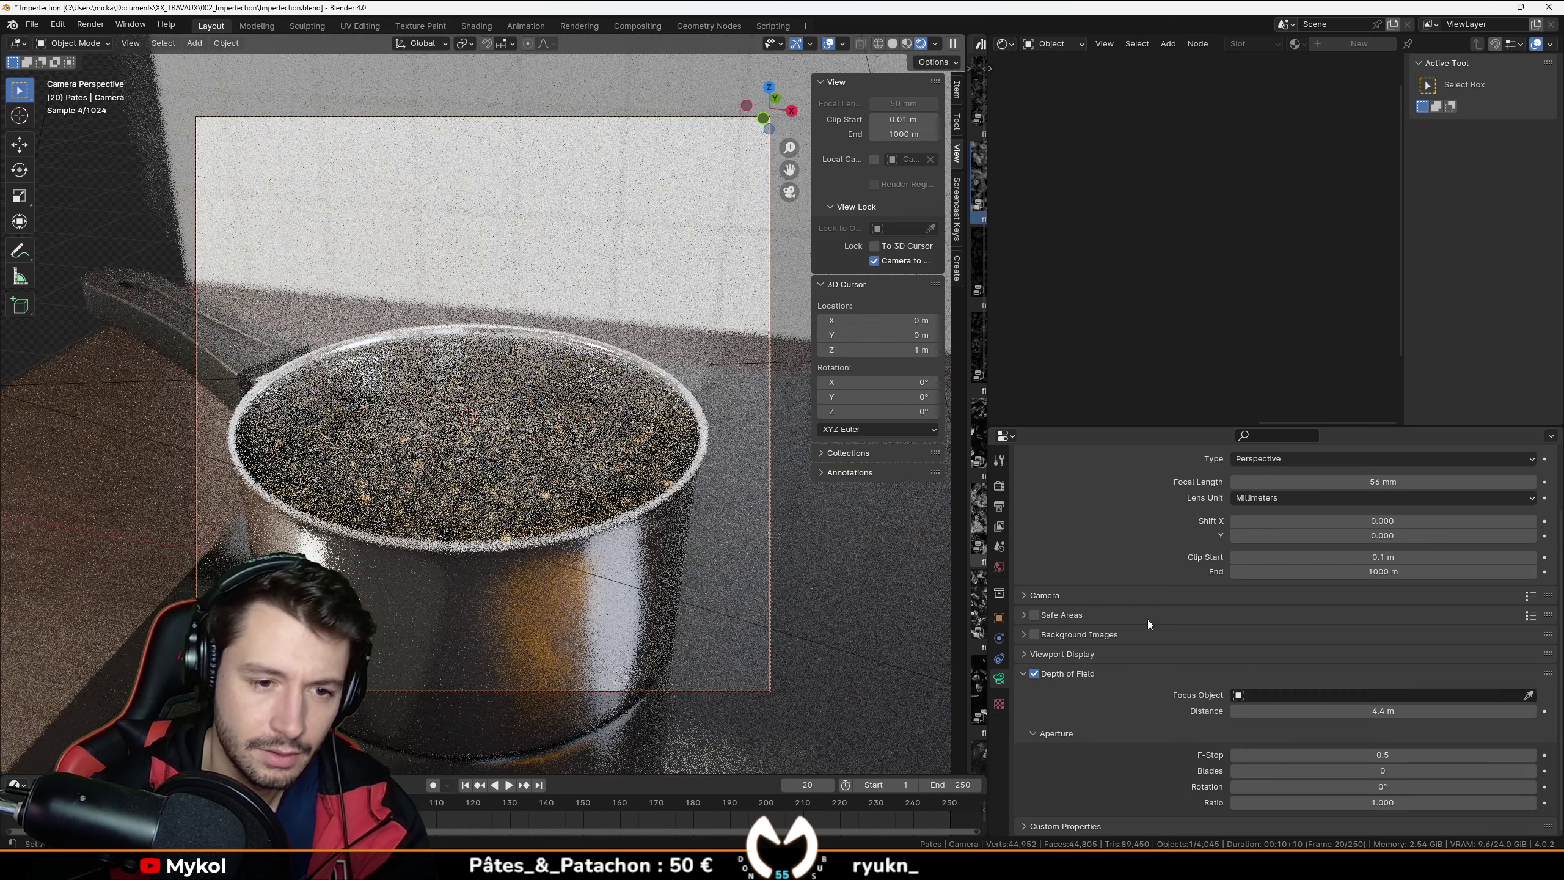
Step: Return the viewport to solid shading, save the file and render the reframed shot
key("z")
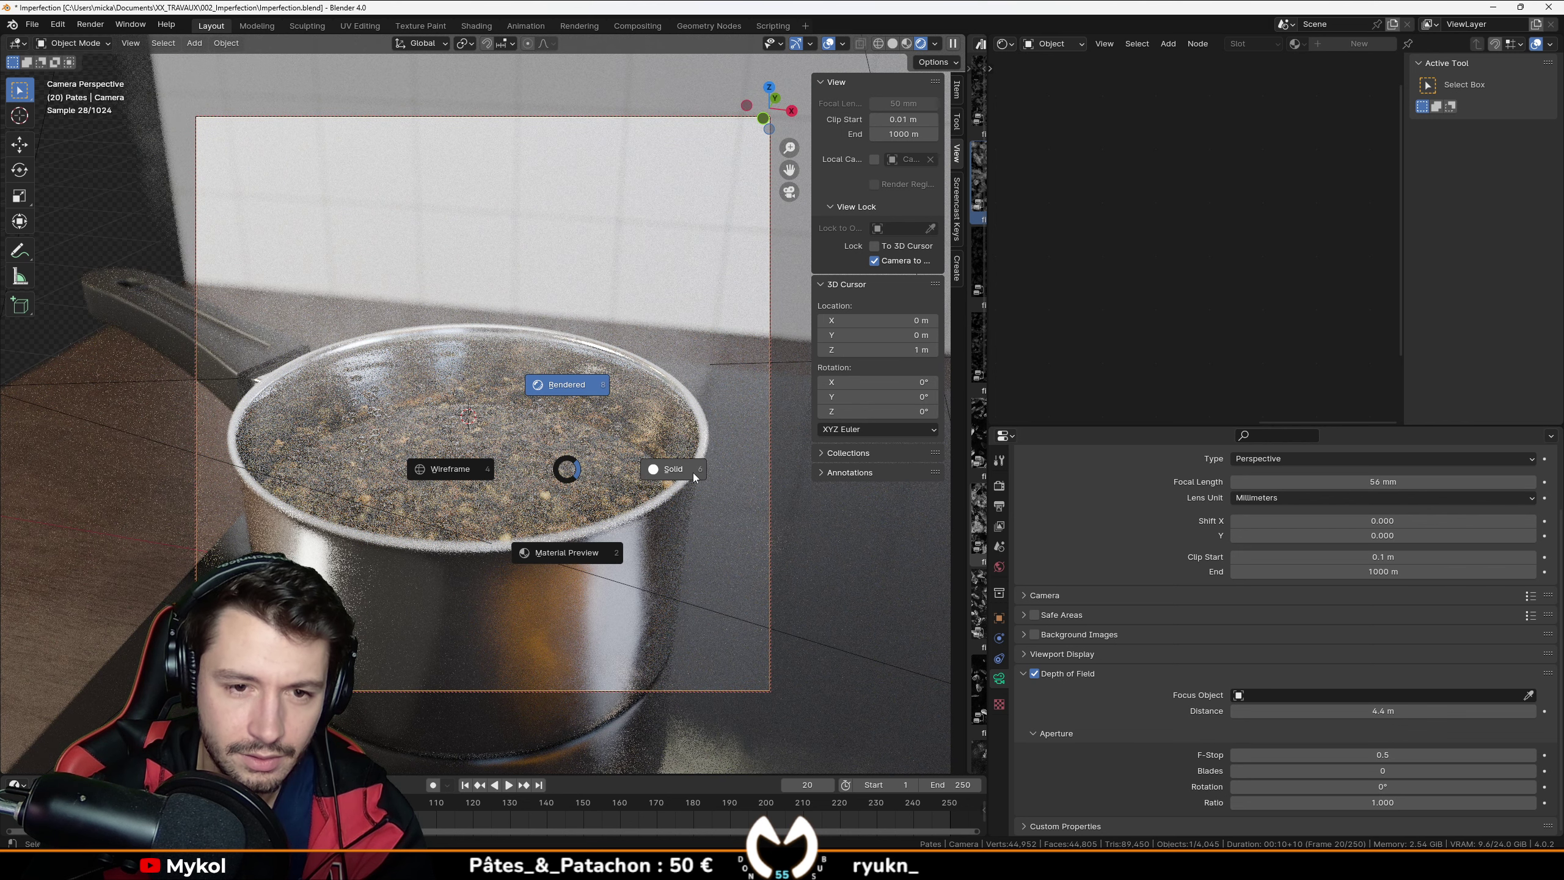
left_click(693, 472)
key("ctrl+s")
key("F12")
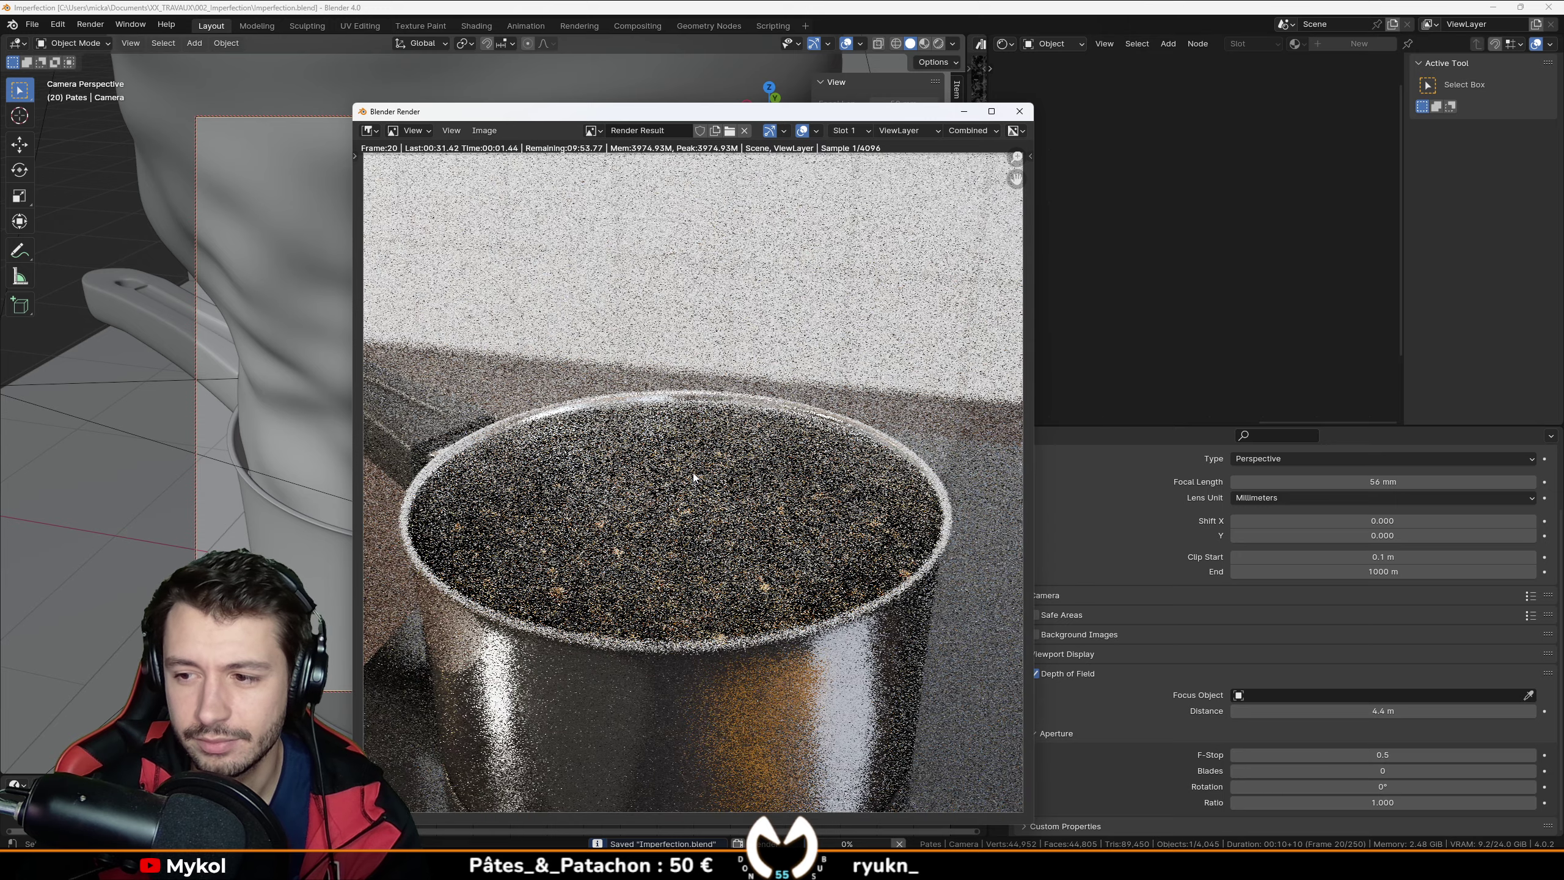
Step: Examine the bubbles, pot rim, metal reflections and depth of field in the render at several zoom levels, and close it
scroll(725, 461, "down", 4)
scroll(666, 504, "up", 2)
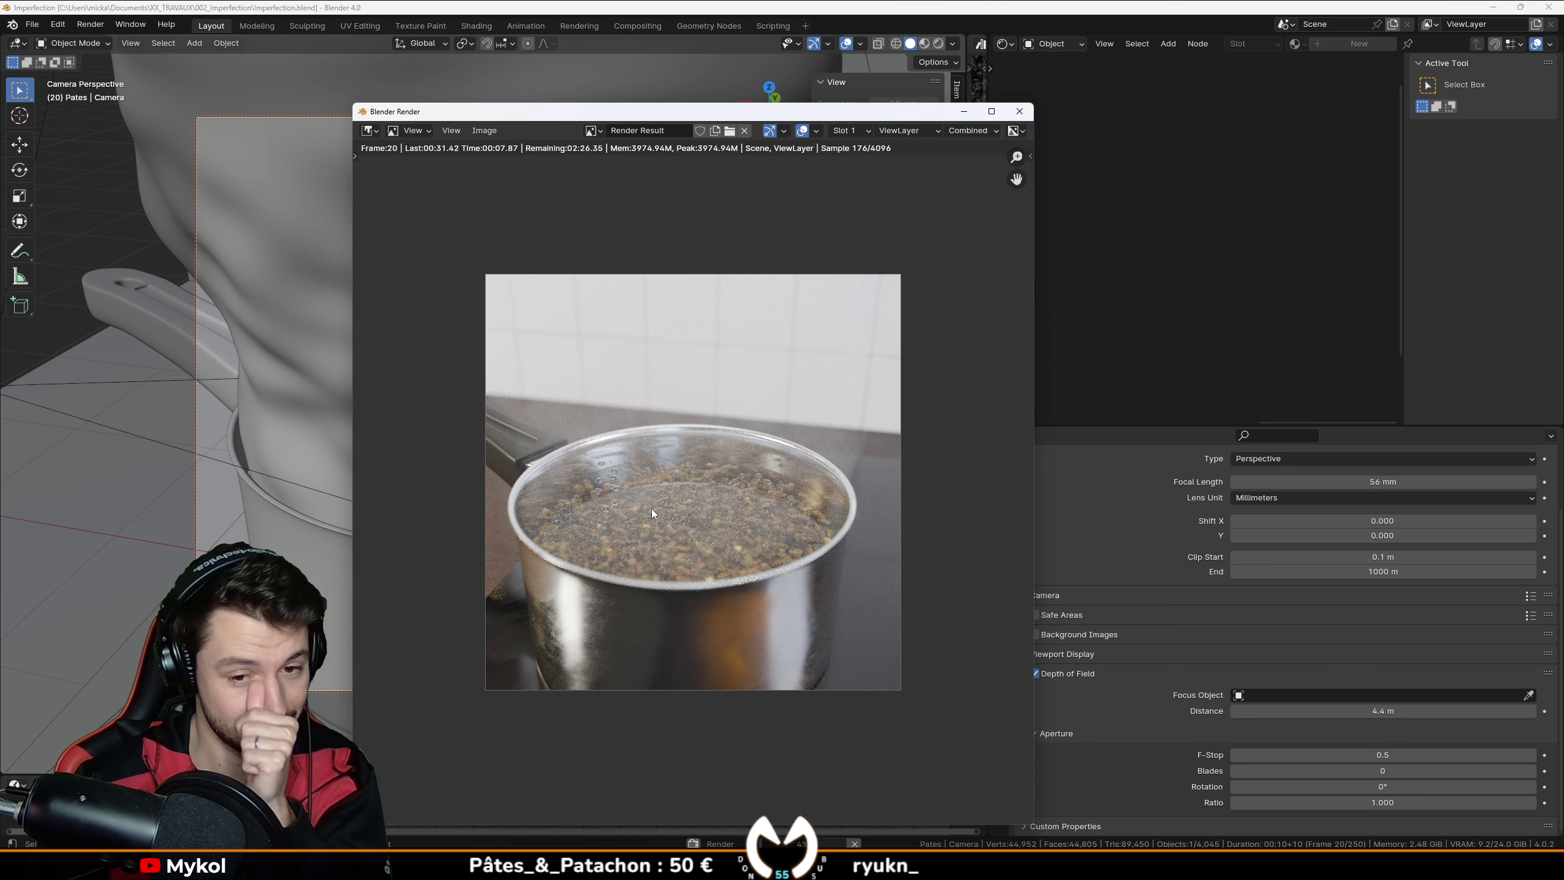
scroll(643, 507, "up", 2)
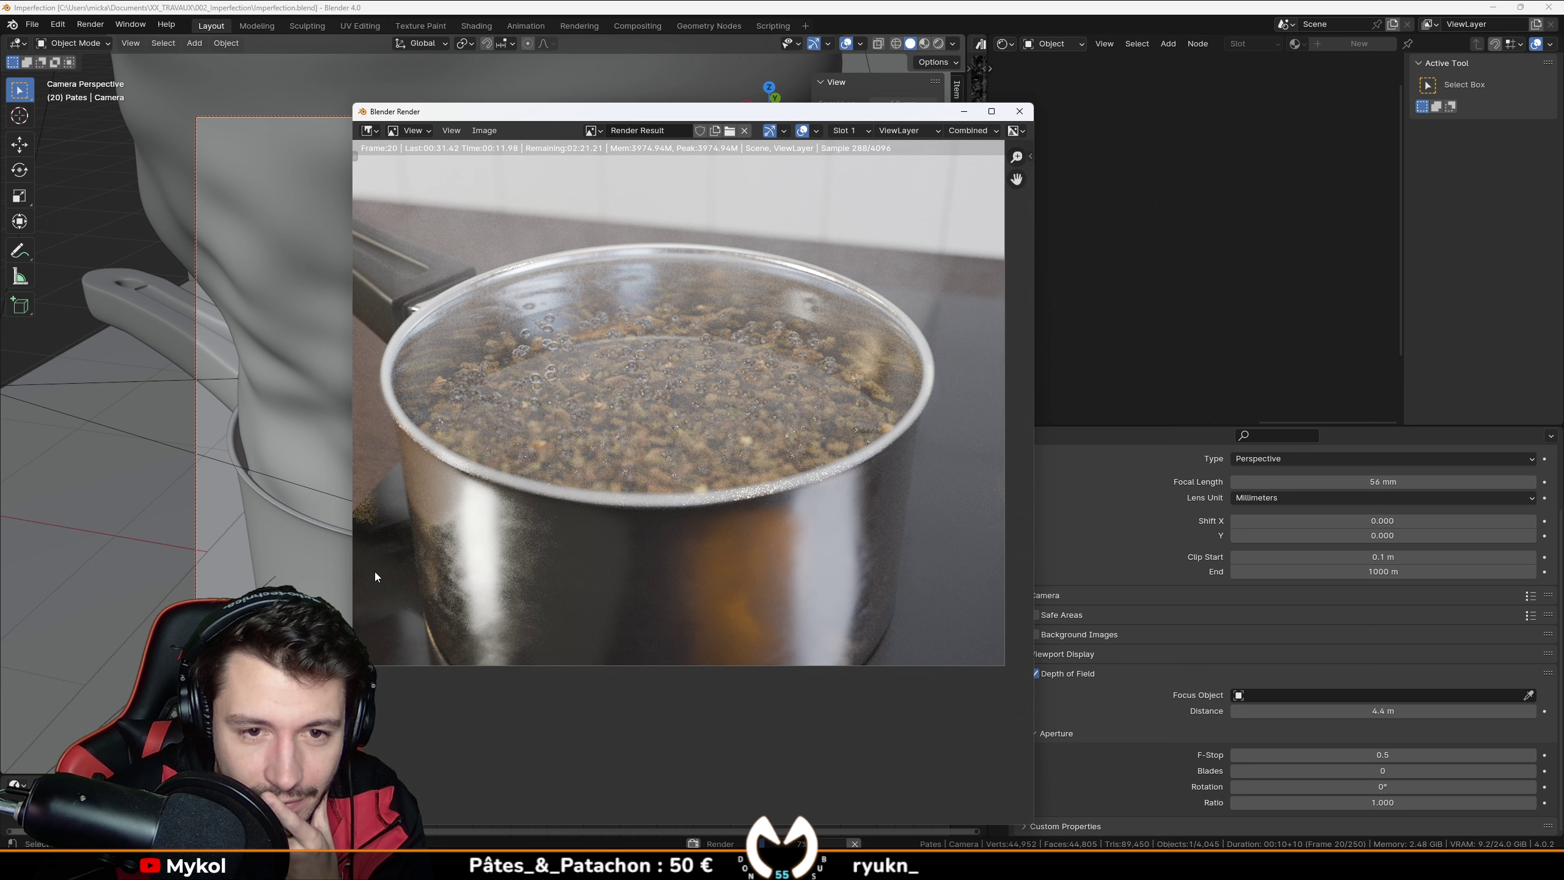
scroll(388, 539, "down", 2)
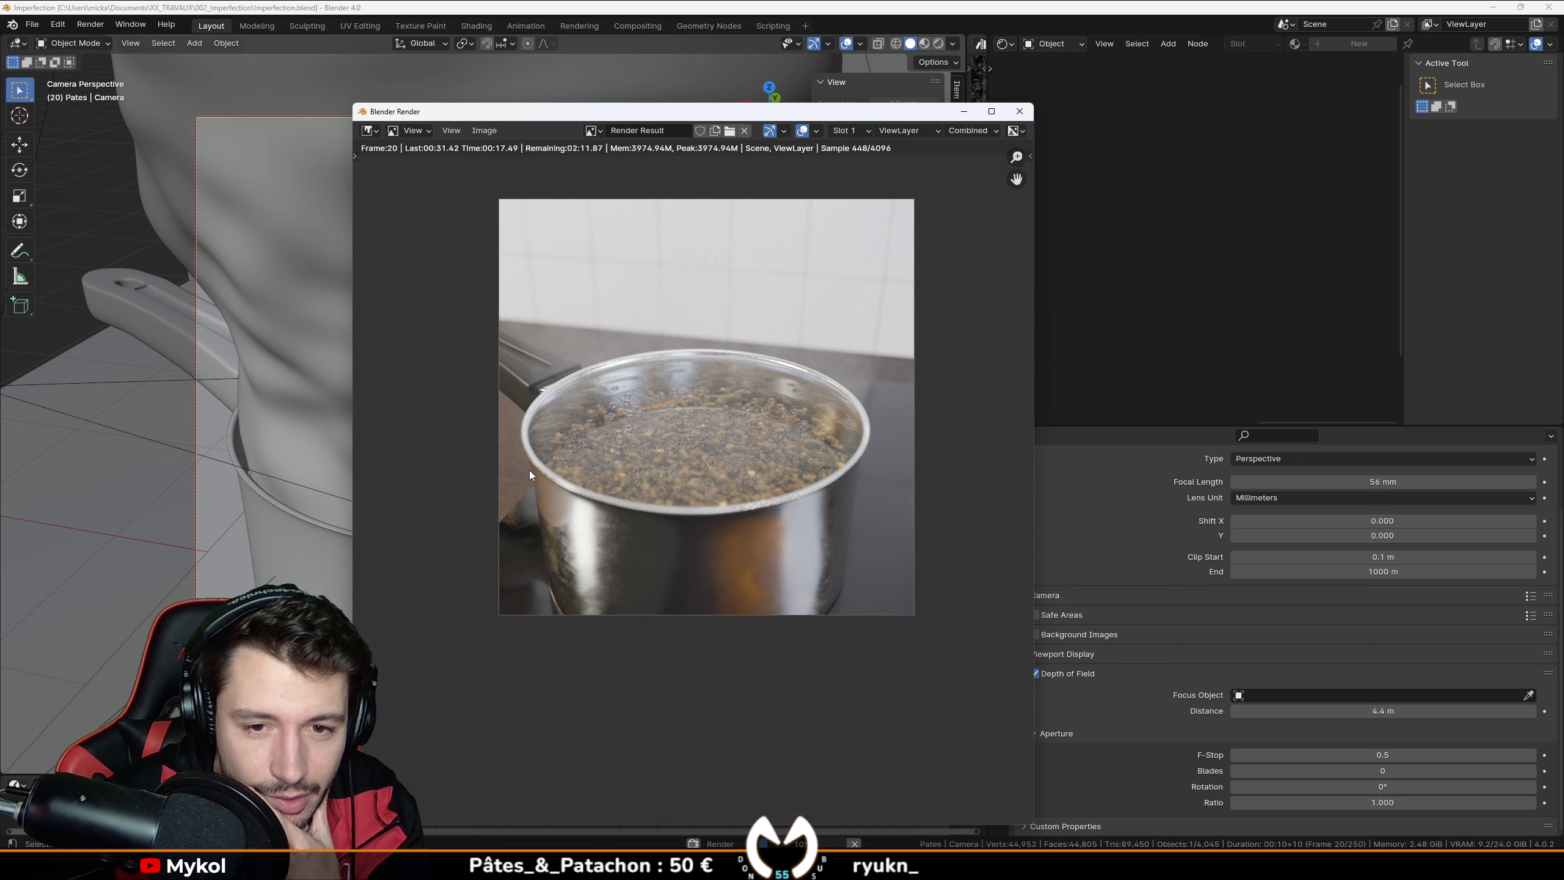
scroll(528, 469, "up", 2)
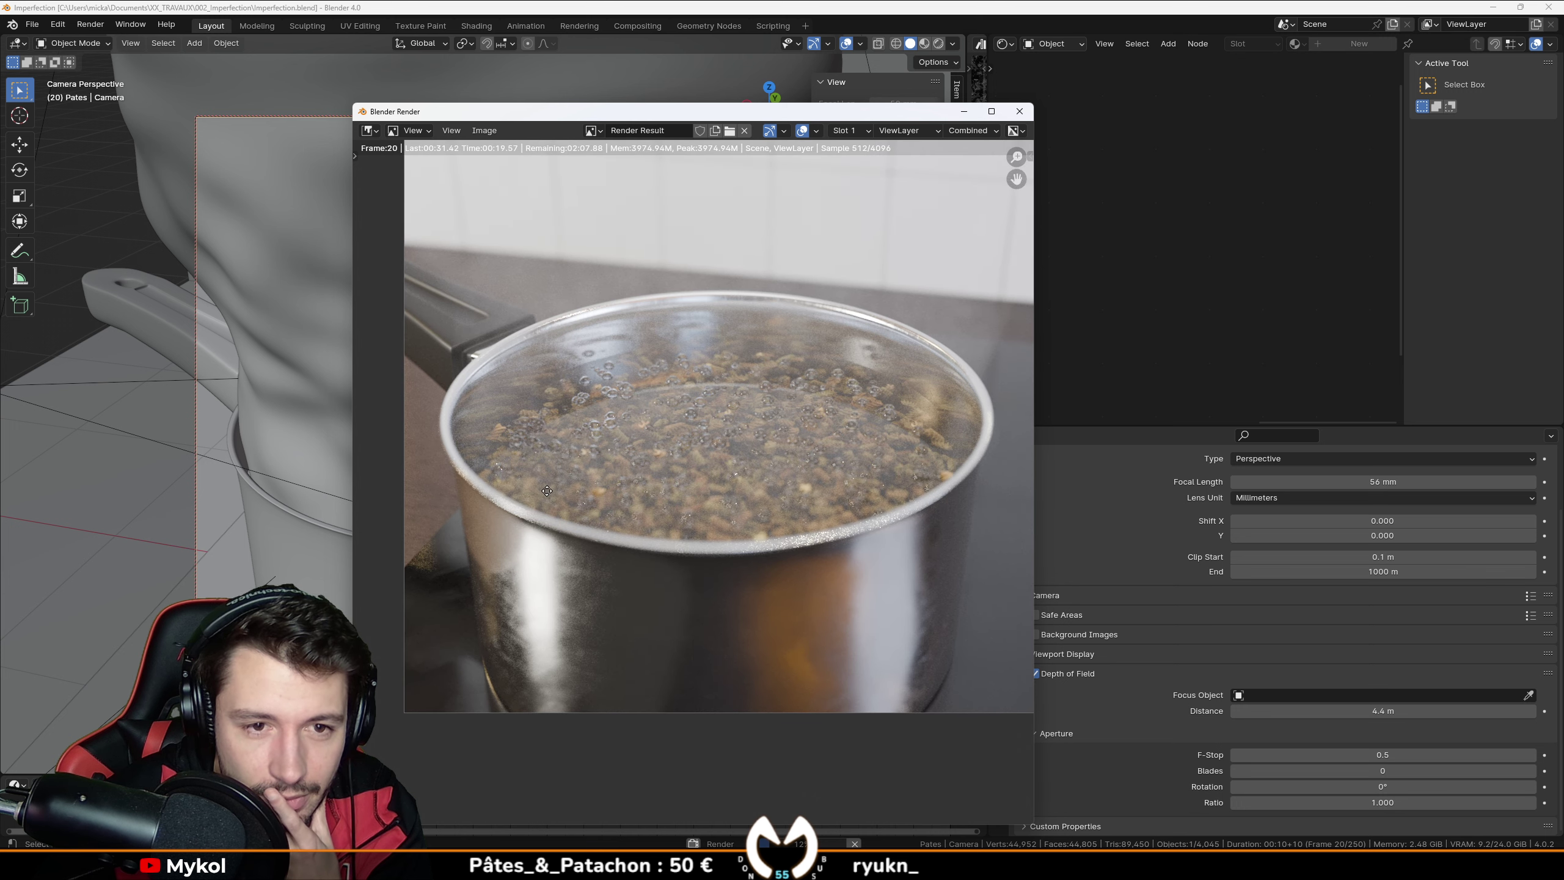
scroll(907, 395, "down", 1)
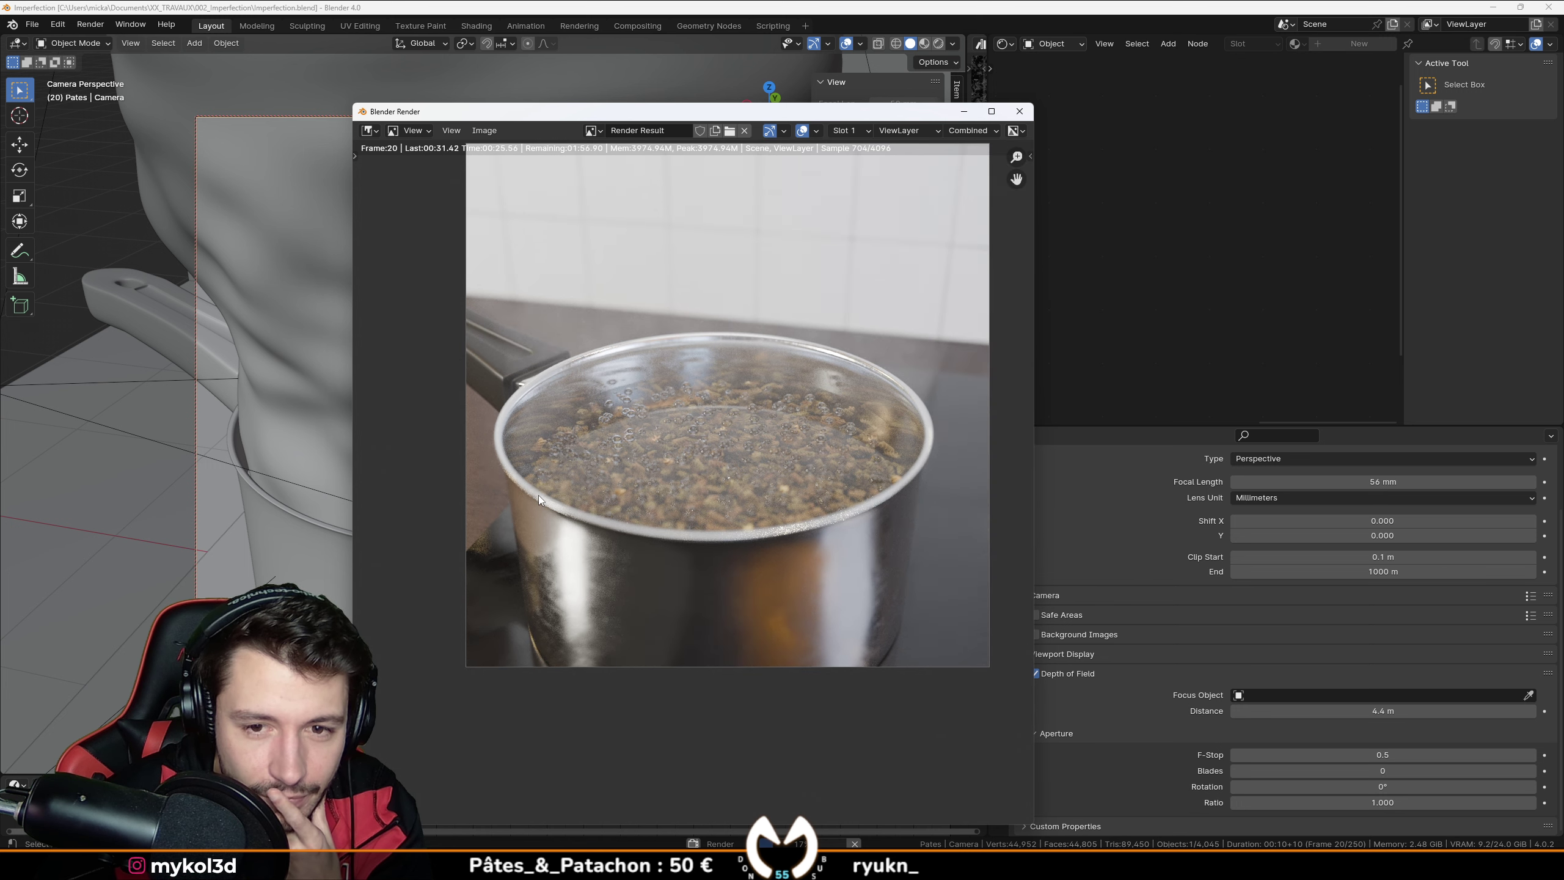
scroll(698, 504, "up", 3)
scroll(698, 504, "down", 3)
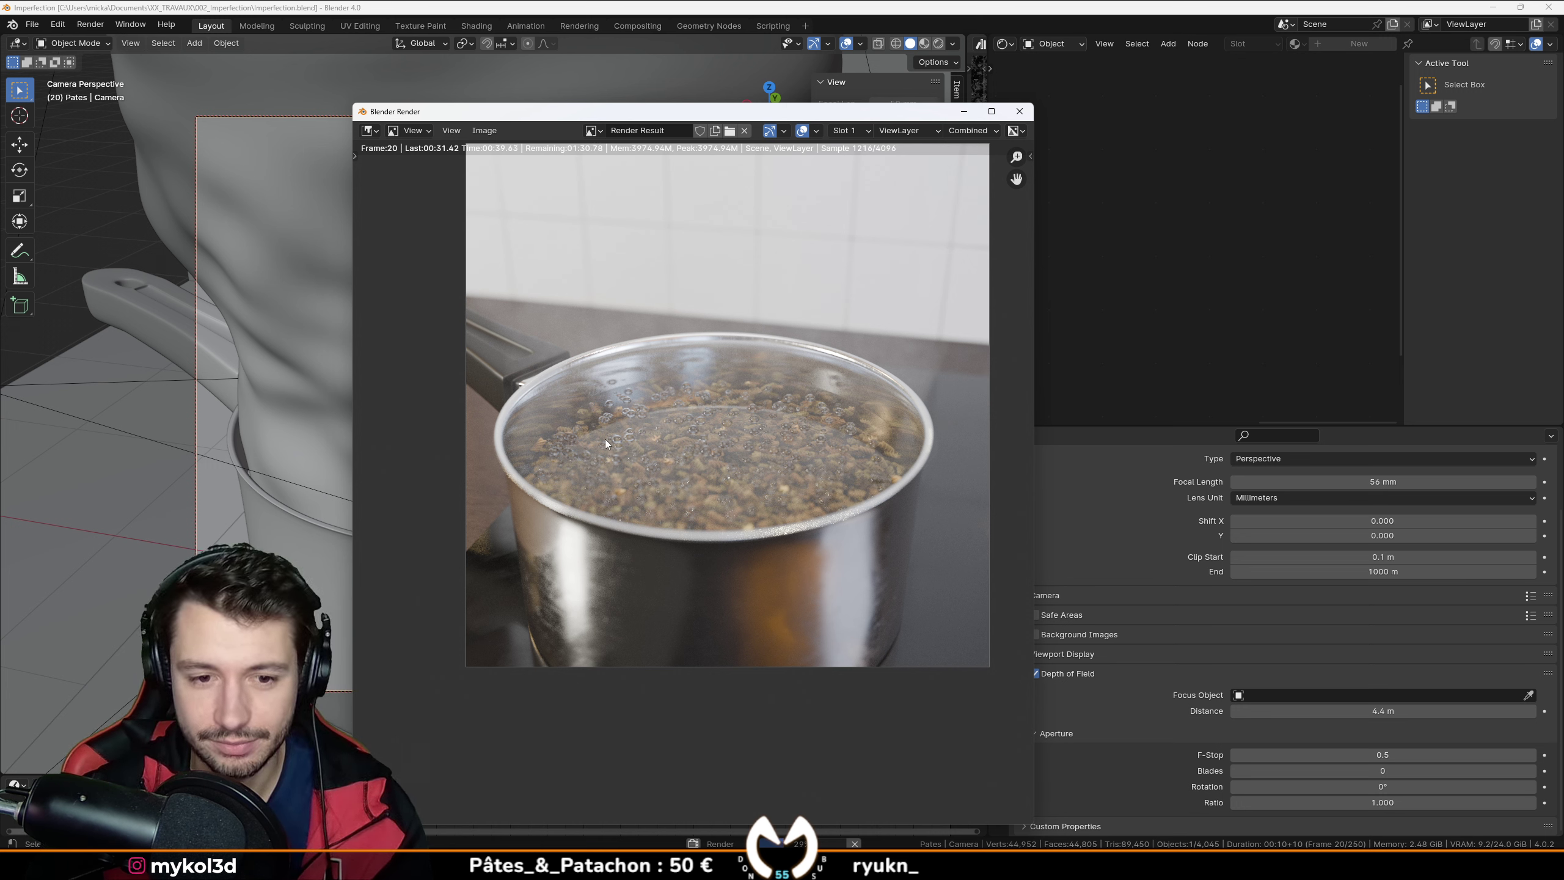
key("Escape")
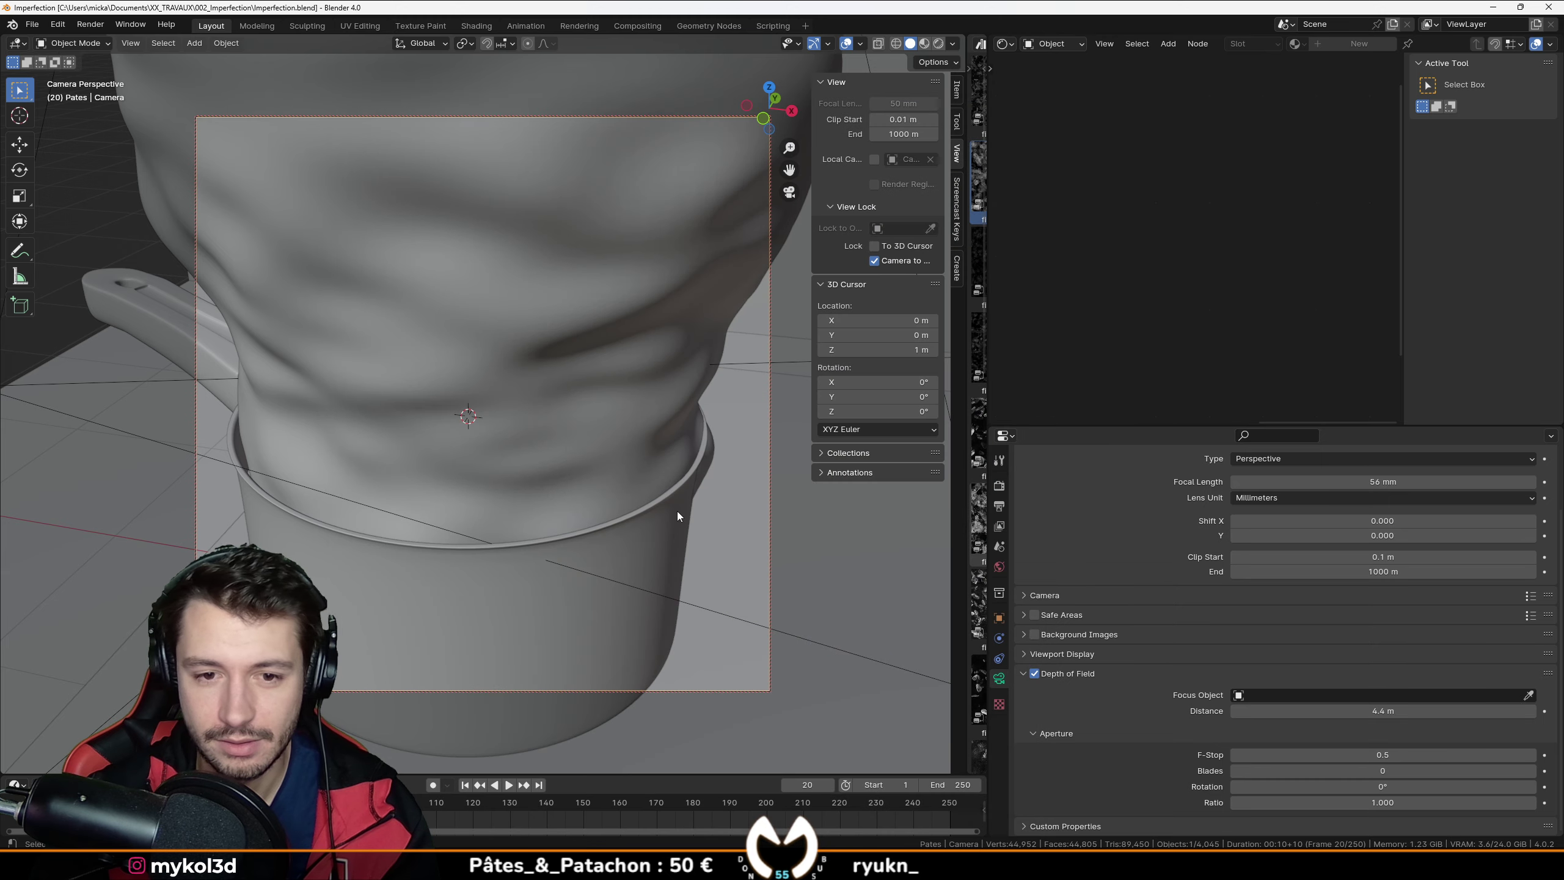
Step: Save the file and replace the 3D viewport with a maximized compositor that has nodes enabled
key("ctrl+s")
left_click(18, 42)
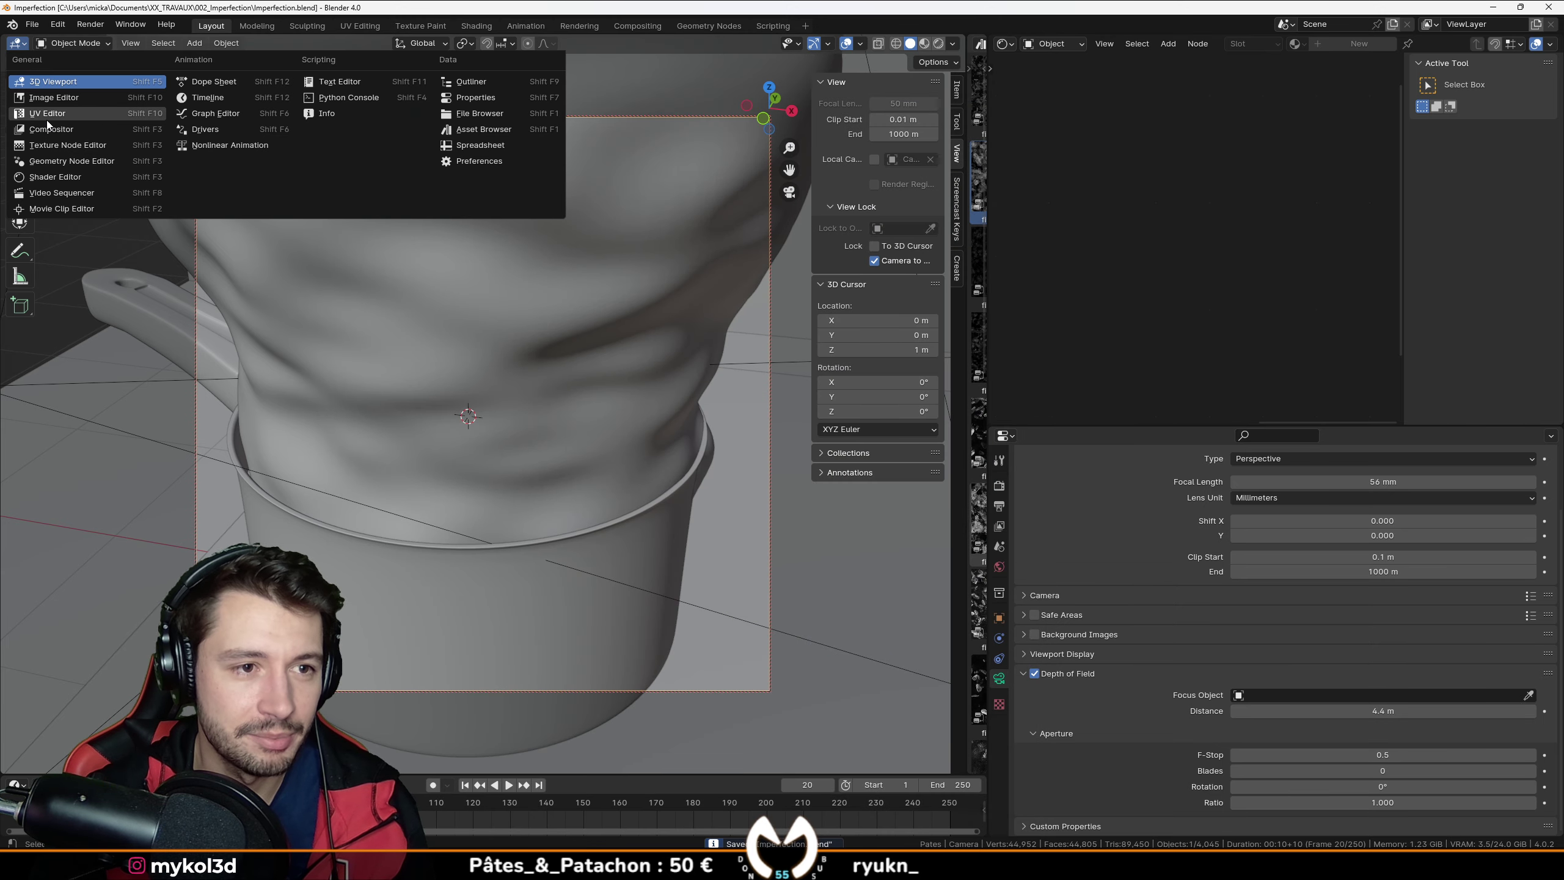
left_click(59, 132)
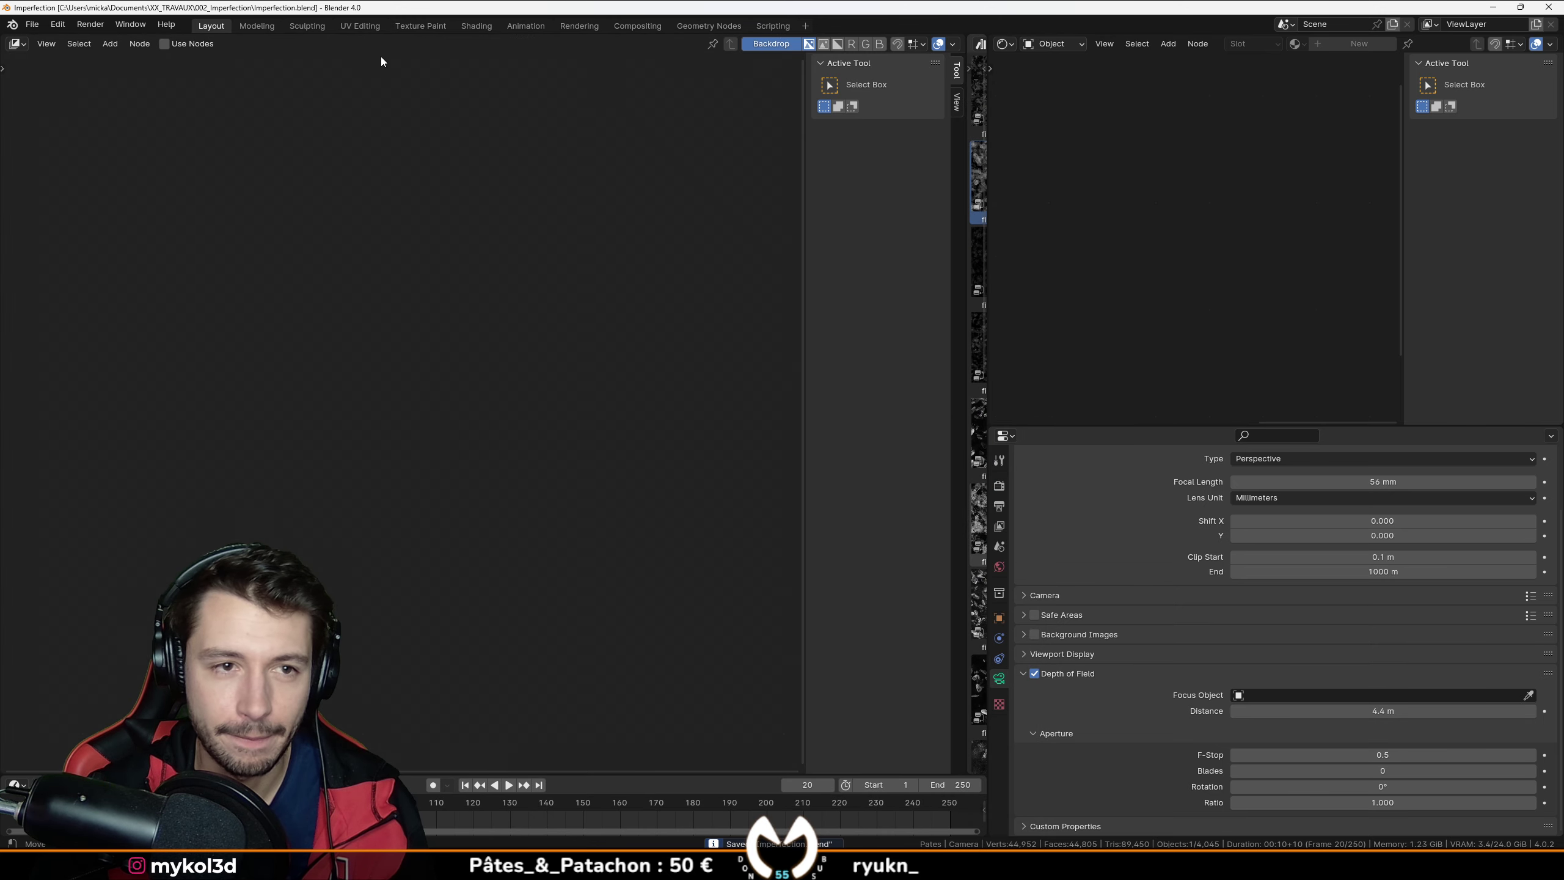
left_click(164, 43)
key("ctrl+space")
Step: Connect a Viewer node to the Render Layers image as backdrop and spread the compositor nodes apart
left_click_drag(629, 386, 411, 452)
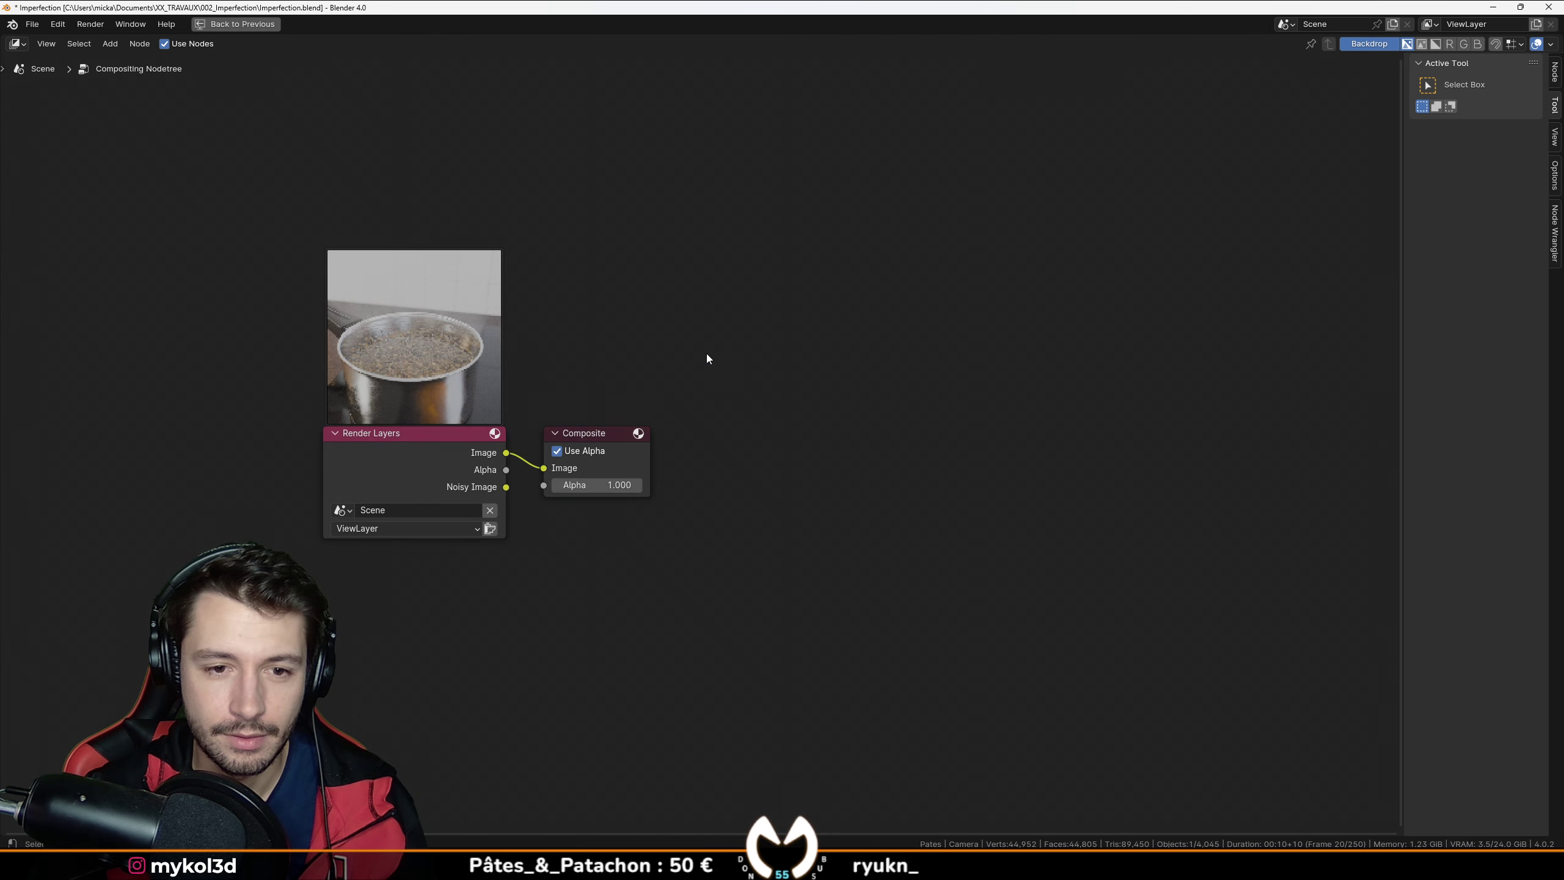
left_click_drag(574, 436, 977, 385)
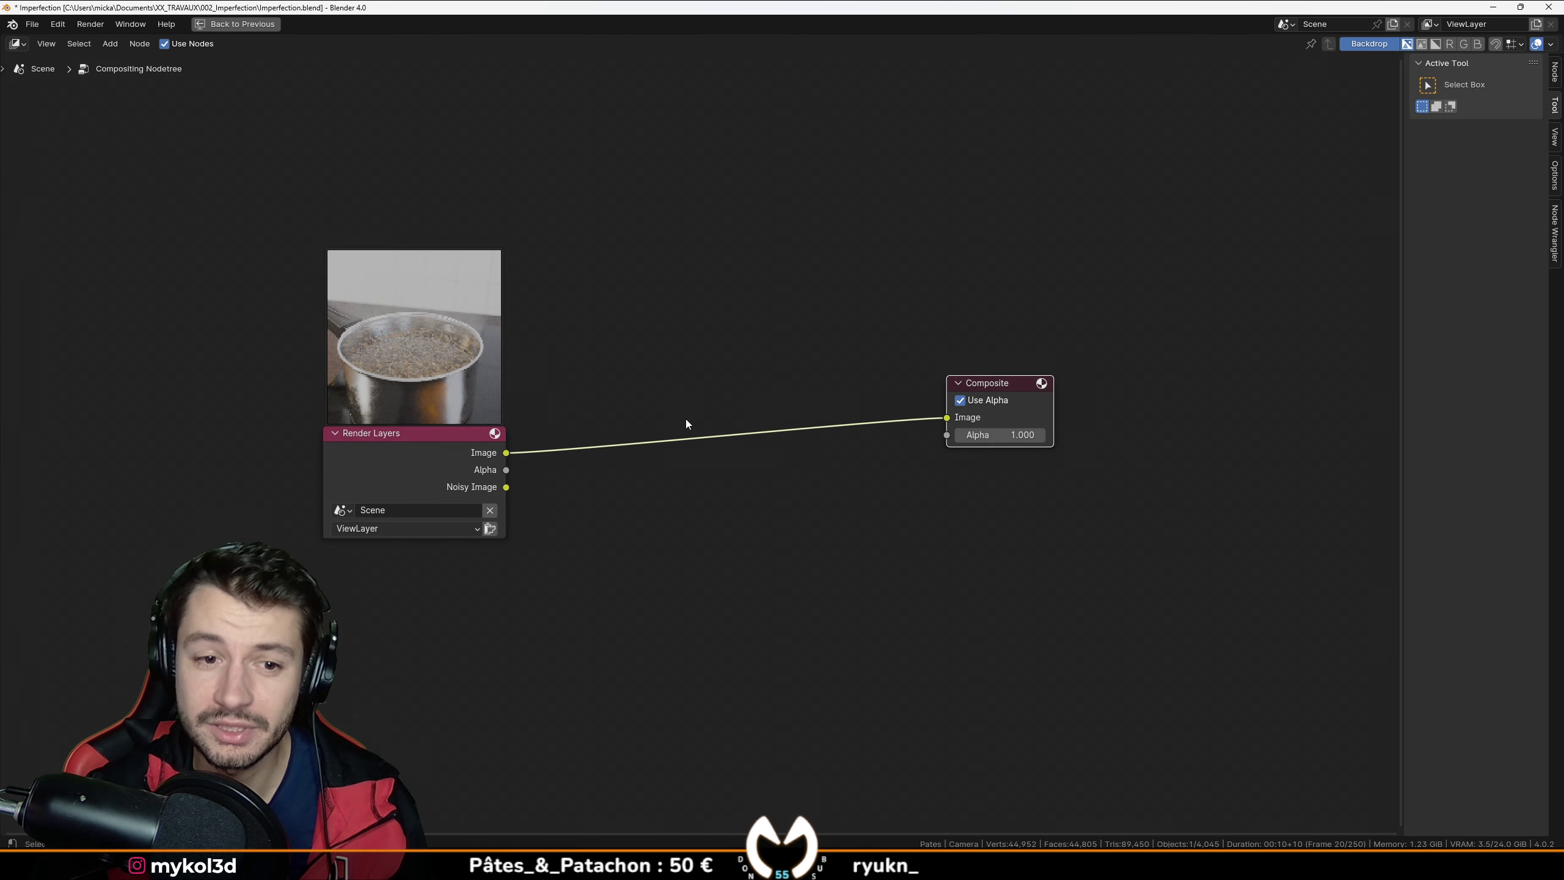
left_click(459, 462, "ctrl+shift")
left_click(1124, 580)
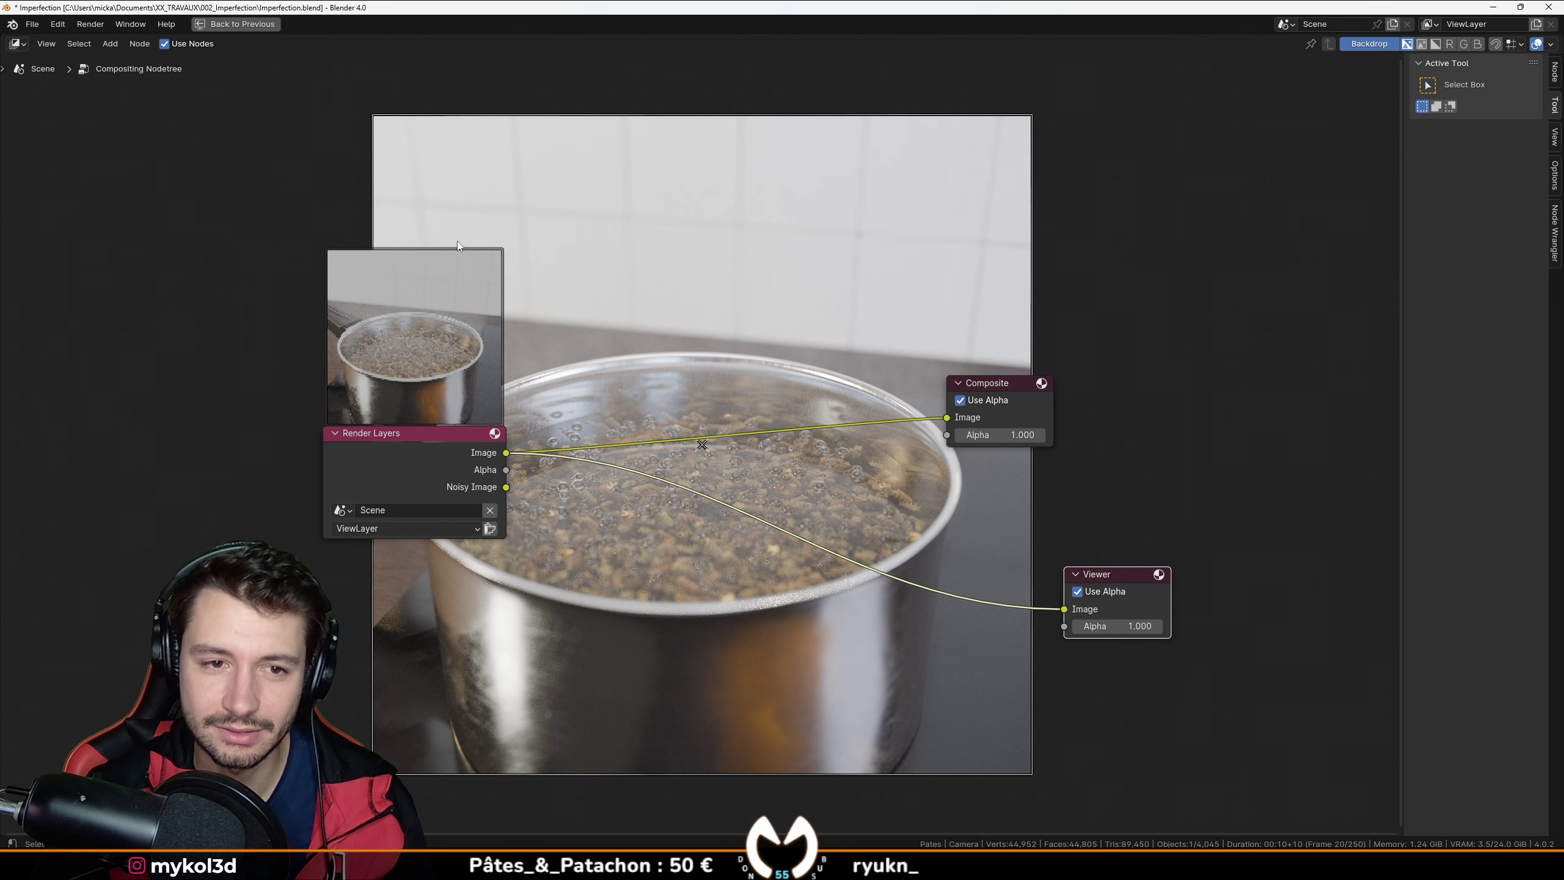
left_click_drag(436, 441, 227, 430)
Step: Insert a Denoise node between the Render Layers and Viewer nodes and space them out
key("shift+a")
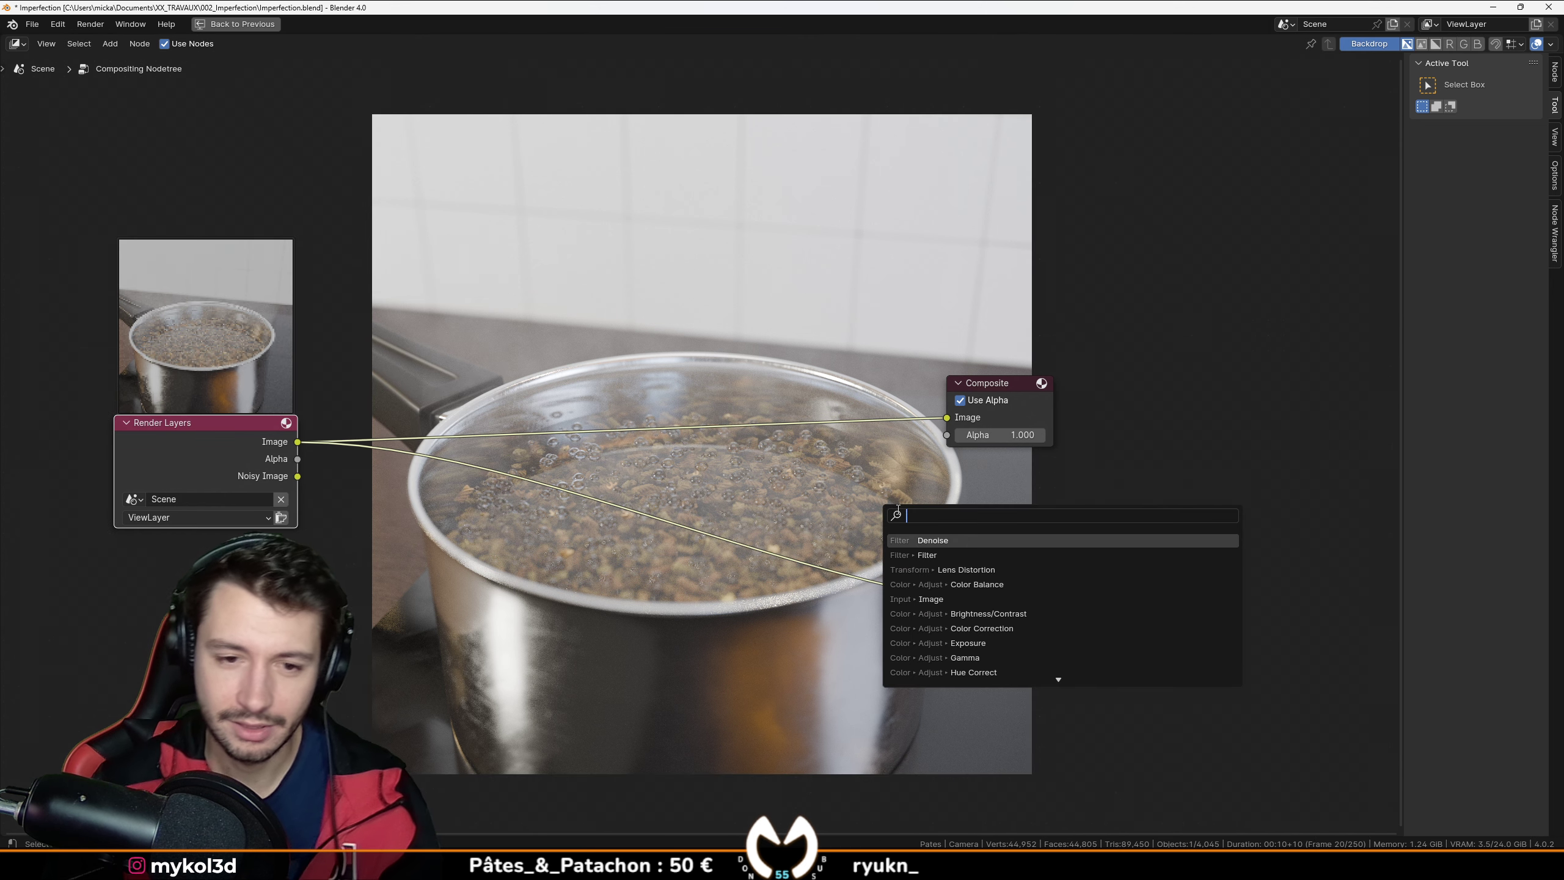
type("denoise")
key("Return")
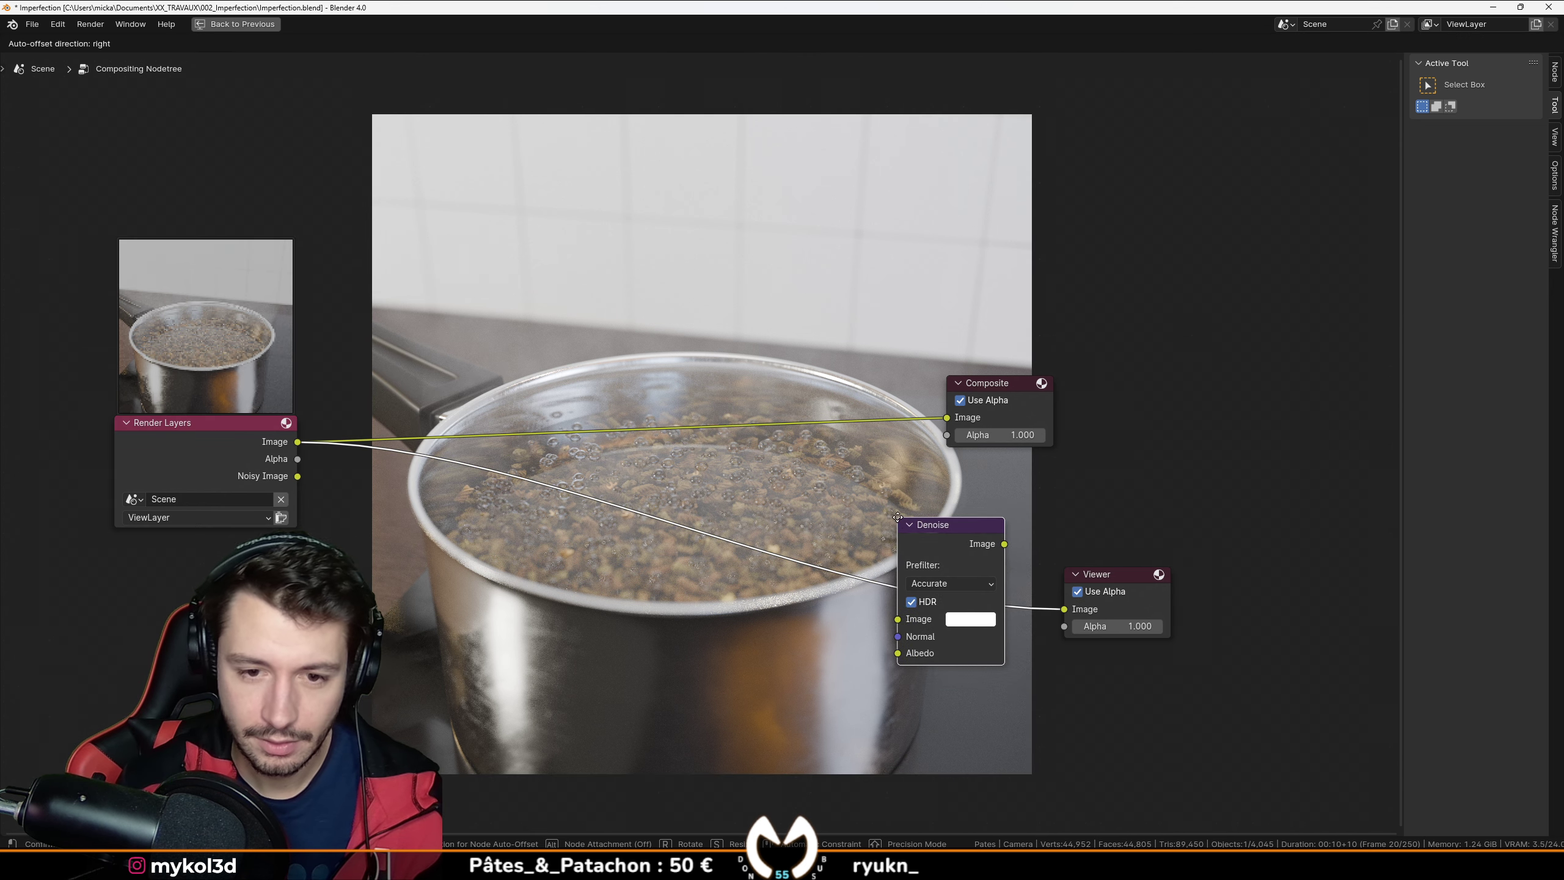
left_click(919, 524)
left_click_drag(927, 547, 425, 652)
left_click_drag(1117, 578, 1195, 637)
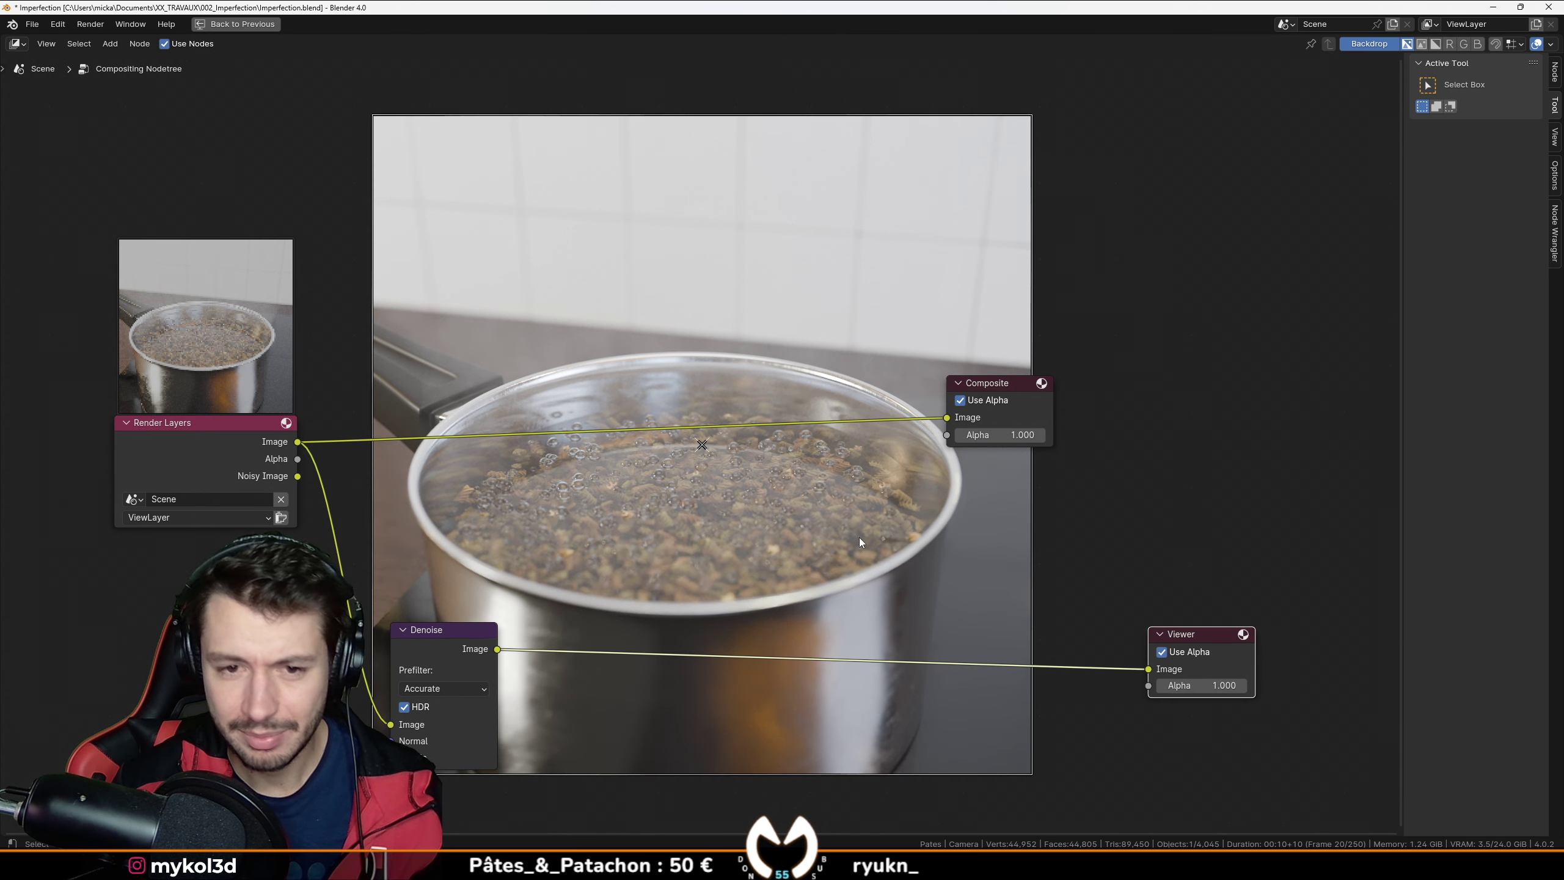
Step: Add a Color Balance node between the Denoise and Viewer nodes
key("shift+a")
left_click(875, 537)
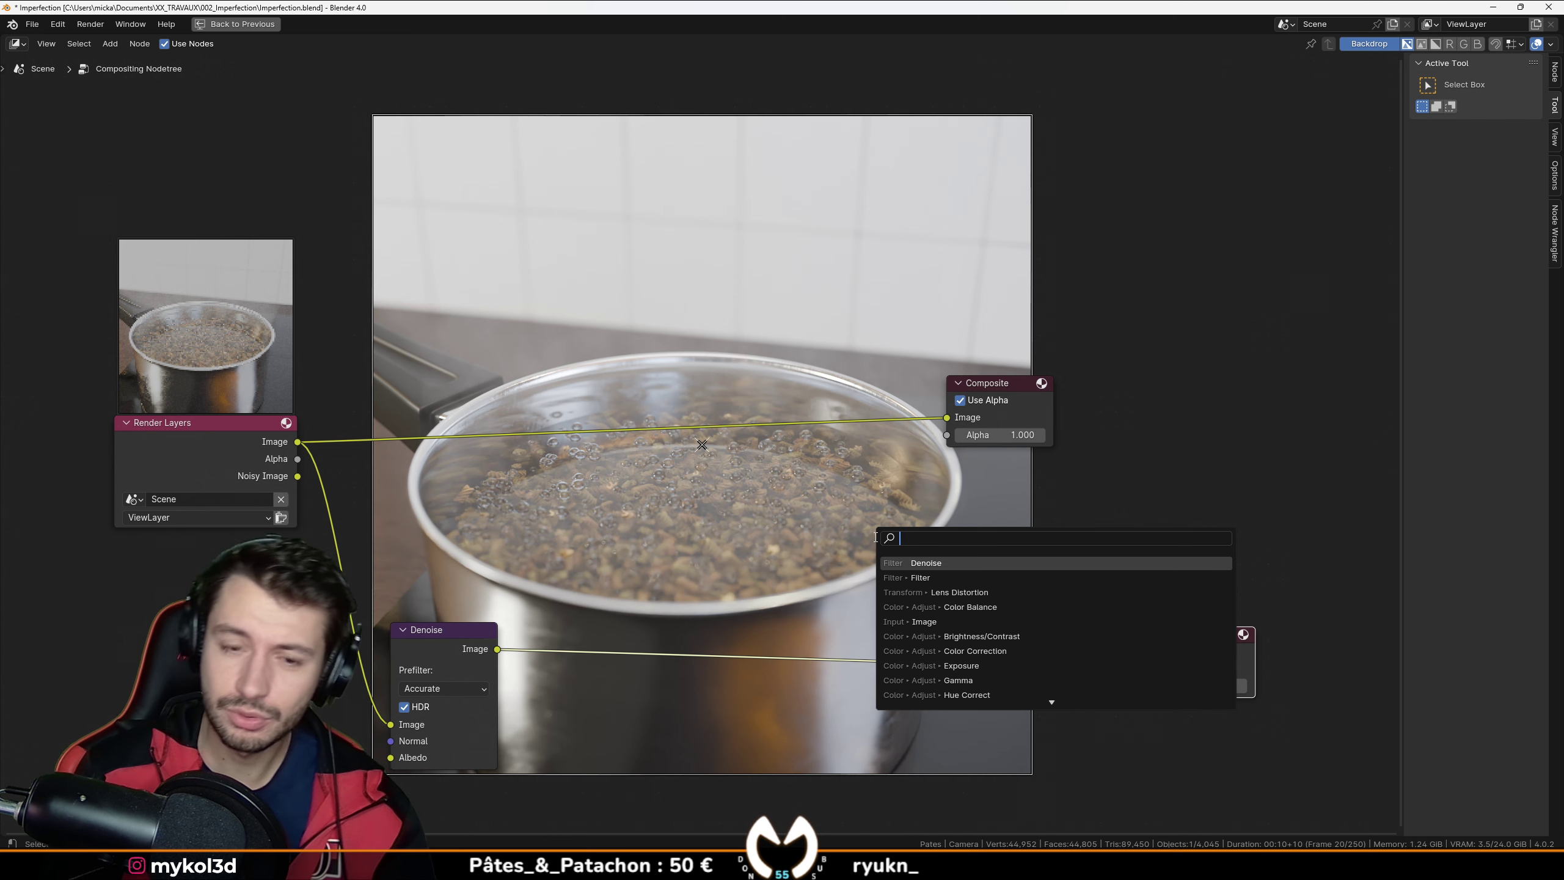
type("colo")
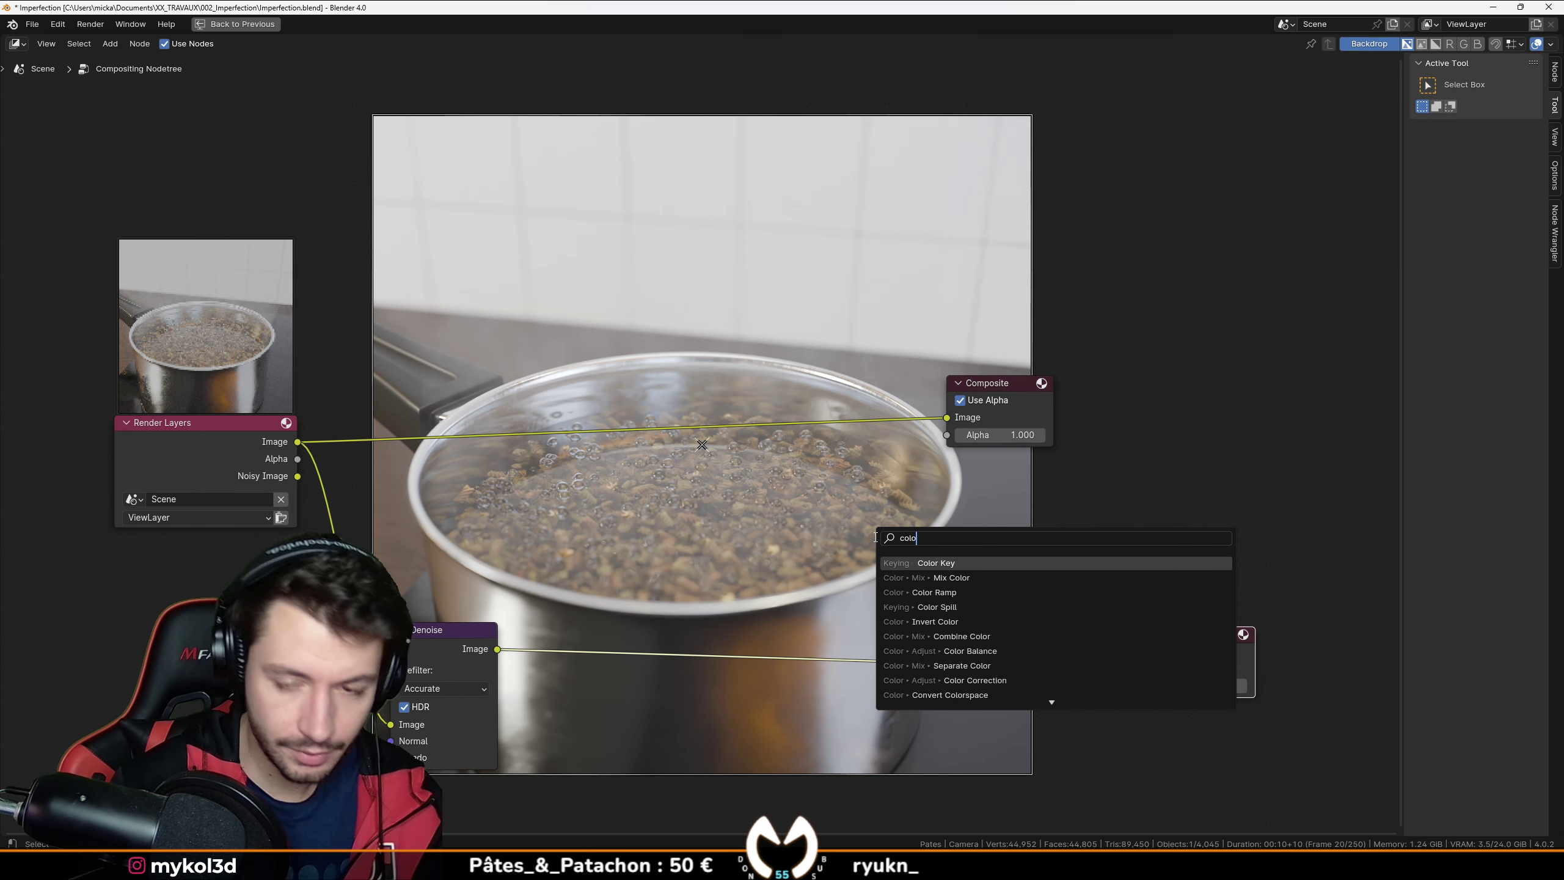
type("r")
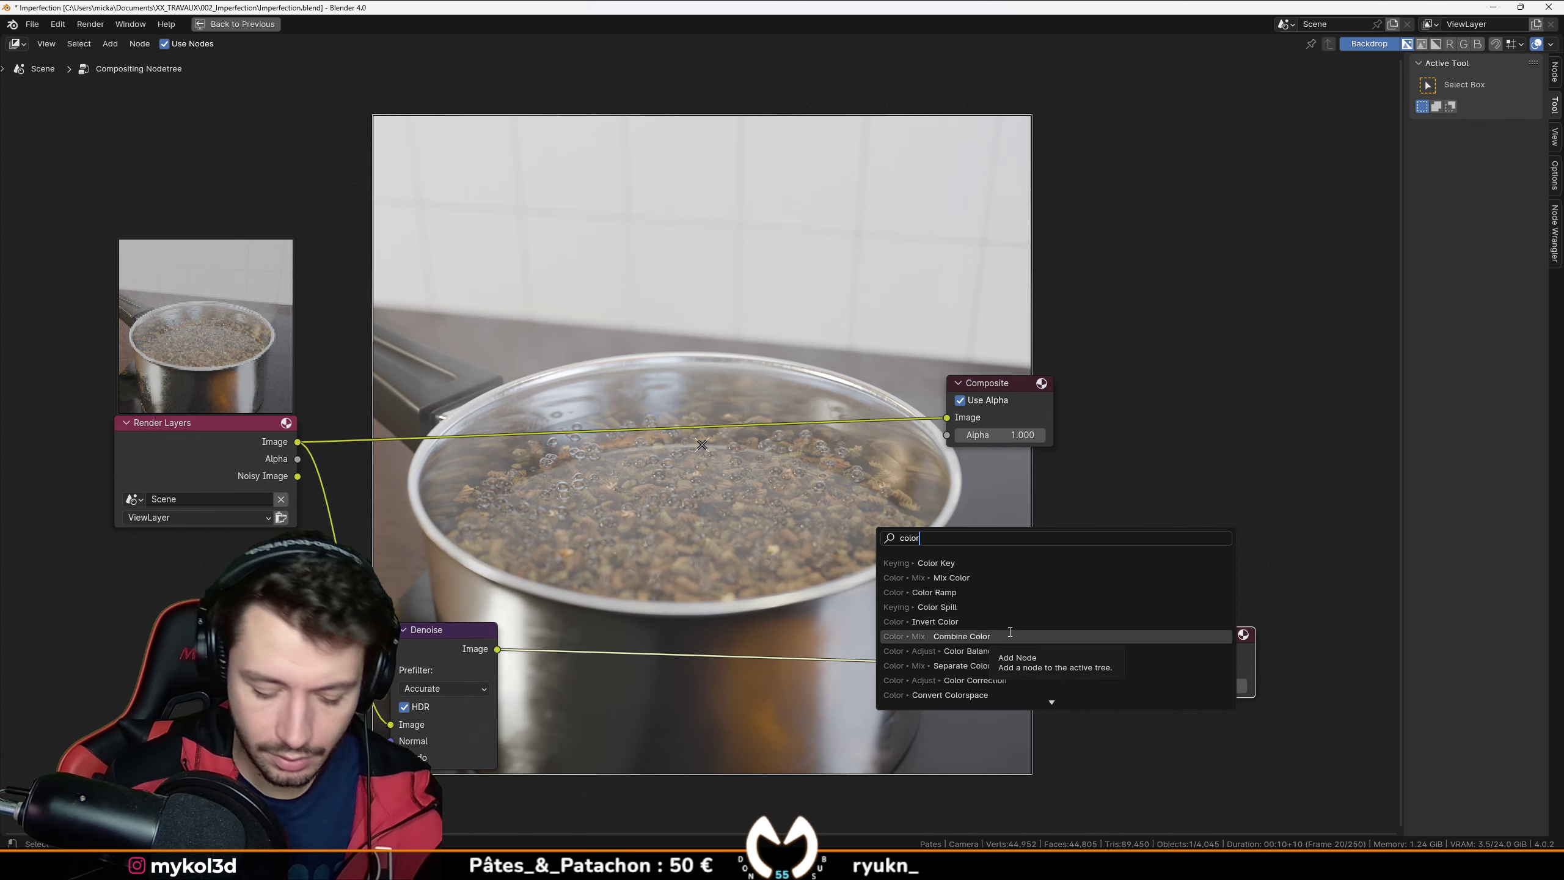
type(" ba")
key("Return")
left_click(714, 590)
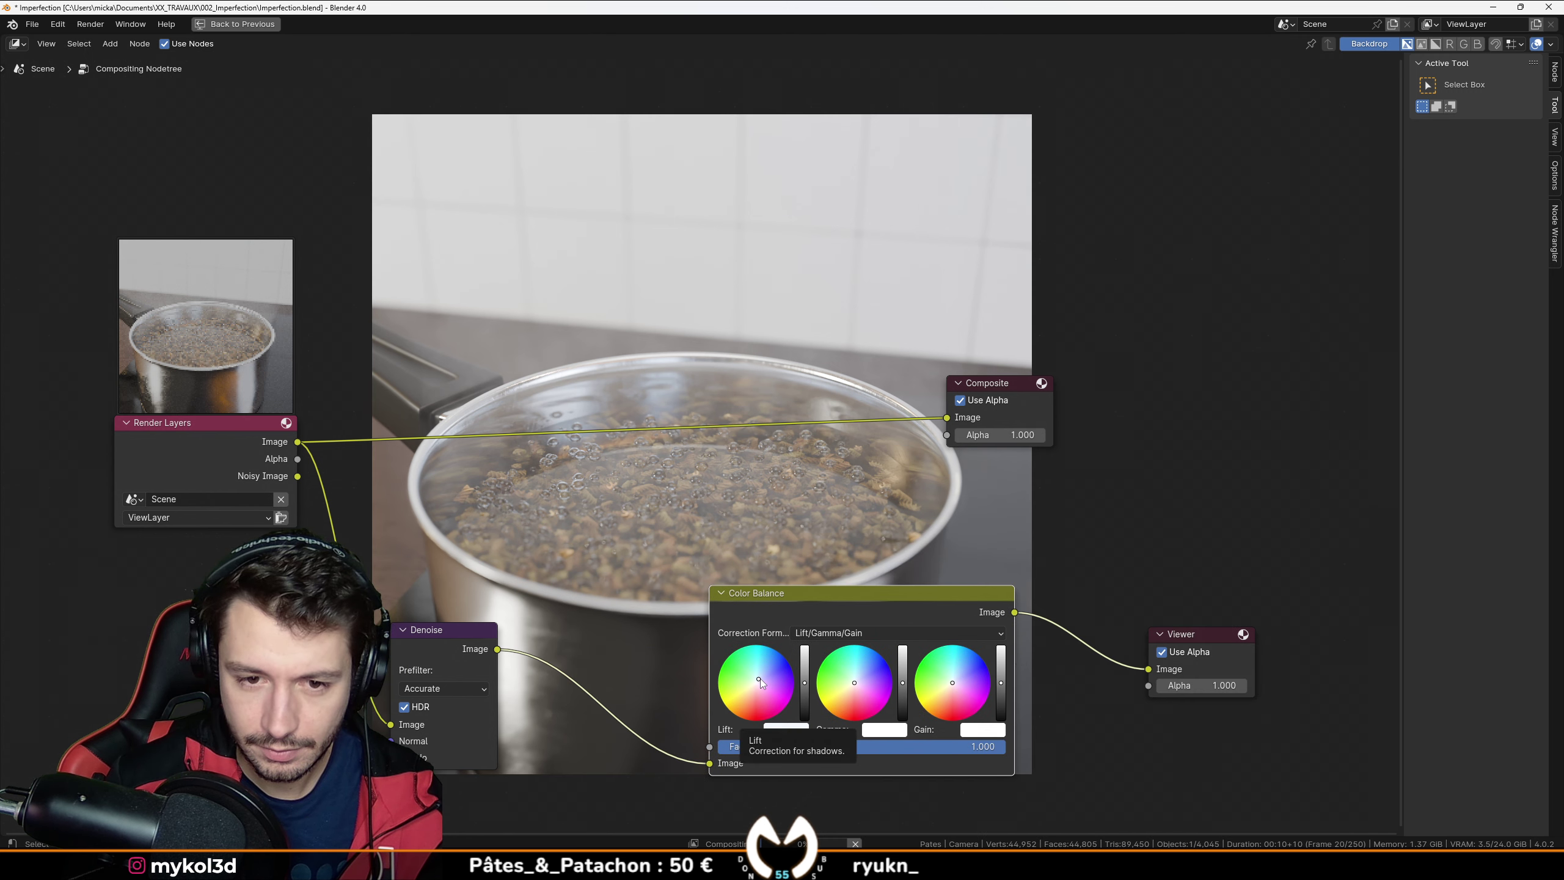
Step: Mute the Denoise node and grade the Color Balance with cool, slightly brighter lift, bluish gain and slightly darker gamma
key("m")
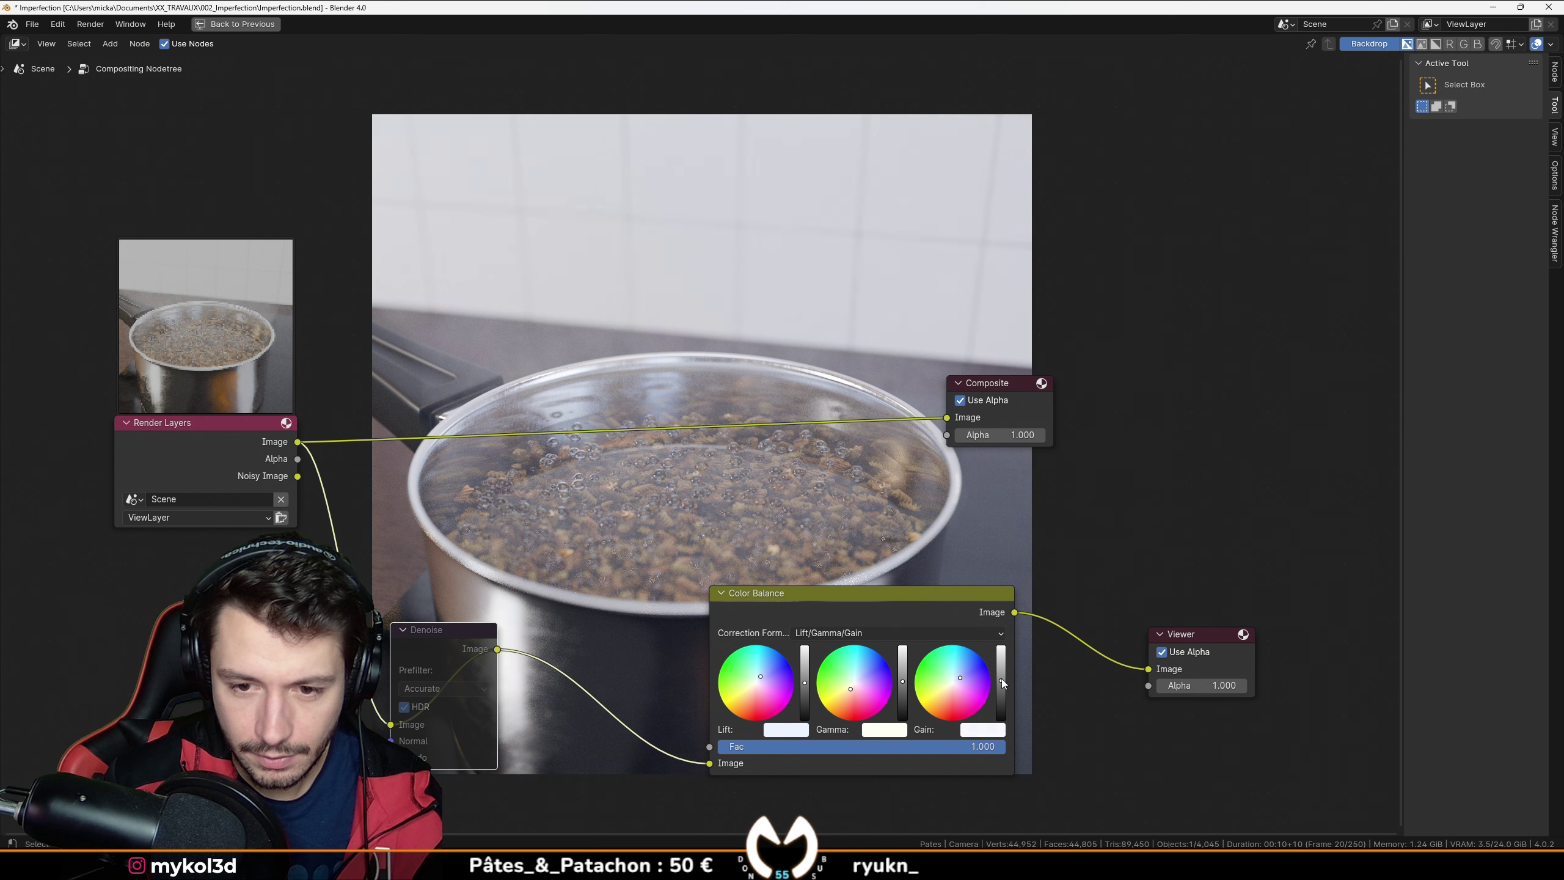
left_click_drag(1002, 682, 1001, 683)
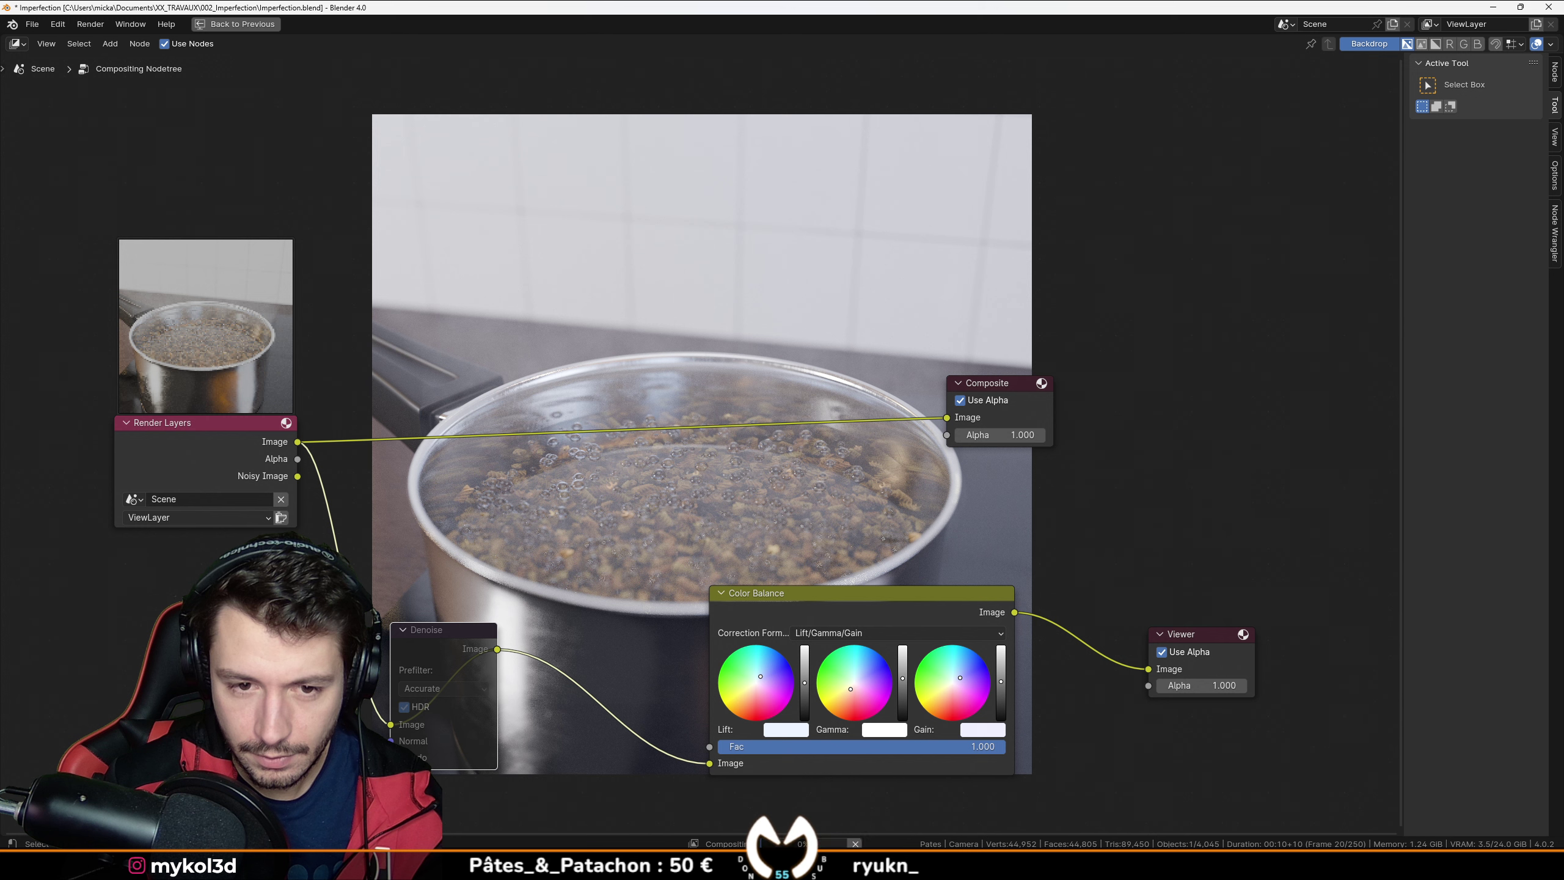
left_click_drag(803, 685, 804, 678)
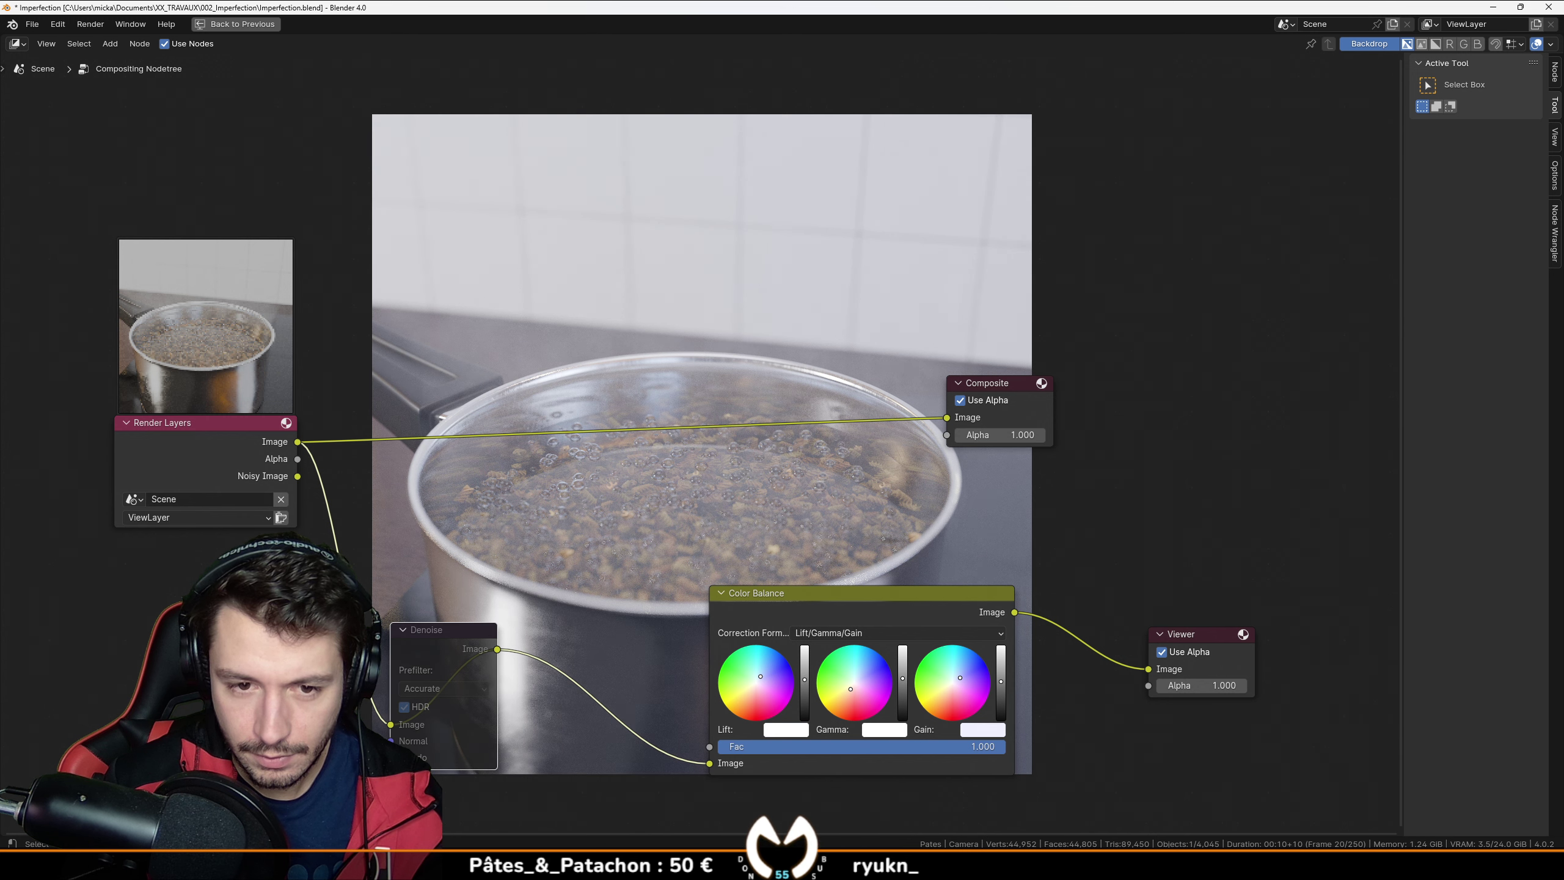
left_click(904, 688)
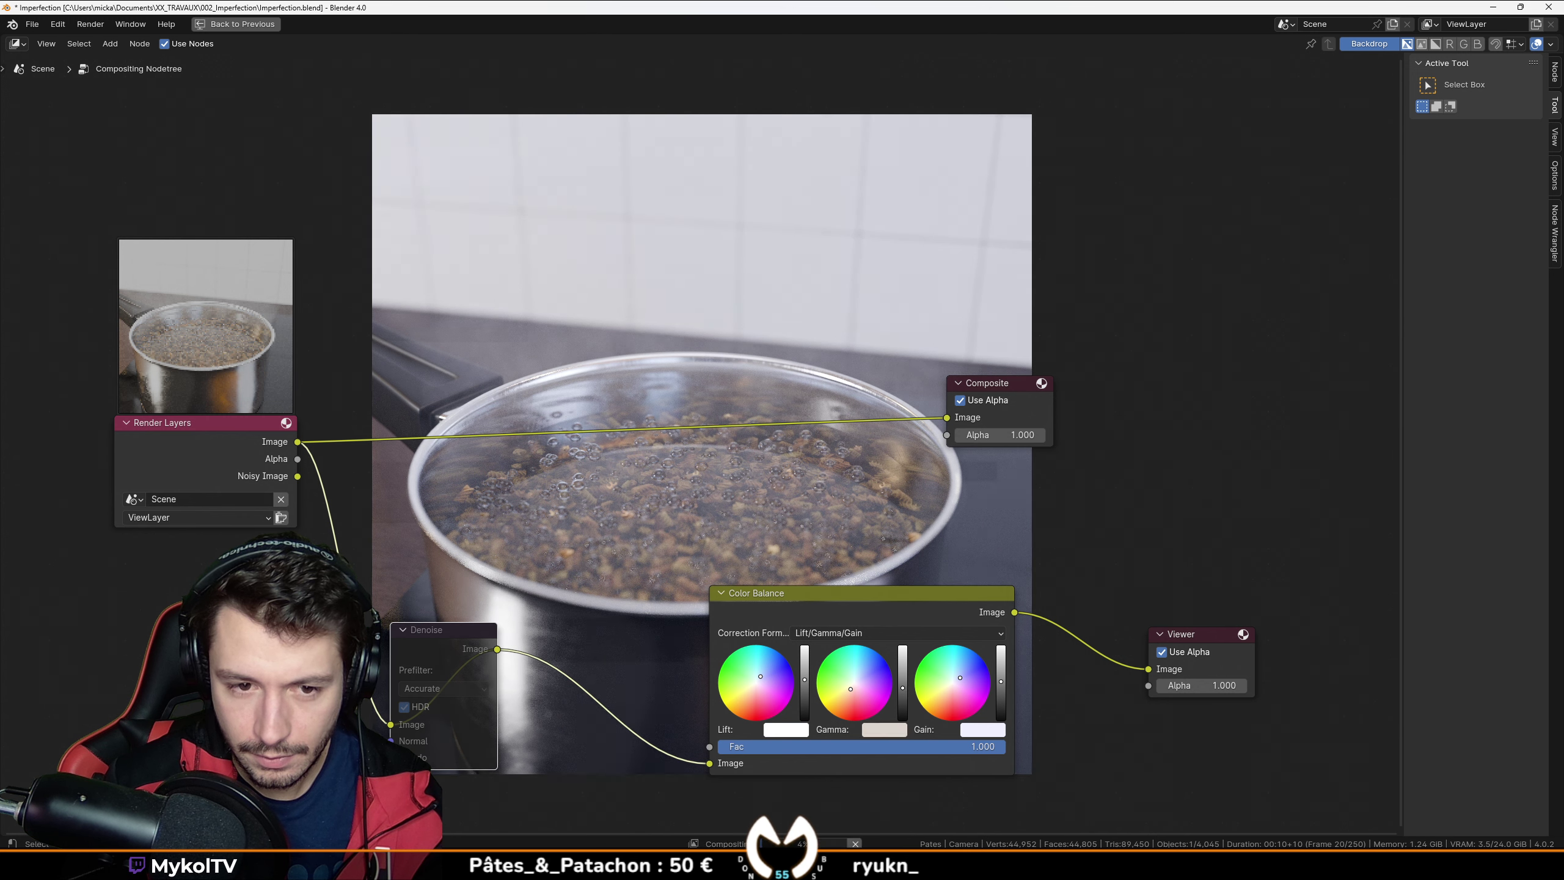
Step: Compare the image with and without the Color Balance node and reduce its factor to about 0.693
key("m")
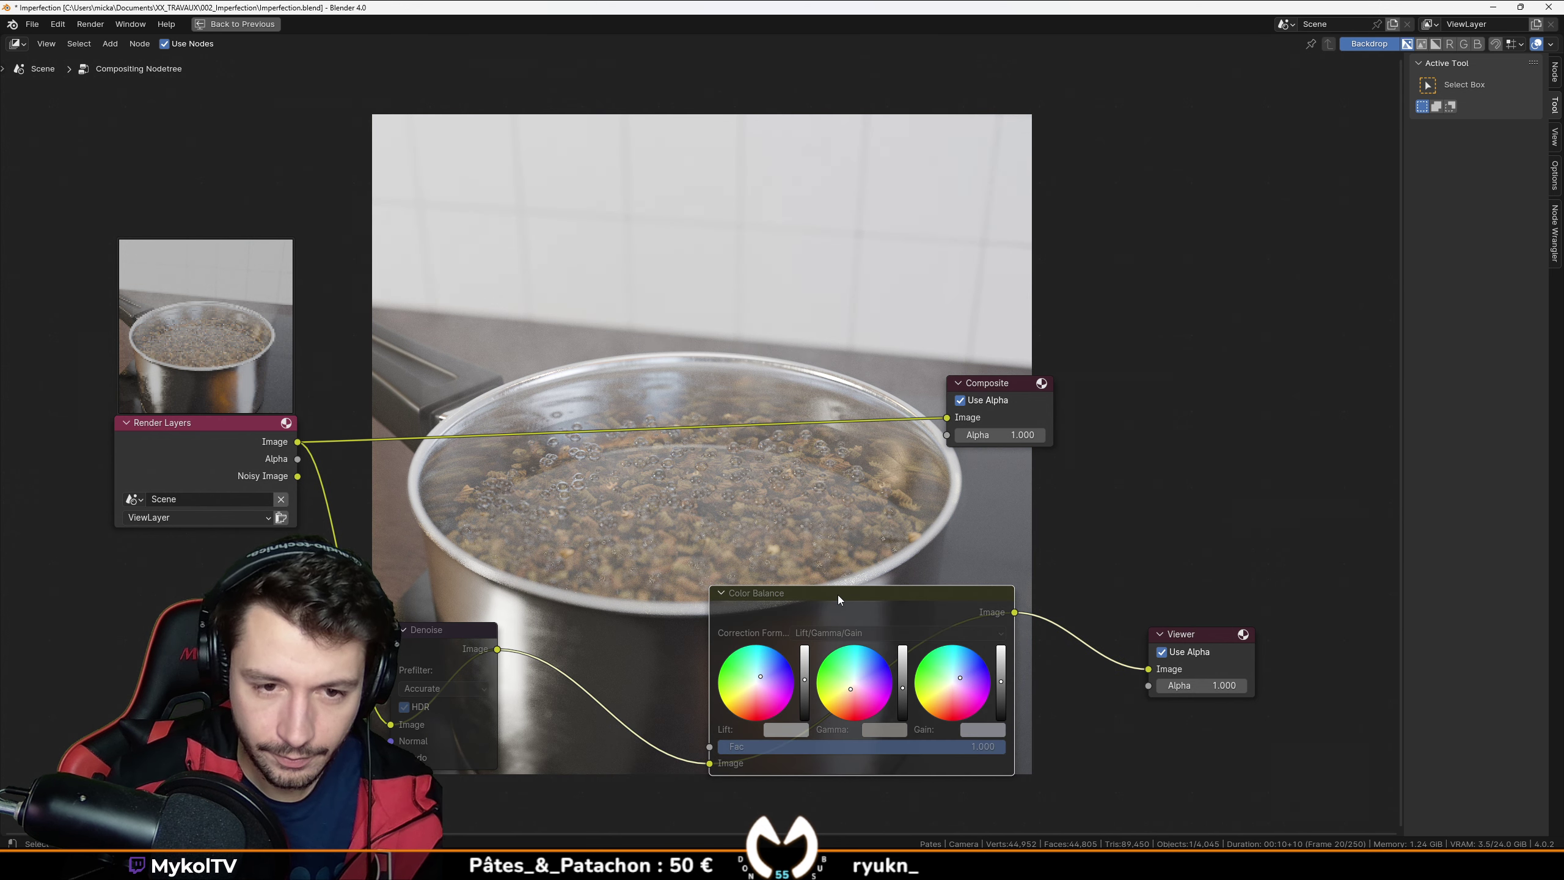
key("m")
left_click_drag(982, 748, 916, 746)
Step: Make room after the Color Balance node and insert a Lens Distortion node before the Viewer
middle_click_drag(930, 542, 700, 630)
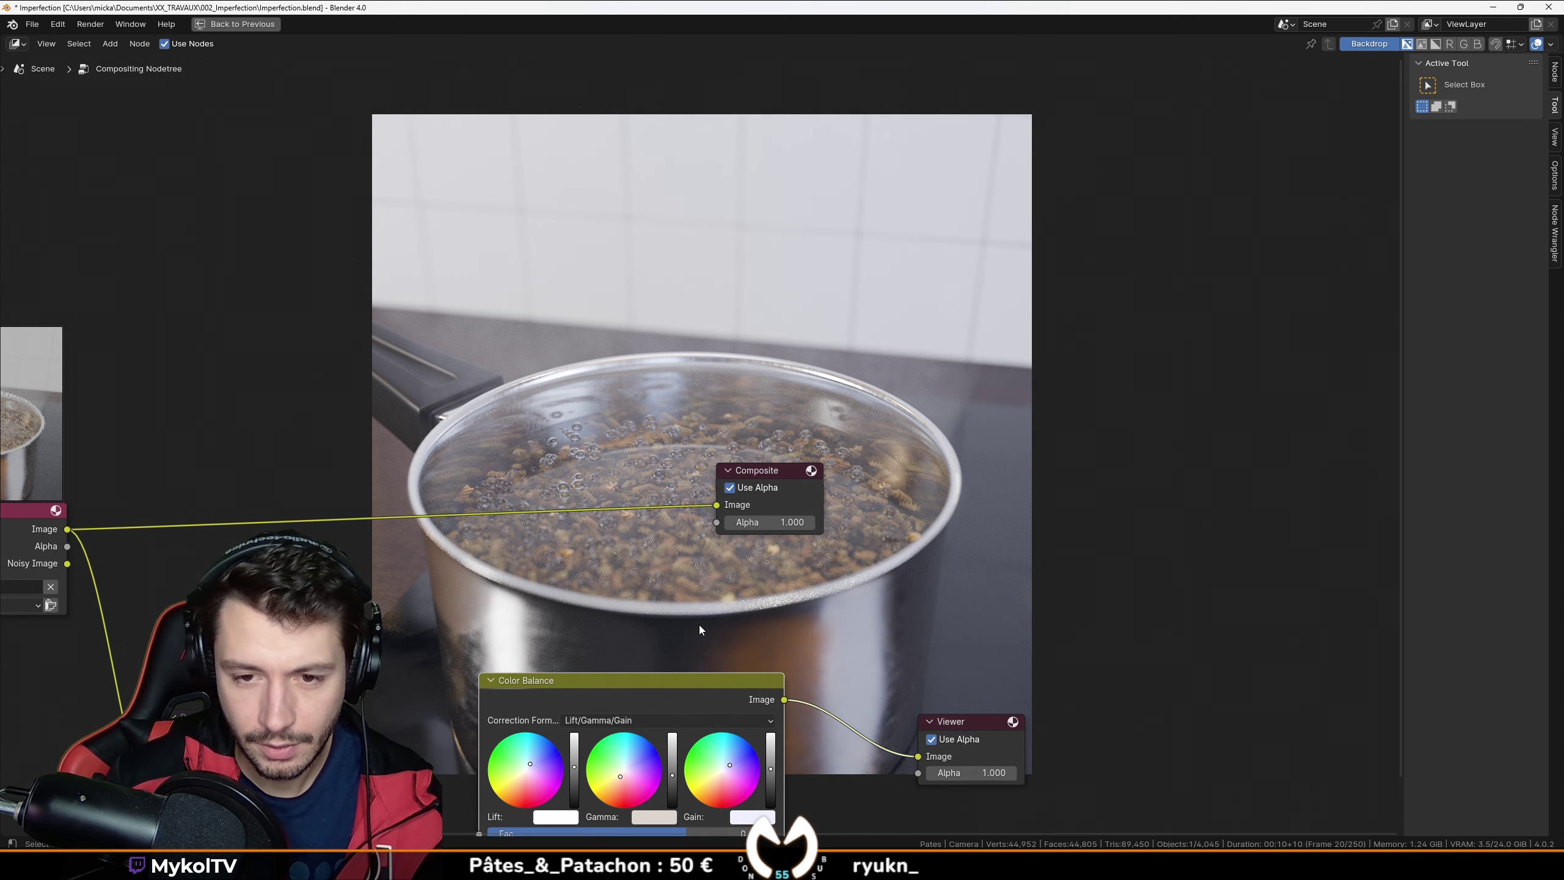
left_click_drag(969, 729, 1208, 686)
left_click_drag(628, 680, 533, 715)
key("shift+a")
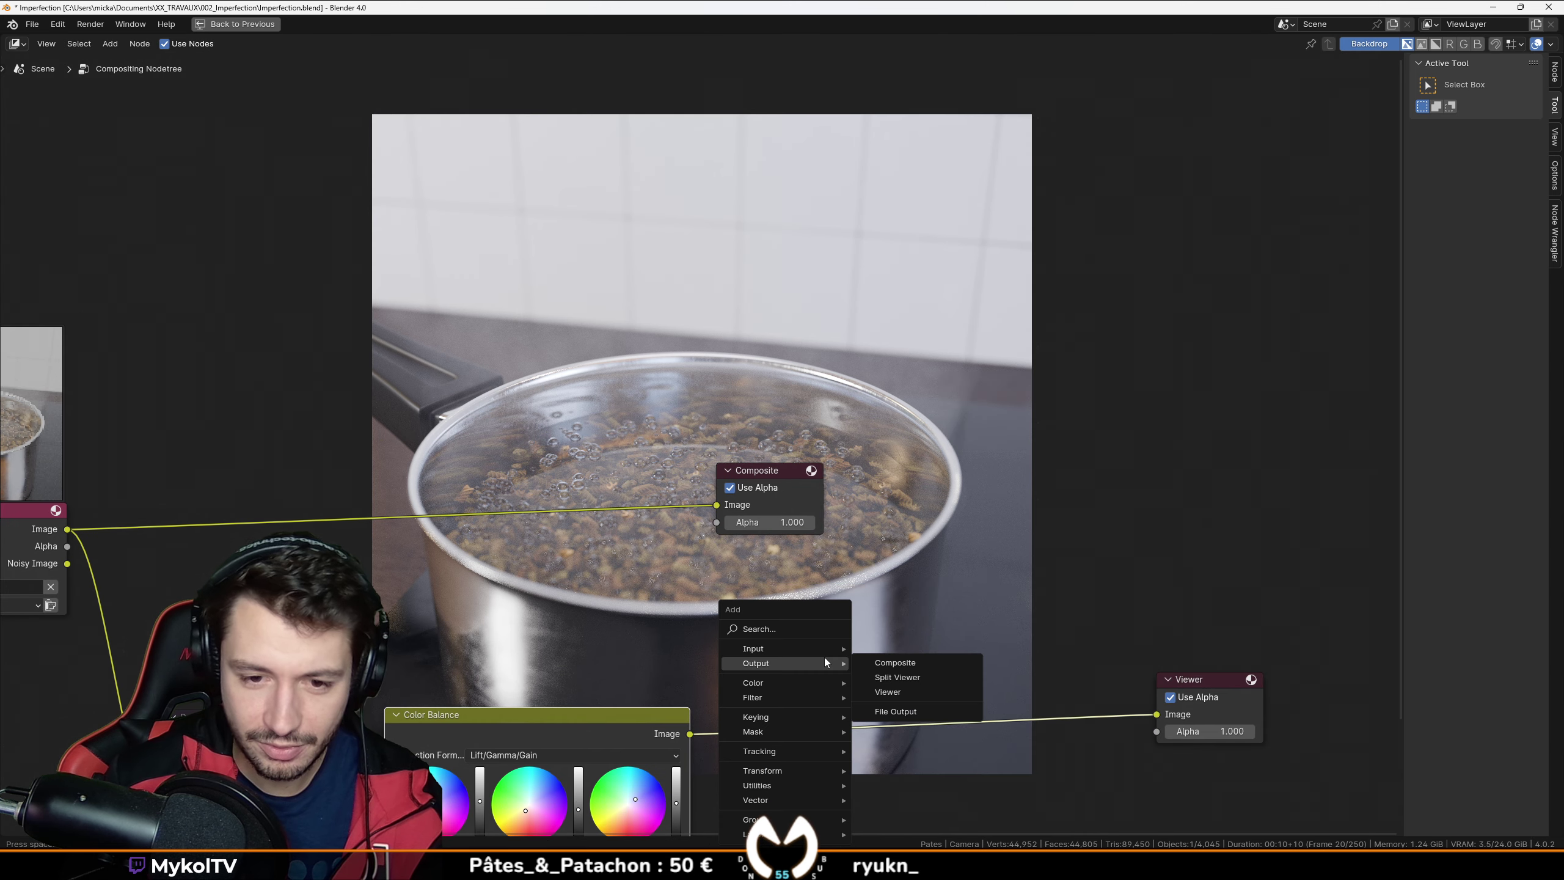
left_click(802, 628)
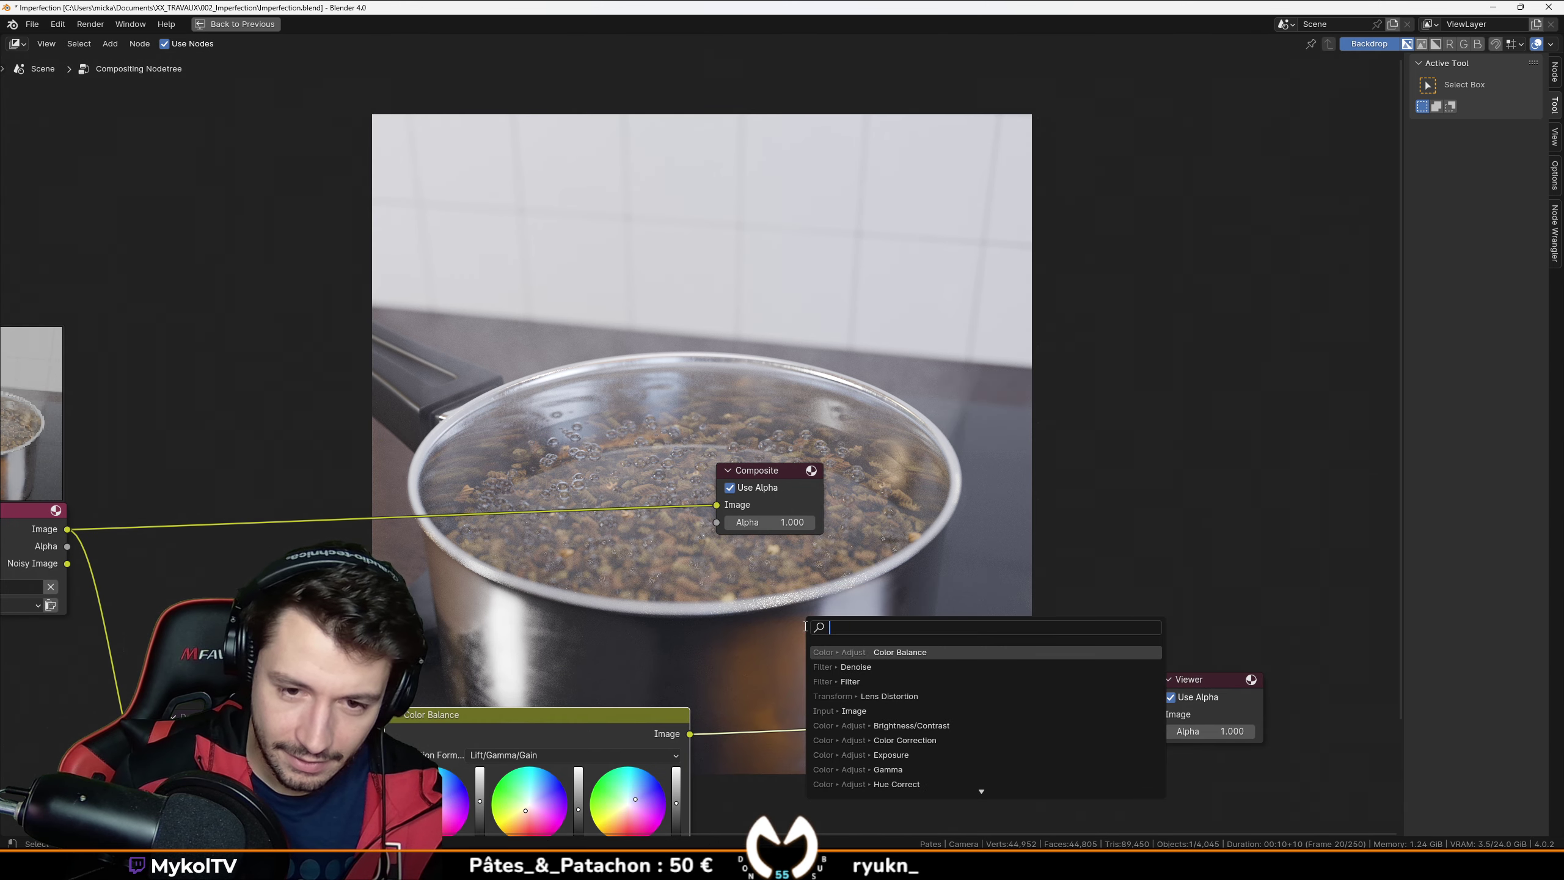
type("lens")
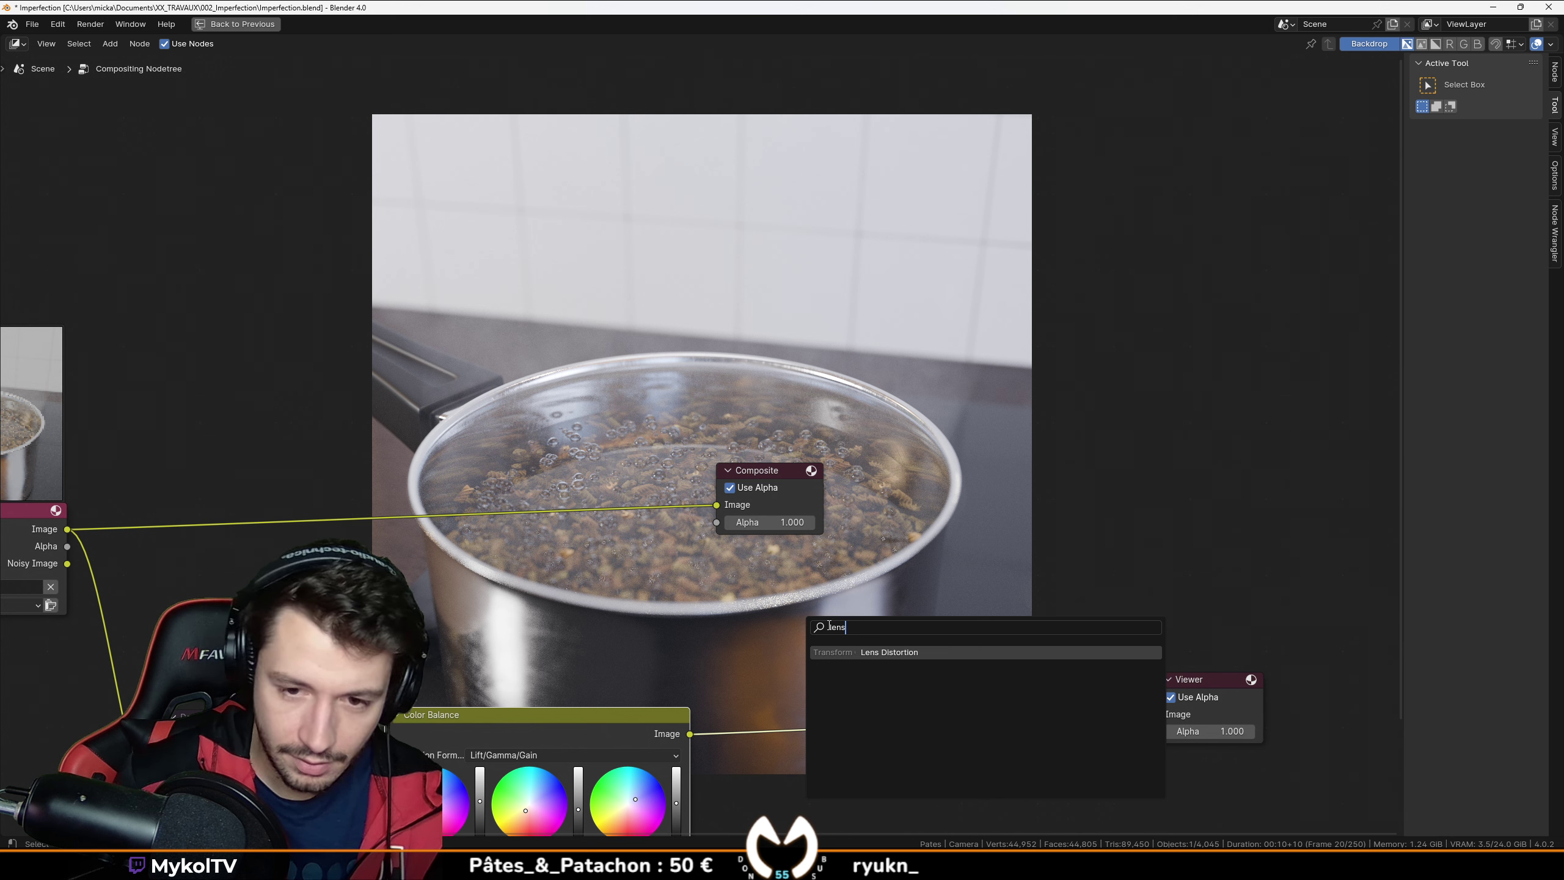
key("Return")
left_click(895, 680)
Step: Give the Lens Distortion node a dispersion of 0.1, test a distortion of 0.1 and set the distortion to 0.01
middle_click_drag(962, 747, 956, 708)
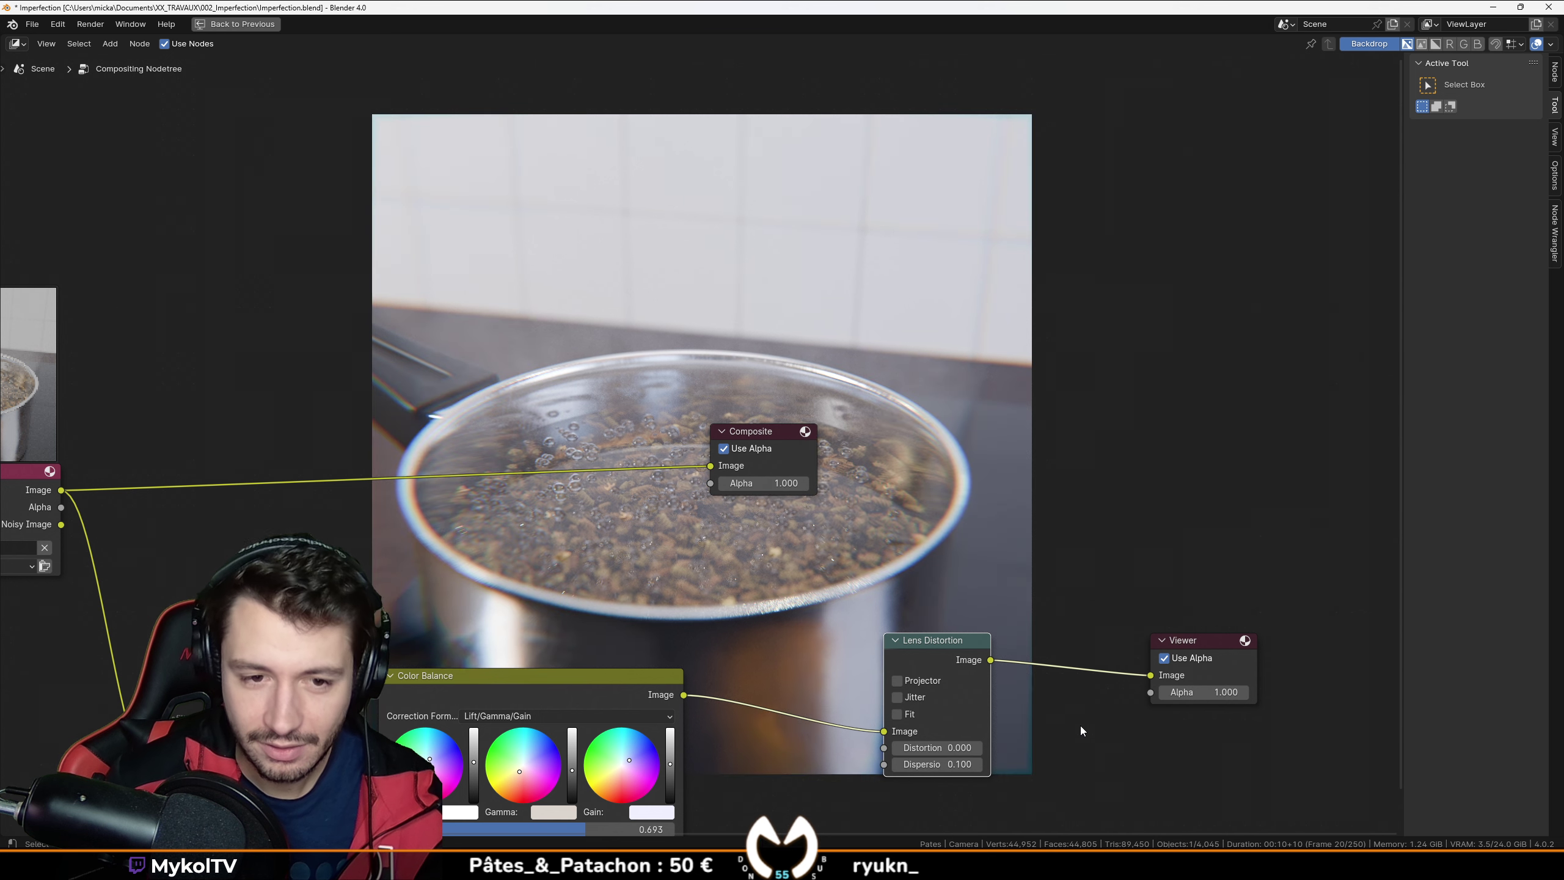
left_click(967, 748)
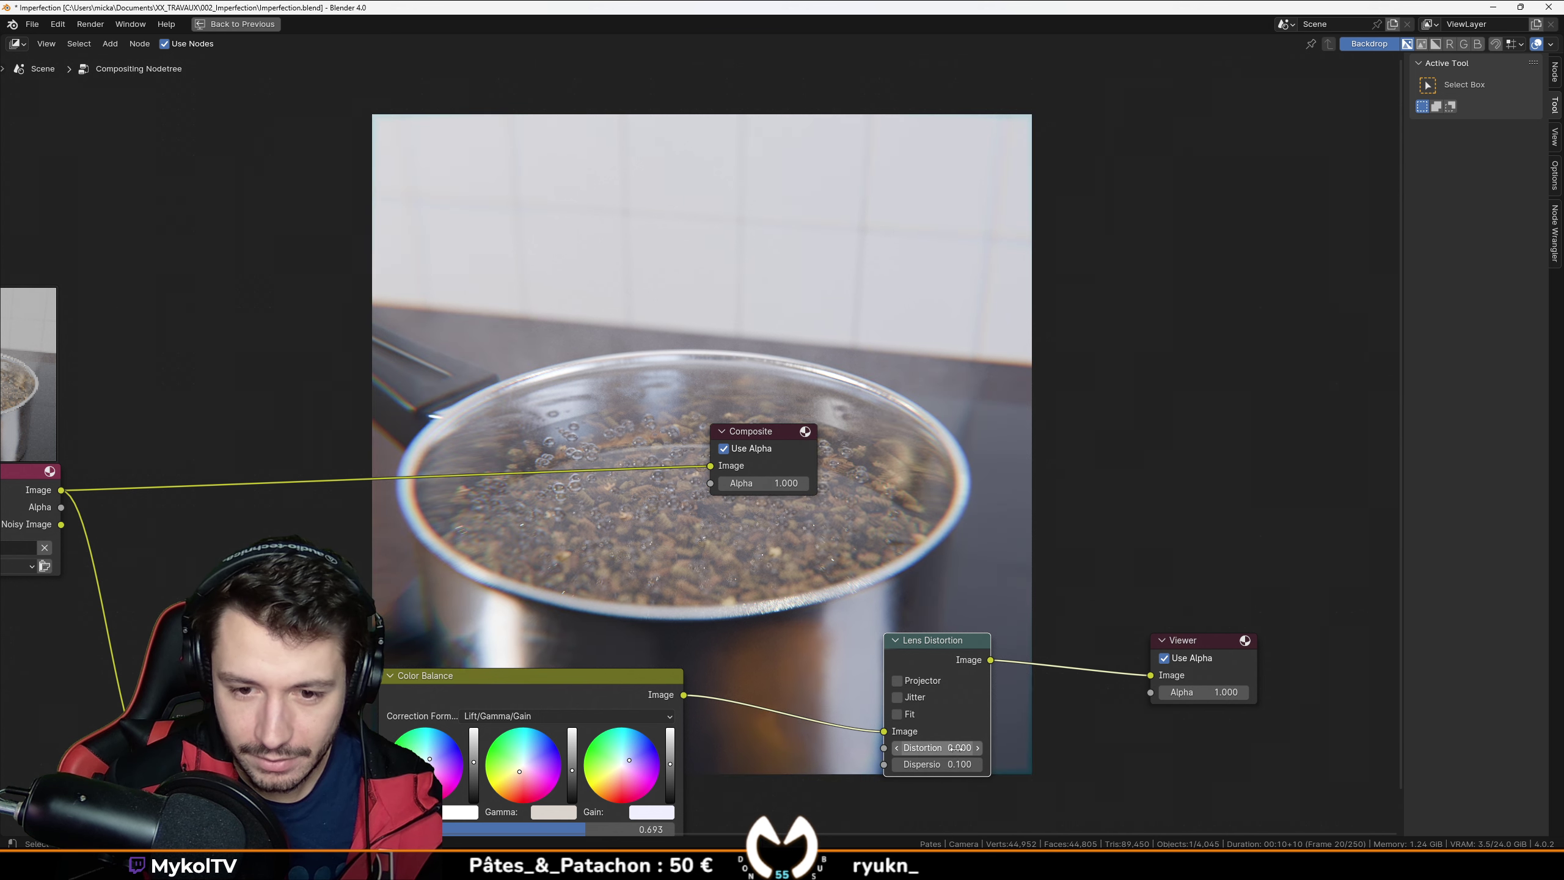
type("0.1")
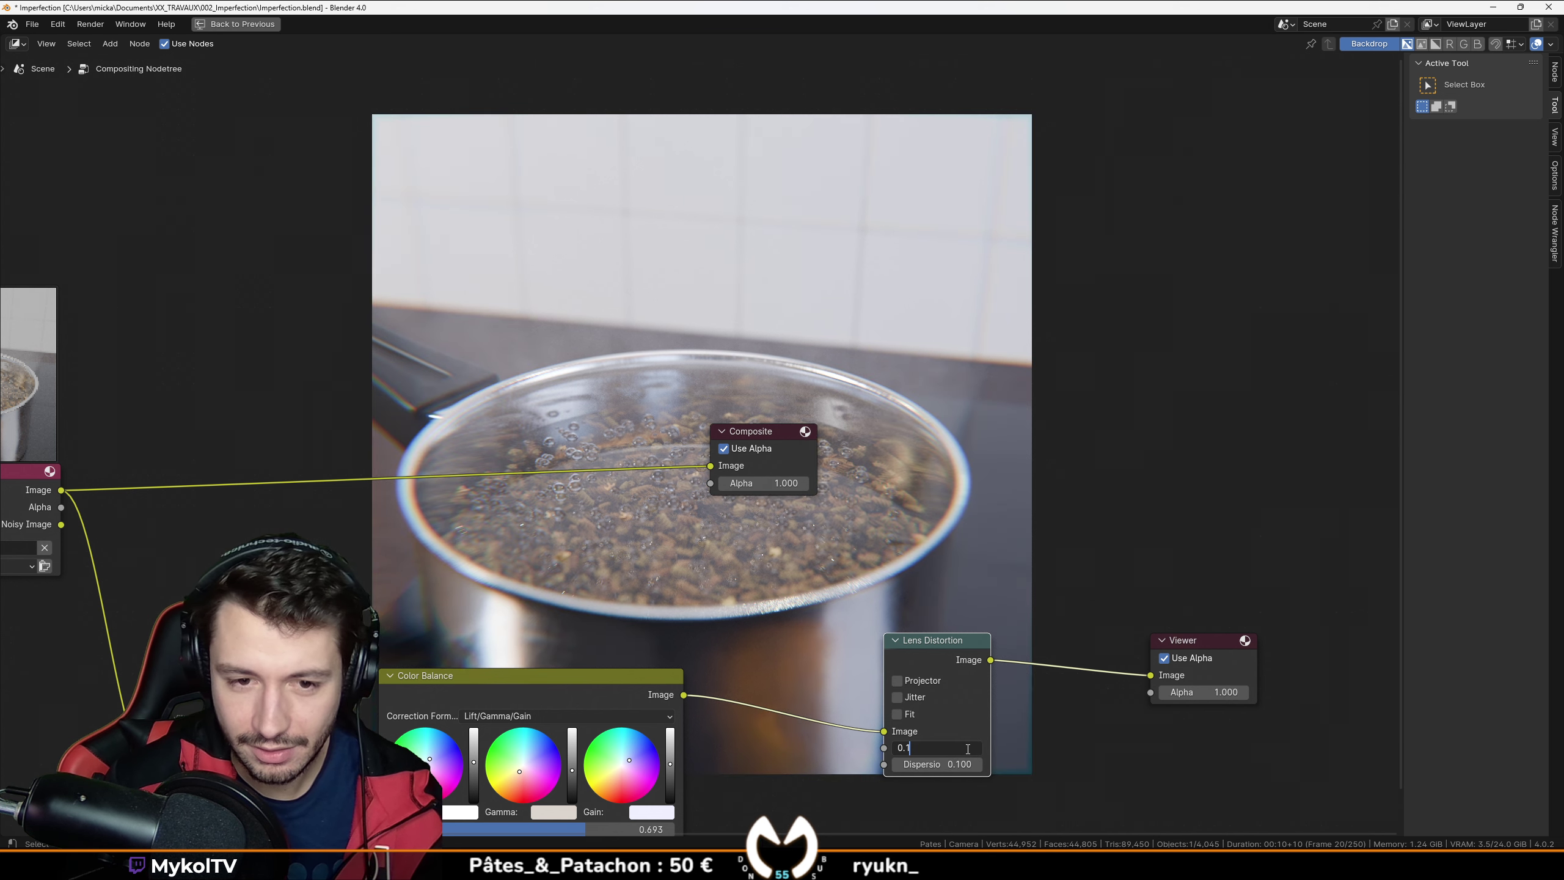
key("Return")
left_click(952, 747)
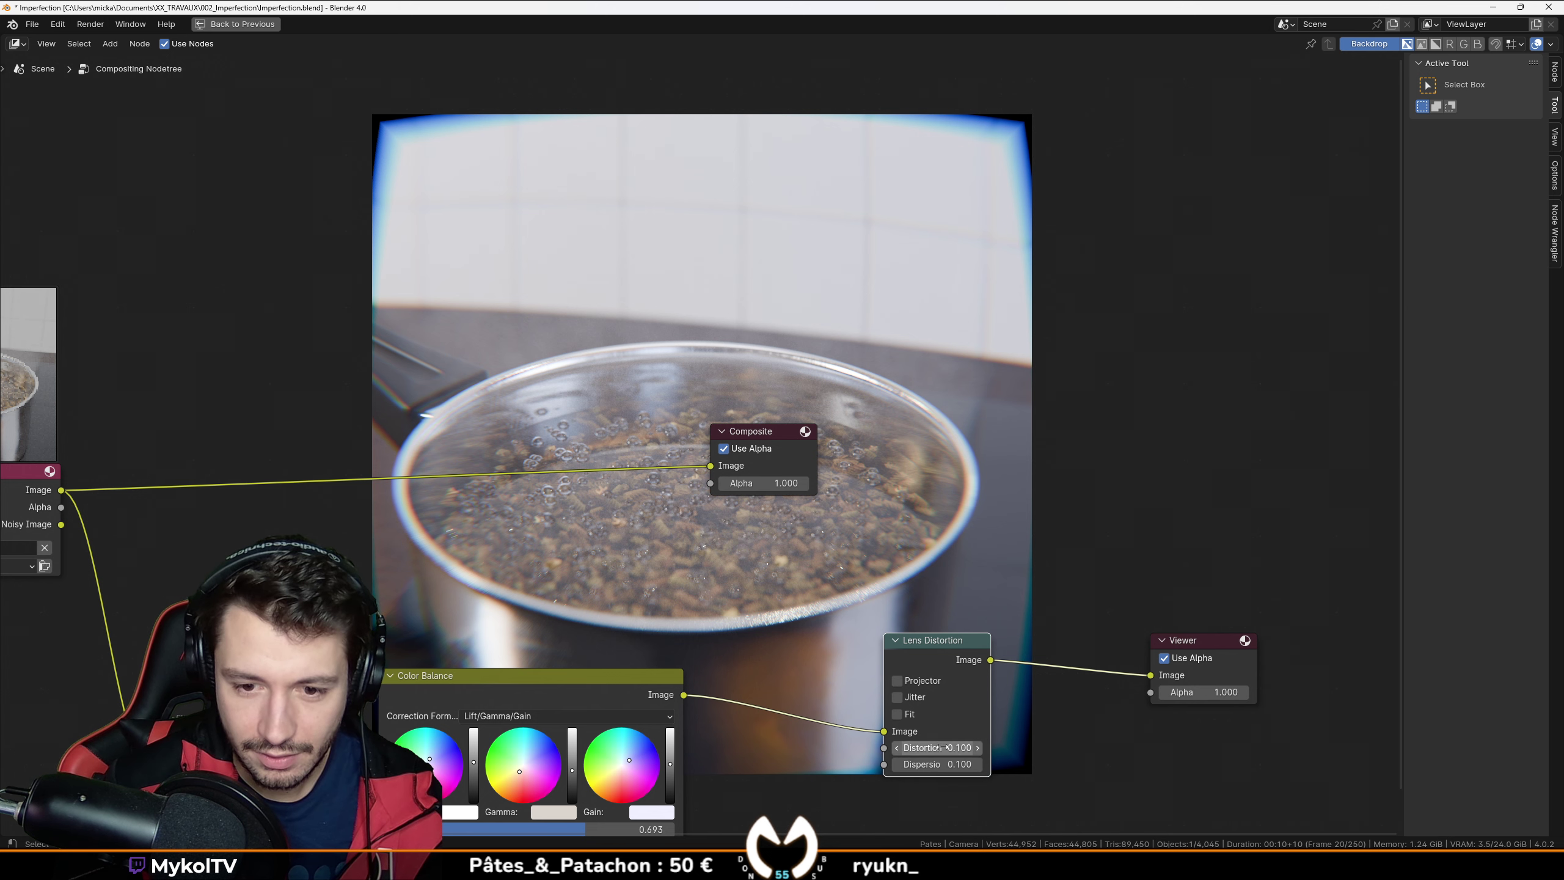
type("0.01")
key("Return")
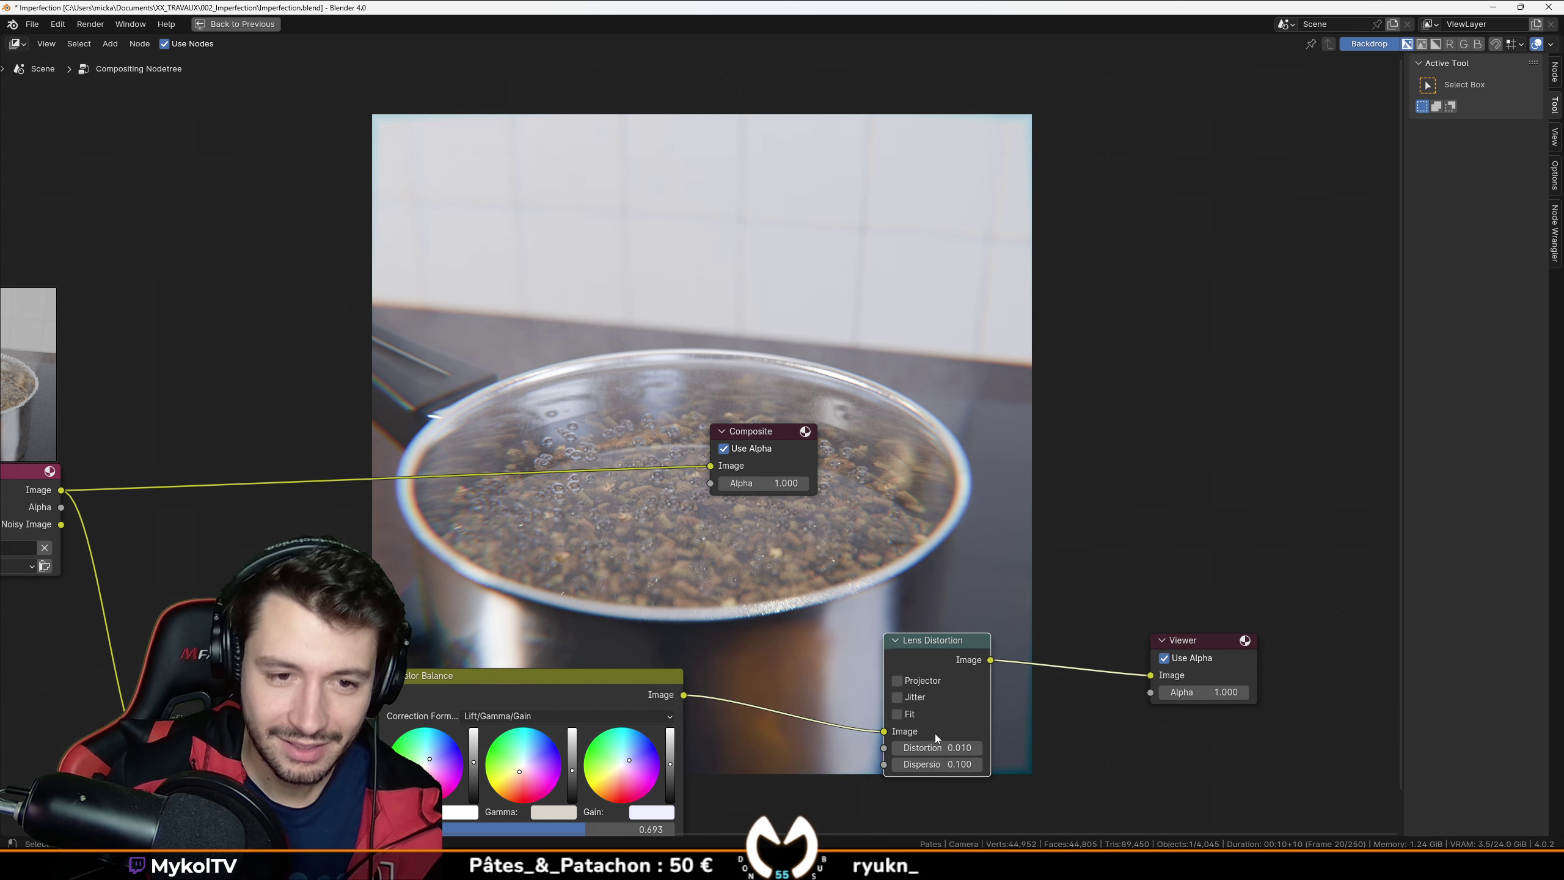
Step: Insert a Filter node between the Lens Distortion and Viewer nodes and set its type to Diamond Sharpen
middle_click_drag(843, 605, 384, 598)
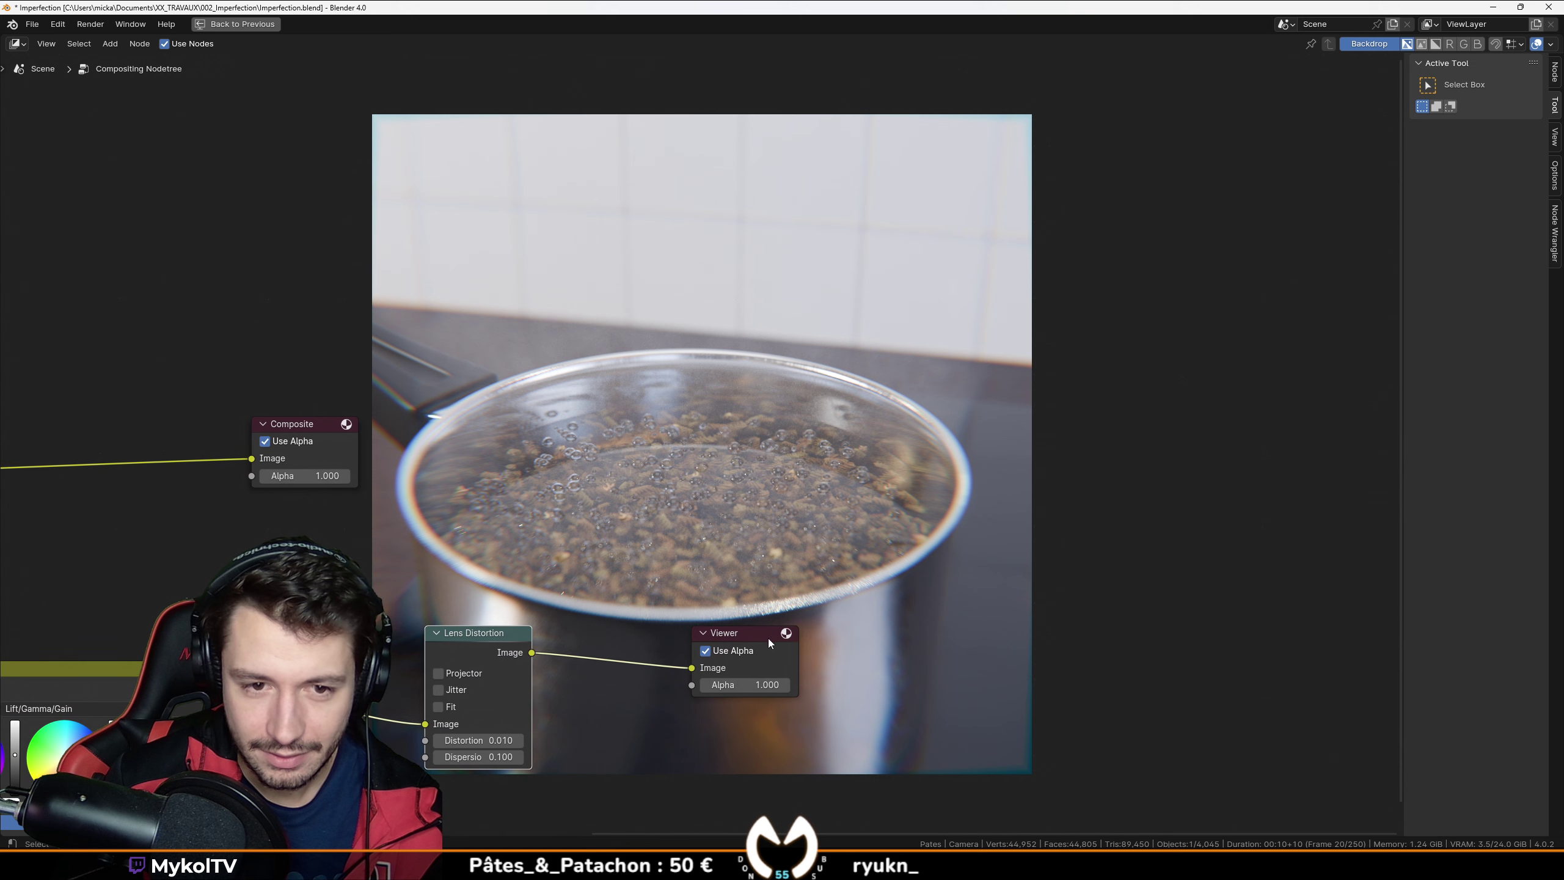
left_click_drag(755, 641, 963, 641)
left_click_drag(483, 635, 380, 664)
left_click_drag(960, 634, 1136, 639)
key("shift+a")
left_click(895, 603)
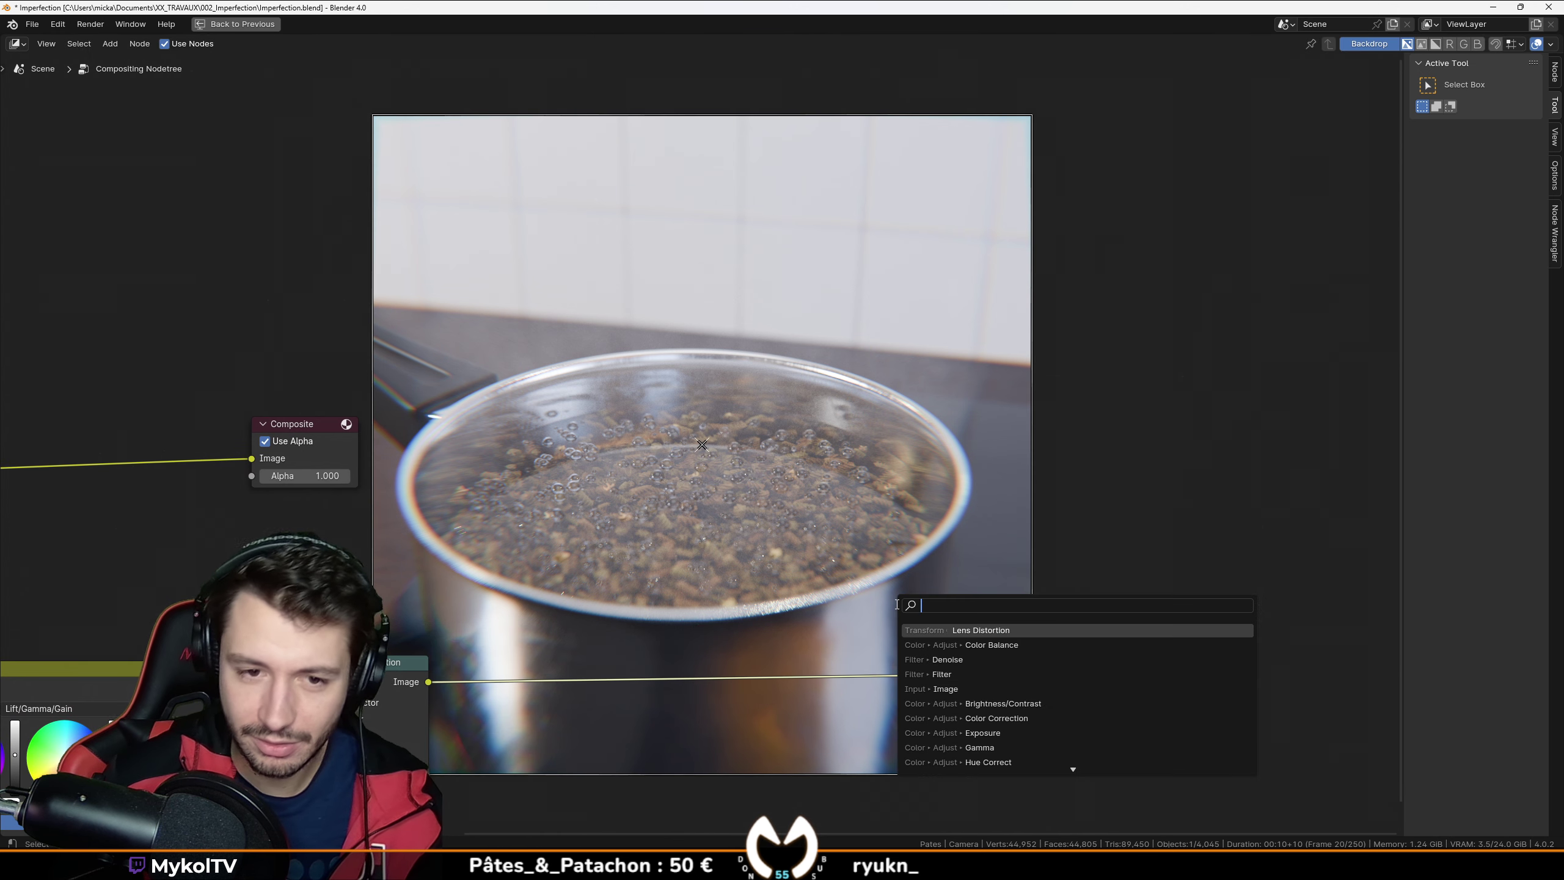
type("soften")
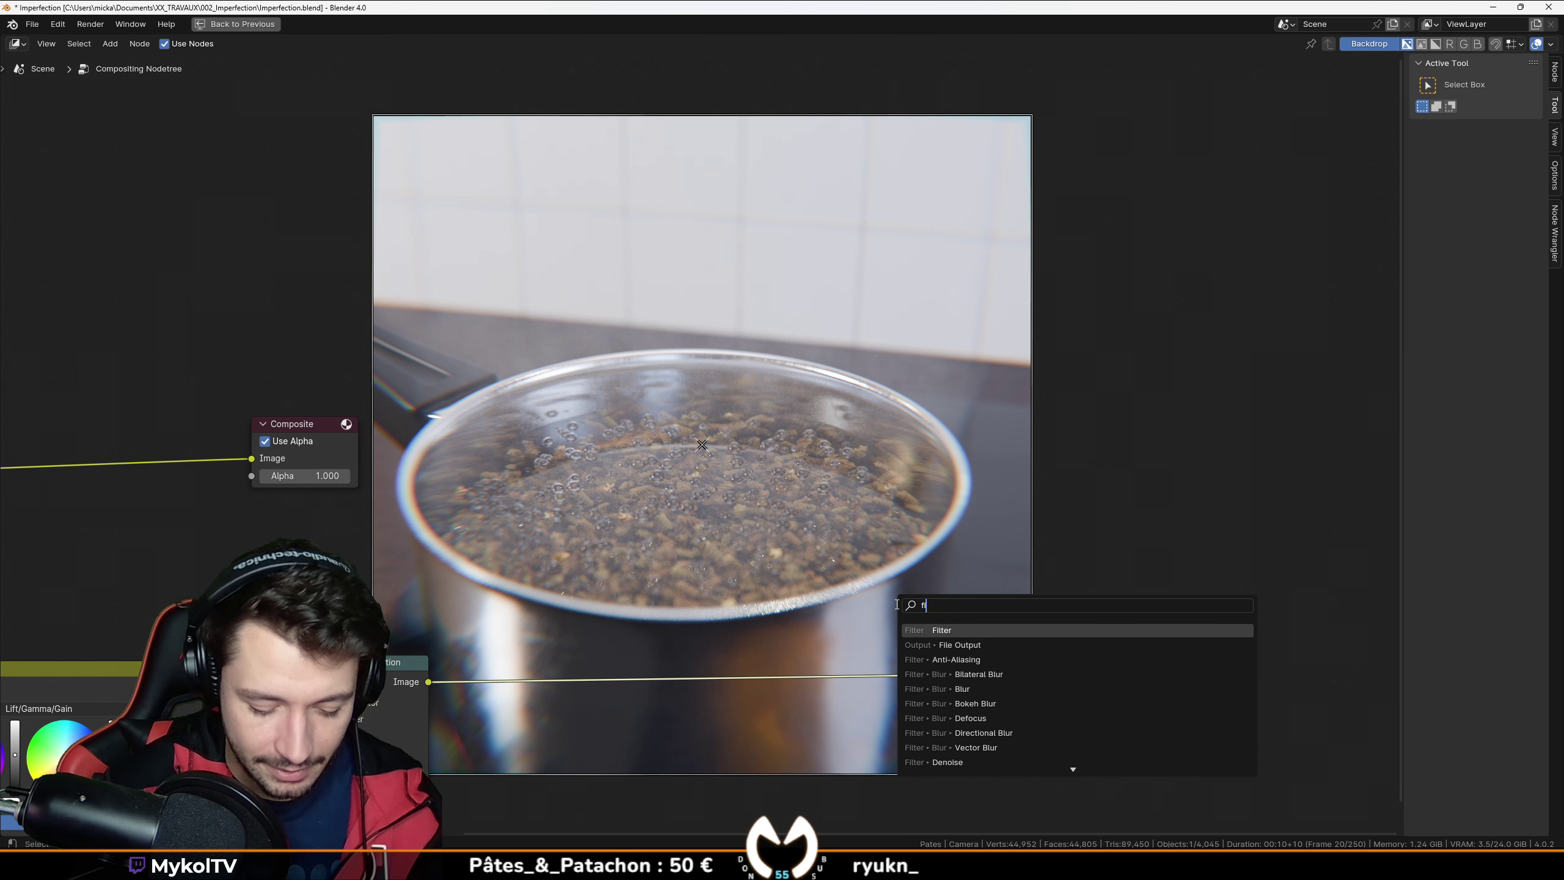
key("Return")
left_click(779, 640)
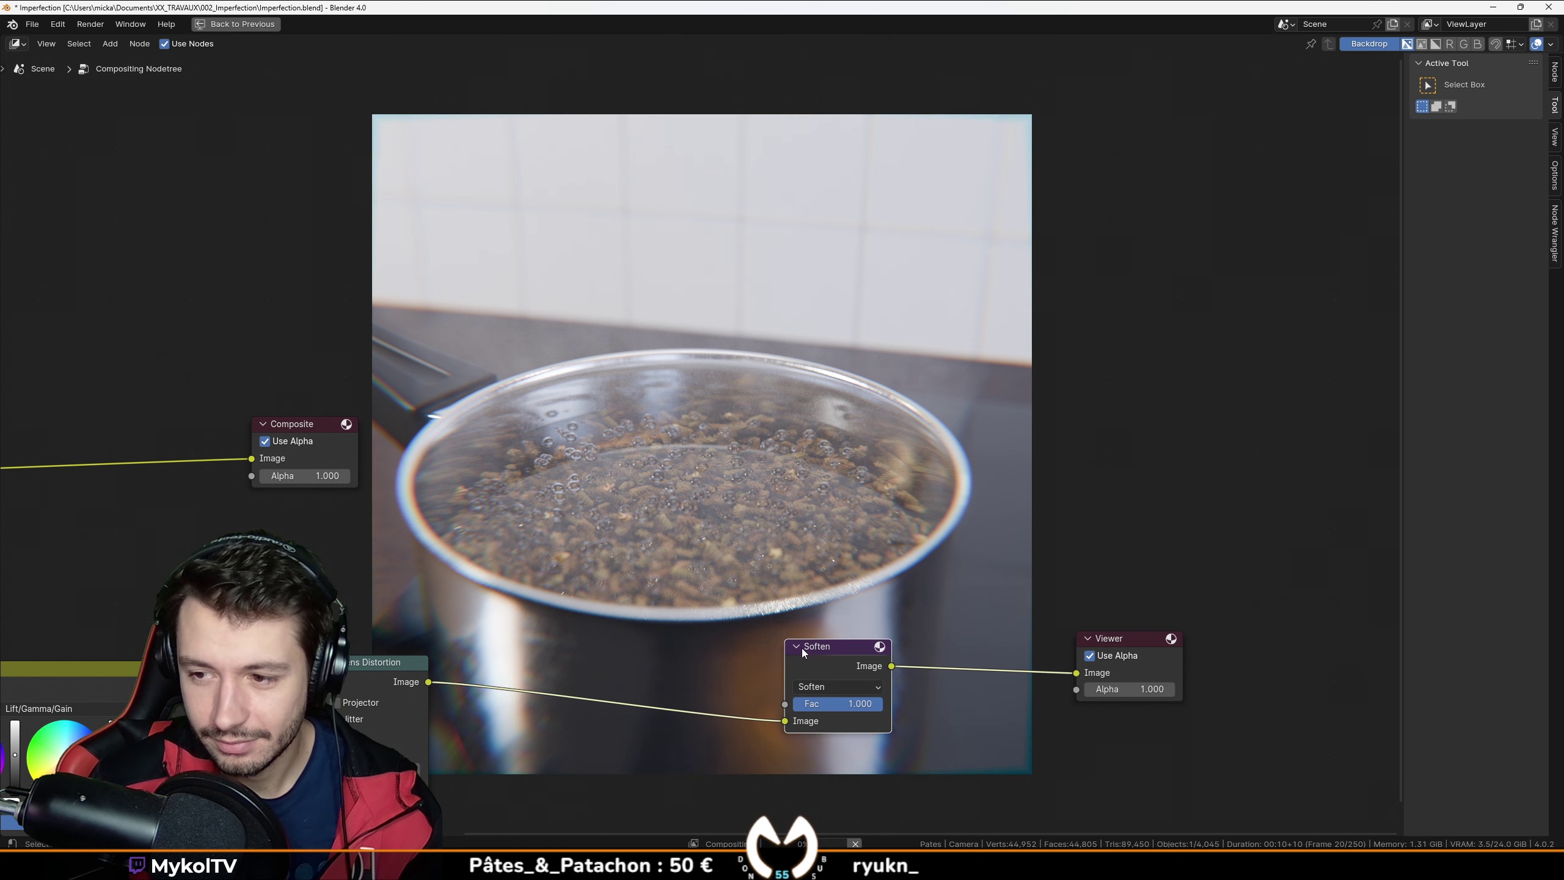
left_click(833, 684)
left_click(862, 587)
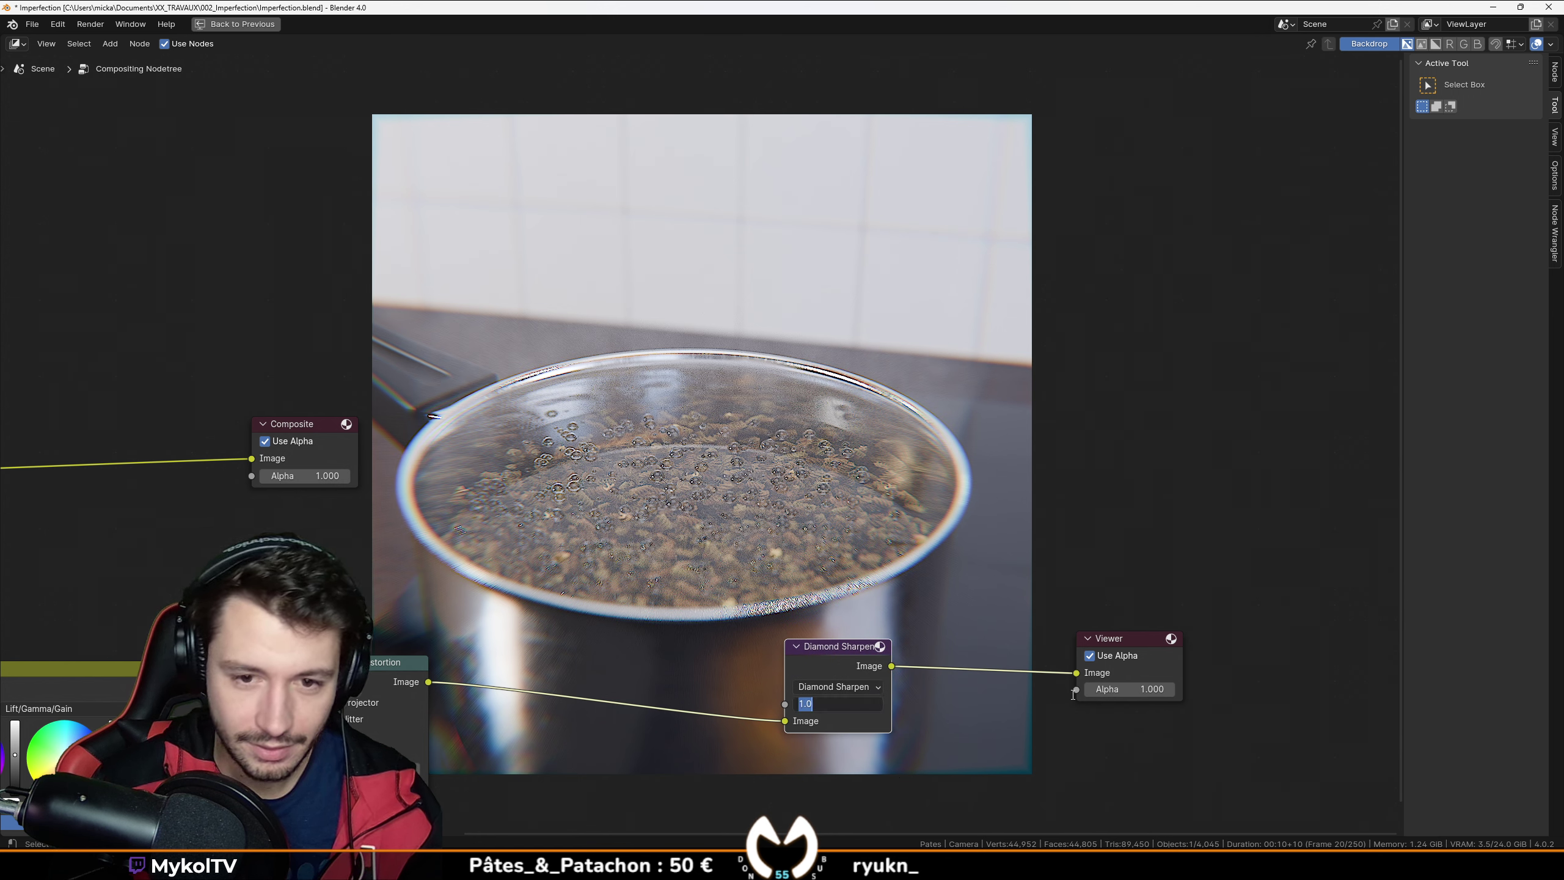
Step: Re-enable the muted Denoise node at the start of the compositing chain
middle_click_drag(376, 497, 695, 503)
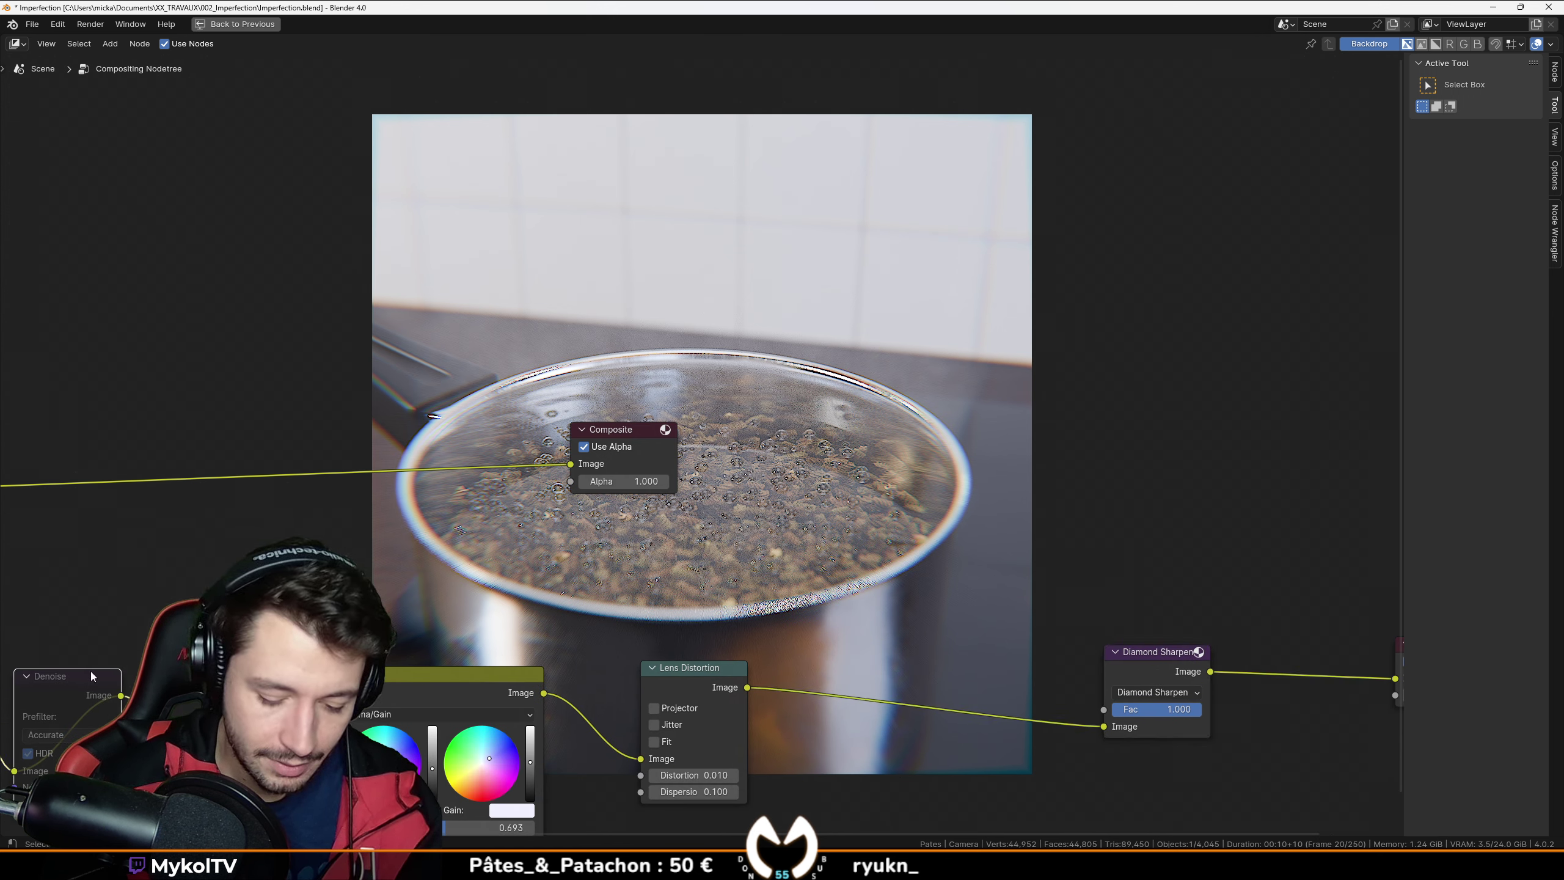
left_click(90, 671)
middle_click_drag(1232, 592, 887, 632)
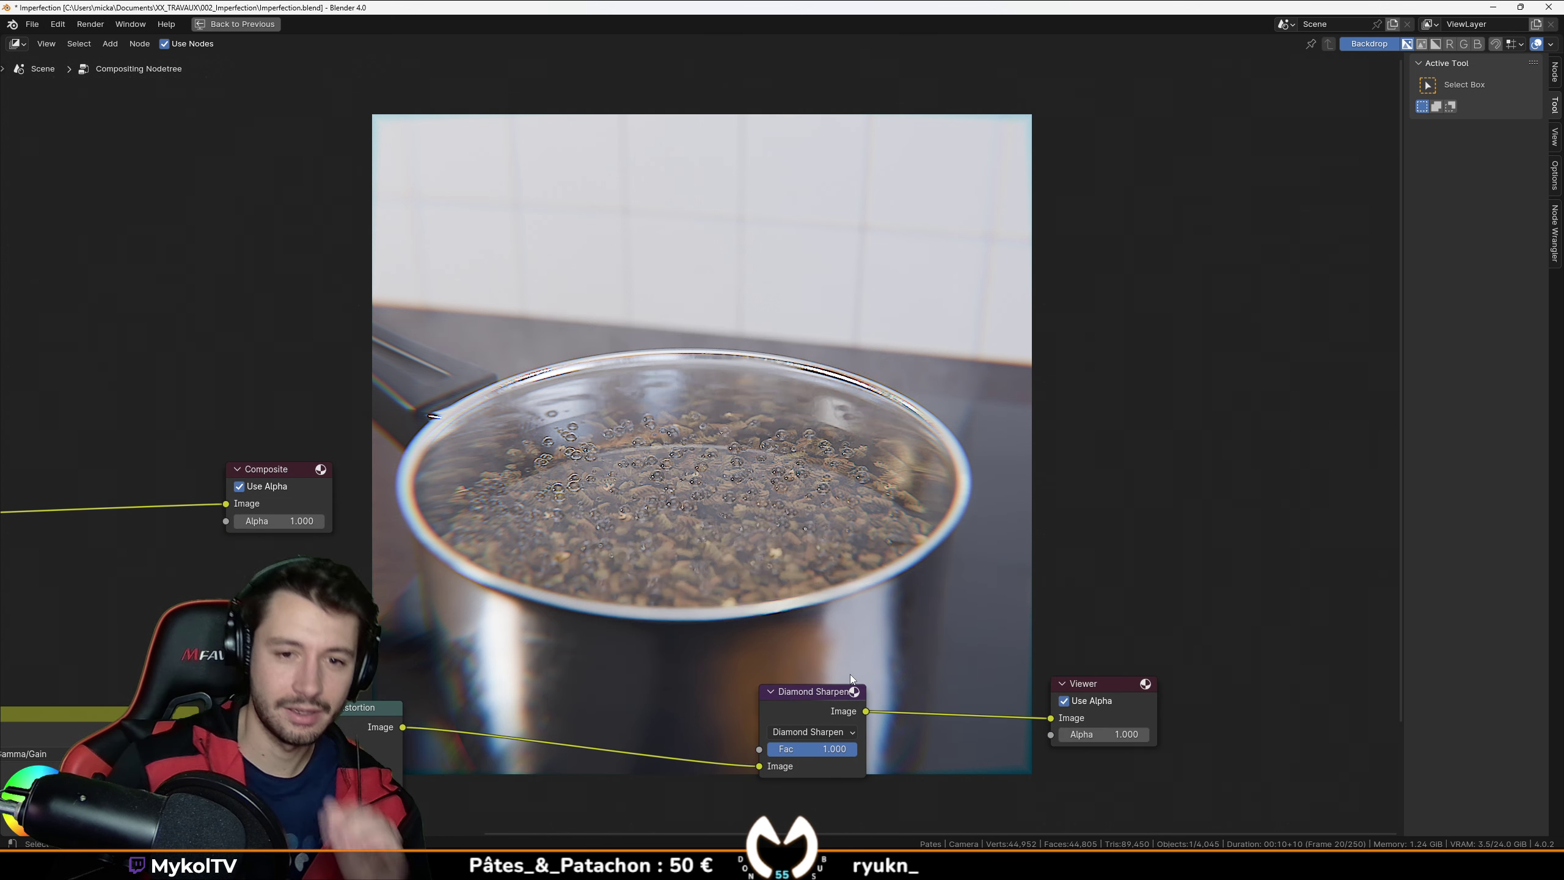
Step: Compare the composited pot image with the Lens Distortion node muted and active
middle_click_drag(654, 564, 790, 513)
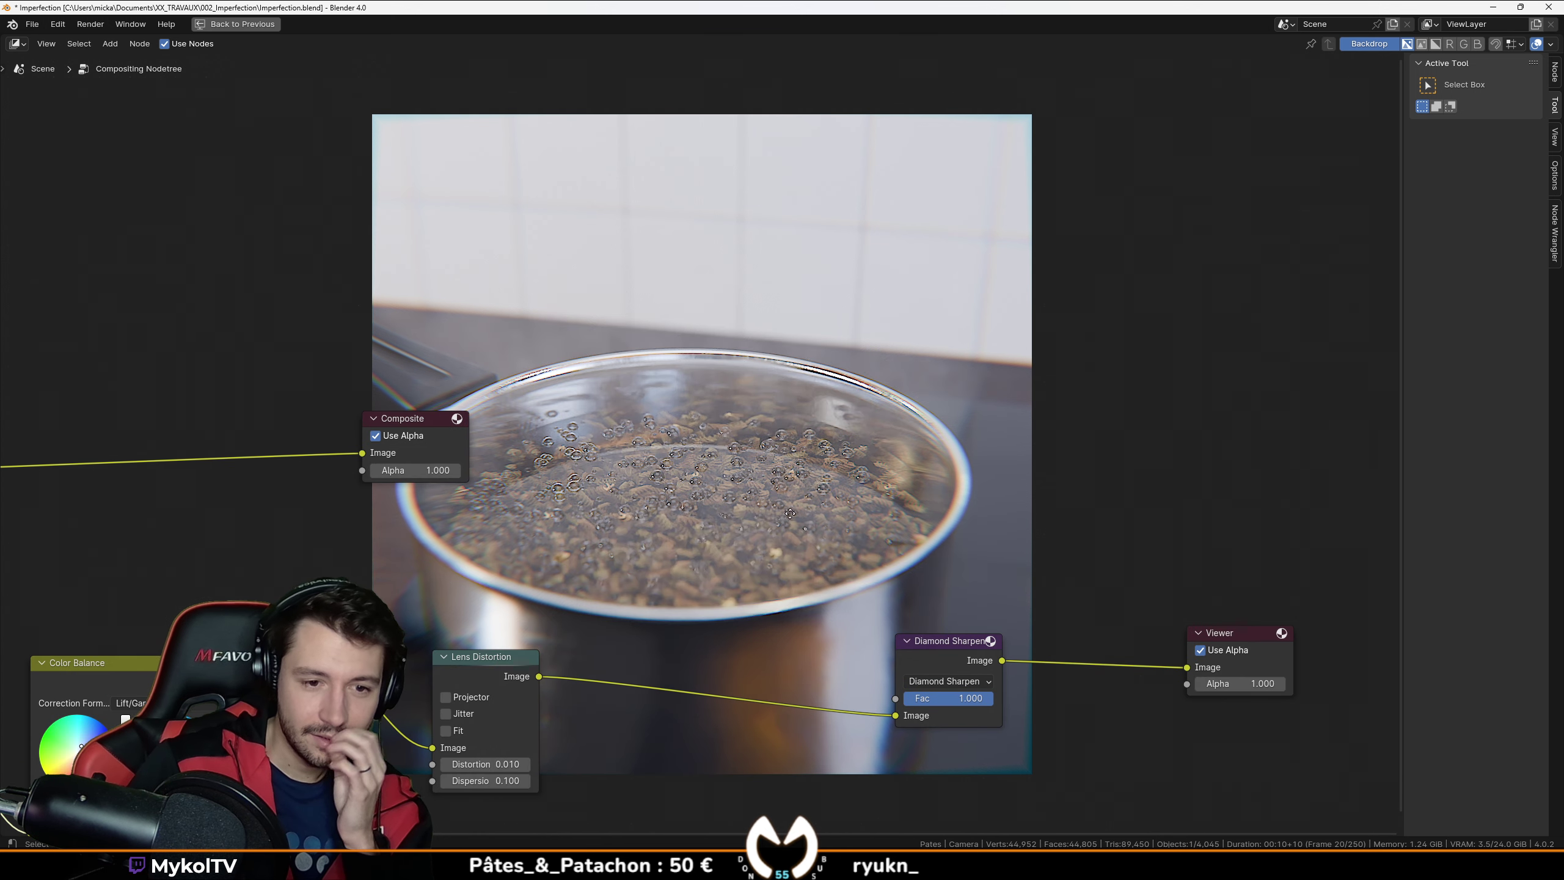
left_click(489, 660)
key("m")
key("m")
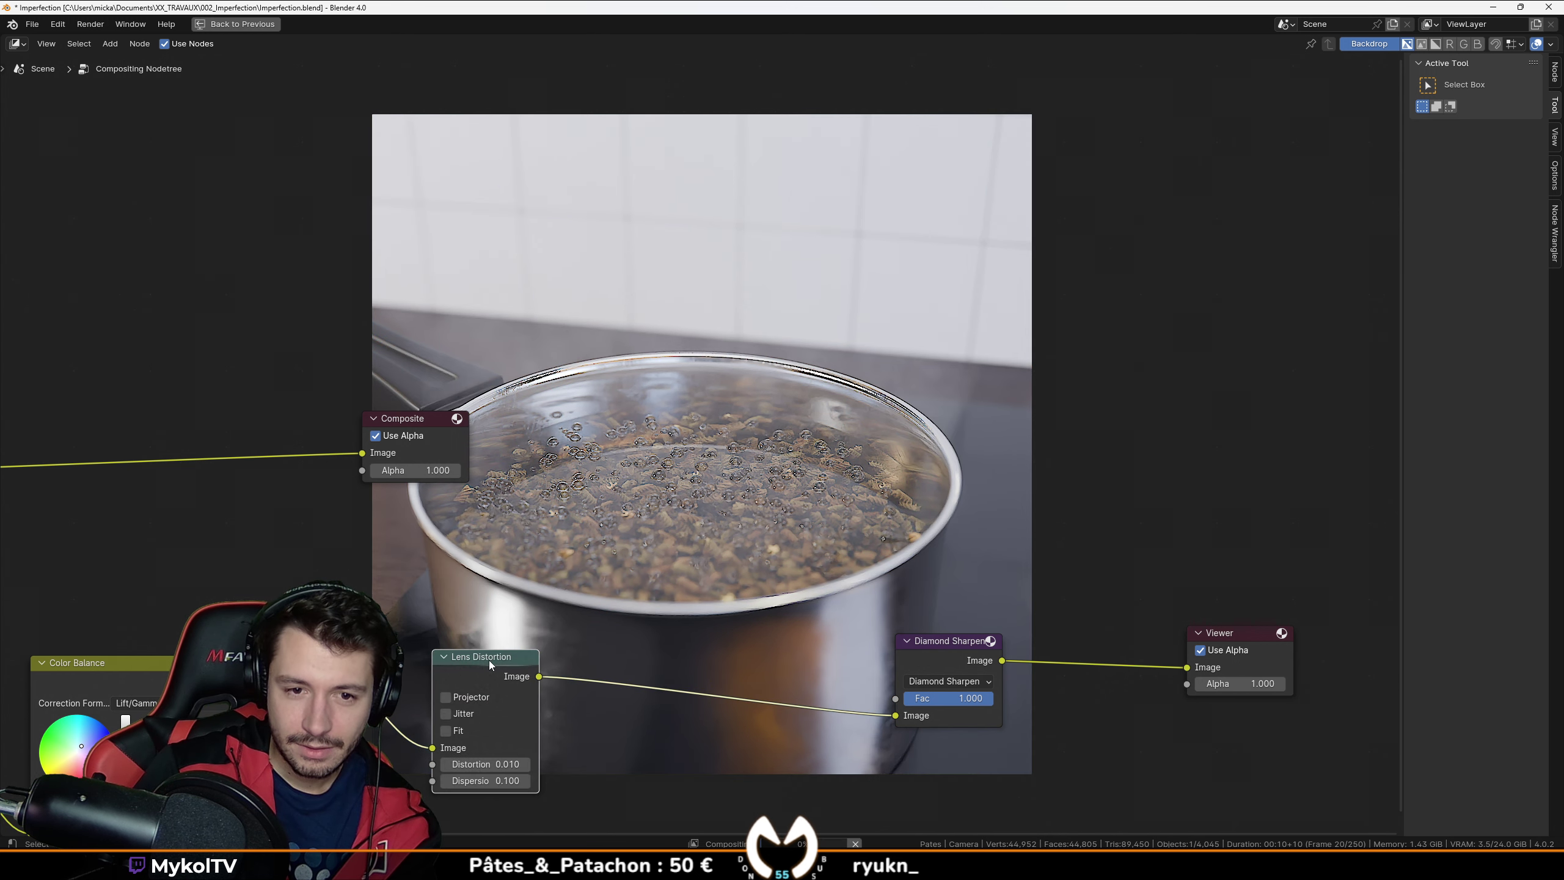
Step: Save the file and switch the compositor area to the 3D Viewport
middle_click_drag(776, 552, 602, 630)
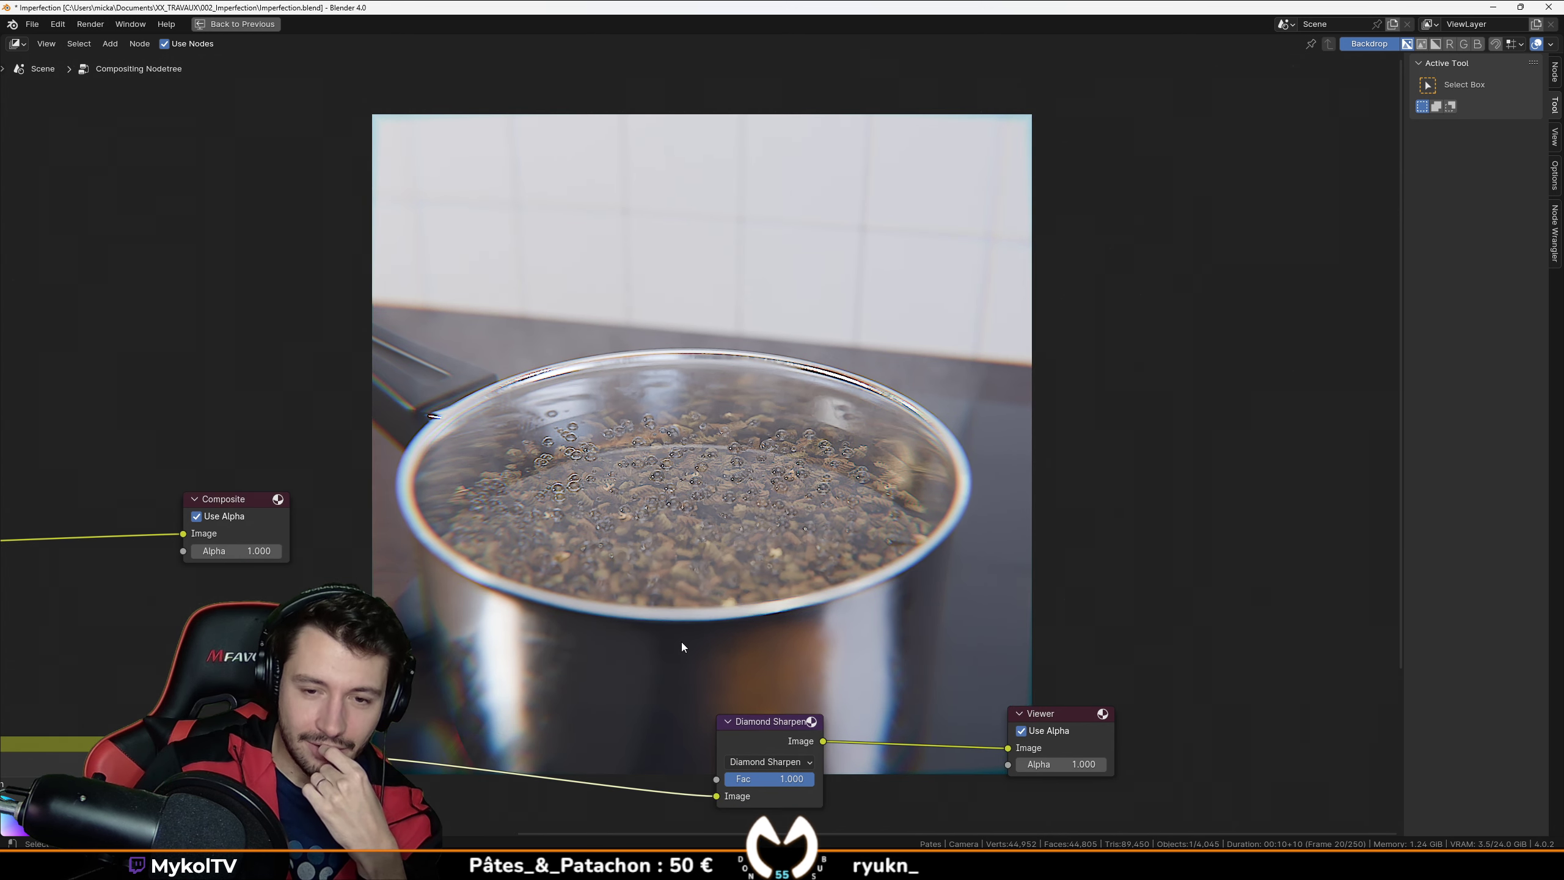
scroll(682, 642, "down", 2)
middle_click_drag(721, 586, 935, 516)
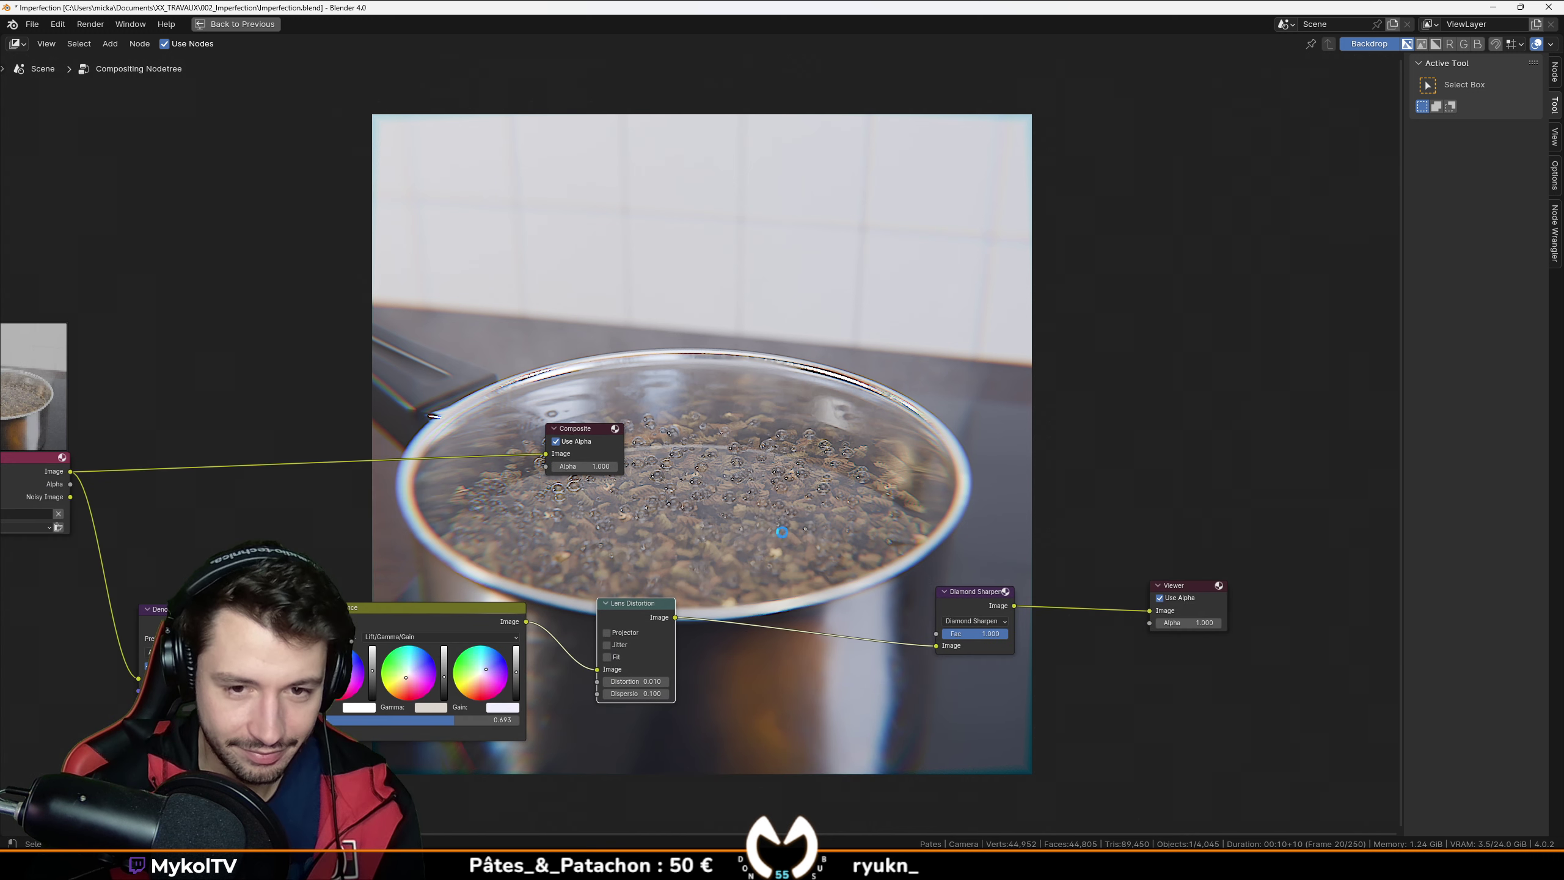
key("ctrl+s")
left_click(18, 45)
left_click(65, 82)
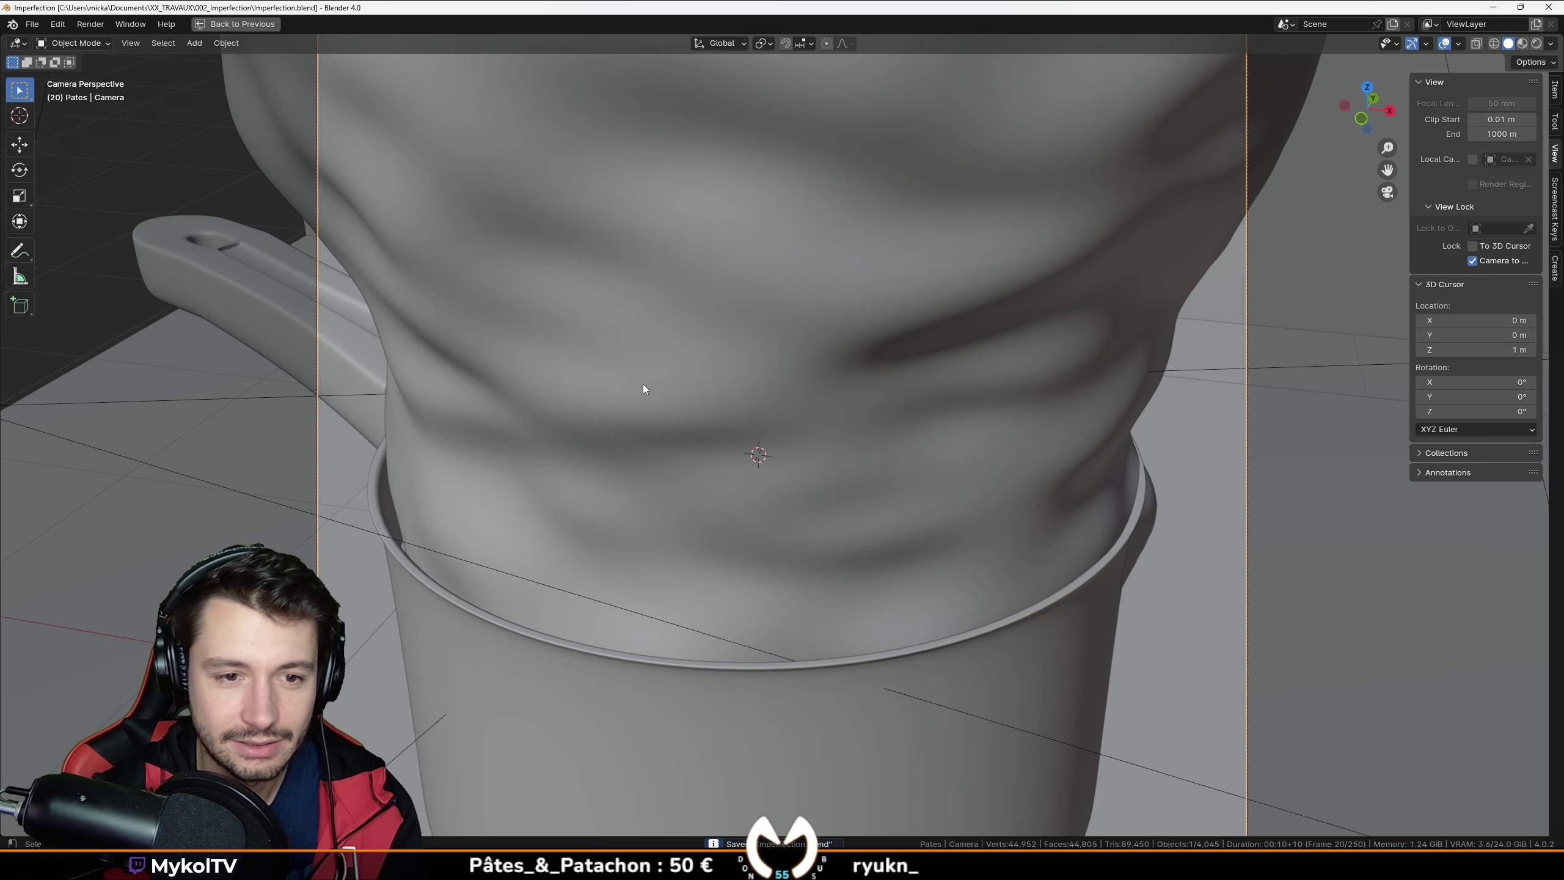
Step: Pull the camera back slightly and unlock it from the view, then restore the full layout with rendered viewport shading
scroll(643, 384, "down", 1)
left_click(1472, 261)
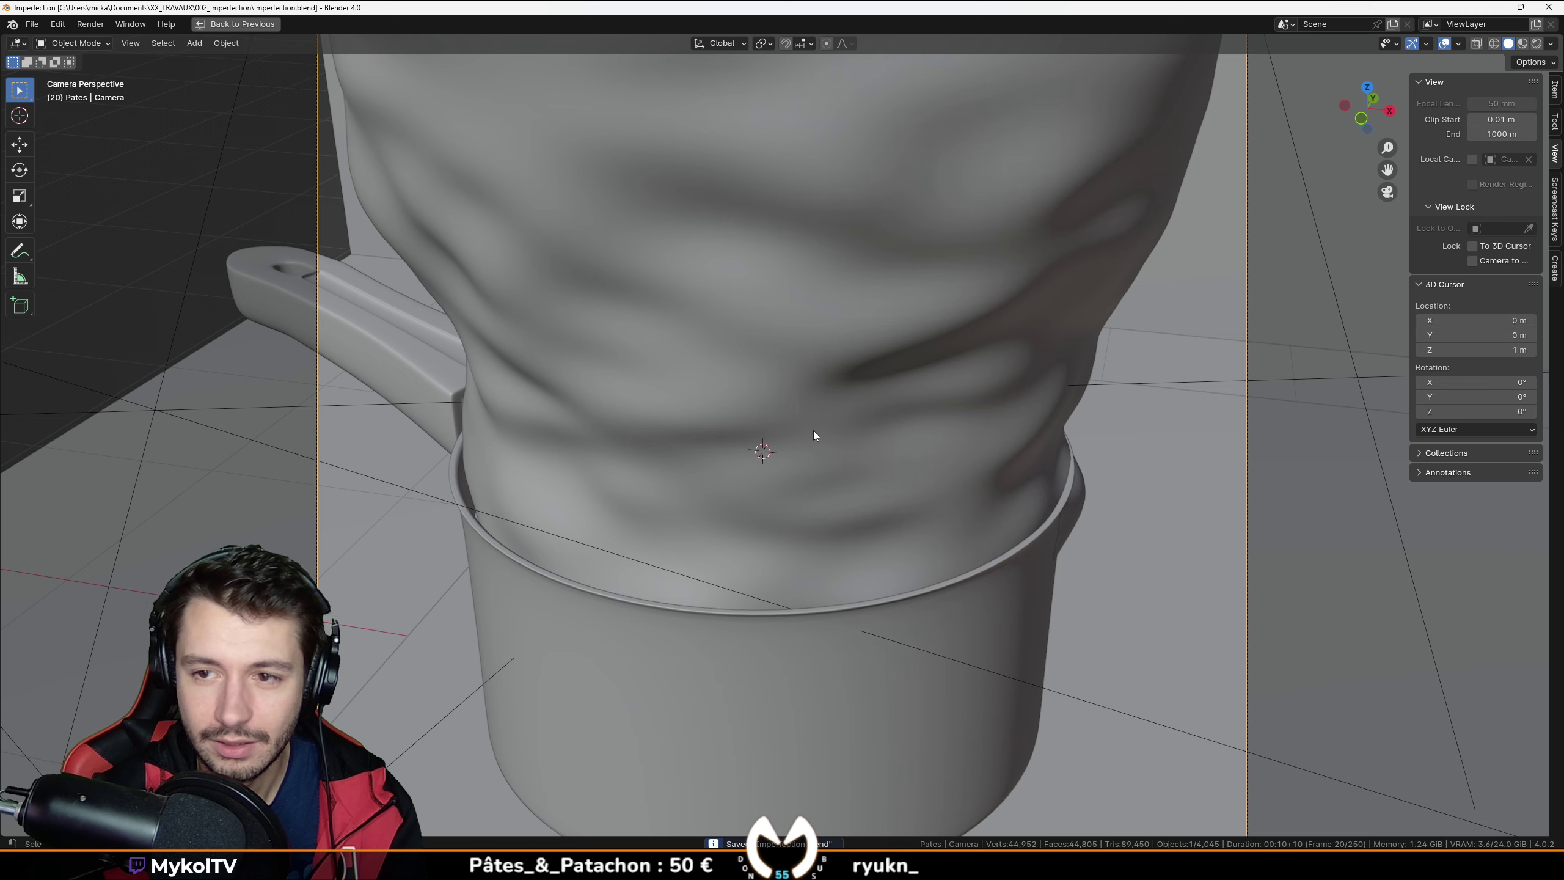
key("ctrl+space")
scroll(527, 454, "down", 3)
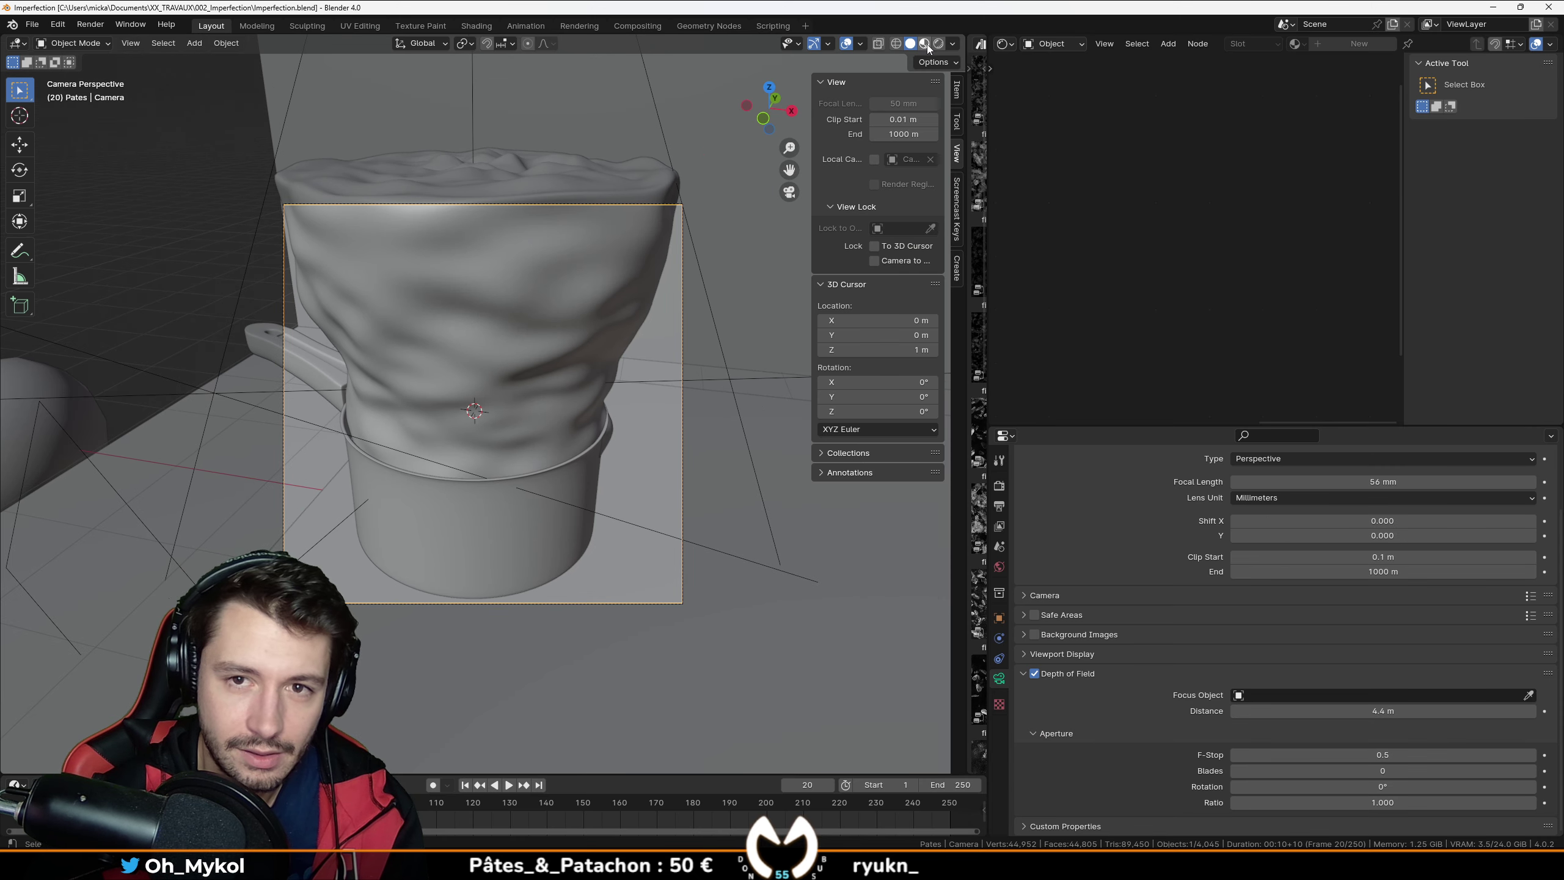
key("z")
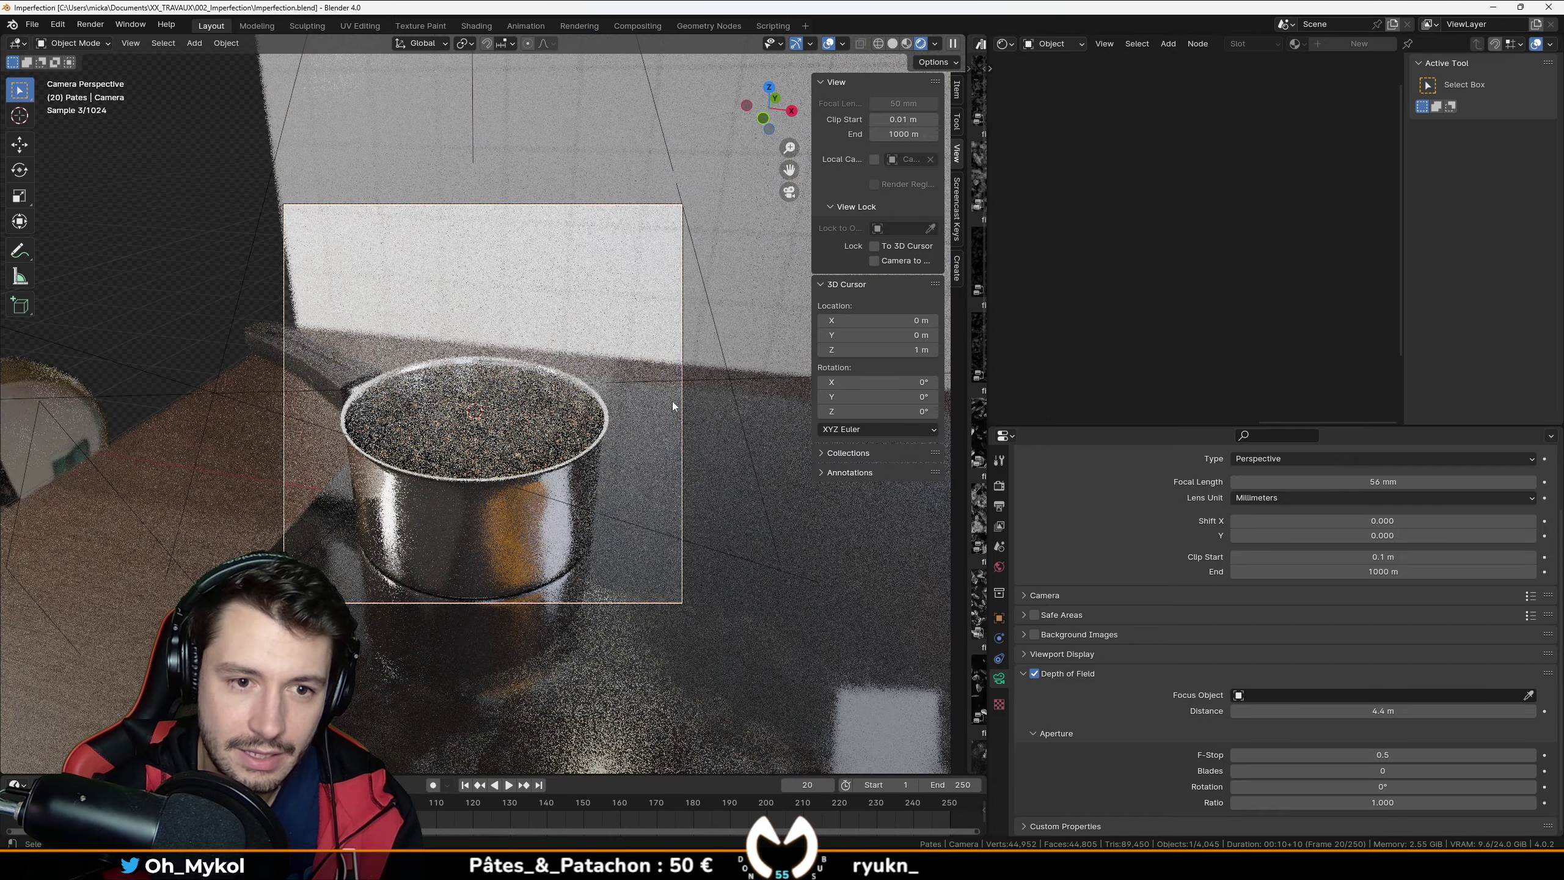
Step: Lock the camera to the view and reframe the shot with the whole pot inside the frame
left_click(874, 261)
middle_click_drag(573, 401, 559, 463)
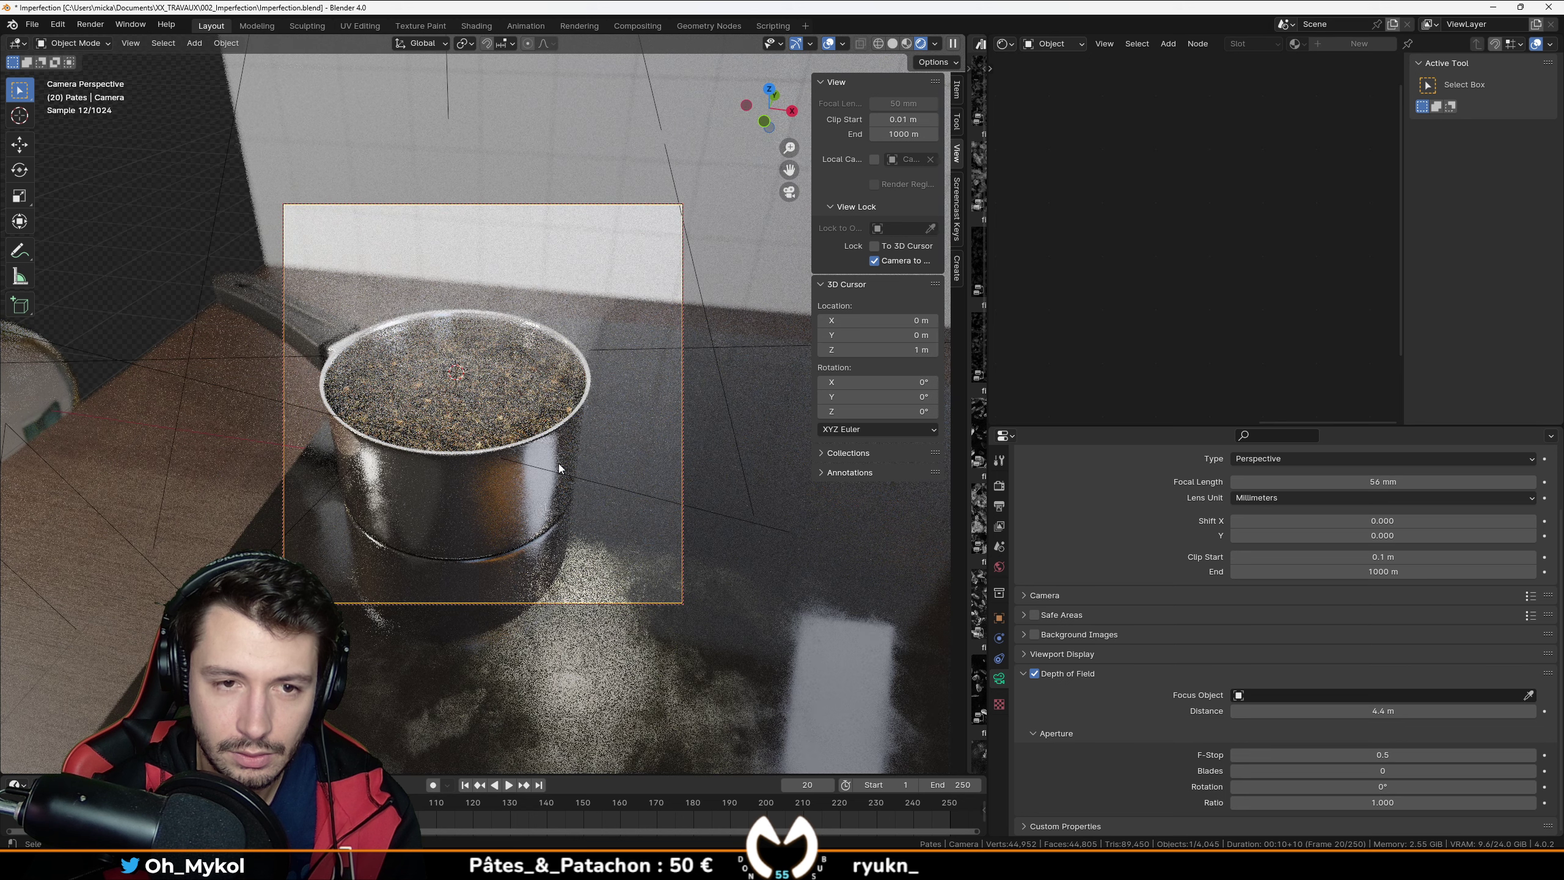
middle_click_drag(559, 463, 591, 469)
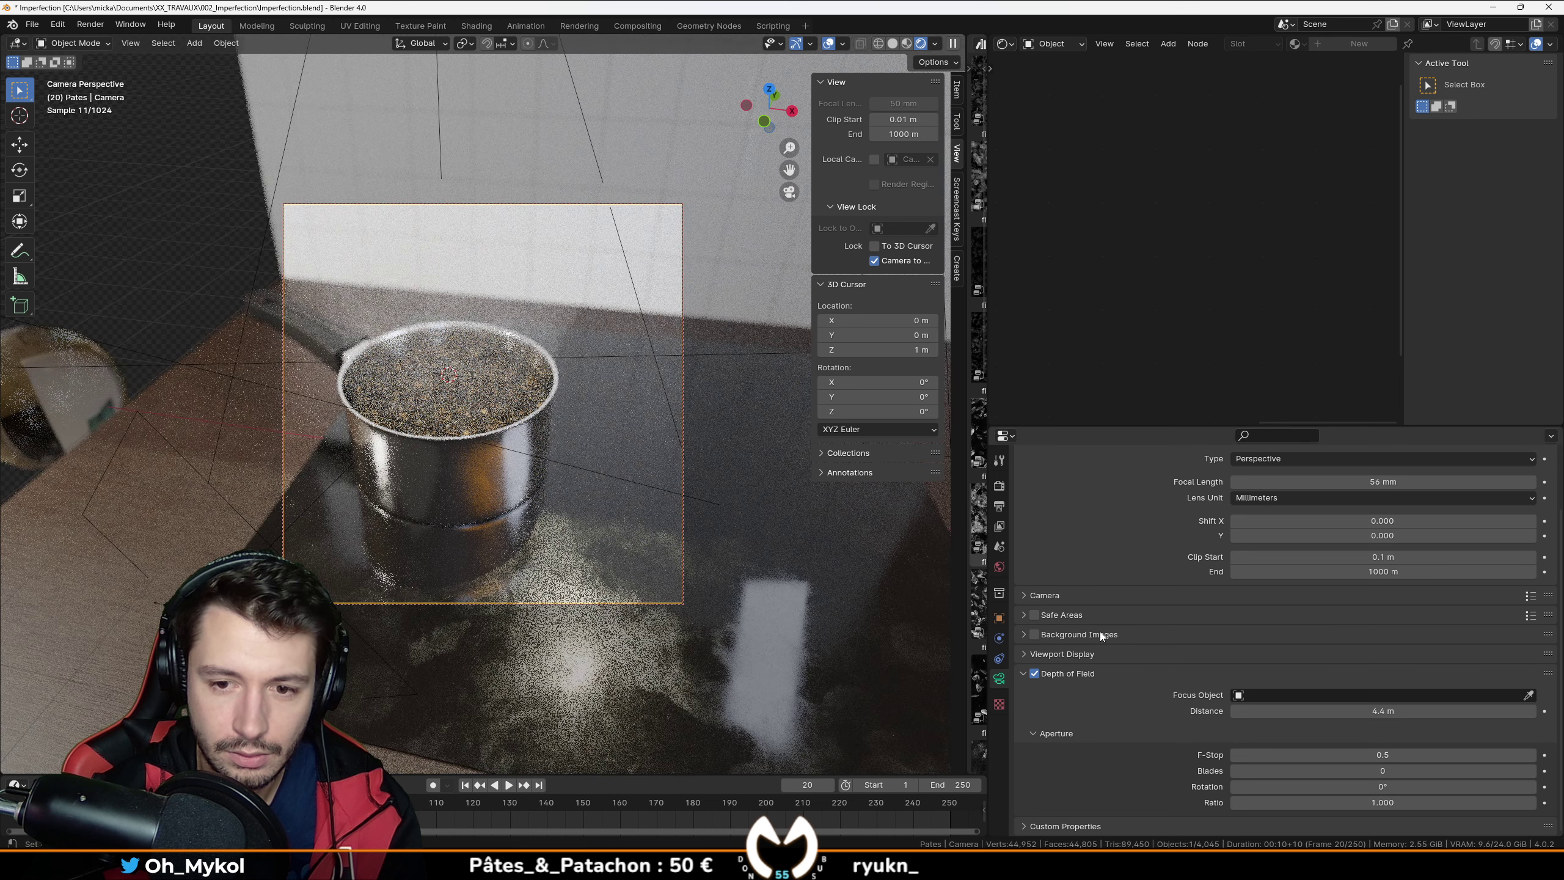
Step: Set the camera's focal length to 46 mm, fine-tune the framing around the pot and save the file
scroll(1200, 635, "up", 3)
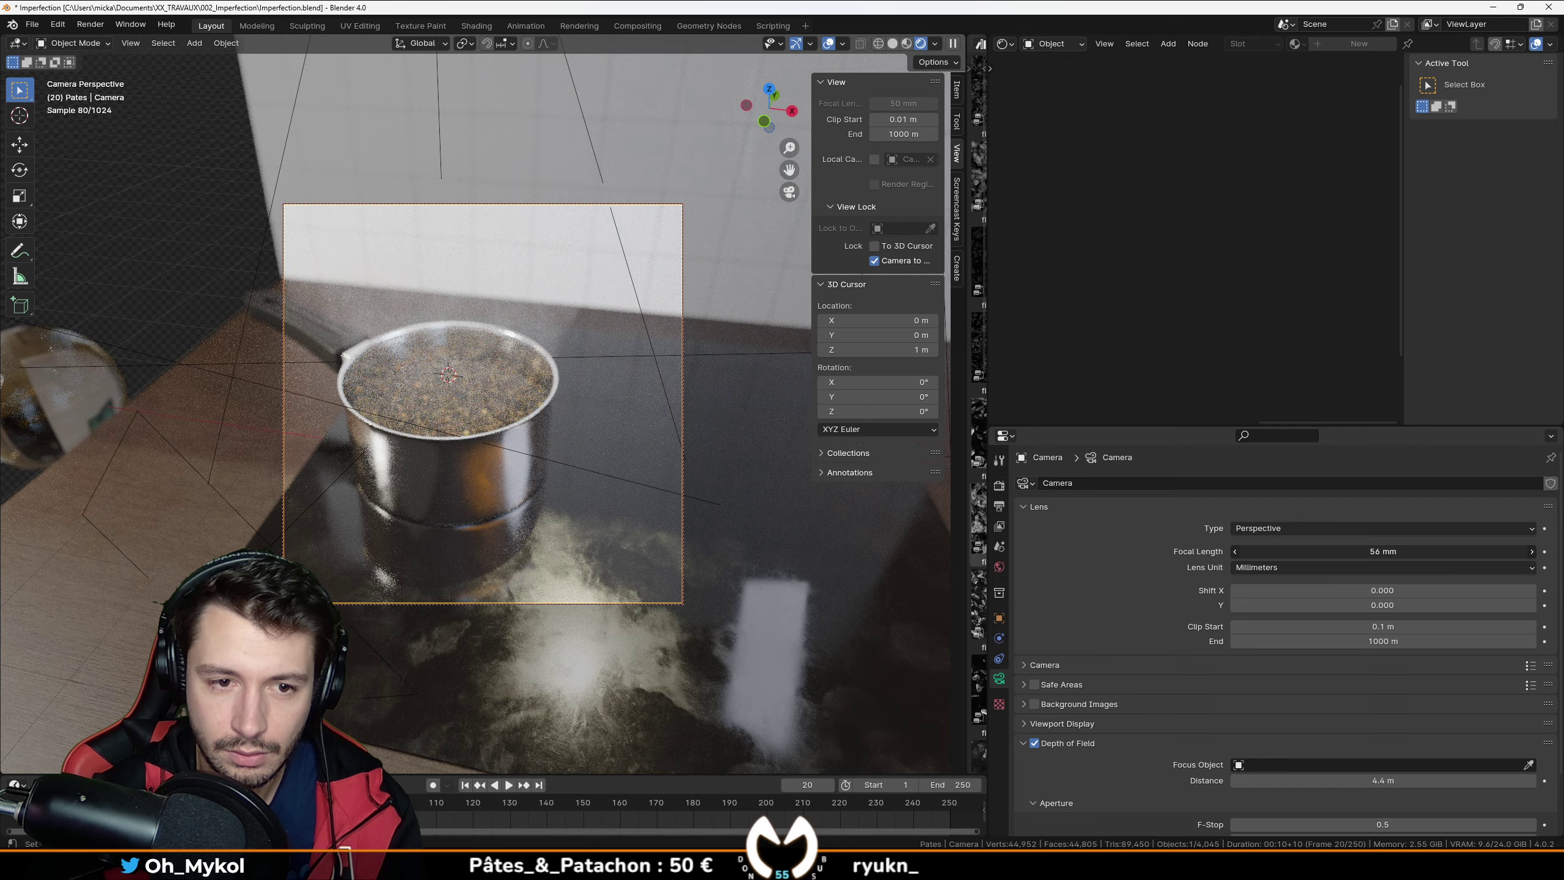
left_click_drag(1383, 552, 1347, 552)
scroll(550, 507, "up", 1)
middle_click_drag(525, 510, 519, 503)
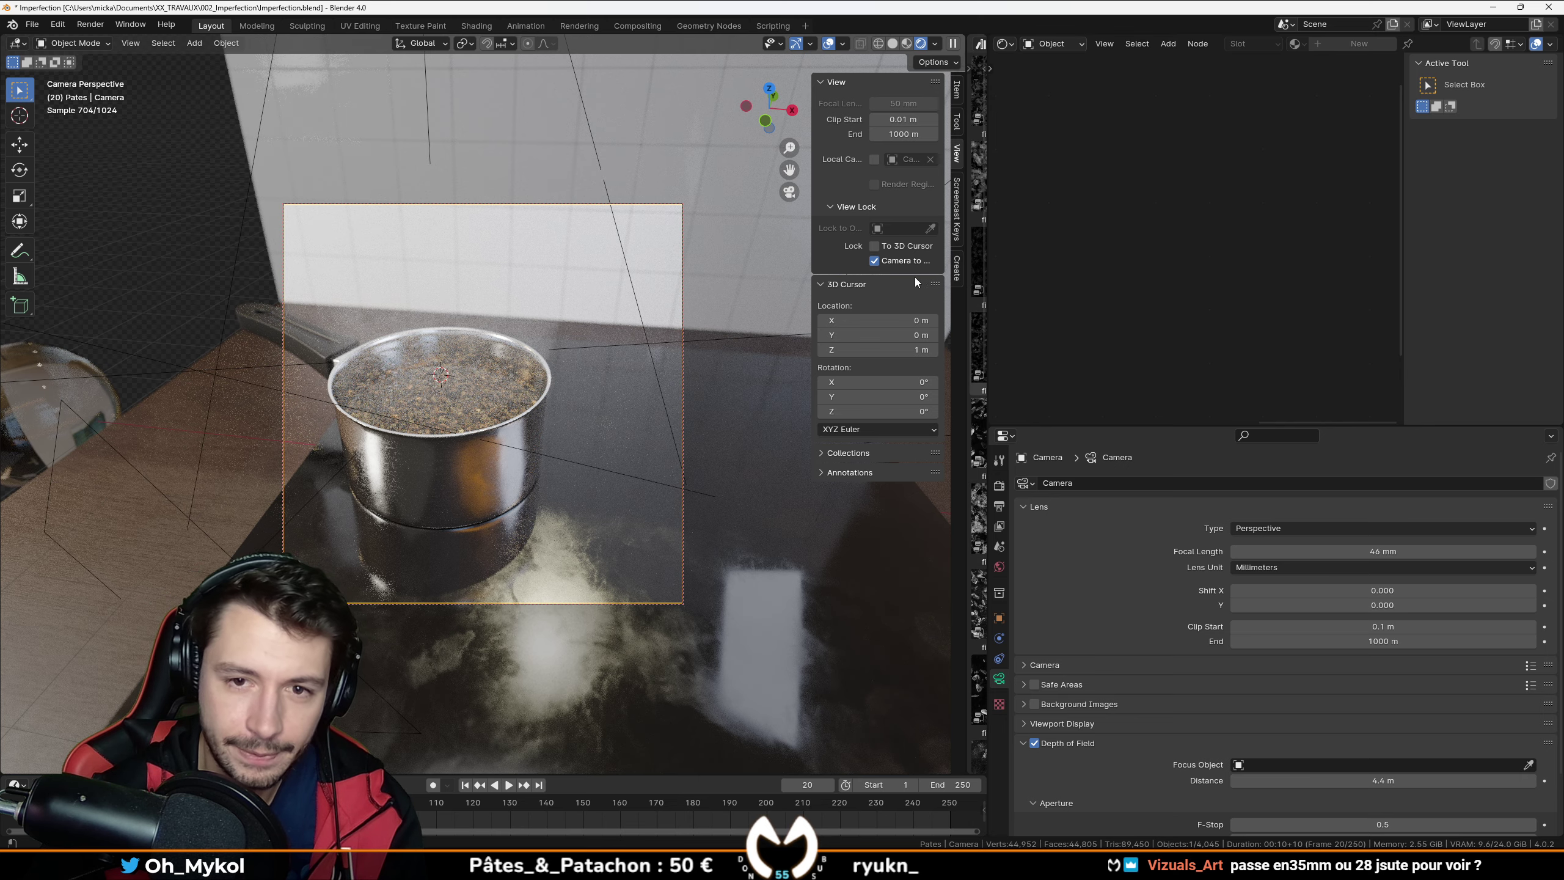
key("ctrl+s")
Step: Set the camera's depth of field F-Stop to 0.1 and adjust the focus distance on the pot
scroll(422, 434, "up", 5)
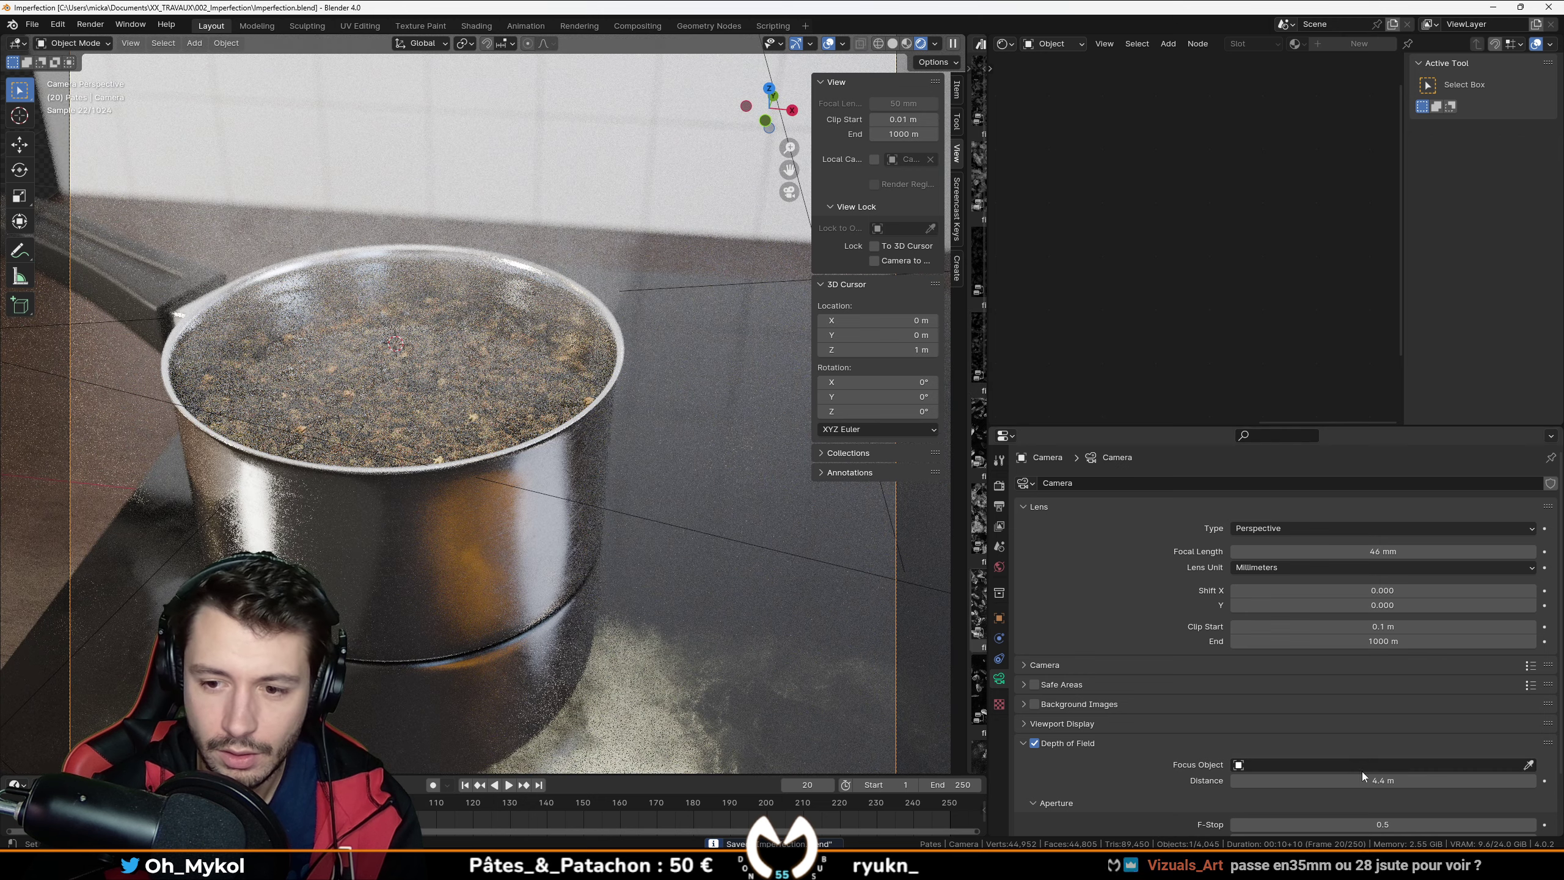
left_click_drag(1399, 827, 1413, 780)
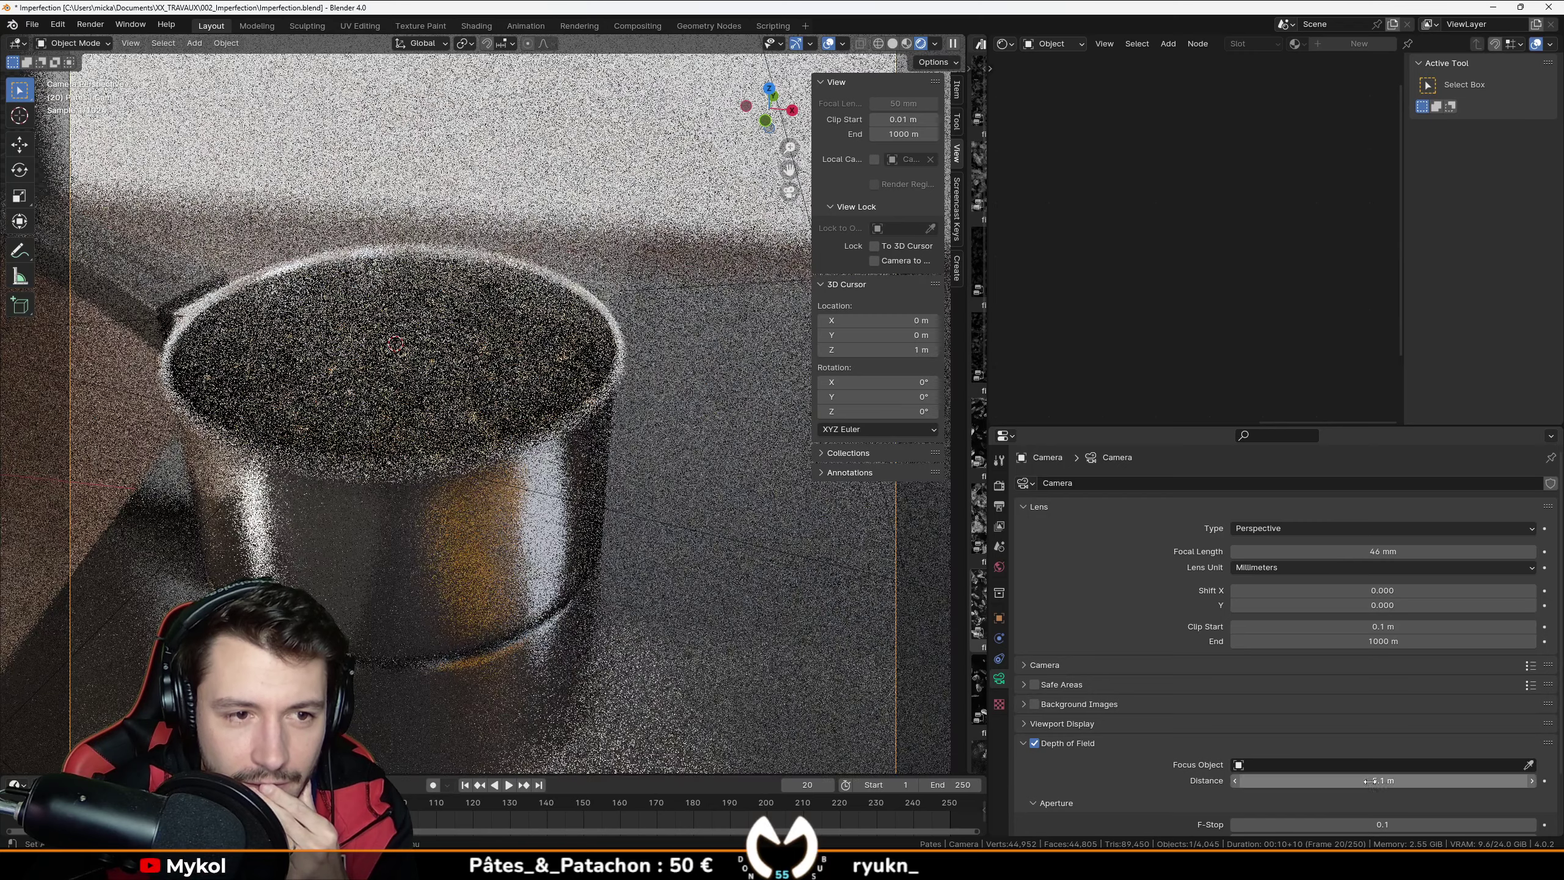